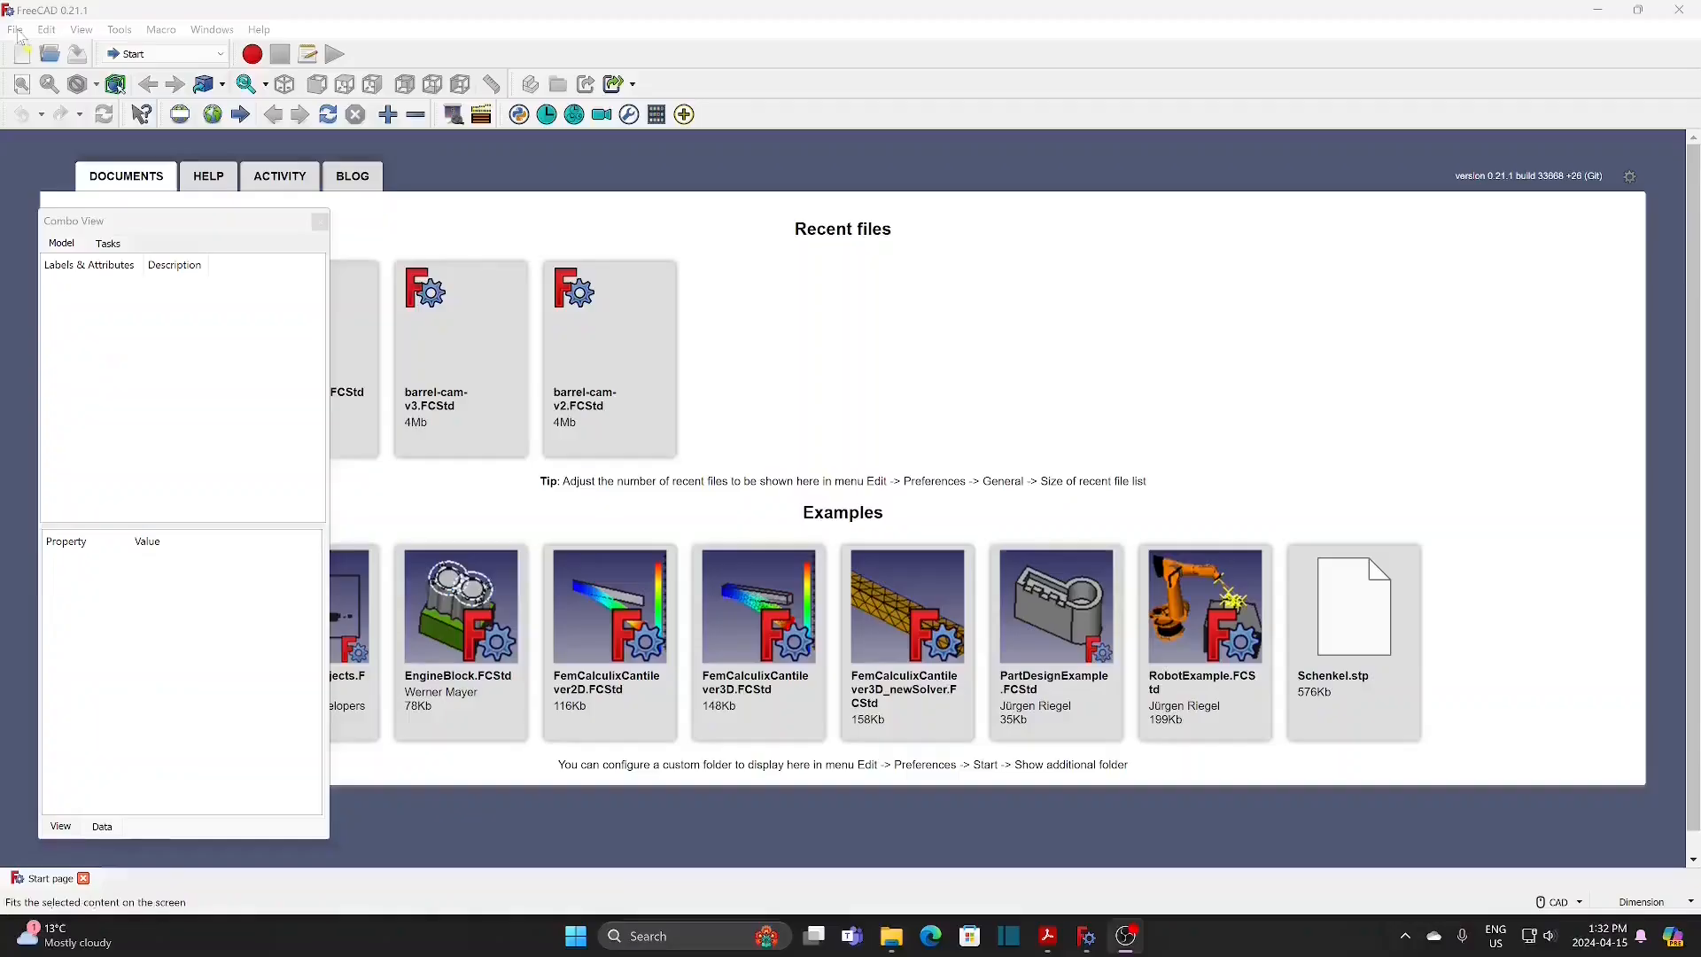
Step: Create a new document and save it as cylinder-cam in the 25-barrel-cam folder
left_click(15, 29)
key("Escape")
left_click(40, 56)
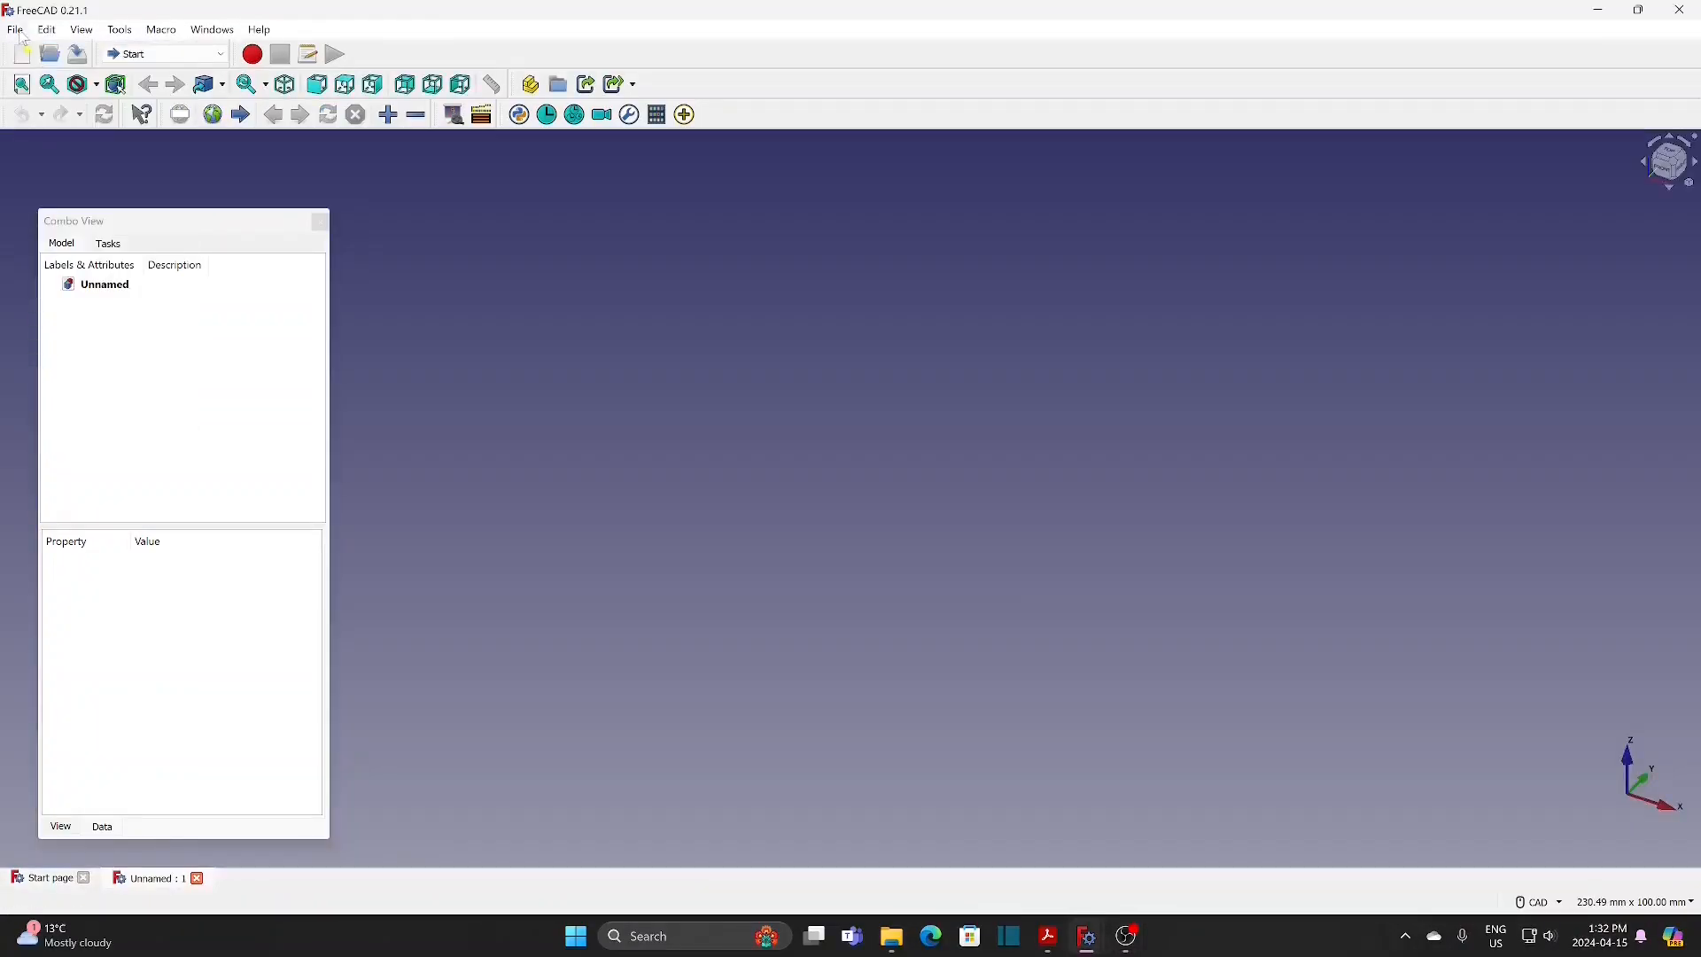
left_click(14, 29)
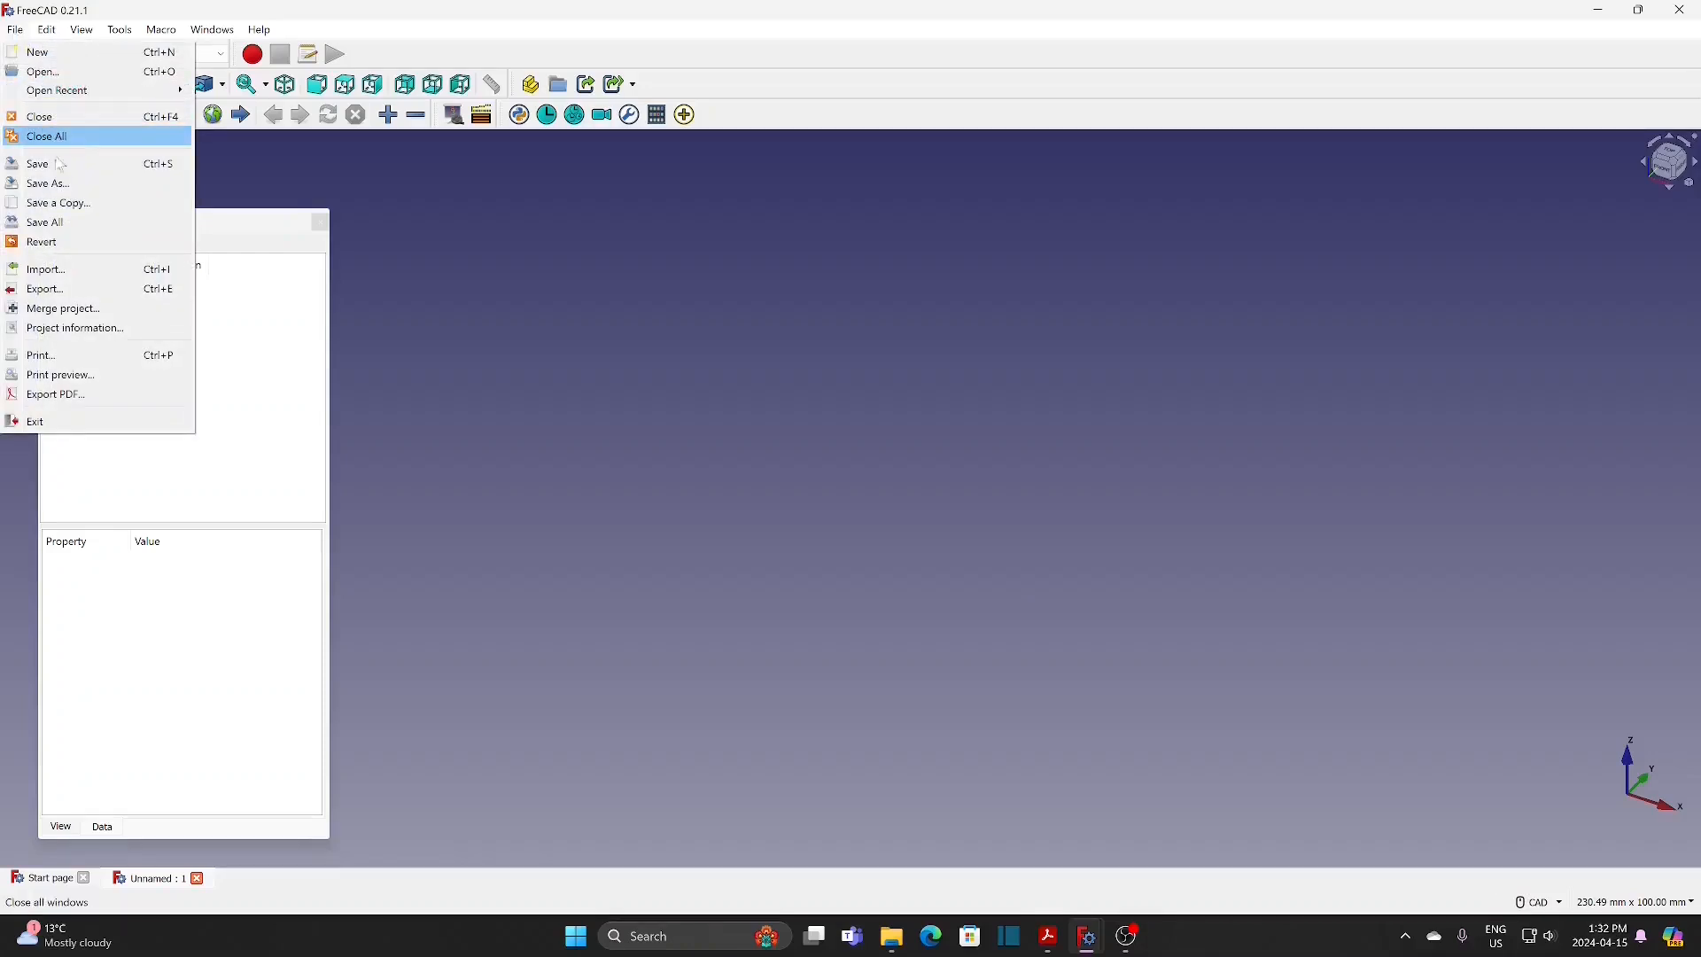
left_click(59, 185)
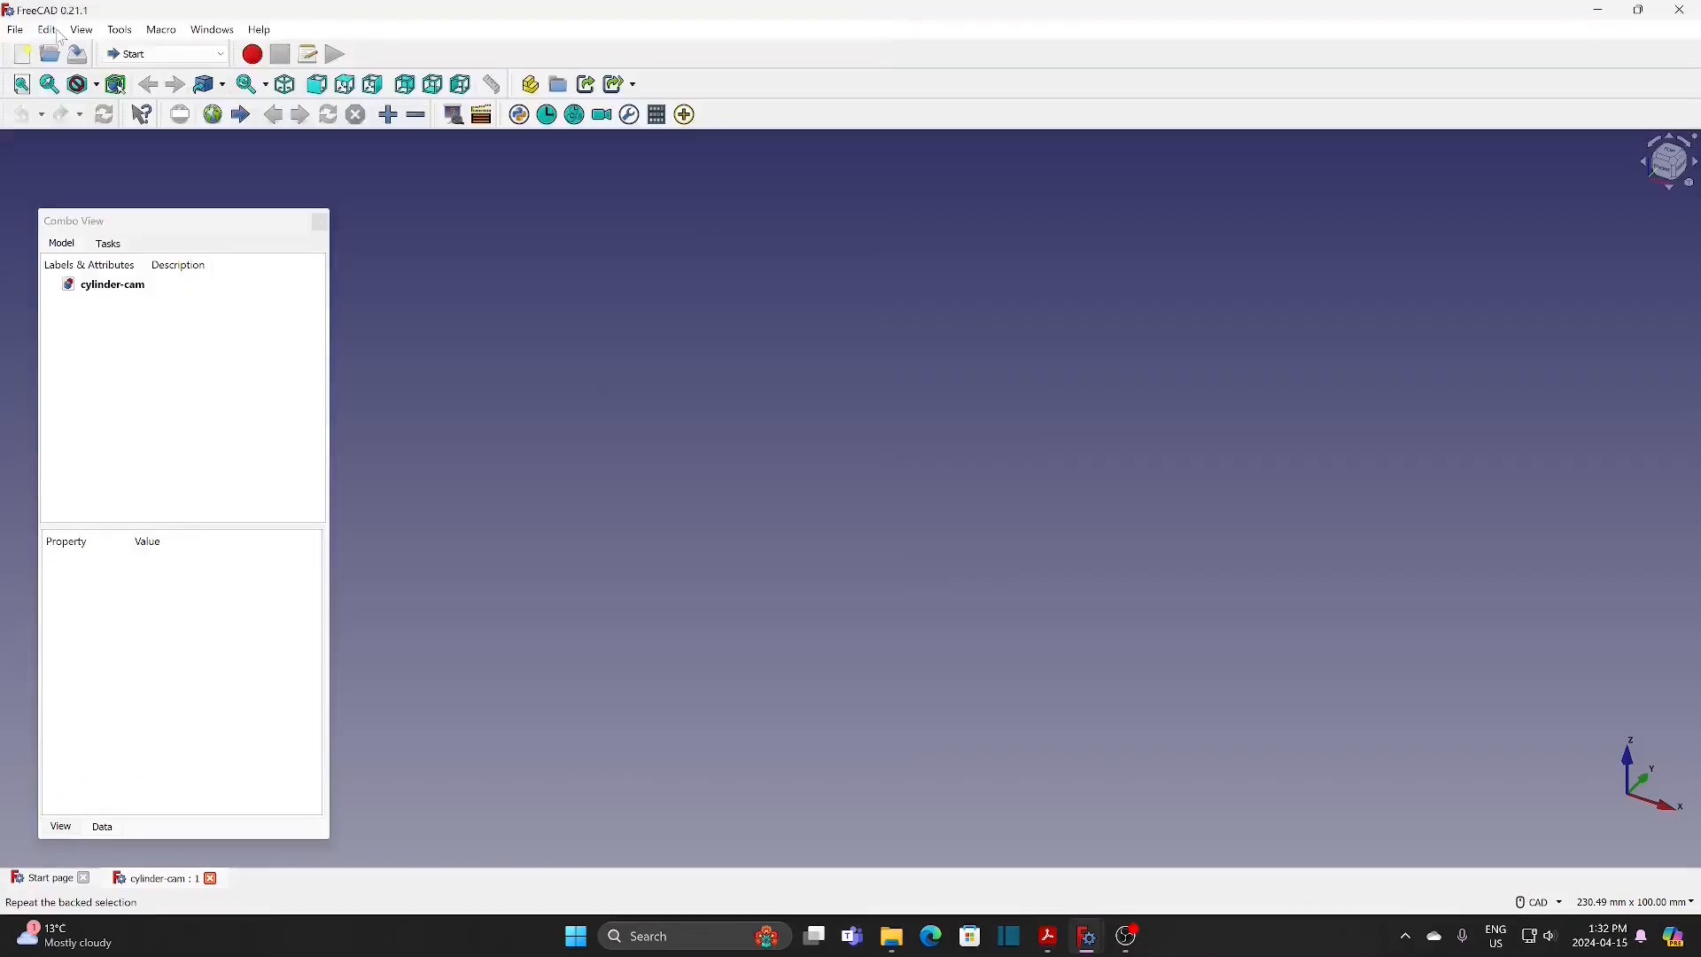
Step: Switch to the Assembly 4 workbench and create a new assembly container in the cylinder-cam document
left_click(164, 55)
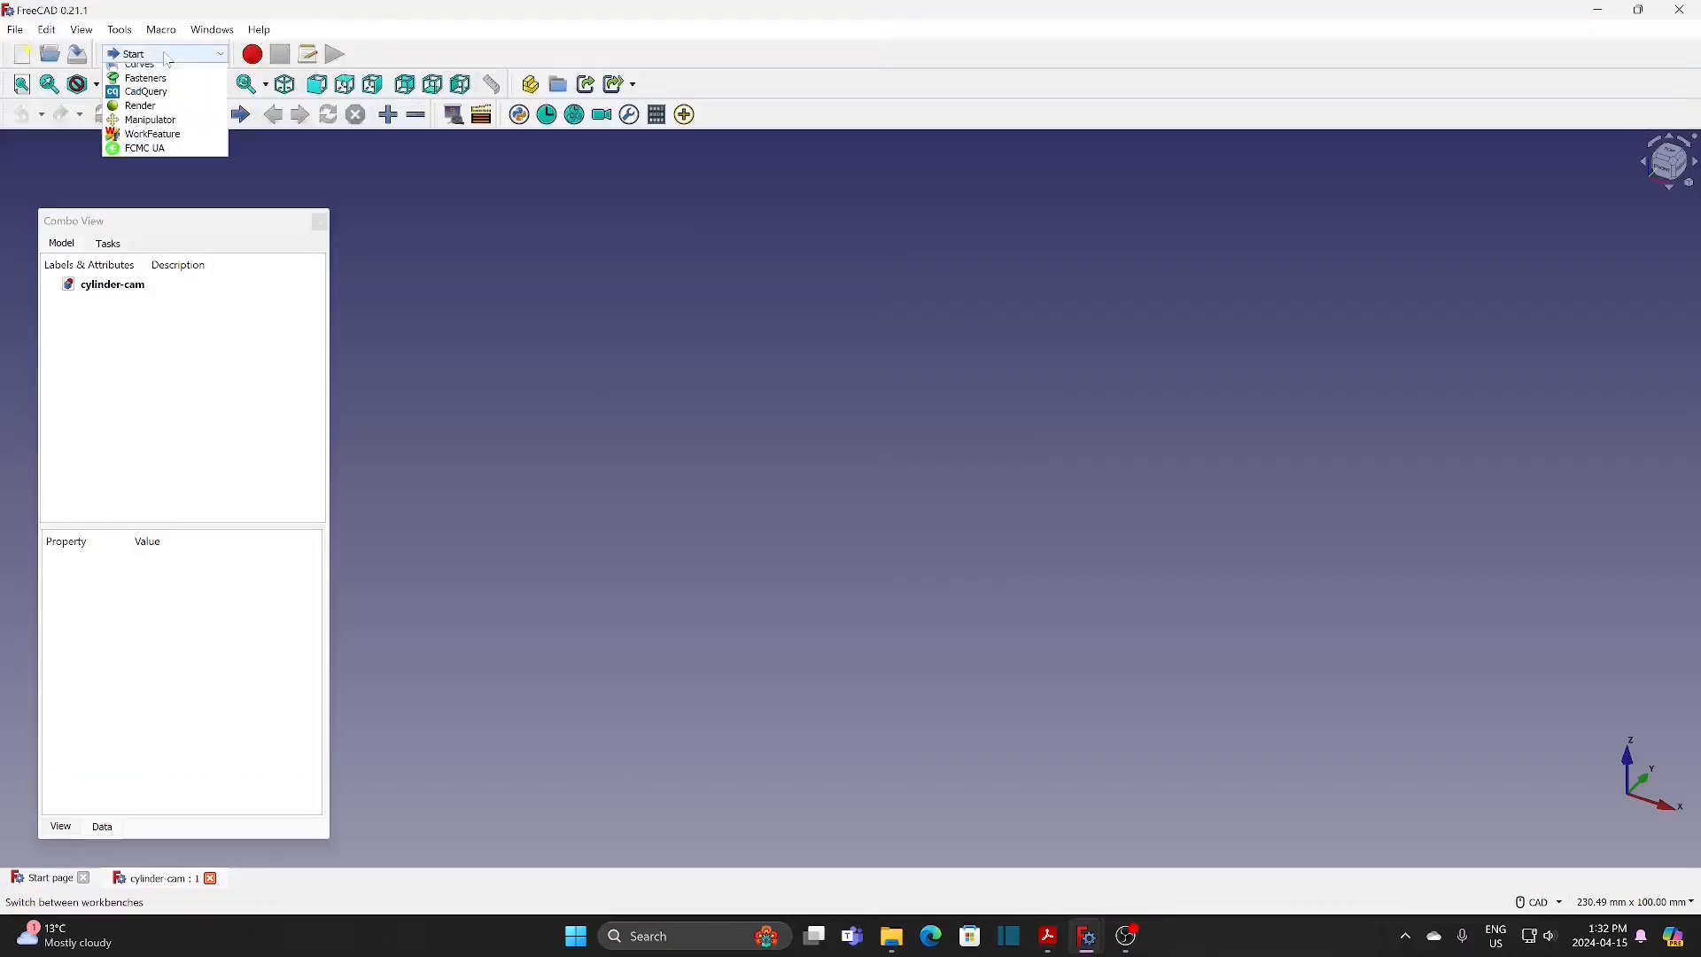
left_click(164, 101)
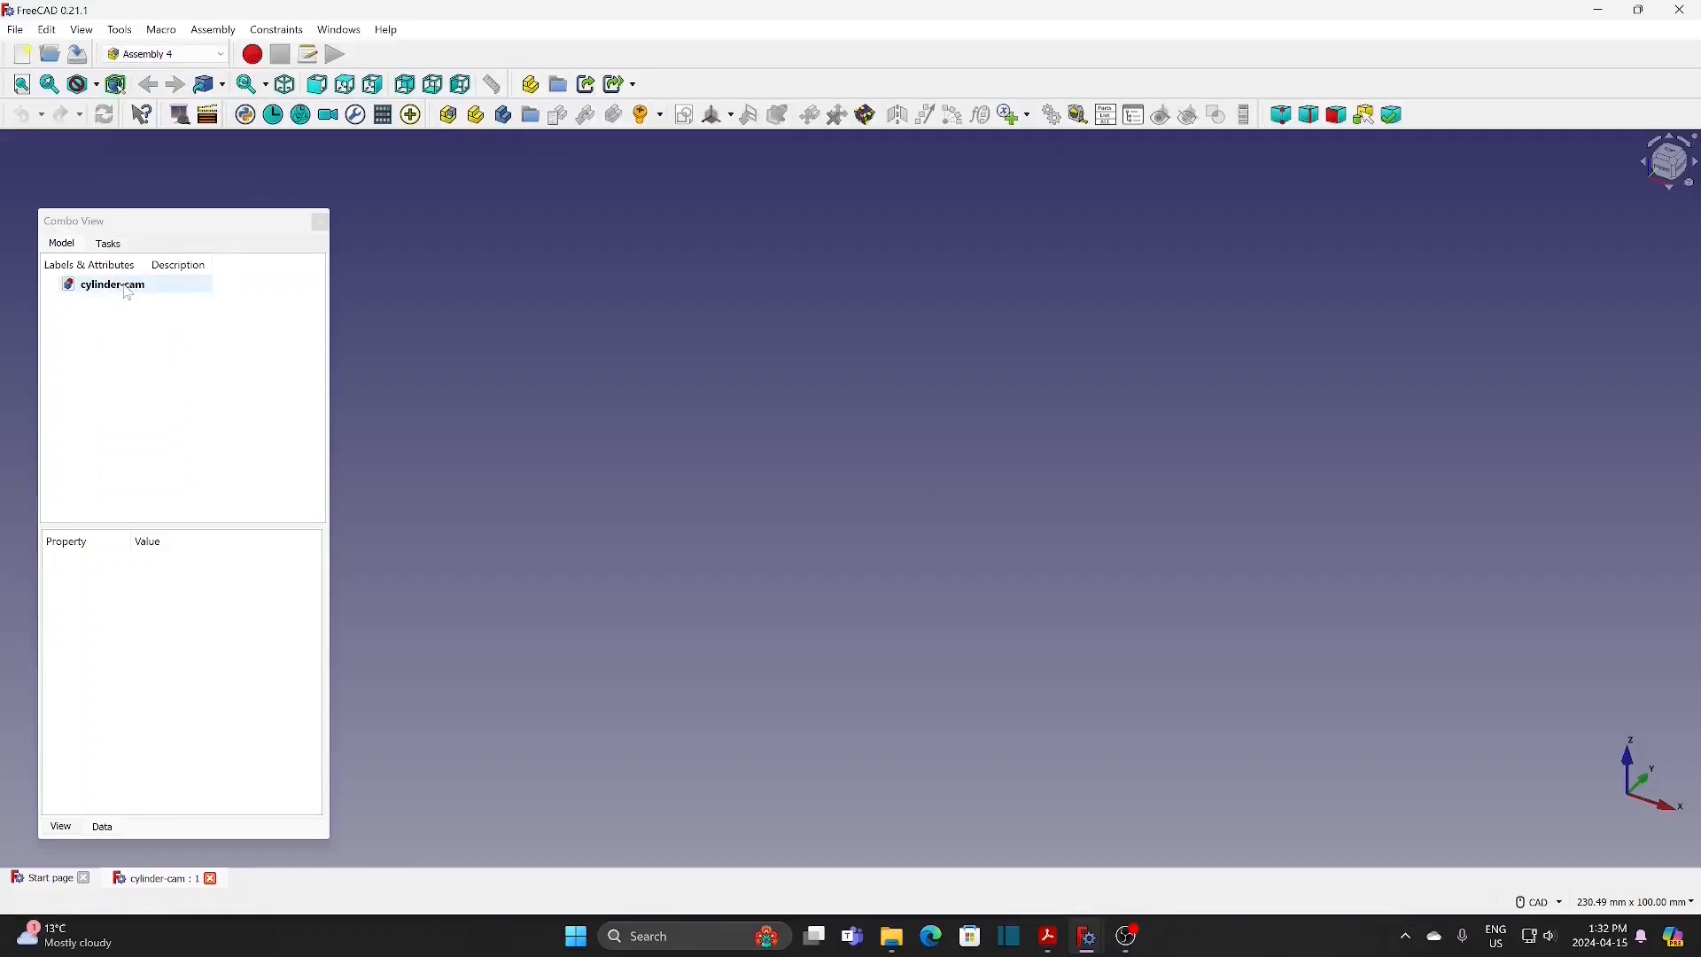
left_click(451, 120)
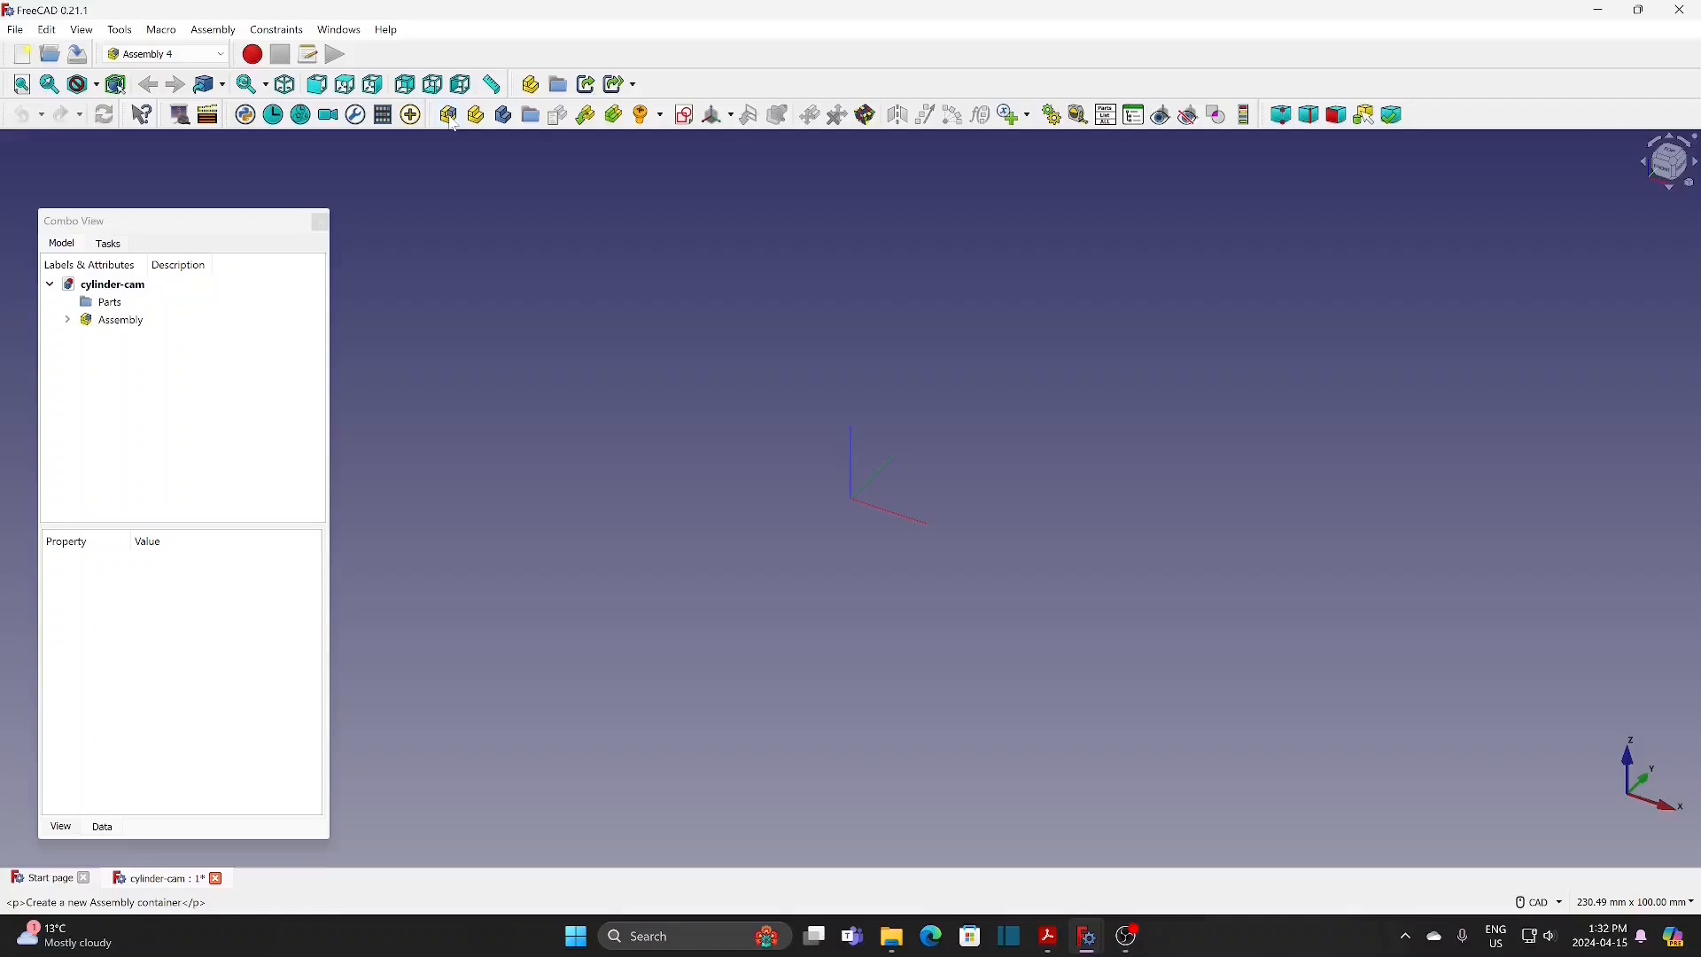
Step: Create a new body named cam inside the Parts group
left_click(103, 307)
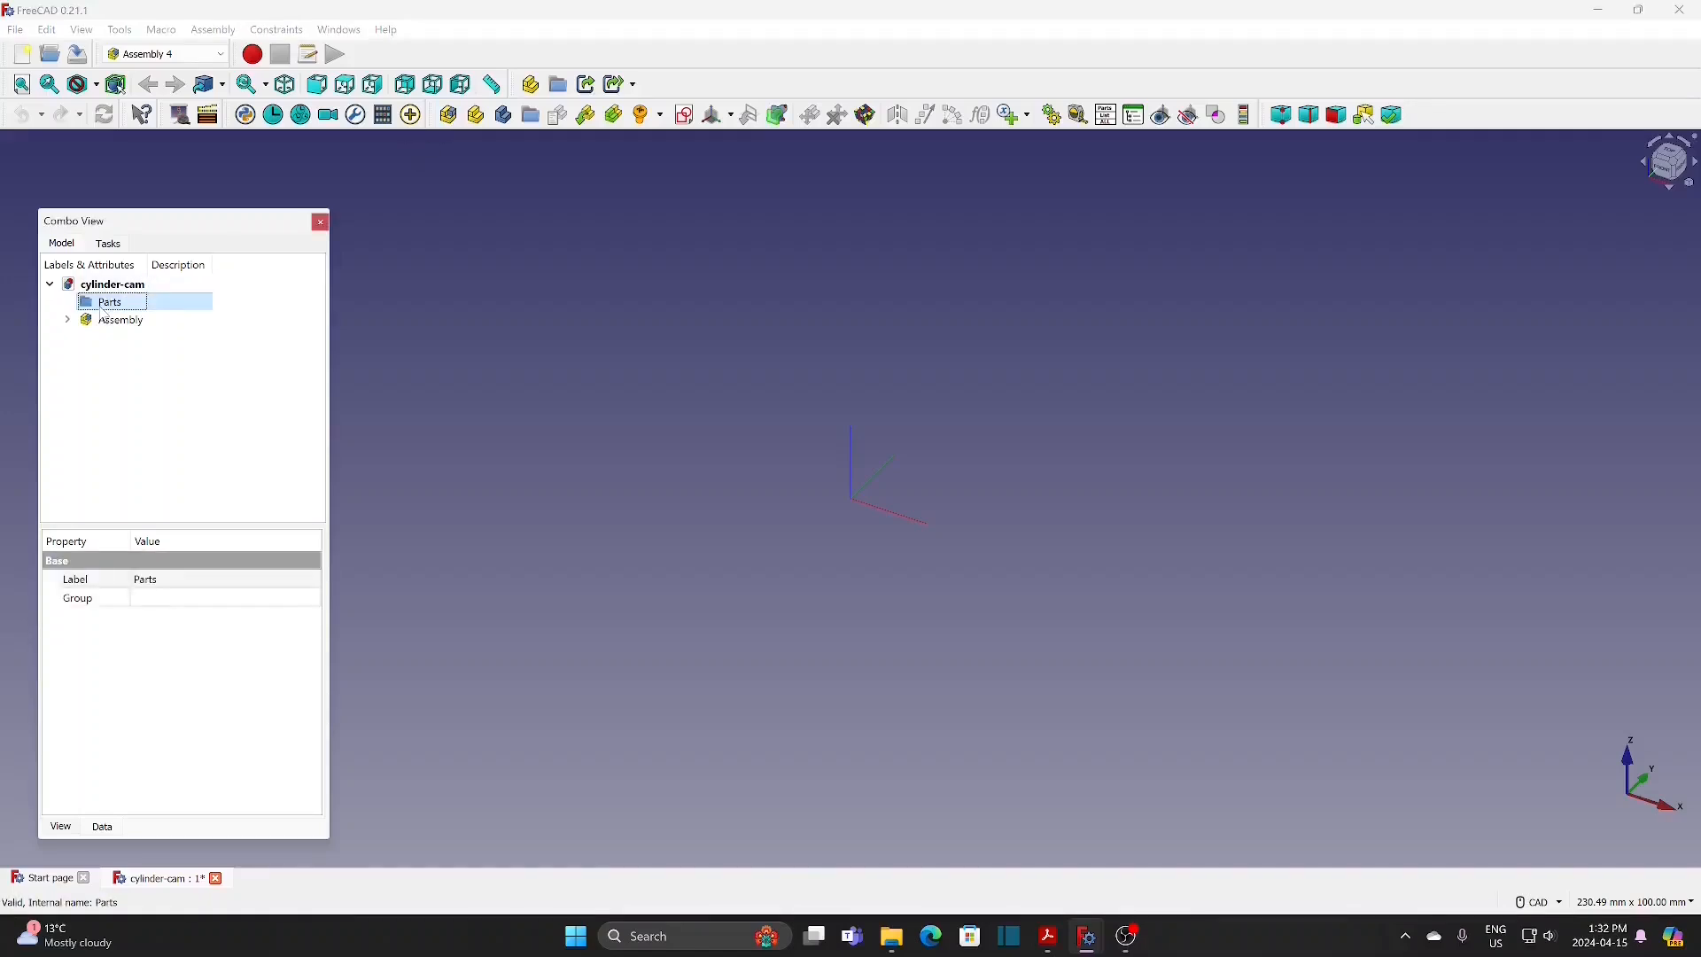
left_click(505, 118)
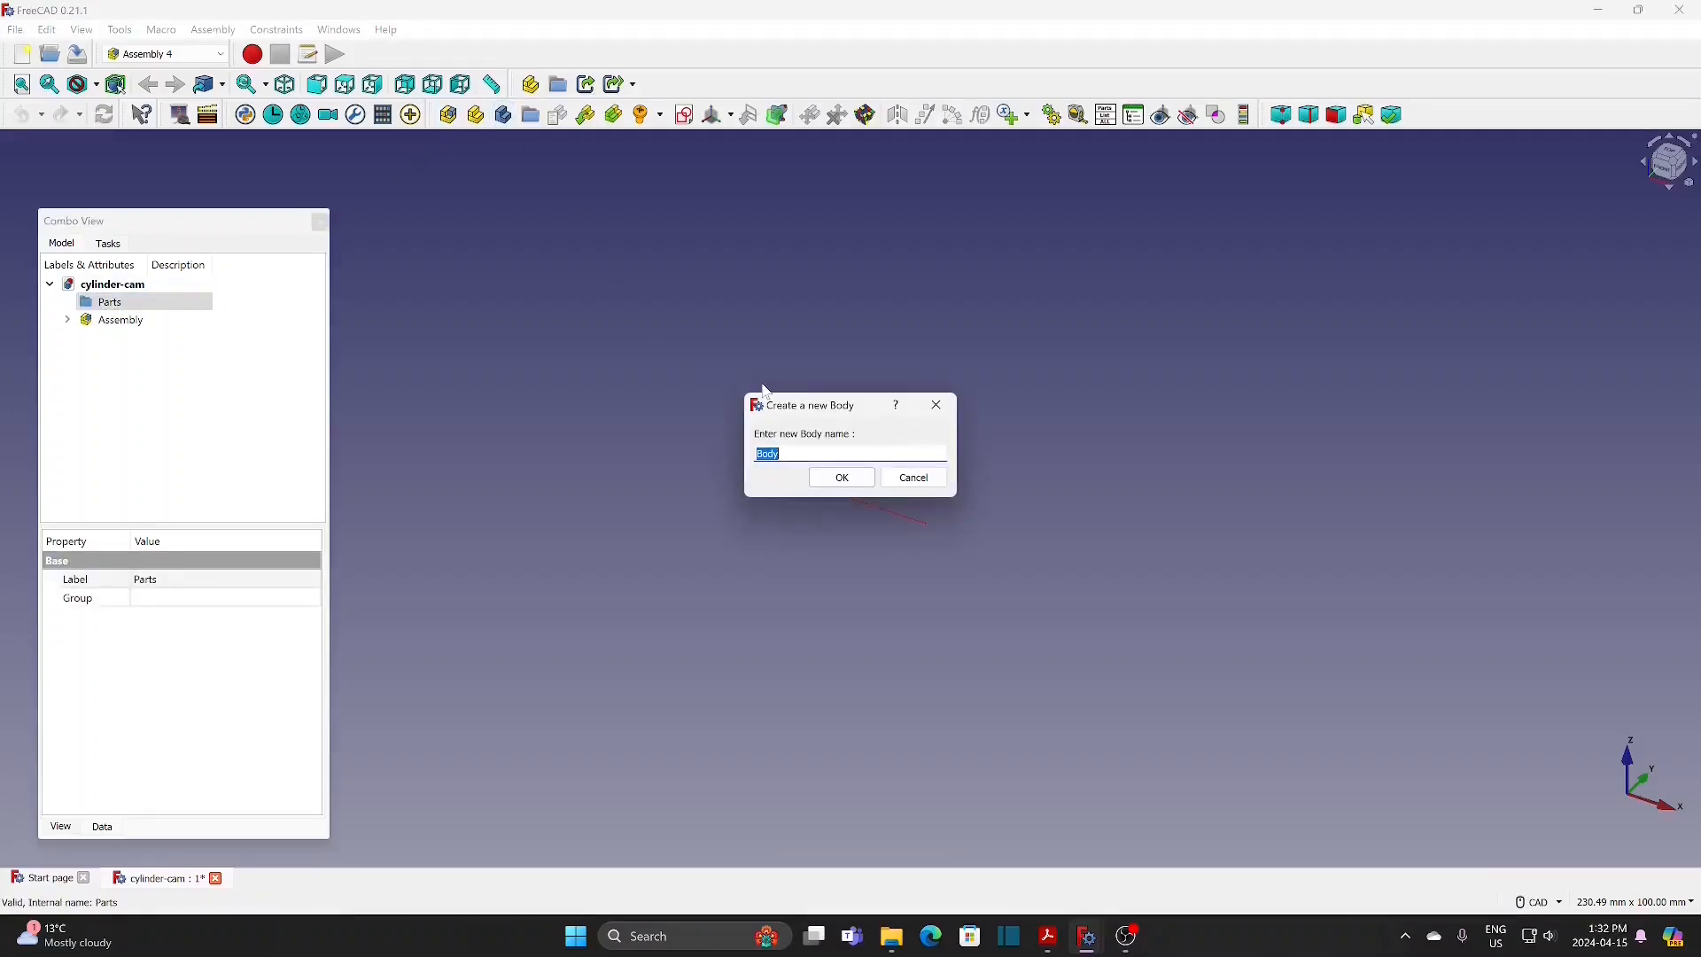
key("BackSpace")
key("Caps_Lock")
type("cam")
left_click(846, 479)
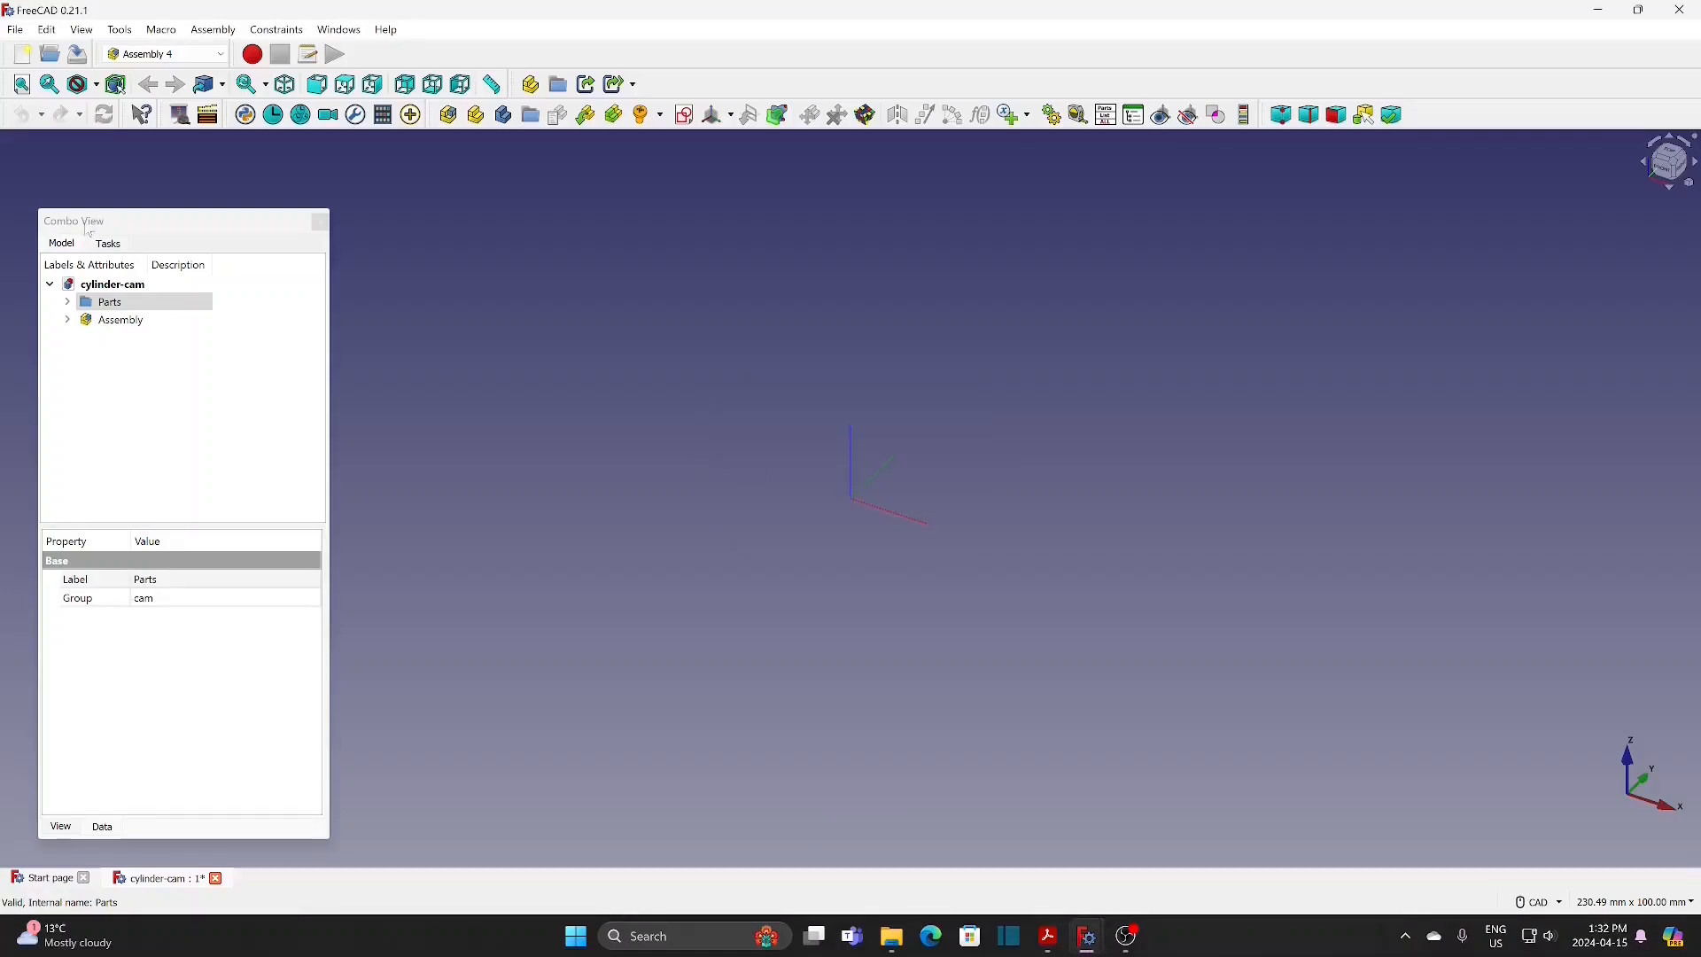
Step: Create a new sketch named cam-sk in the cam body
left_click(67, 302)
left_click(124, 319)
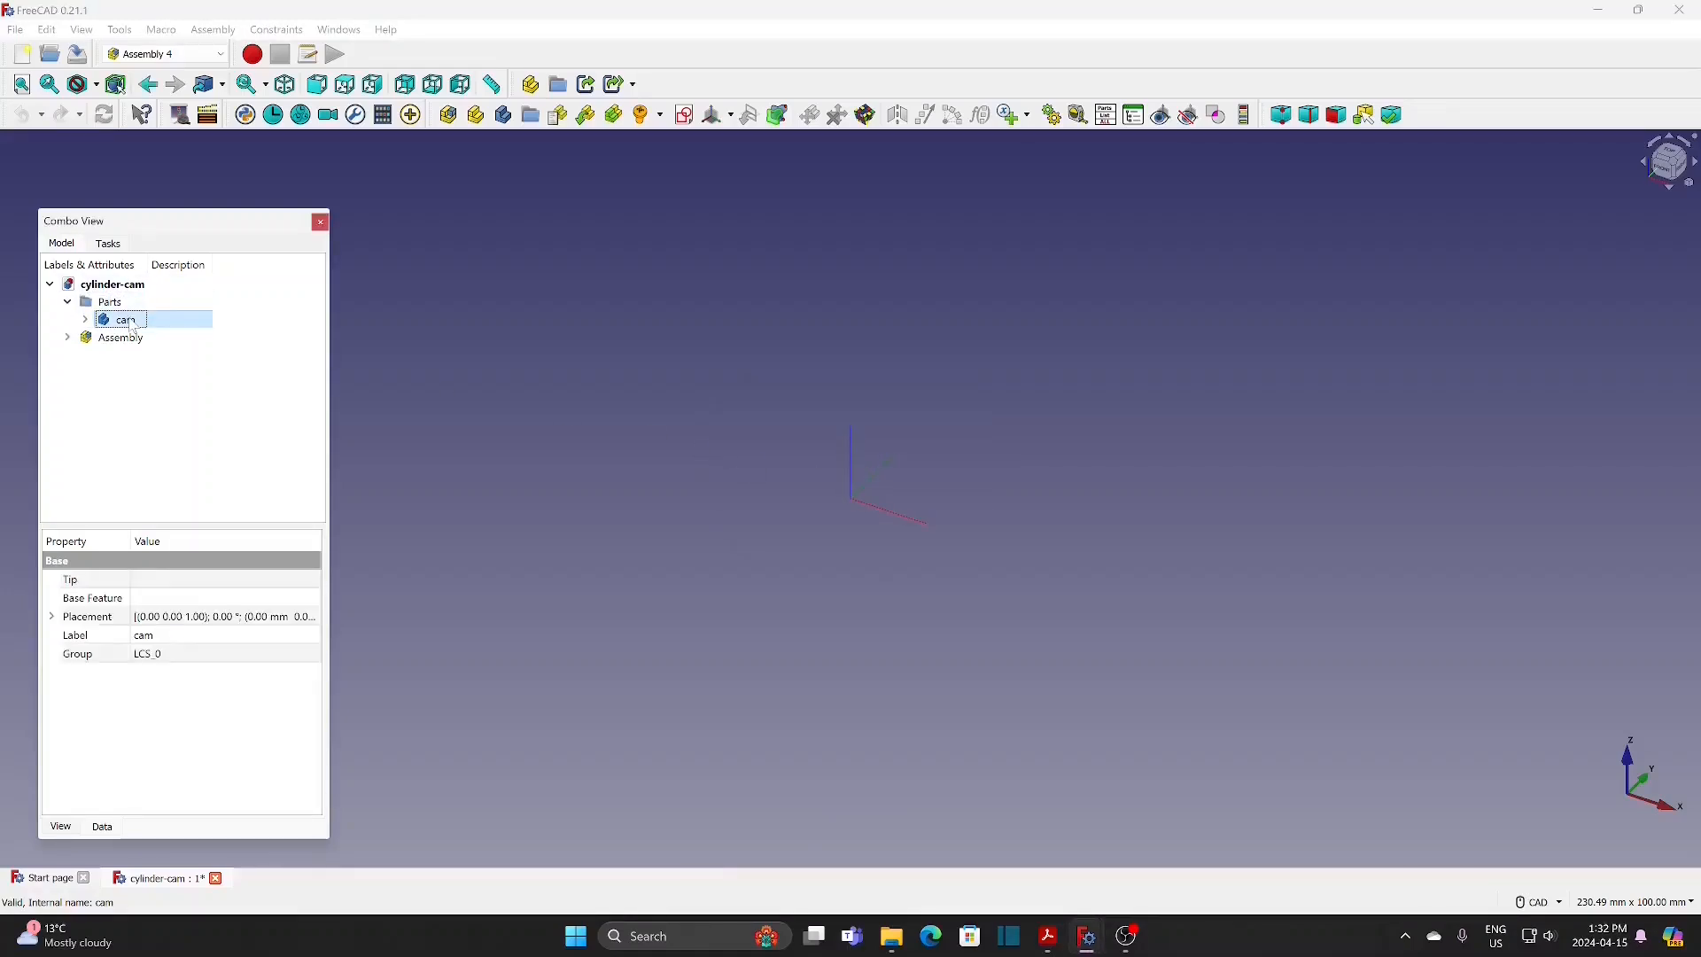
left_click(684, 115)
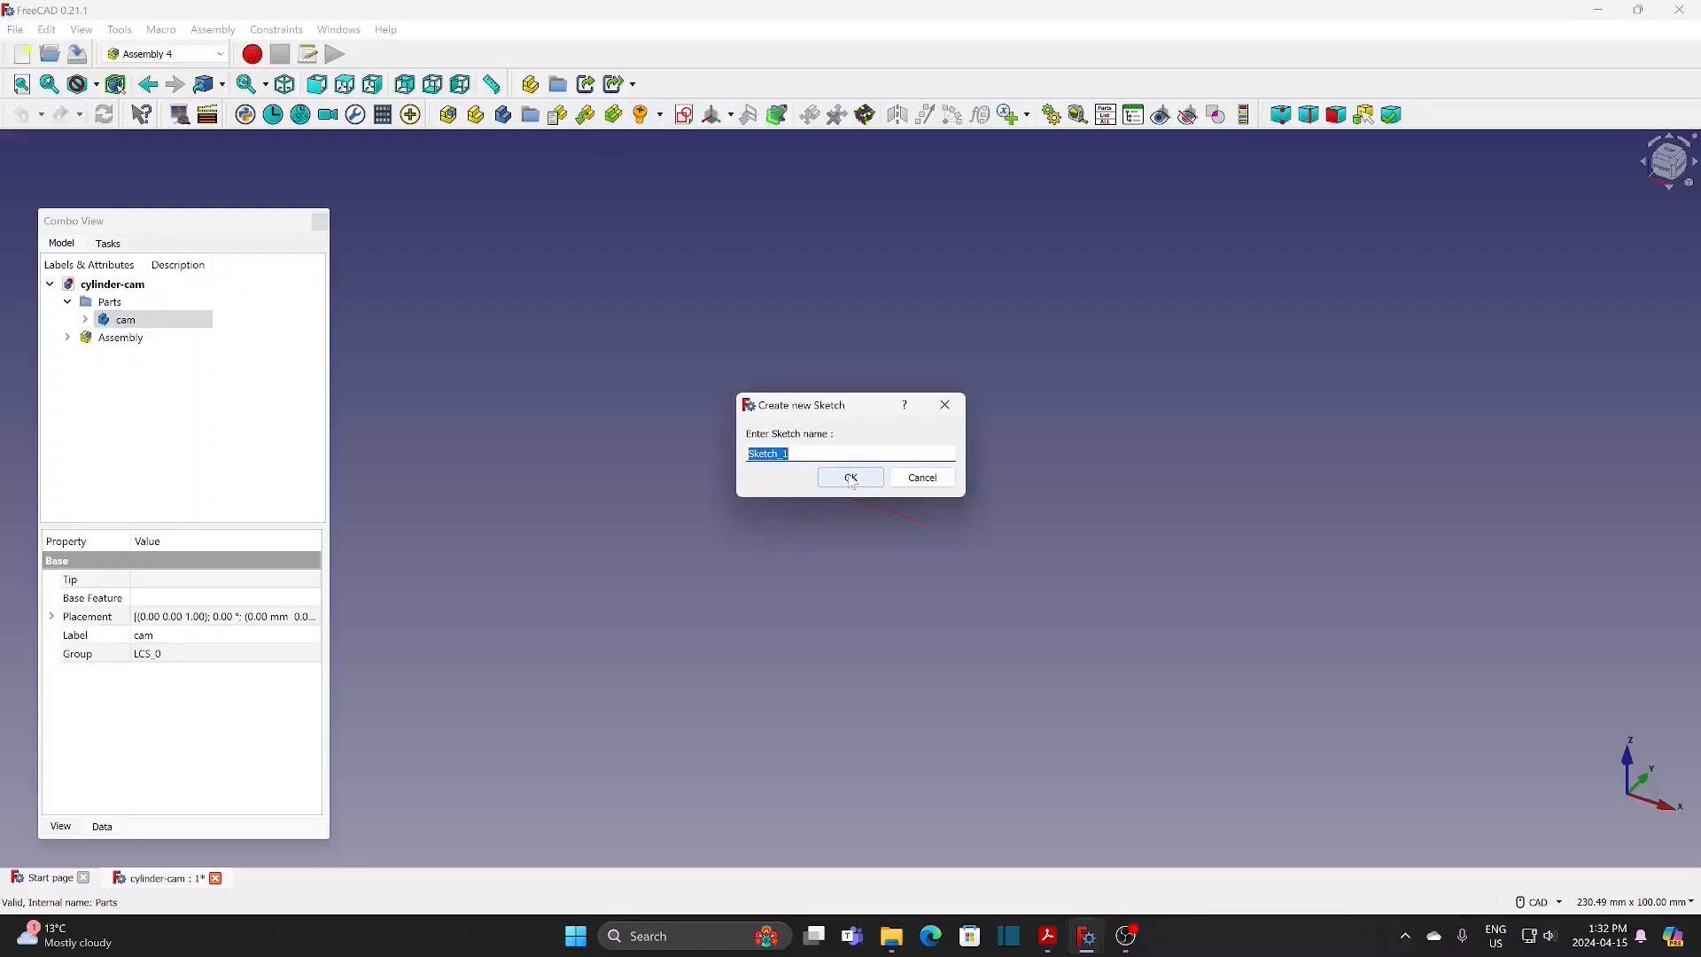
type("cam-sk")
left_click(852, 478)
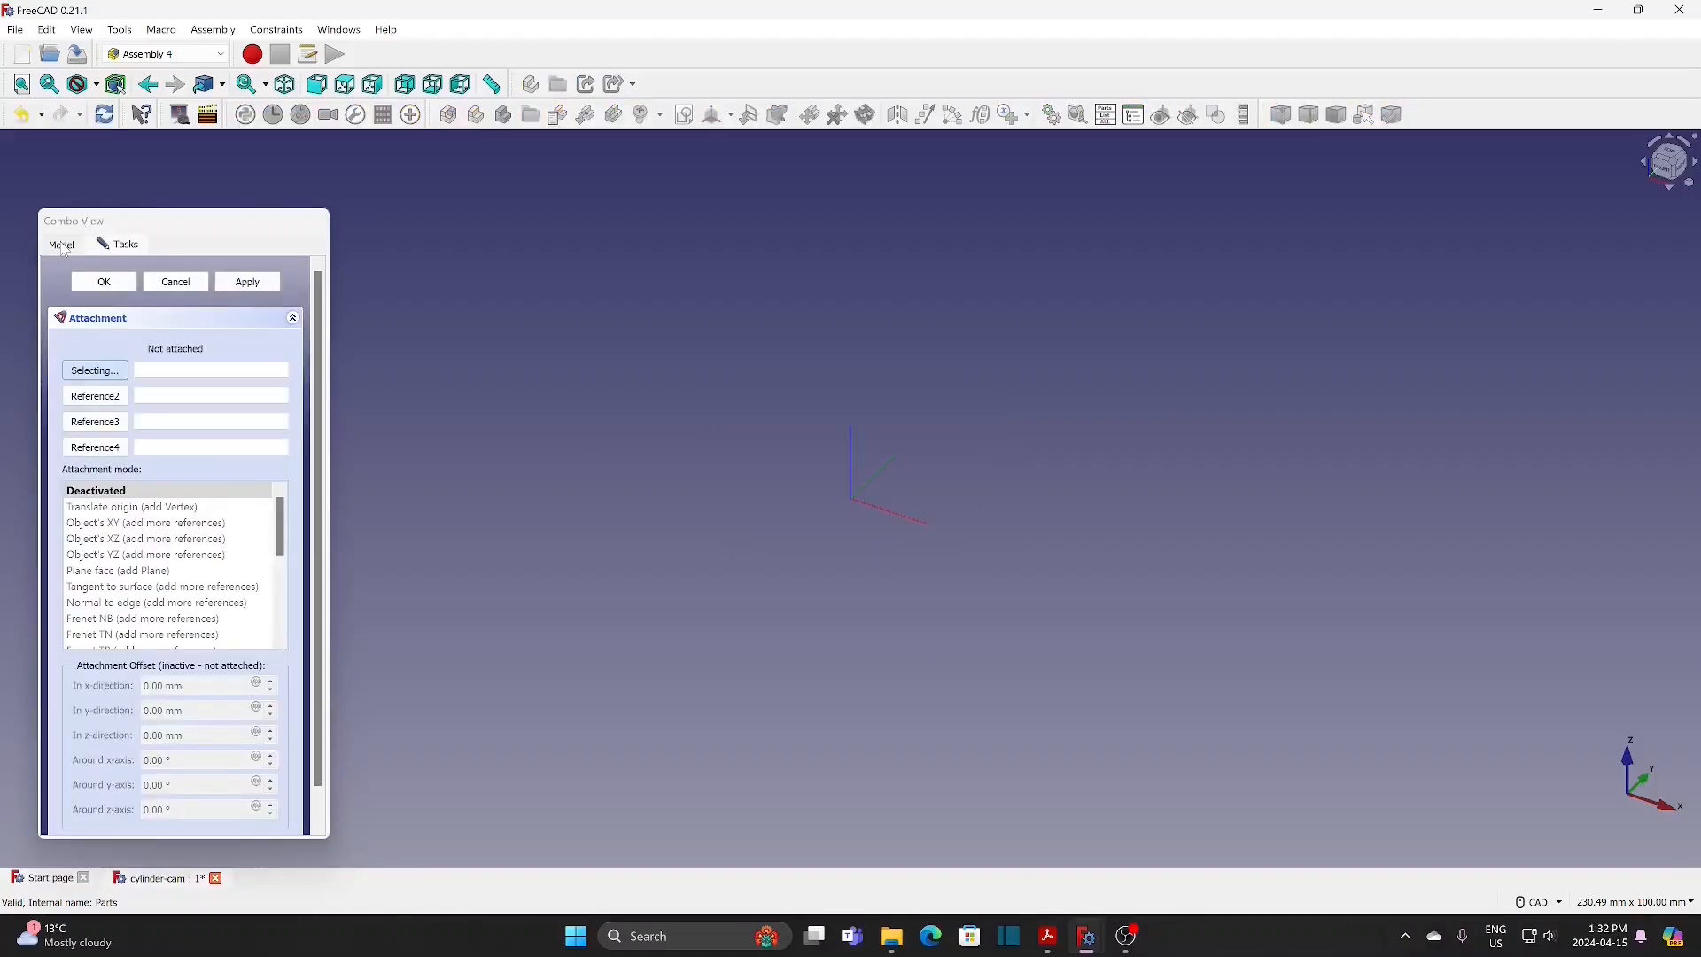
Step: Attach the cam-sk sketch to the cam body's LCS_0 coordinate system using the Plane face mode
left_click(63, 247)
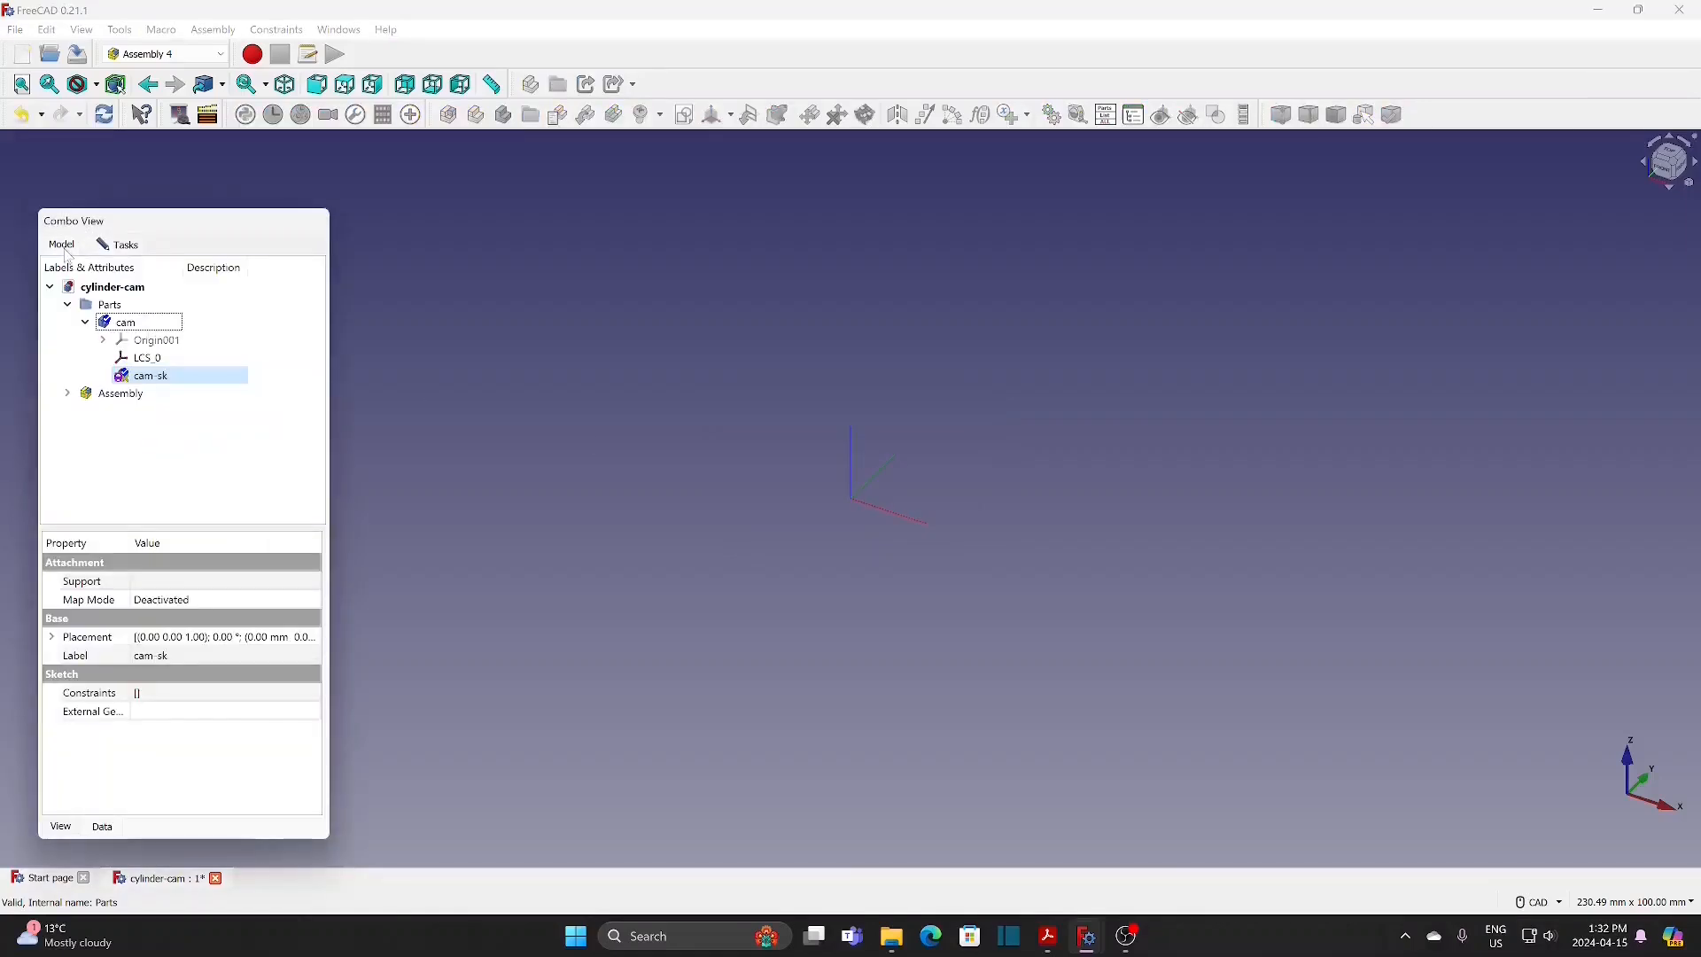
left_click(149, 358)
left_click(124, 245)
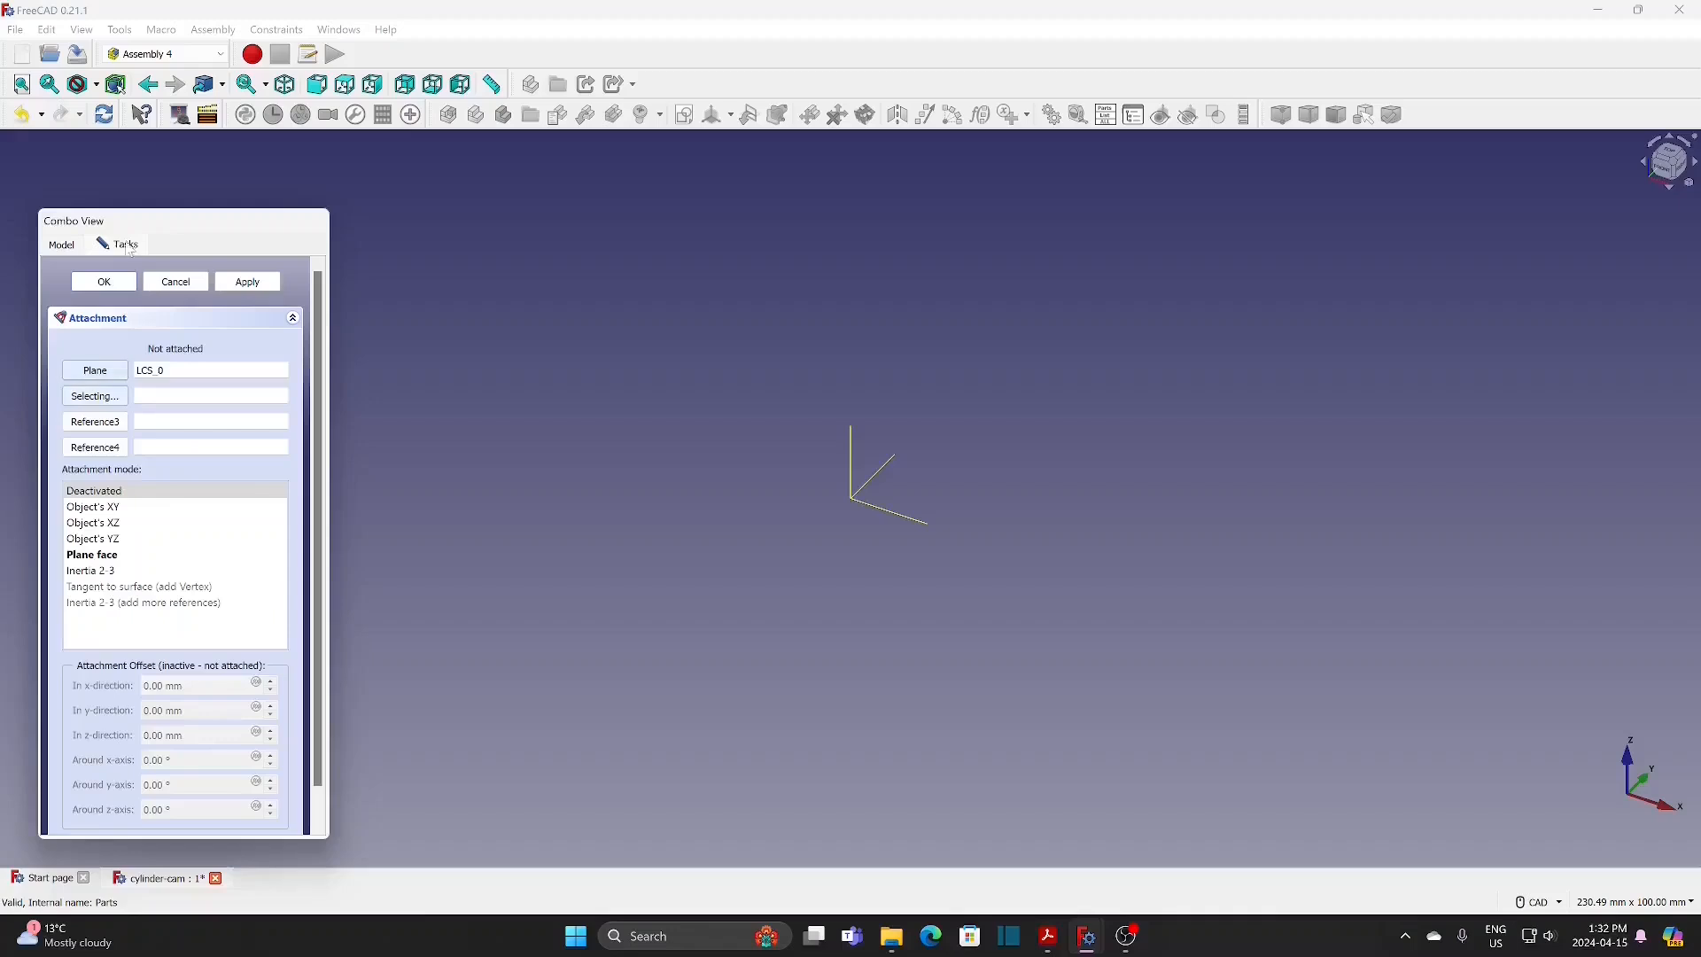
left_click(99, 555)
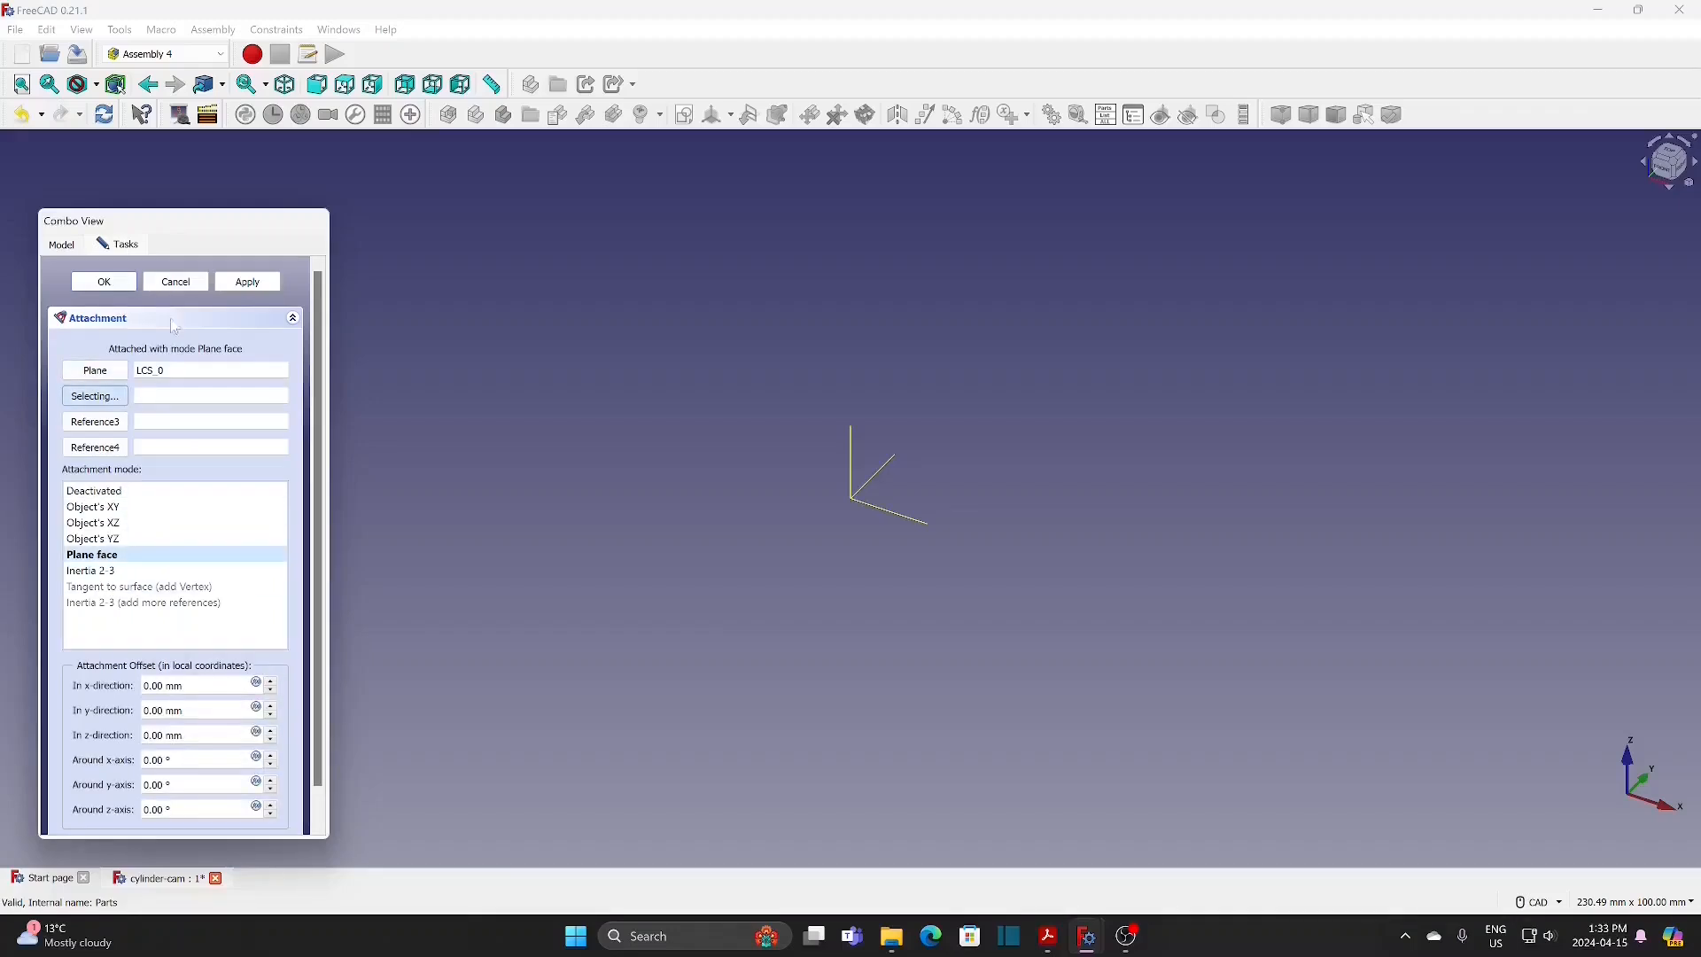
left_click(123, 286)
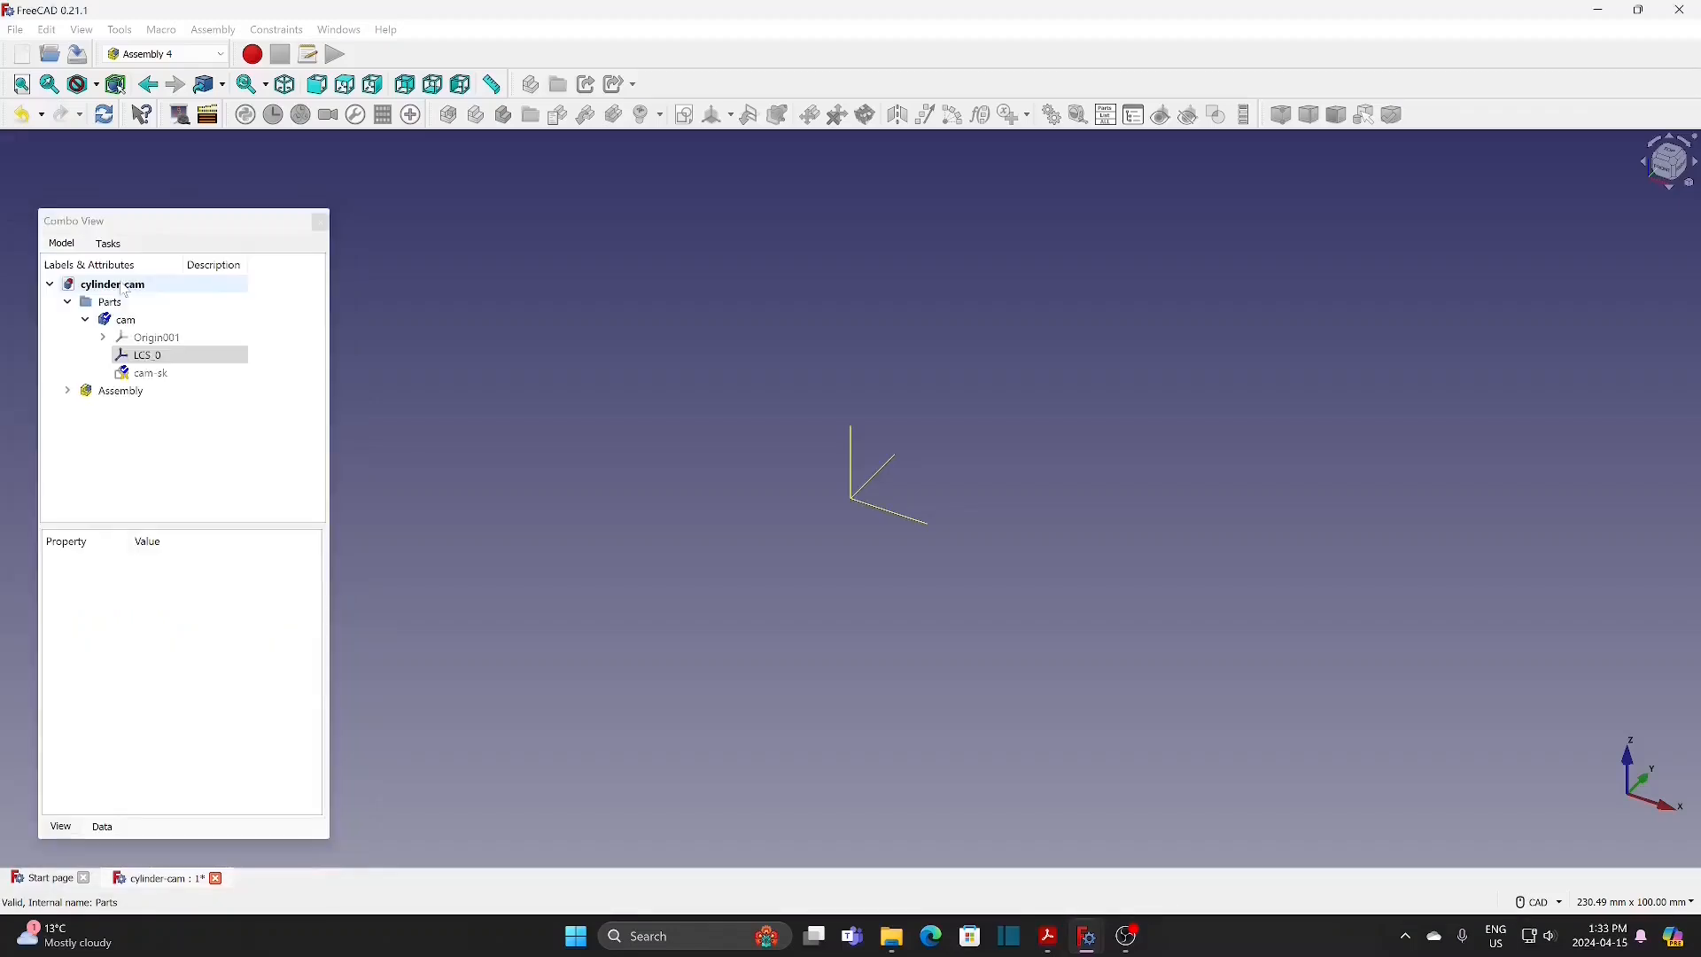
Step: In the cam-sk sketch, draw a circle centred on the origin with a diameter of 60 mm and close the sketch
double_click(148, 375)
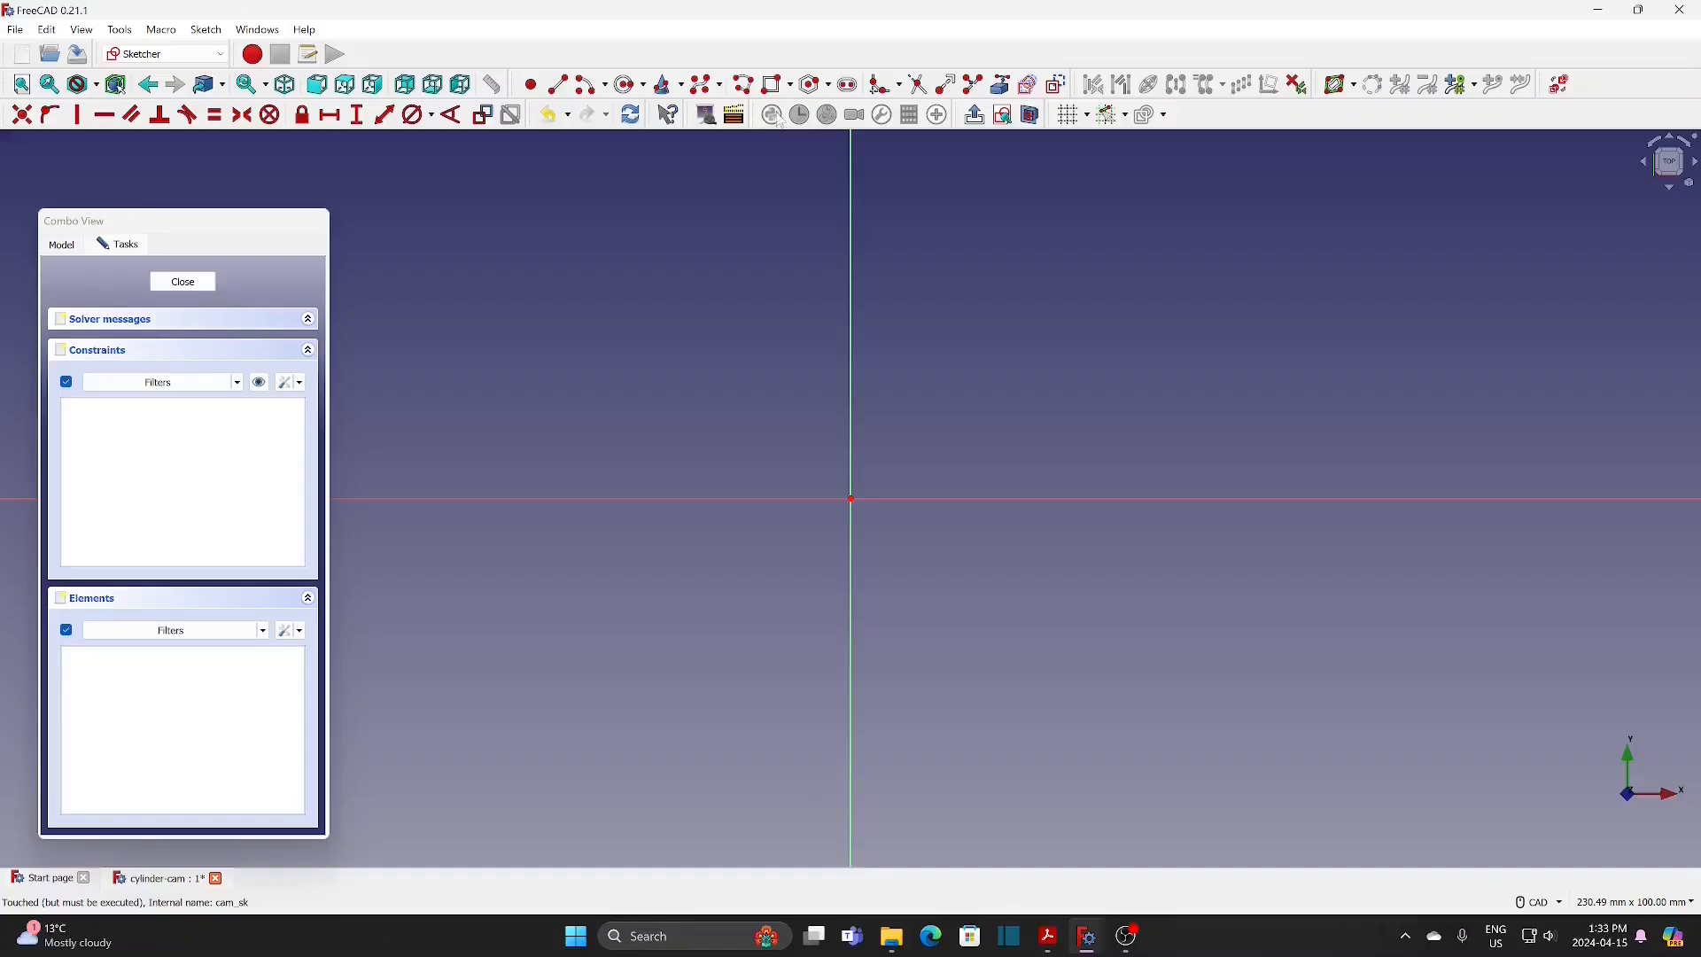
left_click(626, 84)
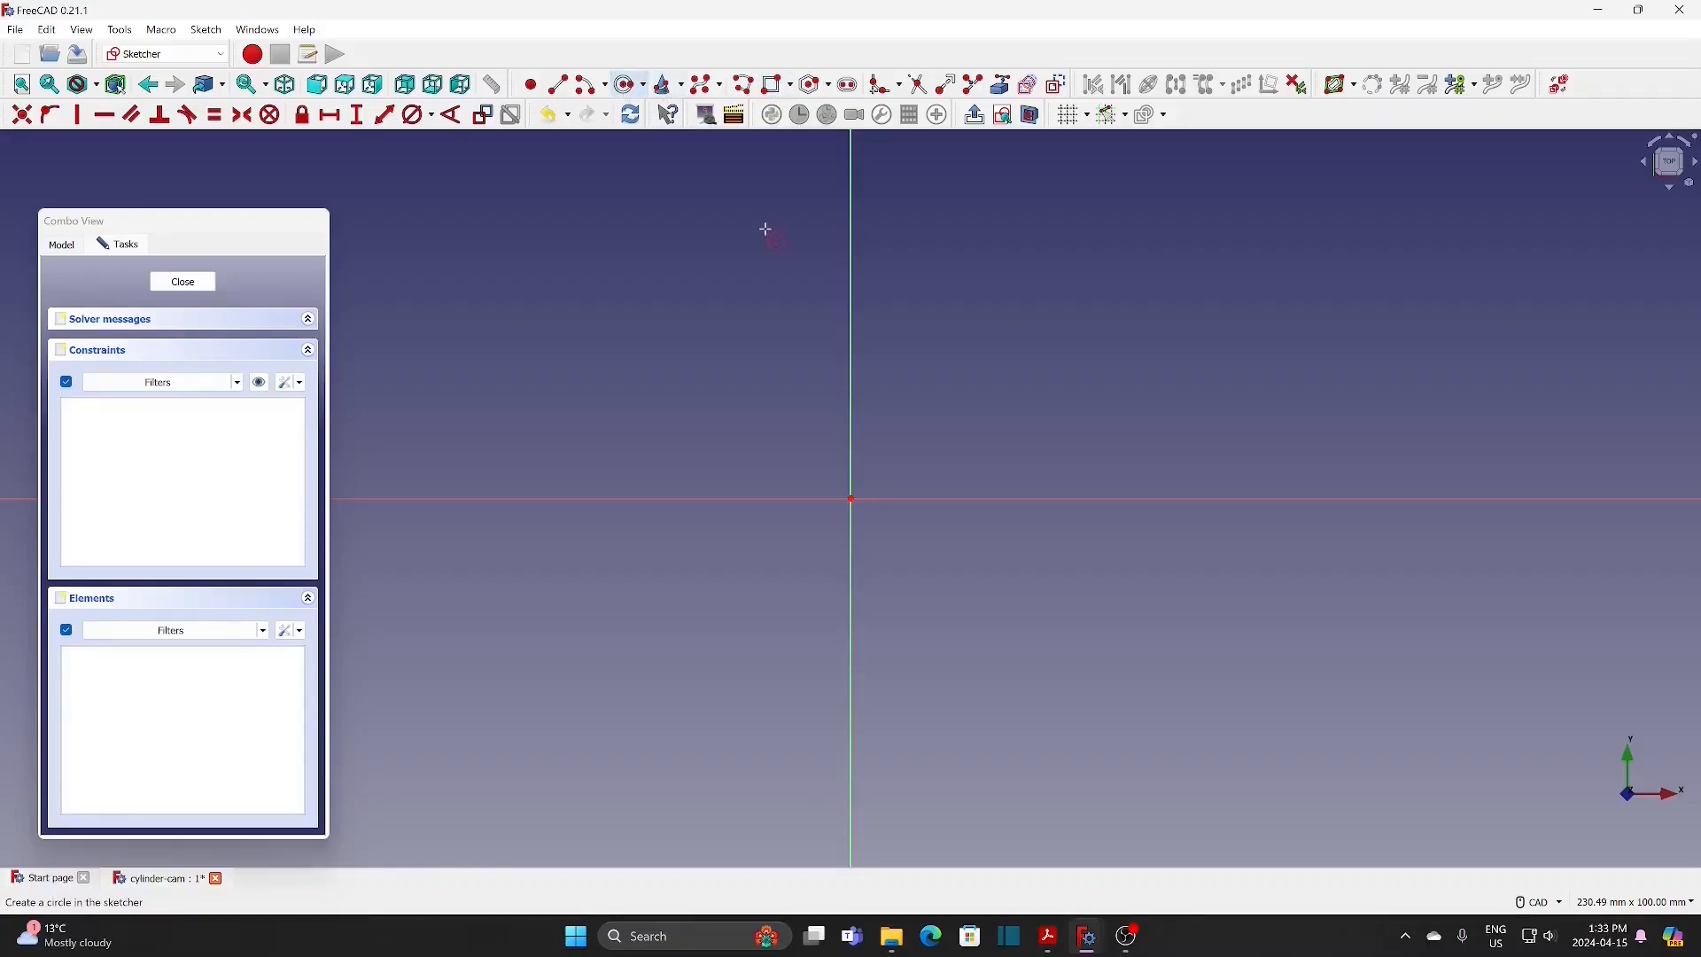
left_click(851, 501)
left_click(899, 432)
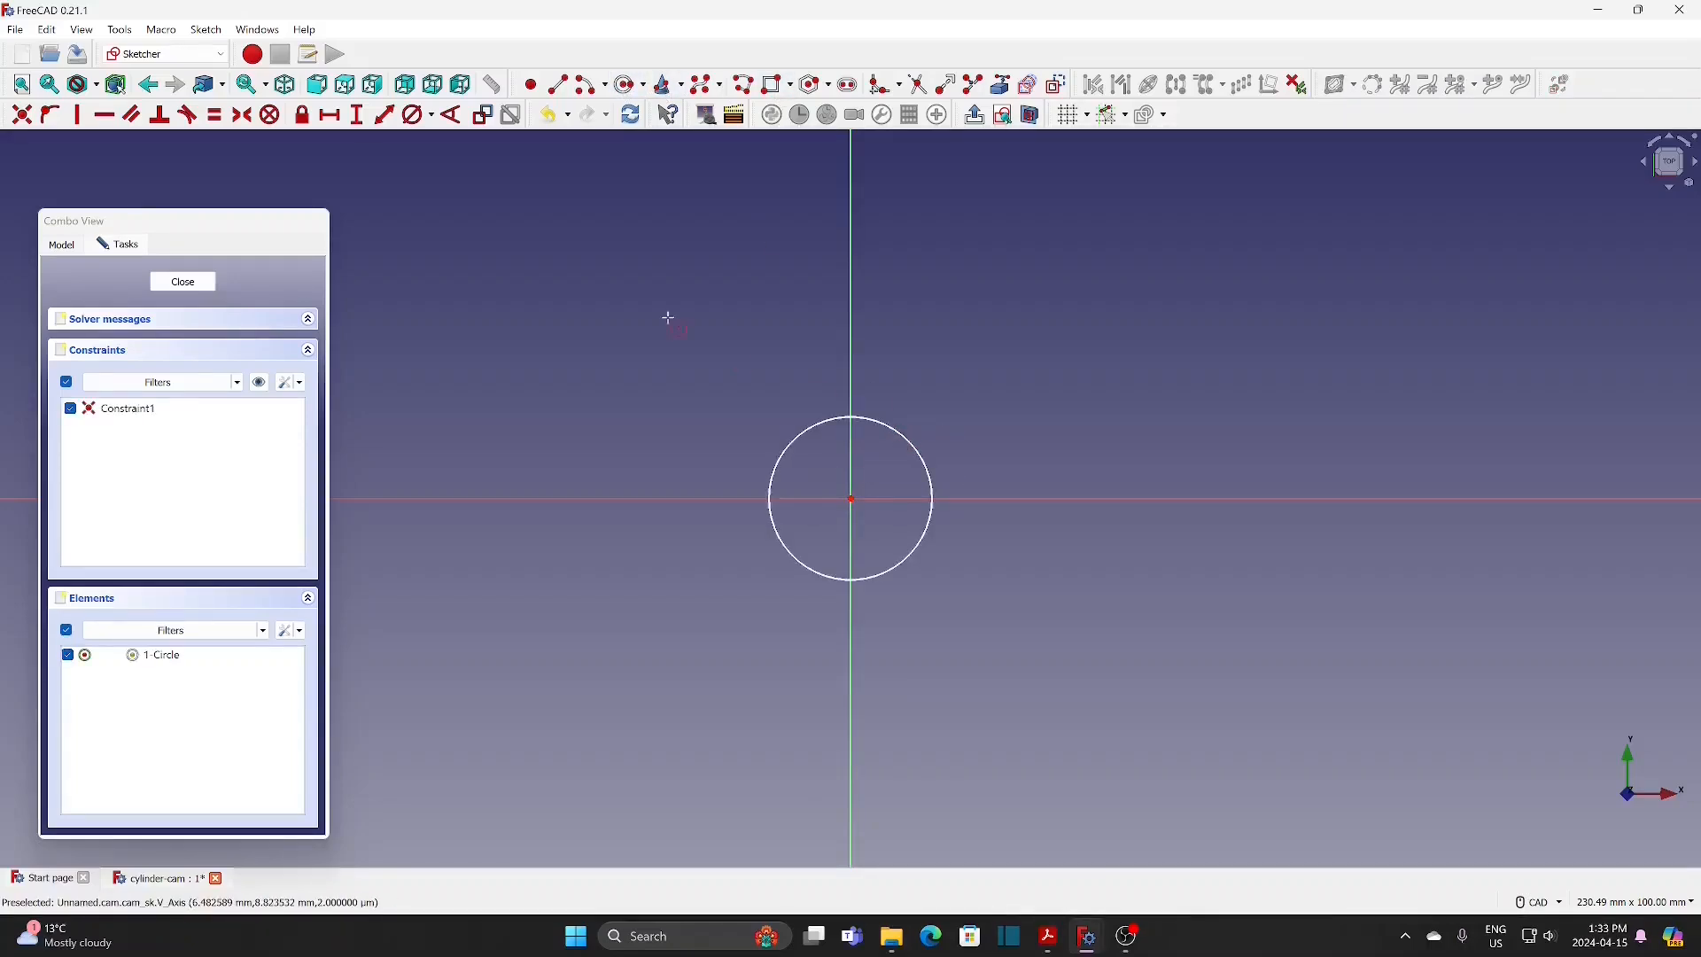
left_click(932, 482)
type("60")
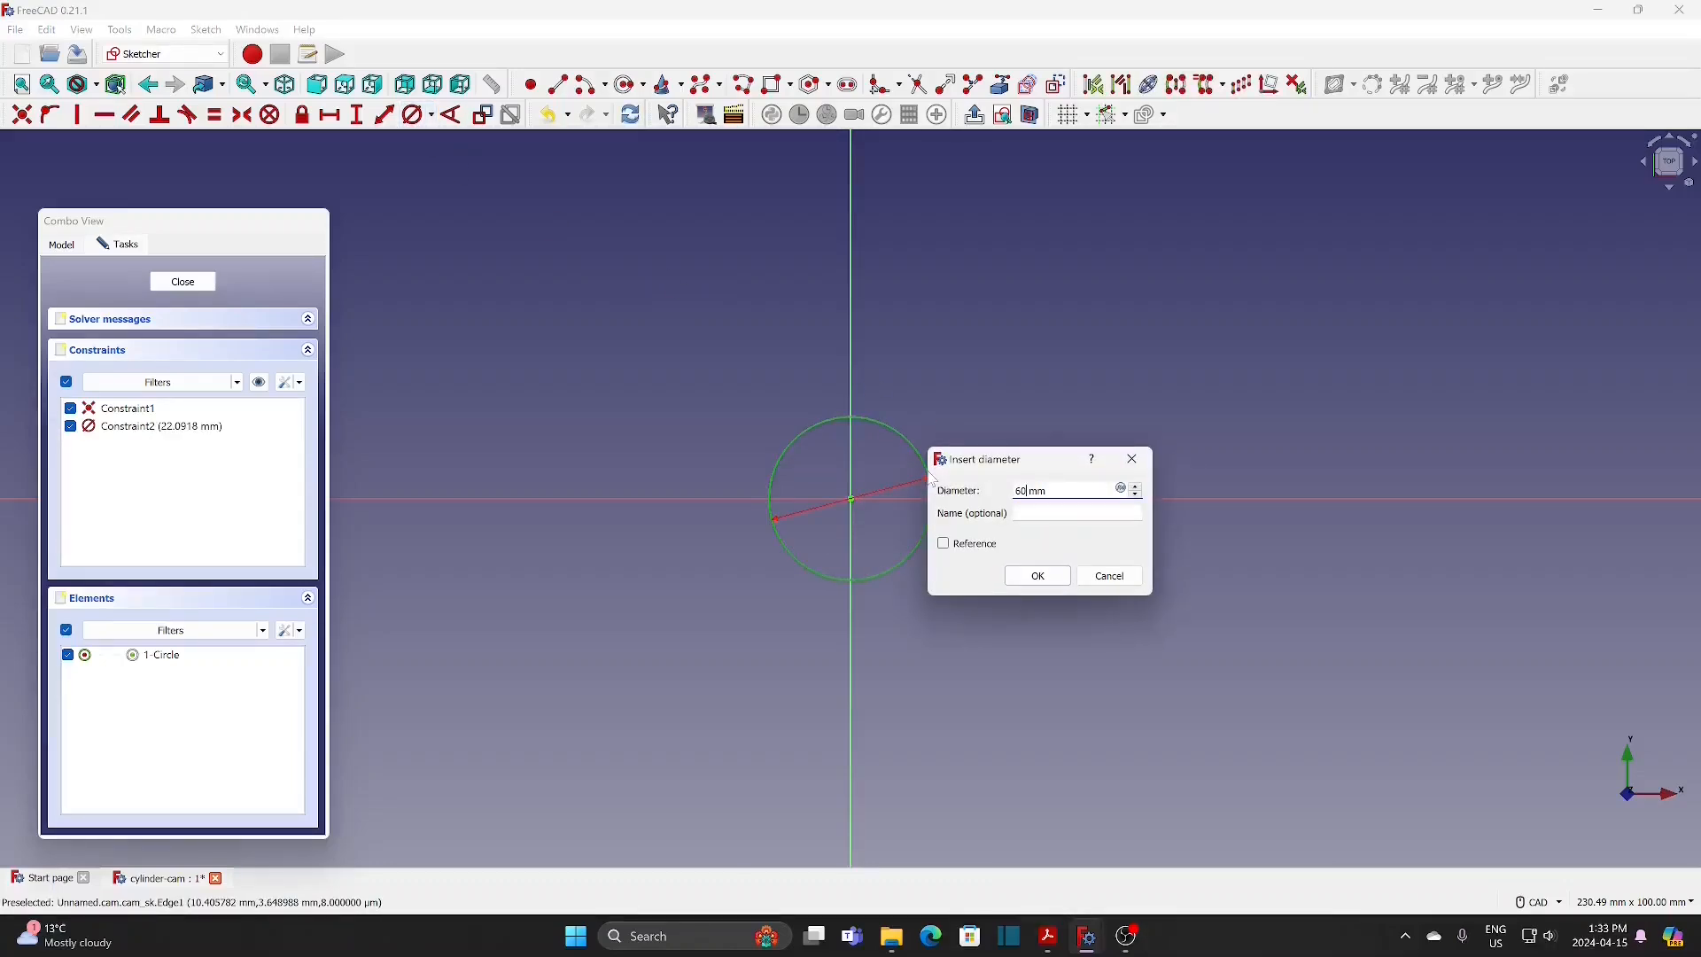
type("0")
left_click(1019, 583)
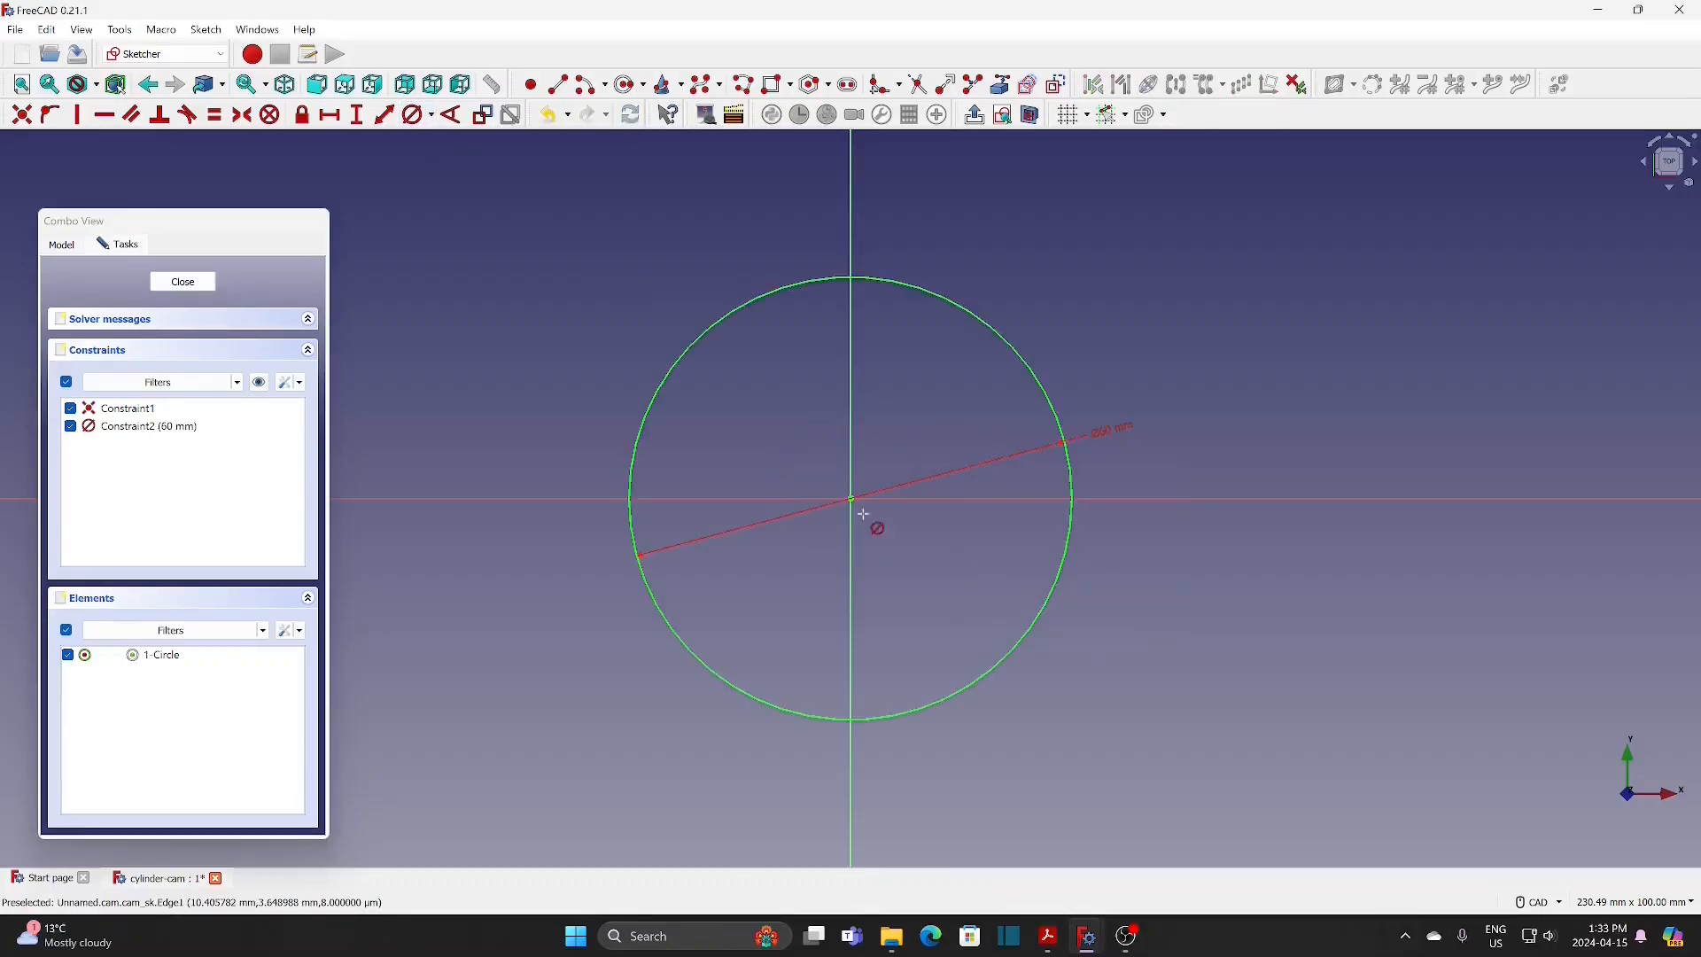
left_click(182, 282)
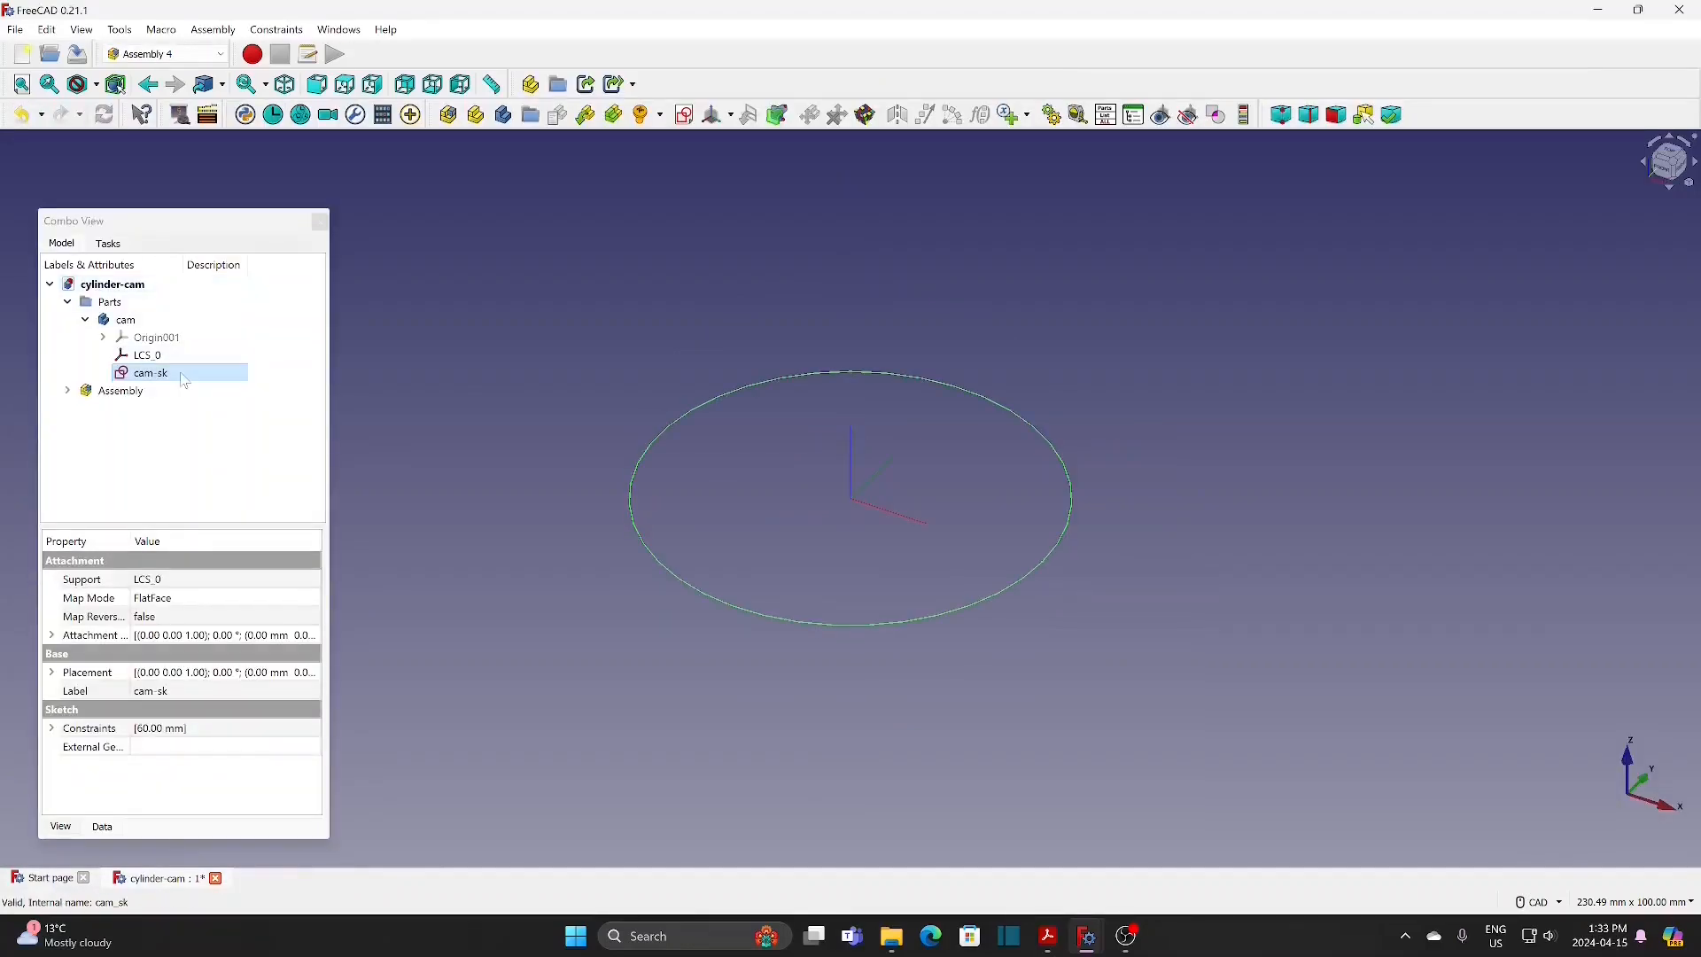
Step: Make the cam body the active body for Part Design
left_click(176, 375)
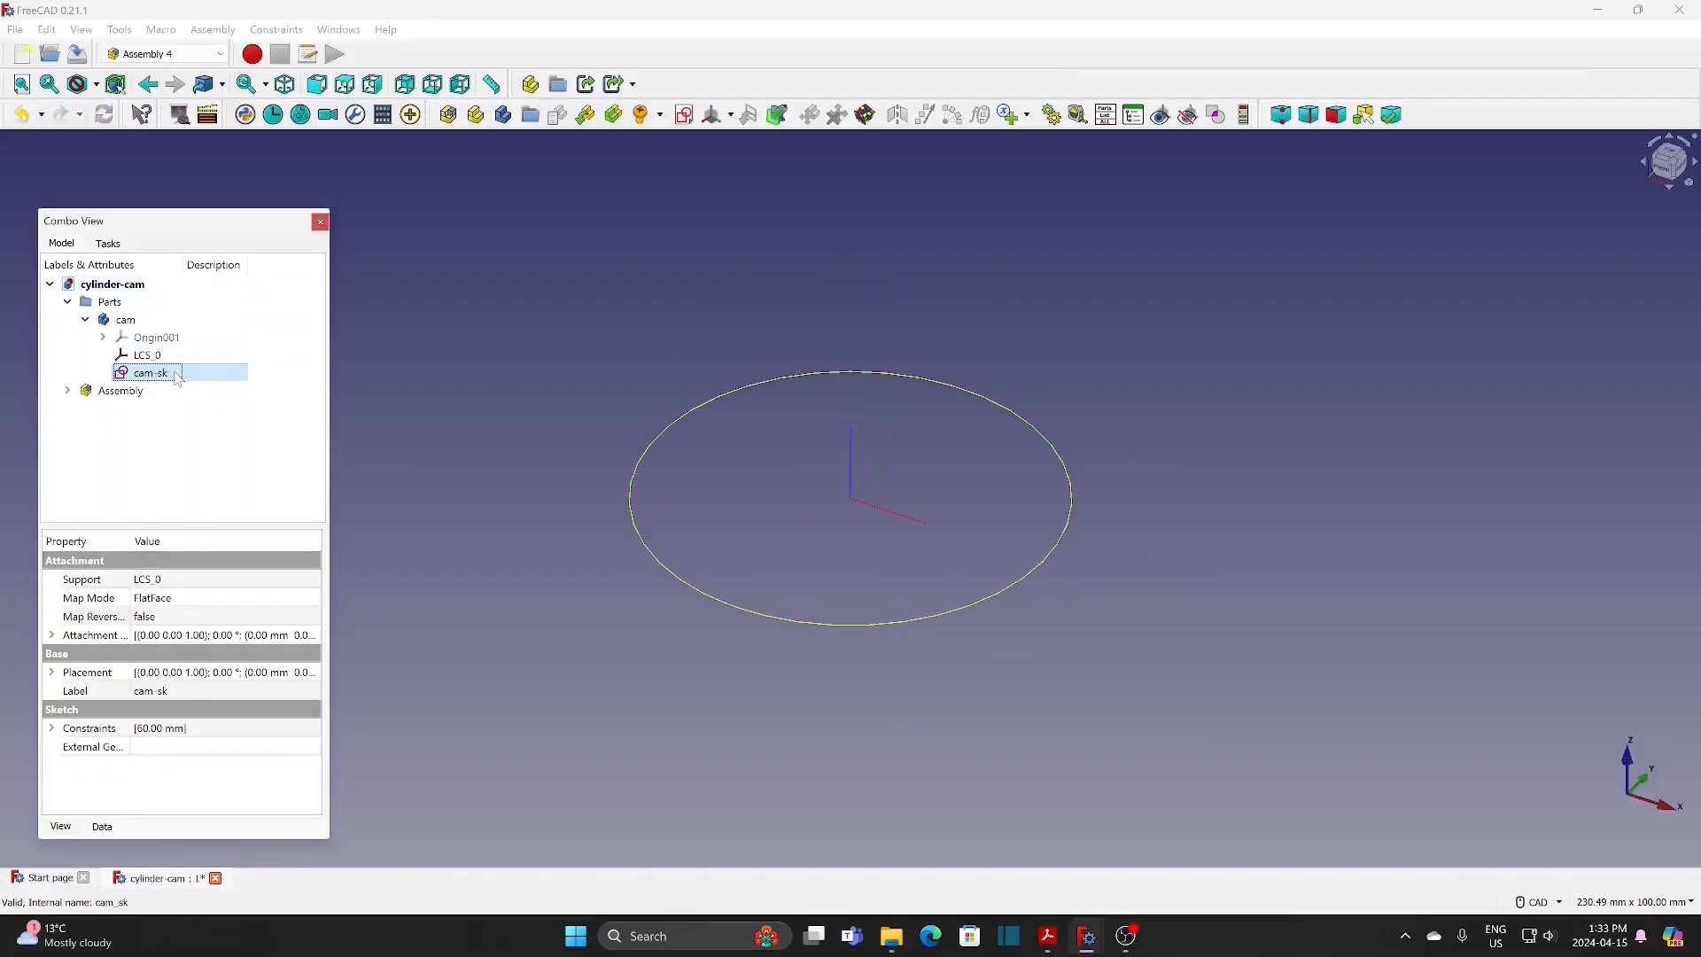
left_click(129, 320)
right_click(128, 320)
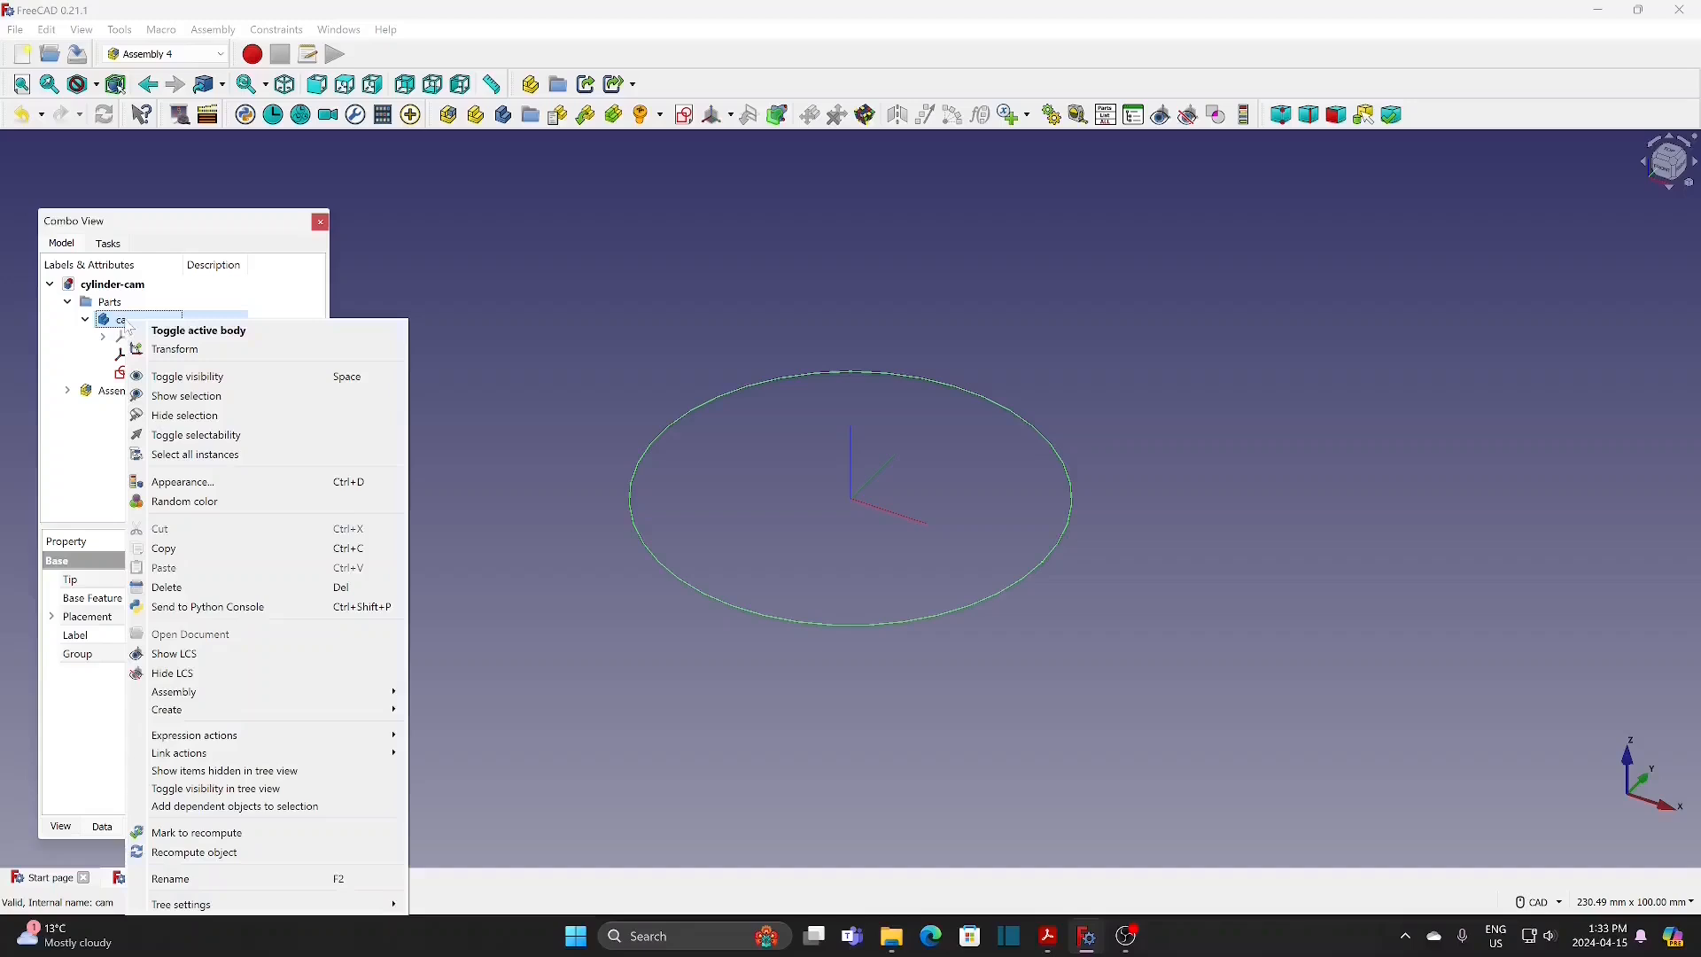
left_click(187, 325)
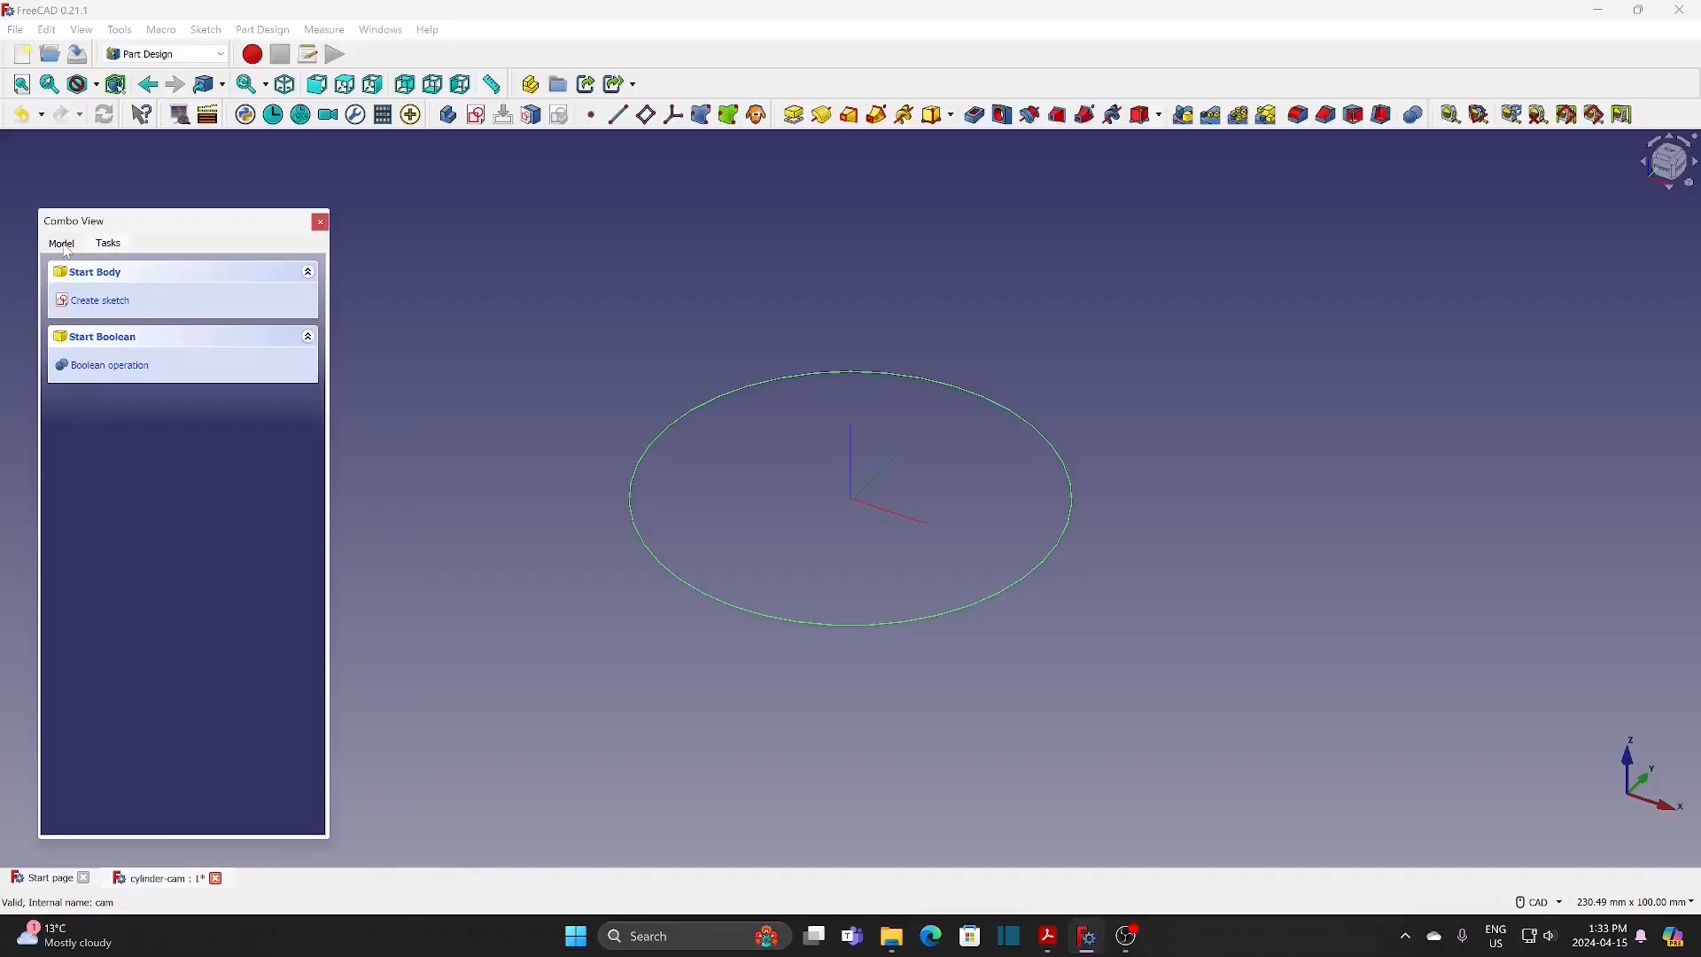
Step: Pad the cam-sk circle to a length of 240 mm and fit the whole cylinder in view
left_click(67, 251)
left_click(146, 373)
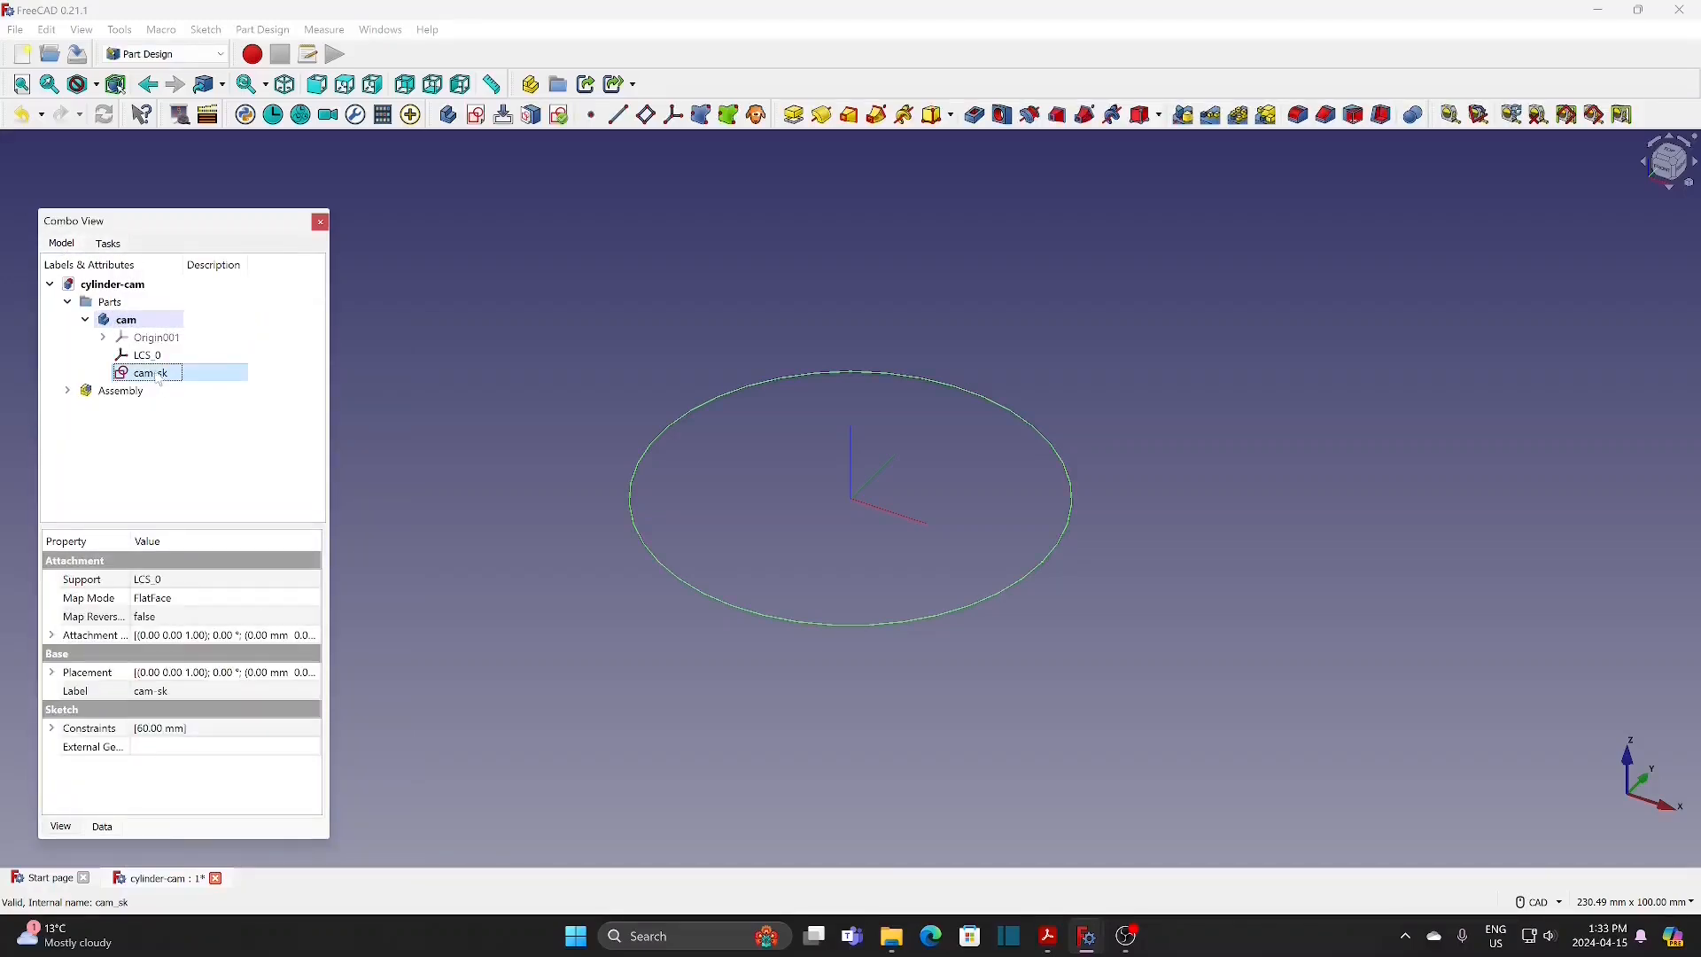
left_click(792, 116)
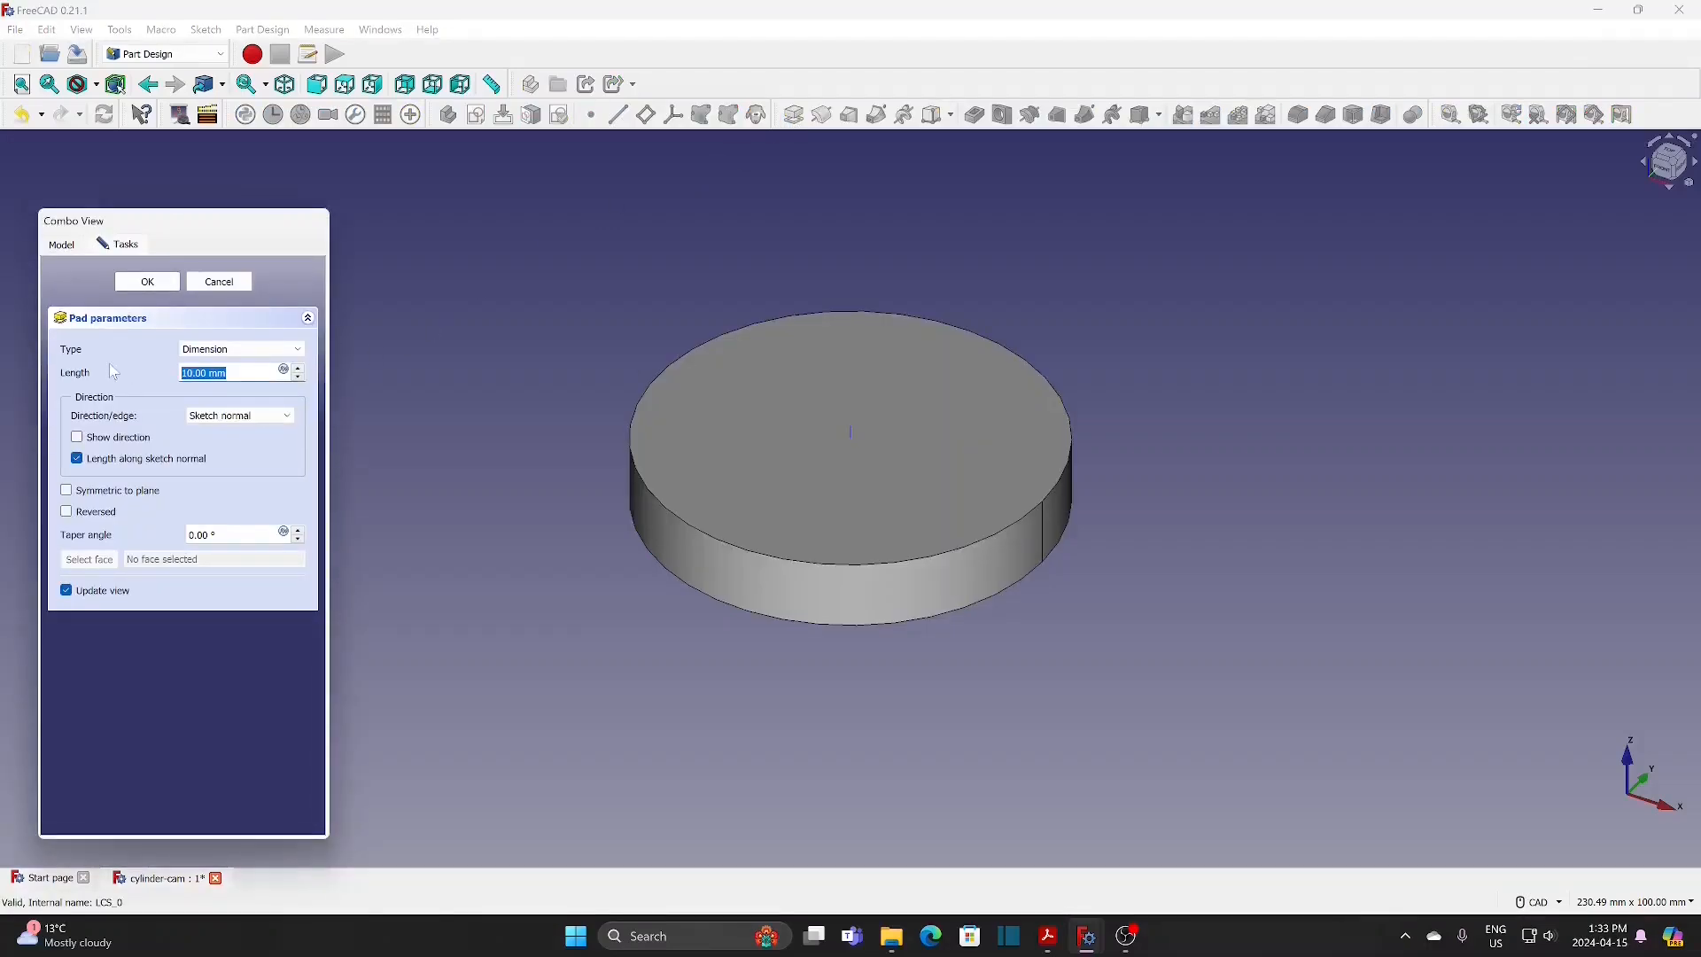
type("240")
left_click(148, 282)
scroll(493, 379, "down", 4)
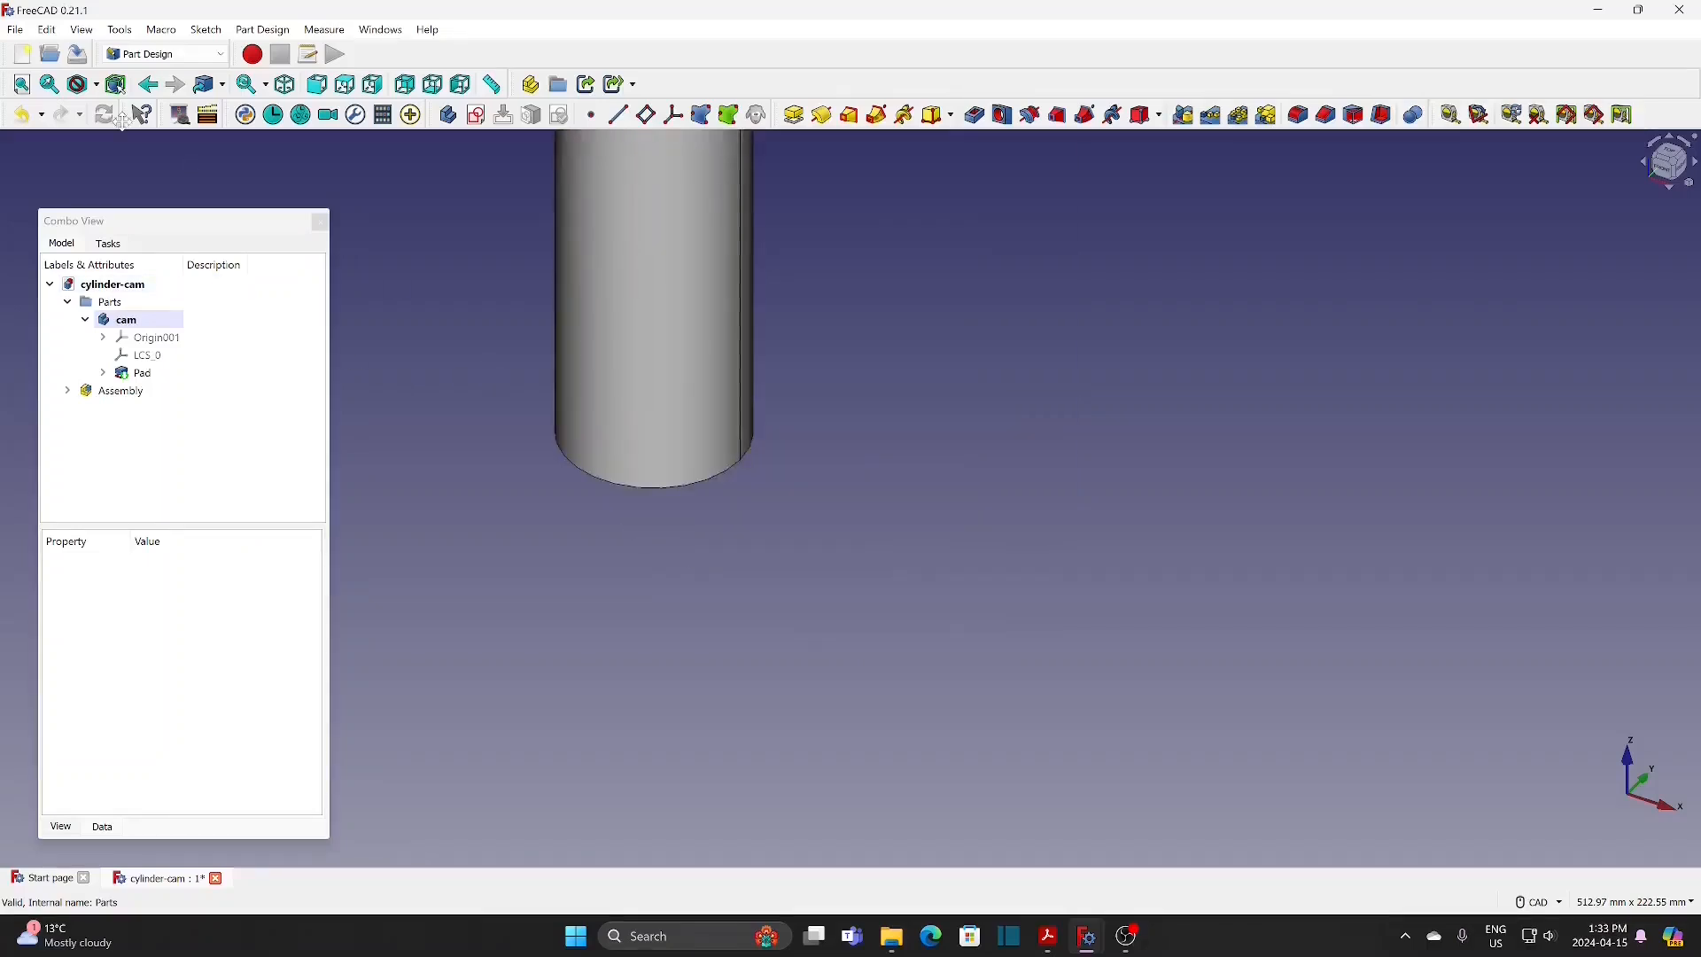
left_click(23, 85)
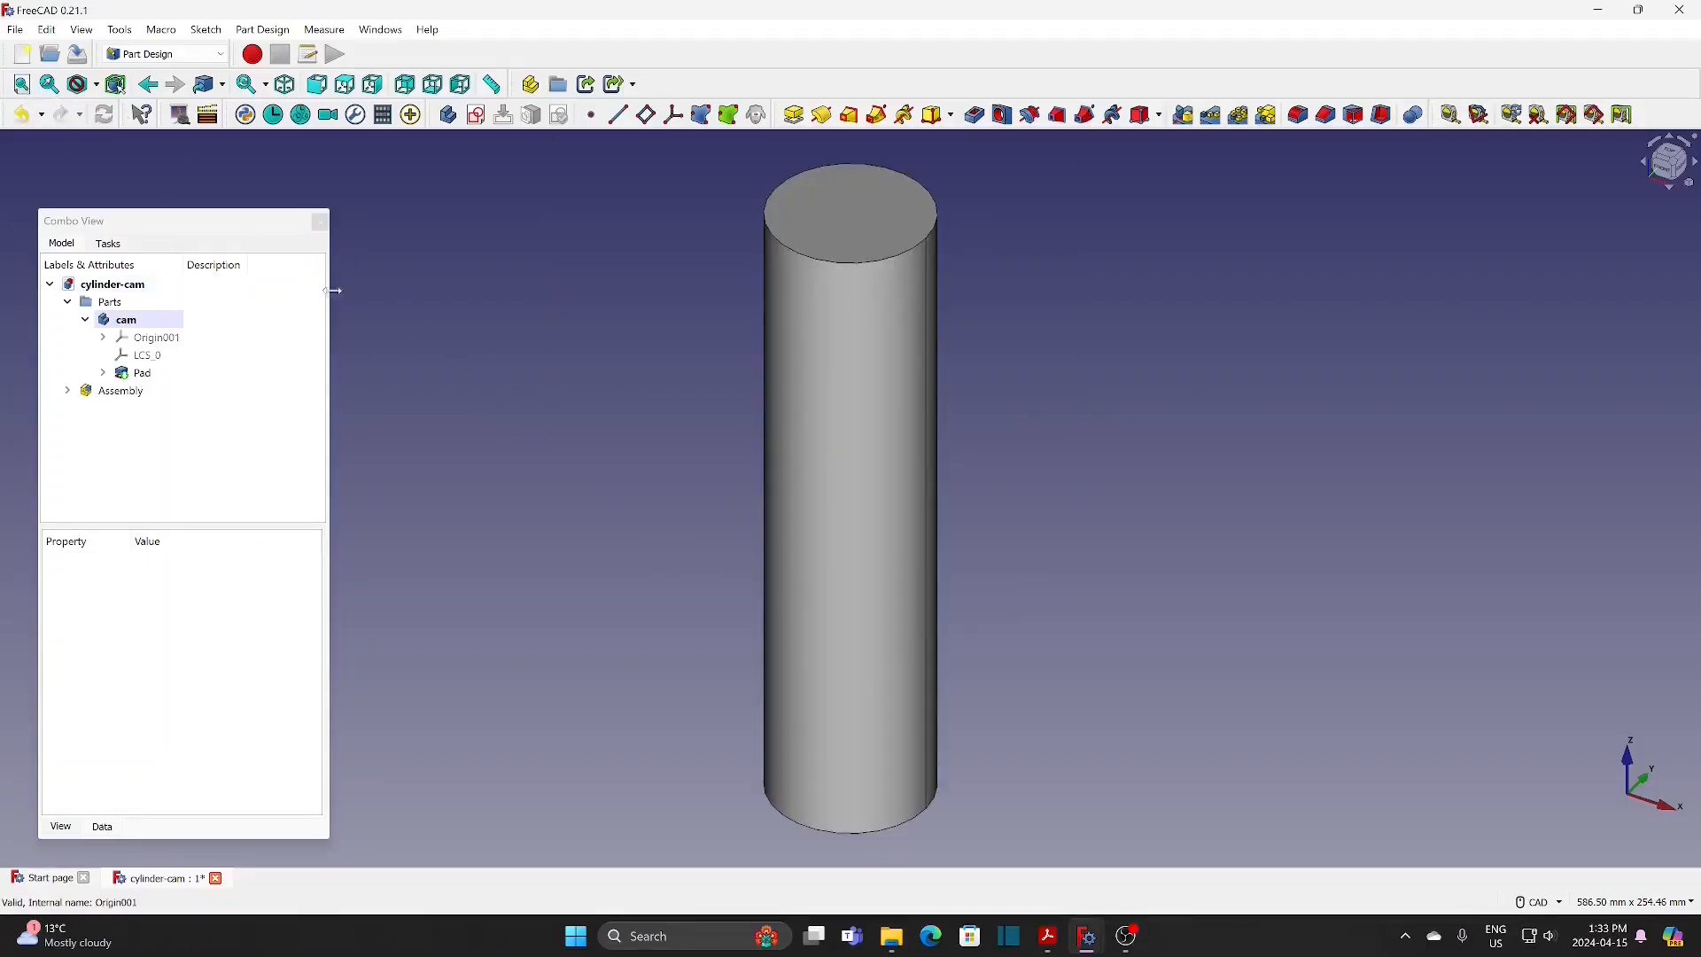
Step: Create a new sketch in the cam body on the YZ base plane
left_click(482, 119)
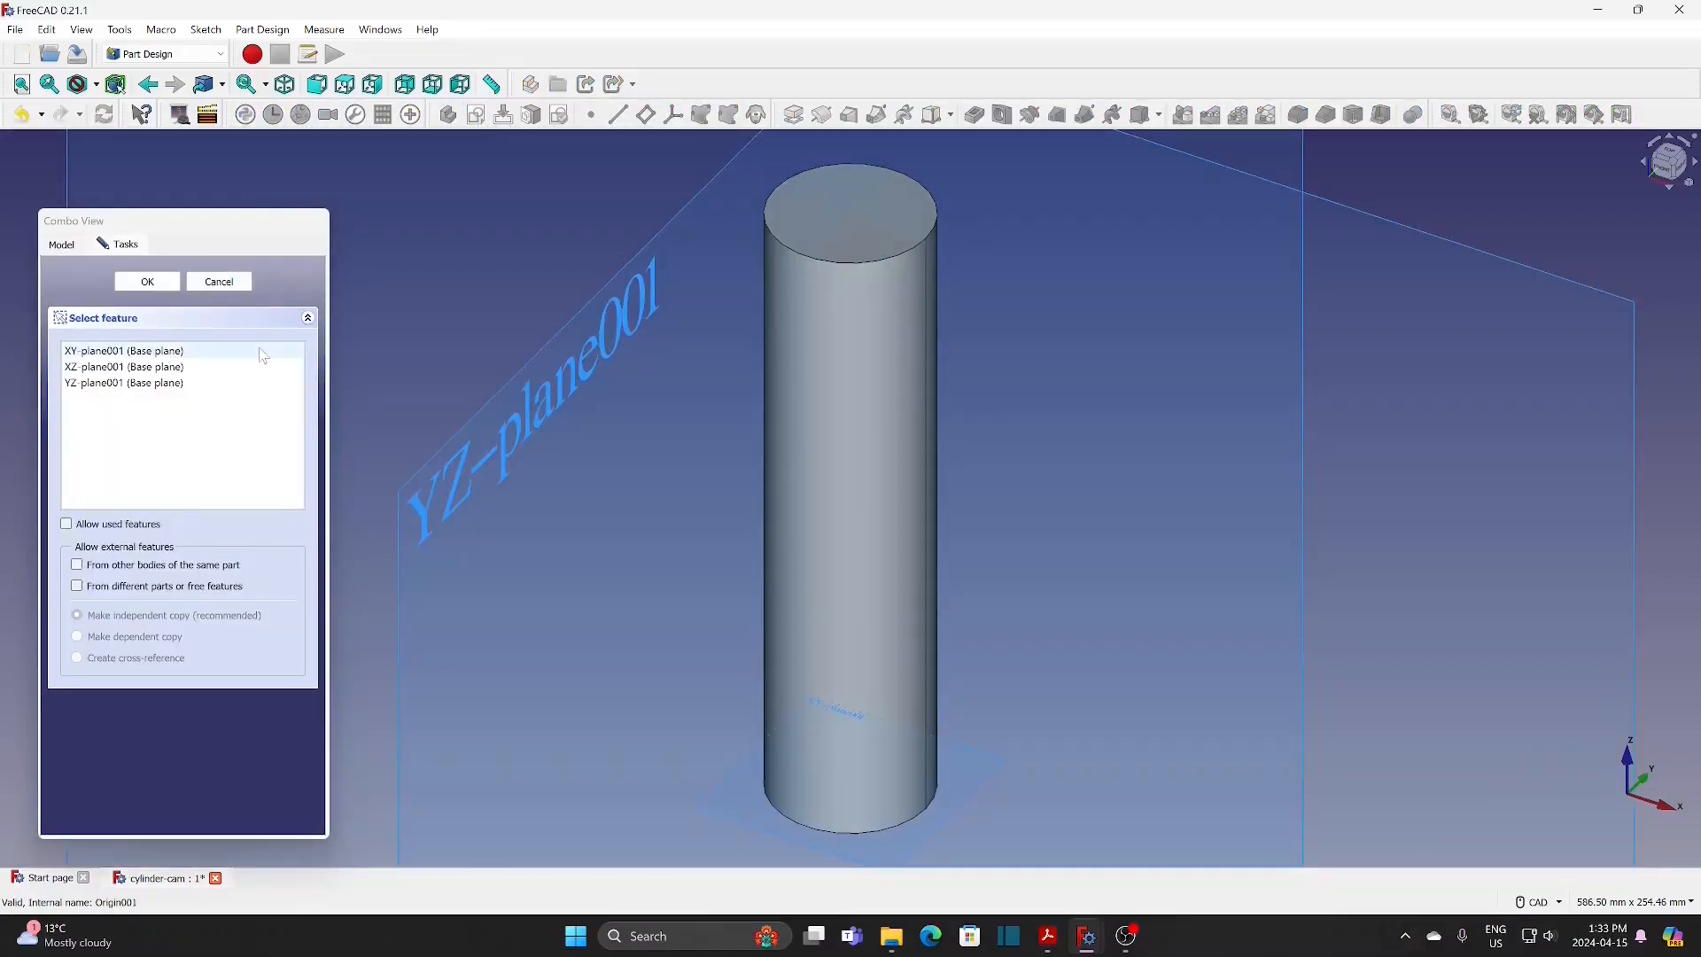
left_click(159, 384)
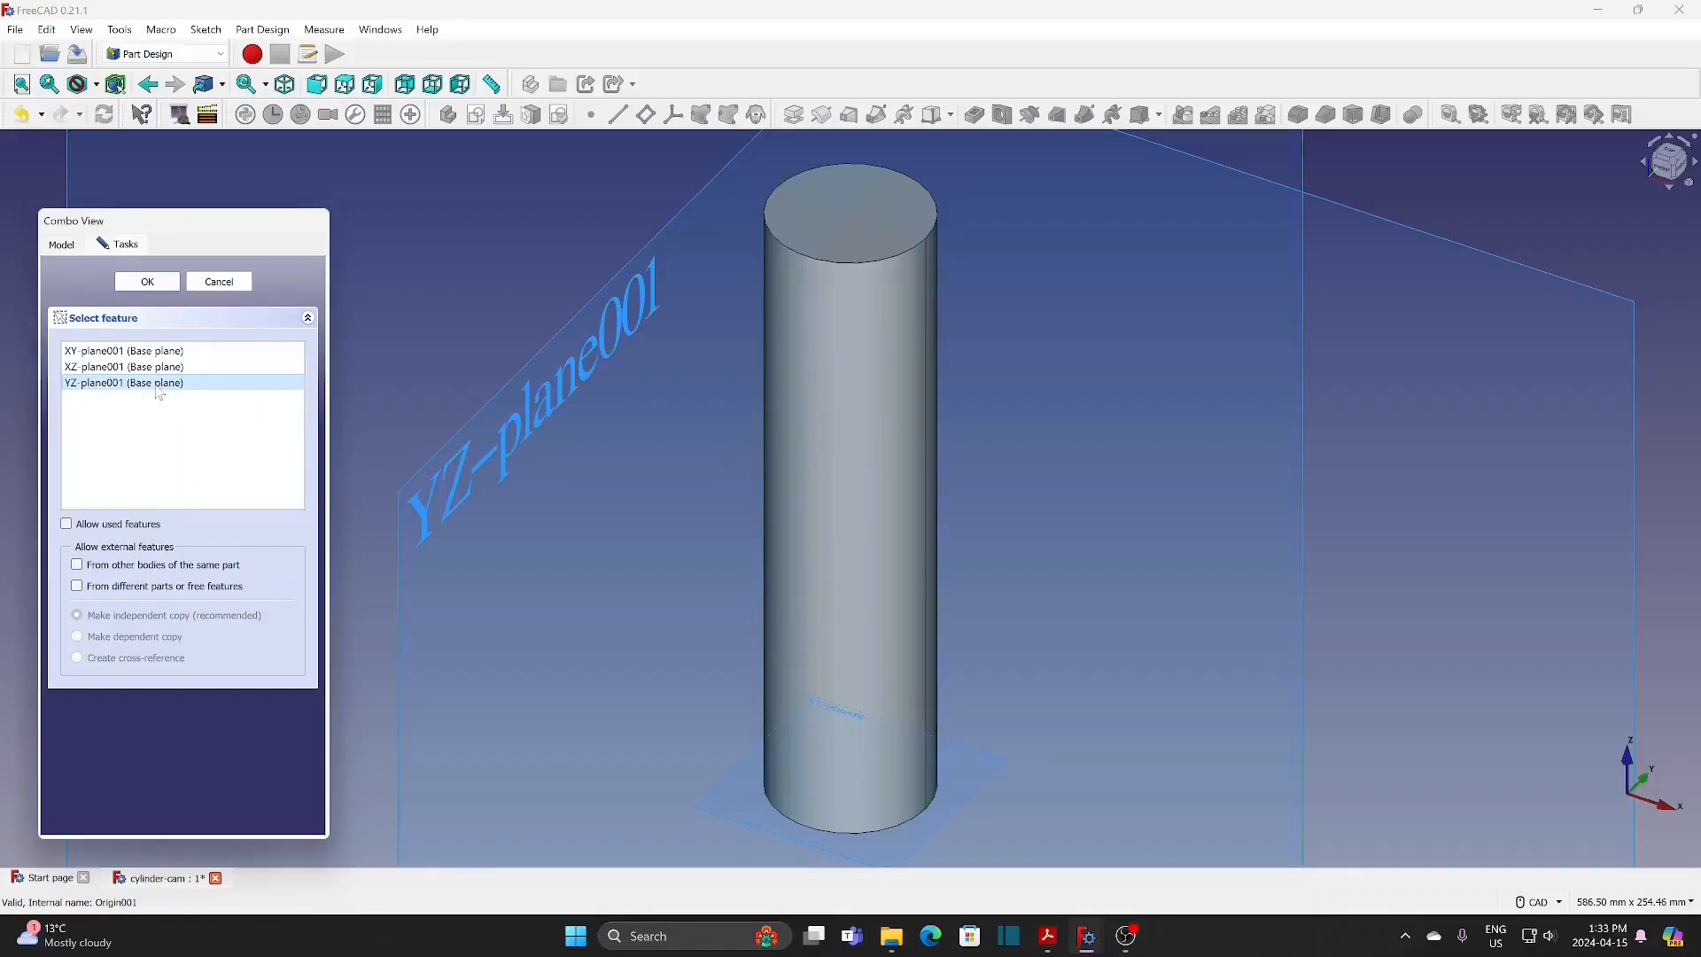
left_click(156, 285)
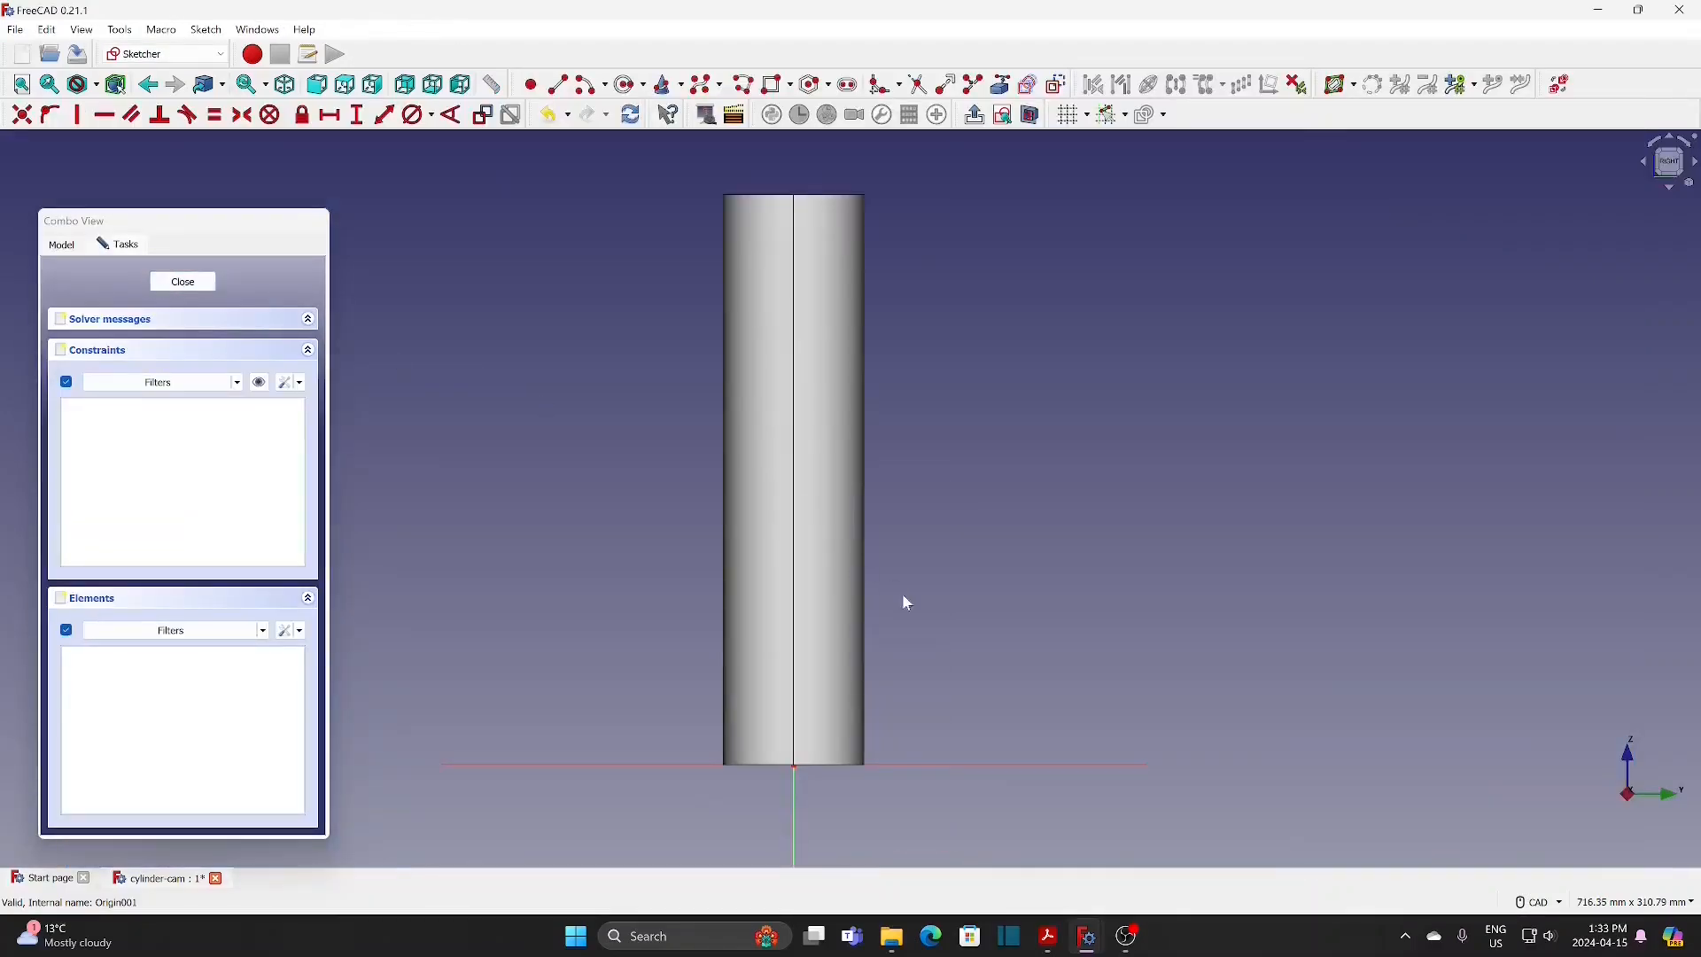
Step: Draw a small upright rectangle at the cylinder's left side, slightly above its bottom end
middle_click_drag(797, 801, 858, 708)
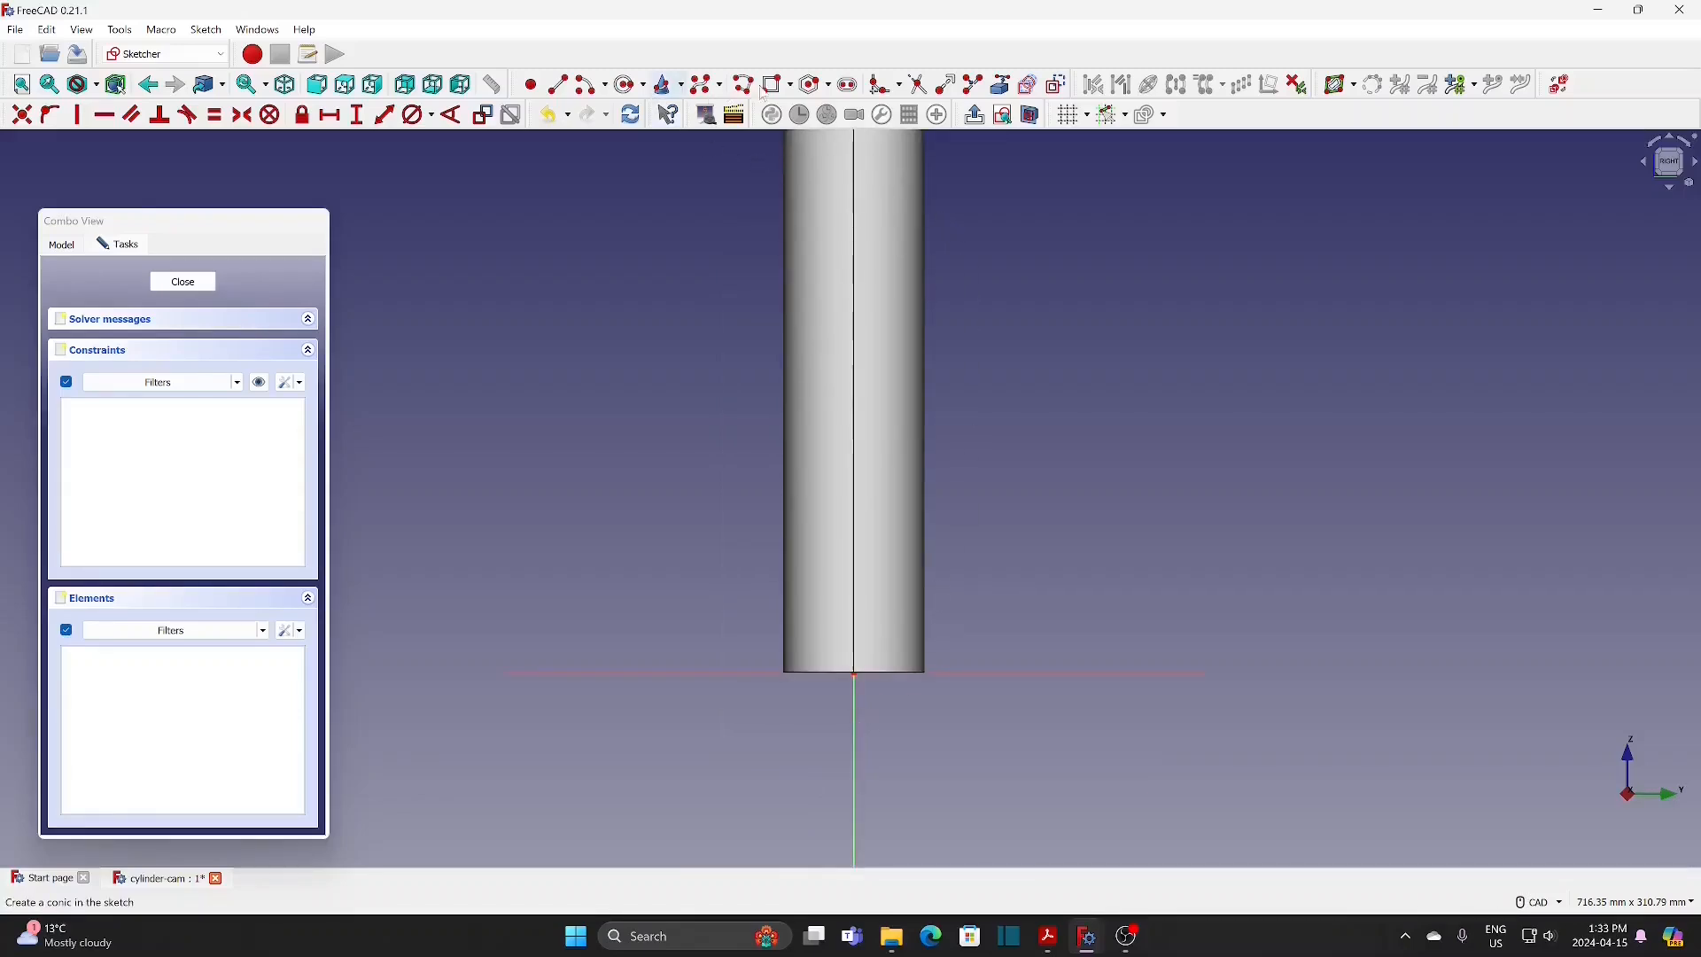
left_click(777, 84)
left_click(769, 577)
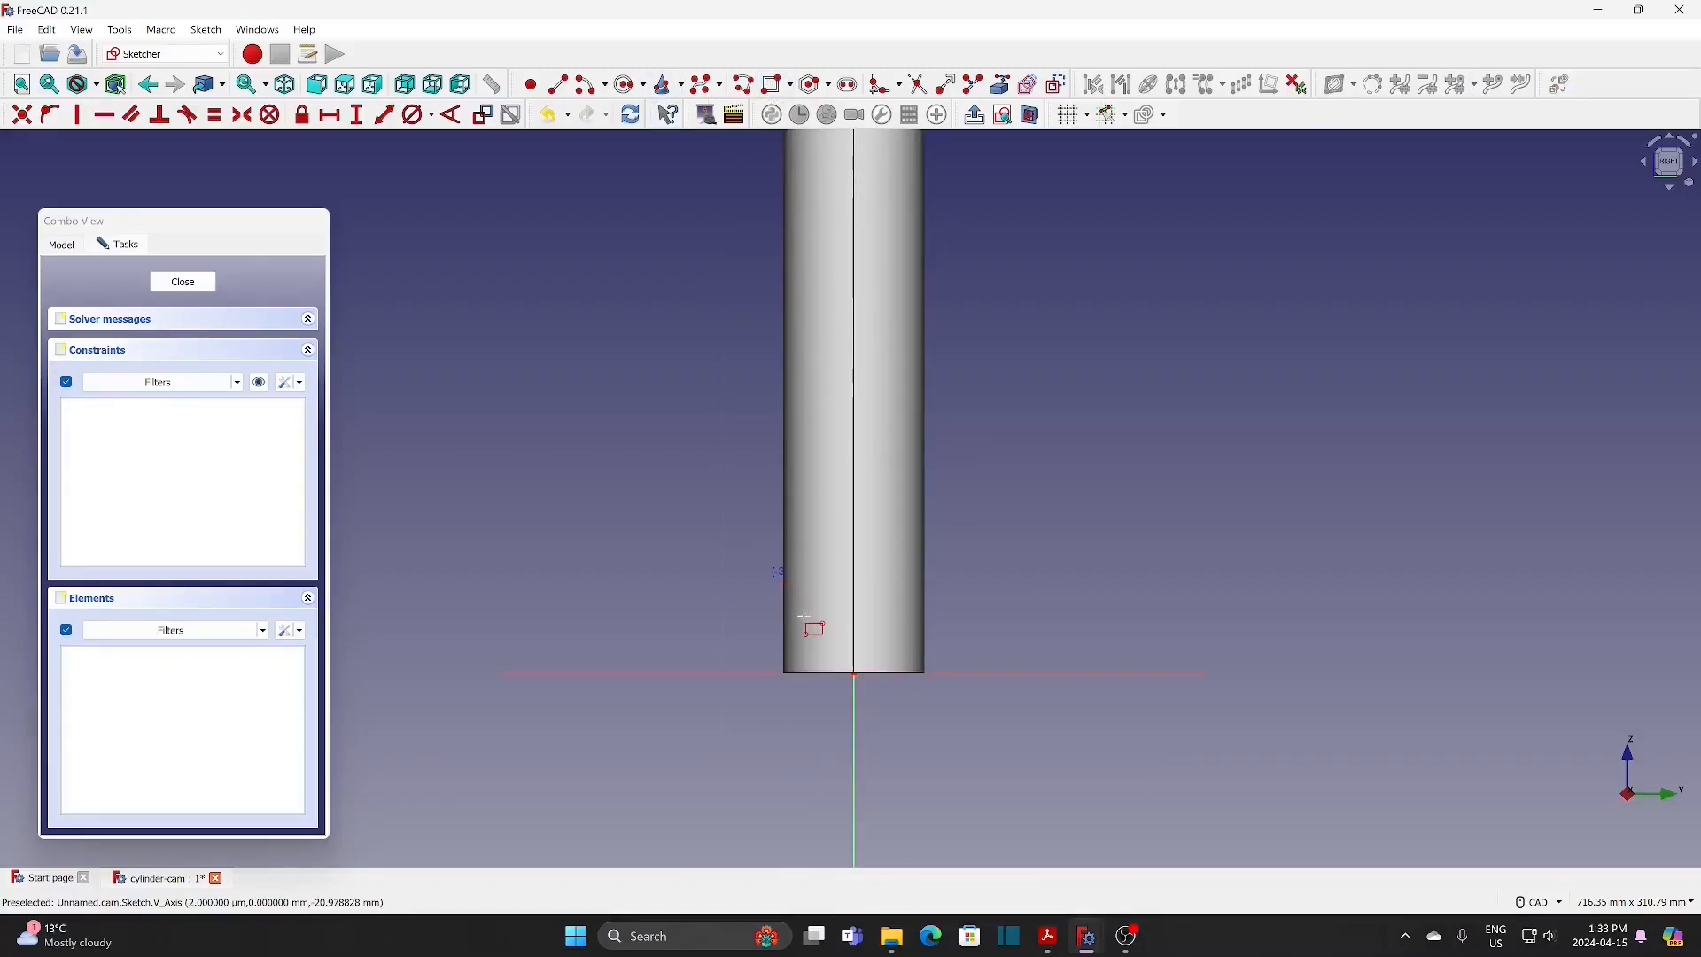
left_click(784, 635)
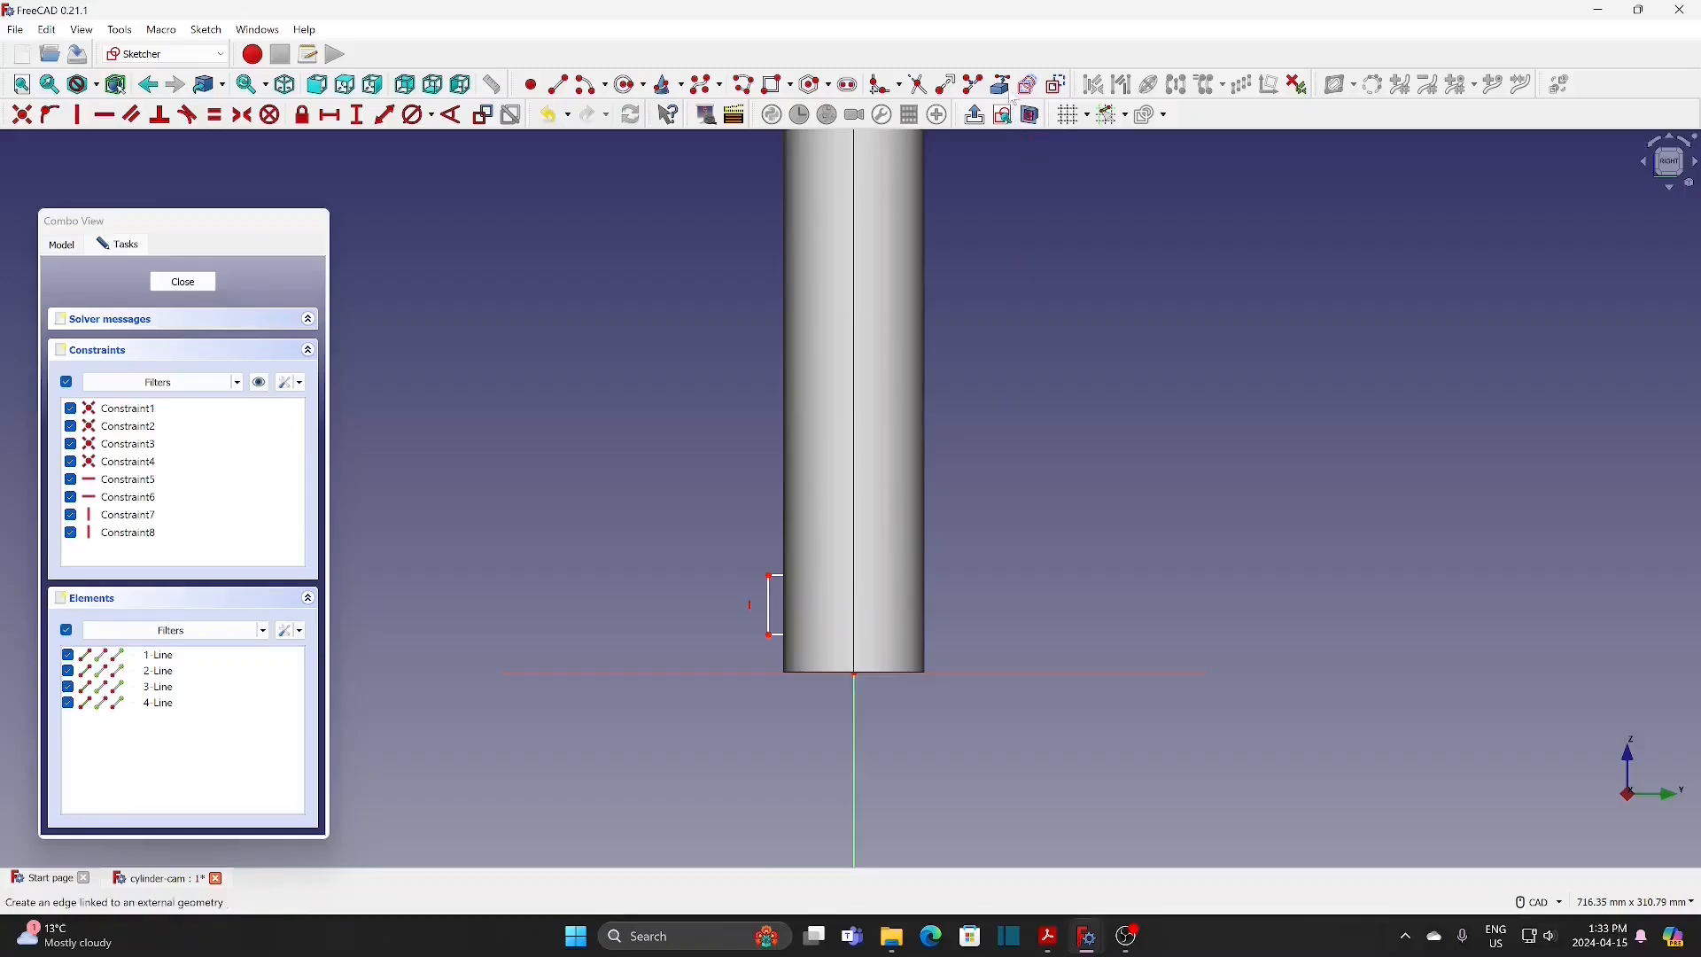
Step: Section the view at the sketch plane and link the cylinder's bottom edge as external geometry
left_click(1033, 115)
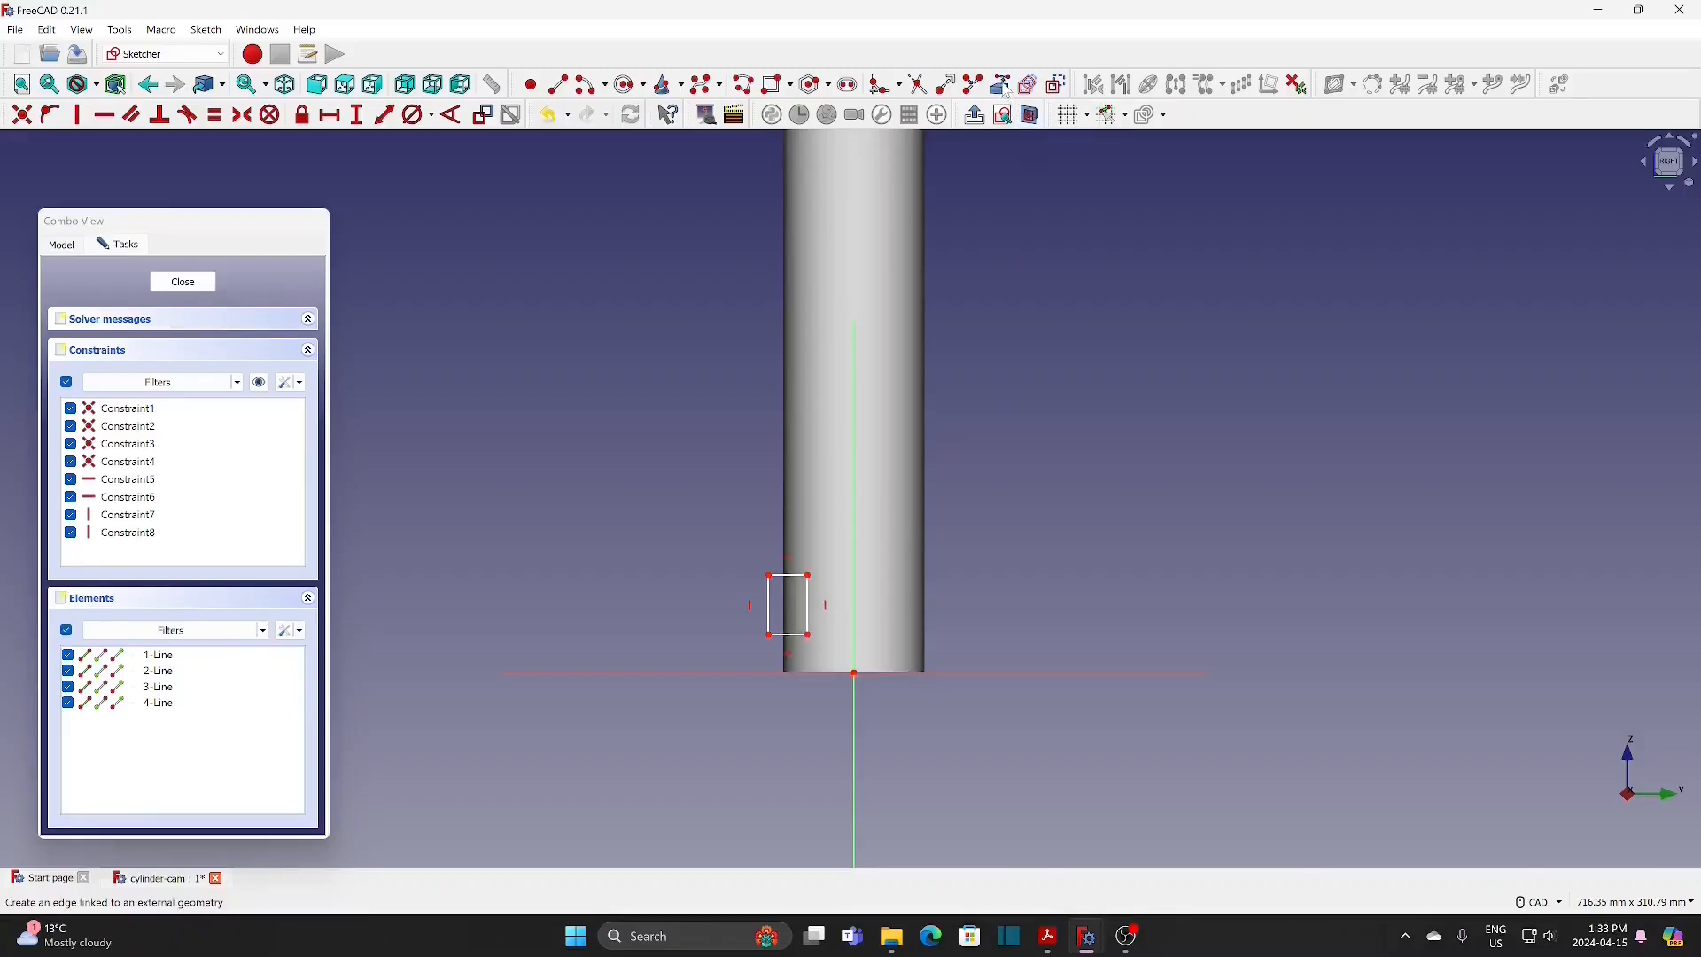
scroll(832, 691, "up", 1)
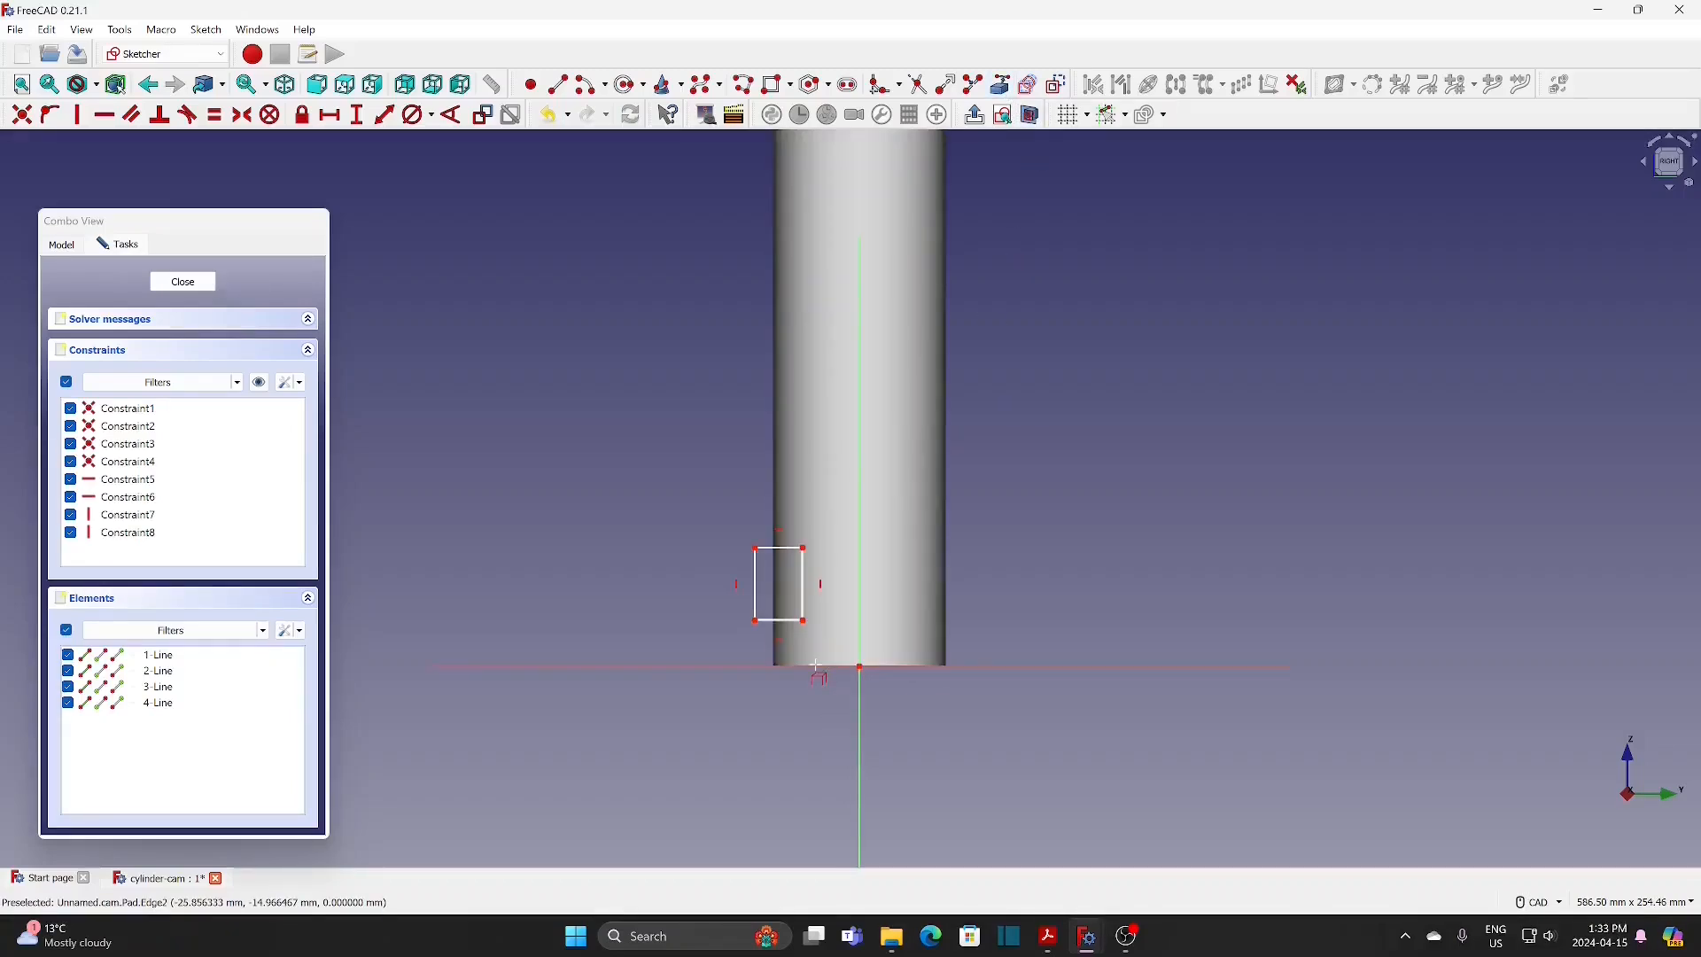
left_click(817, 666)
scroll(744, 664, "up", 3)
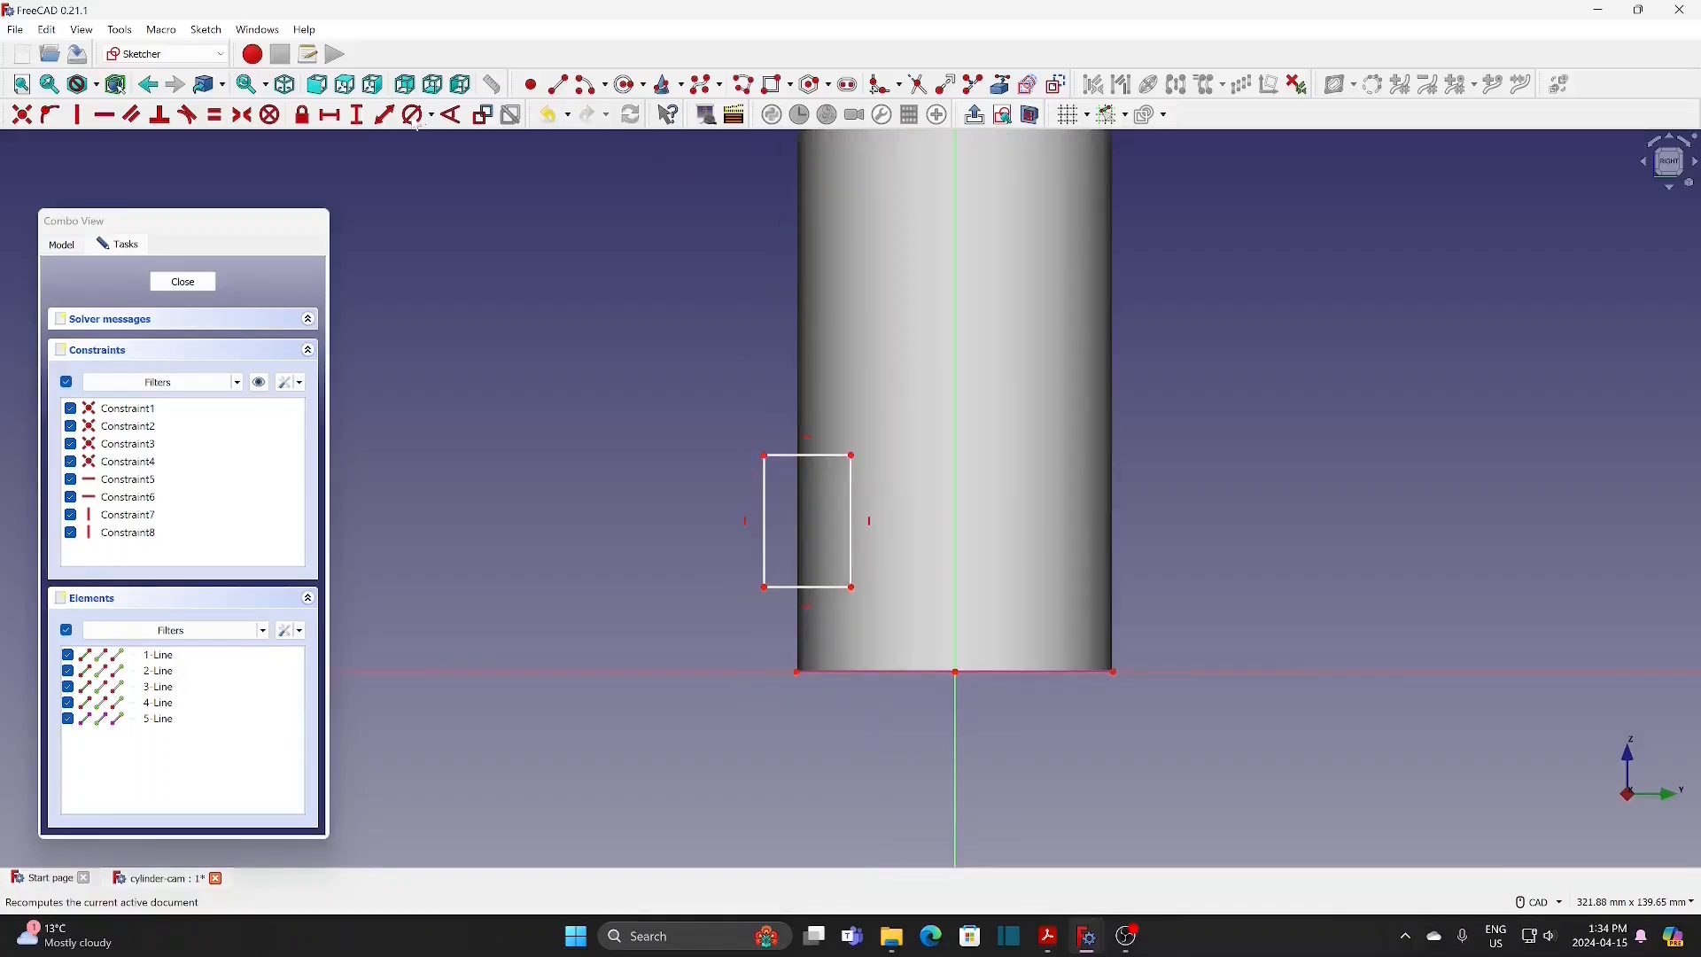
Step: Constrain the rectangle to a width of 5 mm and a height of 4 mm
left_click(331, 115)
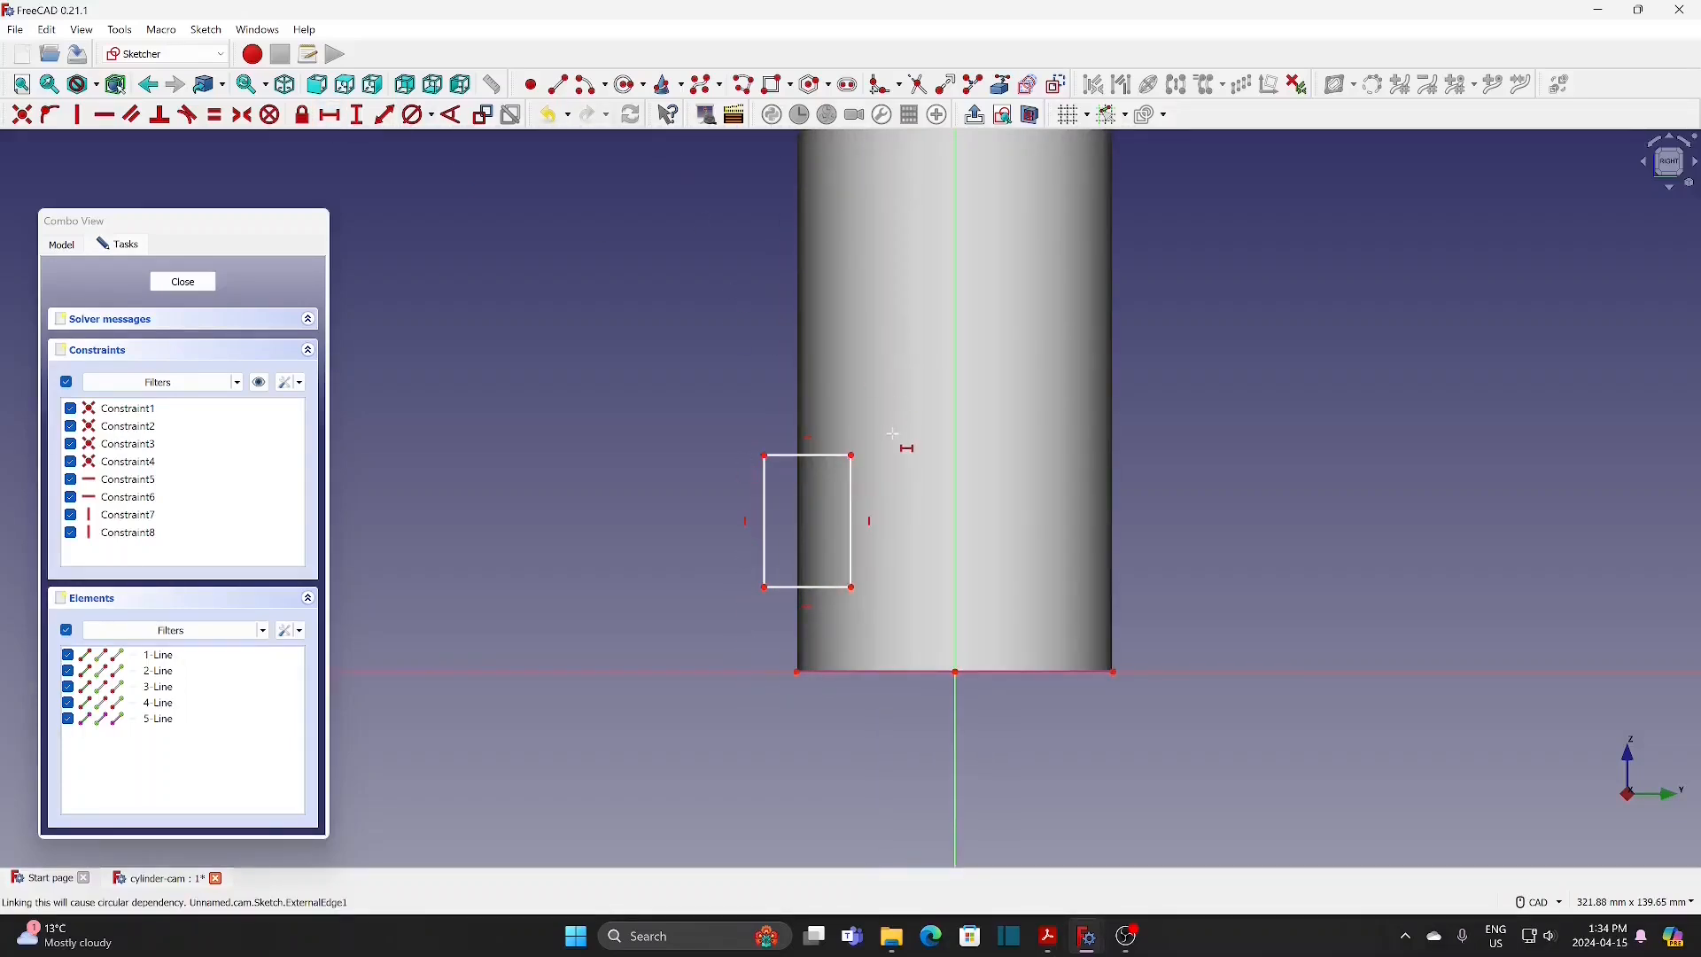
left_click(818, 455)
type("5")
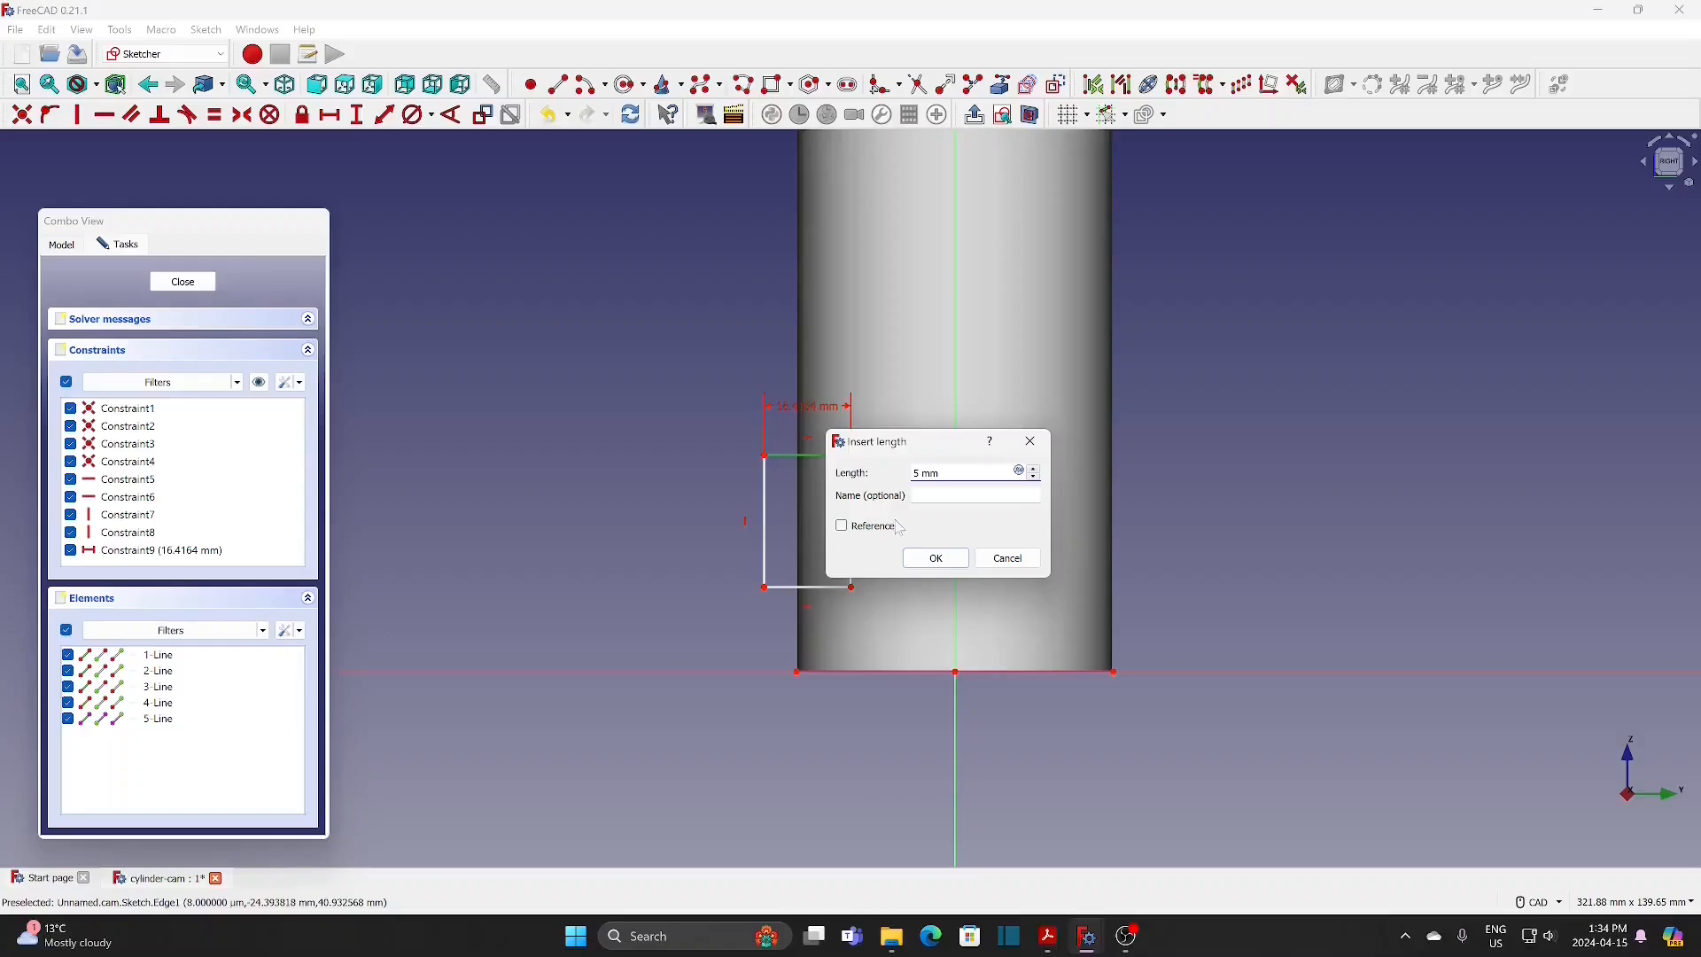
left_click(936, 558)
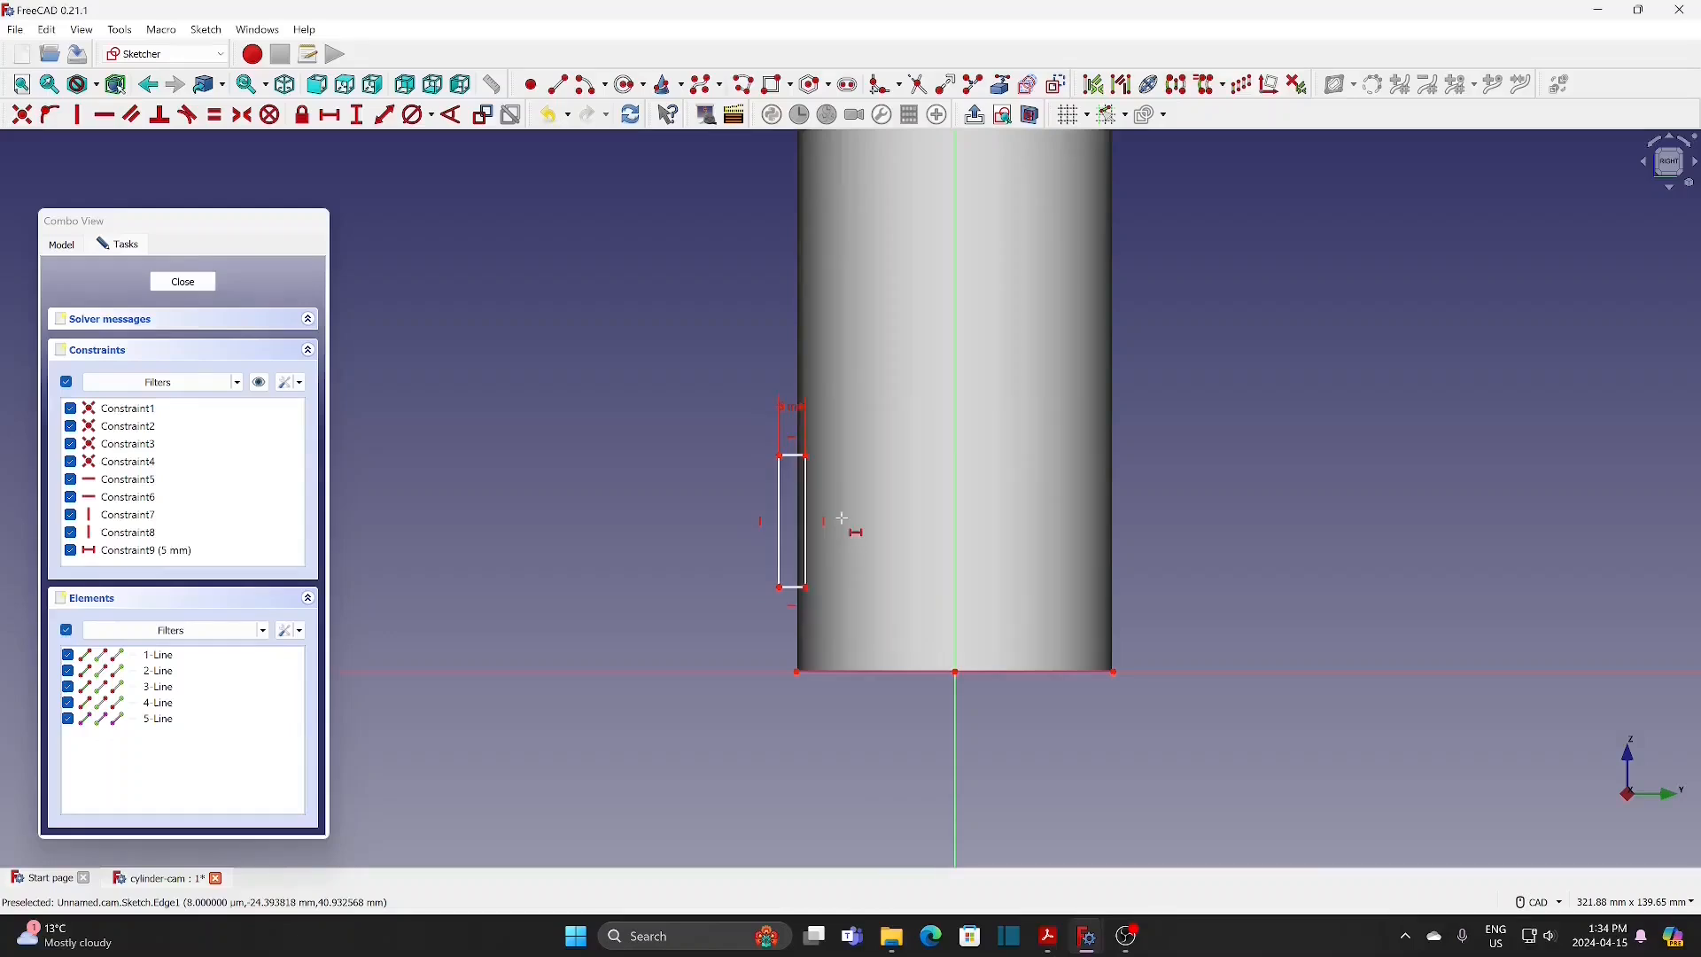
left_click(366, 119)
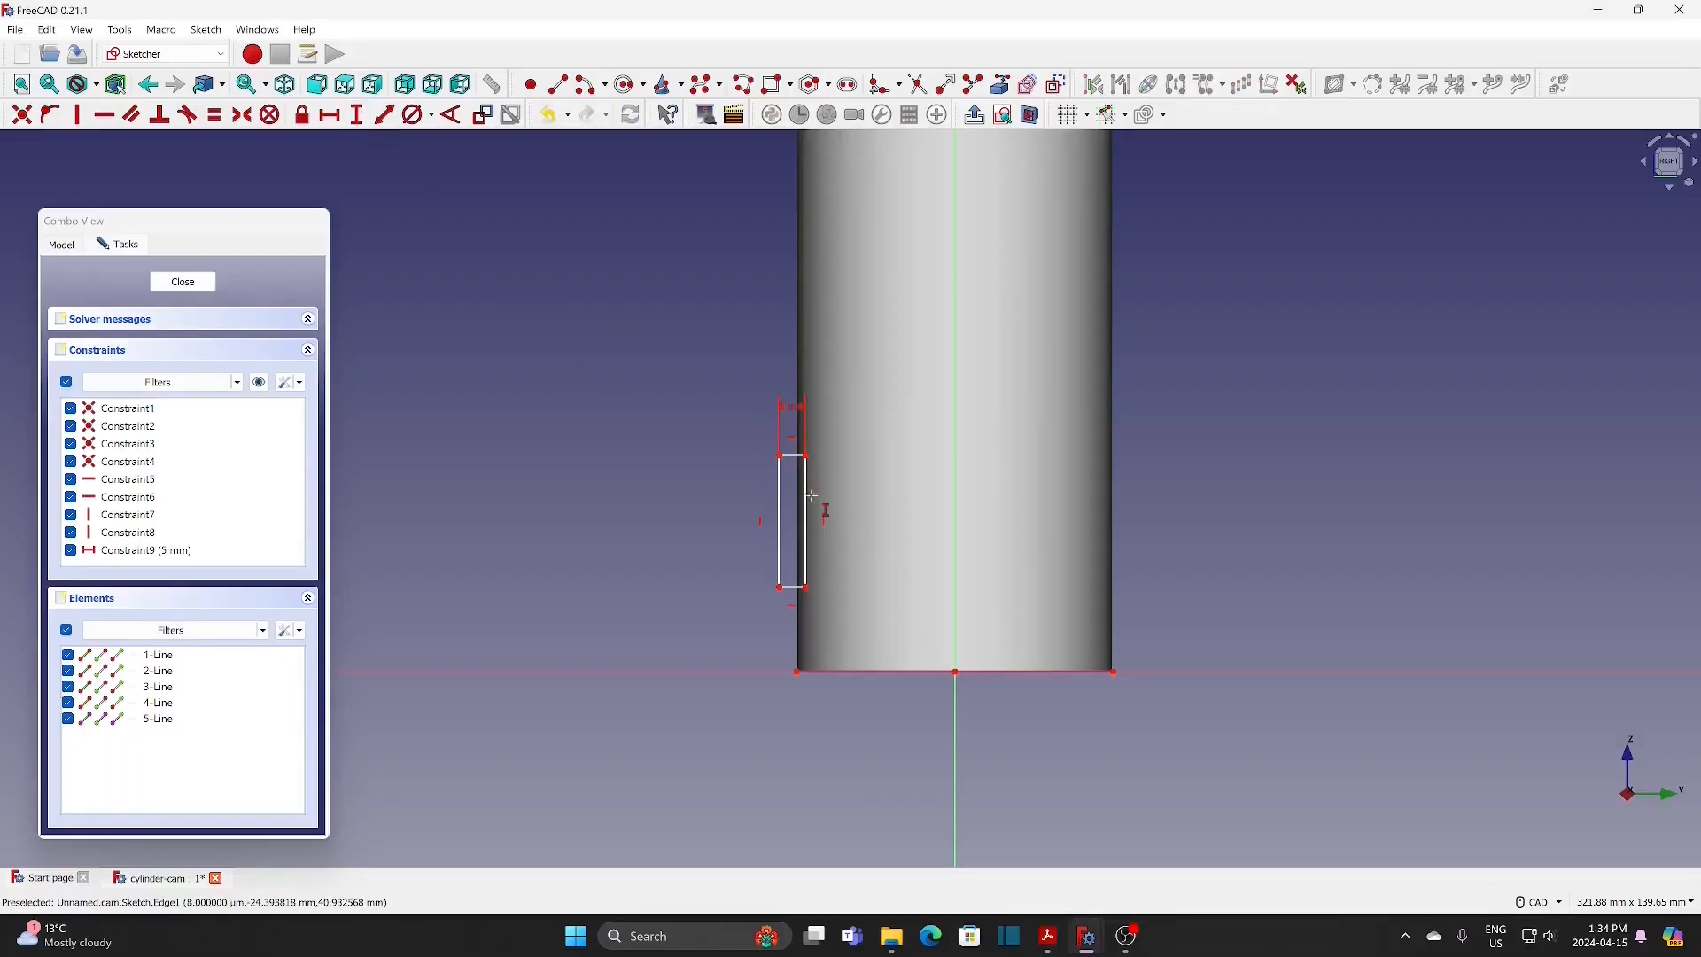
left_click(779, 528)
type("4")
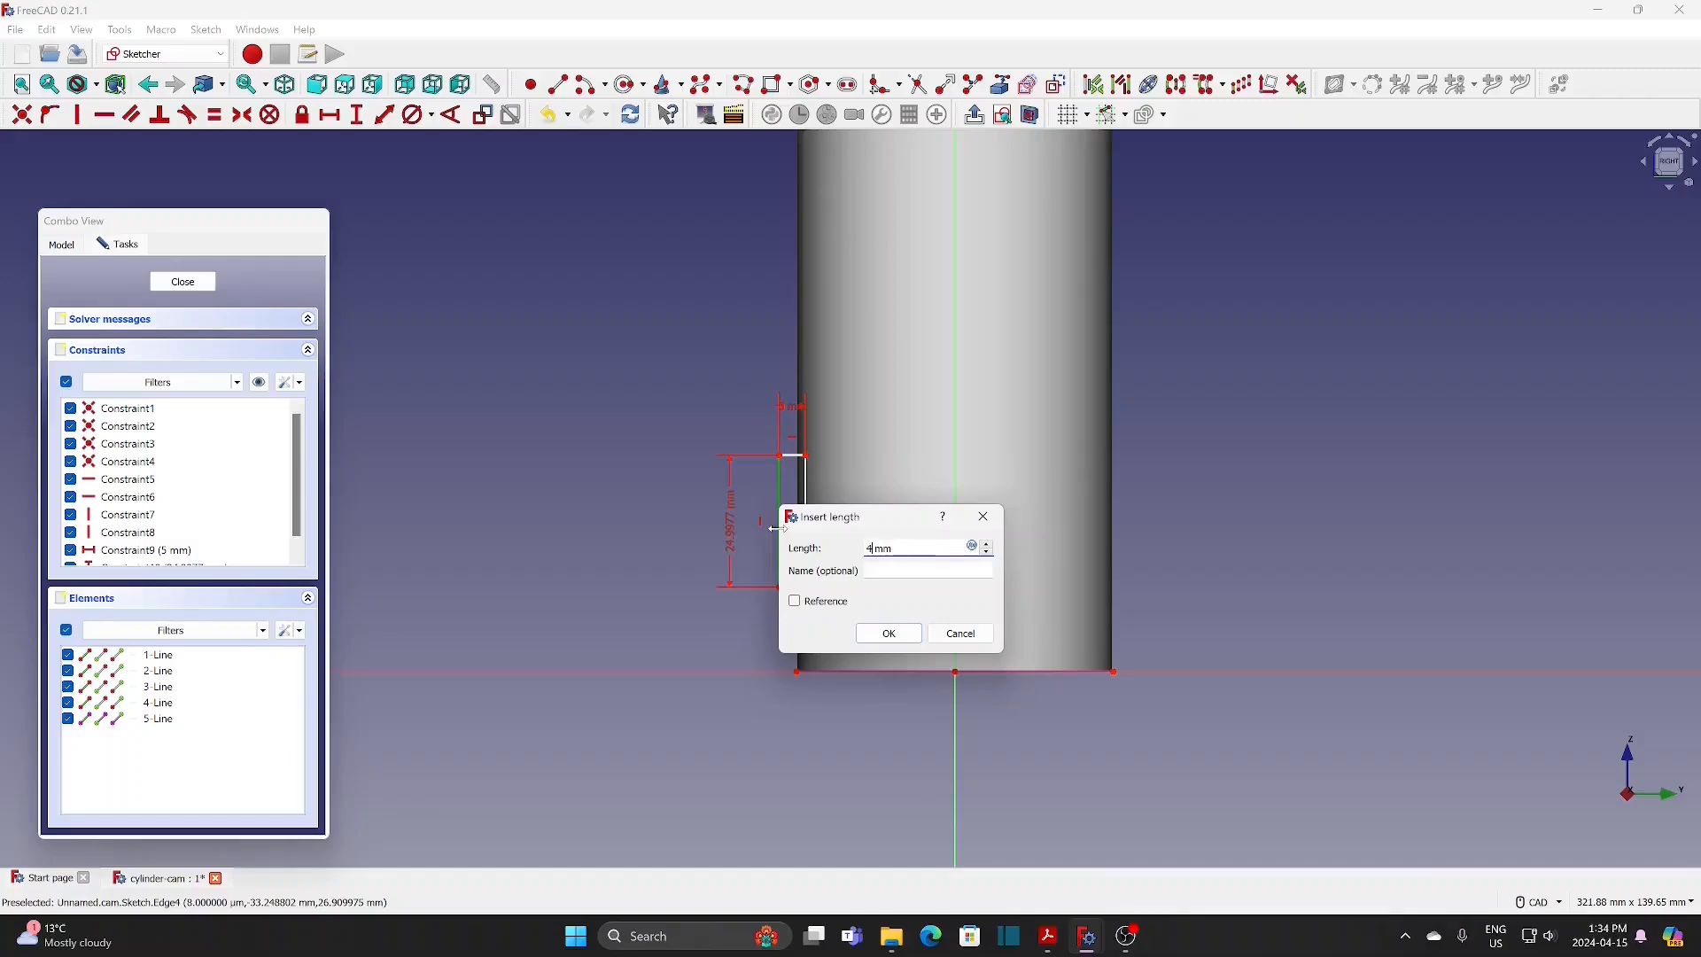
left_click(900, 637)
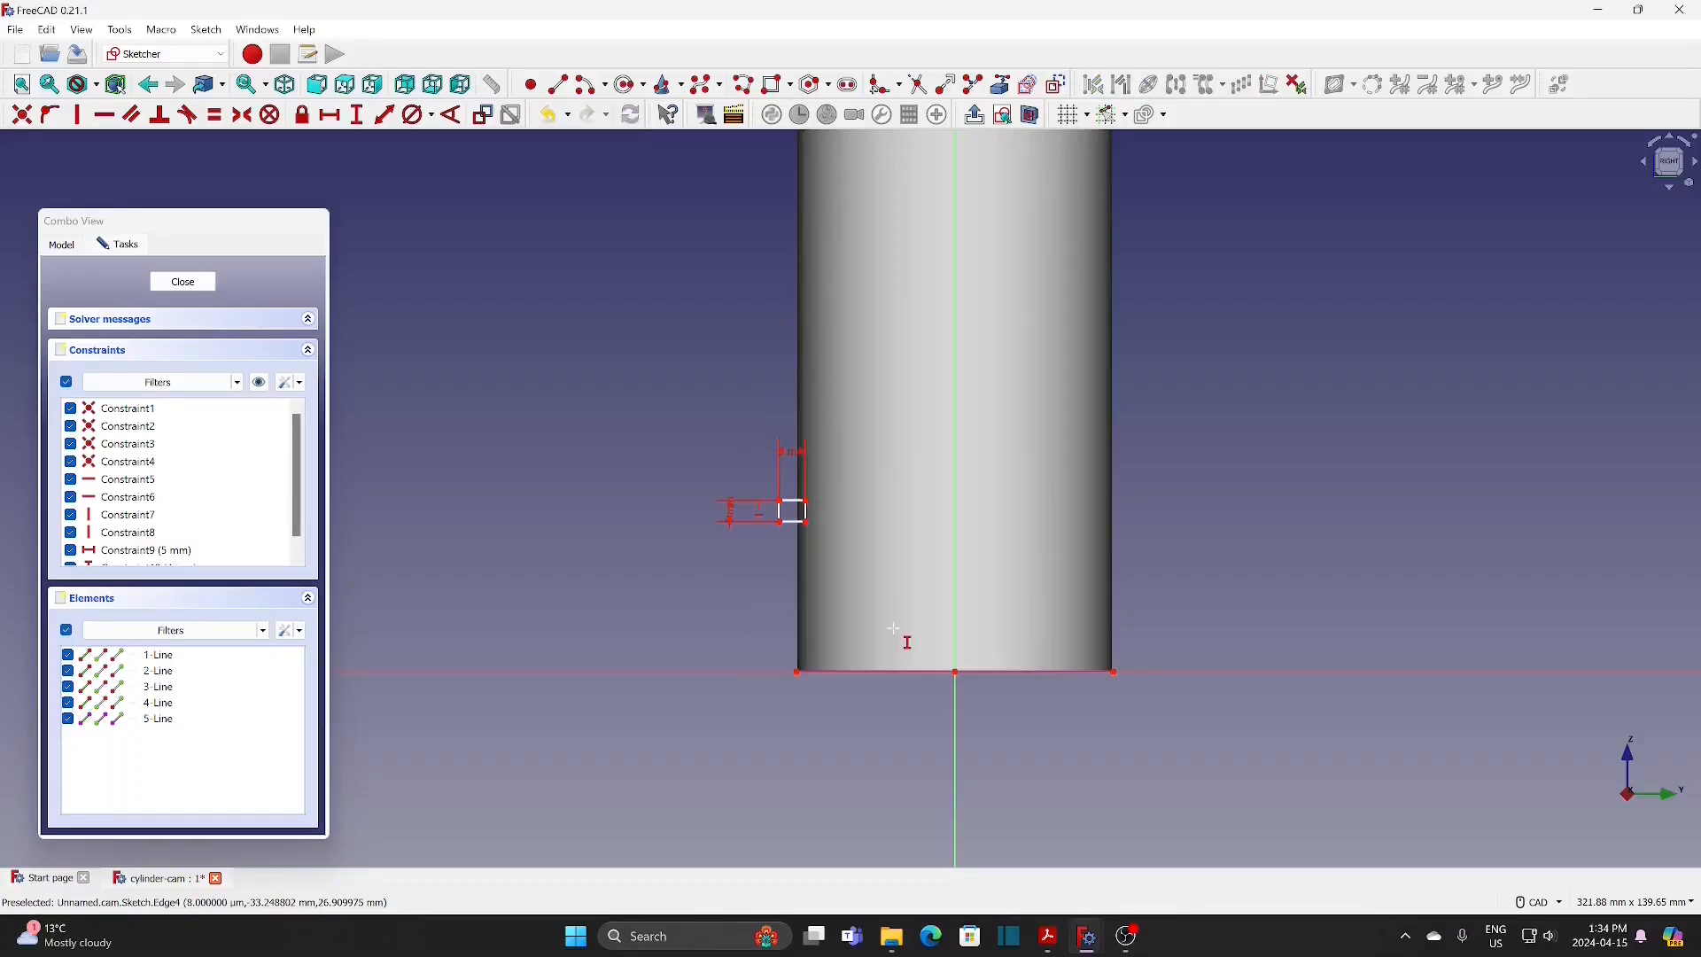
Step: Move the rectangle down and set its lower-left corner 40 mm vertically above the cylinder's bottom-left corner
scroll(877, 611, "up", 5)
scroll(784, 483, "down", 1)
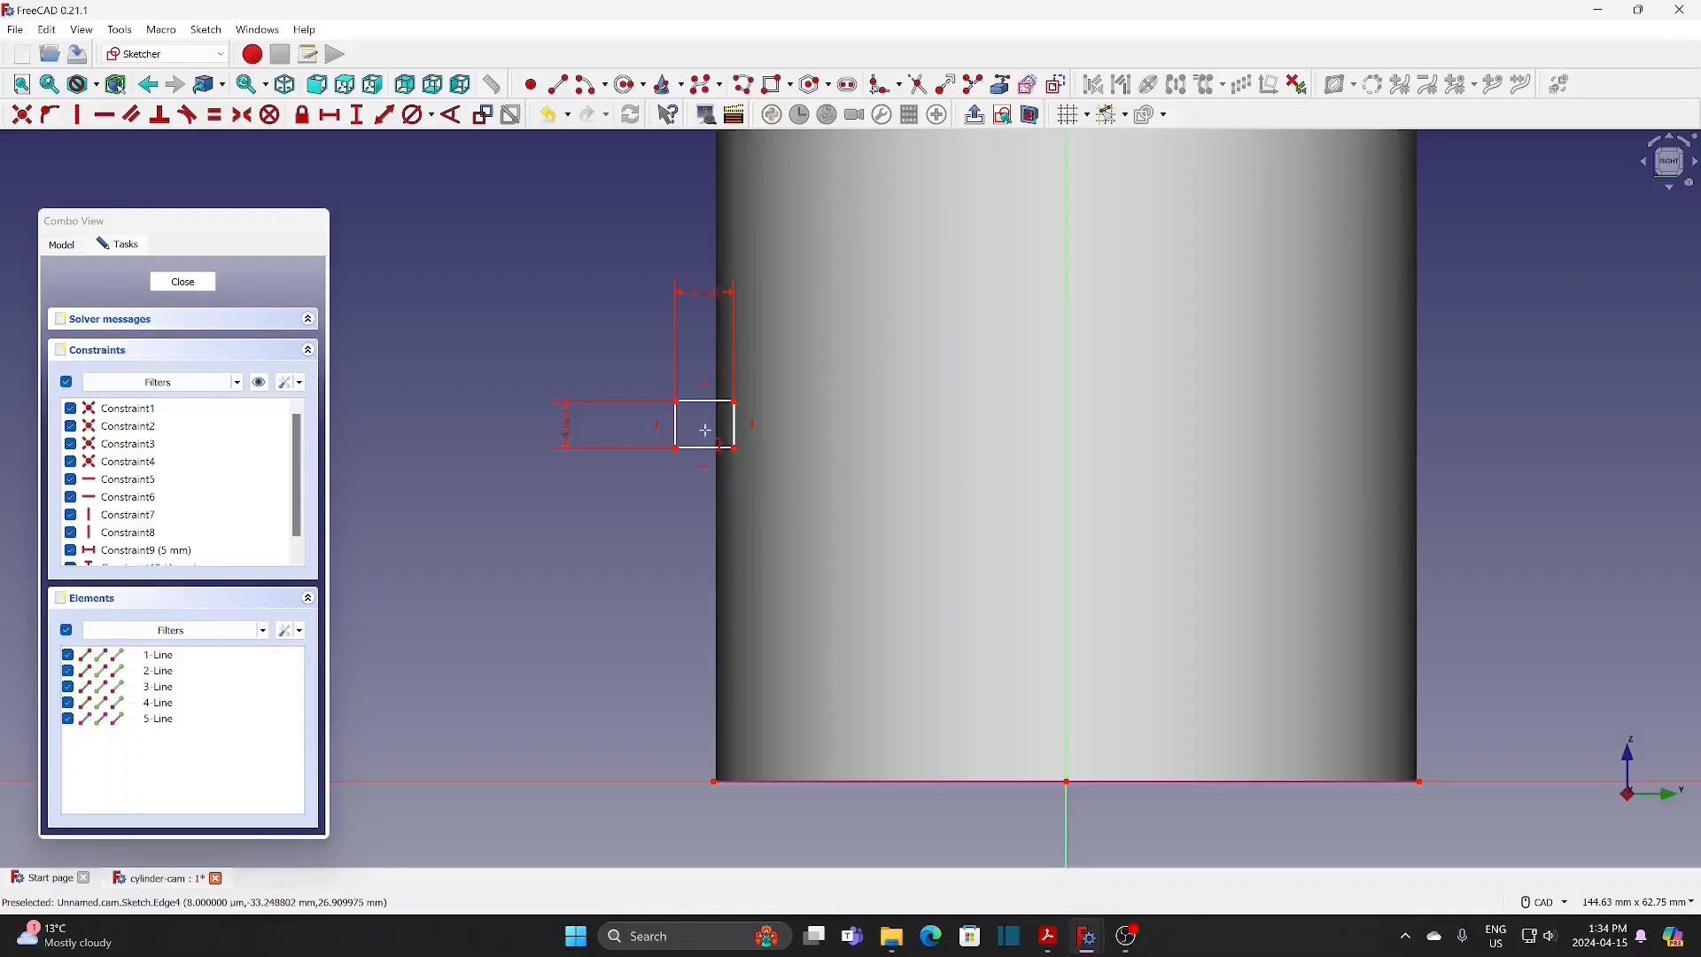
left_click_drag(706, 453, 719, 763)
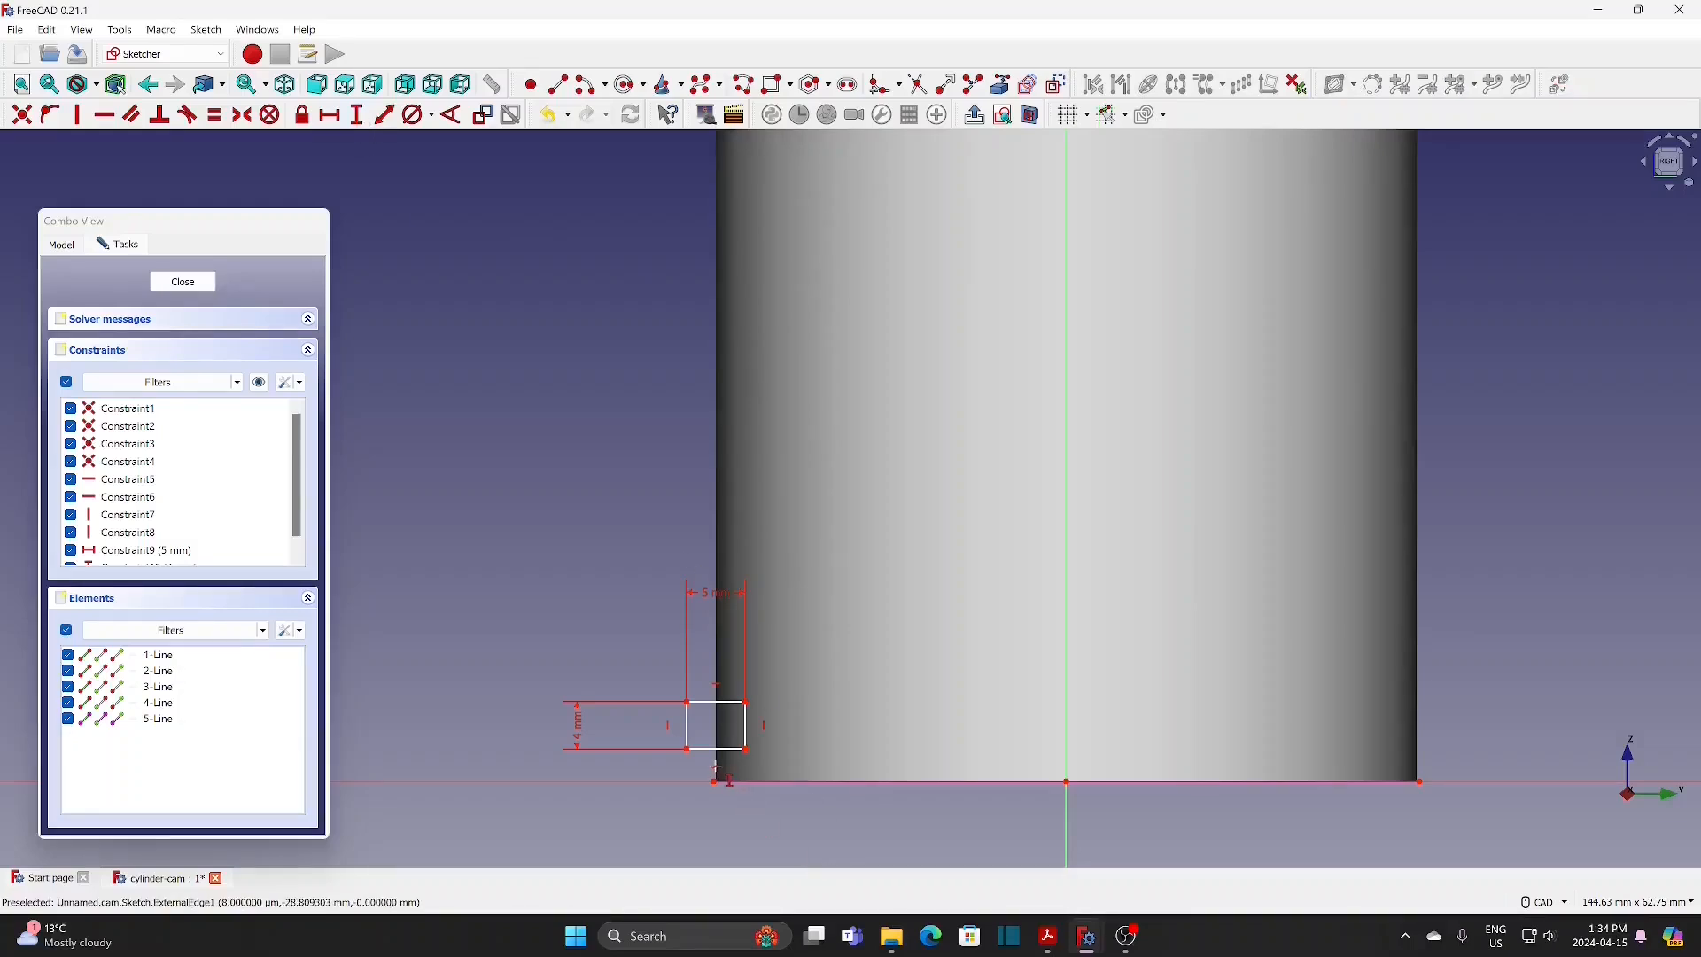
left_click(696, 750)
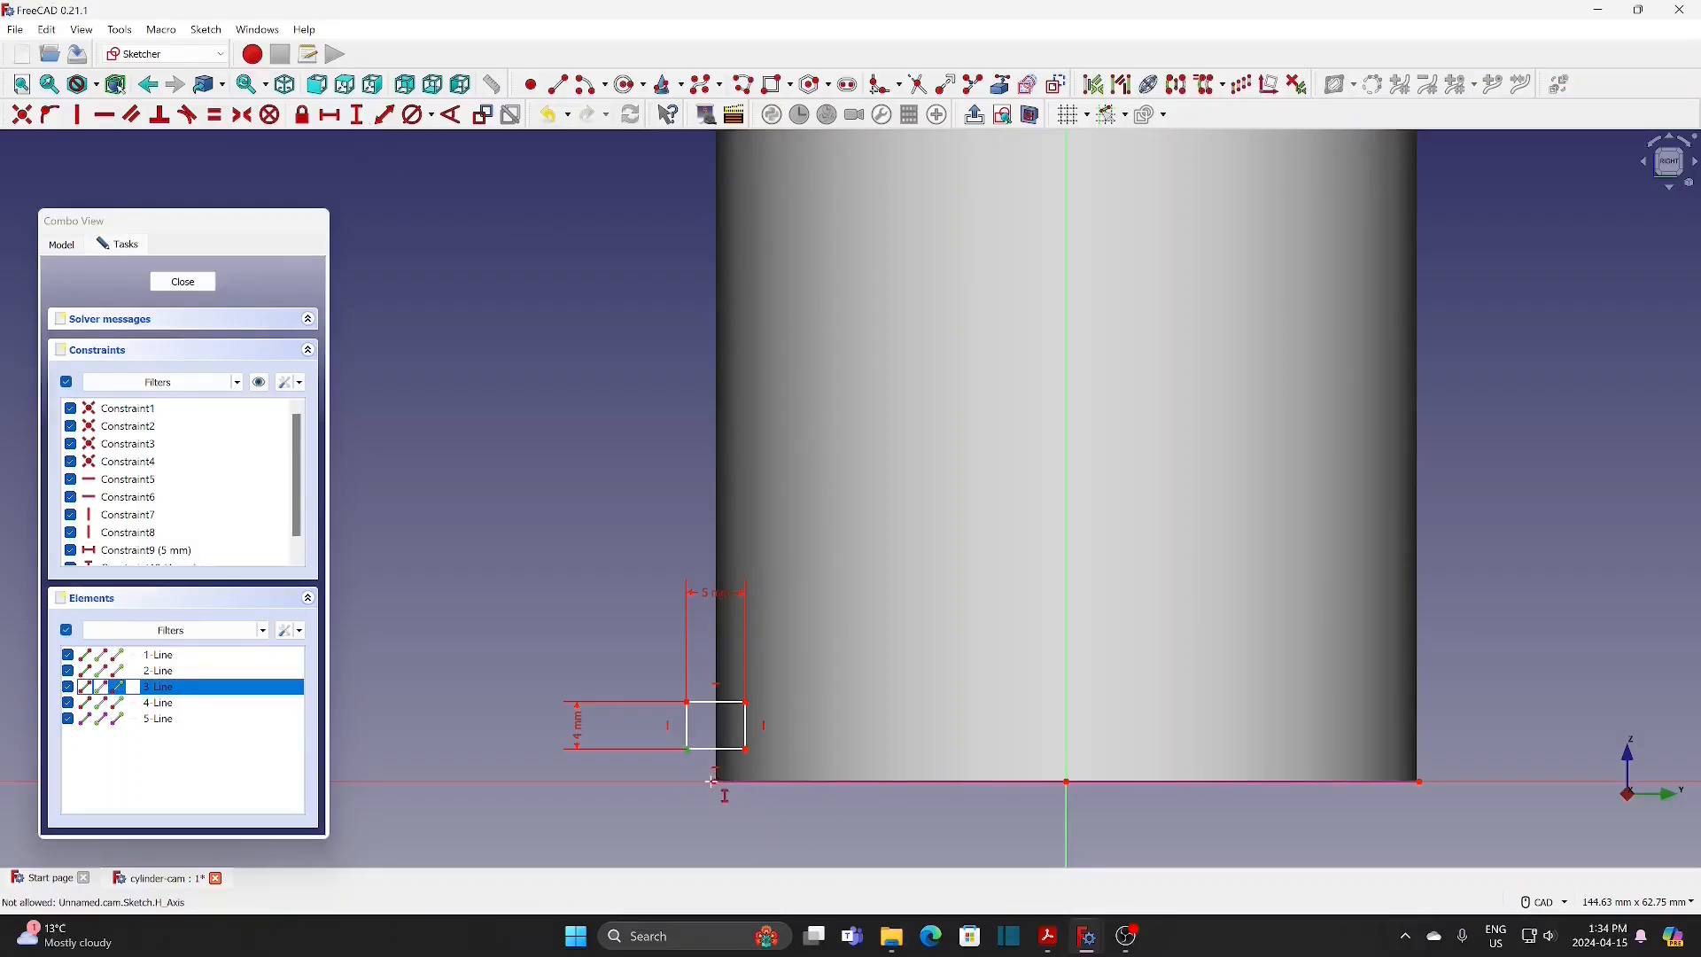
left_click(716, 785)
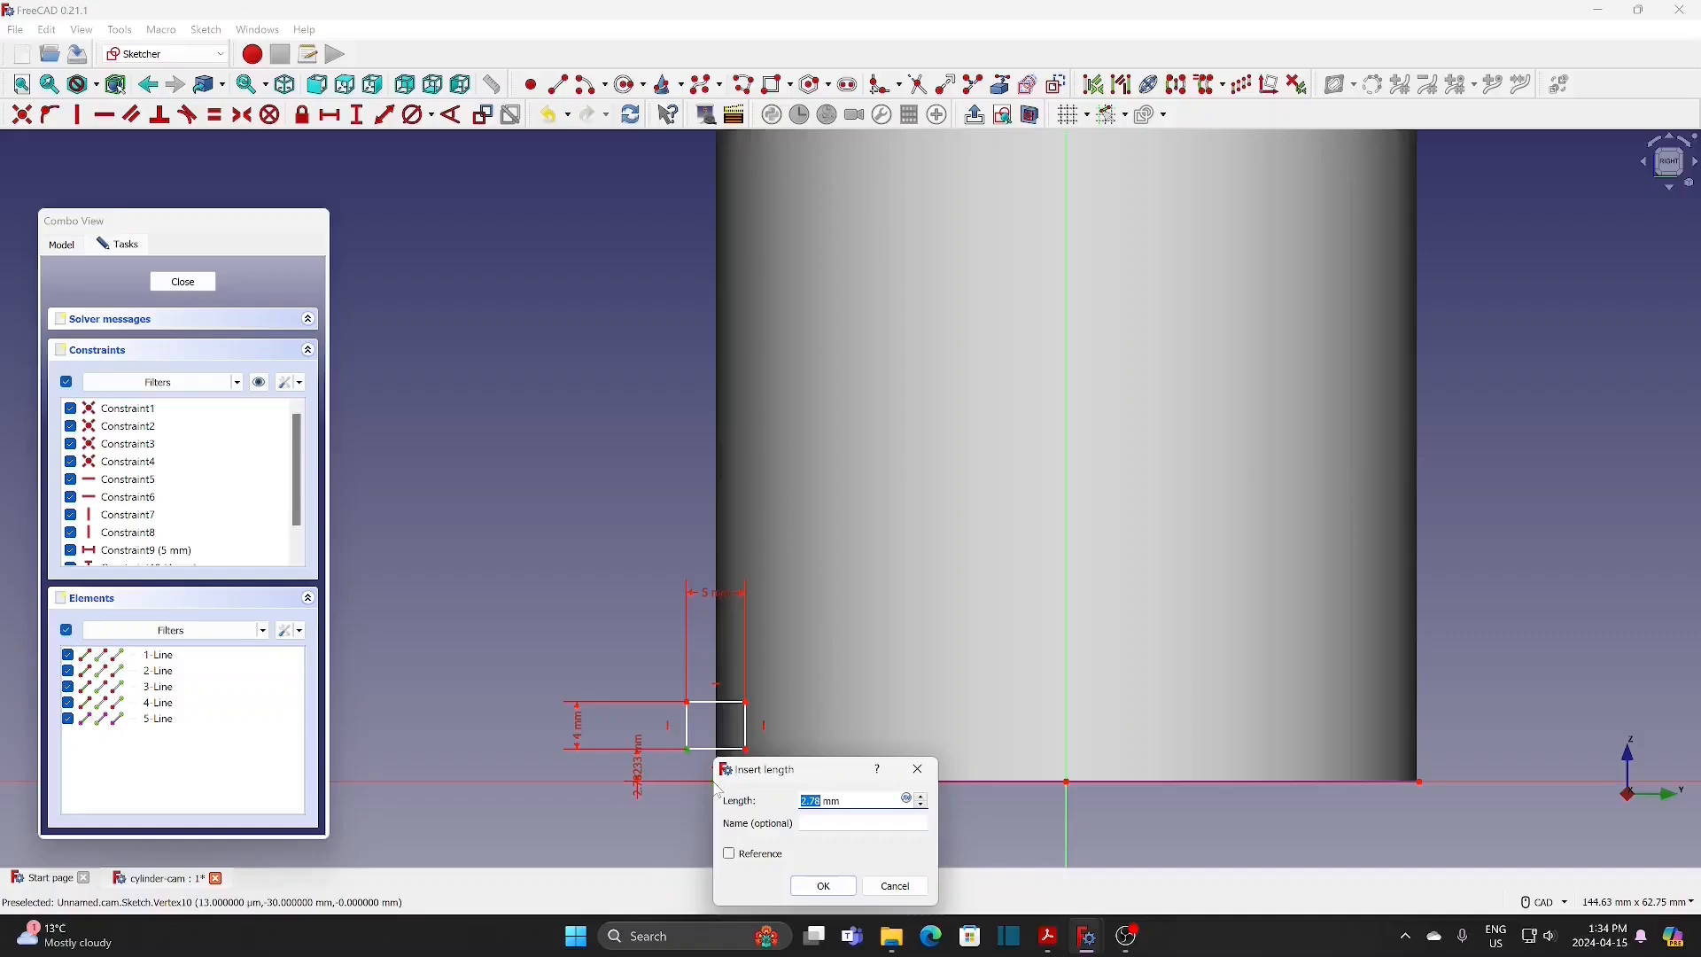
type("40")
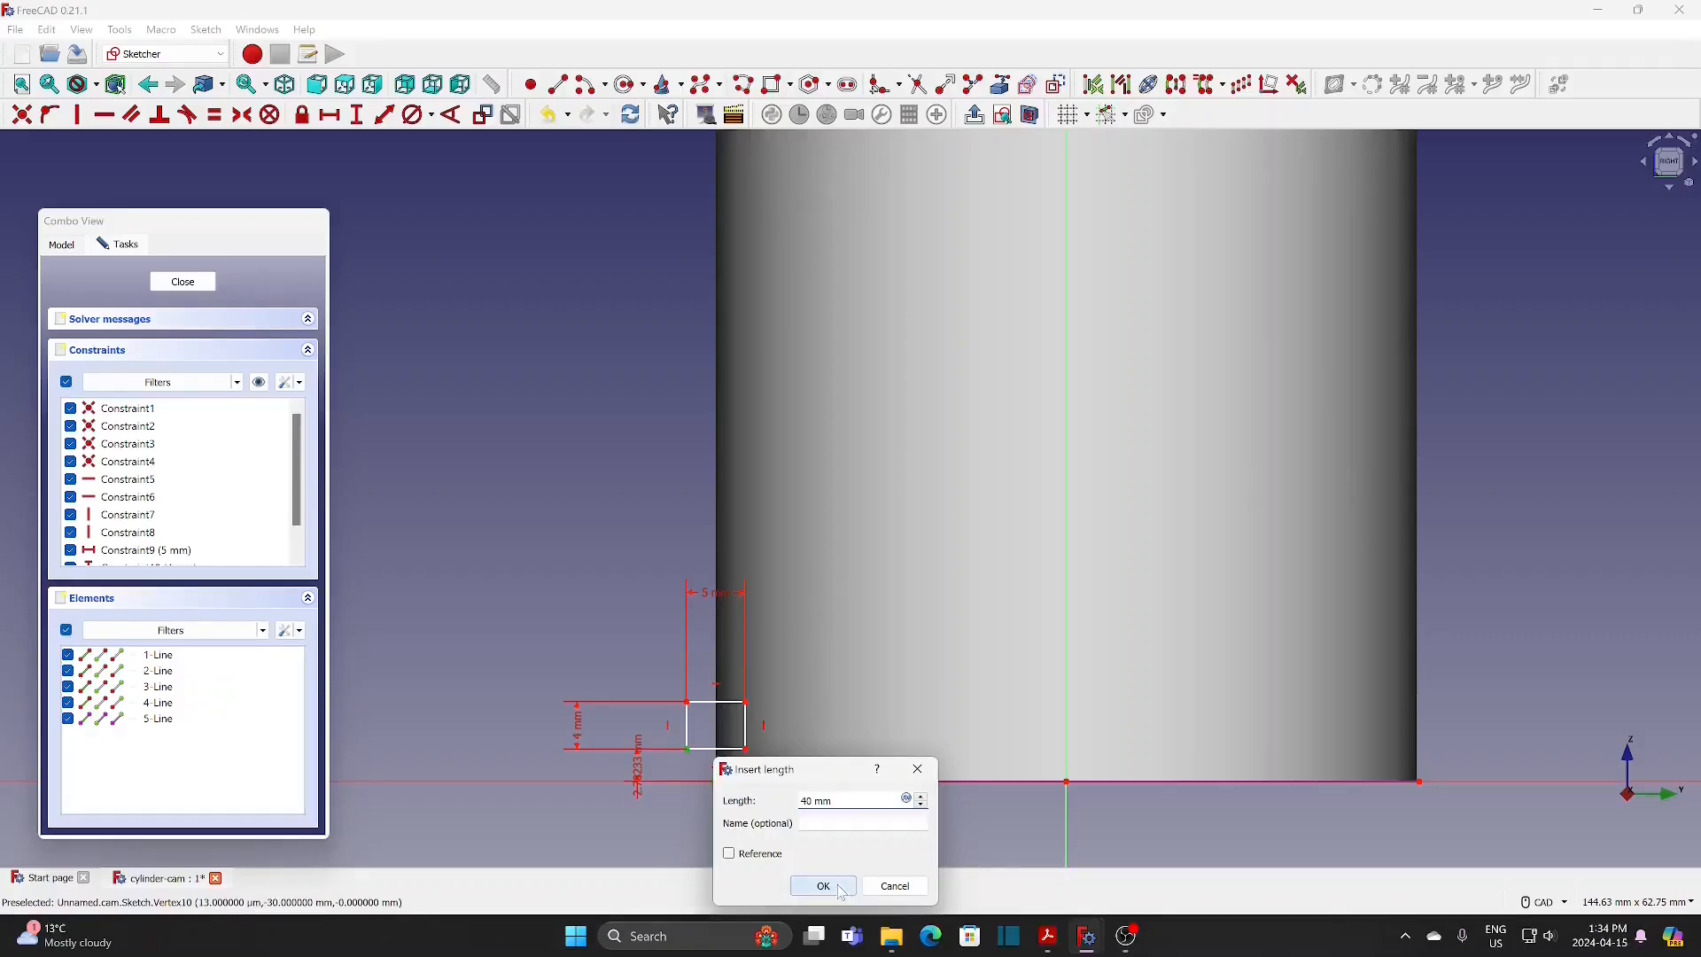
left_click(837, 886)
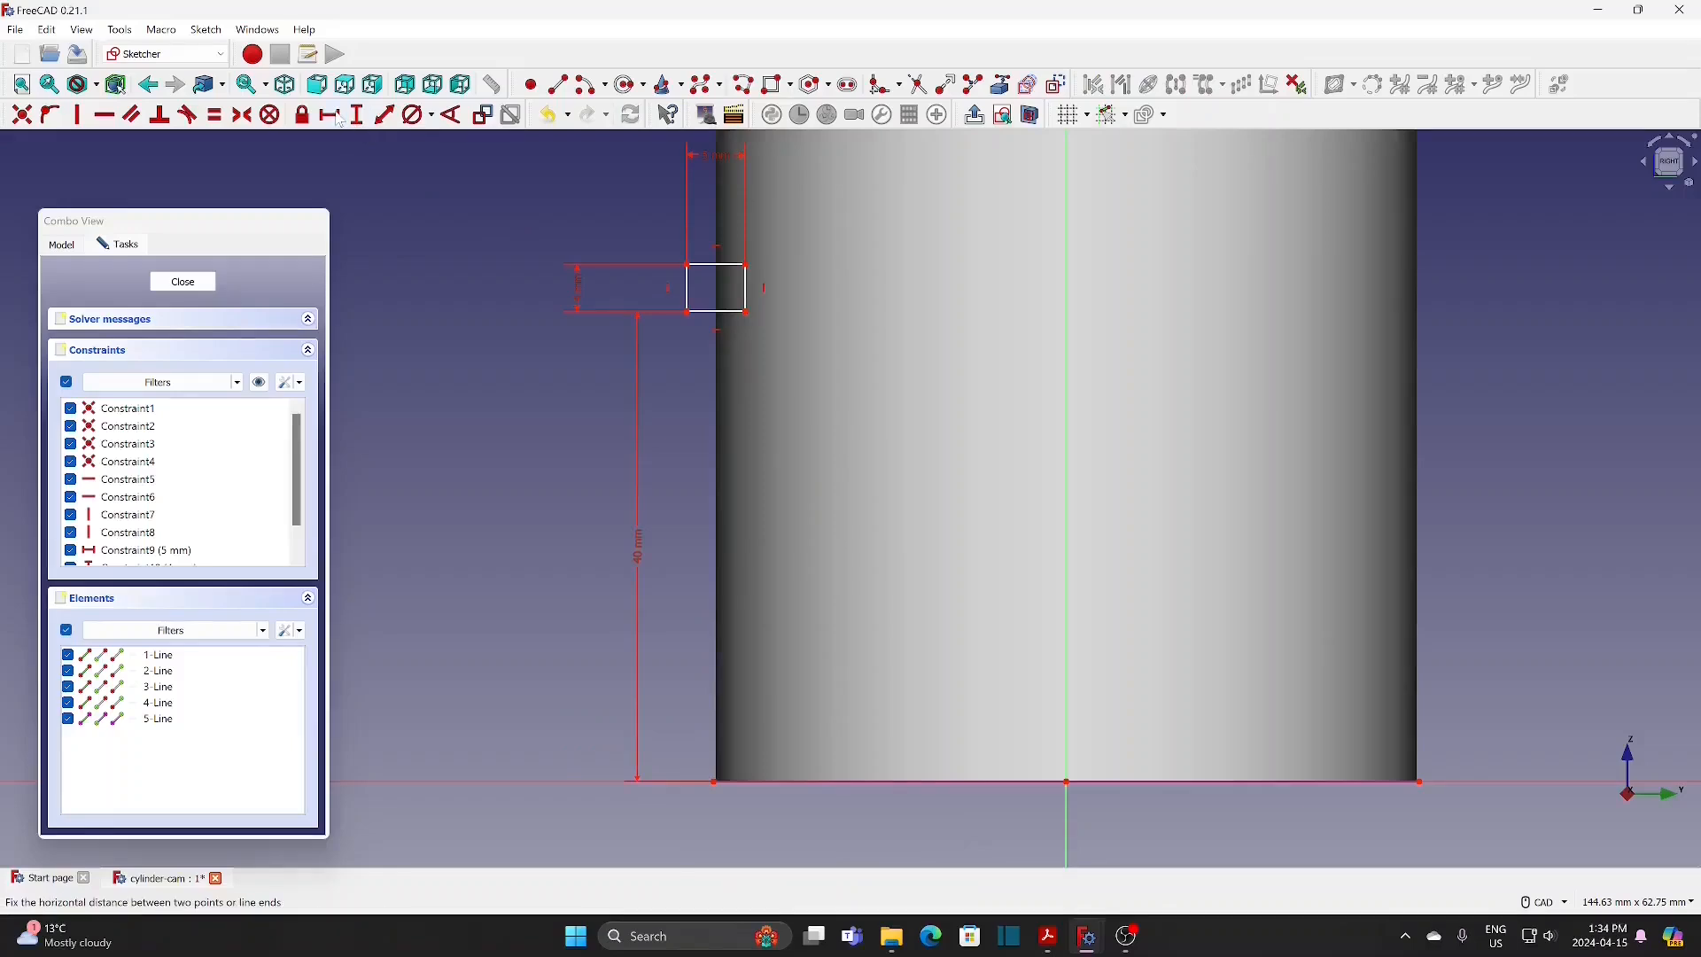
Step: Set the horizontal distance from the rectangle's lower-right corner to the cylinder's bottom-left corner to 4 mm and close the sketch
left_click(747, 312)
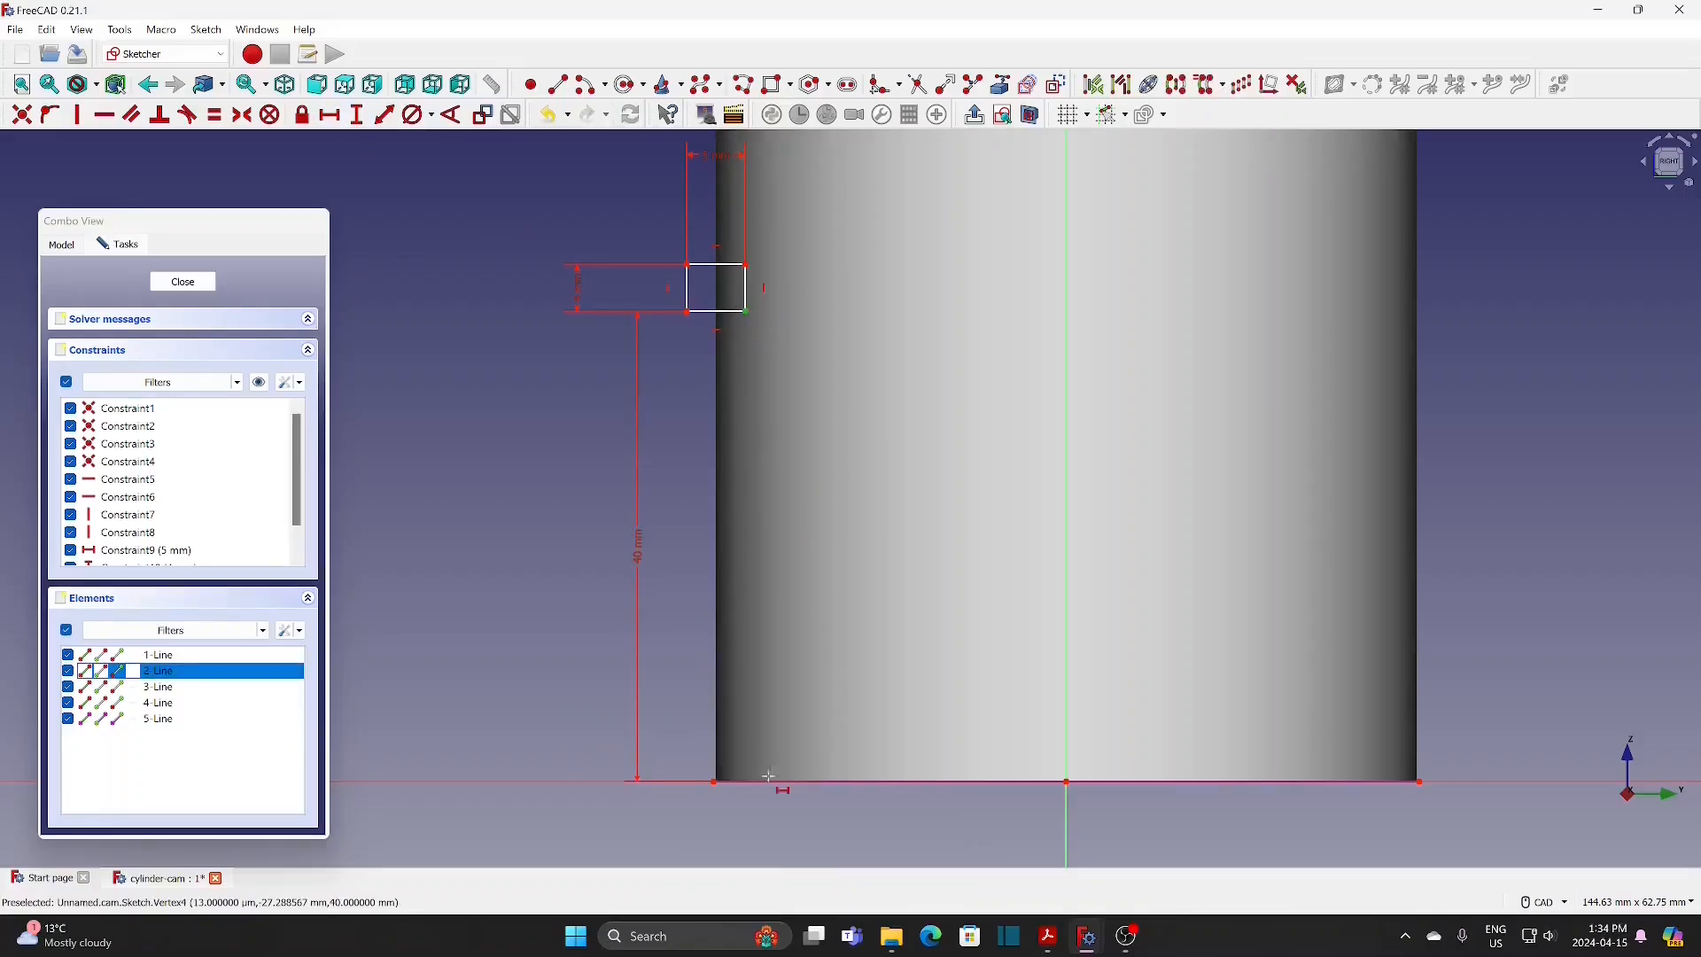
left_click(715, 782)
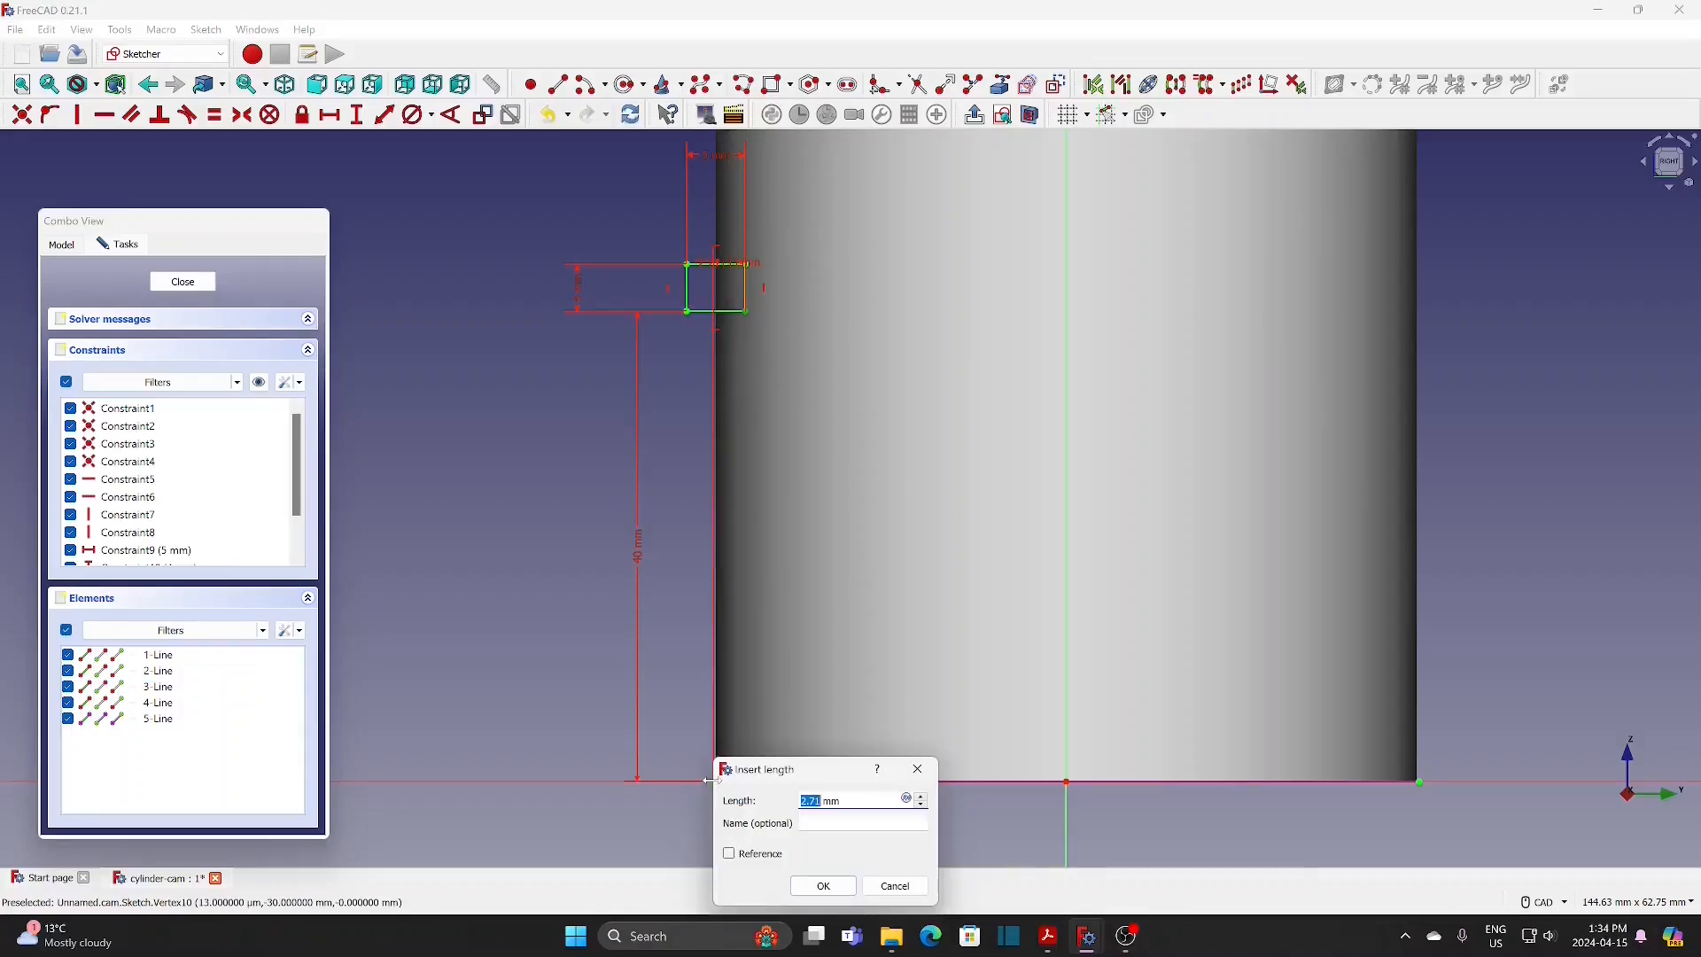
type("4")
left_click(827, 886)
left_click(202, 283)
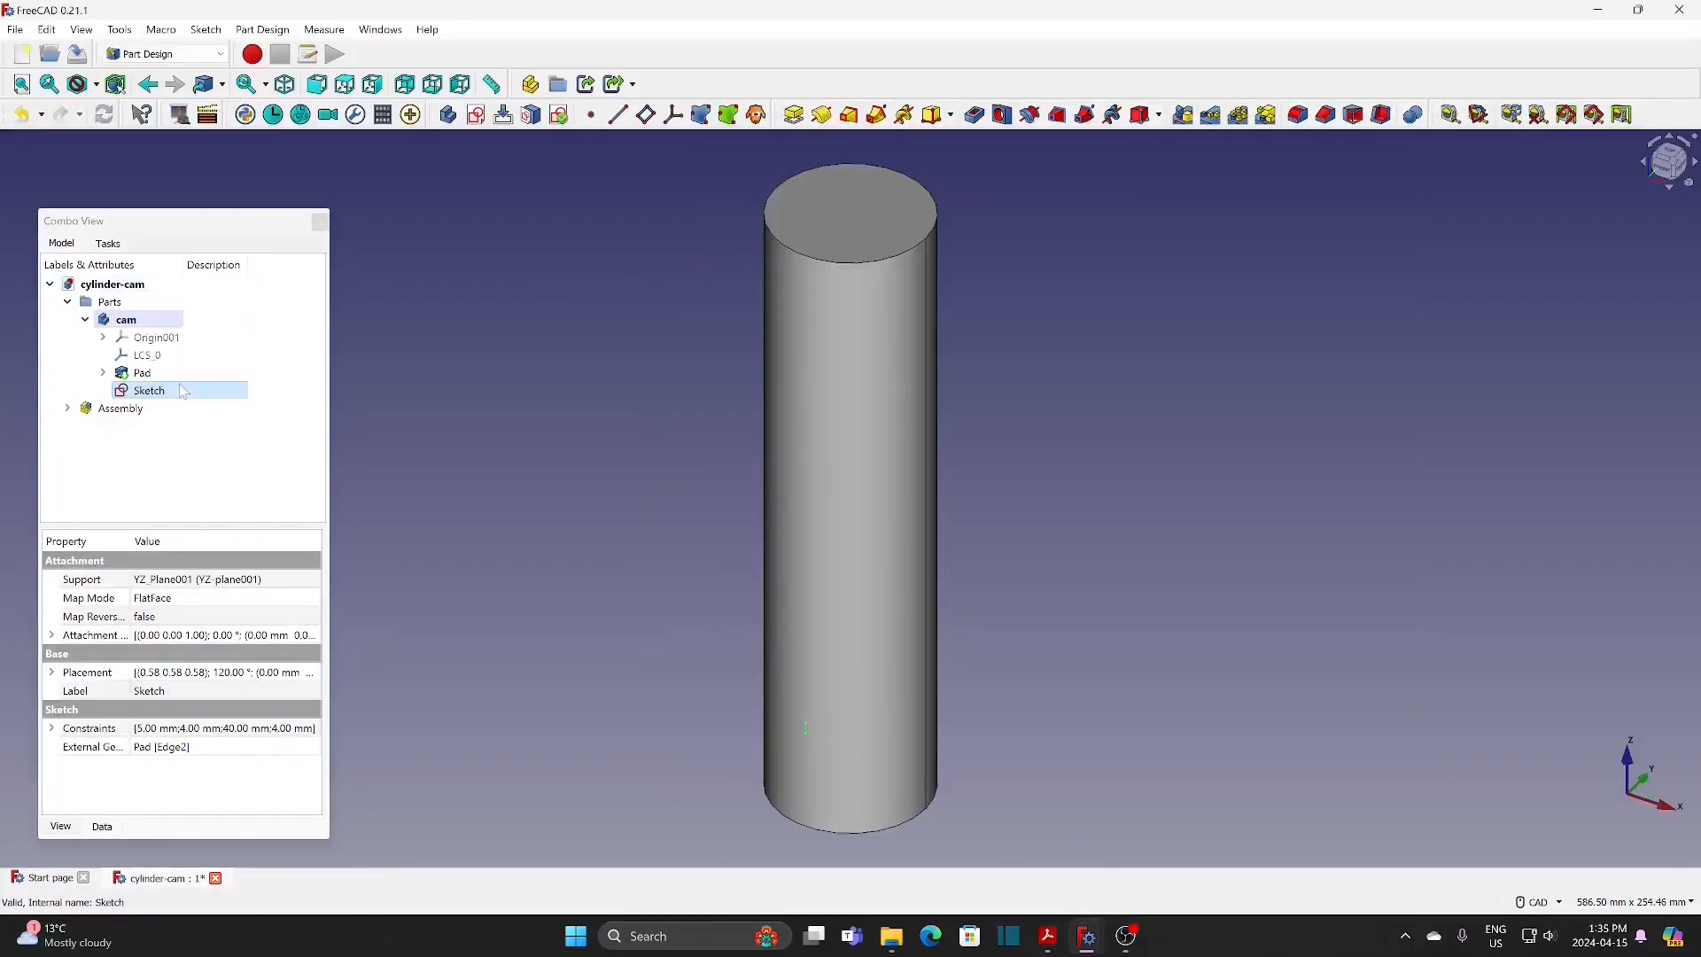
Step: Cut a subtractive helix from the rectangle sketch about its vertical axis, with a 40 mm pitch and 160 mm height
left_click(158, 395)
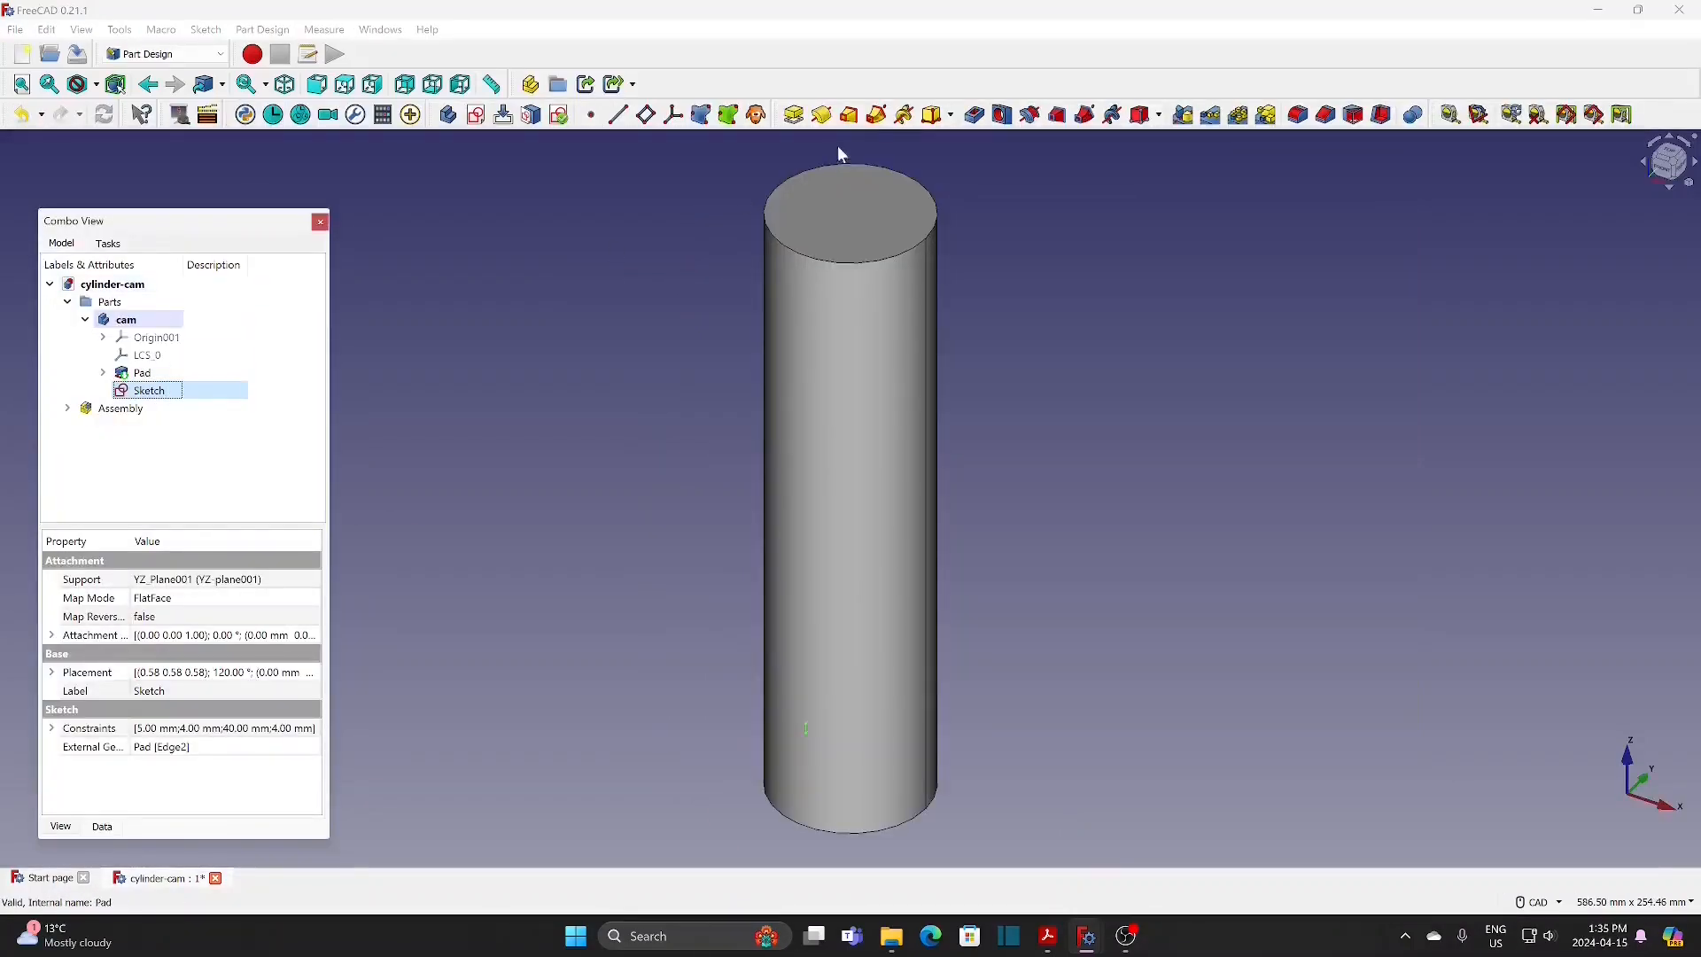
left_click(1115, 118)
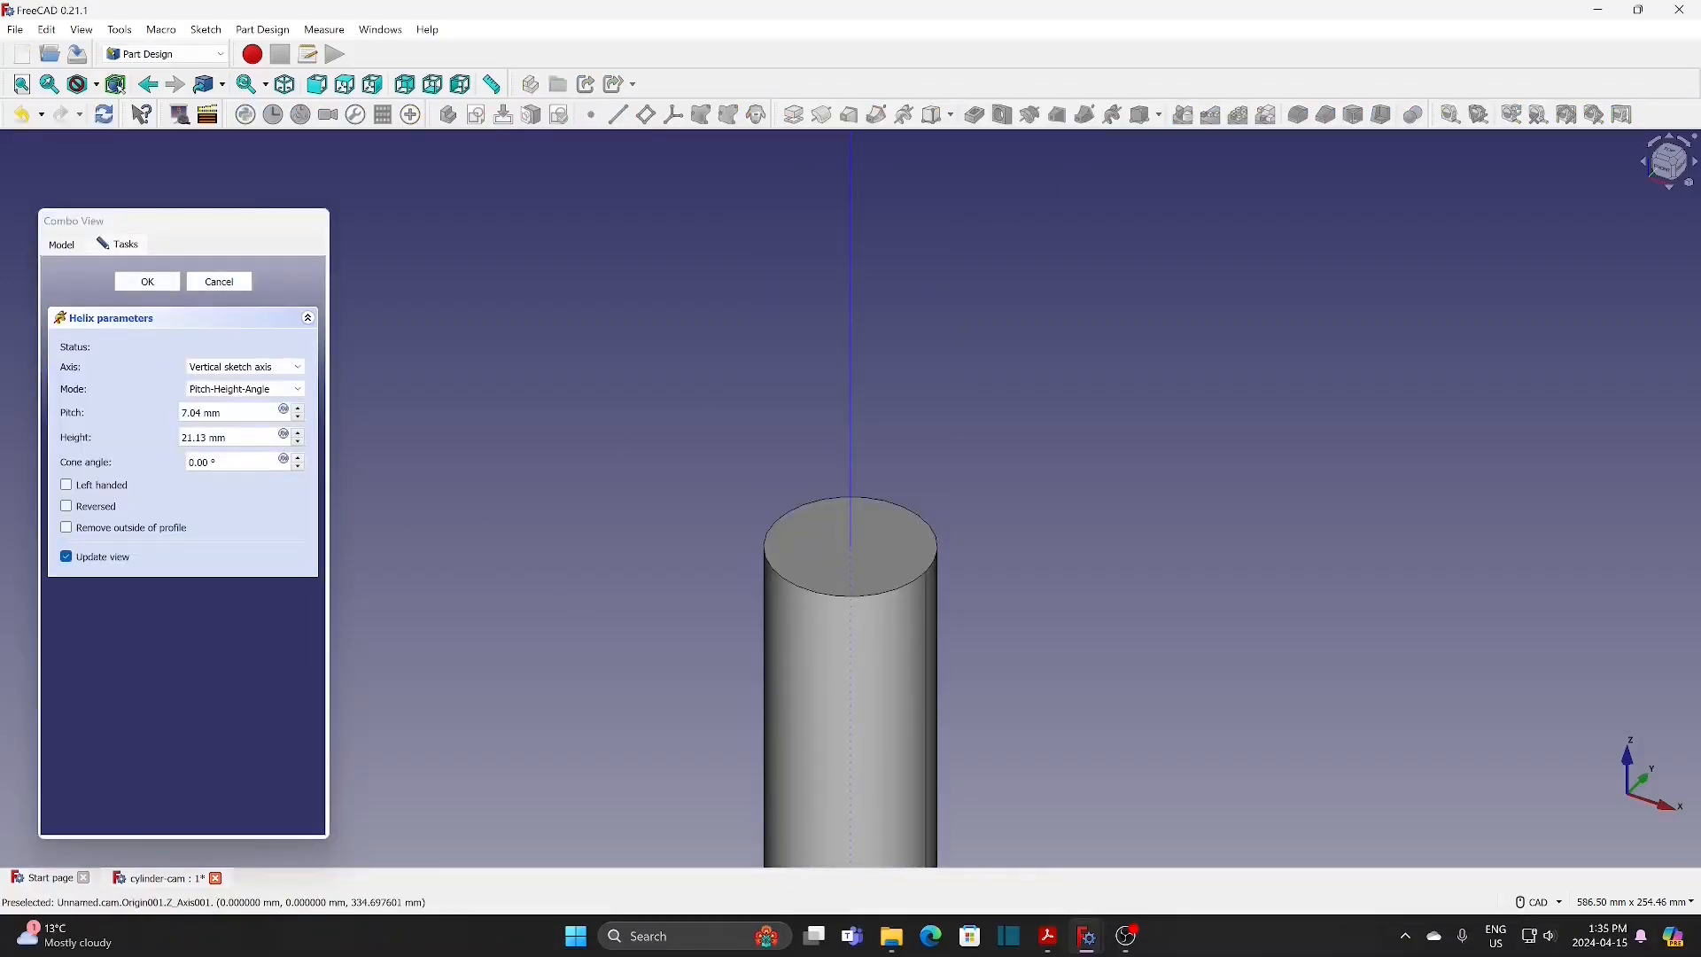
left_click_drag(223, 413, 104, 413)
type("40")
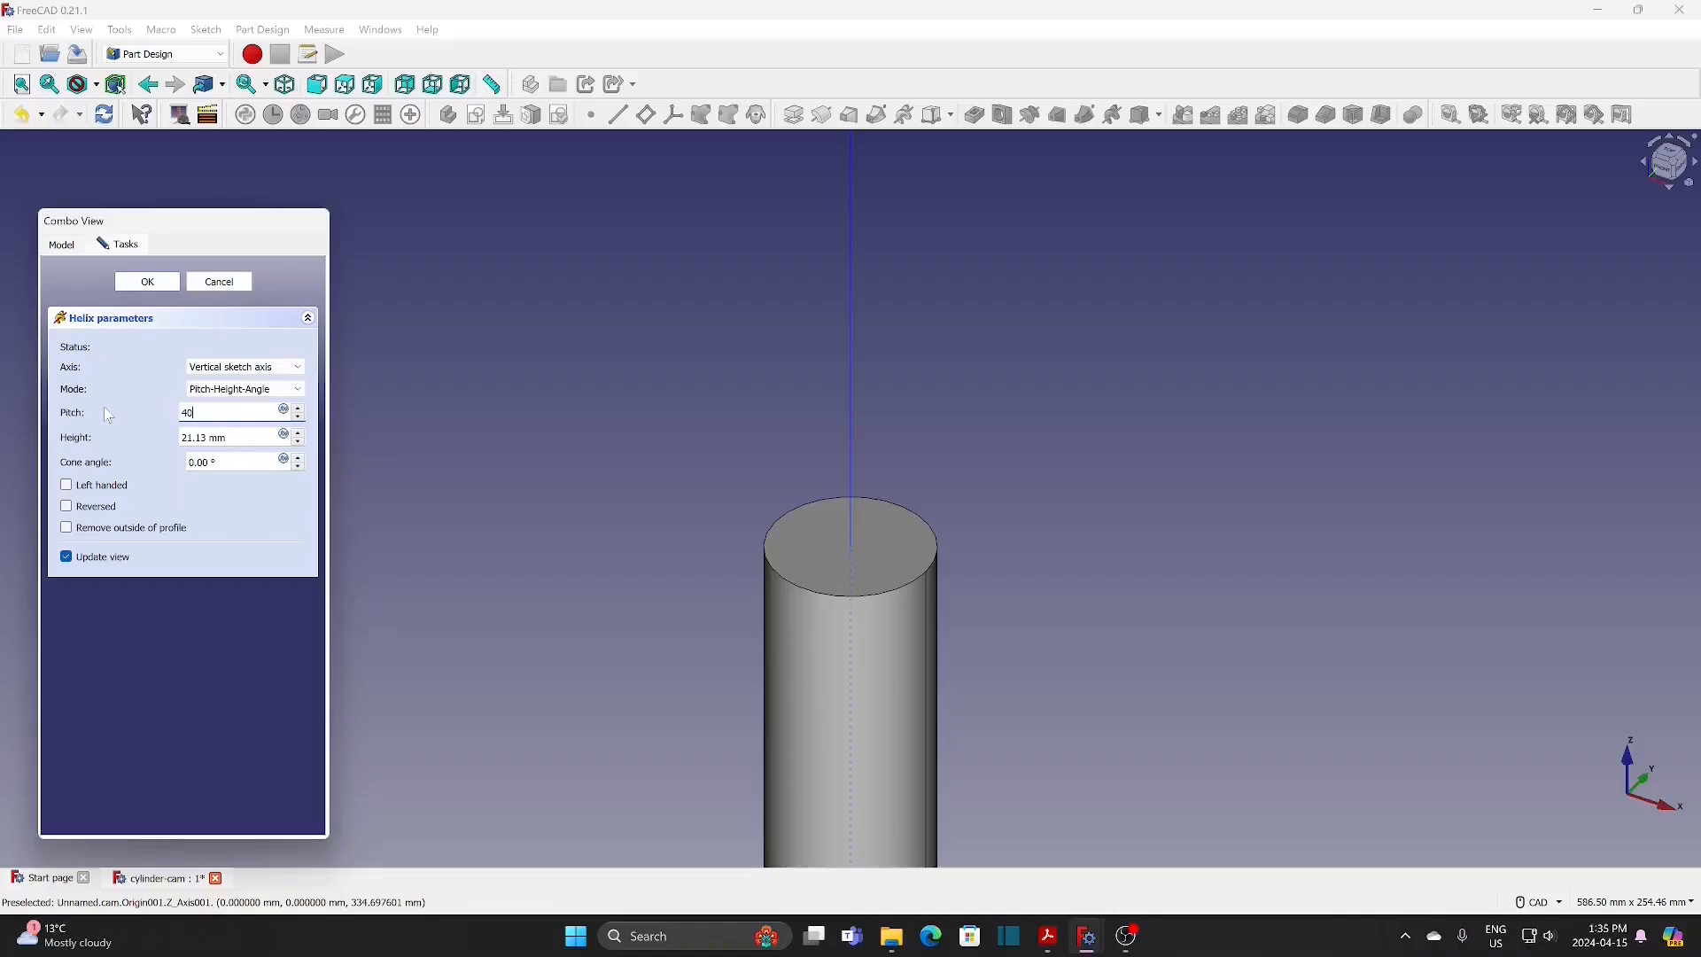
left_click_drag(209, 437, 150, 429)
type("160")
scroll(531, 523, "down", 2)
middle_click_drag(589, 657, 649, 402)
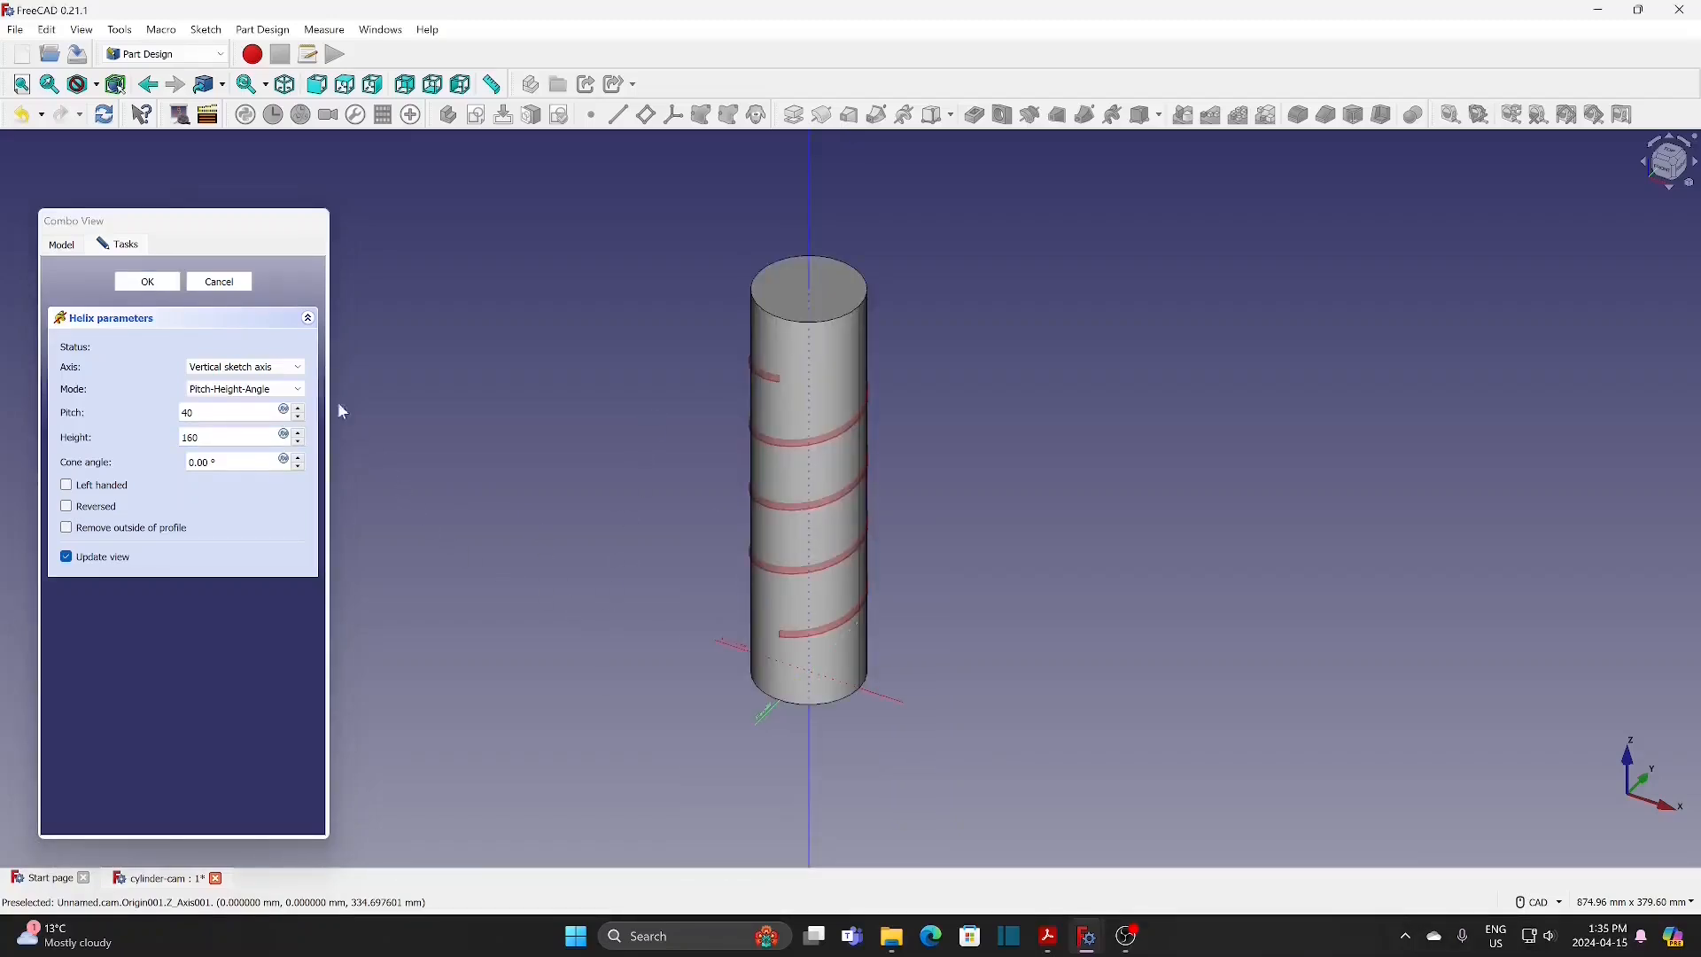
left_click(148, 283)
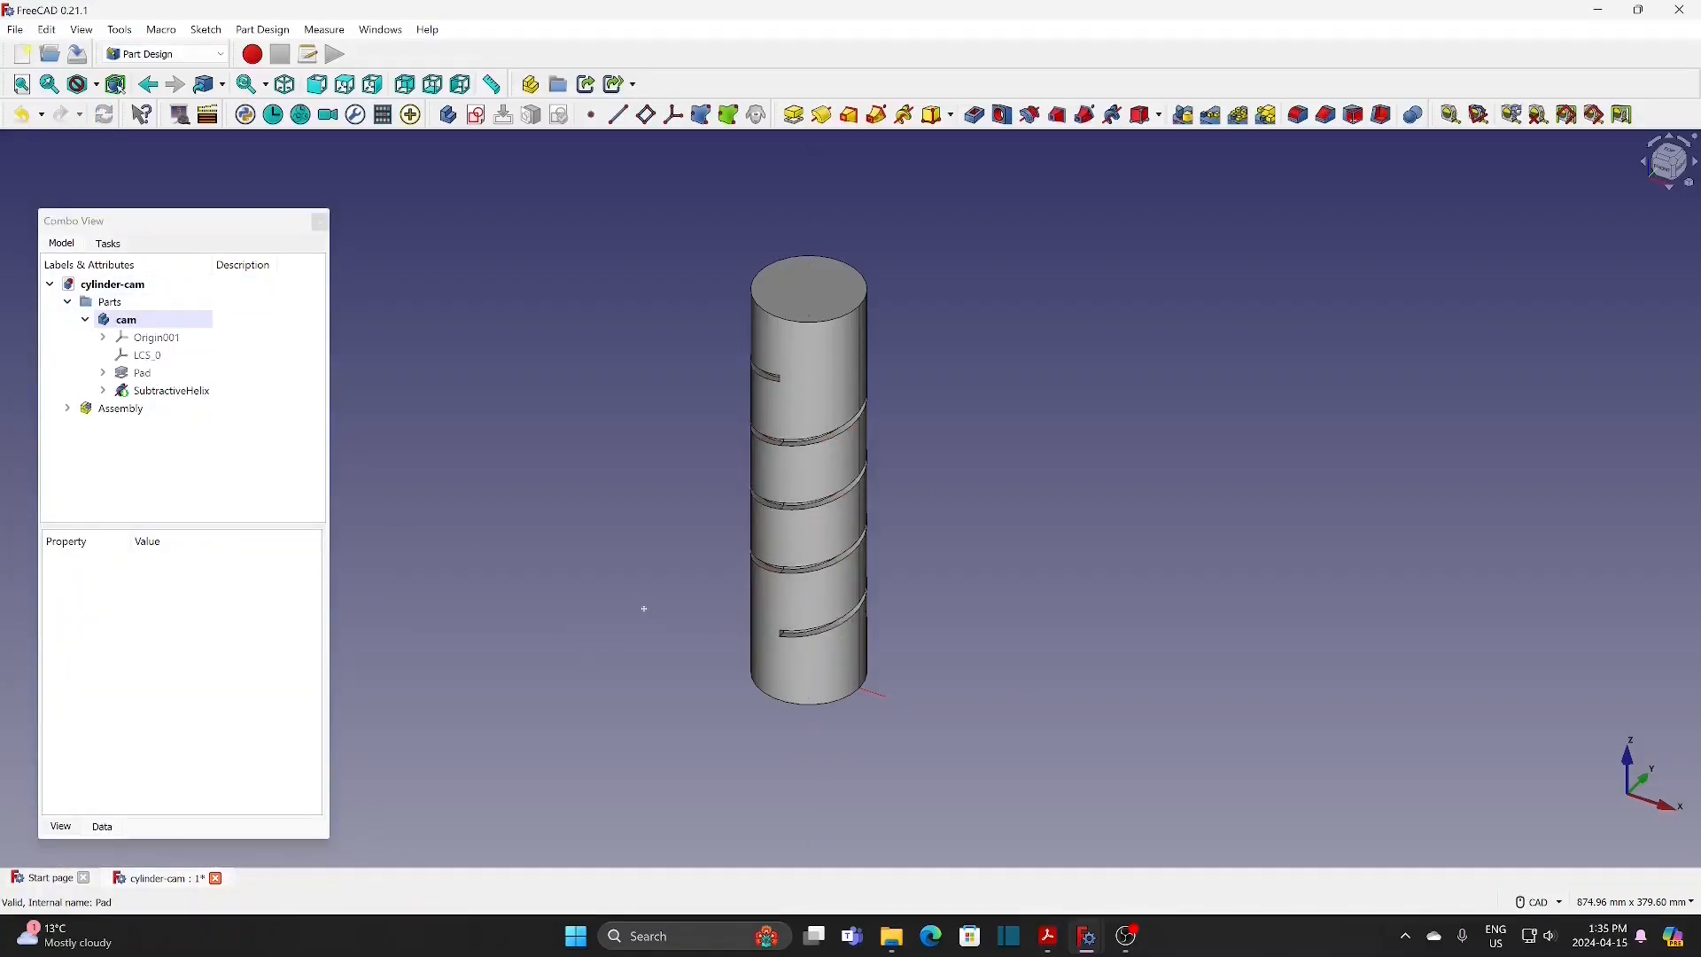
Step: Create another sketch in the cam body on the YZ base plane
middle_click_drag(649, 583, 660, 547)
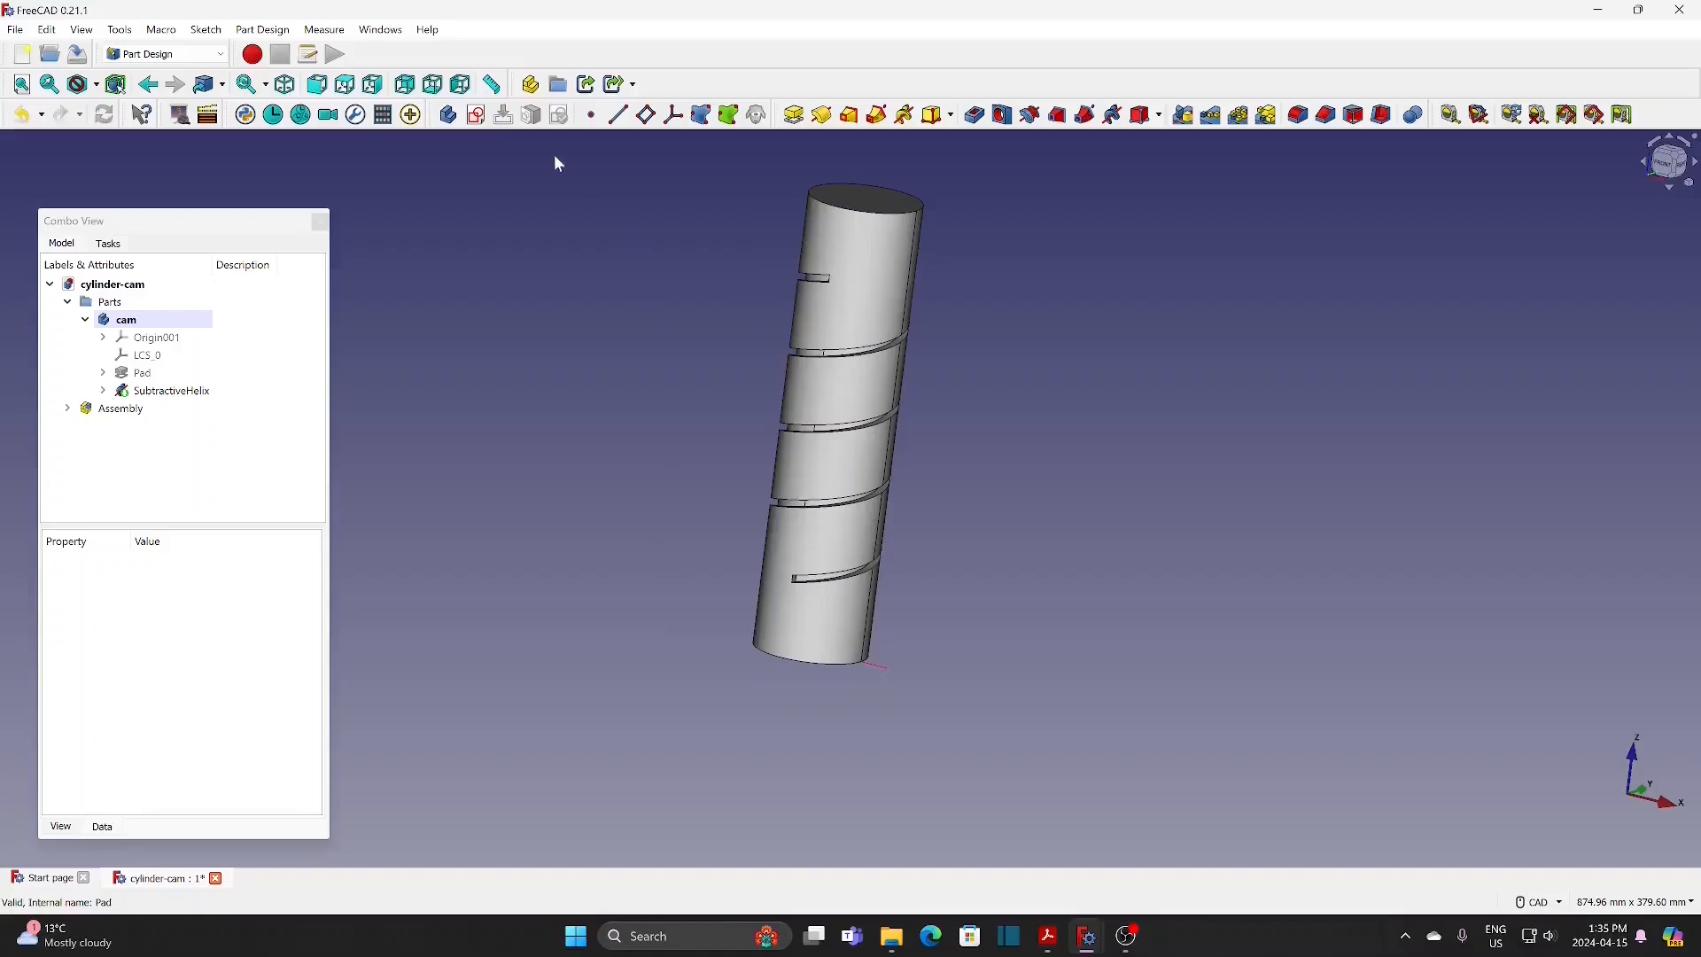
left_click(477, 115)
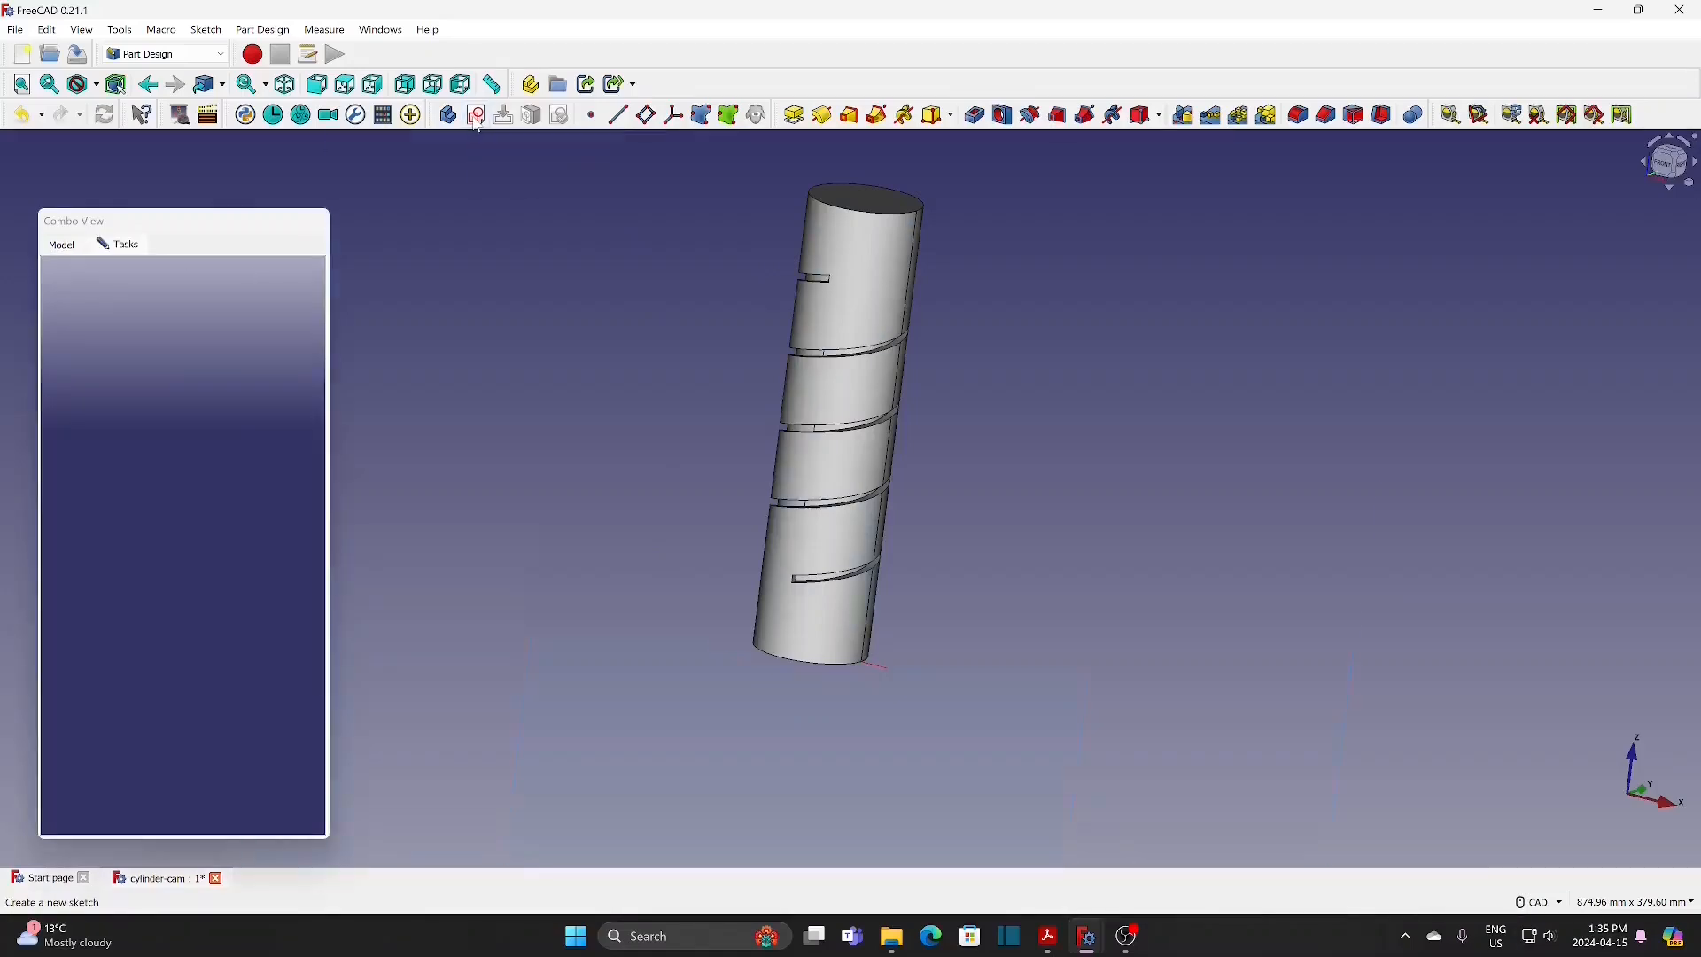
left_click(163, 383)
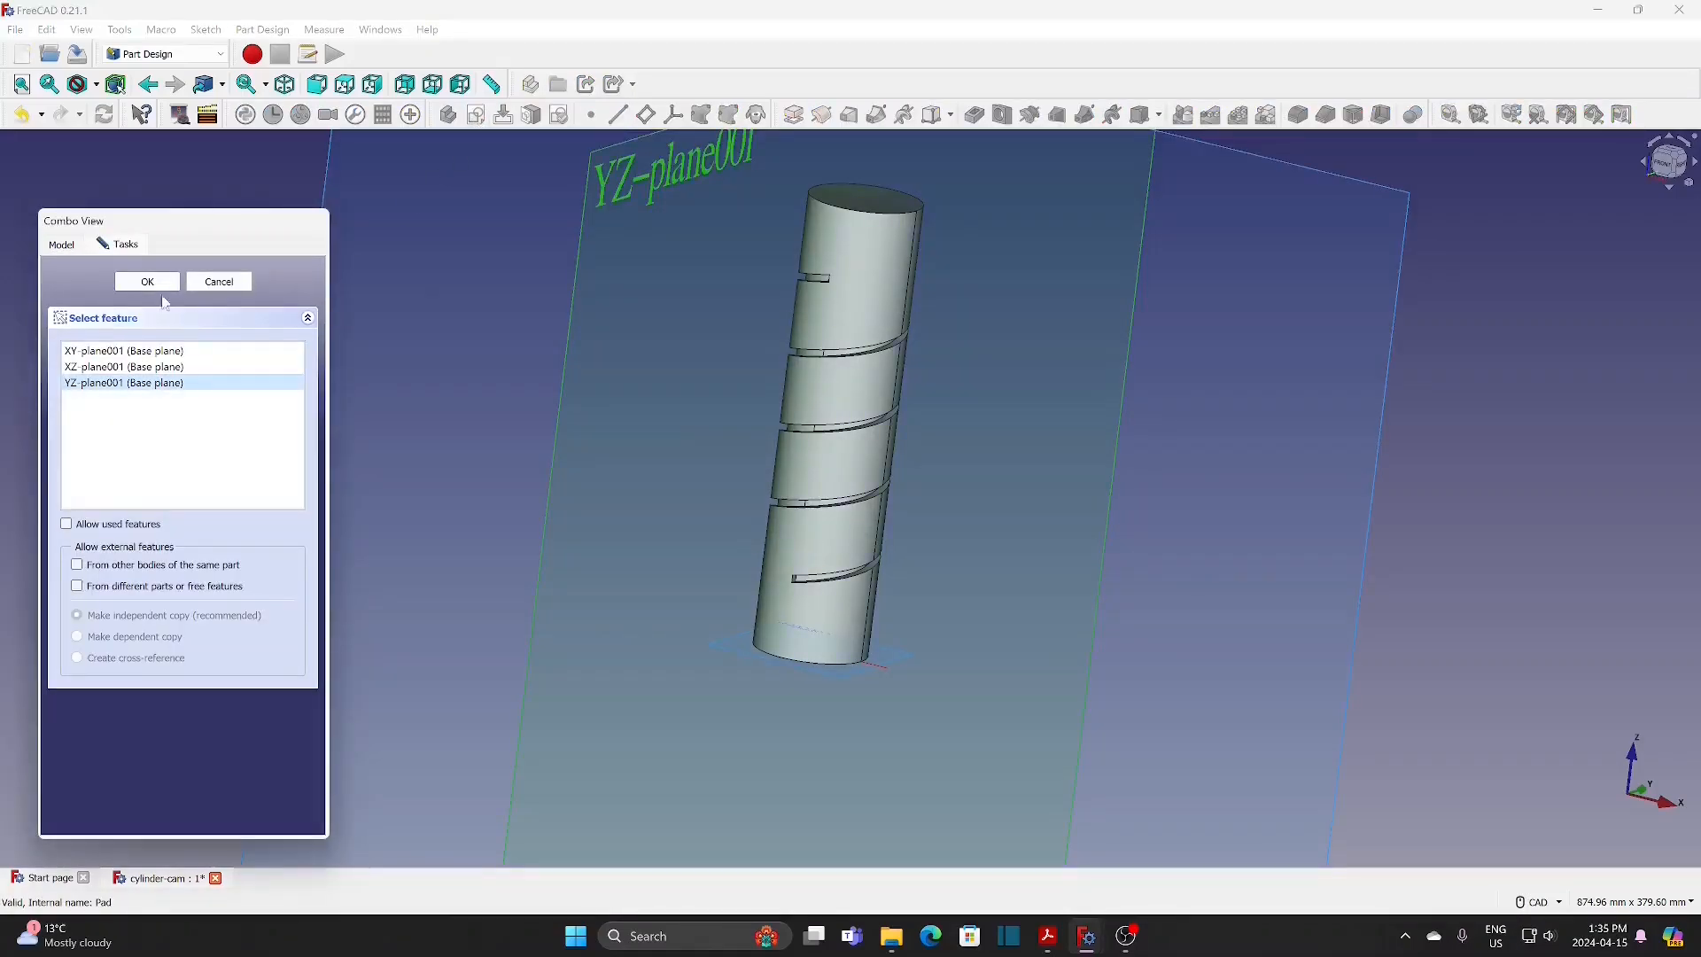
left_click(159, 282)
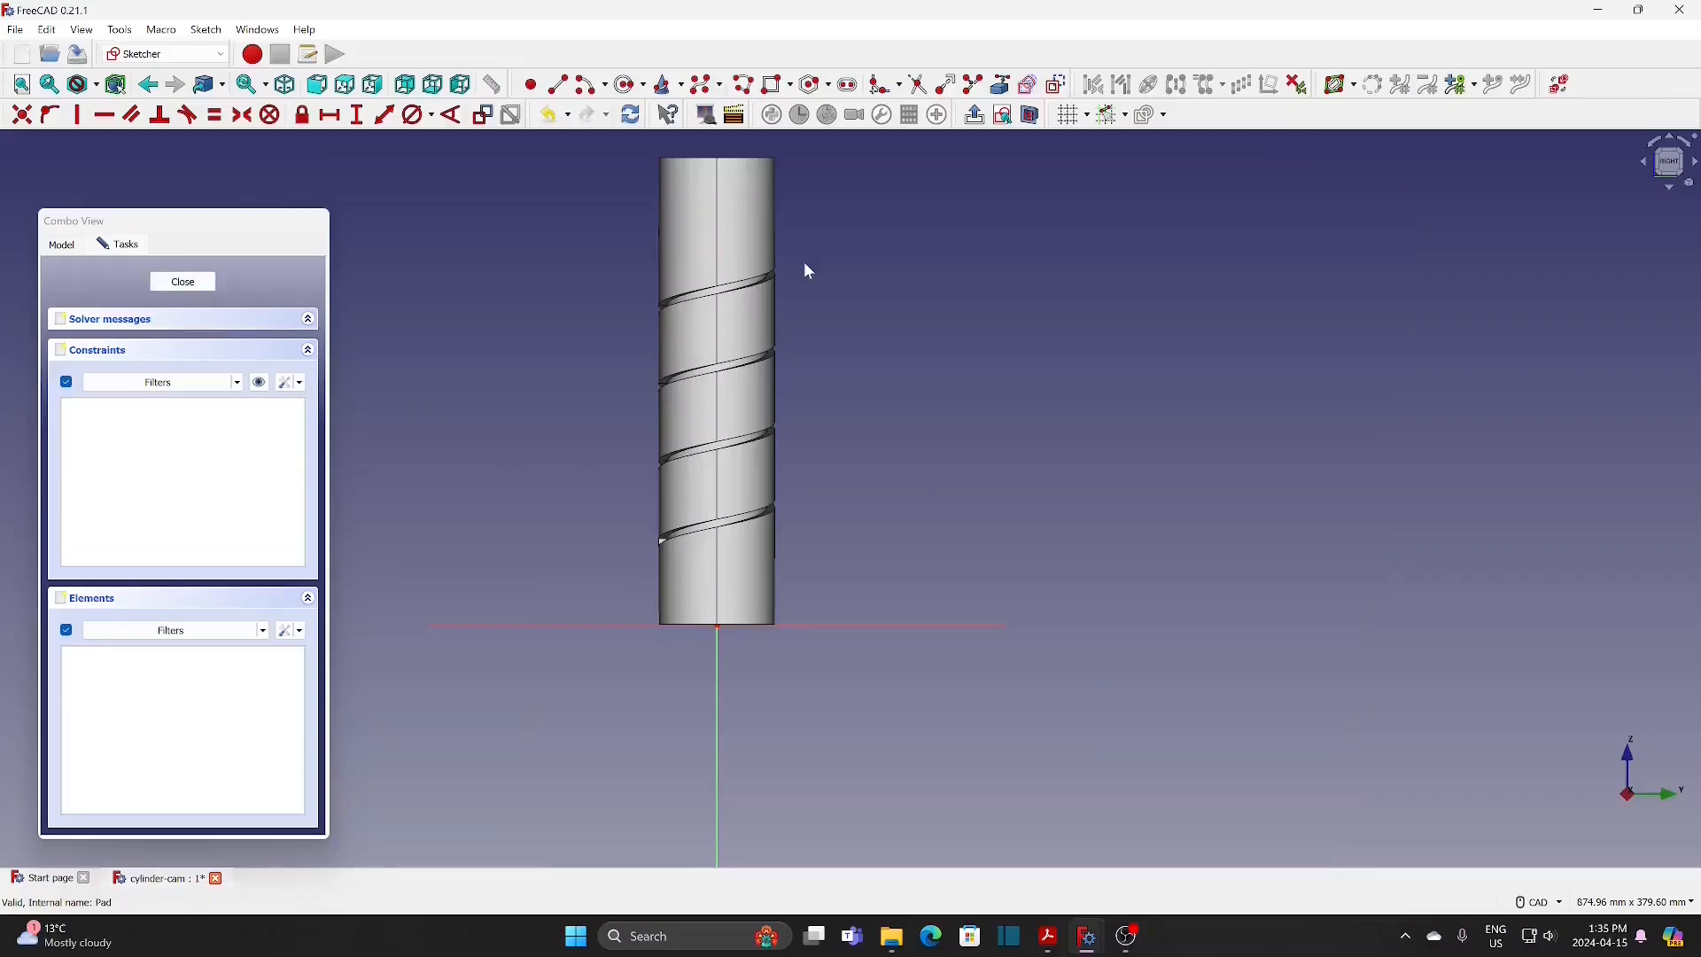
Step: Section the view at the new sketch's plane and link the cylinder's top edge as external geometry
middle_click_drag(886, 338, 948, 395)
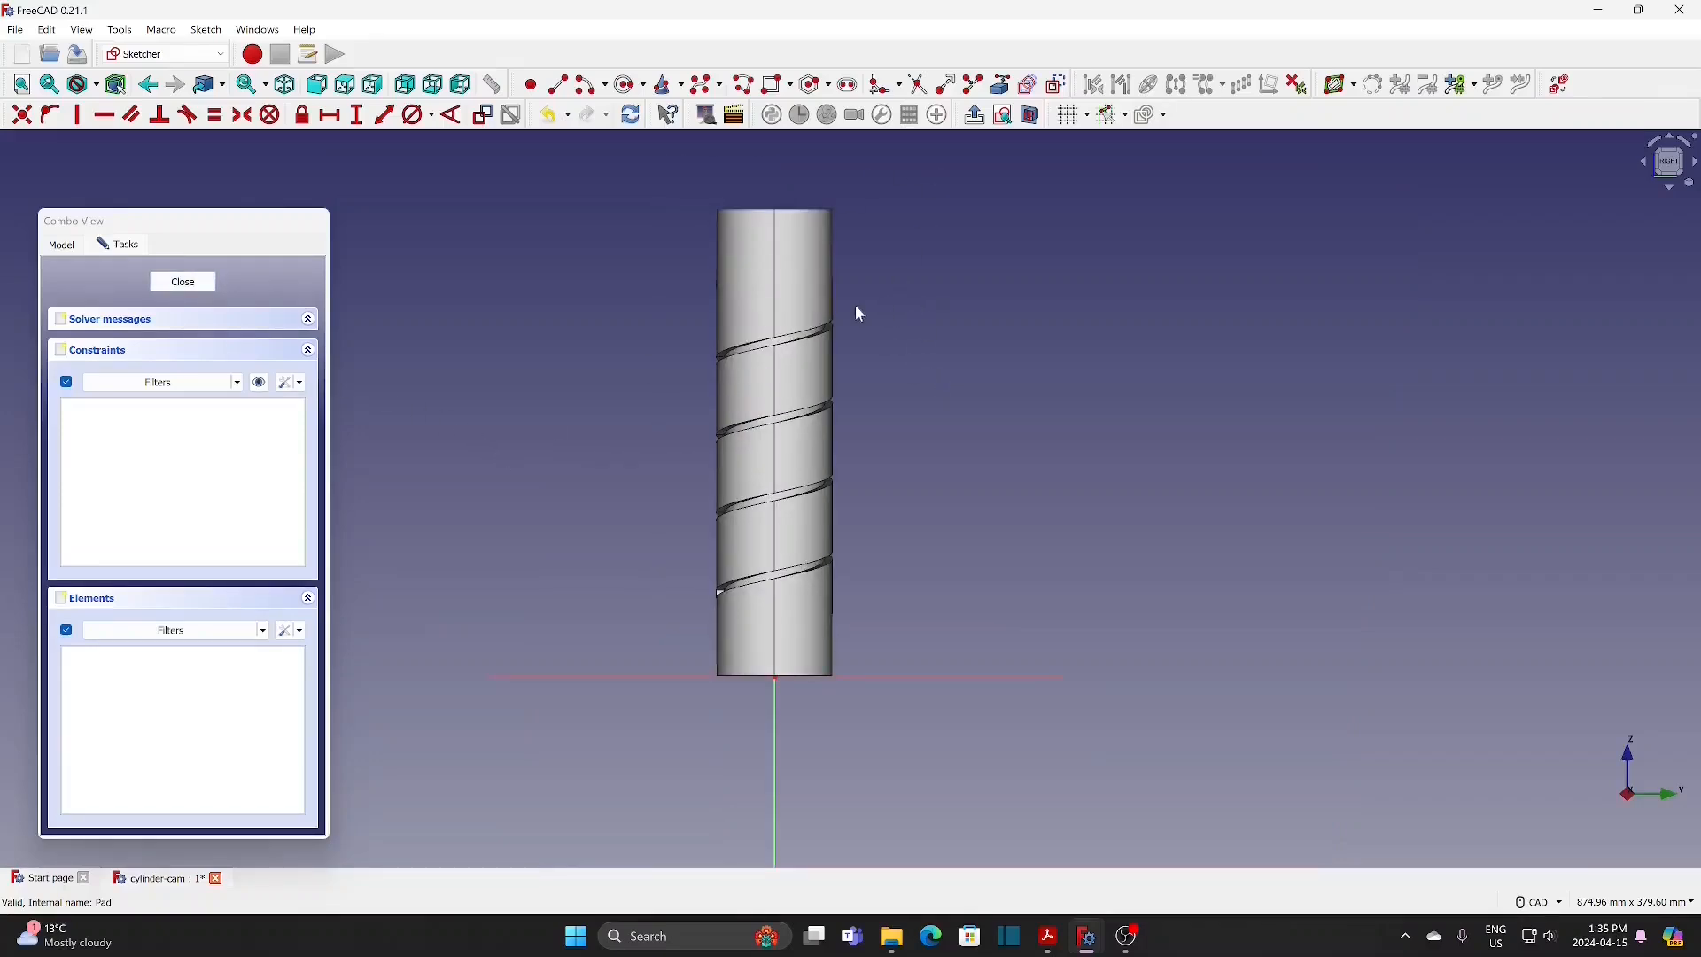
middle_click_drag(854, 305, 851, 291)
left_click(1031, 114)
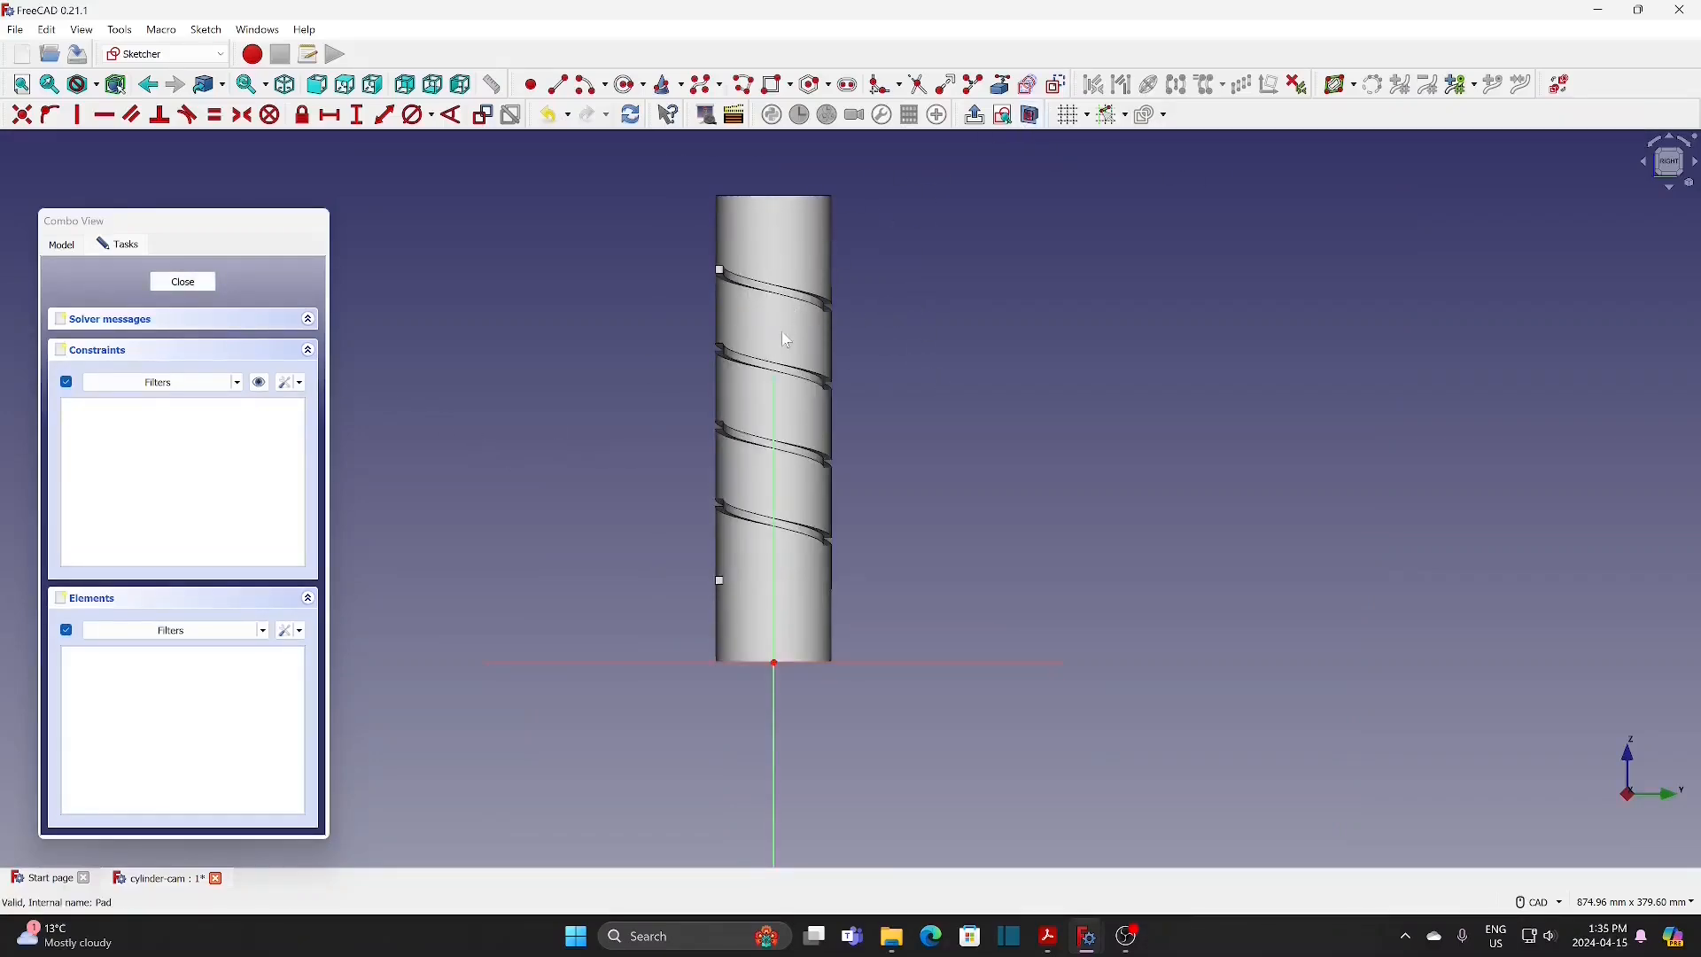
scroll(787, 277, "up", 3)
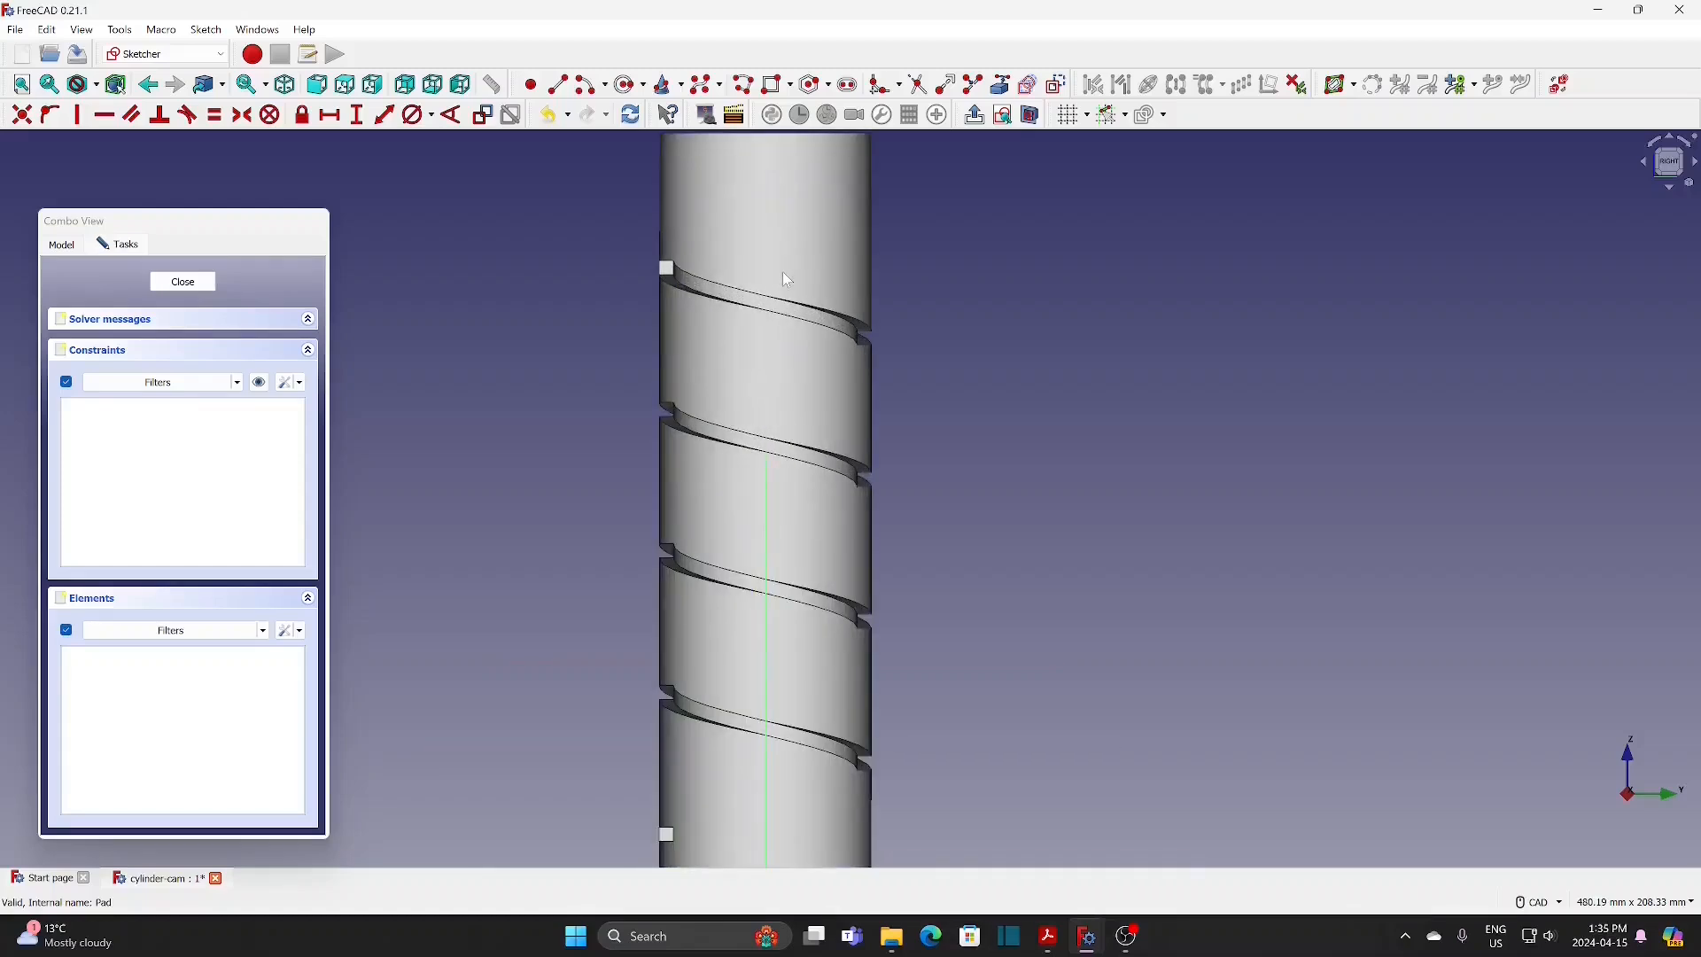
scroll(794, 386, "up", 1)
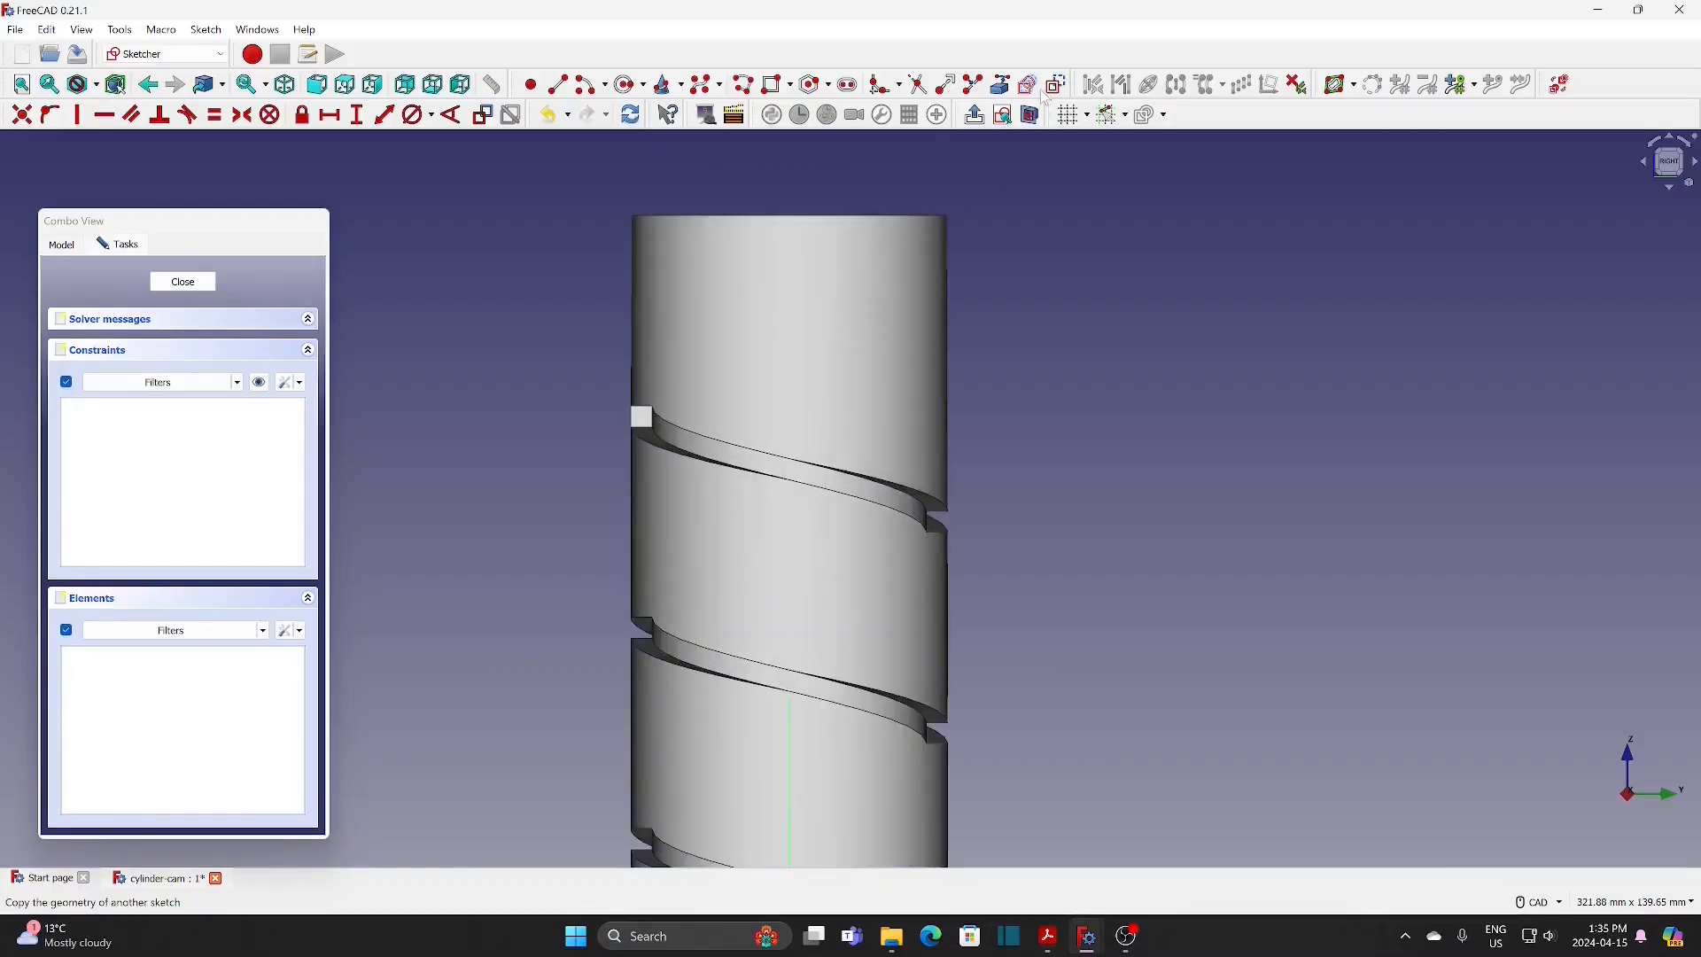
left_click(999, 84)
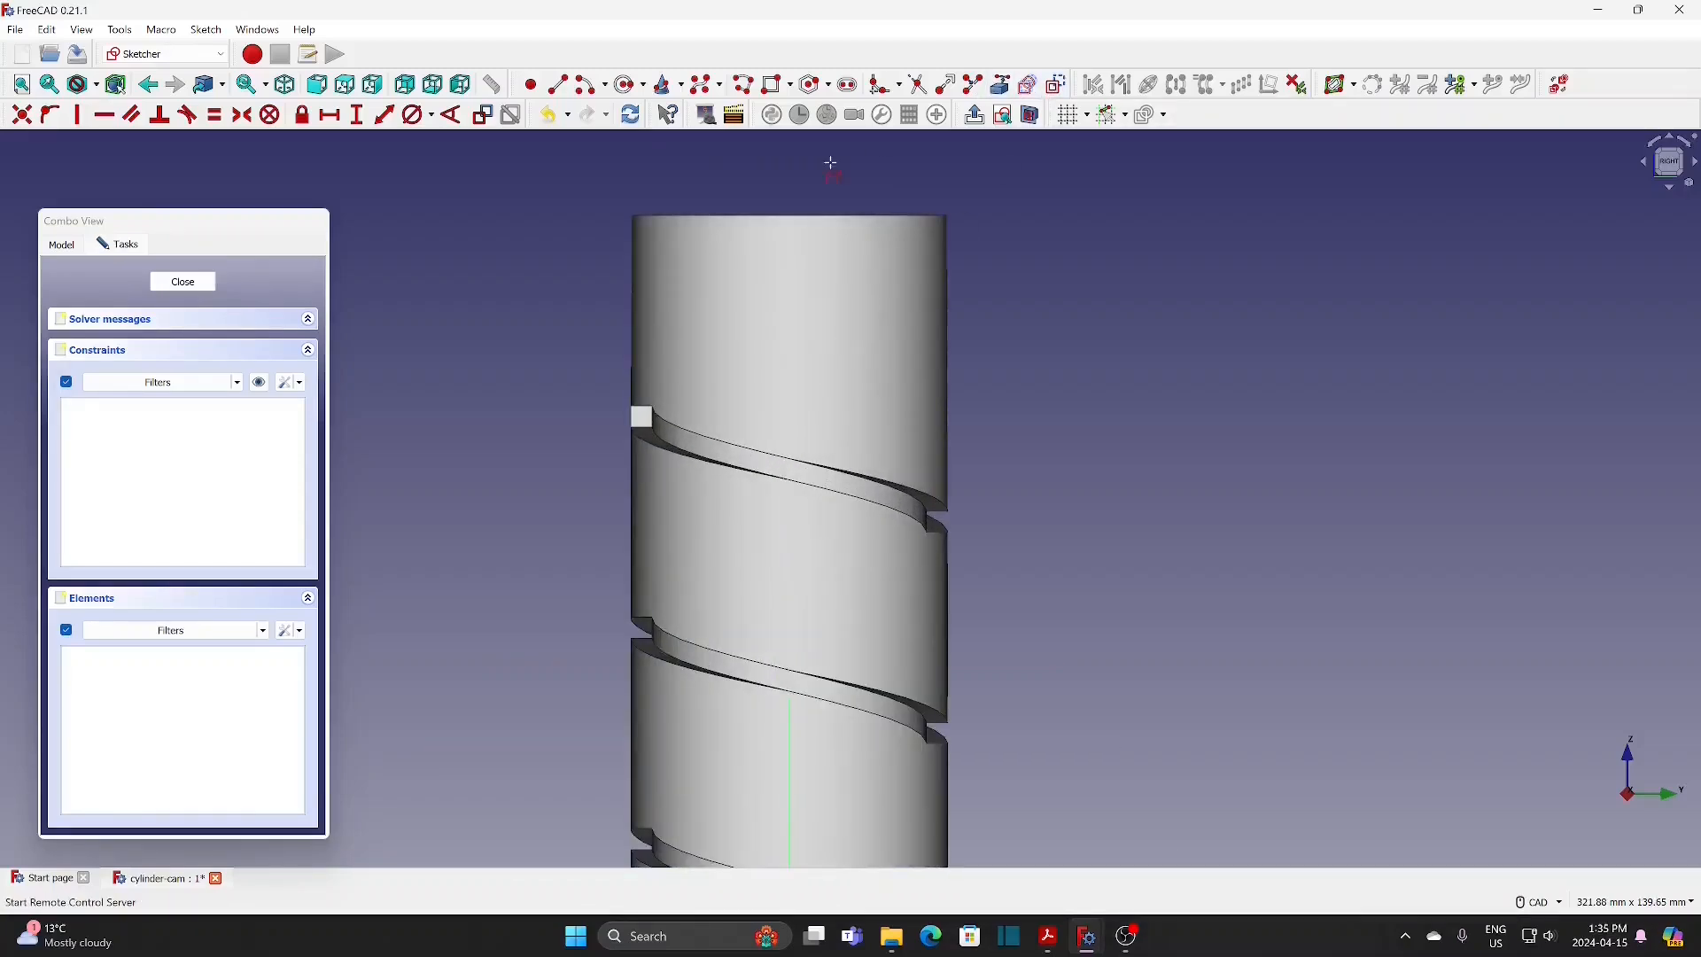
left_click(791, 215)
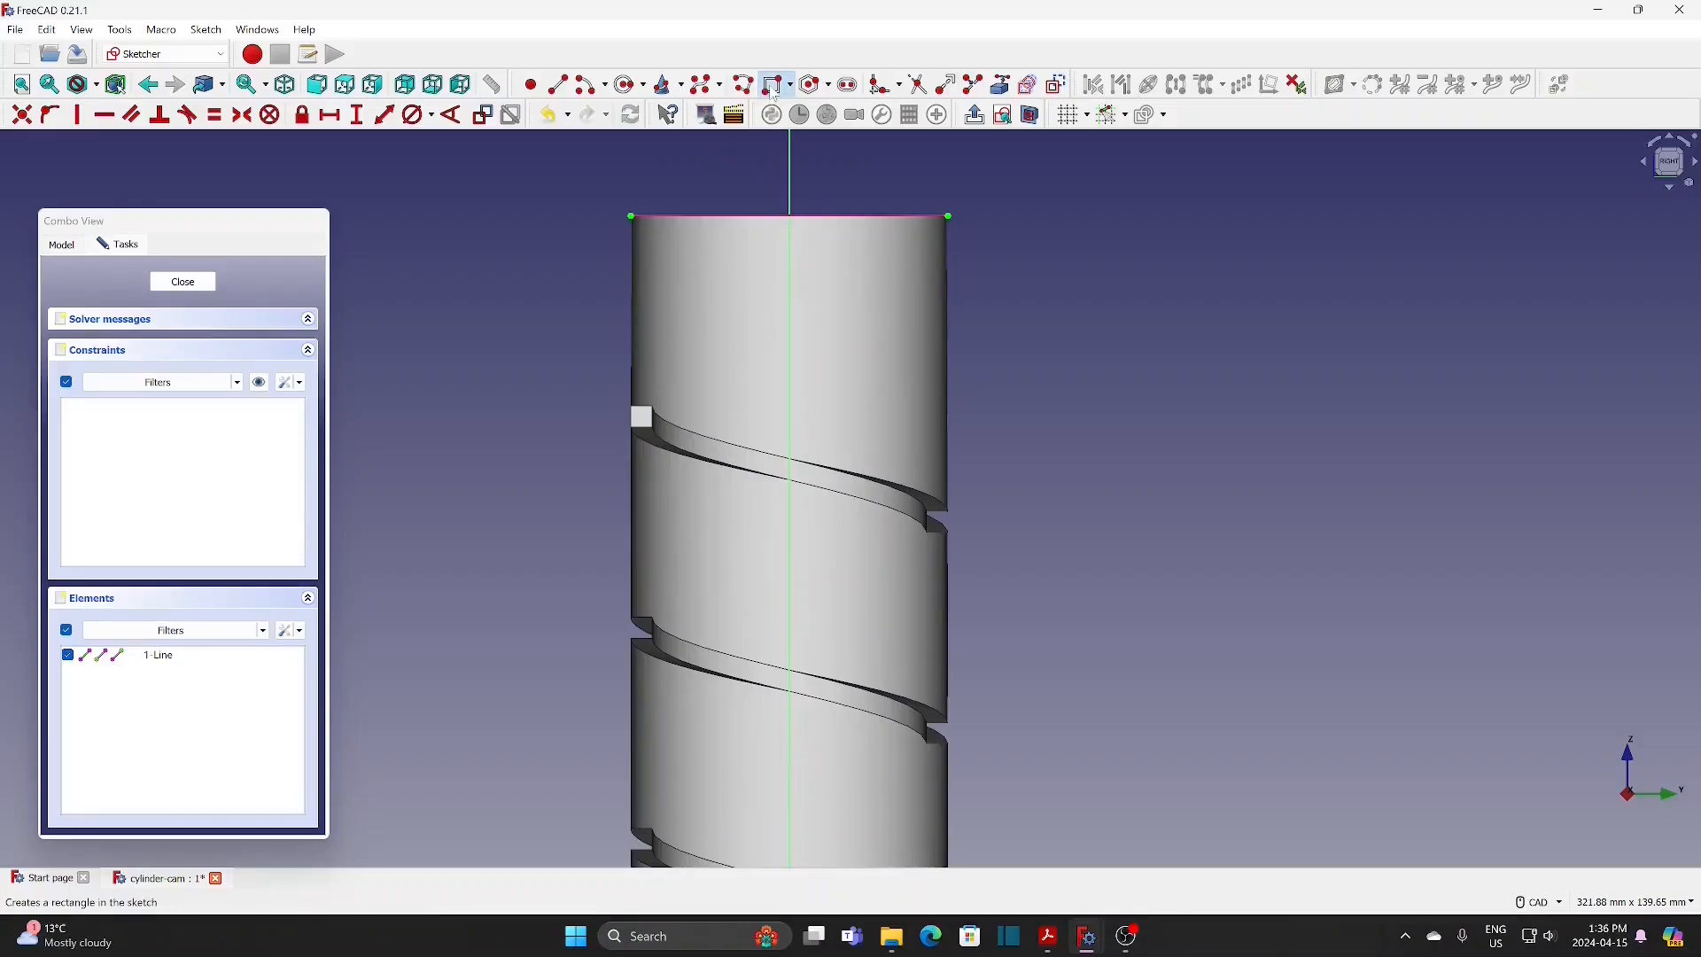
Step: Draw a rectangle about 9 mm wide across the cylinder's left edge at the upper groove end and set its width to 5 mm
left_click(611, 389)
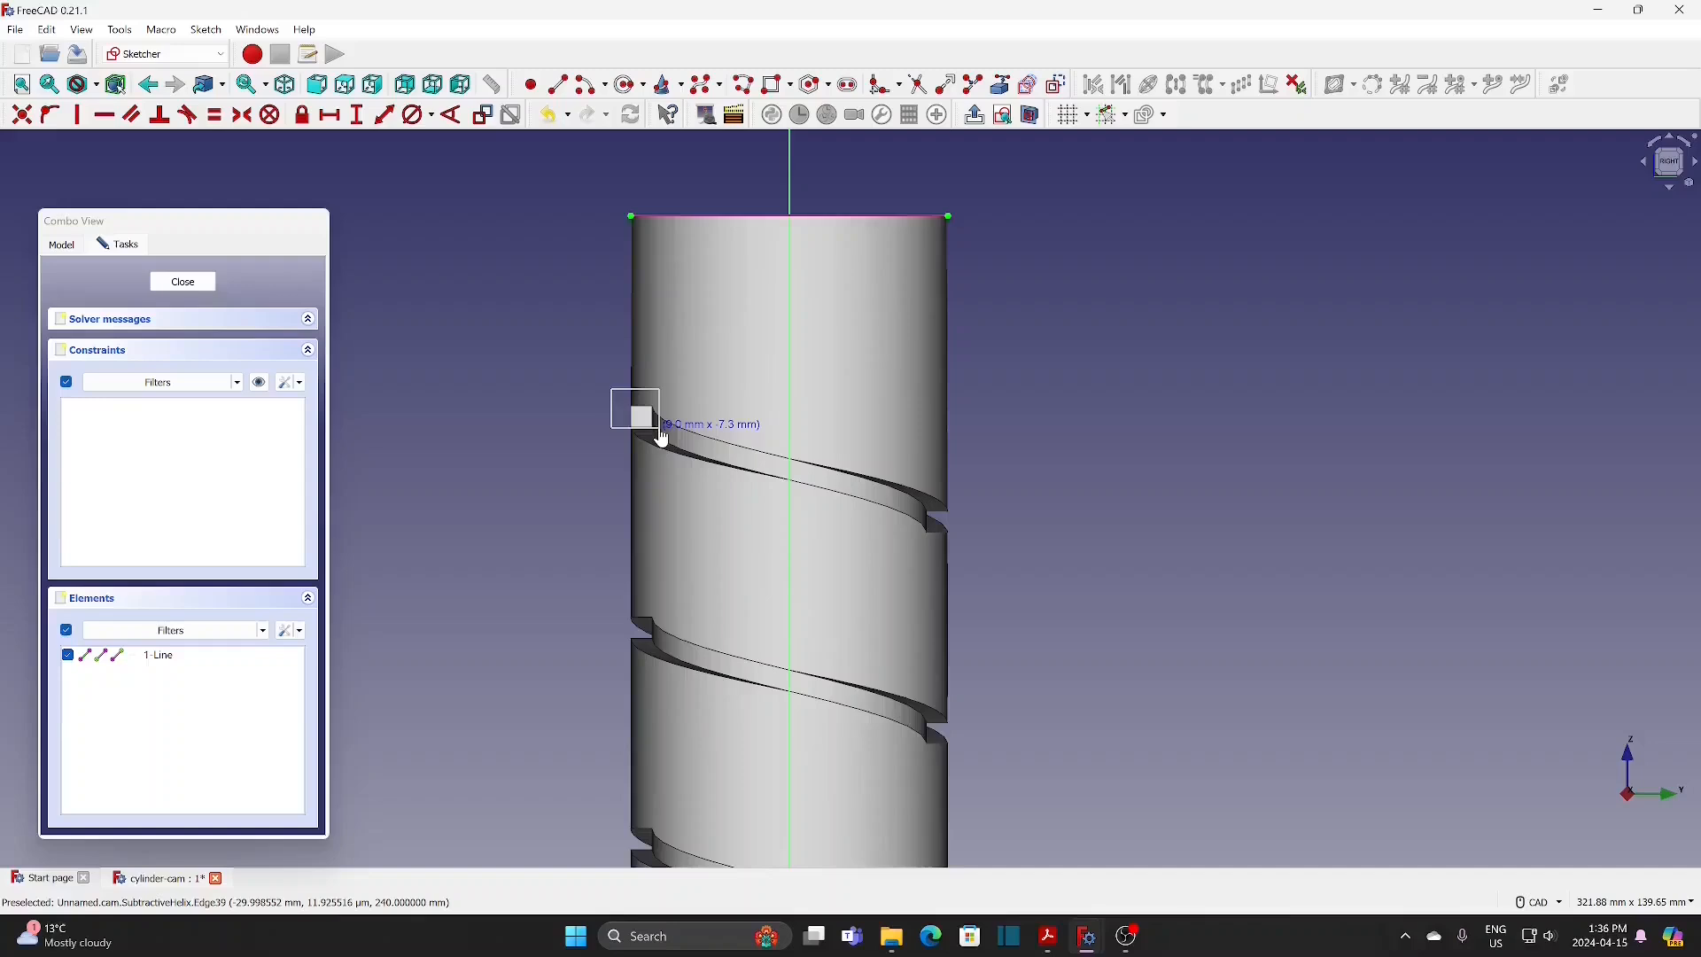
left_click(661, 430)
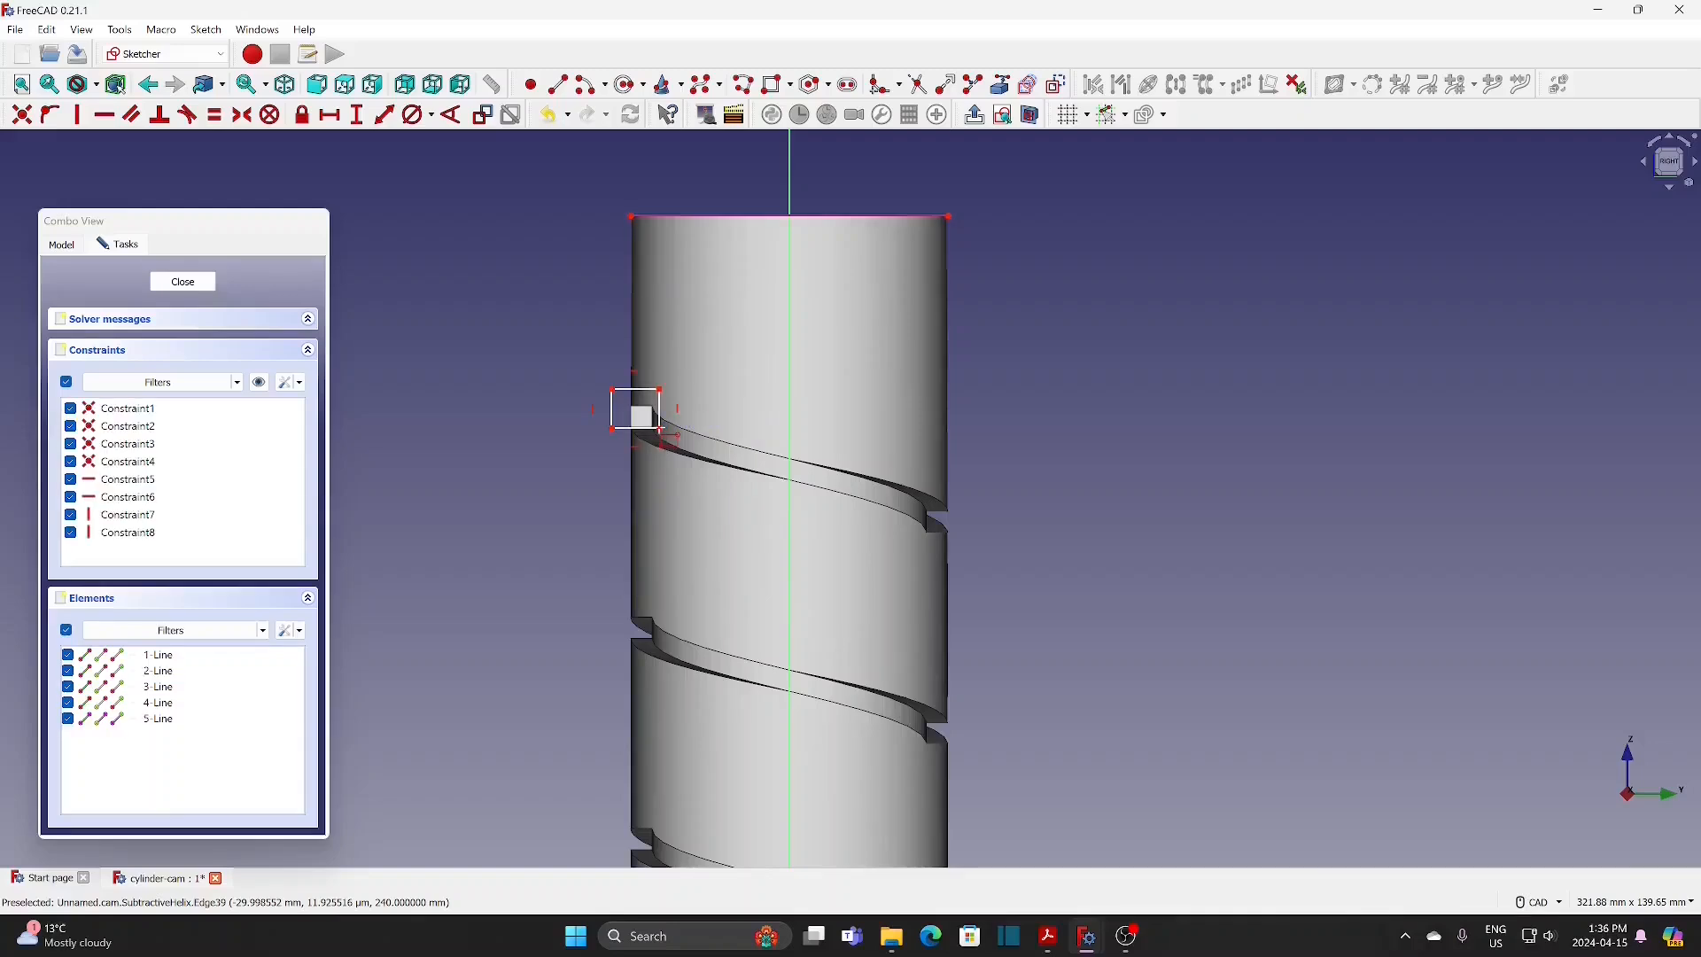
left_click(331, 115)
left_click(630, 391)
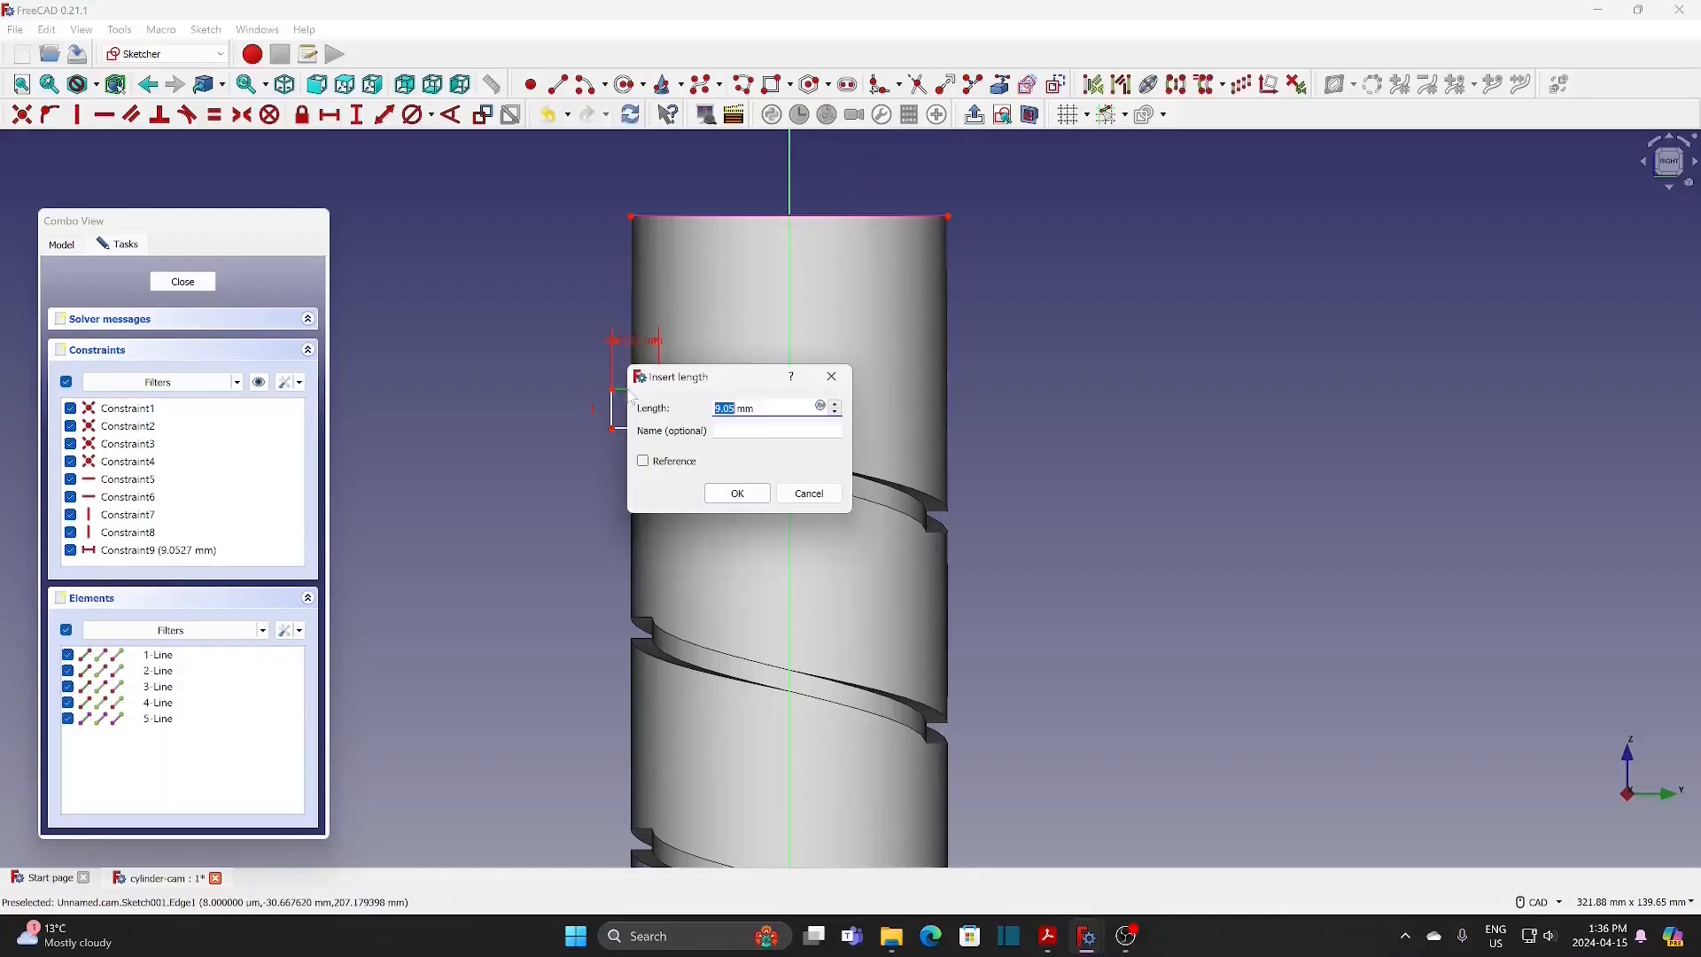
type("5")
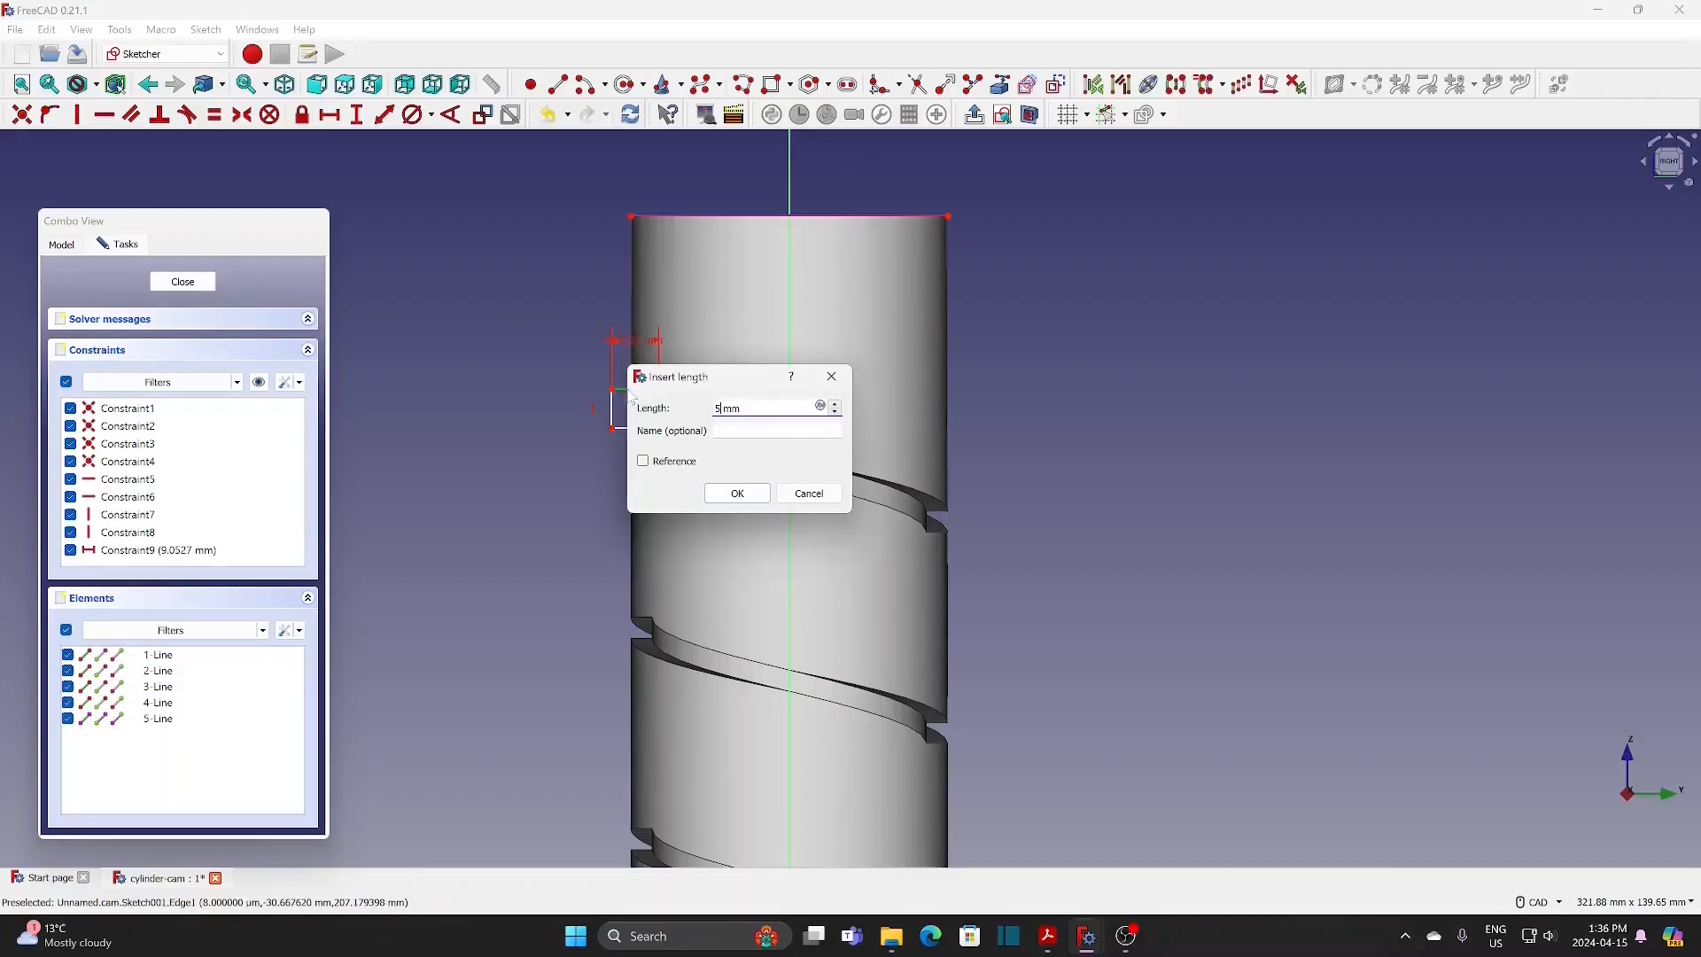
left_click(739, 498)
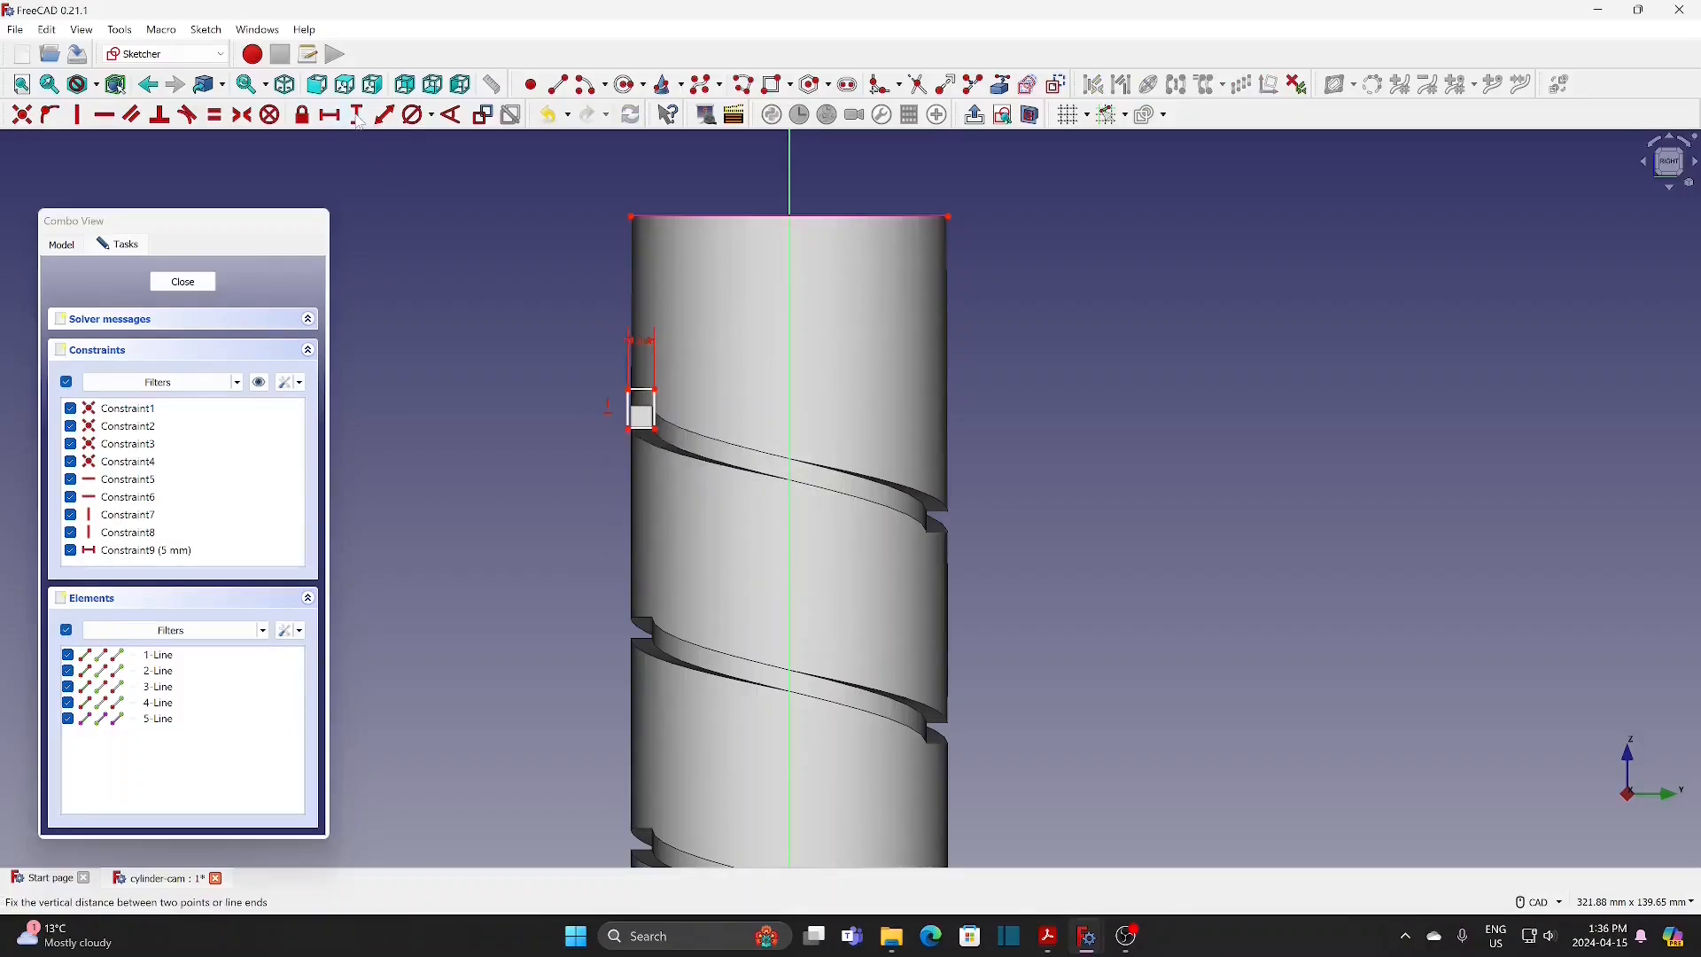
Step: Set the rectangle's height to 4 mm with a vertical distance constraint on its left side
left_click(357, 115)
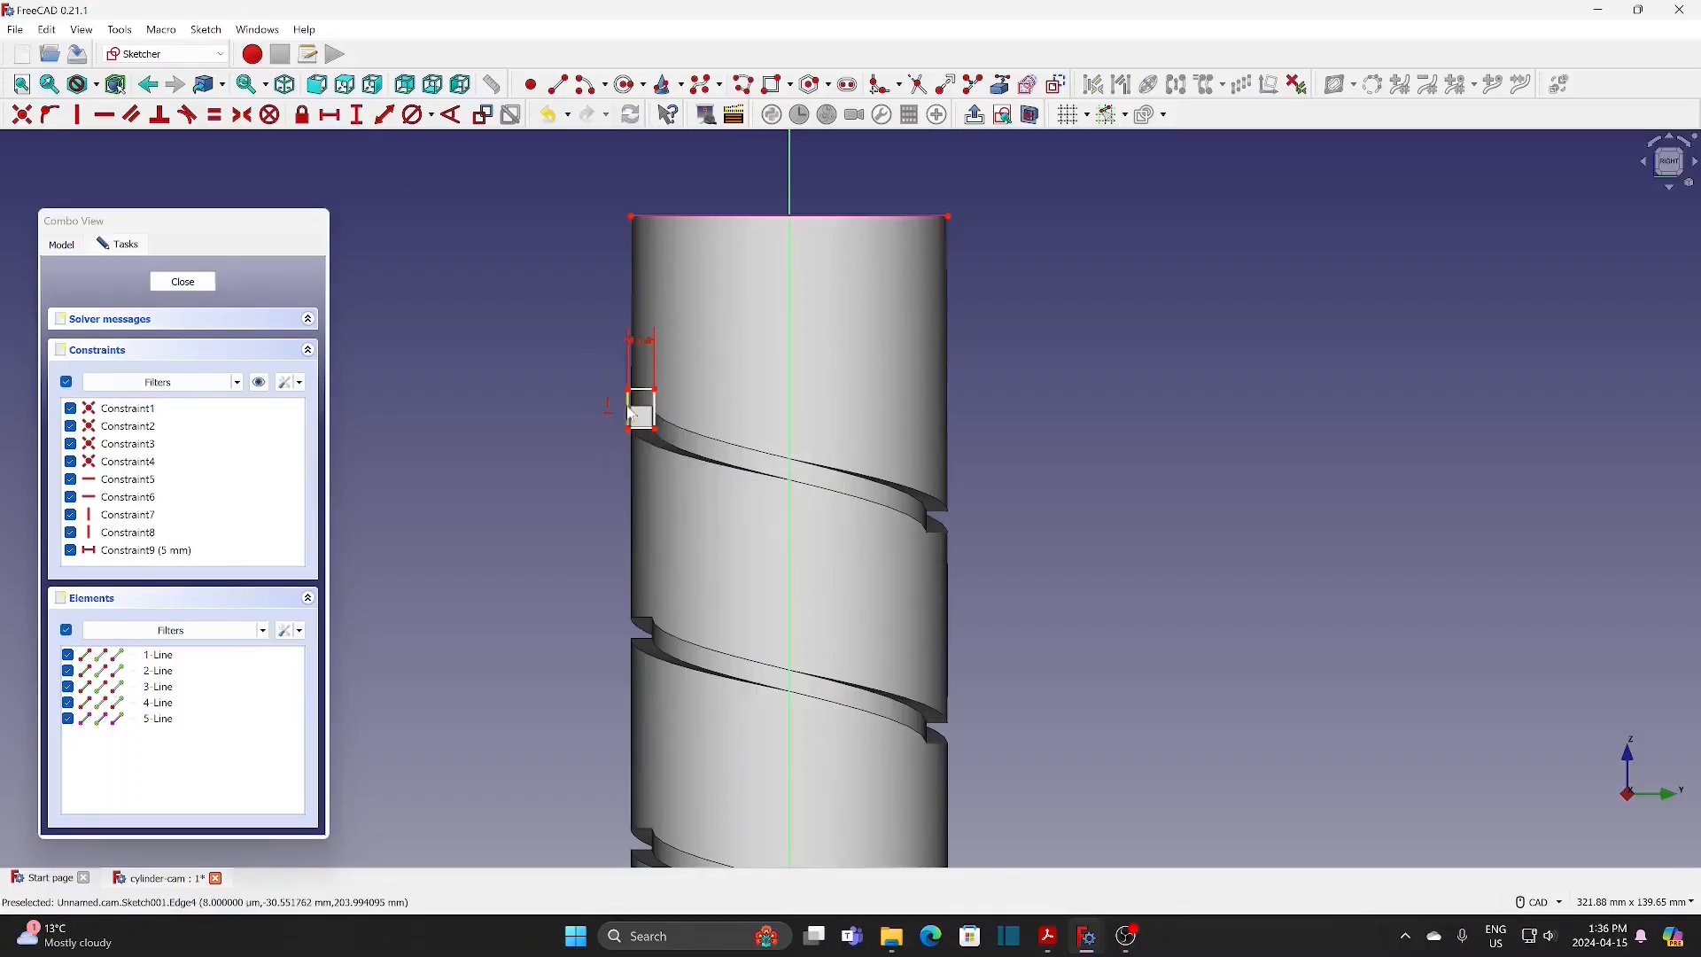
left_click(627, 404)
type("5")
key("Return")
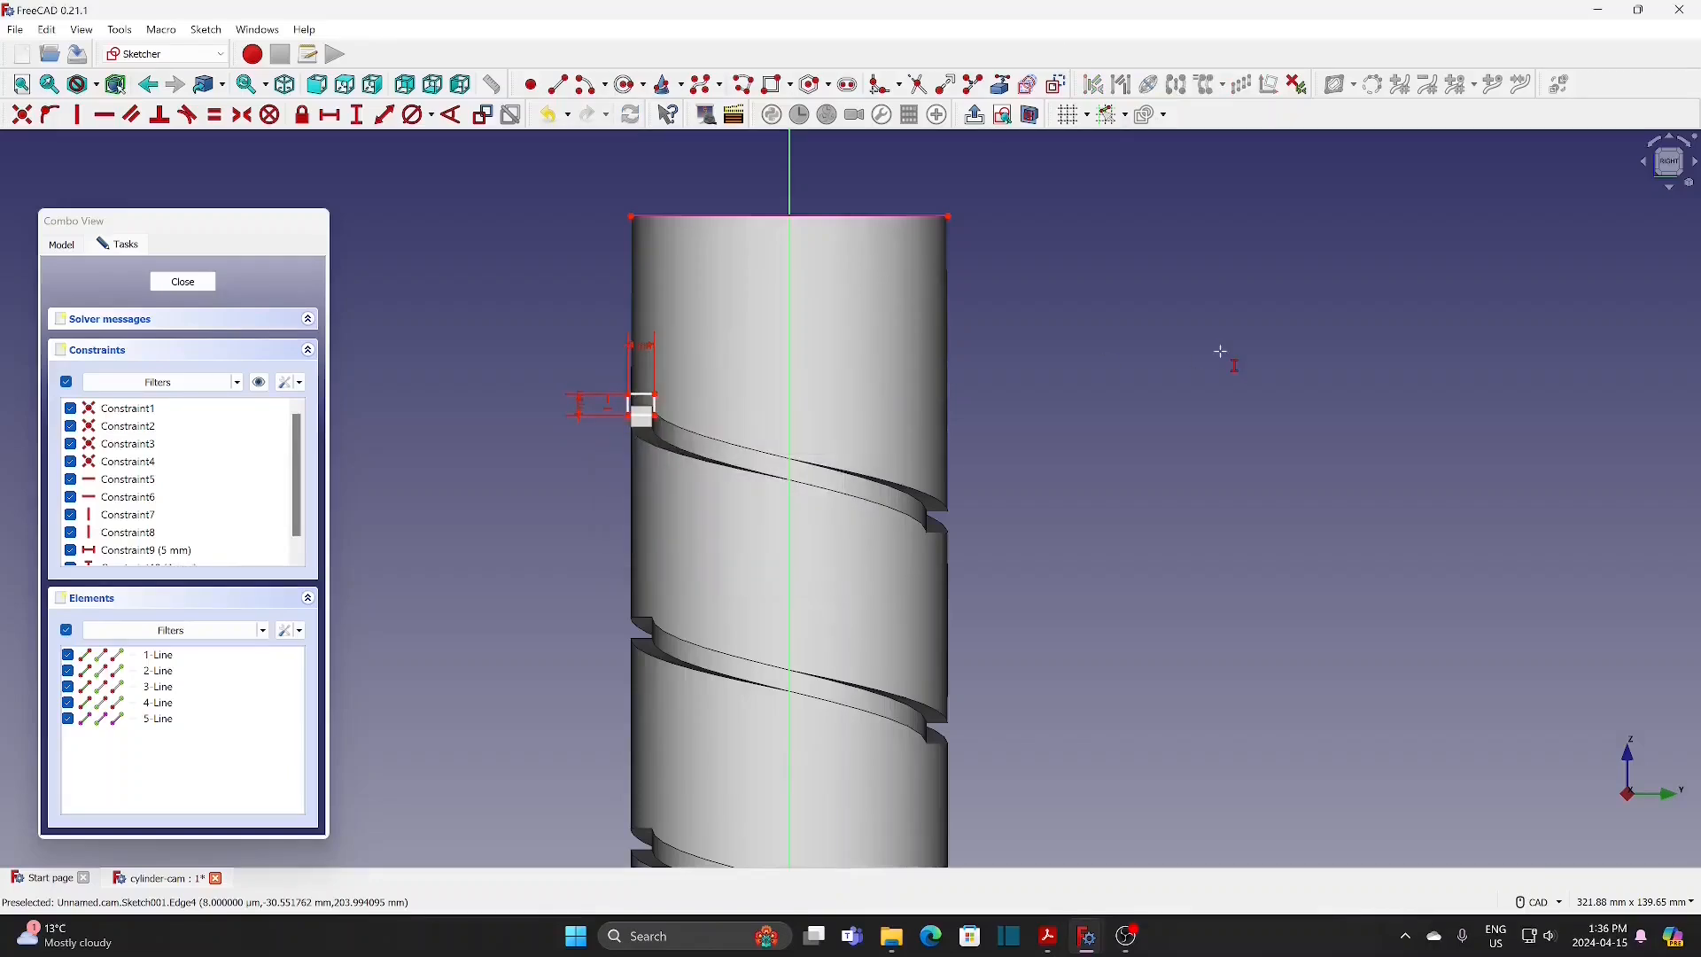
Step: Set the horizontal distance between the rectangle's upper-right corner and the cylinder's top-left corner to 4 mm
scroll(671, 499, "up", 3)
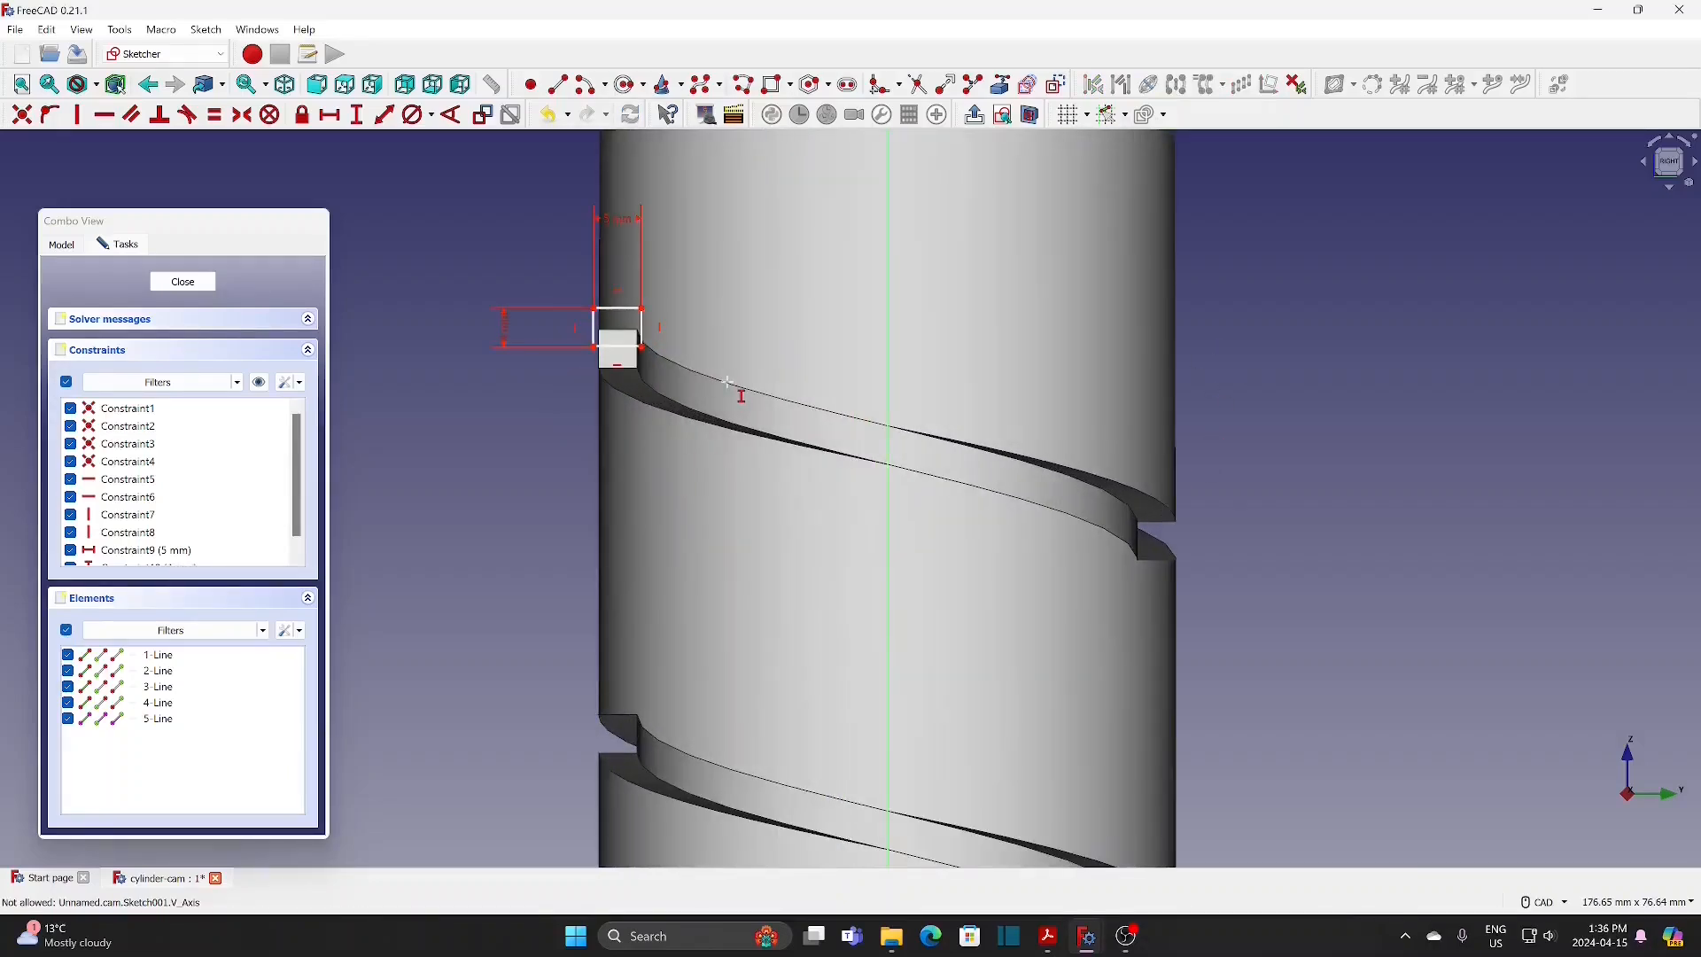
middle_click_drag(737, 392, 742, 595)
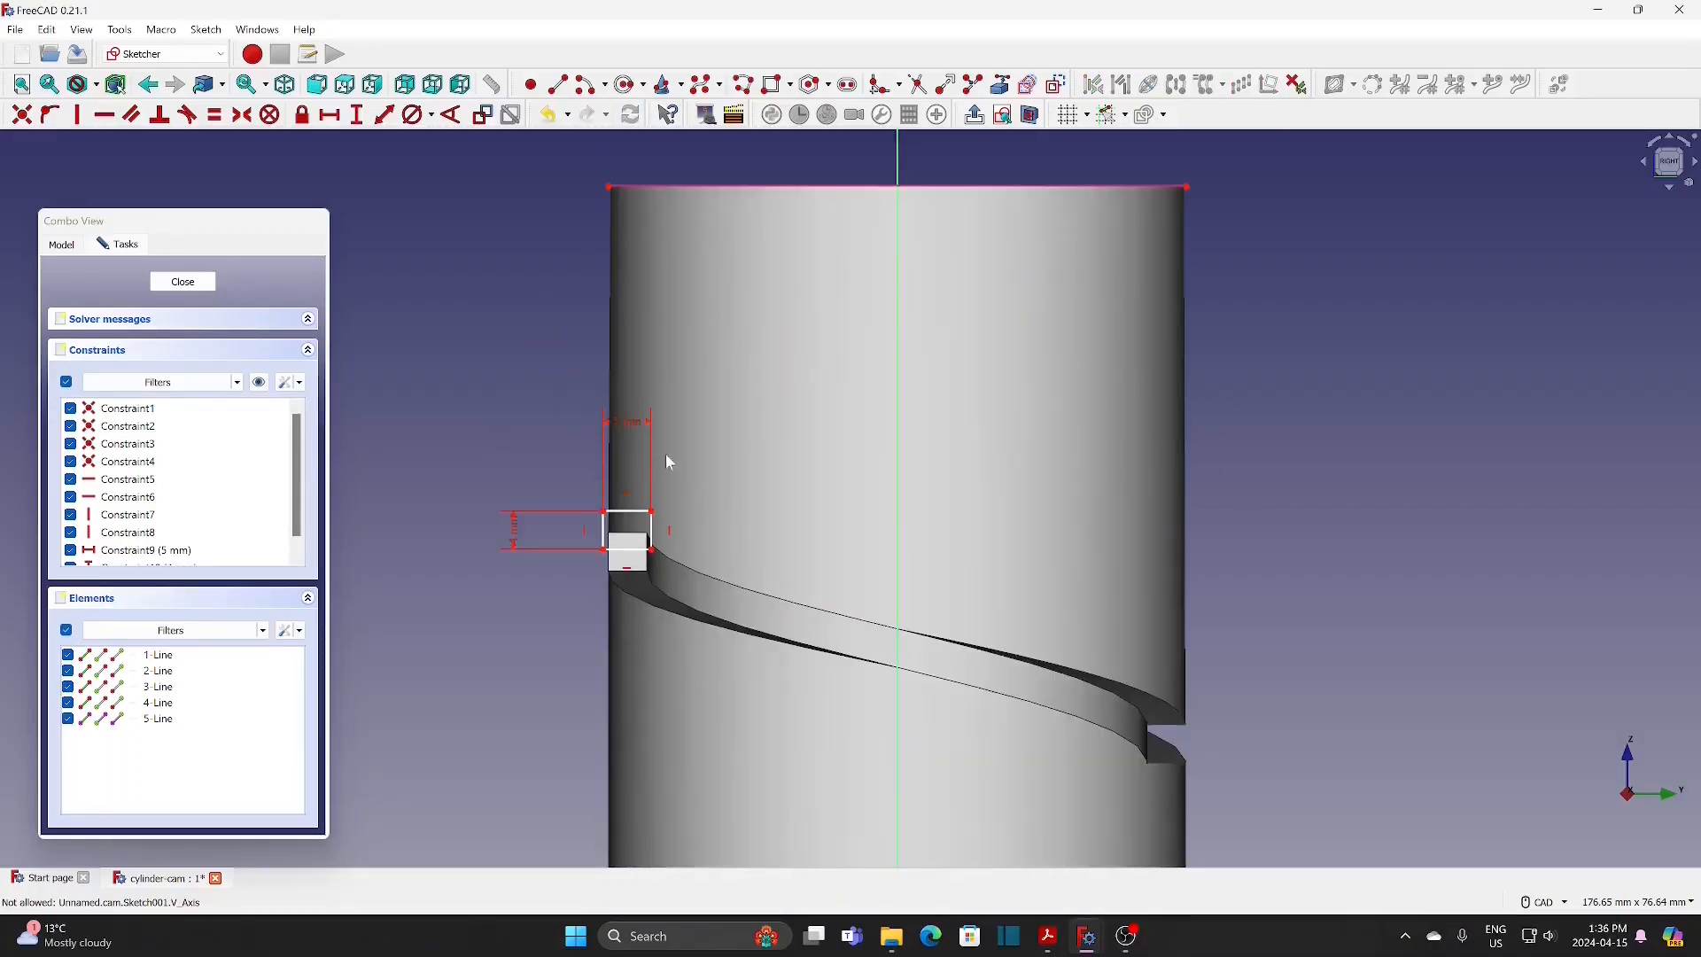
left_click(653, 515)
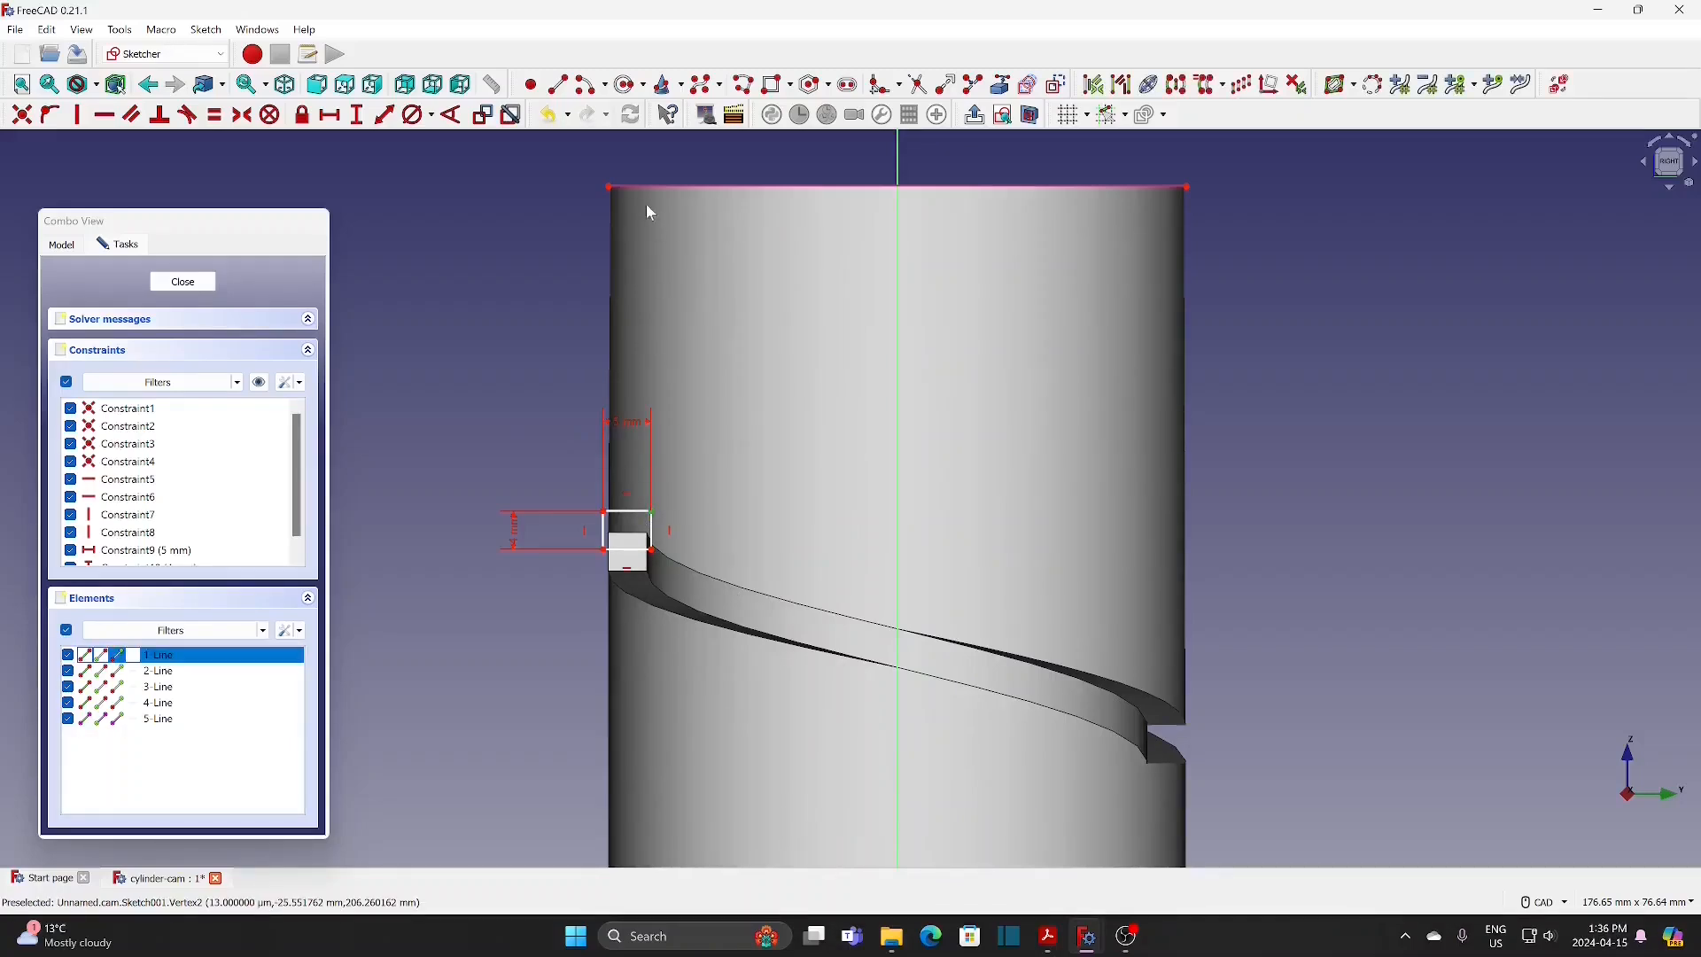
left_click(608, 187)
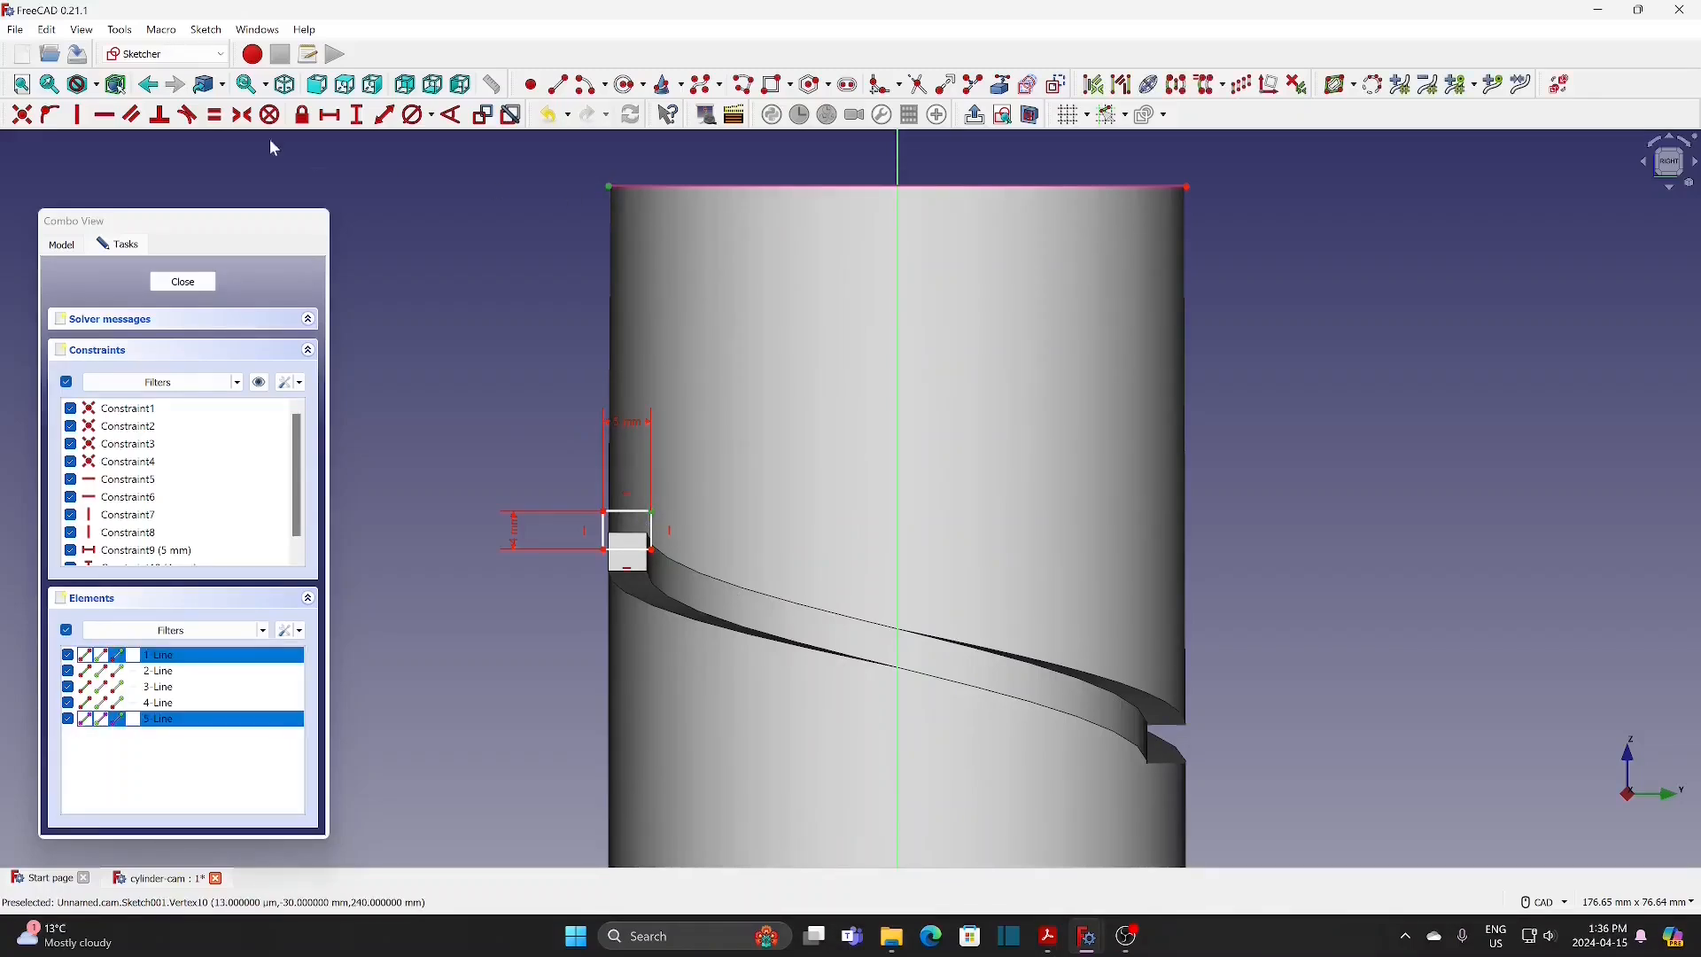
left_click(334, 118)
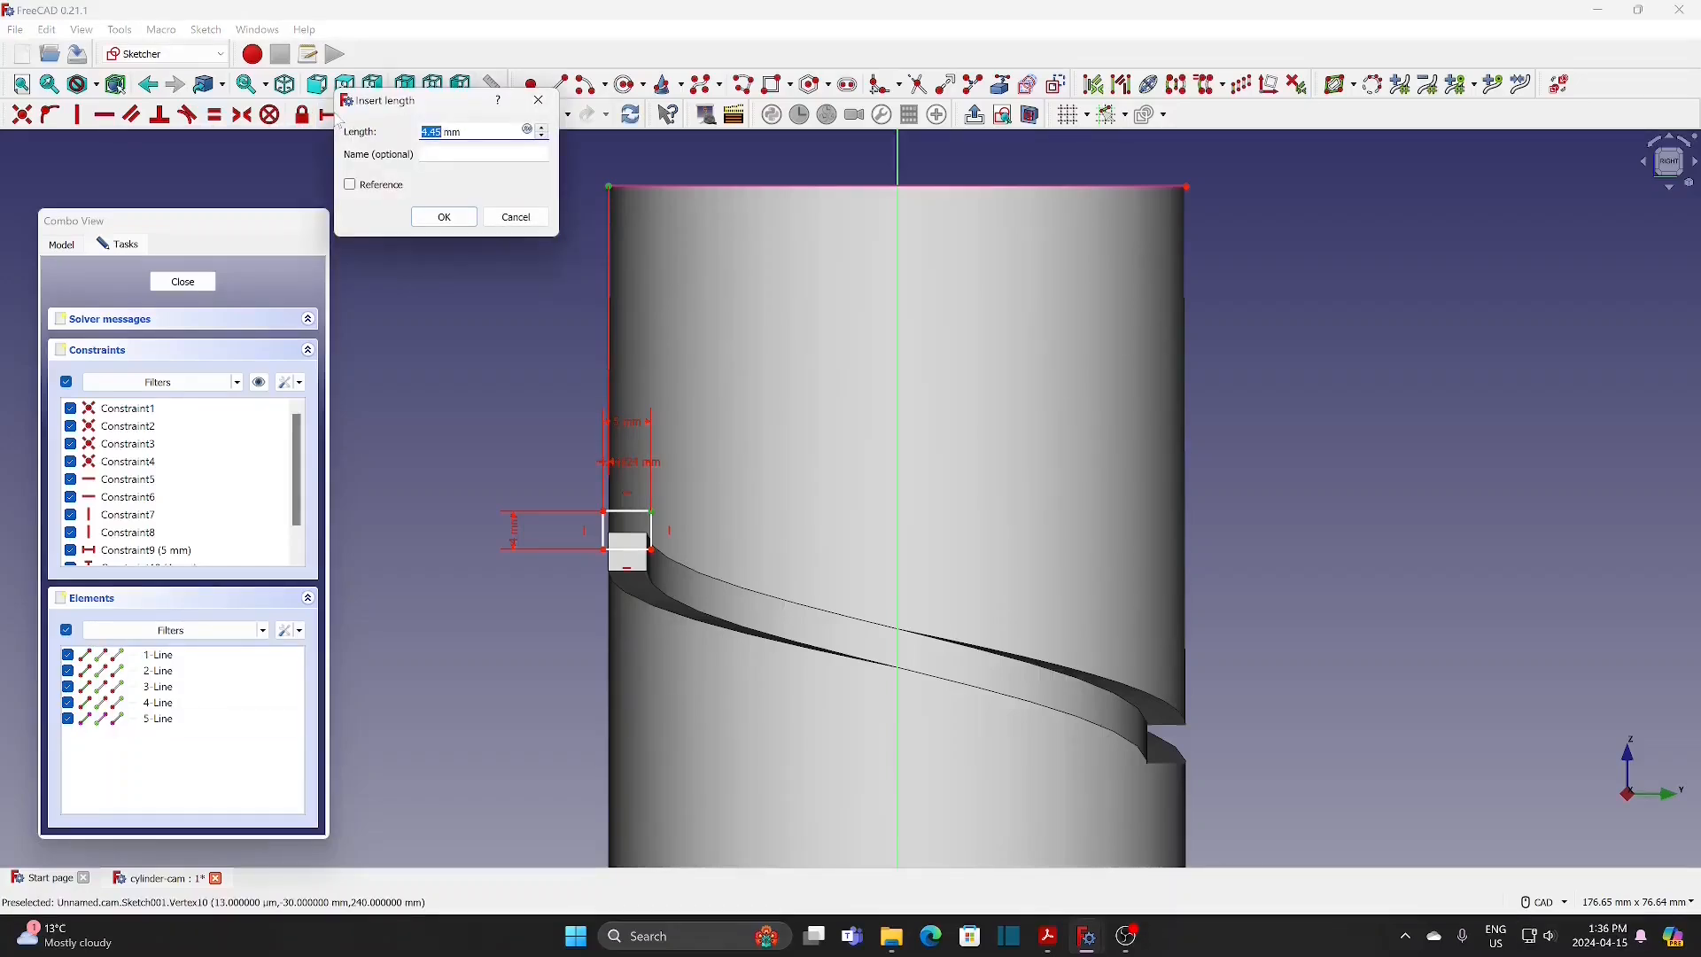
type("4")
left_click(453, 217)
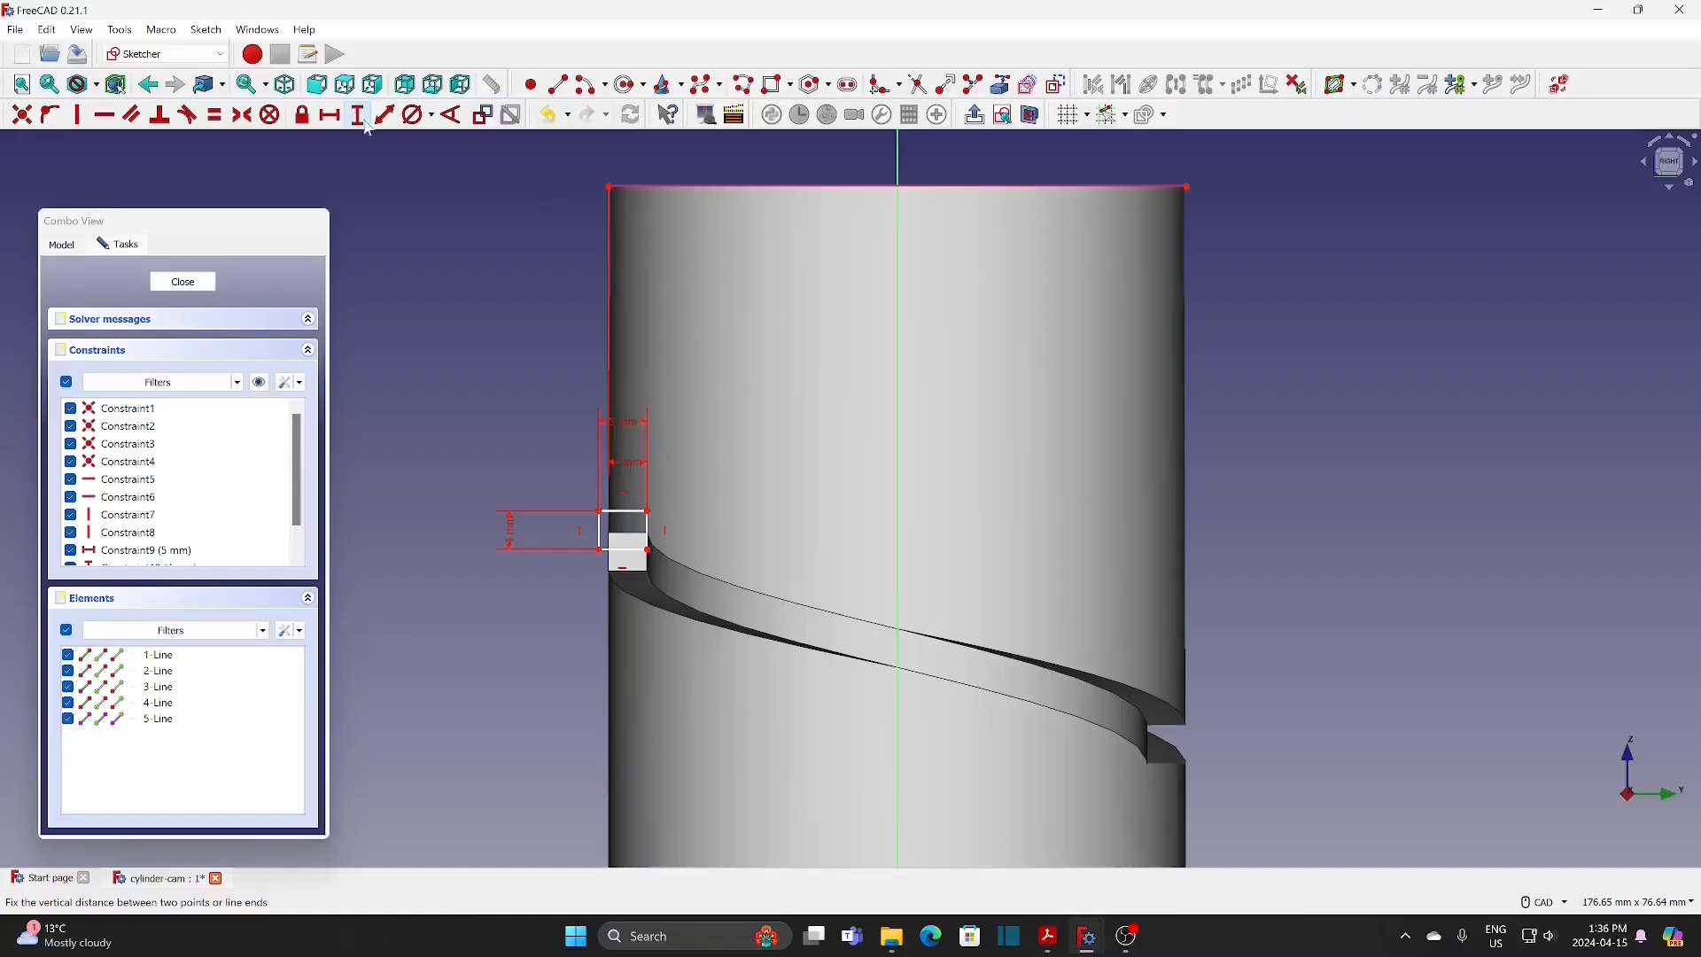
Step: Constrain the vertical distance from the cylinder's top-left corner to the rectangle's upper-right corner to 40 mm
left_click(609, 186)
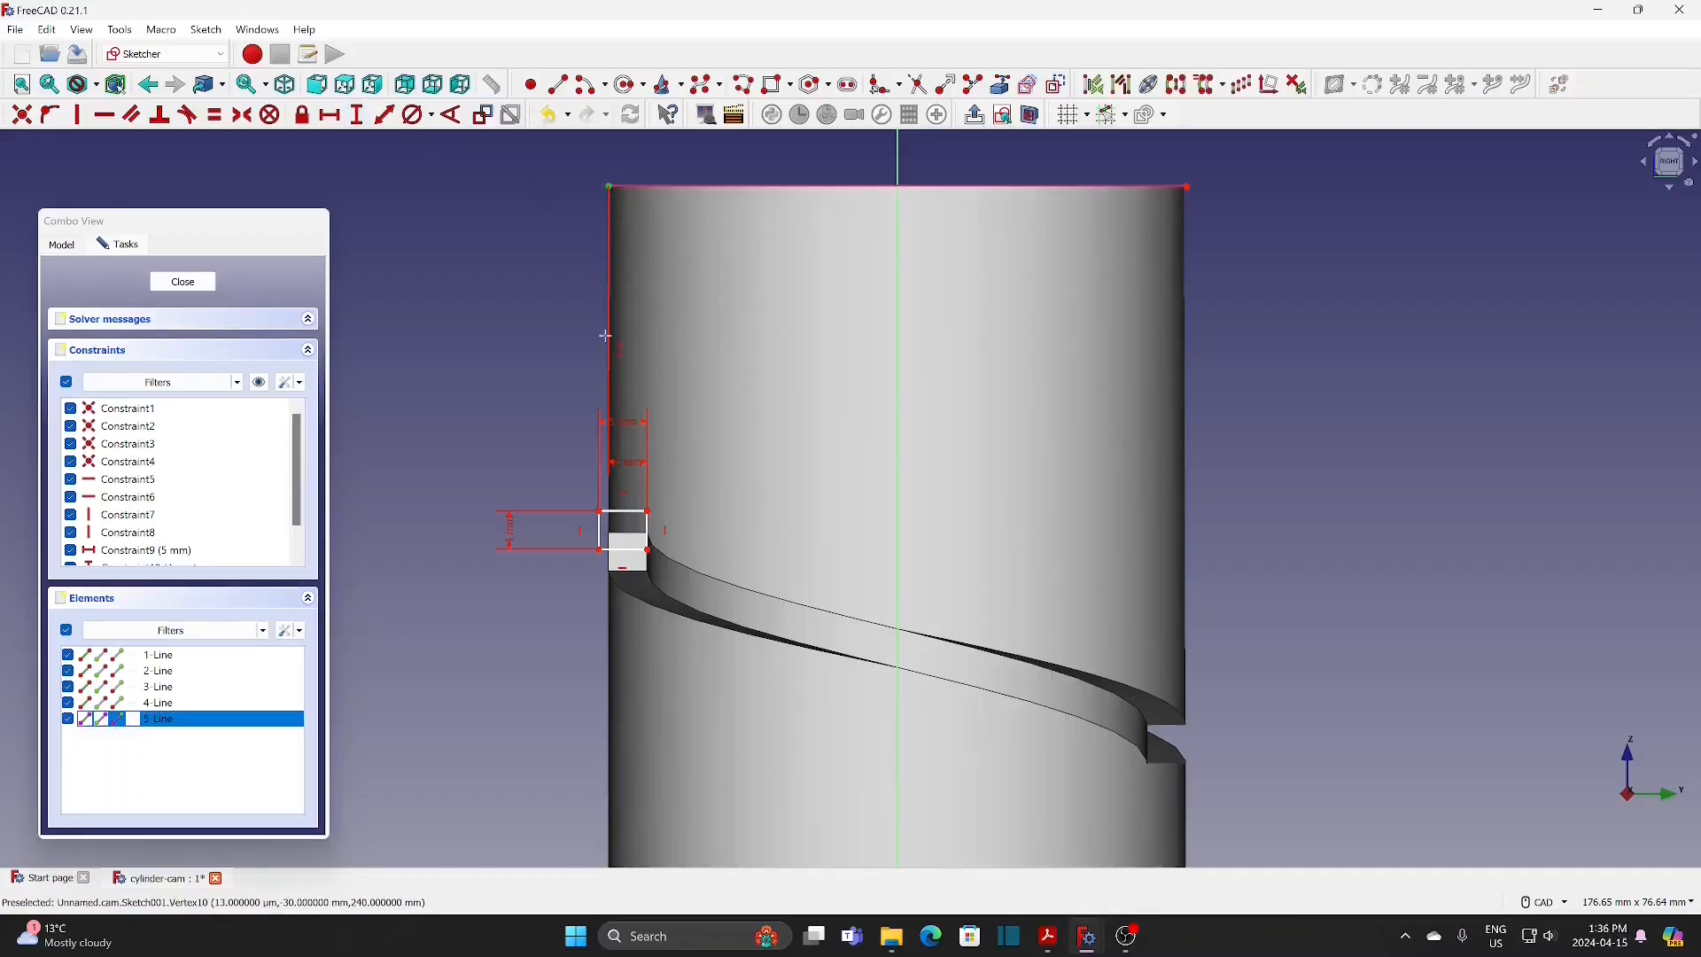
left_click(648, 512)
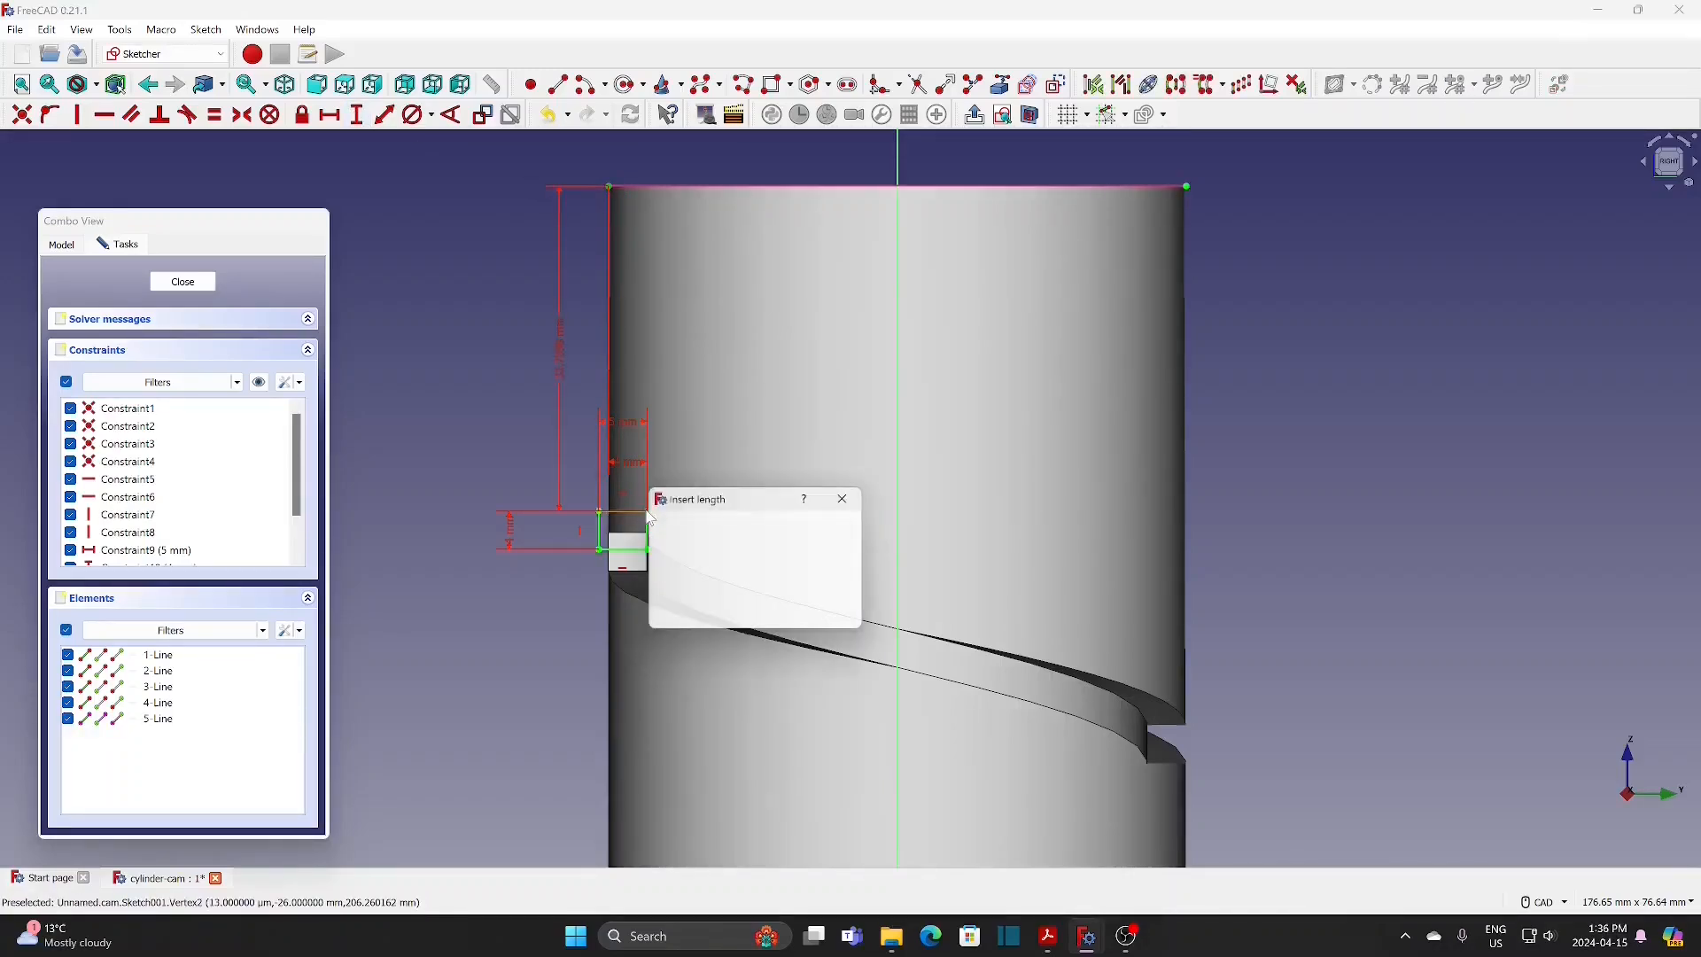
type("40")
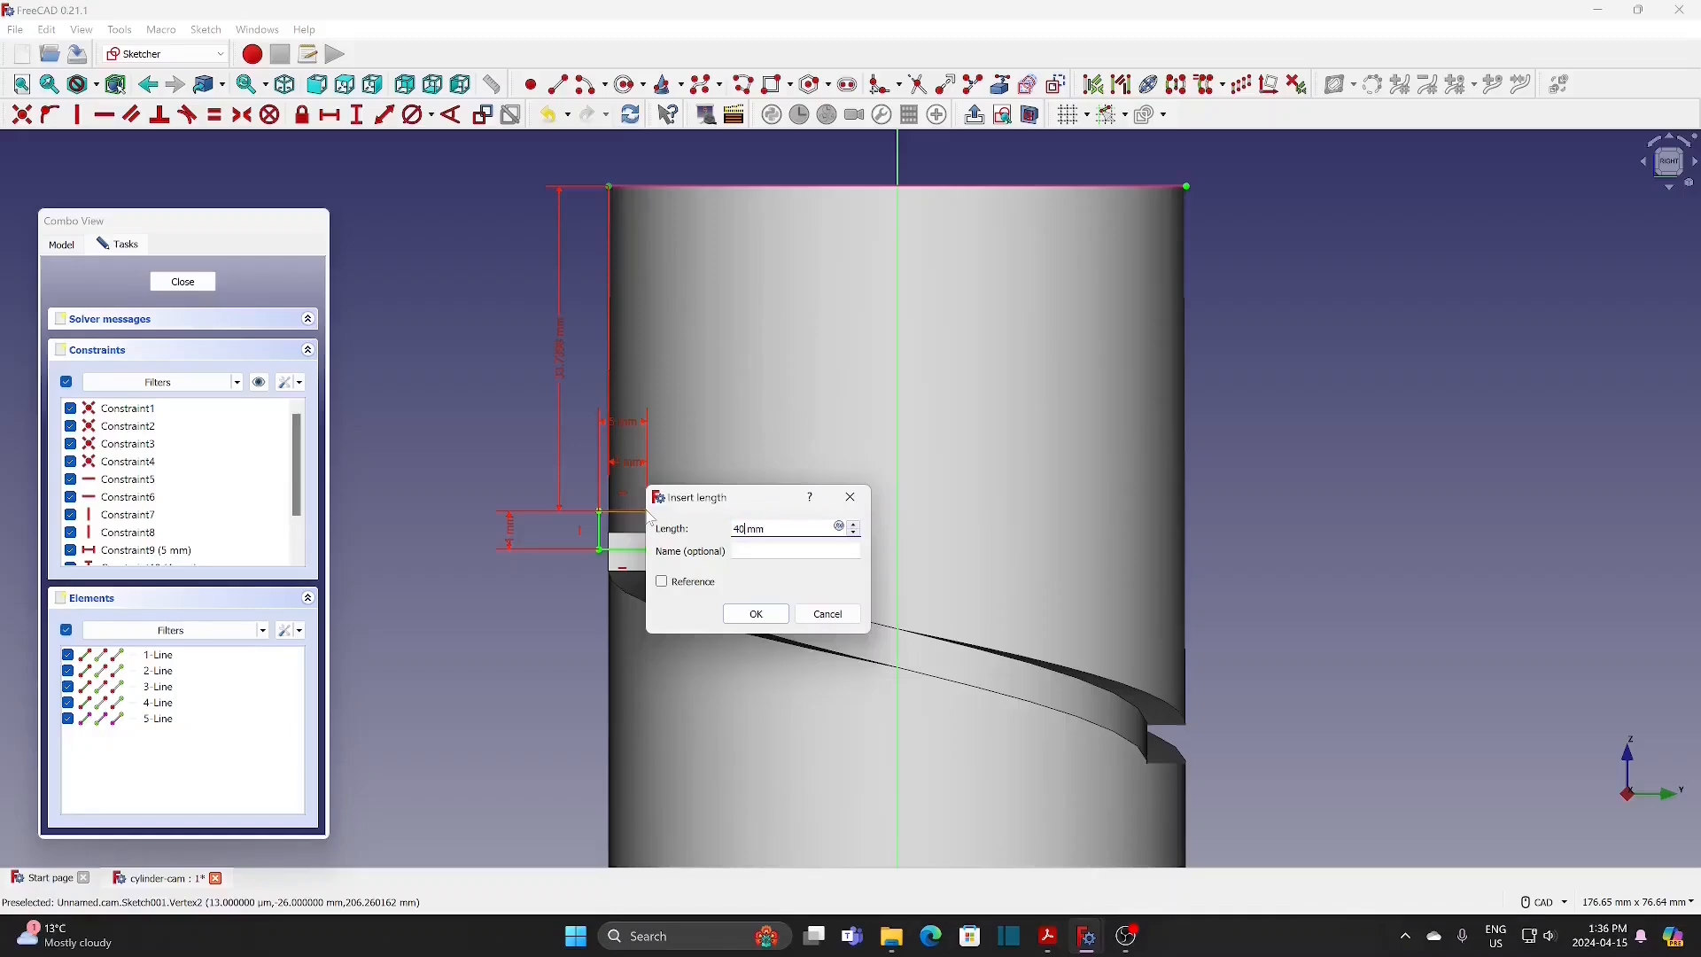
left_click(758, 615)
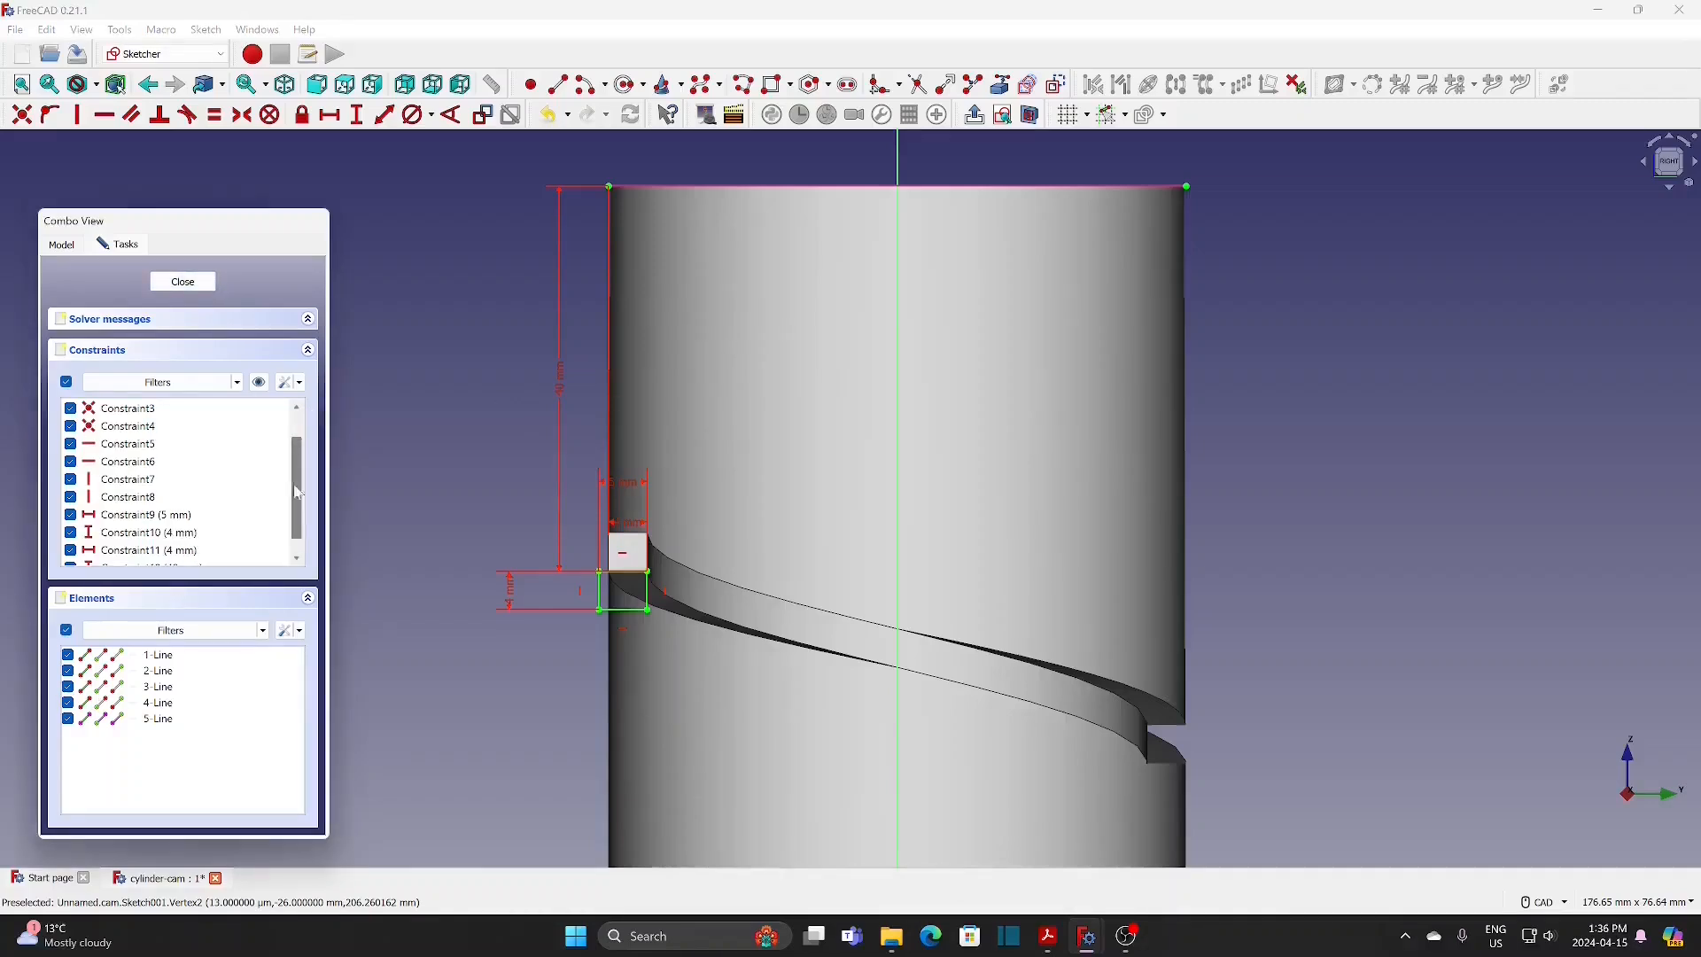
Step: Change the rectangle's vertical distance from the cylinder's top edge to 36 mm and close the sketch
scroll(180, 549, "down", 1)
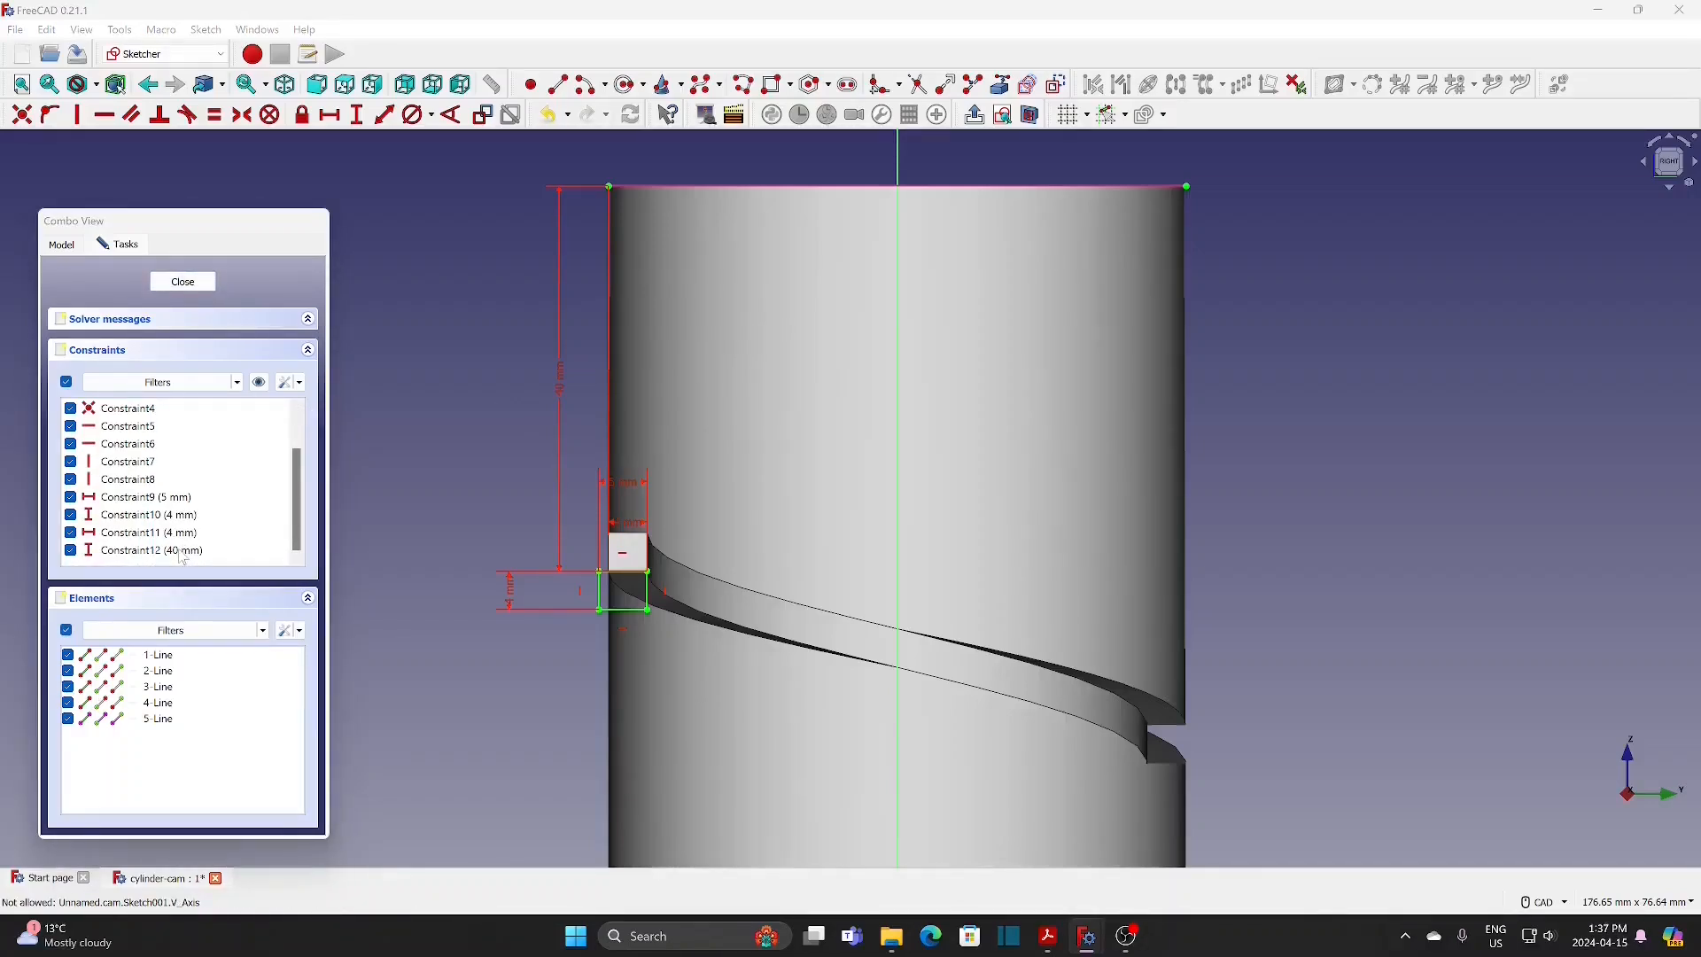
double_click(184, 551)
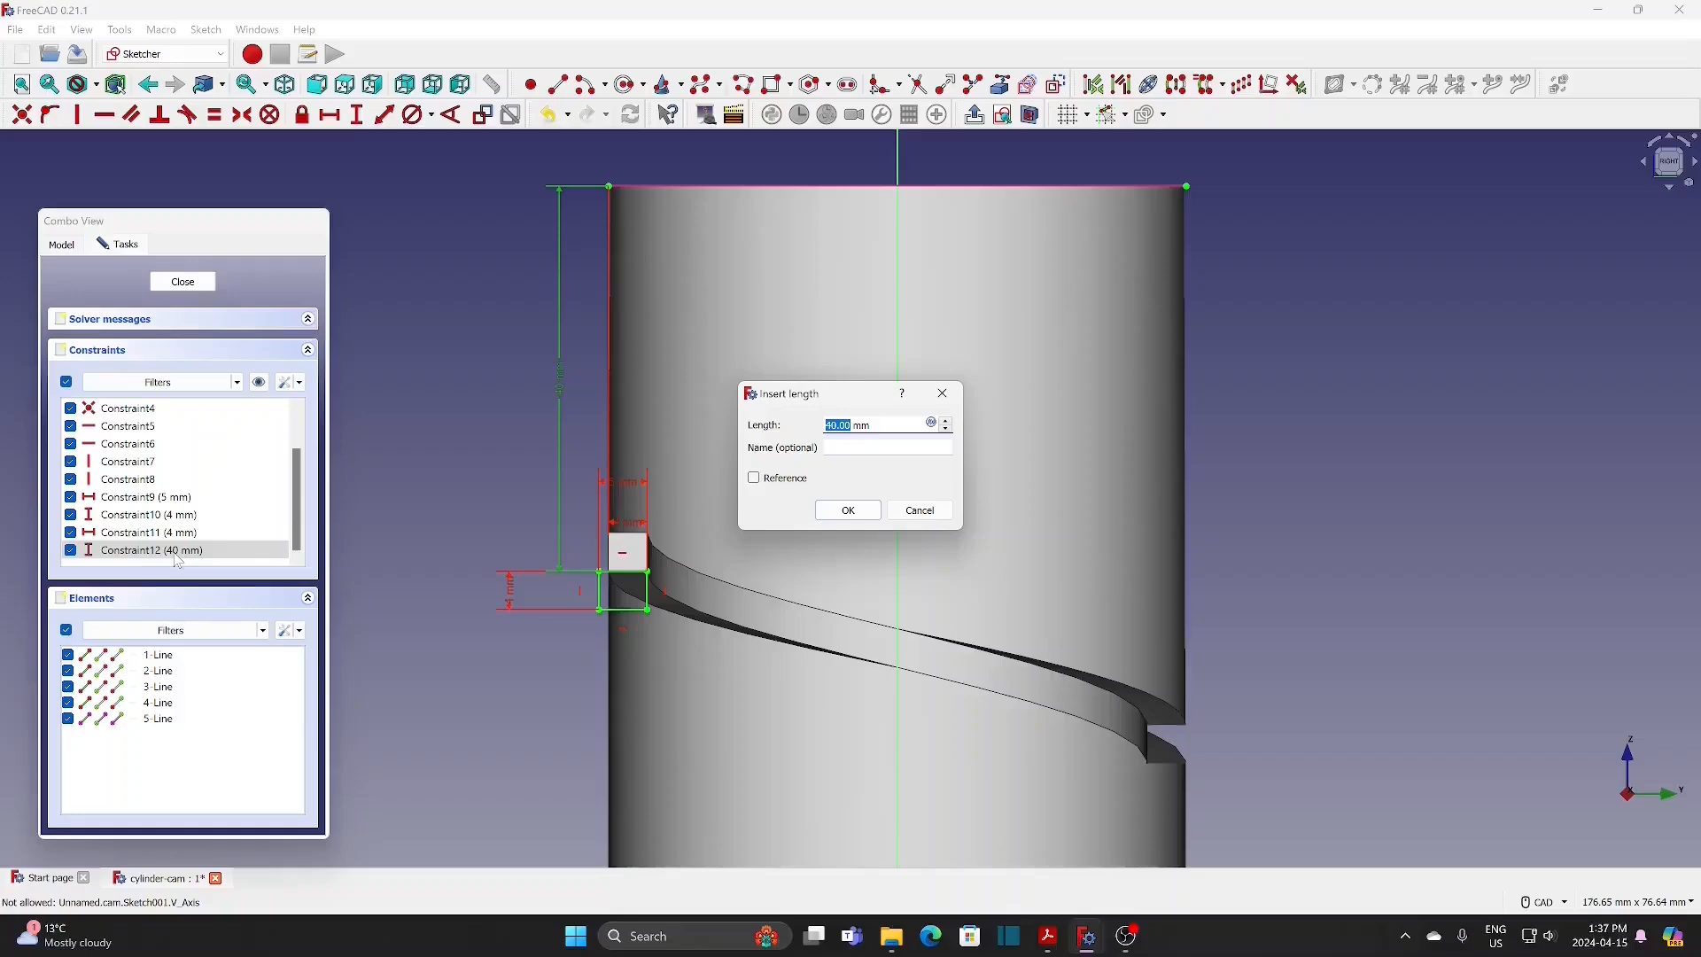
type("36")
left_click(863, 518)
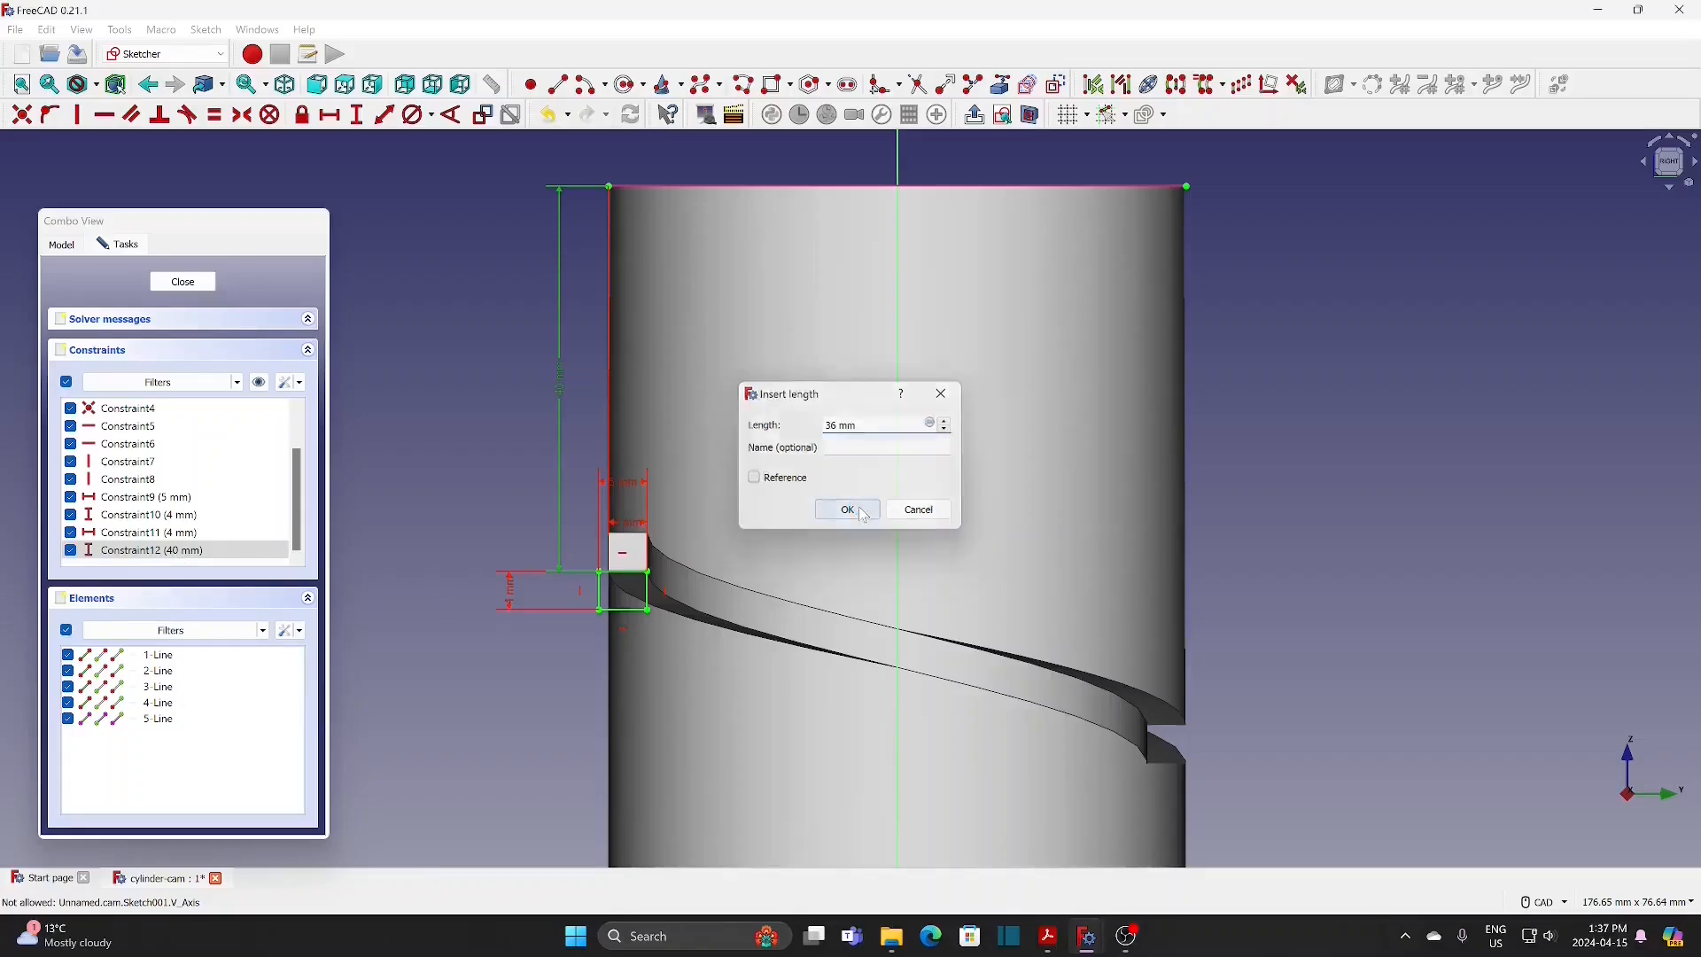
left_click(186, 285)
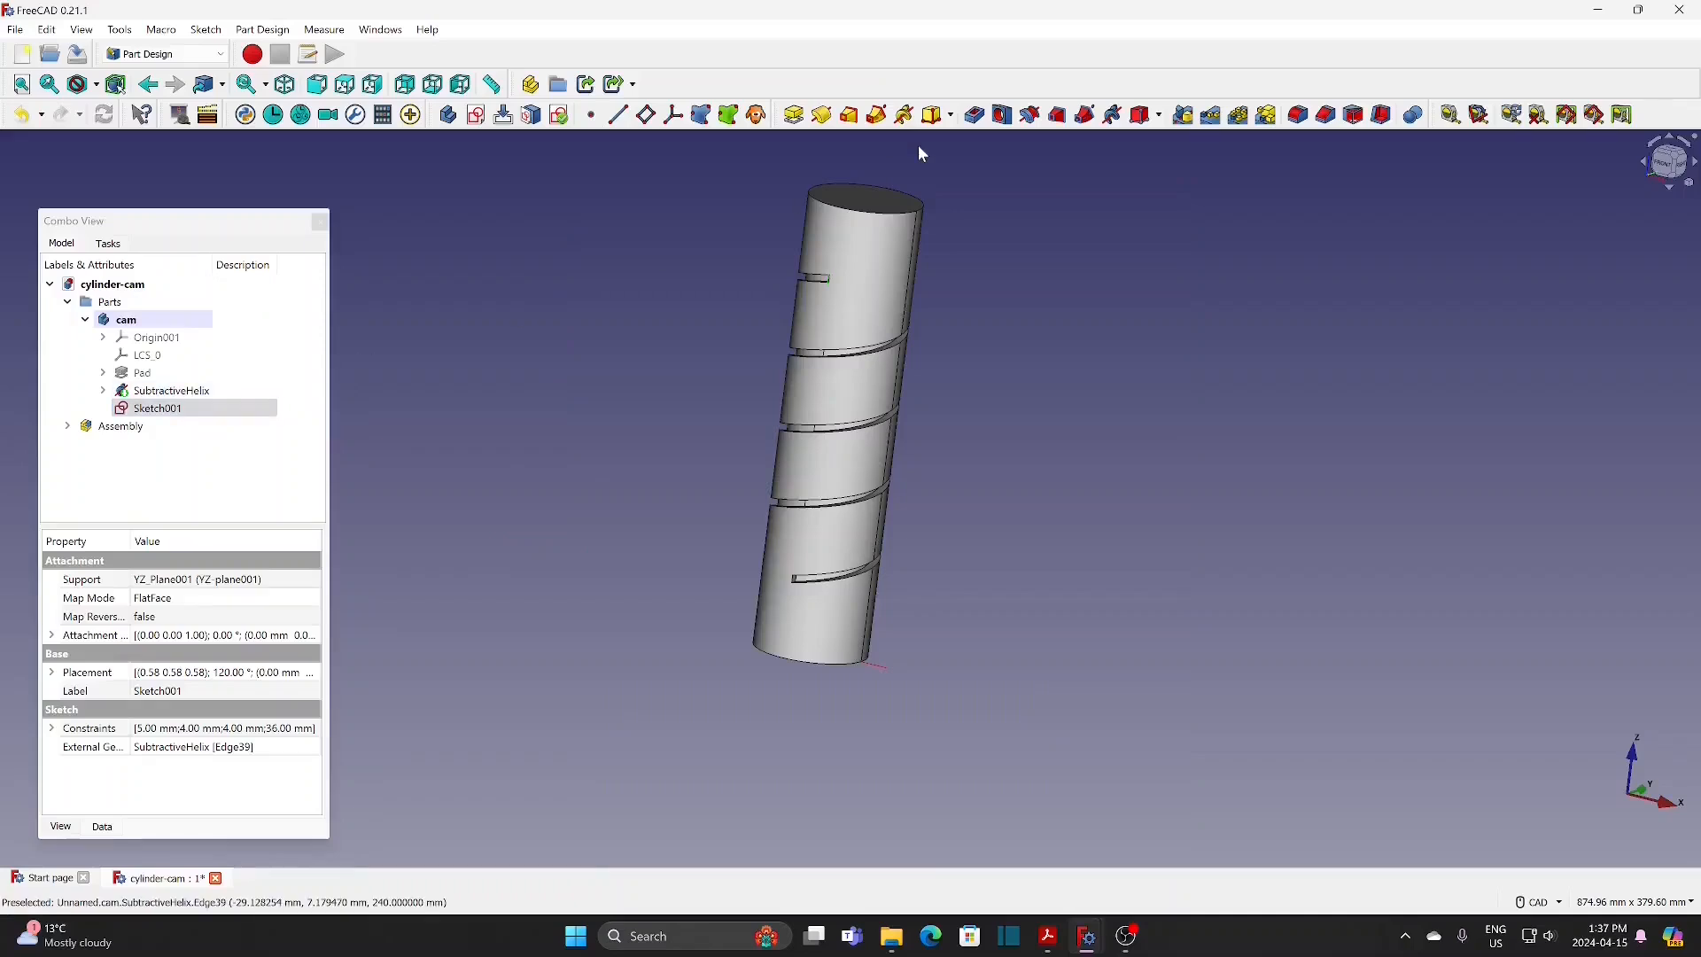
Step: Cut a 180° groove from the rectangle sketch about its vertical axis with the reversed option turned off
left_click(1032, 116)
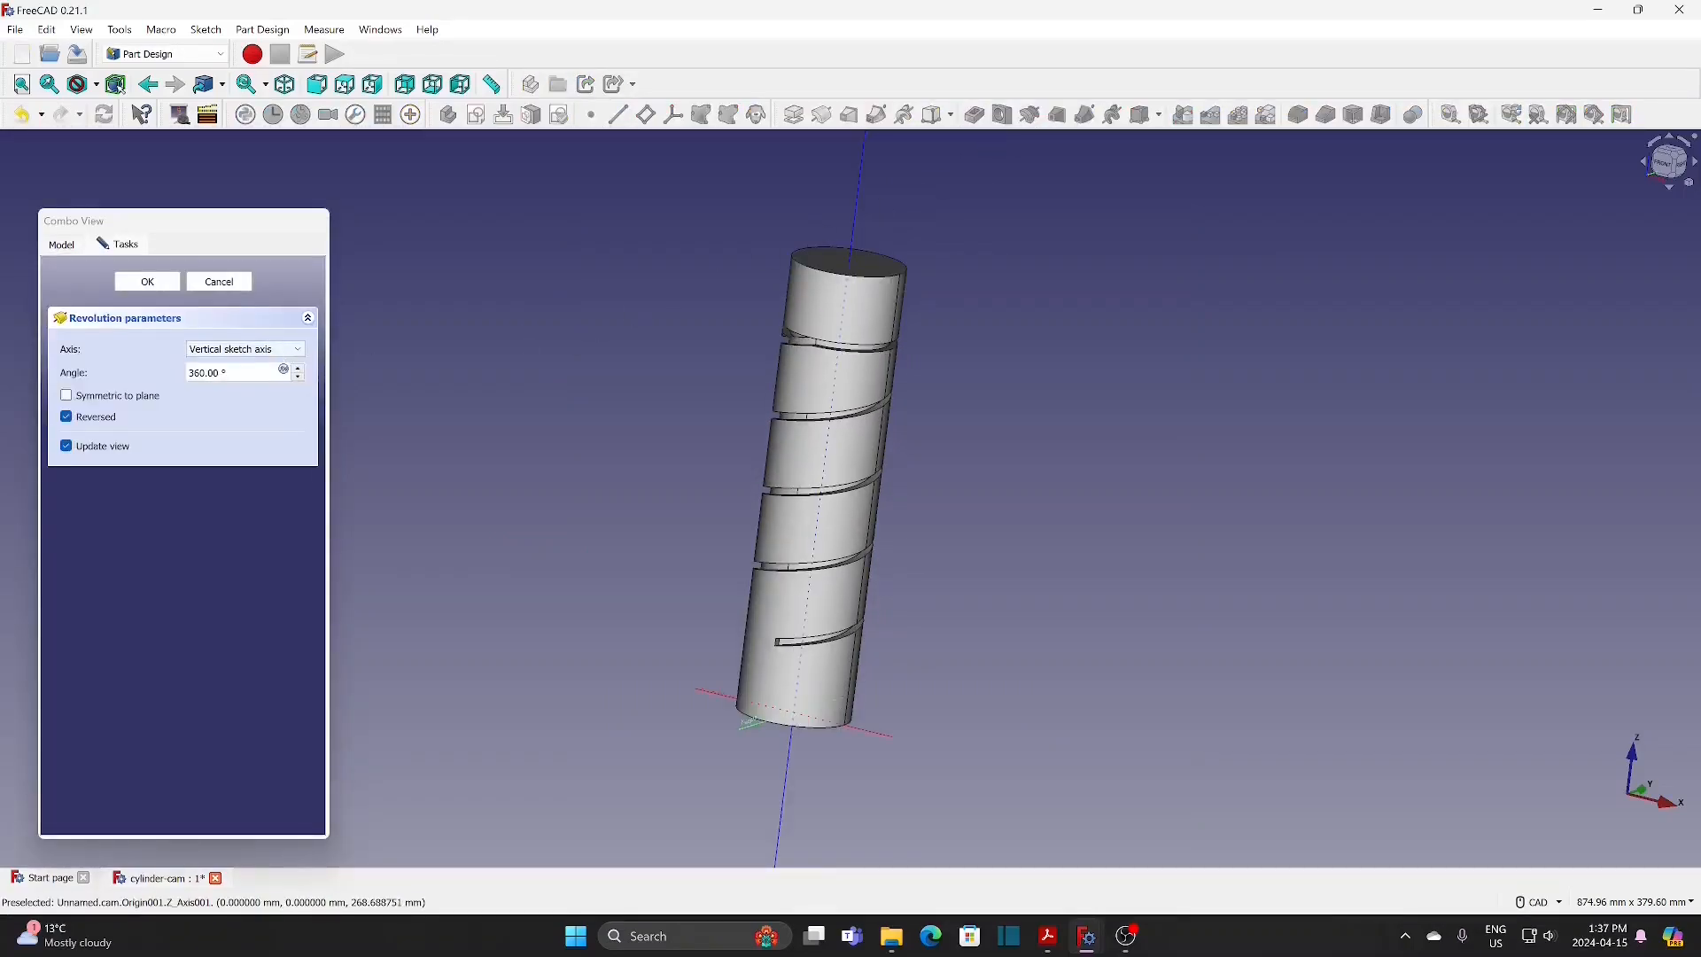
left_click_drag(265, 373, 116, 373)
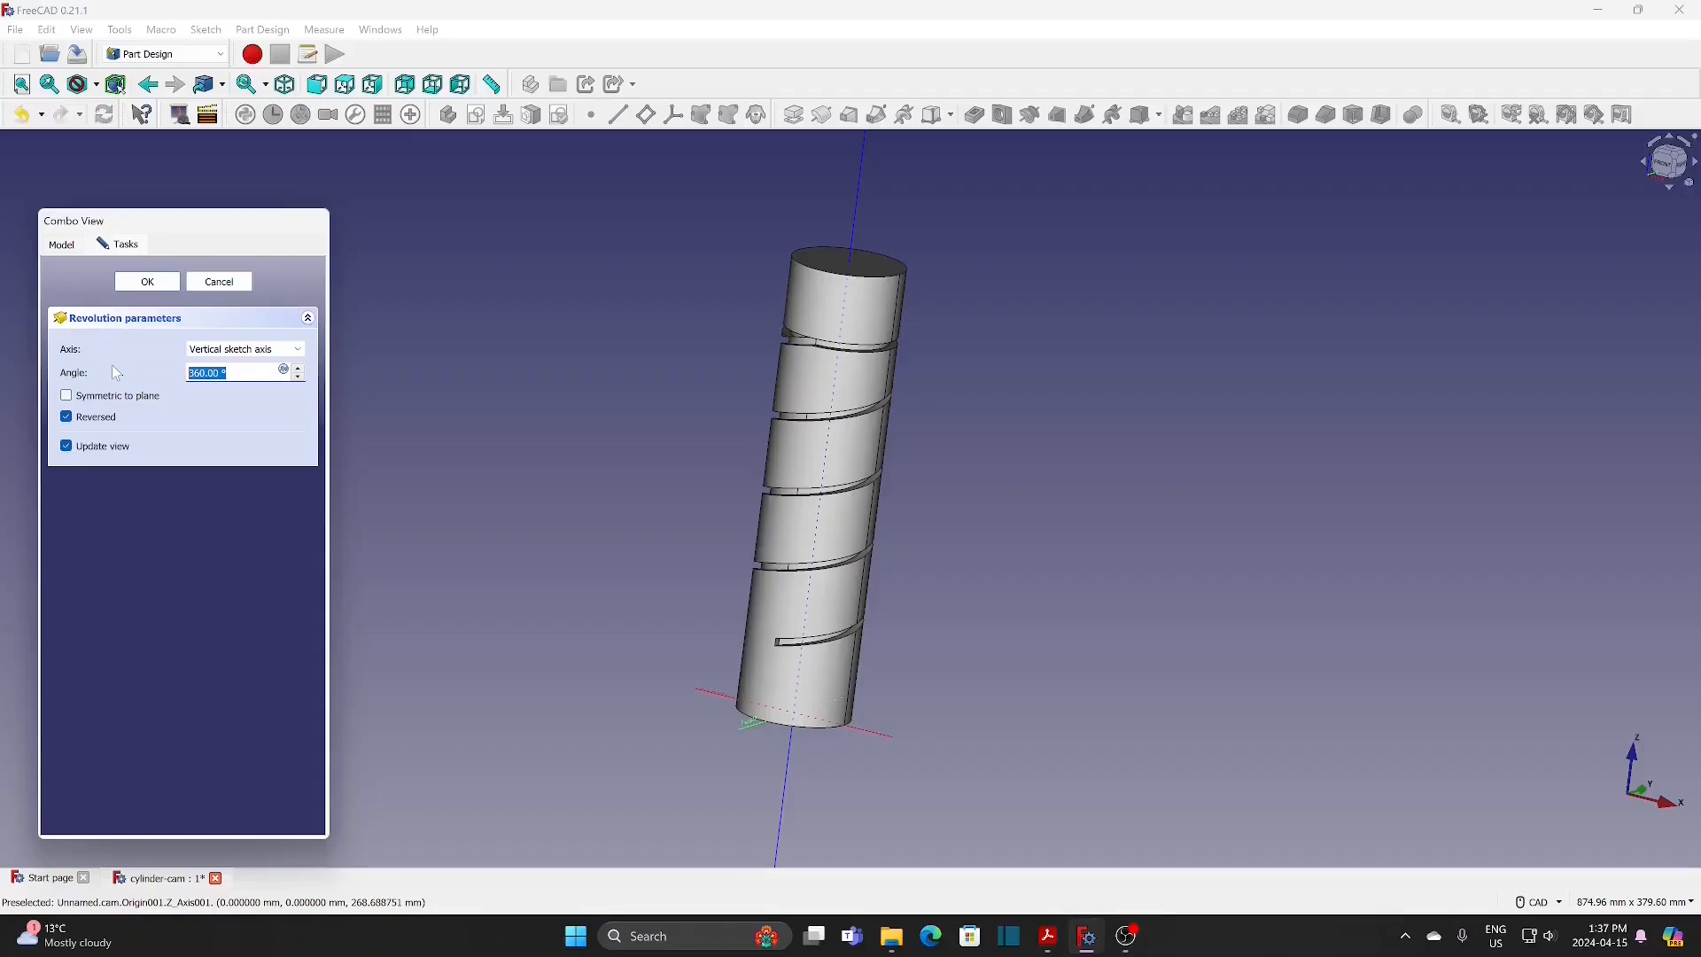
type("180")
left_click(549, 393)
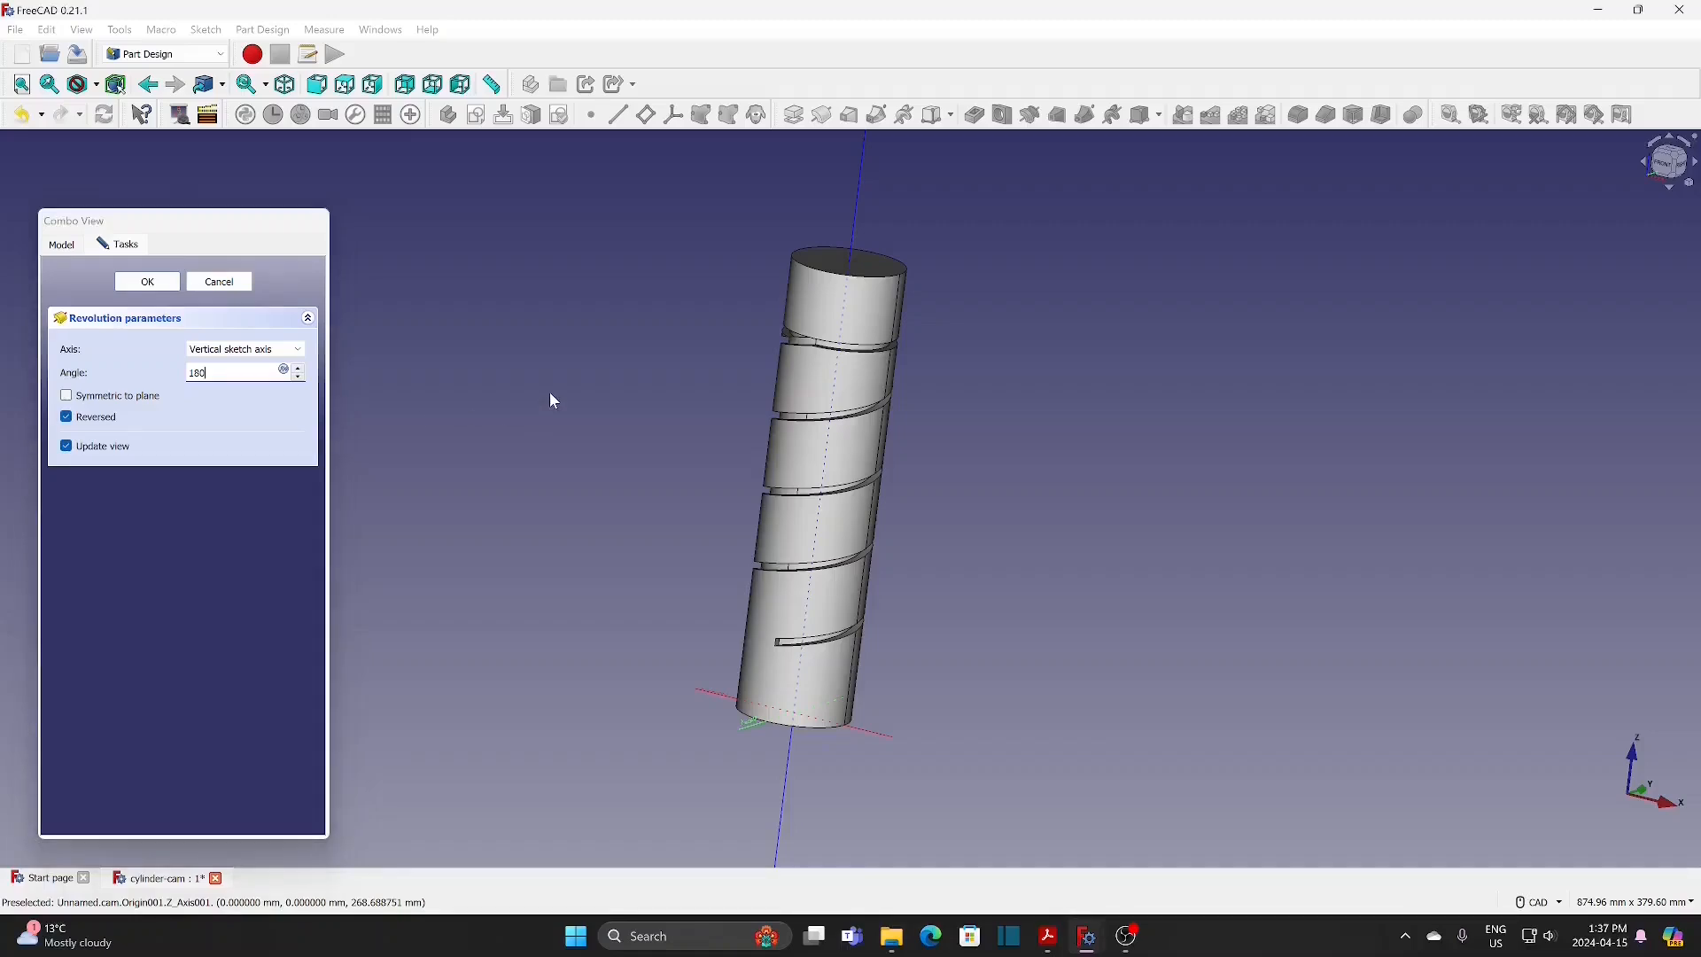
mouse_move(550, 393)
middle_mouse_down()
mouse_move(561, 354)
mouse_move(551, 387)
middle_mouse_up()
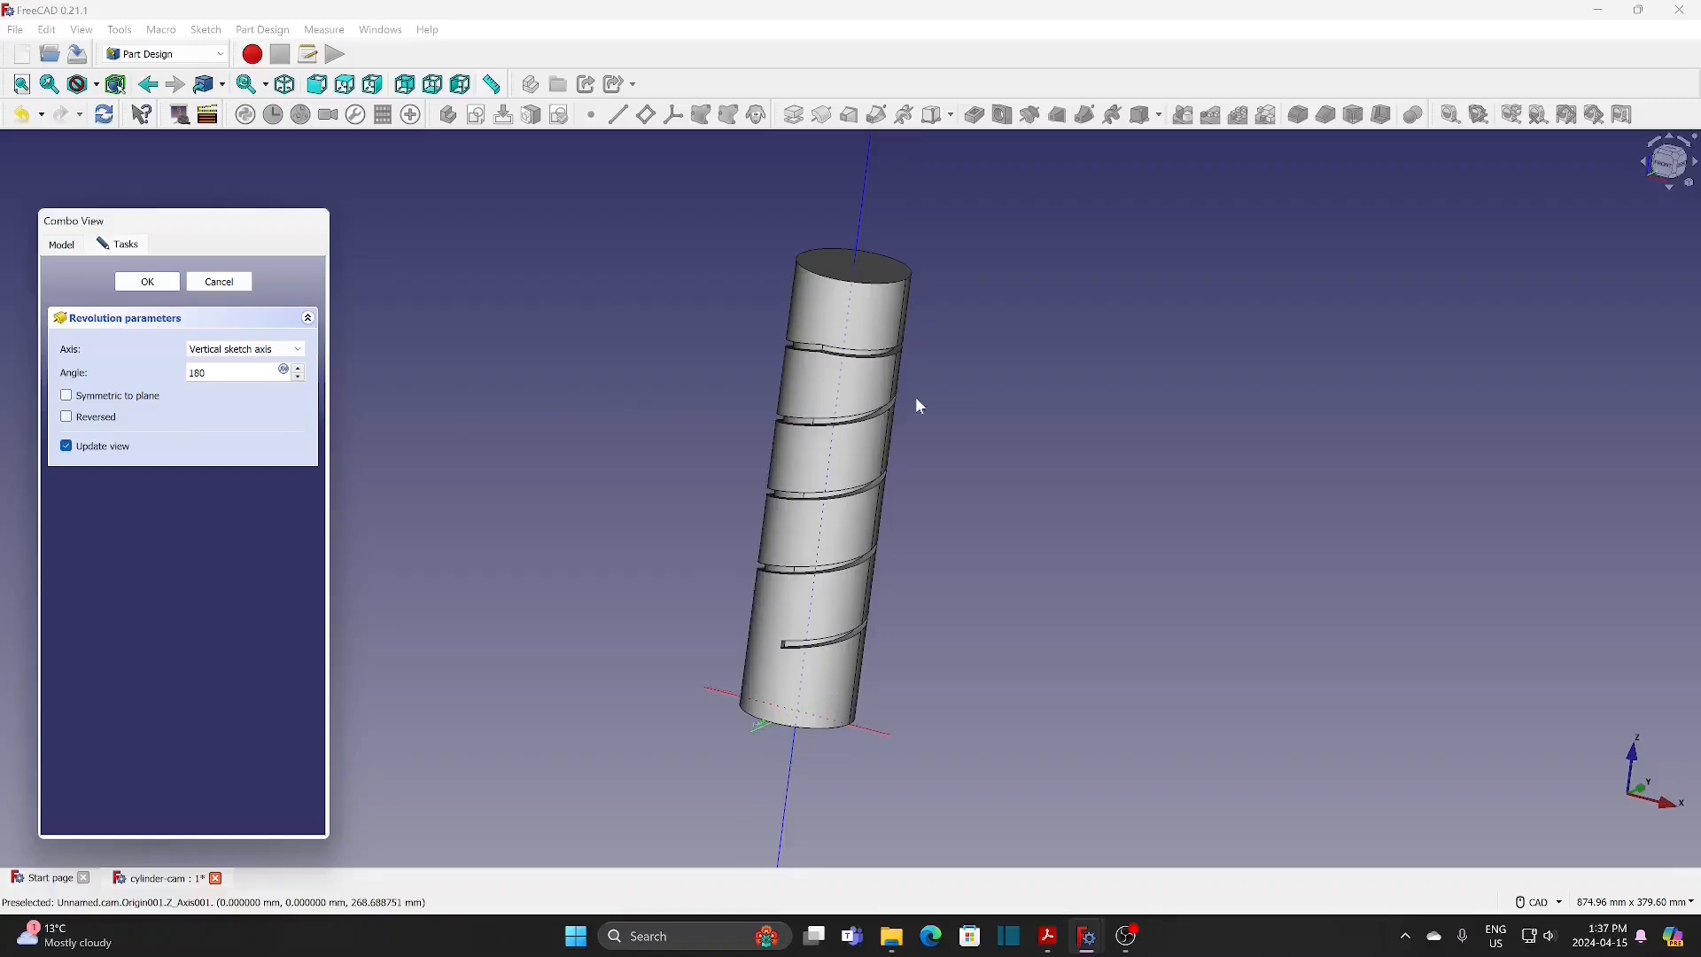
middle_click_drag(968, 399, 928, 357)
scroll(832, 340, "up", 3)
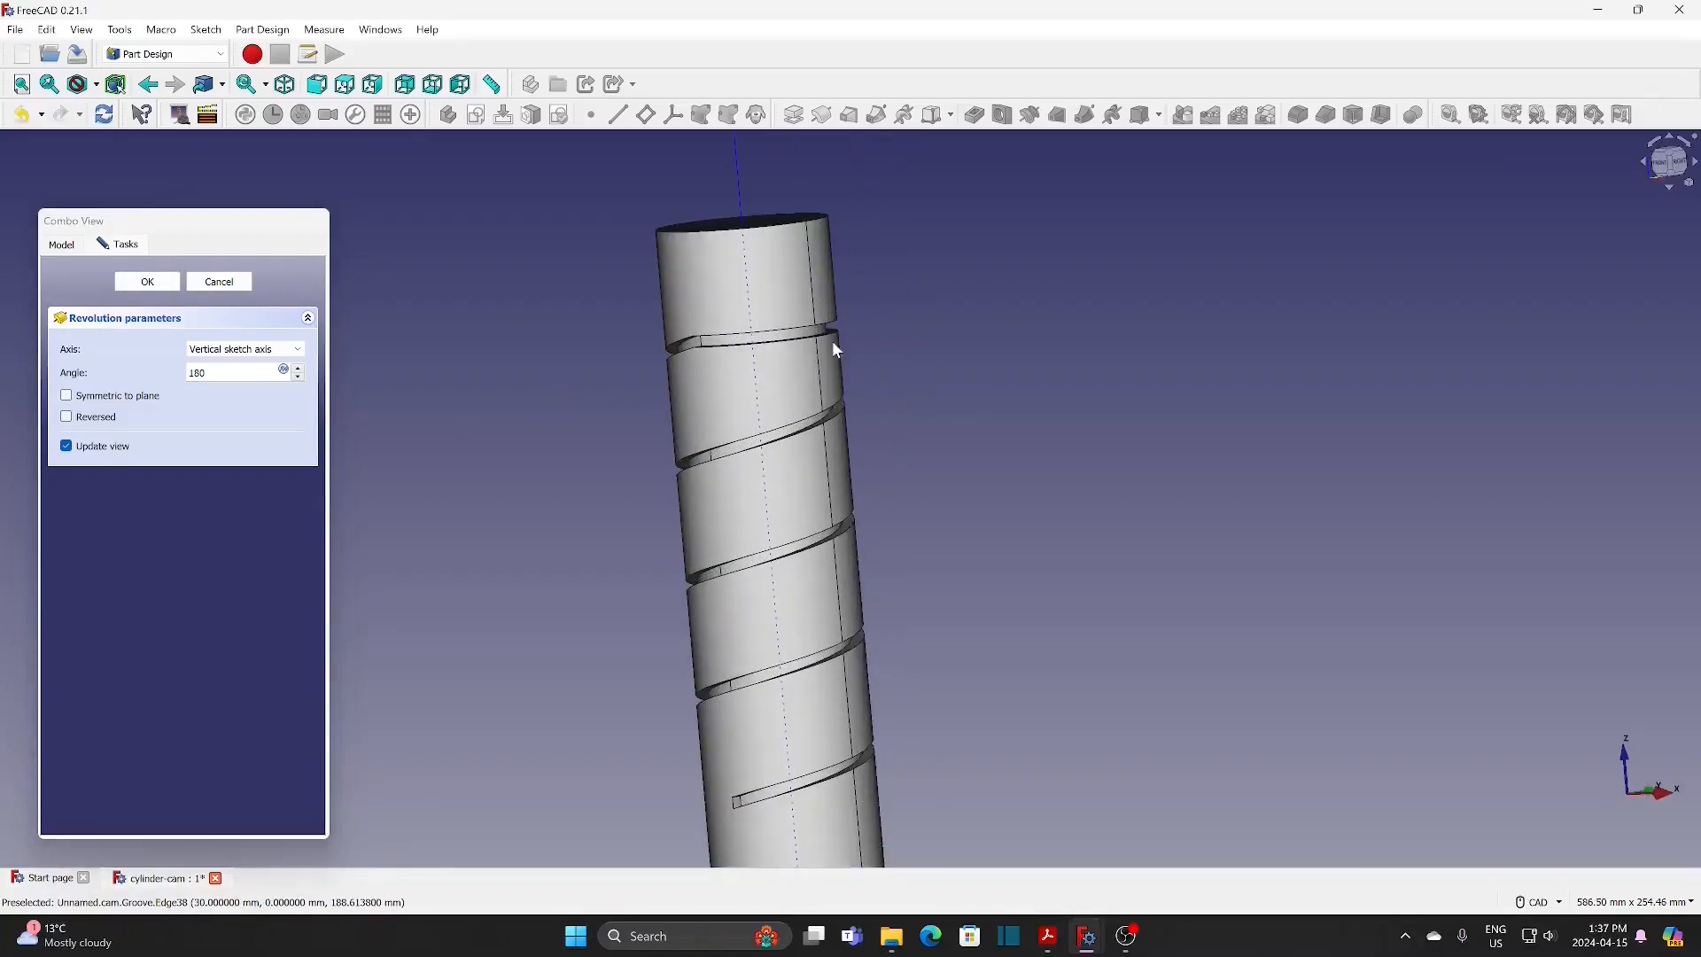
left_click(147, 281)
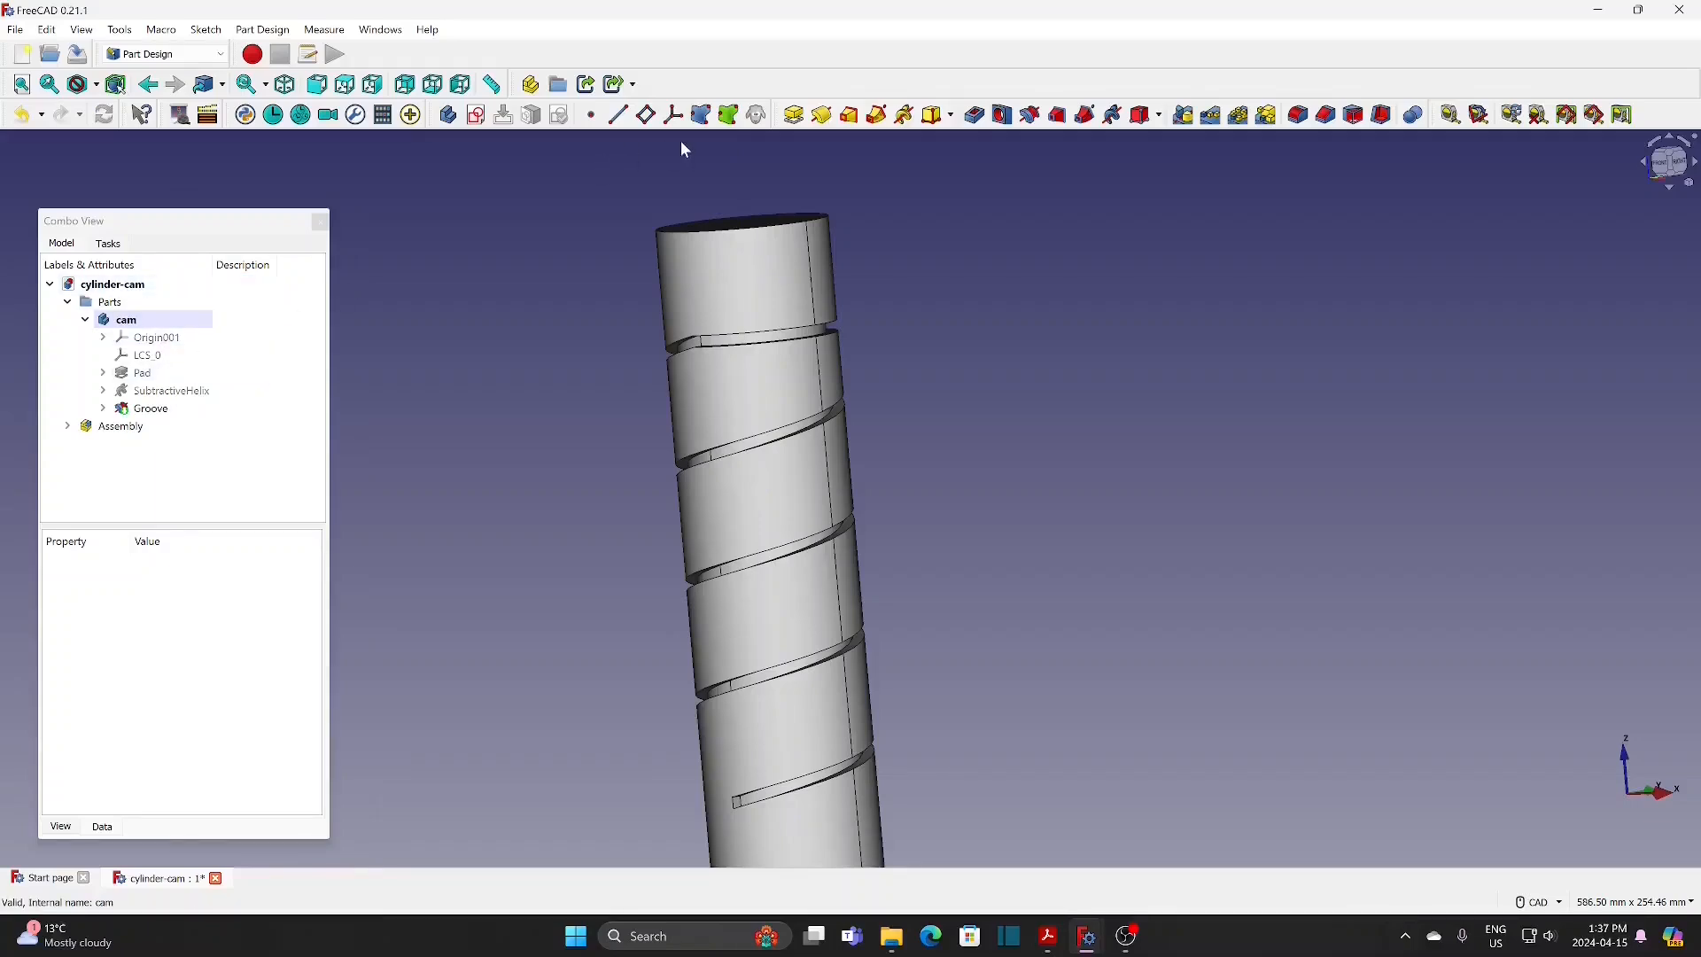
Step: Create a new sketch in the cam body on the YZ base plane for the lower groove end
left_click(476, 115)
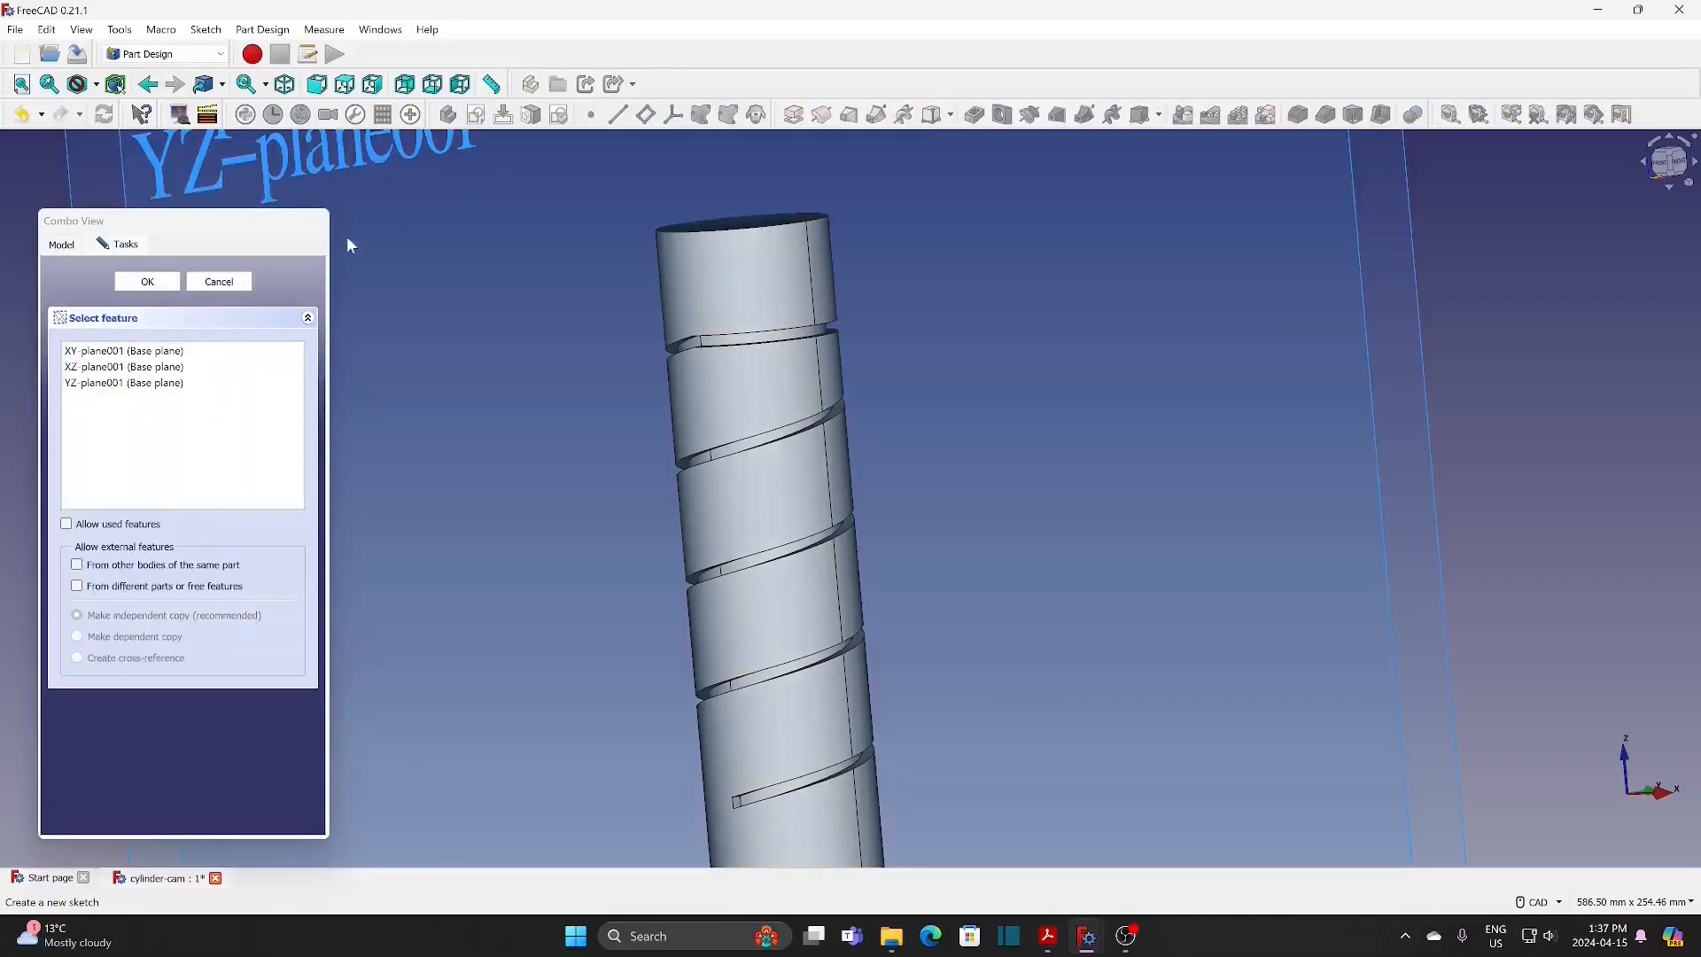
left_click(128, 383)
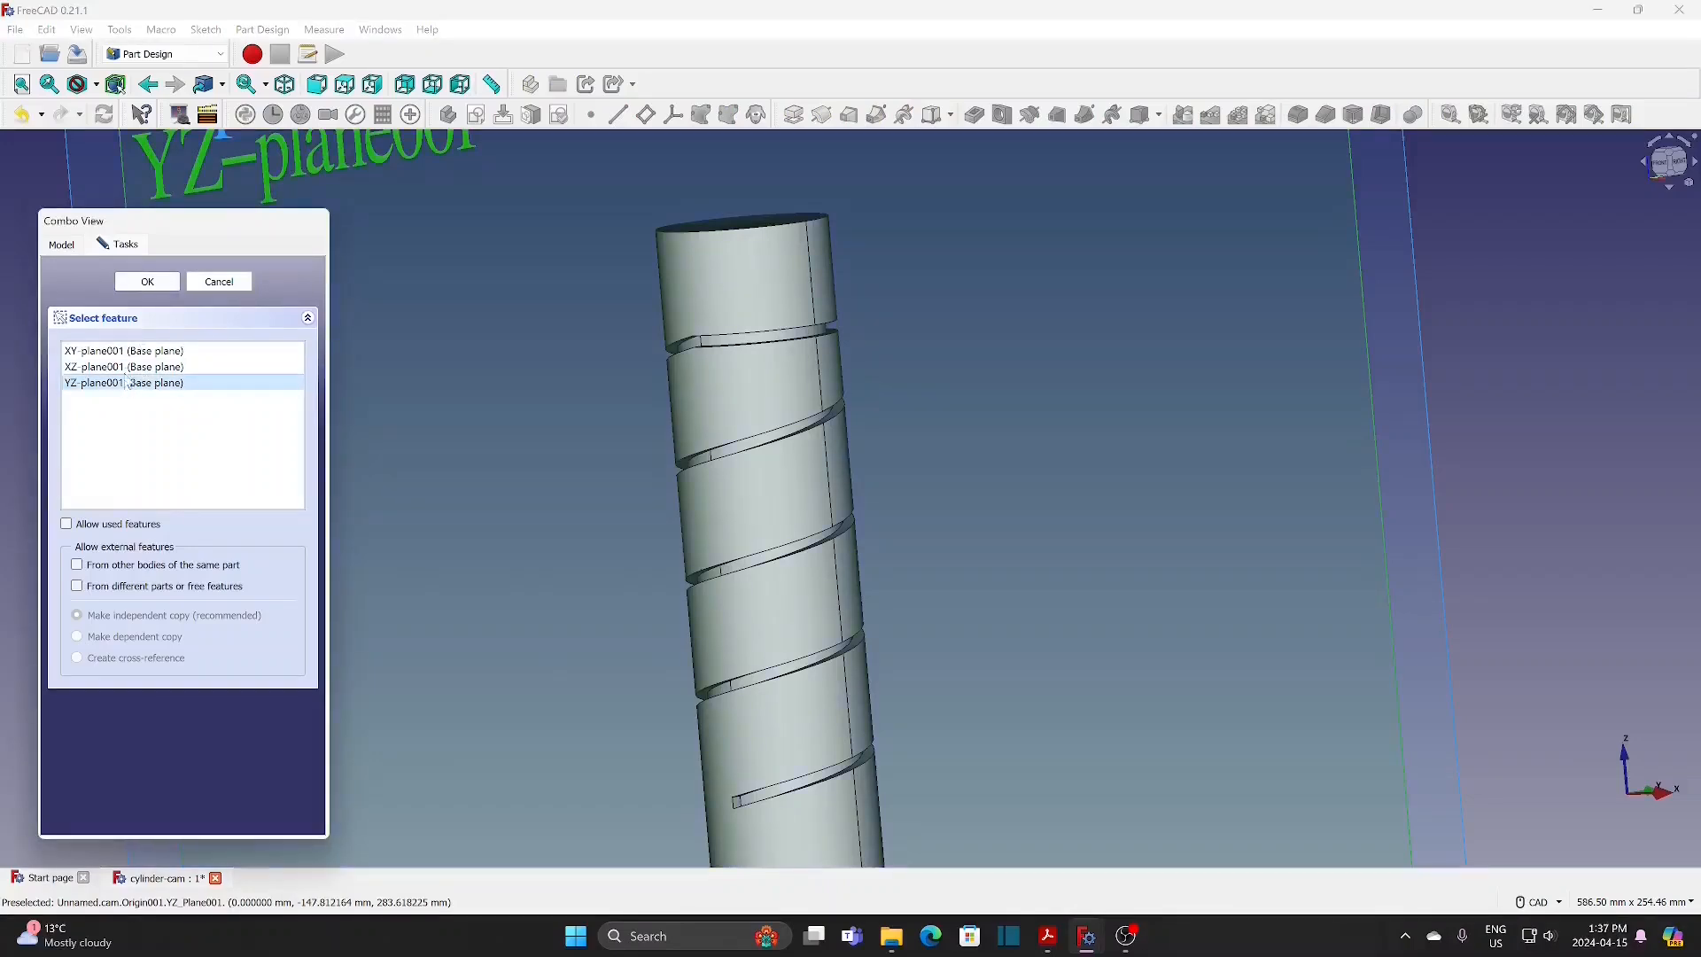
left_click(149, 283)
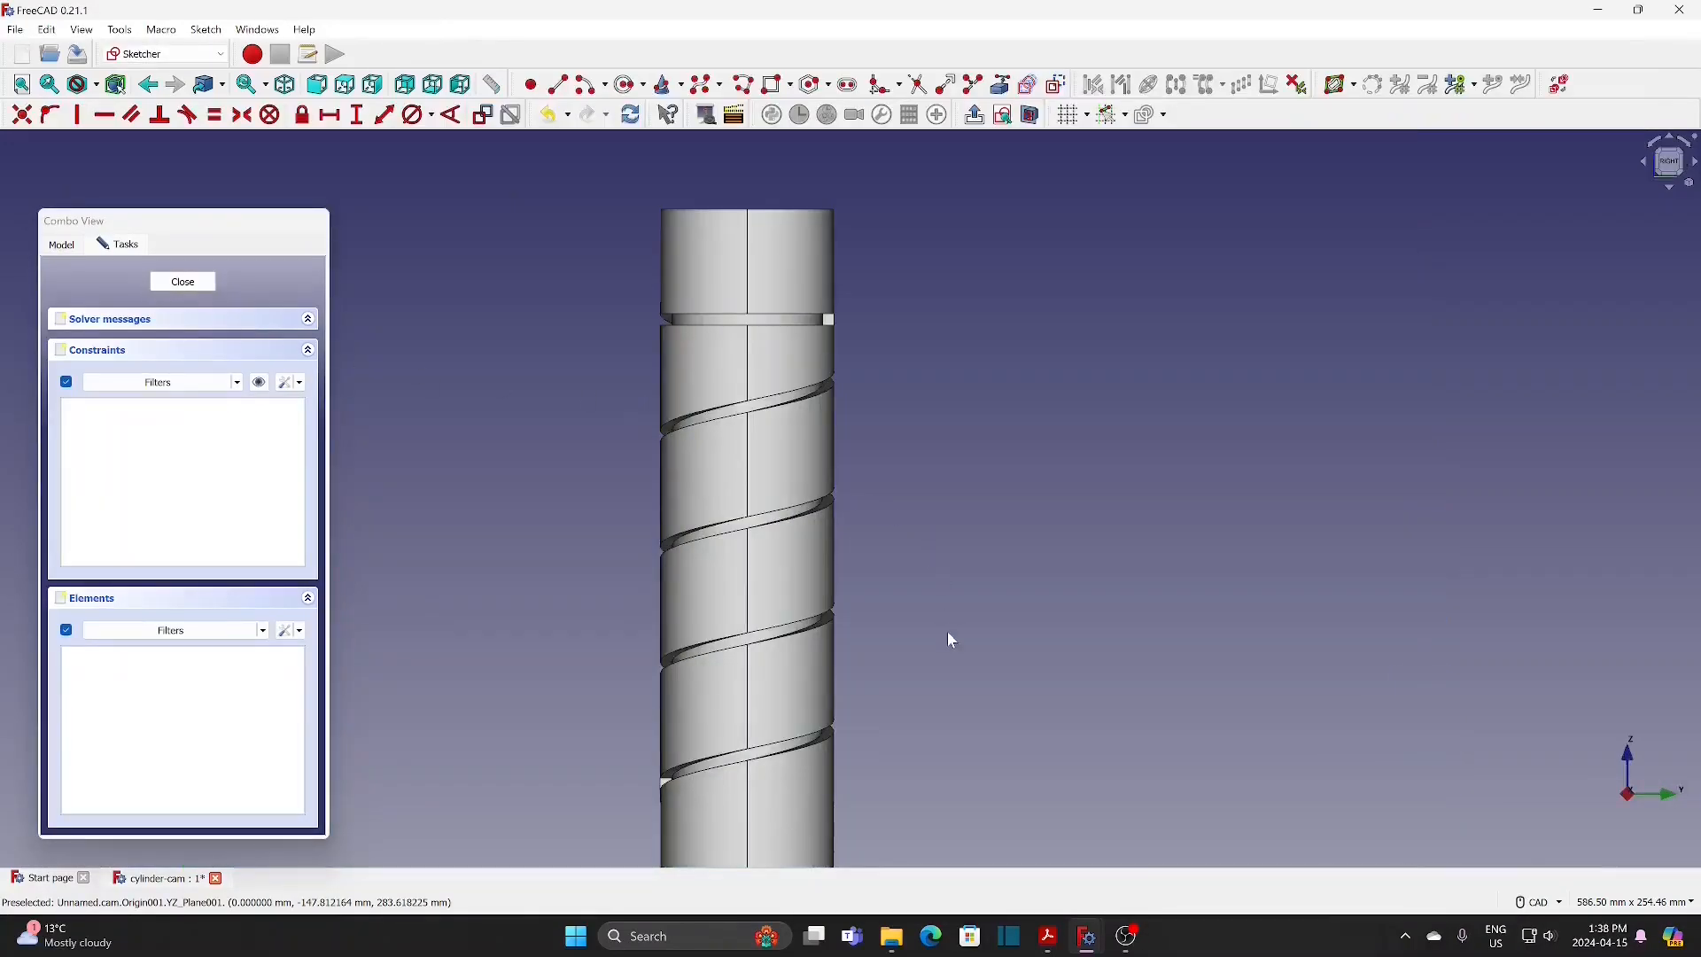
Step: Section the view at the sketch plane and link the cylinder's bottom edge as external geometry
scroll(952, 640, "down", 3)
middle_click_drag(953, 695, 952, 559)
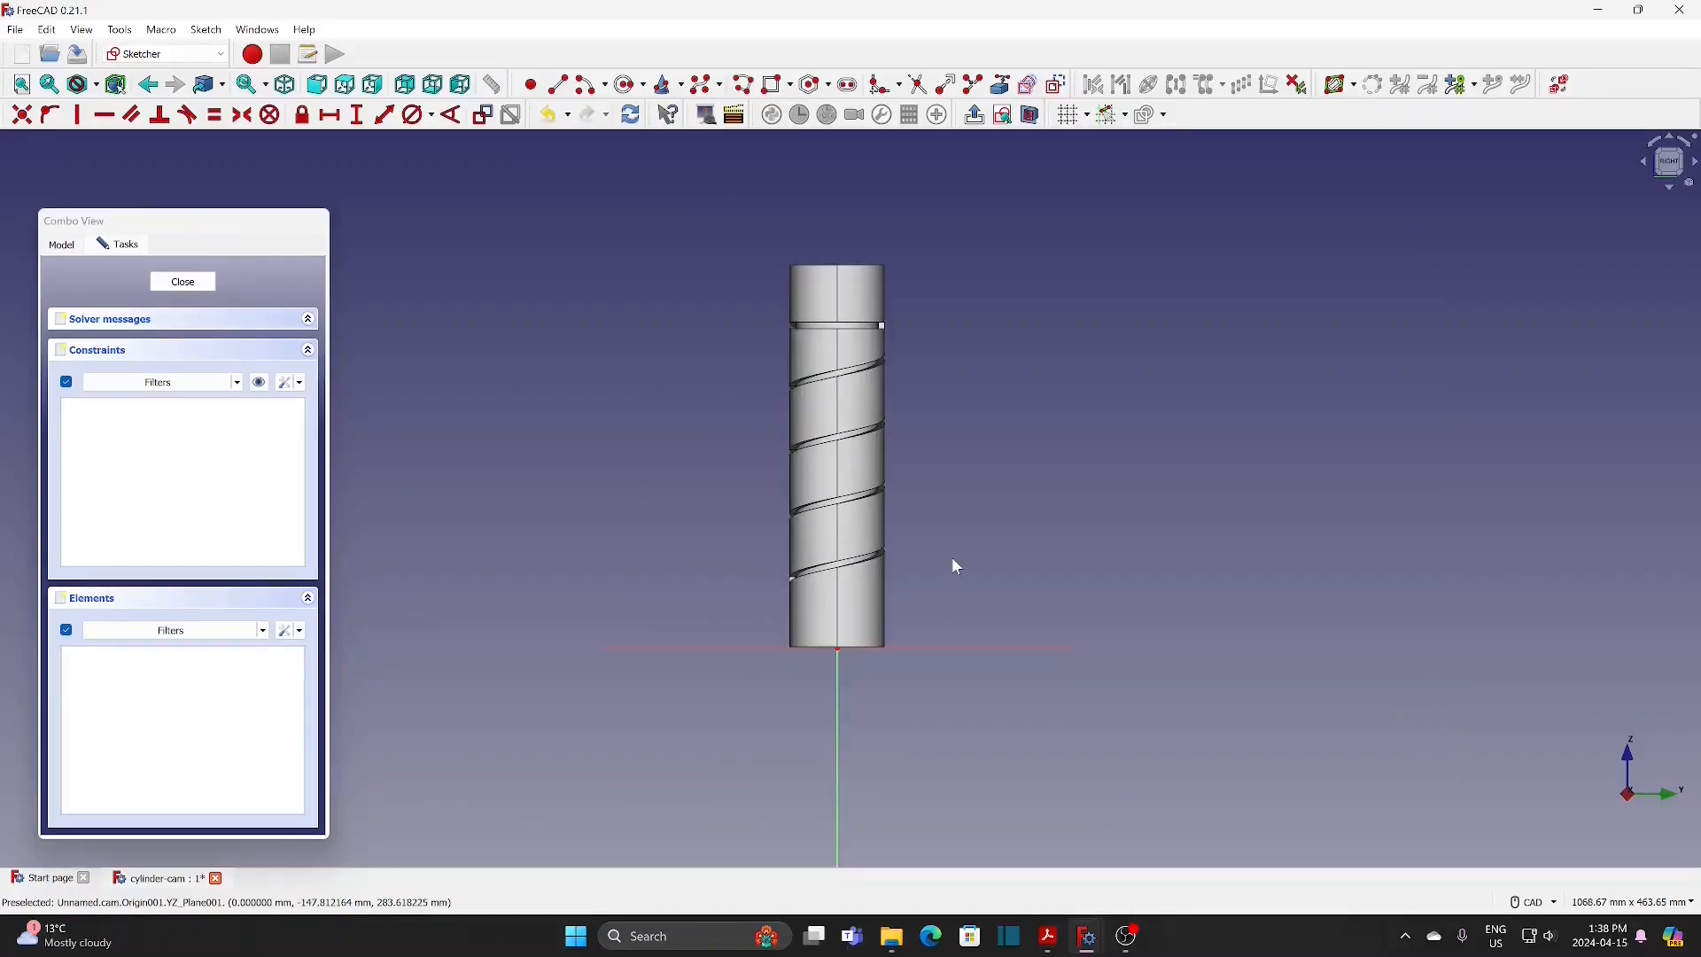
scroll(886, 613, "up", 1)
left_click(1031, 114)
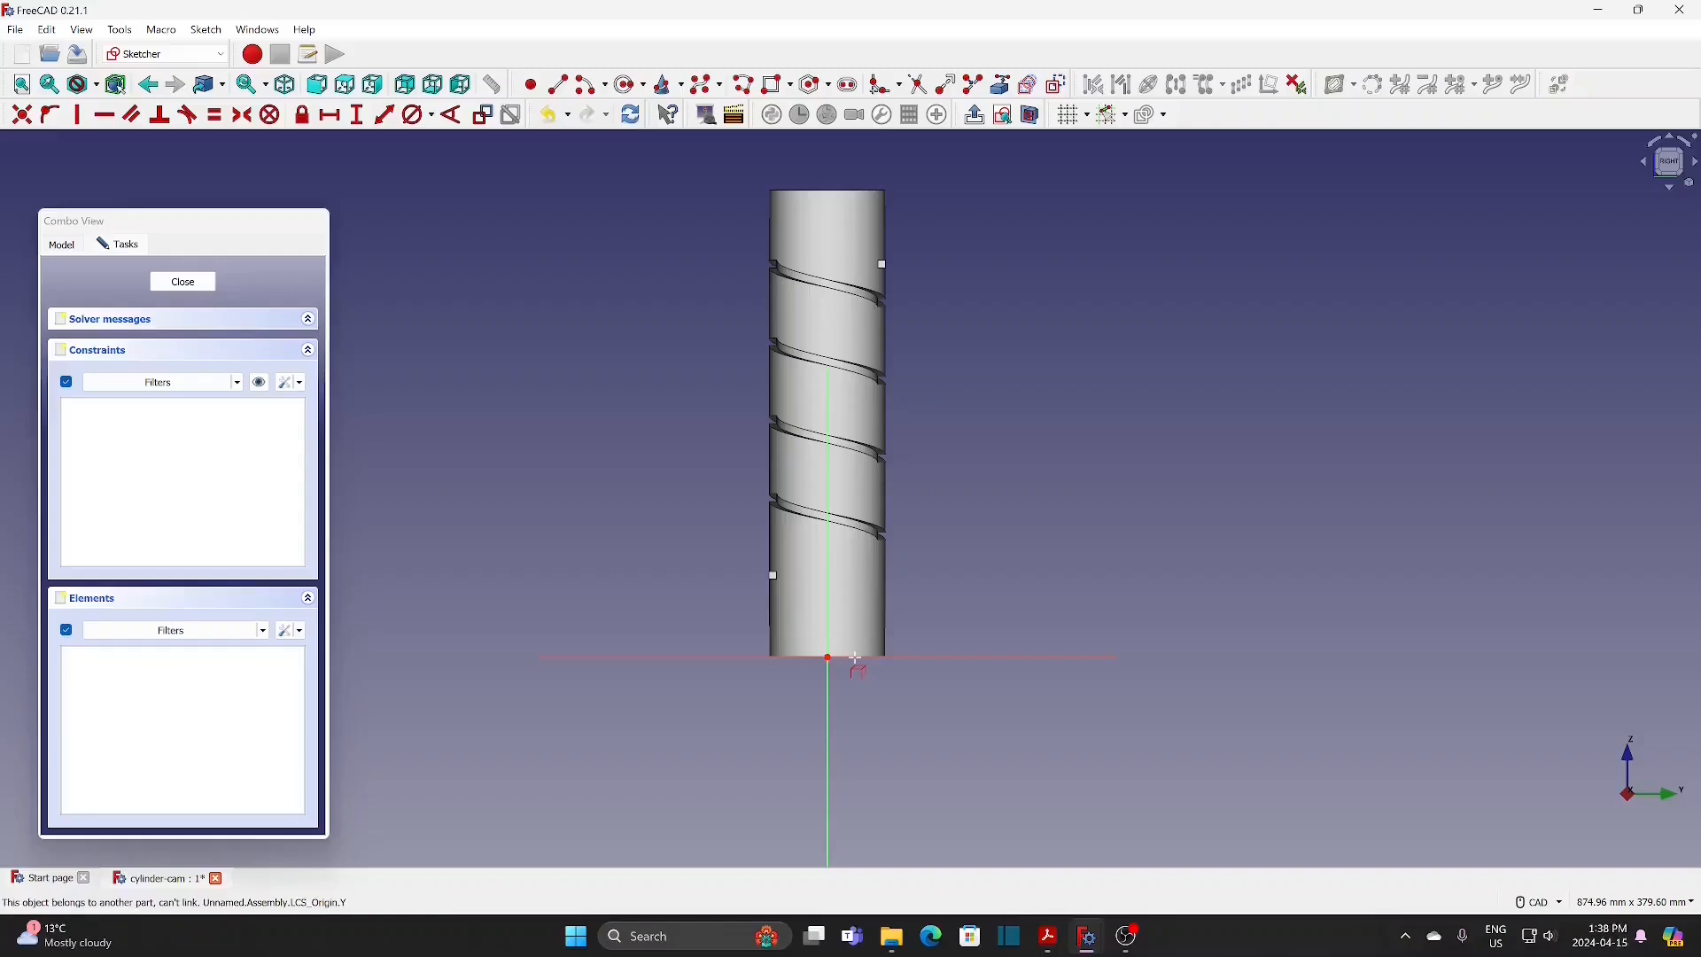
scroll(861, 669, "up", 3)
left_click(713, 662)
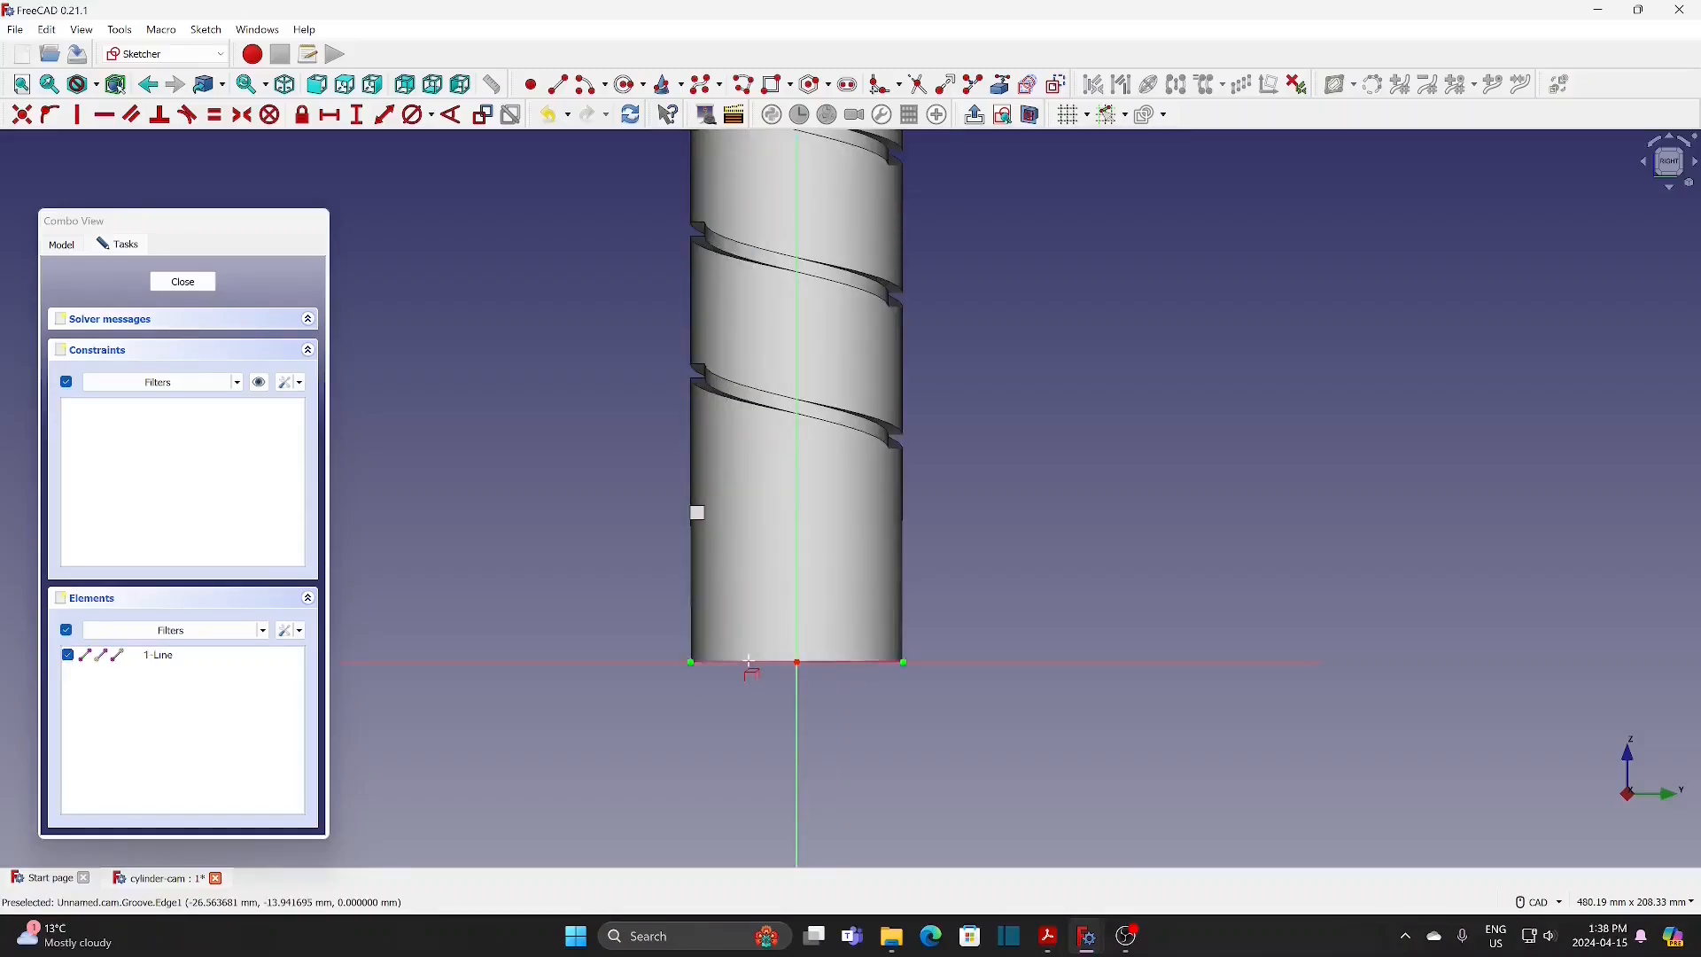
scroll(675, 582, "up", 2)
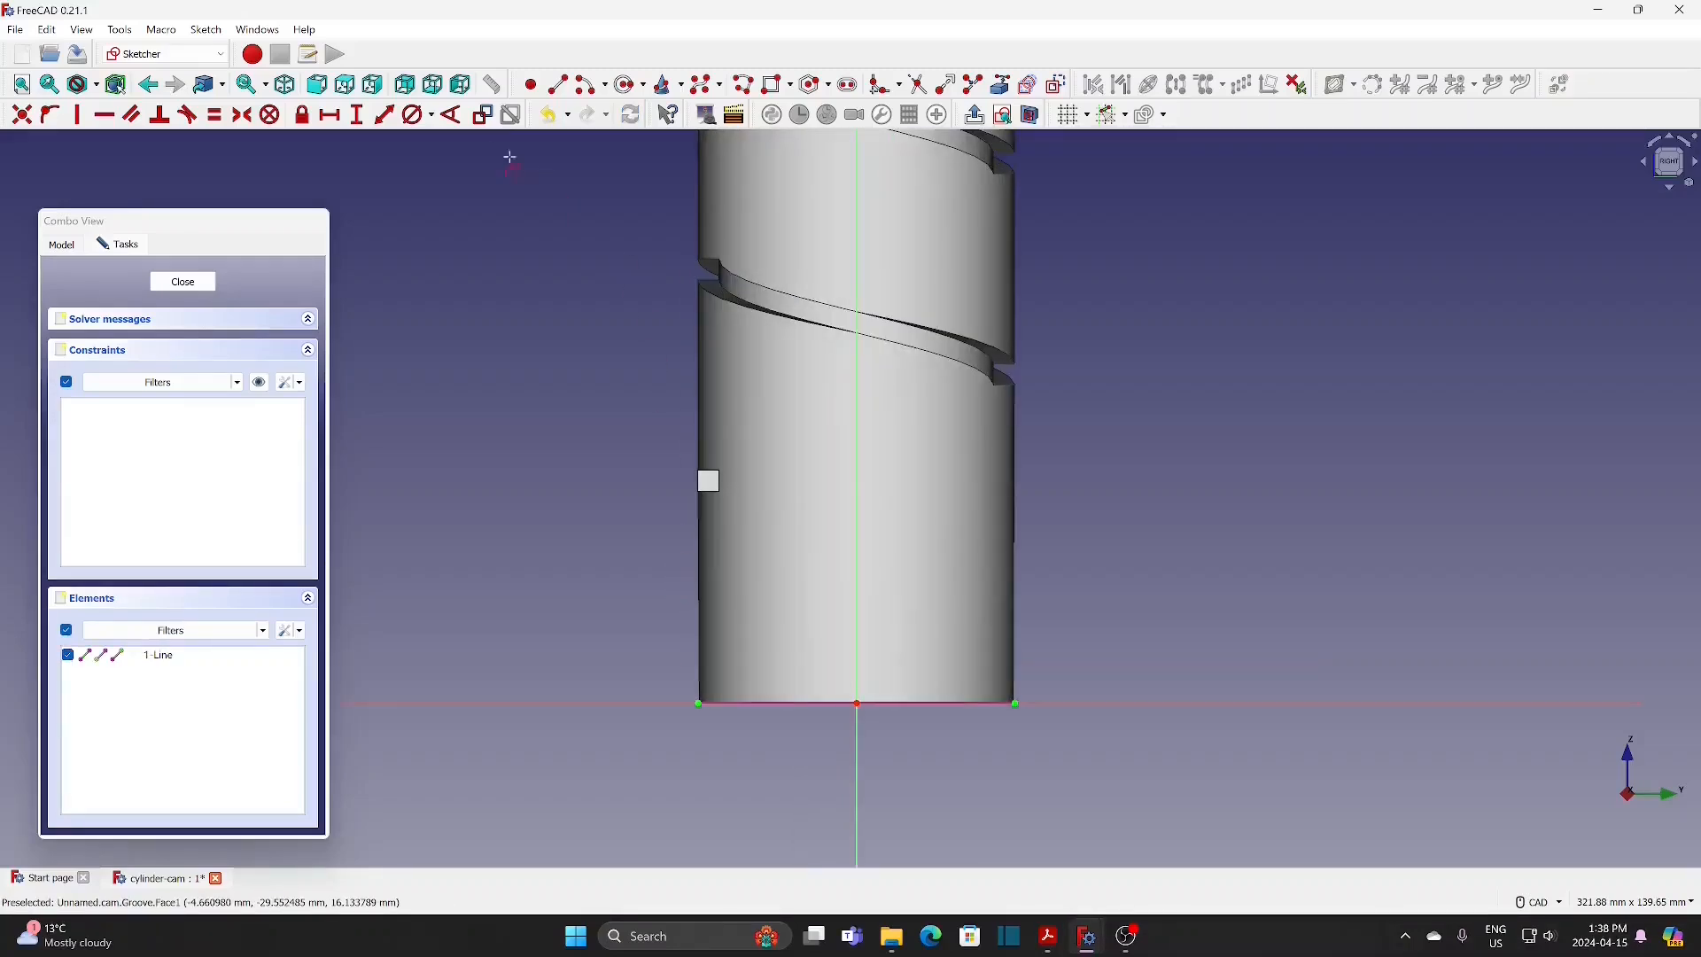
Step: Sketch a rectangle about 12 mm by 8 mm across the cylinder's left edge, below the helical groove's end
left_click(777, 84)
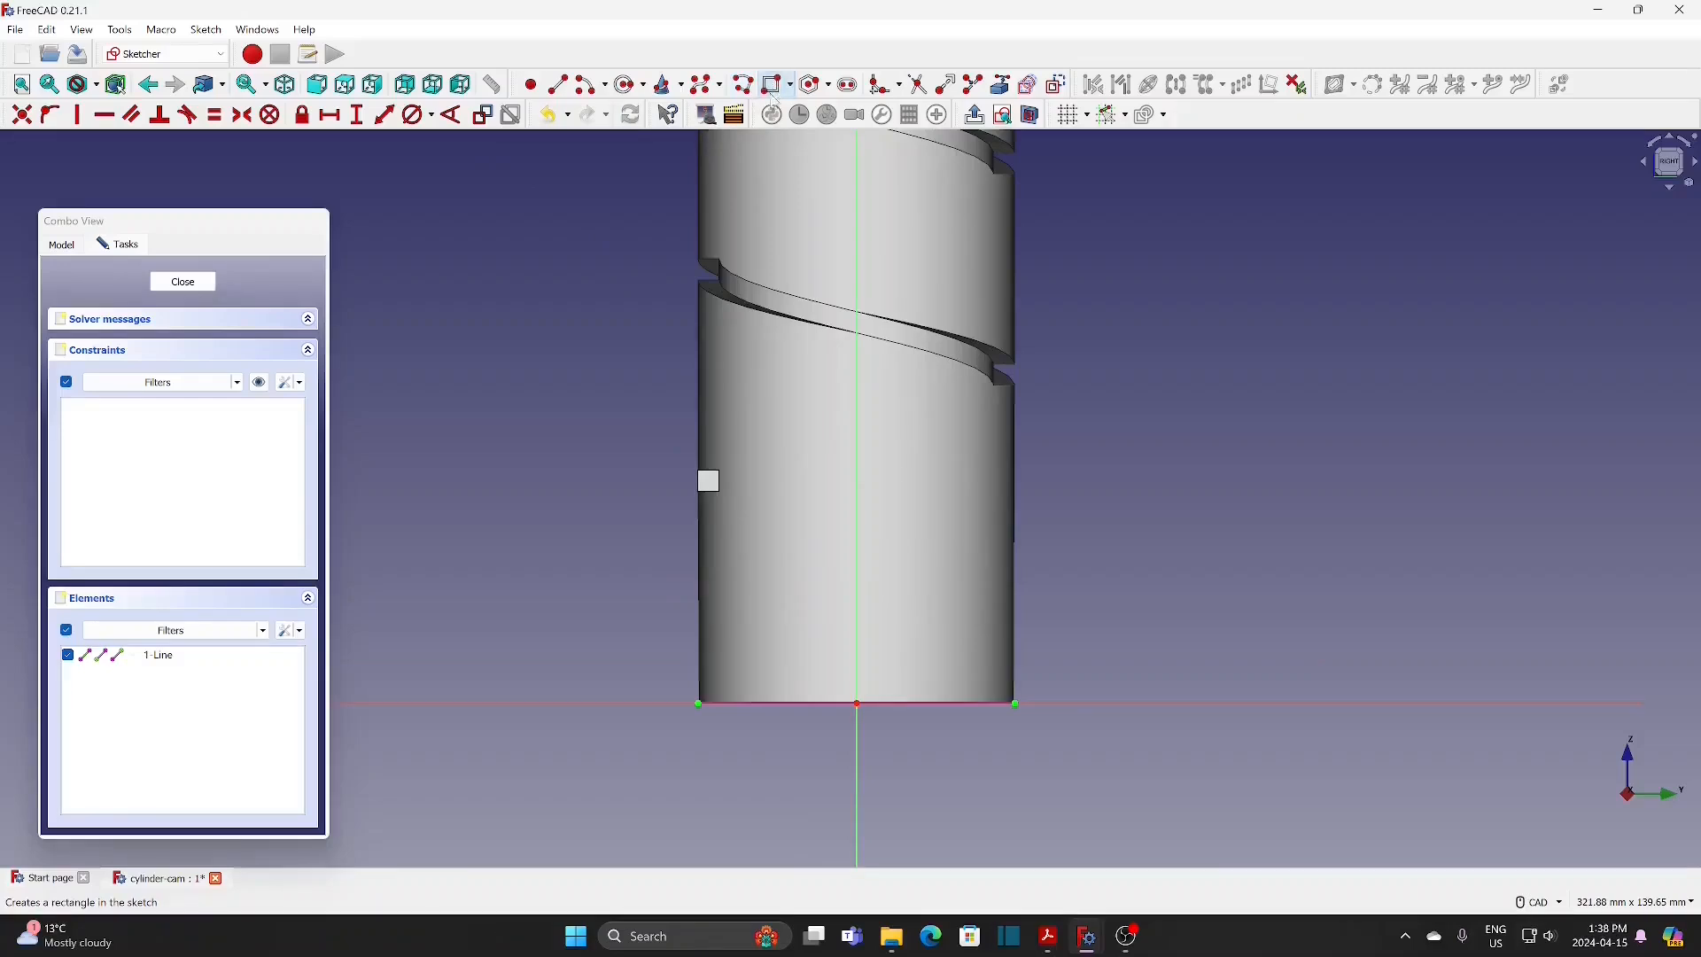
left_click(673, 516)
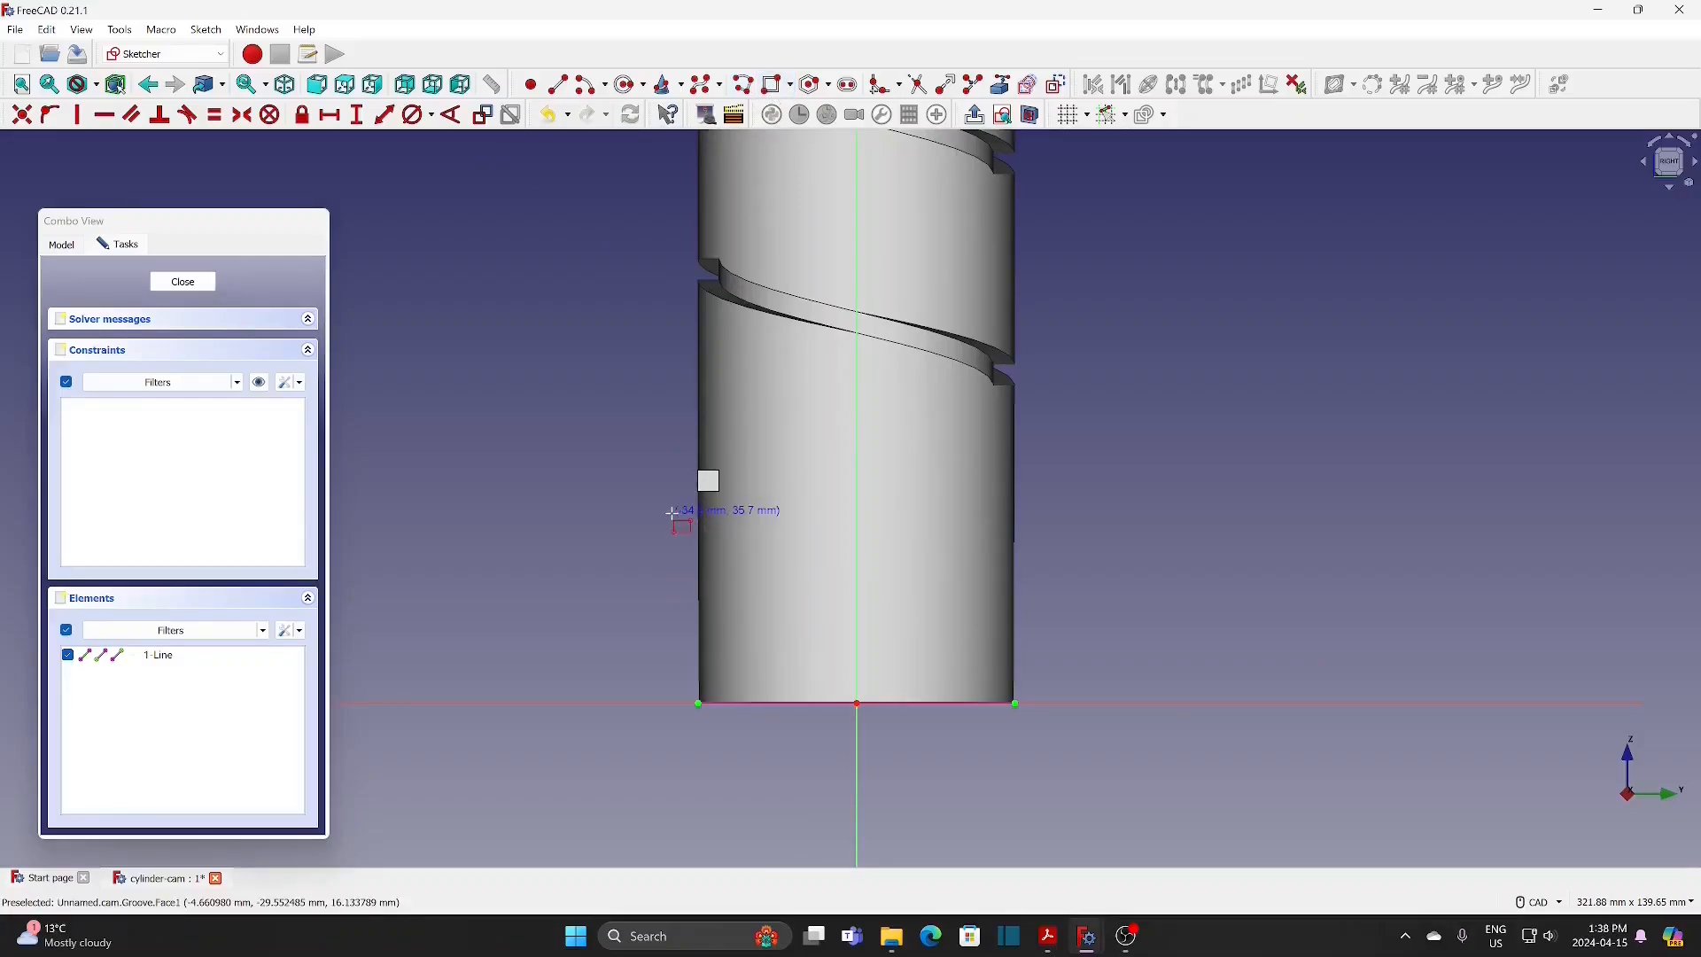
left_click(737, 559)
Step: Constrain the rectangle to a width of 5 mm and a height of 4 mm
left_click(330, 115)
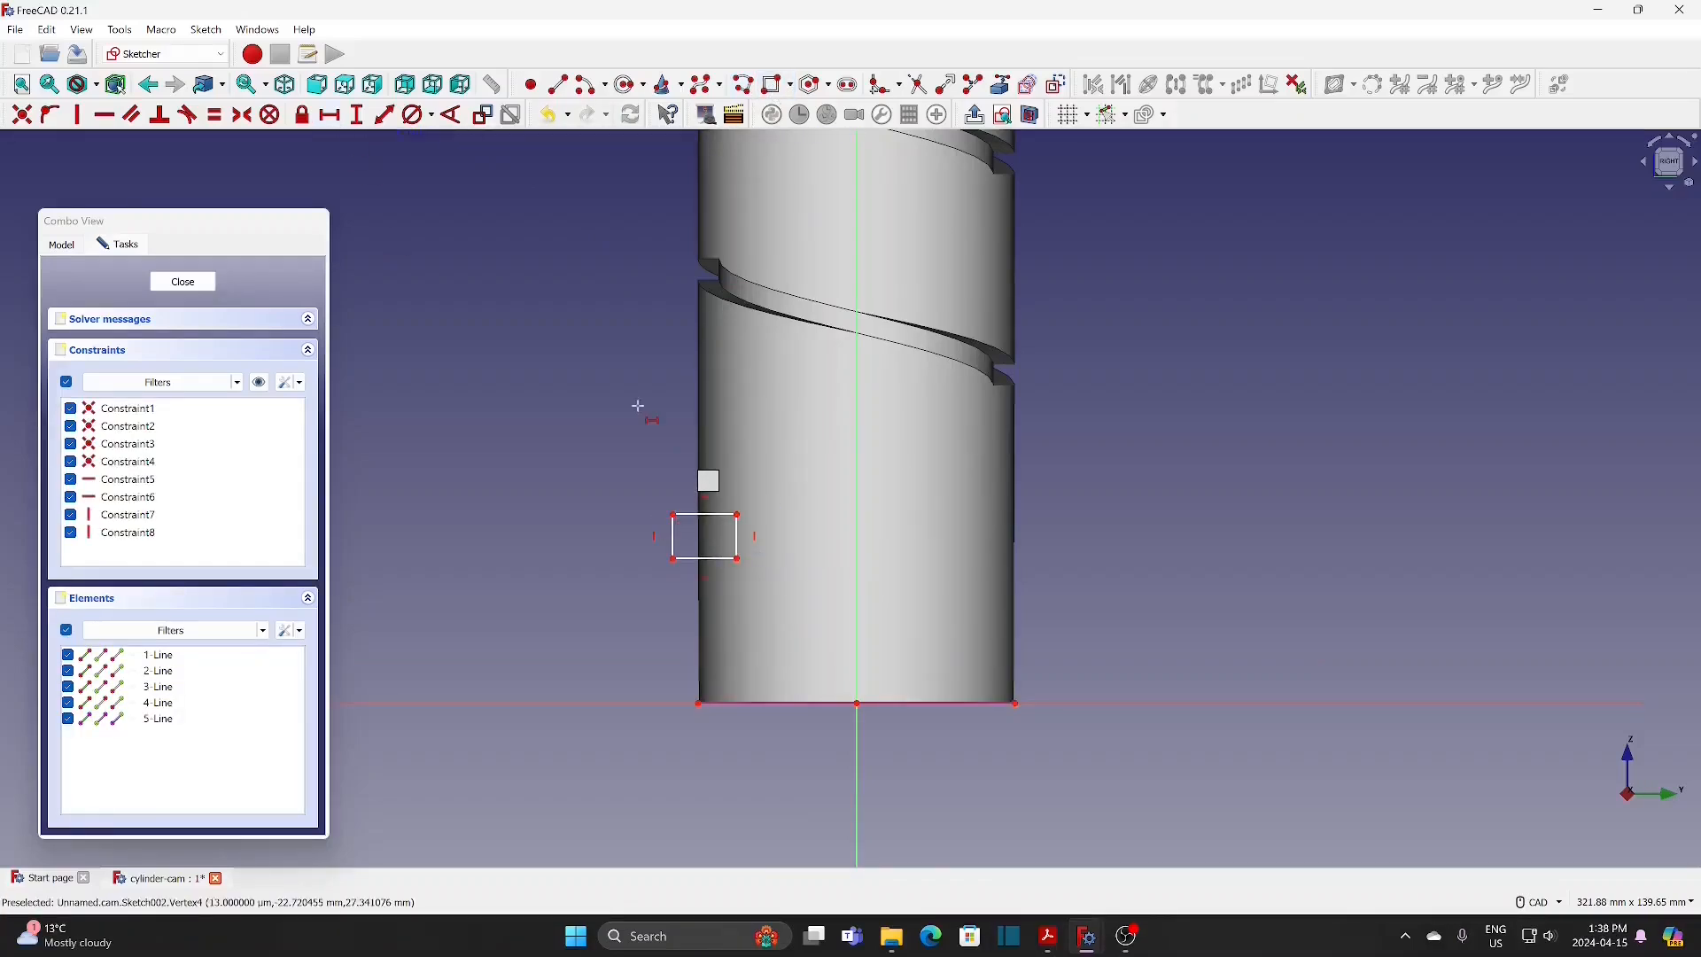
left_click(709, 516)
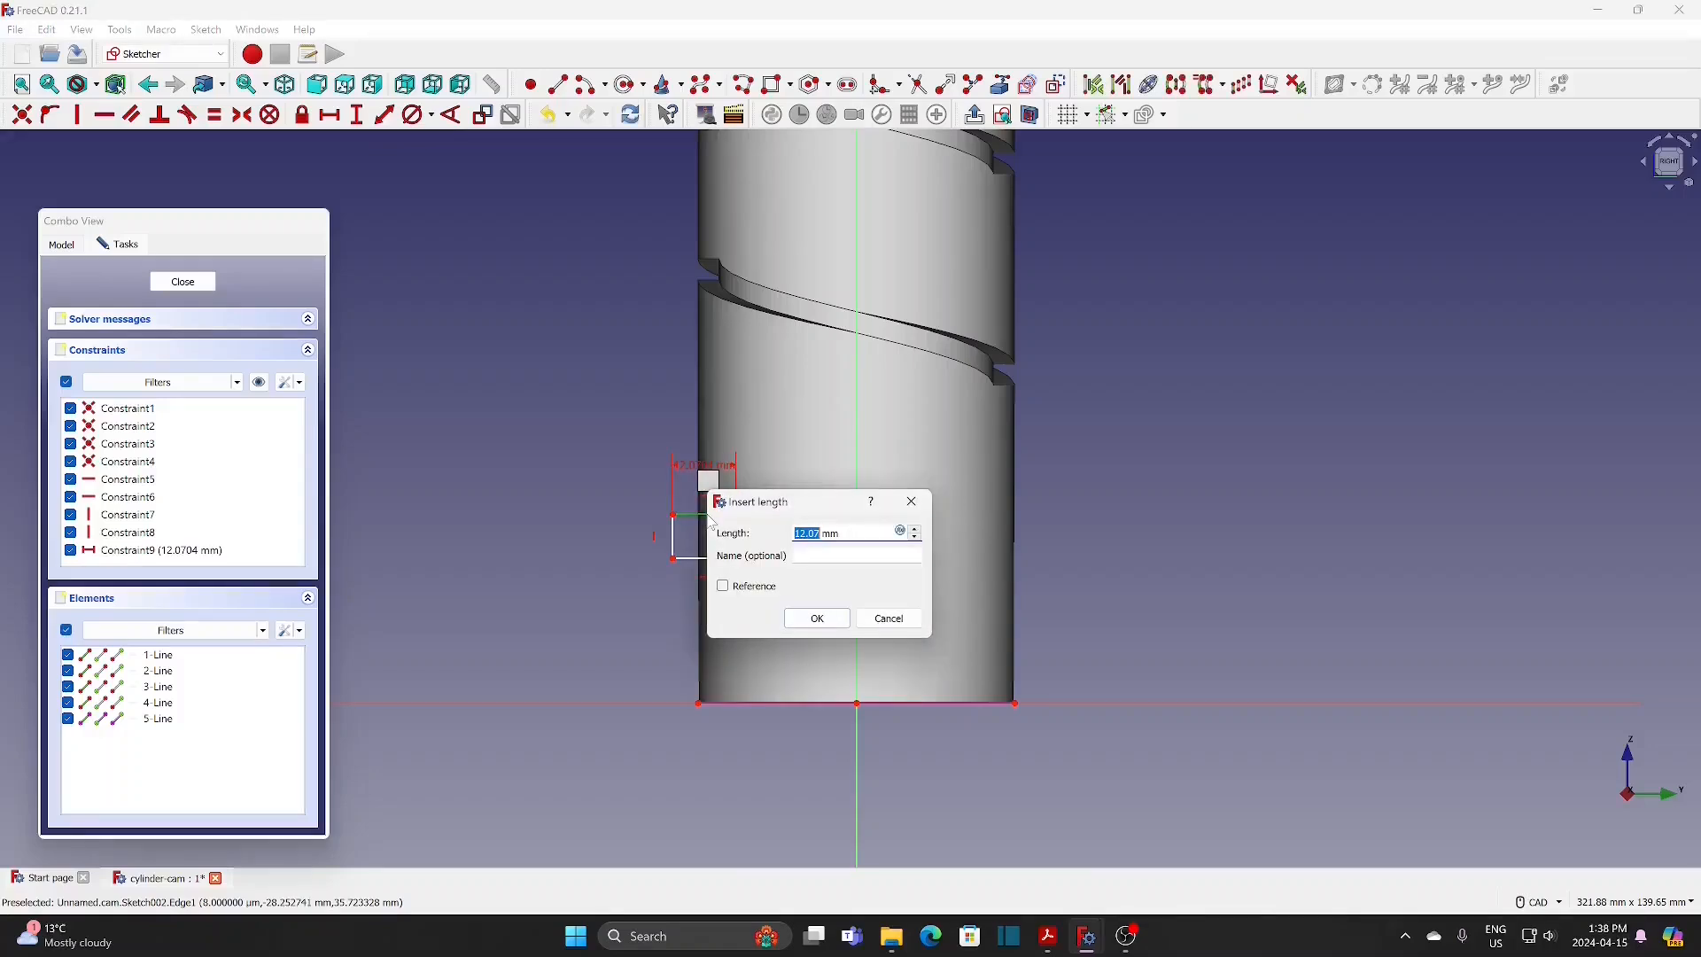
type("5")
left_click(828, 618)
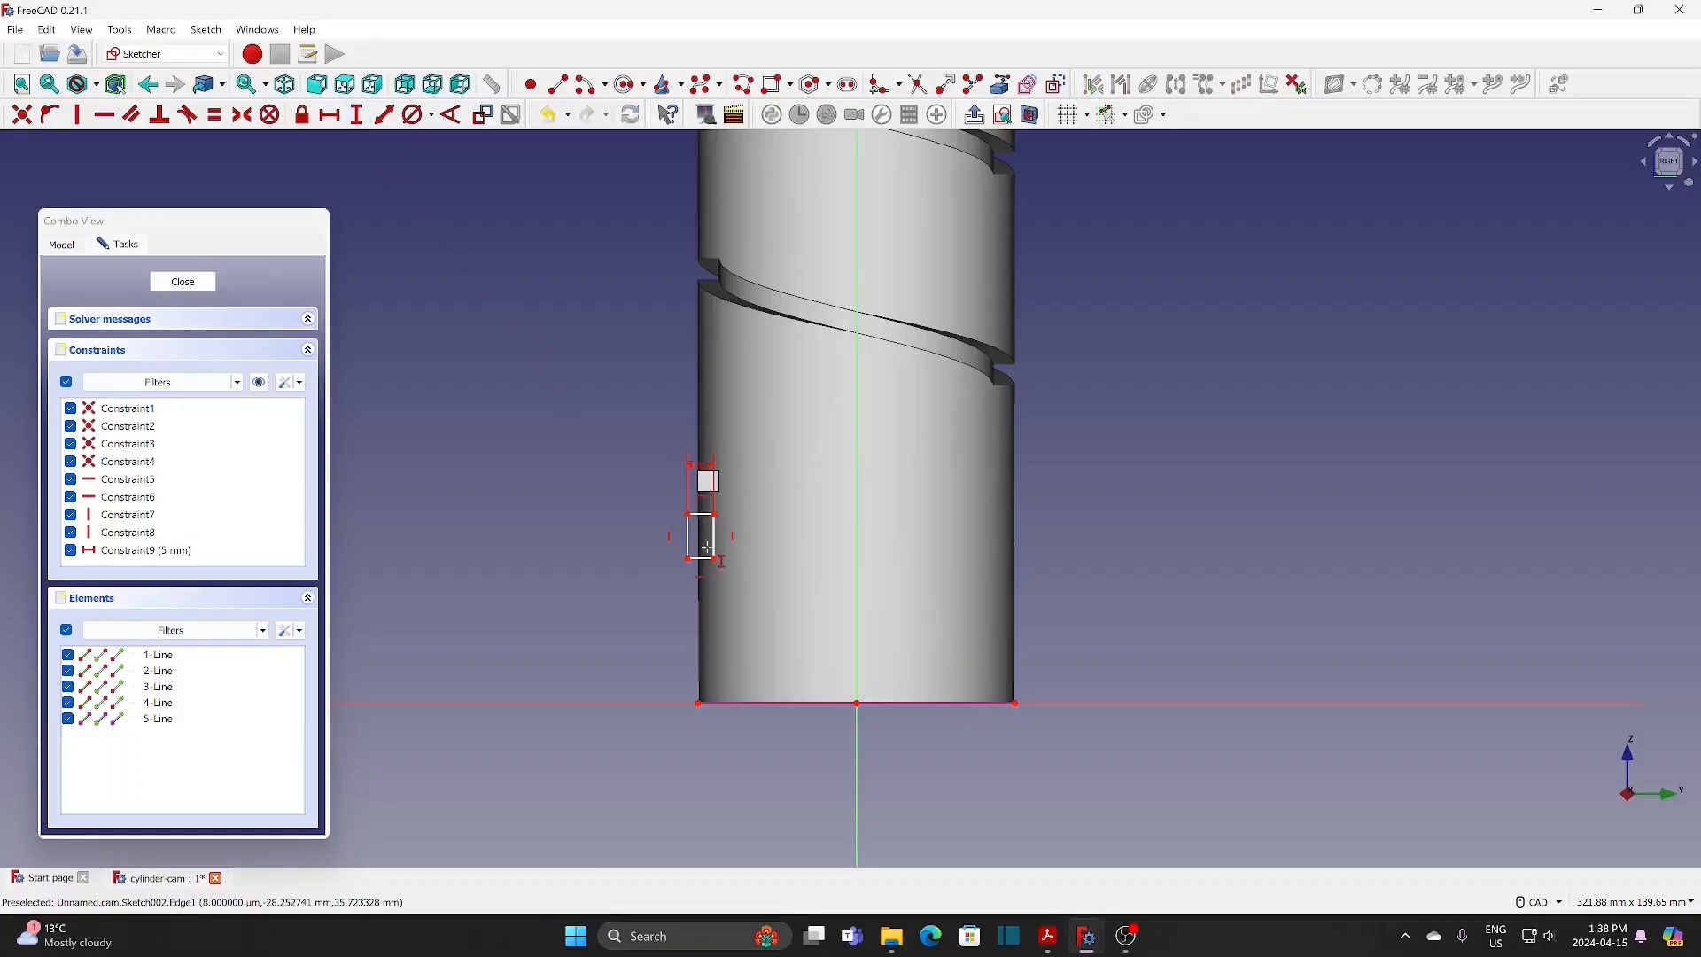
left_click(714, 542)
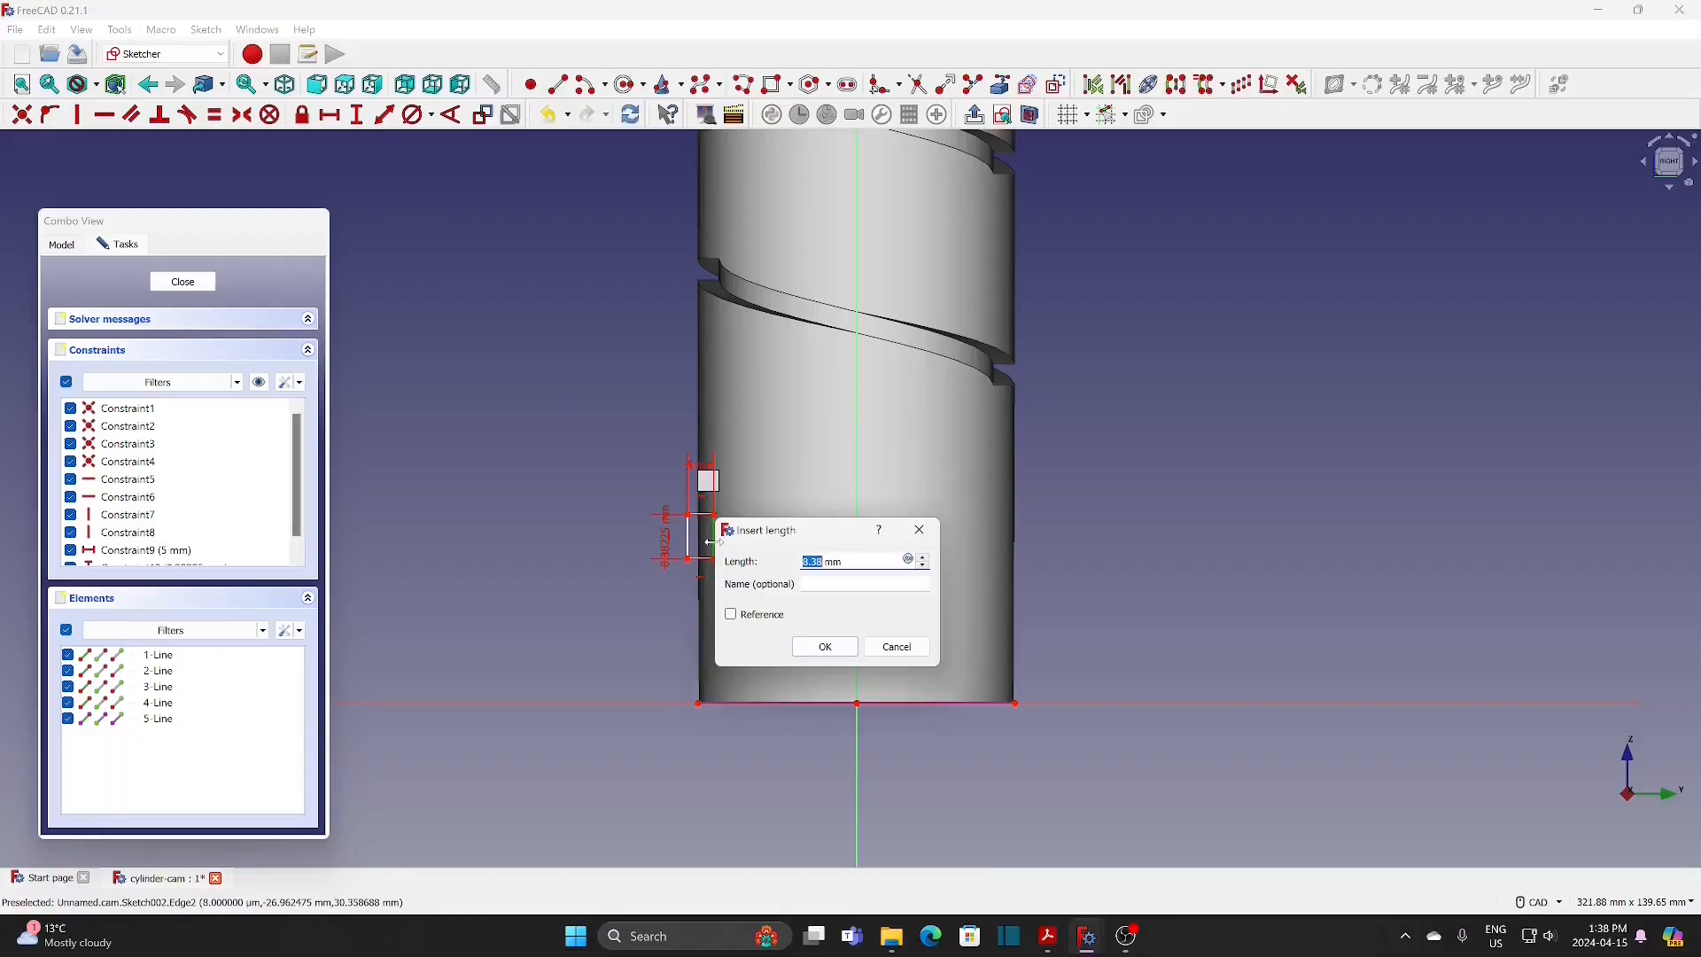
type("4")
key("Return")
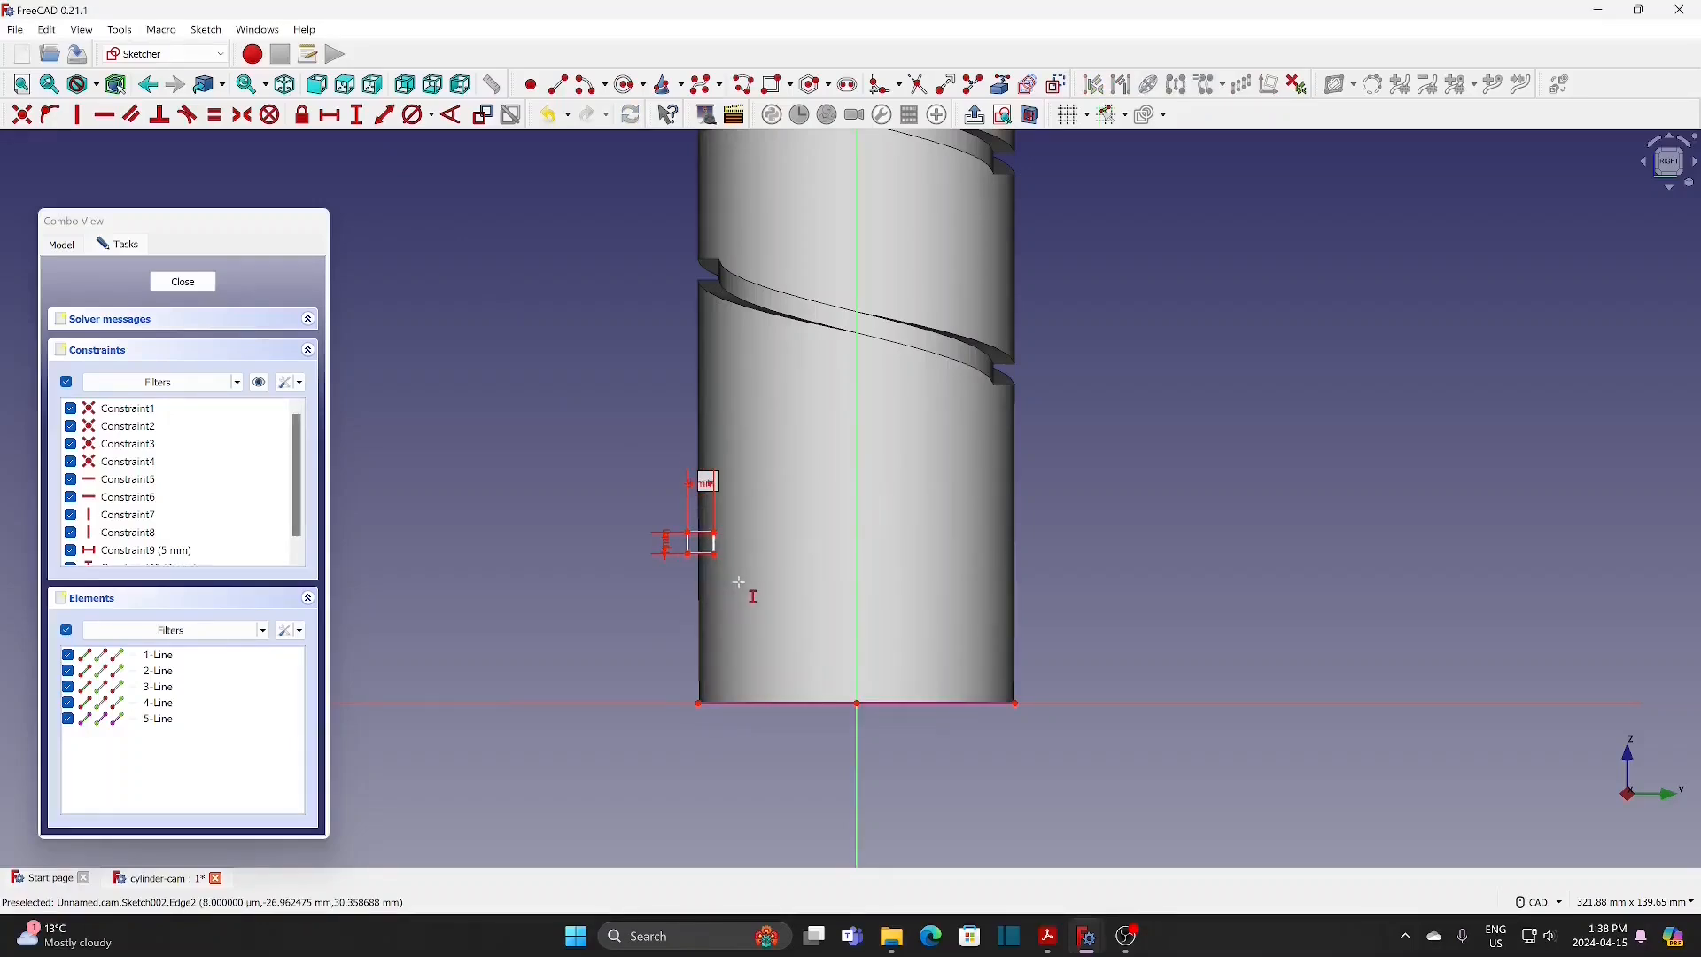
Step: Set the horizontal distance between the rectangle's inner lower corner and the cylinder's bottom-left corner to 4 mm
scroll(744, 585, "up", 4)
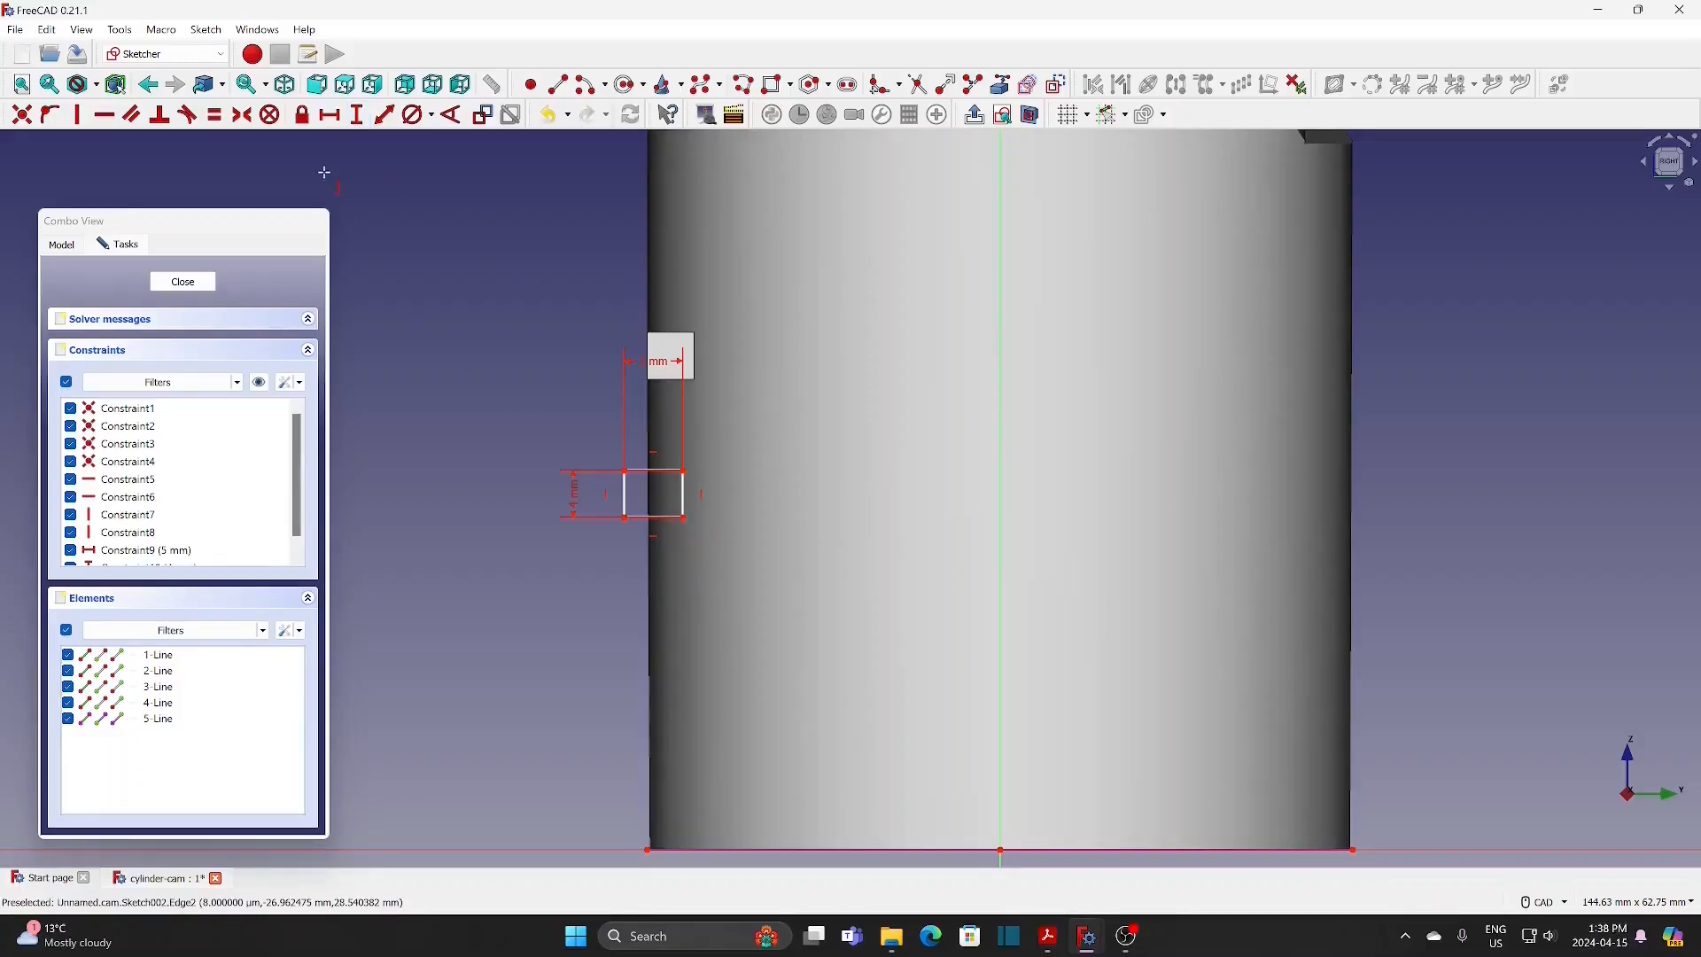
left_click(683, 518)
left_click(646, 850)
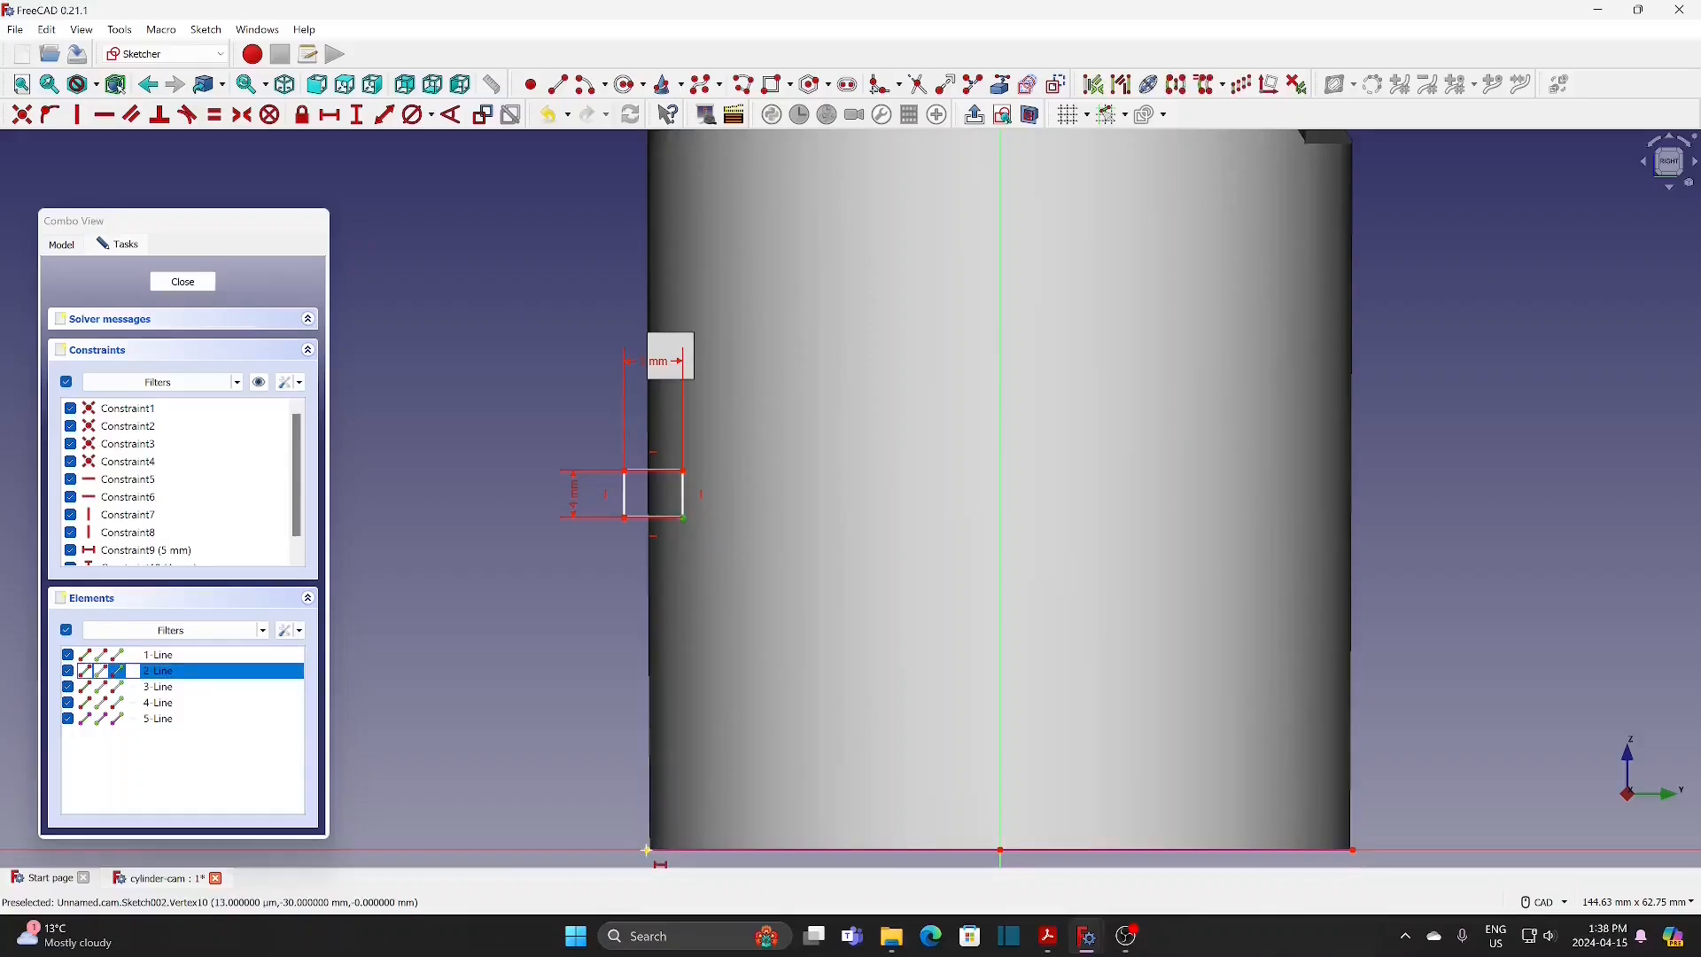
type("l")
type("4")
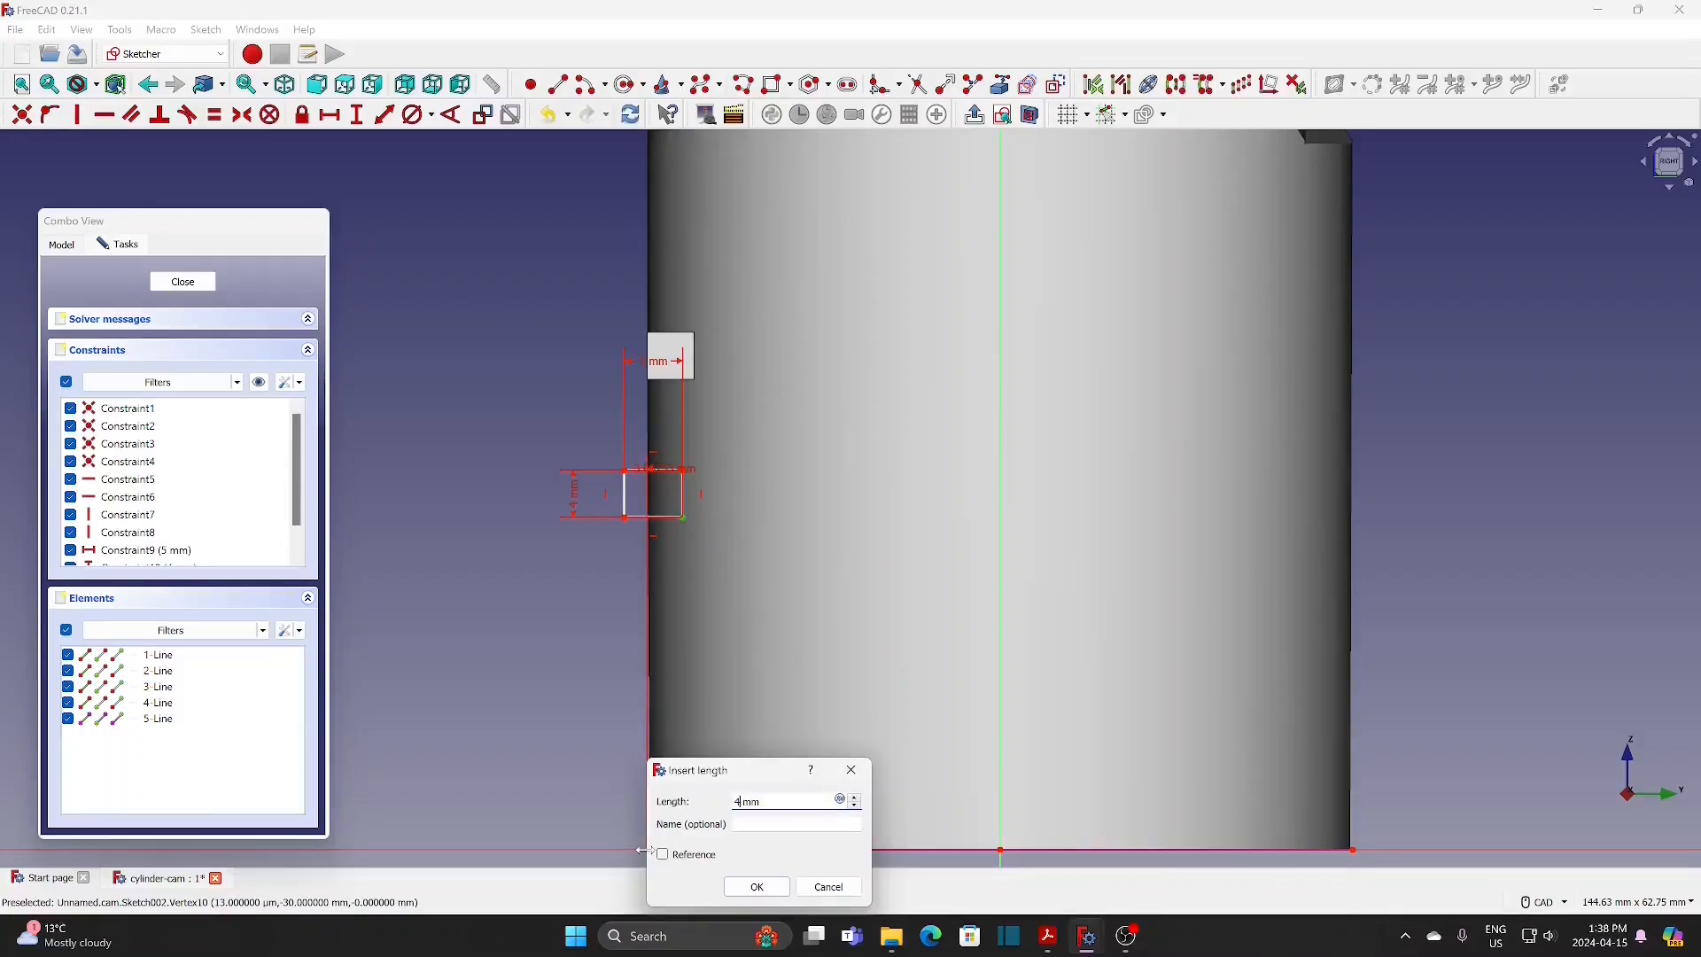
left_click(754, 887)
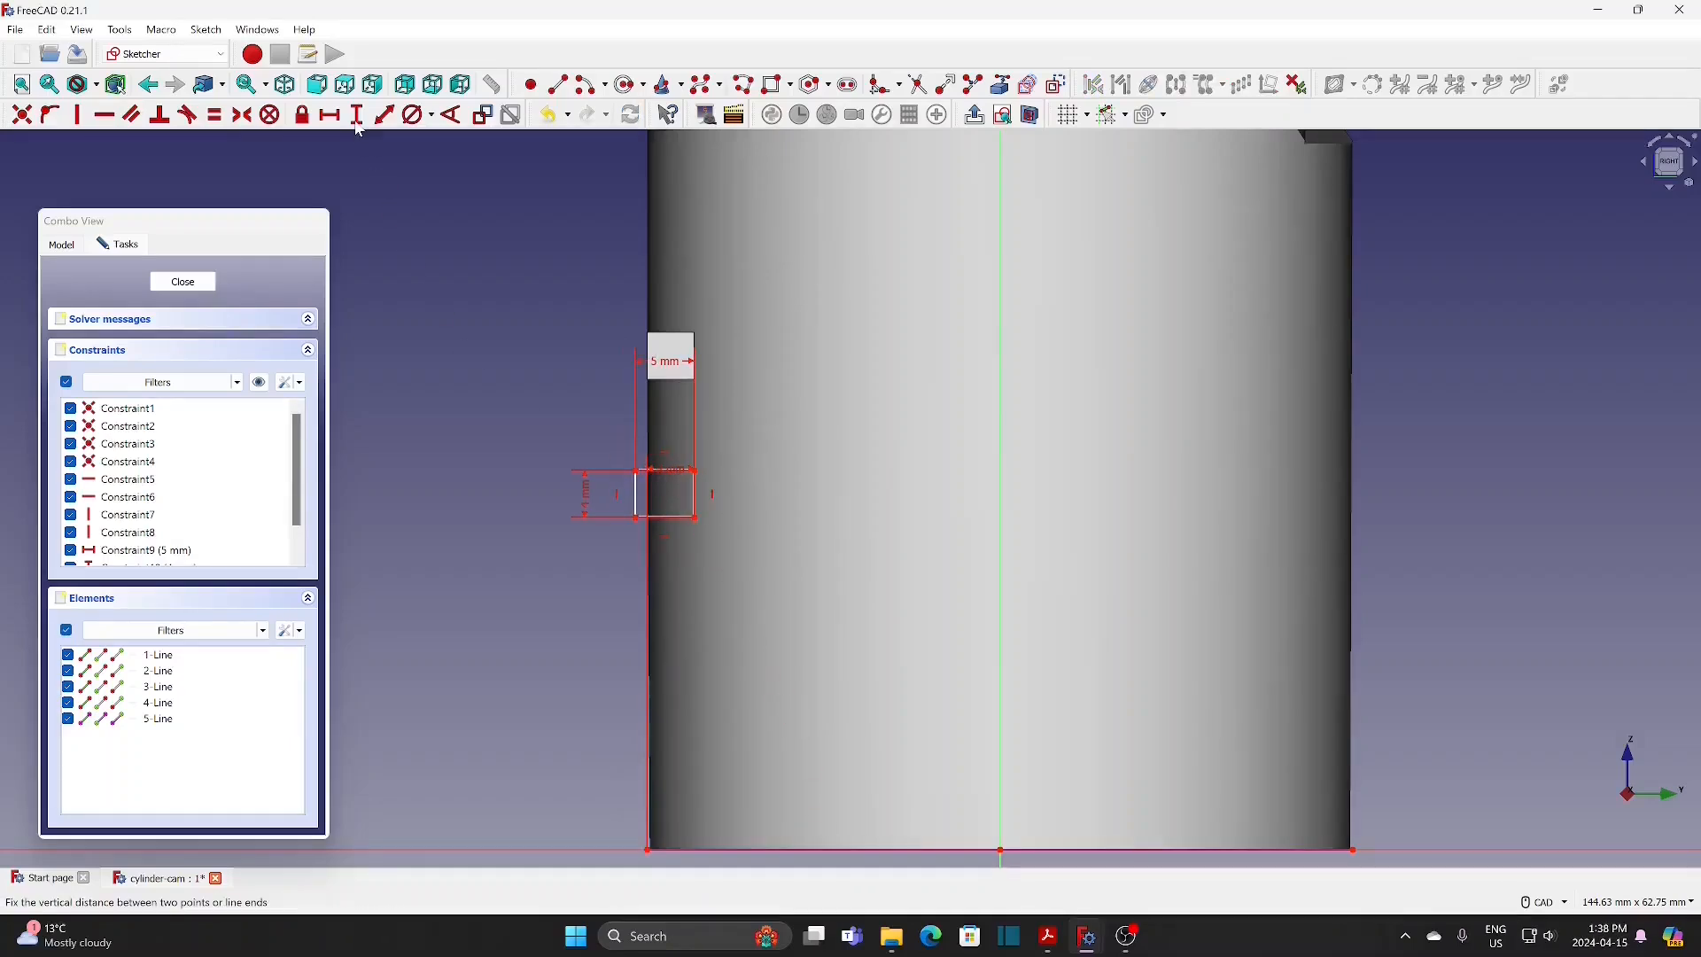
Step: Set the vertical distance from the cylinder's bottom-left corner to the rectangle's inner lower corner to 40 mm and close the sketch
left_click(698, 519)
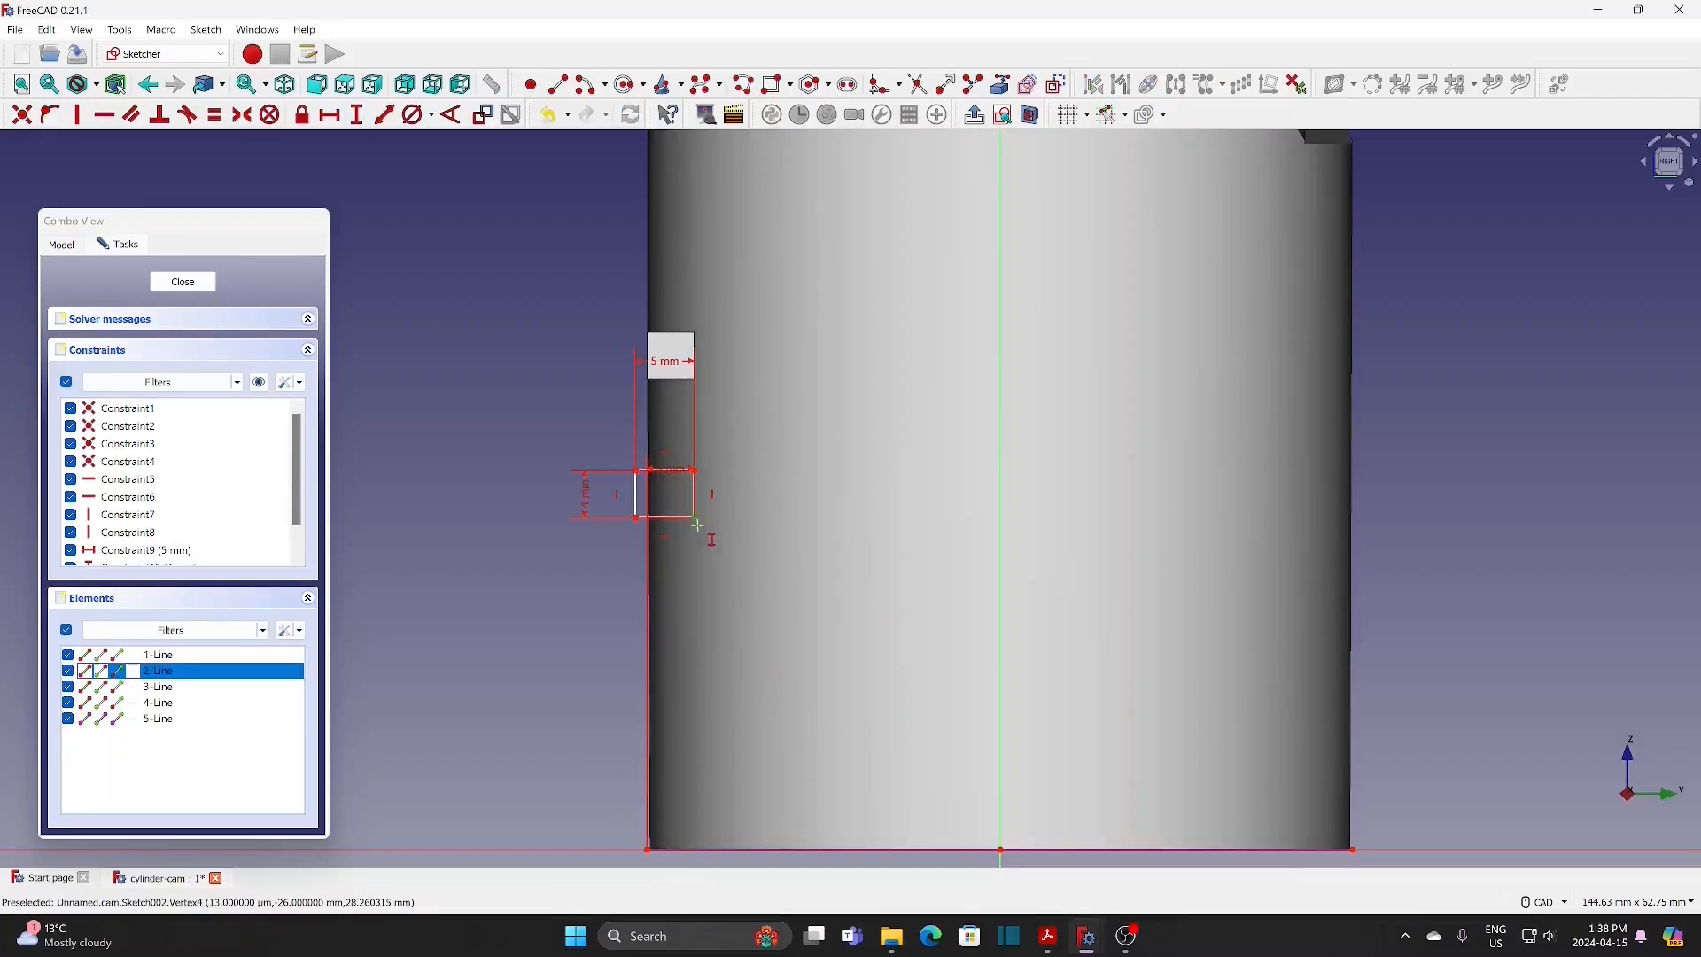
left_click(647, 850)
key("i")
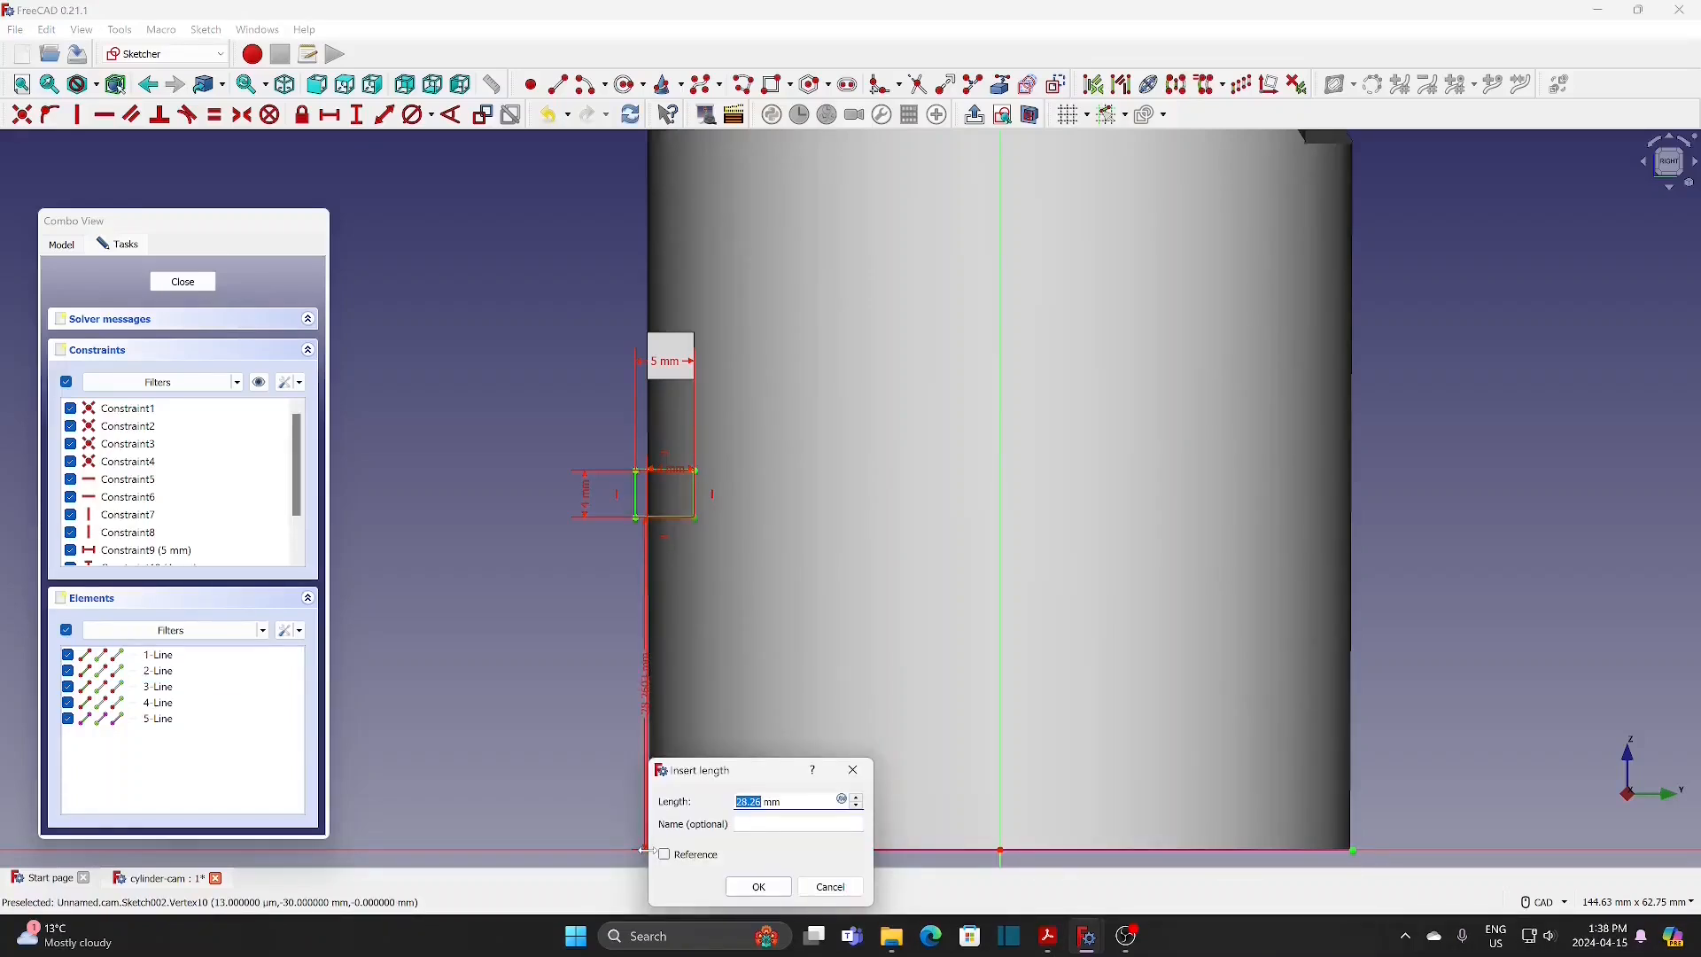
type("40")
left_click(751, 887)
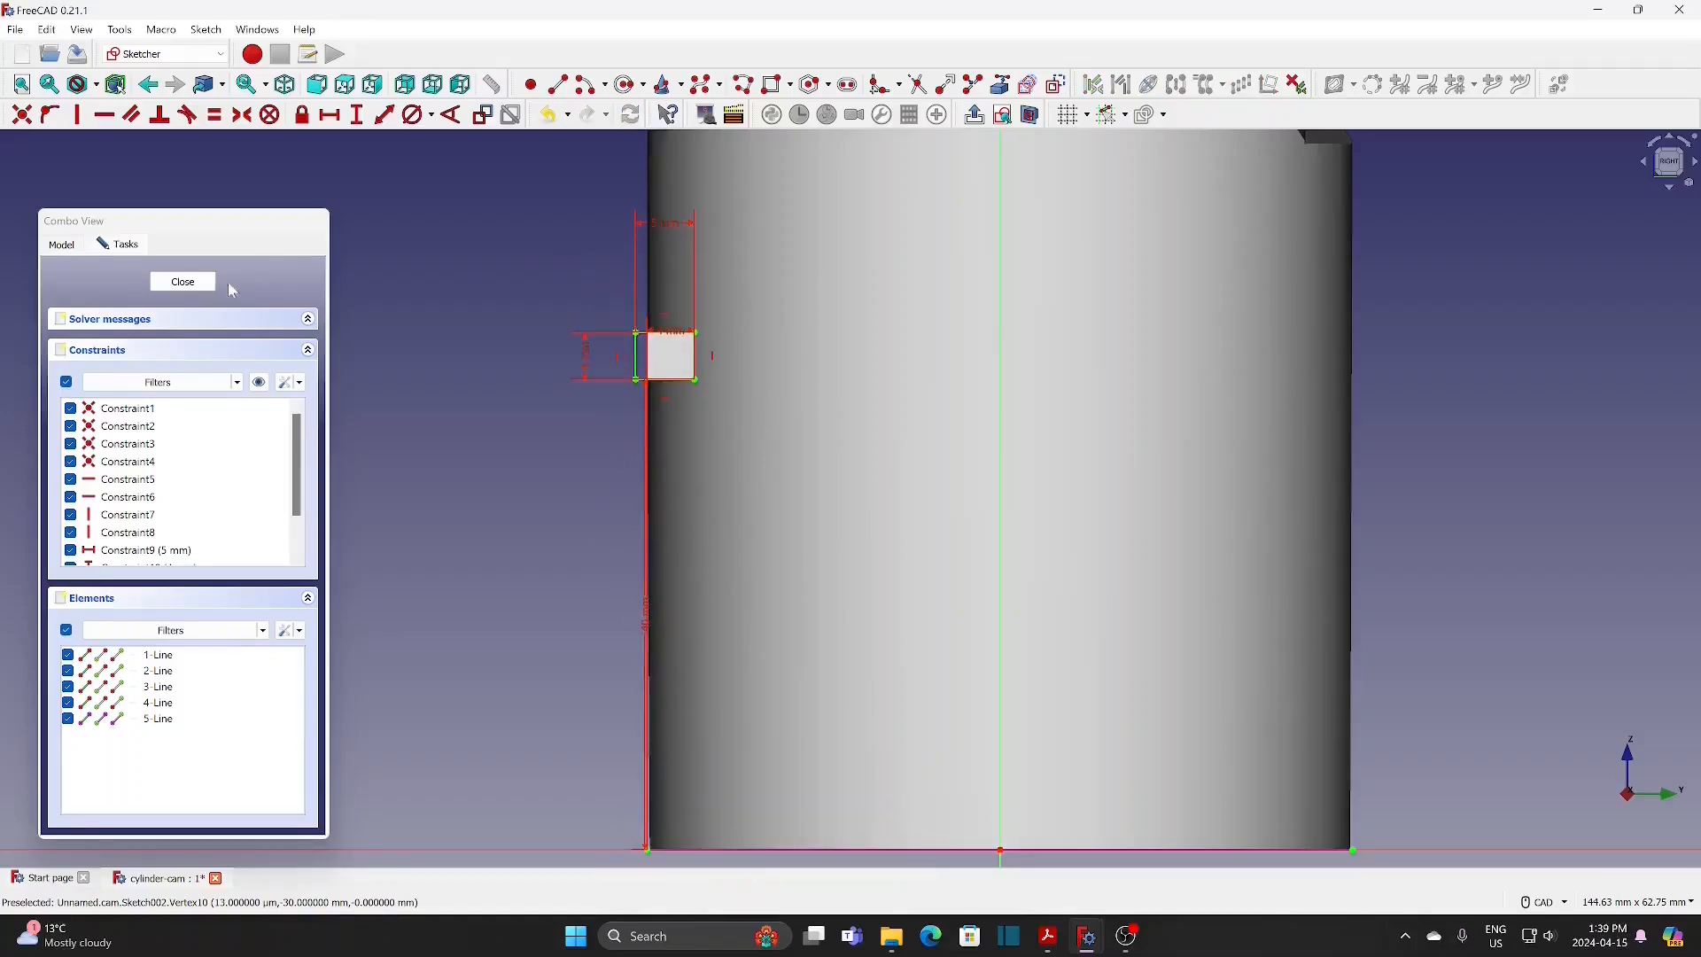
left_click(202, 284)
Step: Cut a 180° groove from the lower rectangle sketch about its vertical axis, keeping the reversed option on
scroll(465, 481, "down", 1)
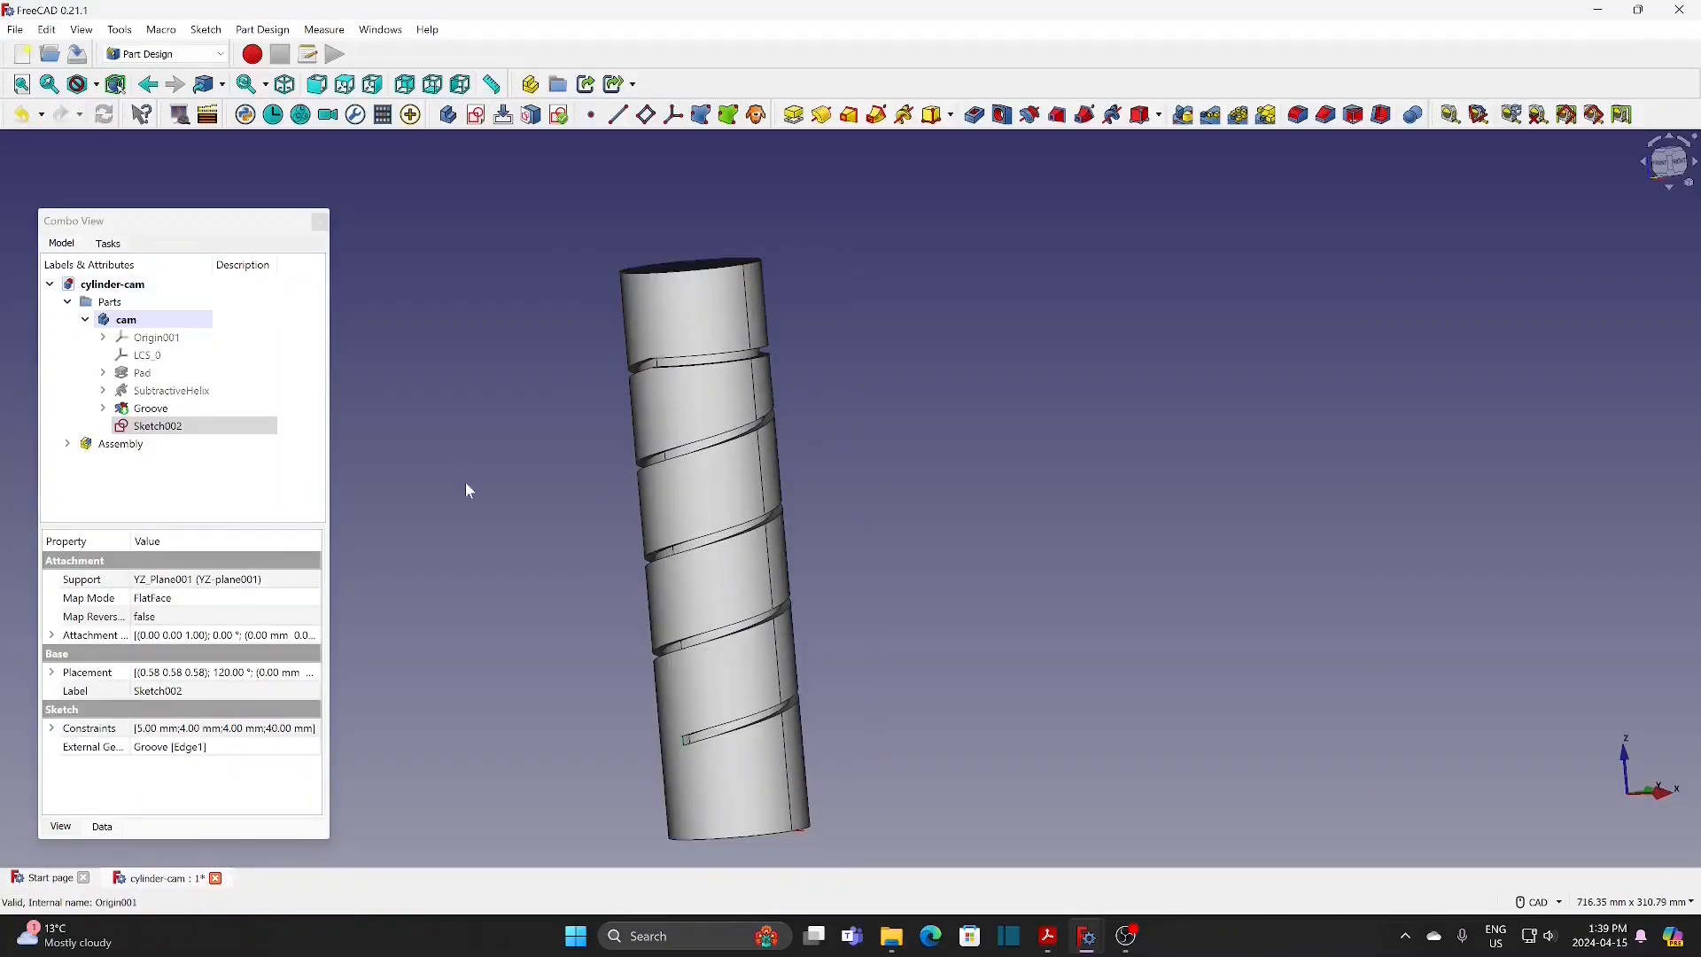
middle_click_drag(465, 481, 466, 403)
left_click(176, 429)
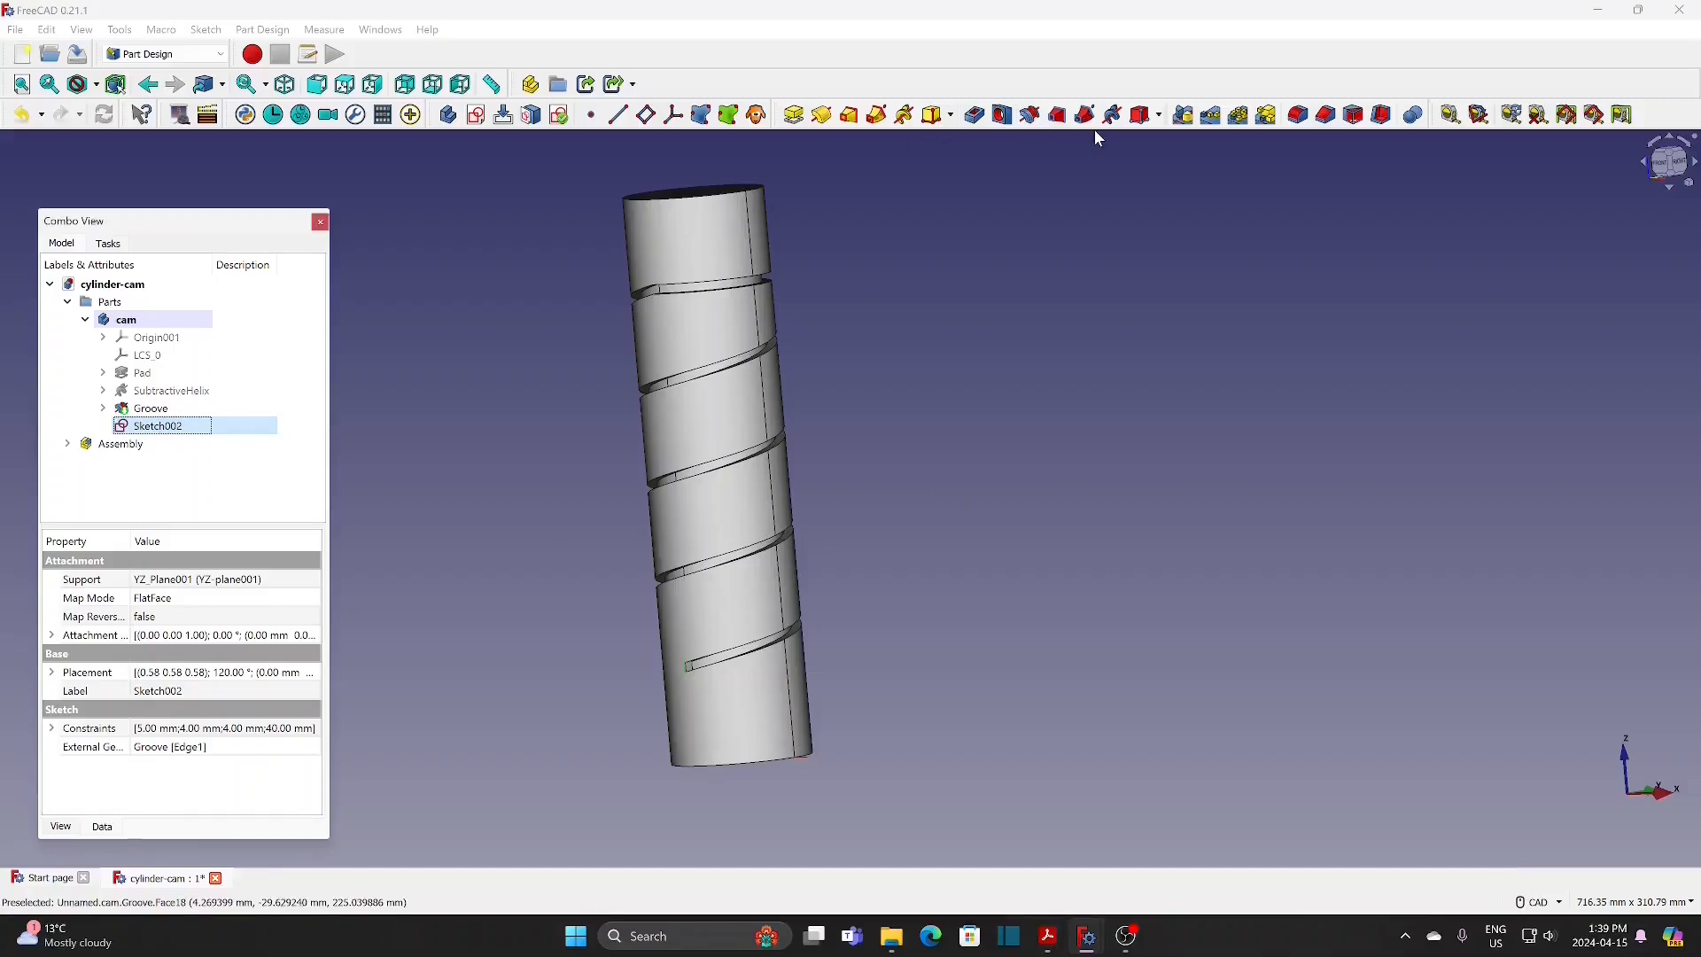
left_click(1030, 116)
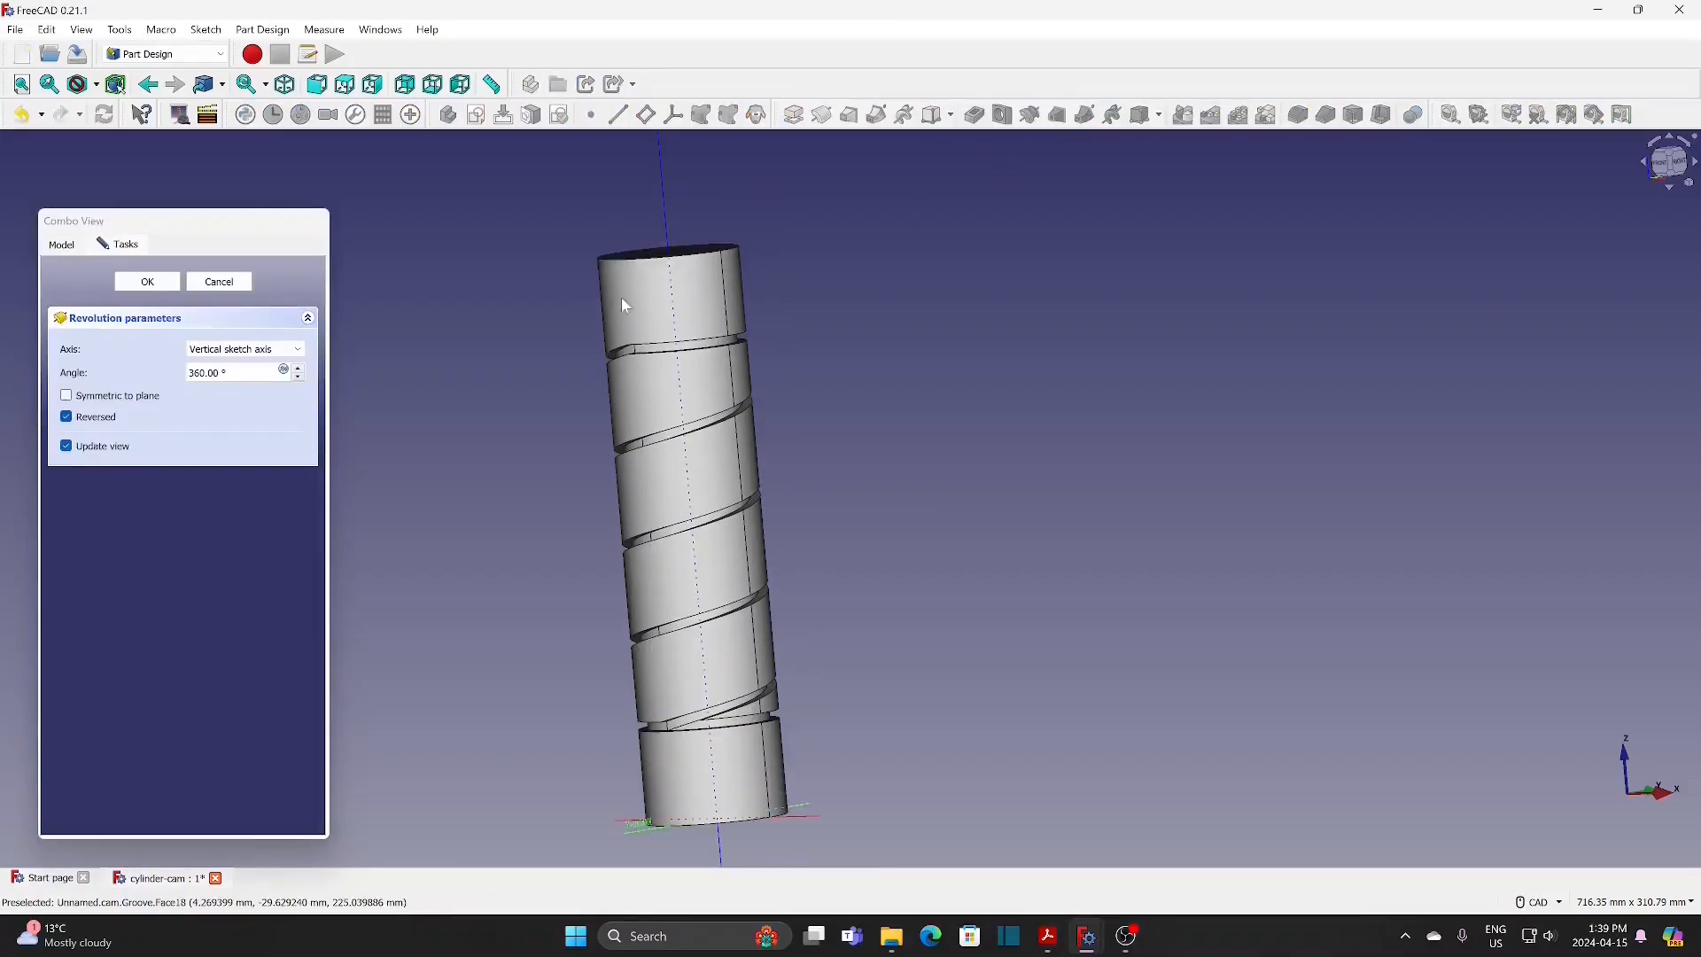
left_click_drag(232, 372, 151, 370)
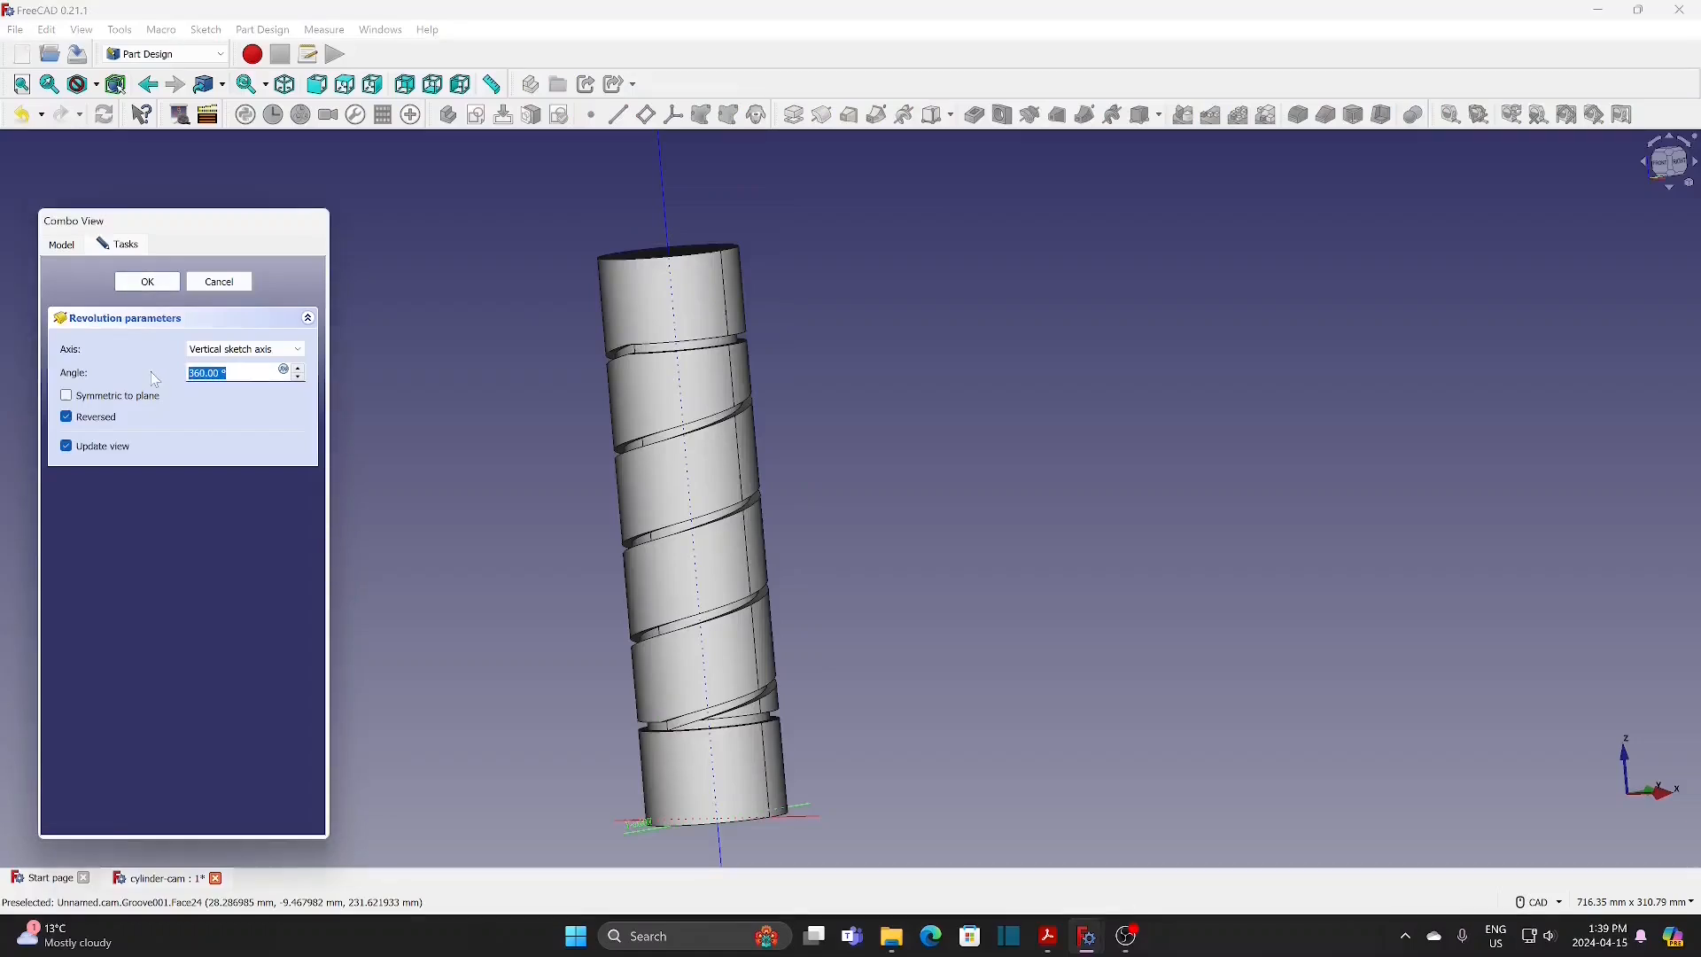
type("180")
left_click(1643, 168)
left_click(1639, 161)
left_click(1639, 161)
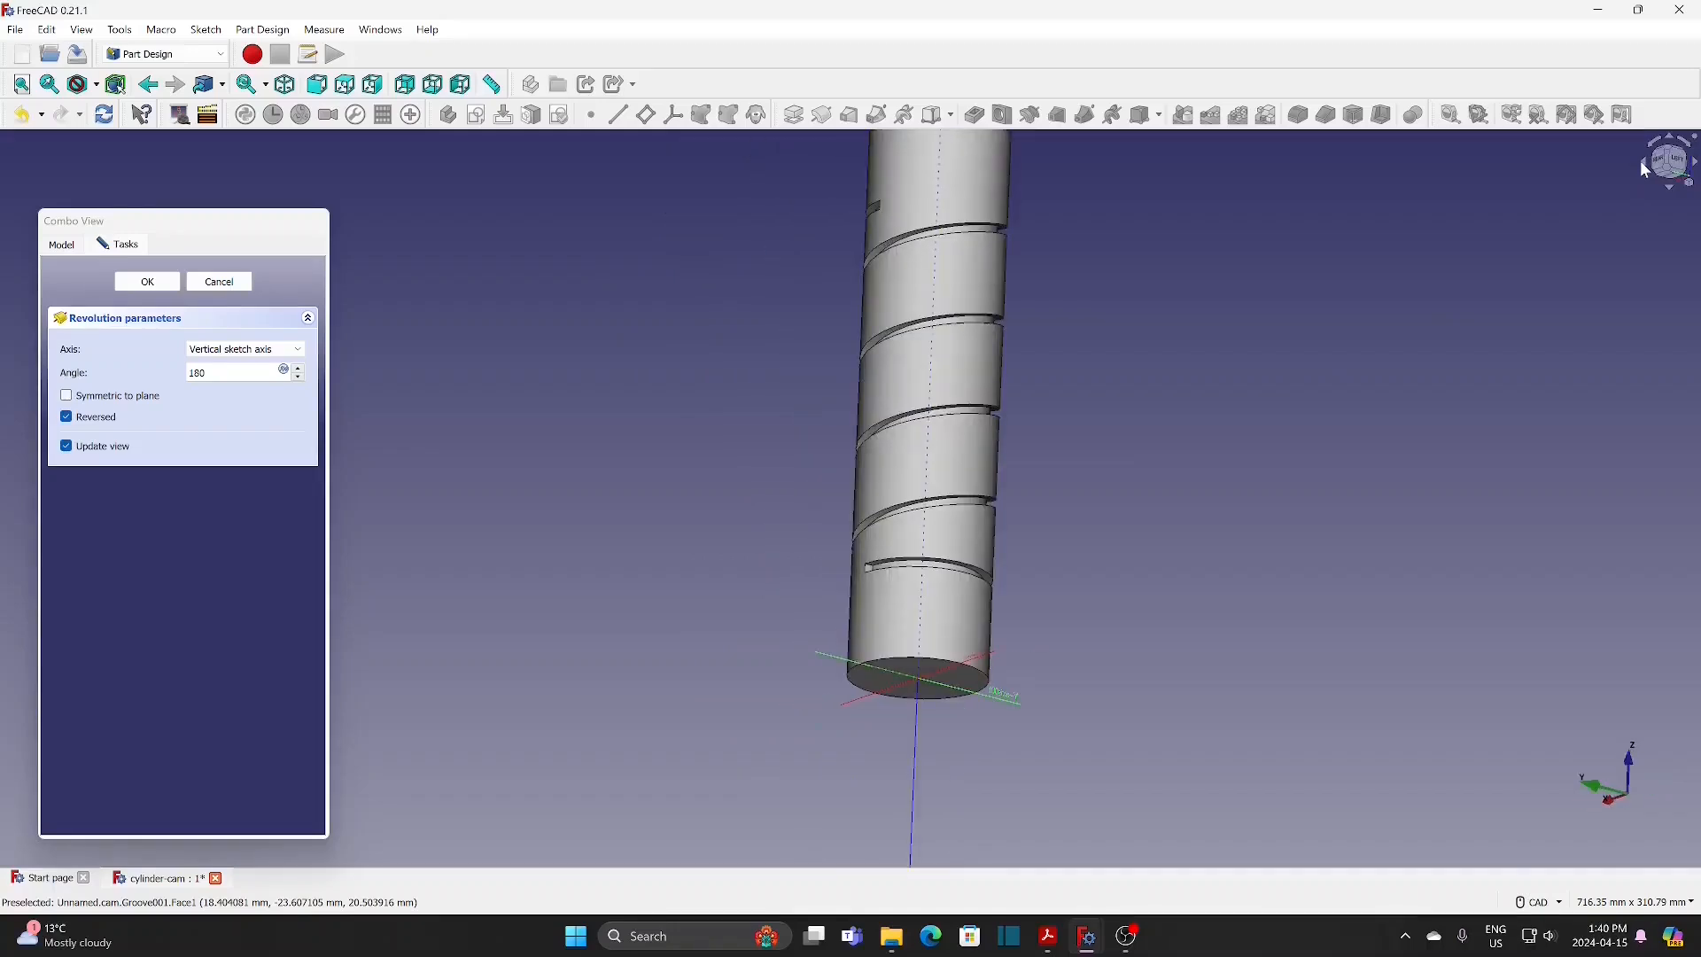
left_click(1639, 161)
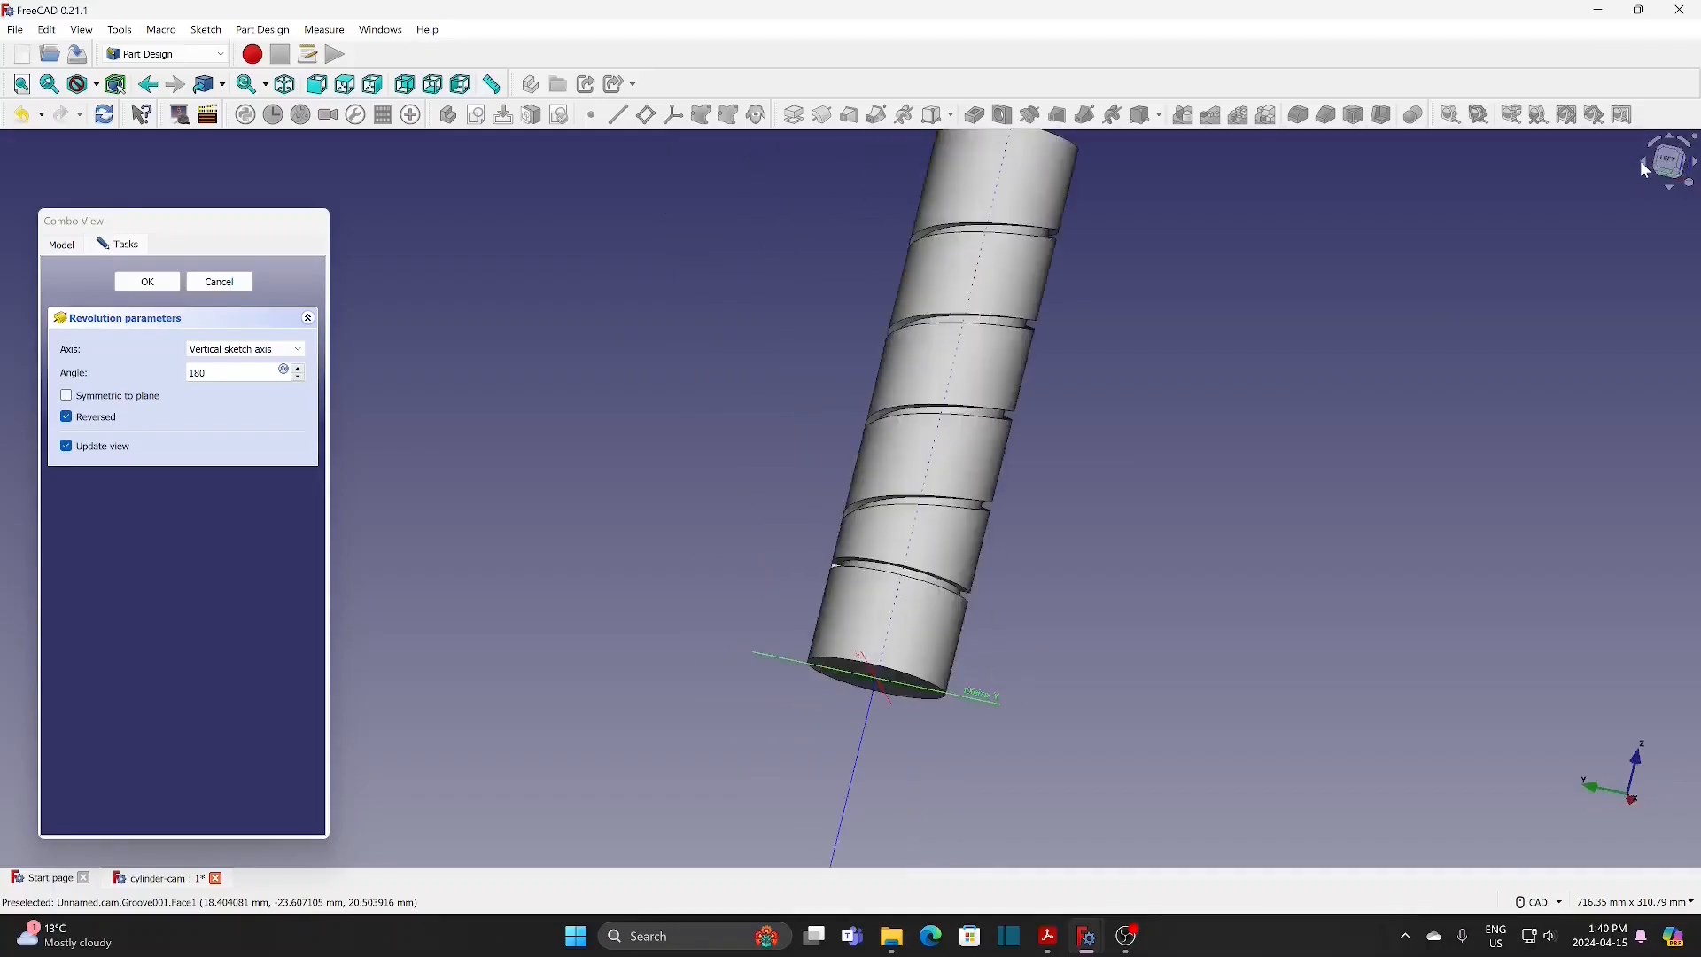
left_click(150, 283)
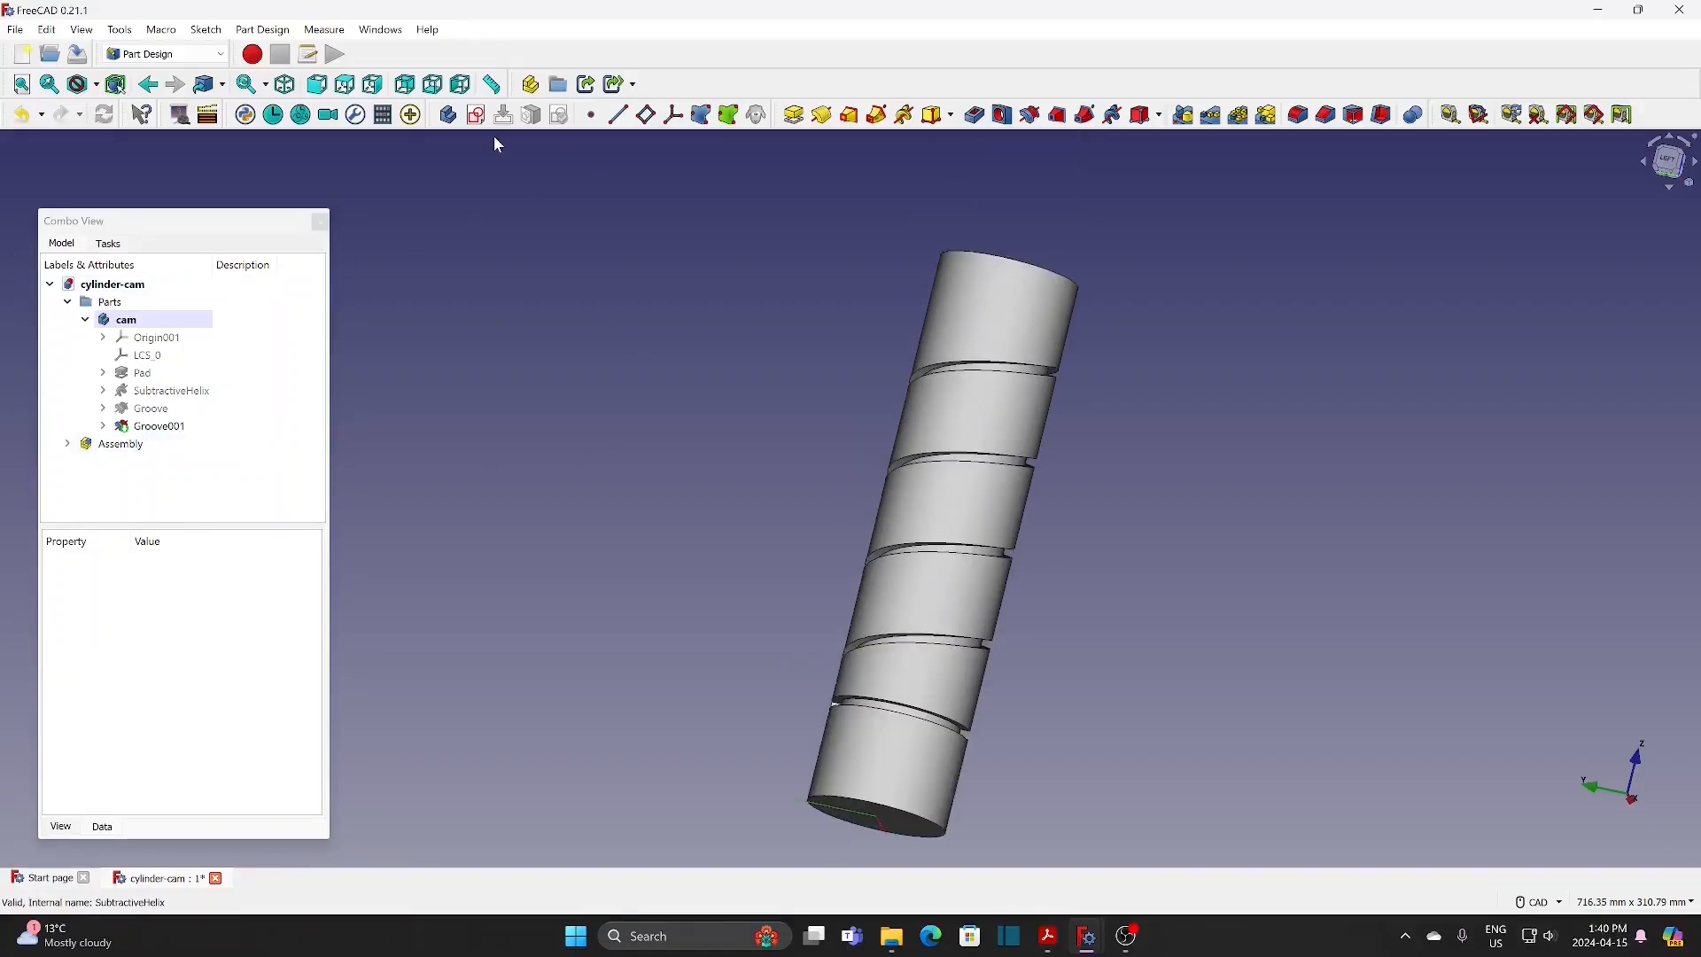
Step: Create another sketch in the cam body on the YZ base plane and section the view at the sketch plane
left_click(477, 116)
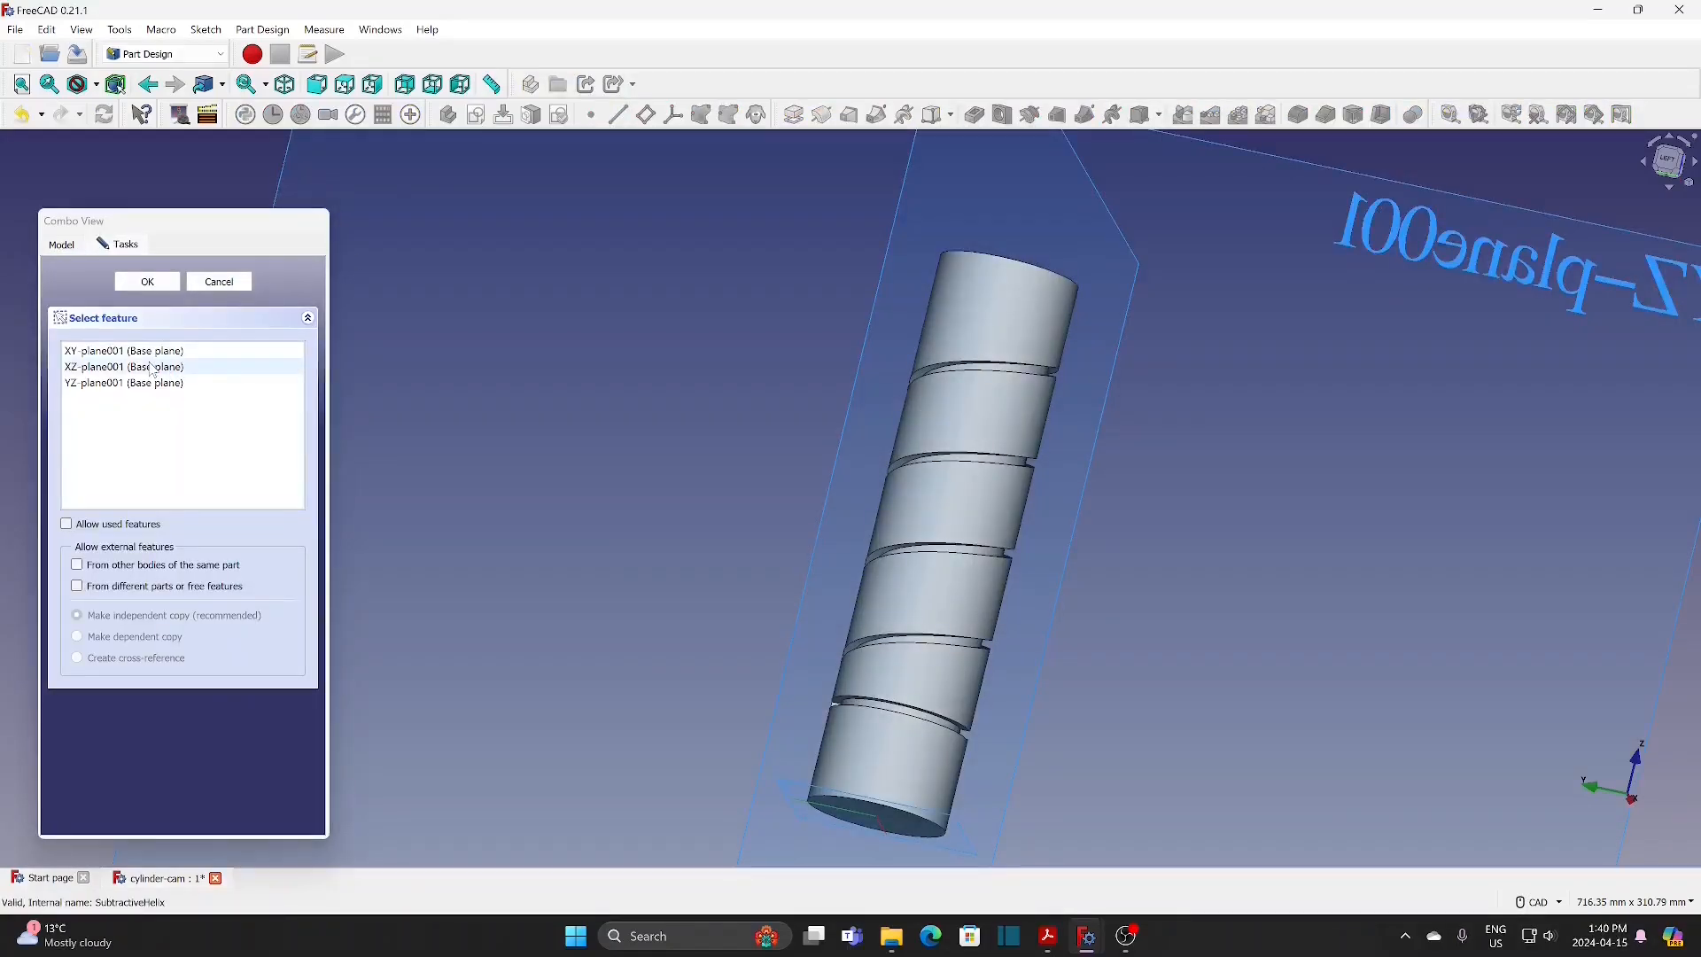
left_click(156, 286)
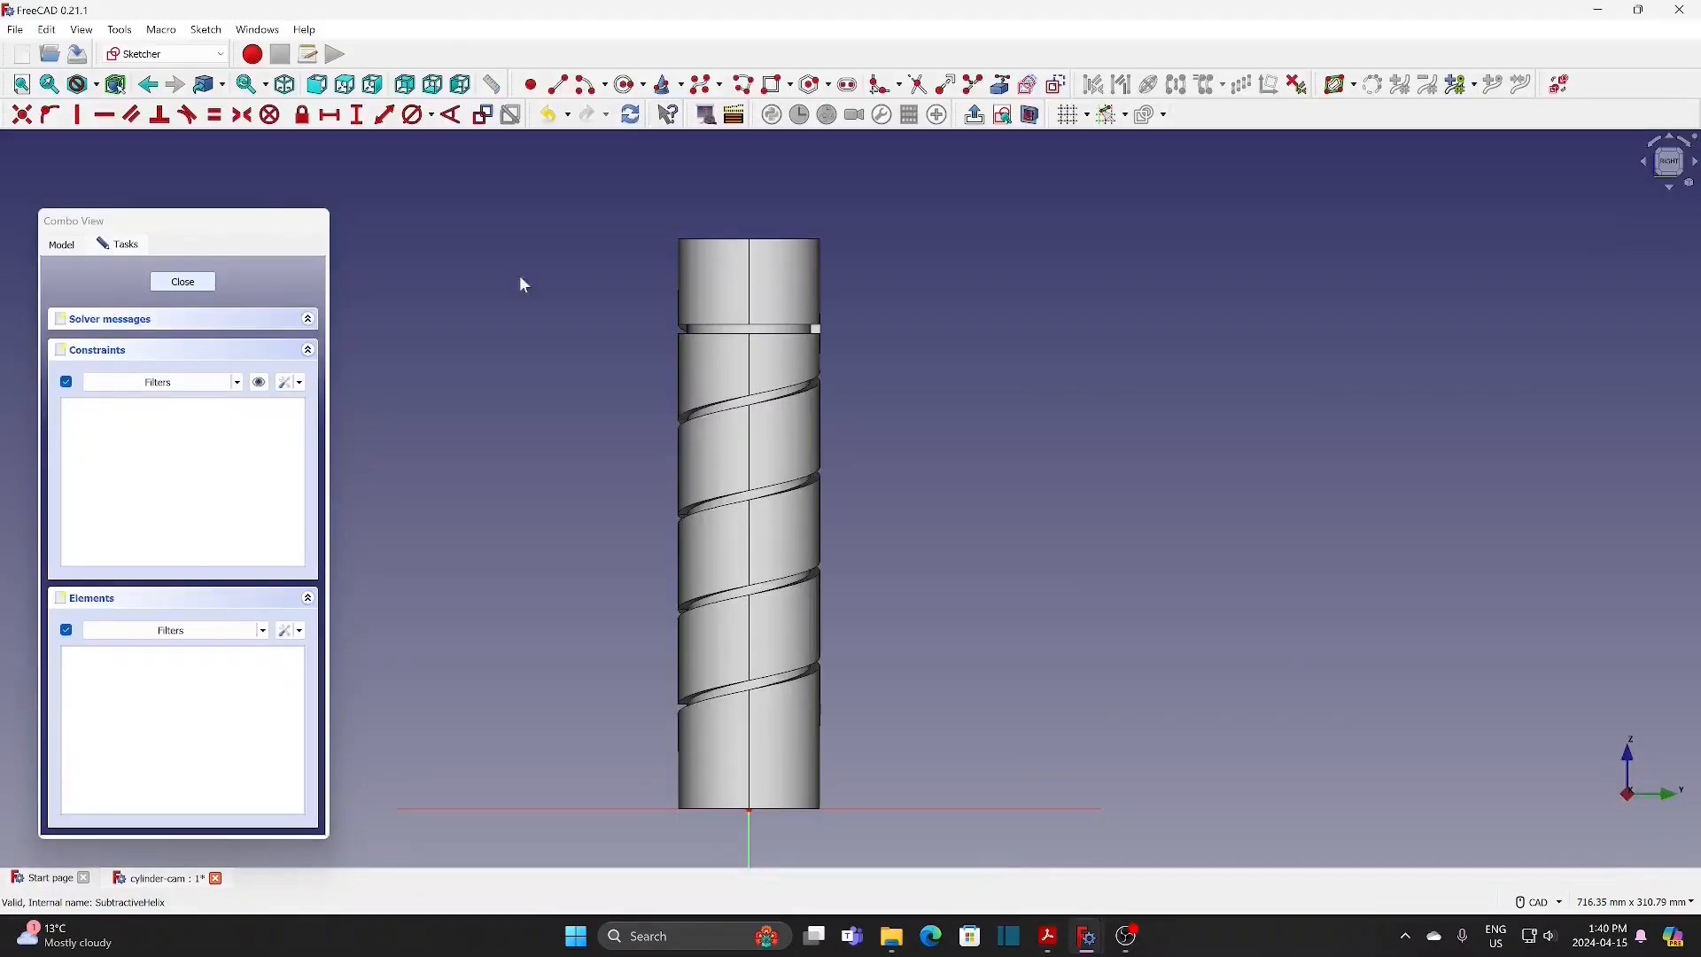
left_click(1031, 114)
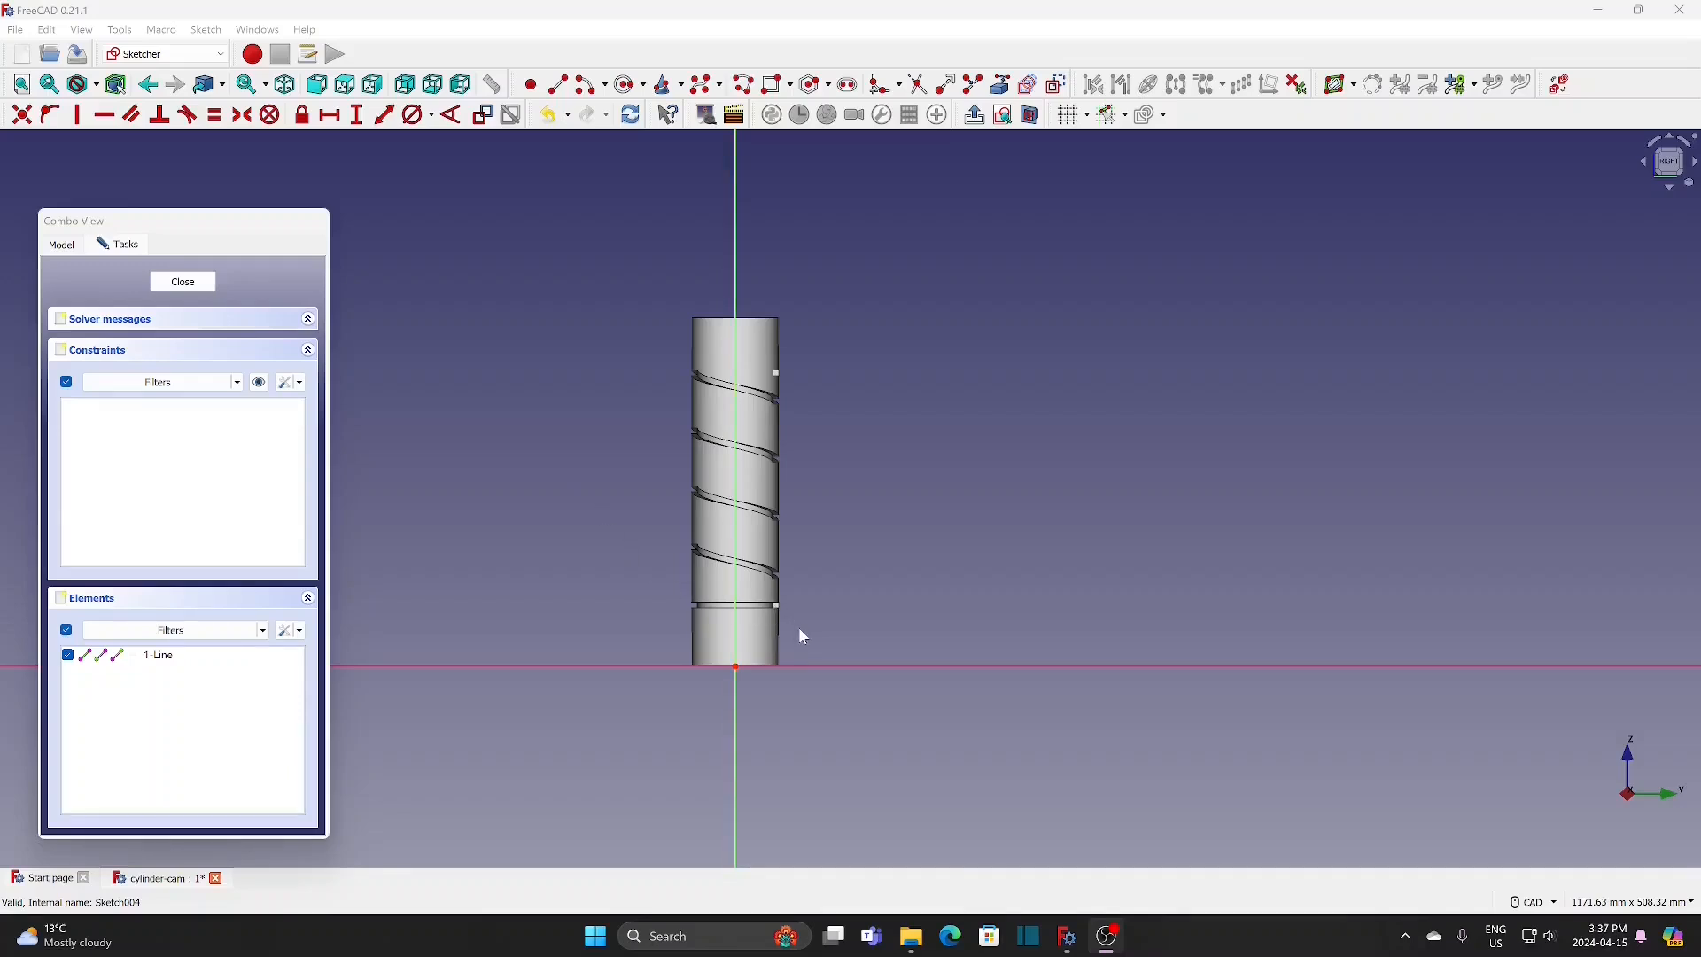
Step: Sketch a rectangle about 13 mm by 12 mm across the cylinder's right edge around the lower groove's section
scroll(804, 625, "up", 6)
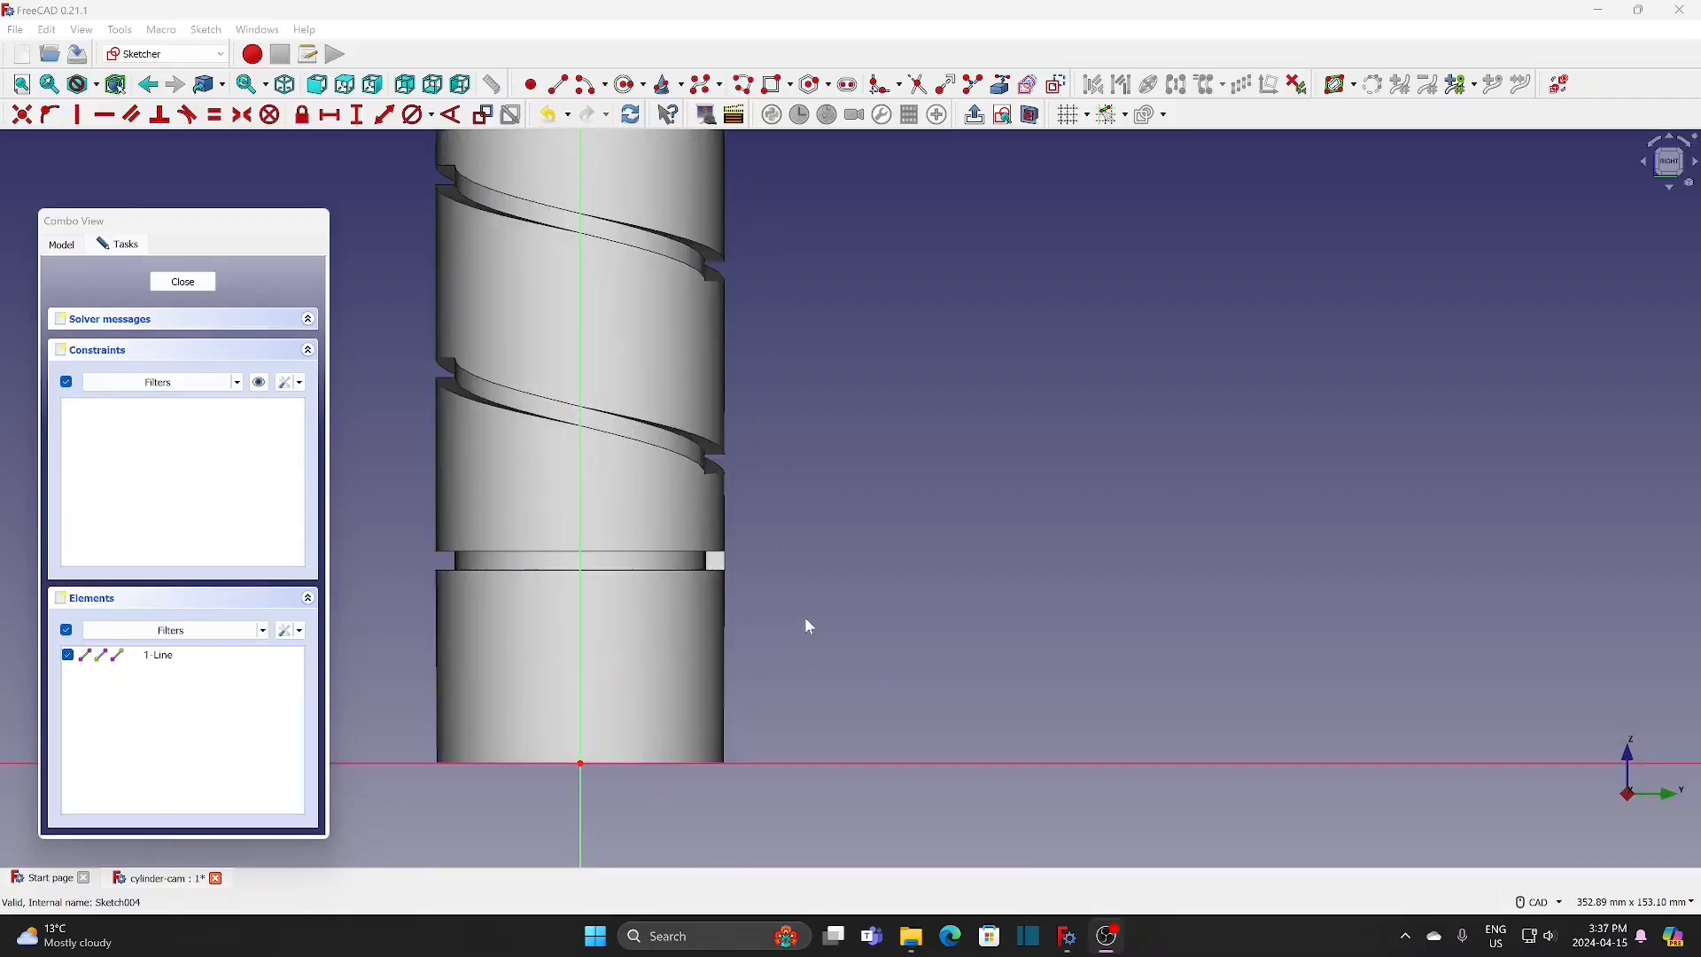
left_click(778, 85)
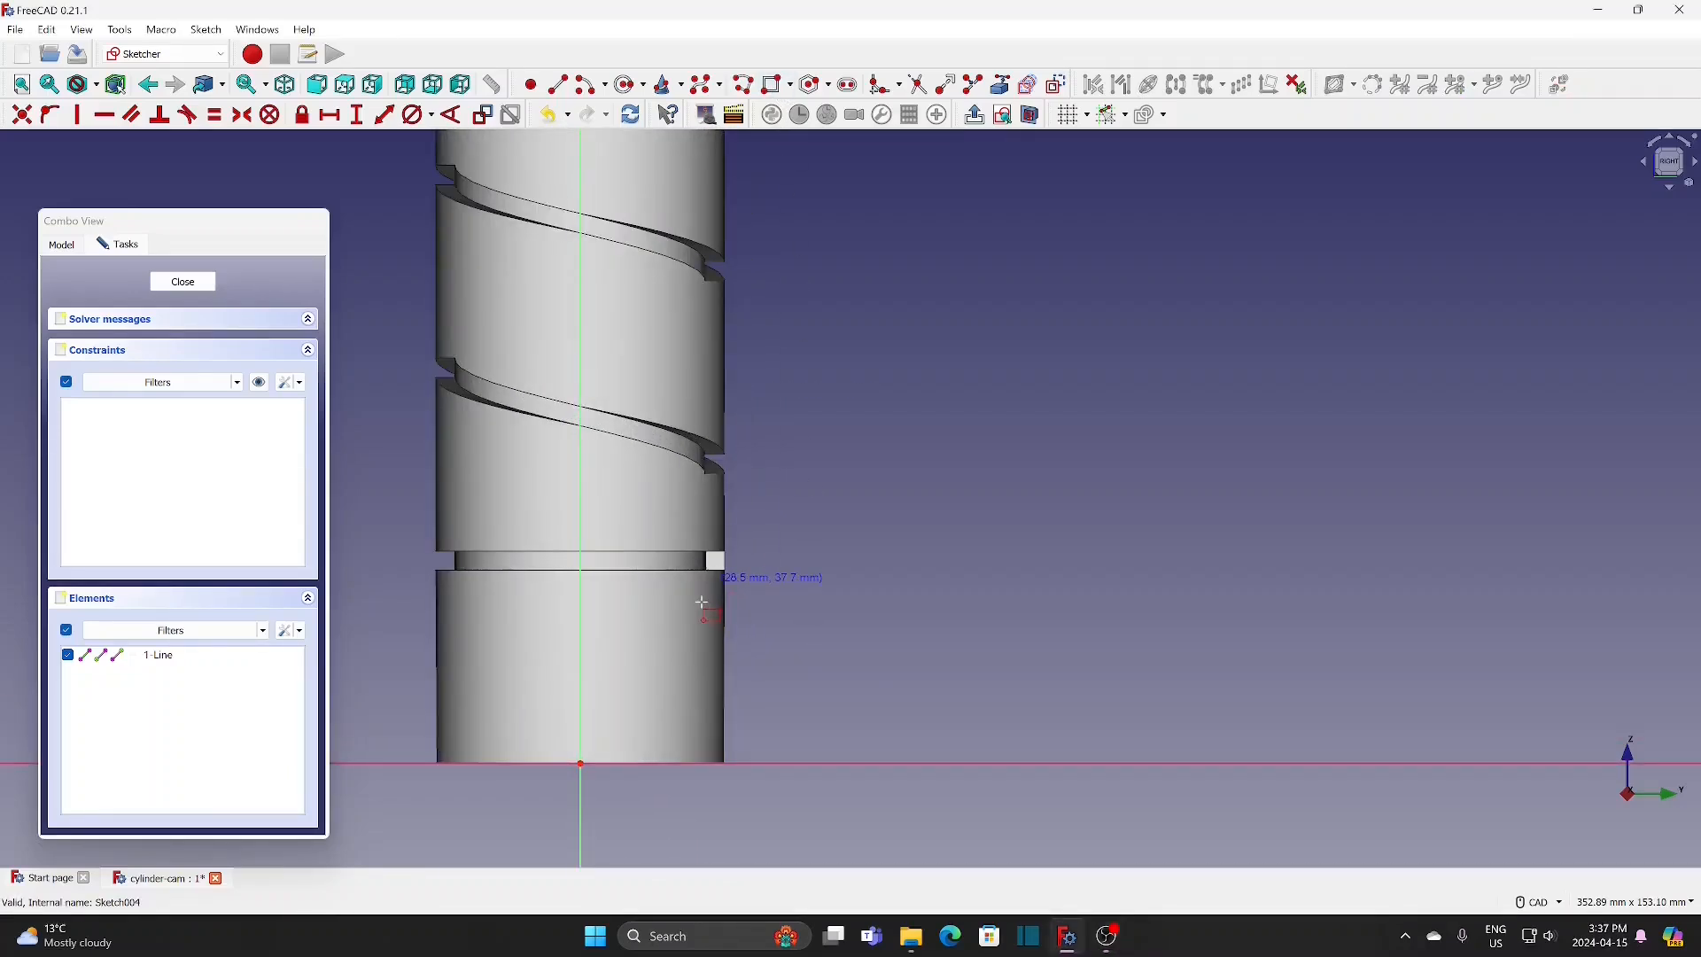
left_click(700, 538)
left_click(762, 597)
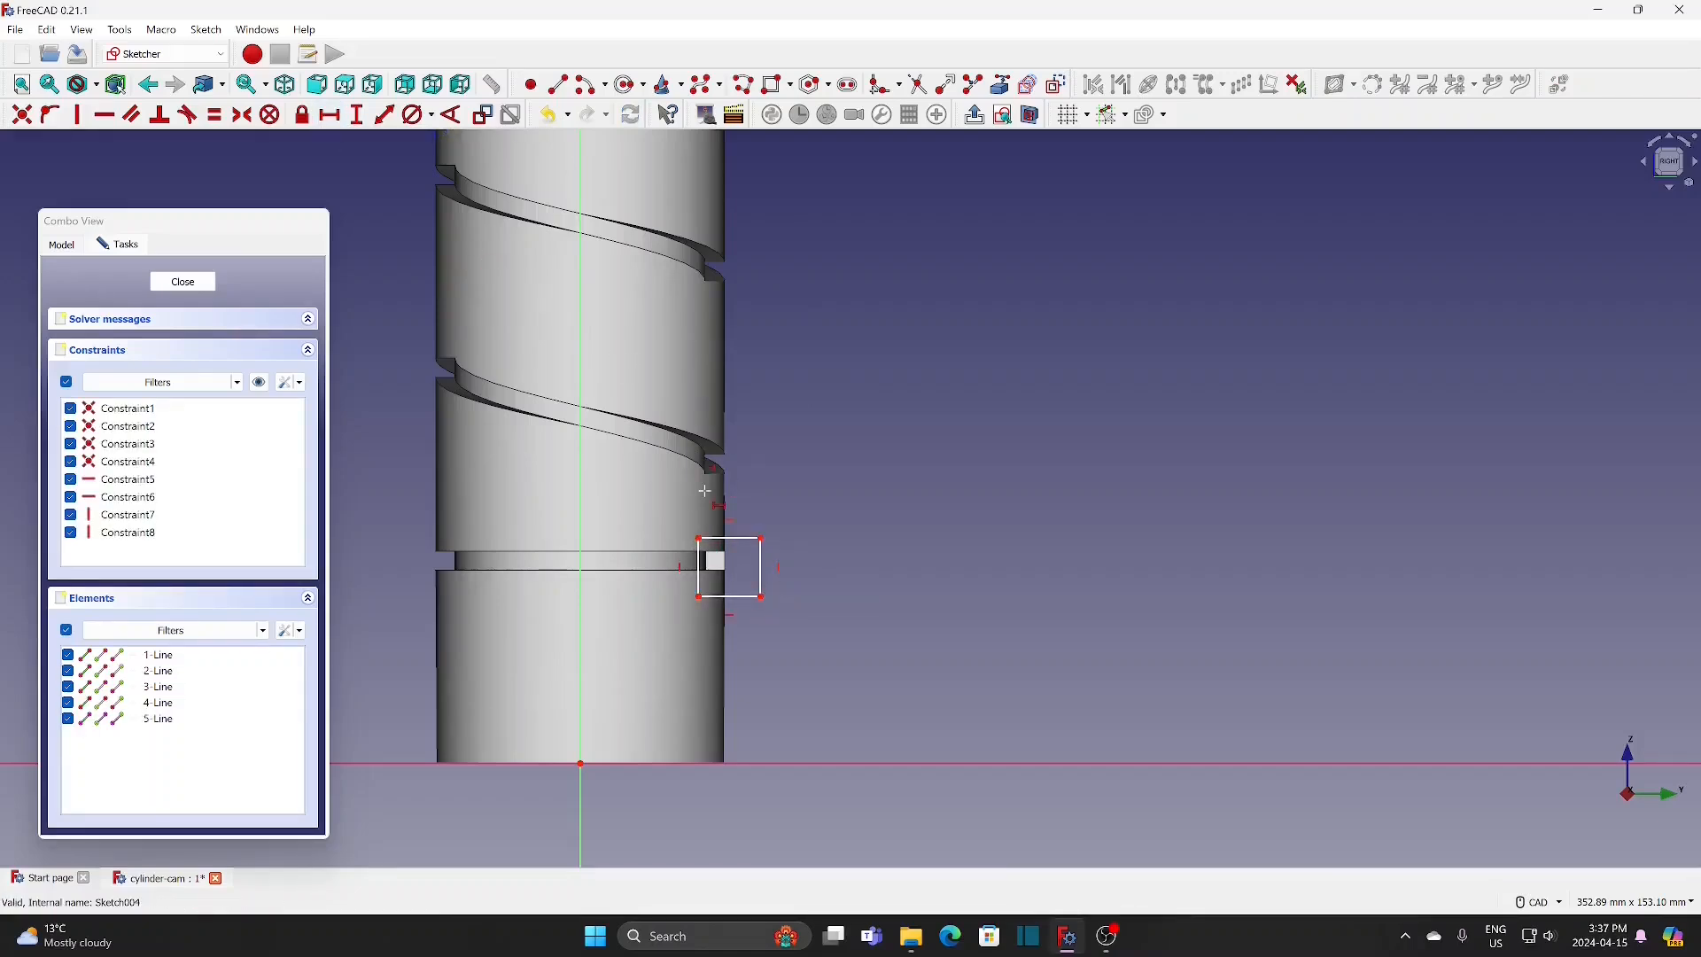
Step: Constrain the new rectangle on the right edge to 5 mm wide and 4 mm high
left_click(740, 538)
type("5")
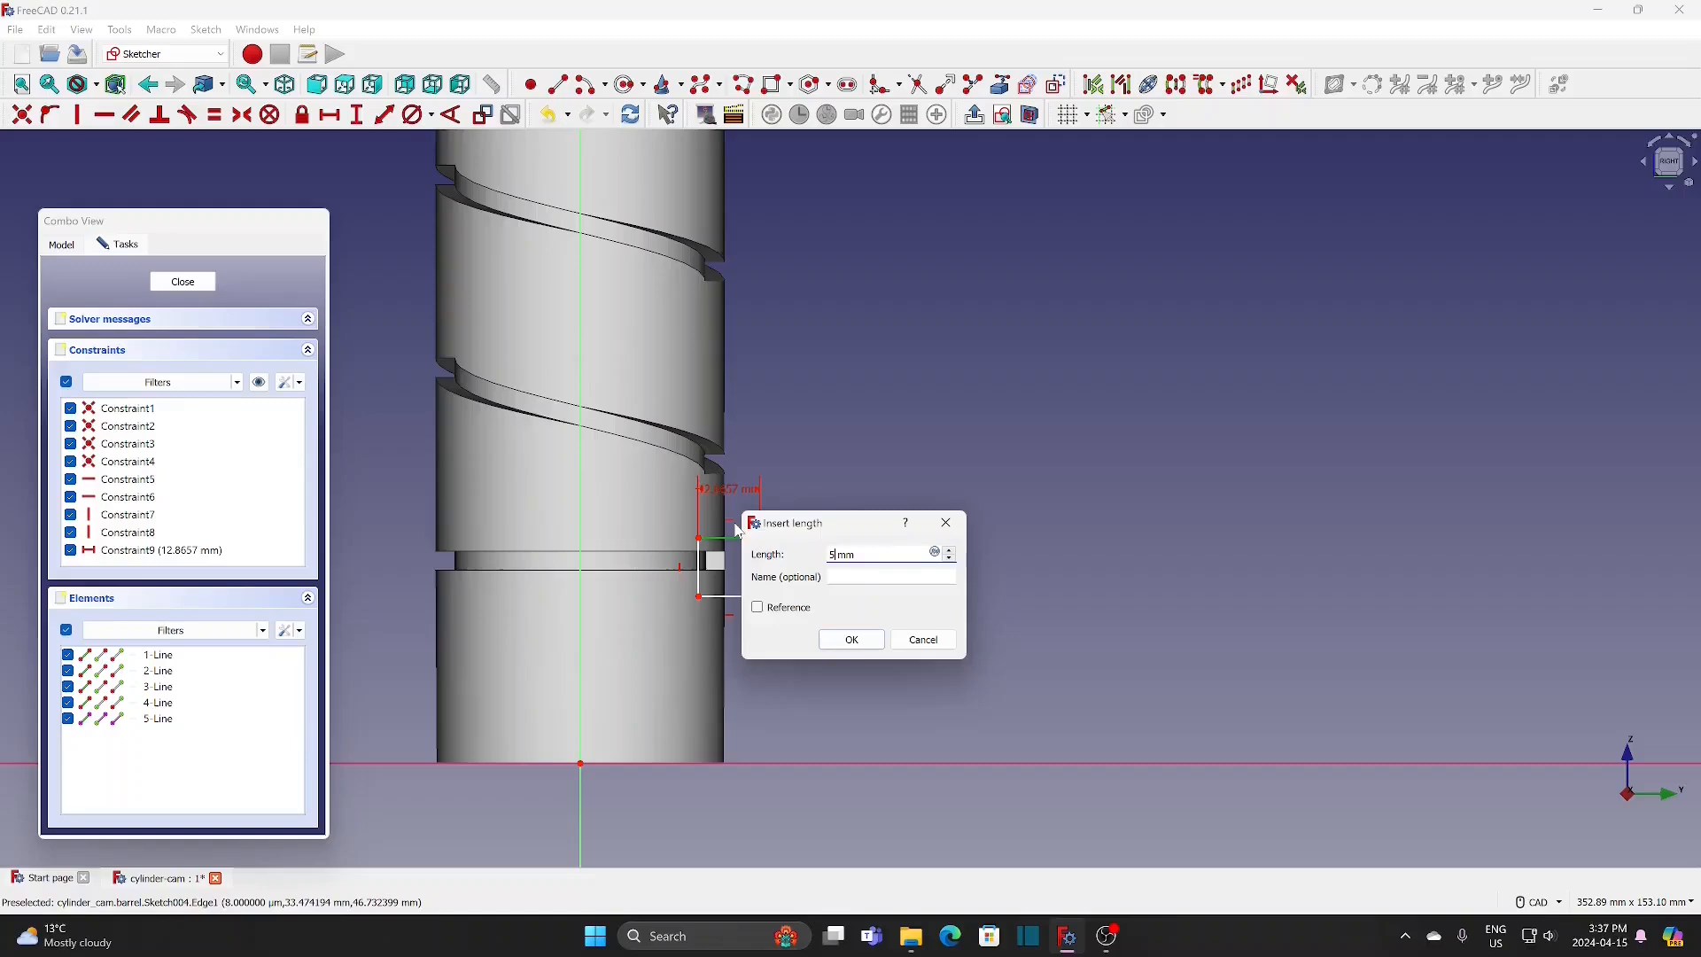
left_click(851, 639)
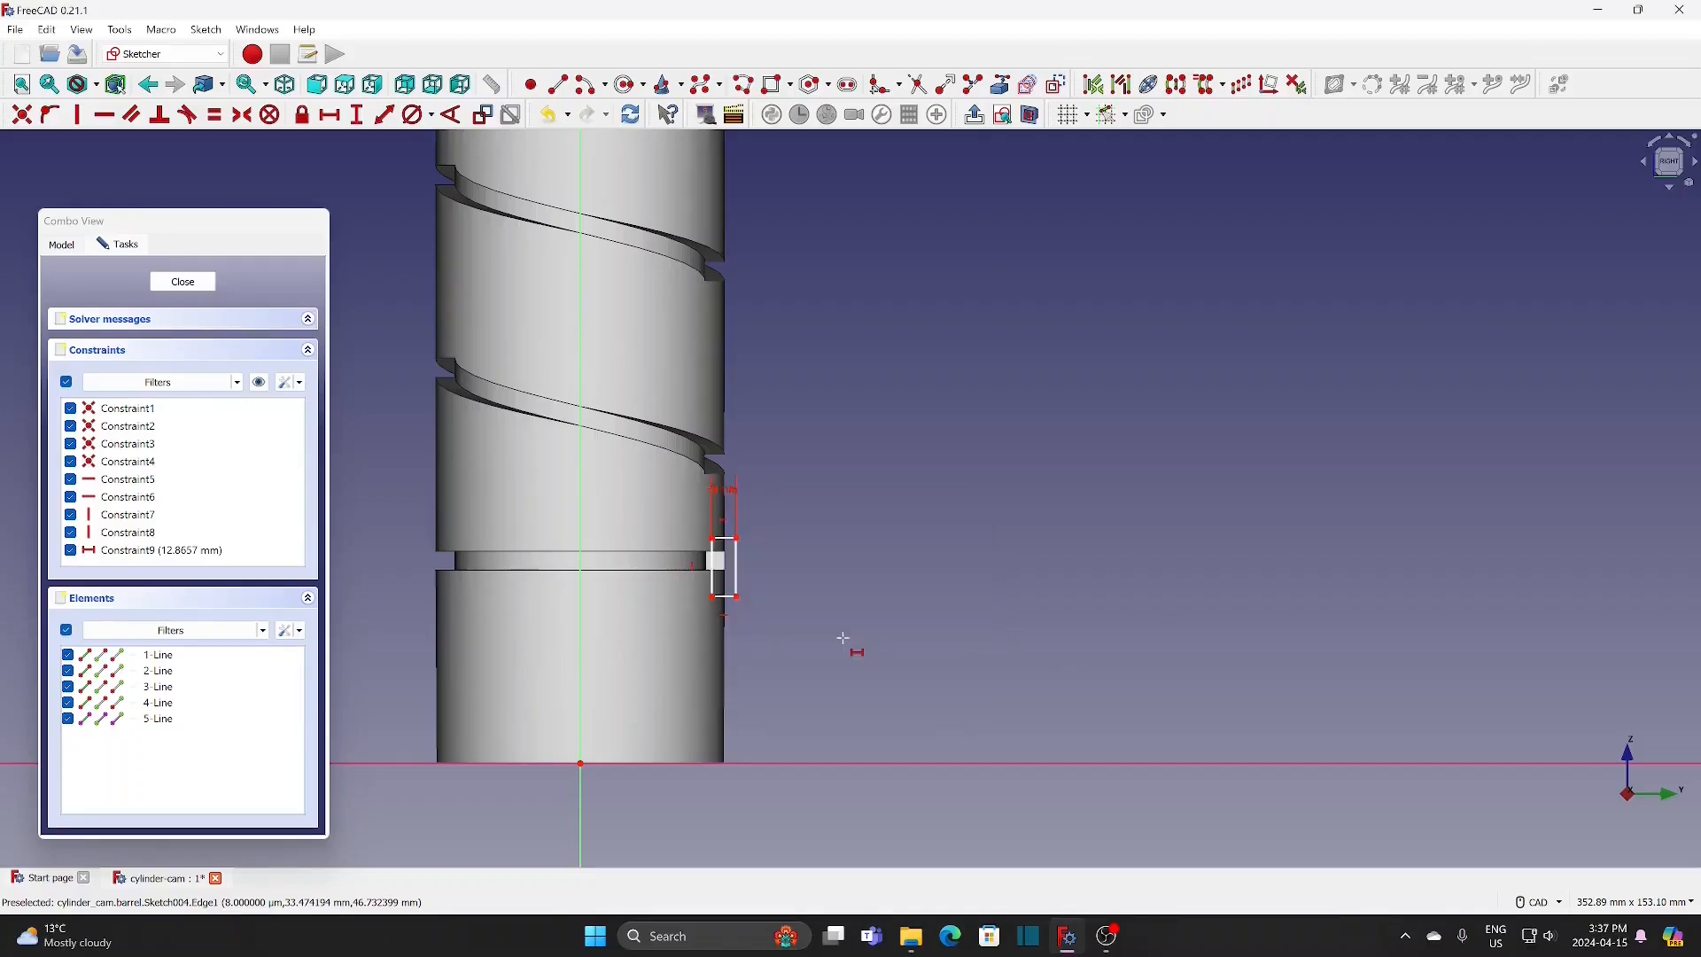
left_click(357, 114)
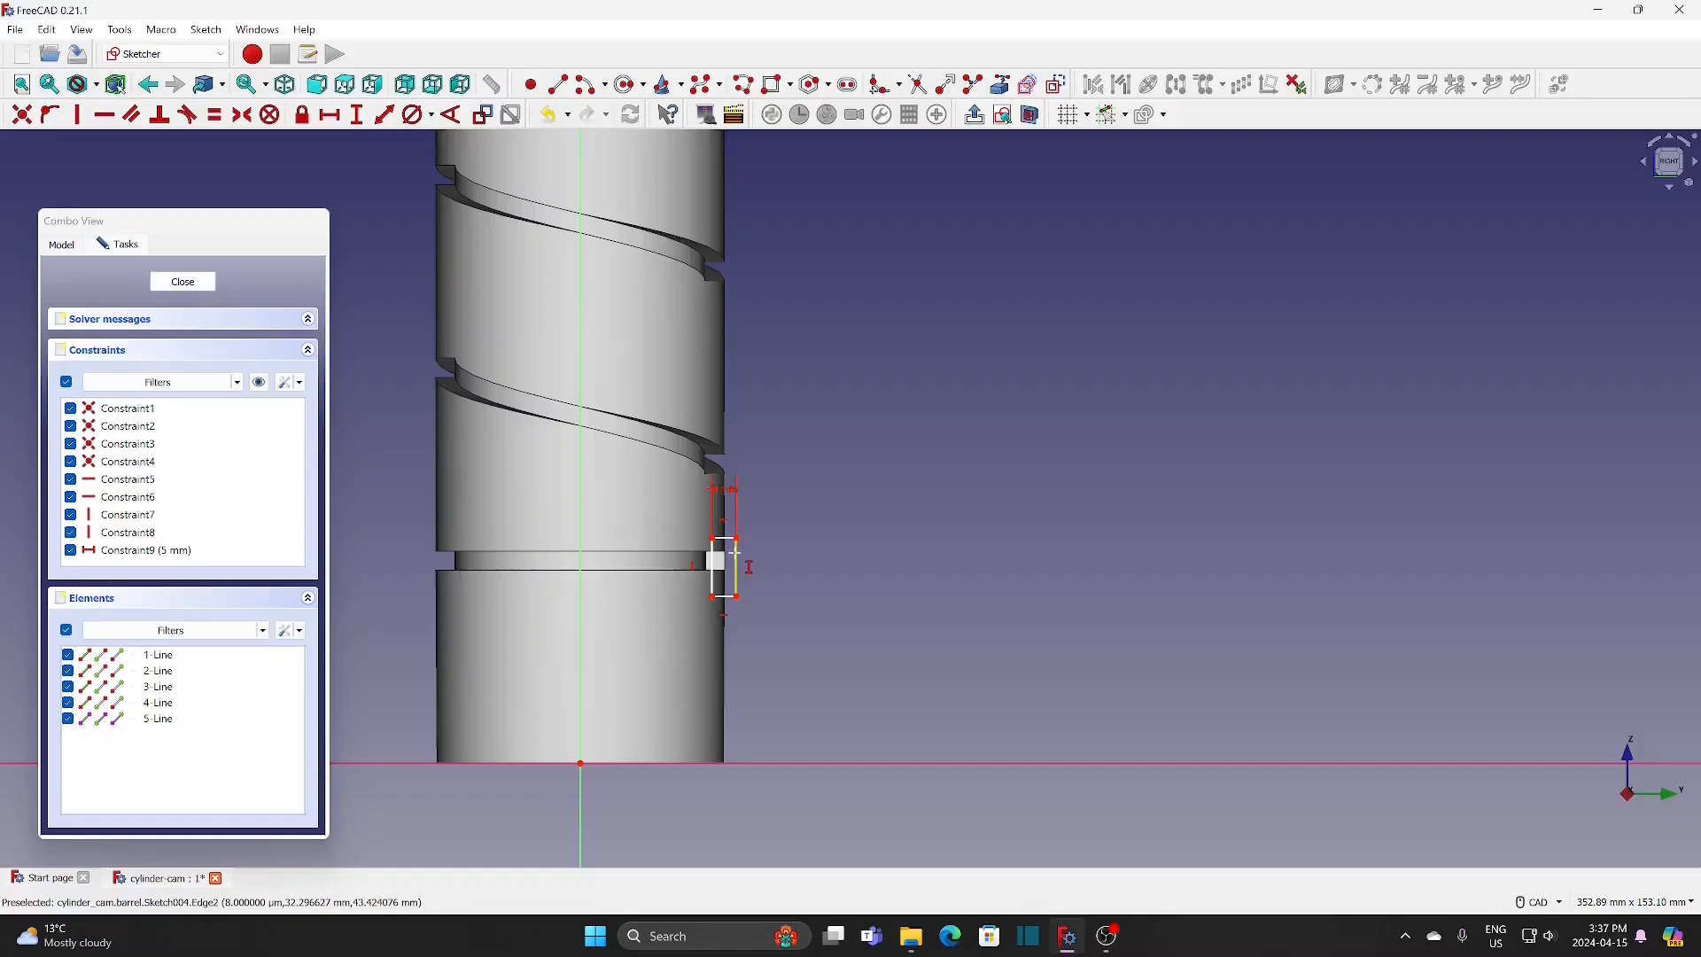
left_click(736, 553)
type("4")
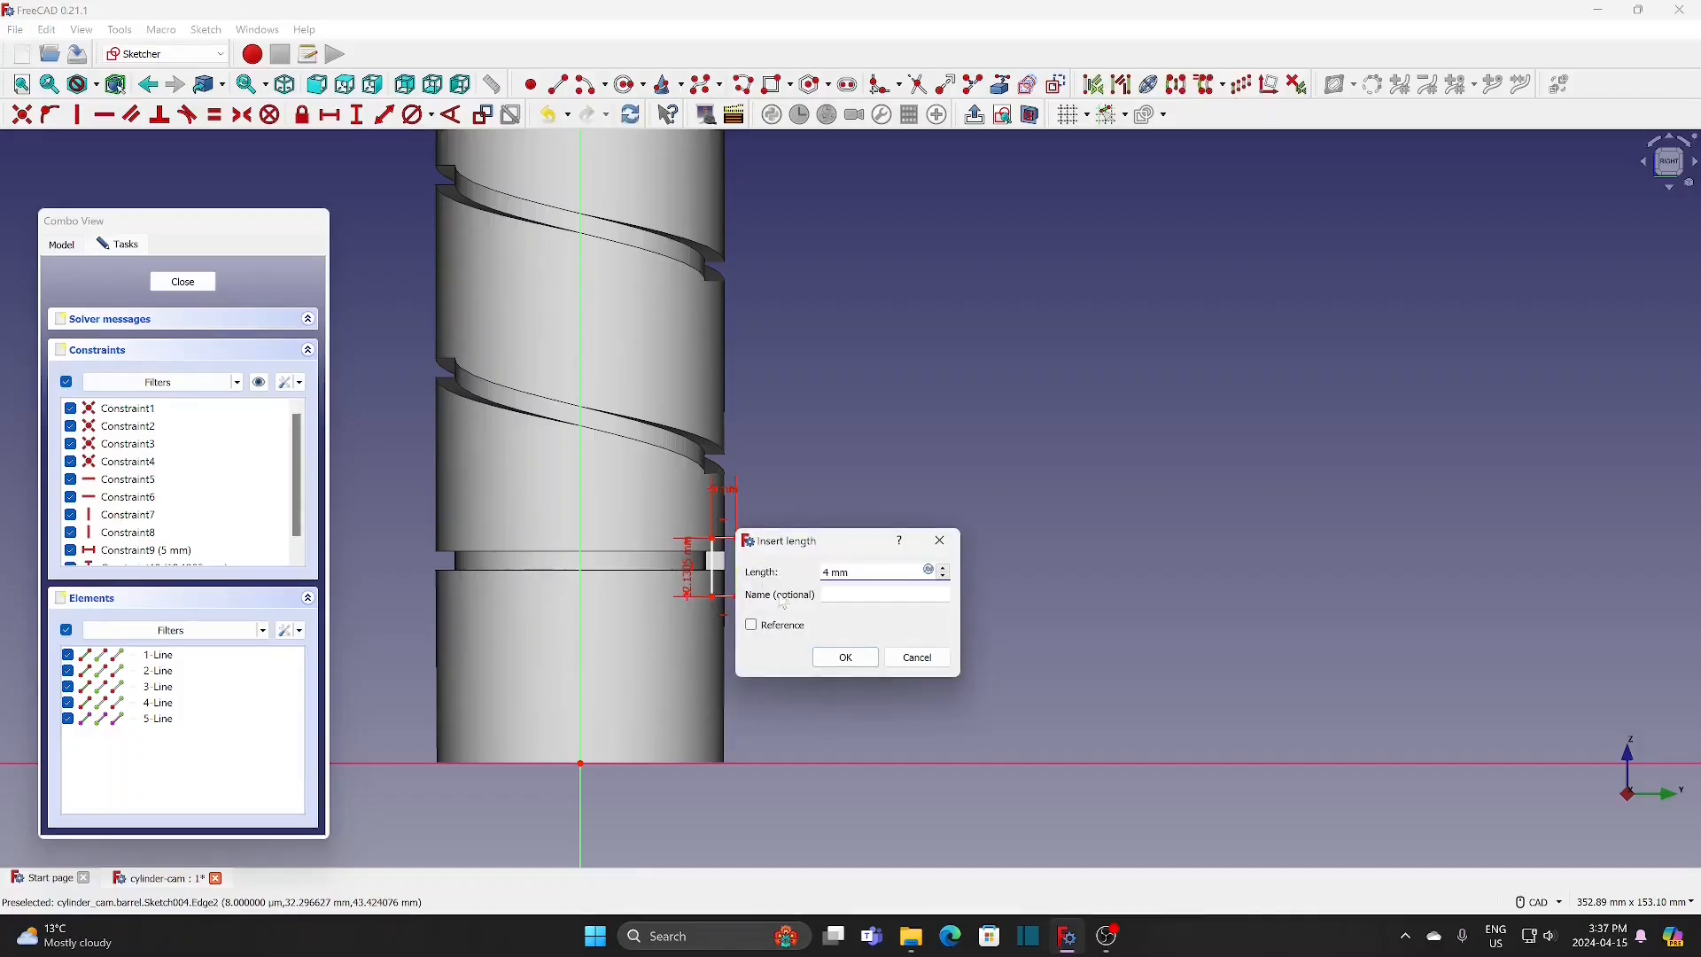
left_click(845, 657)
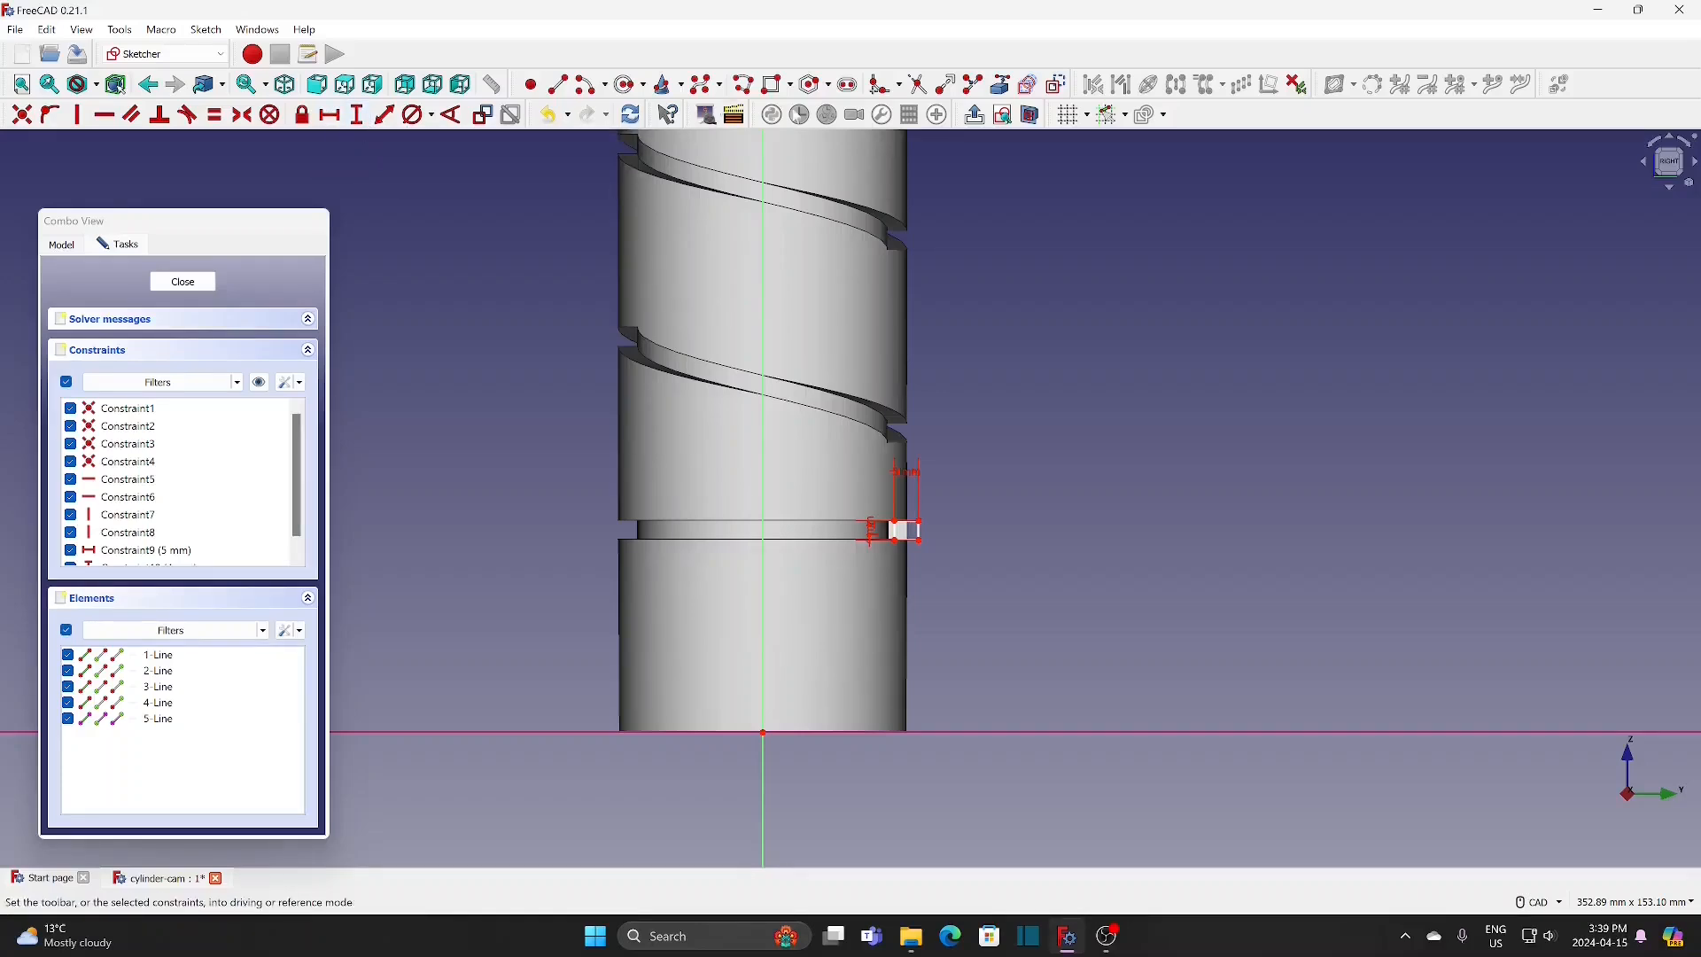
Step: Set the vertical distance between the sketch origin and the rectangle's outer lower corner to 40 mm
left_click(930, 550)
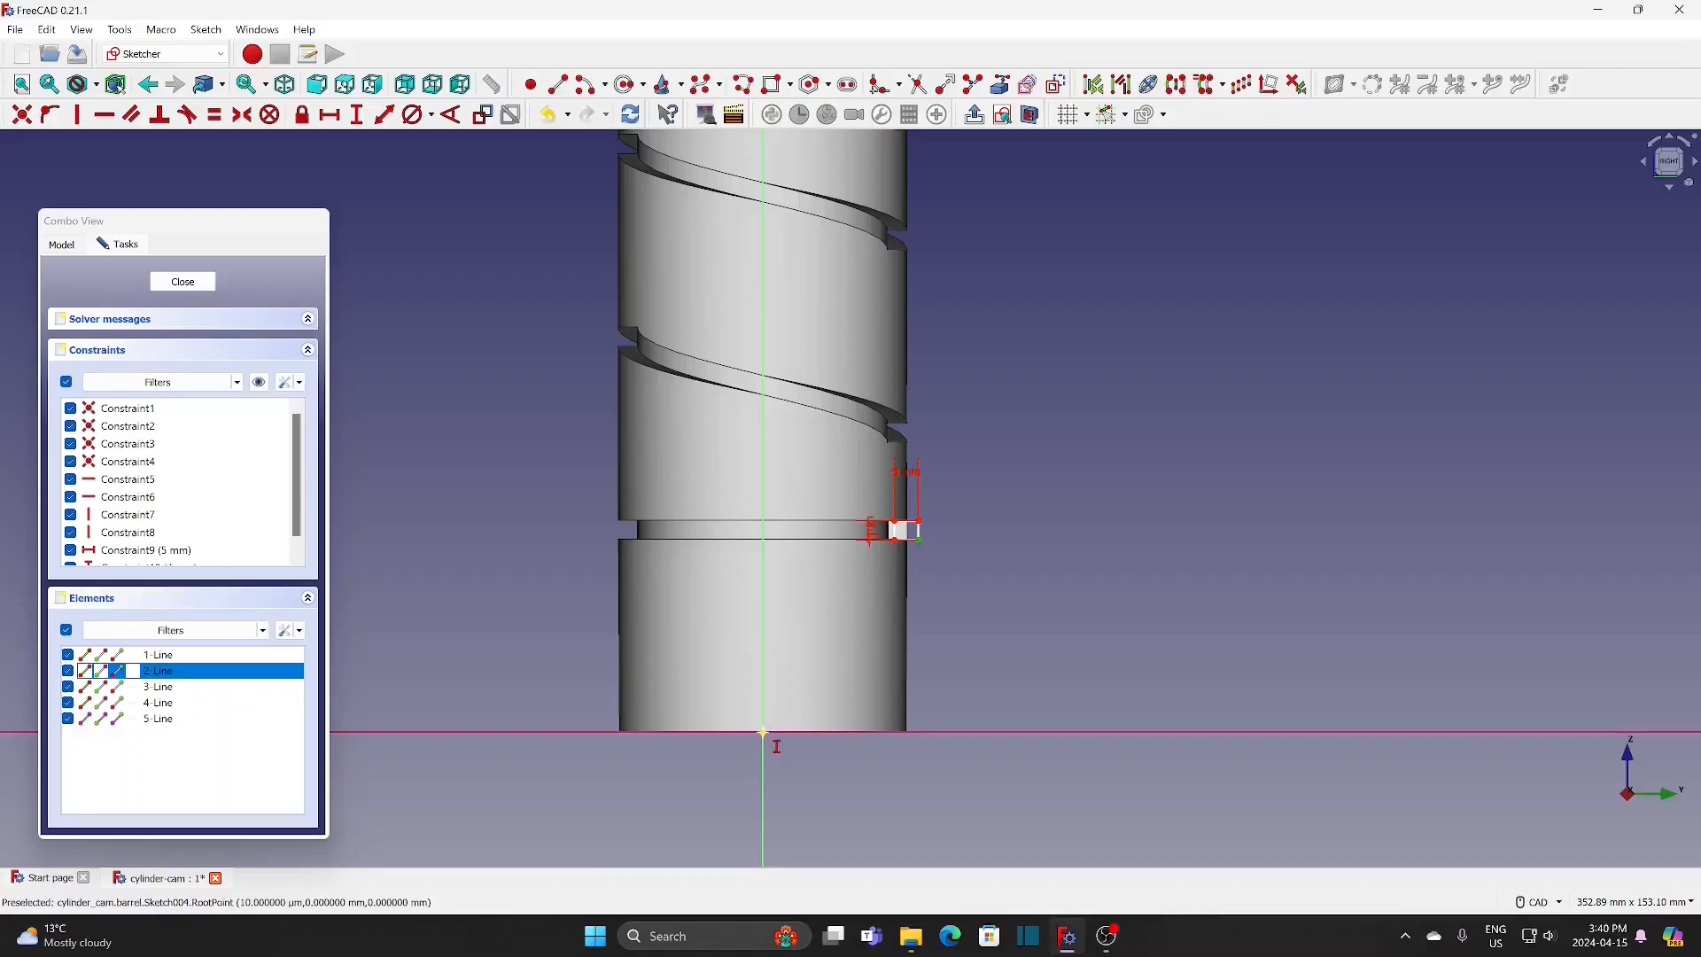
left_click(763, 733)
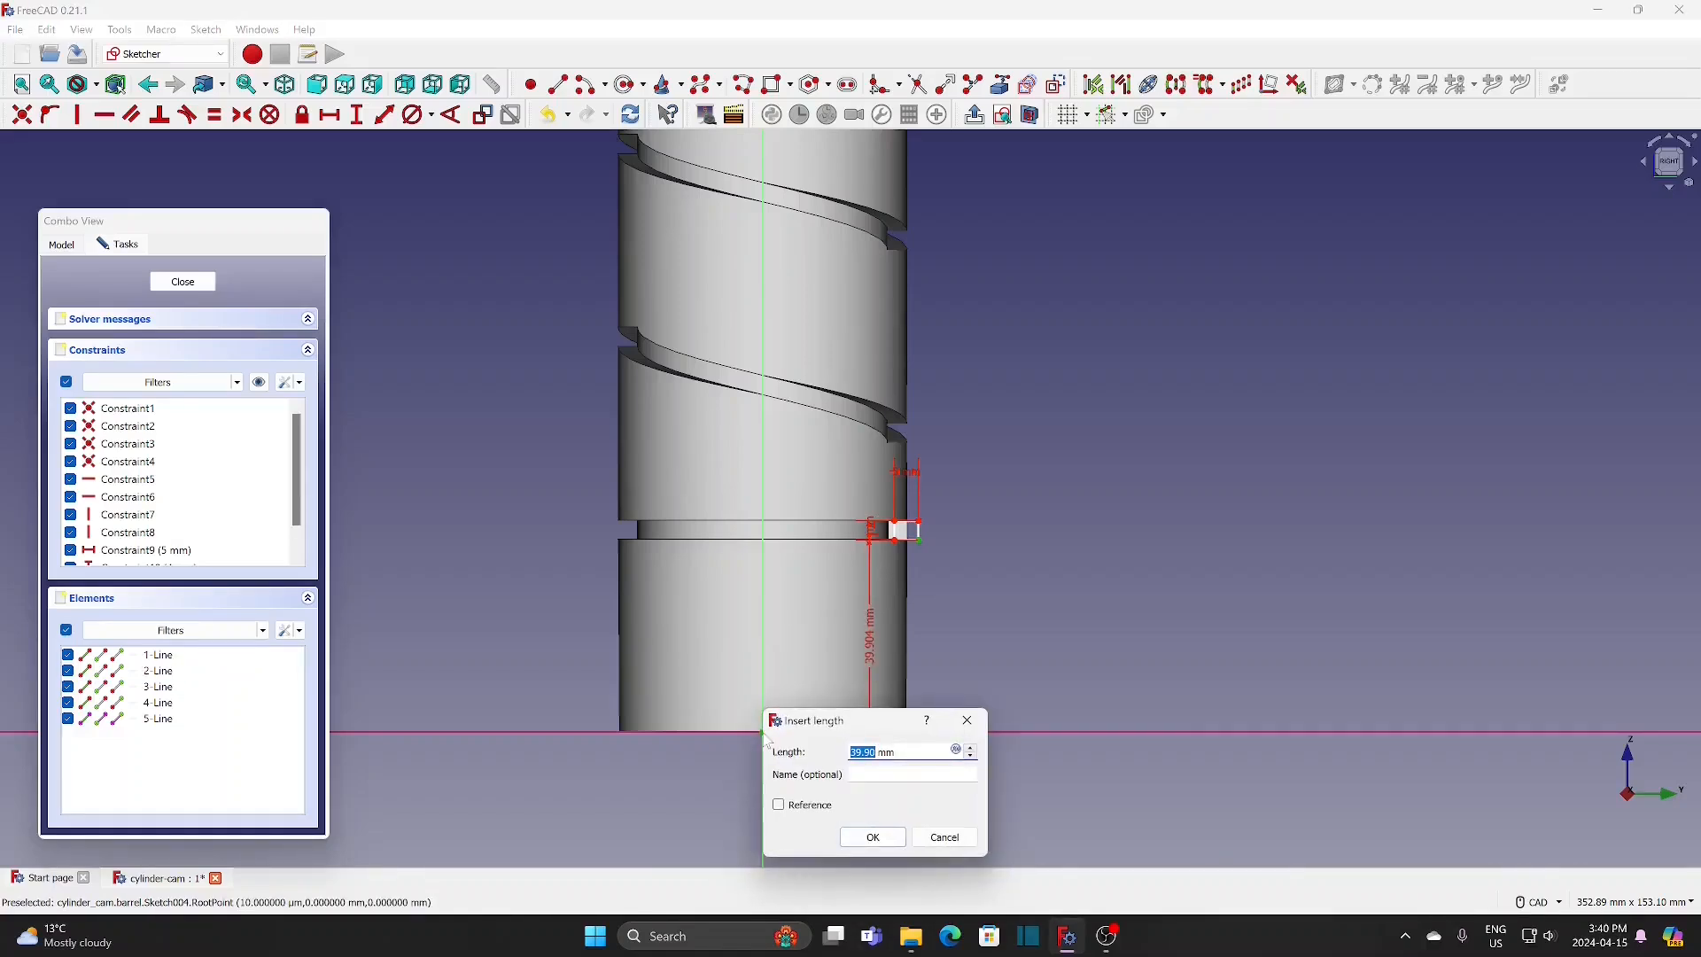
type("40")
left_click(873, 833)
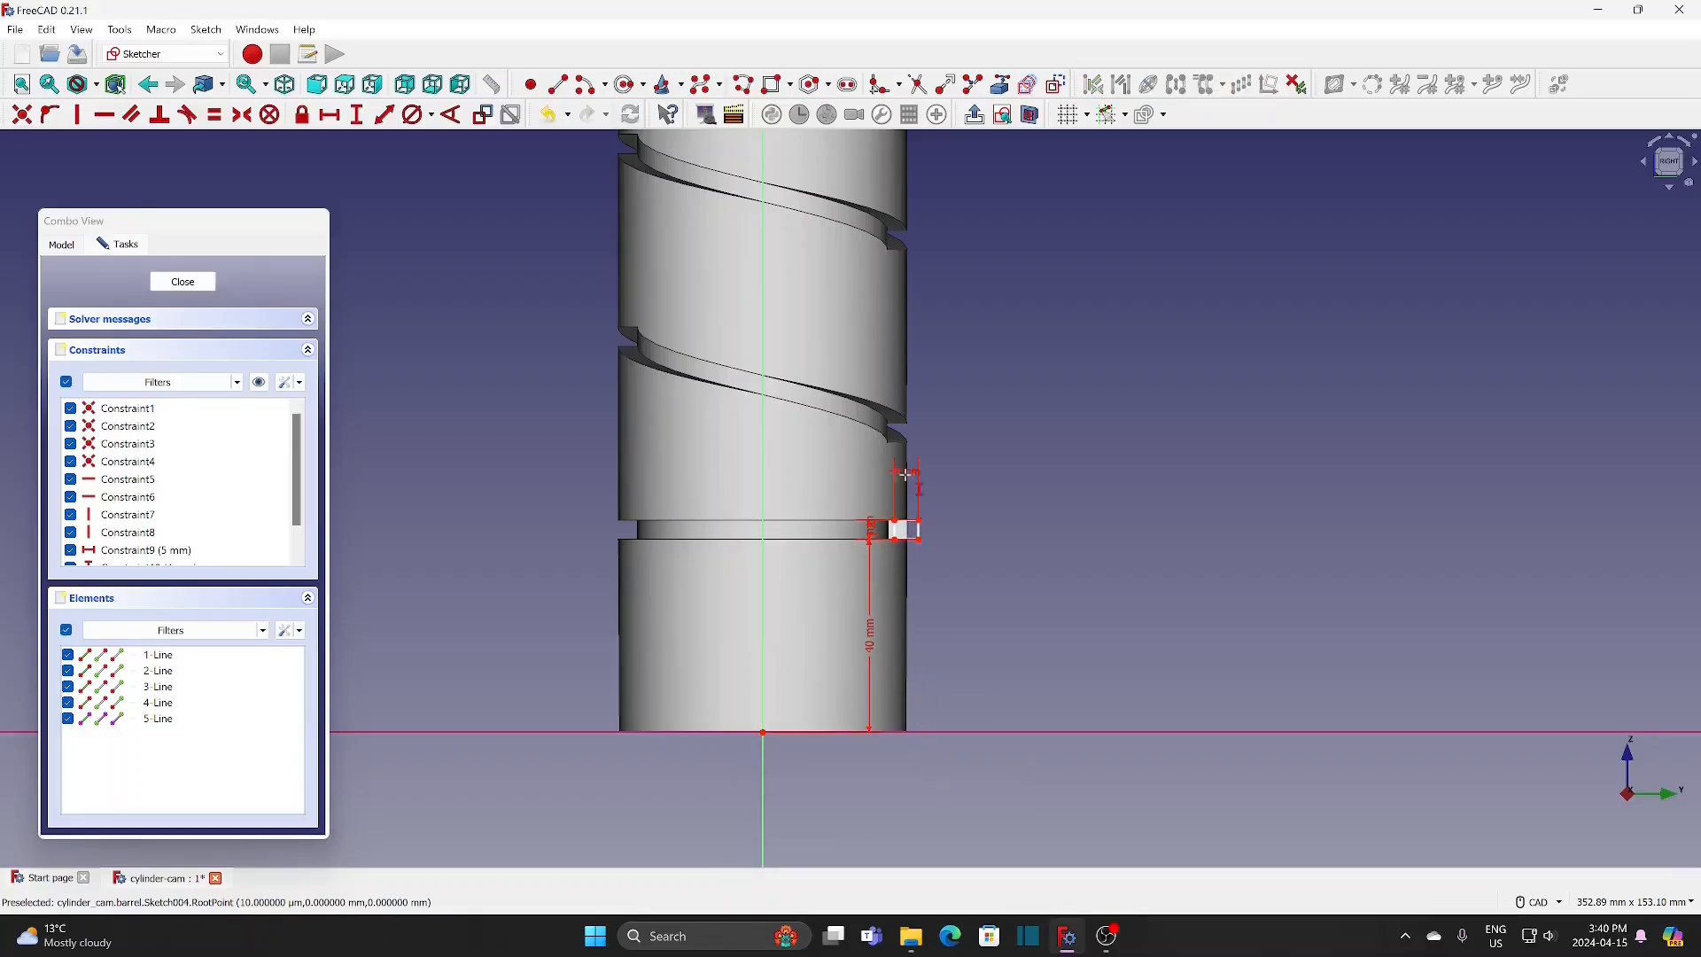
Step: Save the document and project the cylinder's bottom circular edge into the sketch as external geometry
key("ctrl+s")
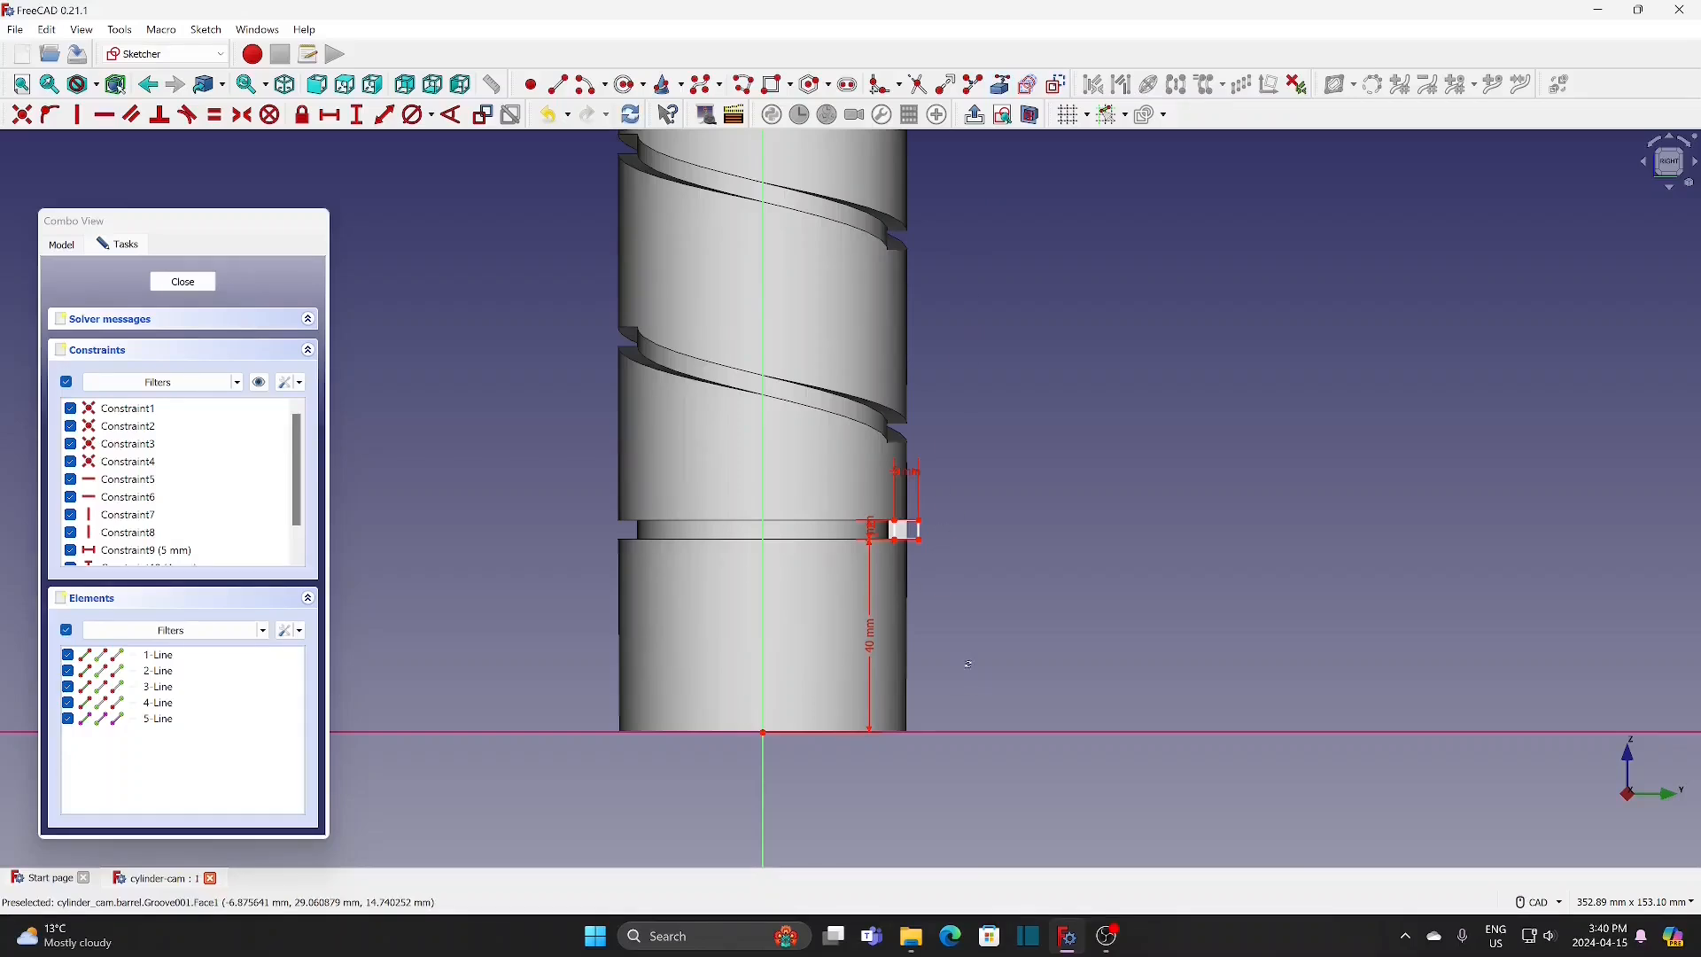
middle_click_drag(968, 664, 966, 651)
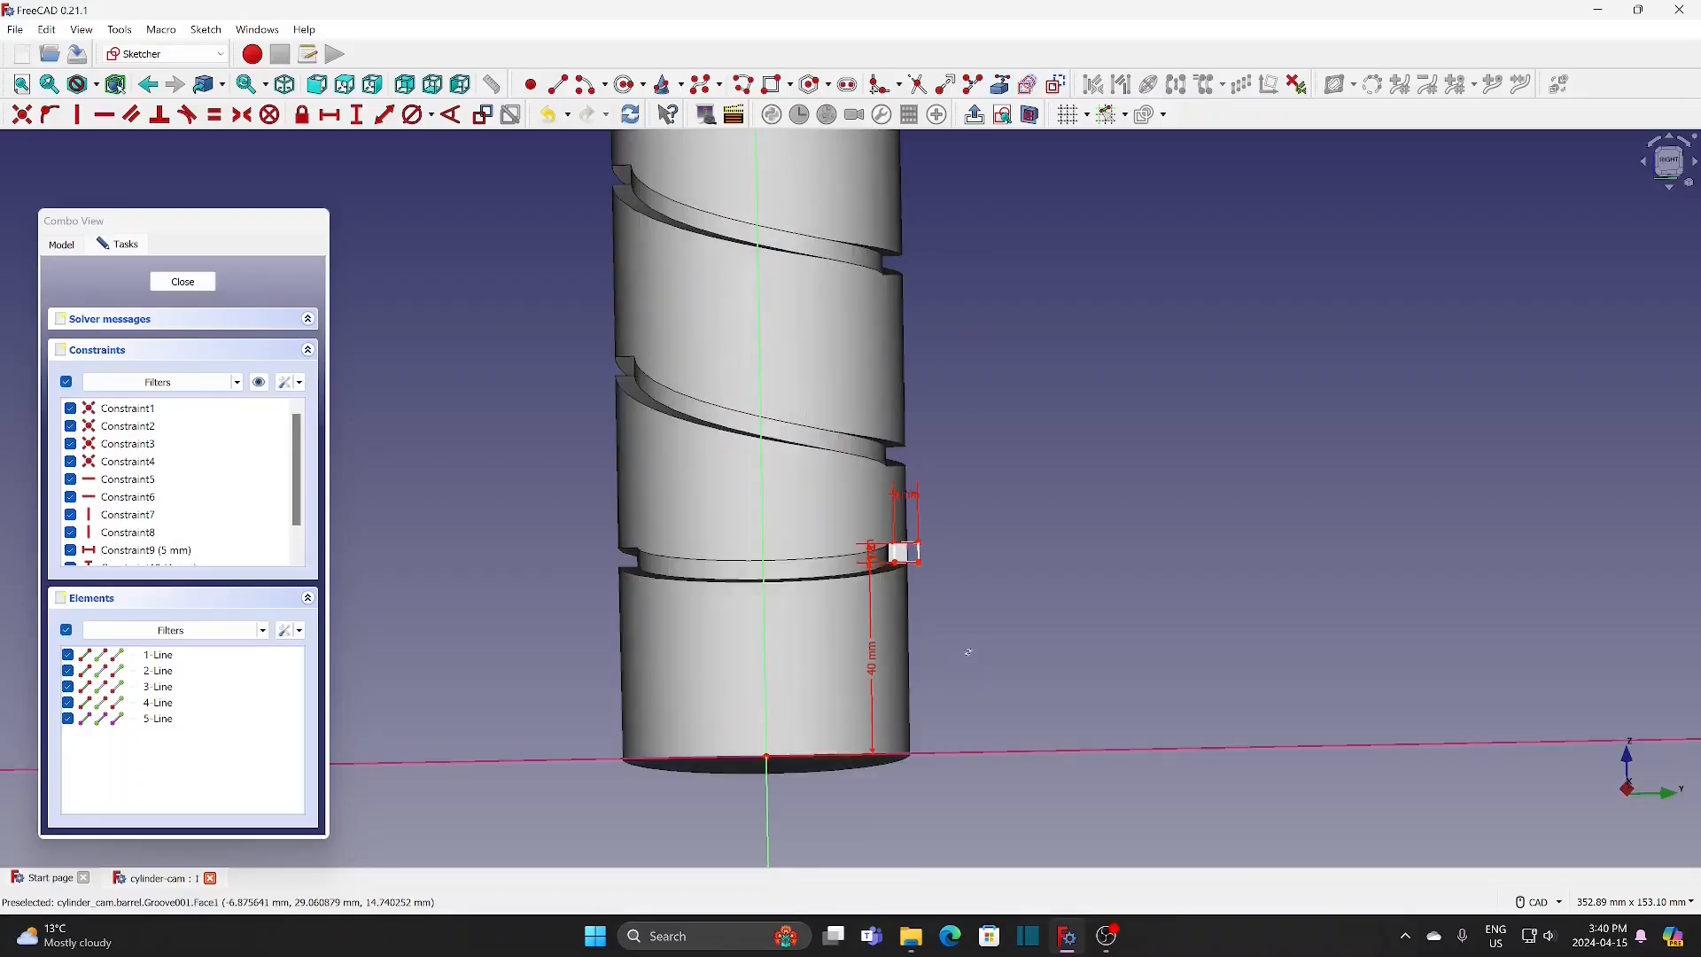
left_click(851, 767)
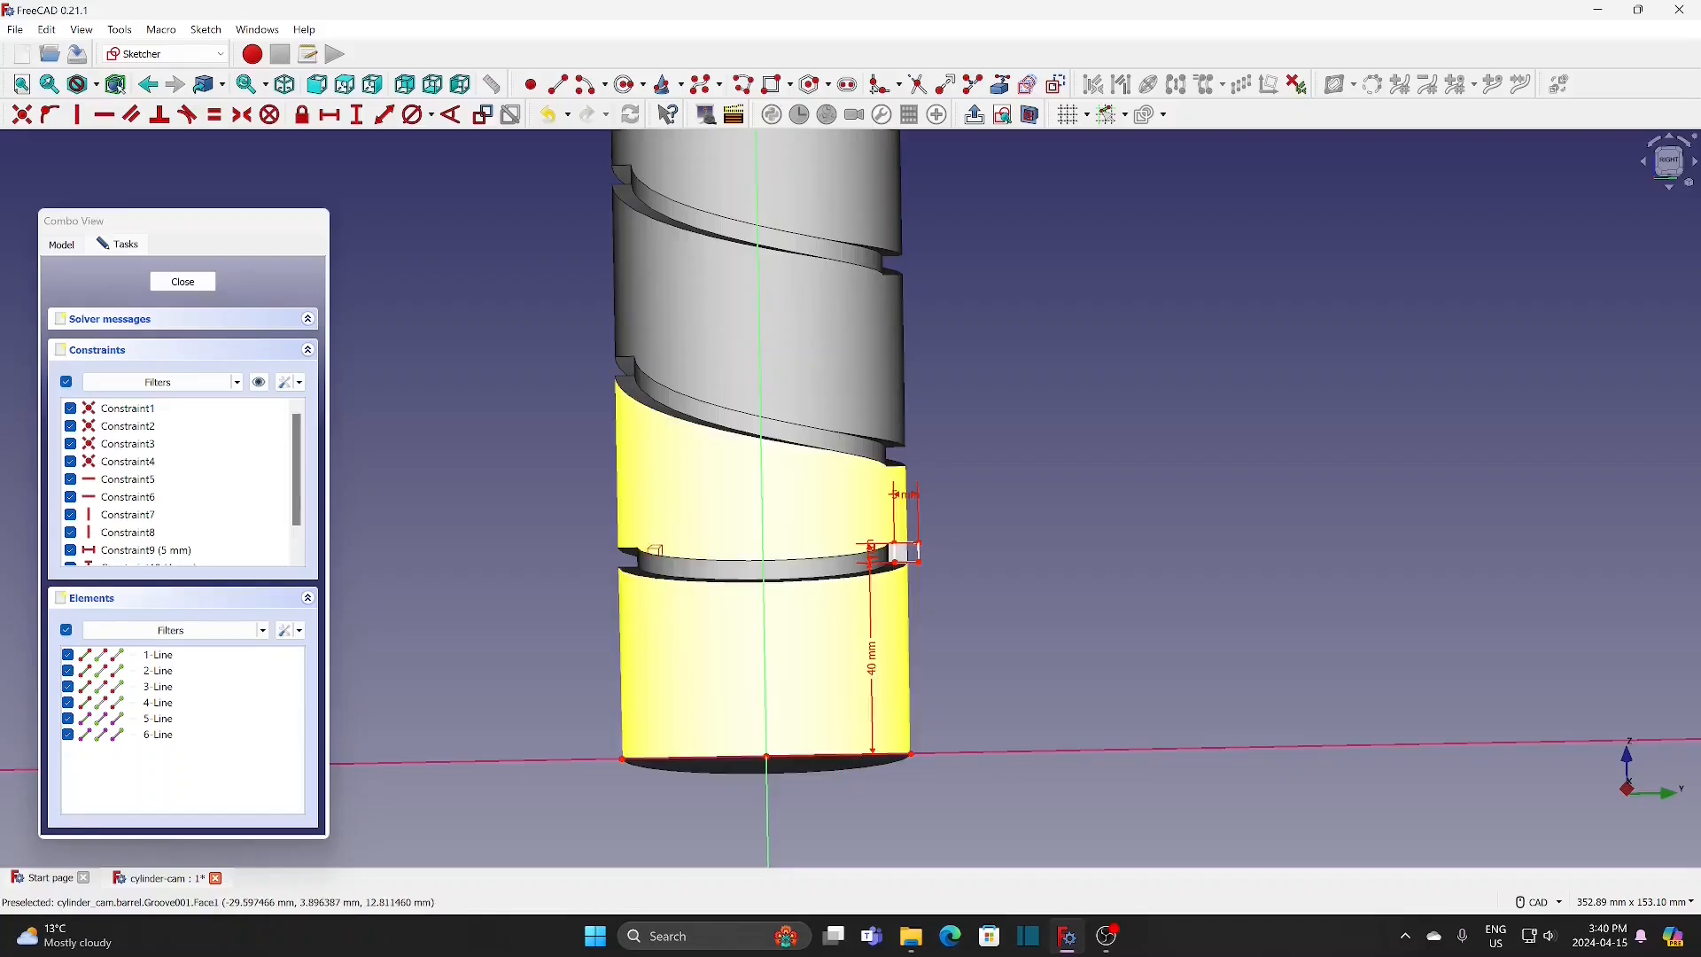
Step: Set the horizontal distance from the projected bottom edge's outer end to the rectangle's inner lower corner to 4 mm and close the sketch
left_click(335, 118)
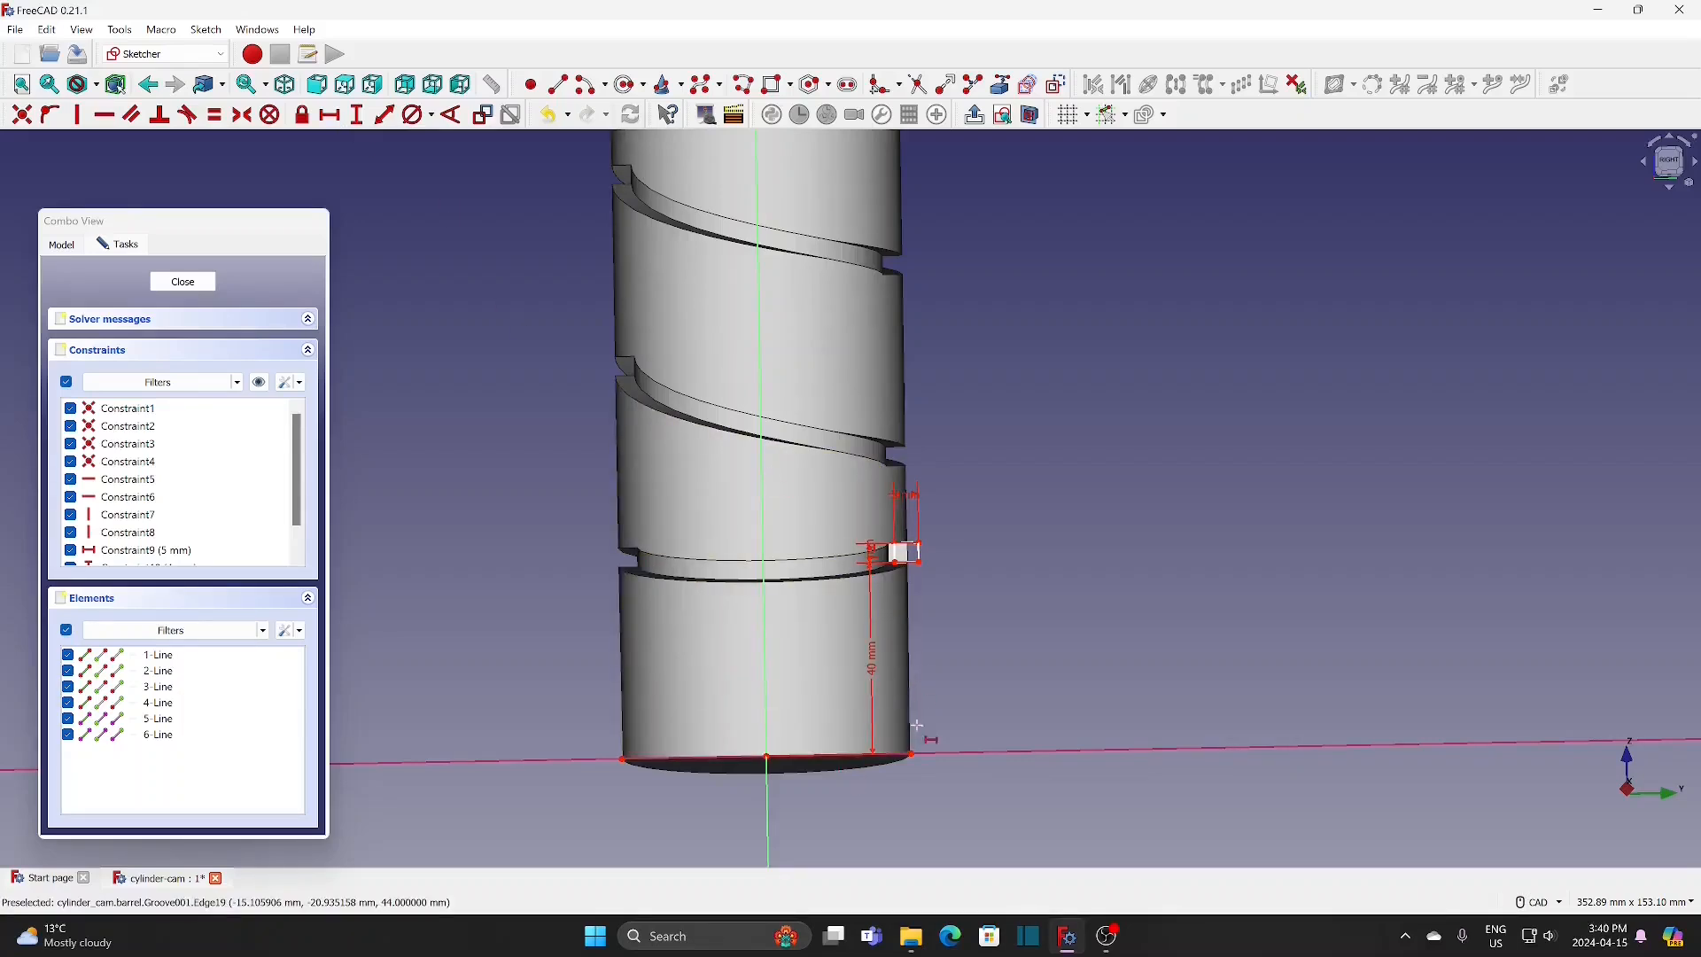
left_click(911, 754)
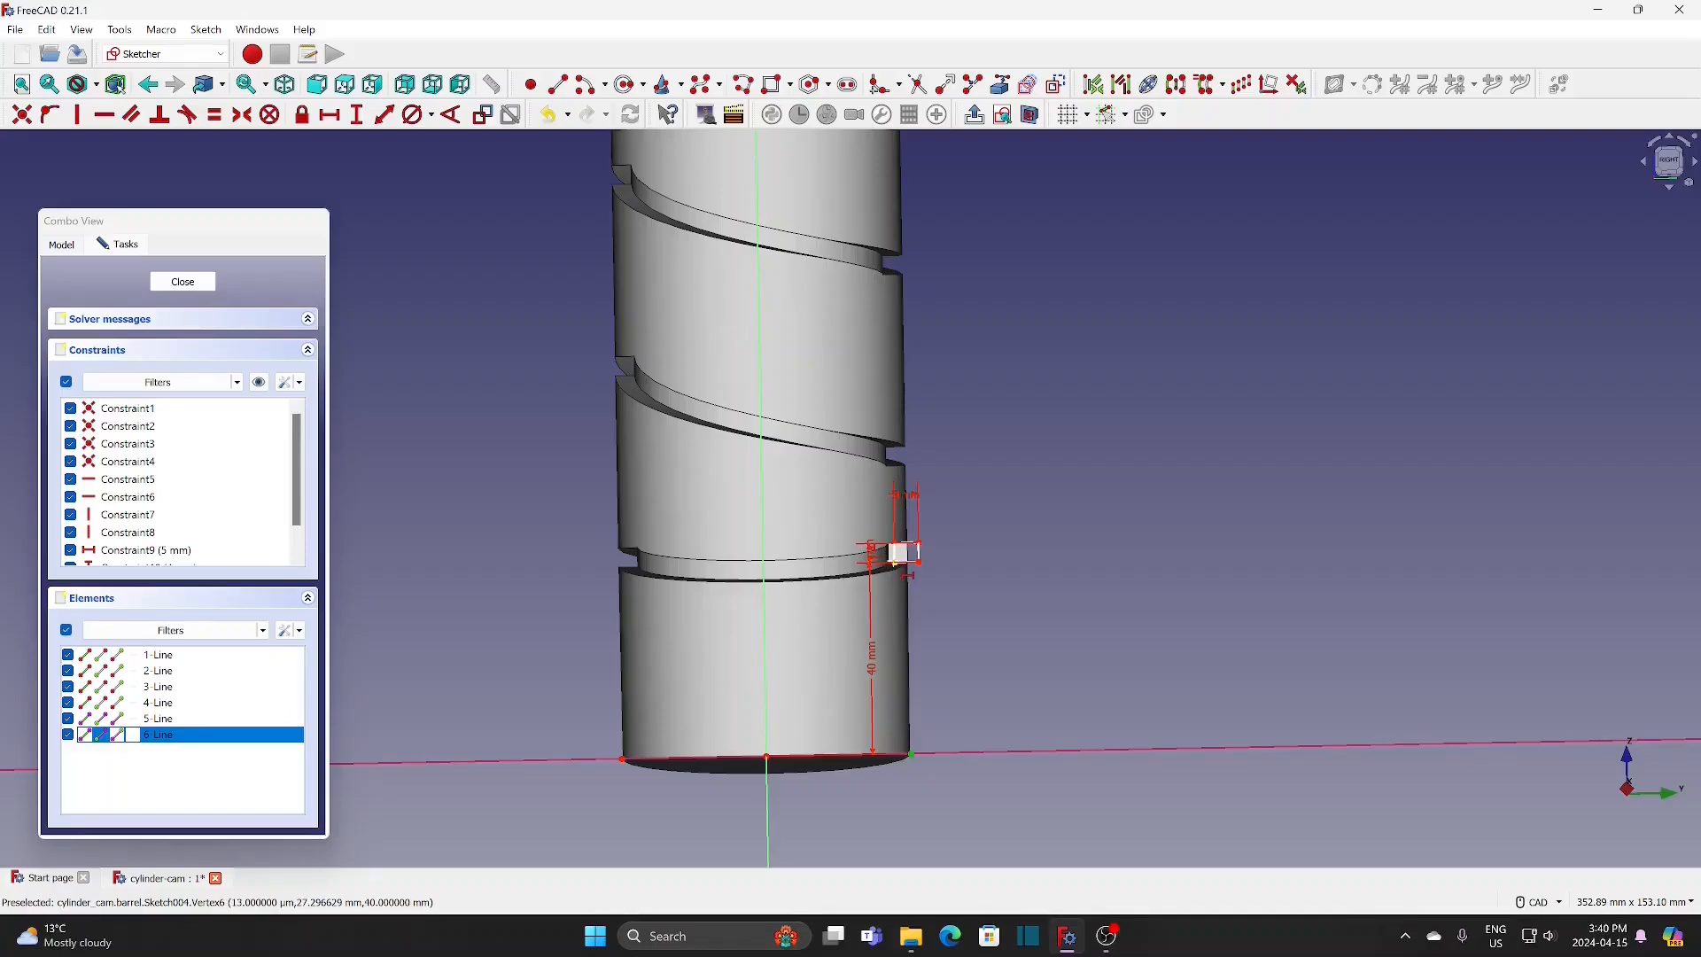
left_click(897, 569)
type("4")
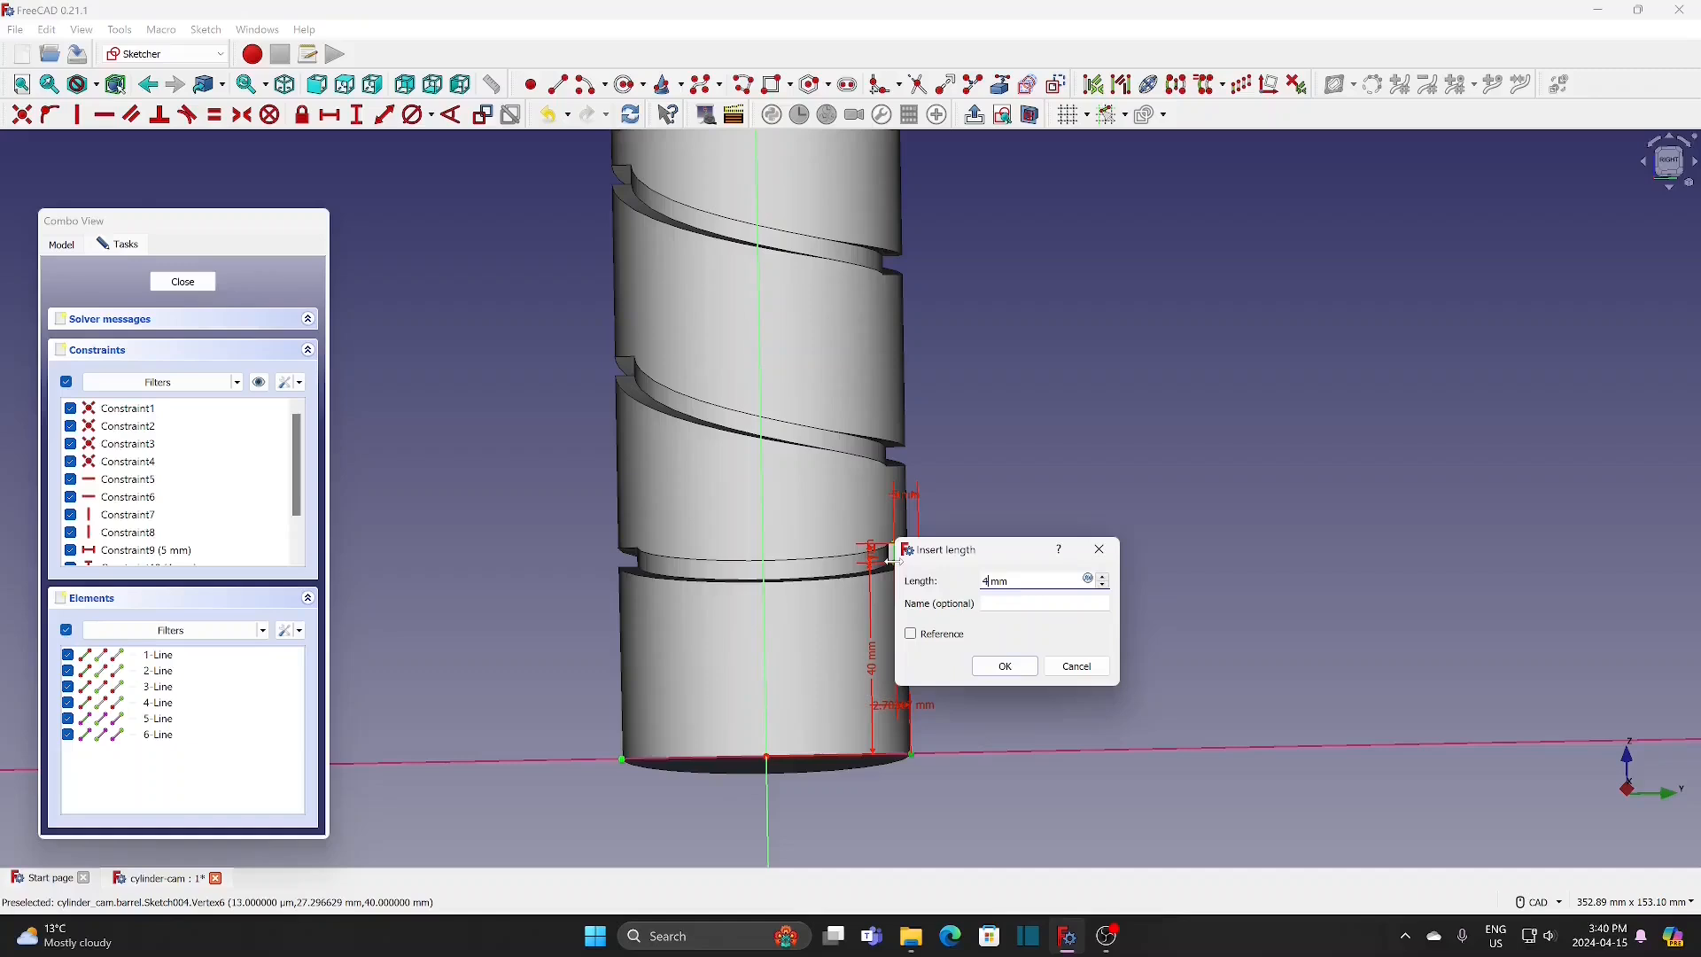
left_click(1010, 662)
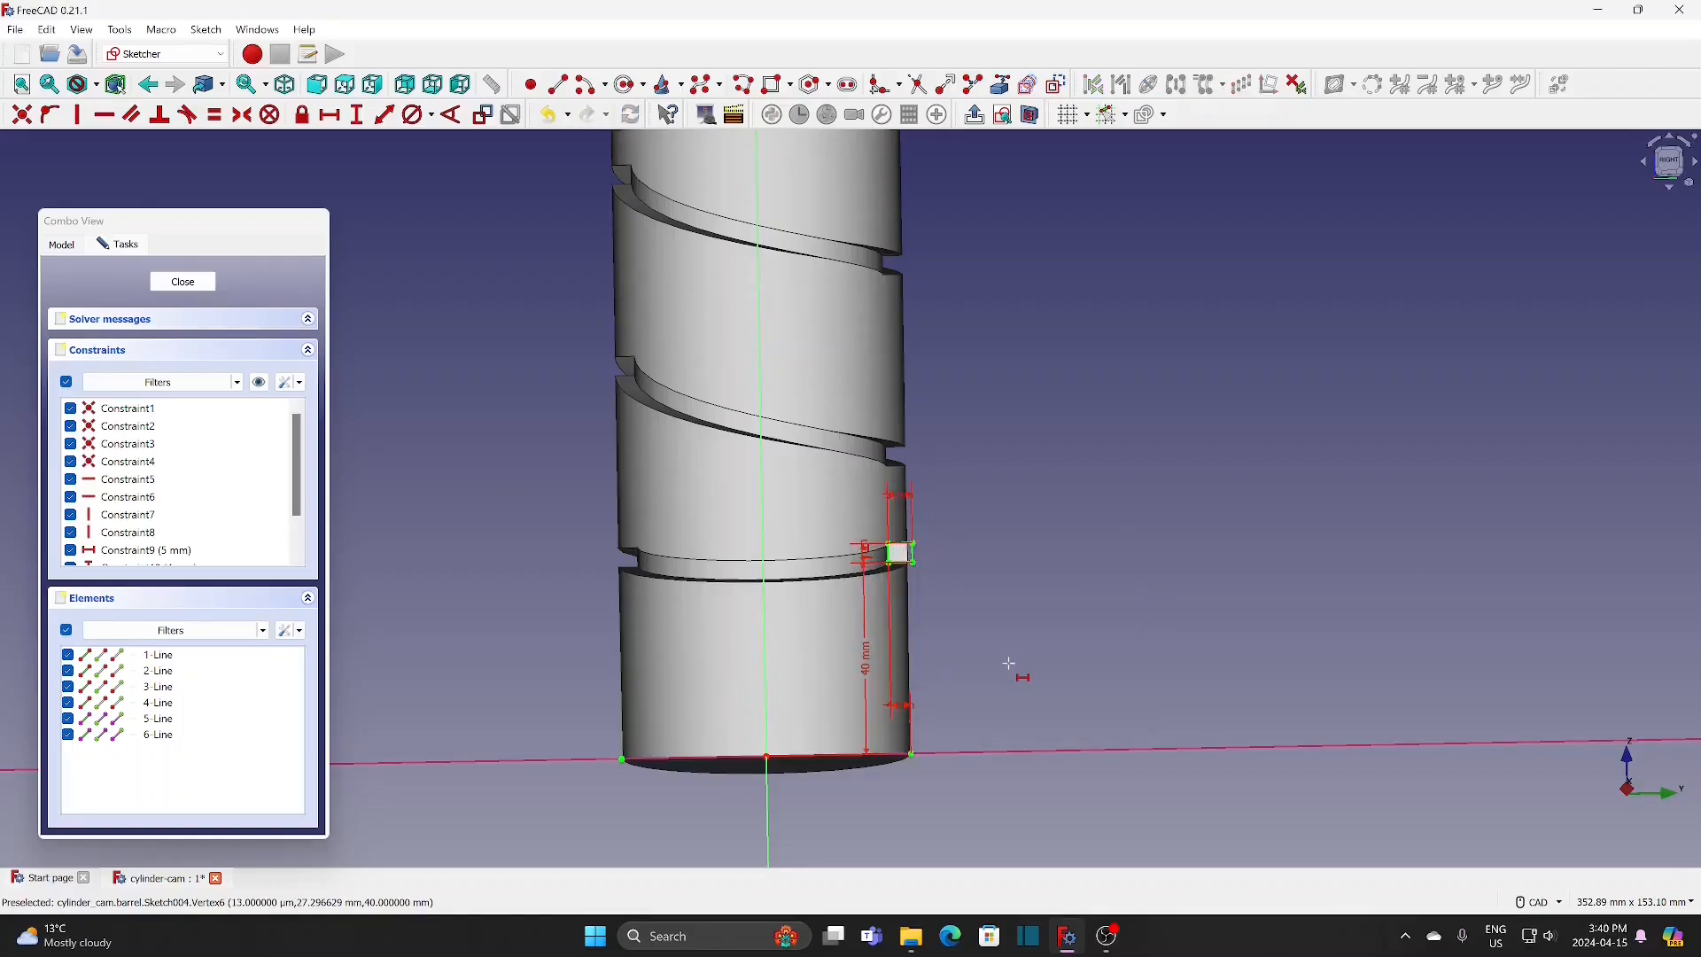
left_click(184, 281)
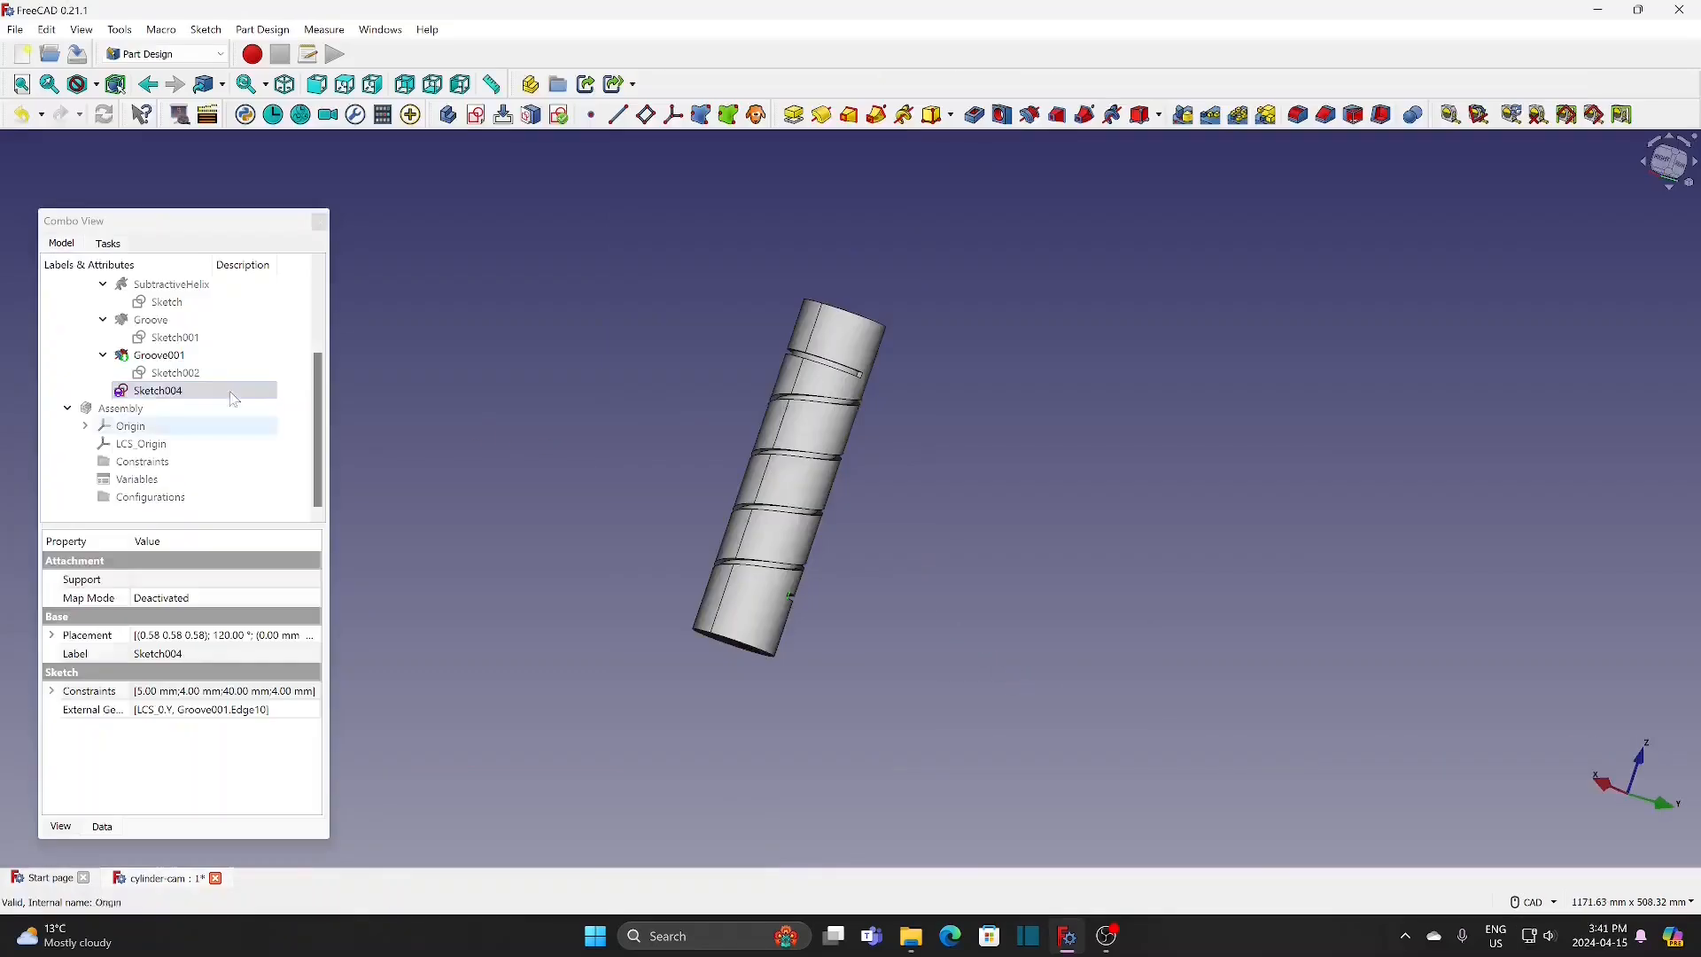
Step: Cut a left-handed subtractive helix from the new rectangle sketch with a pitch of 40 mm and a height of 160 mm
left_click(191, 392)
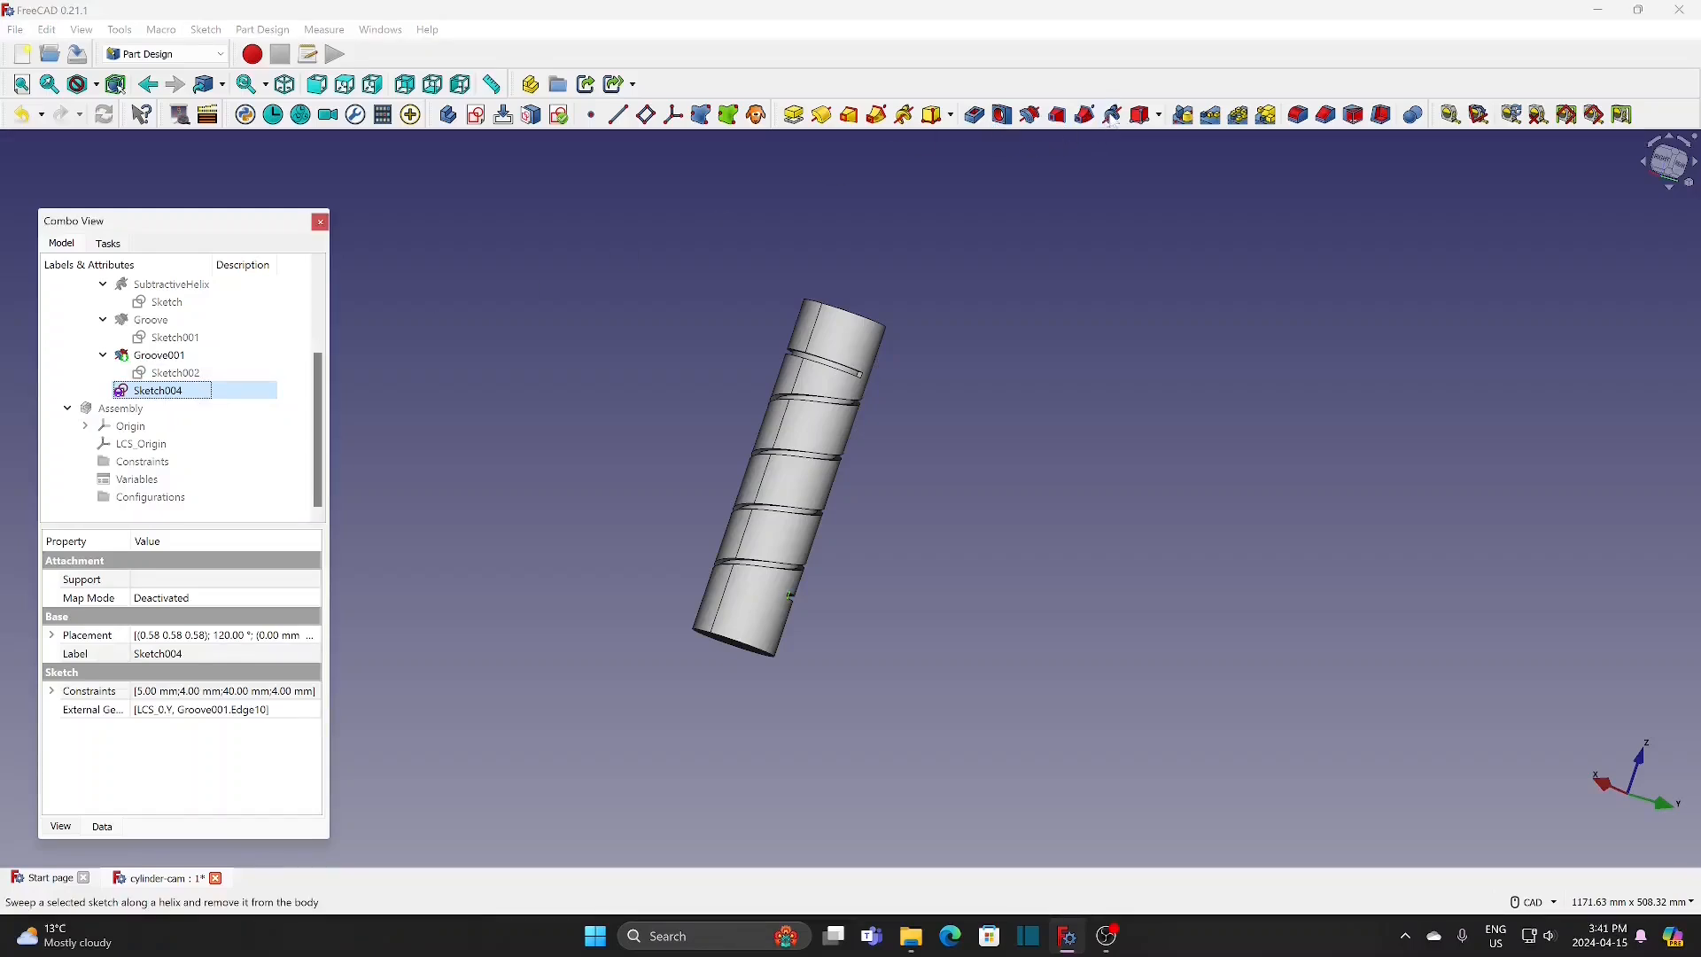
left_click(1112, 115)
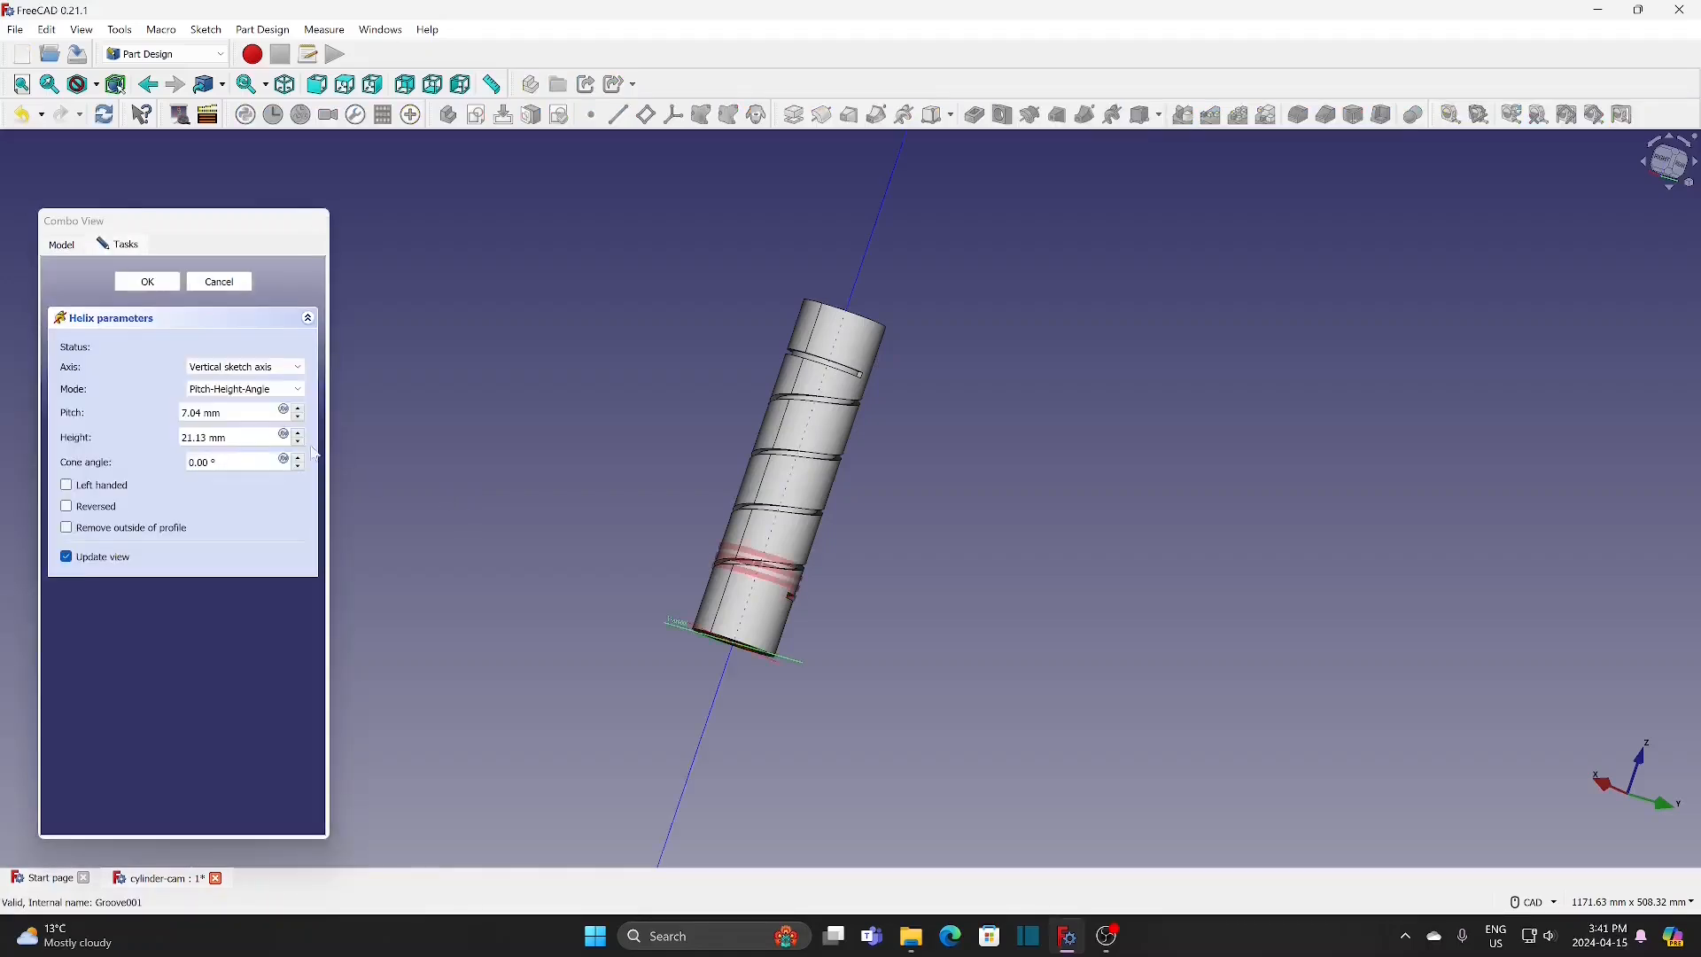
triple_click(204, 411)
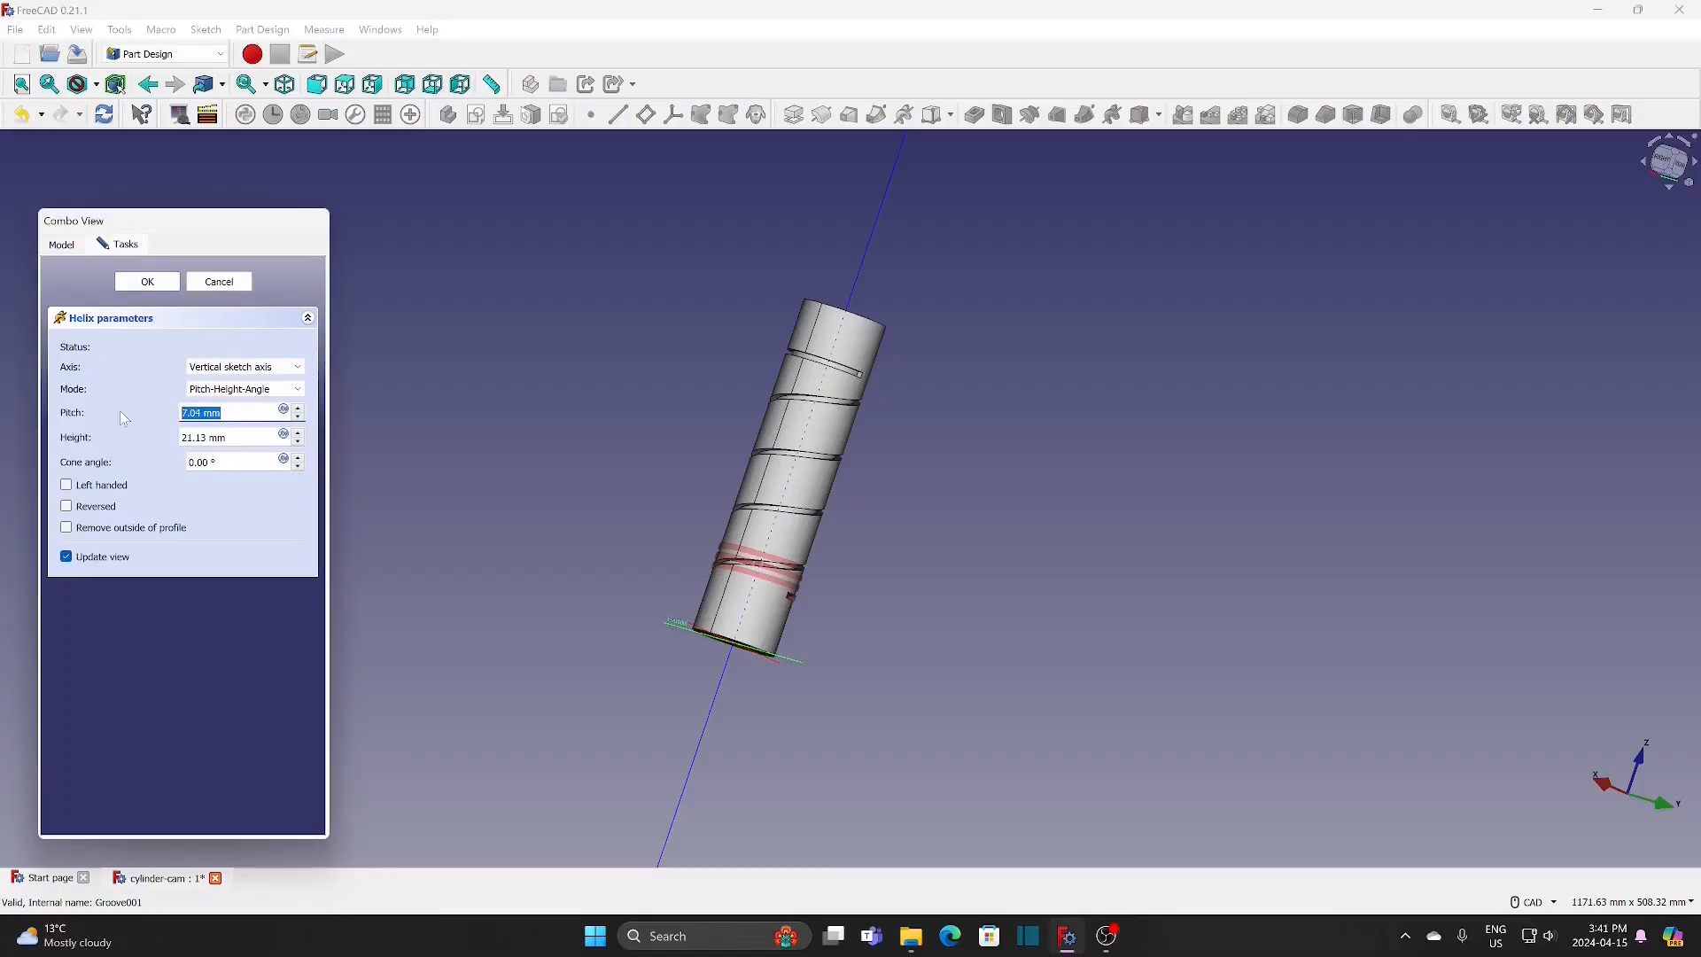
type("40")
key("Tab")
type("16")
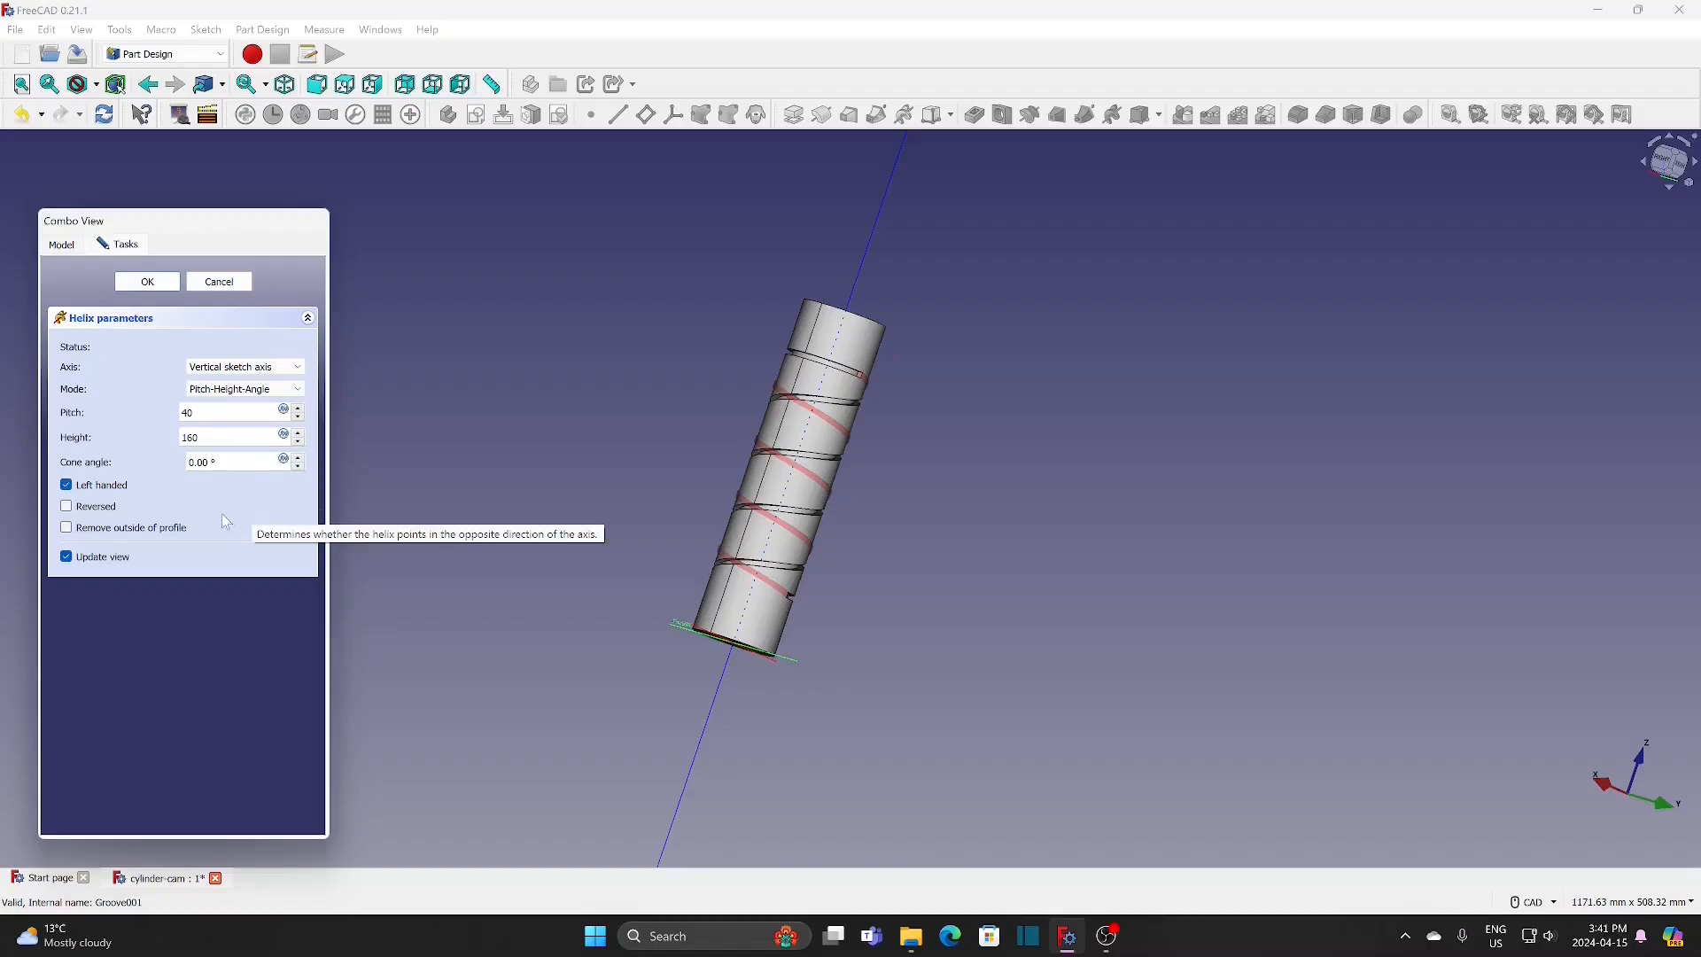
left_click(158, 287)
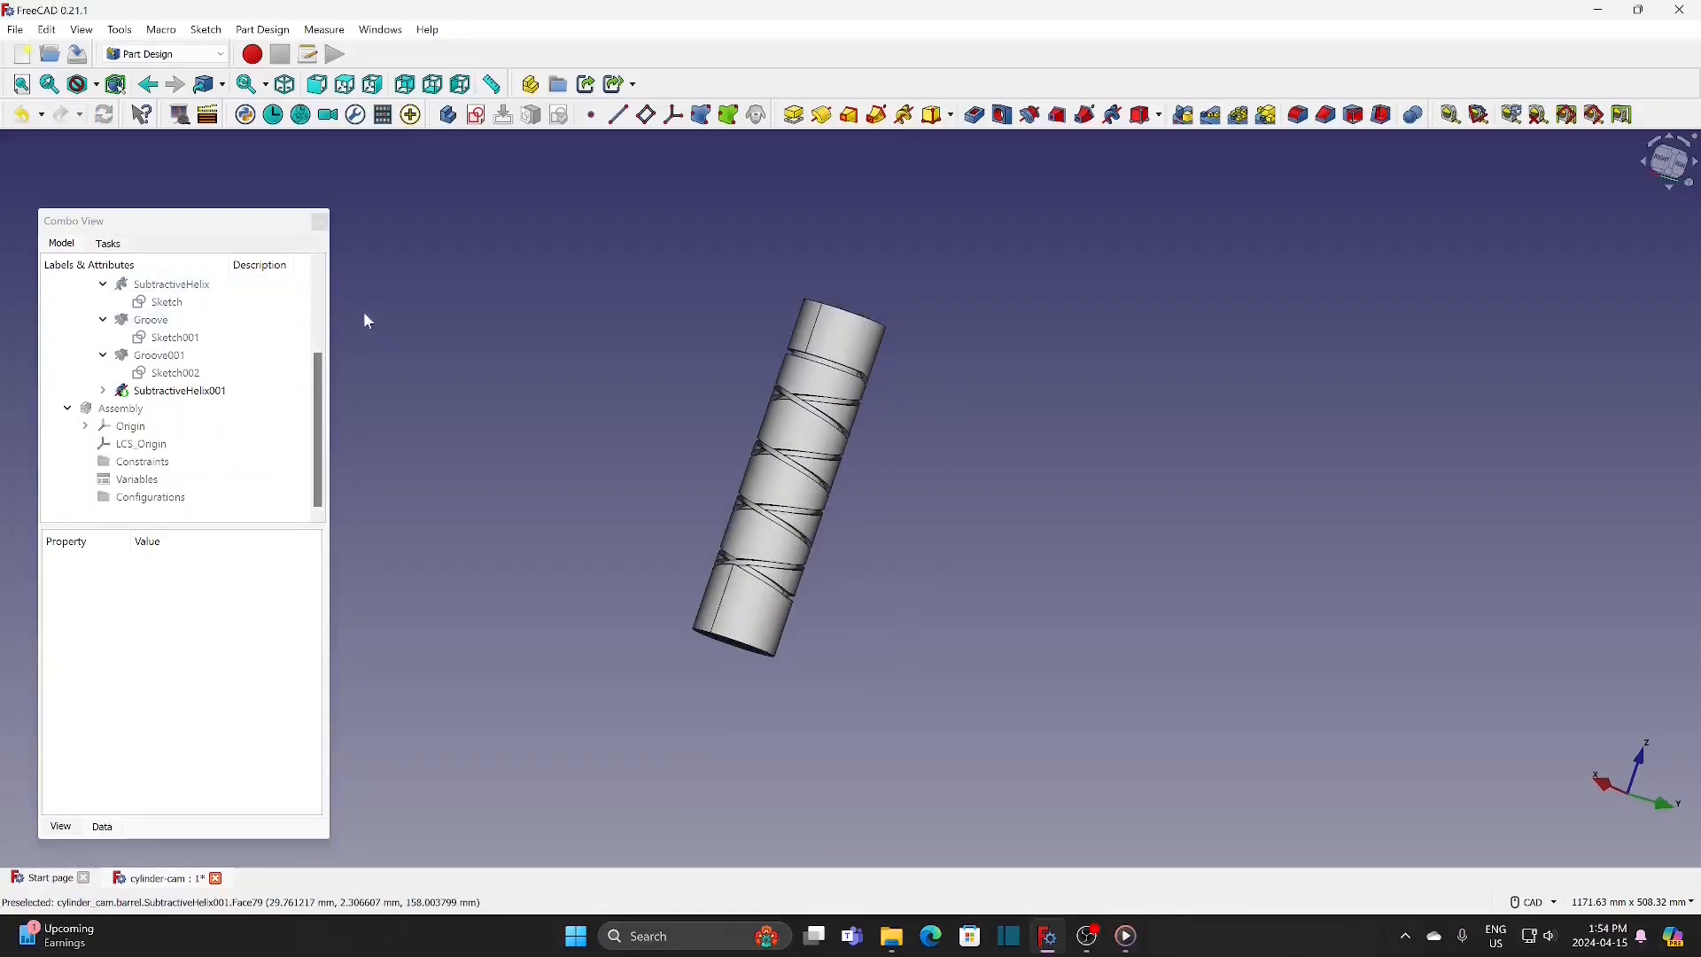
Step: Create a sketch in the cam body on the XY base plane and section the view at the sketch plane
left_click_drag(323, 430, 330, 319)
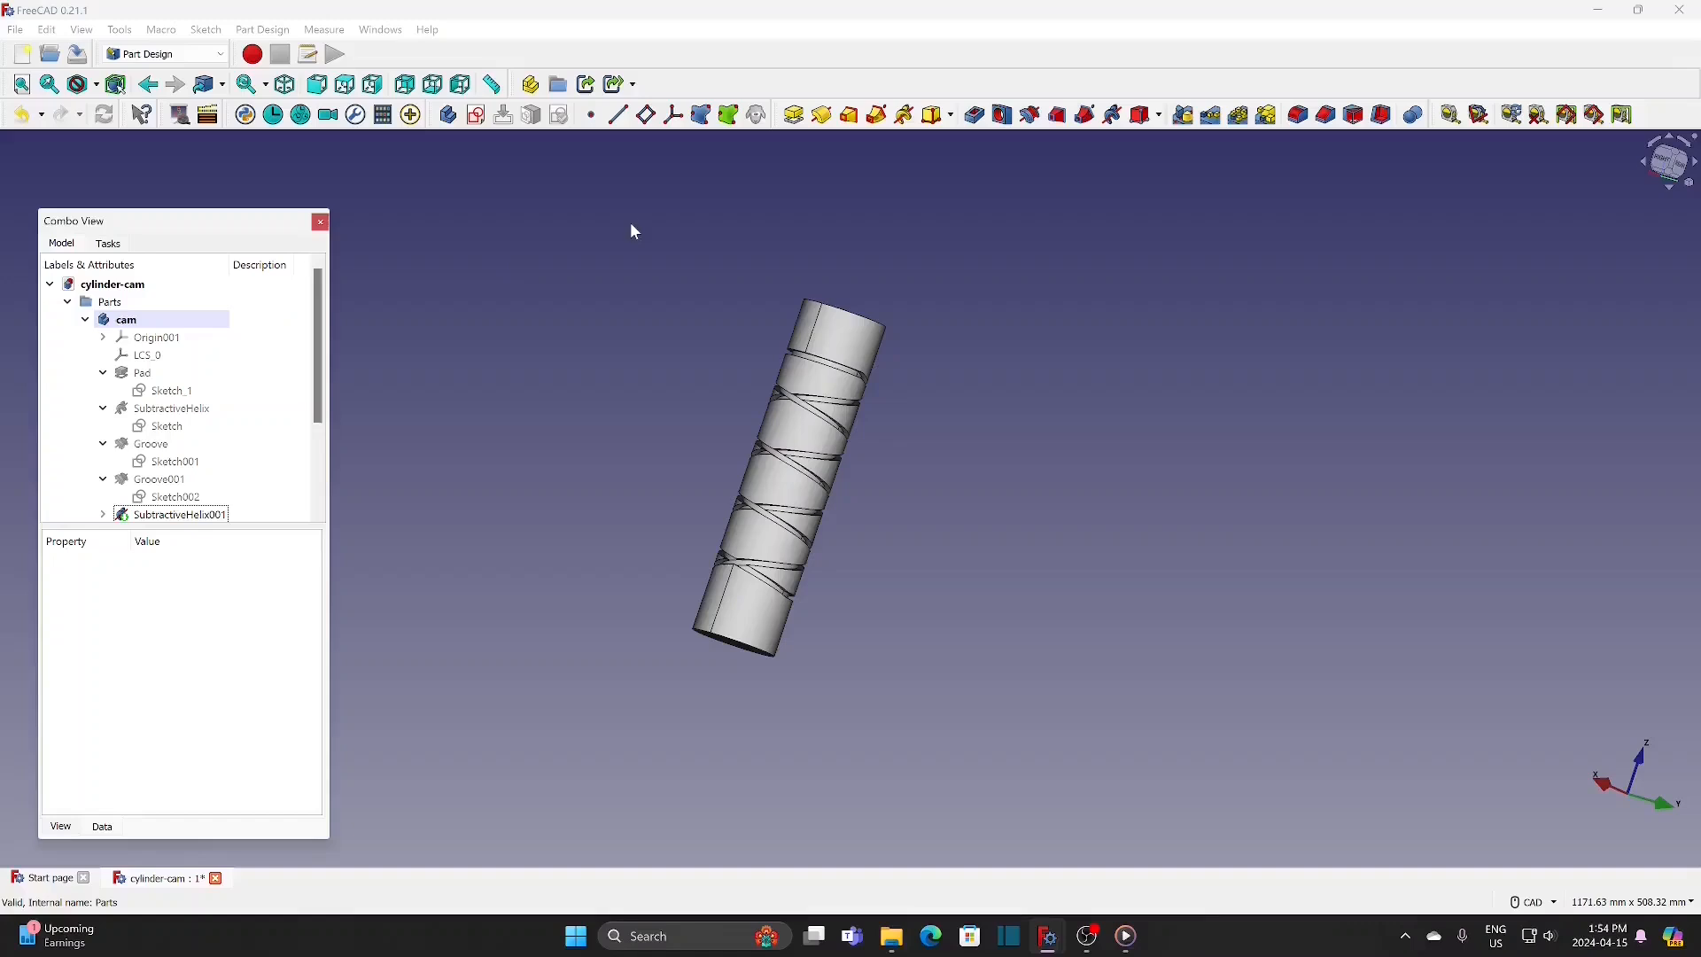
left_click(475, 115)
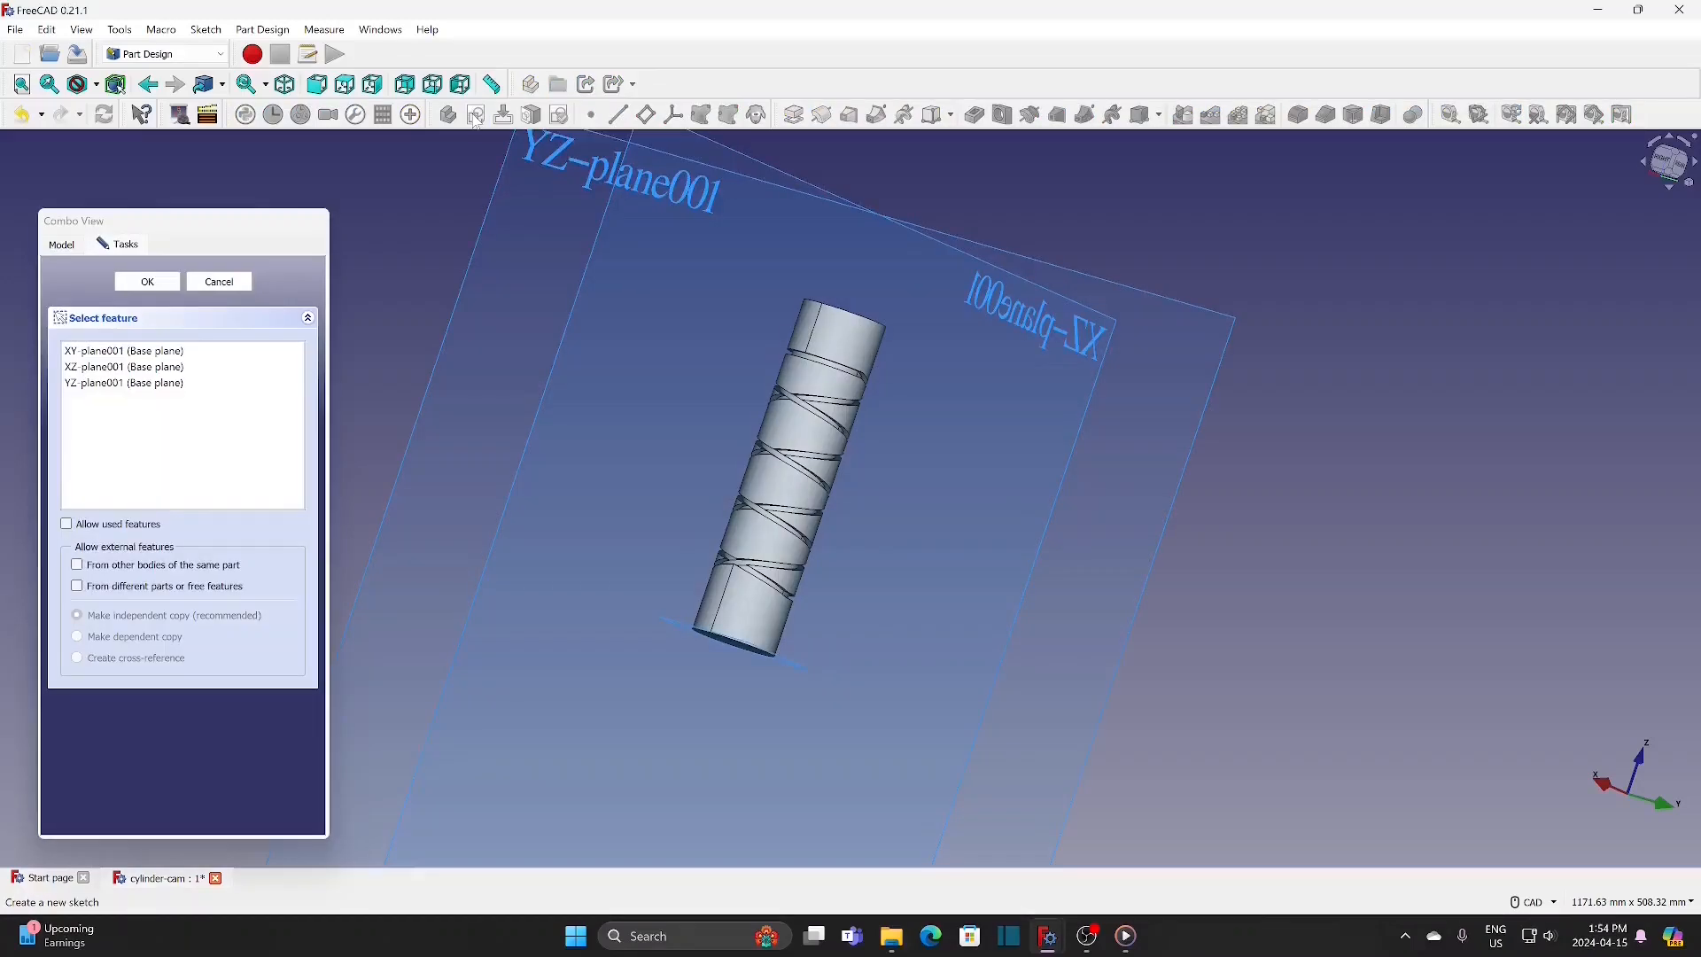
left_click(177, 351)
left_click(174, 282)
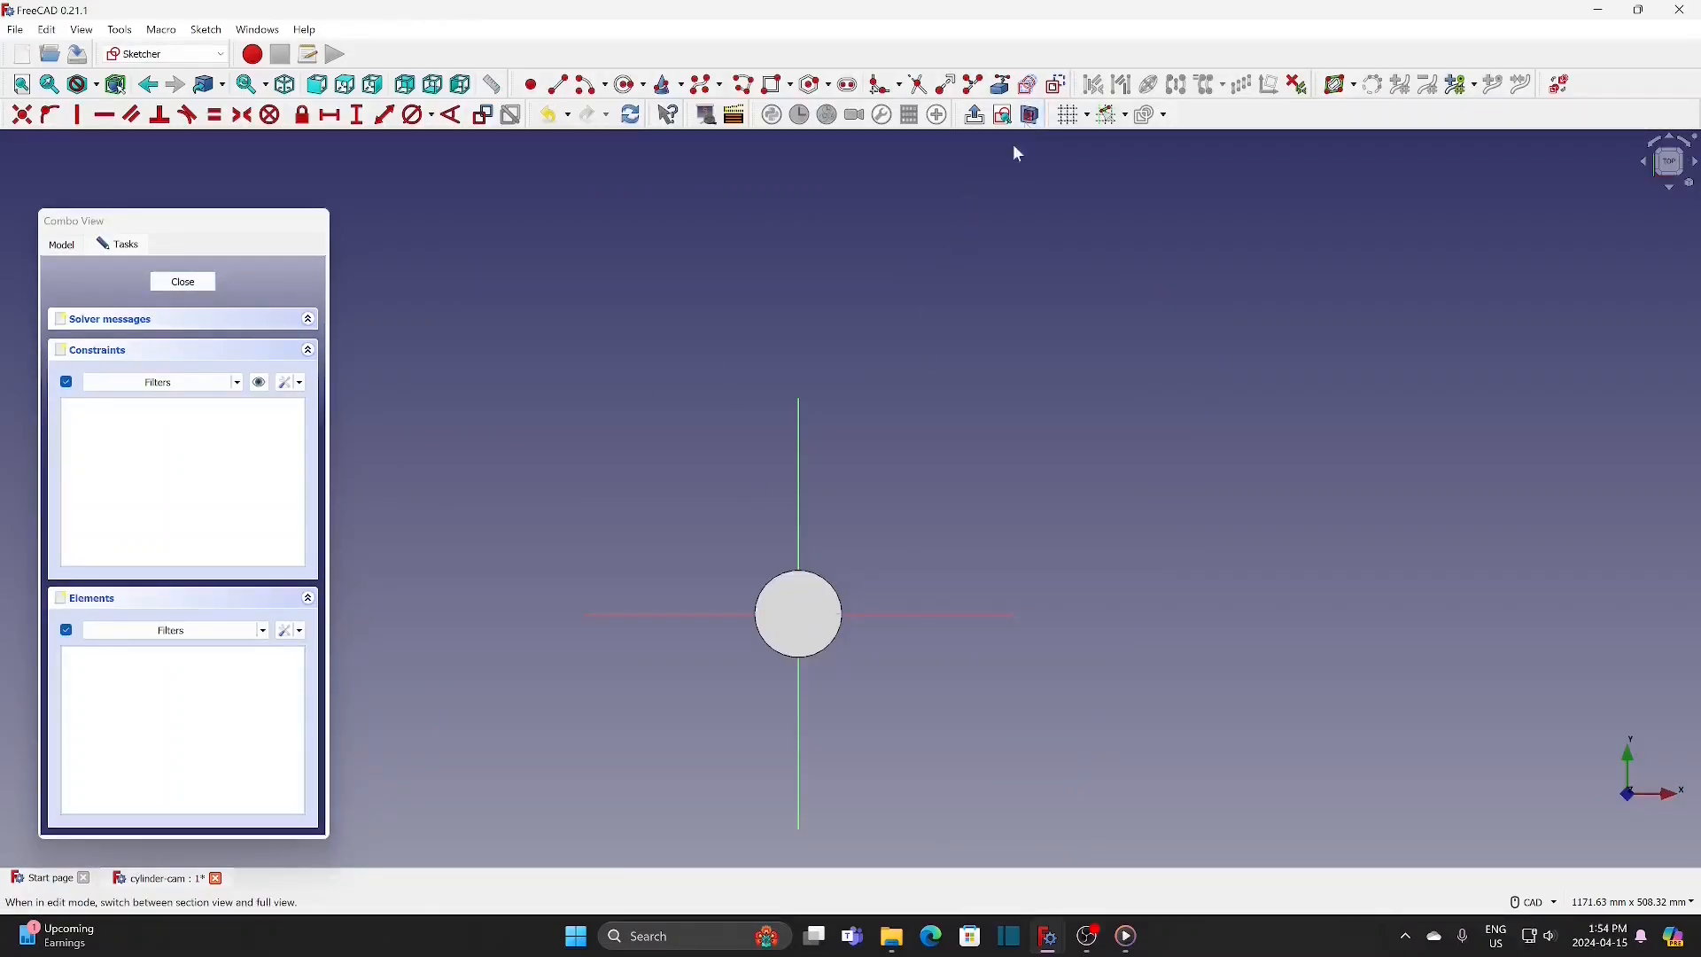
left_click(1028, 116)
Step: Draw a circle centred on the sketch origin, set its diameter to 30 mm and close the sketch
scroll(820, 696, "up", 3)
left_click(621, 87)
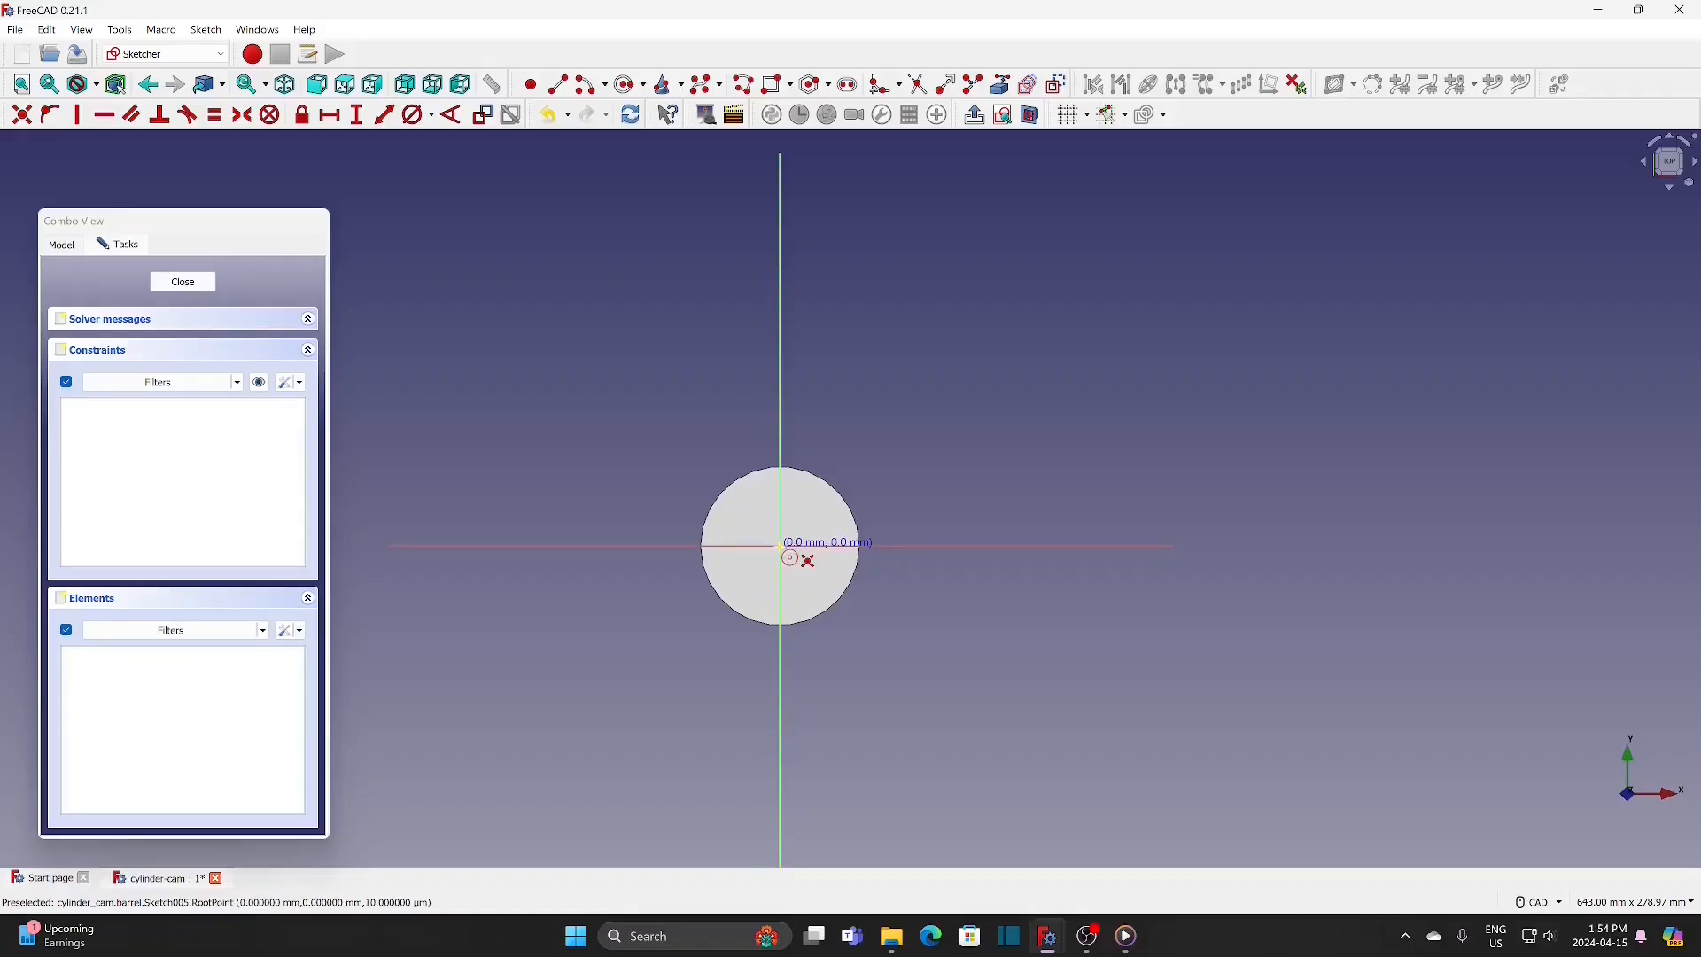
left_click(781, 546)
left_click(811, 516)
left_click(418, 116)
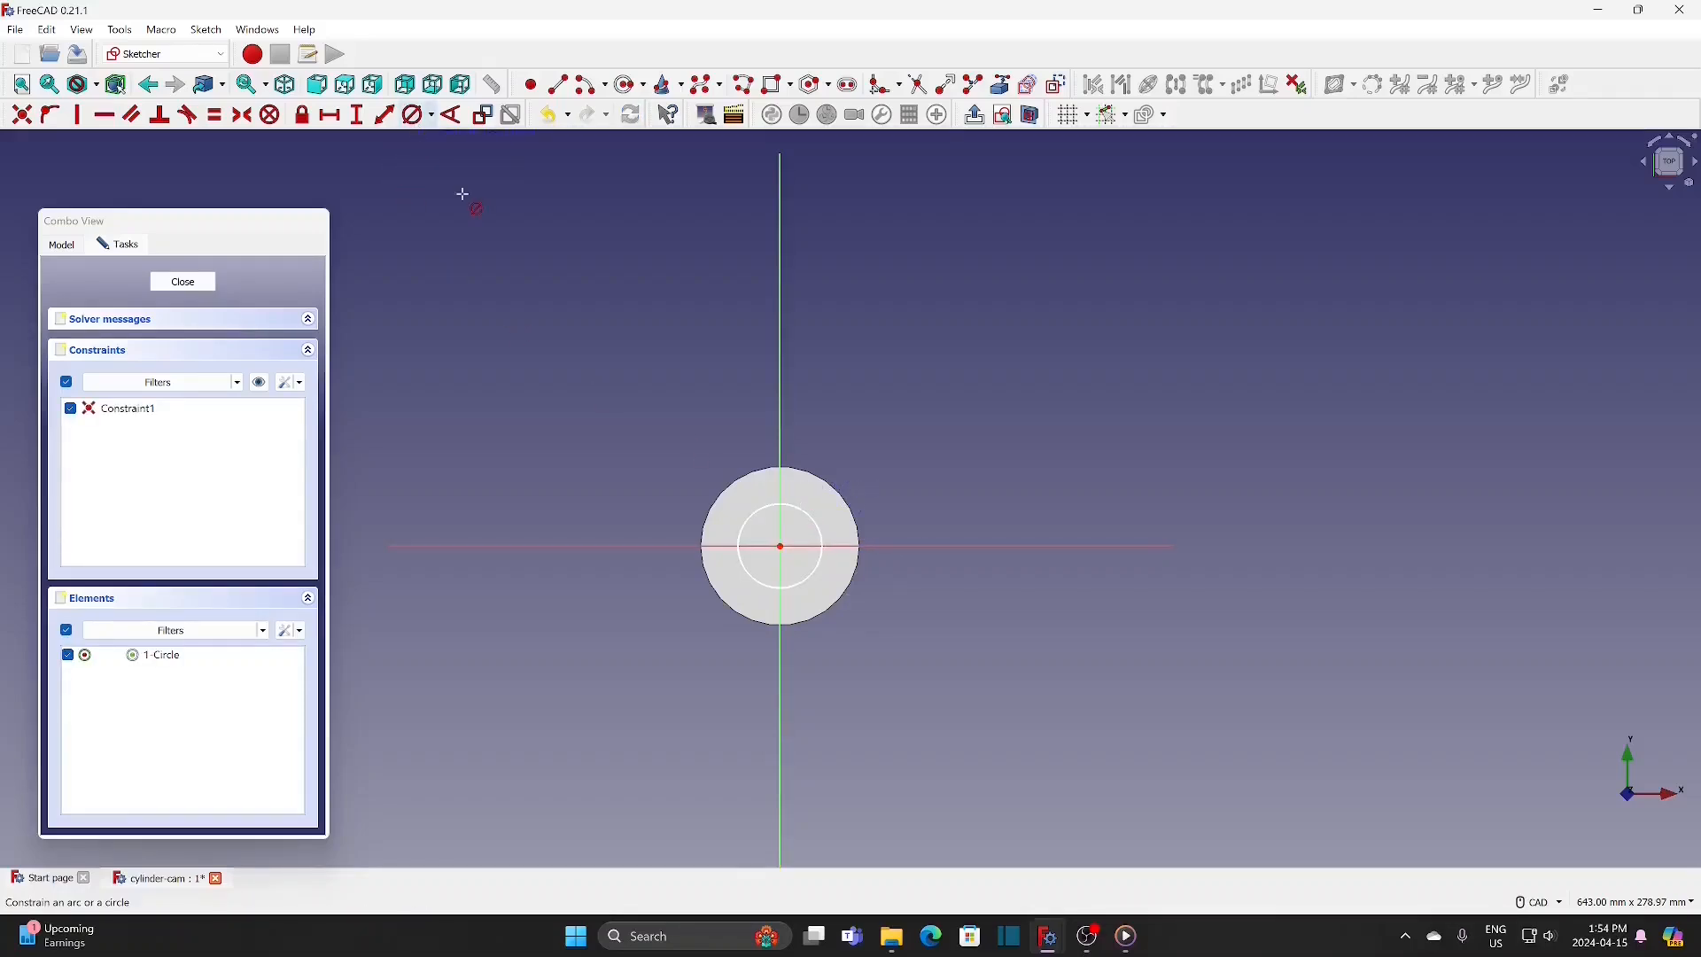
left_click(797, 508)
type("30")
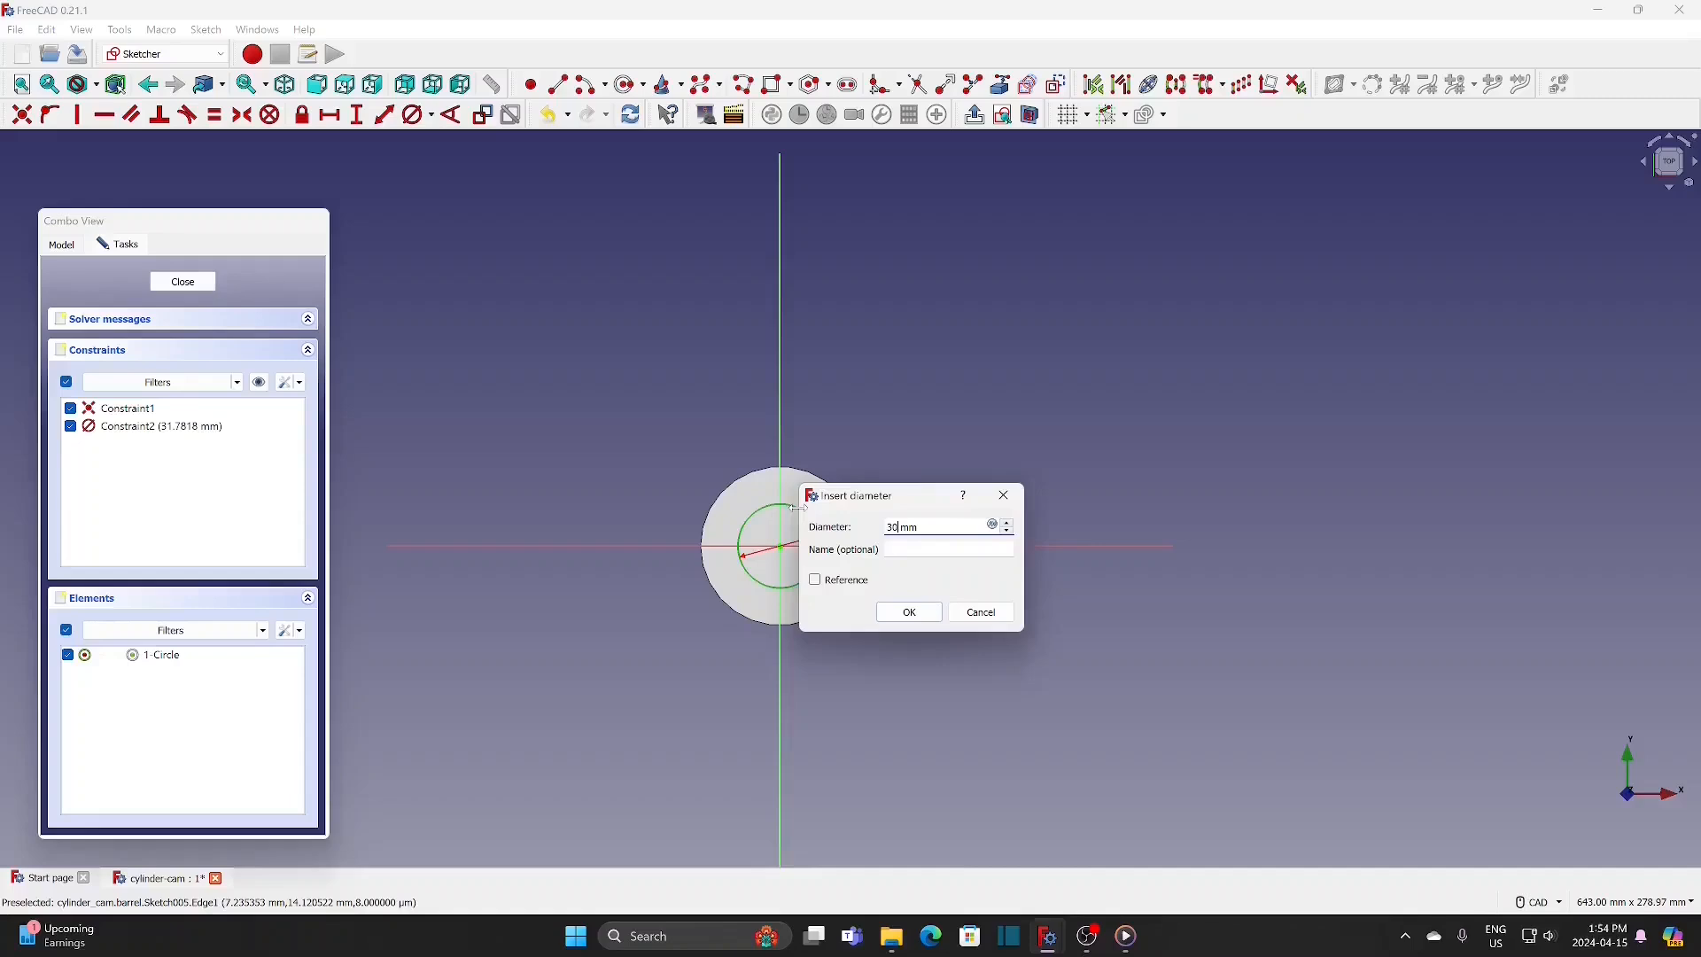
left_click(905, 614)
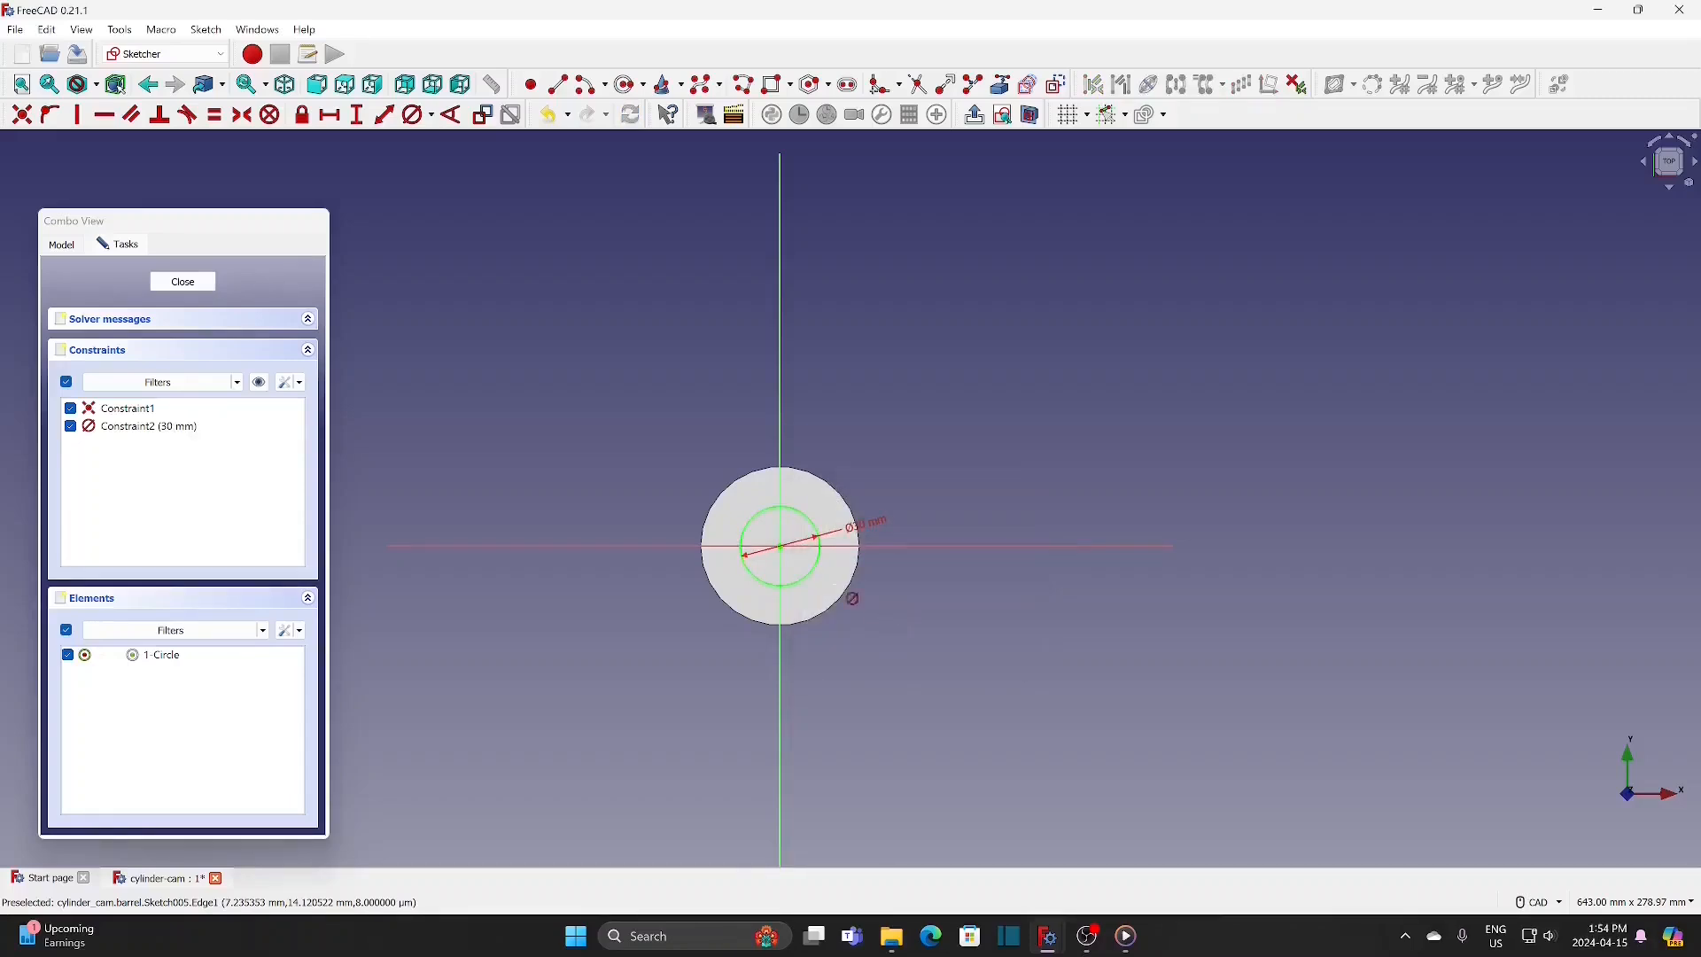
left_click(197, 282)
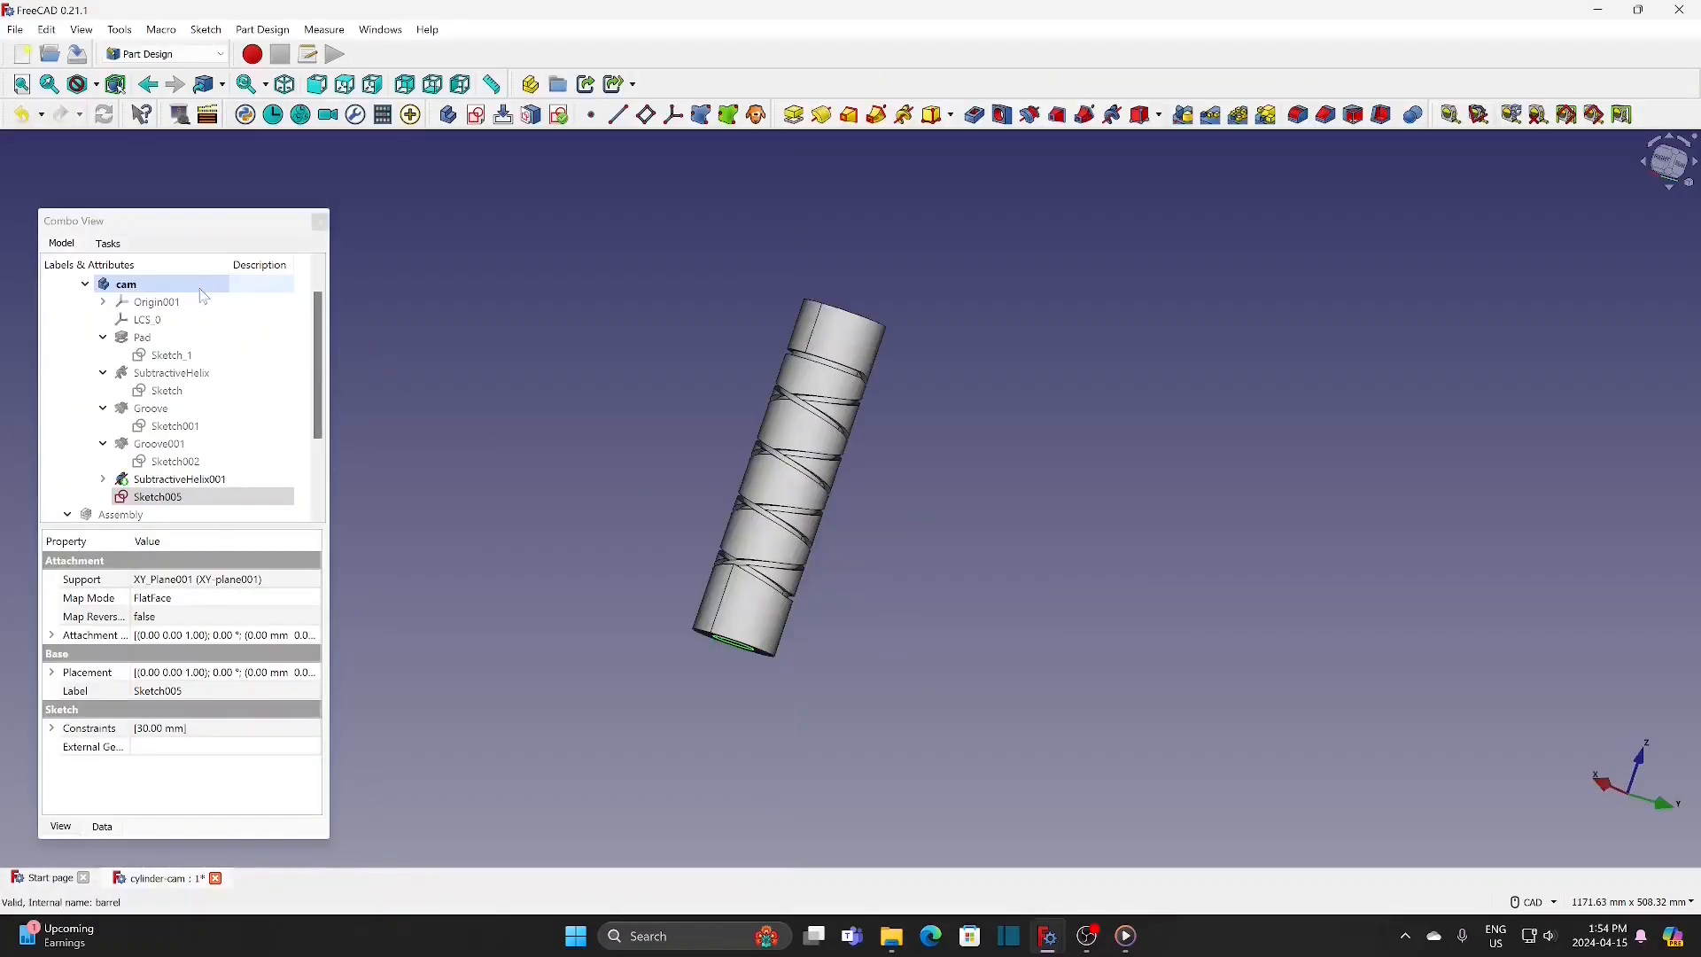
Step: Pad the 30 mm circle sketch by 30 mm in the reversed direction to form a shaft stub below the cylinder
left_click(164, 497)
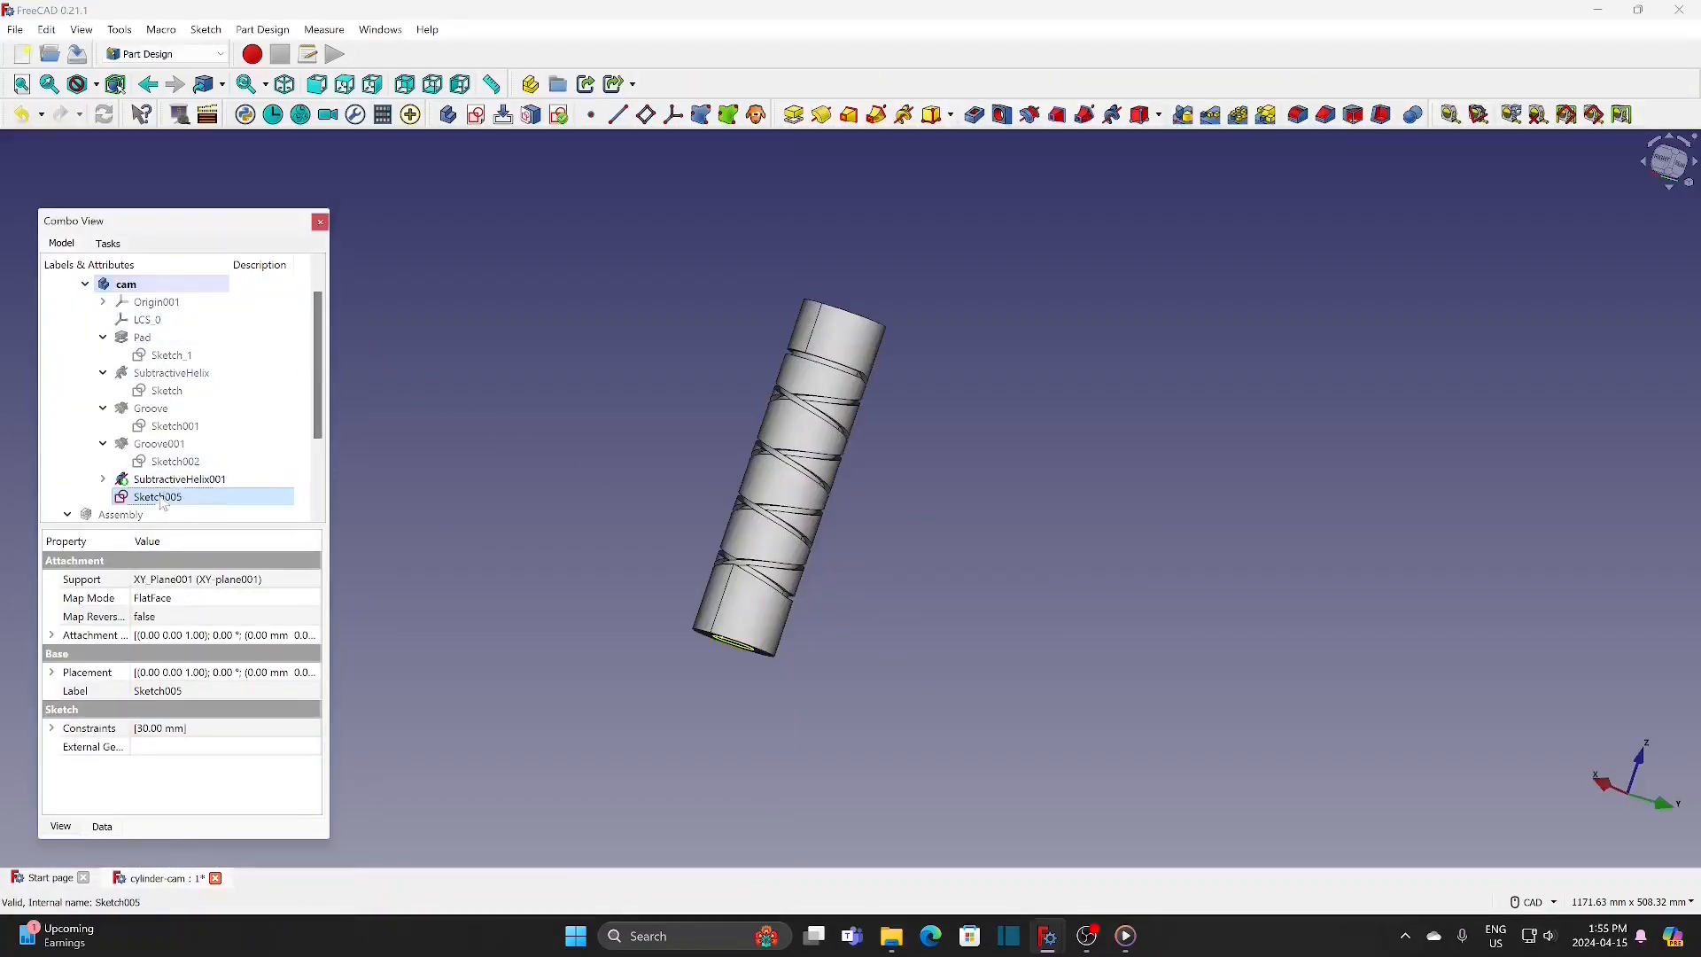
left_click(801, 119)
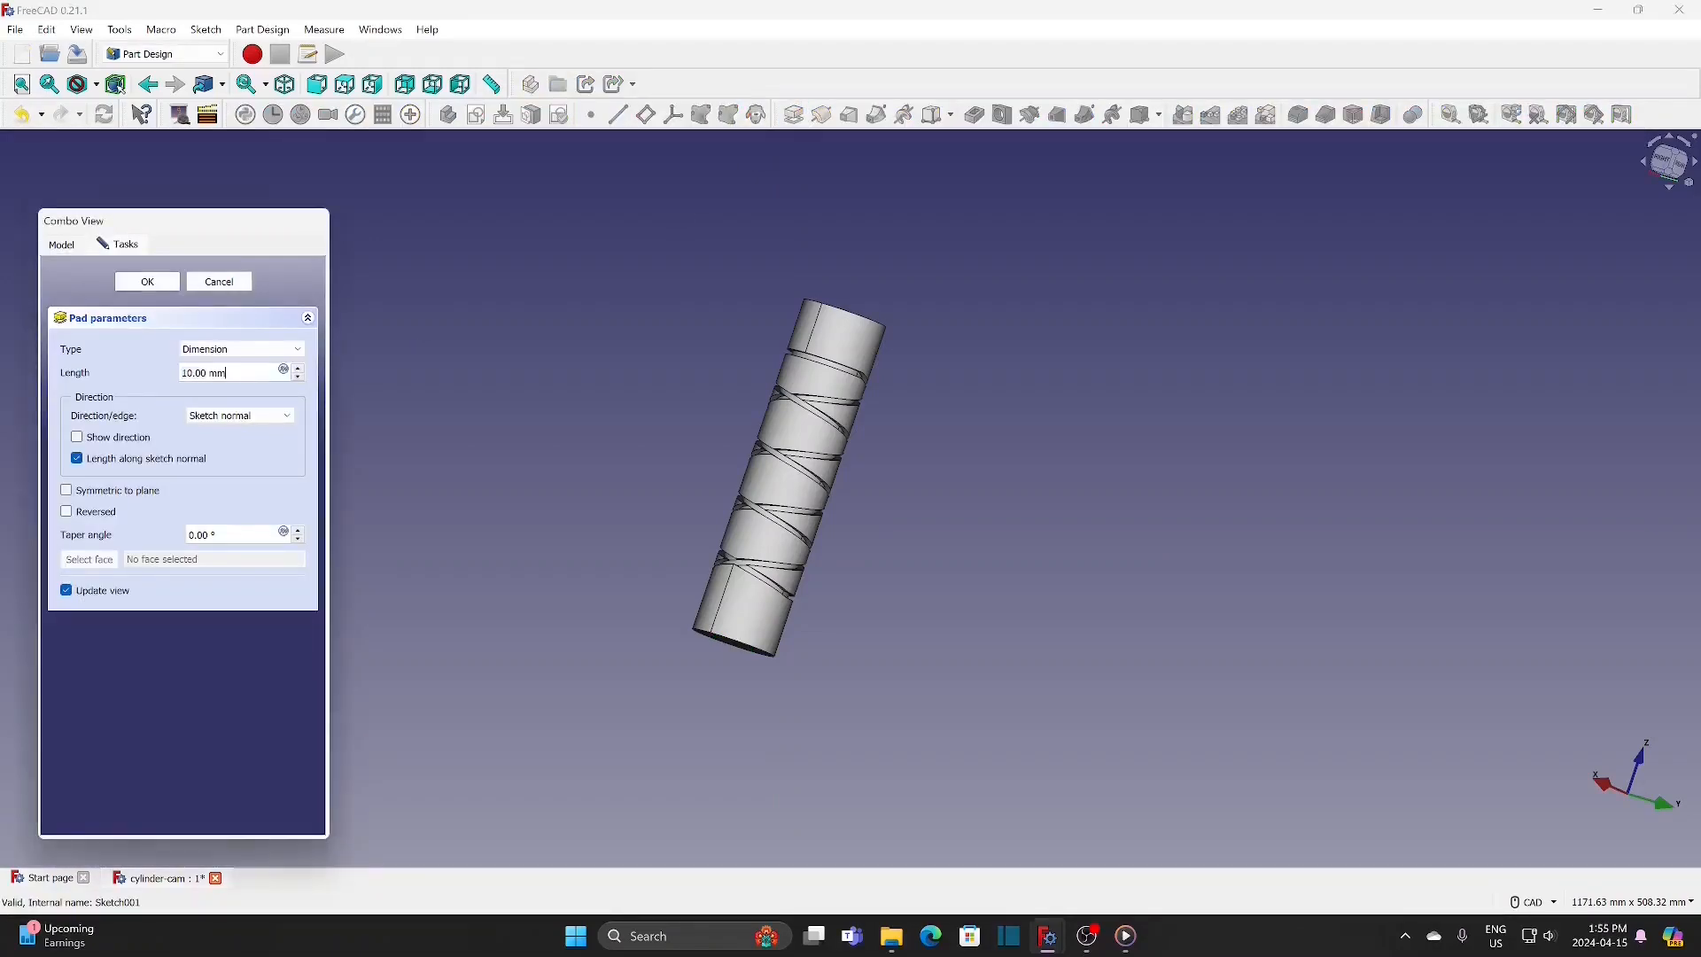
left_click_drag(232, 373, 156, 367)
type("30")
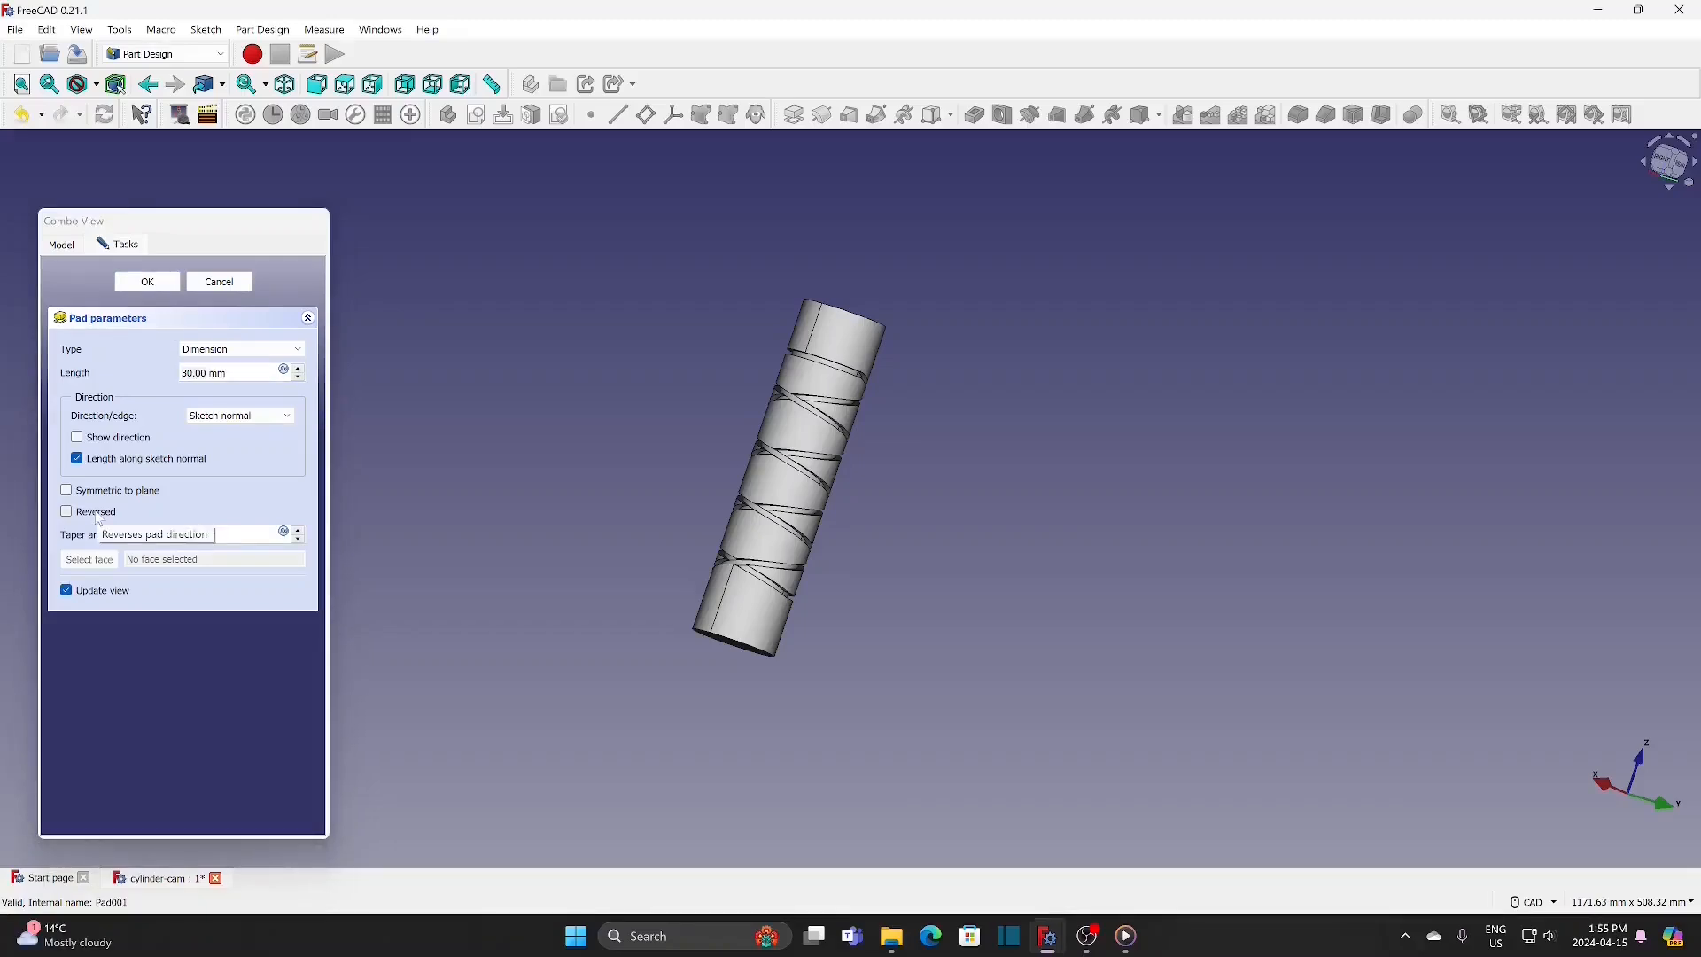
left_click(97, 516)
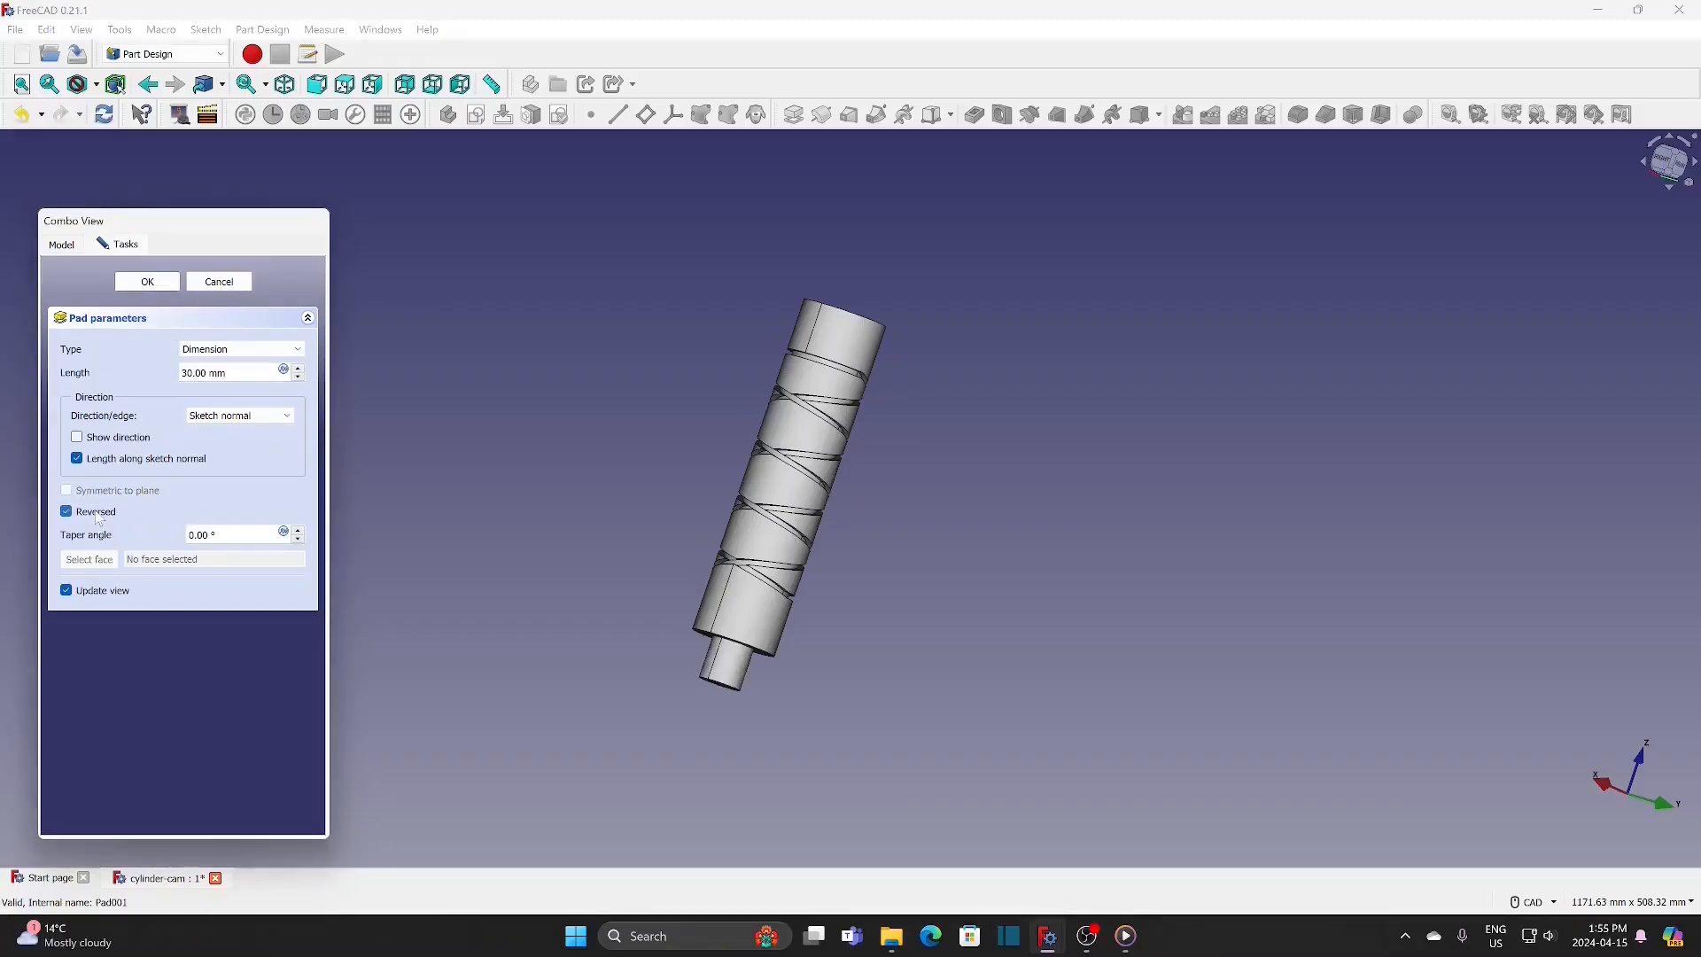
left_click(148, 283)
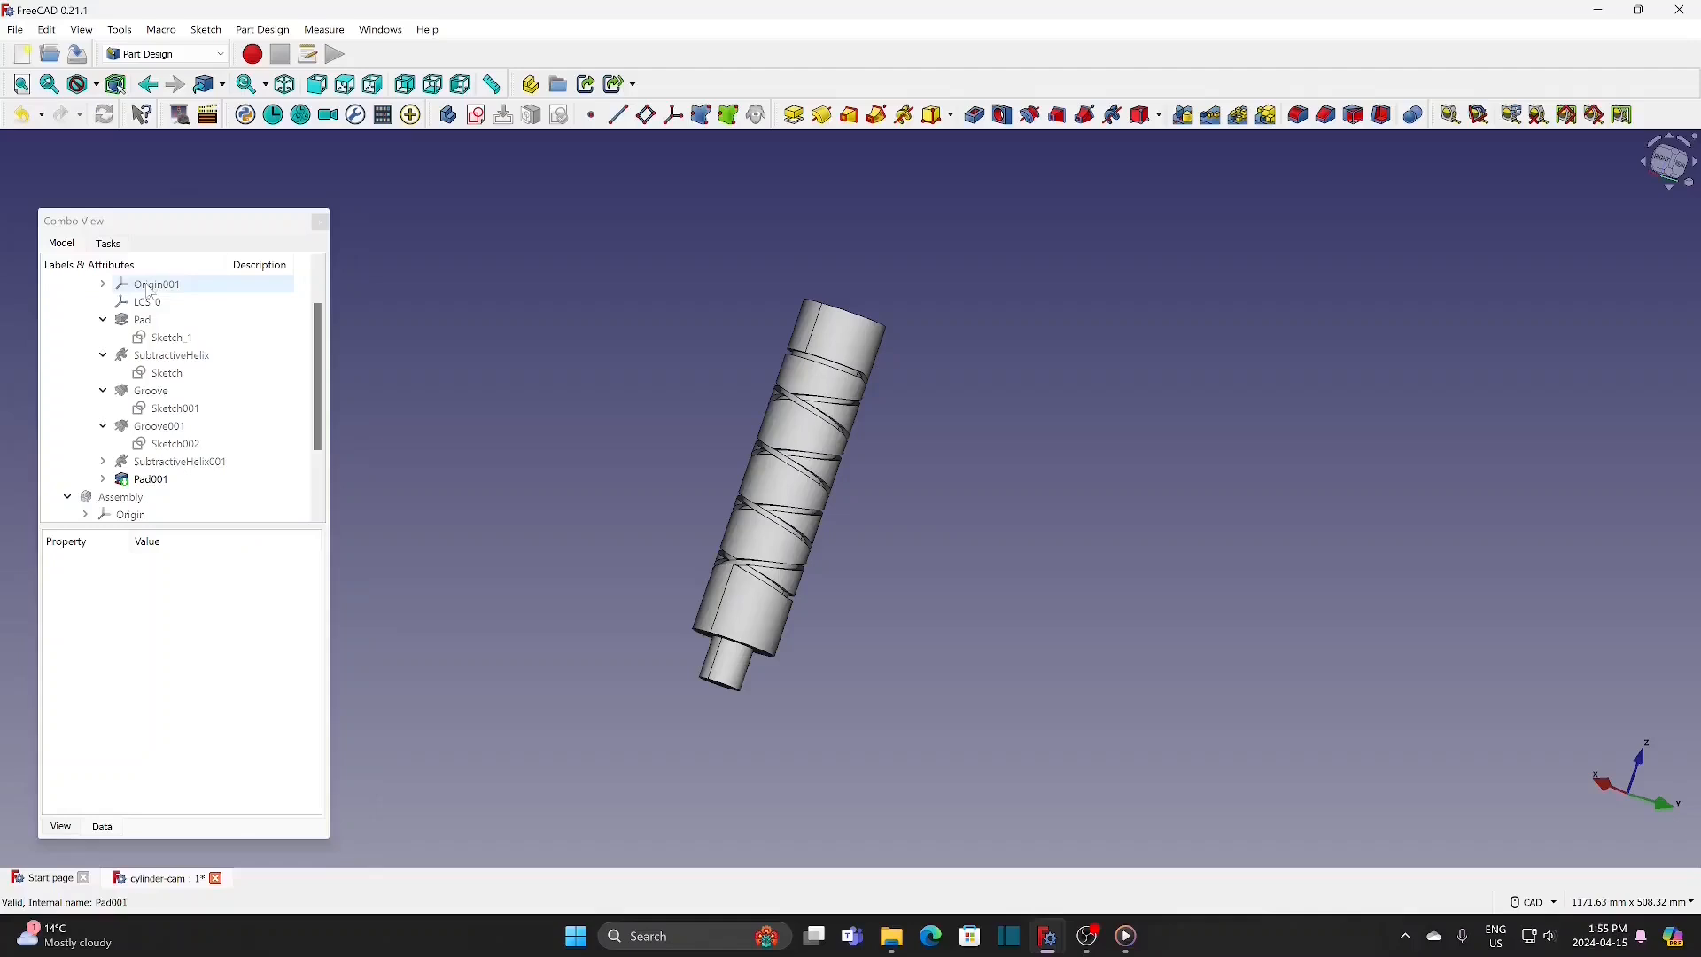
Step: Create another sketch in the cam body on the XY base plane
left_click(480, 120)
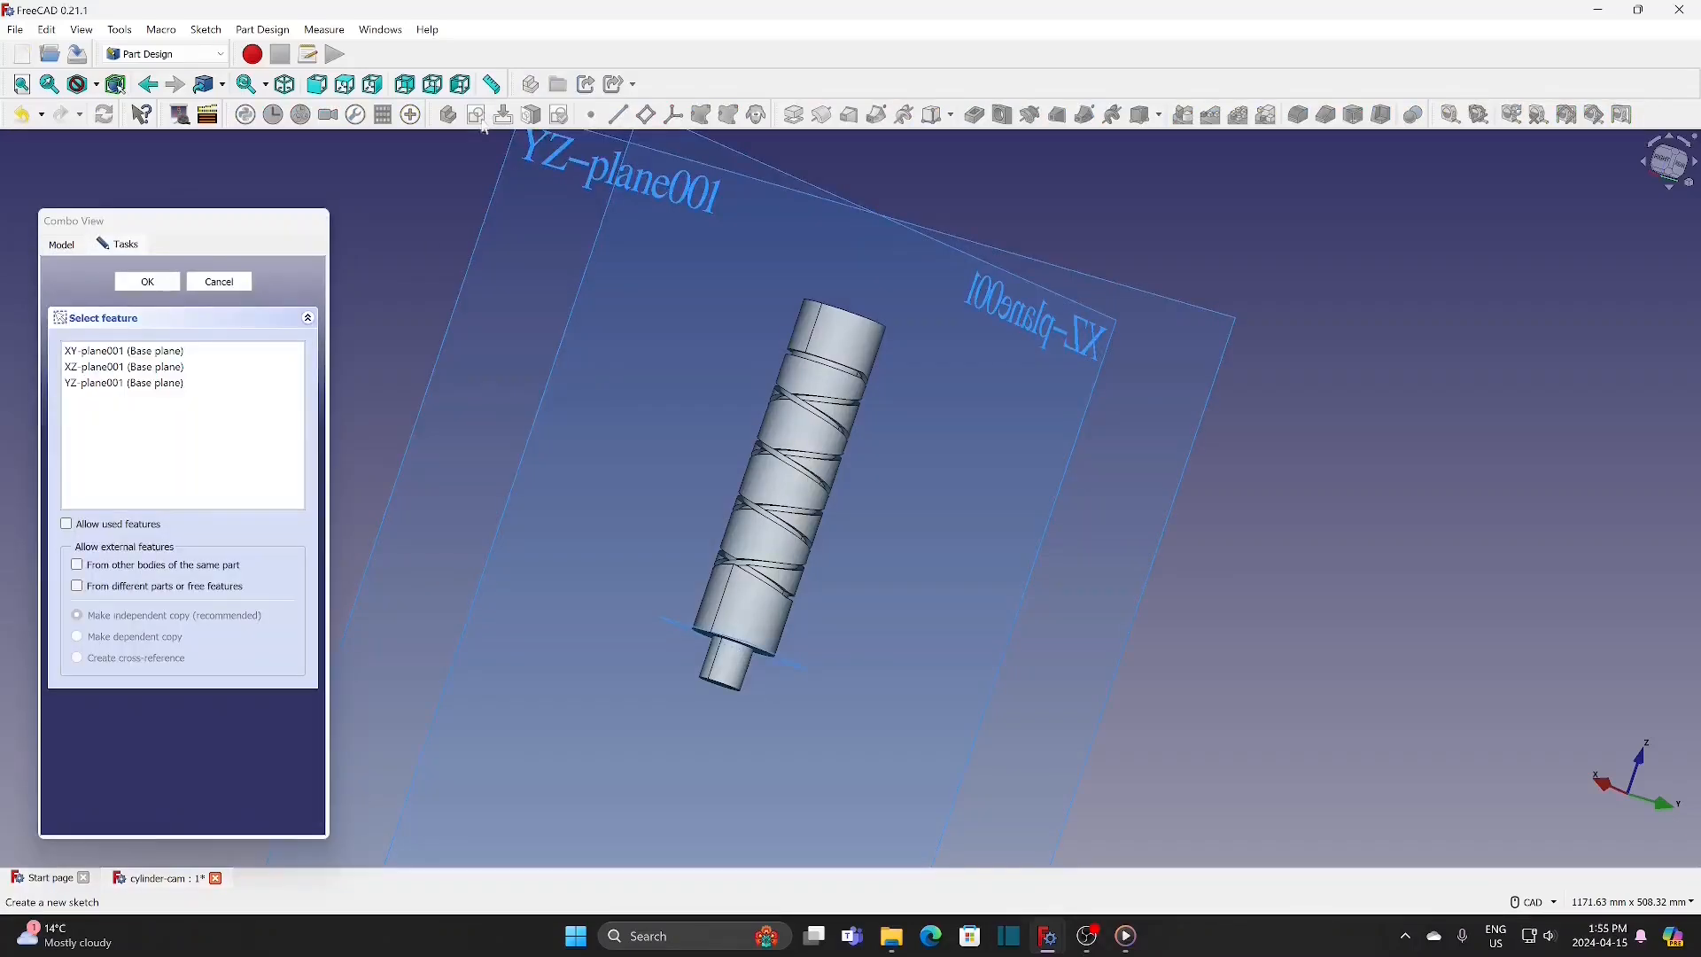
left_click(124, 351)
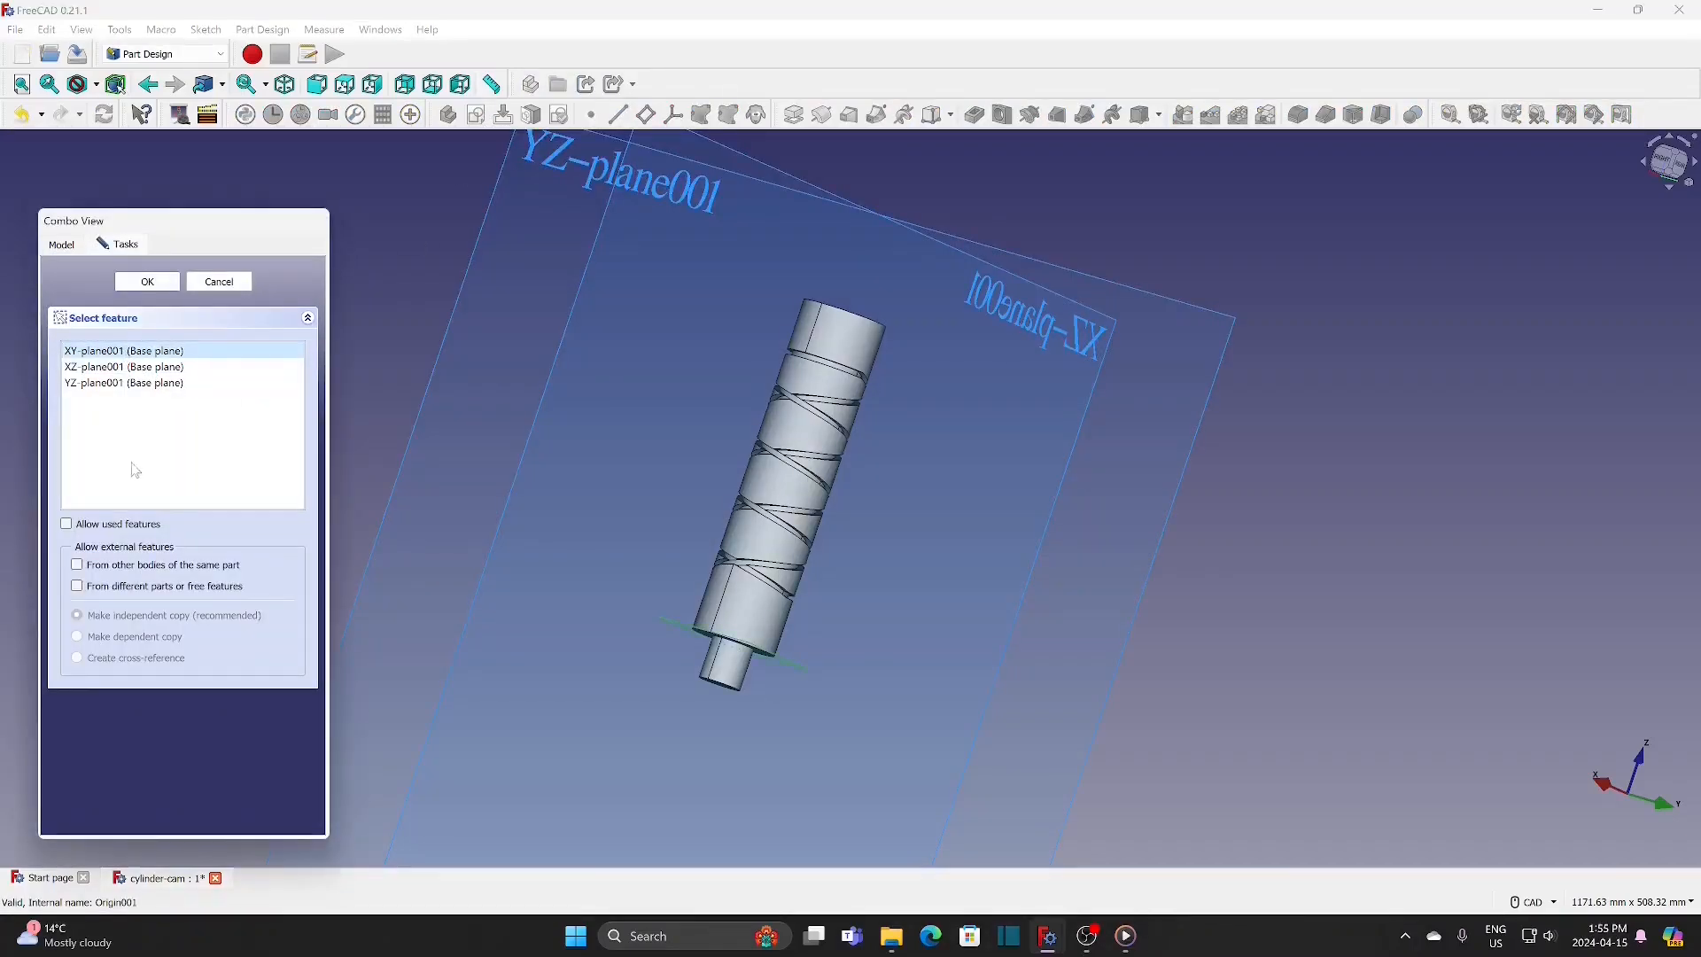
left_click(152, 282)
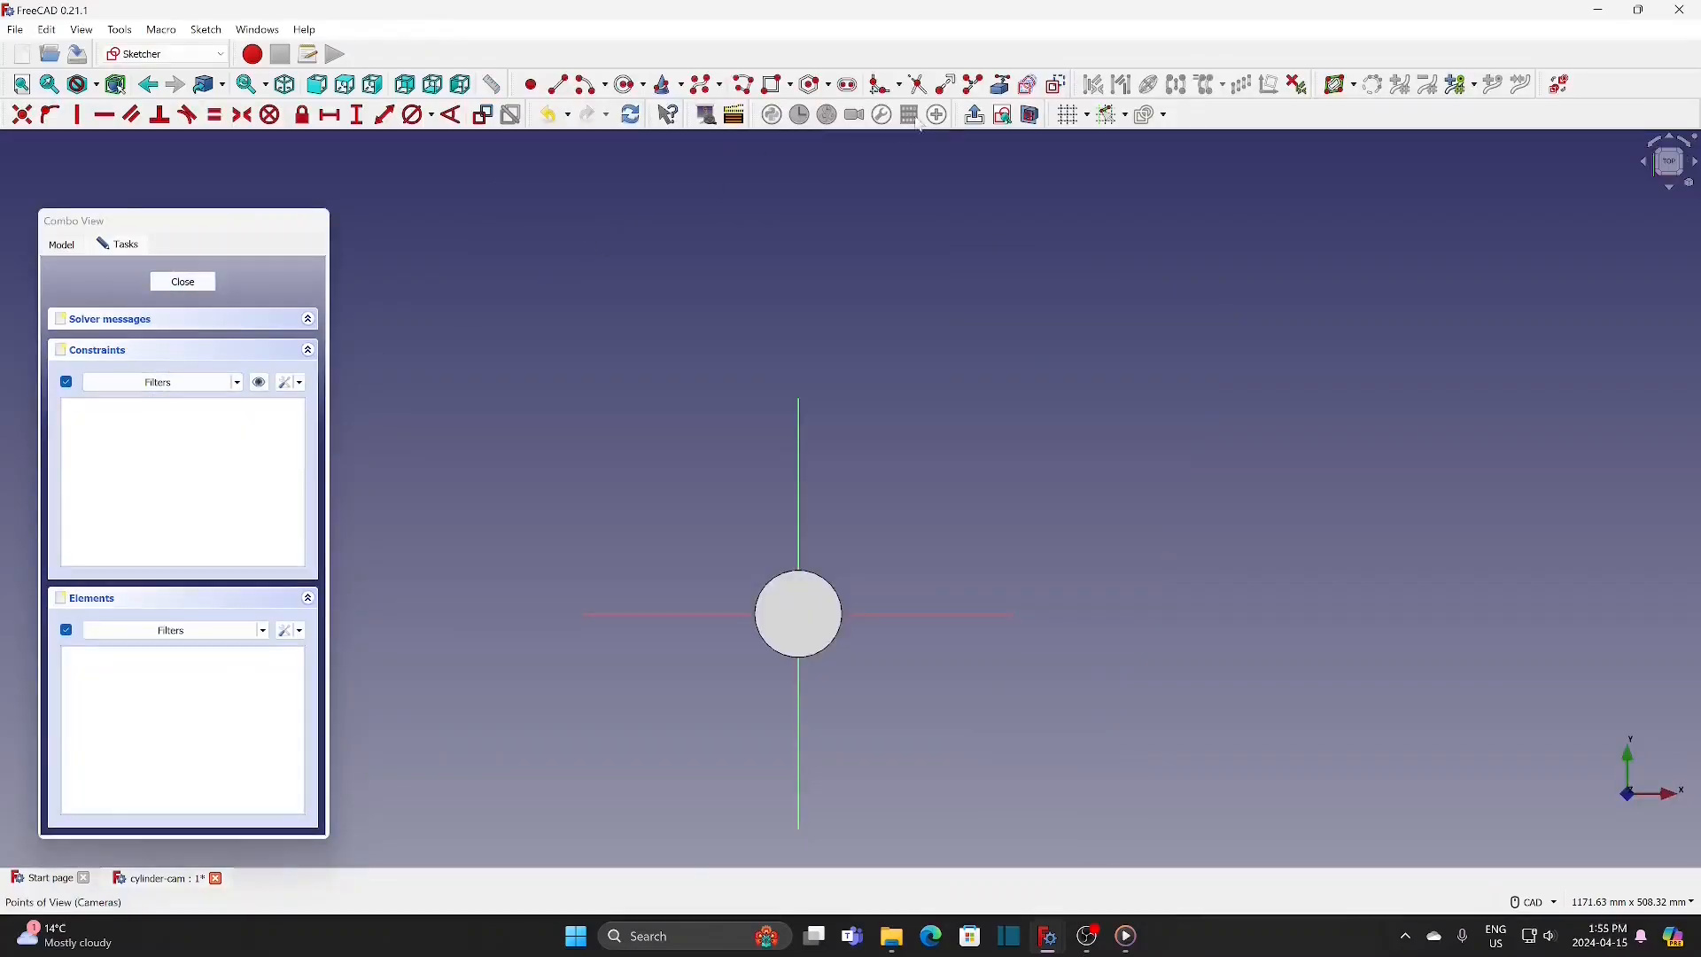
Step: Draw a circle centred on the sketch origin and set its diameter to 30 mm
scroll(811, 696, "up", 4)
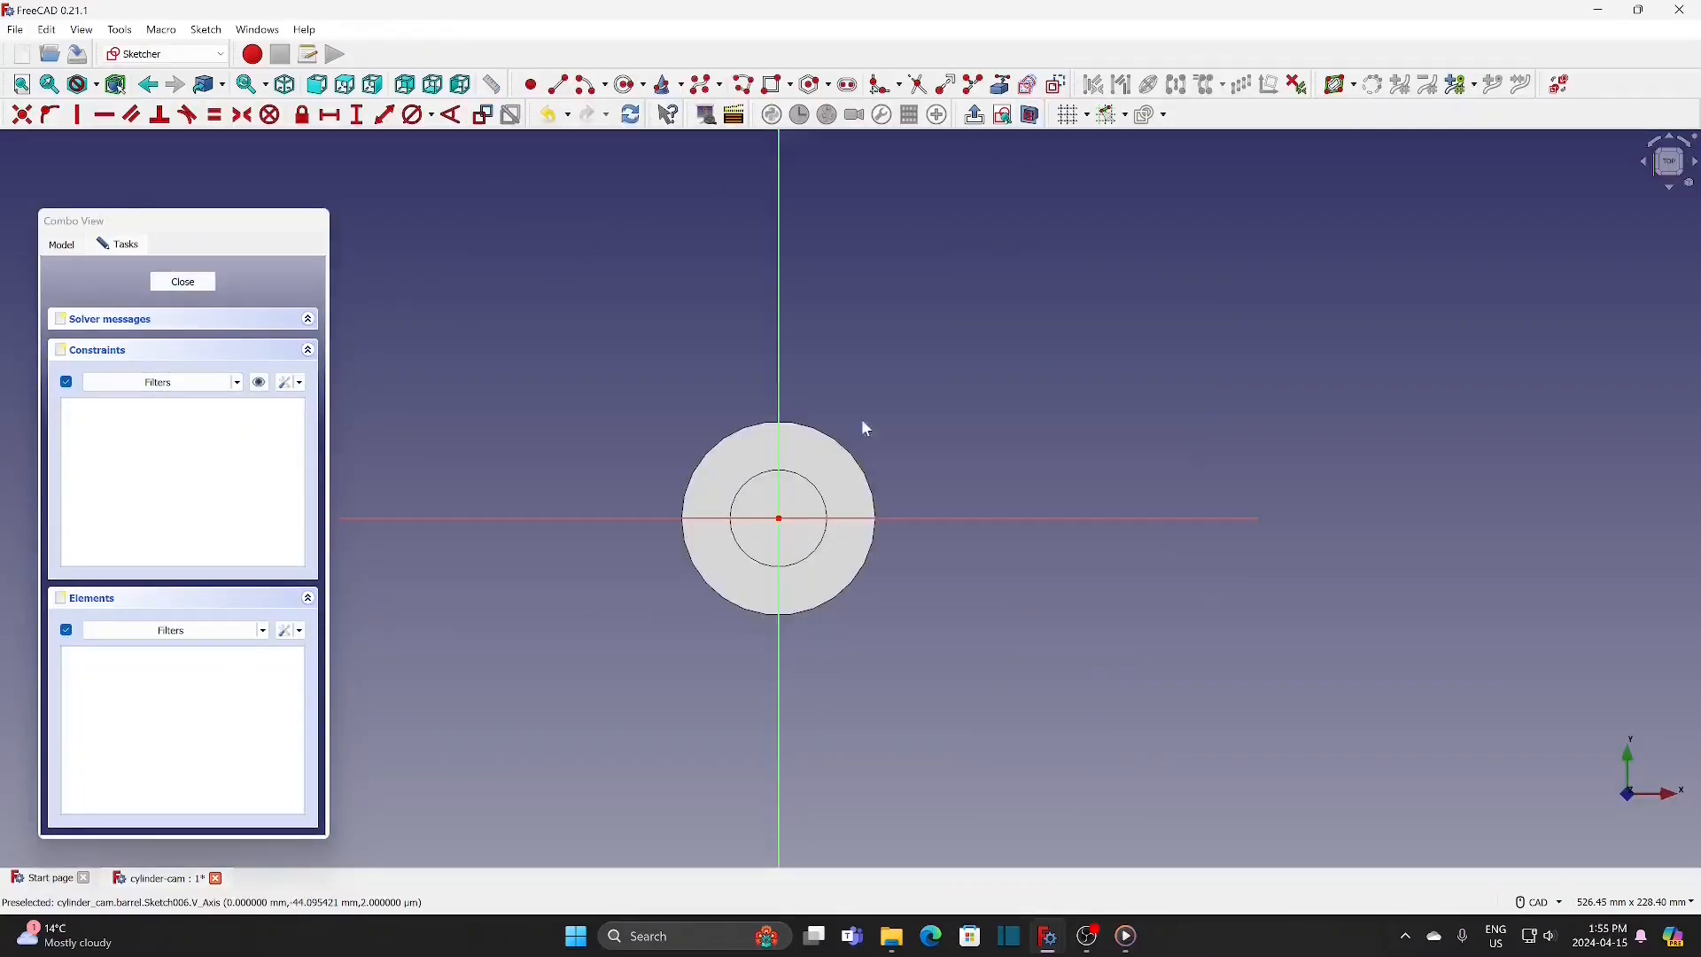
left_click(630, 84)
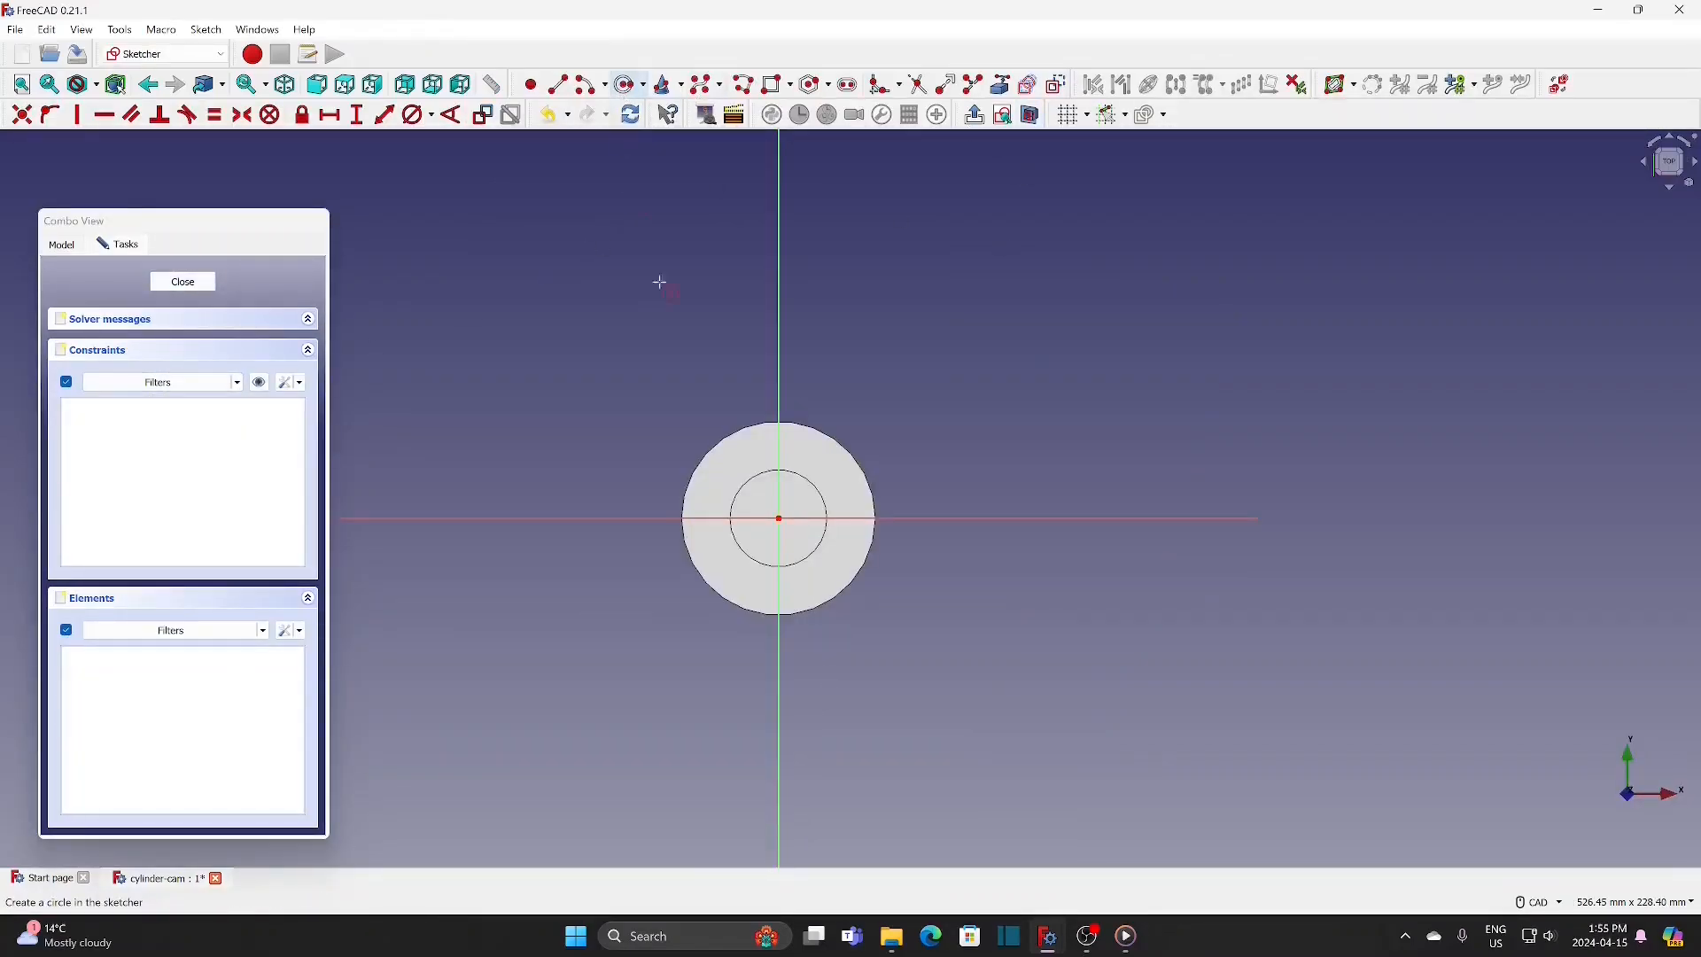
left_click(779, 518)
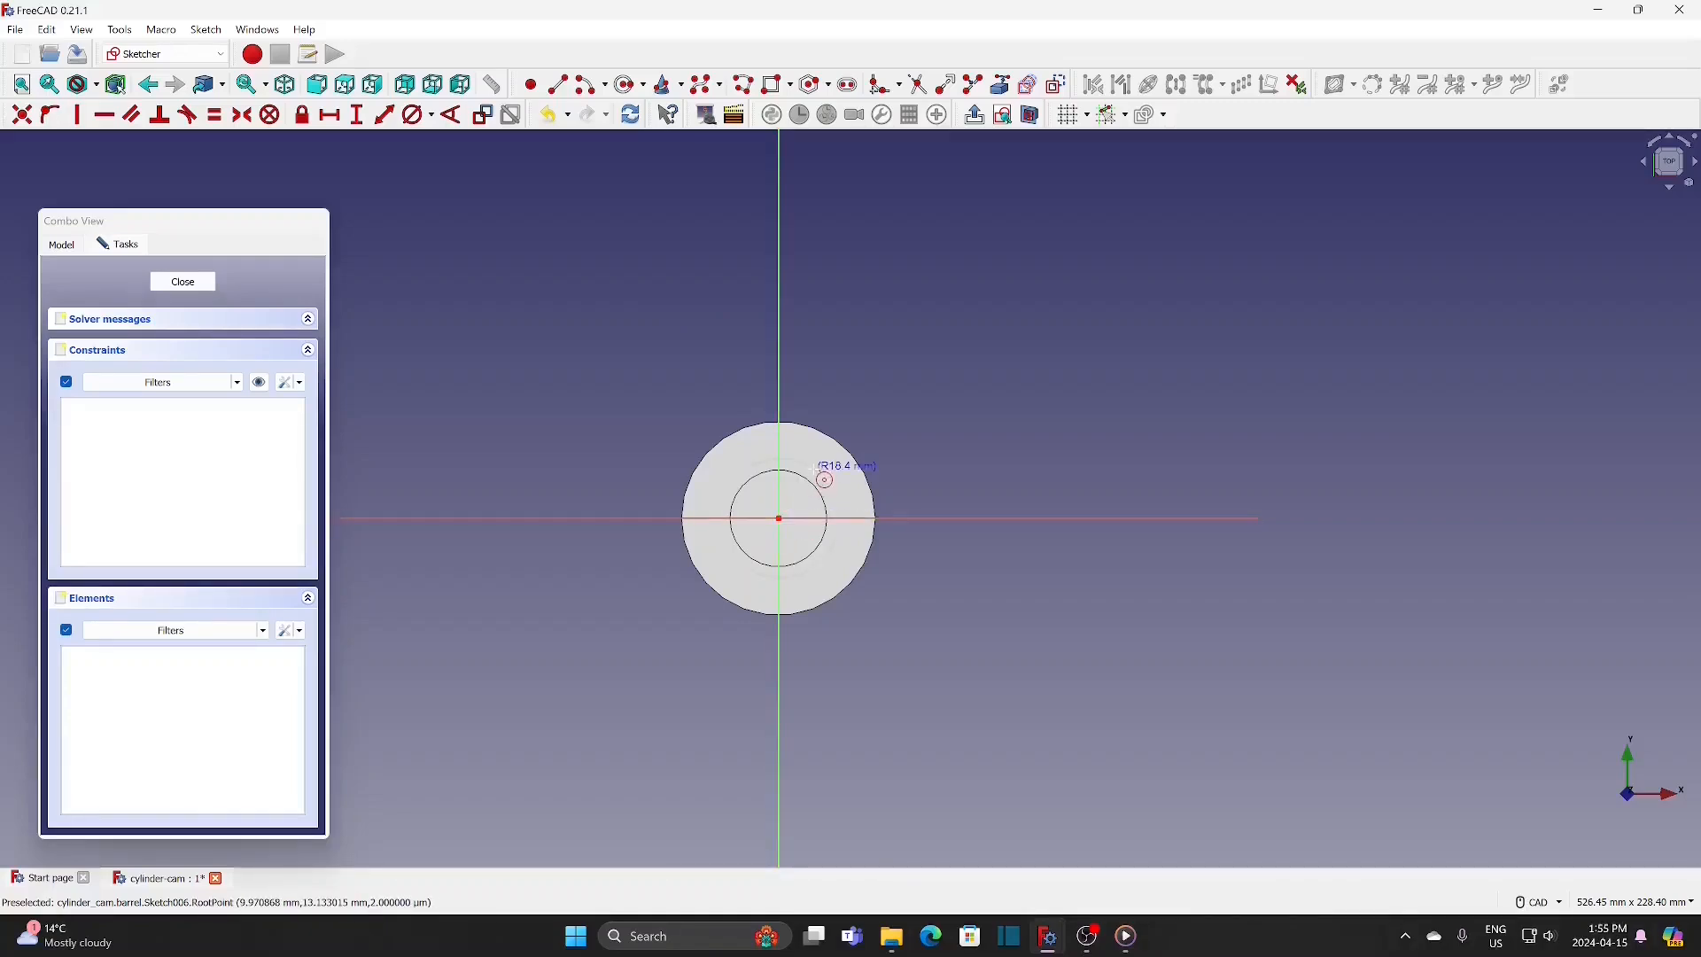
left_click(811, 467)
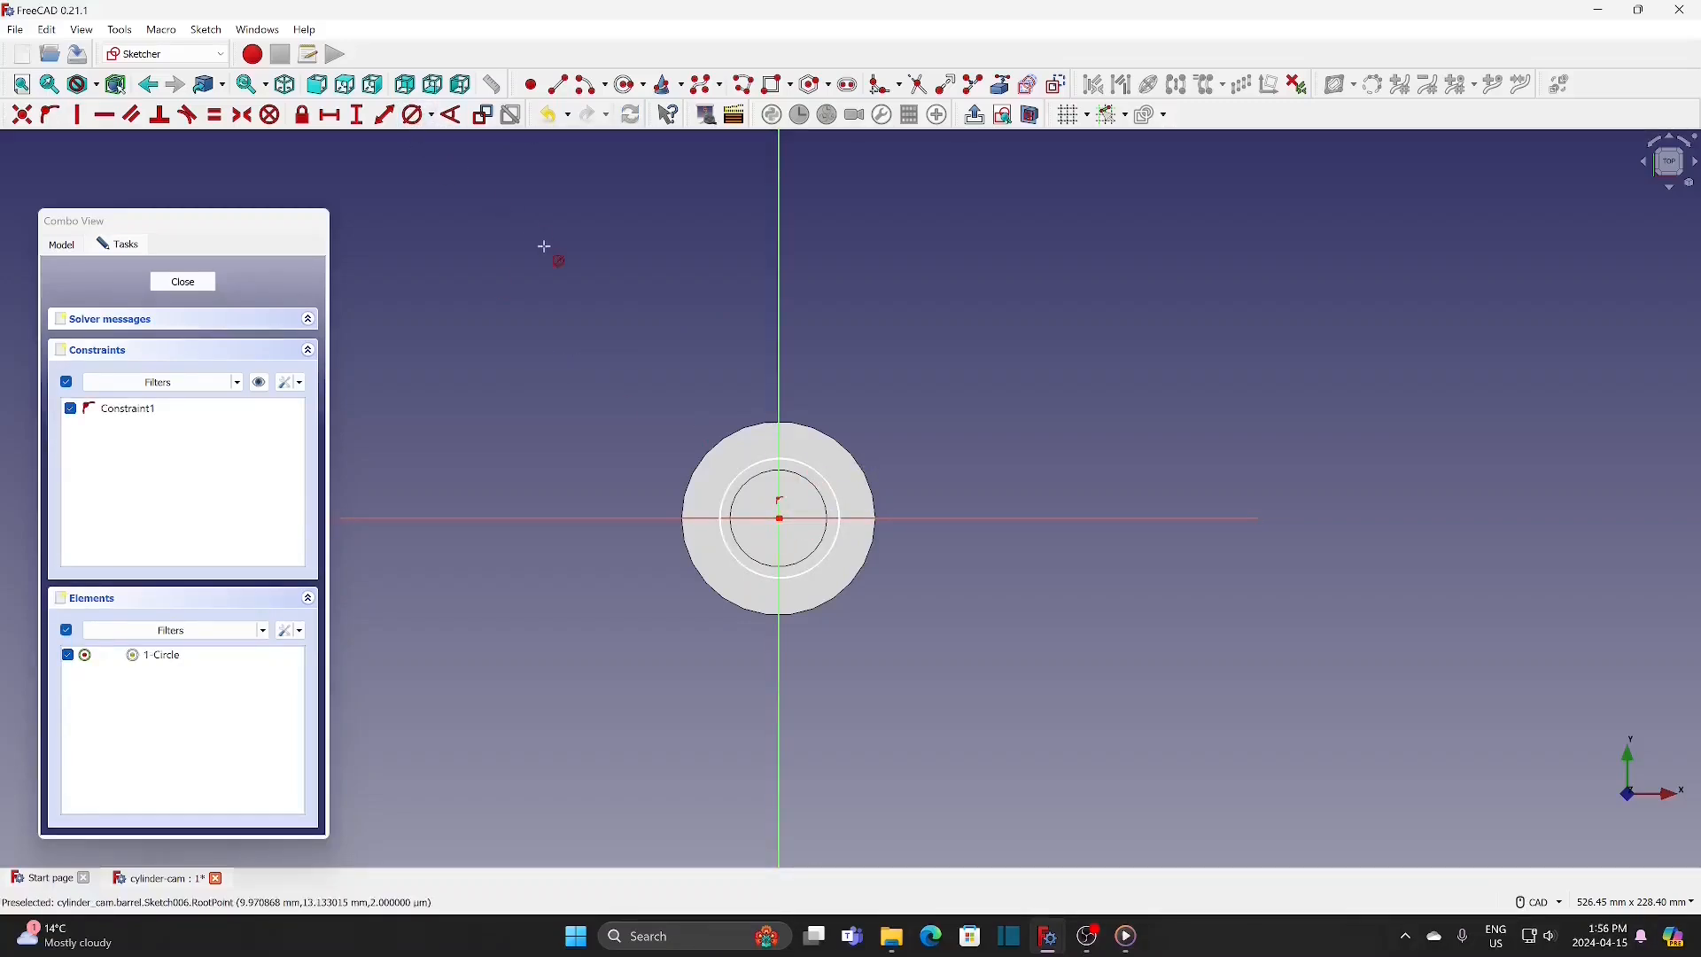
left_click(790, 459)
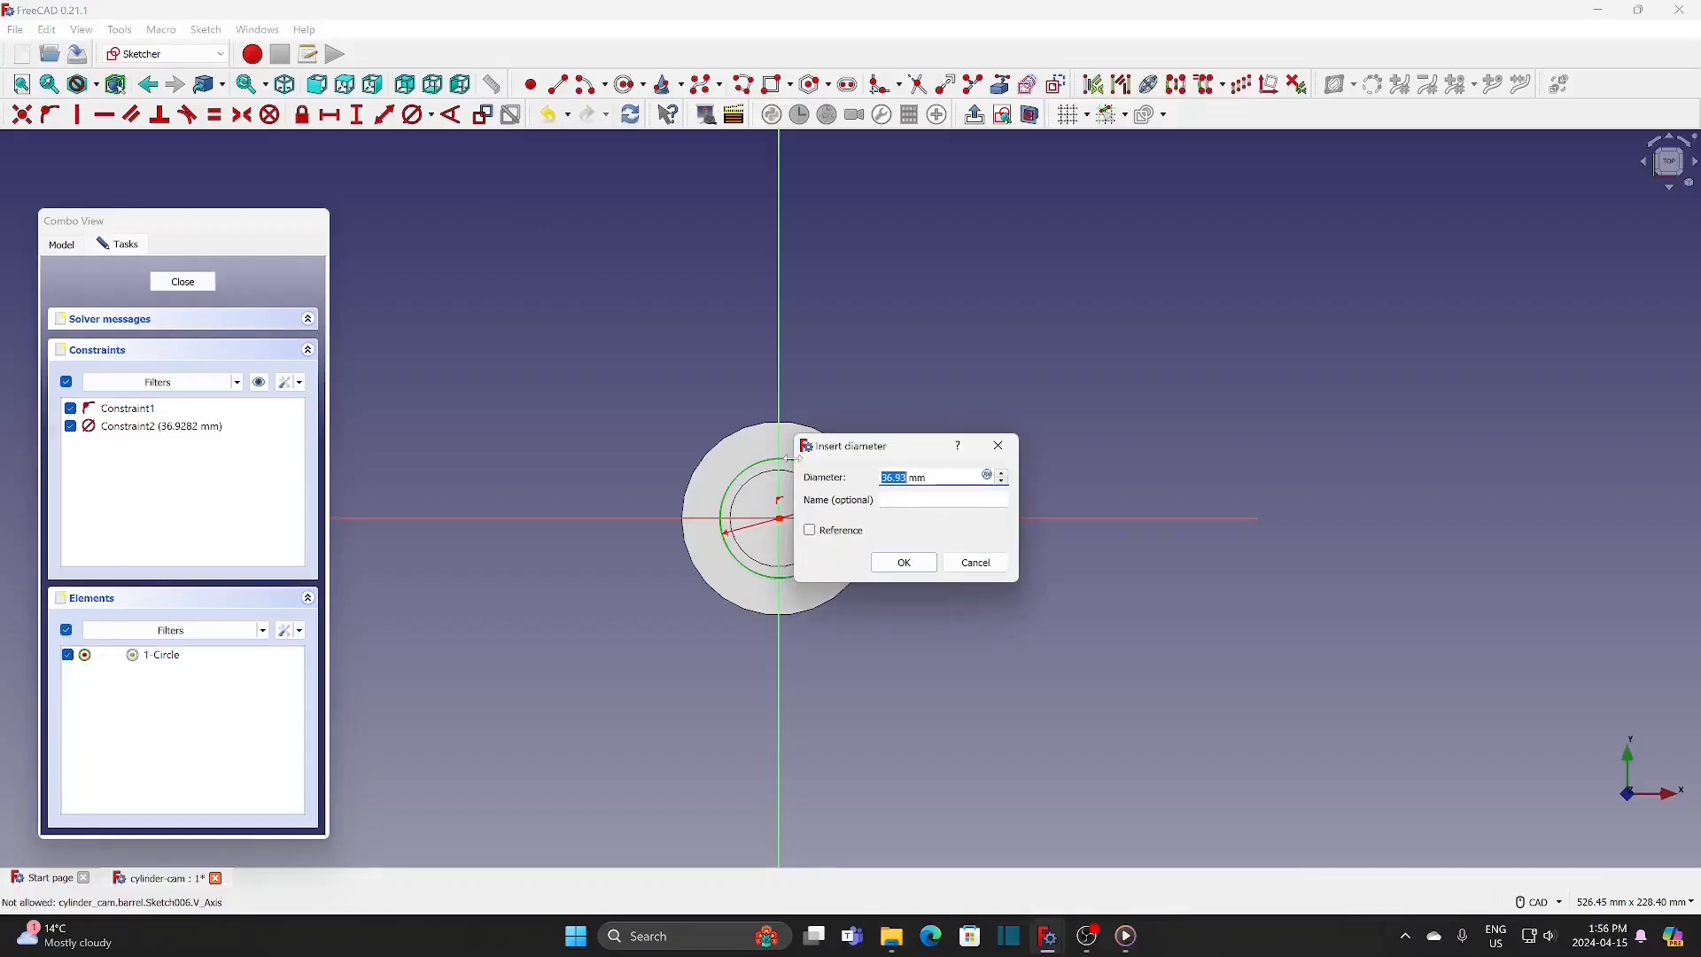
type("30")
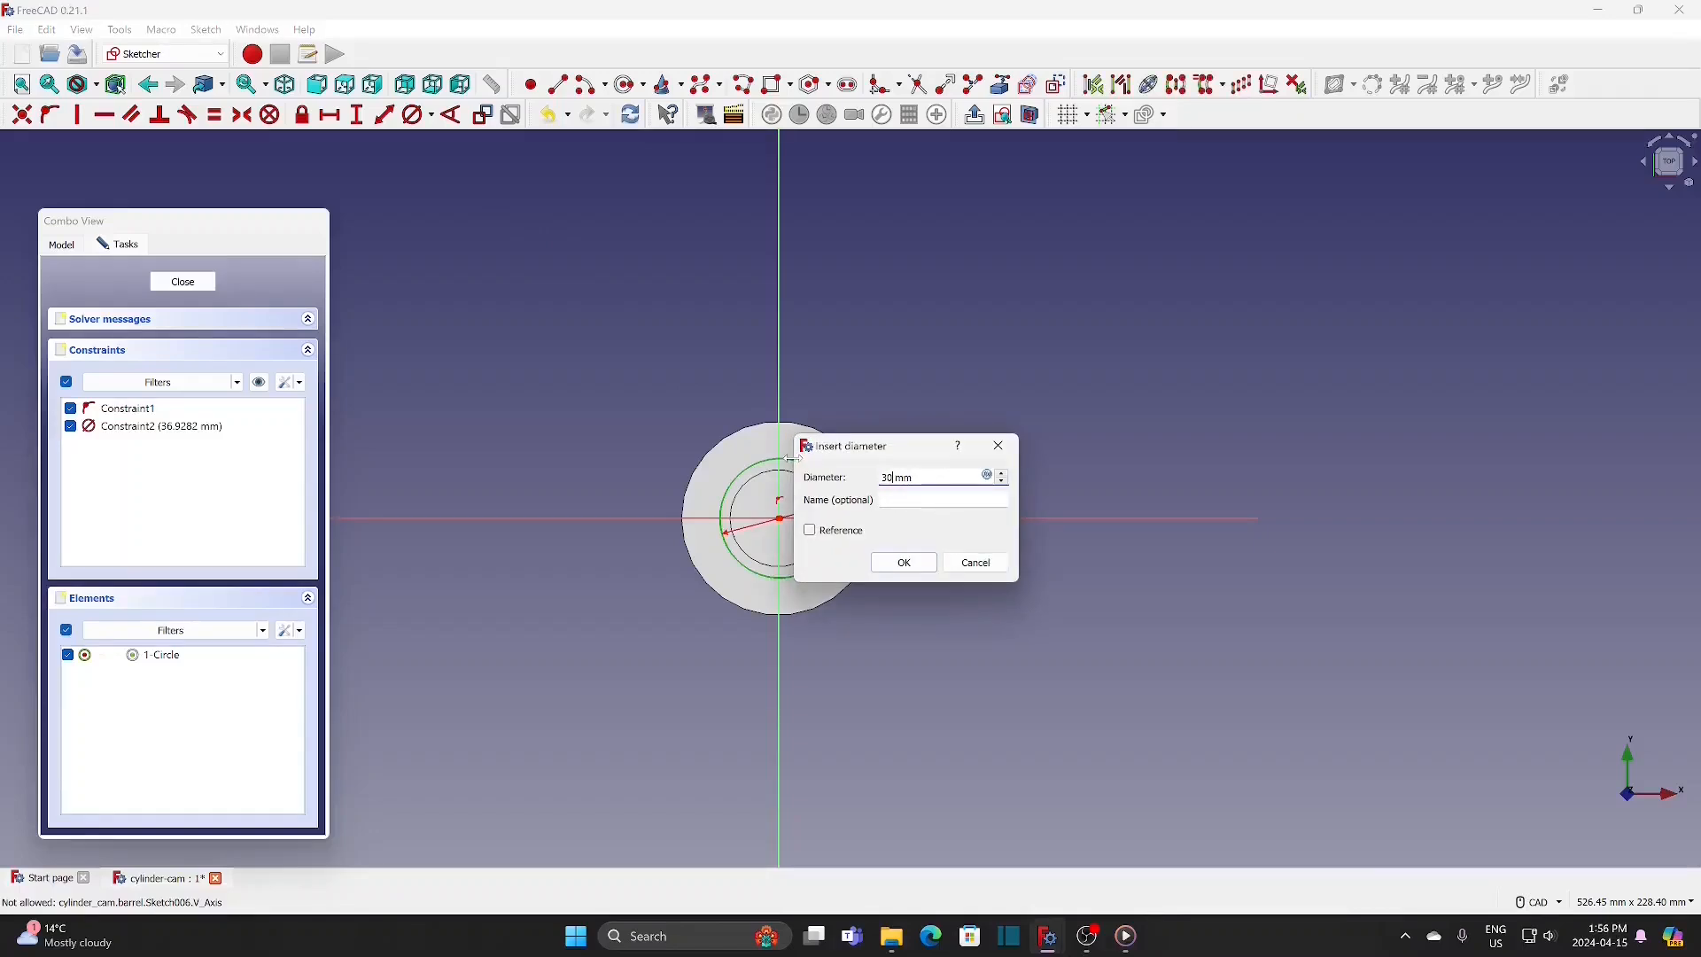
left_click(905, 564)
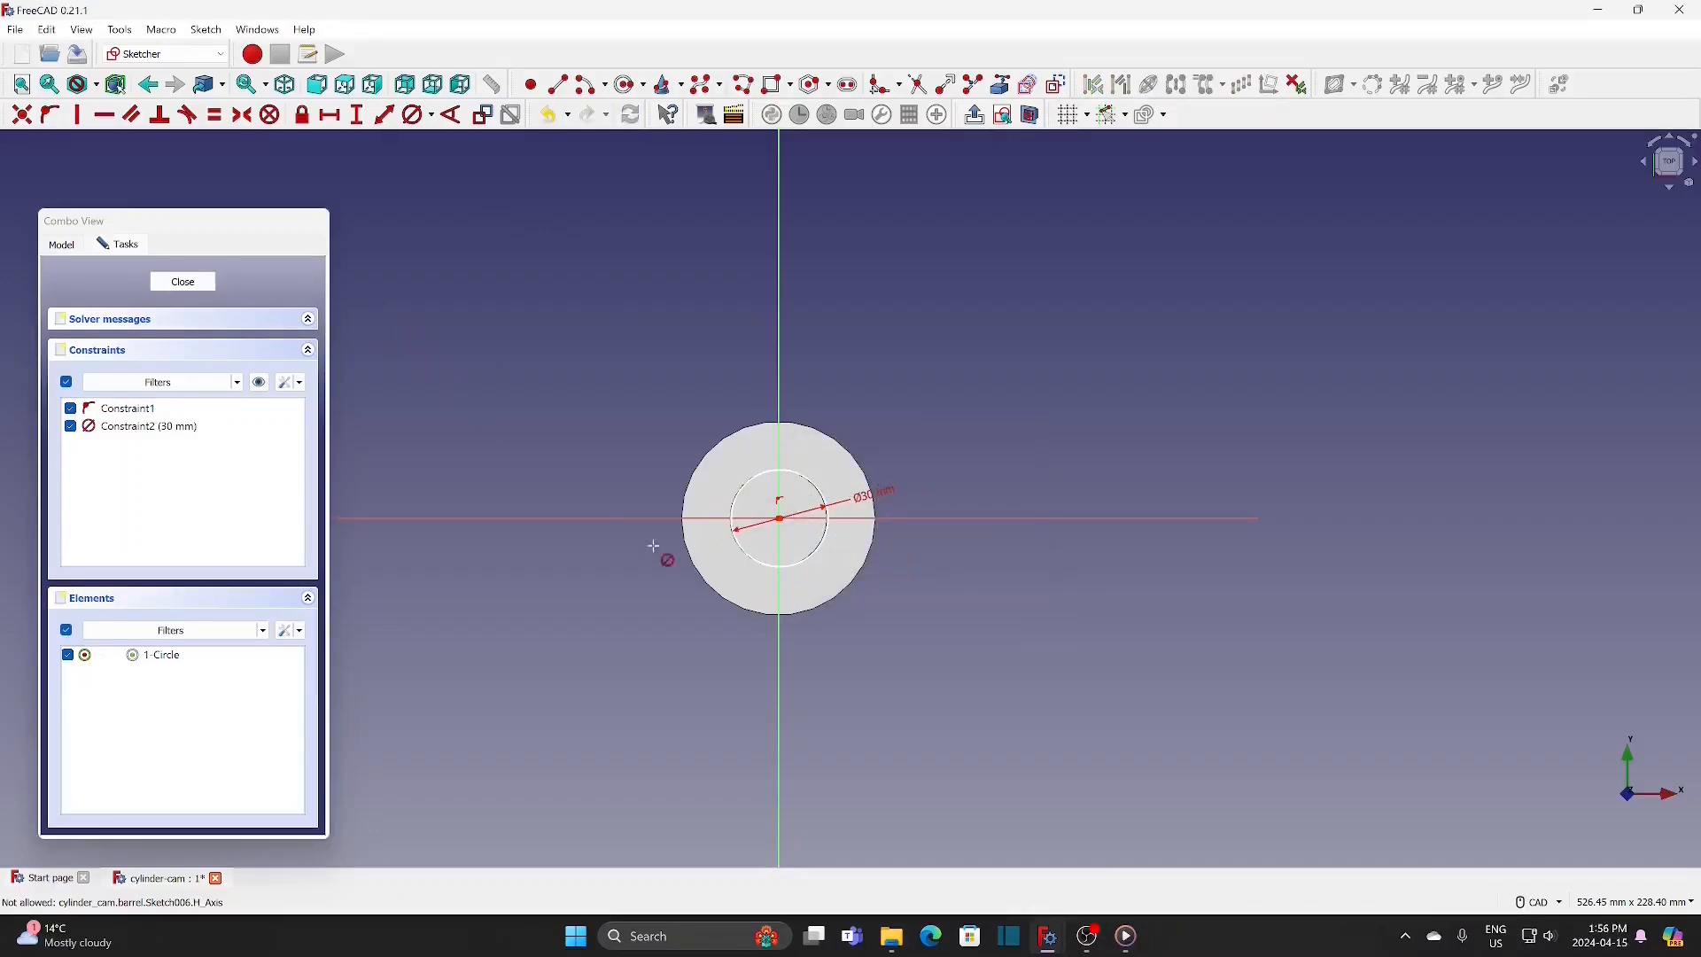
Step: Try to add a coincident constraint at the circle's centre point, and close the sketch
scroll(744, 581, "up", 2)
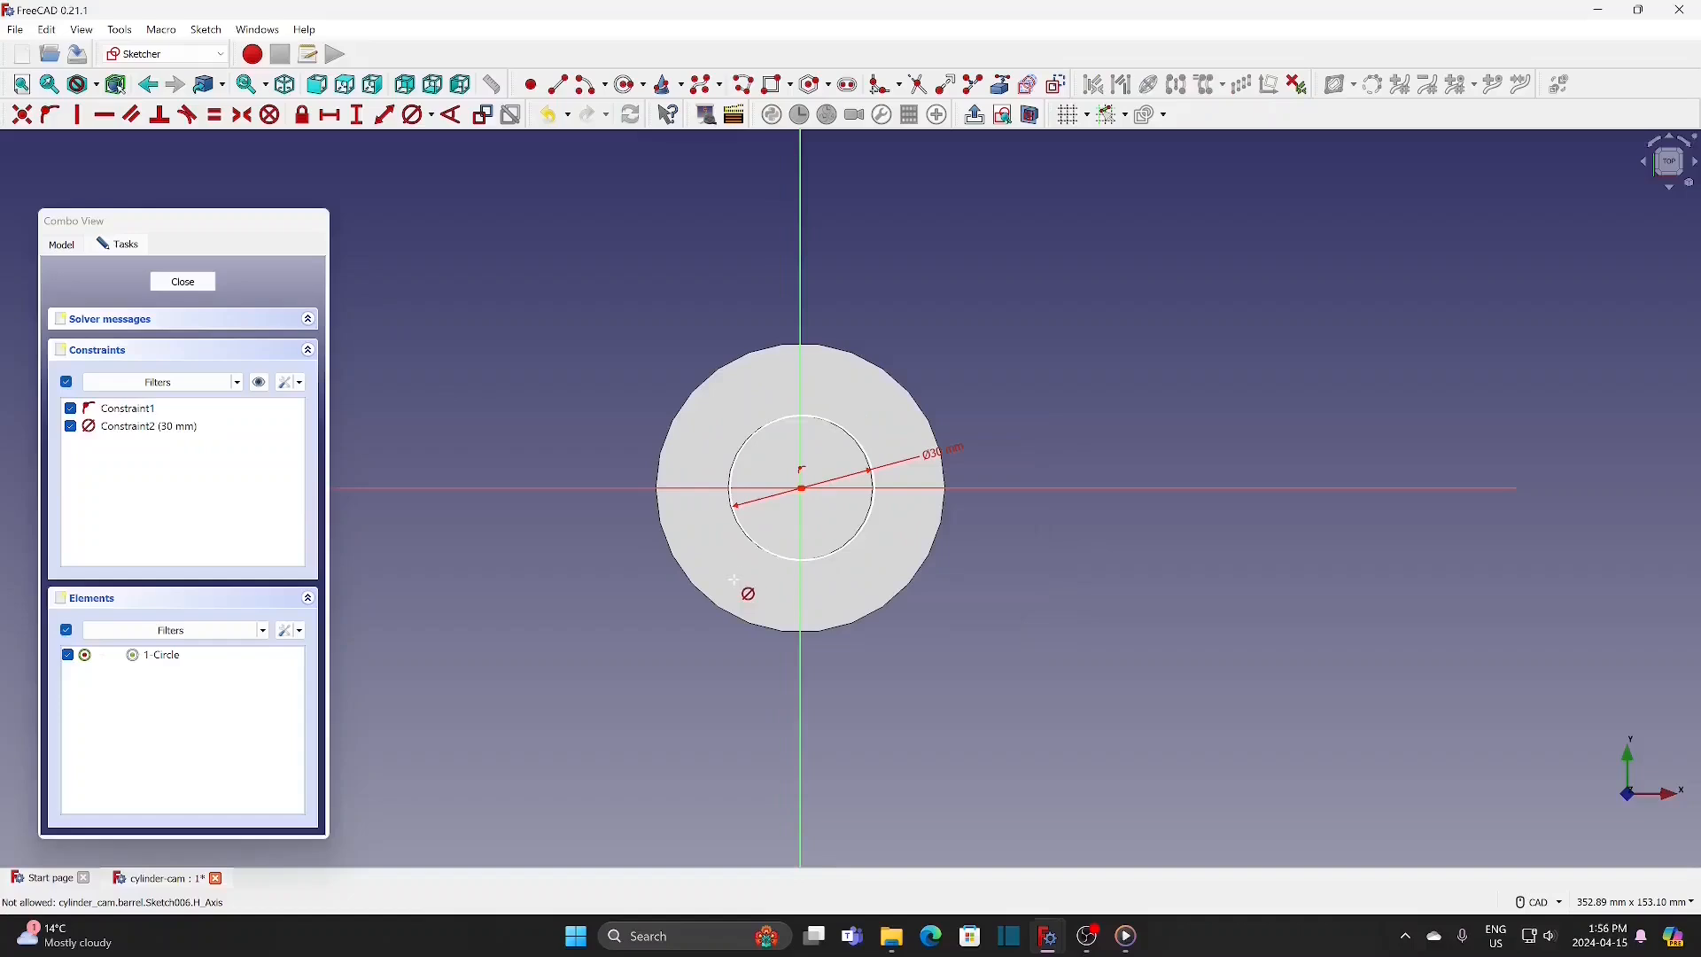
left_click(803, 488)
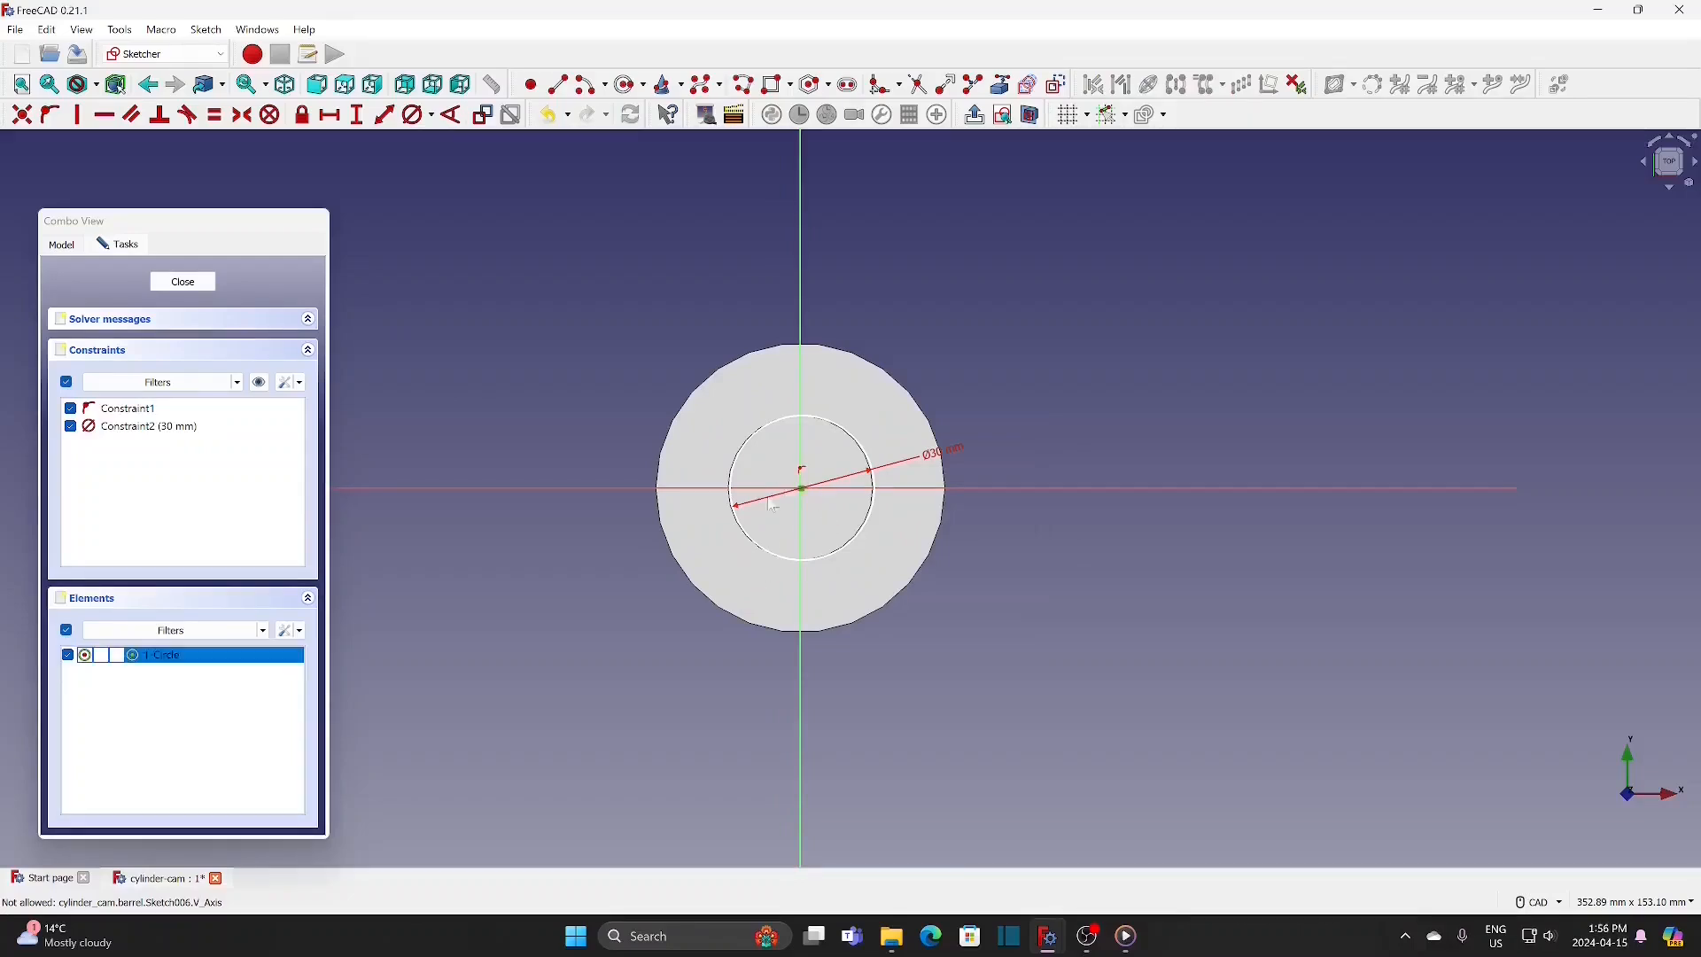
left_click(22, 114)
left_click(183, 282)
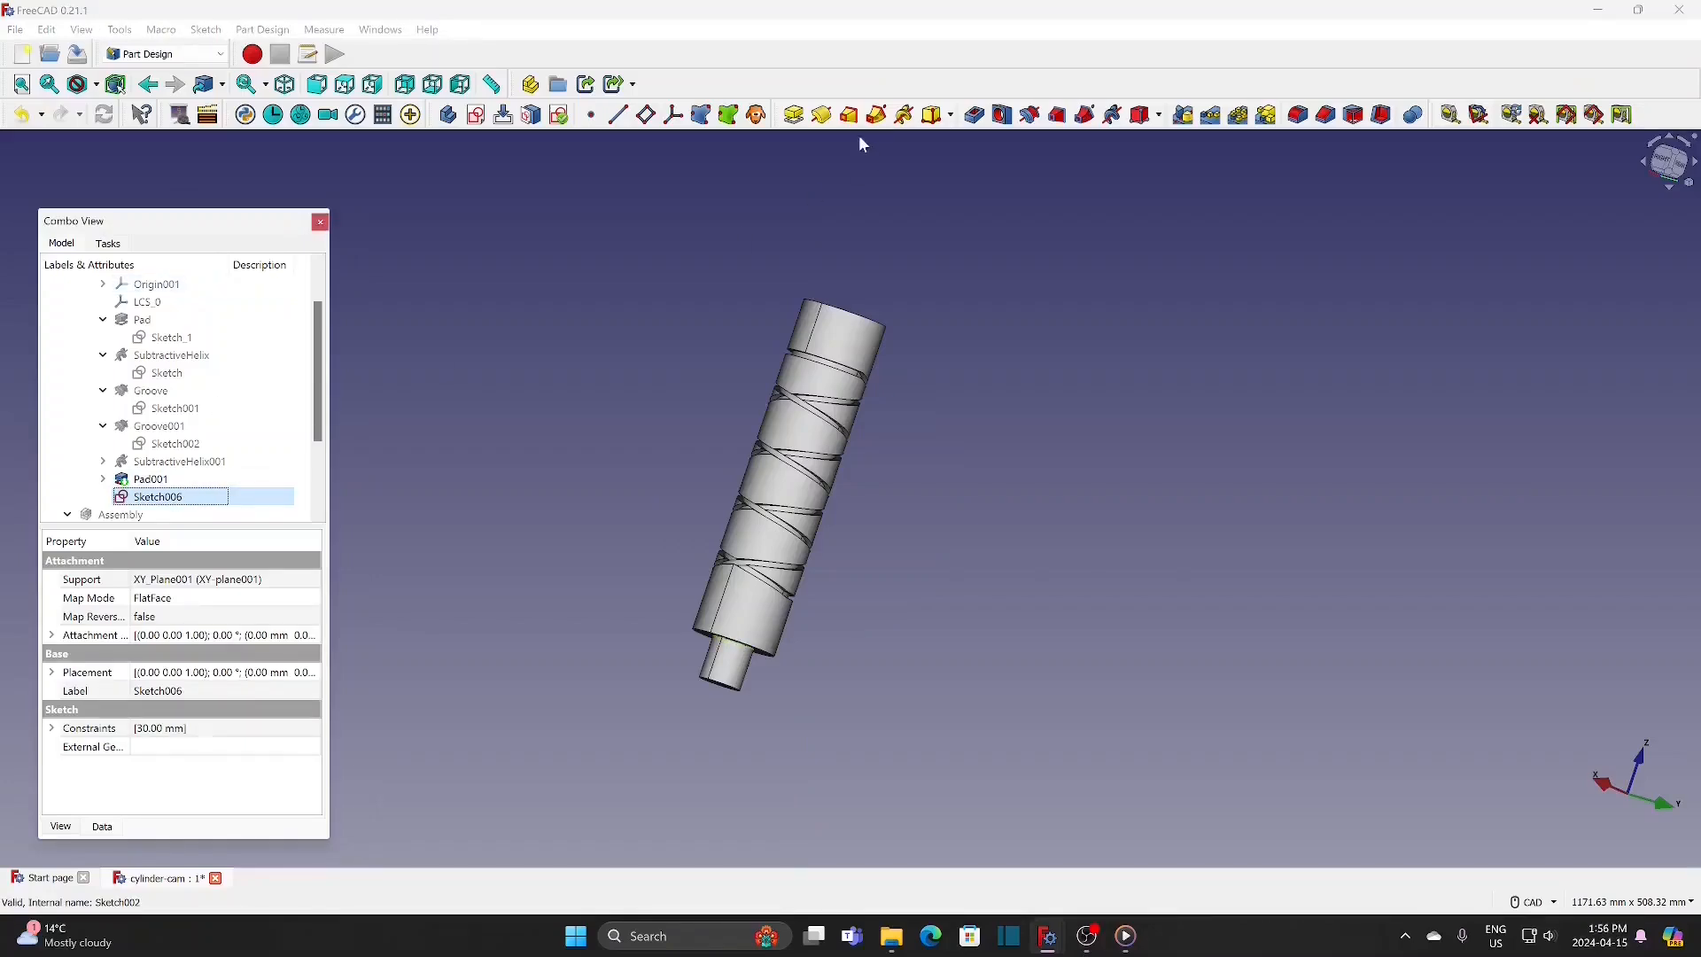
Step: Pad the new 30 mm circle sketch by 60 mm along the sketch normal
left_click(787, 116)
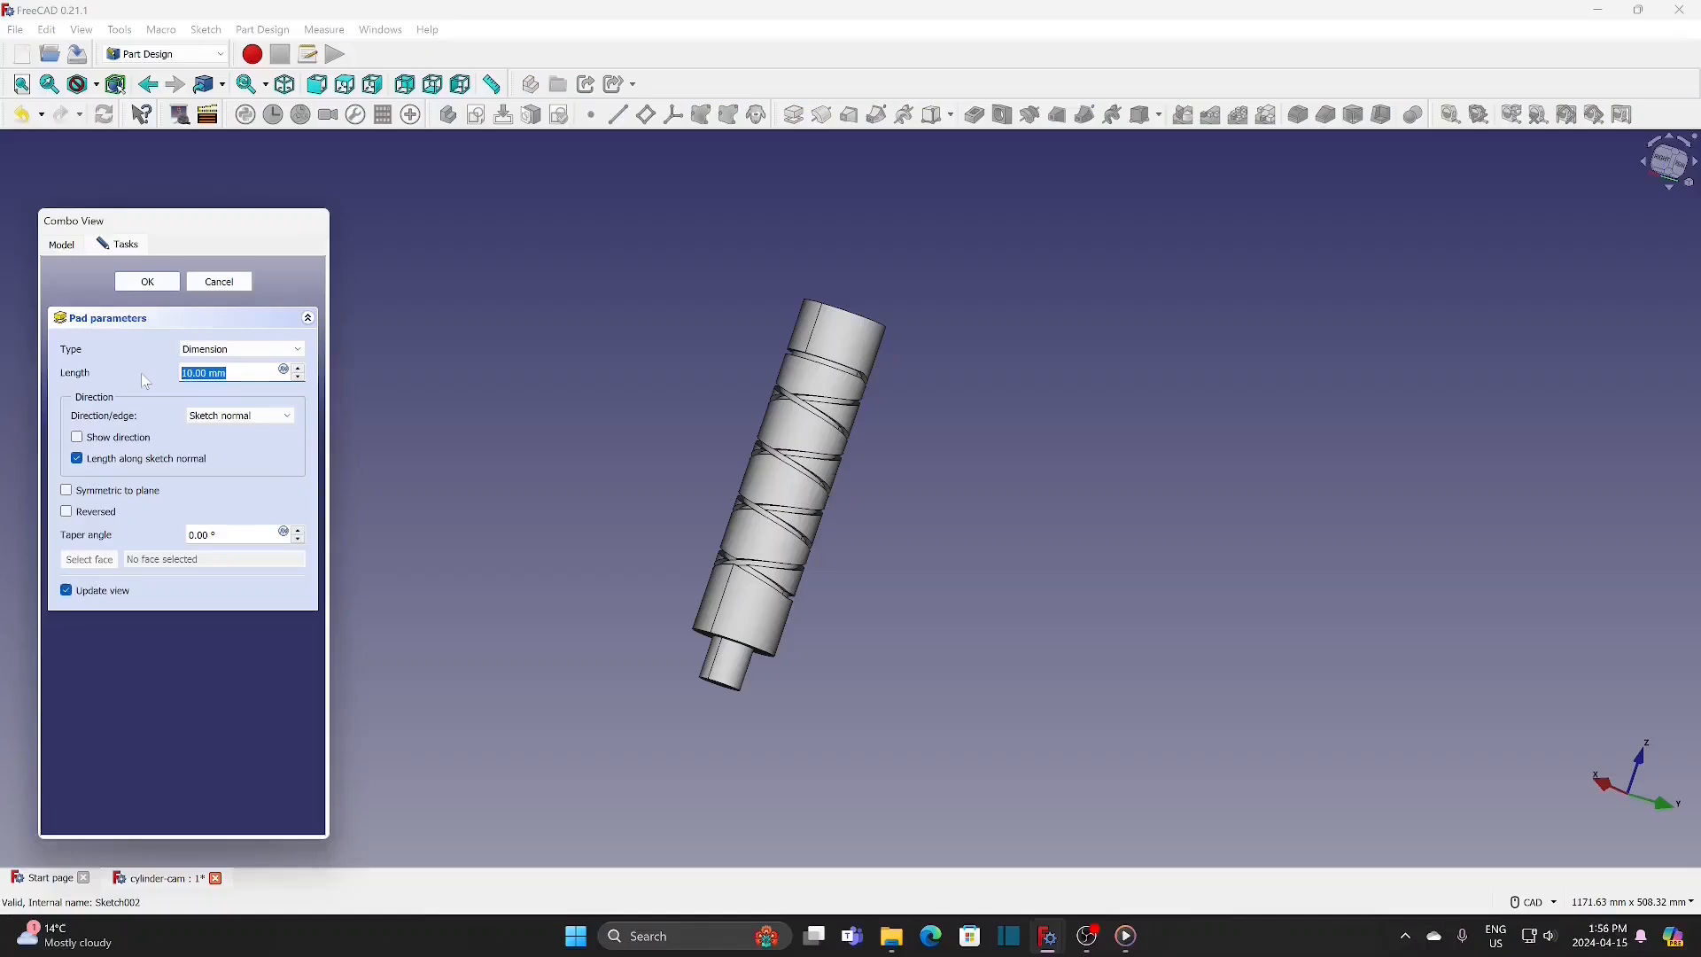
type("60")
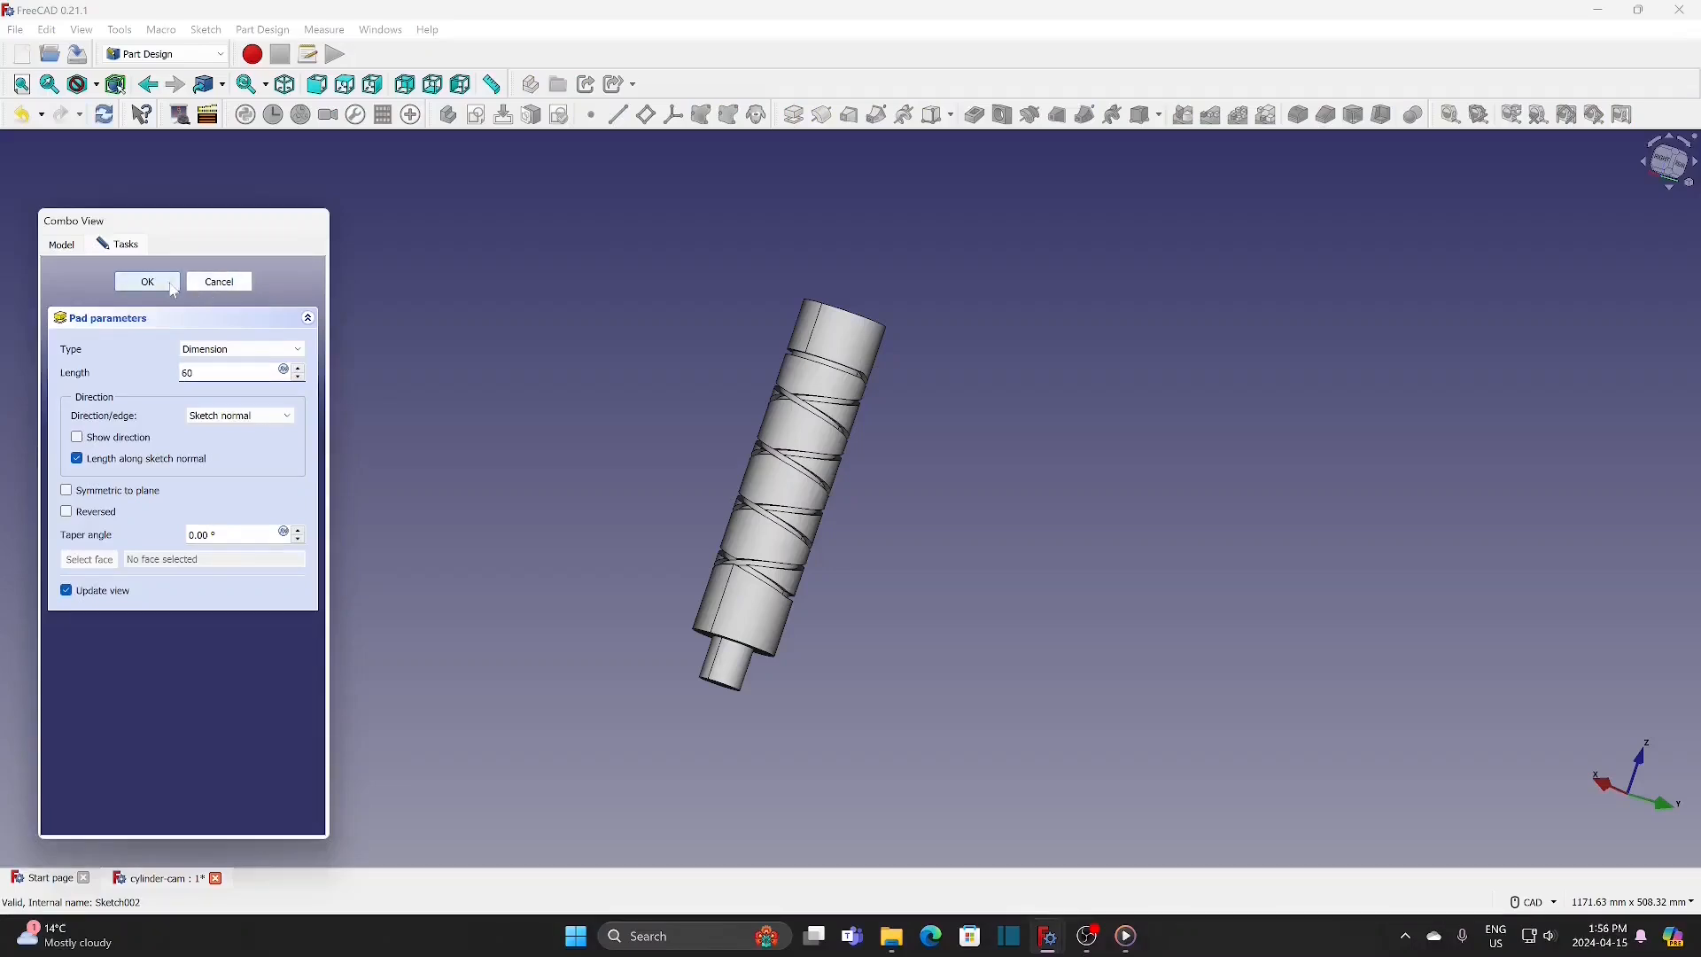
left_click(147, 281)
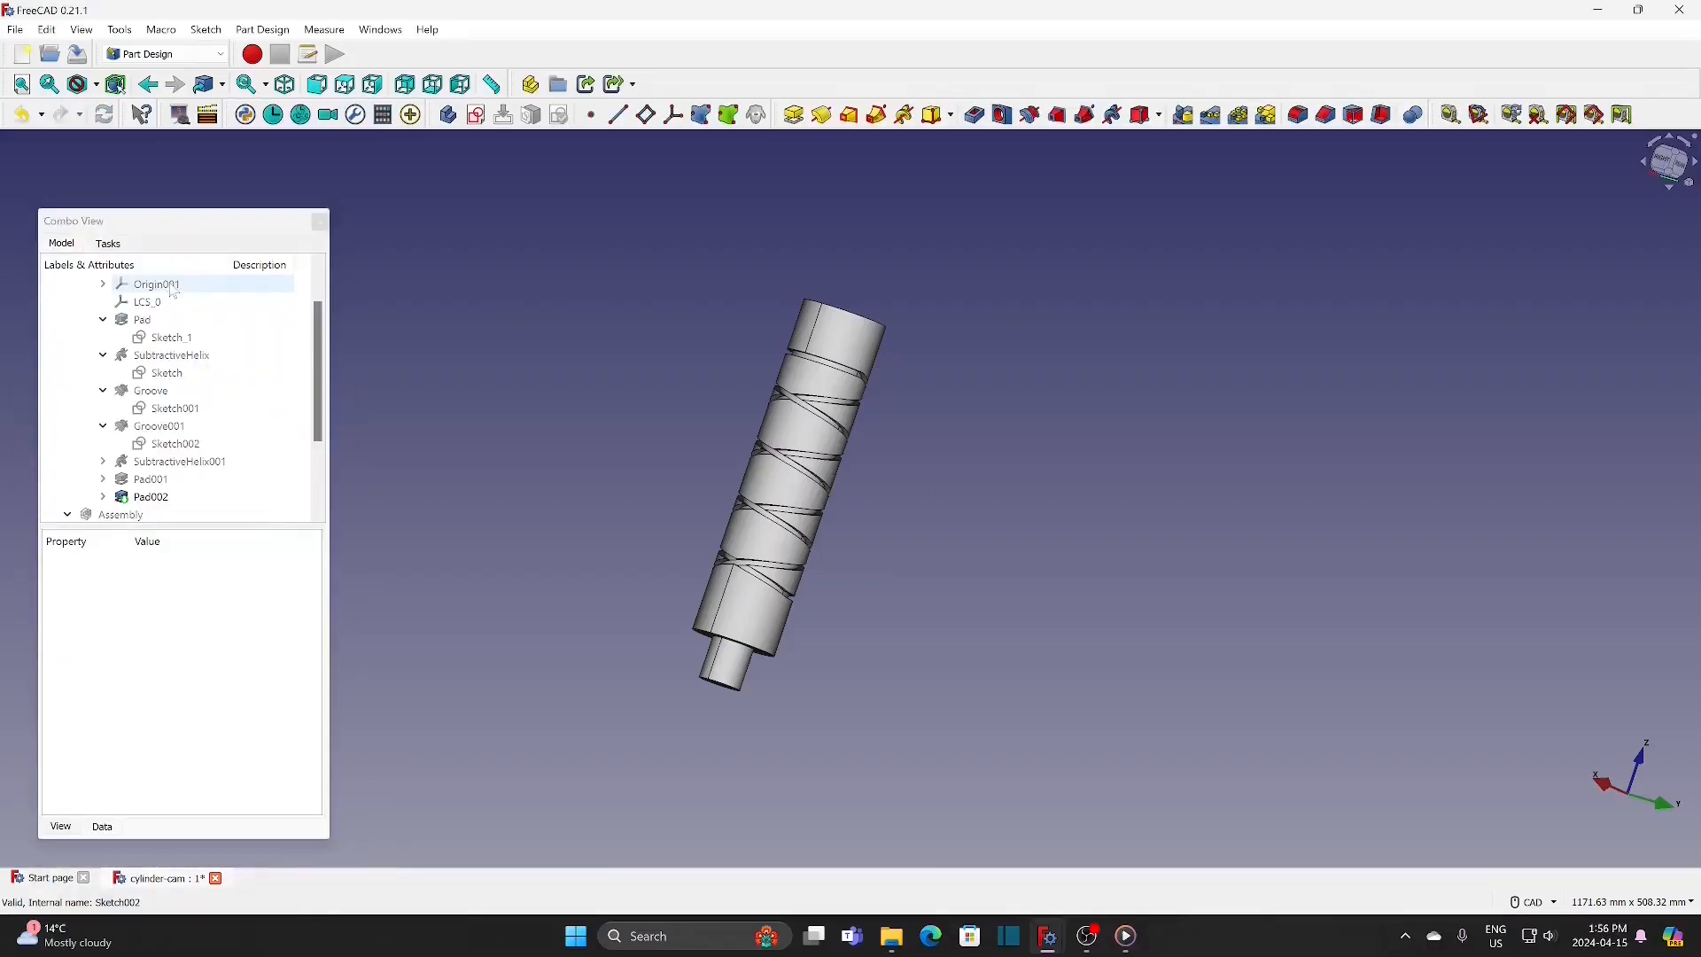
Step: Offset the second shaft pad's sketch by setting its attachment position z to 240 mm
left_click(151, 497)
left_click(103, 497)
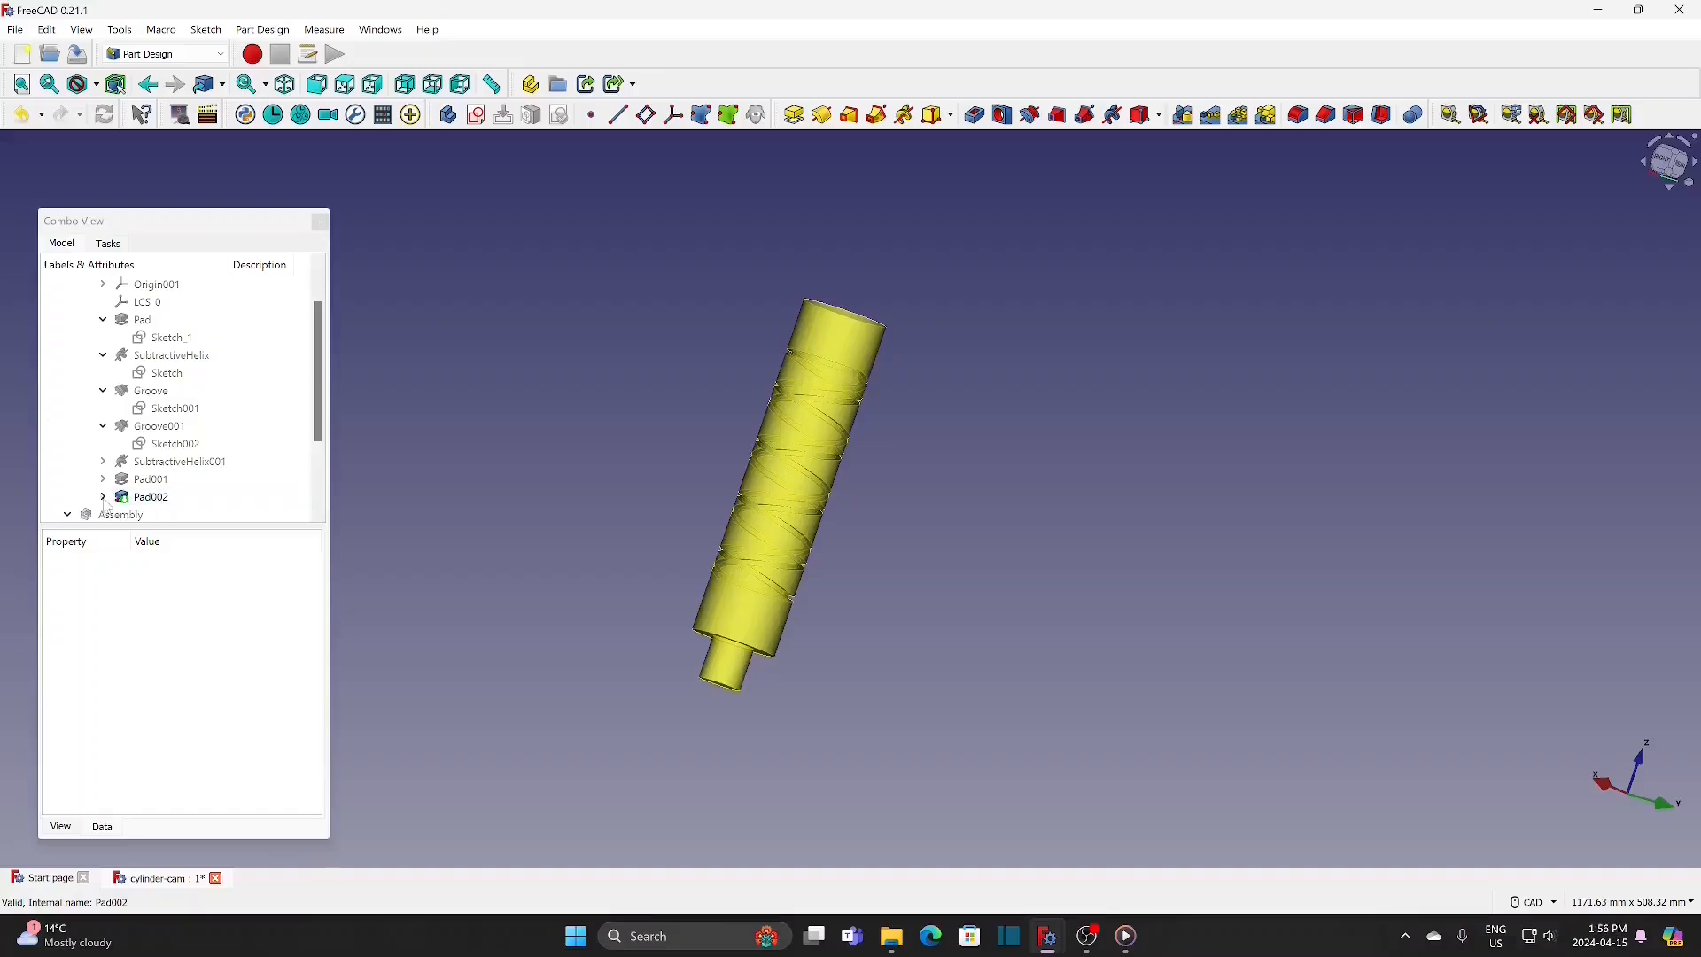
left_click(175, 513)
scroll(320, 375, "down", 2)
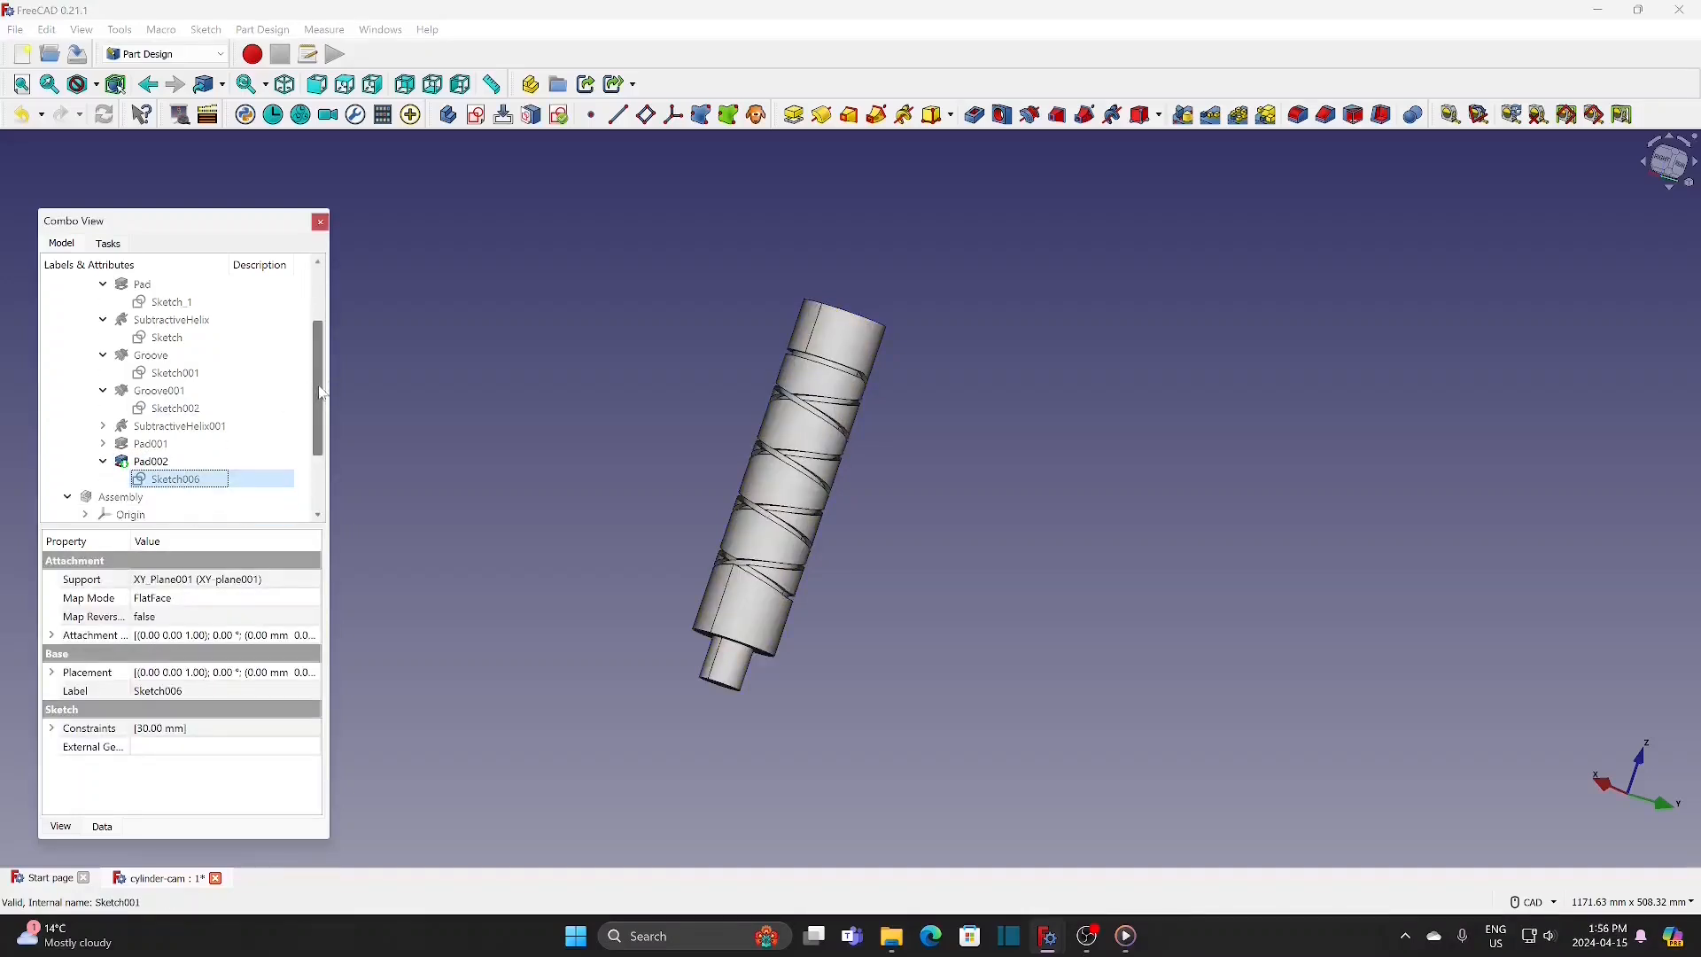
left_click(52, 636)
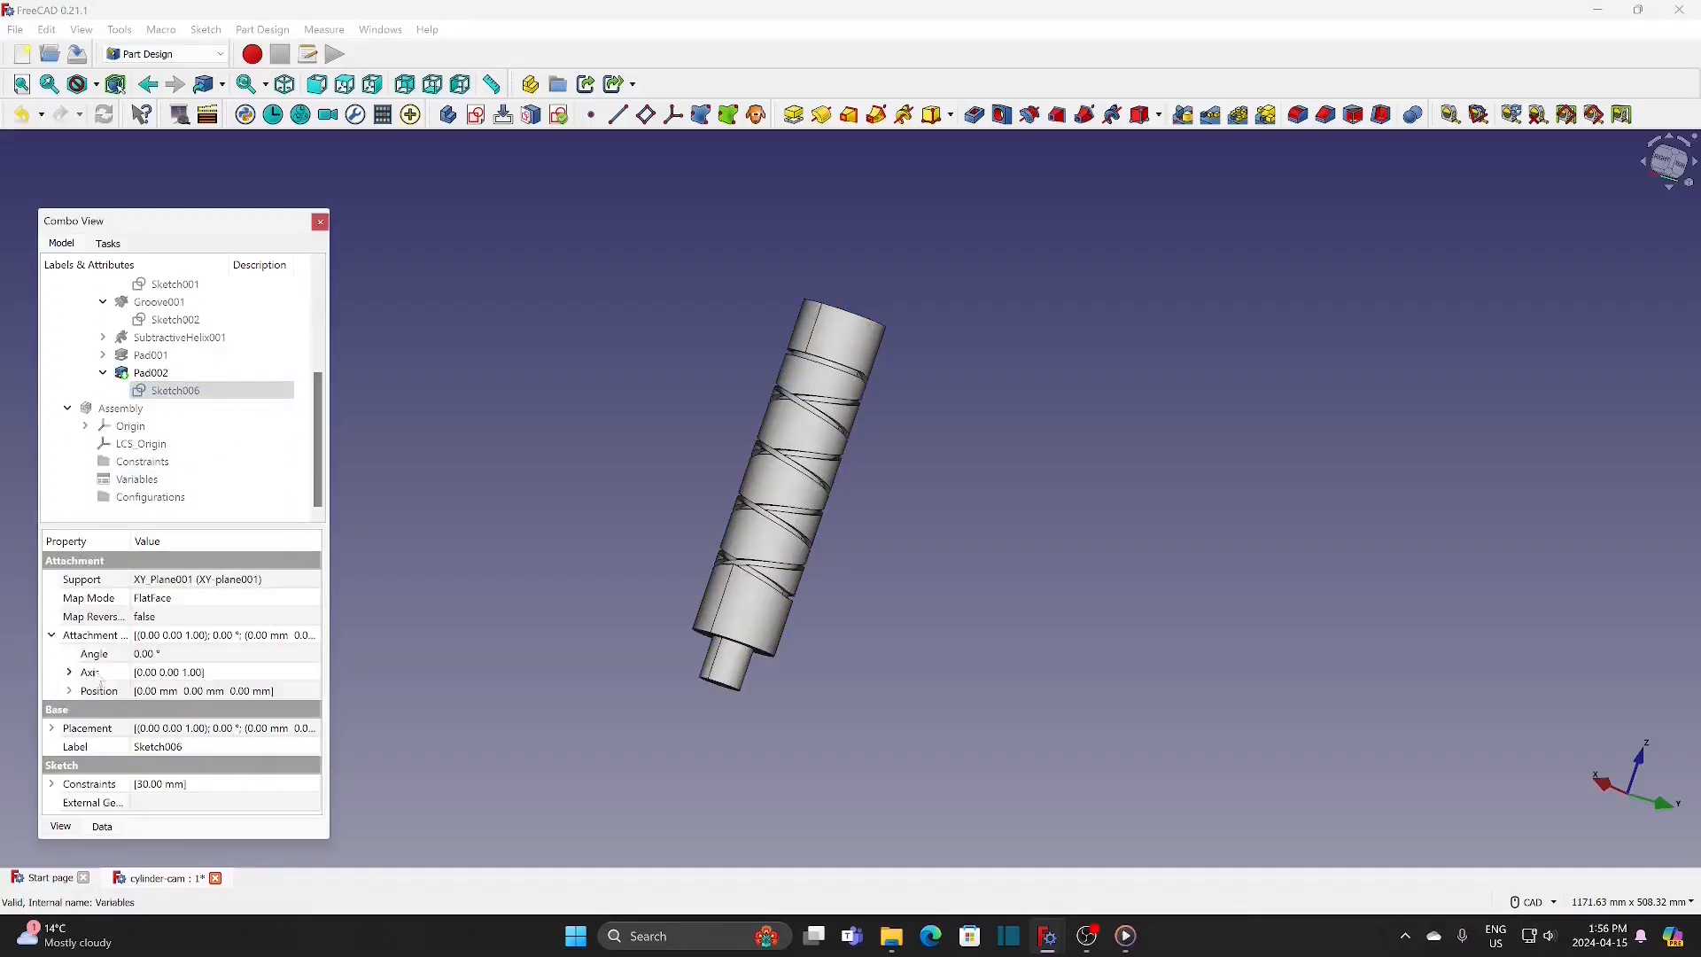
left_click(70, 691)
left_click(215, 751)
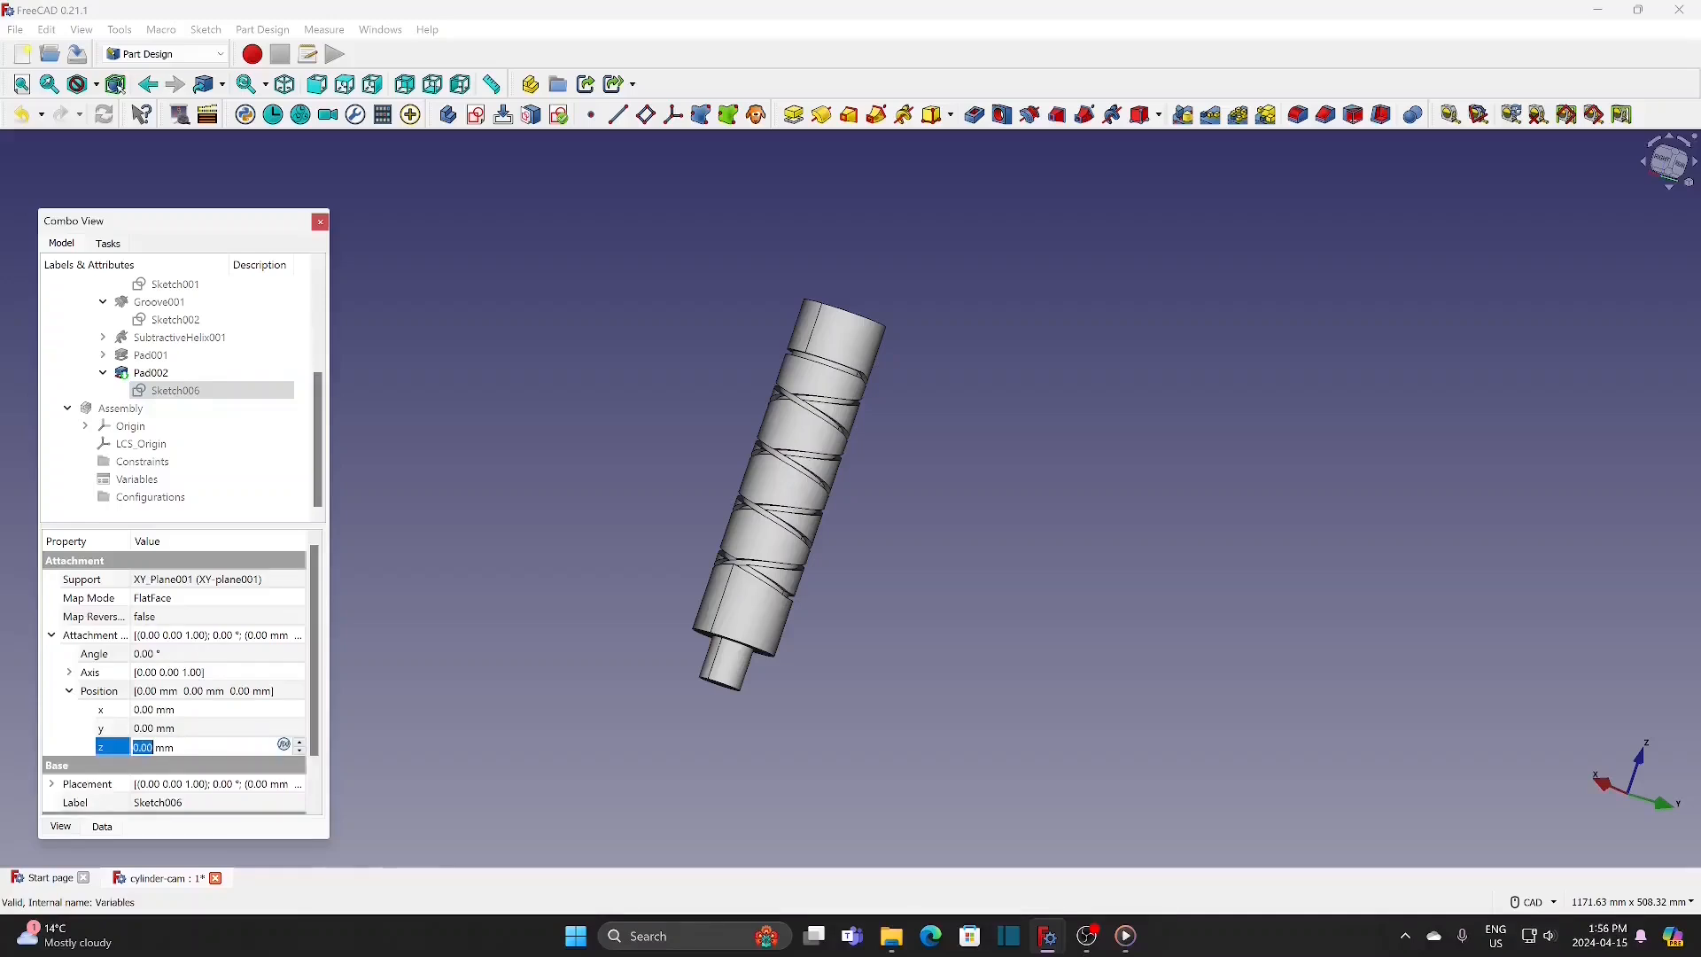
type("240")
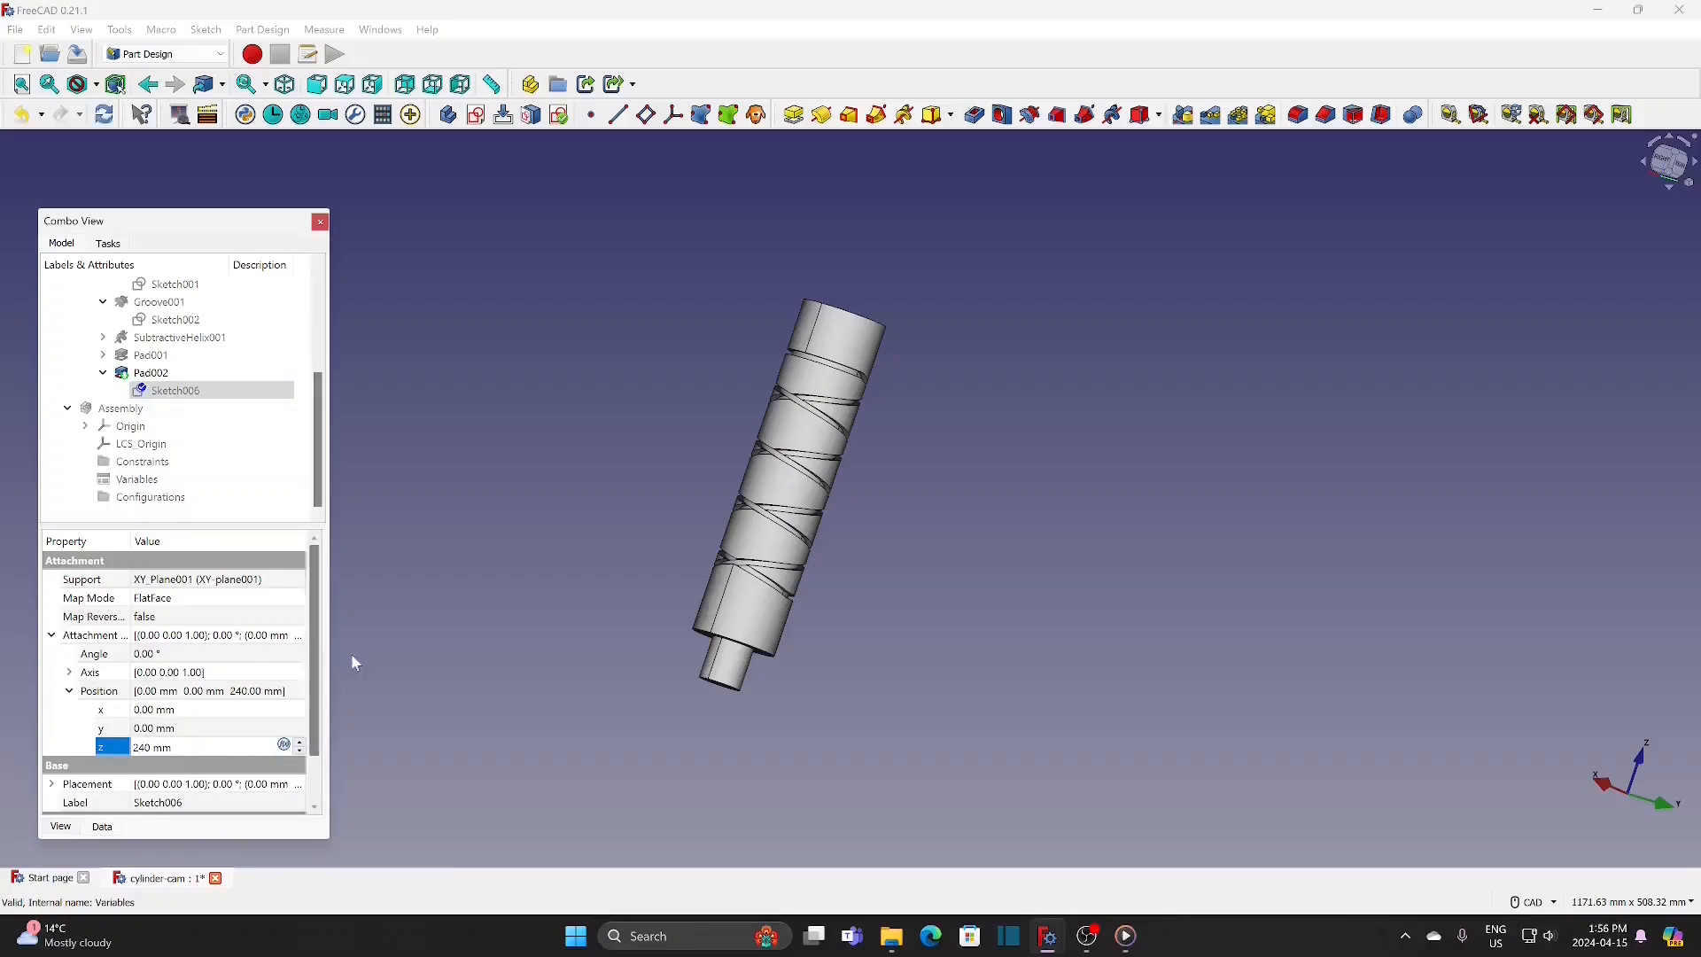
left_click(358, 657)
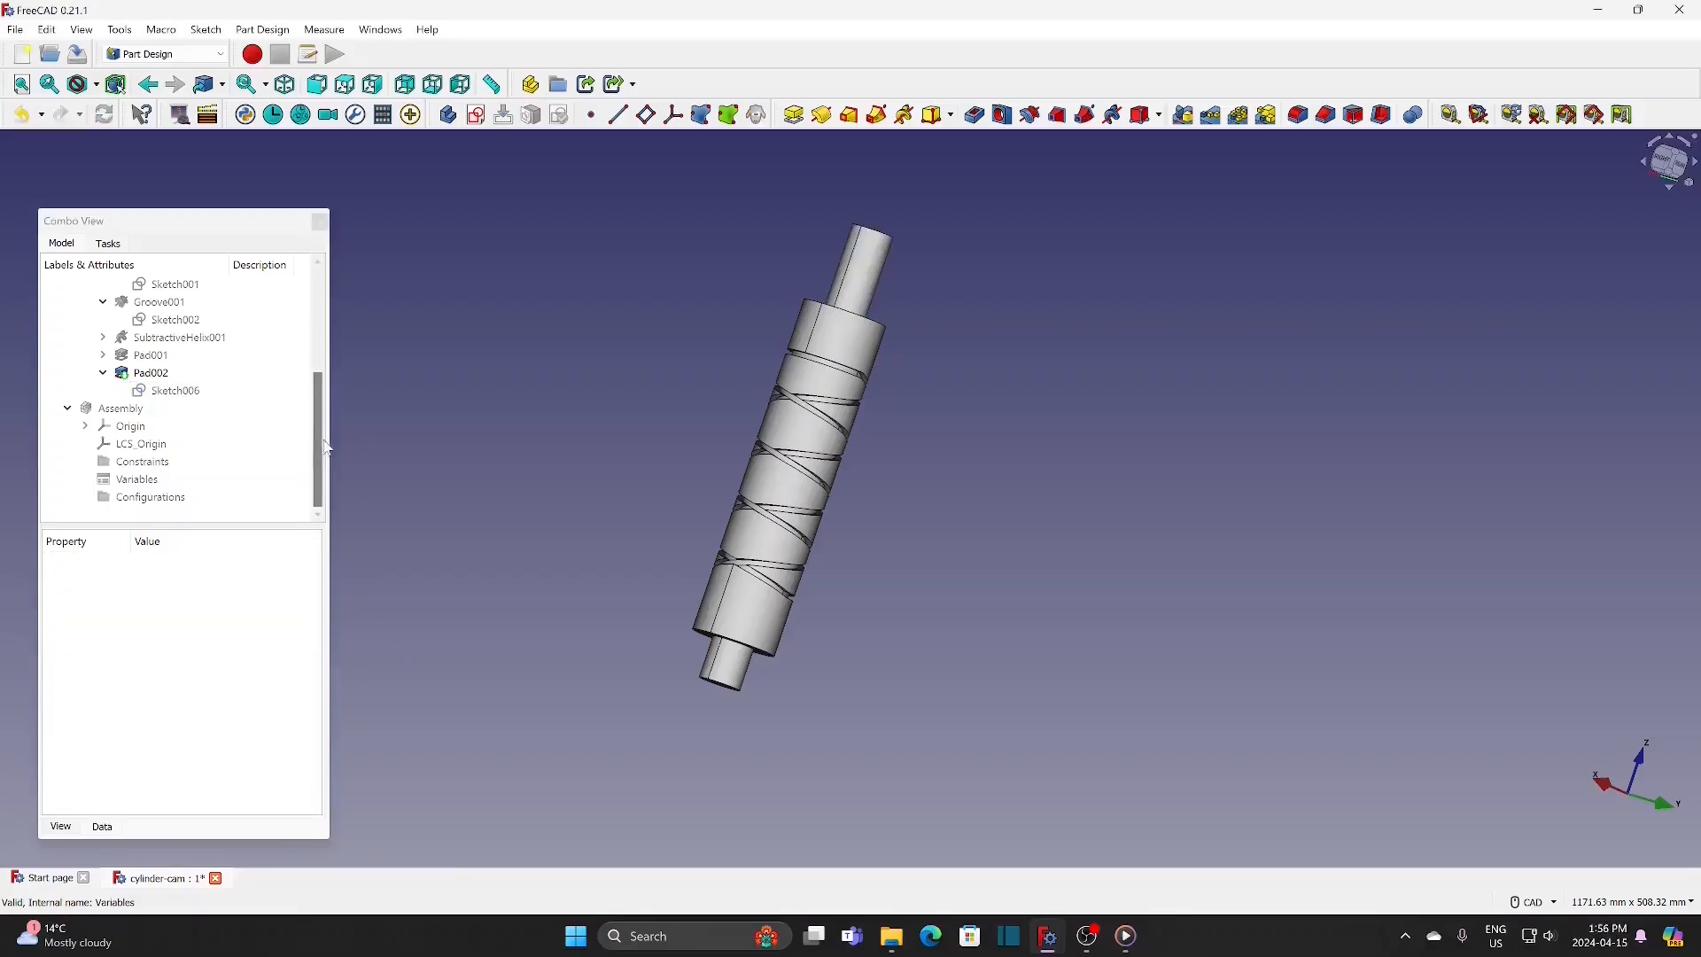
Step: Change the cam body's shape colour to light cyan (#aaffff) in its appearance properties
left_click_drag(319, 443, 321, 345)
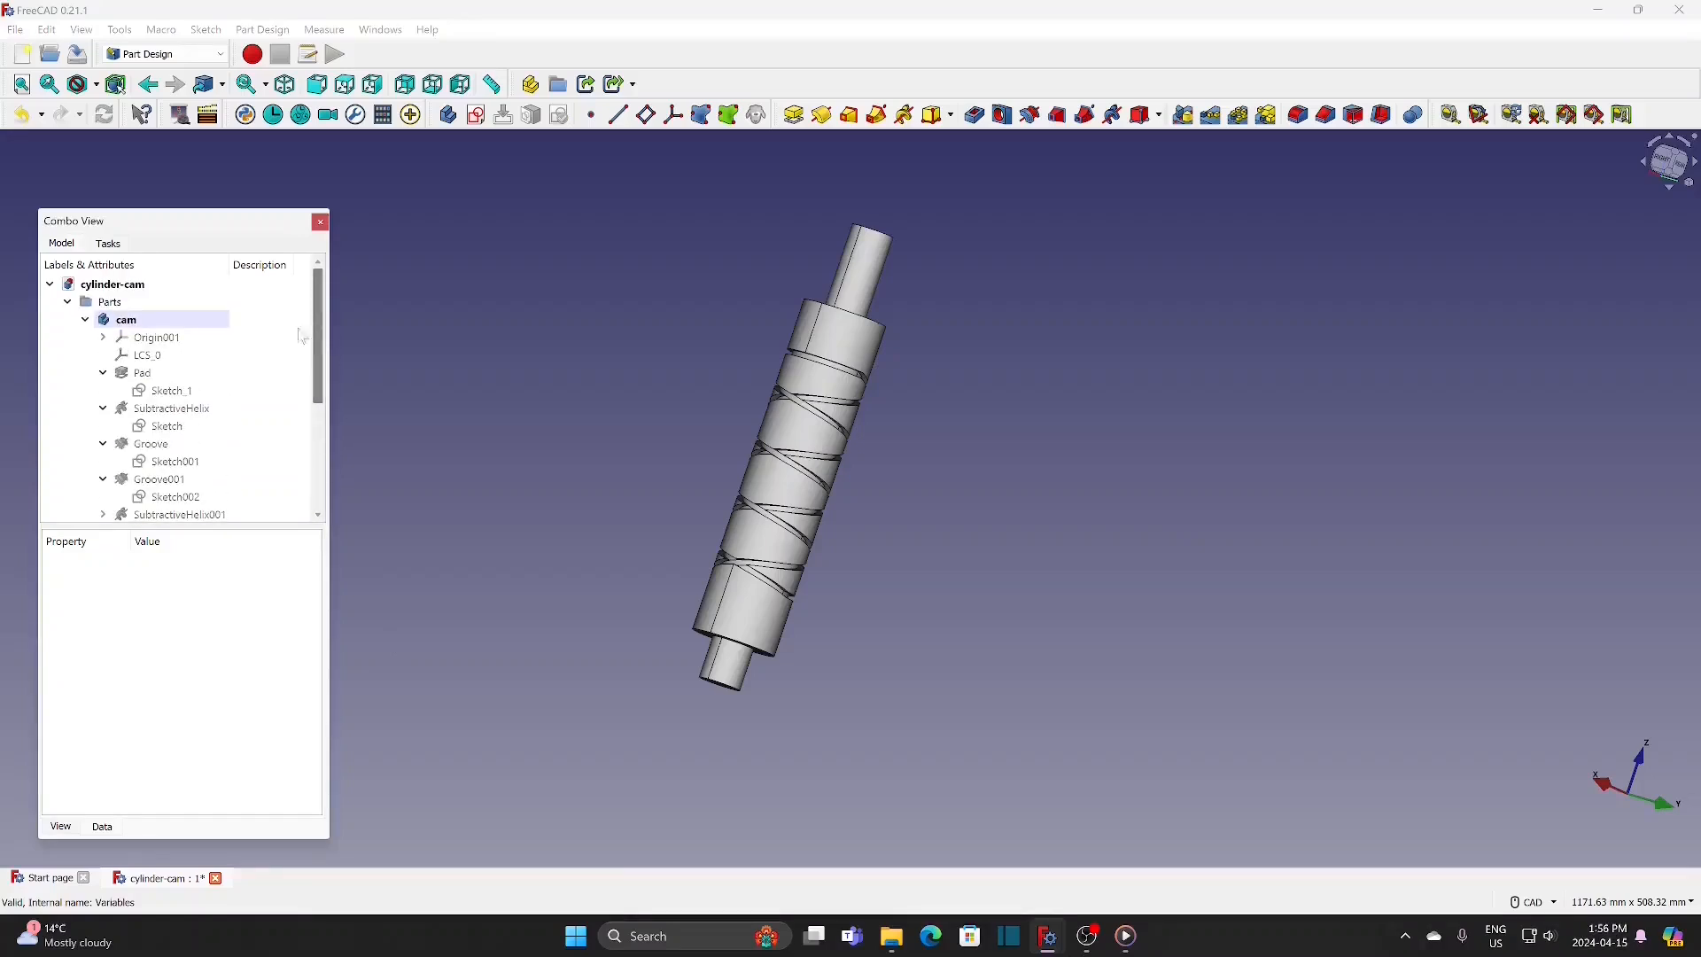
right_click(200, 325)
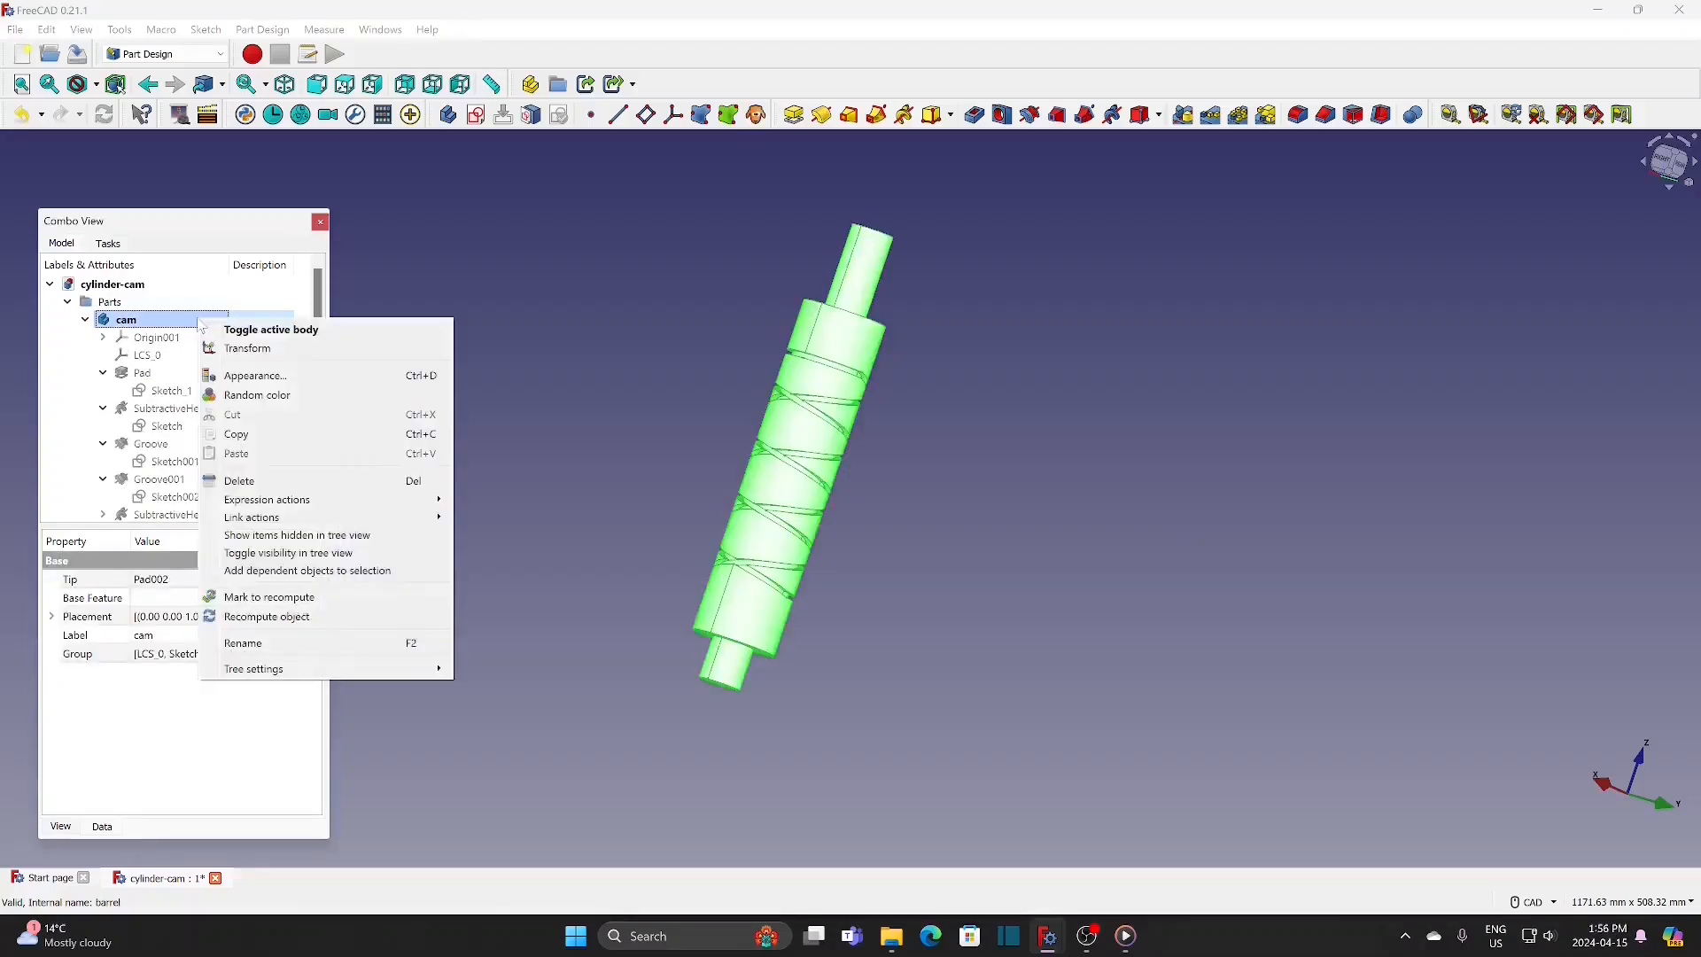
left_click(257, 376)
left_click(243, 485)
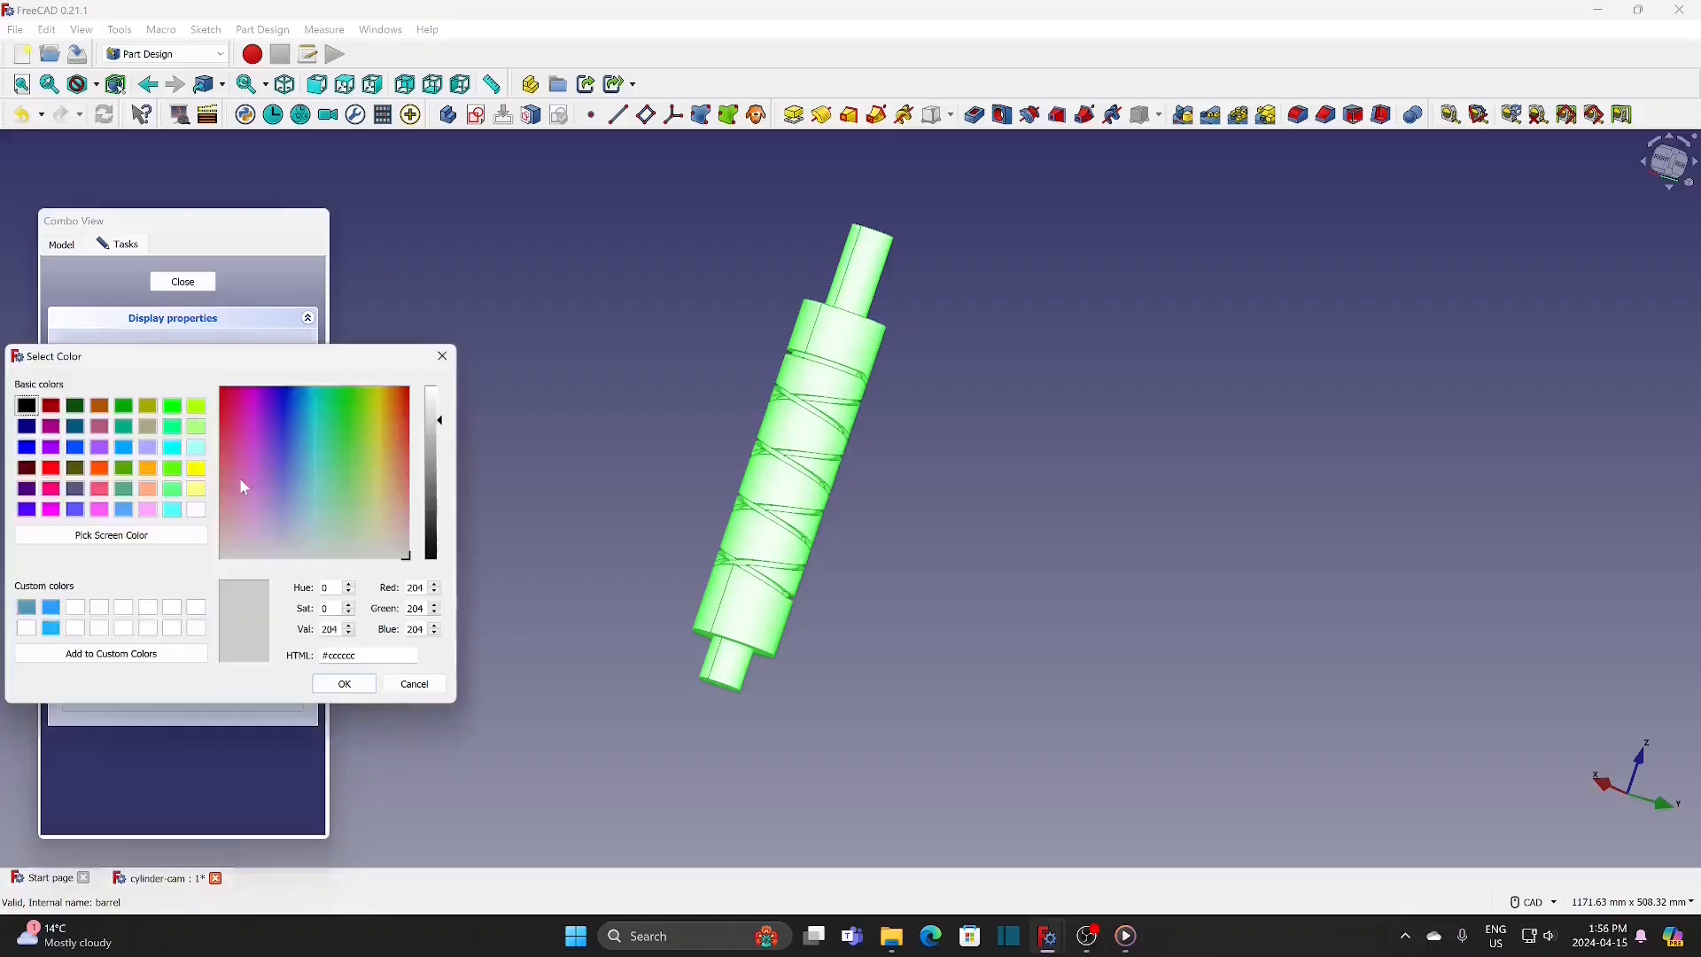
left_click(198, 449)
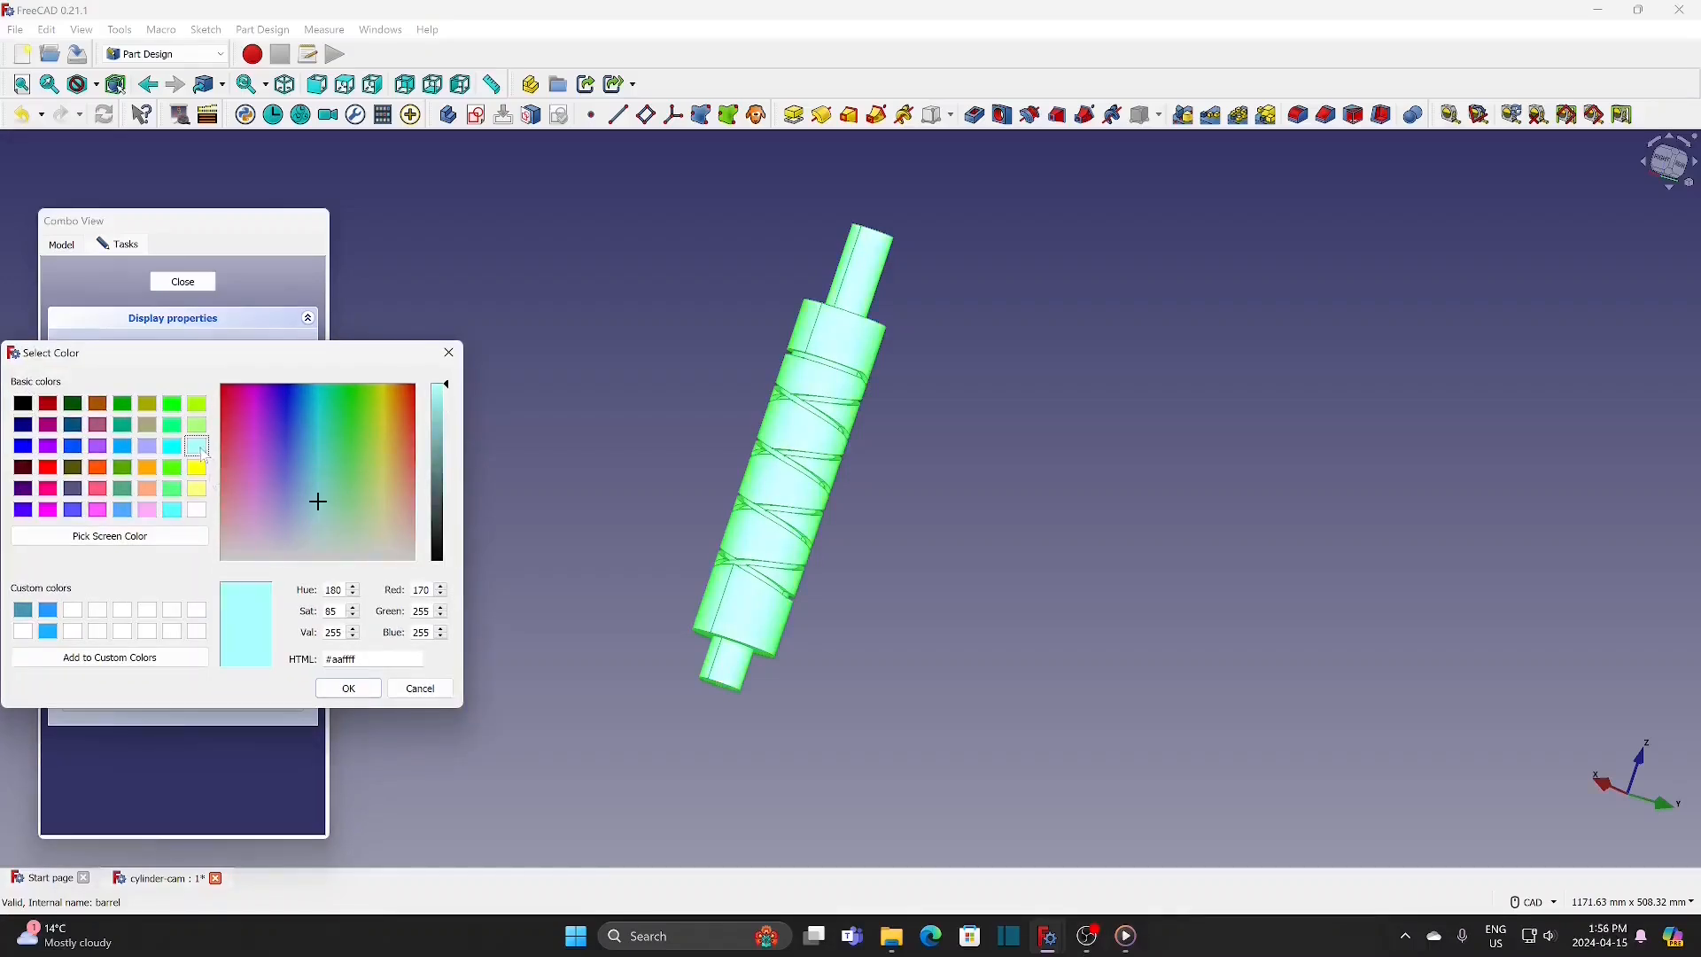
left_click(331, 684)
left_click(182, 282)
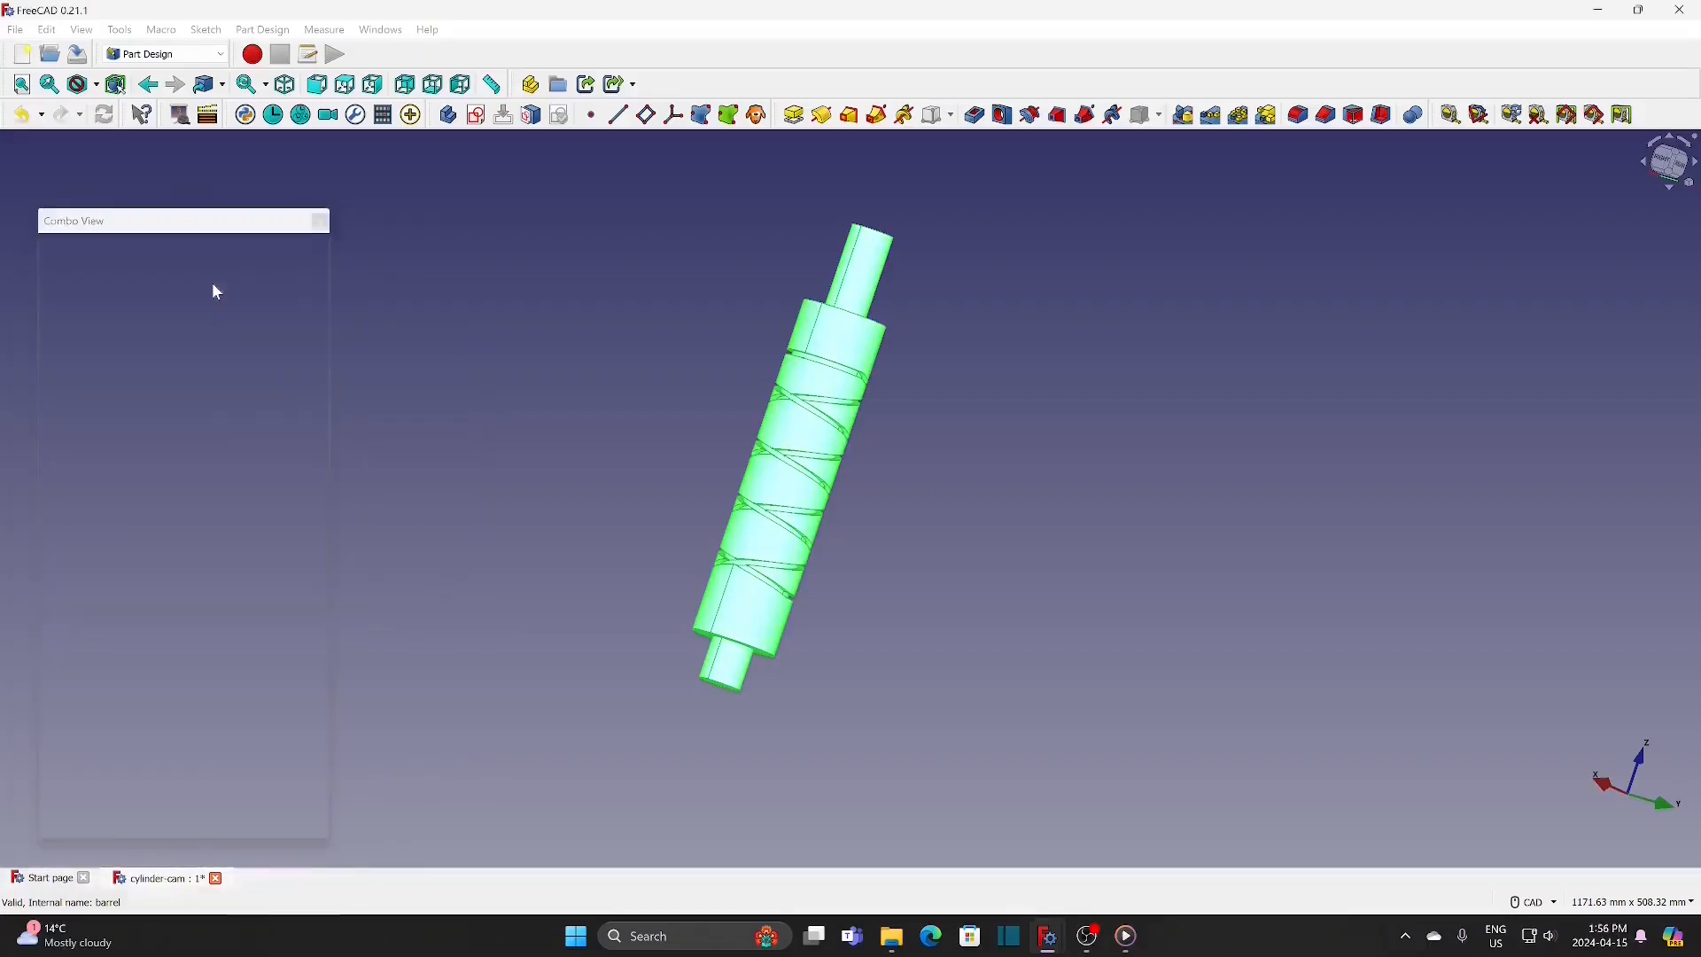
Step: Hide the cam body and use the Assembly 4 workbench to create a new body named follower in the Parts group
left_click(180, 319)
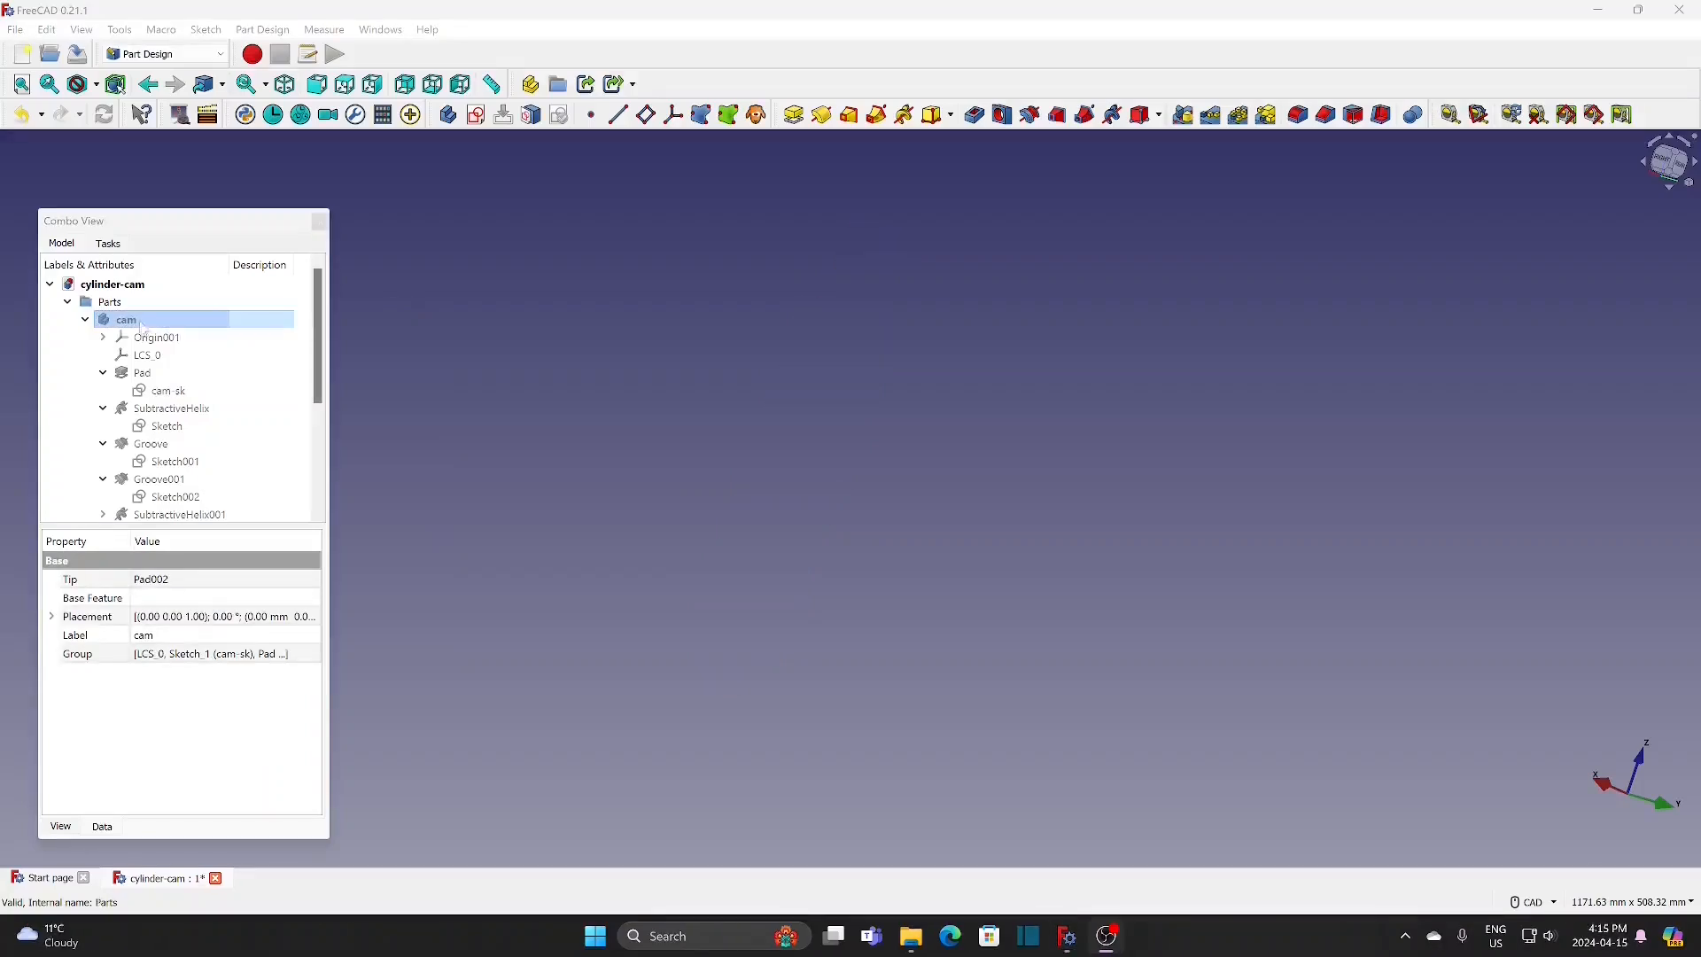
left_click(110, 303)
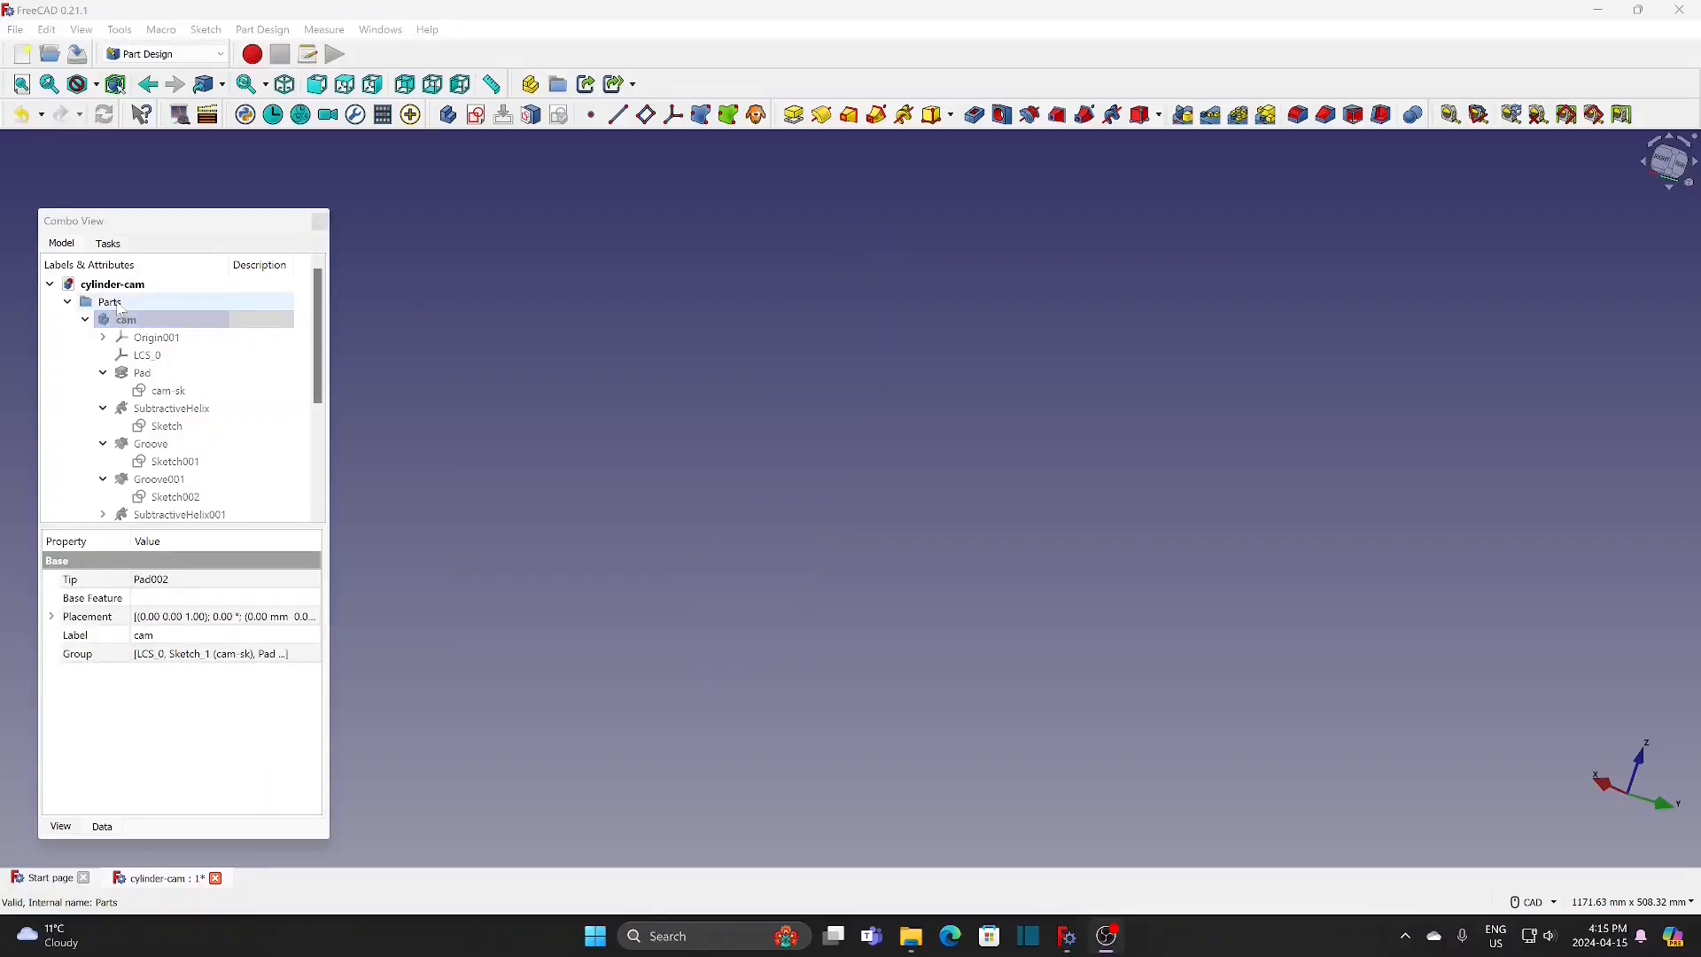
left_click(177, 54)
left_click(156, 95)
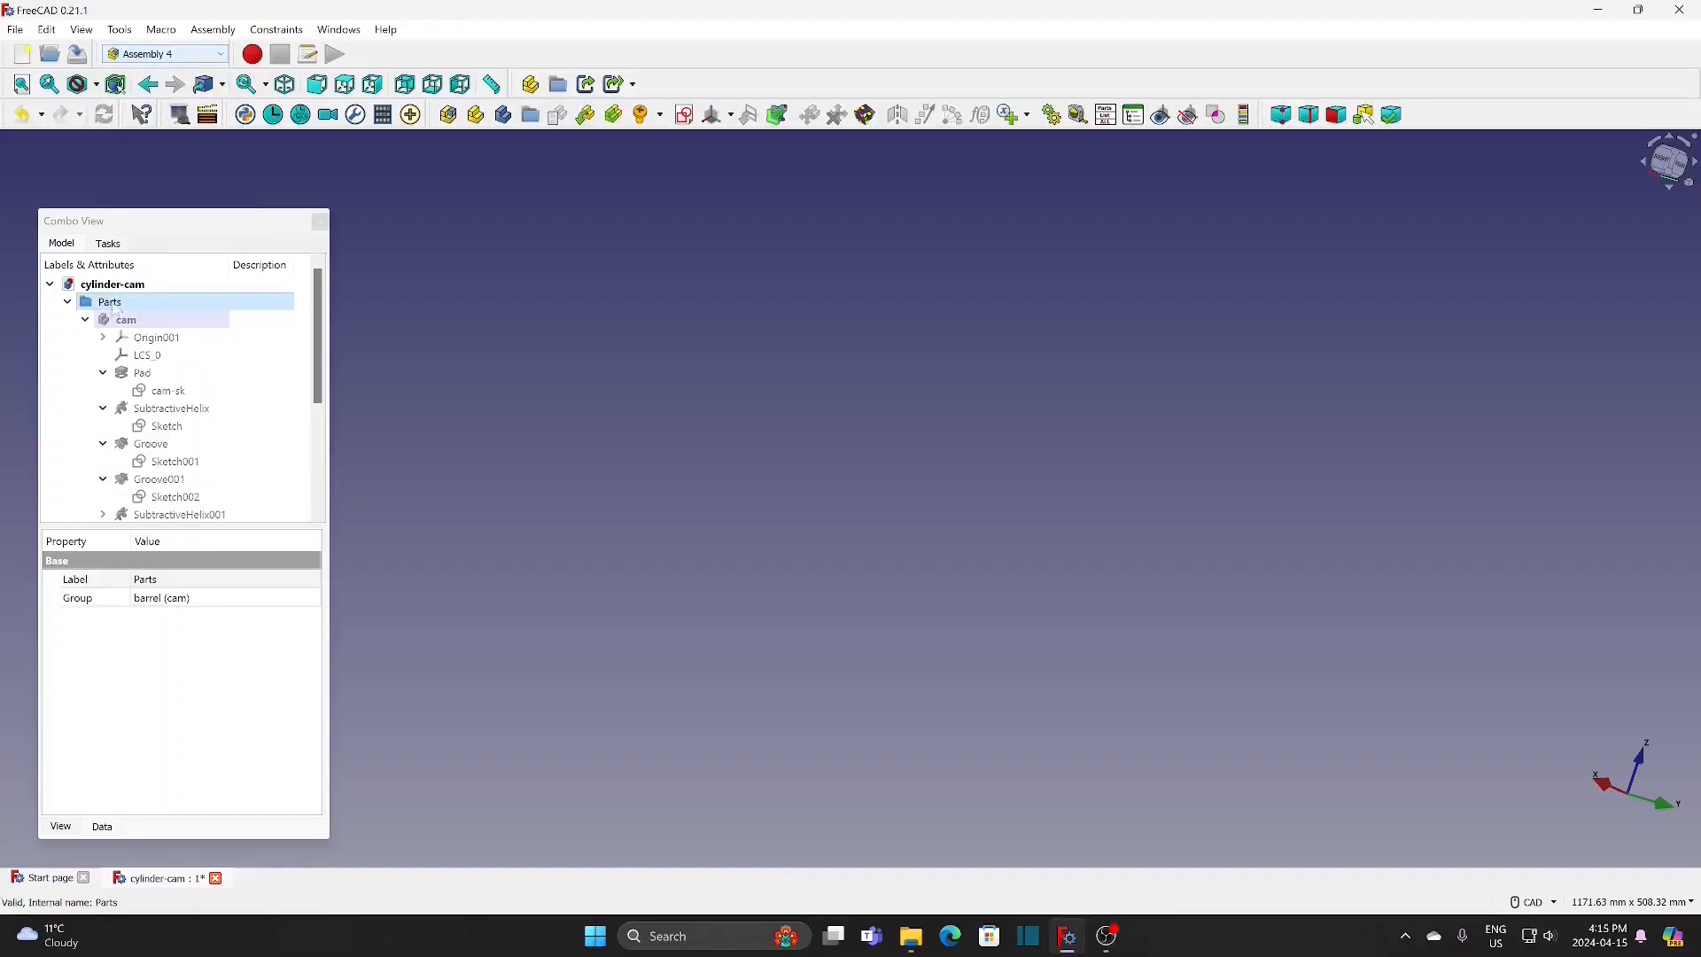
left_click(503, 115)
type("follower")
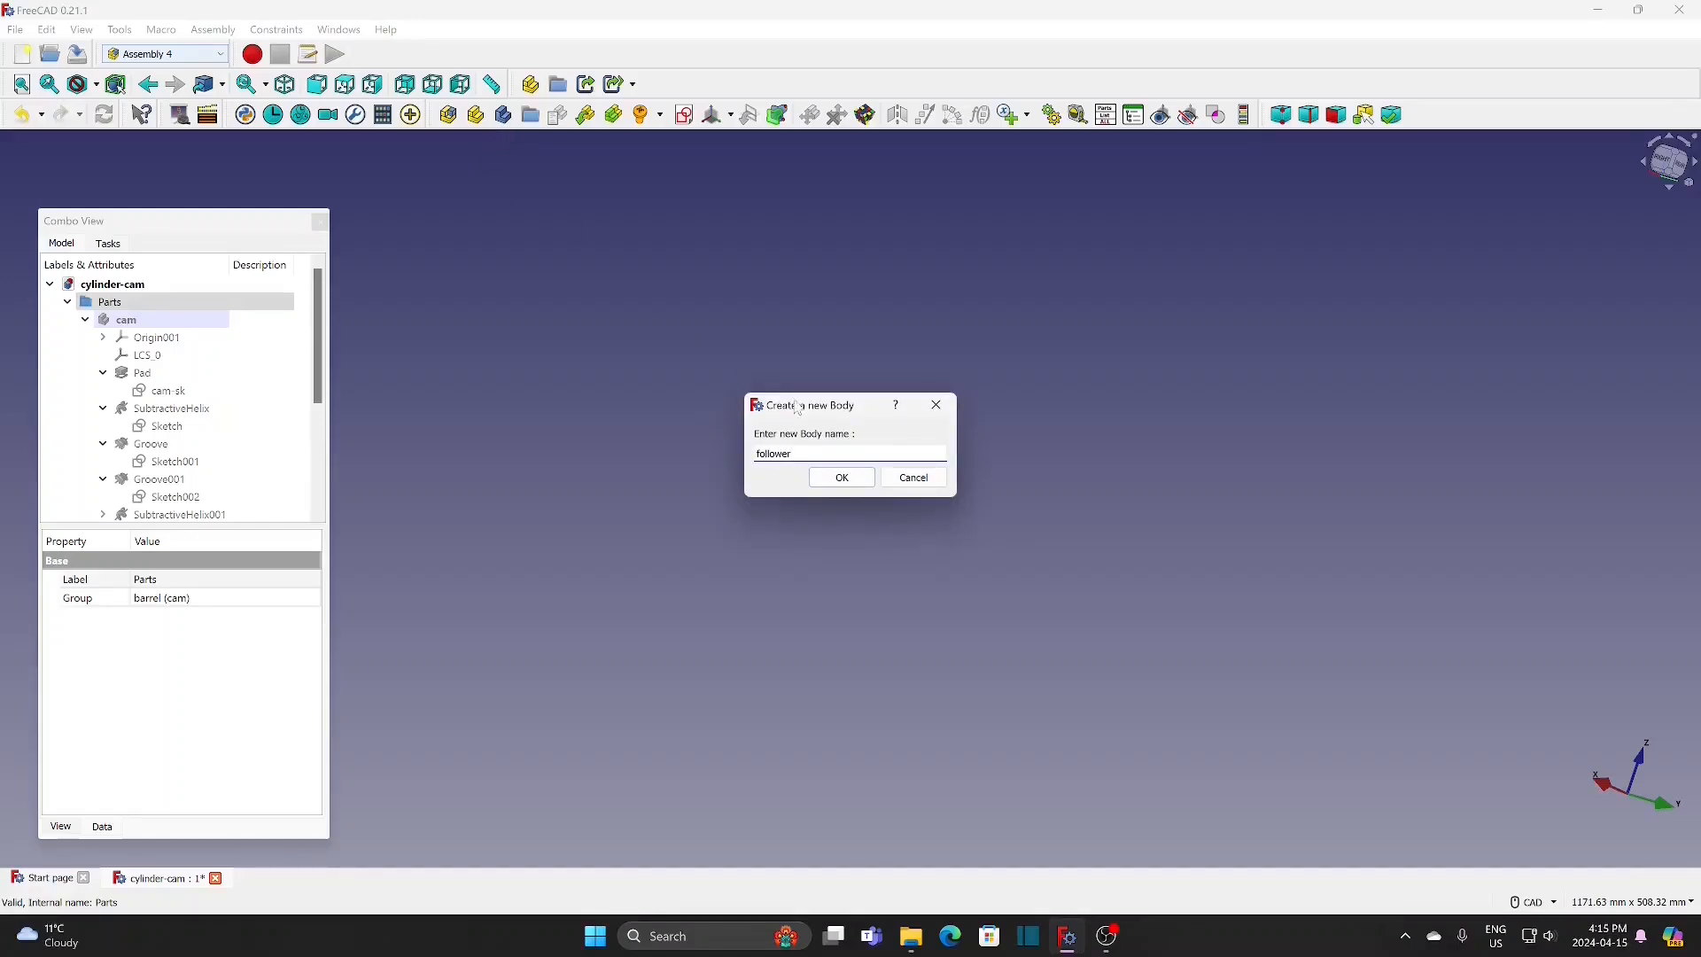
left_click(846, 479)
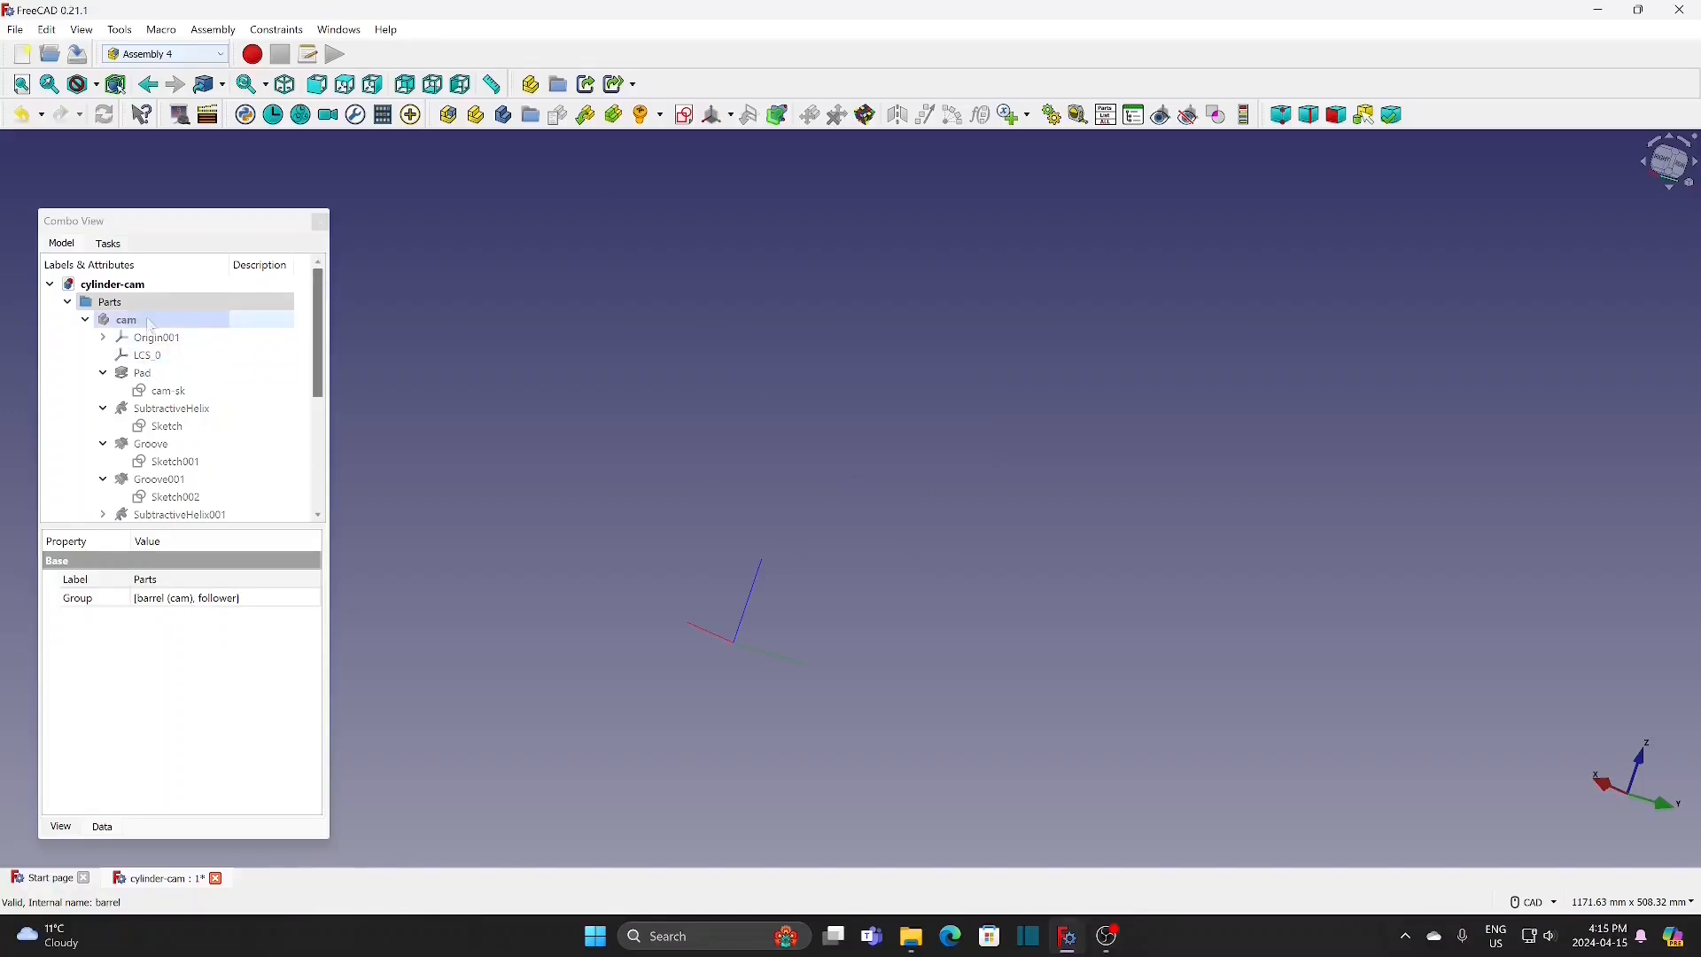
Step: Create a new sketch with the default name in the follower body
left_click(85, 319)
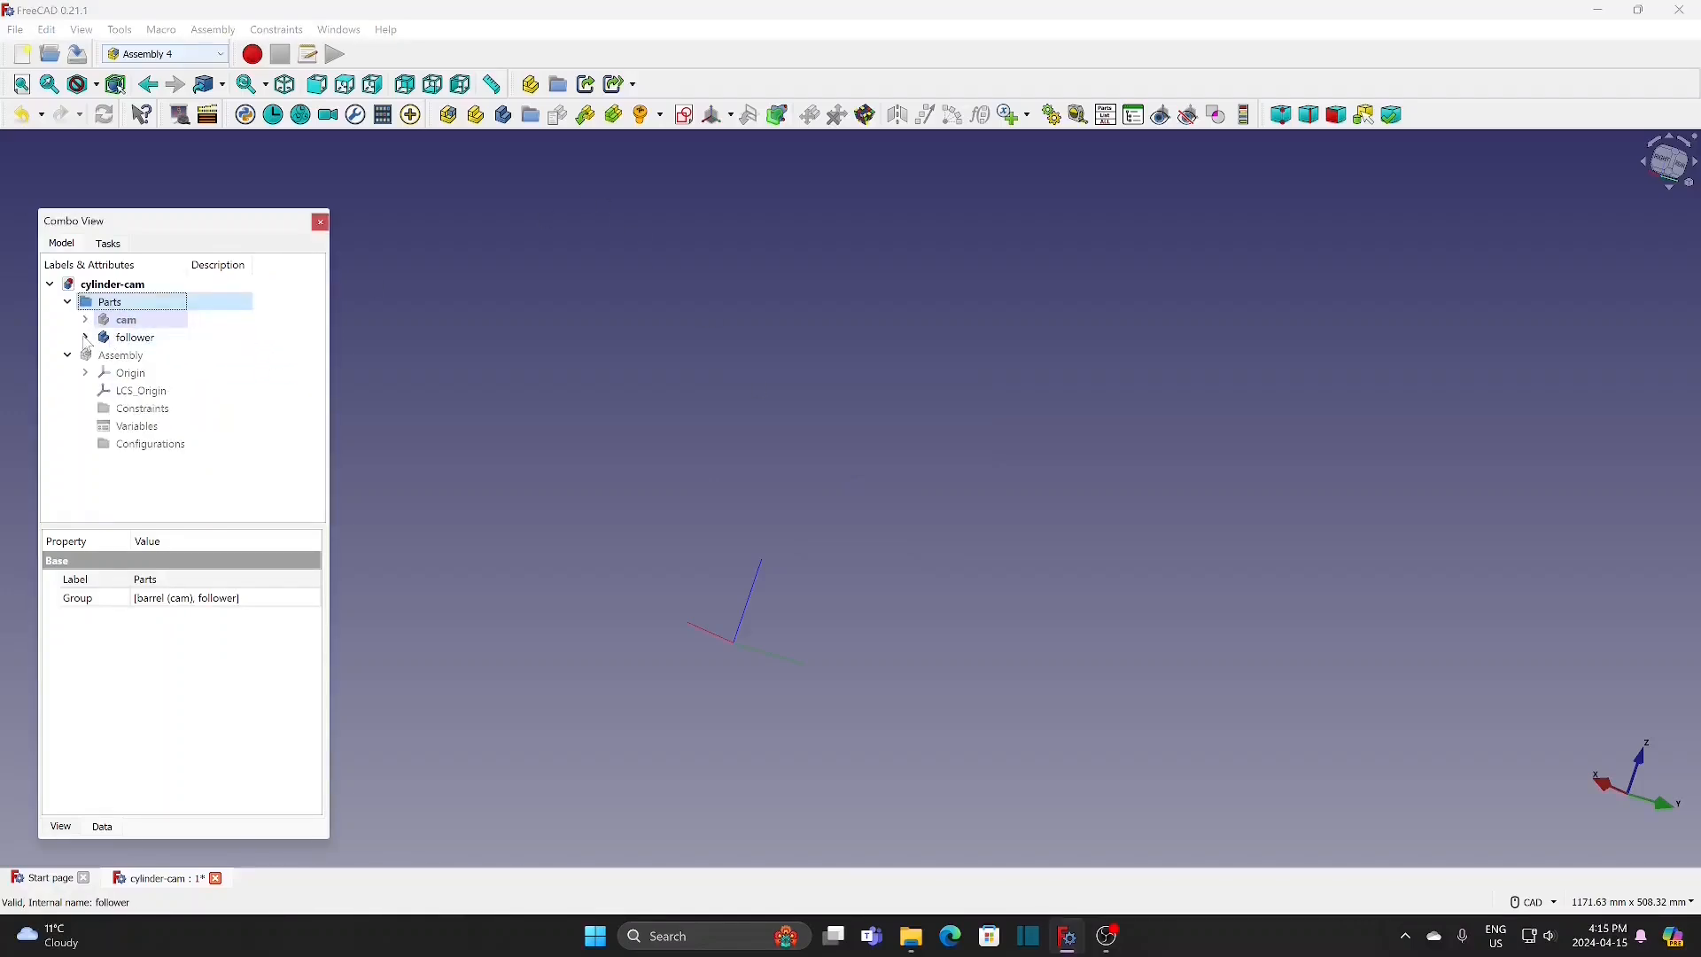
left_click(142, 340)
left_click(684, 115)
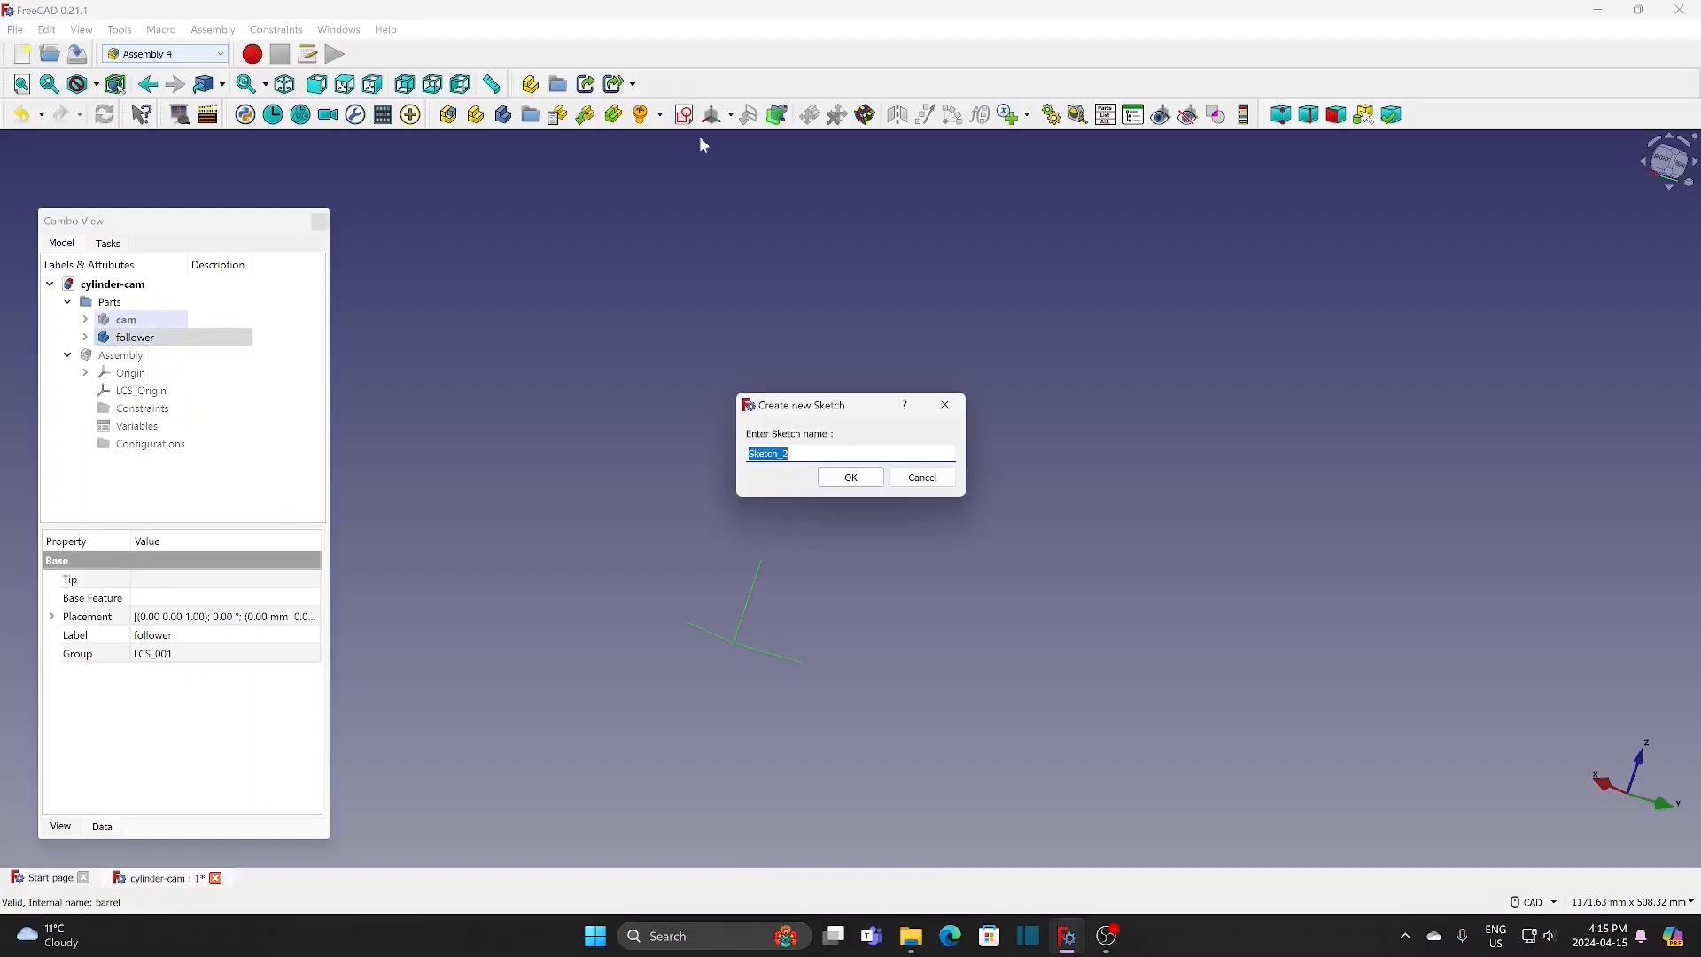
left_click(852, 479)
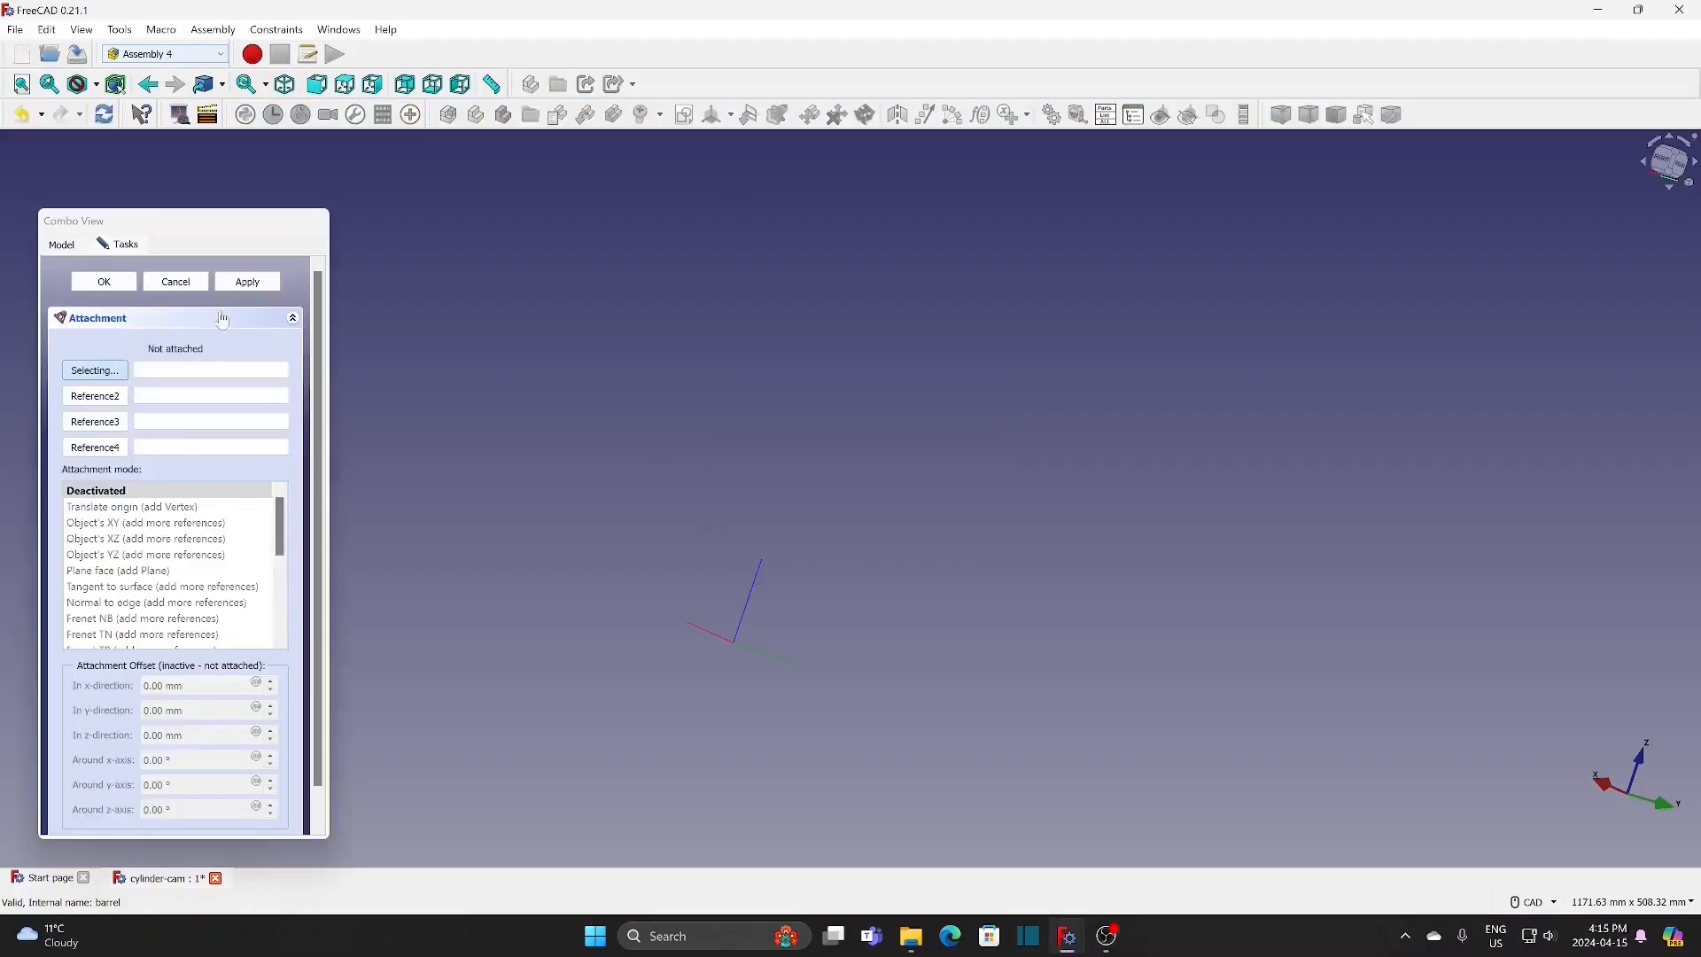
Step: Attach the new follower sketch to LCS_001 using the Plane face mode
left_click(62, 244)
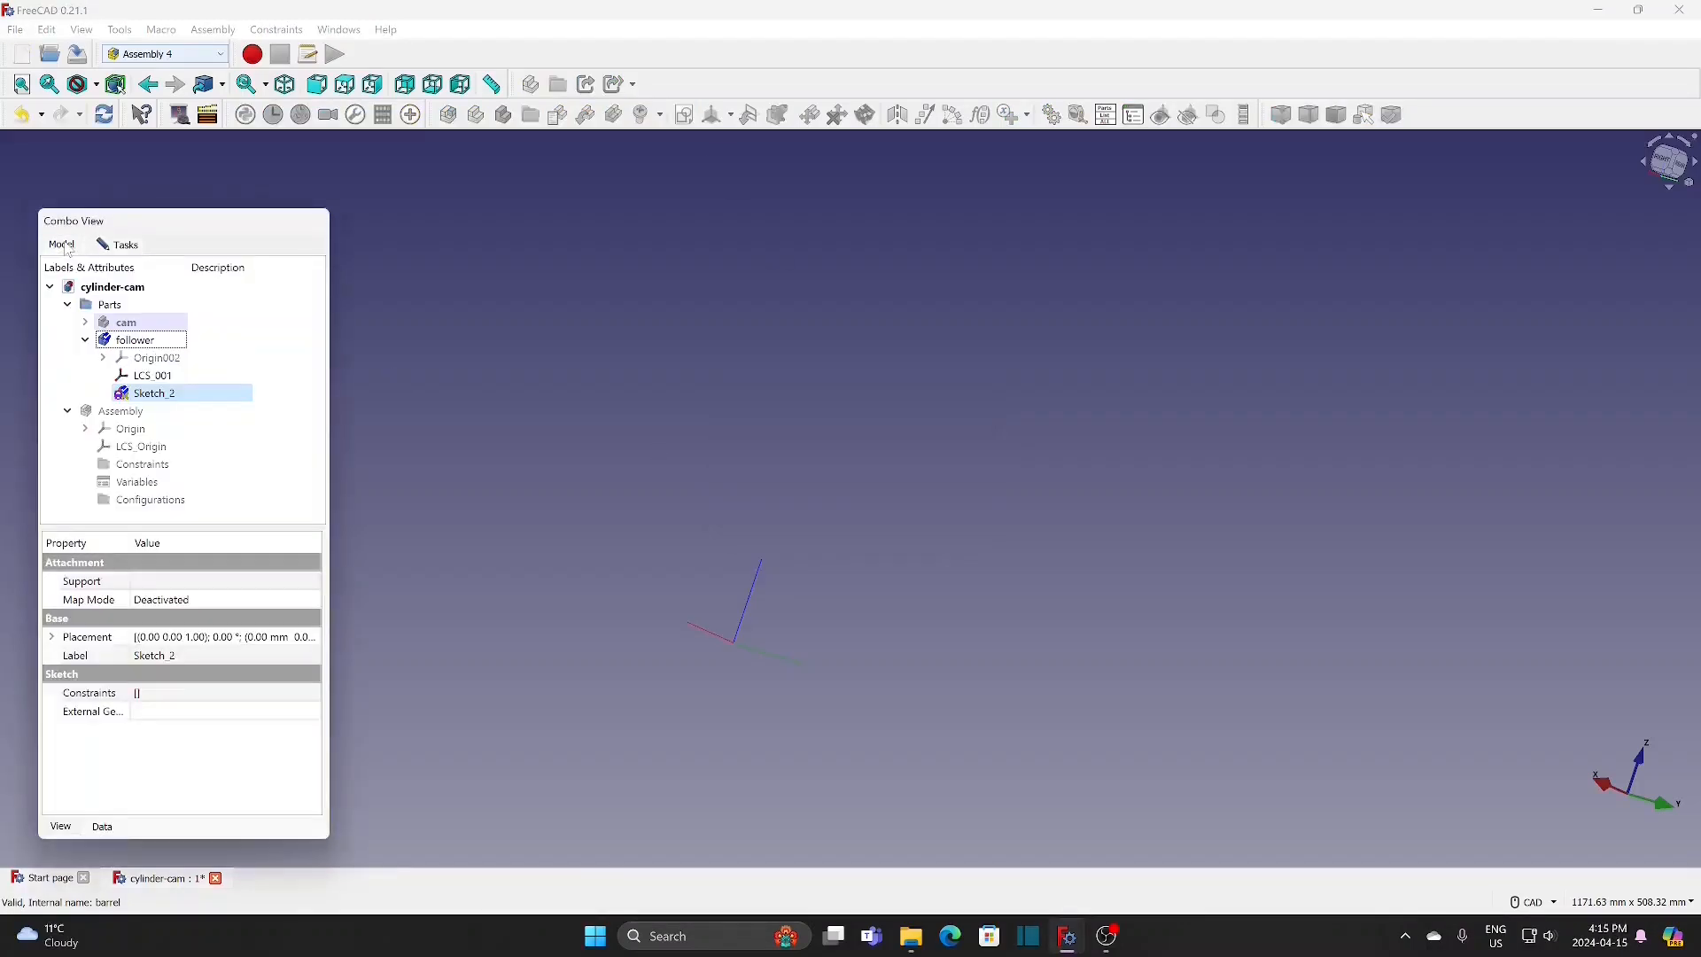
left_click(163, 375)
left_click(124, 245)
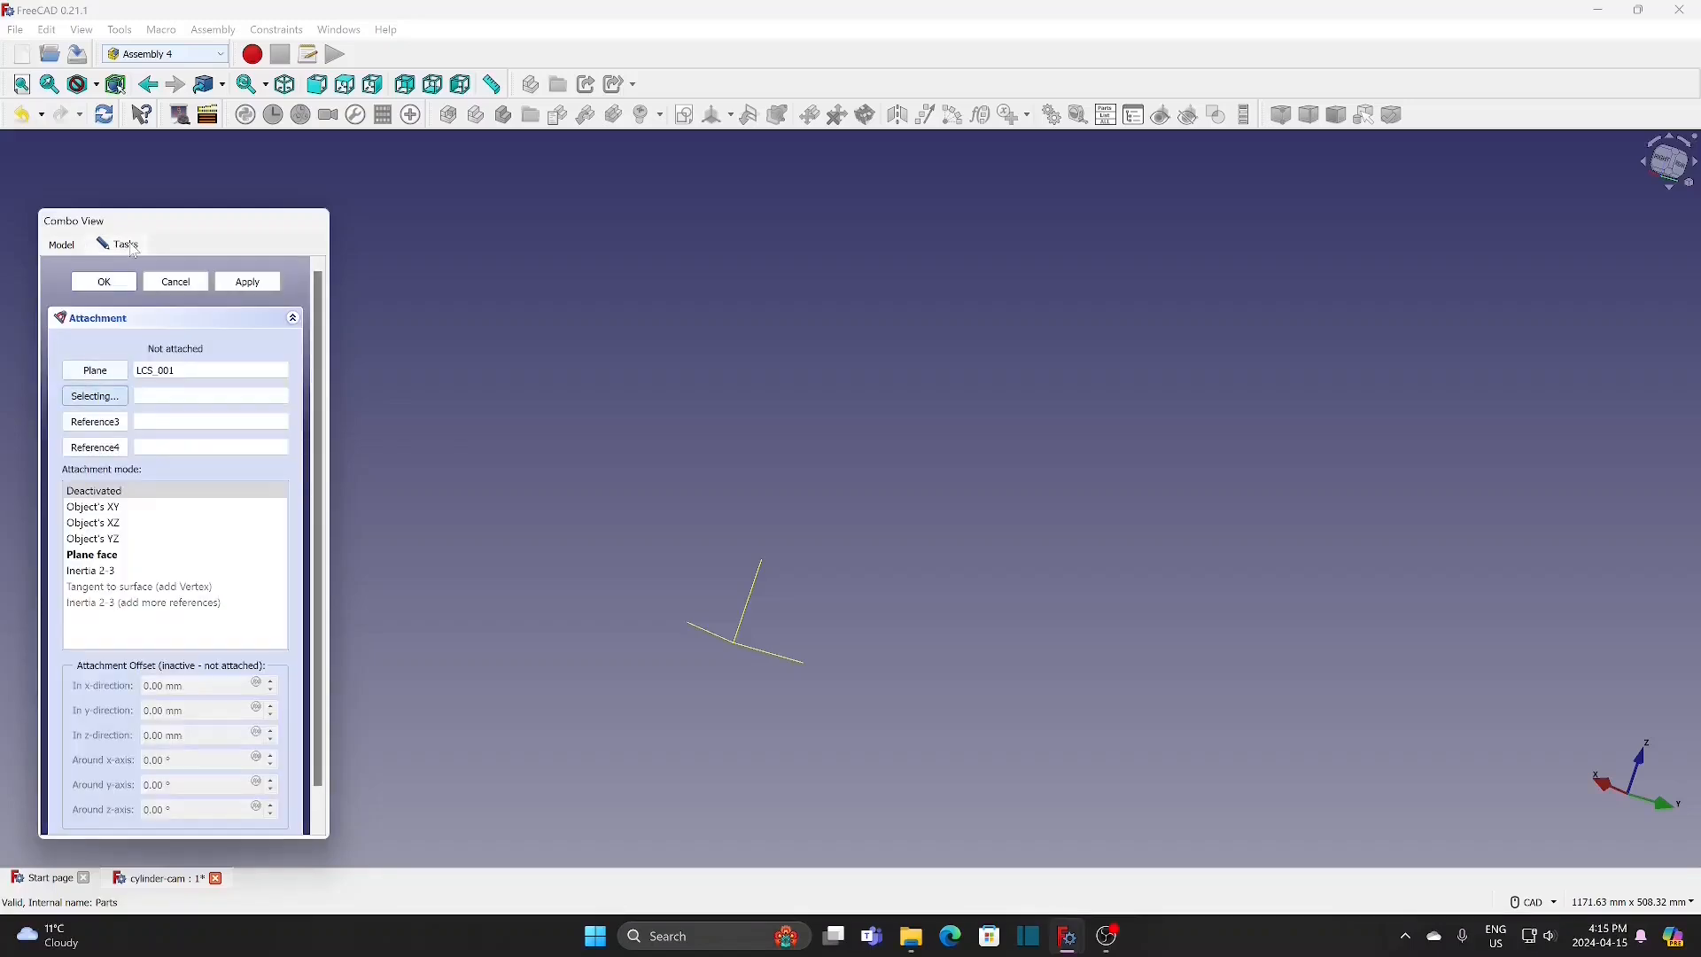
left_click(106, 555)
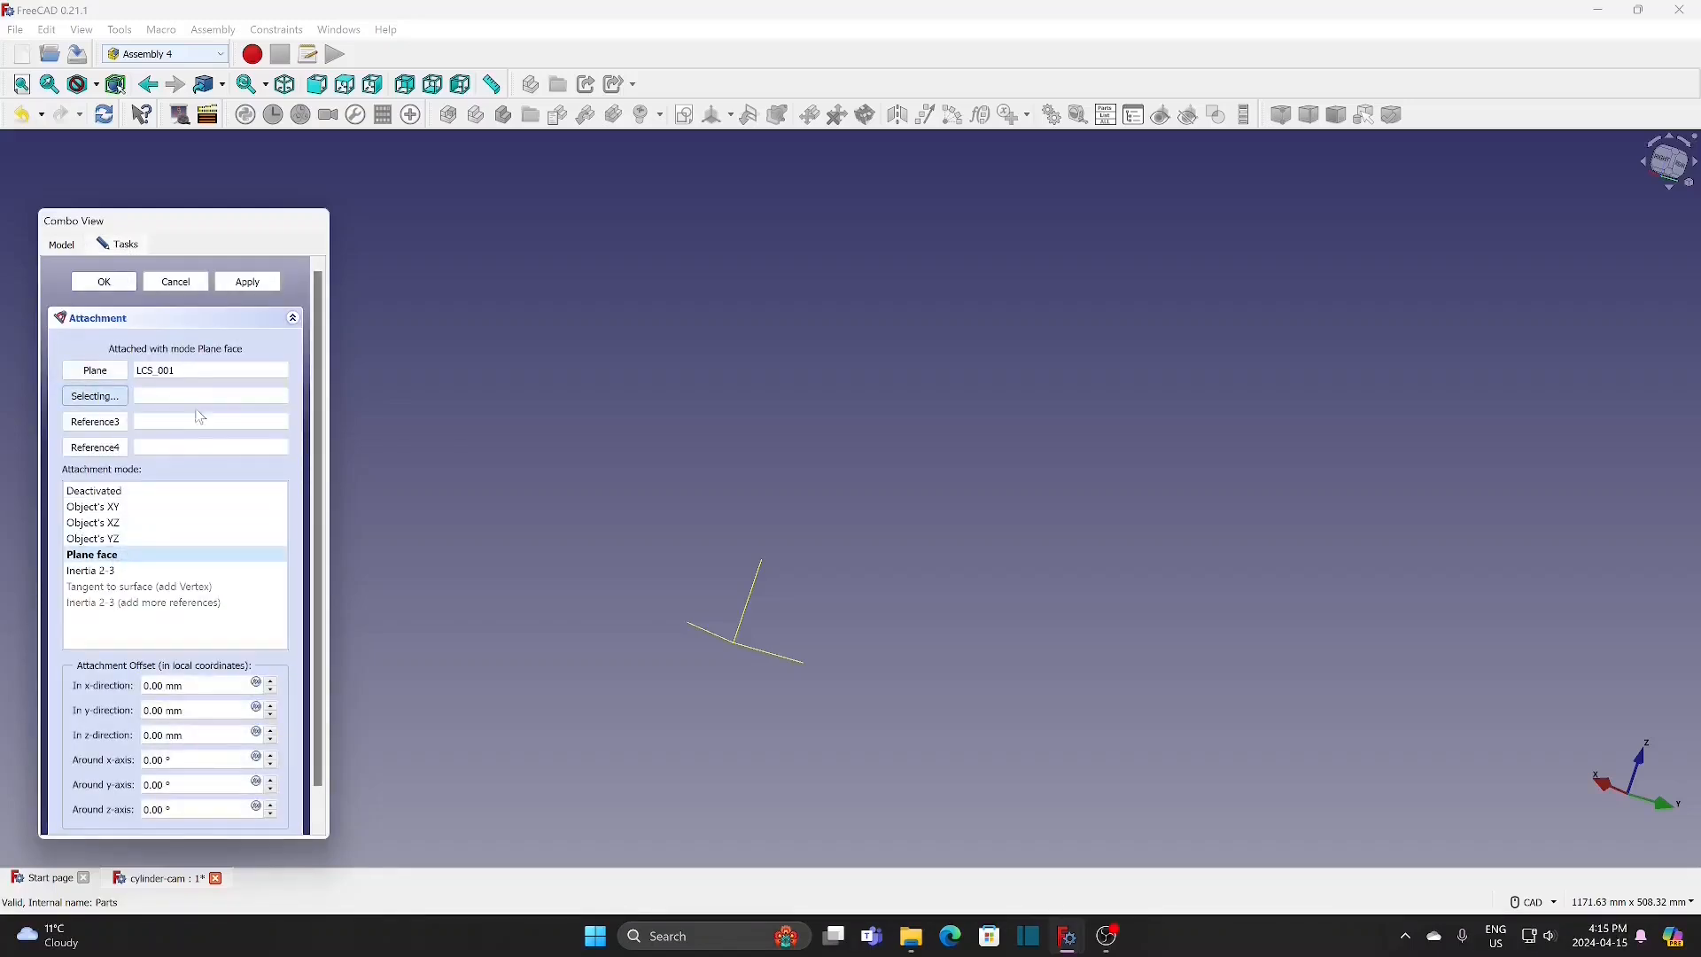
left_click(105, 282)
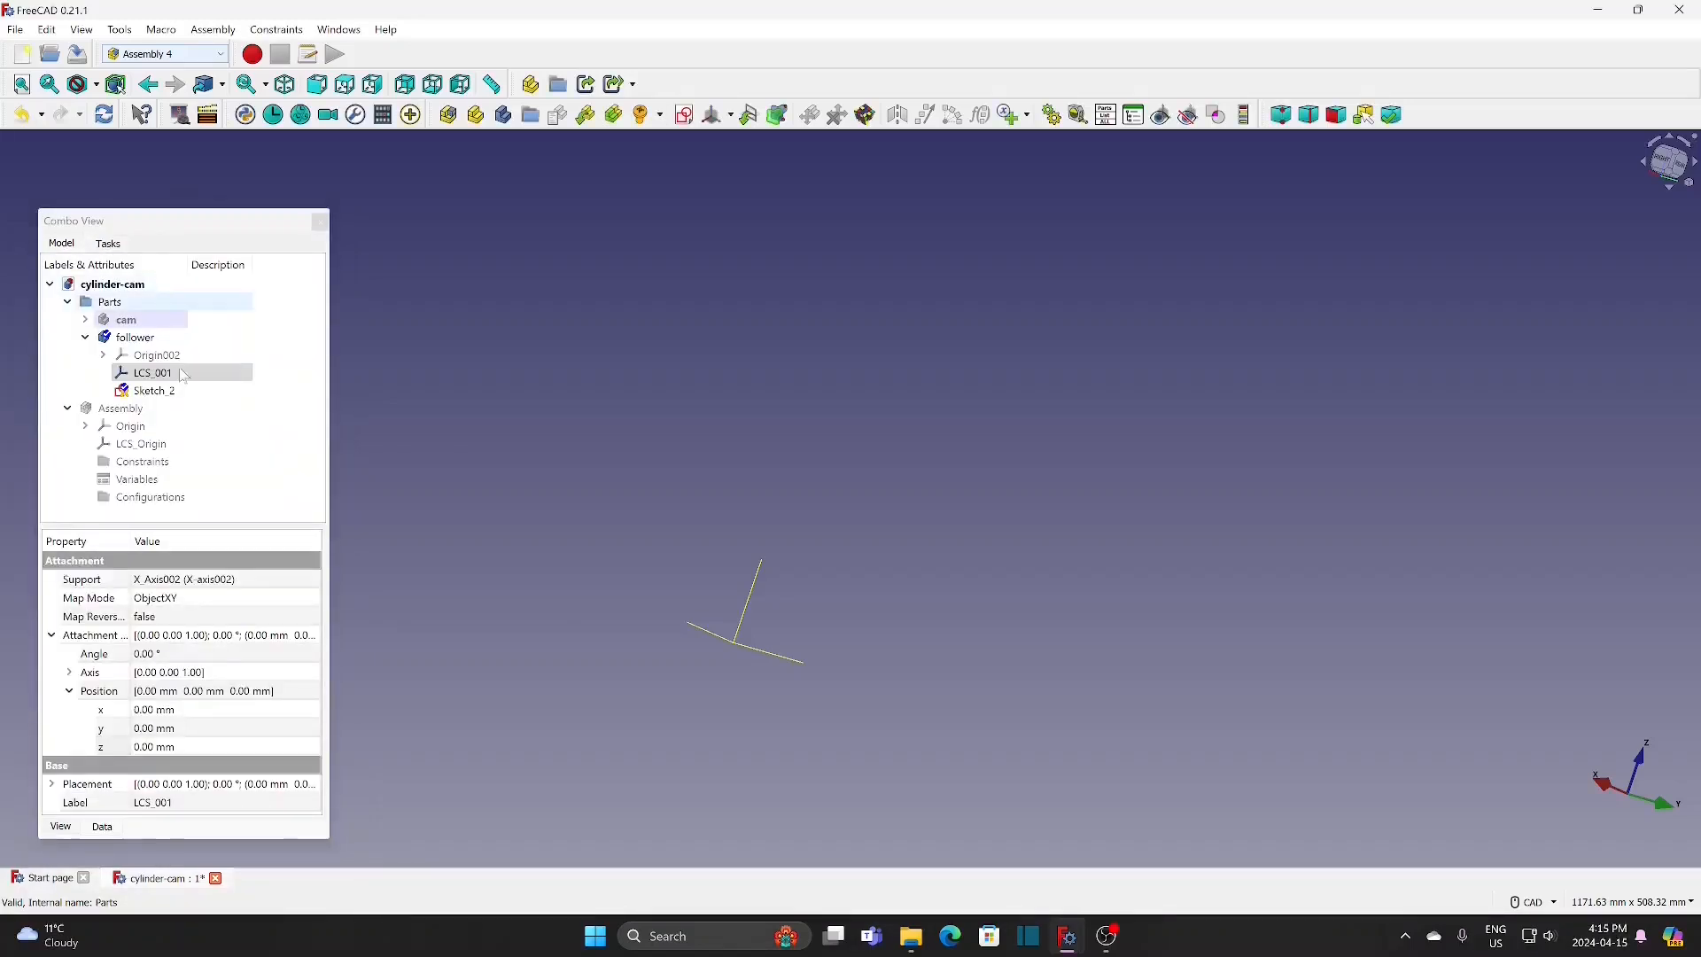
Step: In the follower sketch, draw two construction lines upward from the origin, about 21° to the right and 19° to the left of the vertical axis
left_click(164, 393)
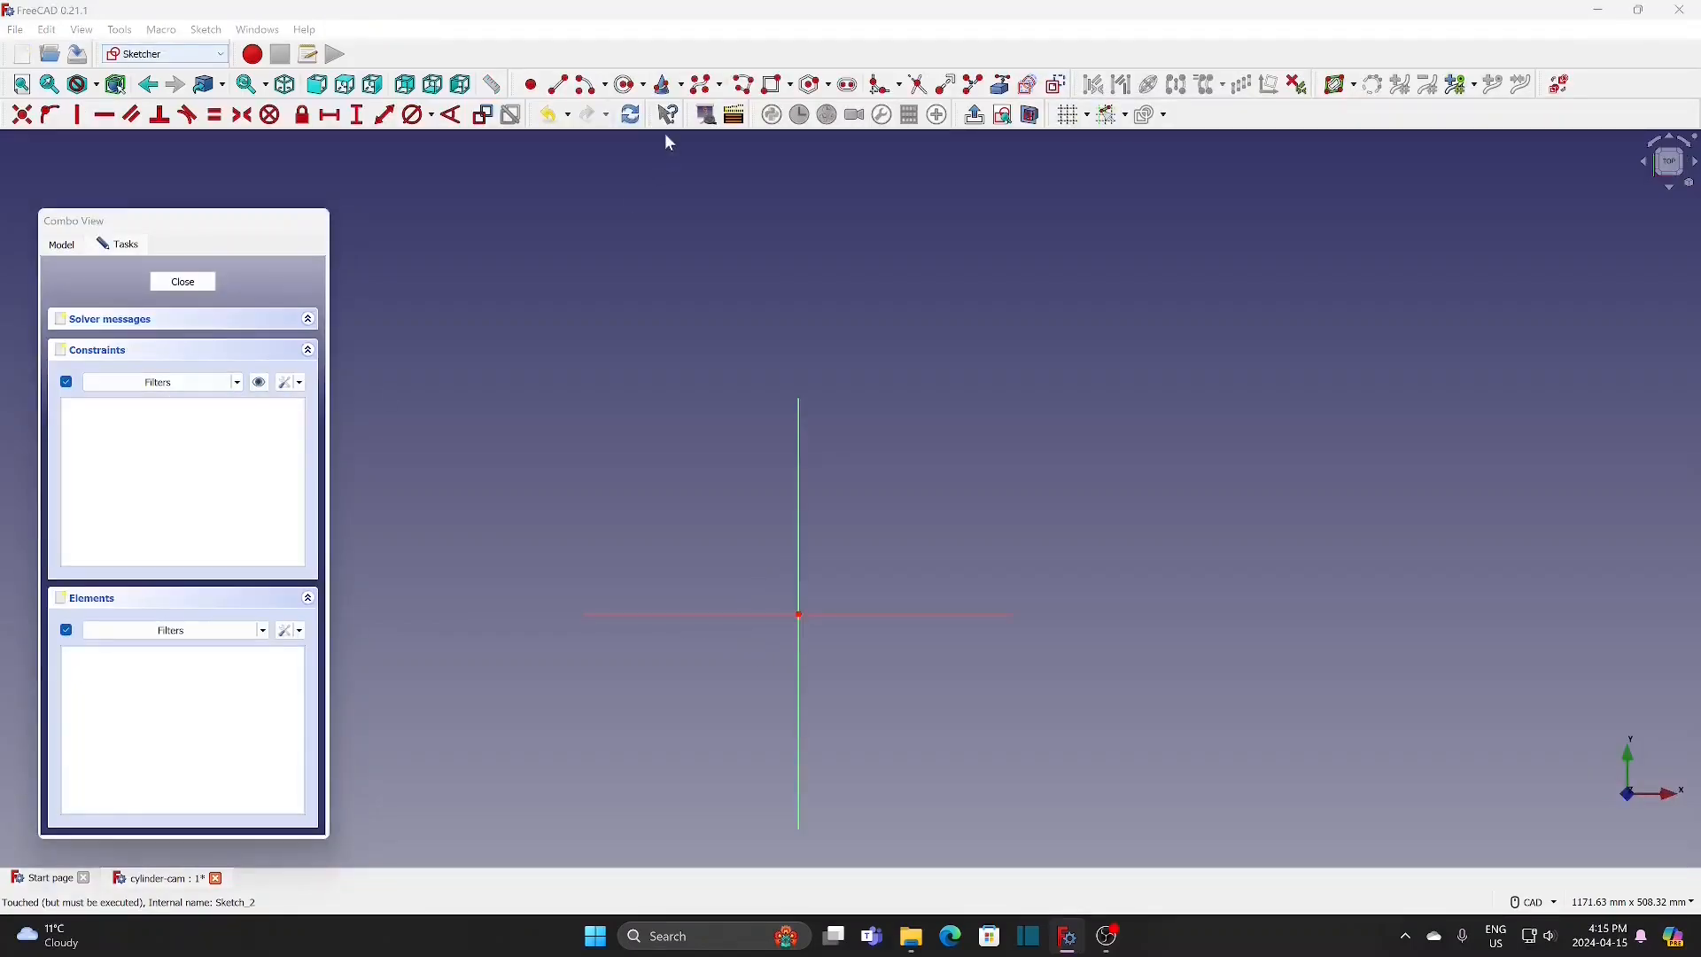
left_click(562, 89)
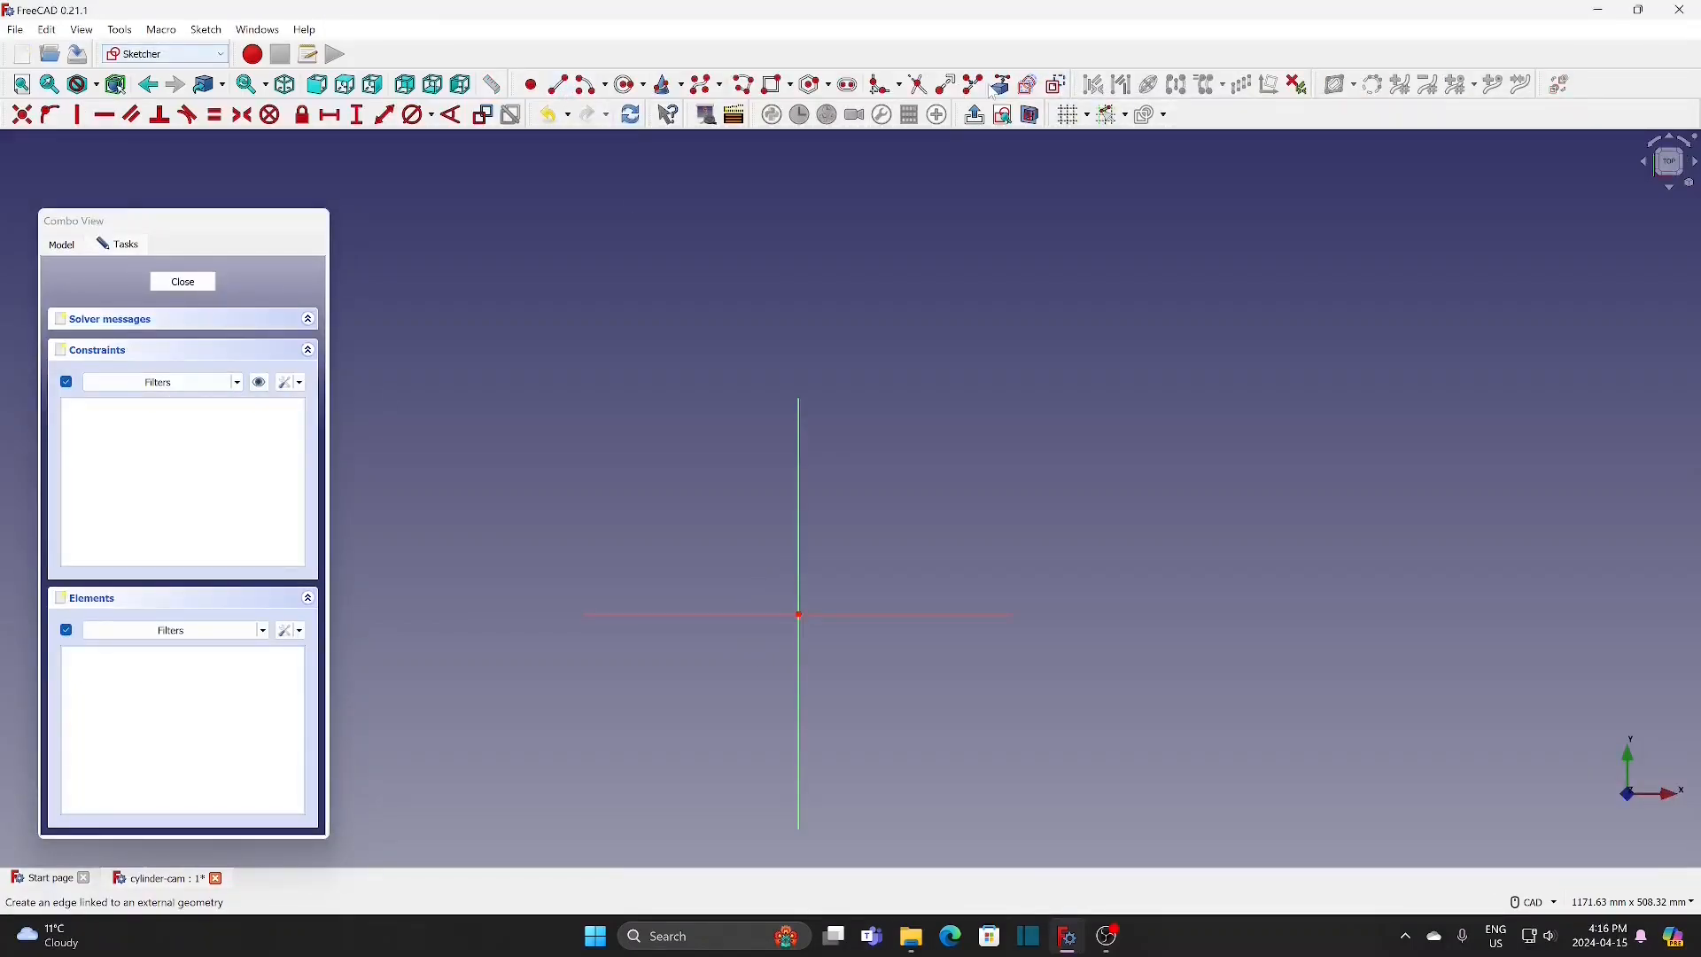
left_click(800, 615)
left_click(943, 248)
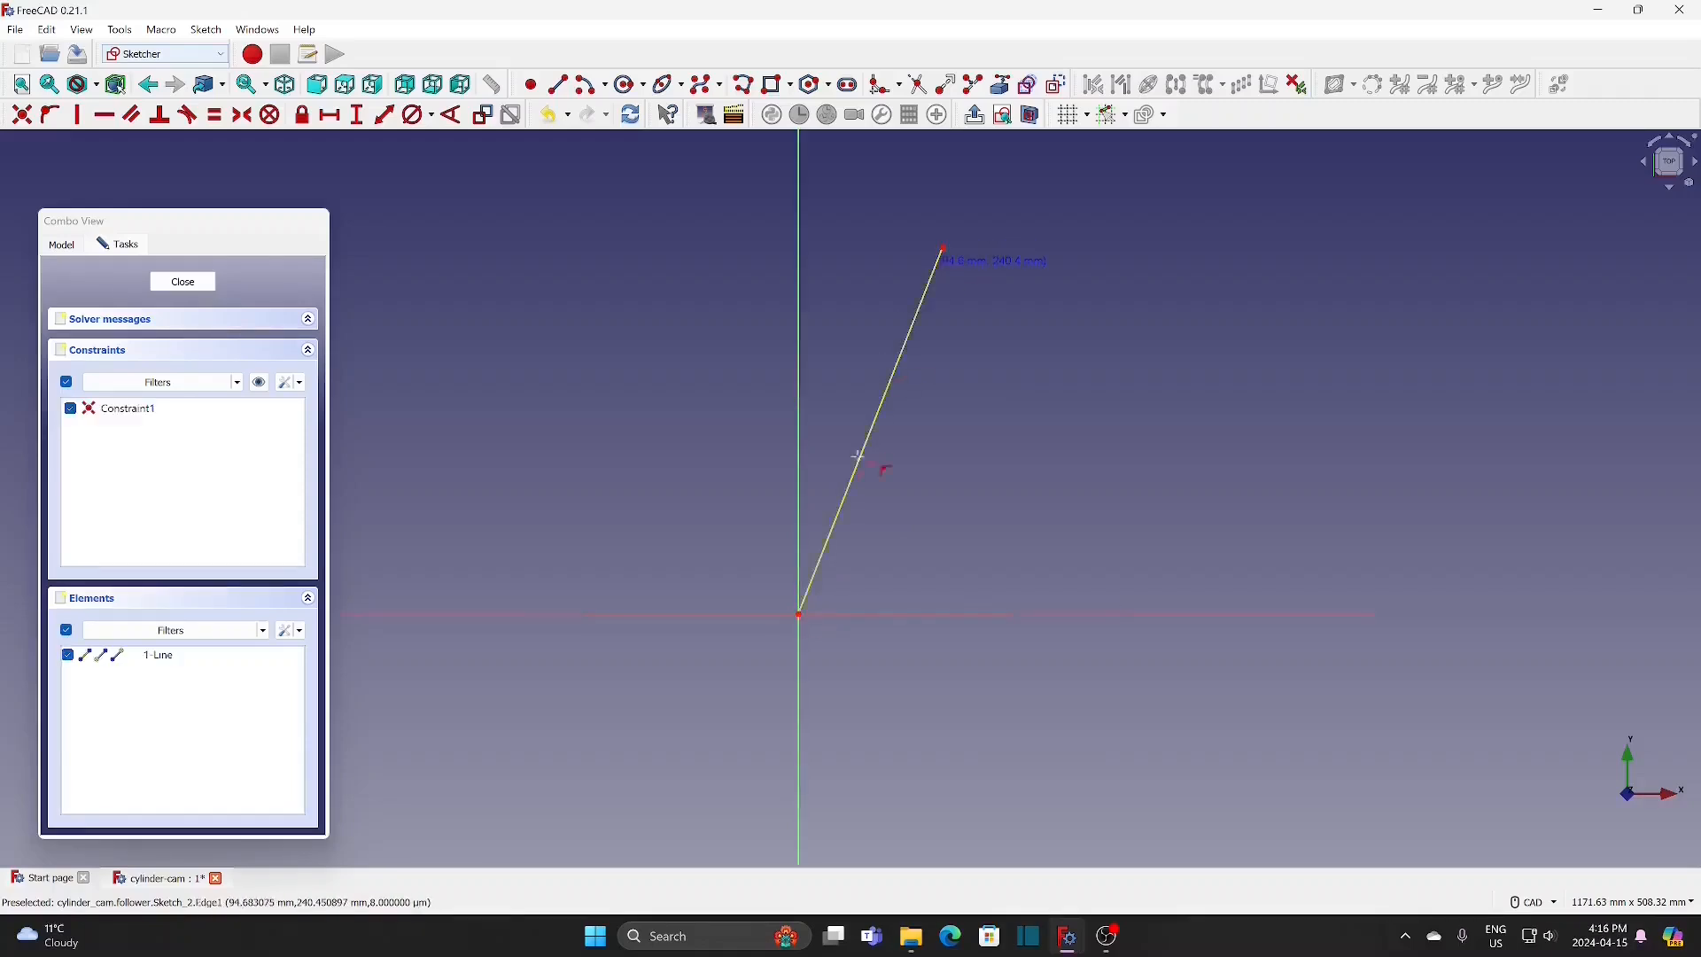
left_click(800, 614)
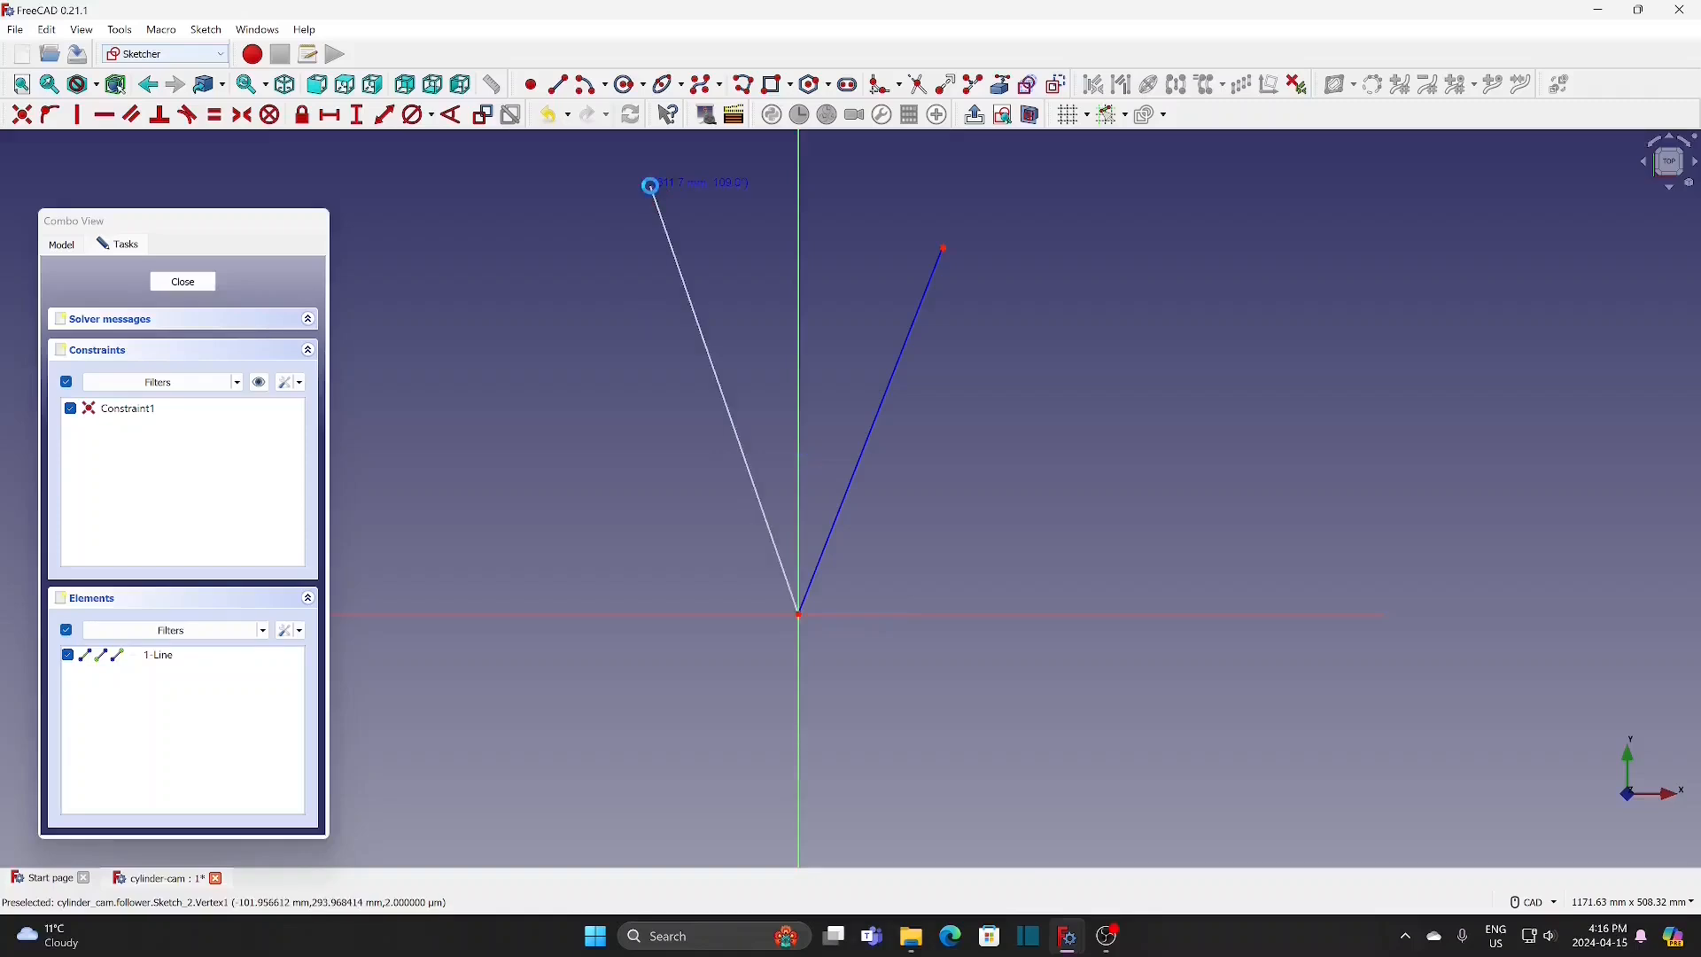
left_click(652, 188)
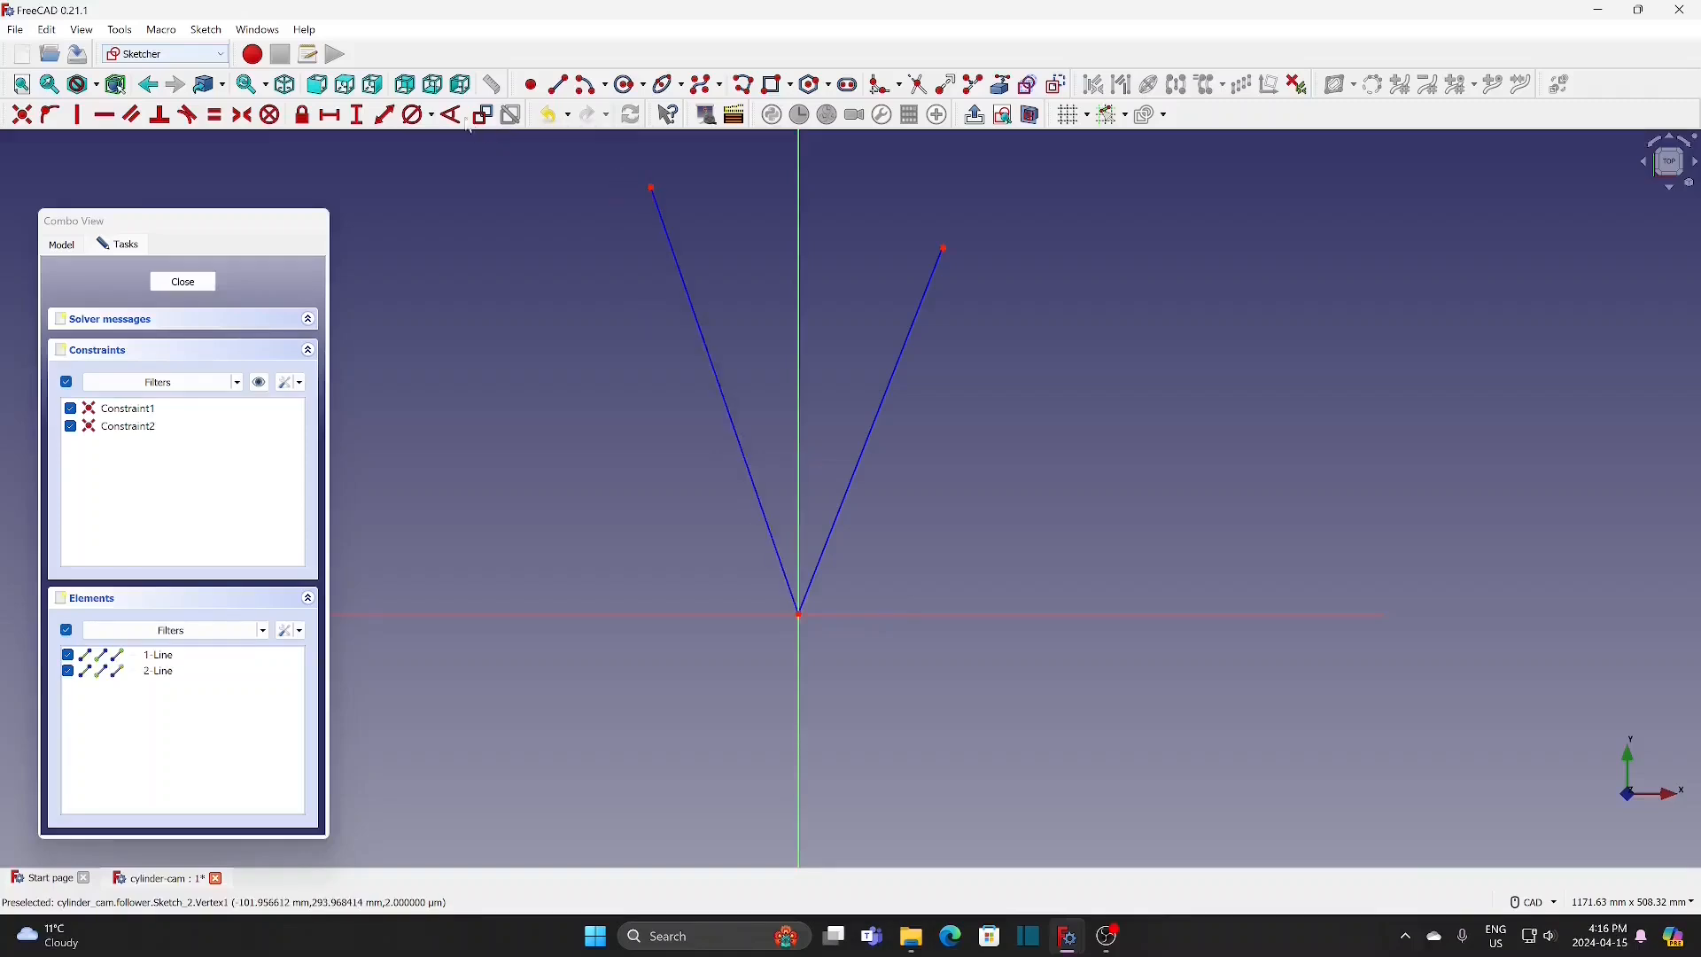
Step: Constrain each construction line to an angle of 16° from the vertical axis
left_click(853, 485)
left_click(798, 442)
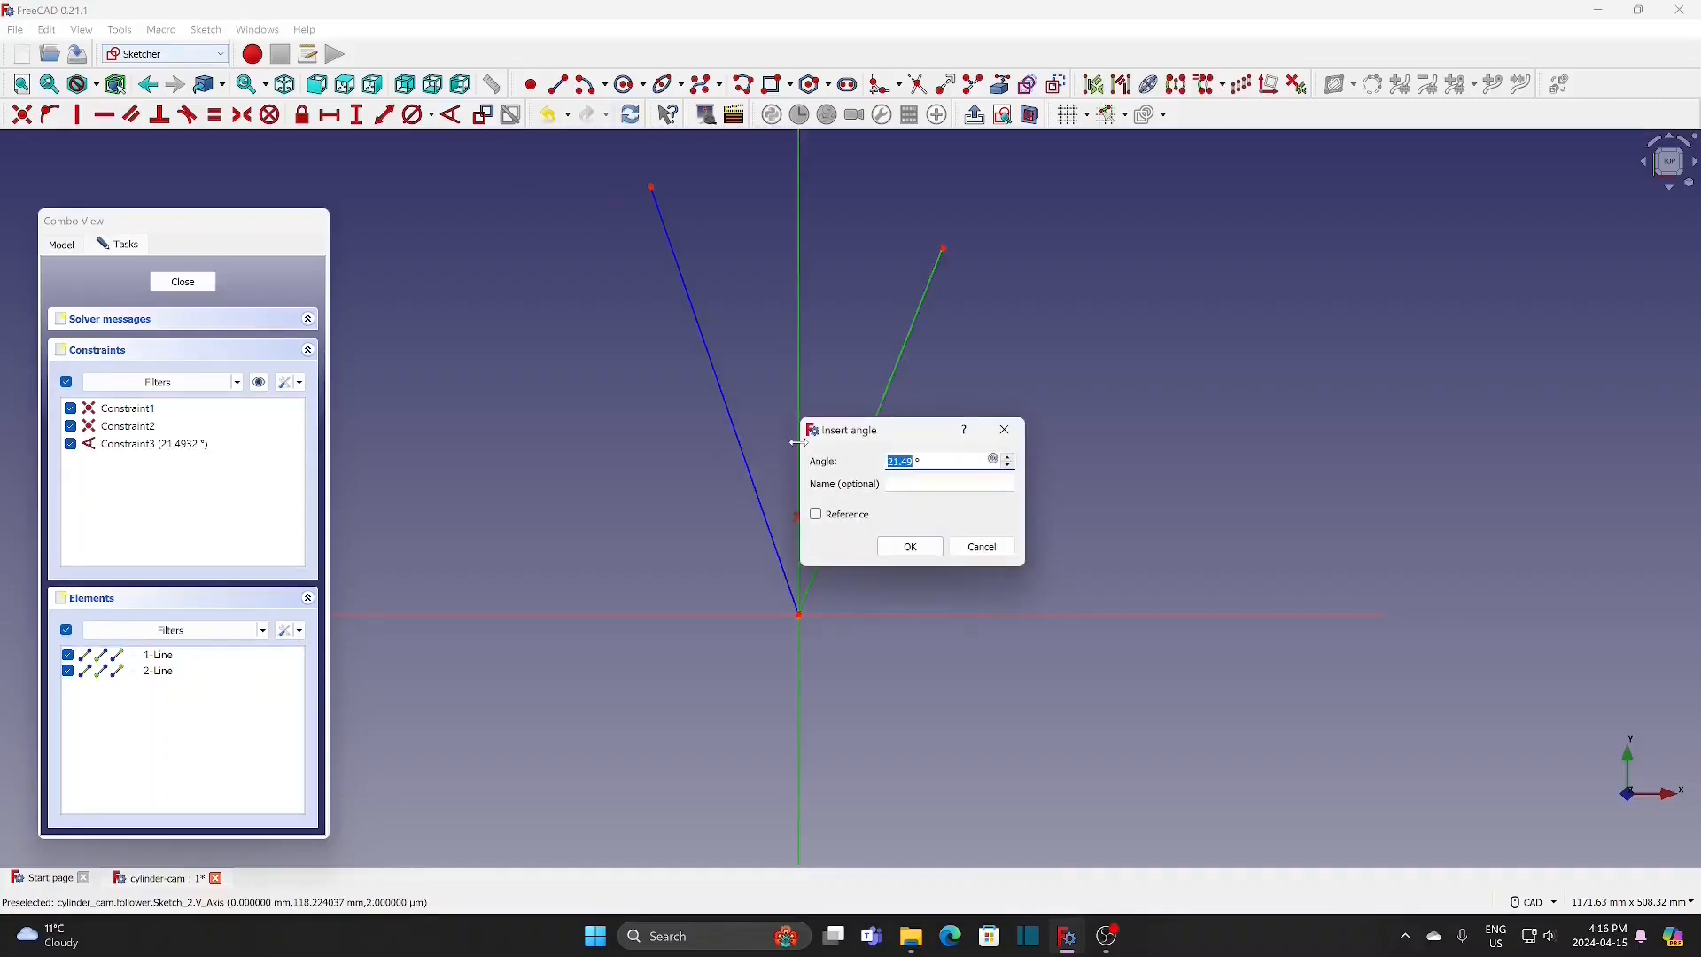
type("16")
left_click(910, 546)
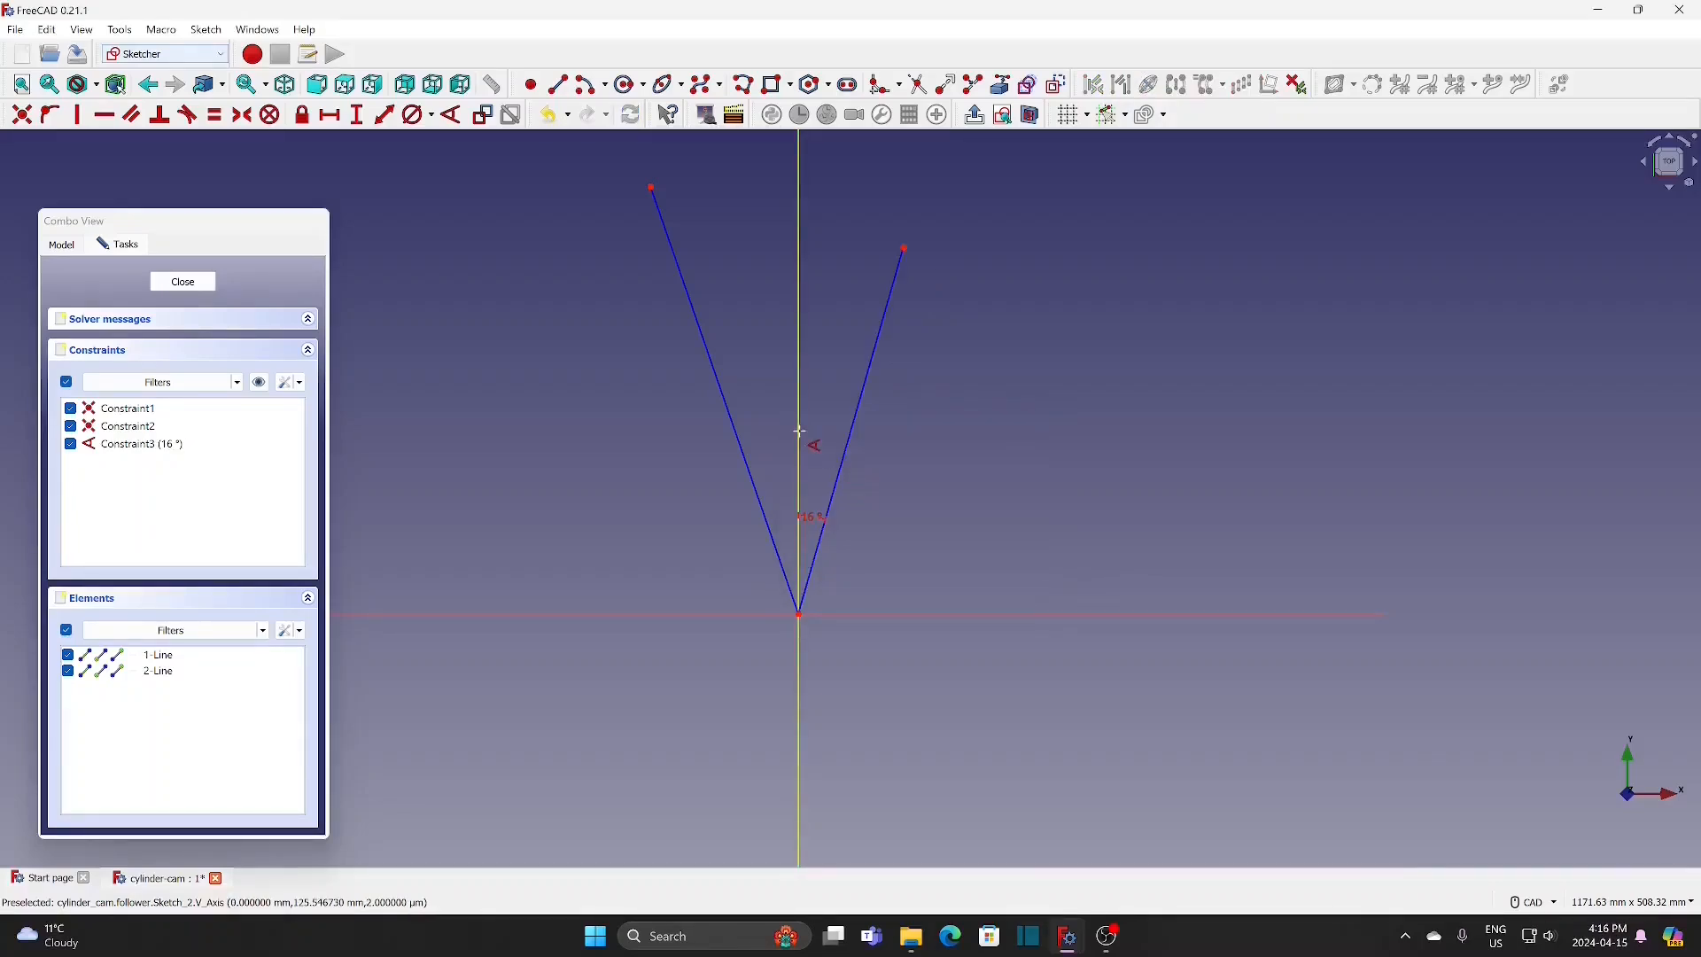
left_click(744, 455)
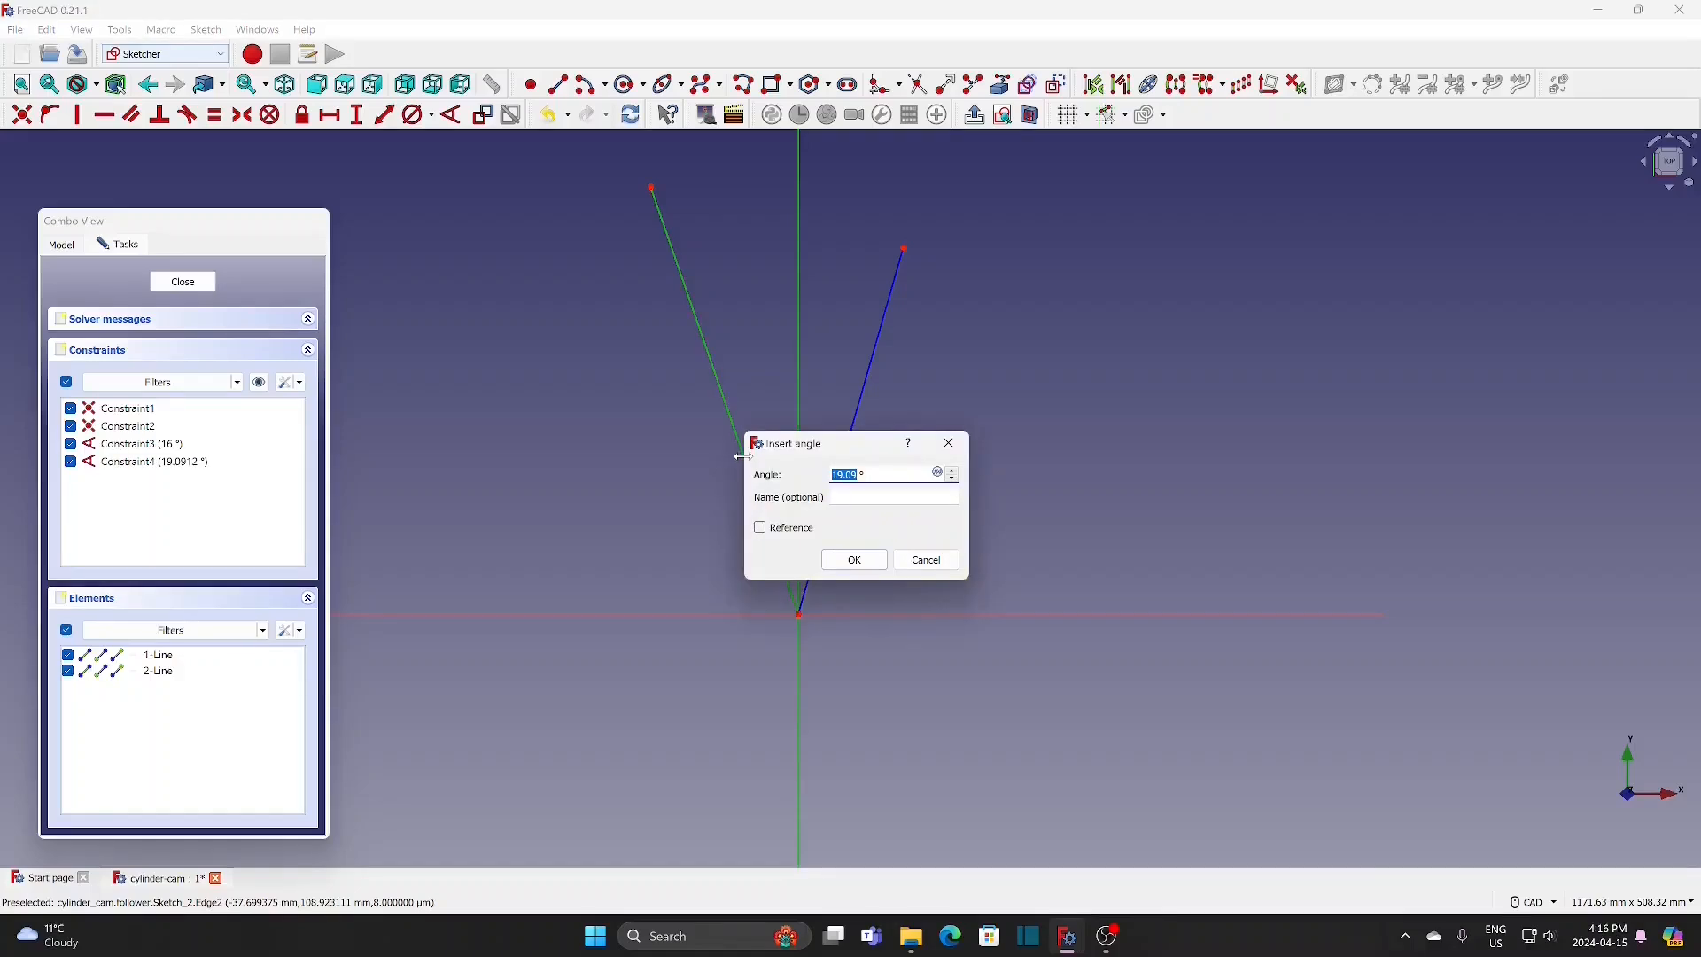
type("16")
left_click(863, 556)
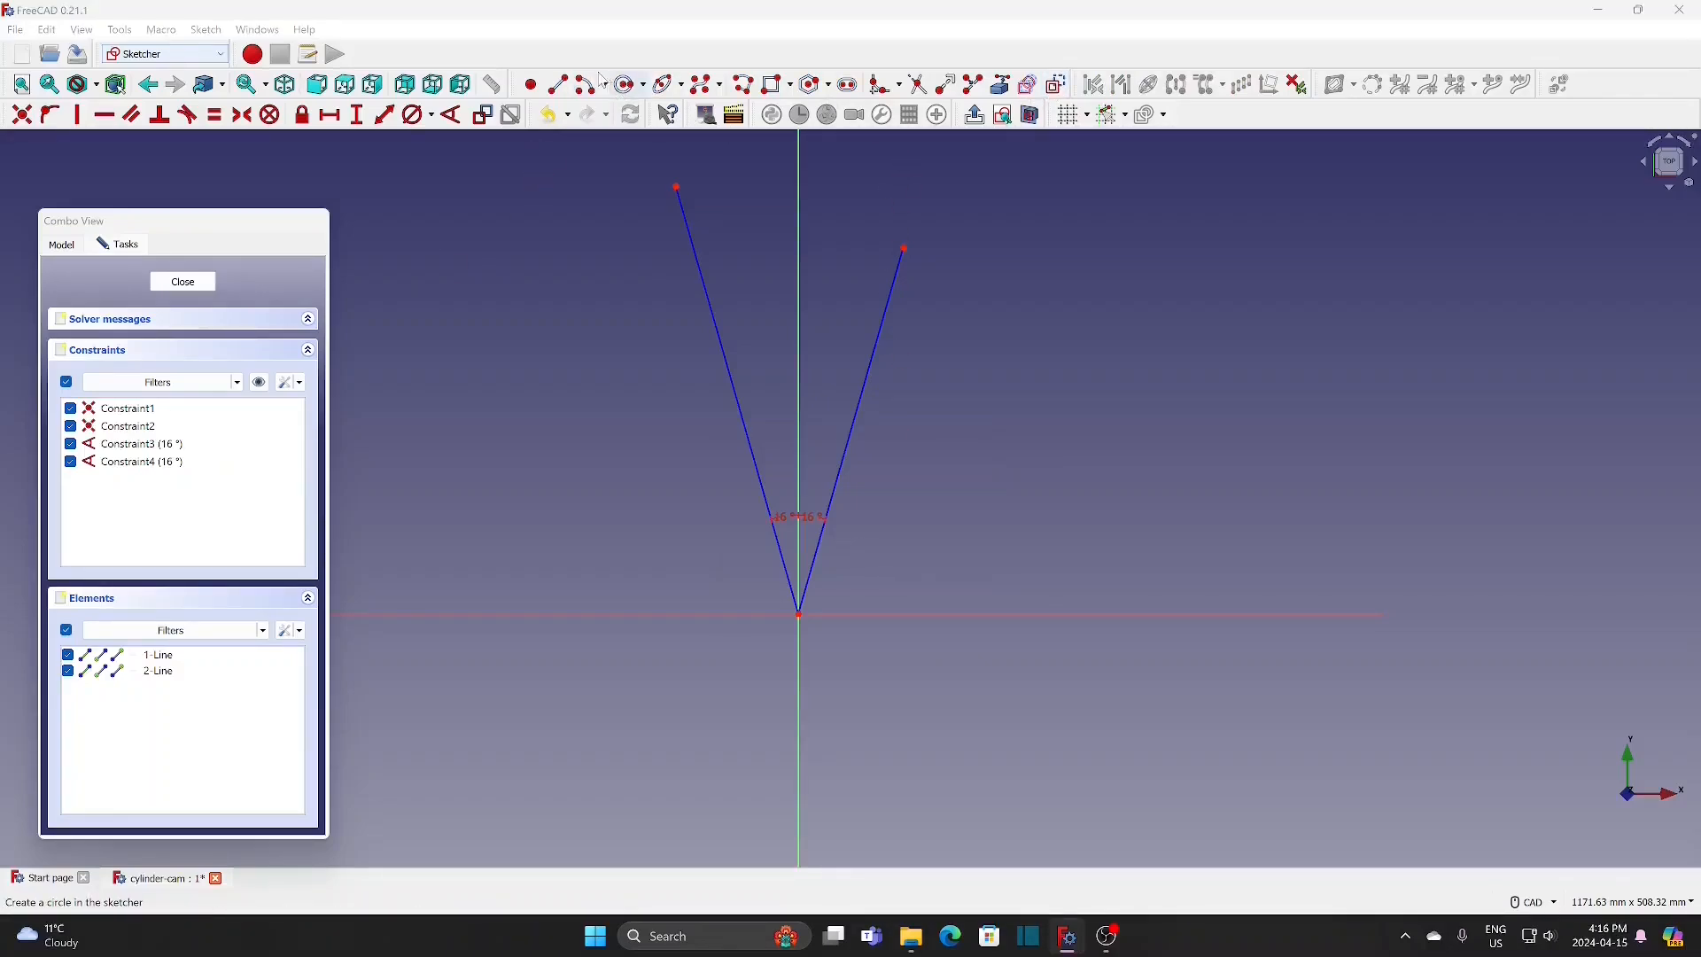
Step: Draw two concentric arcs centred on the origin between the construction lines, the inner one about 339 mm in diameter
left_click(799, 614)
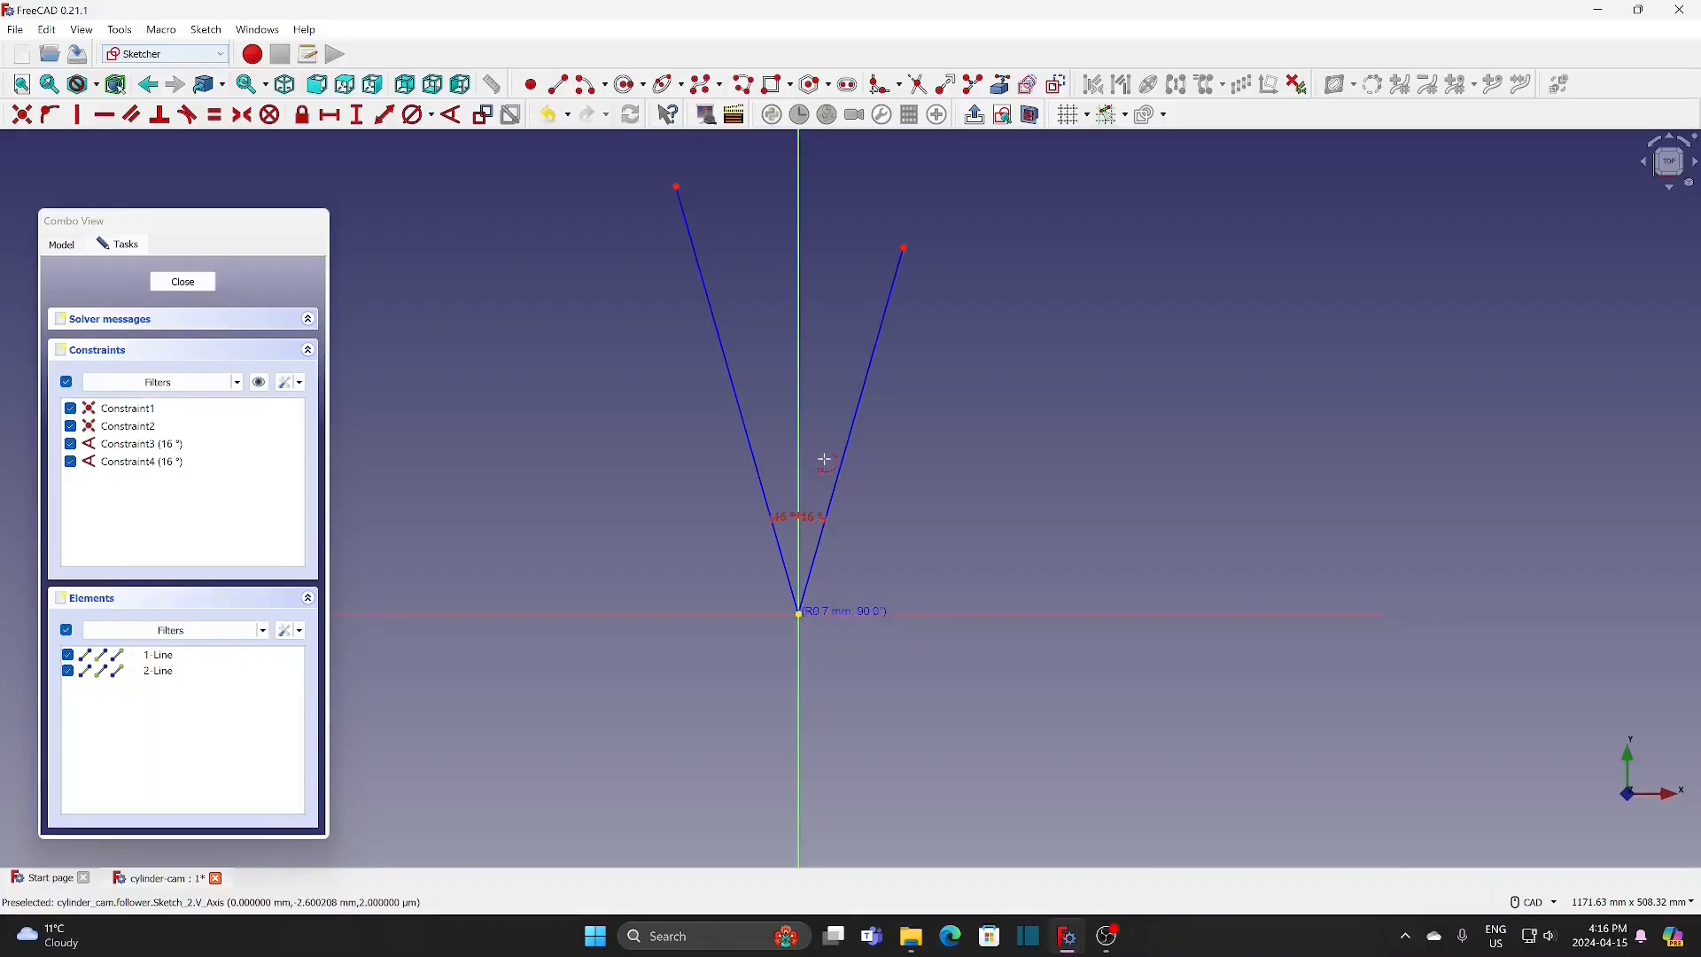
left_click(715, 328)
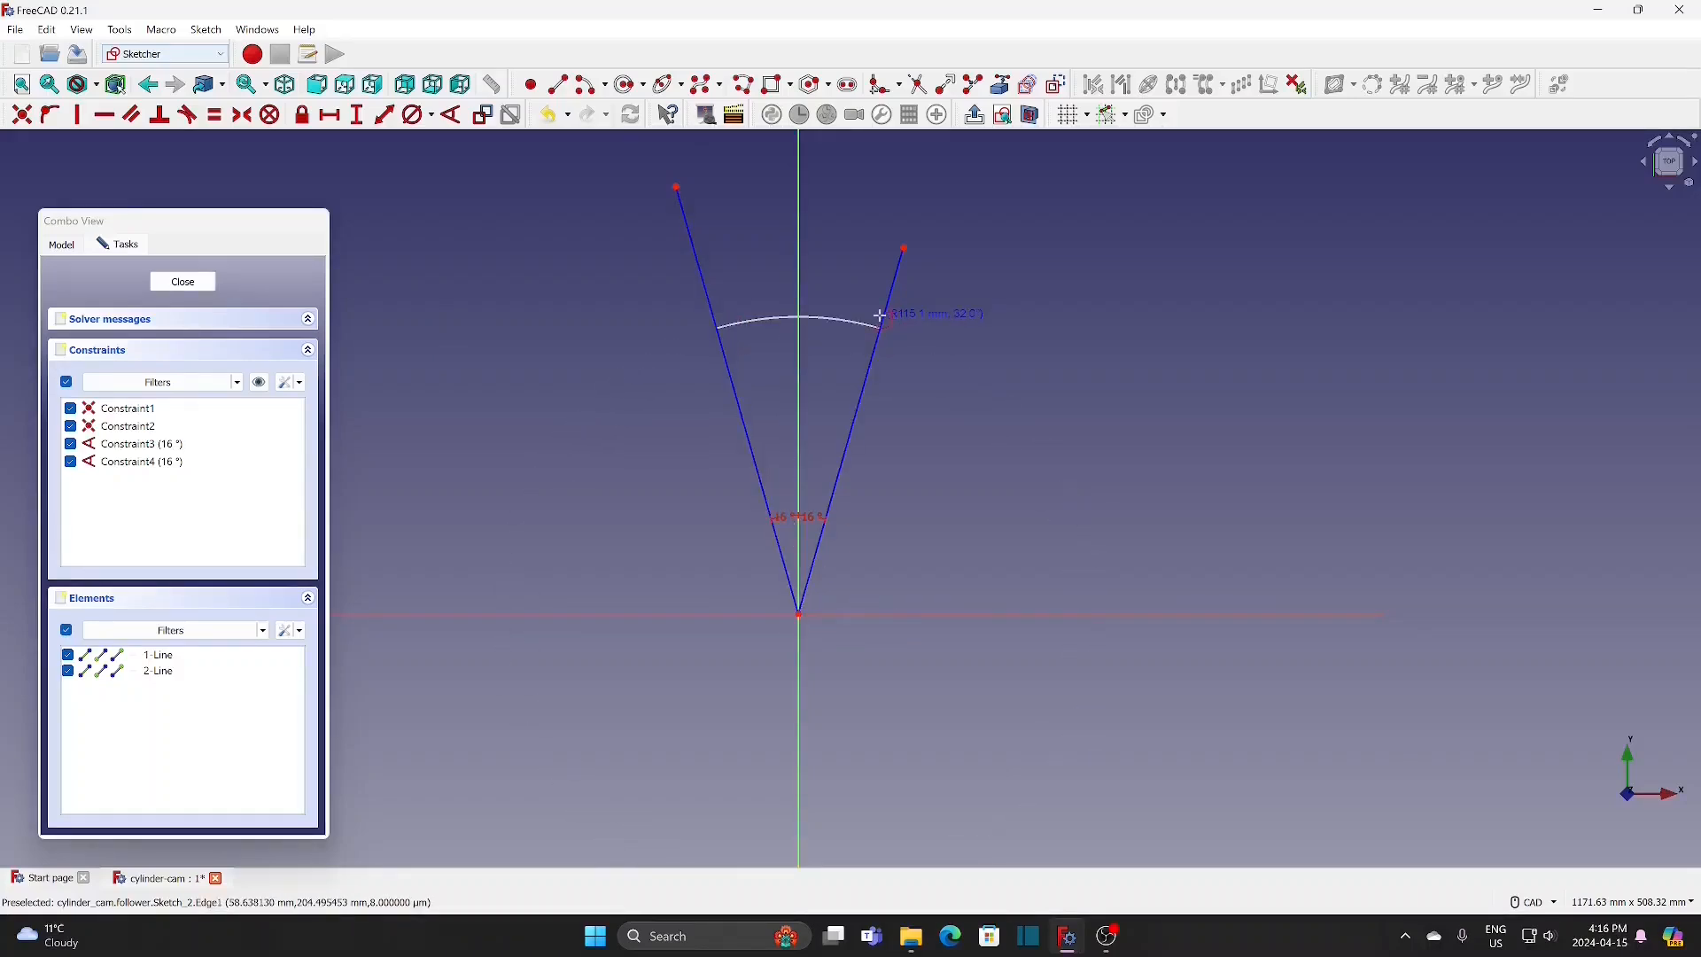
left_click(882, 323)
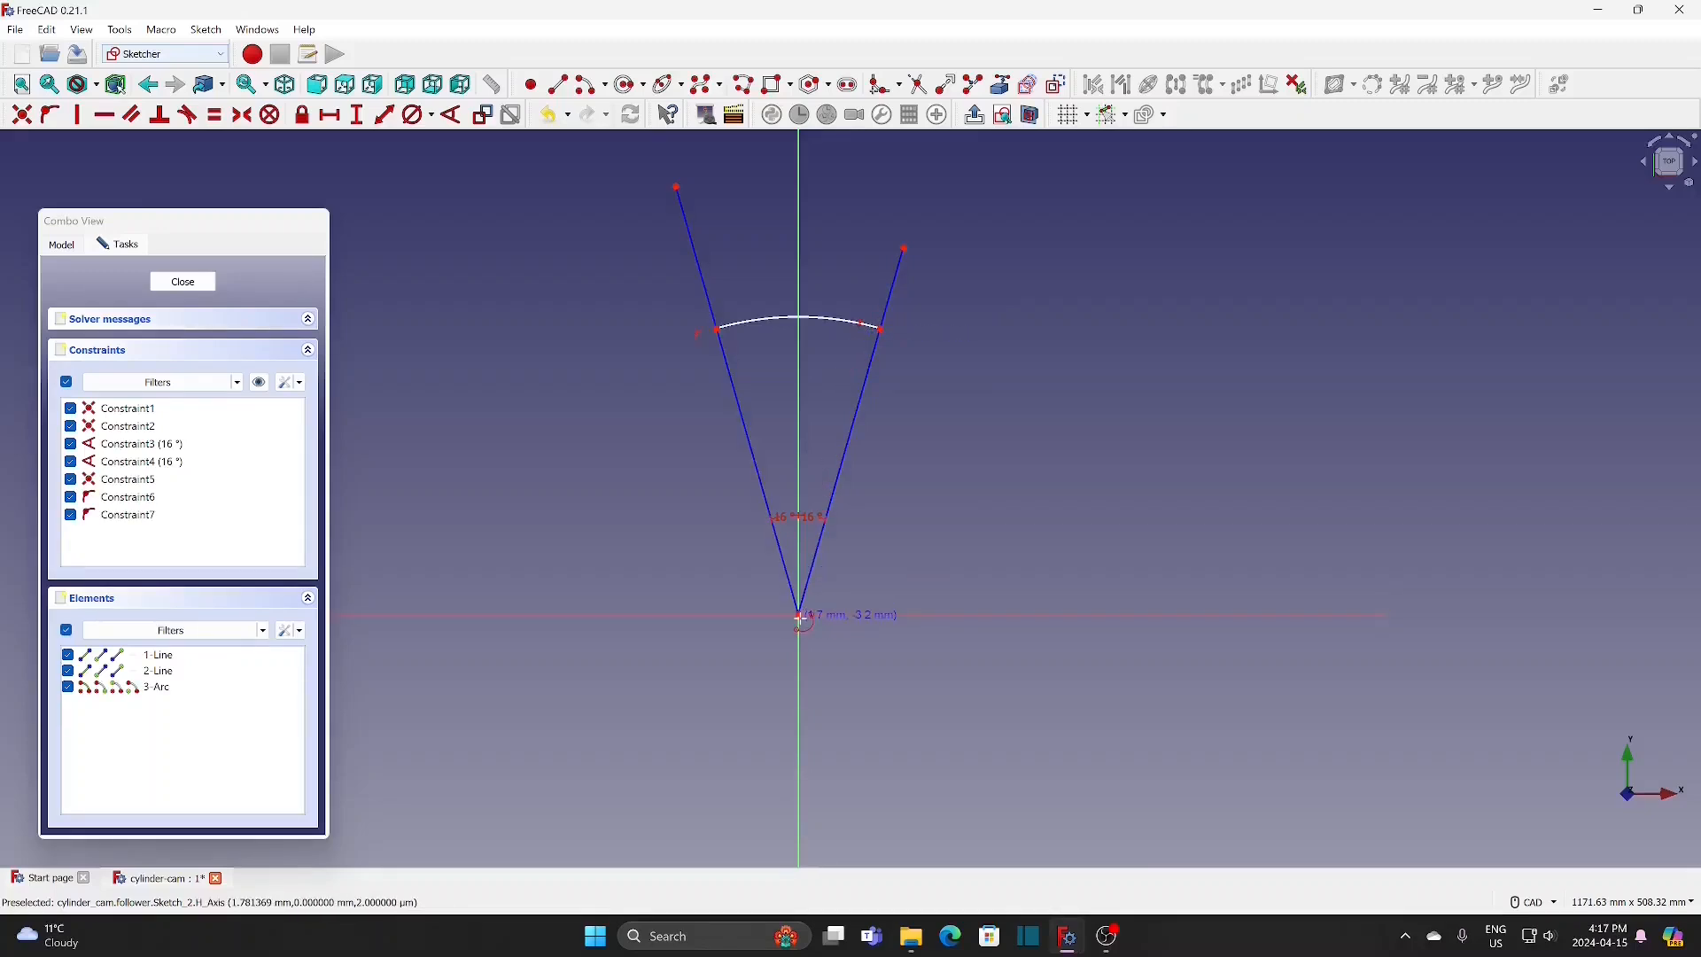
left_click(799, 613)
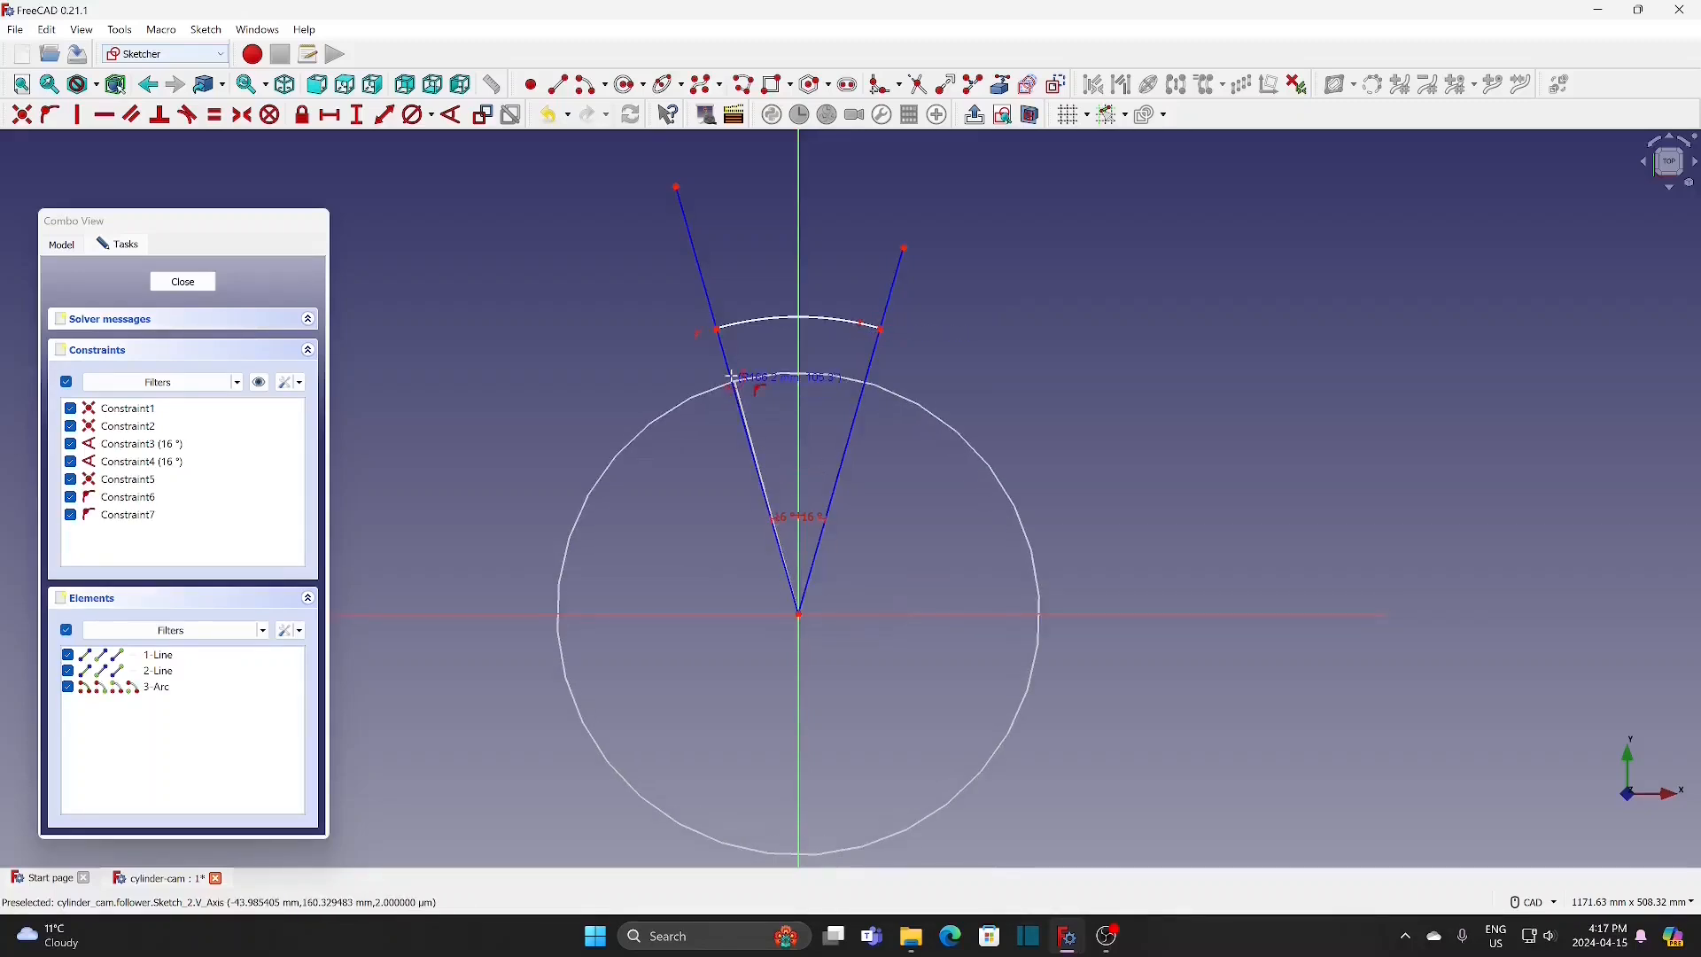
left_click(731, 379)
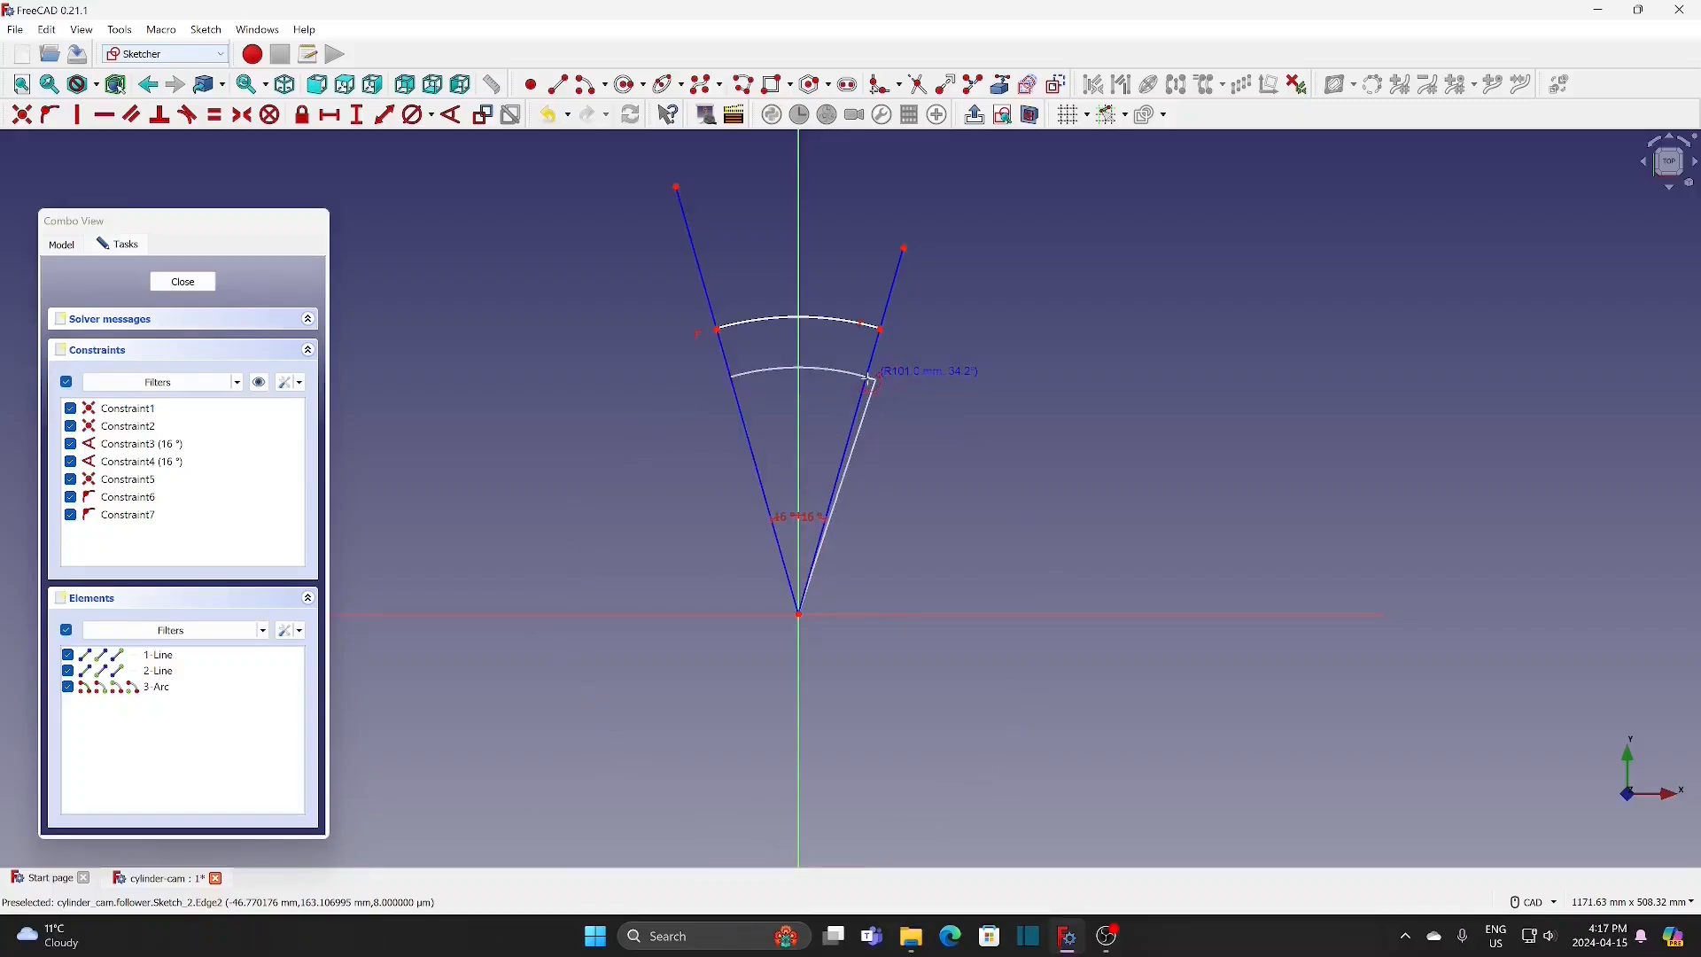
left_click(866, 381)
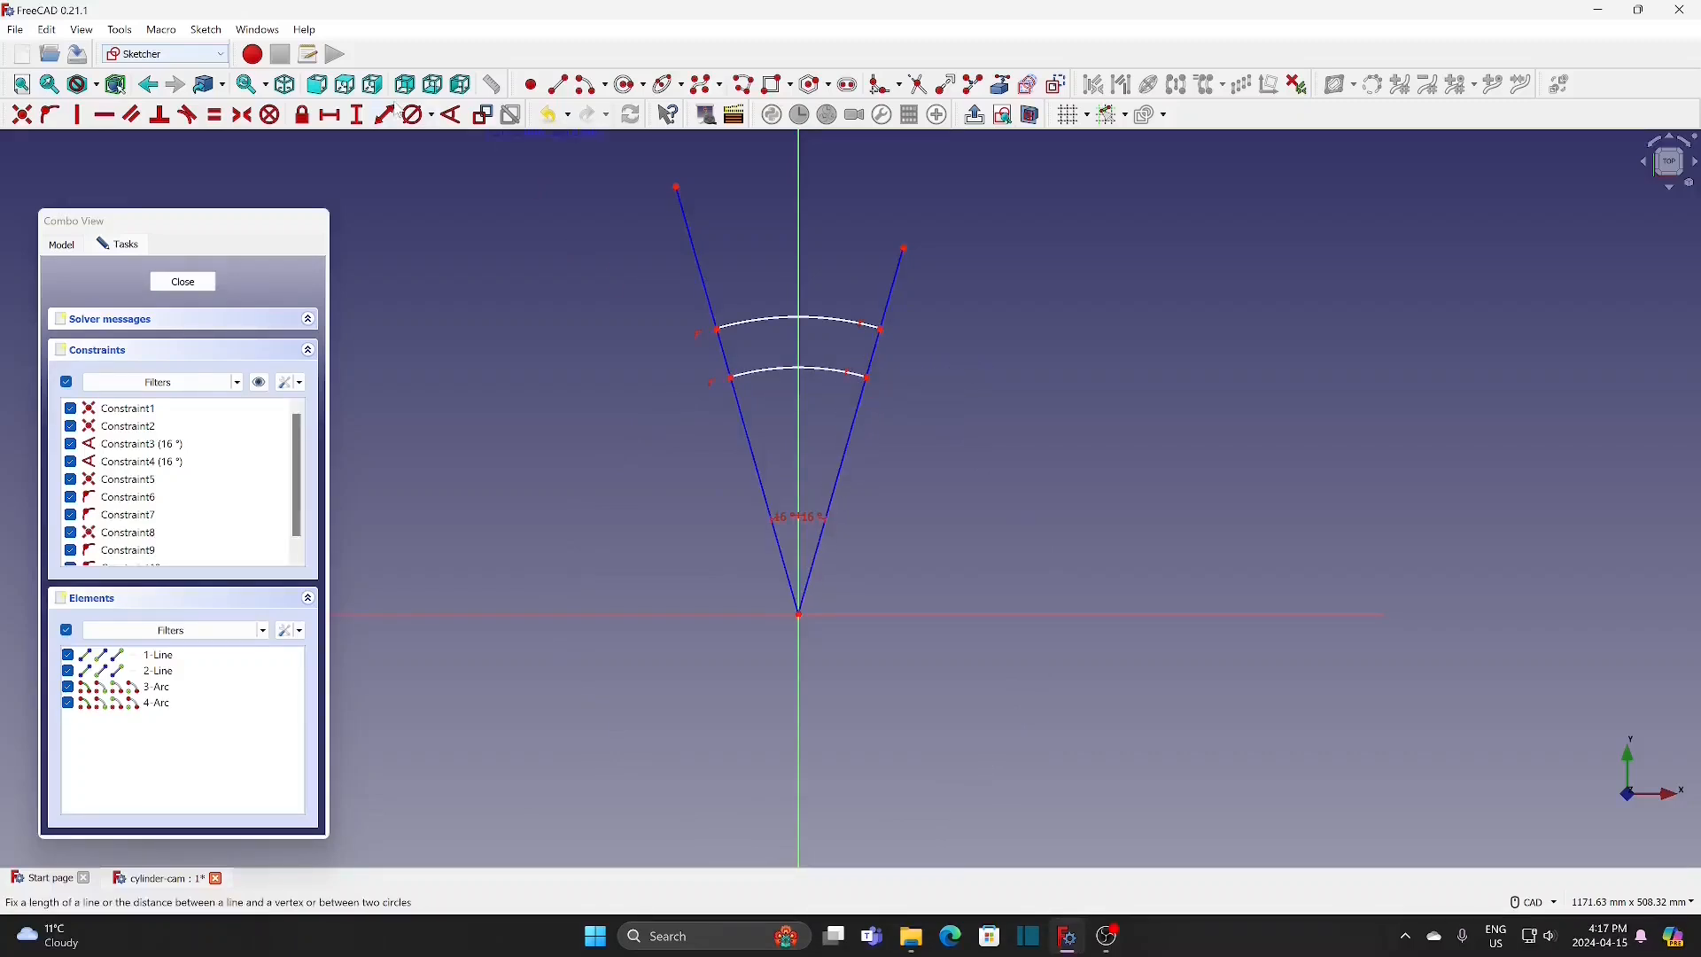
Step: Set the outer arc's diameter to 63 mm and the inner arc's diameter to 60.5 mm
left_click(840, 320)
type("63")
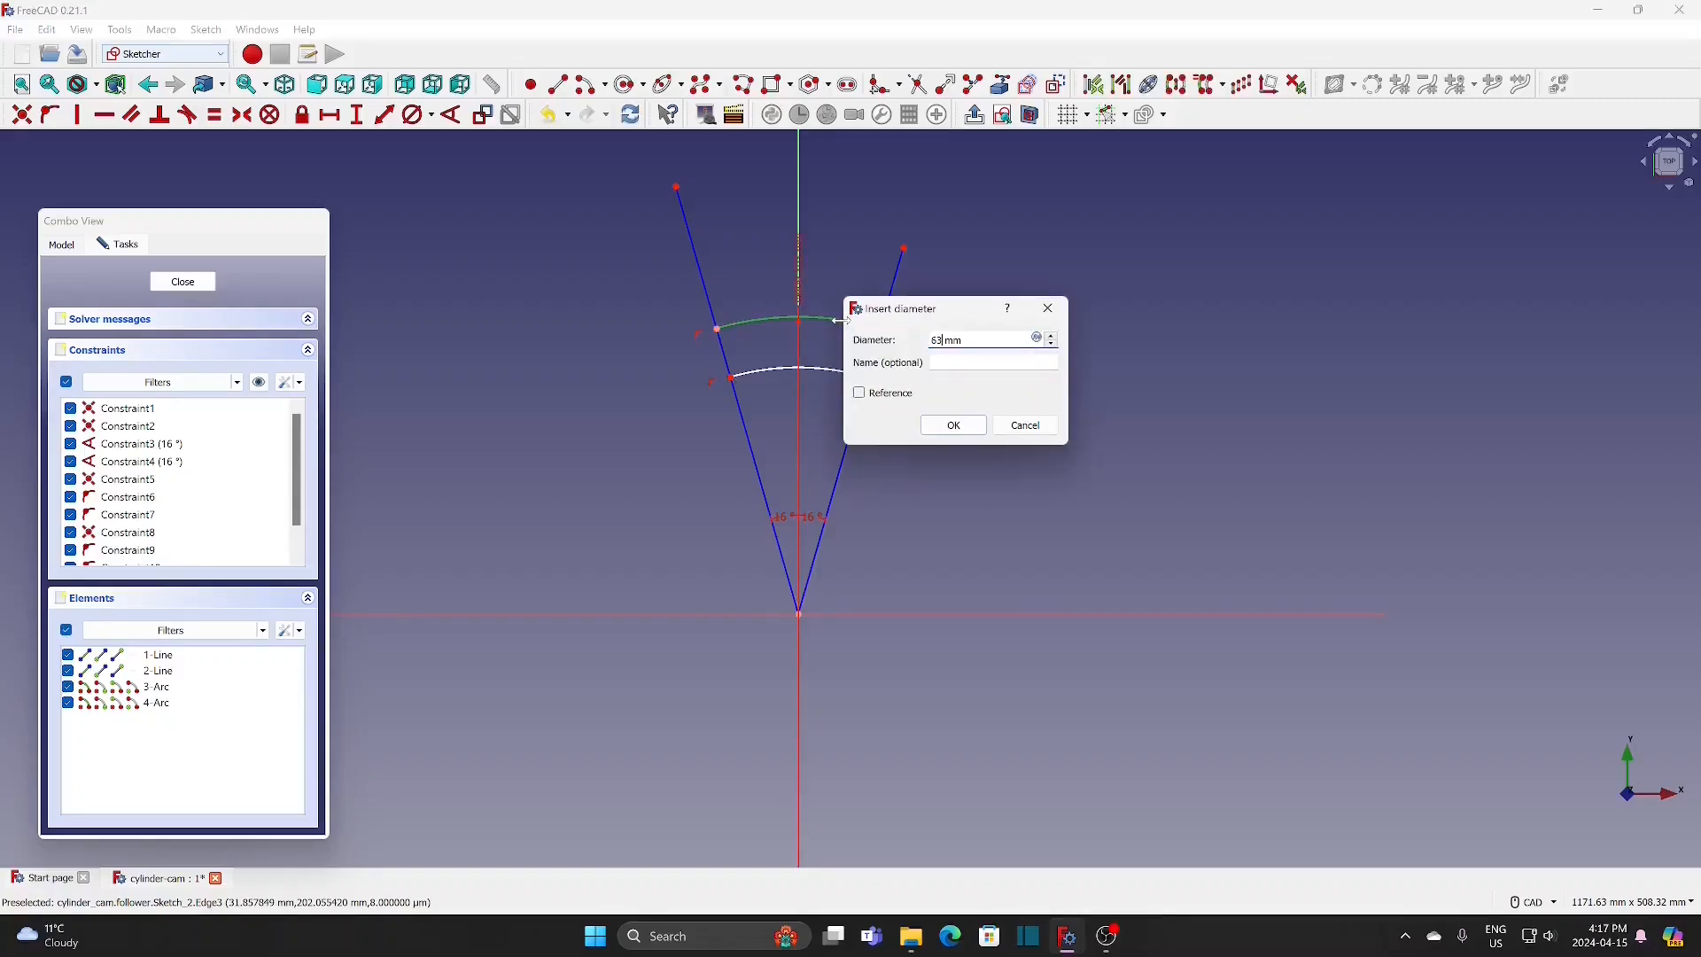
left_click(953, 425)
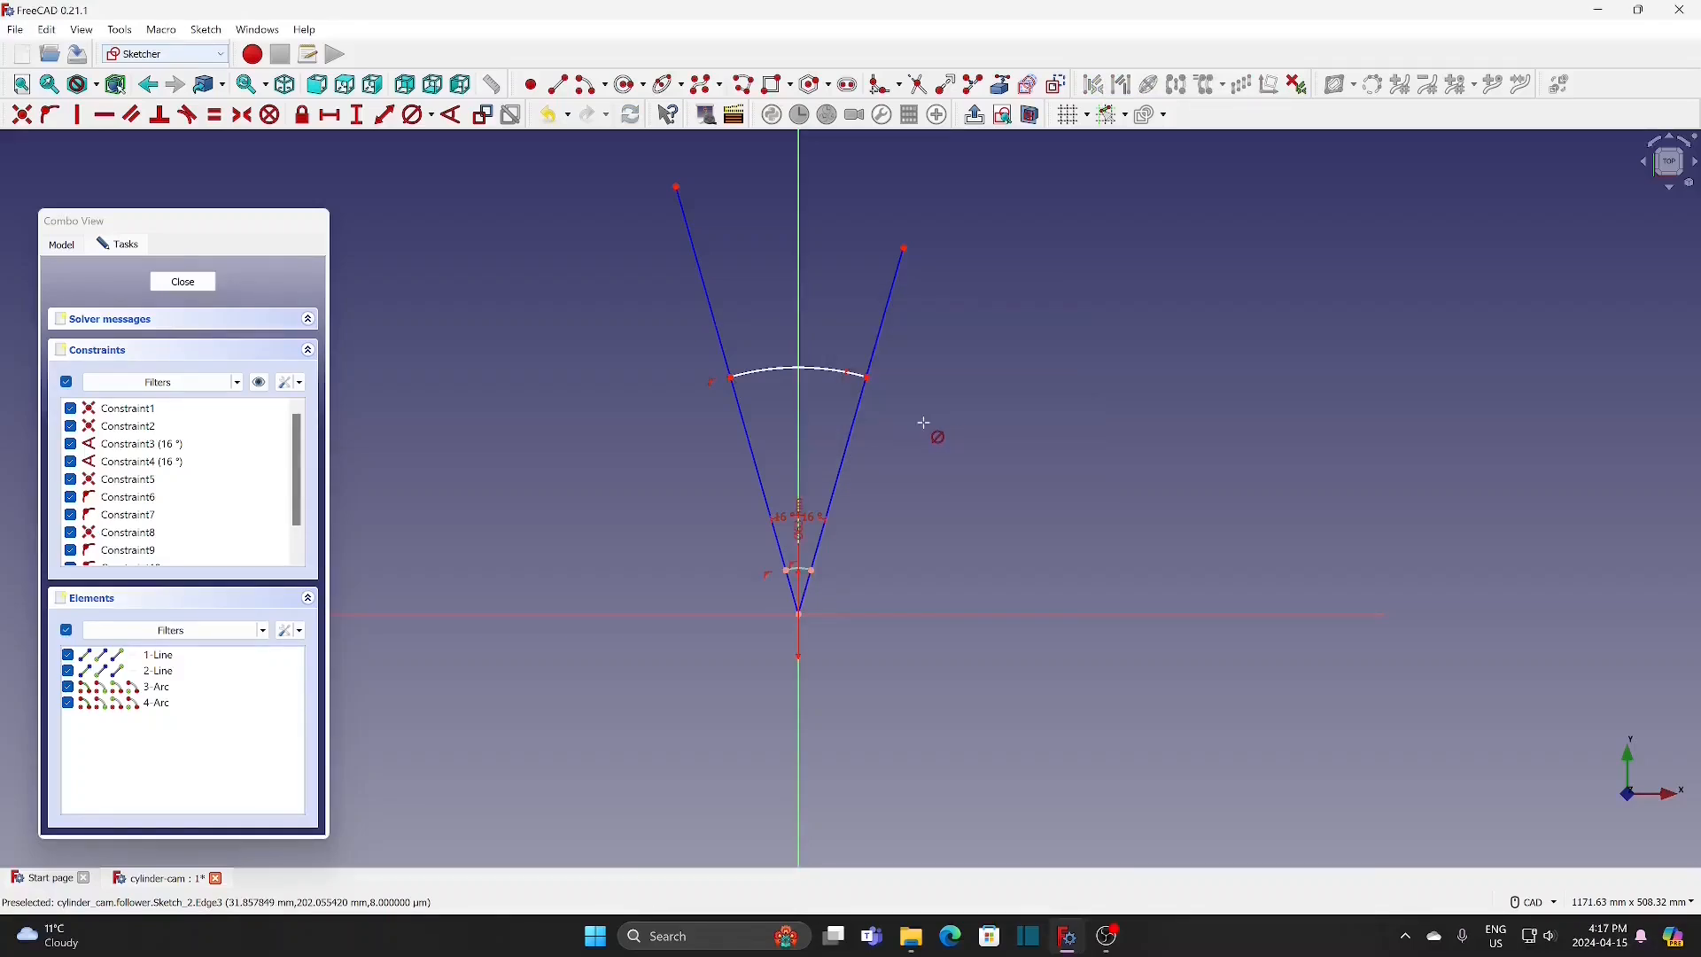
scroll(903, 508, "up", 3)
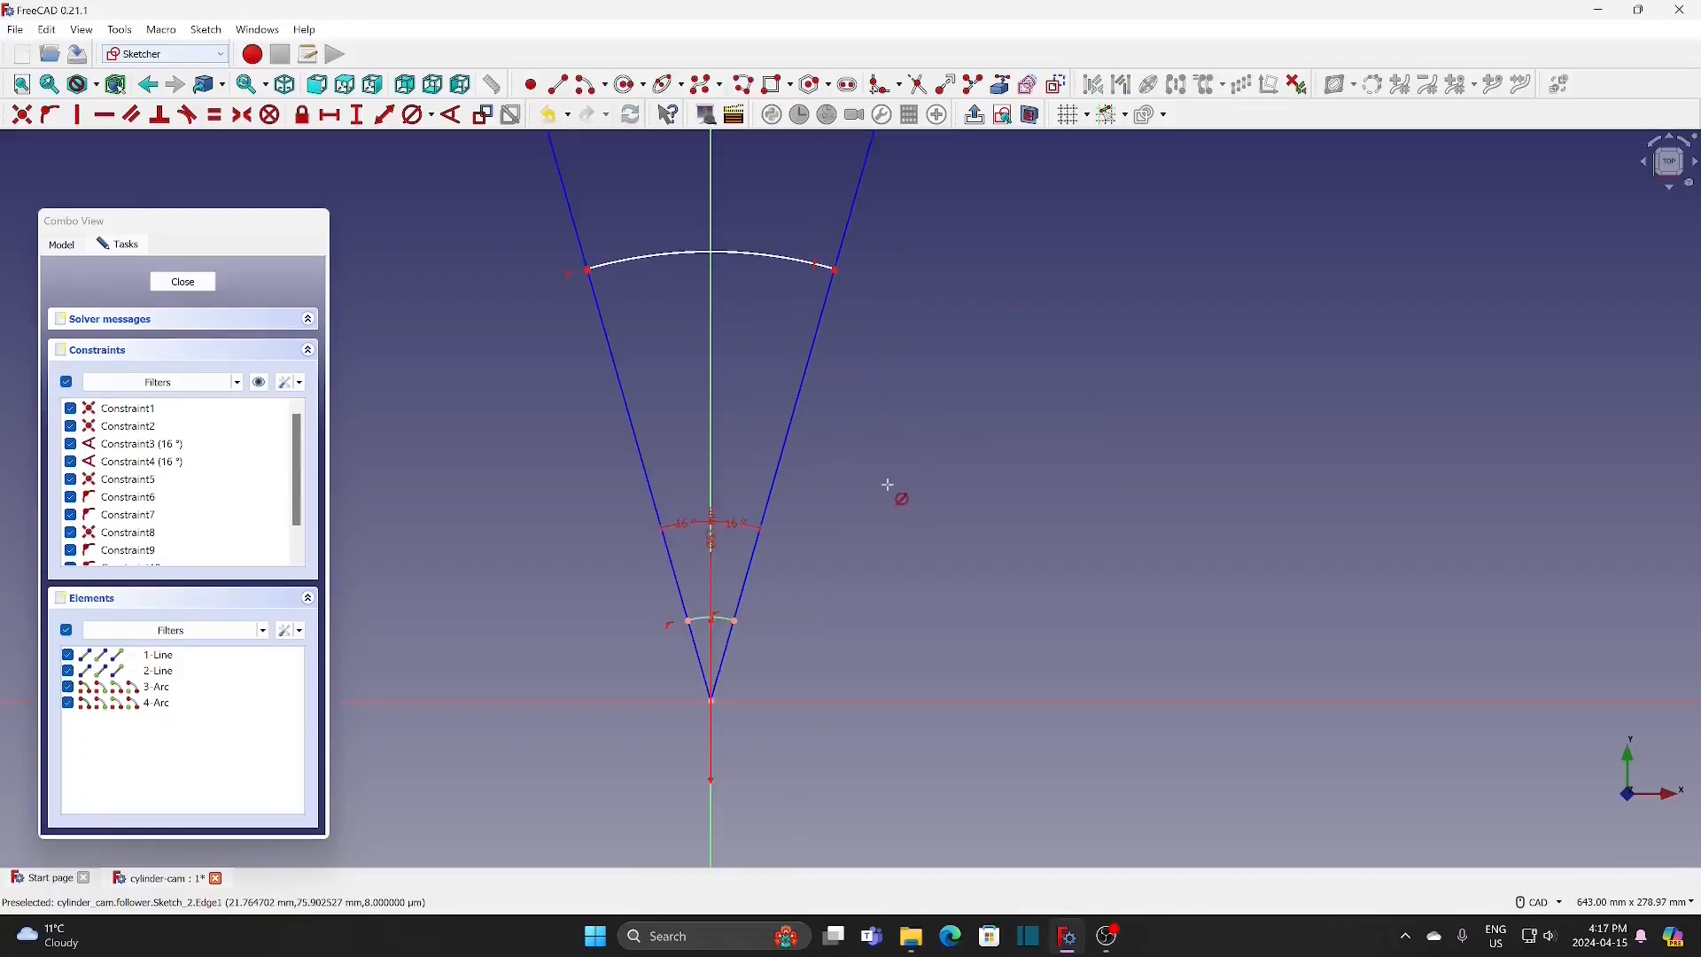
left_click(771, 257)
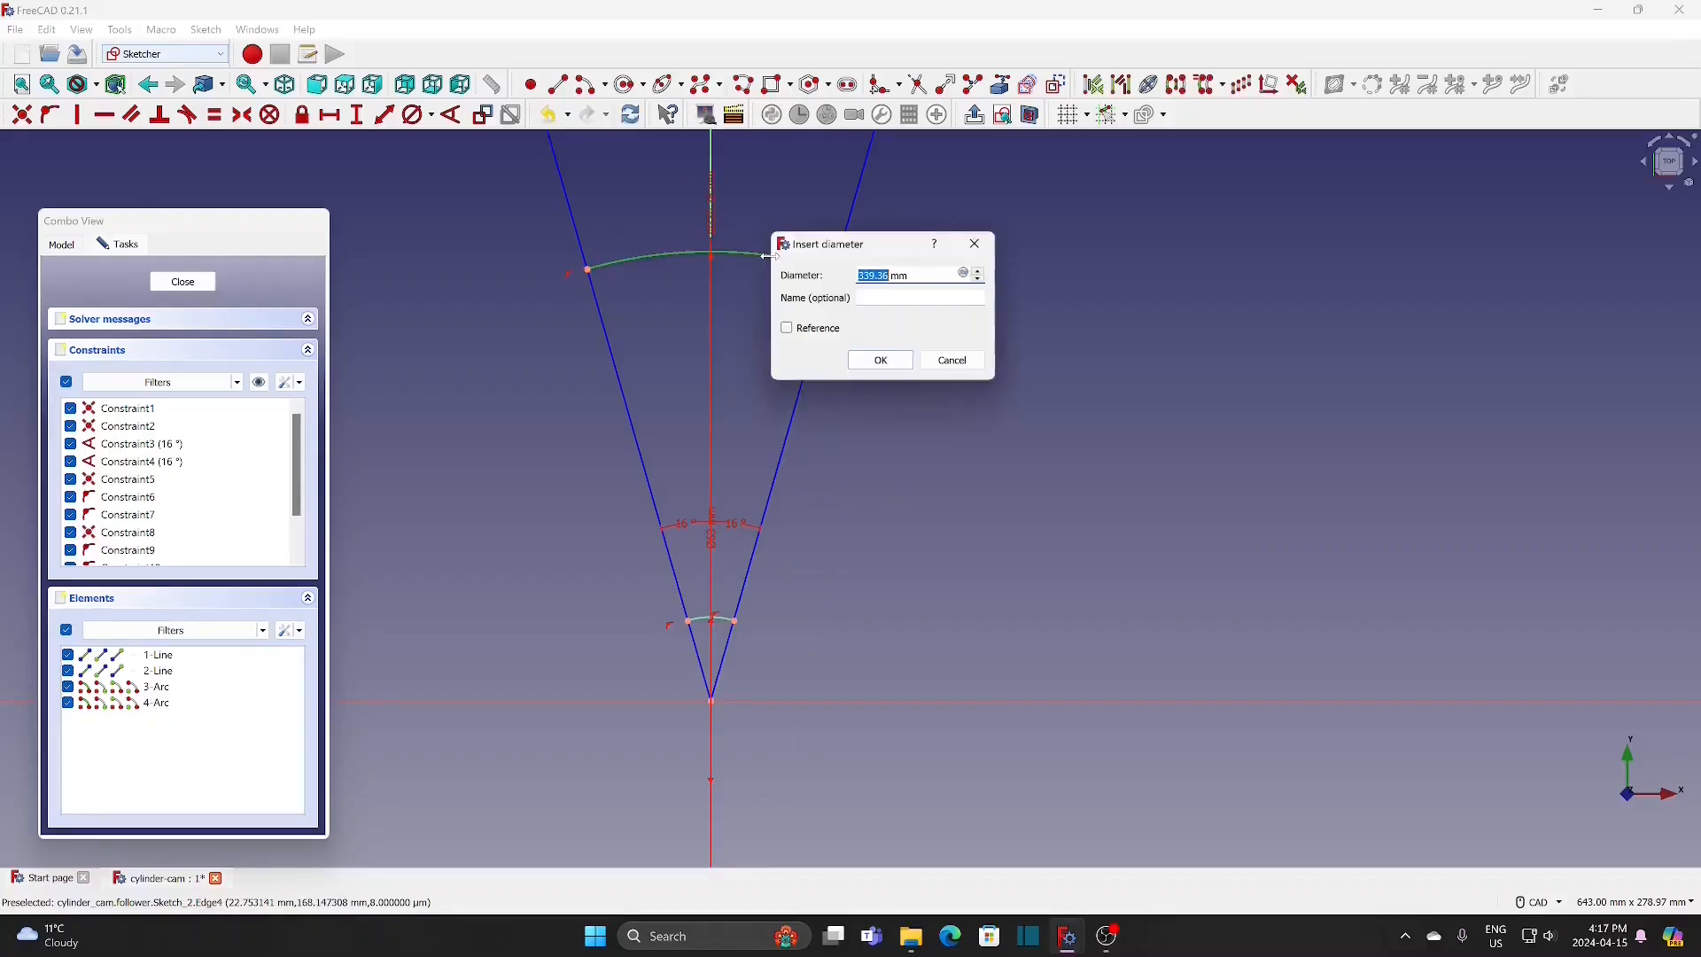
type("60.5")
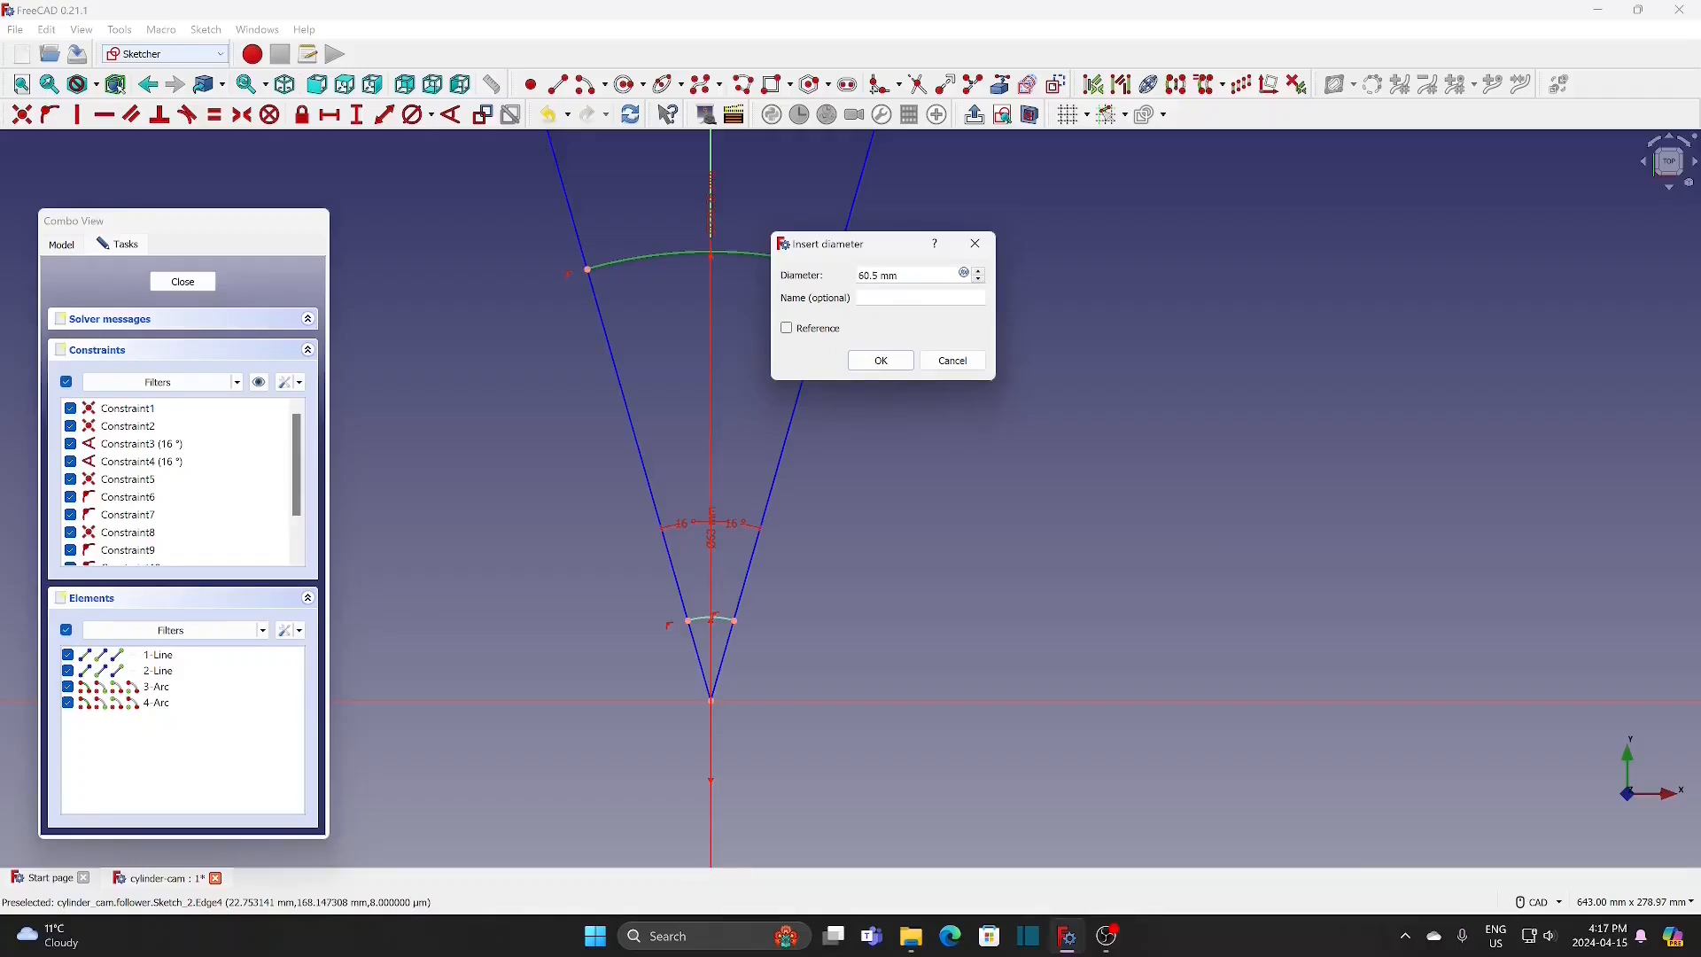
left_click(881, 360)
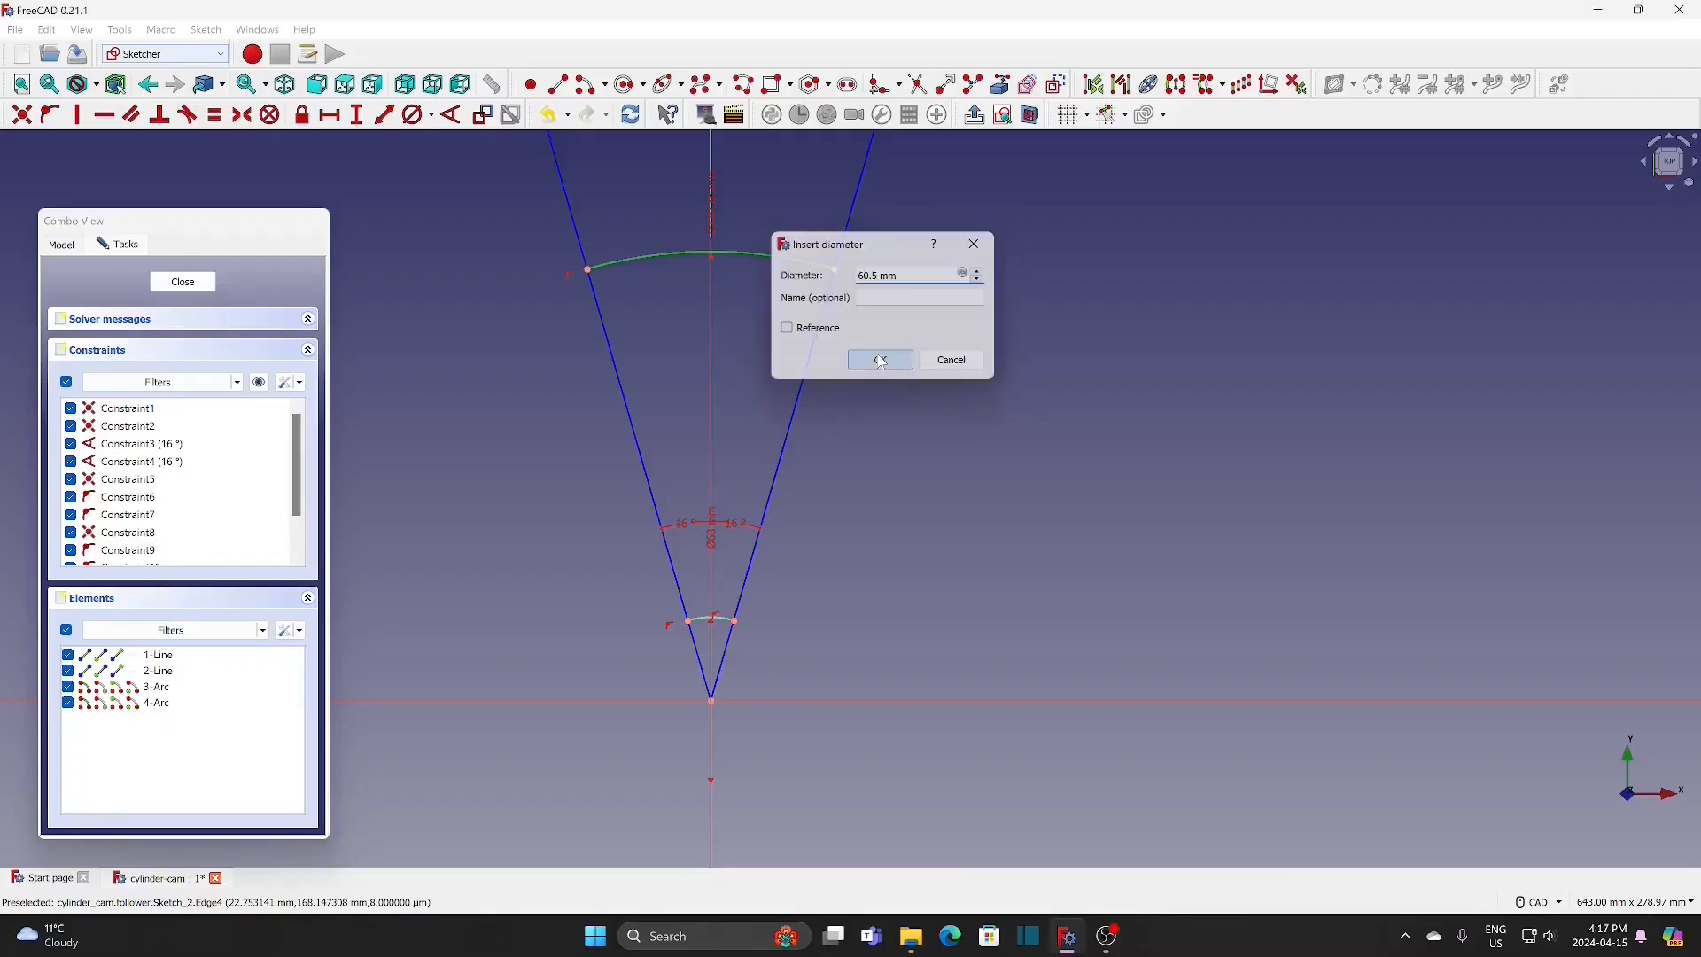
Step: Join the arcs' endpoints with a straight line on each side to close the profile, and leave the sketch
scroll(732, 653, "up", 6)
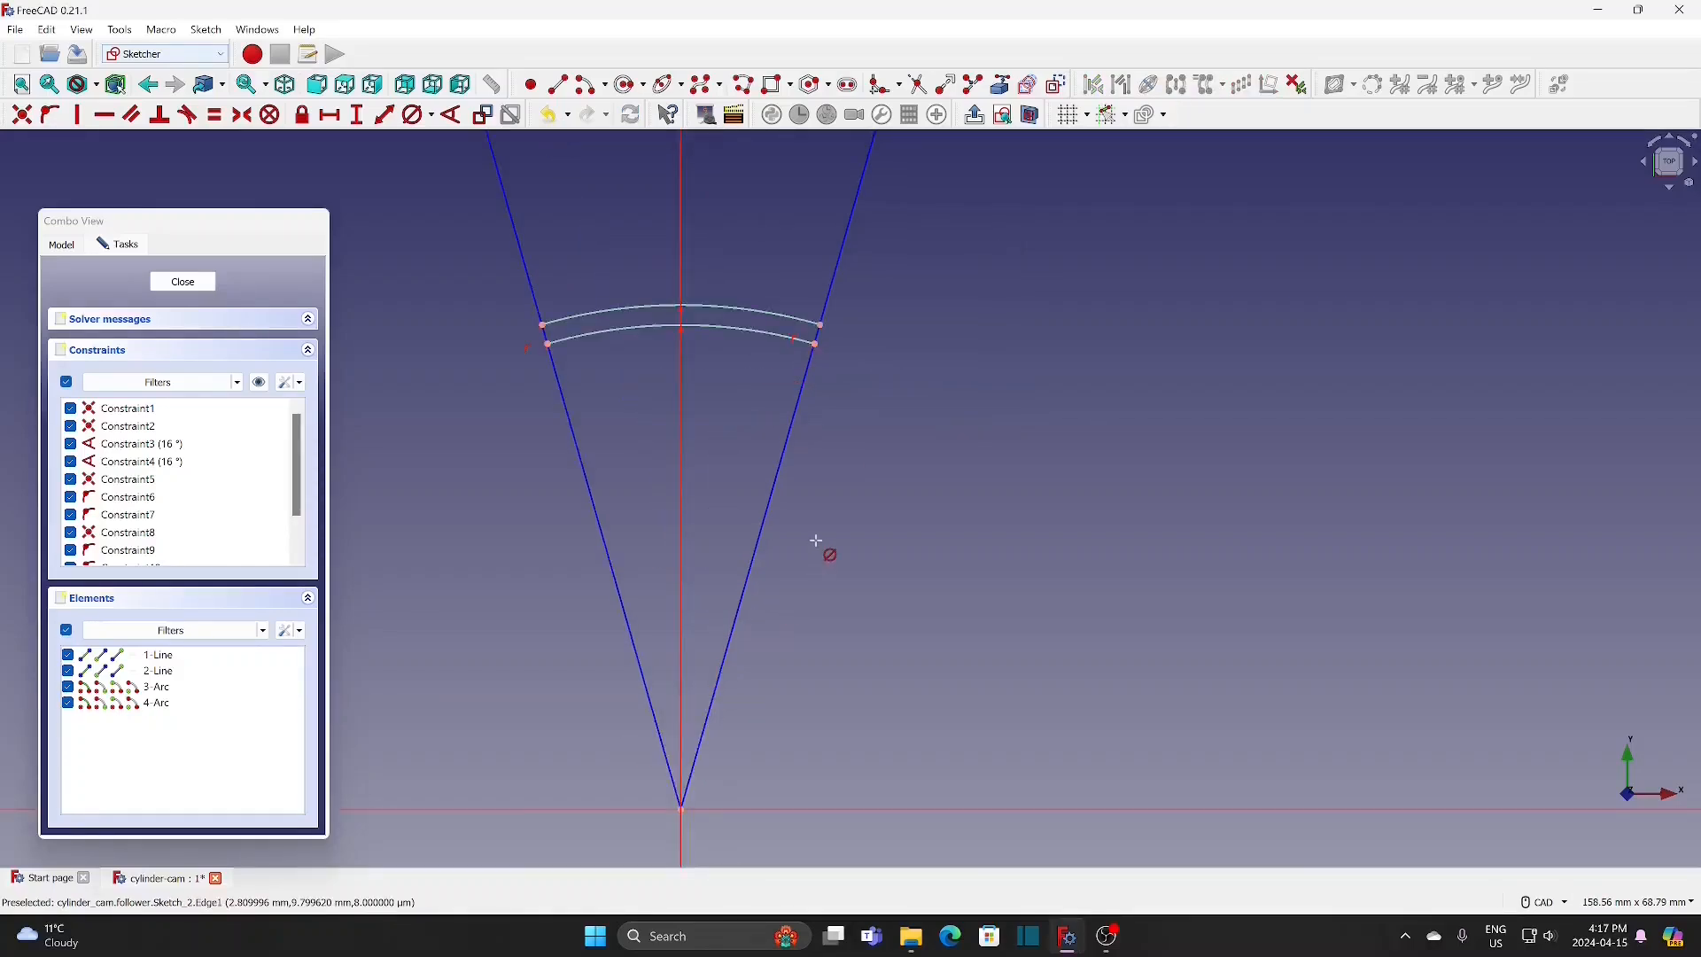
scroll(809, 387, "down", 2)
middle_click_drag(797, 382, 966, 551)
scroll(885, 364, "up", 3)
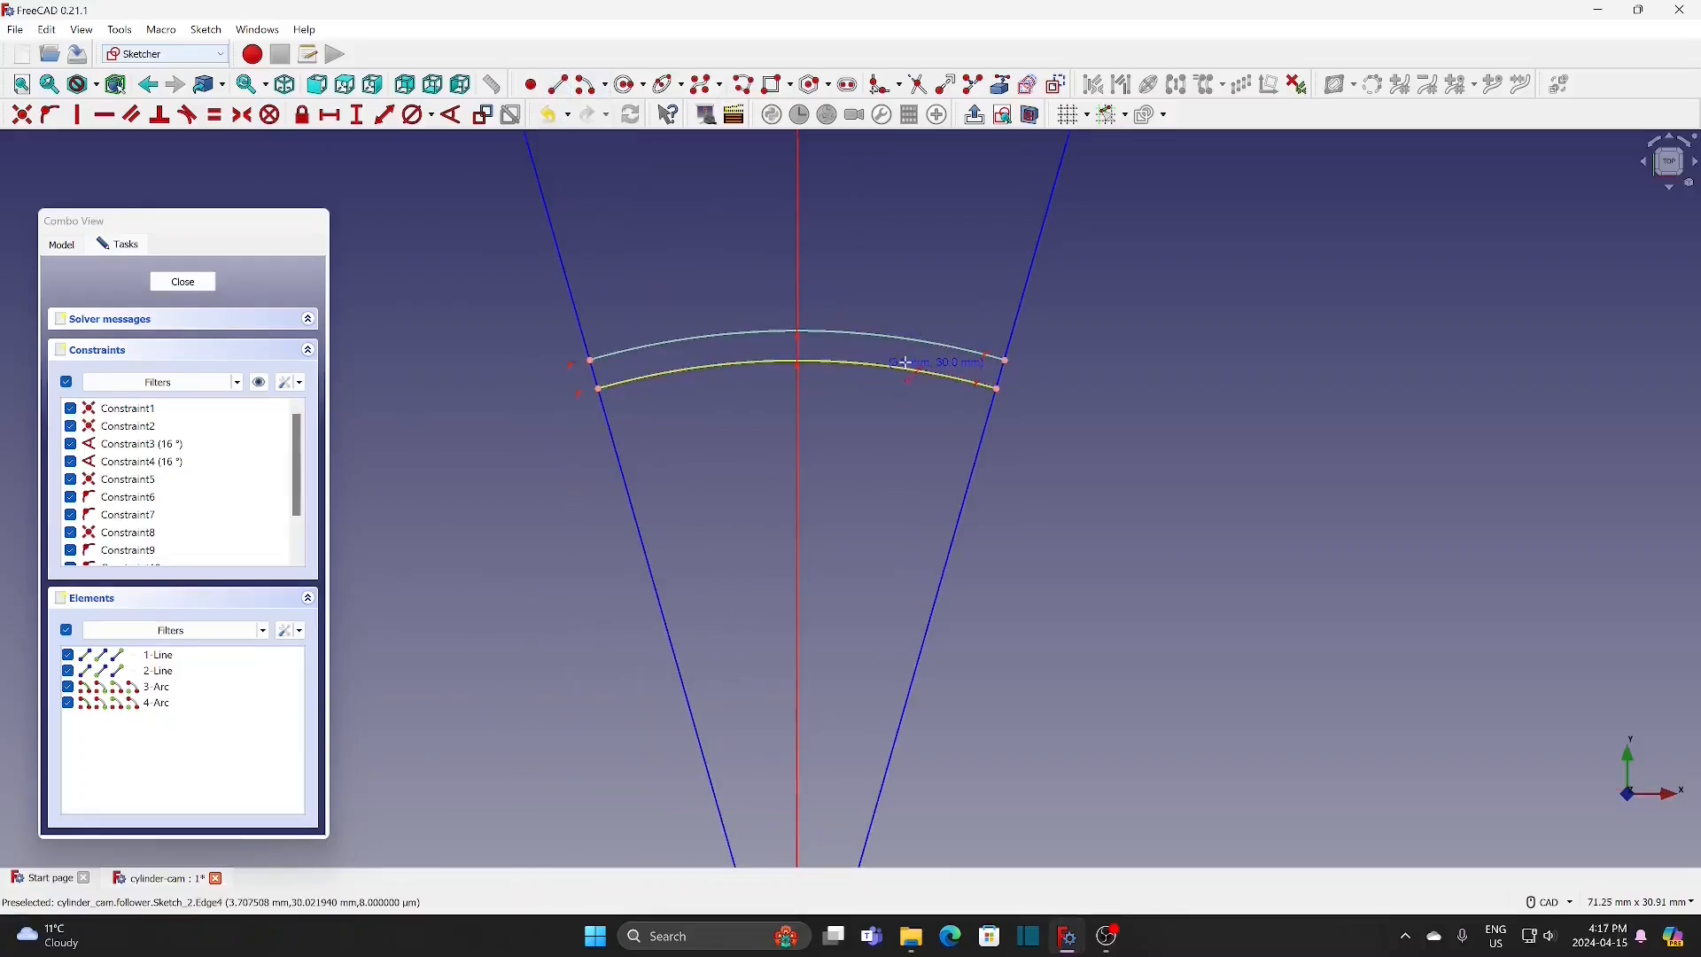
left_click(1043, 363)
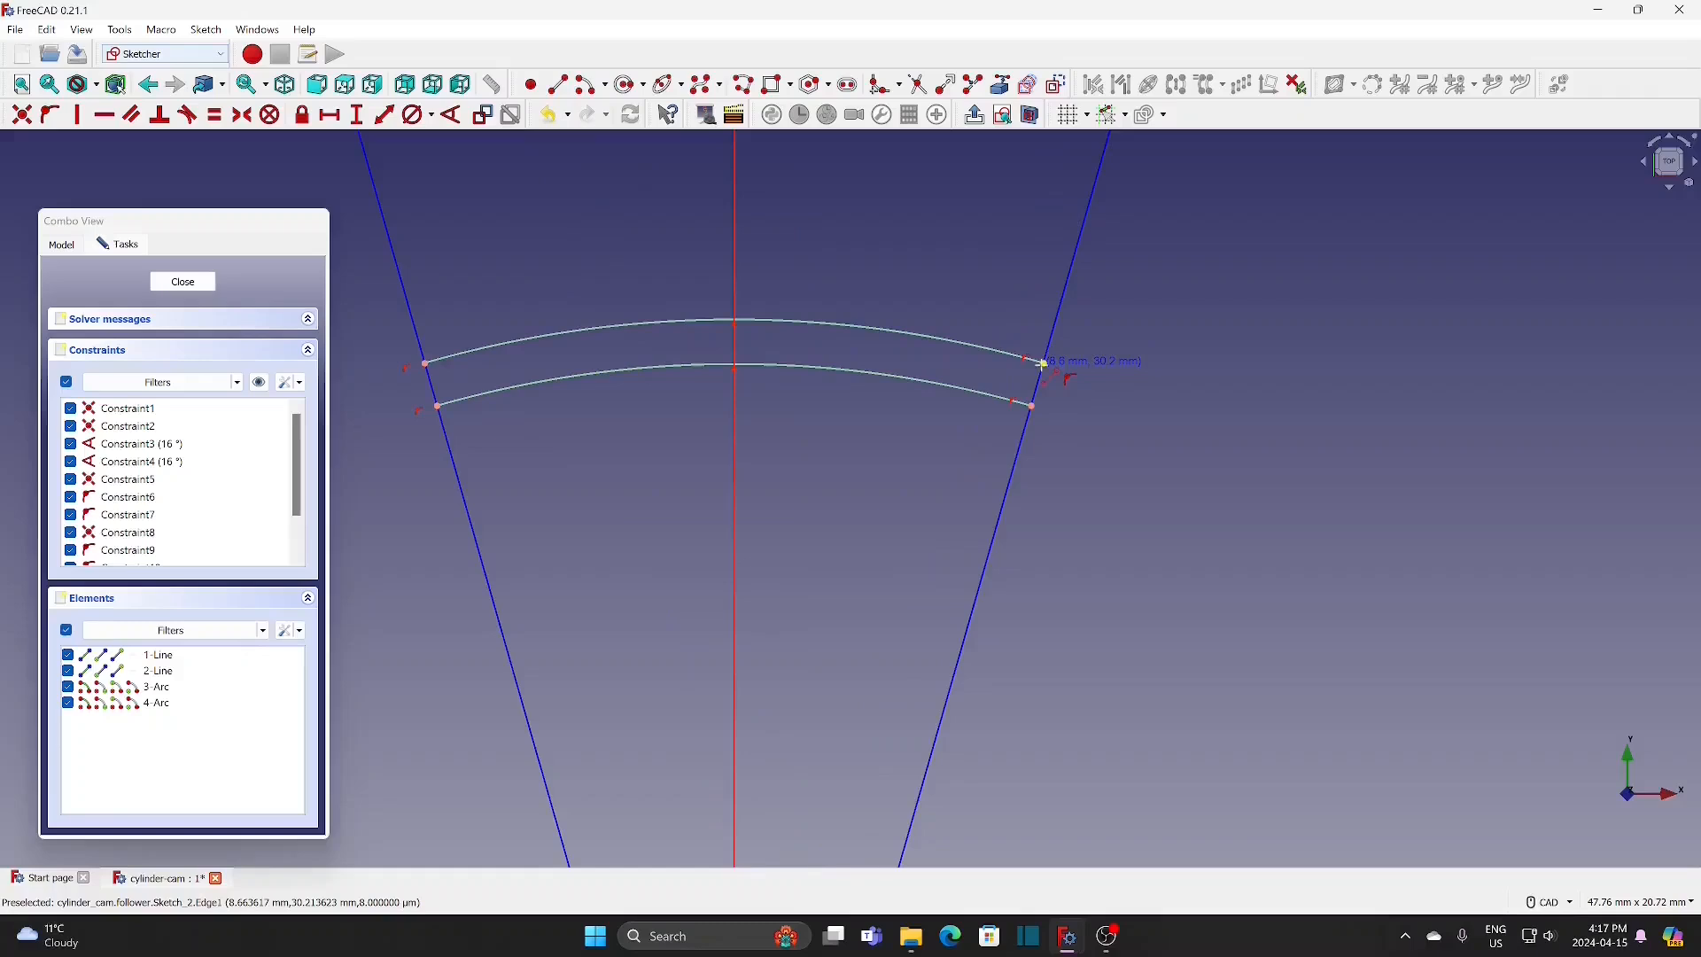
left_click(1033, 406)
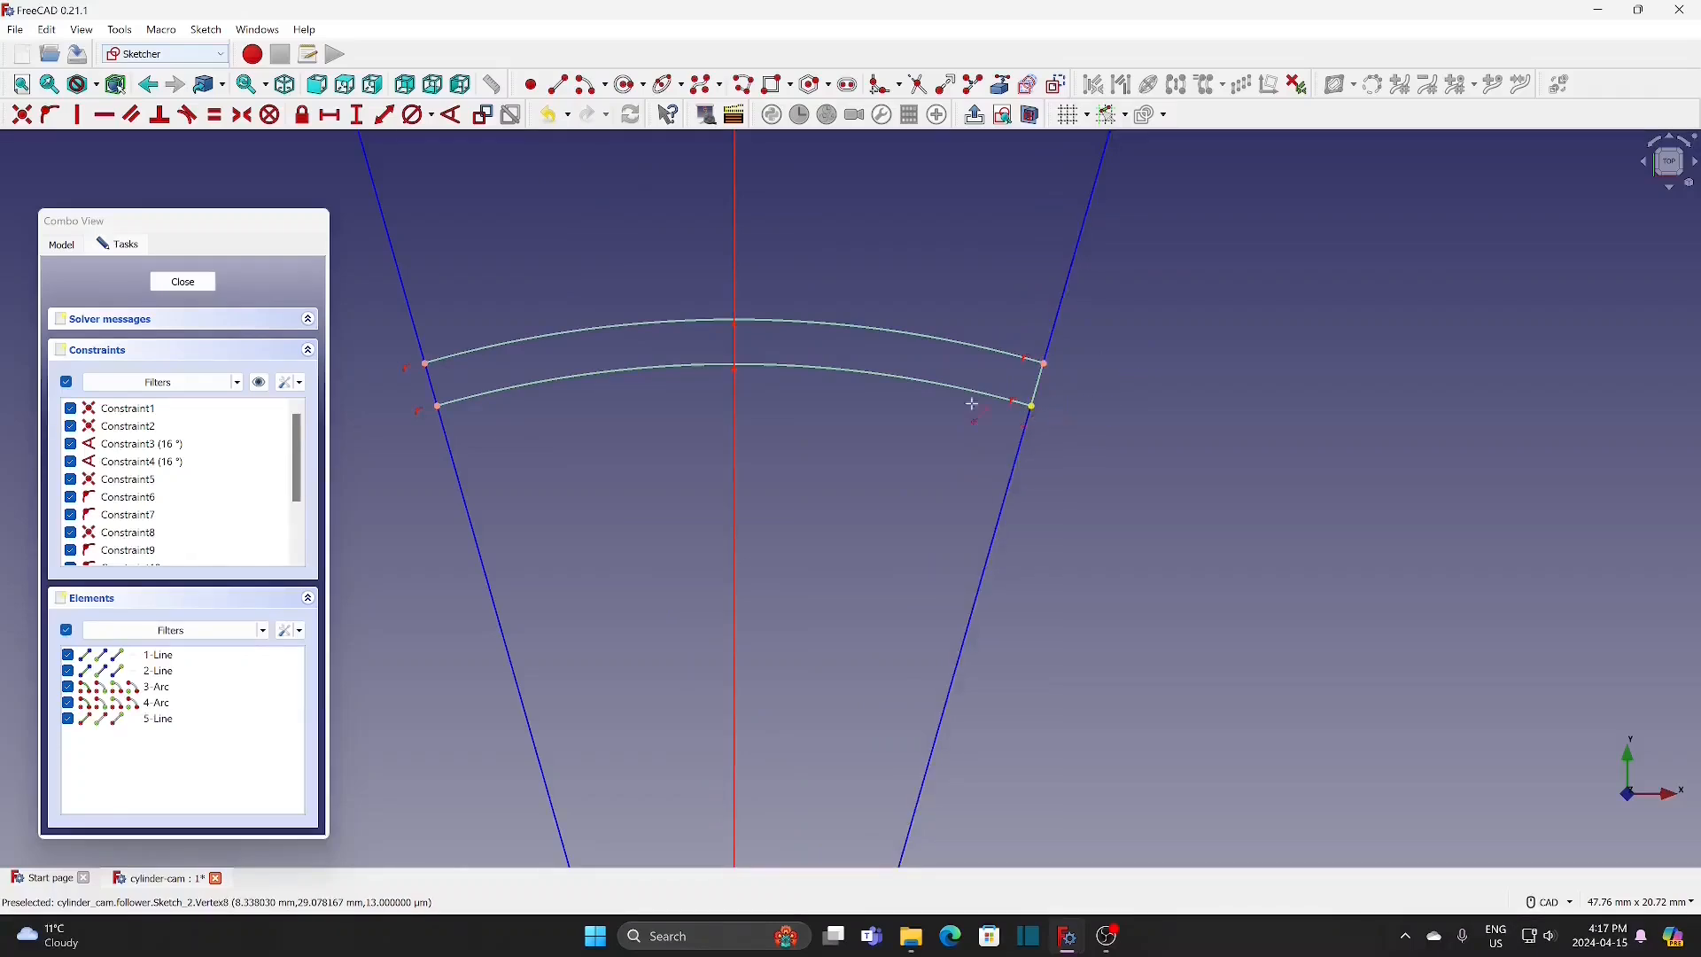
left_click(426, 363)
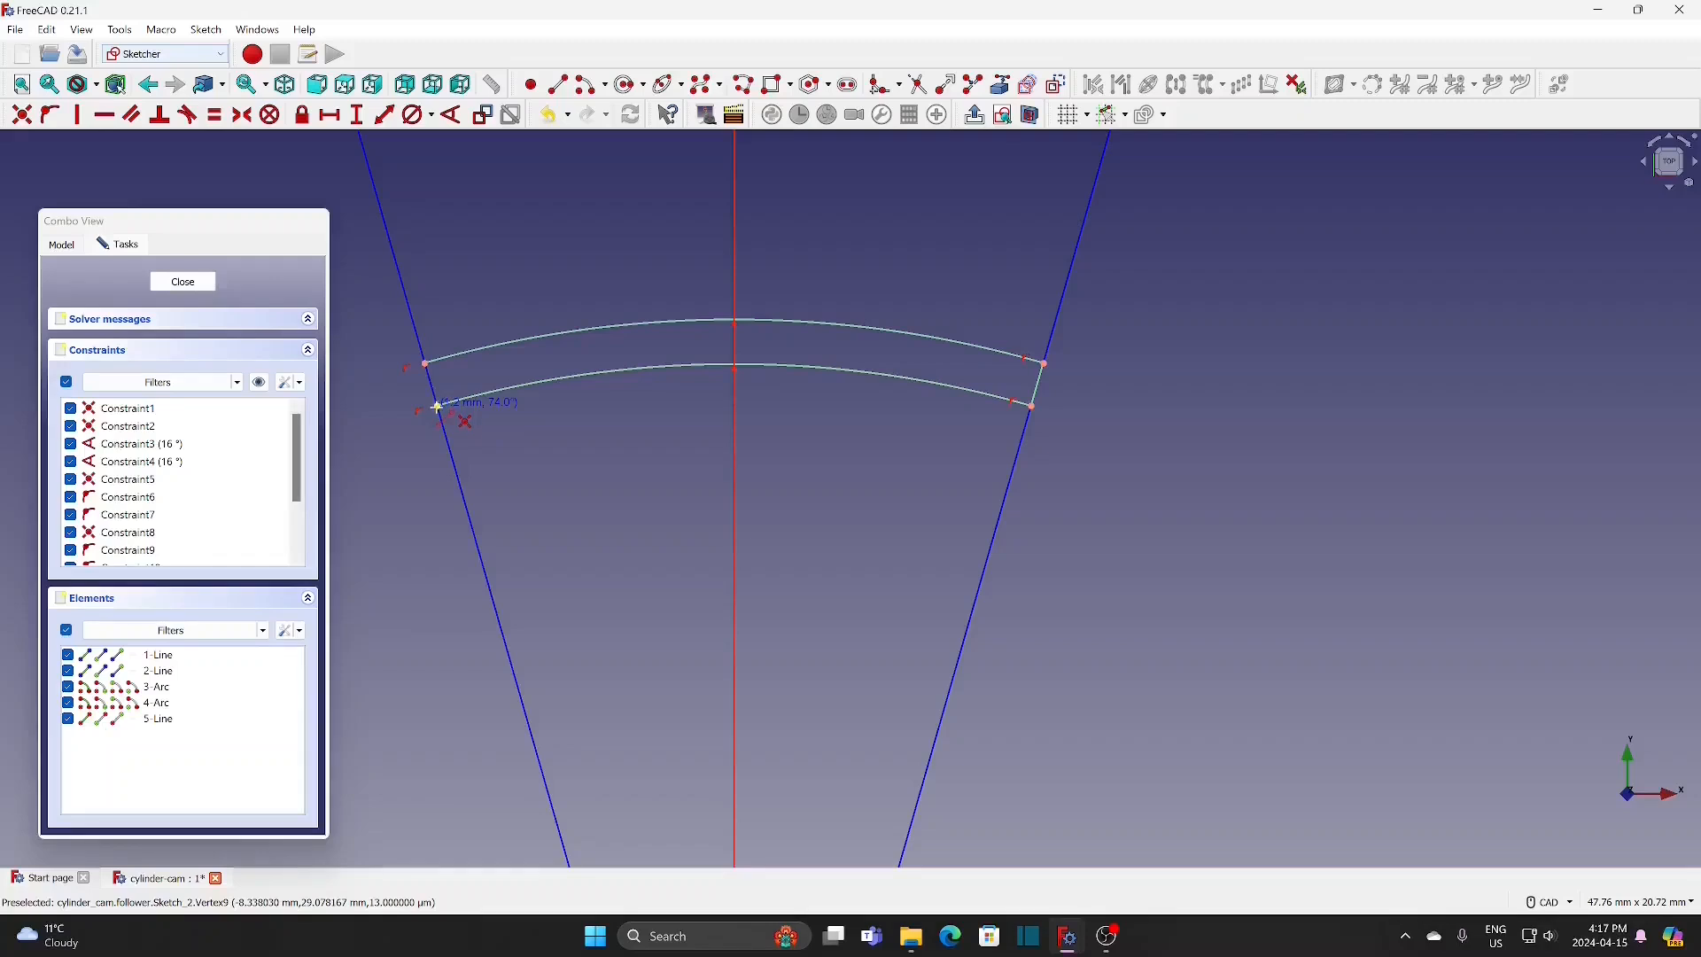
left_click(437, 406)
key("Escape")
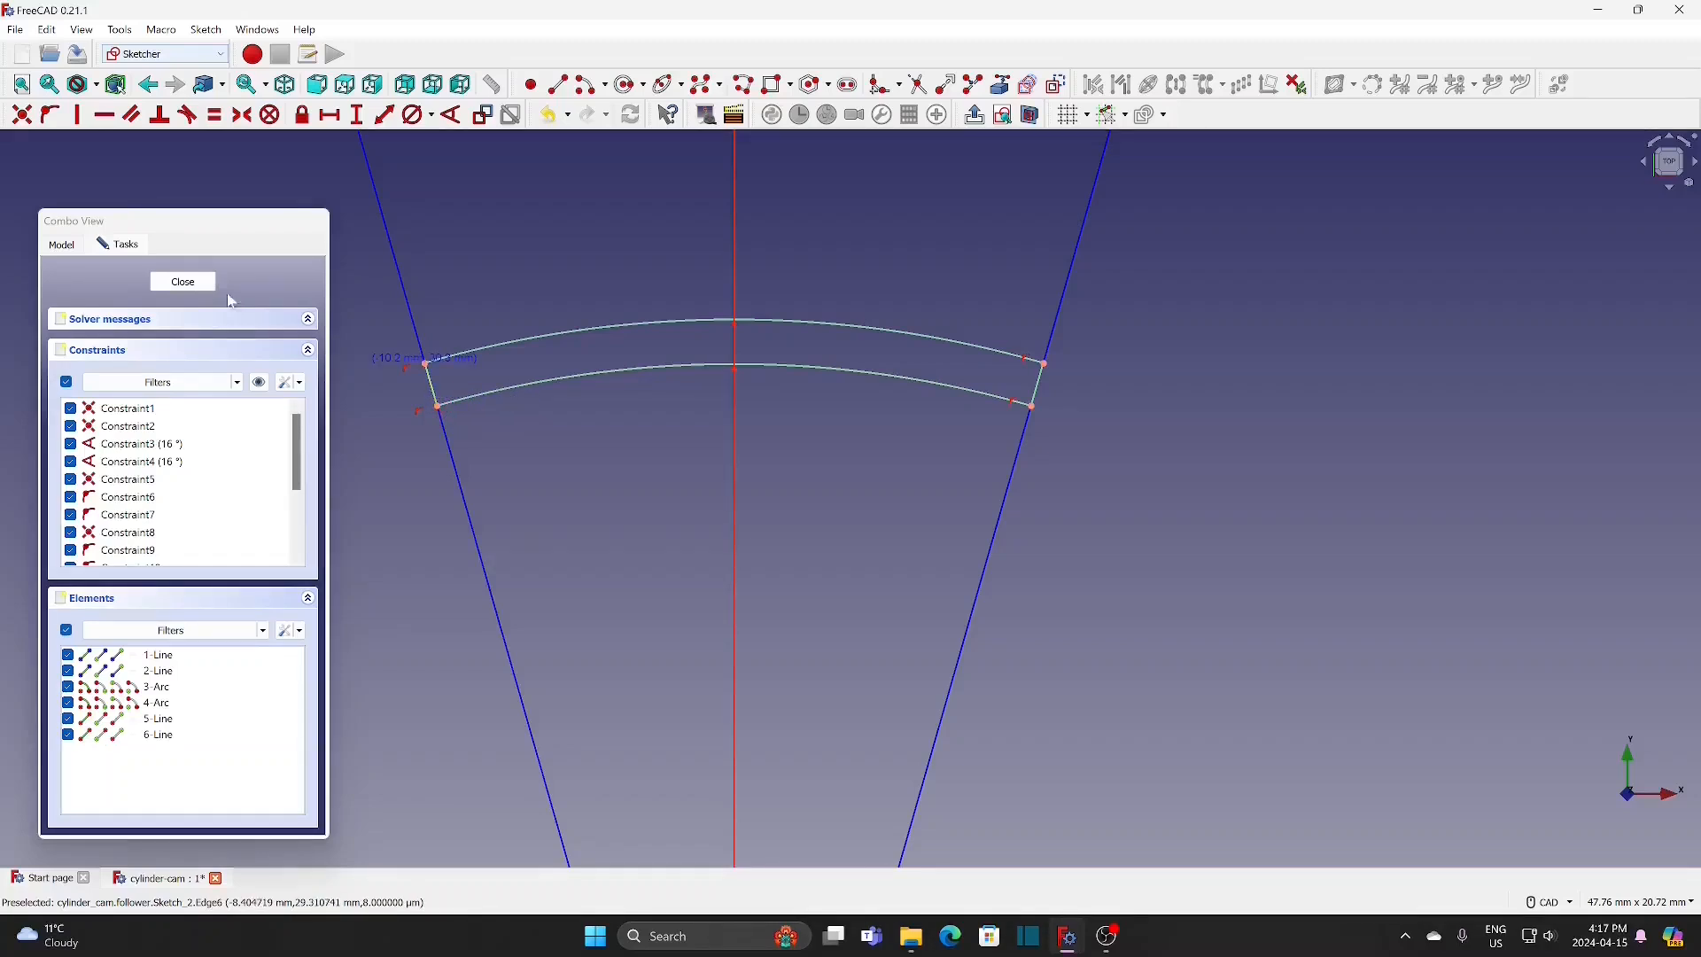
left_click(184, 281)
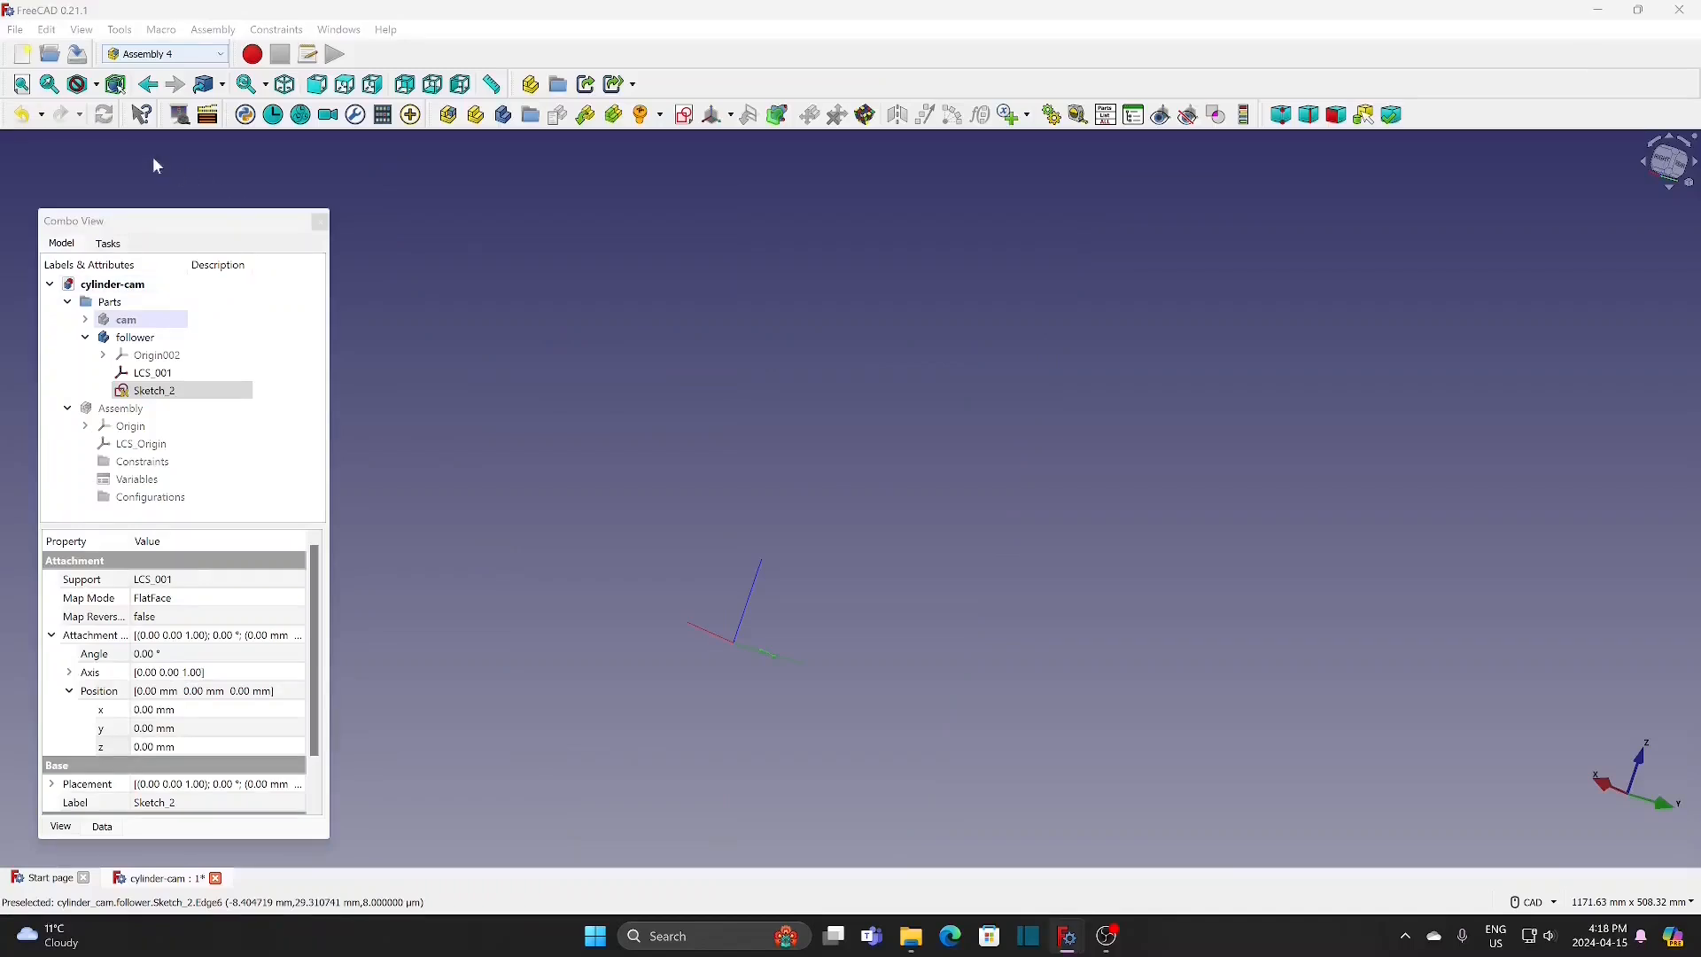
Step: Switch to the Part Design workbench and make the follower the active body
left_click(22, 84)
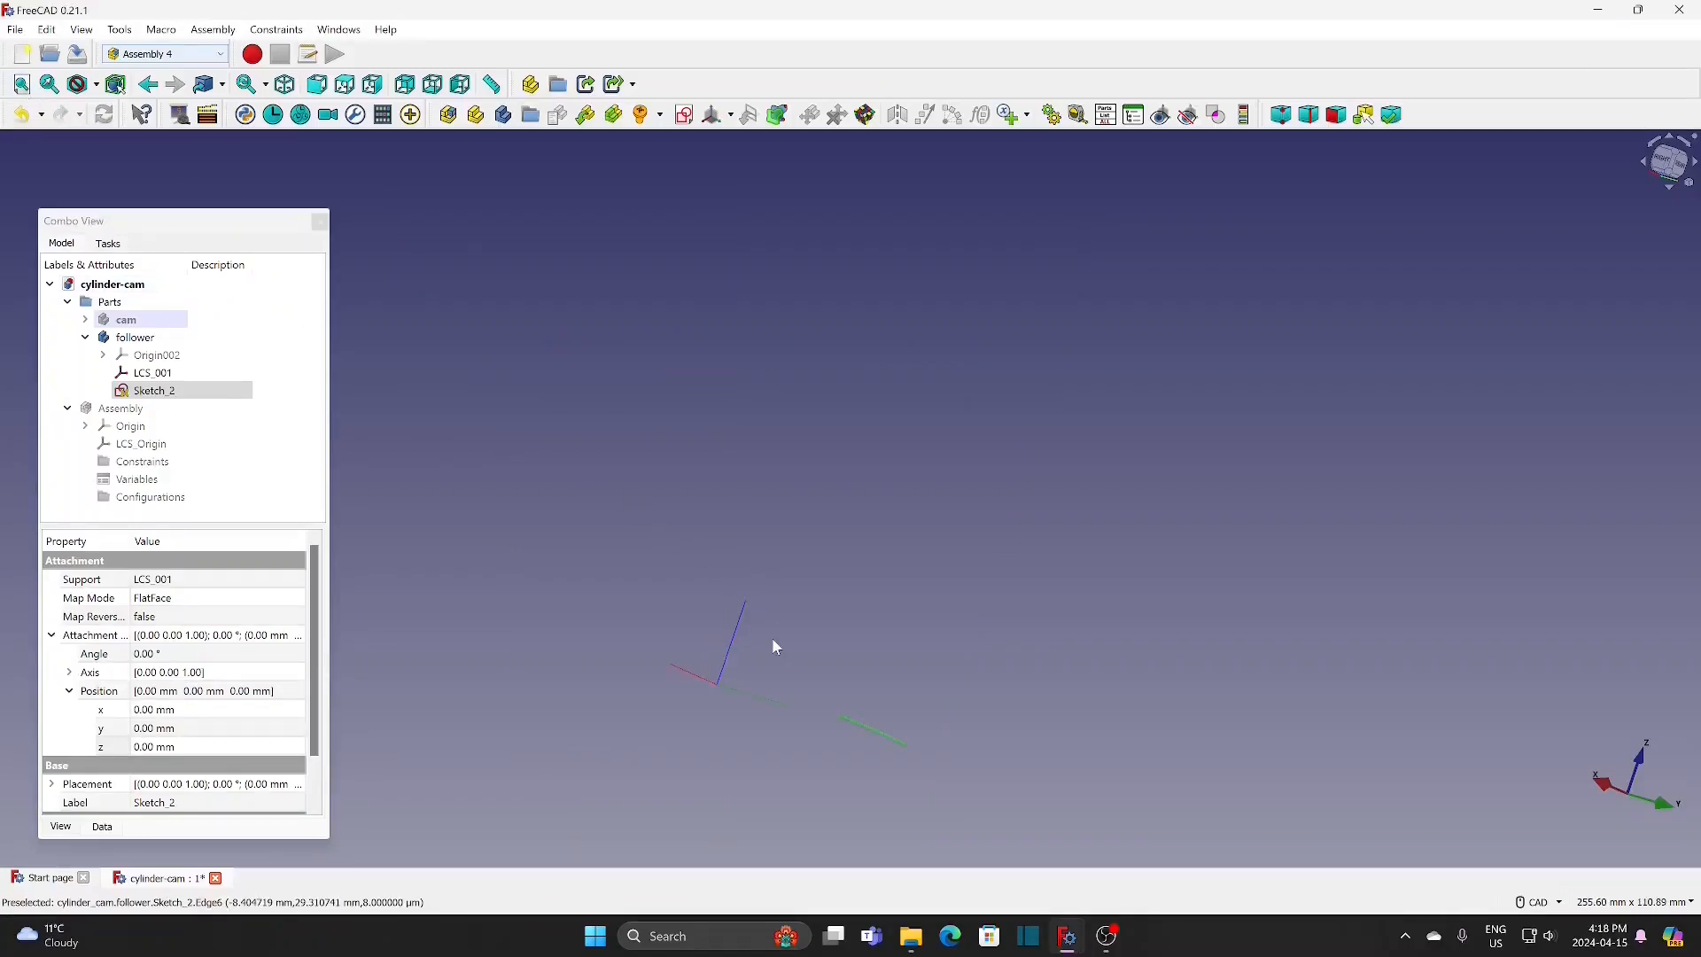
scroll(775, 645, "up", 3)
mouse_move(906, 640)
middle_mouse_down()
mouse_move(883, 334)
mouse_move(868, 364)
middle_mouse_up()
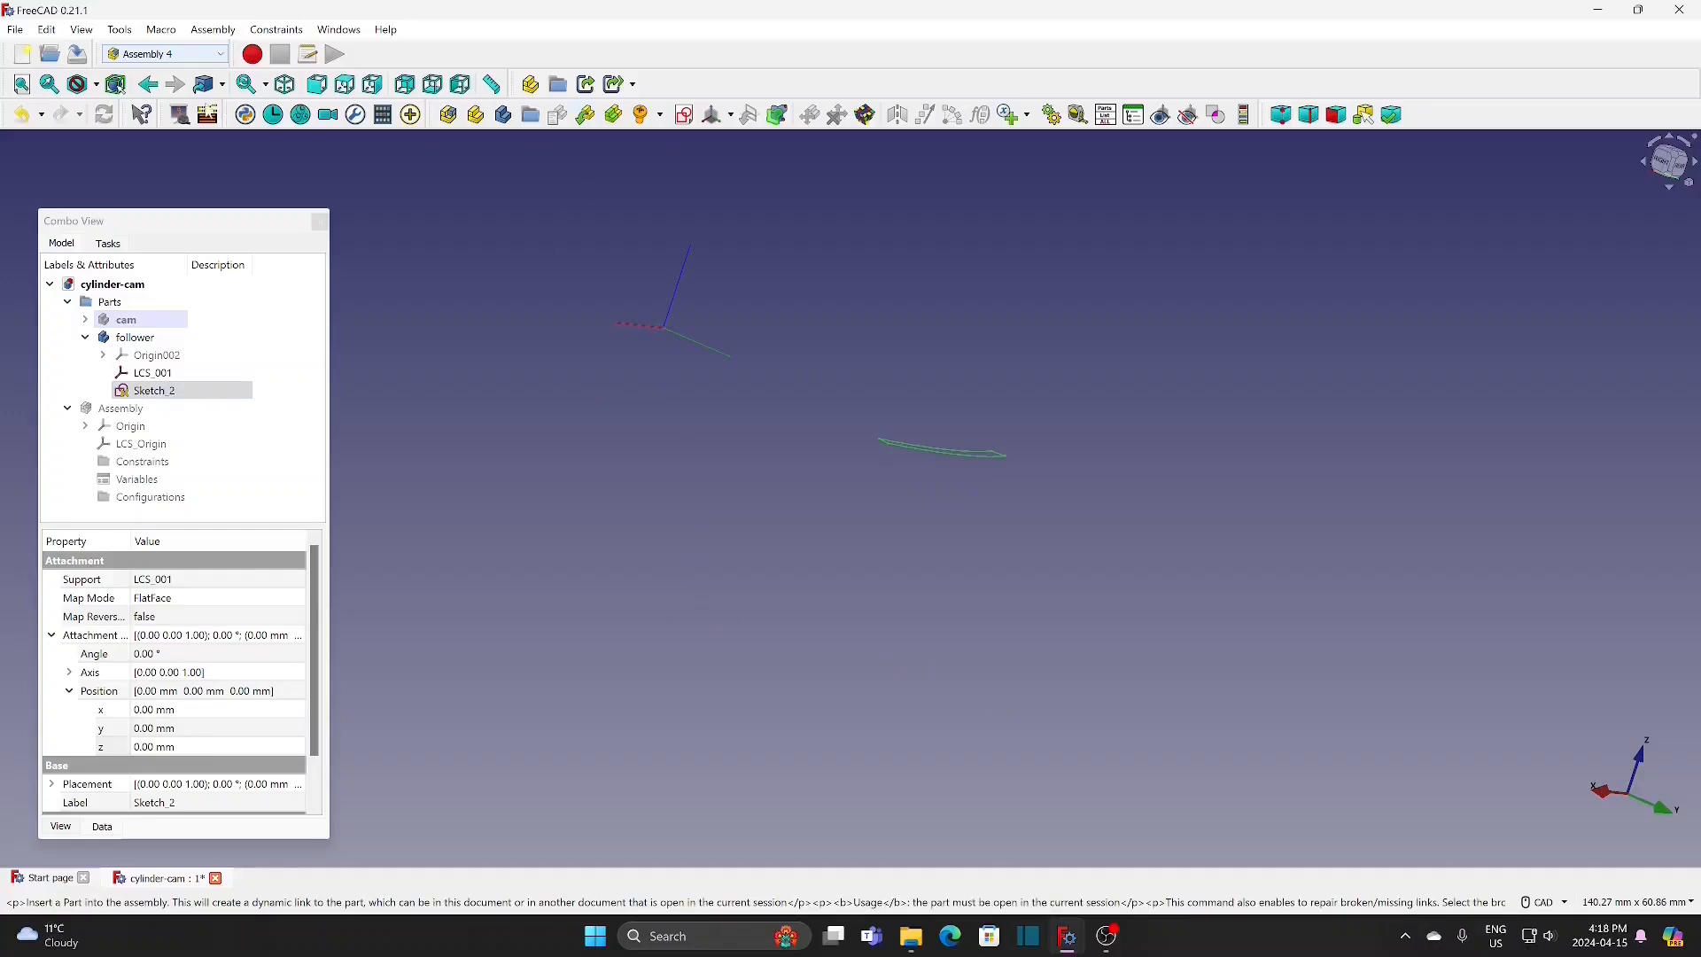
left_click(172, 60)
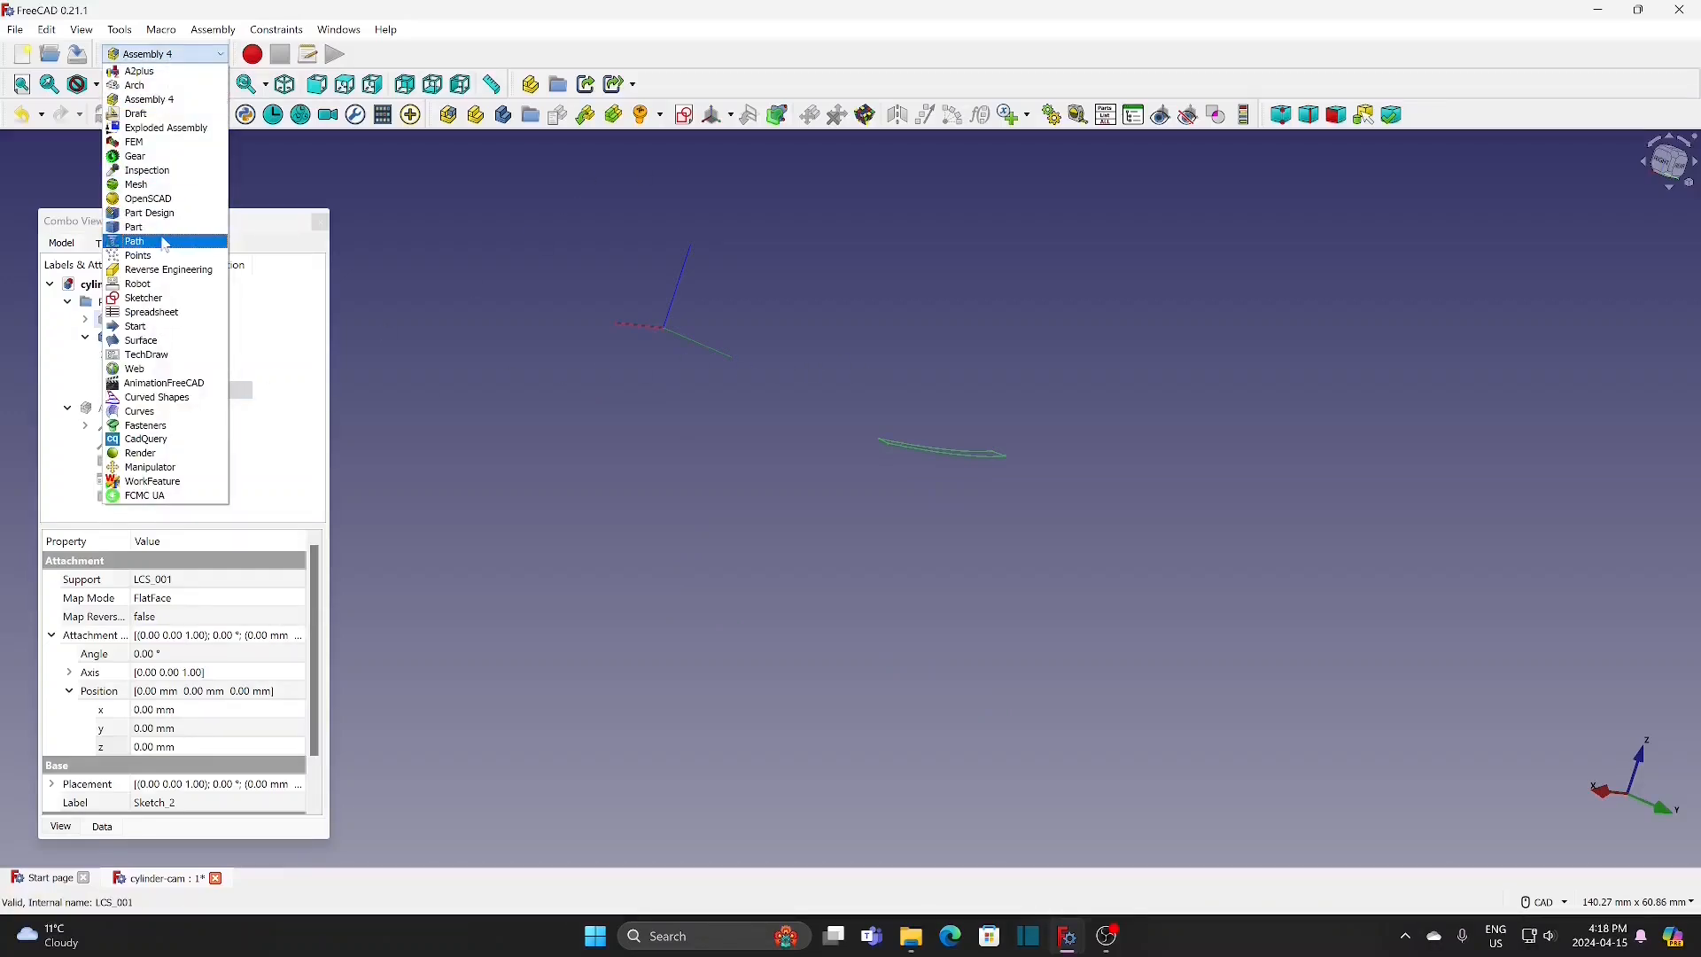
left_click(161, 215)
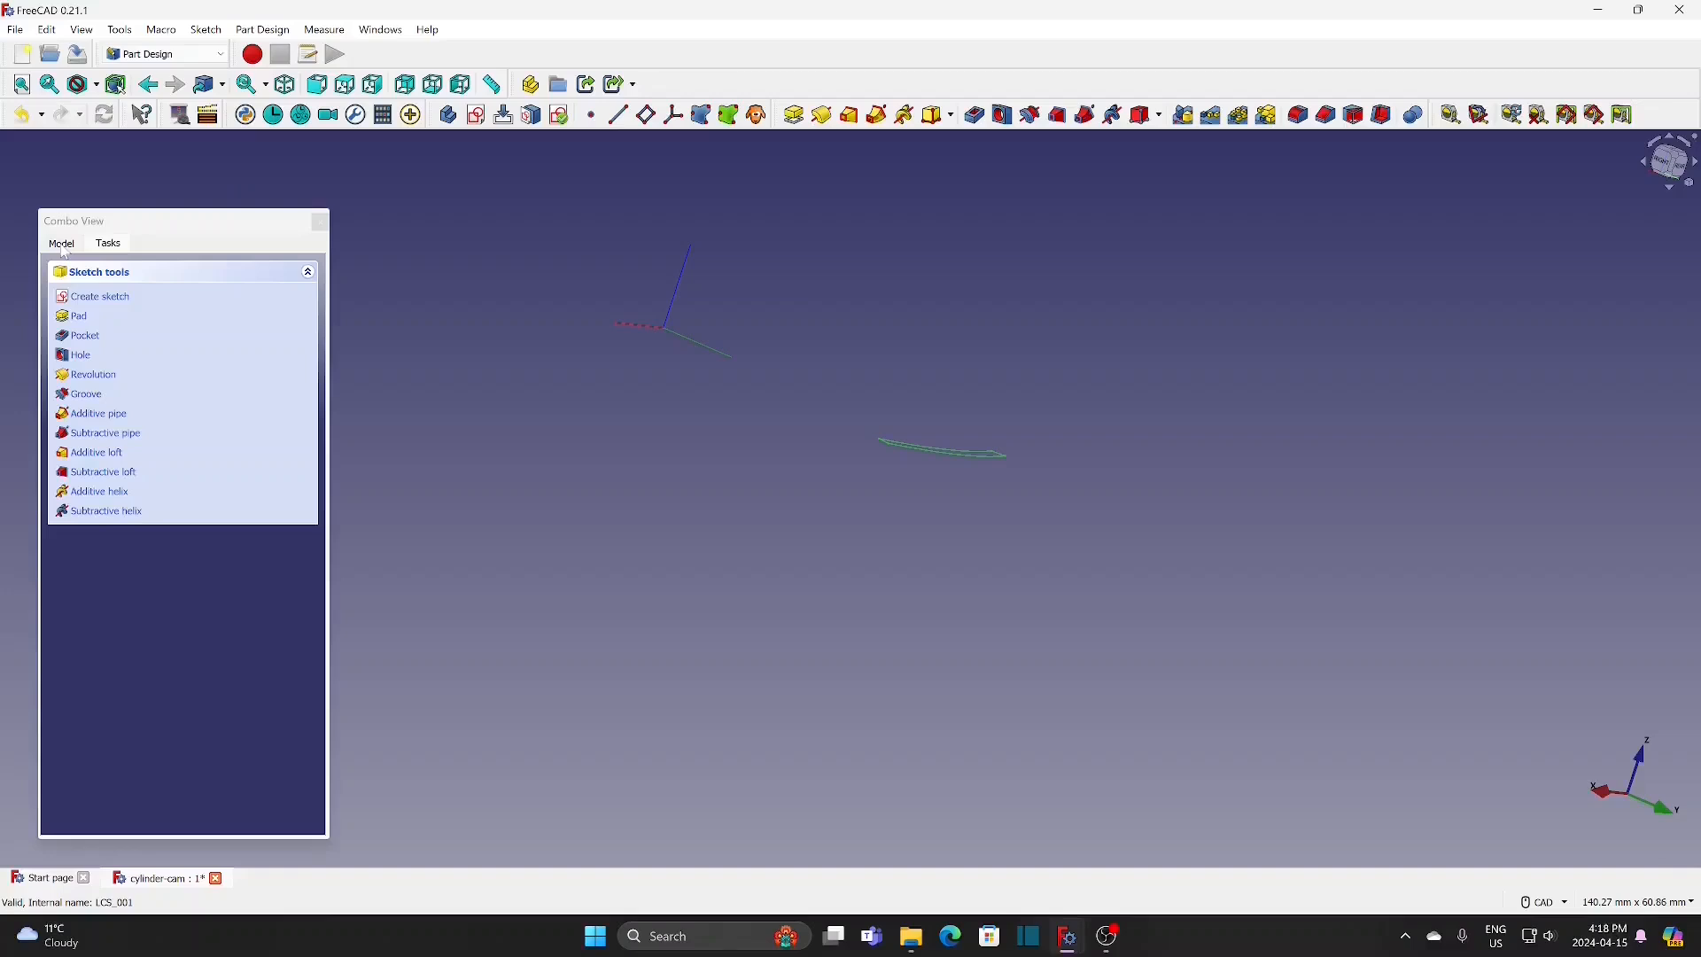
left_click(135, 337)
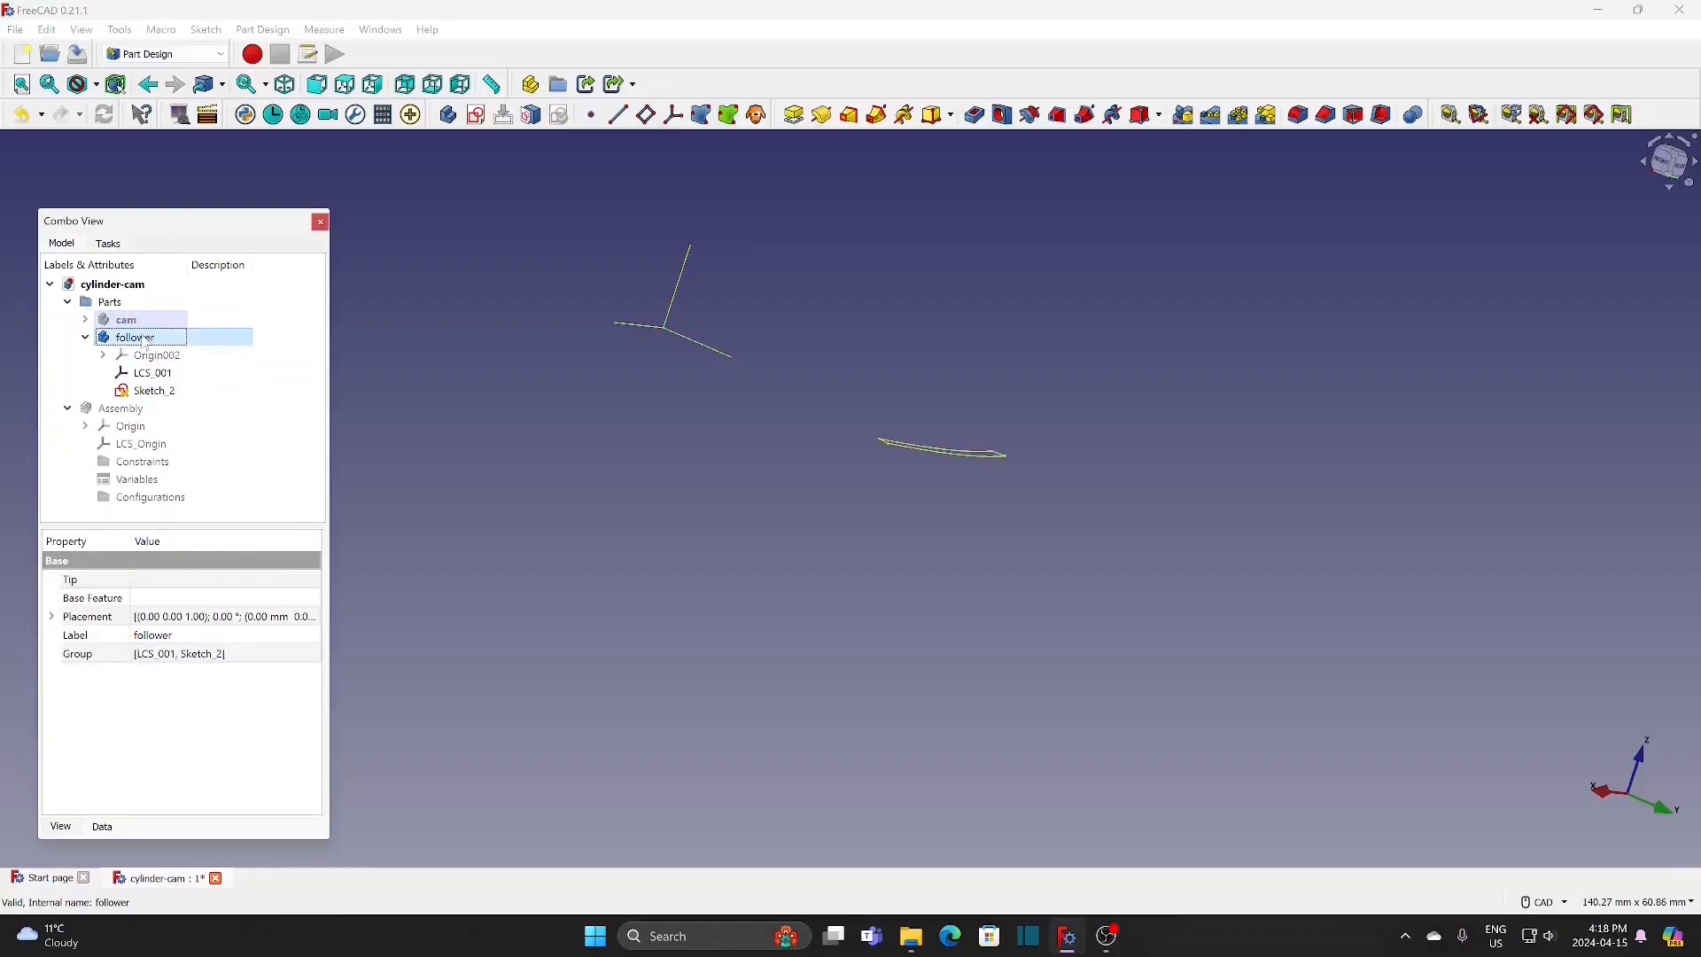
right_click(195, 338)
key("Escape")
Step: Pad the follower's arc-shaped profile sketch to a length of 8 mm, symmetric to the sketch plane
left_click(155, 390)
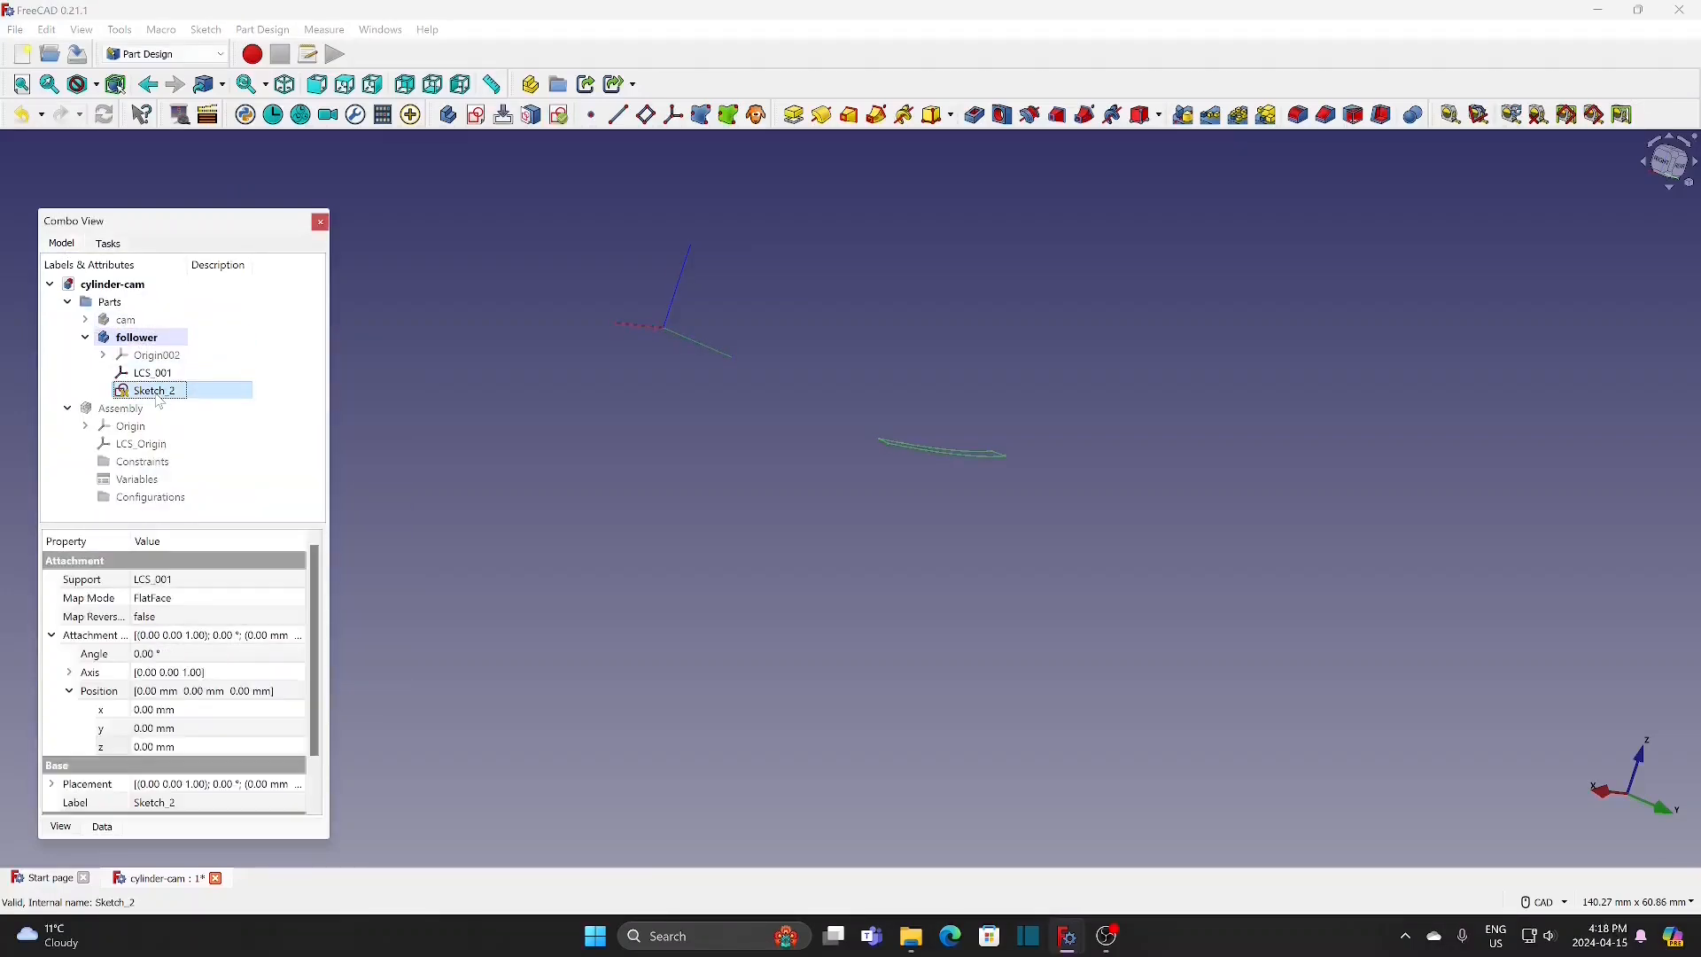
left_click(795, 115)
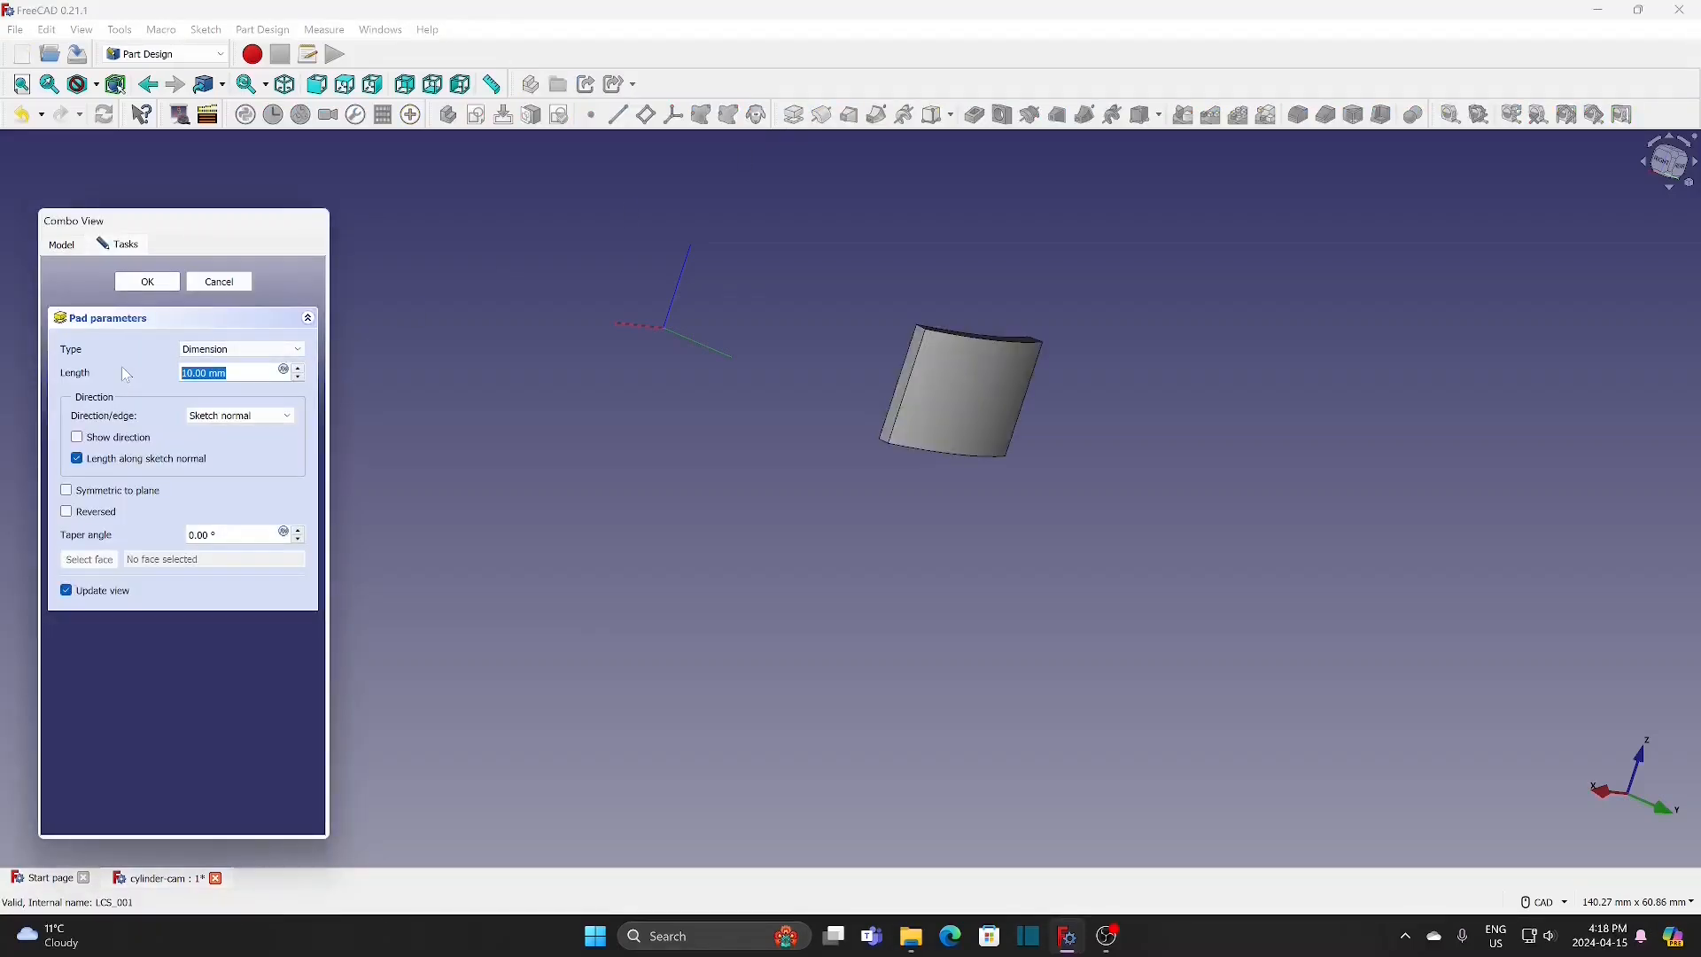
type("8")
left_click(67, 491)
left_click(147, 282)
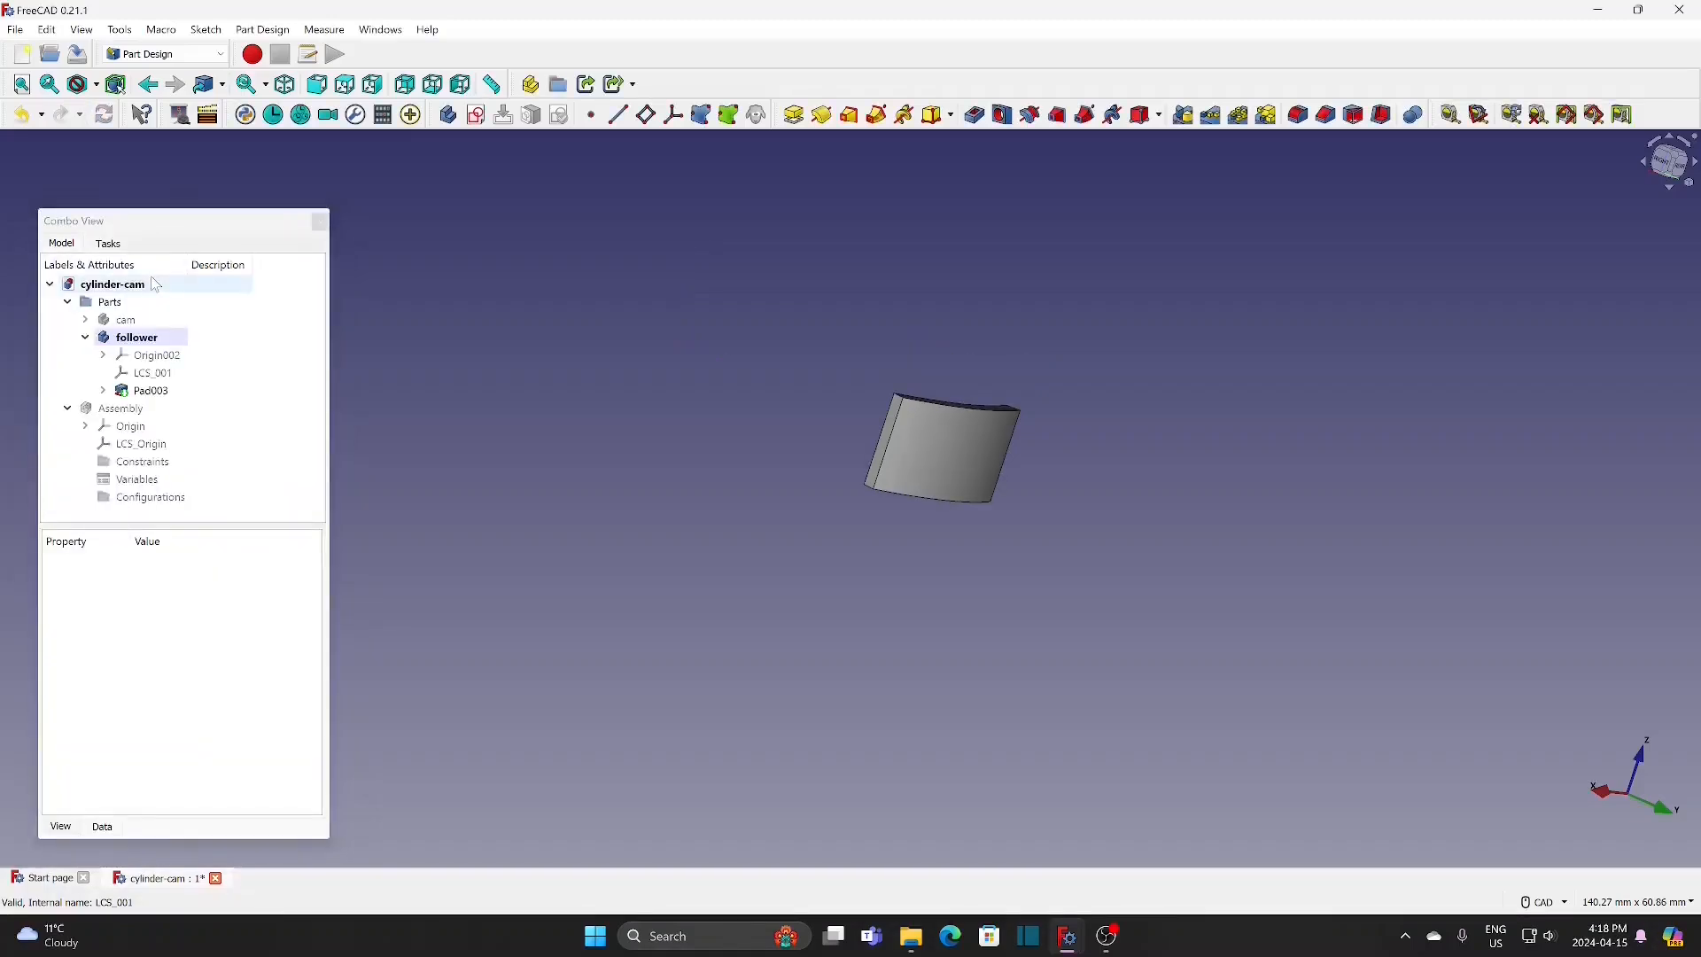
Step: Show the follower body's origin planes and axes
left_click(155, 356)
key("space")
scroll(572, 421, "down", 5)
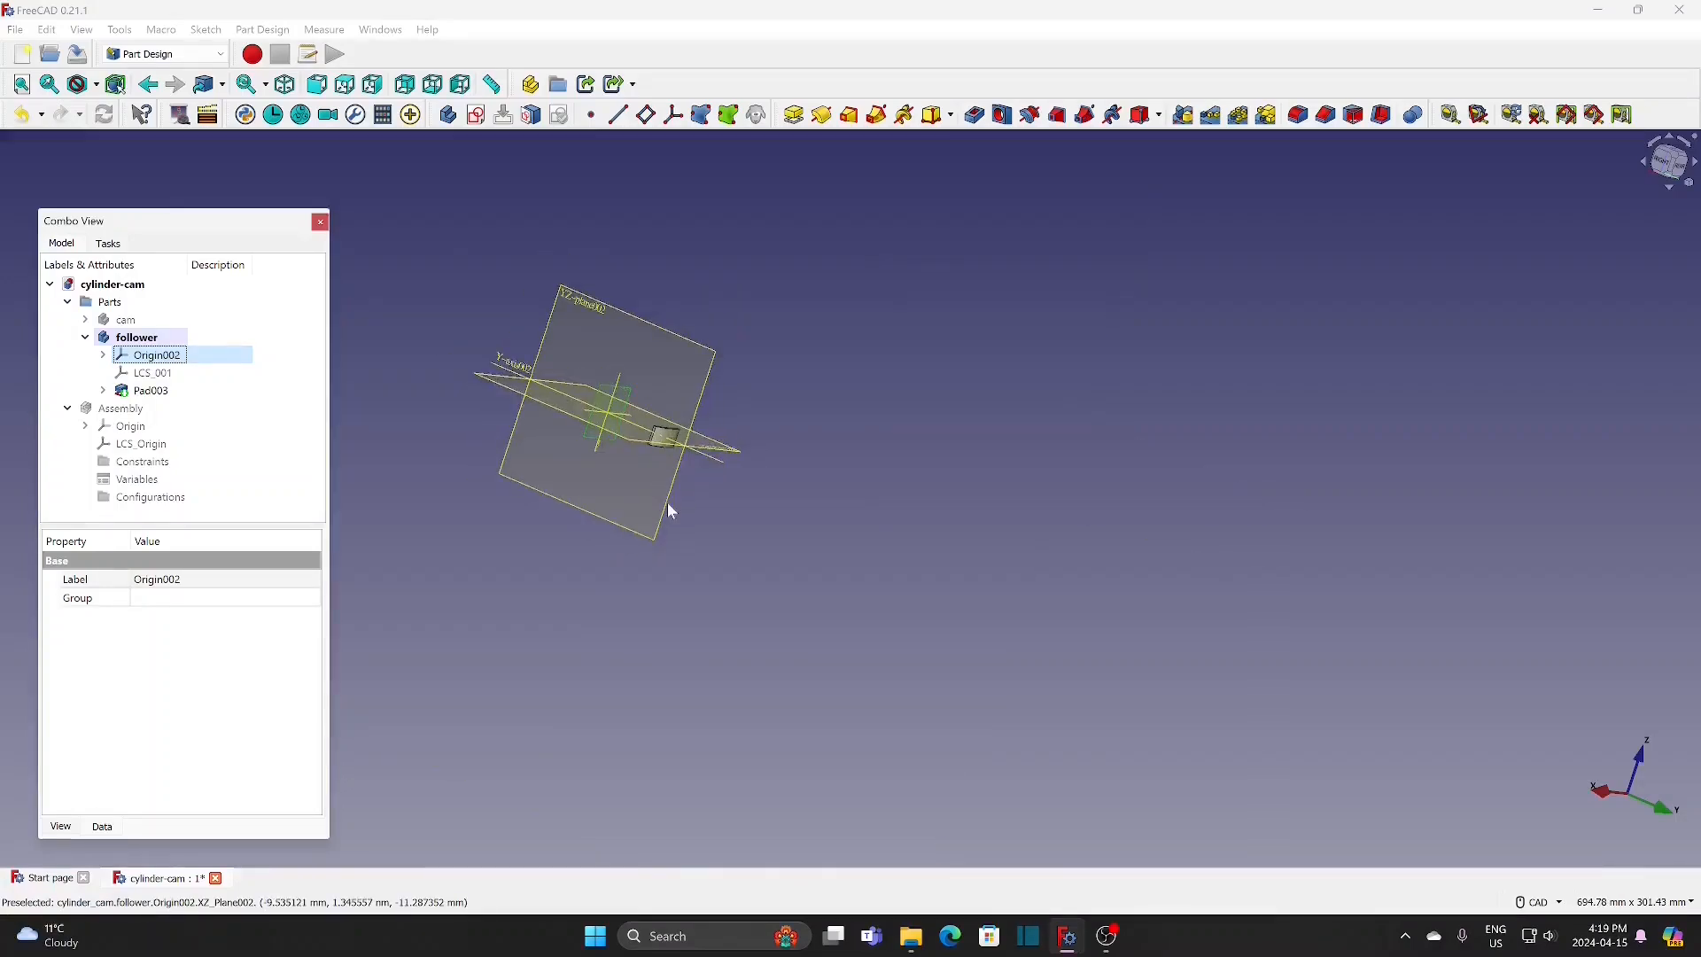
middle_click_drag(671, 511, 697, 744)
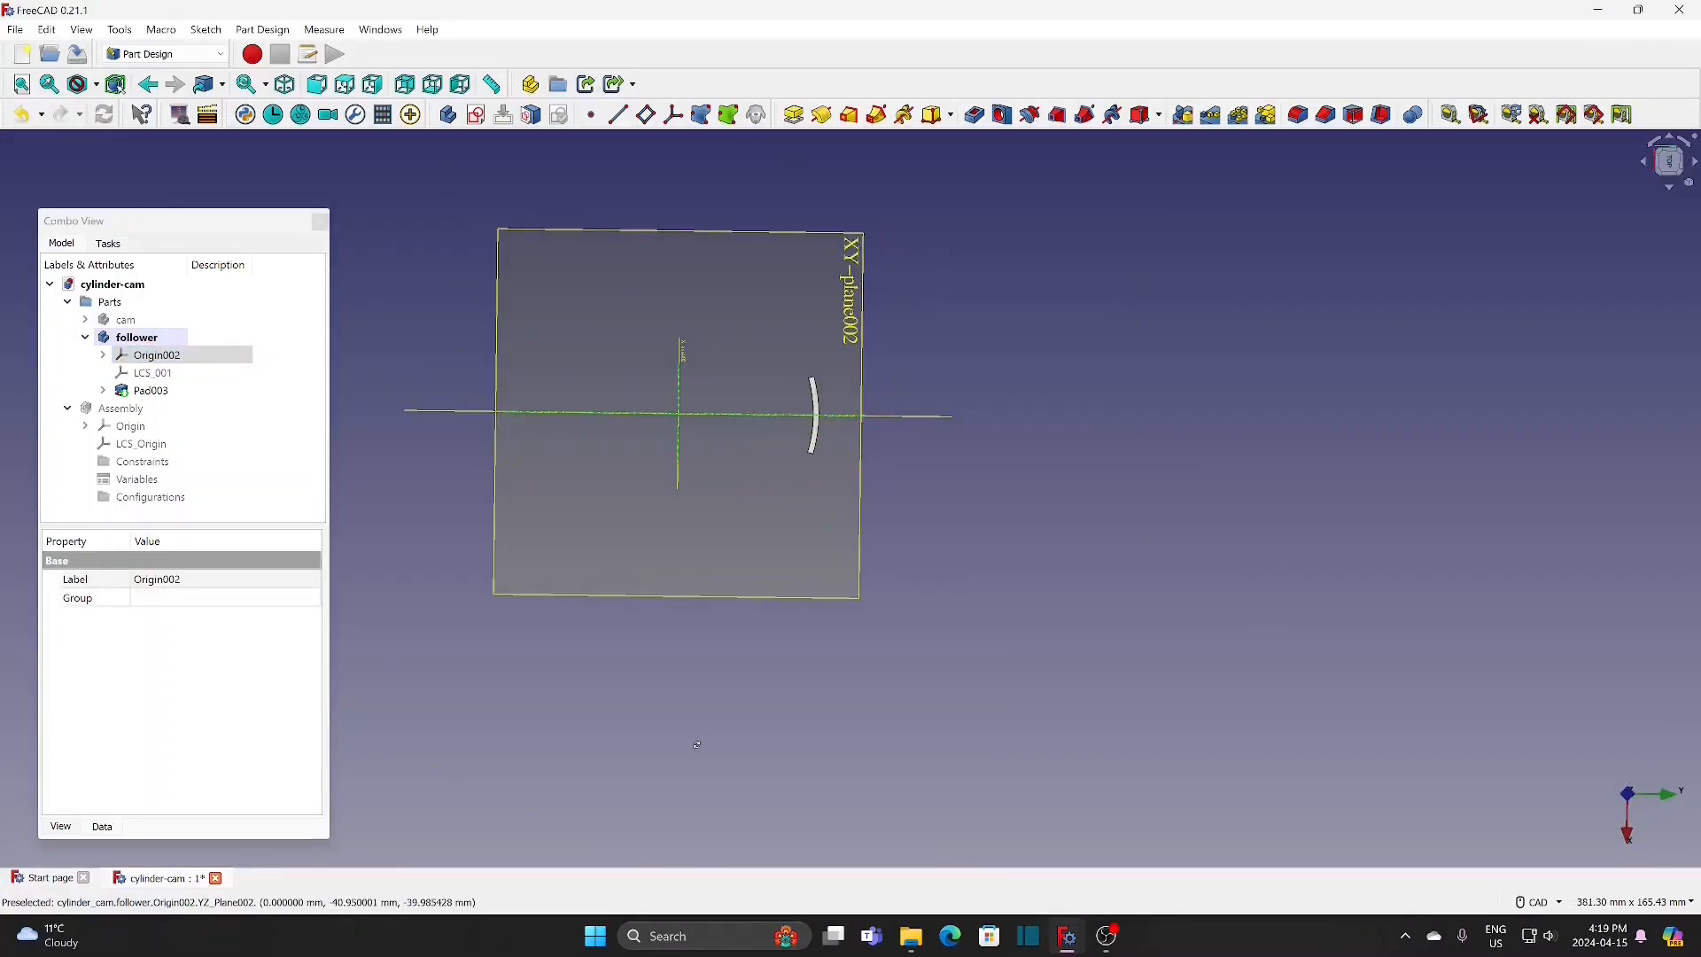
Step: Create a datum plane in the follower body, attached to its XZ origin plane in Plane face mode
left_click(733, 613)
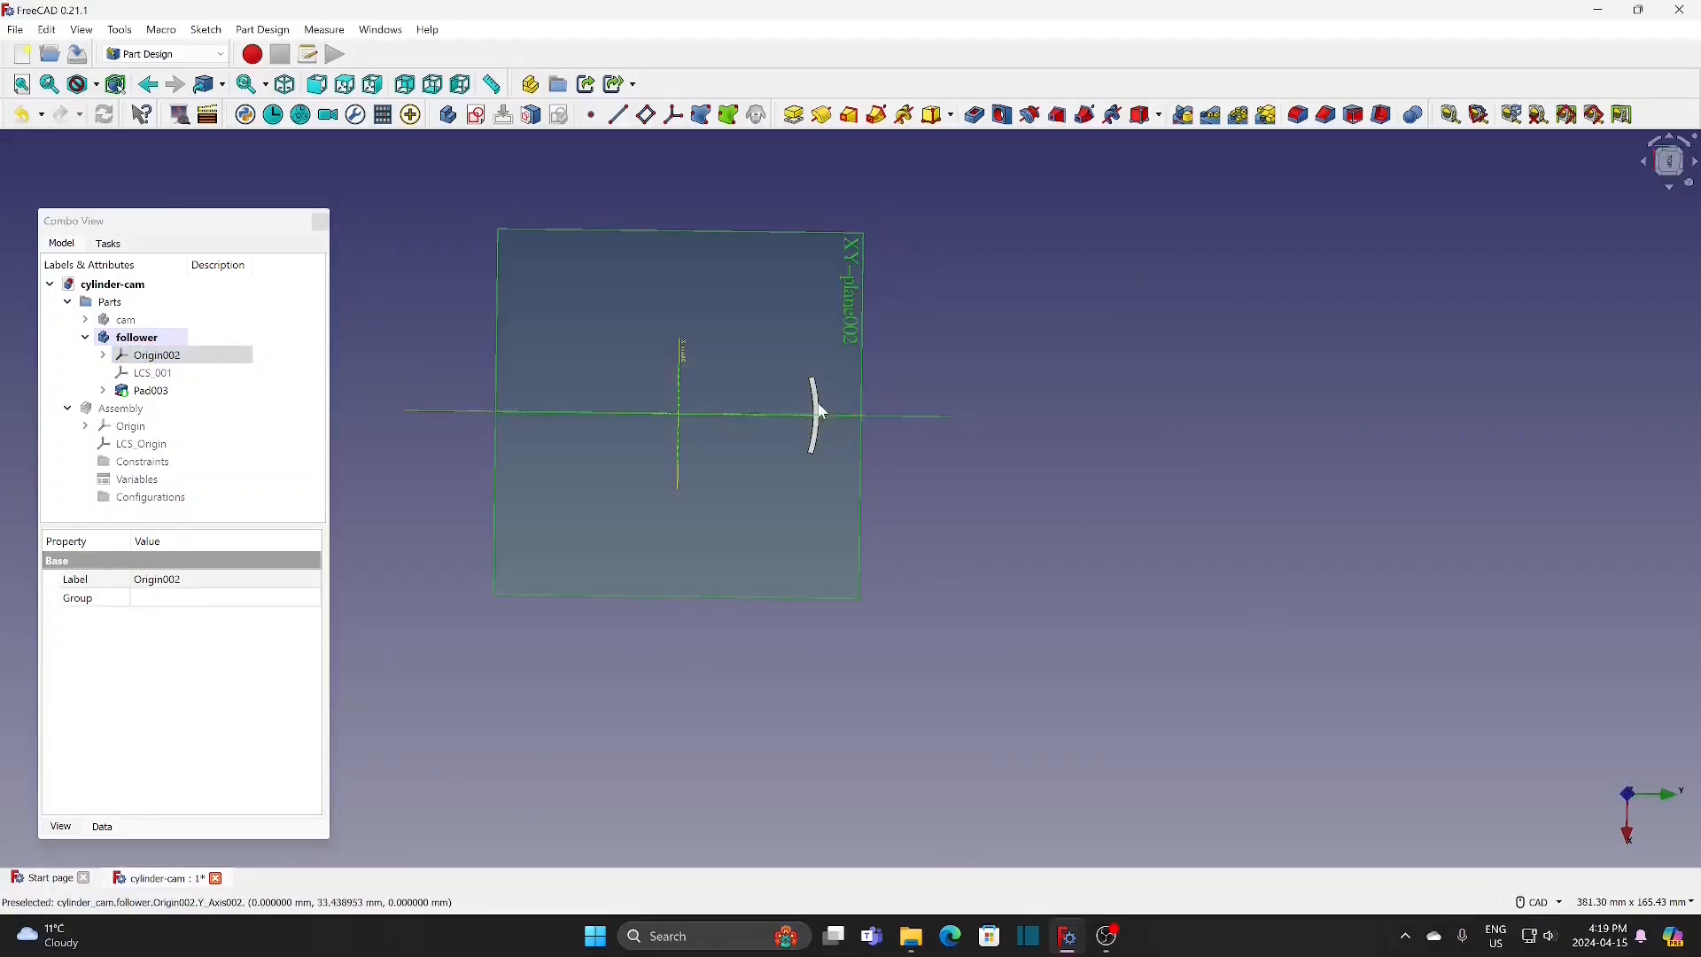
left_click(646, 115)
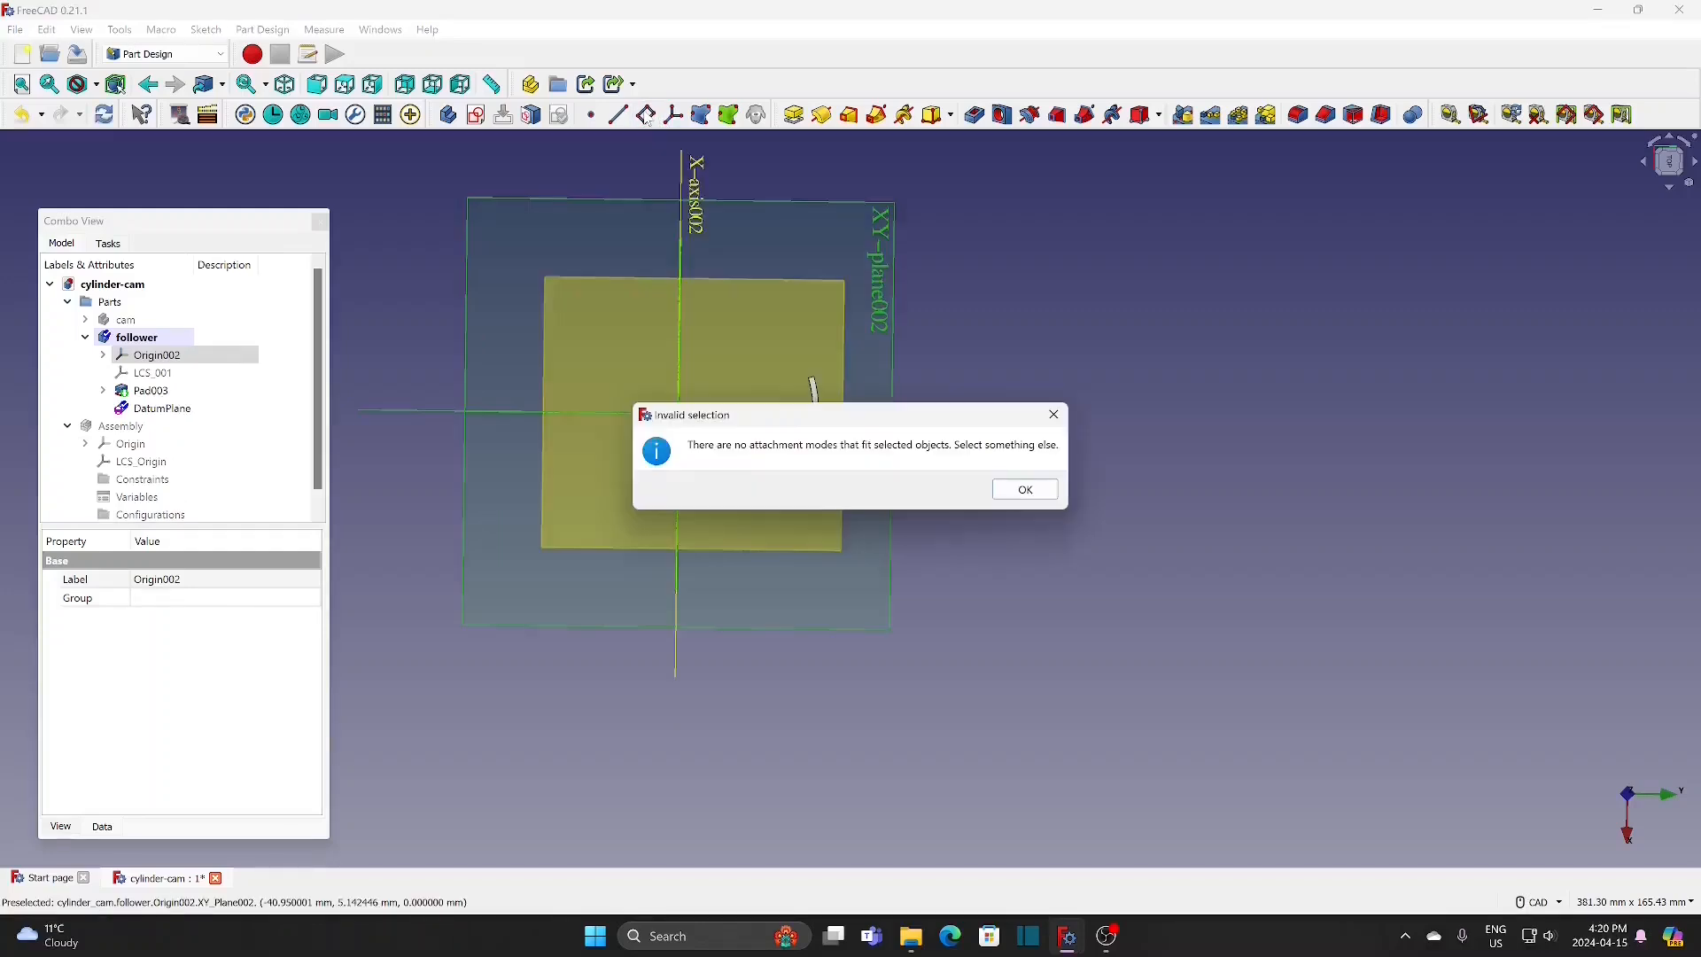
left_click(1025, 490)
middle_click_drag(1018, 493, 936, 496)
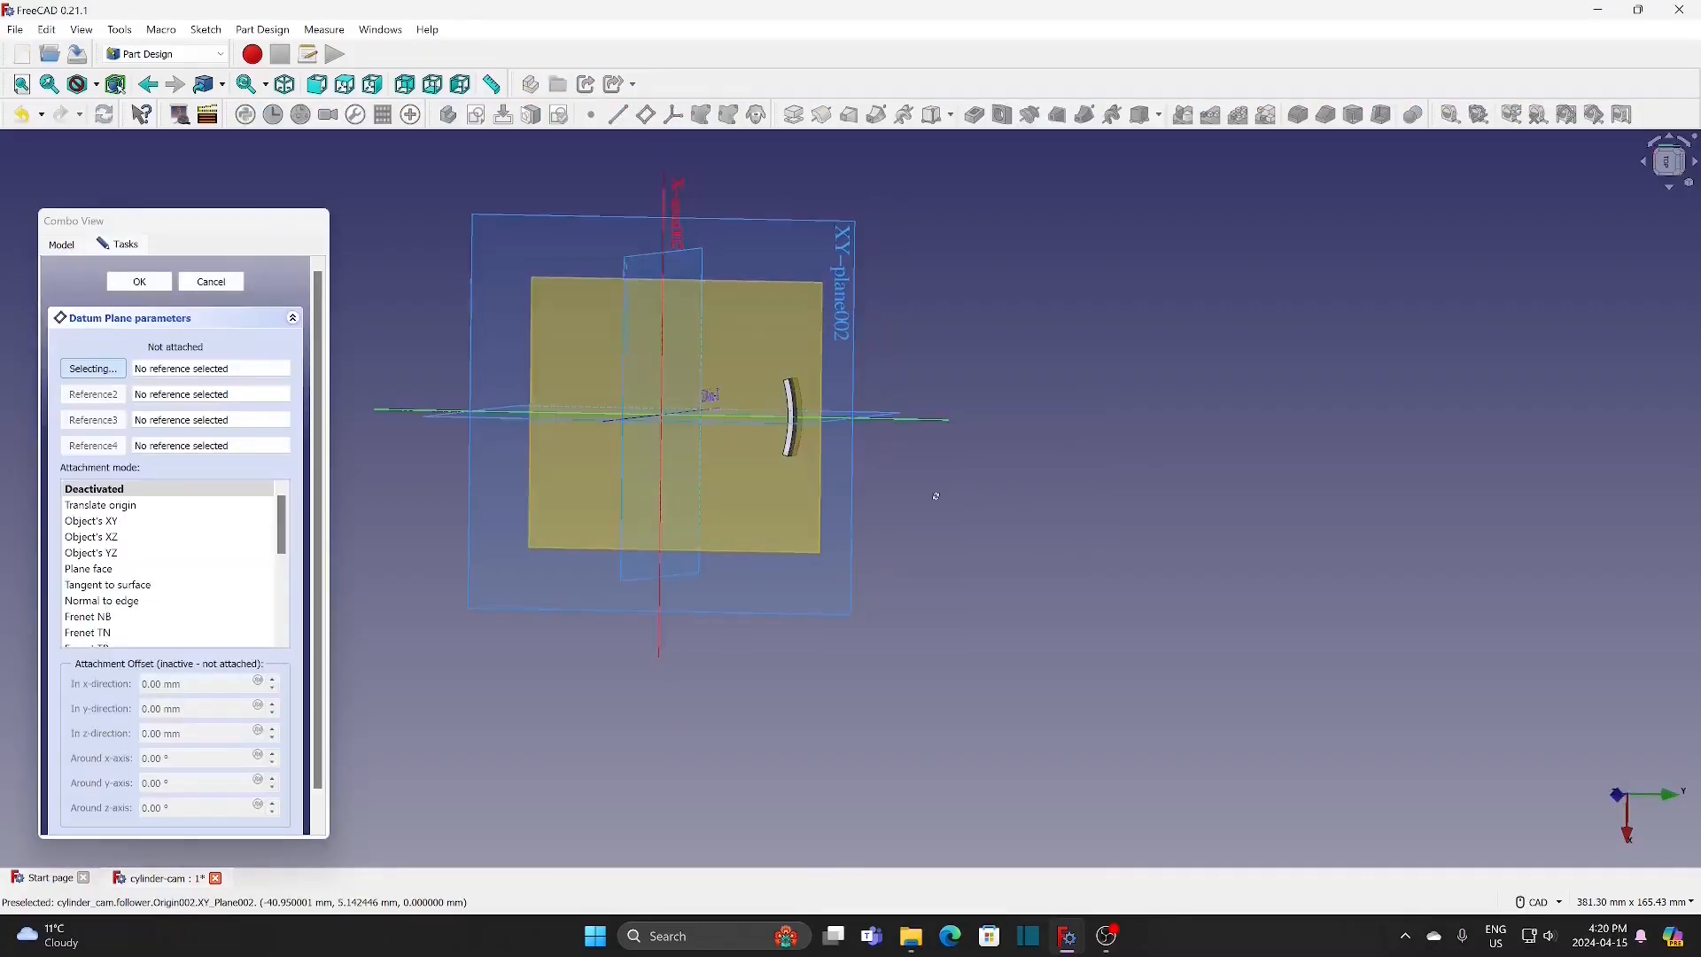
left_click(628, 275)
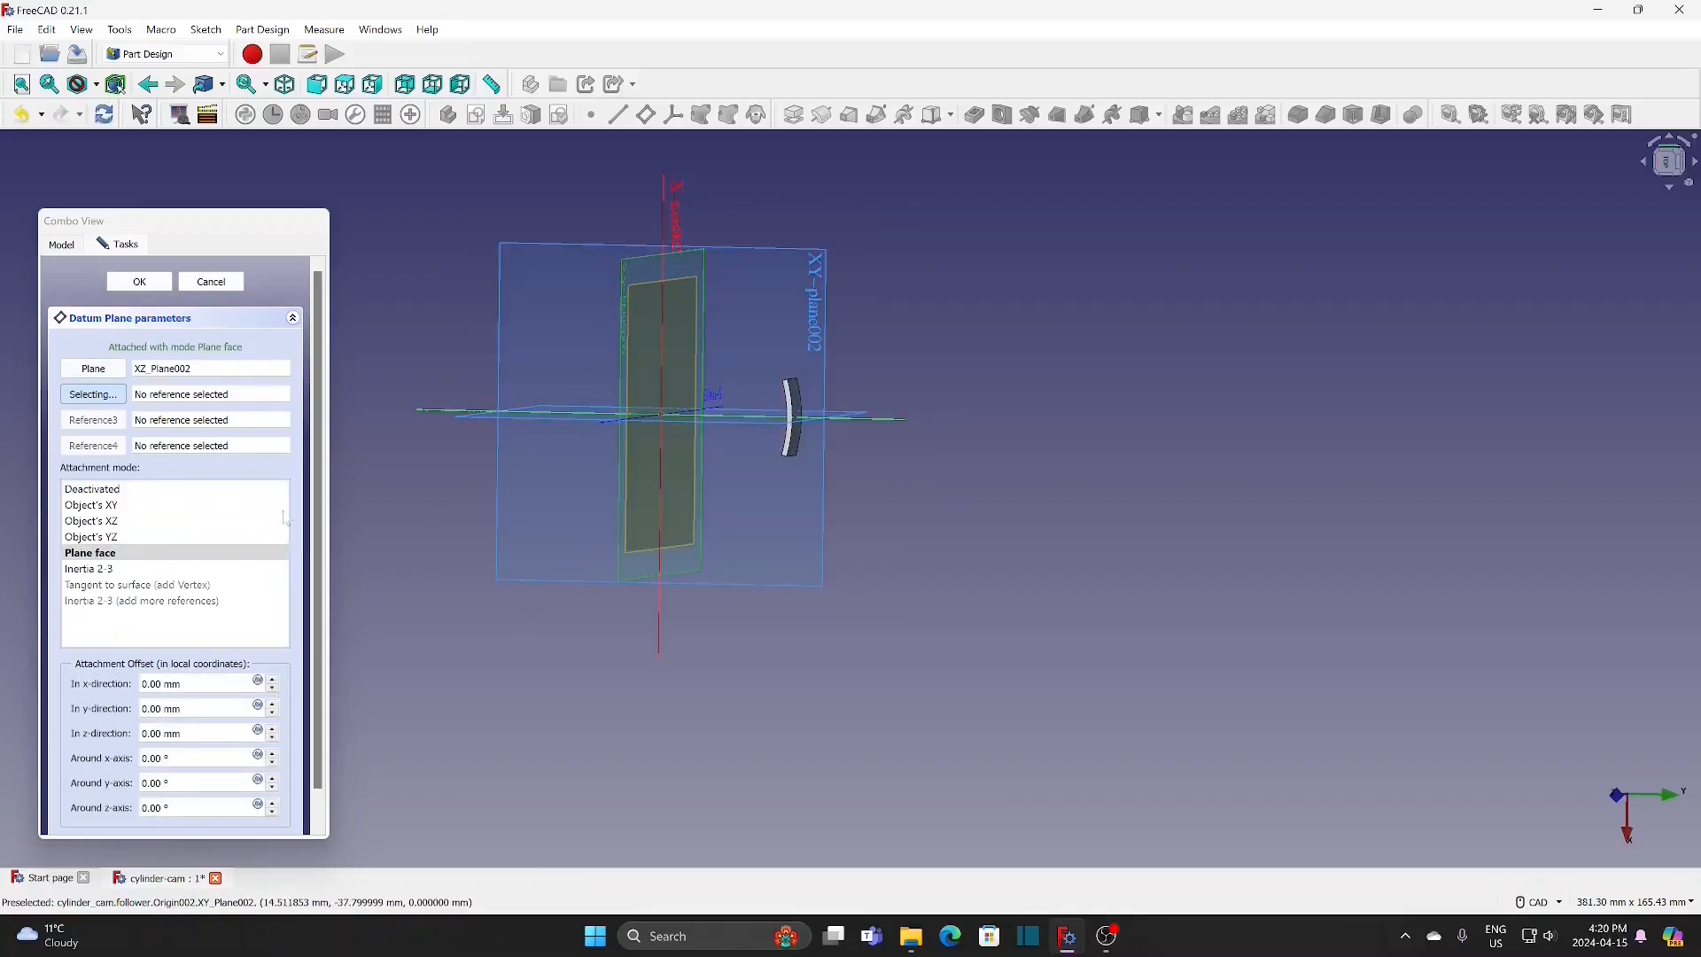
left_click(139, 282)
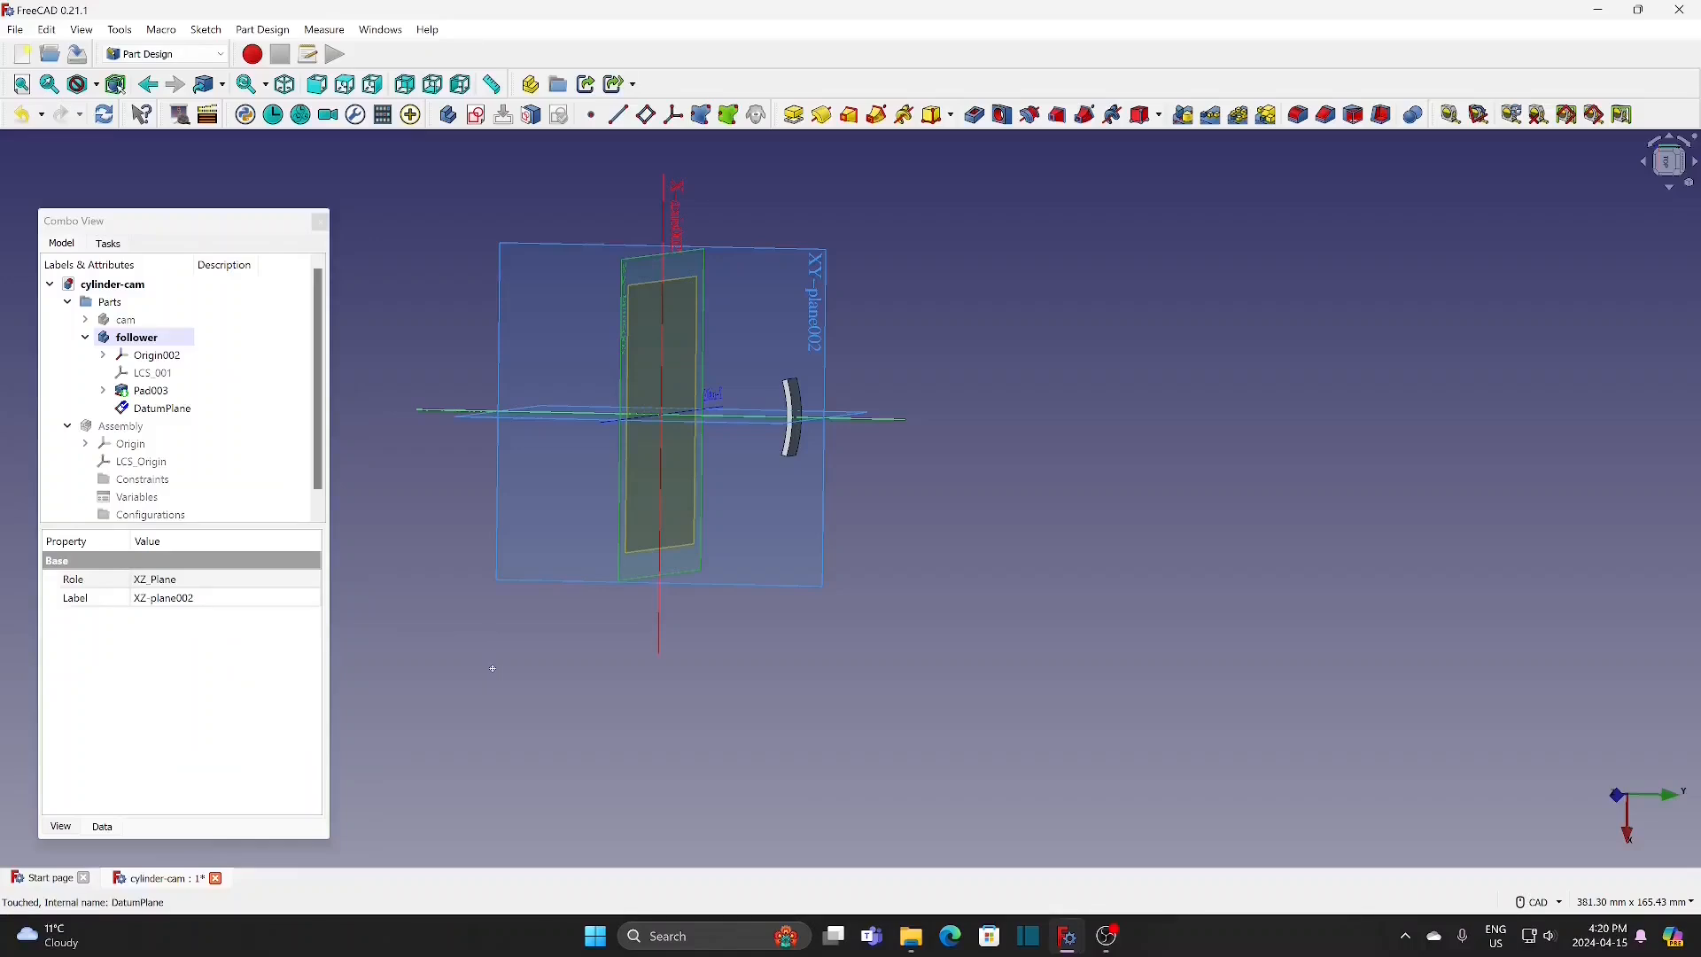
Step: Tilt the datum plane by setting its attachment offset axis to 0, 1, 0 and its angle to 10°
middle_click_drag(502, 667, 569, 664)
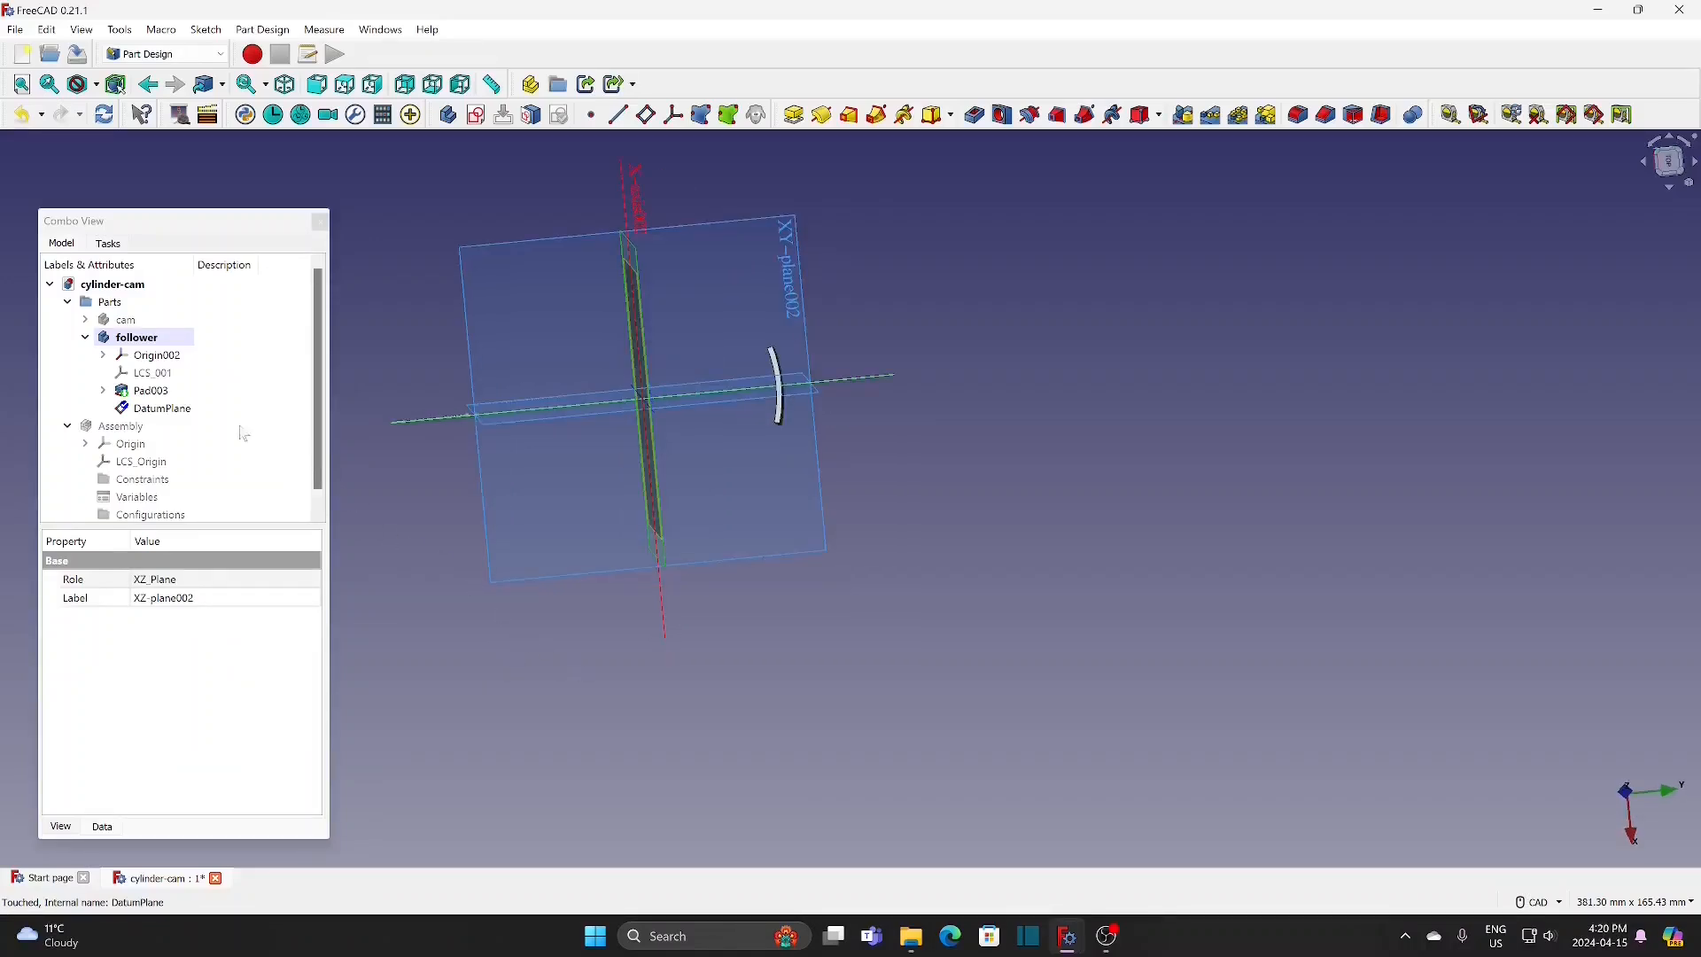
left_click(221, 409)
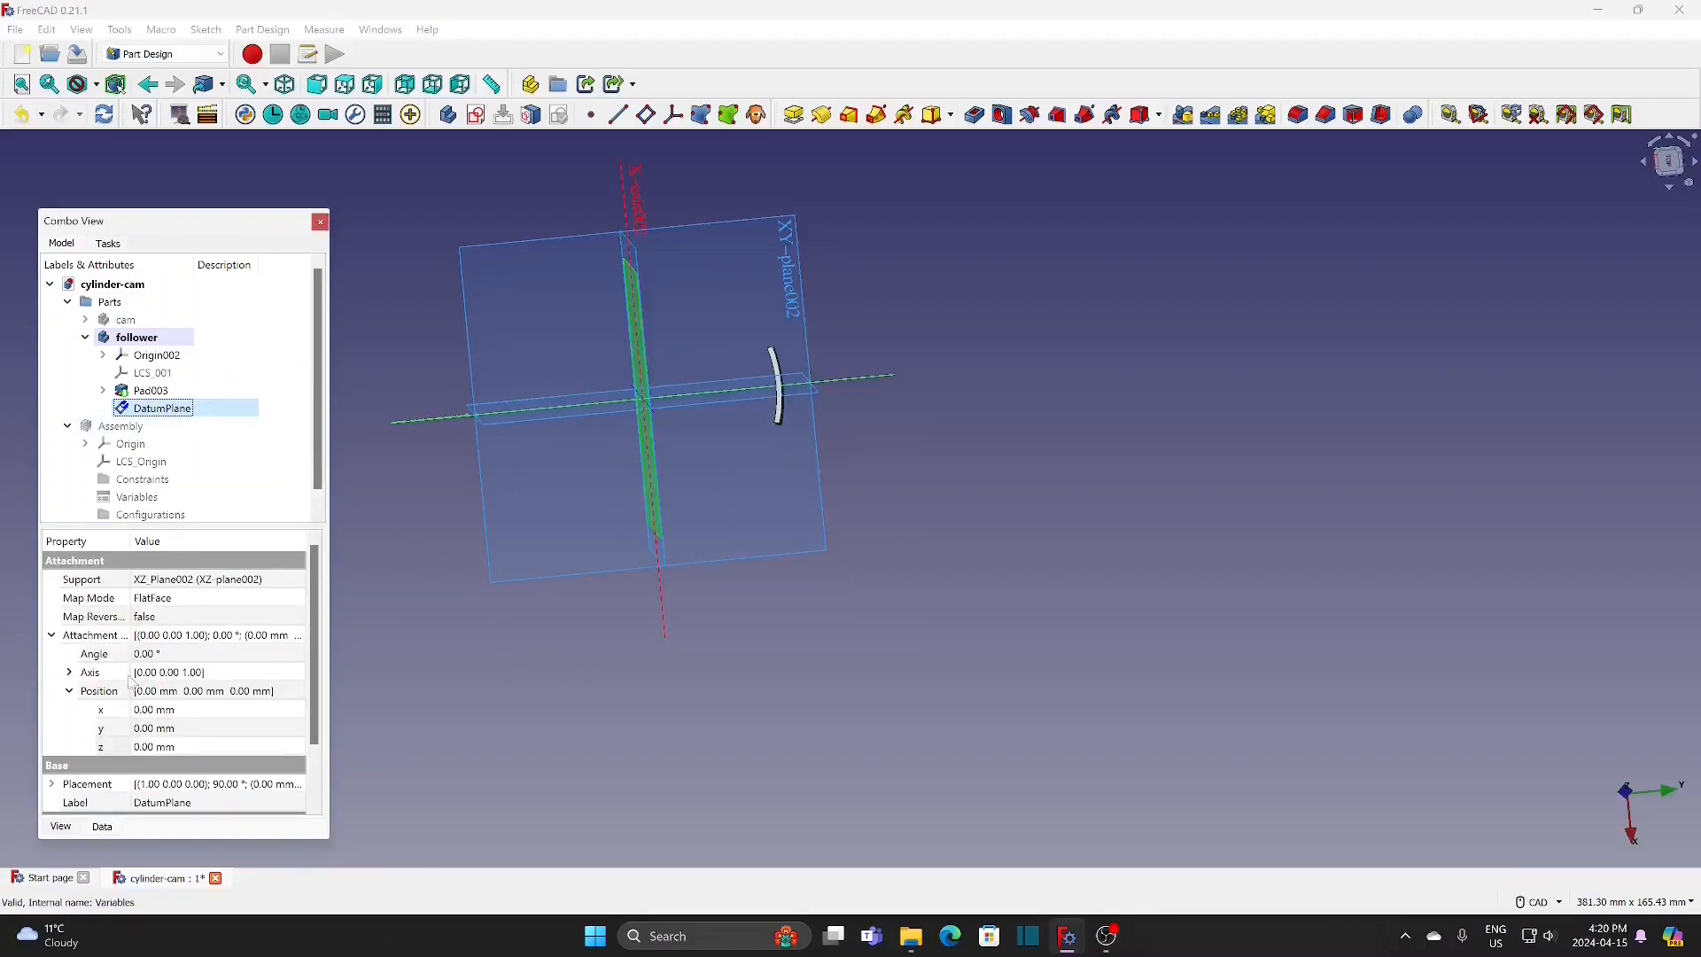
left_click(69, 672)
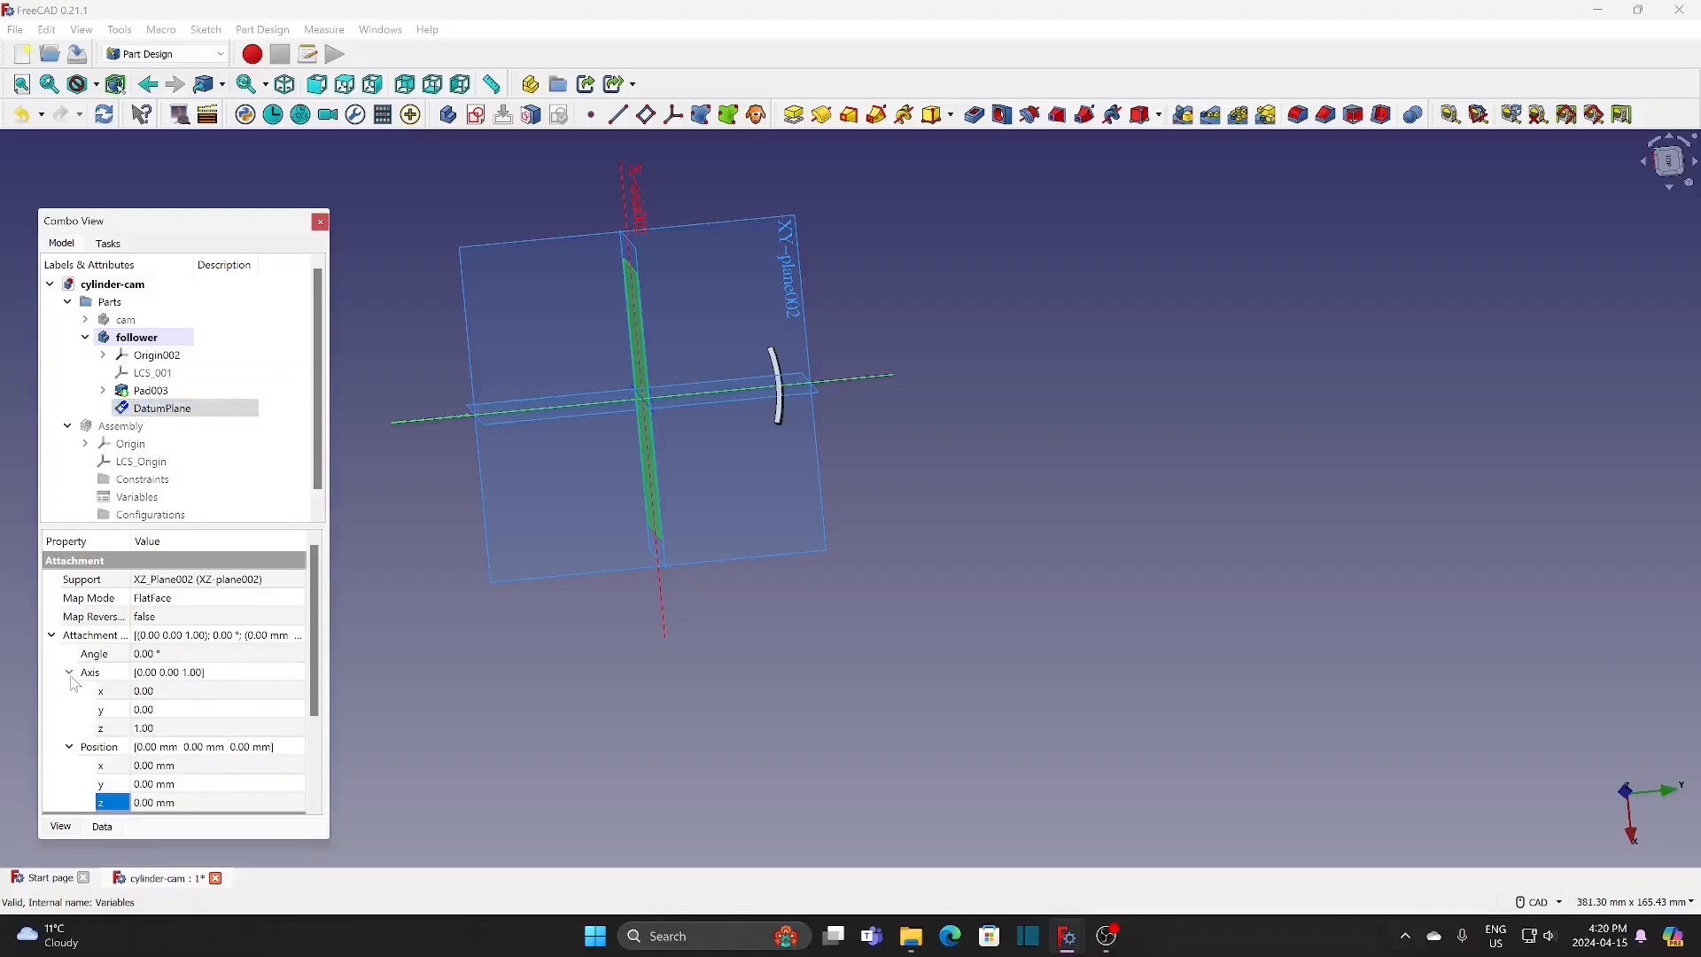
left_click(301, 710)
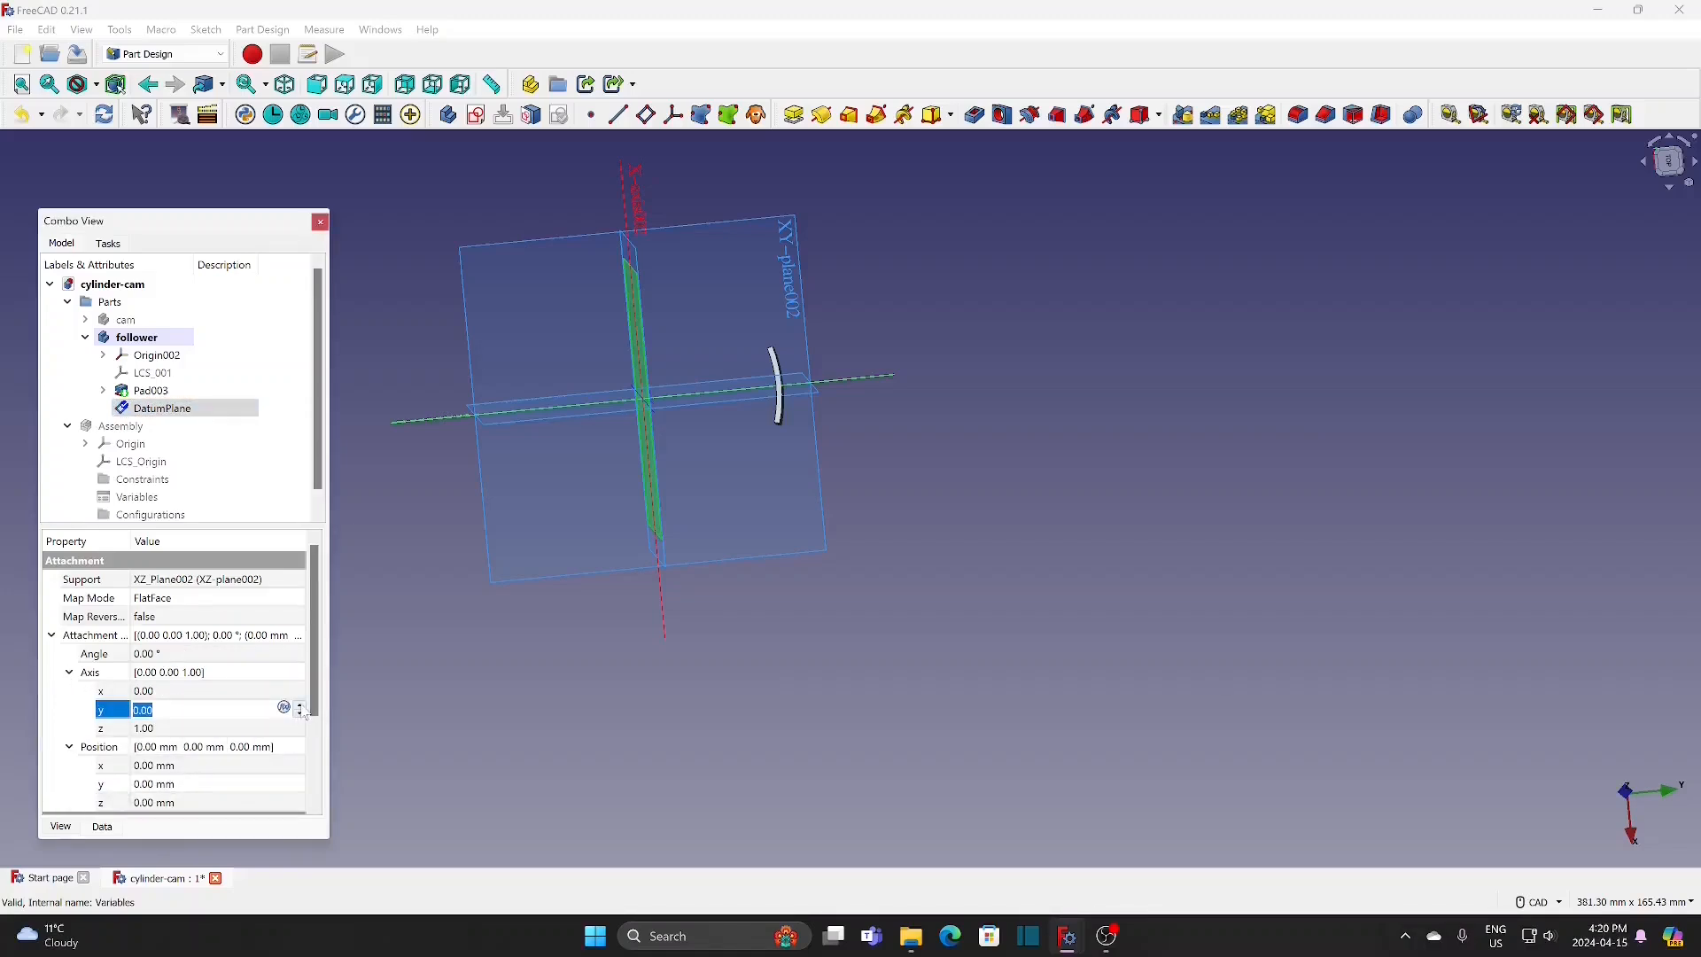
left_click(300, 706)
left_click(270, 729)
left_click(300, 732)
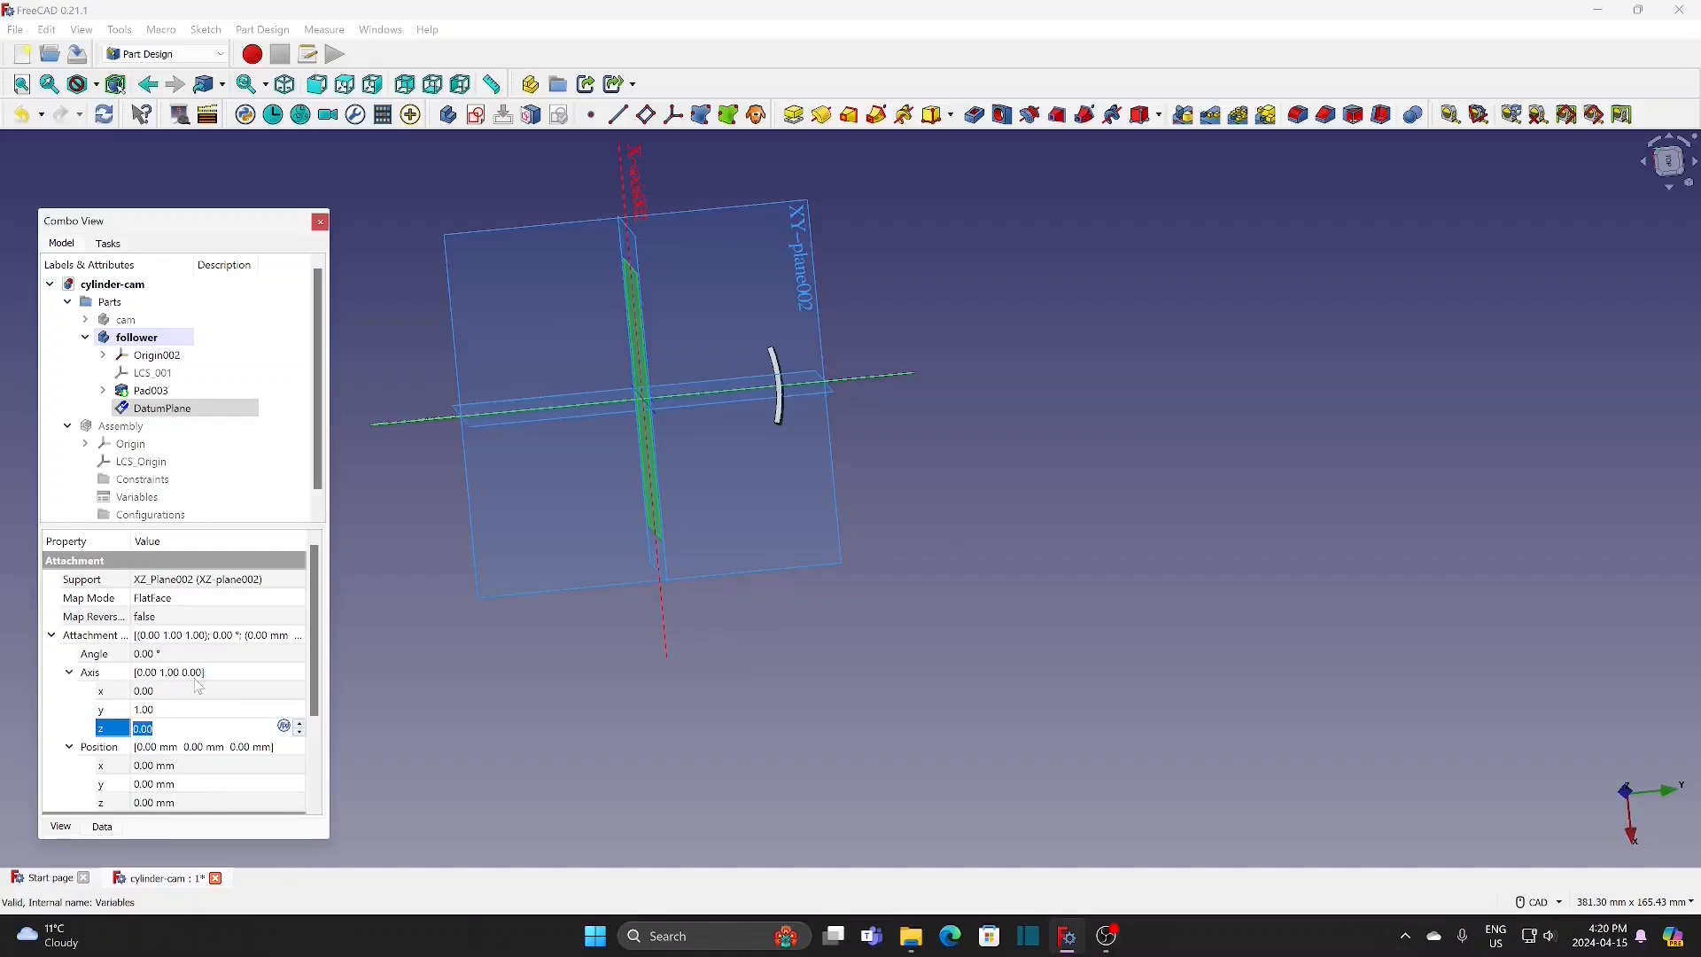
left_click(213, 655)
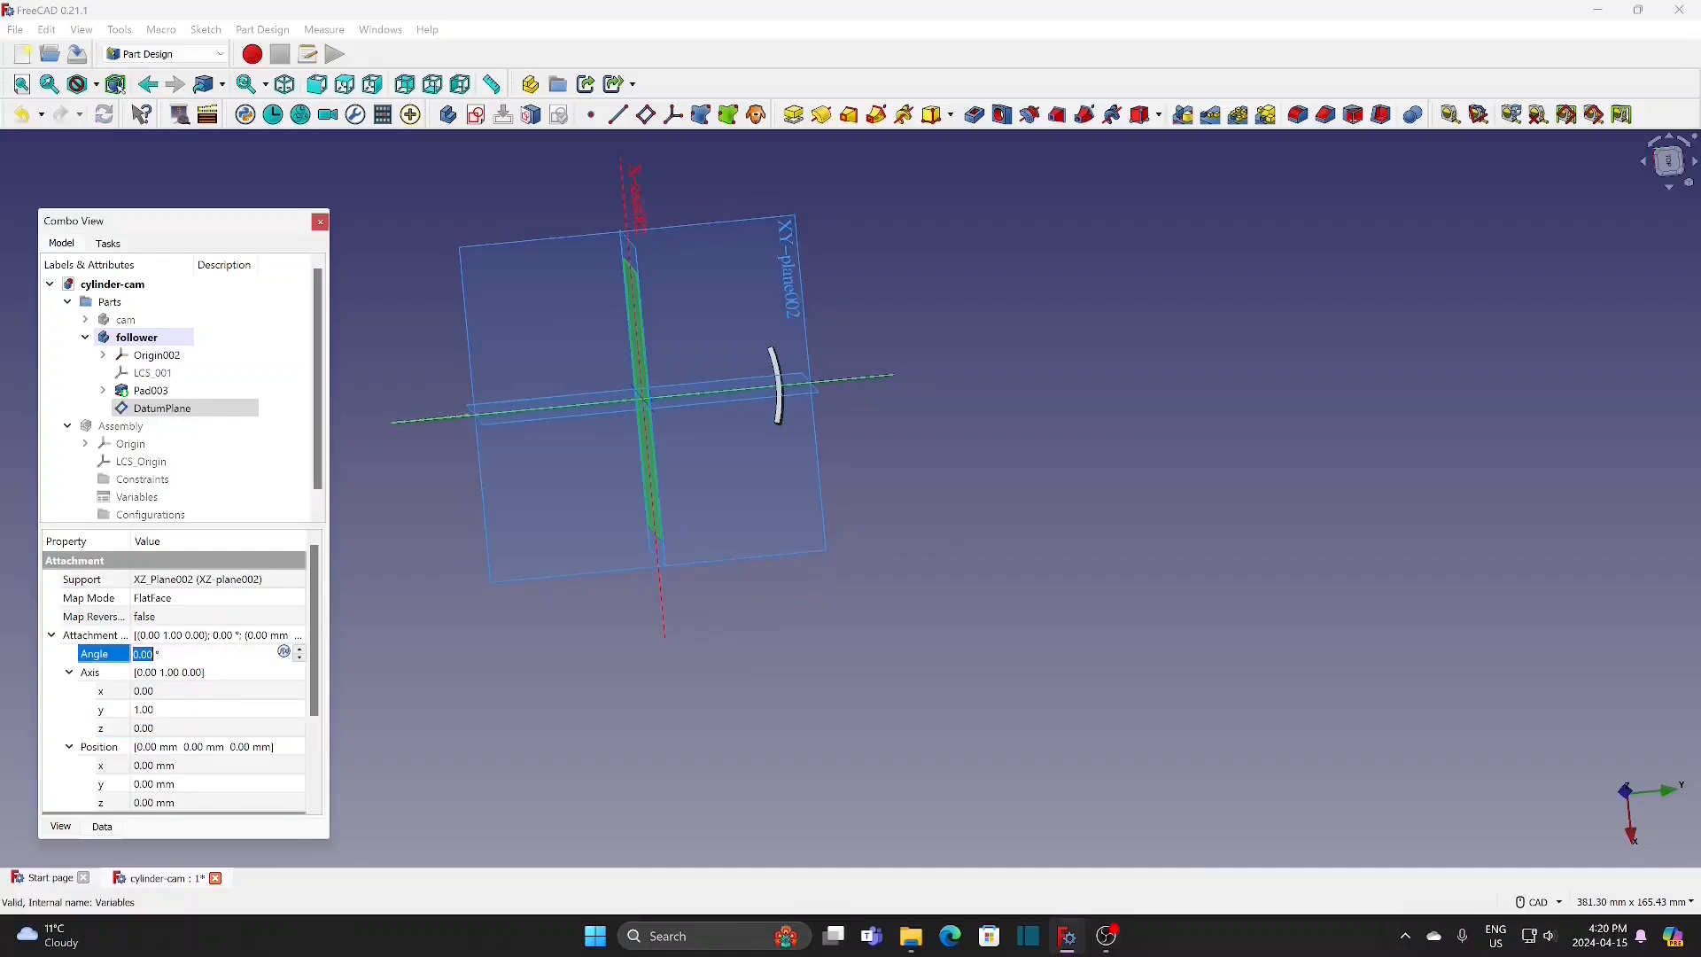
type("10")
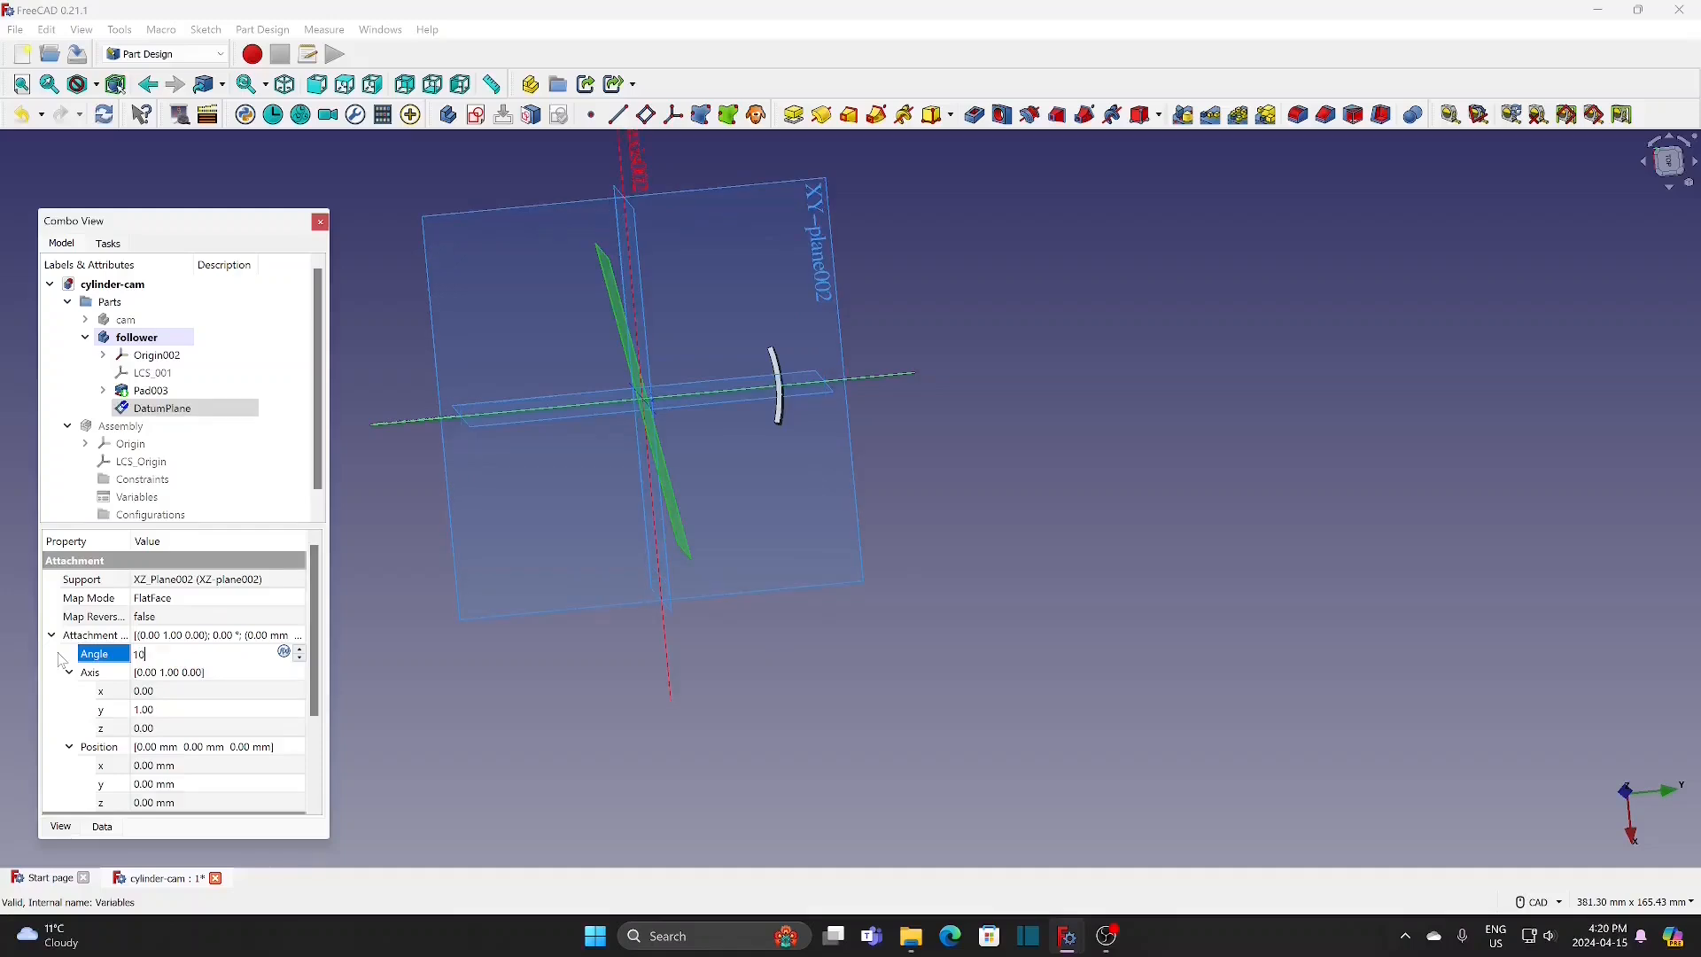
left_click(350, 390)
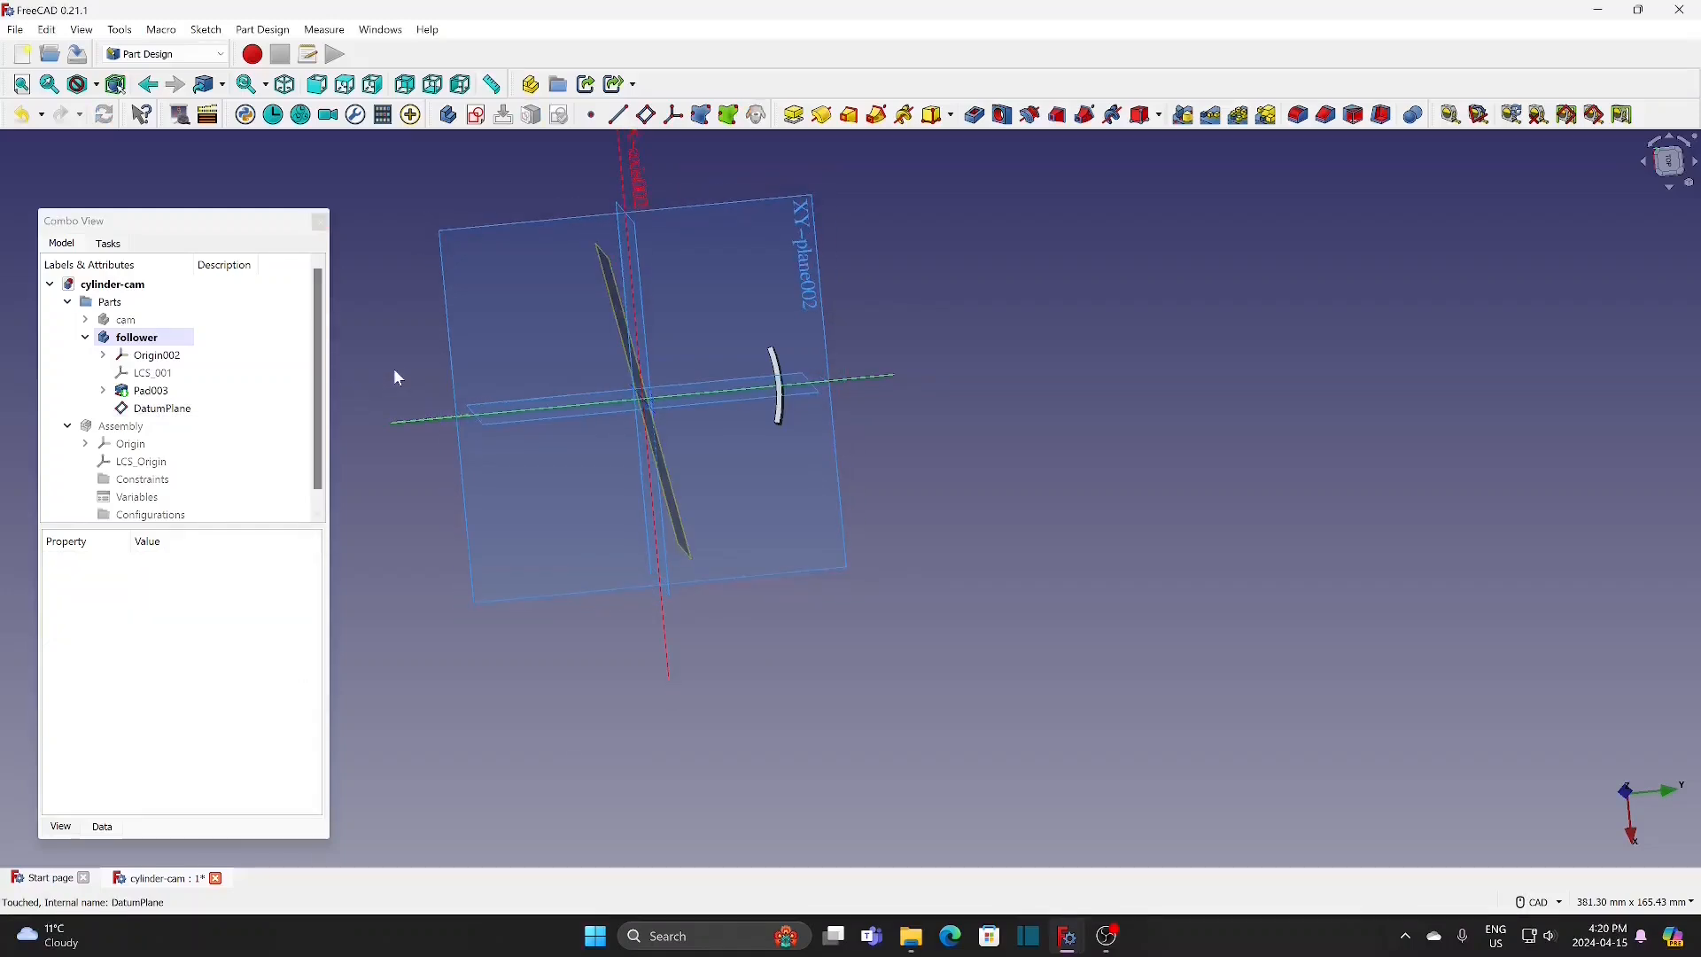
Step: Create a new sketch on the tilted datum plane
mouse_move(397, 347)
middle_mouse_down()
mouse_move(413, 361)
mouse_move(395, 378)
middle_mouse_up()
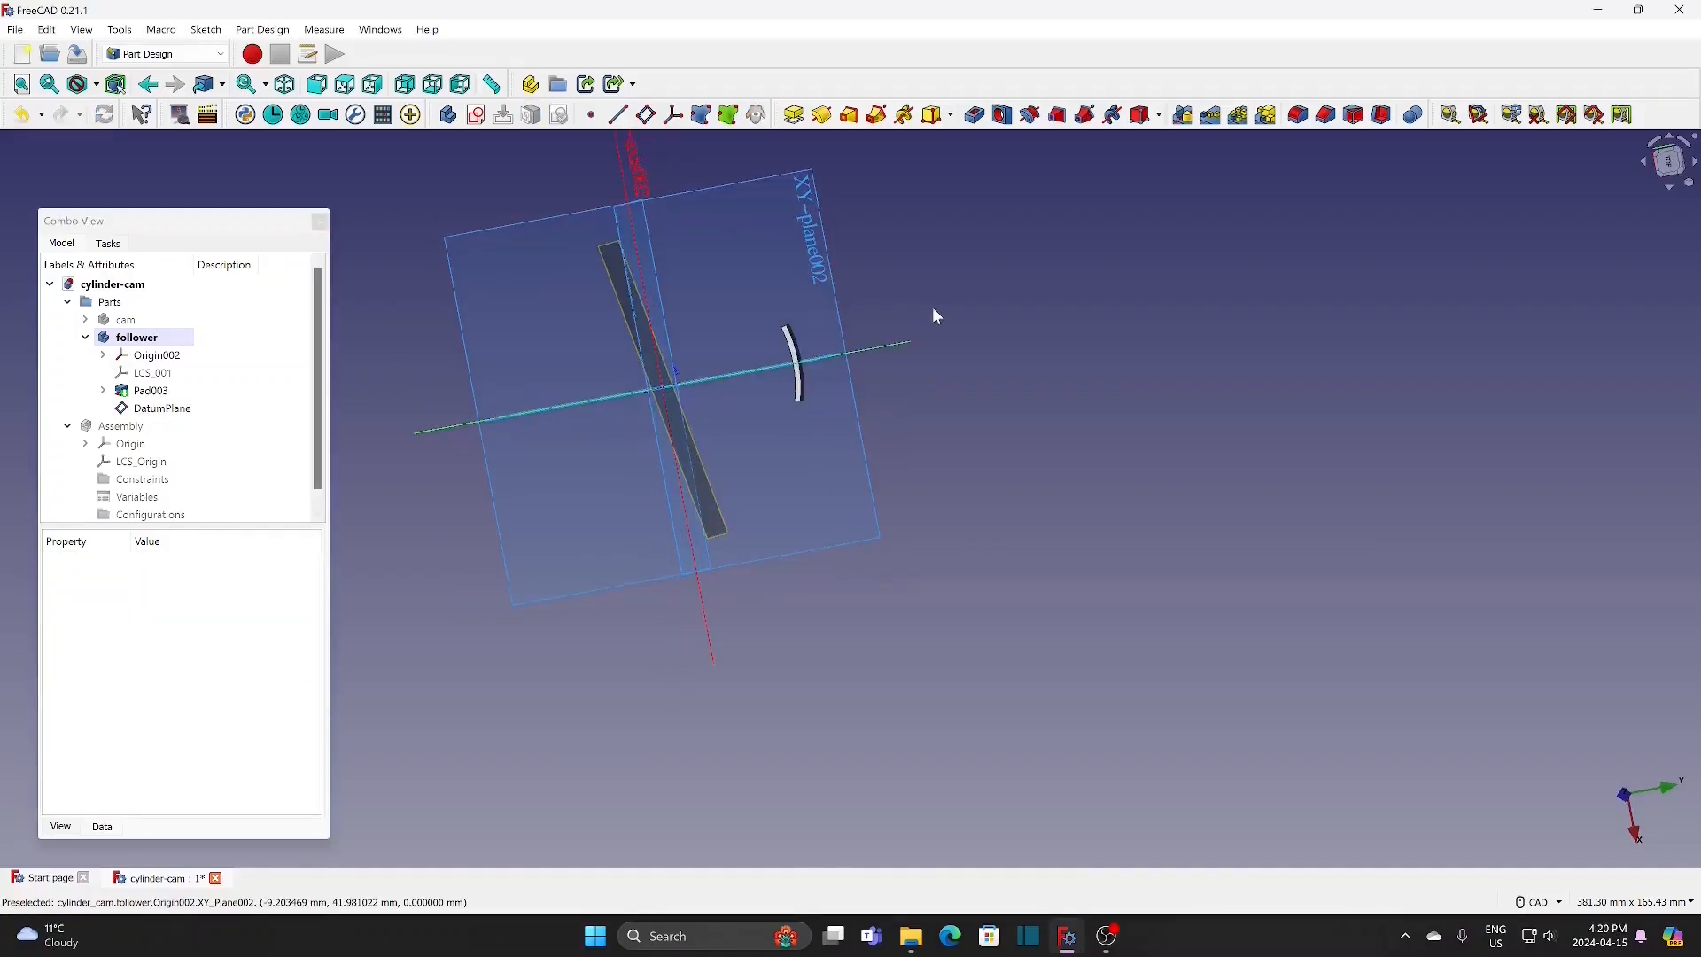
middle_click_drag(937, 316, 985, 390)
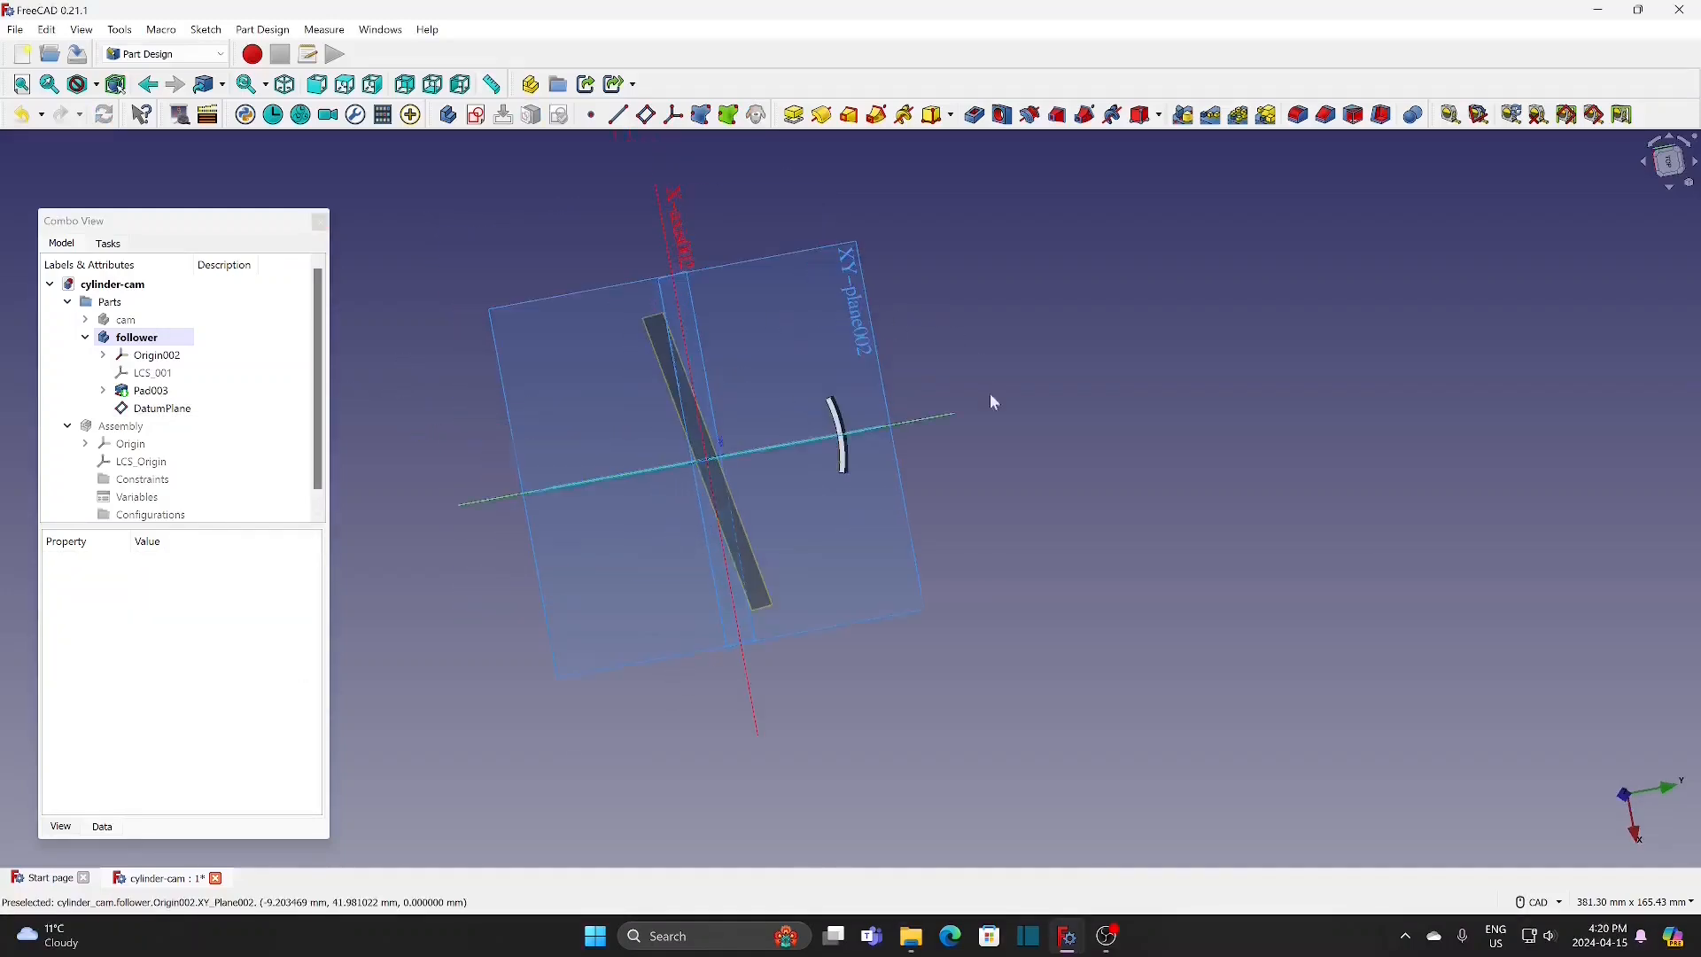
left_click(476, 115)
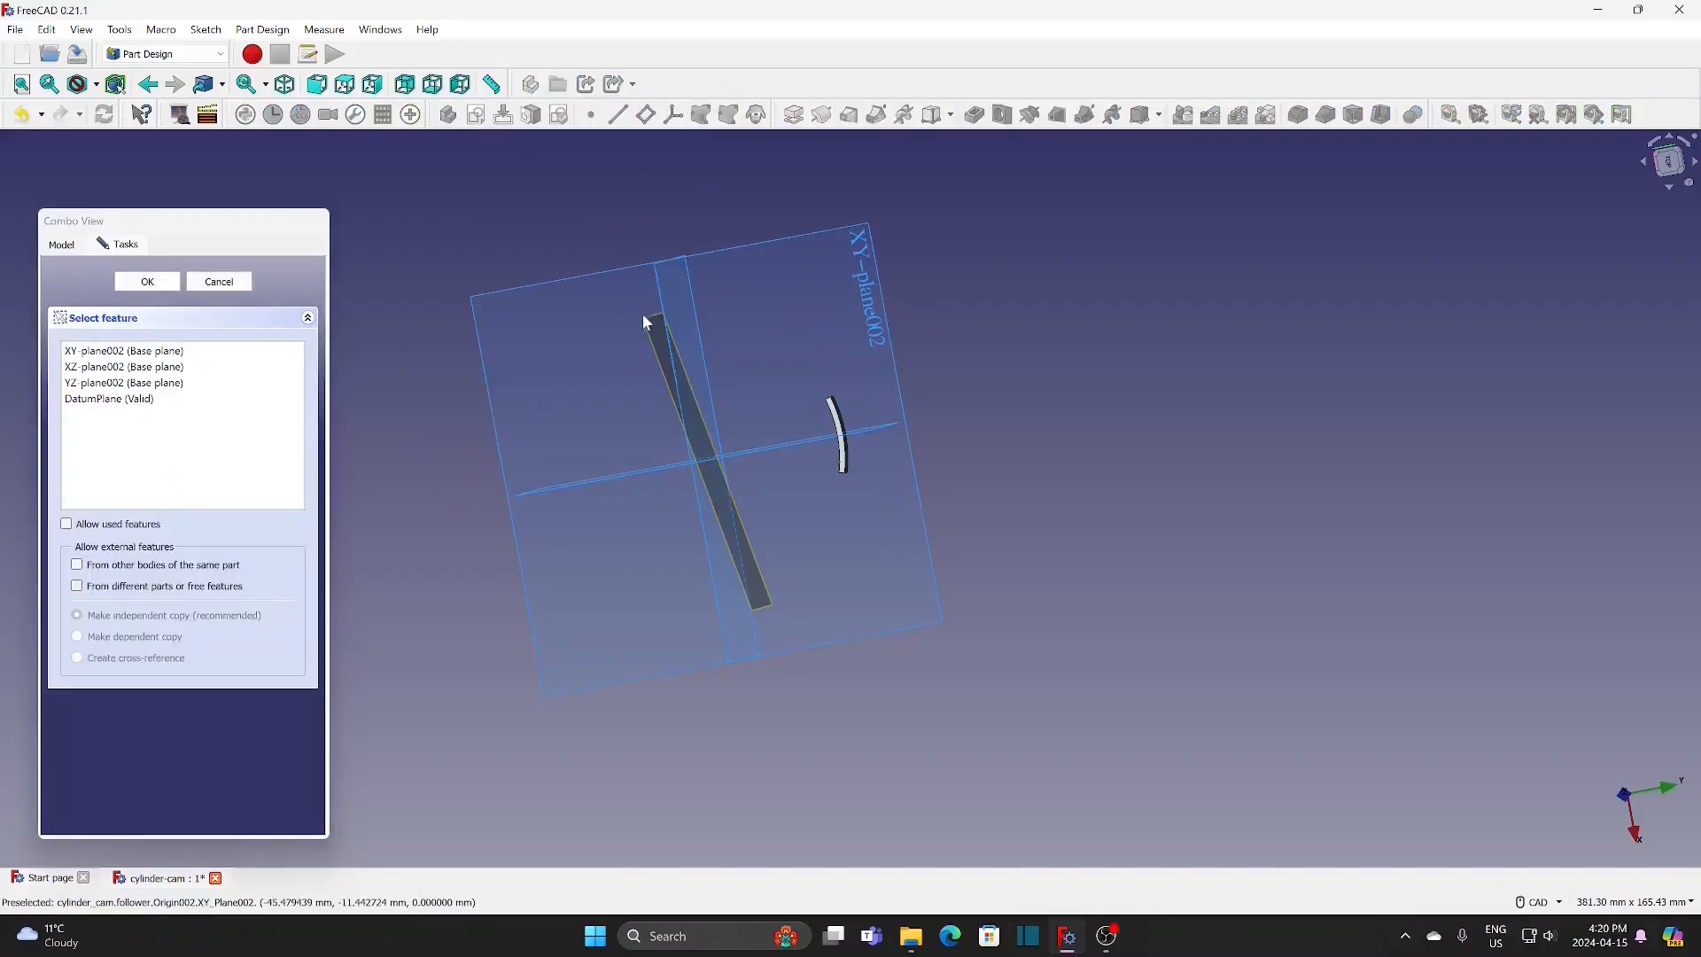
left_click(647, 322)
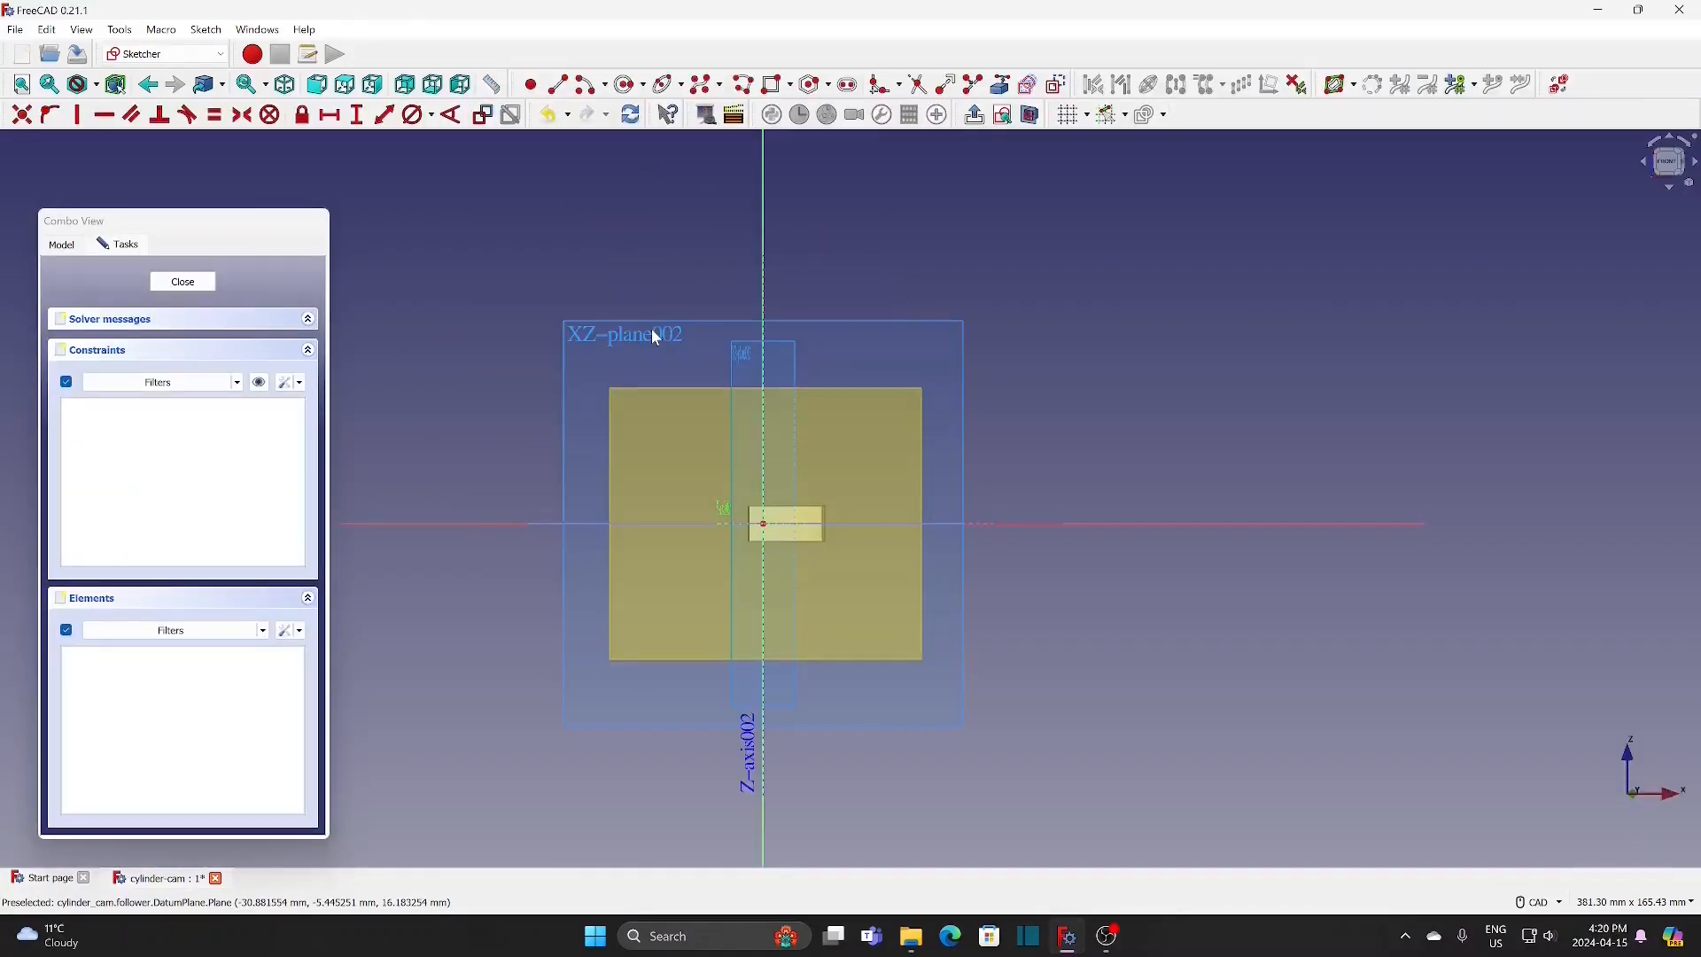
scroll(785, 581, "up", 3)
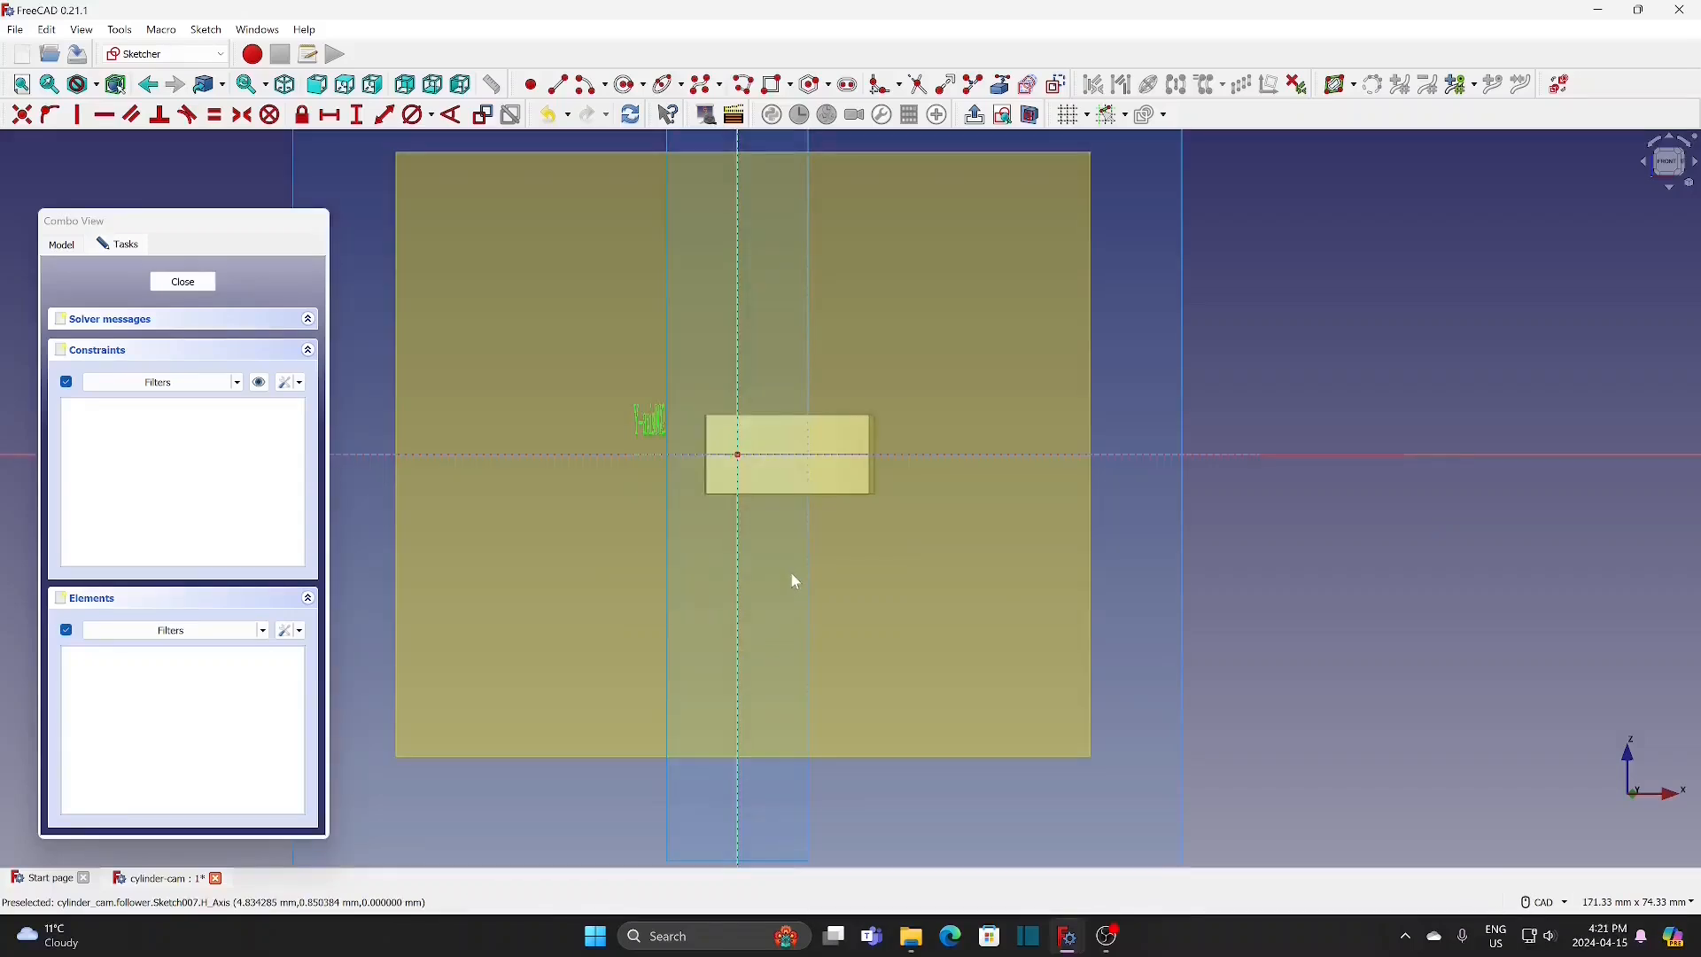
Step: Draw a circle about 1.6 mm in diameter centred on the sketch origin
left_click(629, 85)
scroll(746, 456, "up", 1)
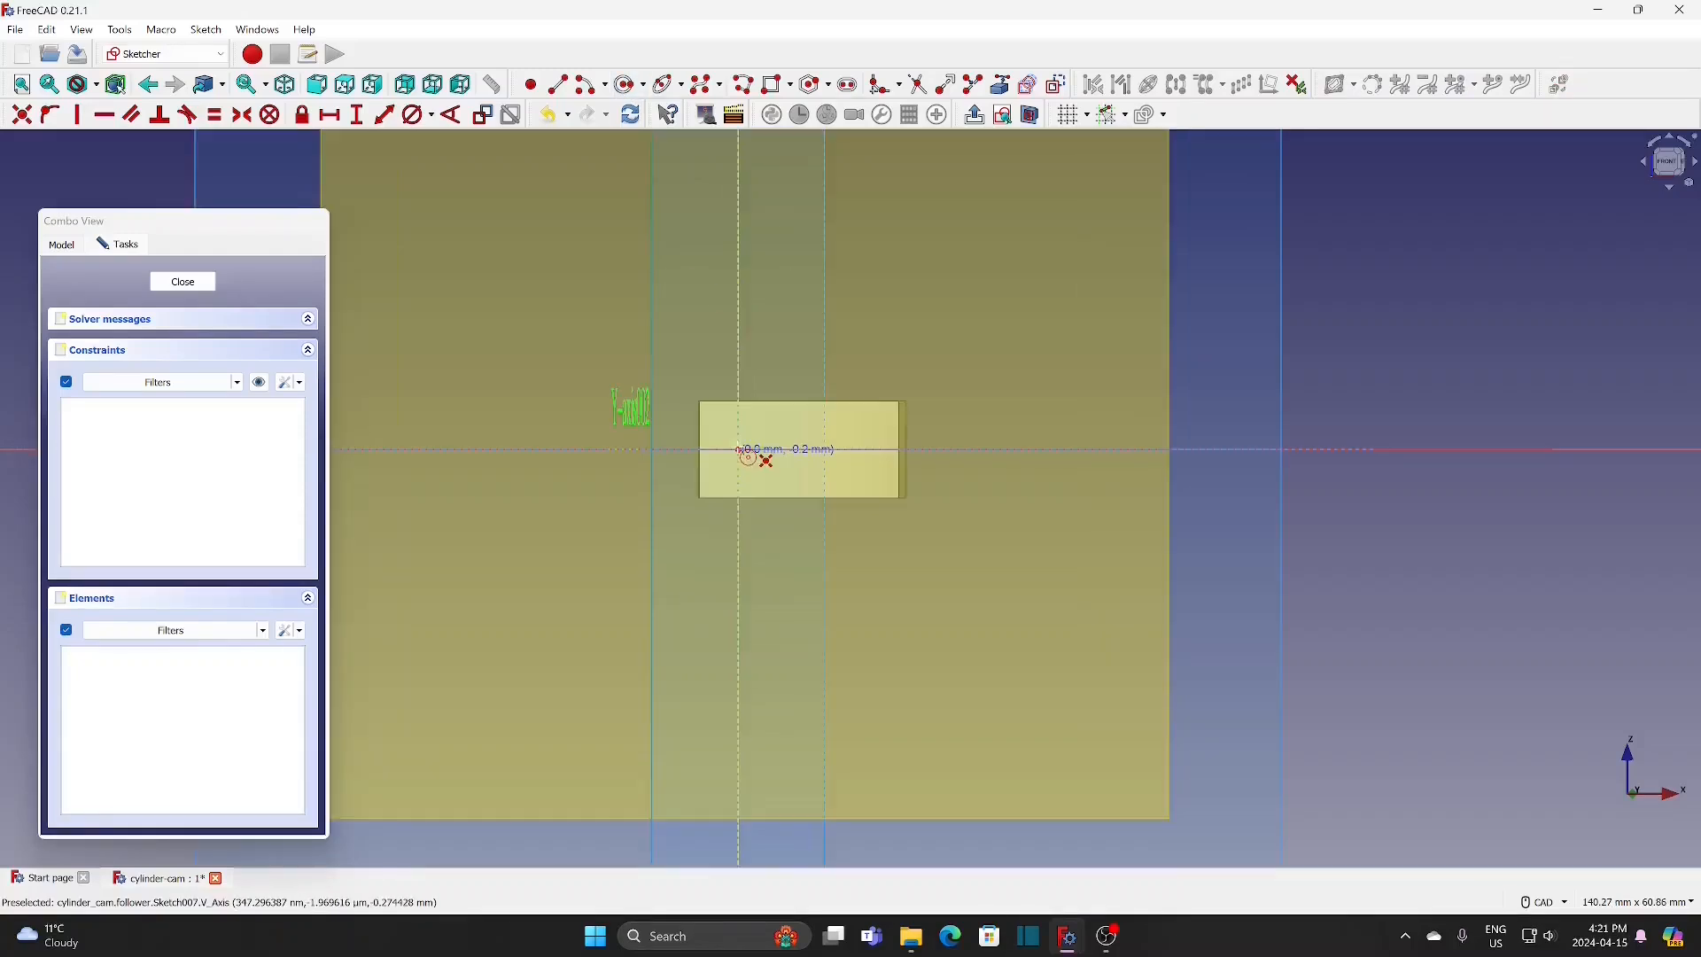
scroll(747, 452, "up", 3)
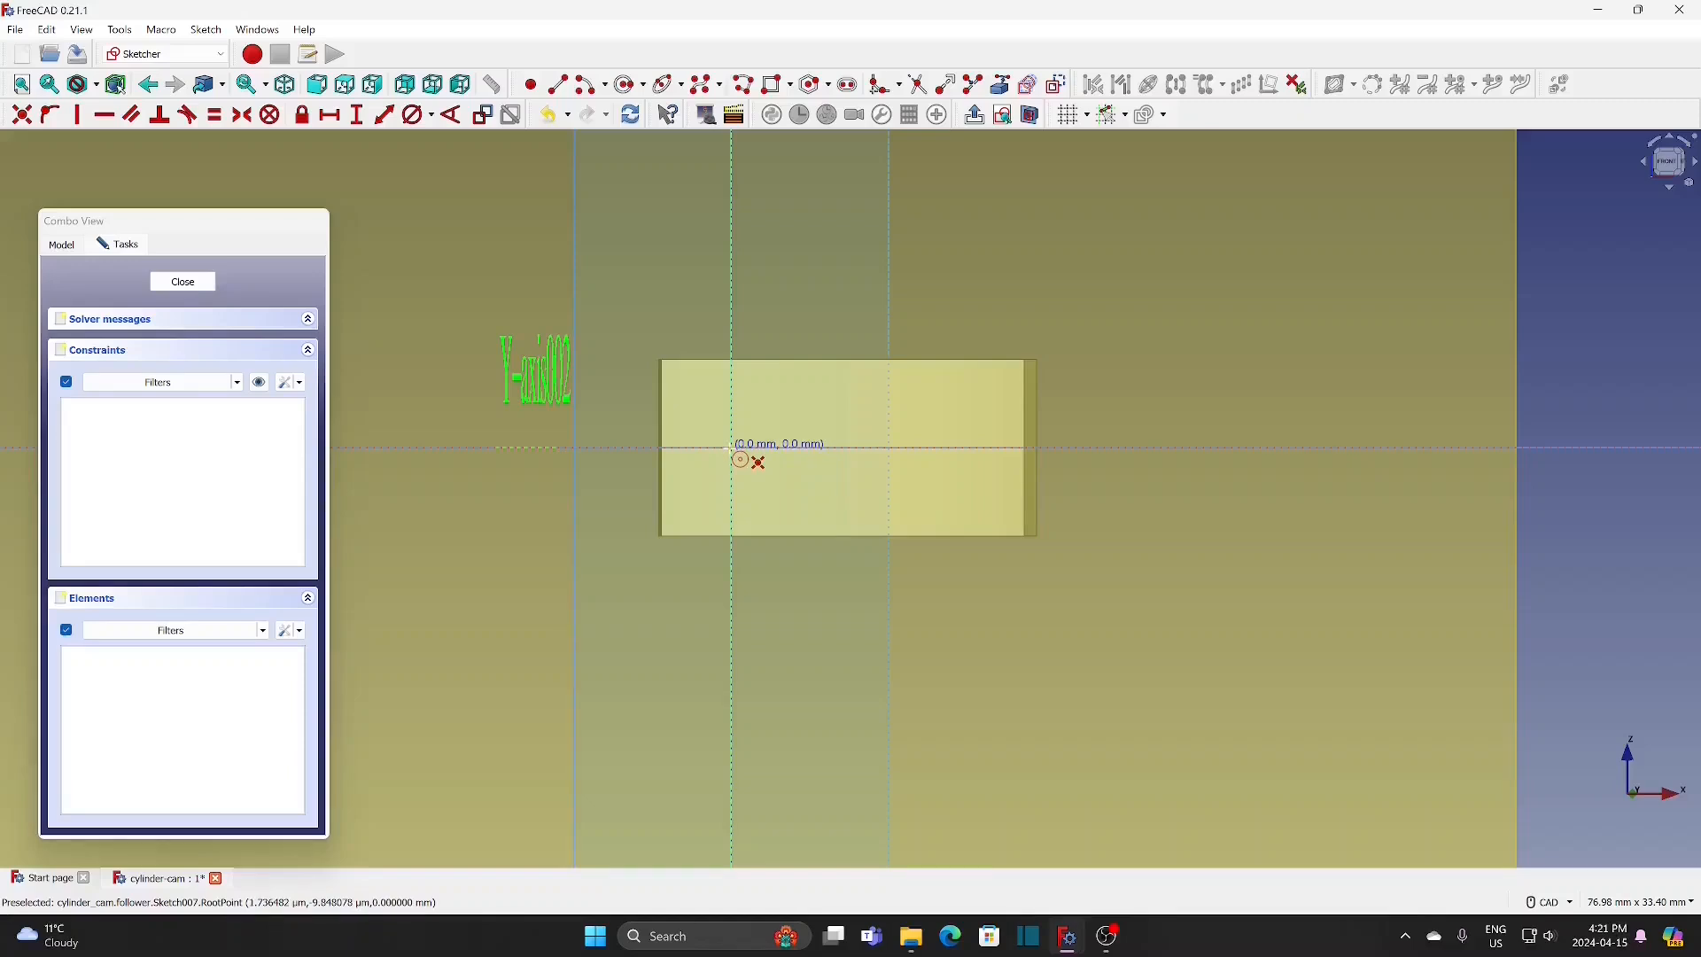
left_click(731, 450)
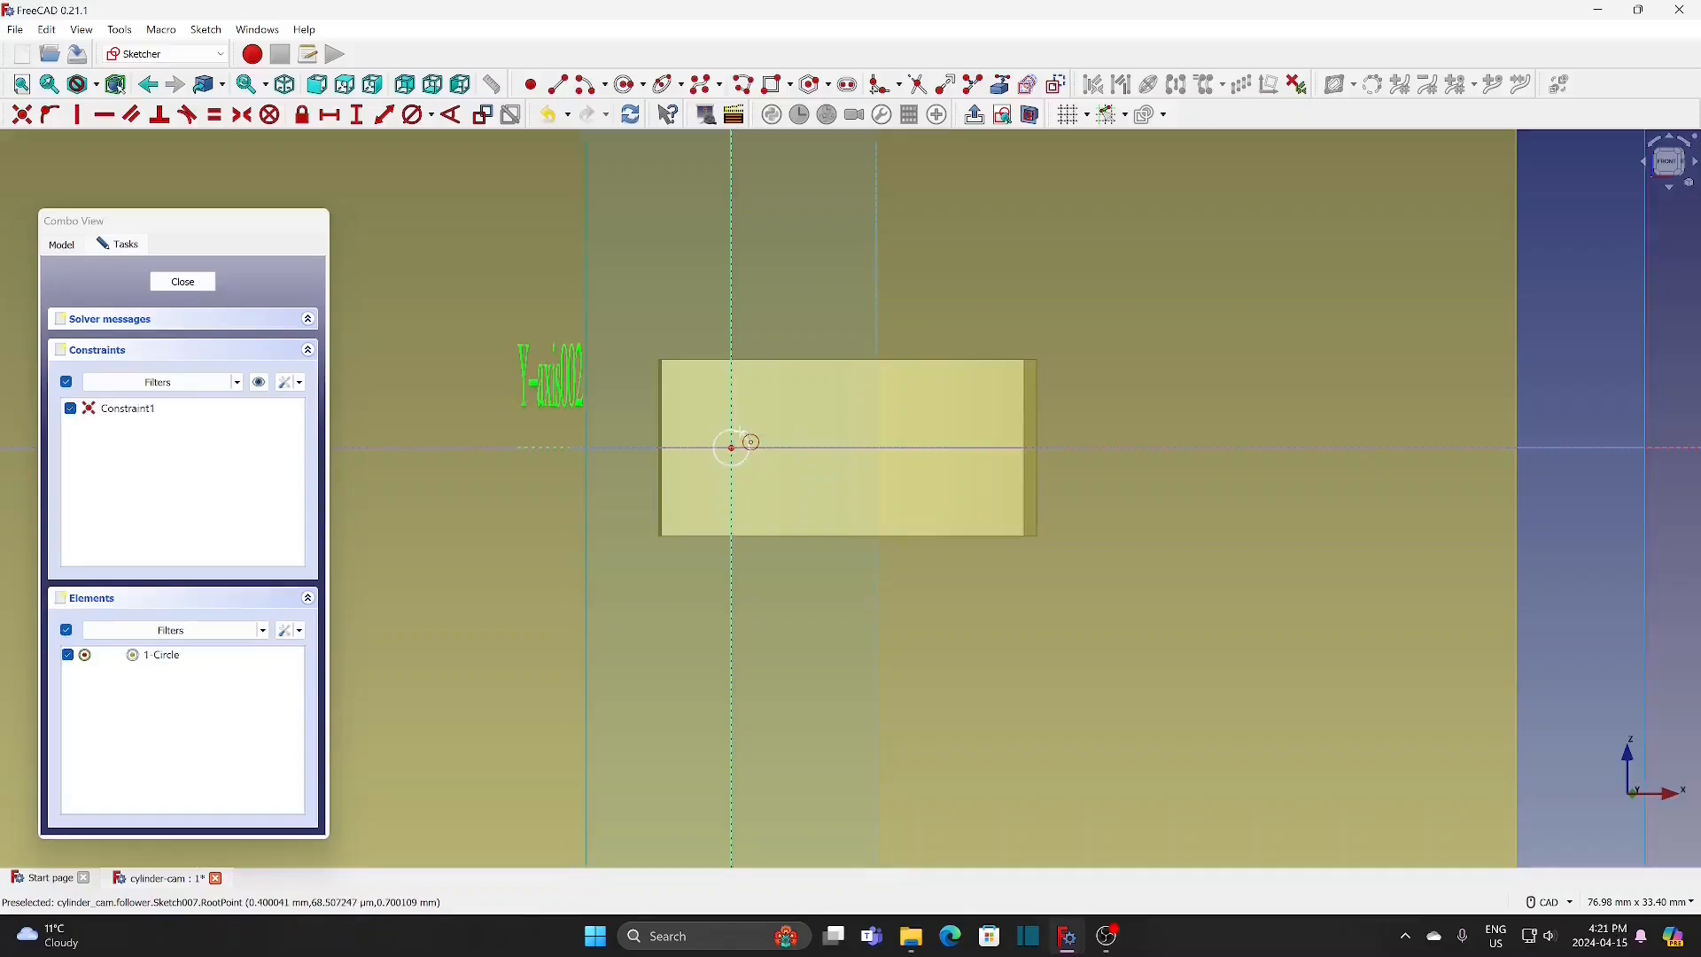
left_click(751, 442)
Step: Set the circle's diameter to 0.6 mm and leave the sketch
left_click(422, 119)
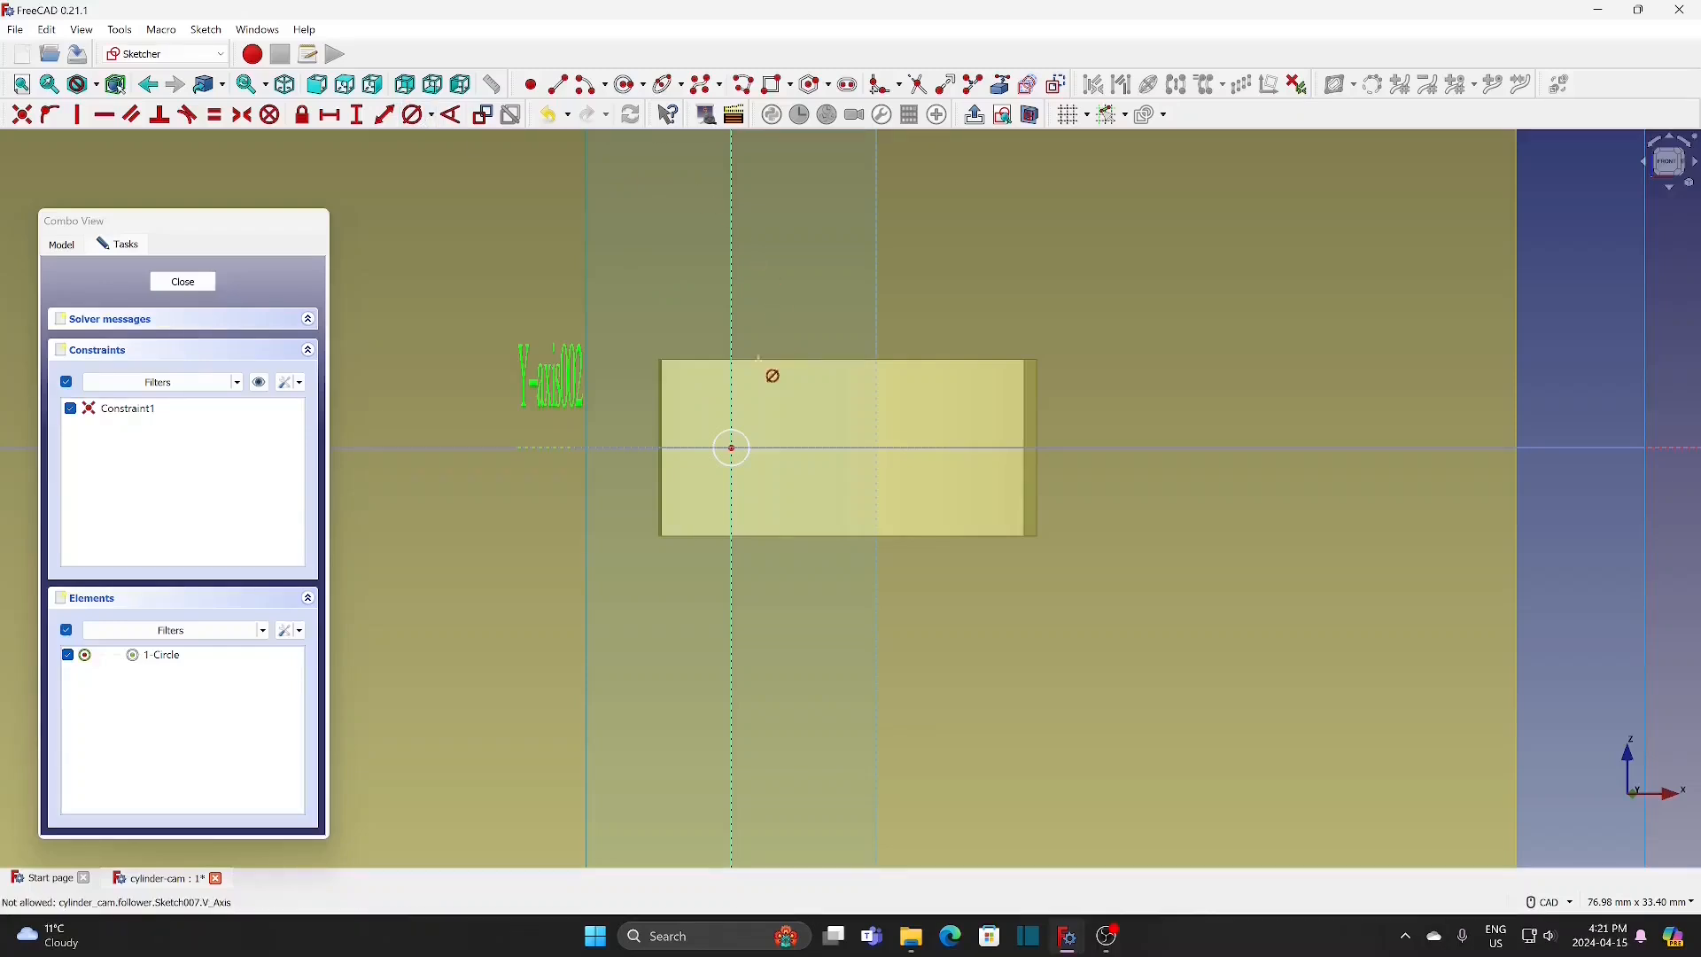
left_click(740, 435)
type("0.6")
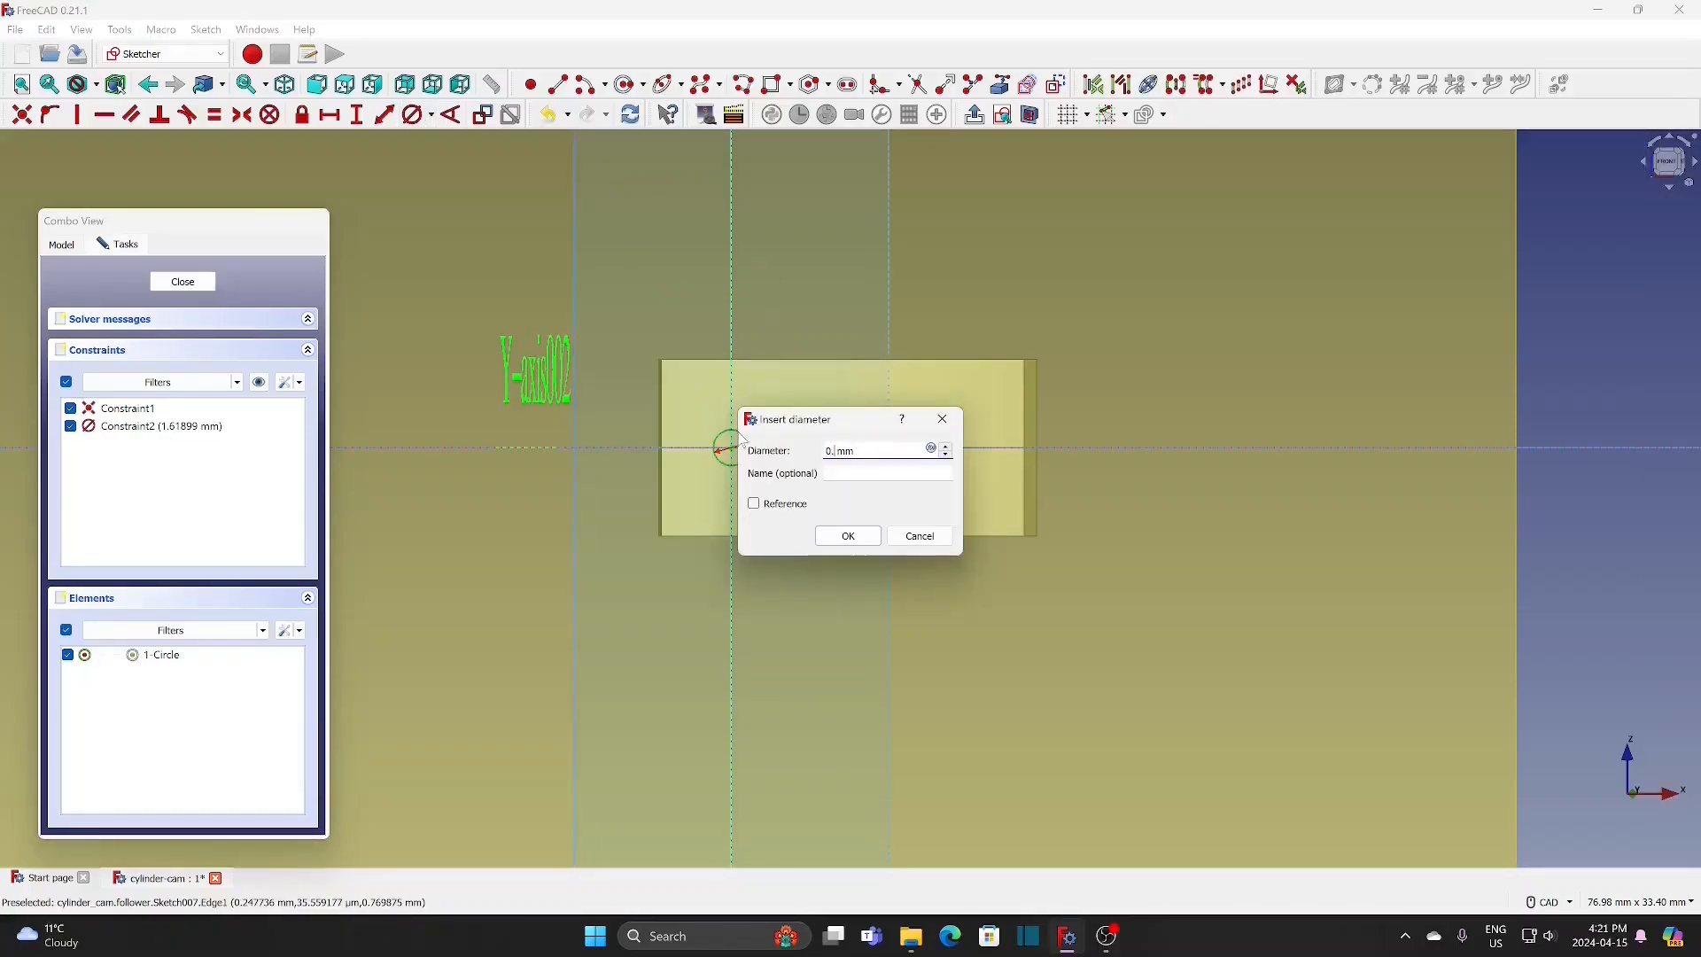
left_click(843, 536)
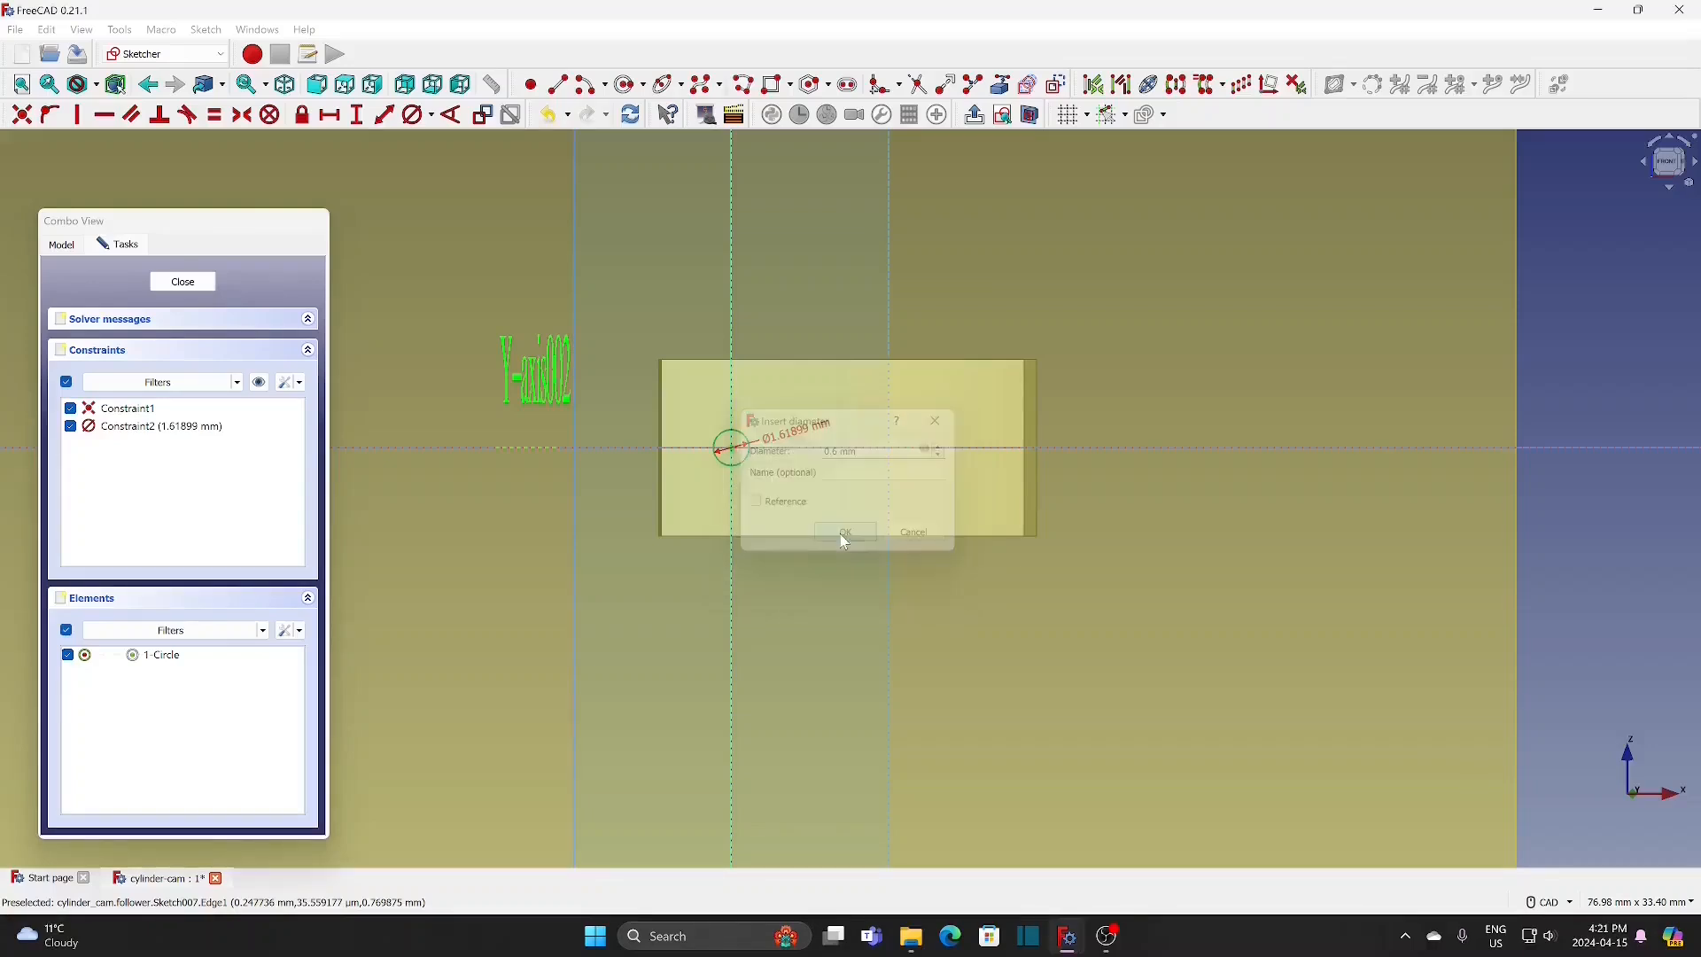
left_click(188, 284)
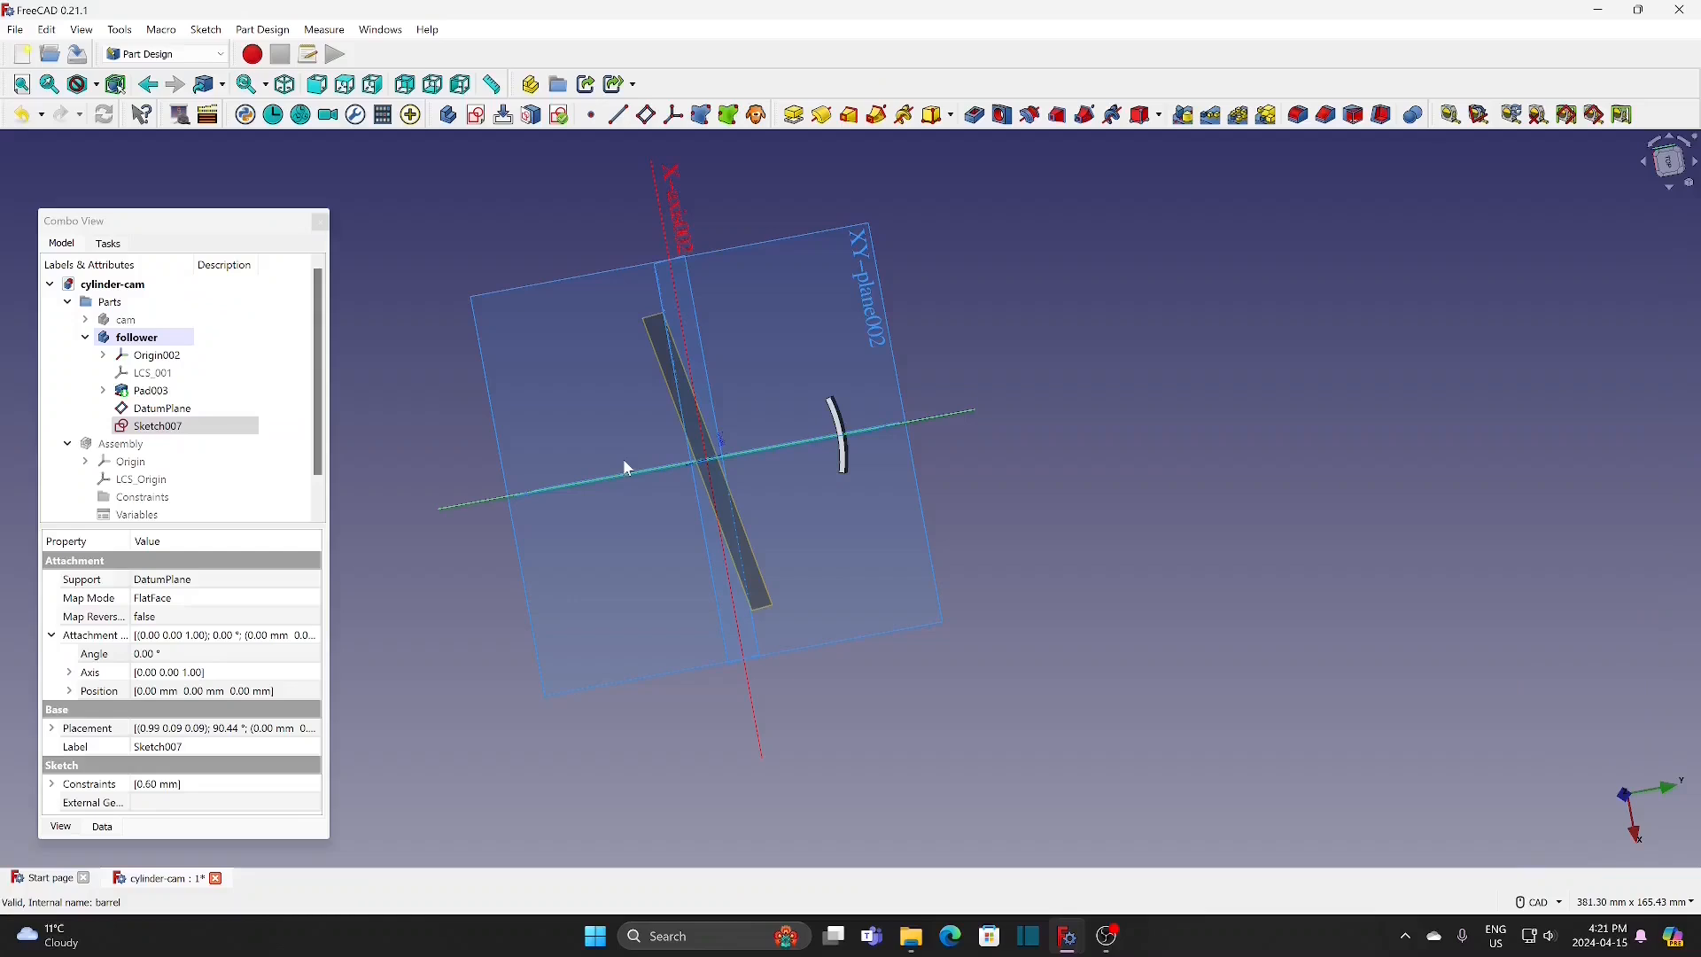
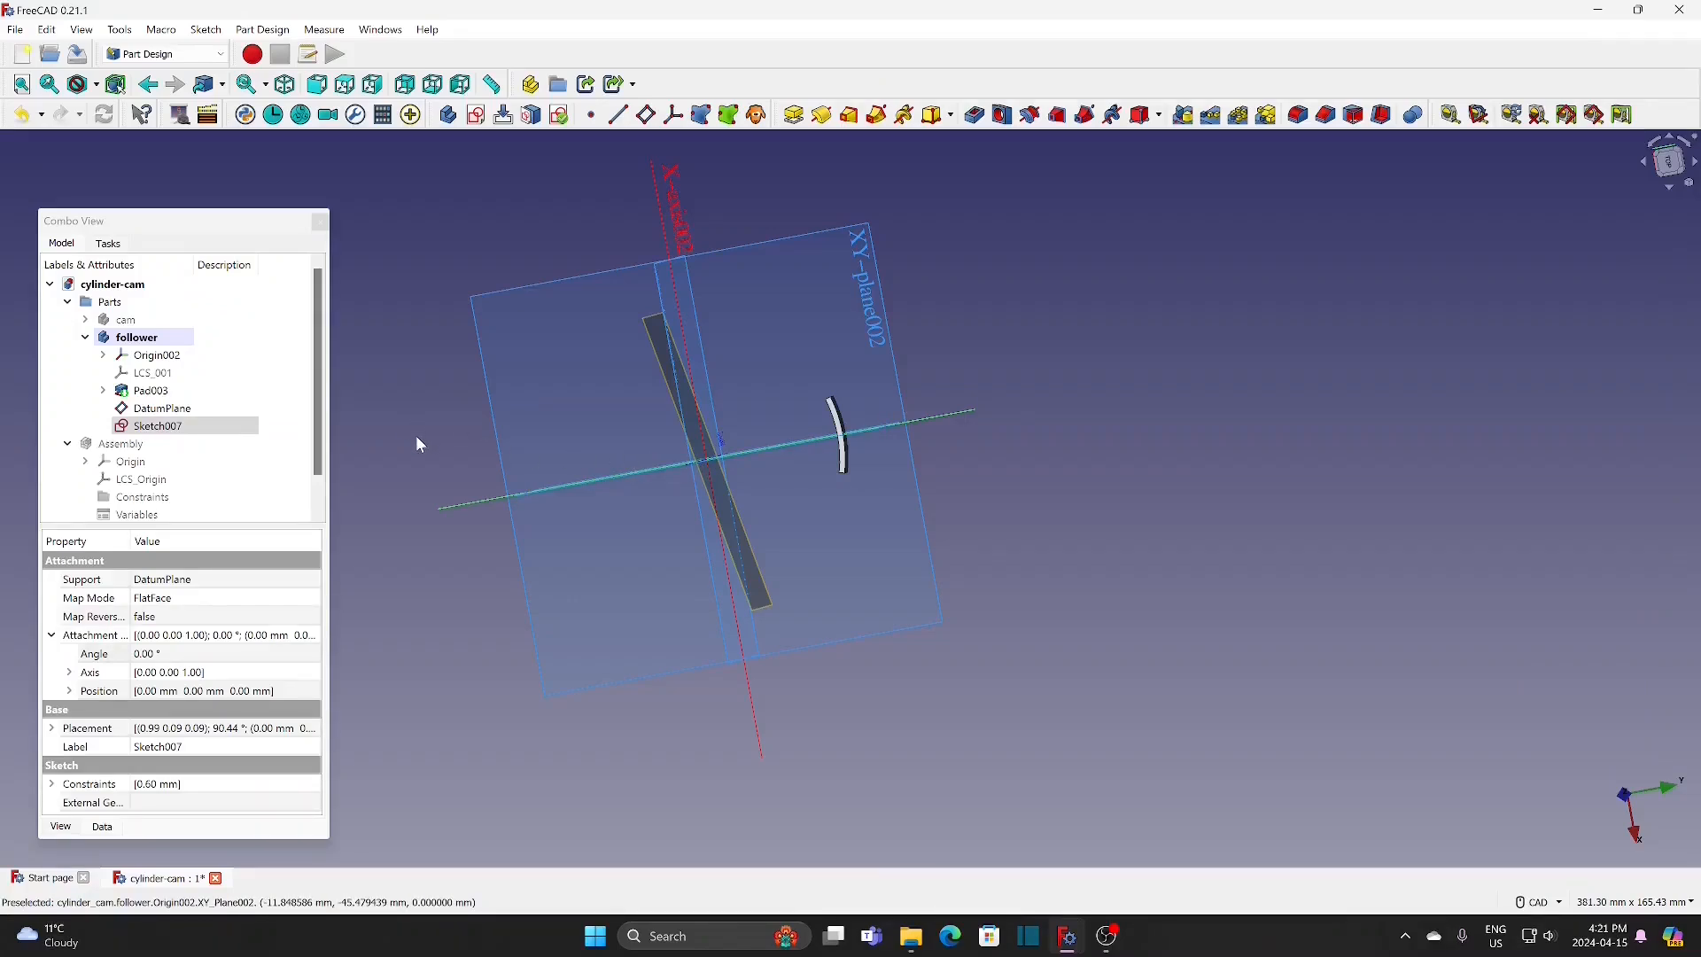
Step: Set the attachment offset position of the 0.6 mm circle sketch to -31 mm along z
left_click(171, 424)
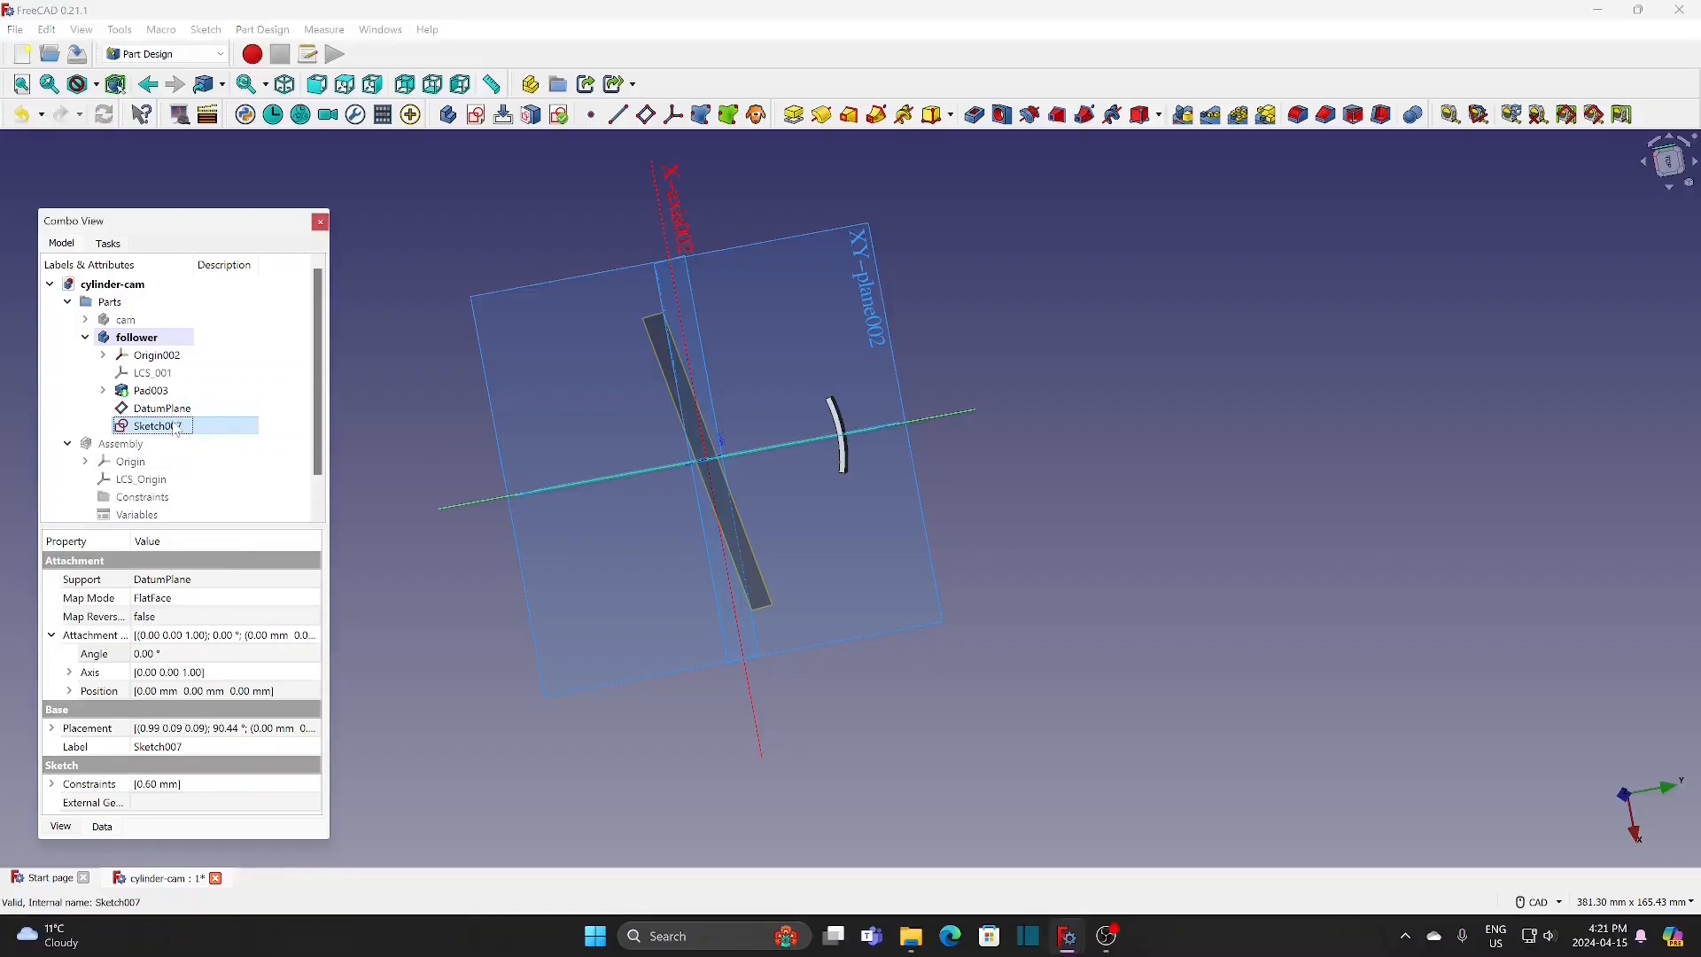
left_click(69, 692)
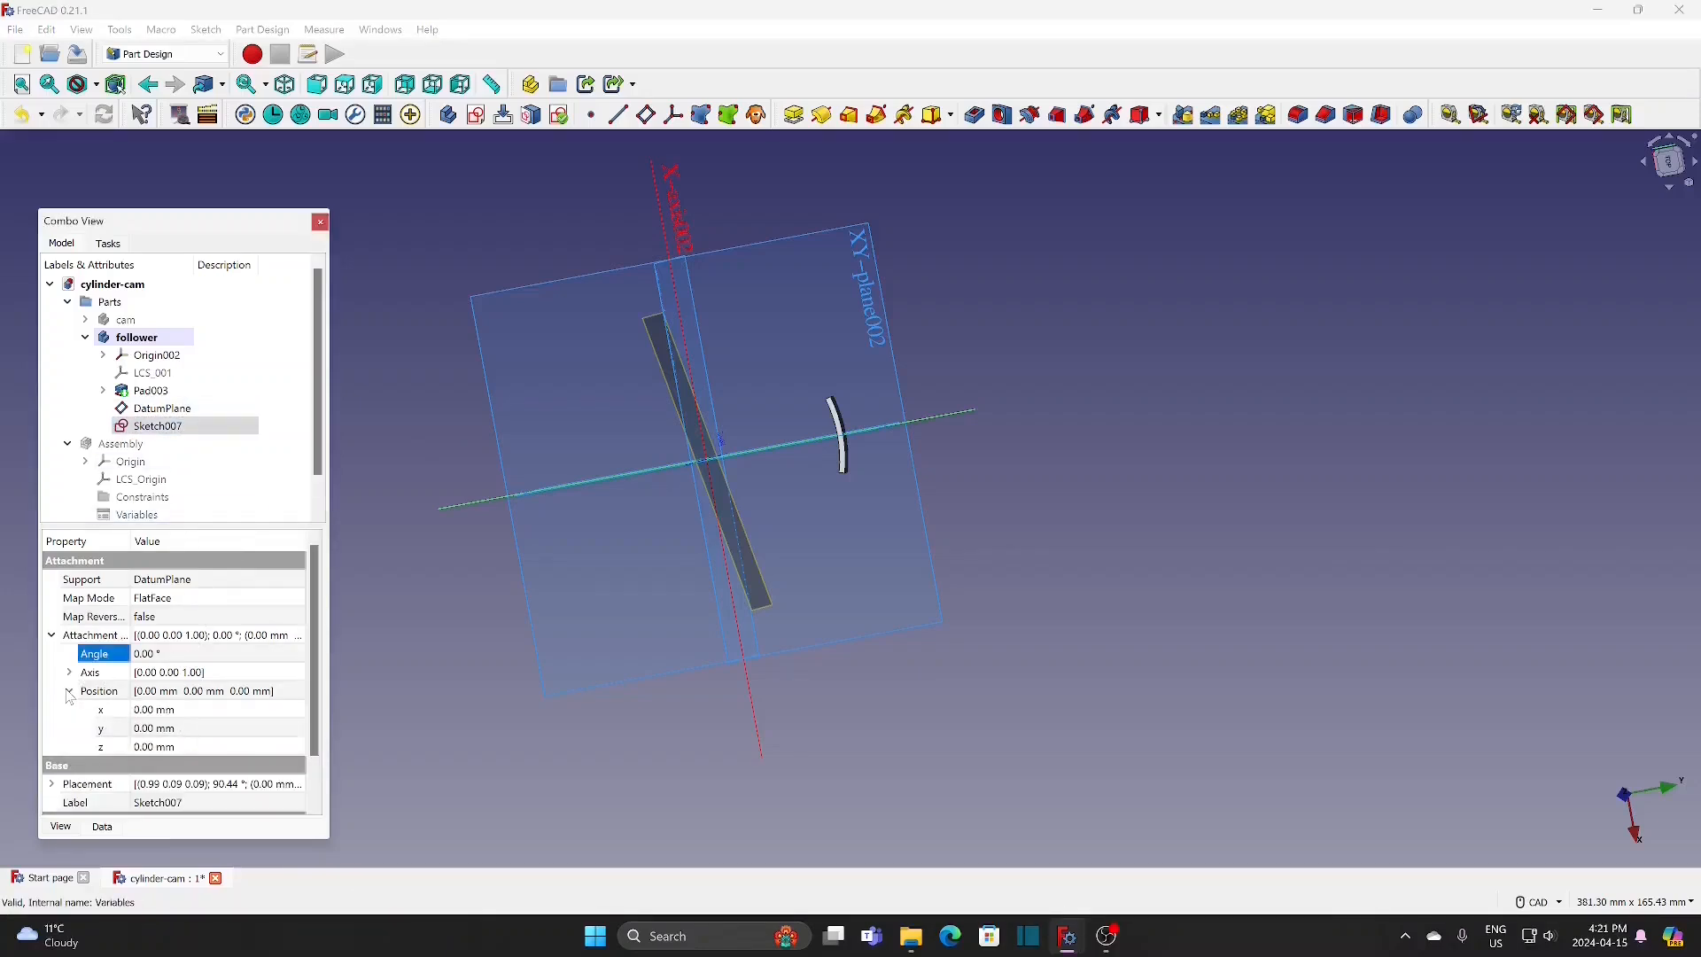
left_click(266, 751)
type("31")
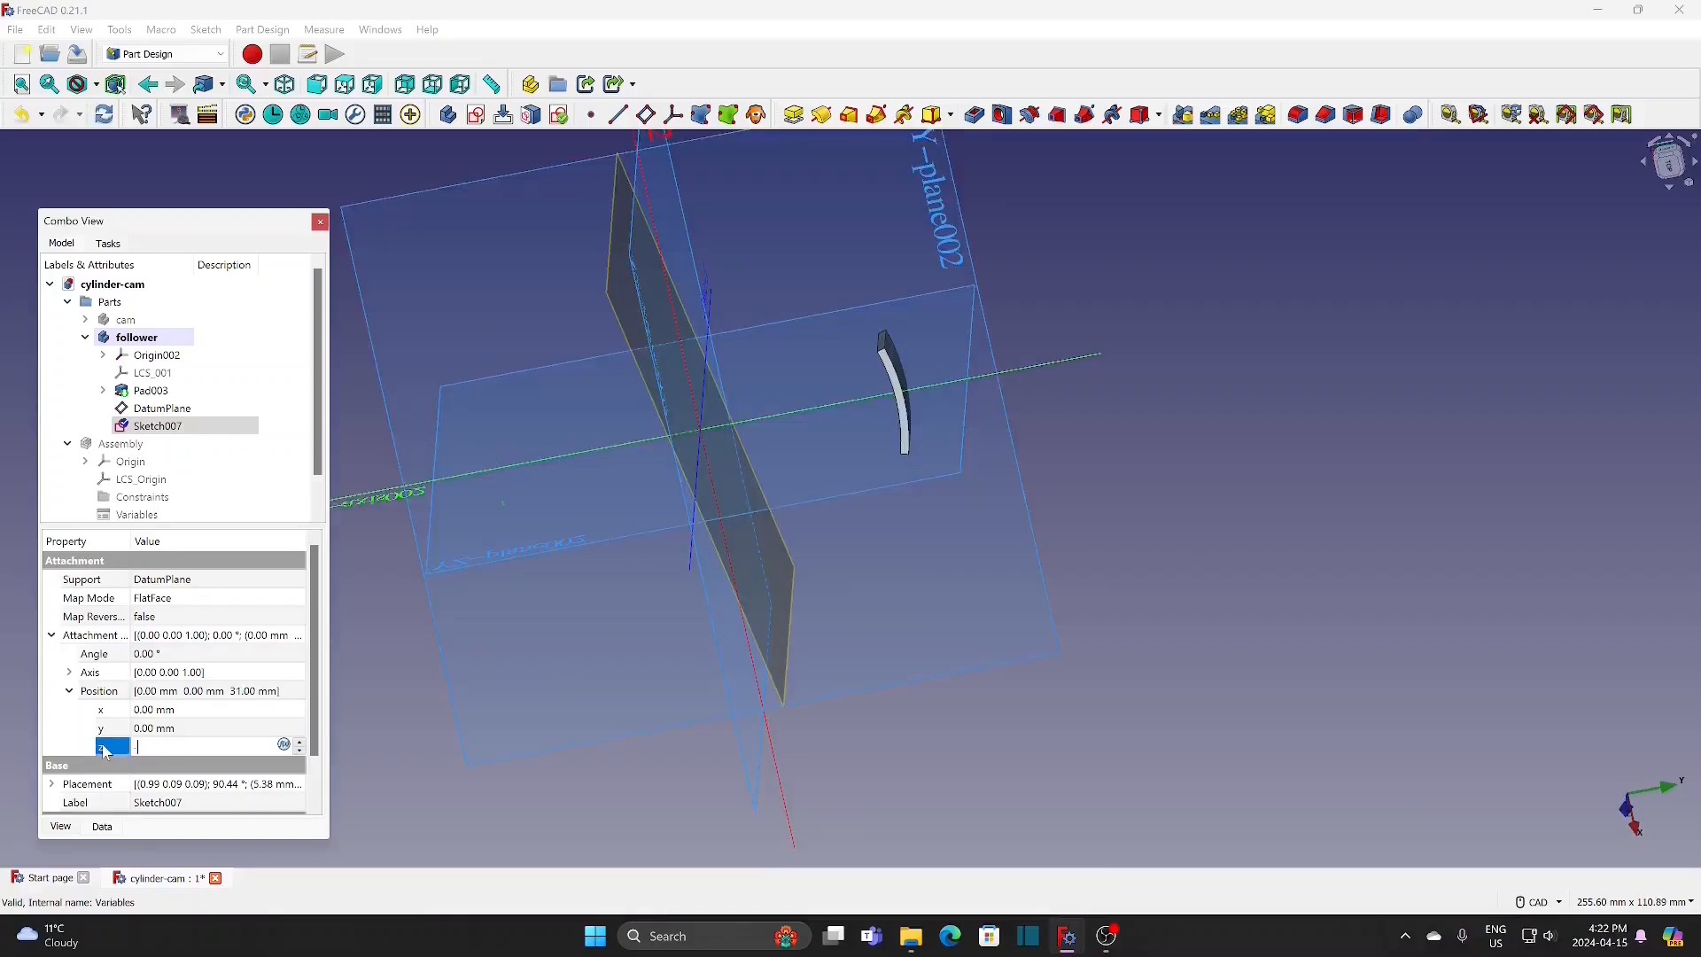
left_click(368, 724)
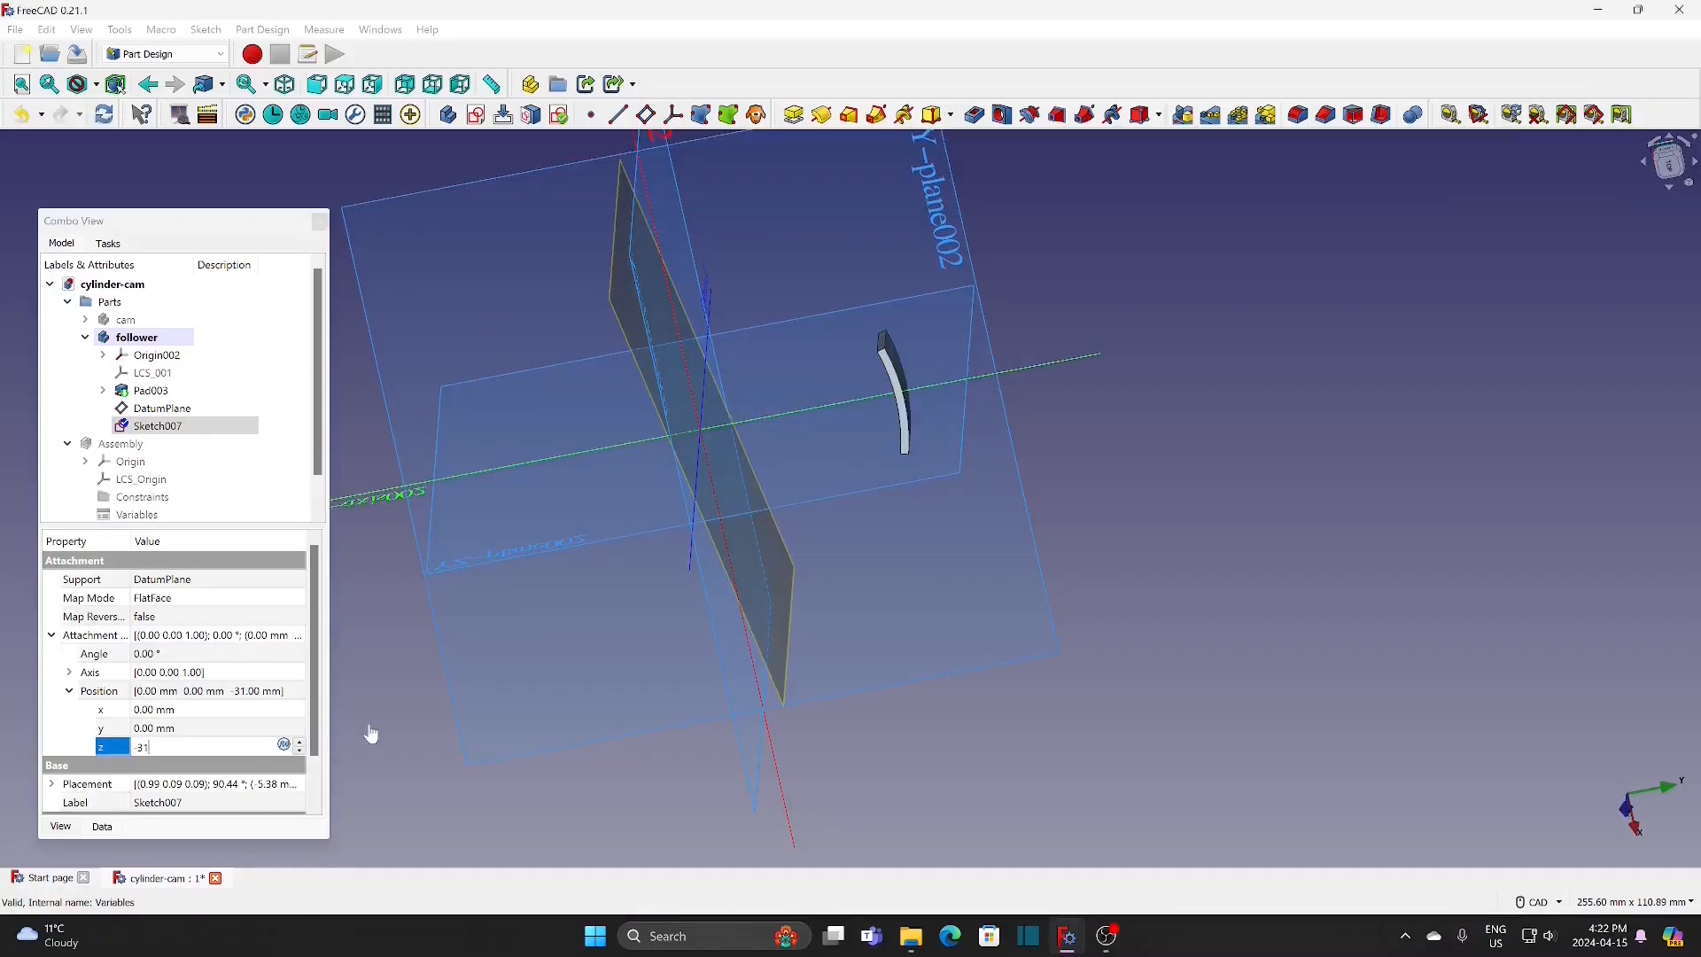
middle_click_drag(368, 724, 340, 338)
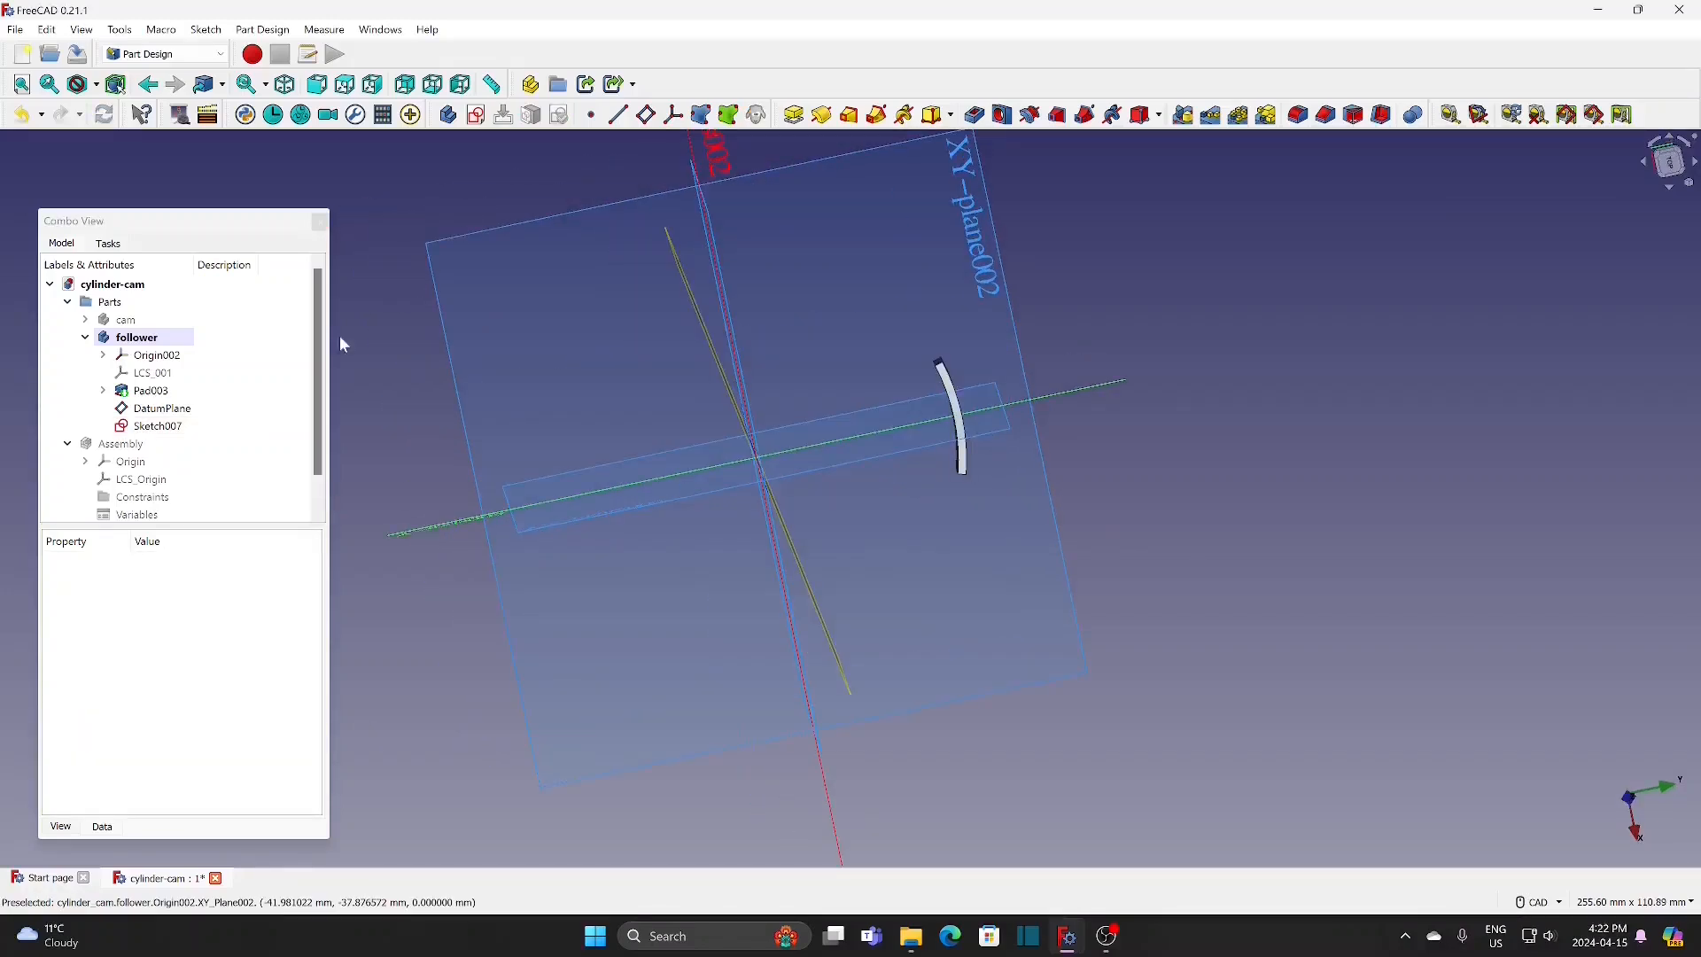
Step: Pad the 0.6 mm circle sketch with a length of 1 mm
left_click(184, 429)
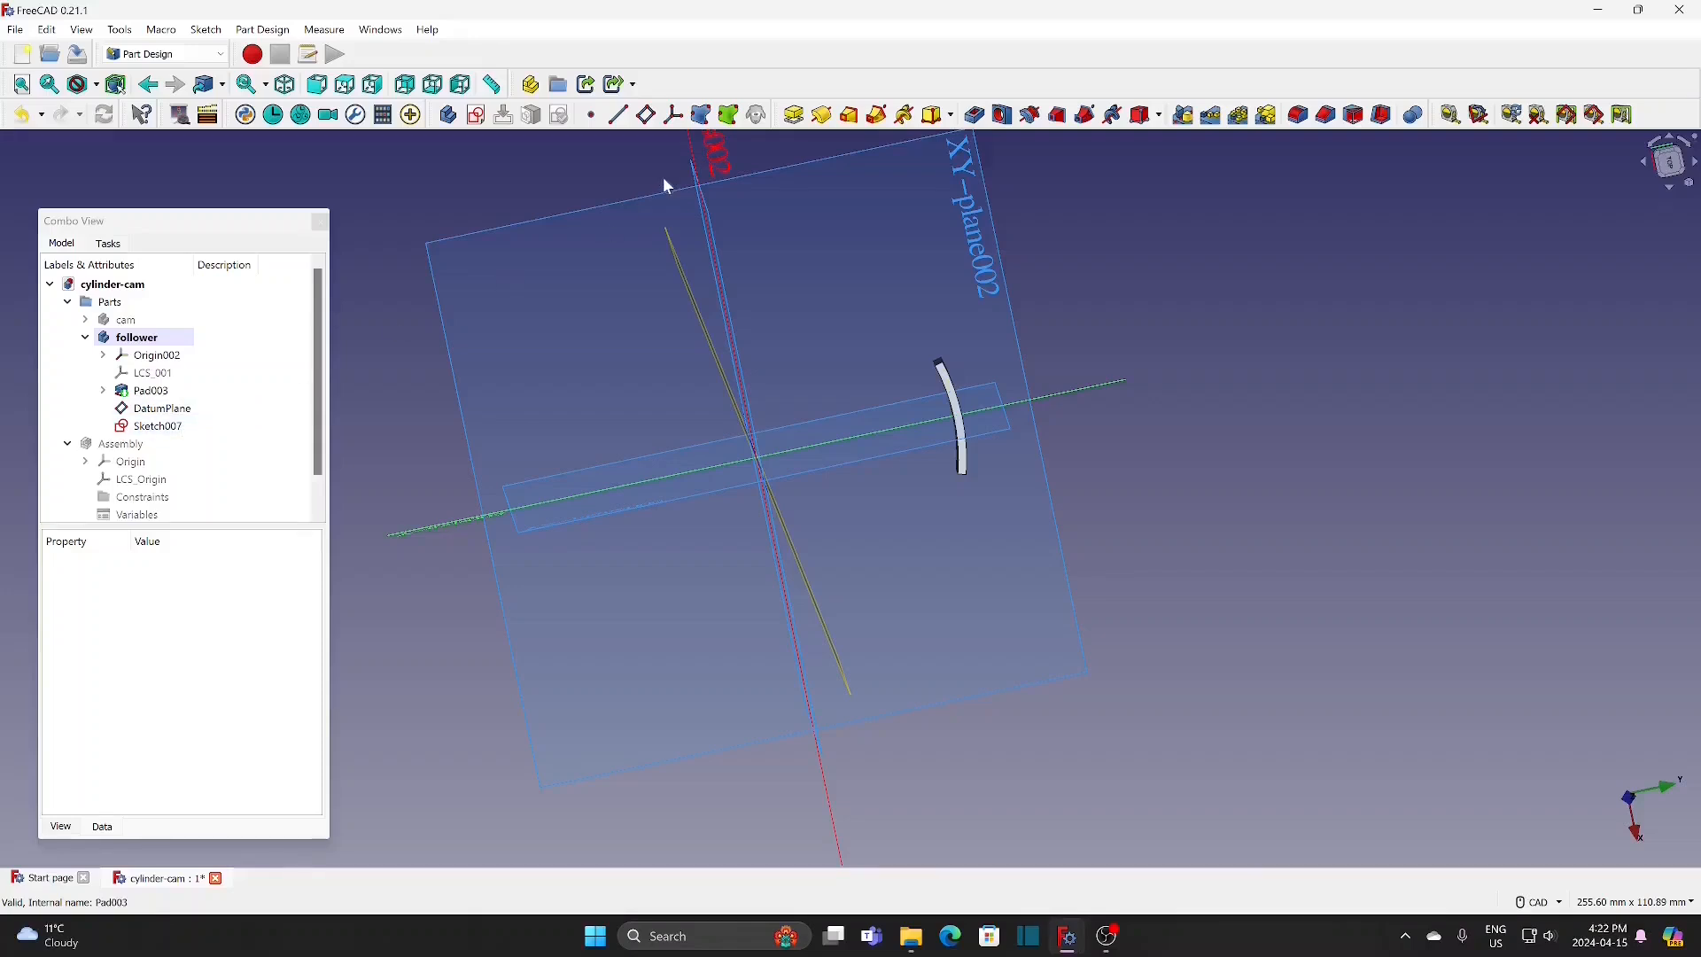
left_click(797, 115)
triple_click(188, 373)
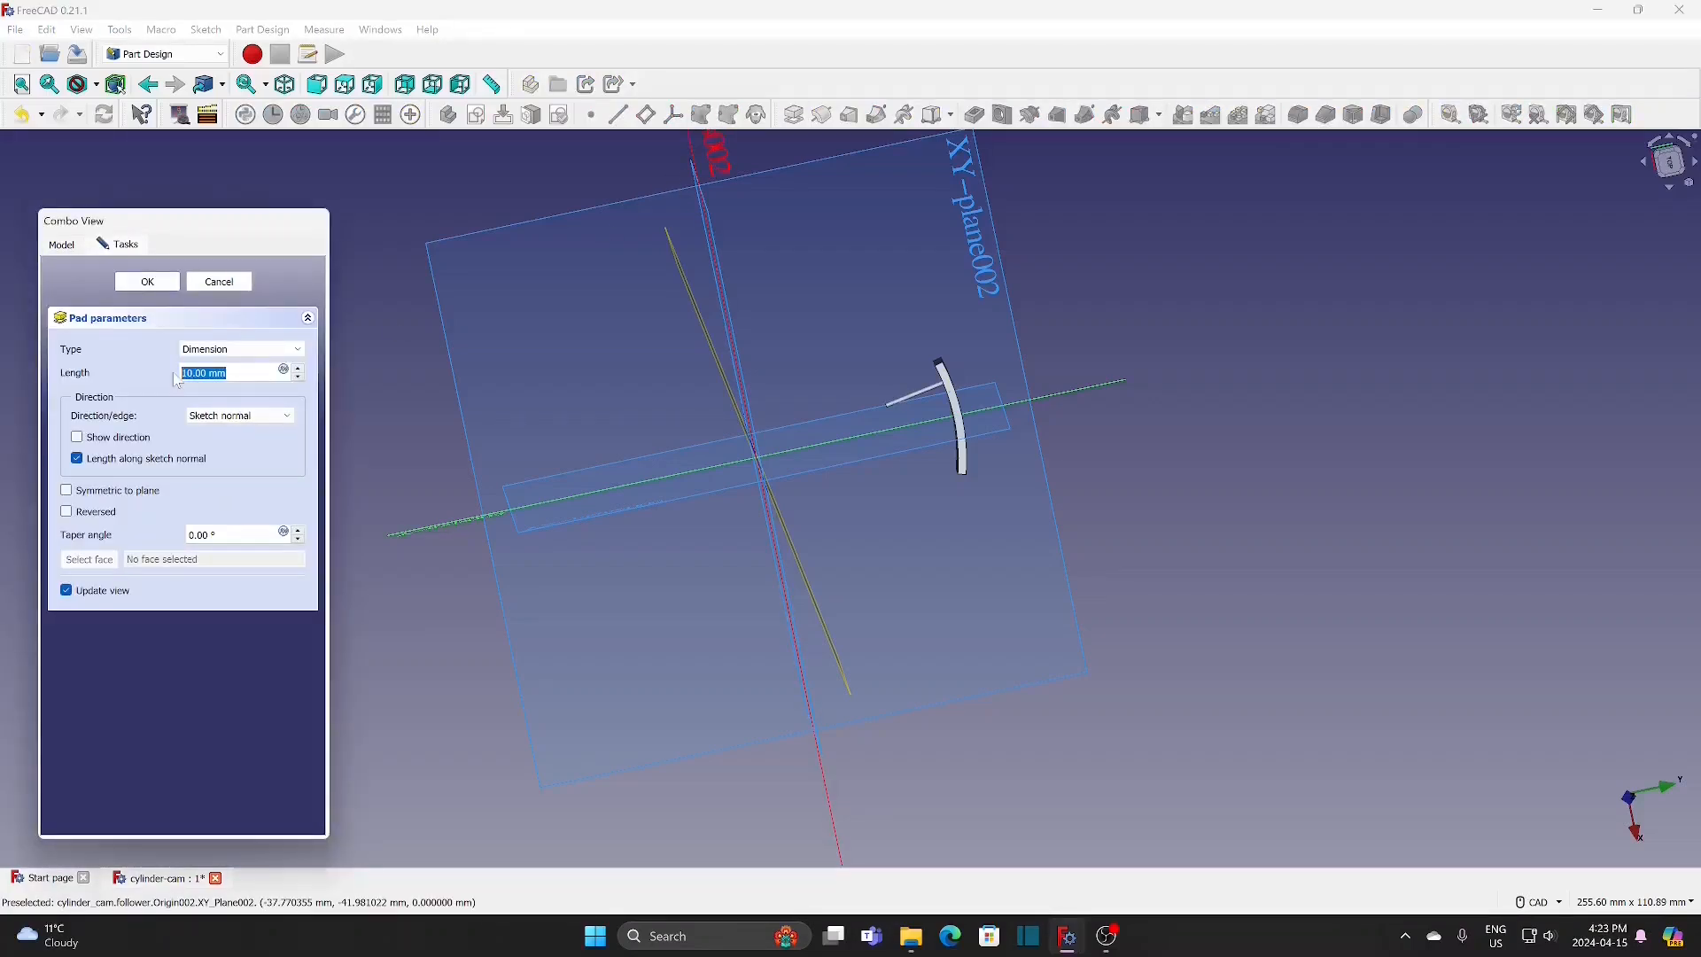
type("1")
left_click(147, 281)
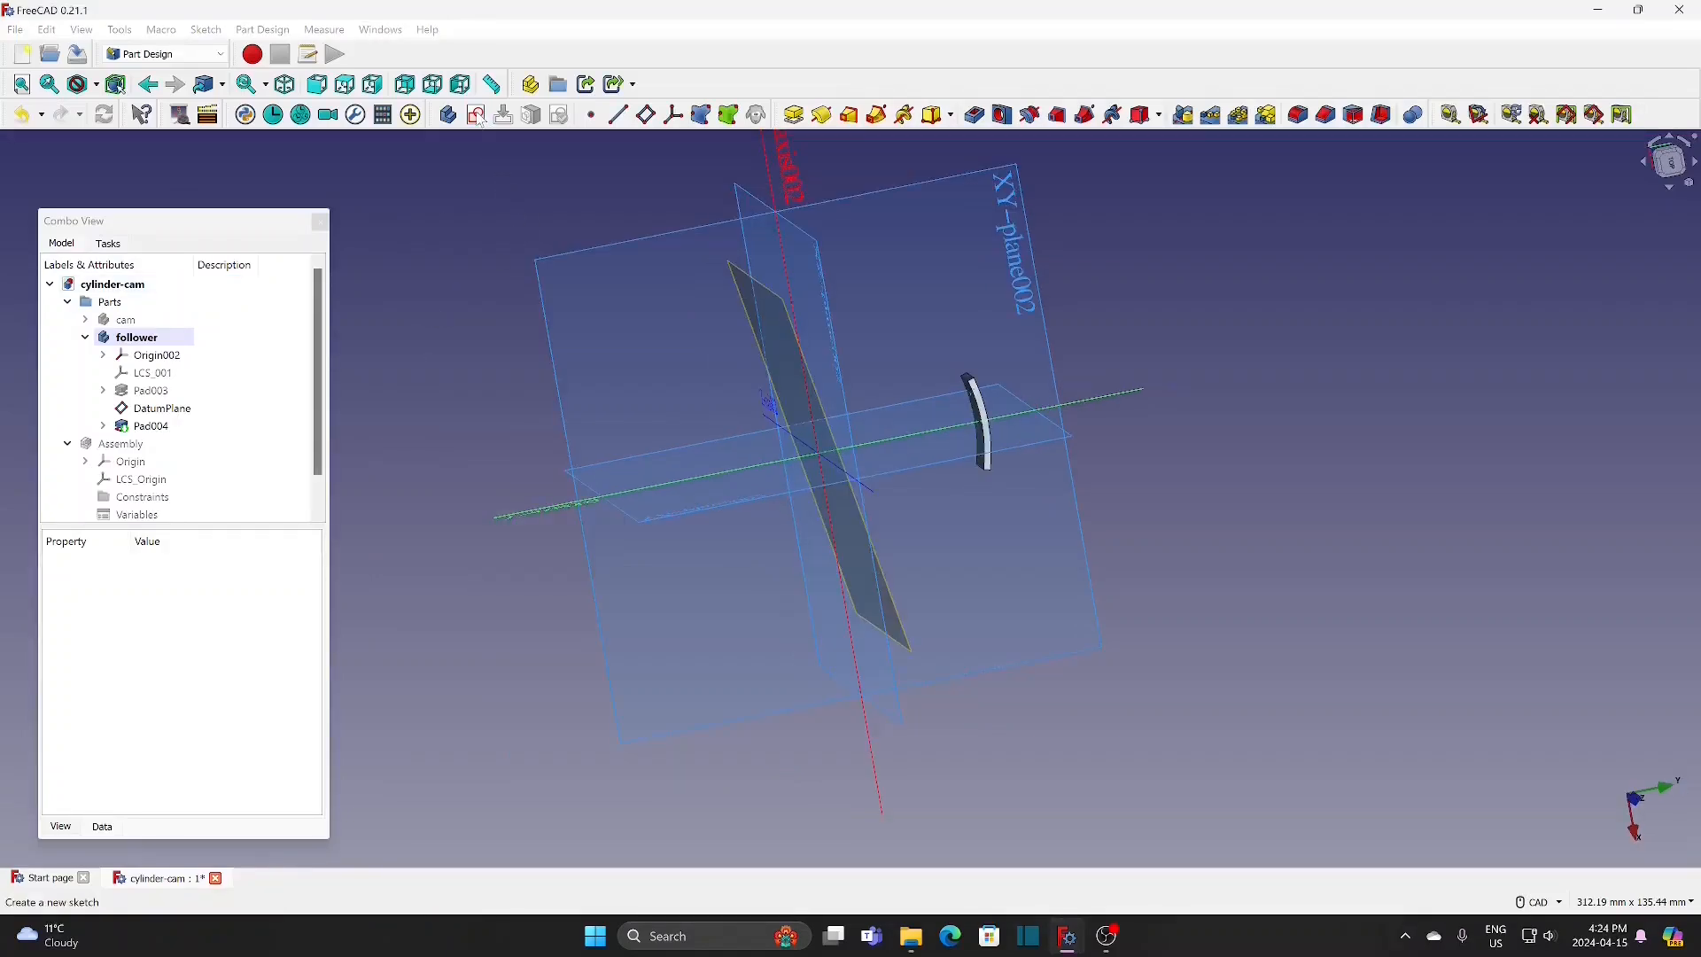
Step: Create a new sketch on the follower's XZ plane and draw a circle about 4.5 mm in diameter centred on the origin
left_click(478, 116)
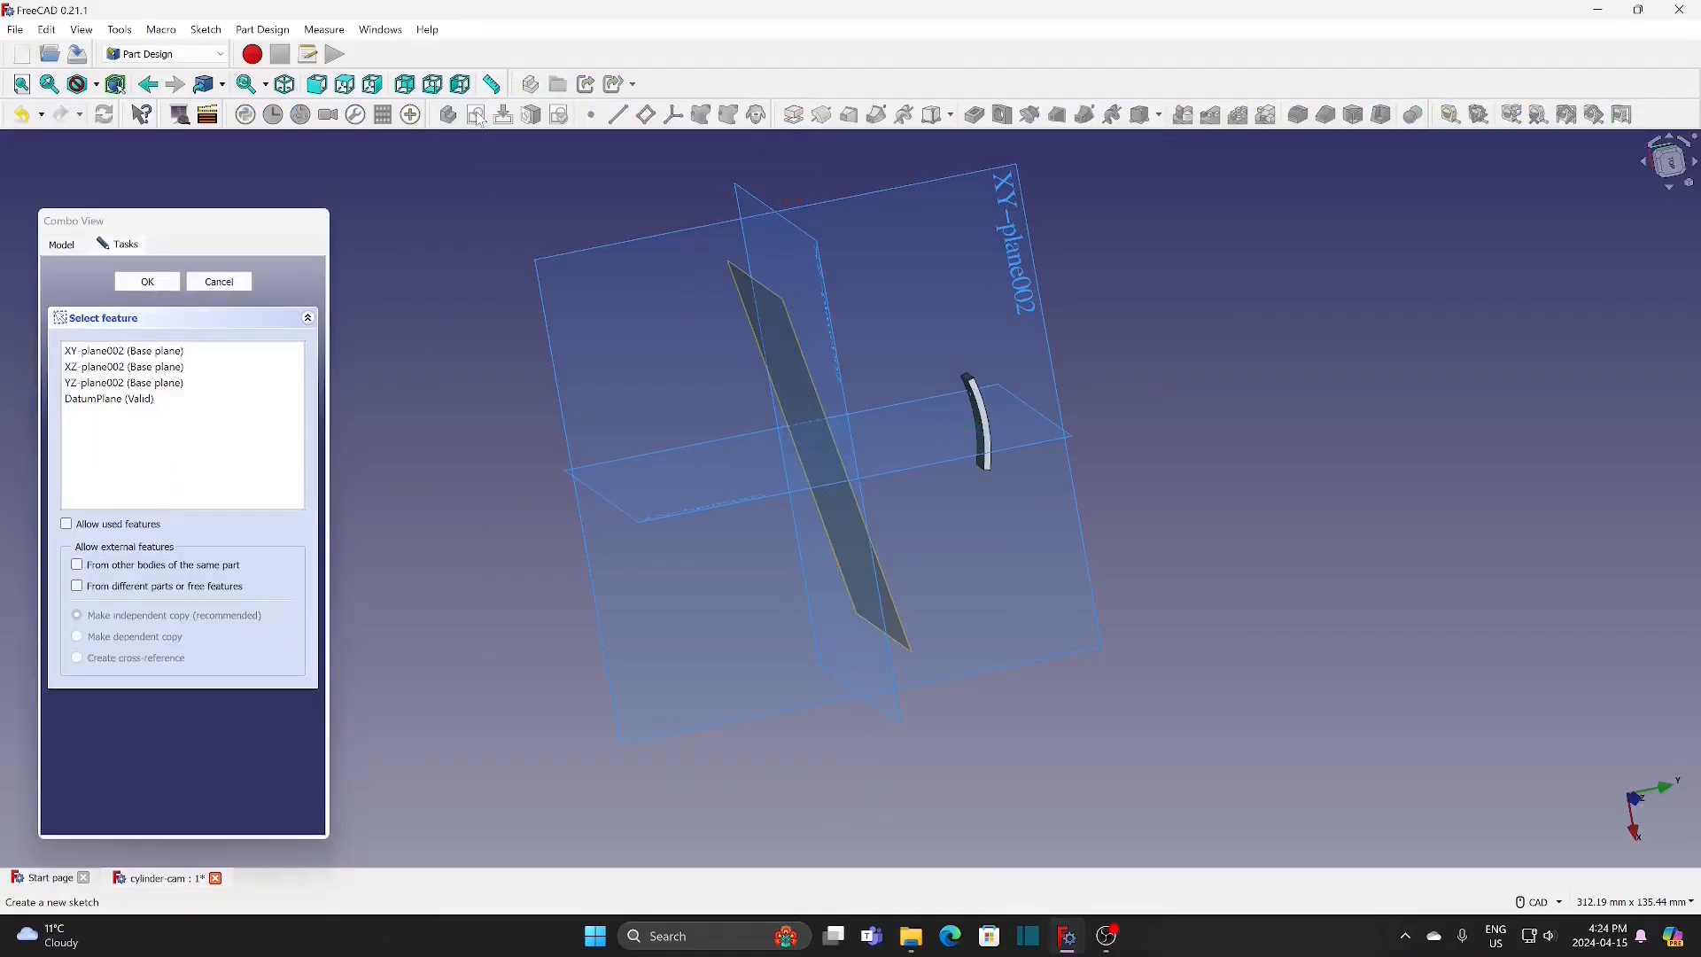
left_click(834, 335)
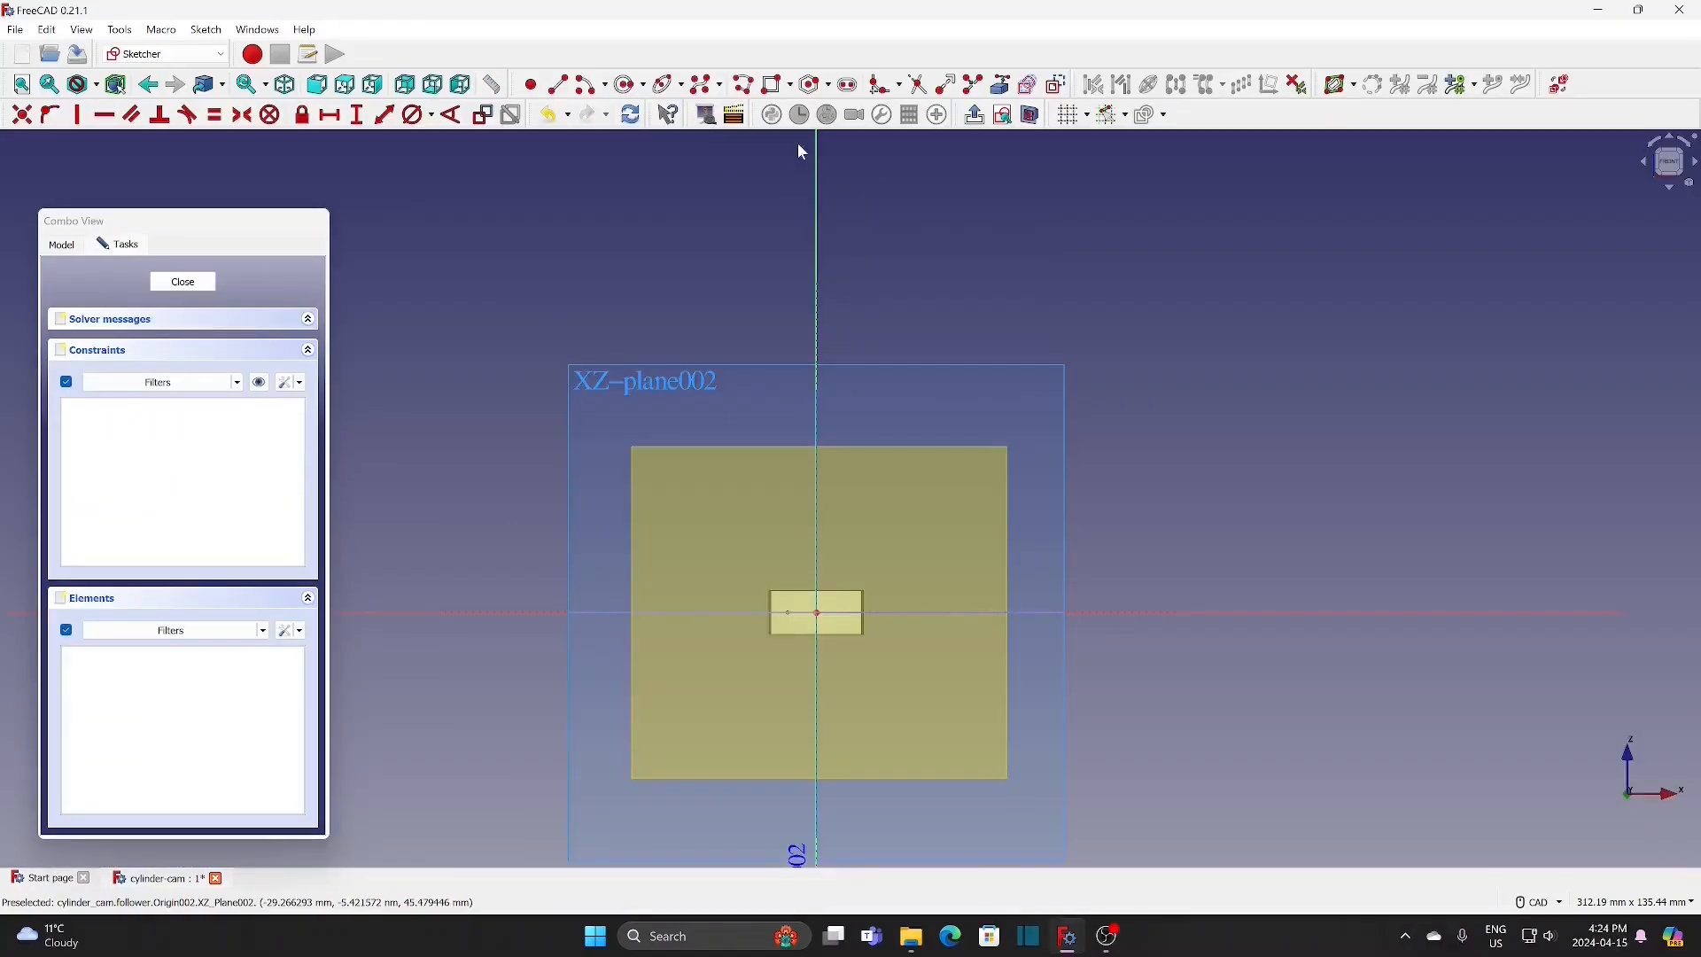
left_click(630, 85)
scroll(841, 531, "up", 5)
scroll(831, 543, "up", 2)
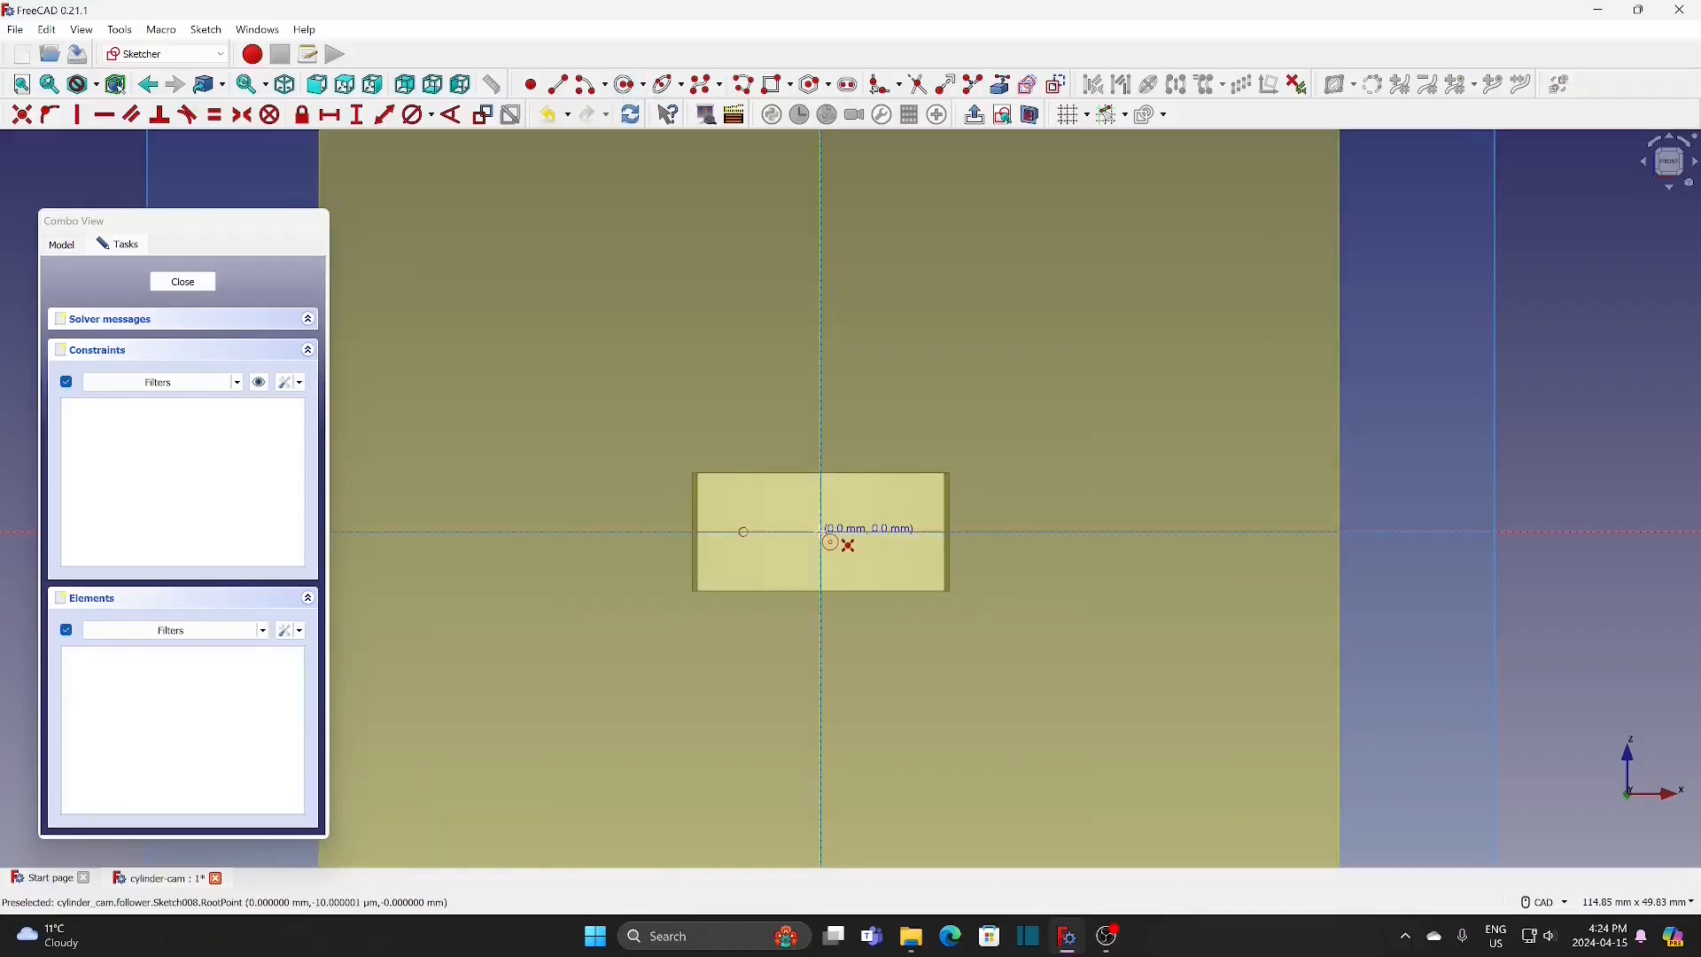
left_click(821, 531)
left_click(837, 502)
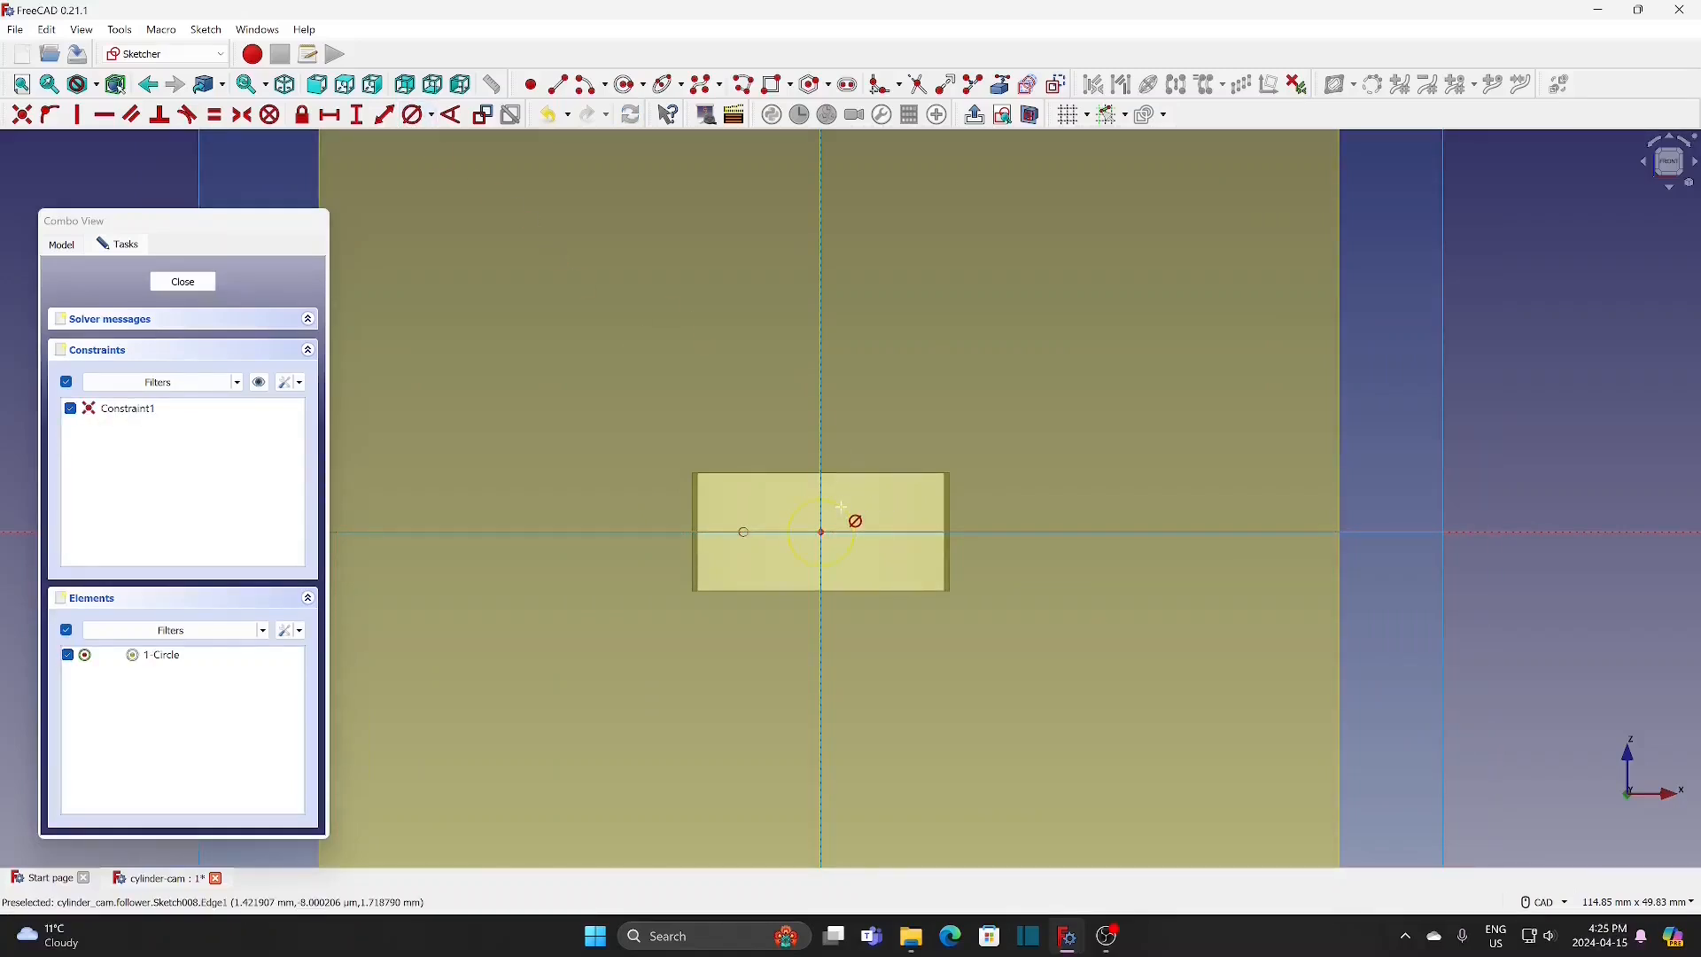
Step: Set the new circle's diameter to 6 mm and leave the sketch
left_click(842, 507)
type("6")
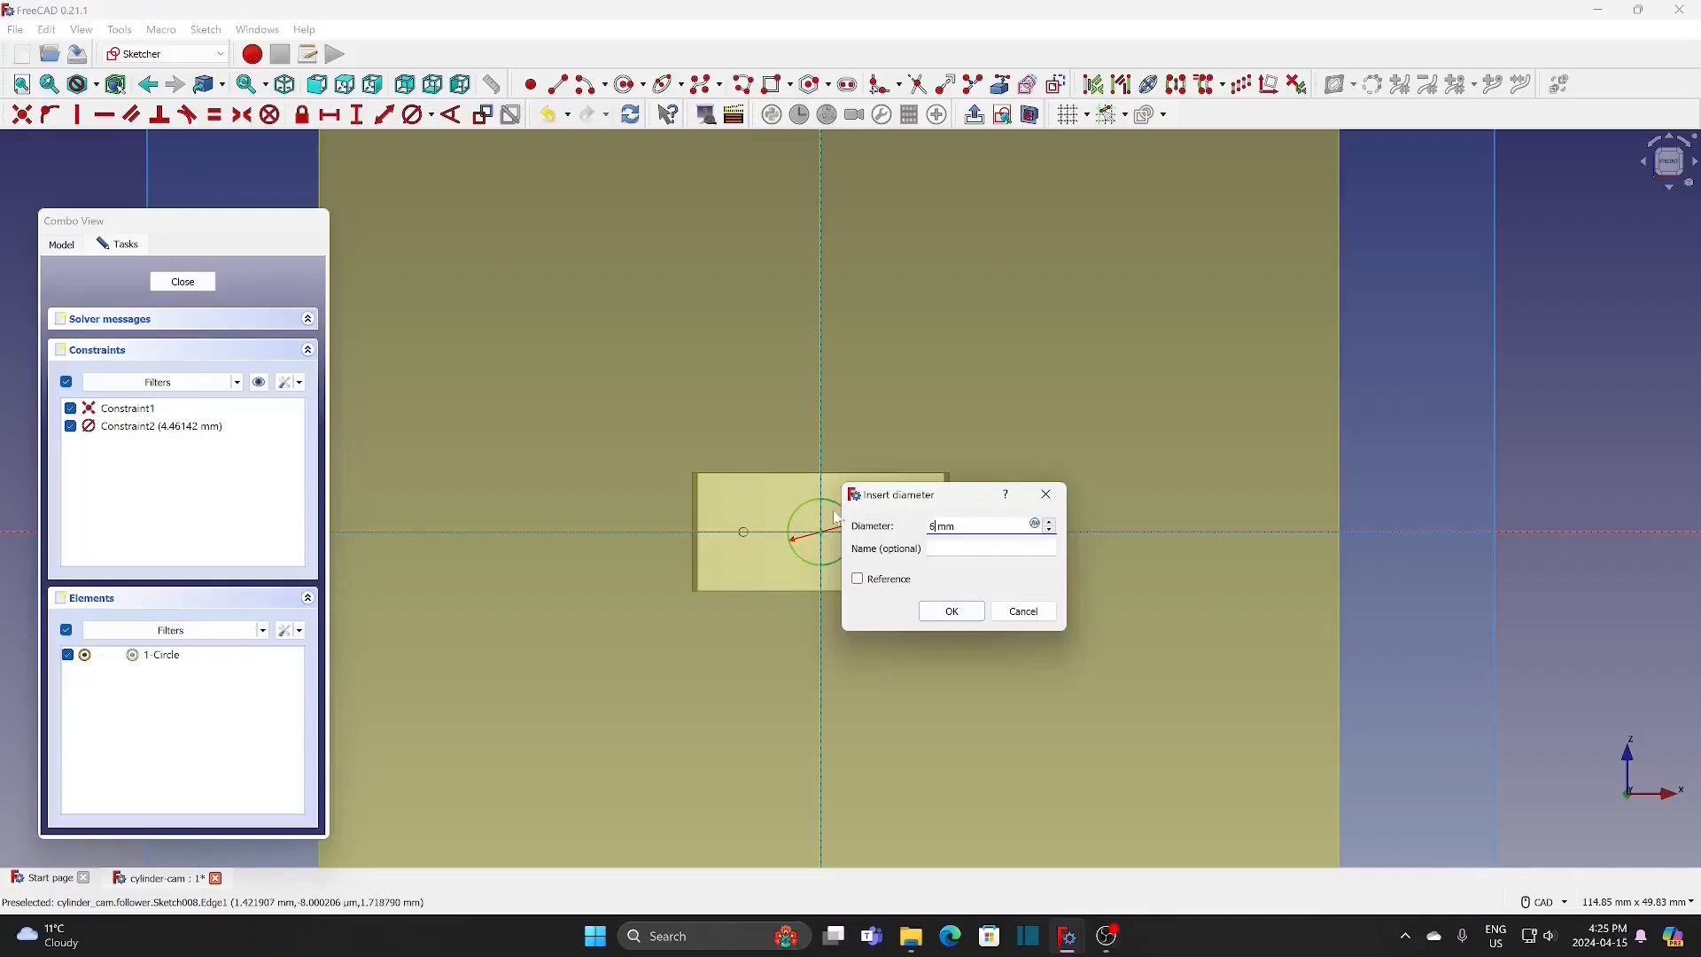
left_click(952, 611)
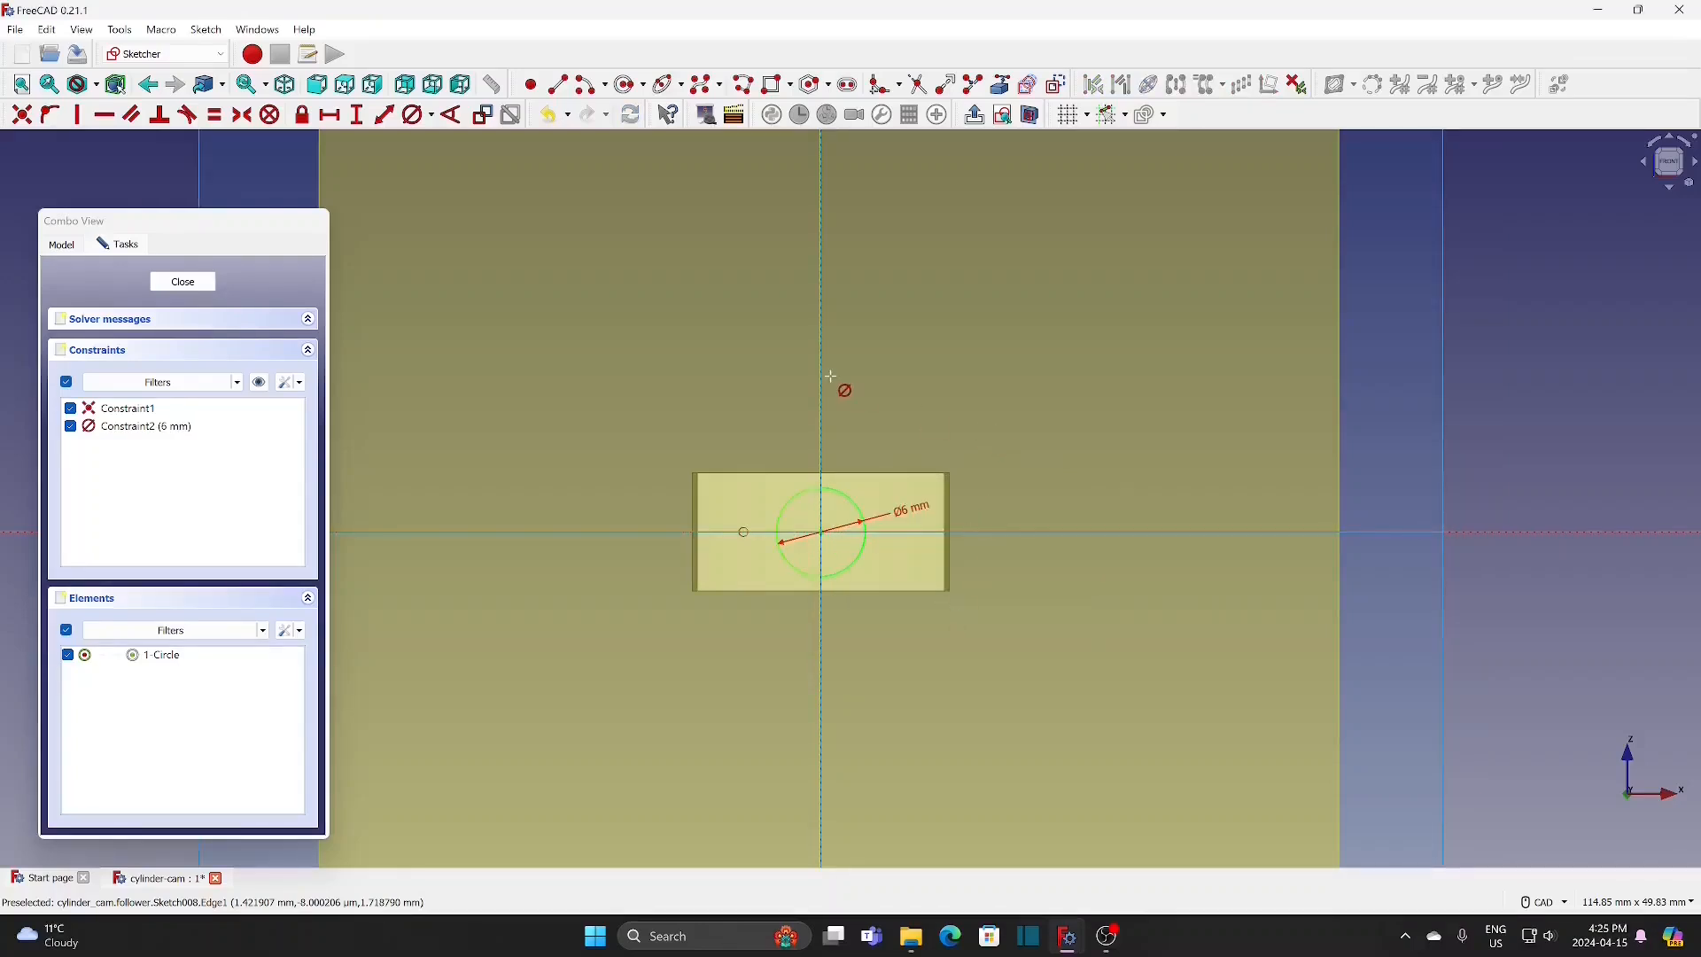
scroll(839, 384, "down", 5)
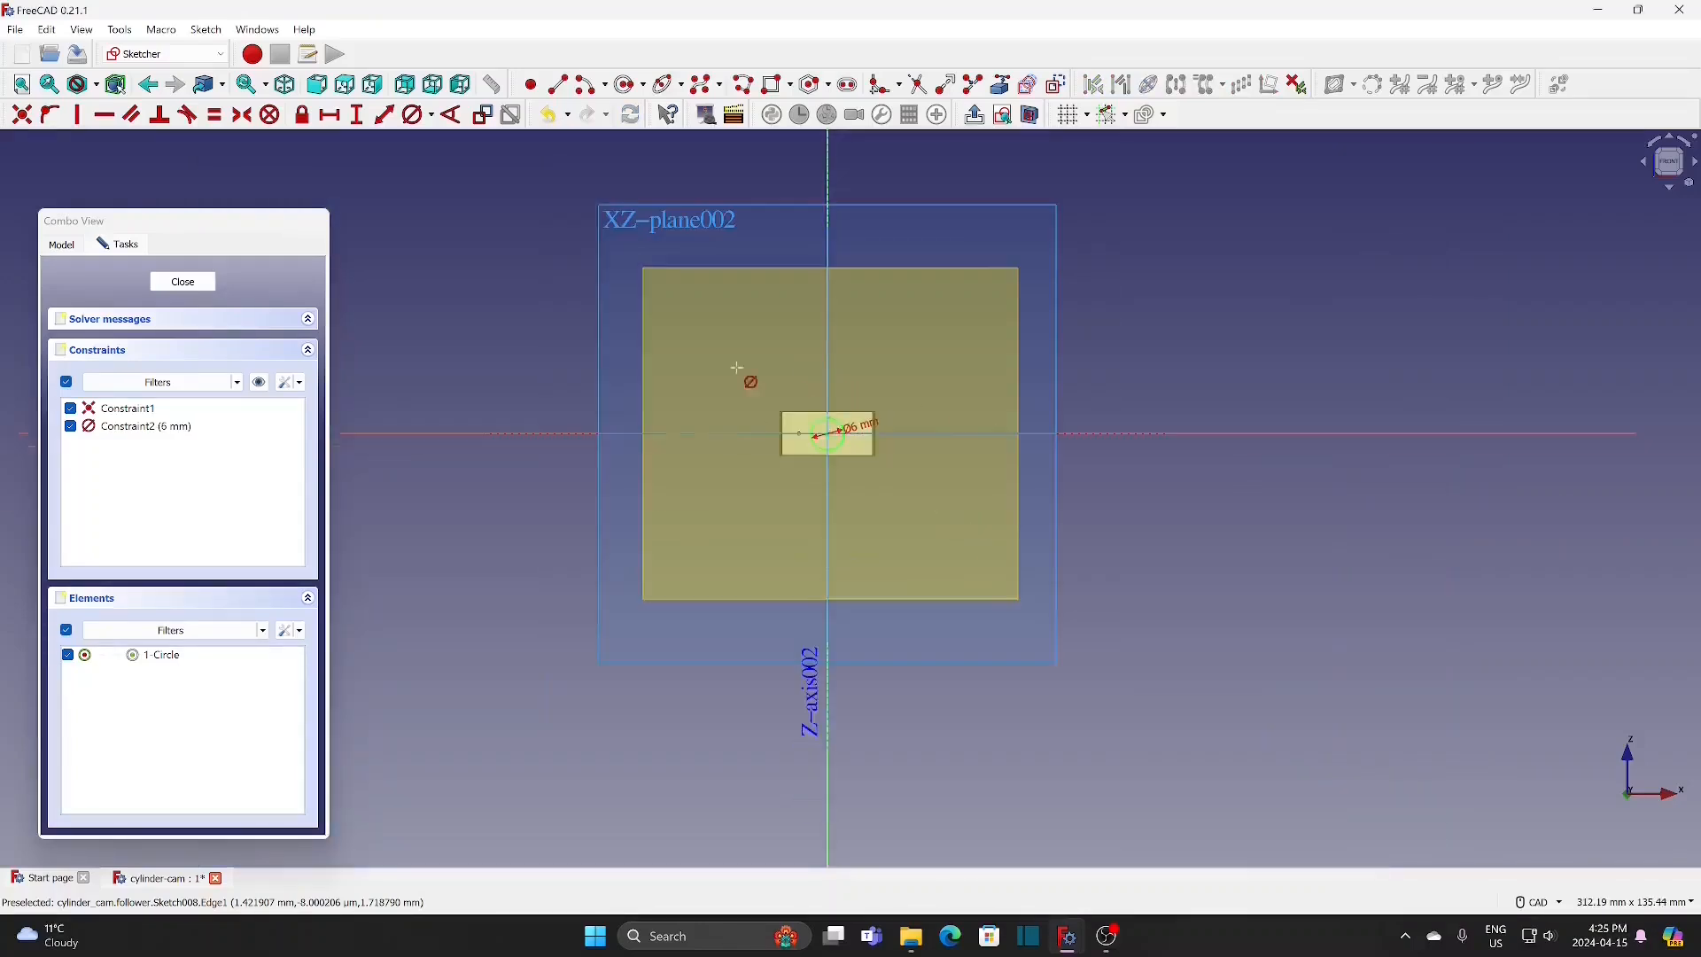
left_click(187, 287)
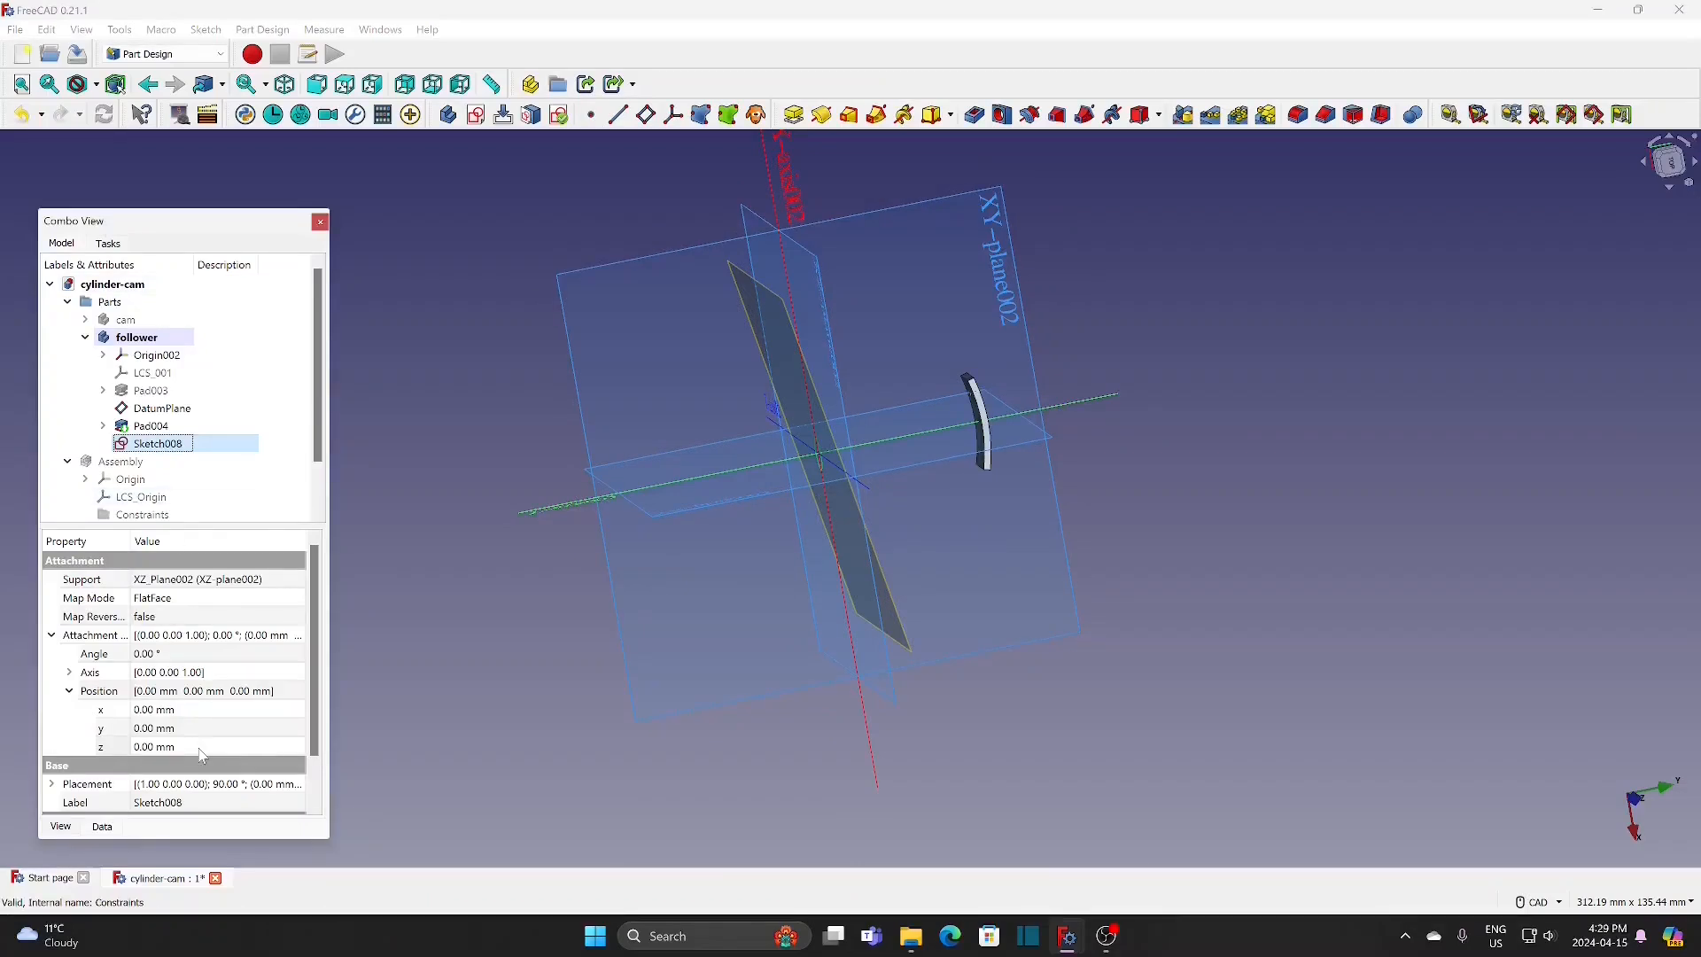
Step: Set the attachment offset position of the 6 mm circle sketch to -31 mm along z
left_click(202, 747)
type("-31")
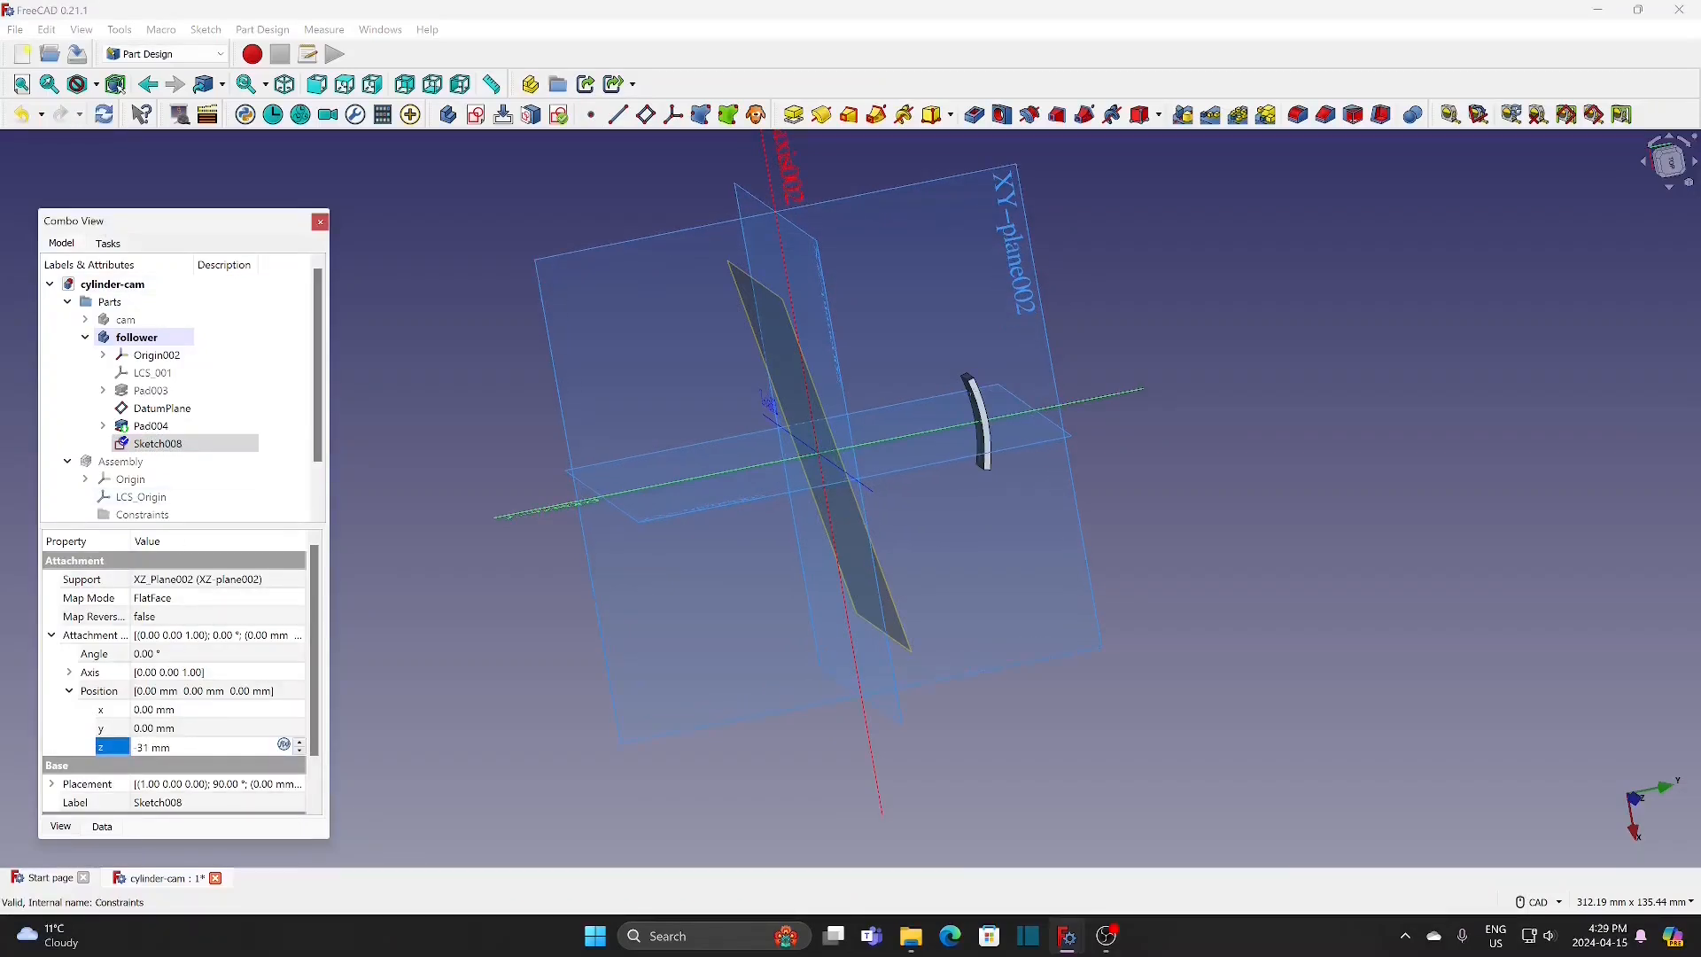
left_click(411, 520)
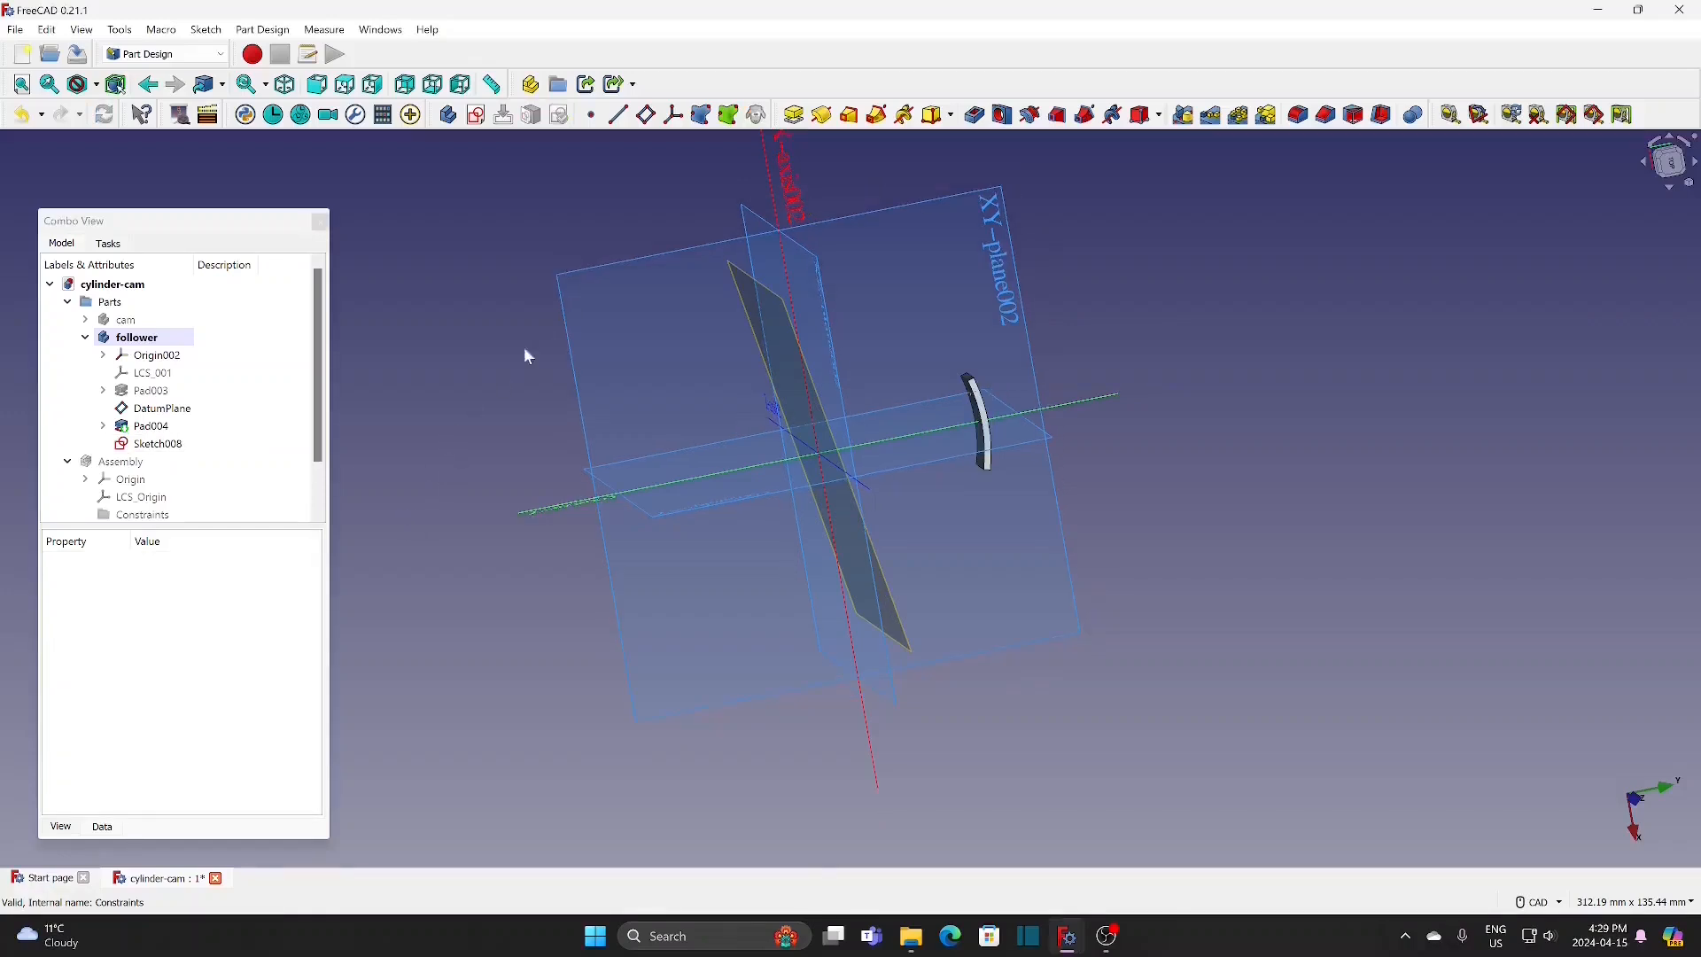
Step: Pad the 6 mm circle sketch 8 mm in the reversed direction, away from the origin
left_click(794, 116)
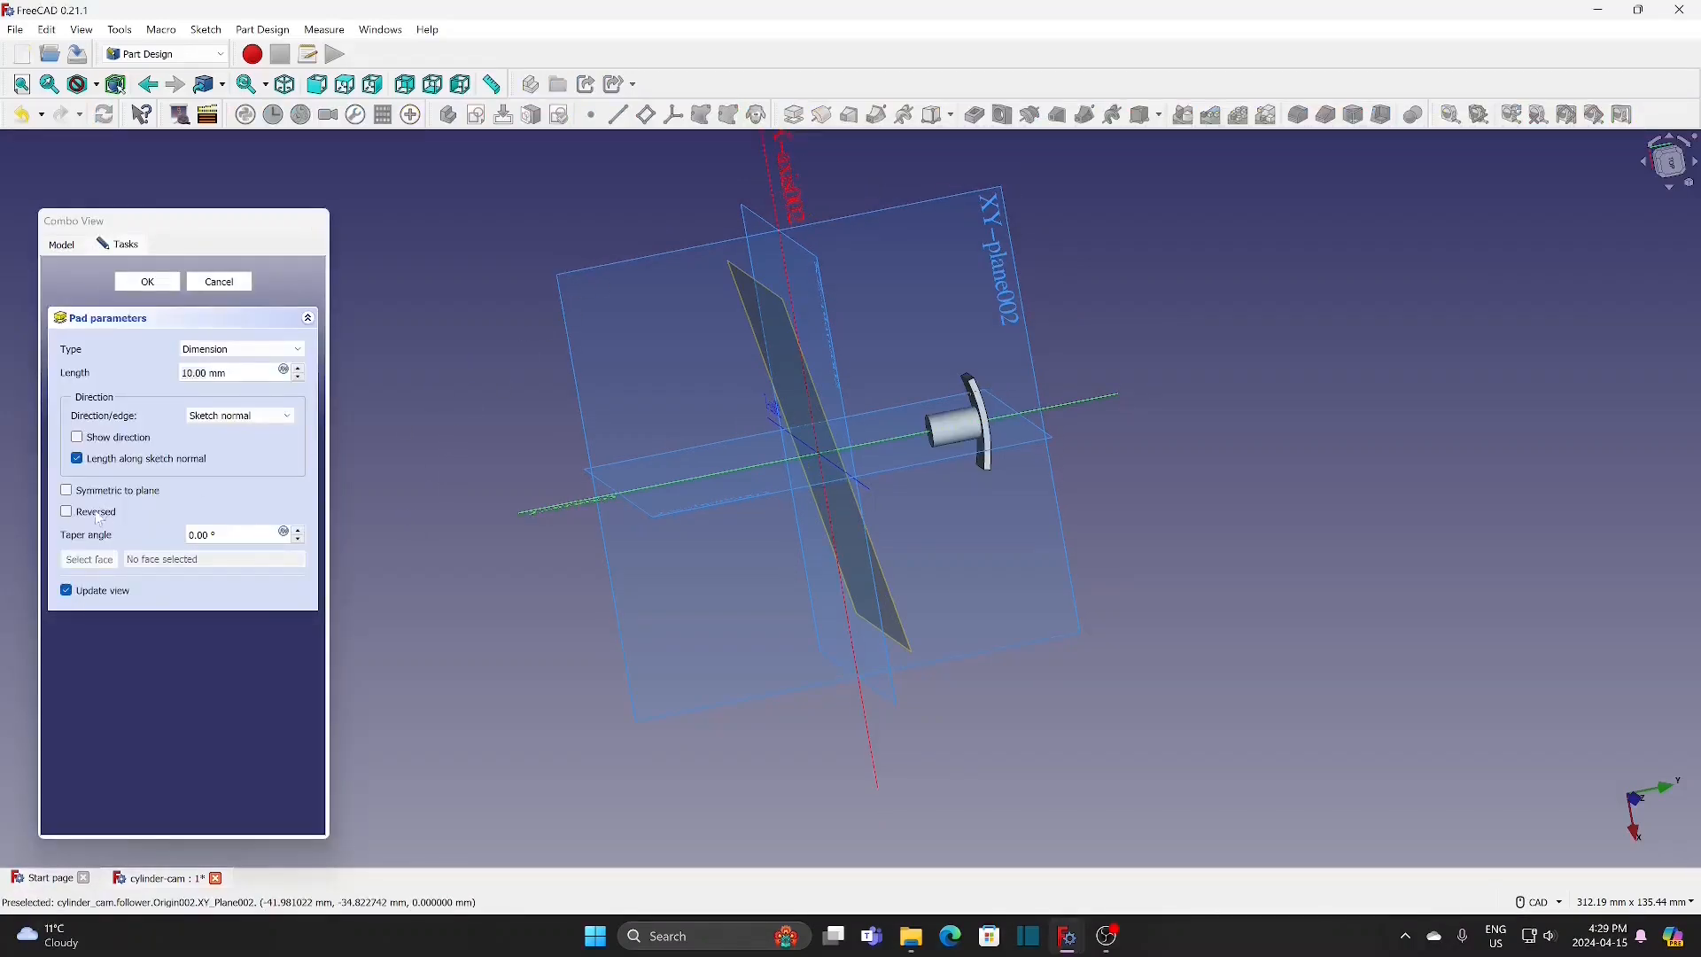
left_click(96, 513)
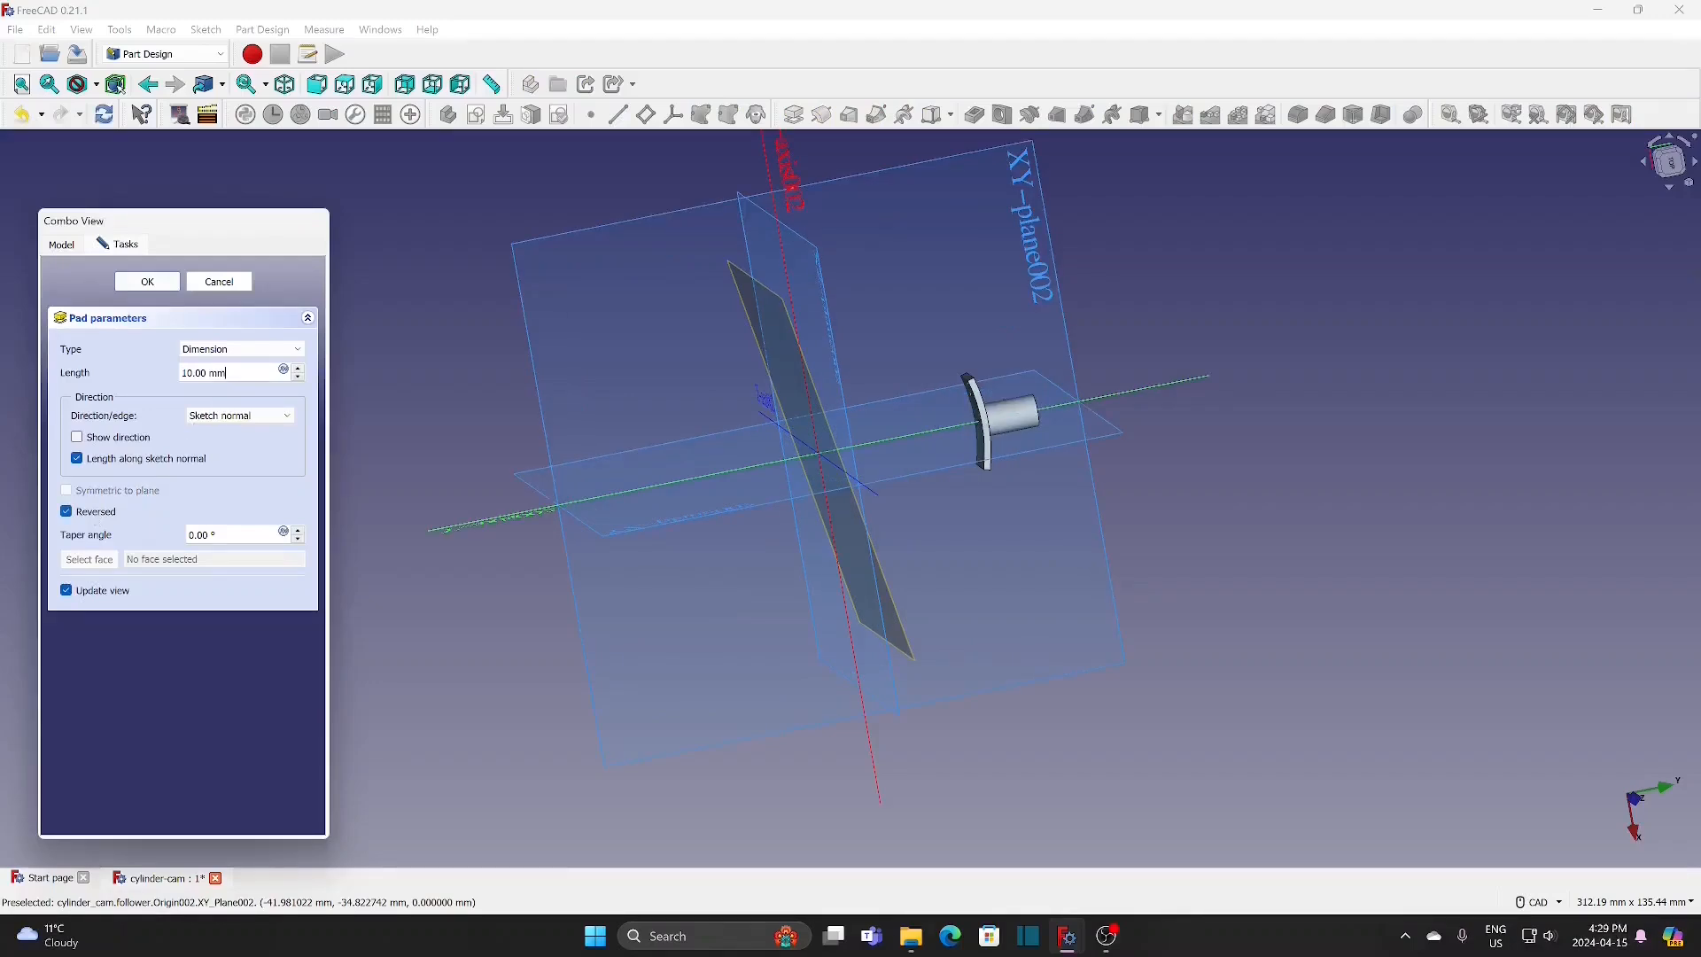
key("ctrl+a")
type("8")
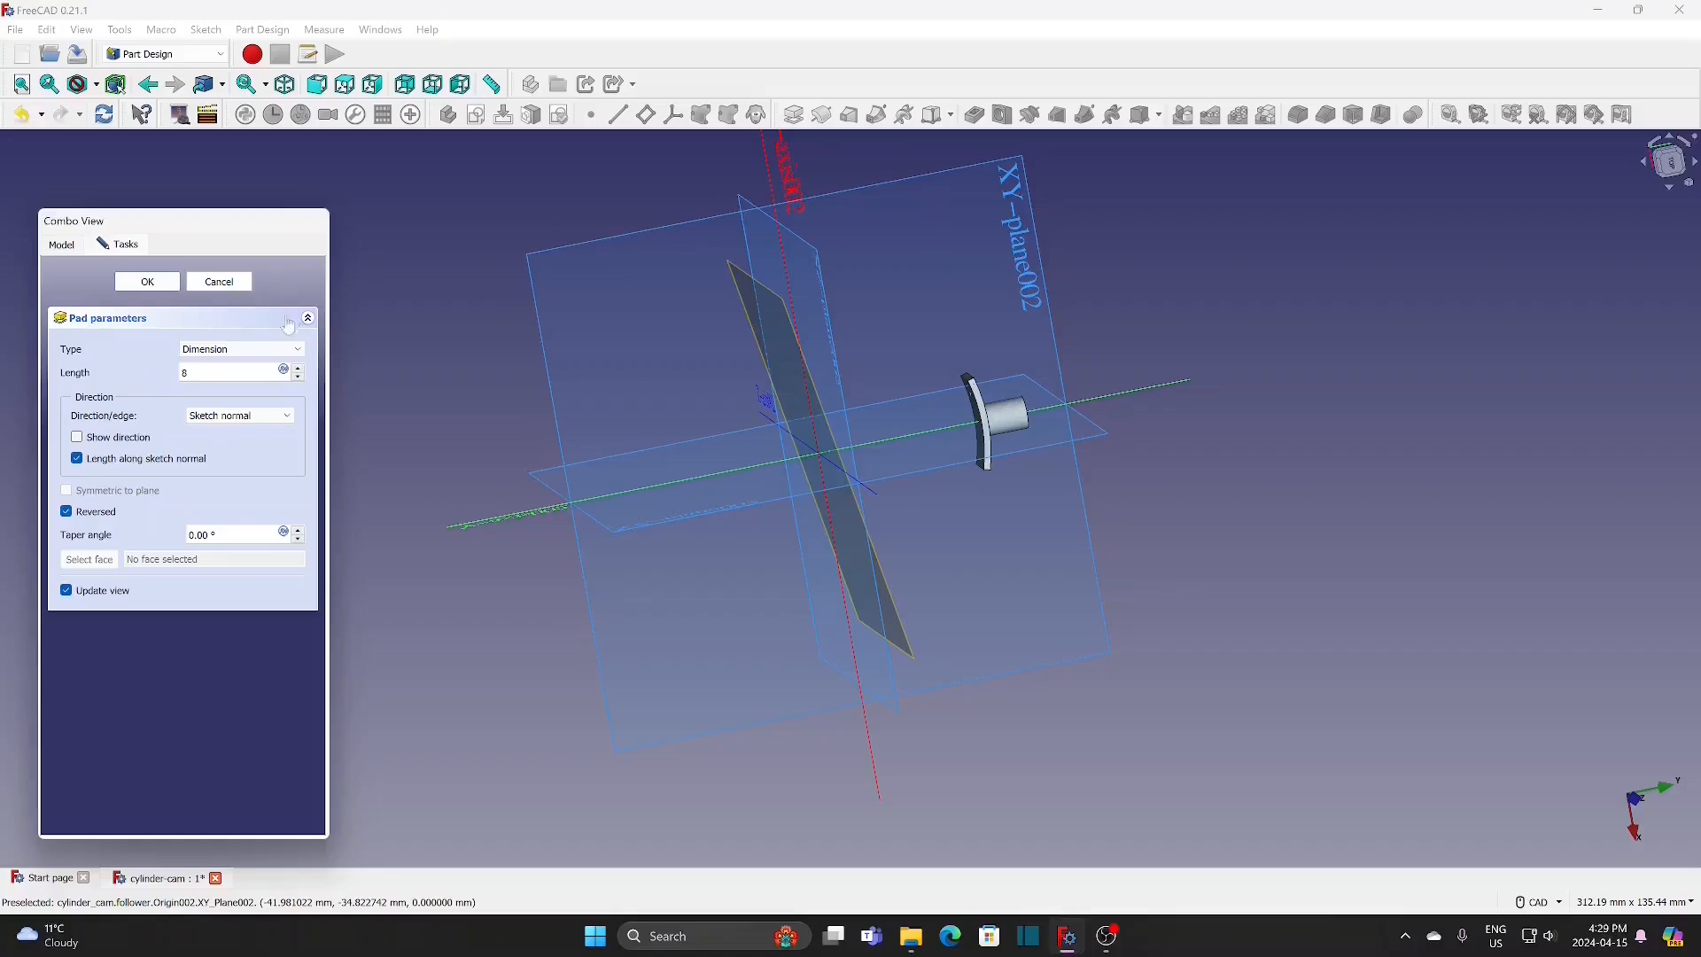
left_click(148, 282)
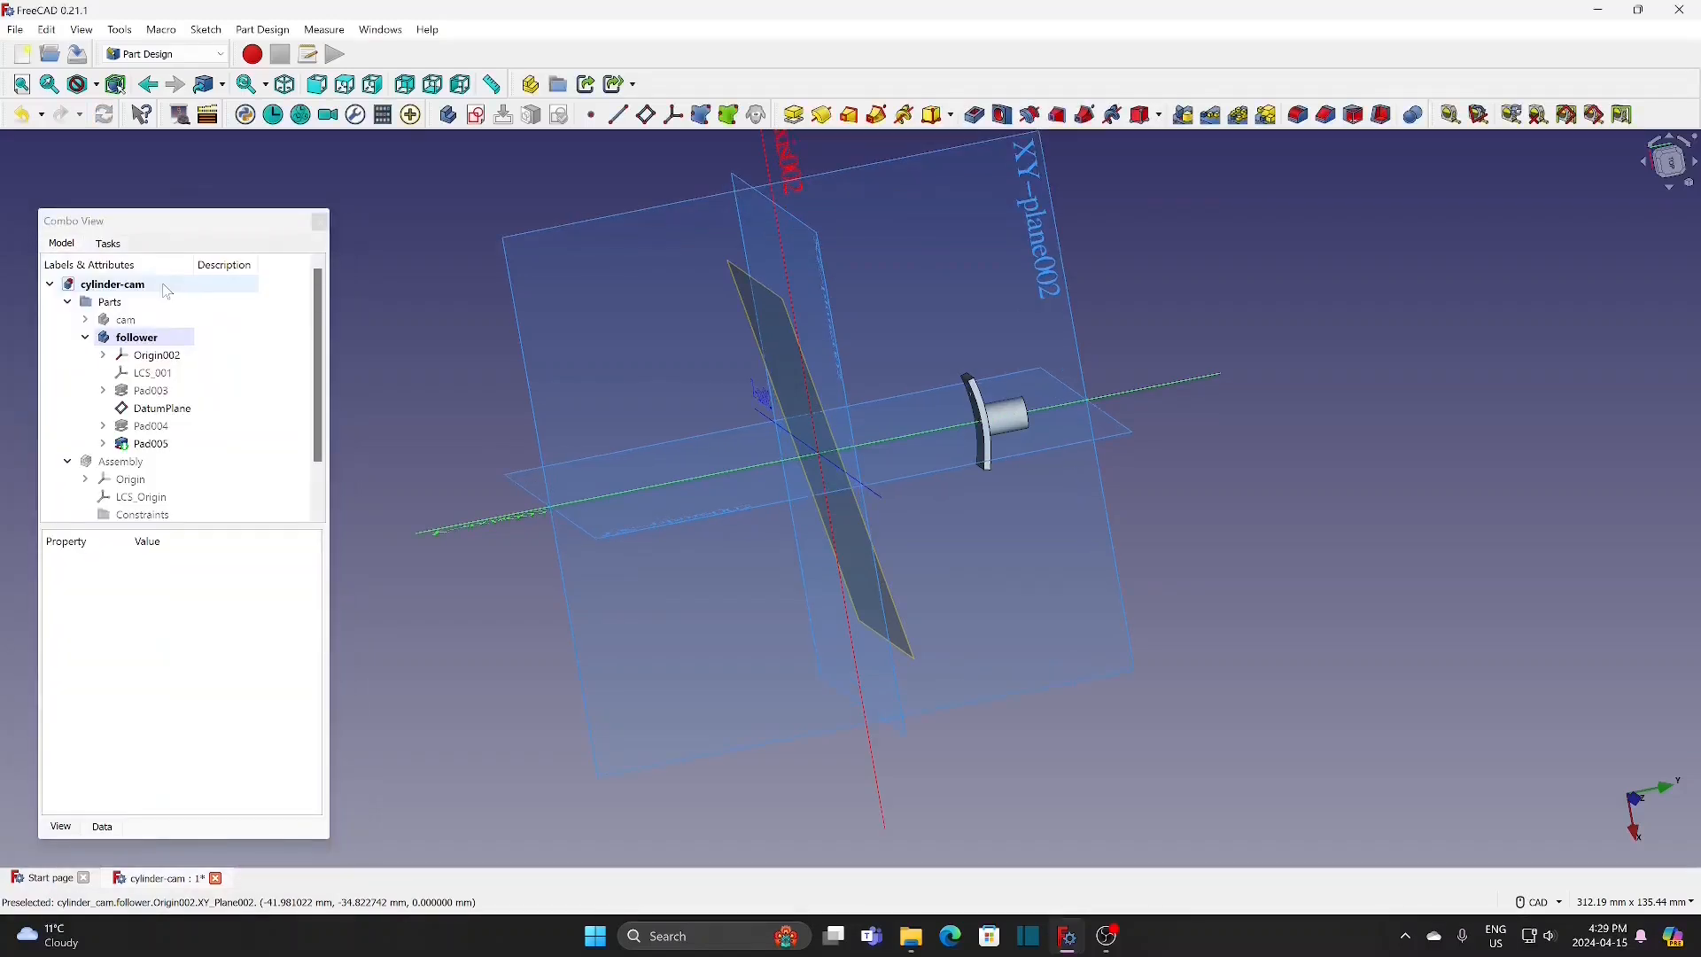
Step: Change the follower body's shape color to magenta (#ff00ff)
right_click(159, 340)
left_click(207, 394)
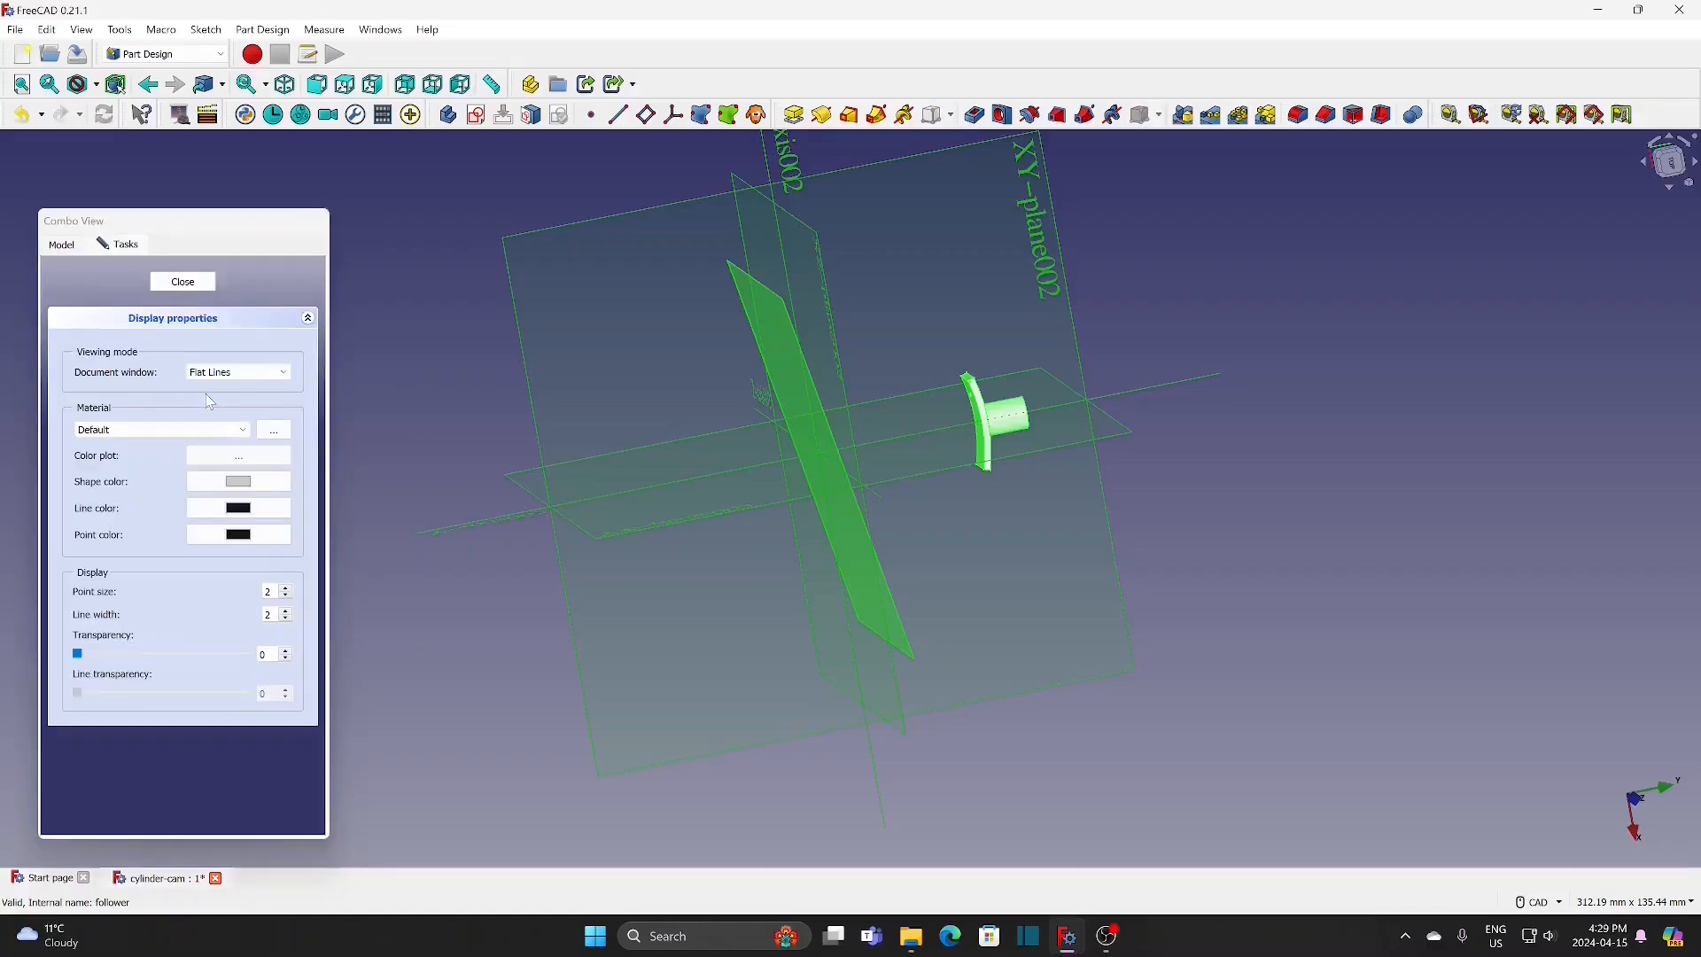
left_click(241, 484)
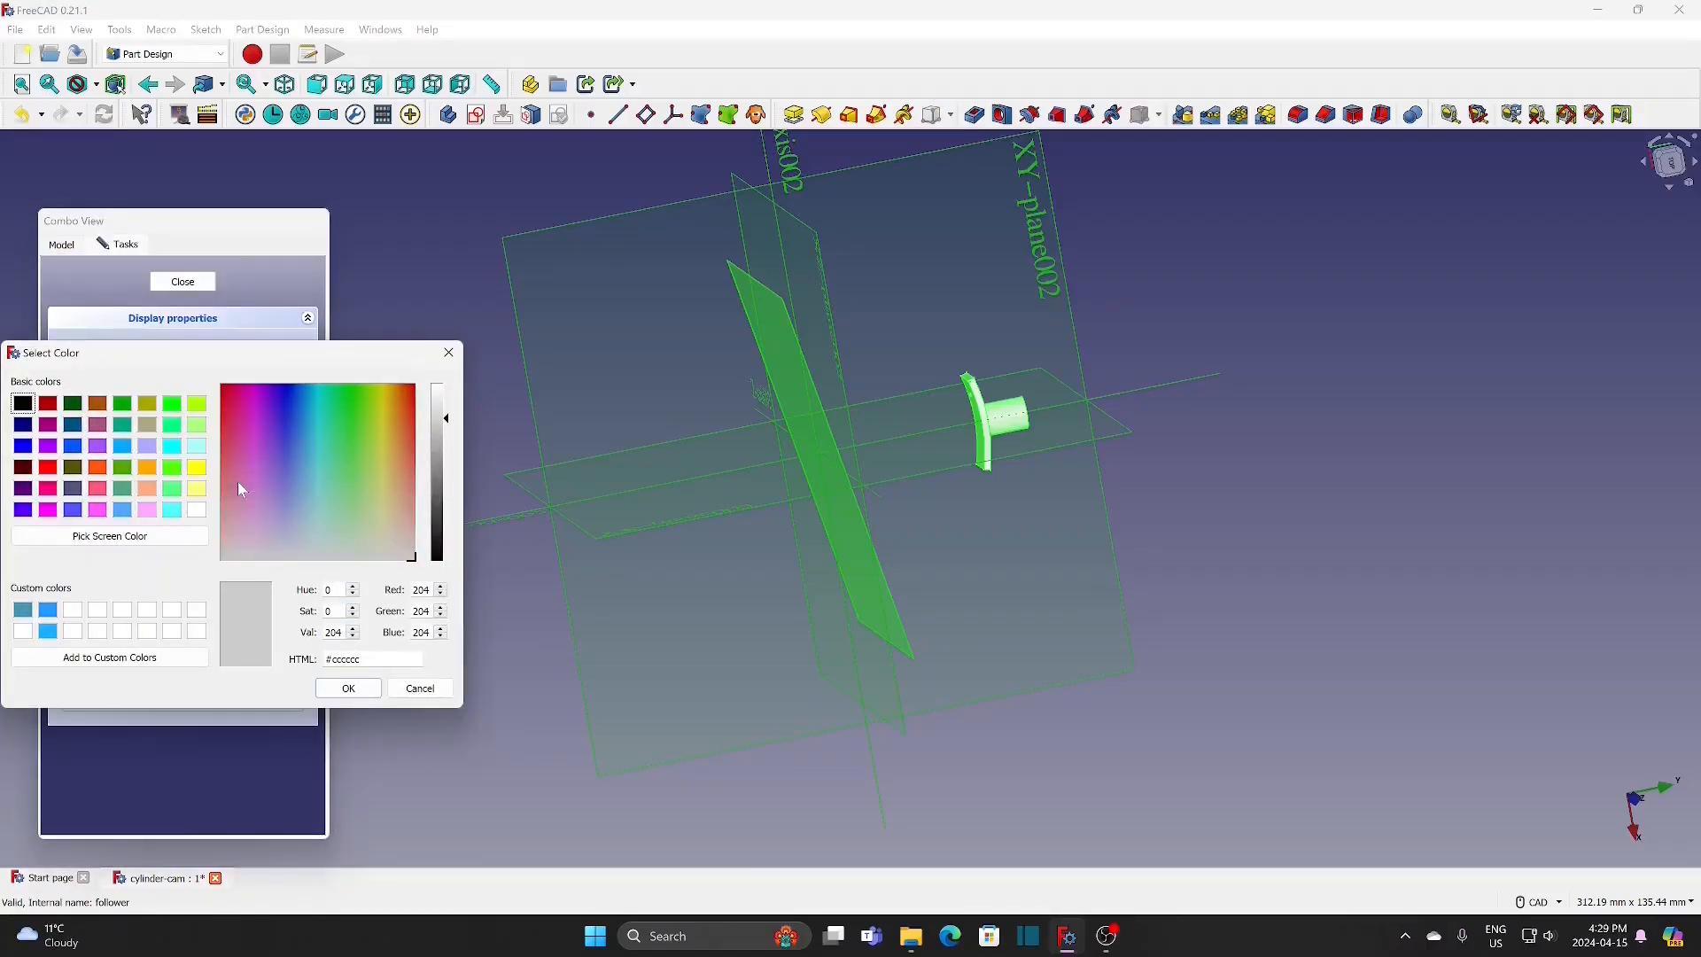
left_click(48, 510)
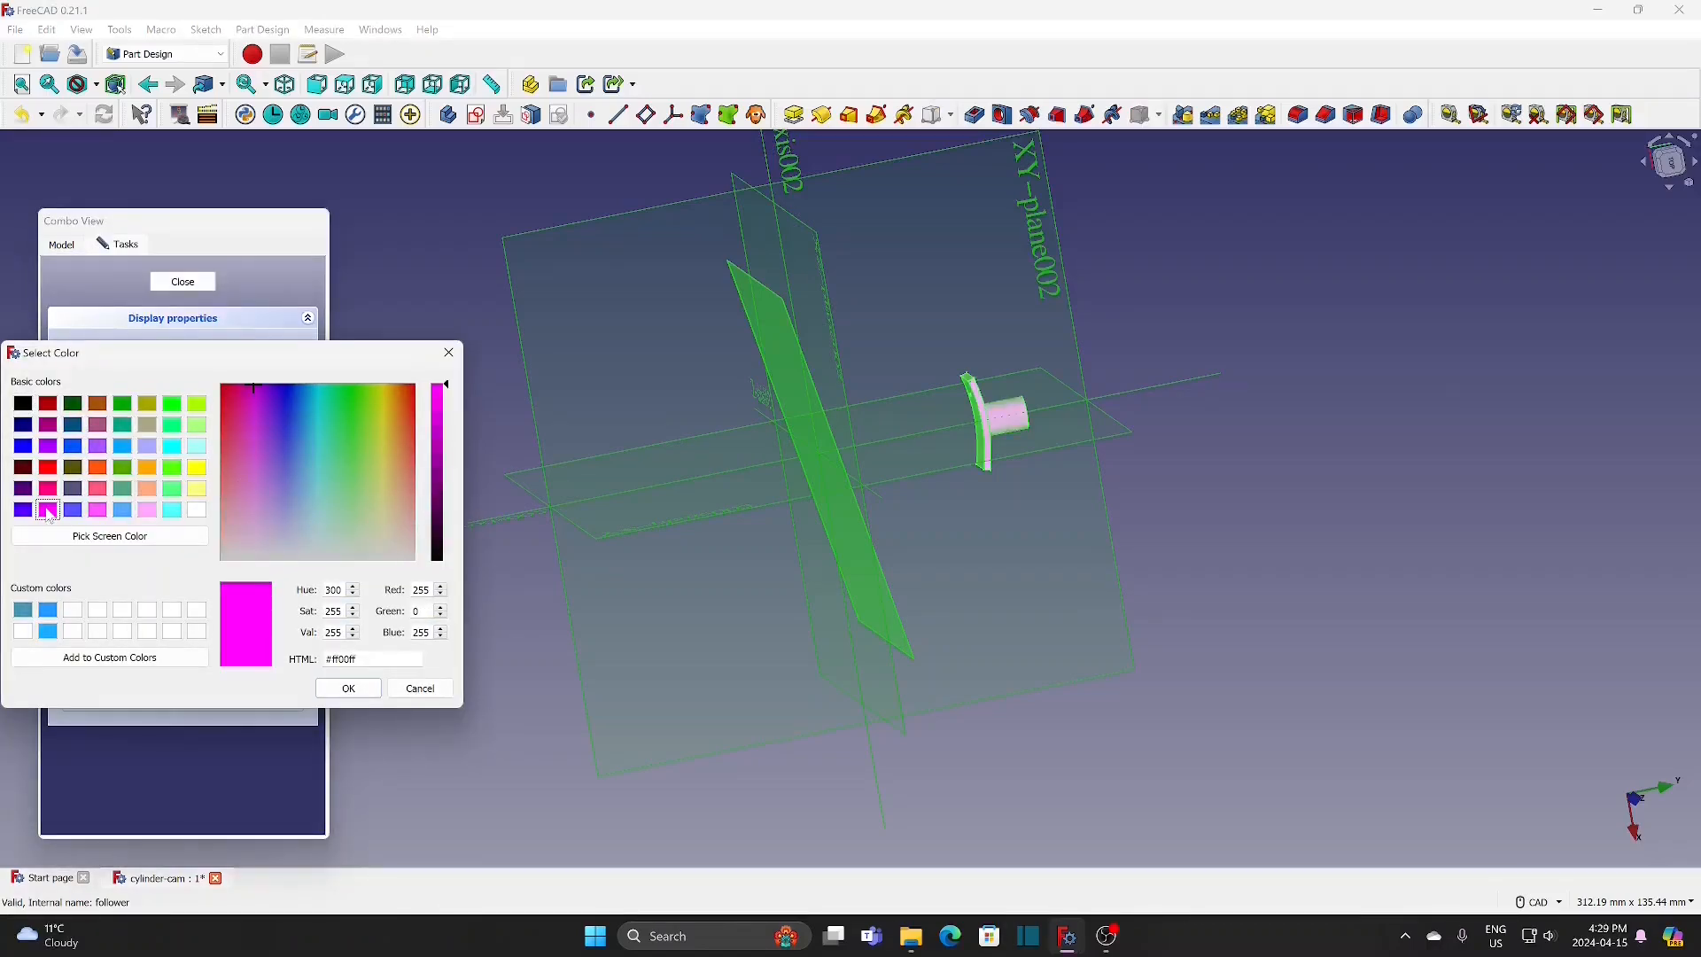
left_click(345, 688)
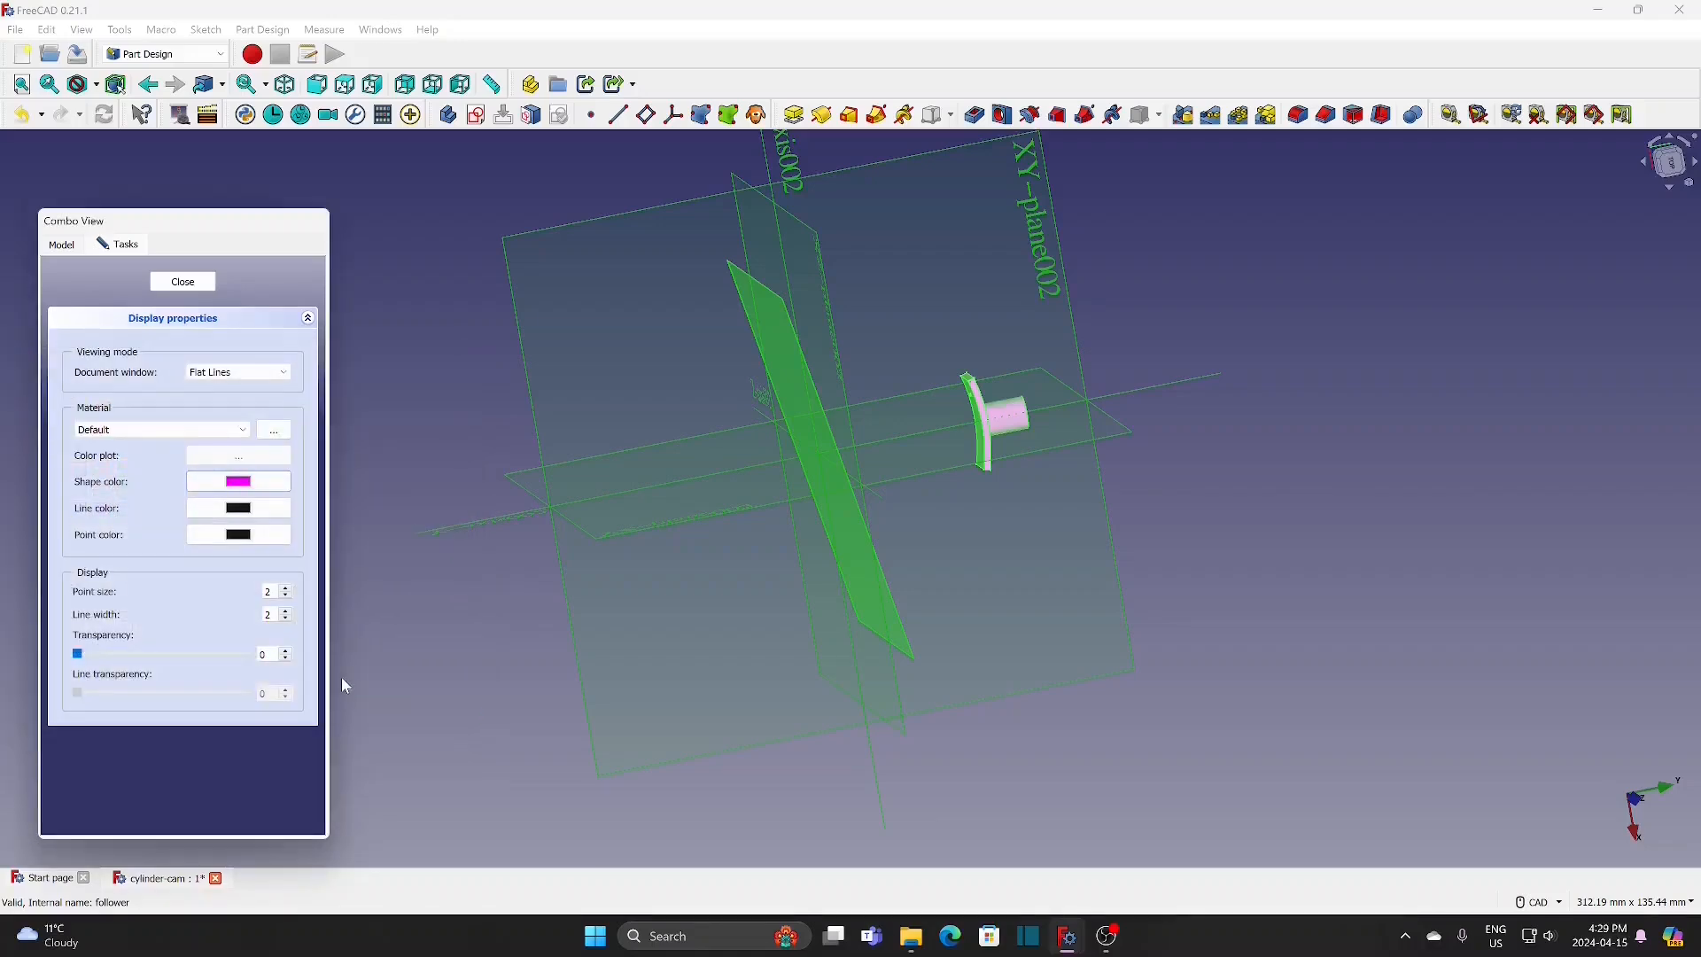
left_click(186, 282)
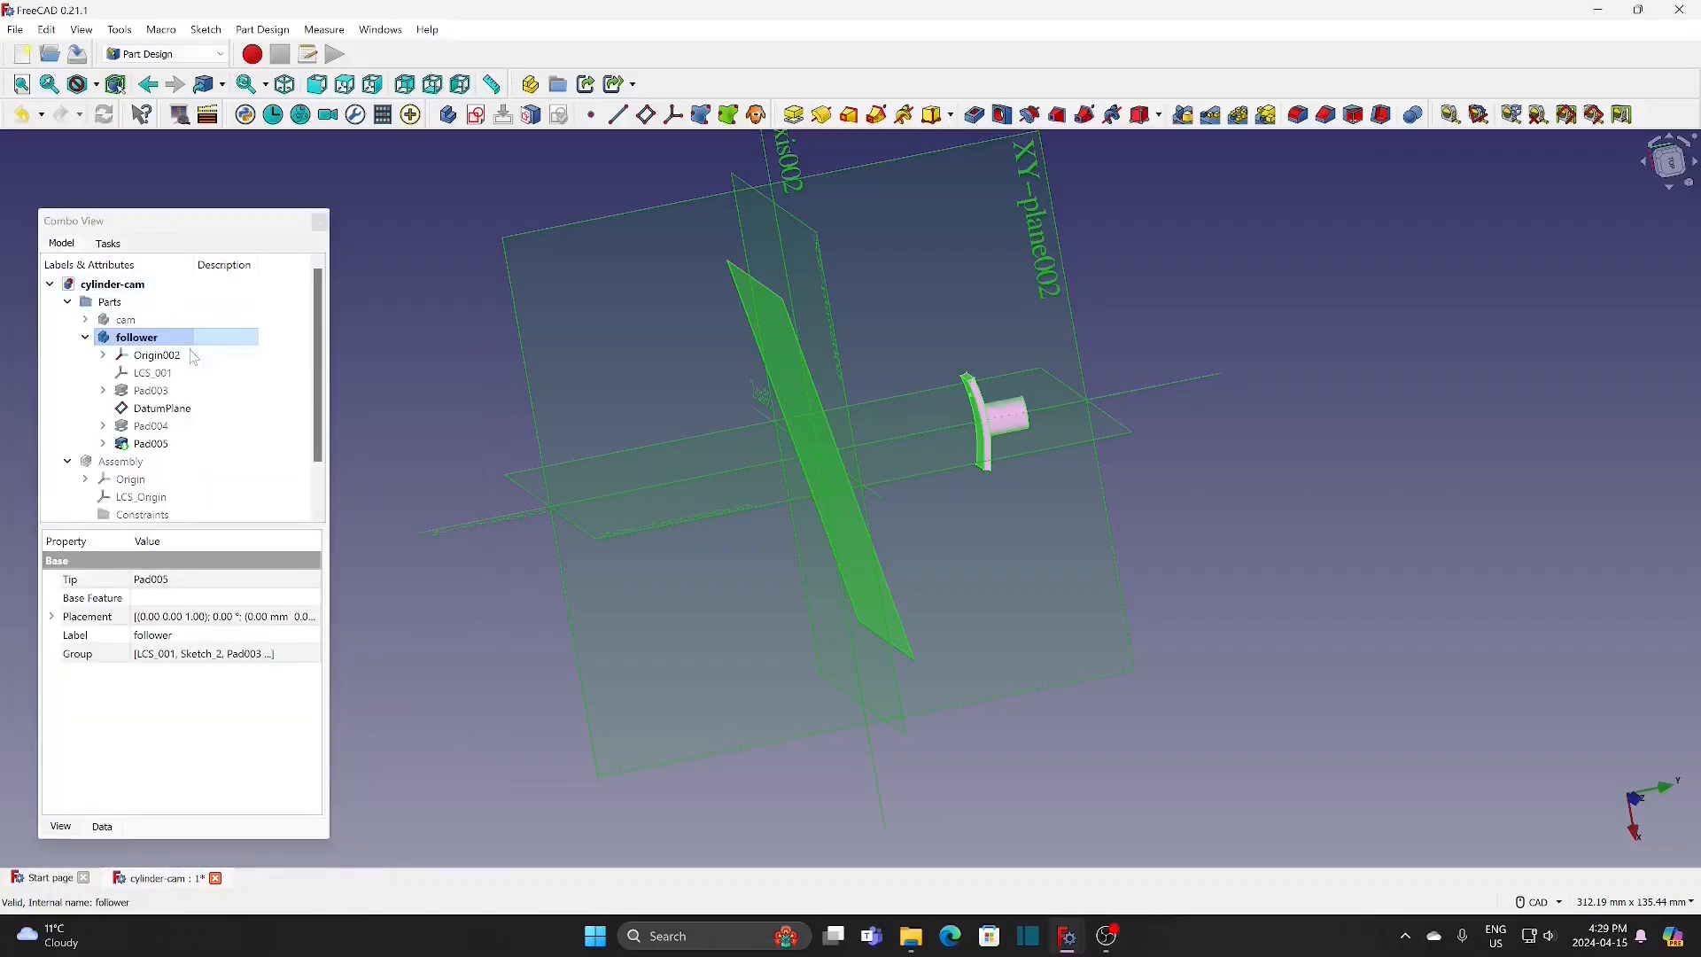
Step: Hide the follower's origin and datum plane
left_click(157, 355)
key("space")
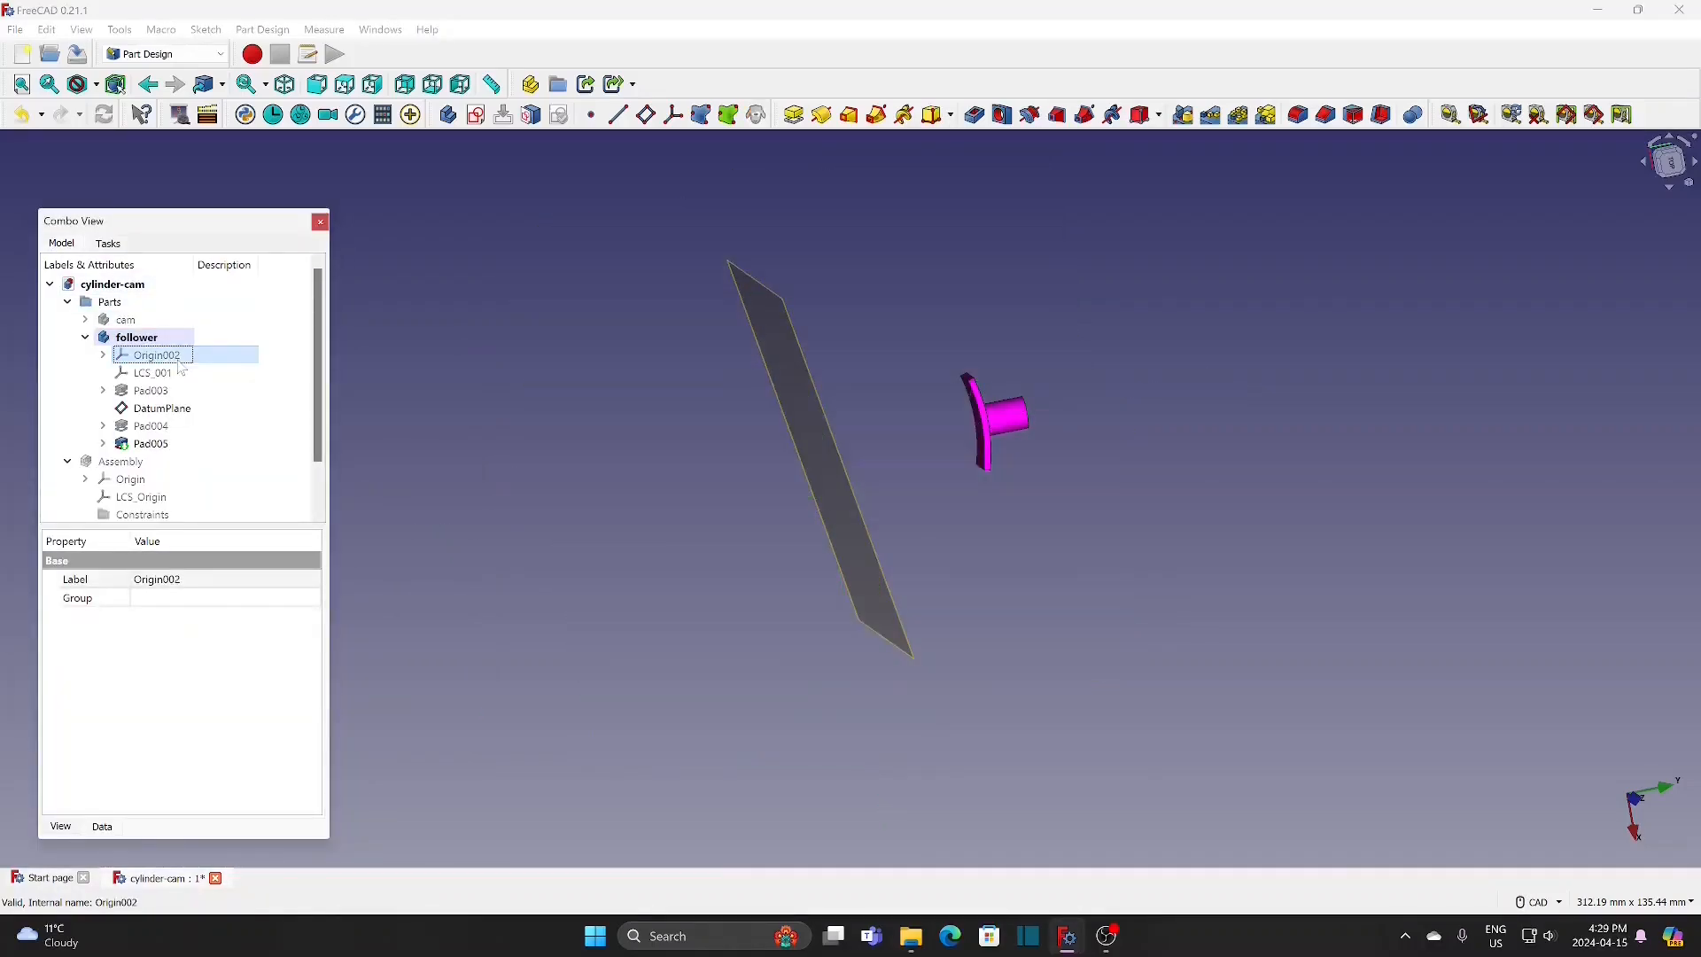
left_click(162, 408)
key("space")
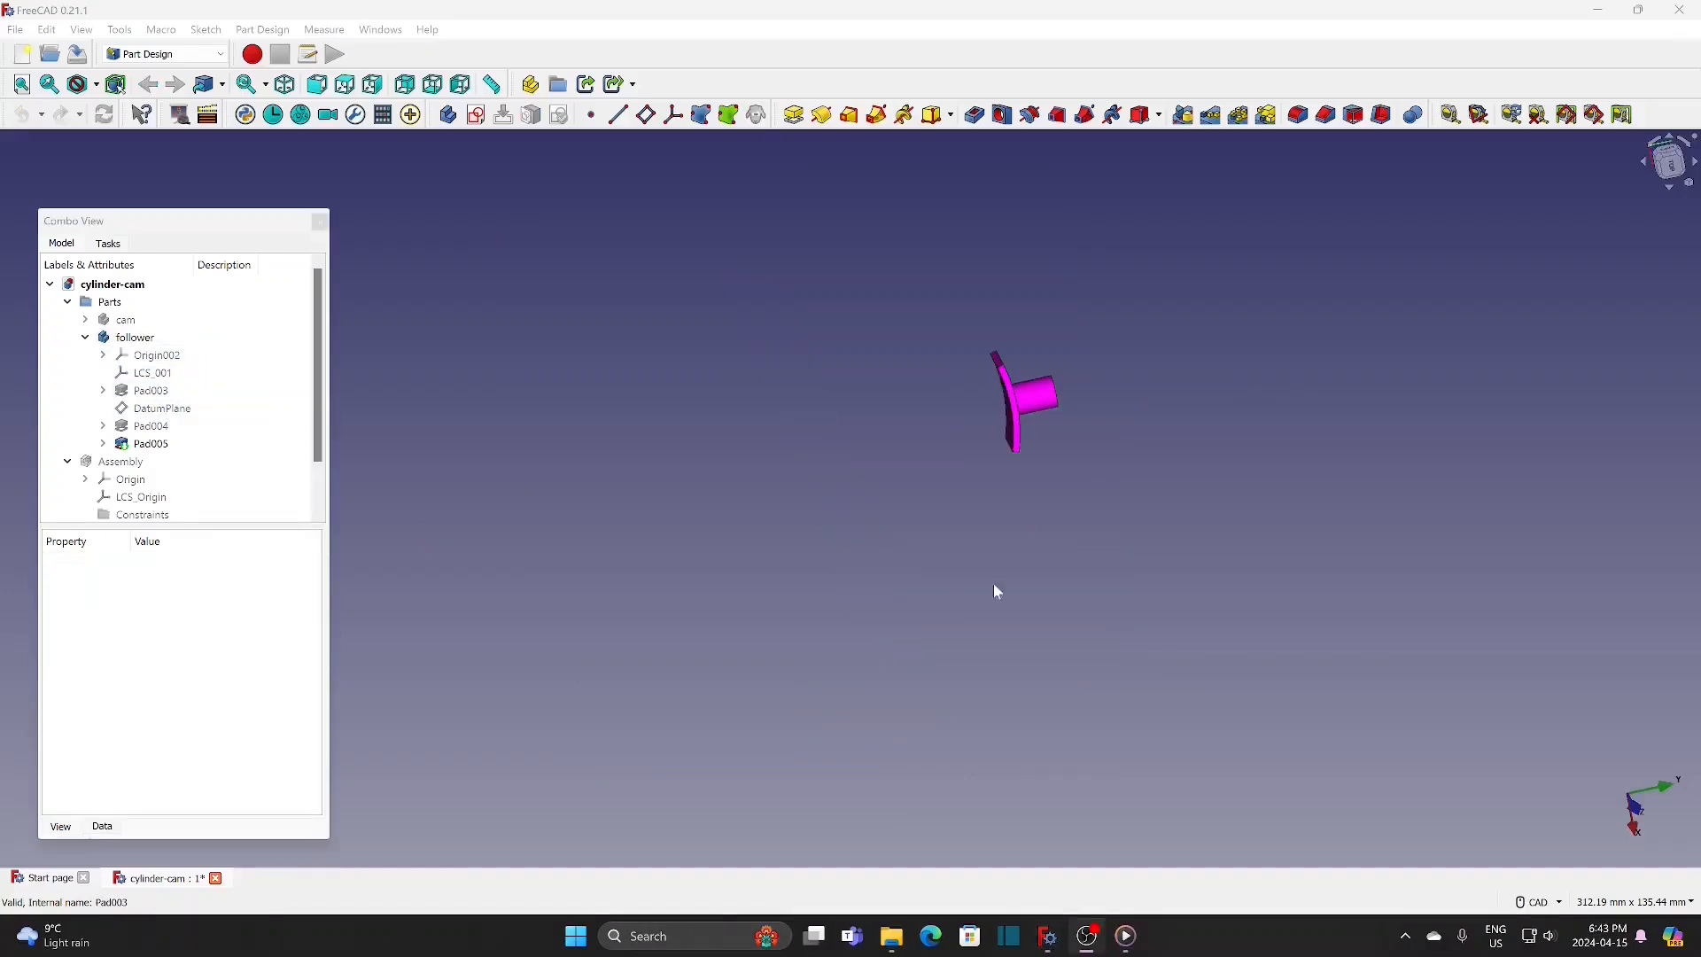
Step: Display the follower in the Wireframe draw style so that all edges of its curved plate are accessible
scroll(1001, 577, "up", 6)
middle_click_drag(1012, 389, 799, 706)
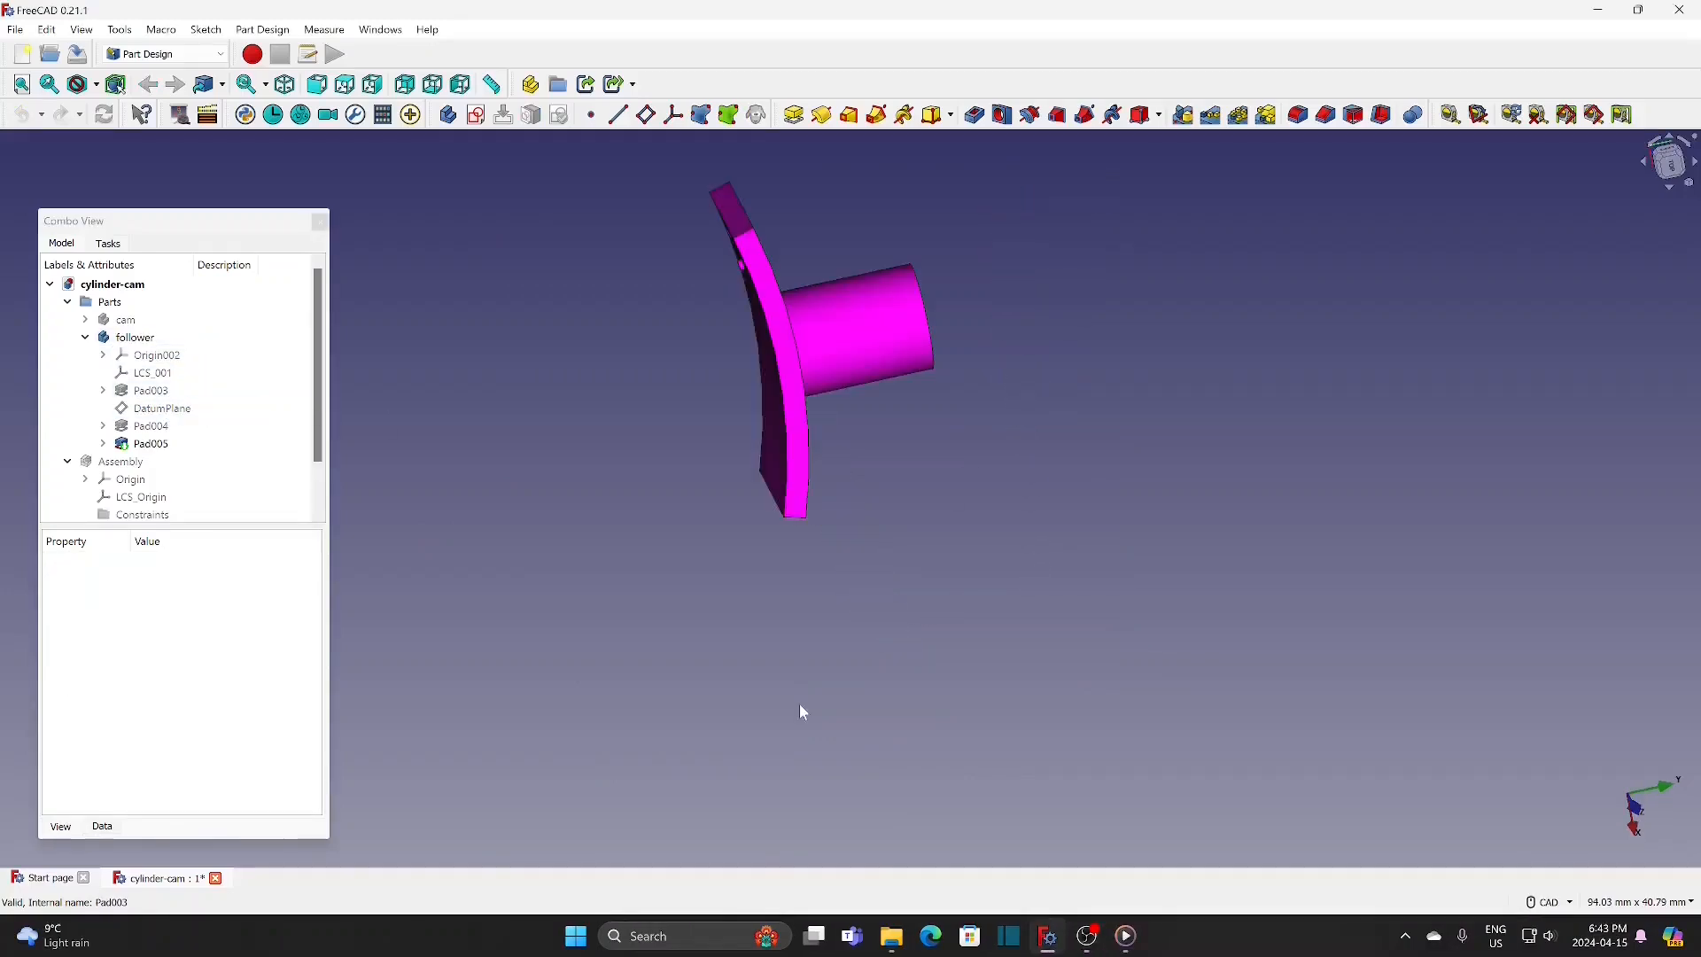
scroll(835, 567, "up", 1)
scroll(836, 558, "up", 1)
middle_click_drag(832, 503, 875, 652)
middle_click_drag(926, 556, 960, 638)
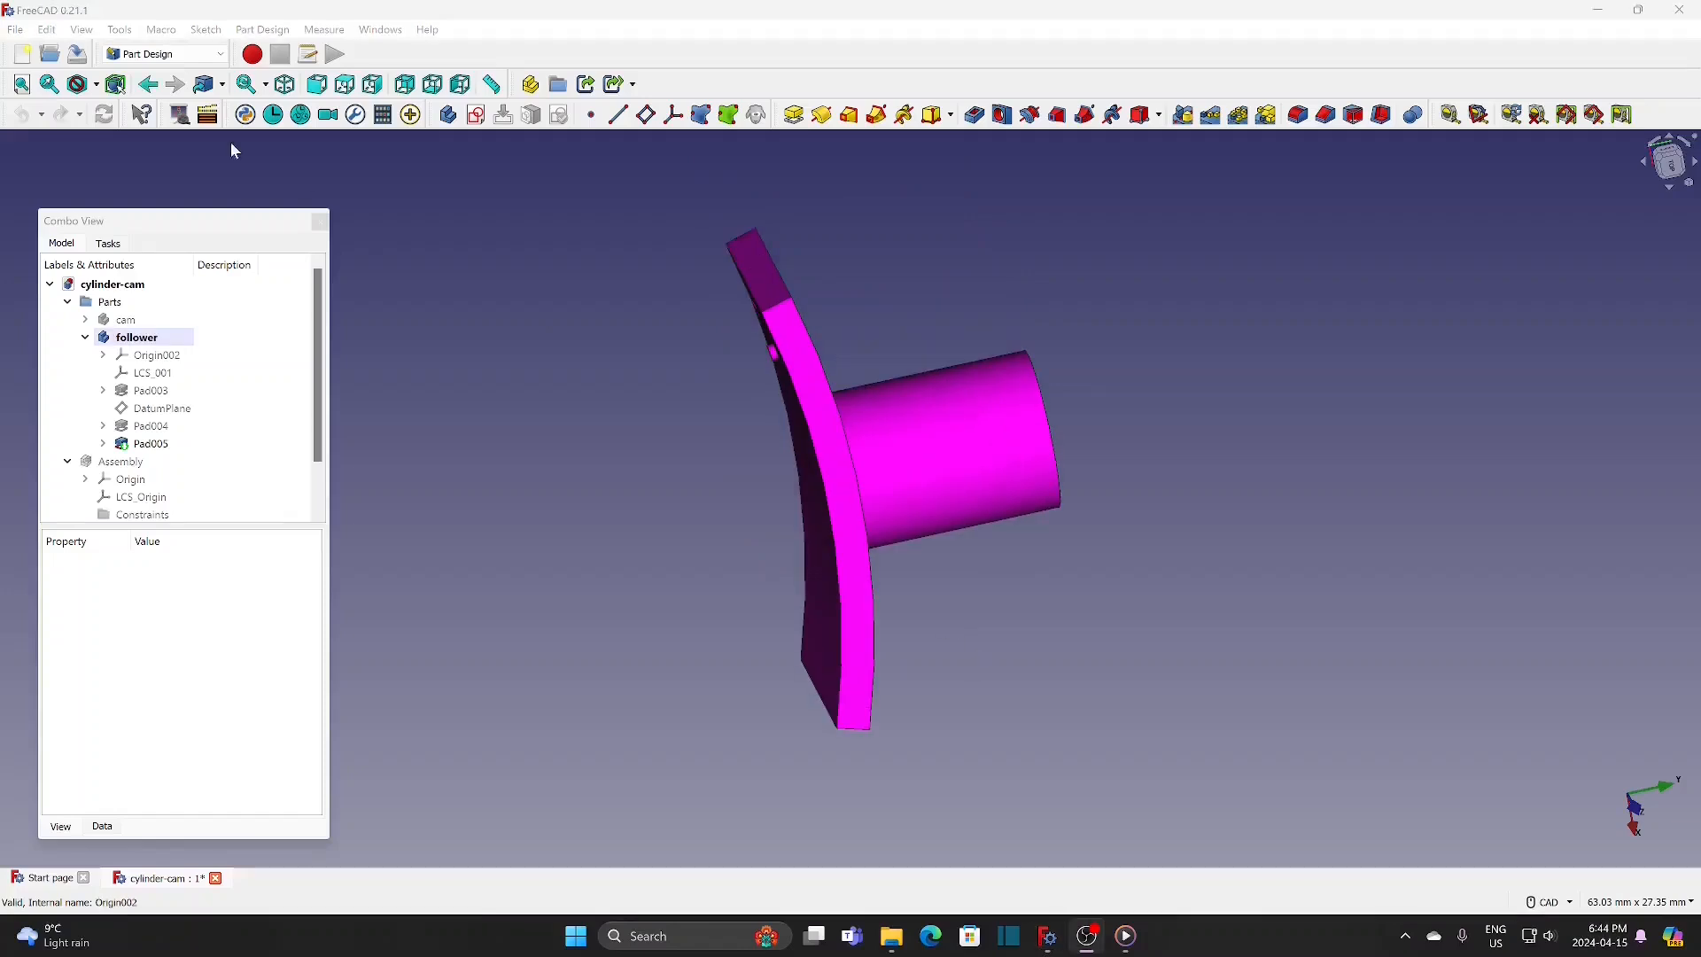
left_click(89, 85)
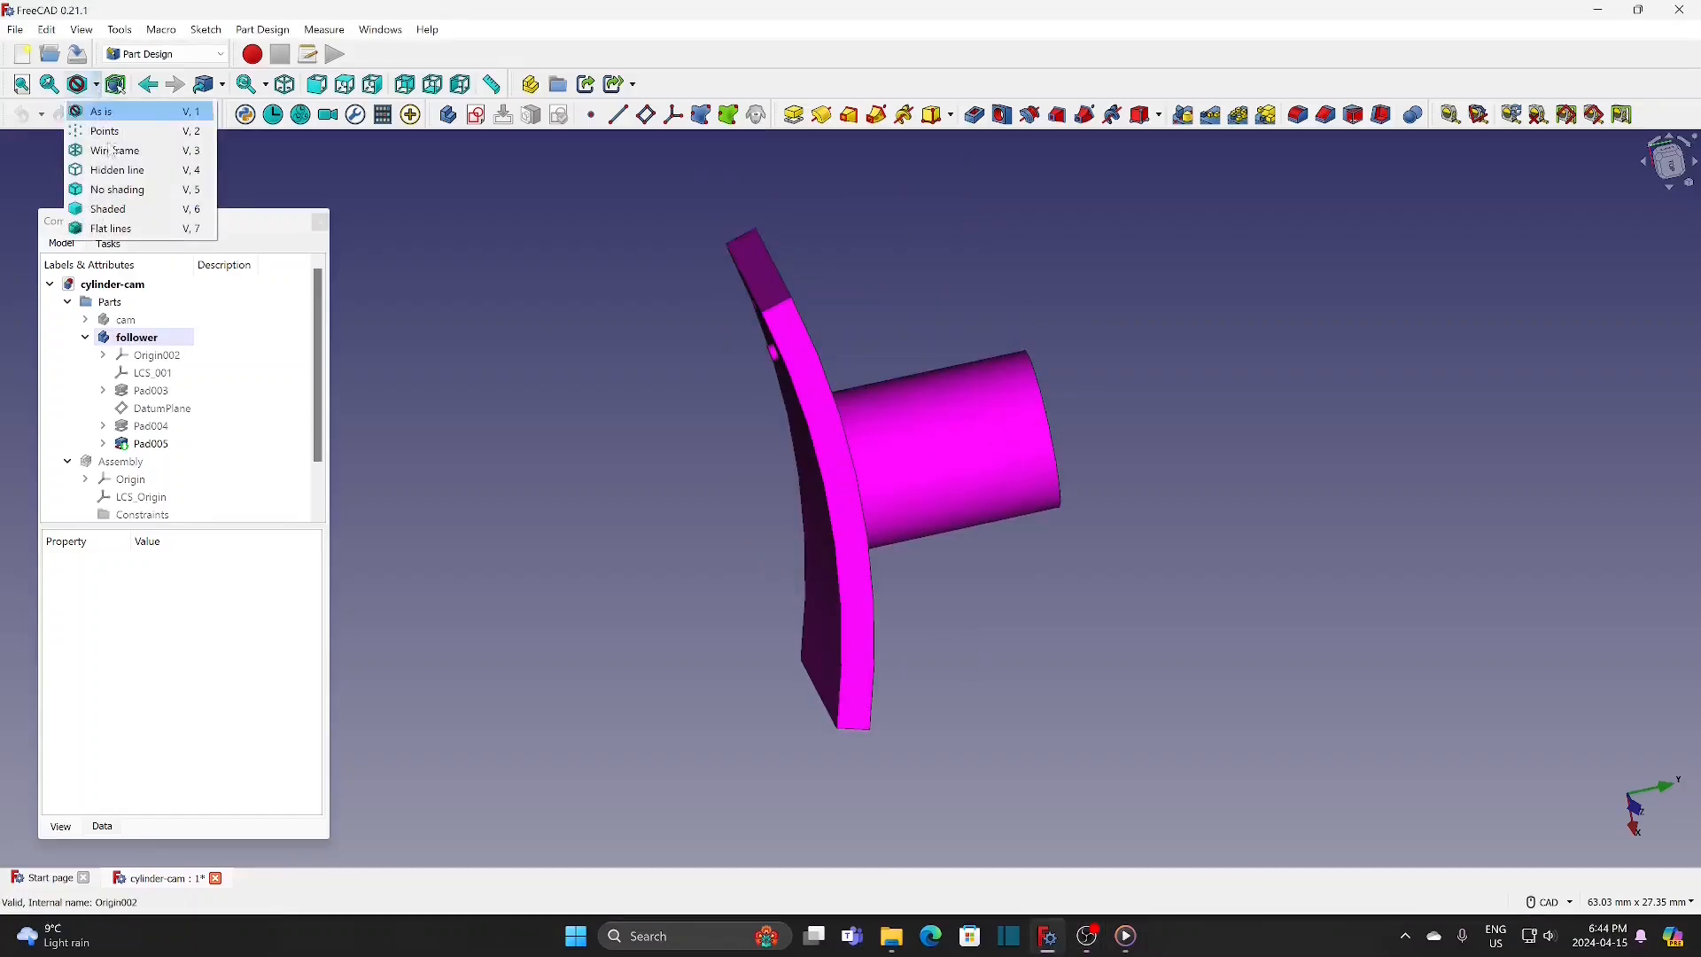
left_click(109, 153)
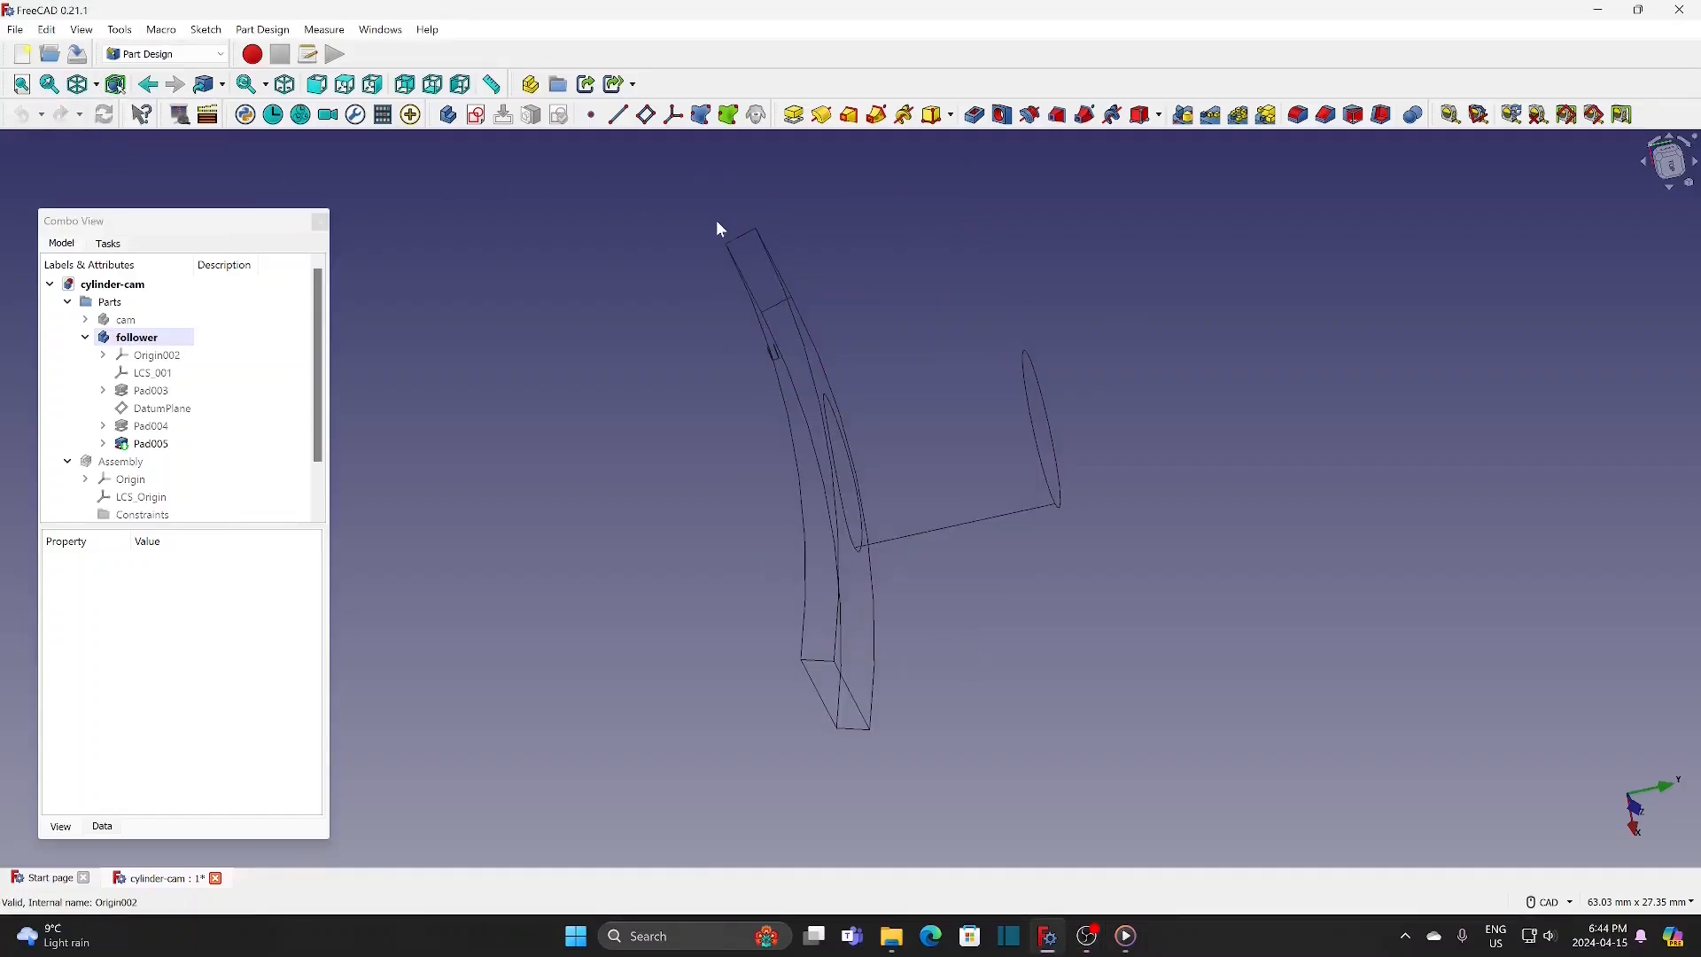
Step: Fillet the four short end edges of the follower's curved plate with a 1 mm radius and restore the As is draw style
left_click(777, 306)
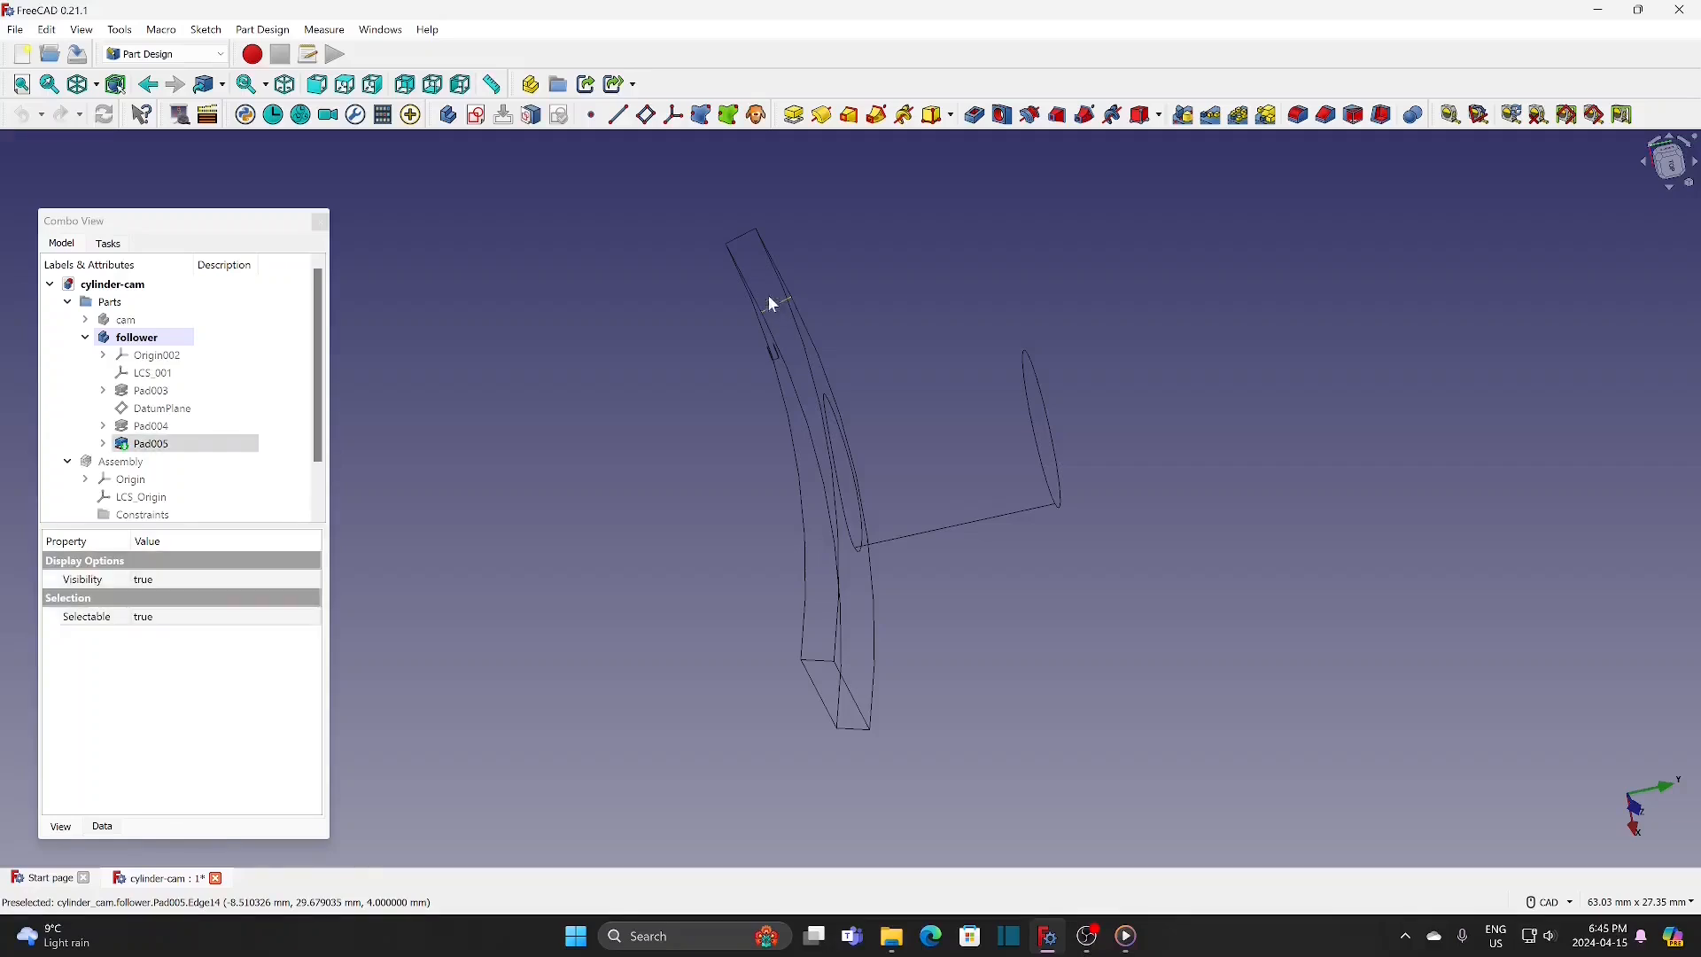
left_click(749, 240, "ctrl")
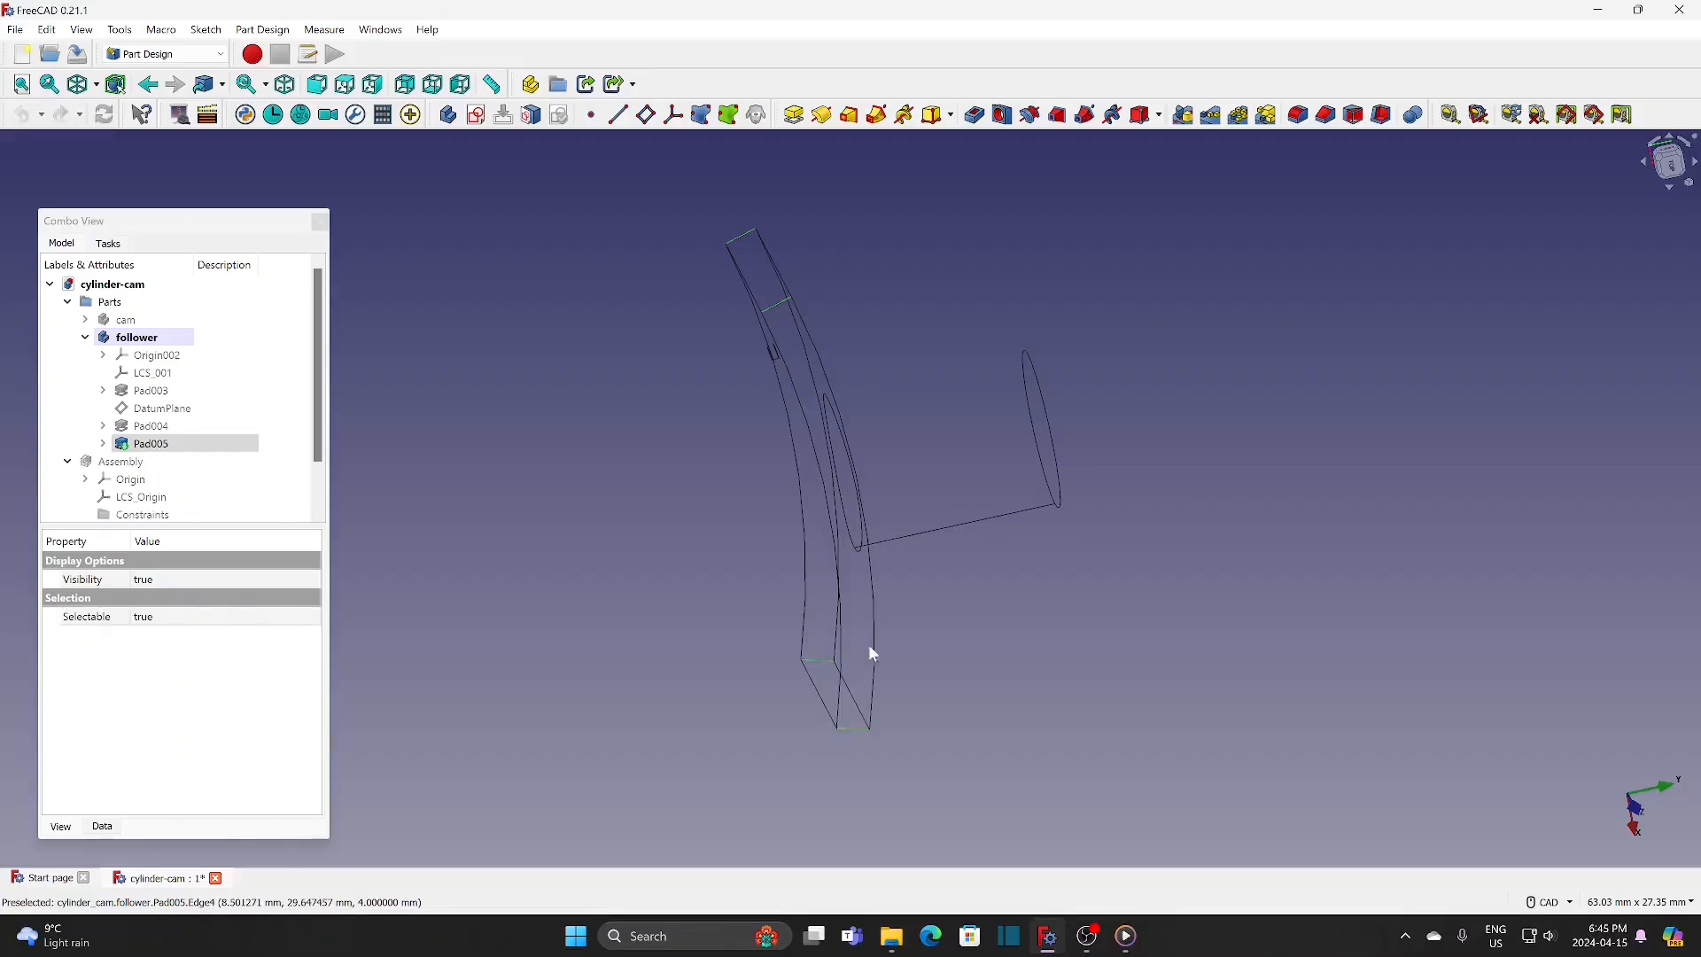
left_click(1298, 115)
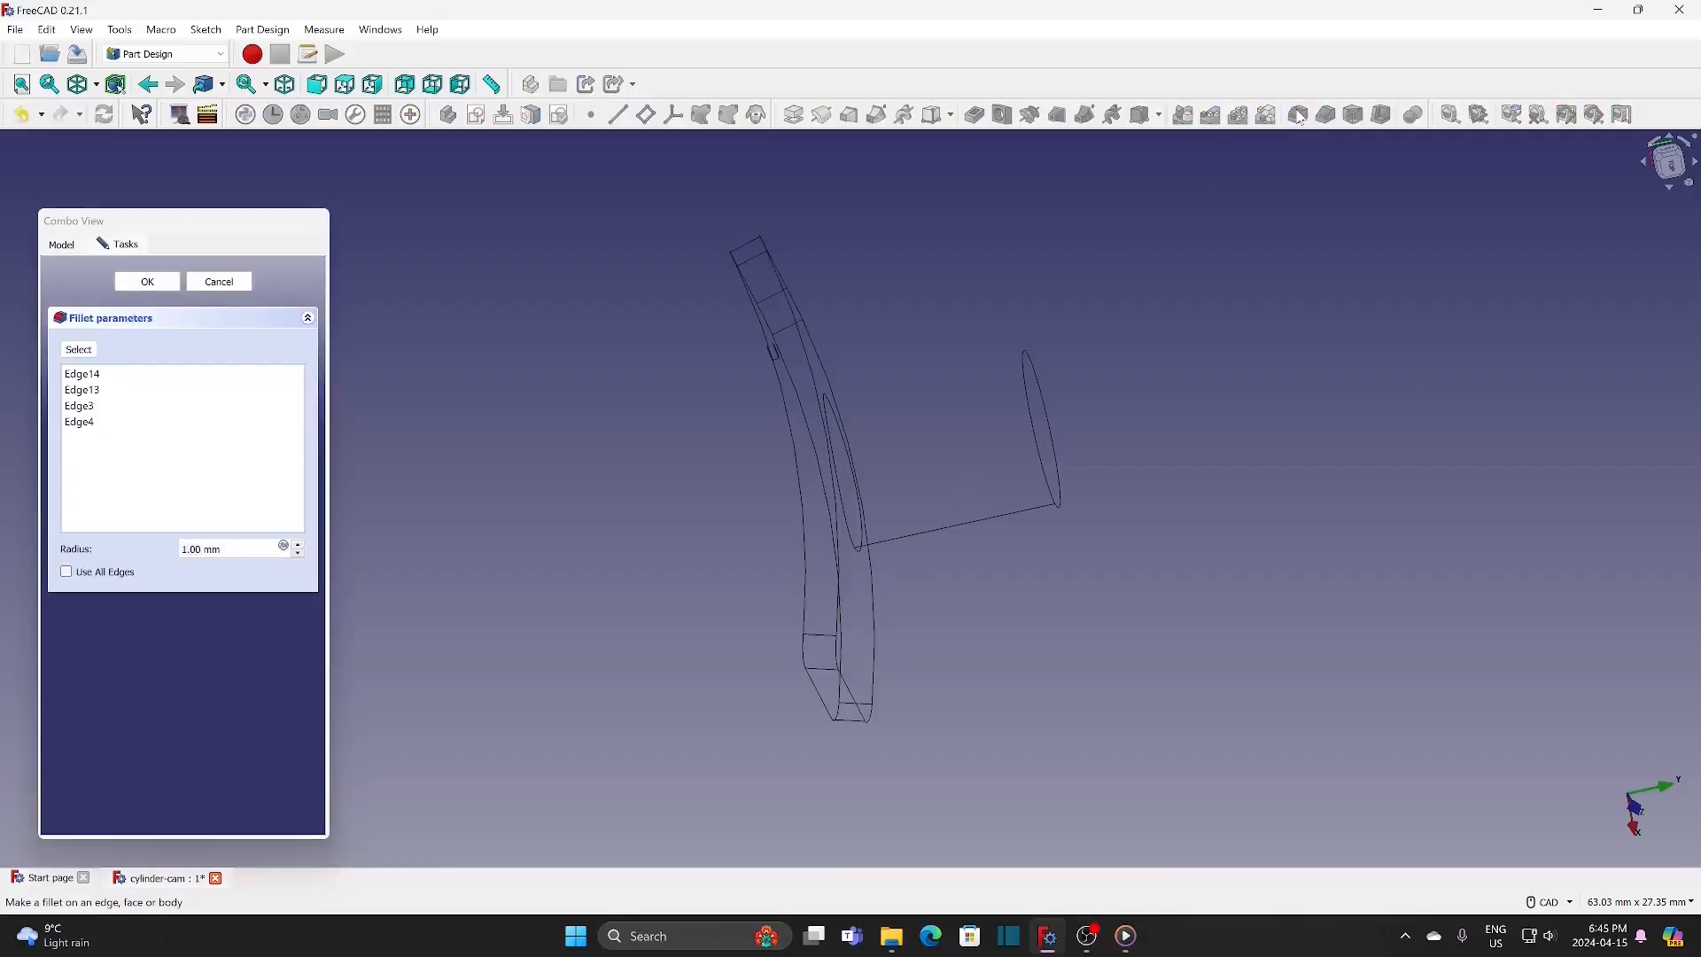
left_click(173, 288)
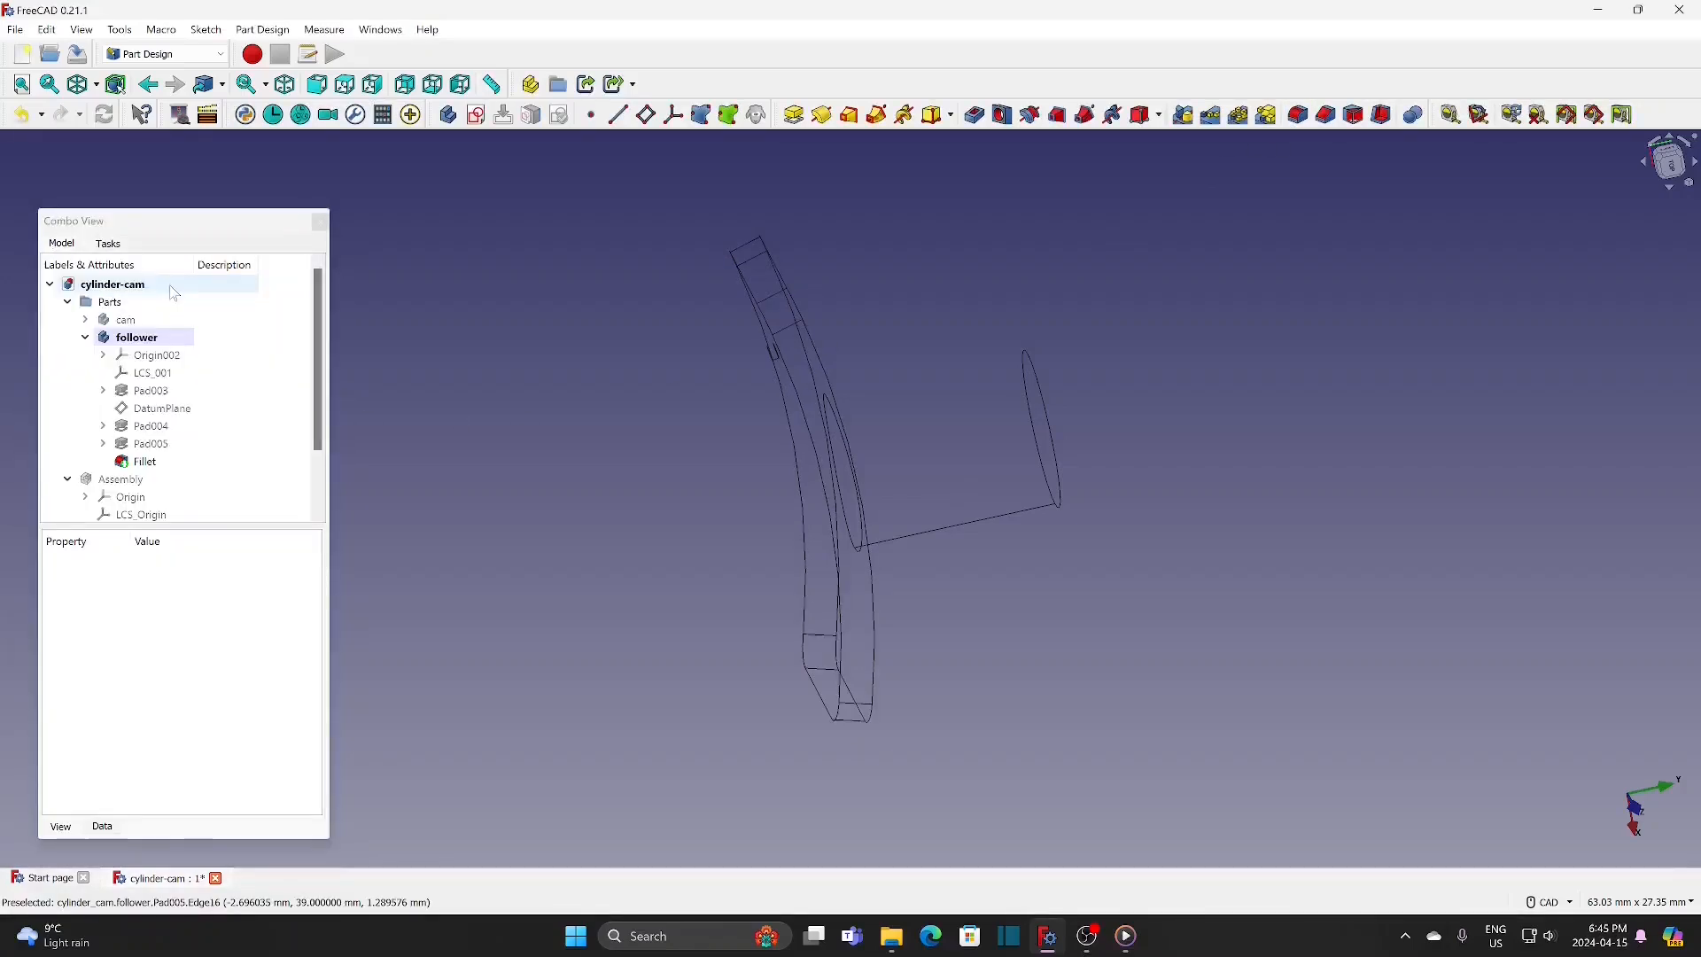
left_click(95, 85)
left_click(100, 113)
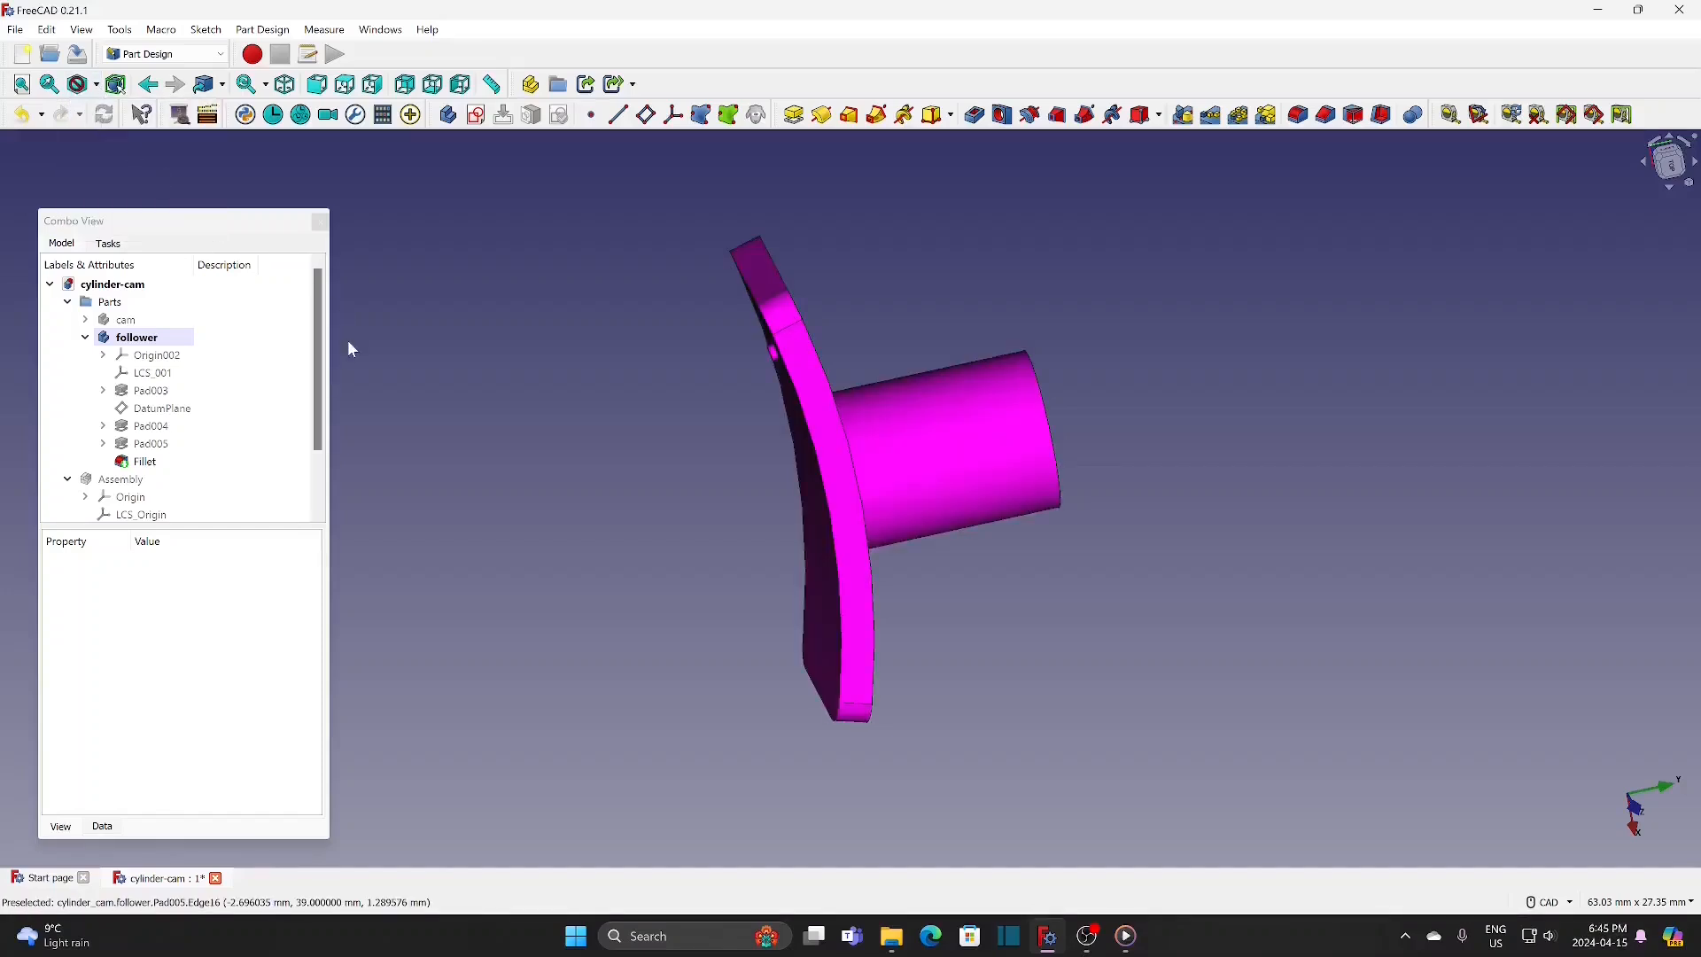
Step: Hide the finished follower body and collapse its branch in the model tree
left_click(156, 339)
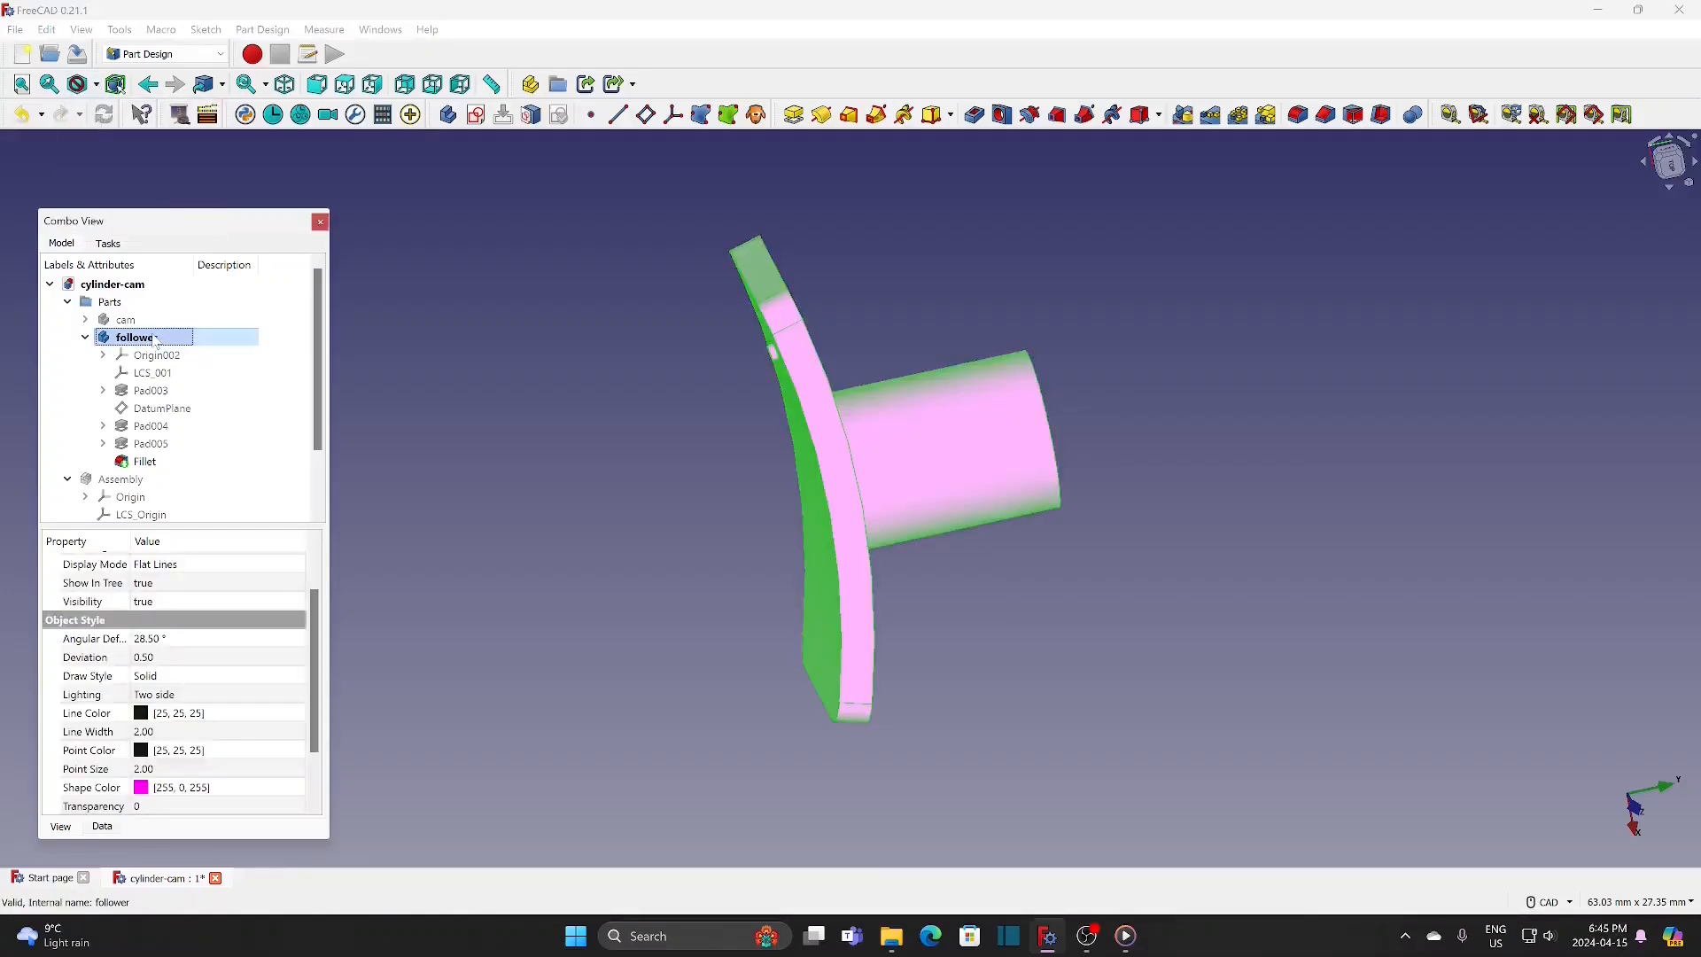
key("space")
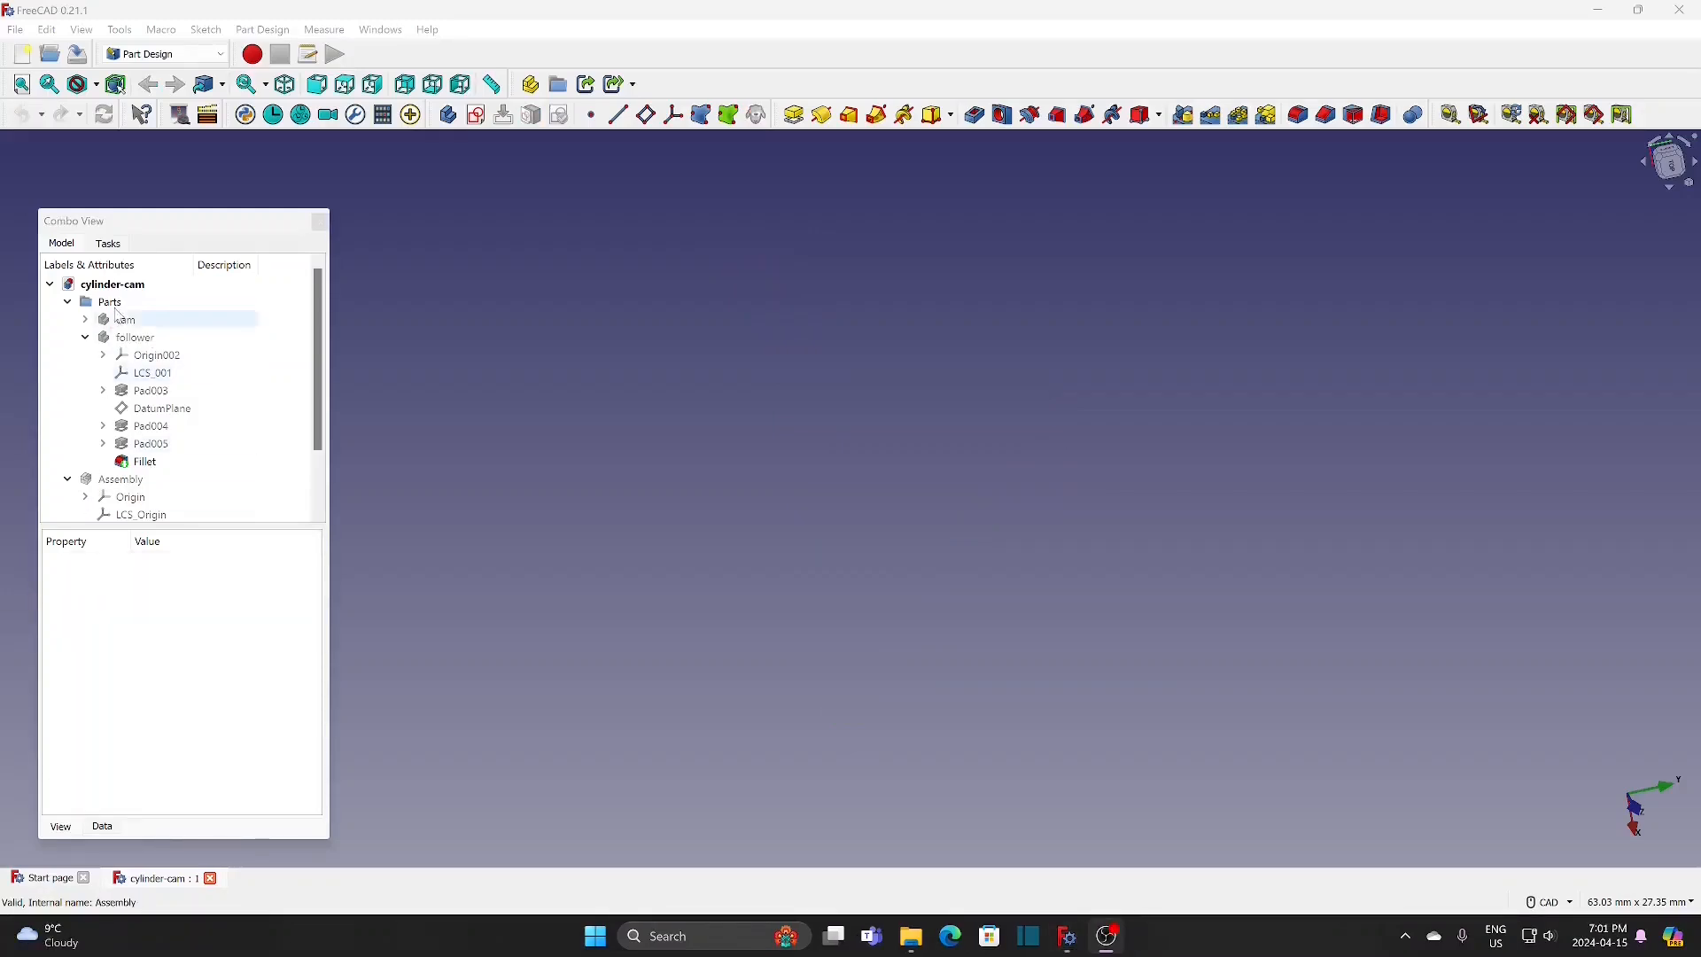
left_click(85, 338)
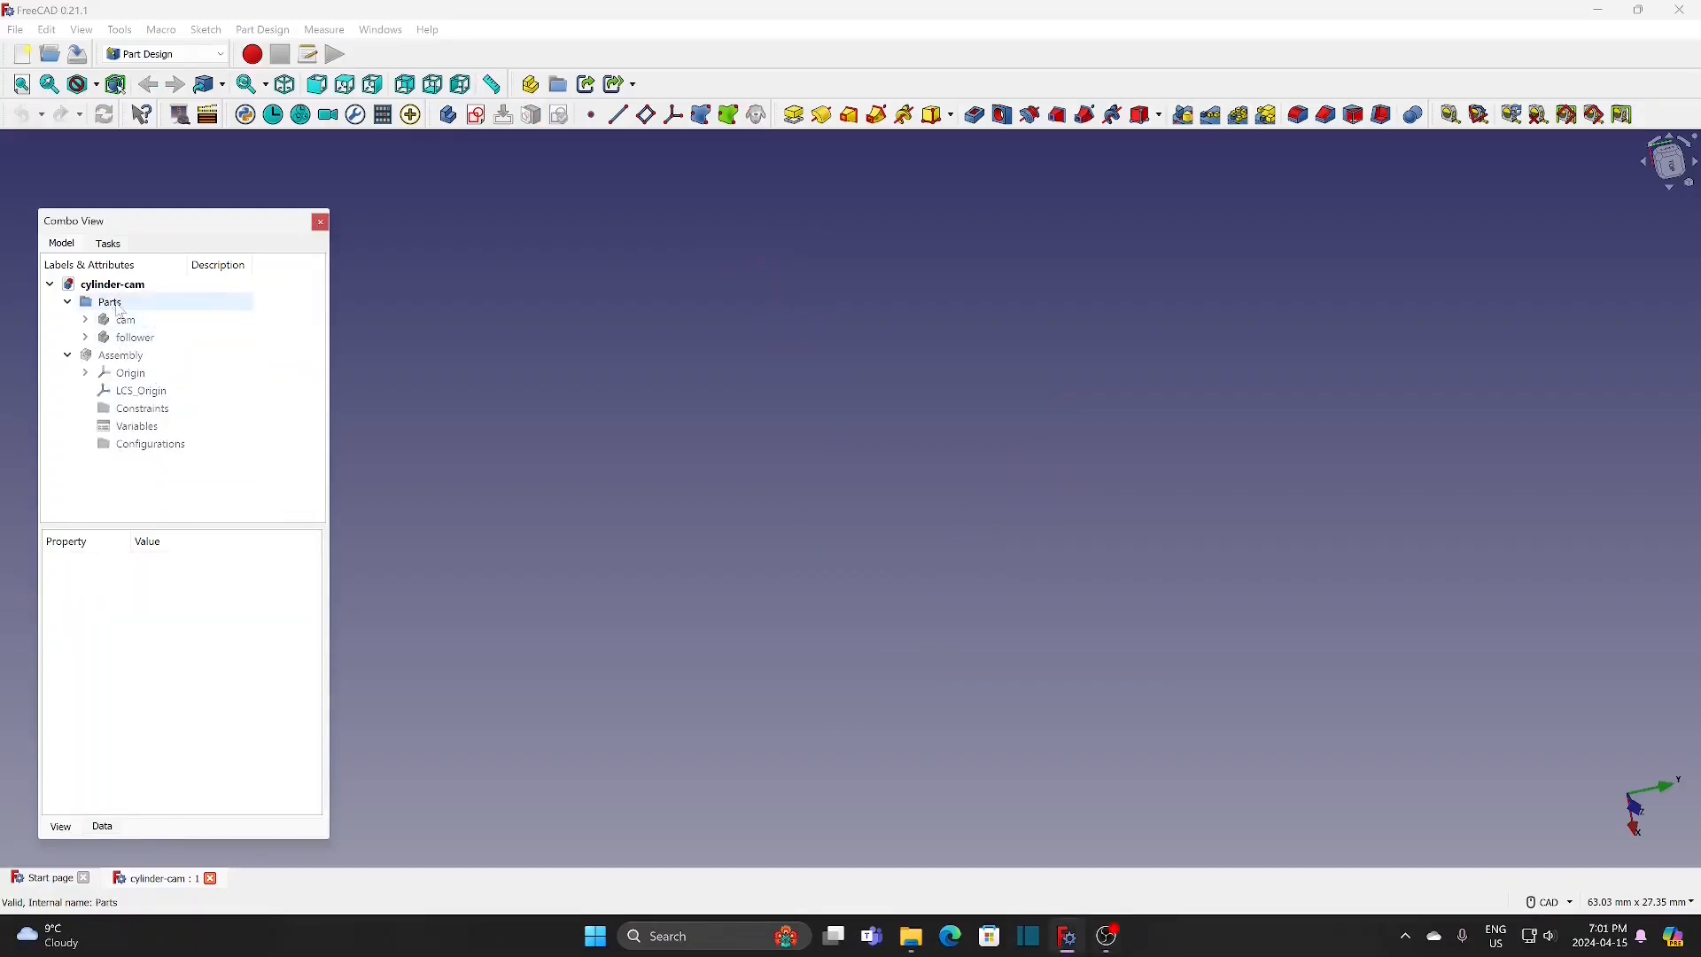
Step: Switch to the Assembly 4 workbench and create a new body named roller in the Parts group
left_click(119, 304)
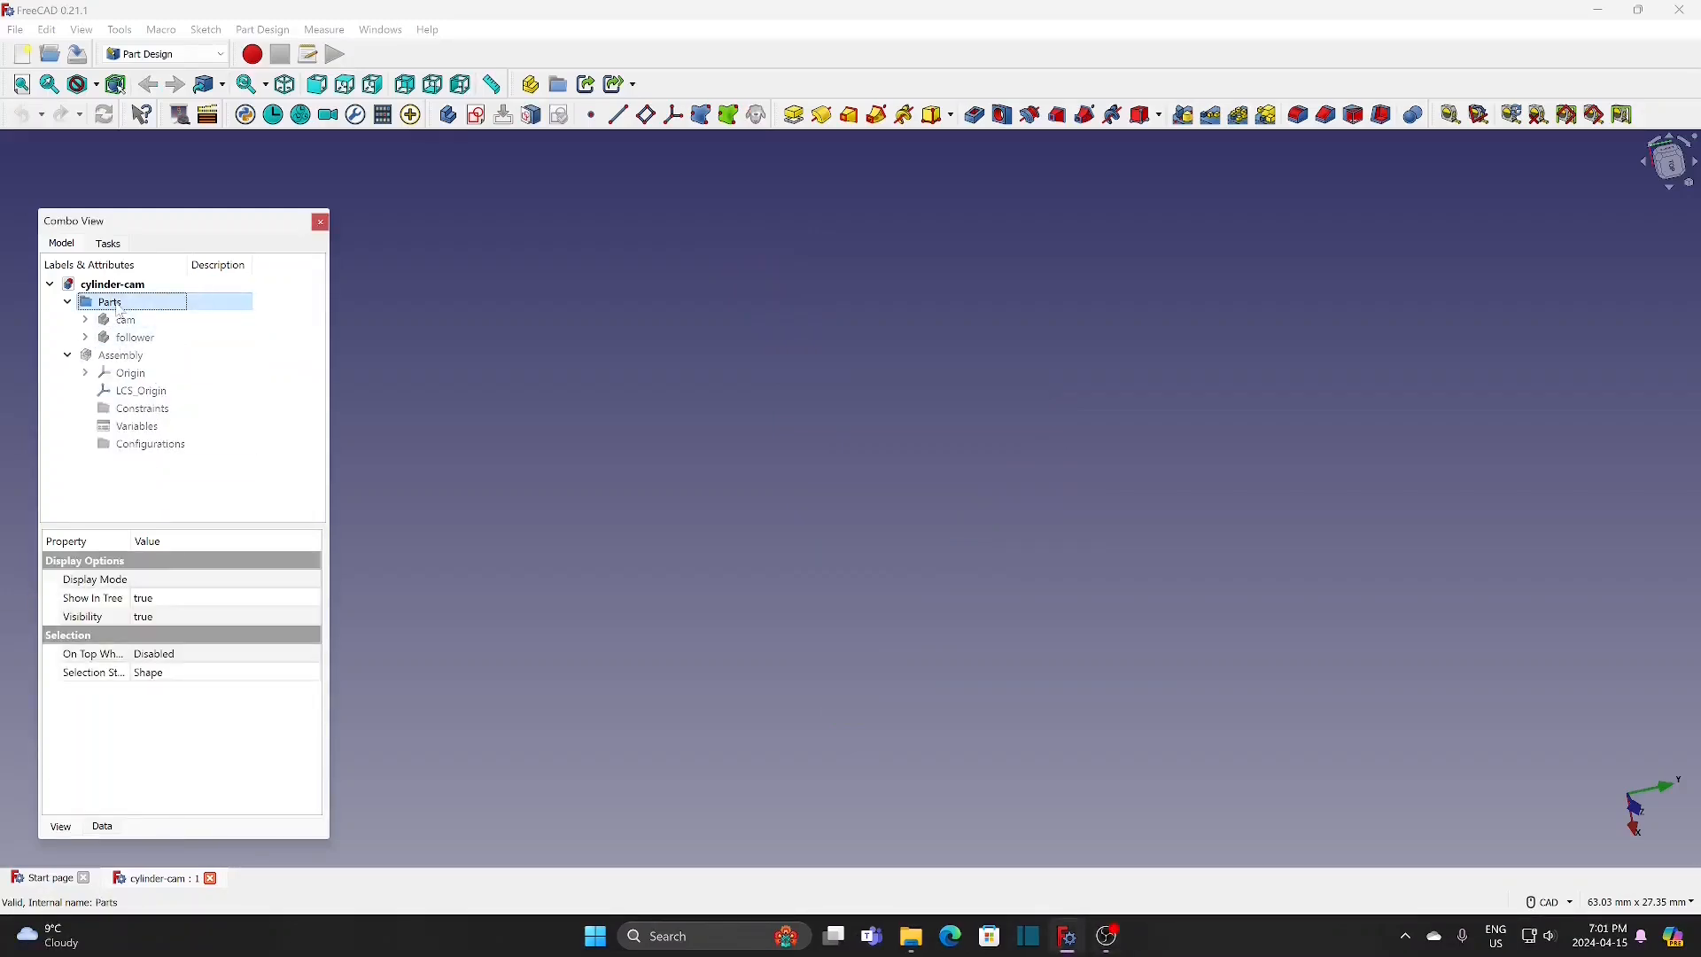
left_click(173, 55)
left_click(168, 99)
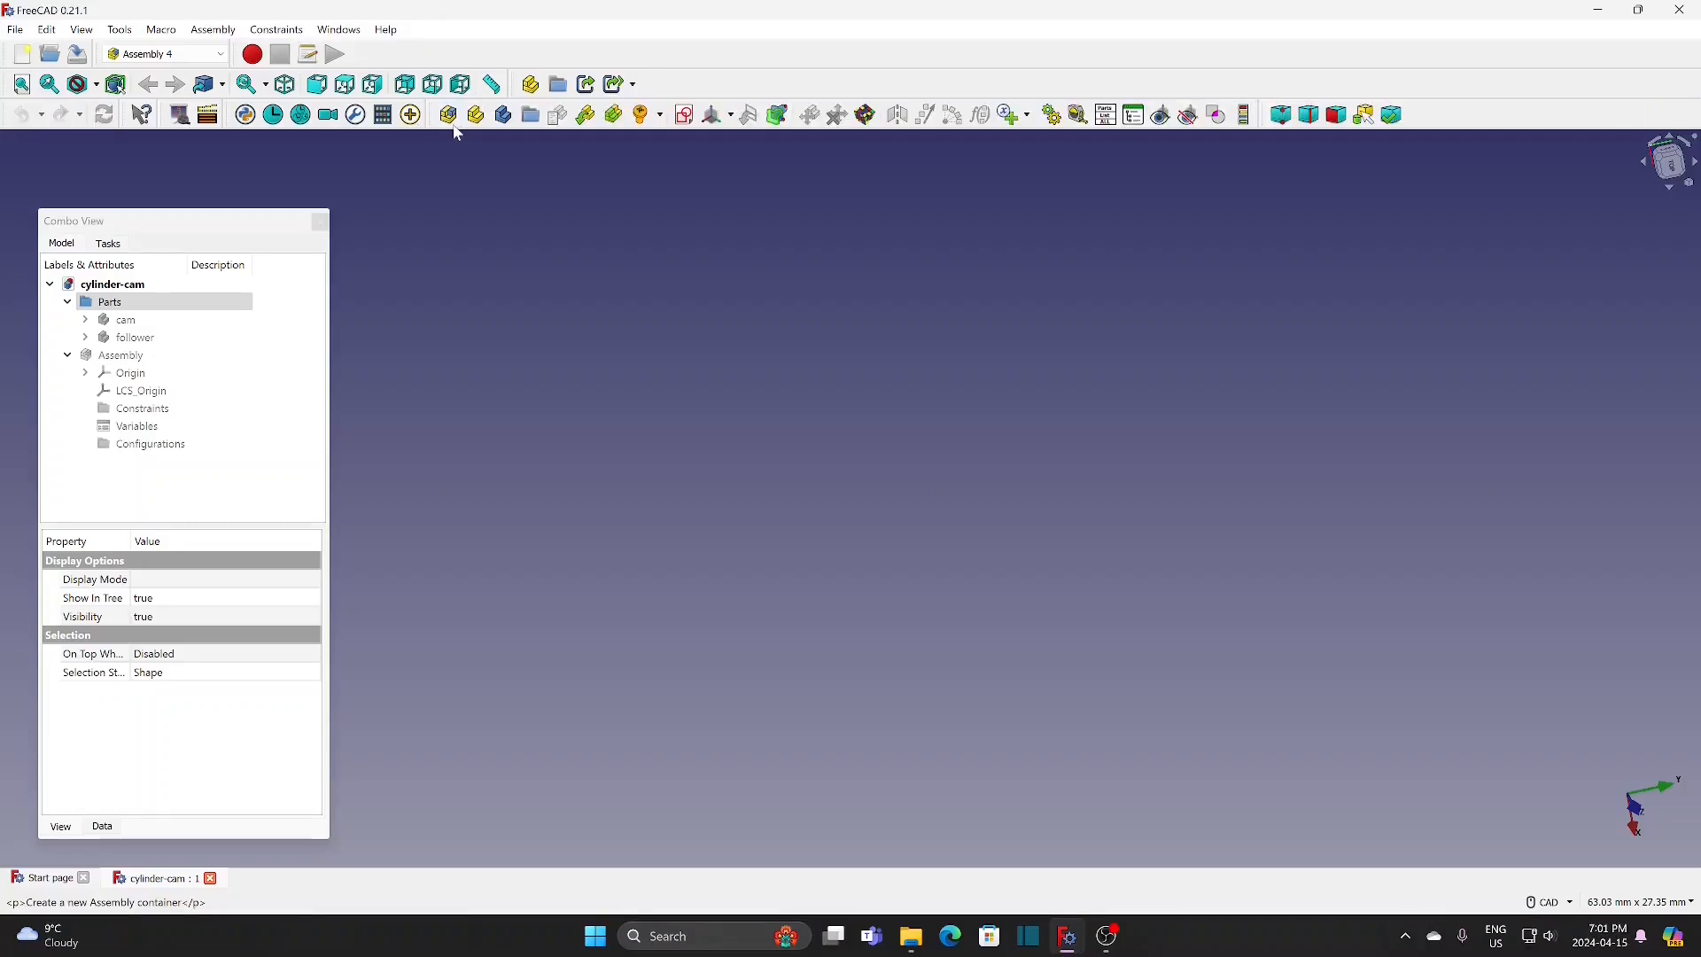
left_click(504, 115)
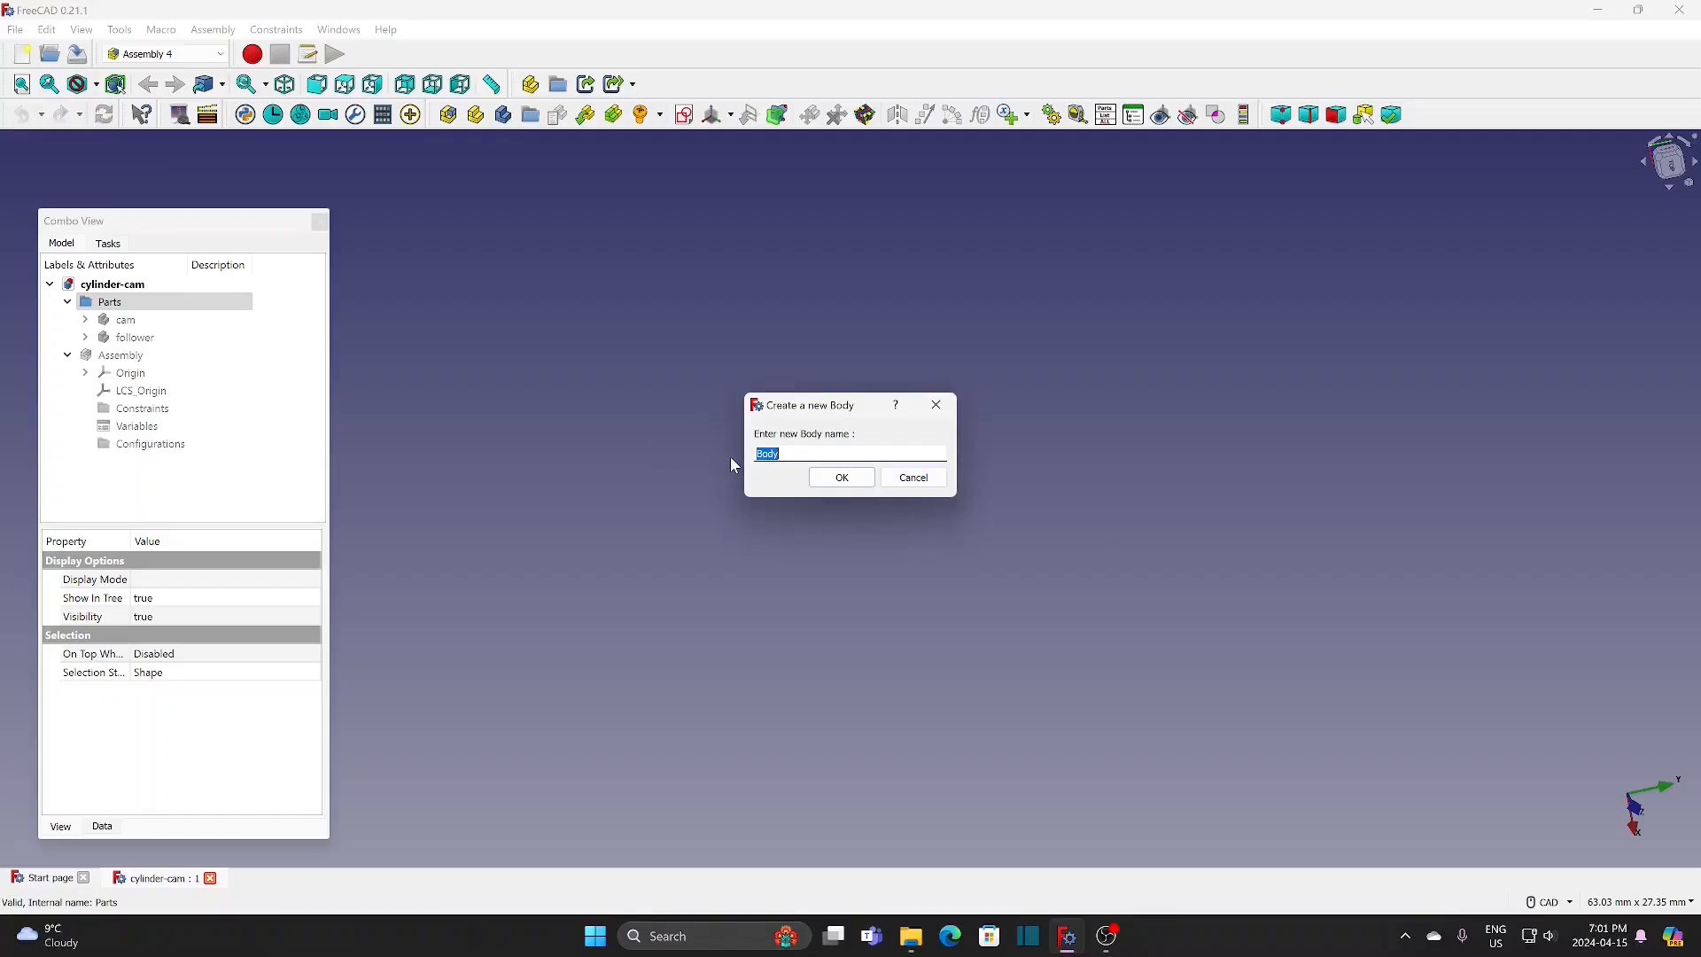
type("roller")
key("Return")
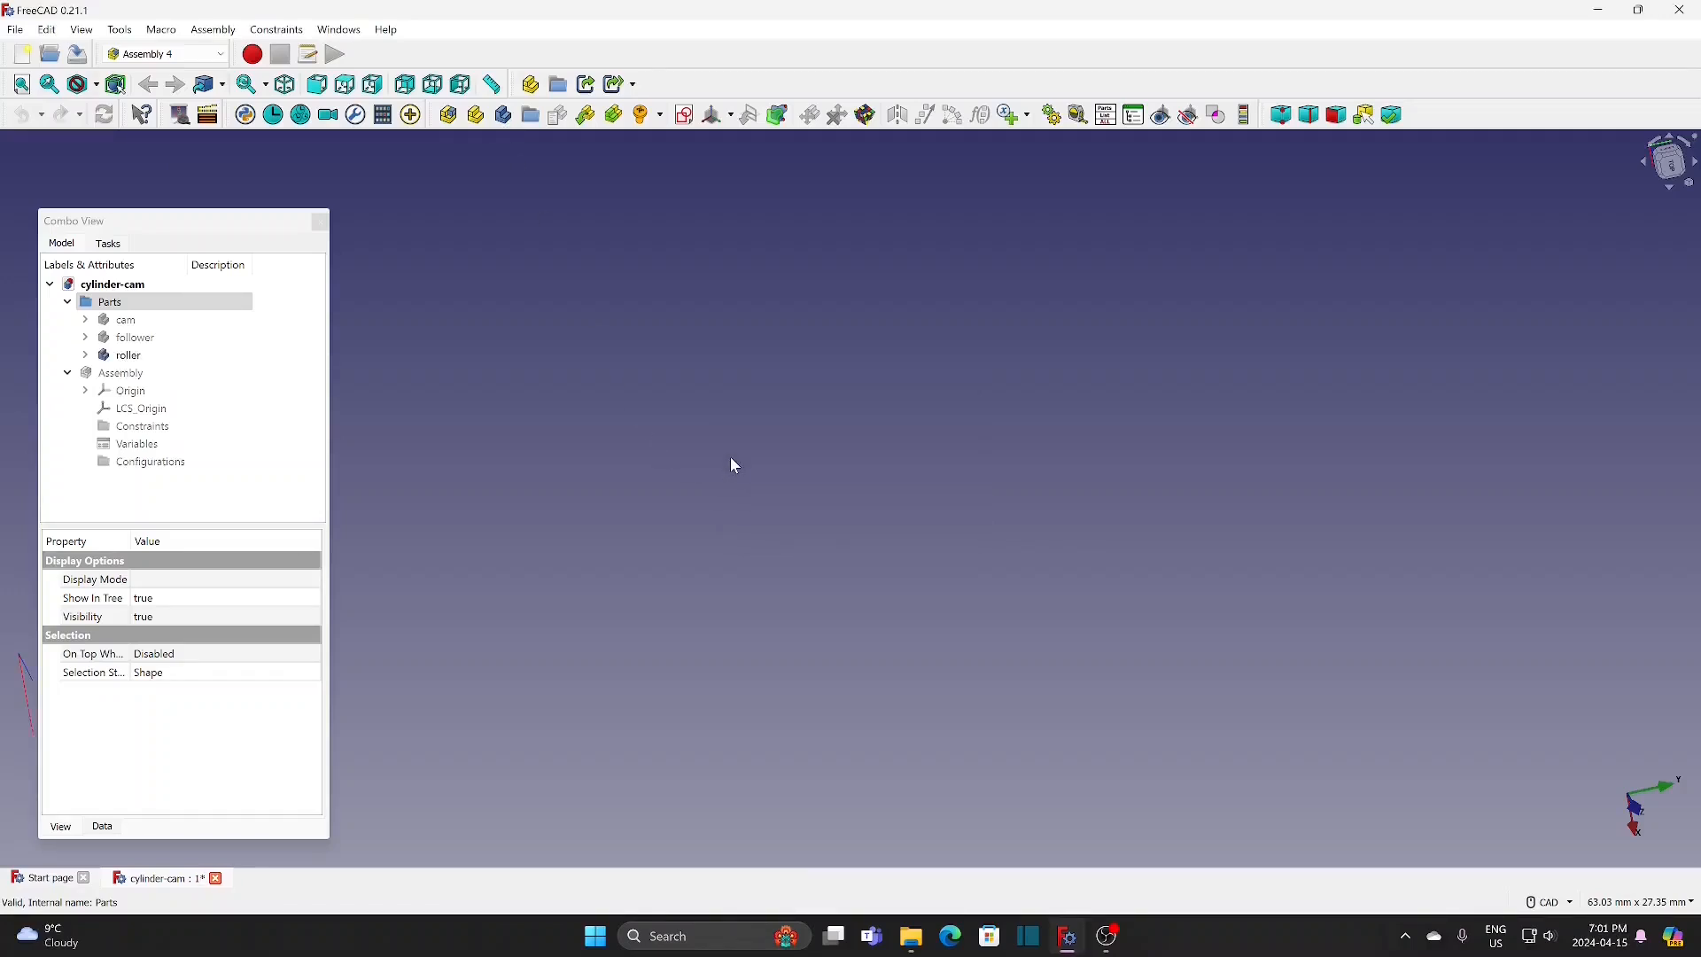
Step: Create a sketch in the roller body and attach it to LCS_002 using the Plane face mode
left_click(128, 356)
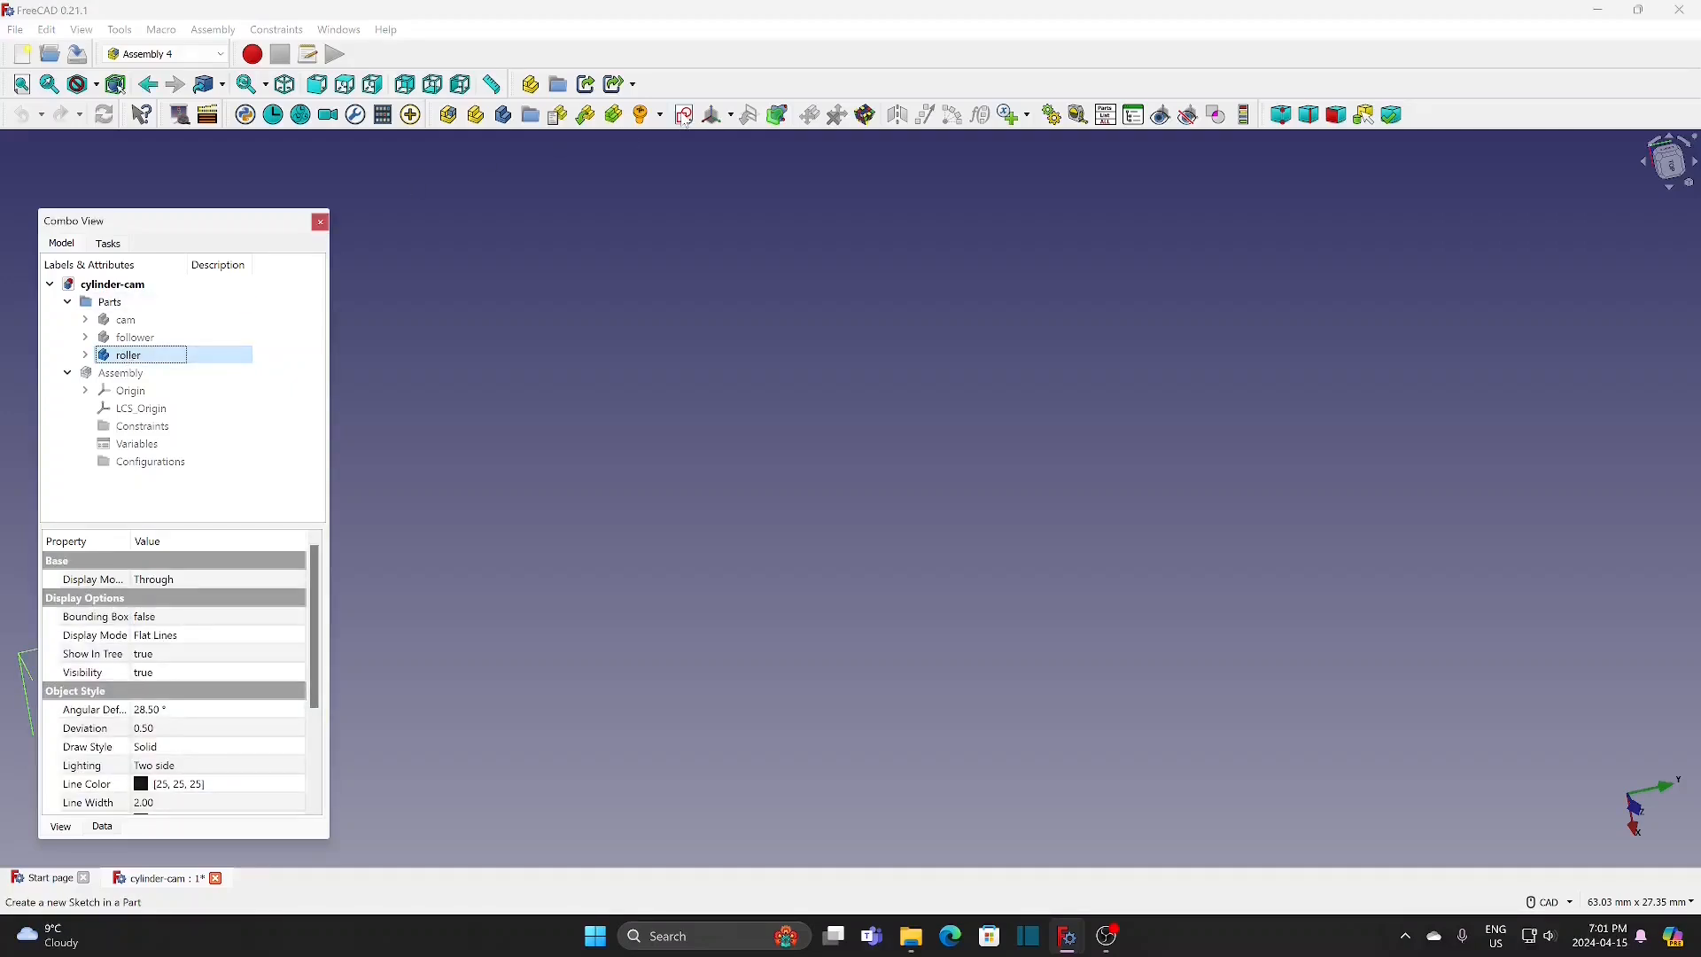
left_click(685, 116)
left_click(849, 479)
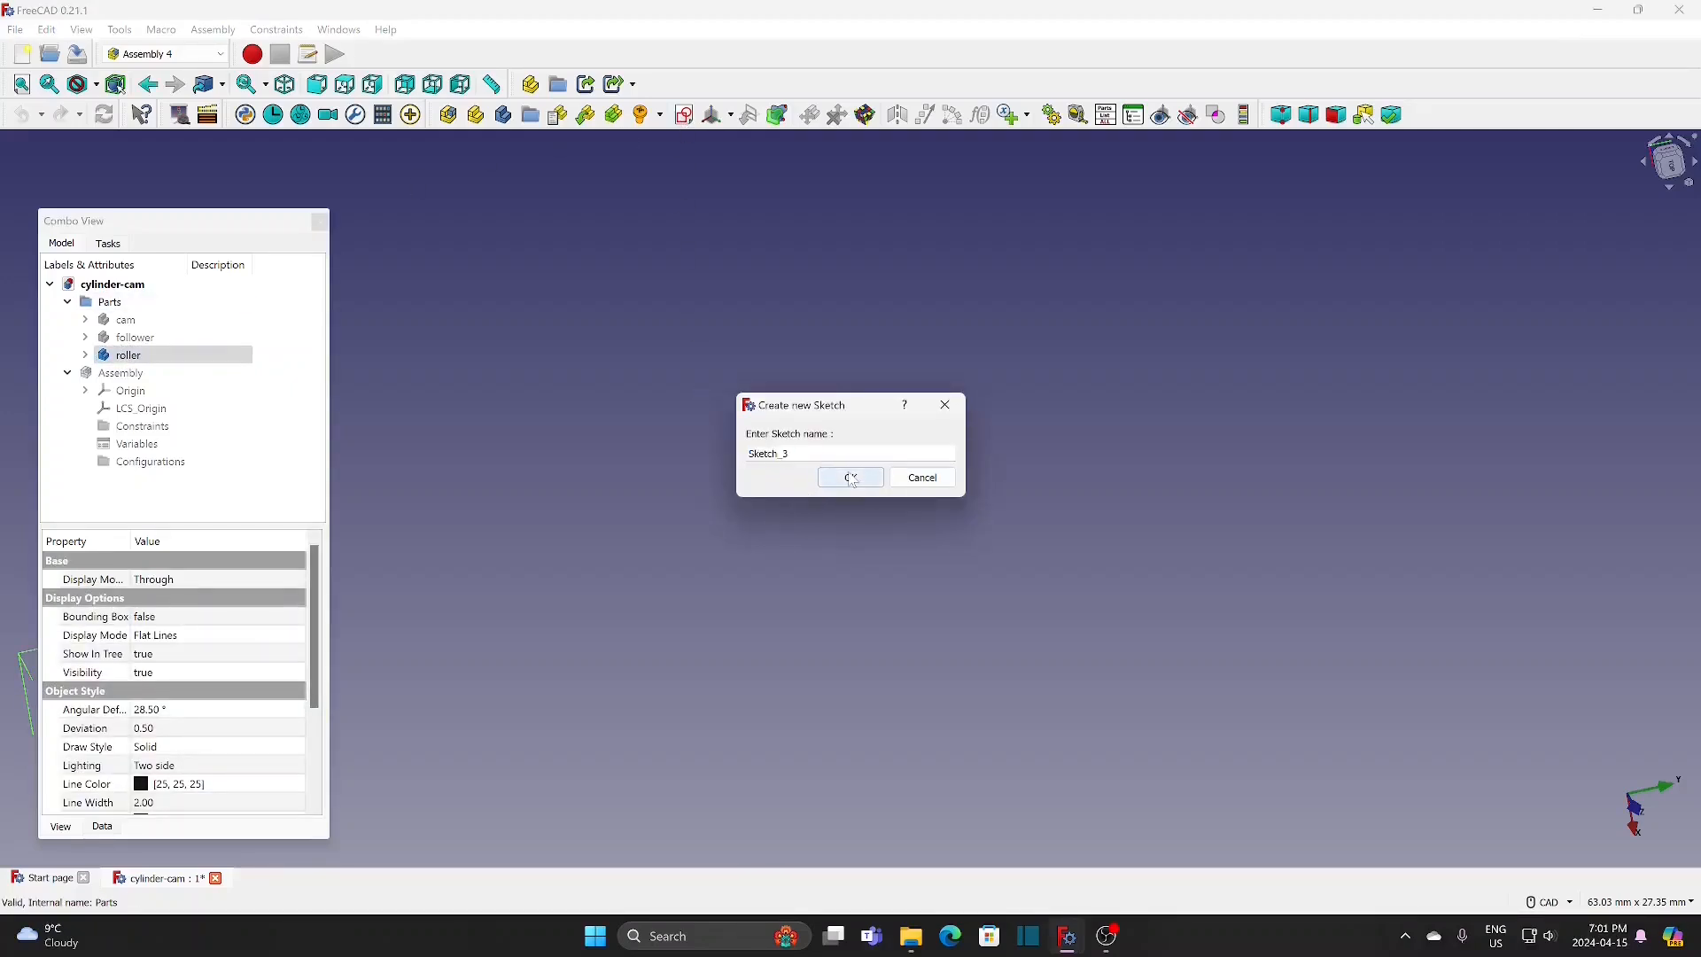
left_click(60, 246)
left_click(154, 393)
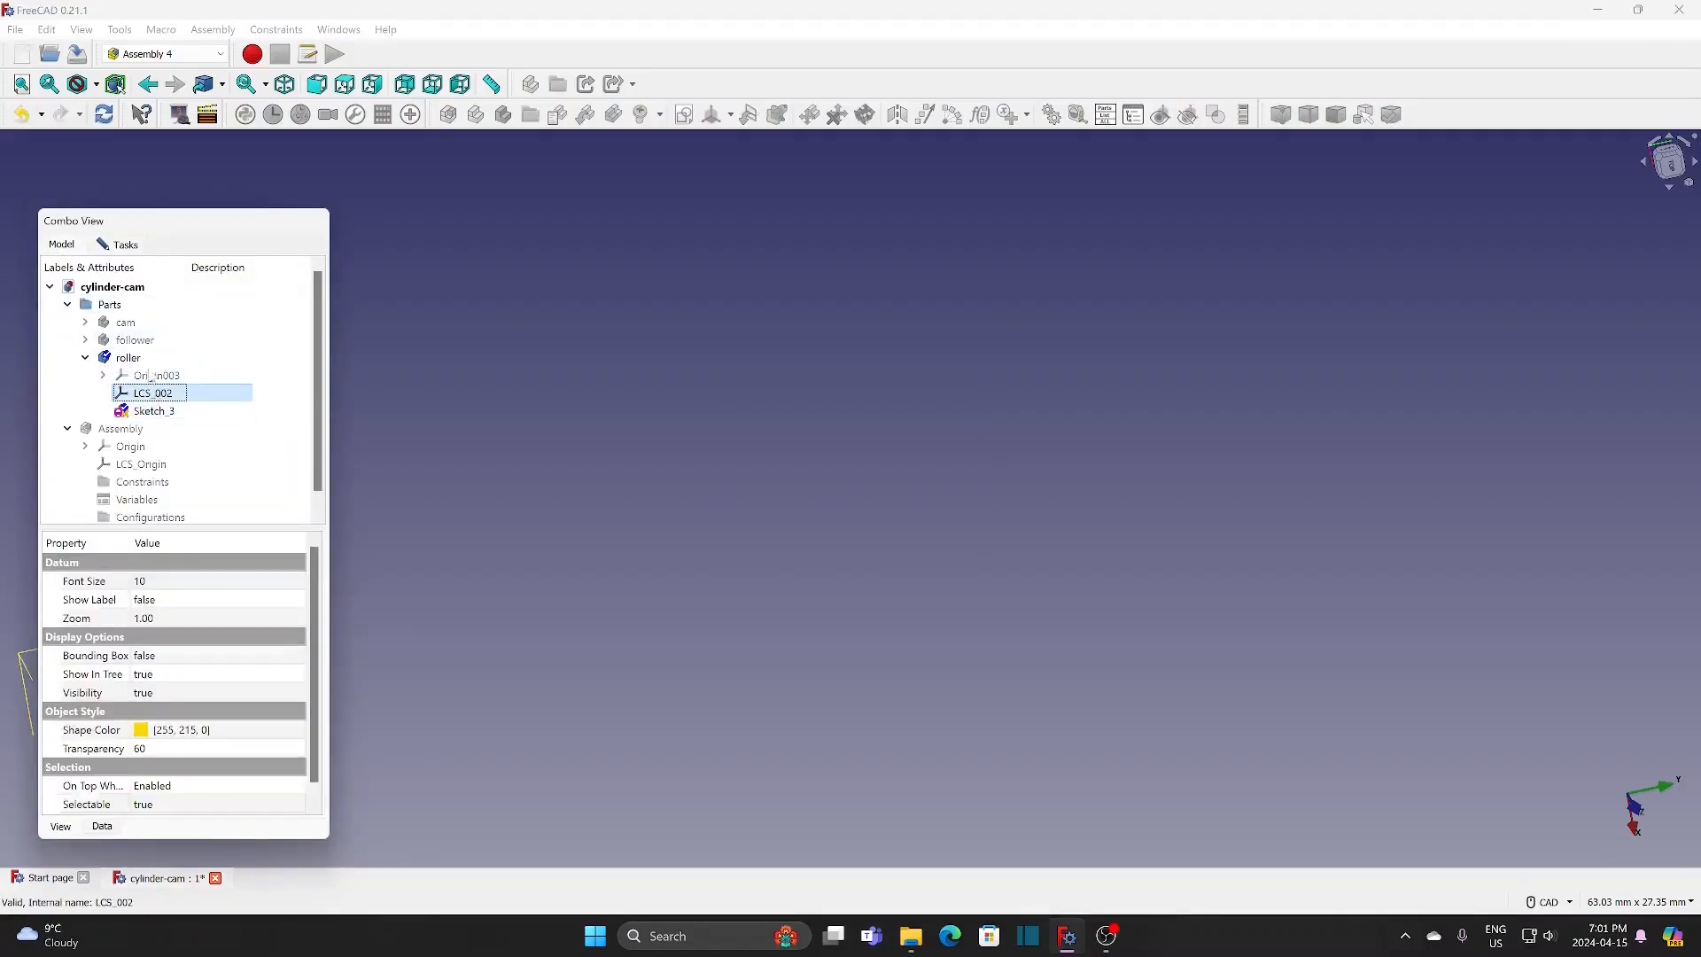
left_click(125, 244)
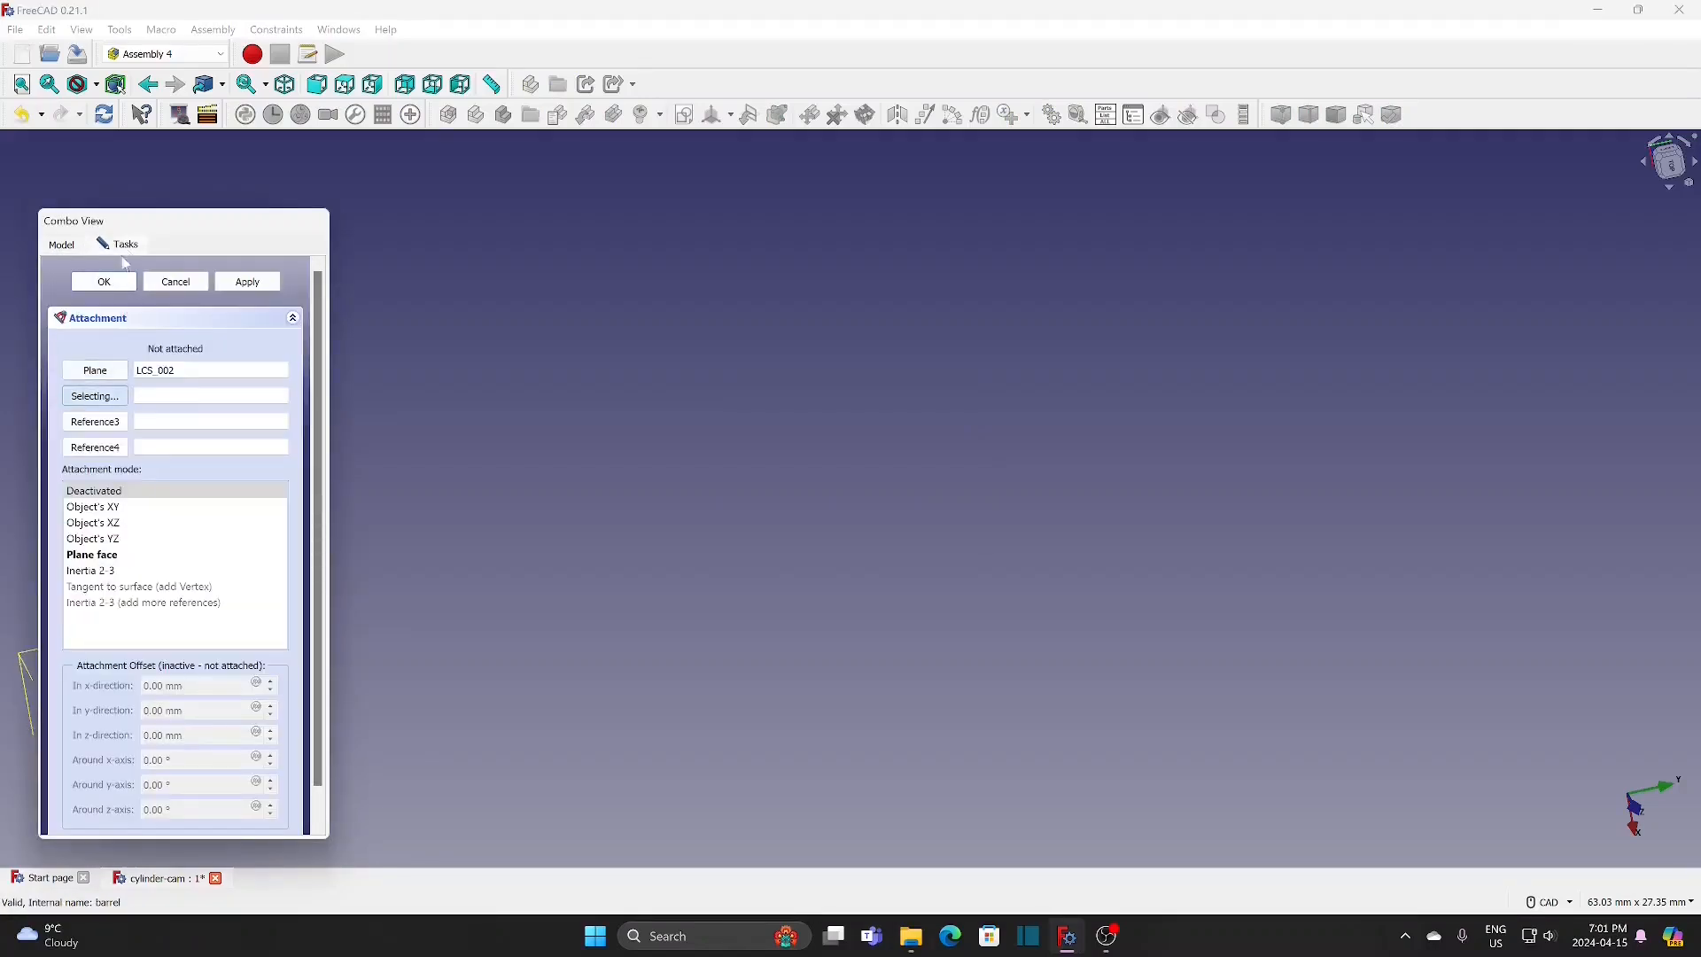
left_click(93, 556)
left_click(113, 284)
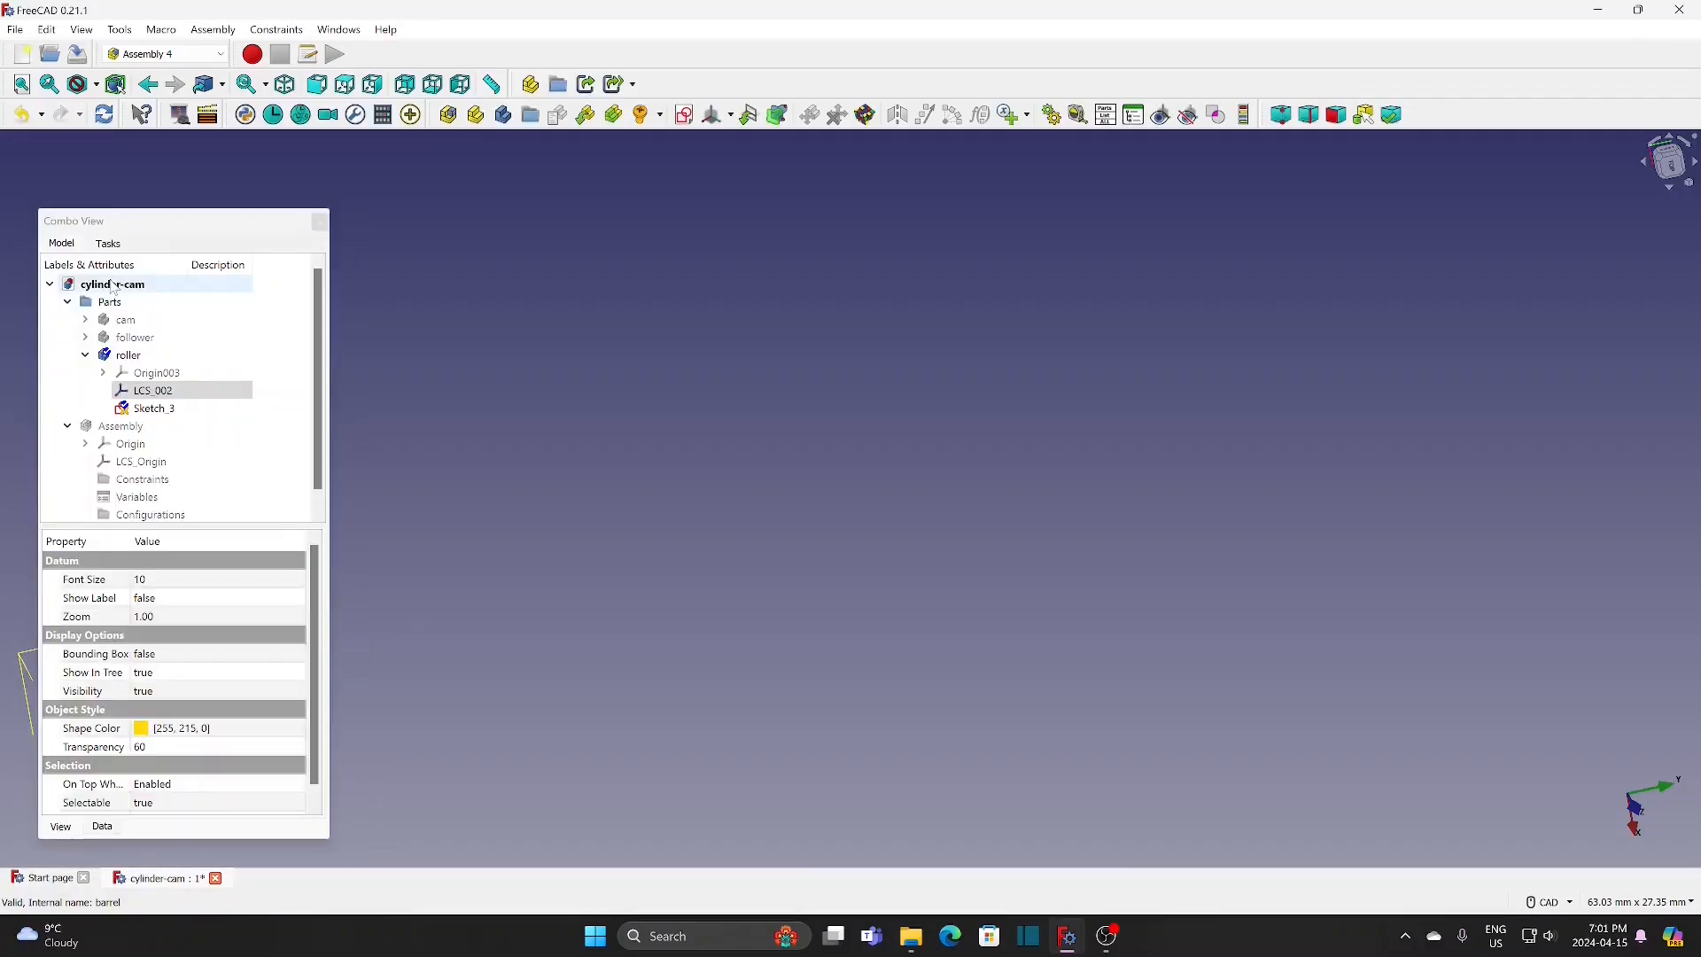
Step: Open the roller's sketch for editing and draw a circle about 1.4 mm in diameter centred on the origin
left_click(153, 412)
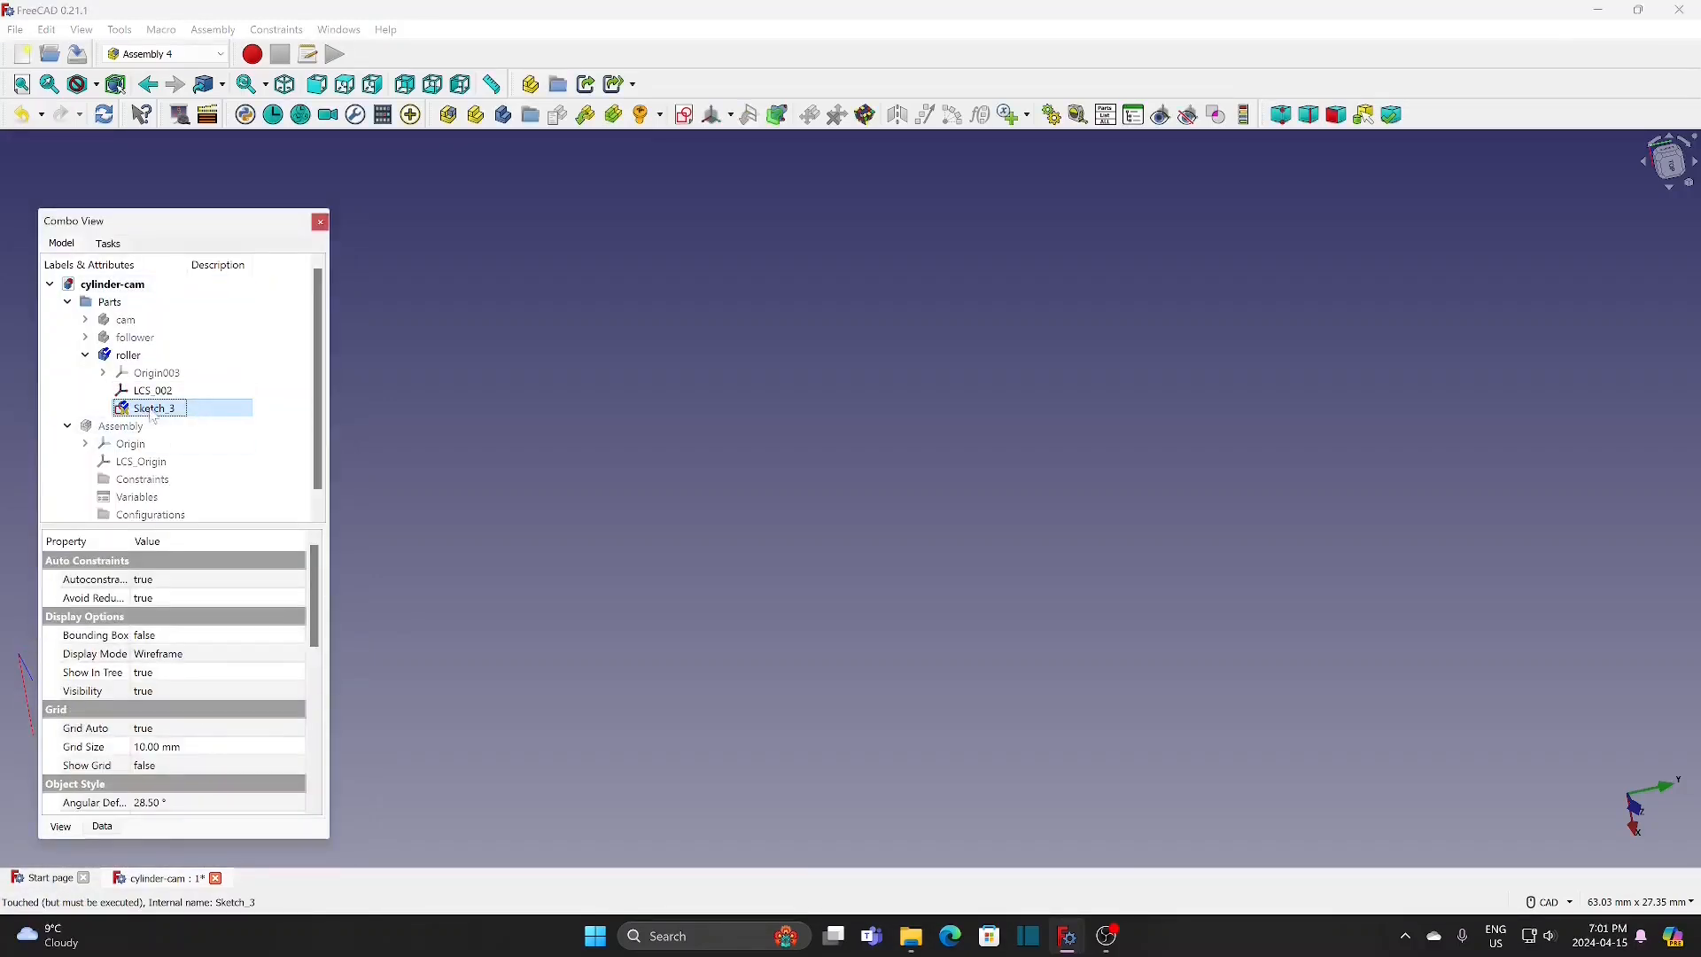
double_click(153, 410)
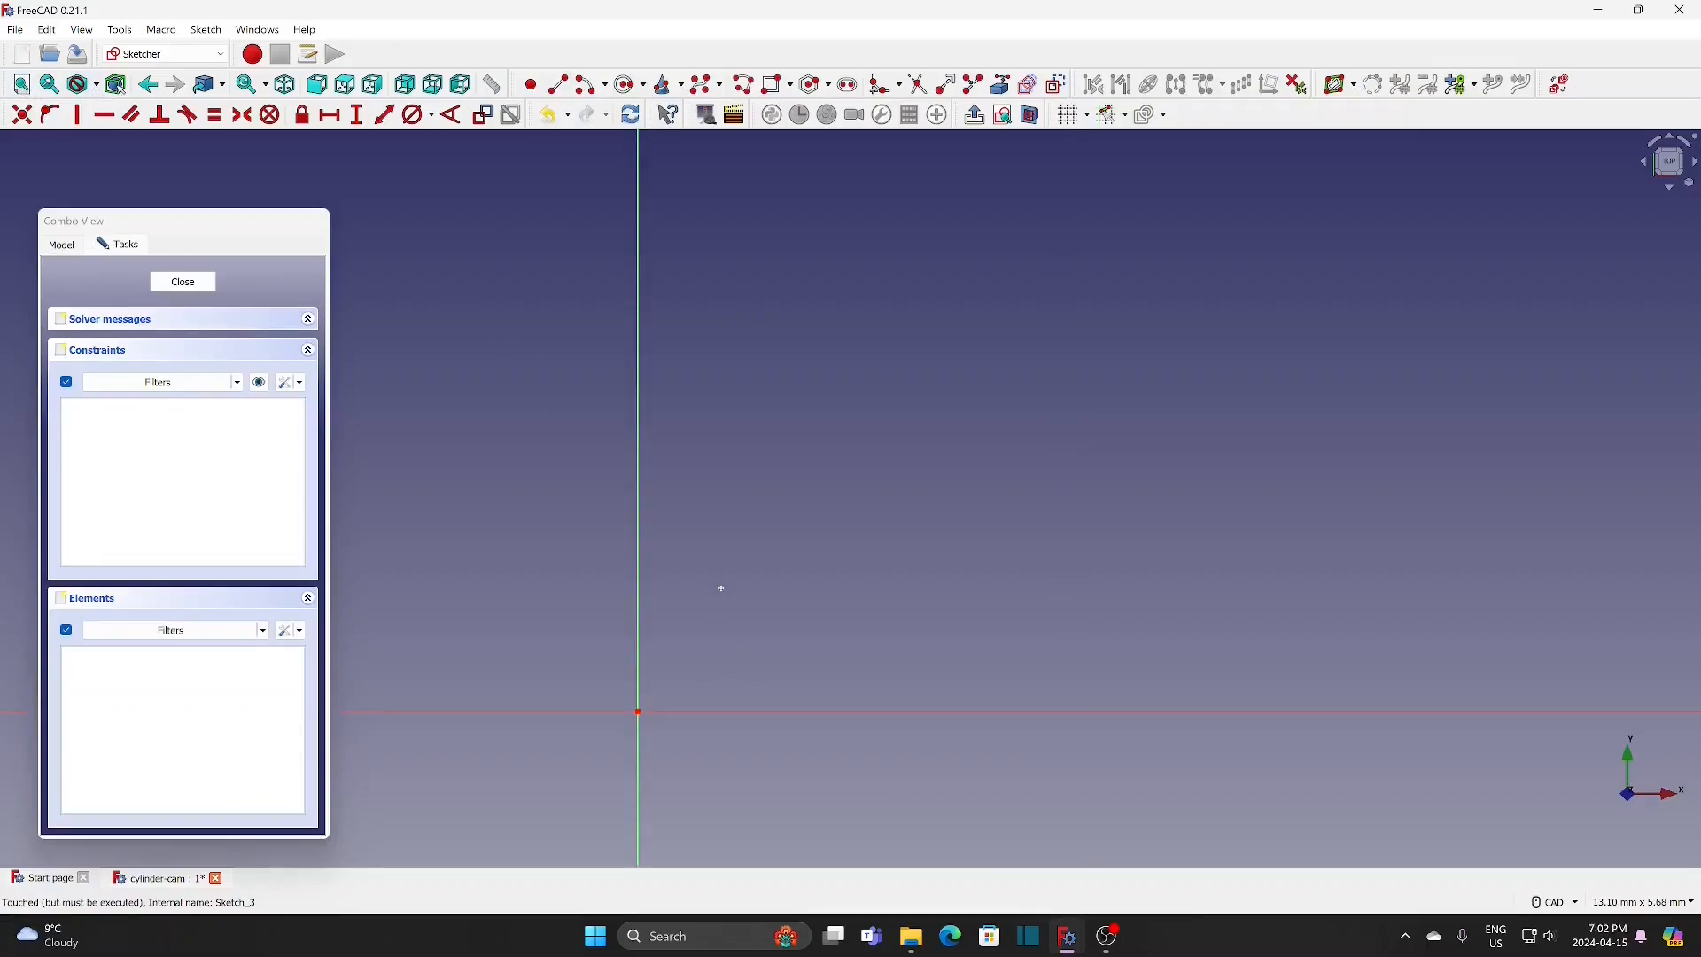
middle_click_drag(720, 588, 941, 311)
left_click(625, 86)
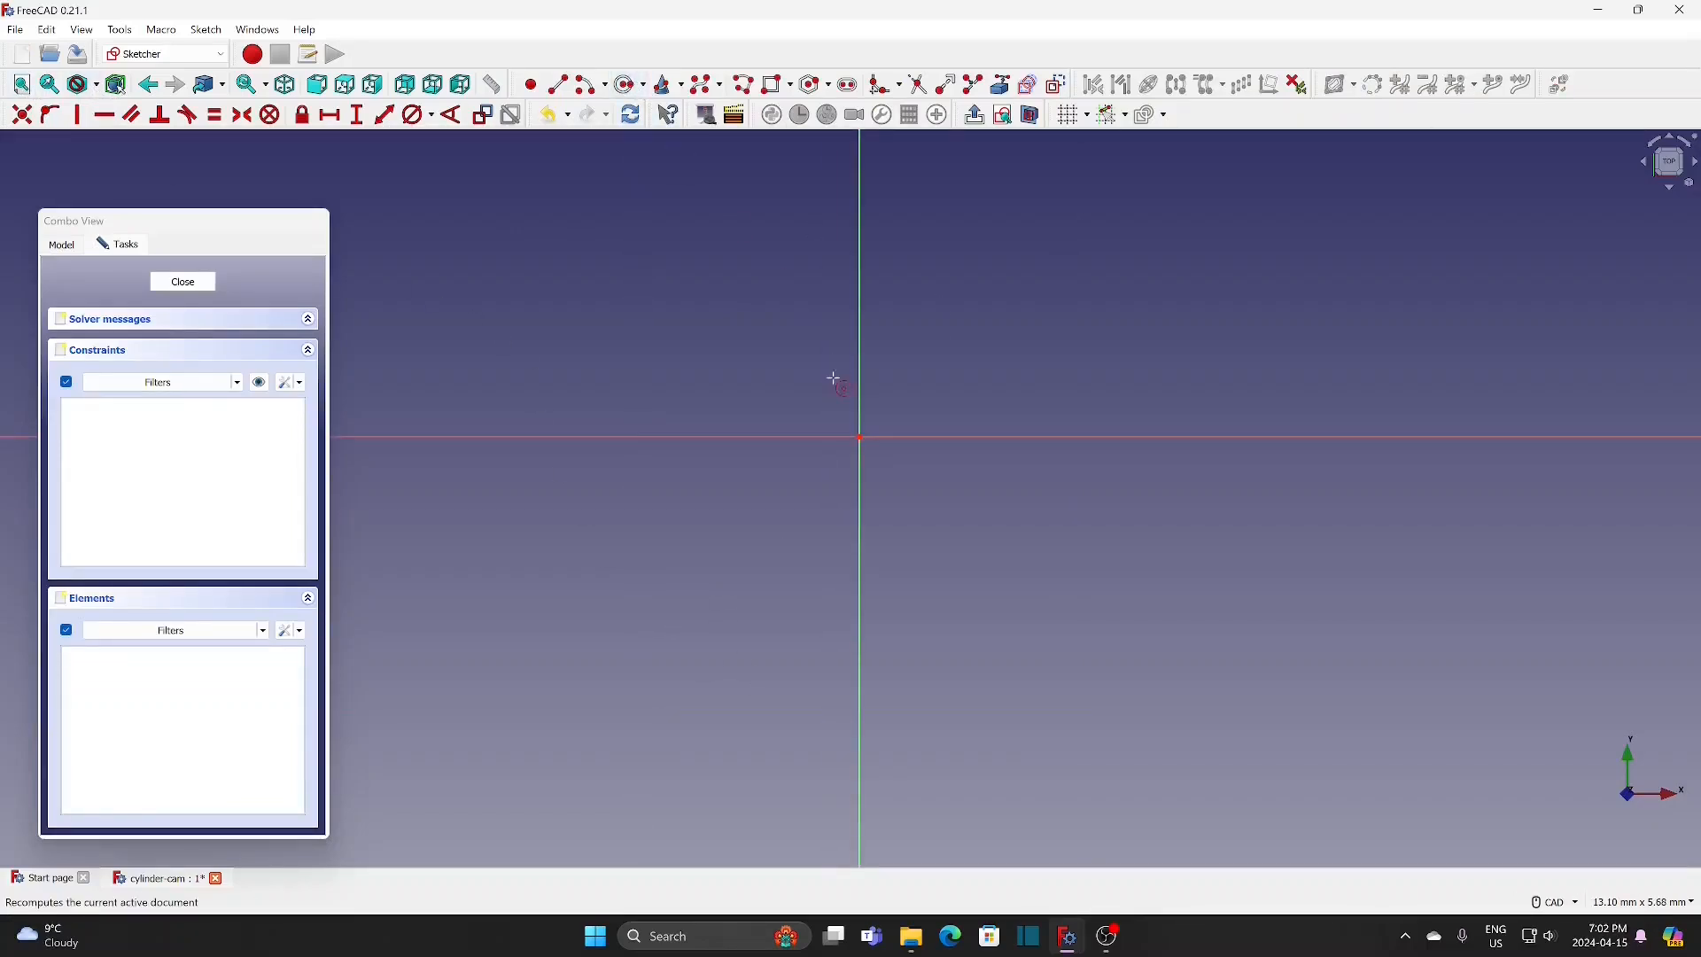
left_click(860, 438)
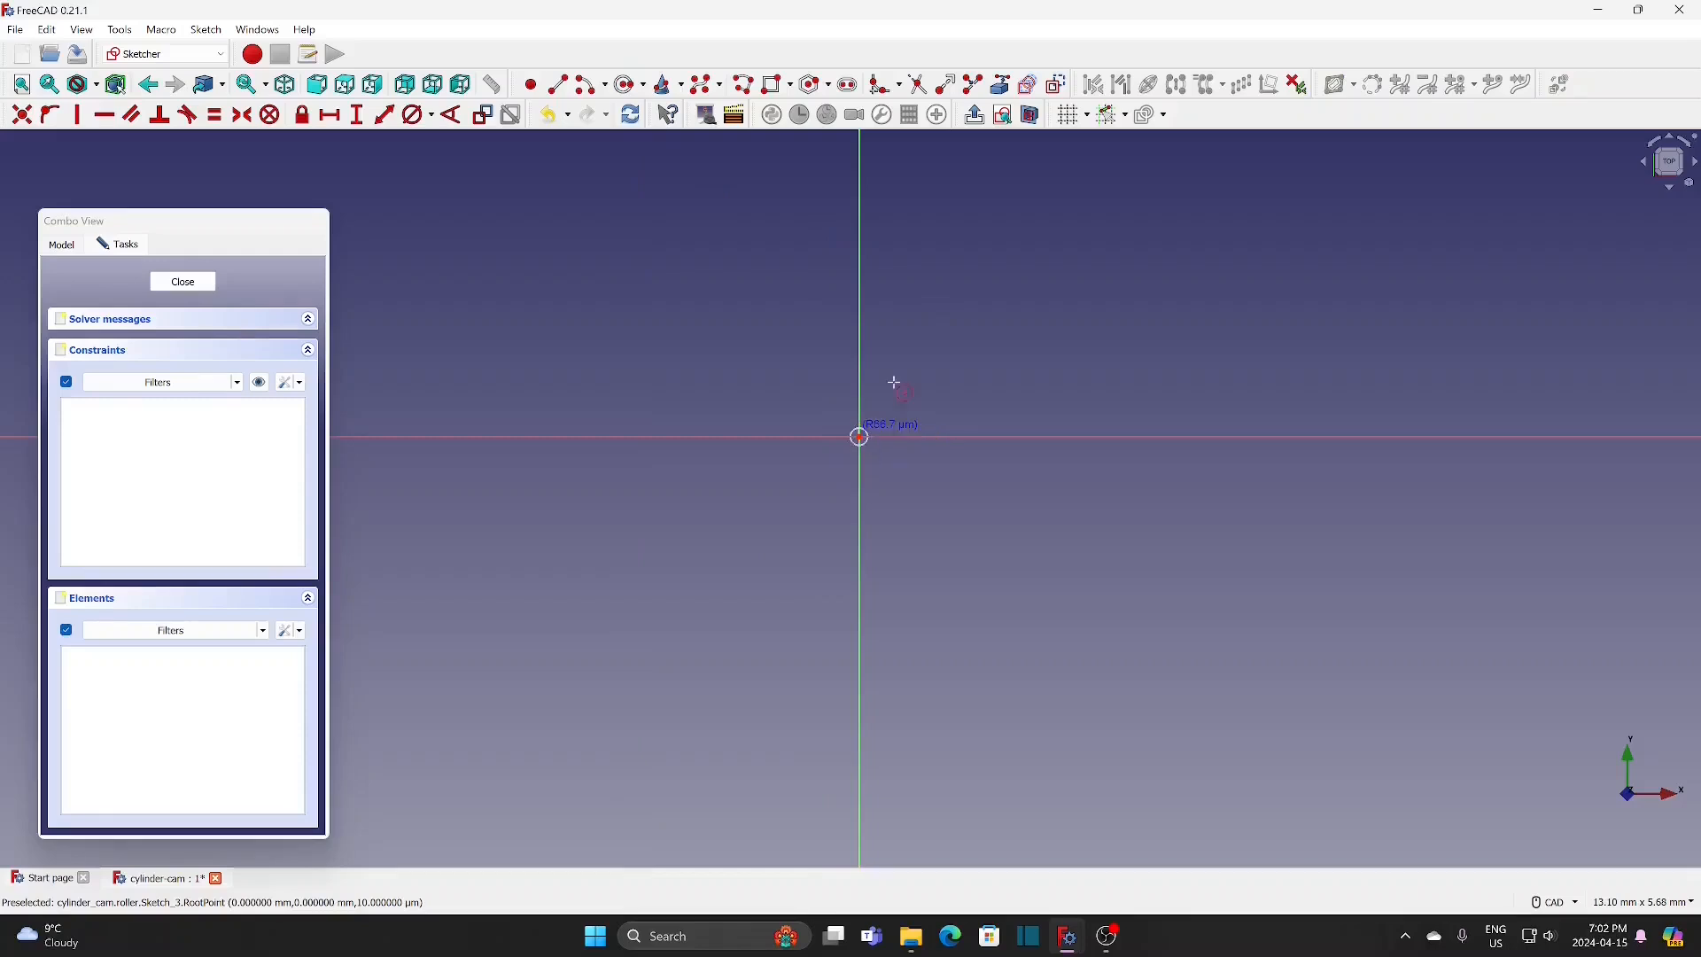
left_click(910, 361)
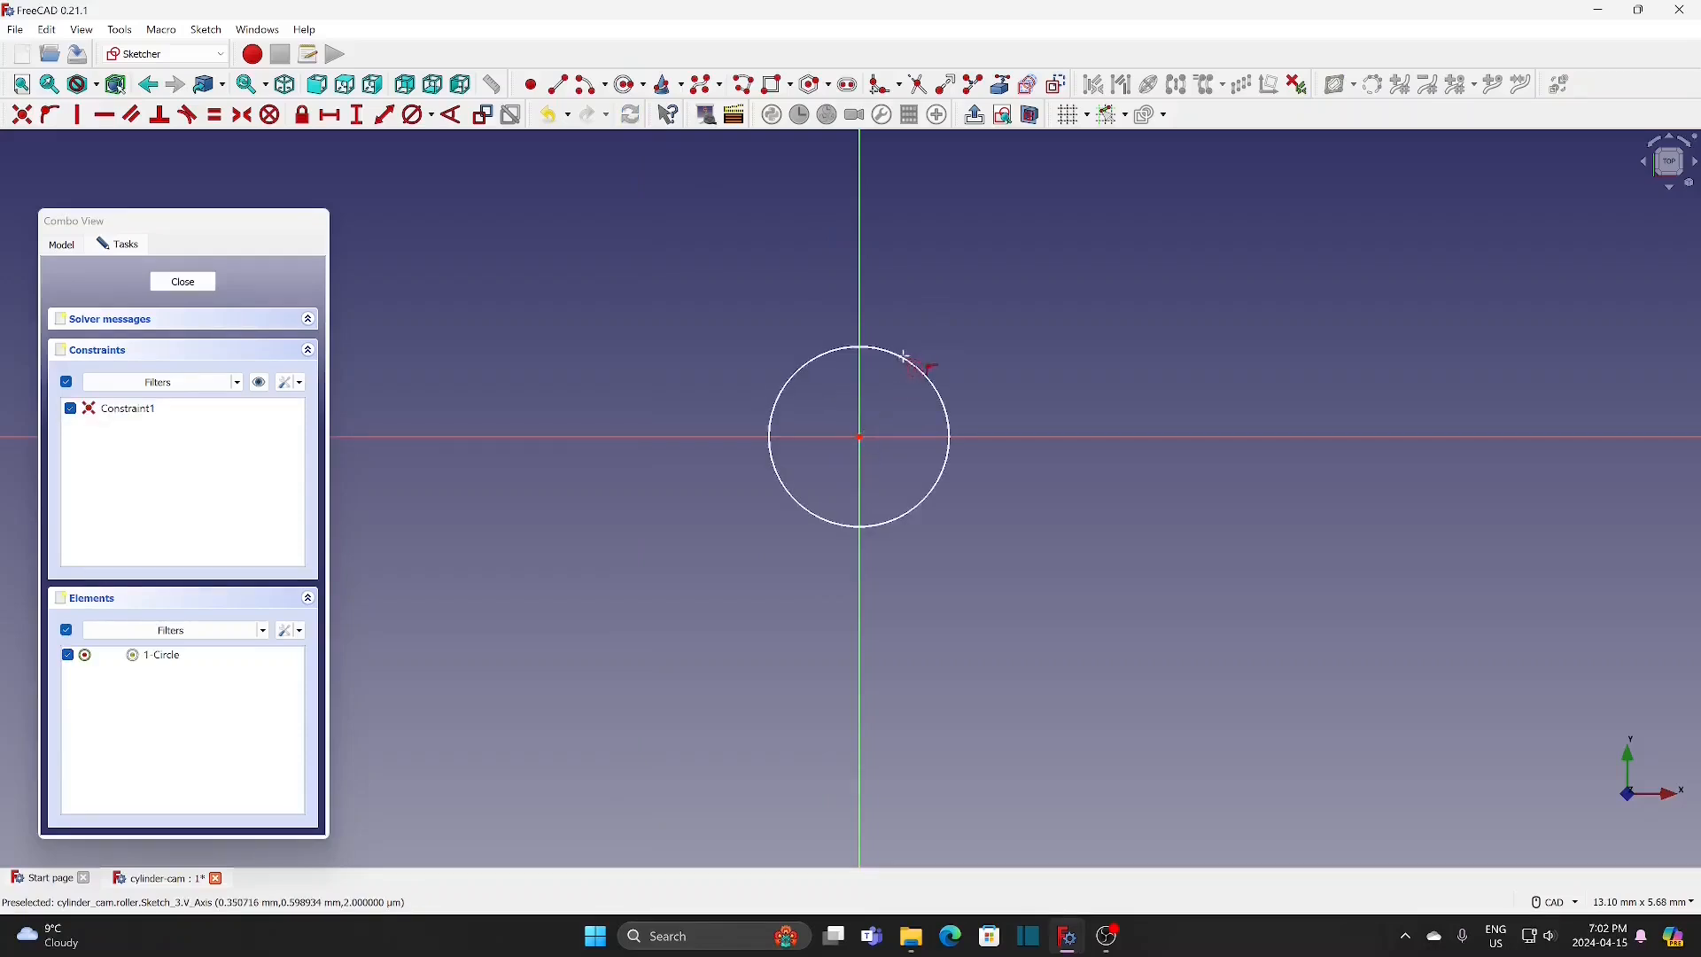
Step: Constrain the roller circle's diameter to 3.5 mm and close the sketch
left_click(417, 120)
left_click(928, 385)
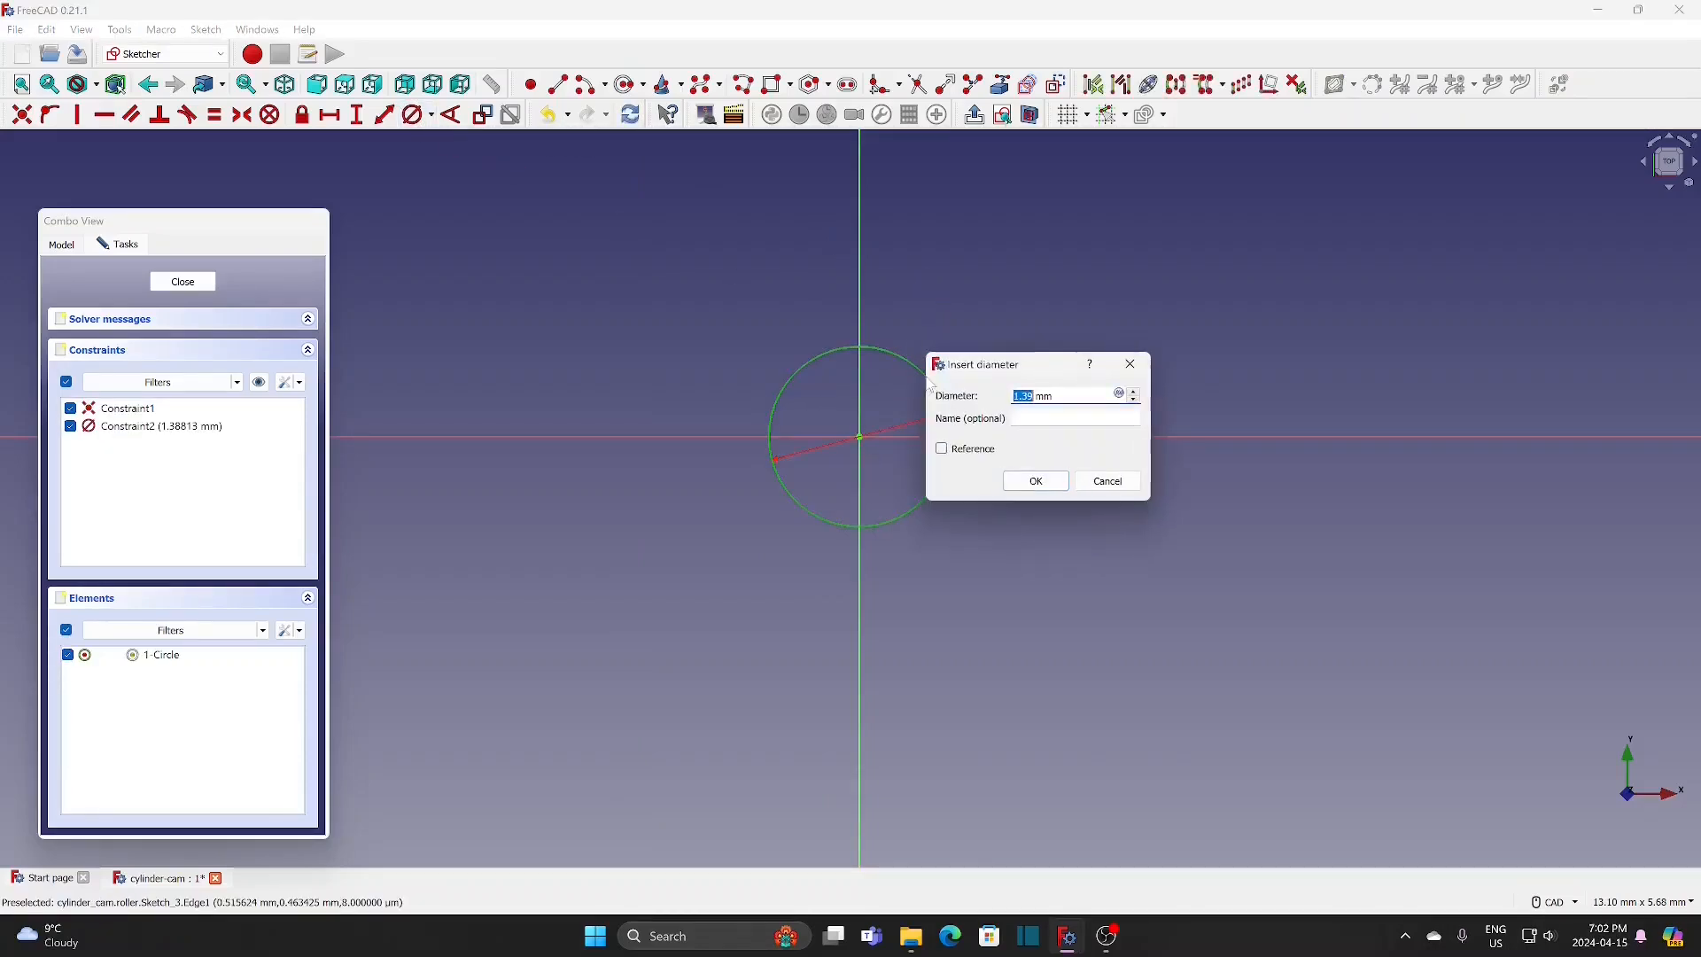
type("3.")
left_click(1034, 481)
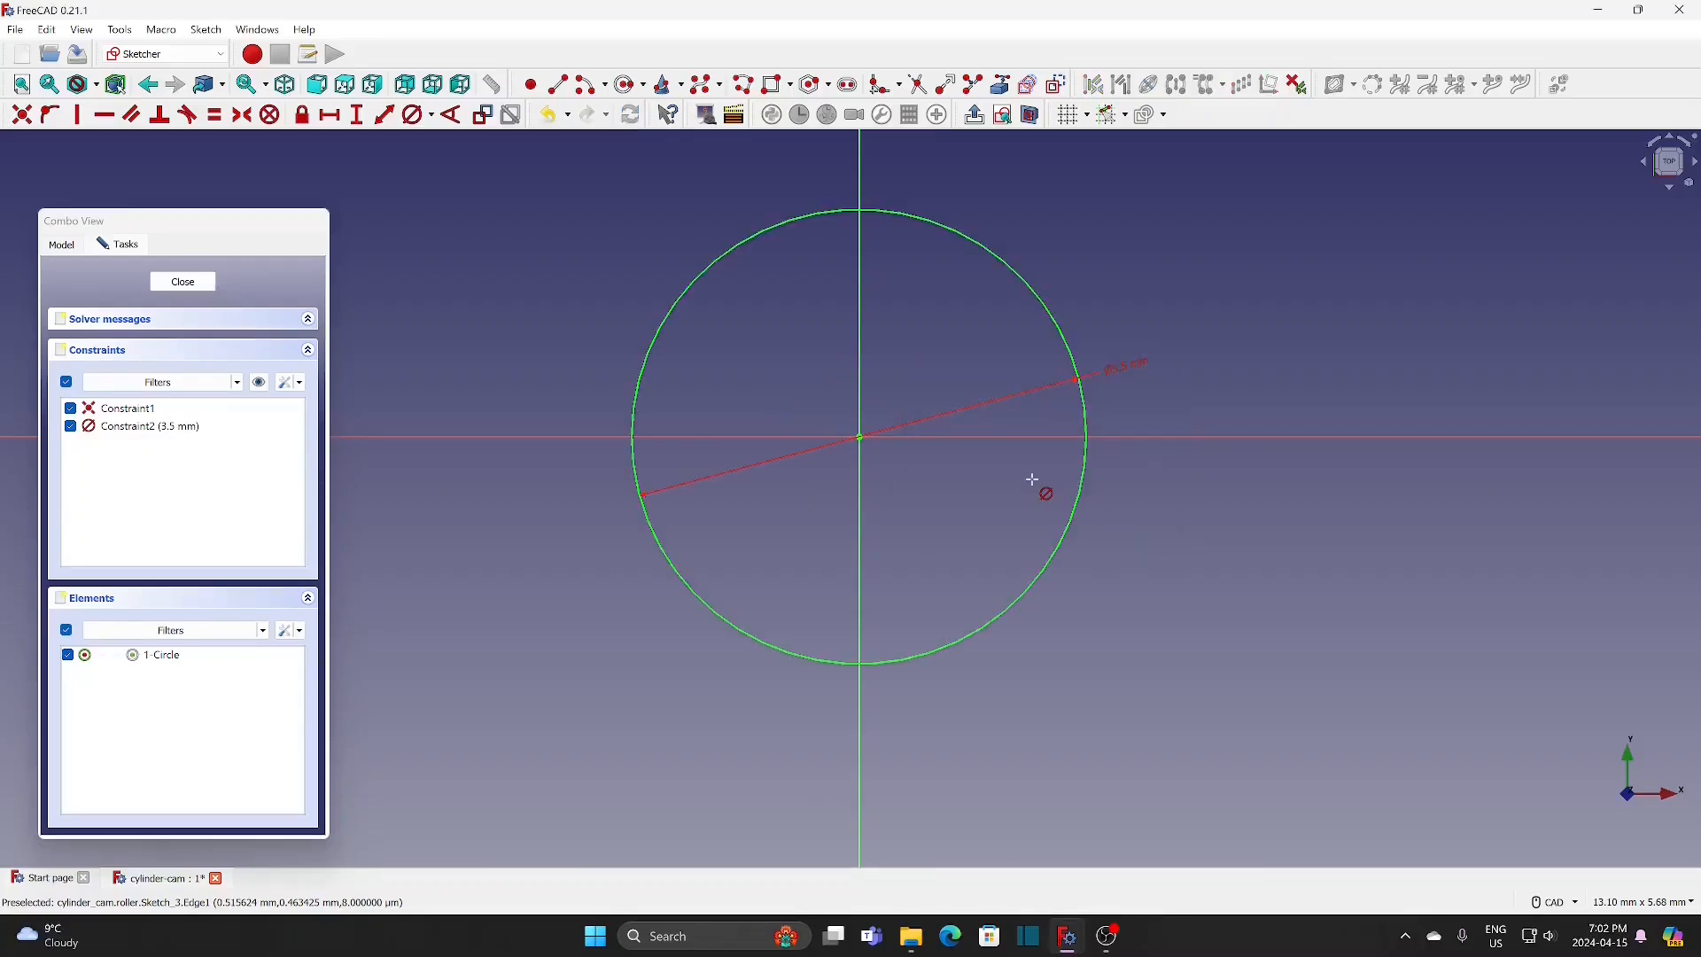
left_click(199, 281)
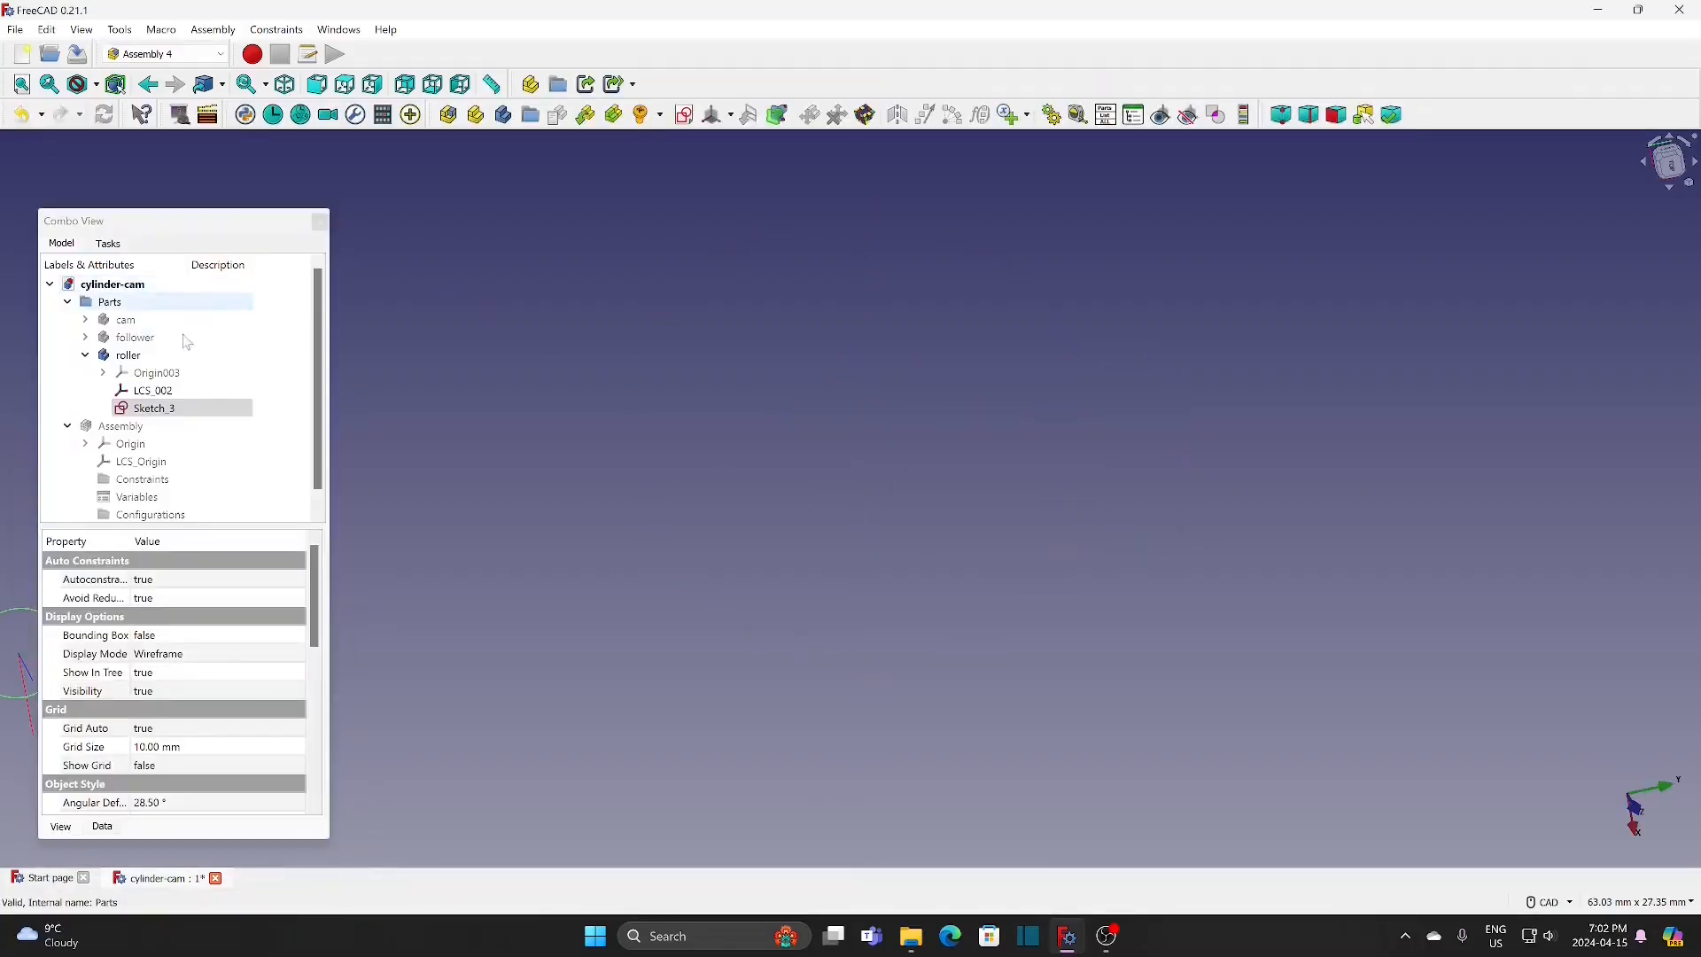
Step: Make the roller the active body and return to the model tree
left_click(138, 355)
right_click(137, 356)
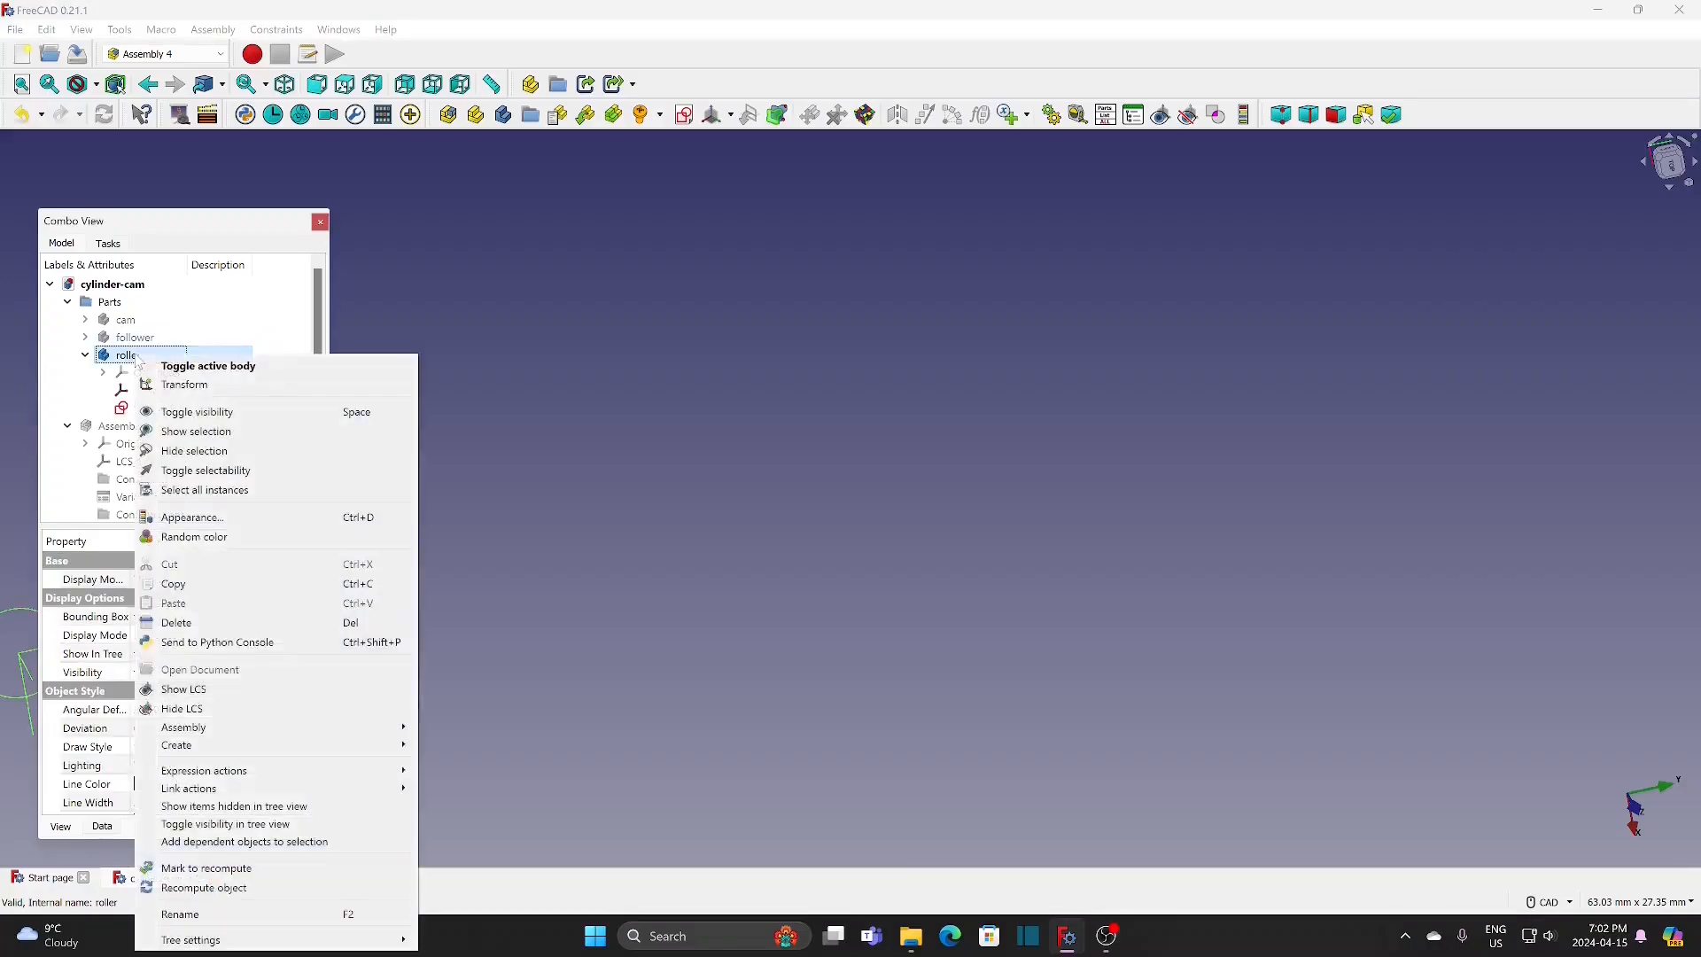
left_click(187, 367)
left_click(64, 245)
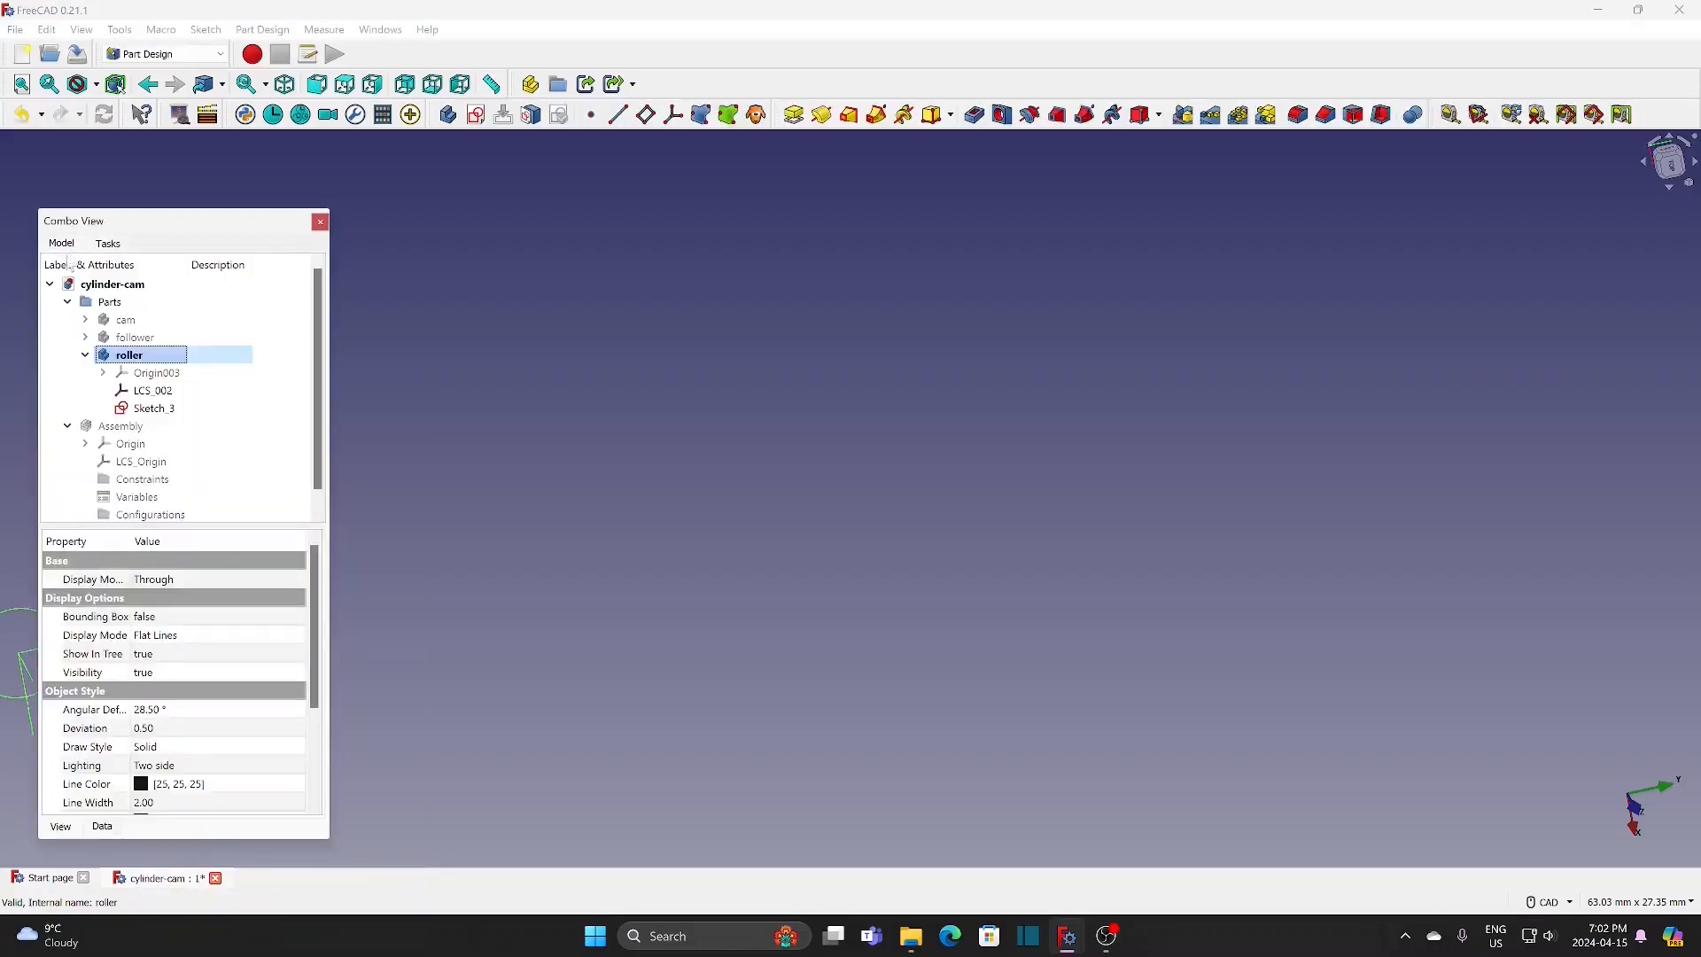
Step: Pad the roller's circle sketch to a length of 3 mm
left_click(153, 408)
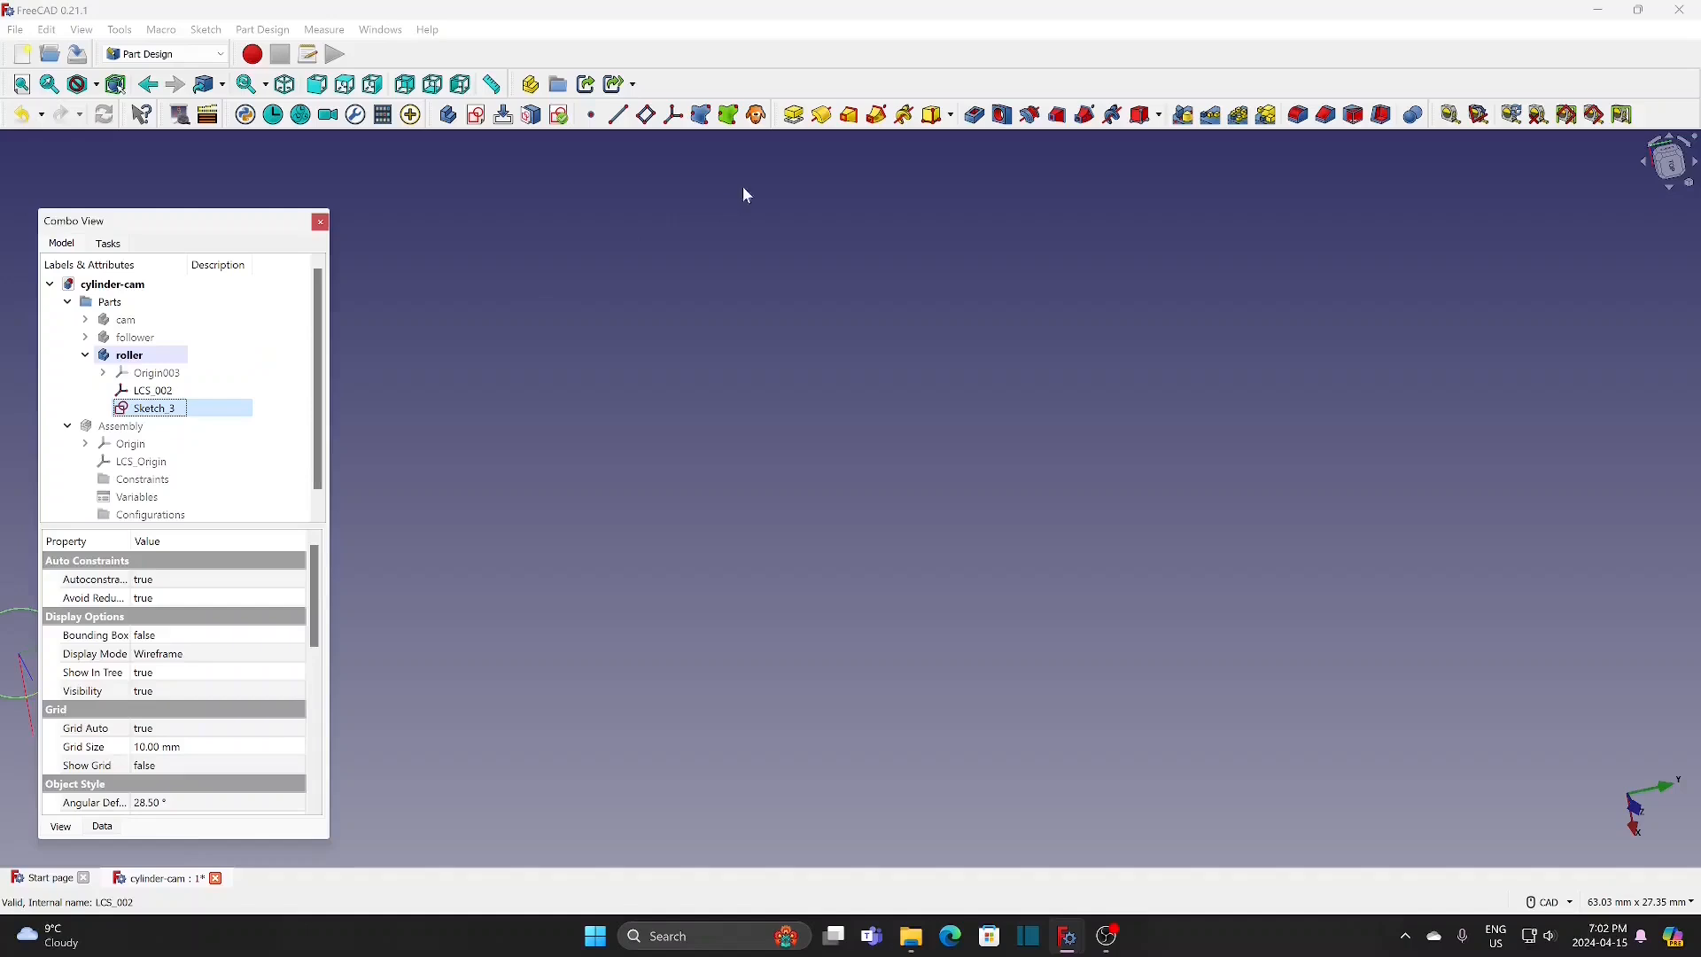
left_click(793, 115)
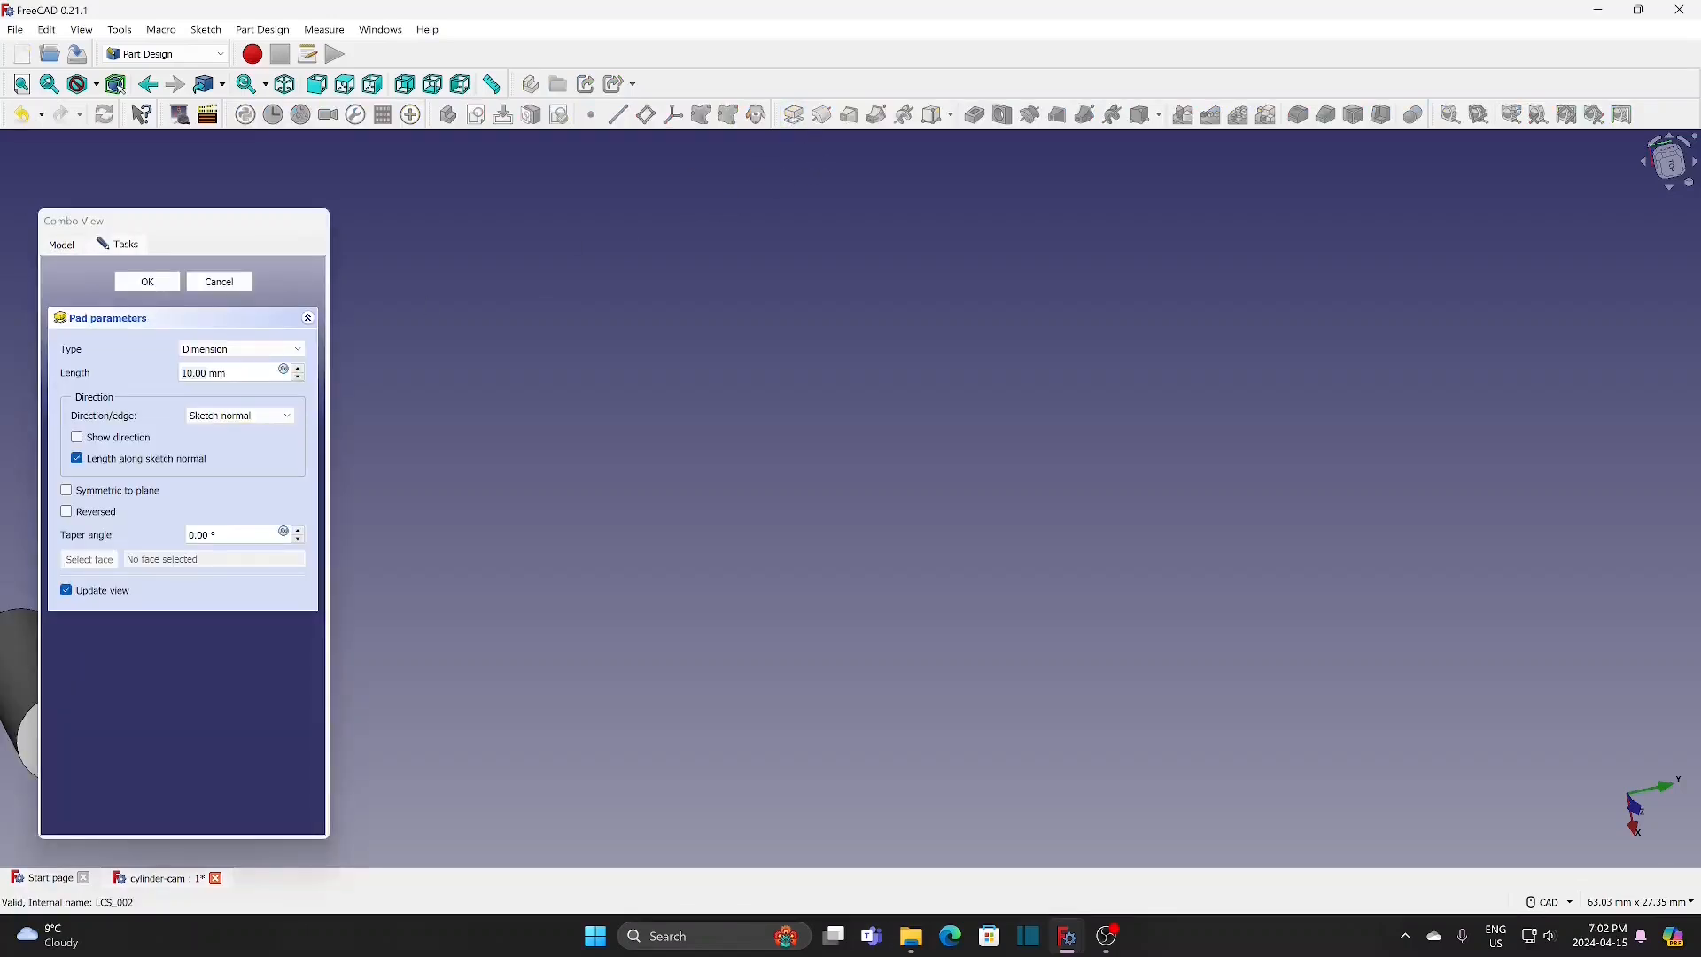
left_click_drag(232, 372, 115, 374)
type("3")
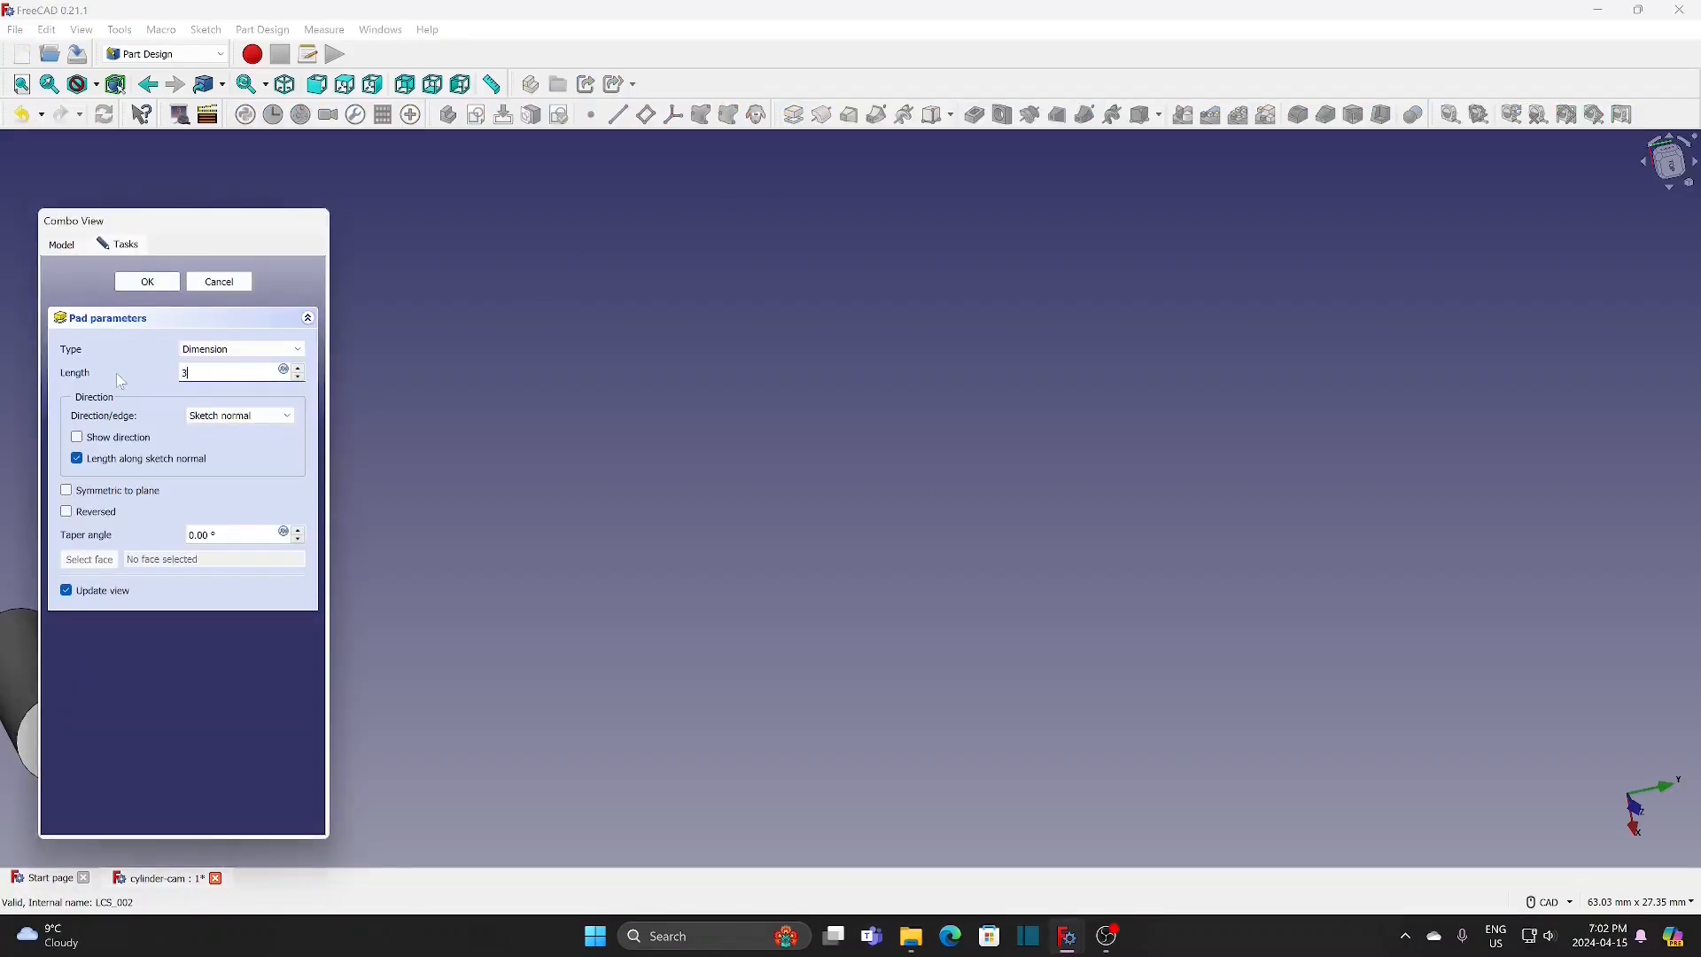
left_click(155, 283)
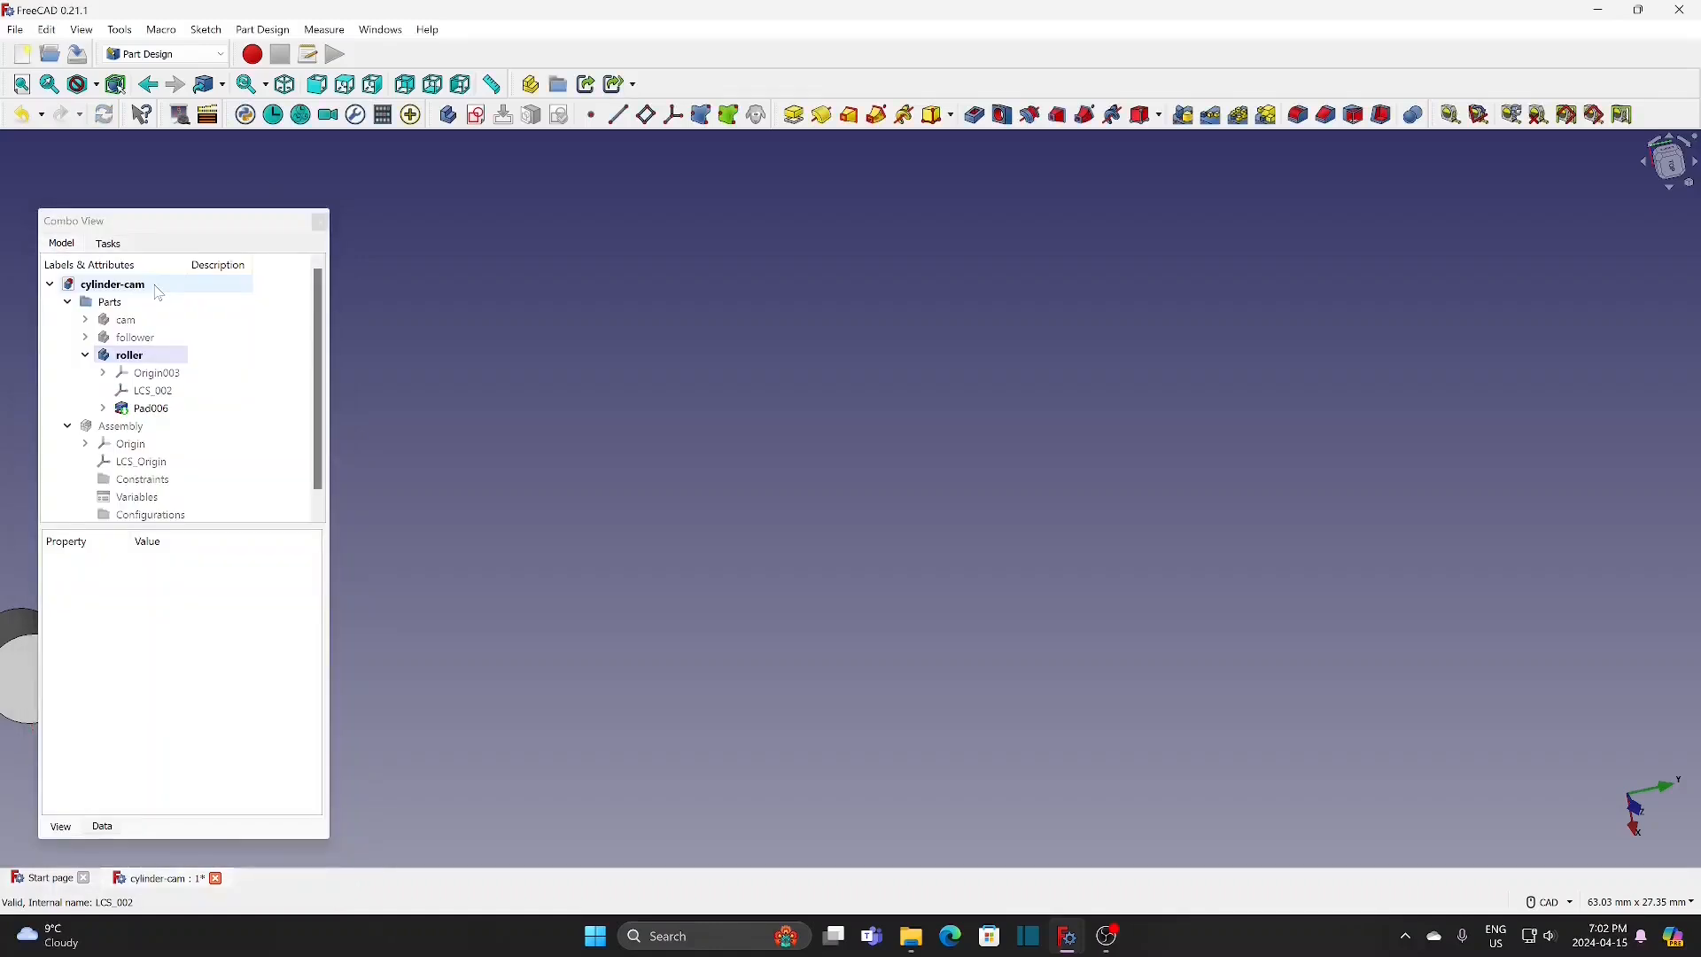
Step: Create a new sketch on the roller body's XY base plane
left_click(22, 85)
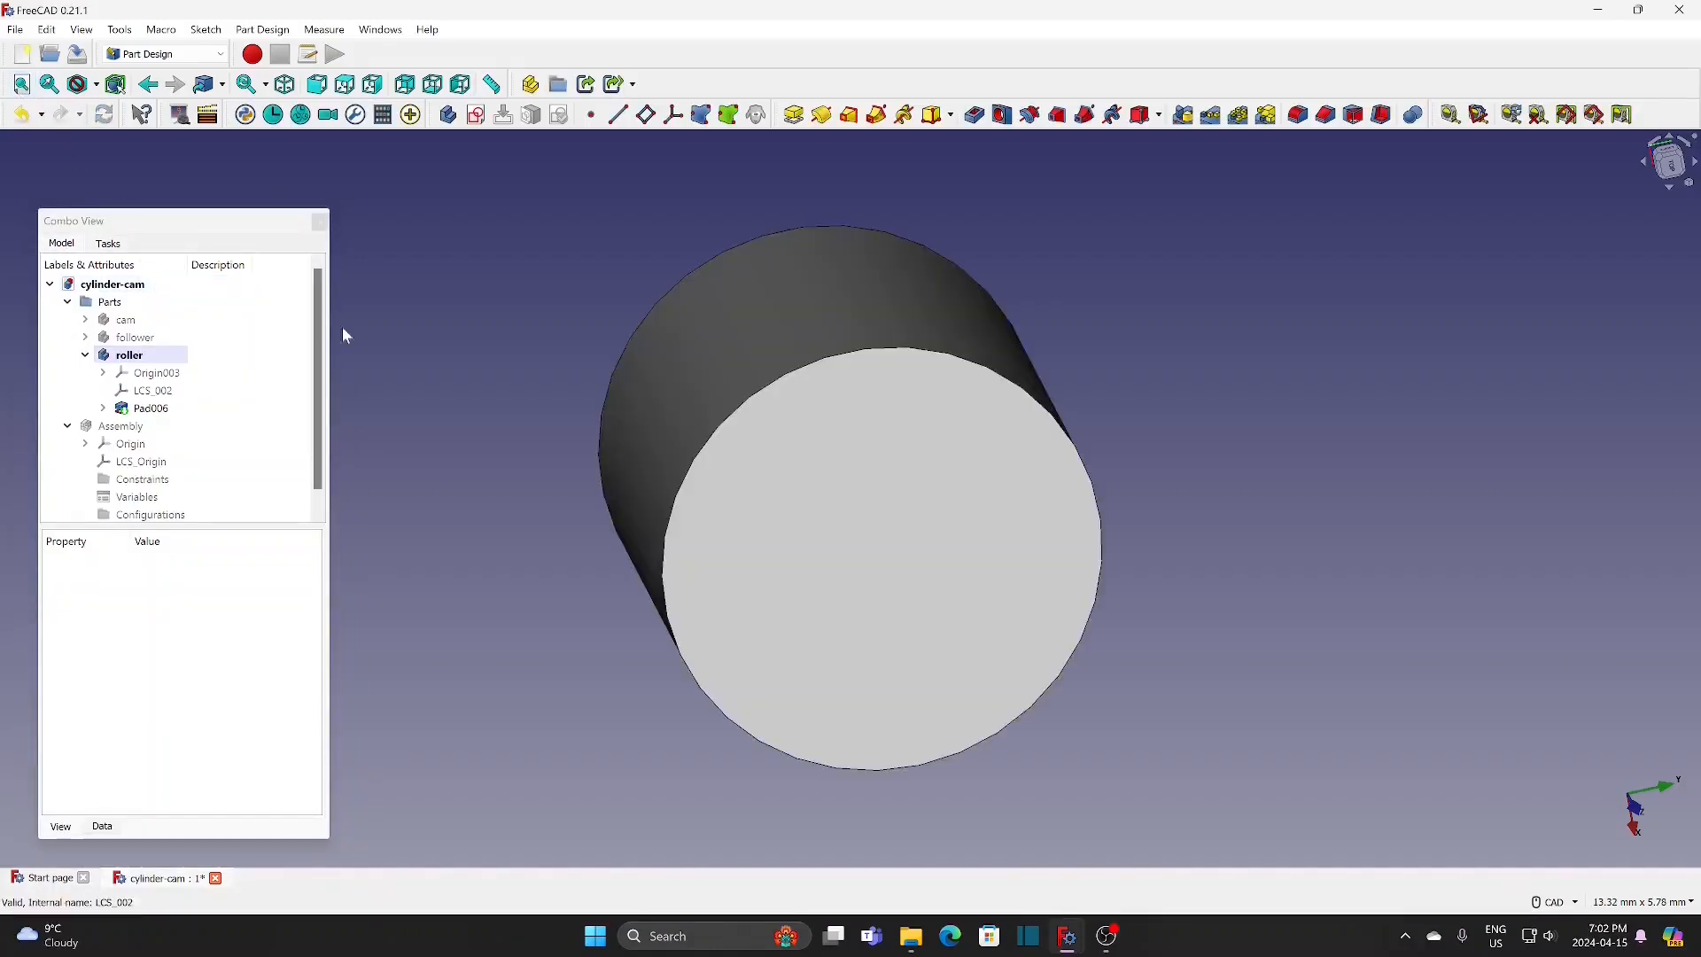
scroll(451, 381, "down", 3)
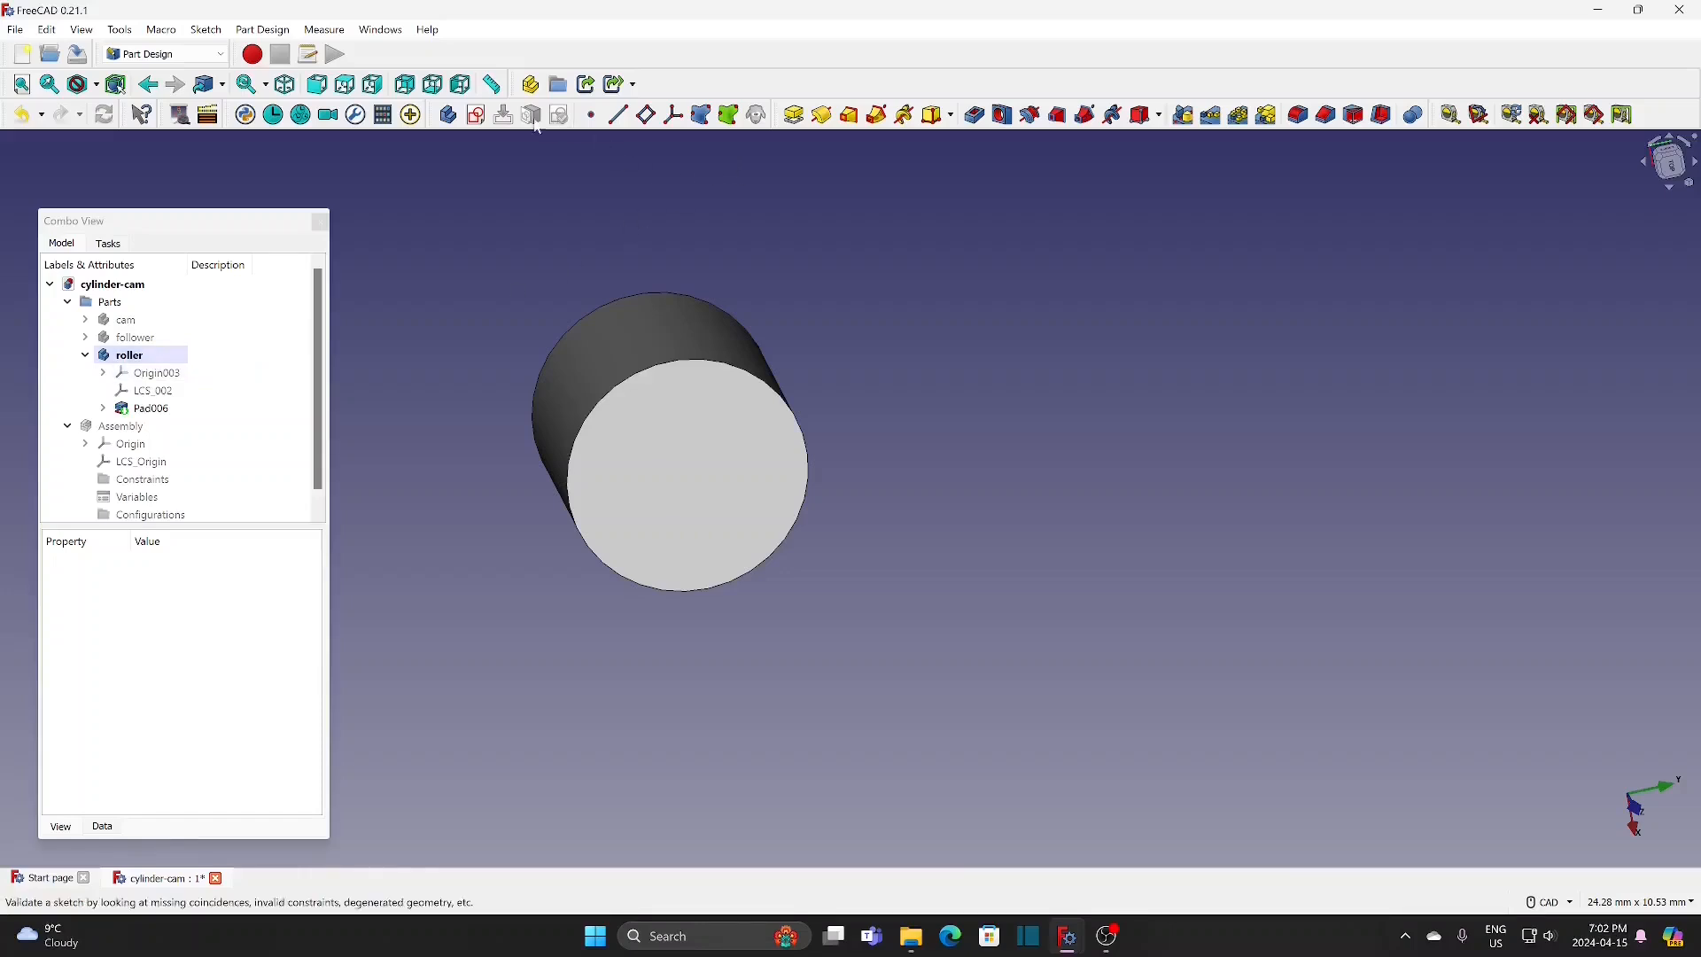
left_click(477, 115)
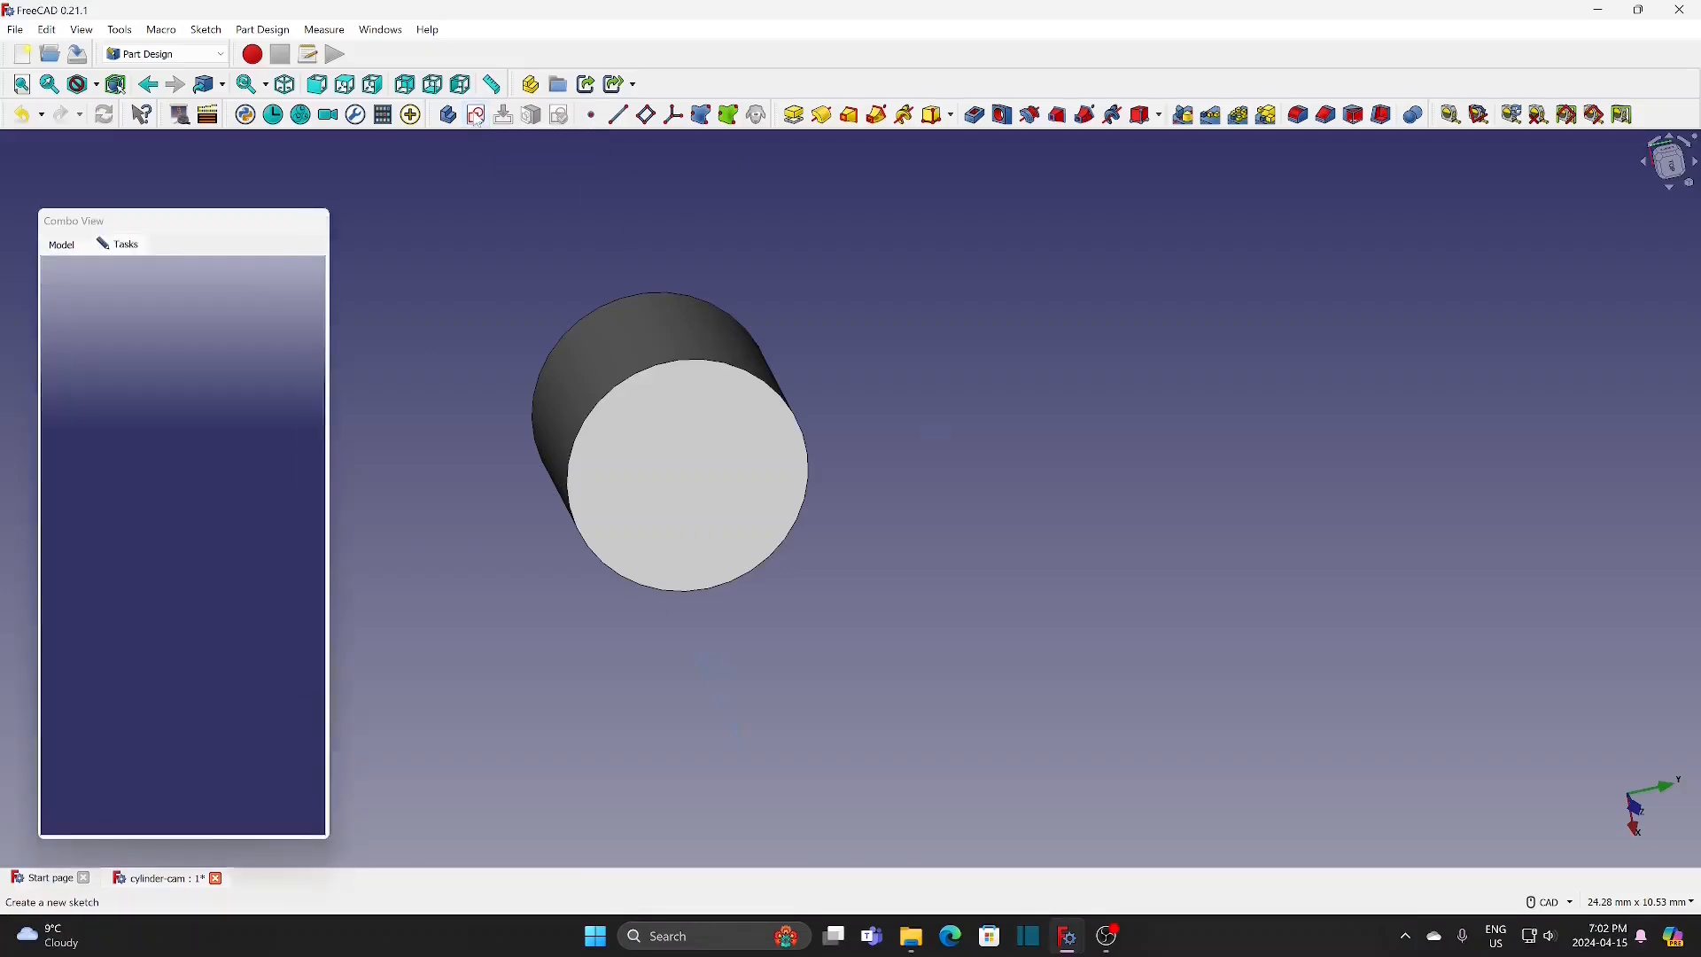
left_click(142, 354)
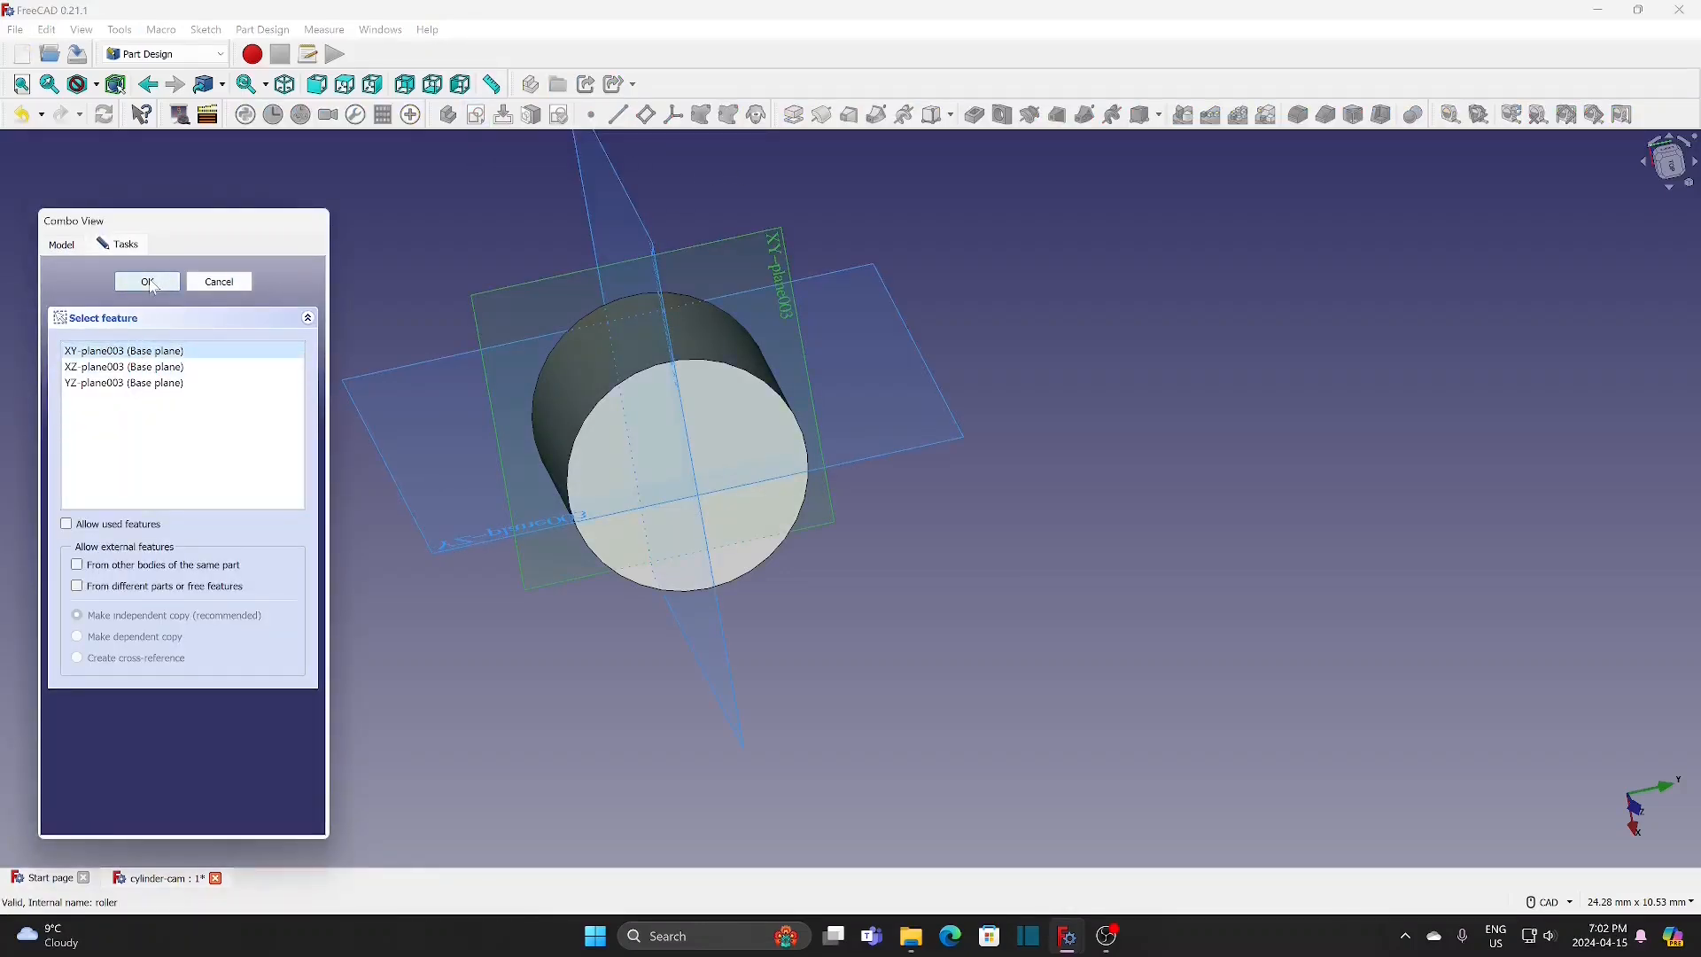
left_click(148, 283)
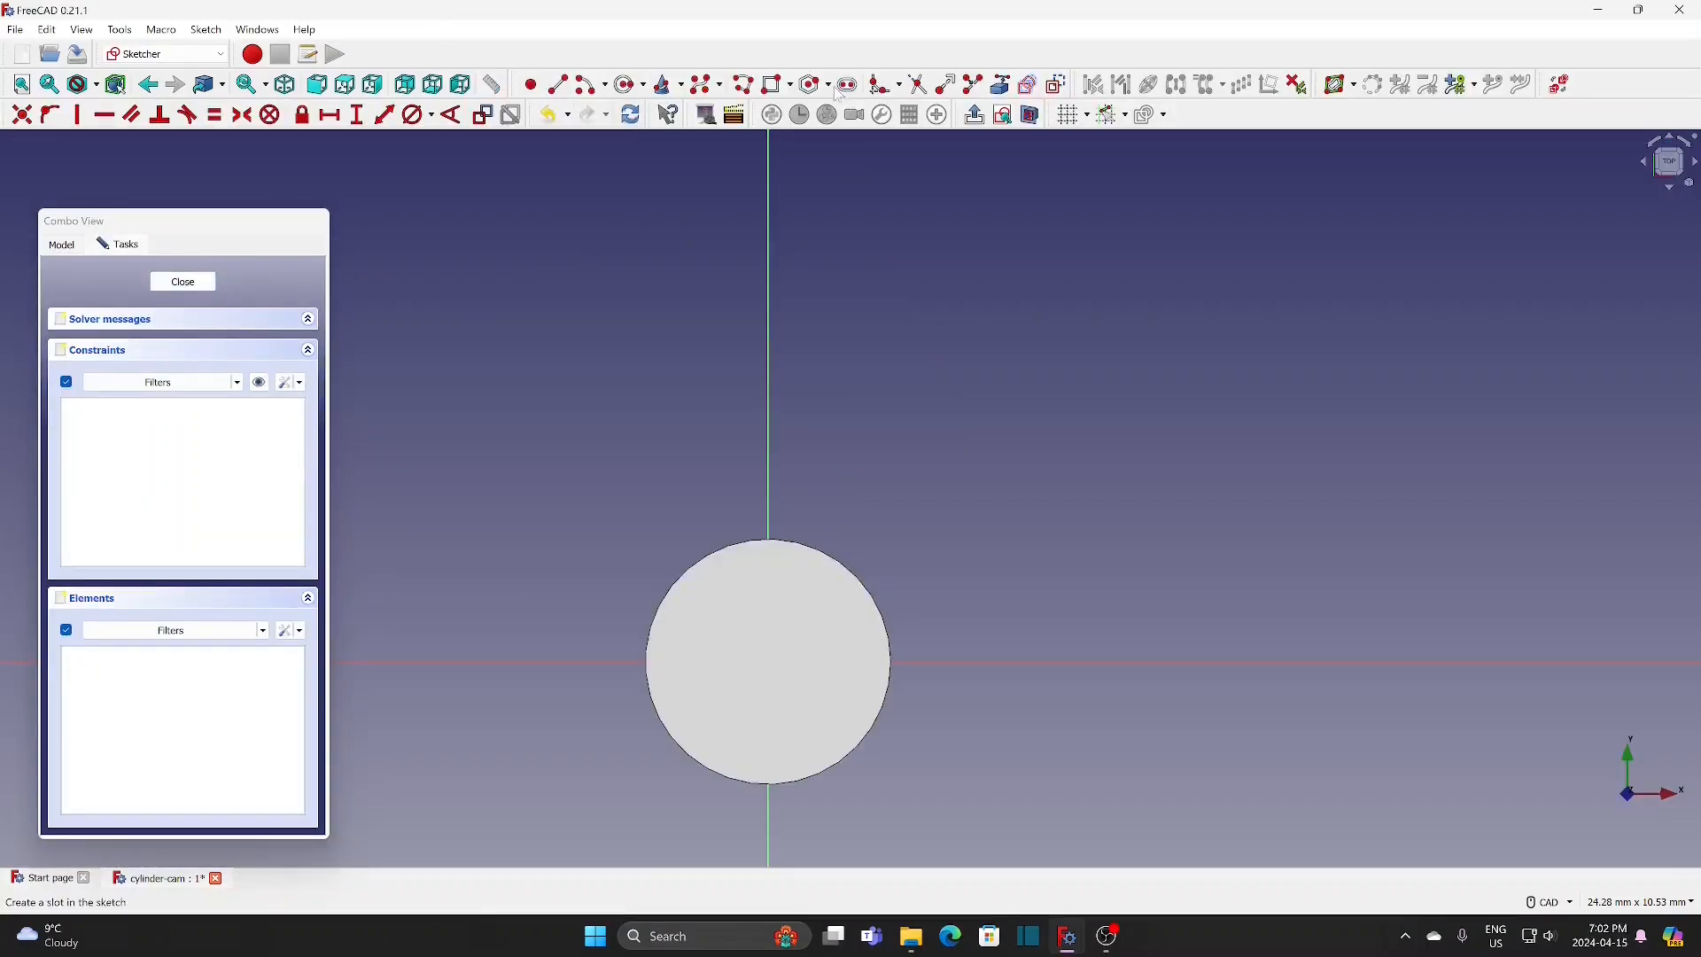
Step: Sketch a circle centred on the origin, constrain its diameter to 2 mm and close the sketch
left_click(1031, 114)
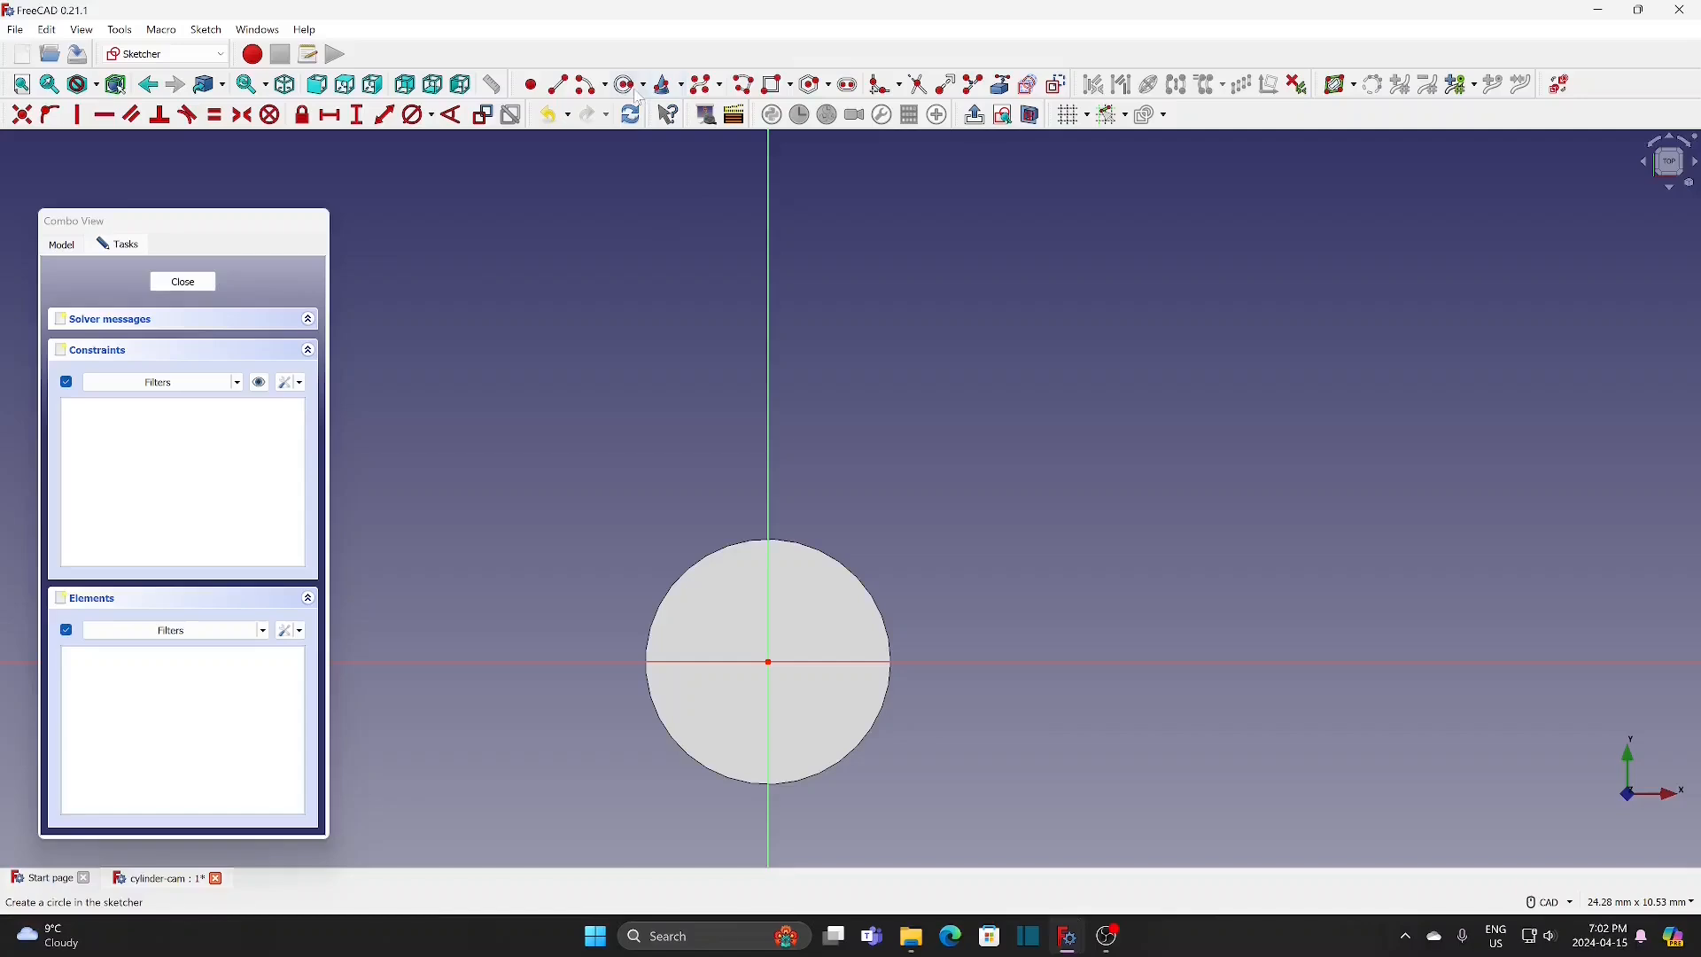
left_click(769, 662)
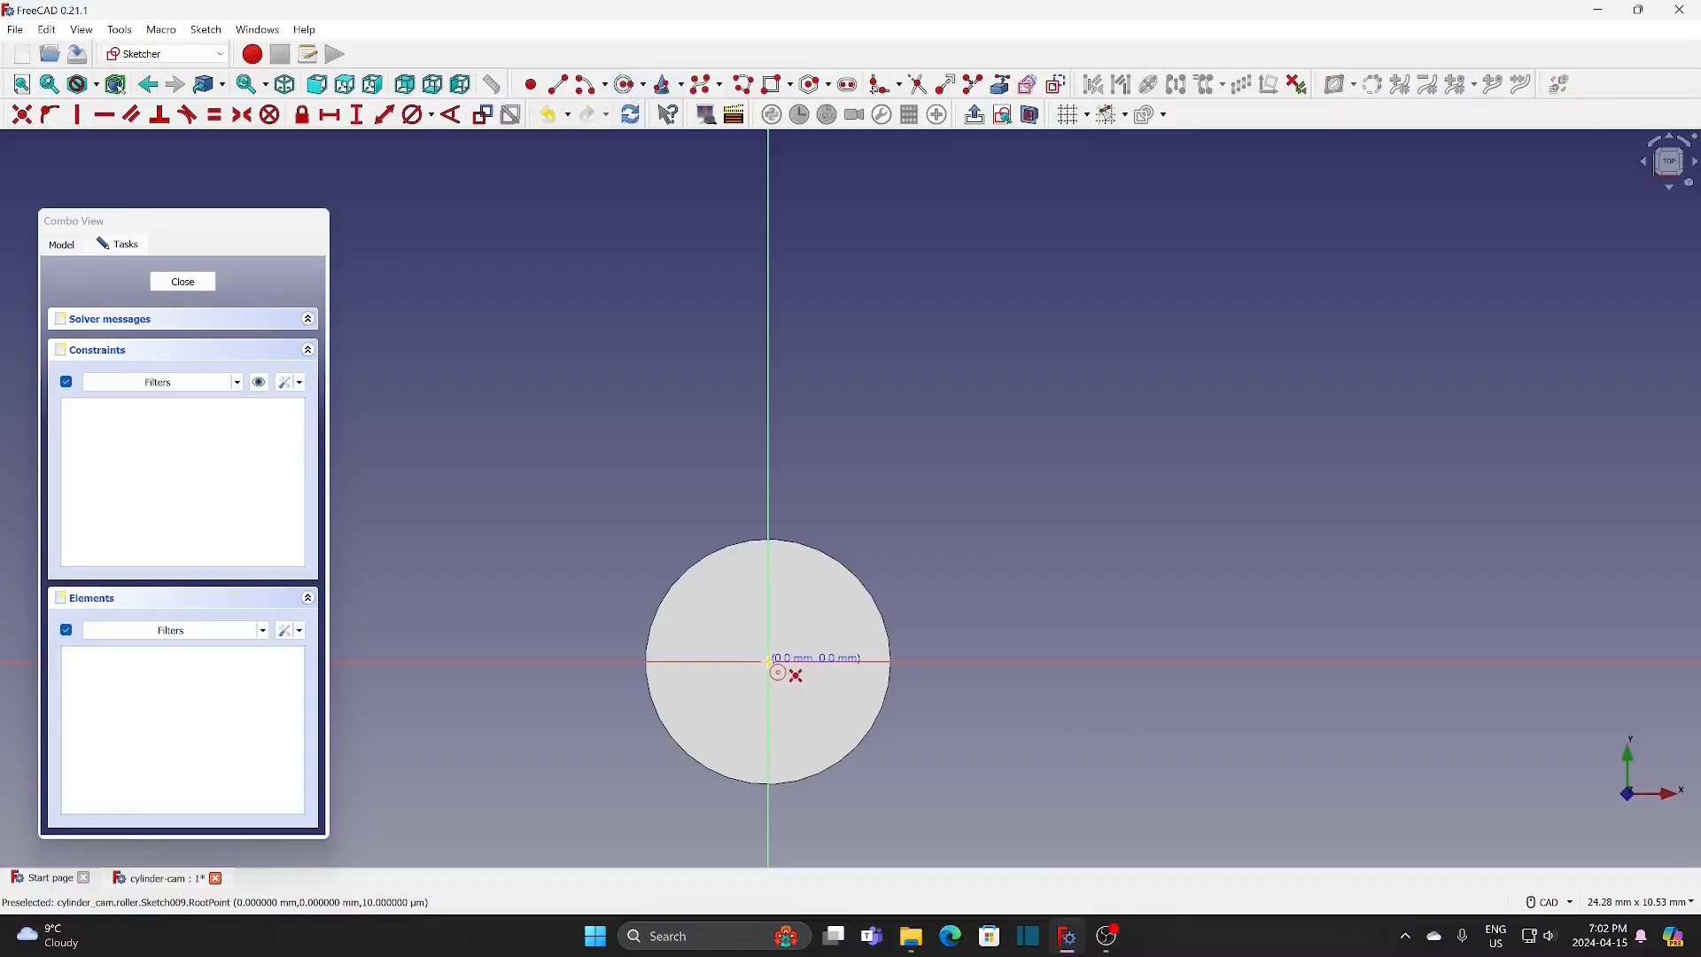
left_click(799, 596)
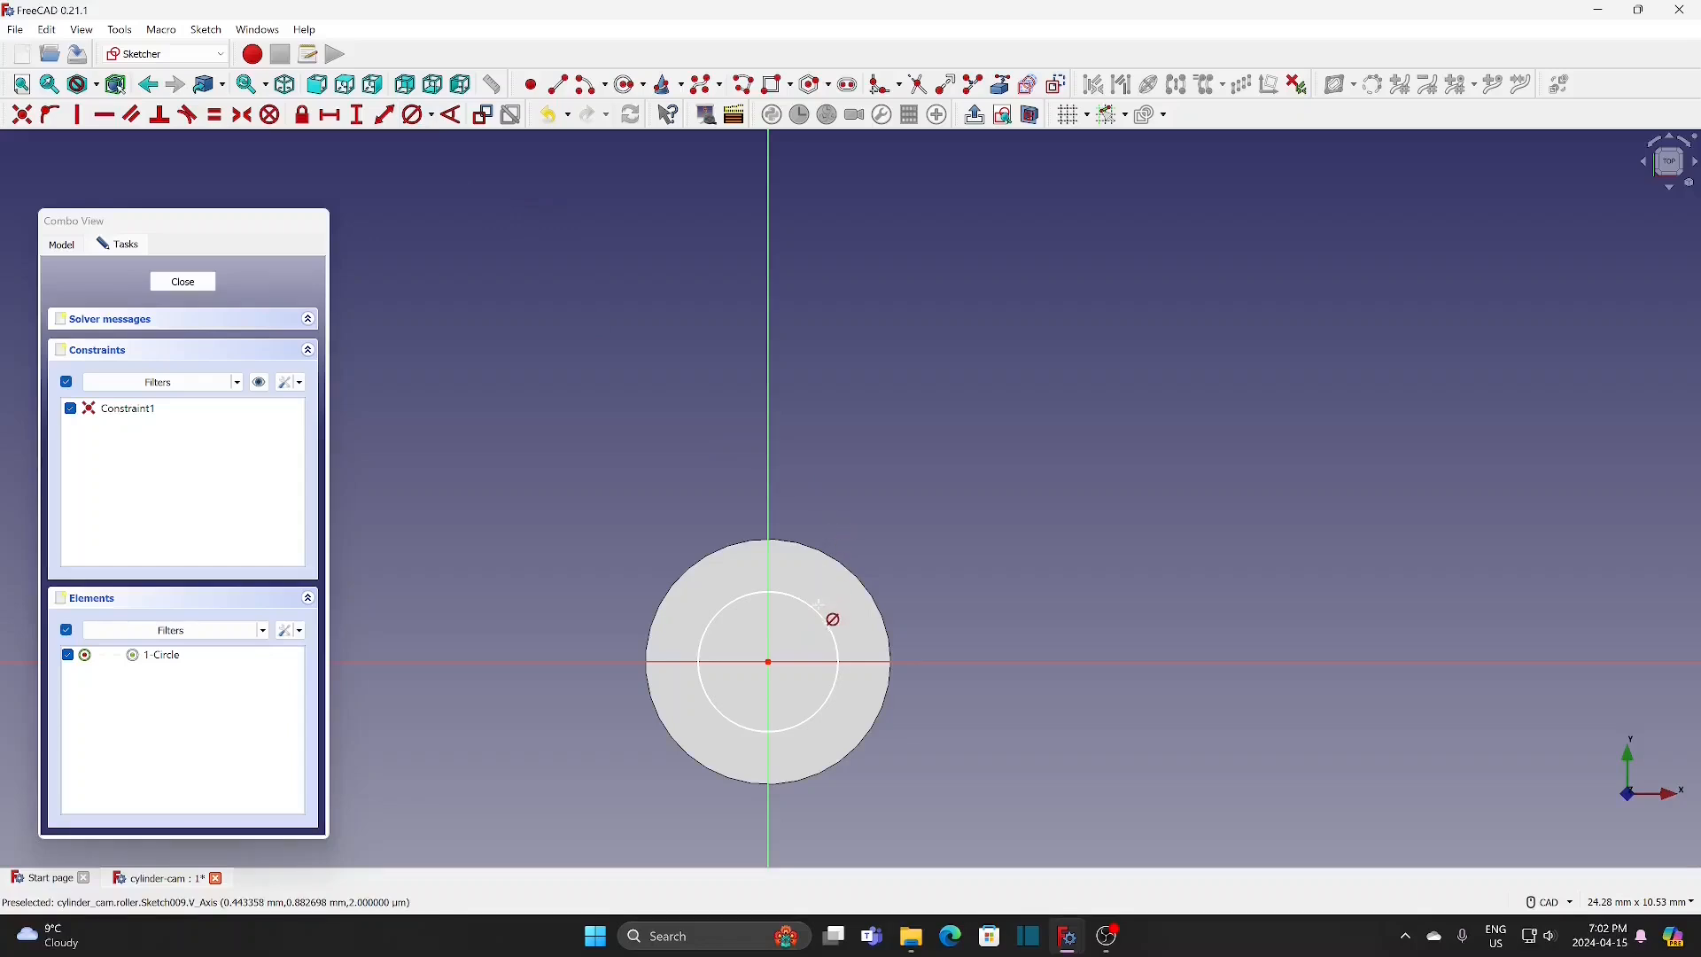
left_click(820, 611)
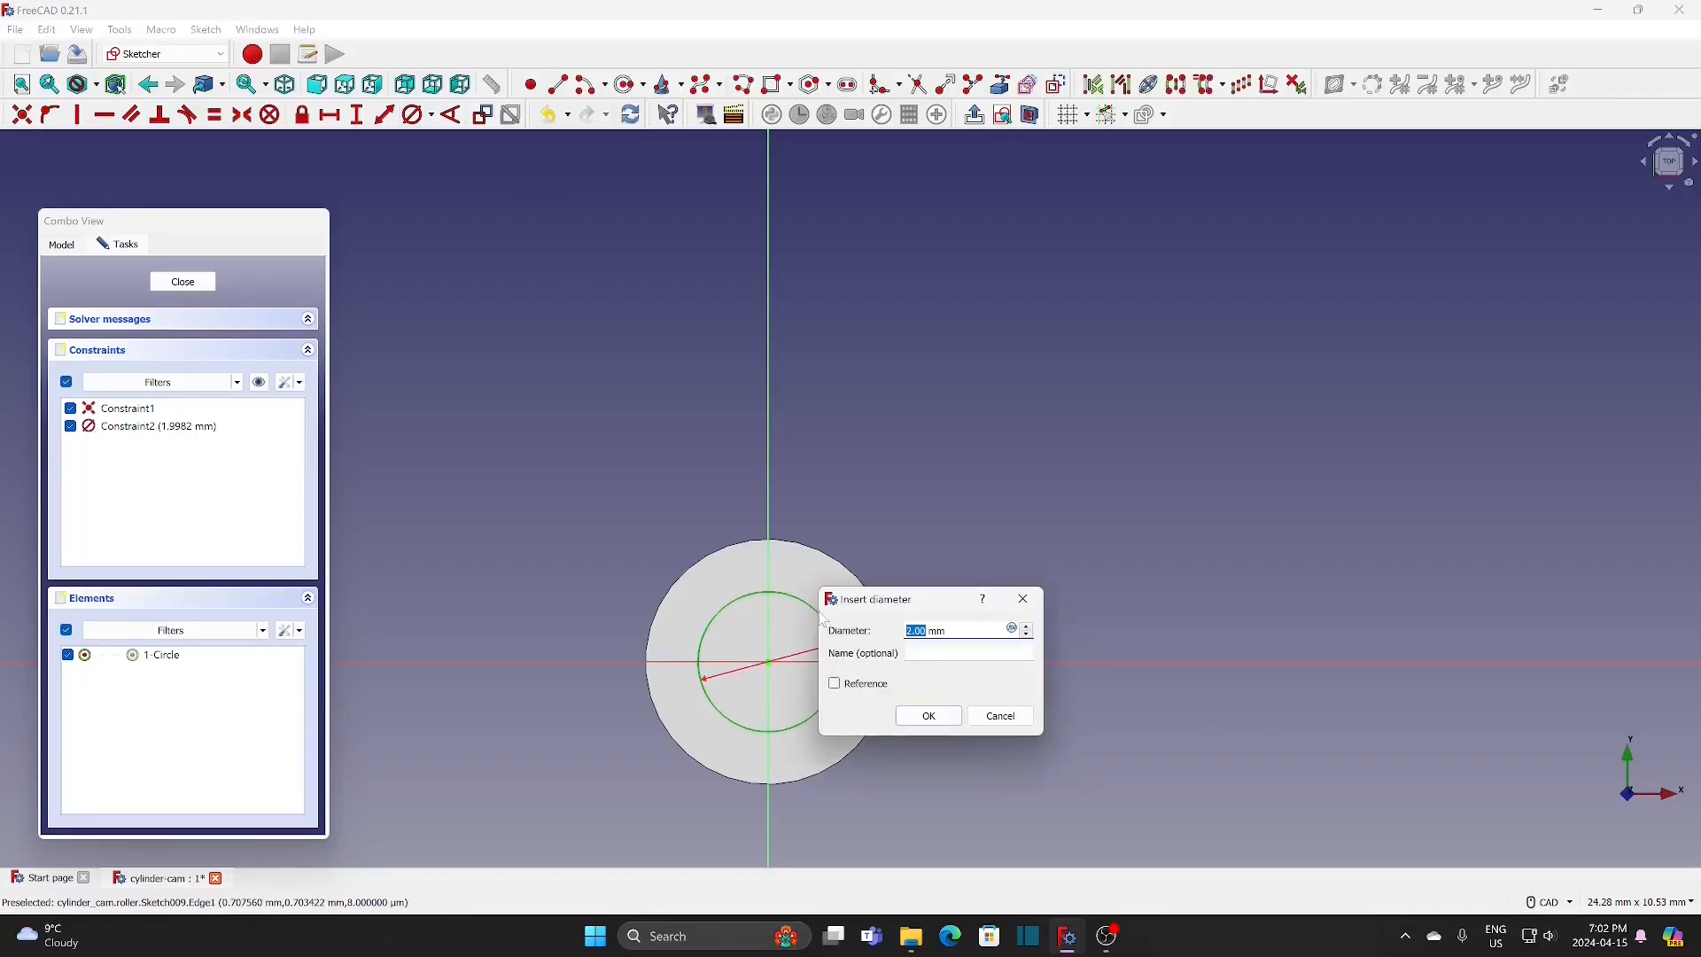
left_click(929, 717)
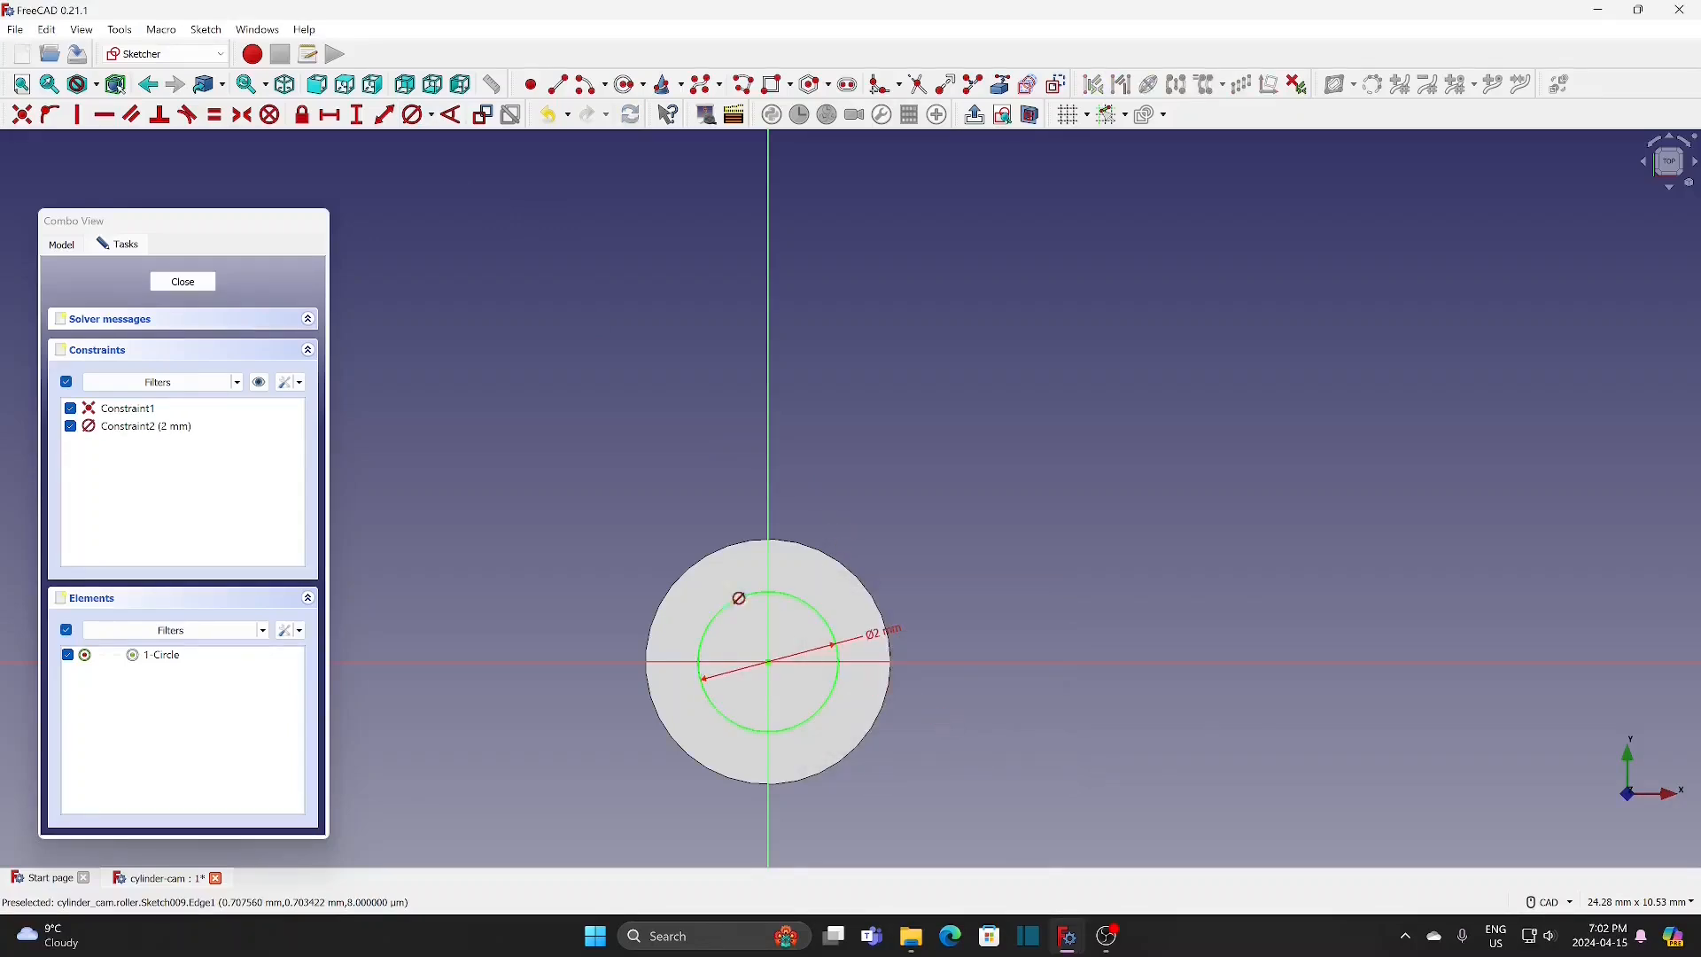
left_click(183, 283)
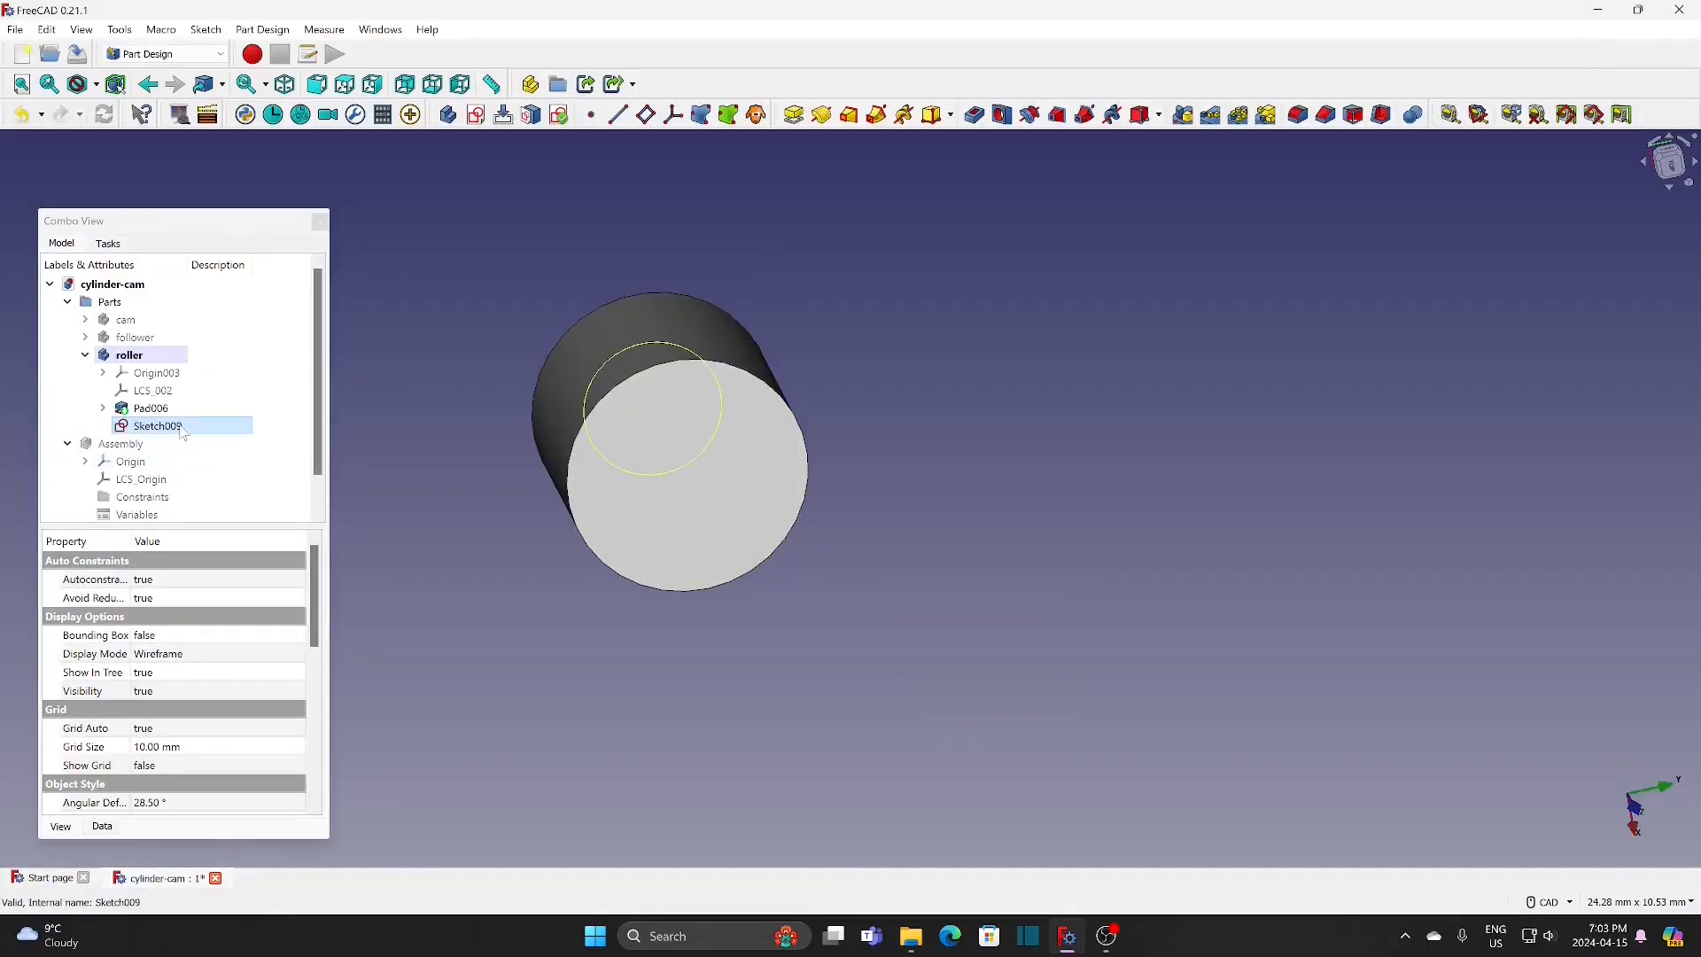
Step: Set the new roller sketch's attachment offset position to 3 mm along z
left_click(180, 427)
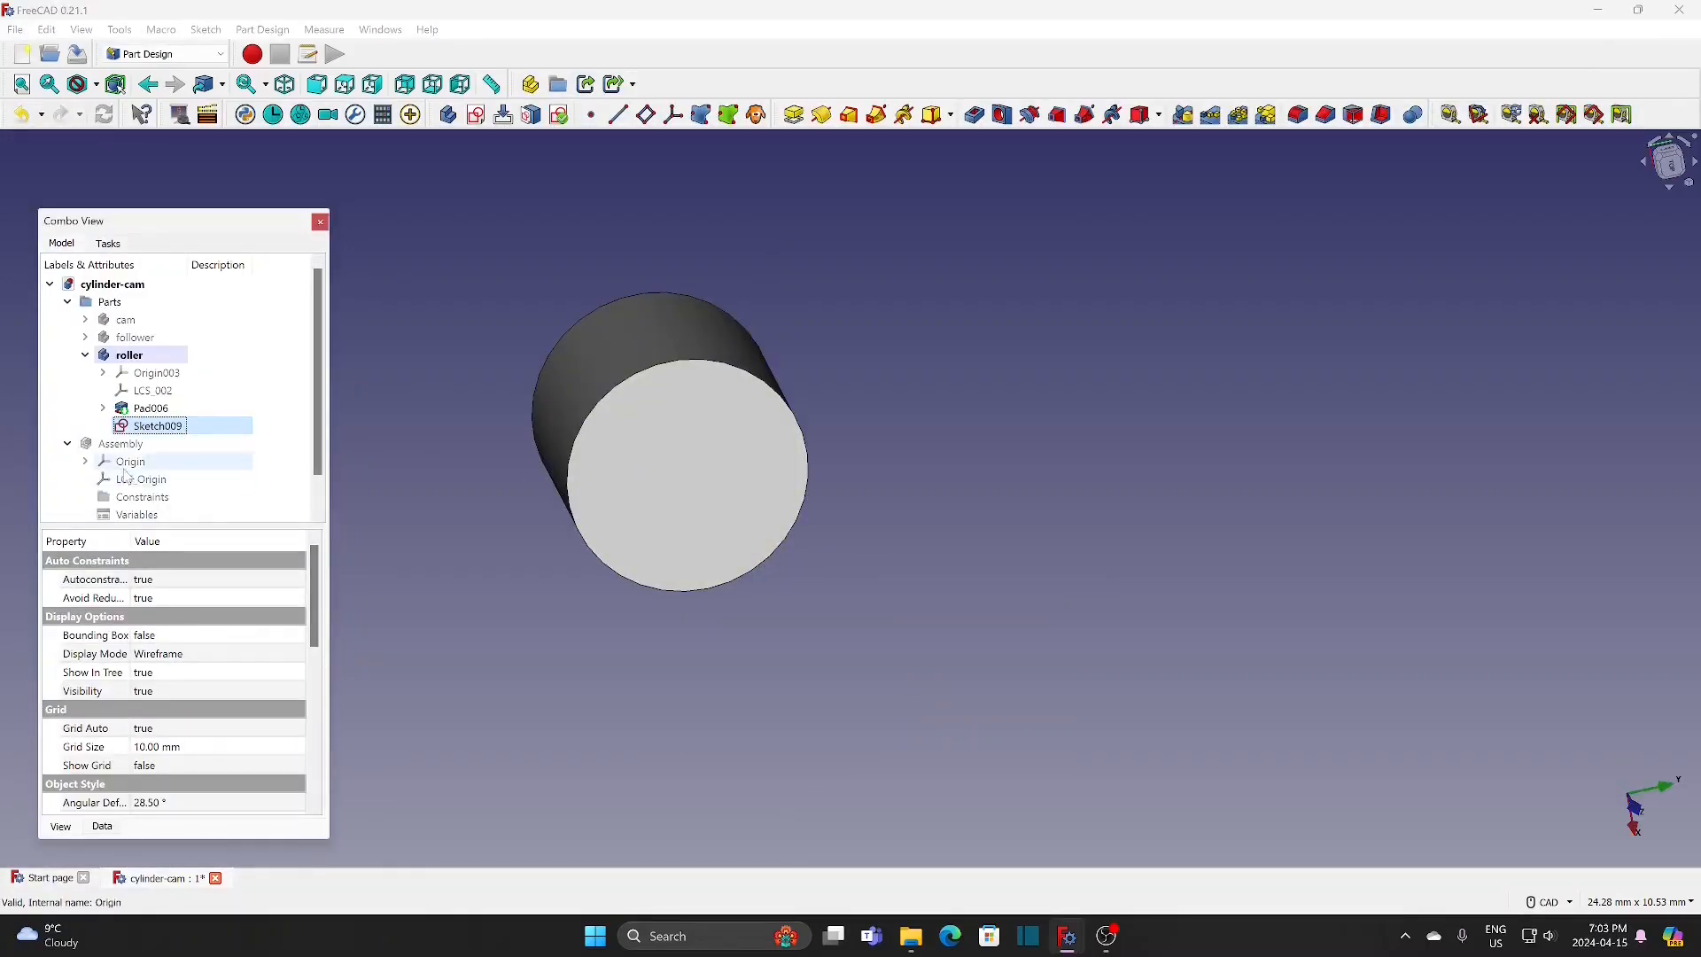
left_click(112, 829)
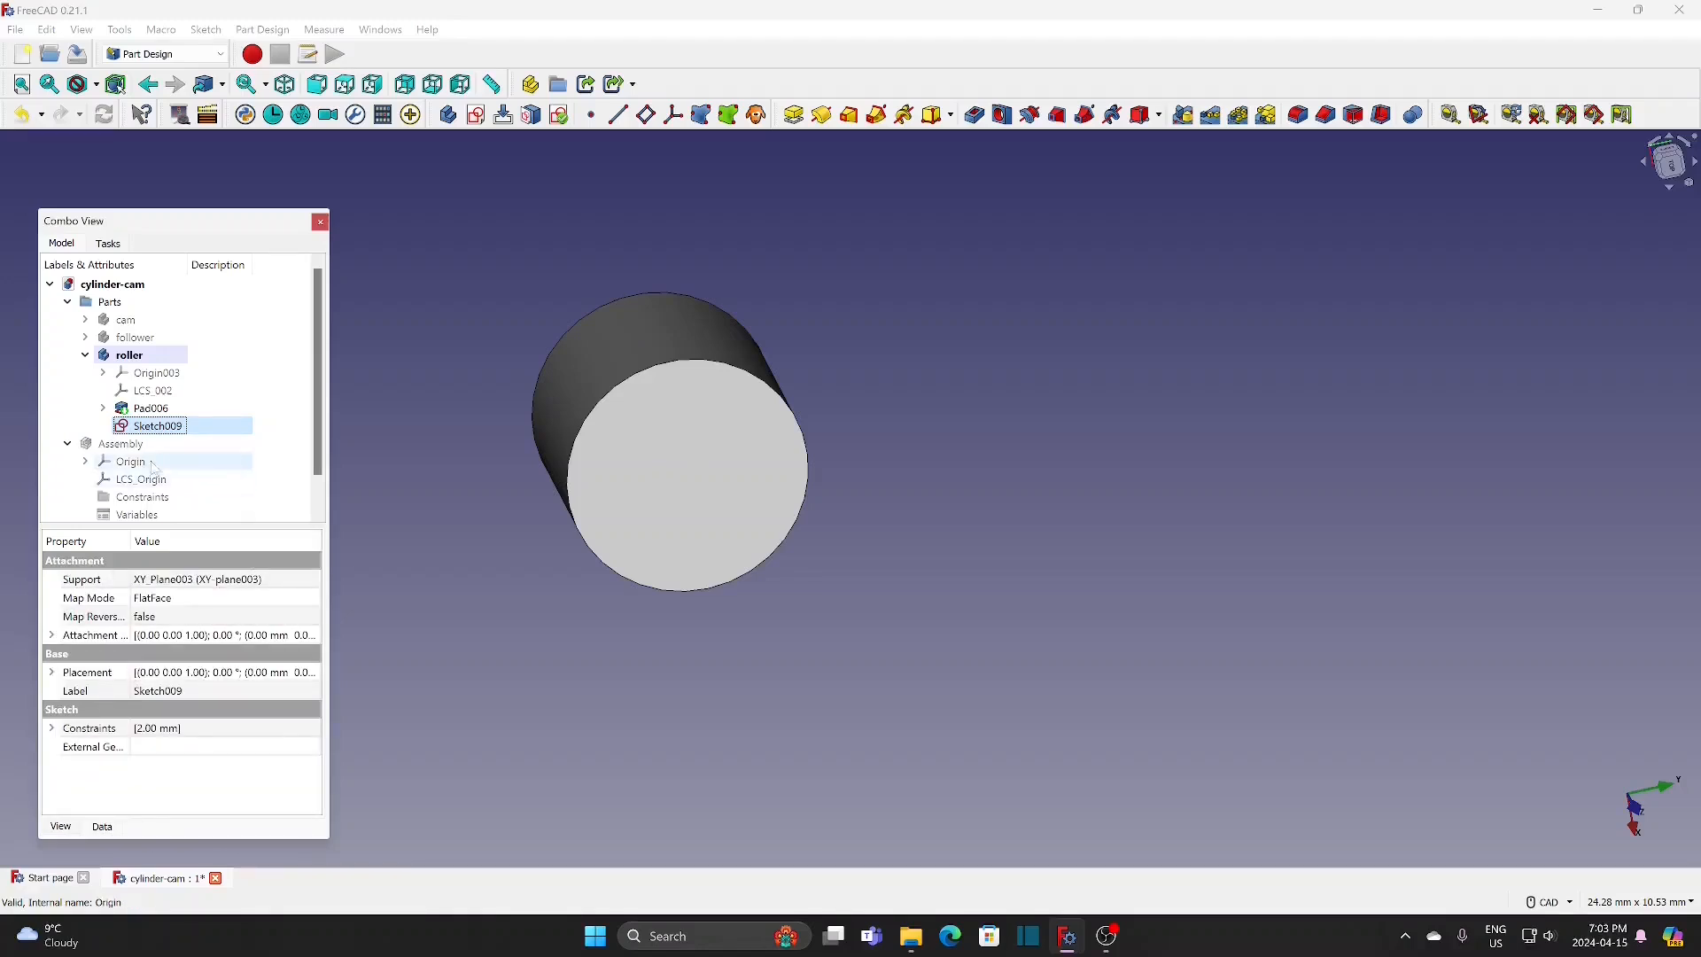
left_click(51, 636)
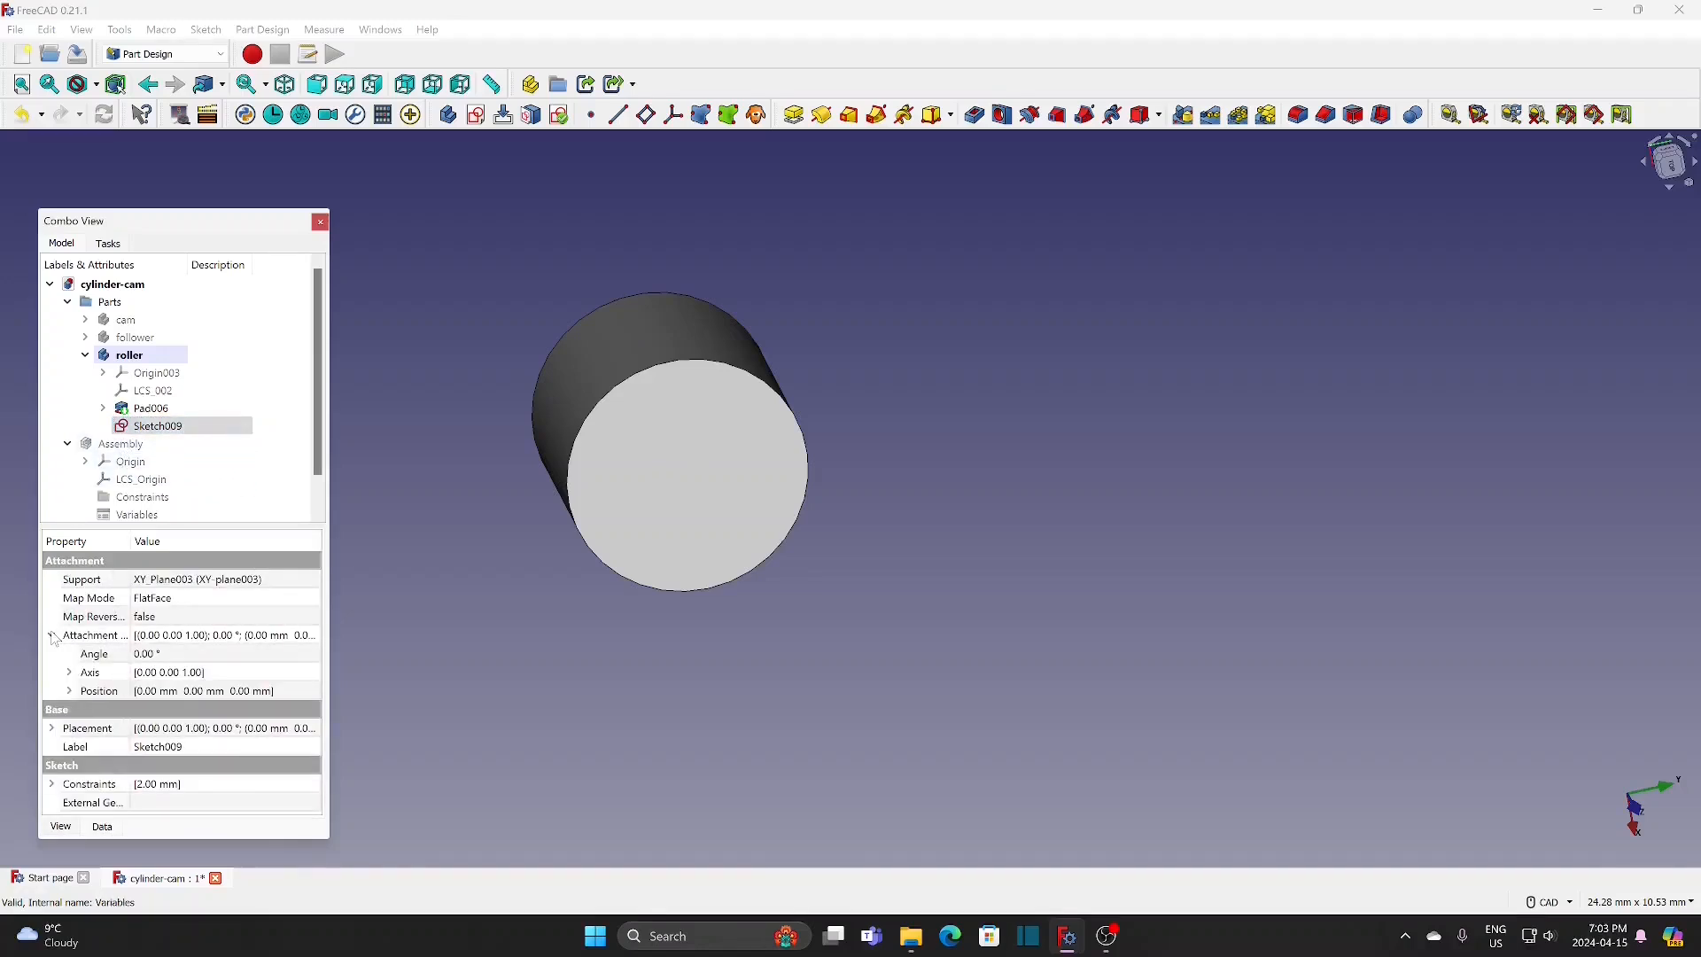
left_click(70, 692)
left_click(209, 748)
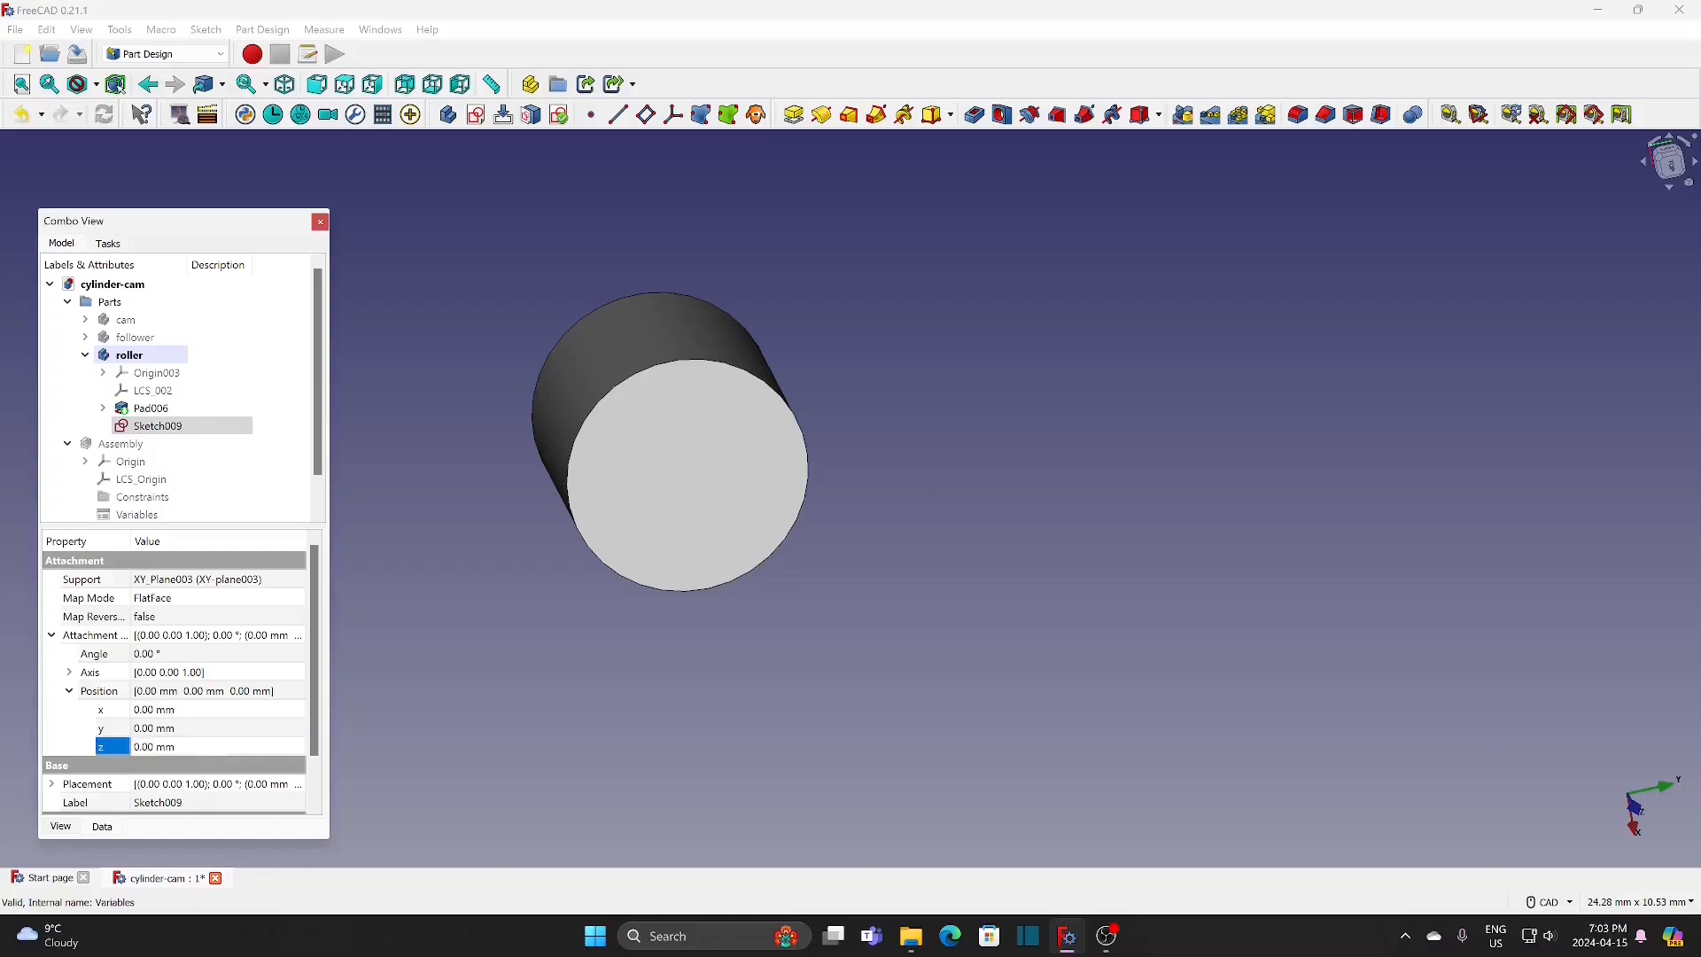
type("3")
key("Return")
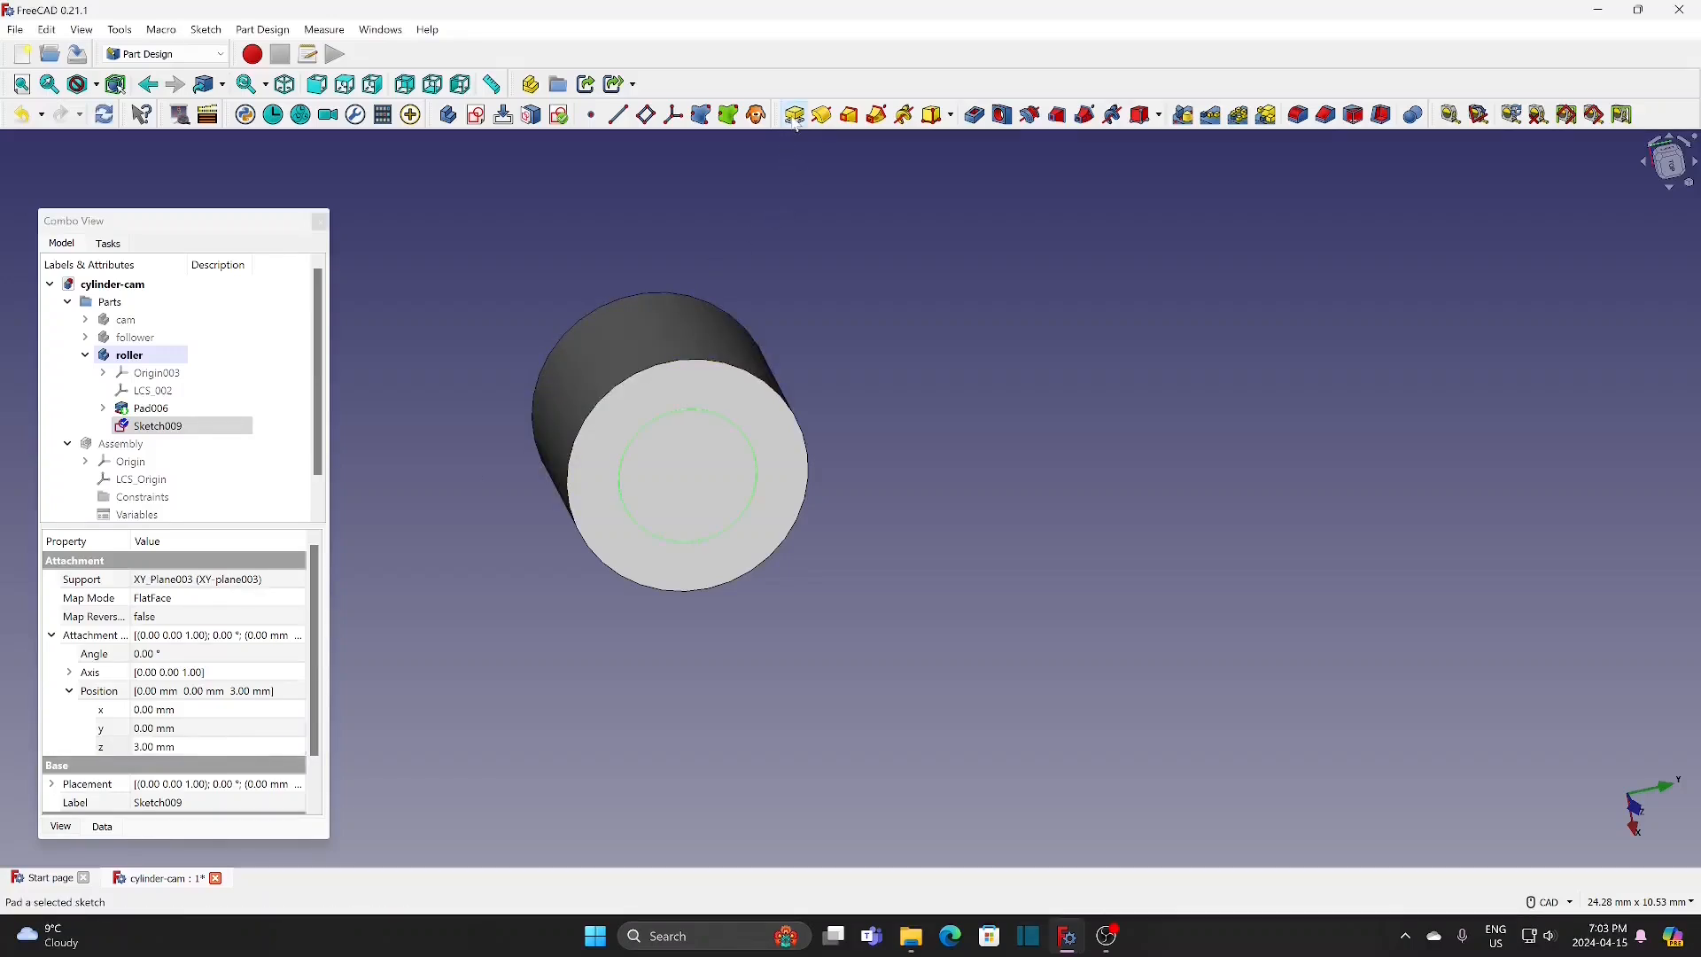
Step: Pad the offset 2 mm circle sketch to a length of 1.5 mm
left_click(795, 116)
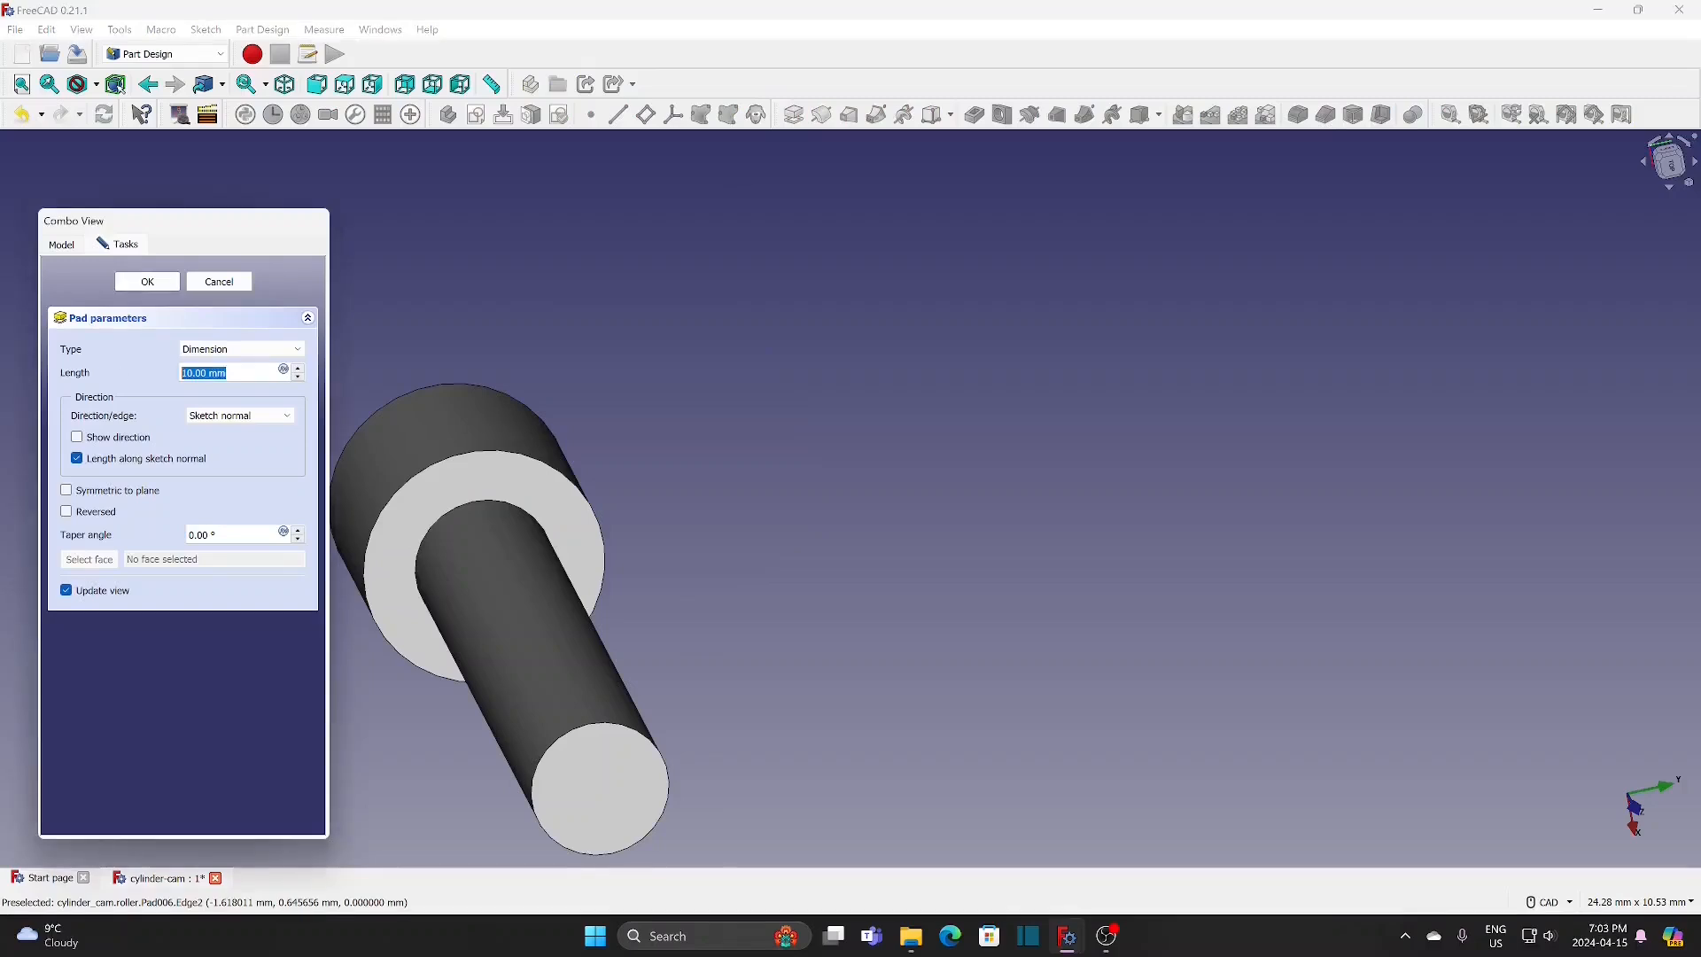
type("1.5")
left_click(167, 285)
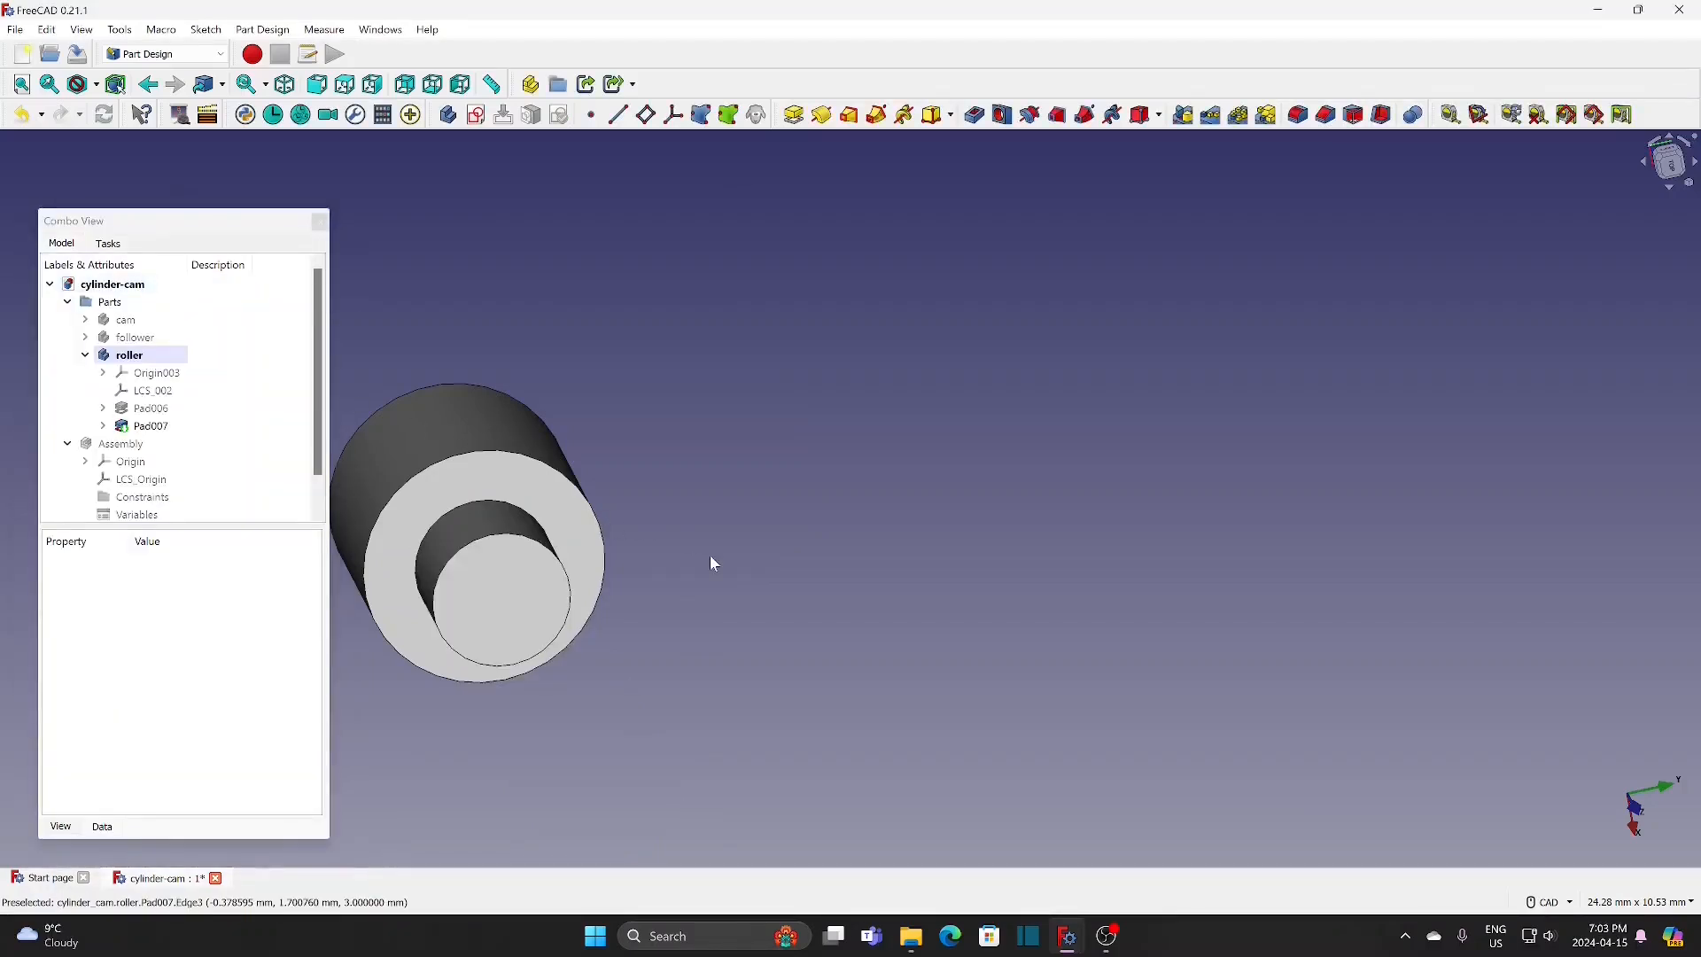
Step: Fillet the two outer circular edges of the roller's larger cylinder with a radius under 1 mm
middle_click_drag(706, 632, 872, 557)
middle_click_drag(722, 527, 838, 682)
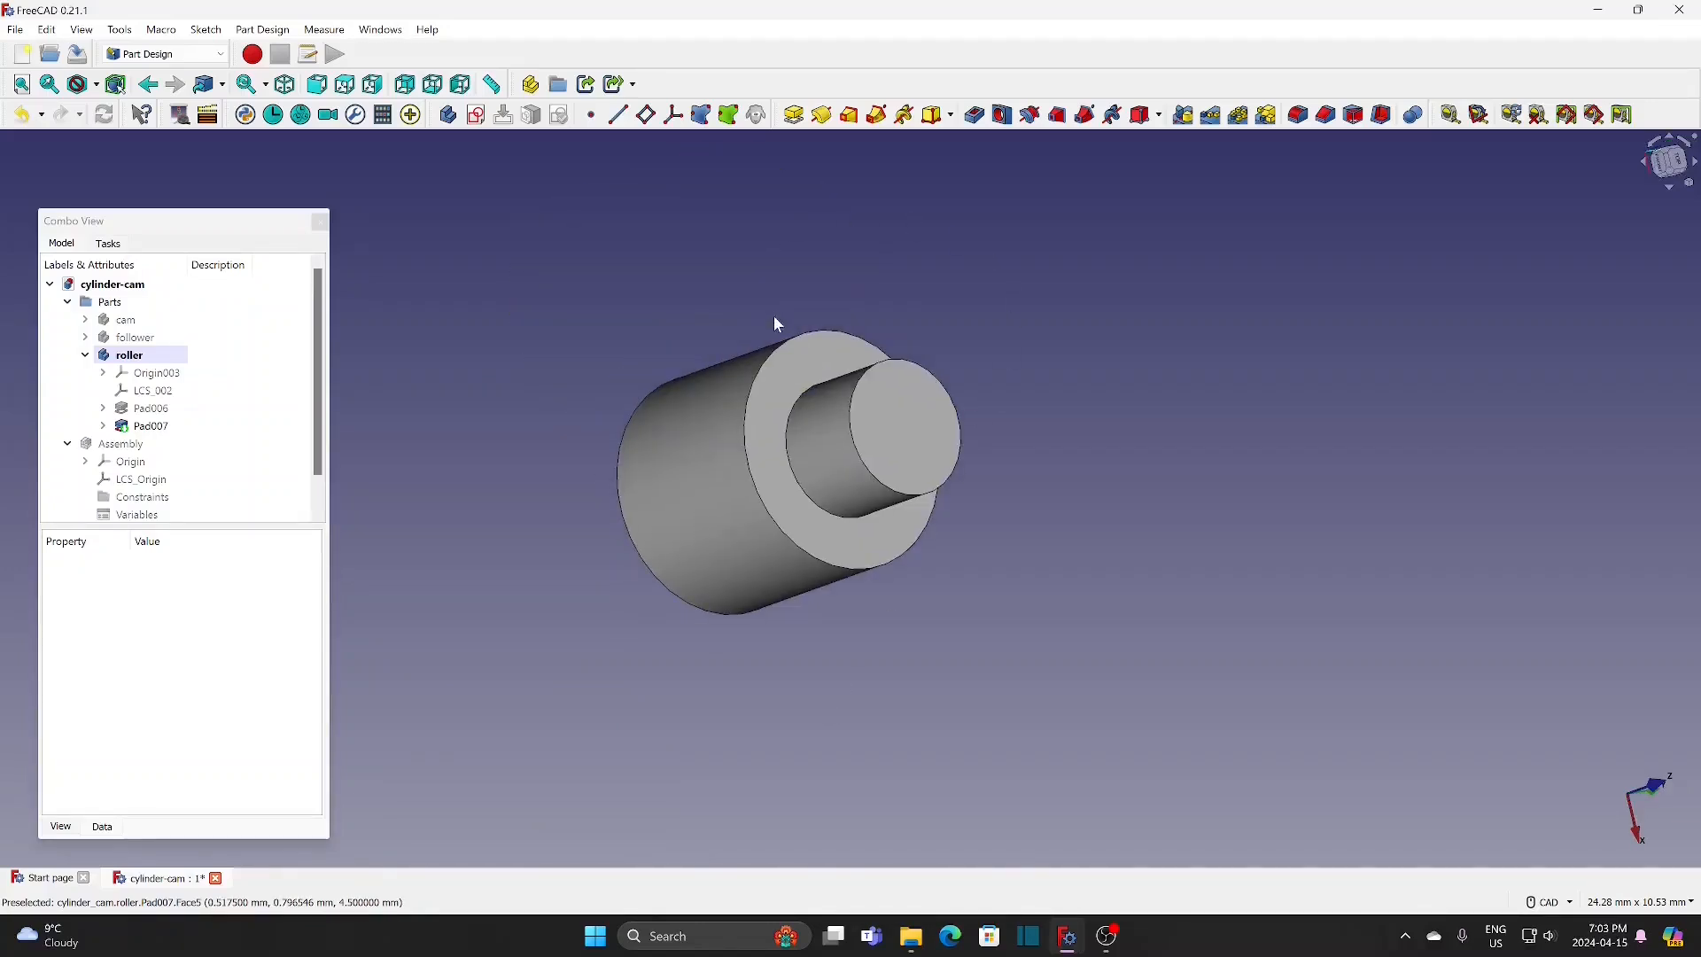
left_click(780, 353)
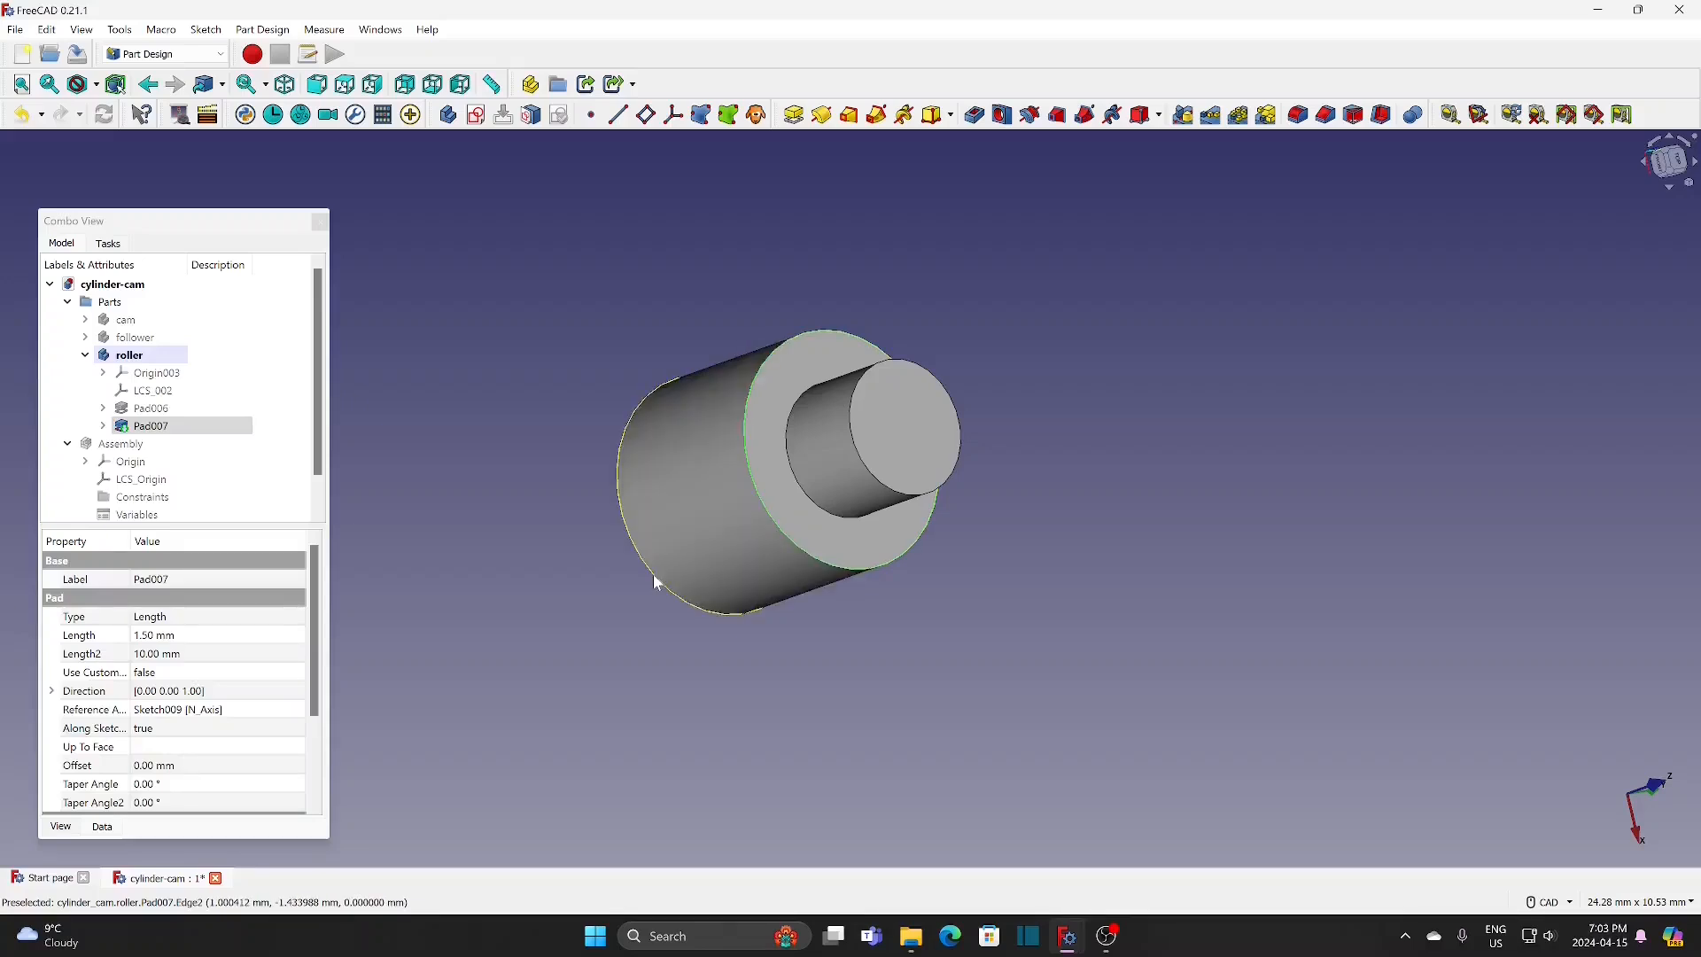
left_click(1299, 115)
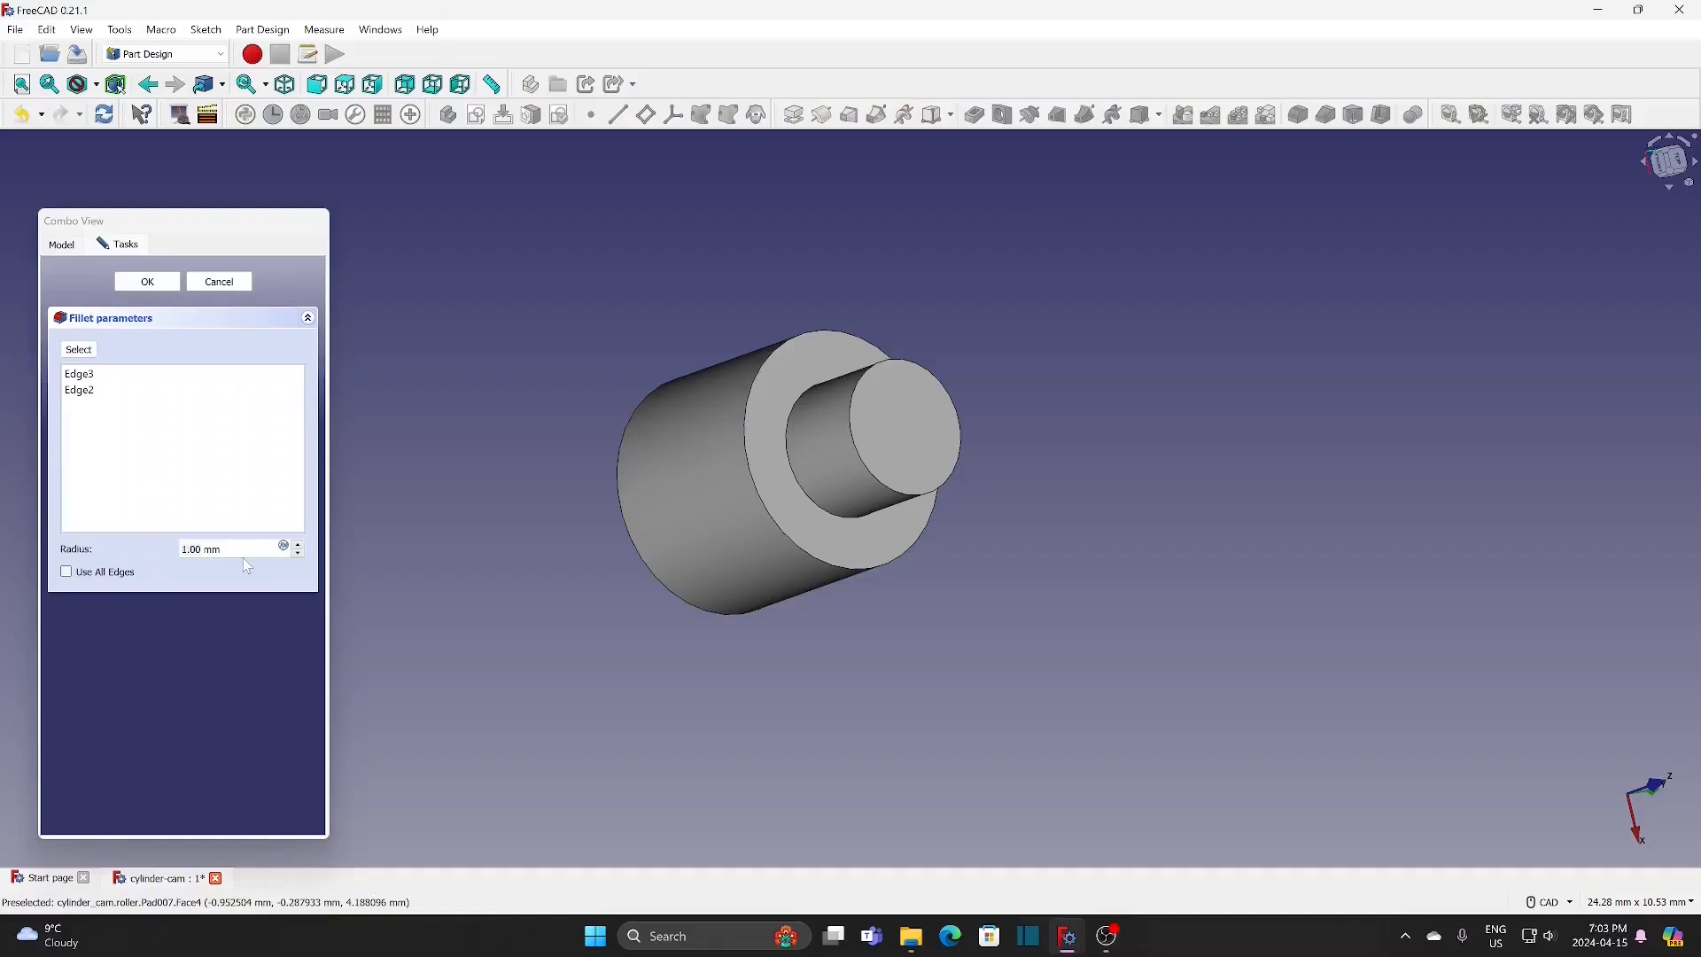
left_click_drag(232, 549, 149, 546)
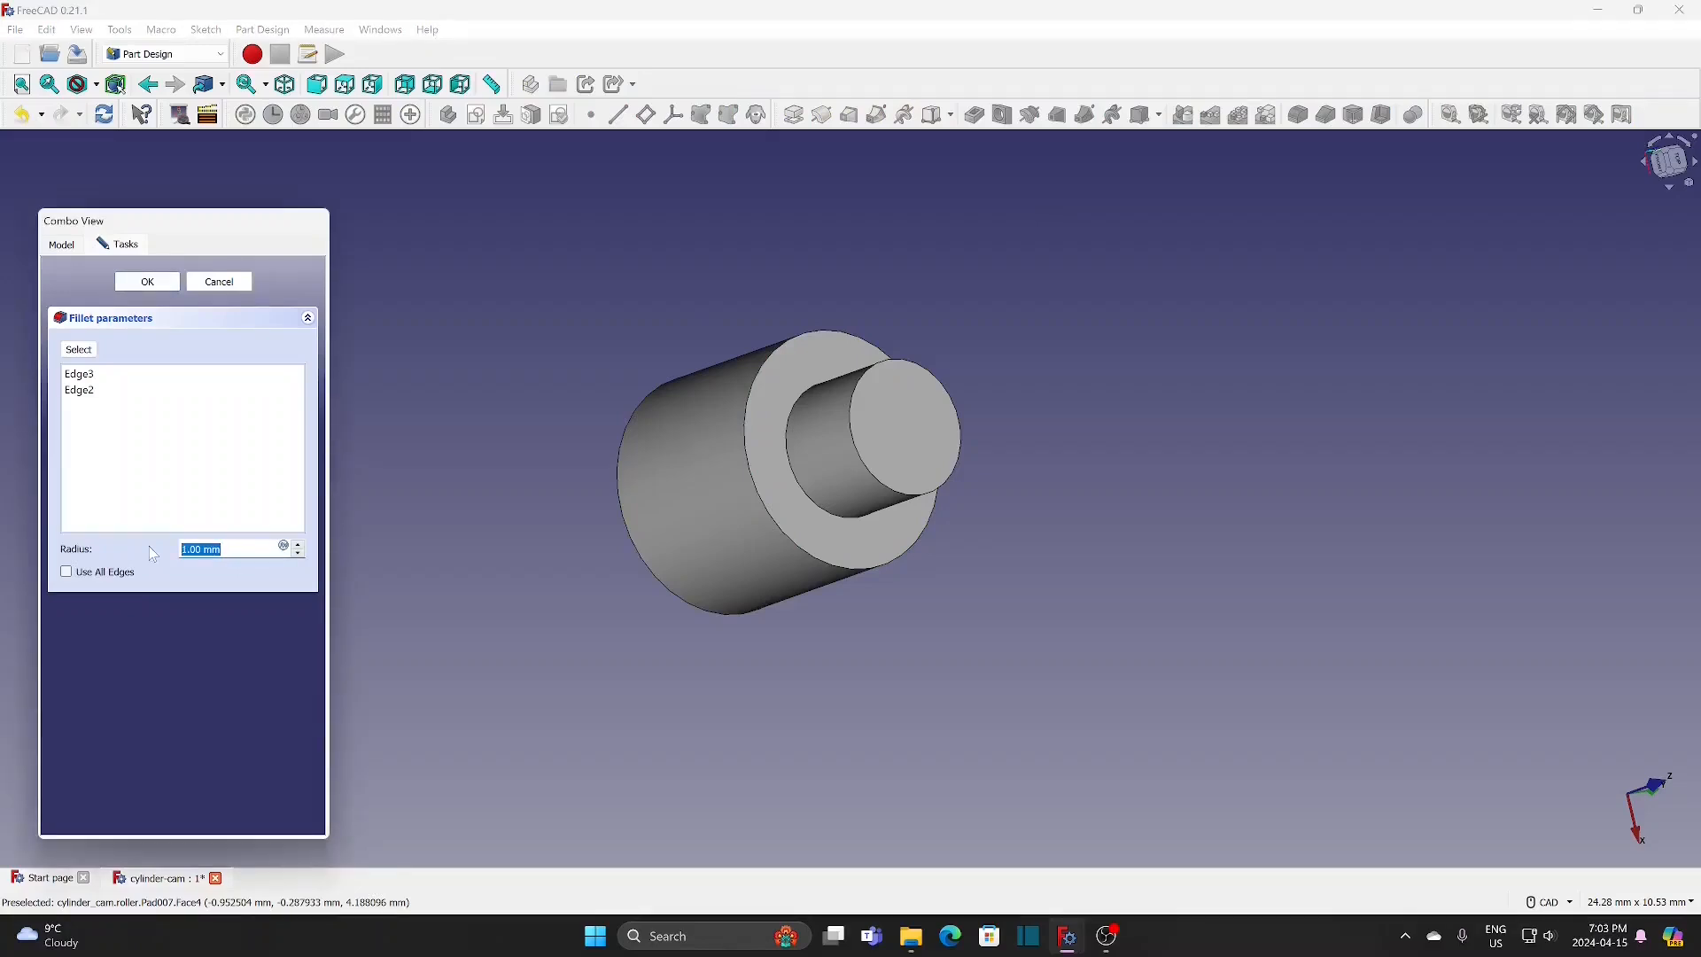
type("0.5")
left_click(172, 287)
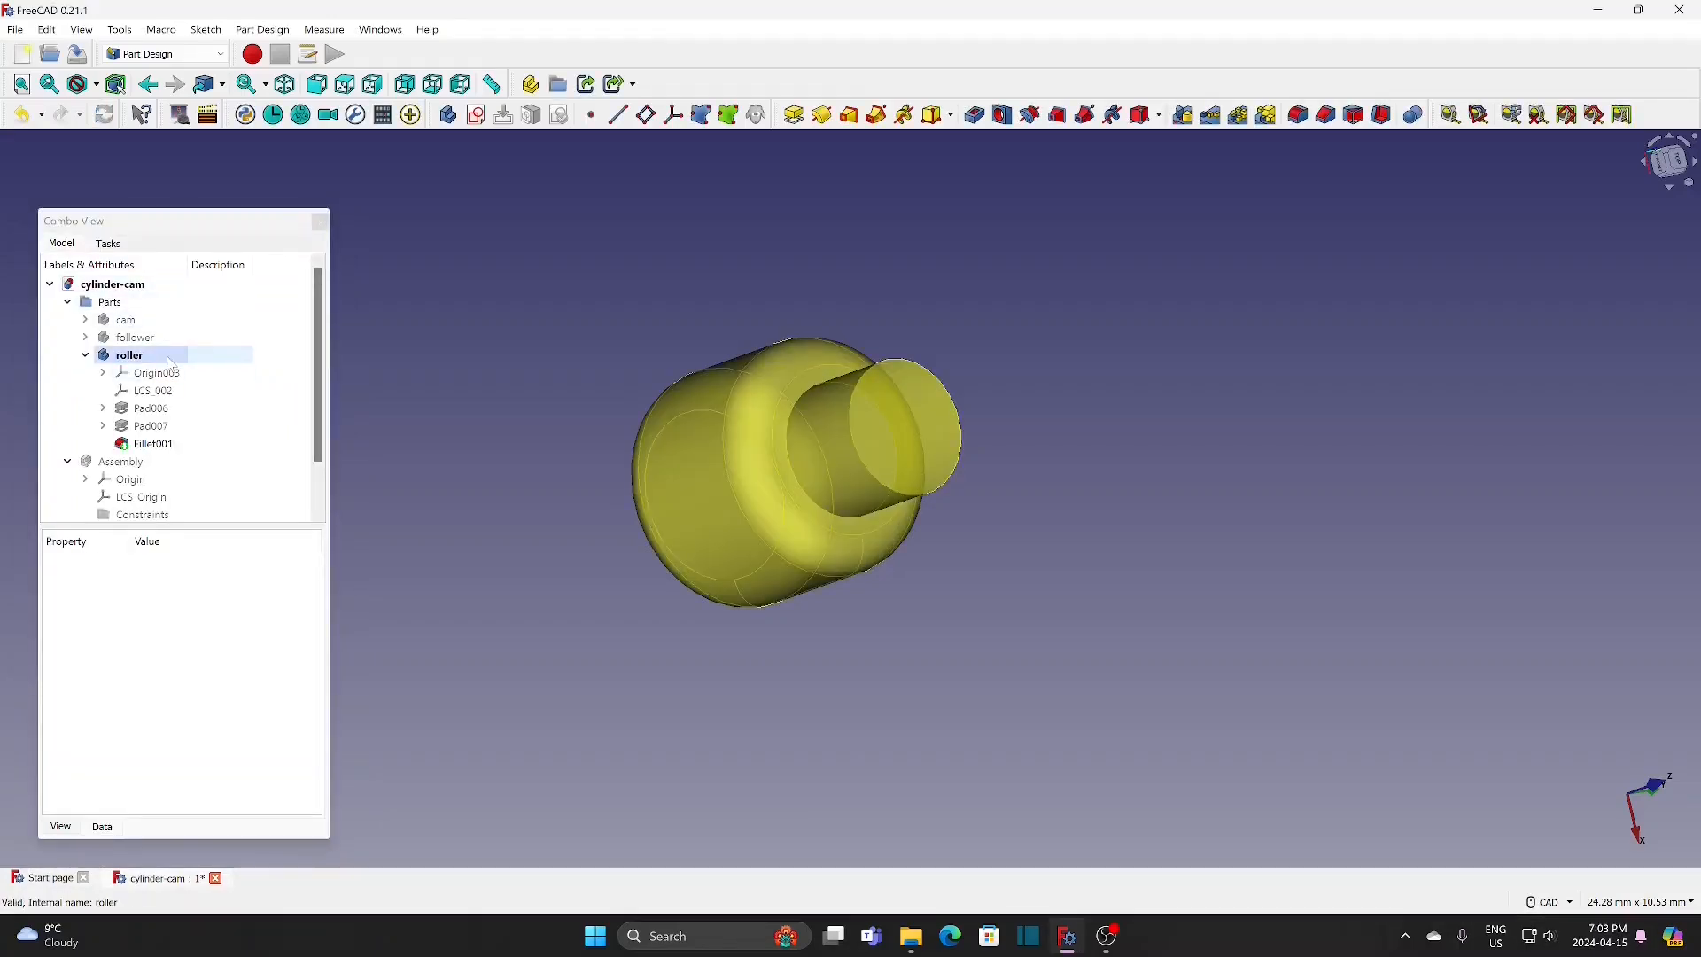
Step: Set the roller body's shape colour to magenta (#ff00ff) and hide the body
left_click(171, 359)
right_click(170, 358)
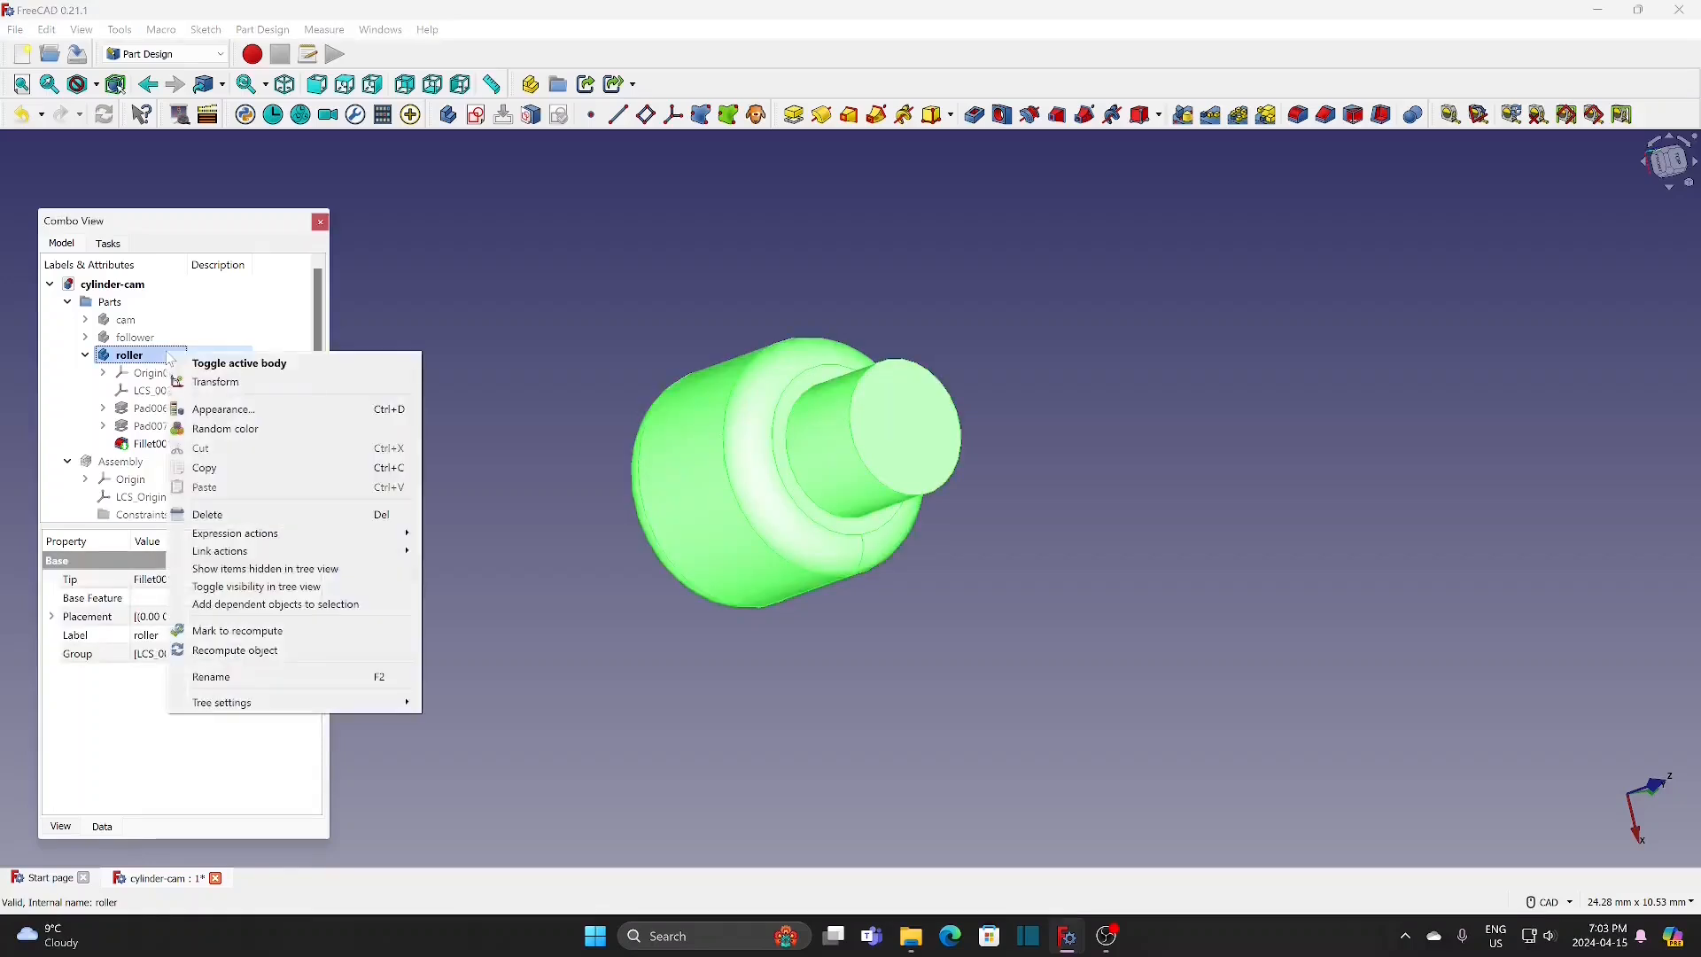
left_click(225, 414)
left_click(241, 481)
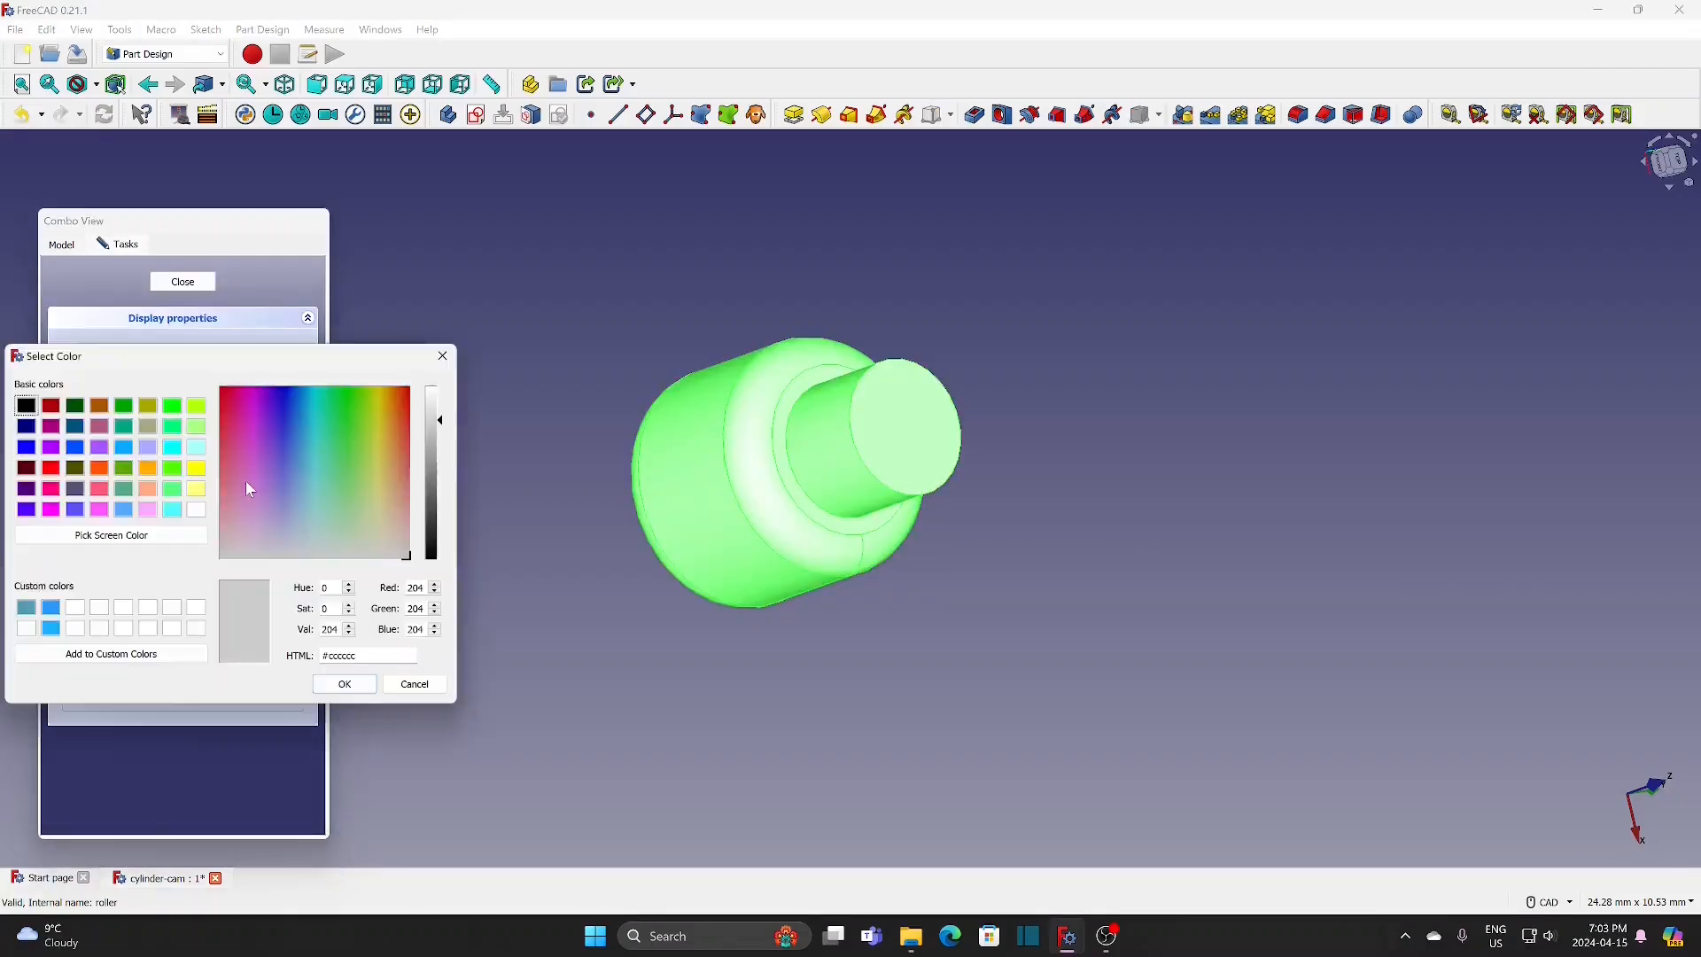
left_click(48, 511)
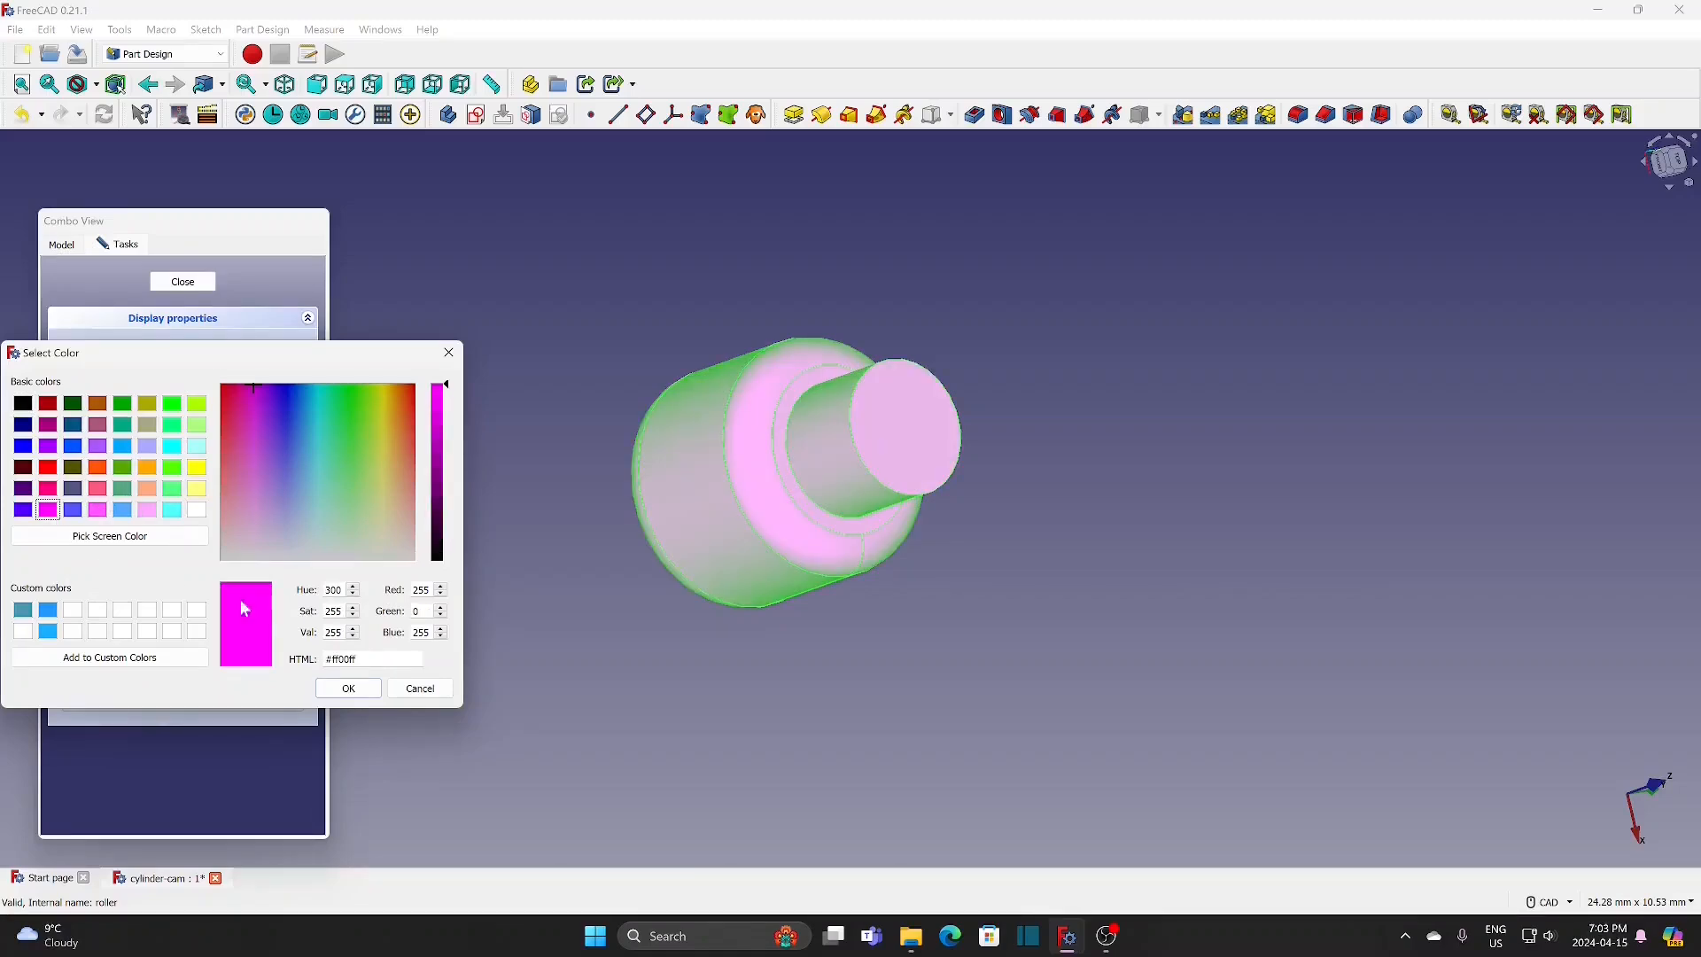
left_click(341, 689)
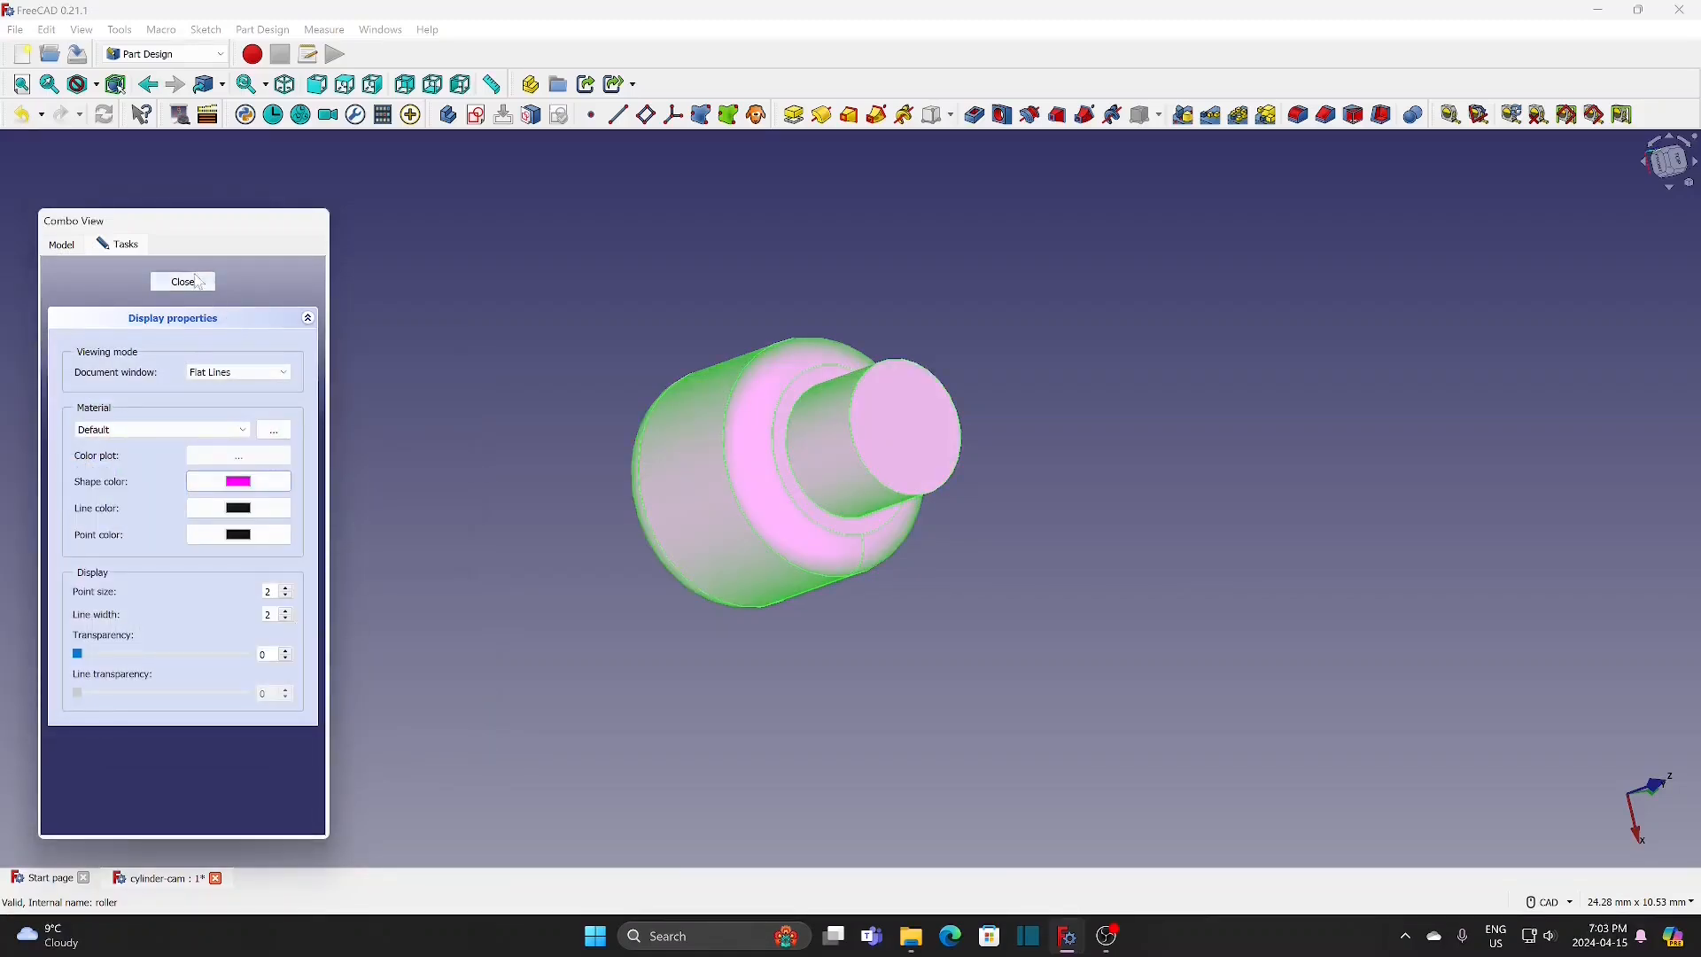
left_click(184, 282)
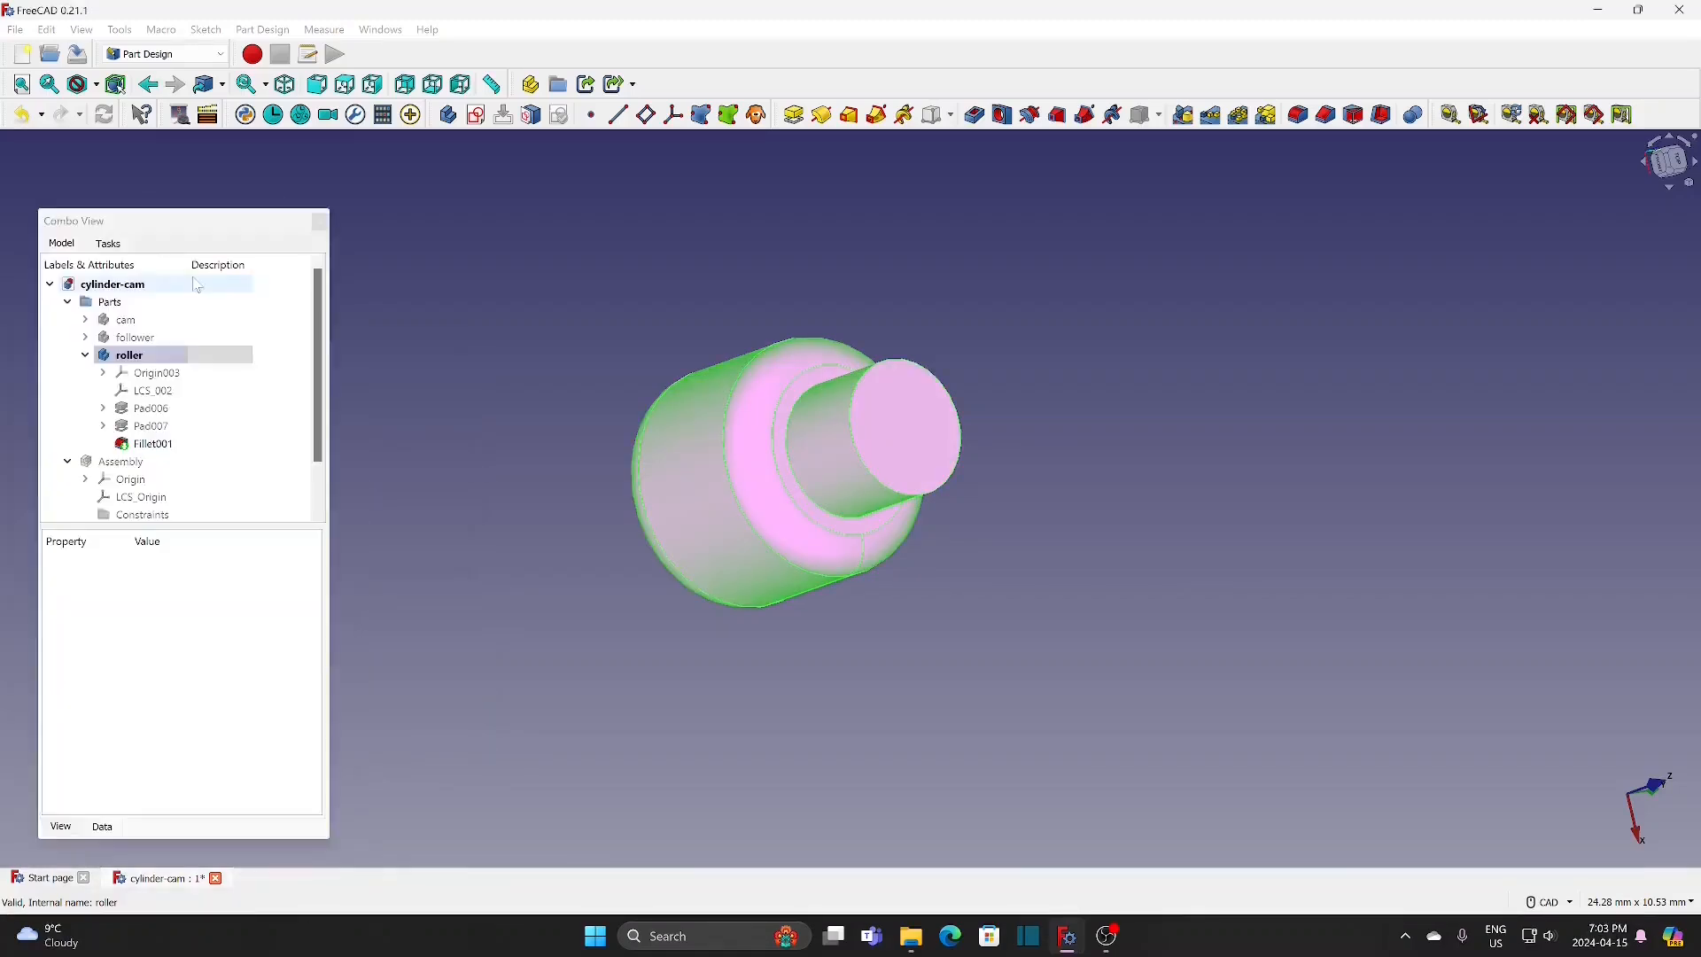
left_click(397, 385)
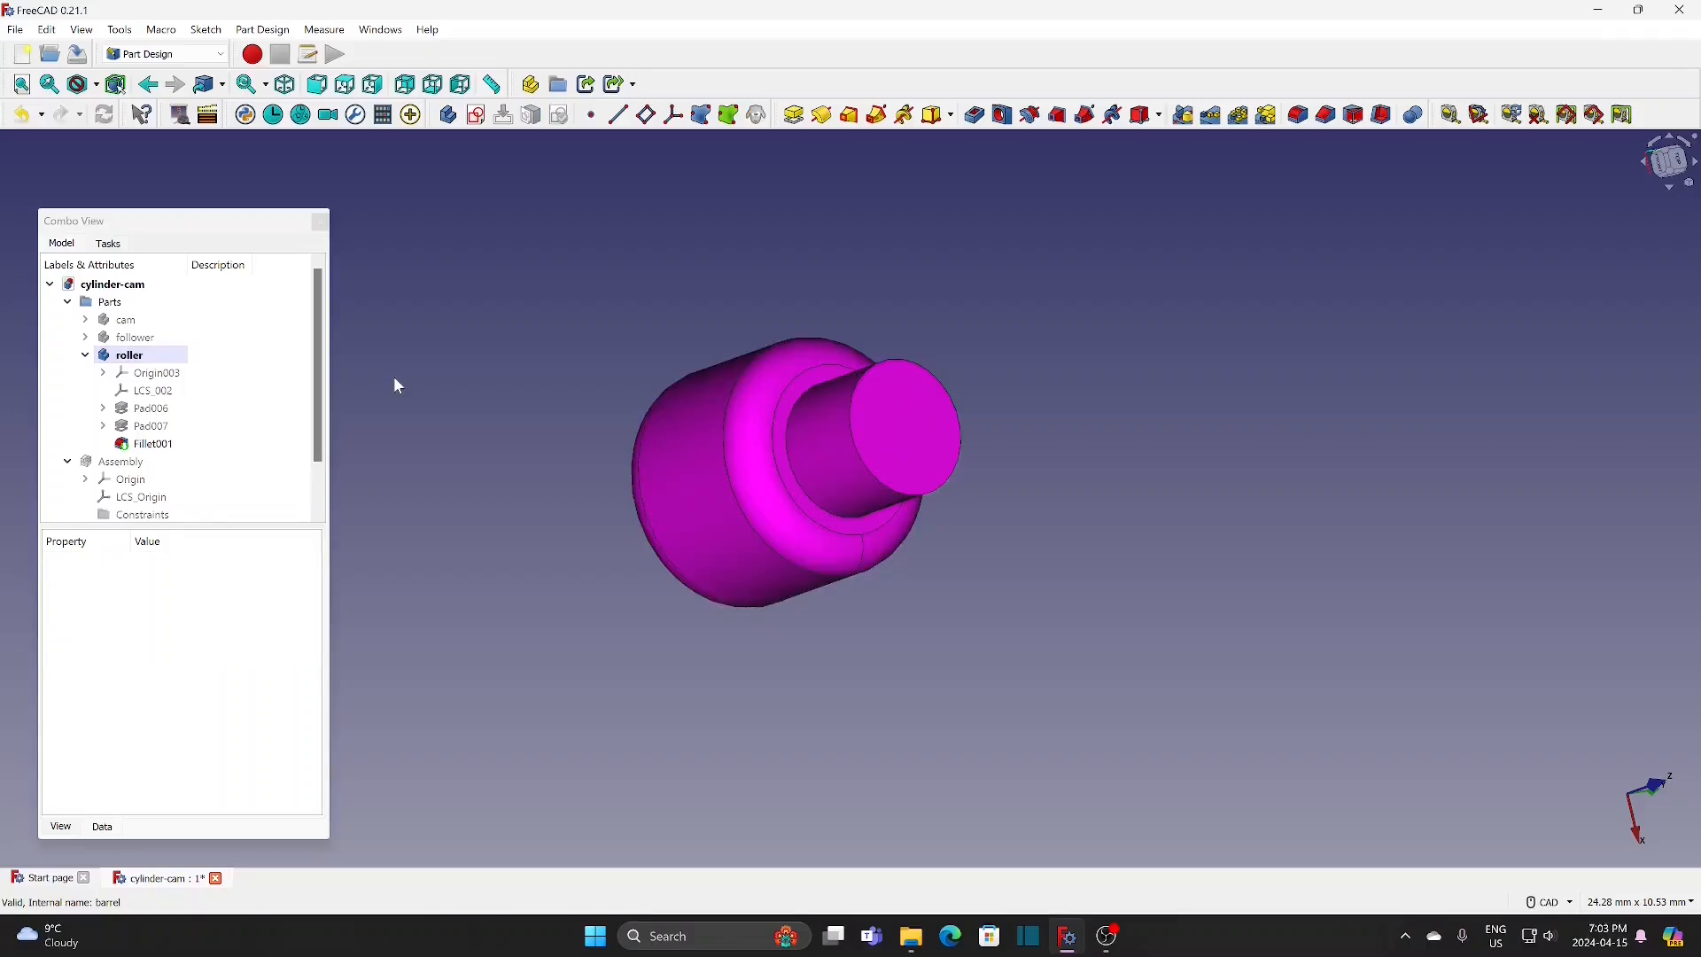
left_click(154, 360)
key("space")
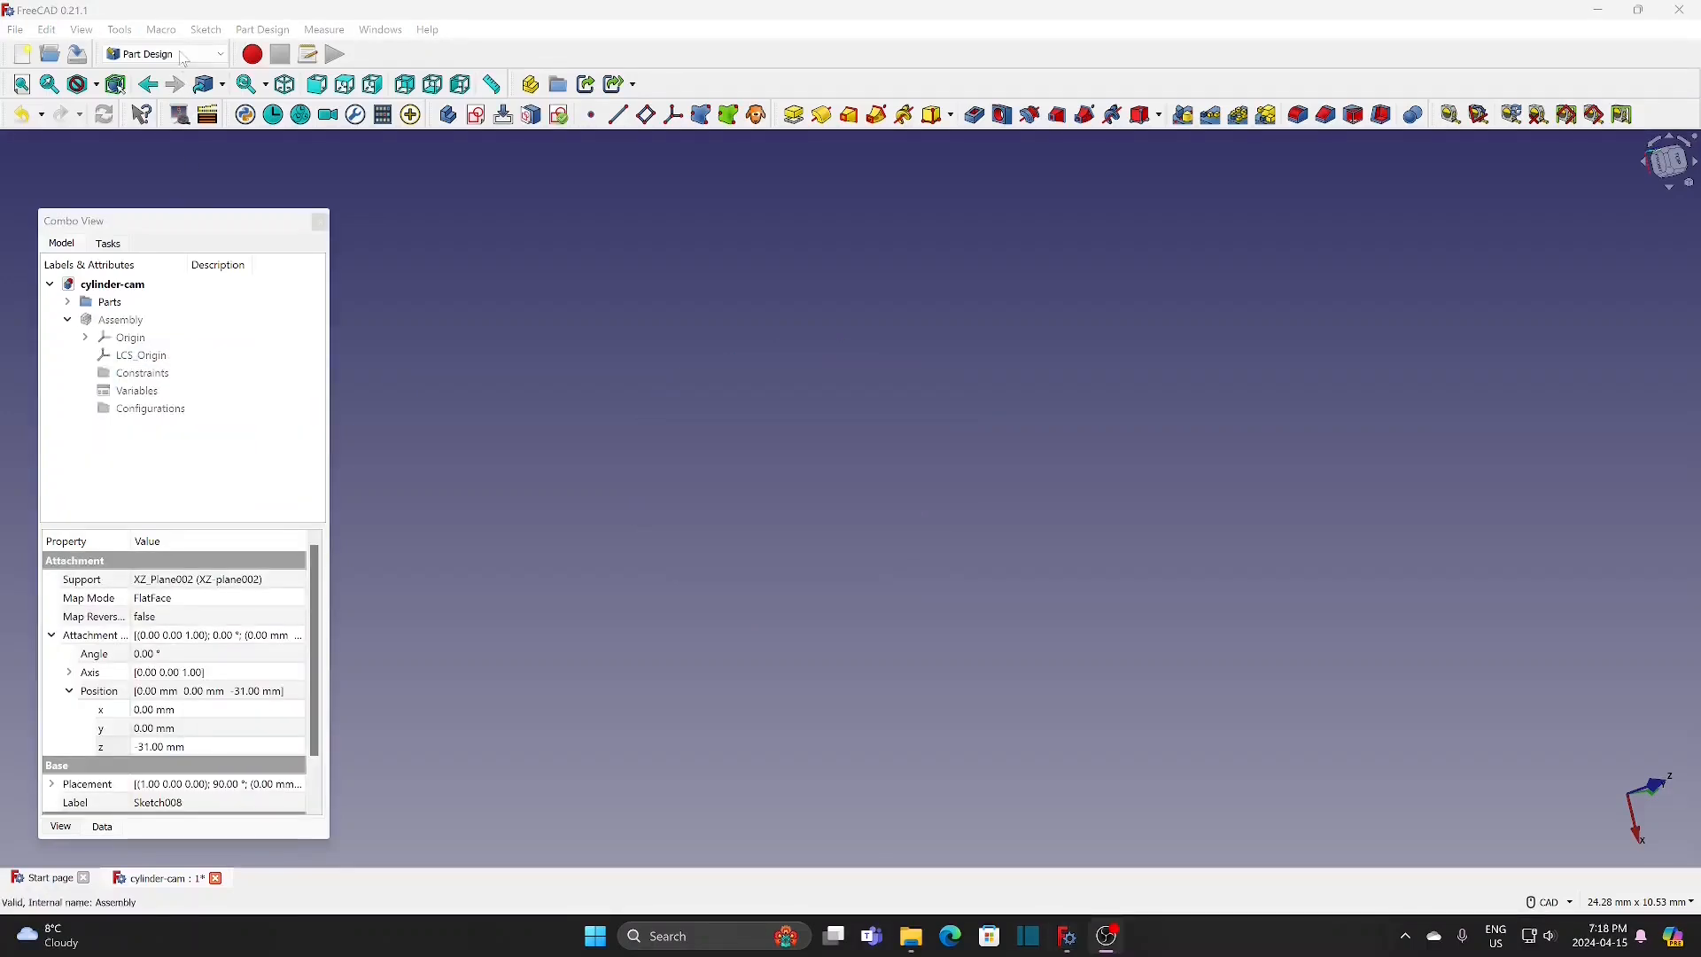
Step: Switch to the Assembly 4 workbench and create a new body named plate in the Parts group
left_click(165, 54)
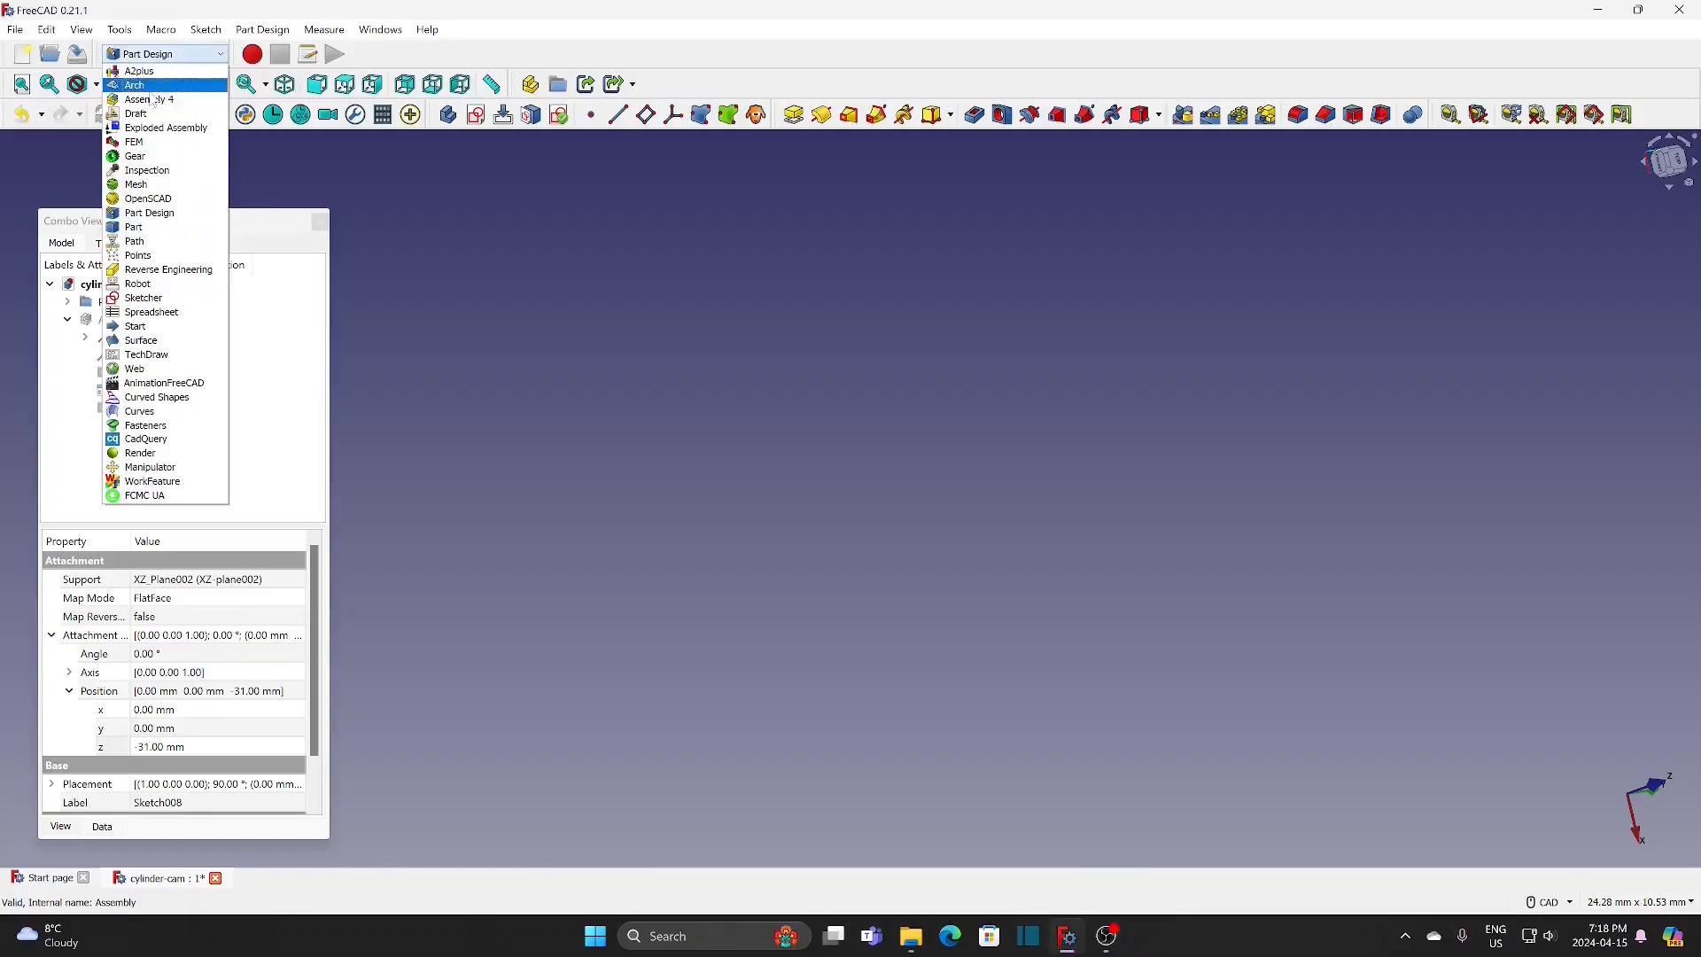
left_click(152, 100)
left_click(68, 302)
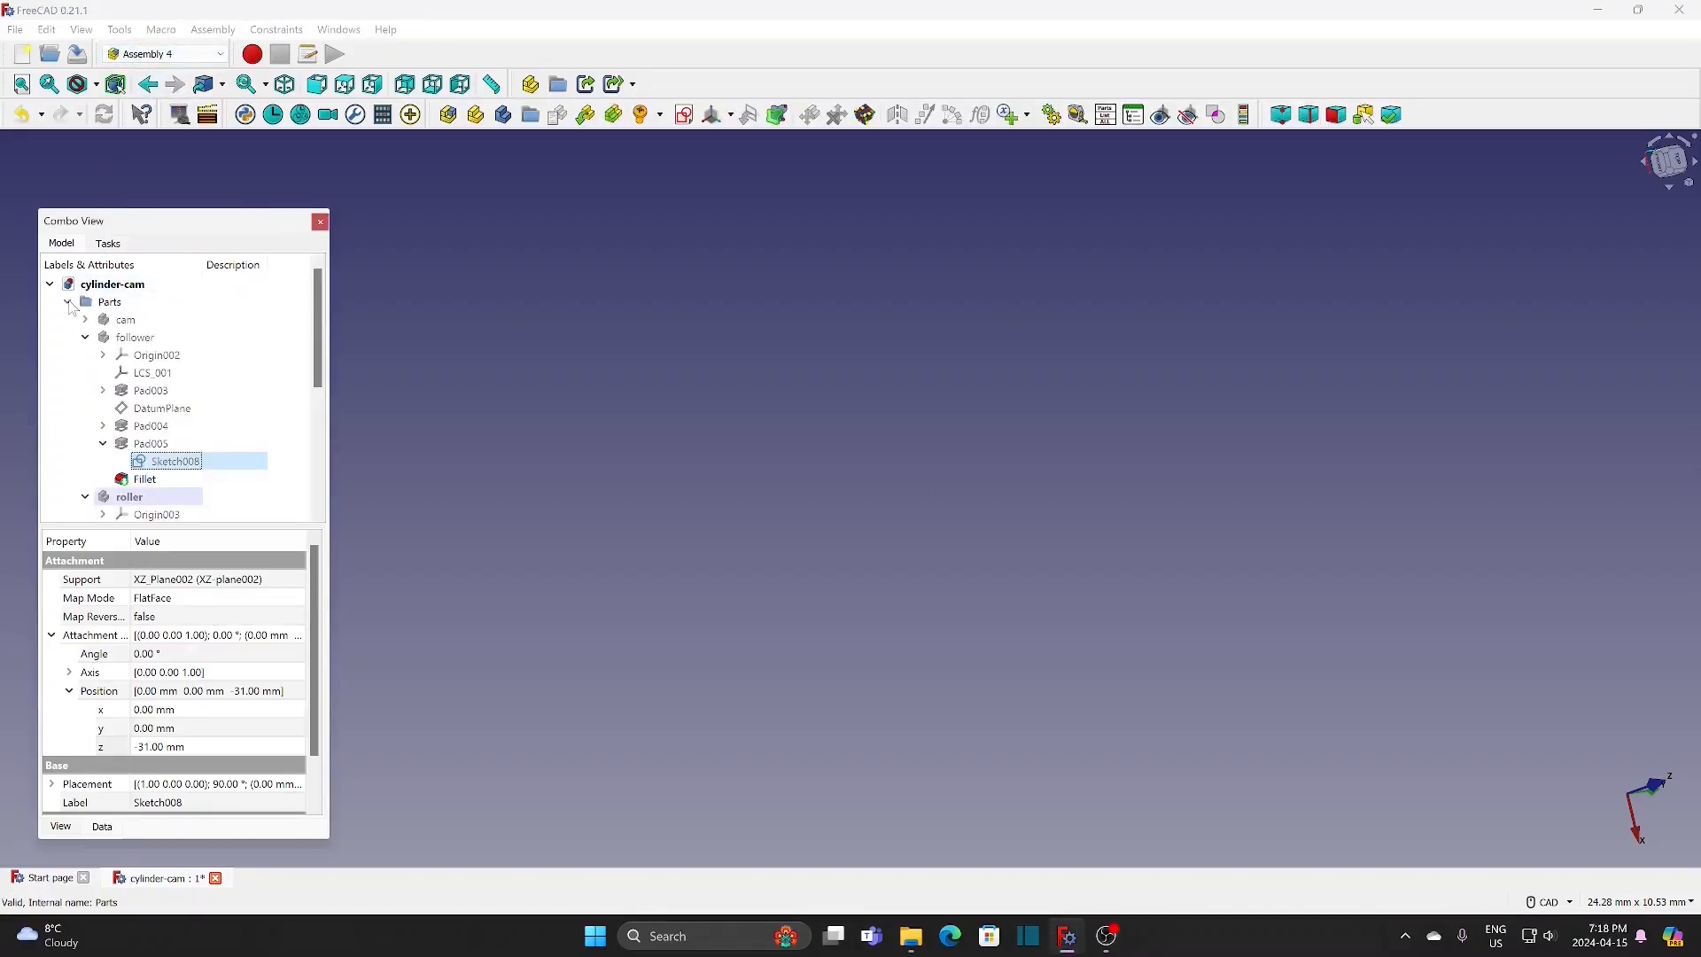
left_click(68, 302)
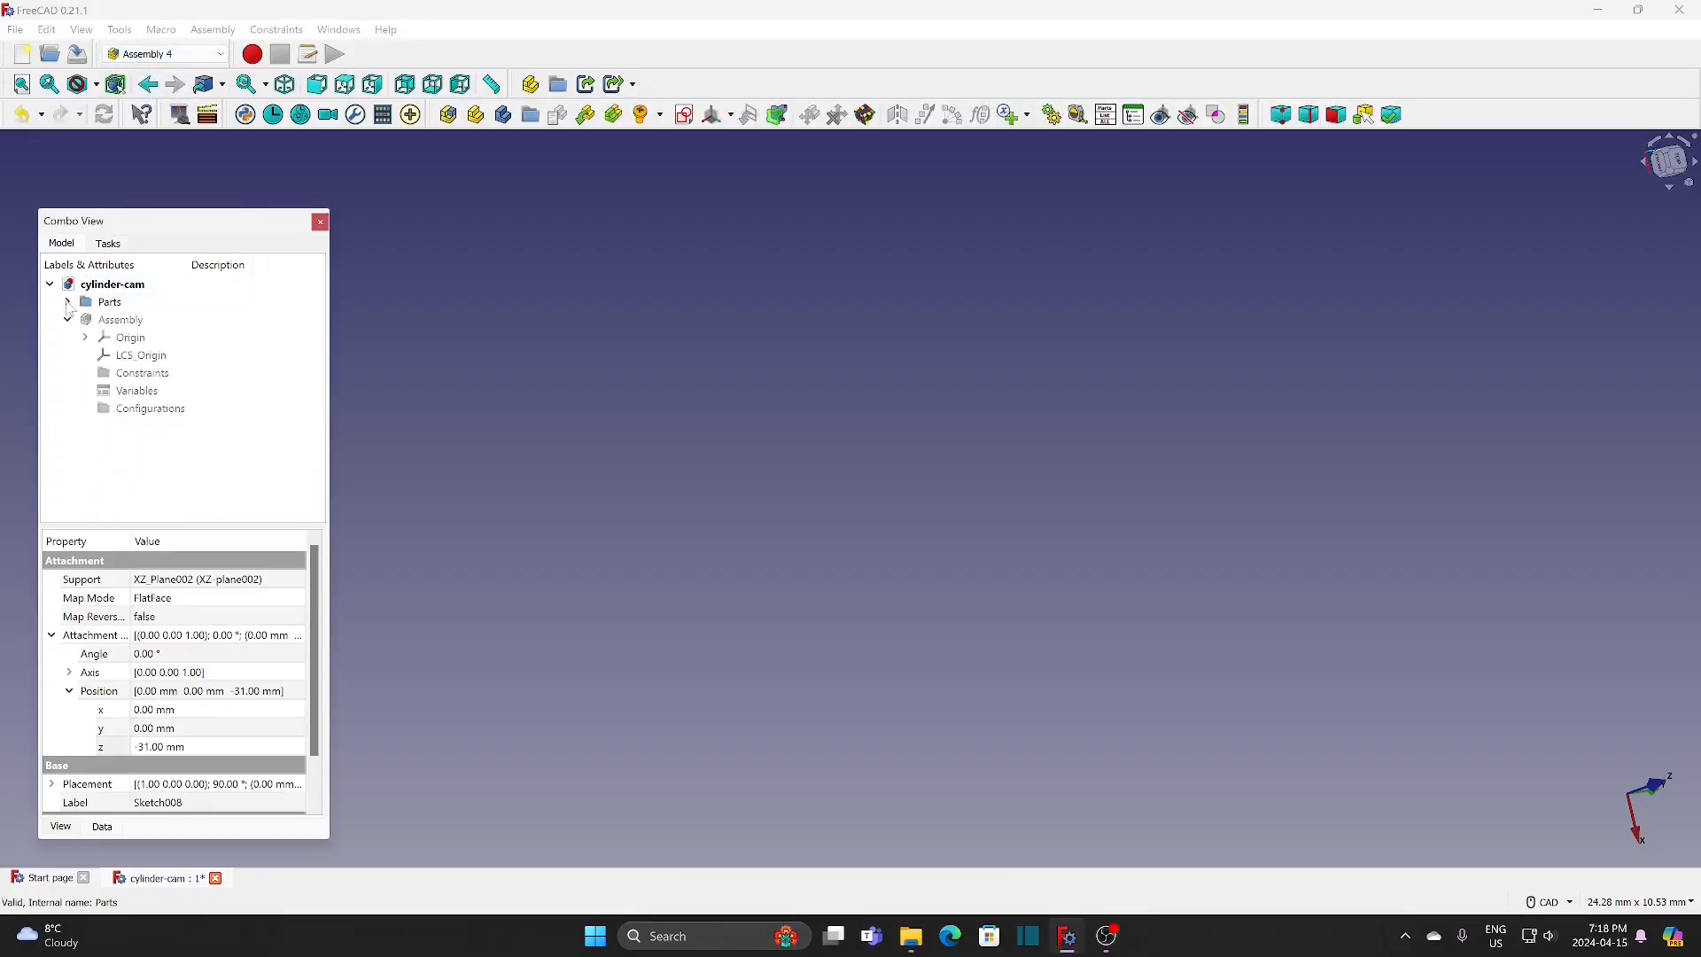
left_click(120, 303)
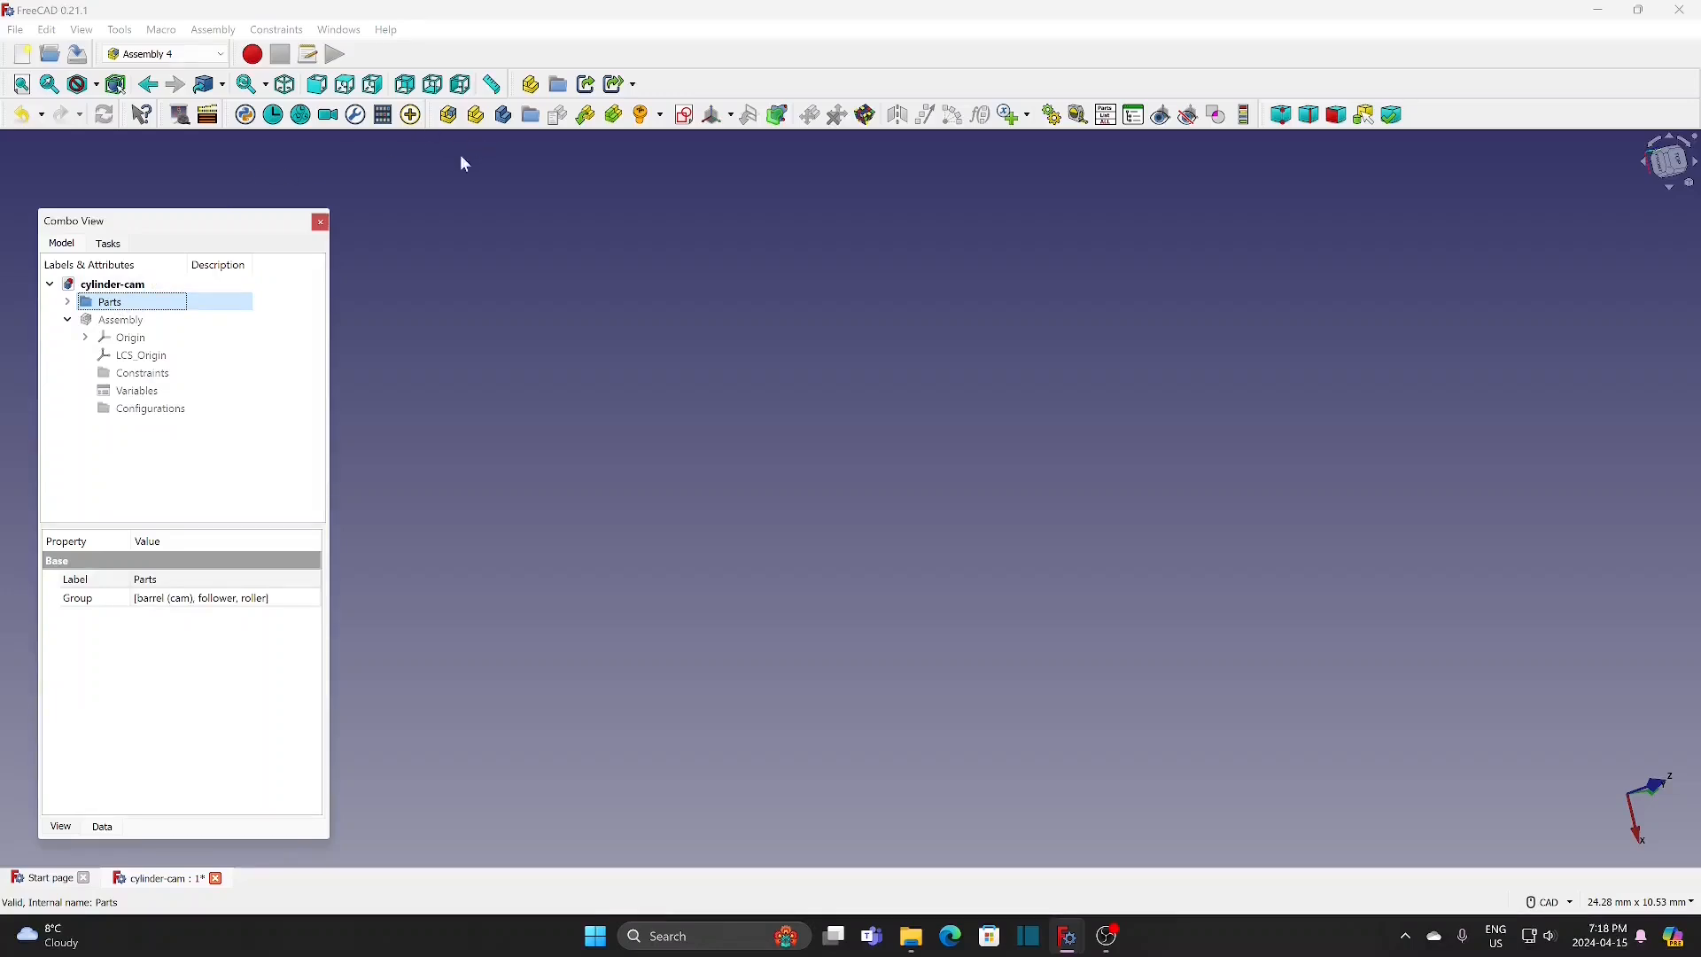
left_click(504, 122)
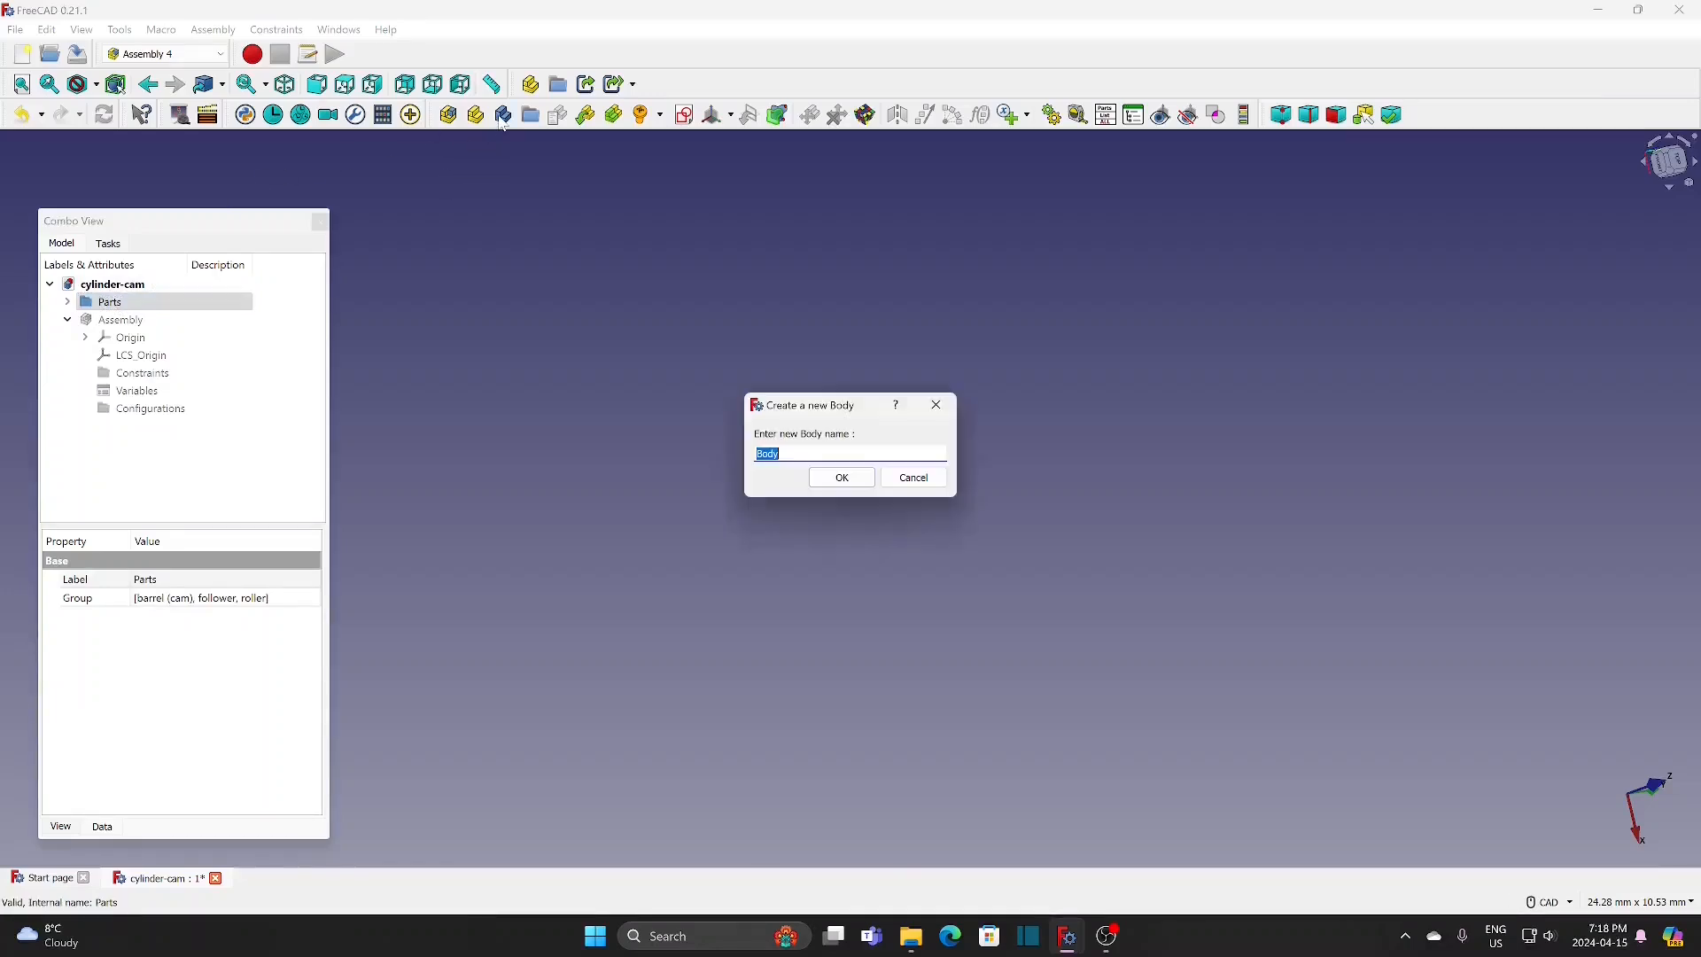
type("plate")
left_click(848, 479)
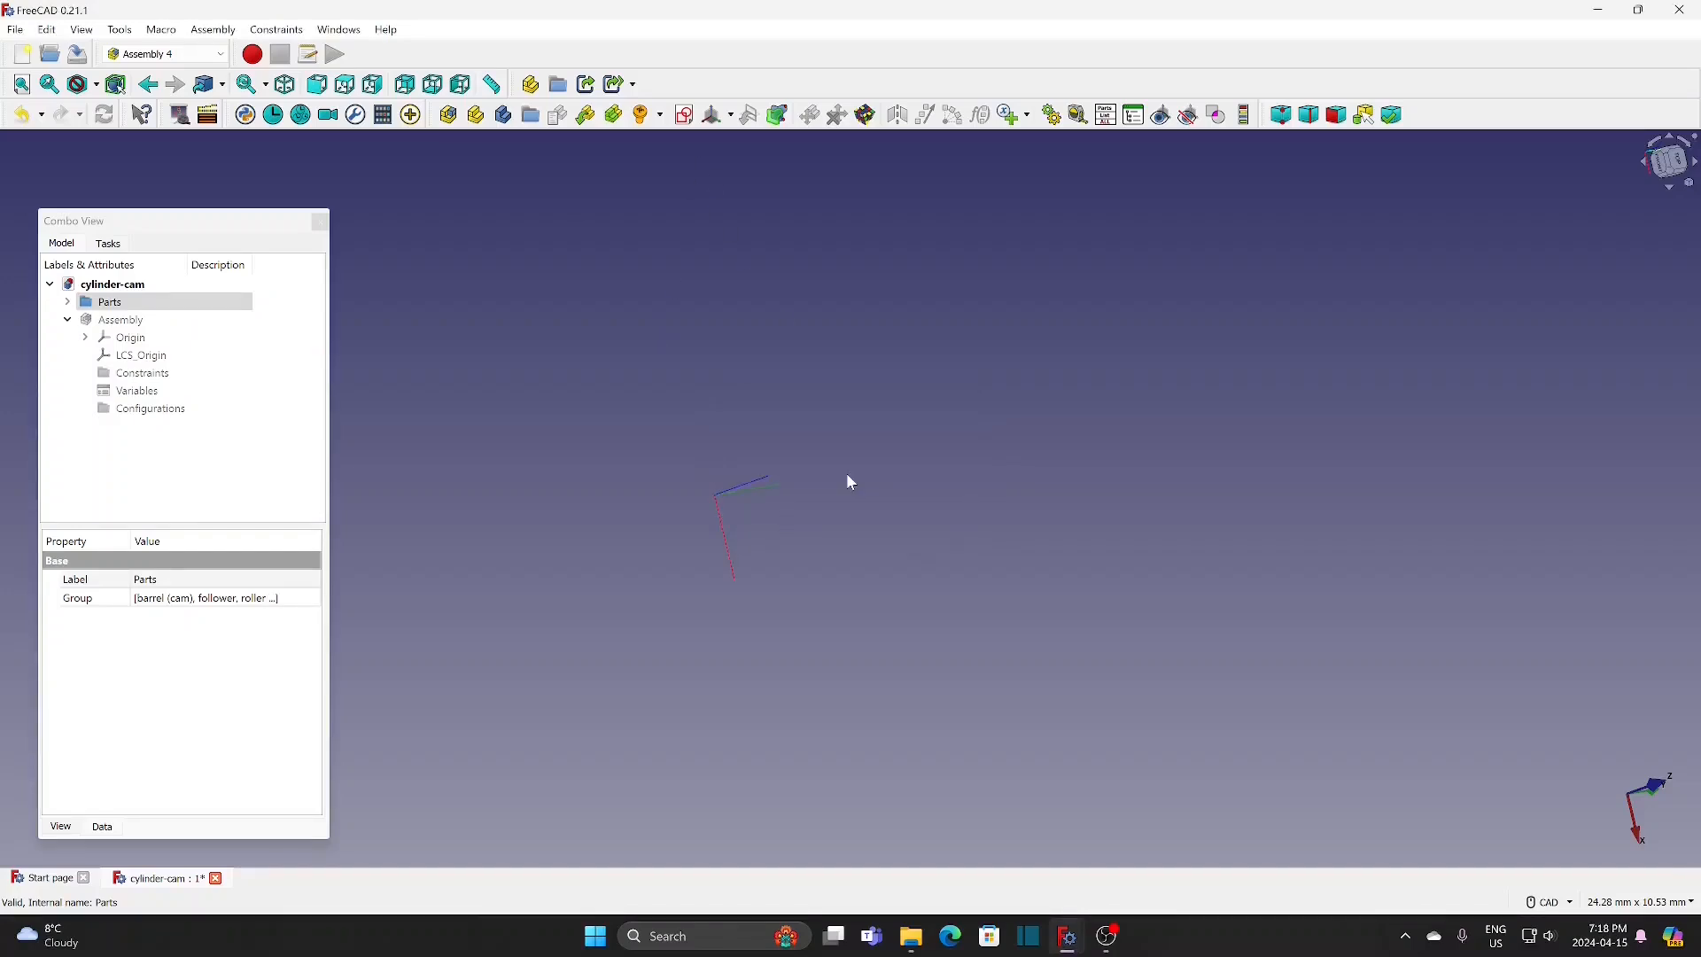
Step: Create a sketch named Sketch_4 in the plate body and attach it to LCS_003 in Plane face mode
left_click(68, 302)
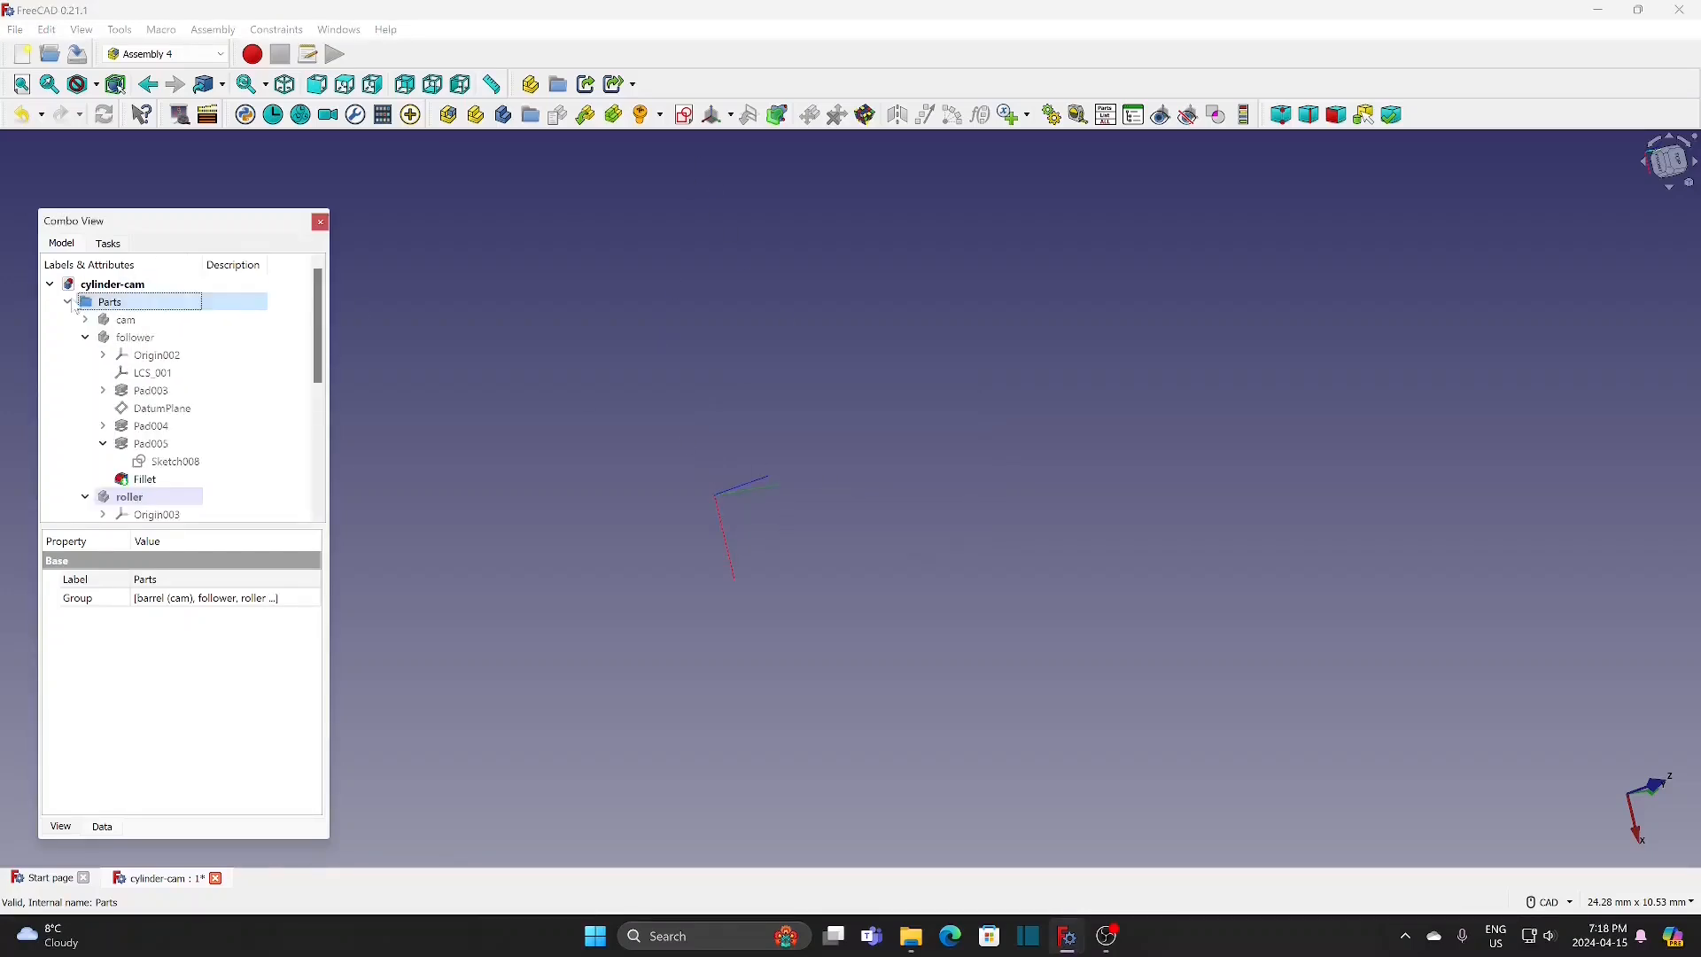
left_click_drag(317, 331, 317, 428)
left_click(129, 443)
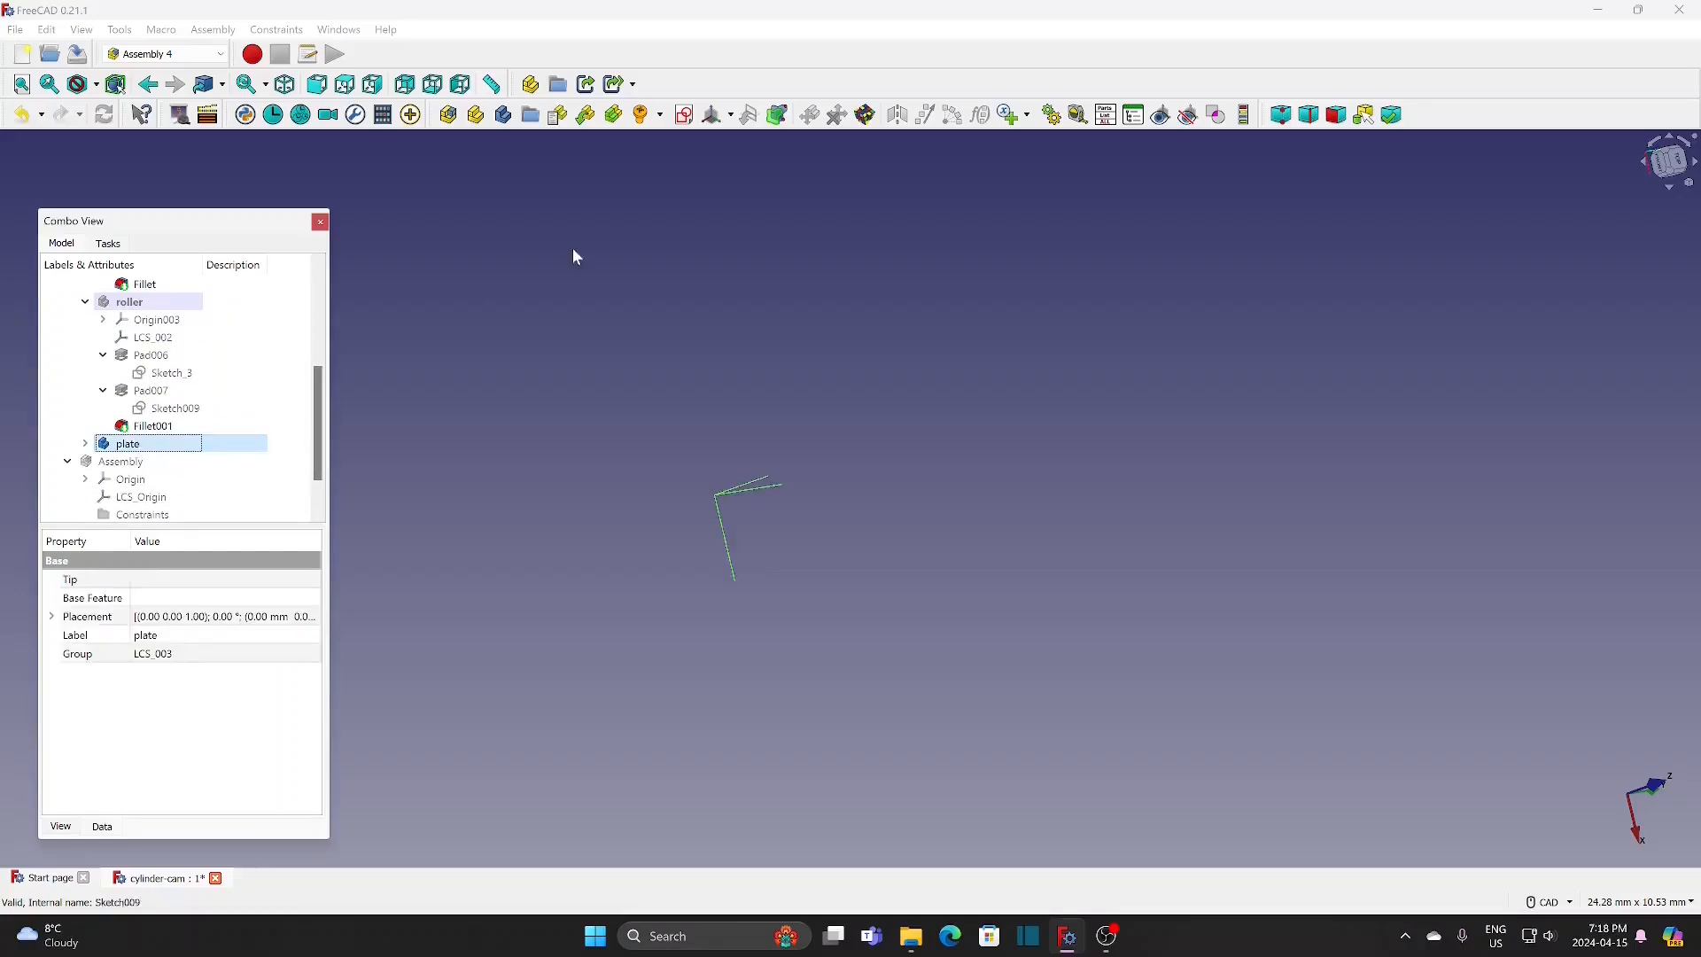
left_click(688, 119)
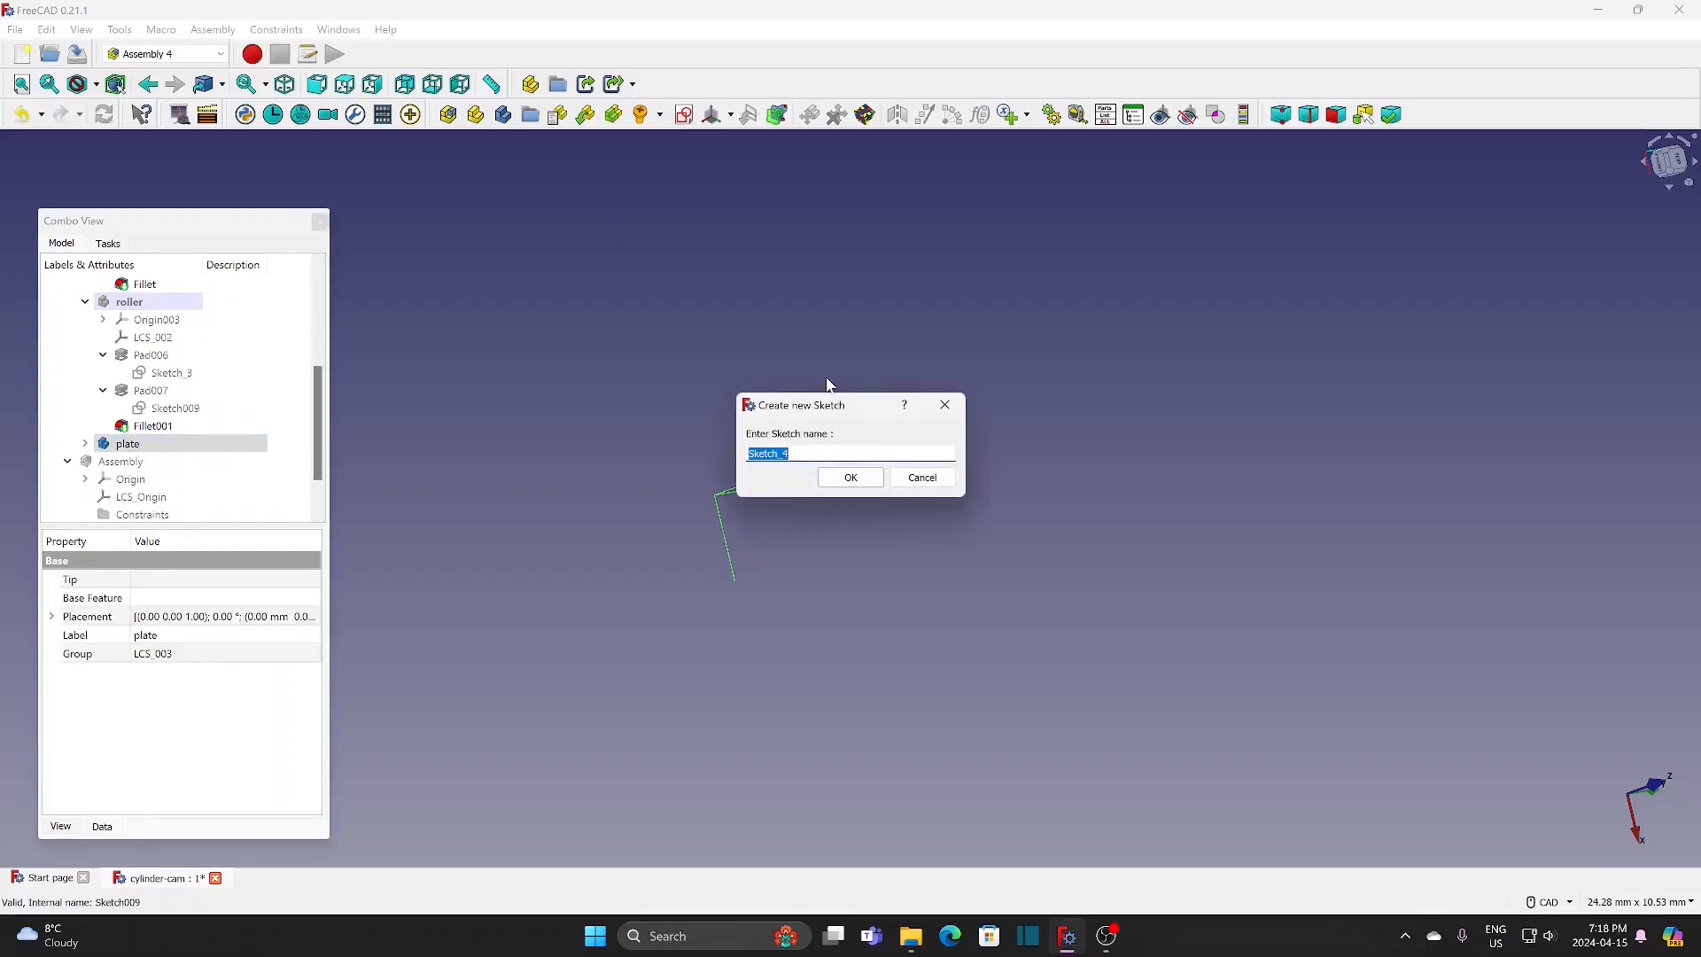
left_click(859, 476)
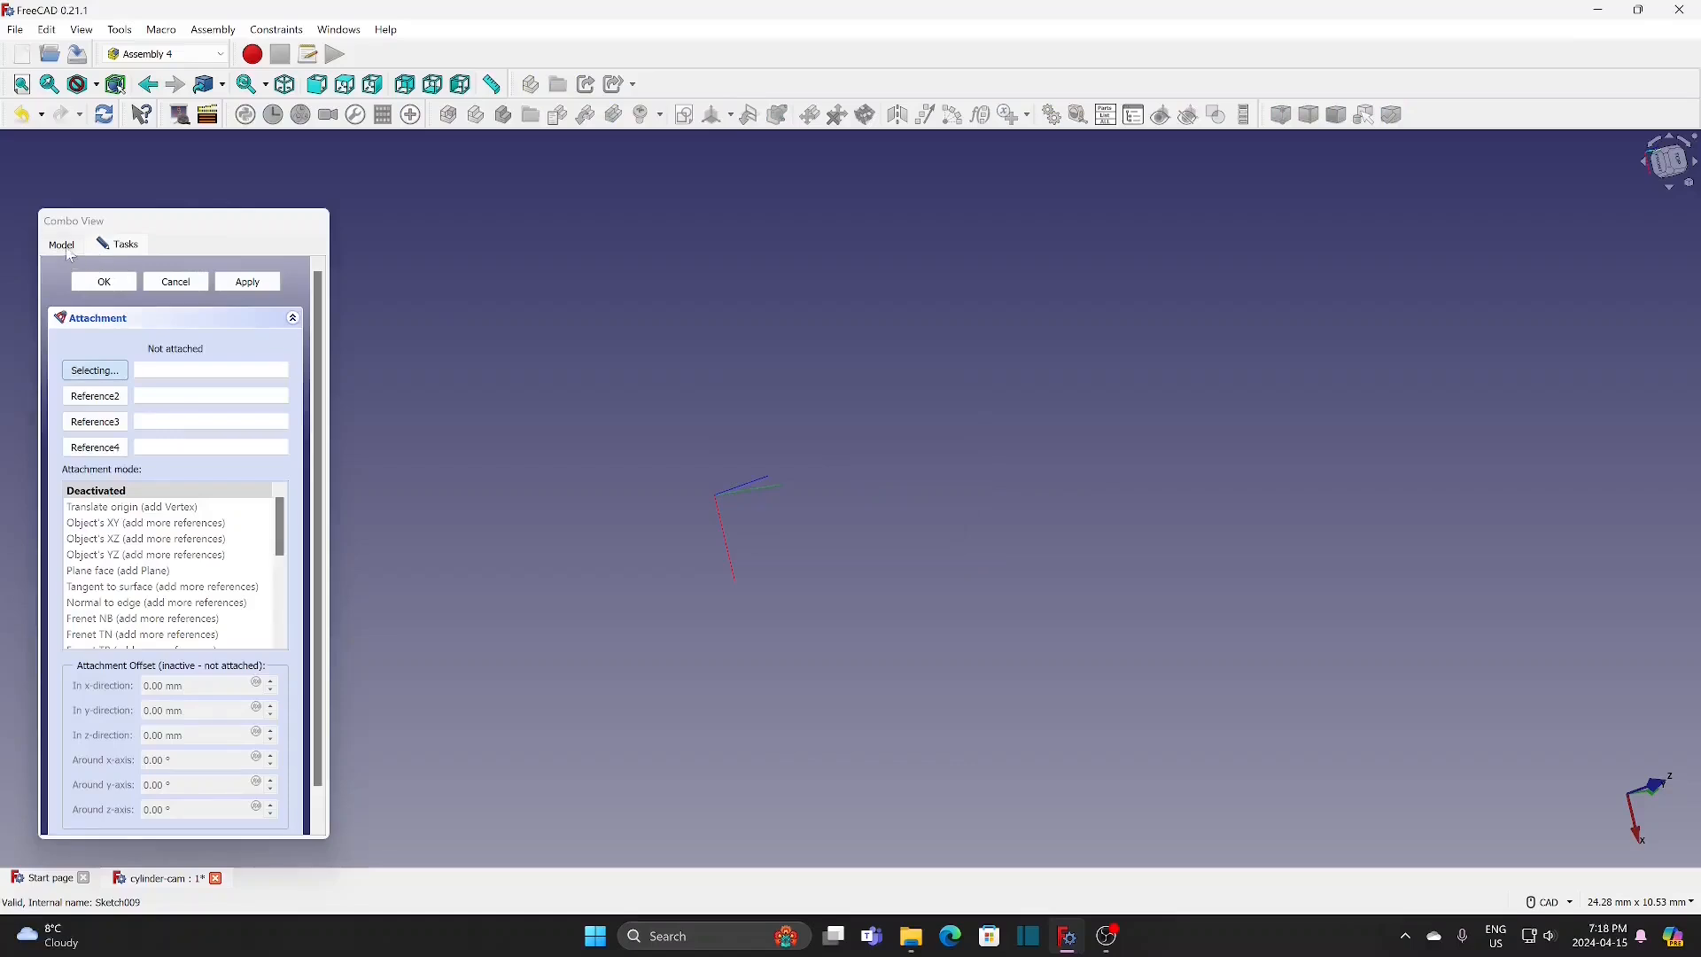
left_click(62, 244)
left_click(160, 482)
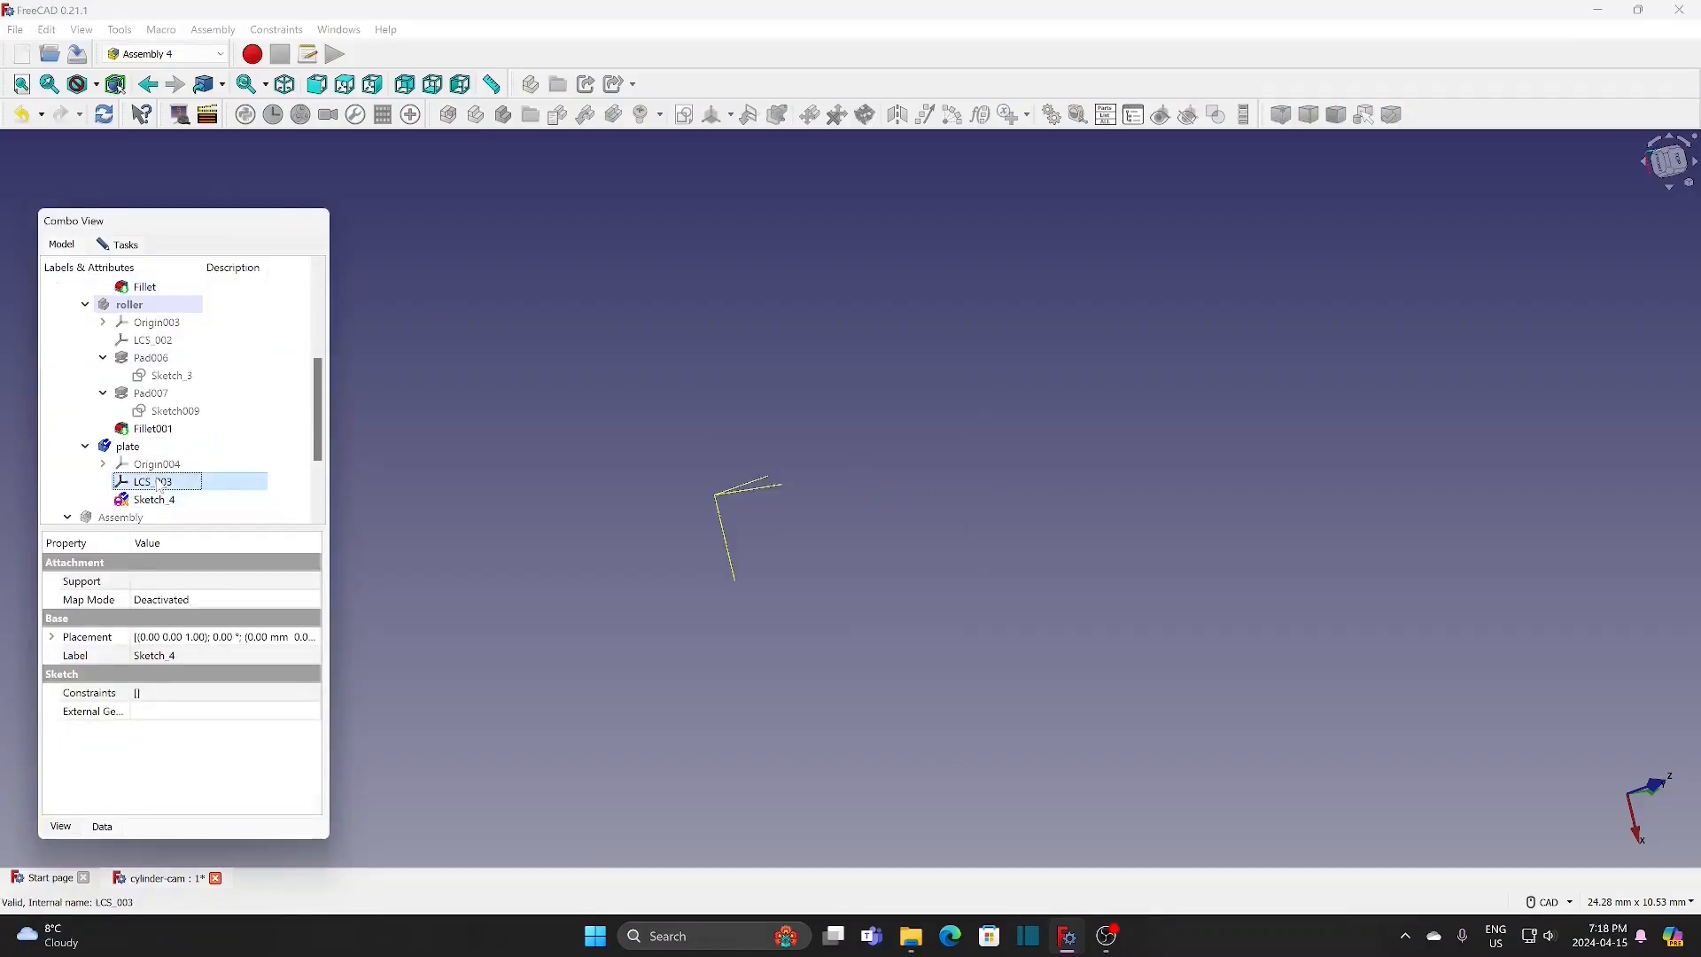
left_click(125, 244)
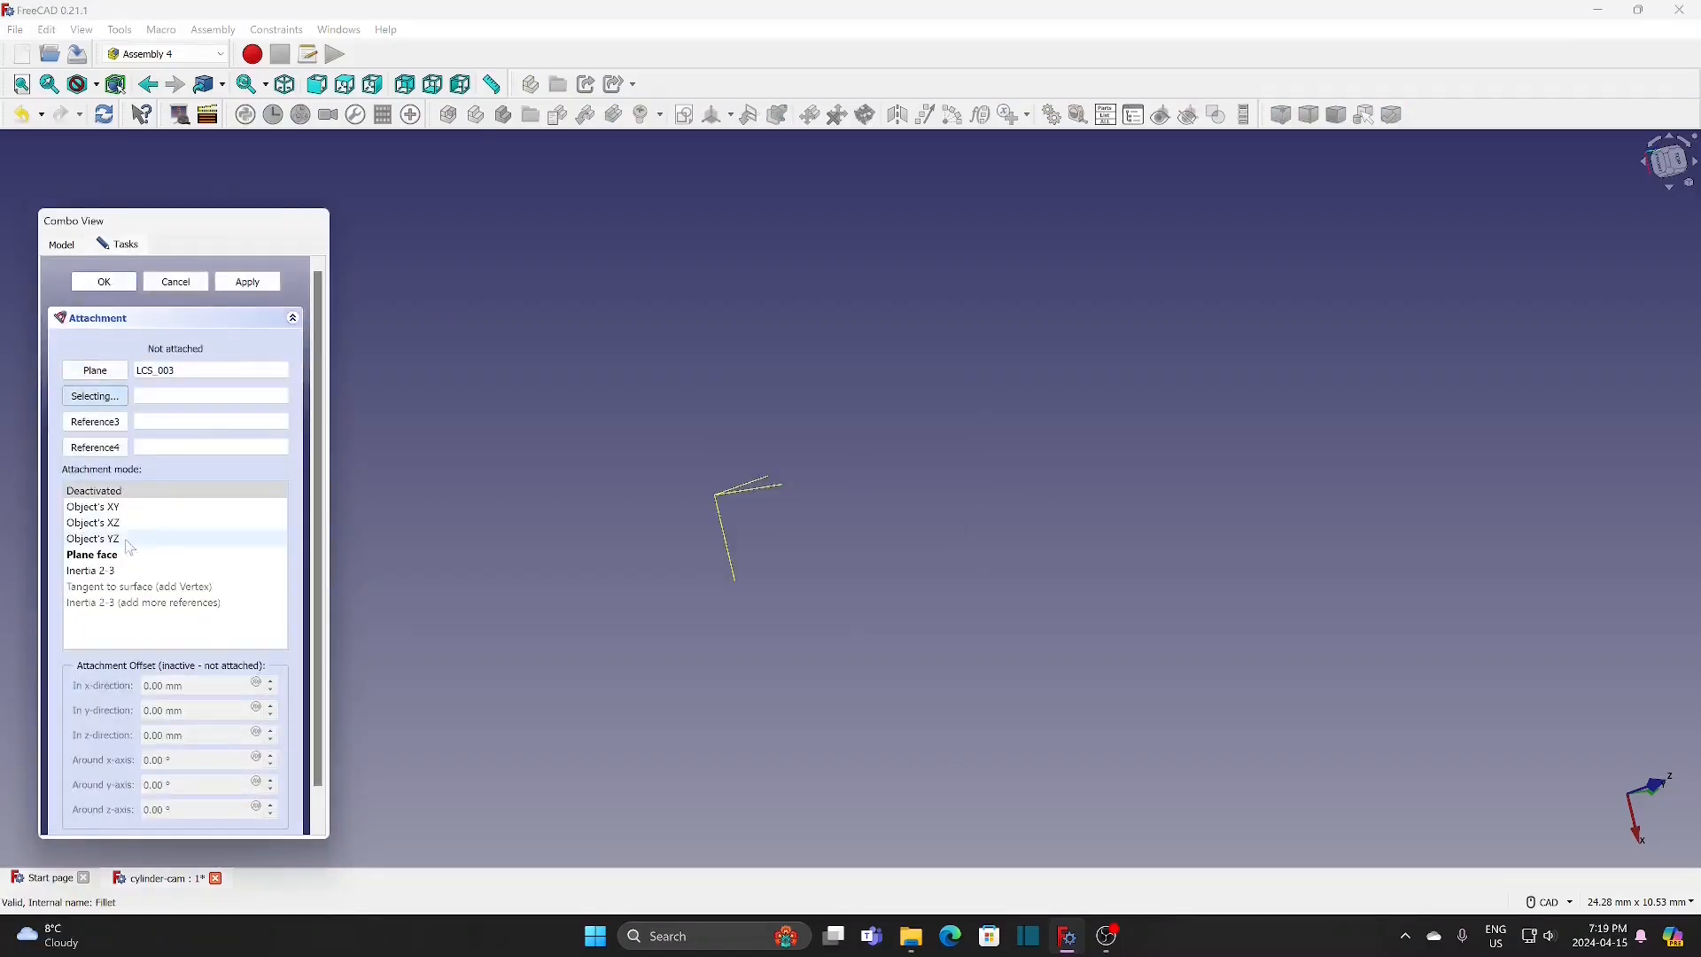
left_click(116, 555)
left_click(122, 285)
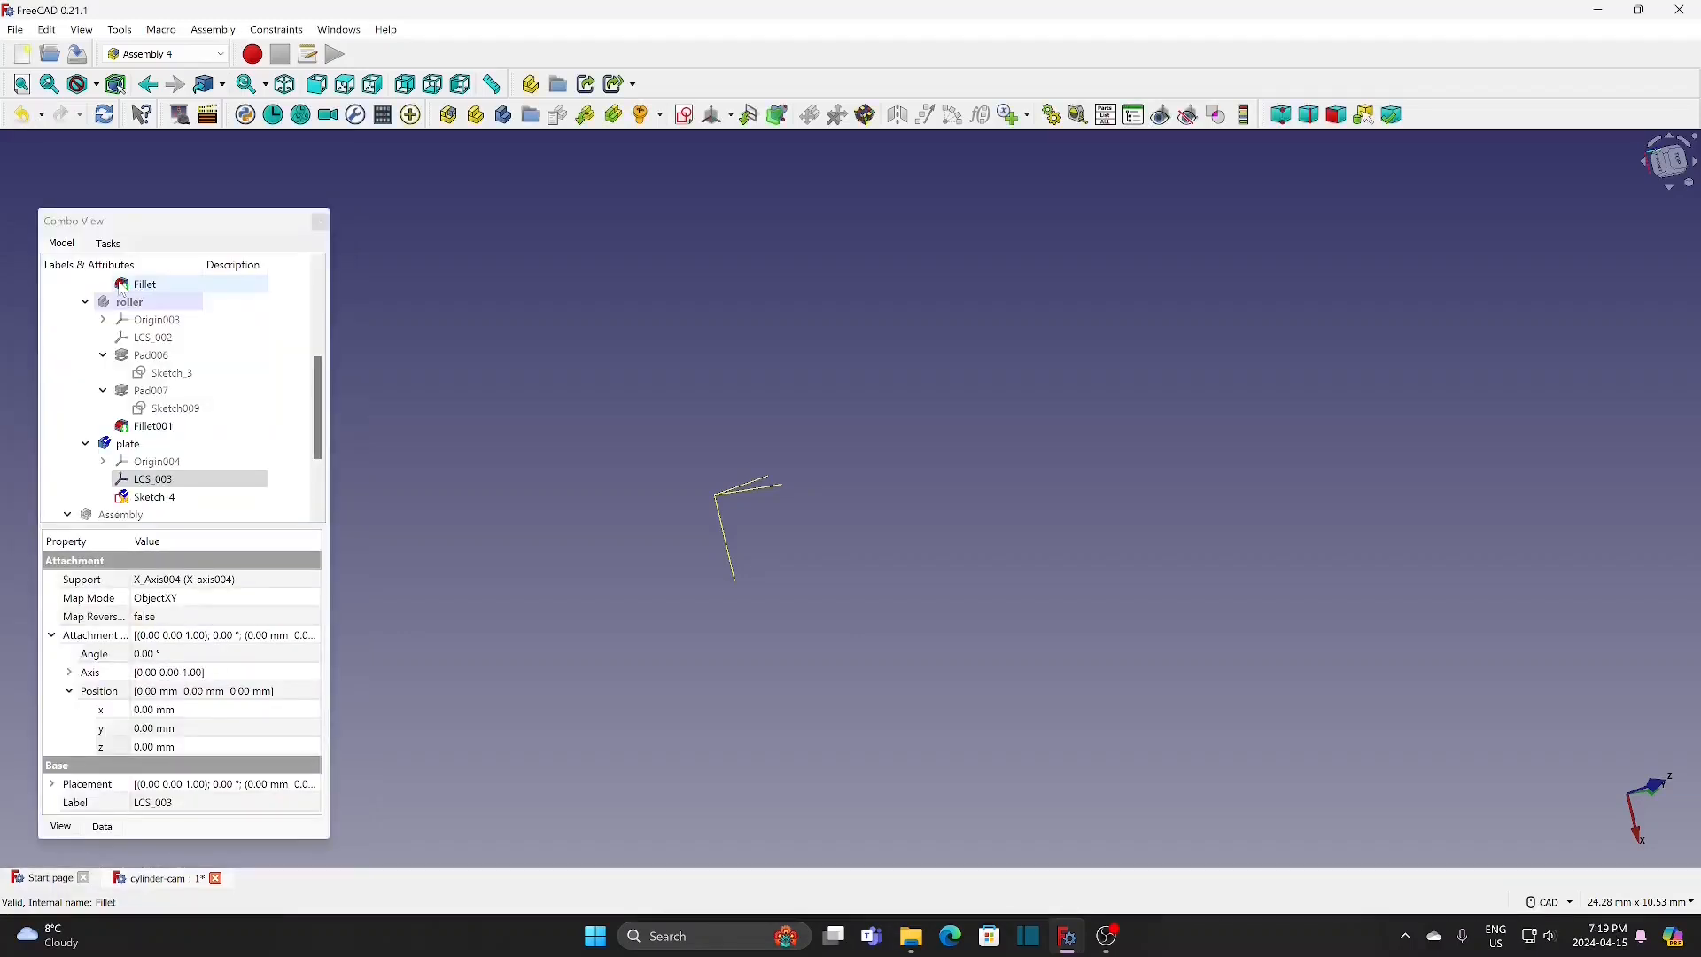
Step: Open the plate's sketch for editing and draw a rectangle about 5.5 by 5.8 mm around the origin
double_click(159, 497)
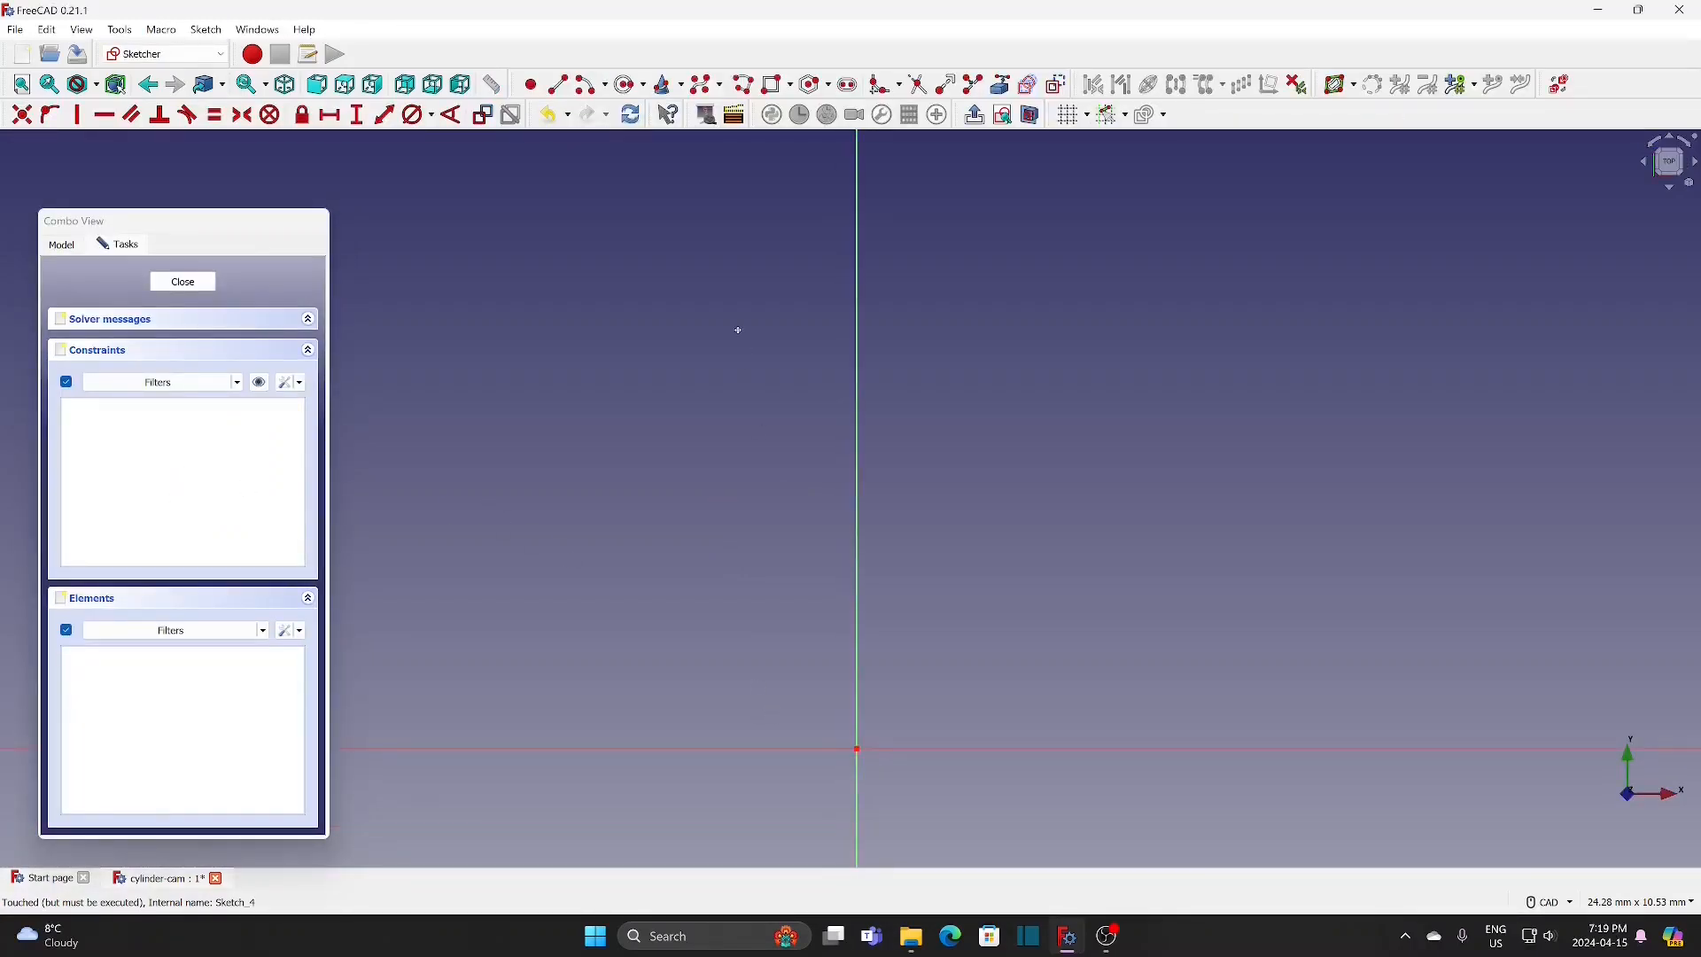
left_click(783, 88)
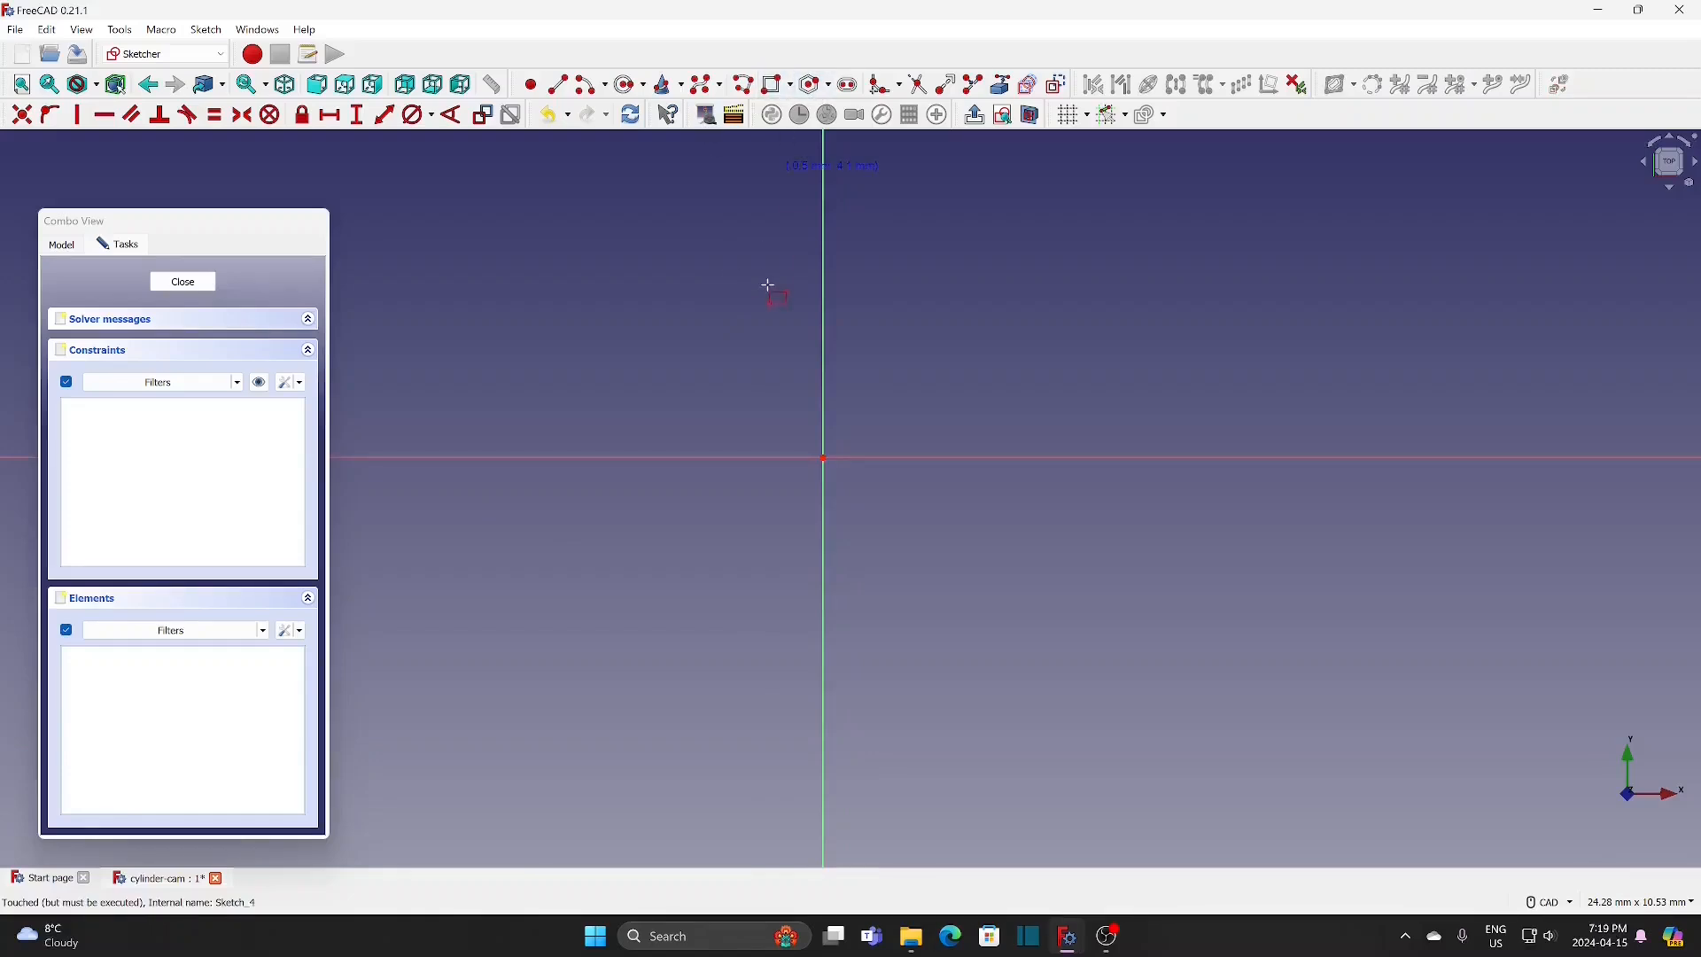
left_click(652, 292)
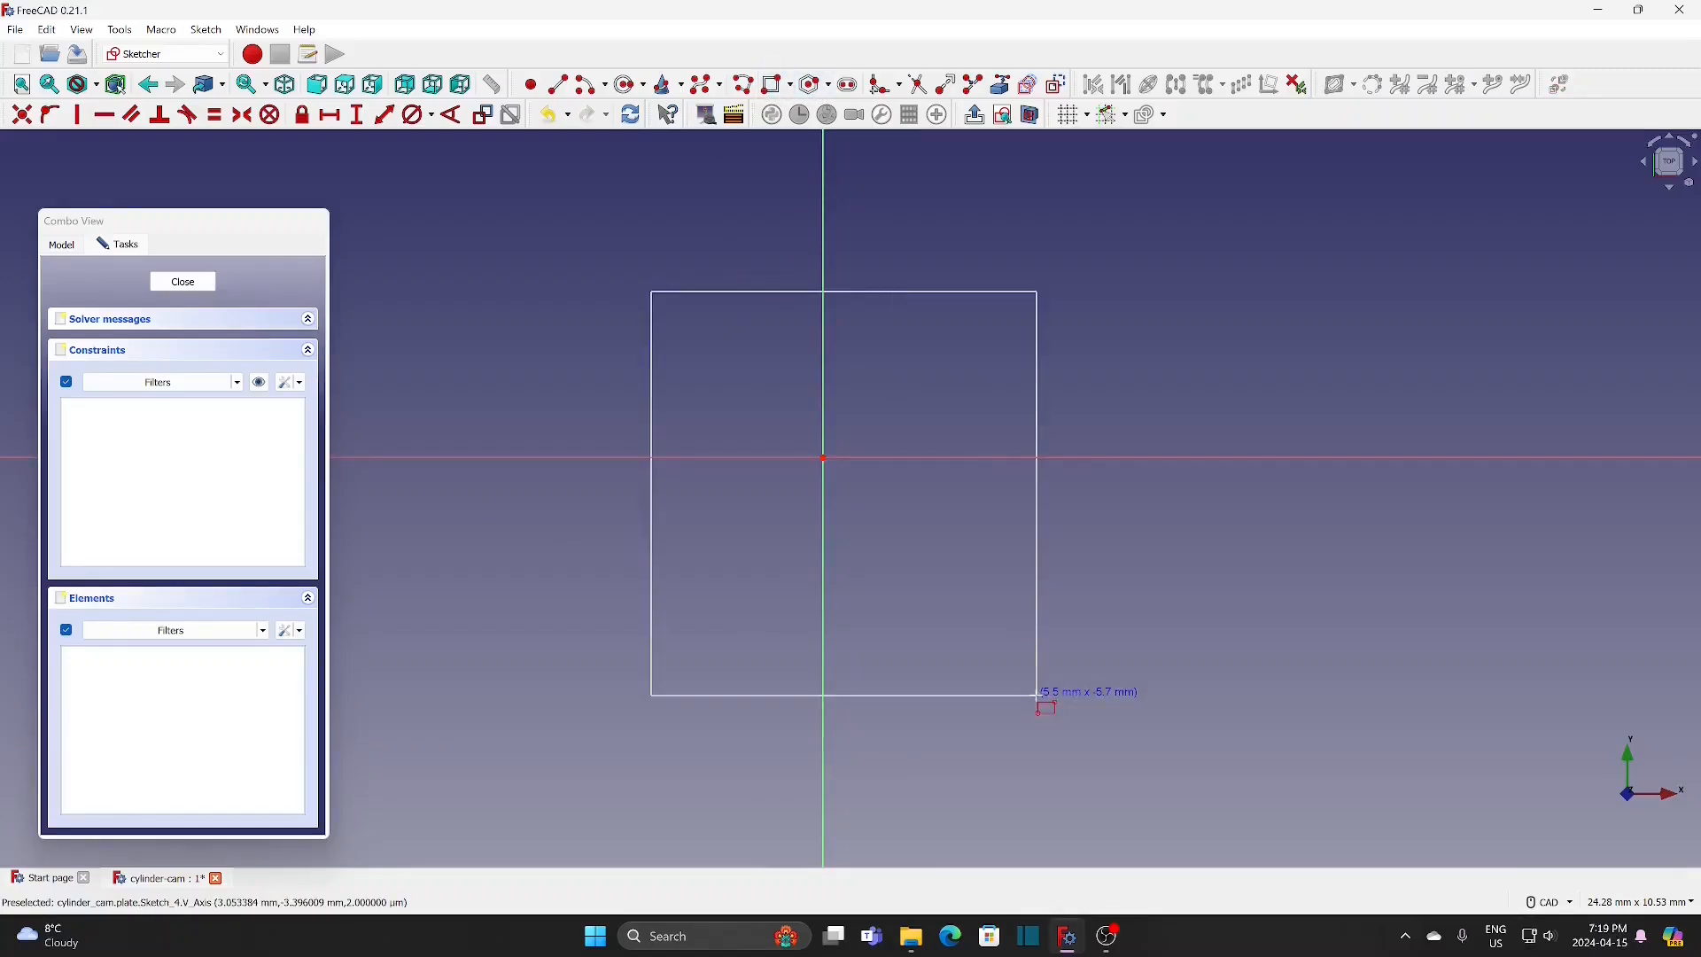
left_click(1039, 697)
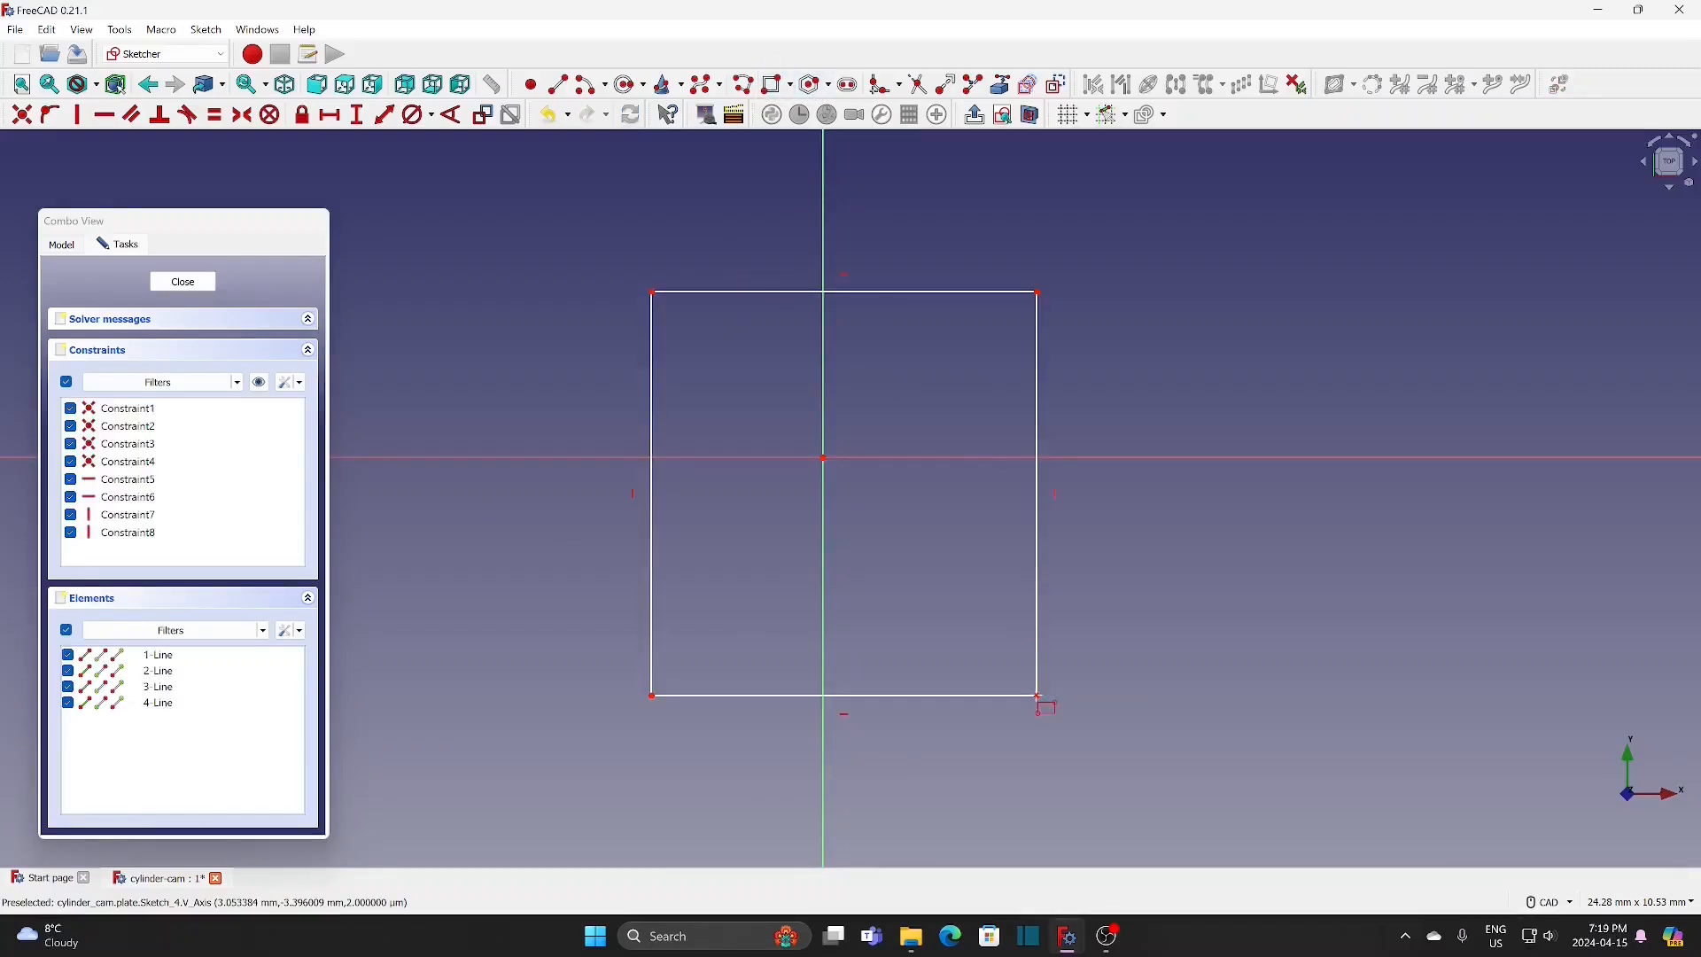
Step: Constrain the rectangle's horizontal and vertical side lengths to 30 mm each
left_click(329, 114)
left_click(726, 292)
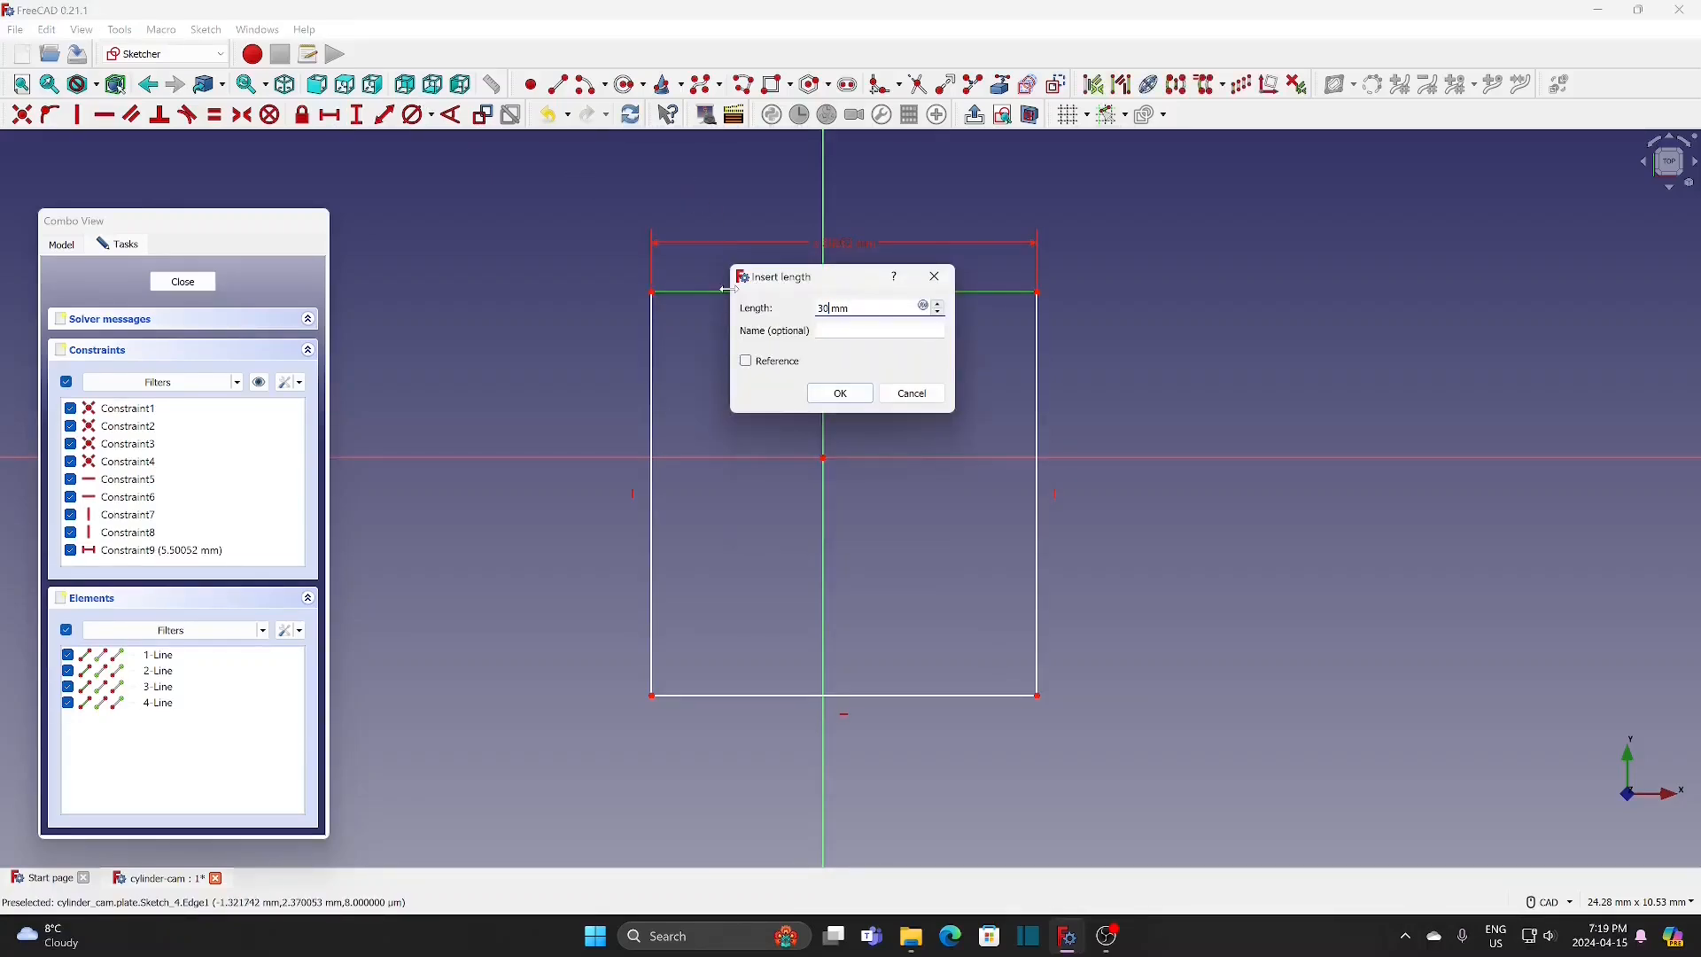
left_click(840, 393)
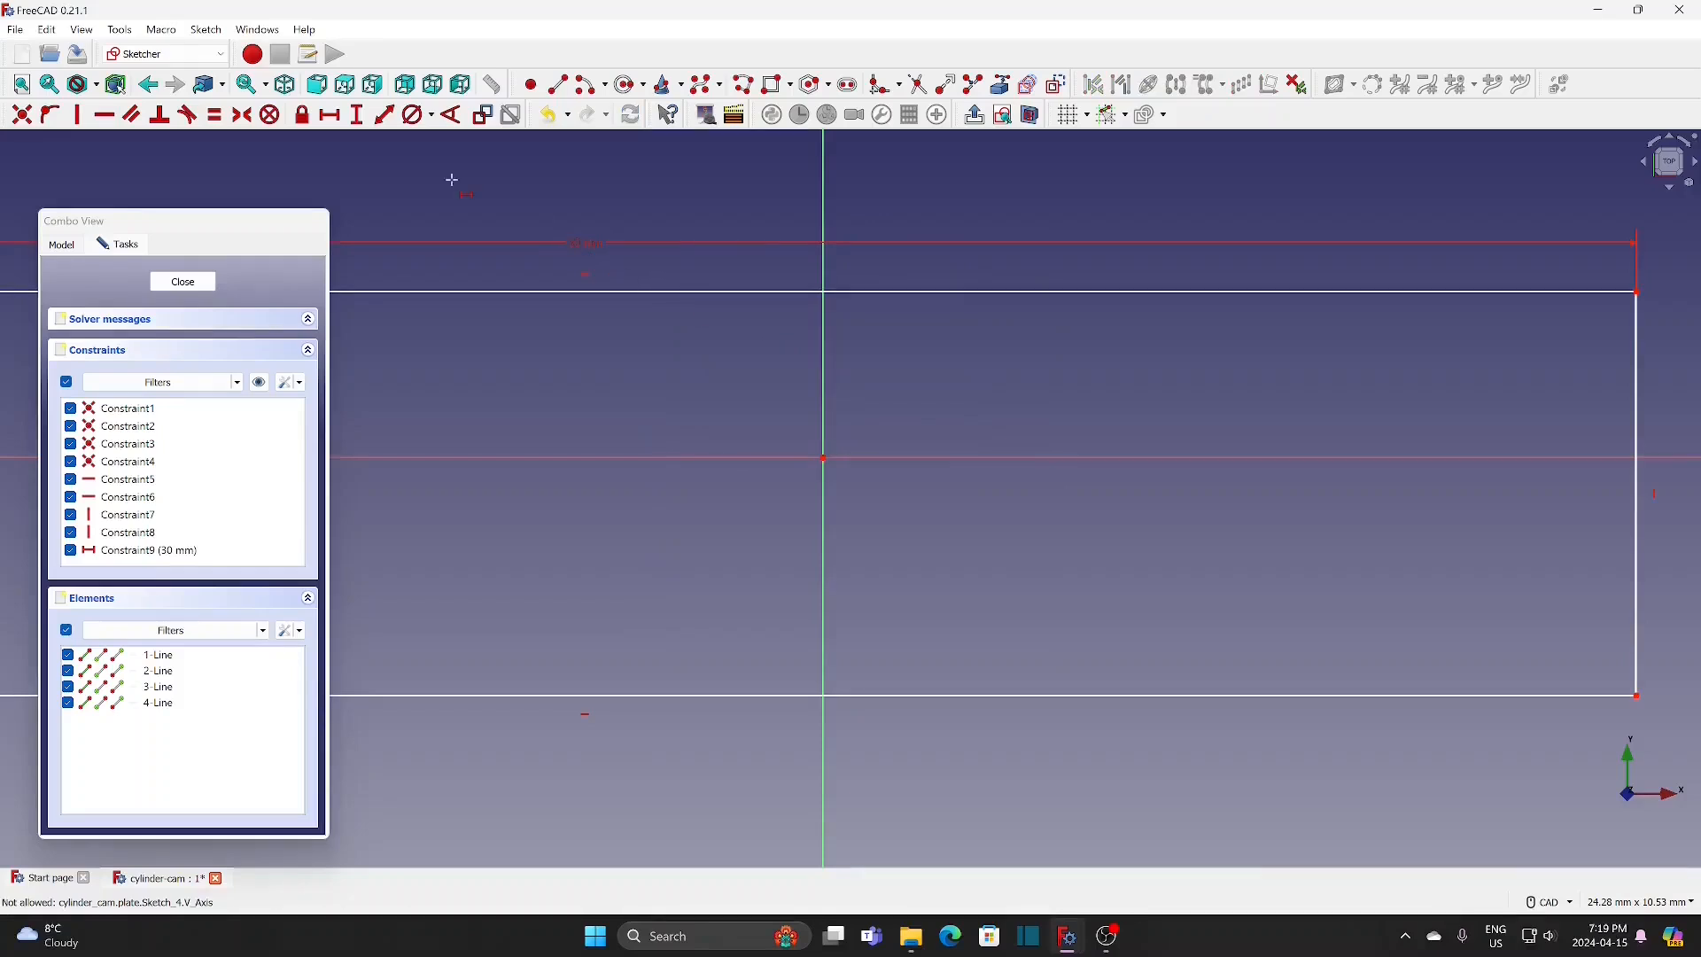
left_click(357, 114)
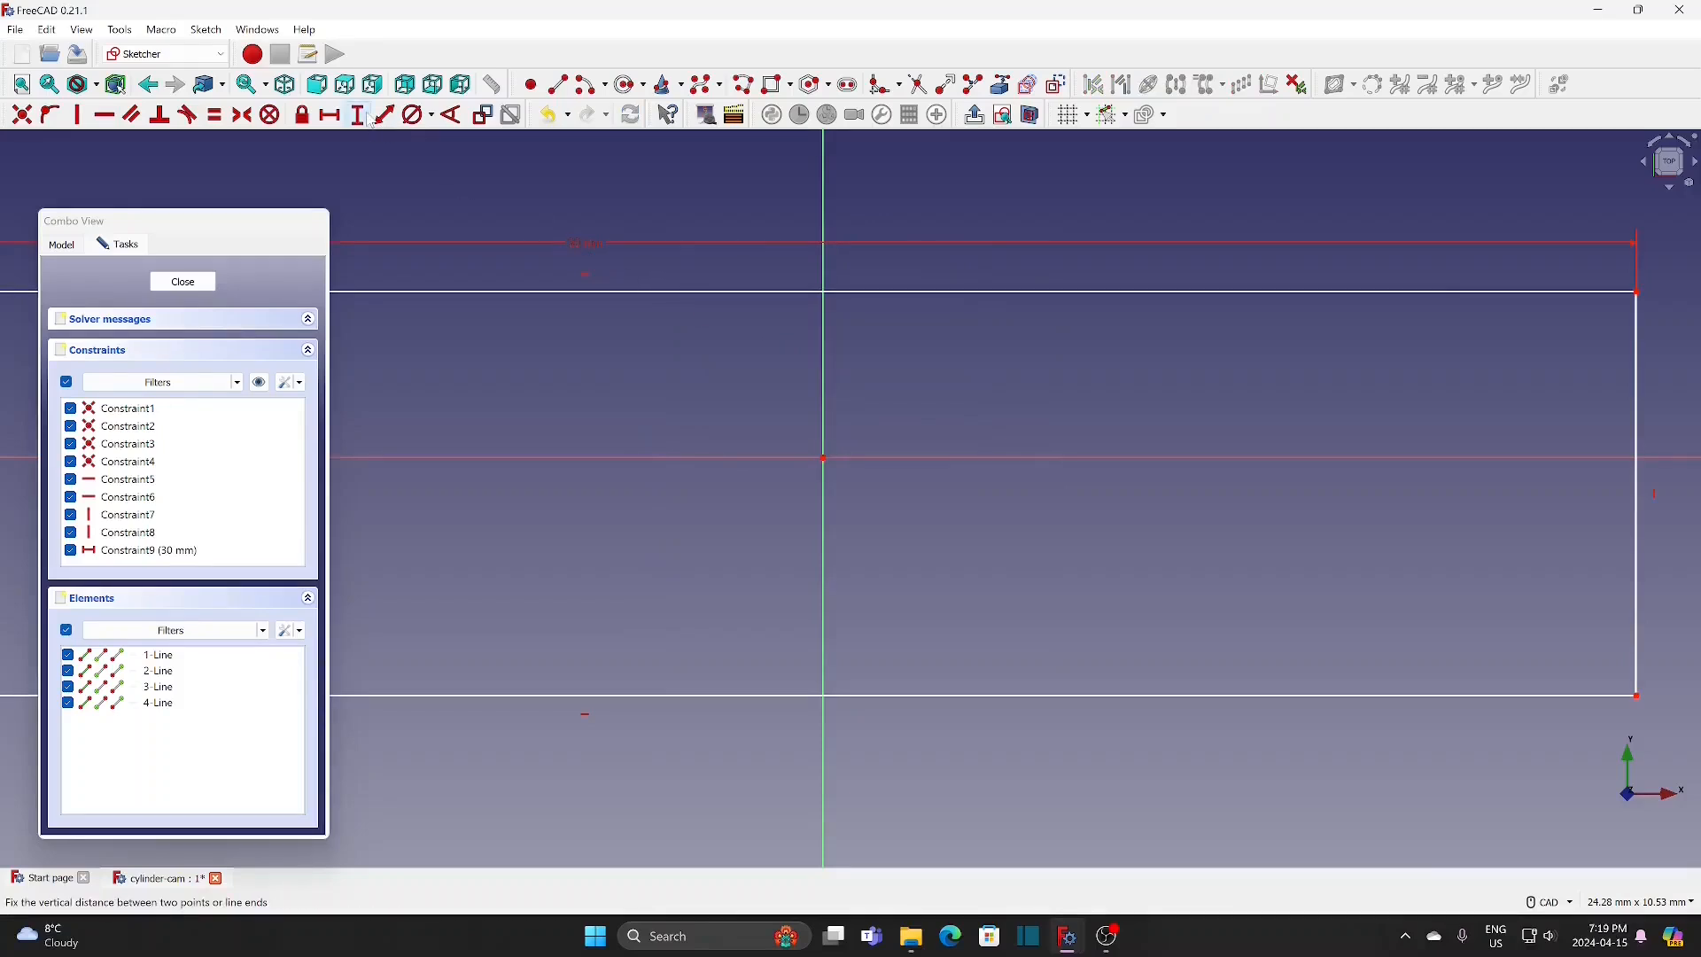
left_click(1634, 363)
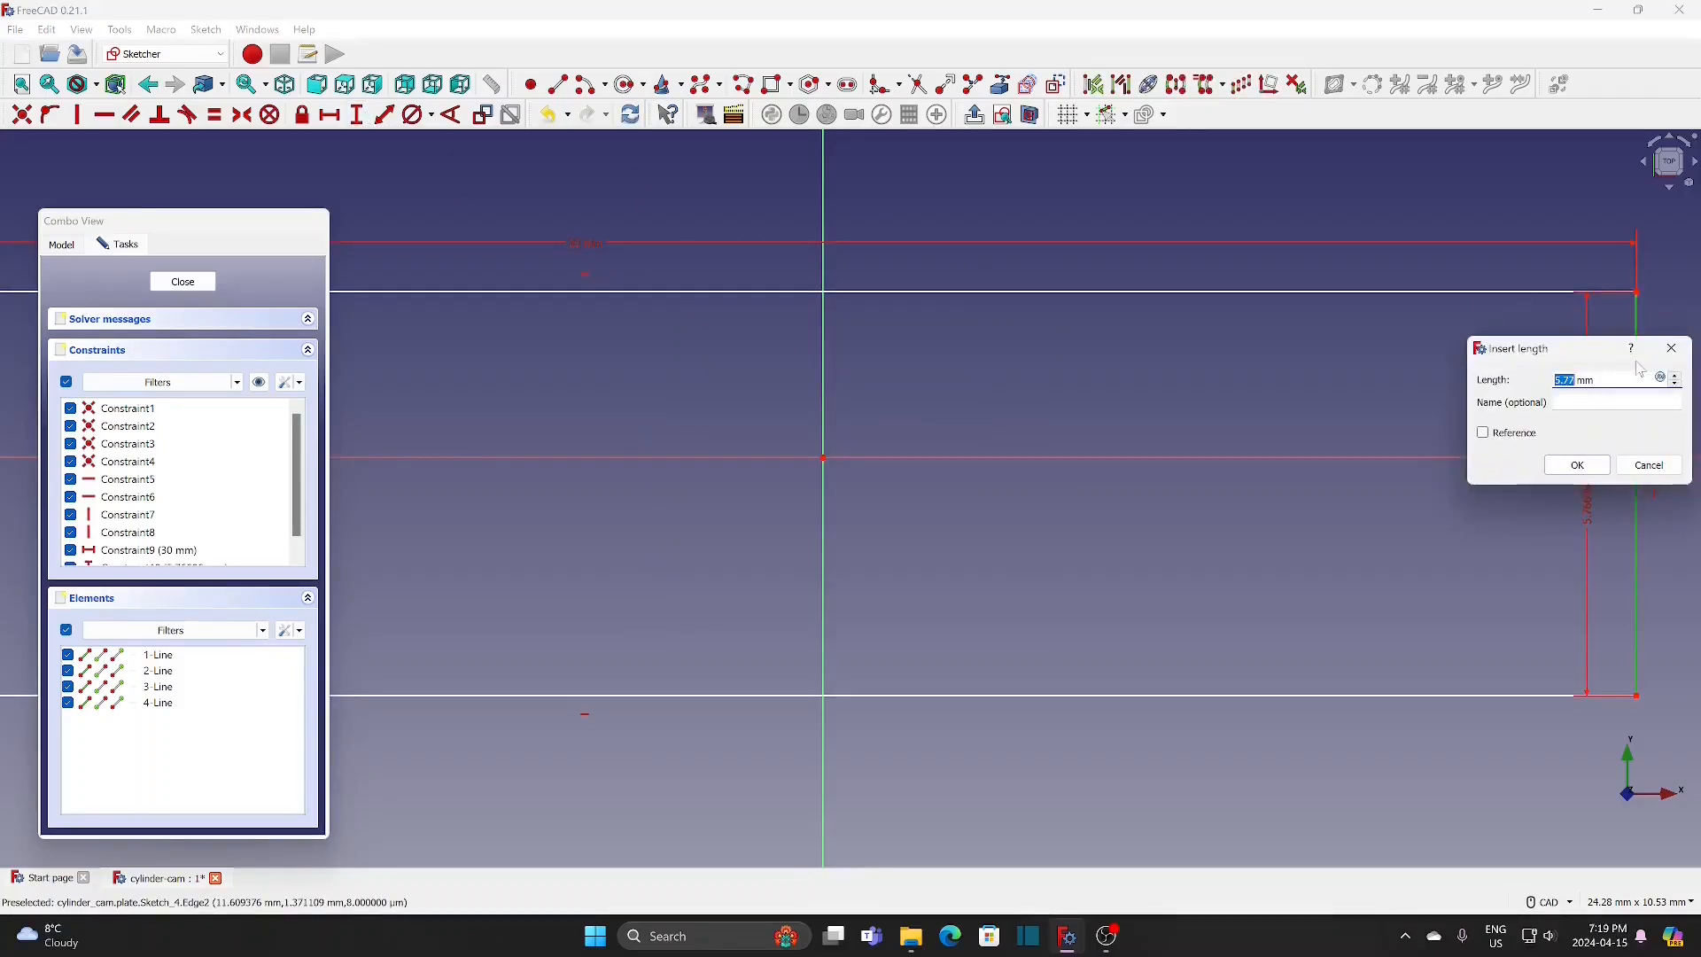
type("30")
key("Return")
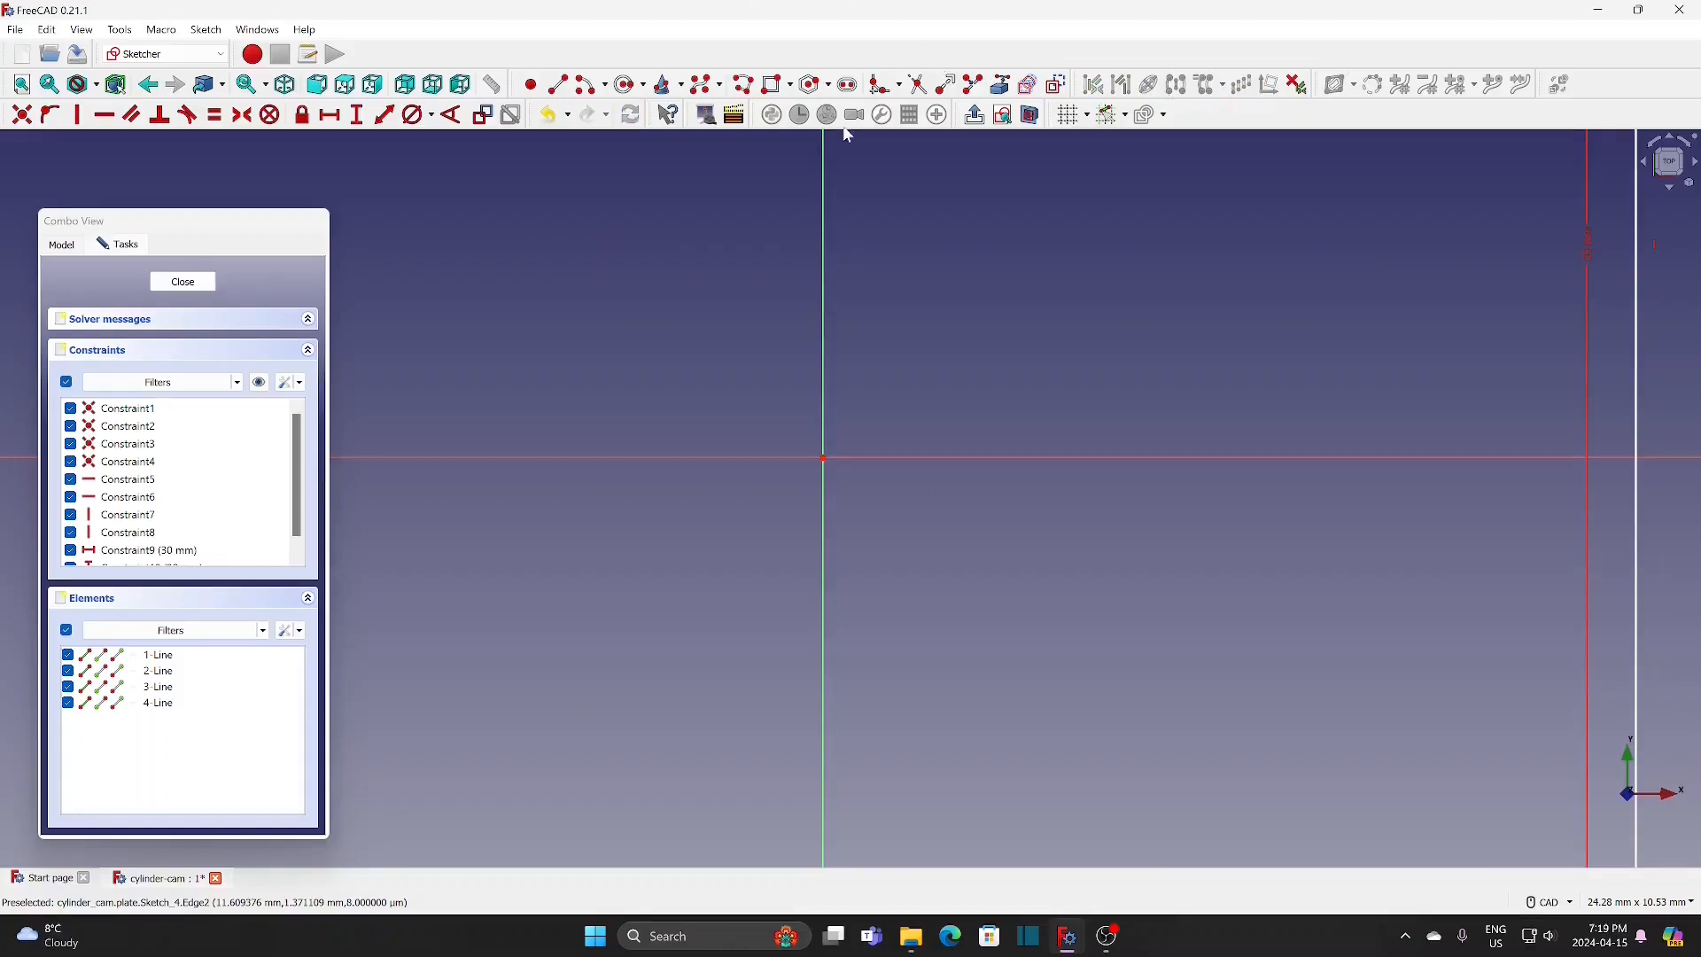
Step: Centre the square on the origin by making two opposite corners symmetric about the origin point
left_click(22, 84)
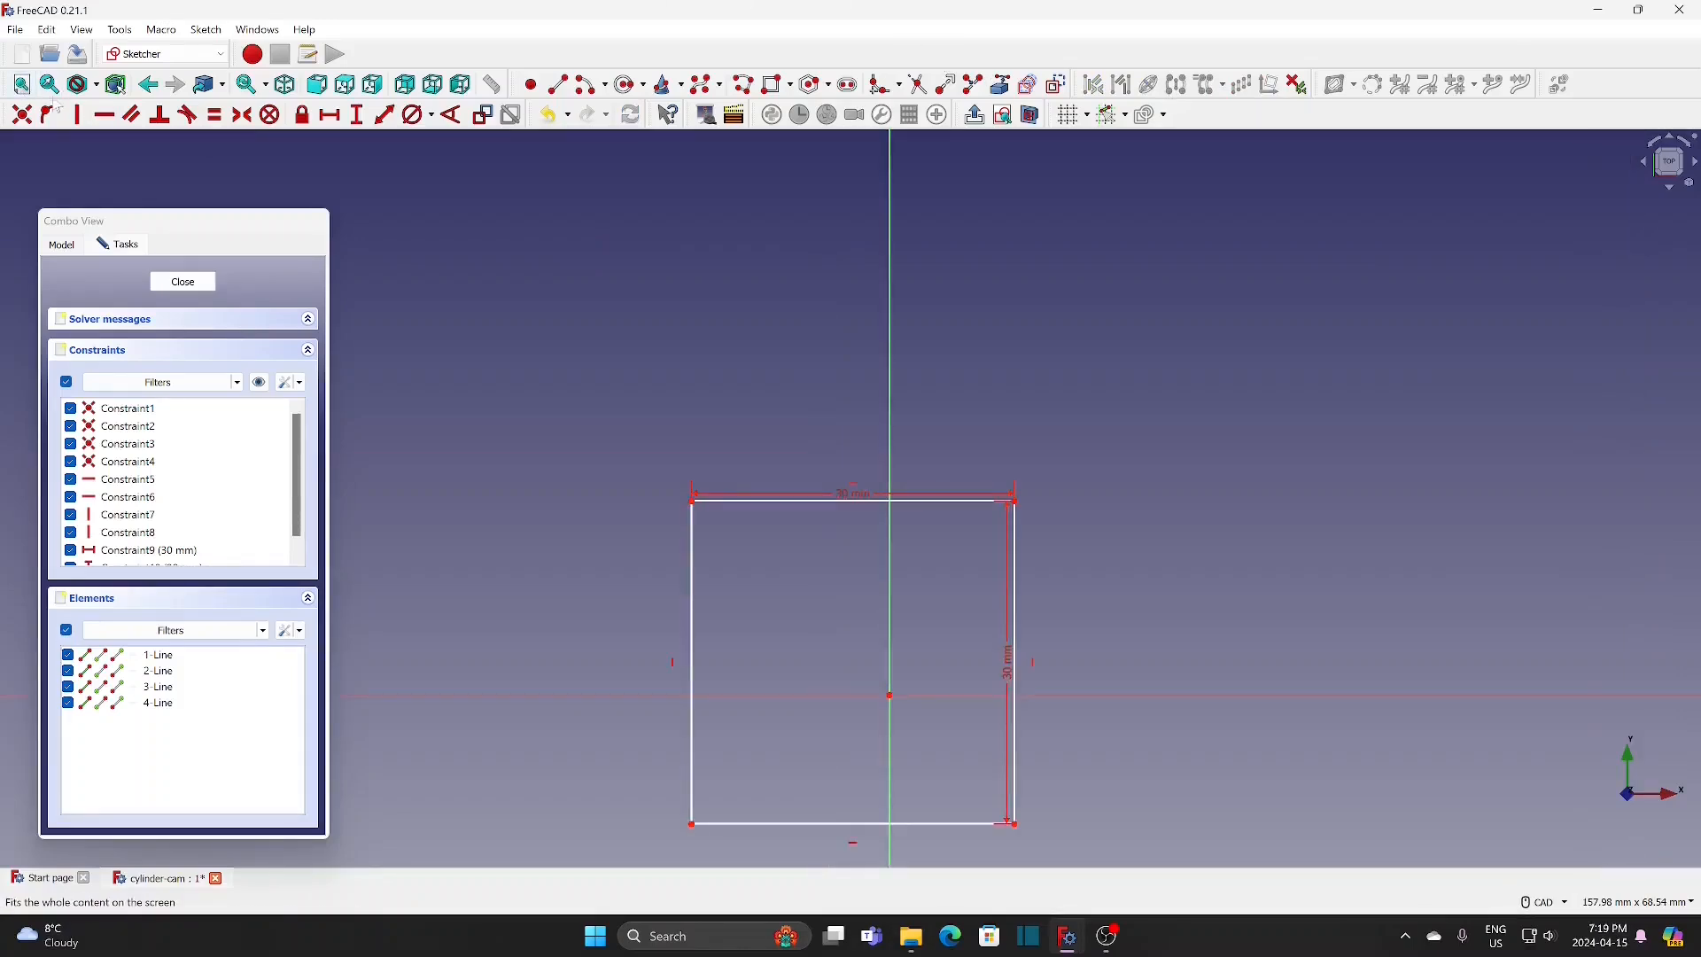
middle_click_drag(1084, 587, 1055, 456)
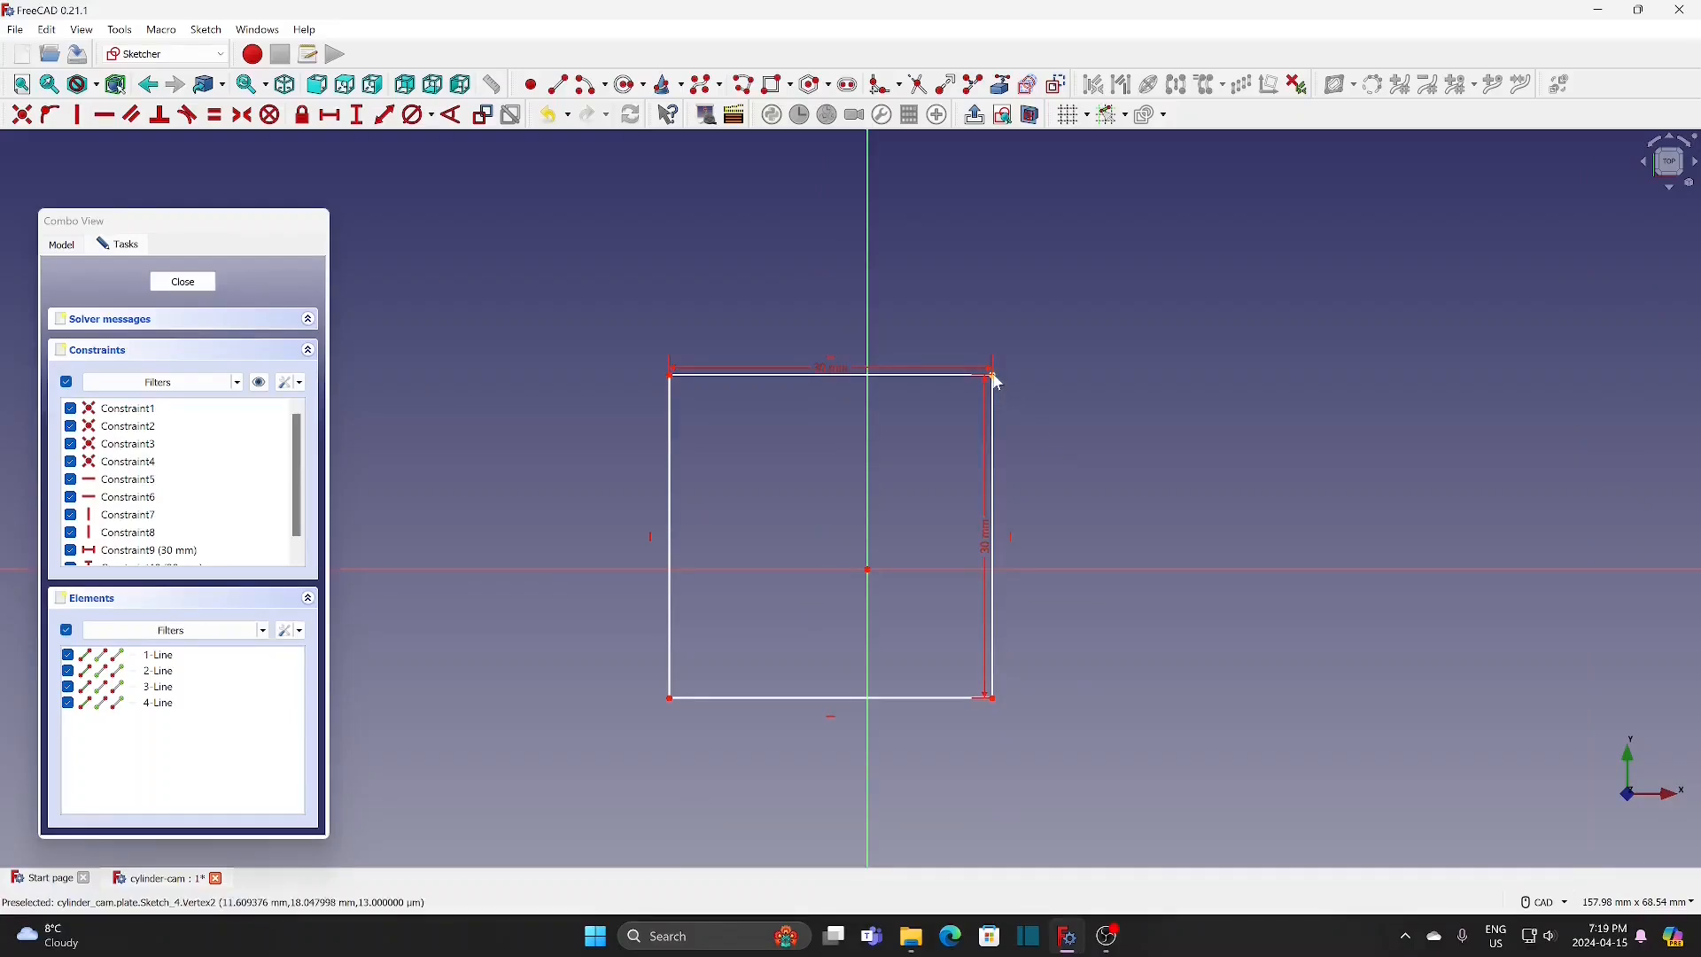
left_click(671, 699)
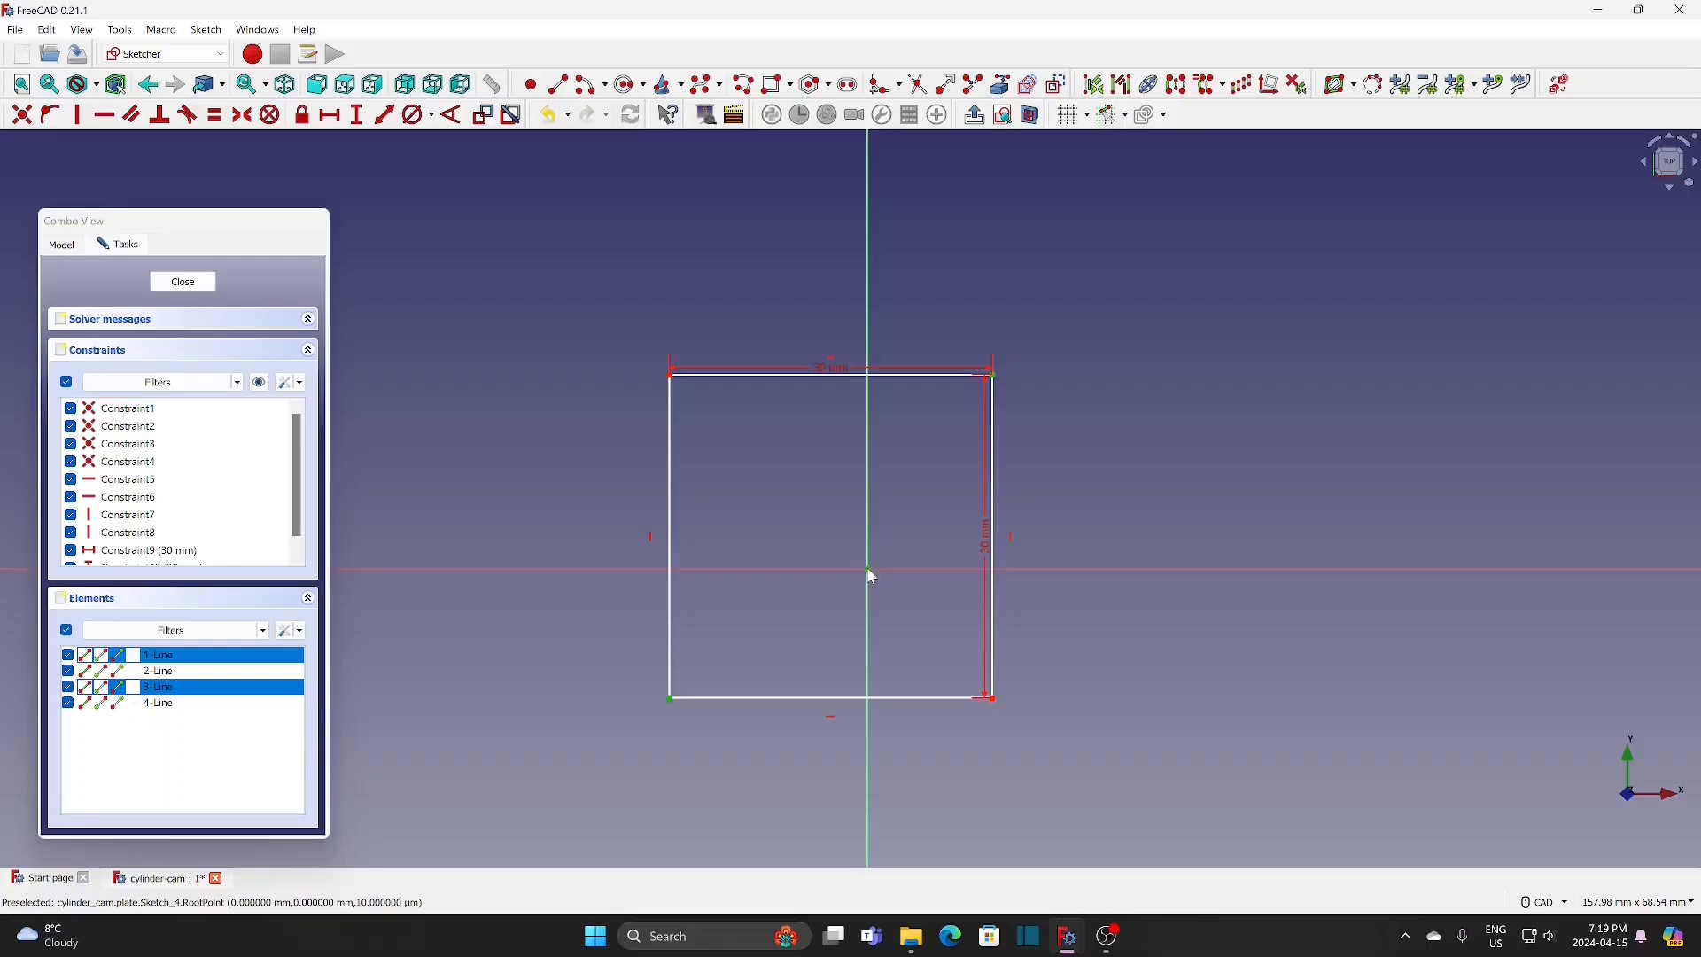
left_click(242, 115)
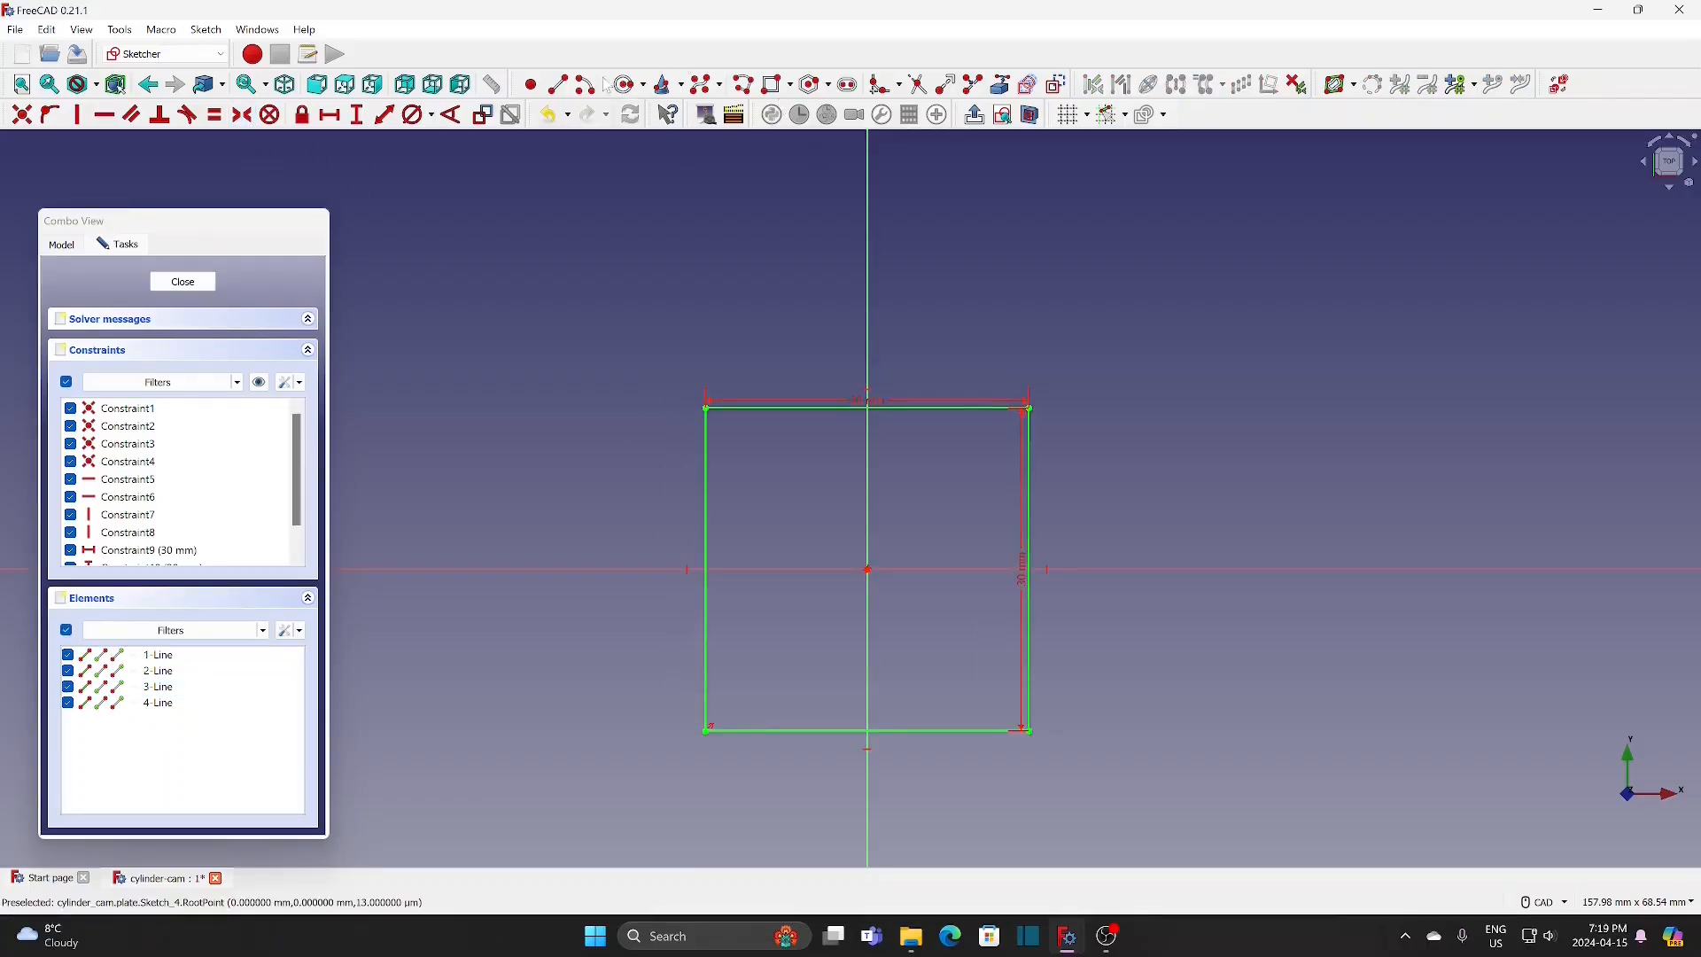
Step: Draw a circle centred on the origin, constrain its diameter to 10.5 mm and close the sketch
left_click(630, 86)
left_click(867, 569)
left_click(914, 490)
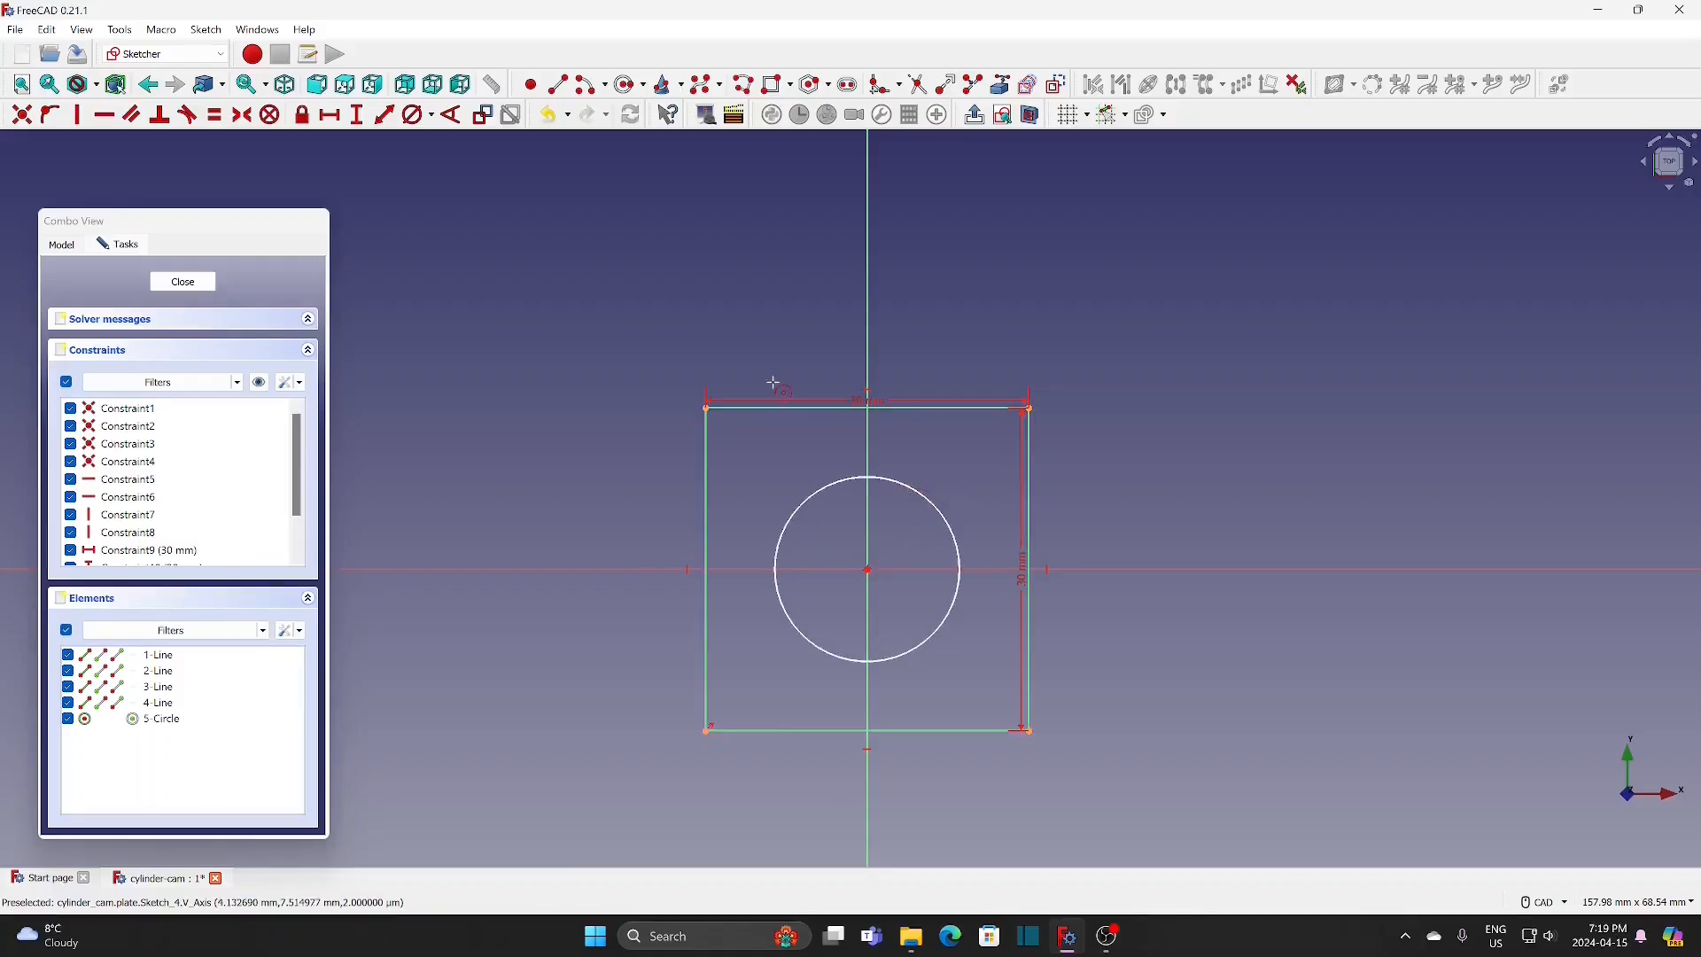
left_click(950, 529)
type("10")
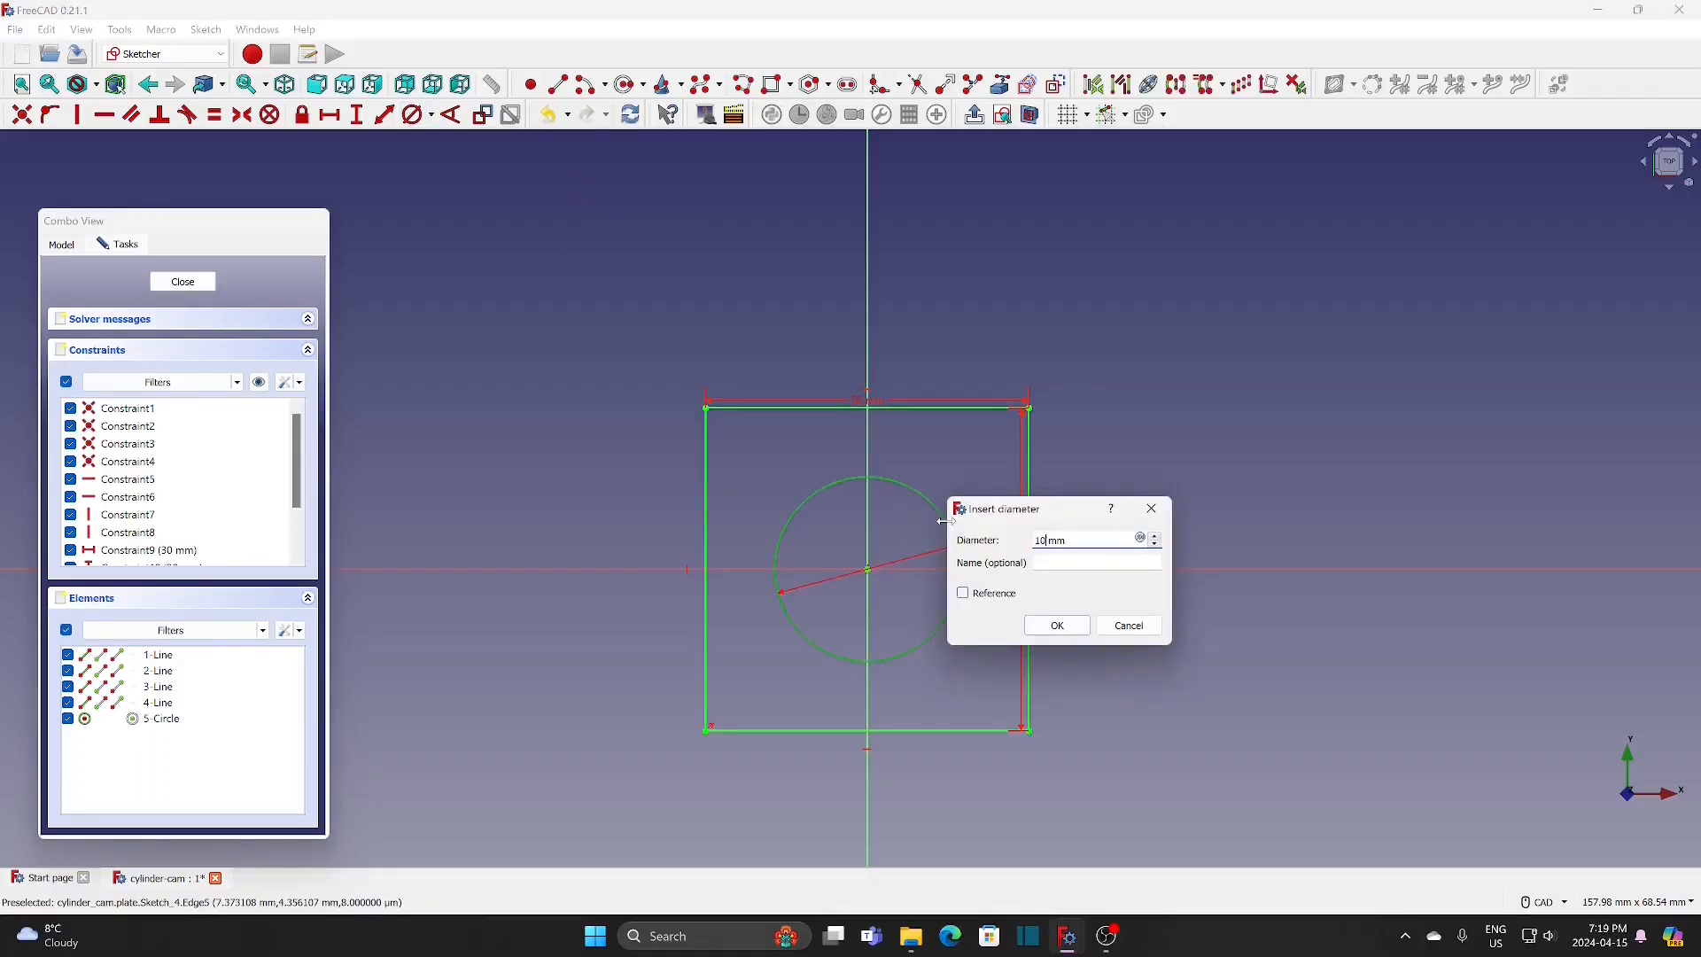
type(".5")
left_click(1070, 628)
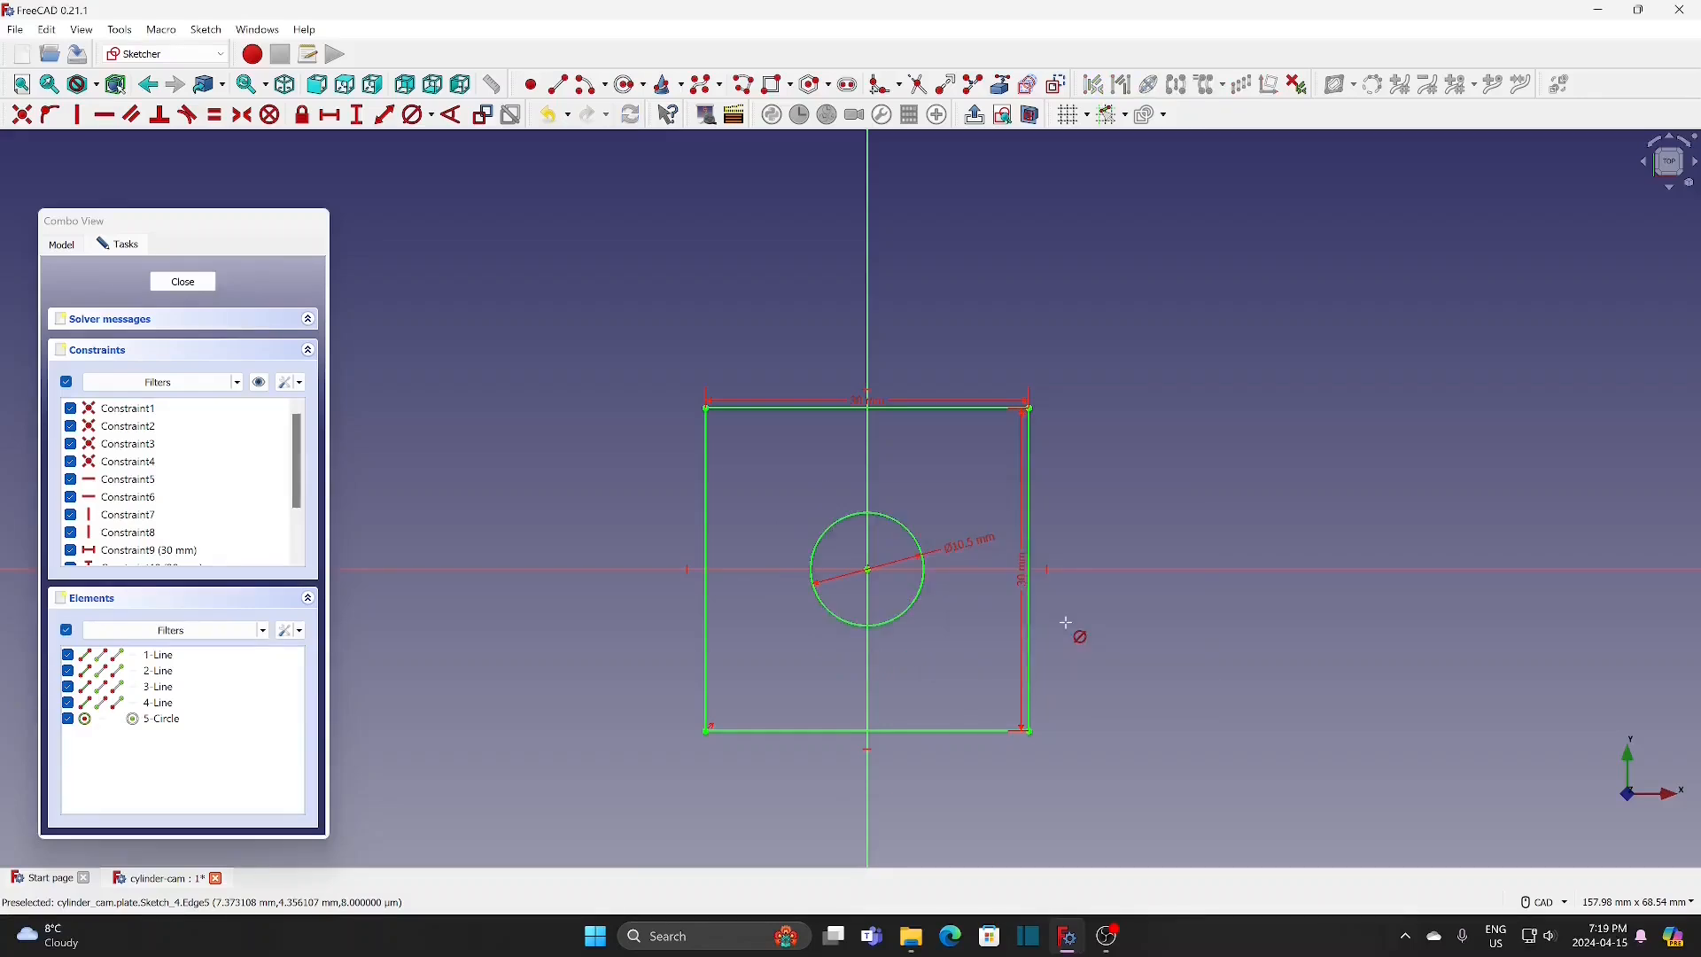
left_click(183, 282)
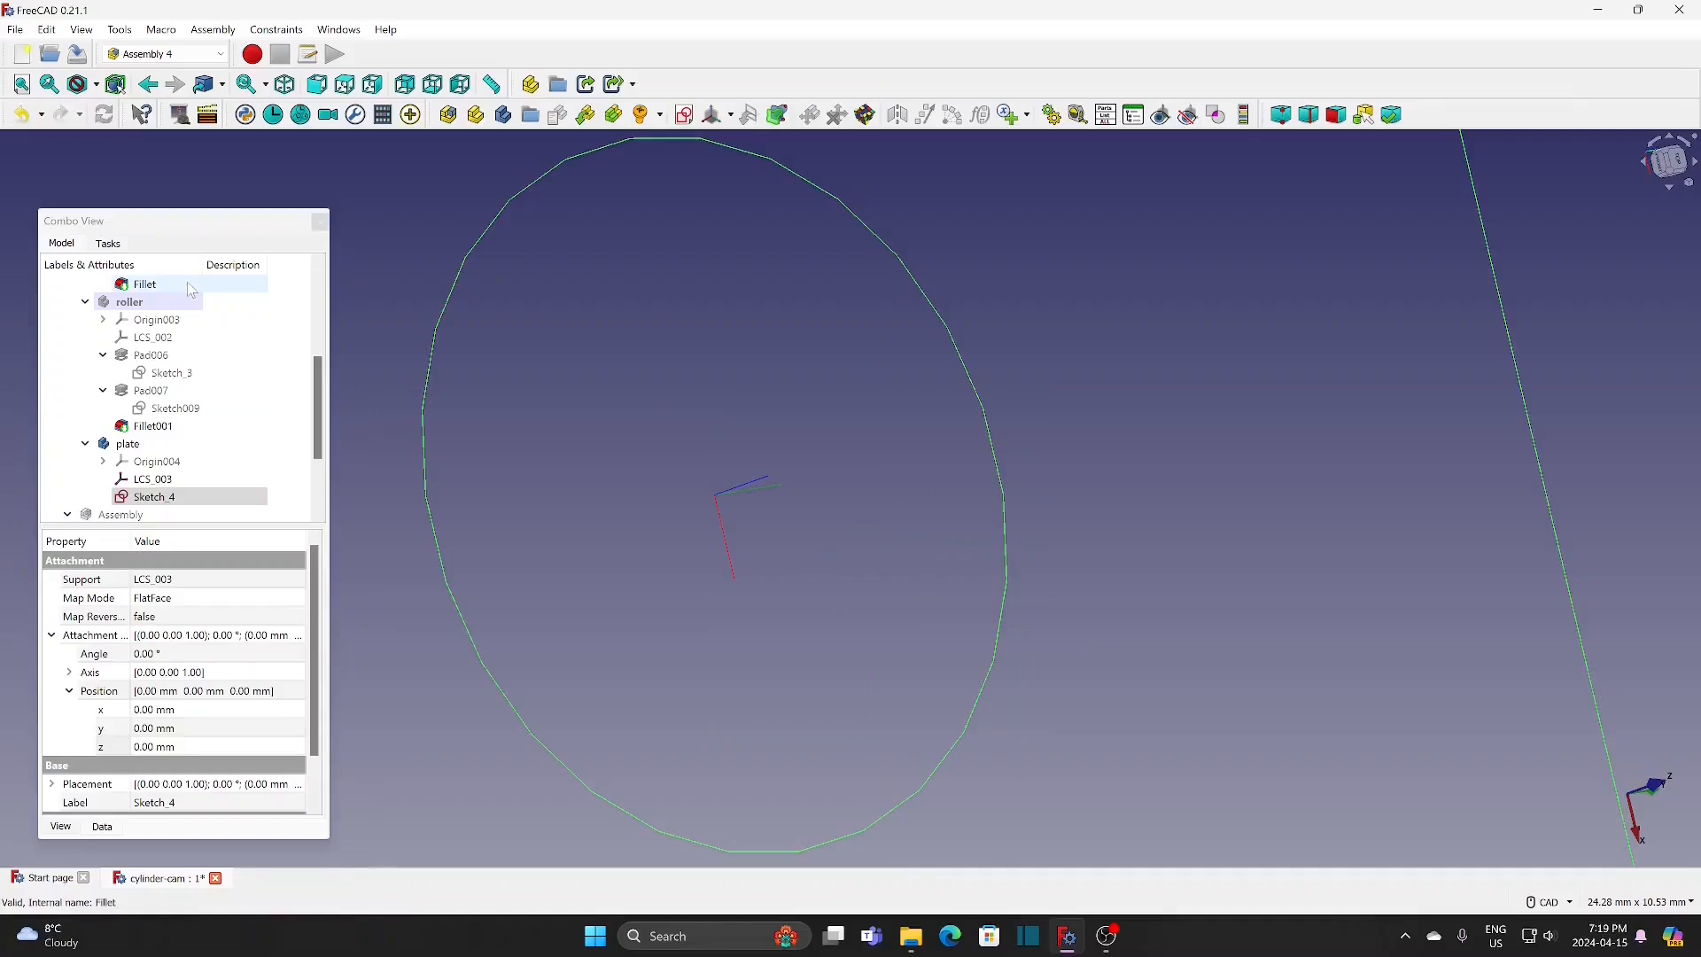
Step: Activate the plate body in the Part Design workbench and pad its sketch 10 mm, symmetric to the sketch plane
right_click(128, 443)
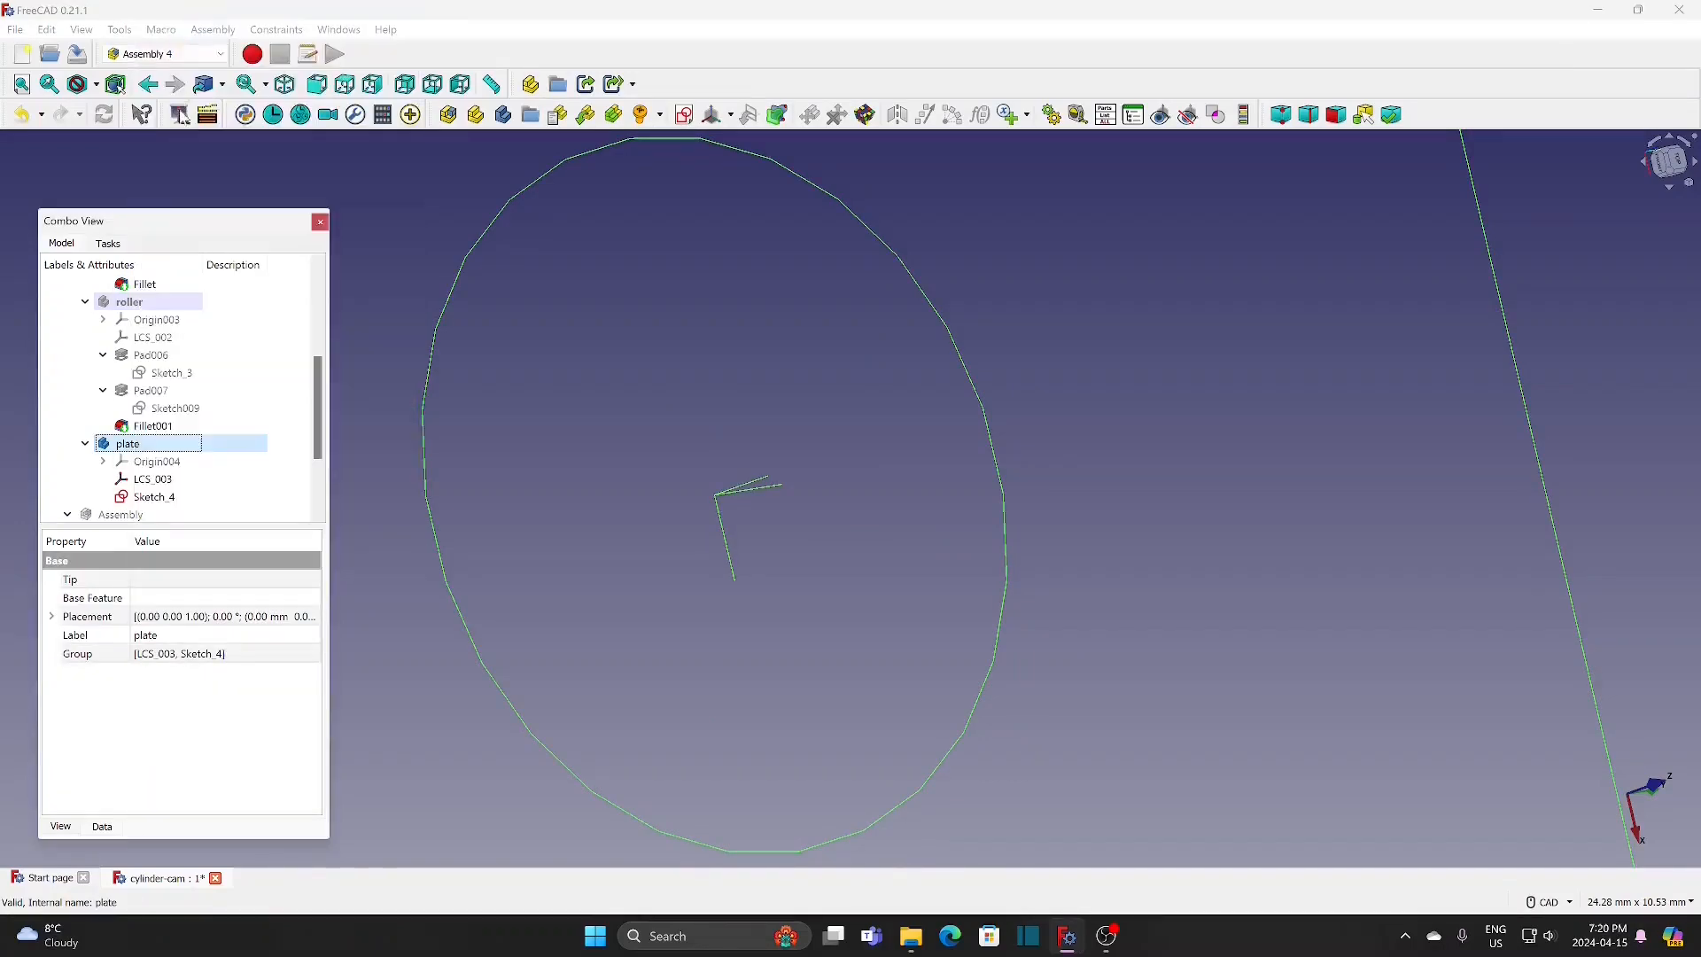
left_click(206, 13)
left_click(71, 244)
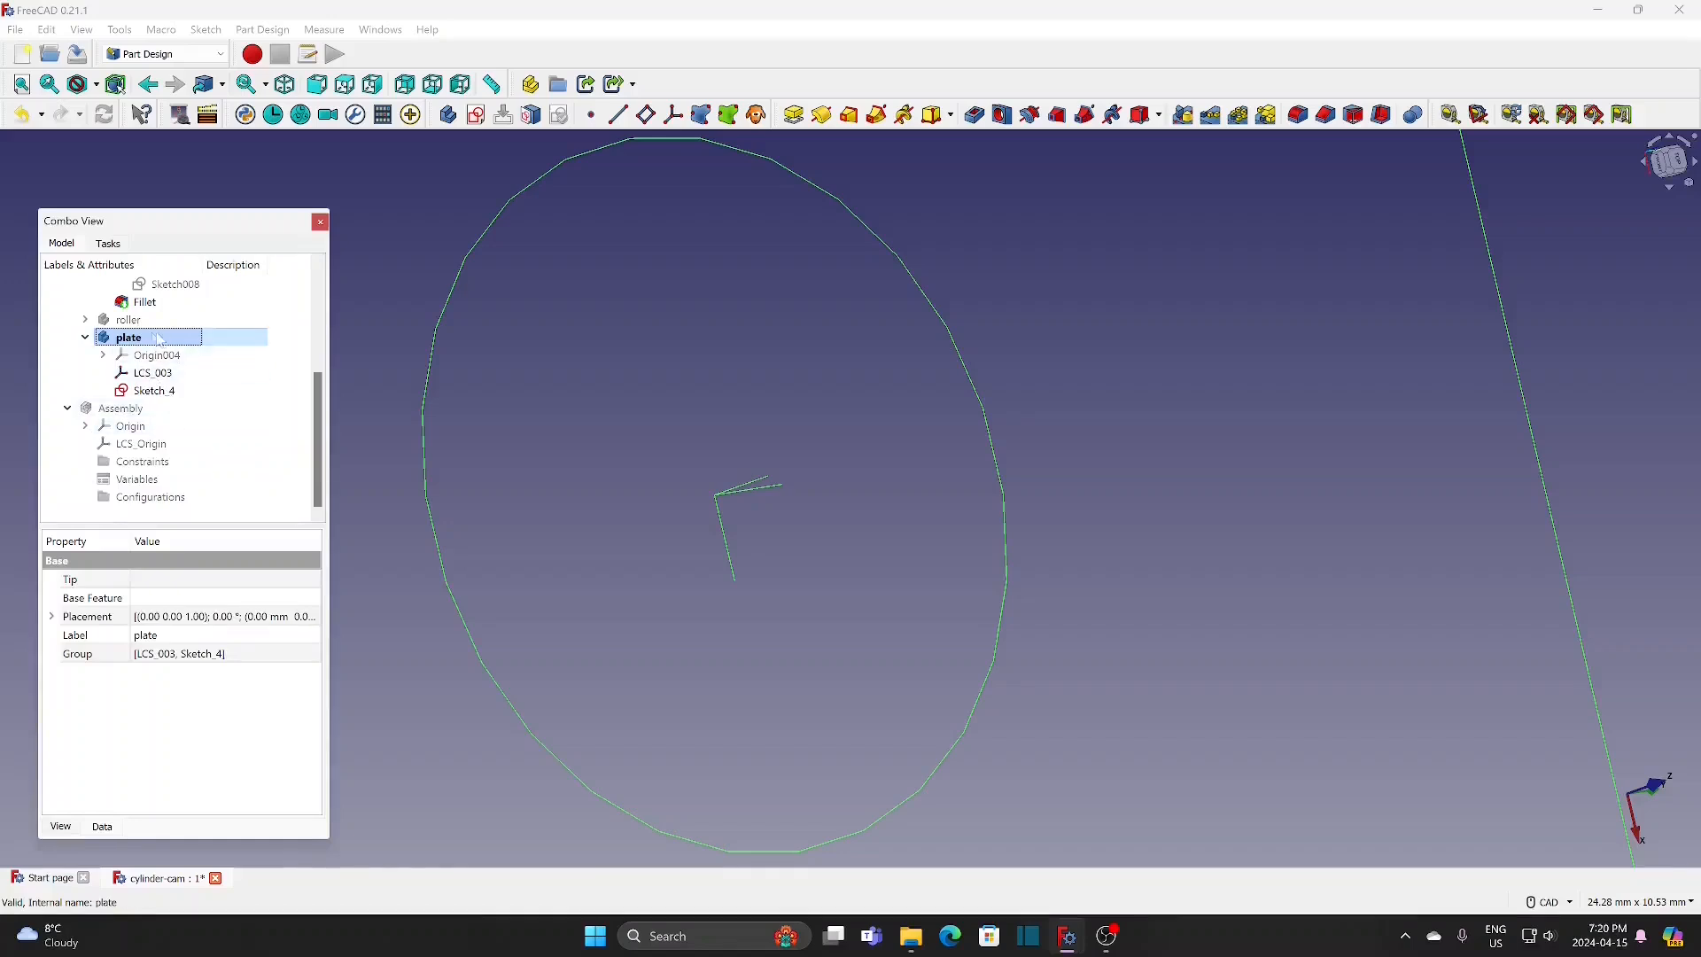
left_click(178, 392)
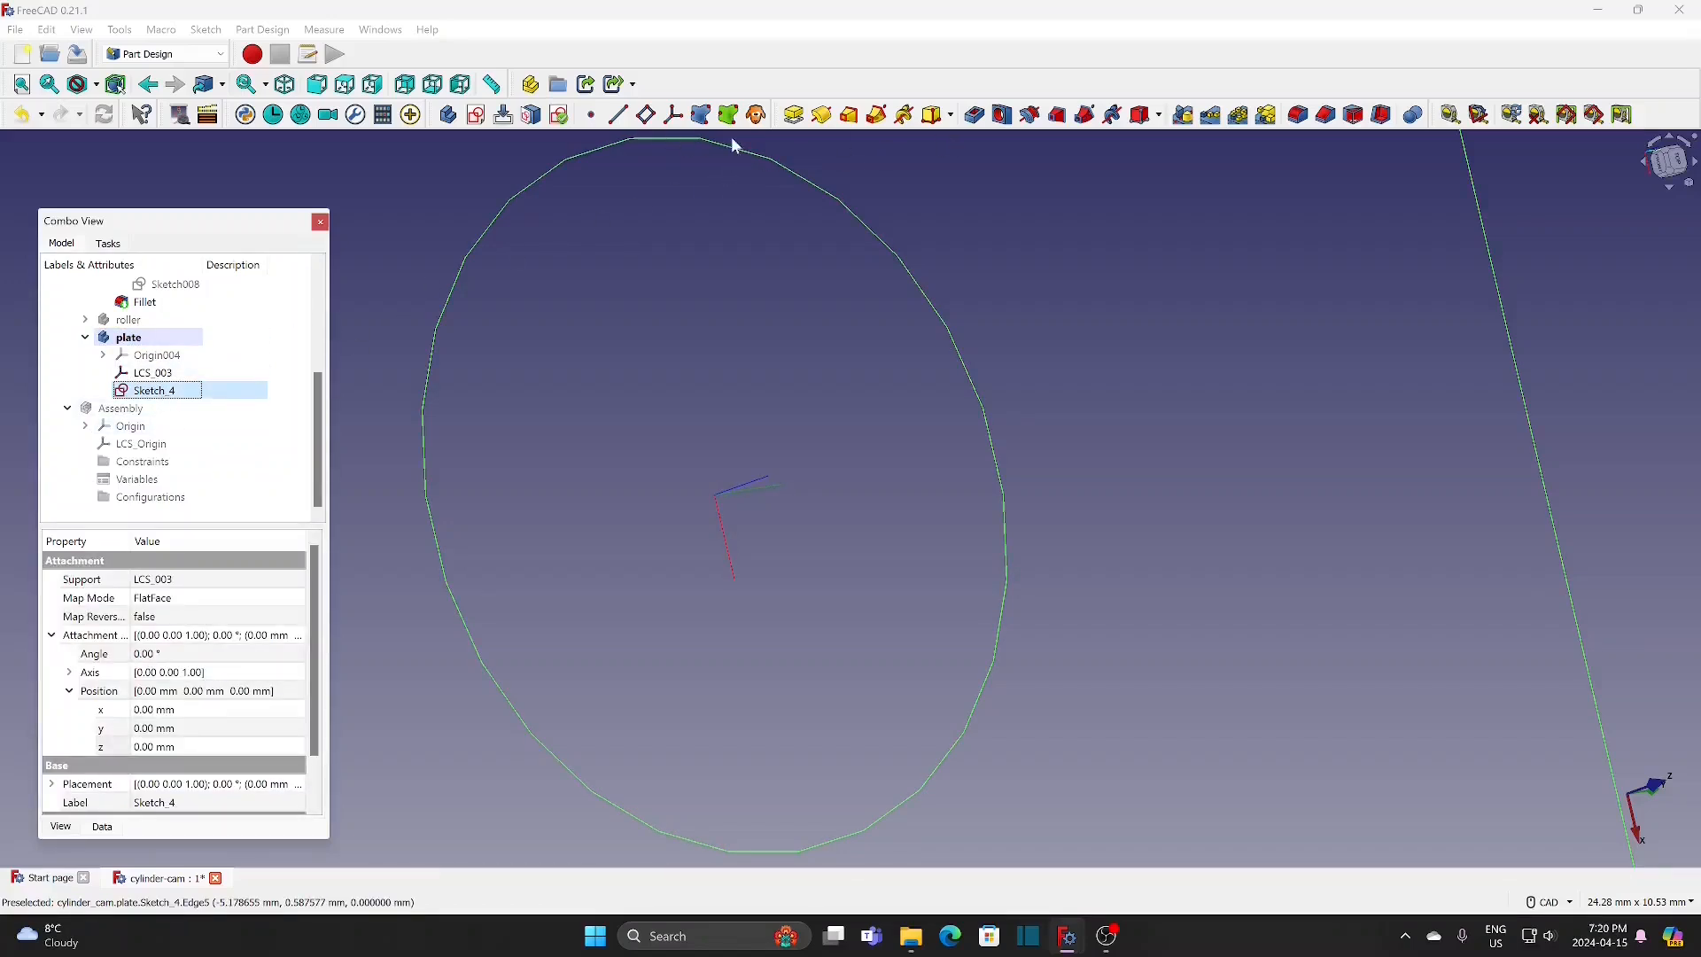
left_click(794, 116)
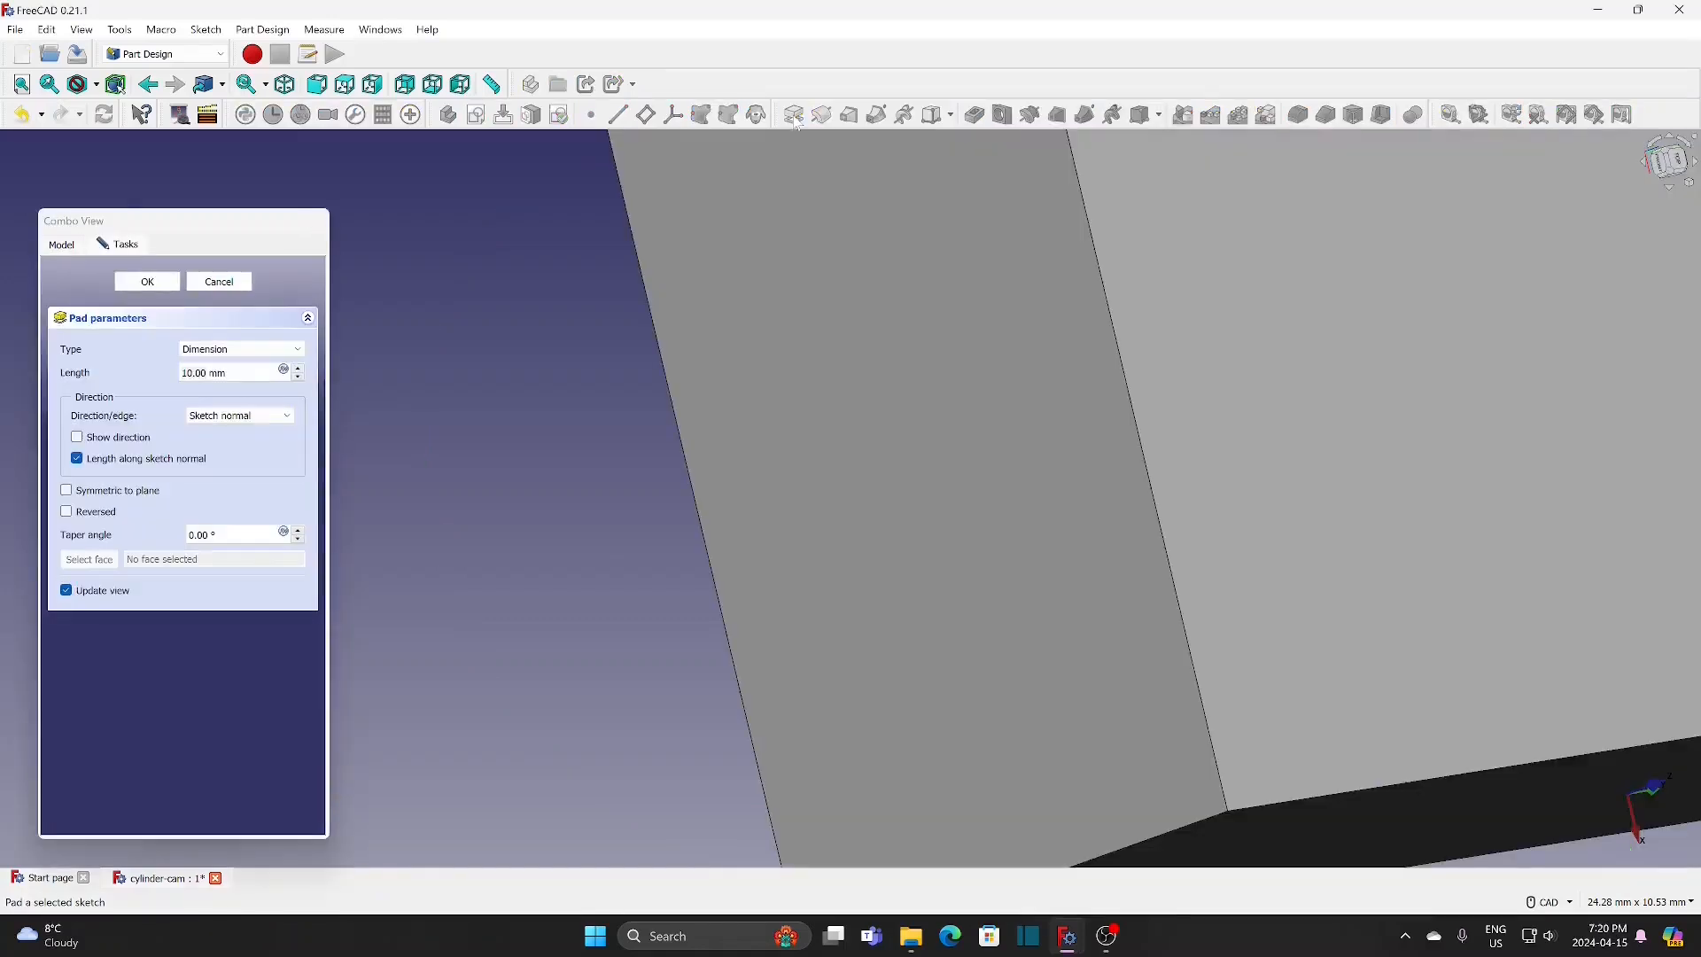
left_click(144, 493)
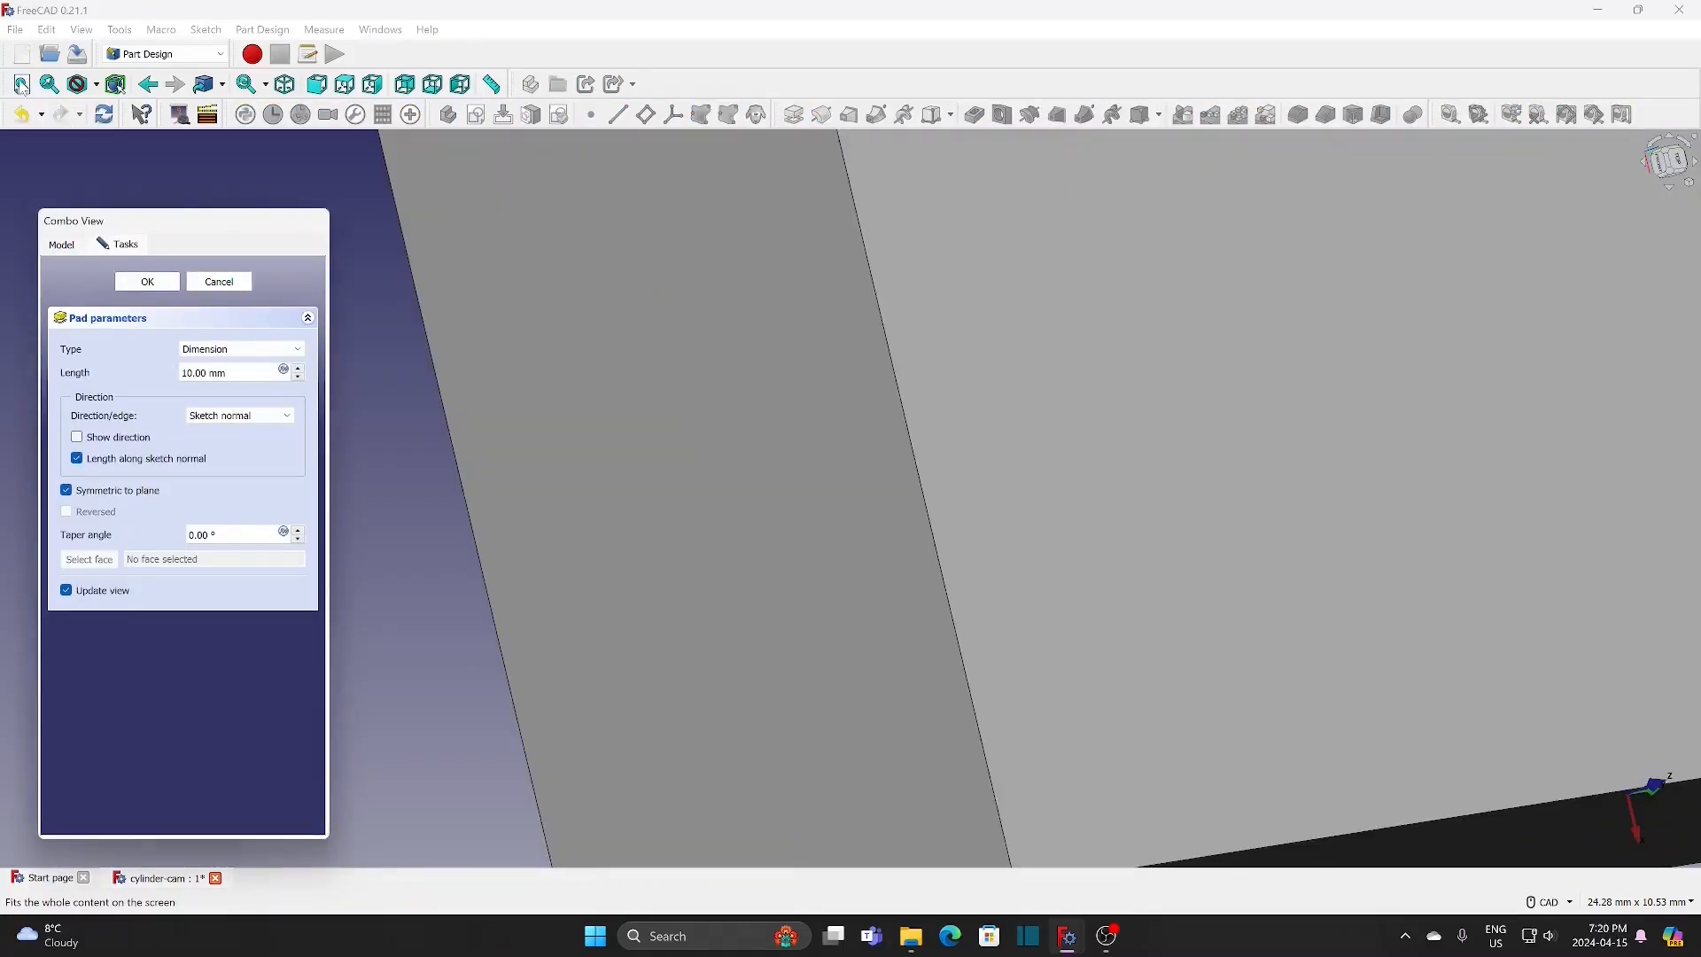
left_click(22, 86)
left_click(161, 281)
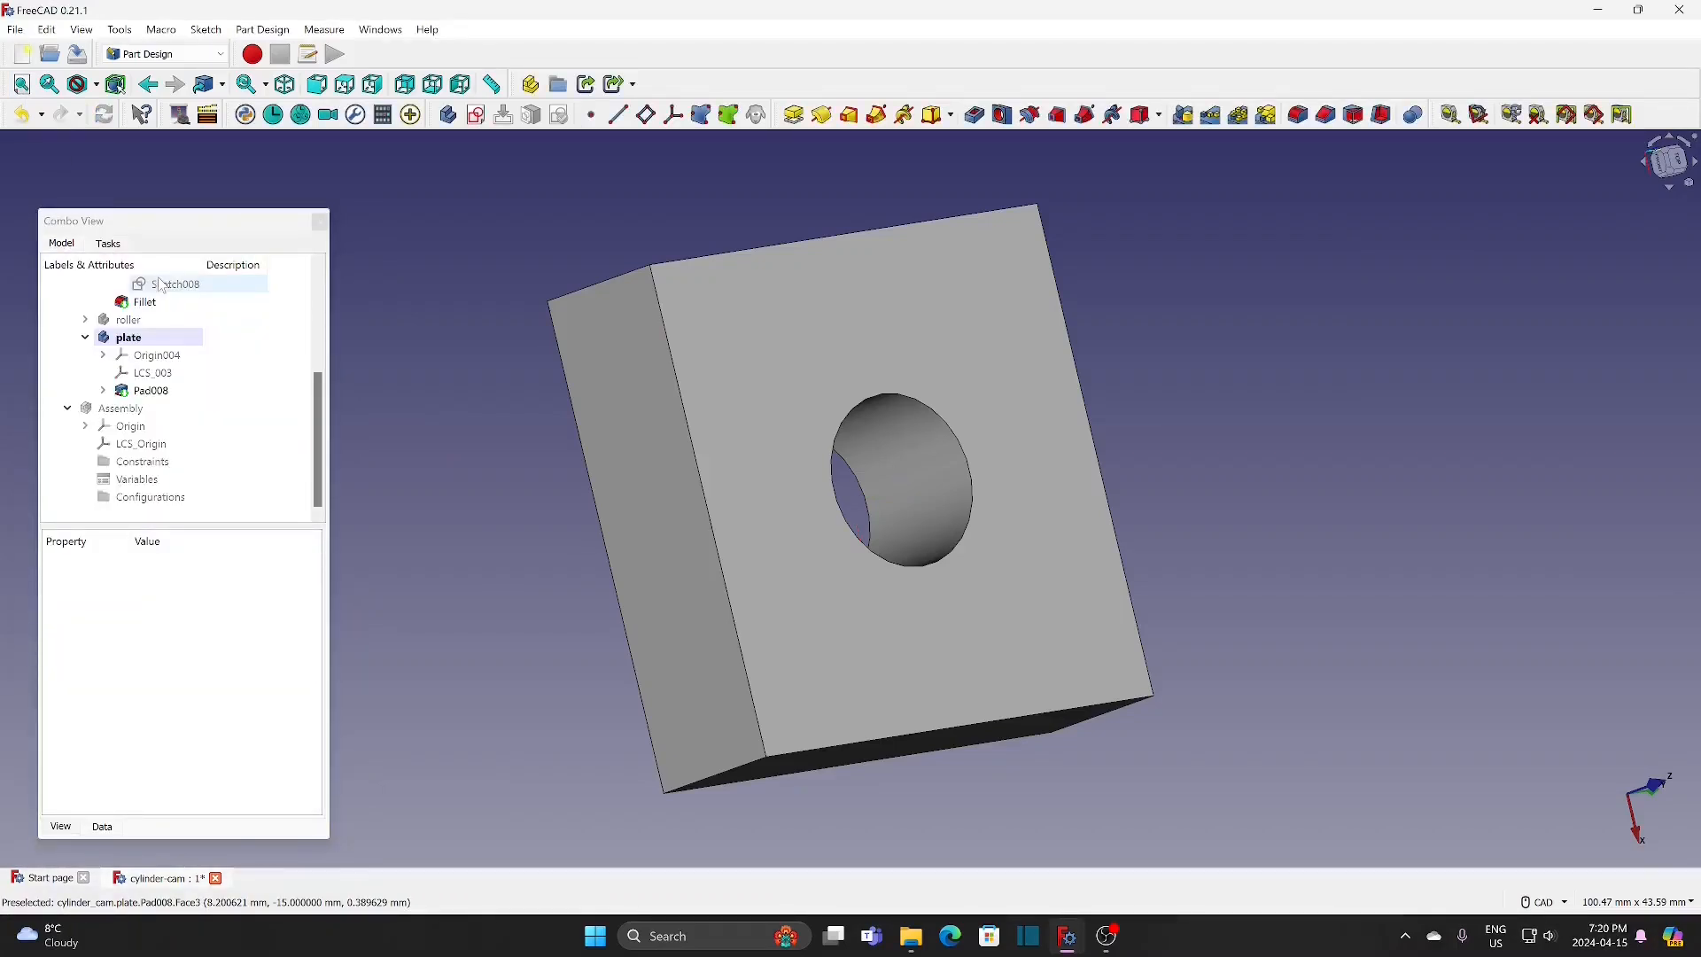
Step: Start a sketch on the plate's YZ base plane and switch to the section view
left_click(476, 116)
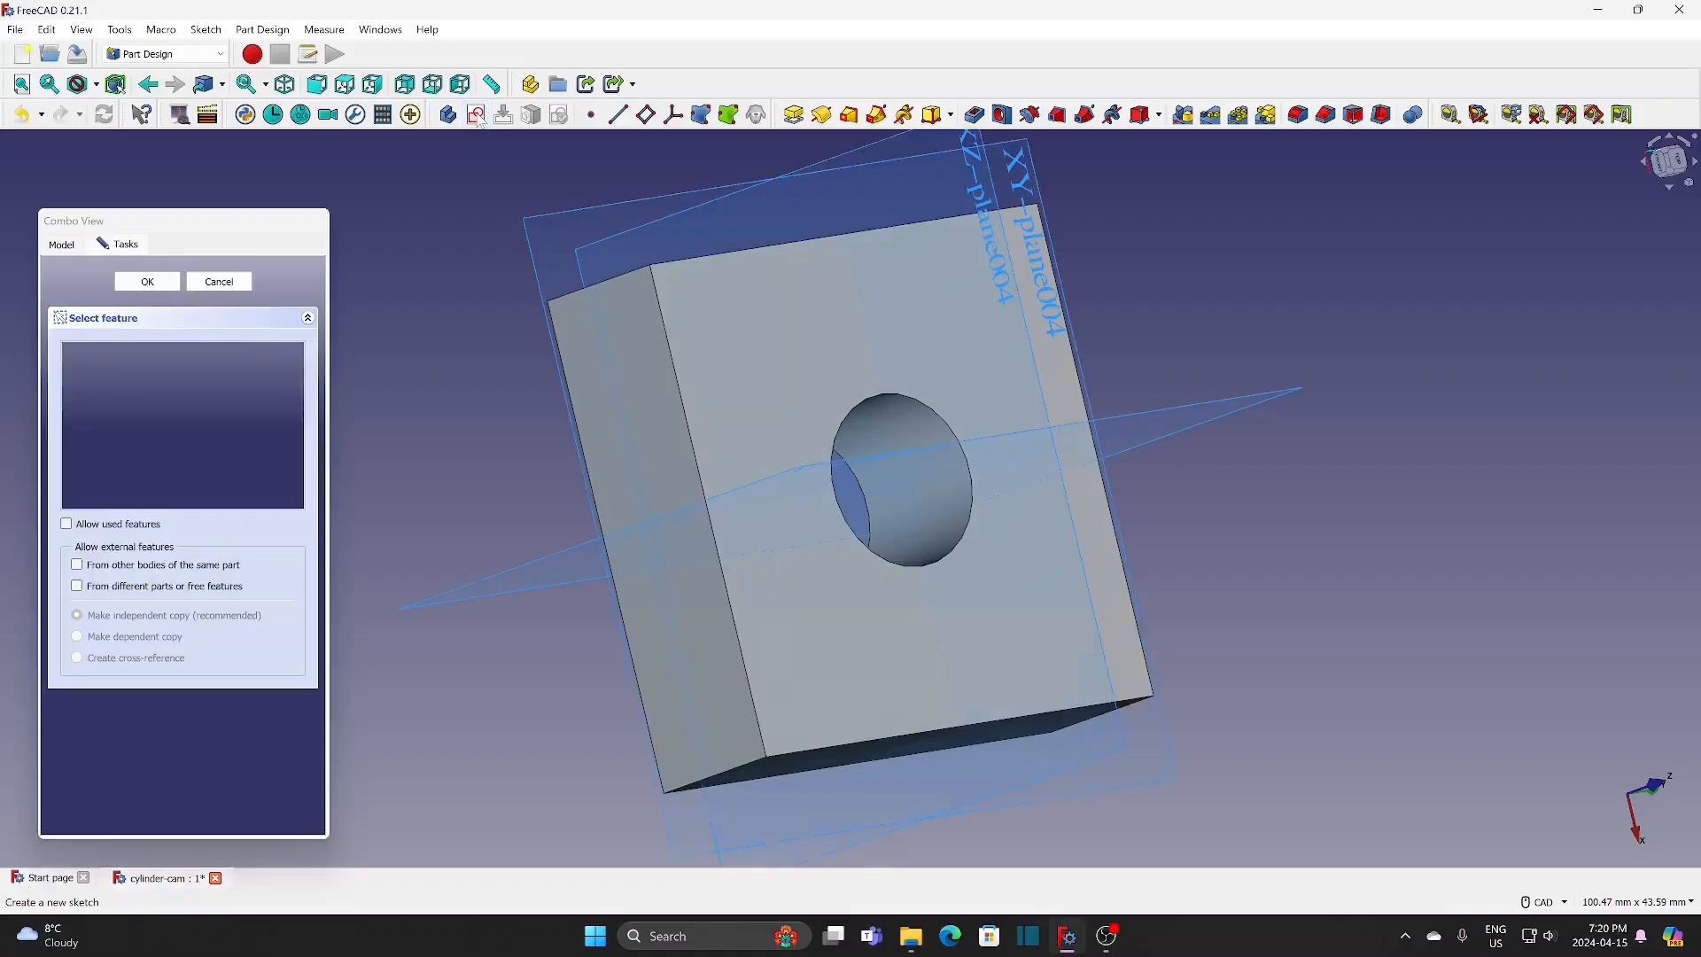
scroll(1213, 500, "down", 3)
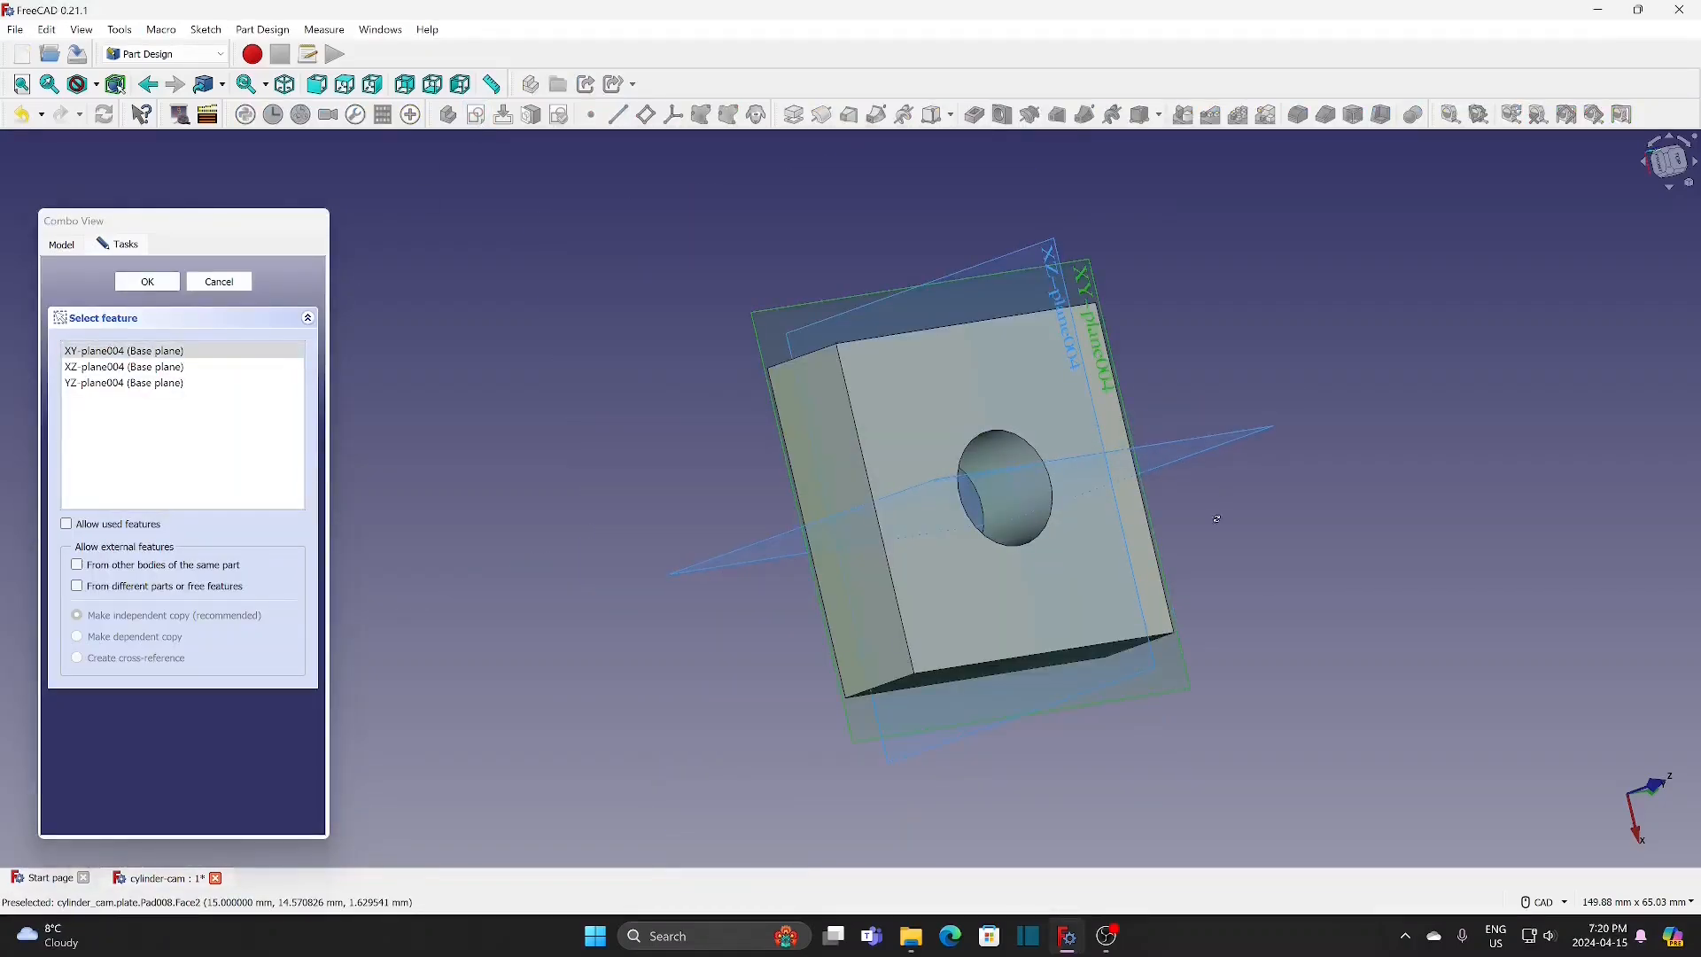
middle_click_drag(1217, 519, 1220, 603)
middle_click_drag(1095, 664, 874, 560)
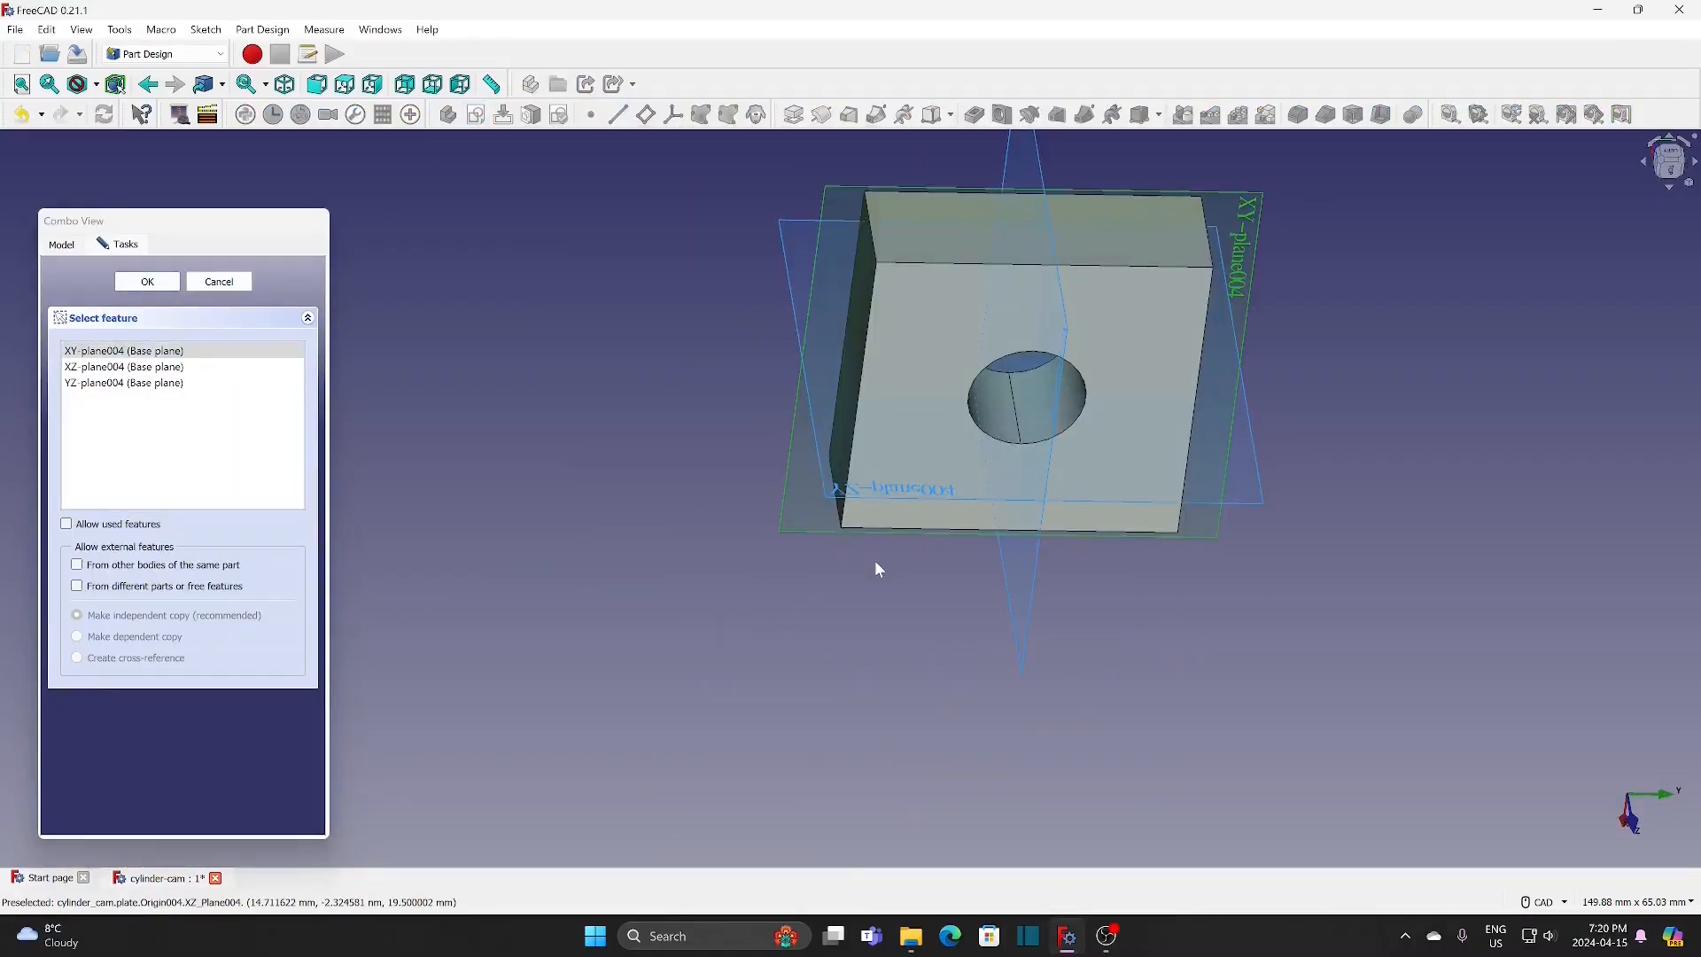
left_click(888, 494)
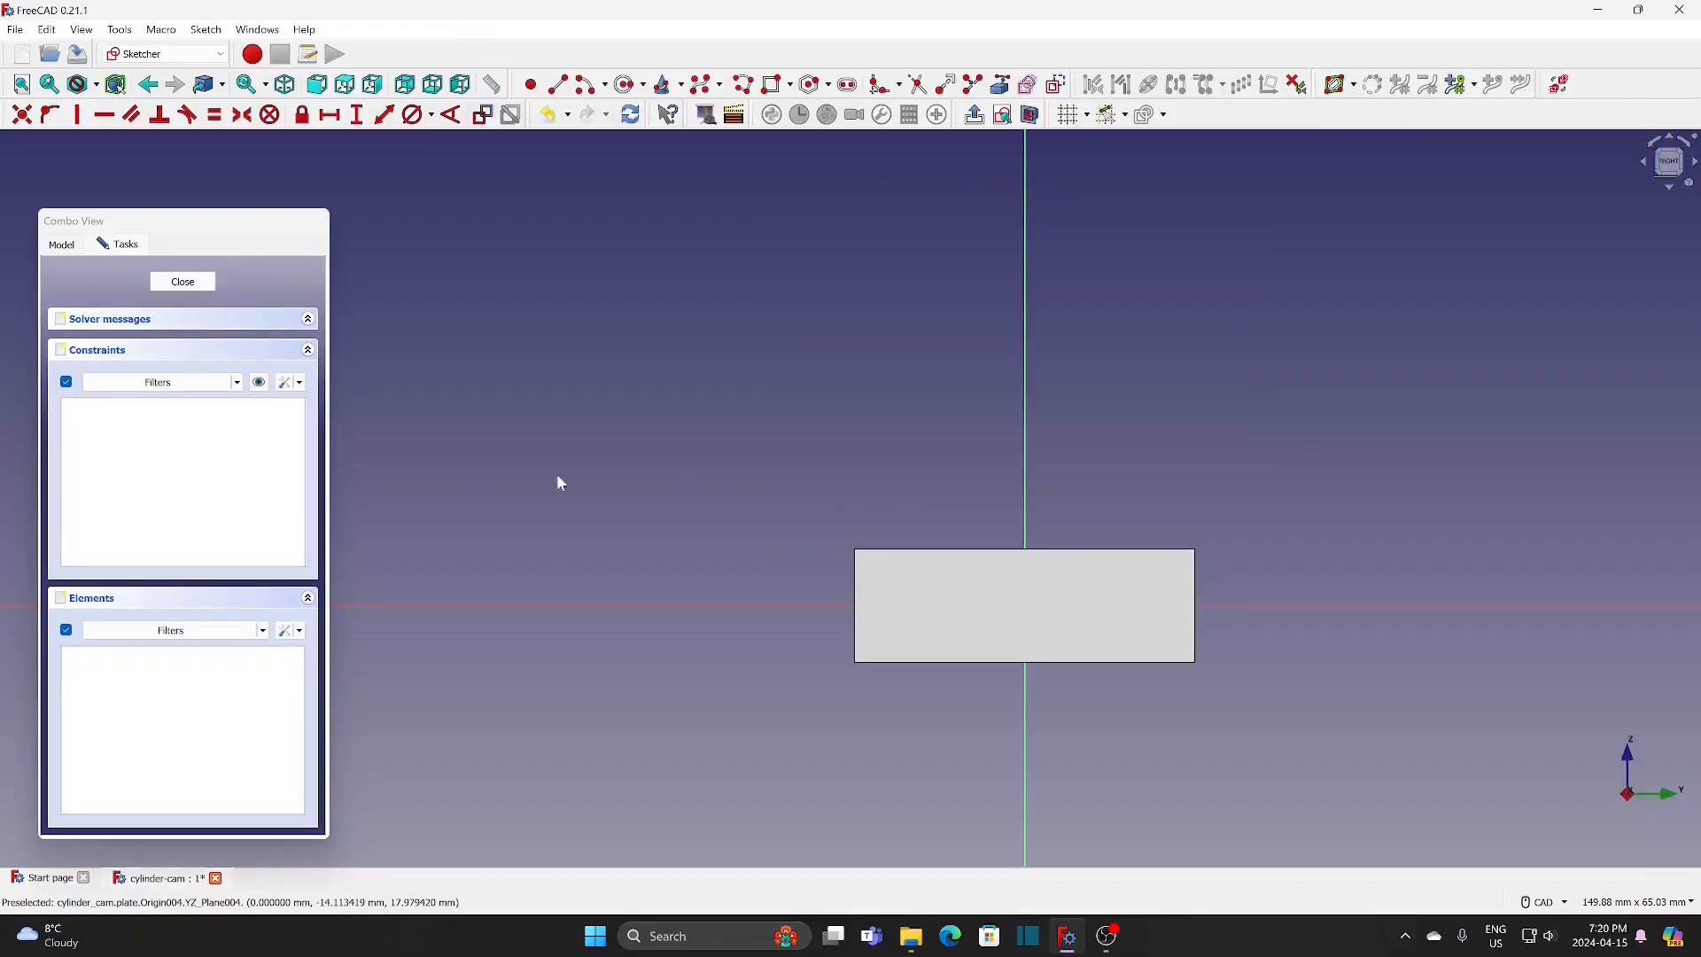
left_click(1030, 114)
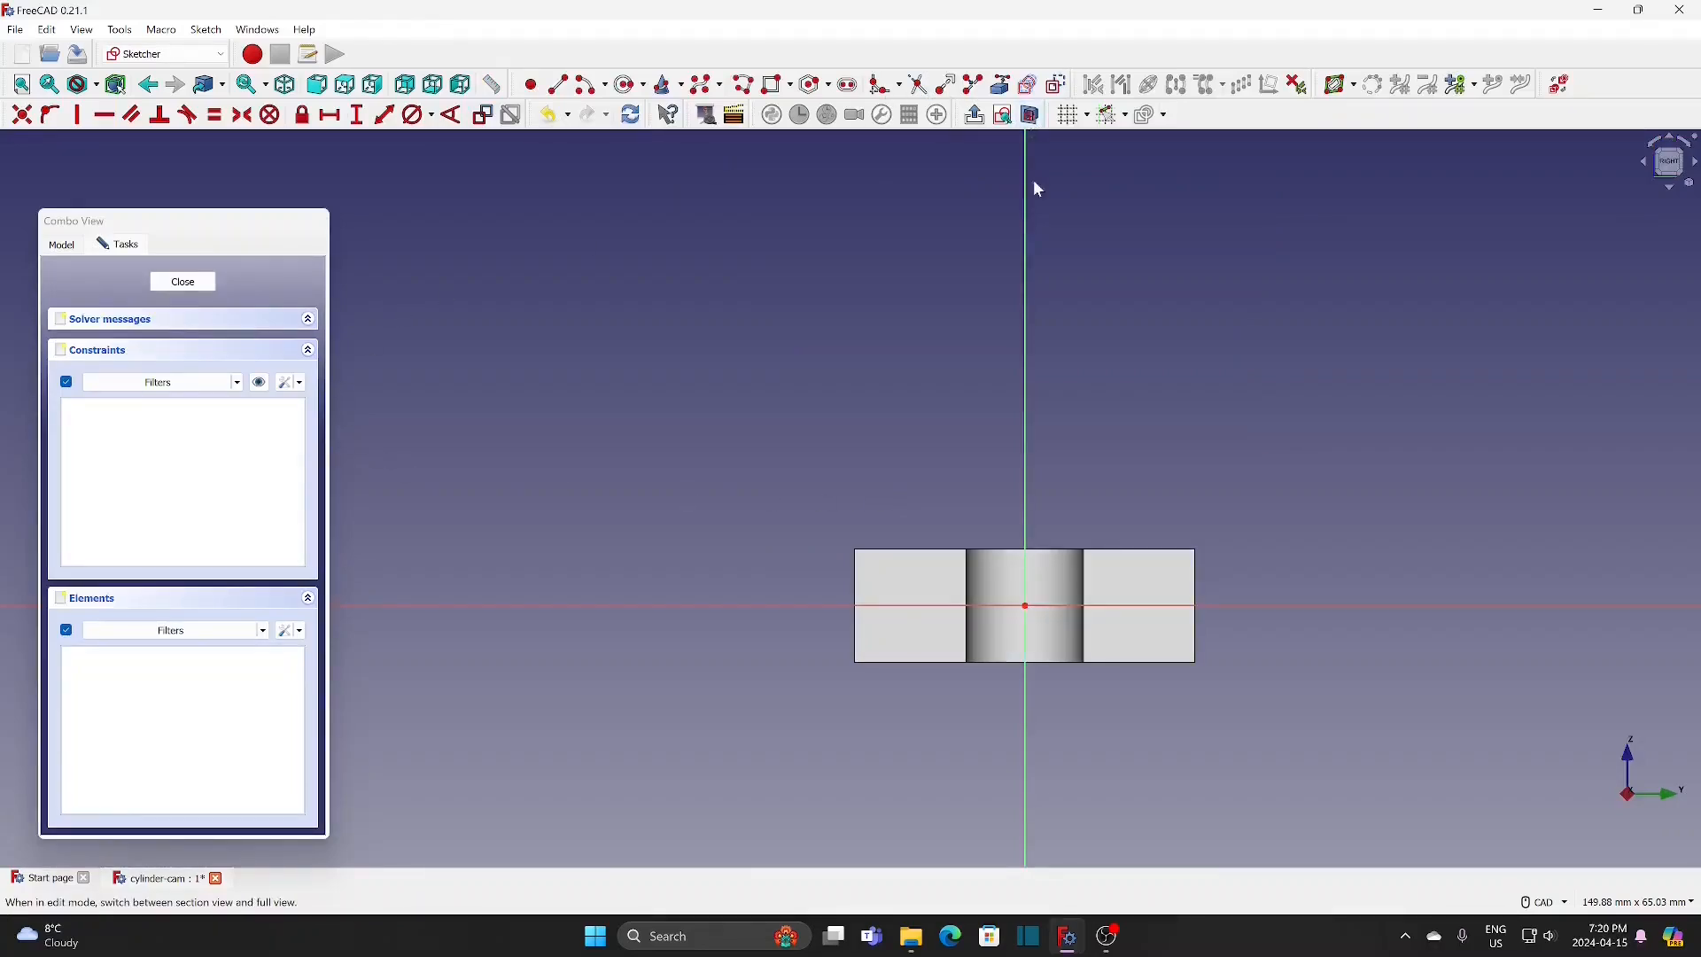
Step: Draw a circle centred on the origin, constrain its diameter to 6 mm and close the sketch
left_click(628, 85)
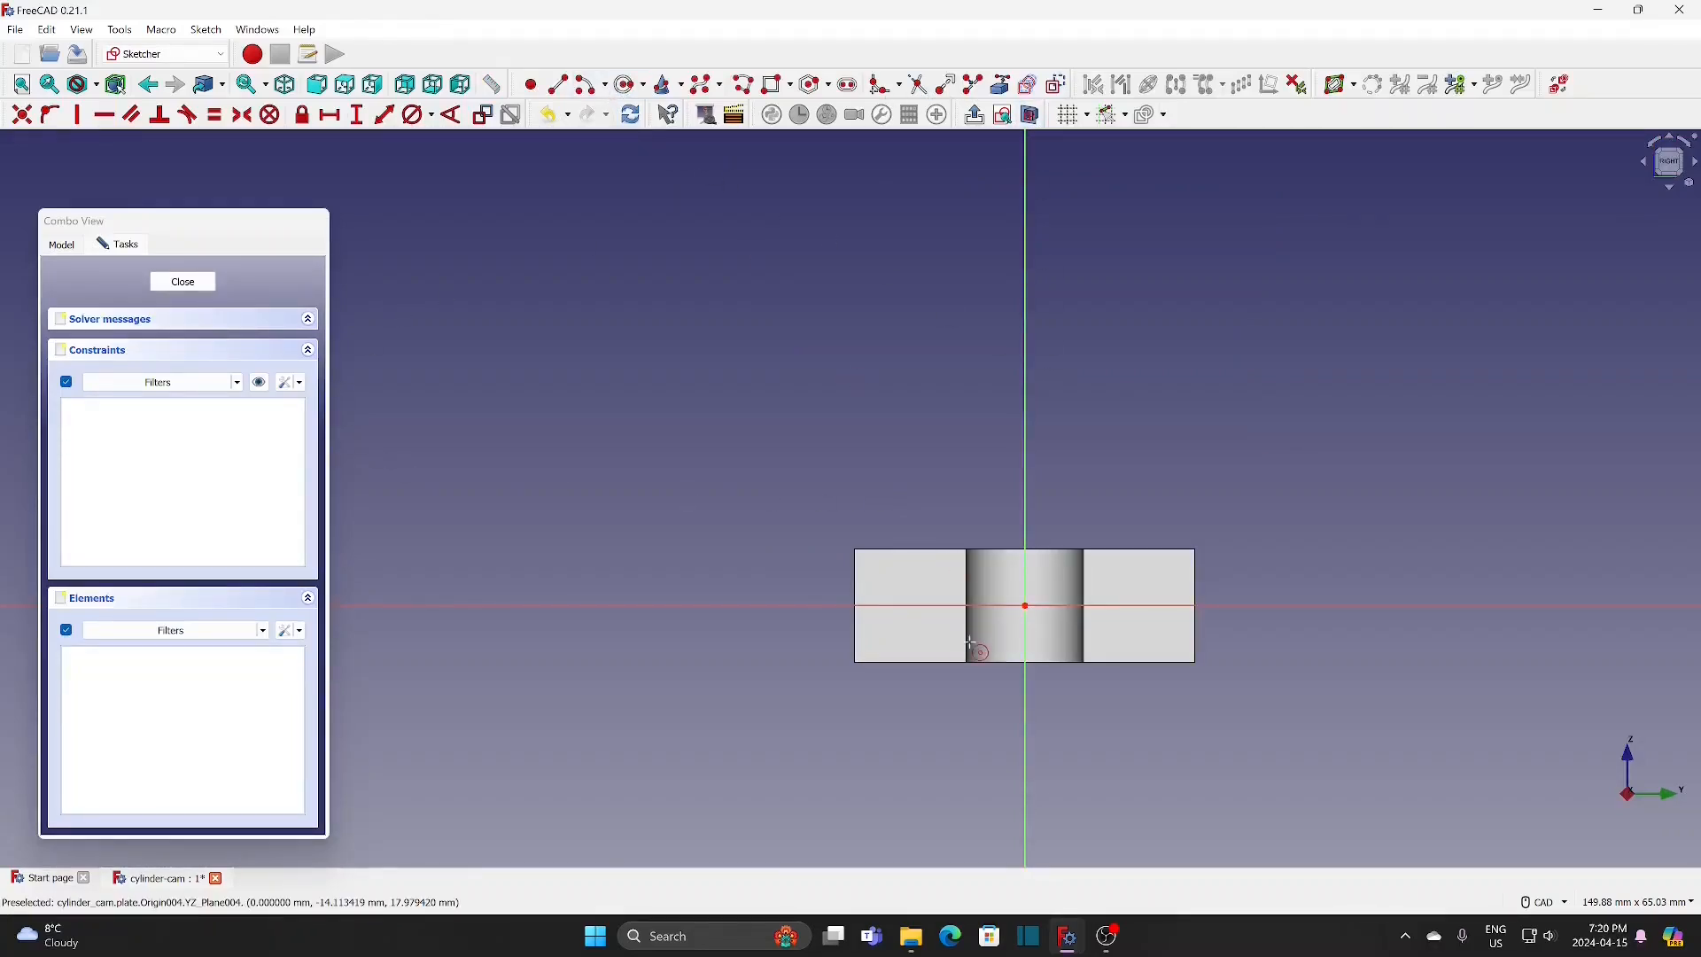
left_click(1025, 606)
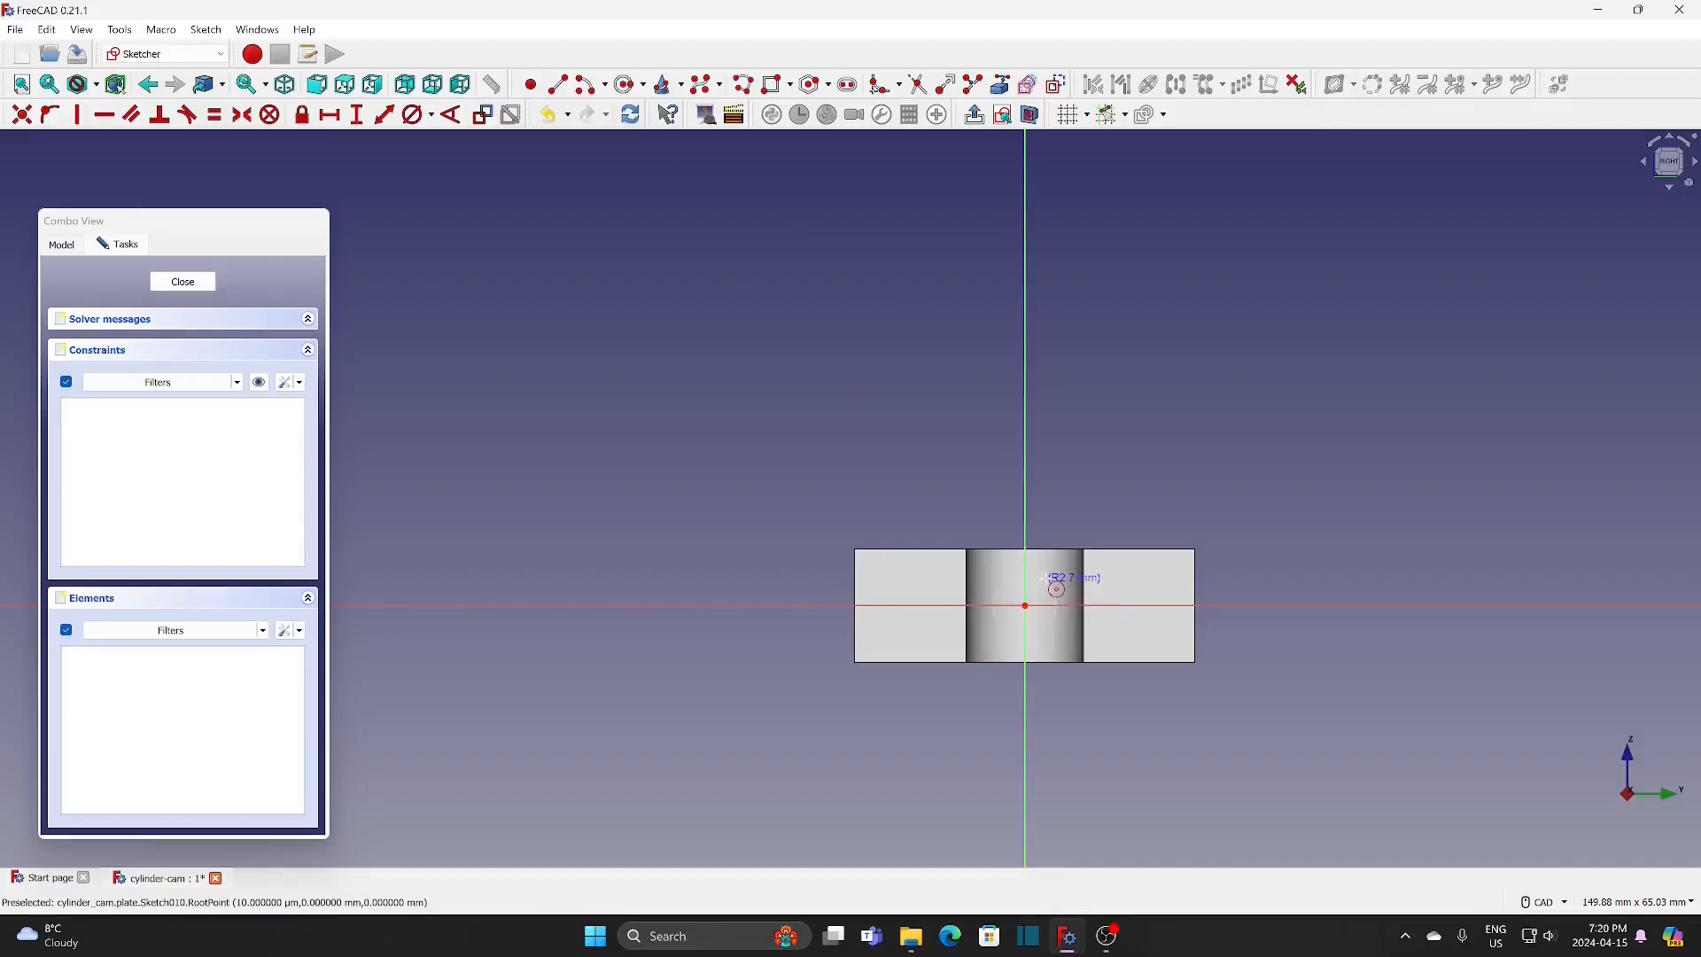
left_click(1046, 577)
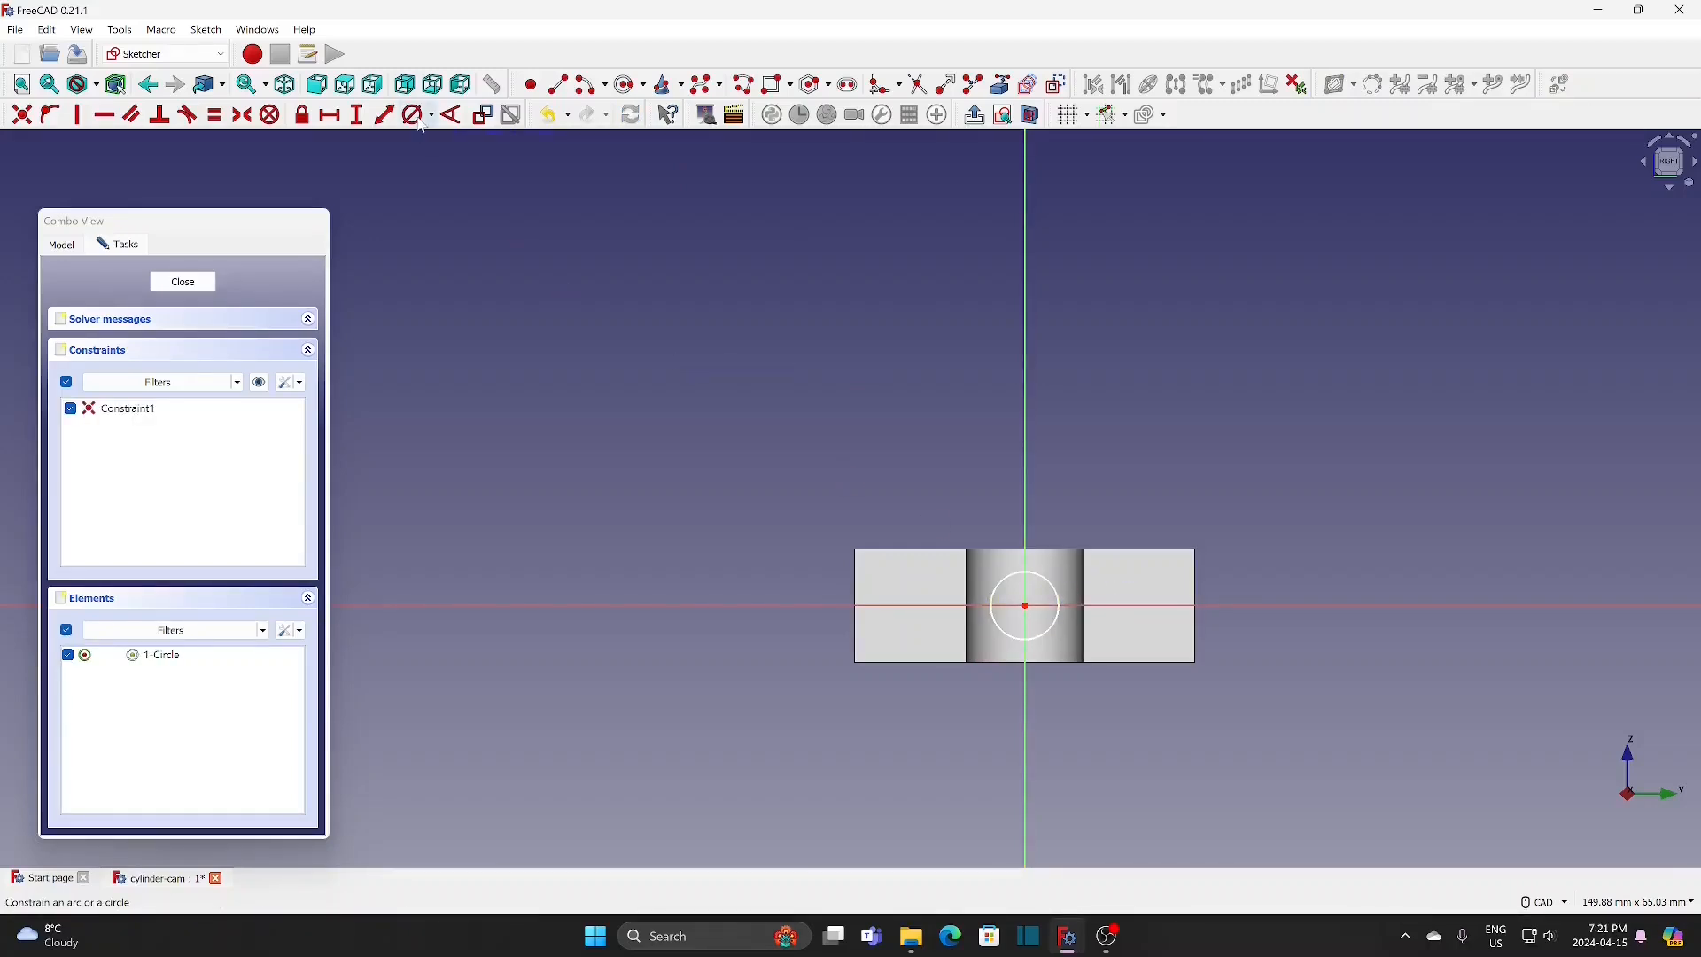
left_click(1052, 592)
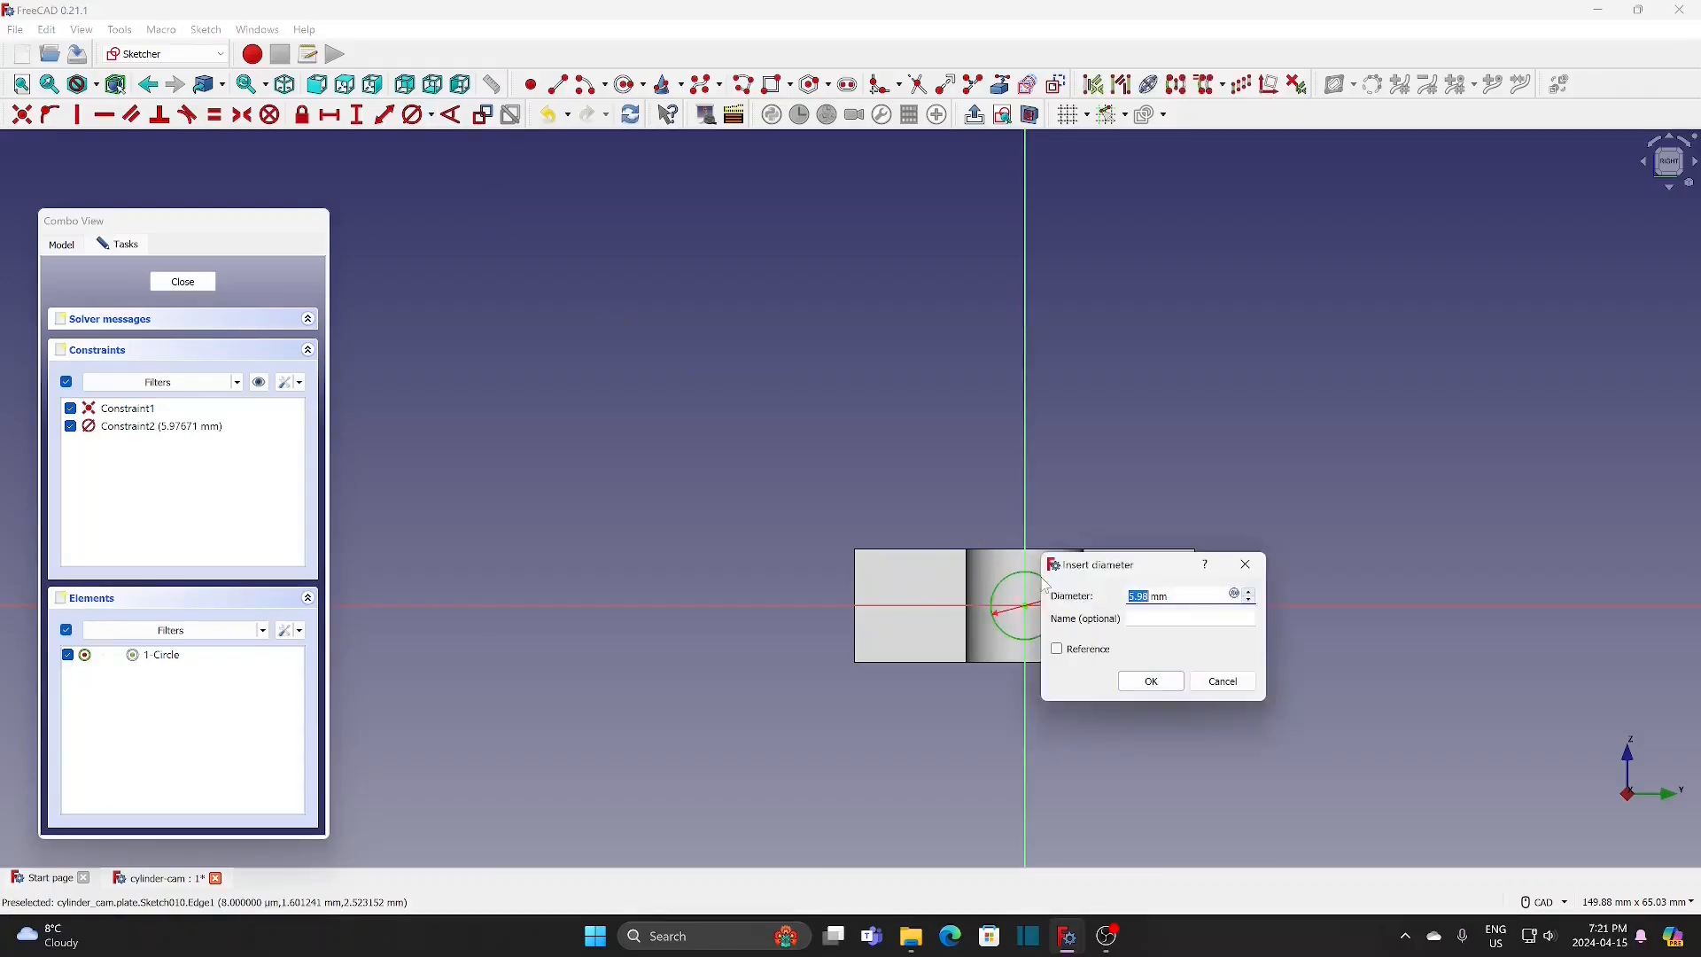
type("6")
left_click(1153, 684)
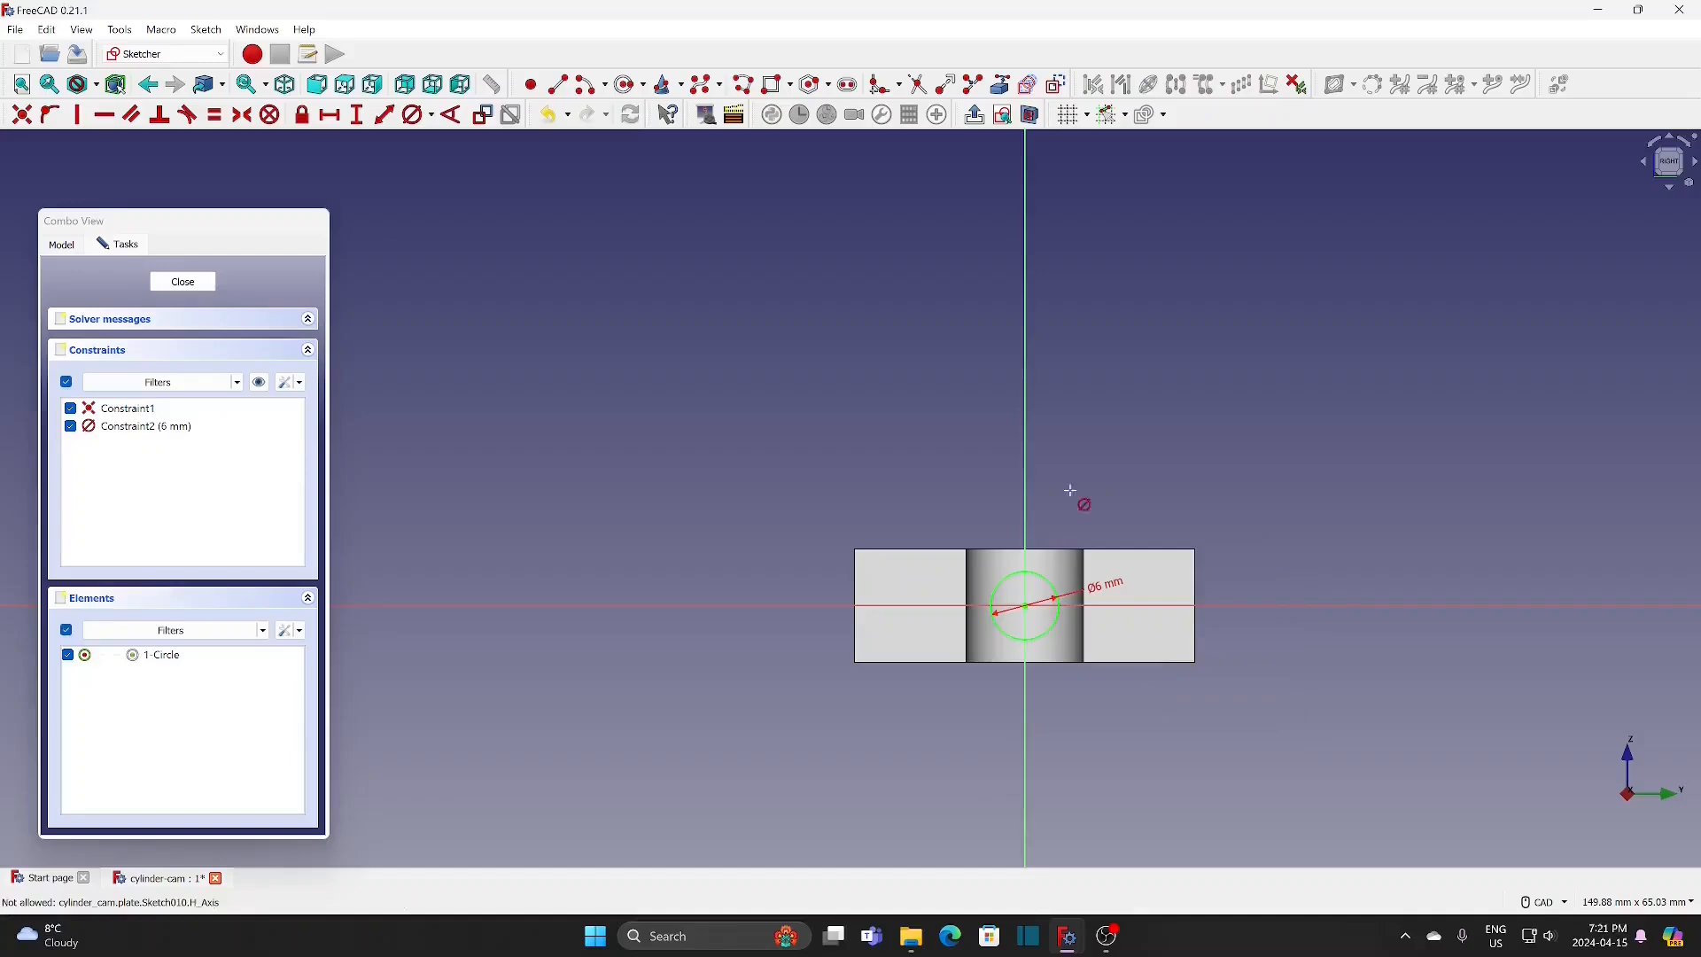
right_click(1092, 453)
middle_click_drag(1094, 474, 1087, 567)
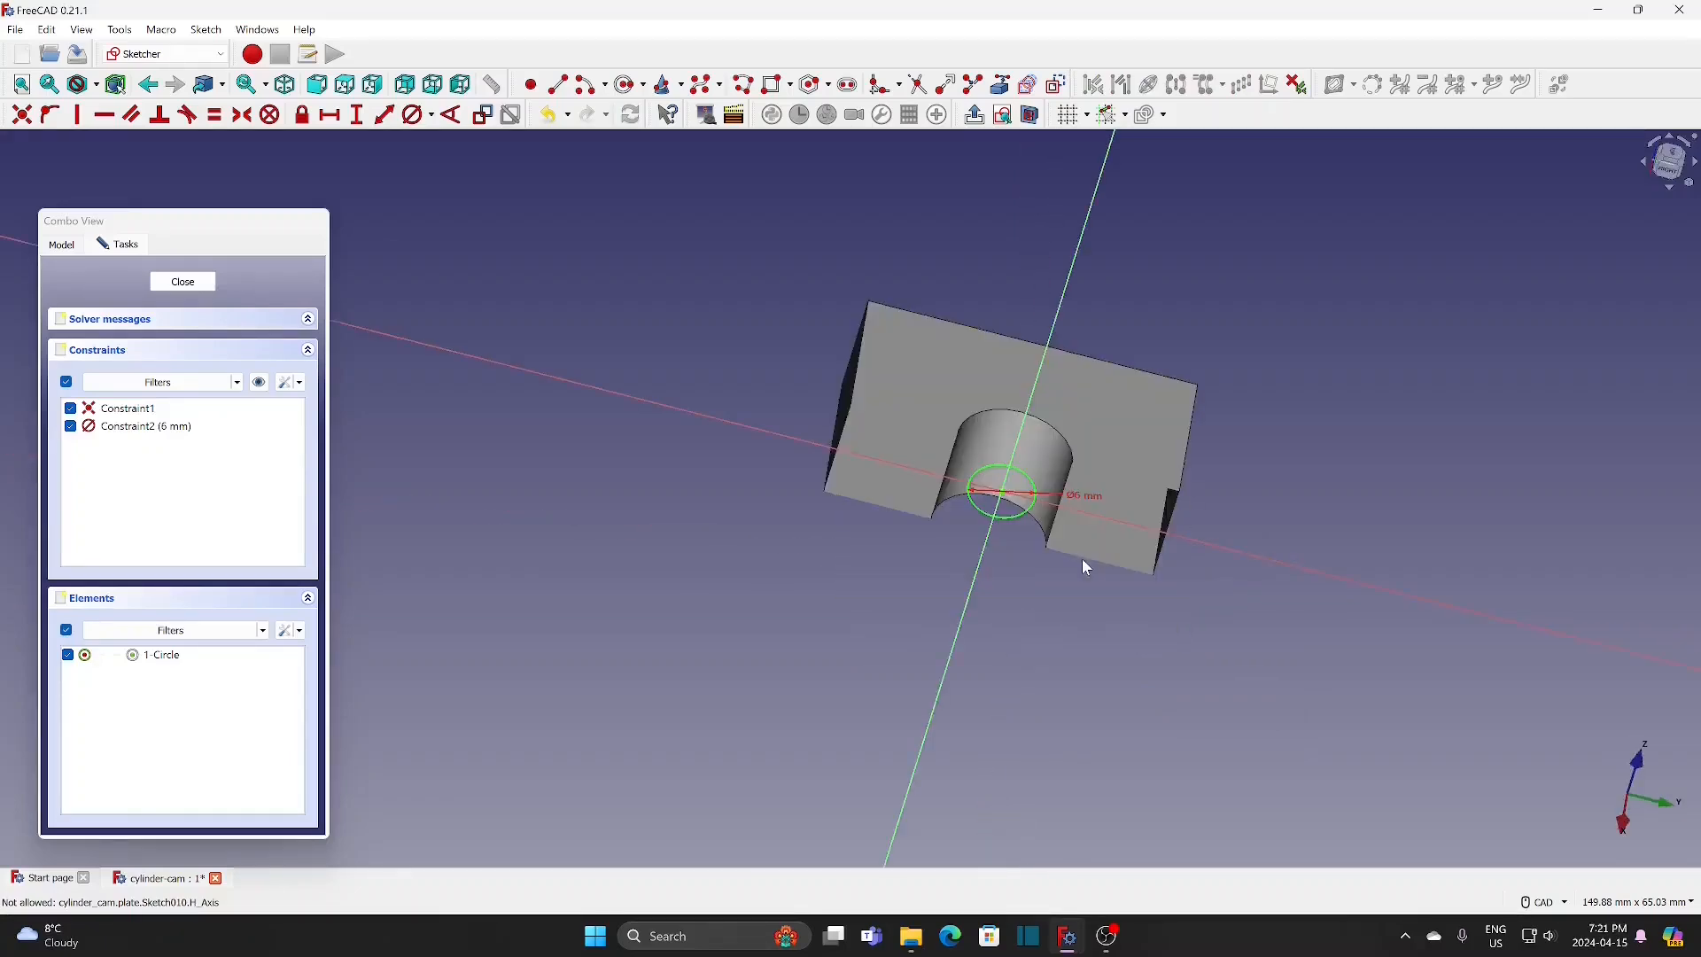
left_click(183, 282)
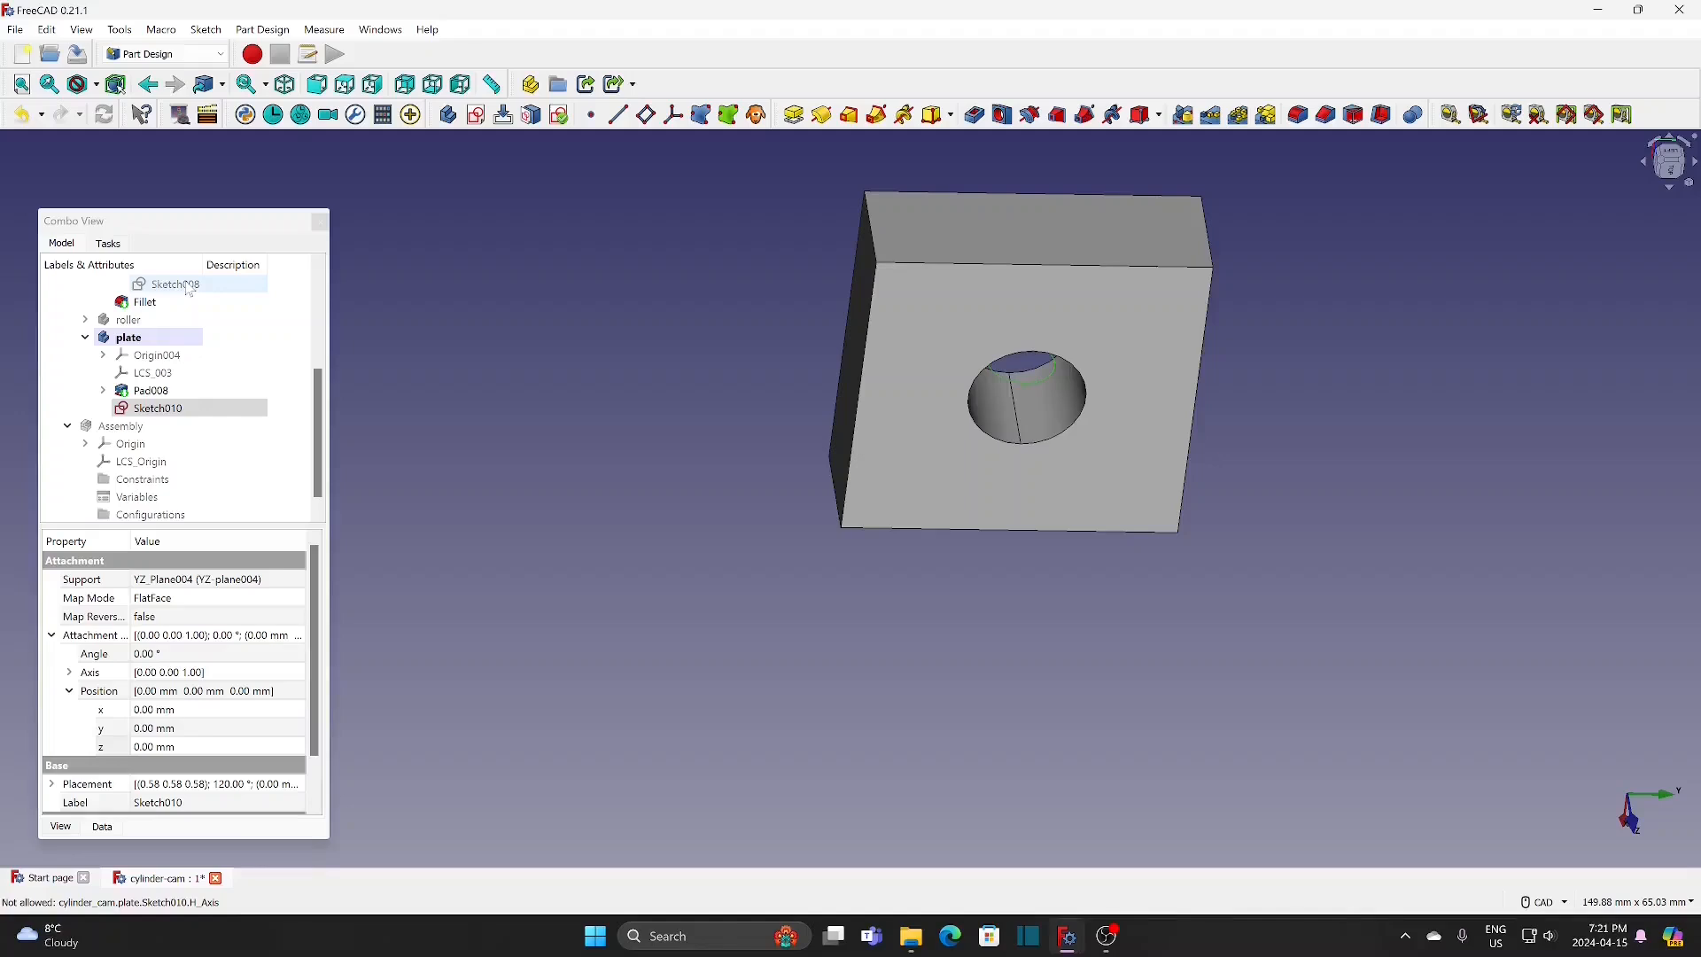
Step: Set the 6 mm circle sketch's attachment position to z = 15 mm so it lies on the plate's side face
left_click(284, 84)
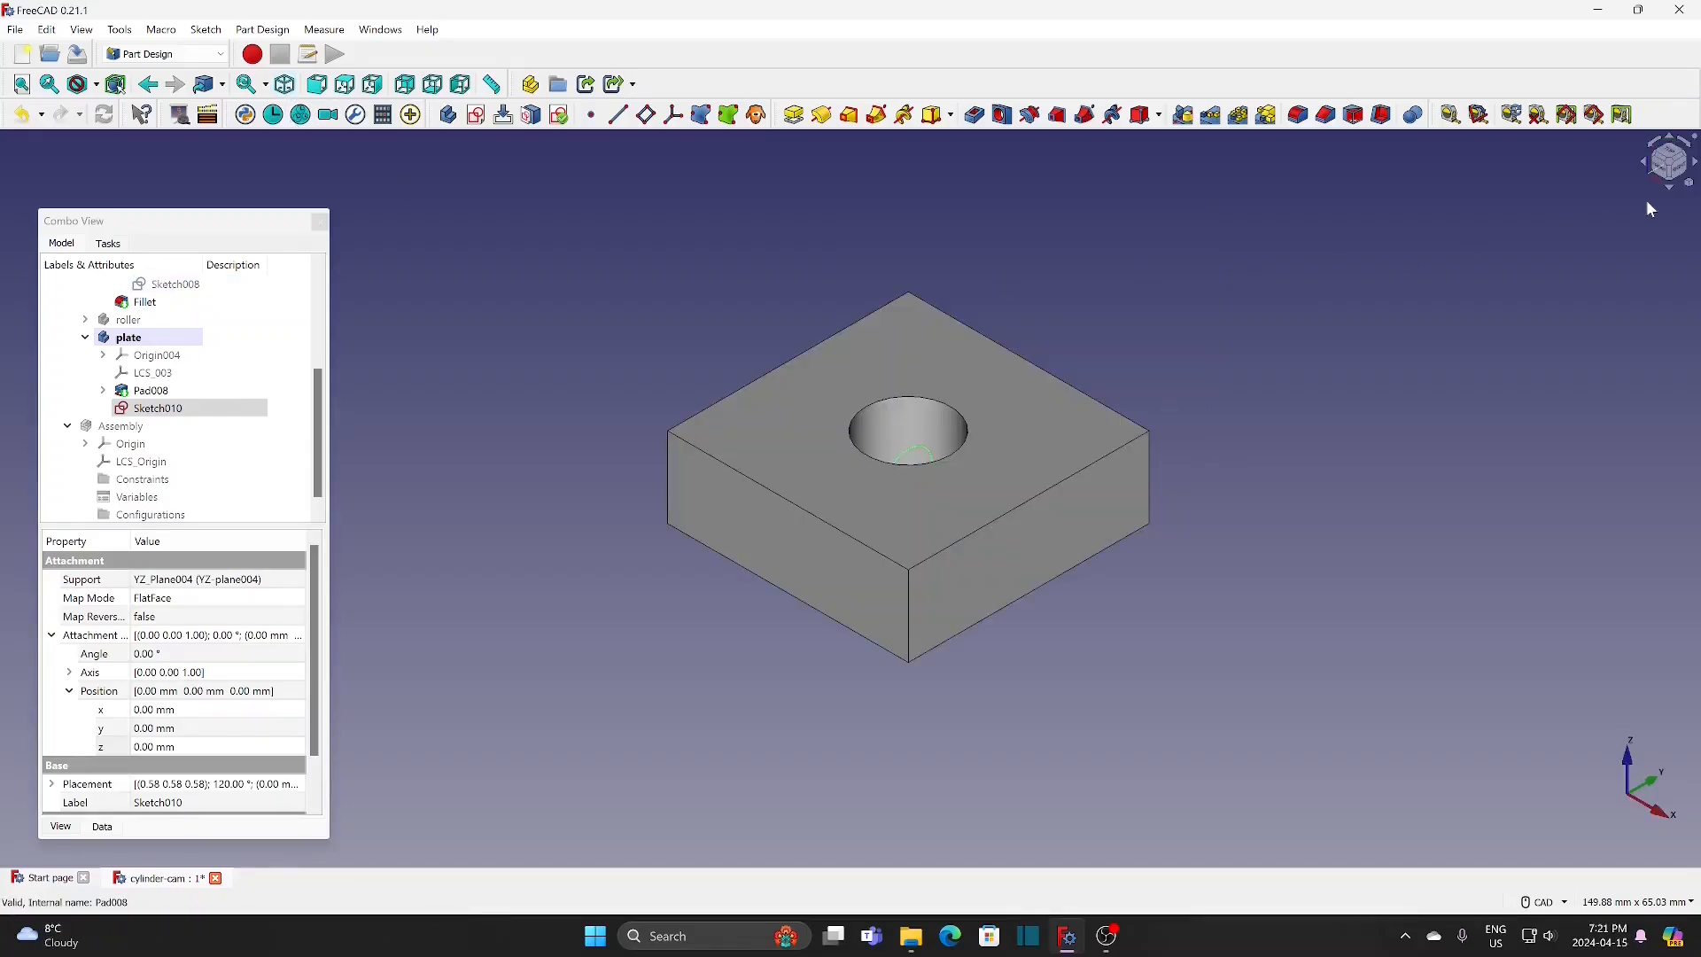
left_click(1669, 150)
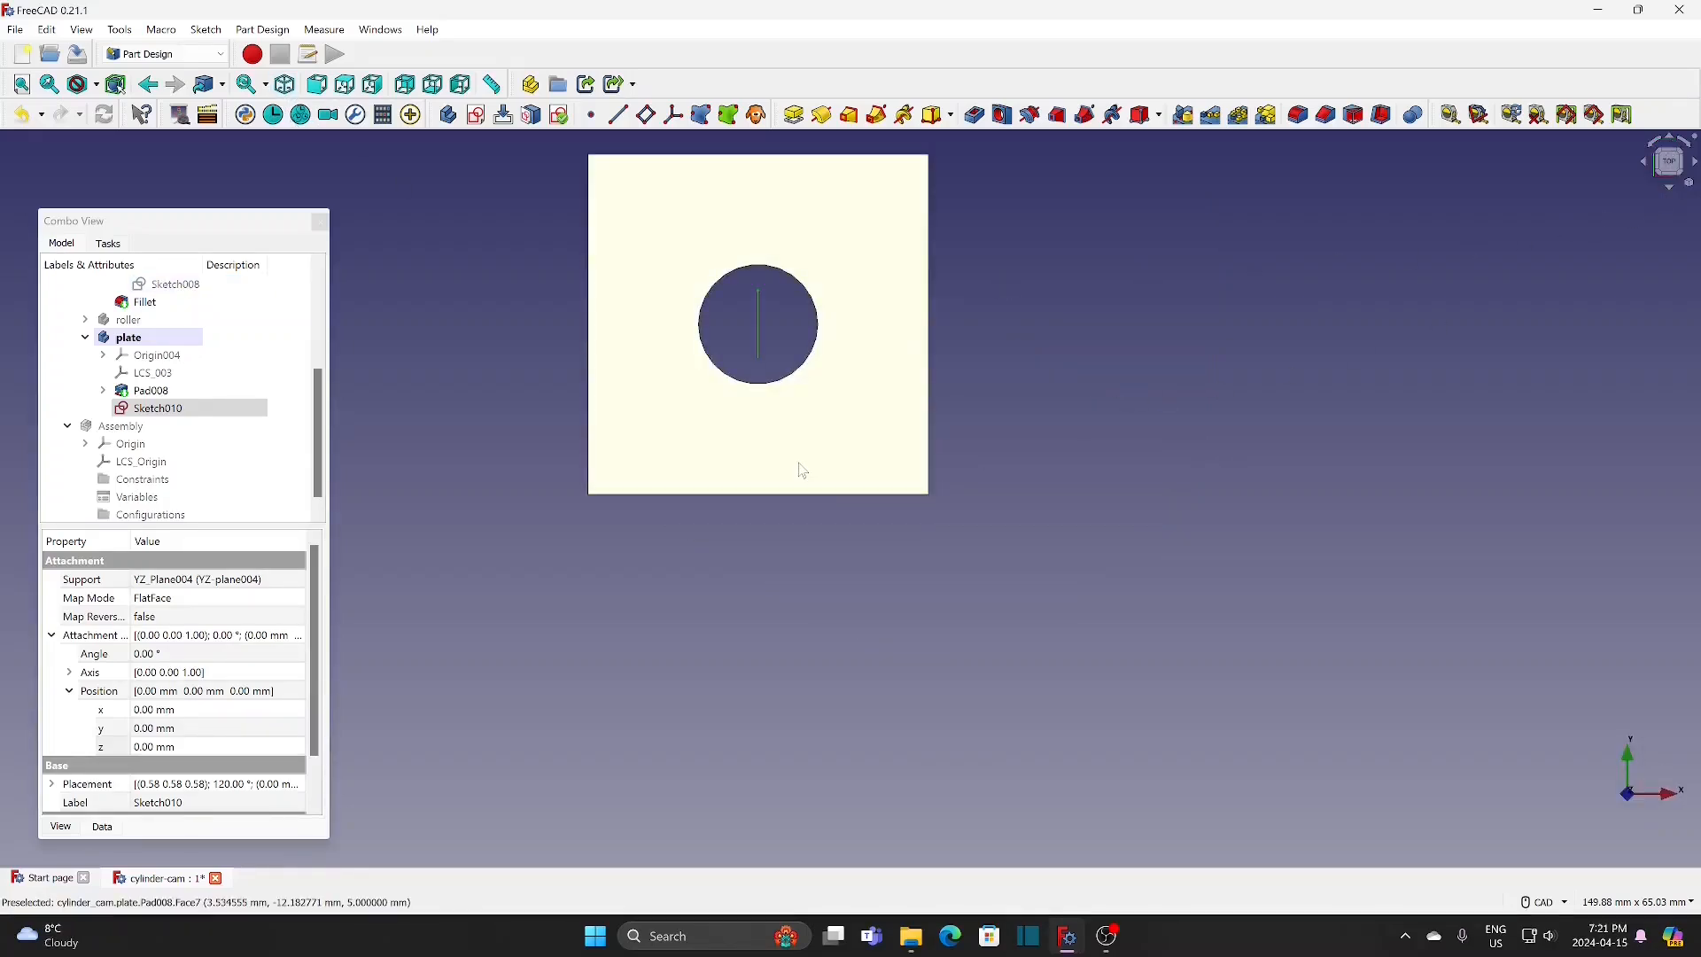
left_click(265, 751)
key("Up")
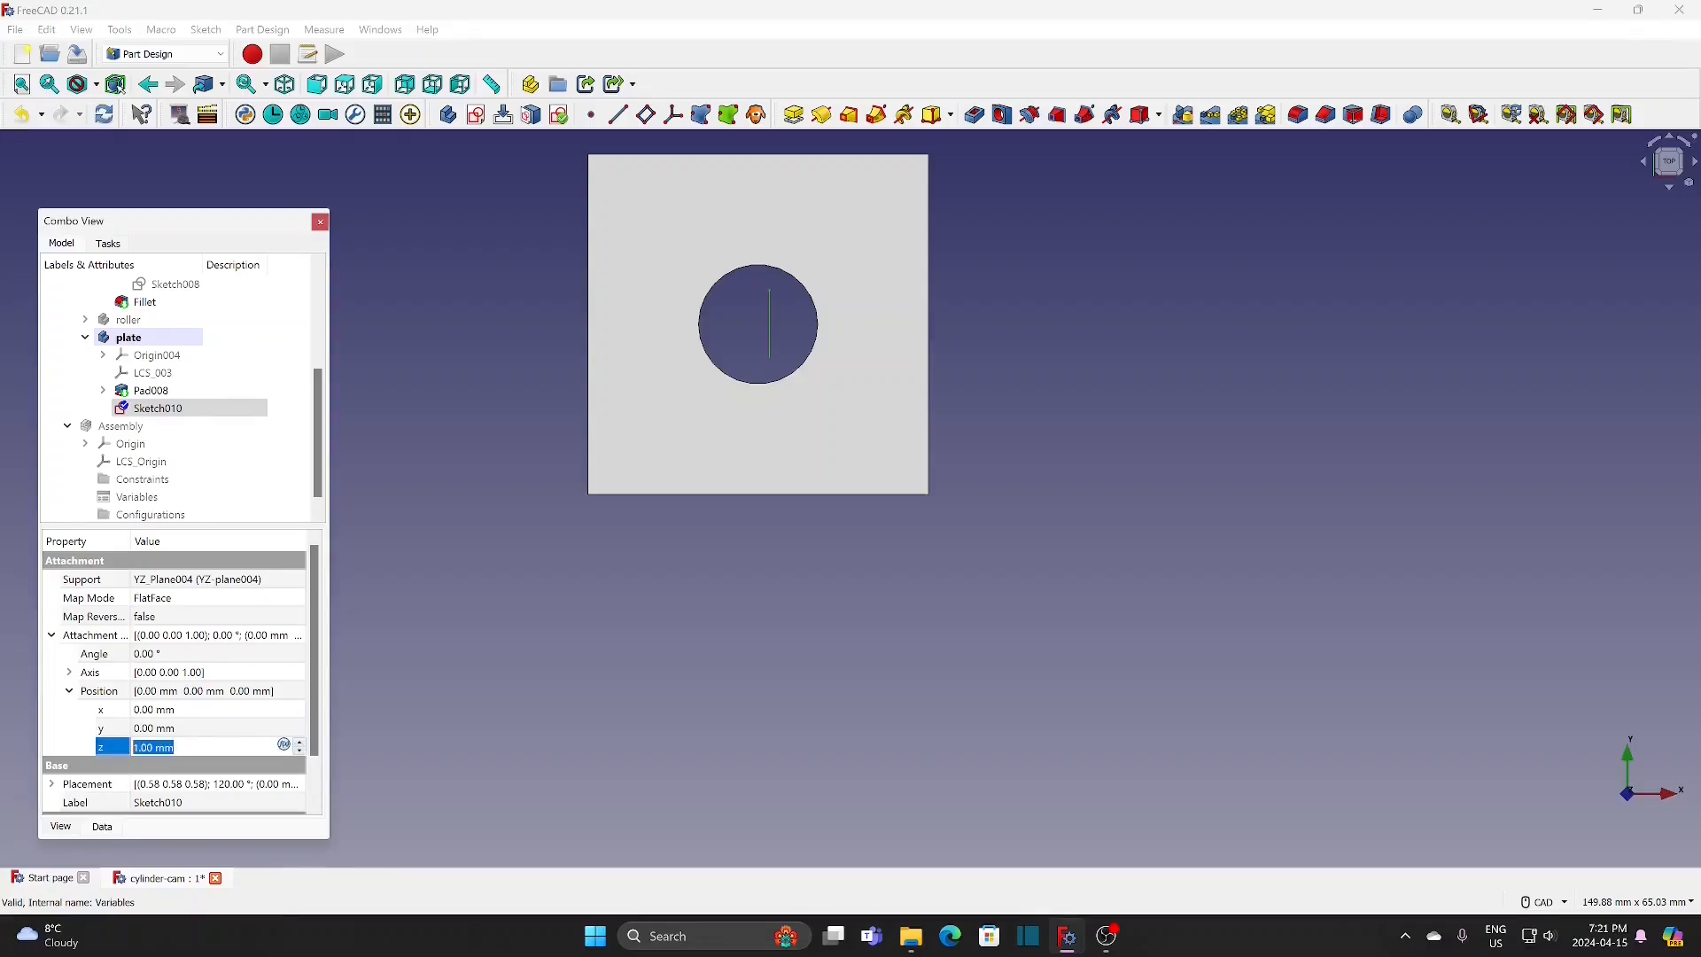
type("15")
left_click(400, 630)
middle_click_drag(400, 629, 485, 363)
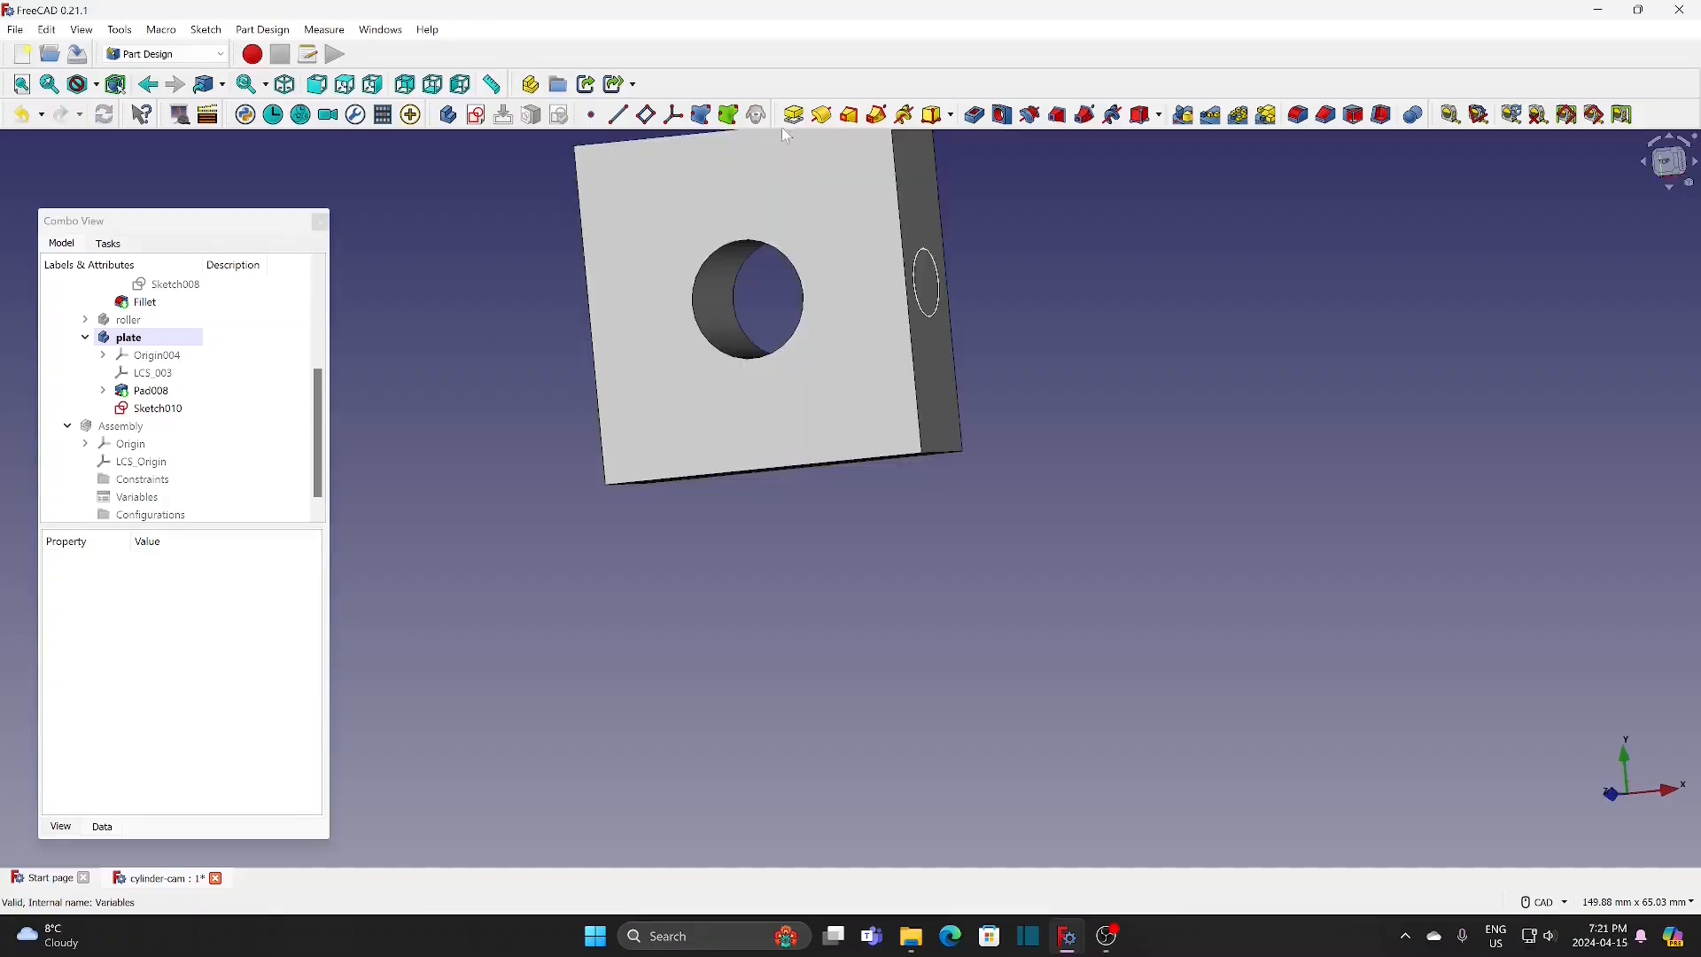
Step: Pocket the offset circle sketch 7 mm deep into the plate's side
left_click(171, 411)
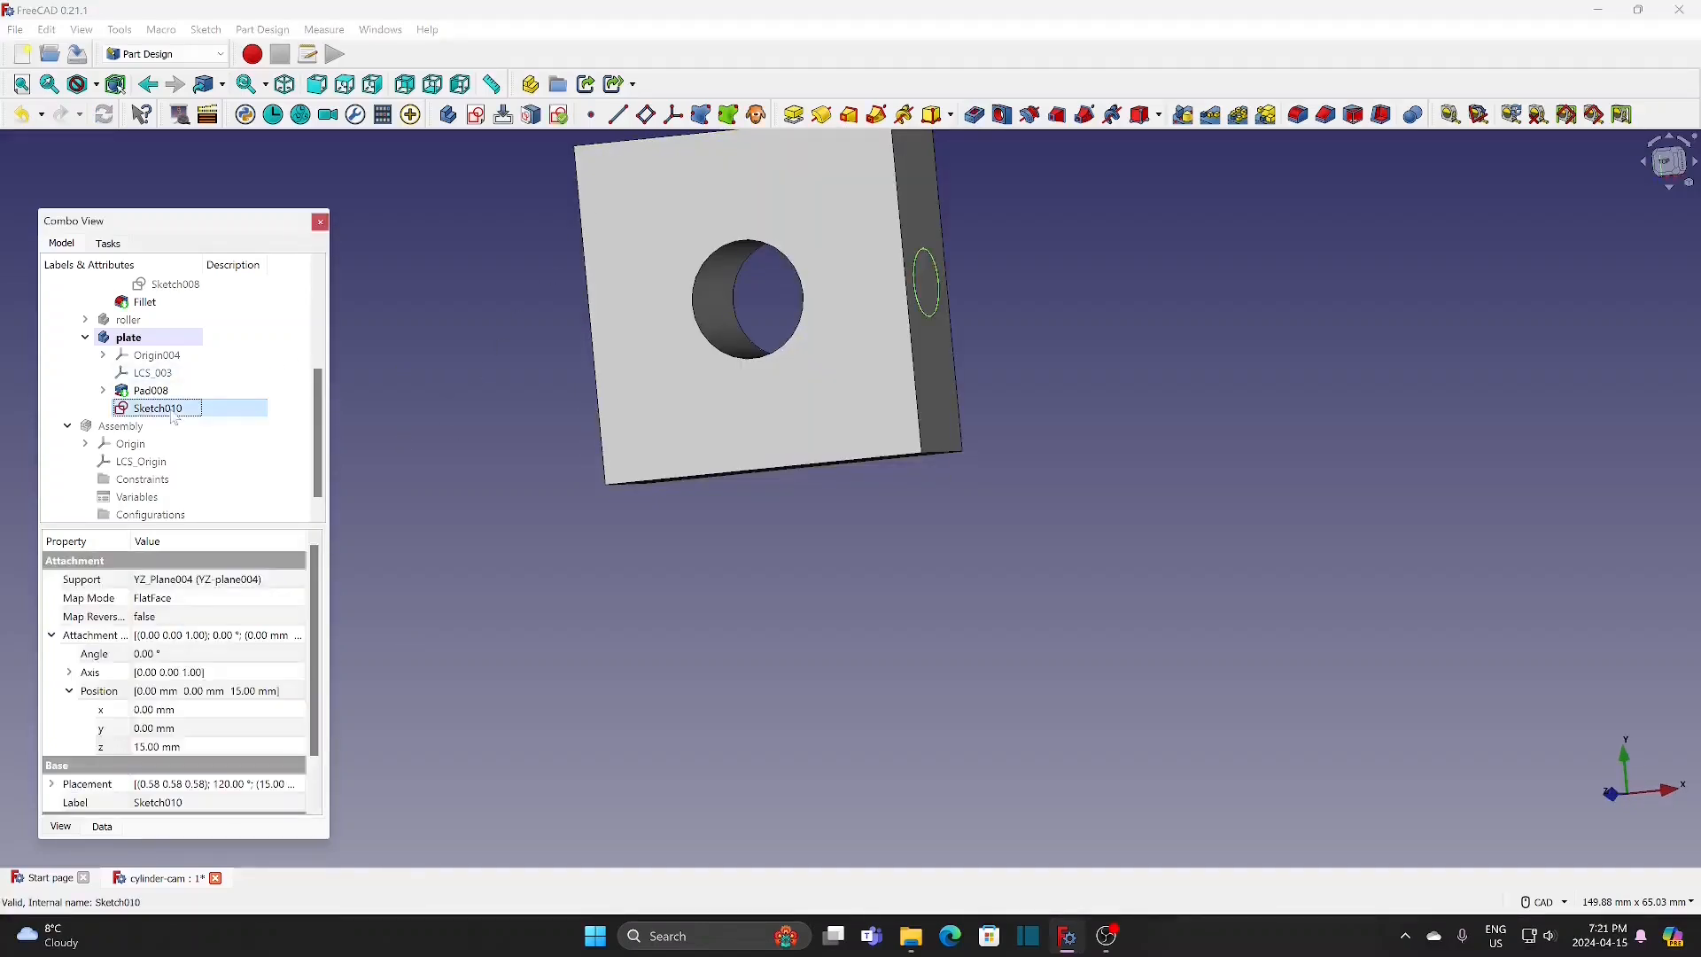
left_click(977, 116)
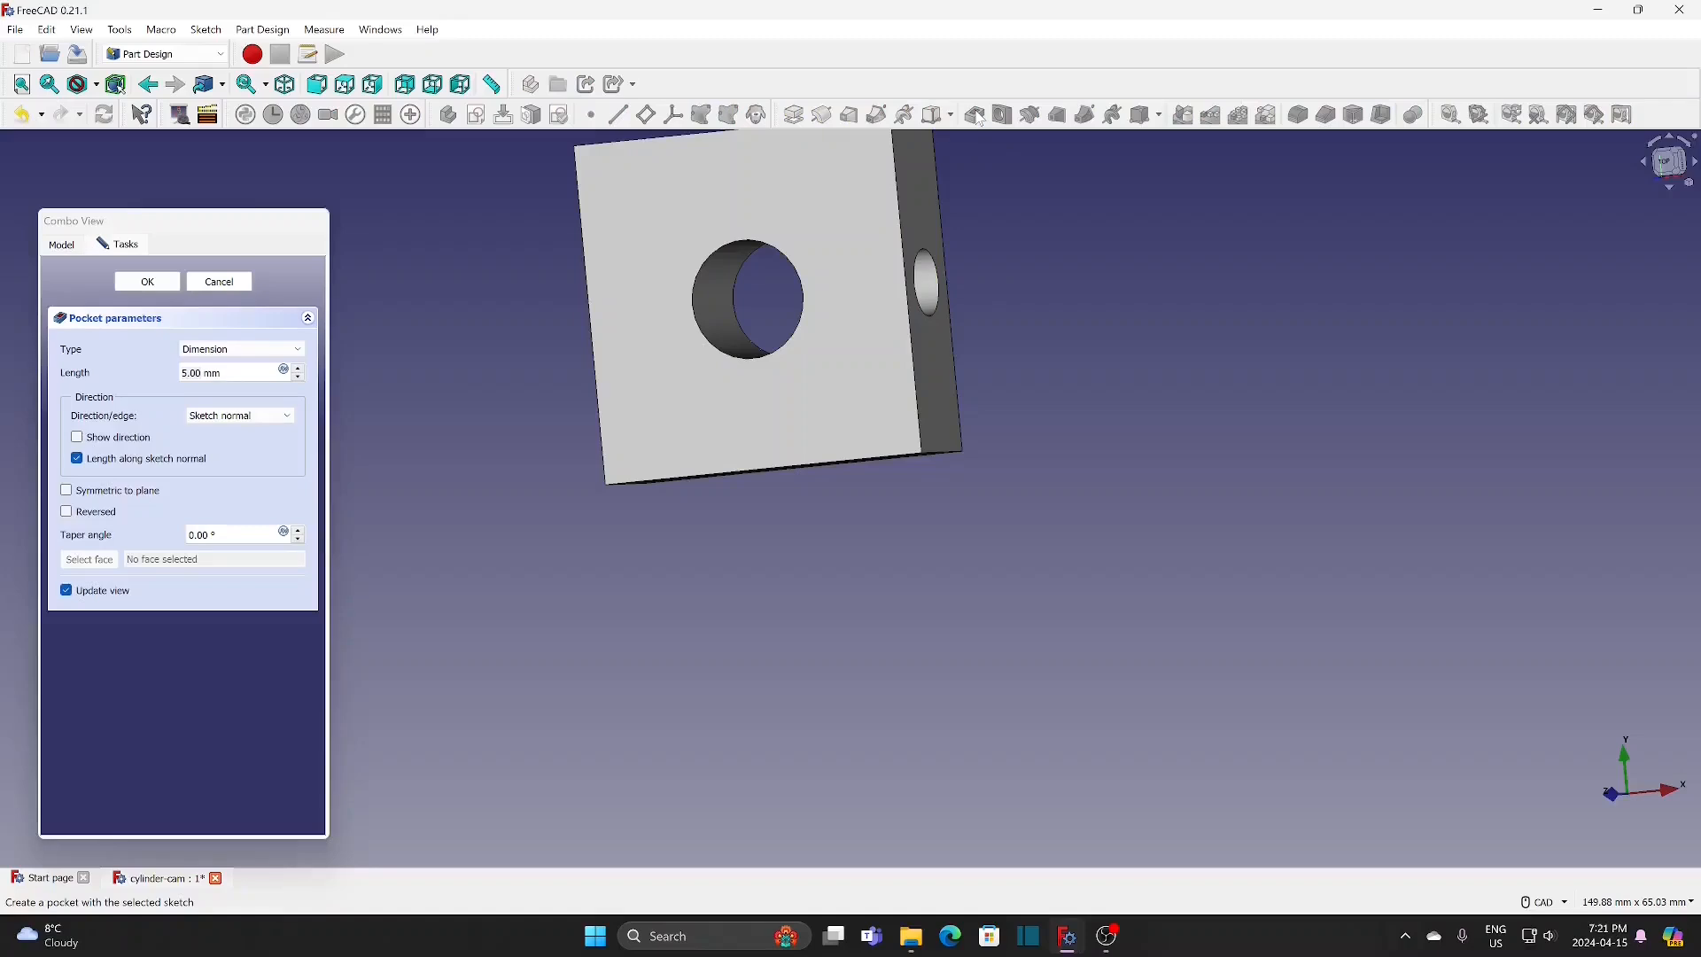
left_click_drag(266, 373, 130, 367)
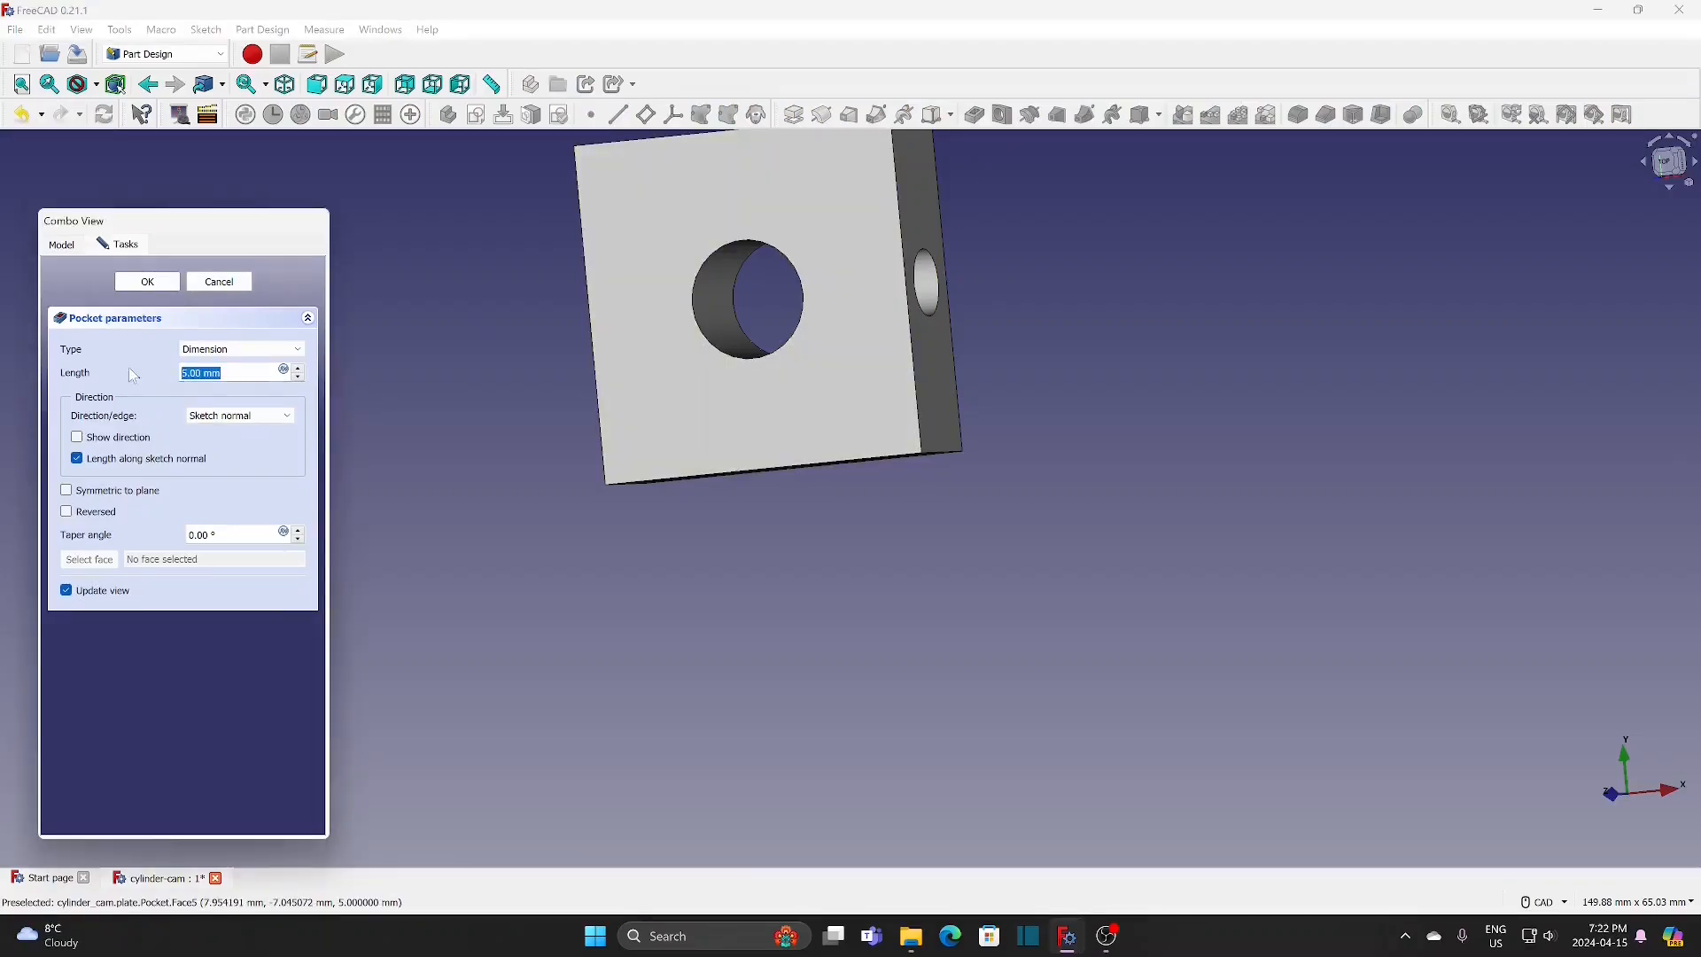
type("7")
left_click(156, 282)
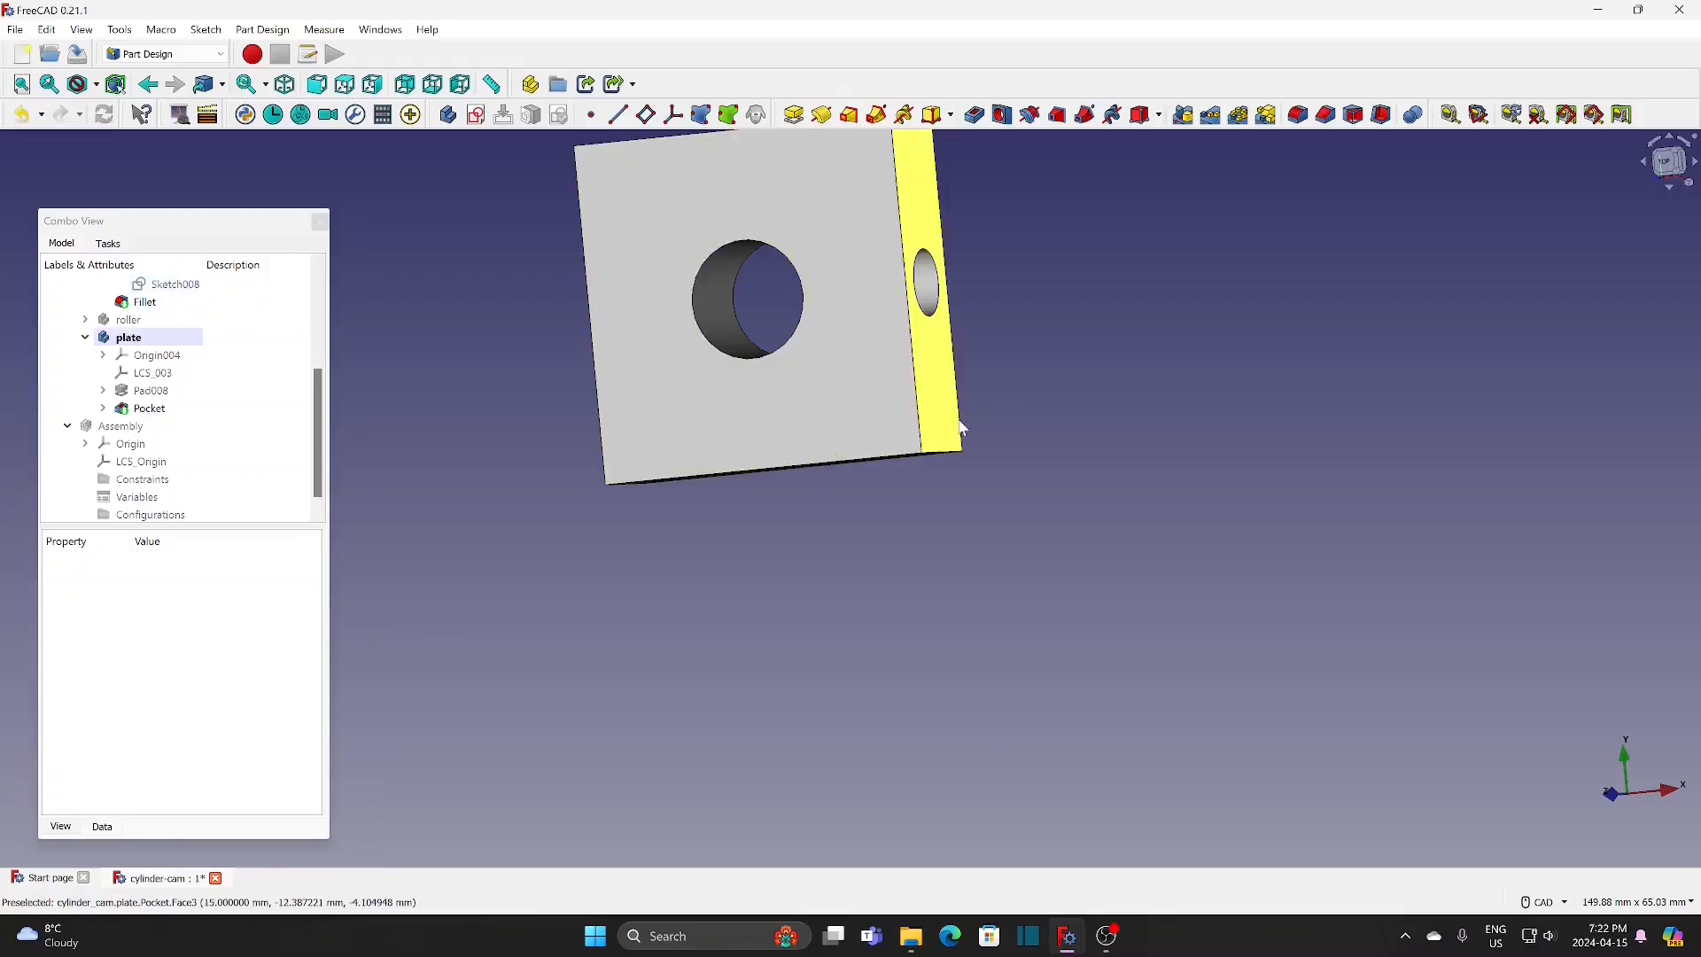
Step: Switch the model's display style to Wireframe so all plate edges can be selected
middle_click_drag(1025, 417, 1067, 596)
middle_click(1002, 603)
middle_click(720, 406)
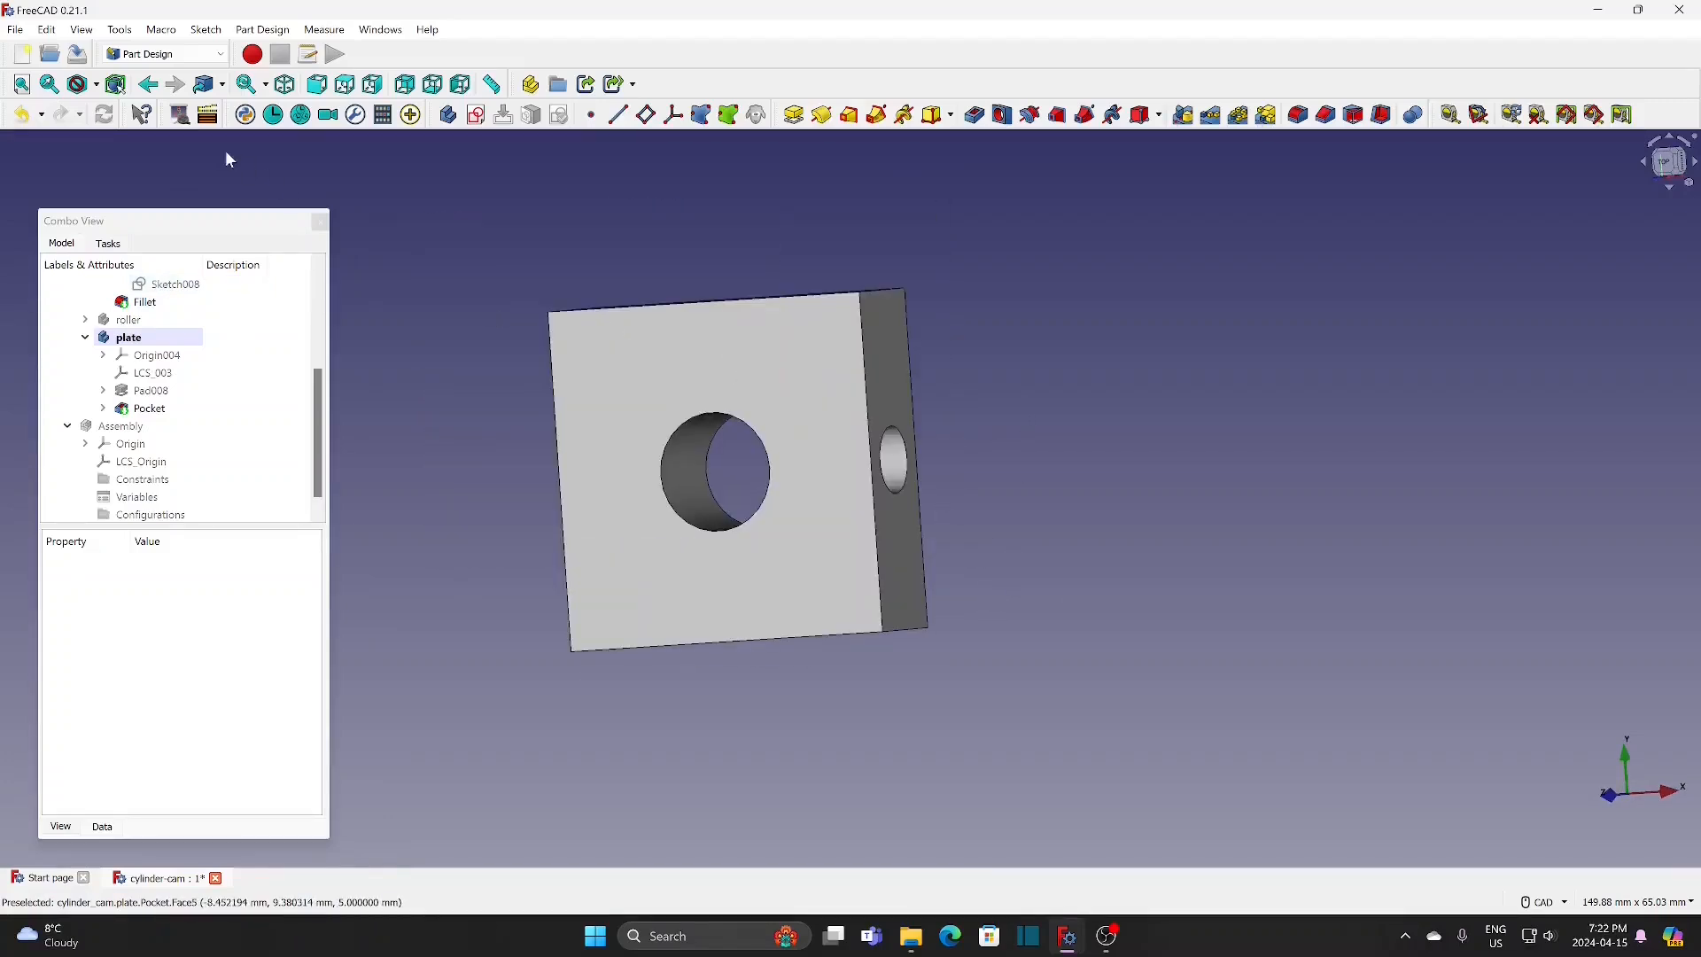
left_click(98, 85)
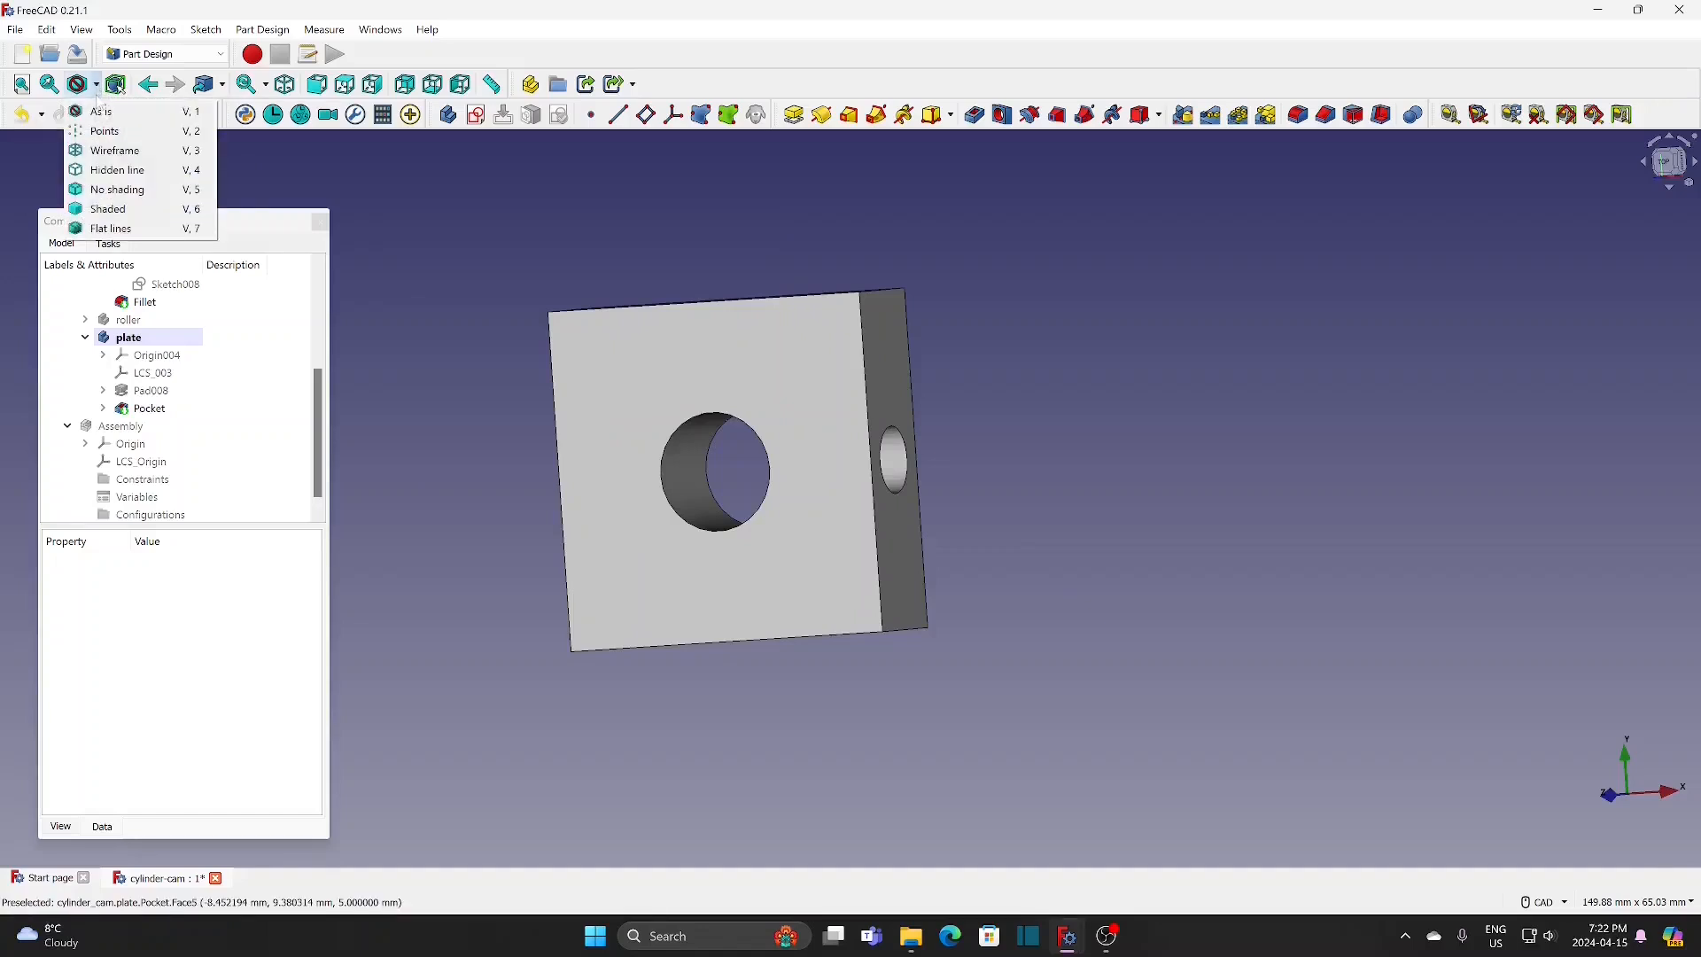
left_click(116, 155)
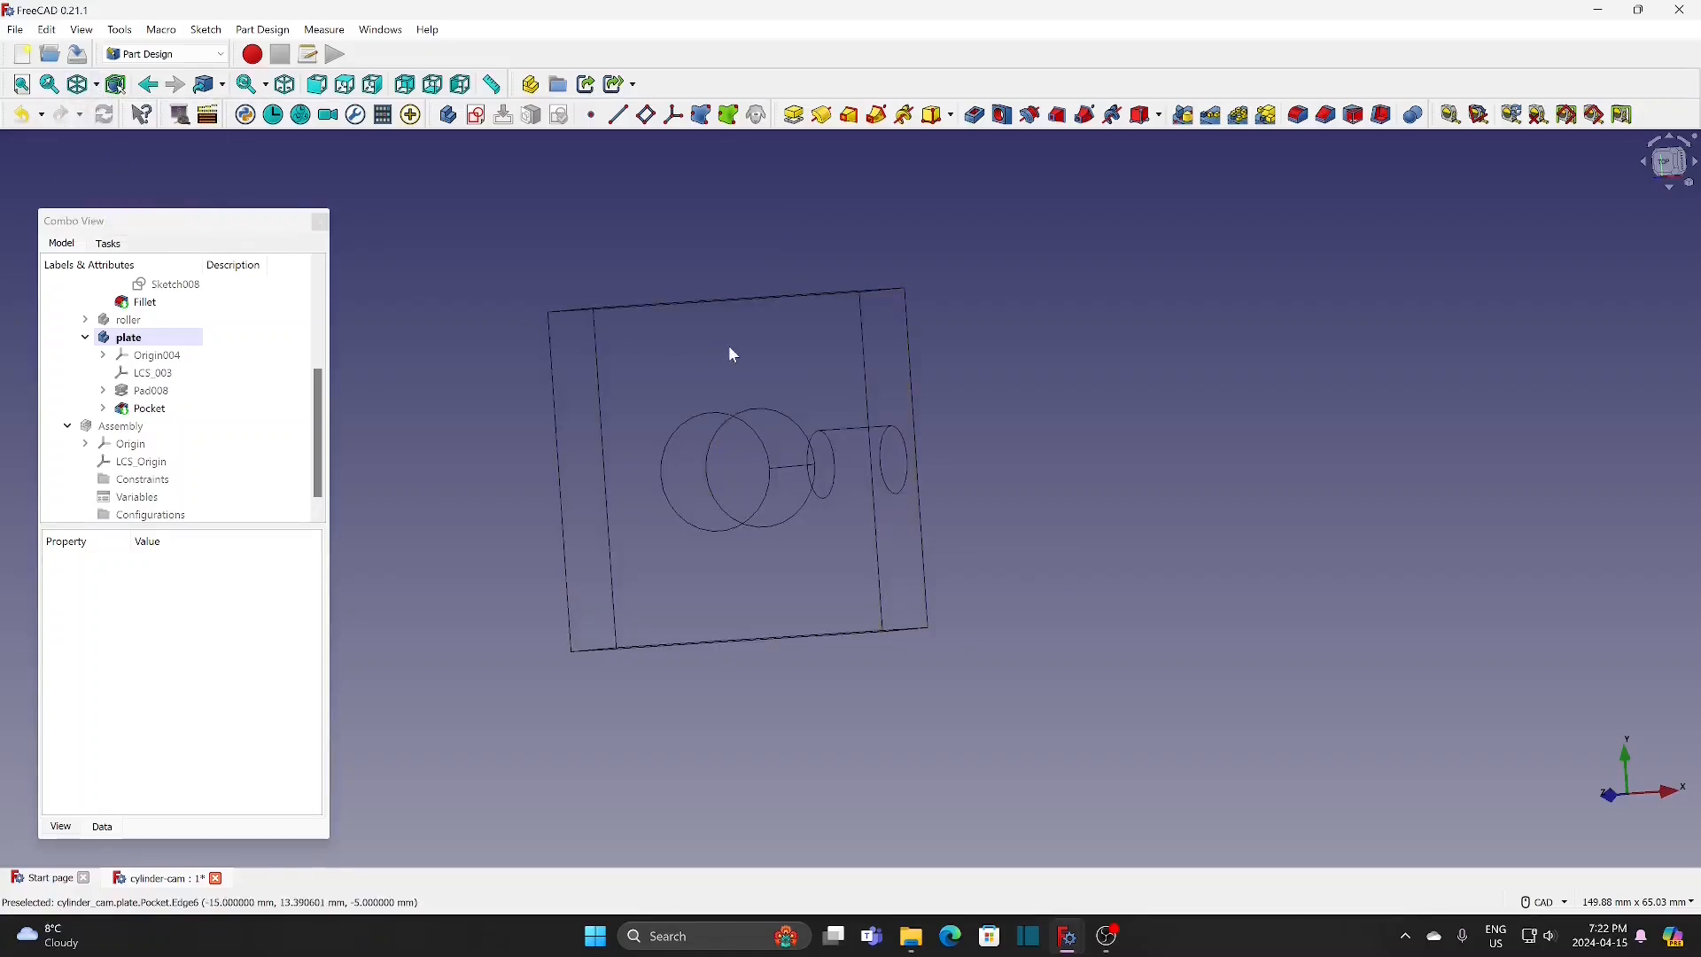
middle_click_drag(988, 342, 970, 372)
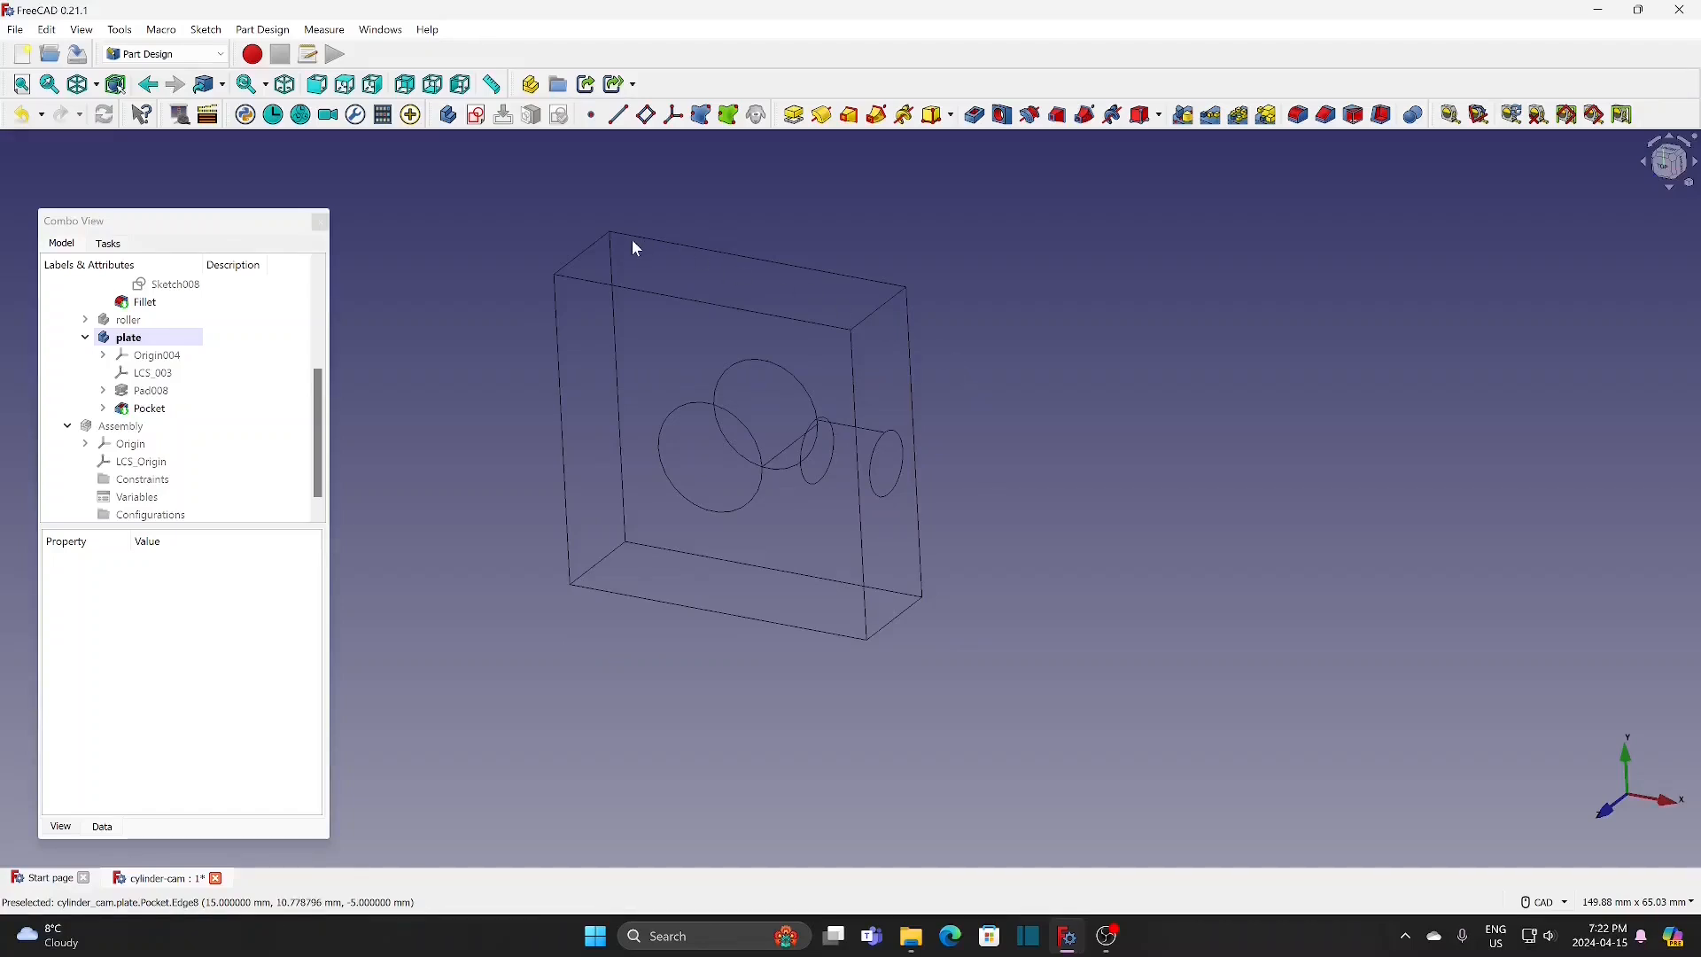
Step: Fillet the plate's four short corner edges with a 1 mm radius and restore the As is display style
left_click(588, 258)
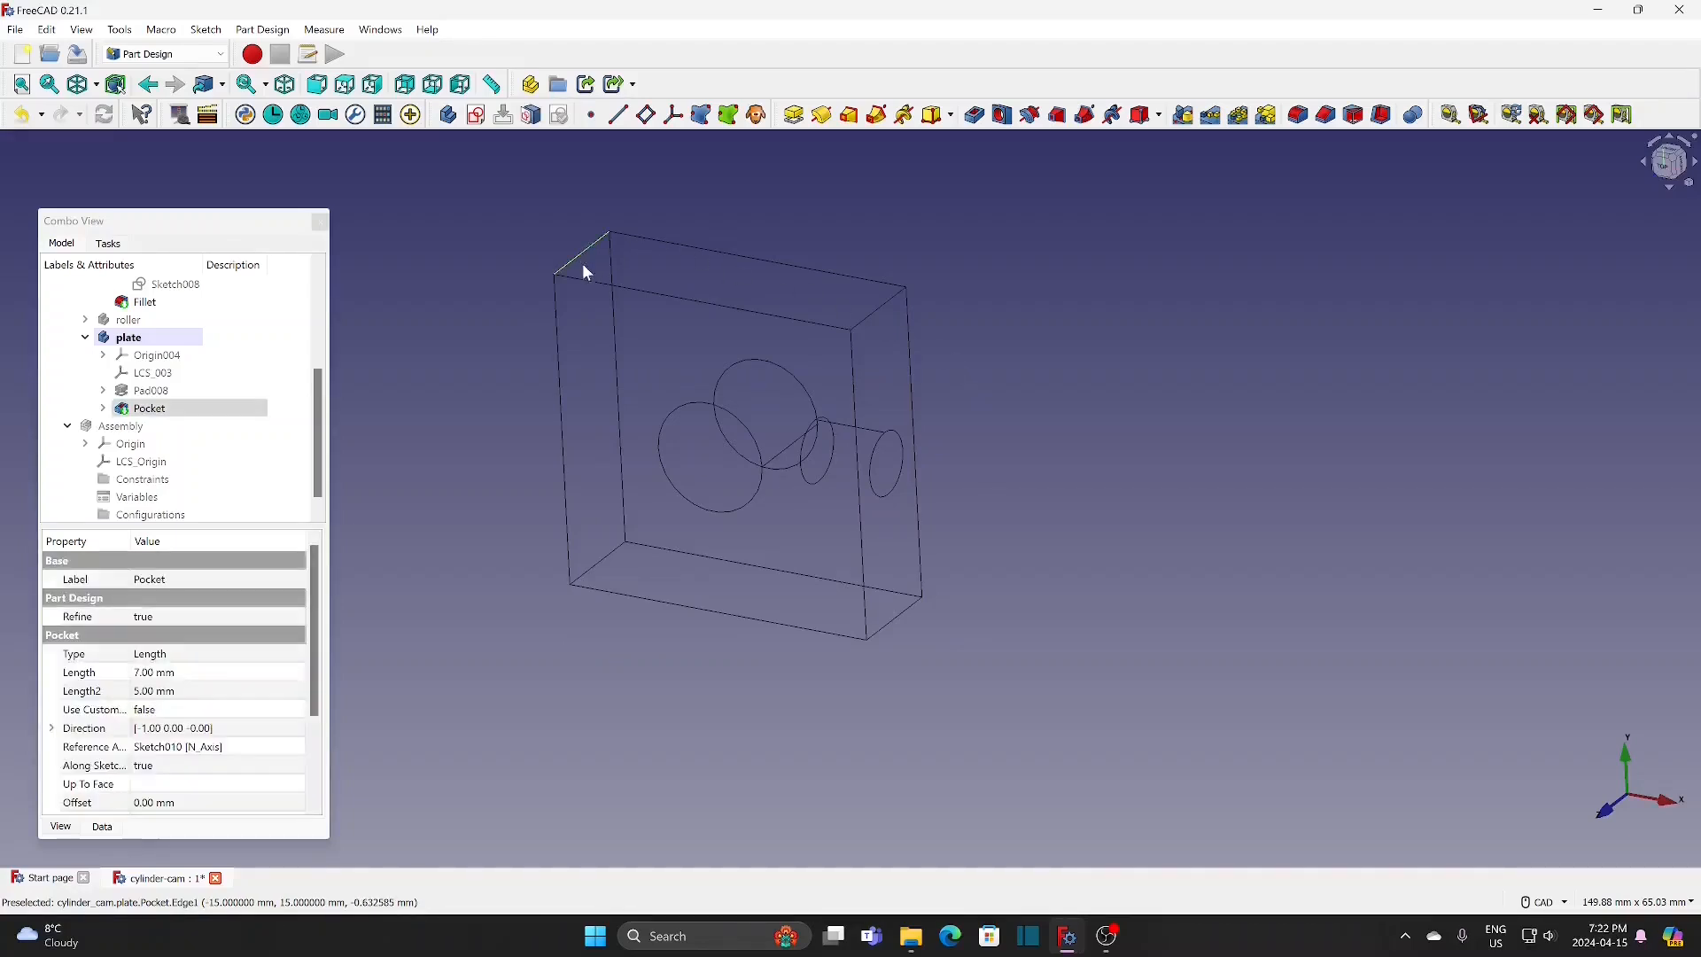
left_click(611, 560, "ctrl")
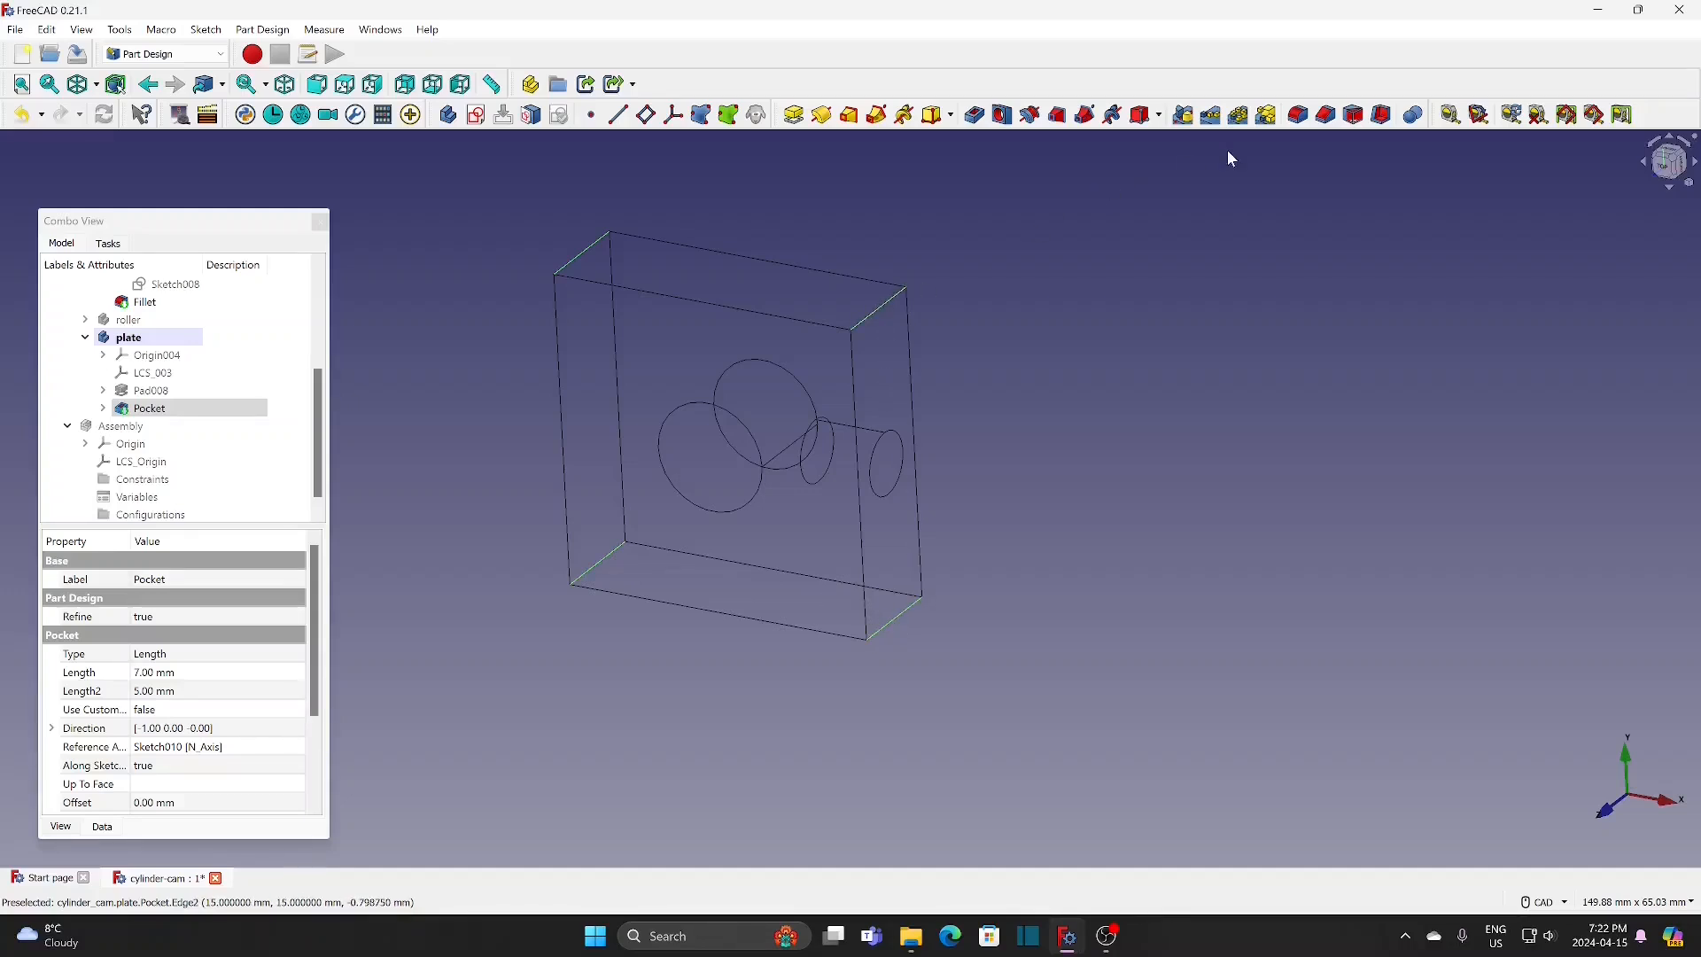
left_click(1296, 115)
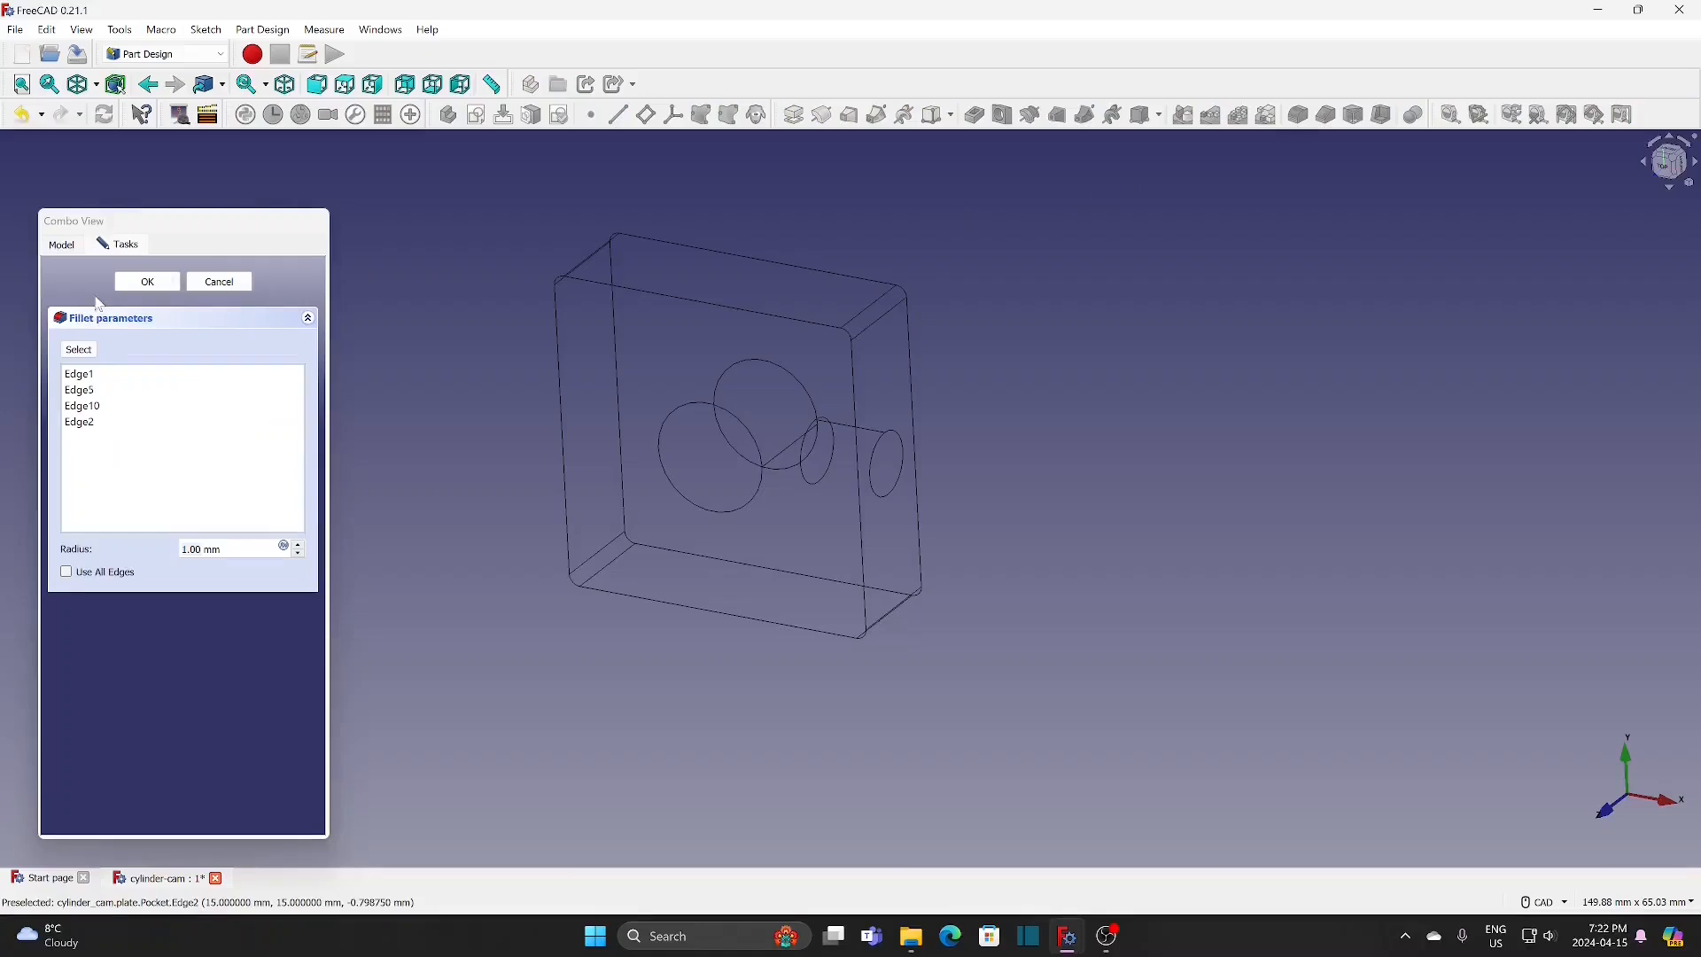
left_click(149, 281)
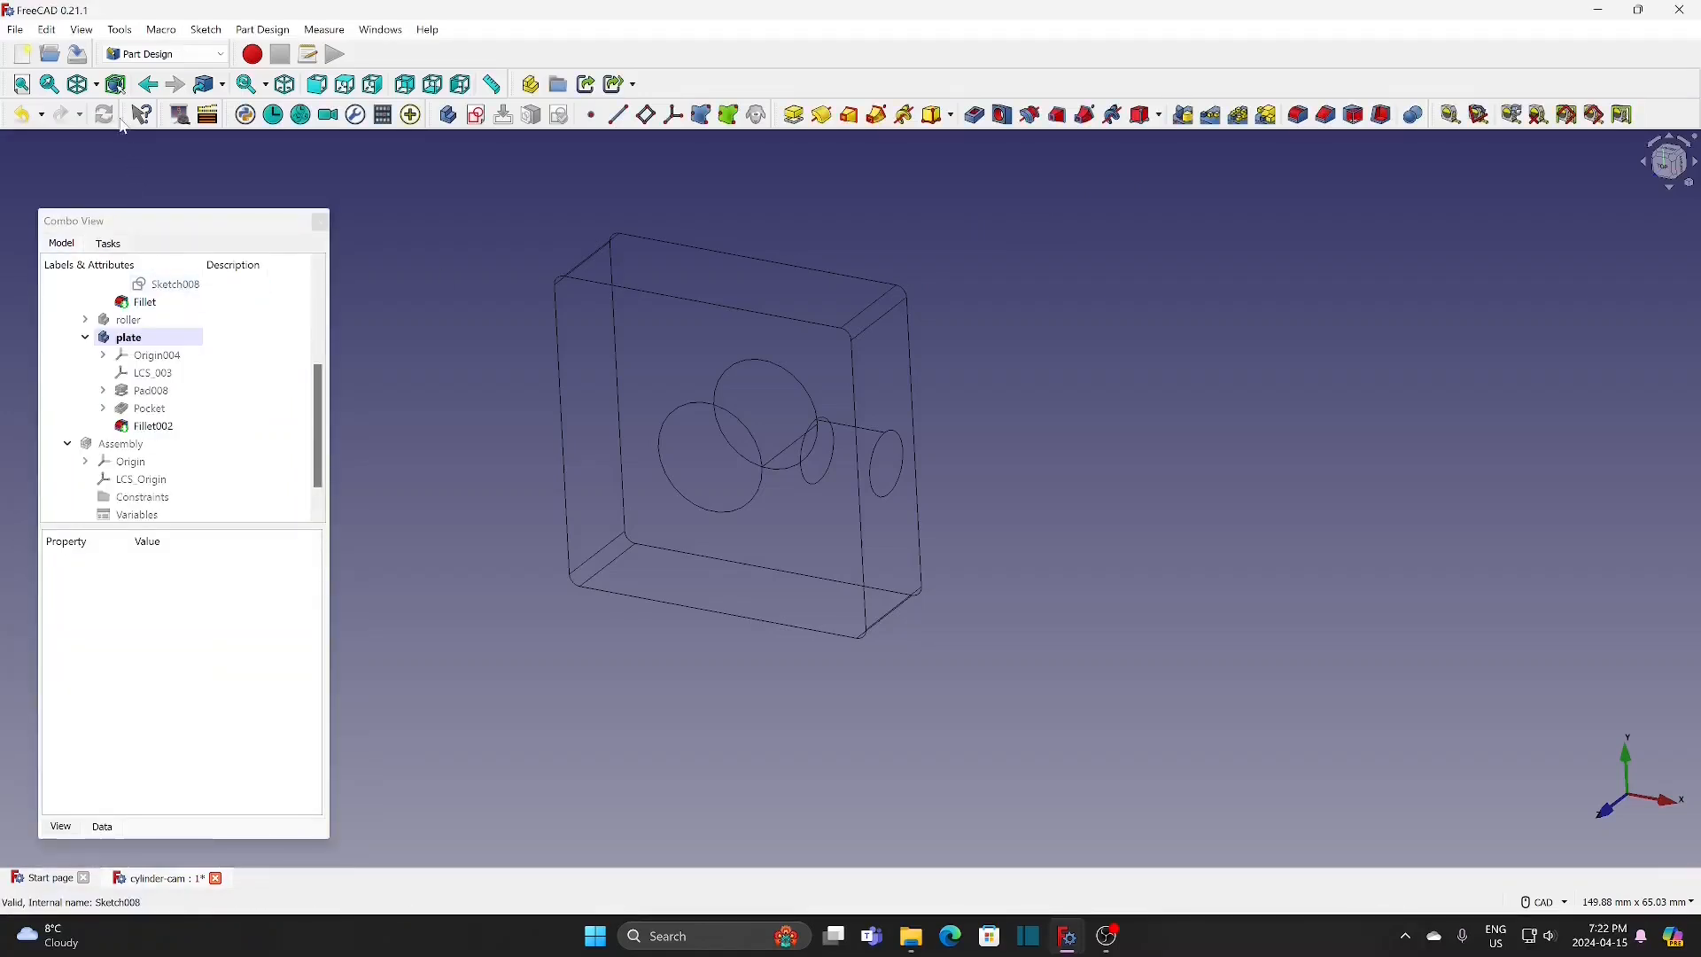
left_click(95, 84)
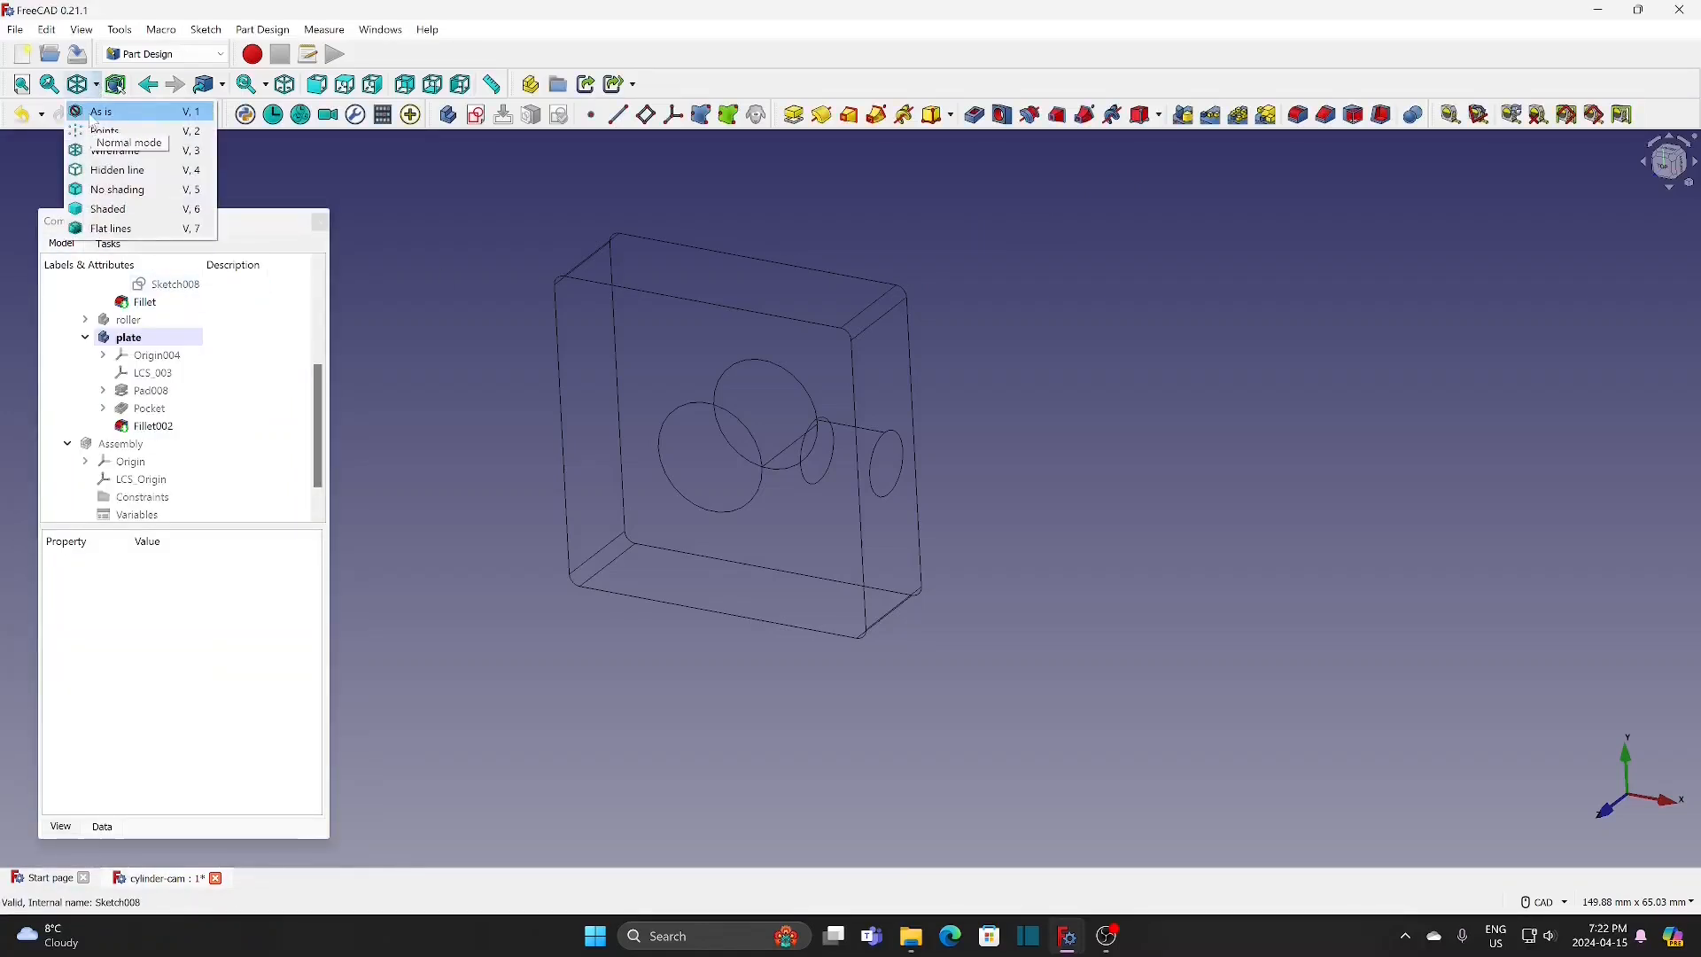
left_click(93, 112)
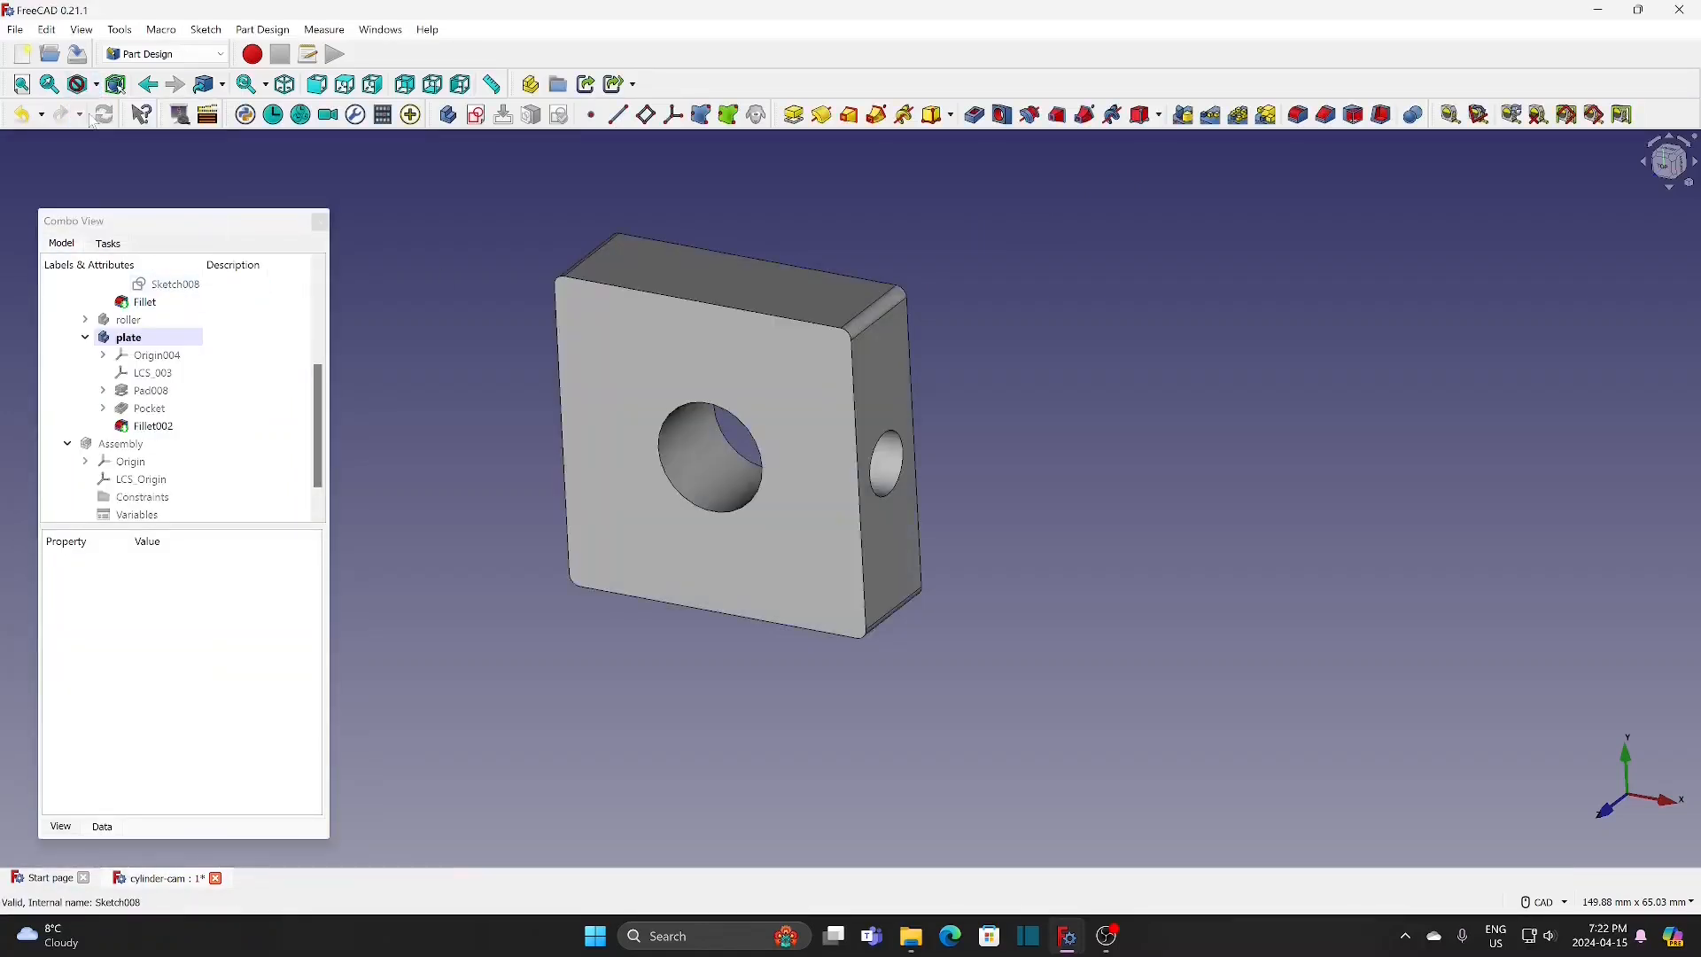
Step: Set the plate body's shape color to yellow (#ffff00) and hide the plate
left_click(147, 341)
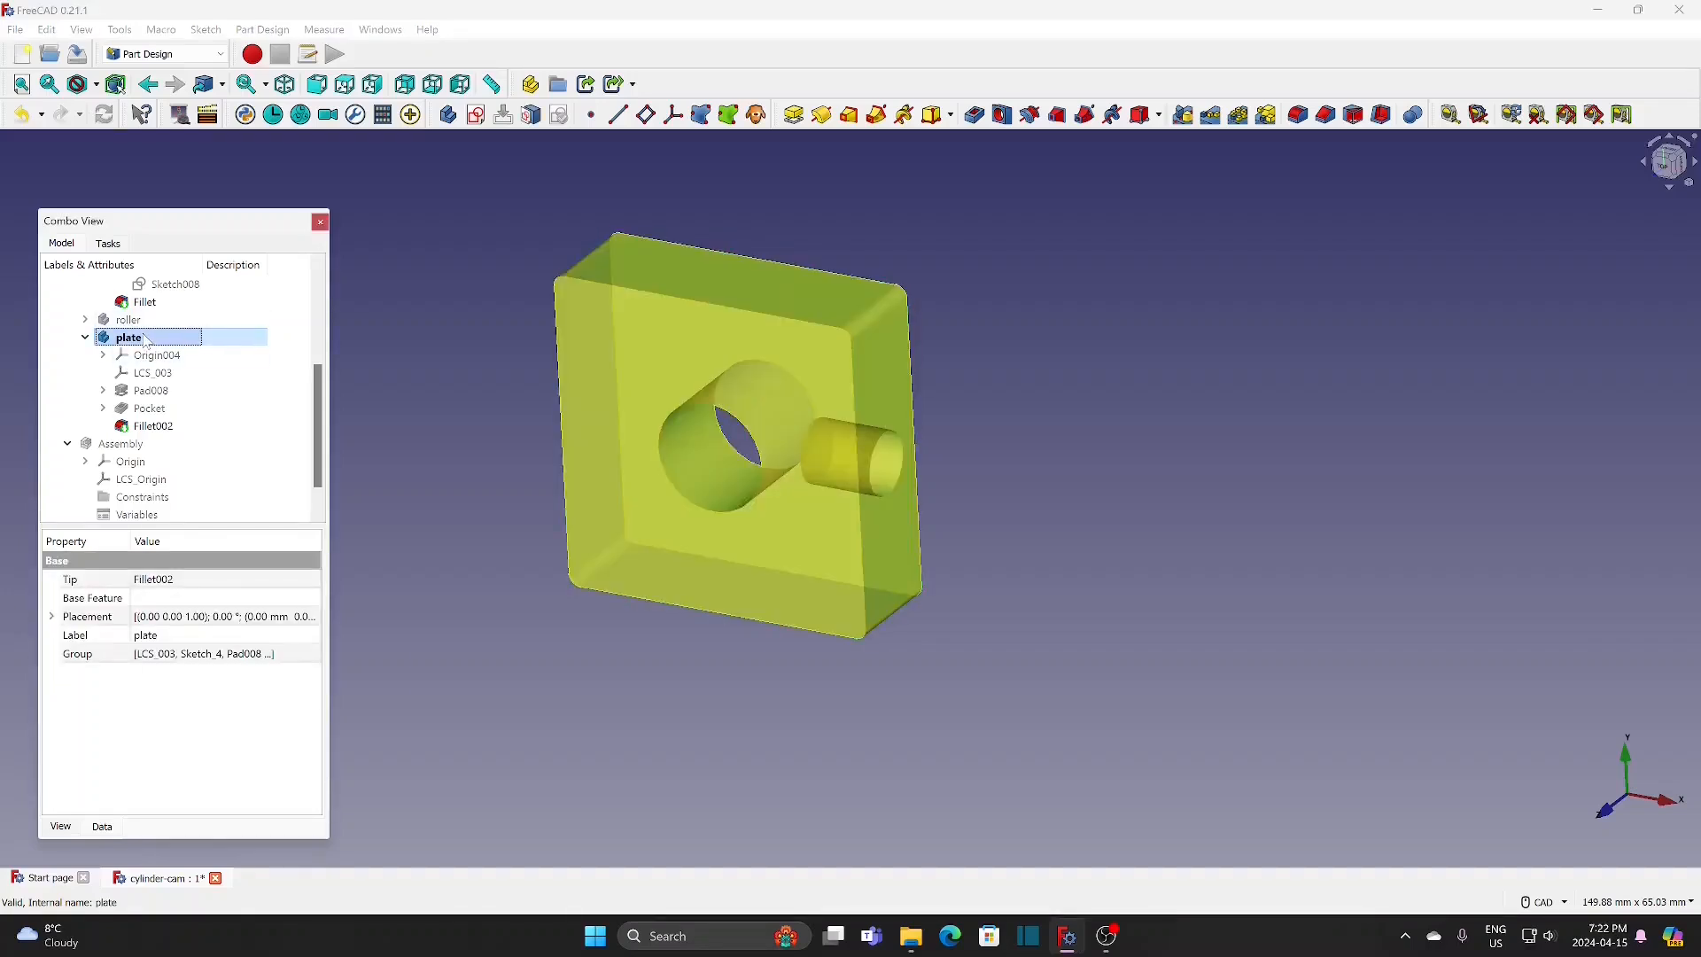
right_click(147, 341)
left_click(209, 391)
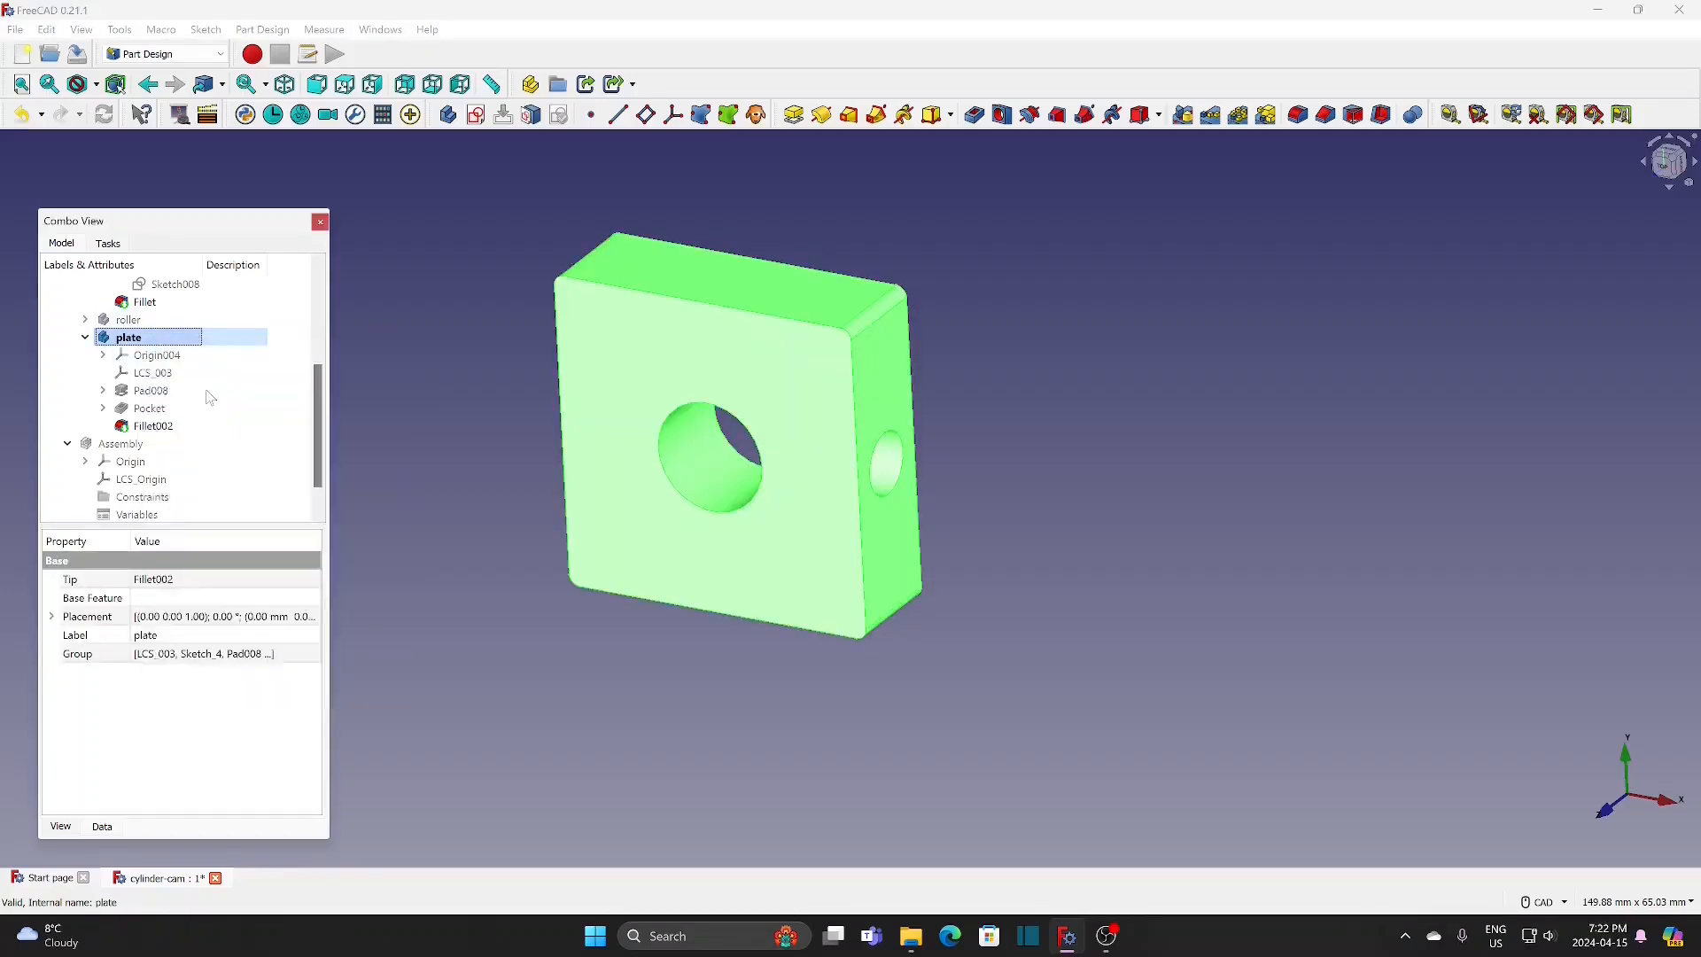
left_click(239, 480)
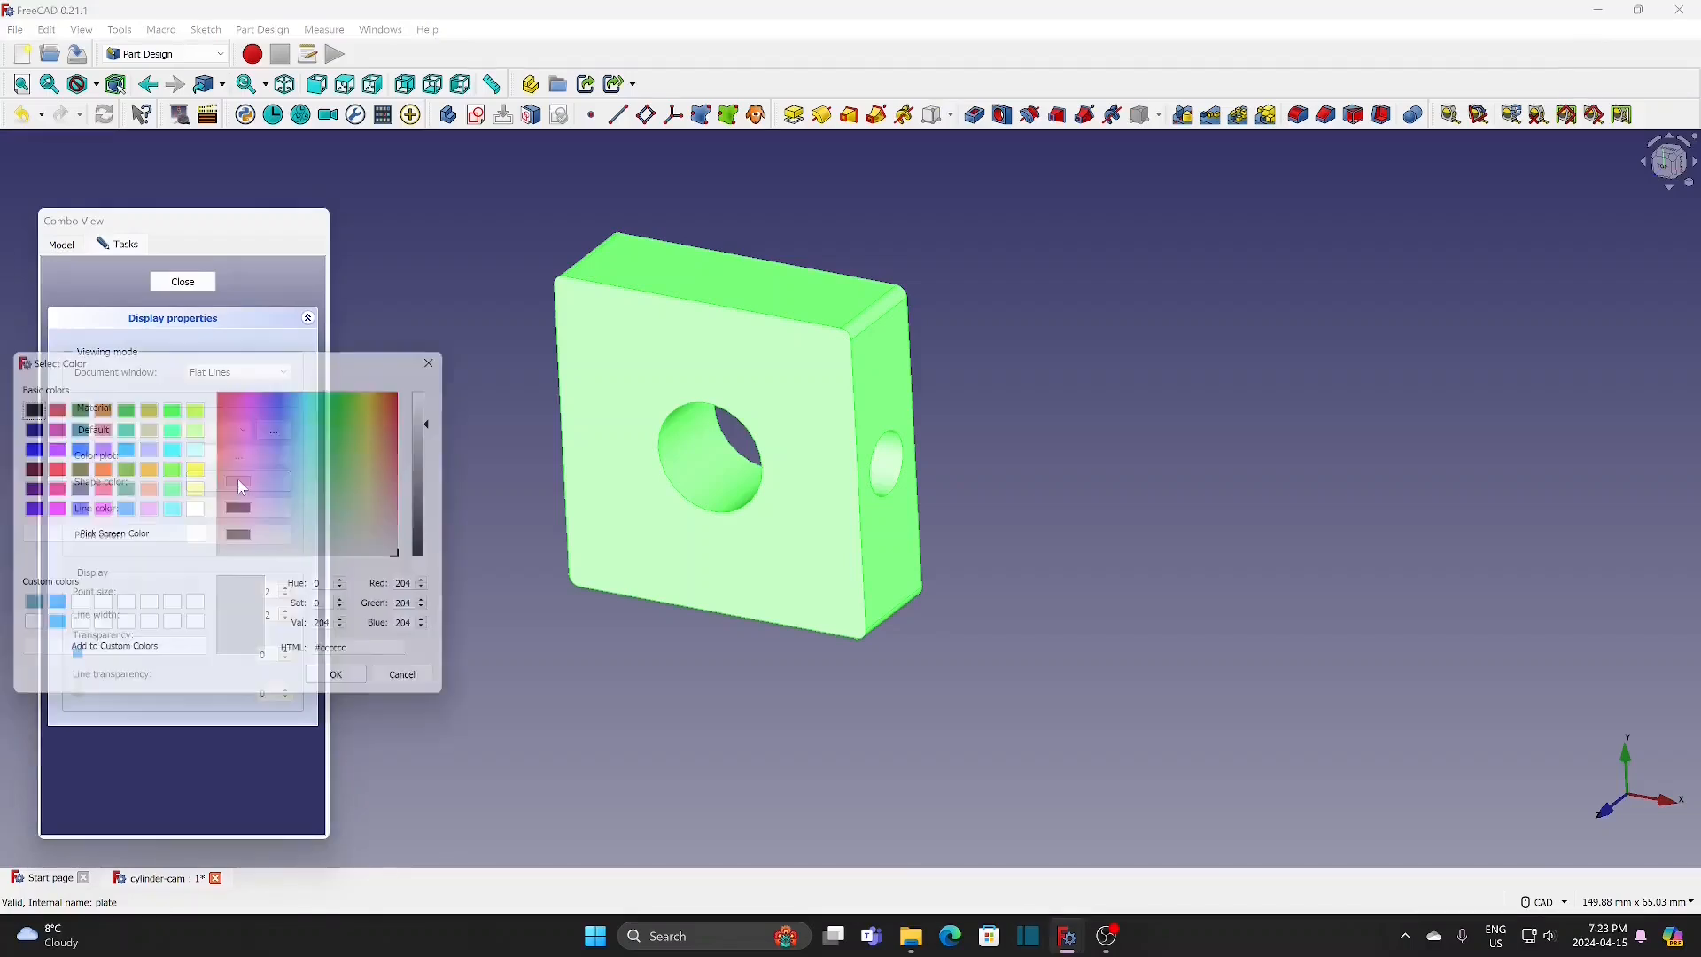
left_click(197, 468)
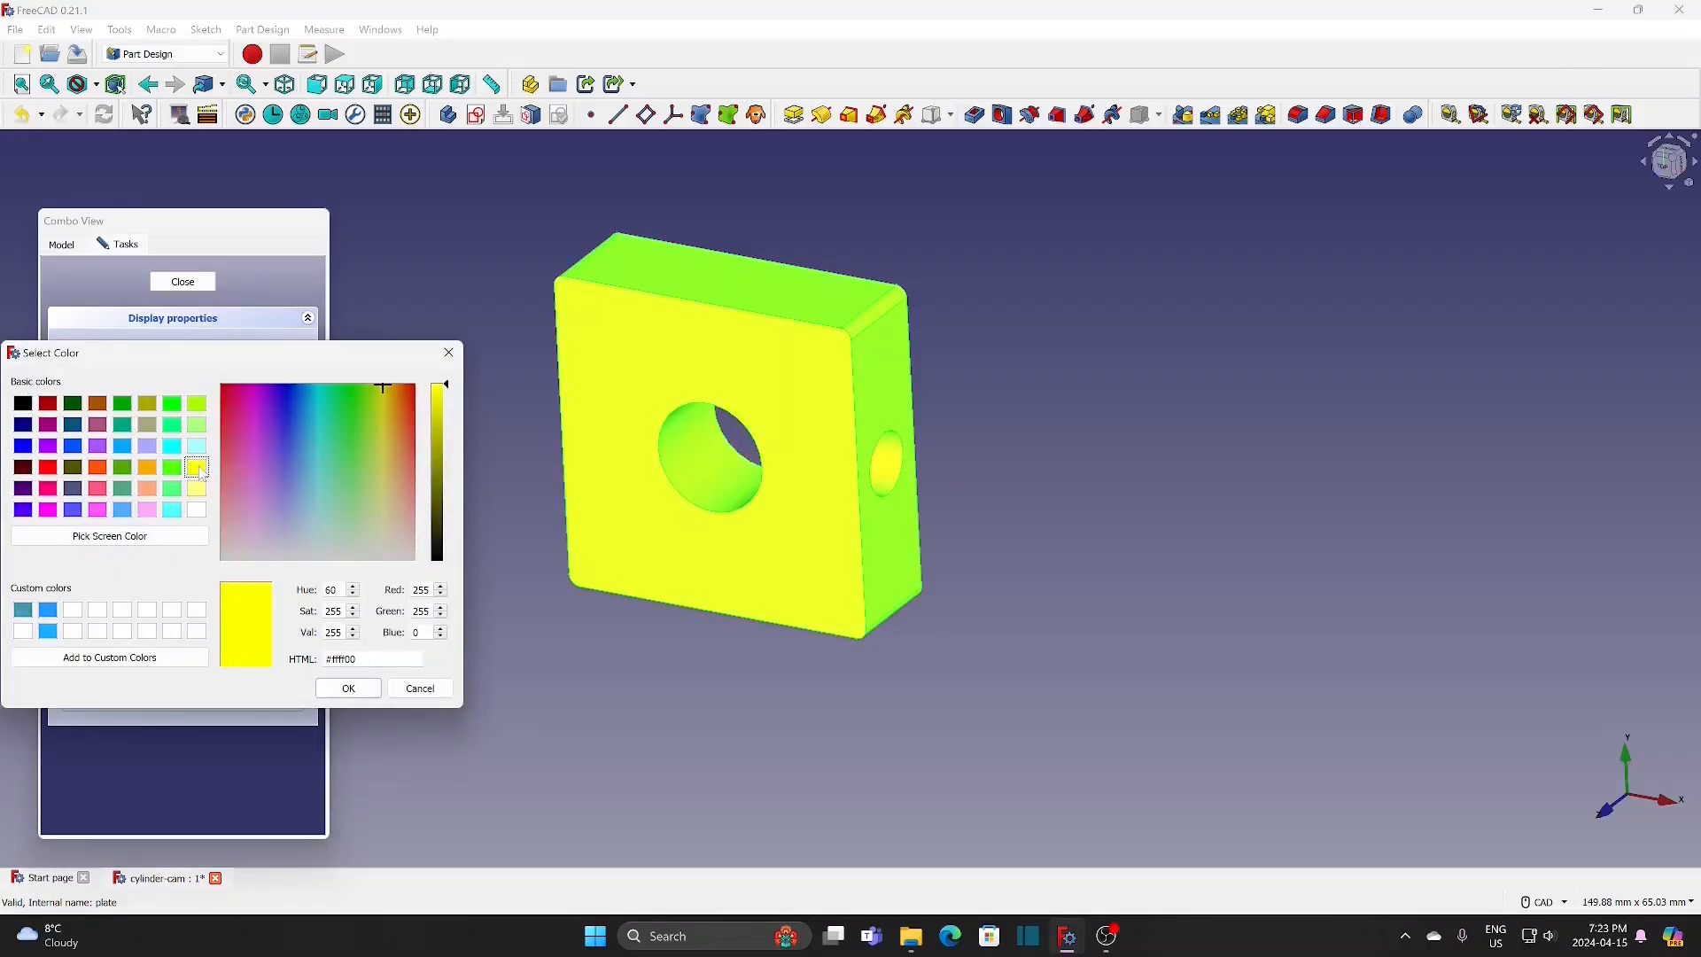
left_click(347, 688)
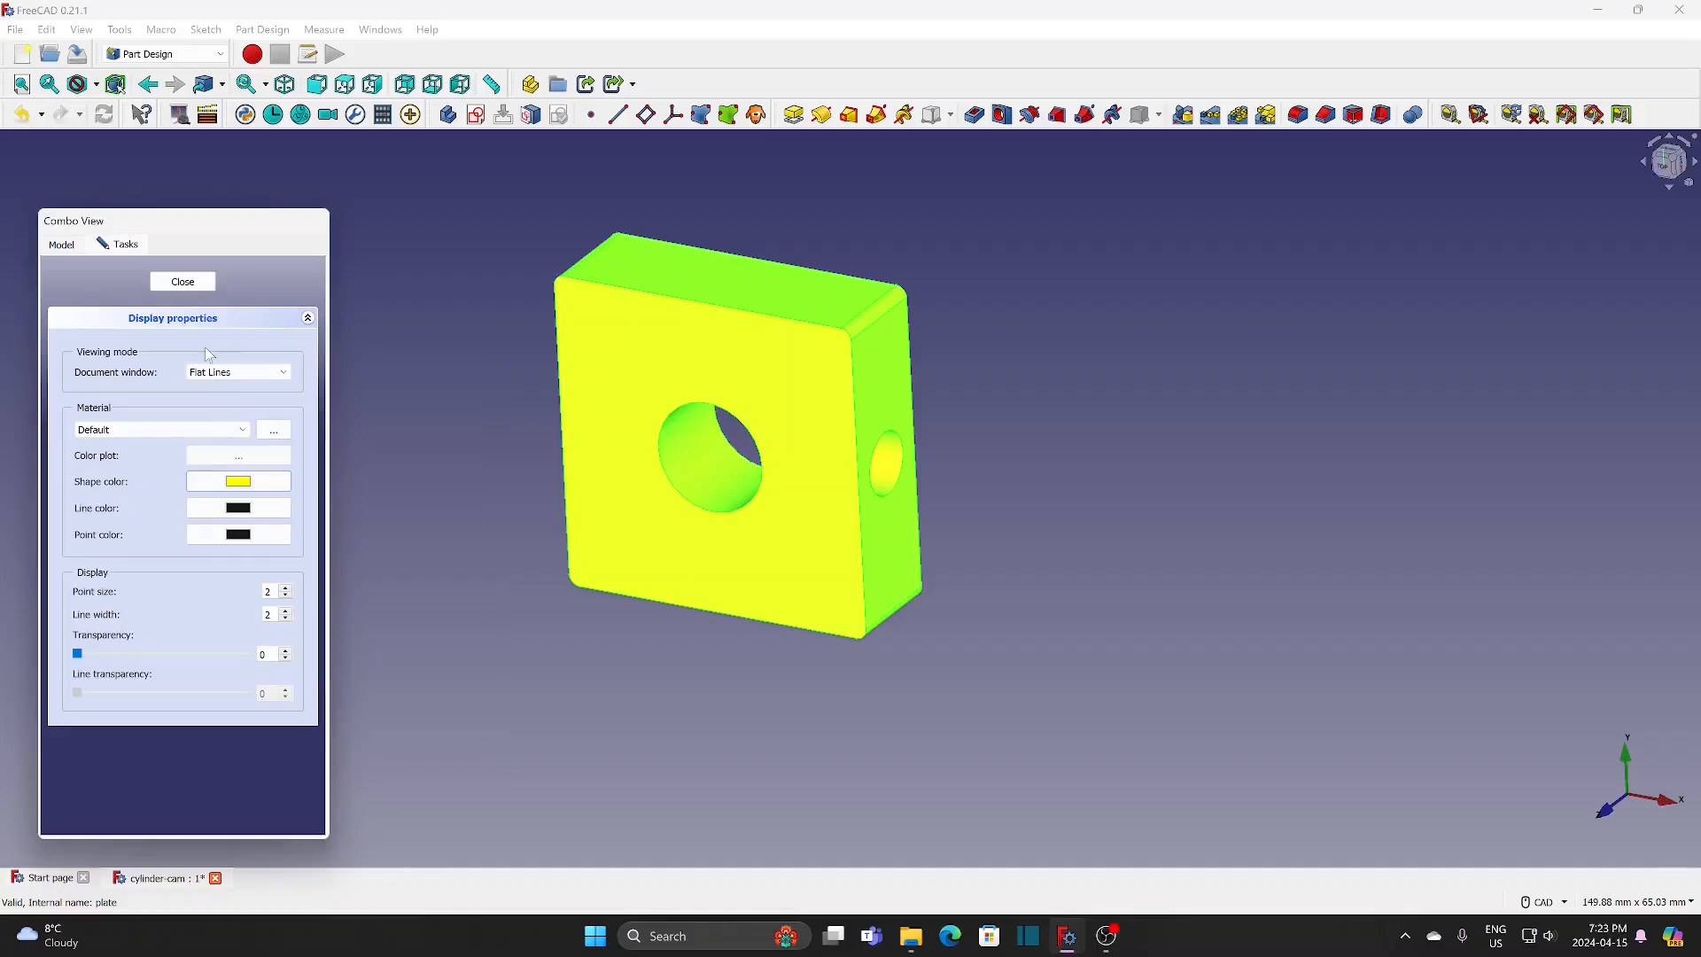
left_click(190, 289)
left_click(437, 395)
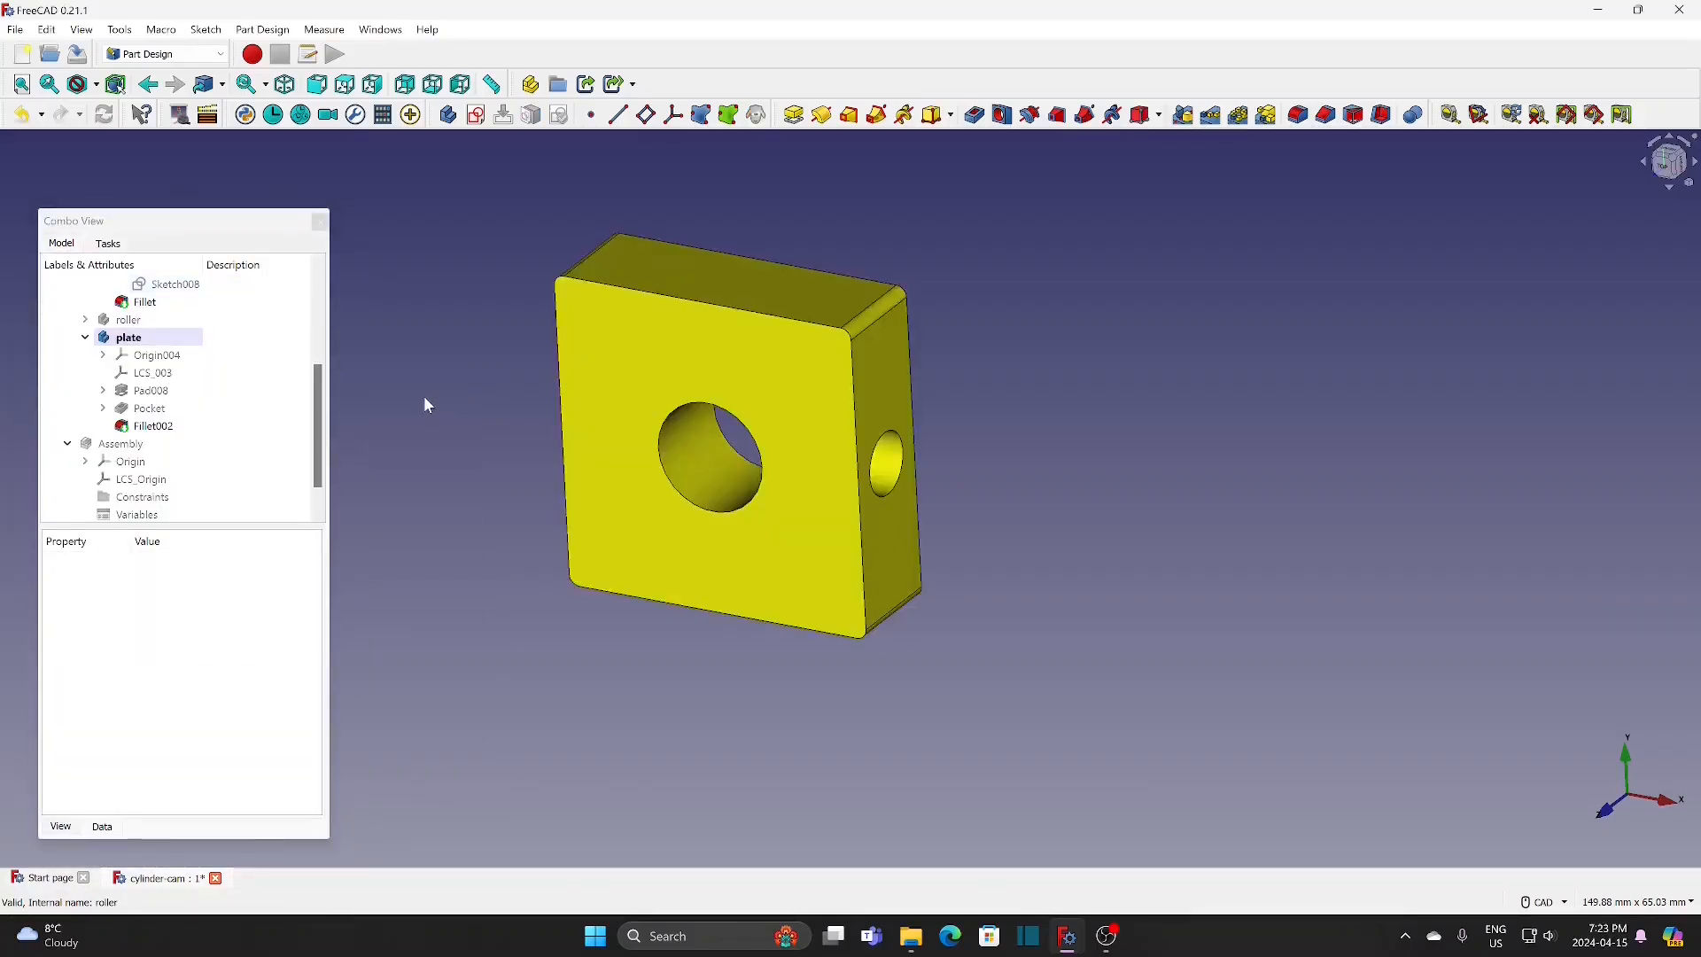
left_click(176, 338)
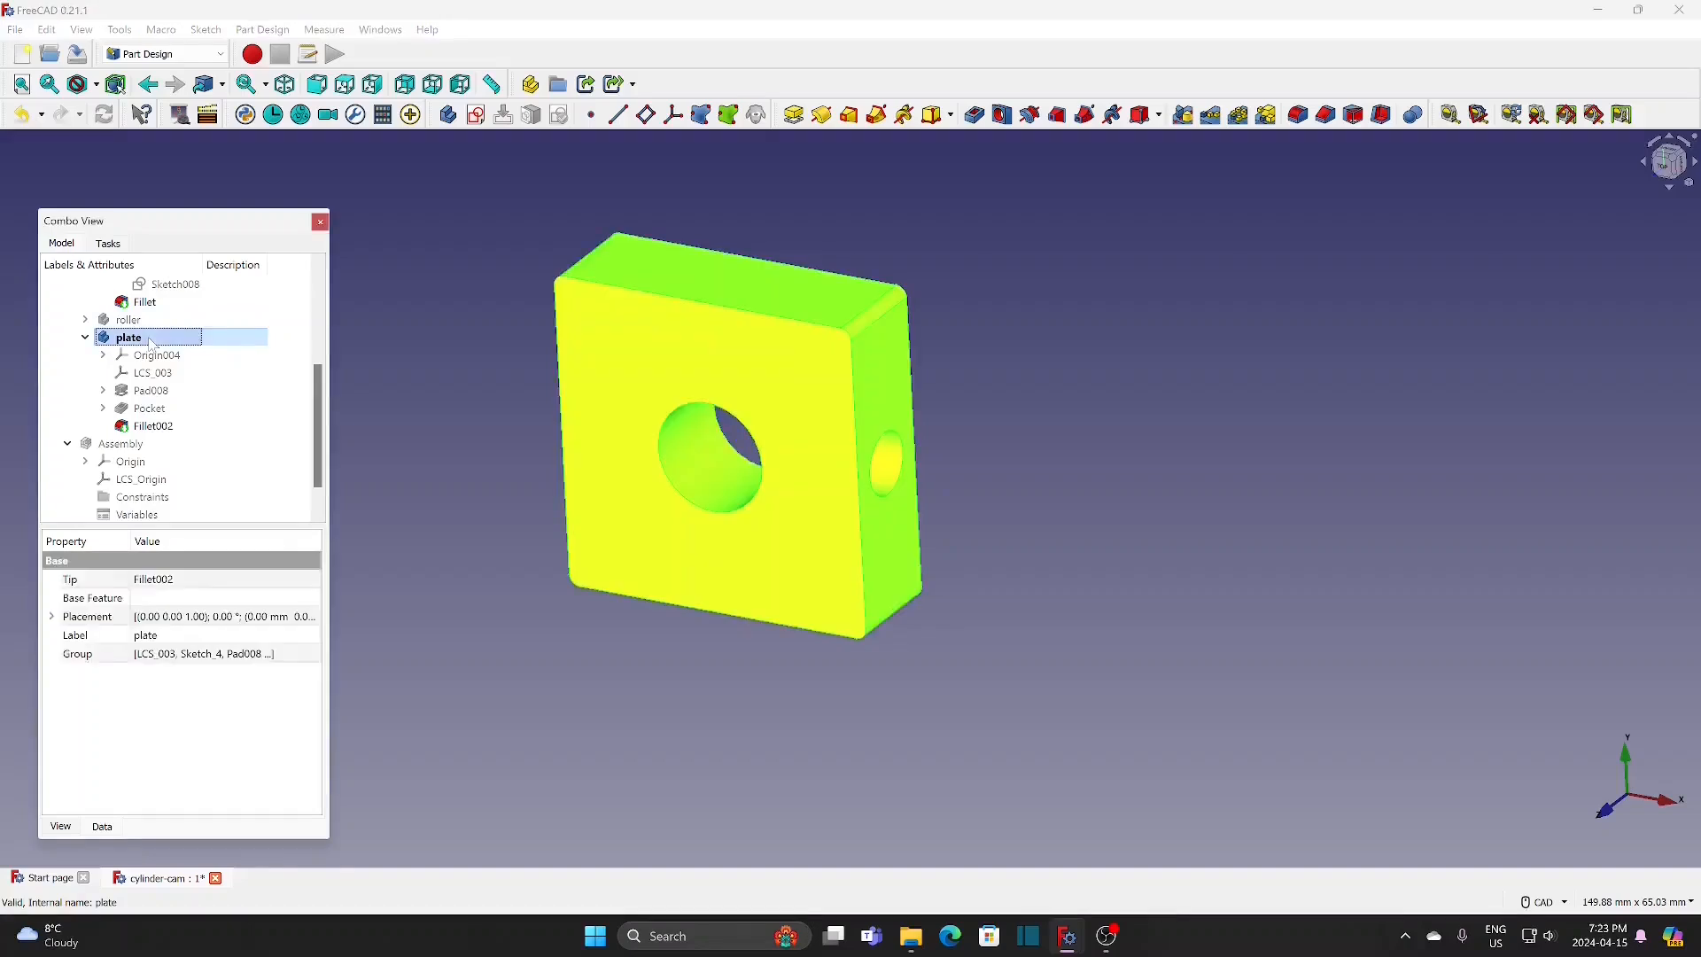
key("space")
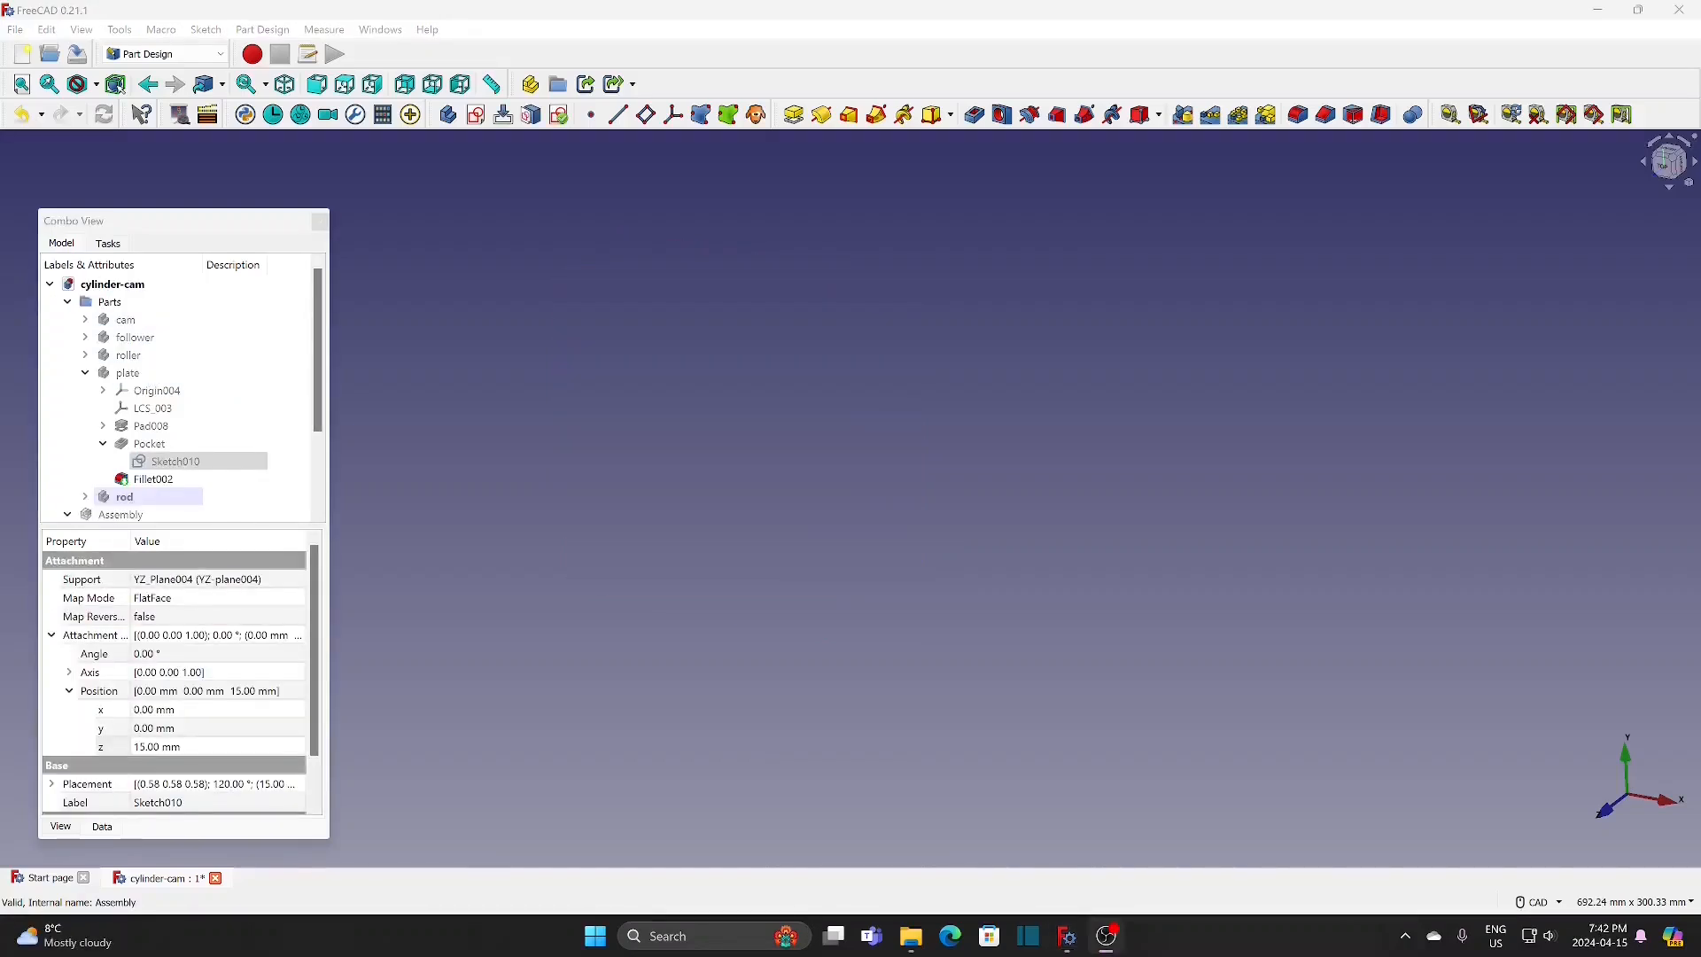
Step: Set the diameter of the circle in the plate's side pocket sketch to 7 mm
left_click(178, 464)
double_click(178, 464)
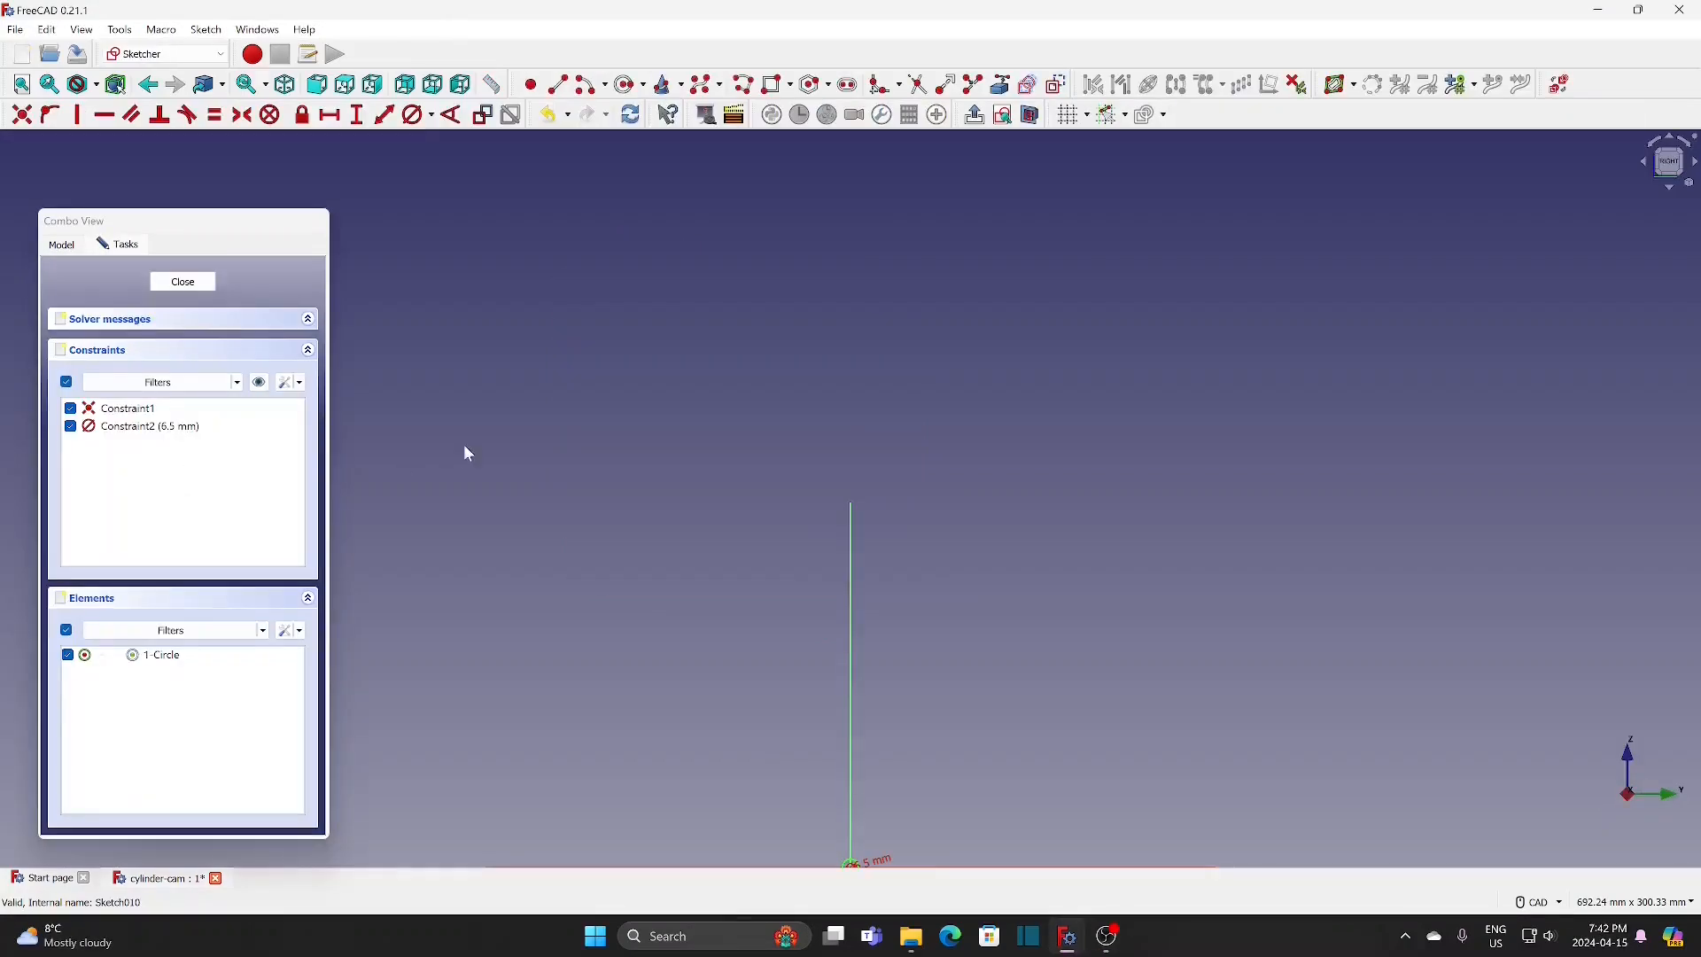
left_click(21, 84)
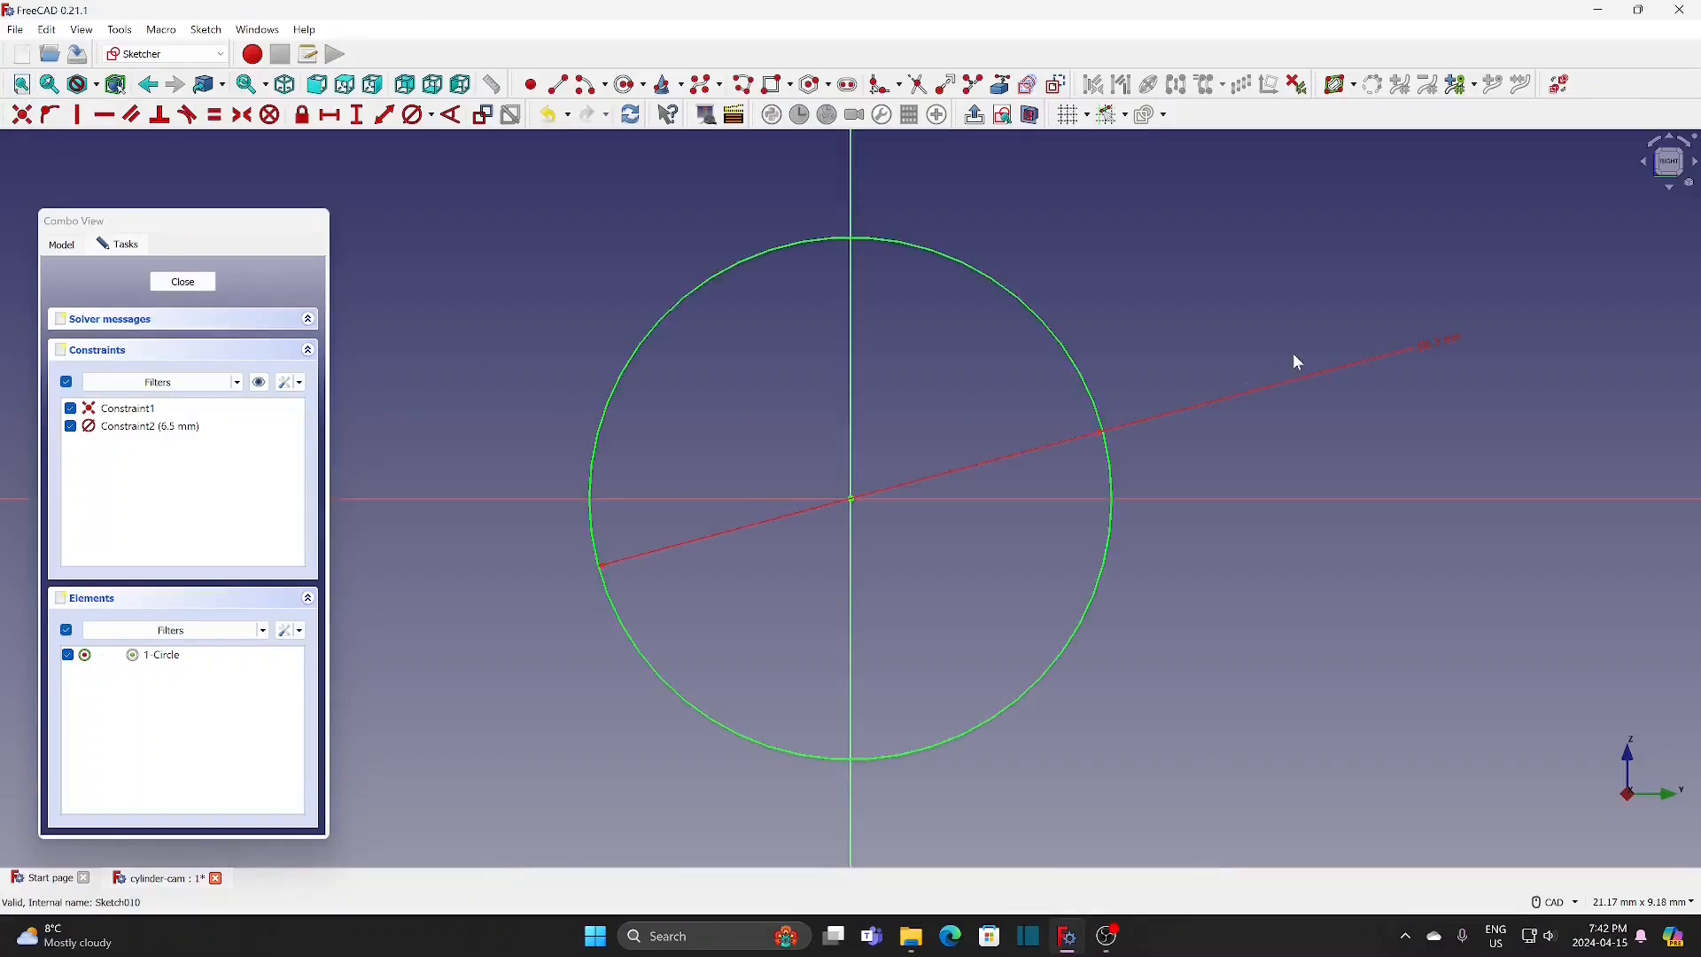
double_click(1435, 341)
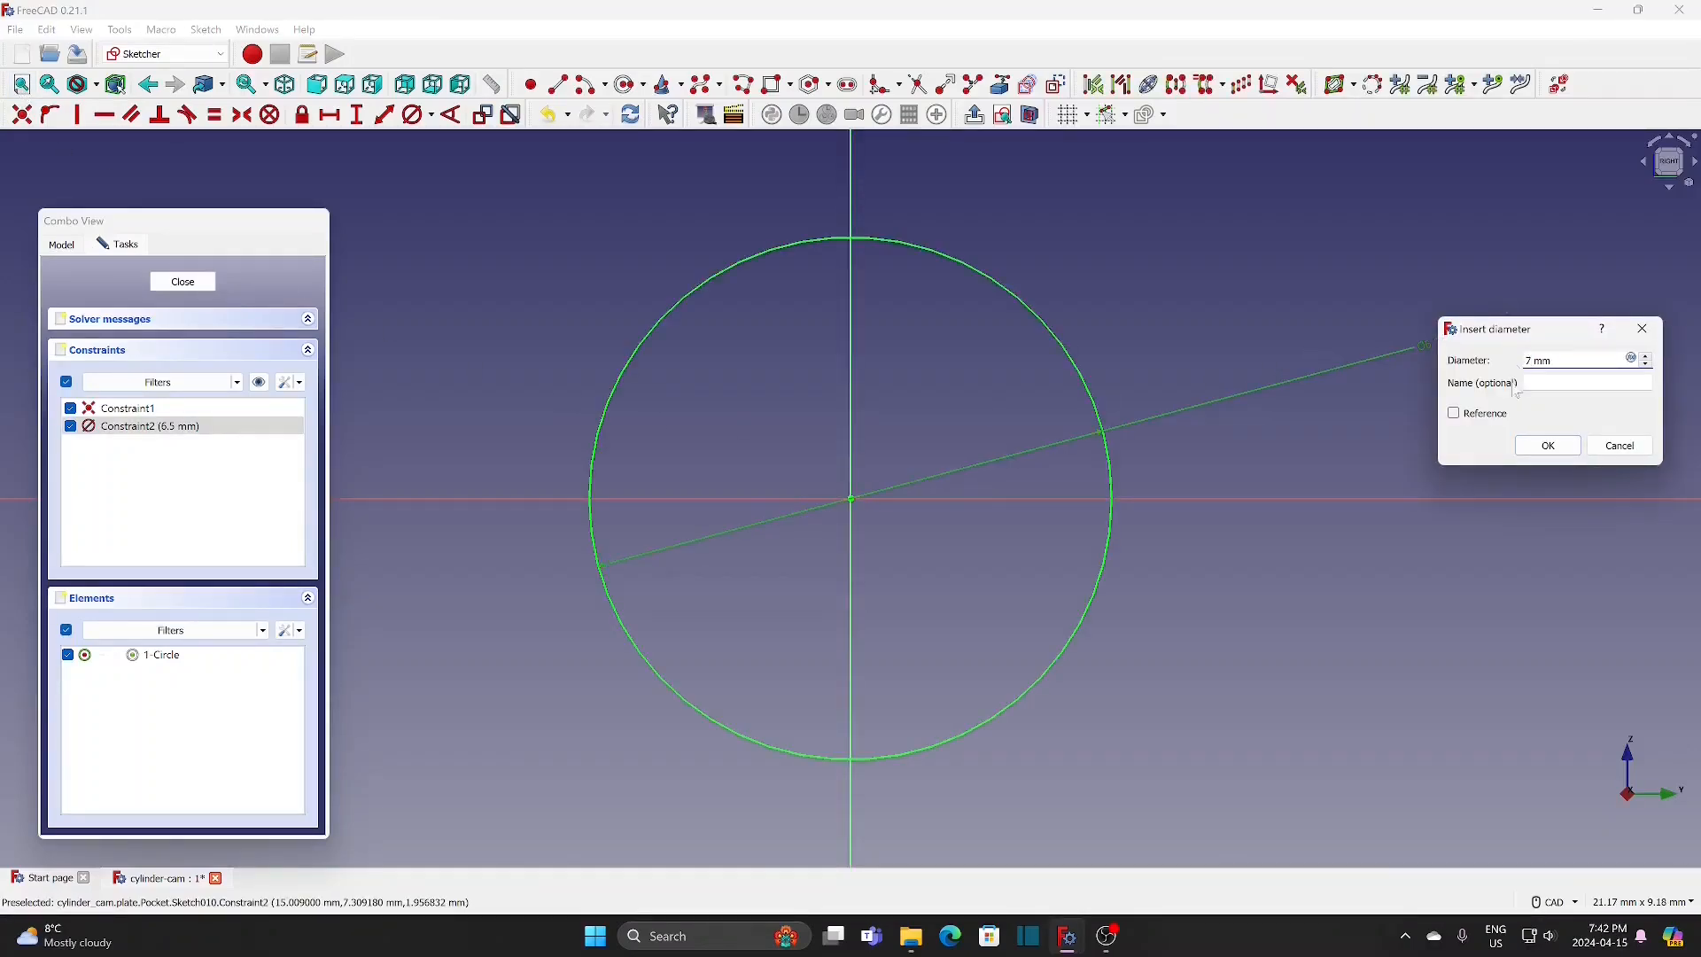
left_click(1538, 445)
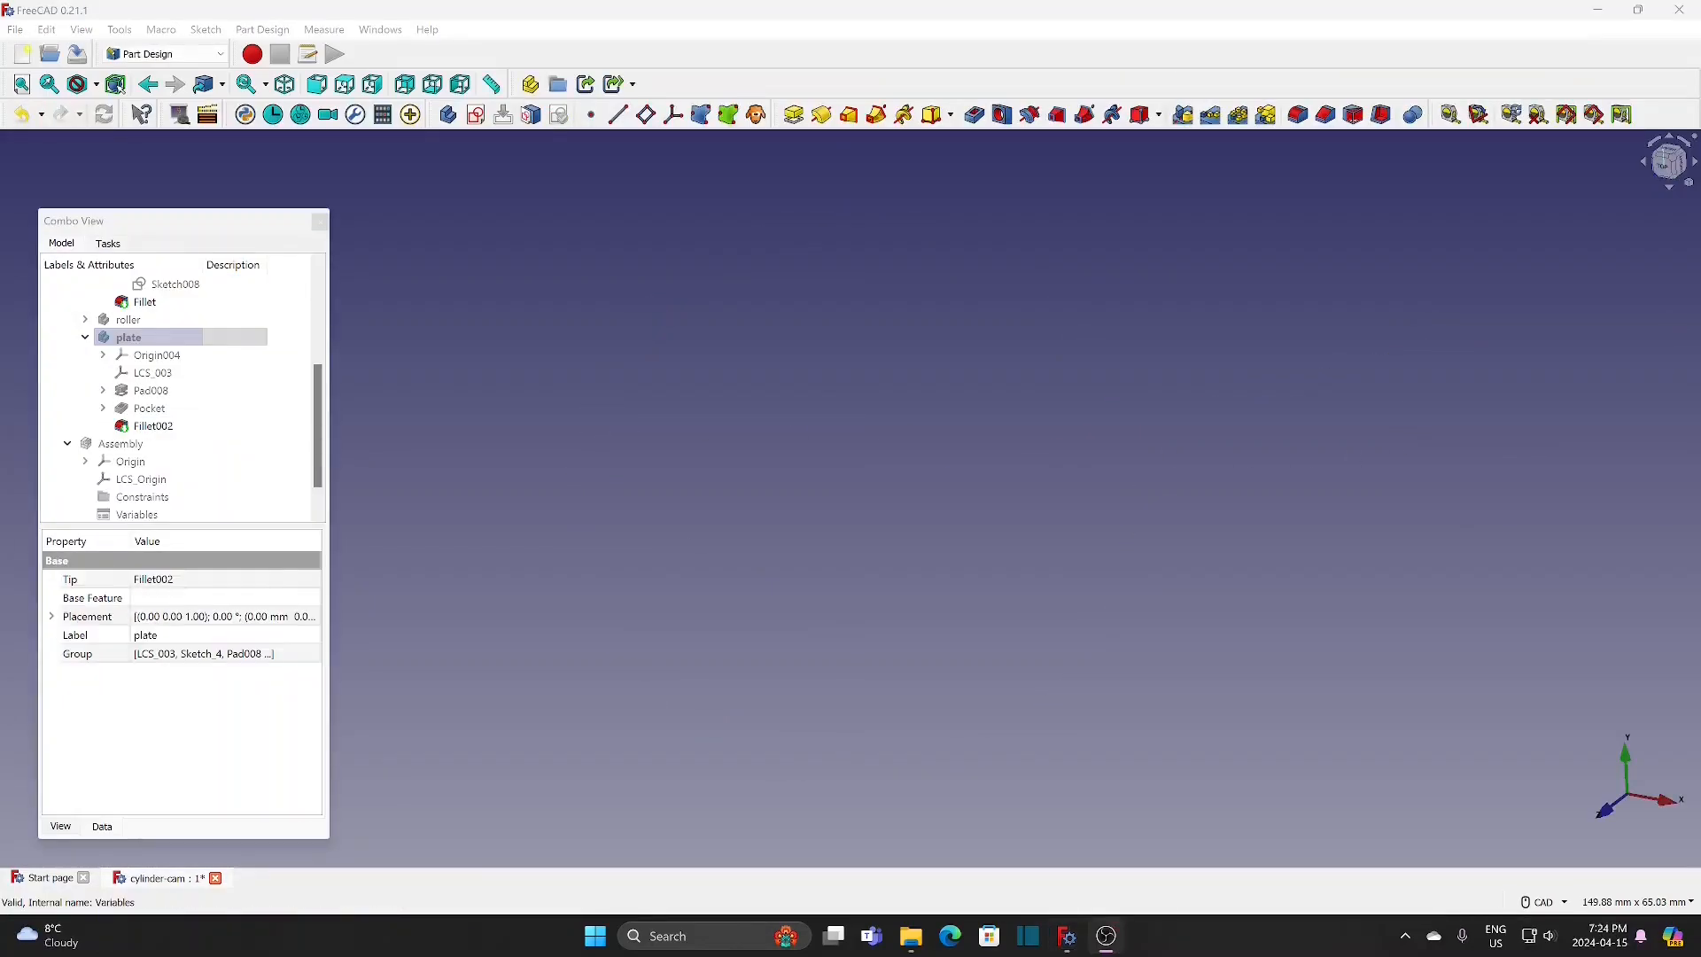
Step: Switch to the Assembly 4 workbench and create a new body named rod in the Parts group
scroll(197, 354, "up", 4)
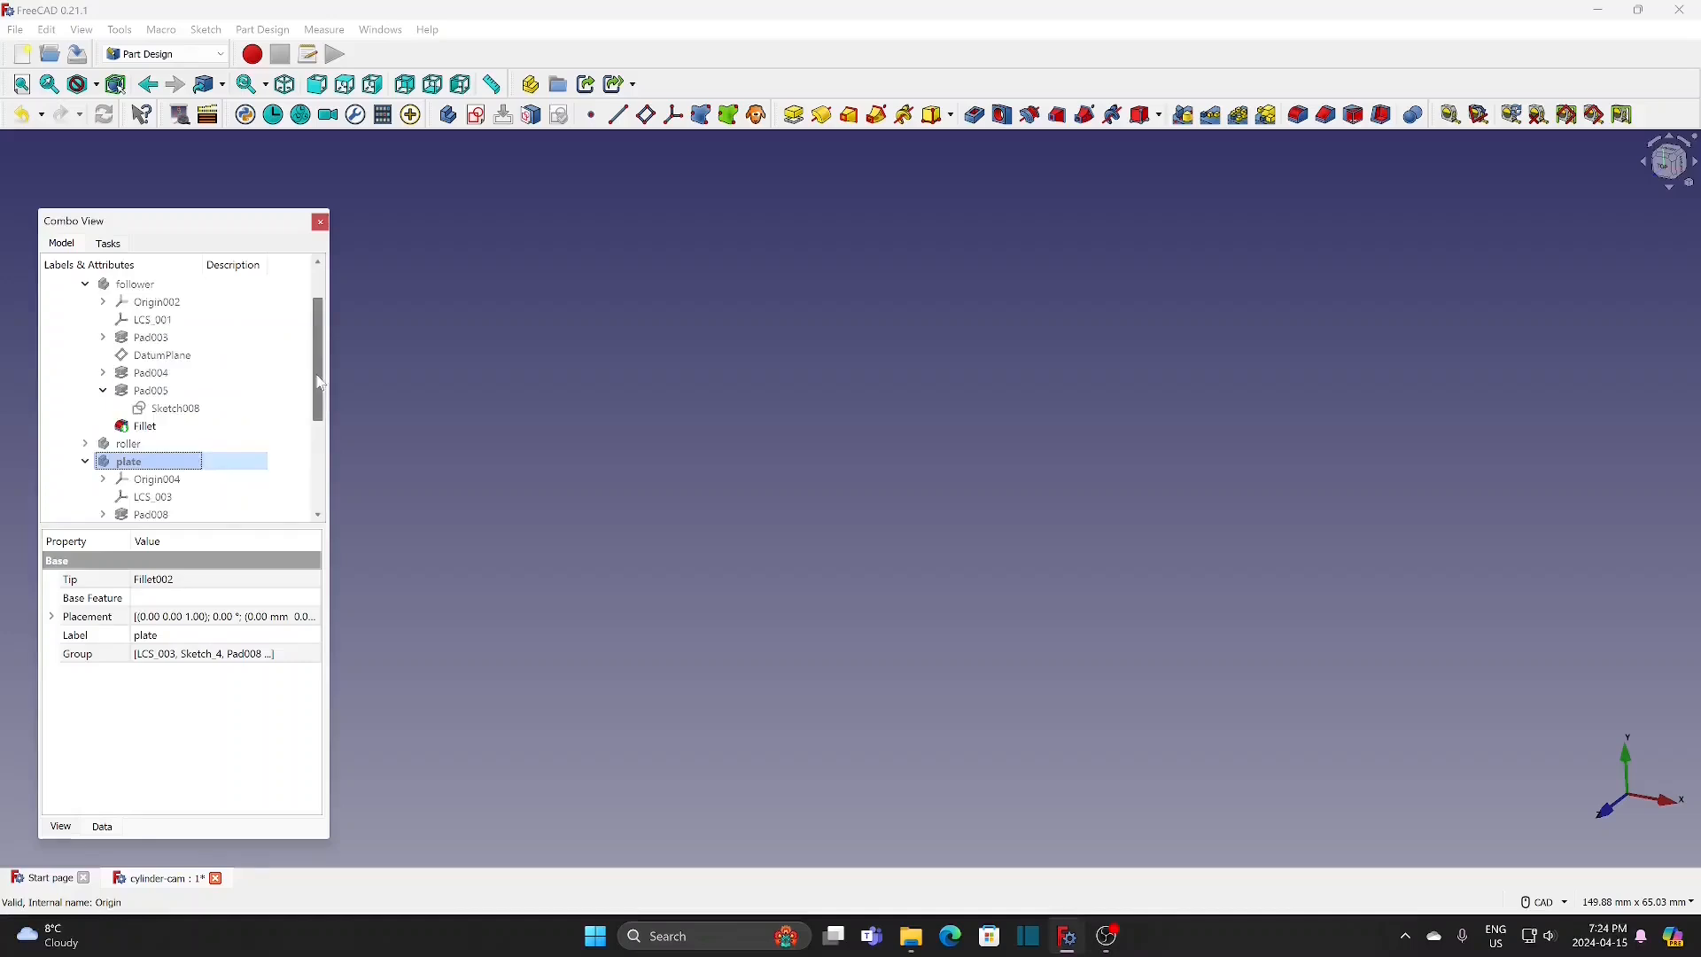
left_click(164, 54)
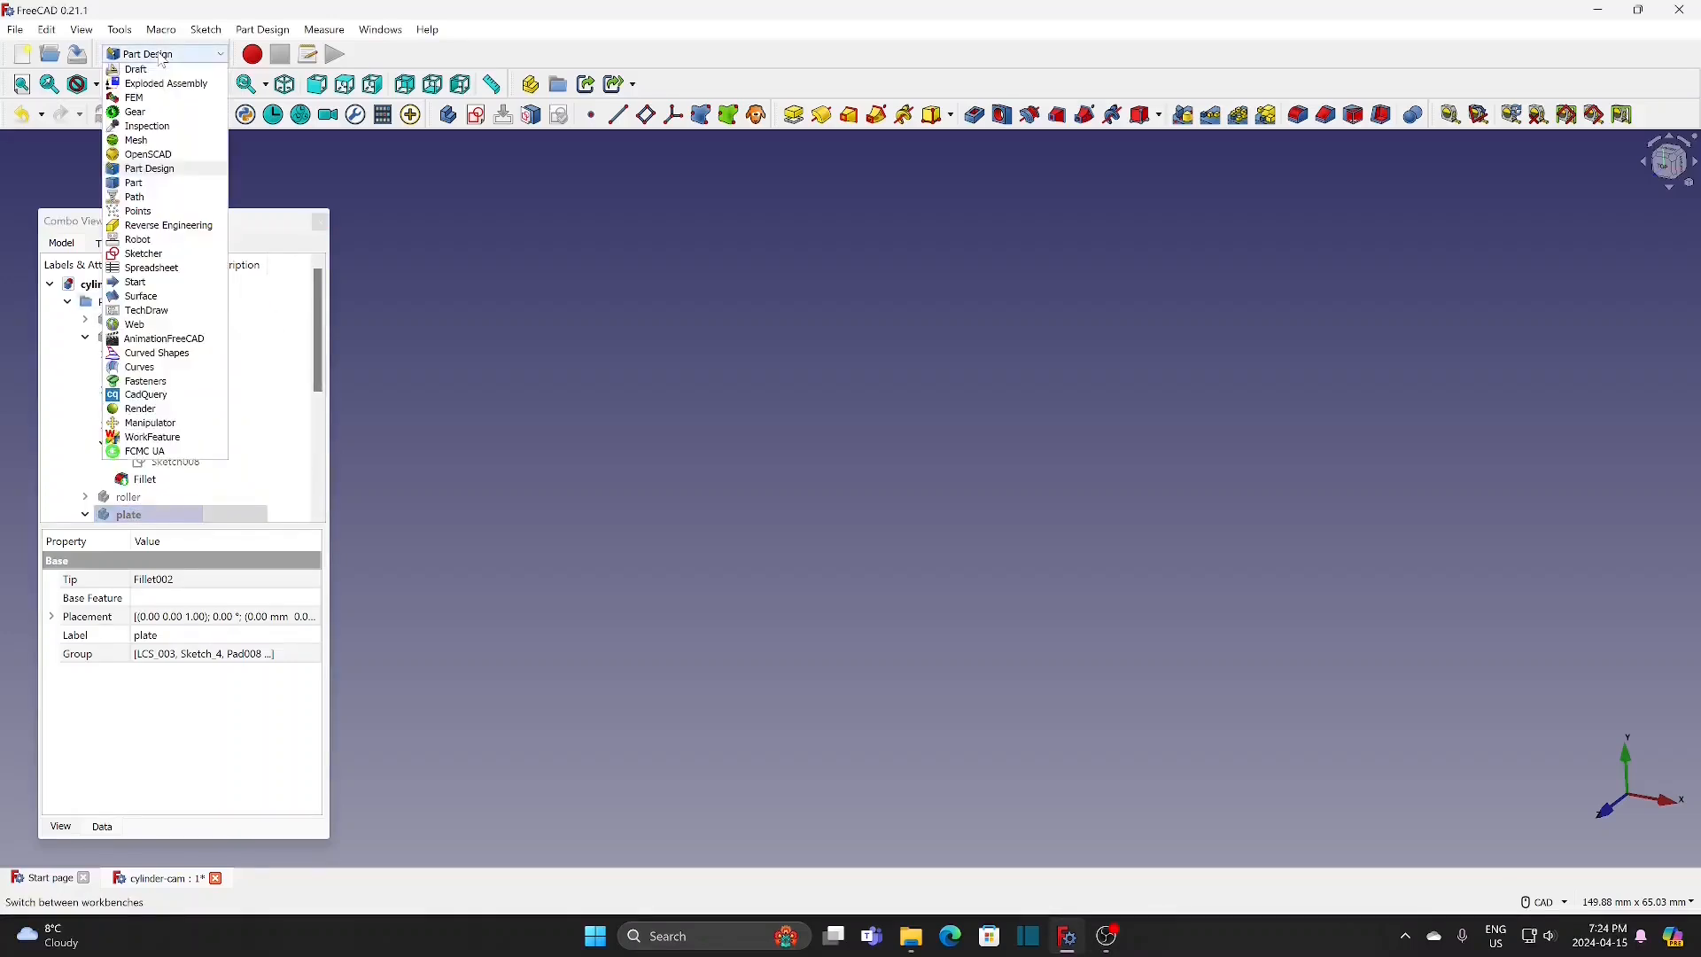
left_click(158, 100)
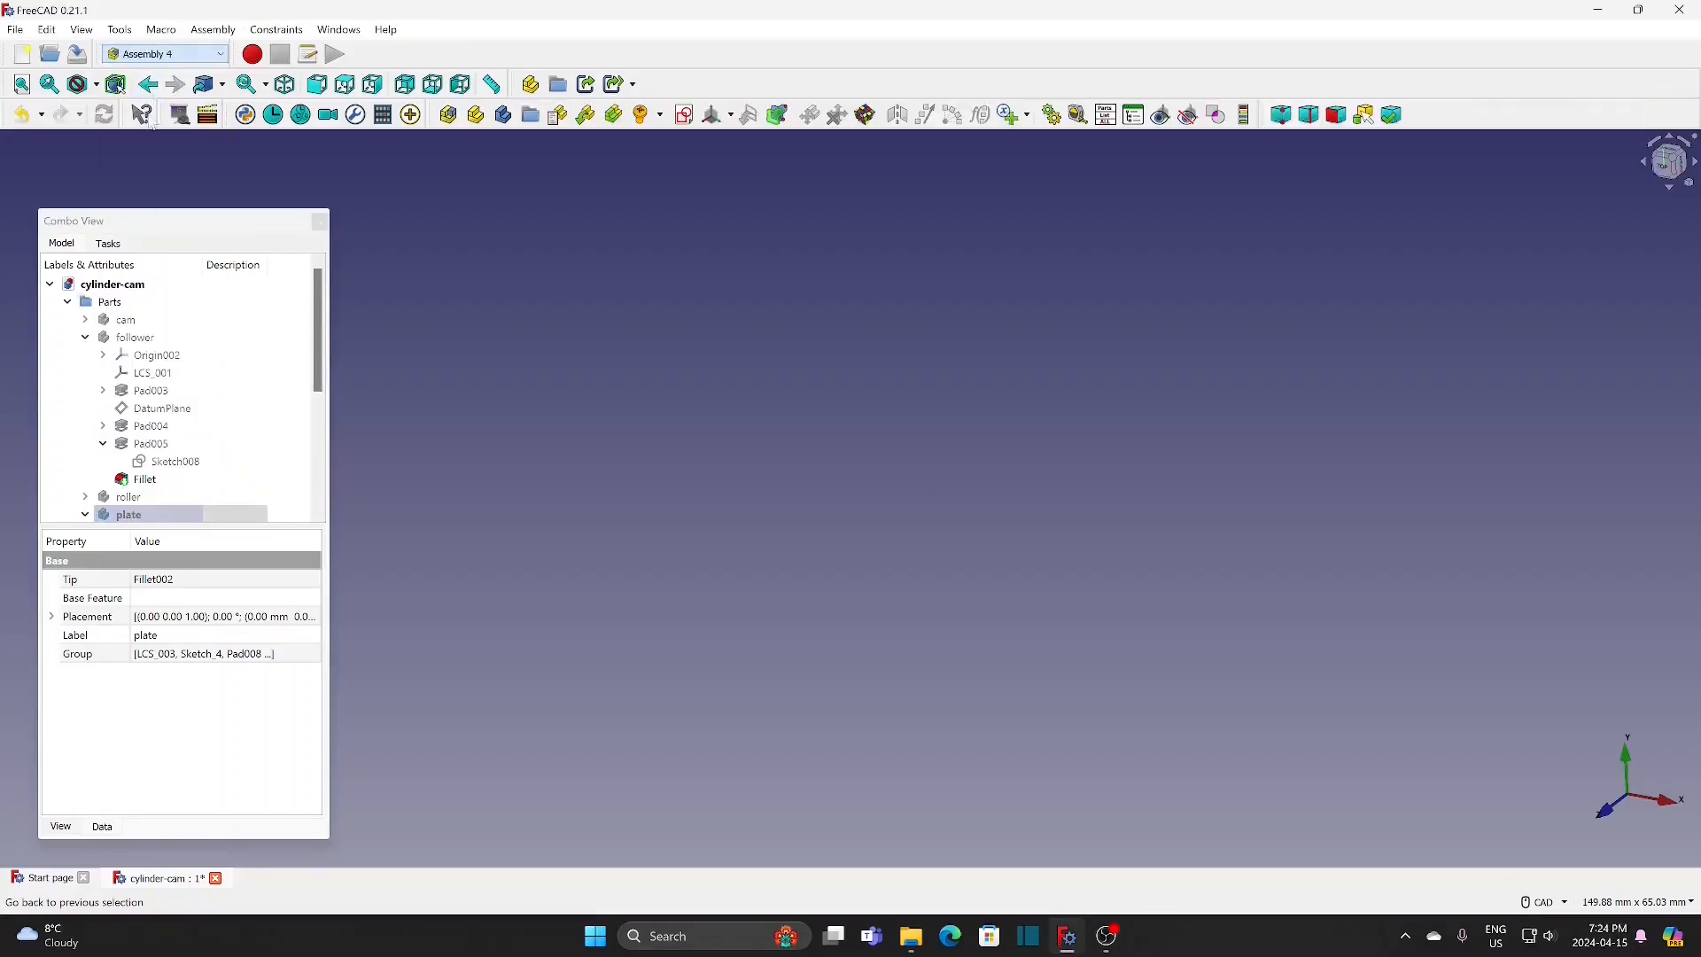
left_click(110, 303)
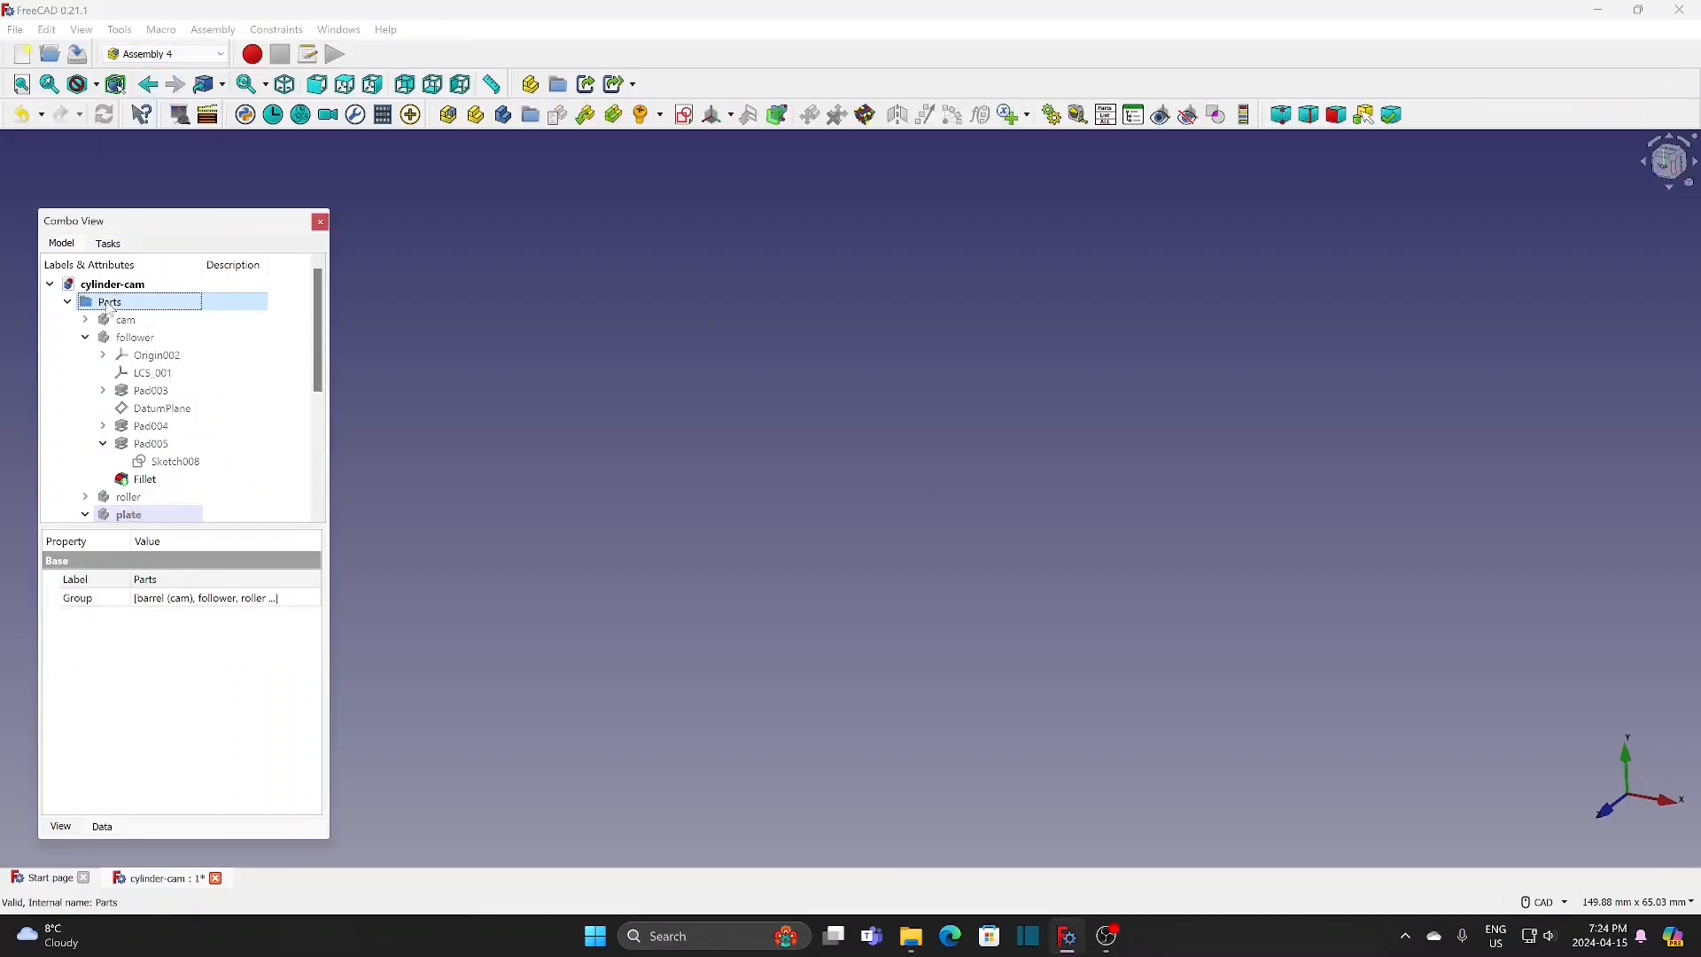
left_click(503, 114)
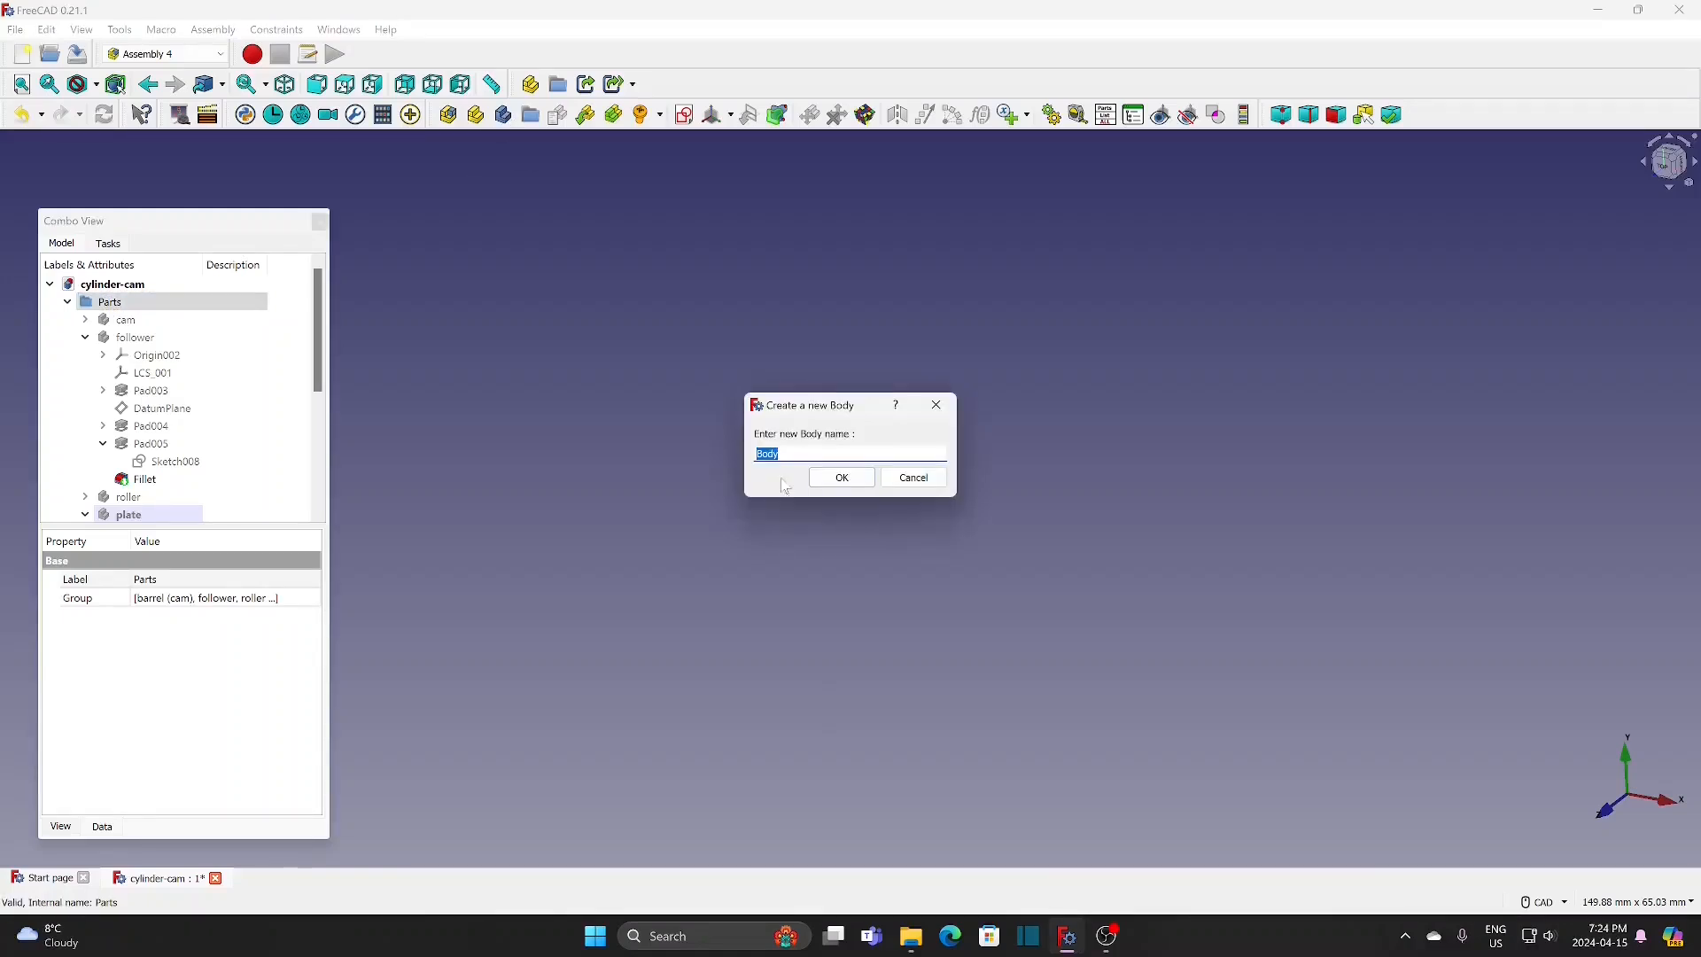
type("ro")
type("ller")
key("Return")
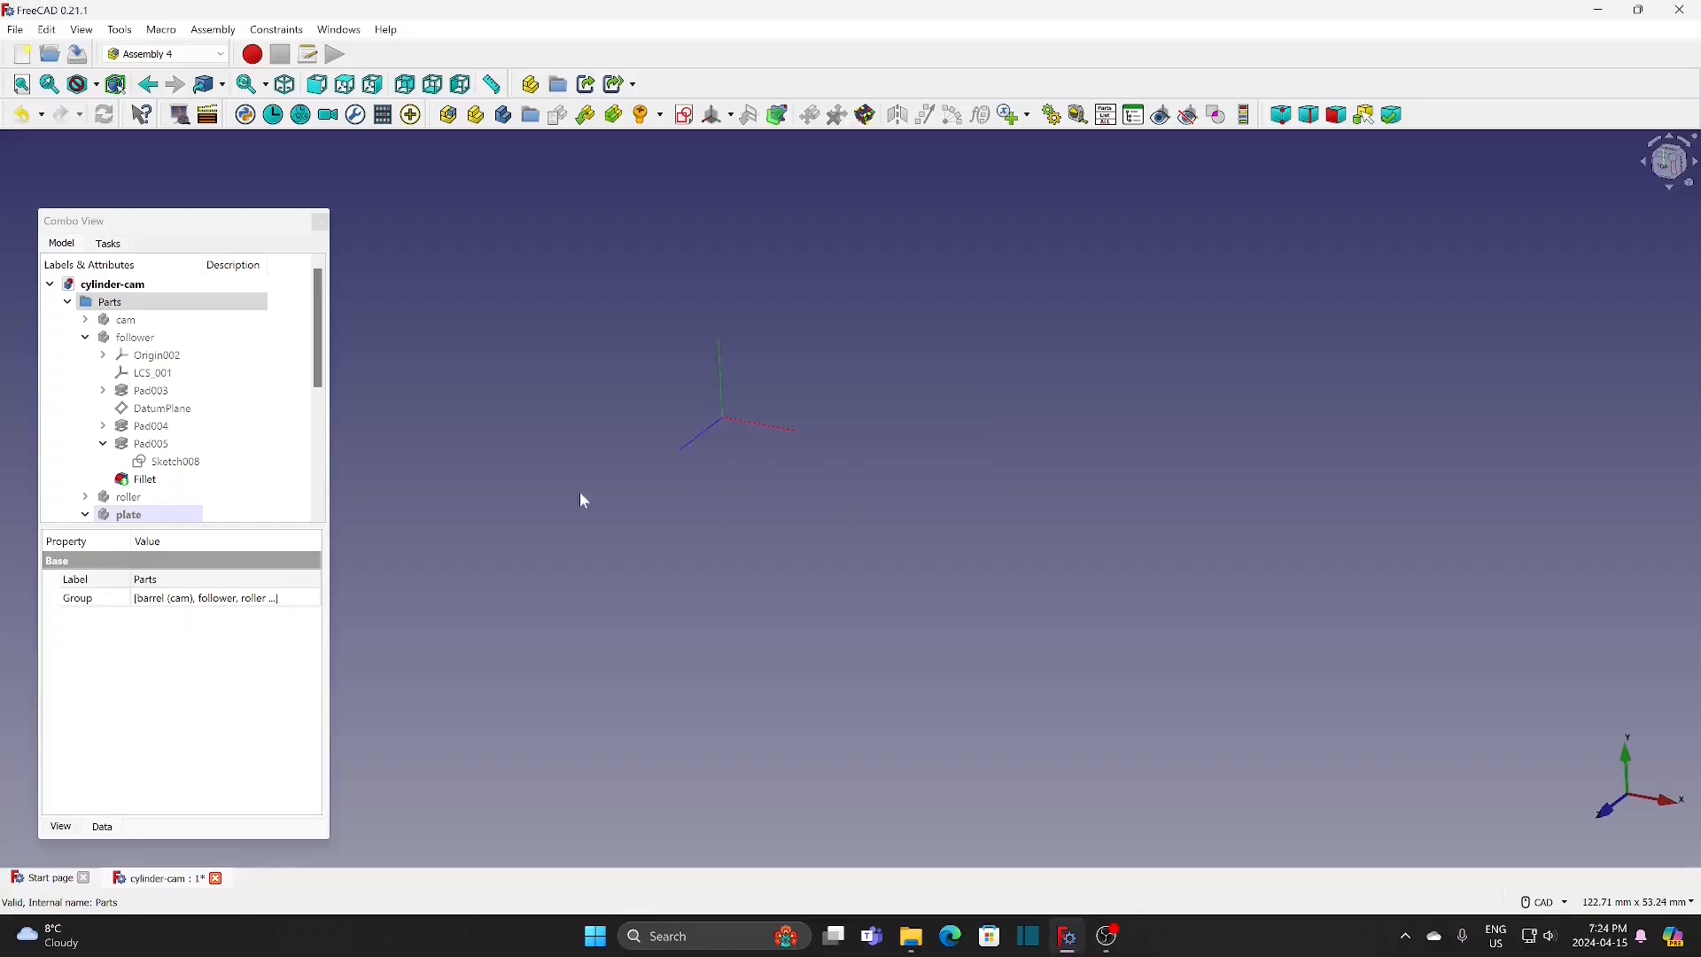
Step: Create a new sketch in the rod body and attach it to LCS_004 with the Plane face mode
left_click(85, 338)
left_click(124, 479)
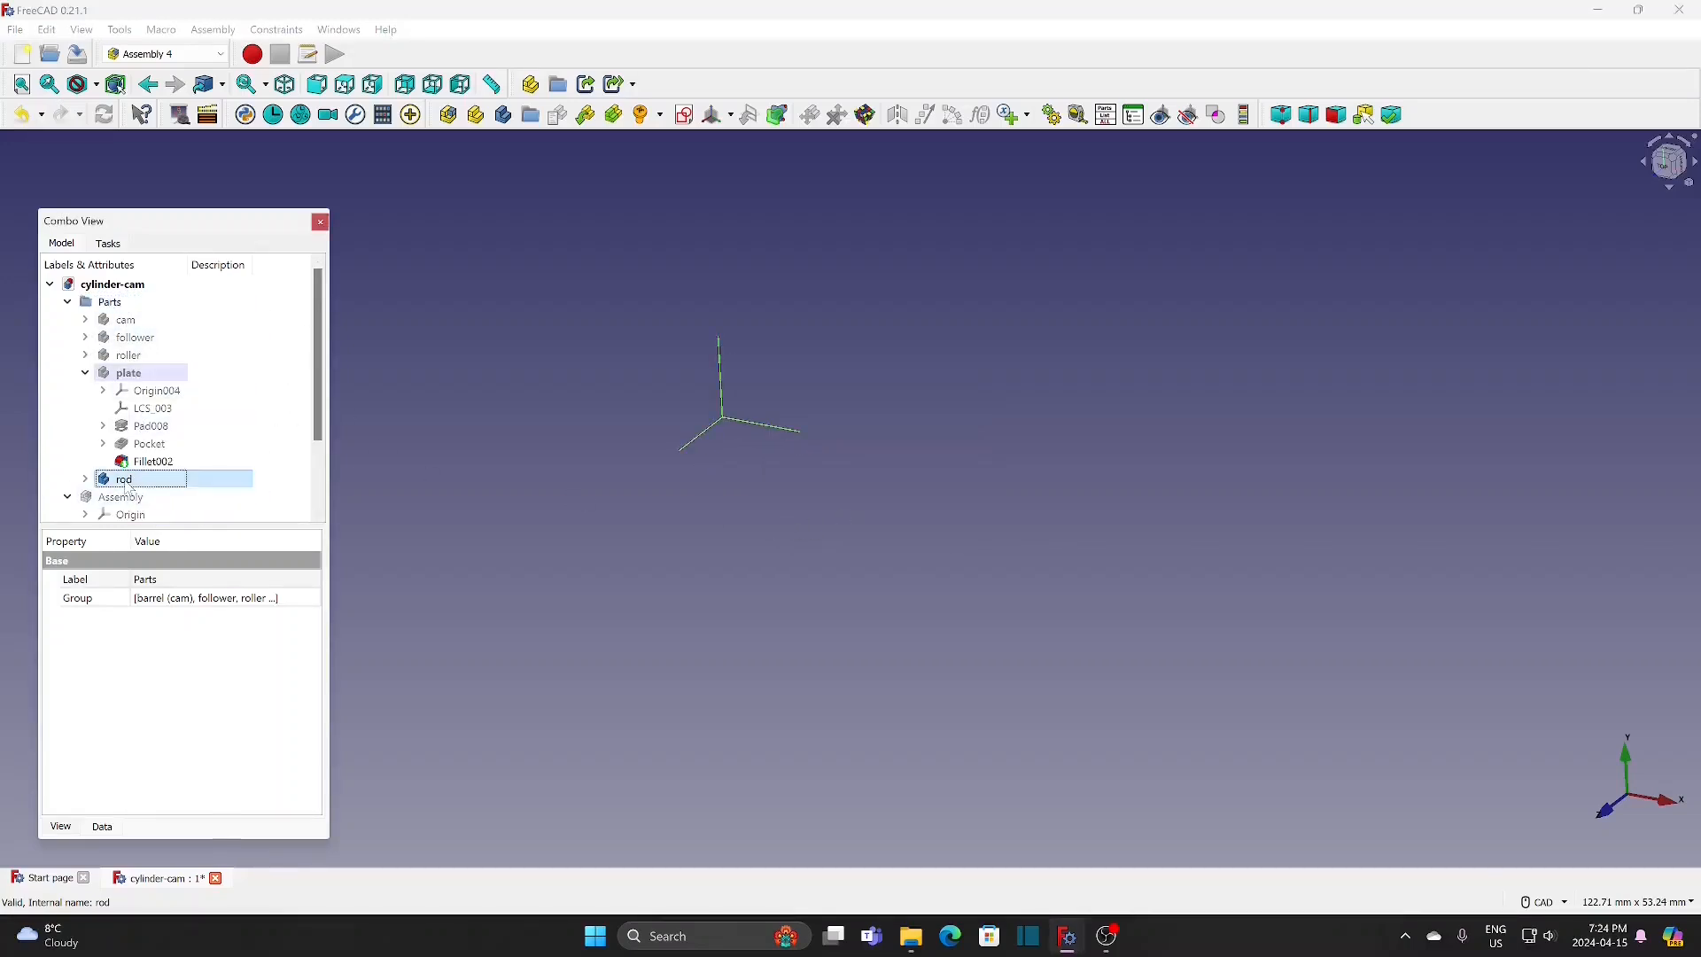
left_click(686, 116)
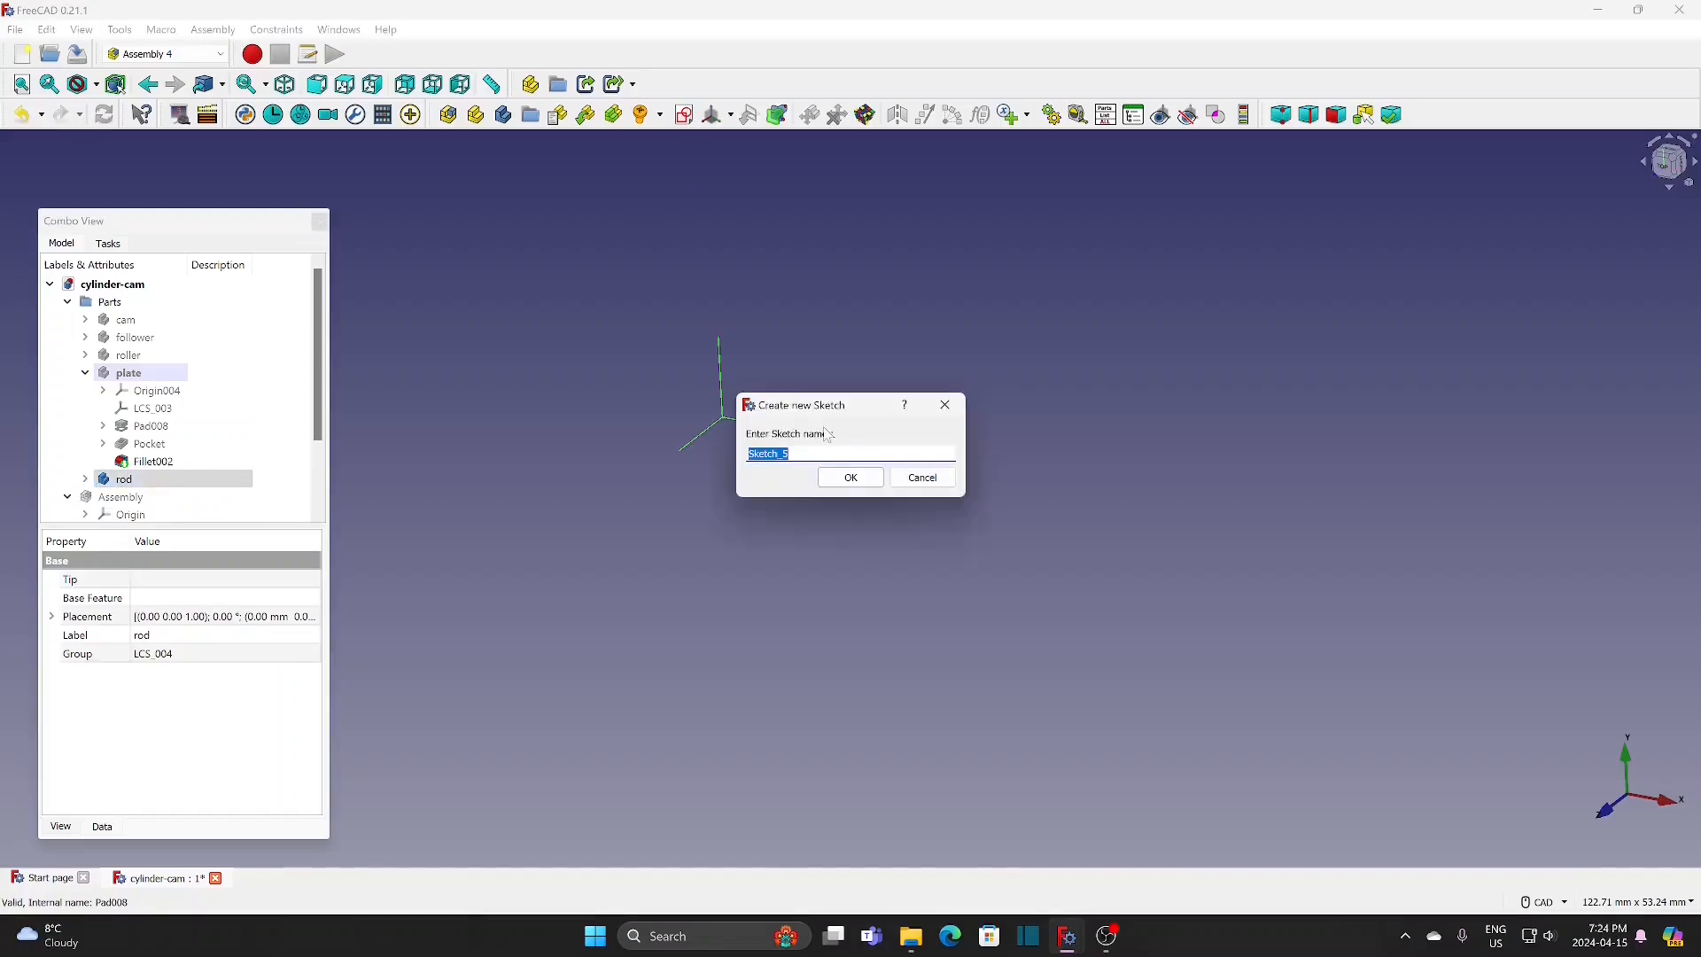
left_click(855, 484)
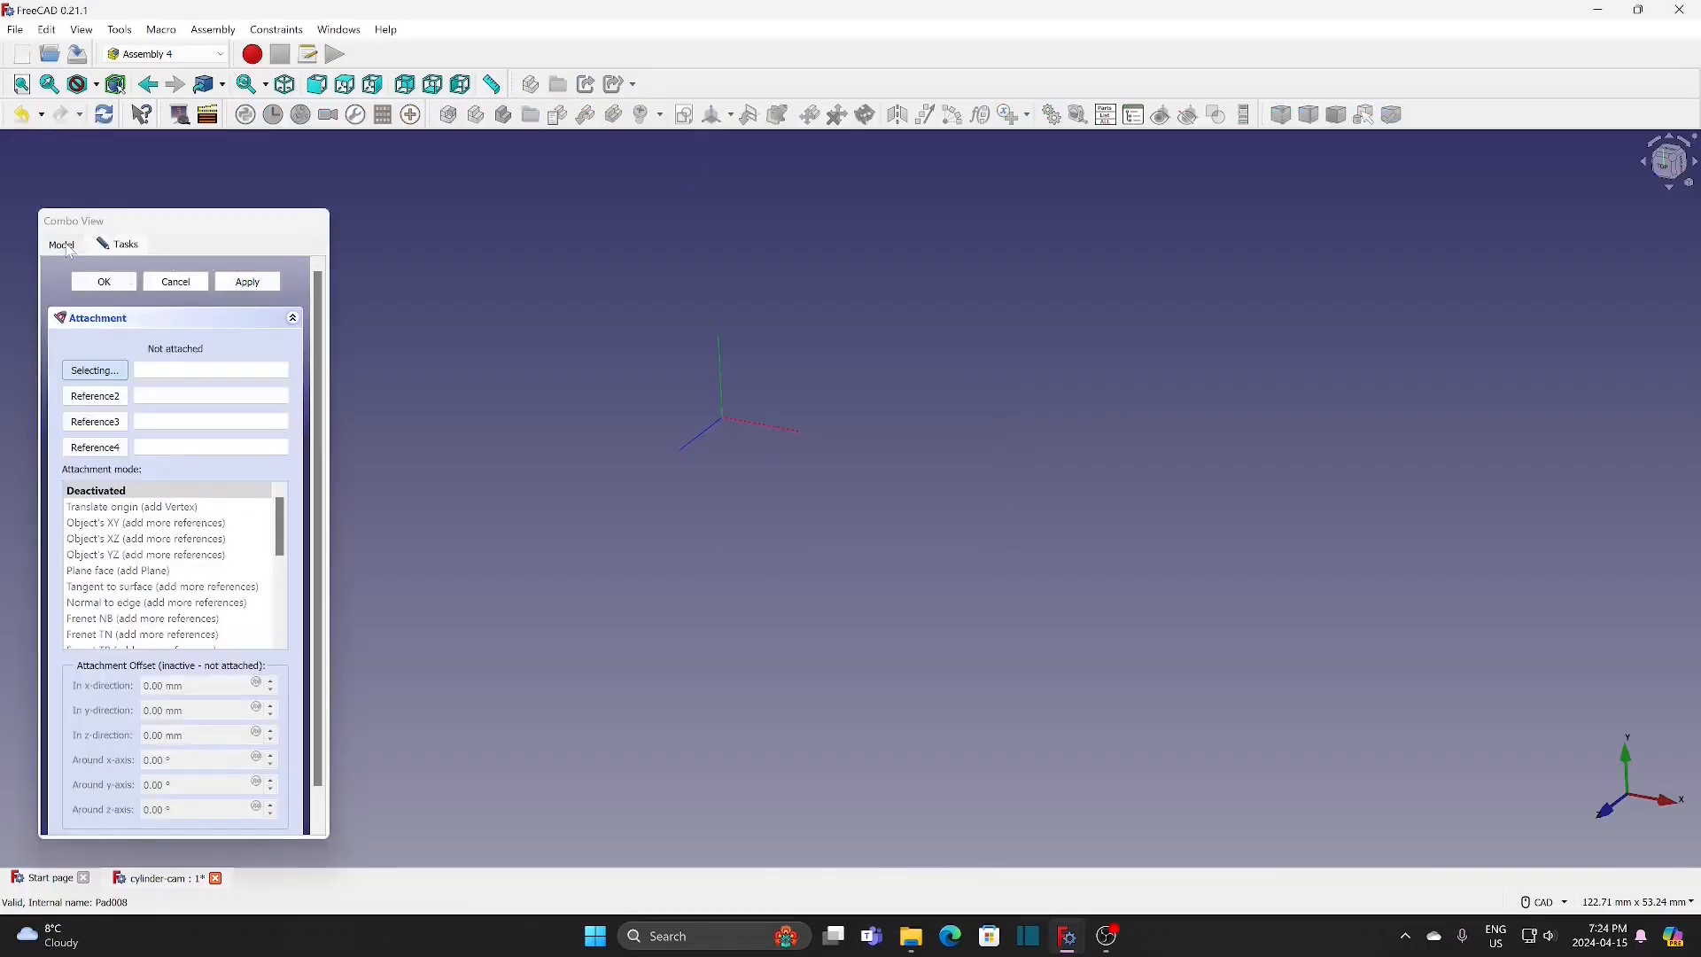
left_click(62, 245)
left_click(151, 481)
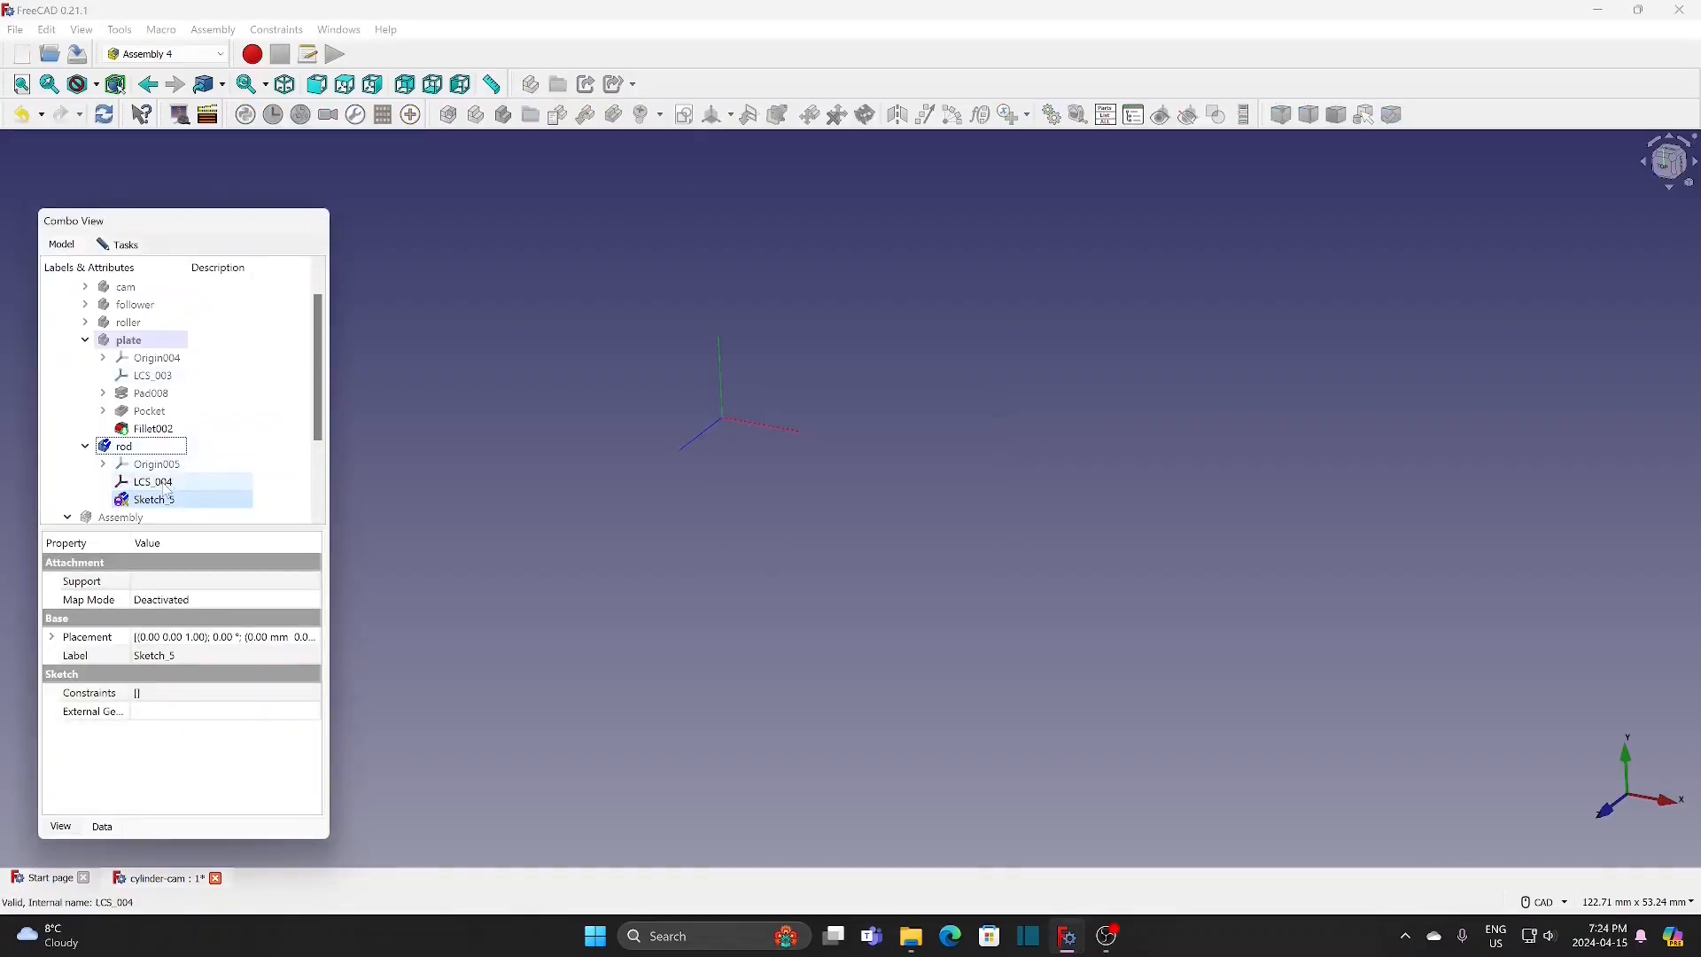
left_click(124, 446)
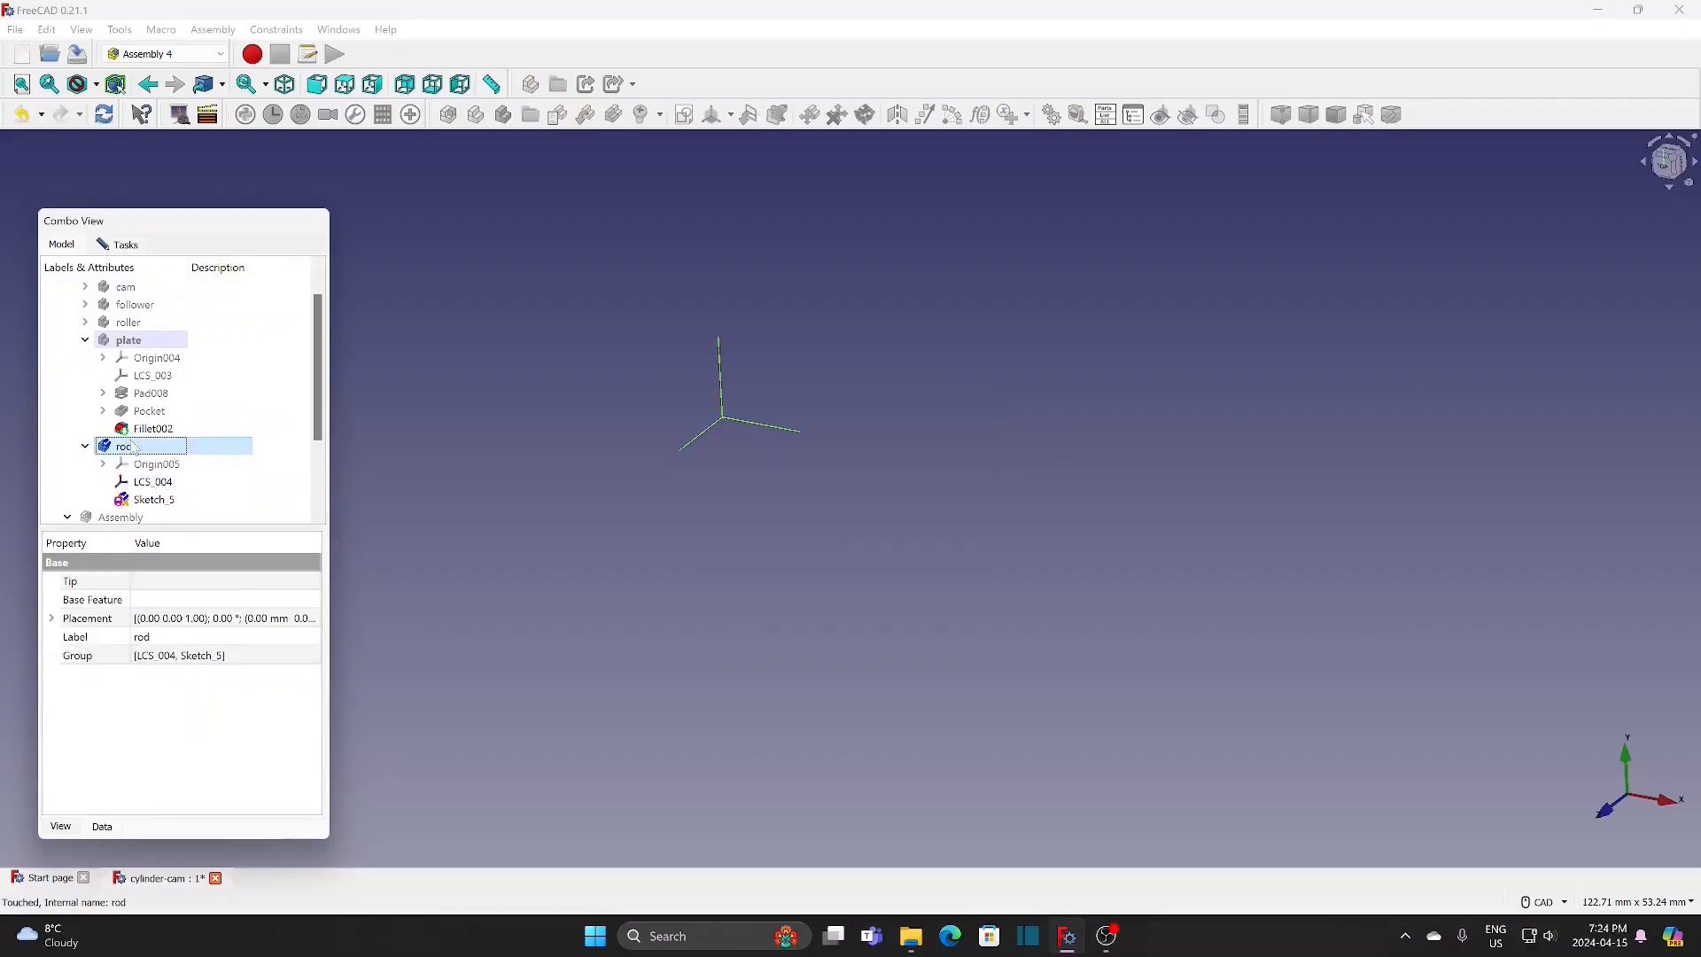
left_click(124, 244)
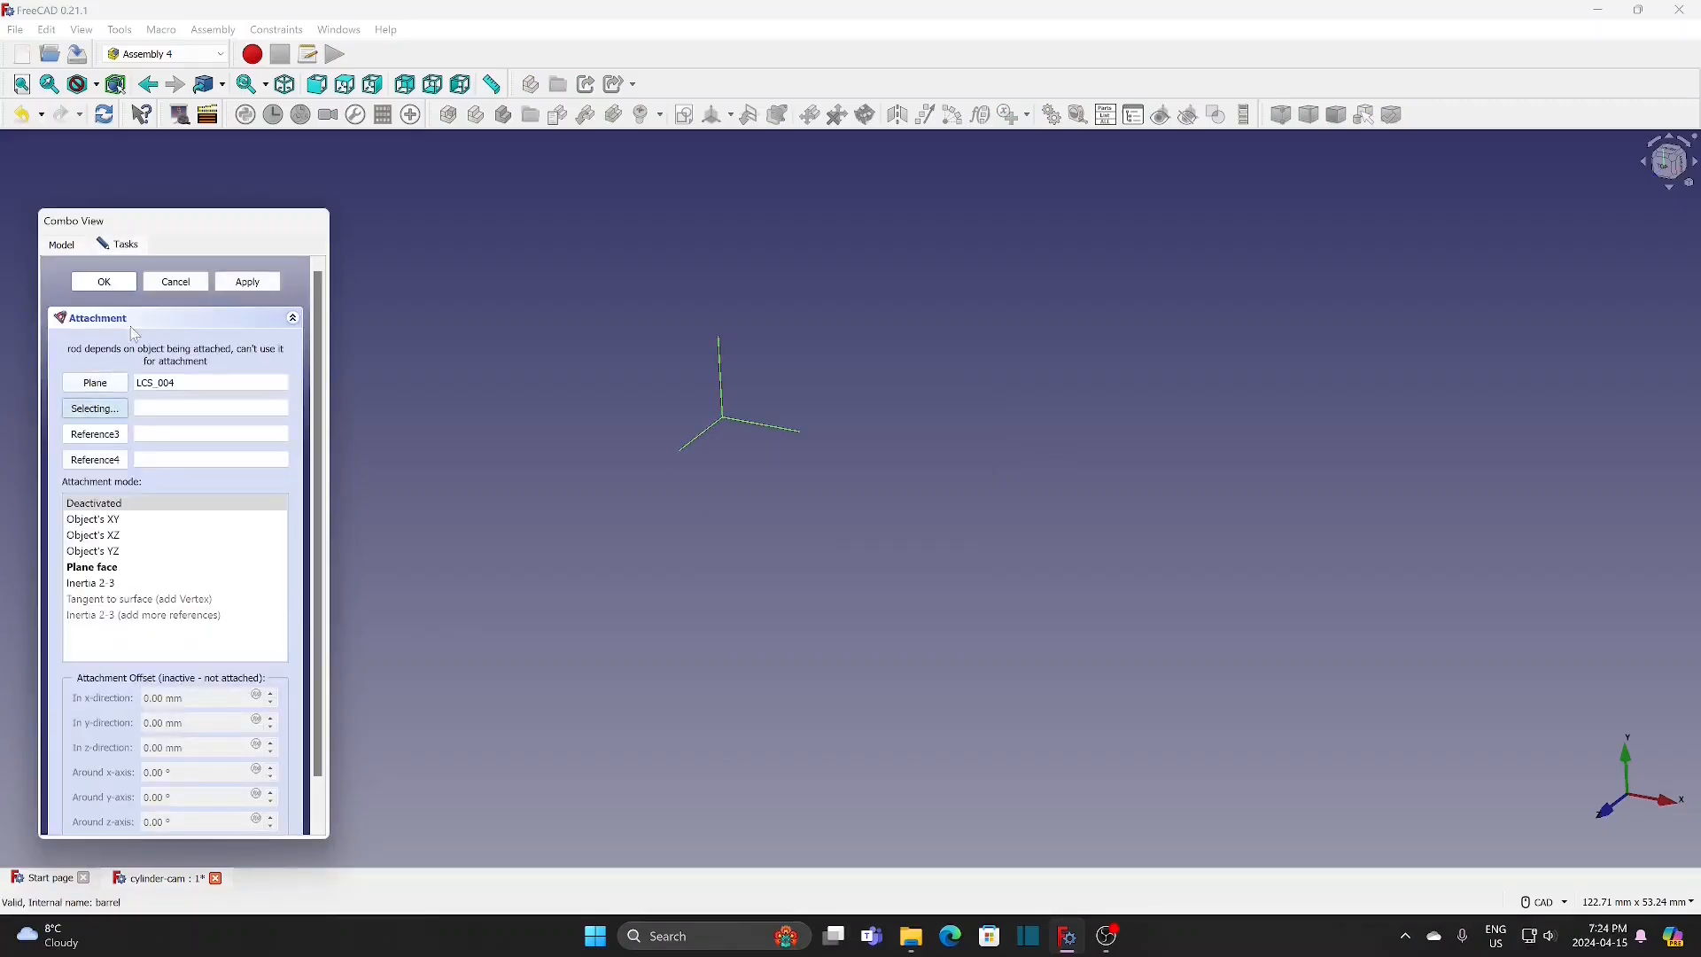
left_click(124, 571)
left_click(114, 284)
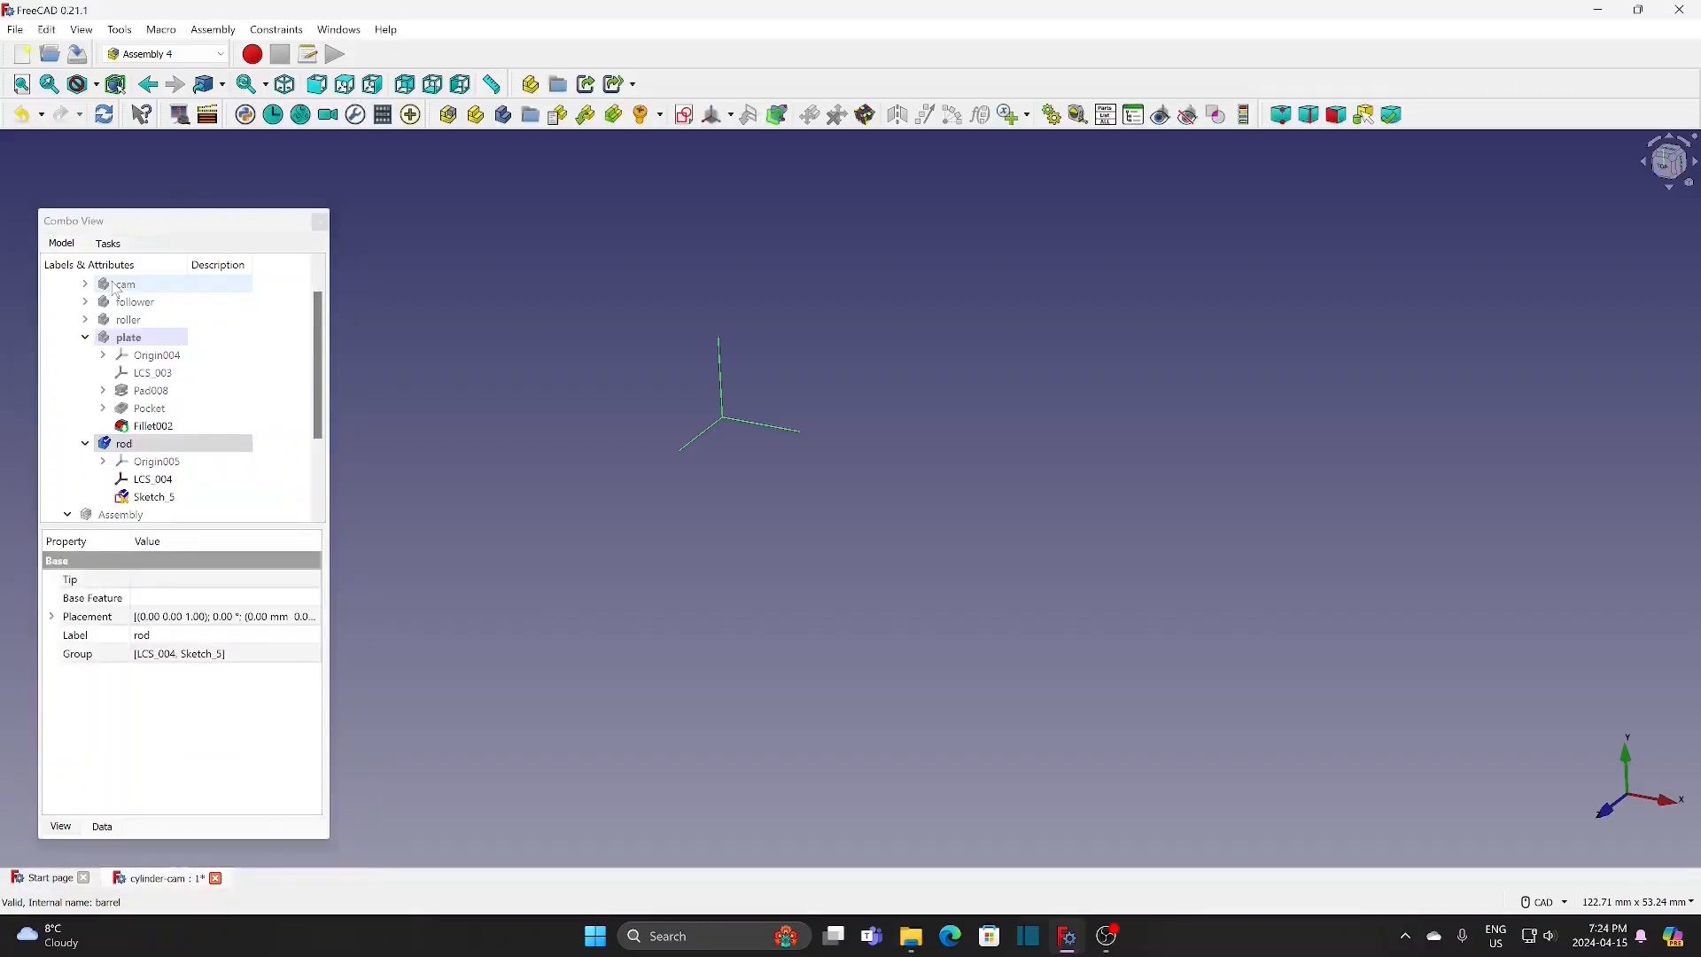
Step: Draw a circle centred on the origin in the rod's sketch, constrain its diameter to 10 mm and close the sketch
double_click(160, 497)
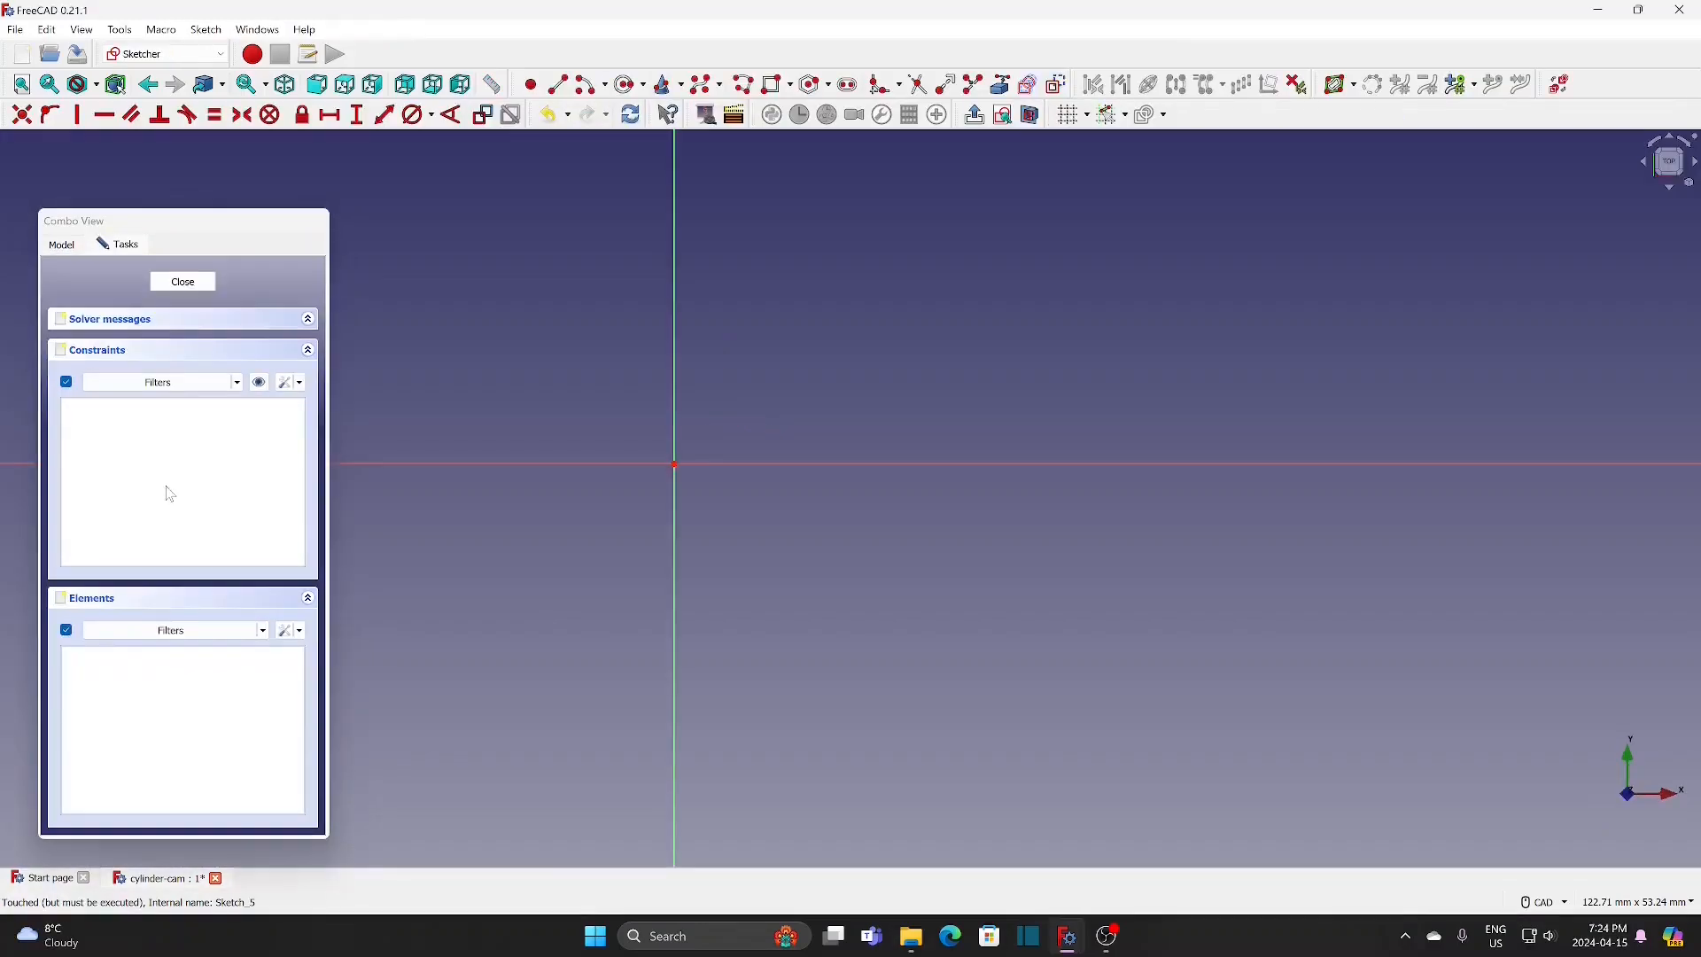
left_click(628, 84)
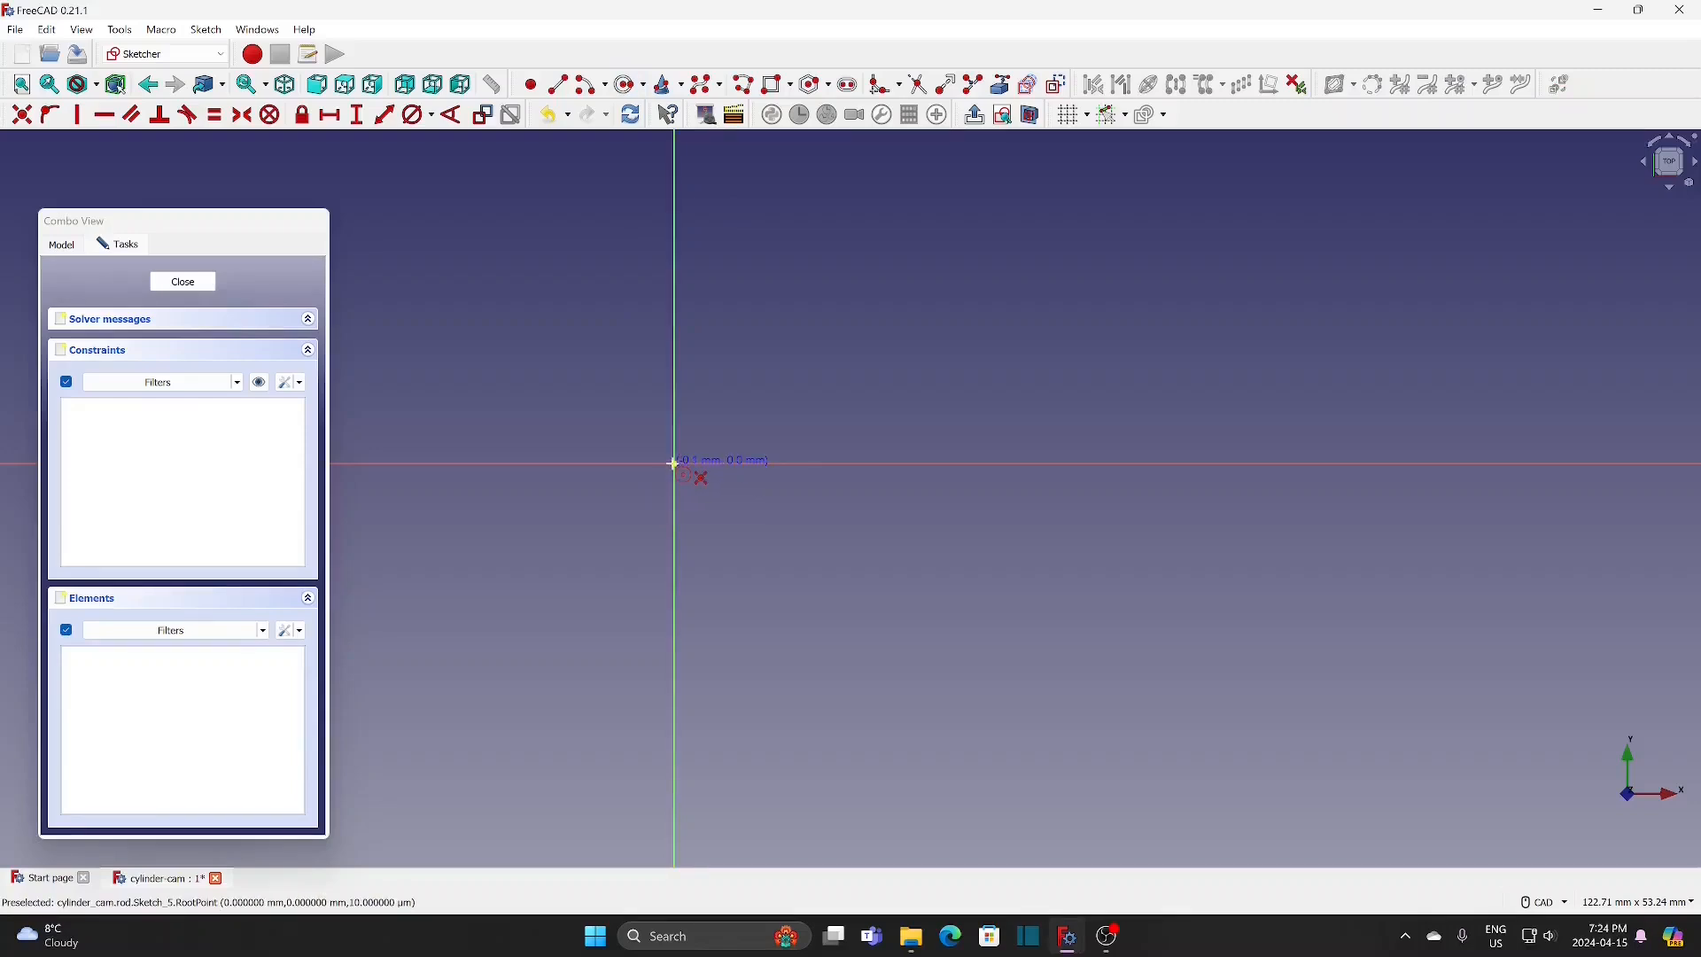
left_click(675, 464)
left_click(726, 414)
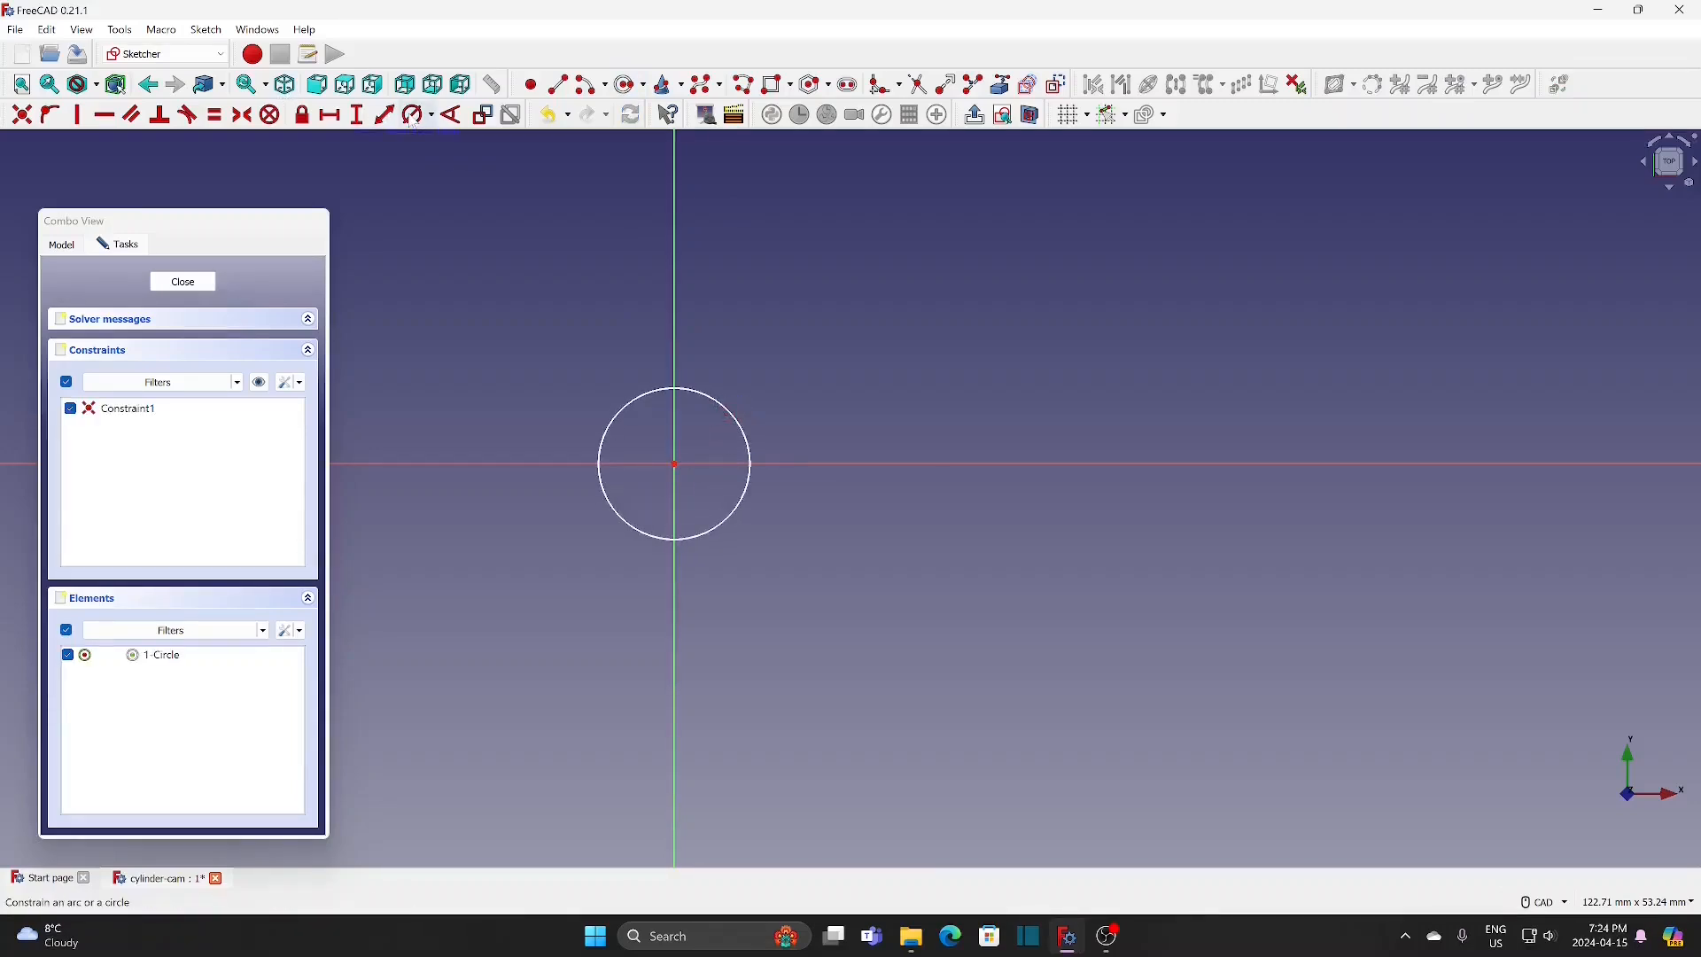
left_click(712, 397)
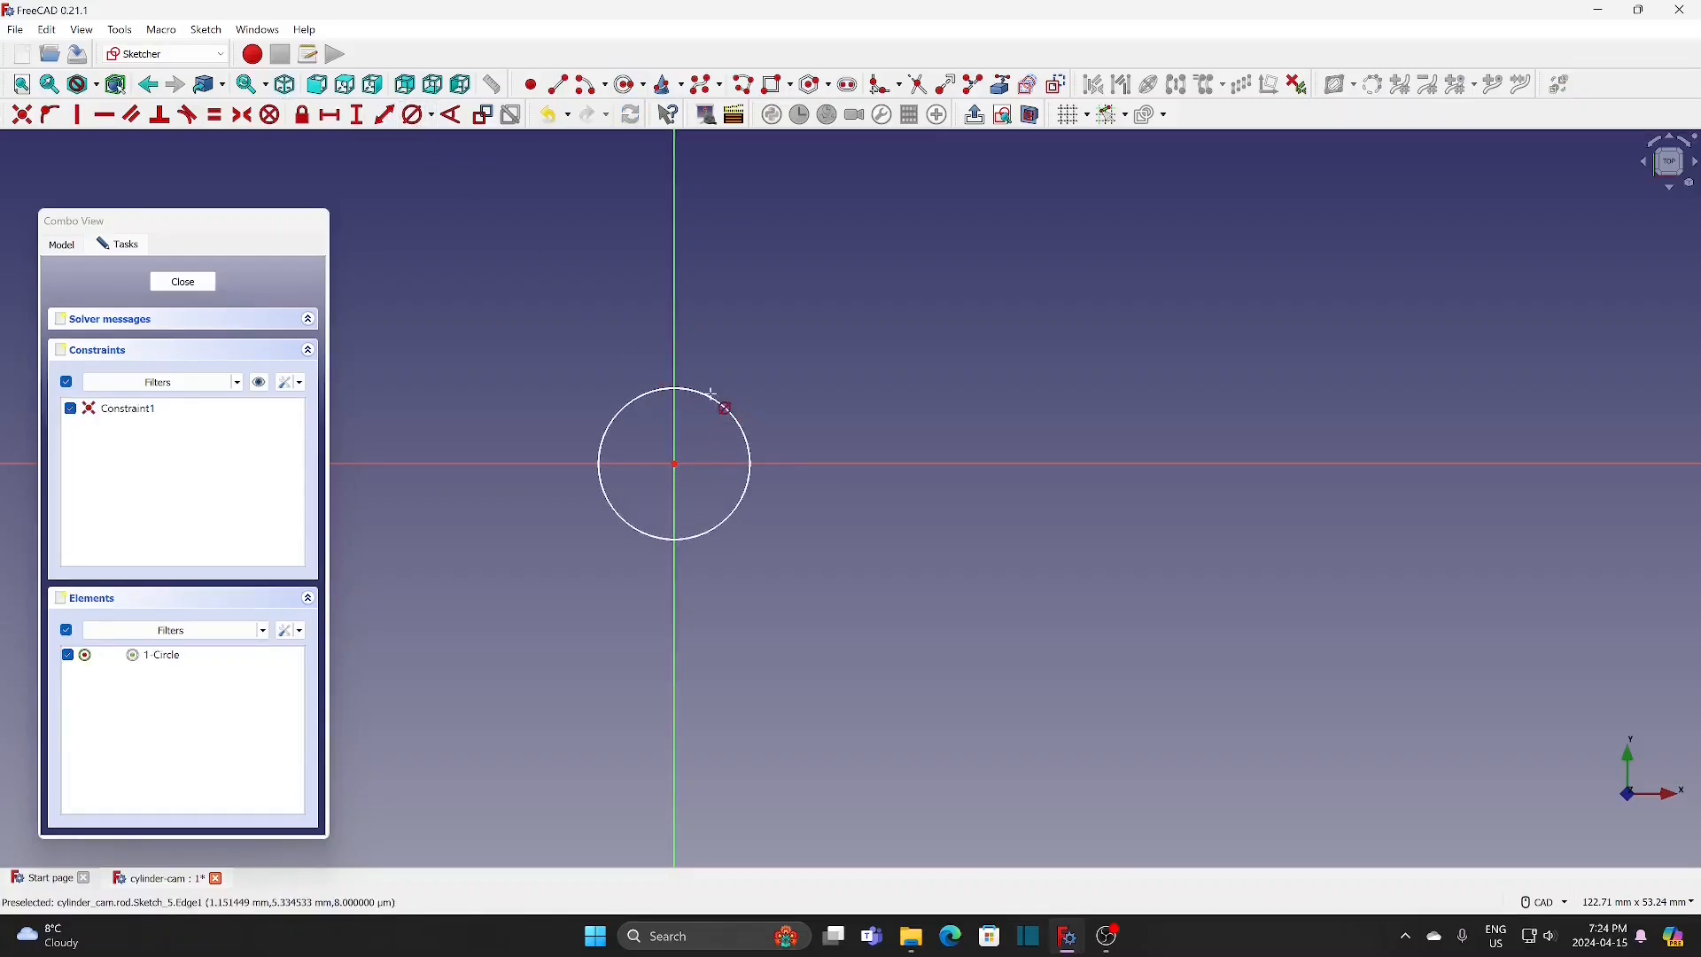
left_click(711, 395)
type("10")
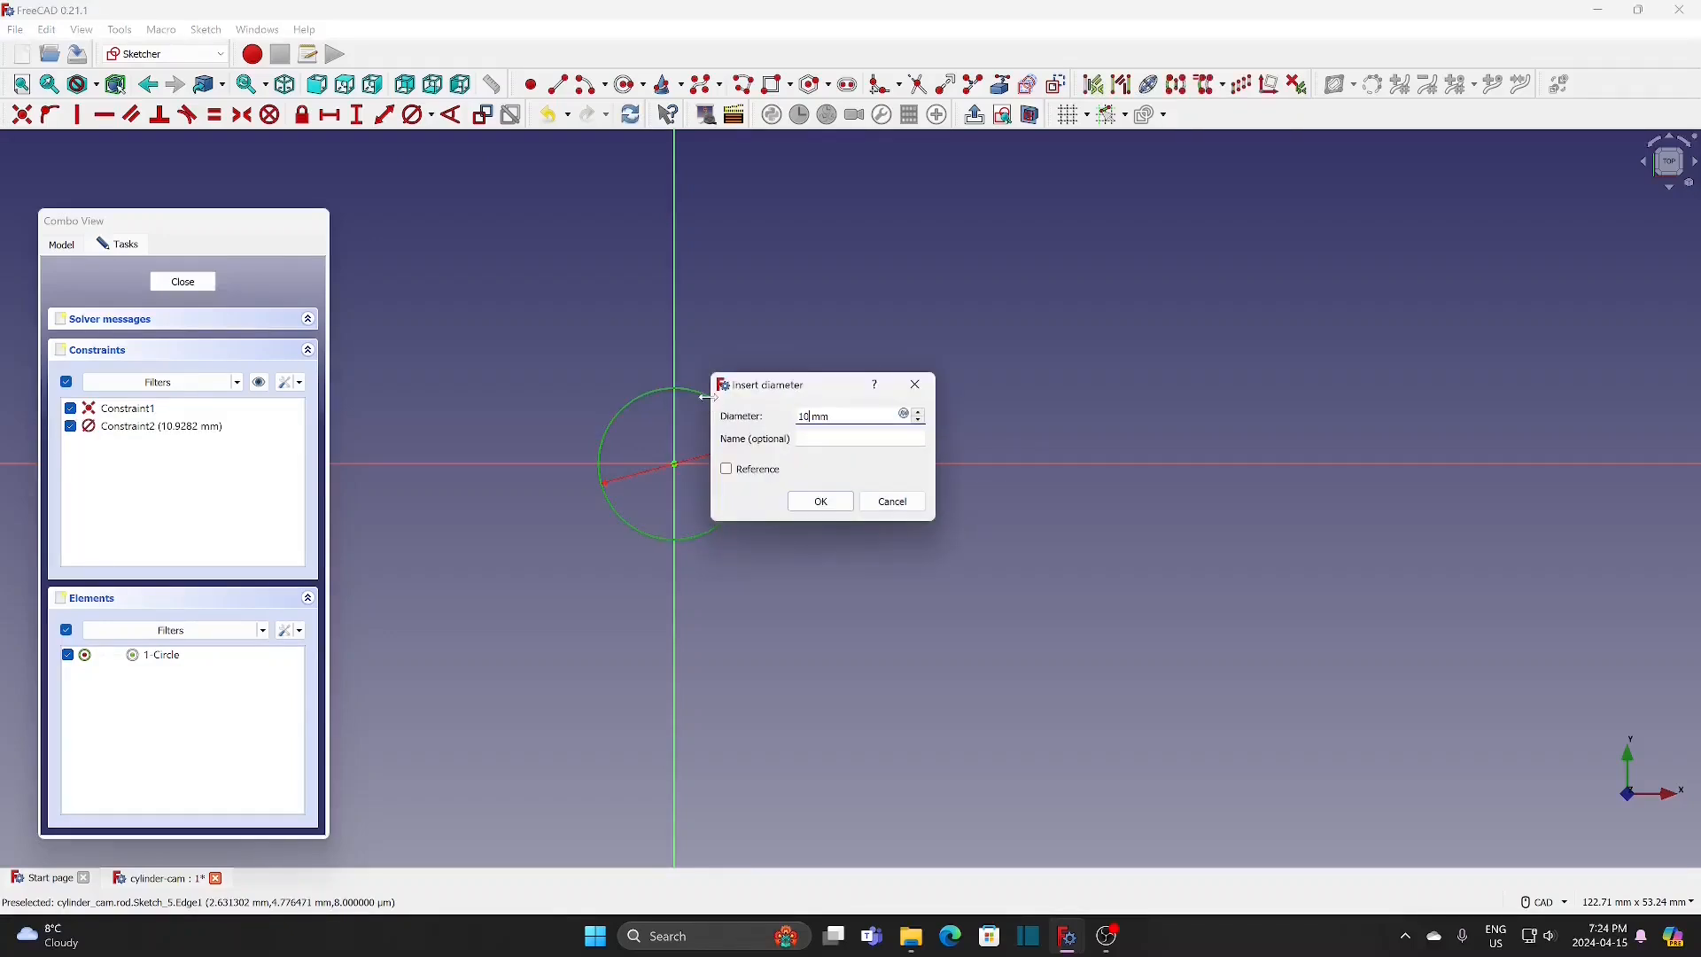
left_click(808, 502)
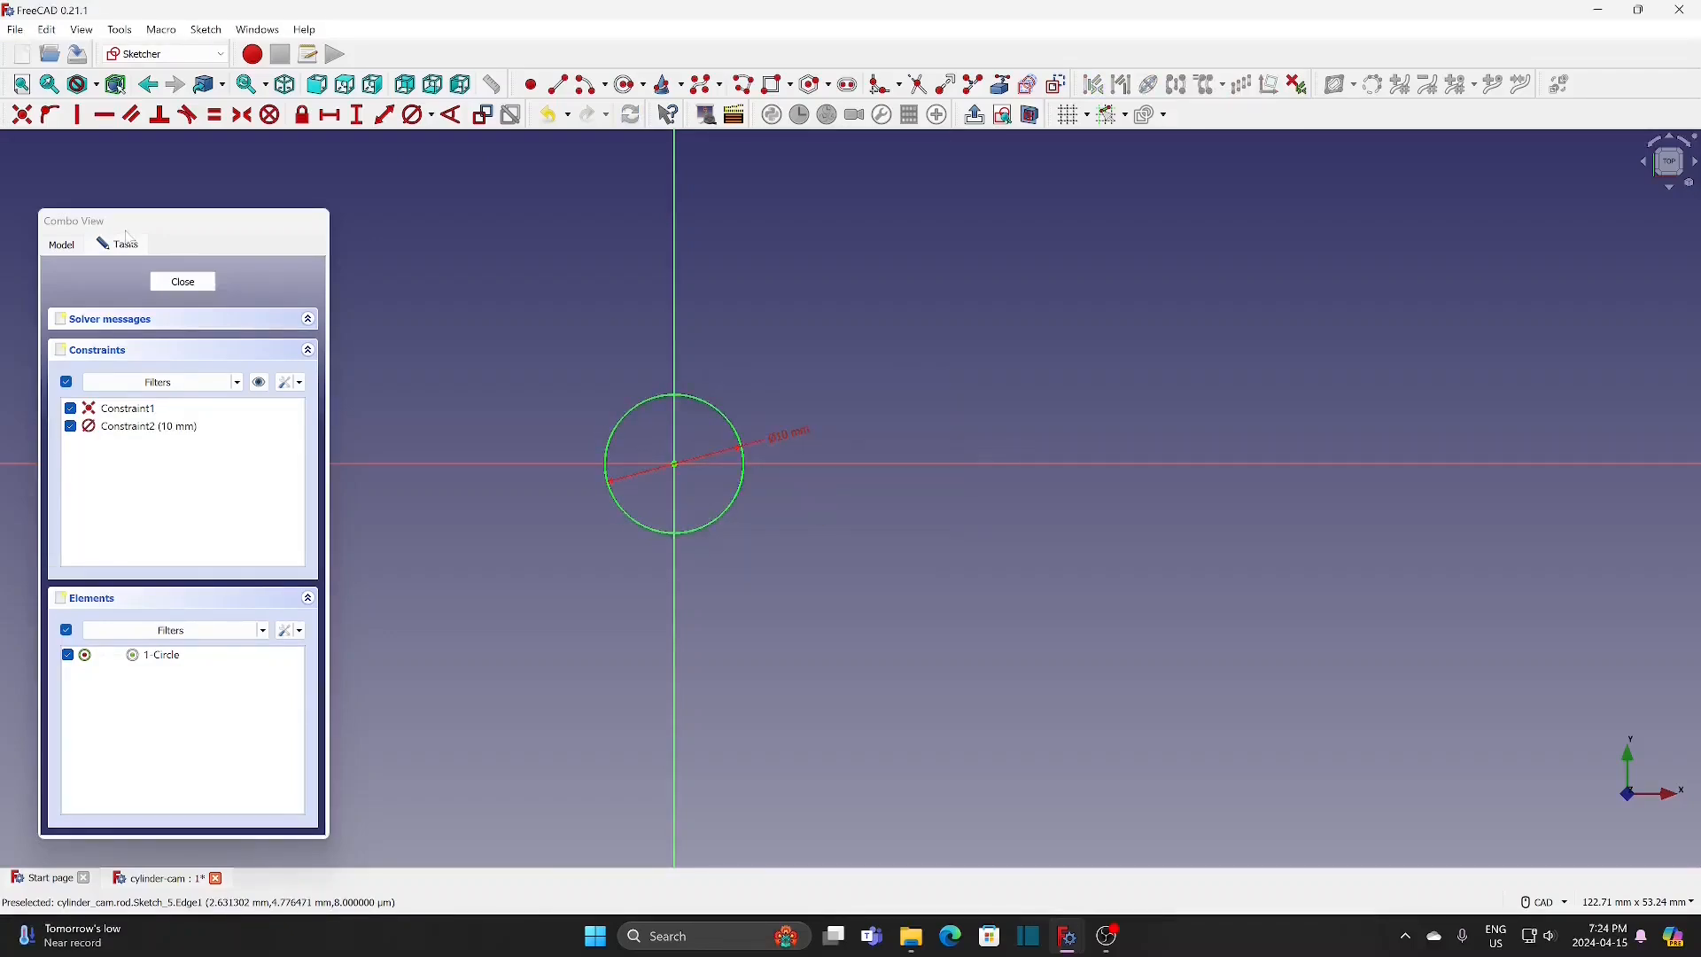
left_click(180, 281)
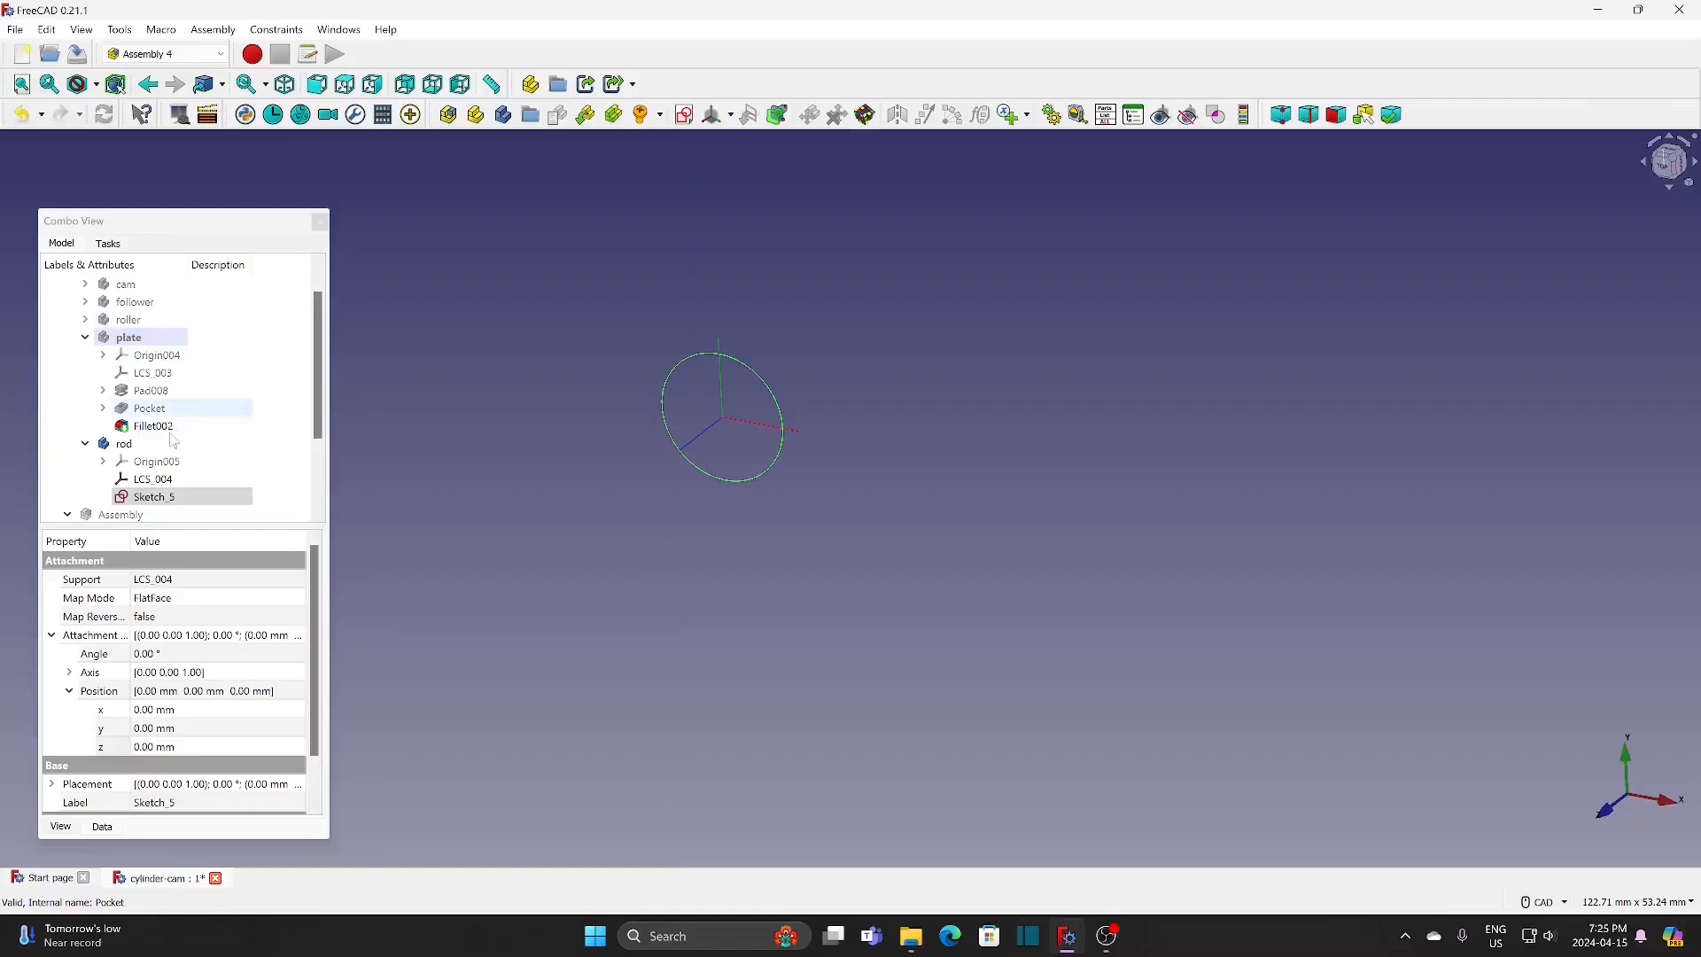
Step: Make the rod the active body and pad its circular sketch along the sketch normal into a long cylinder
left_click(126, 443)
right_click(133, 444)
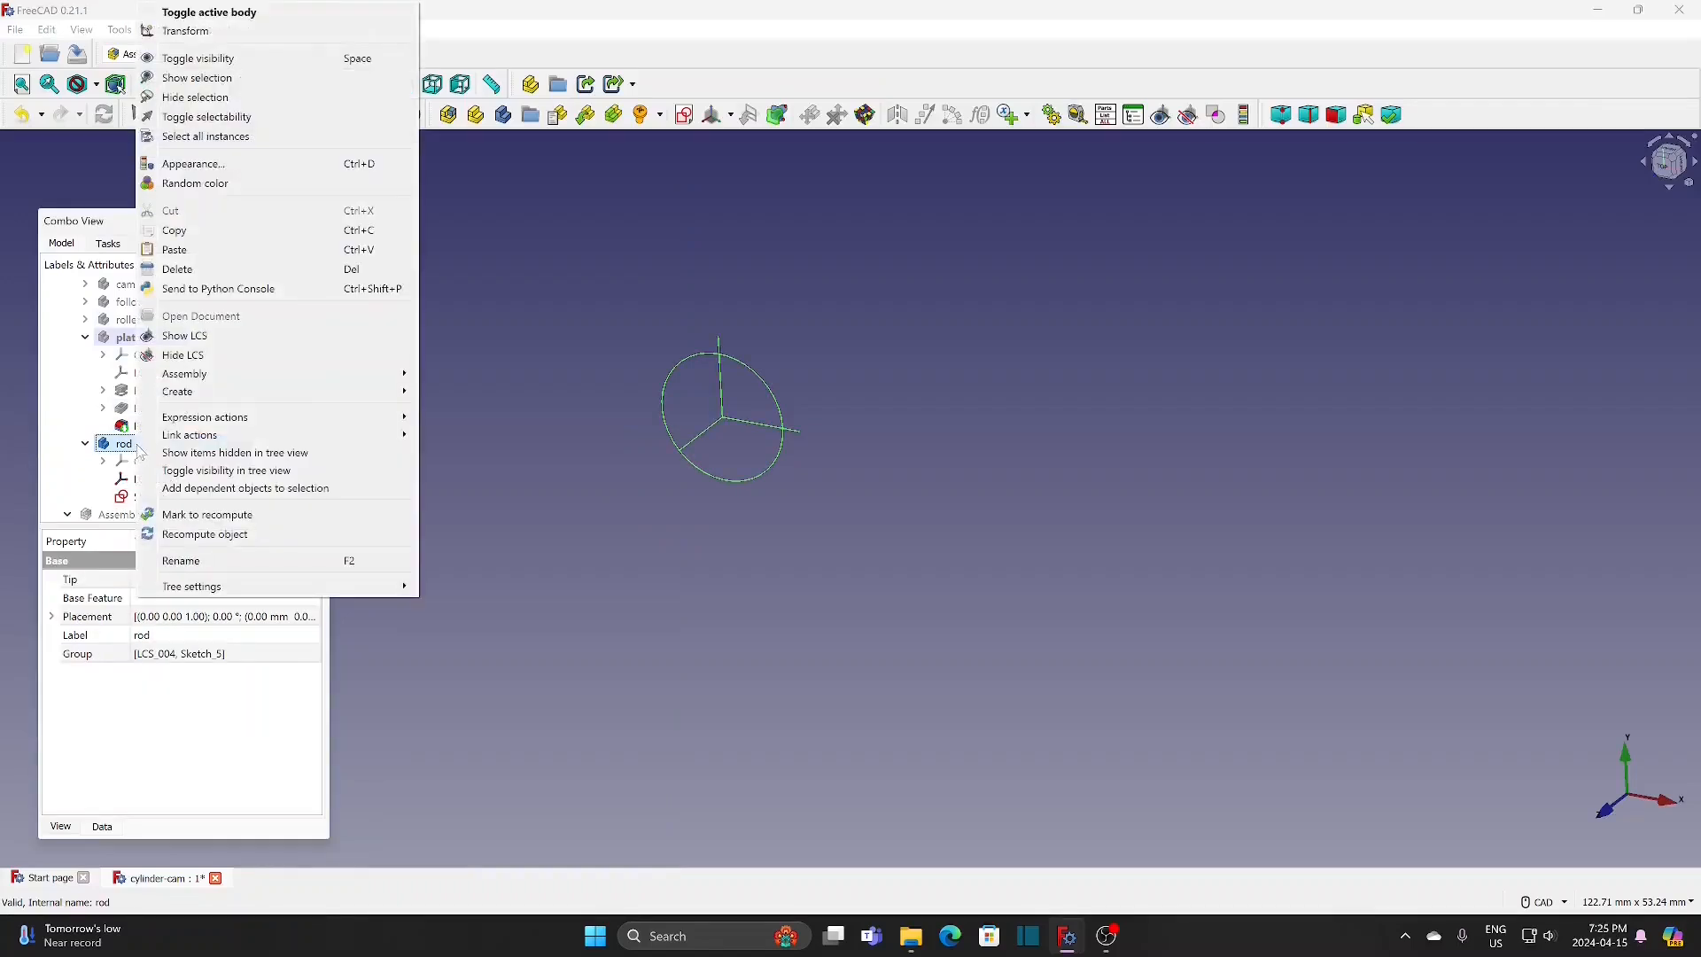
left_click(246, 15)
left_click(70, 242)
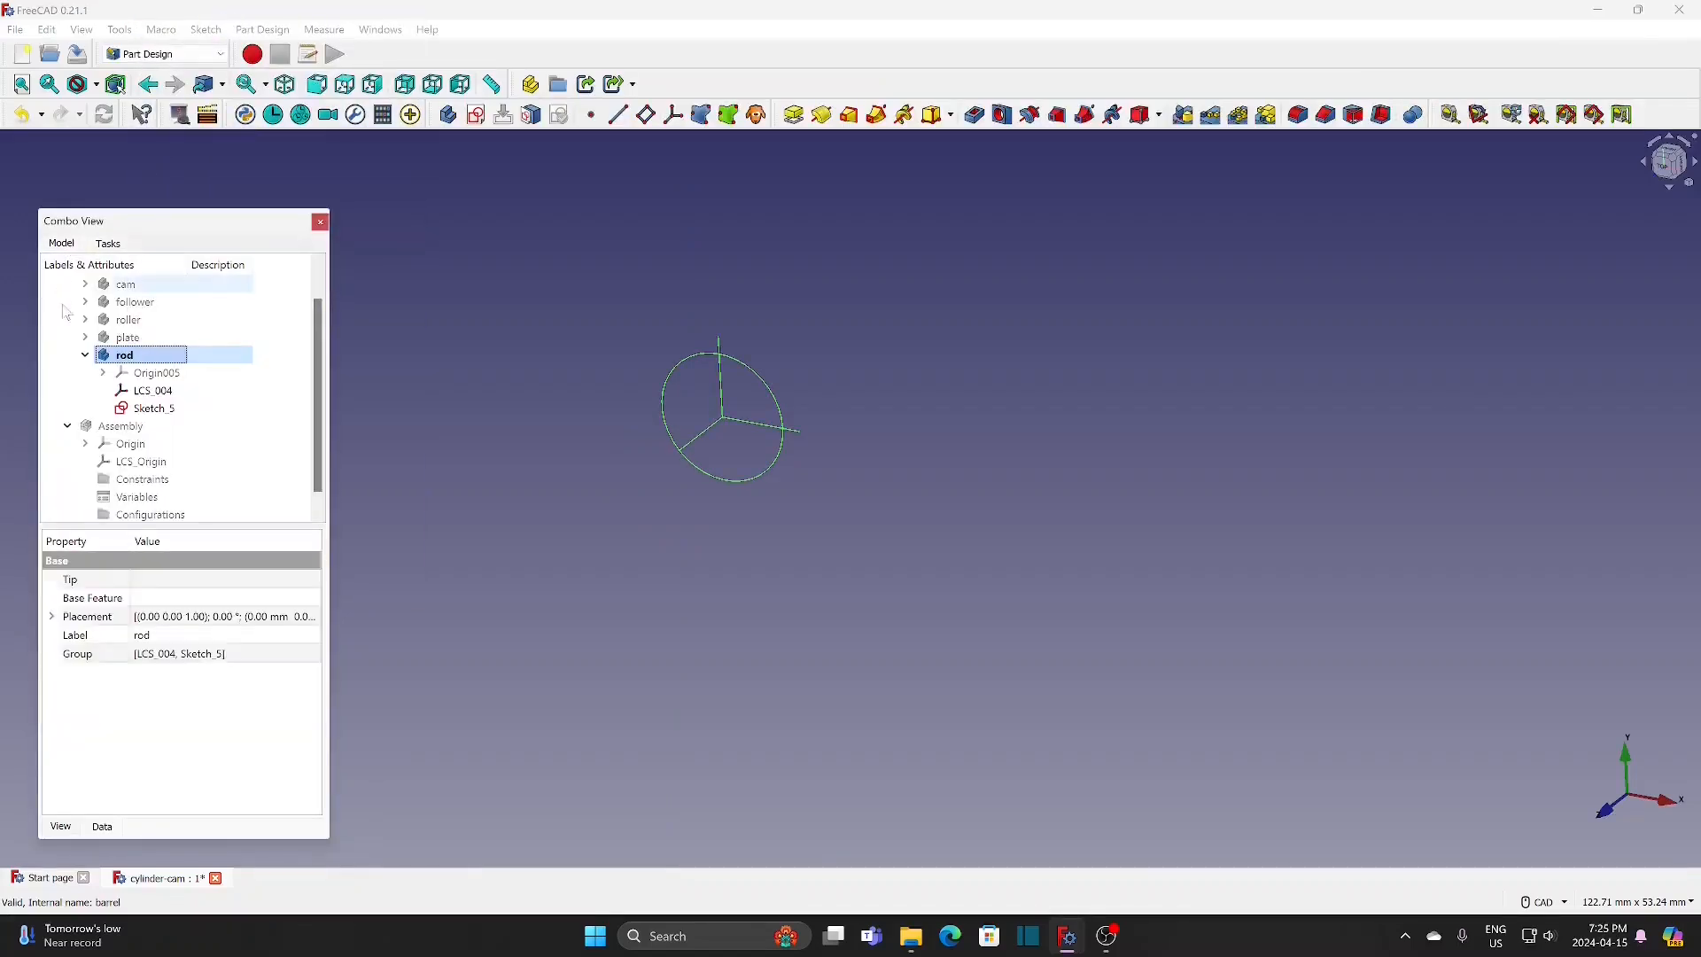
left_click(160, 409)
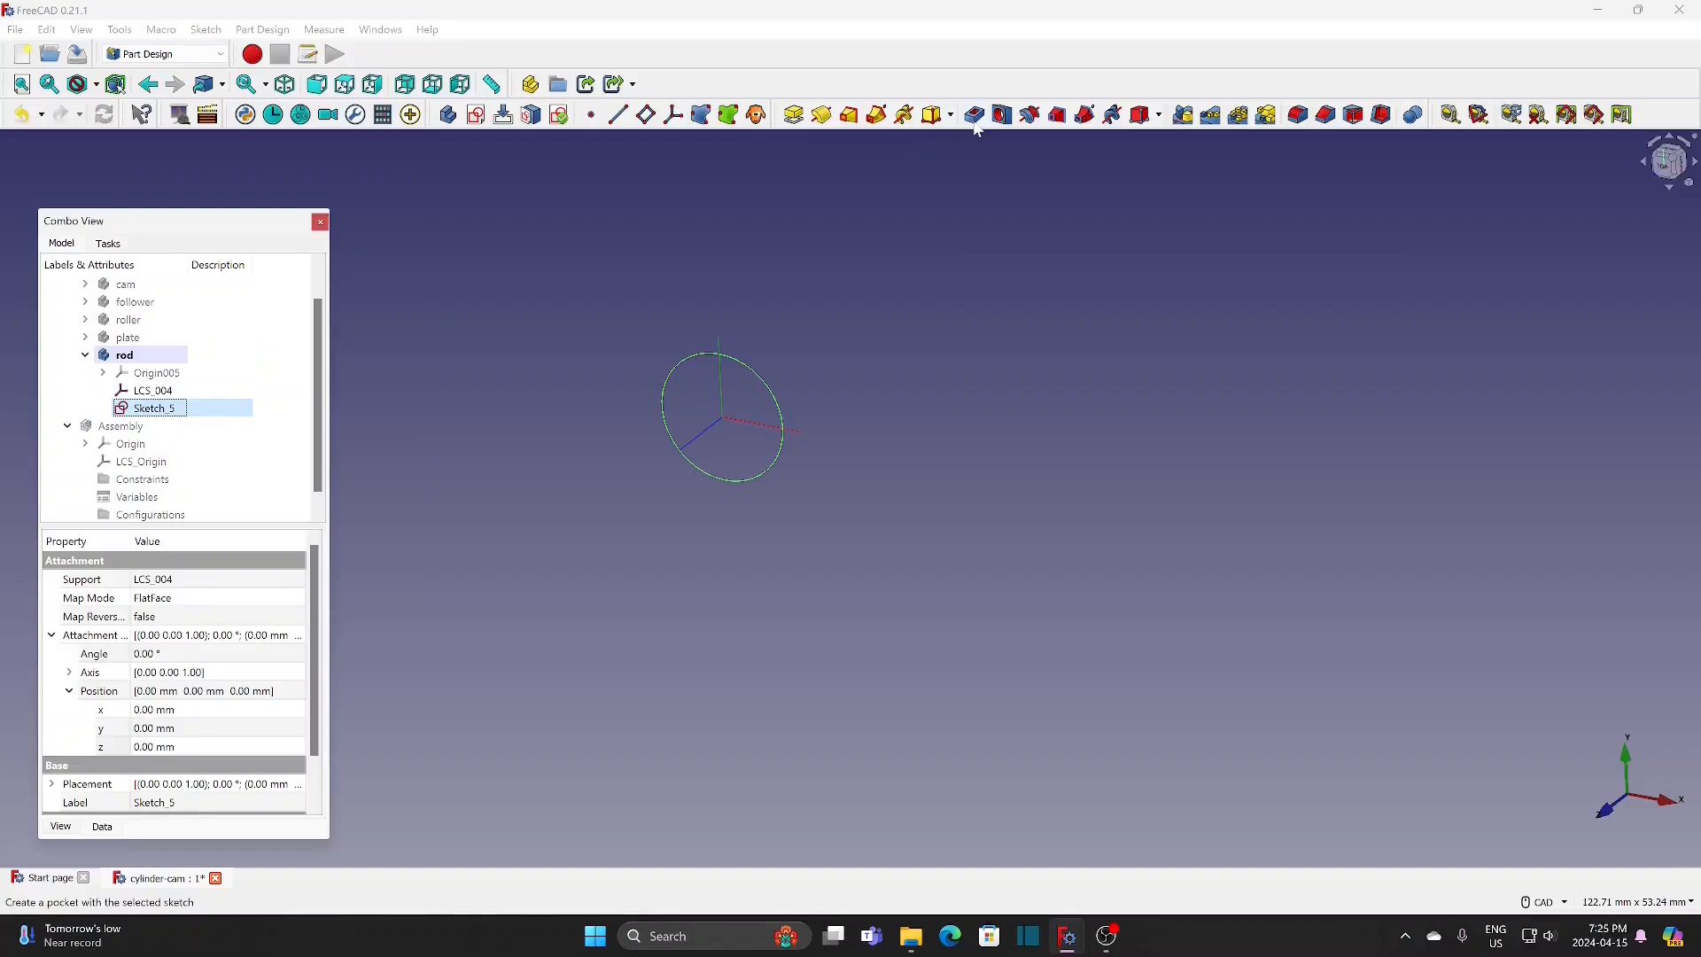
left_click(794, 115)
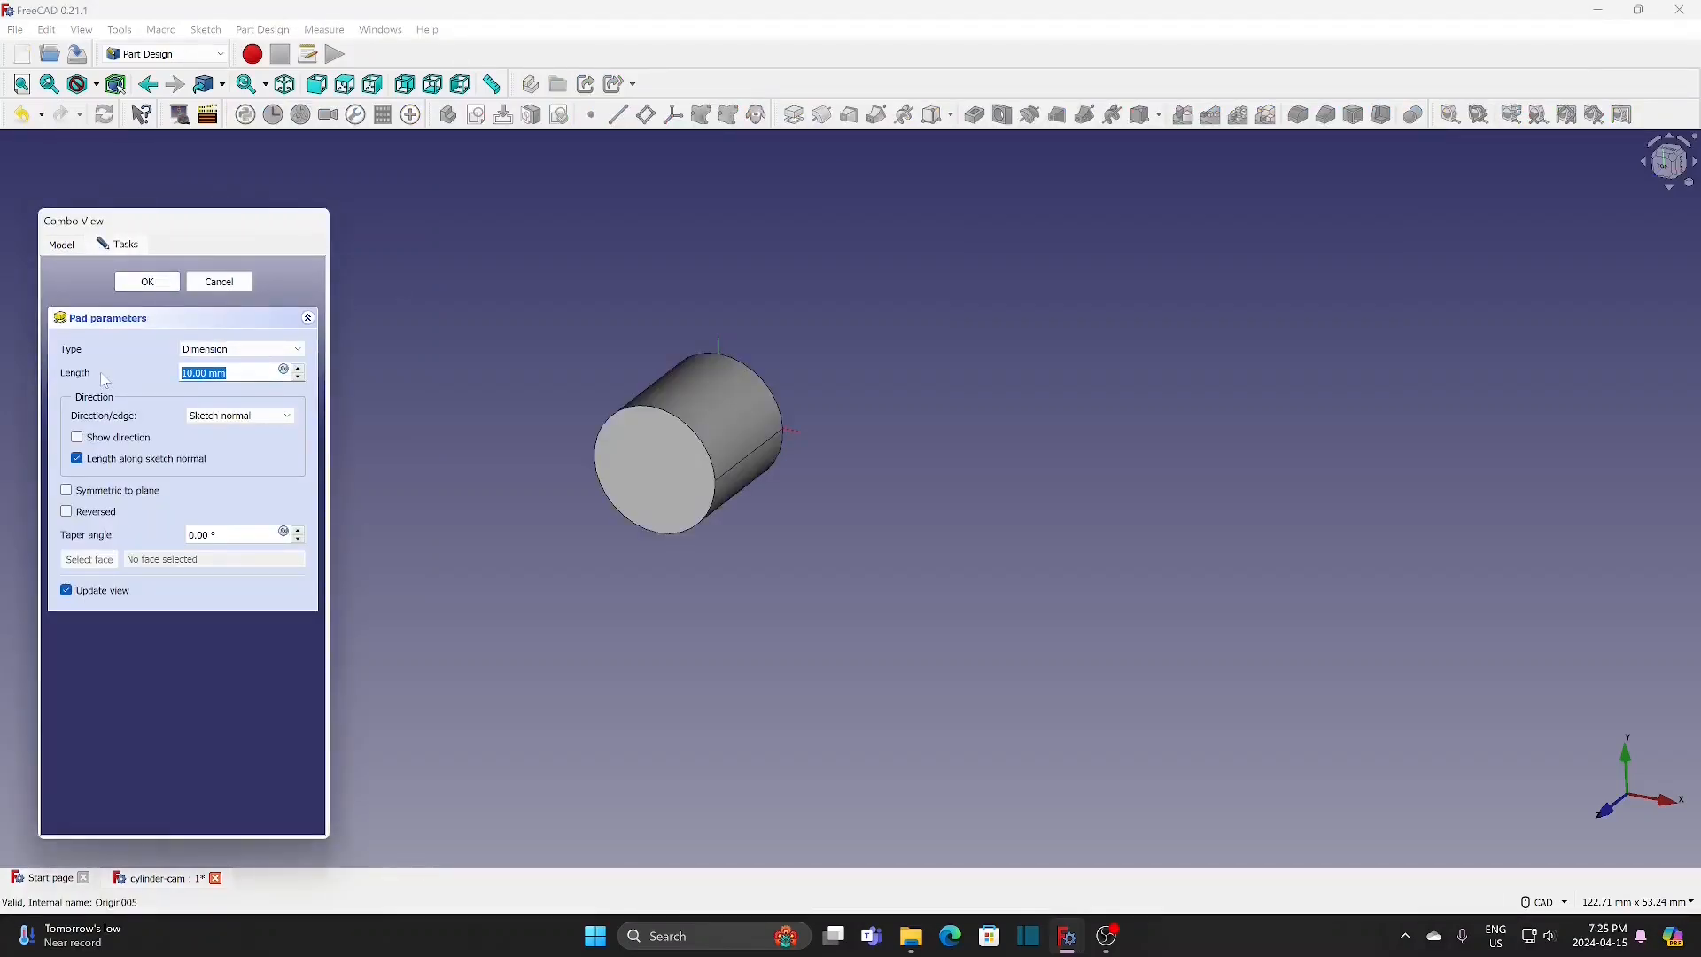
type("300")
left_click(171, 287)
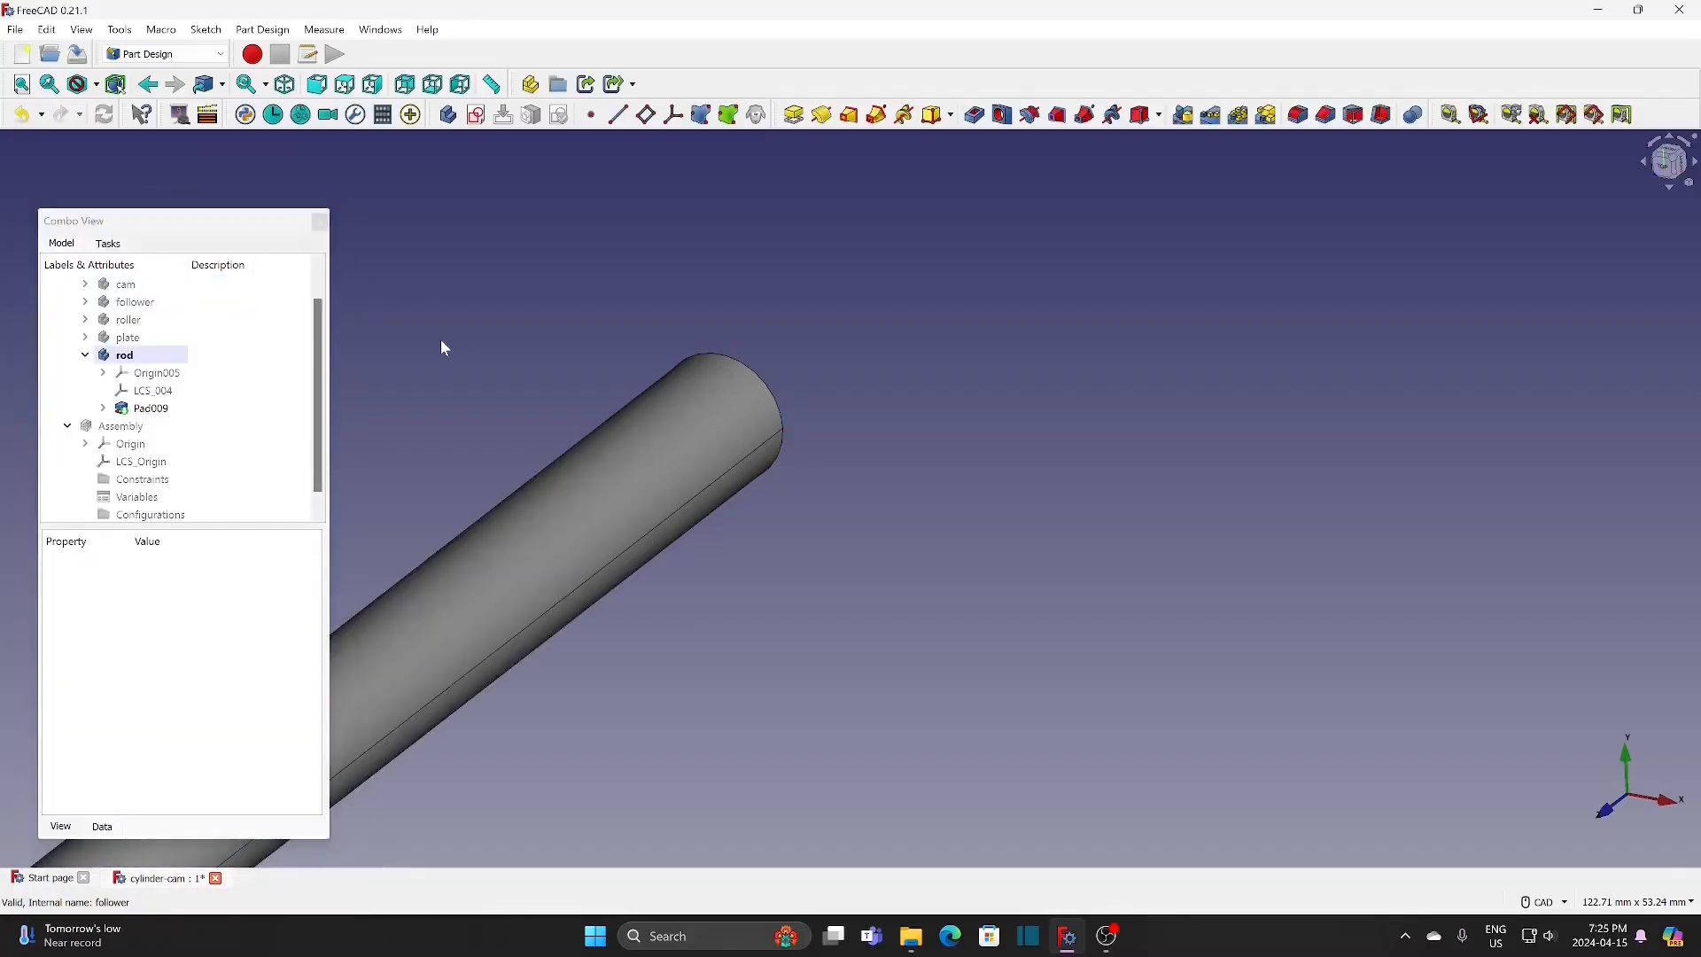
Step: Set the rod body's shape color to orange and hide the rod
left_click(157, 357)
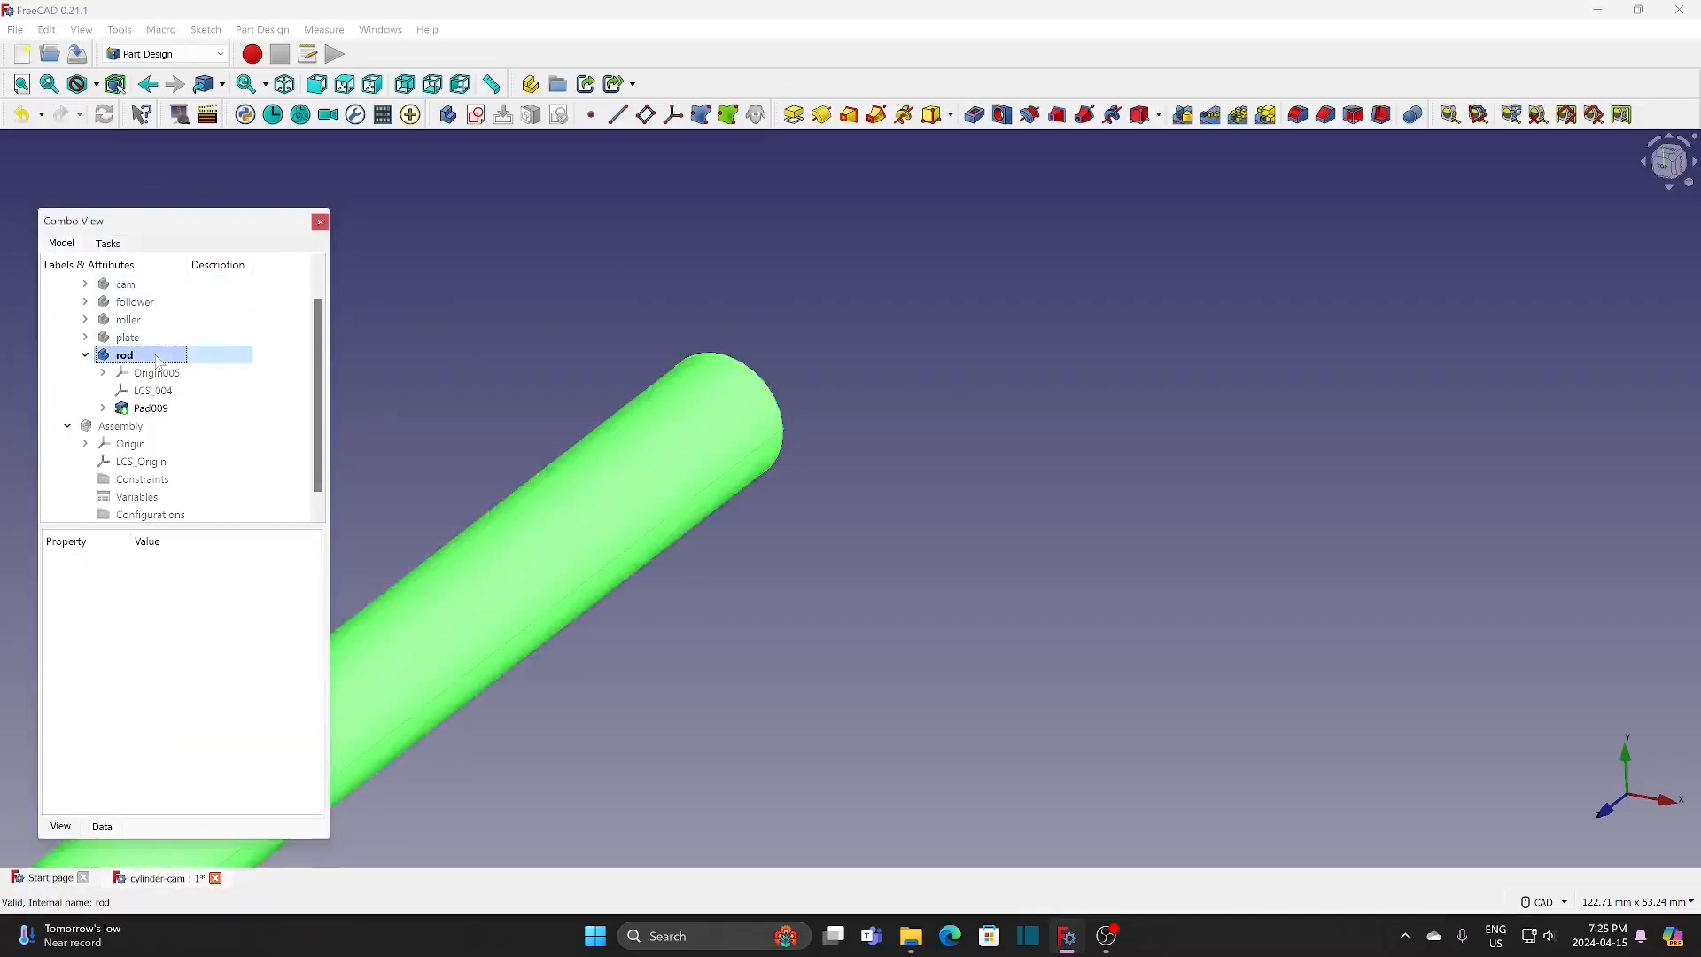
right_click(158, 359)
left_click(205, 410)
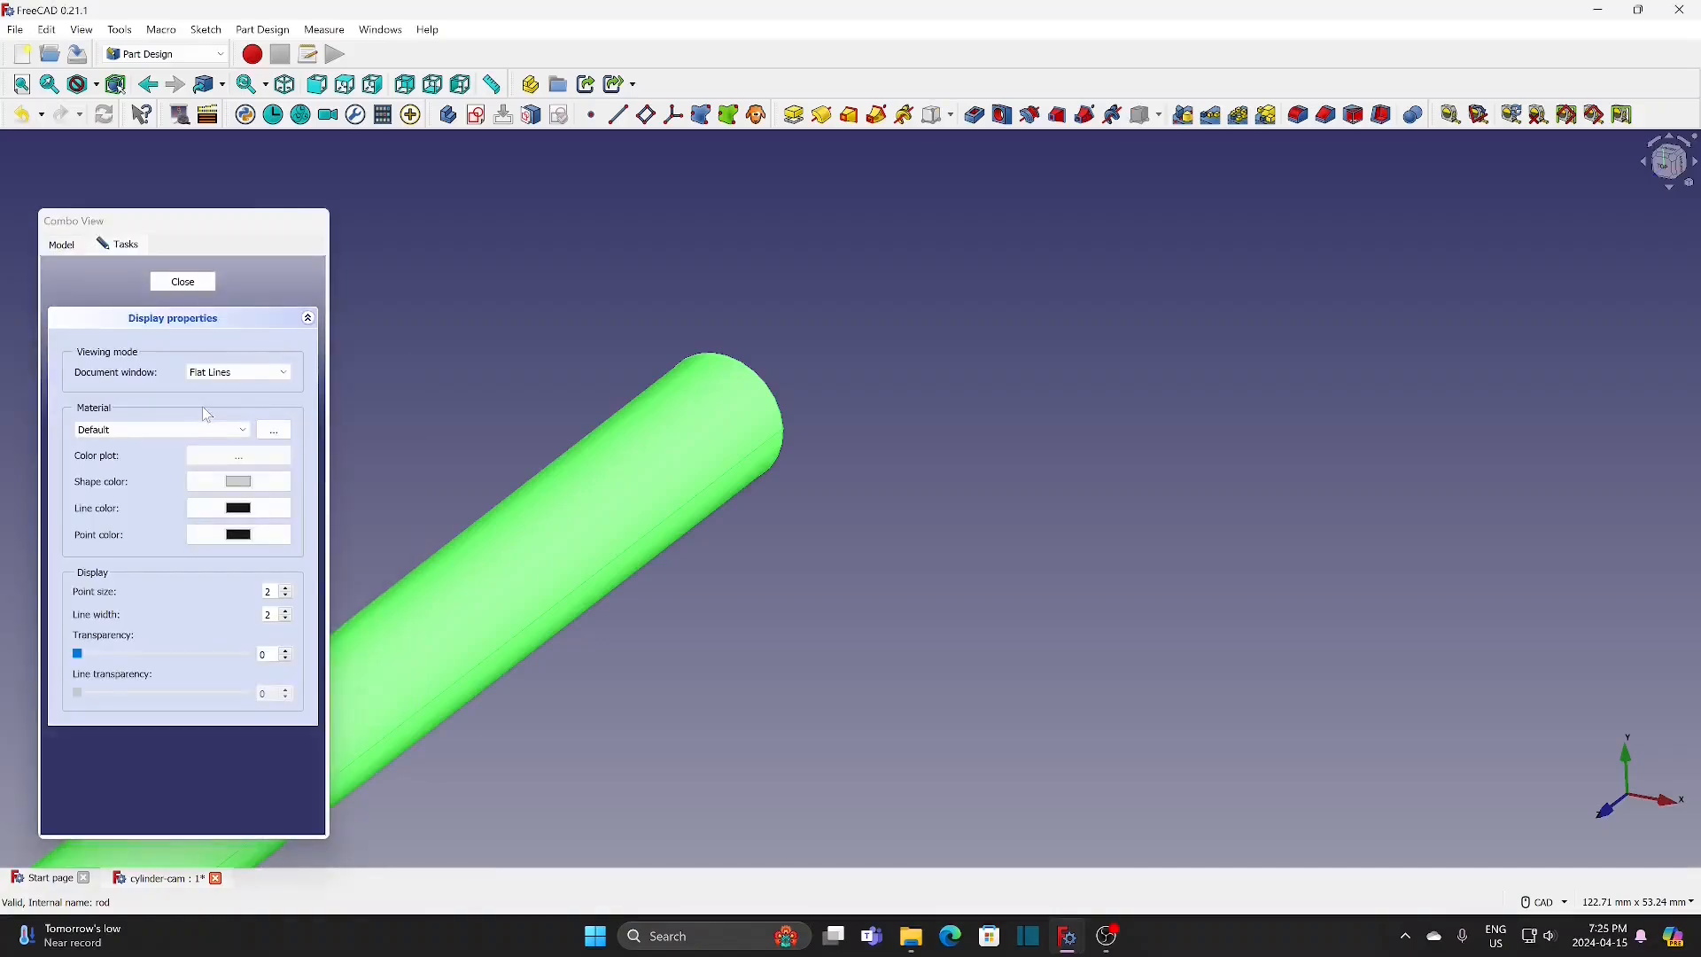
left_click(235, 482)
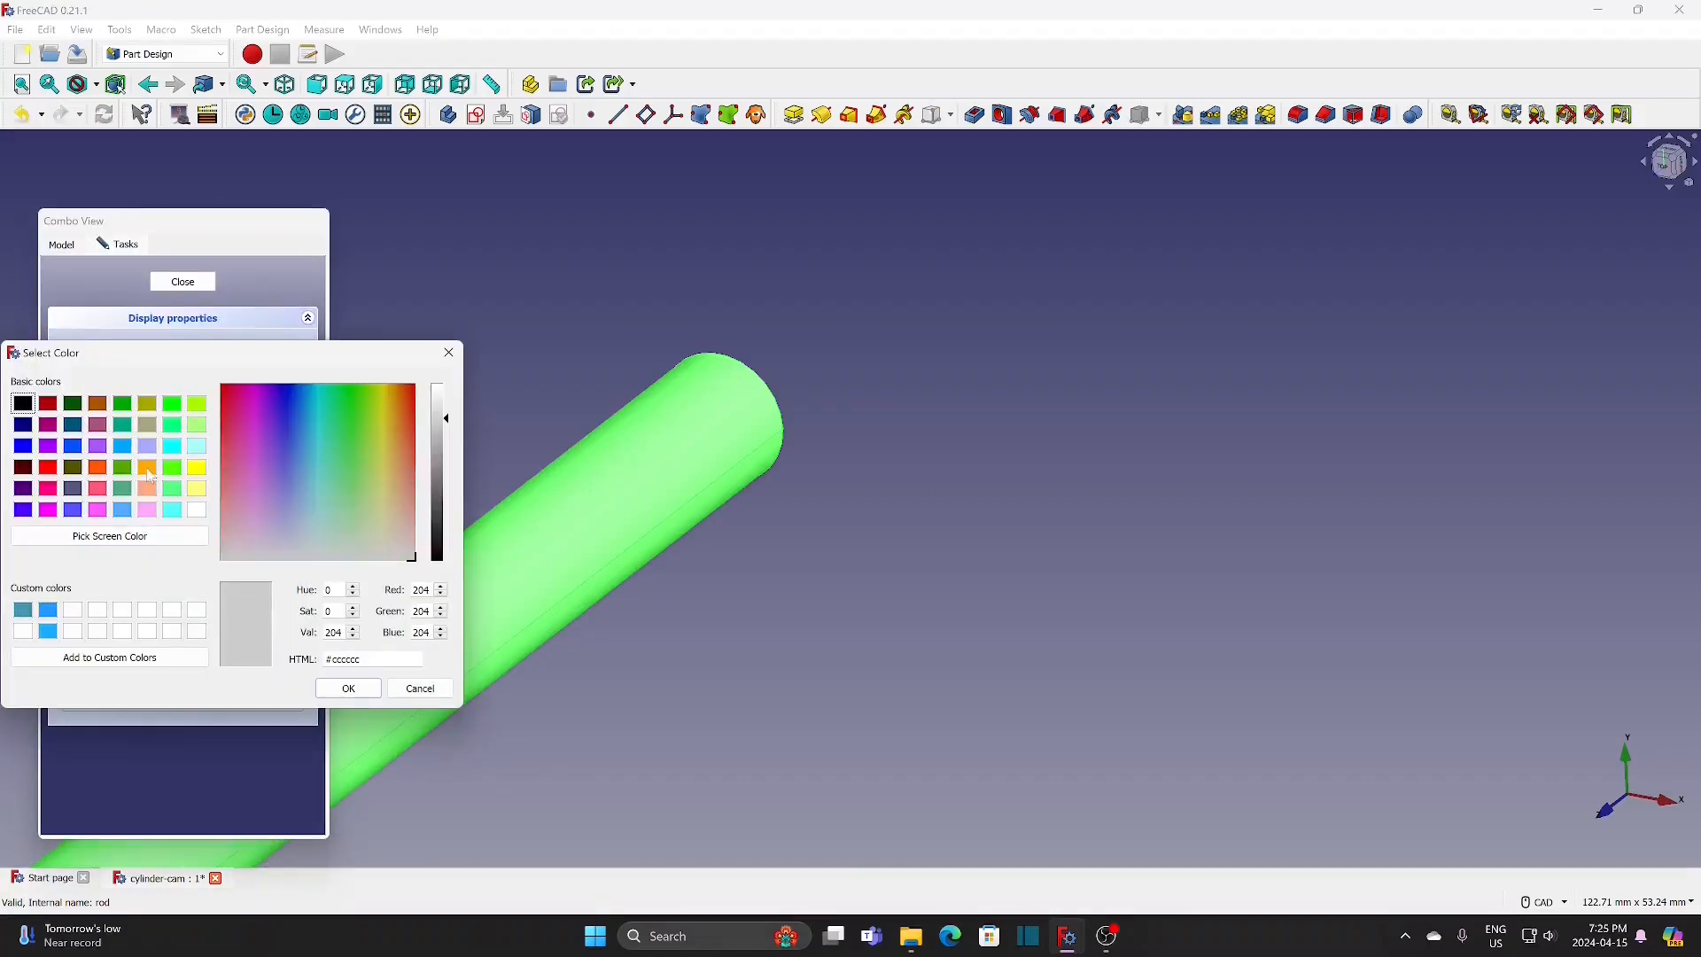
left_click(148, 469)
left_click(348, 688)
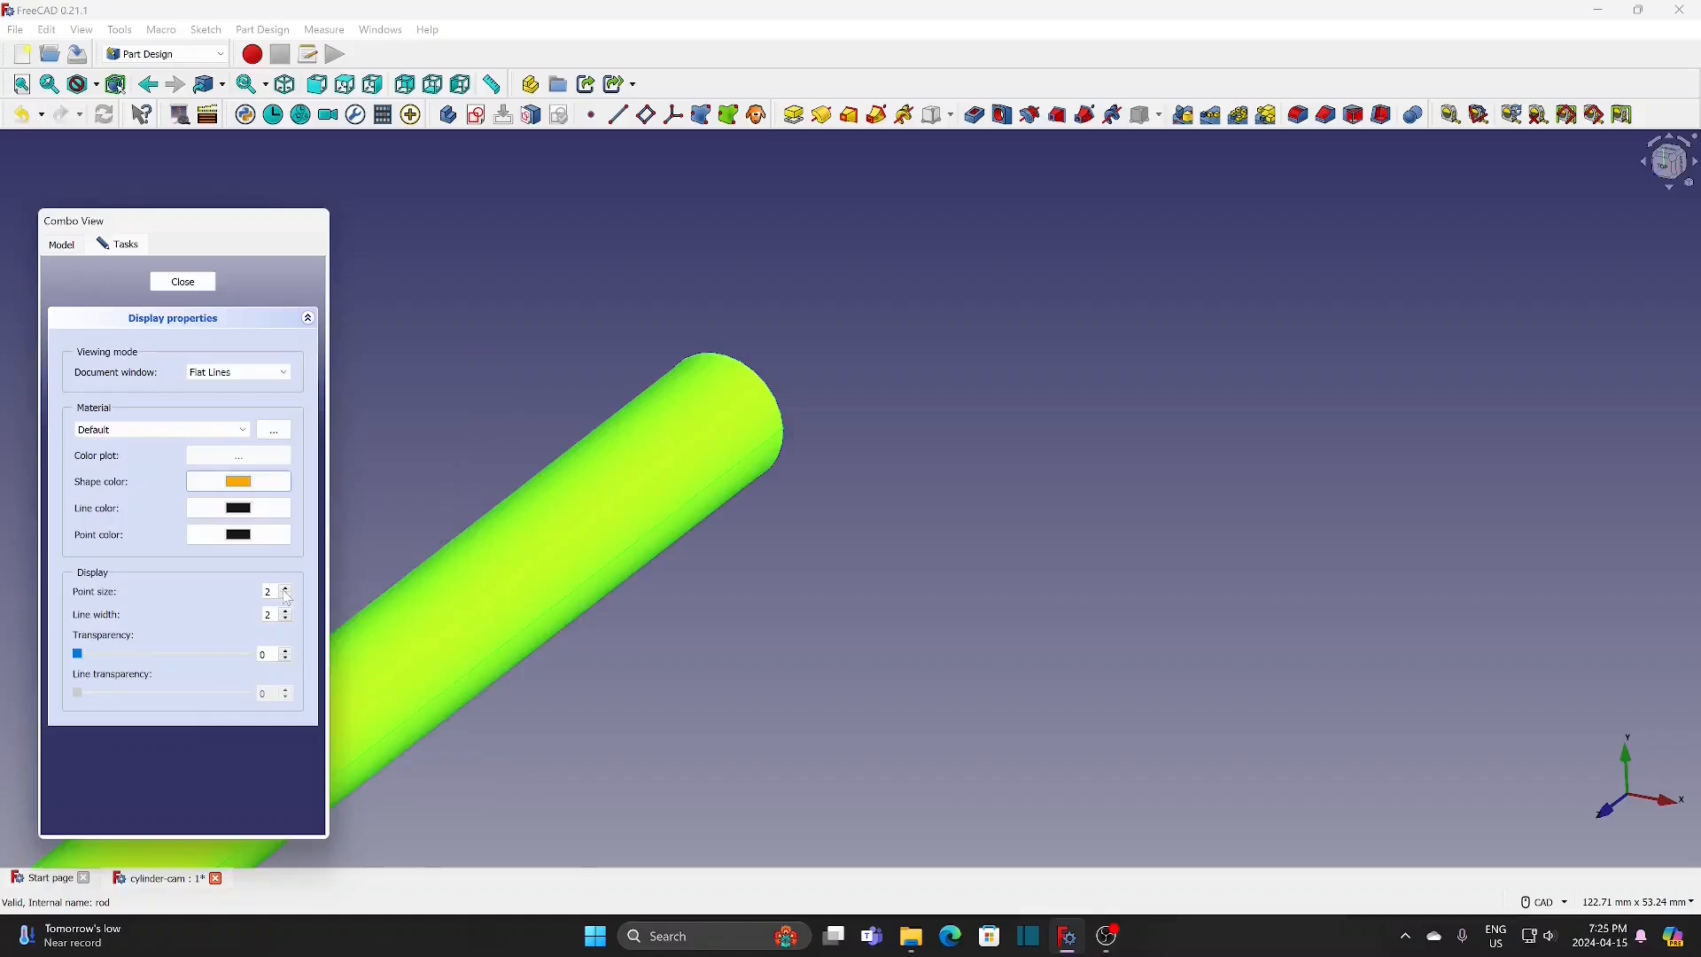
left_click(184, 281)
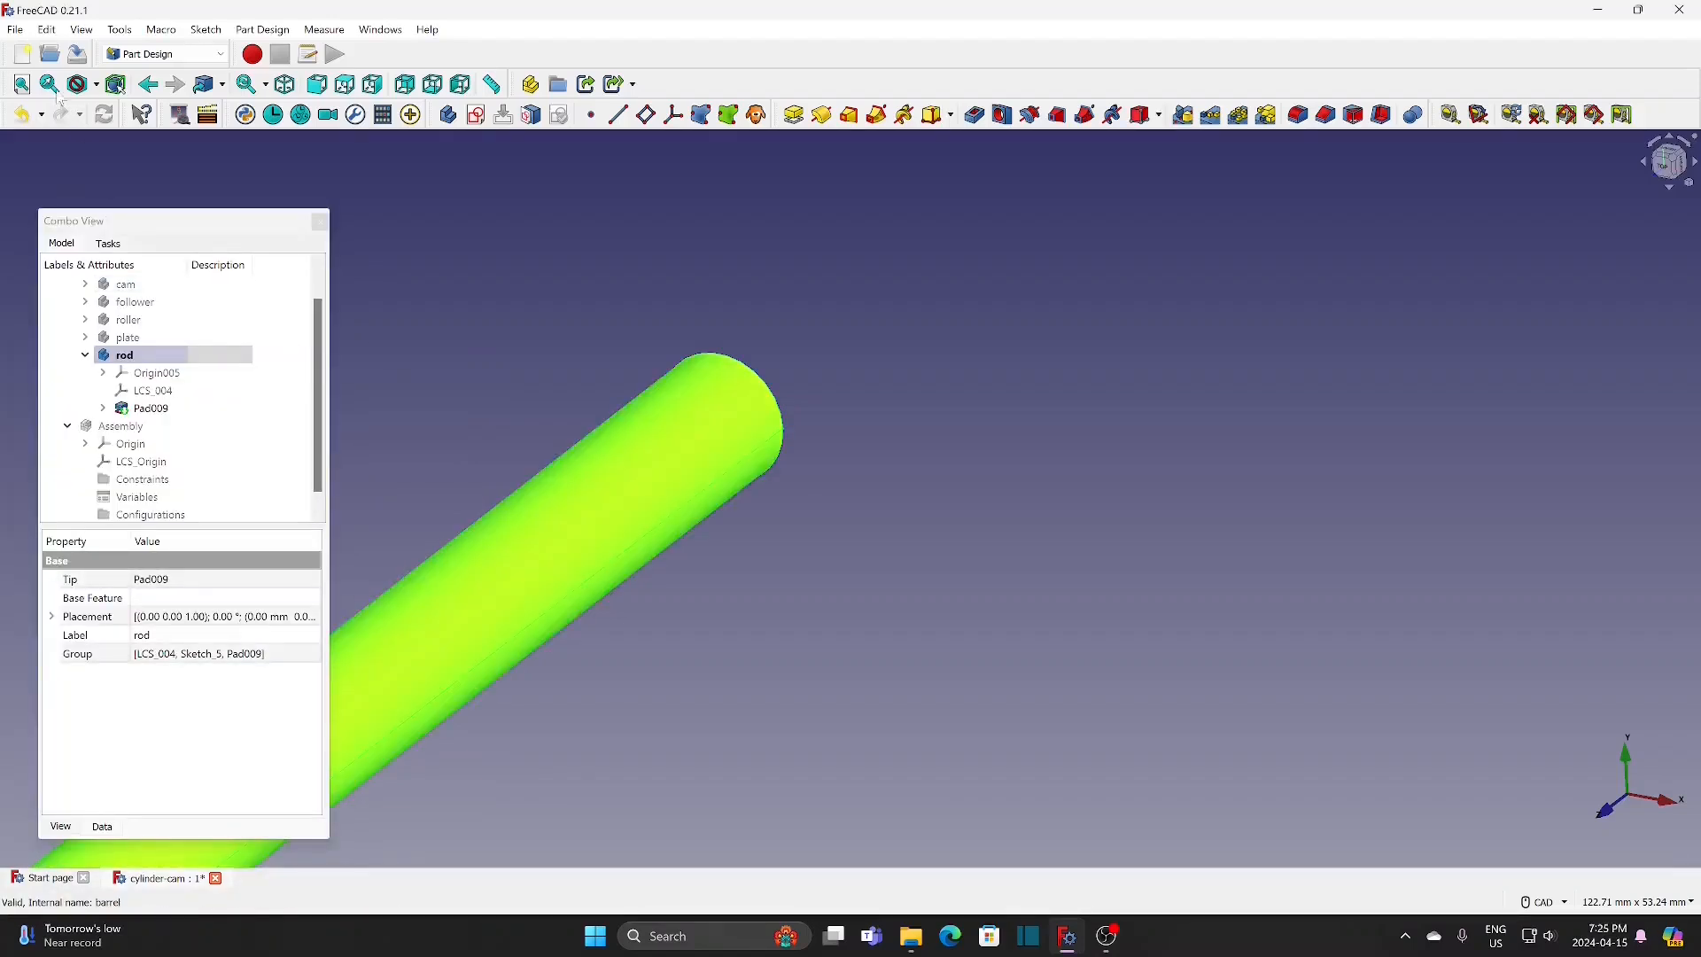
left_click(21, 84)
left_click(731, 460)
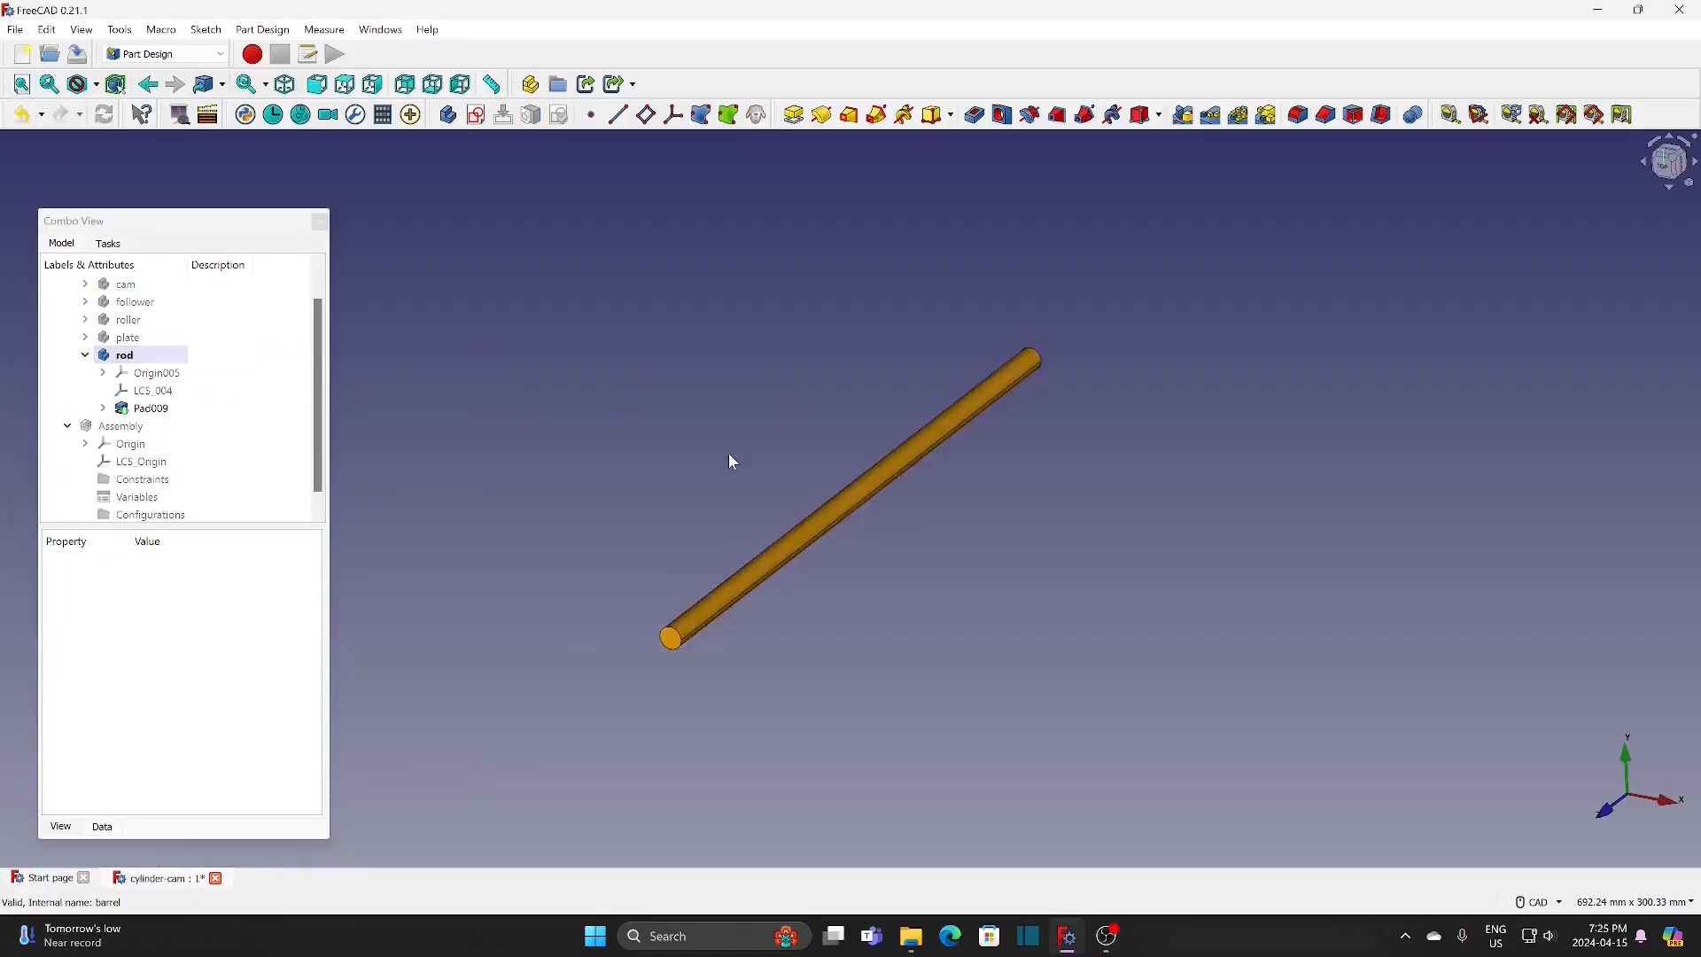
left_click(163, 358)
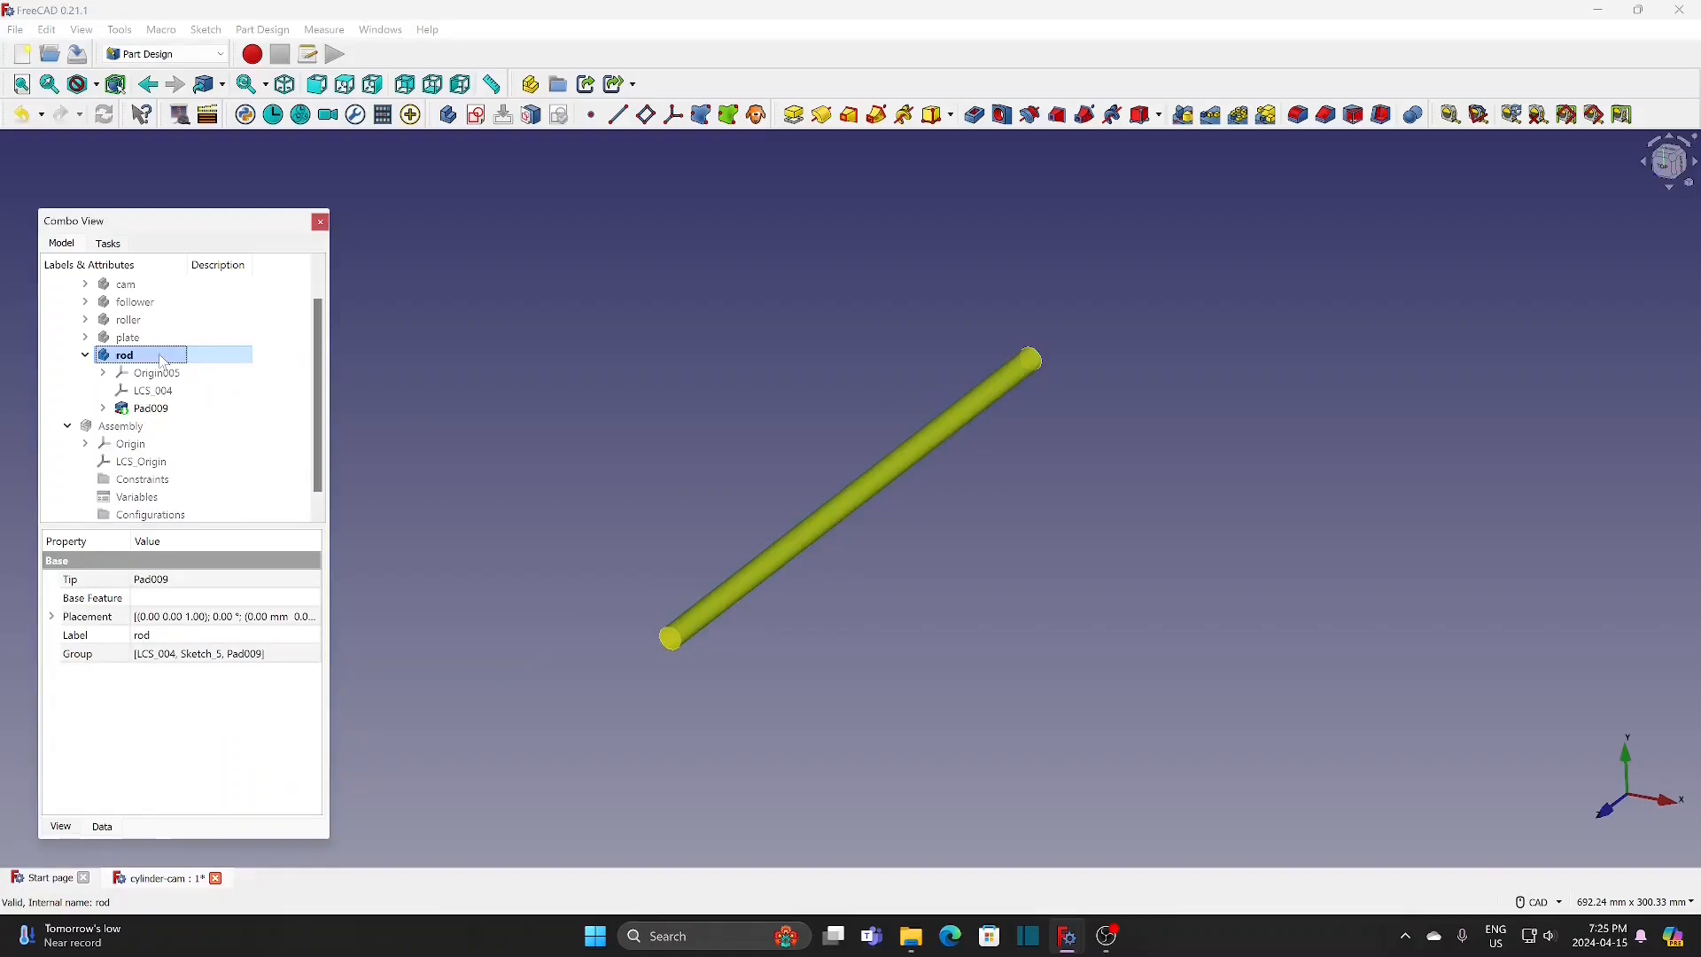
key("space")
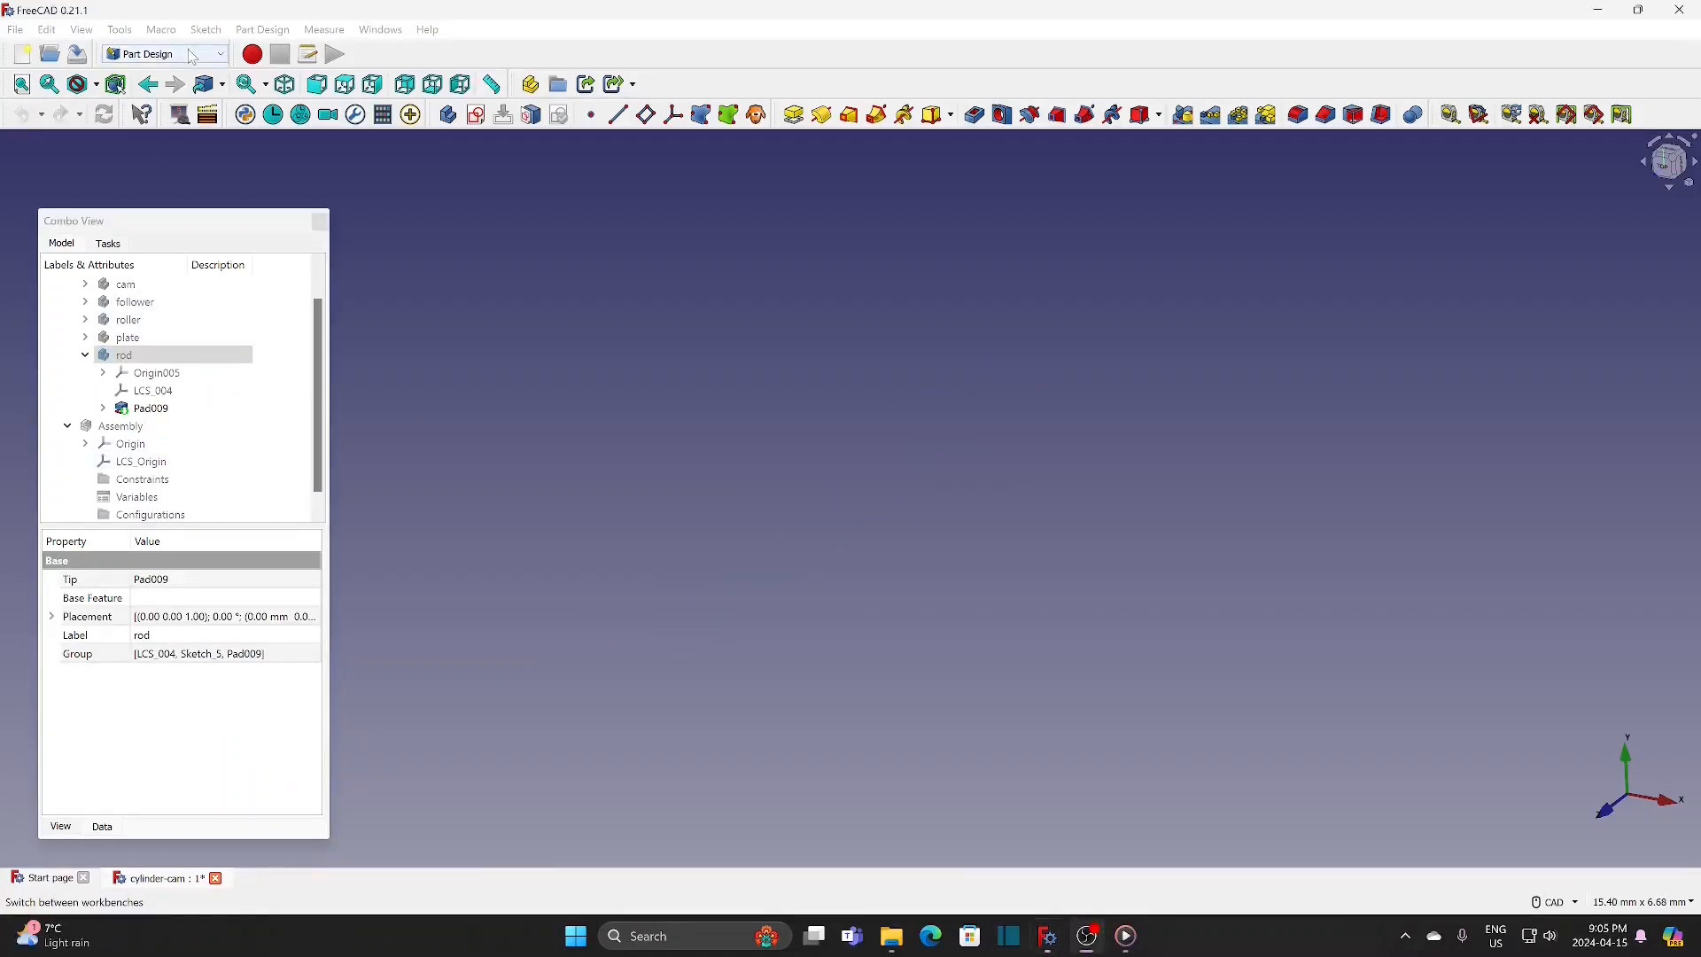
Step: Switch to the Assembly 4 workbench and create a new body named base in the Parts group
left_click(188, 55)
left_click(157, 99)
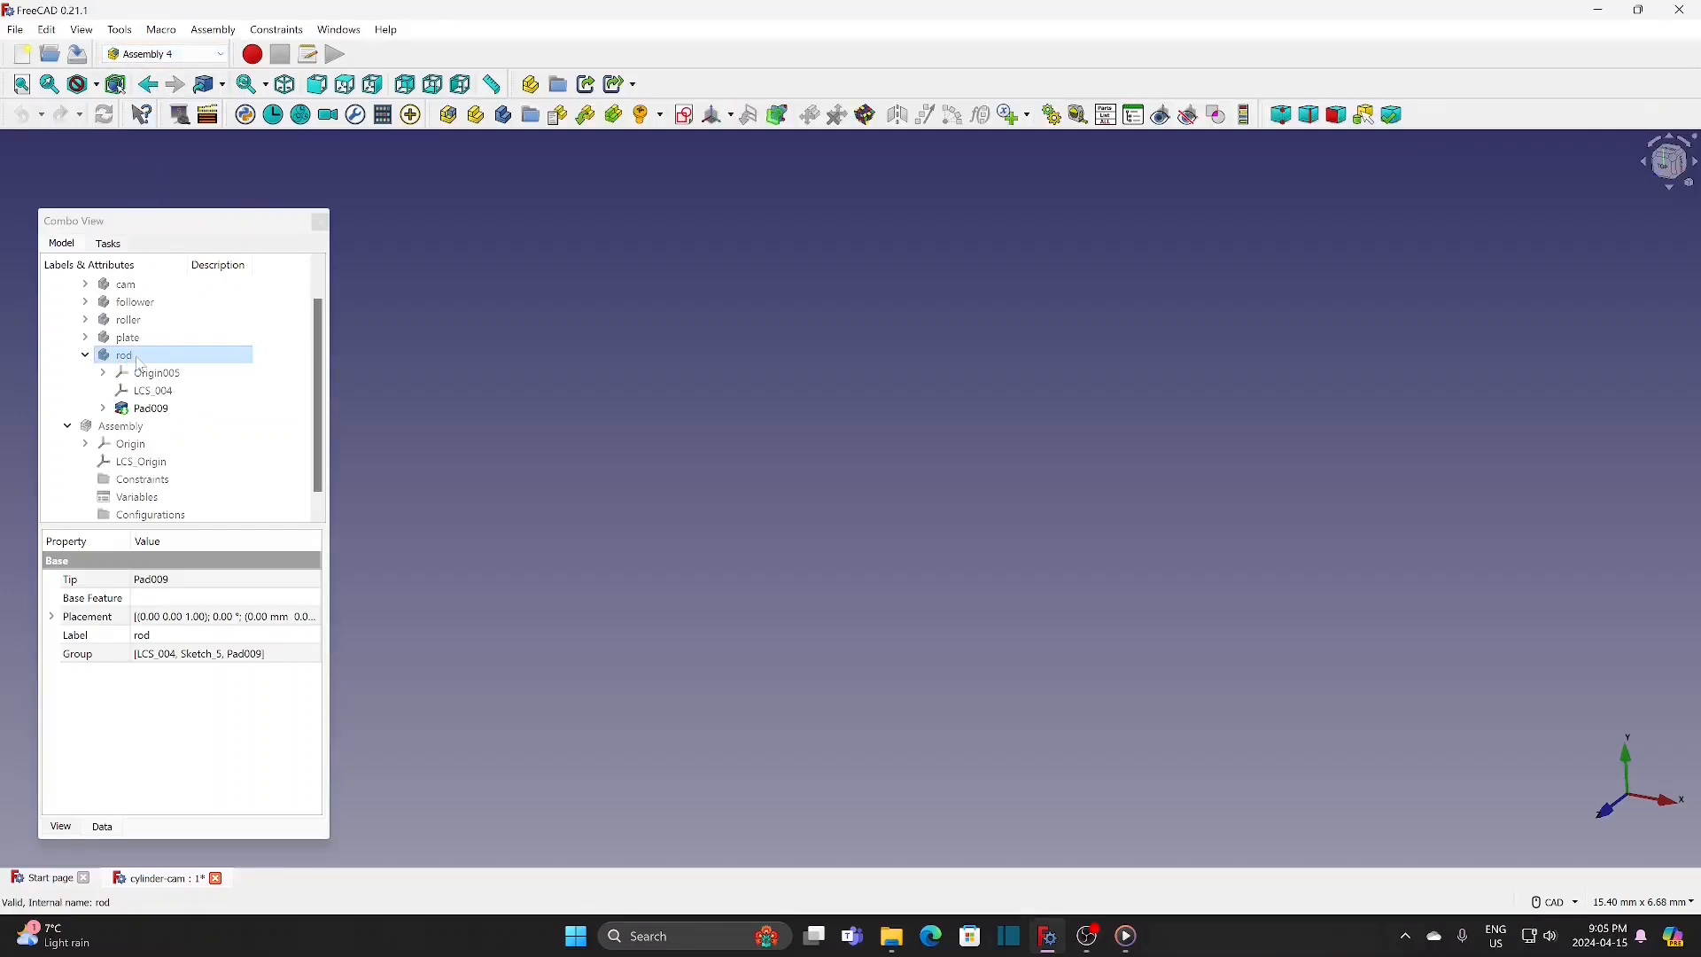
scroll(140, 364, "up", 1)
left_click(124, 302)
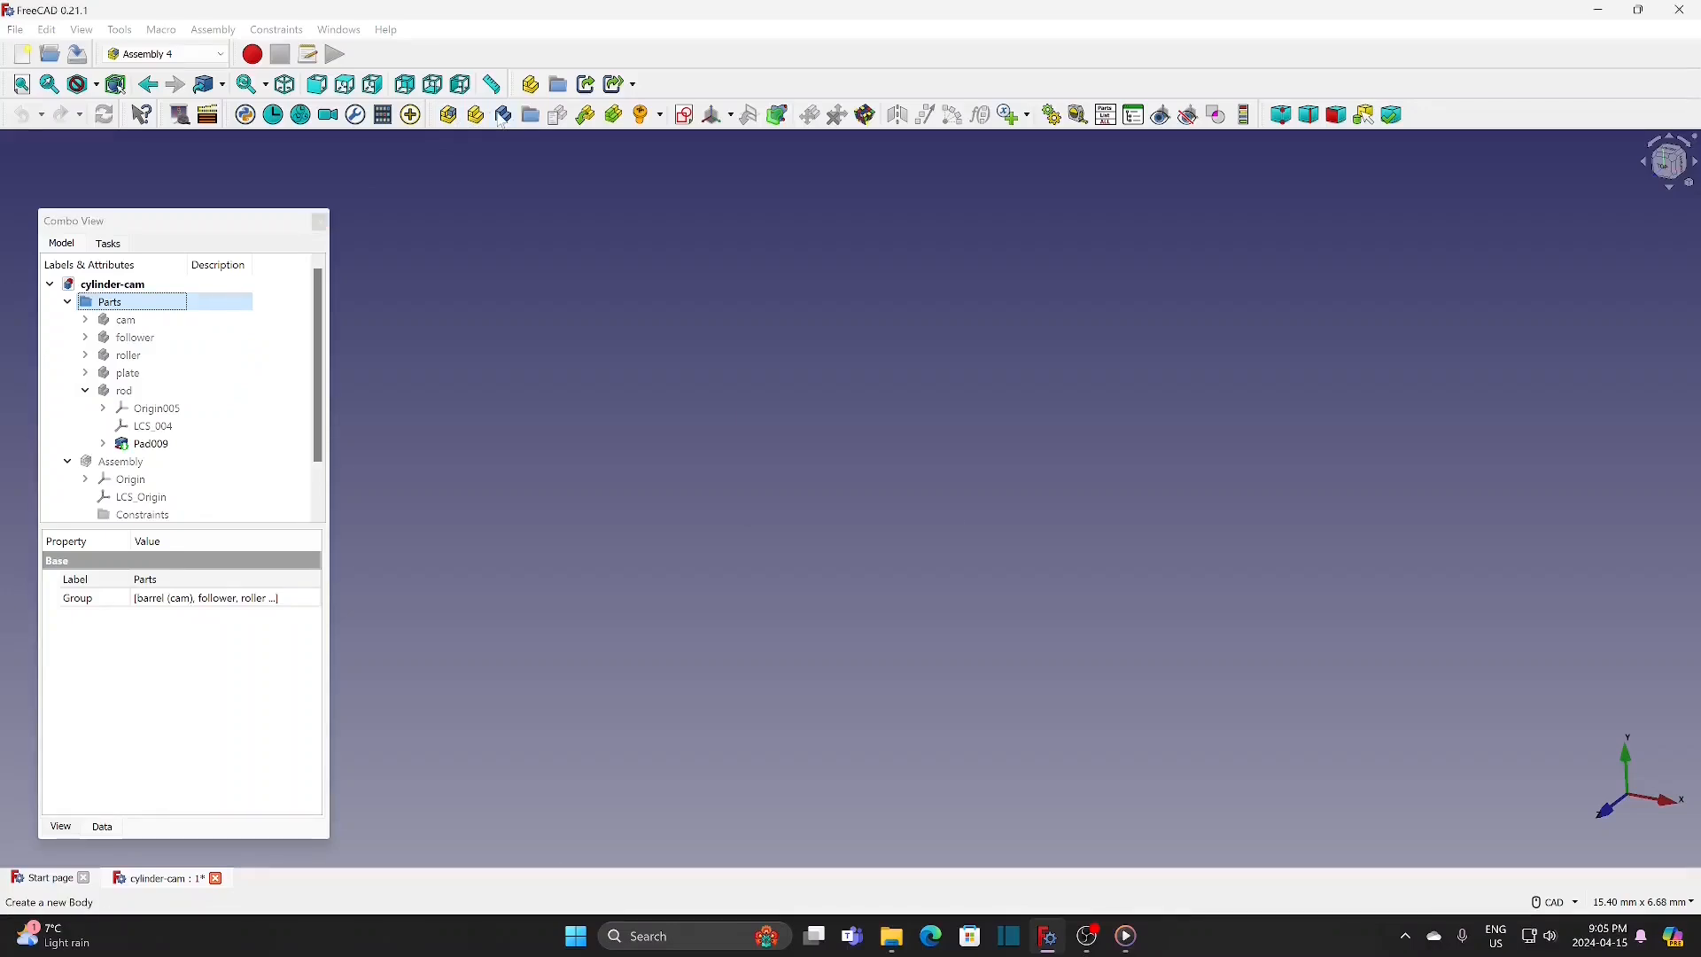
left_click(502, 116)
type("base")
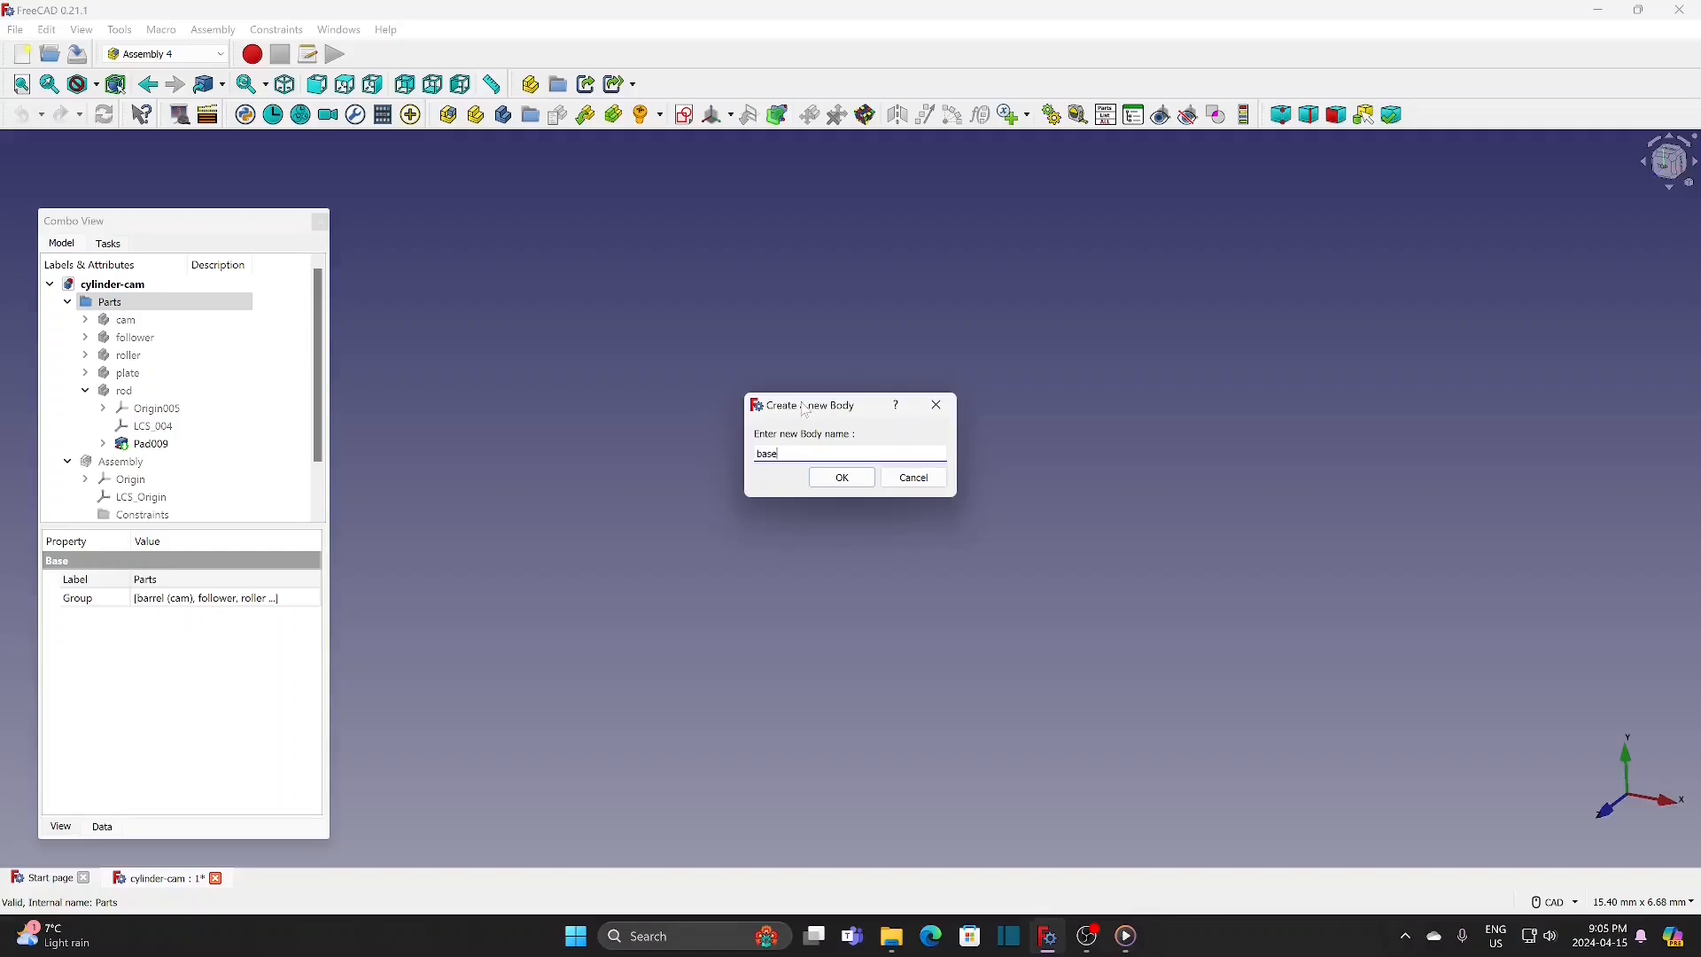
left_click(837, 478)
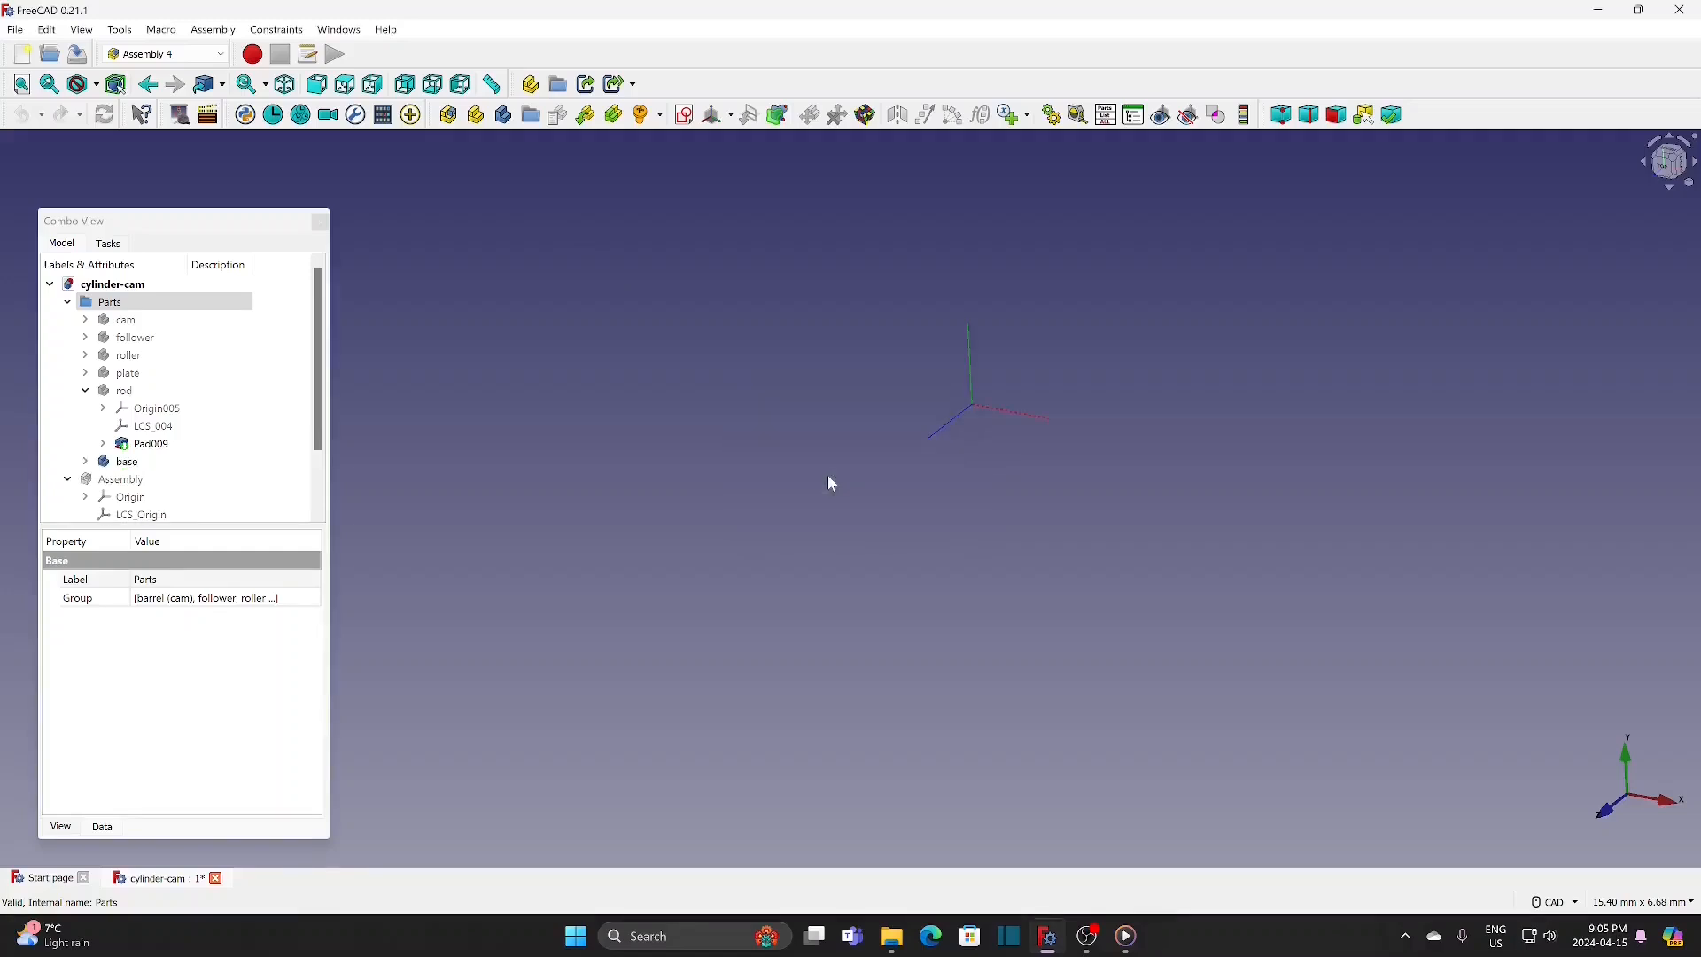
Step: Create a new sketch in the base body, keeping the suggested sketch name
left_click(133, 462)
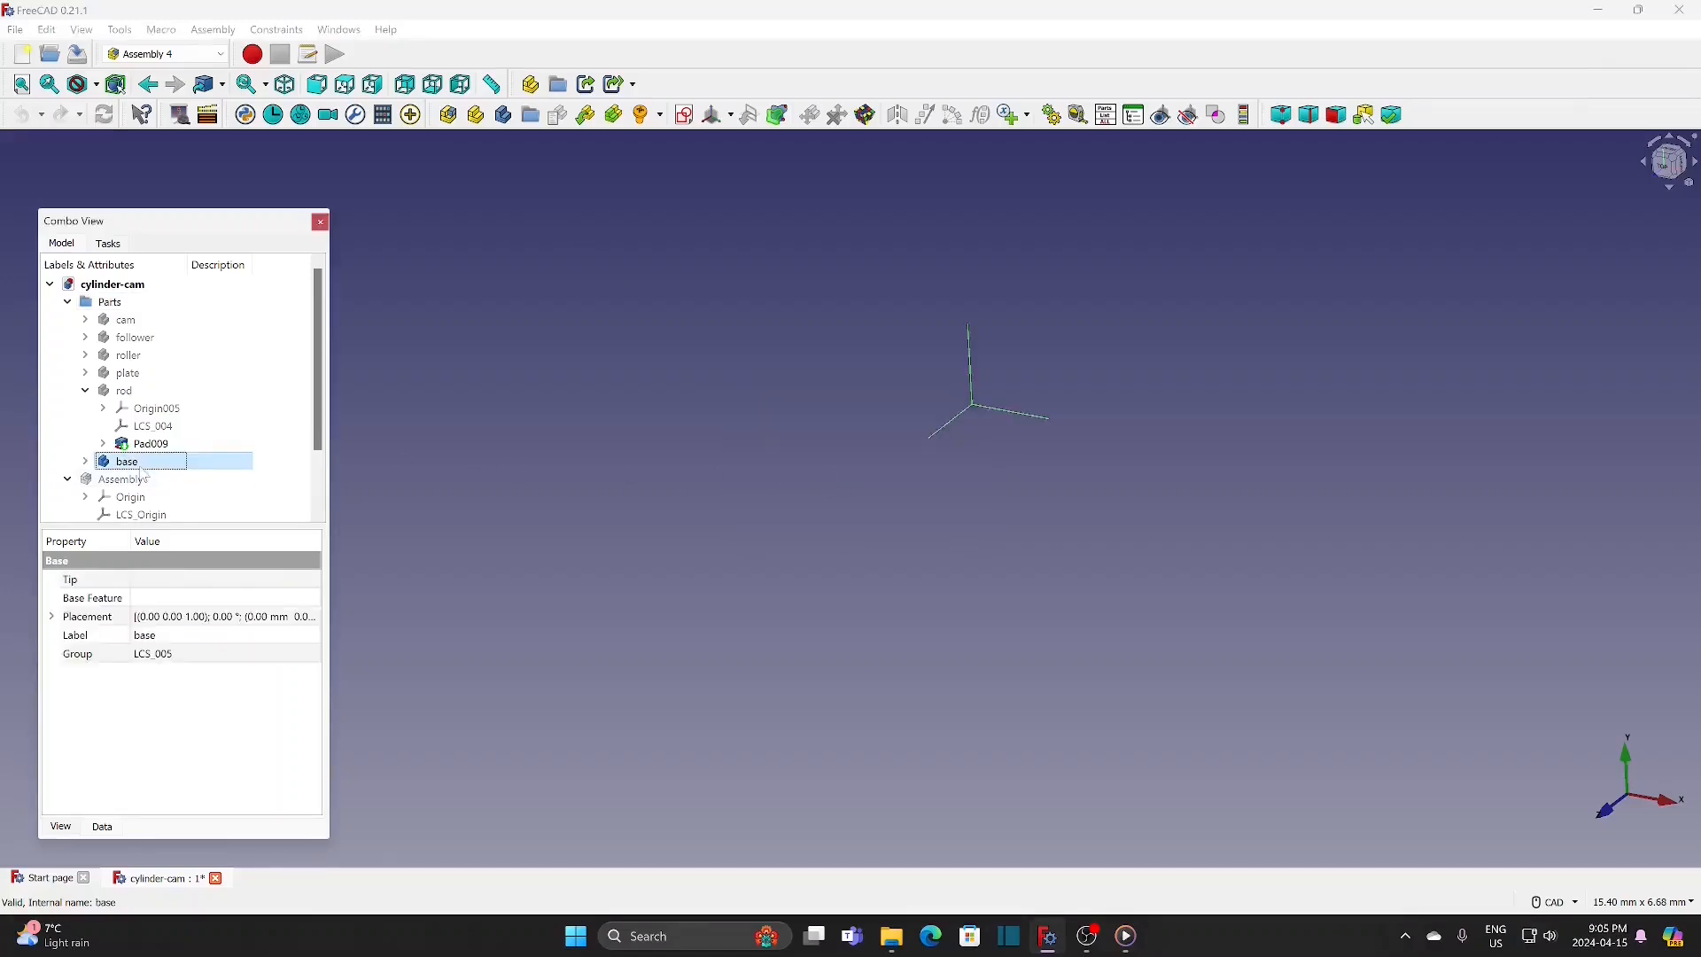
left_click(684, 114)
left_click(833, 476)
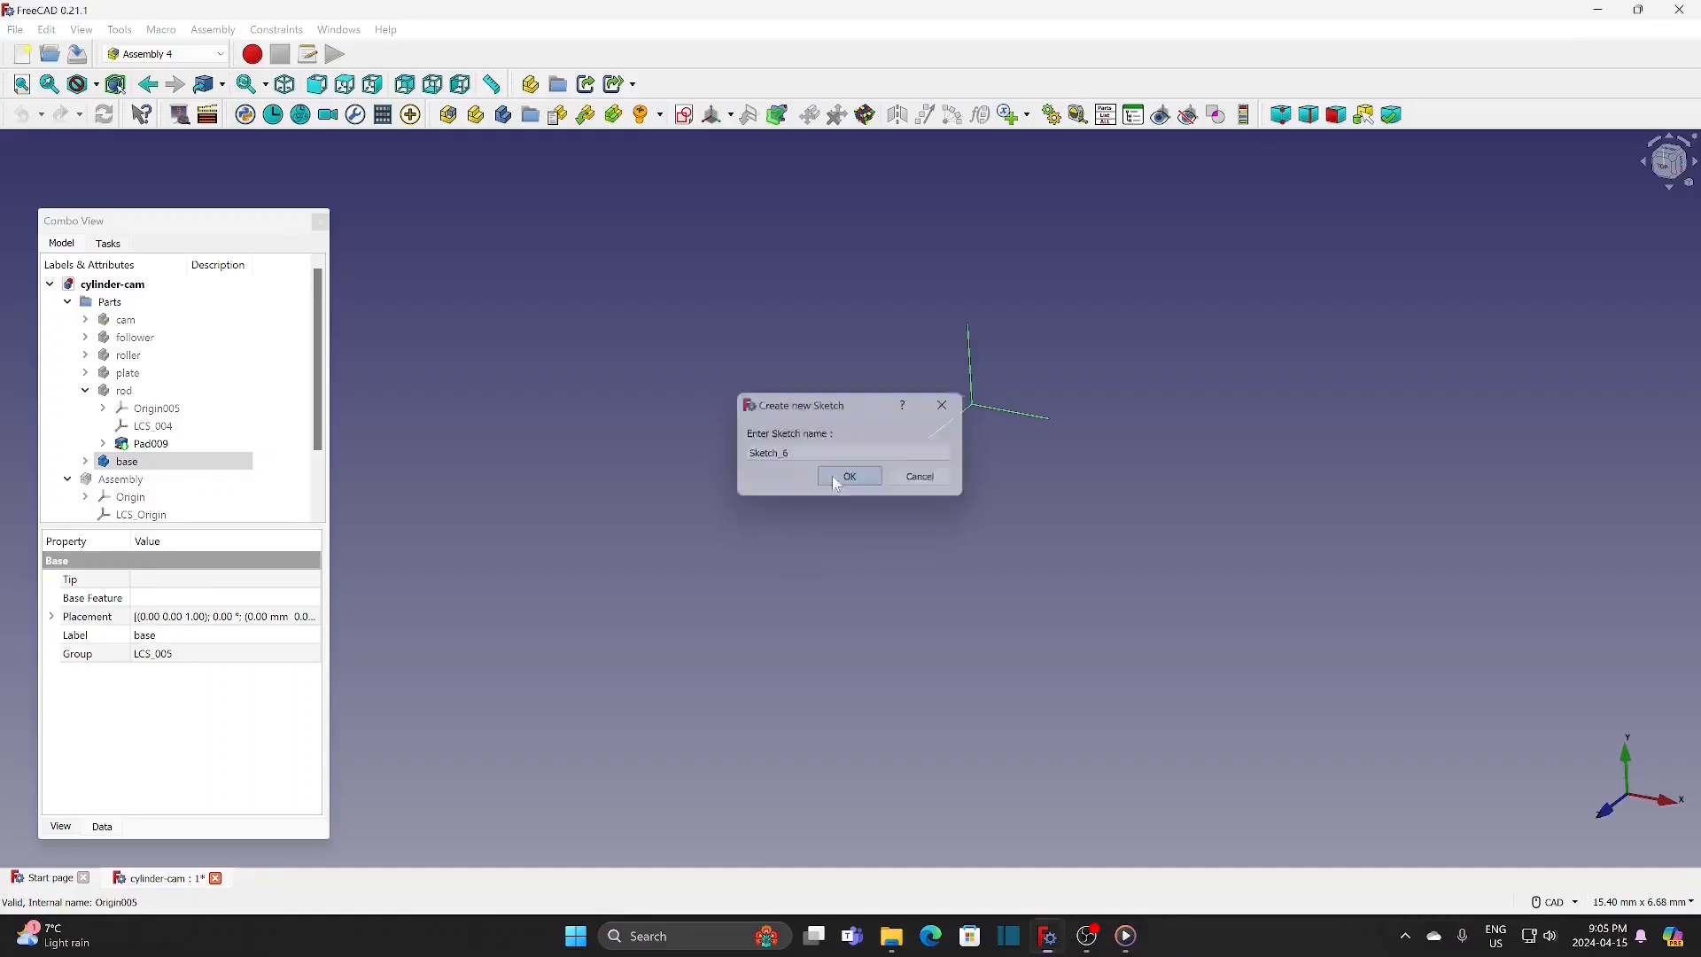
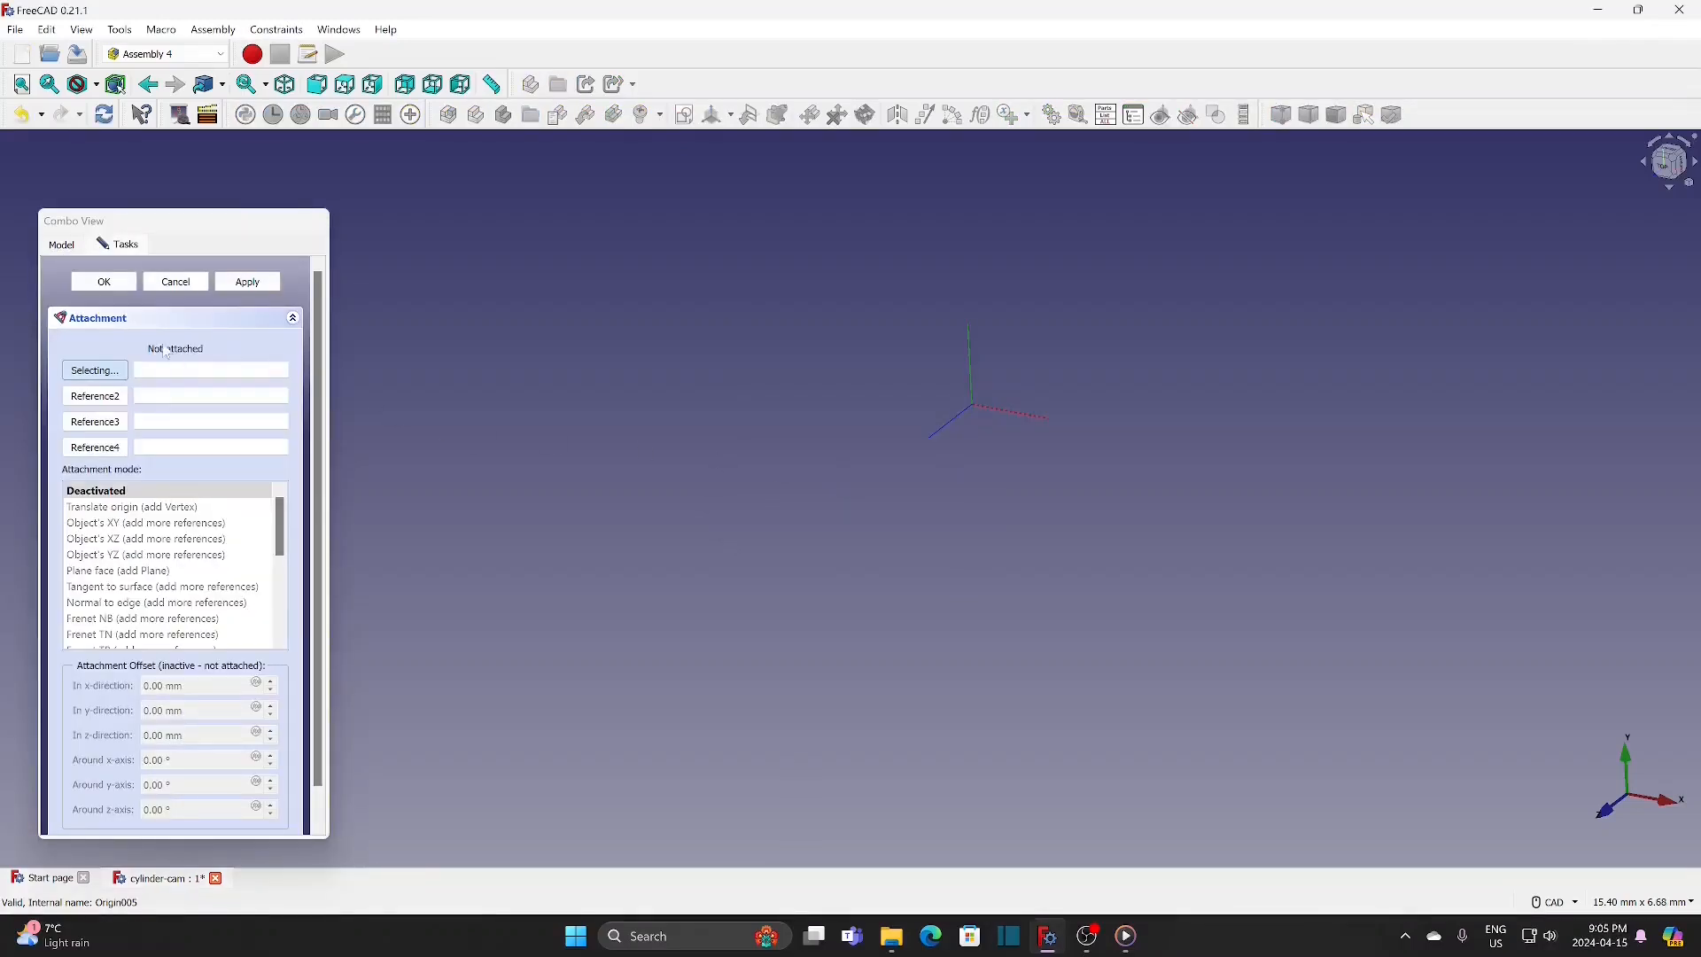
Step: Attach the new base sketch to the base body's local coordinate system LCS_005 using the Plane face mode
left_click(62, 244)
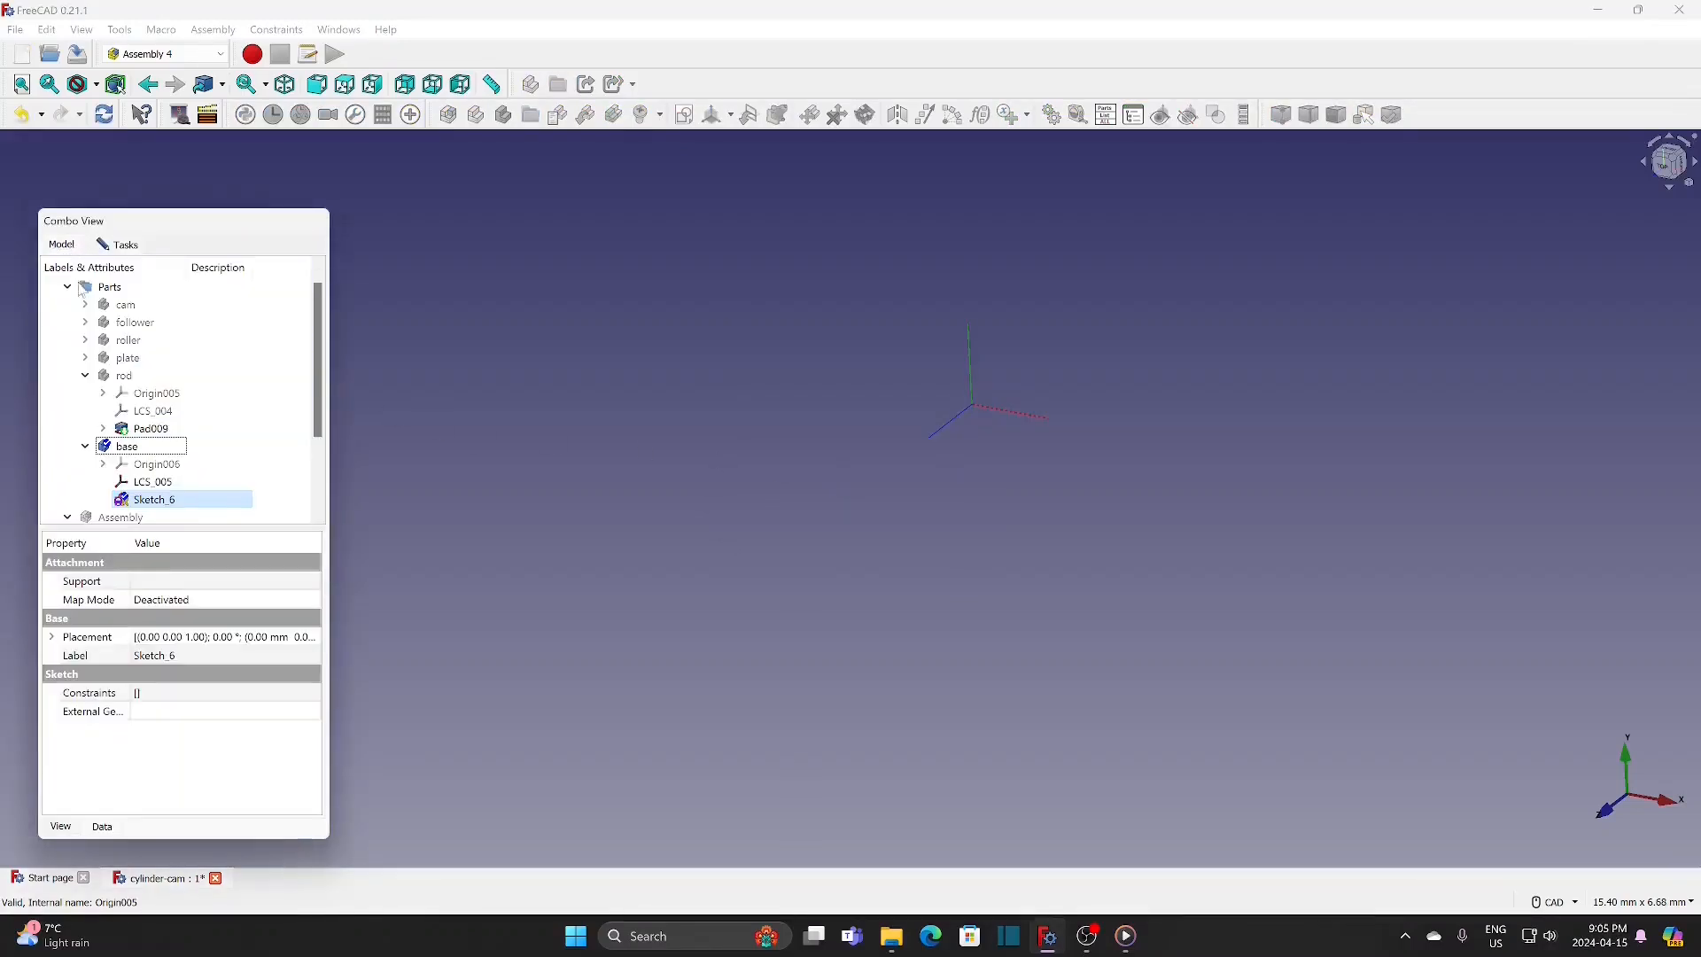
left_click(152, 482)
left_click(123, 246)
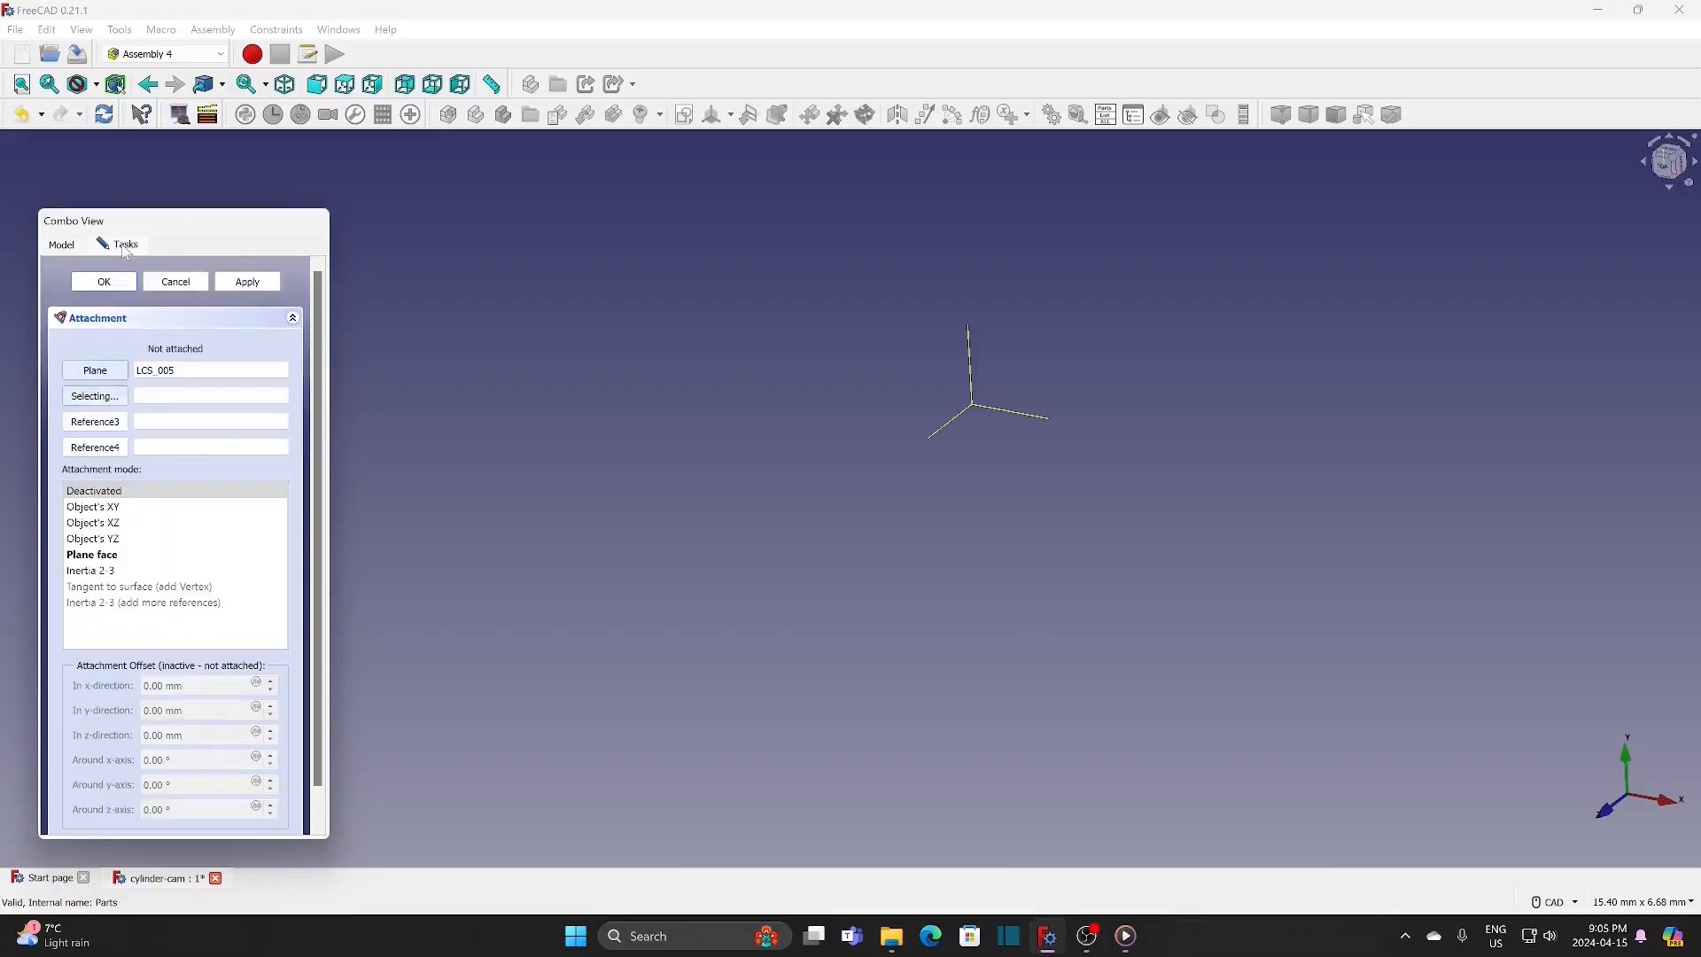
left_click(108, 560)
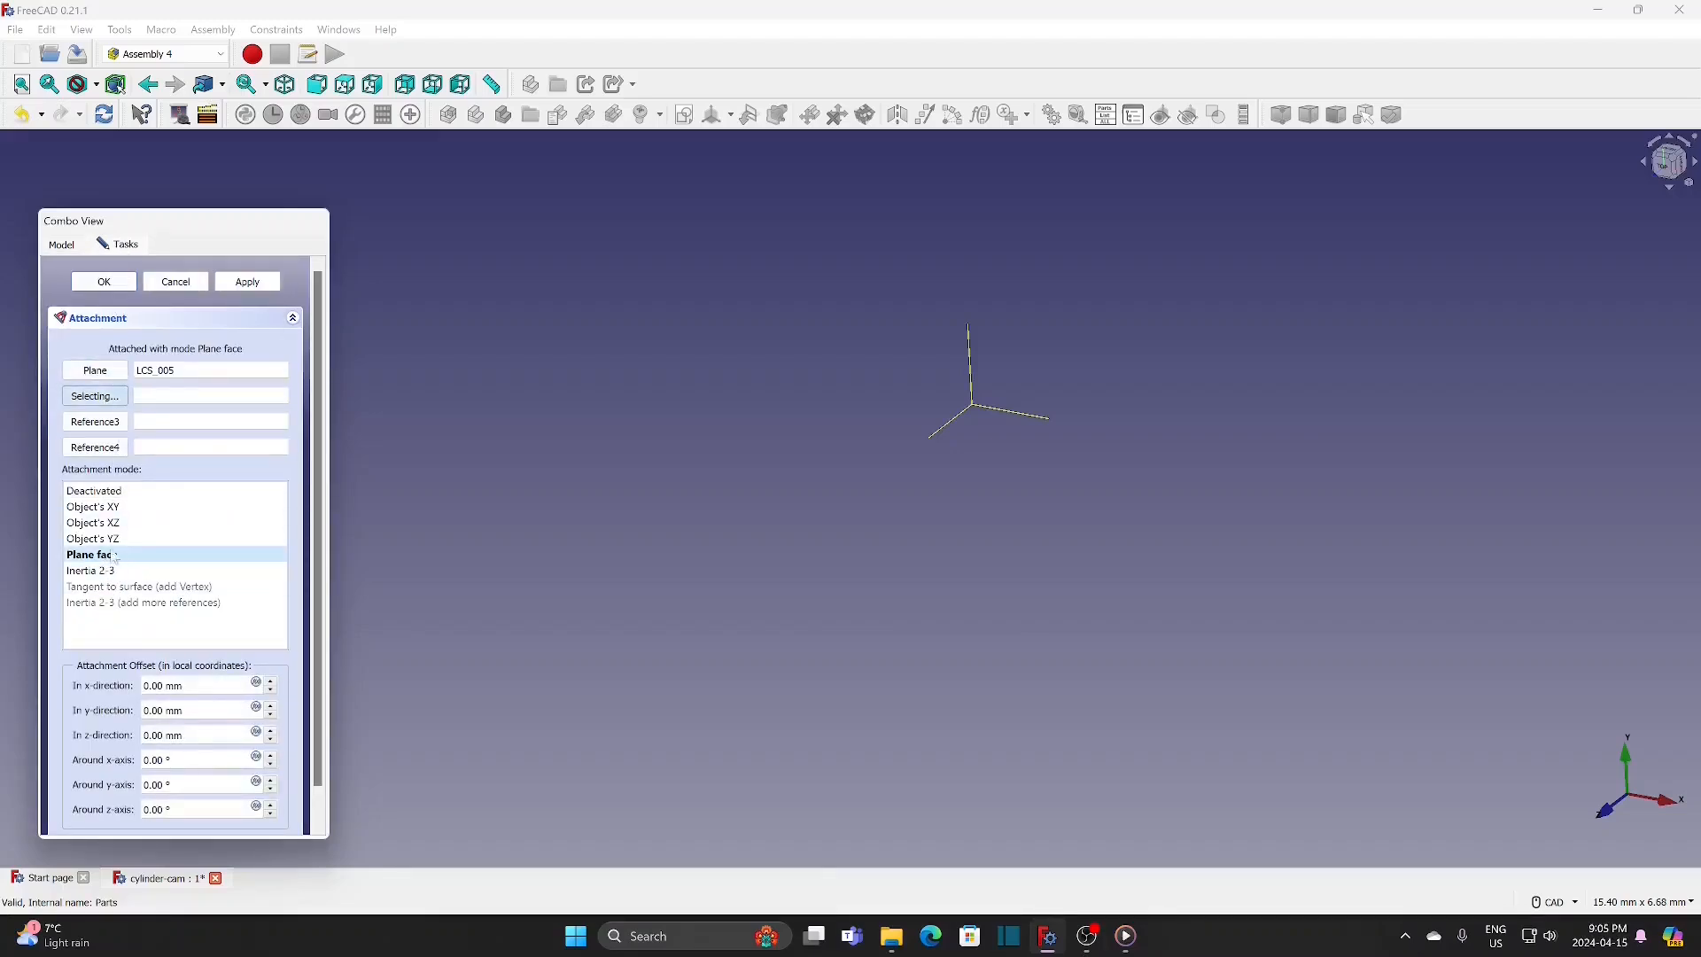
left_click(103, 282)
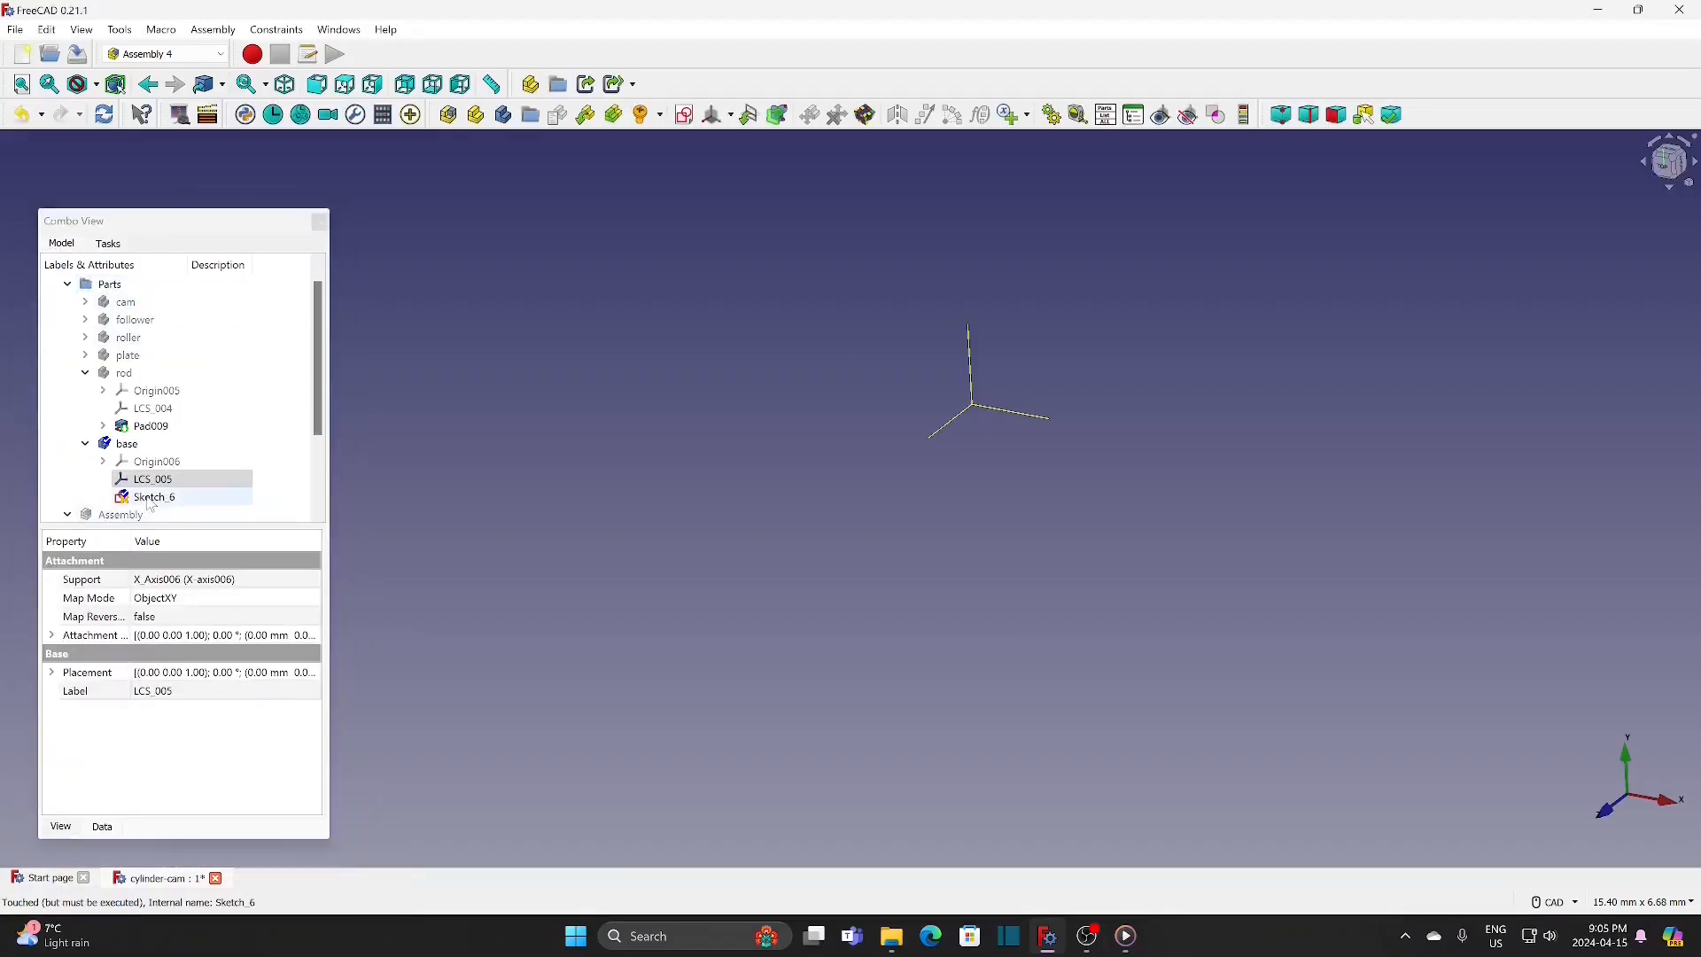
Step: Open Sketch_6 for editing and draw a rectangle around the origin, about 4 mm wide and 1.9 mm high
double_click(149, 499)
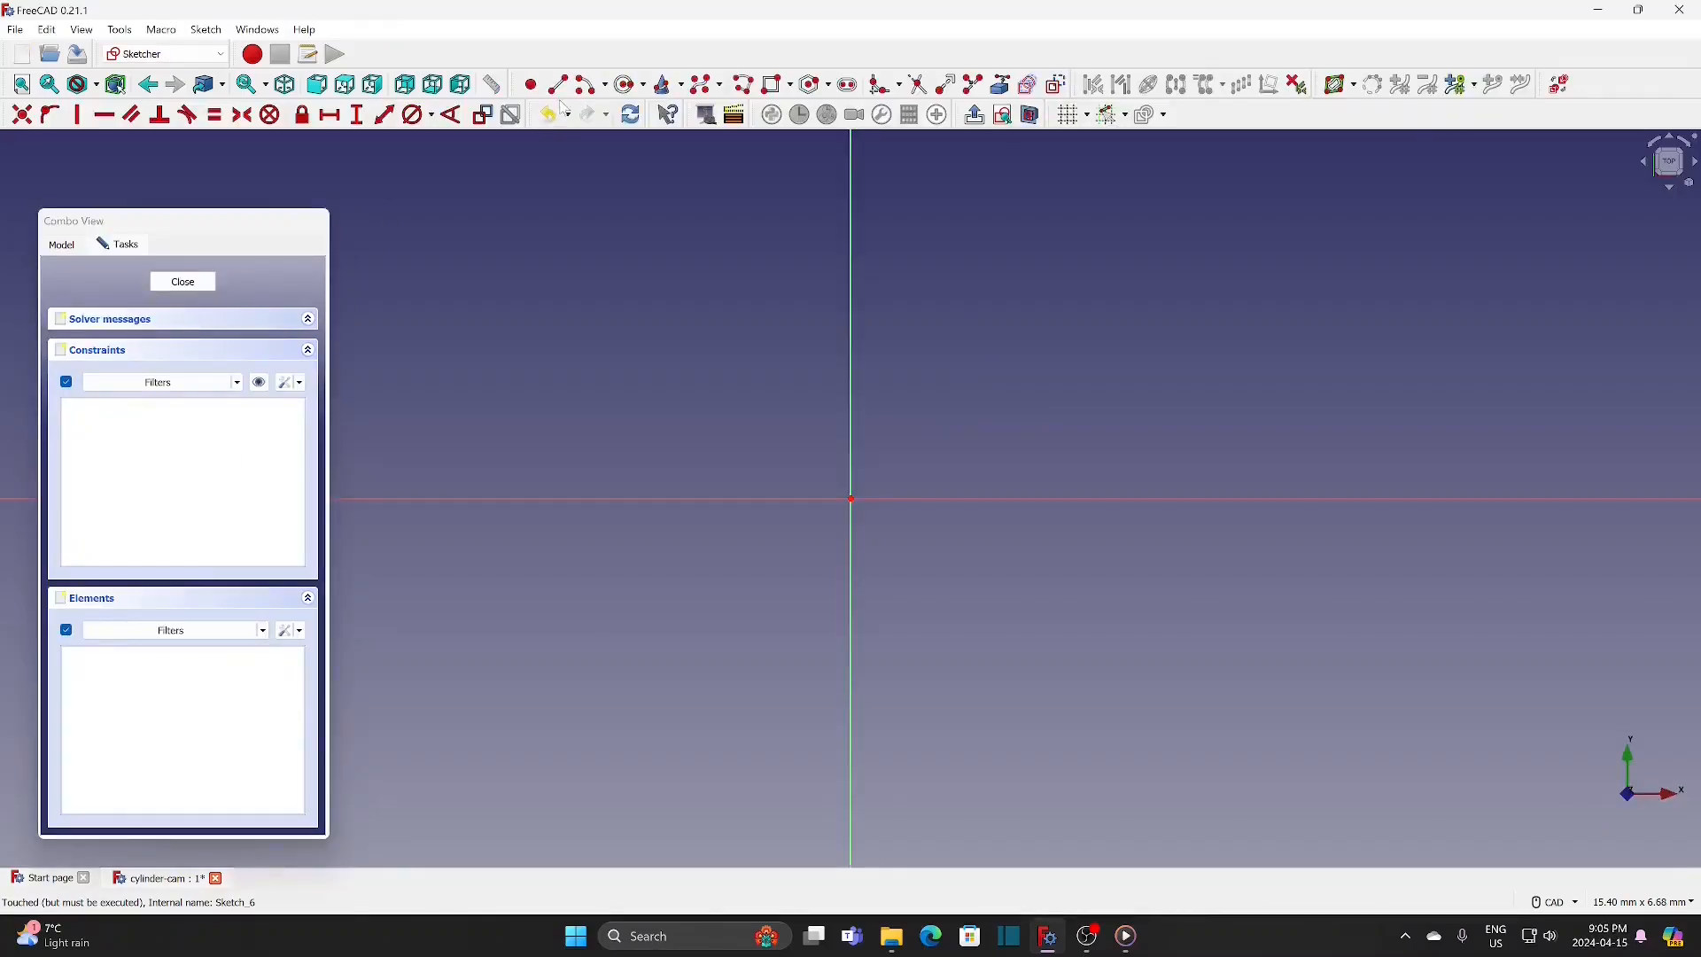
left_click(777, 84)
left_click(668, 392)
left_click(1105, 605)
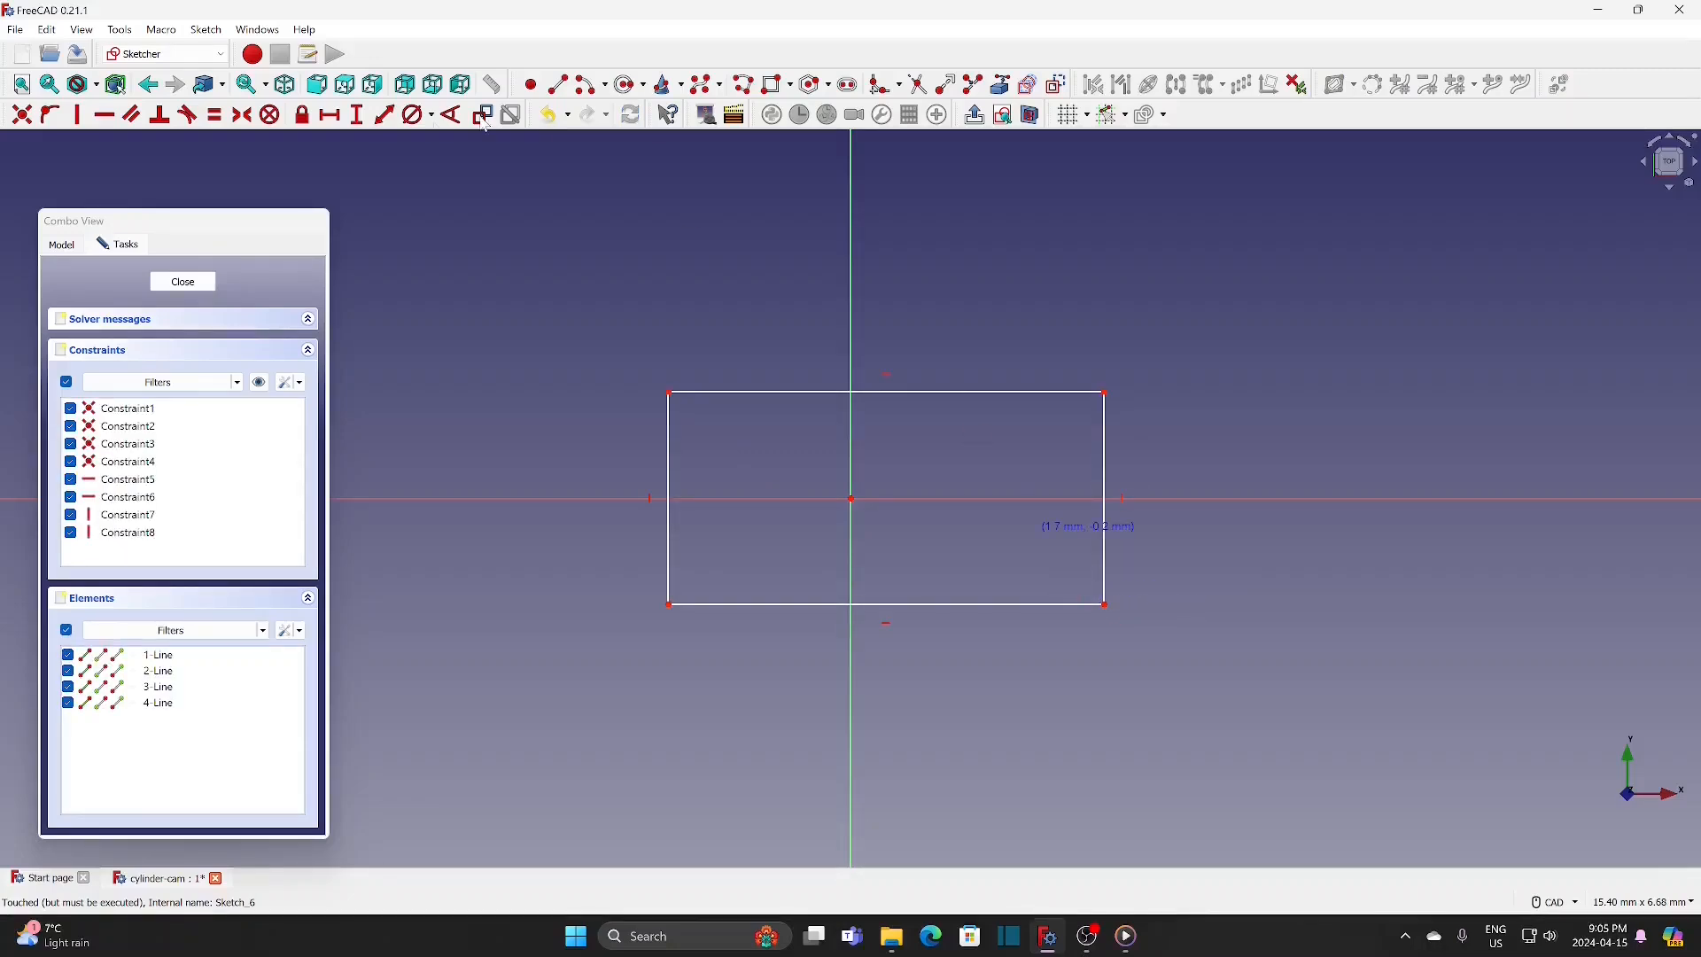
Step: Constrain the rectangle's height to 100 mm and its width to 301 mm
left_click(358, 119)
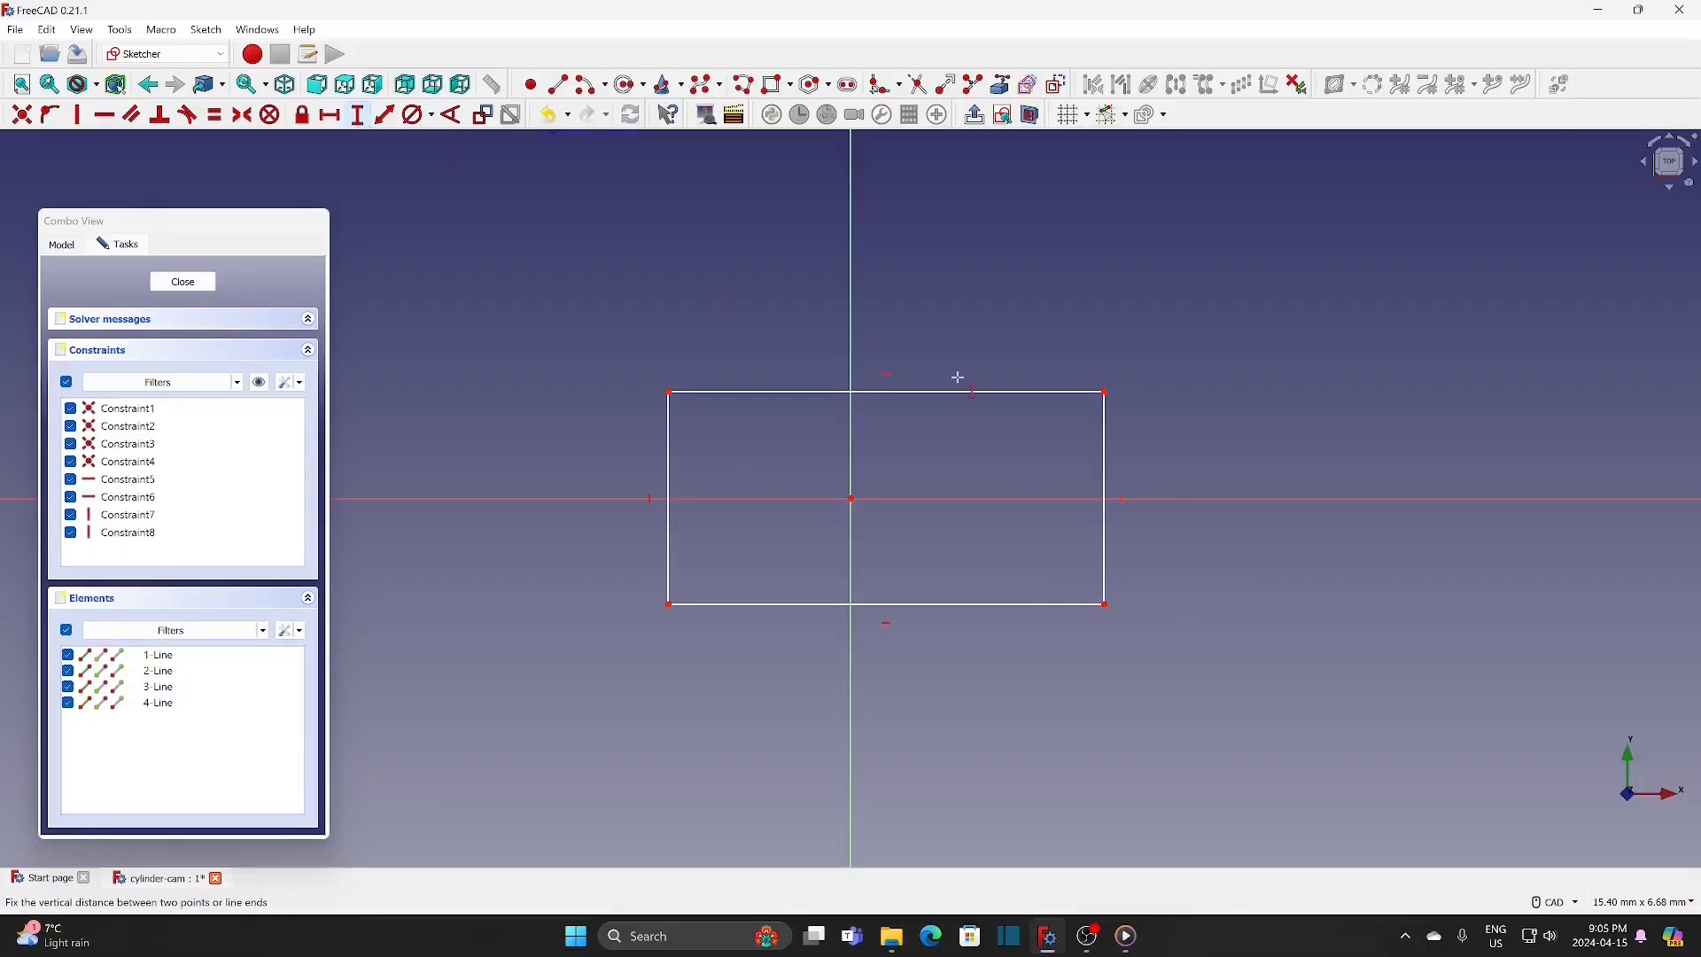
left_click(1105, 452)
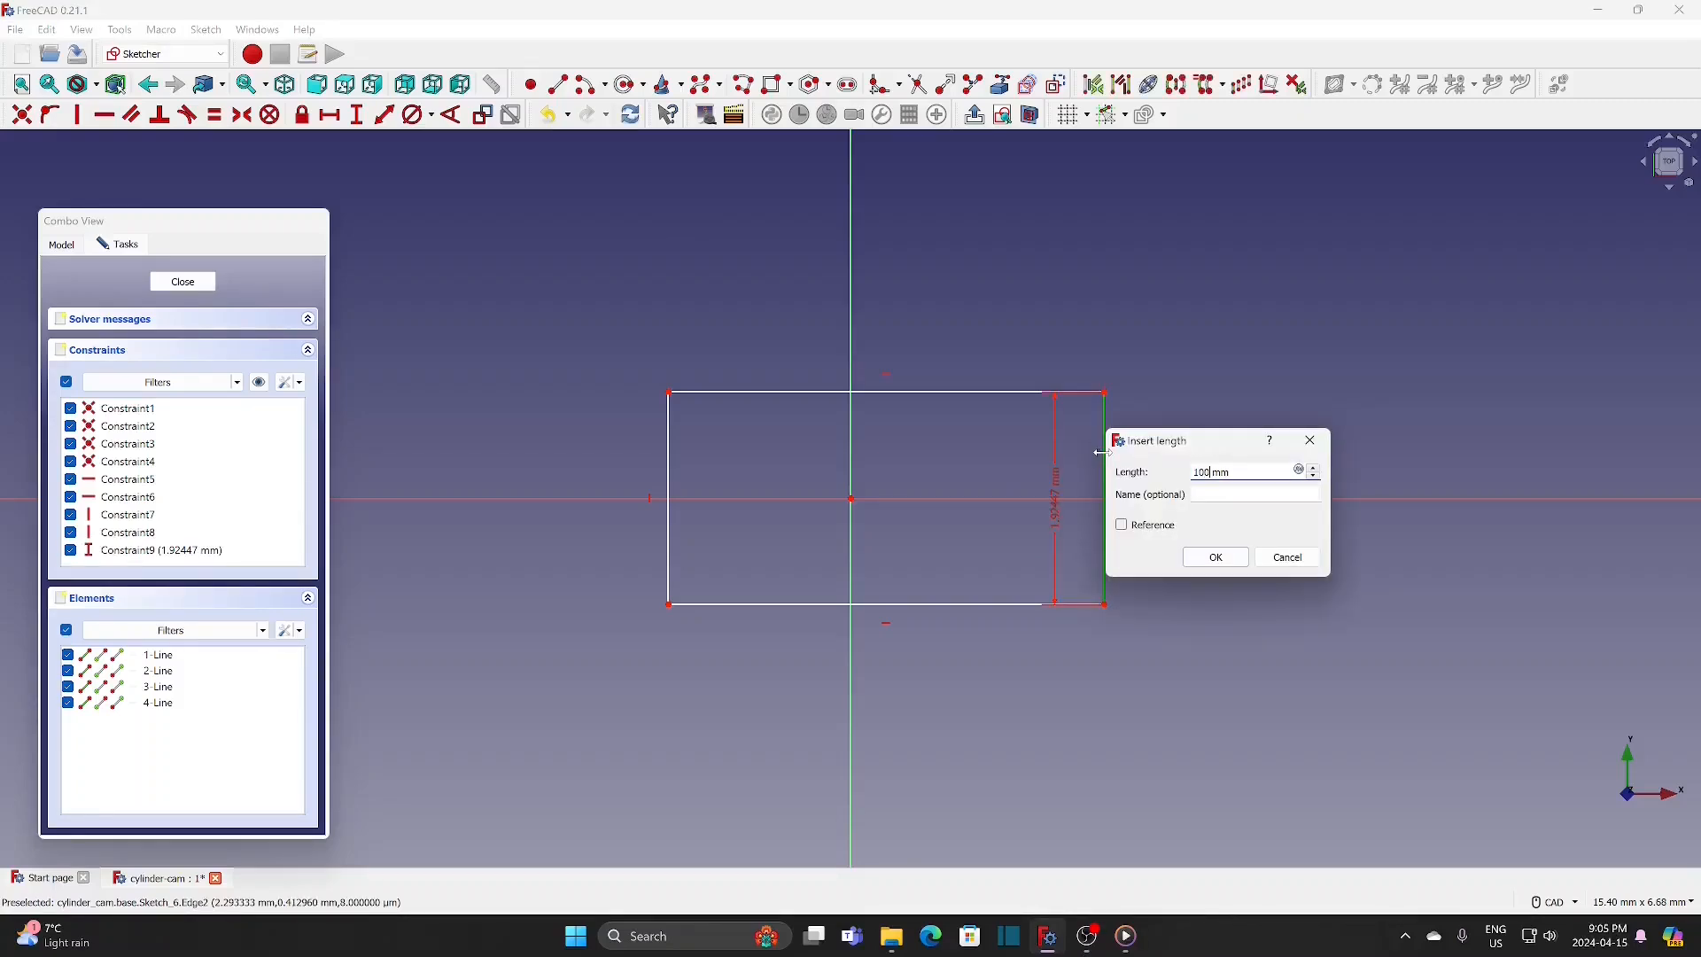
left_click(1236, 562)
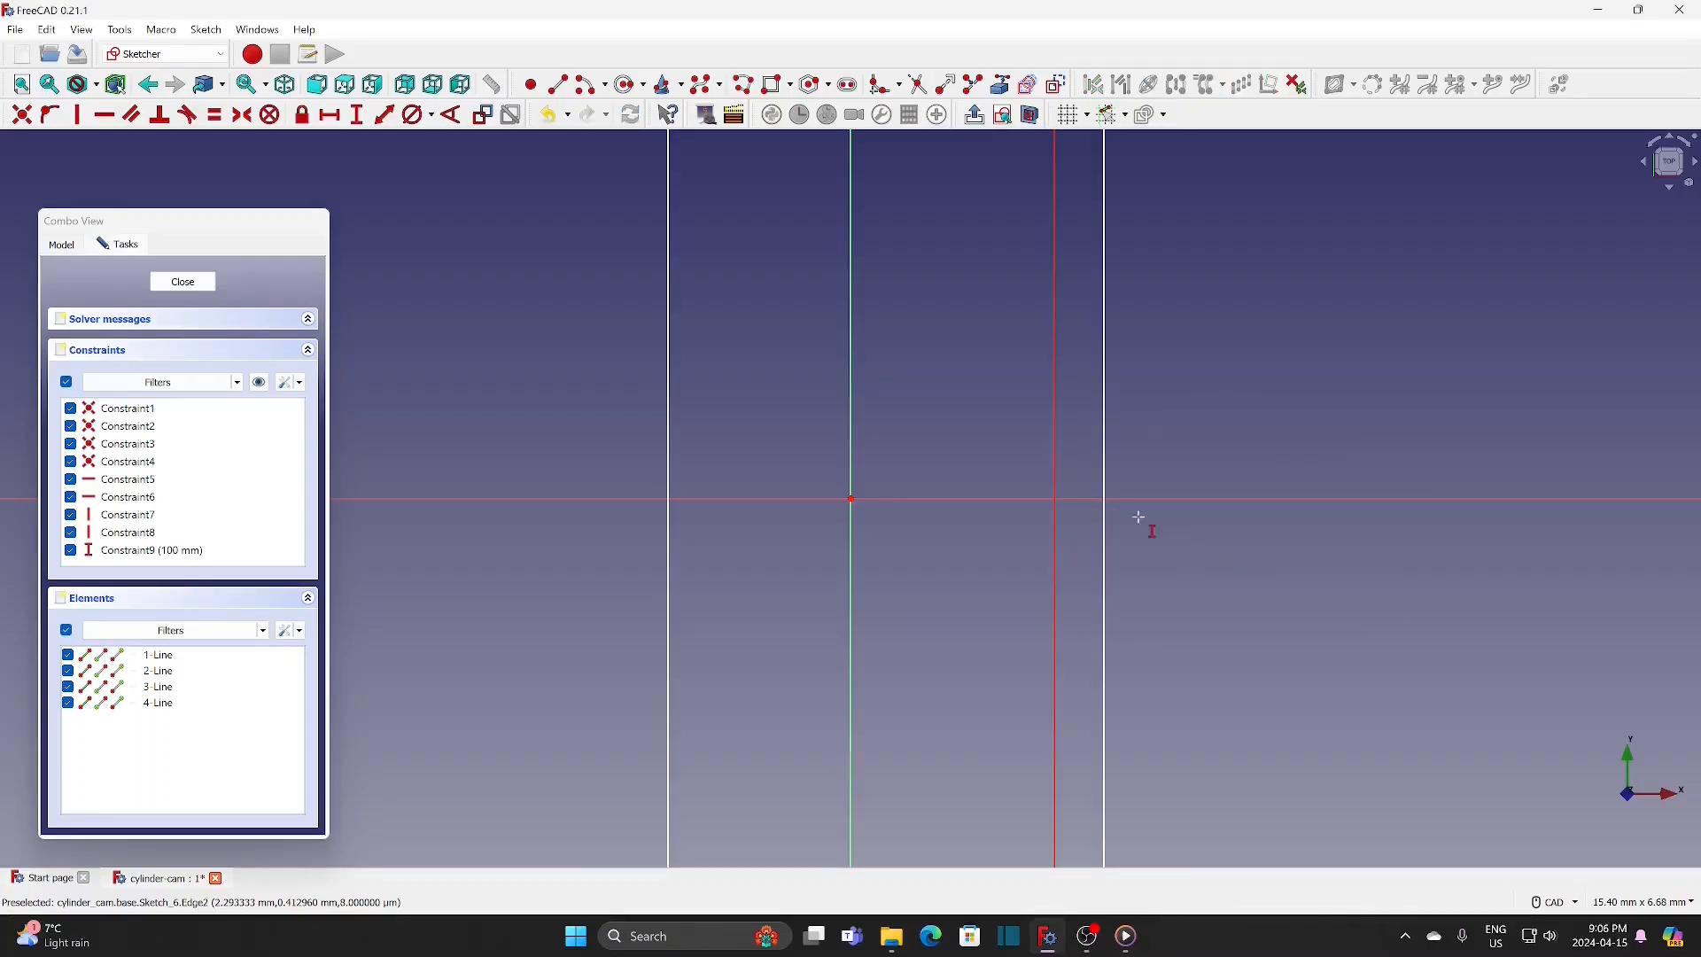
left_click(21, 85)
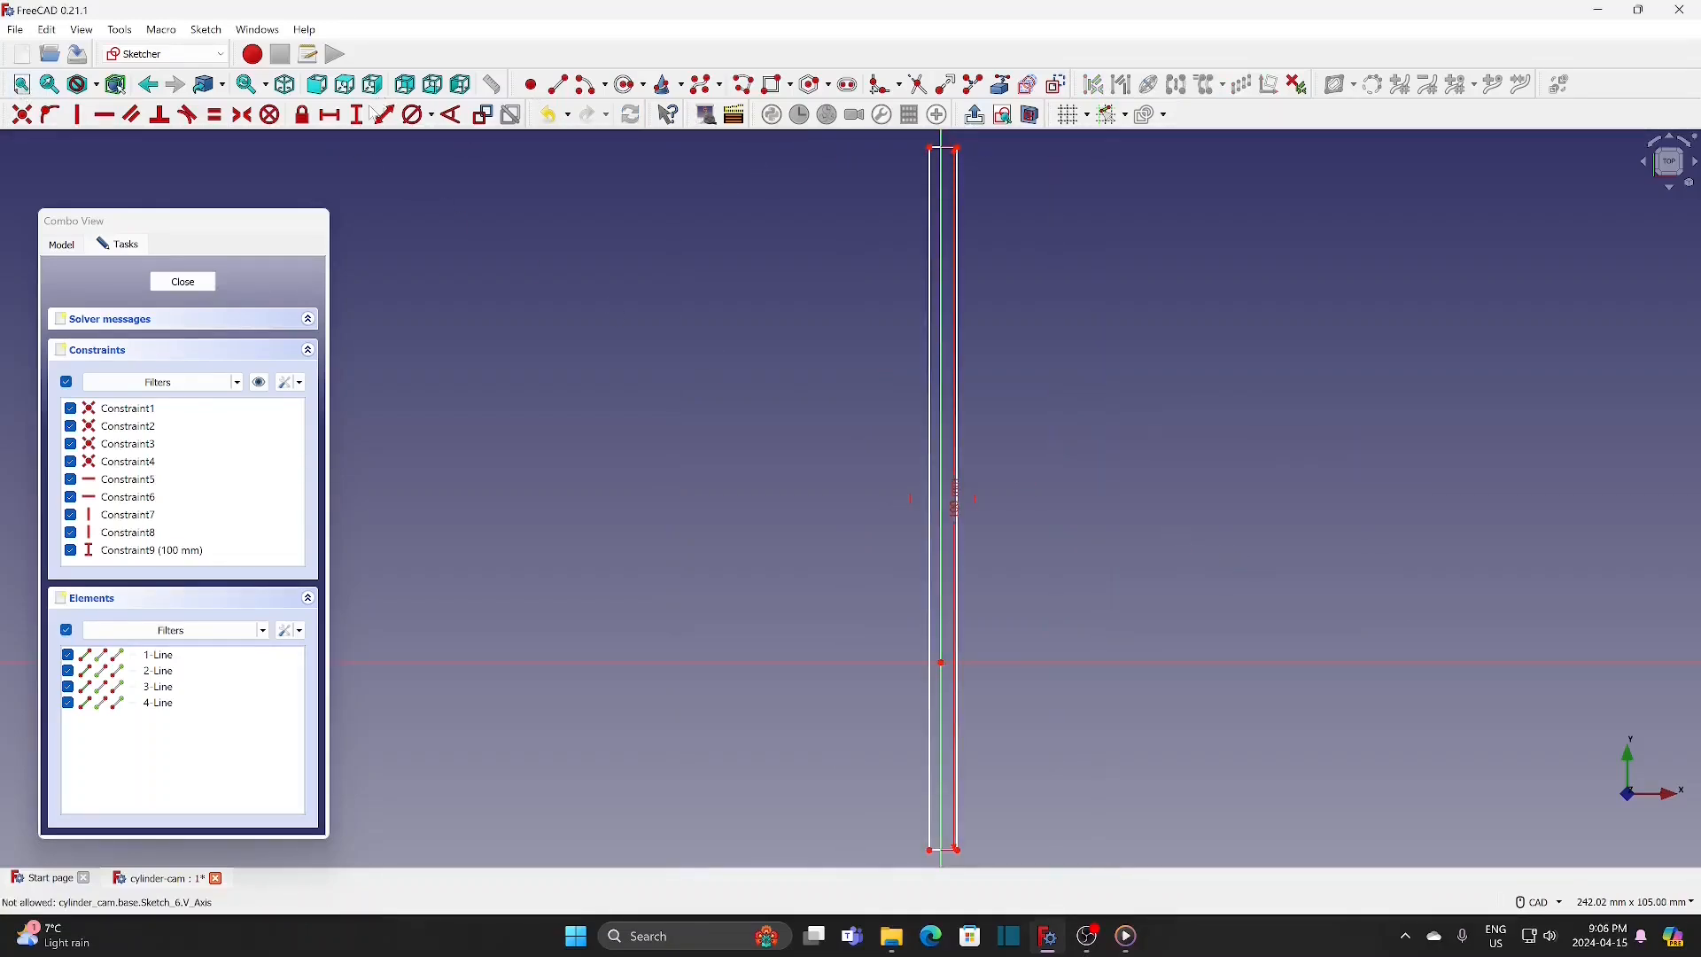
scroll(953, 848, "up", 2)
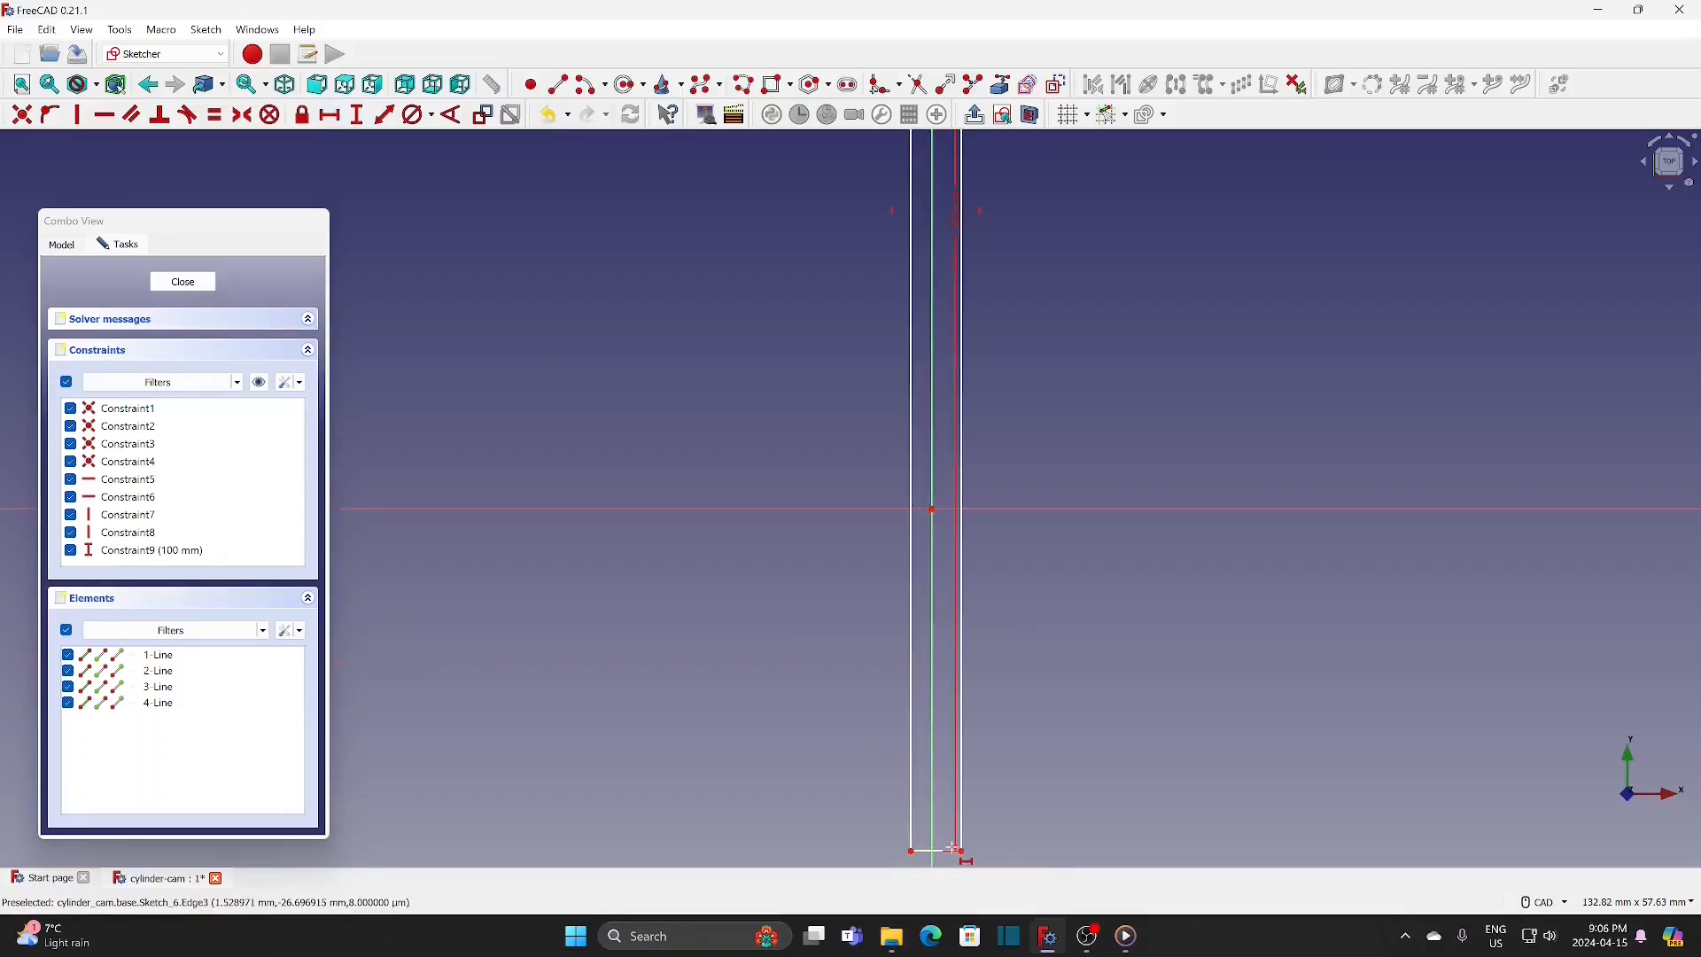
left_click(941, 851)
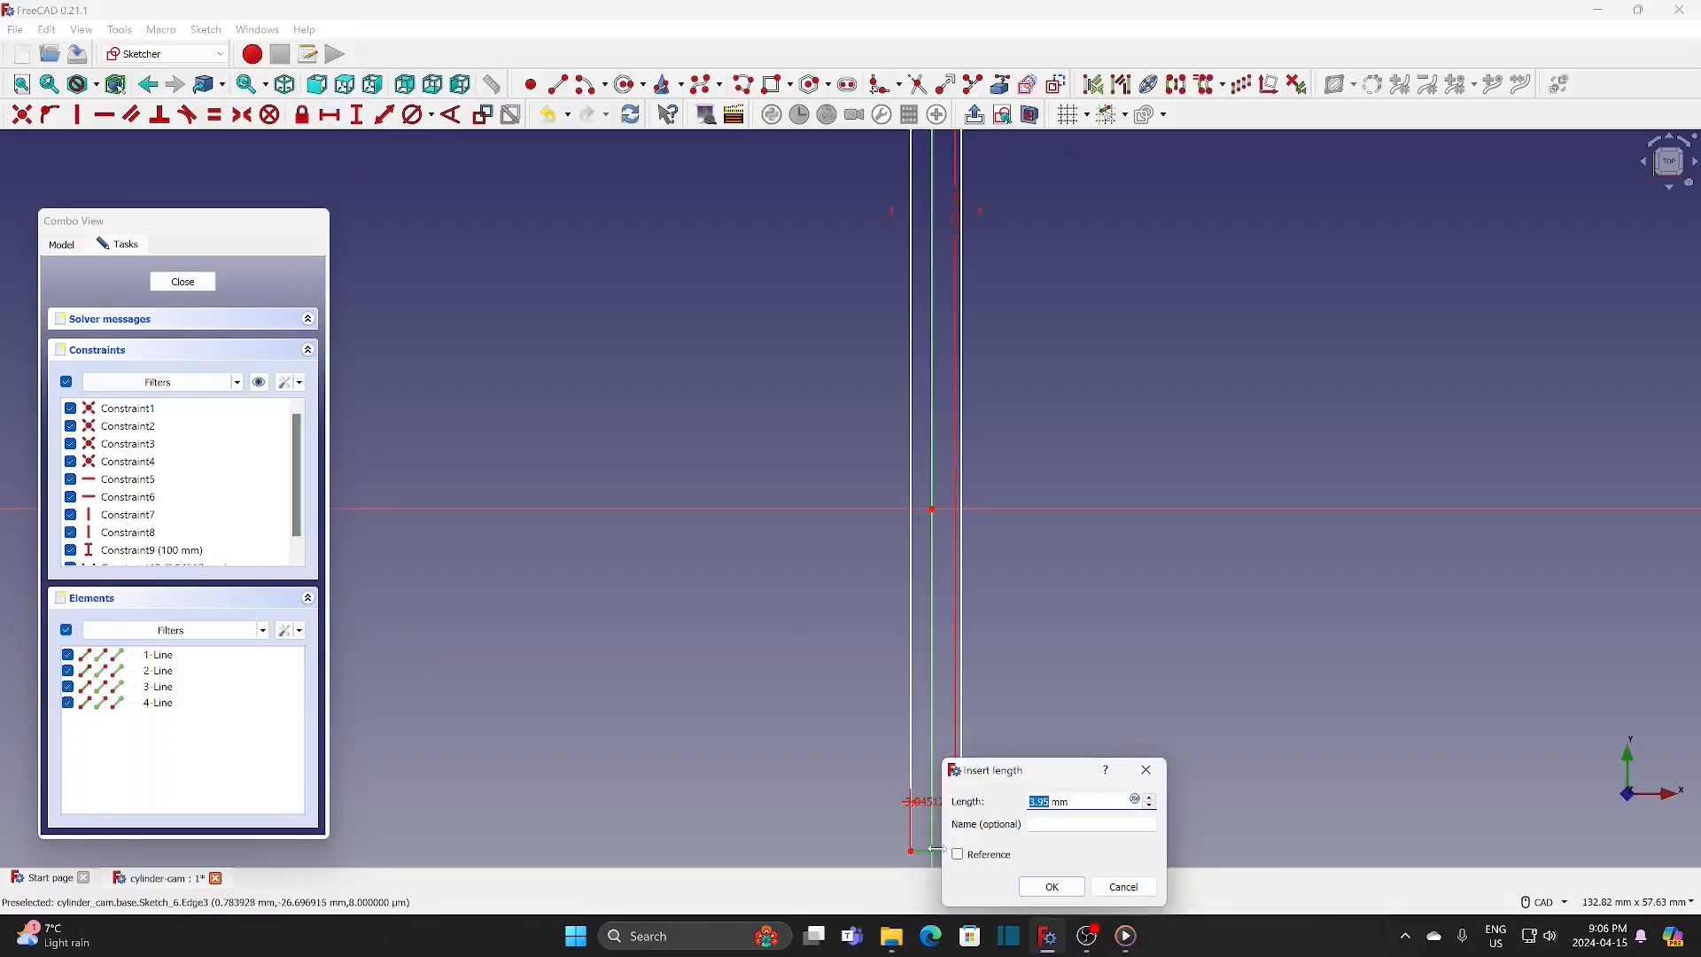
type("301")
left_click(1052, 887)
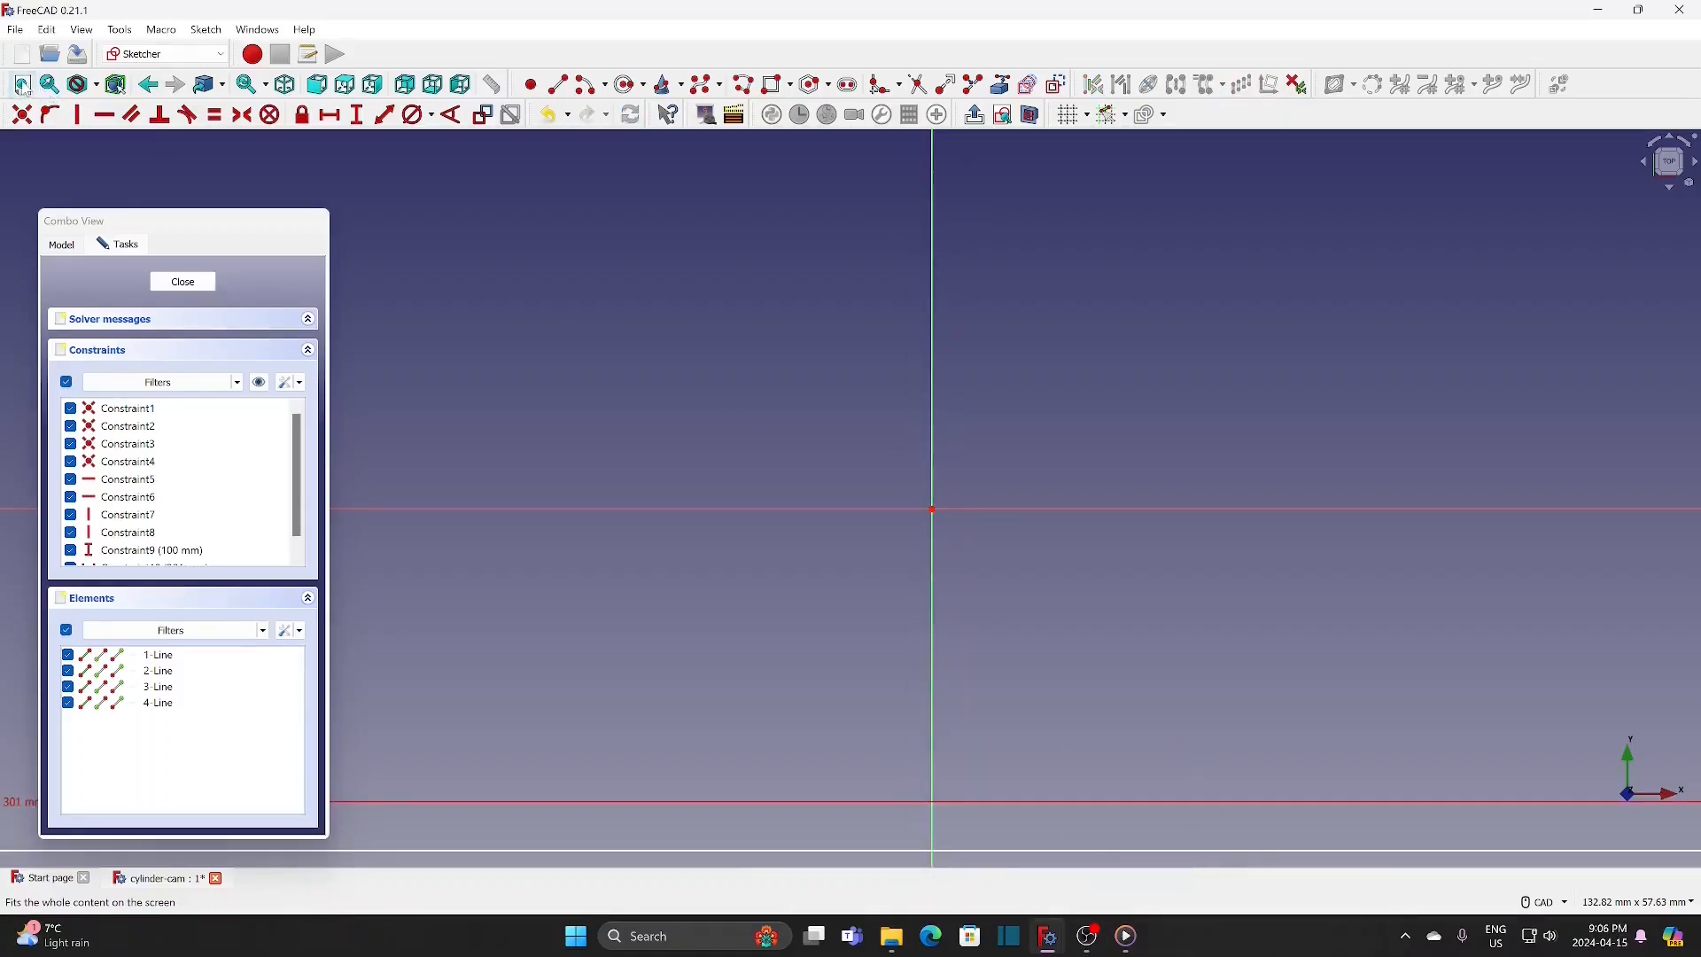
left_click(21, 84)
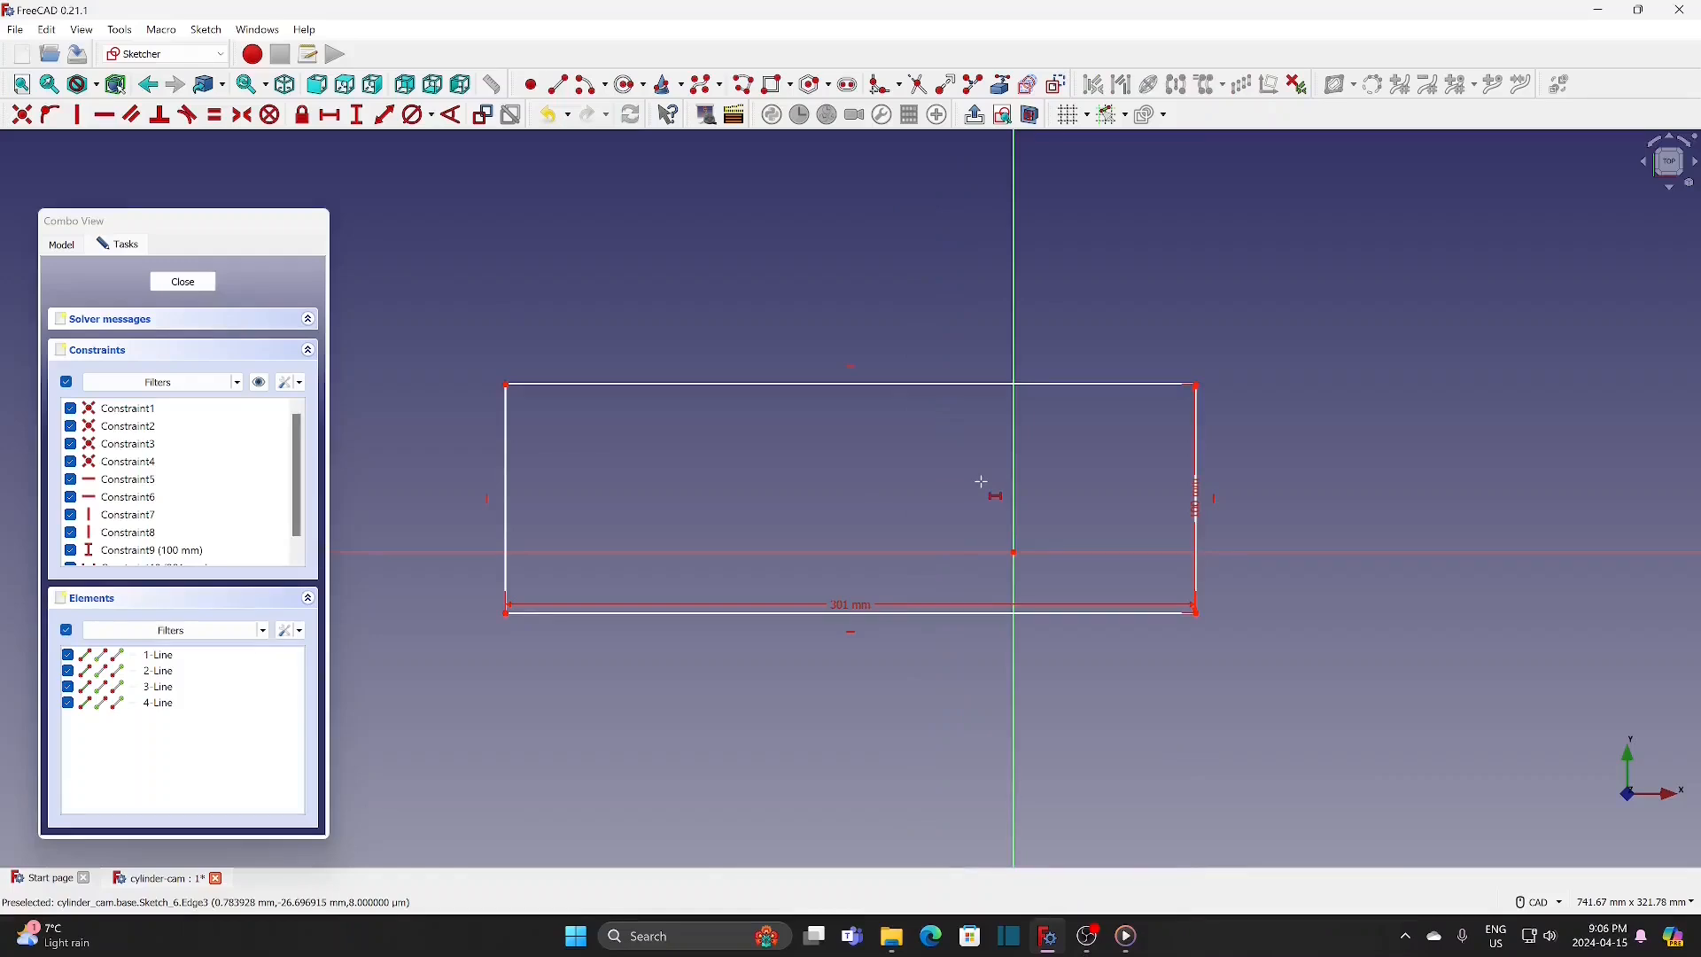
Step: Make the rectangle's opposite corners symmetric about the origin and close the sketch
left_click(1199, 387)
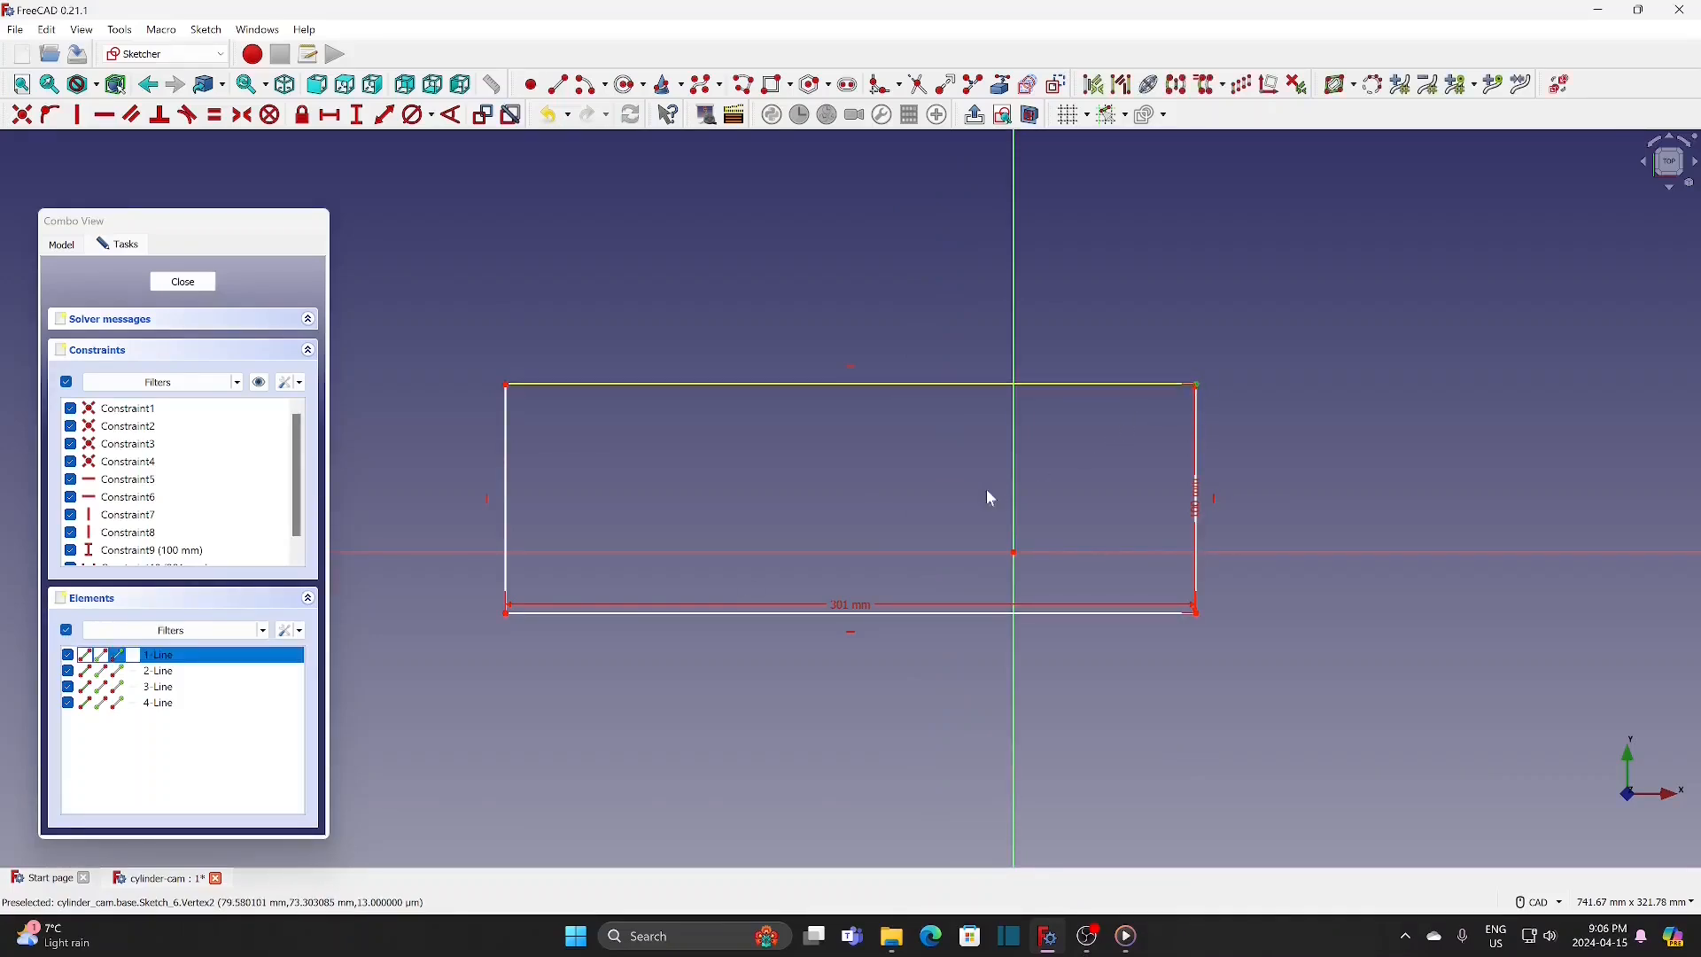
left_click(506, 613)
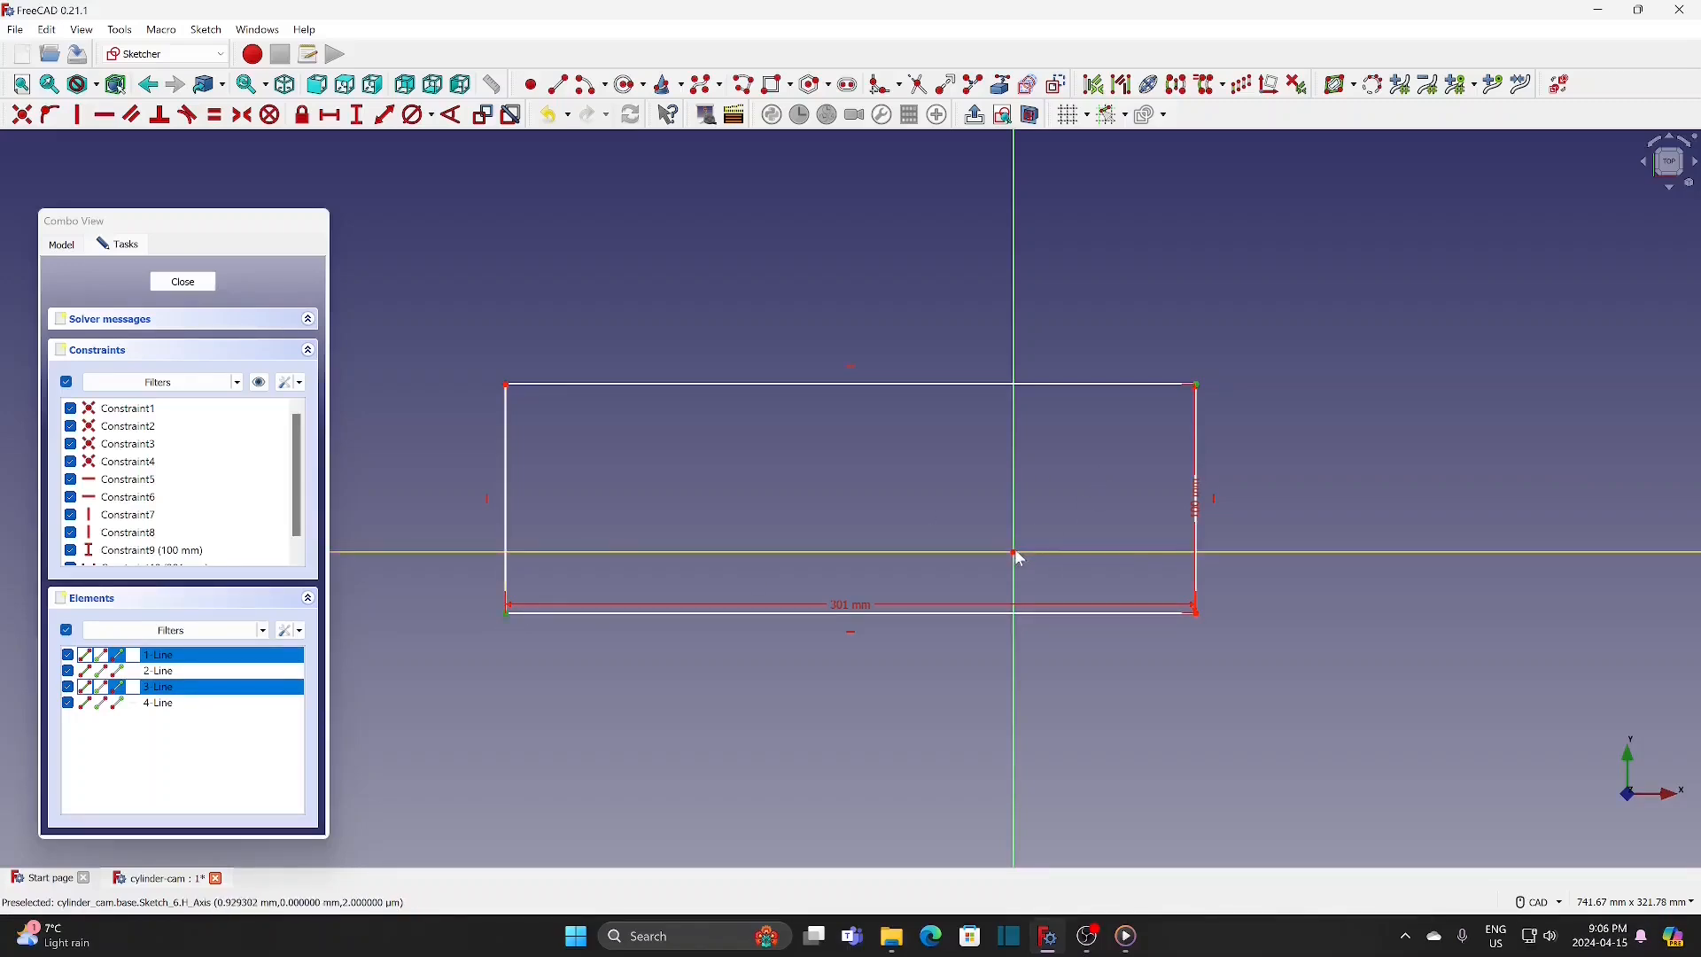
left_click(242, 115)
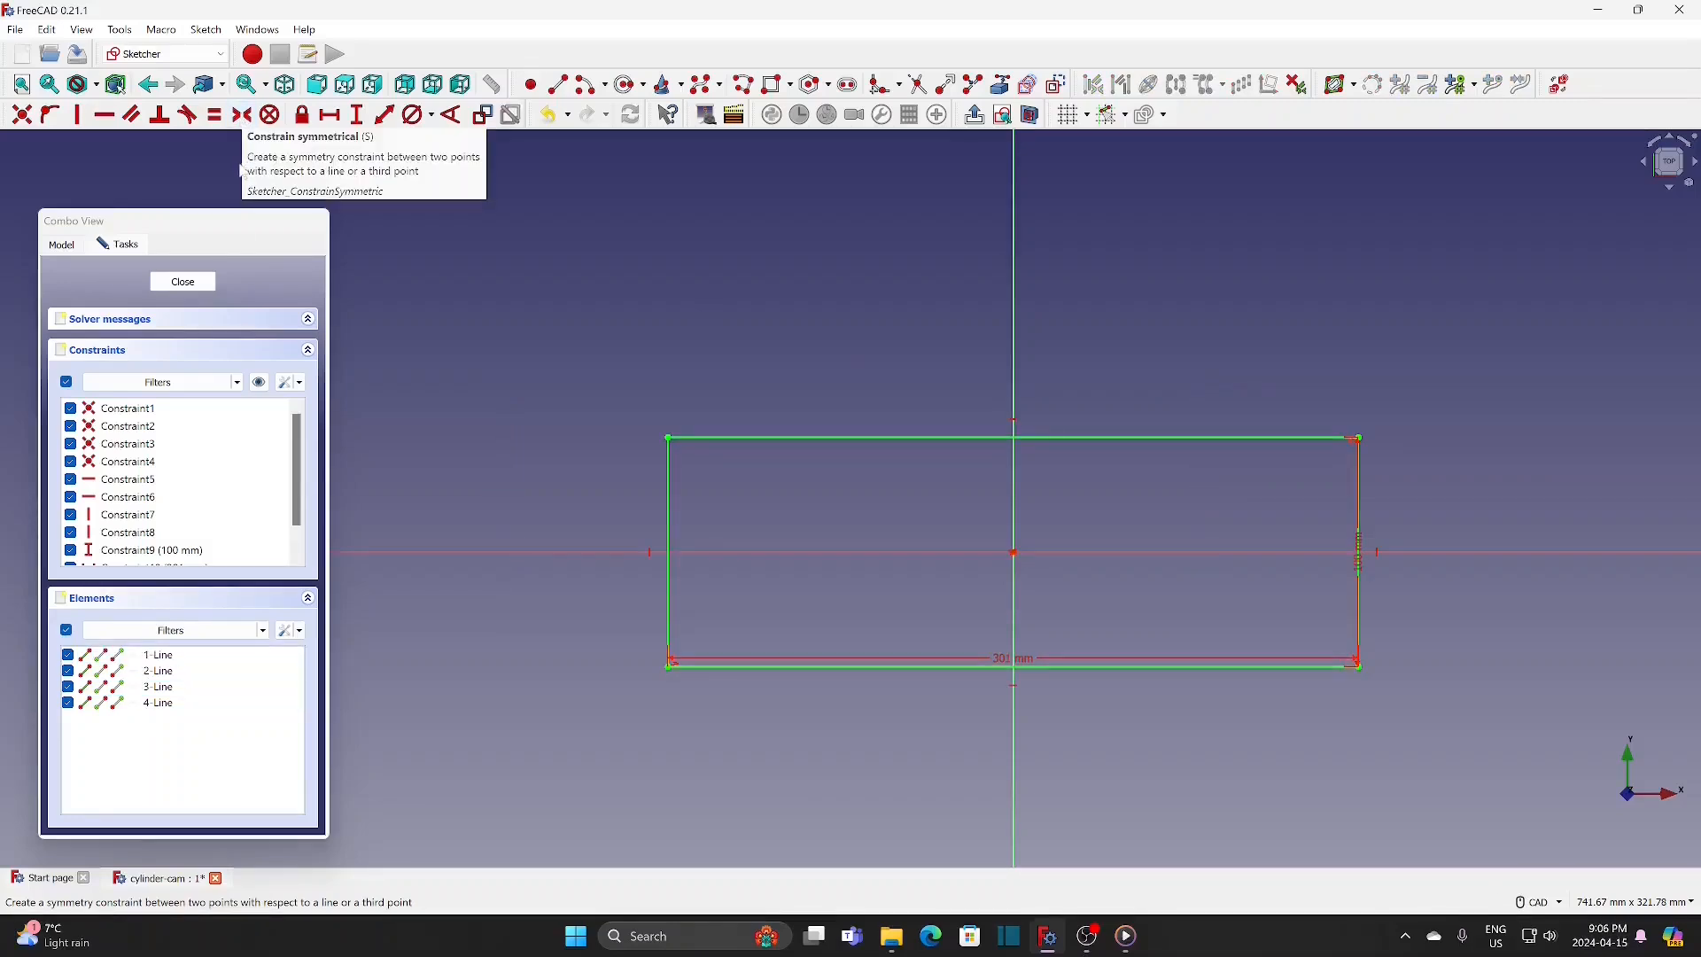
left_click(177, 282)
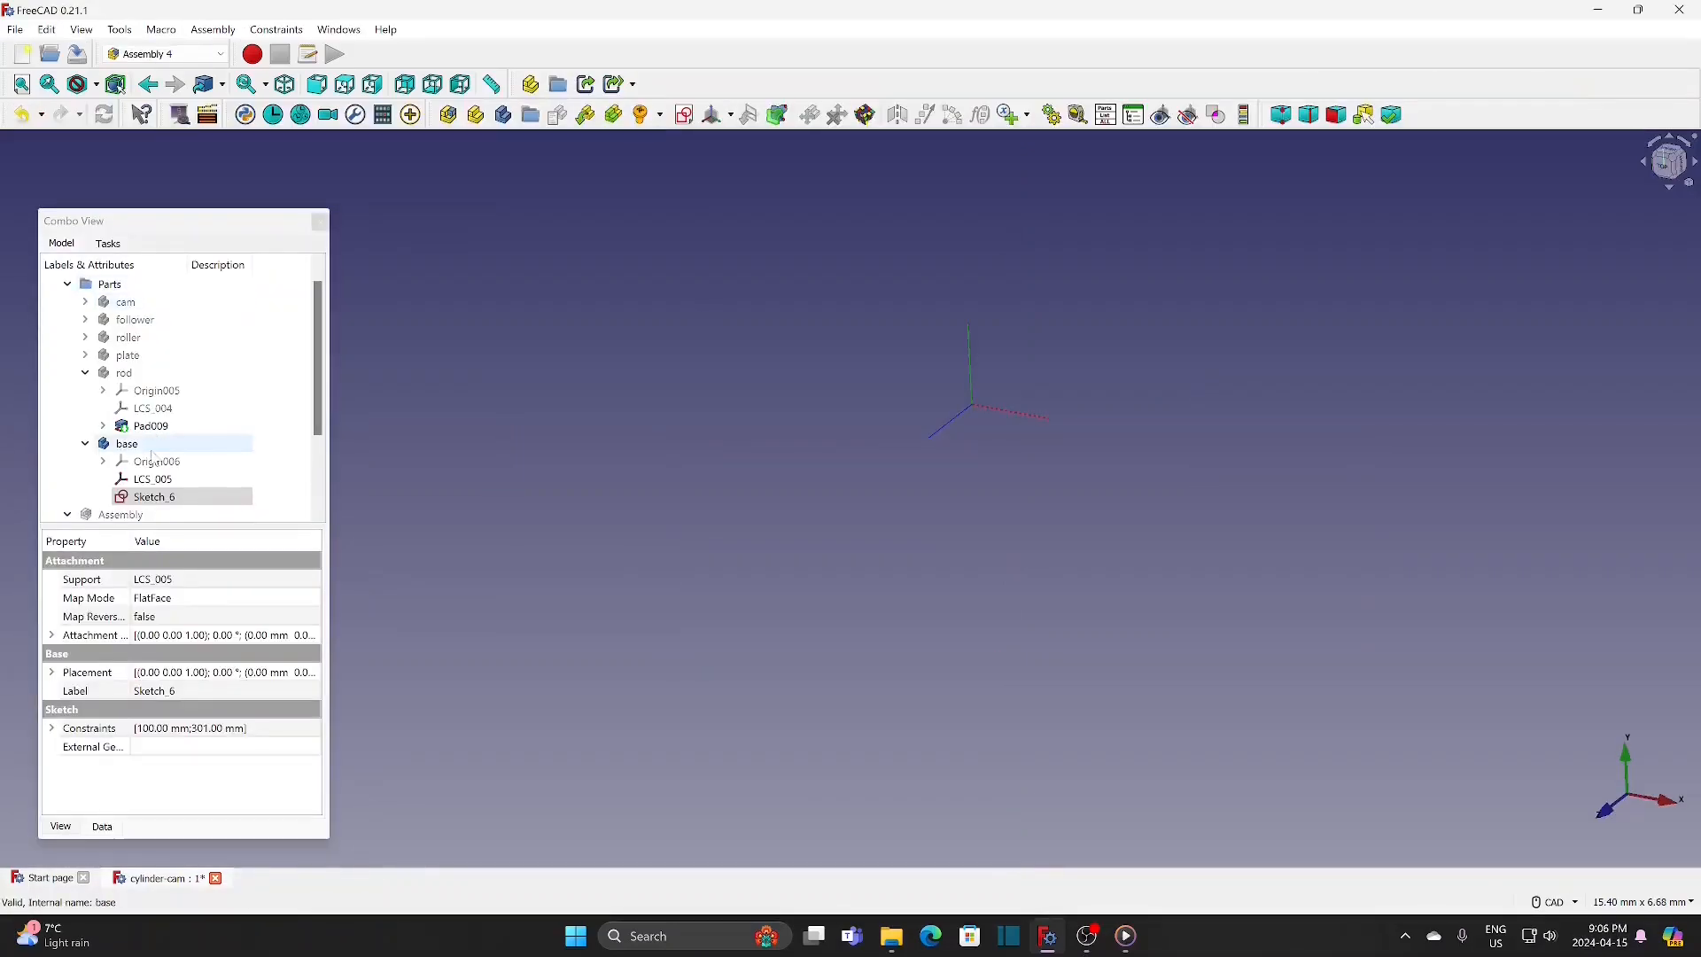
Step: Make the base body the active body
left_click(137, 448)
right_click(138, 449)
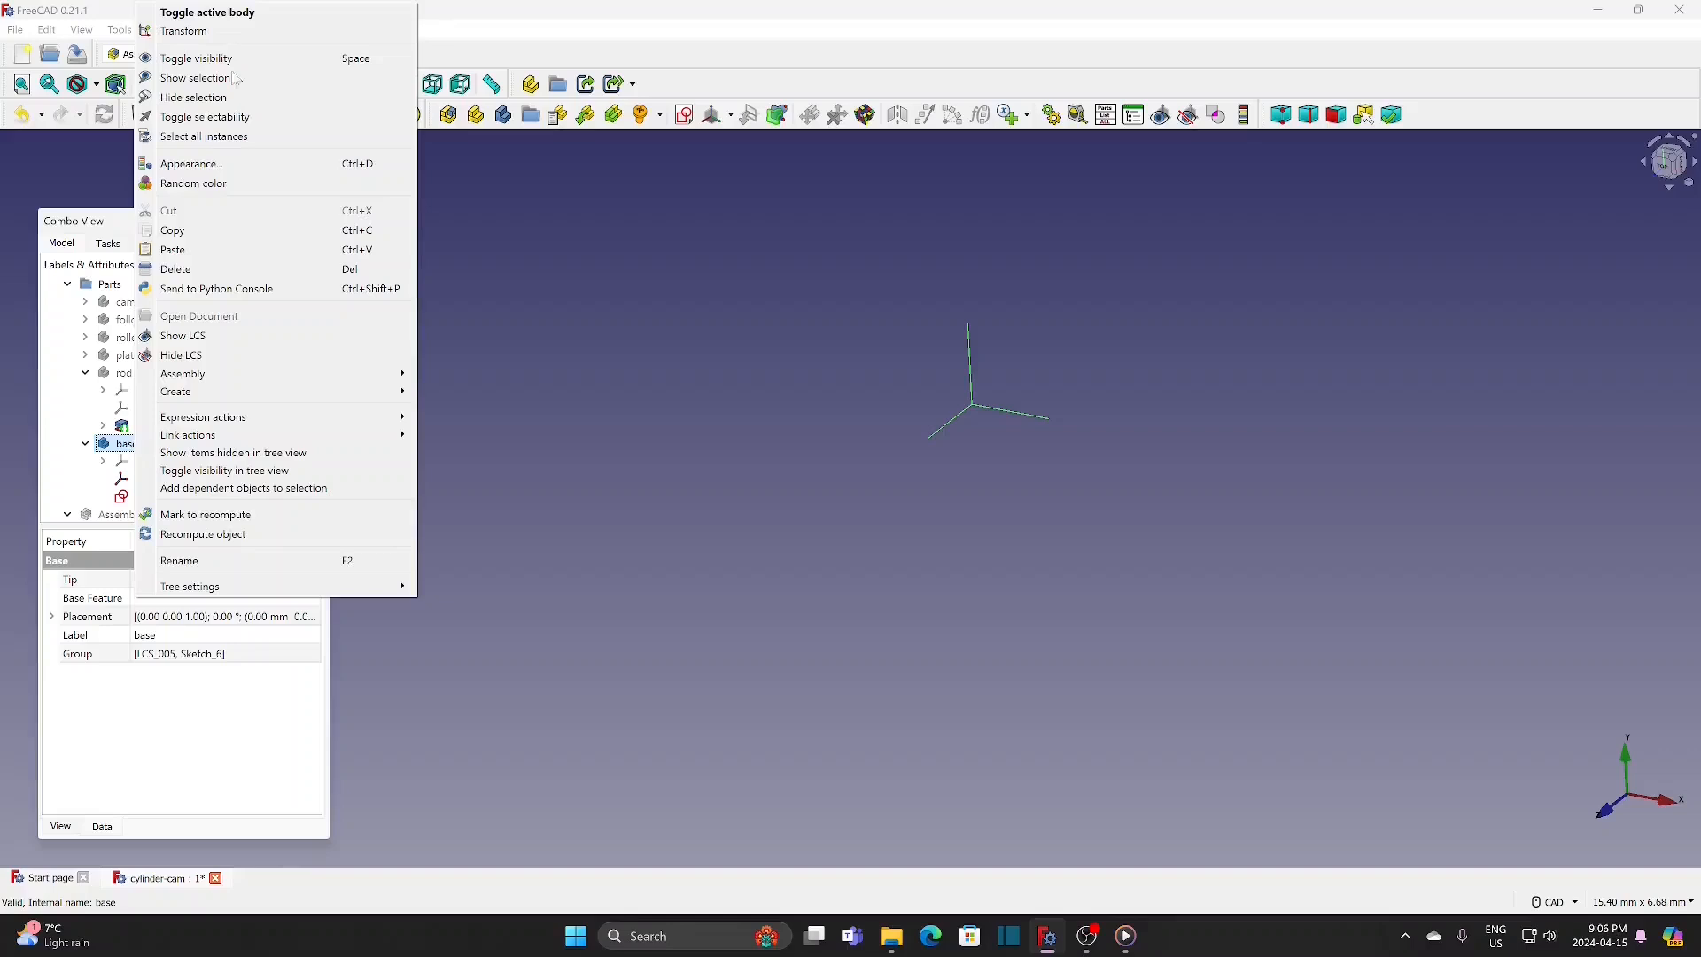
left_click(241, 12)
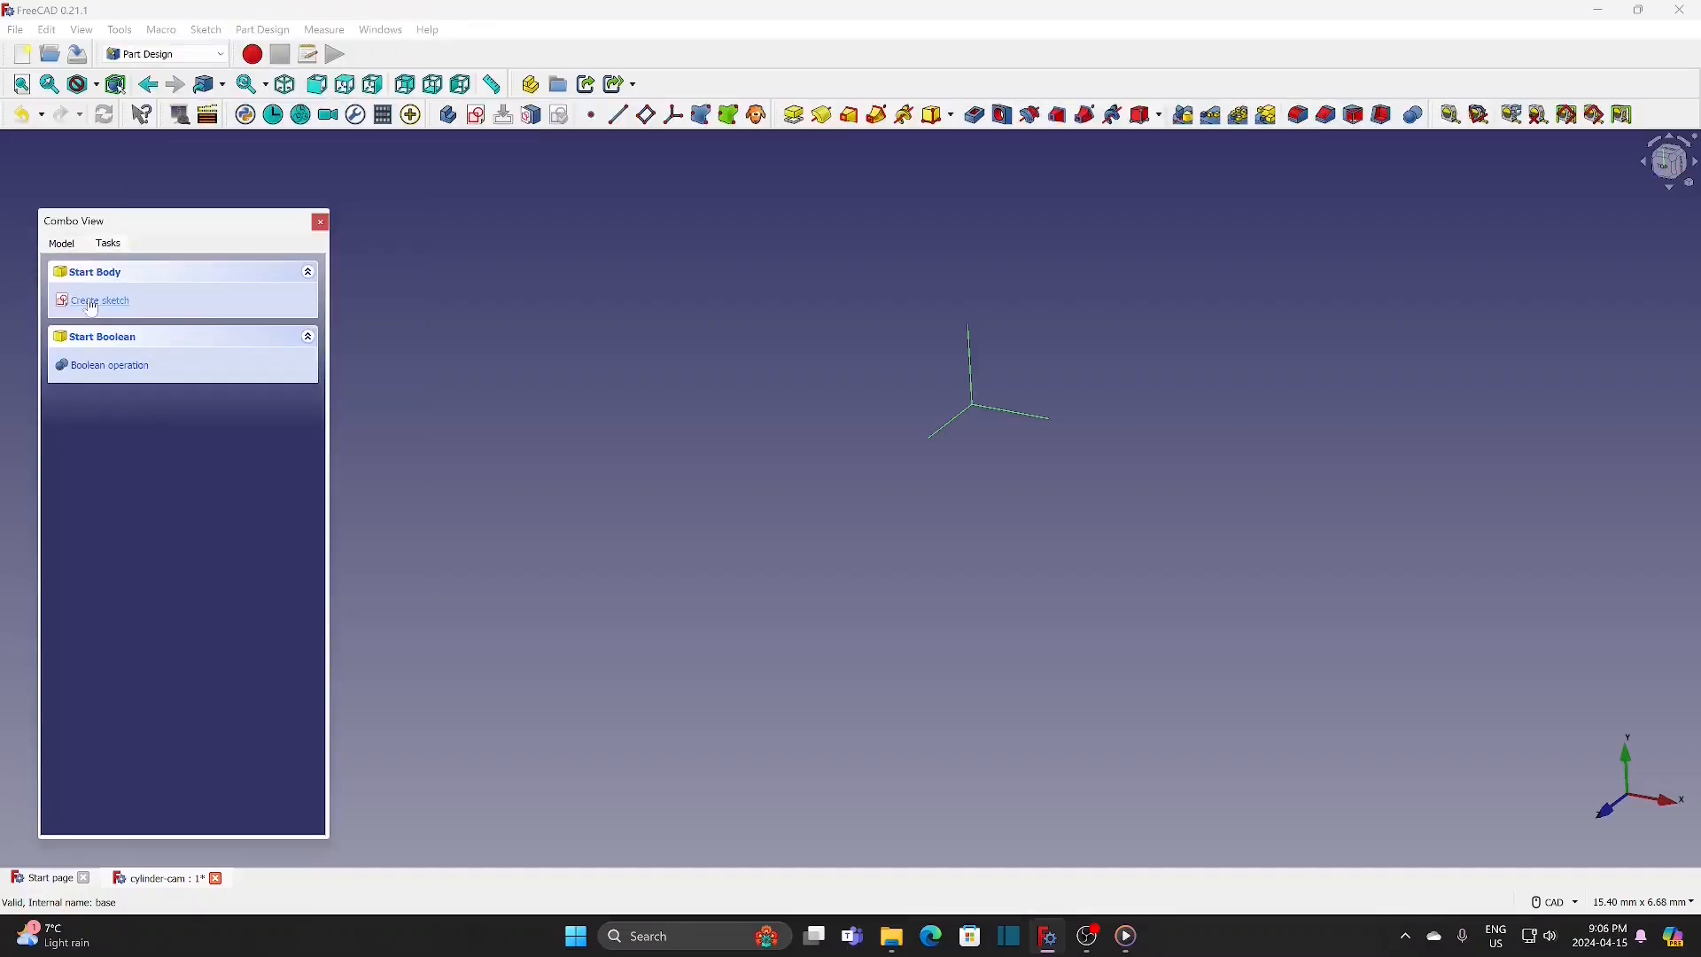
left_click(62, 243)
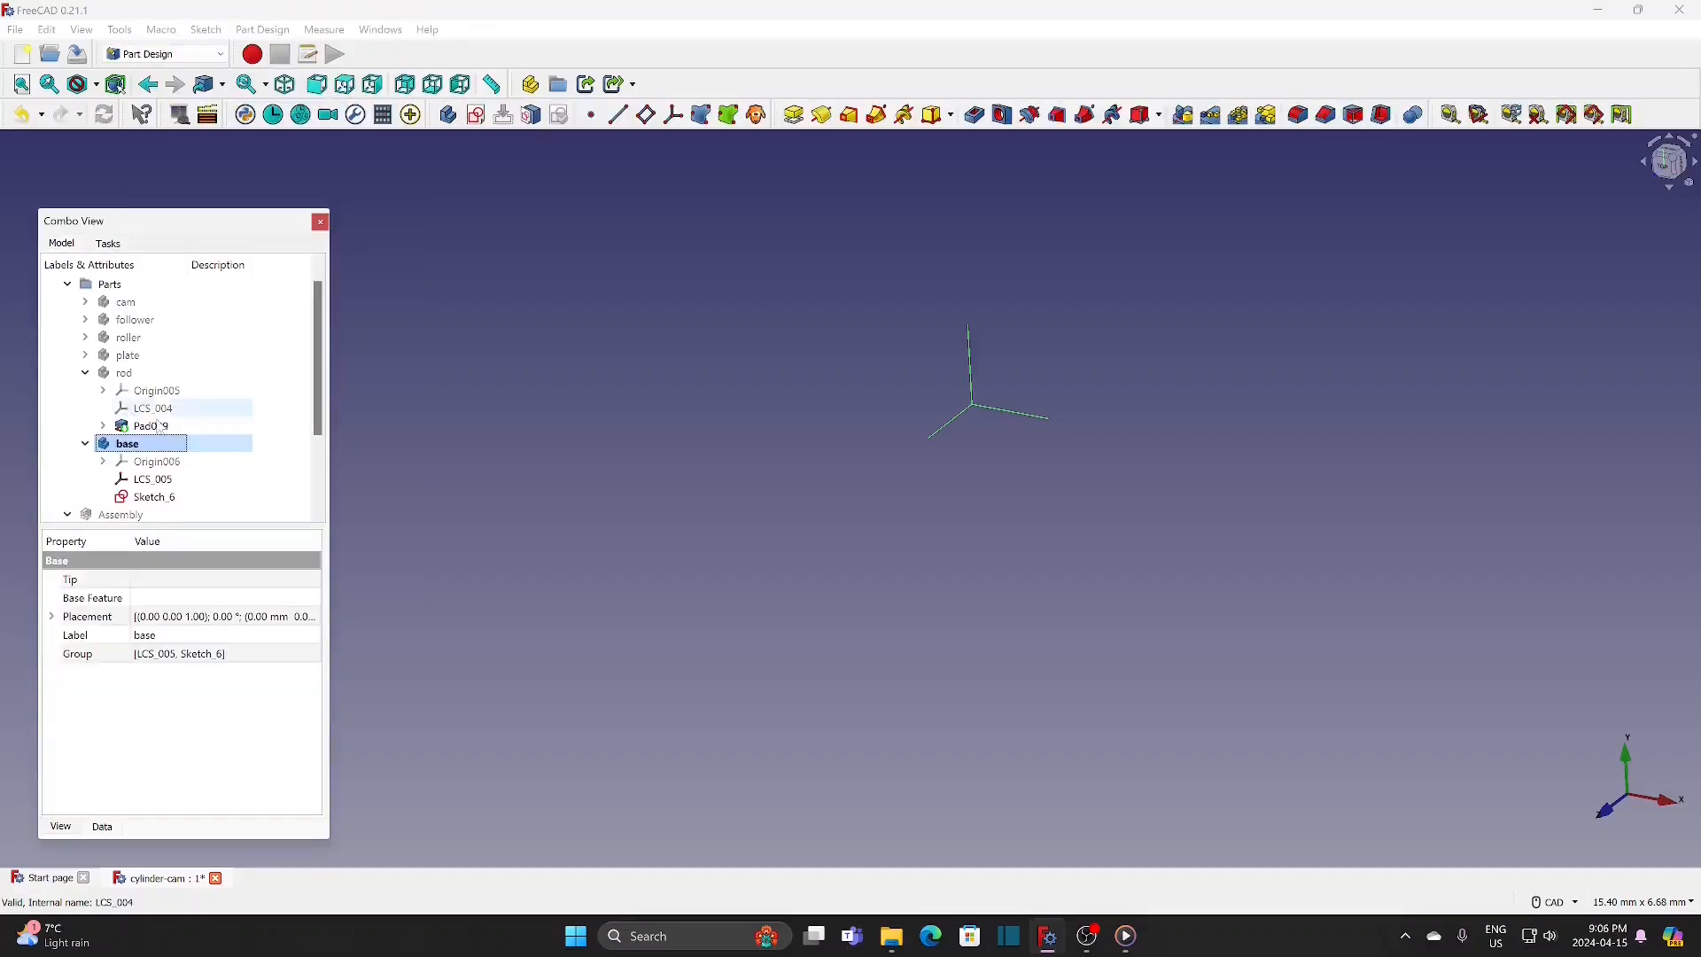
Step: Pad the base's rectangular sketch 30 mm along the sketch normal
left_click(206, 497)
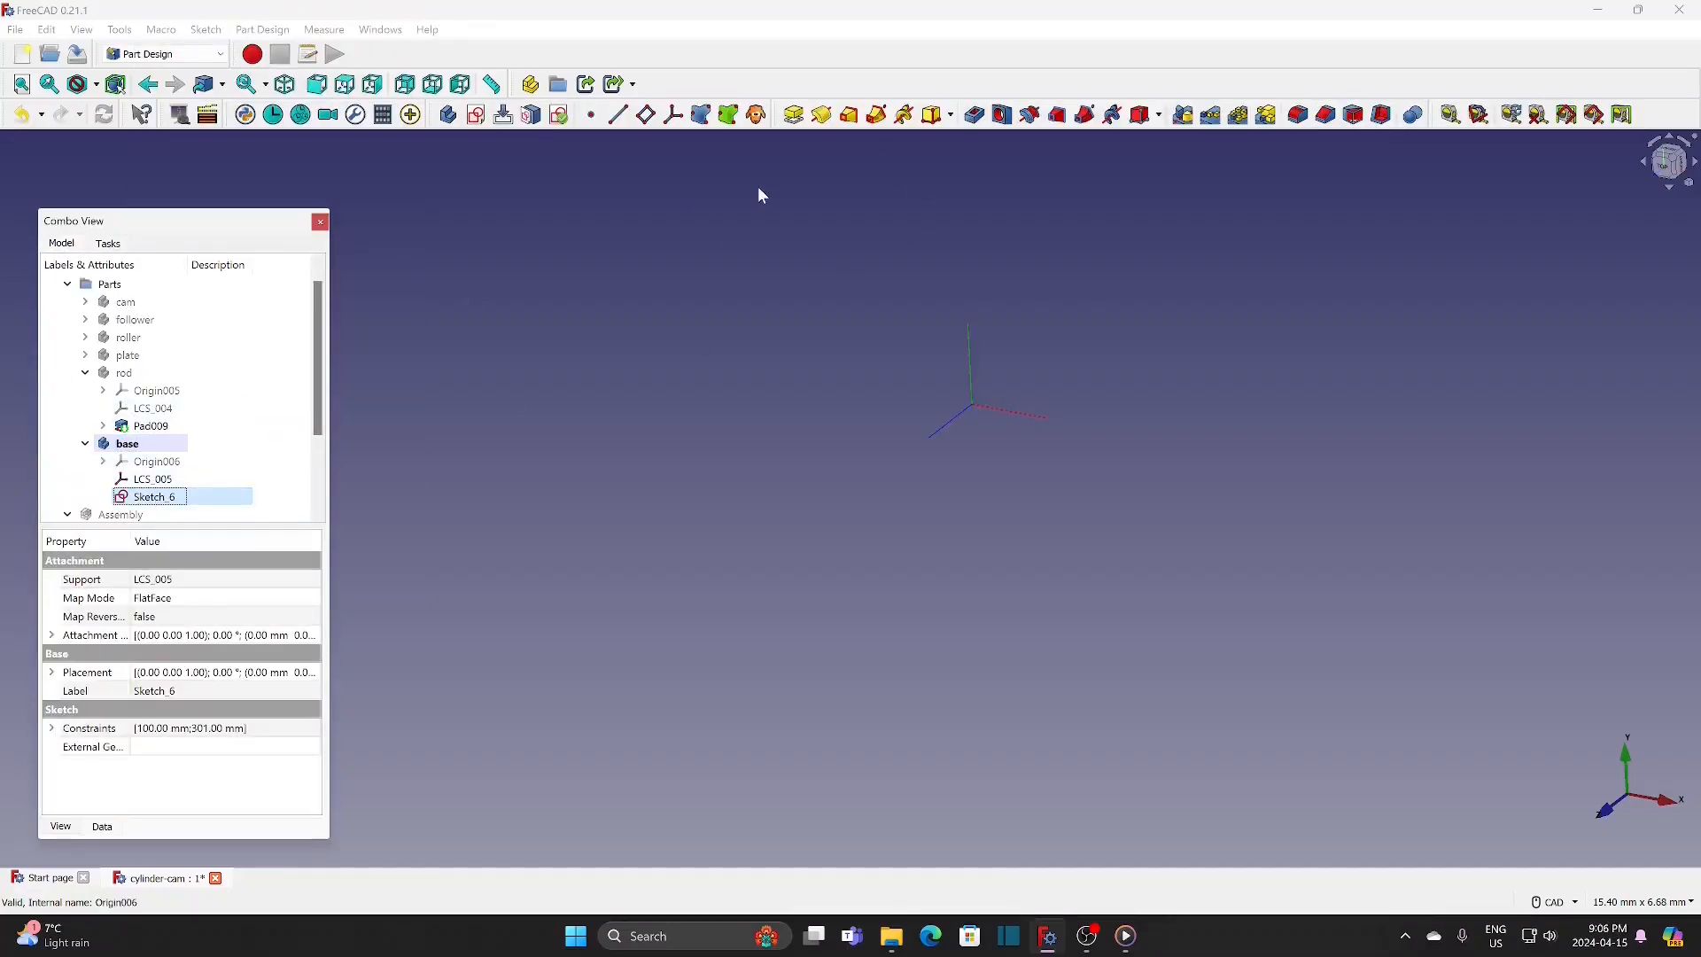
left_click(796, 116)
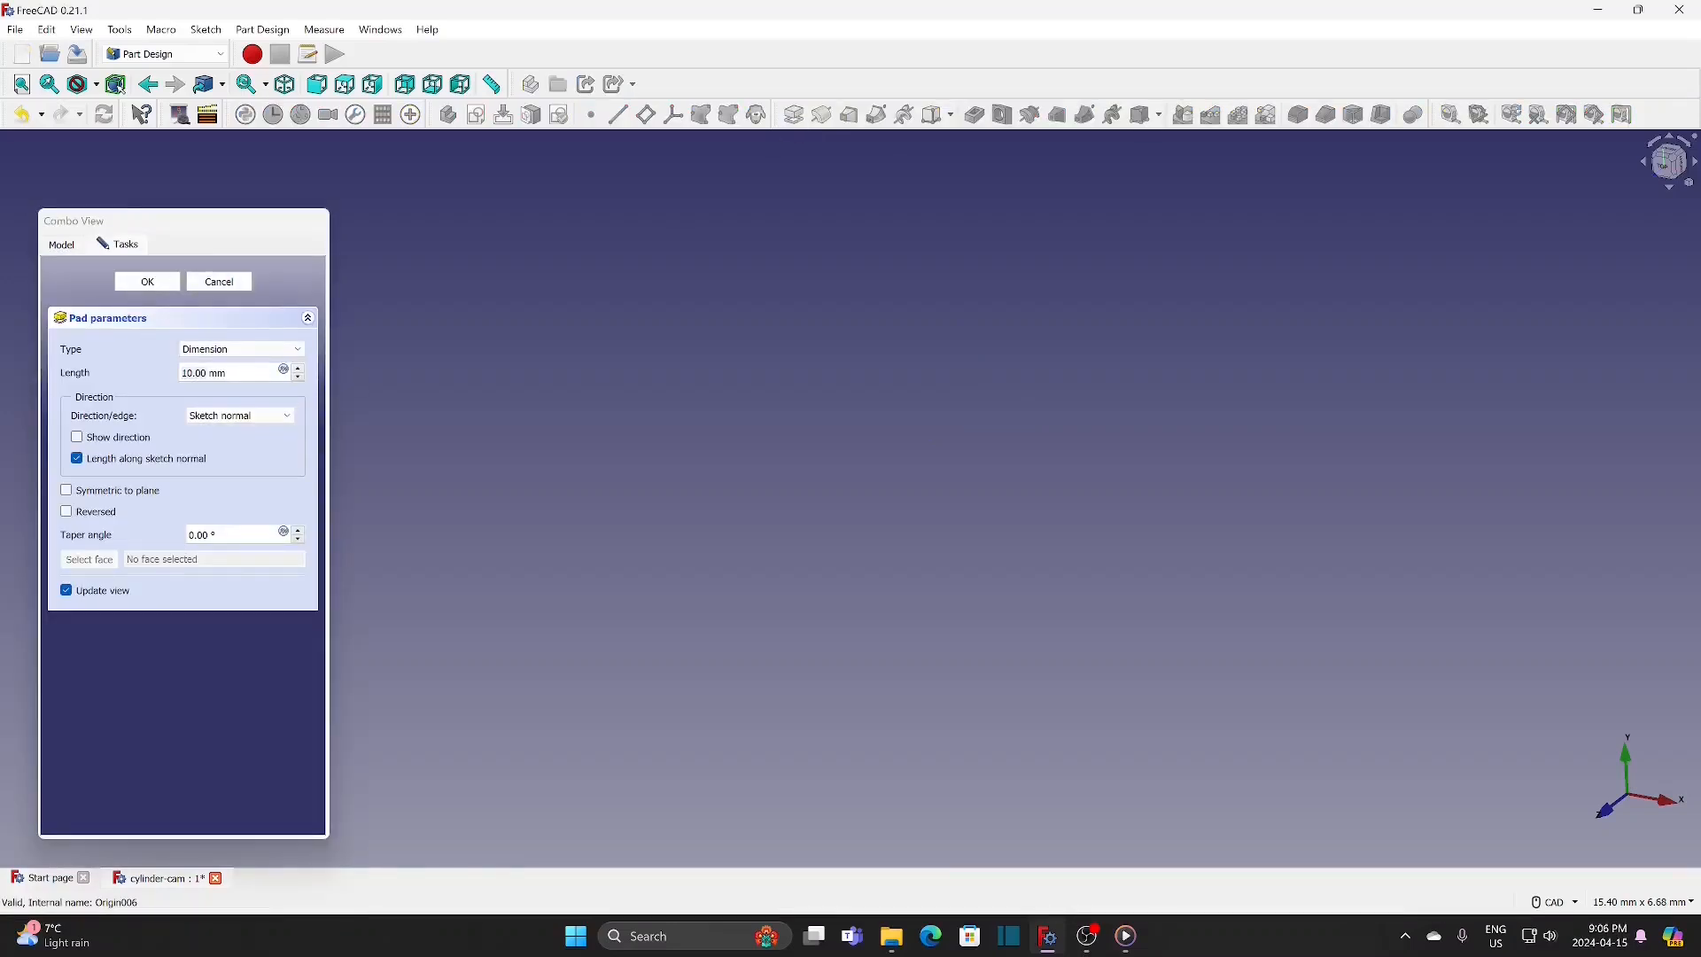
type("30")
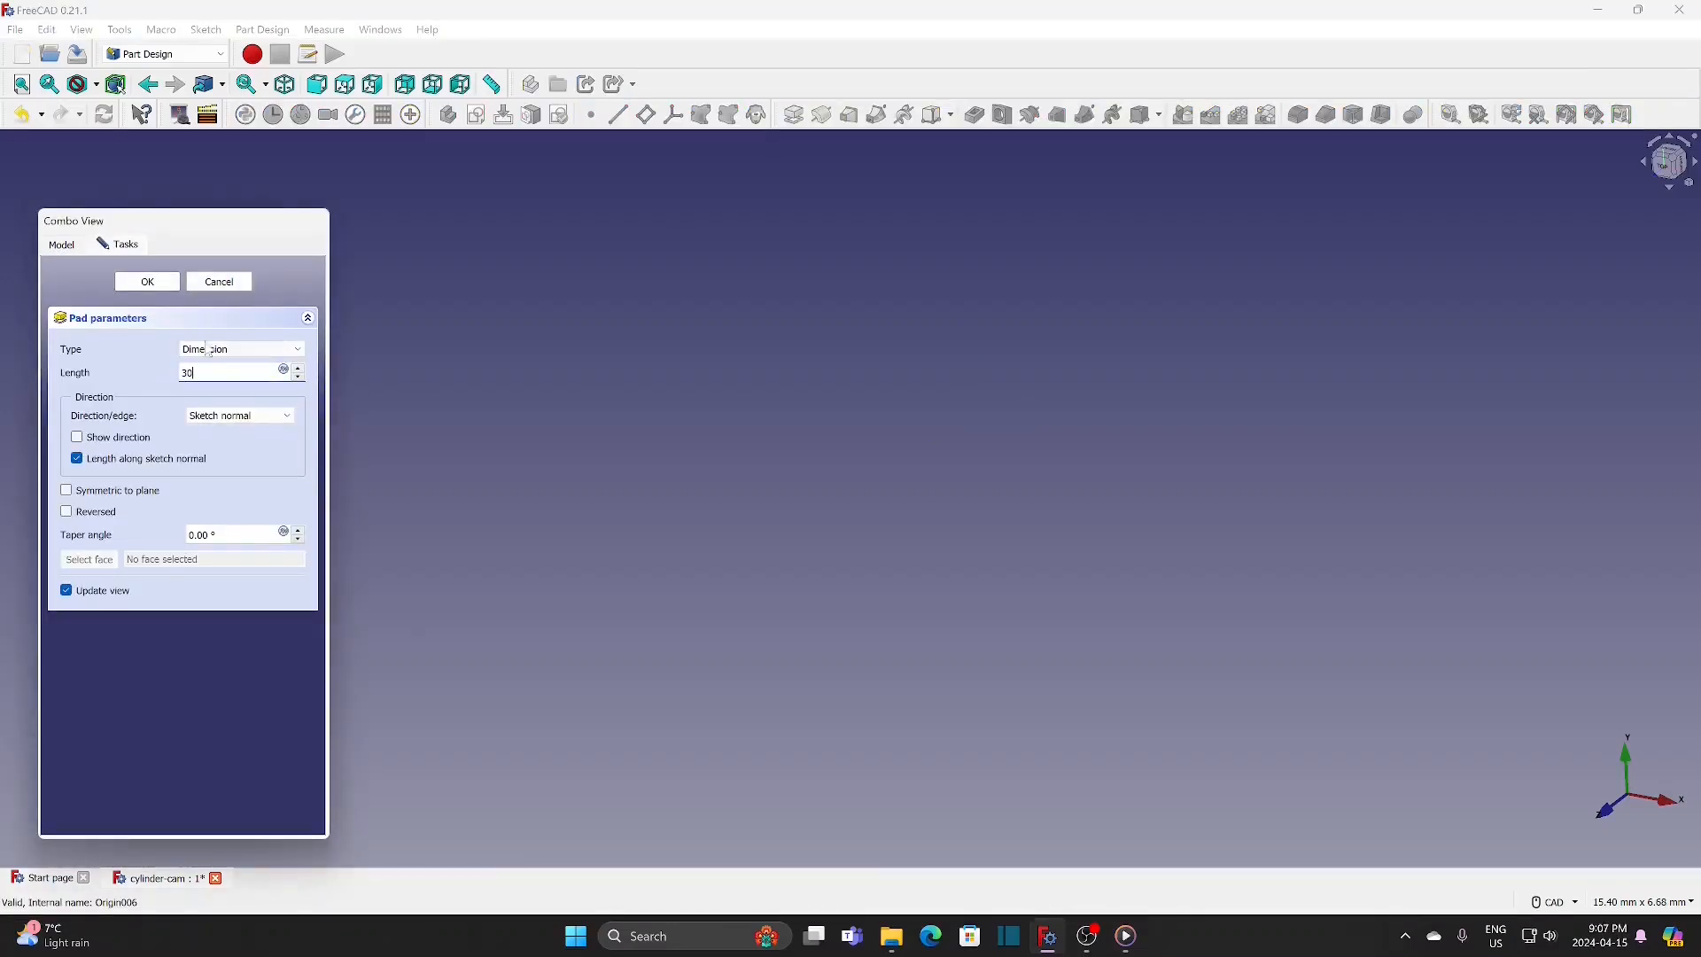
left_click(147, 281)
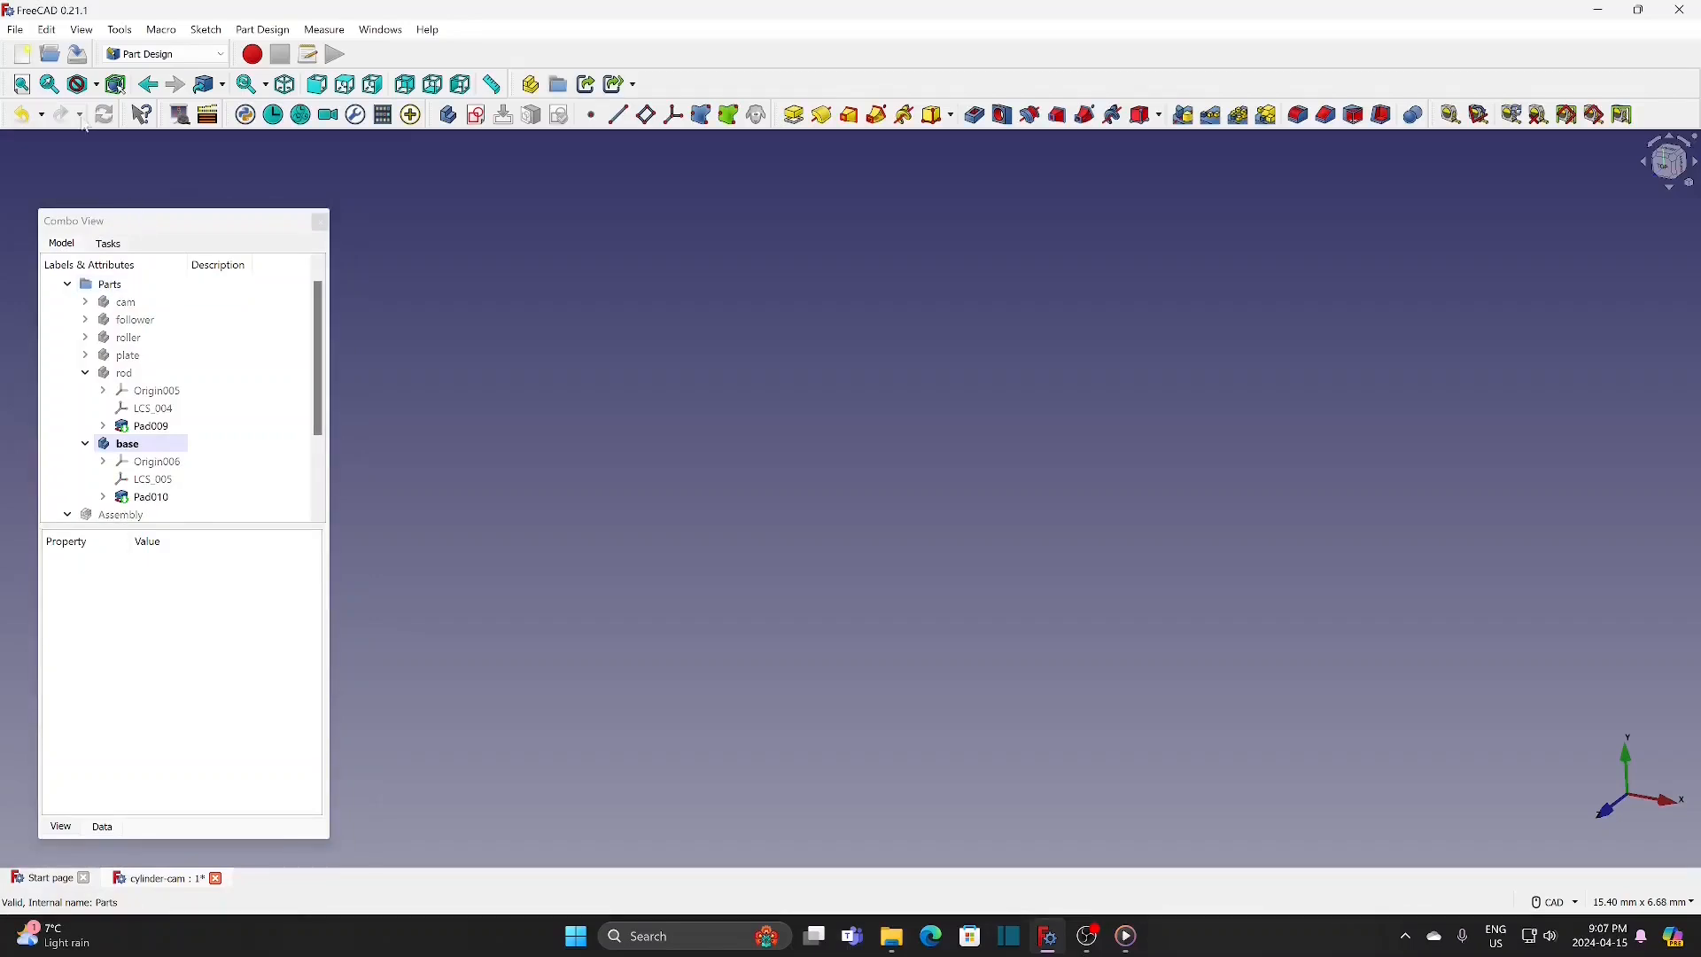
left_click(21, 84)
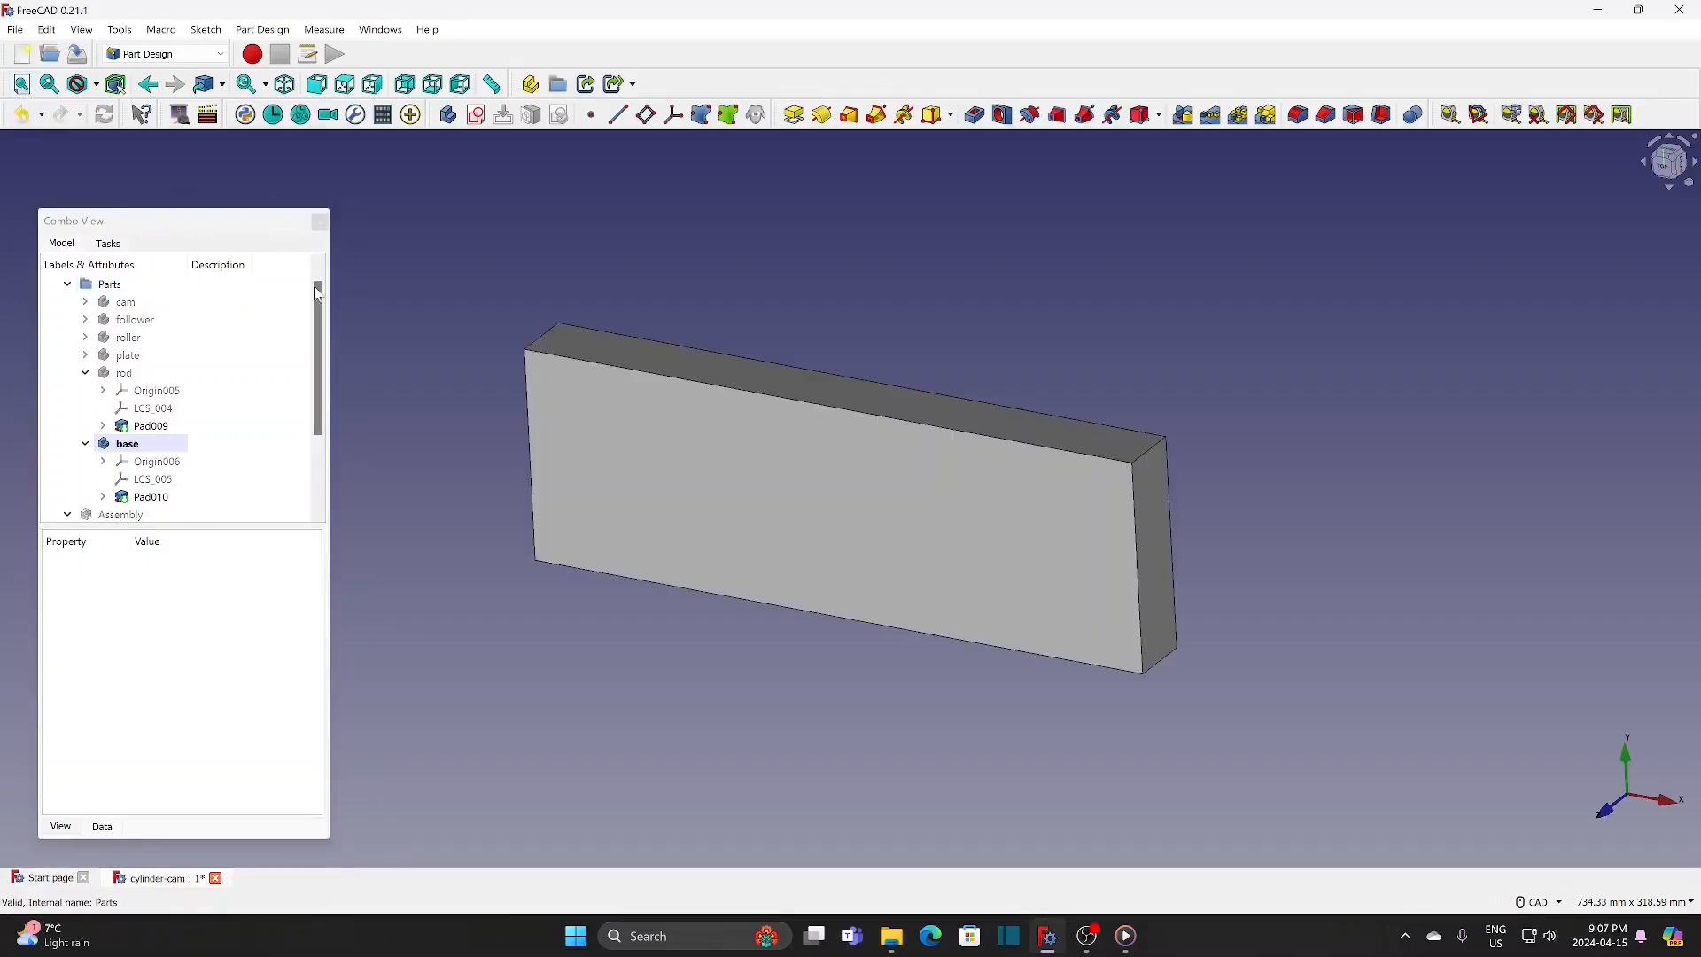
Step: Create a sketch on the base block's large upper face and draw a rectangle across its left end, overshooting the block's edges
middle_click_drag(688, 391, 731, 378)
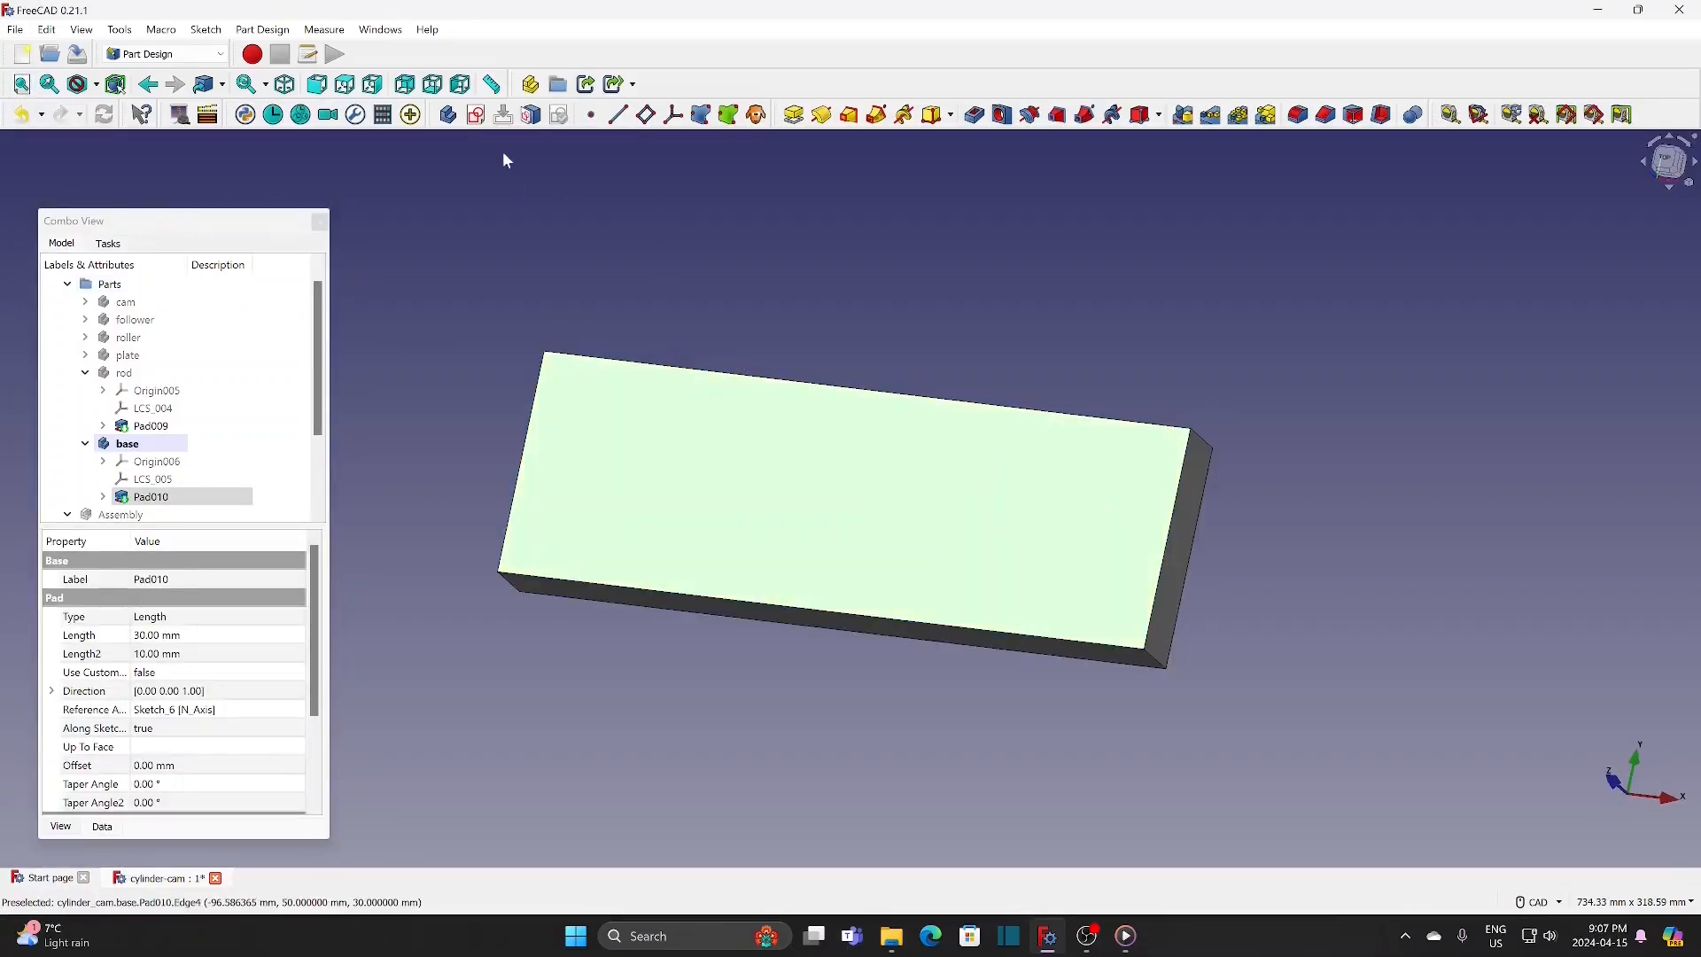
left_click(477, 116)
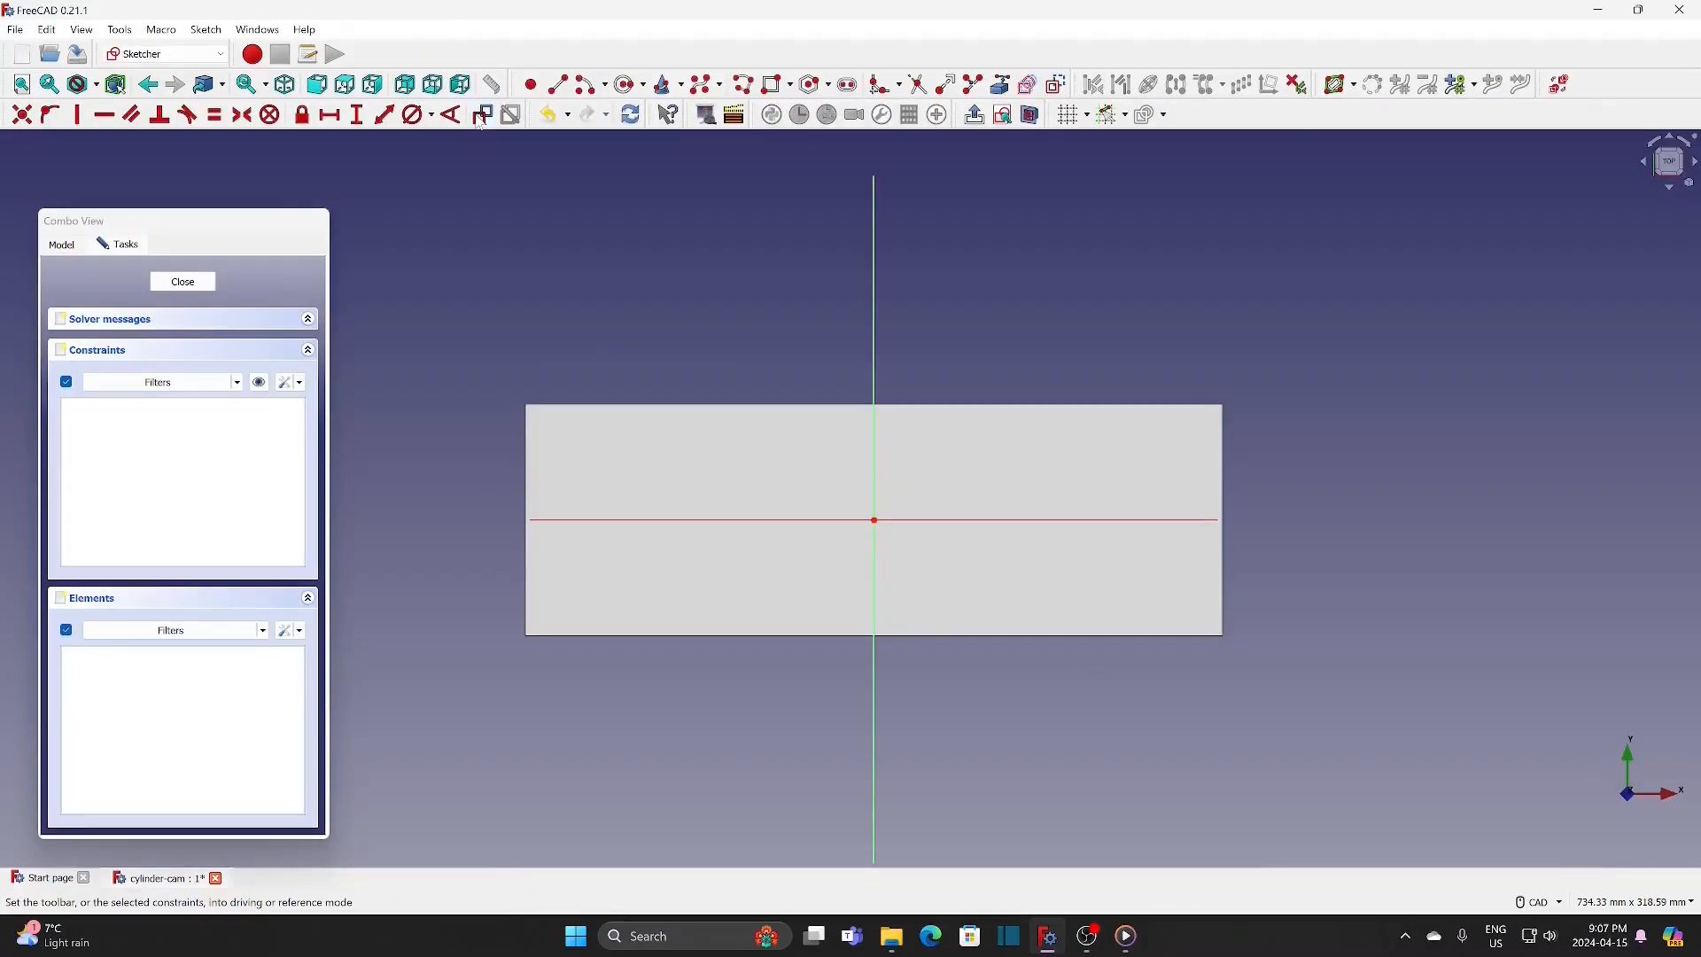
left_click(778, 84)
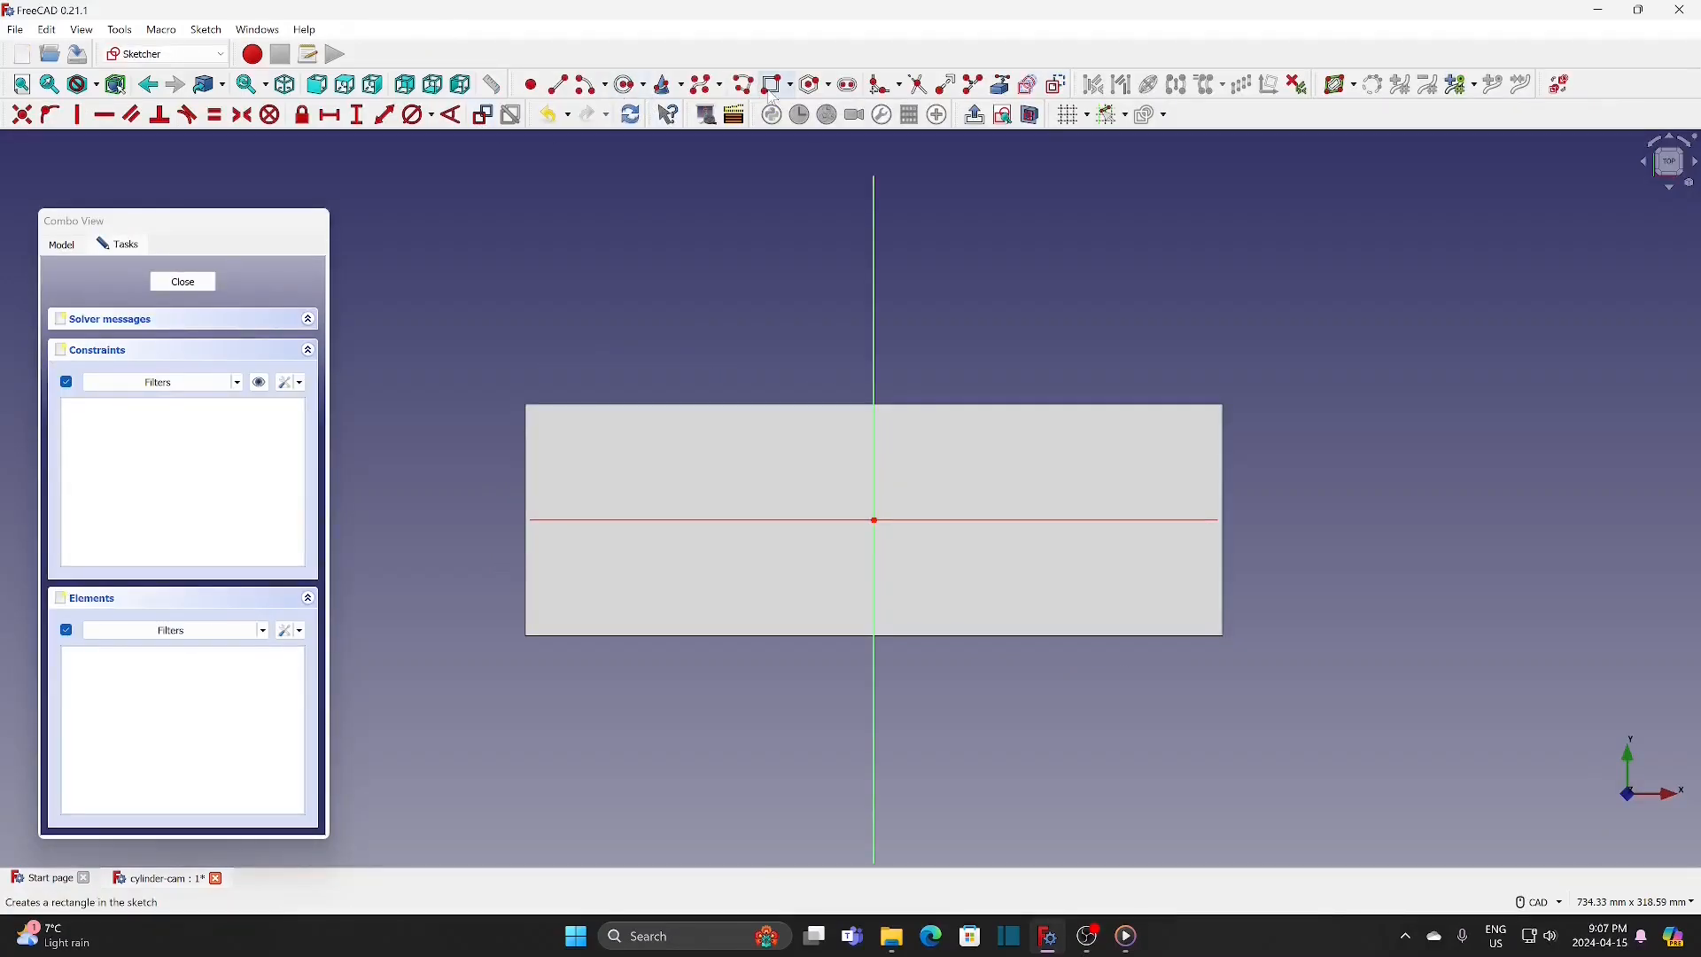
left_click(500, 389)
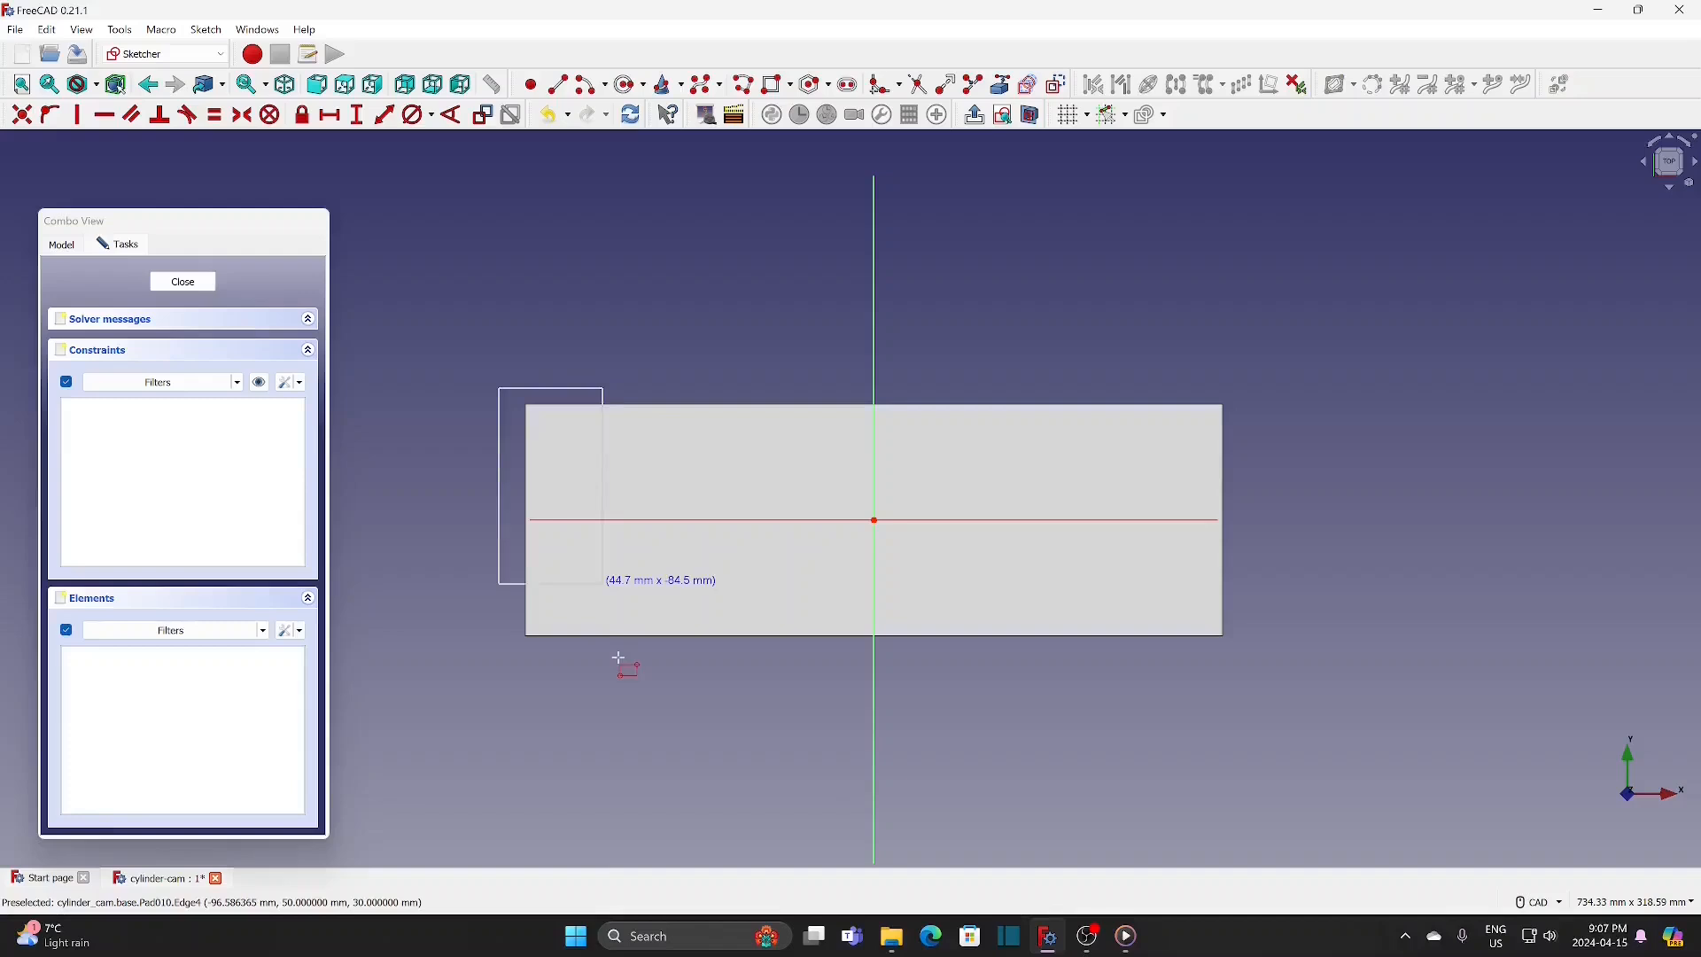
left_click(620, 657)
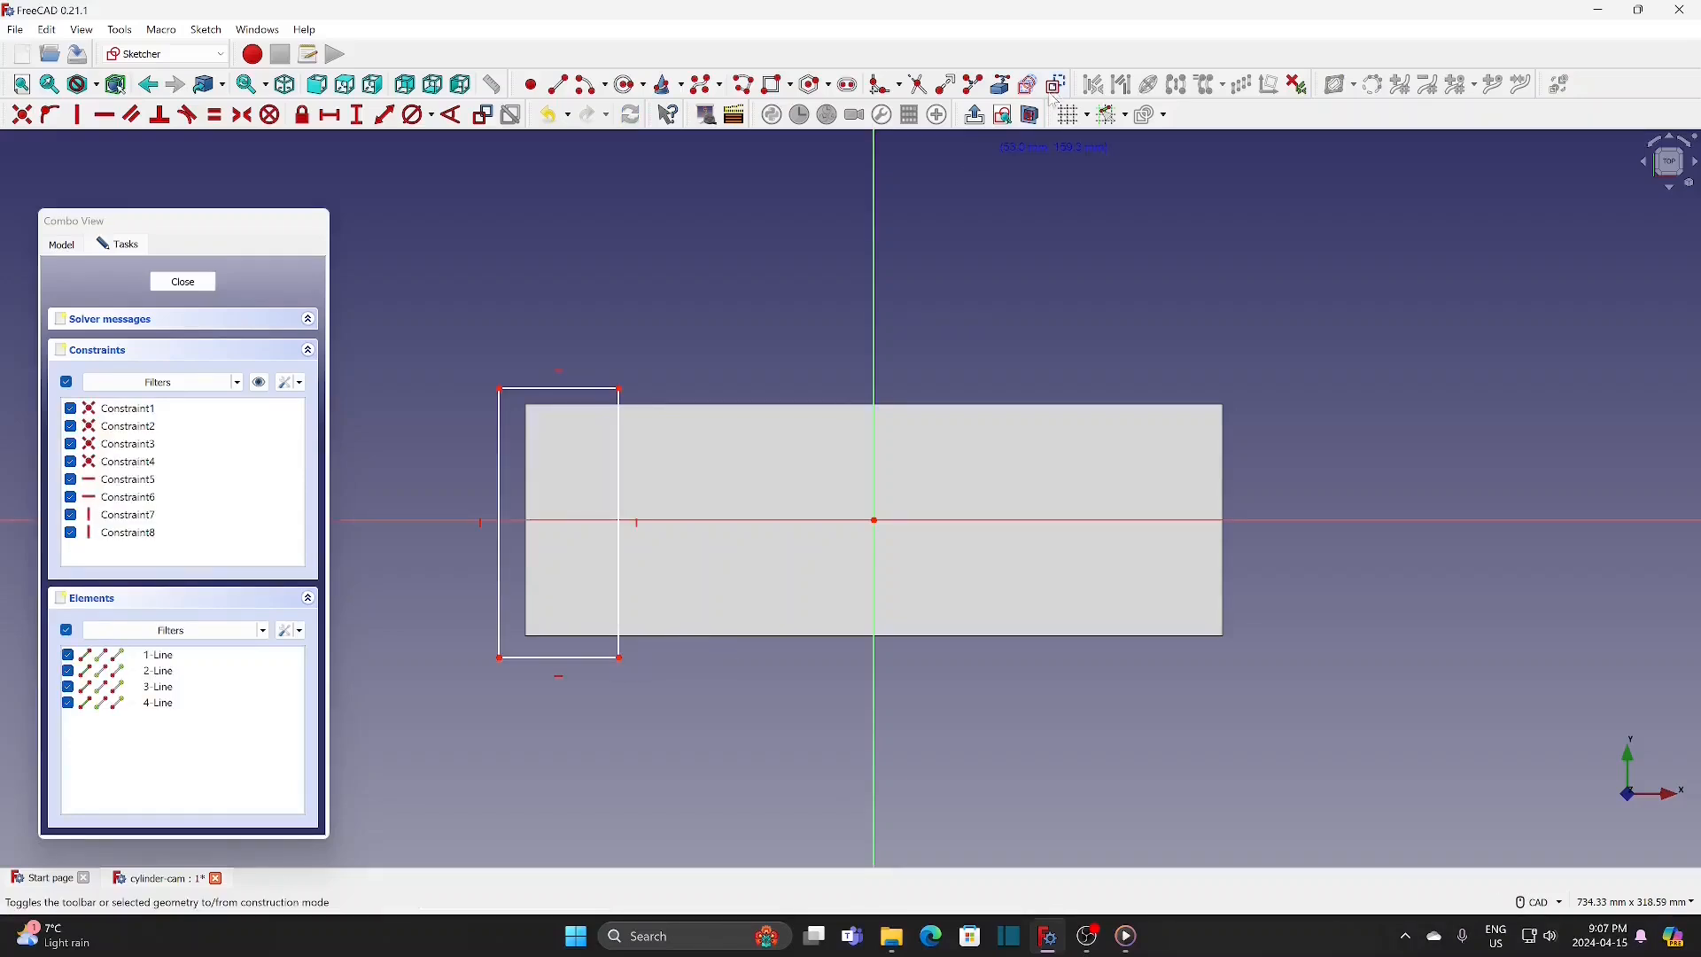
Step: Import the block's upper and left edges as external geometry and make the rectangle's upper-left corner coincident with the block's corner
left_click(584, 405)
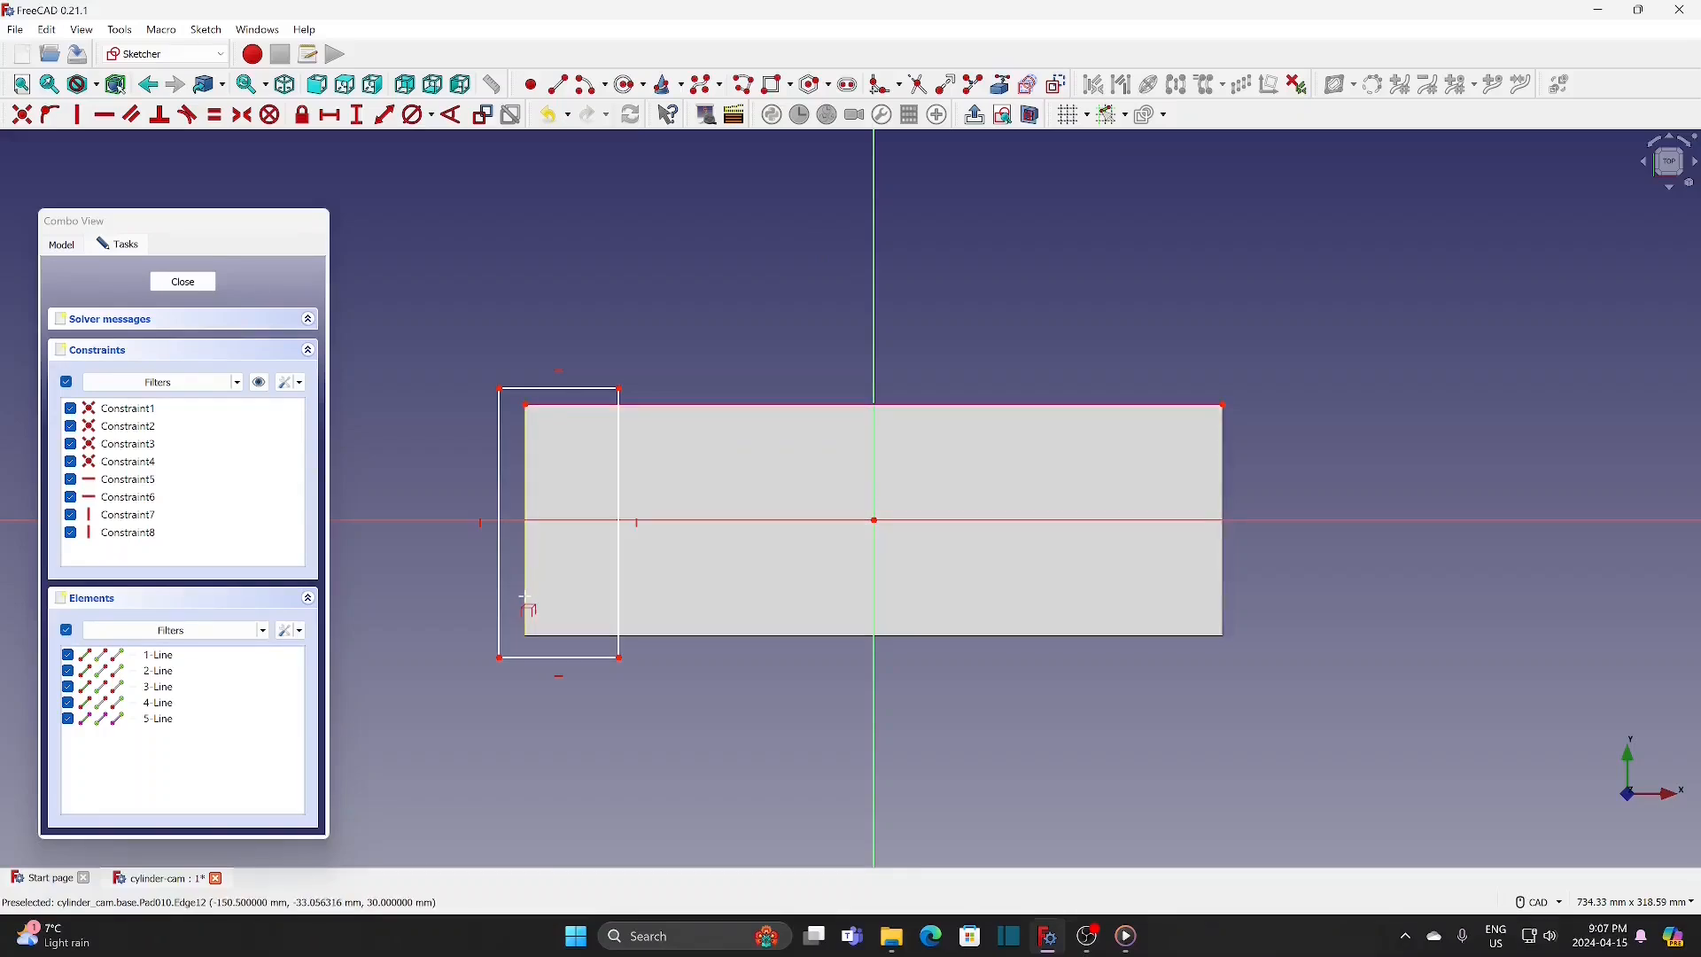
left_click(526, 598)
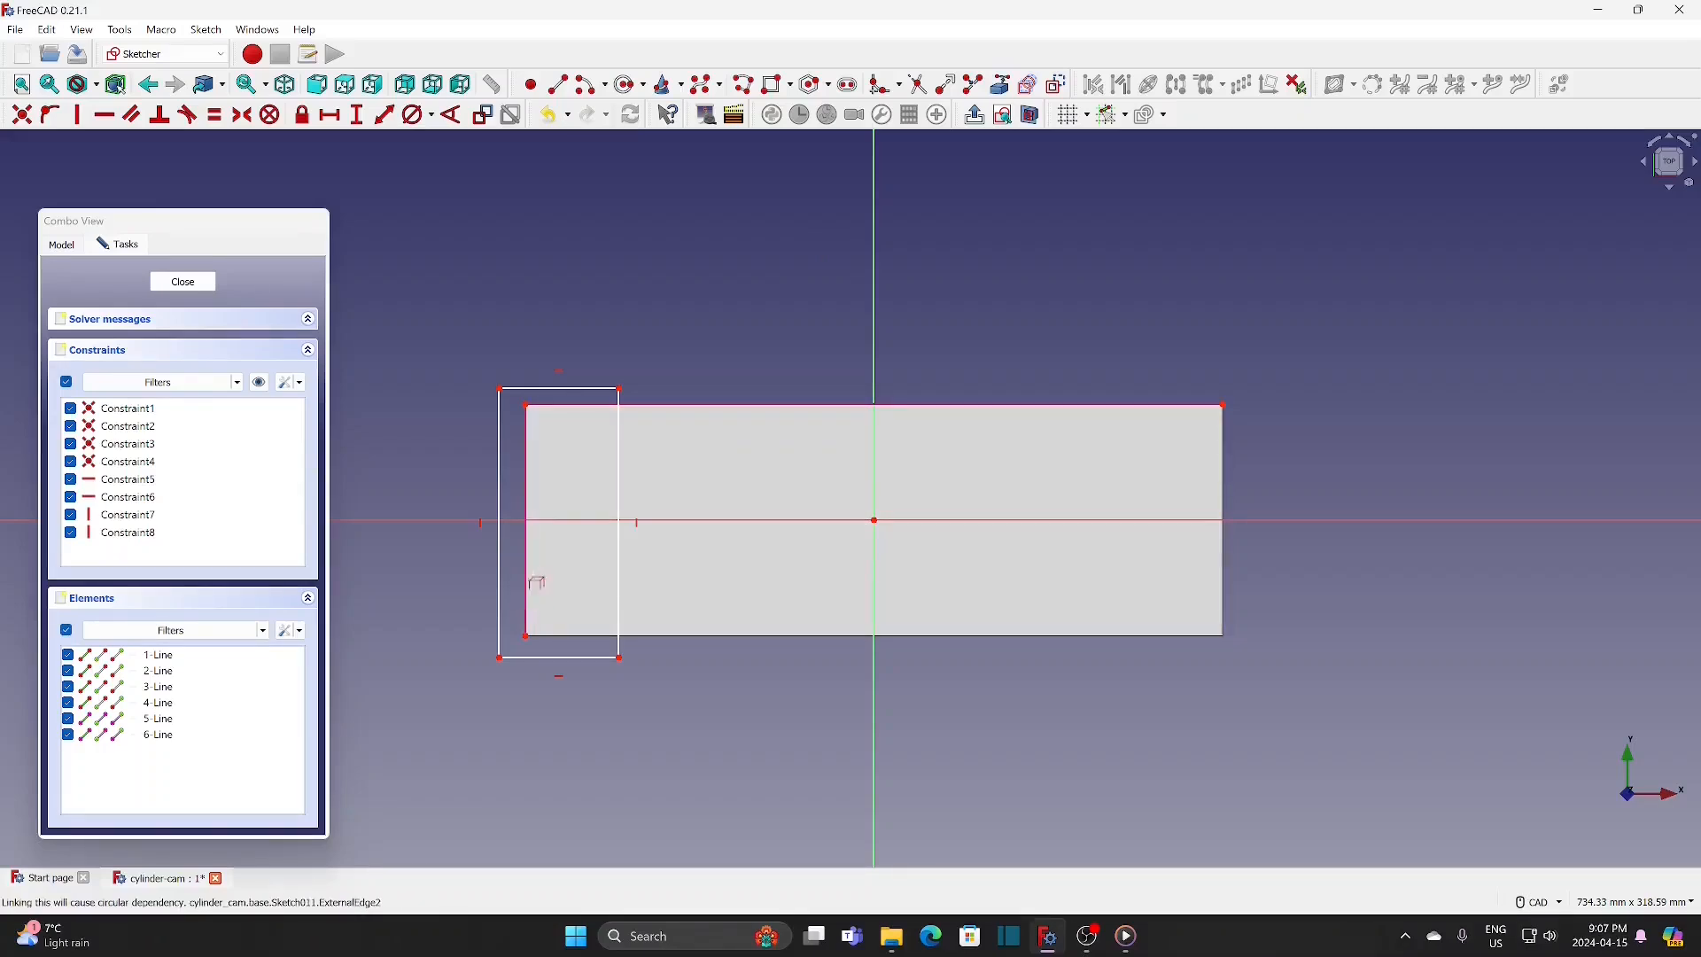
left_click(501, 390)
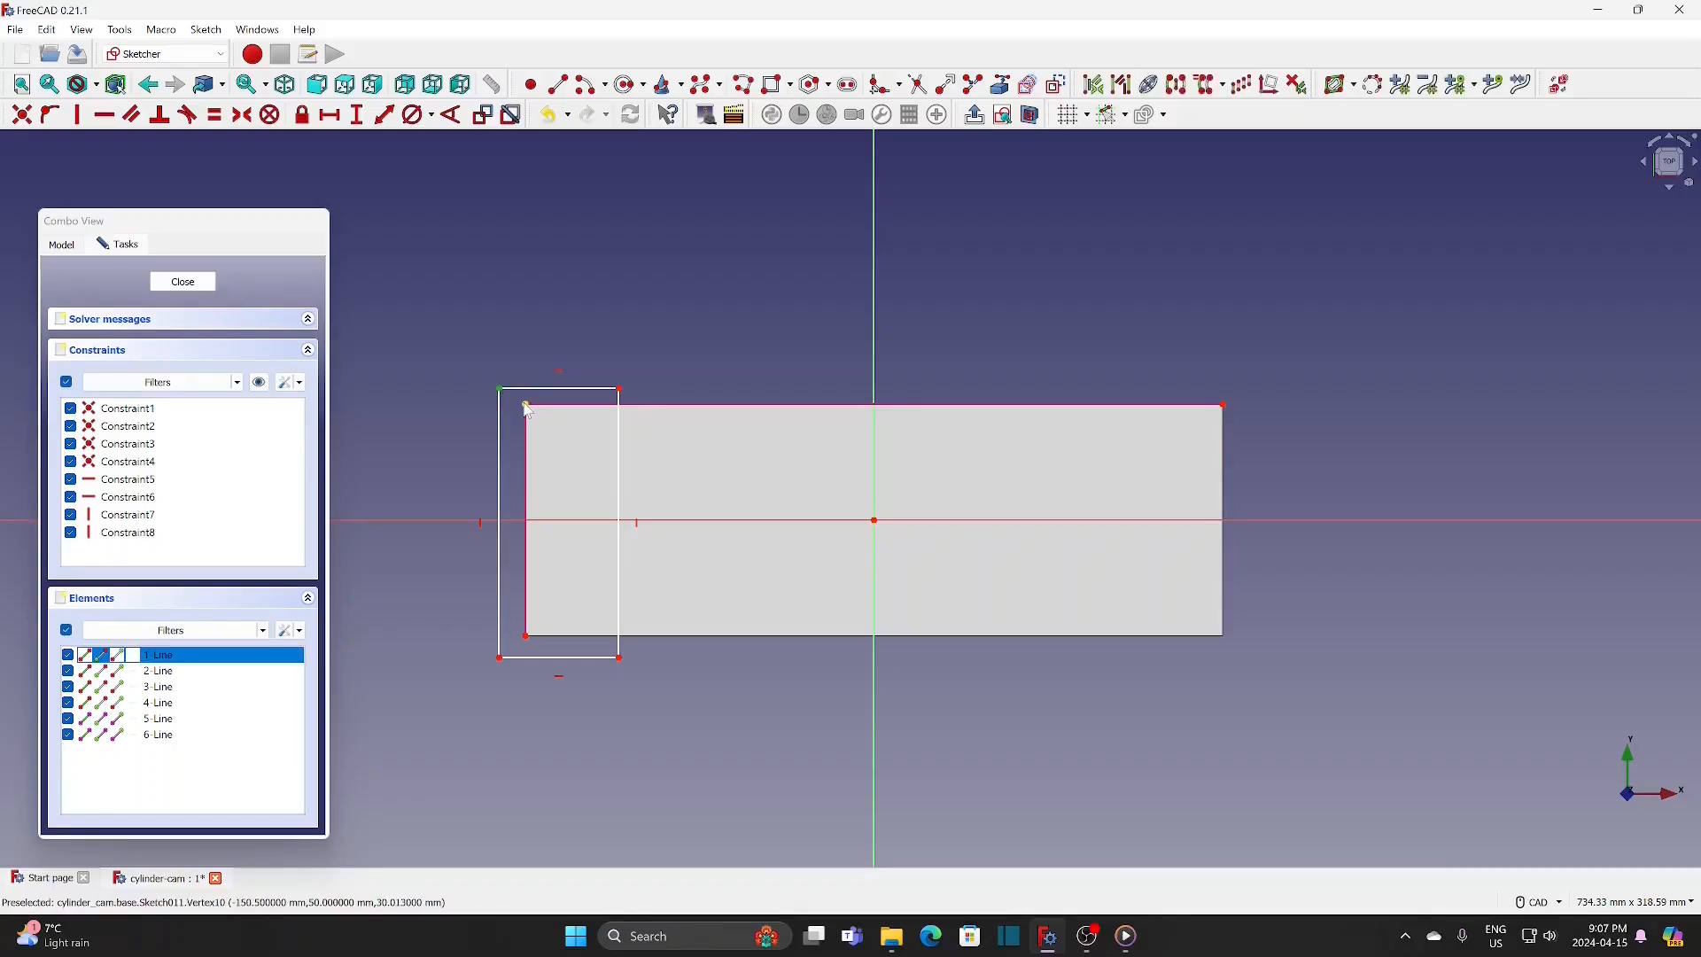
left_click(526, 406)
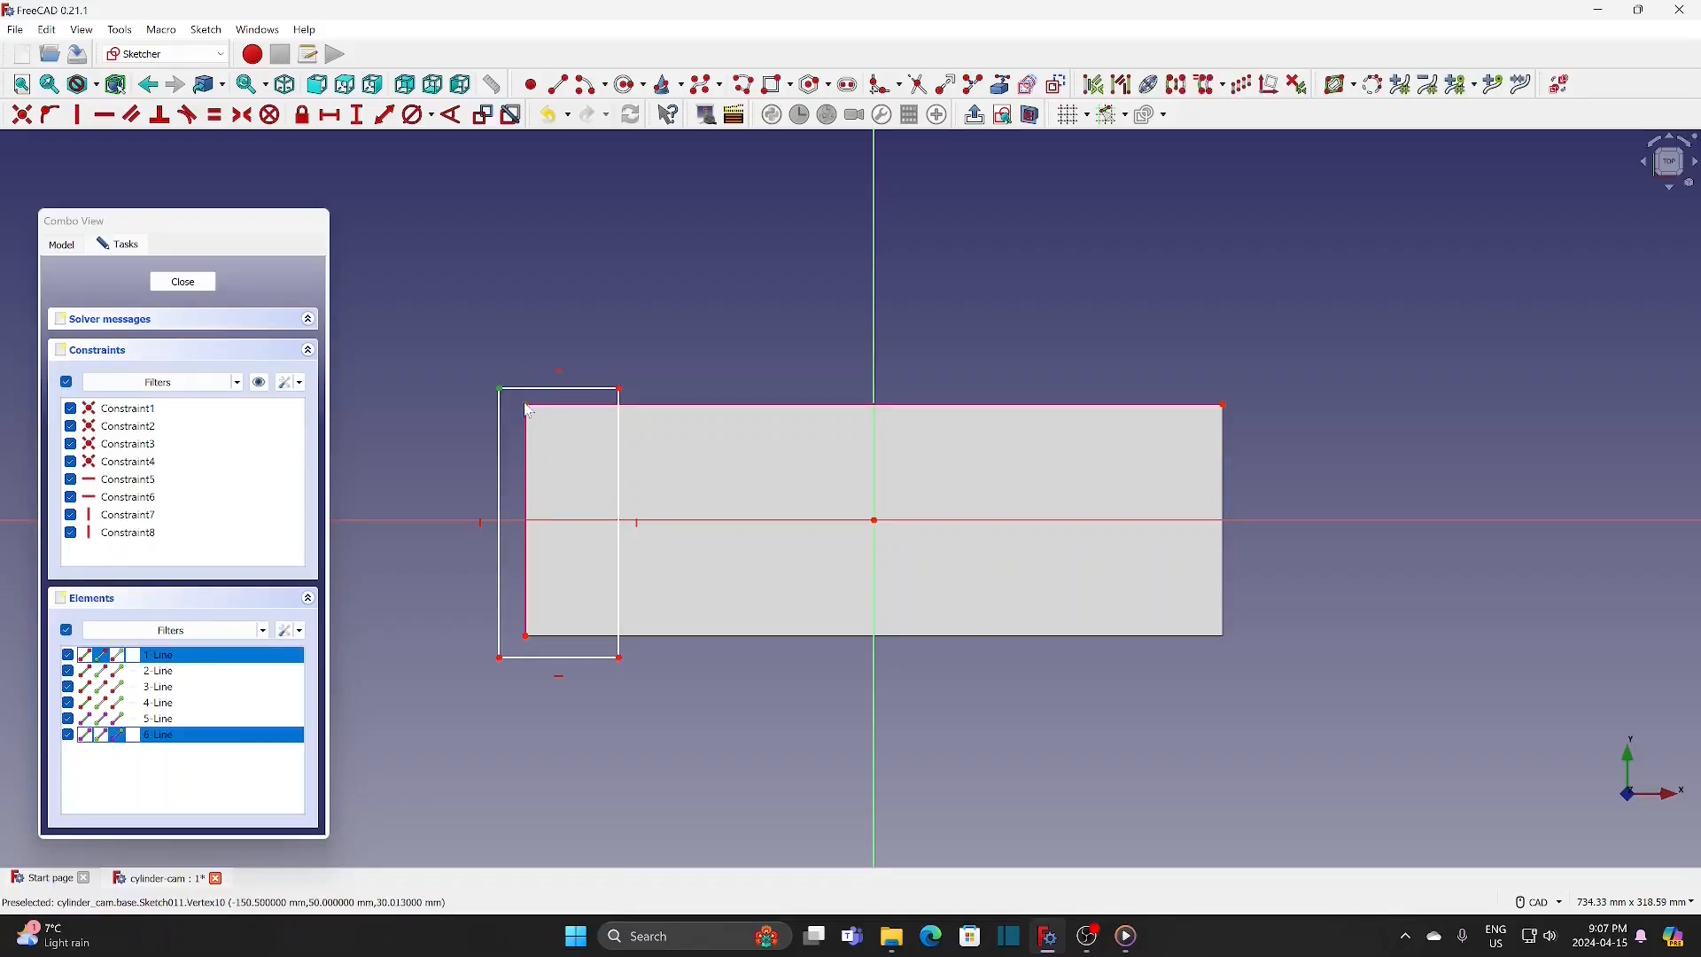
left_click(22, 116)
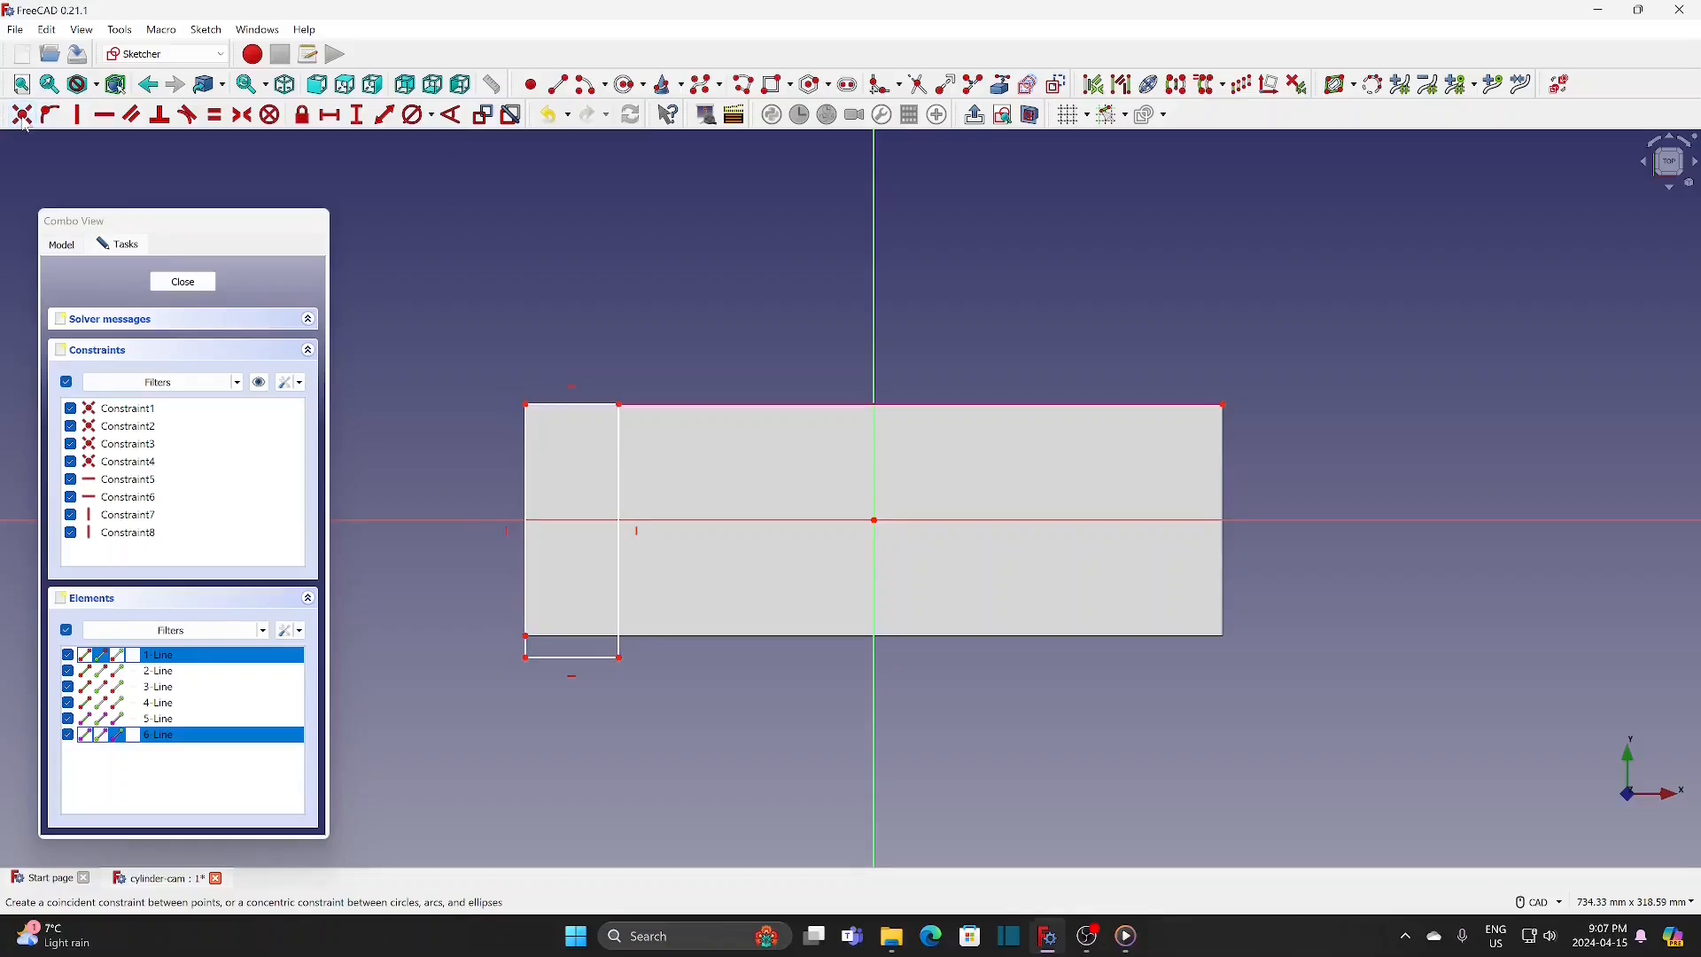
Step: Make the rectangle's lower-left corner coincident with the block's lower-left corner
left_click(527, 657)
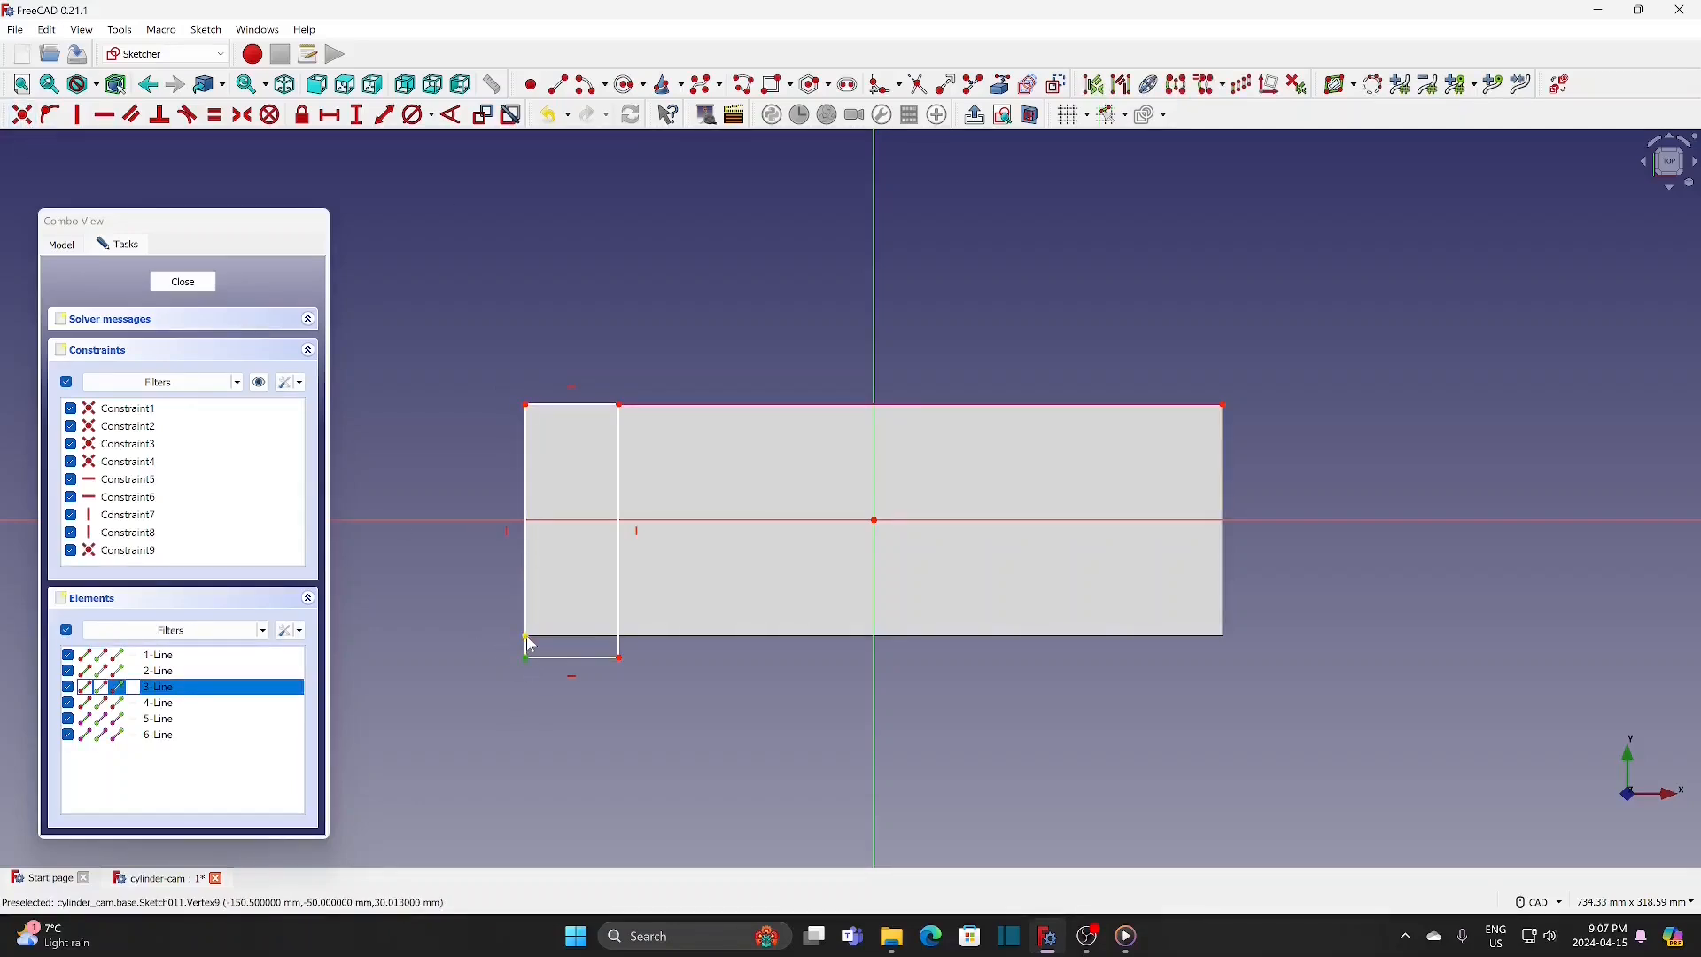
left_click(527, 643)
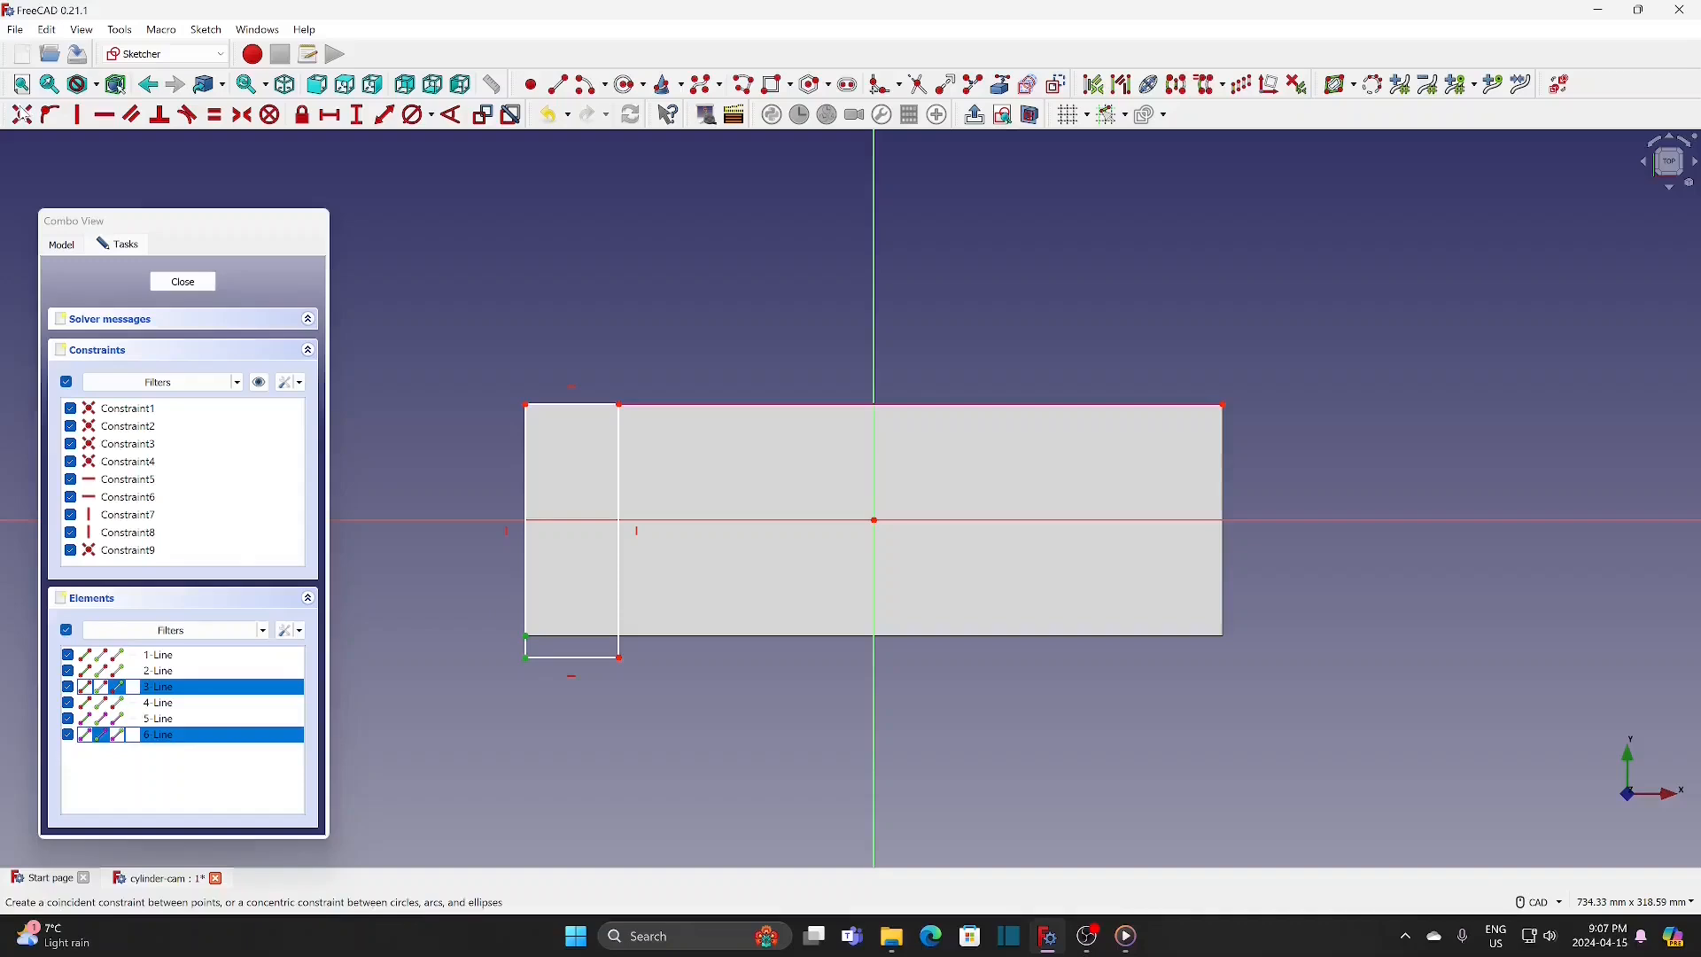
left_click(22, 116)
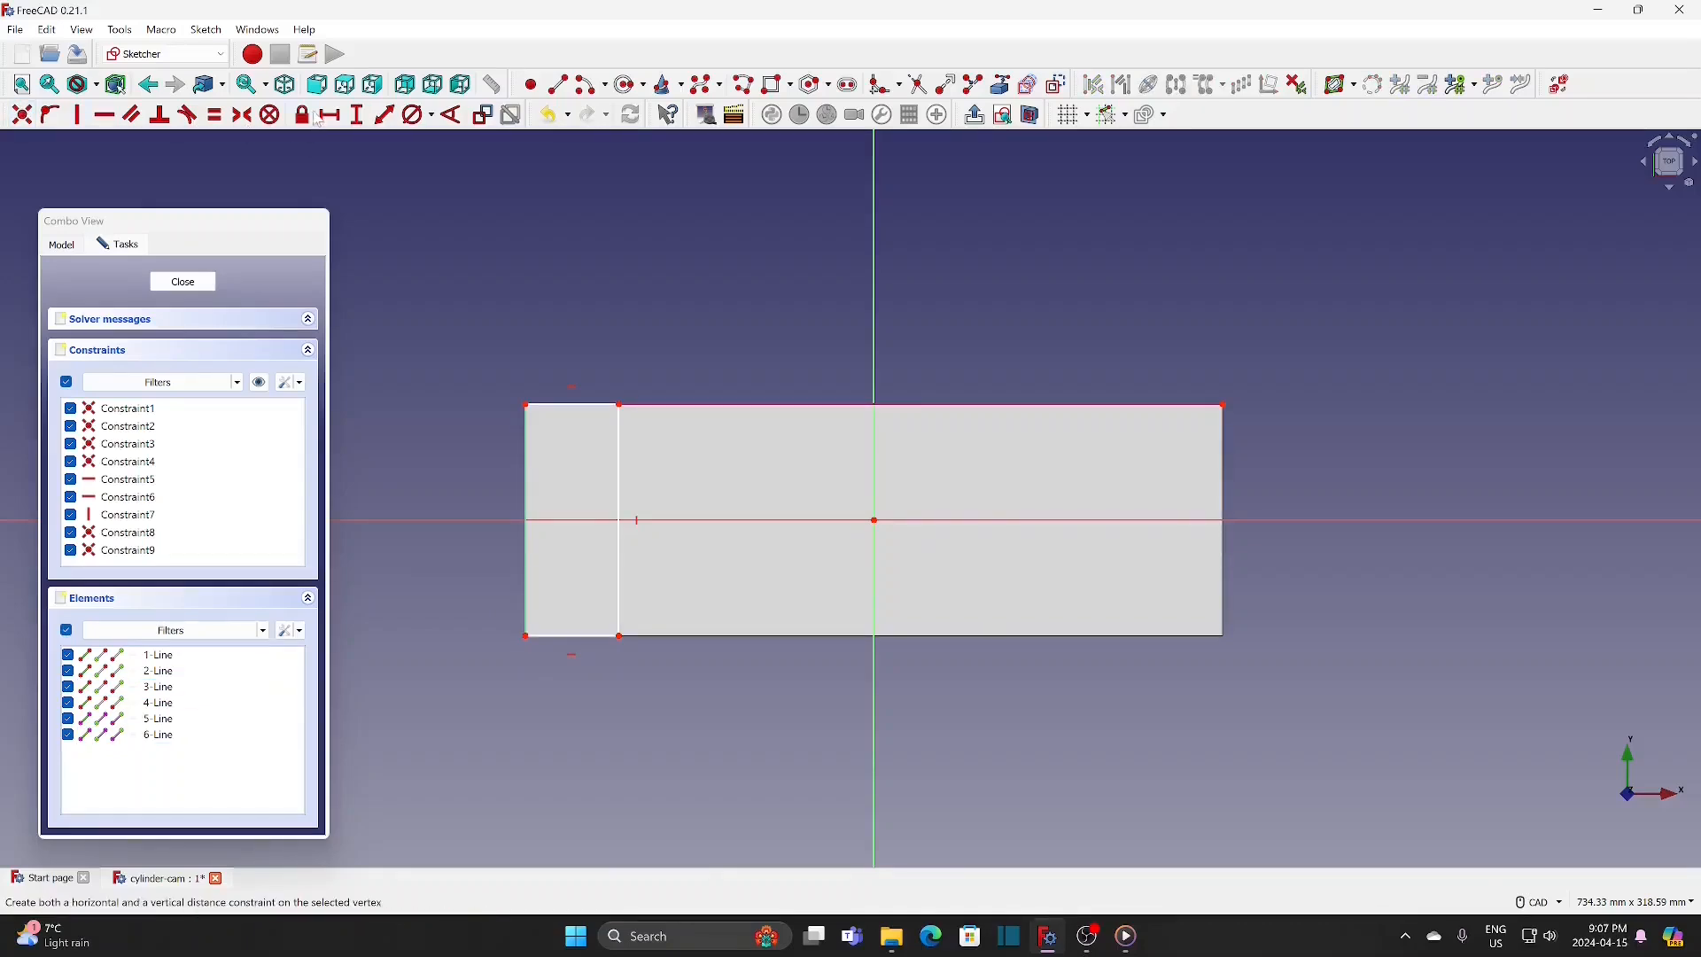
Step: Constrain the rectangle's width to 30 mm and close the sketch
left_click(587, 406)
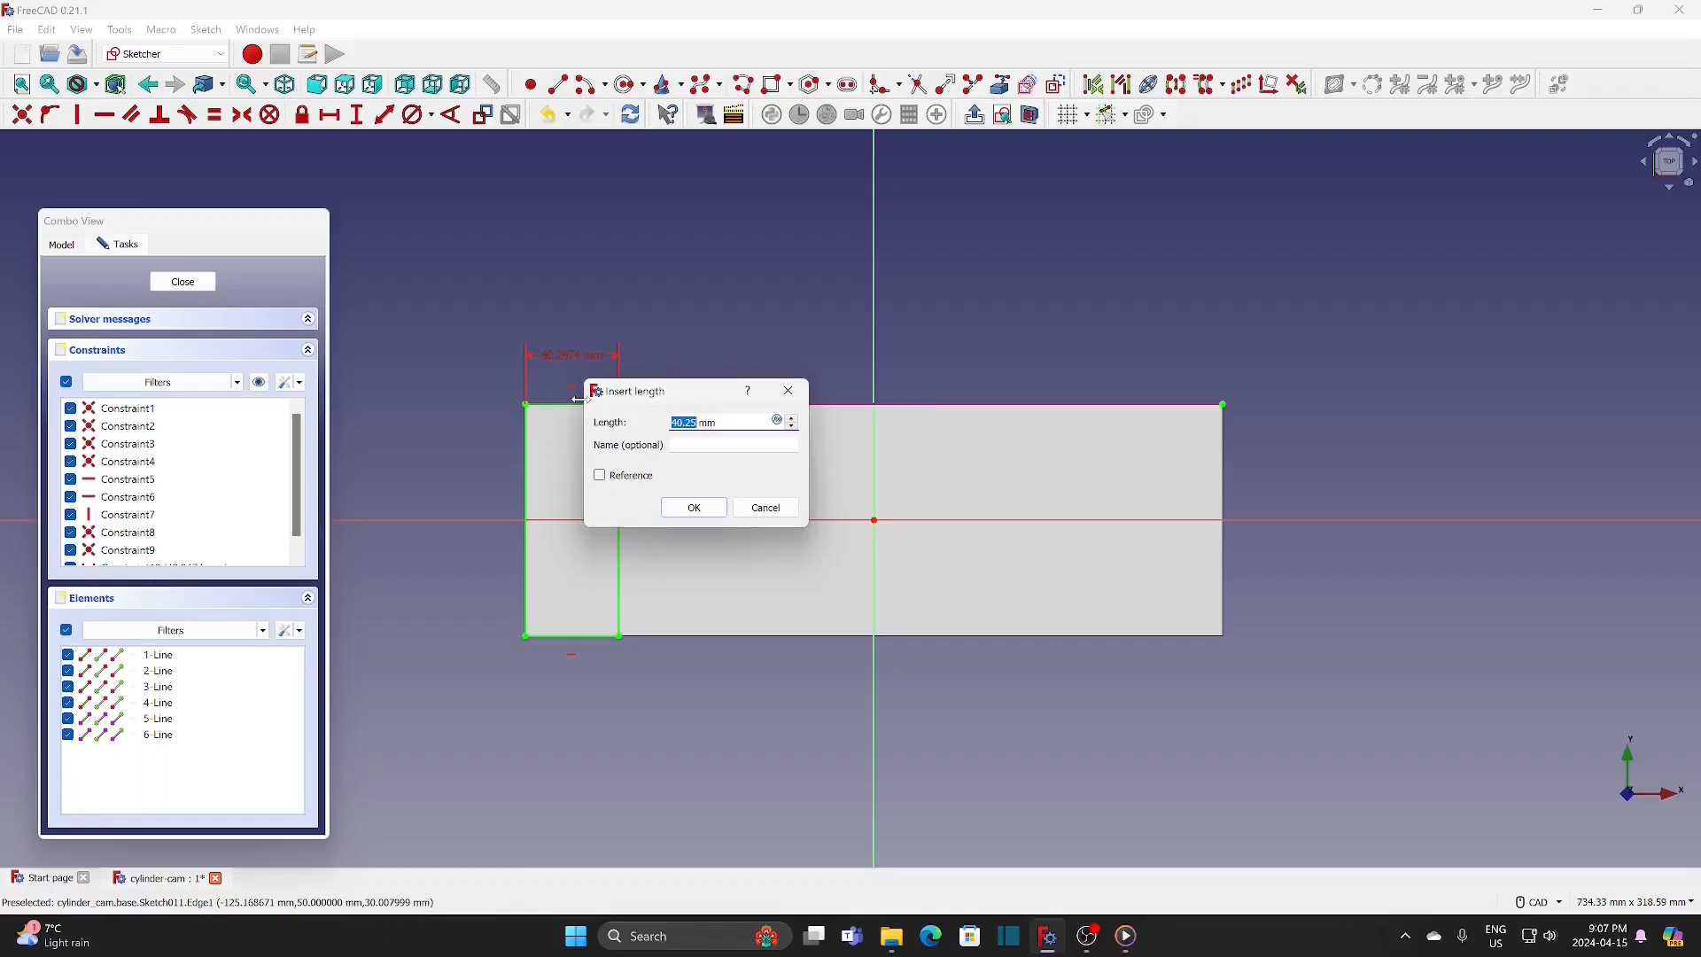
type("30")
key("Return")
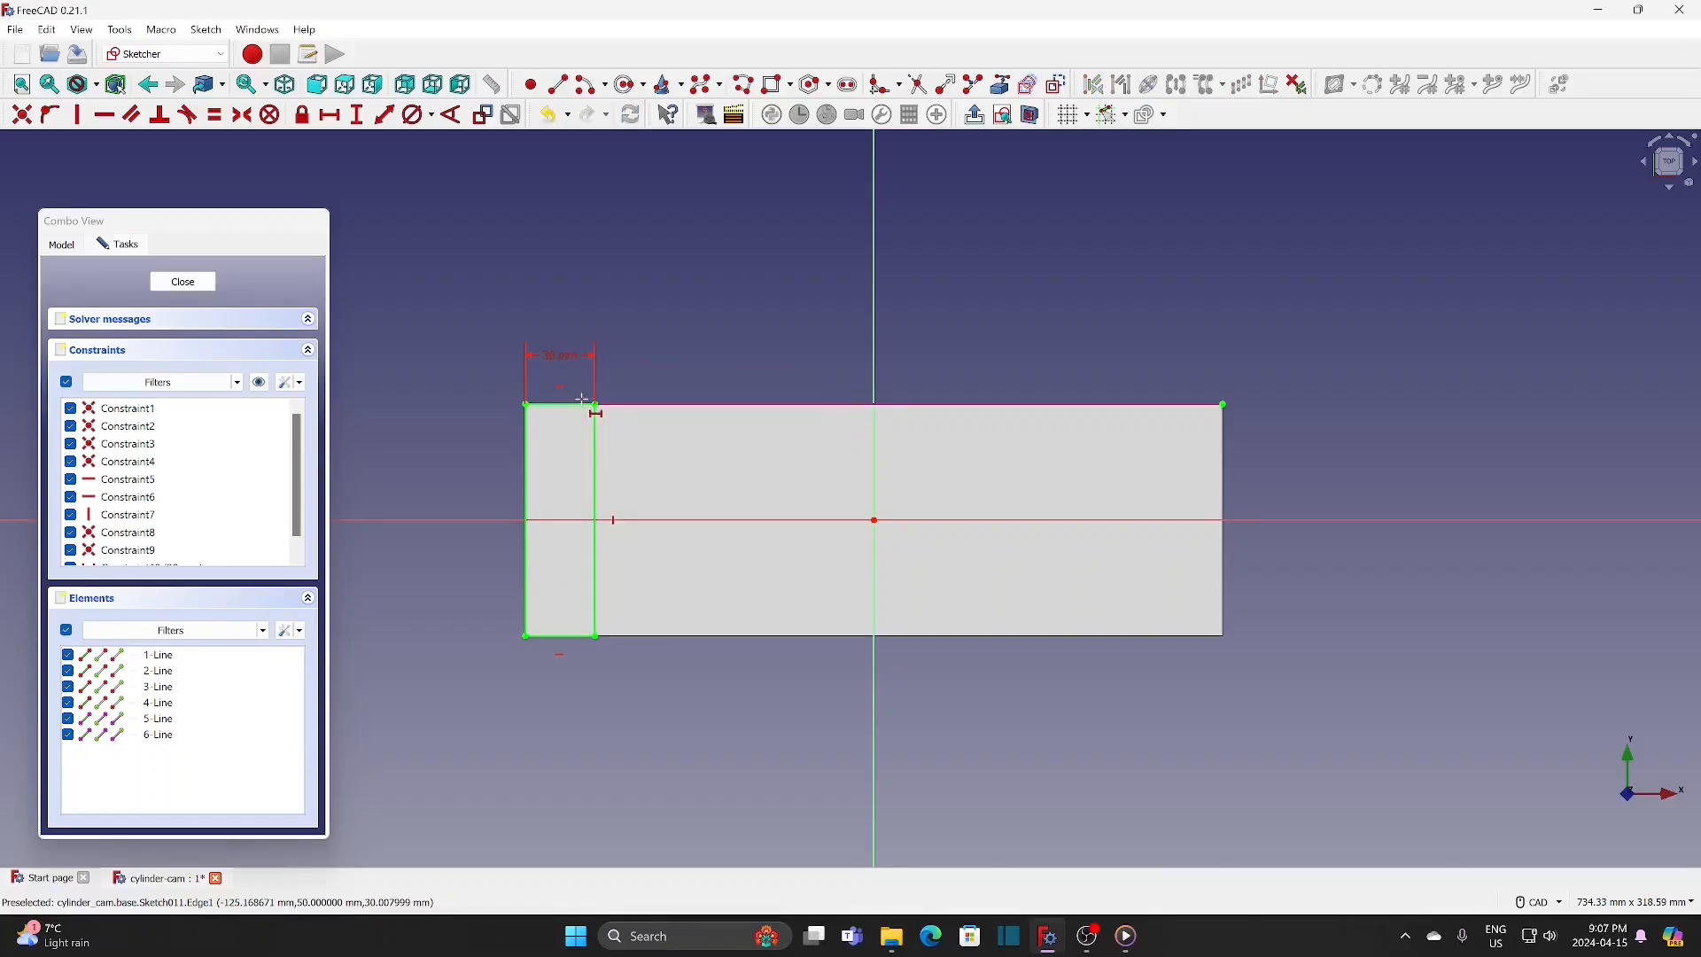
left_click(186, 283)
Step: Pad the end rectangle 150 mm along the sketch normal to form an upright wall on the base block
left_click(180, 502)
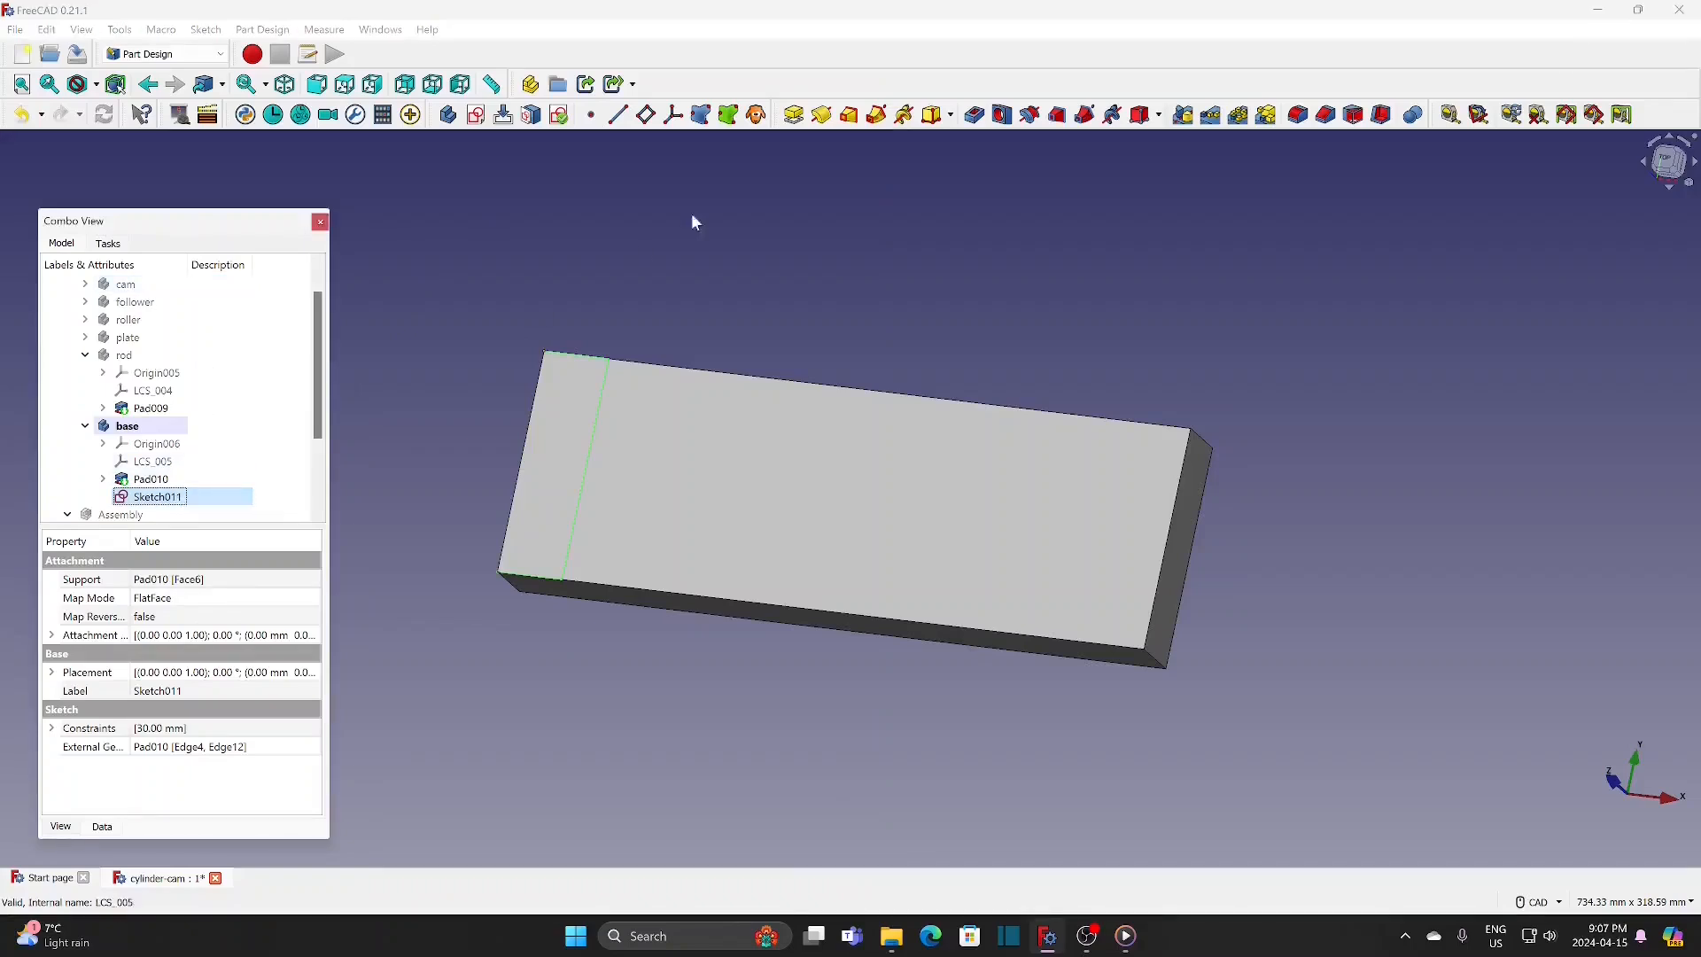
left_click(794, 116)
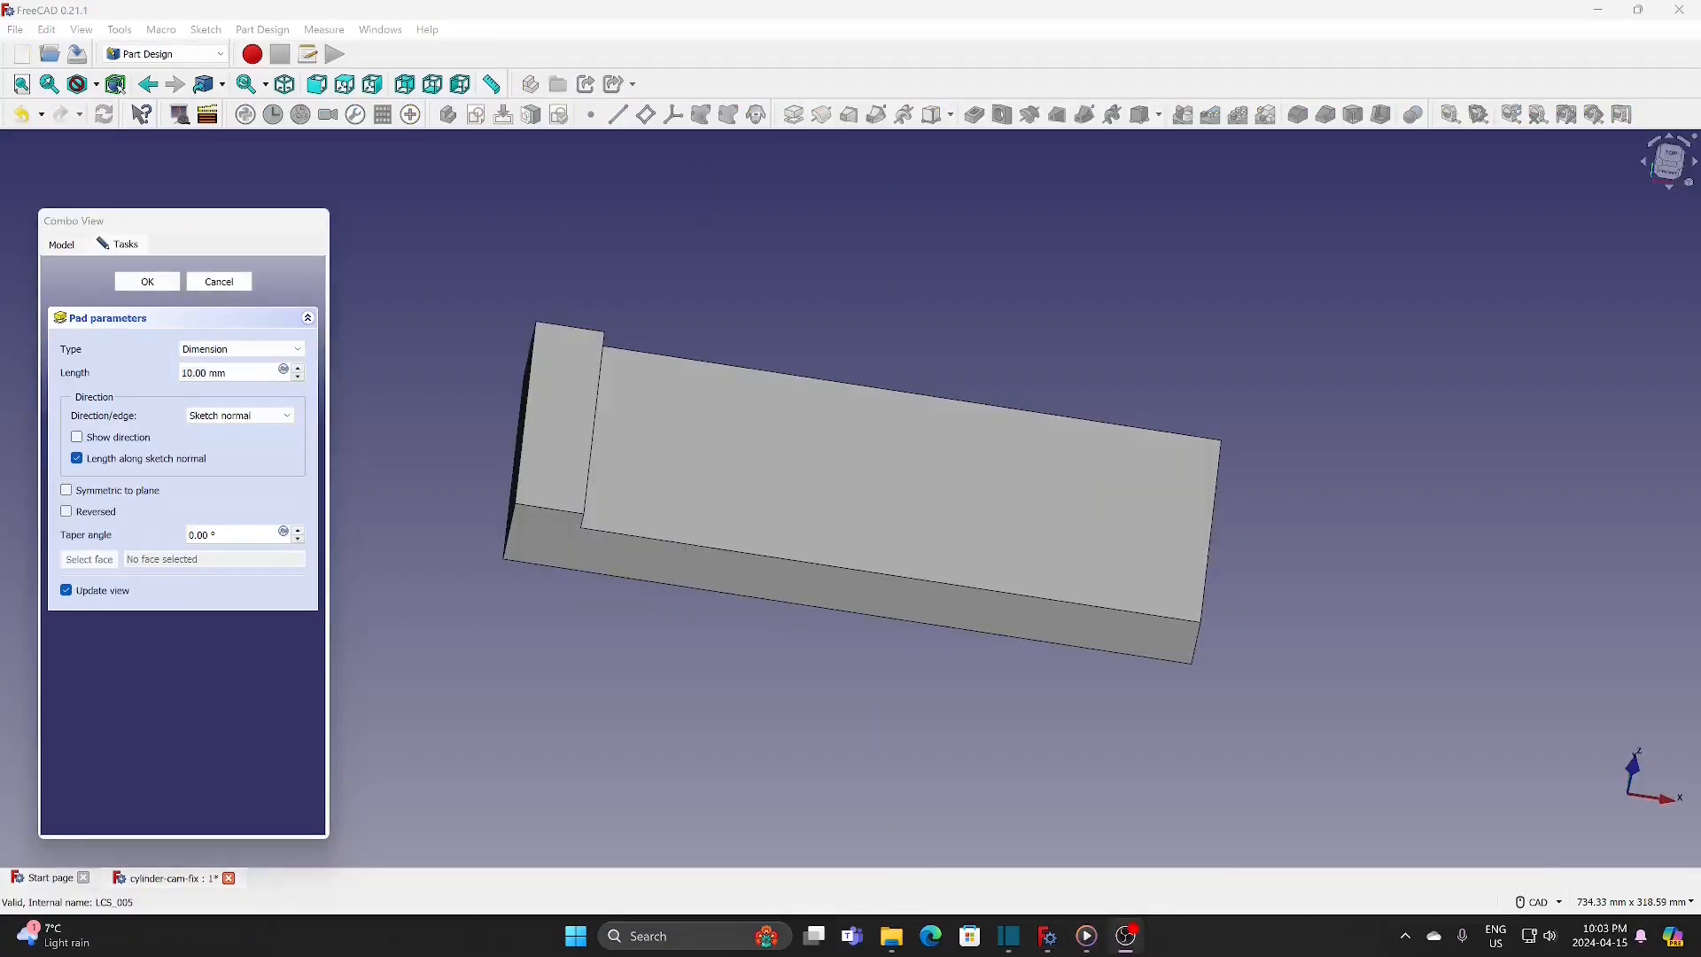
left_click(110, 370)
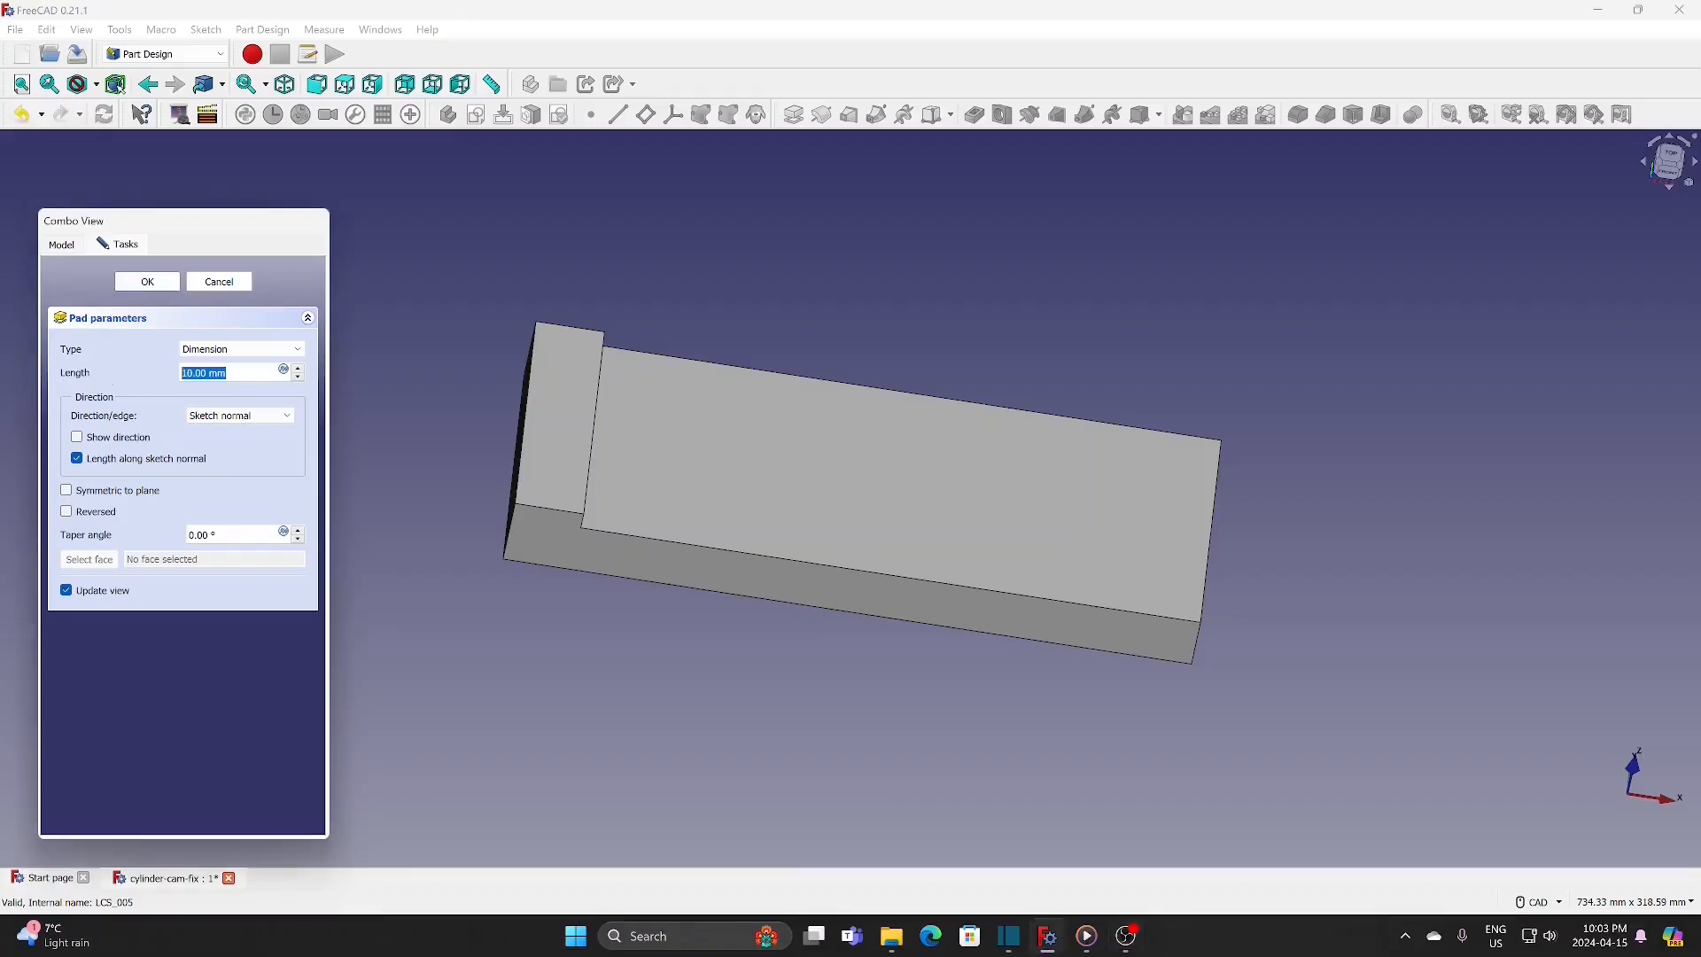
type("150")
key("Return")
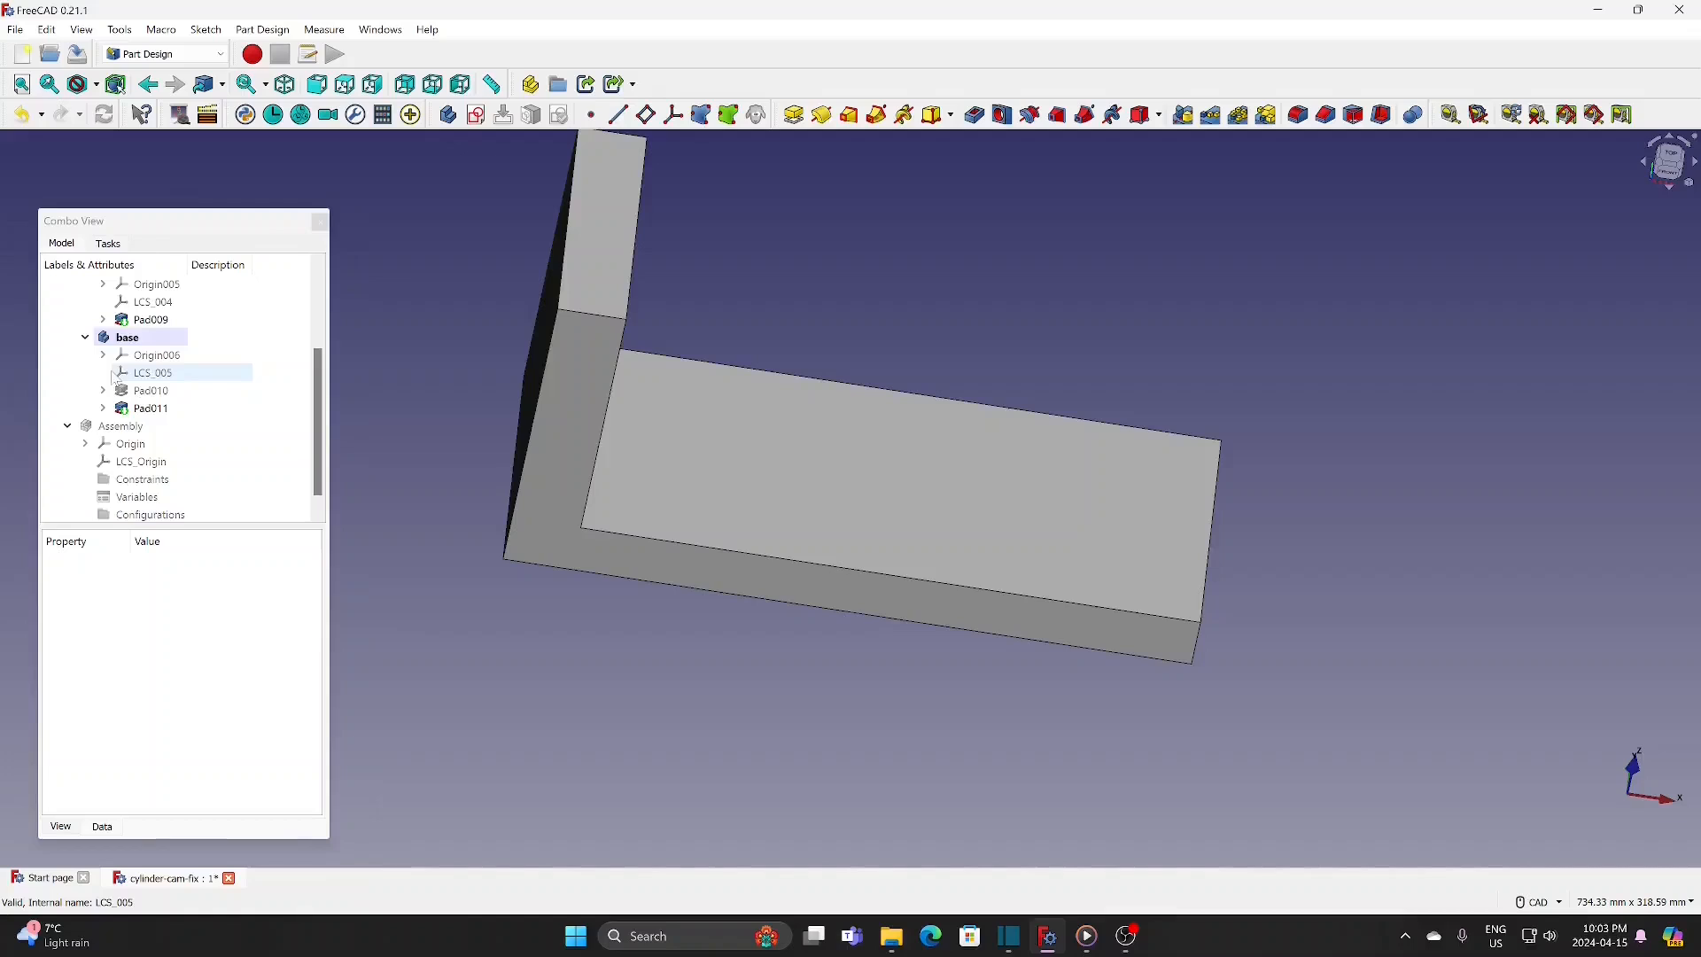
Step: Sketch two circles centred on the vertical axis of the upright's outer face, the lower about 44 mm and the upper about 43 mm in diameter
middle_click_drag(425, 478, 550, 318)
left_click(532, 339)
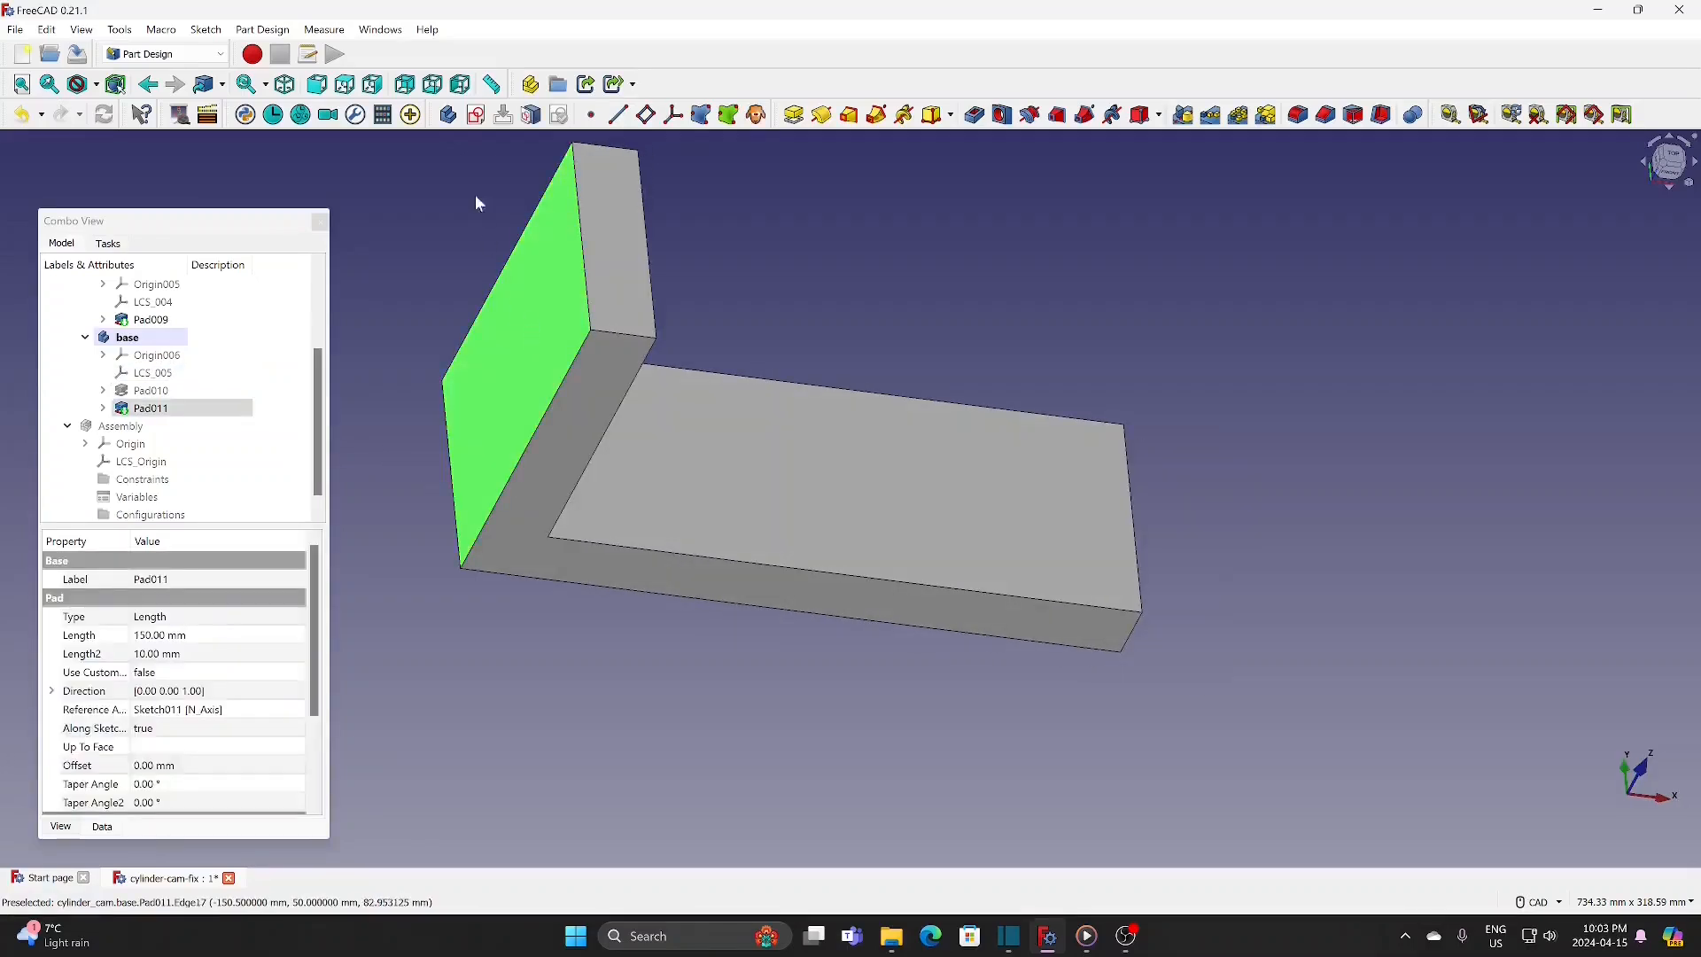
left_click(476, 115)
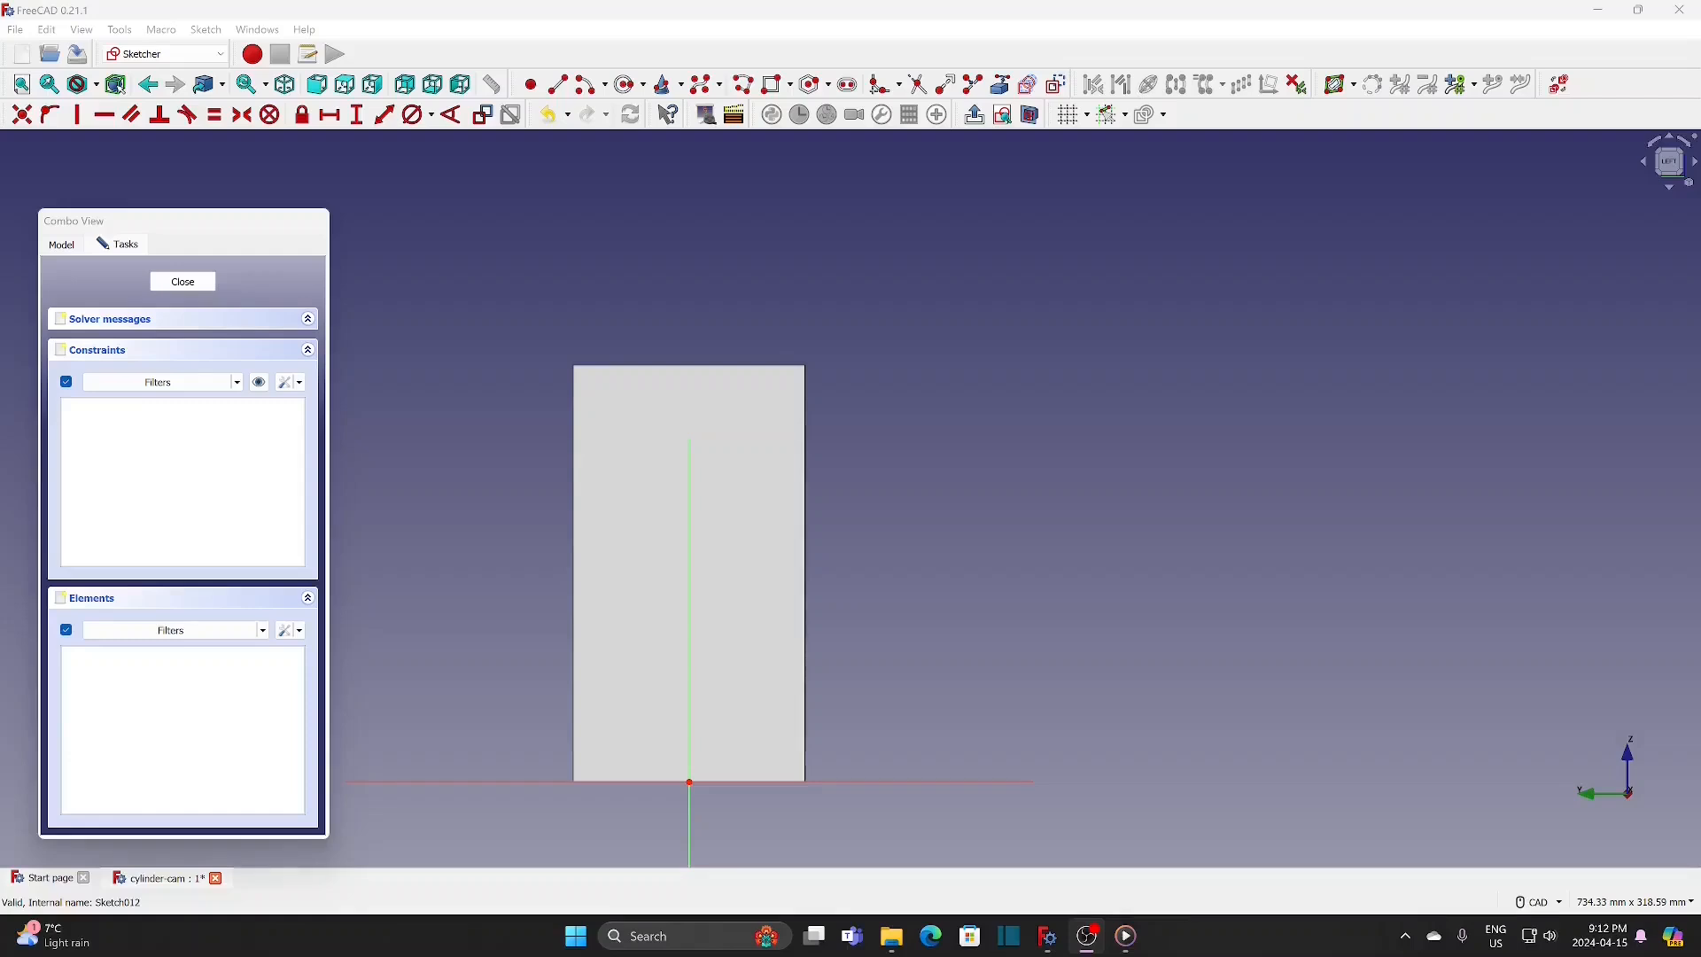
left_click(631, 84)
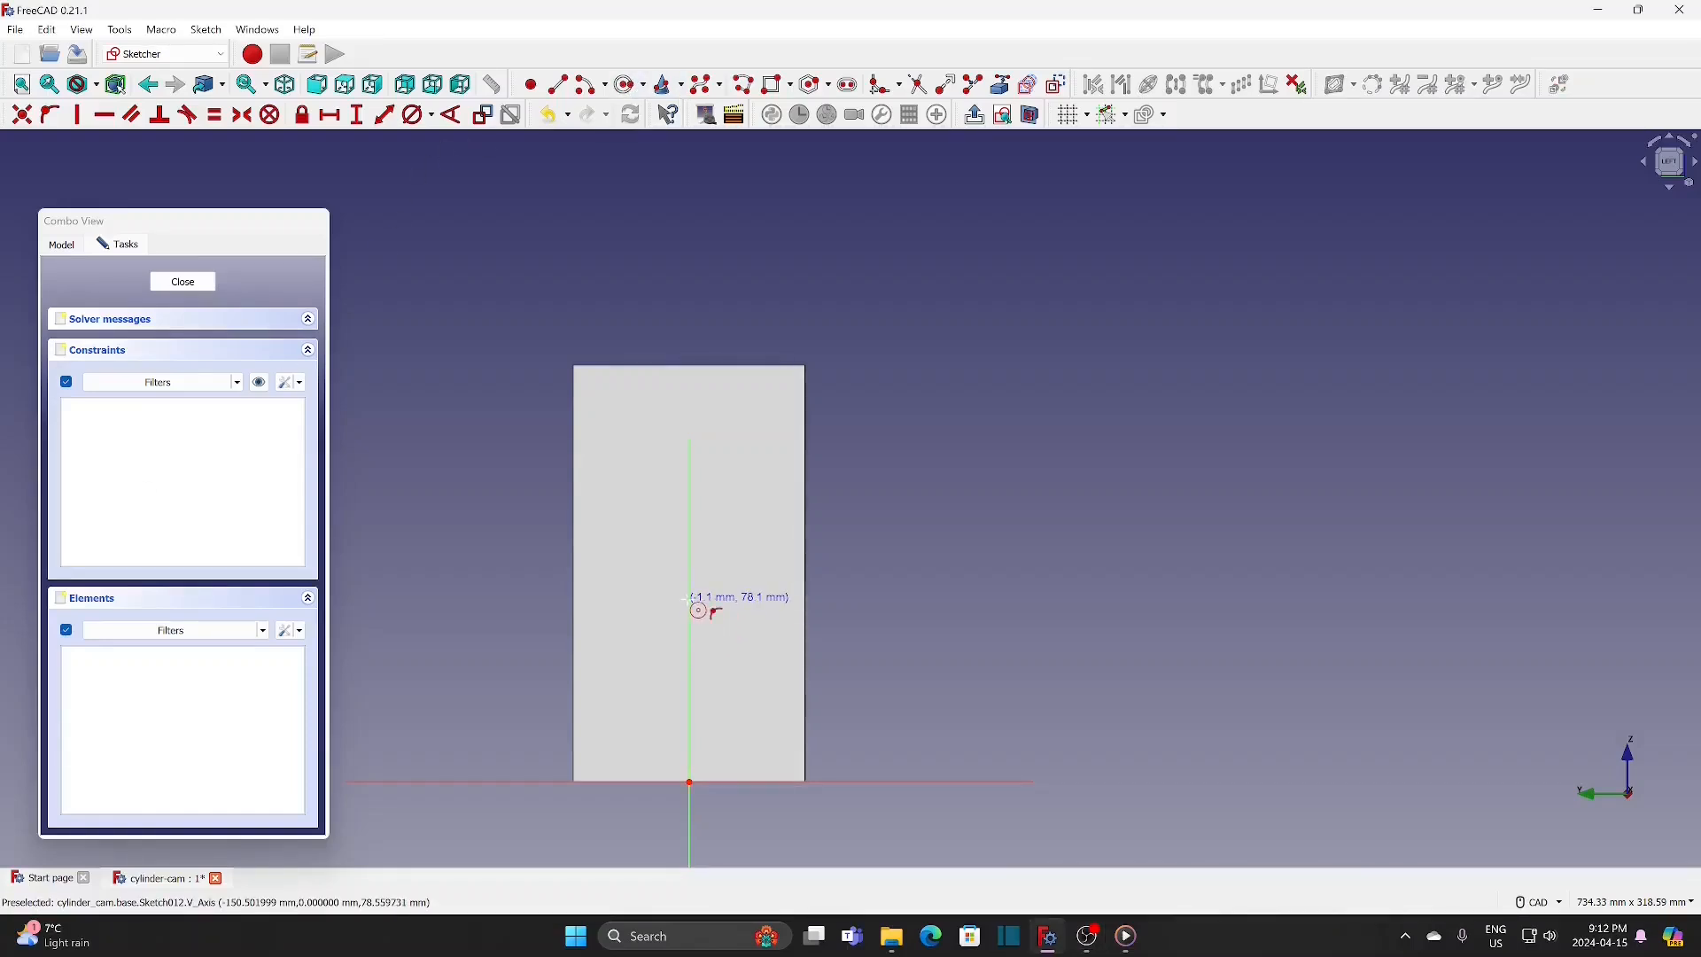
left_click(690, 600)
left_click(726, 563)
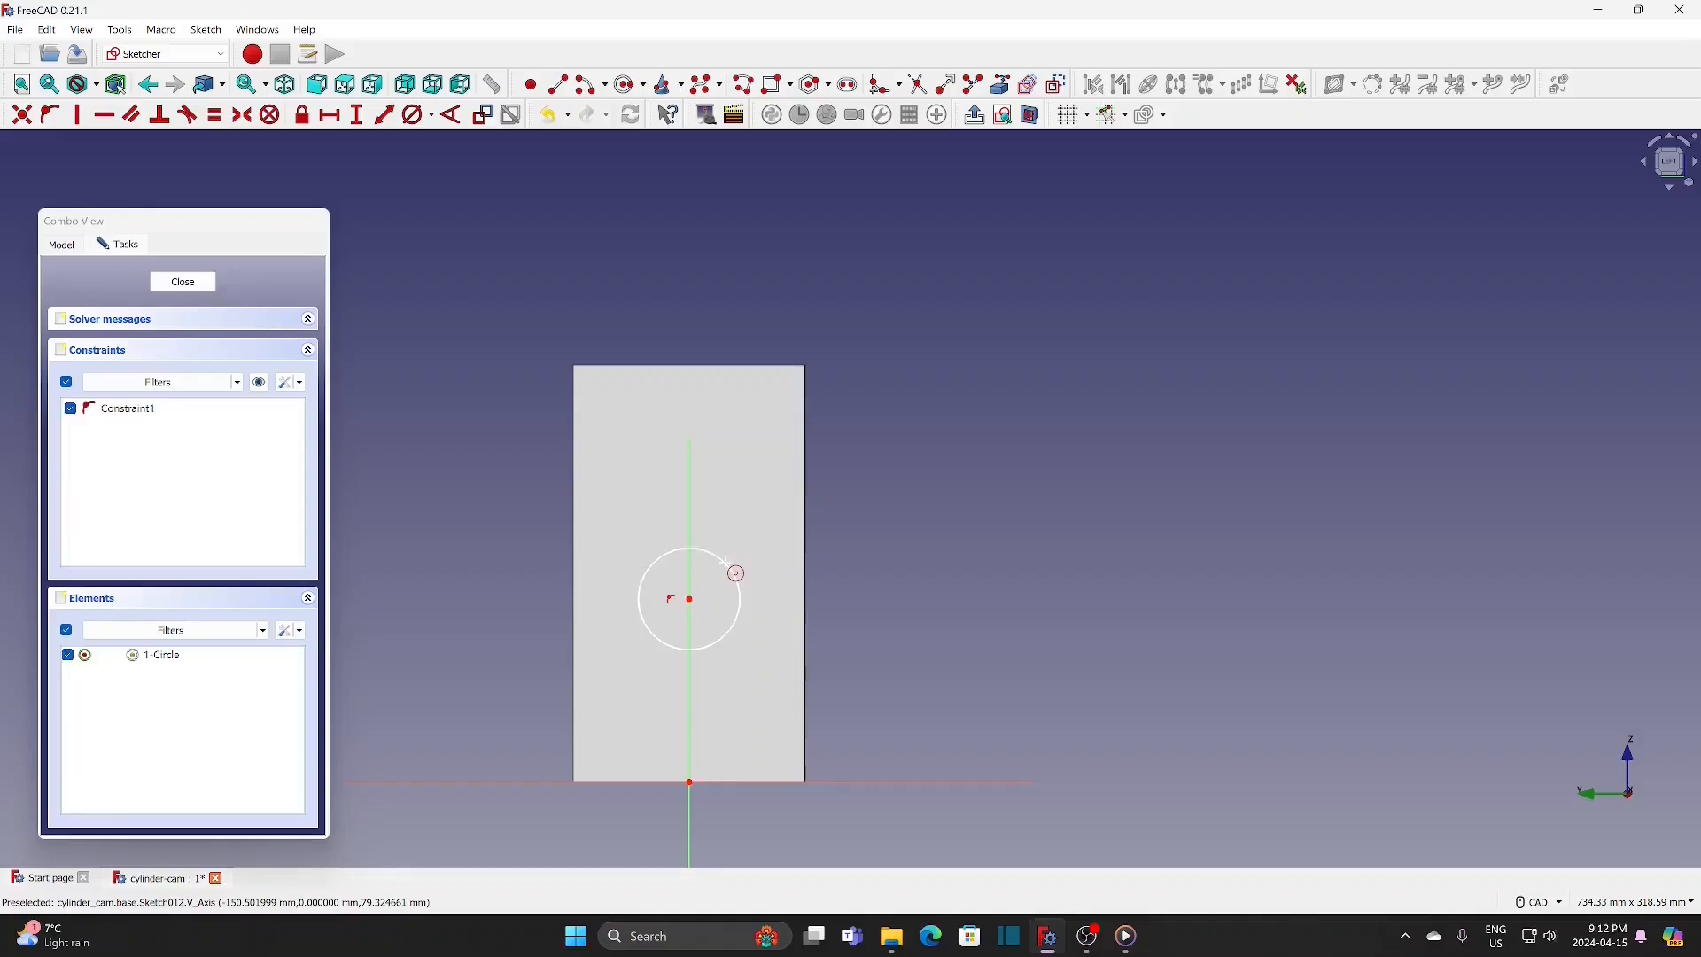
left_click(690, 466)
left_click(739, 450)
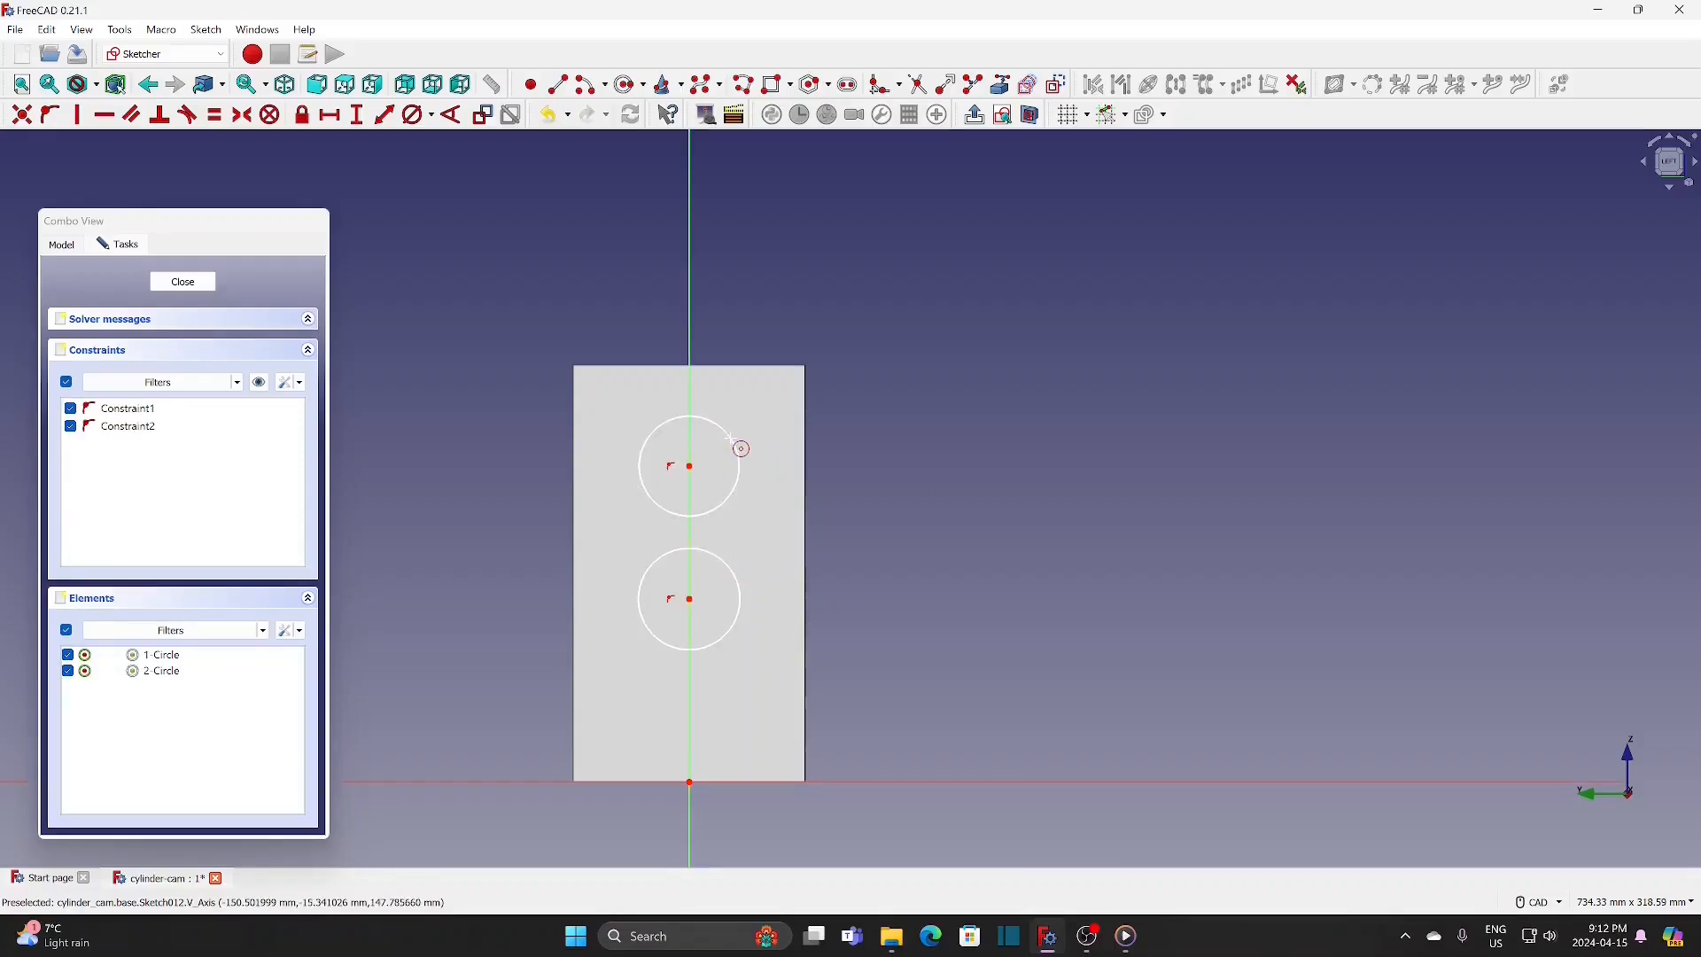
Step: Set the lower circle's diameter to 30 mm and the upper circle's diameter to 10.5 mm
left_click(413, 114)
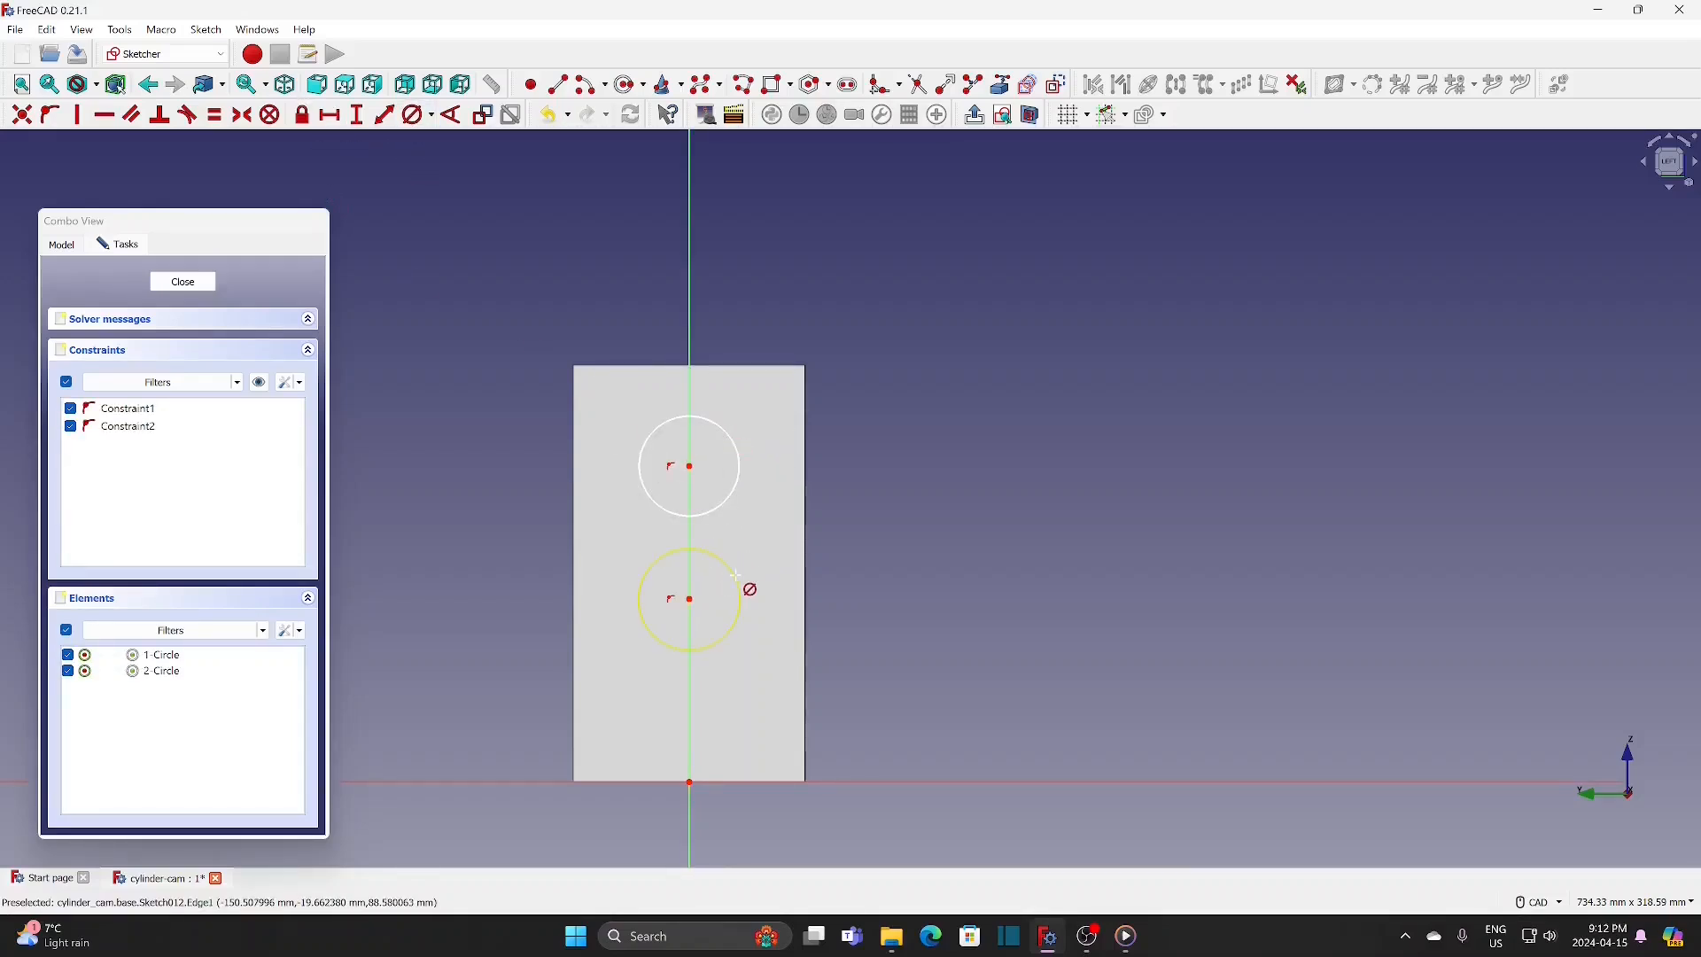
left_click(736, 580)
left_click(739, 588)
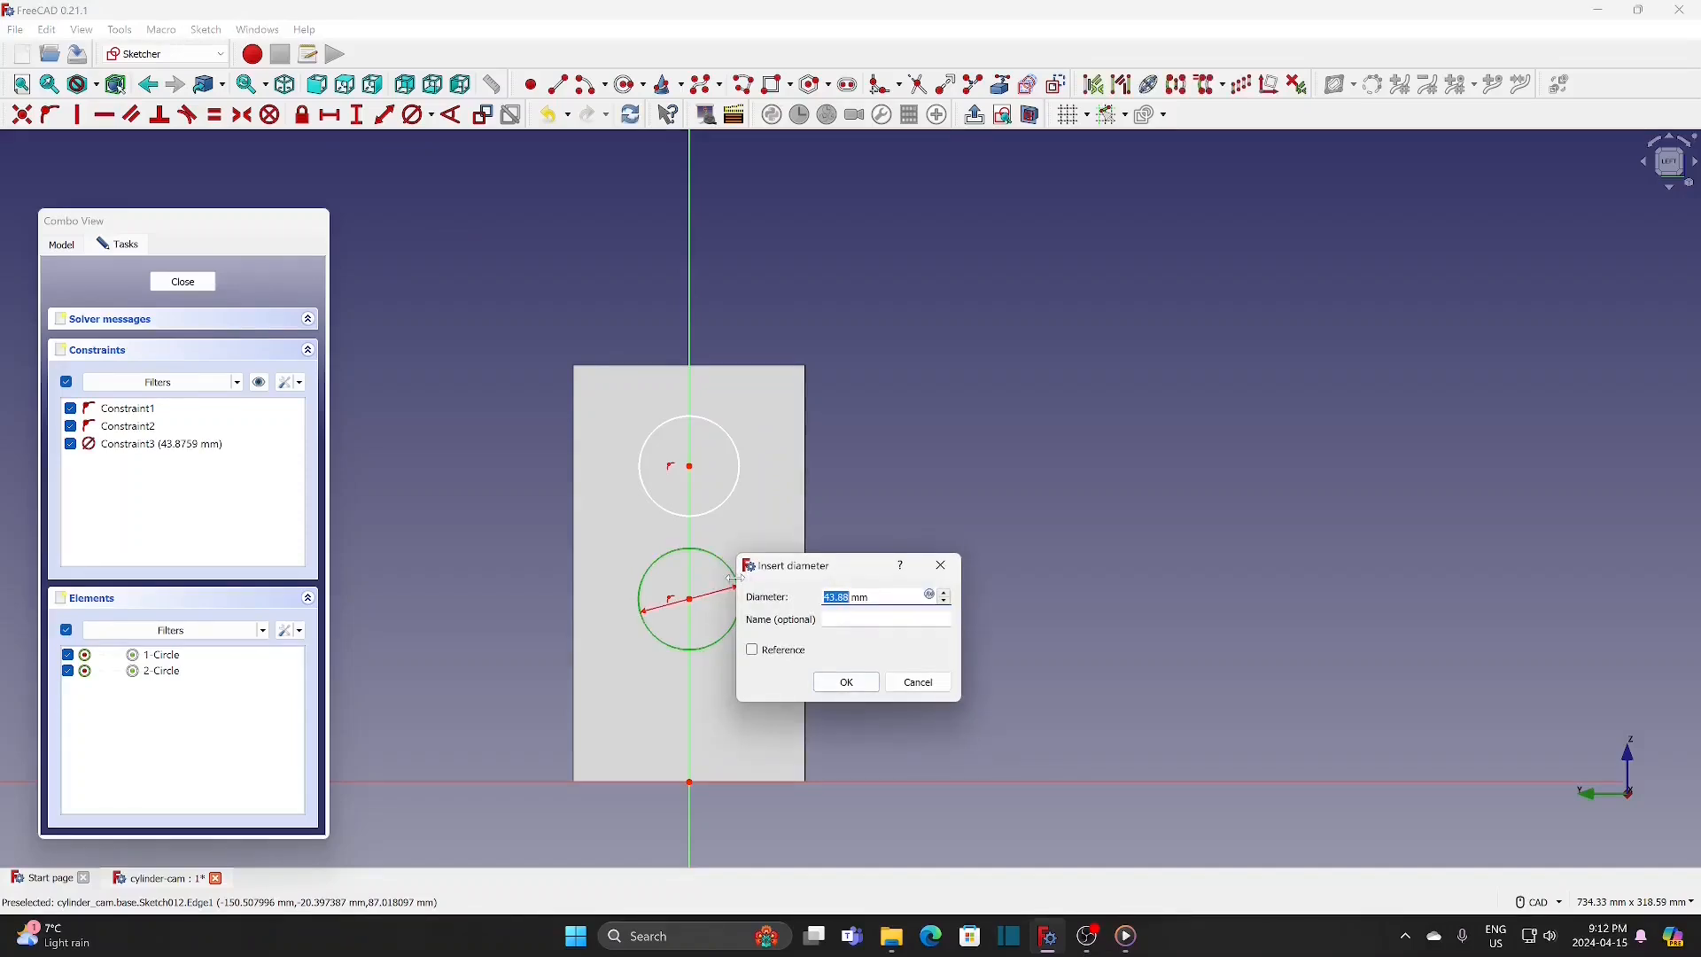
type("3")
left_click(846, 682)
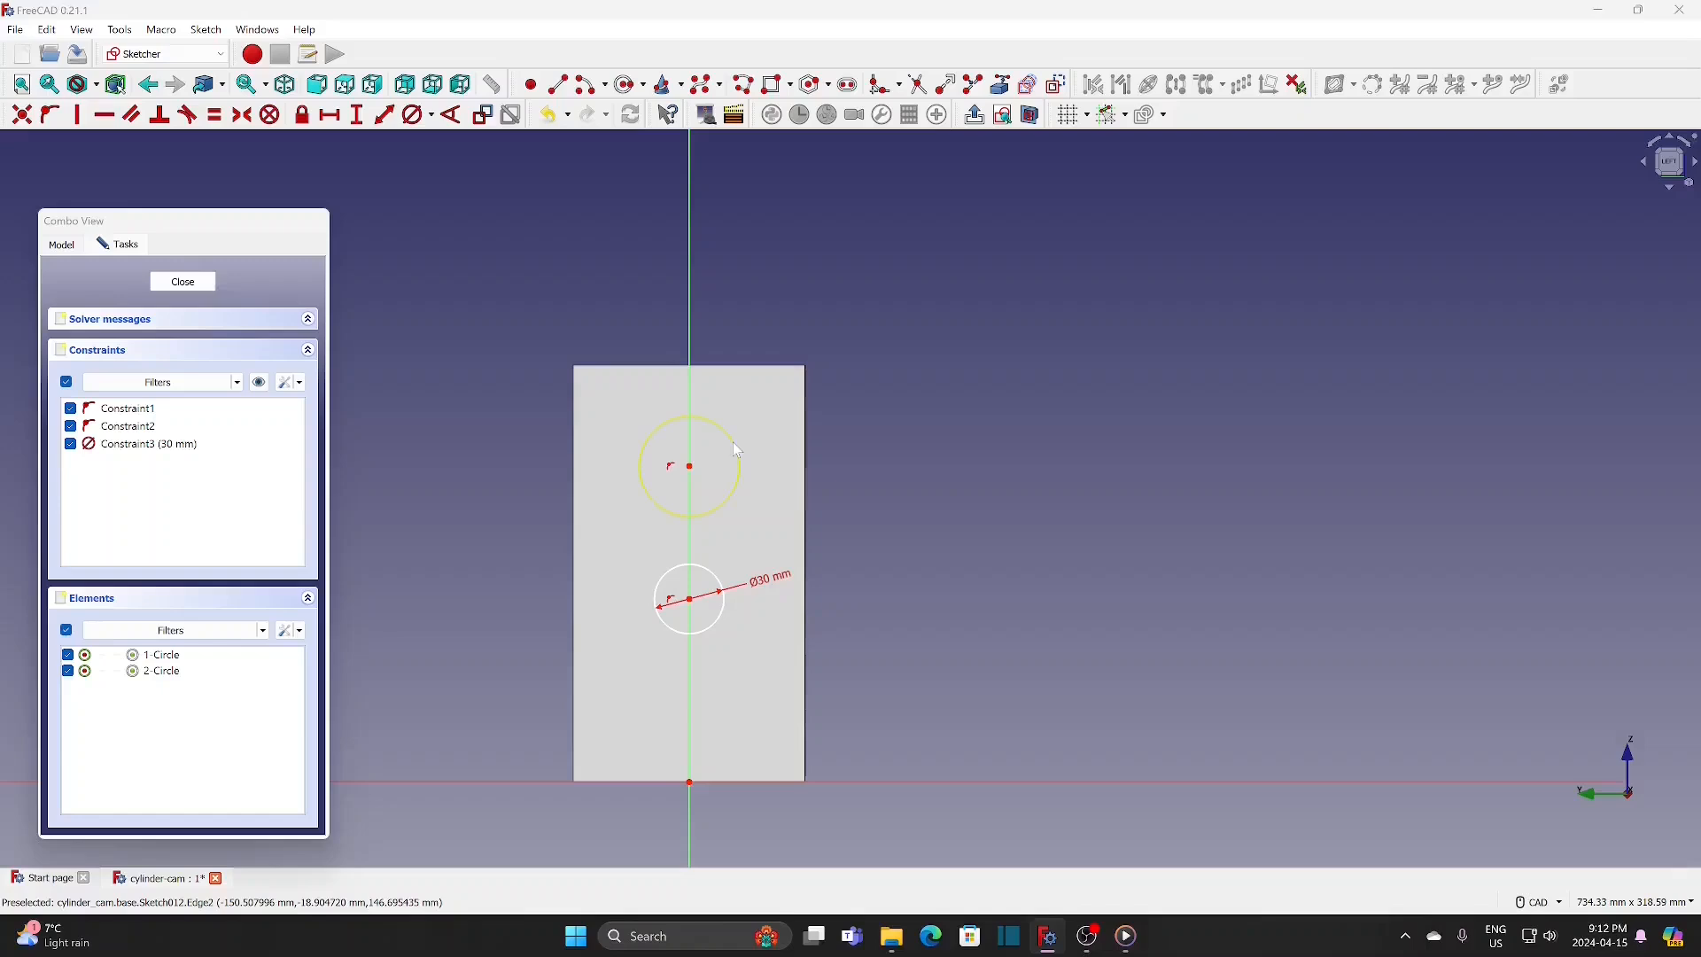
left_click(734, 441)
type("10.5")
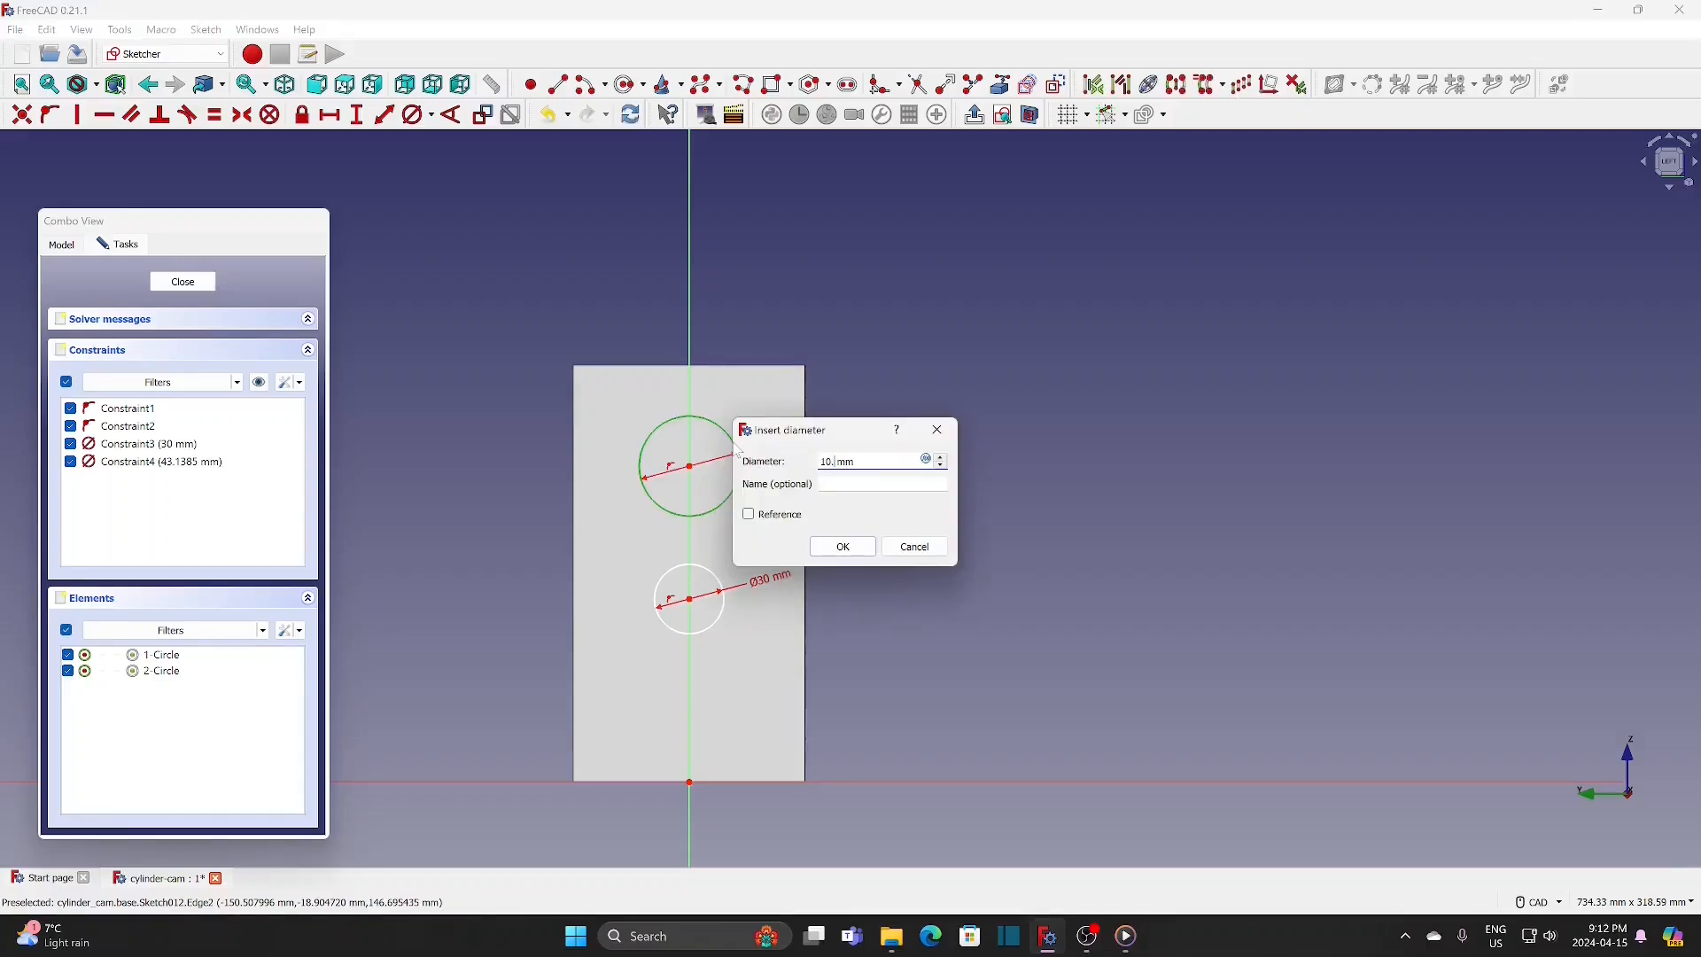
left_click(840, 549)
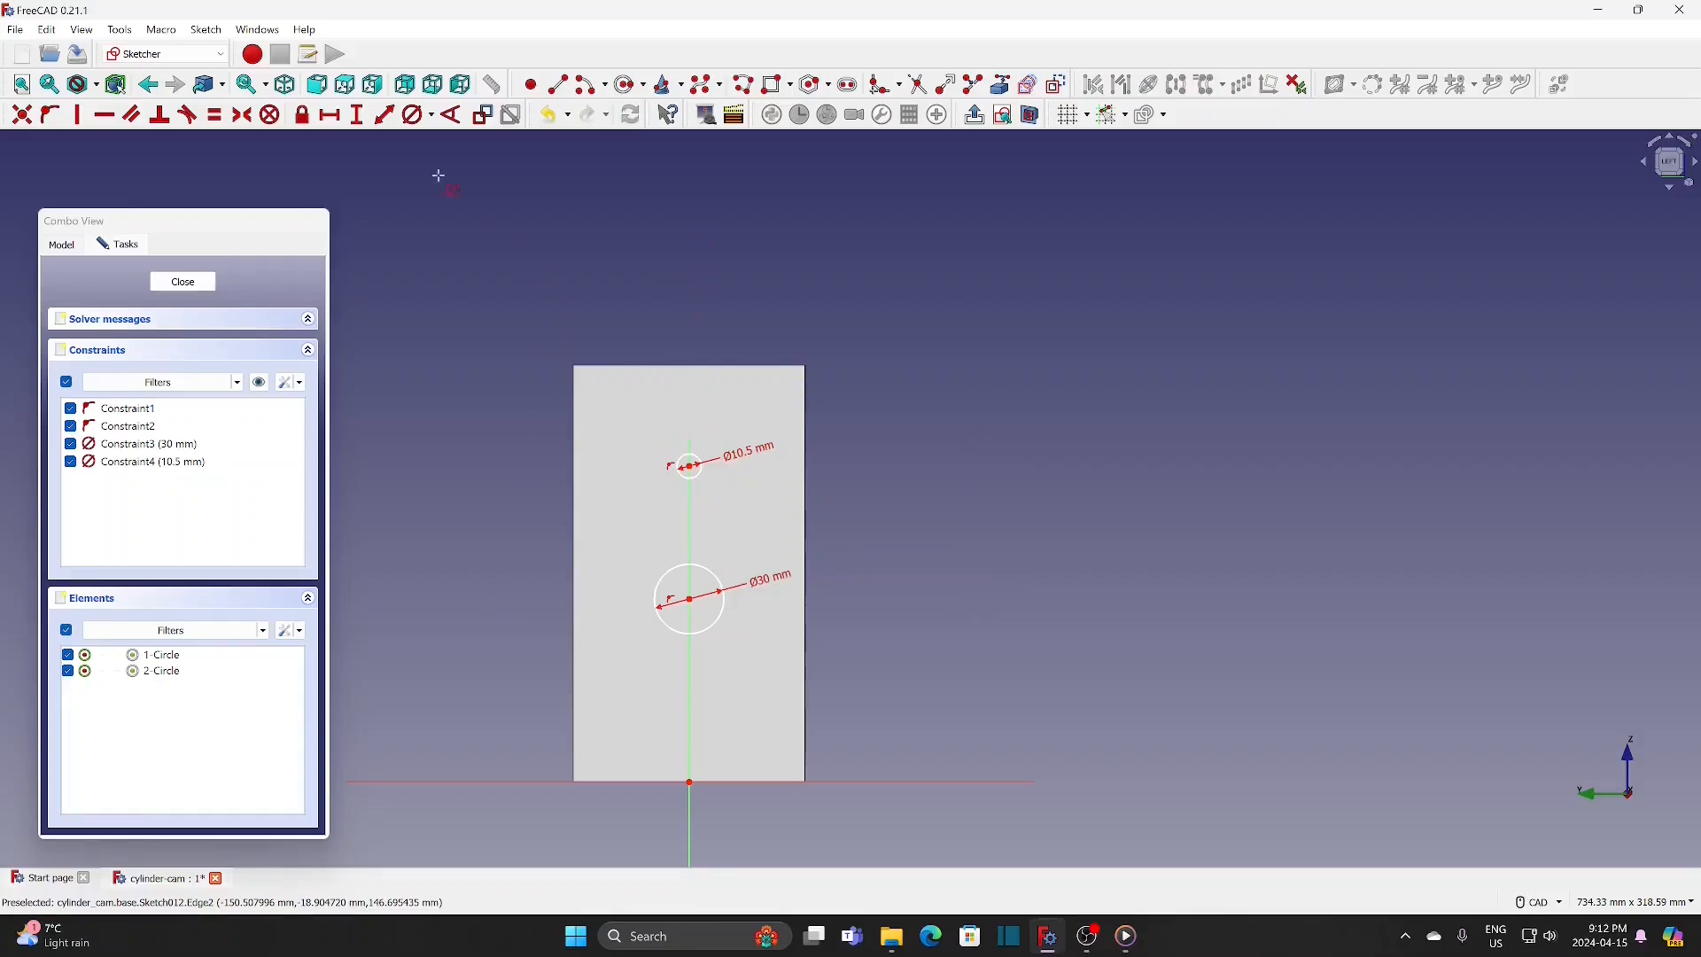
Step: Constrain the vertical distance from the sketch origin to the lower circle's centre to 90 mm
left_click(357, 114)
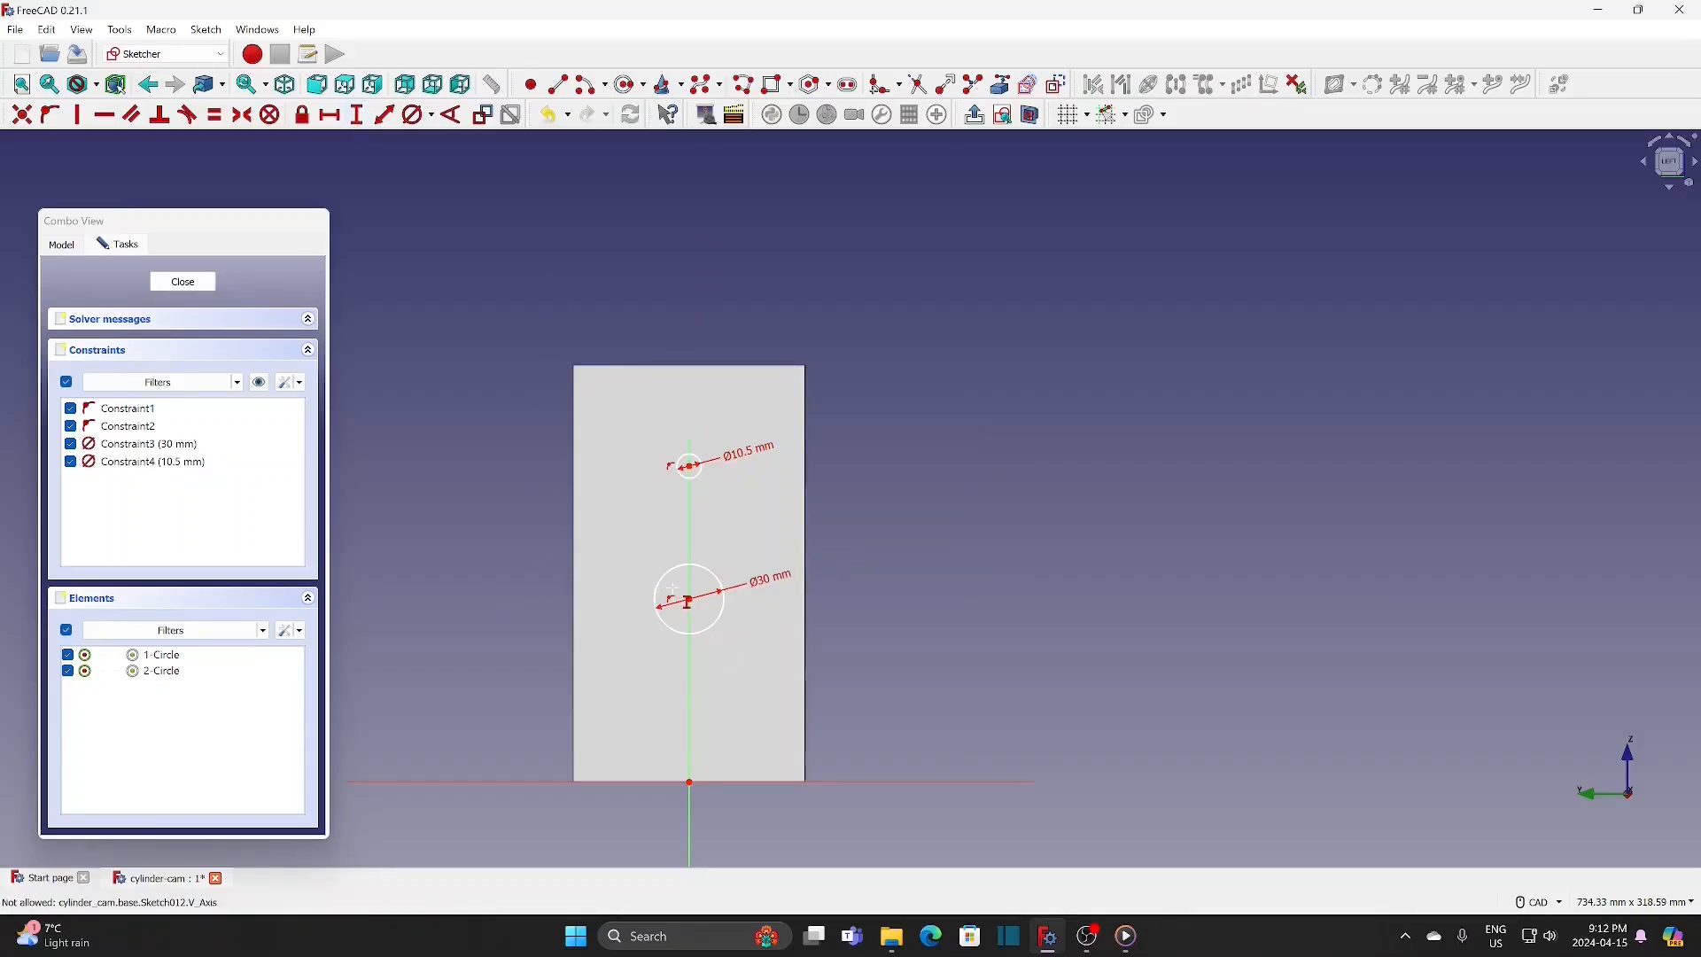
left_click(699, 609)
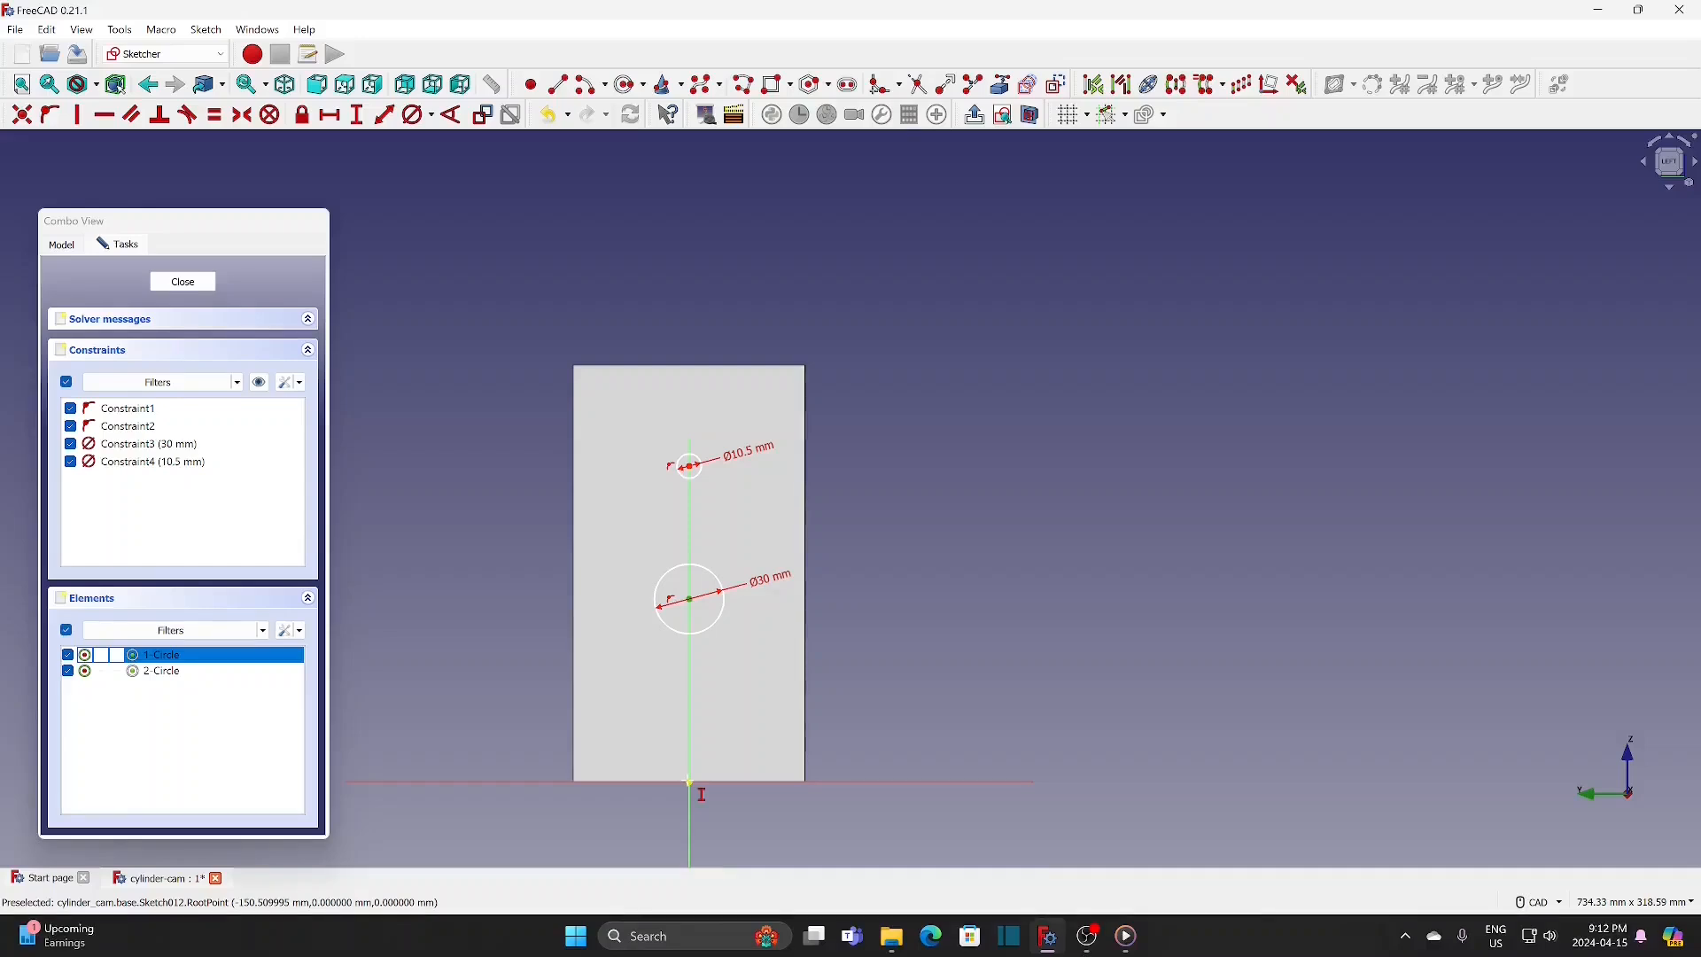
left_click(690, 783)
type("90")
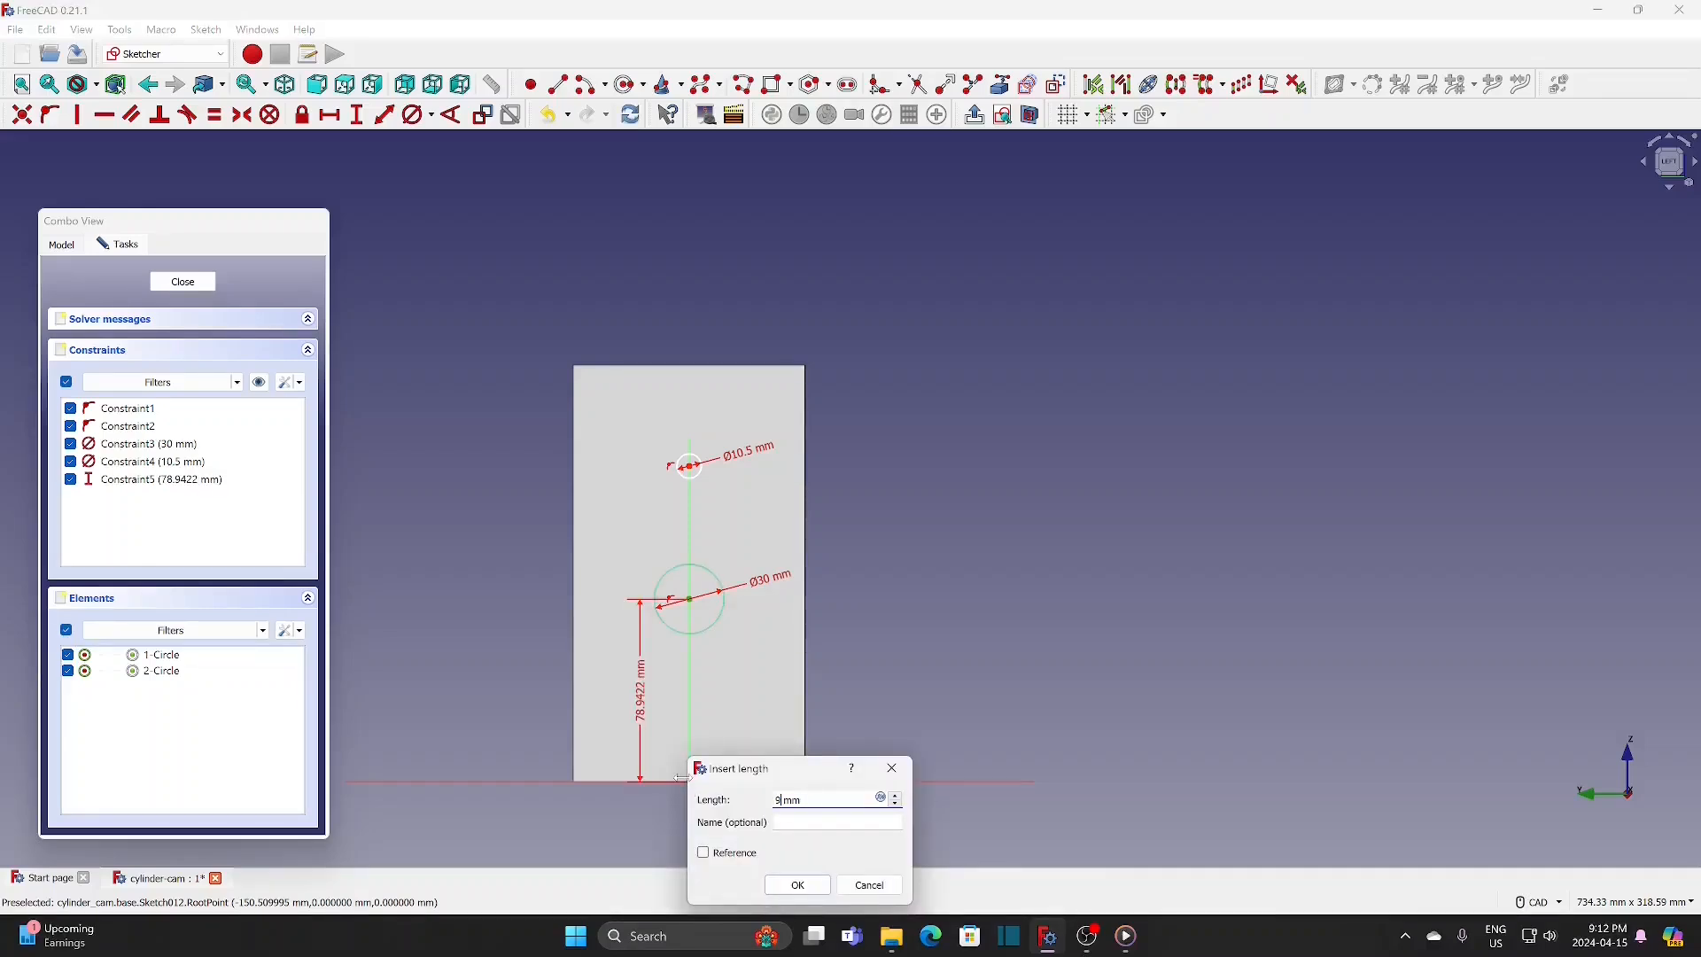
key("Return")
Step: Set the vertical distance between the two circle centres to 48.75 mm and close the sketch
scroll(671, 509, "up", 3)
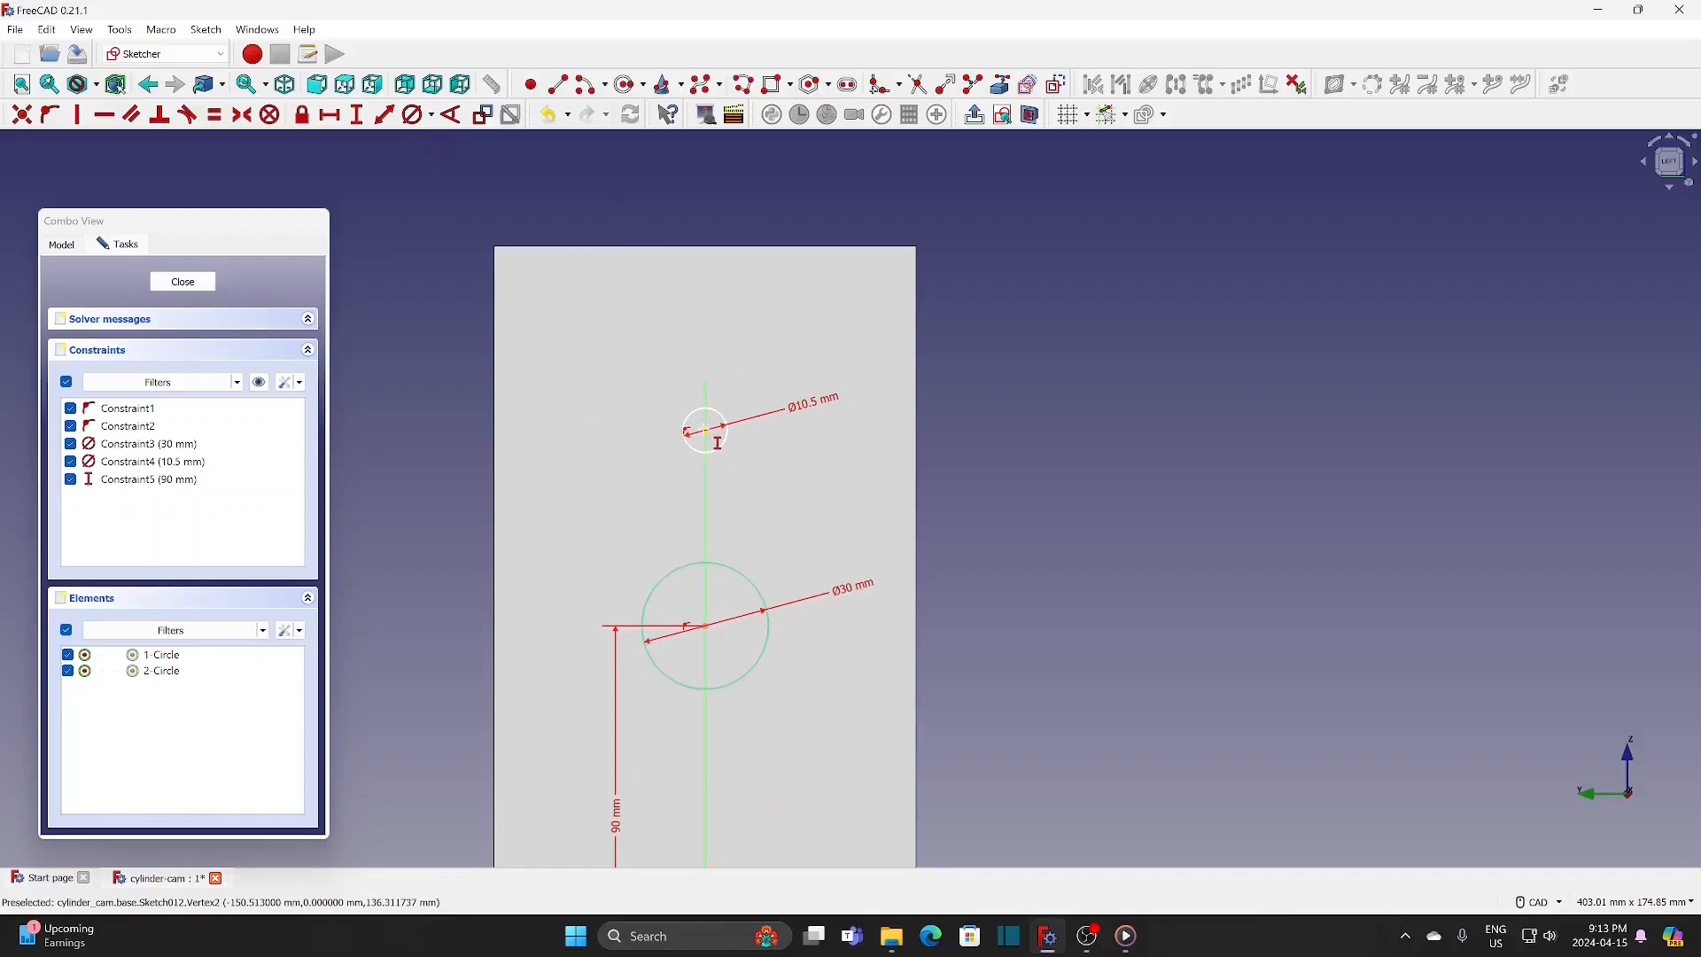
left_click(705, 431)
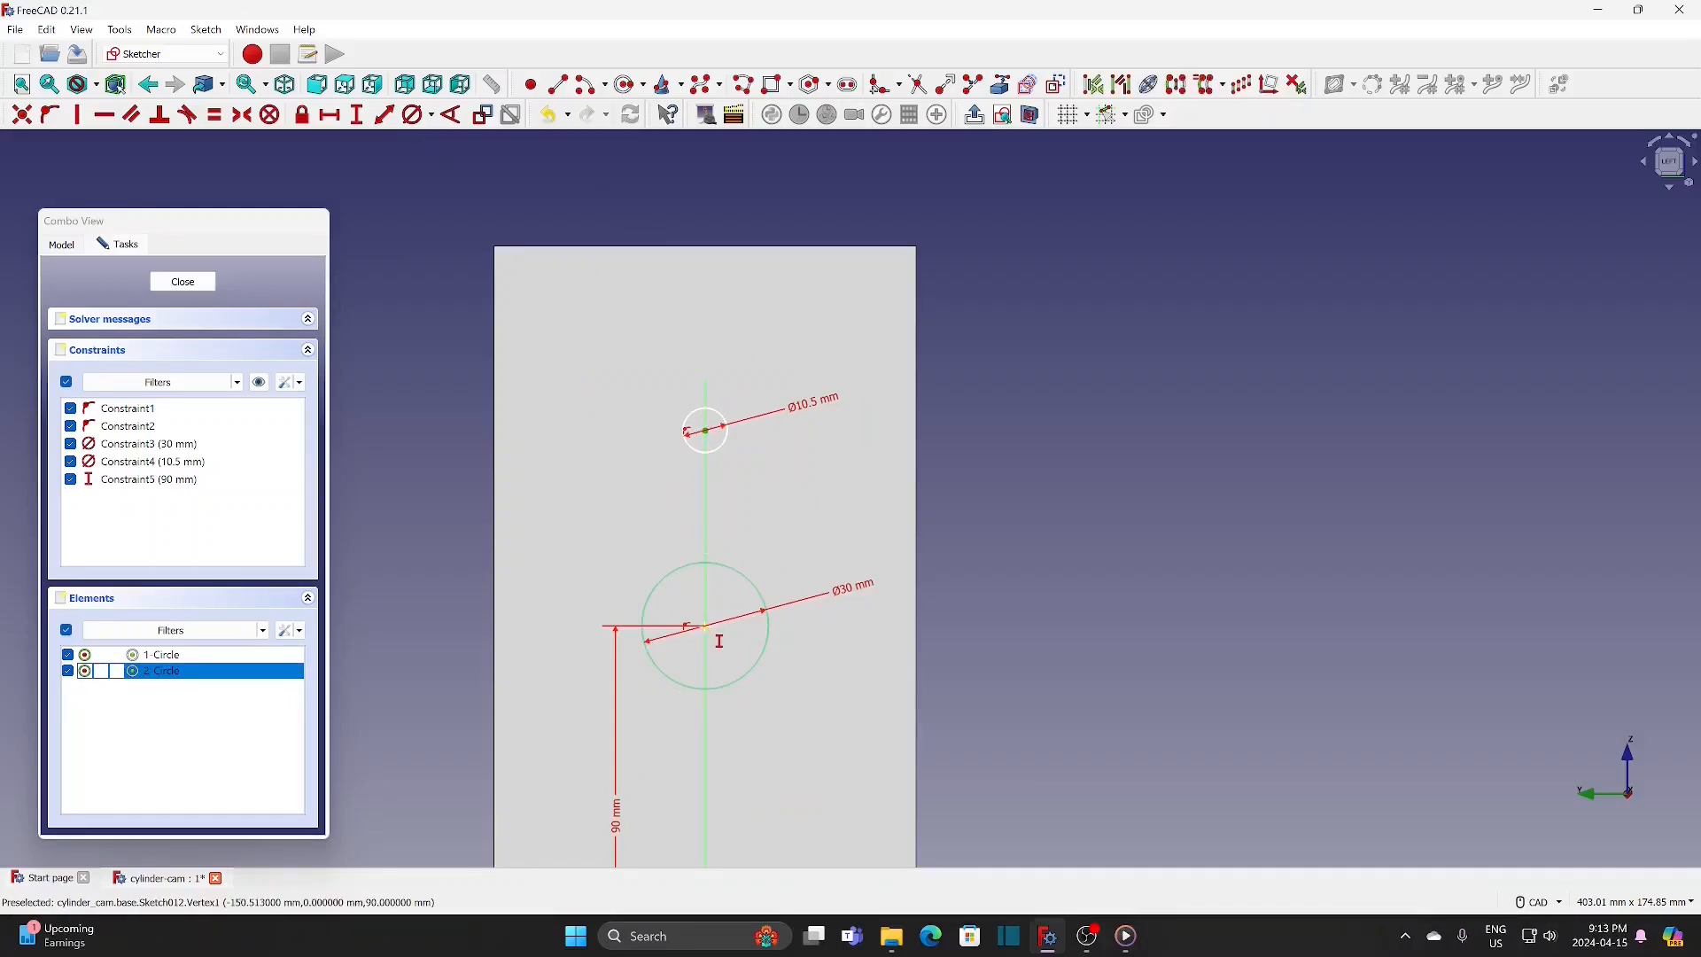
left_click(706, 627)
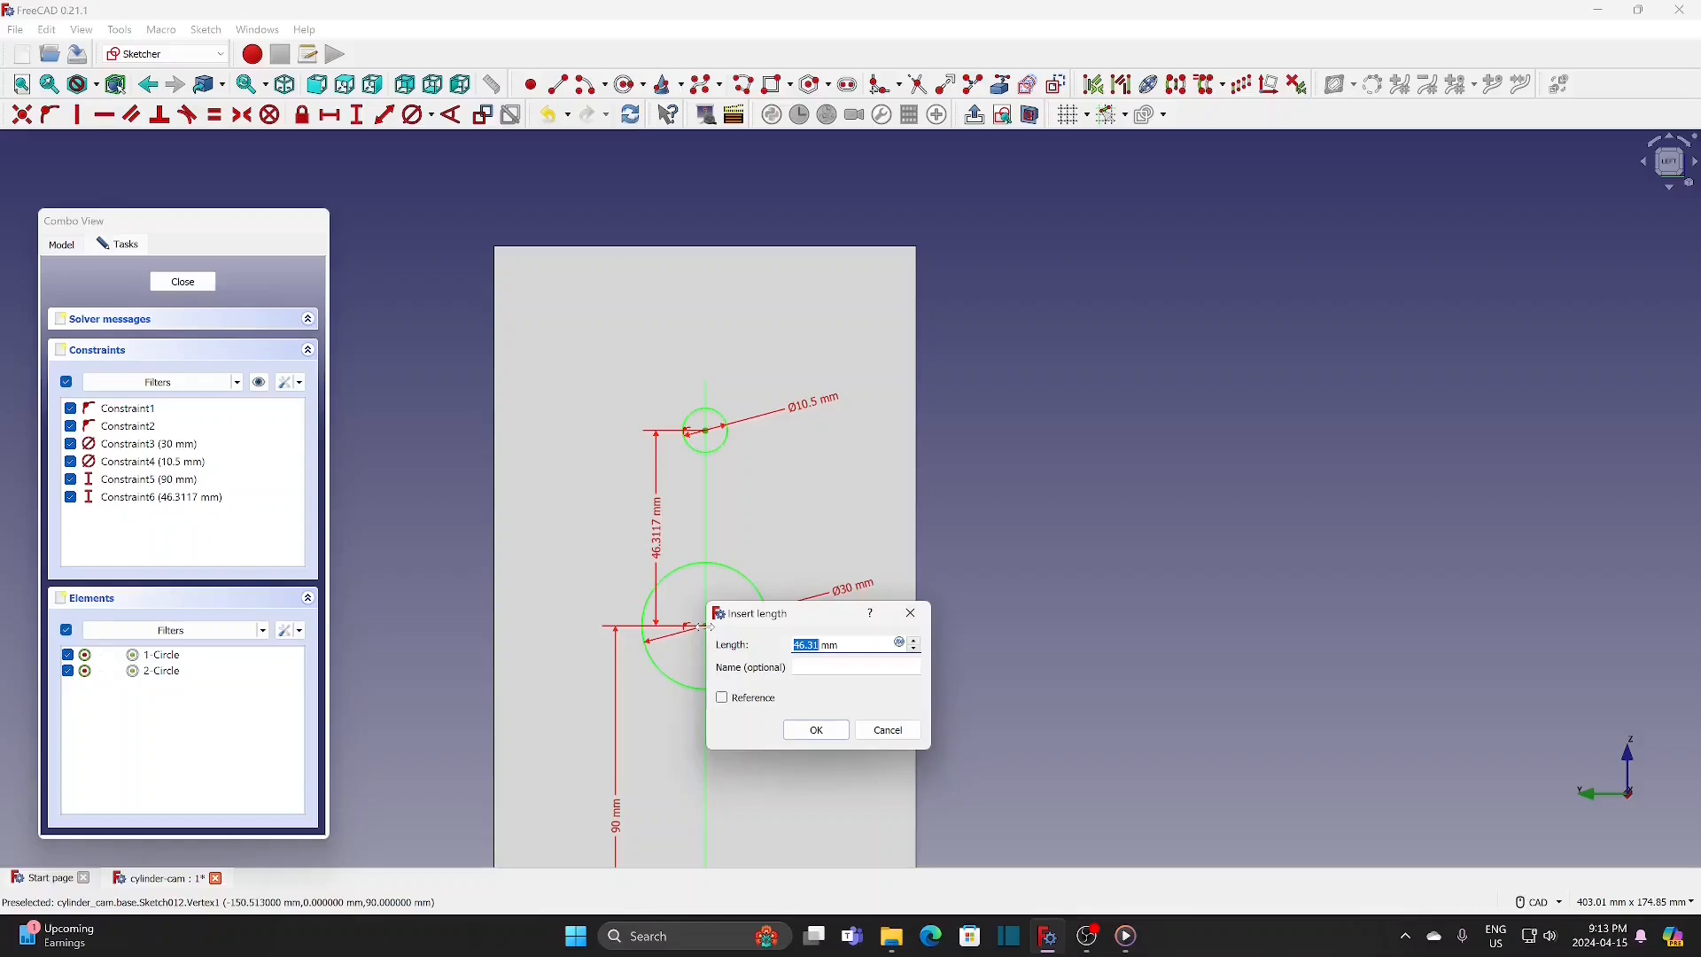
type("48")
left_click(800, 732)
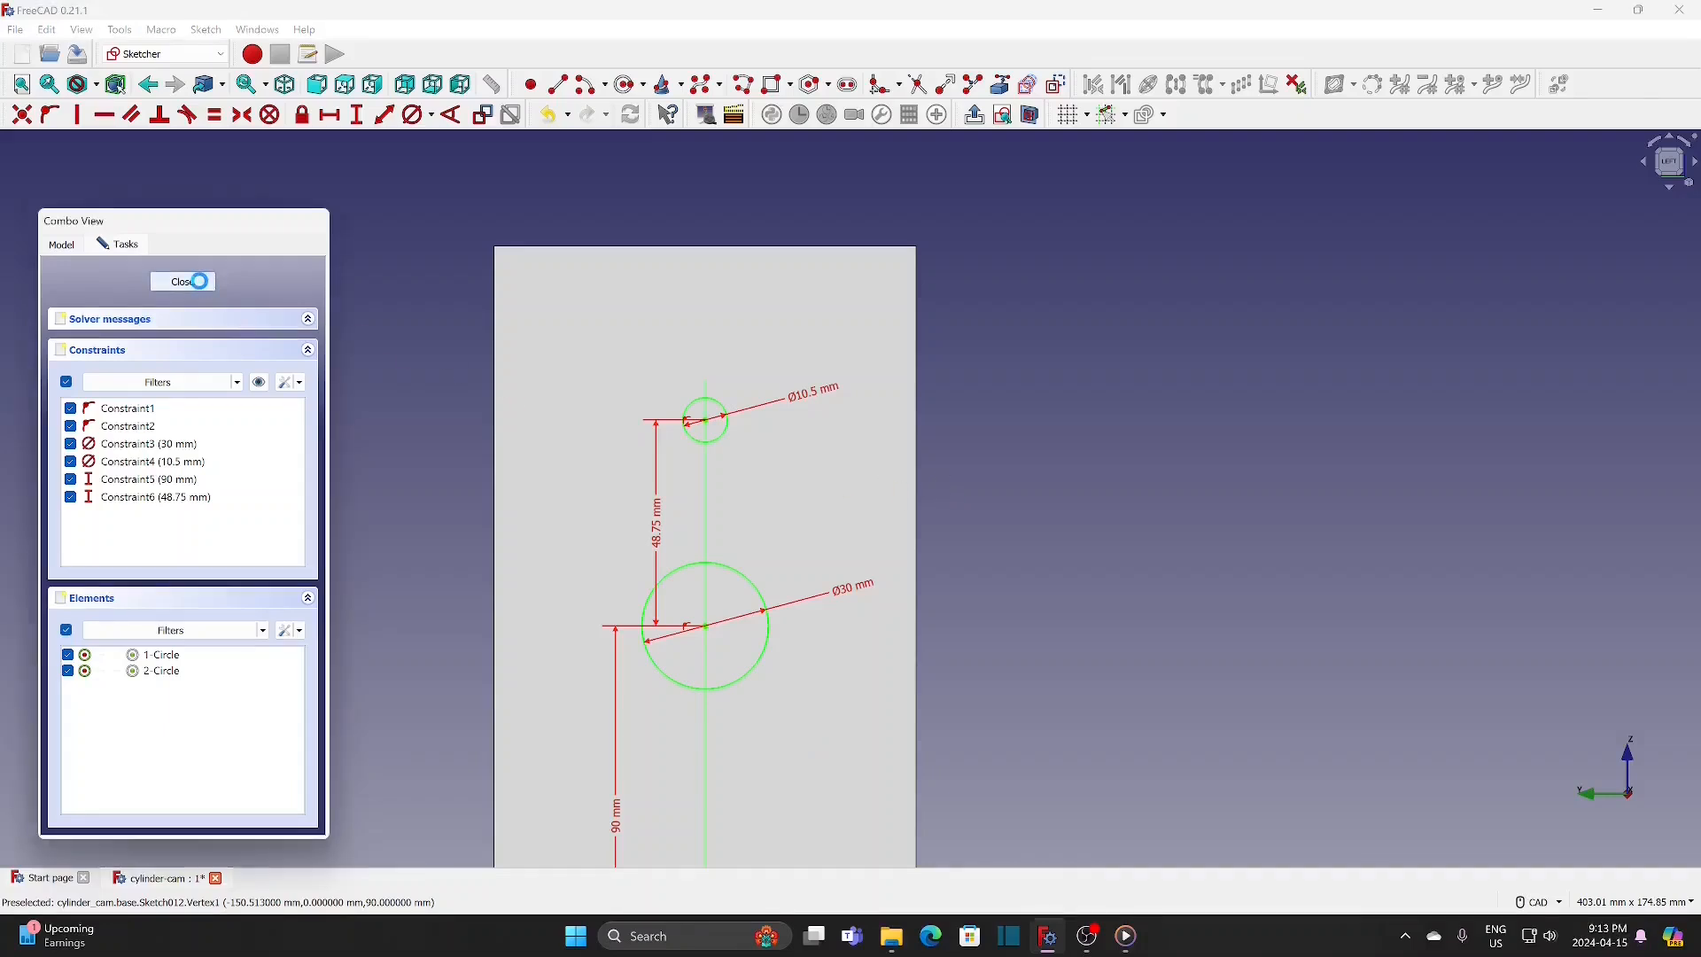
left_click(203, 284)
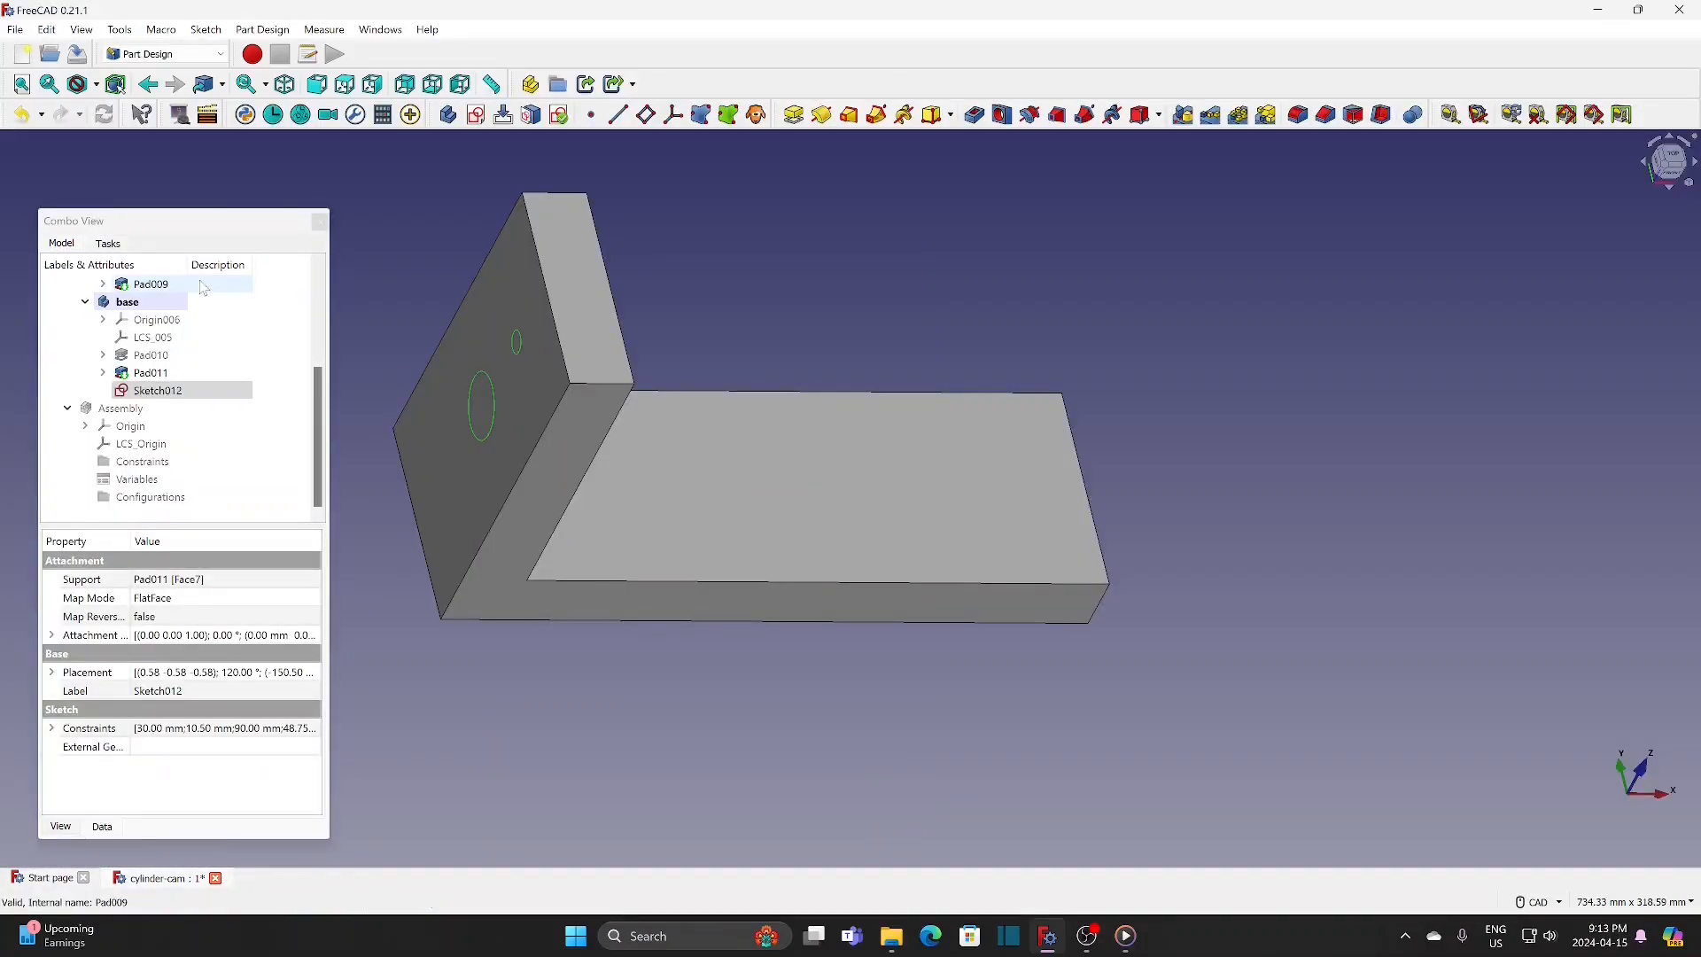
Step: Pocket the two circles through the full thickness of the upright wall
left_click(981, 121)
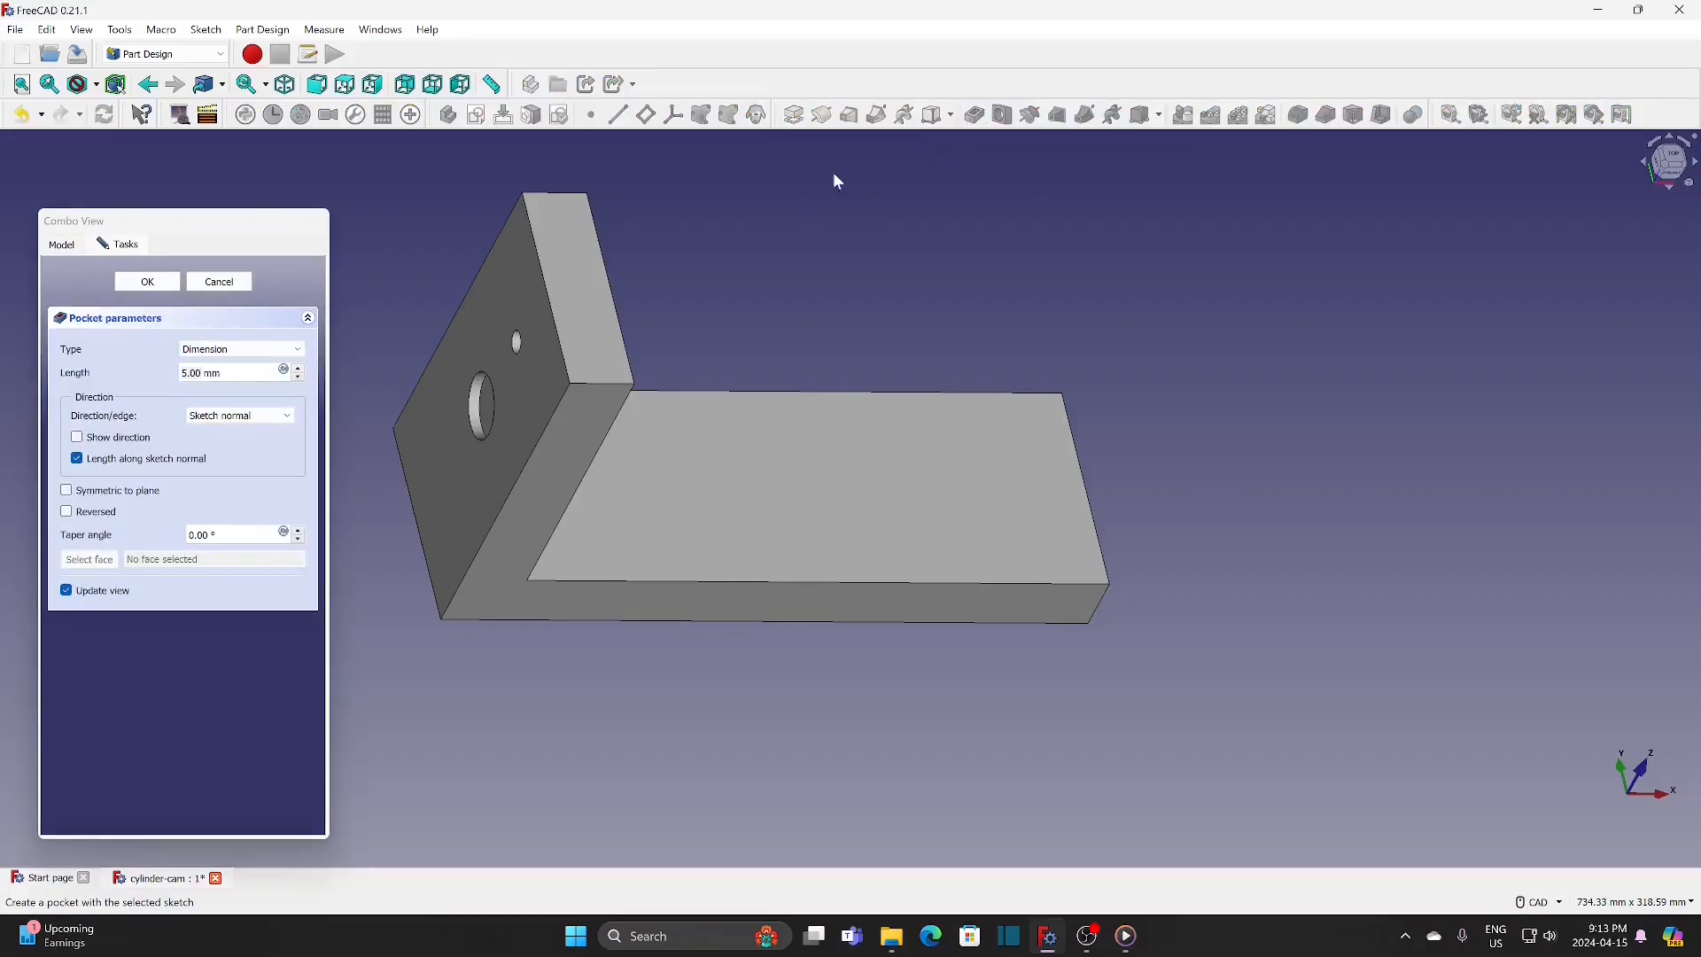
double_click(191, 373)
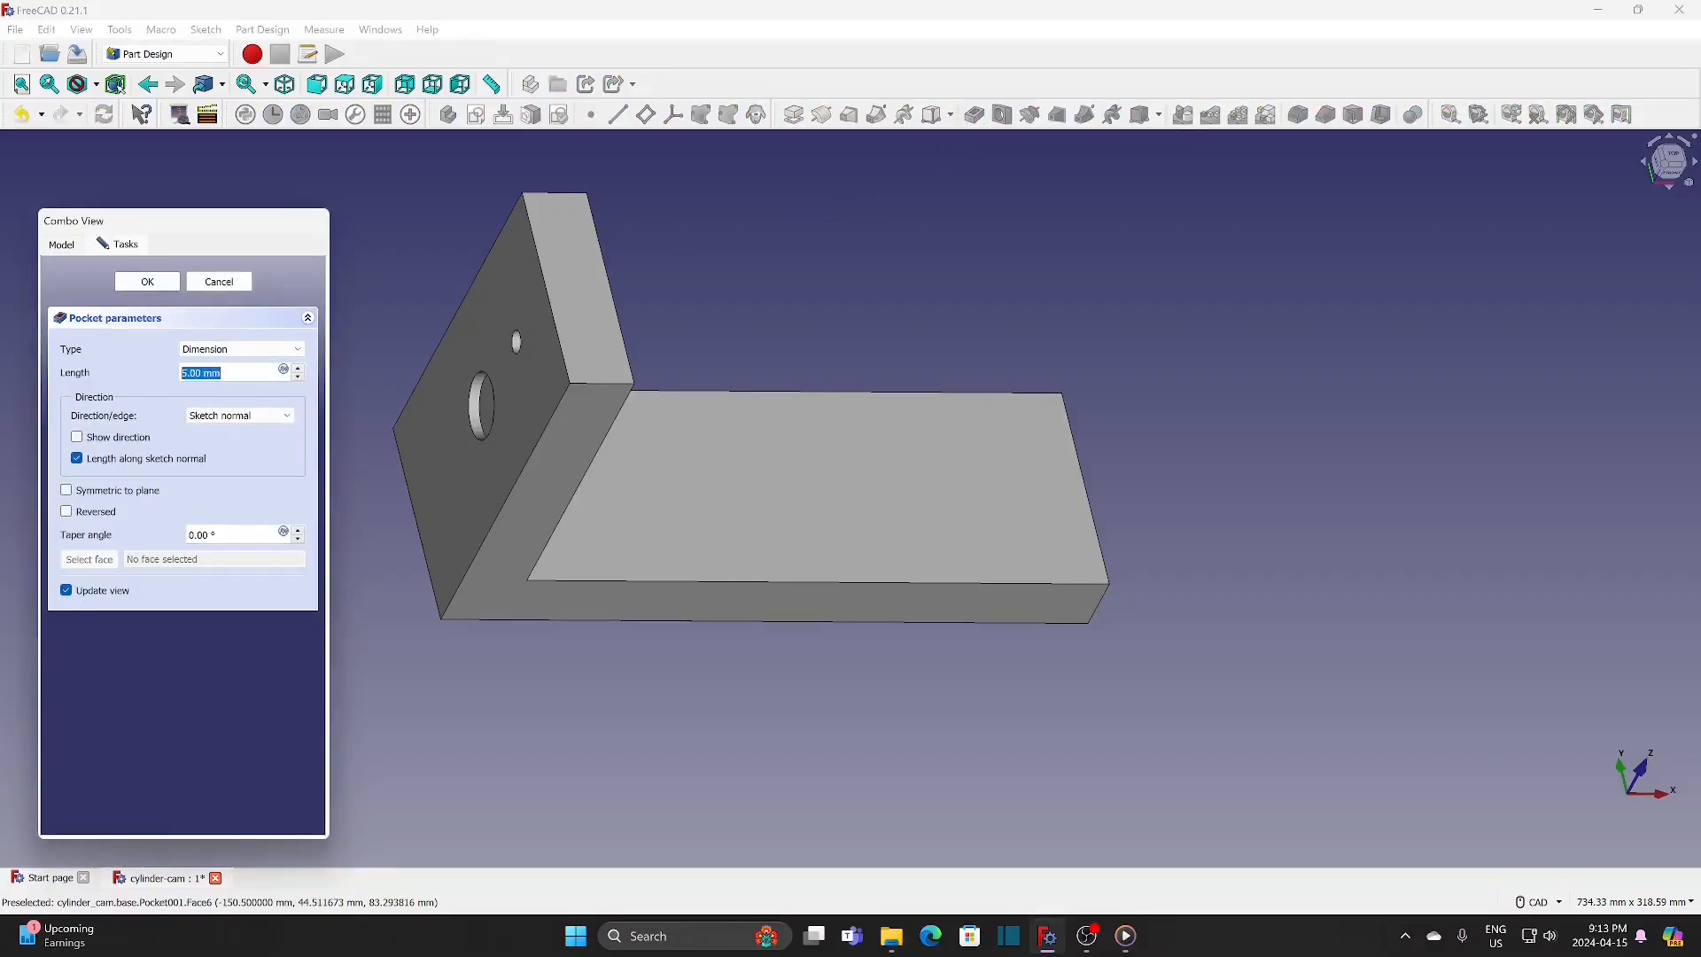
type("3")
left_click(148, 283)
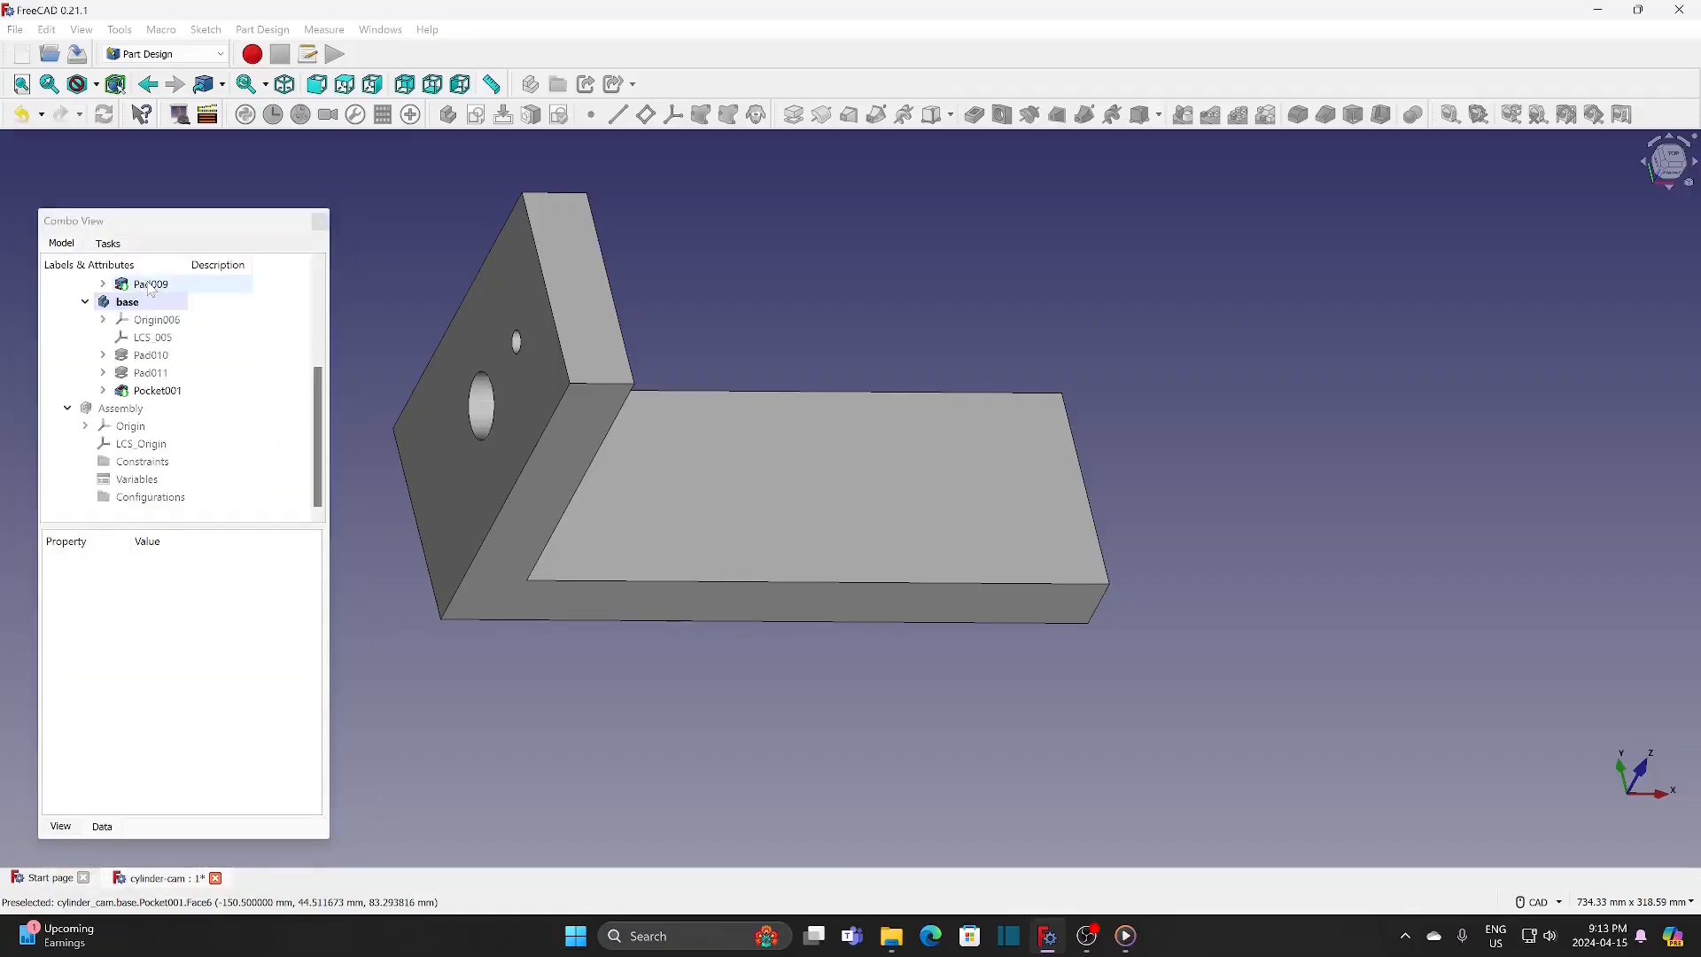
Step: Mirror the upright wall pad and its hole pocket about the vertical sketch axis to form the opposite wall of the base
left_click(178, 321)
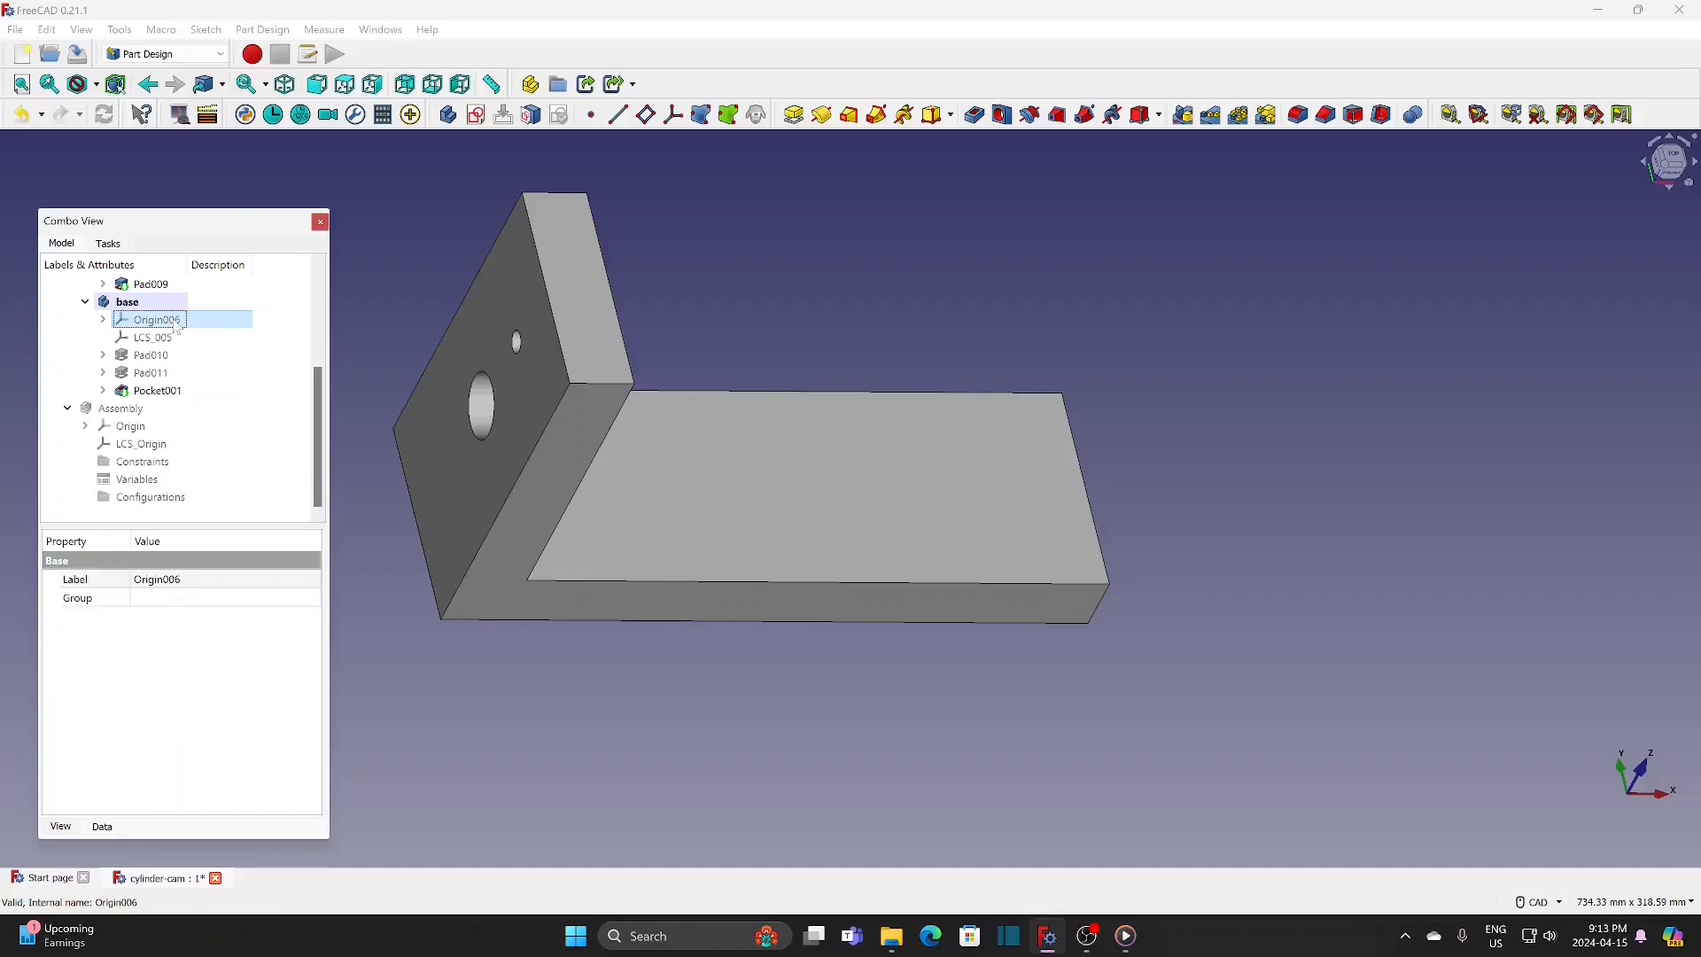
key("space")
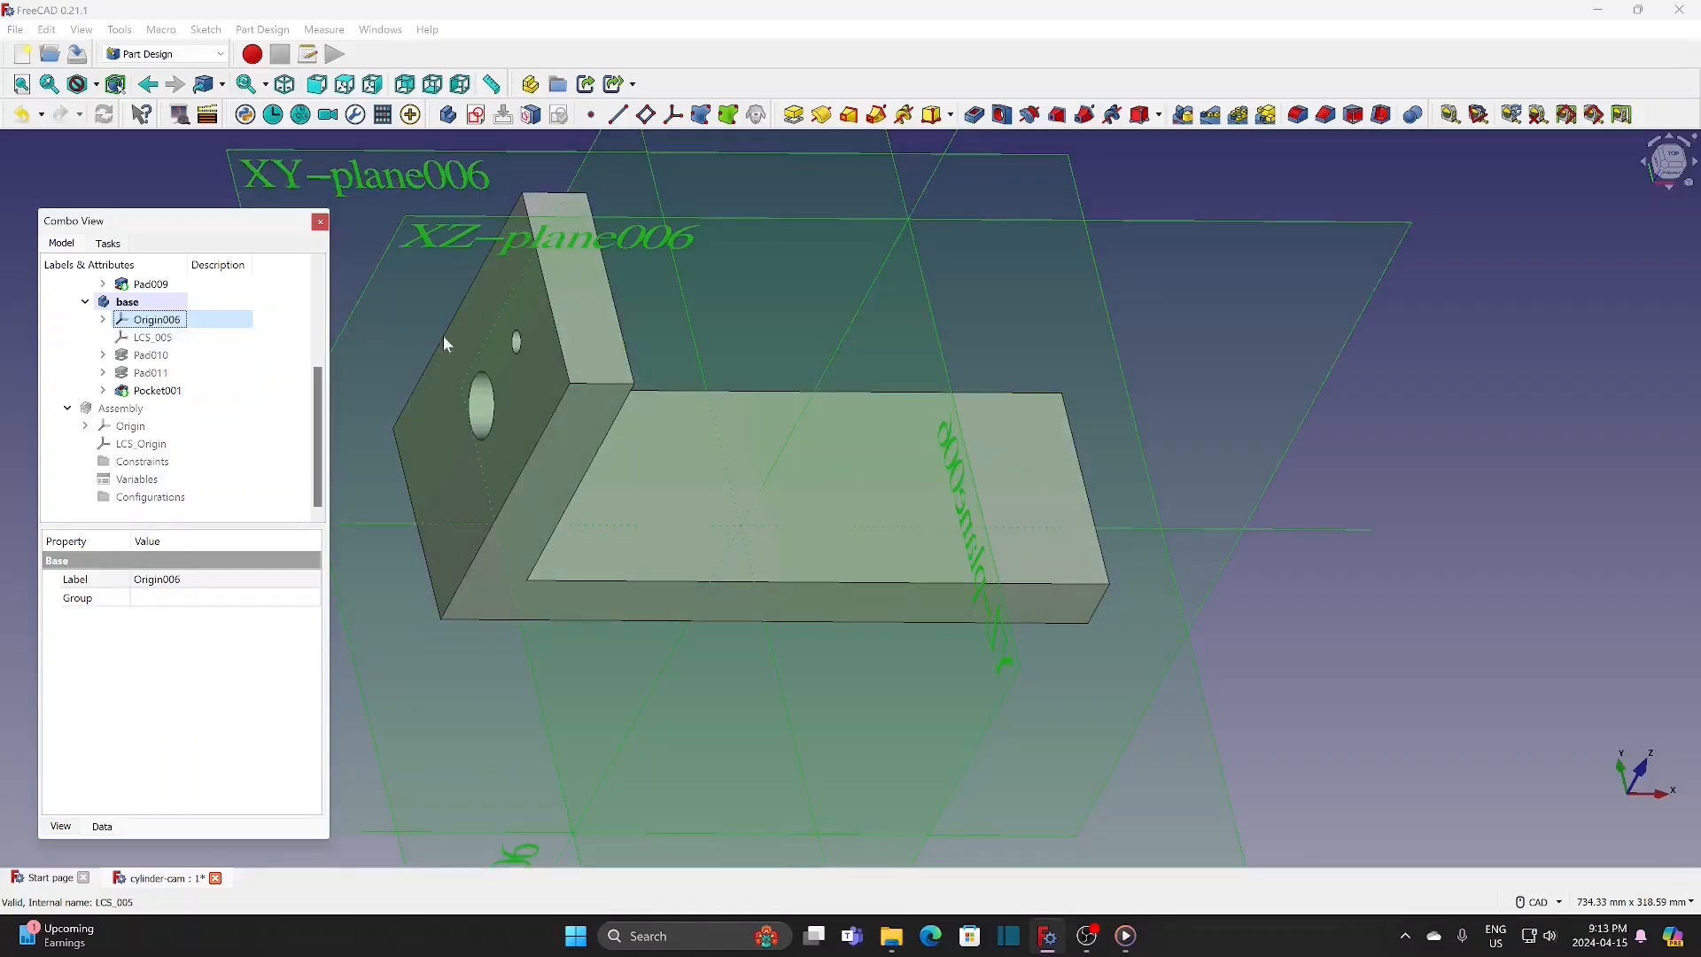
scroll(516, 376, "down", 2)
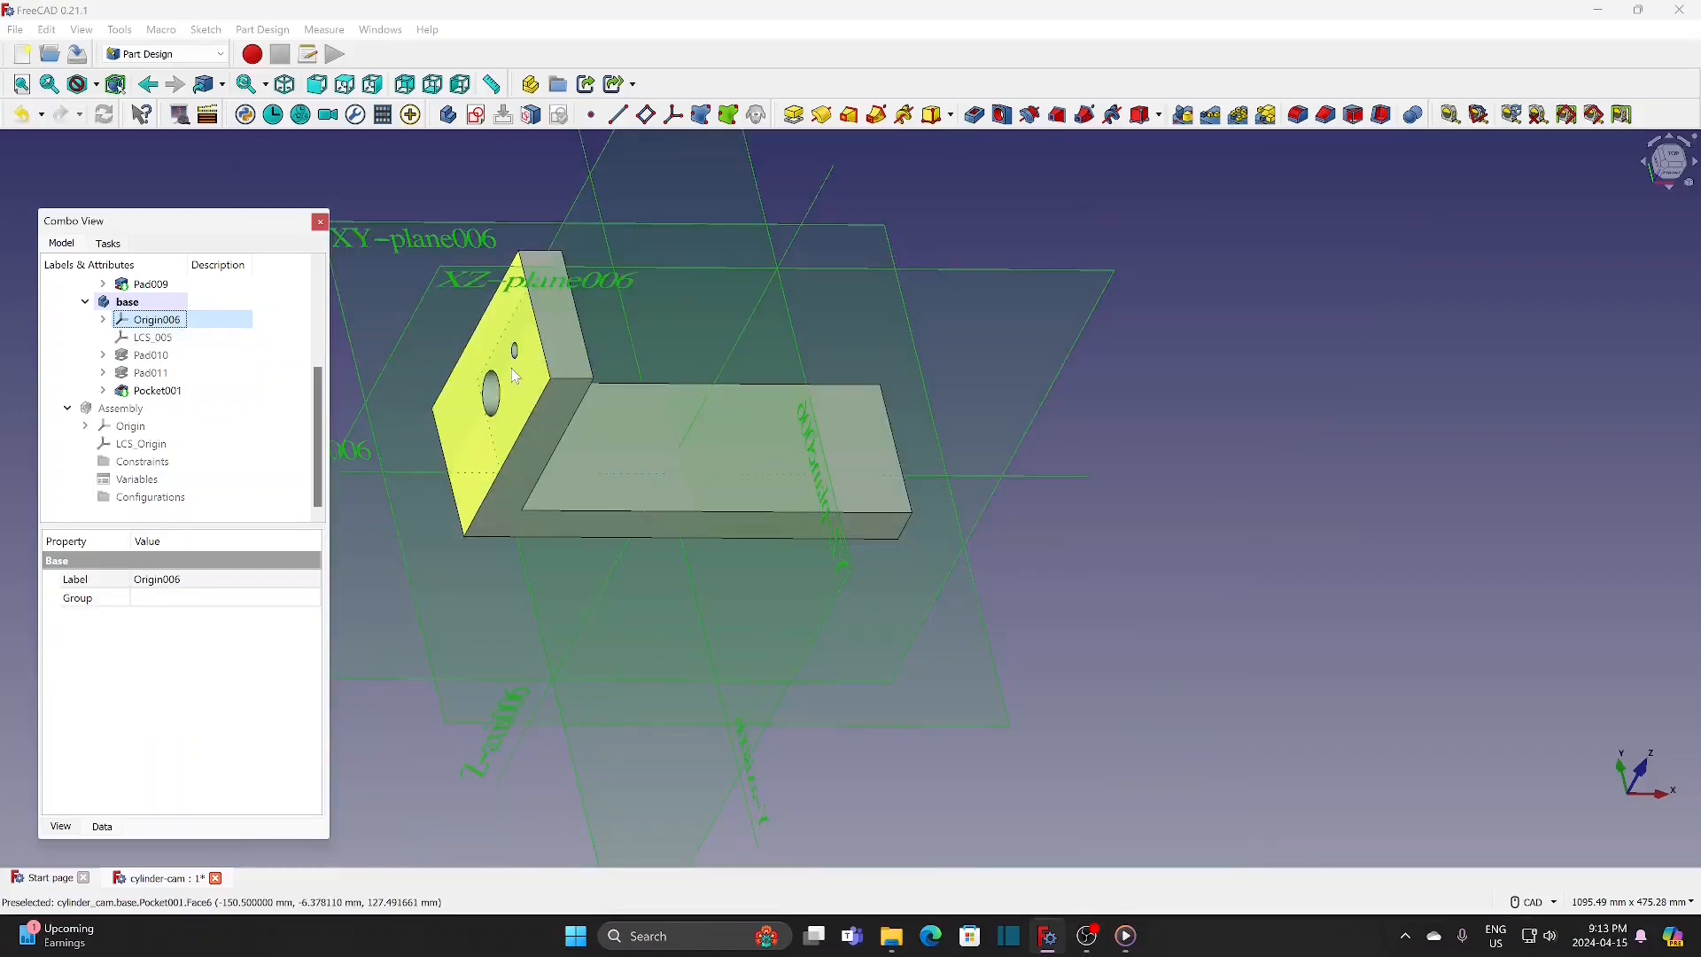
left_click(174, 373)
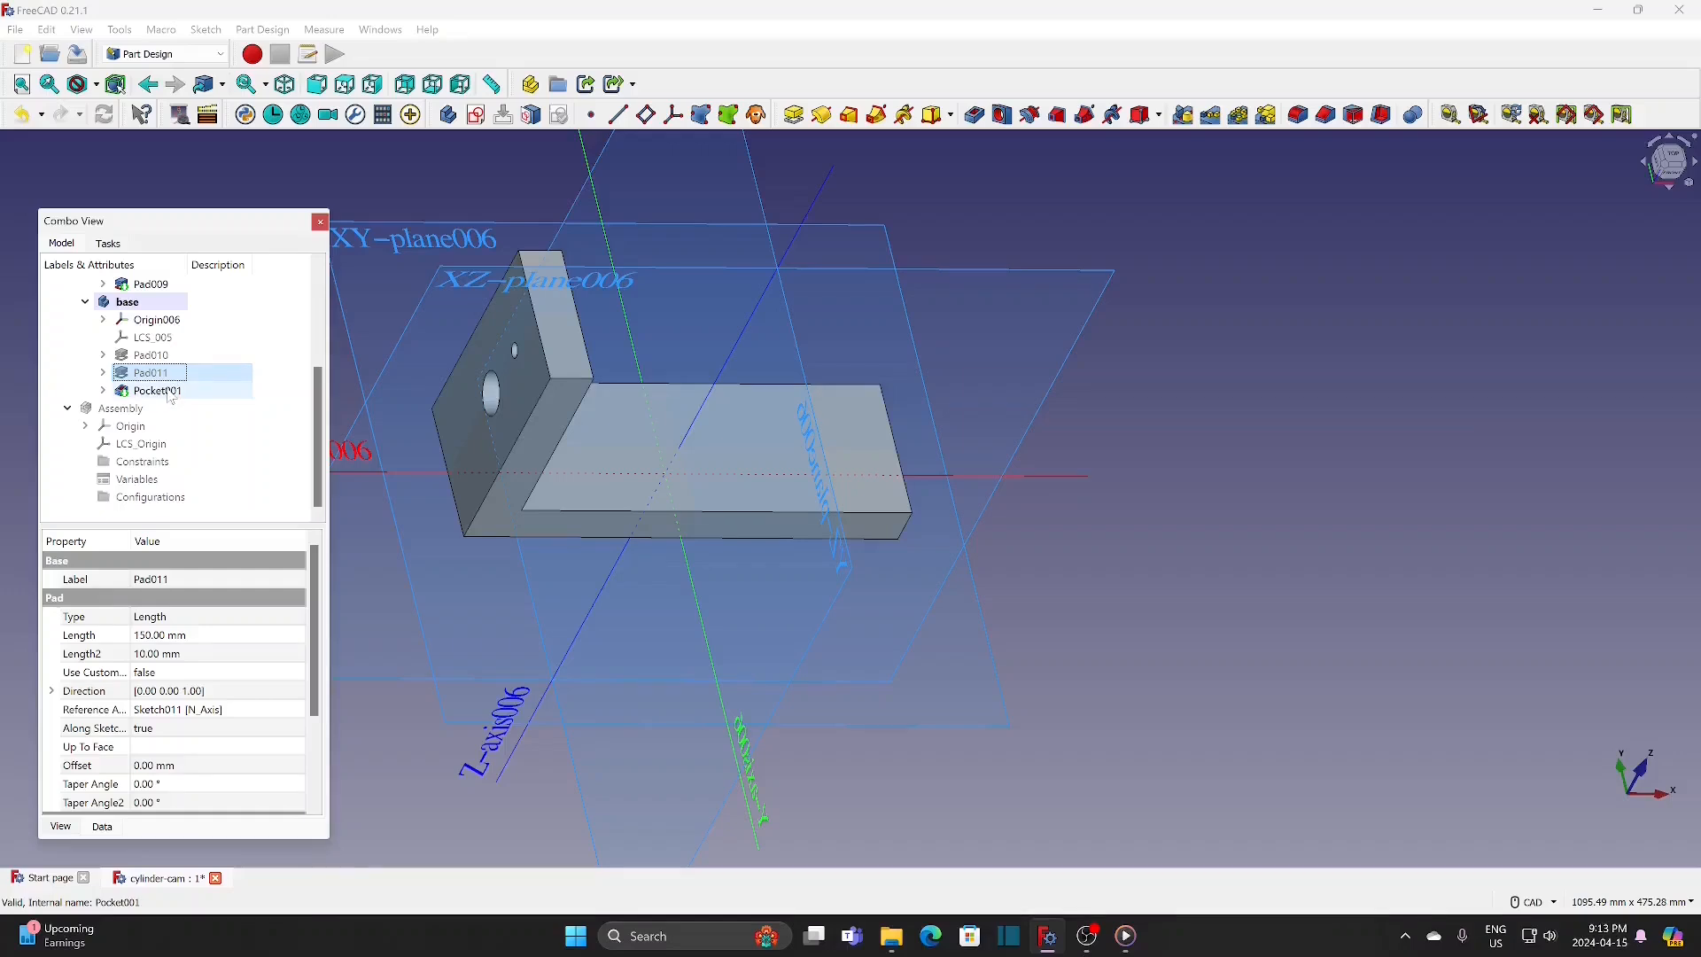
left_click(168, 390, "ctrl")
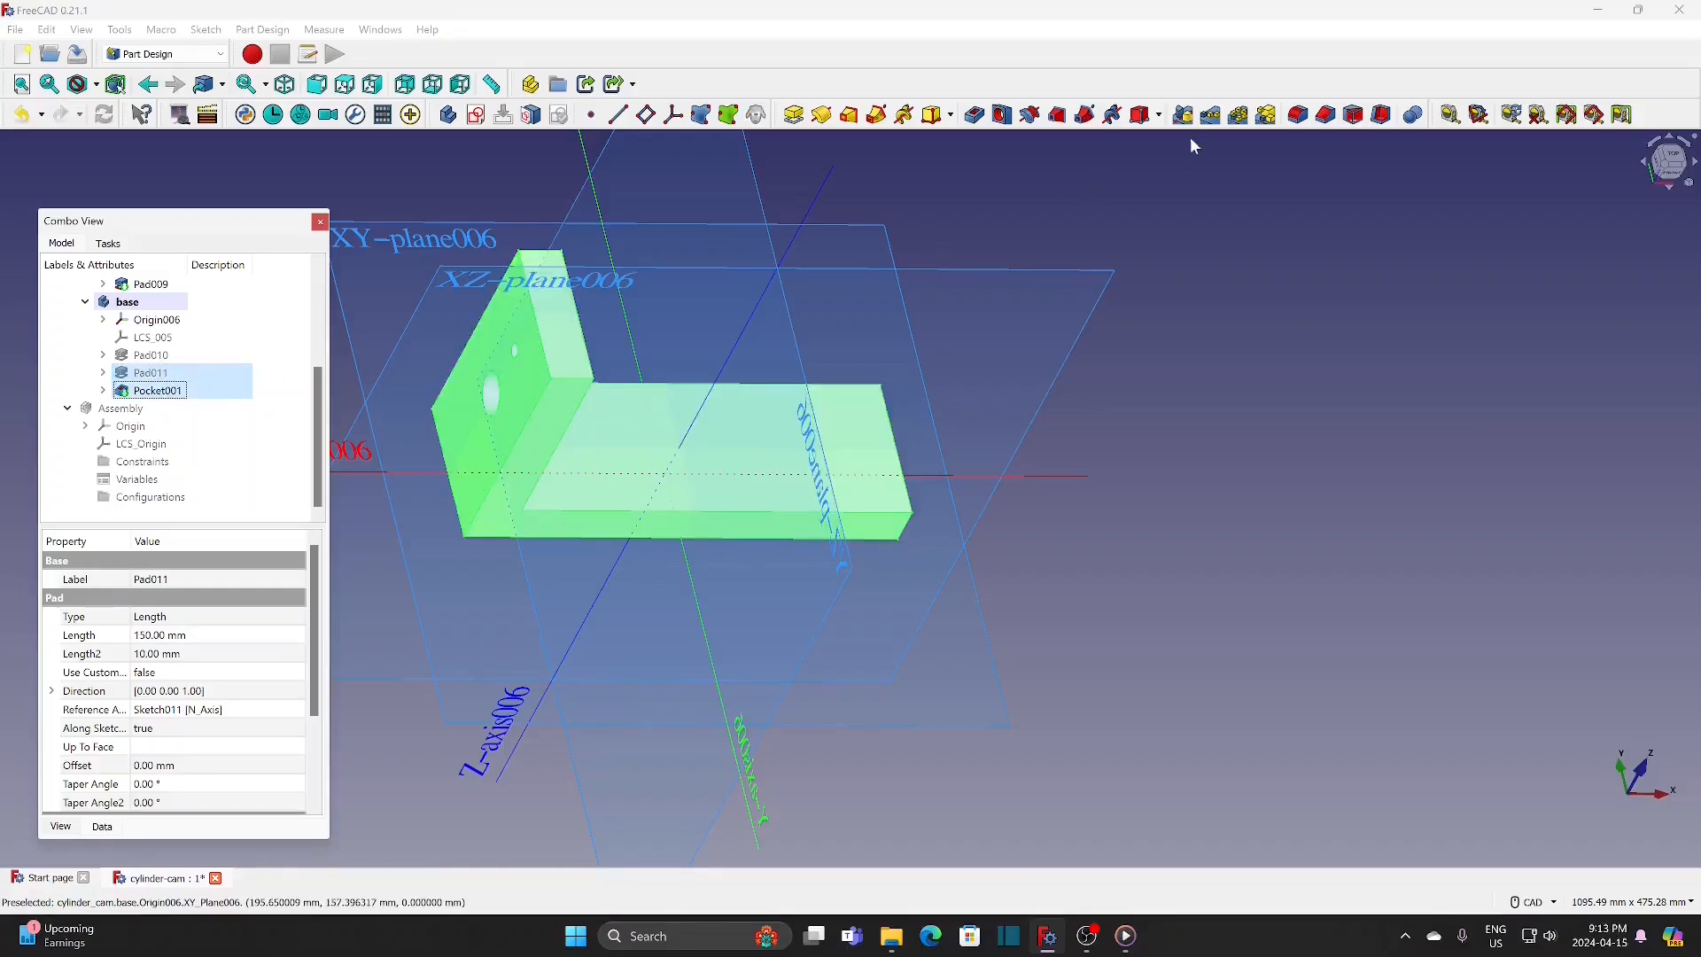
left_click(1183, 114)
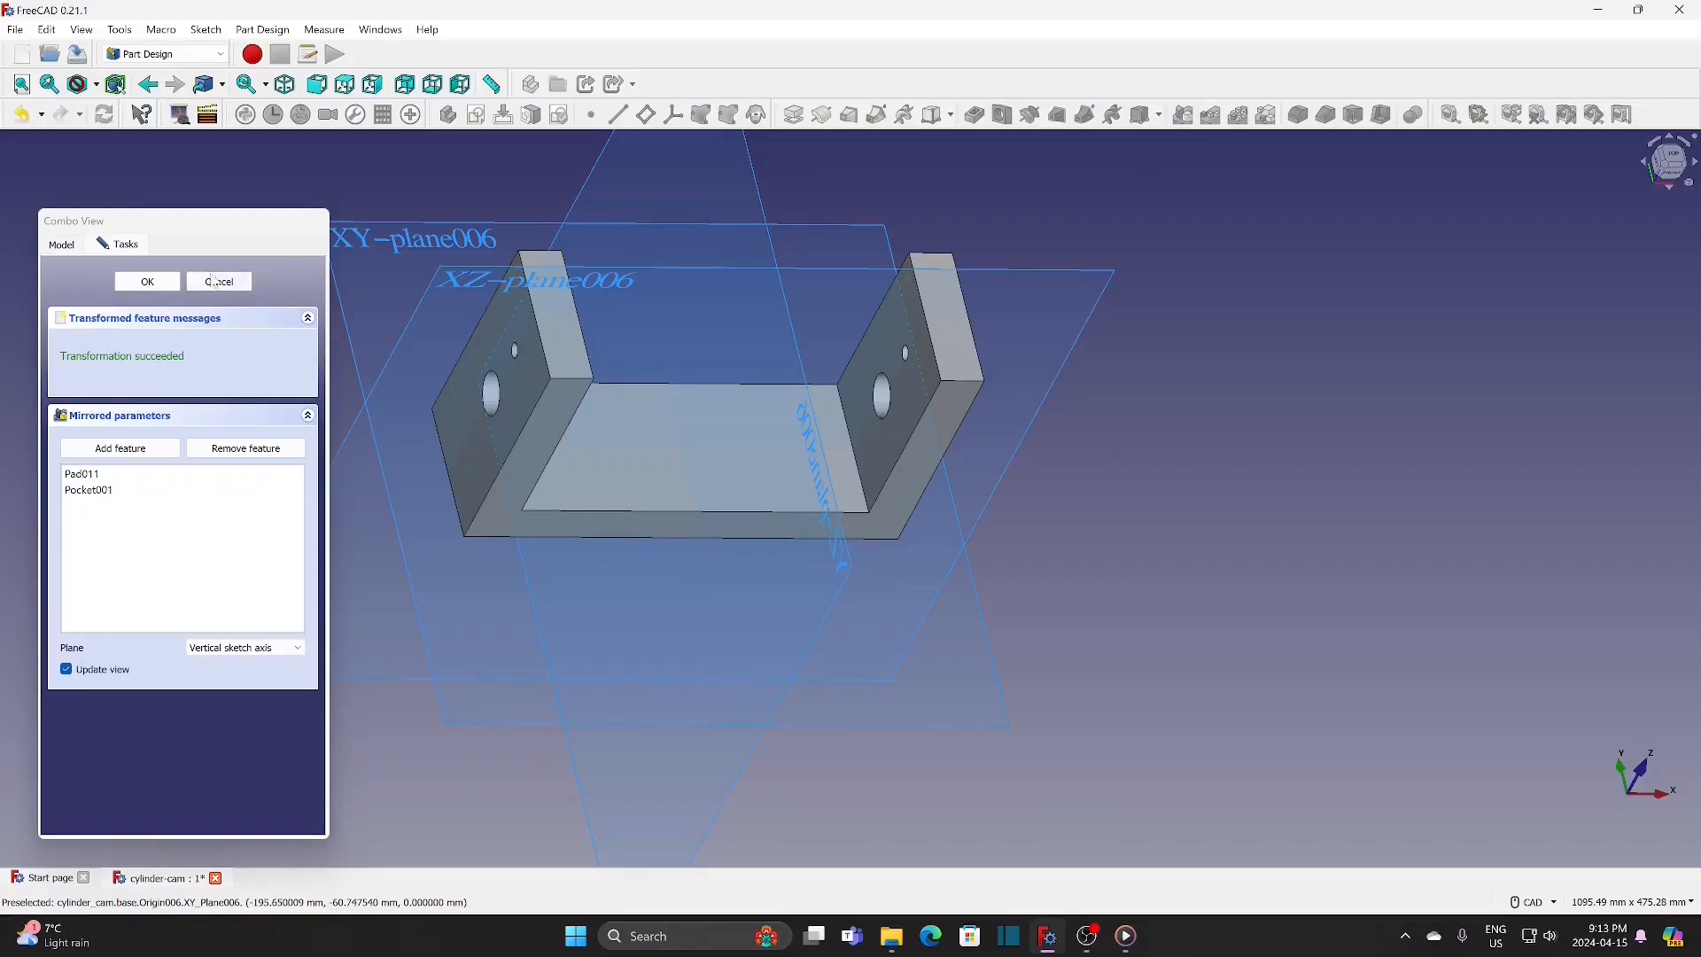
left_click(163, 285)
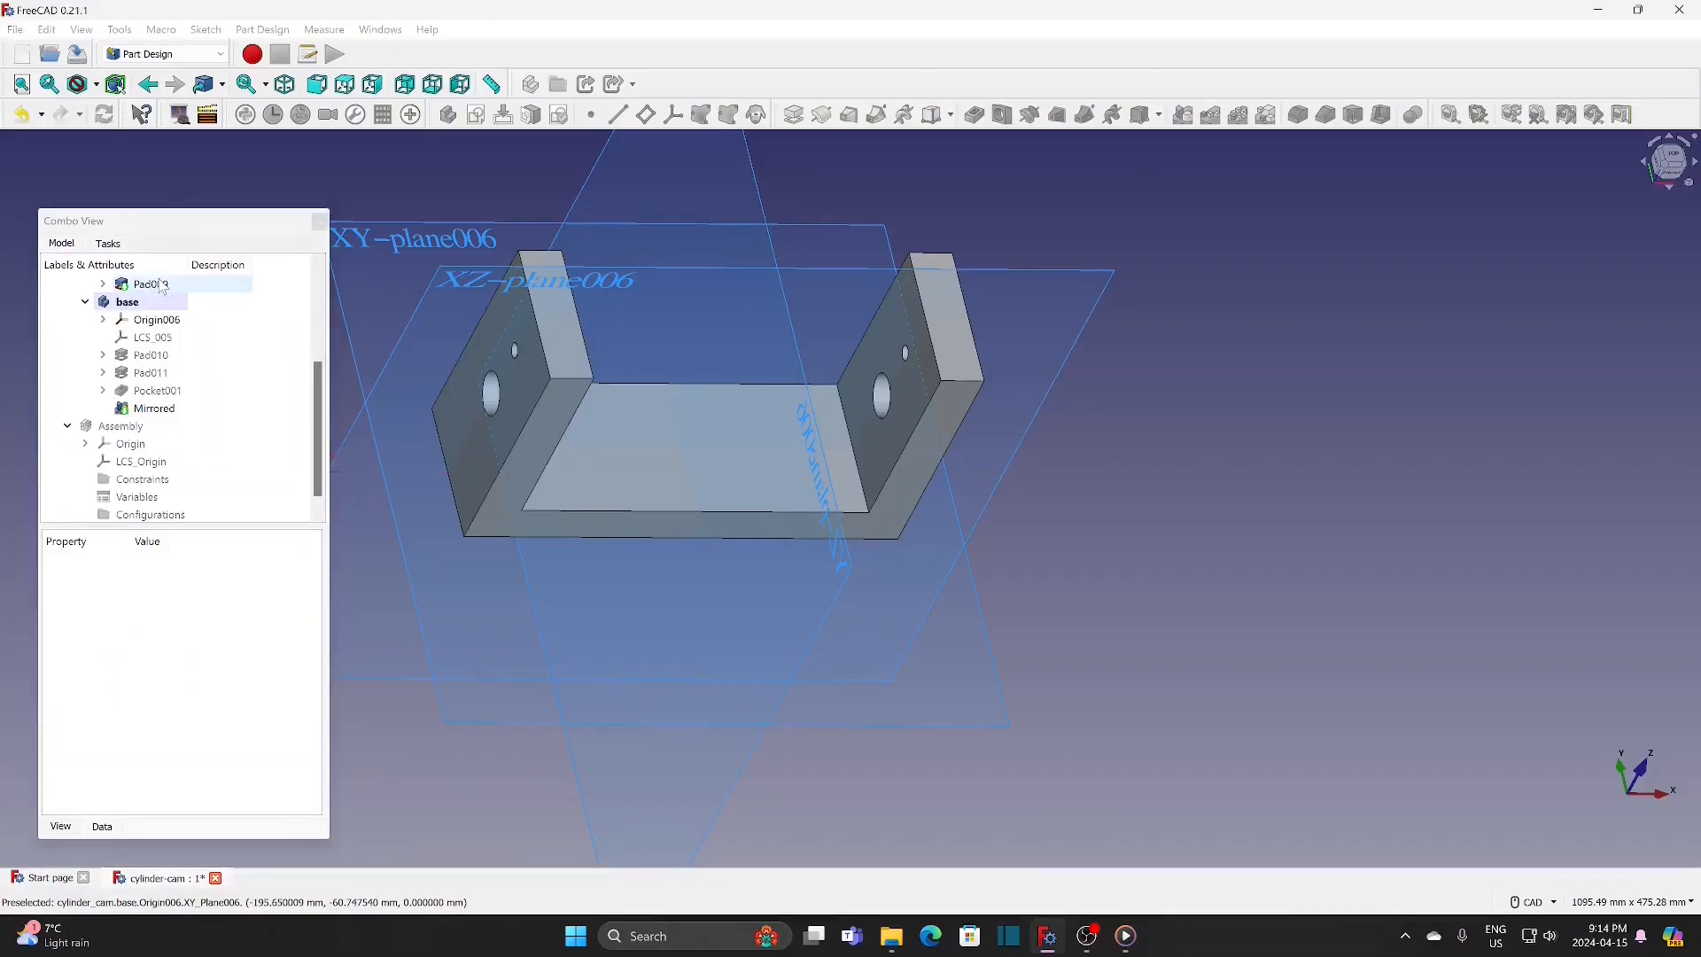
left_click(178, 322)
key("space")
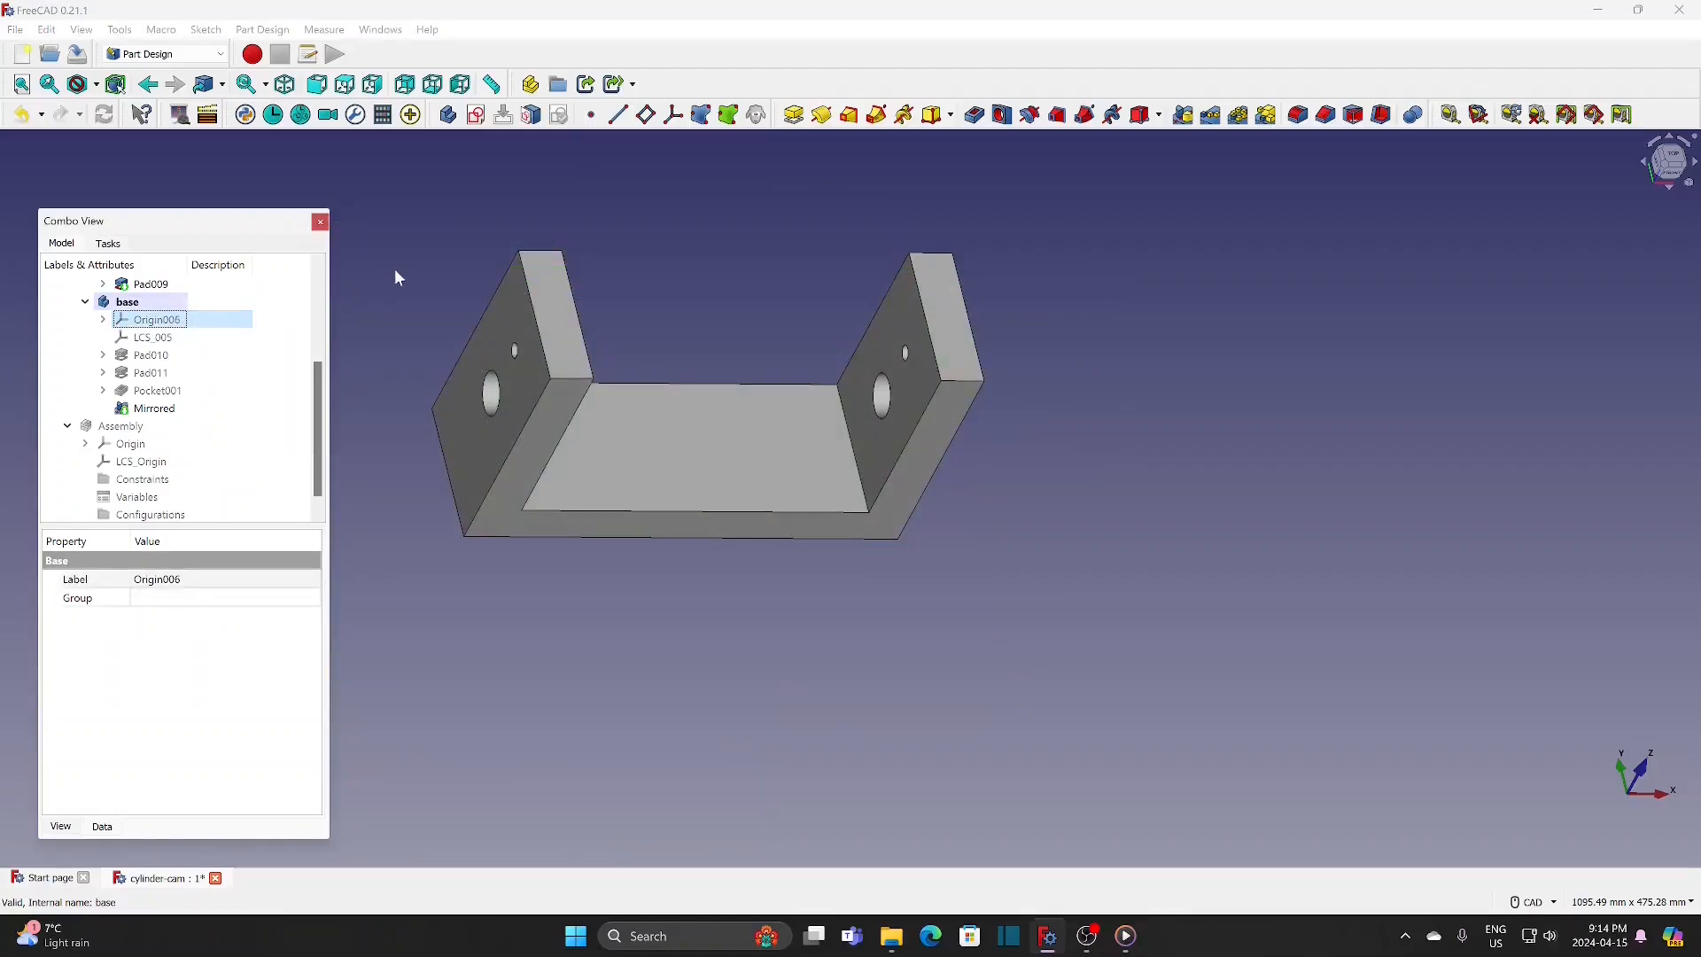
Step: Display the model as wireframe and fillet the two upper corner edges of the original upright wall with a 20 mm radius
left_click(96, 84)
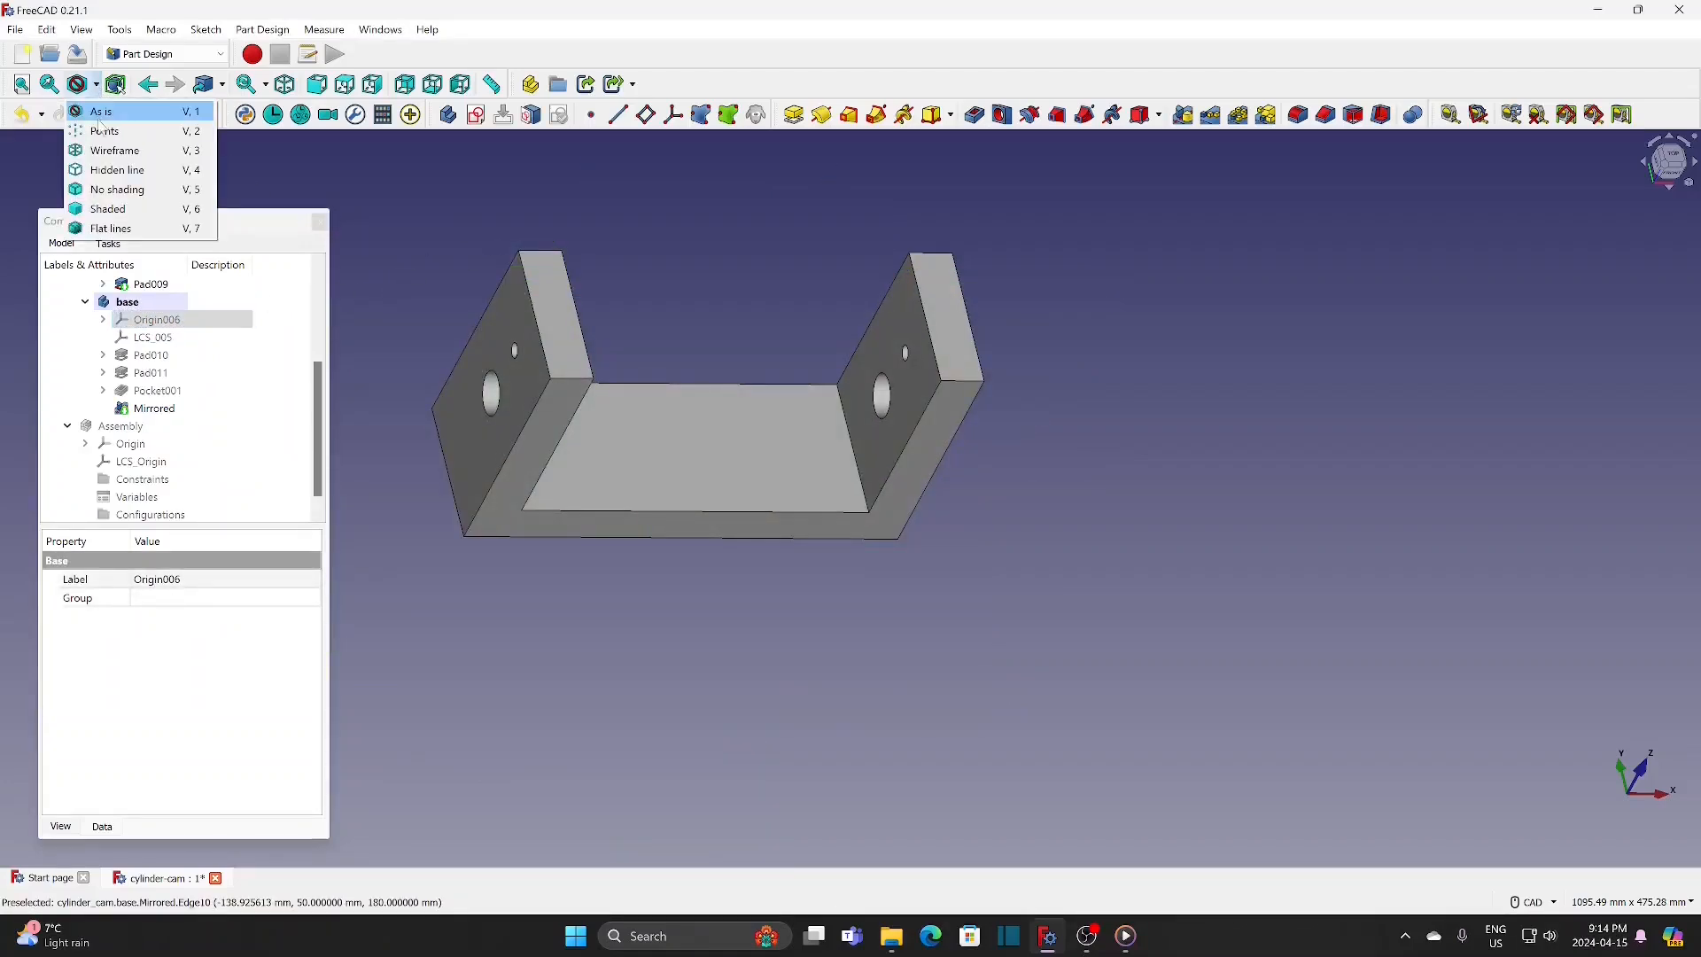
left_click(106, 151)
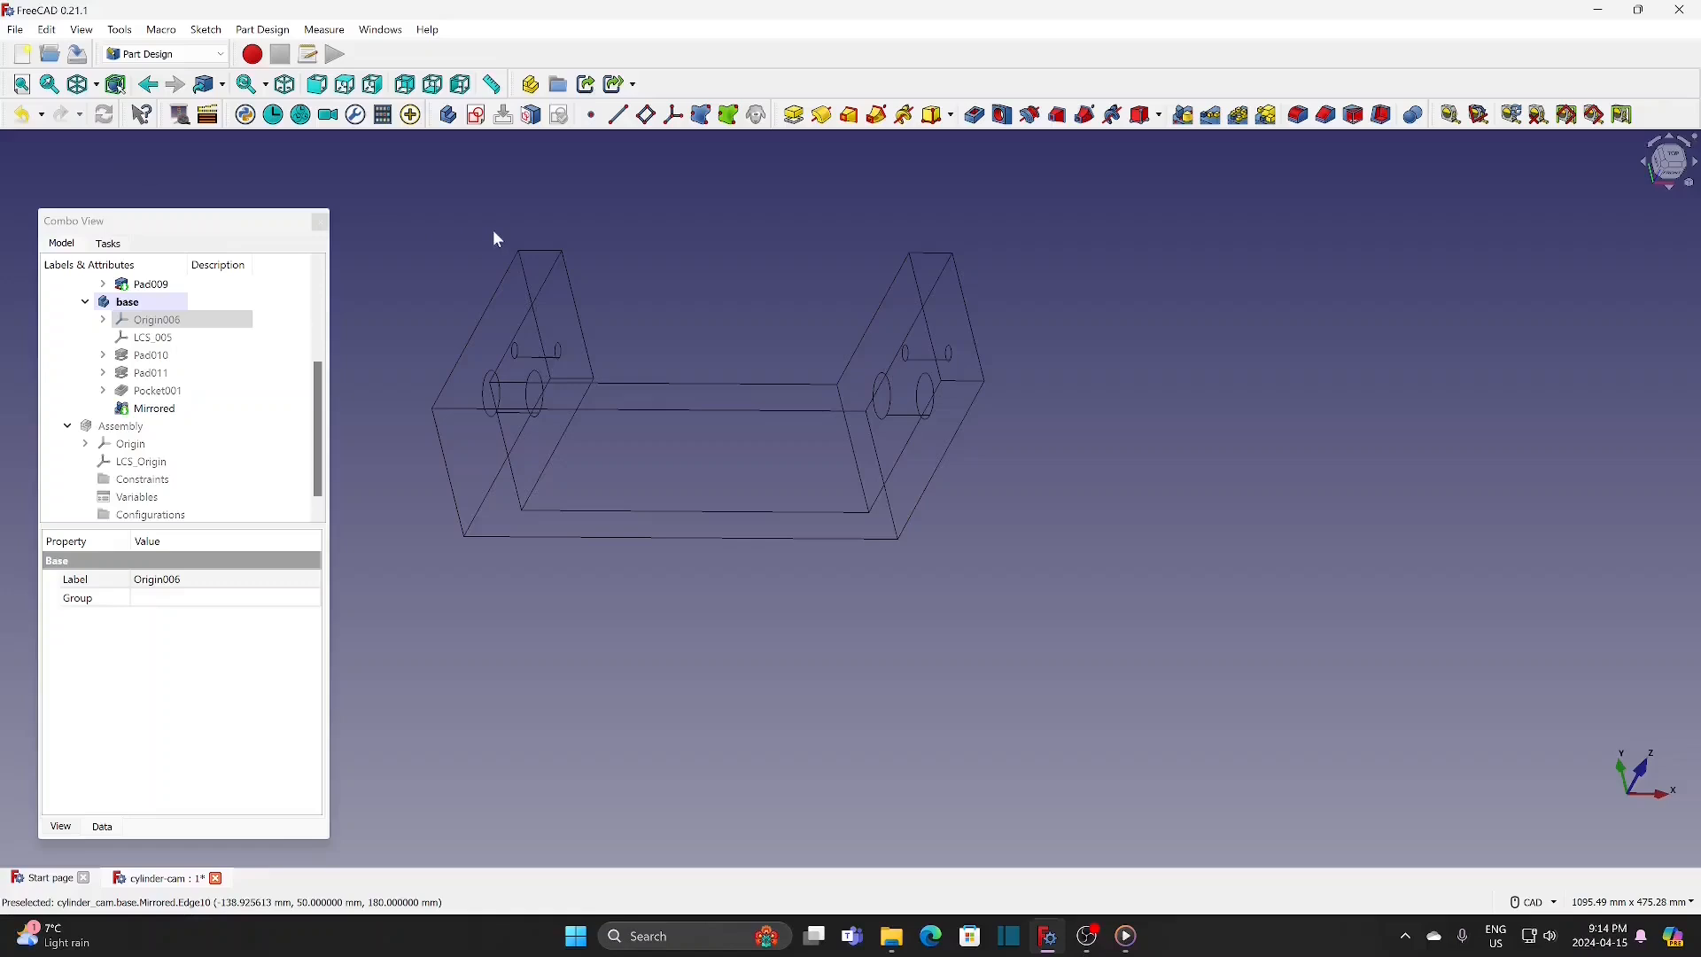
left_click(521, 244)
left_click(543, 255)
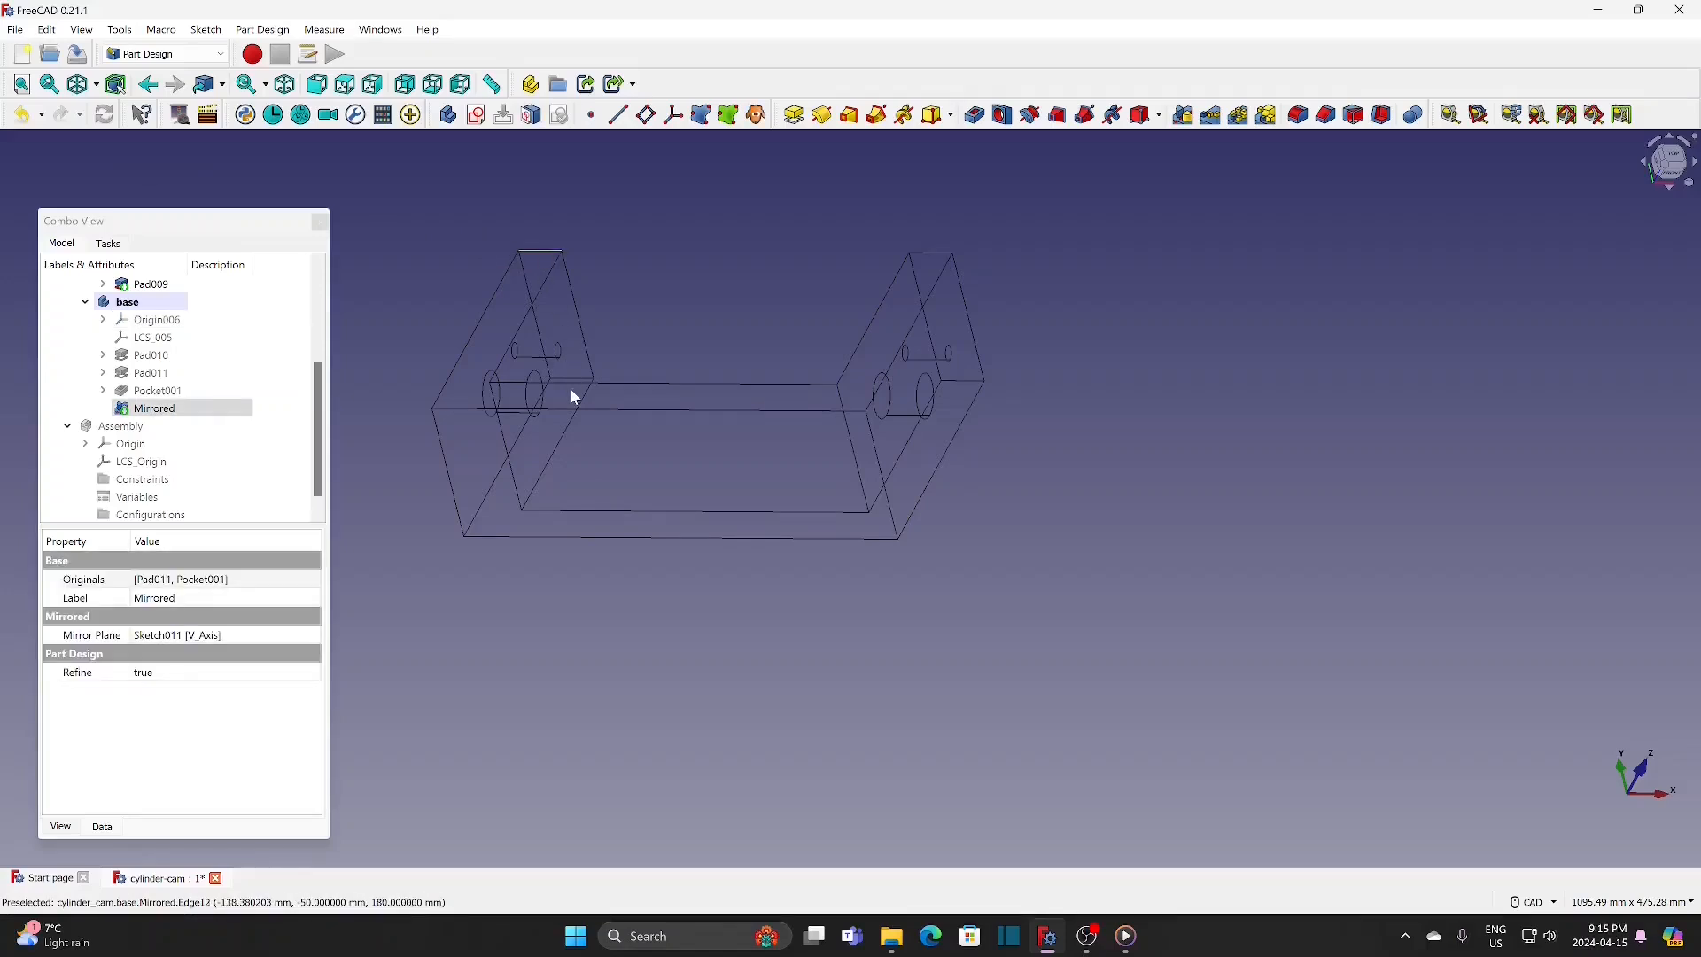
left_click(578, 380)
left_click(1298, 115)
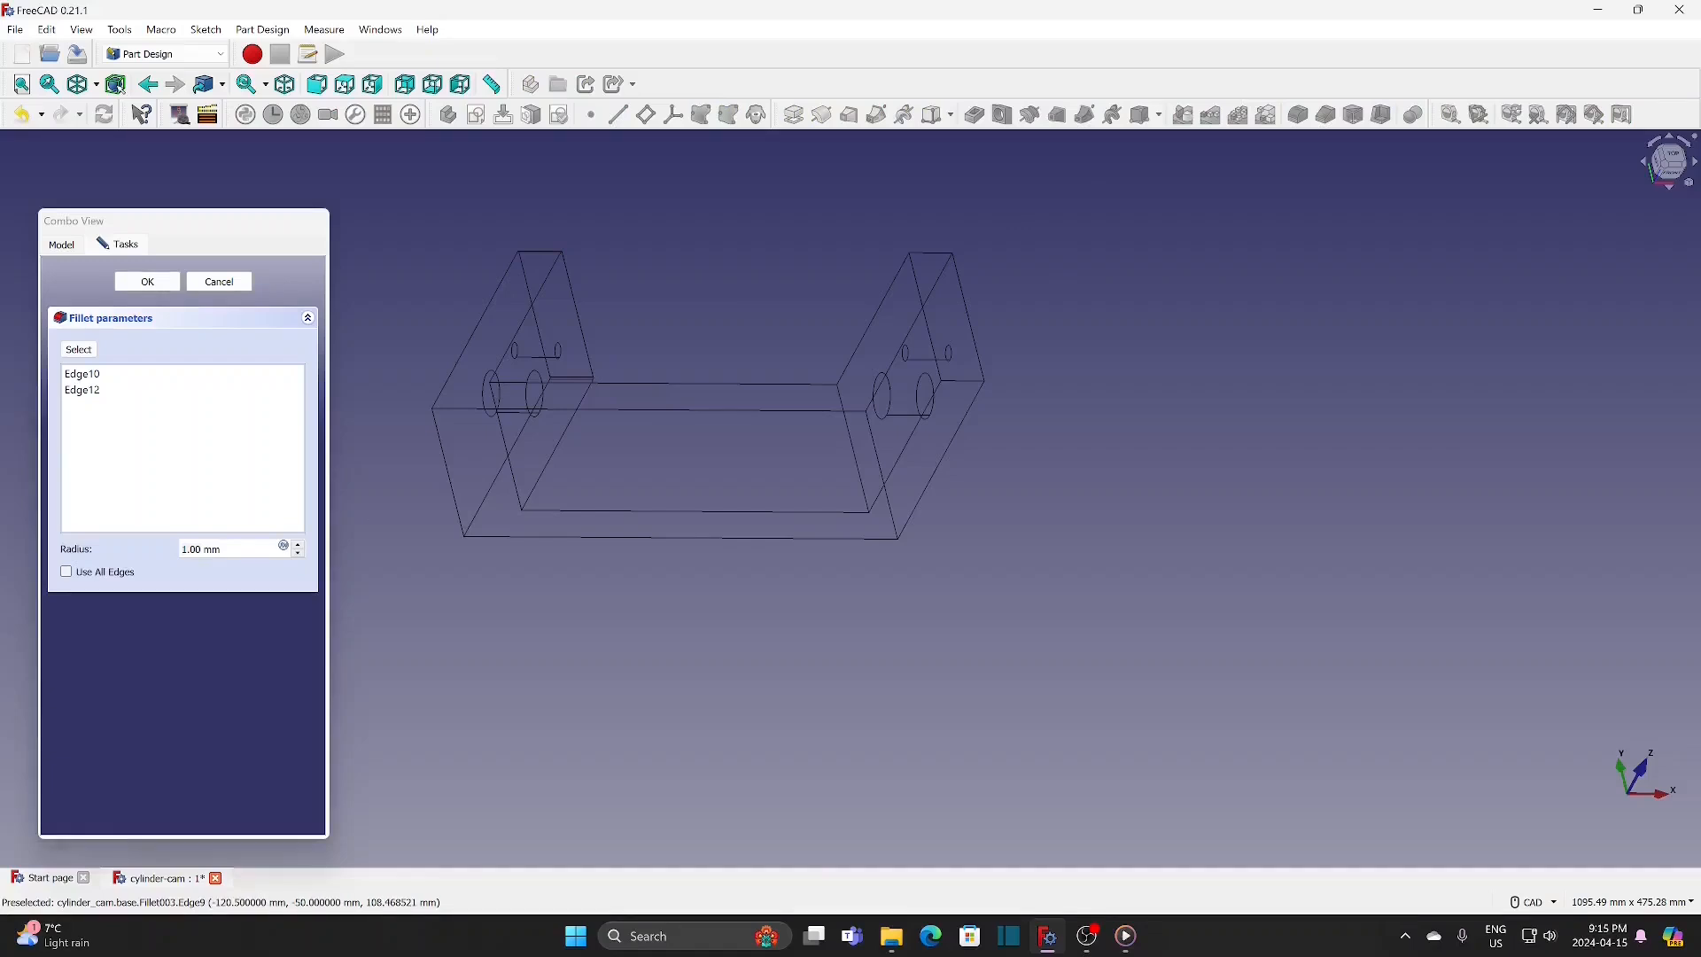
type("20")
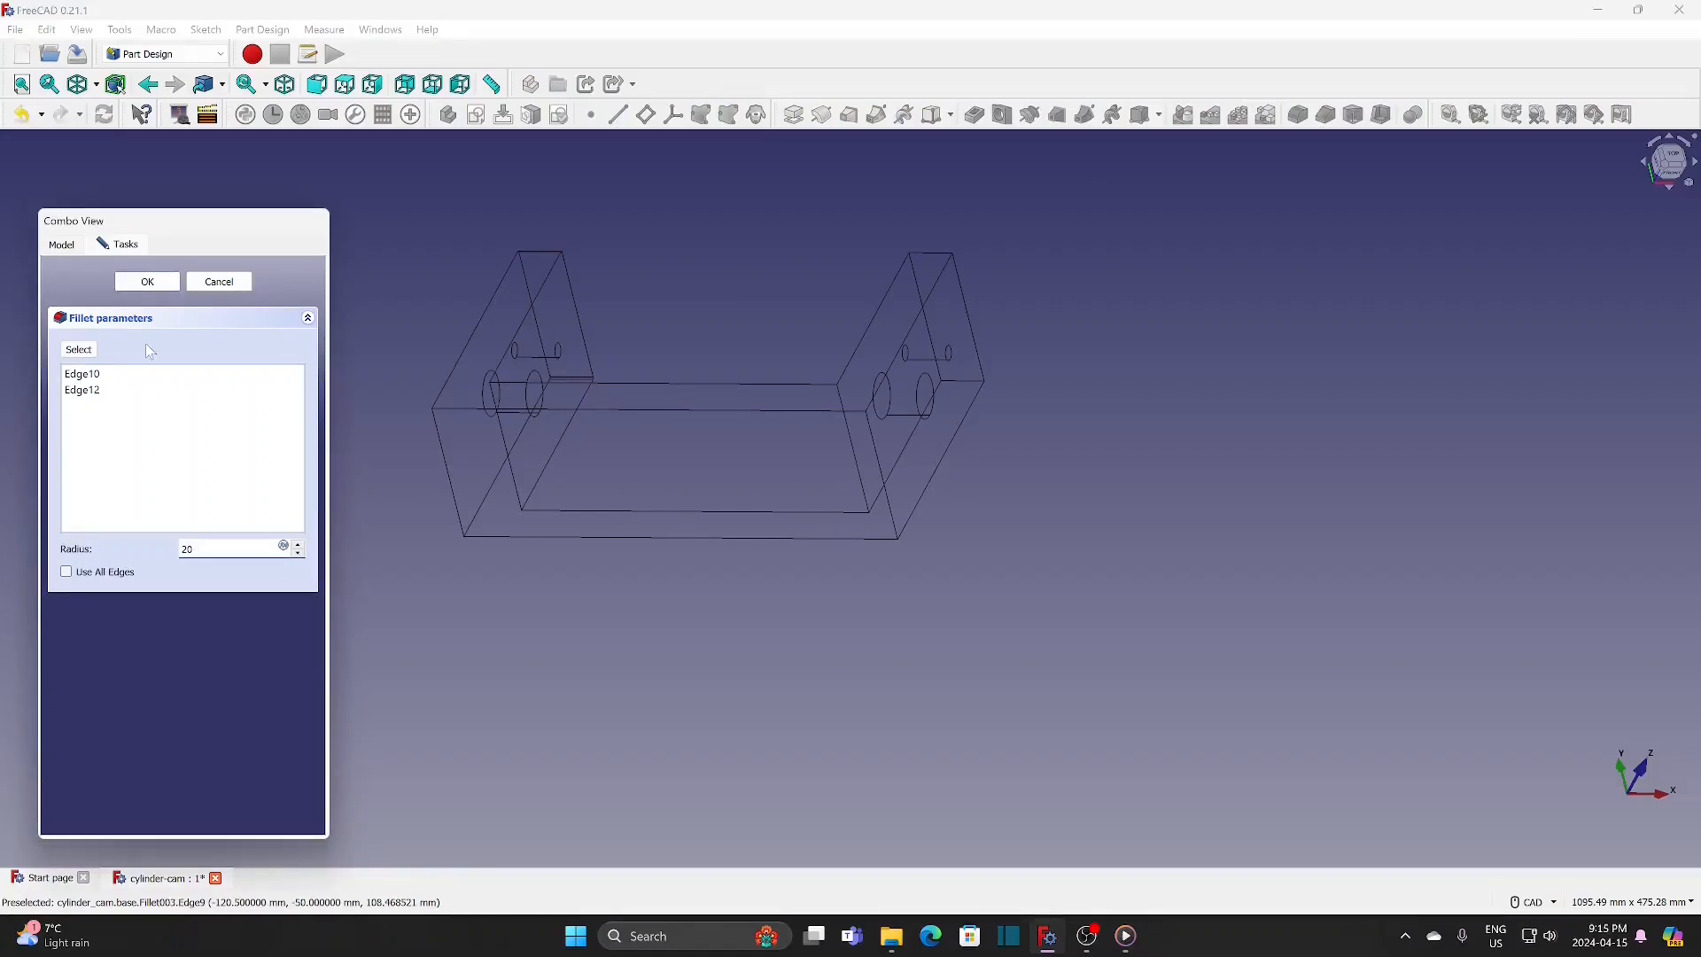
left_click(147, 281)
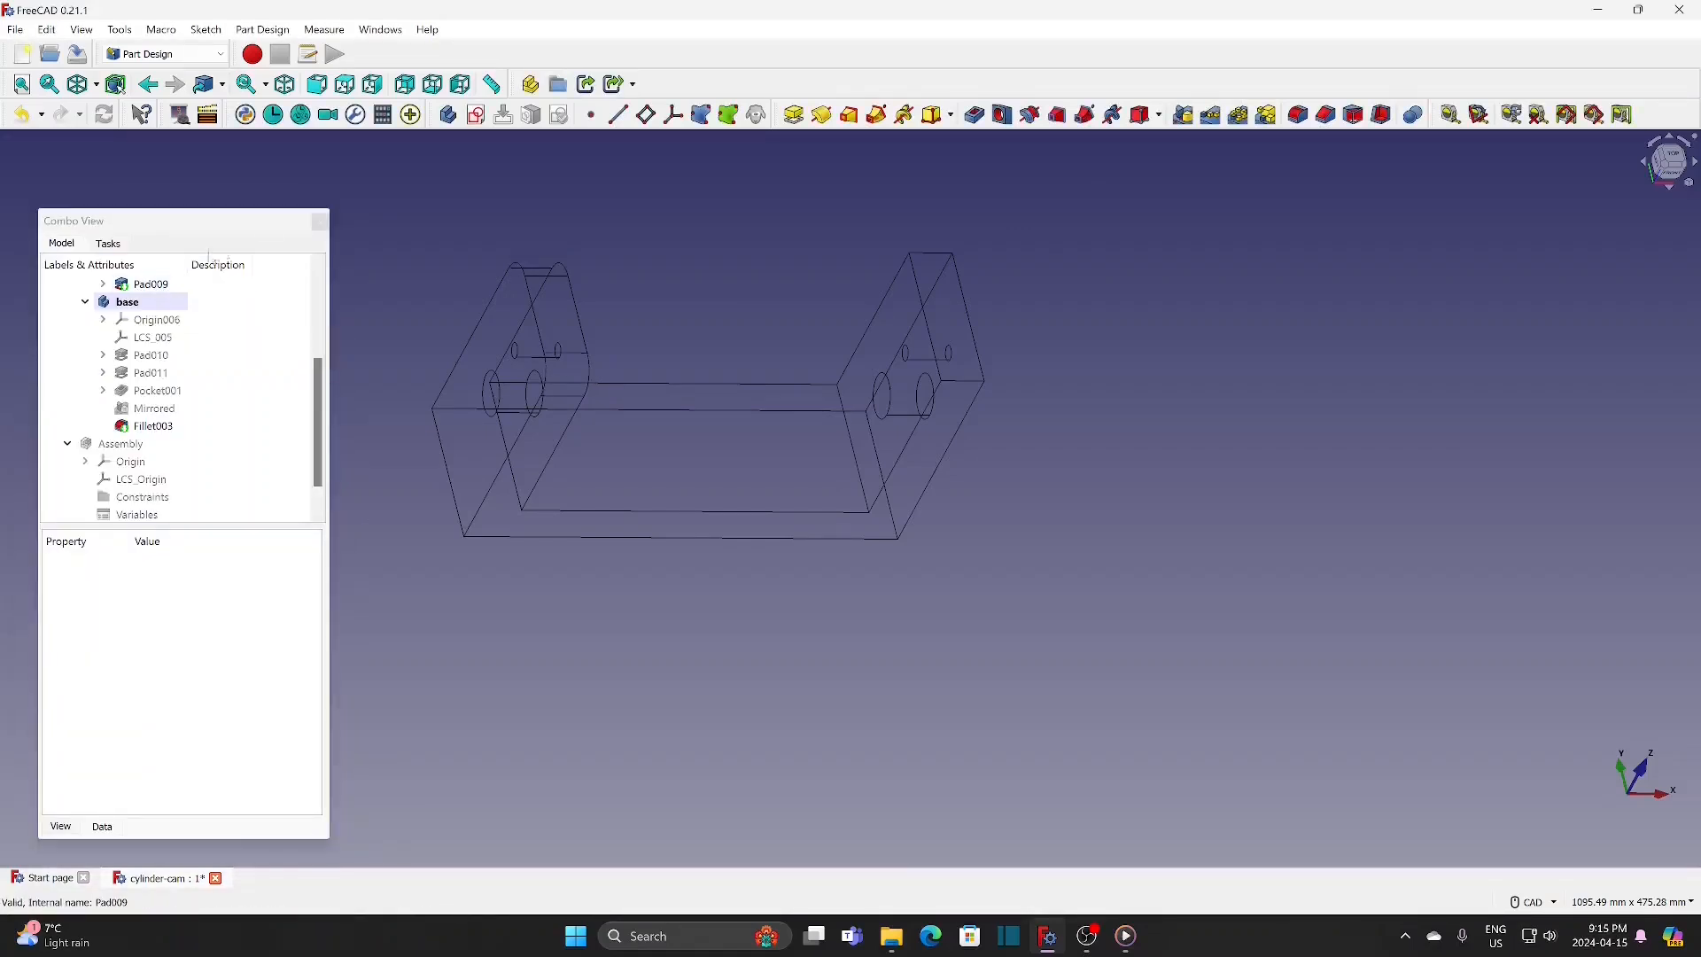
Step: Fillet the two upper corner edges of the mirrored wall with a 20 mm radius and restore the As is display style
left_click(929, 253)
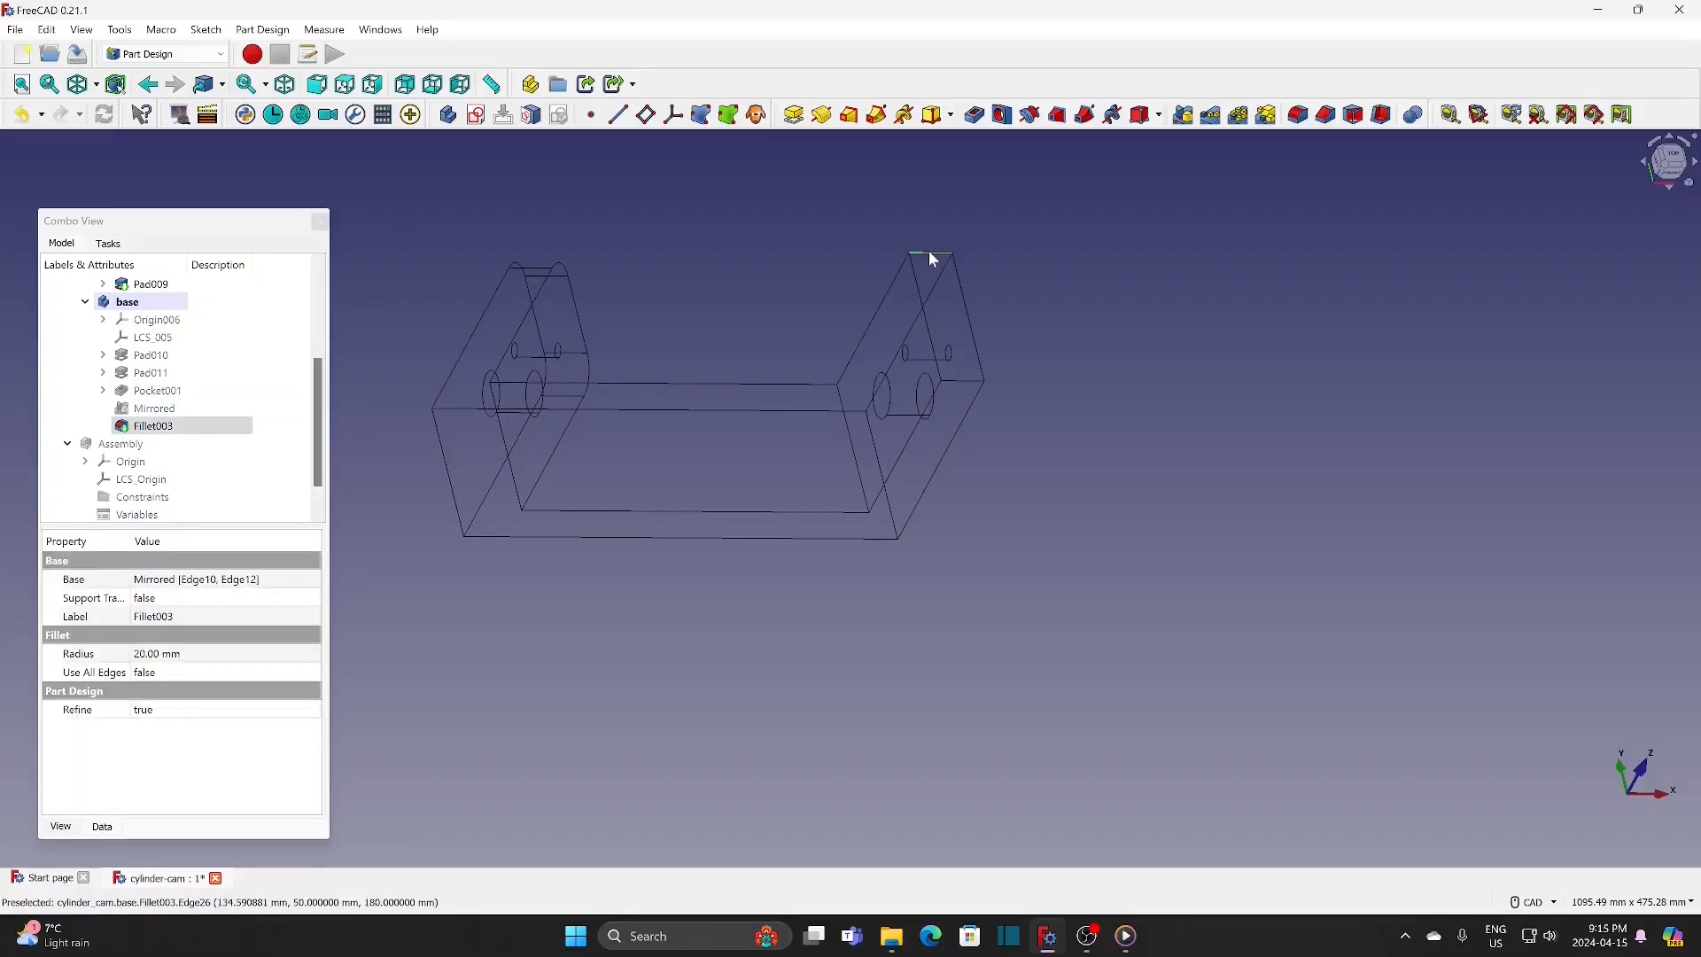
left_click(962, 381, "ctrl")
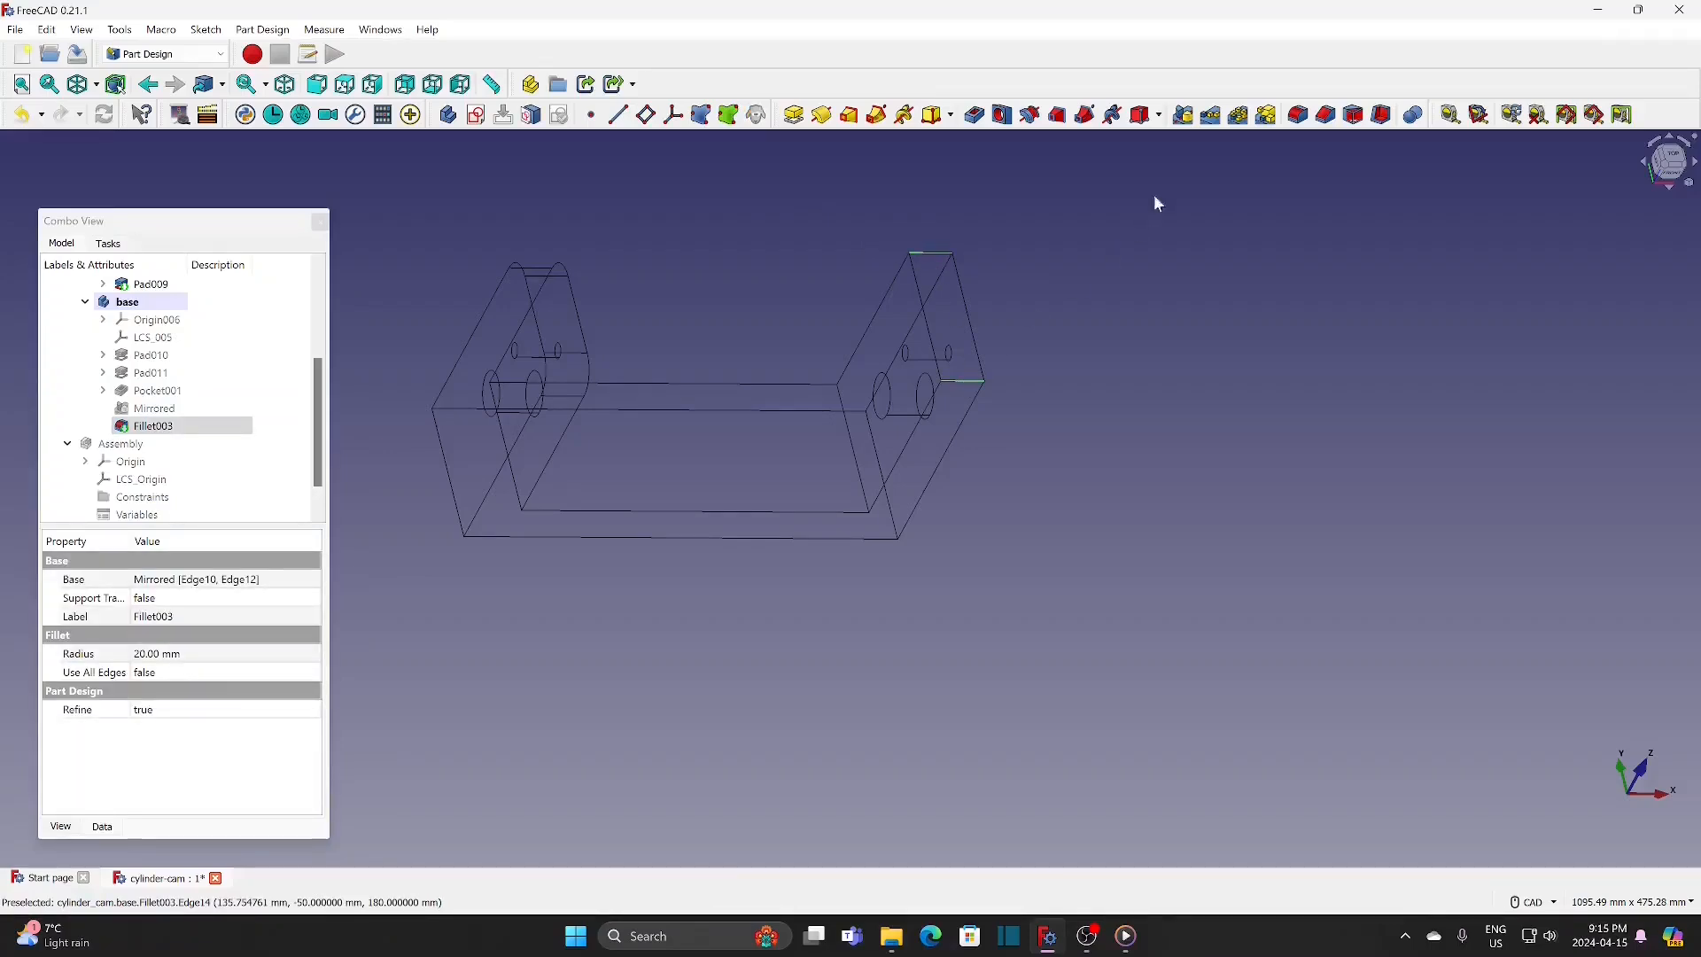
left_click(1298, 115)
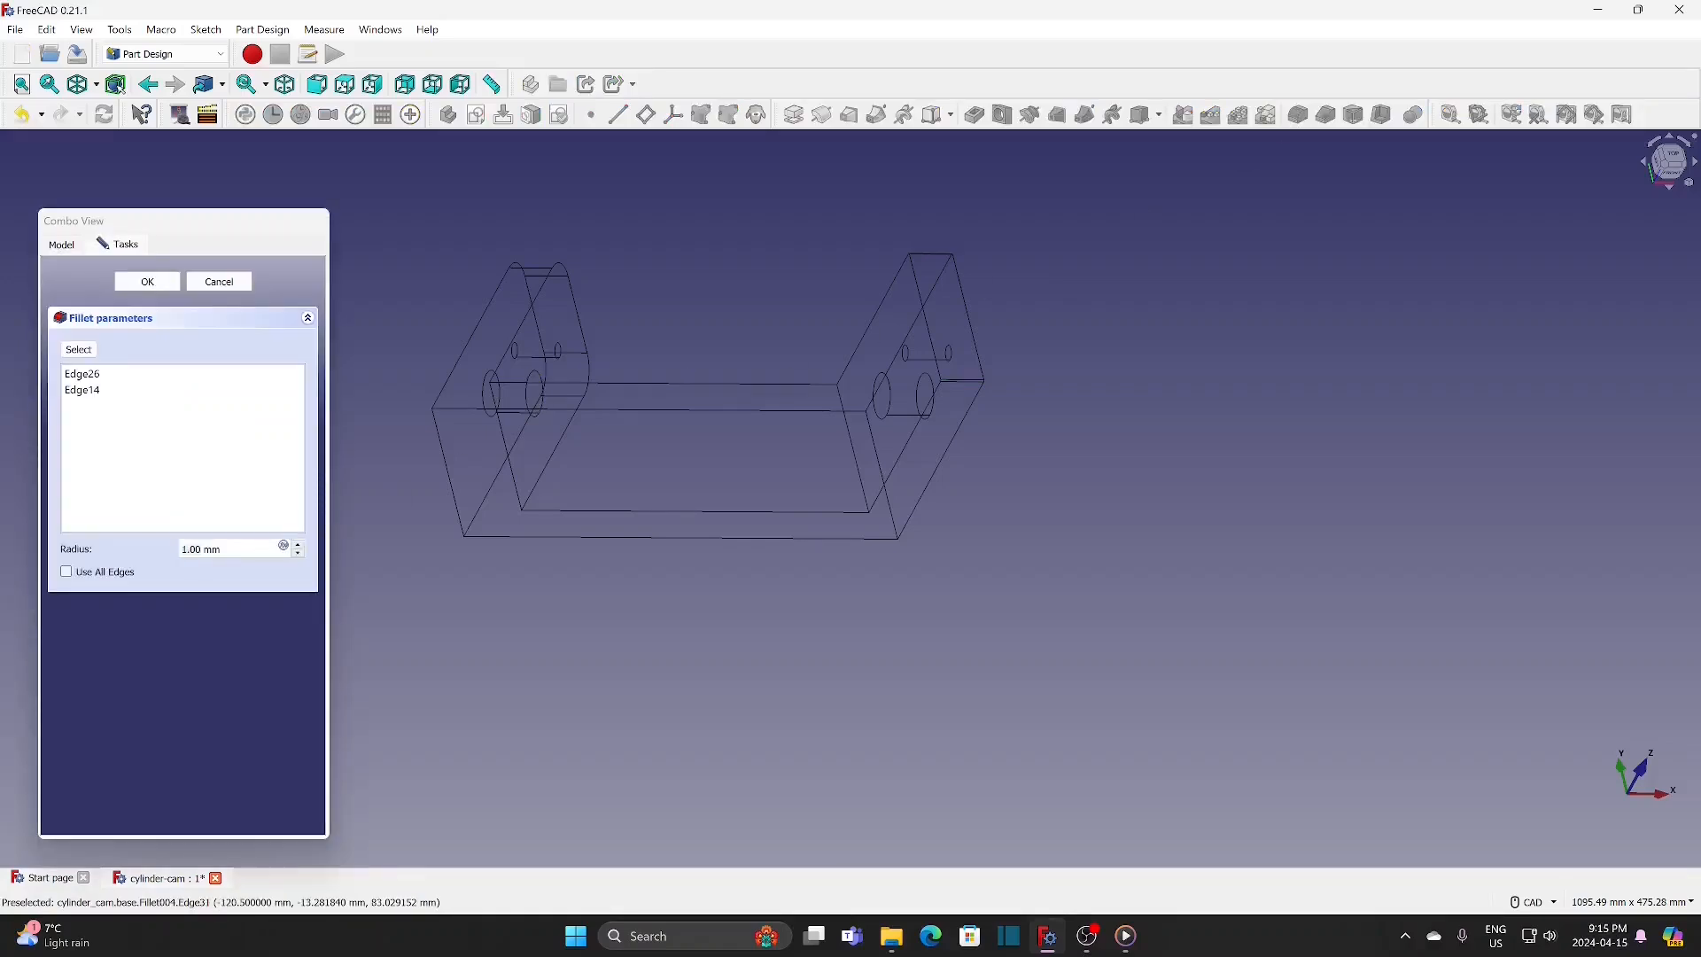
type("20")
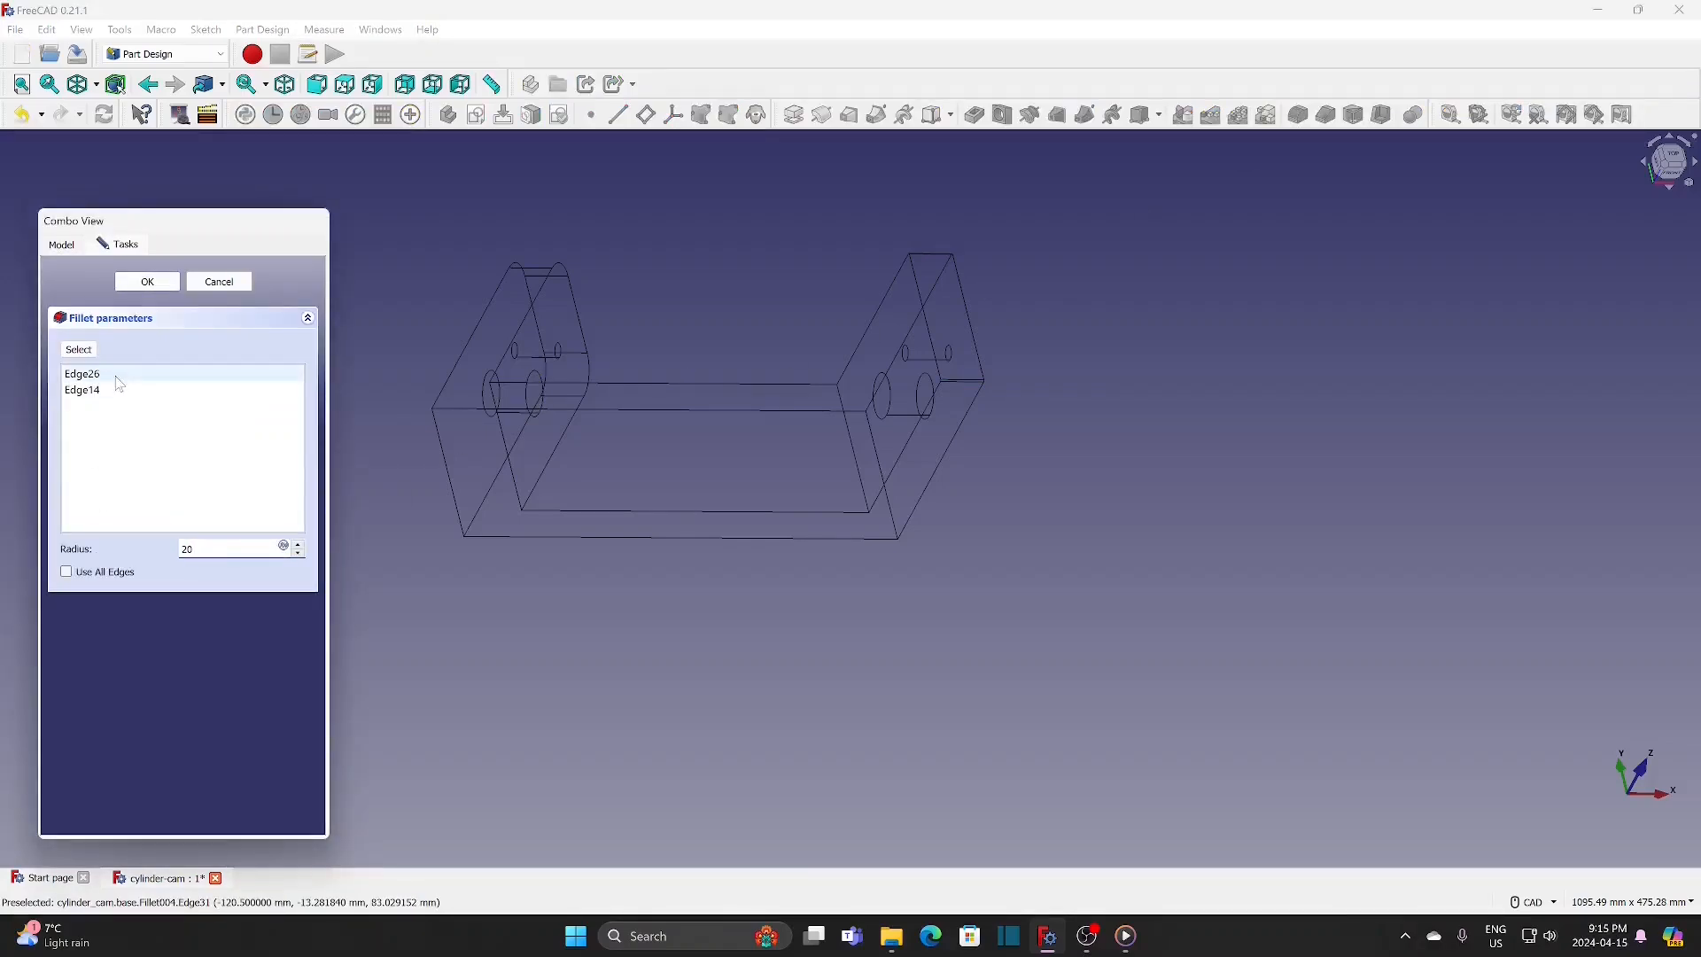
left_click(147, 282)
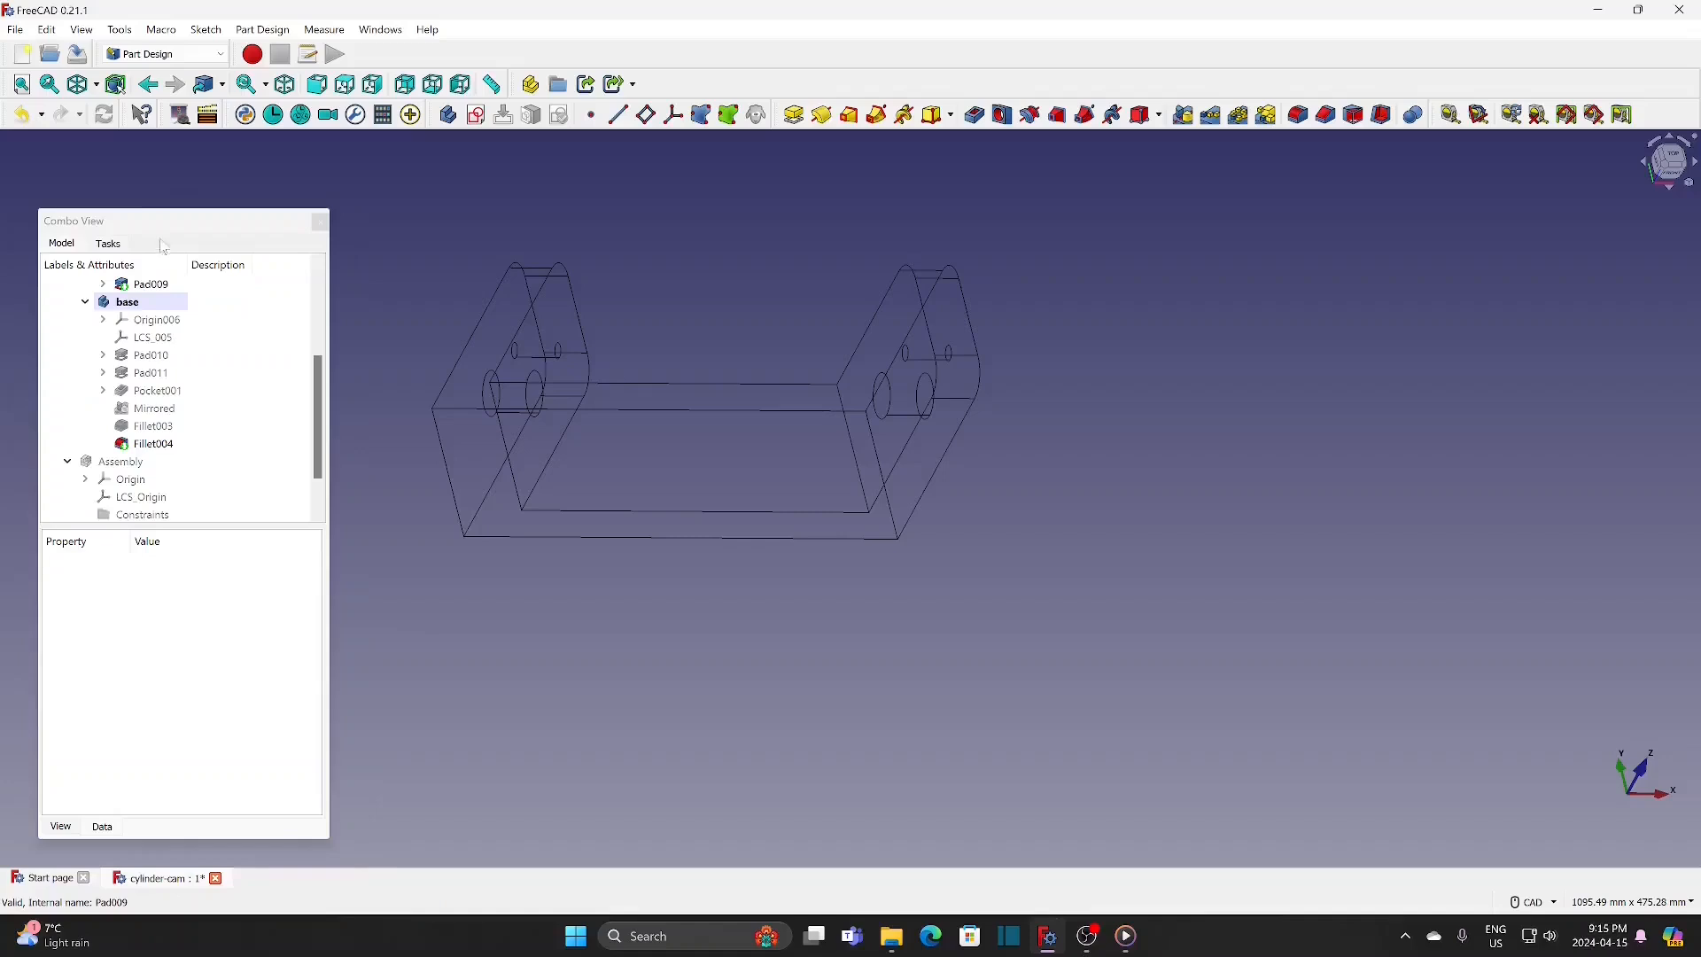
left_click(98, 86)
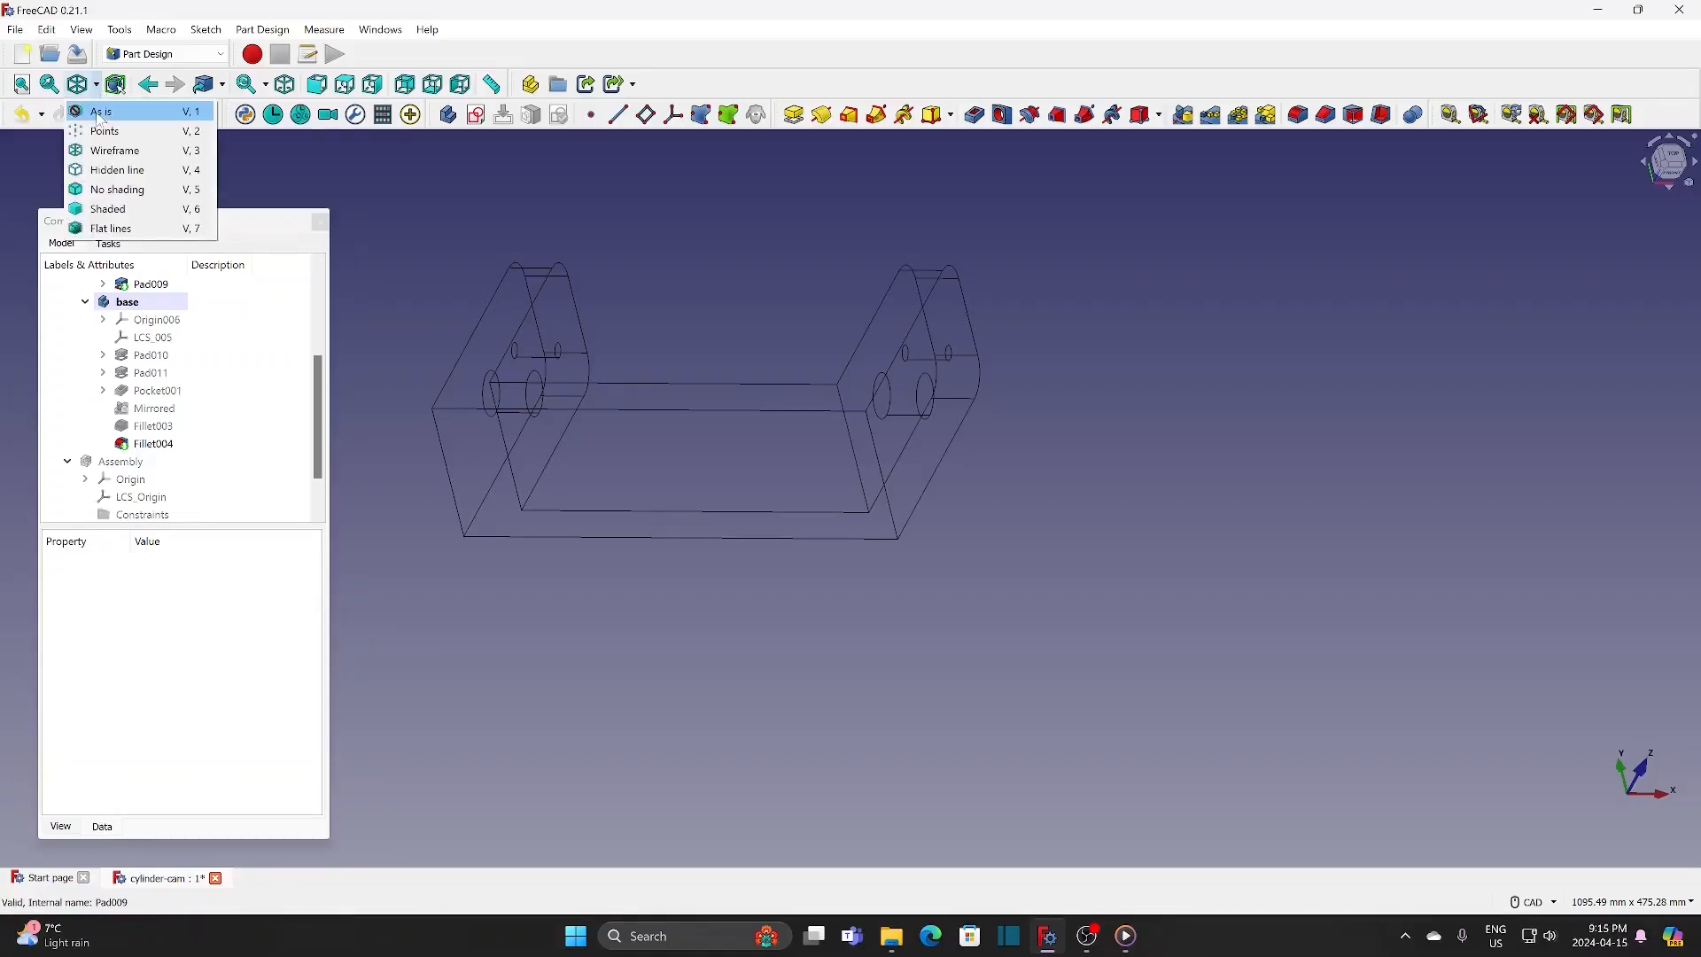
left_click(100, 116)
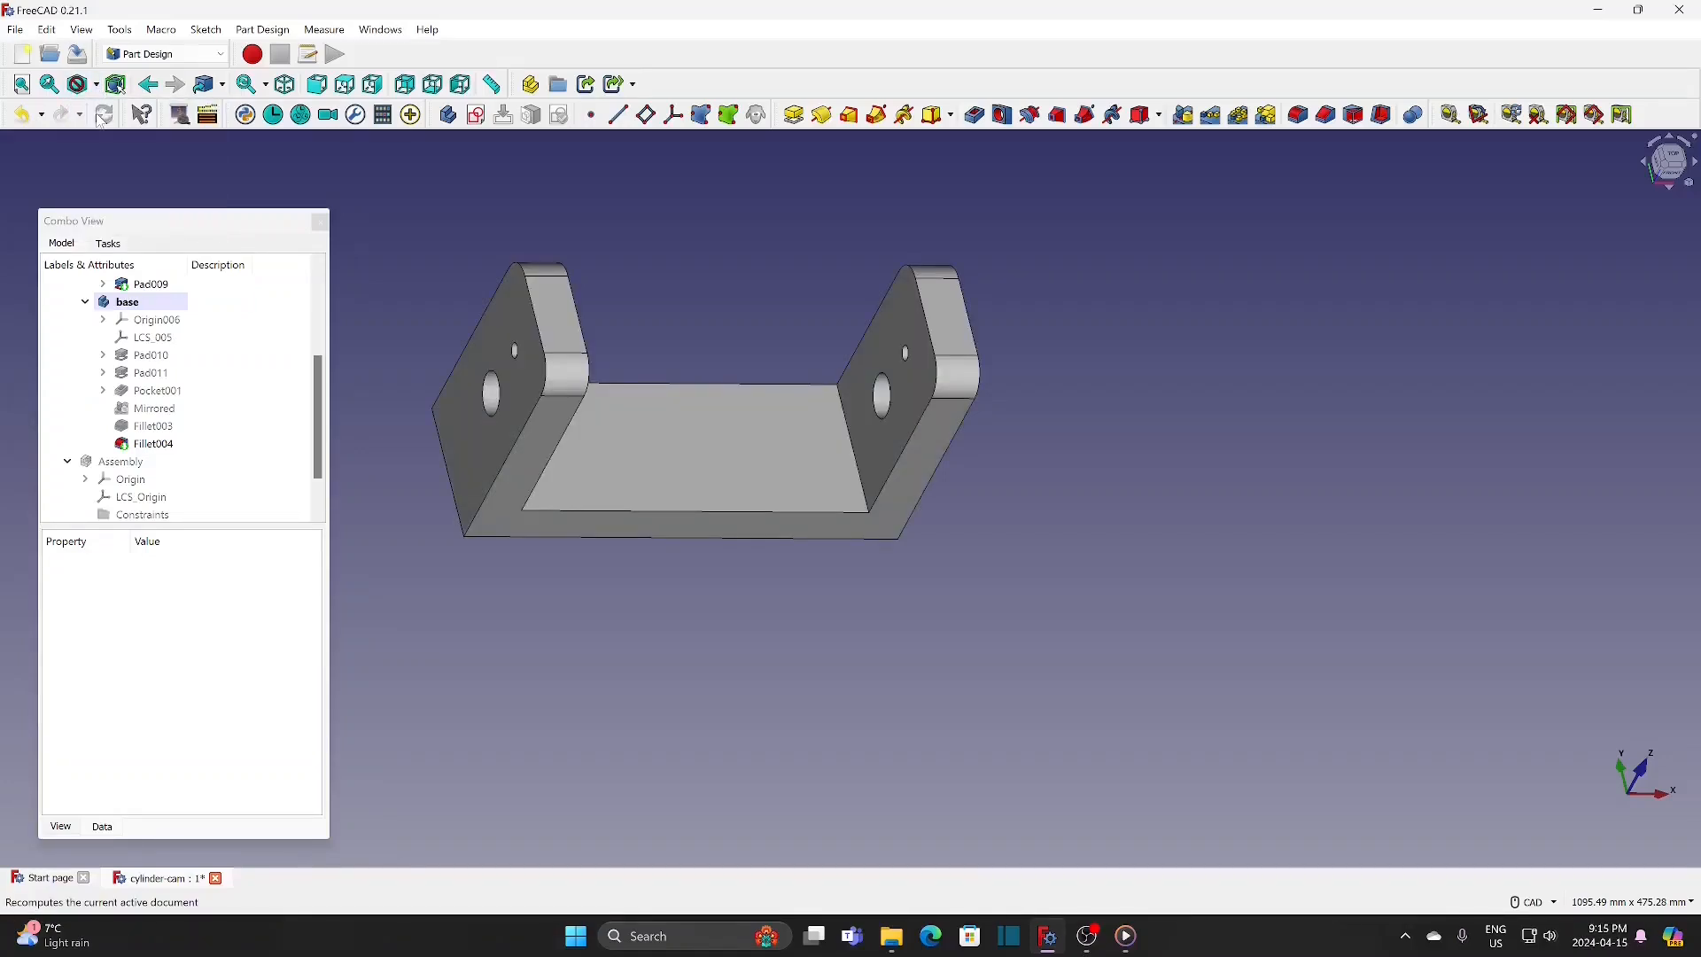
Step: Set the base body's shape colour to bright green (#00ff7f)
right_click(140, 306)
left_click(205, 361)
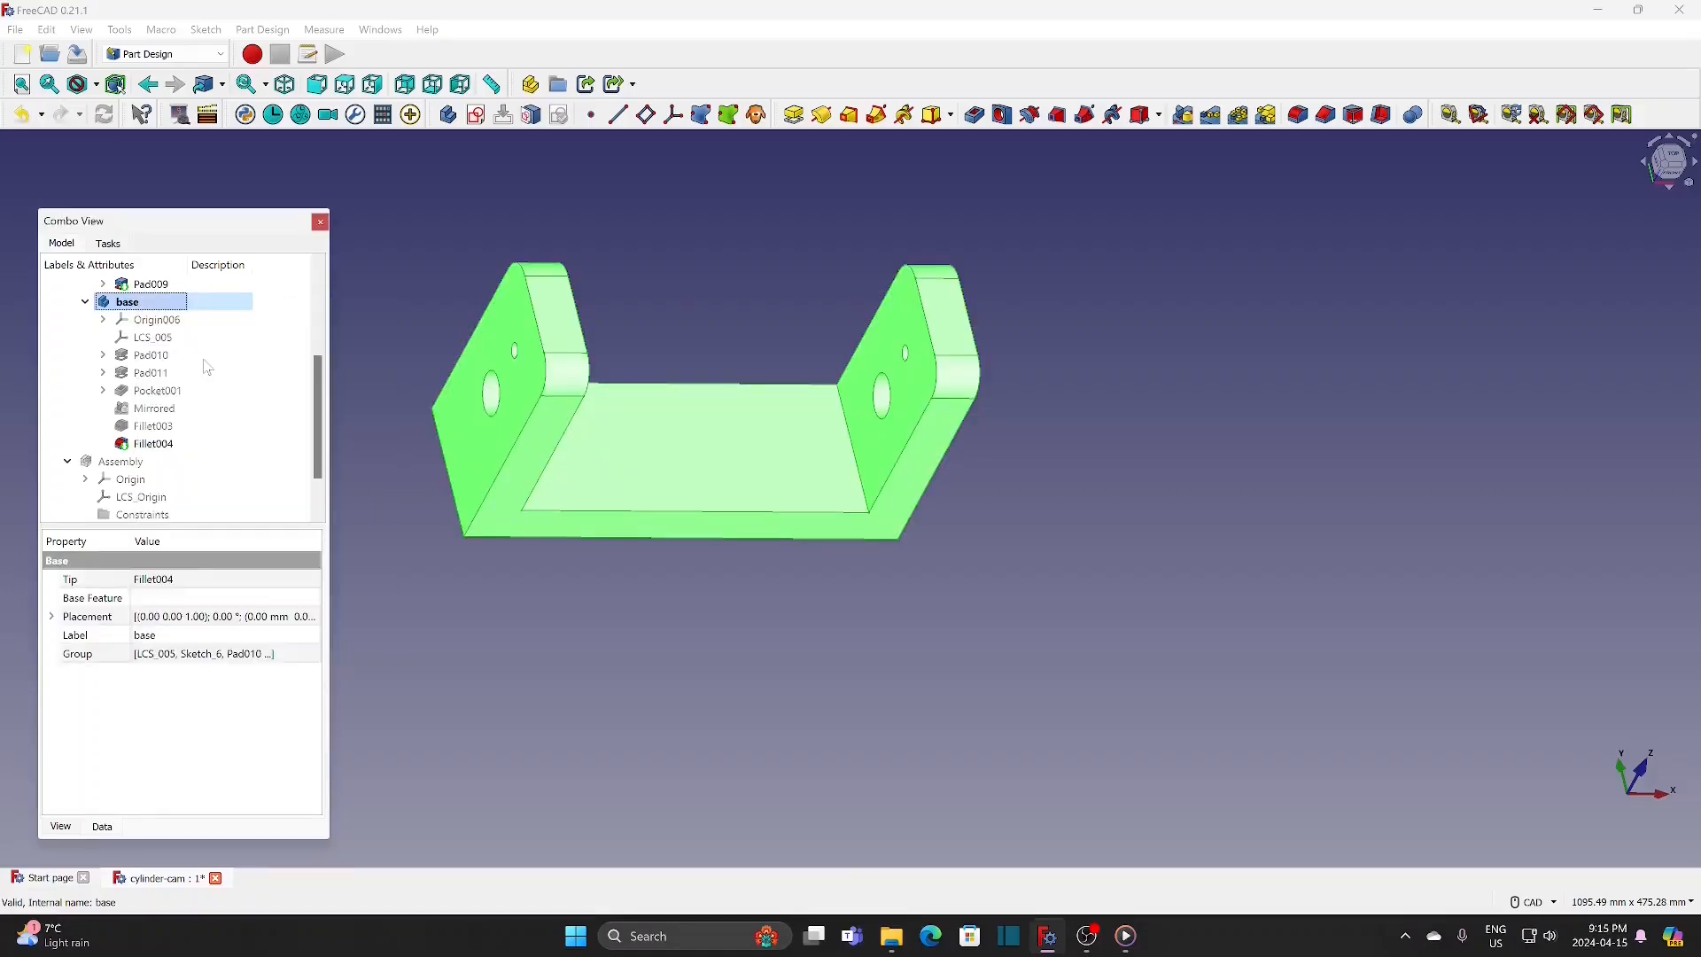
left_click(245, 485)
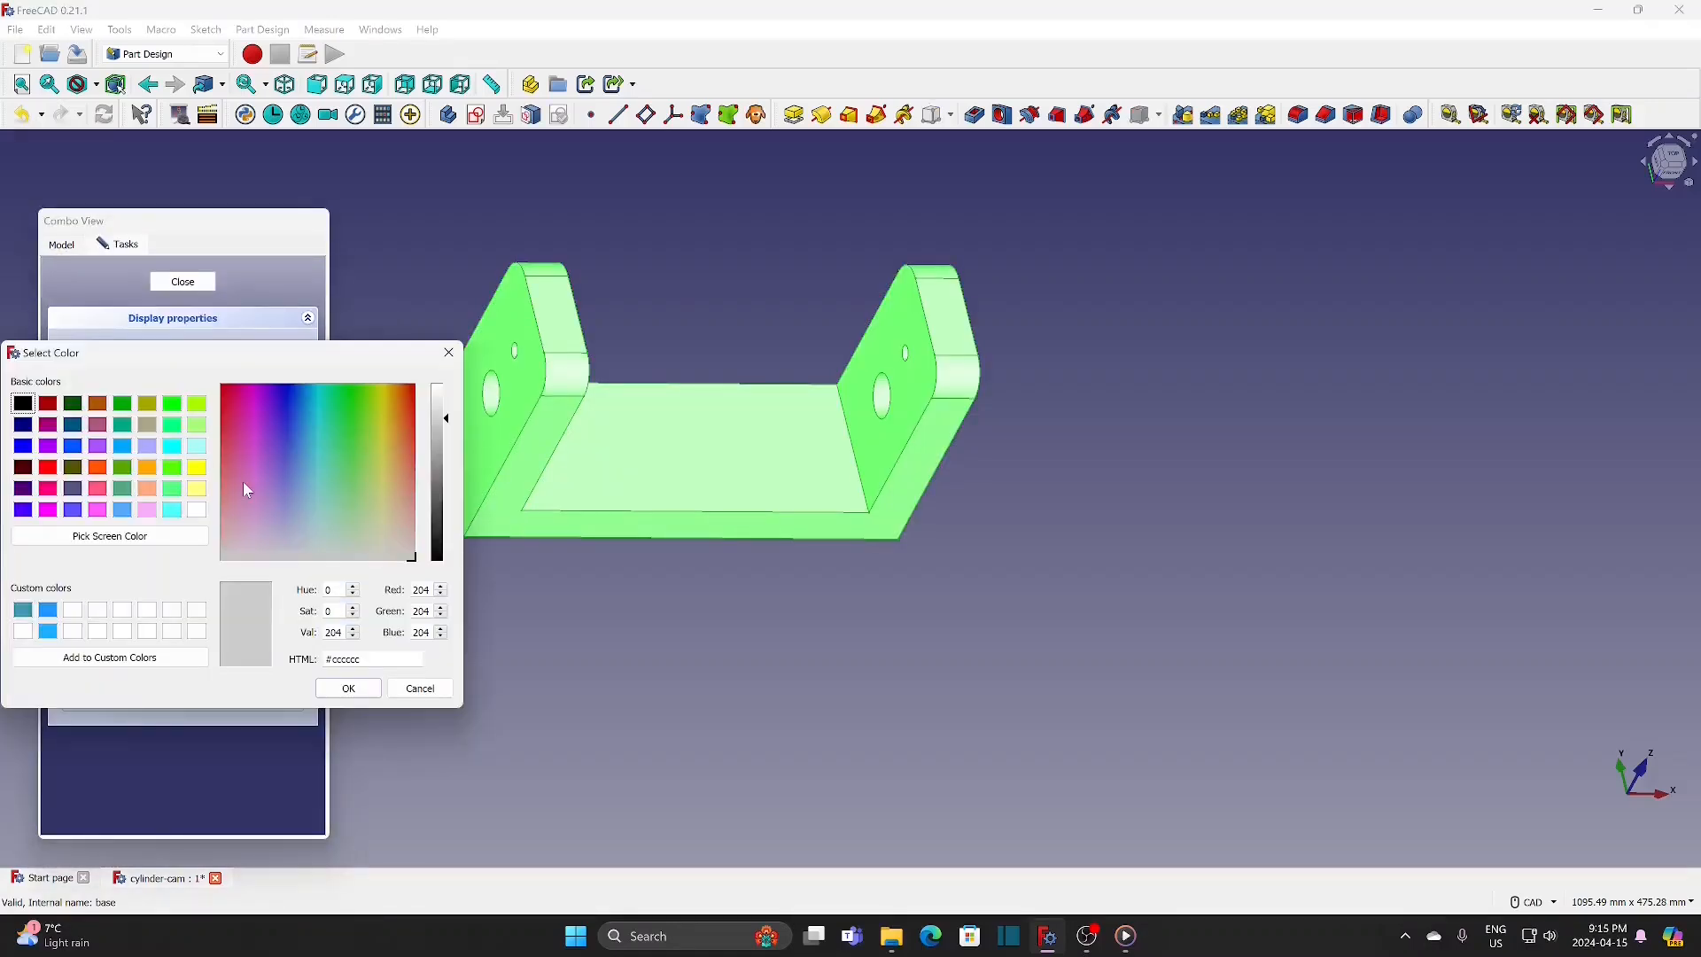
left_click(173, 426)
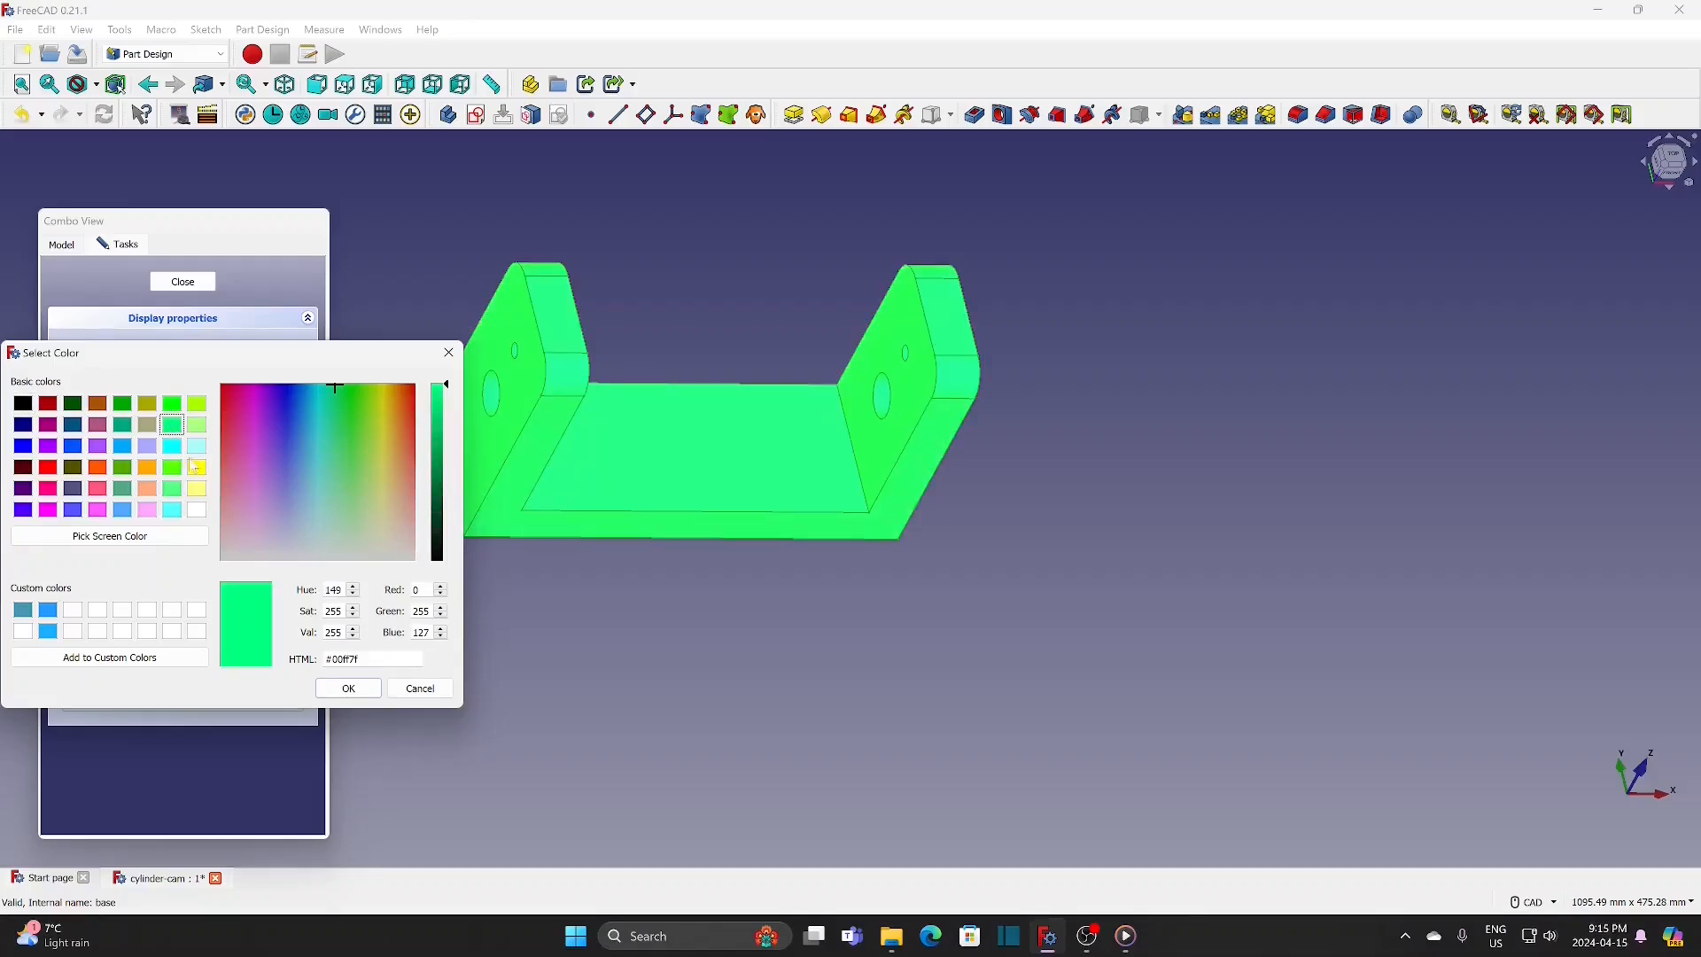
left_click(347, 688)
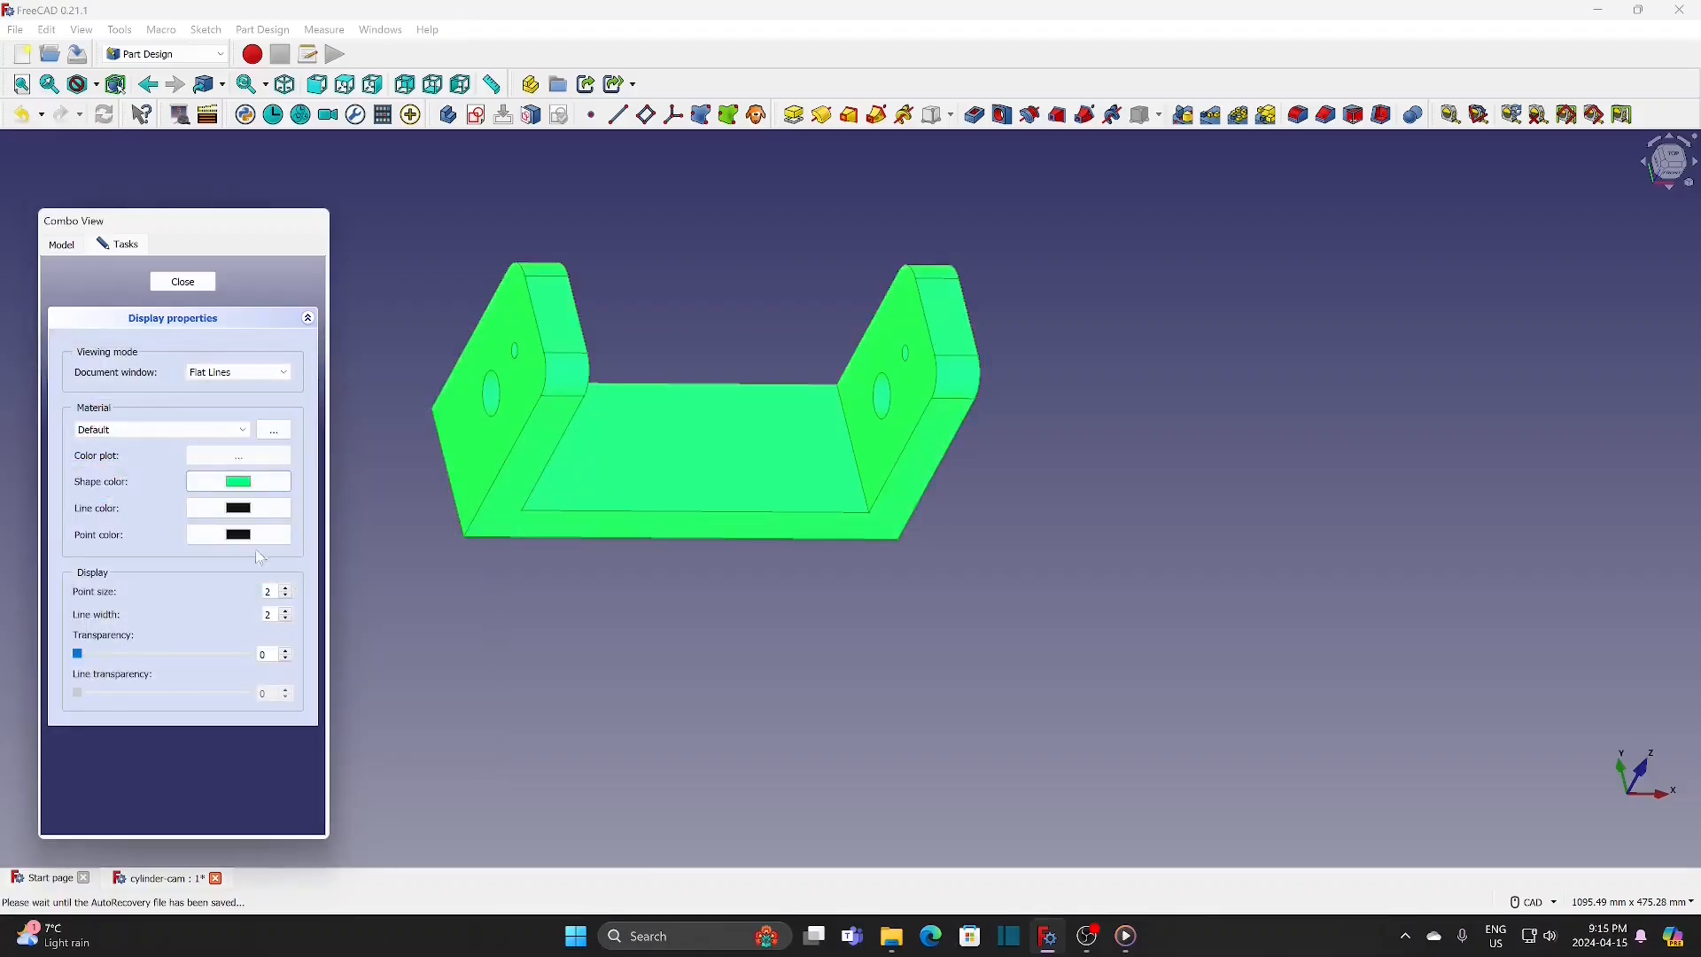
left_click(182, 282)
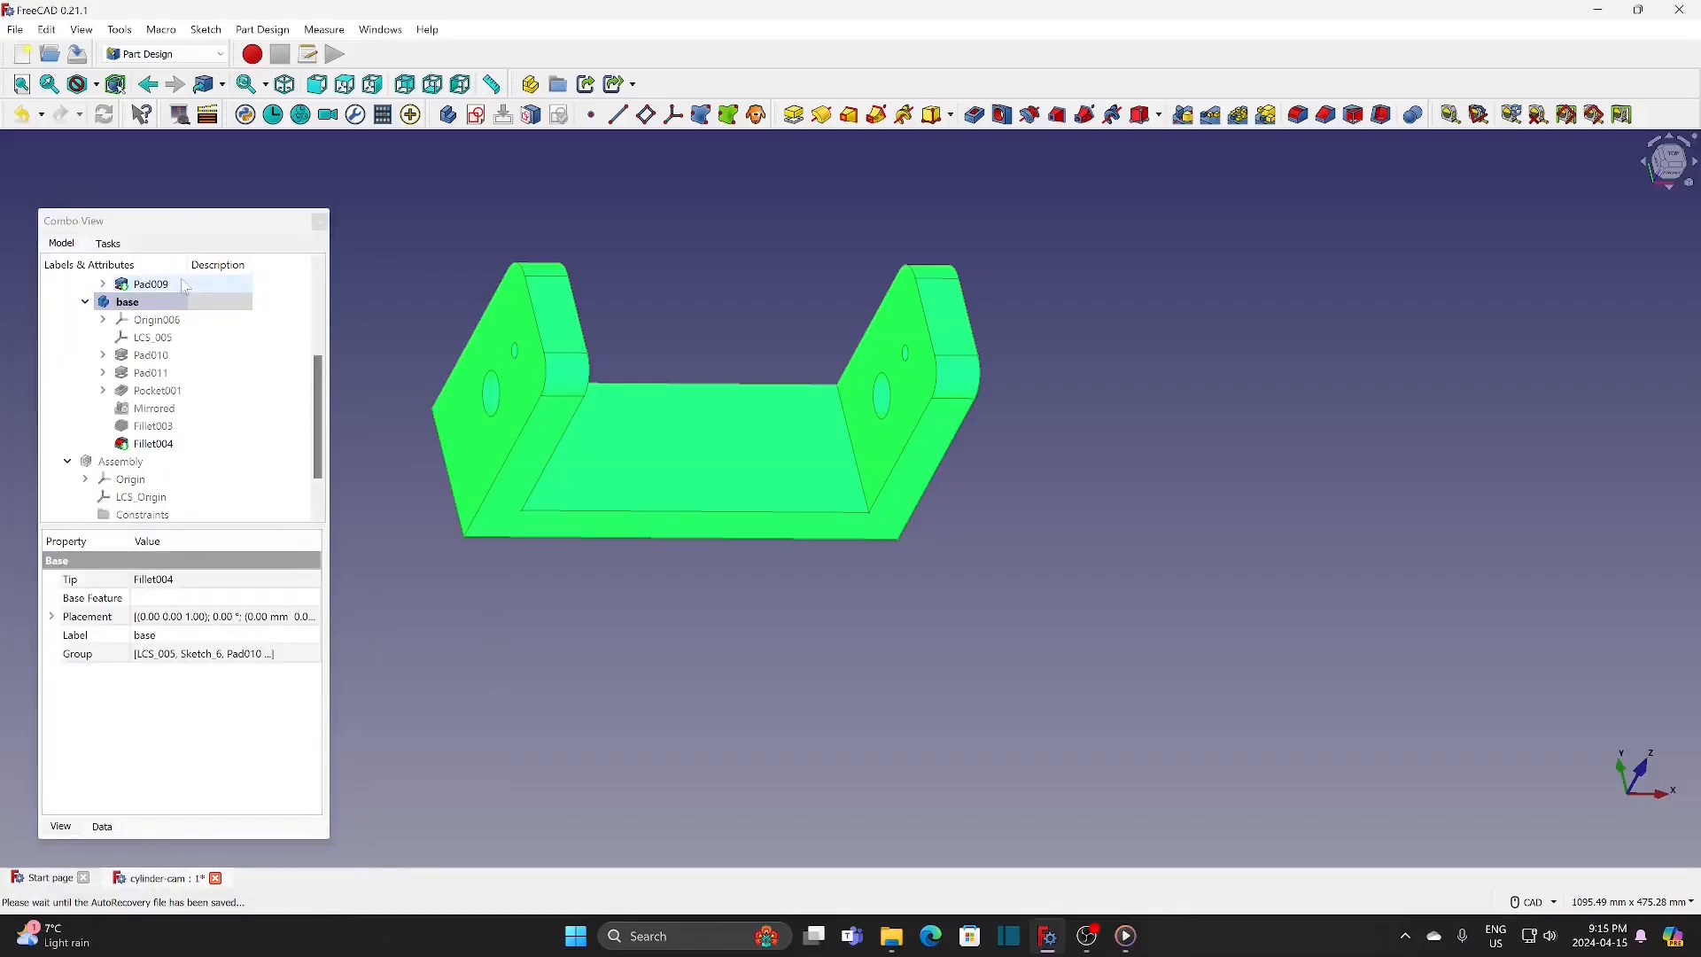
left_click(358, 297)
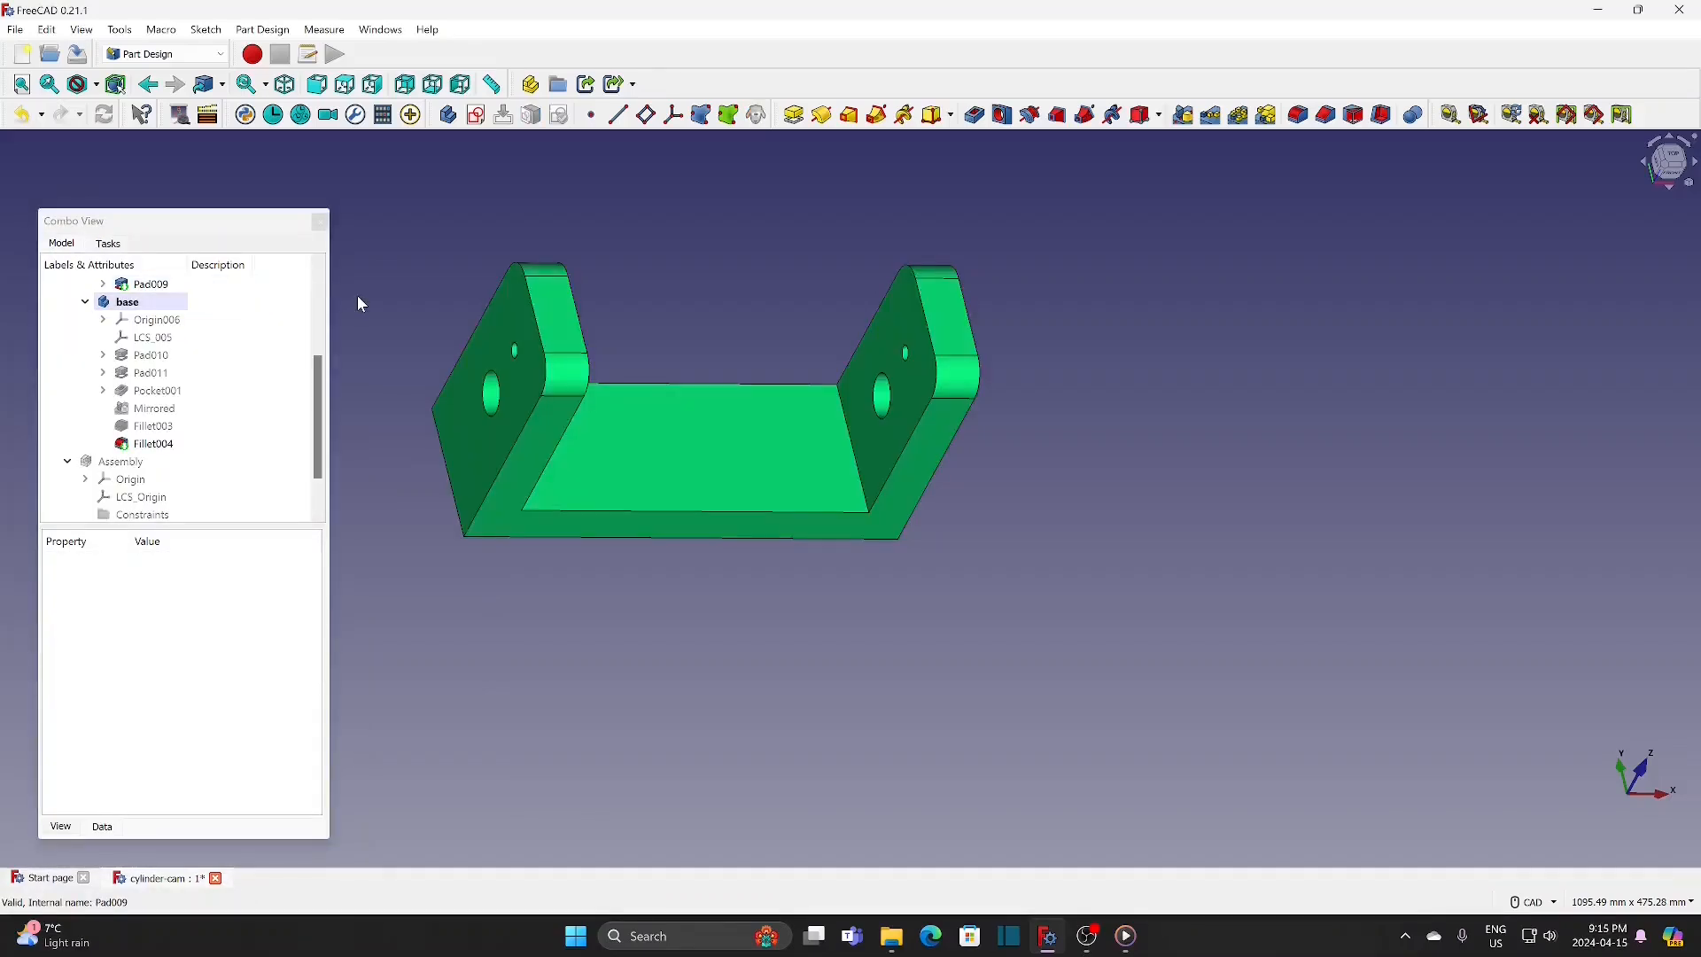
Step: Hide the base body and switch to the Assembly 4 workbench
left_click(155, 305)
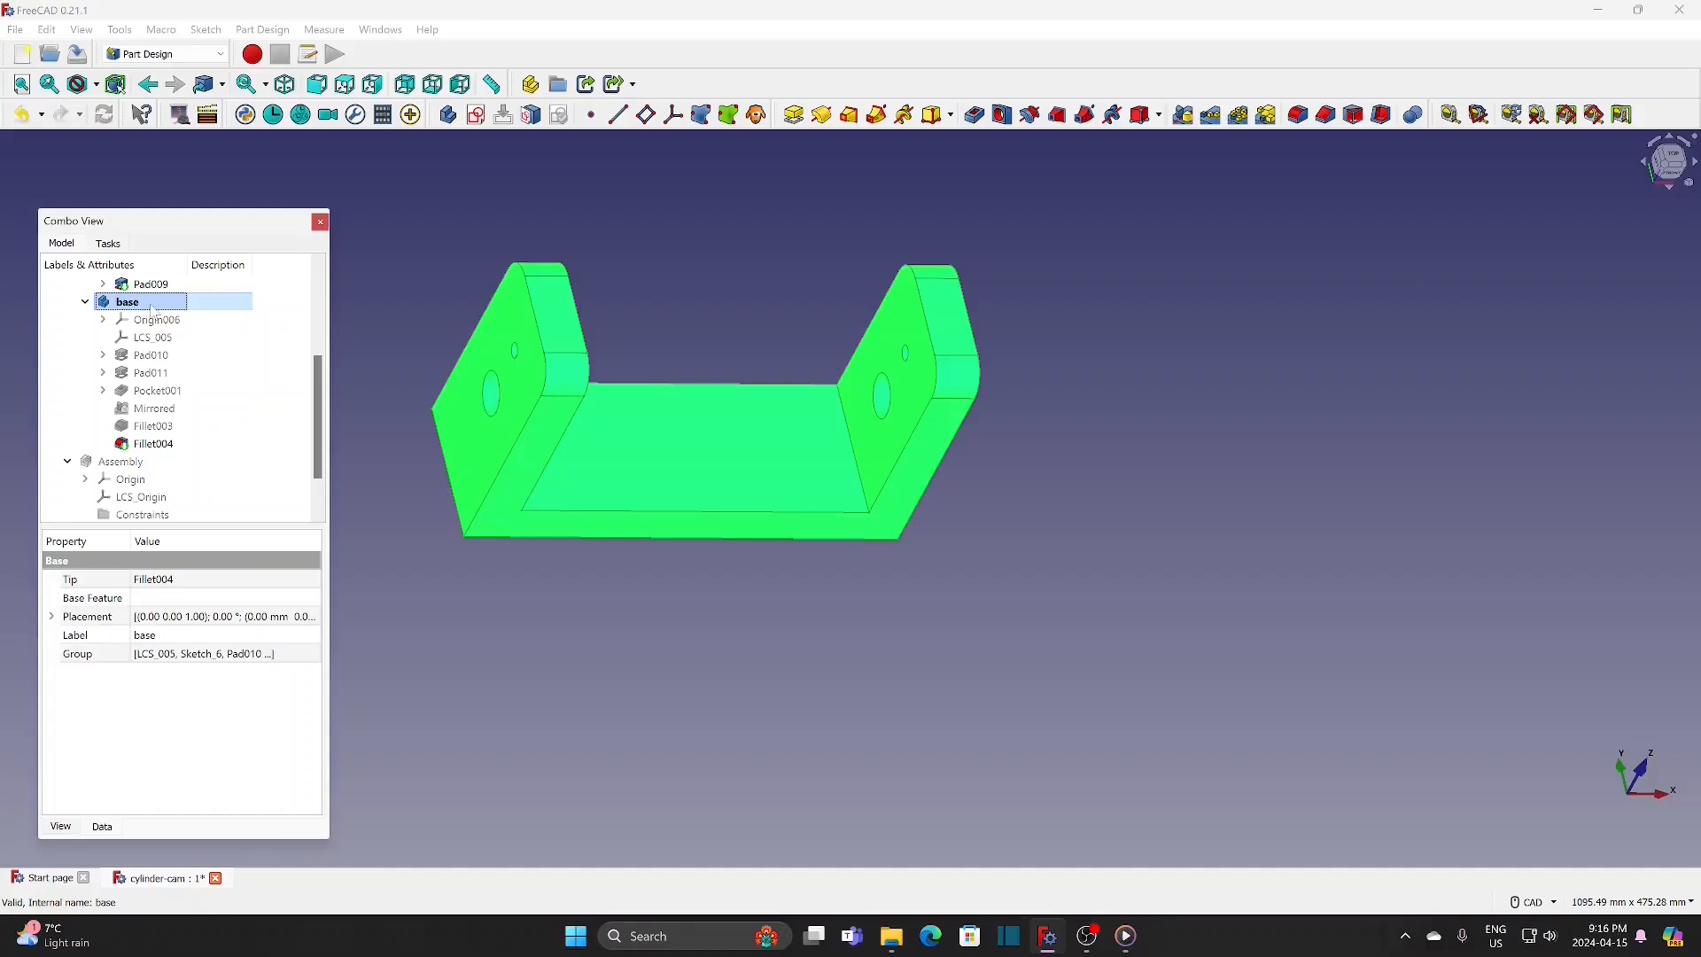
key("space")
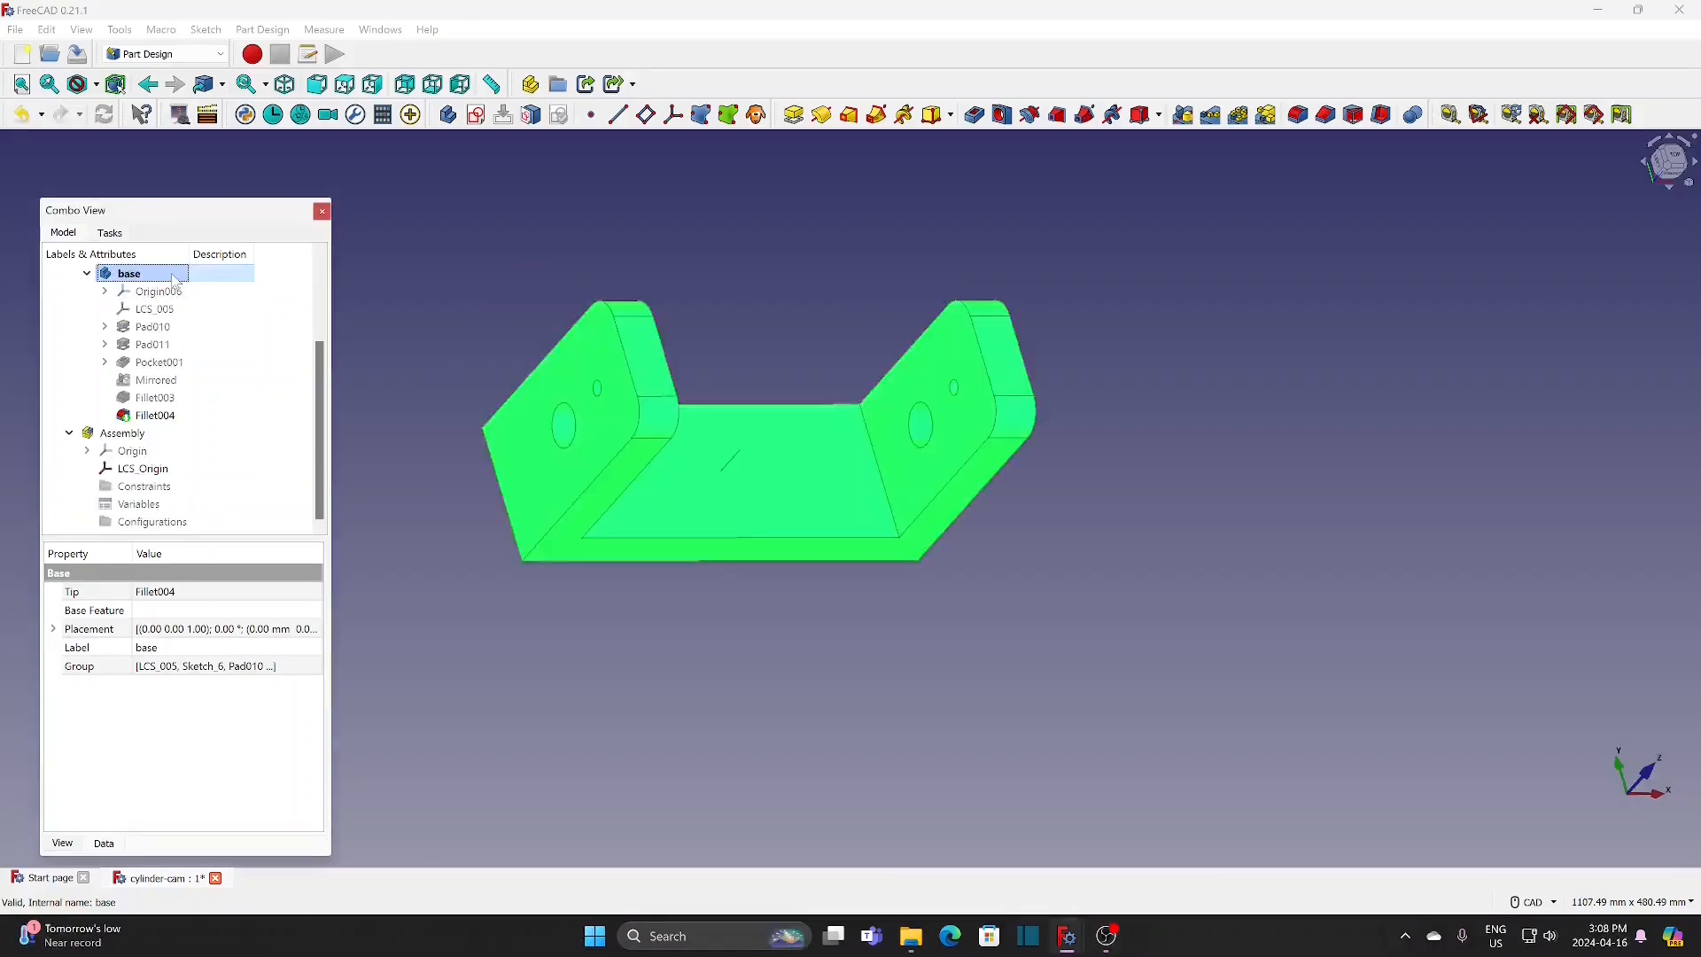
key("space")
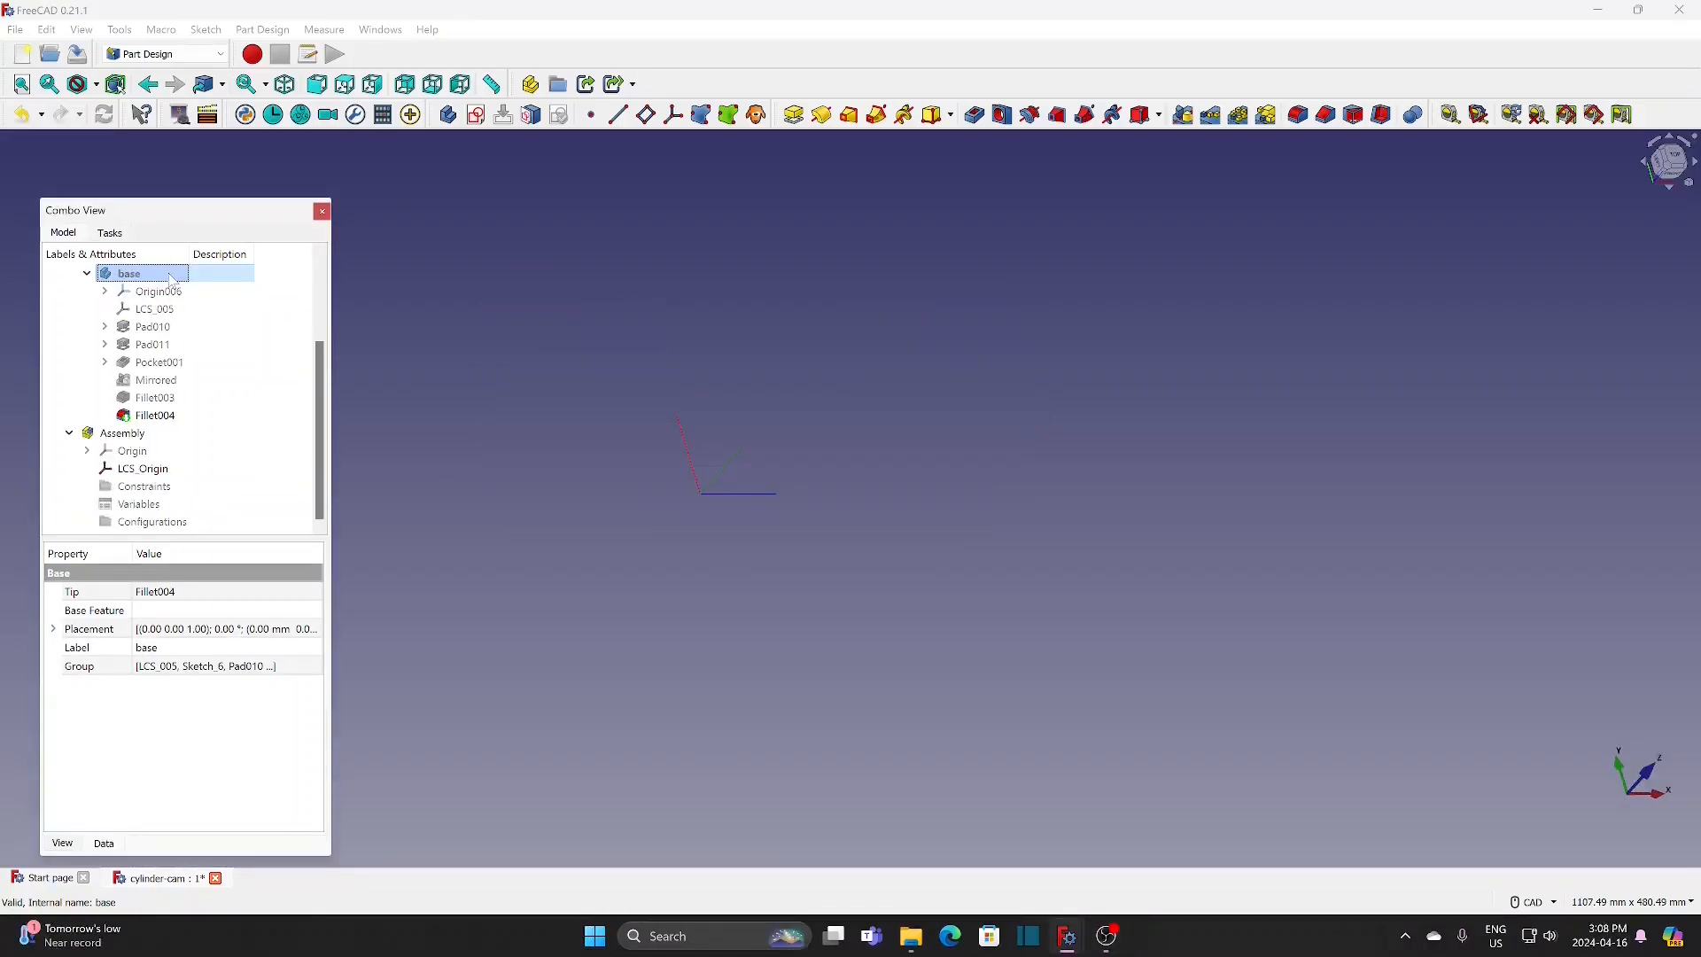
left_click(161, 55)
left_click(151, 99)
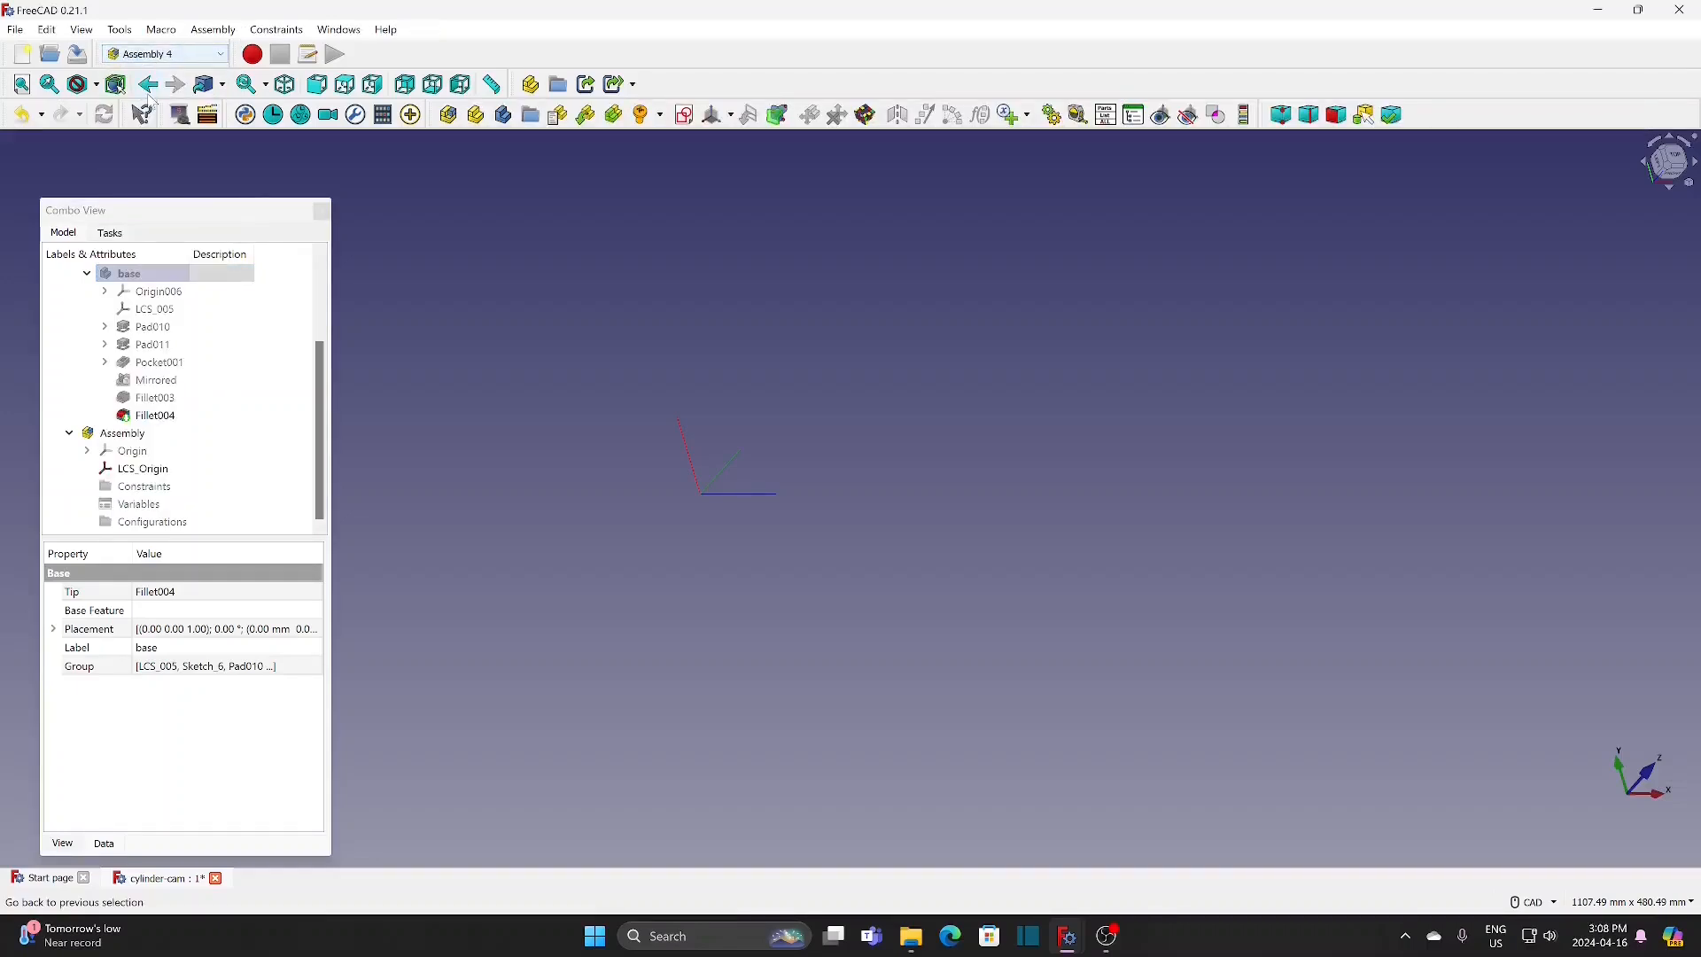
Step: Show the follower body and bring the curved plate face with the small hole into close view
left_click(147, 328)
key("space")
left_click(478, 489)
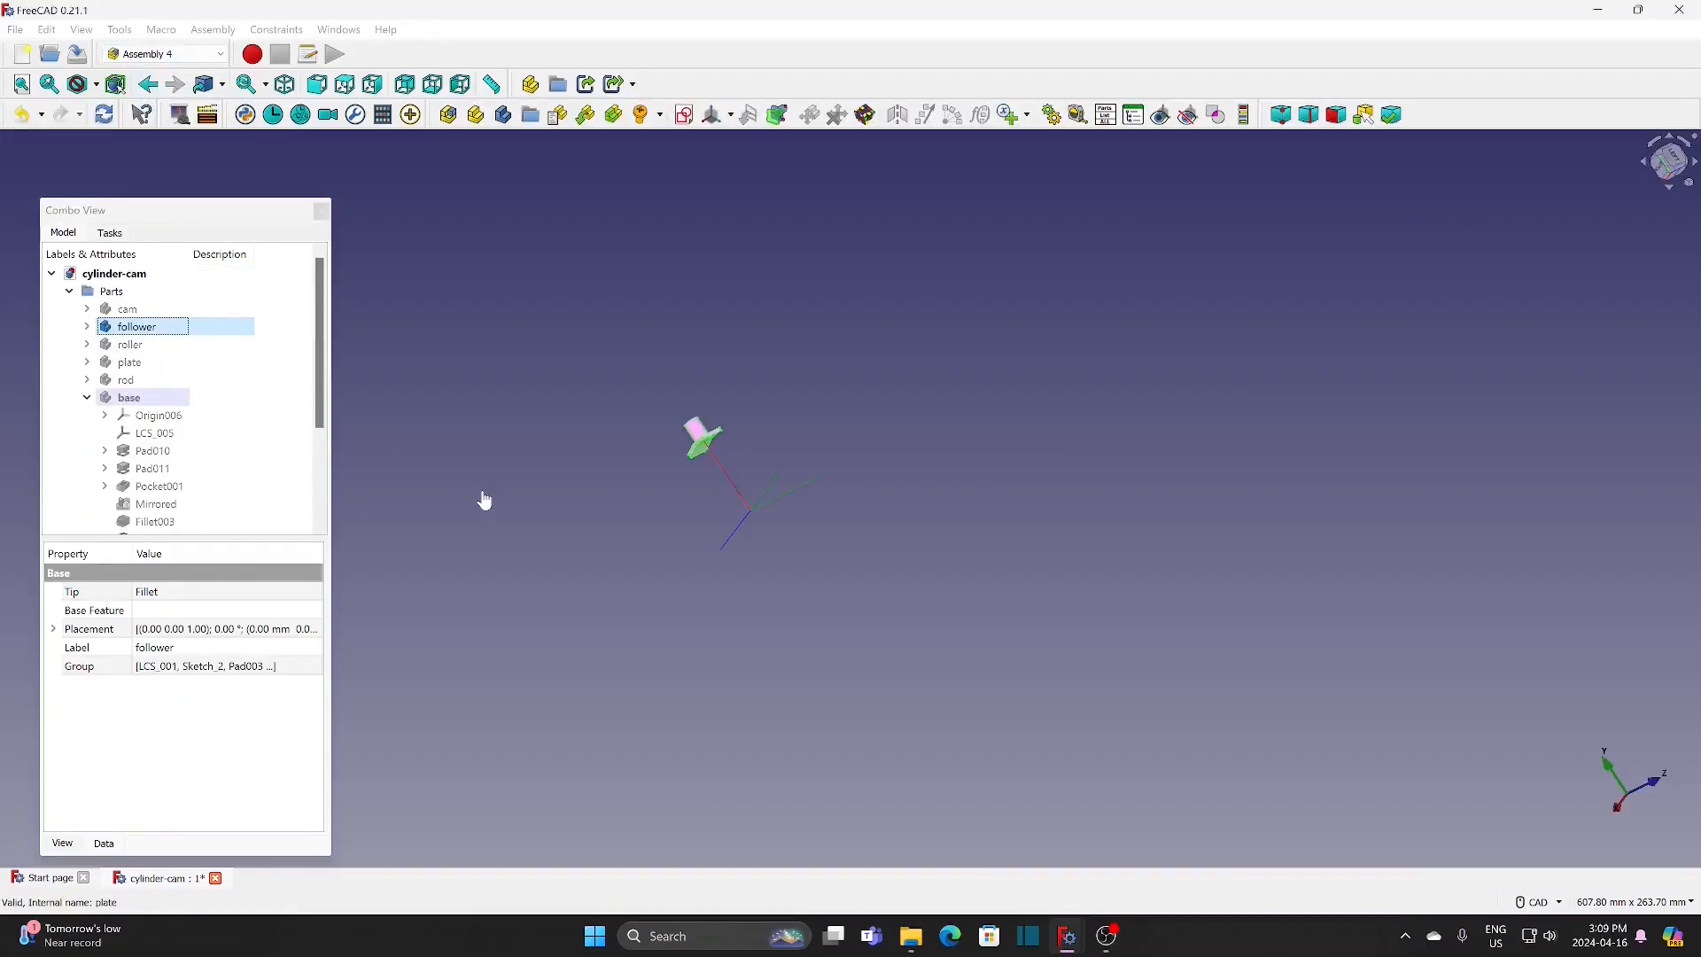
scroll(693, 564, "up", 4)
middle_click_drag(692, 564, 629, 634)
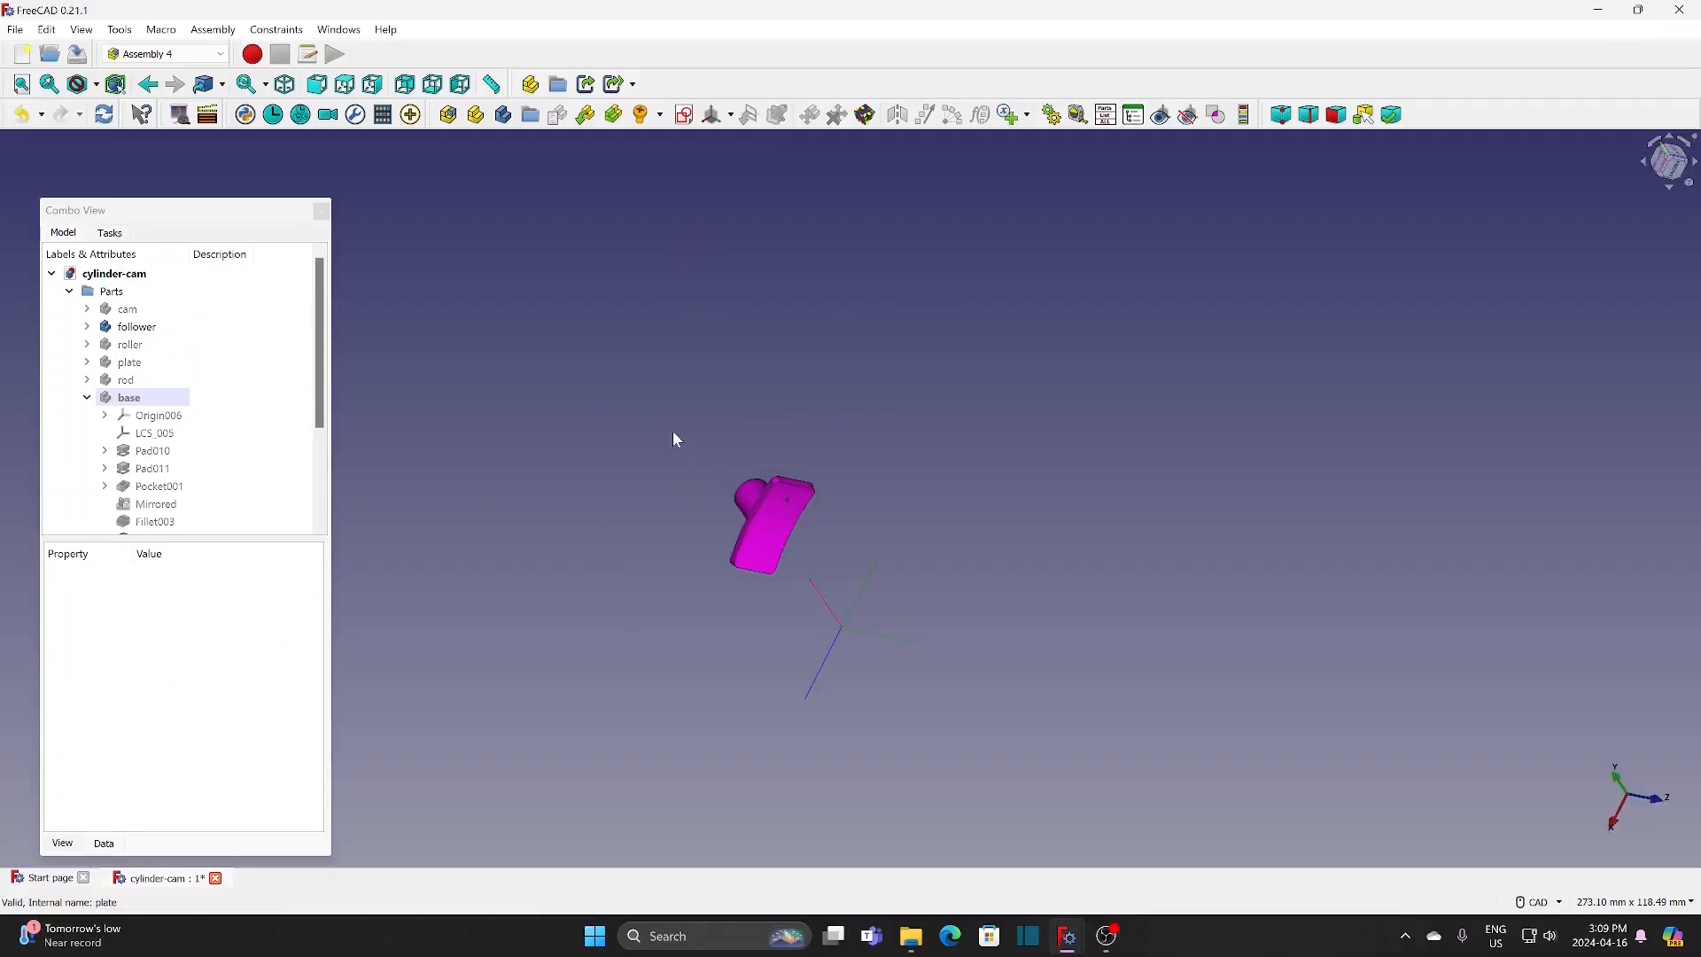
scroll(858, 478, "up", 8)
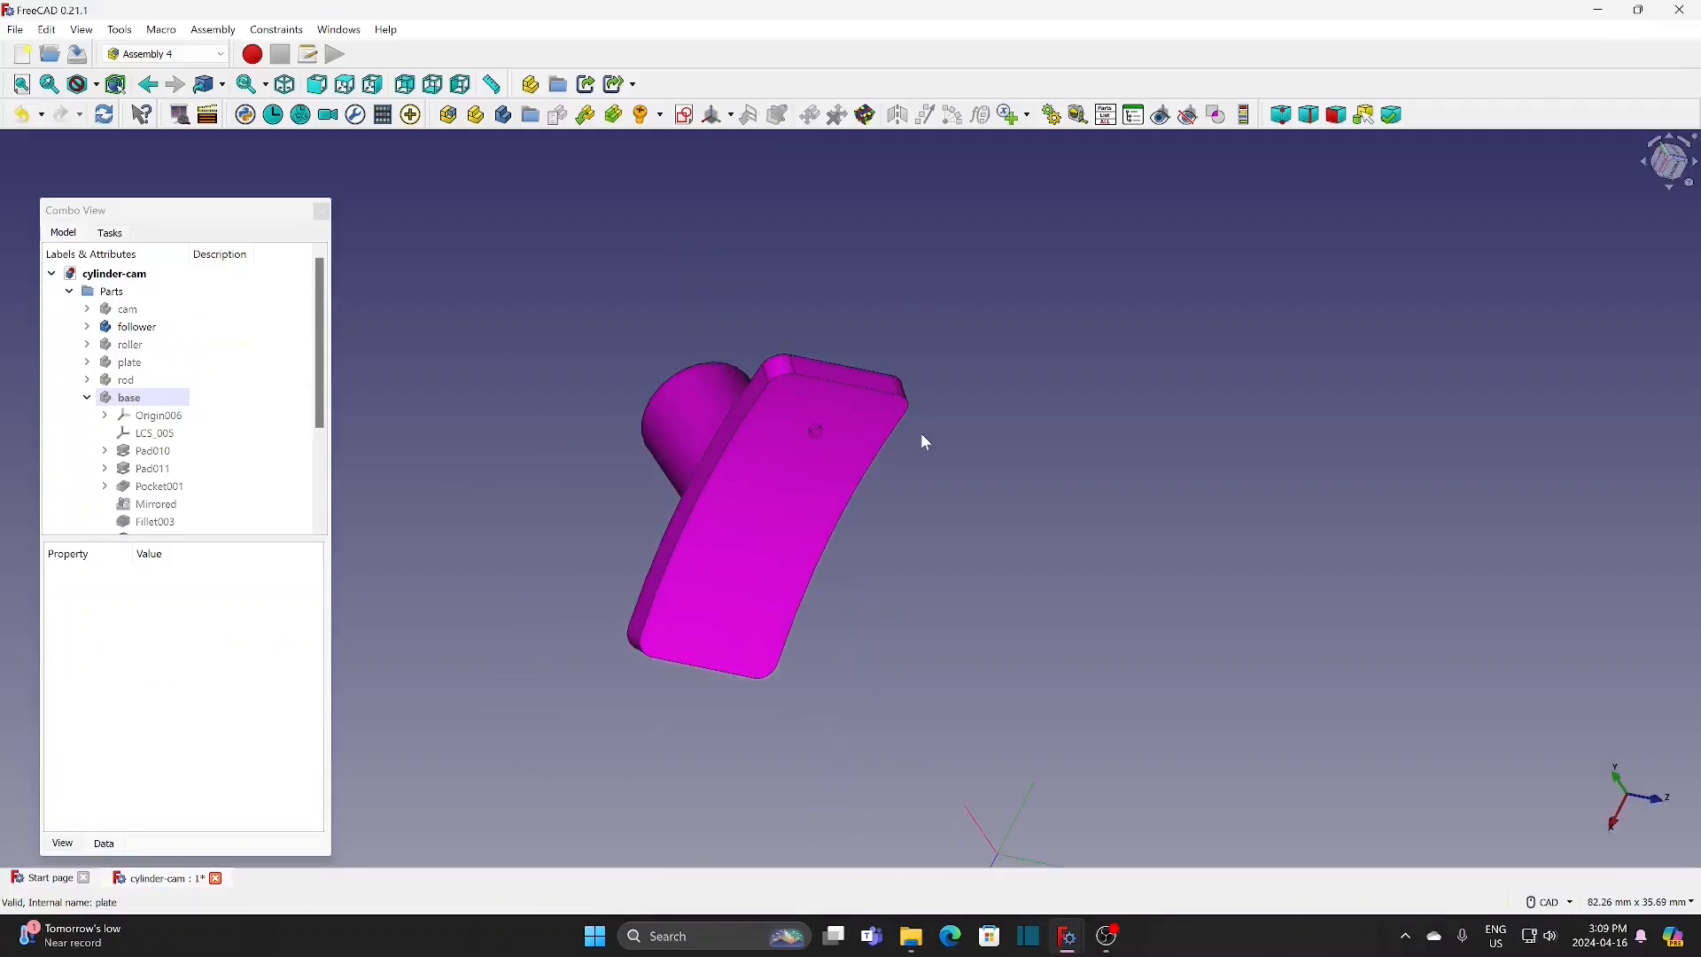
Step: Add a local coordinate system named follower-1 to the follower, attached in Concentric mode to the small hole's circular edge
left_click(151, 328)
left_click(585, 114)
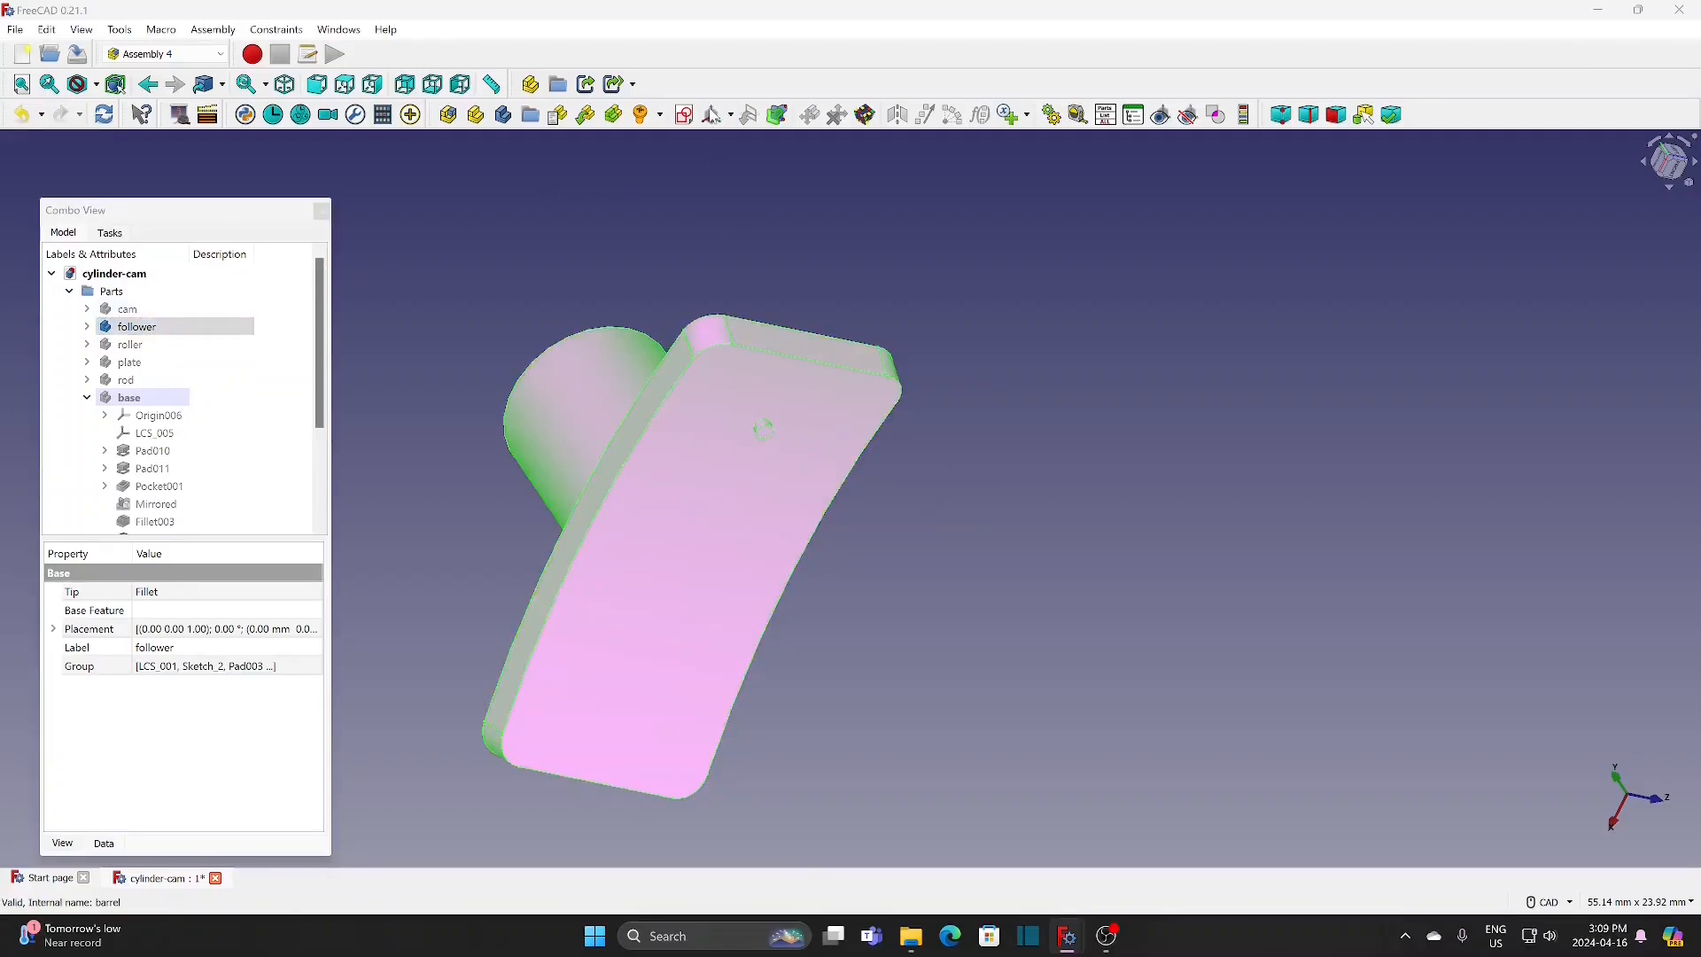
type("follow")
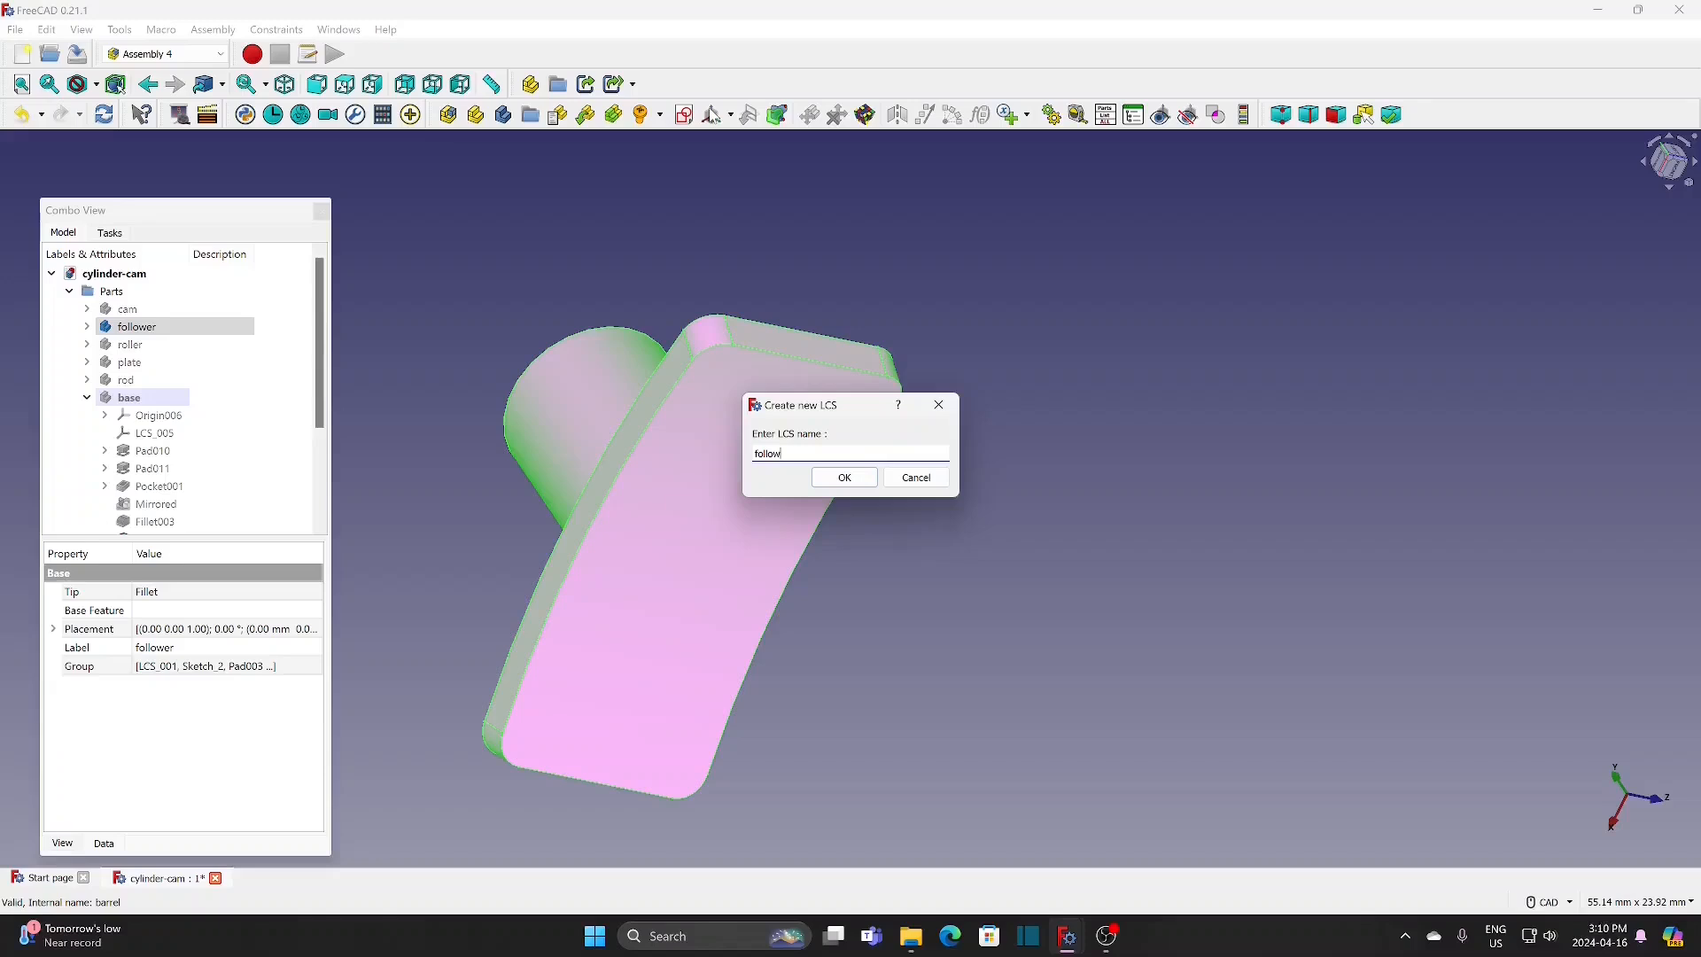
type("er-1")
left_click(837, 478)
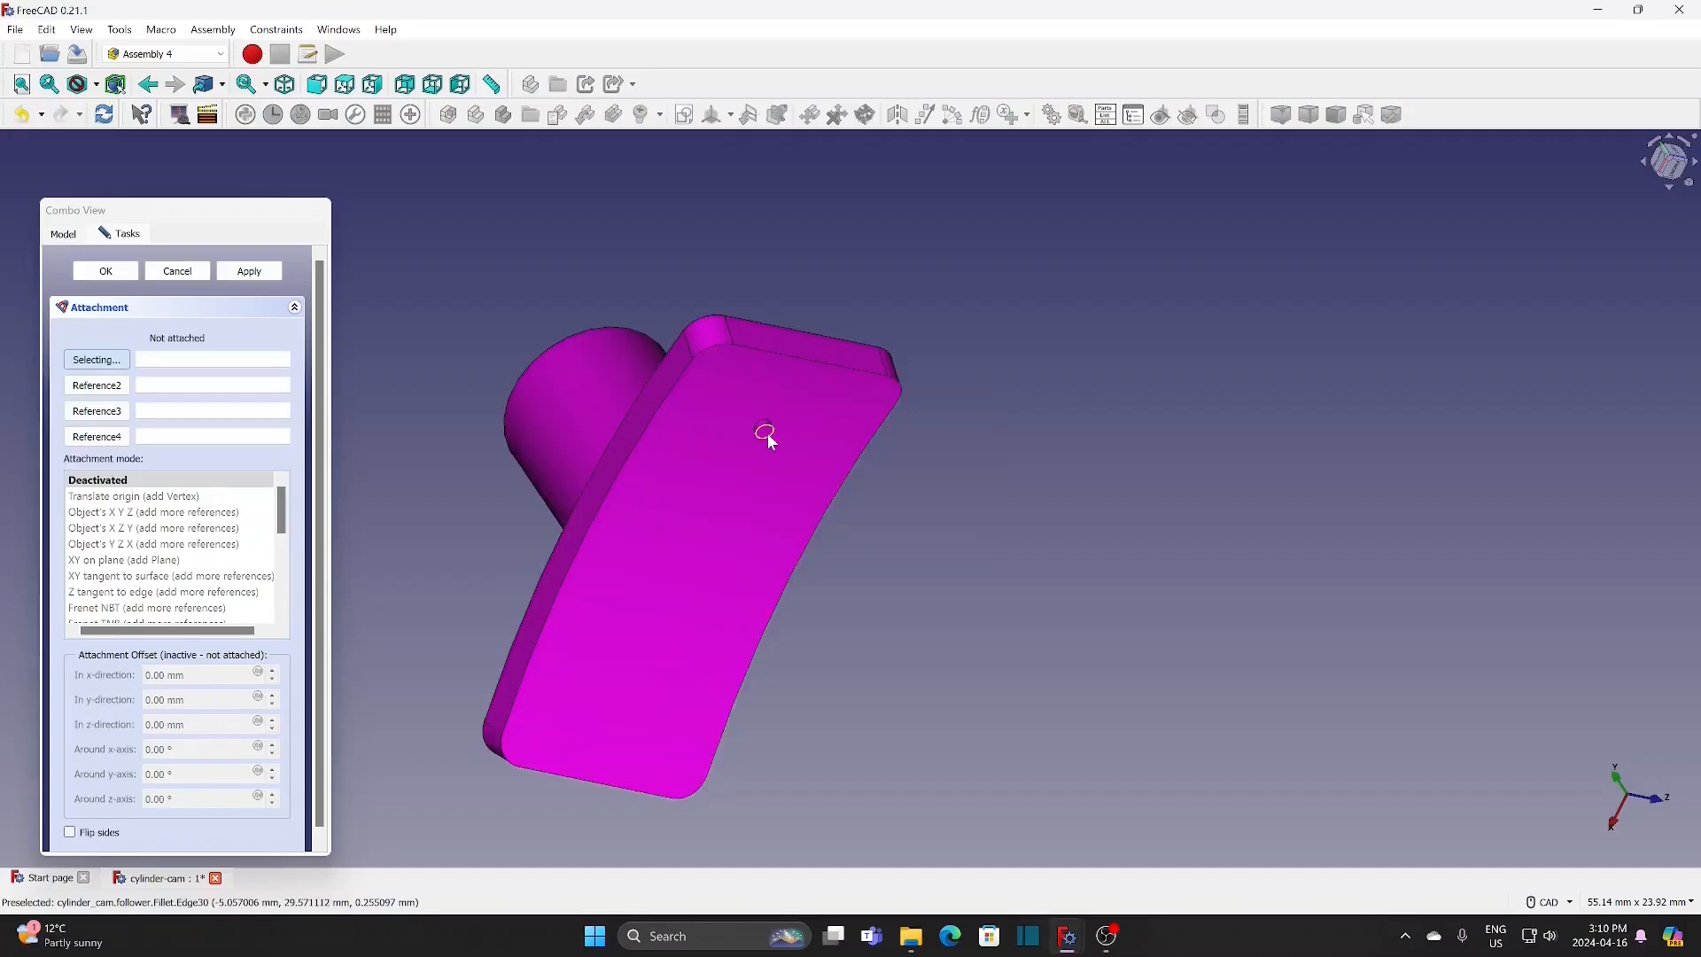
left_click(767, 434)
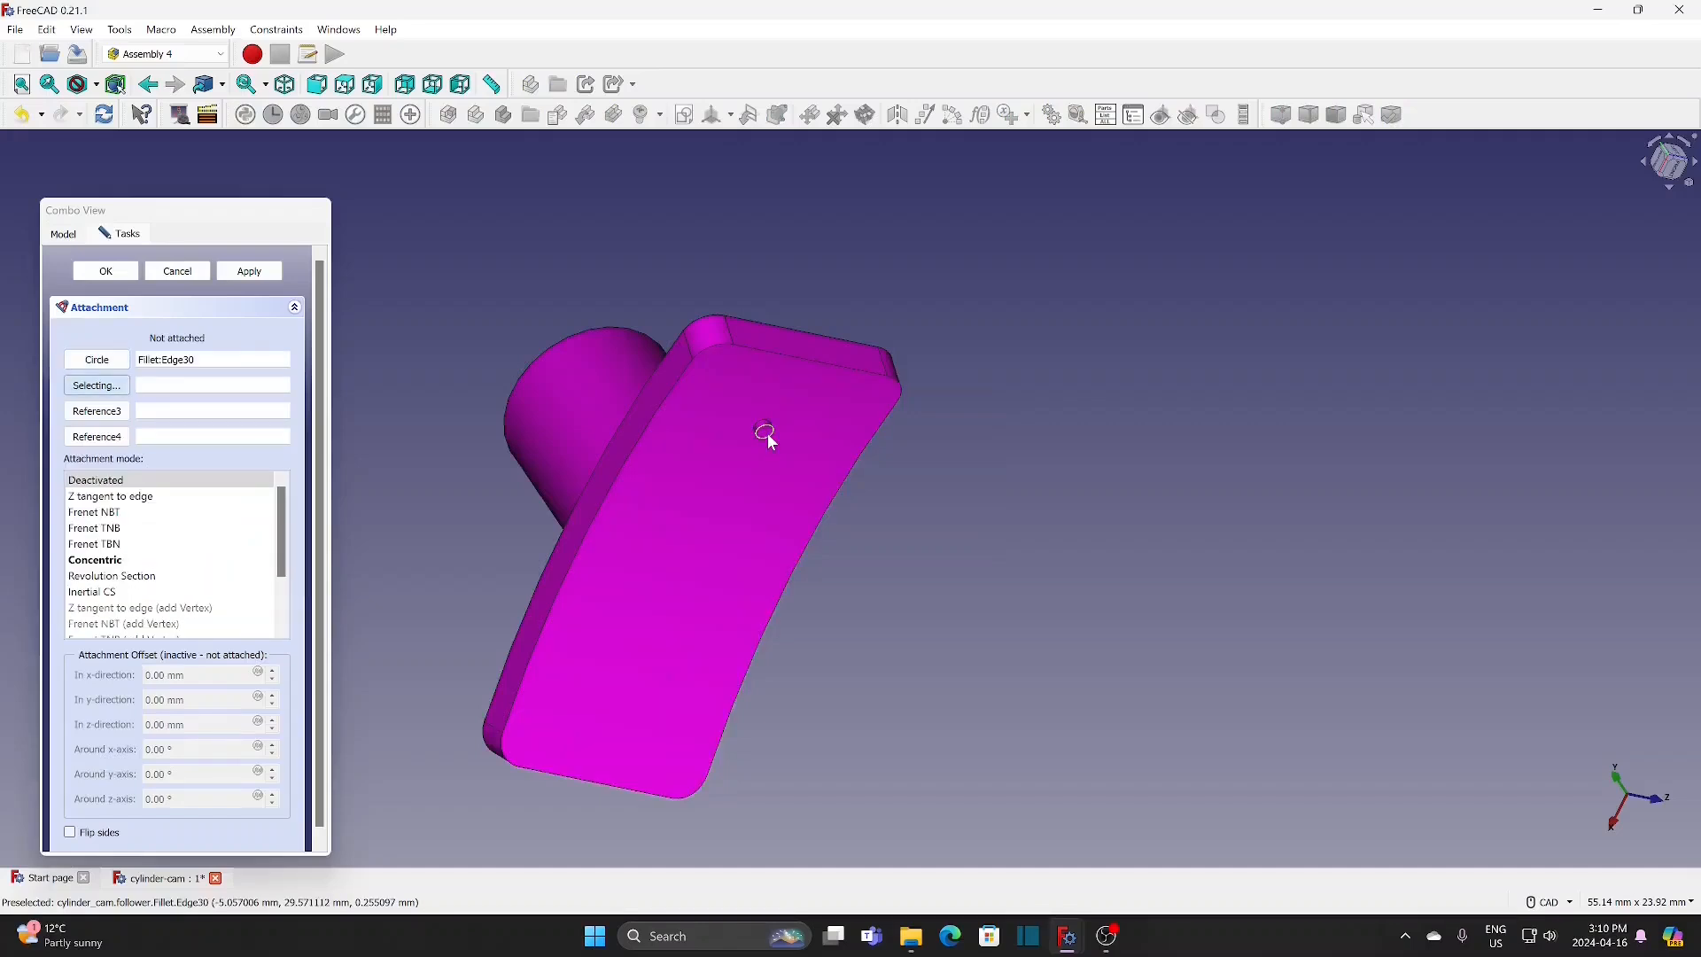
left_click(124, 561)
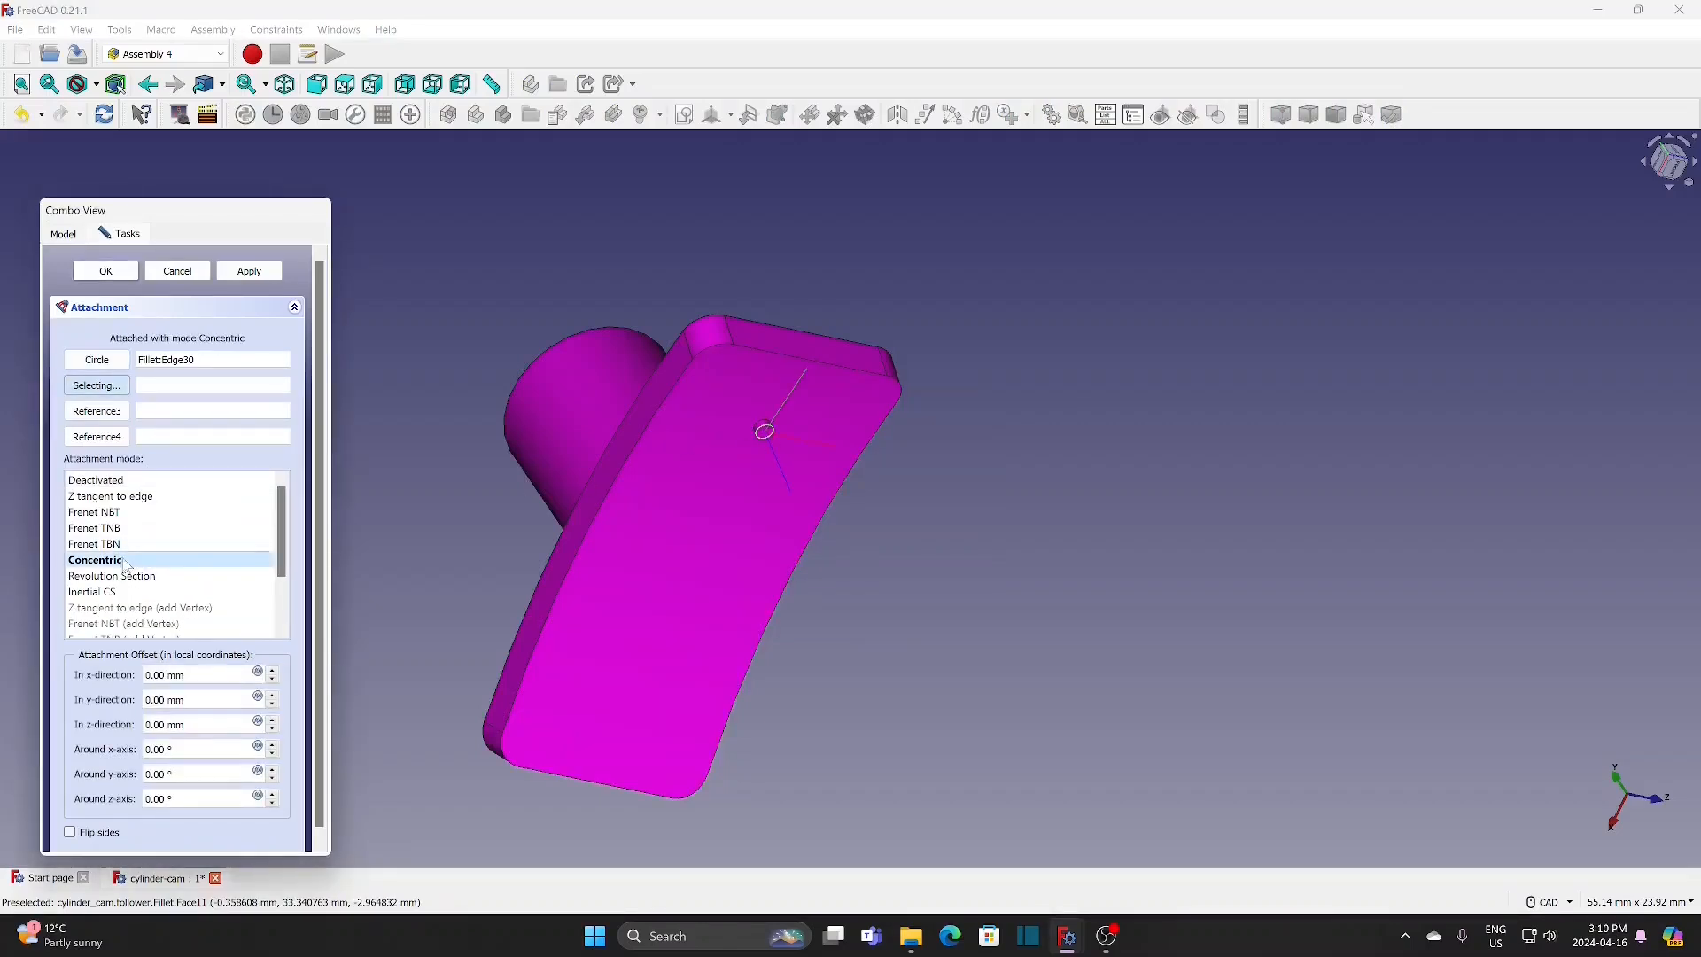
left_click(105, 272)
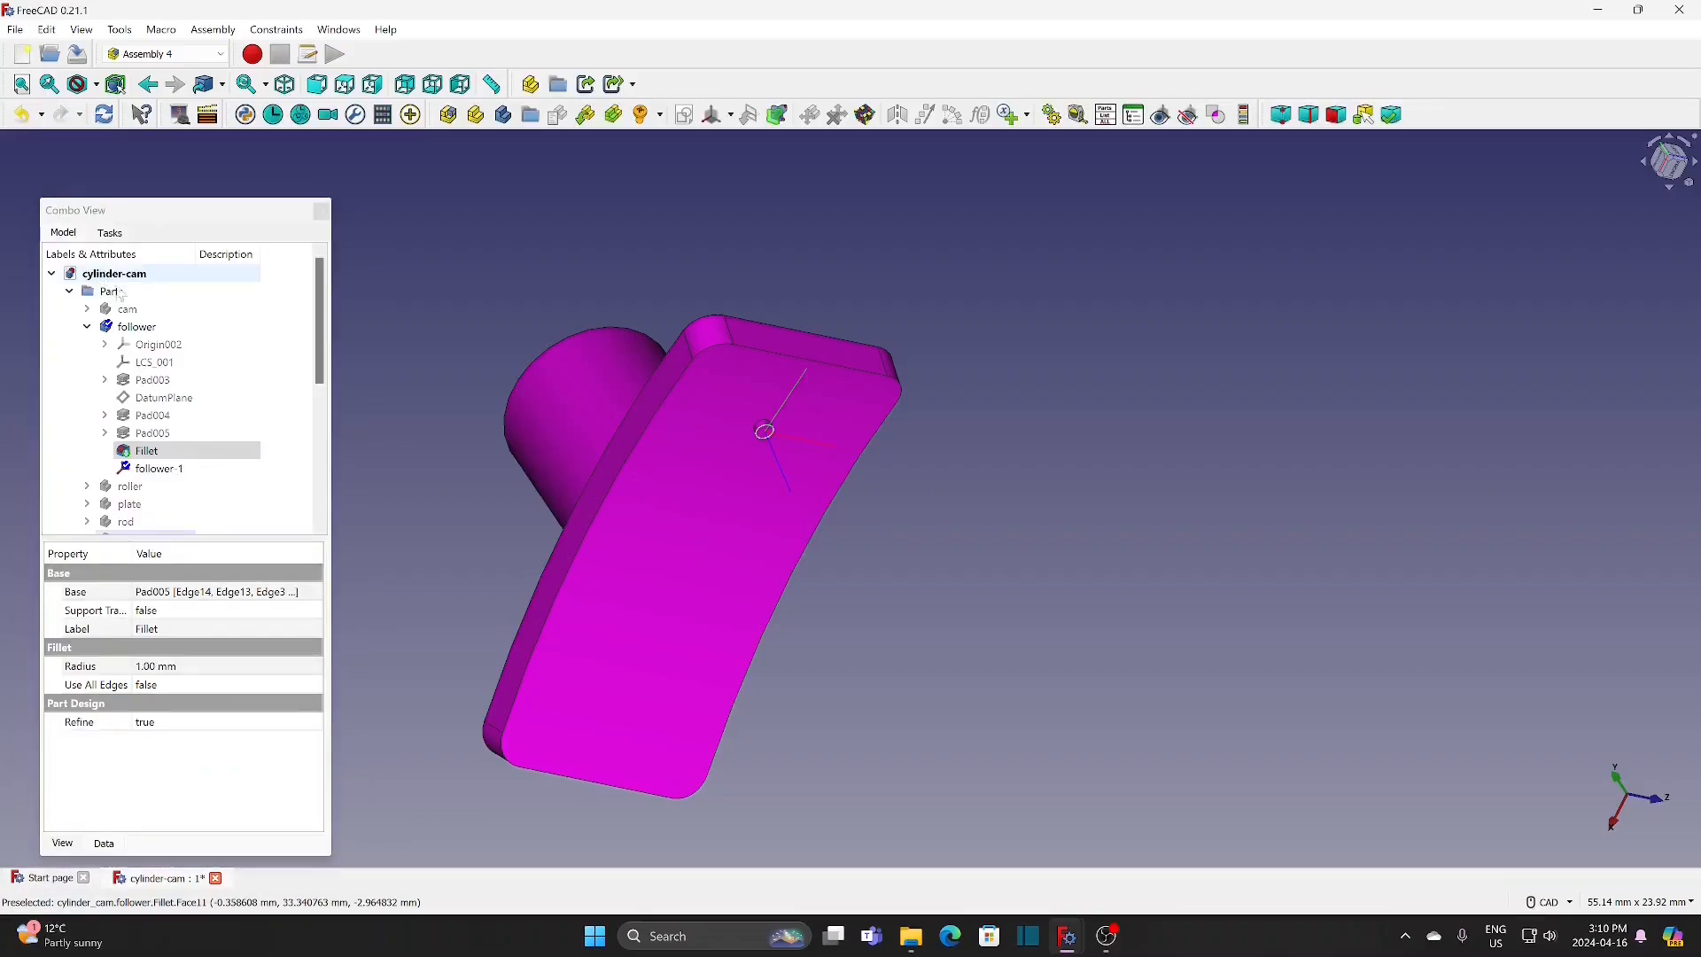
Step: Hide the follower body and collapse its contents in the model tree
left_click(162, 329)
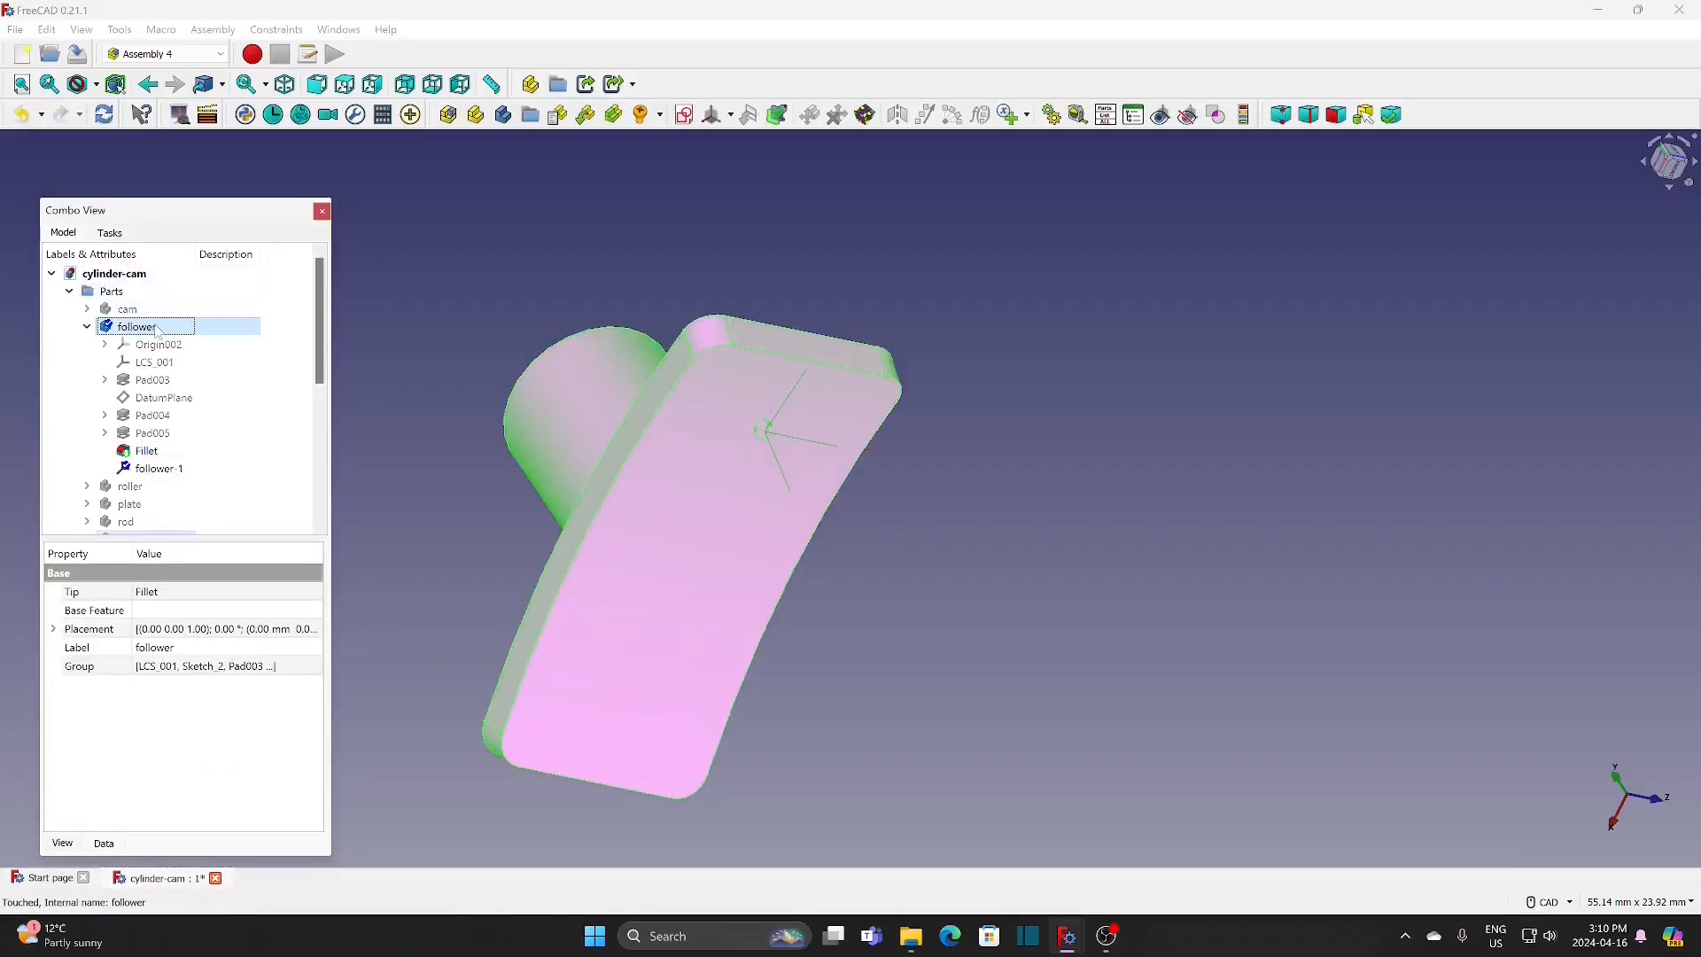
key("space")
left_click(87, 327)
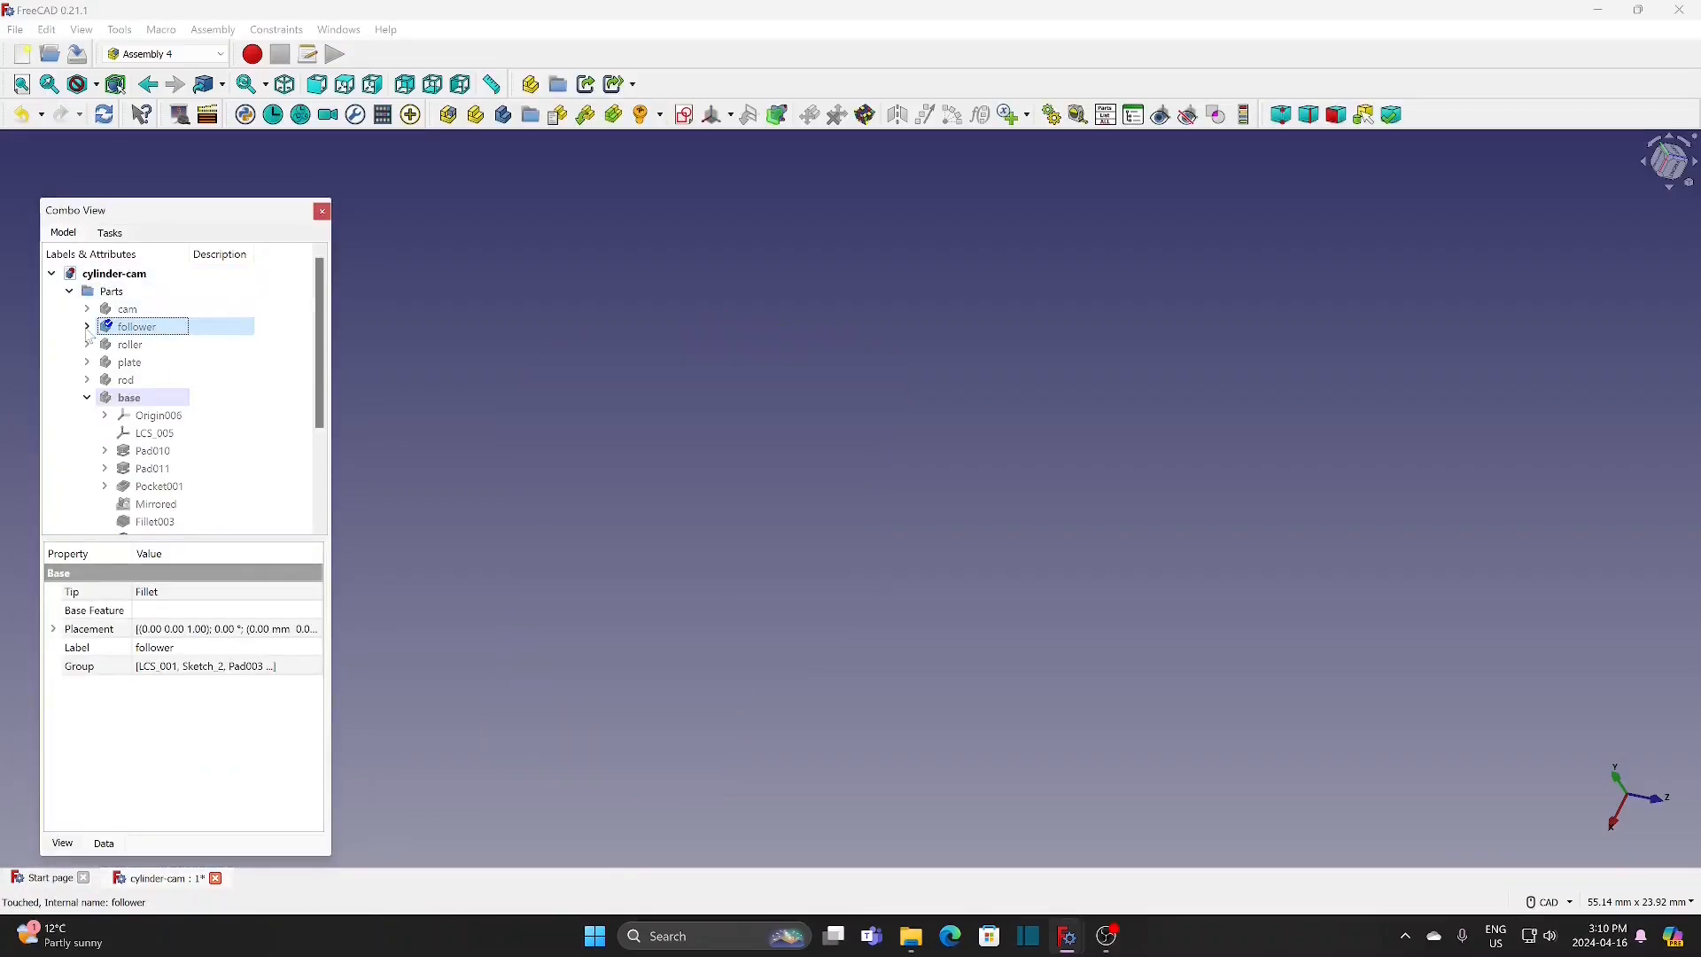
Step: Look through the contents of the roller and rod bodies in the model tree
left_click(132, 363)
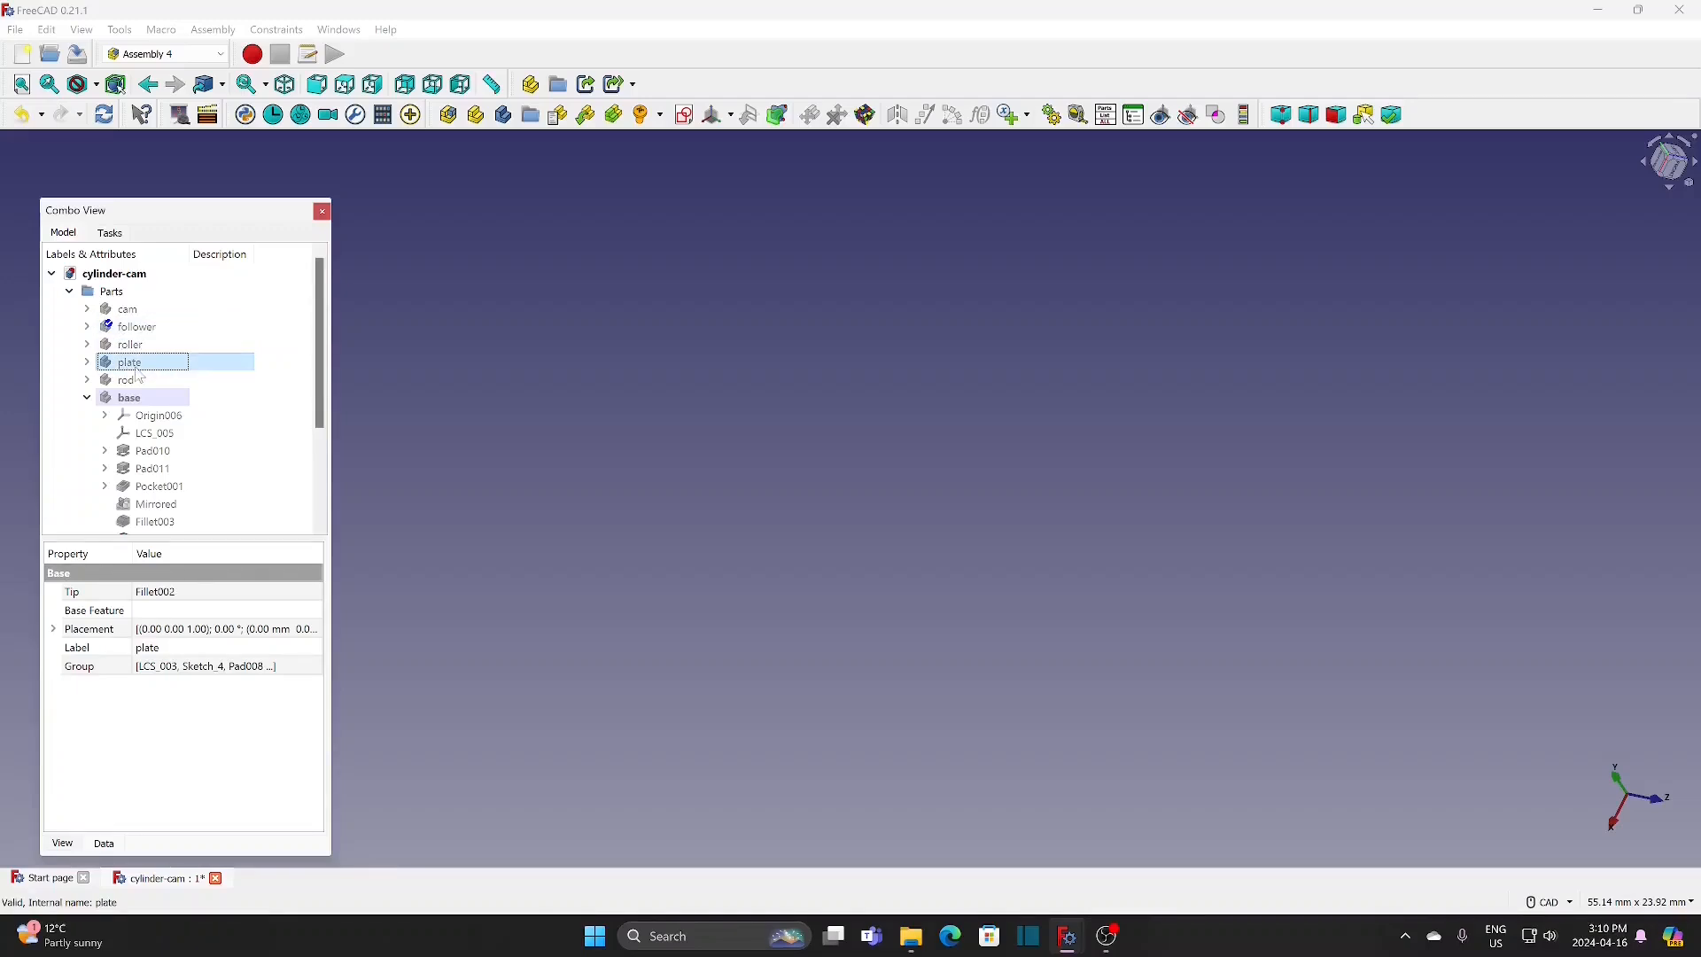
left_click(87, 344)
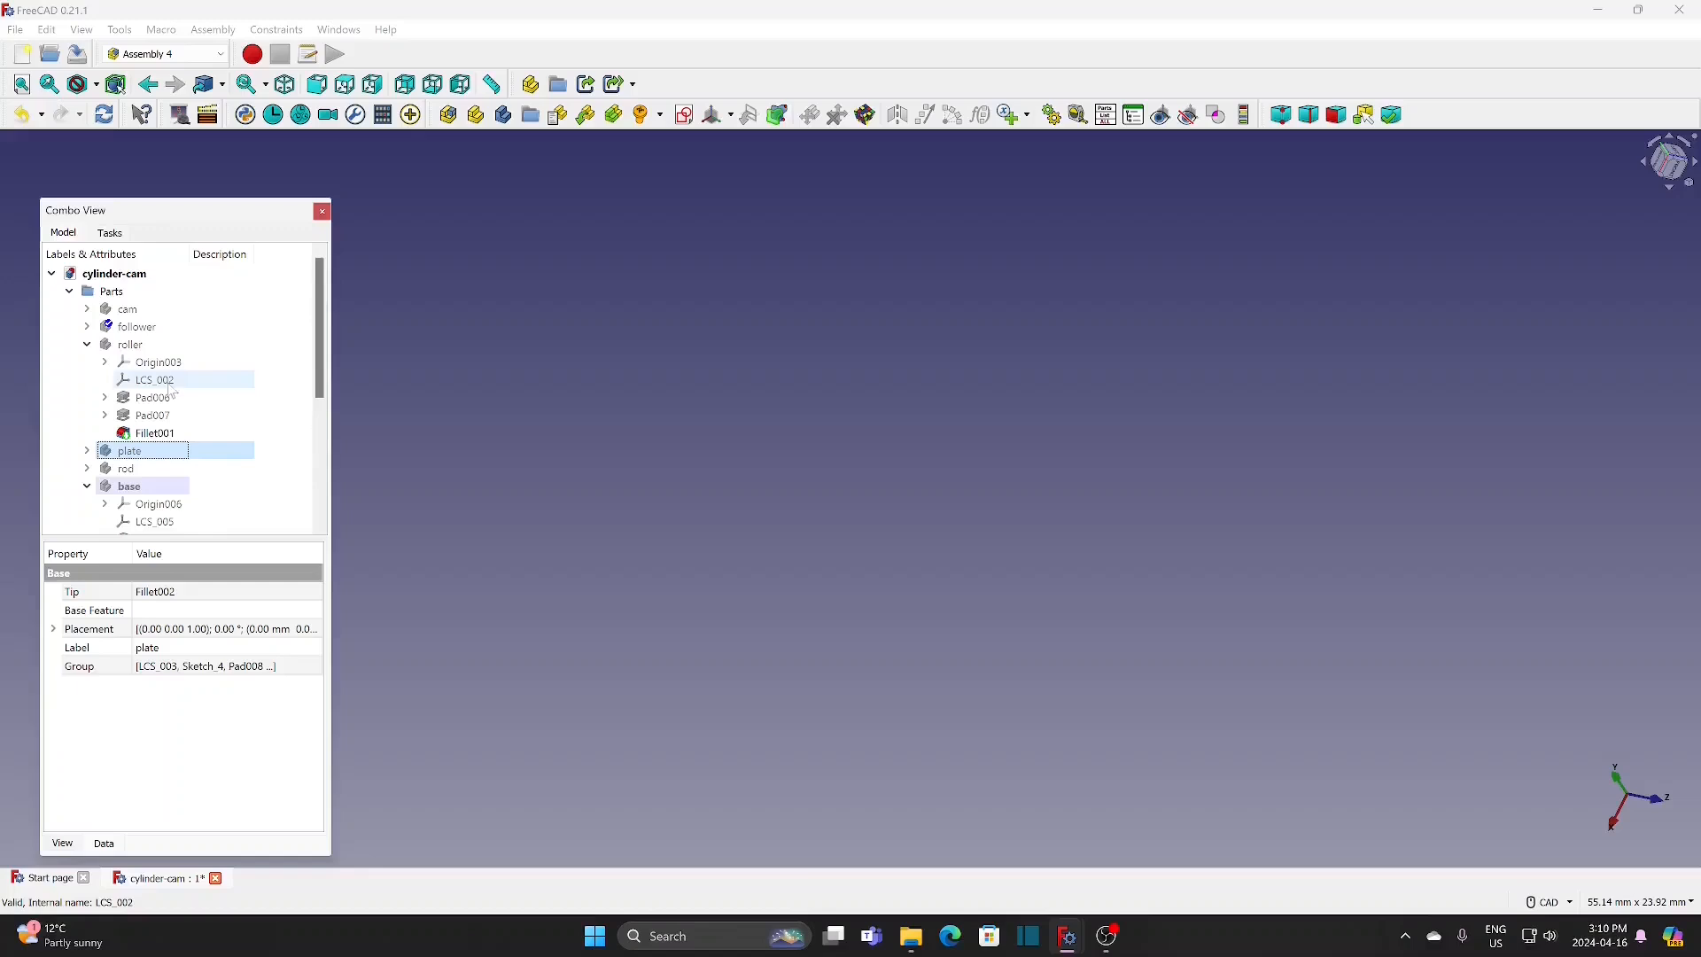
scroll(133, 398, "down", 1)
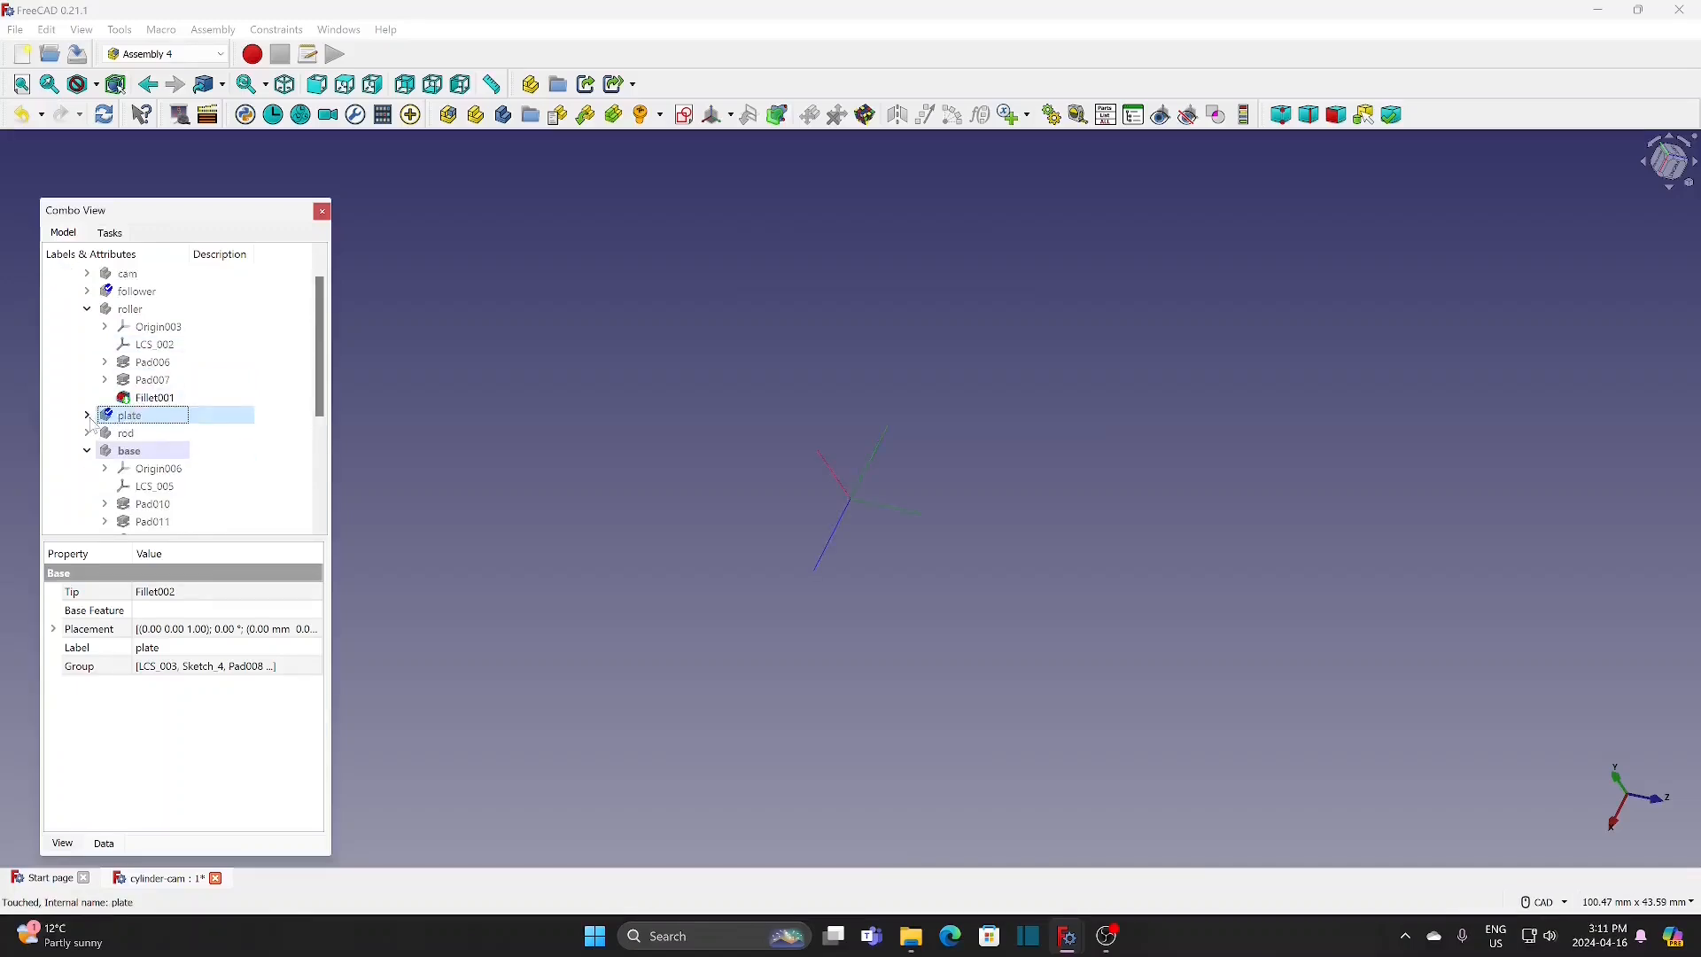
left_click(87, 309)
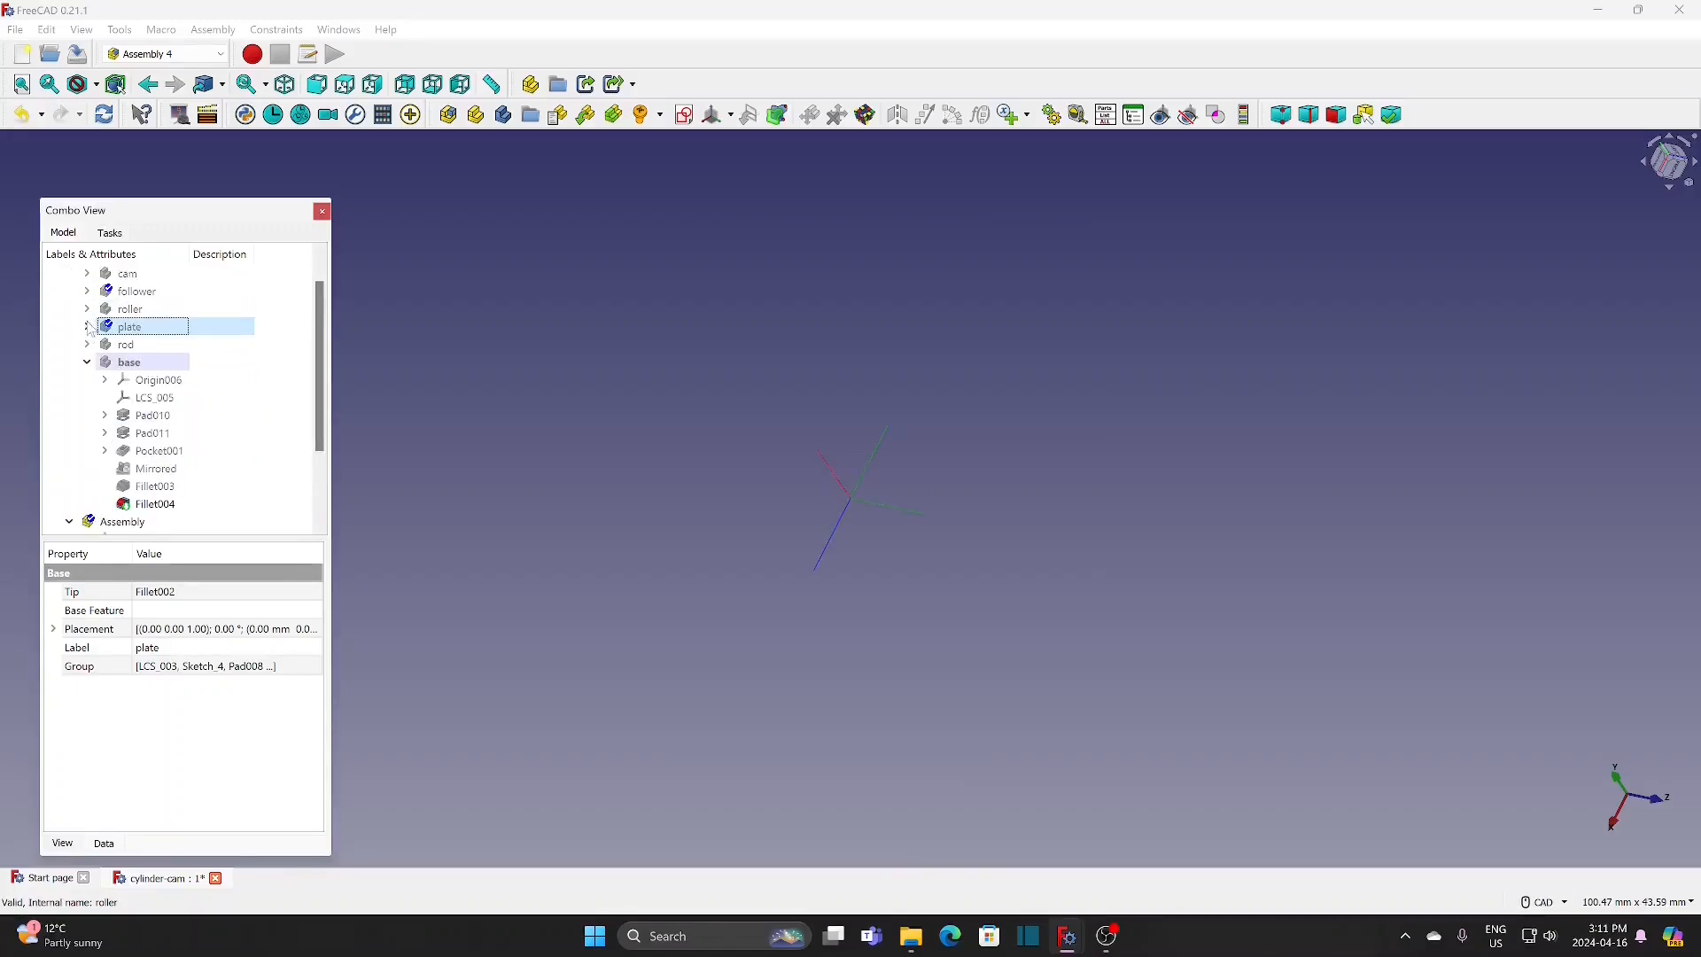
left_click(87, 344)
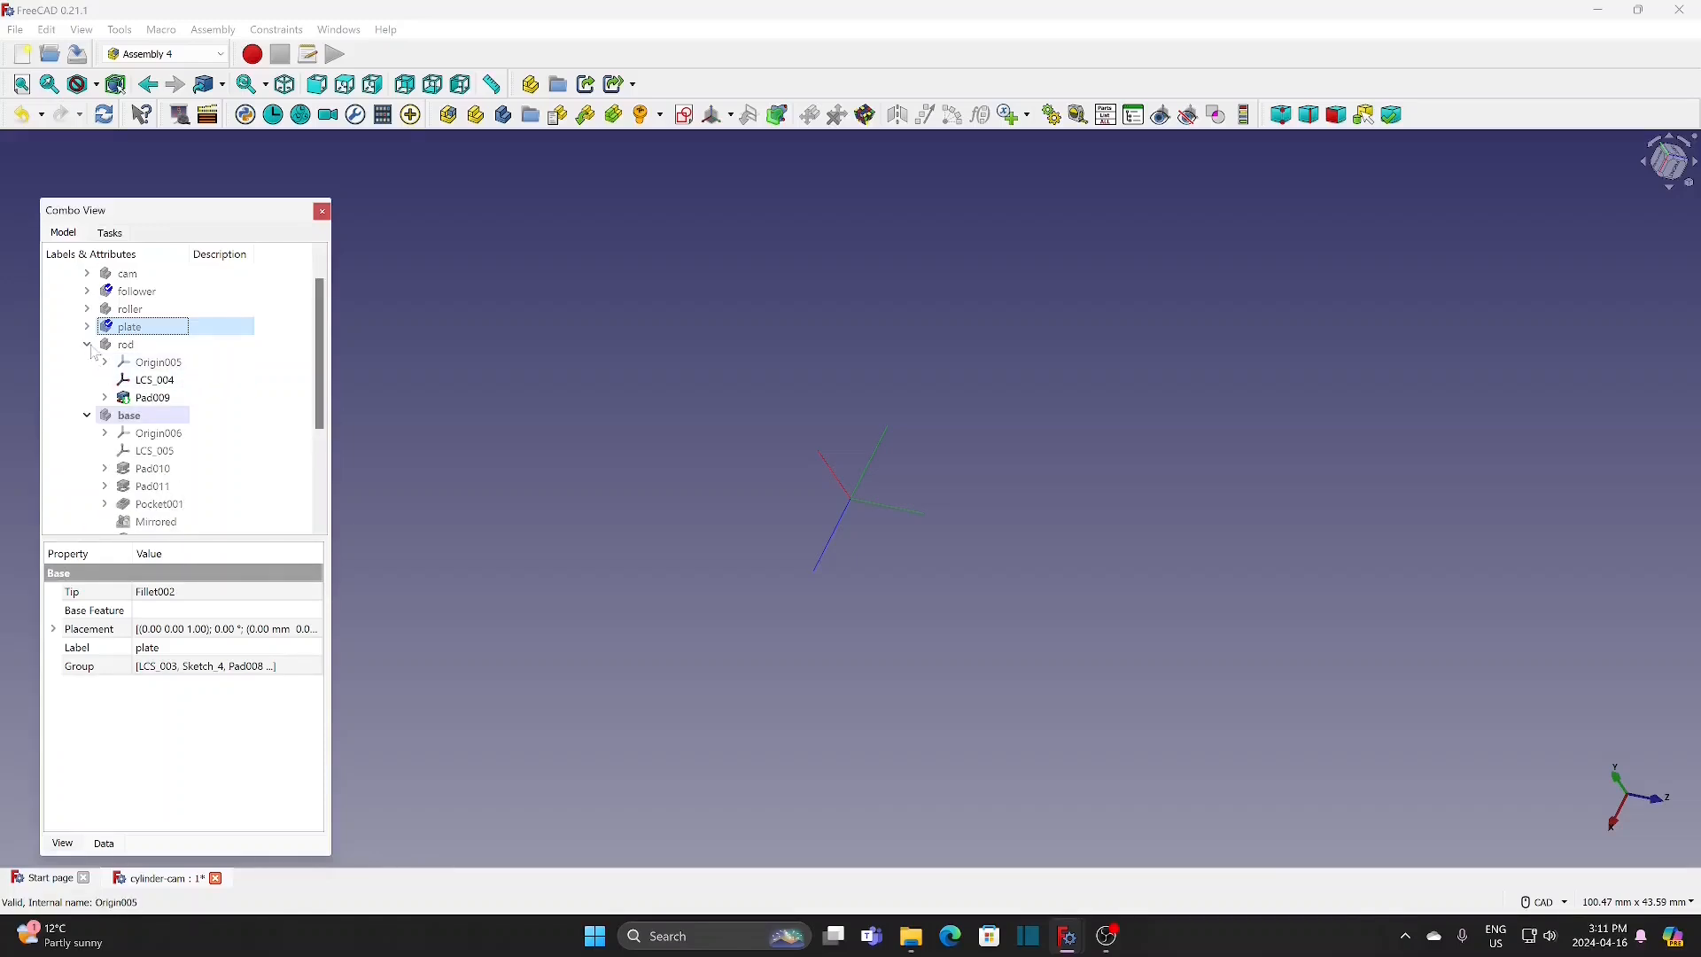
left_click(88, 345)
Step: Show the base body and orient it so the bored outer face of one end wall is visible
left_click(145, 364)
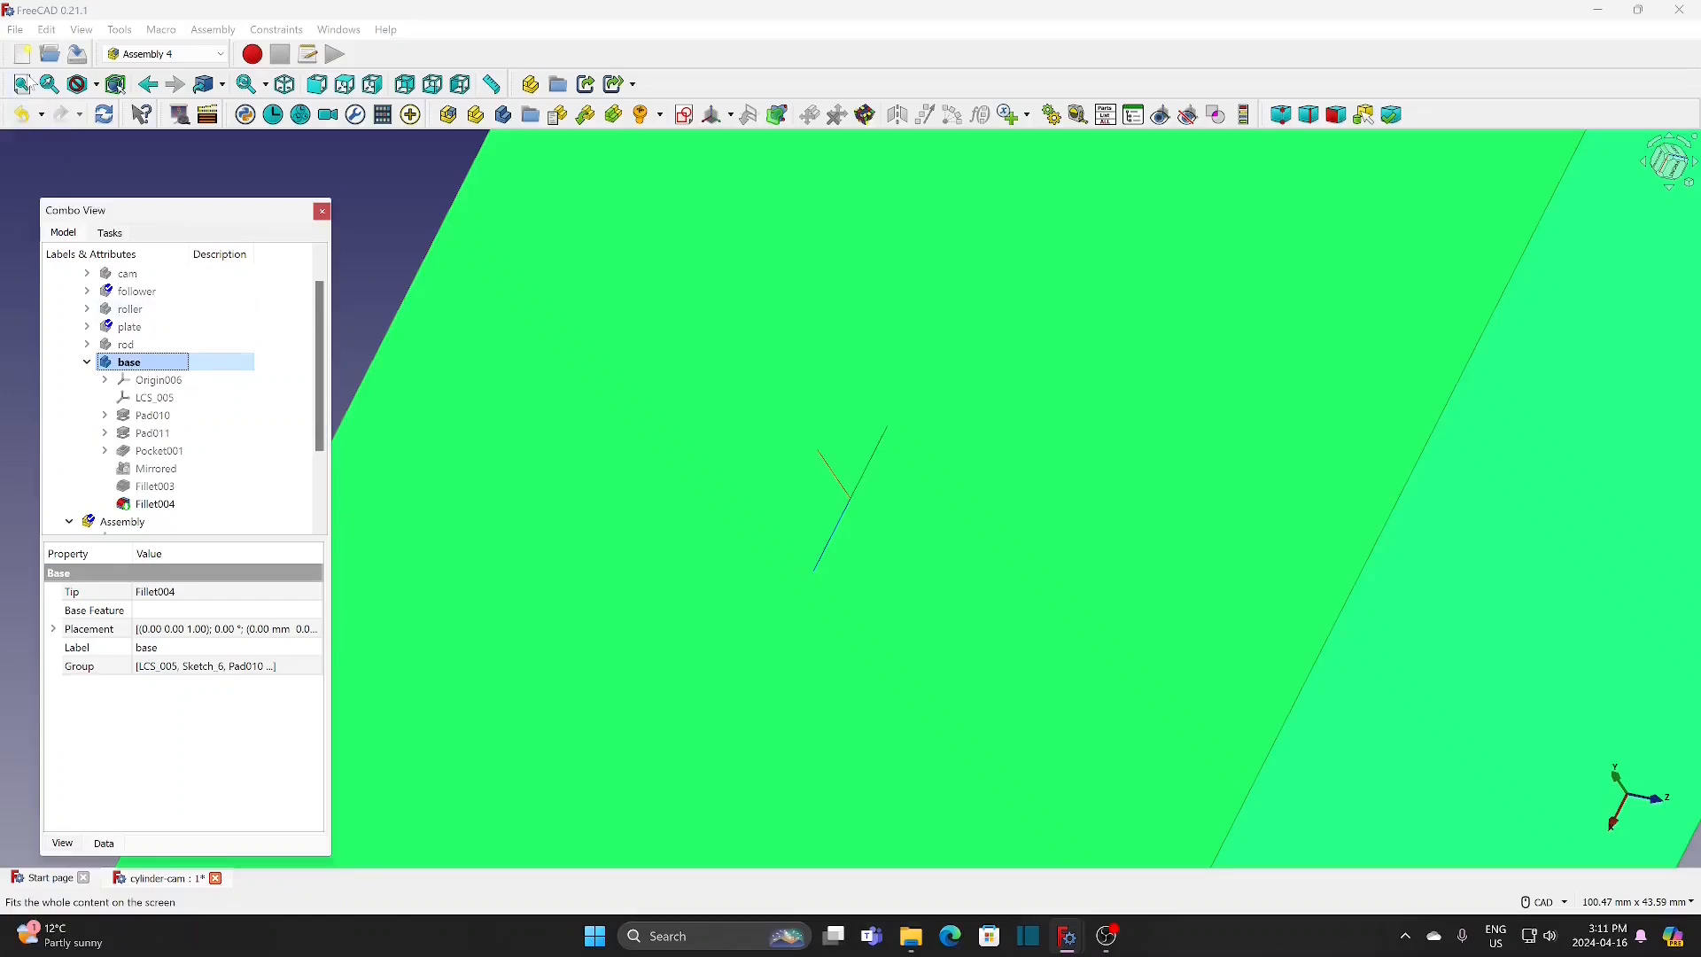
left_click(22, 85)
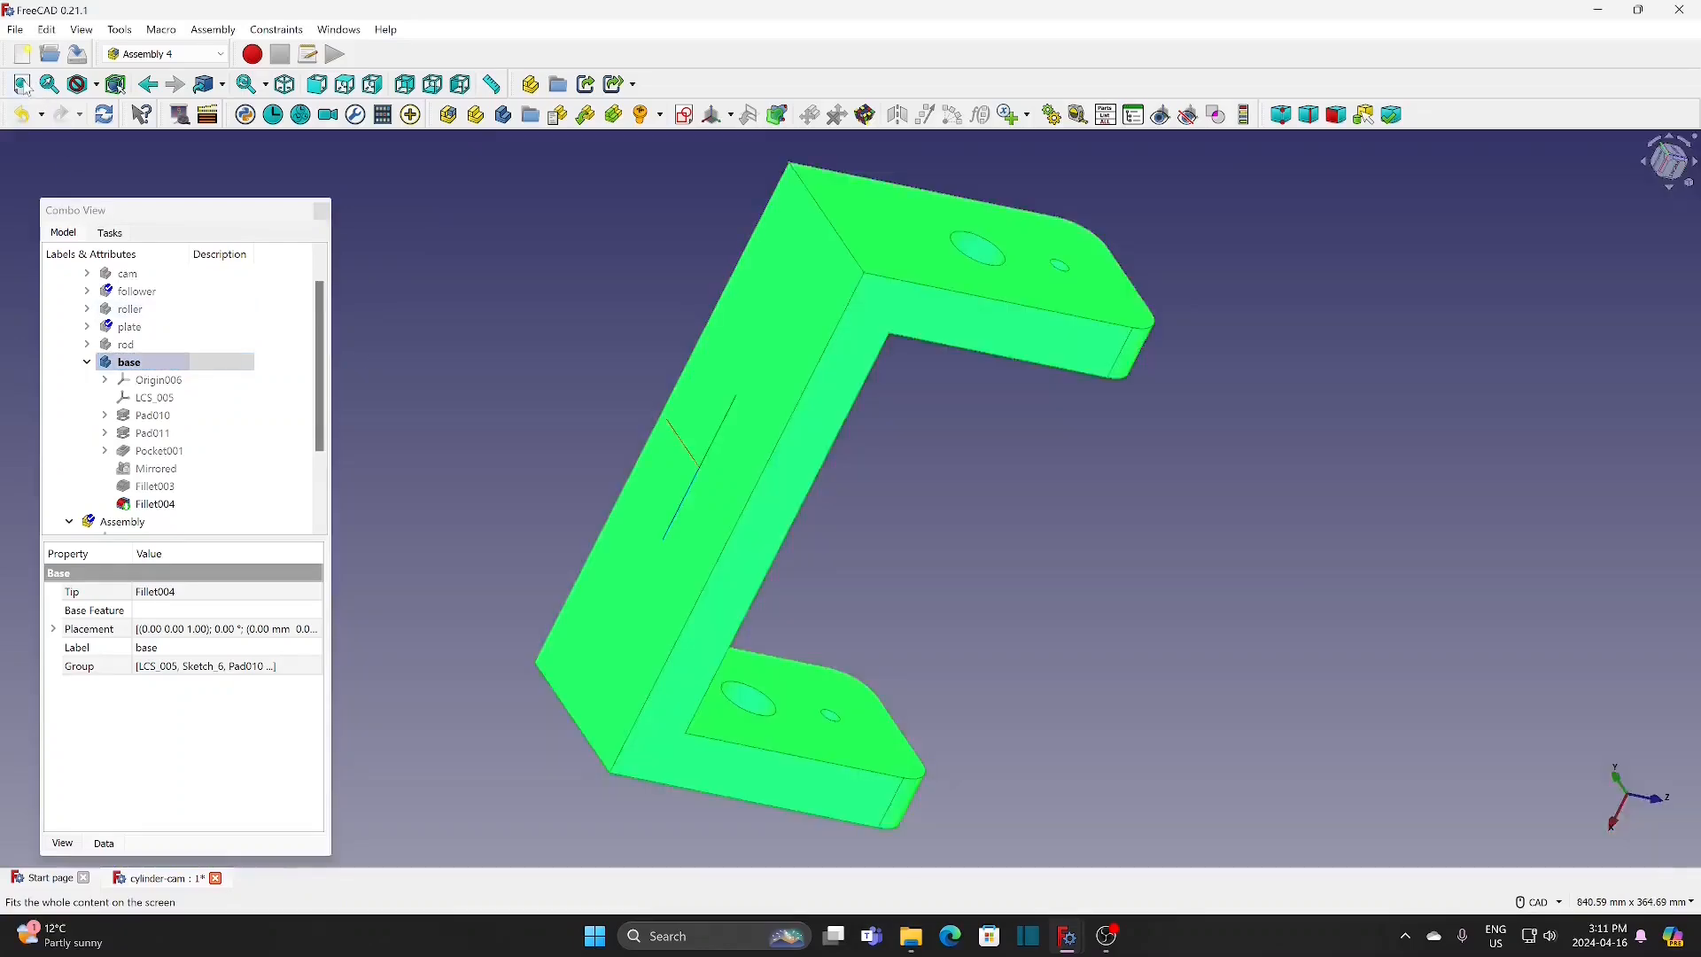
scroll(509, 391, "down", 3)
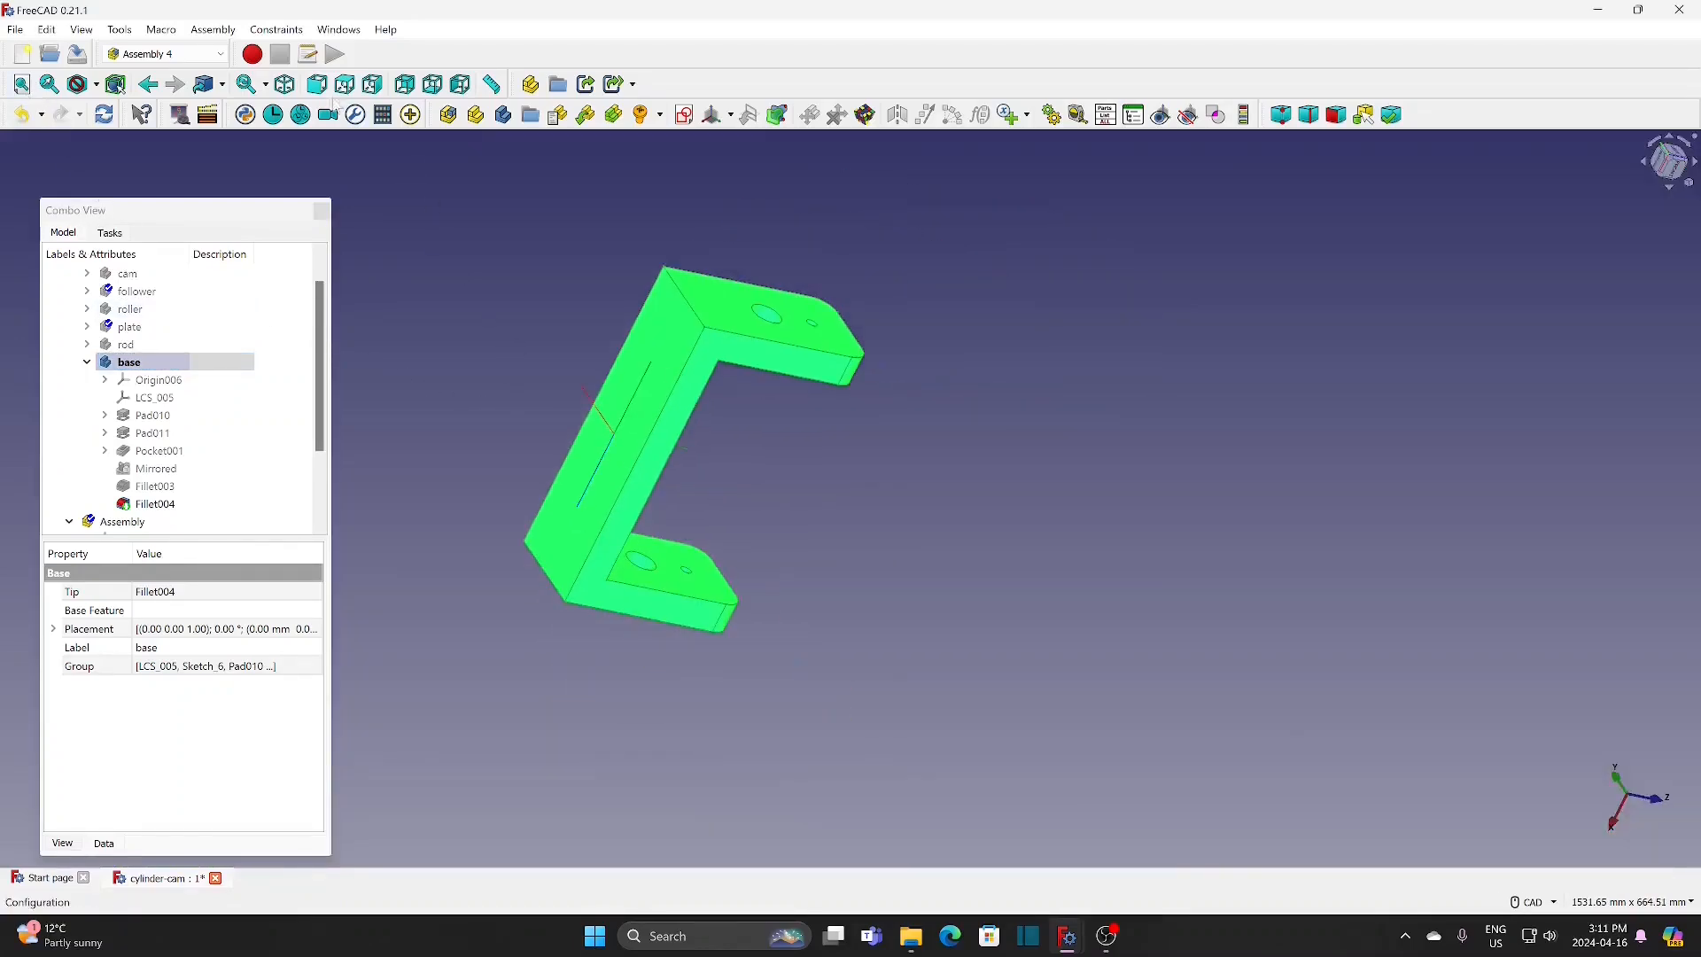
left_click(284, 84)
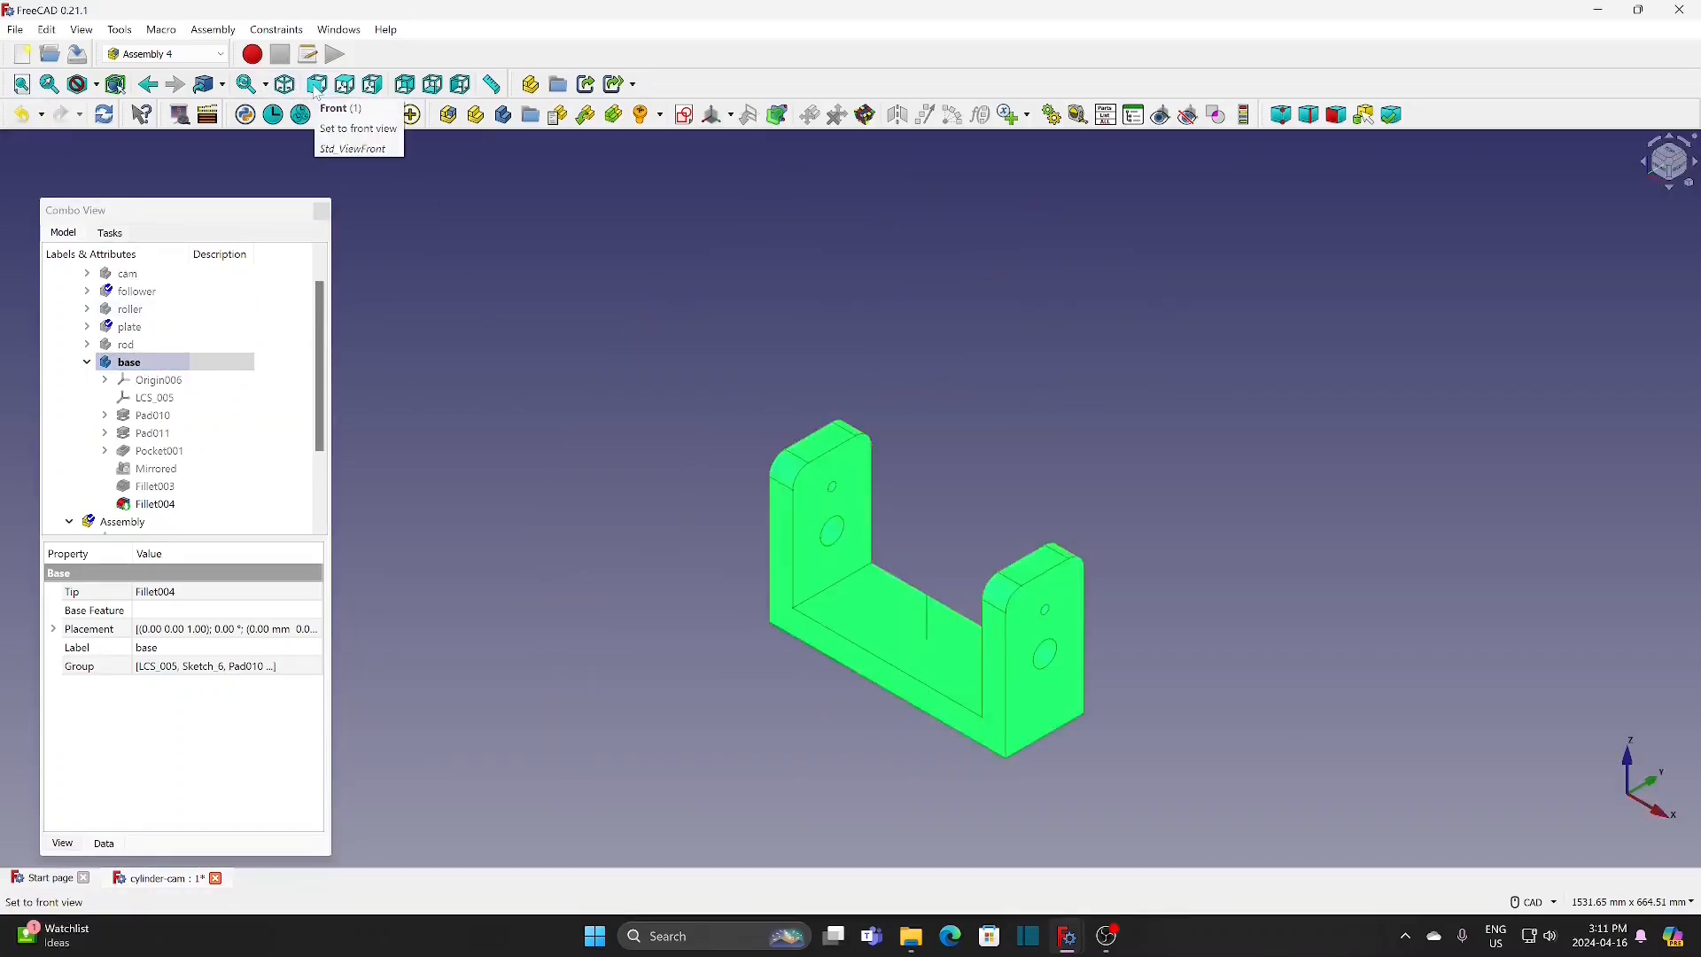
left_click(584, 532)
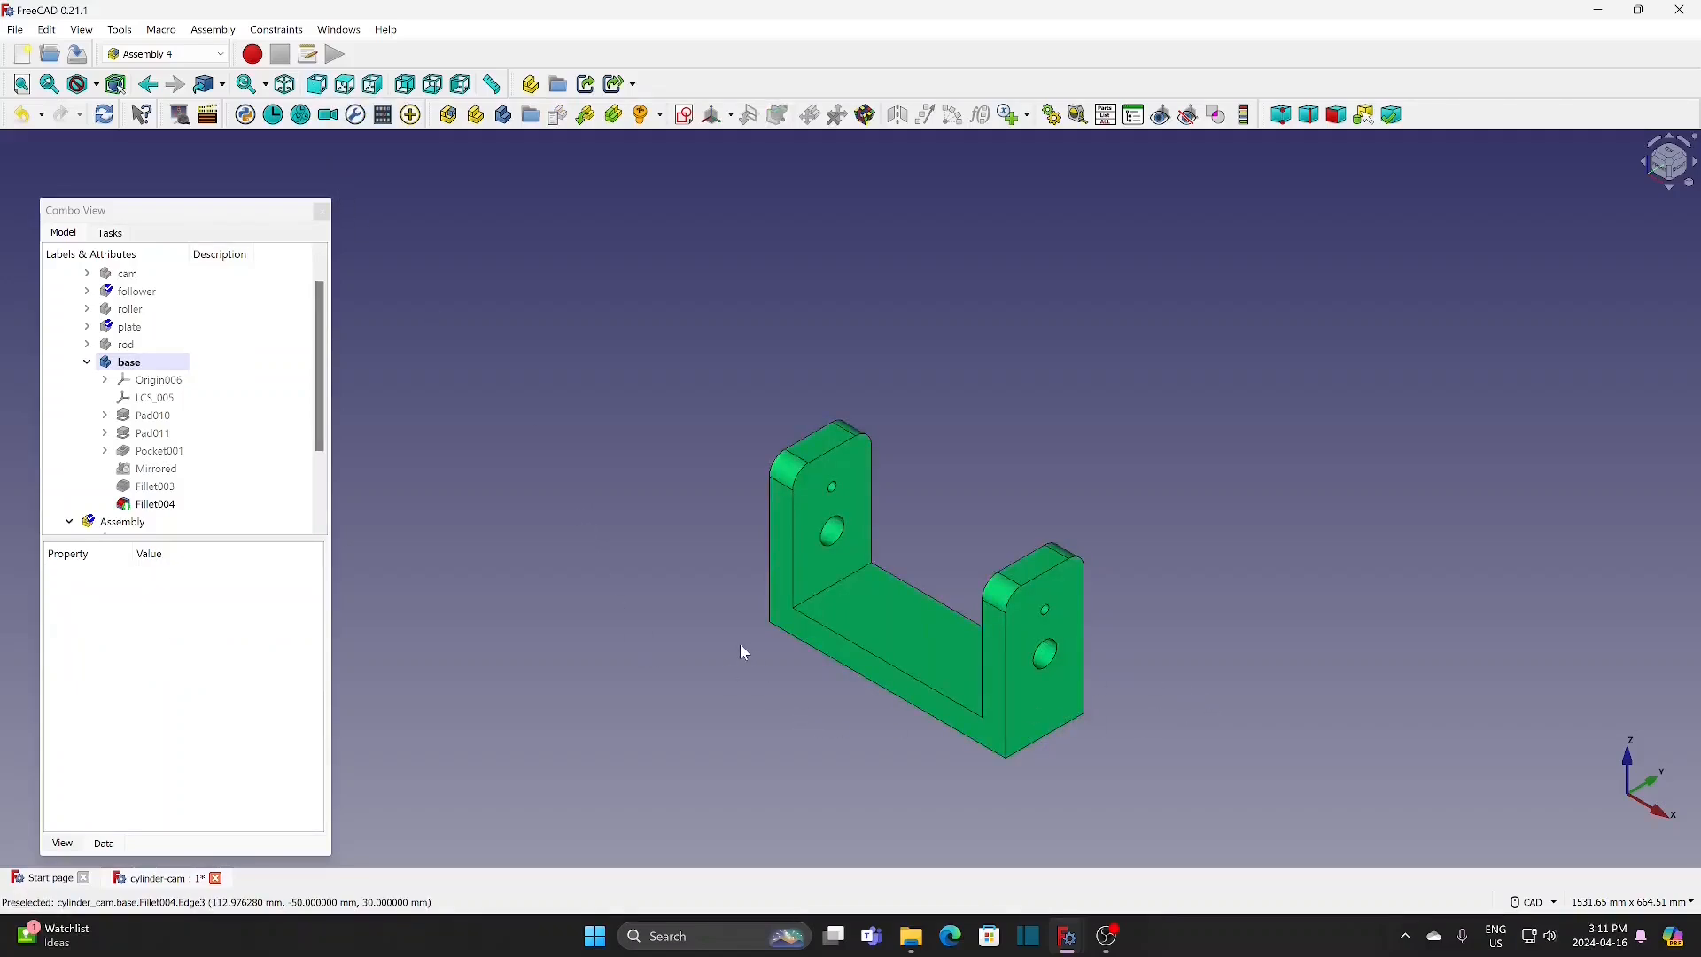
middle_click_drag(740, 644, 1070, 613)
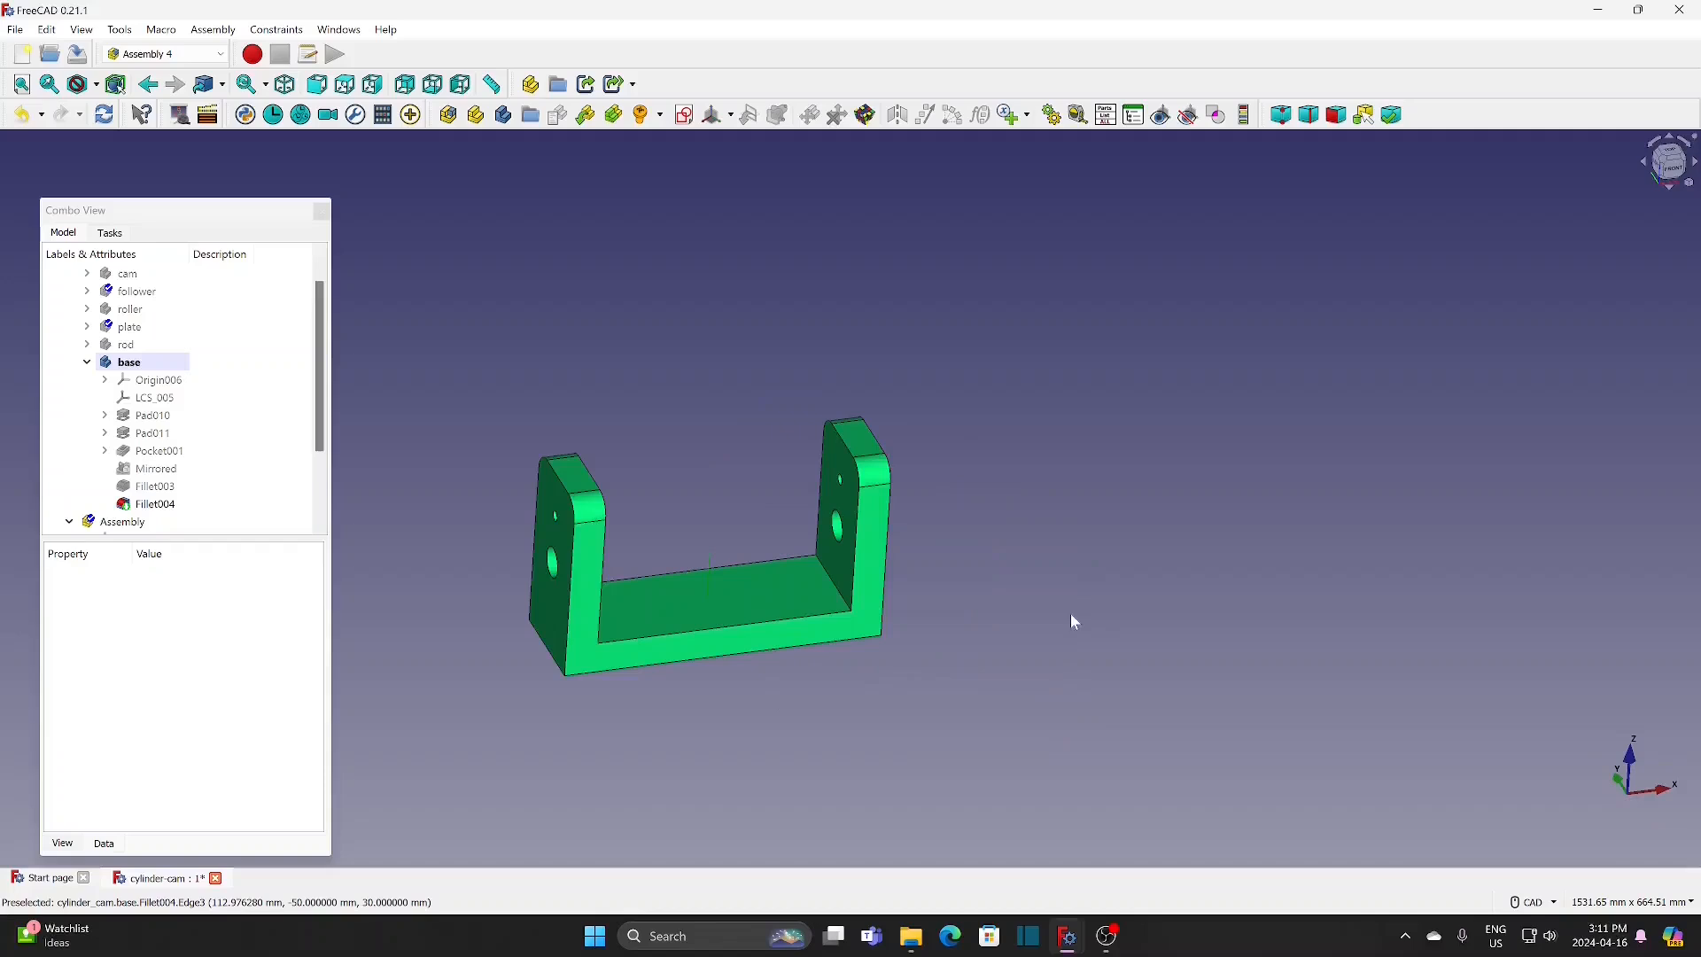
scroll(444, 558, "up", 3)
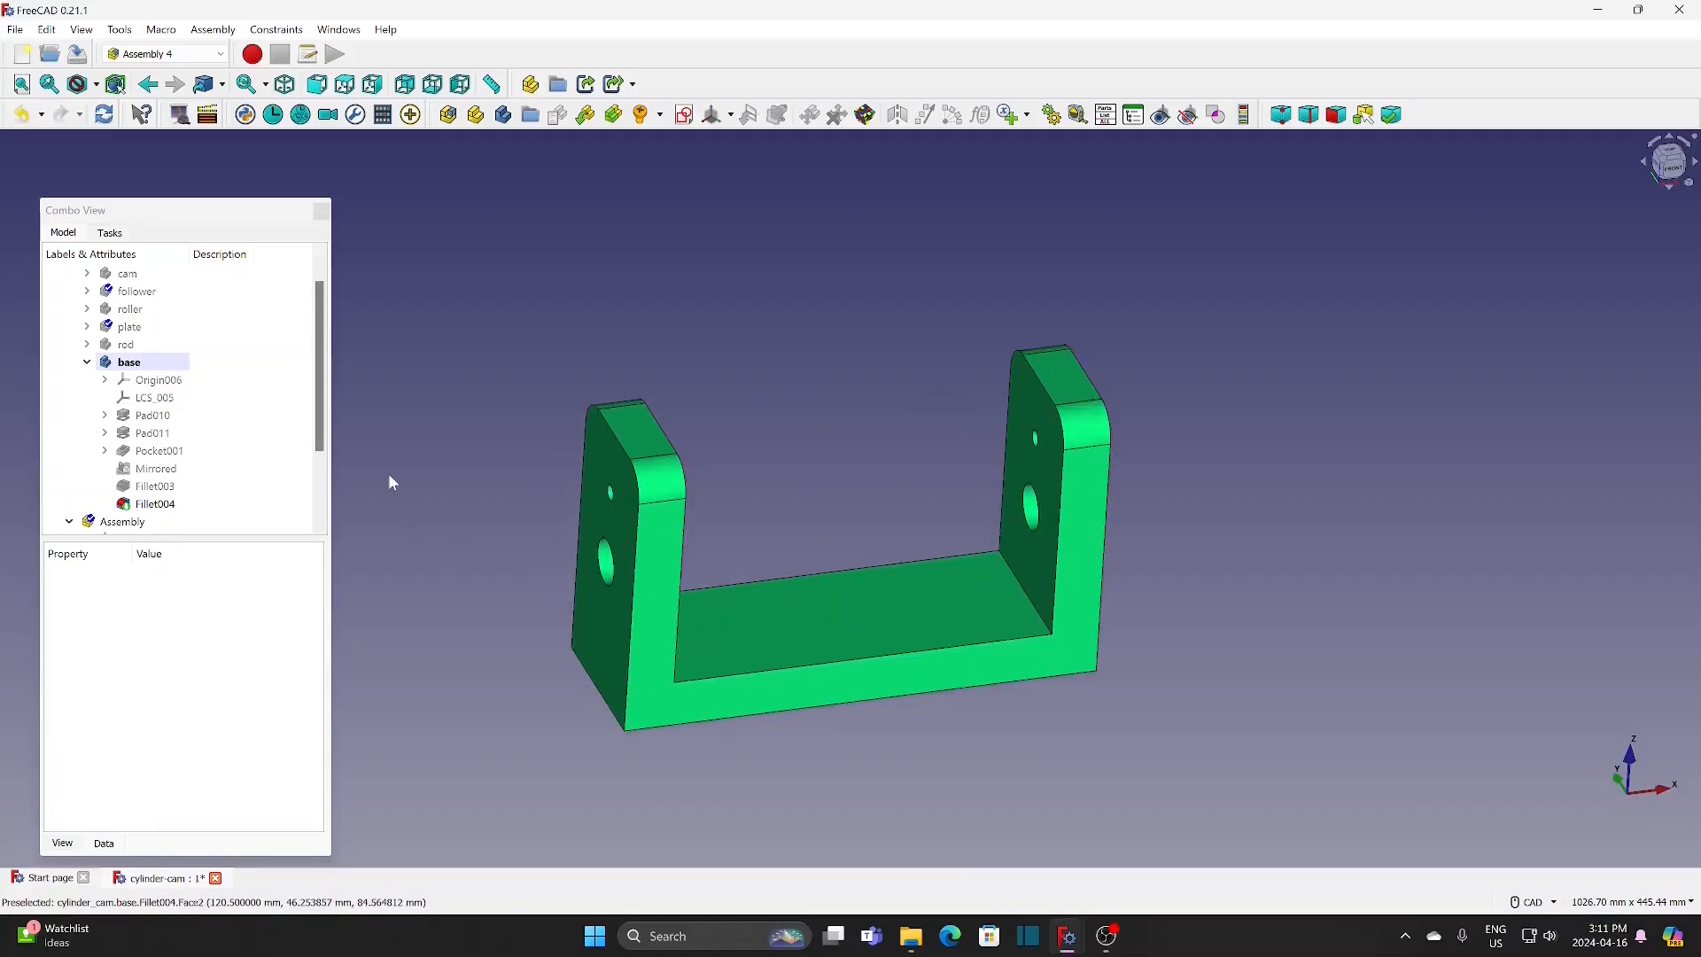
middle_click_drag(516, 641, 591, 608)
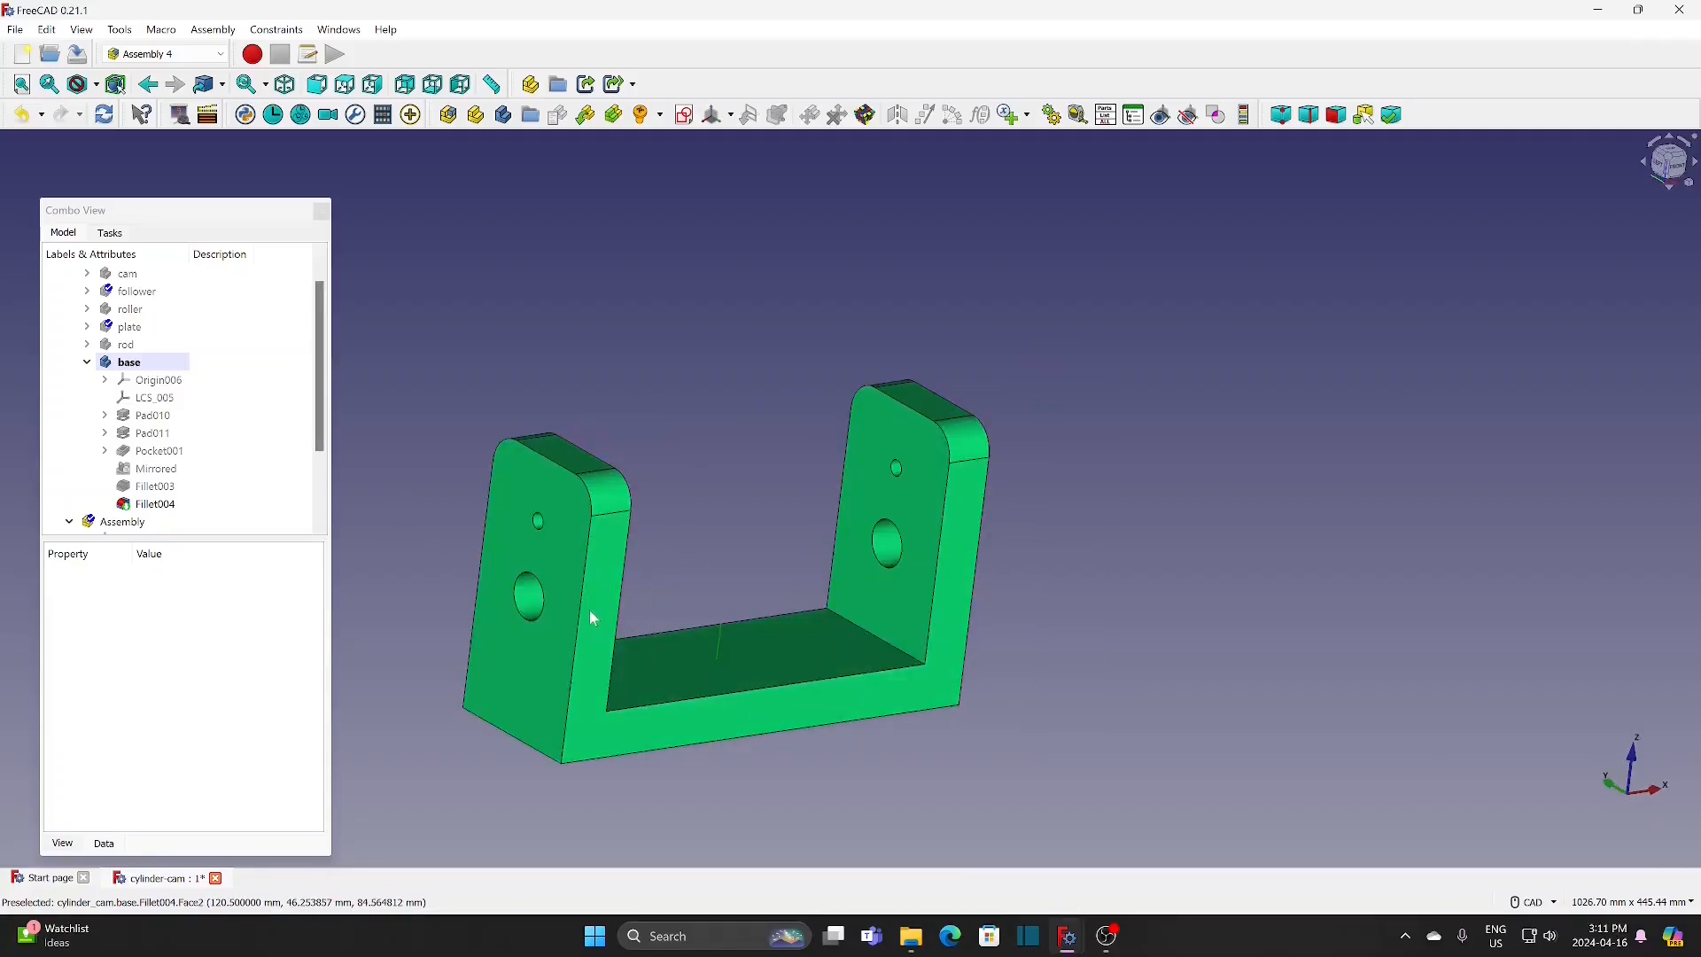
Step: Add a local coordinate system named rod to the base, attached in Concentric mode to the small upper hole's edge on the end wall's outer face
left_click(144, 363)
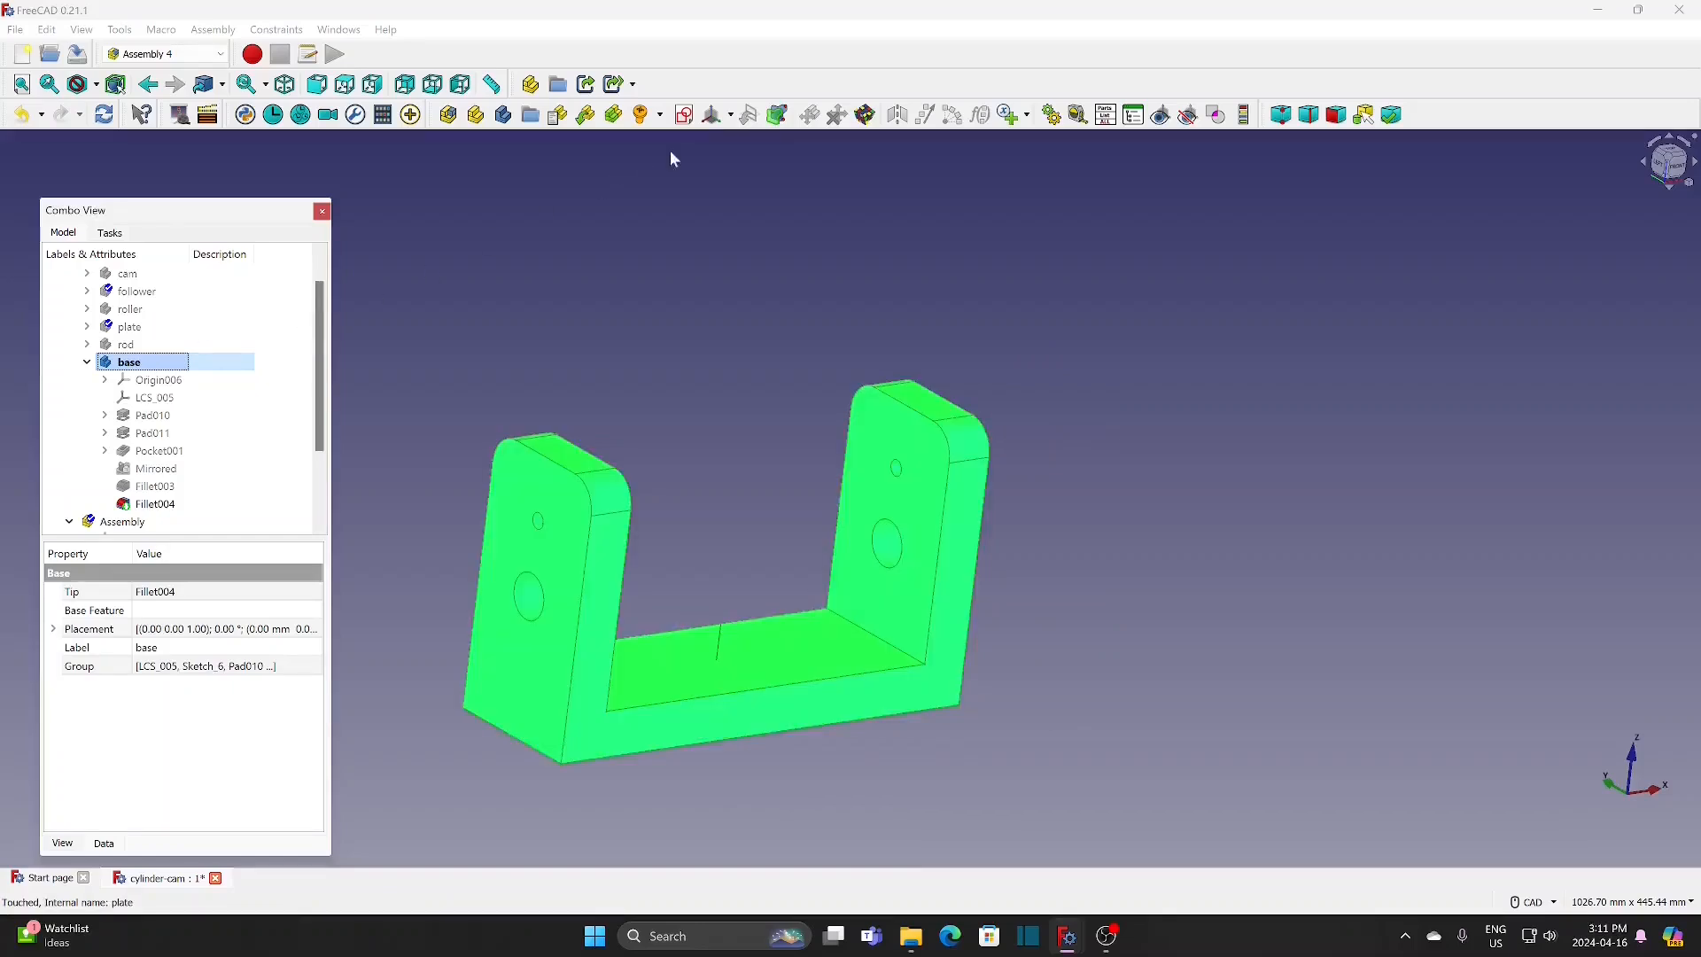
left_click(777, 114)
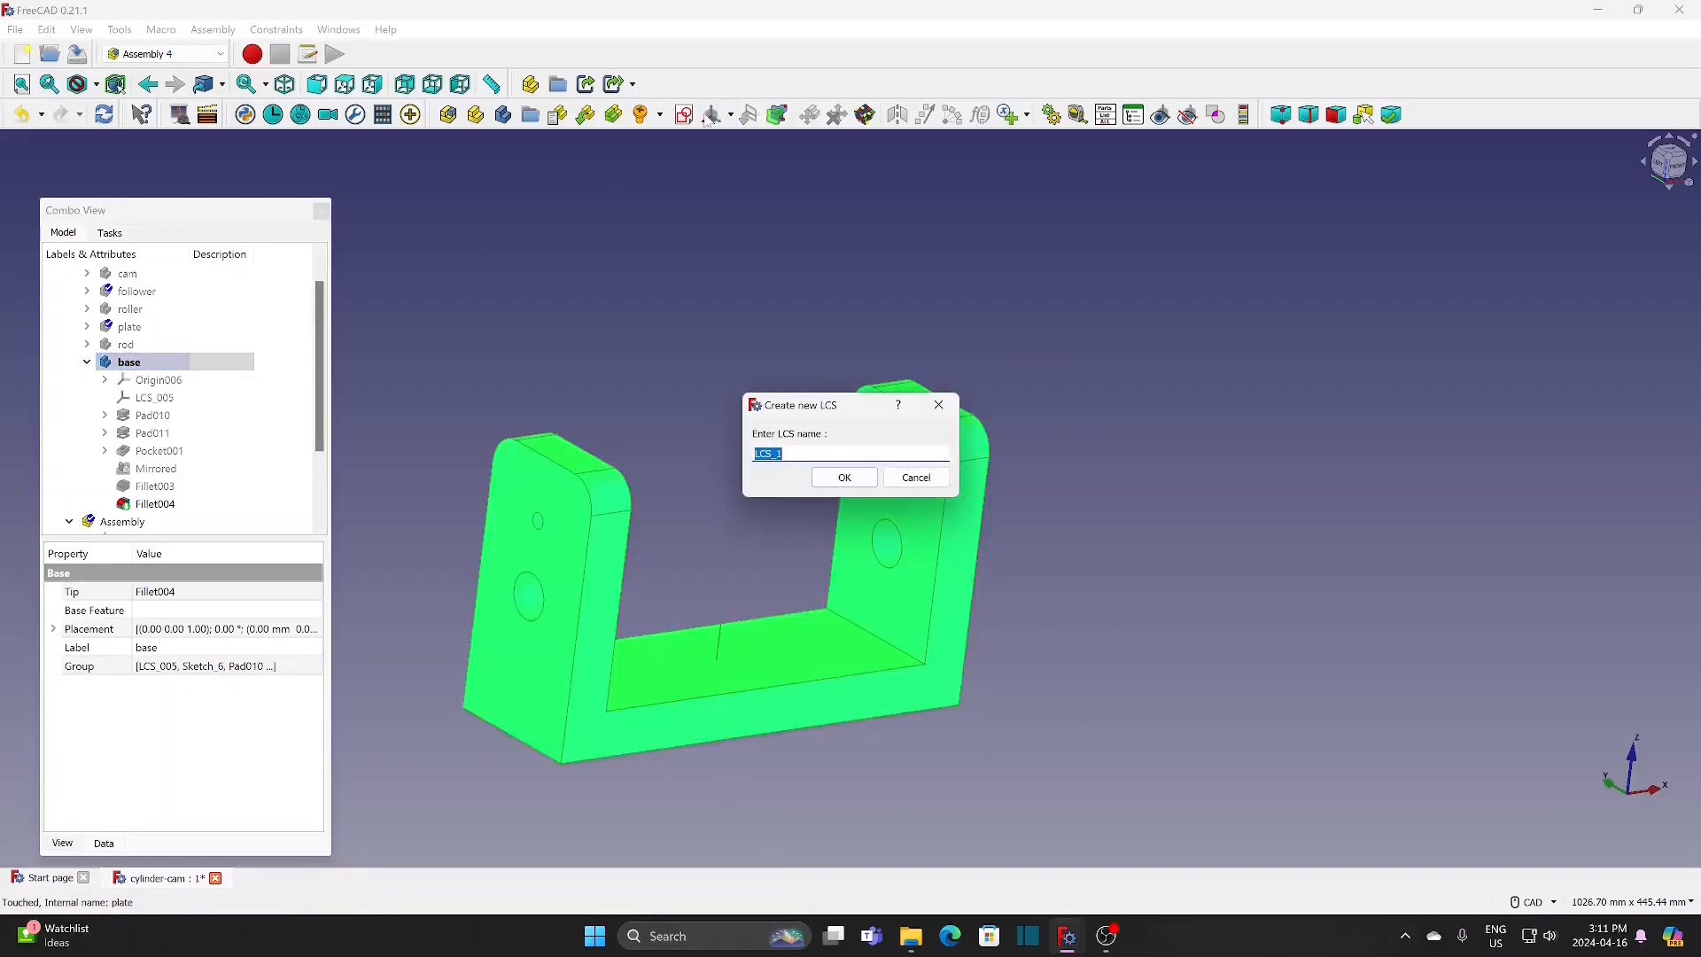
type("rod")
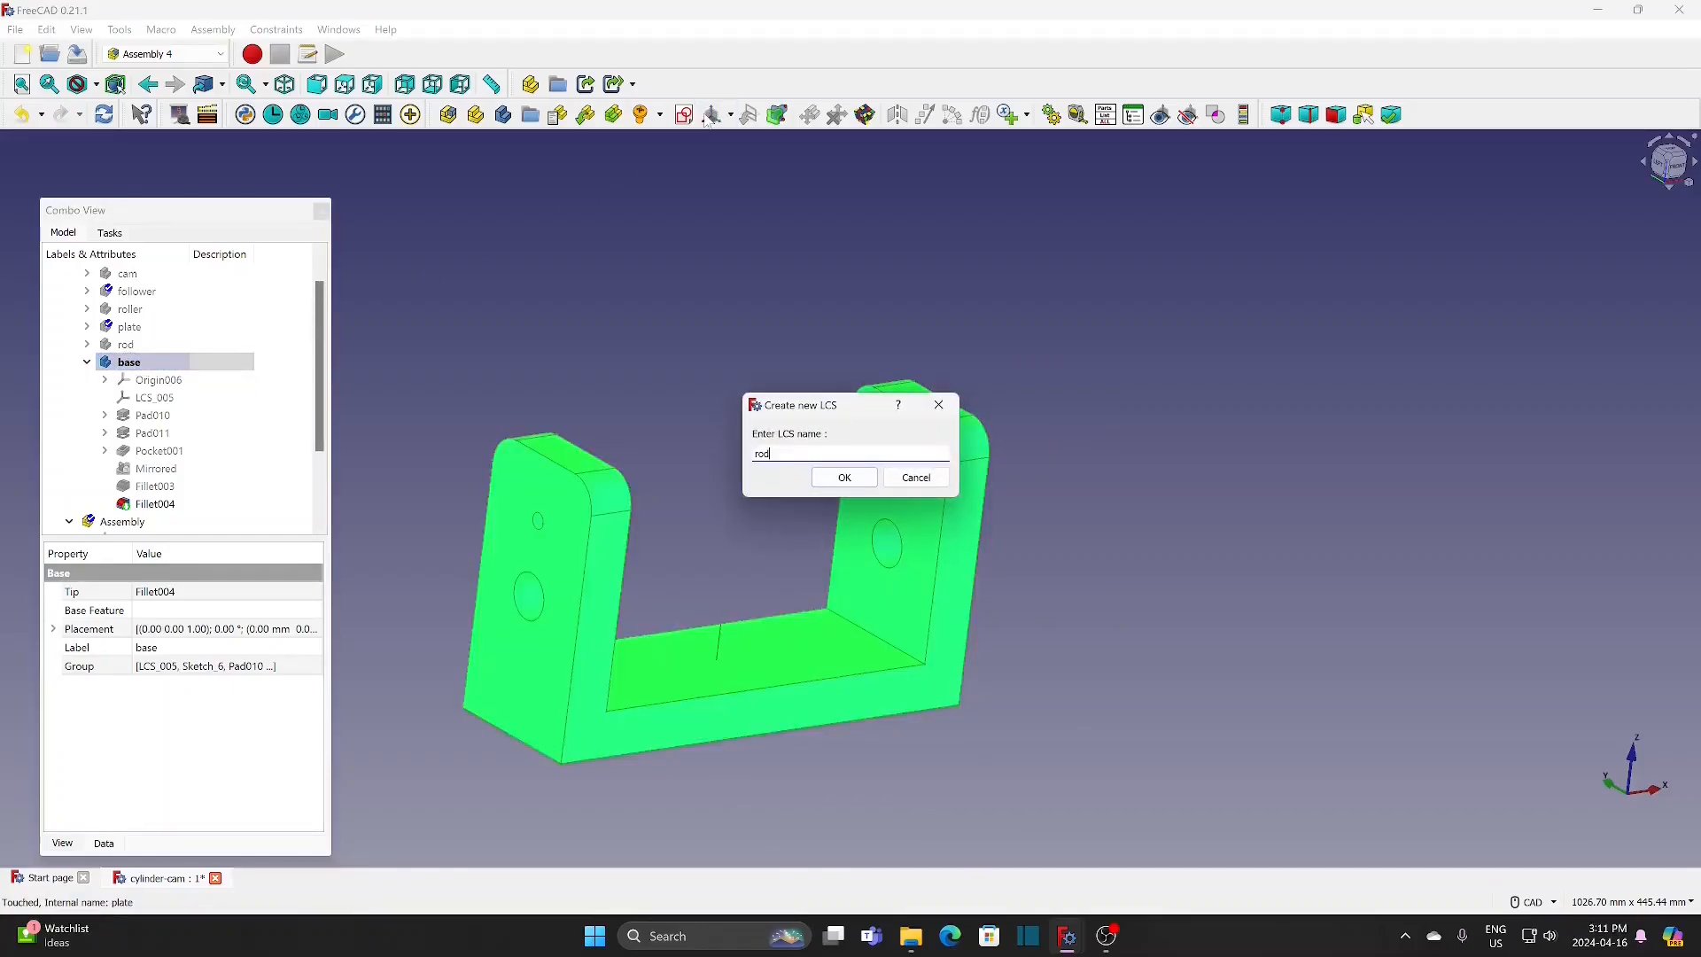
left_click(828, 472)
scroll(536, 523, "up", 5)
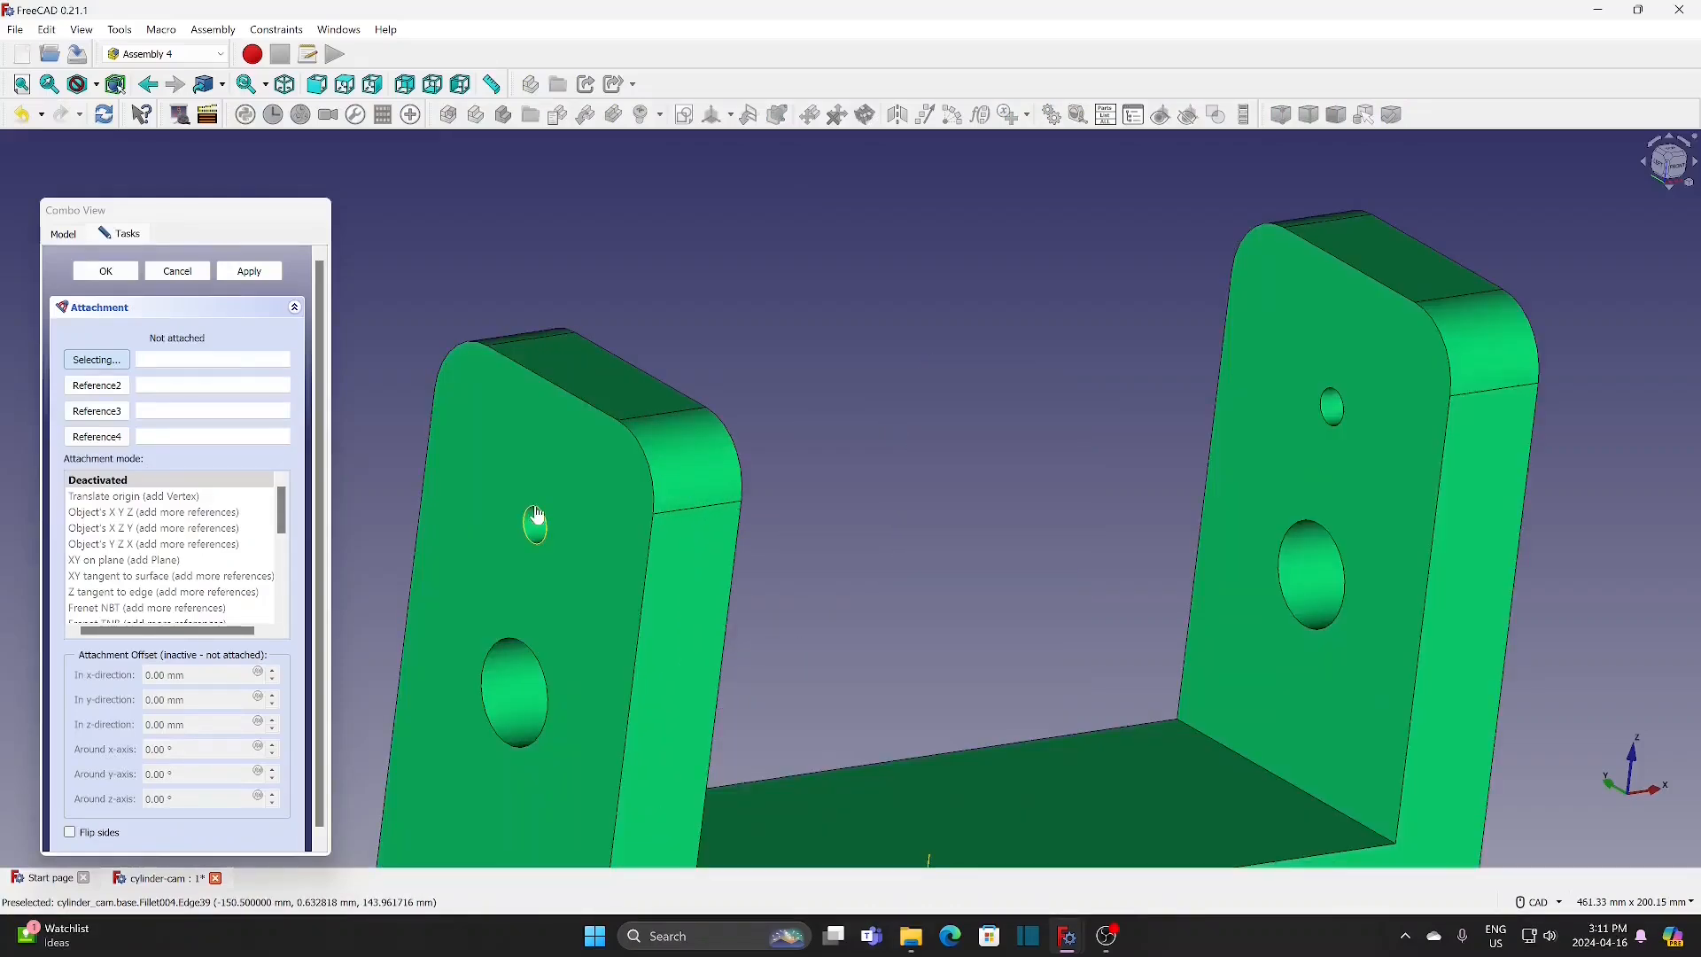
left_click(534, 515)
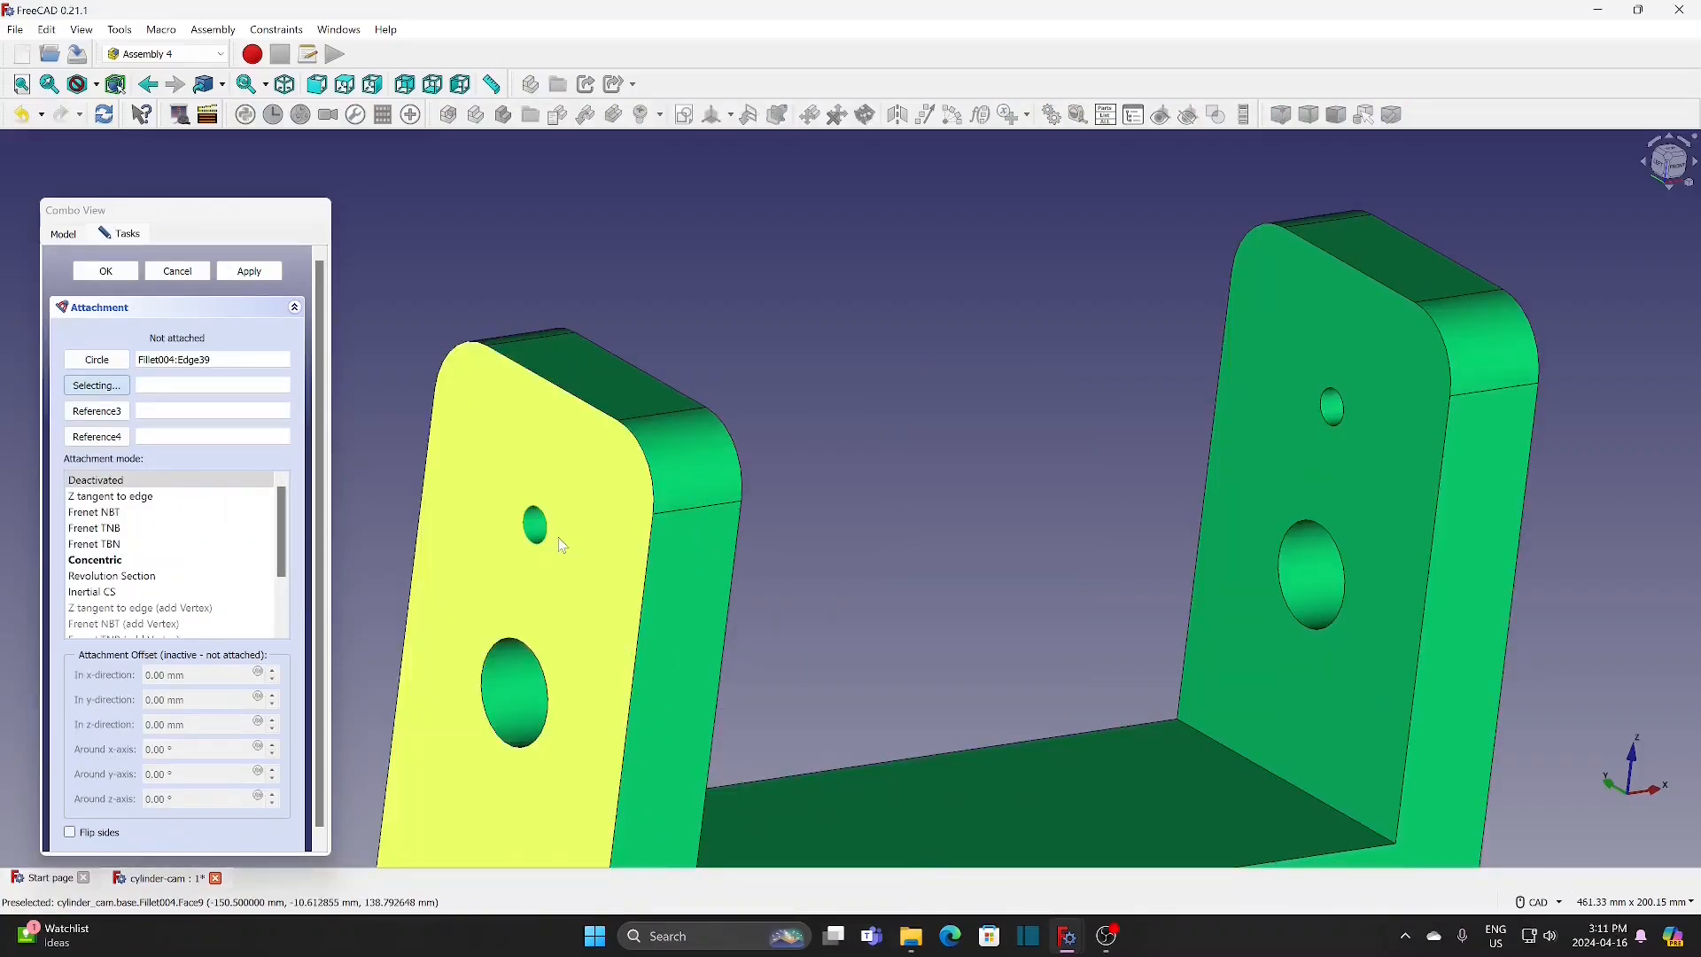
left_click(128, 561)
left_click(98, 273)
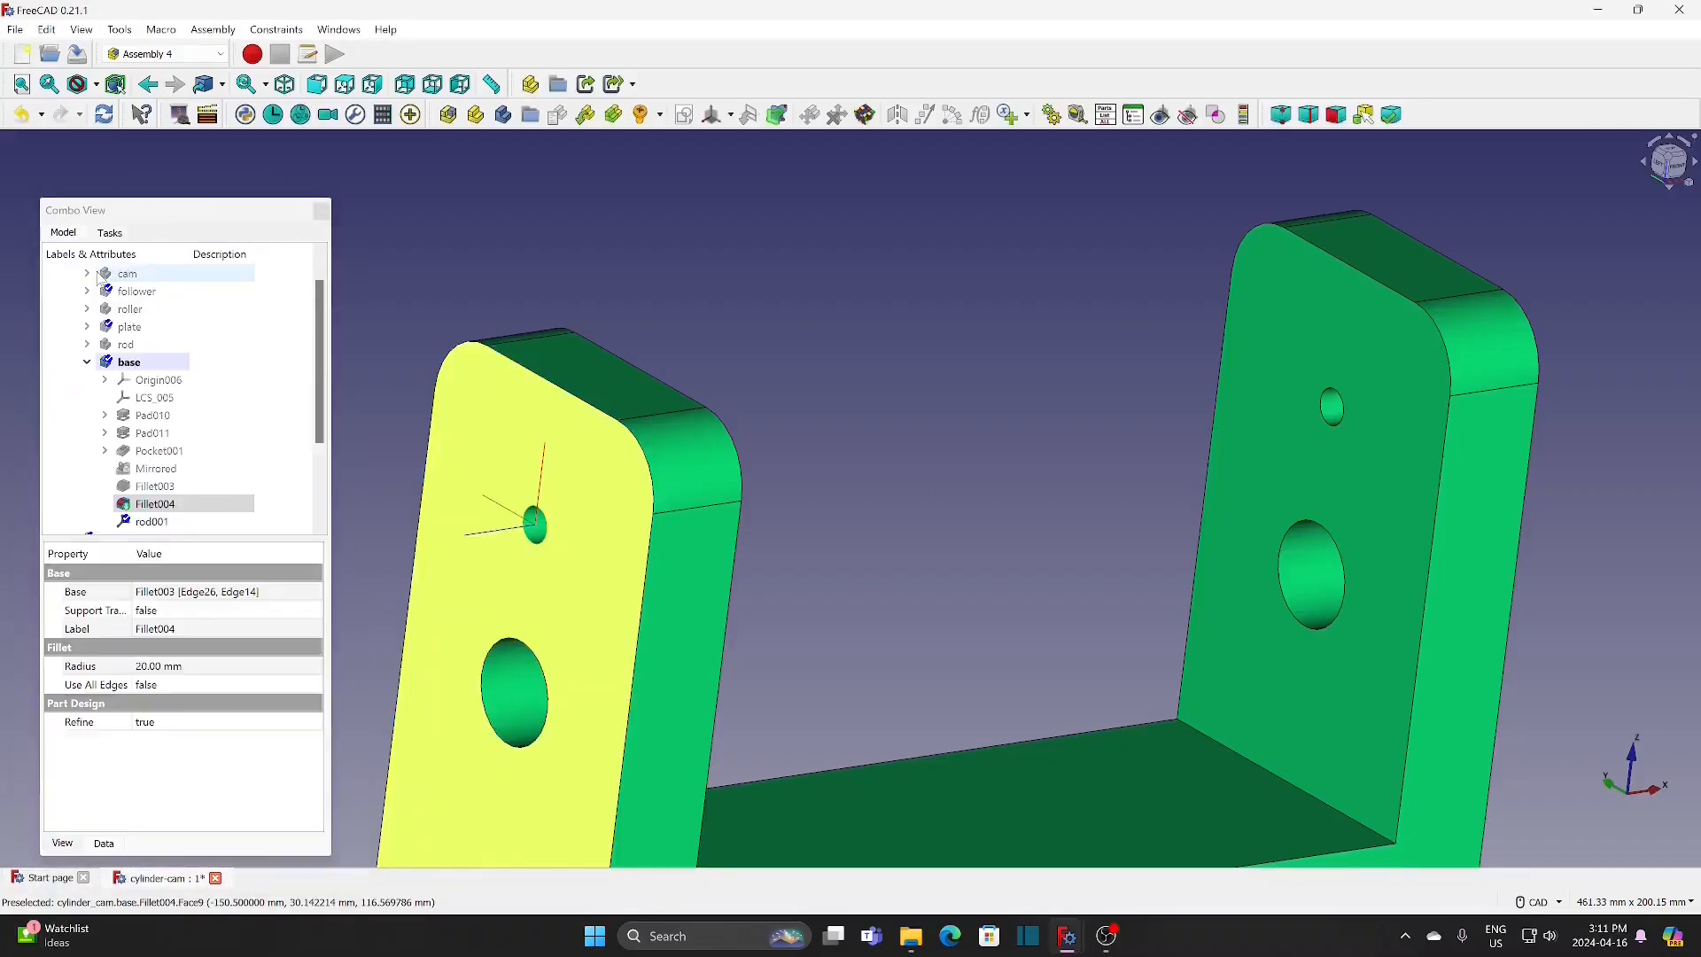
Step: Add a local coordinate system named cam to the base, attached in Concentric mode to the large hole's edge on the end wall's outer face
left_click(128, 361)
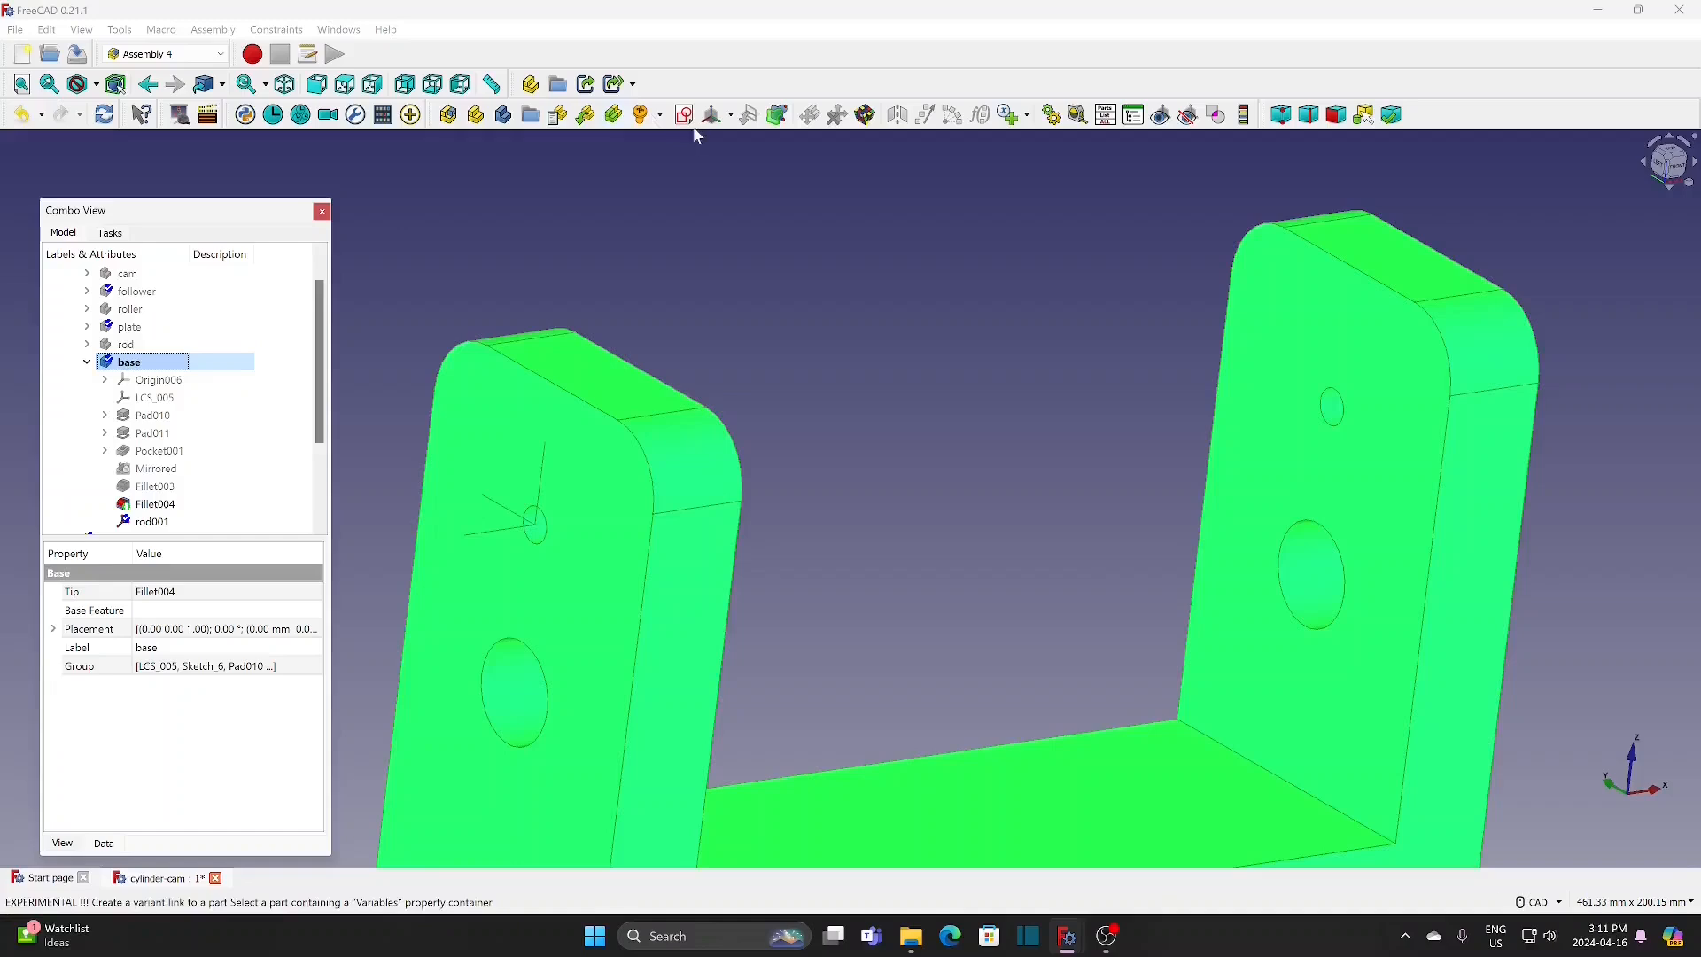
left_click(711, 116)
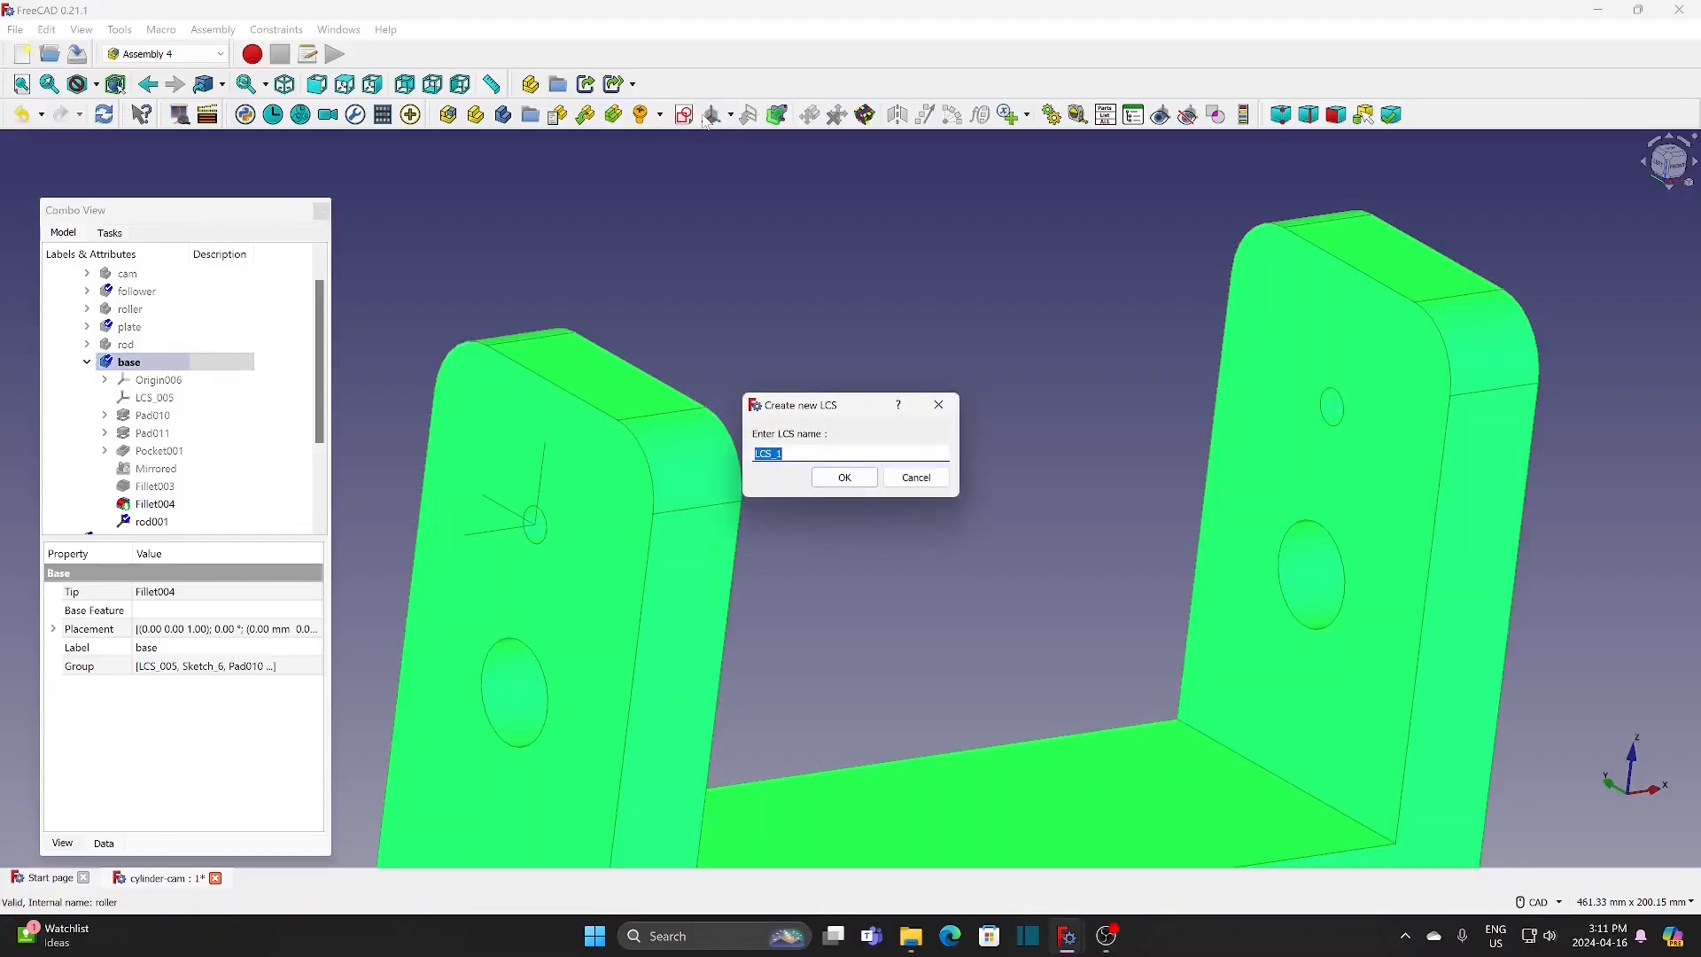
type("cam")
left_click(844, 478)
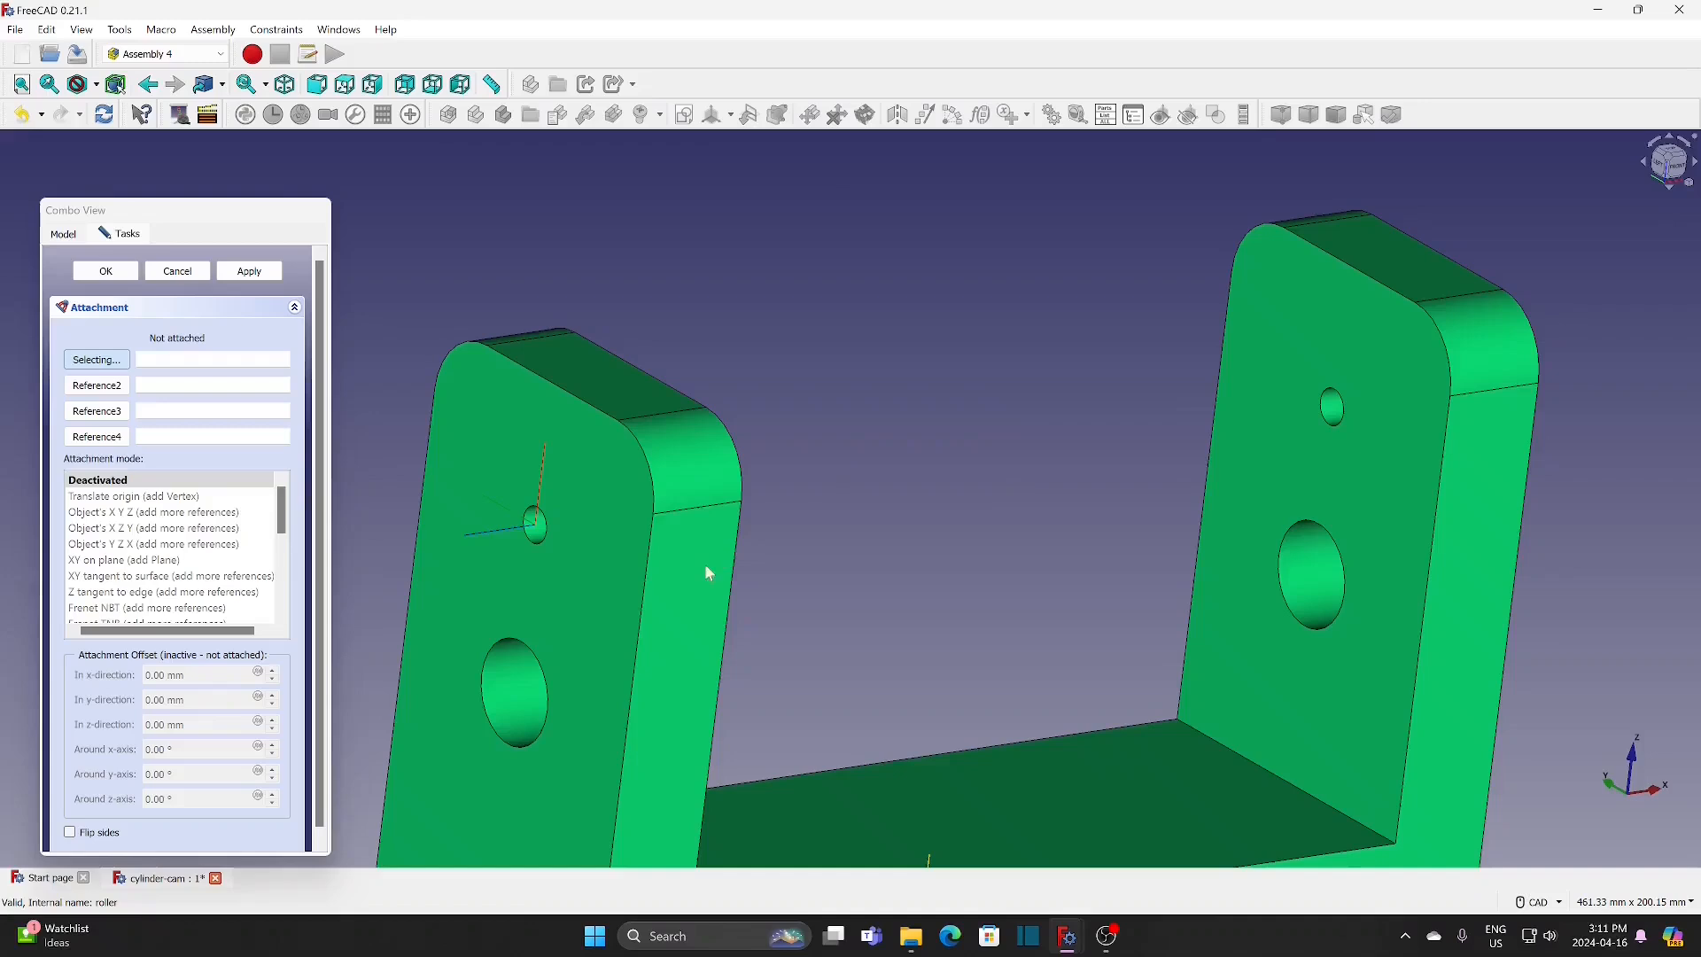
left_click(511, 645)
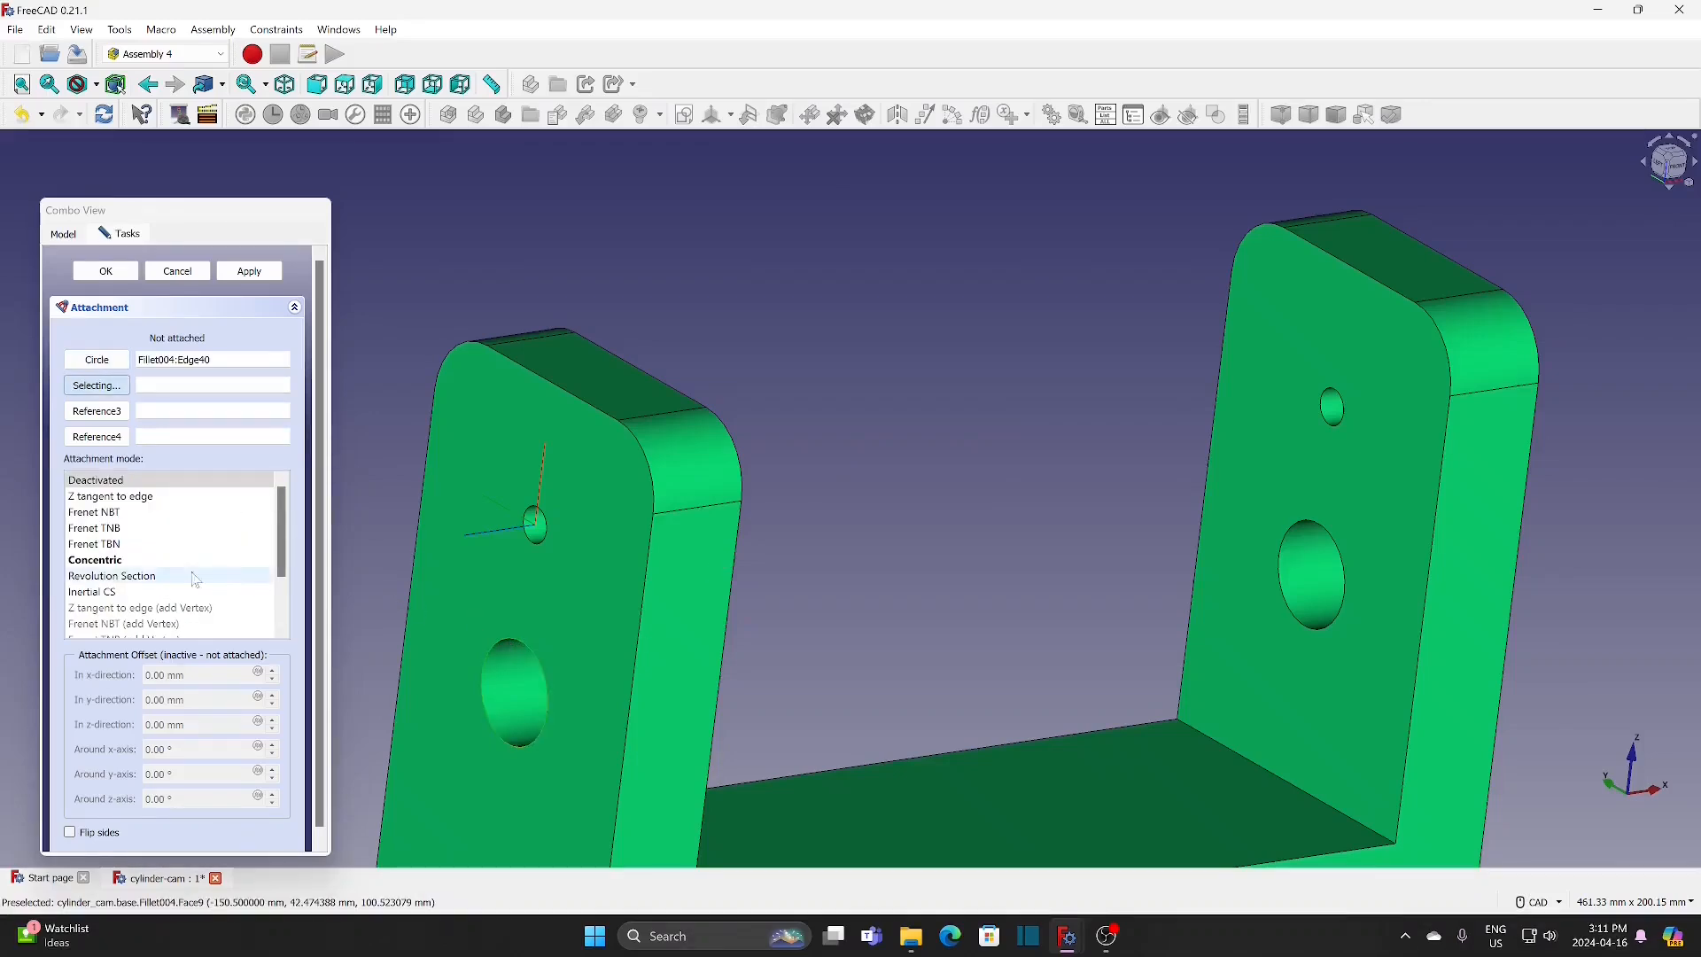
left_click(142, 559)
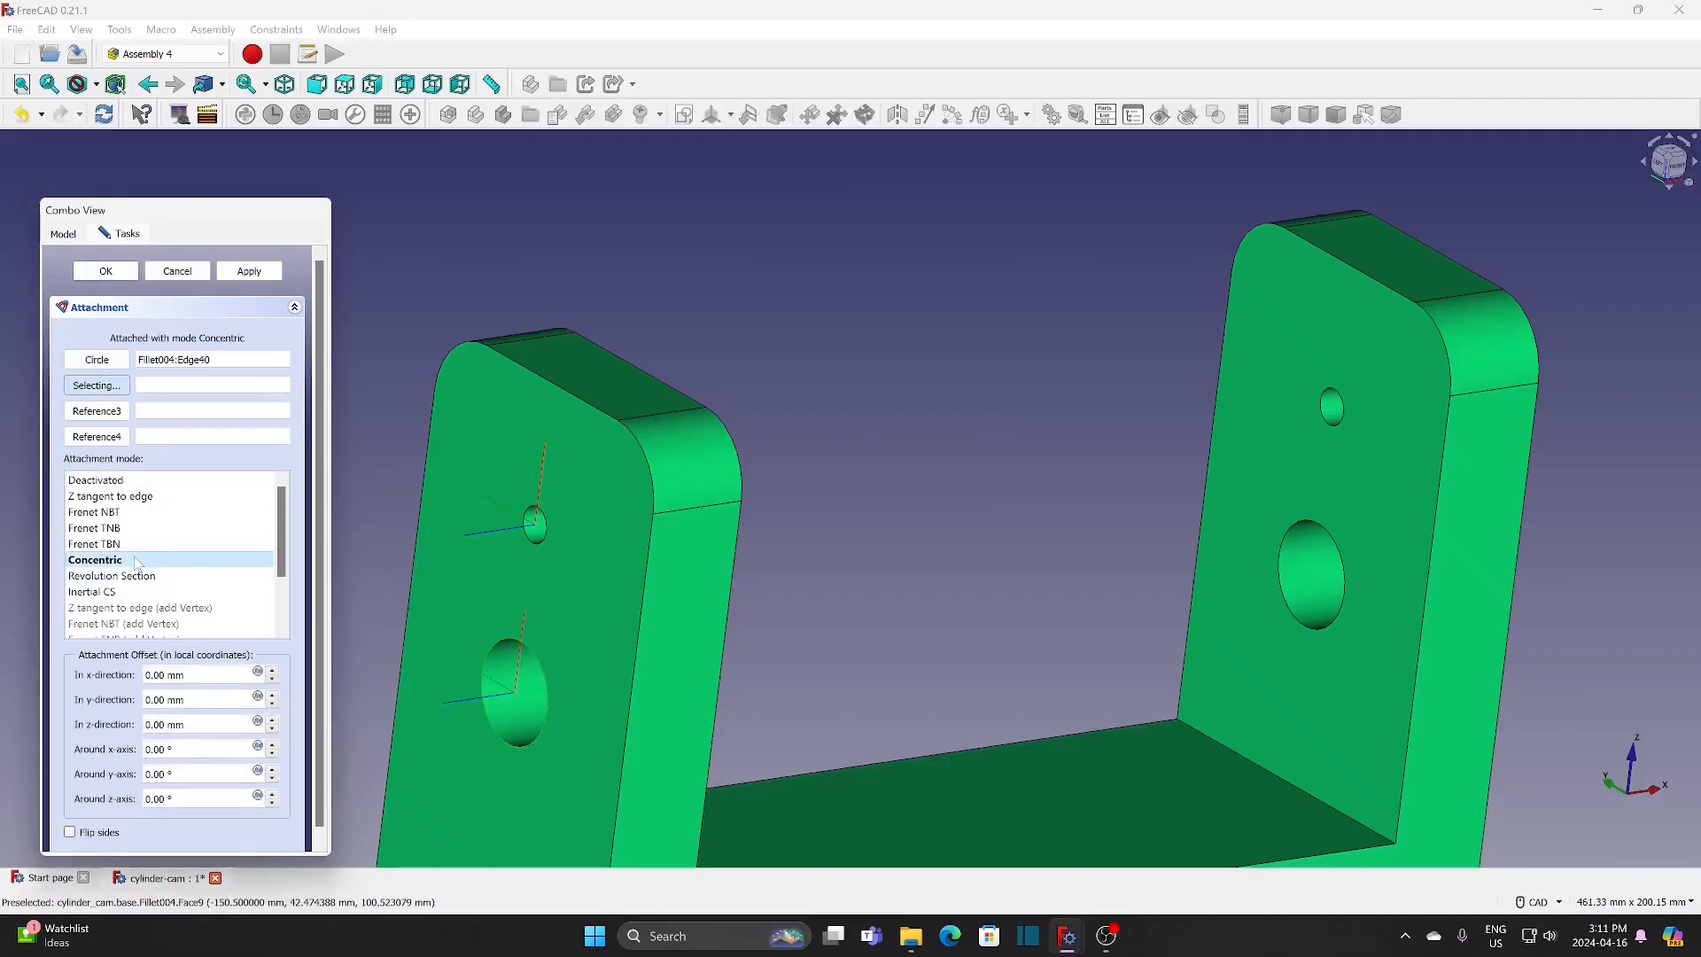
left_click(117, 273)
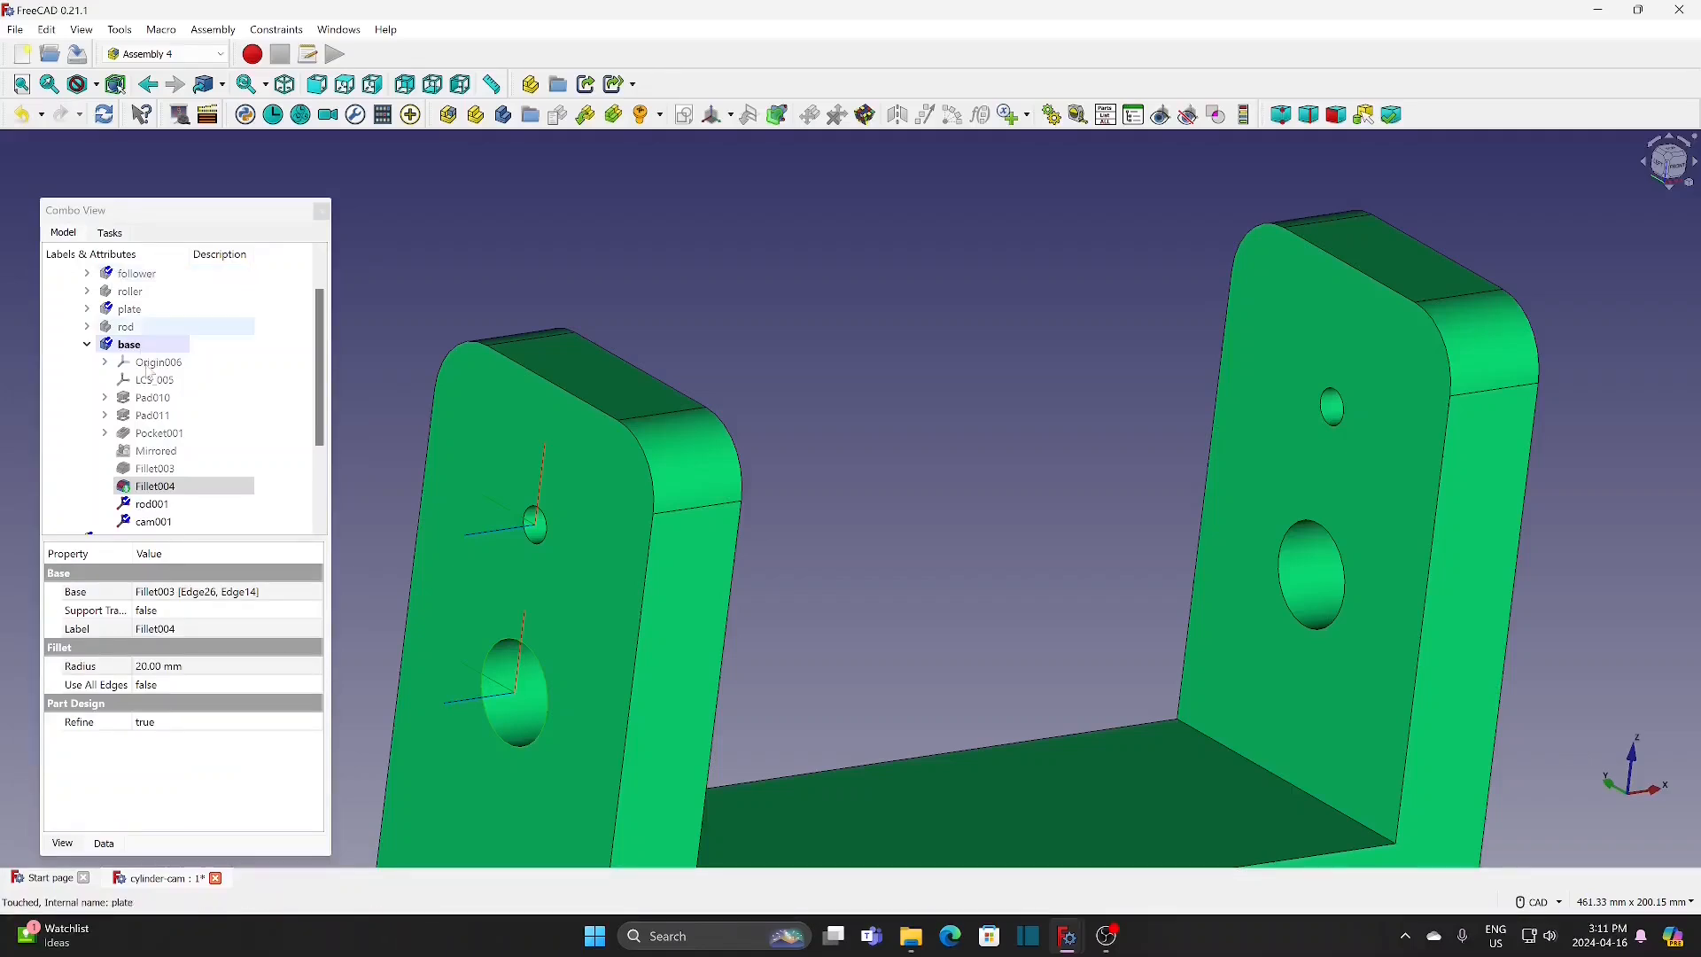
Step: Collapse the base's contents in the model tree and hide the base body
left_click(87, 344)
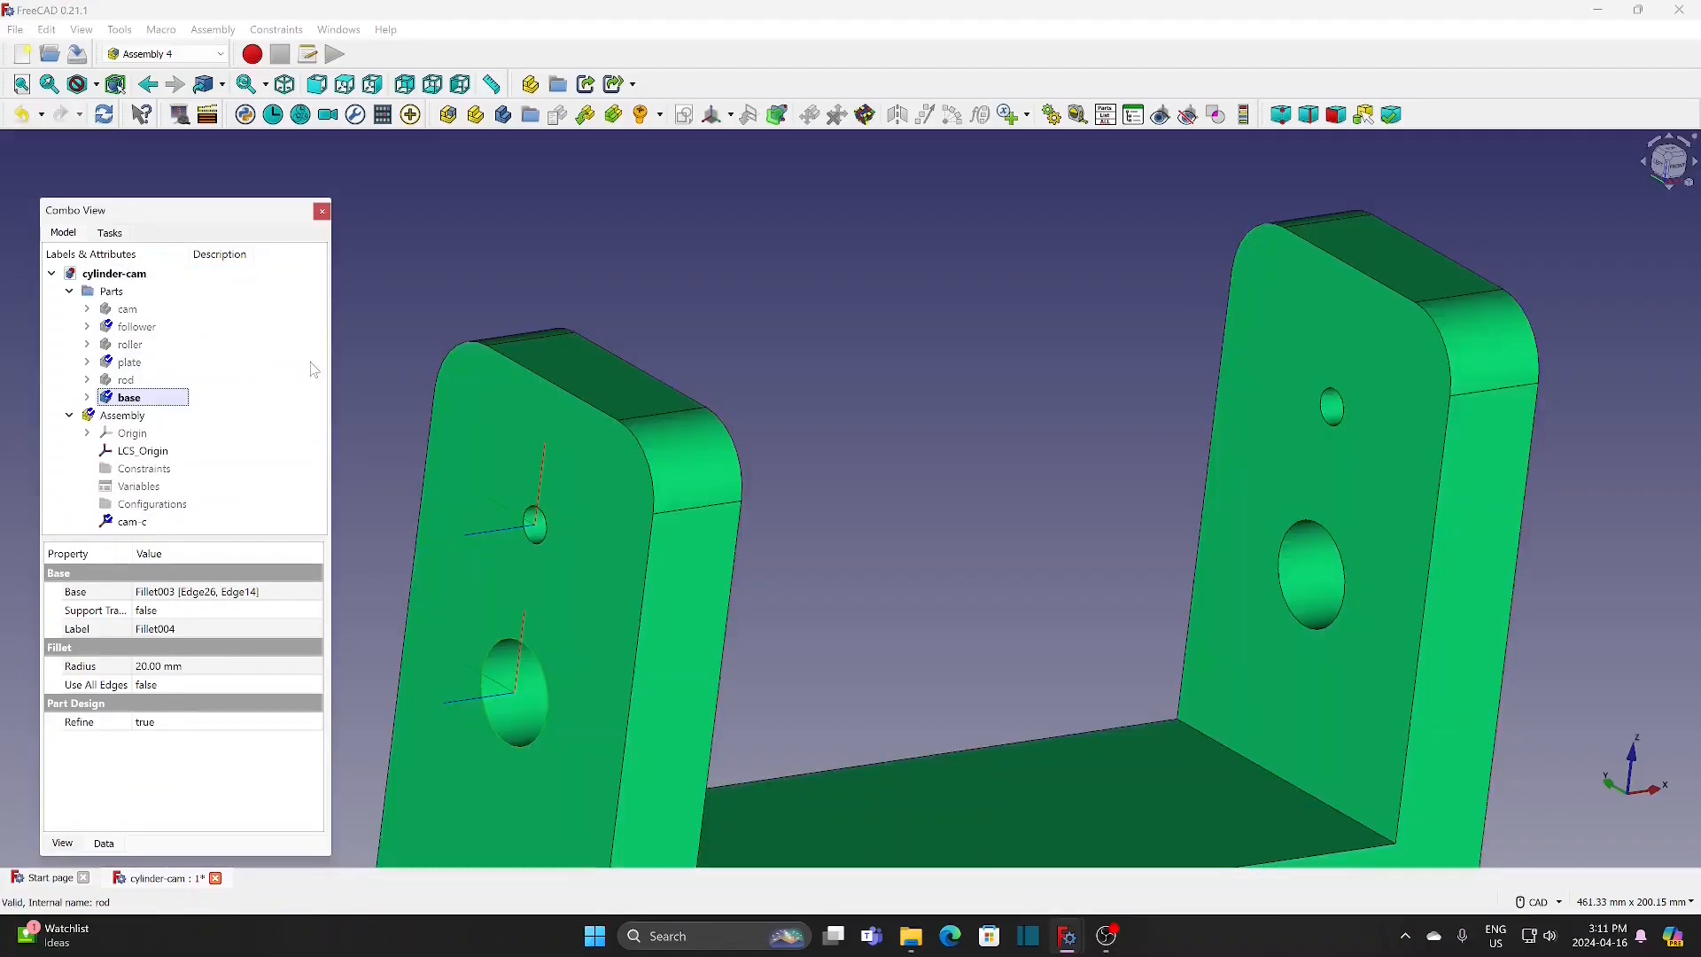
left_click(213, 397)
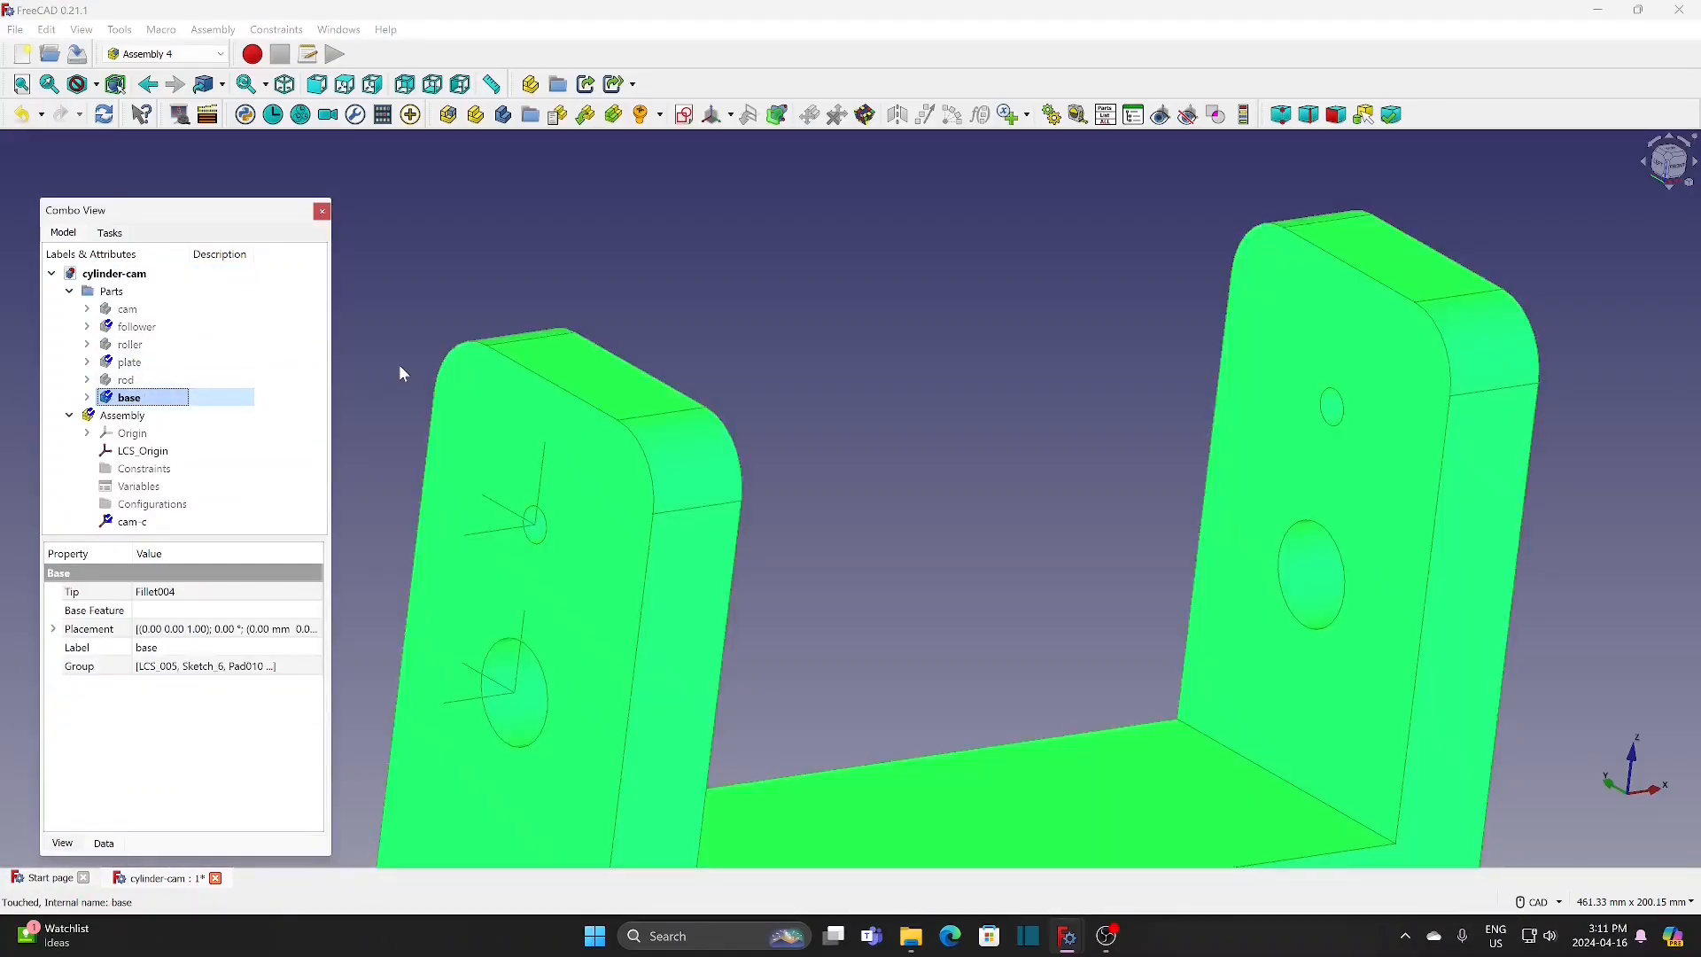
key("space")
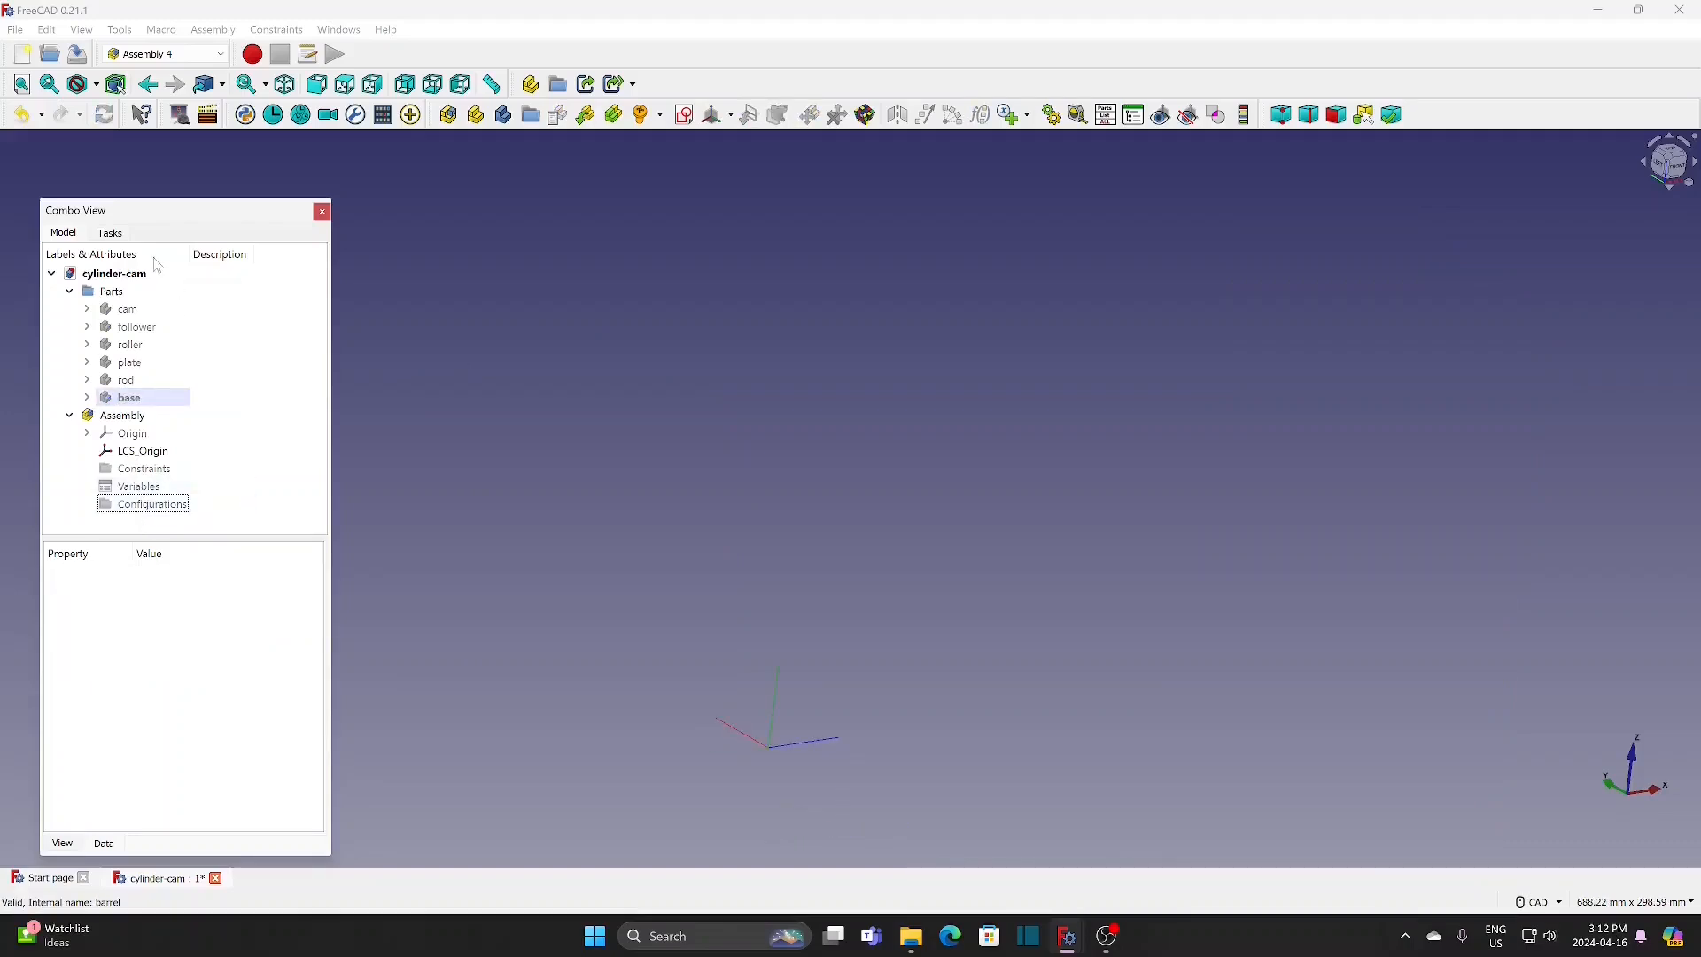
Step: Show the cam body and orient it so the shaft end and the shoulder around it are visible
left_click(133, 312)
key("space")
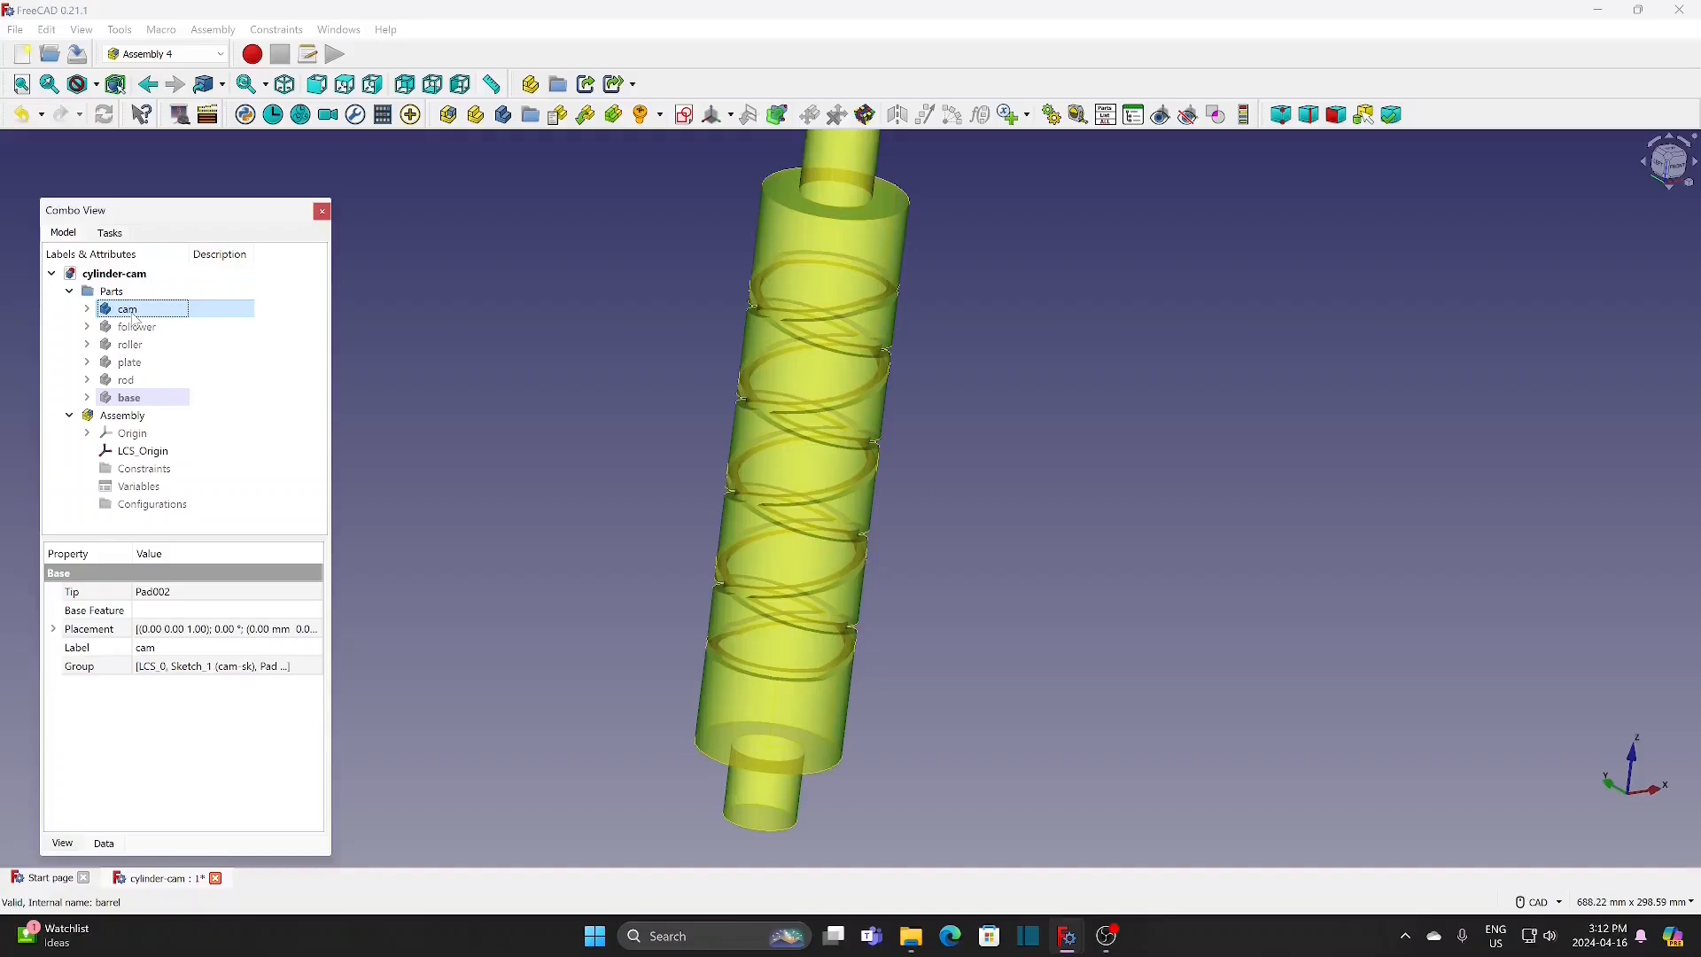
left_click(535, 482)
scroll(535, 483, "down", 2)
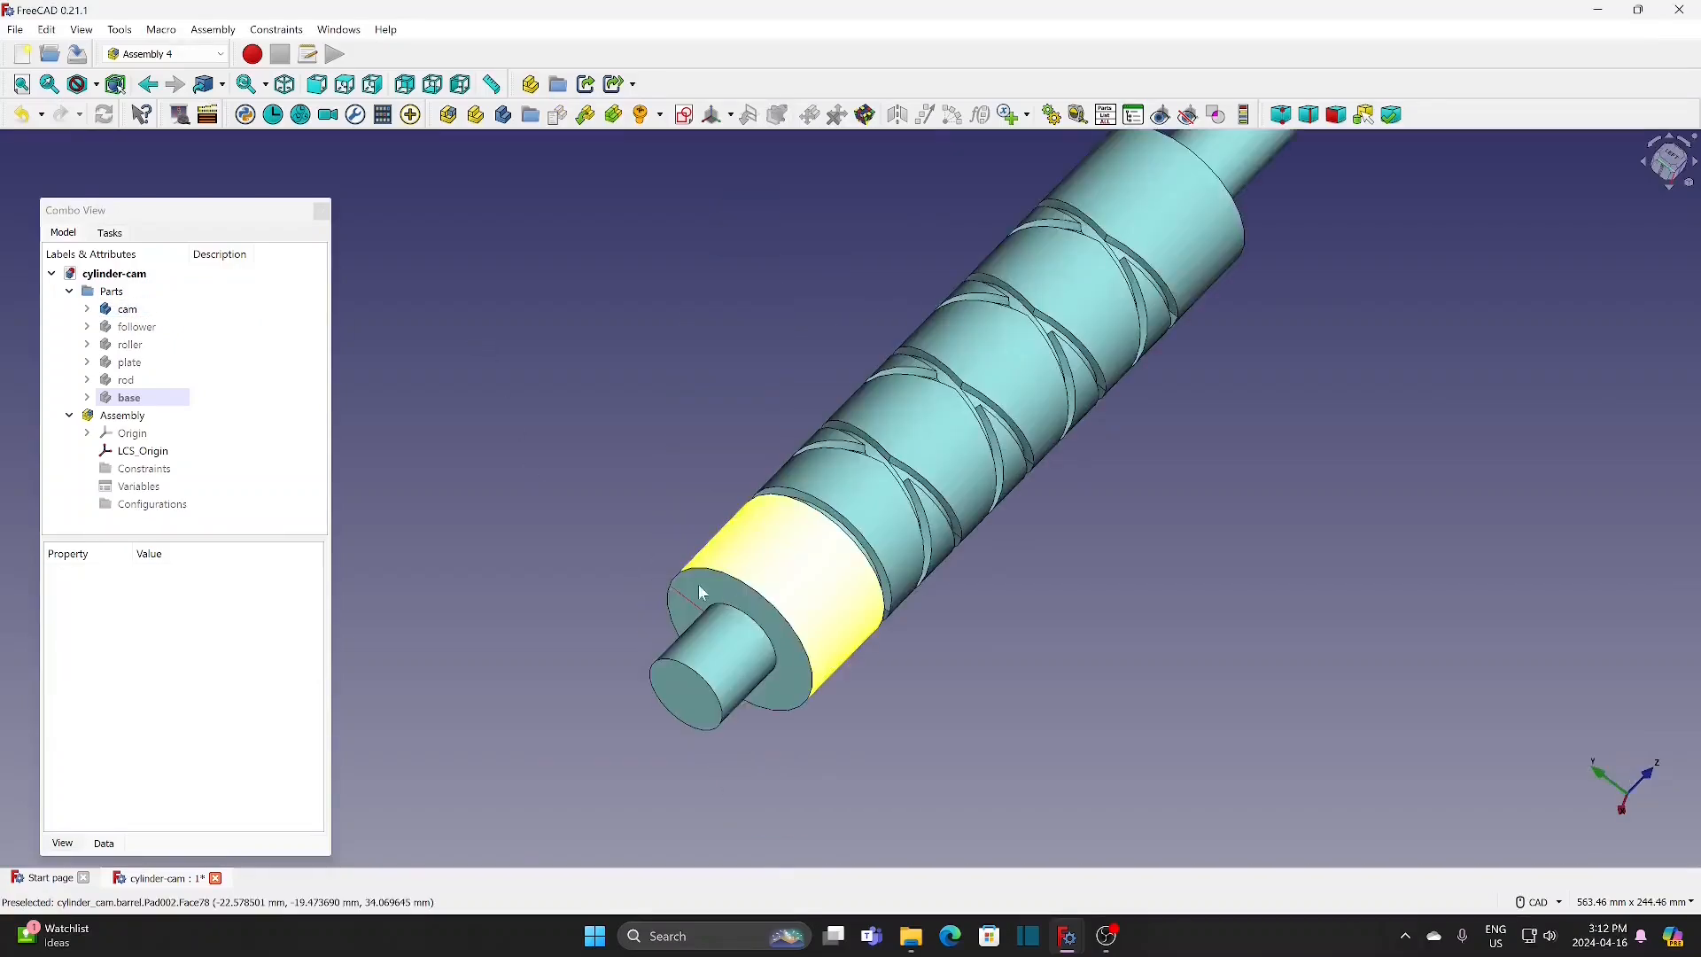
Step: Add a local coordinate system named cam-c to the cam, attached in Concentric mode to the outer circular edge of the barrel's end face
left_click(137, 314)
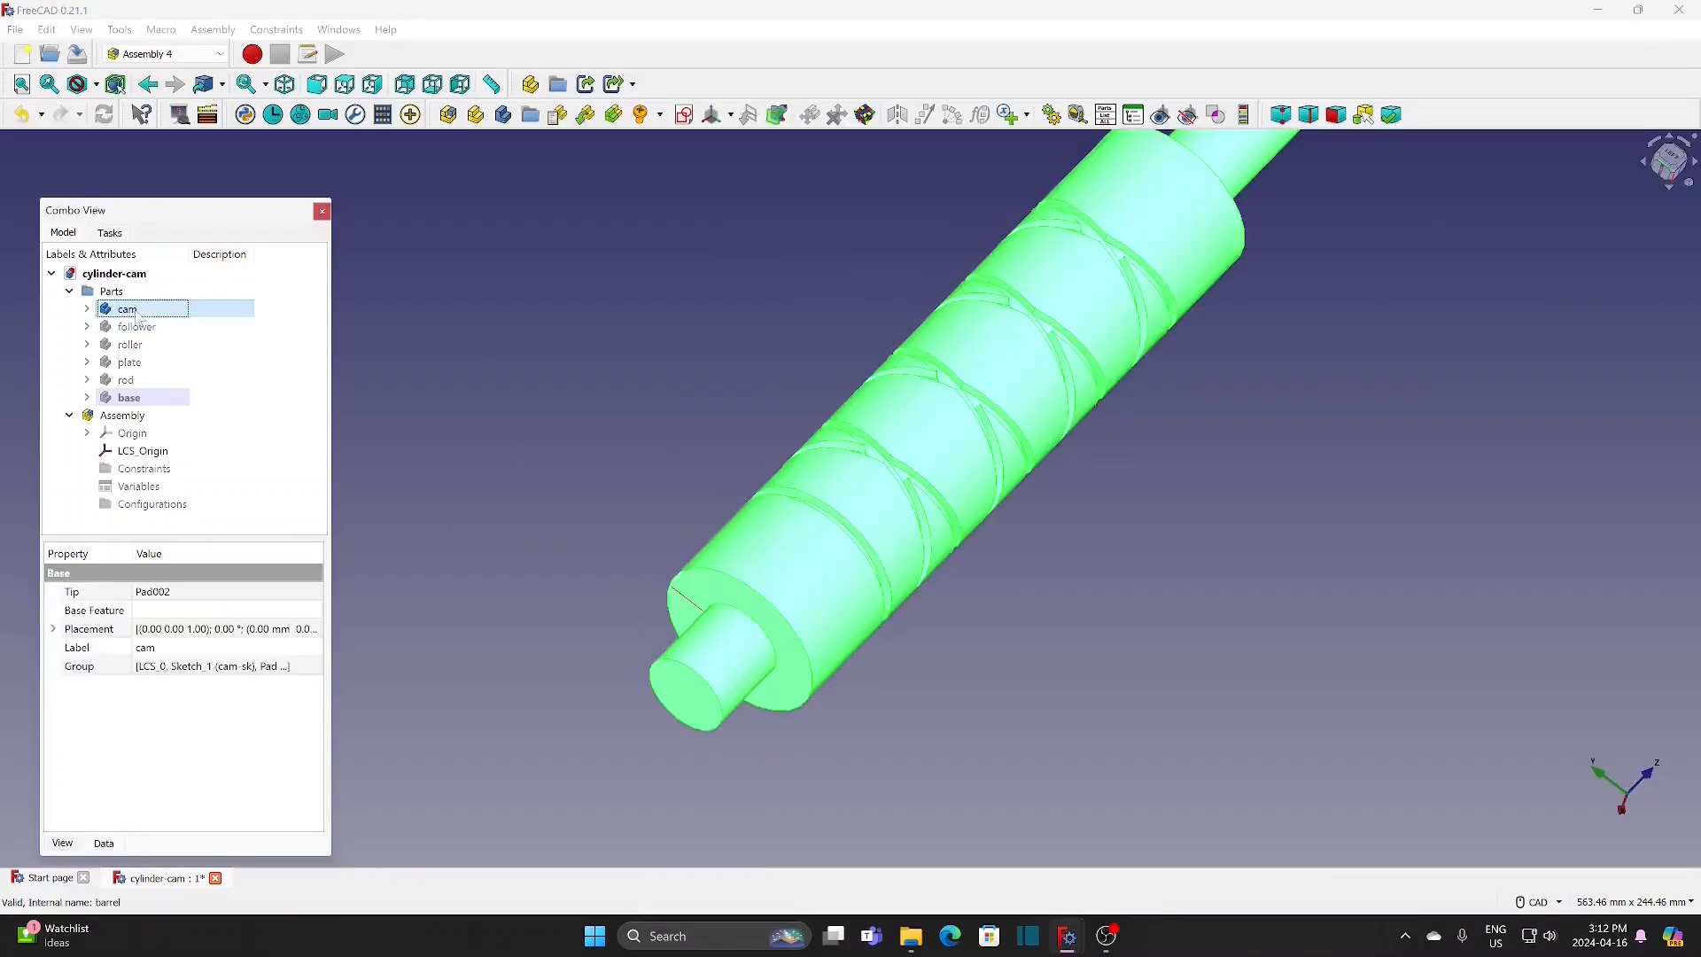
left_click(713, 115)
type("c")
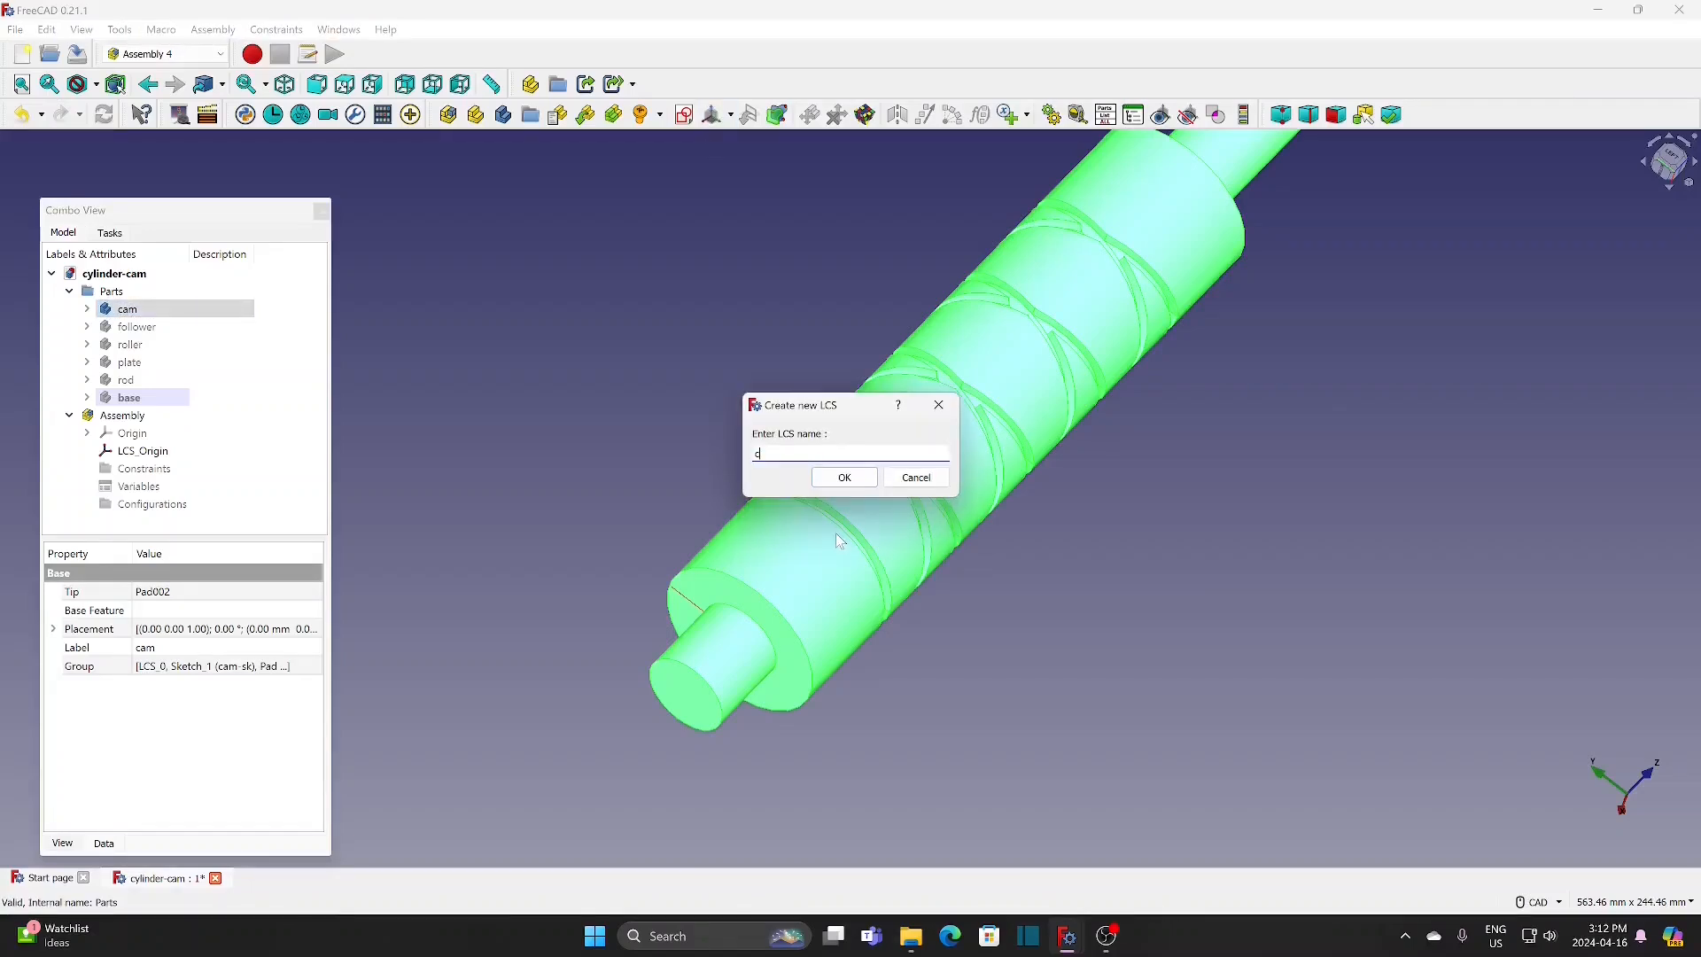
type("am-c")
left_click(844, 478)
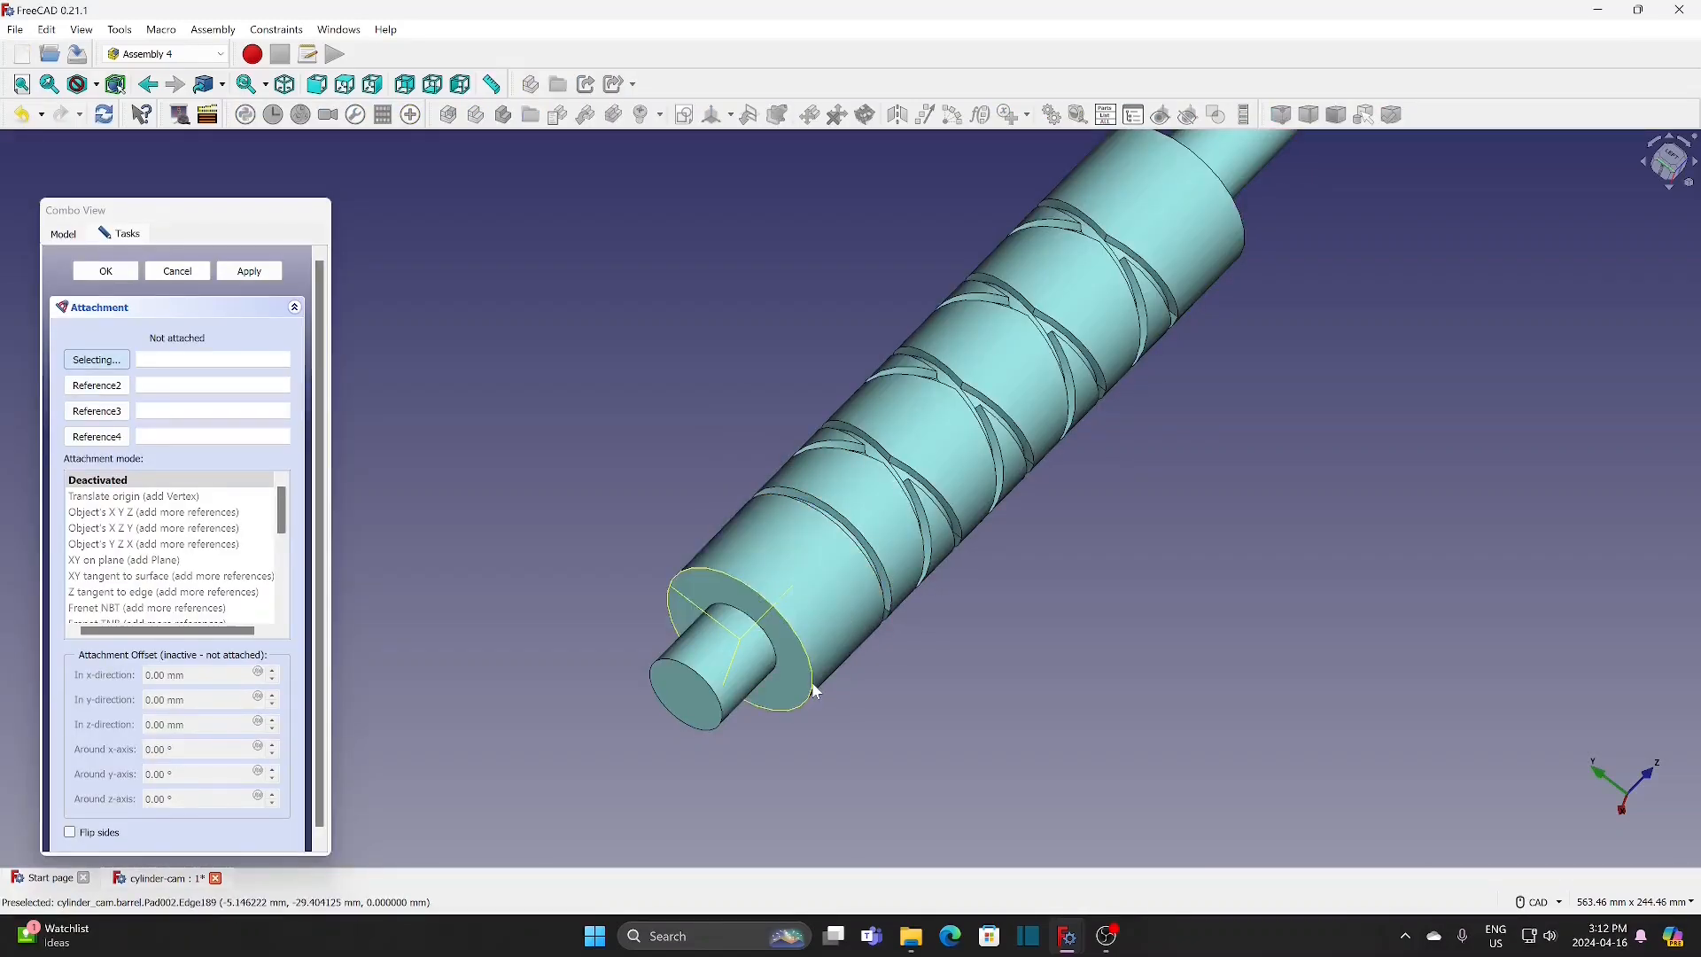
left_click(816, 692)
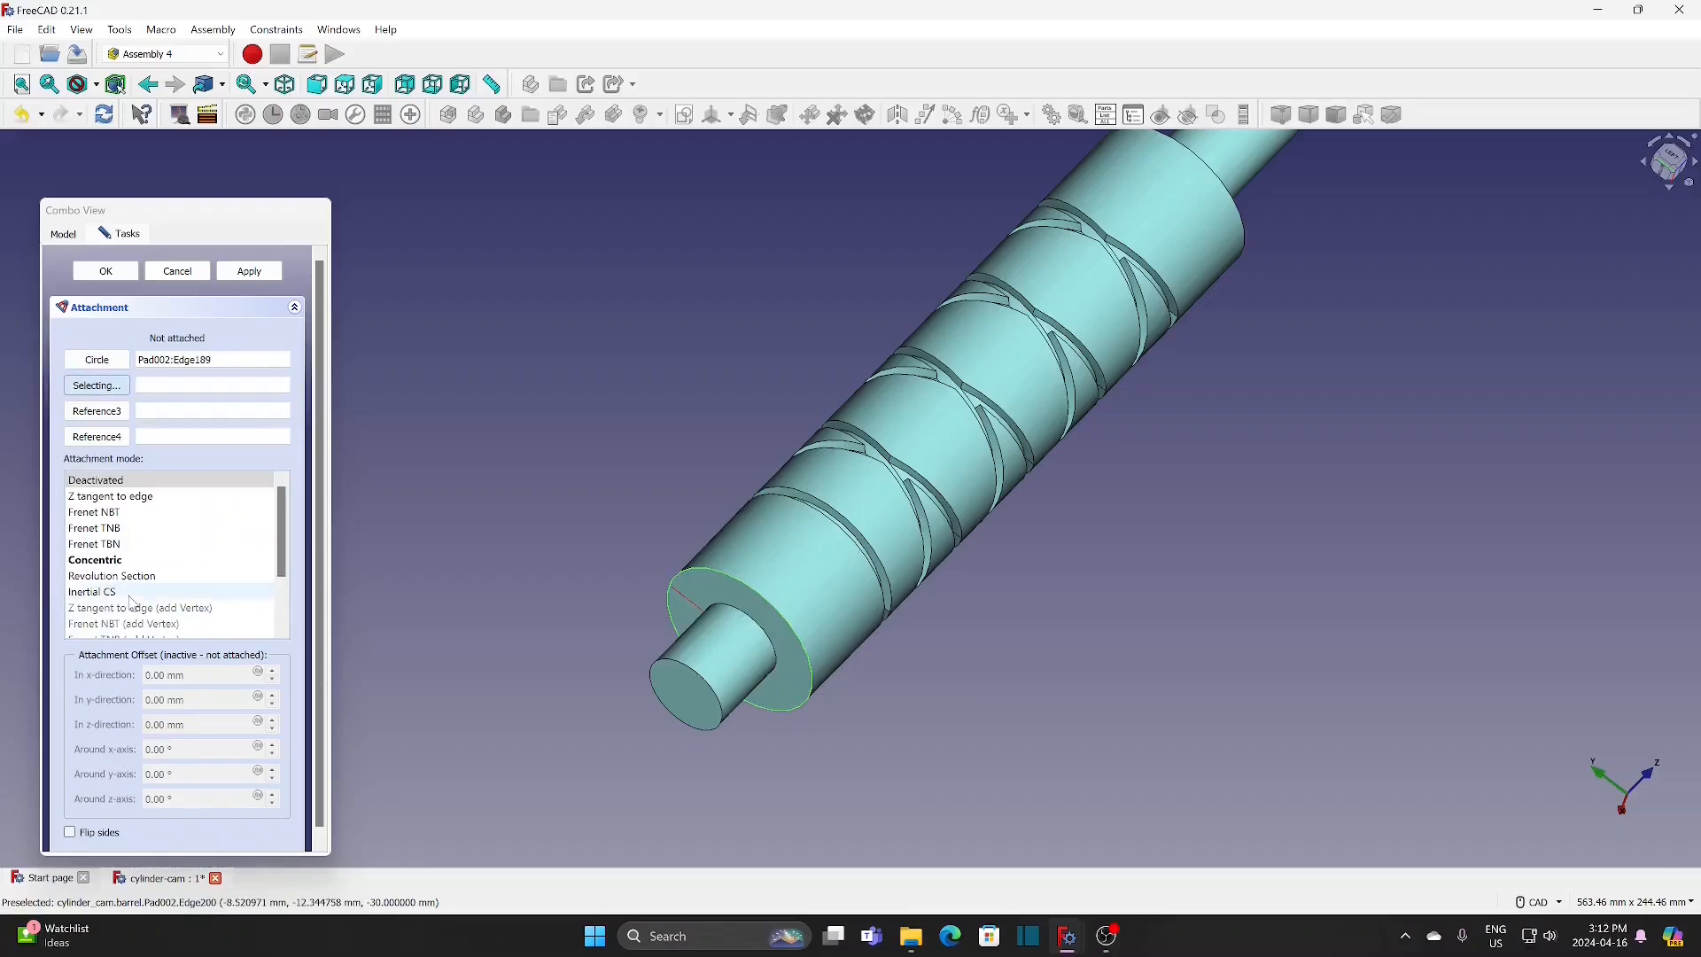
left_click(124, 560)
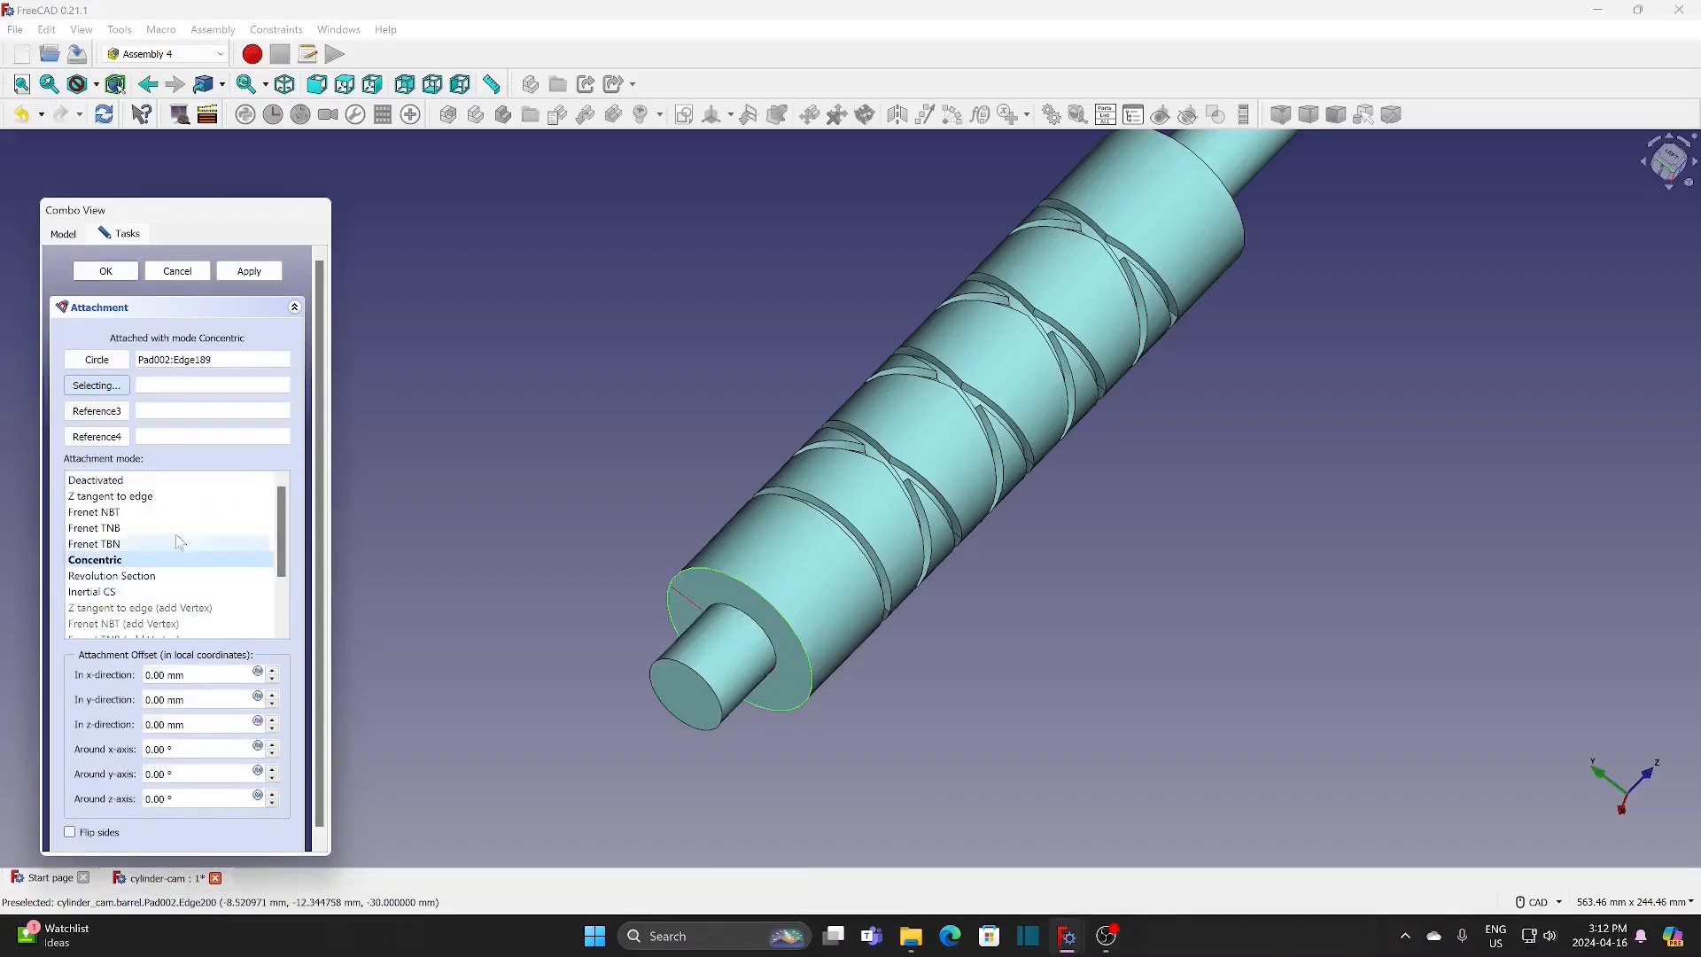
left_click(105, 271)
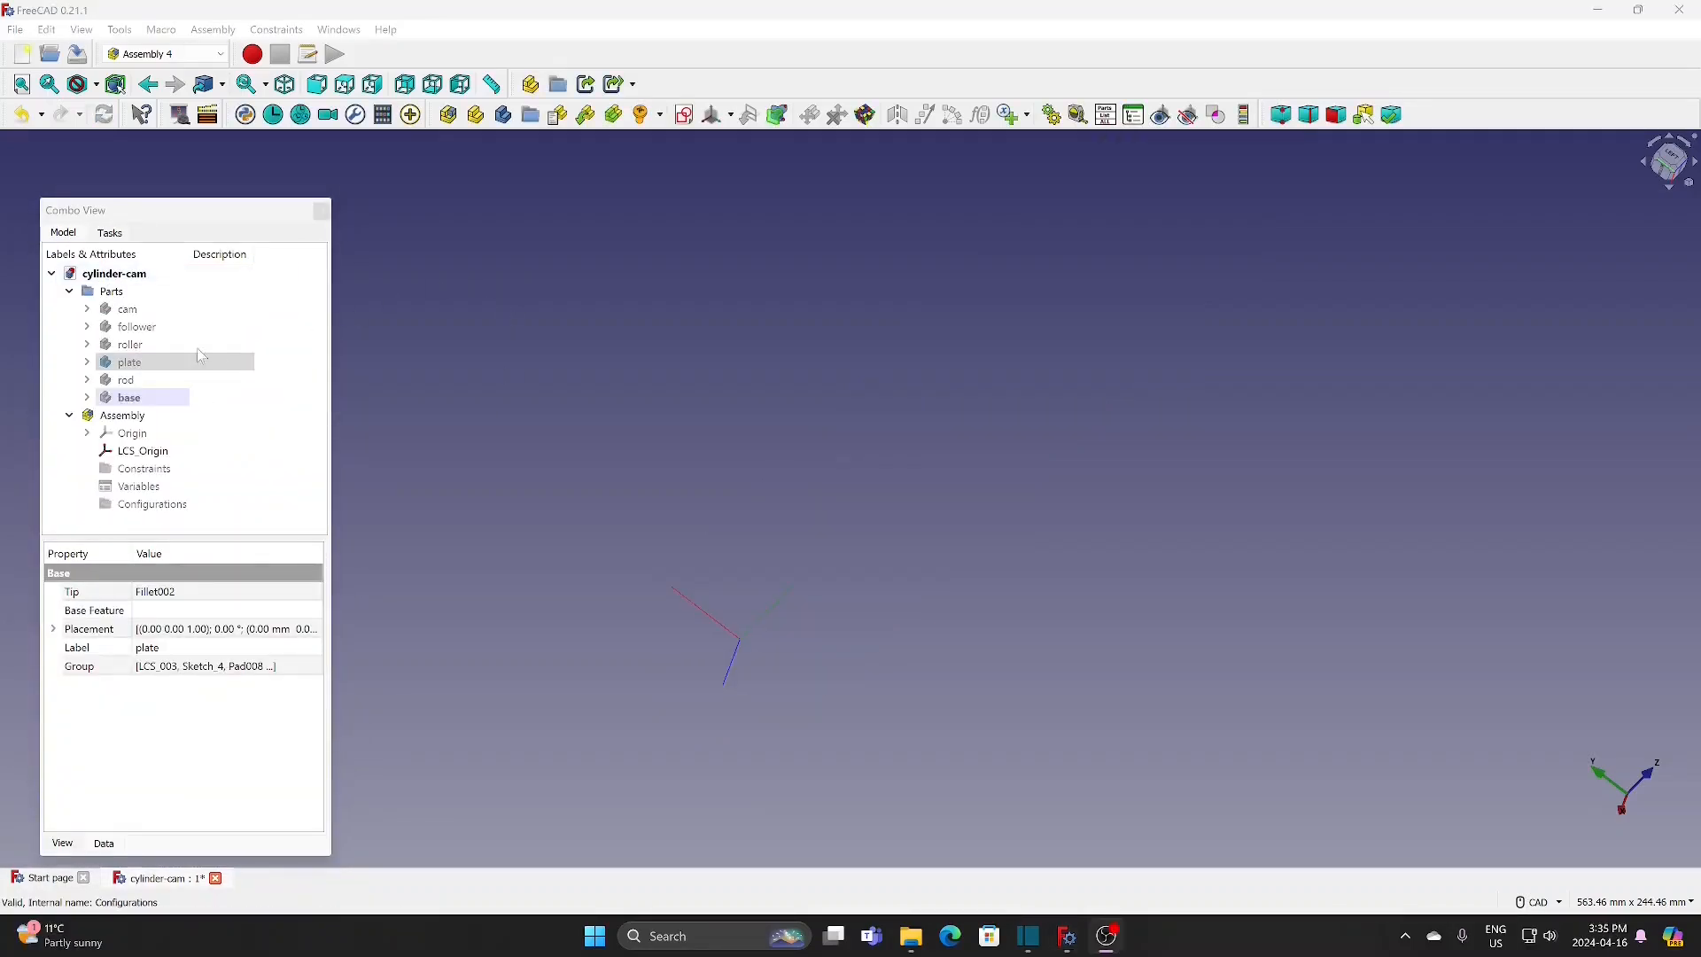
Step: Show the plate body and orient it so its large through hole and the smaller side hole are both visible
left_click(201, 357)
key("space")
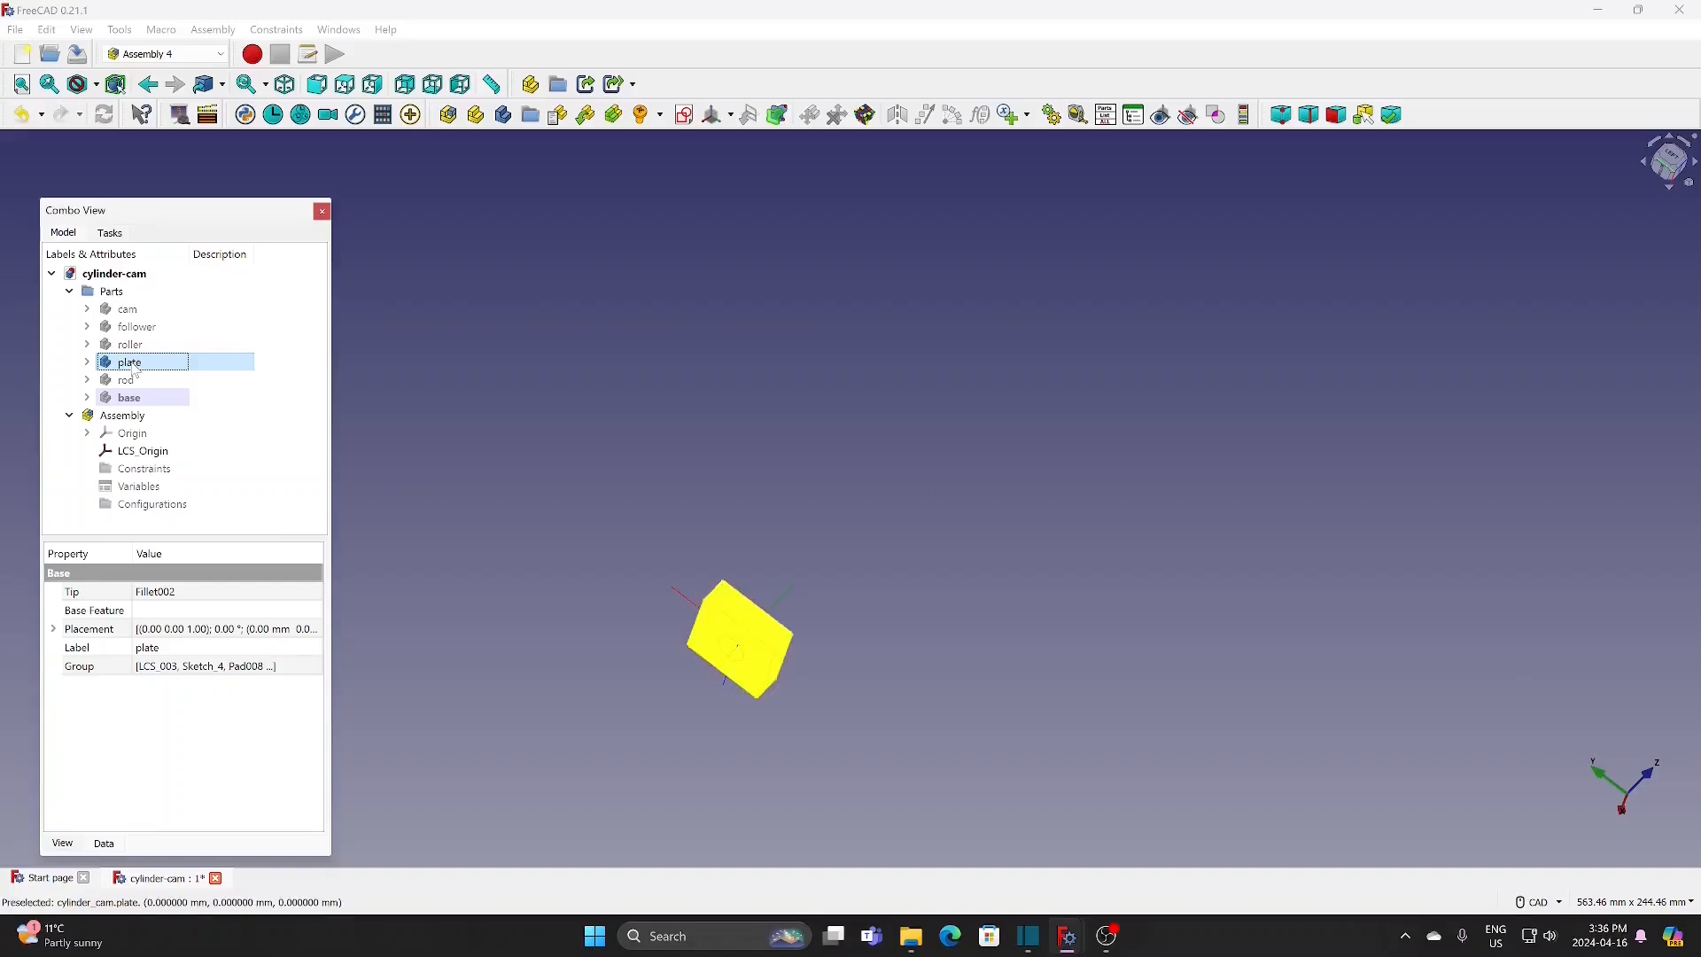
scroll(721, 706, "up", 4)
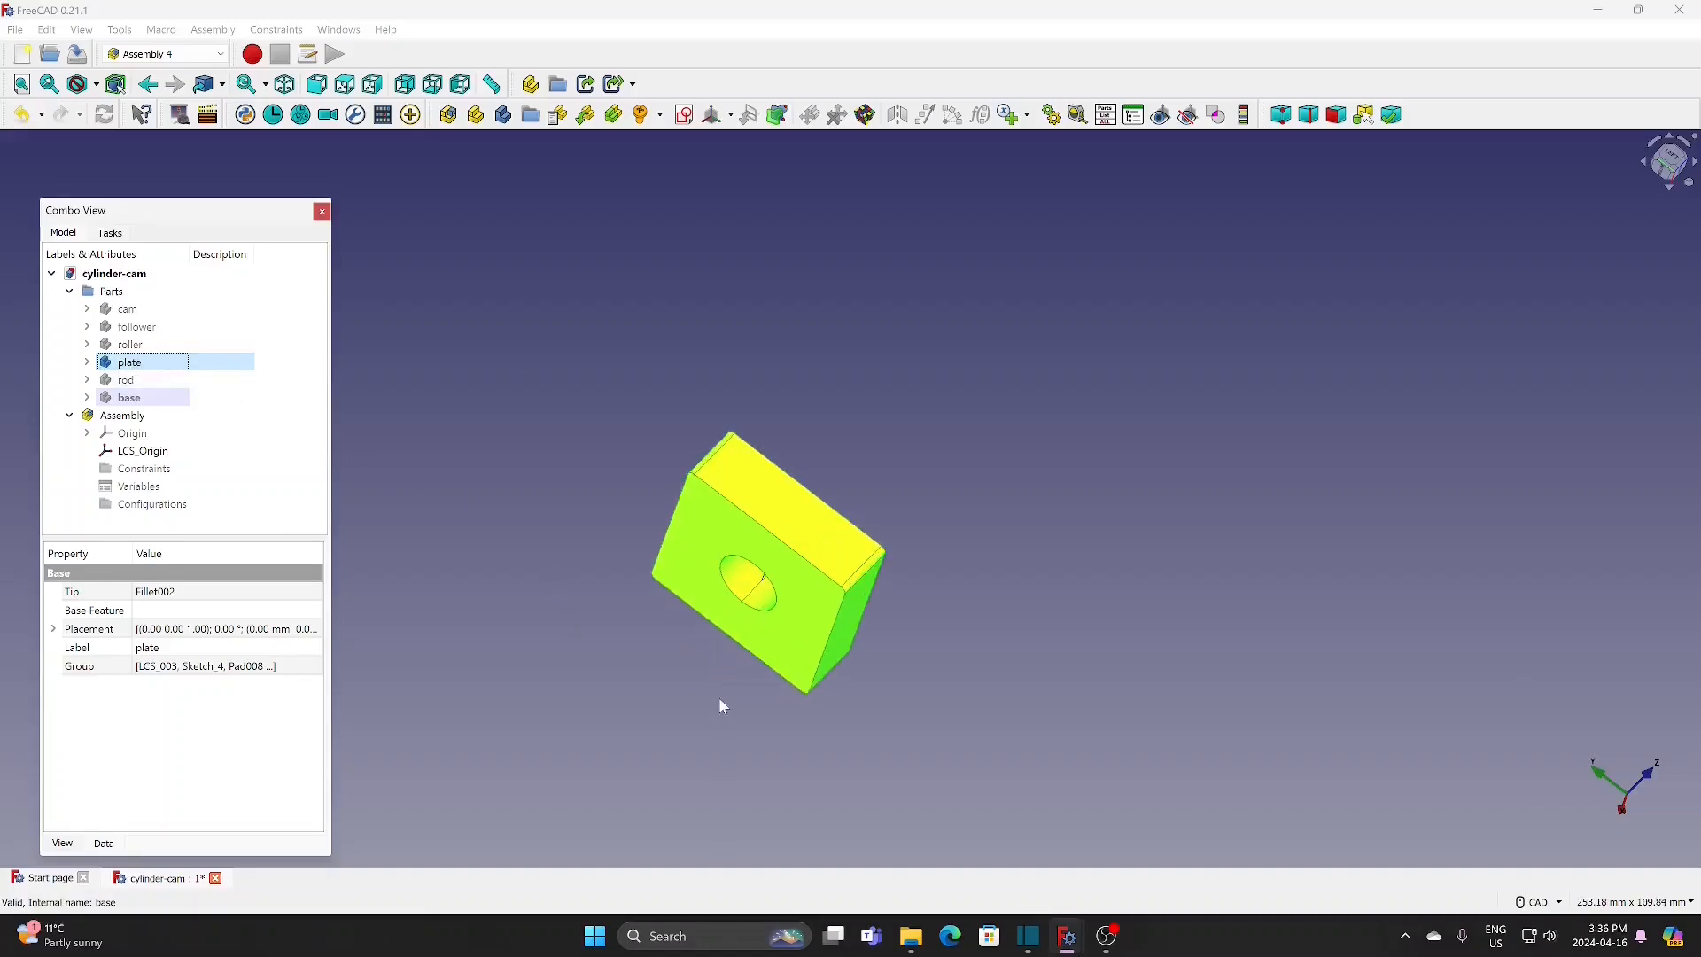
middle_click_drag(724, 706, 443, 422)
left_click(626, 584)
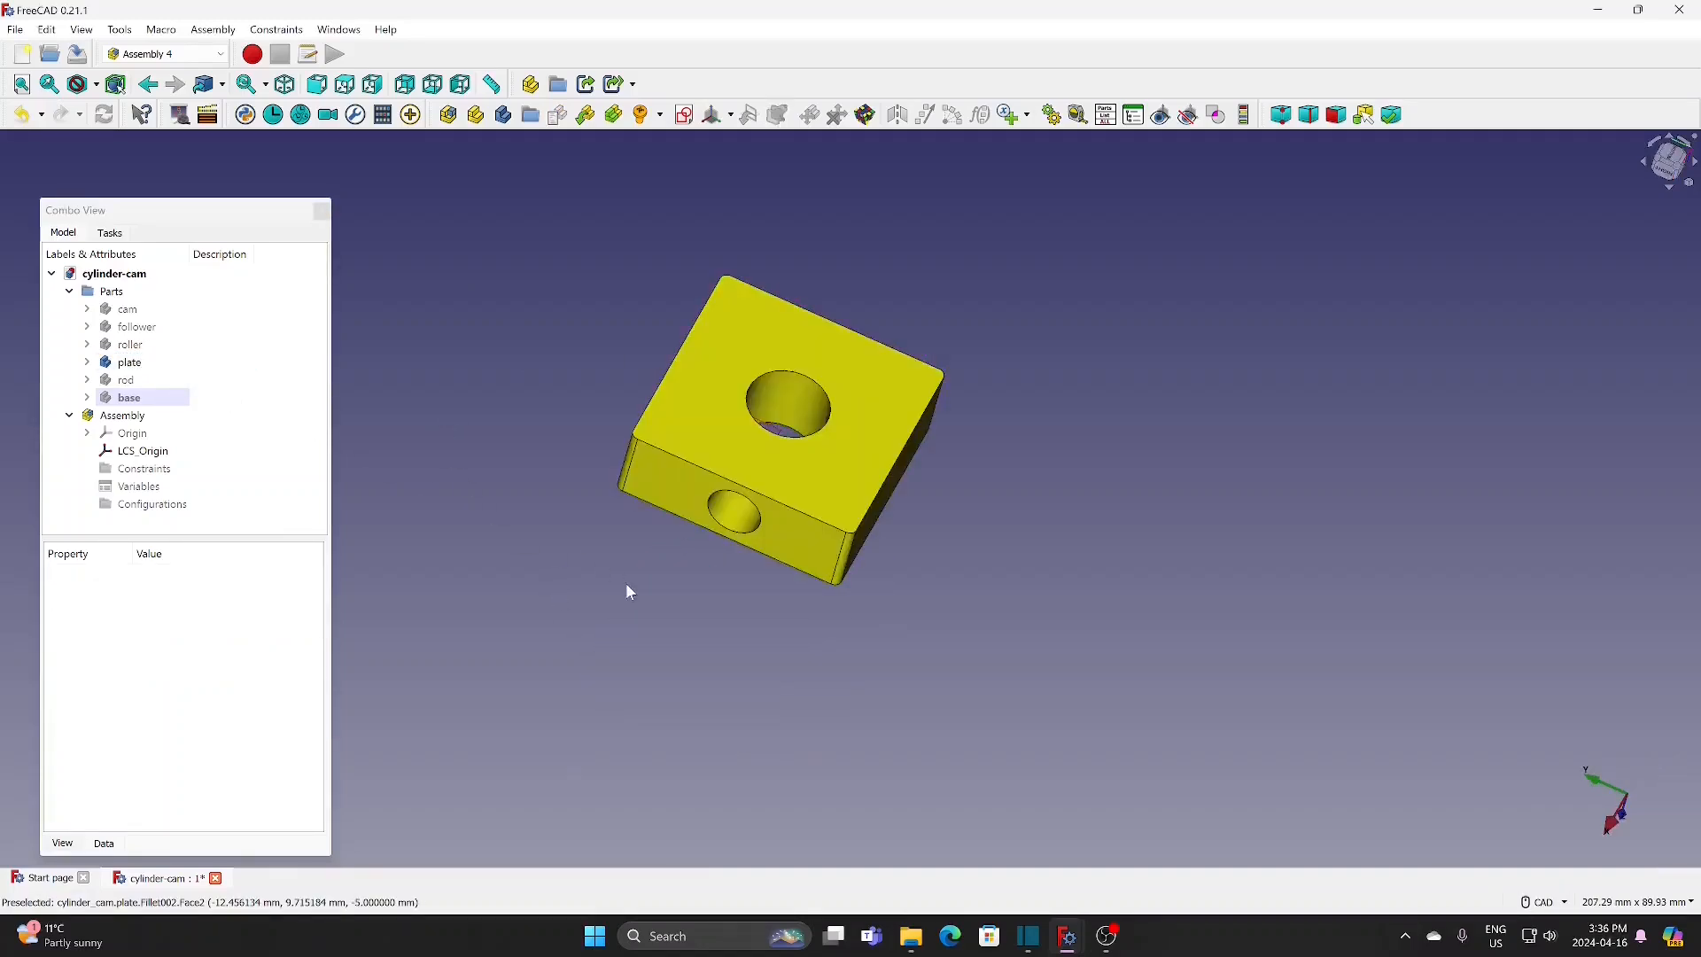
middle_click_drag(627, 586, 731, 335)
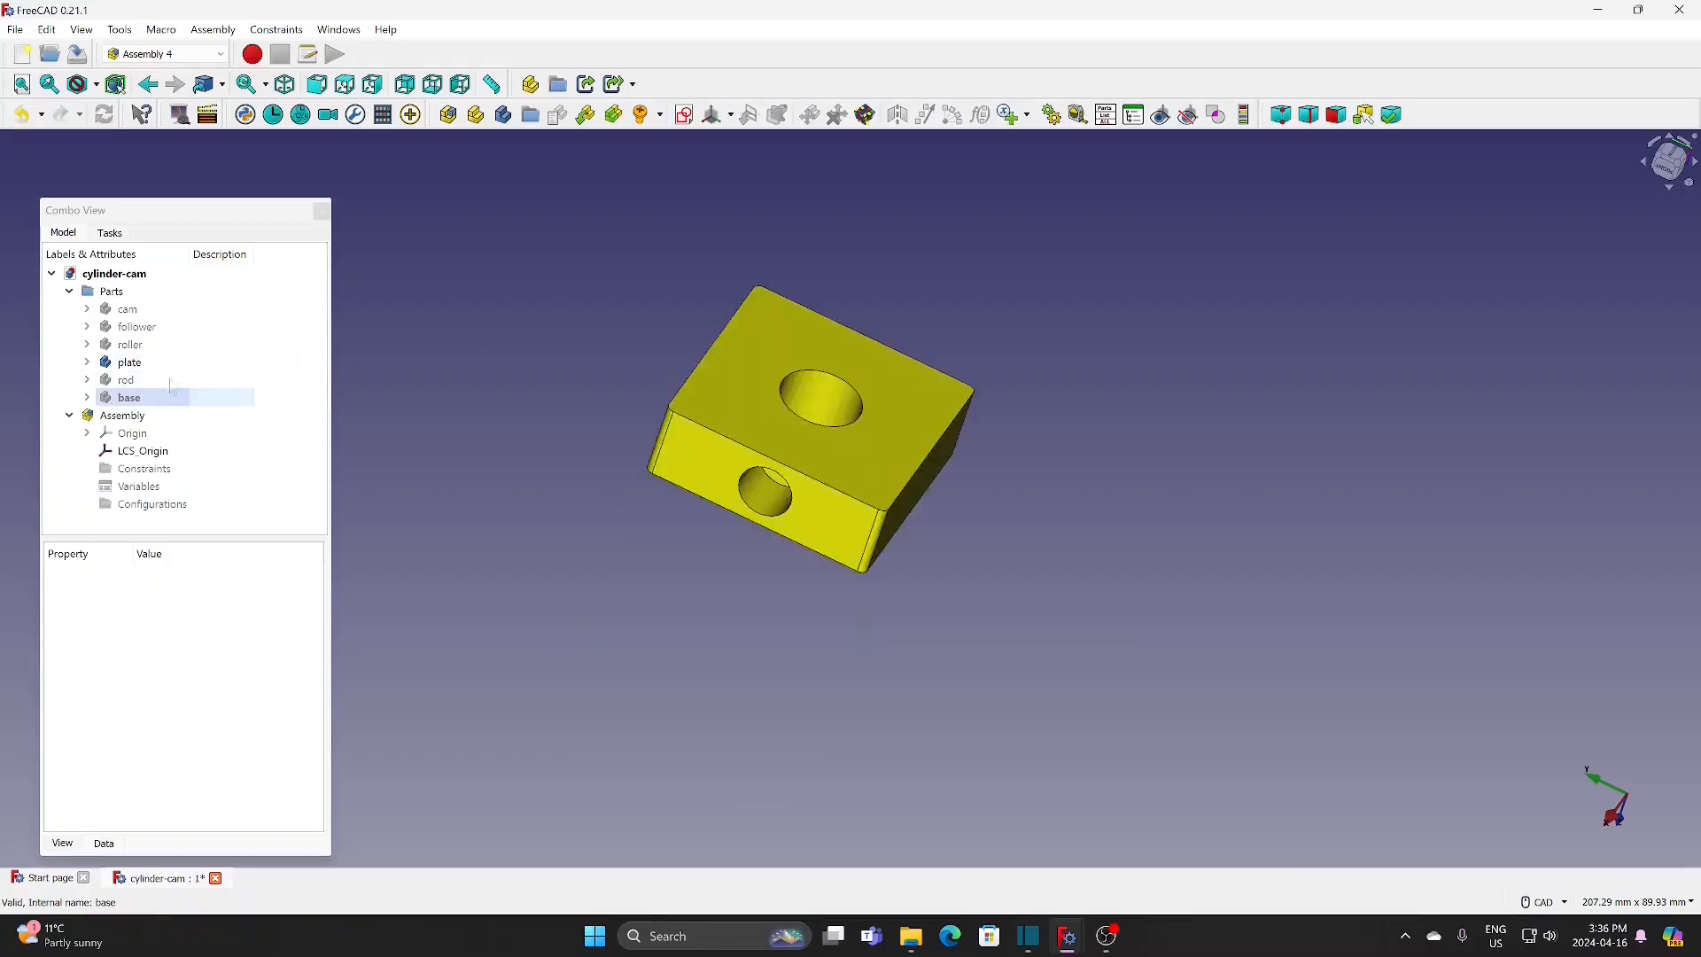
Step: Add a local coordinate system named for-follower to the plate, attached in Concentric mode to the edge of the small side hole
left_click(142, 365)
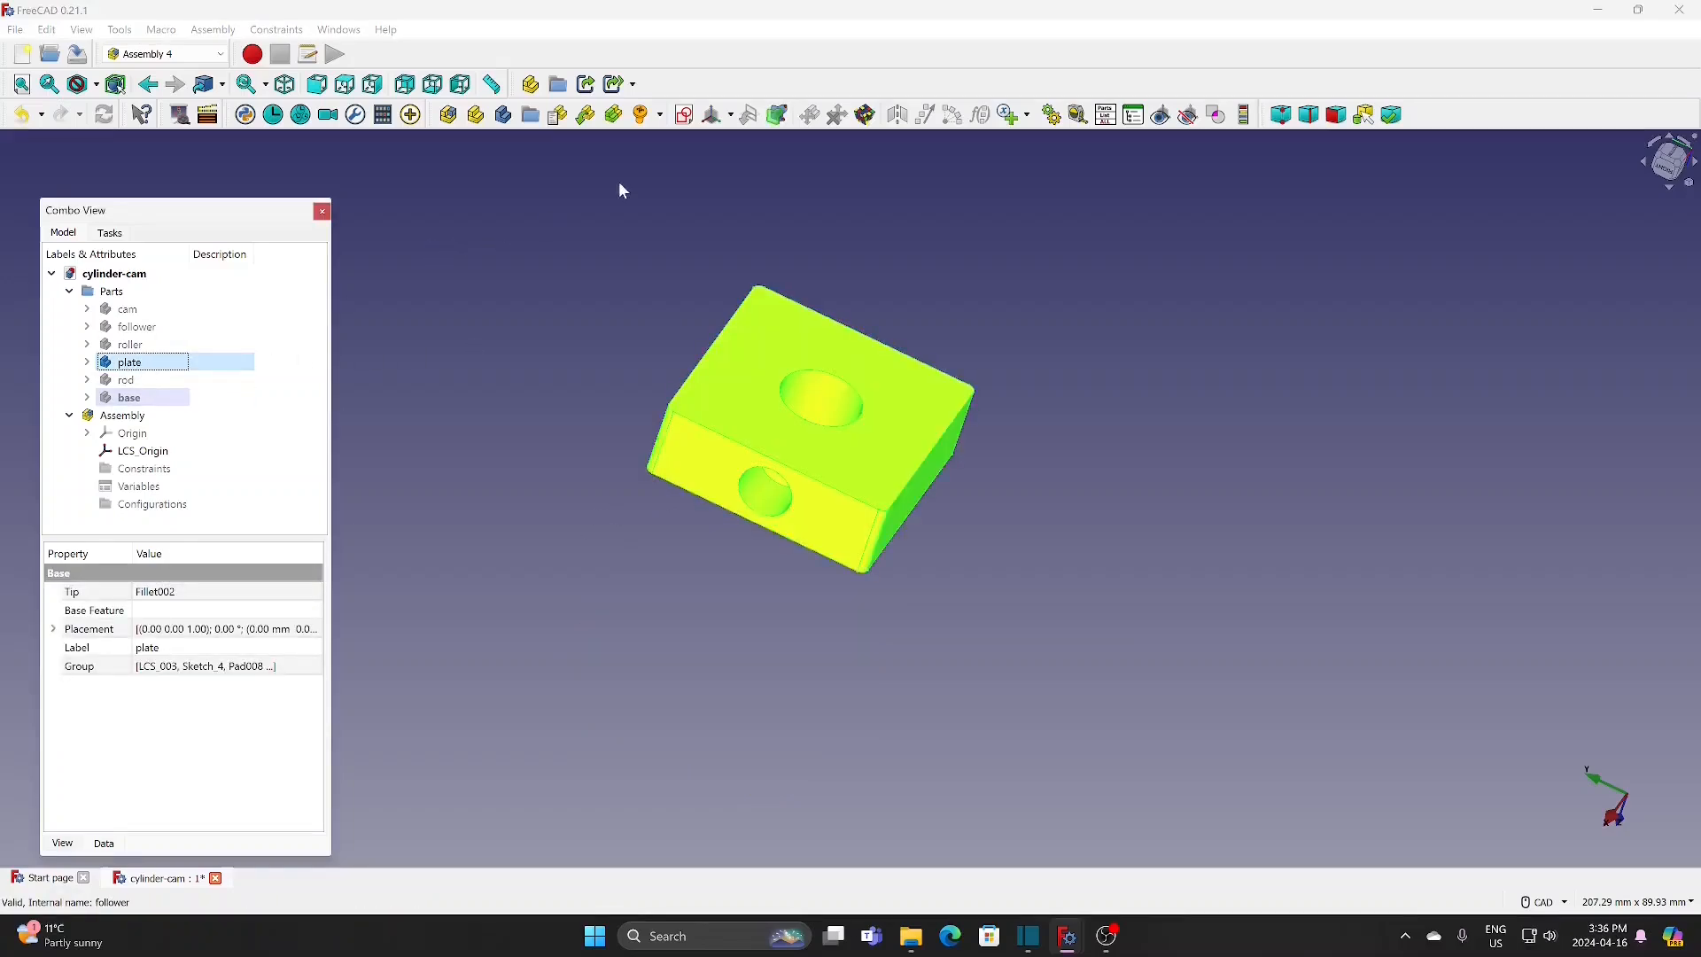
left_click(711, 115)
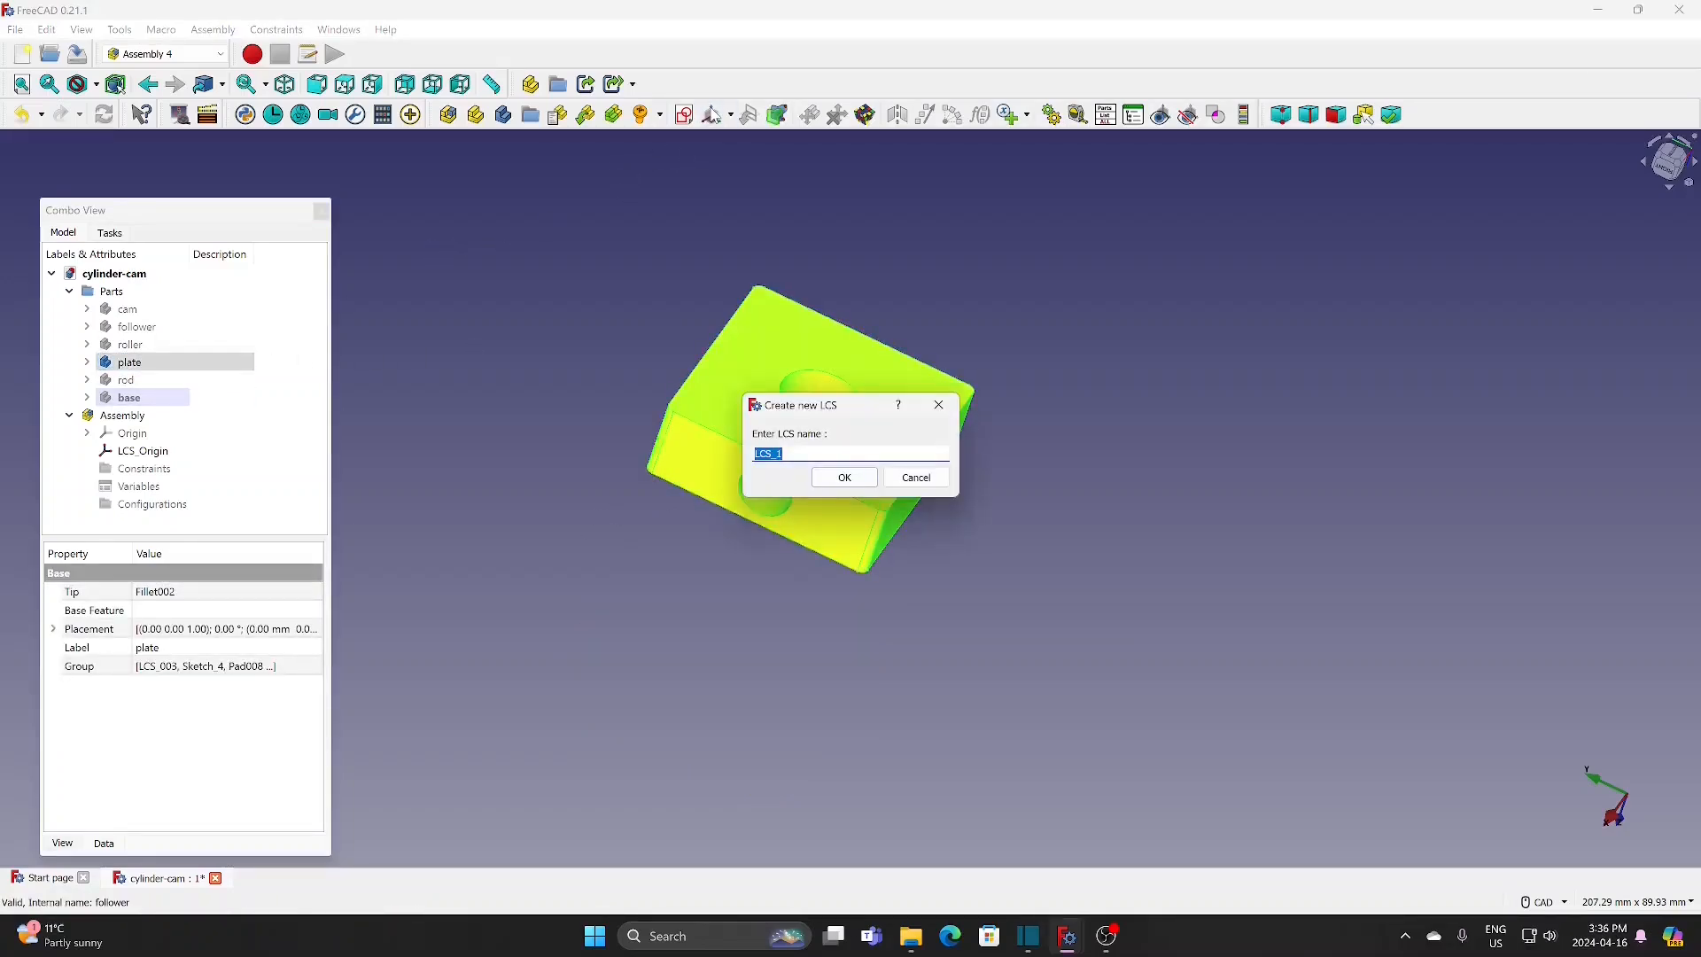
type("for-follower")
left_click(841, 479)
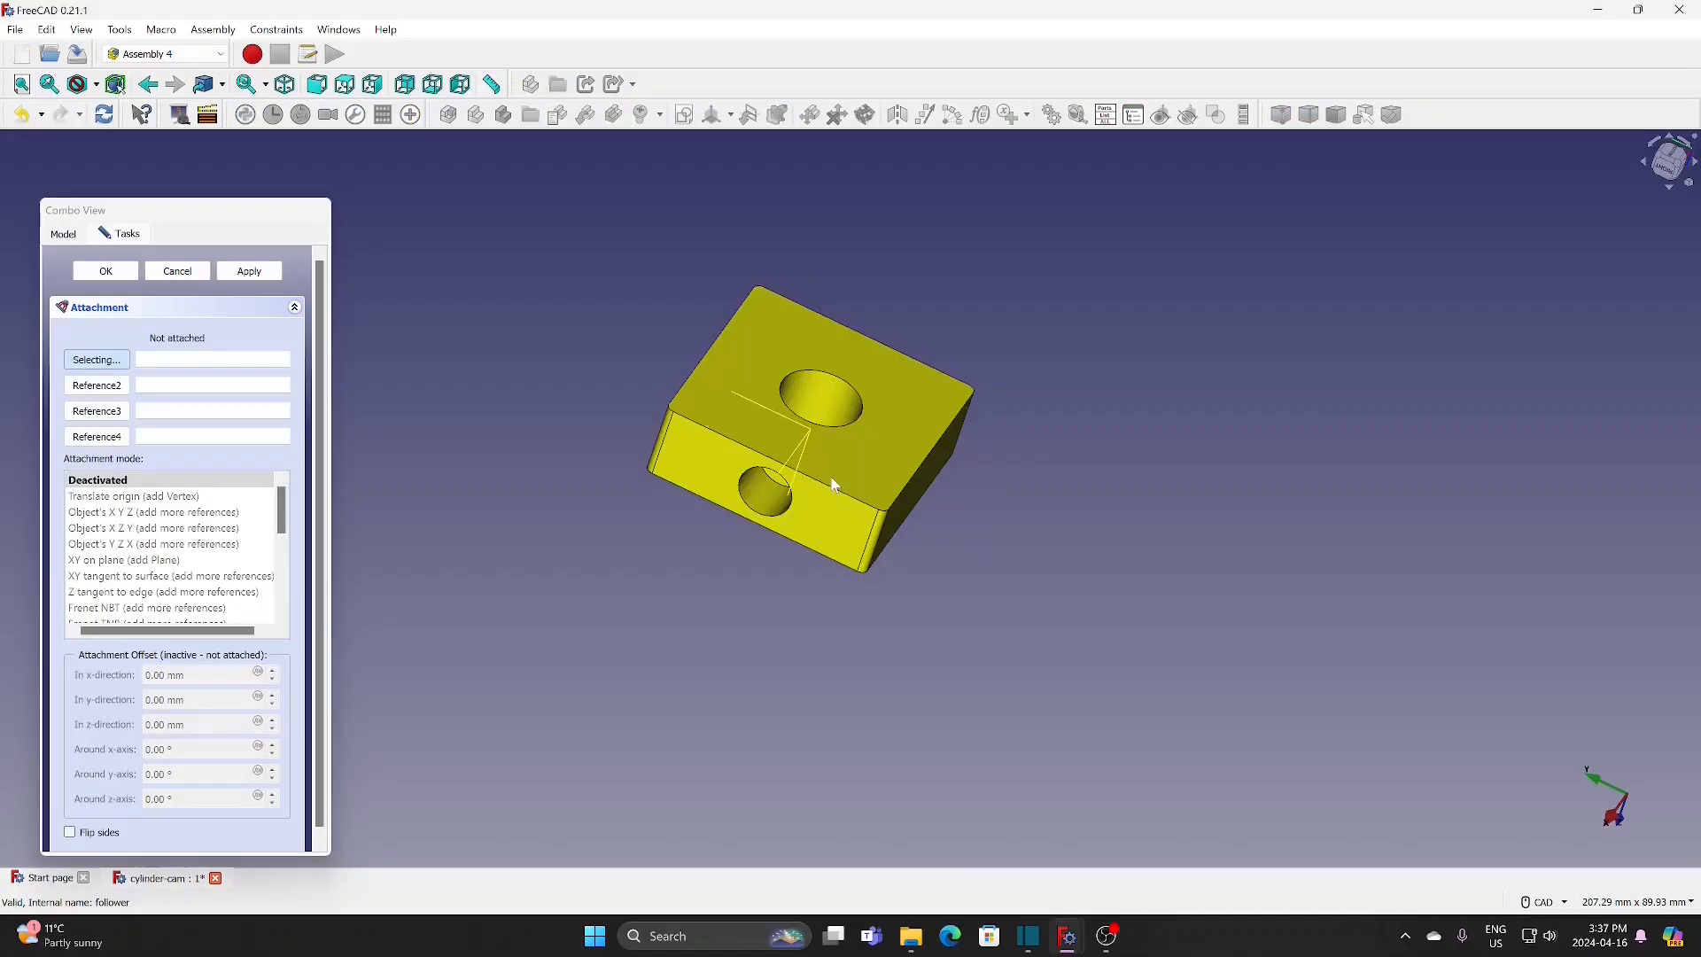
left_click(779, 521)
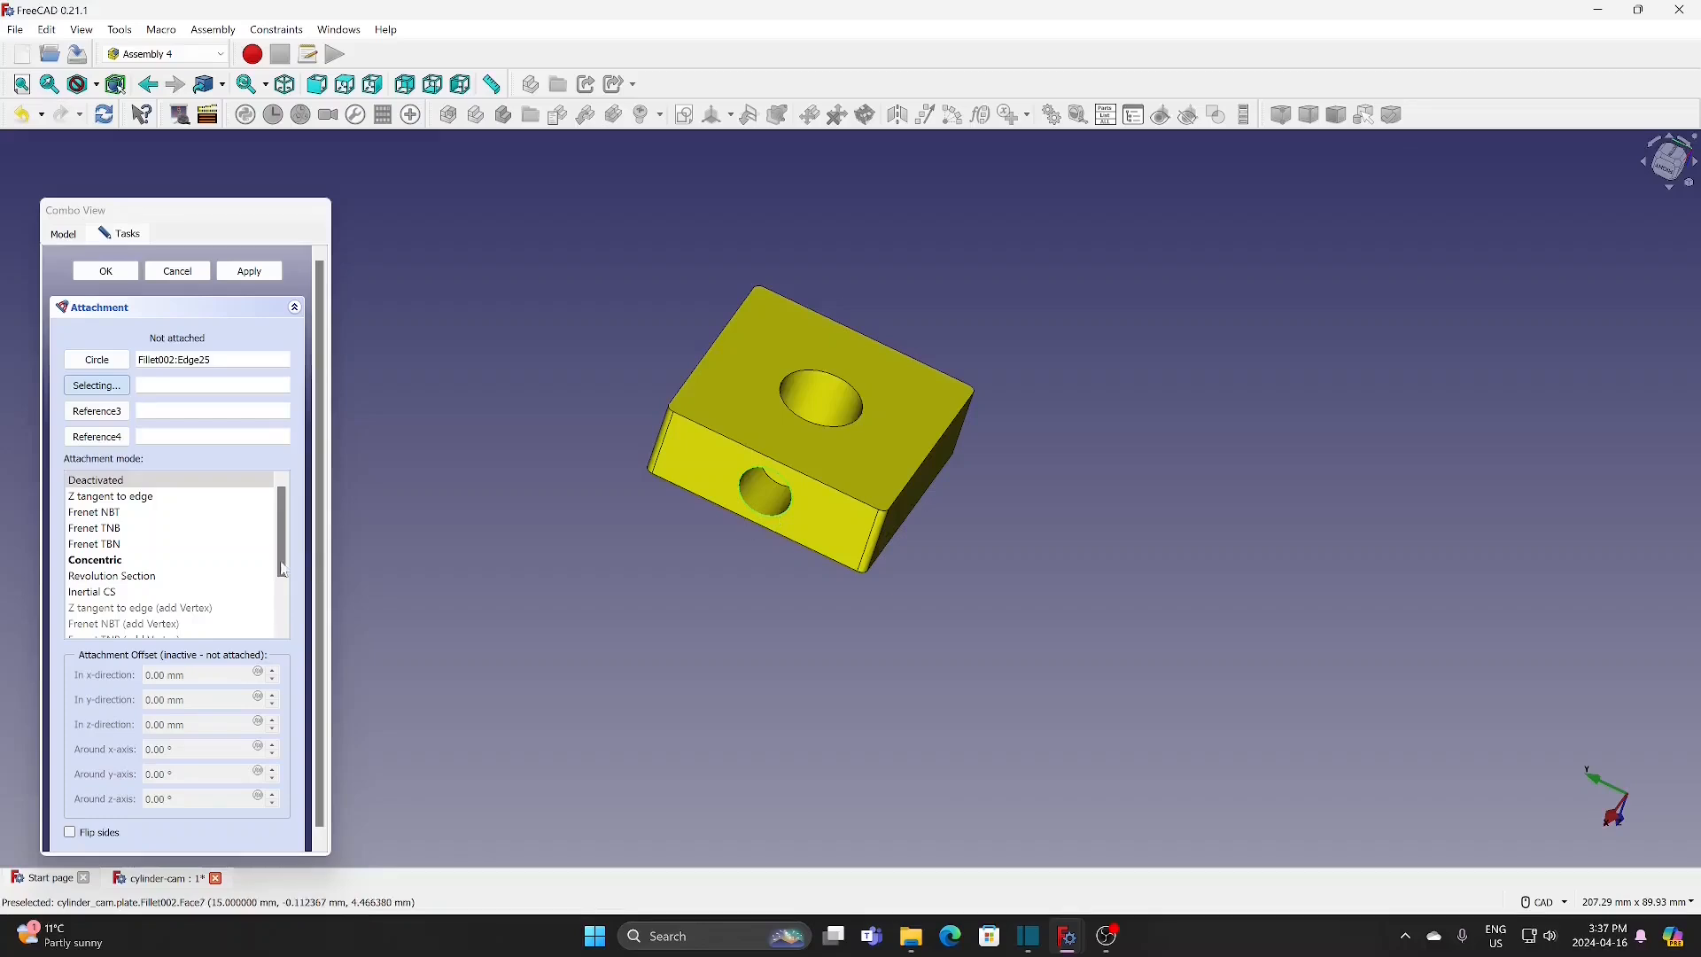
left_click(128, 561)
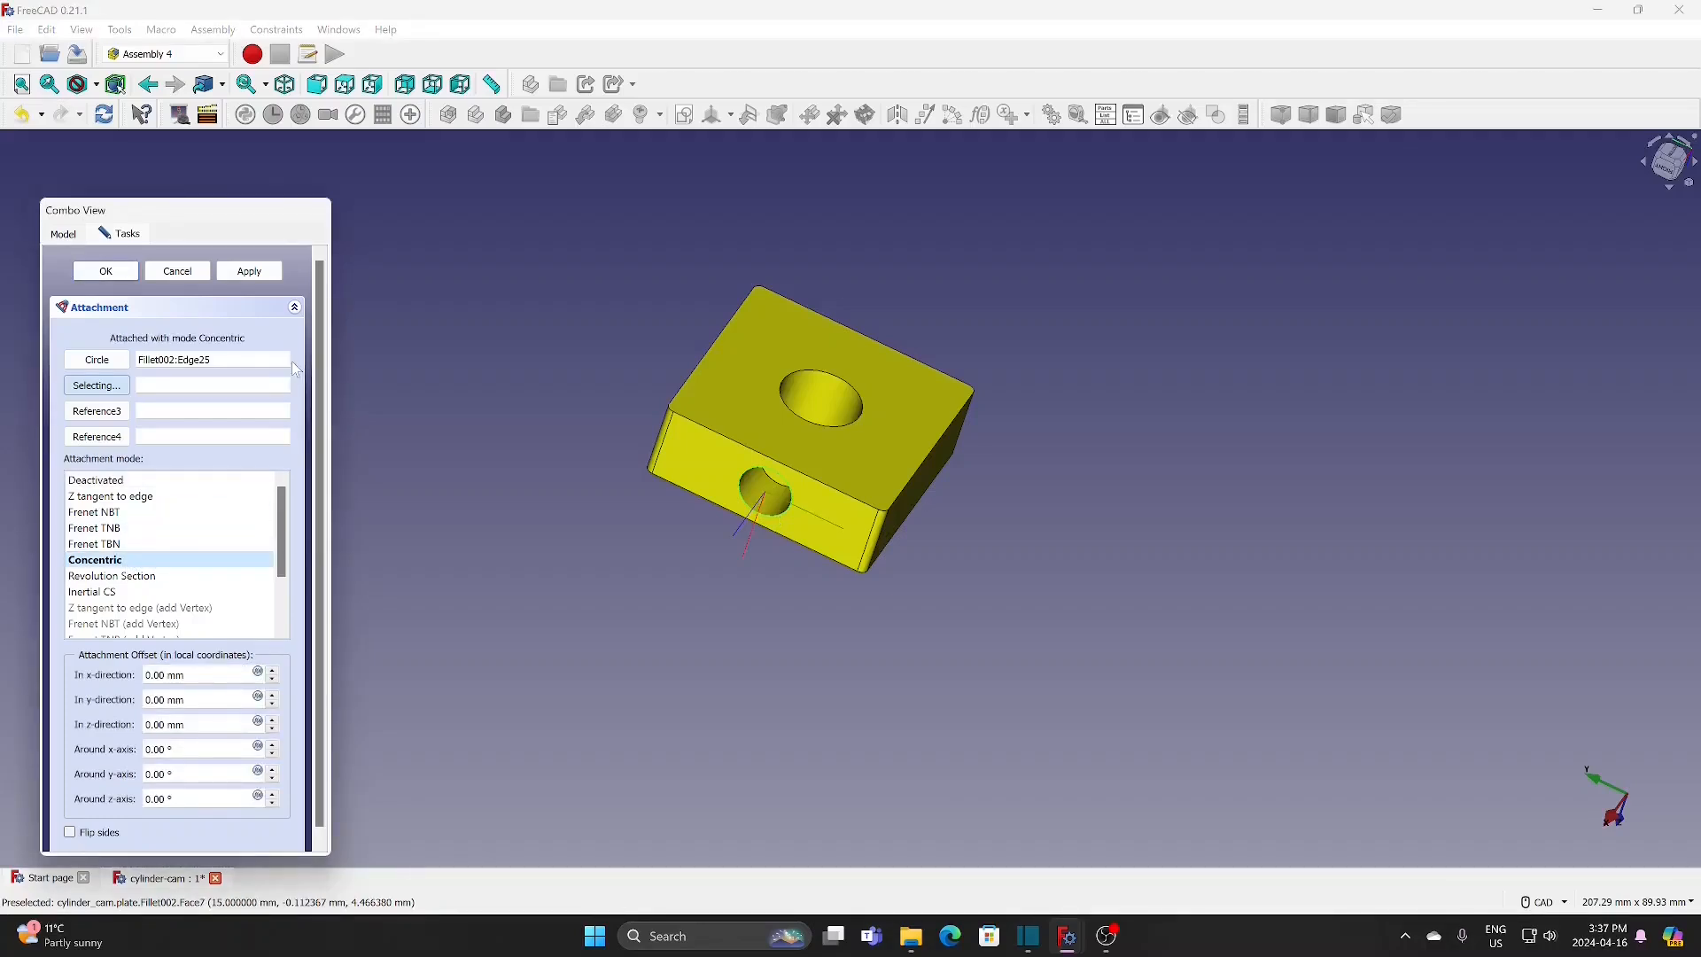
left_click(113, 272)
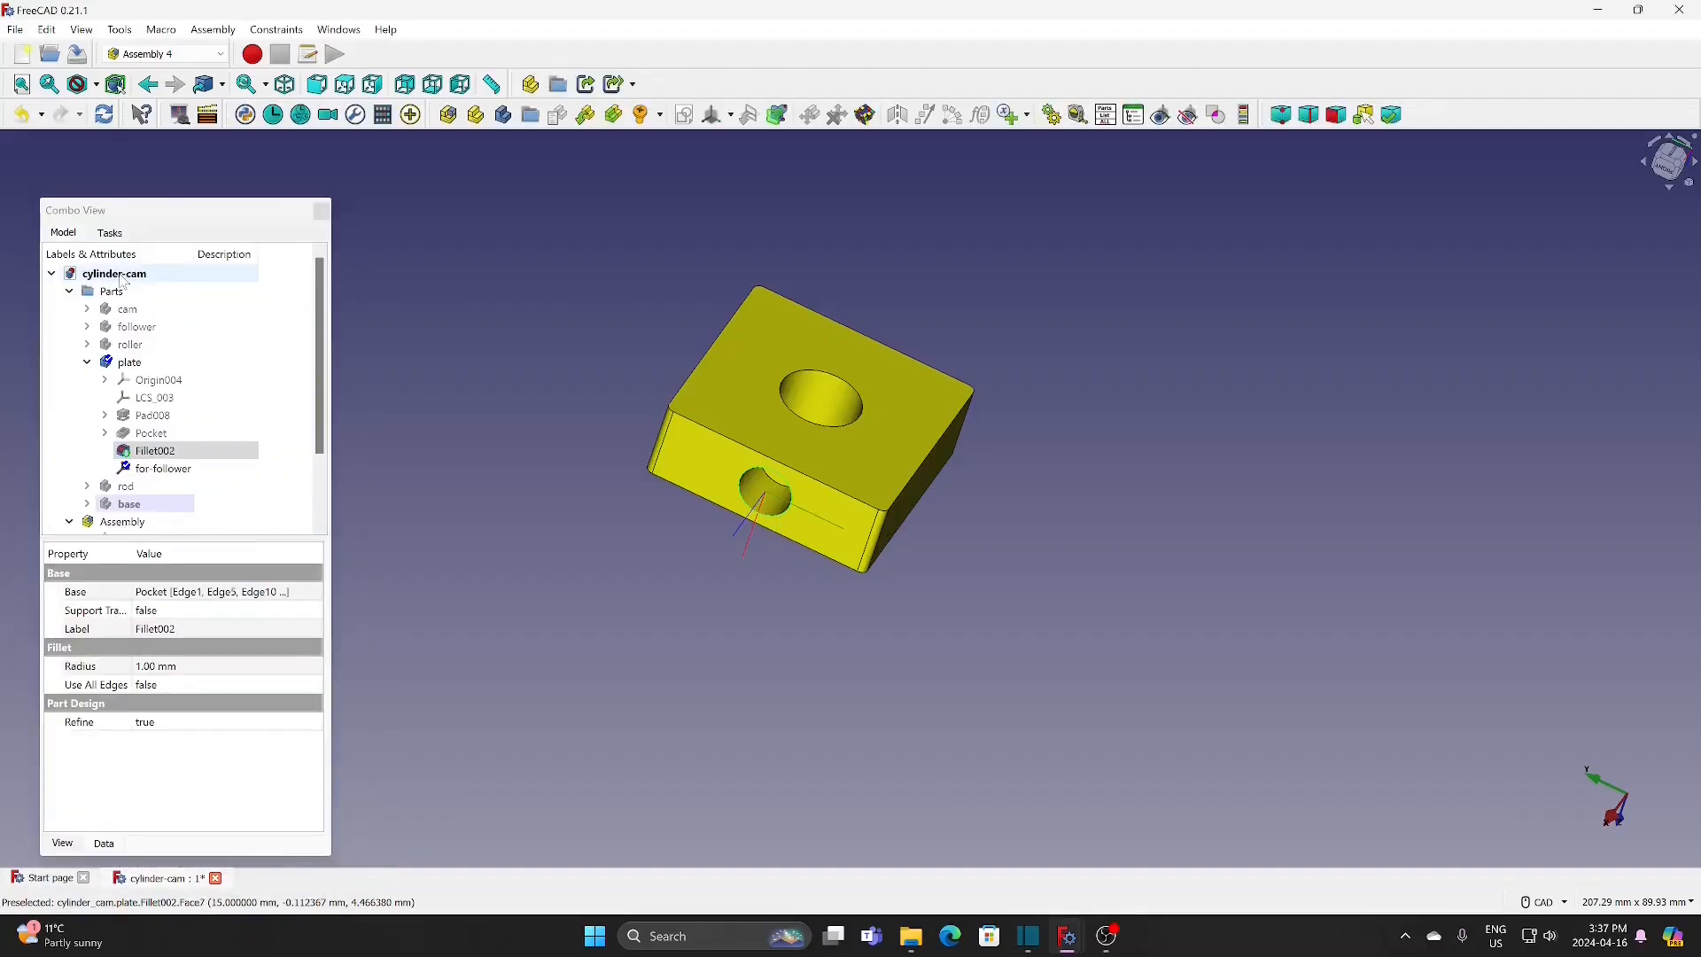
Step: Collapse the plate's contents in the model tree and hide the plate body
left_click(131, 363)
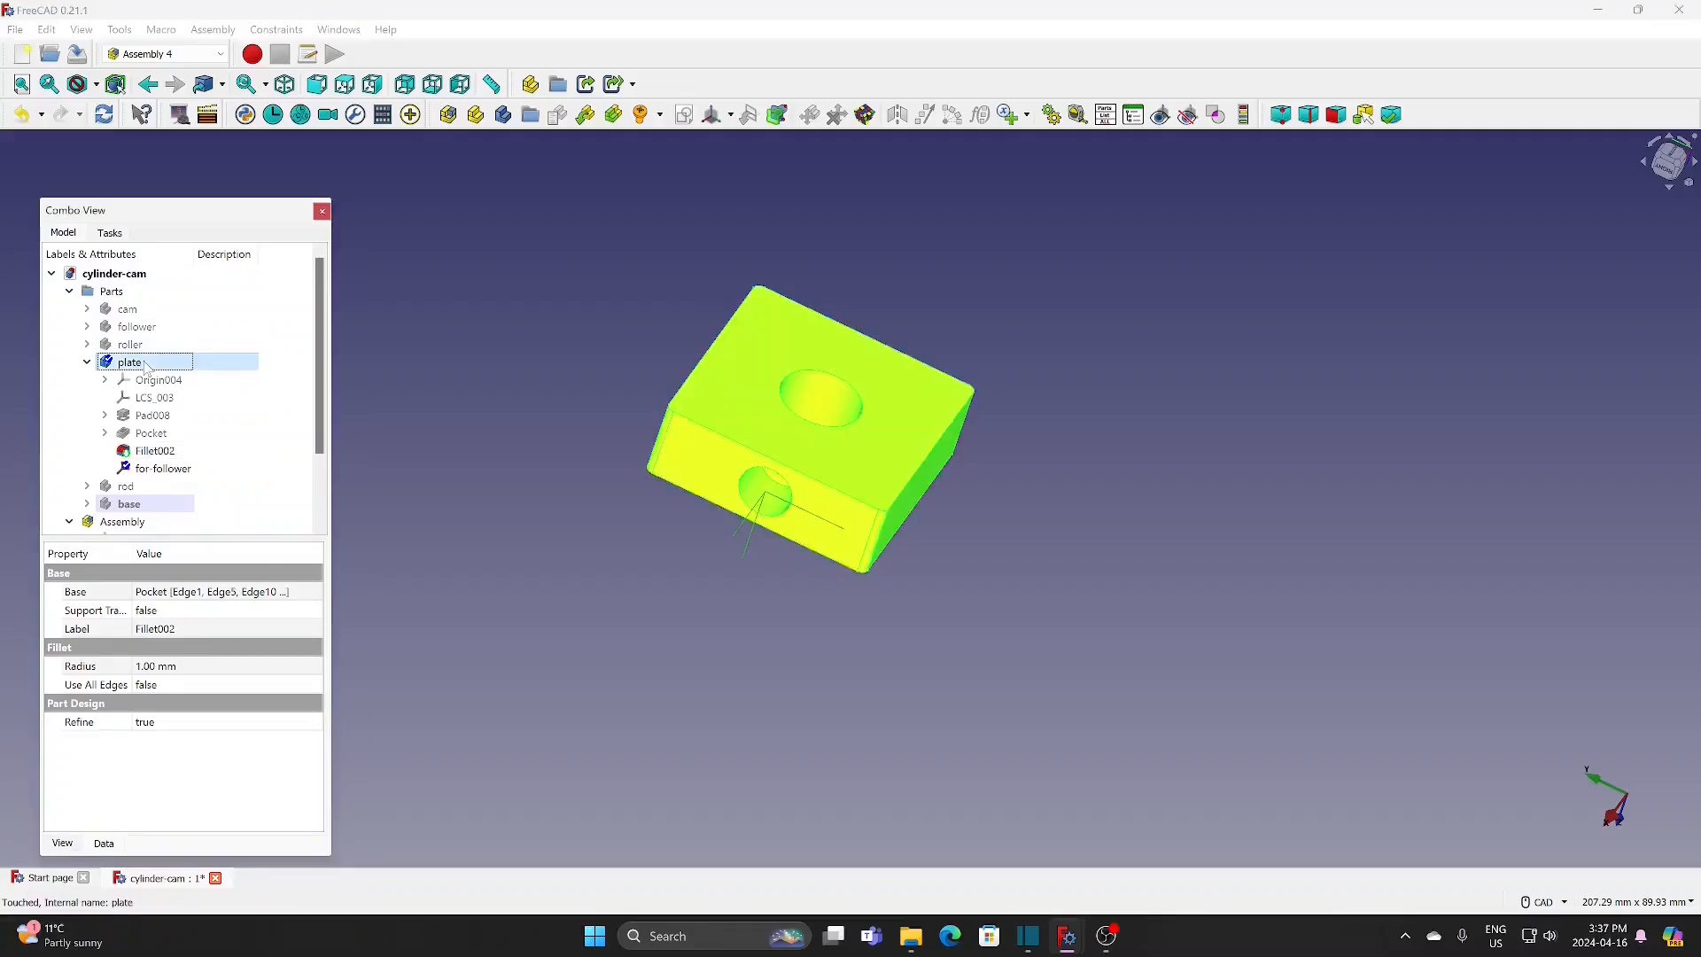
left_click(89, 363)
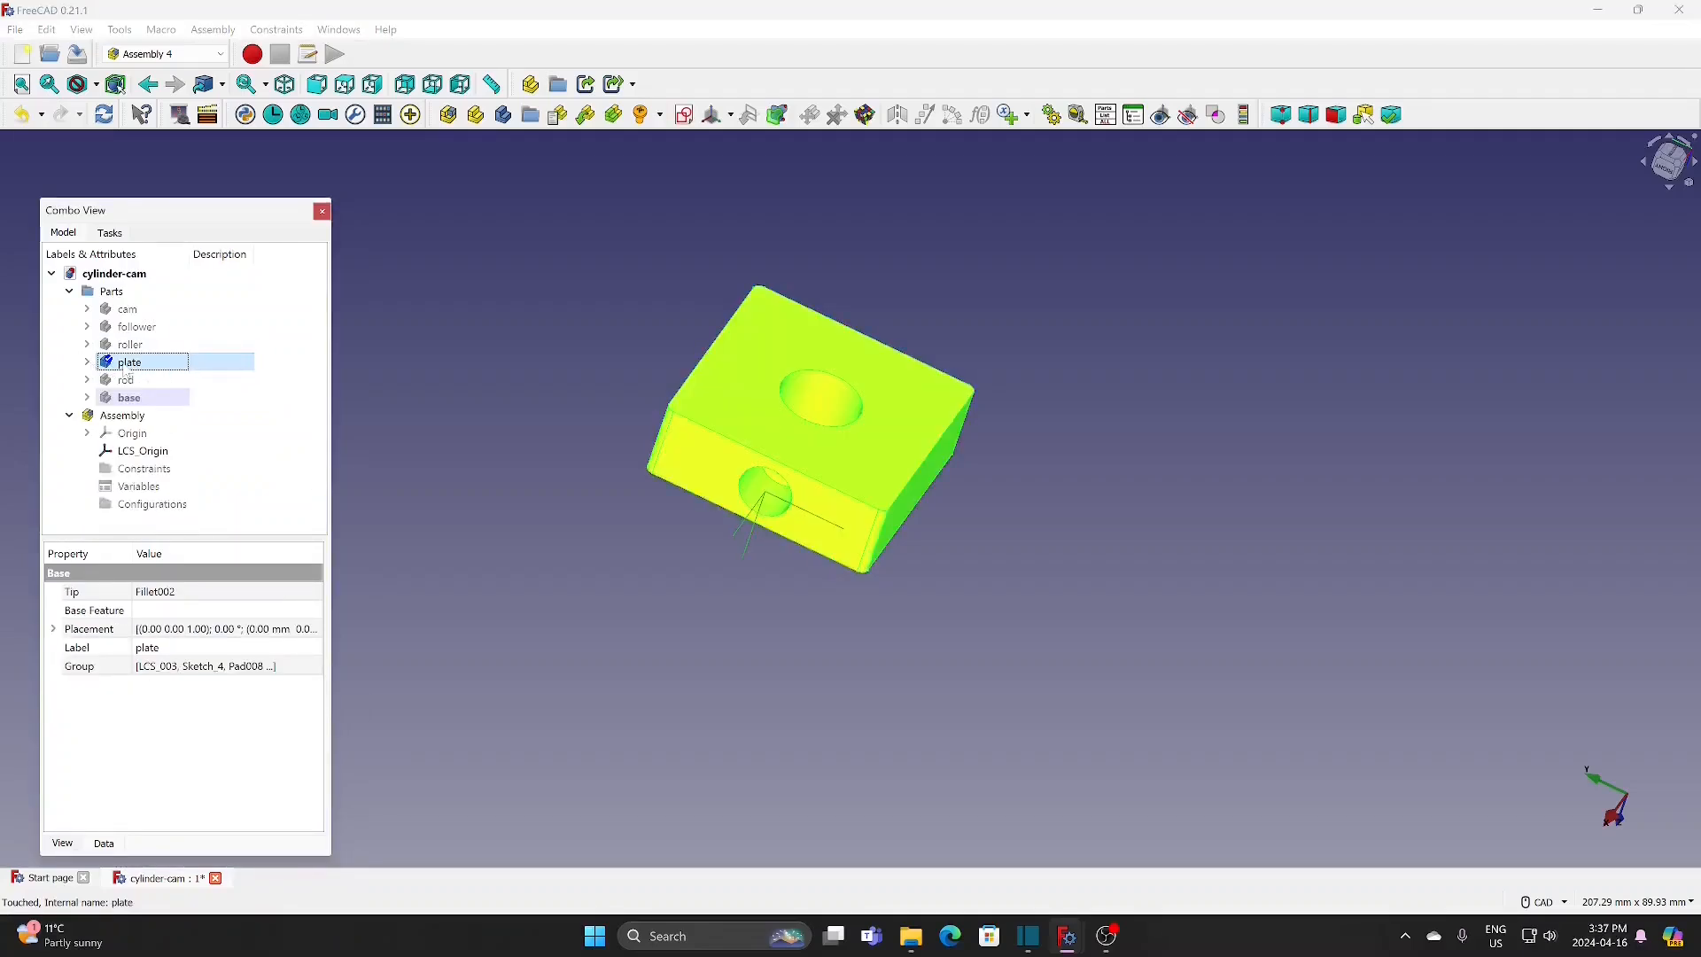
key("space")
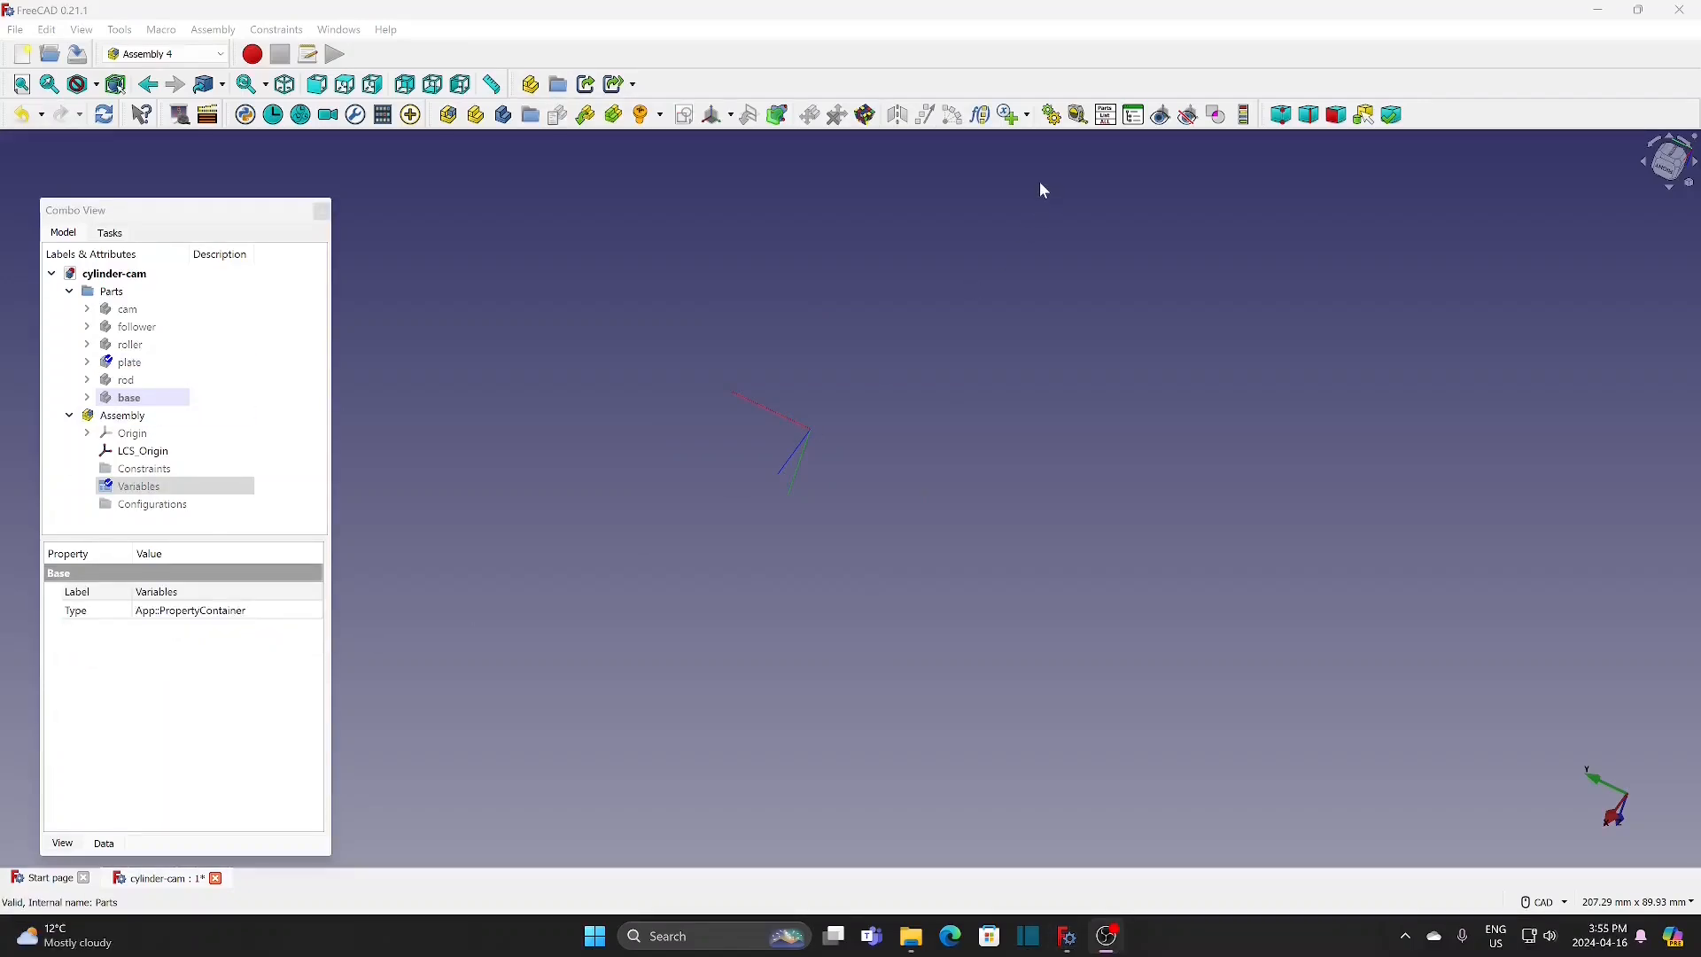
Step: Add three Float variables named angle, h1 and h2 to the assembly, each with a value of 10
left_click(1007, 120)
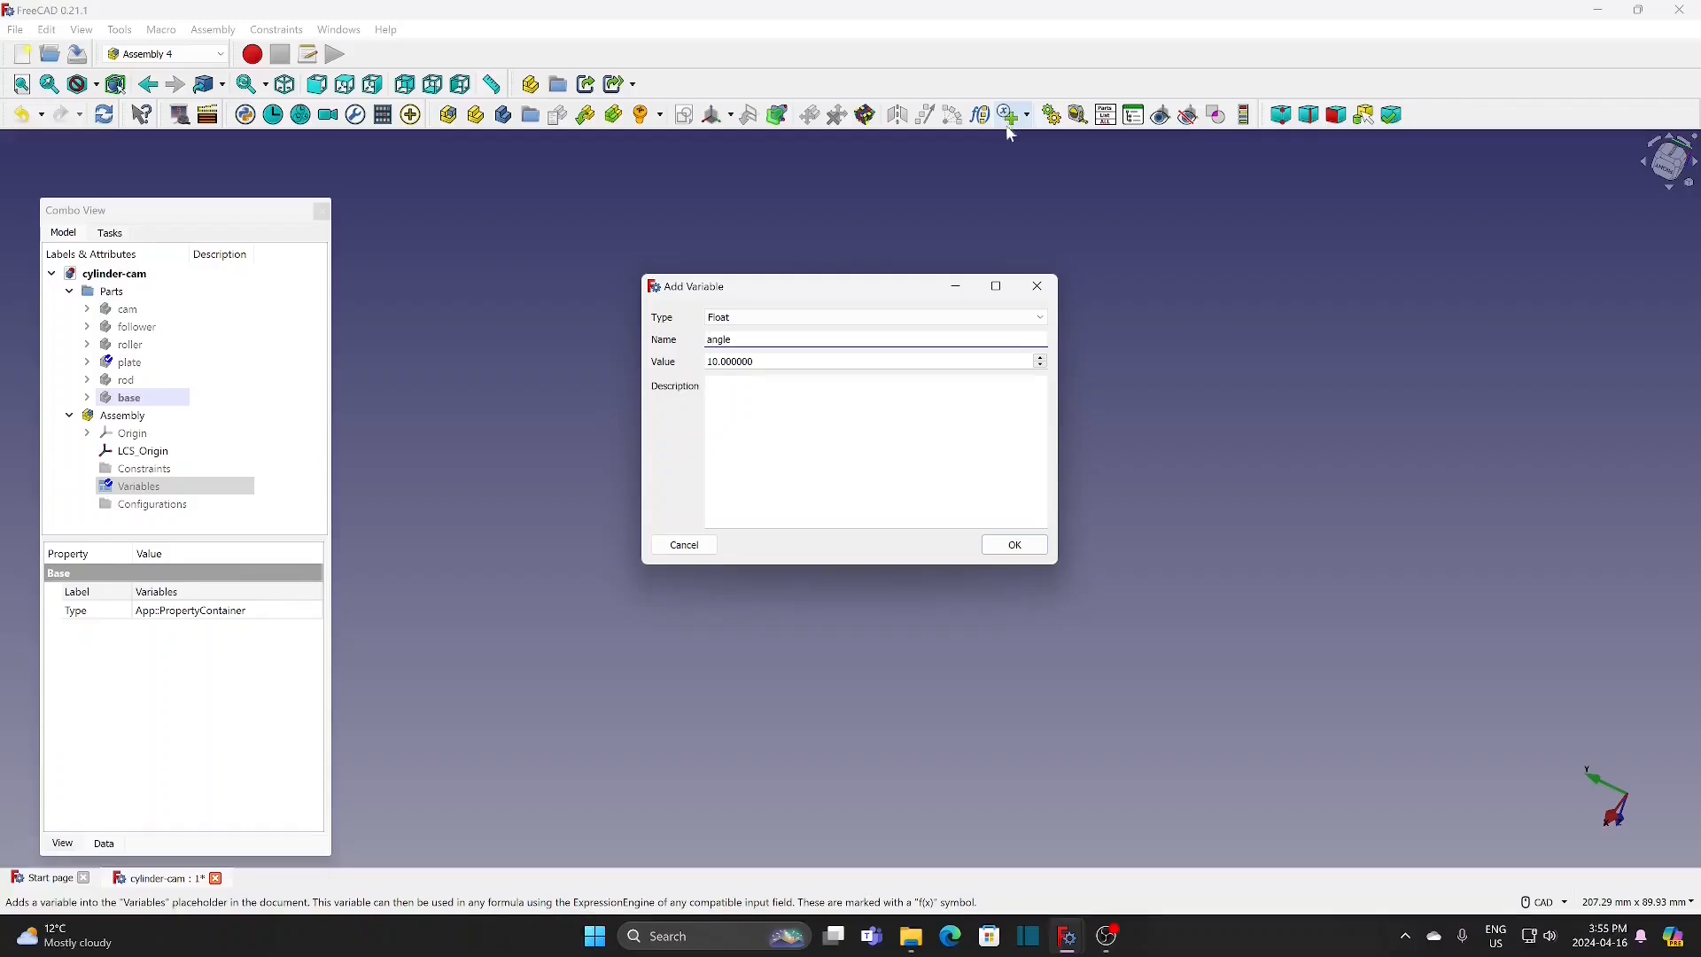
left_click(997, 546)
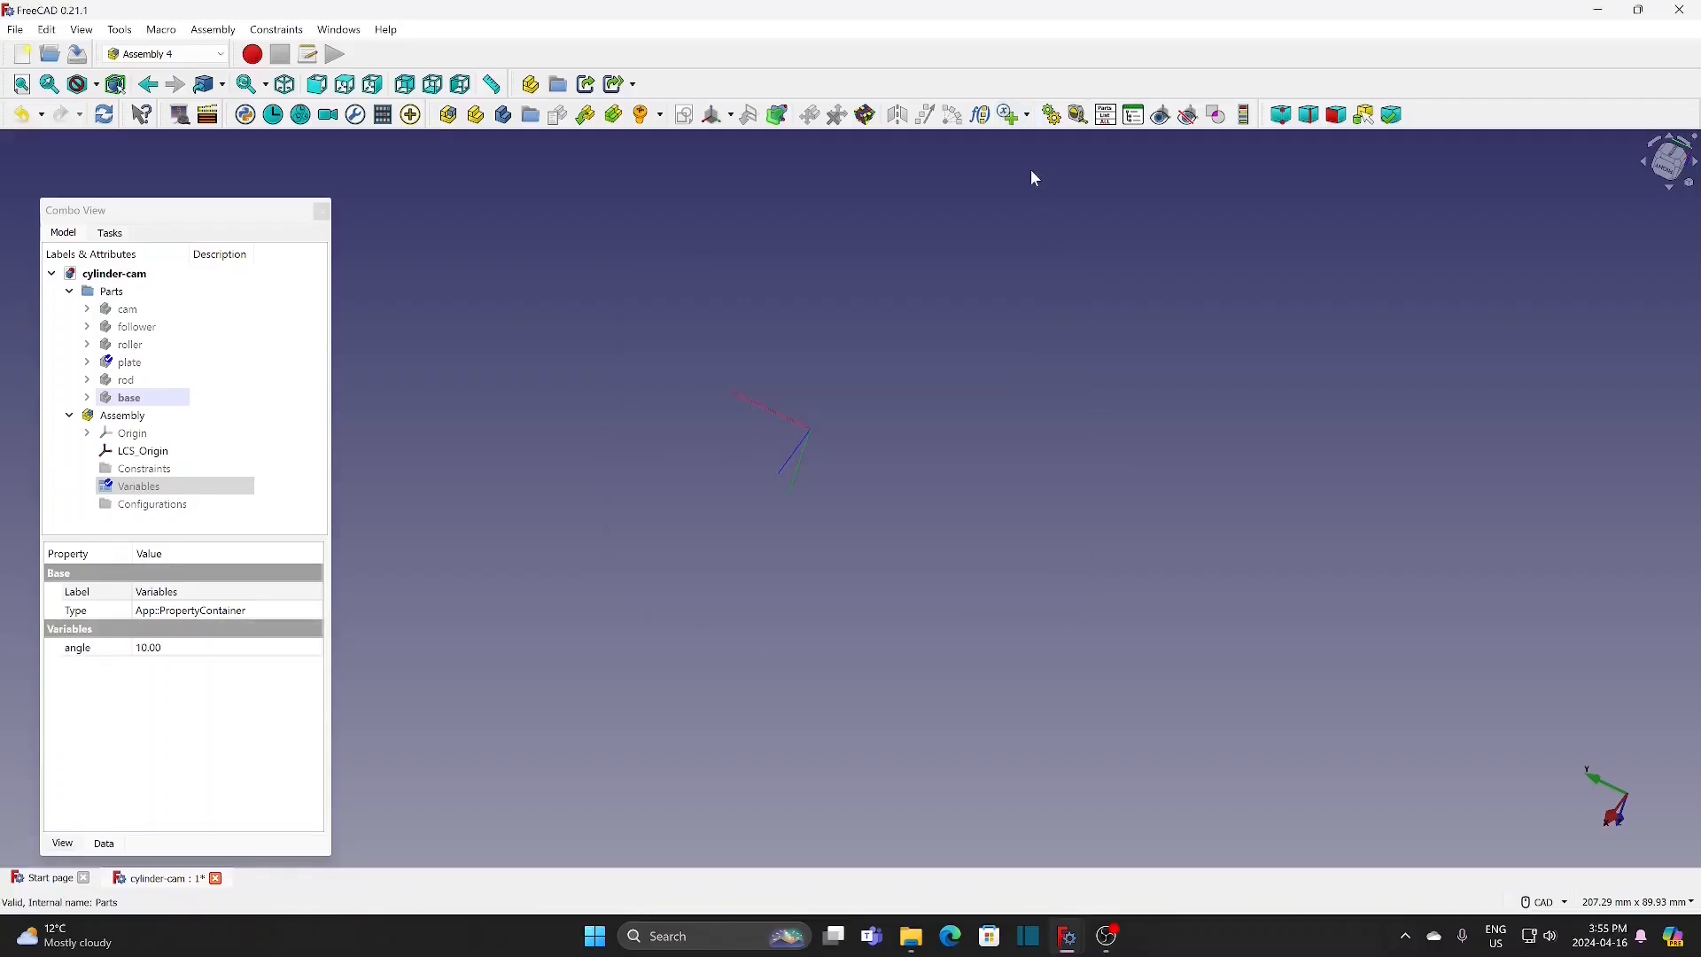
left_click(1013, 121)
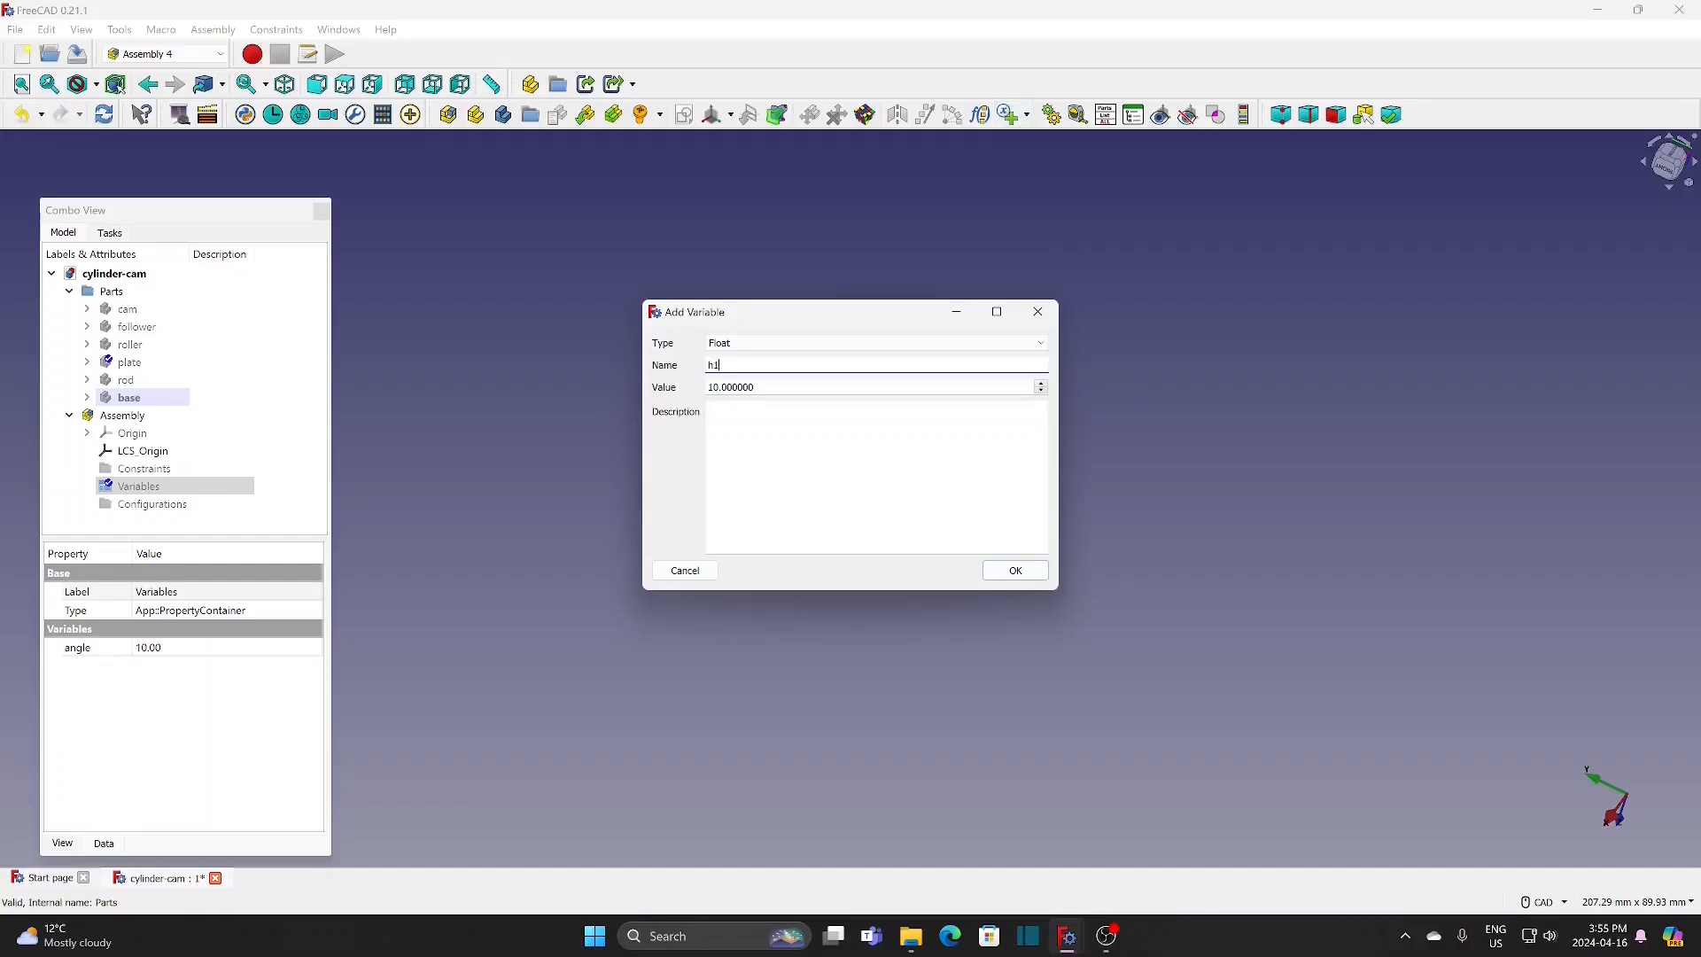
left_click(1015, 571)
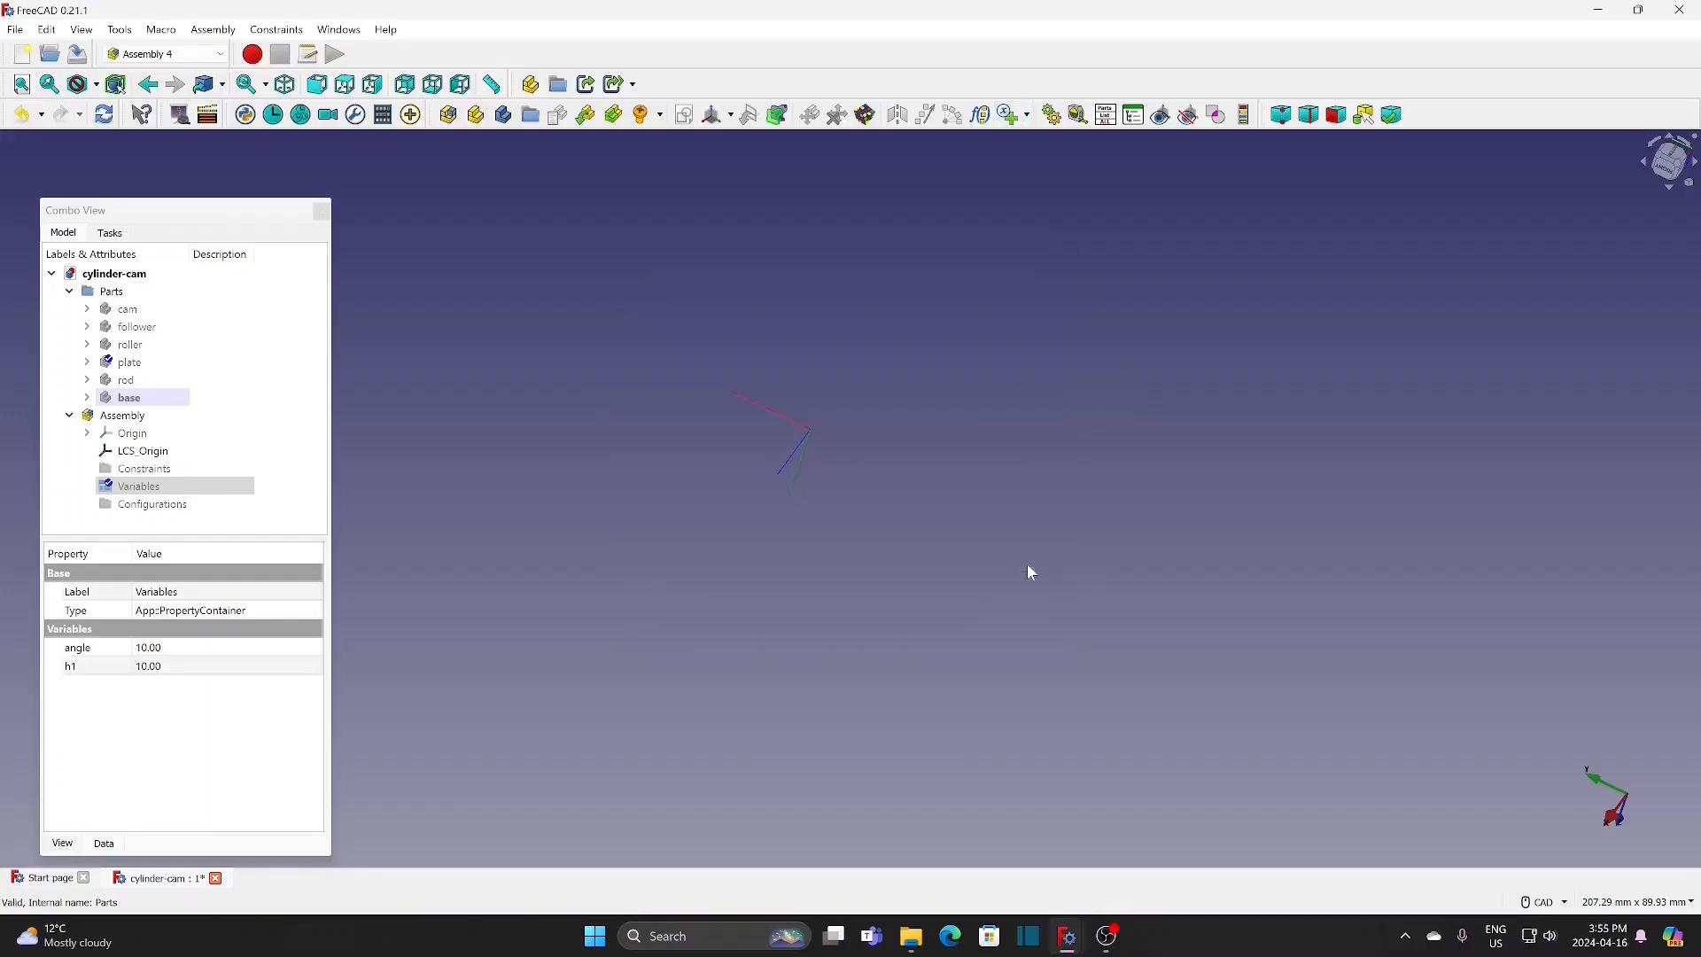
left_click(1011, 116)
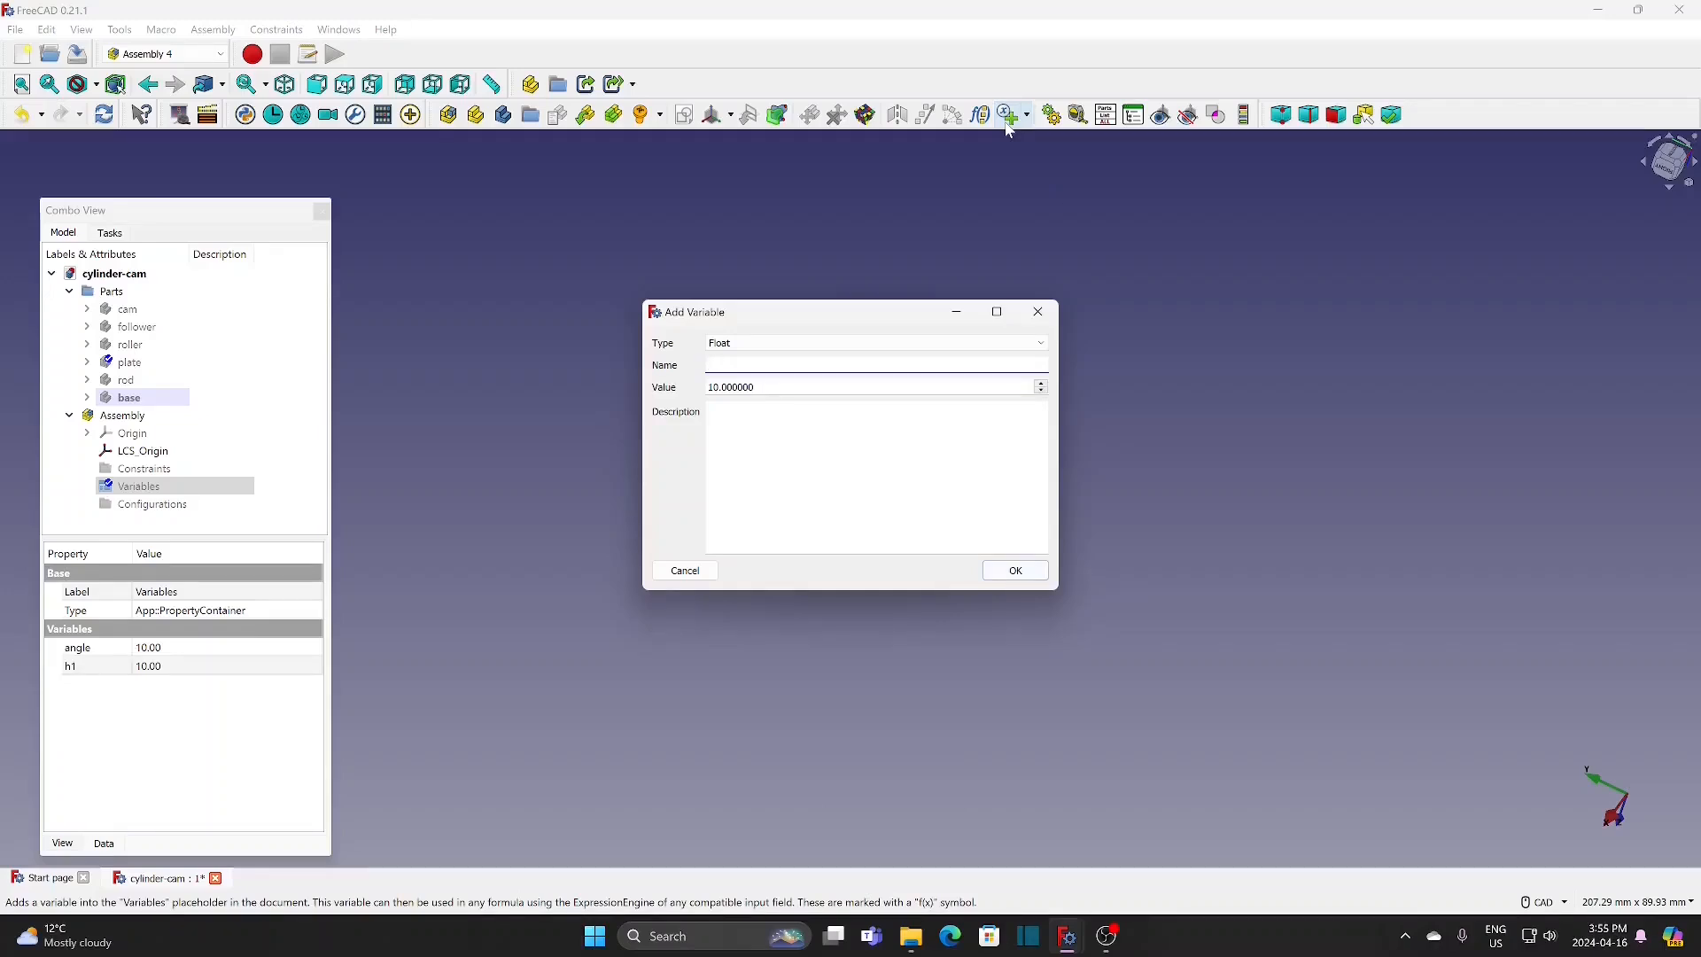
left_click(1015, 570)
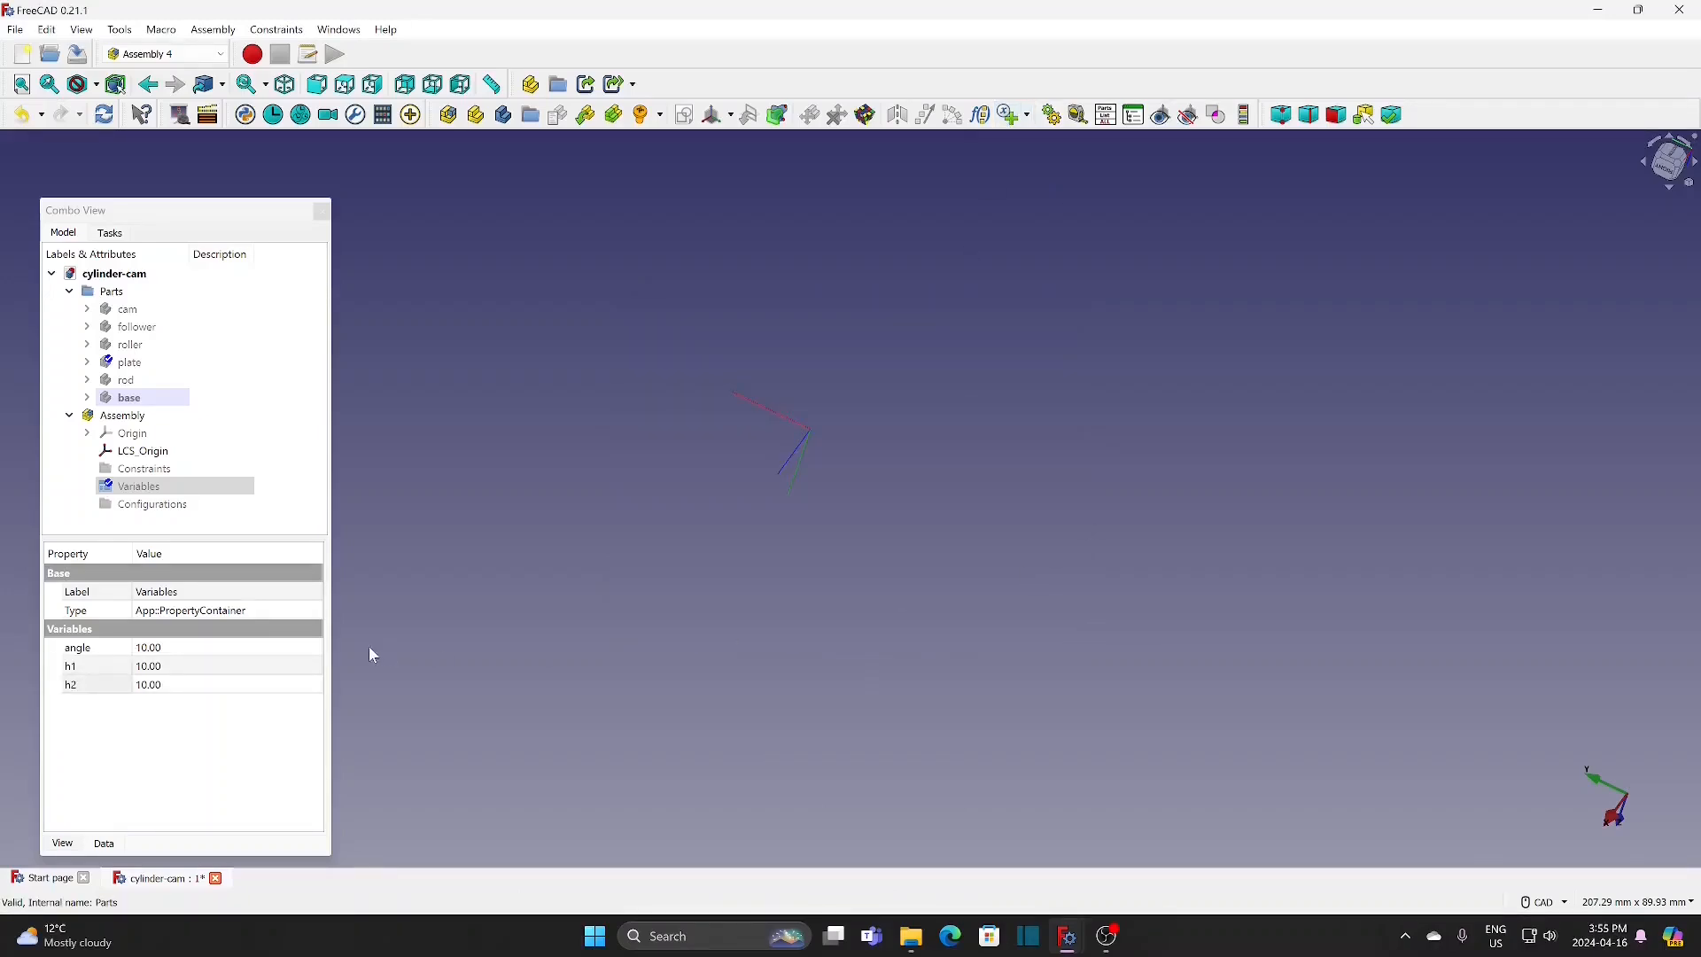
Step: Set the assembly's angle variable to 0
left_click(228, 655)
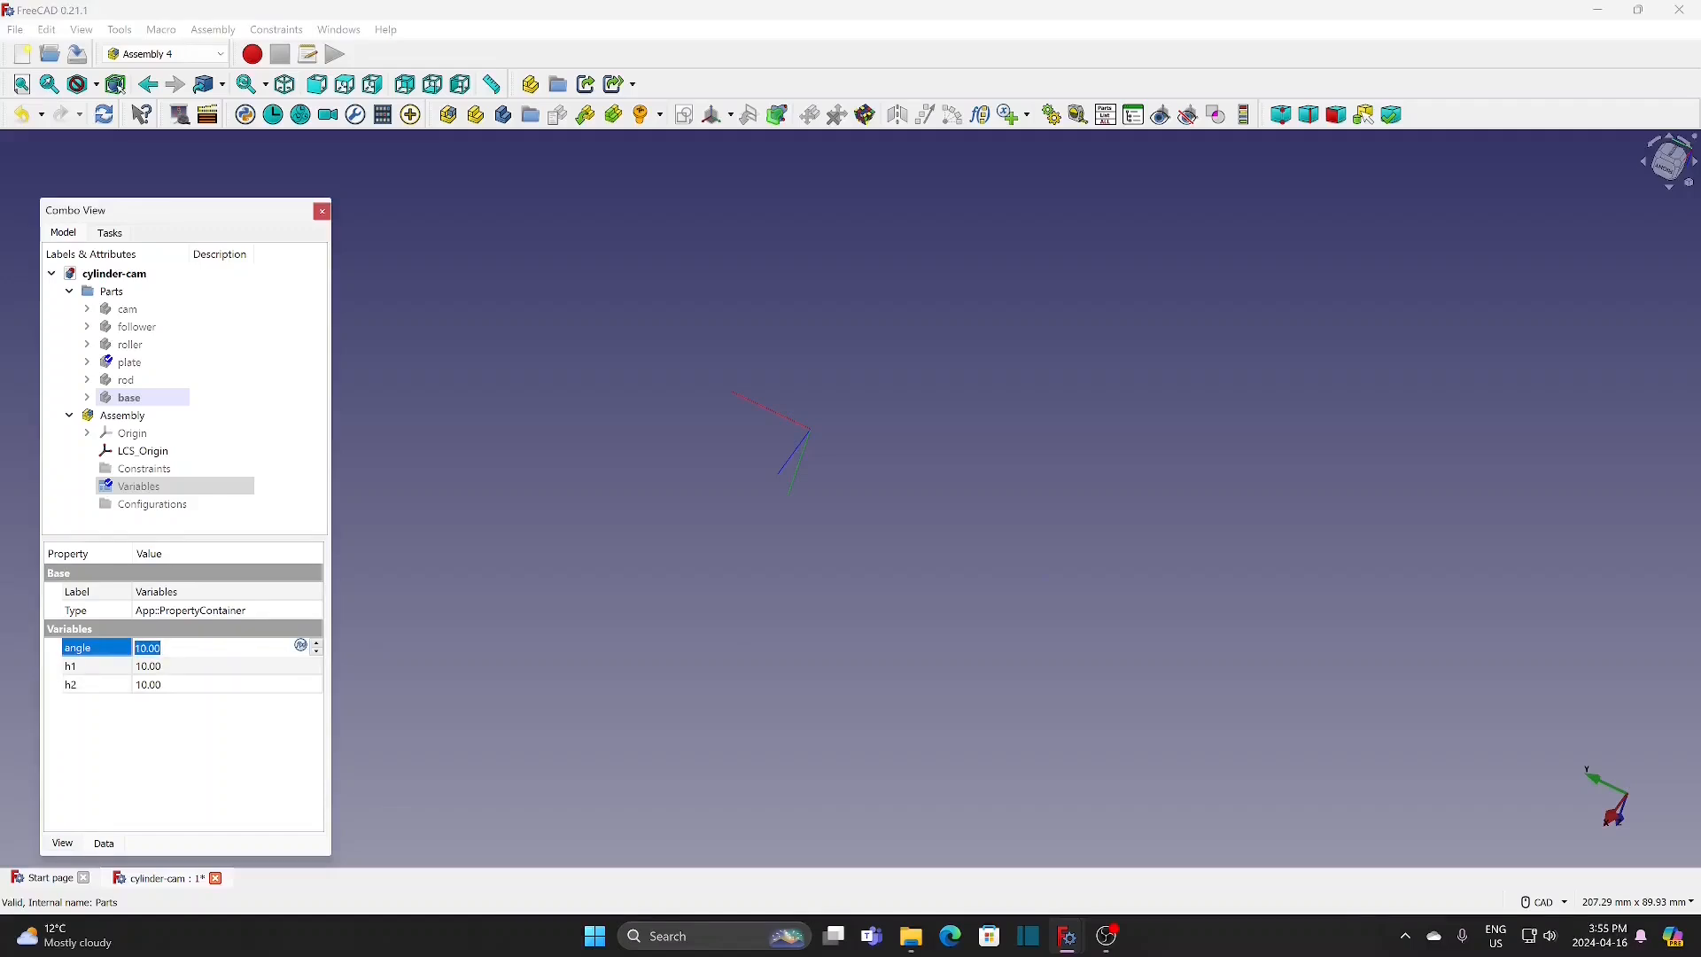
type("0")
key("Return")
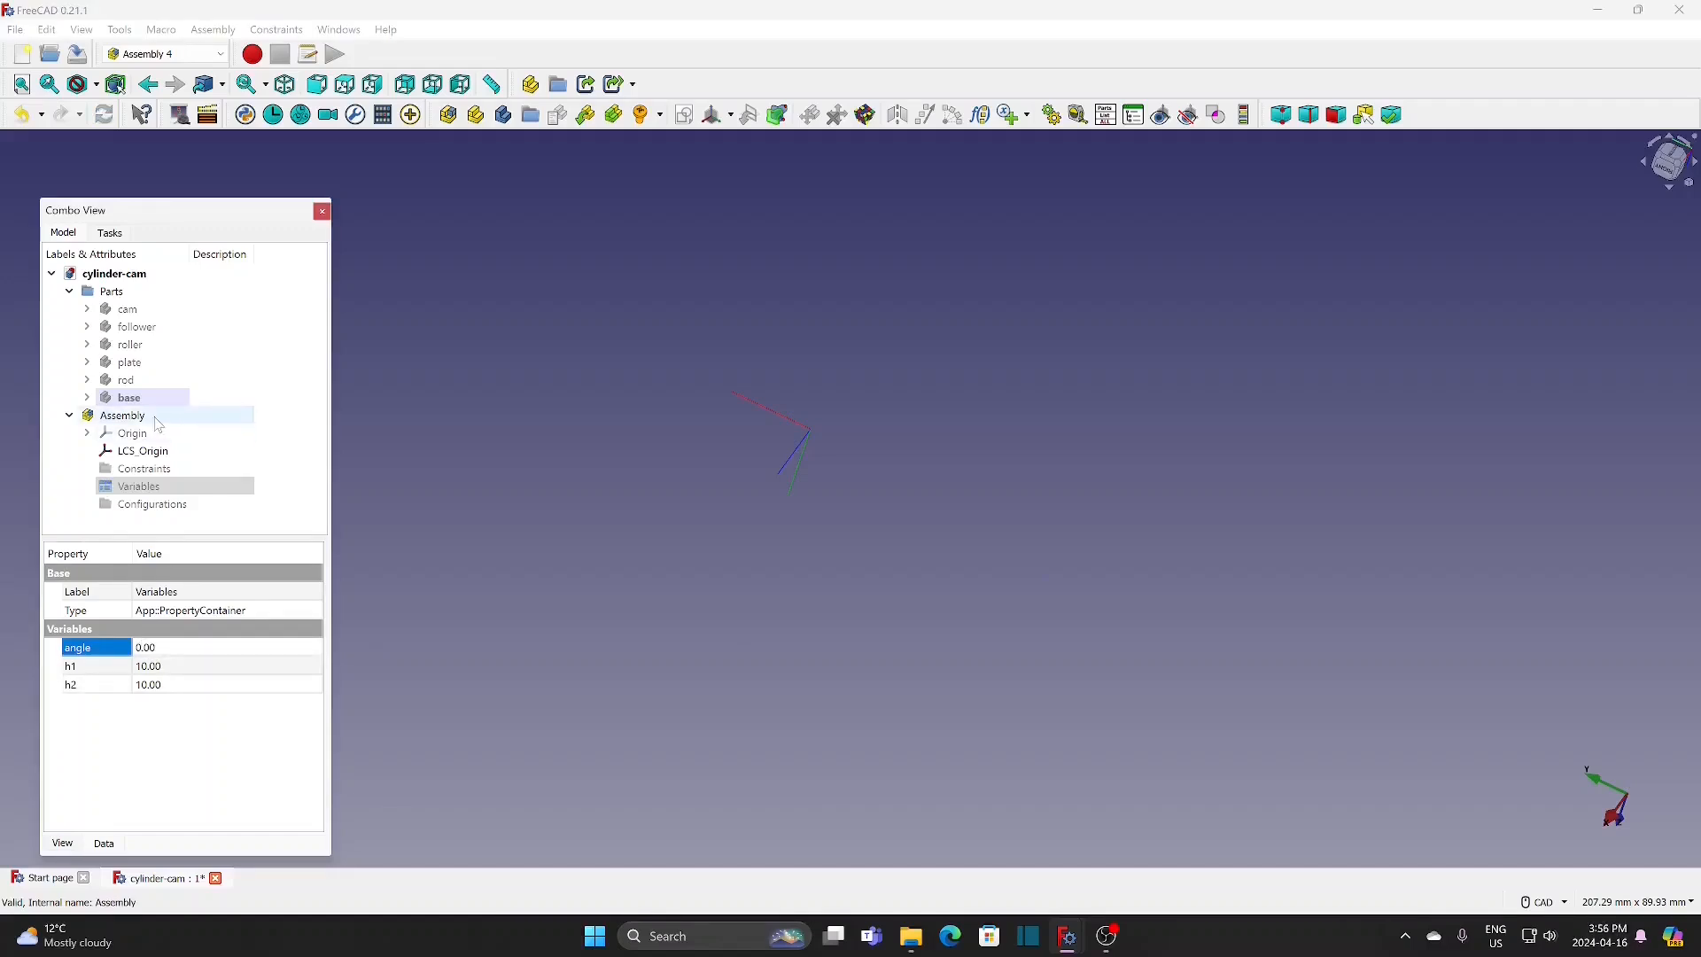
Step: Insert the cam (barrel) part into the assembly as a link named cam
left_click(157, 425)
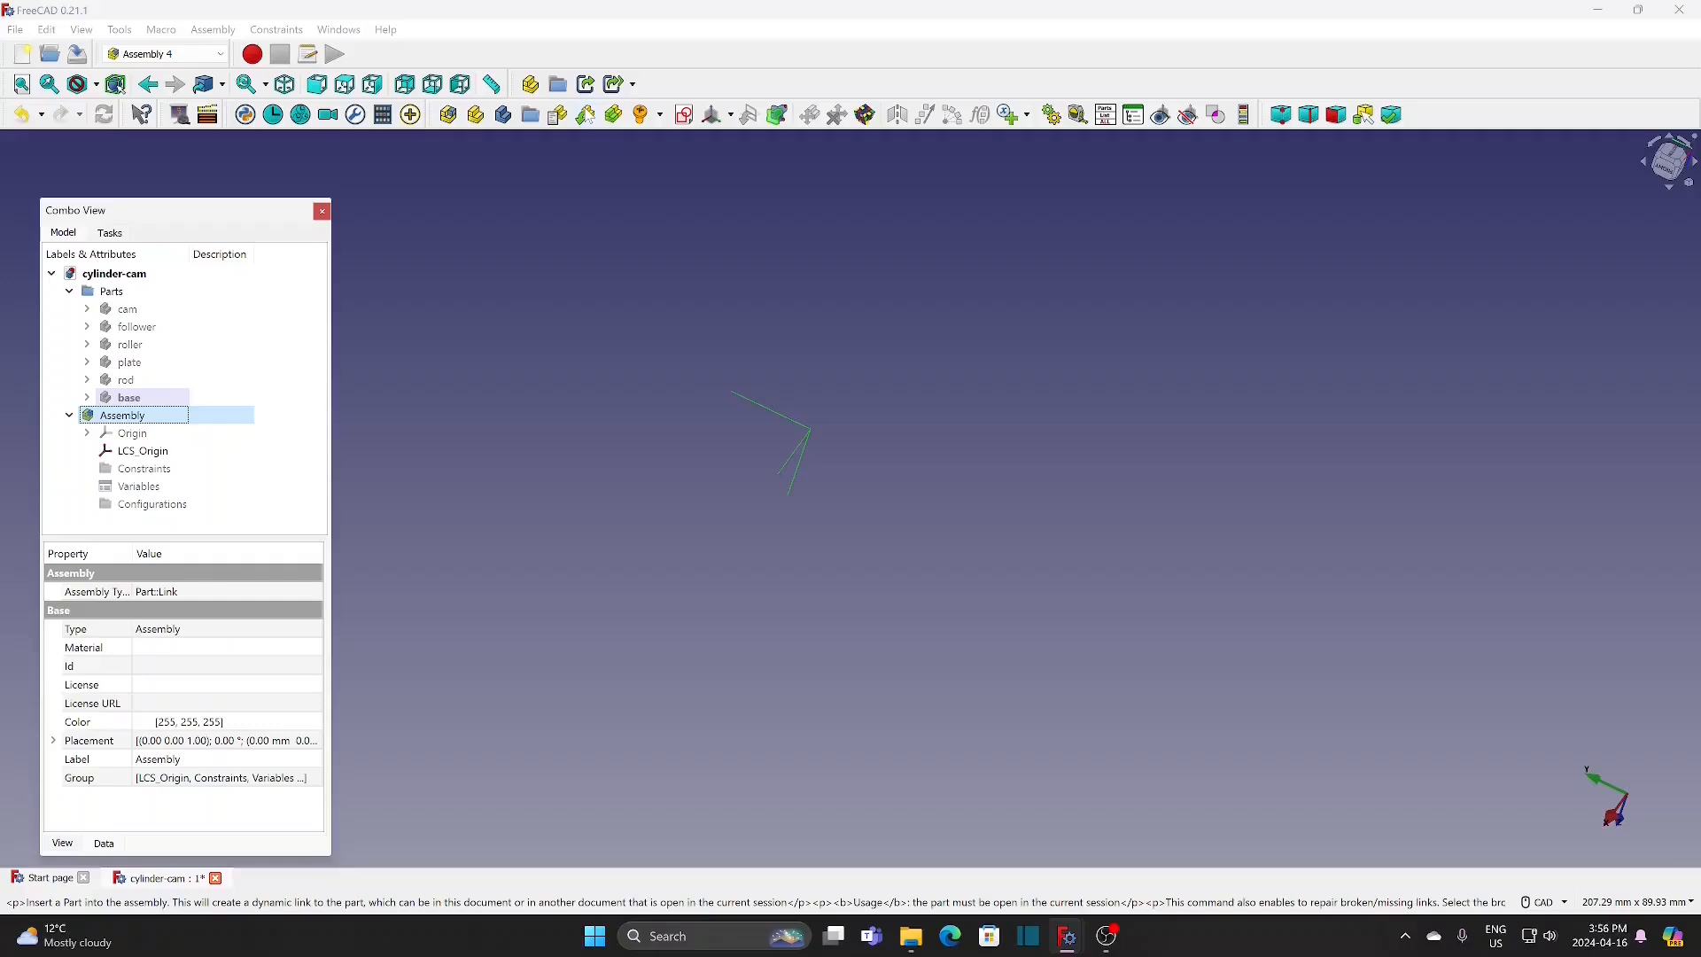
left_click(585, 84)
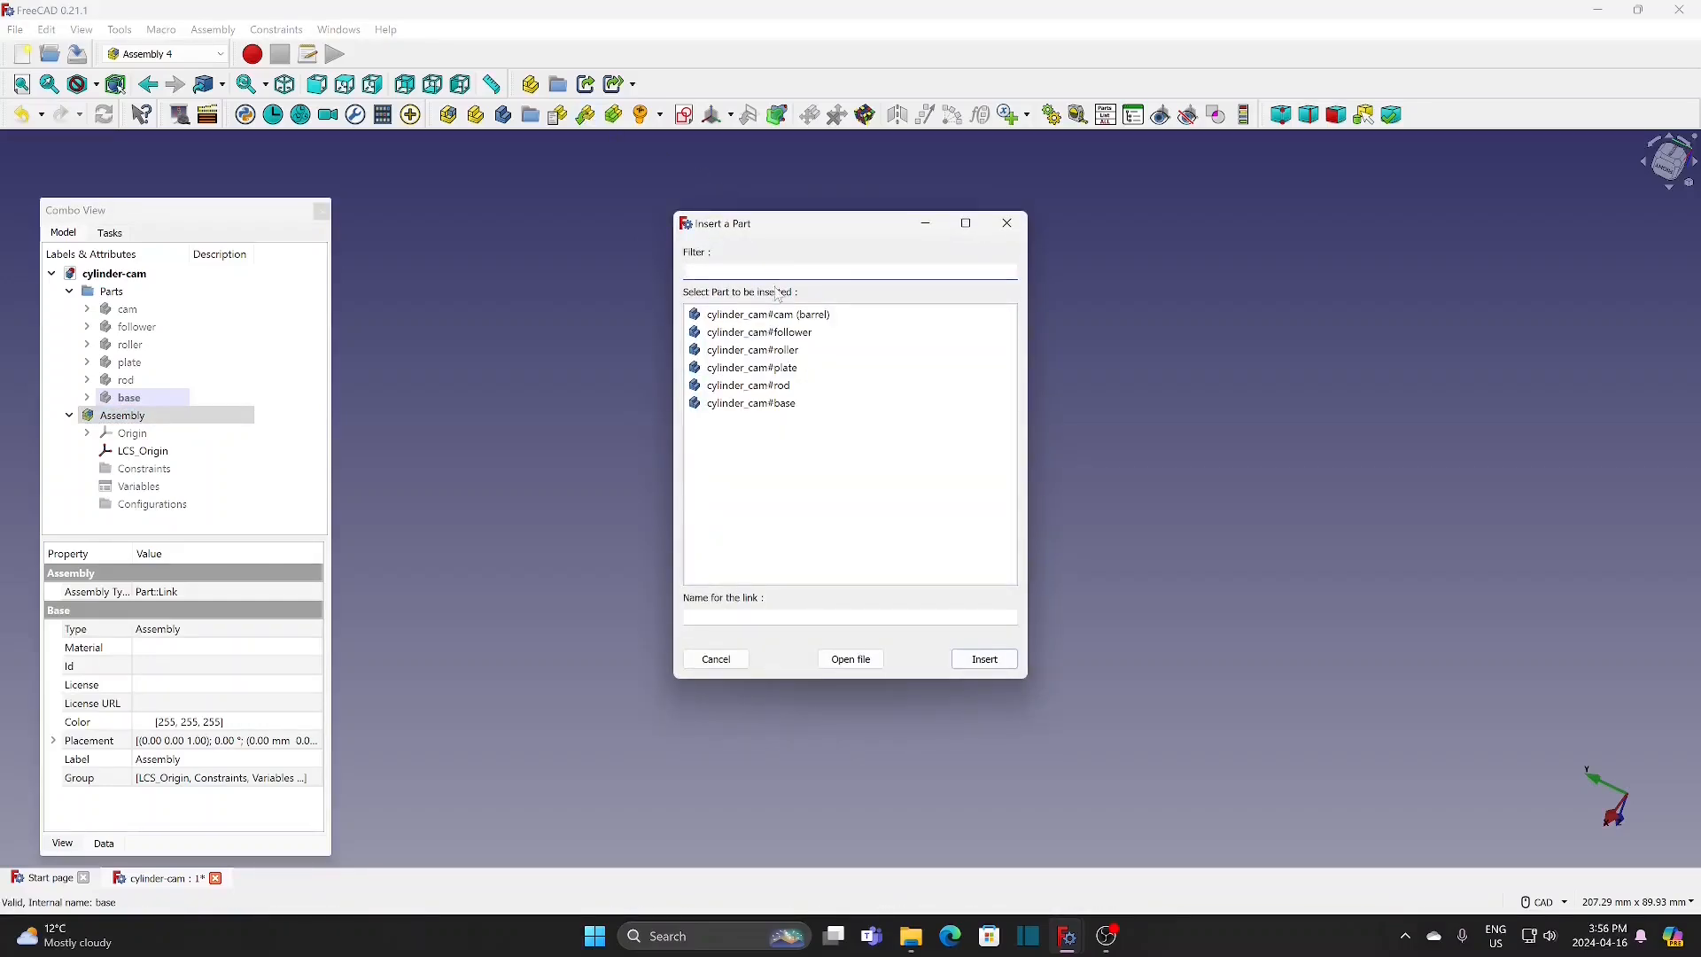
left_click(768, 315)
left_click(974, 657)
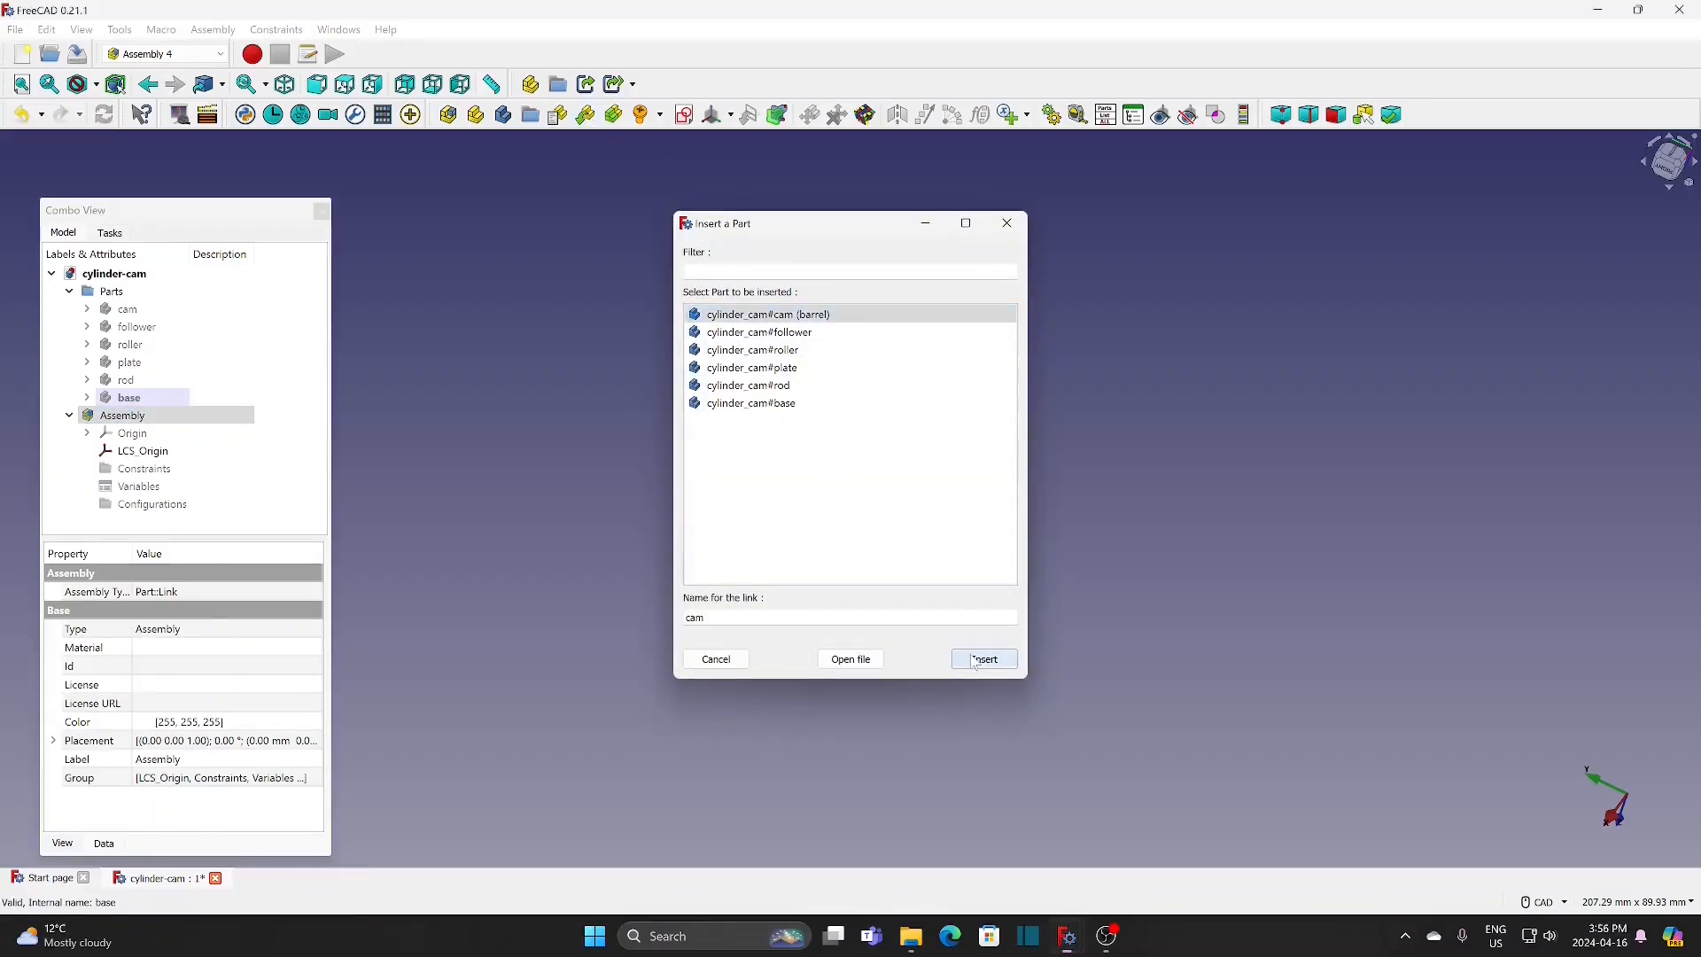
Step: Attach the linked cam to the parent assembly, matching its cam-c coordinate system to LCS_Origin
left_click(213, 361)
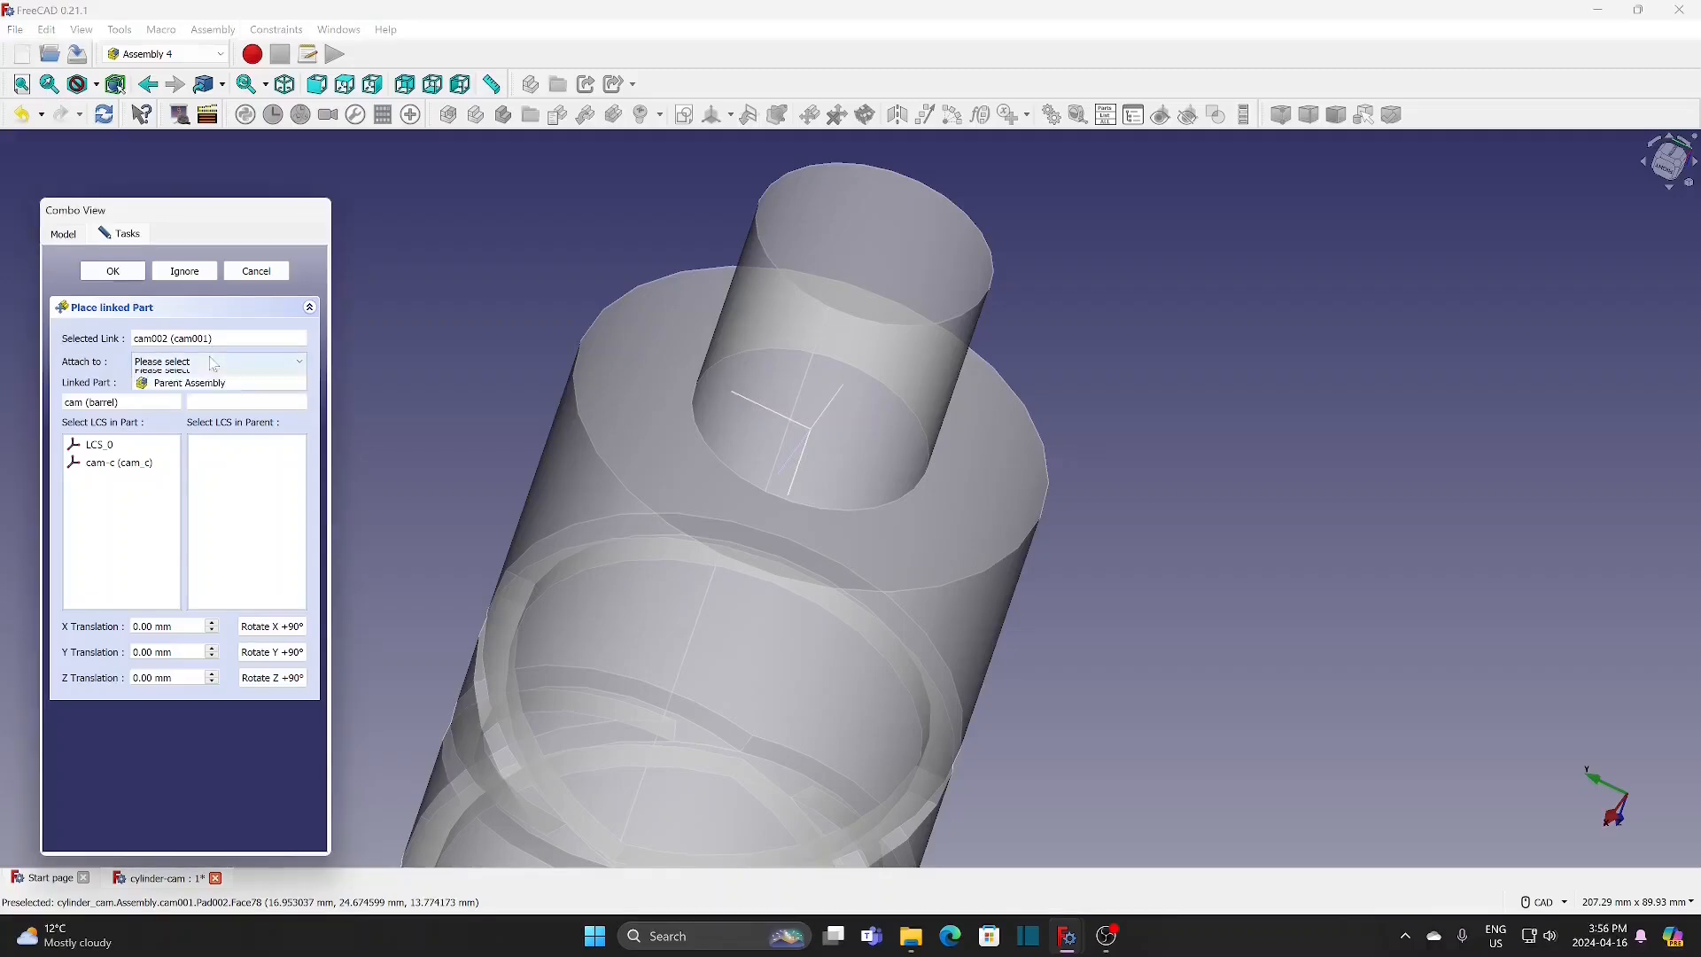
left_click(213, 383)
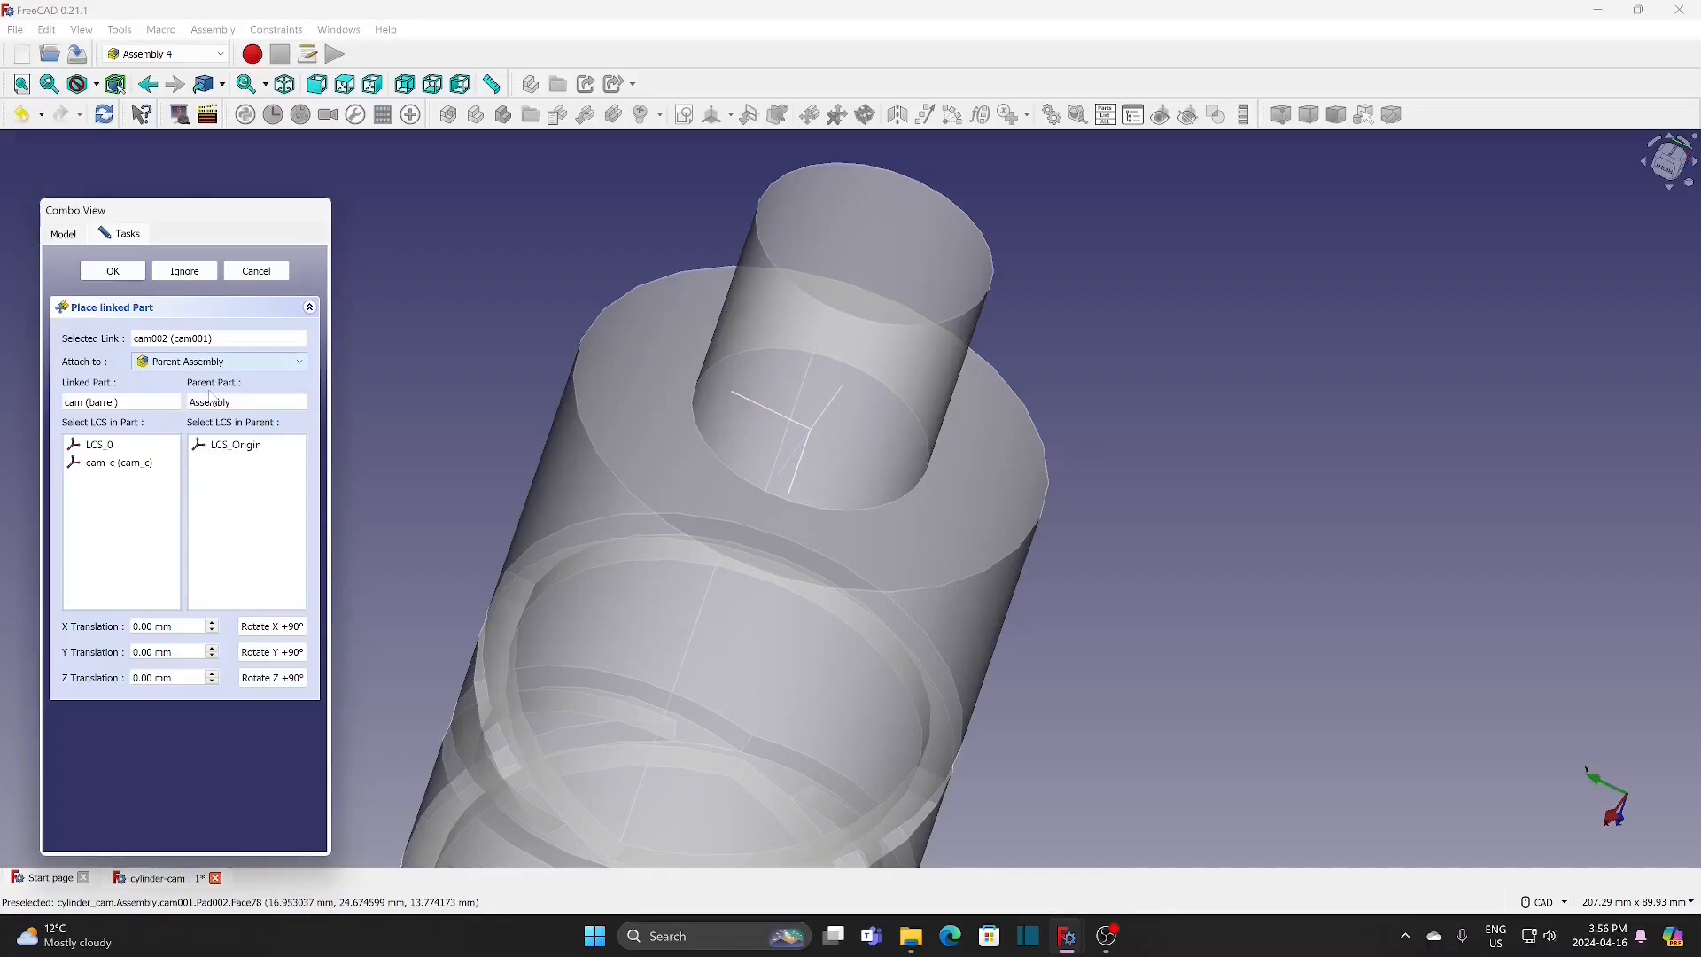
left_click(243, 445)
left_click(132, 463)
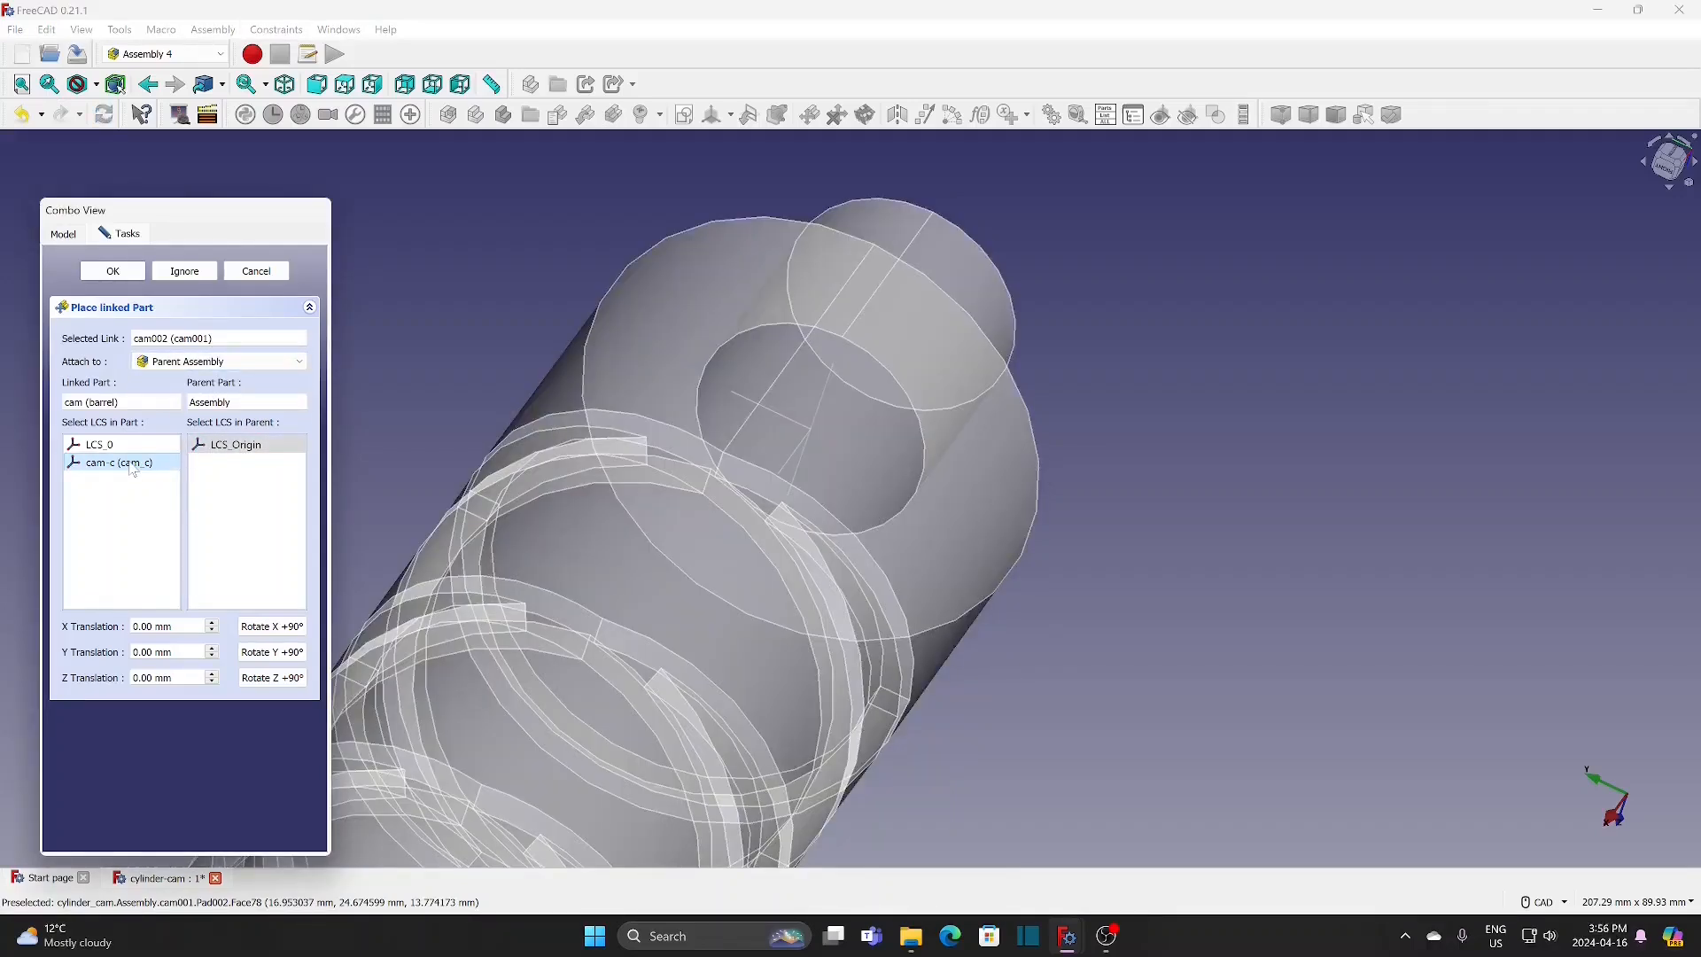
left_click(288, 88)
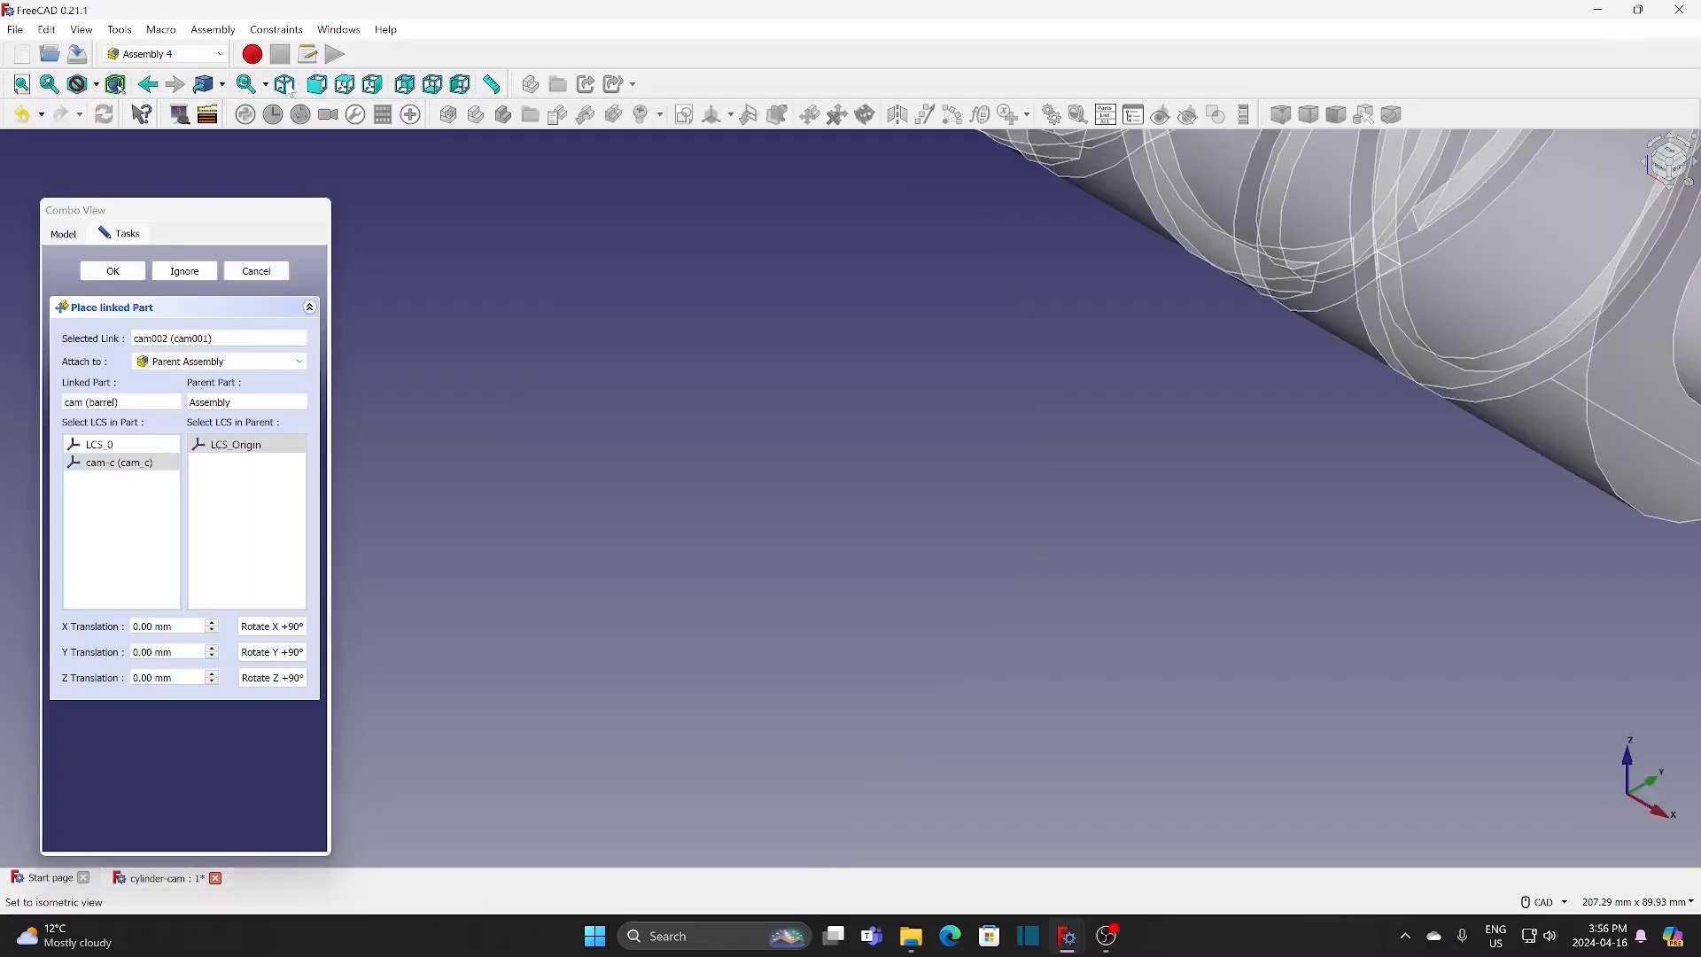
left_click(24, 86)
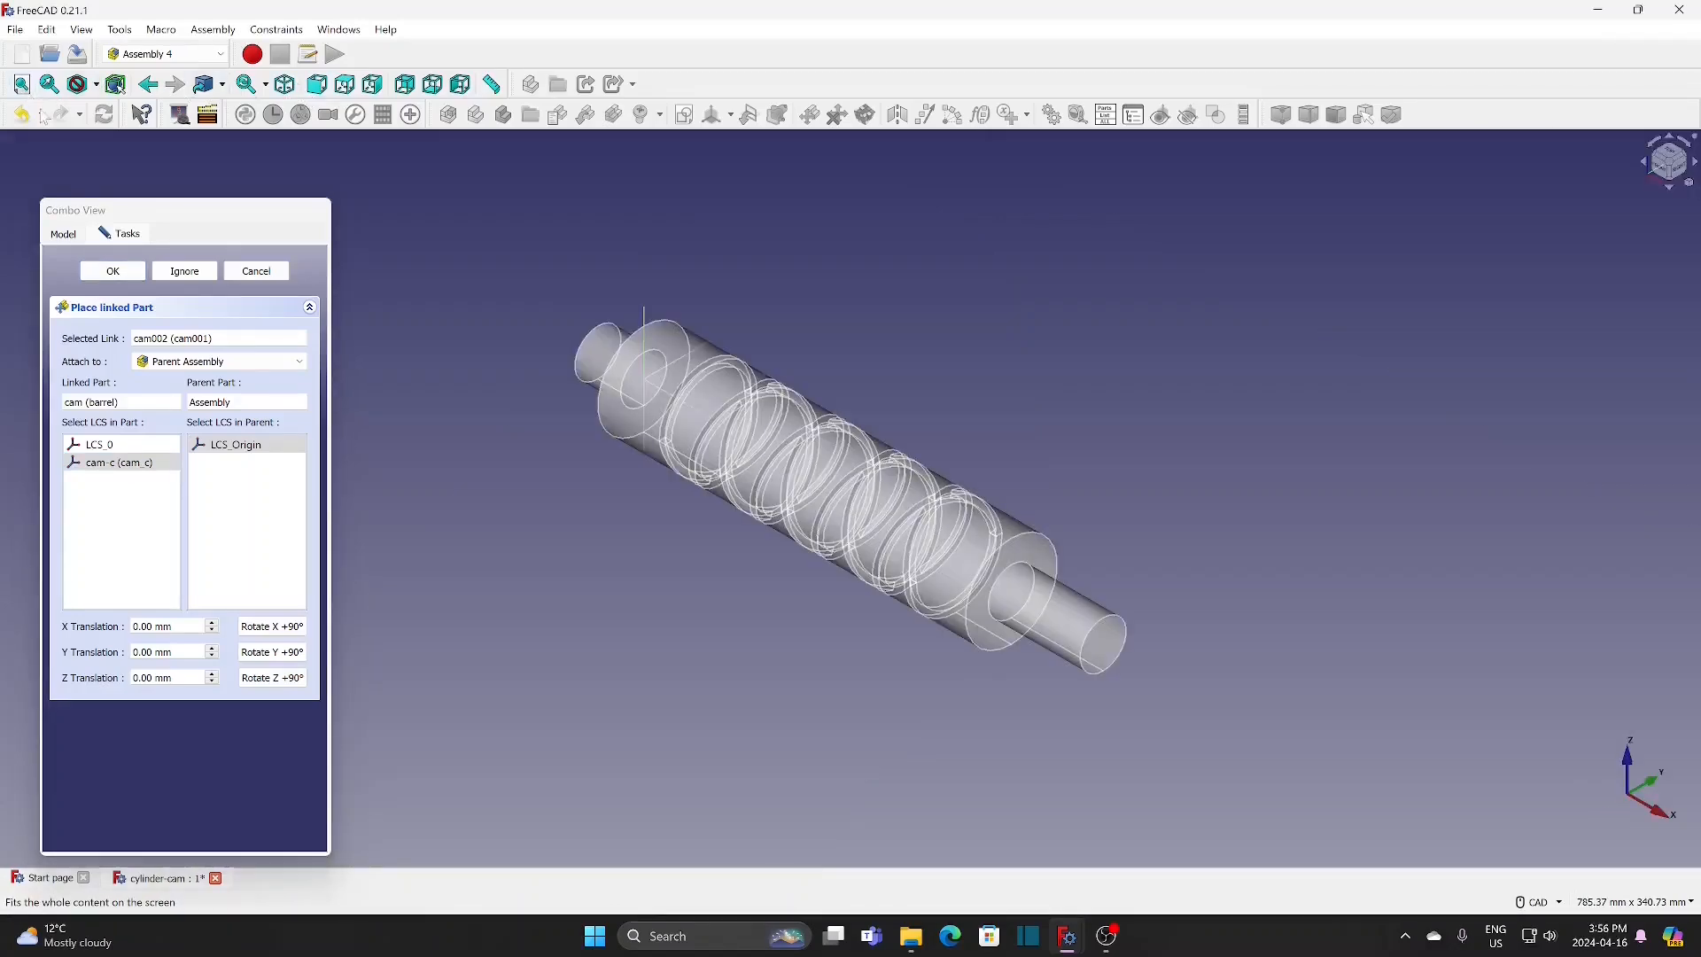
left_click(113, 270)
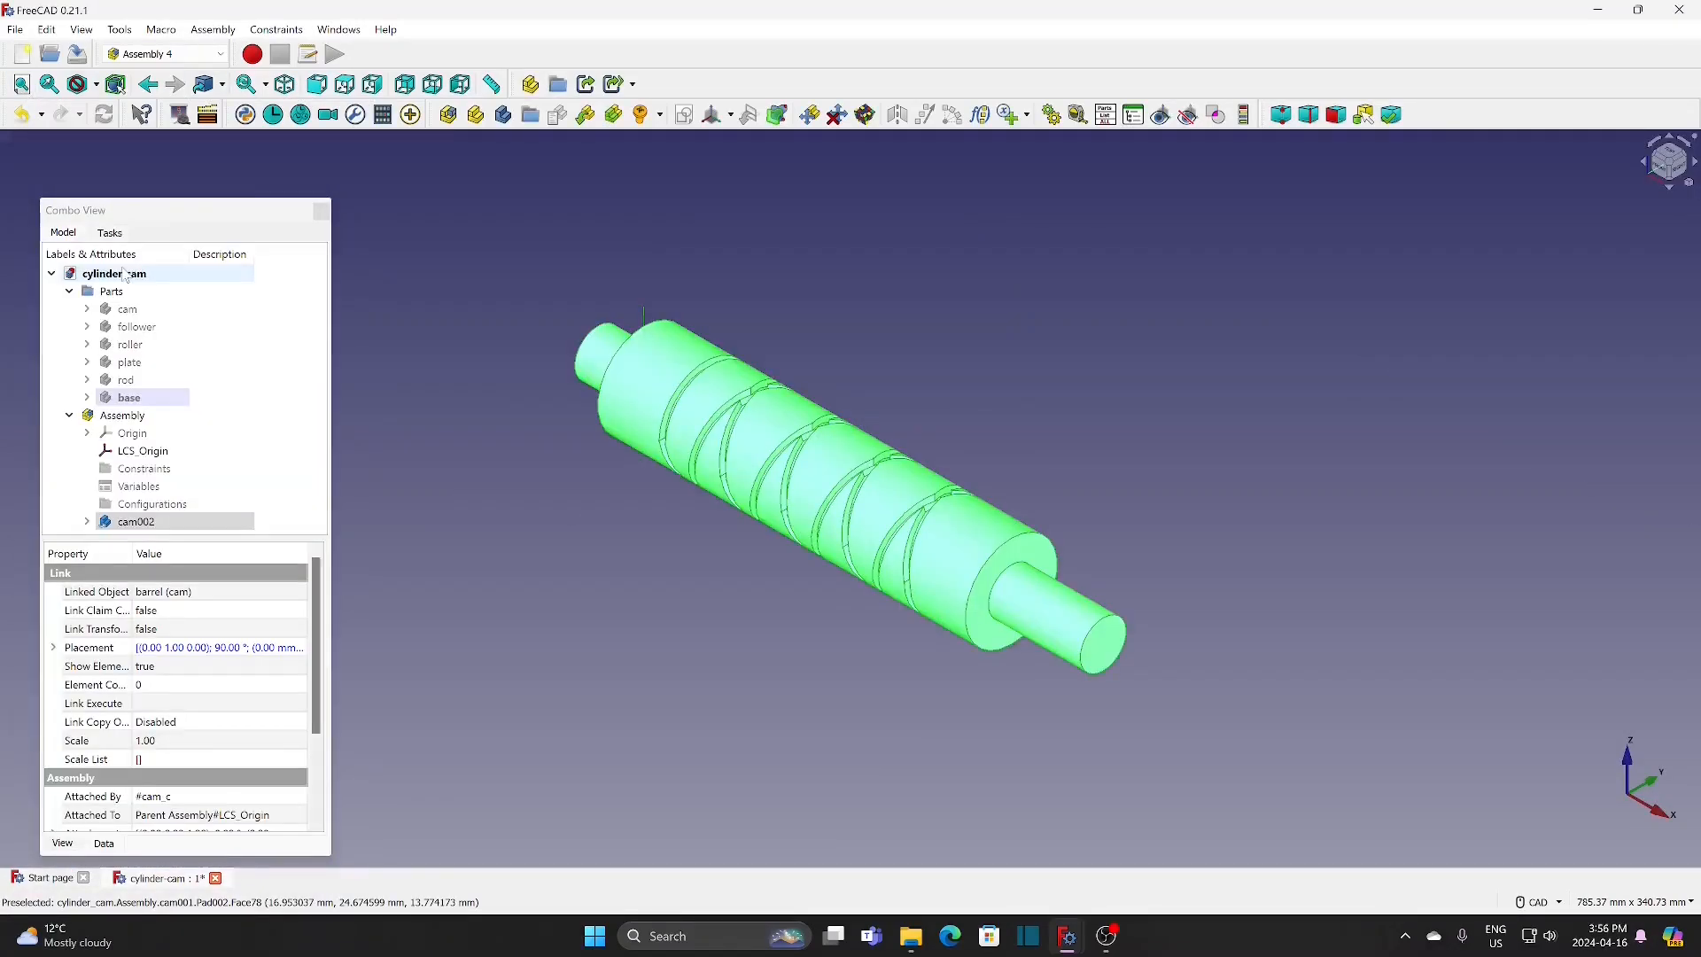
Step: Create a new body named path inside the assembly, with the cam seen from the front
left_click(317, 85)
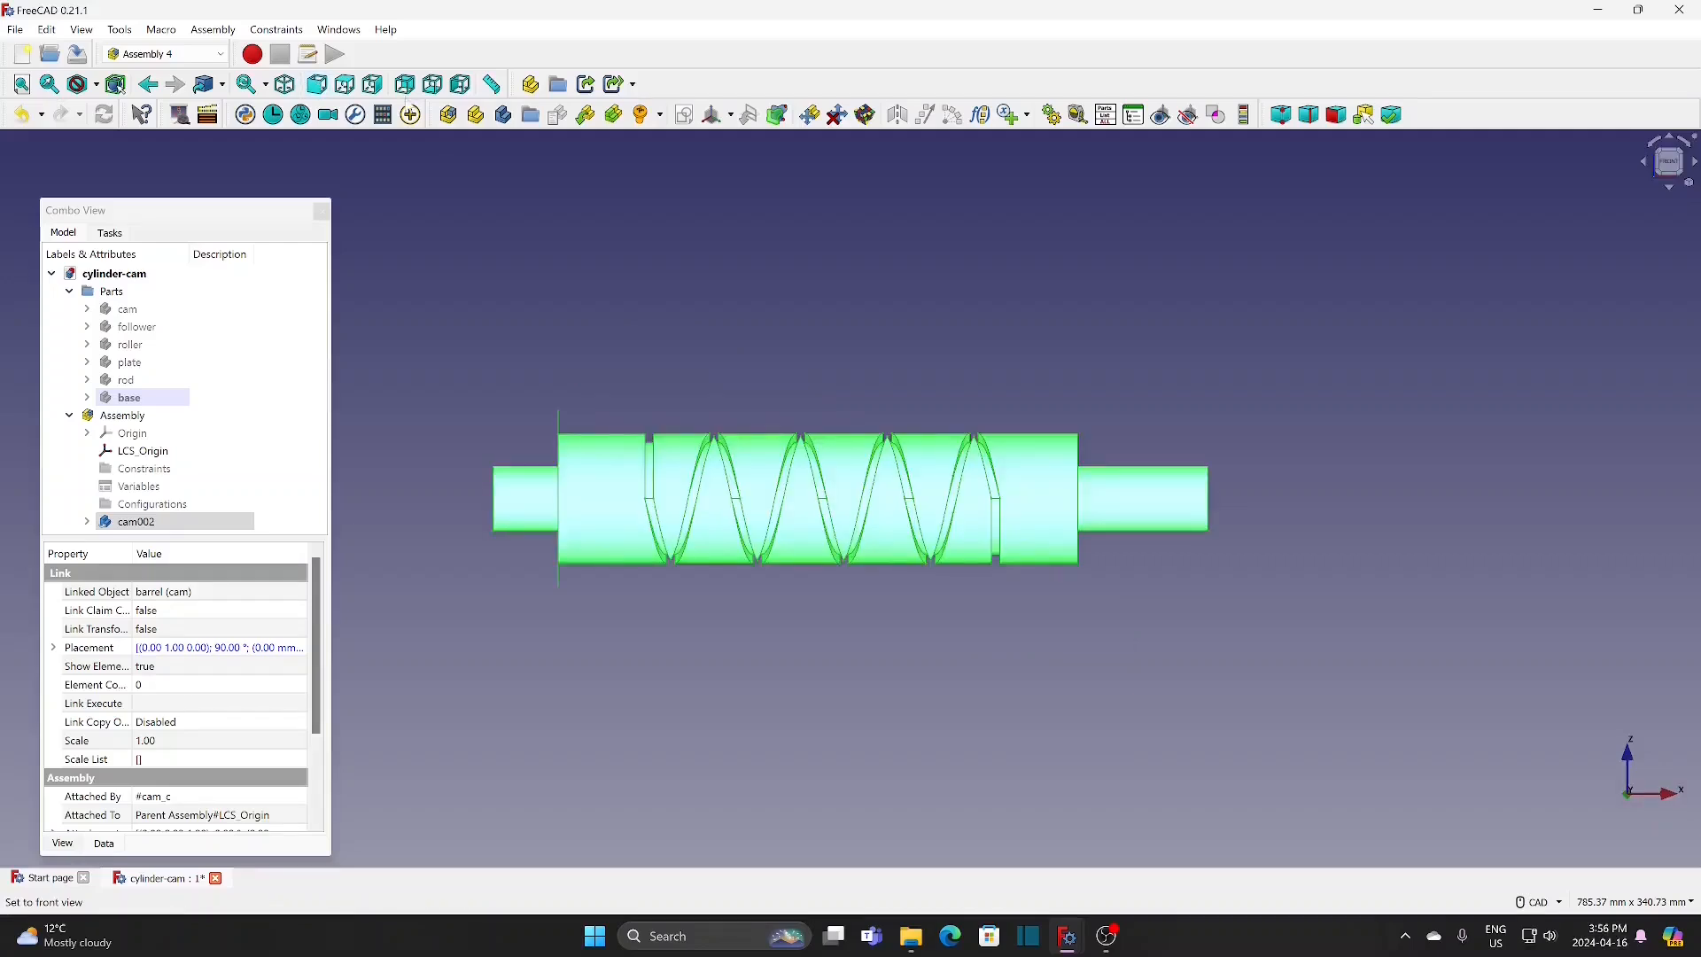
left_click(133, 416)
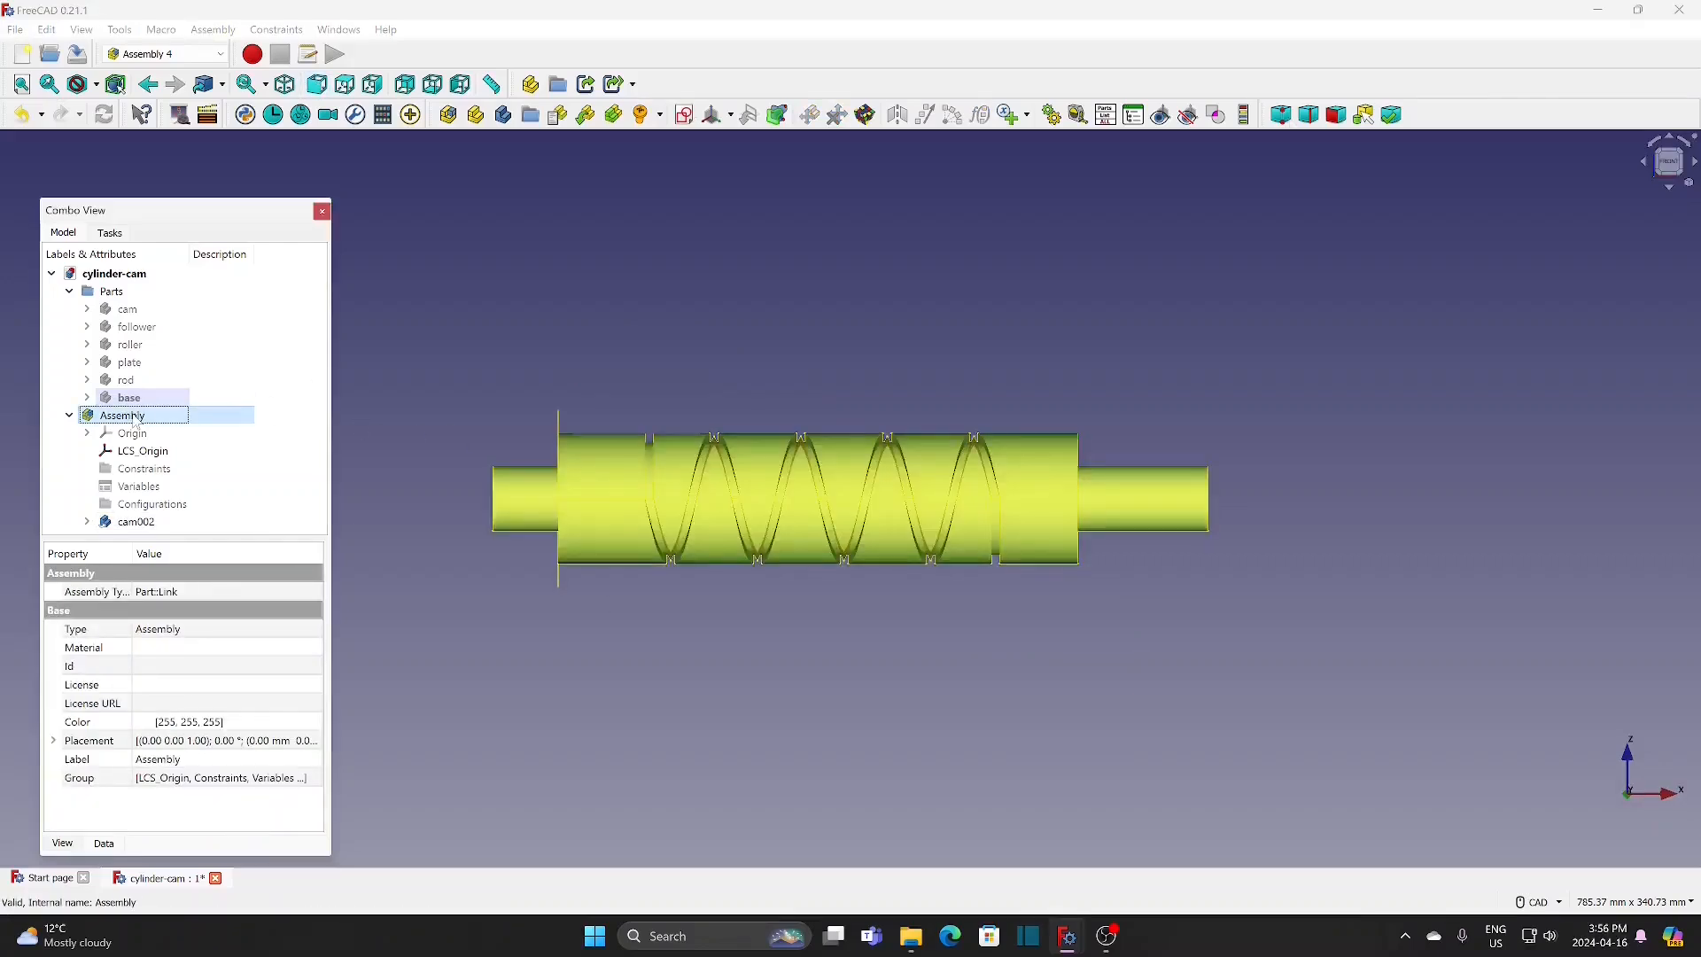
left_click(504, 116)
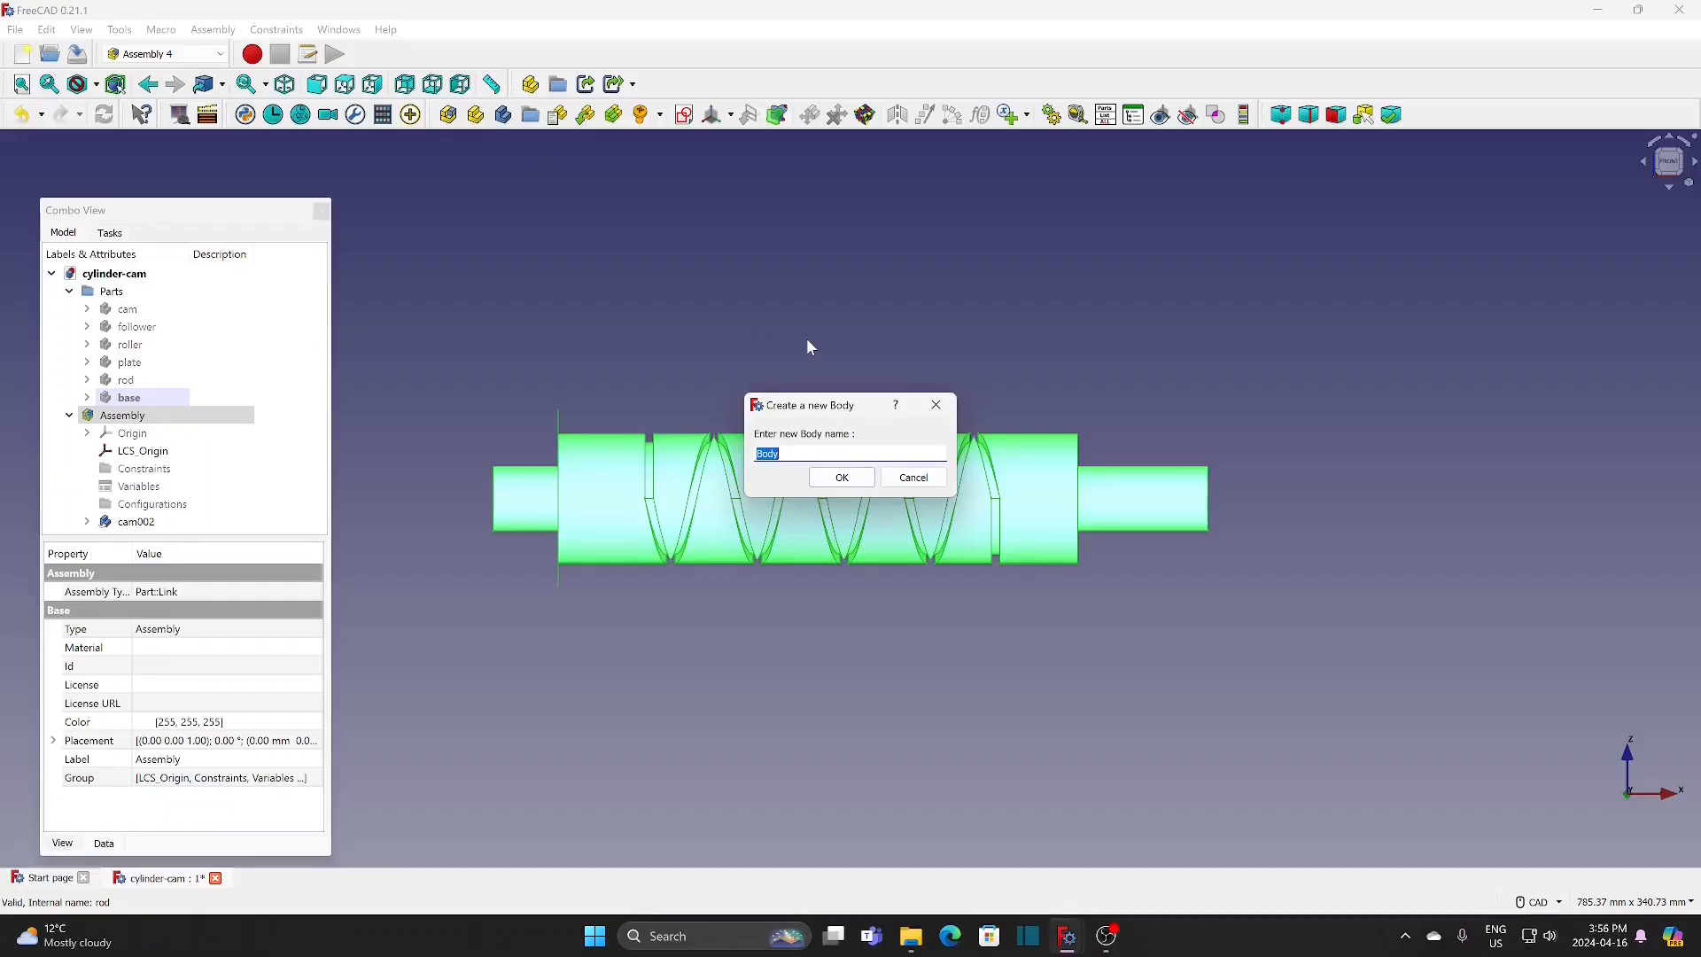
type("path")
left_click(842, 478)
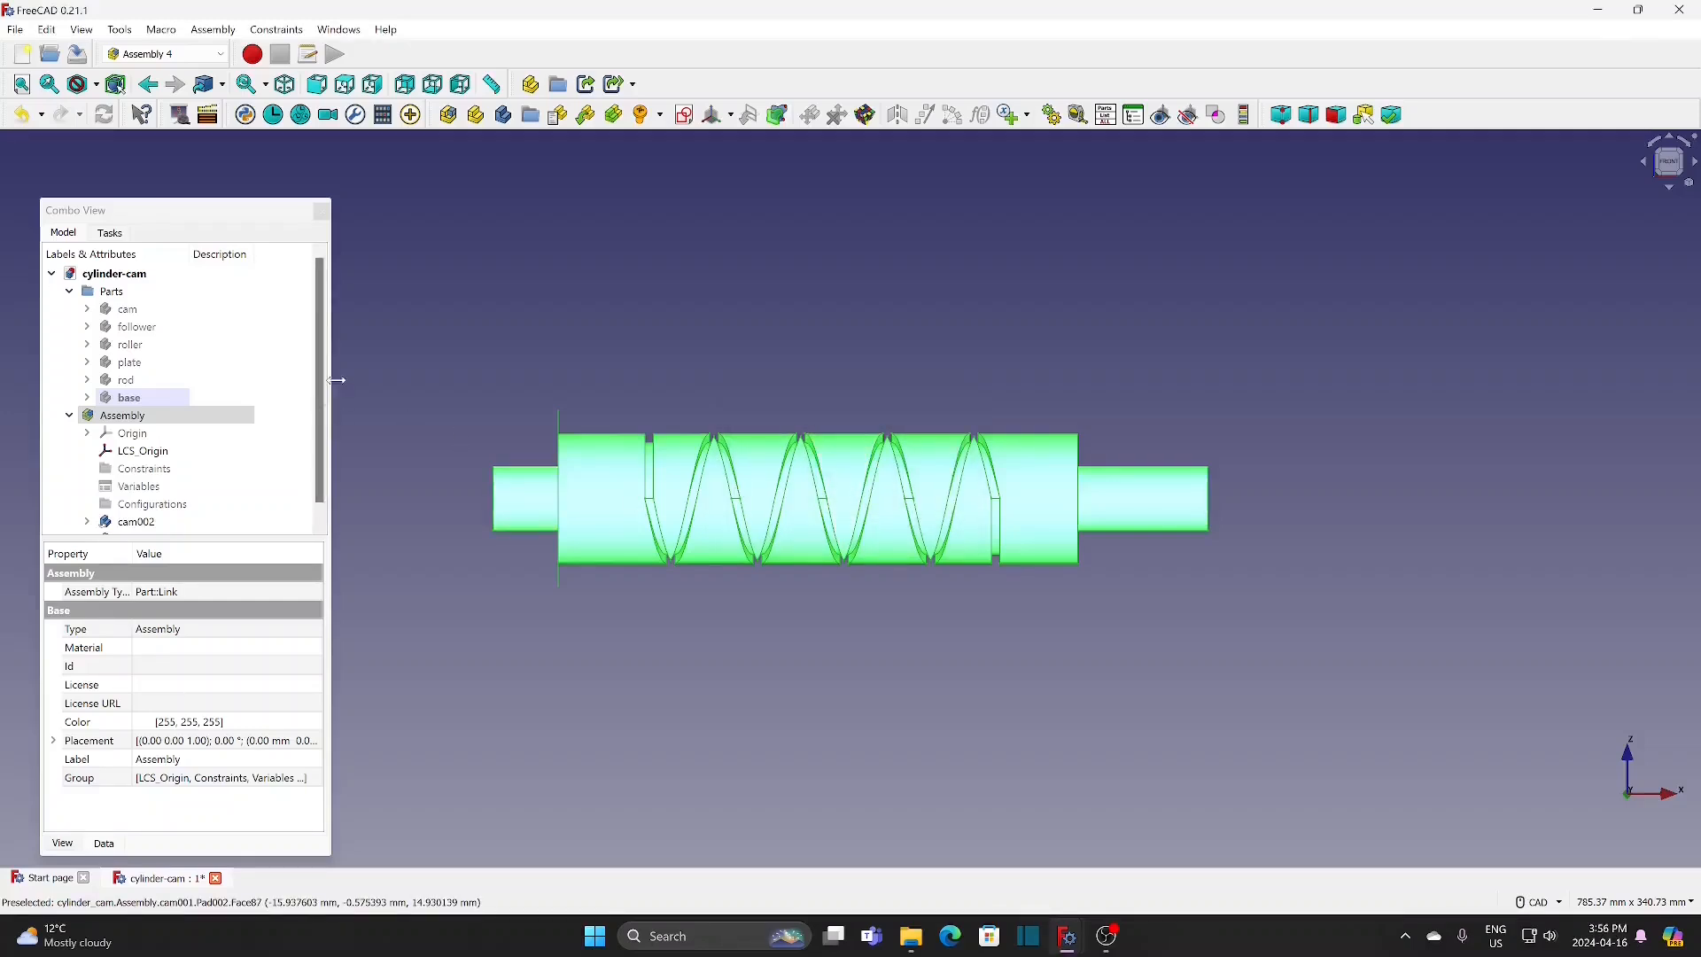
Step: Create a new sketch named path-1m in the path body
left_click_drag(323, 368, 326, 463)
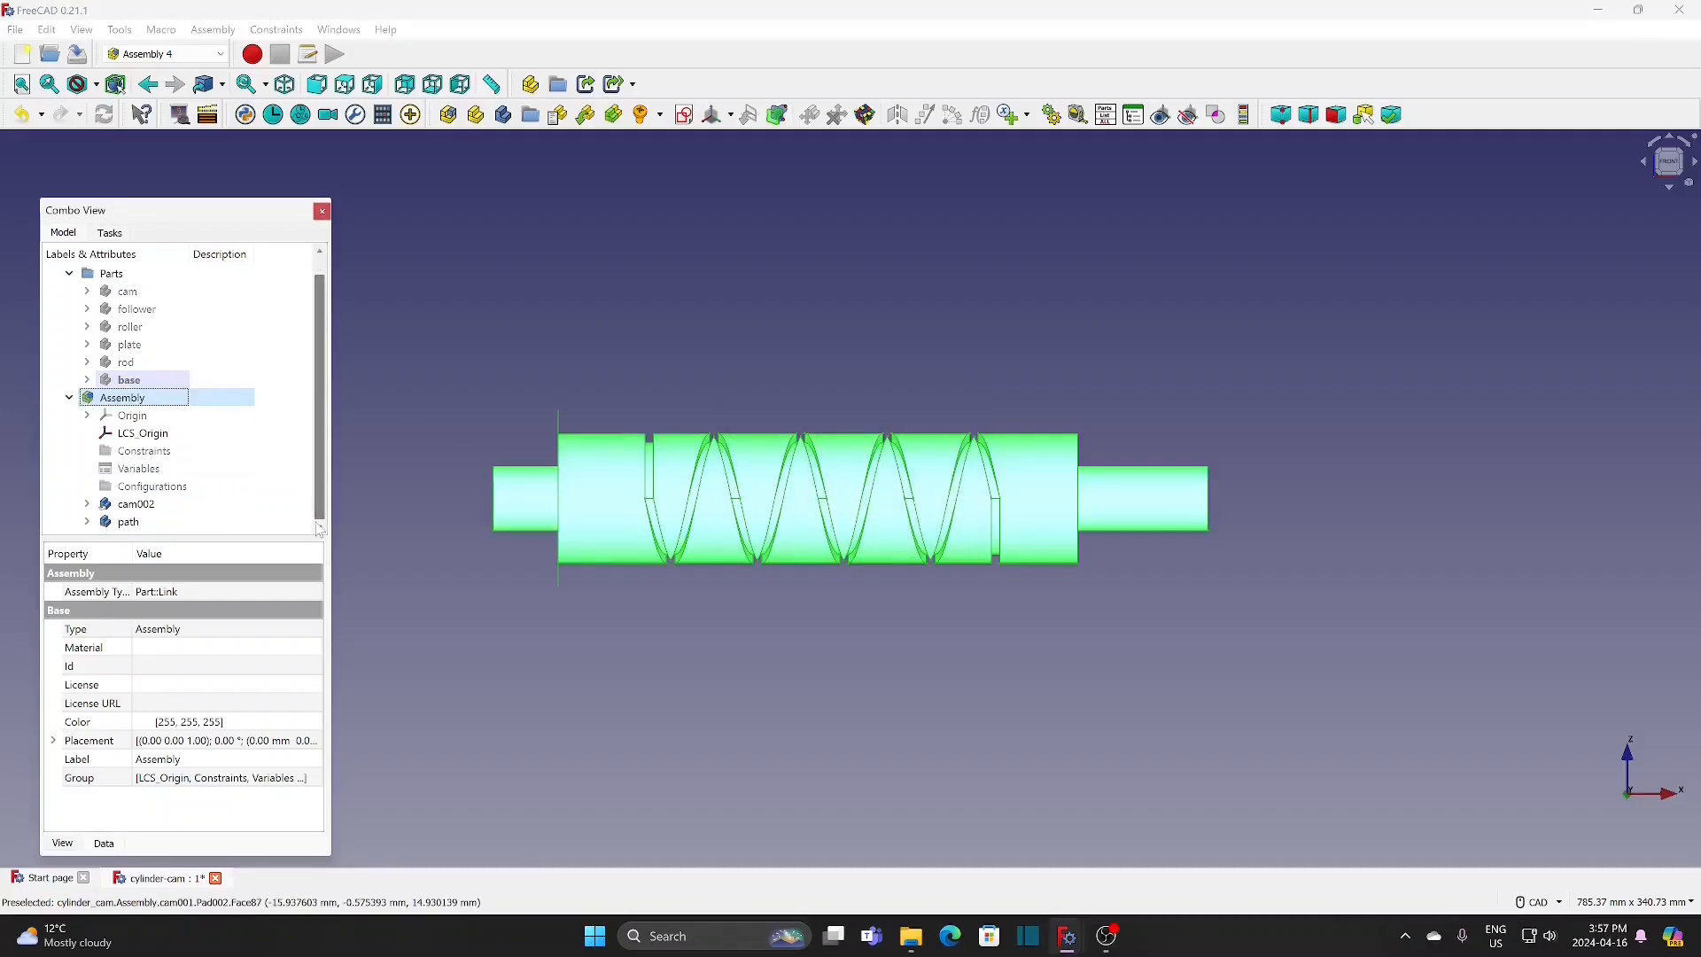
left_click(130, 520)
left_click(684, 115)
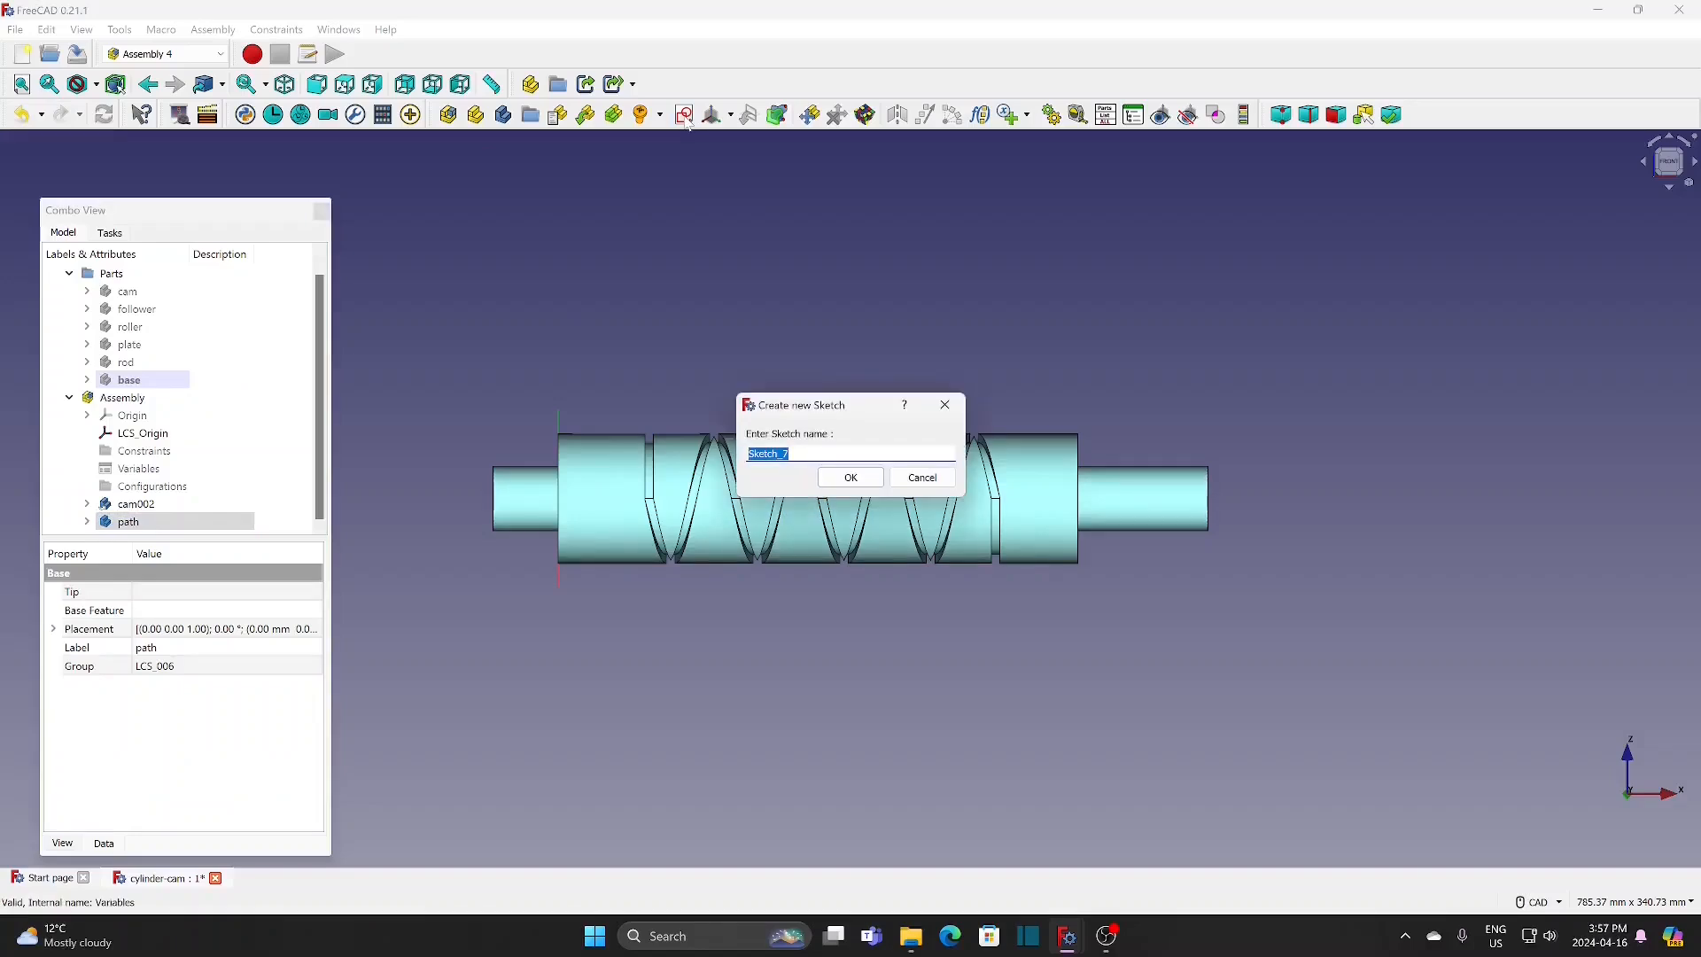
type("path-")
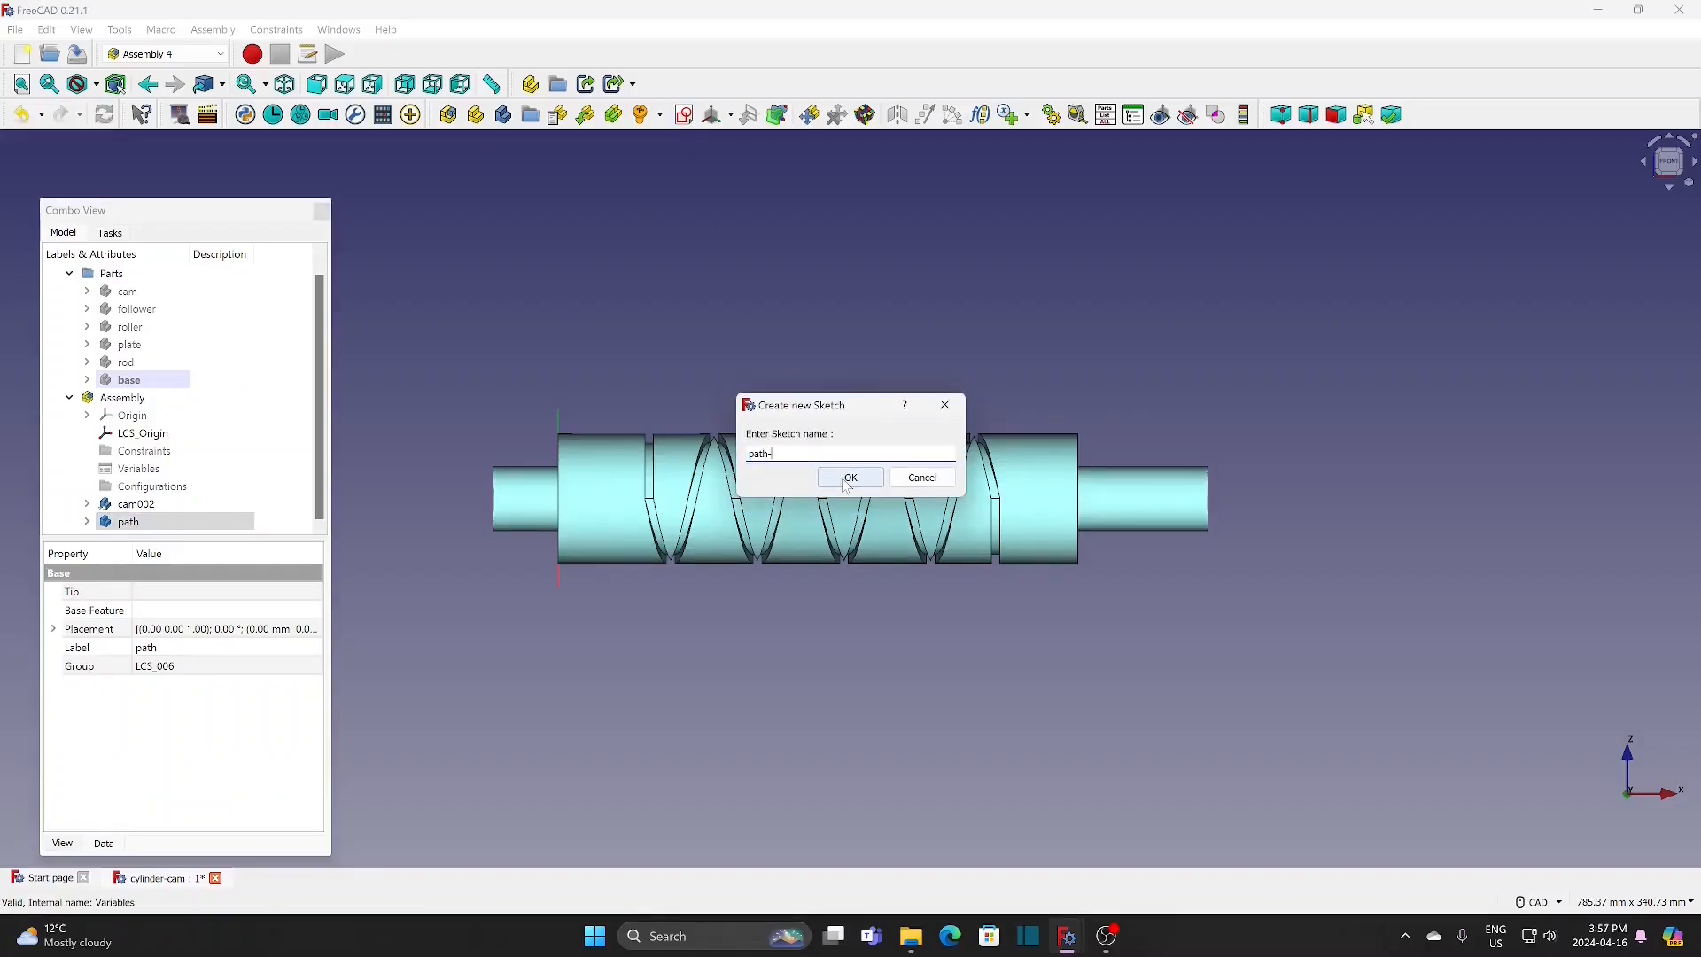
type("1m")
left_click(849, 478)
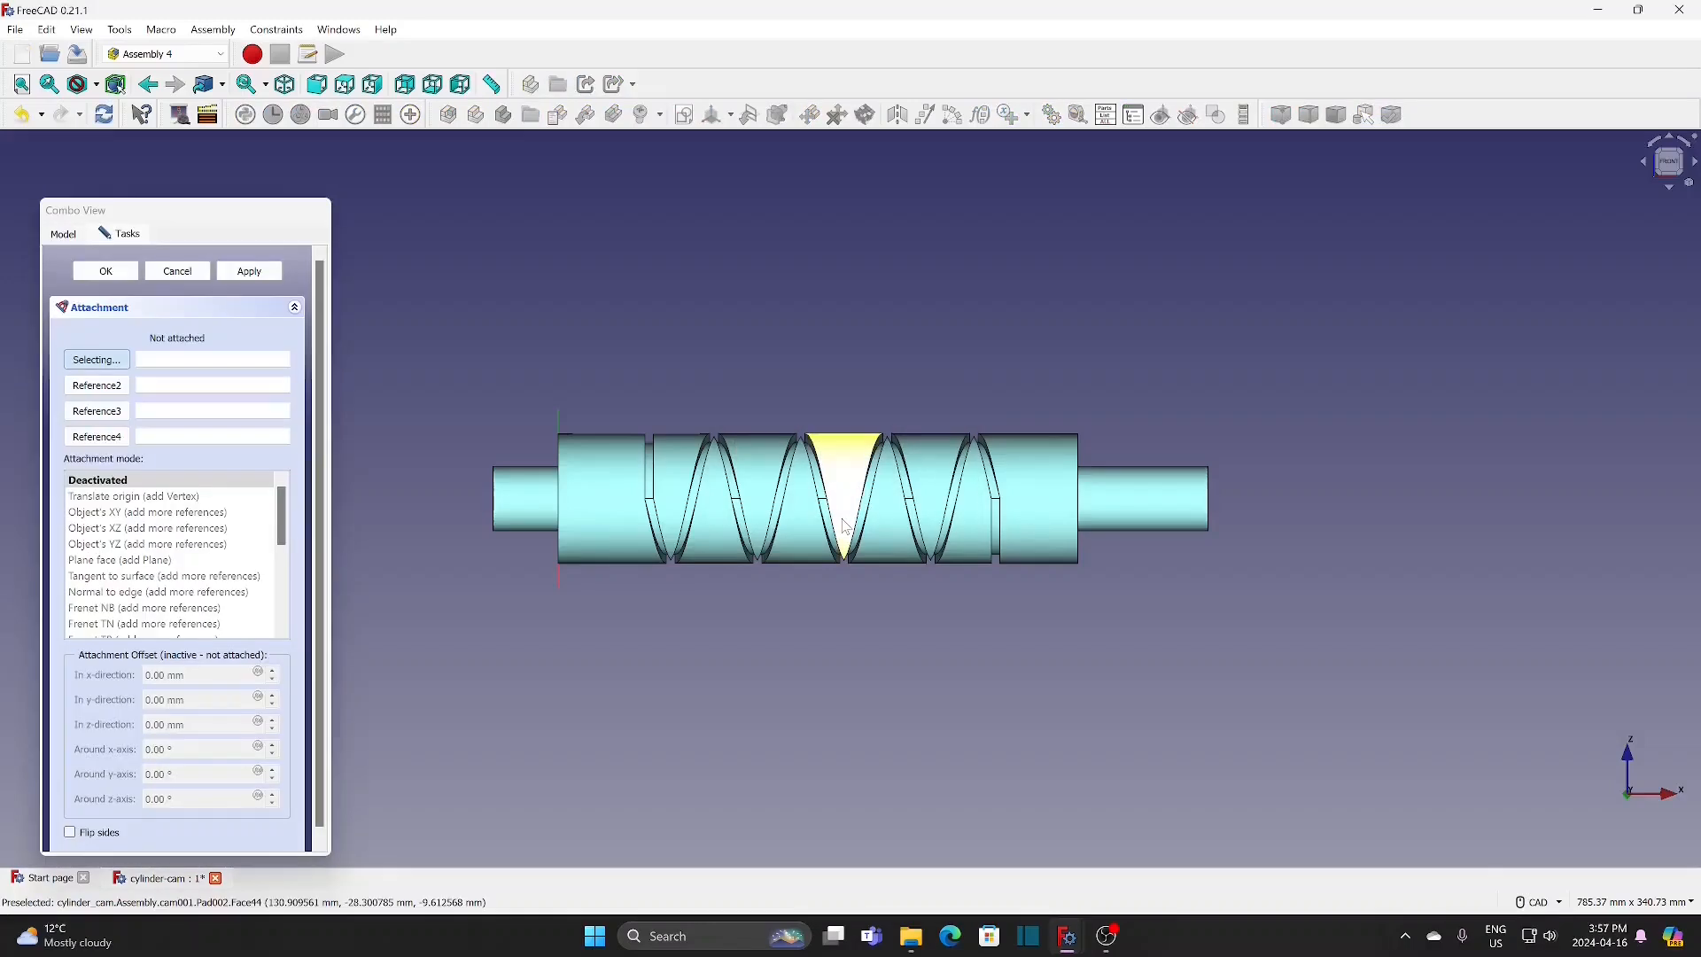
Step: Attach the path-1m sketch to the path body's LCS_006 in Object's XZ mode
left_click(66, 234)
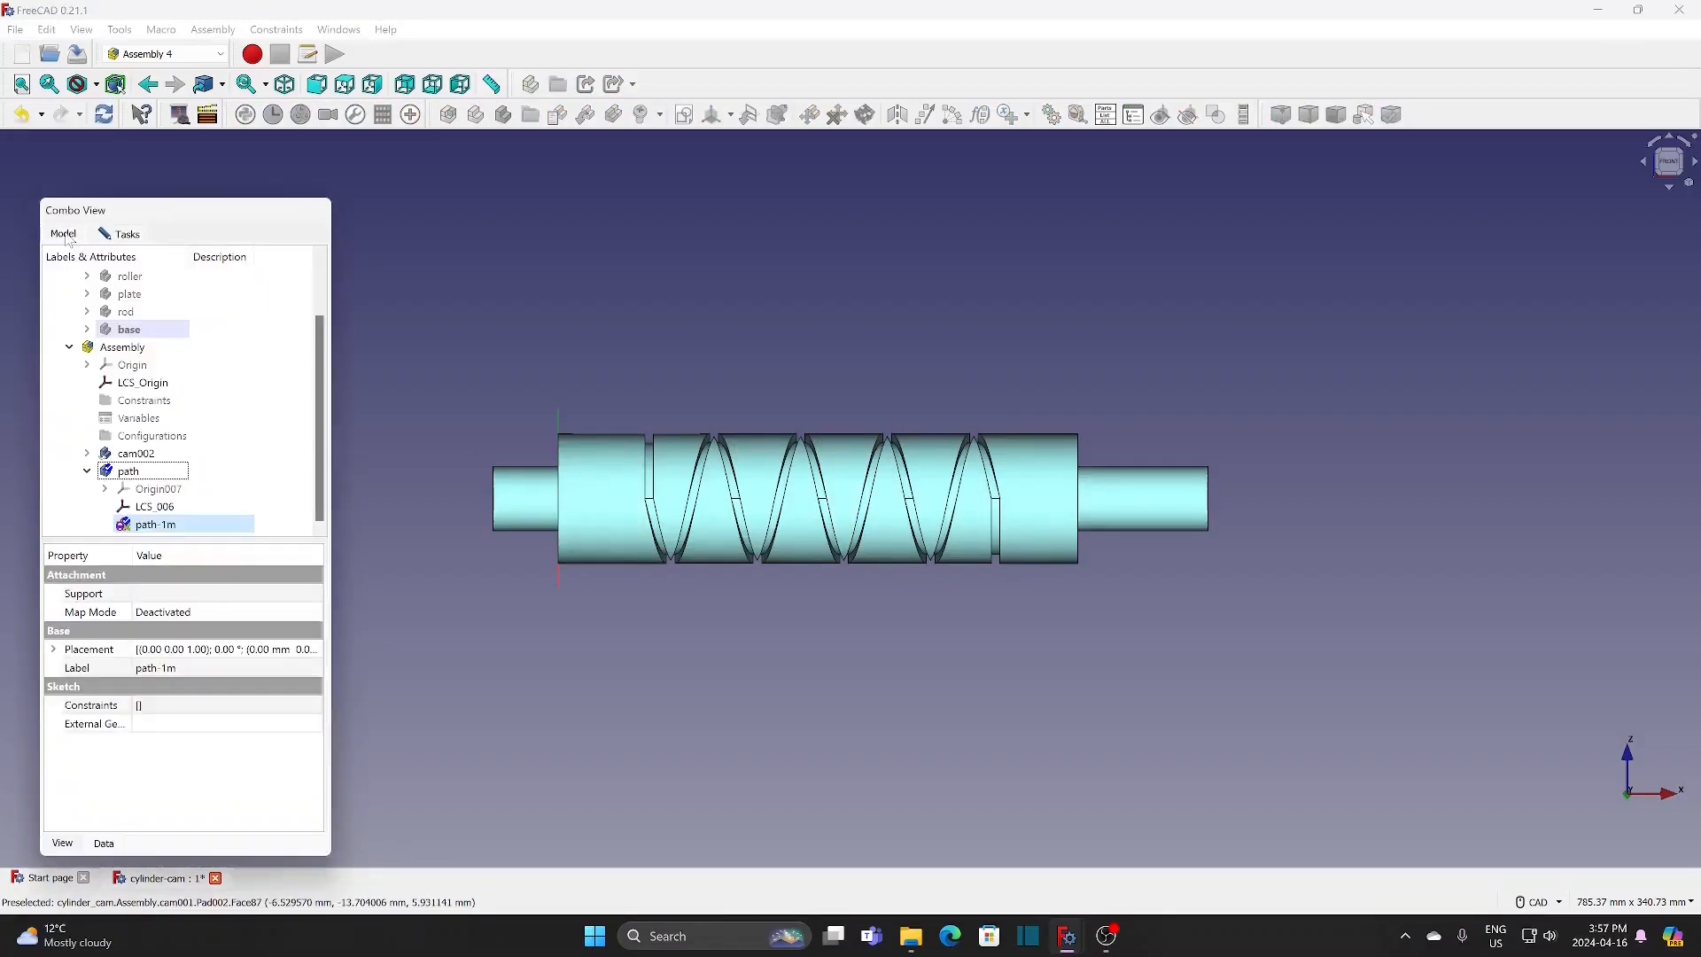
left_click(162, 508)
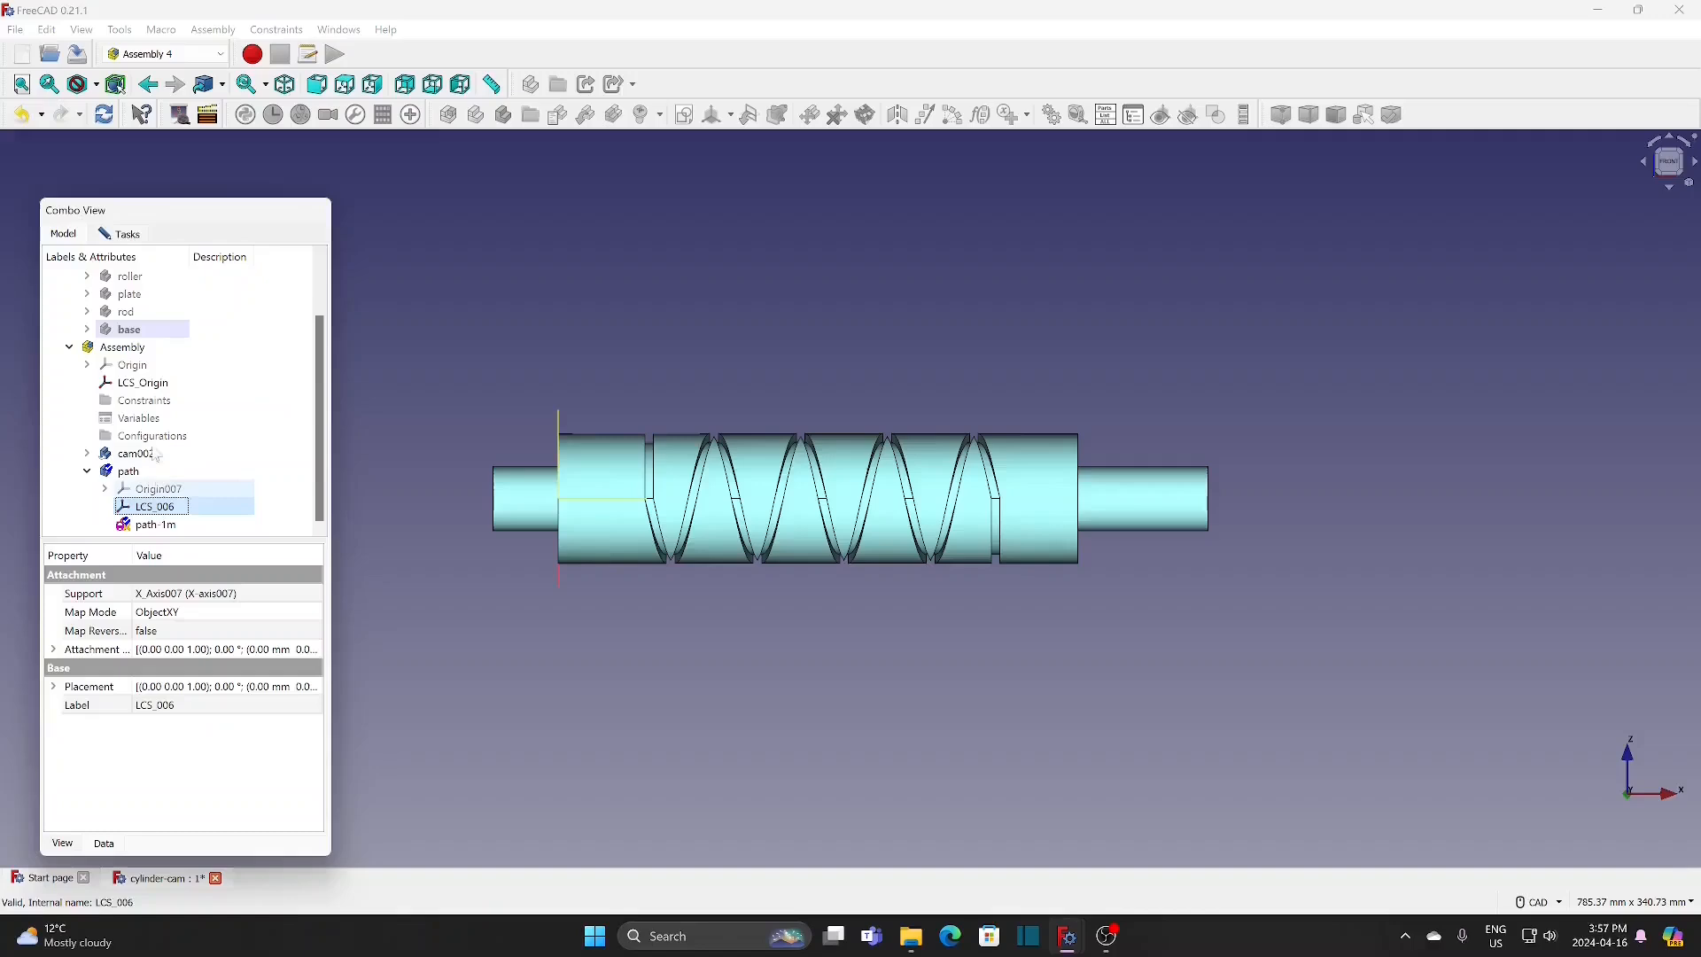
left_click(139, 234)
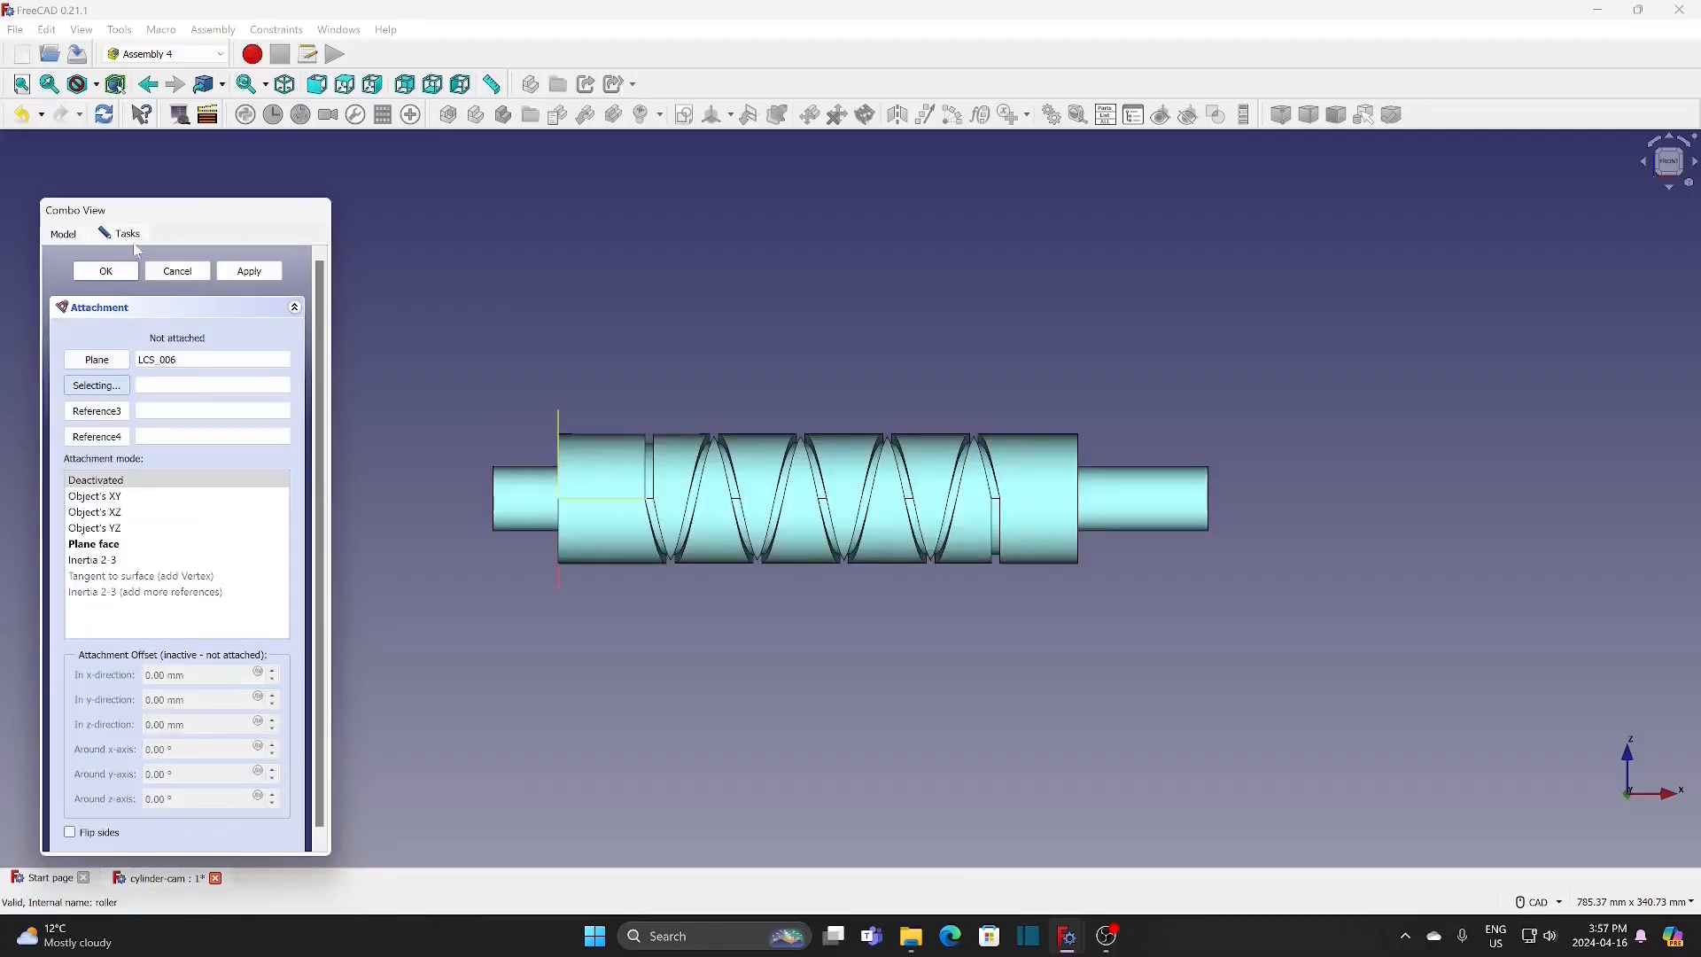
left_click(128, 516)
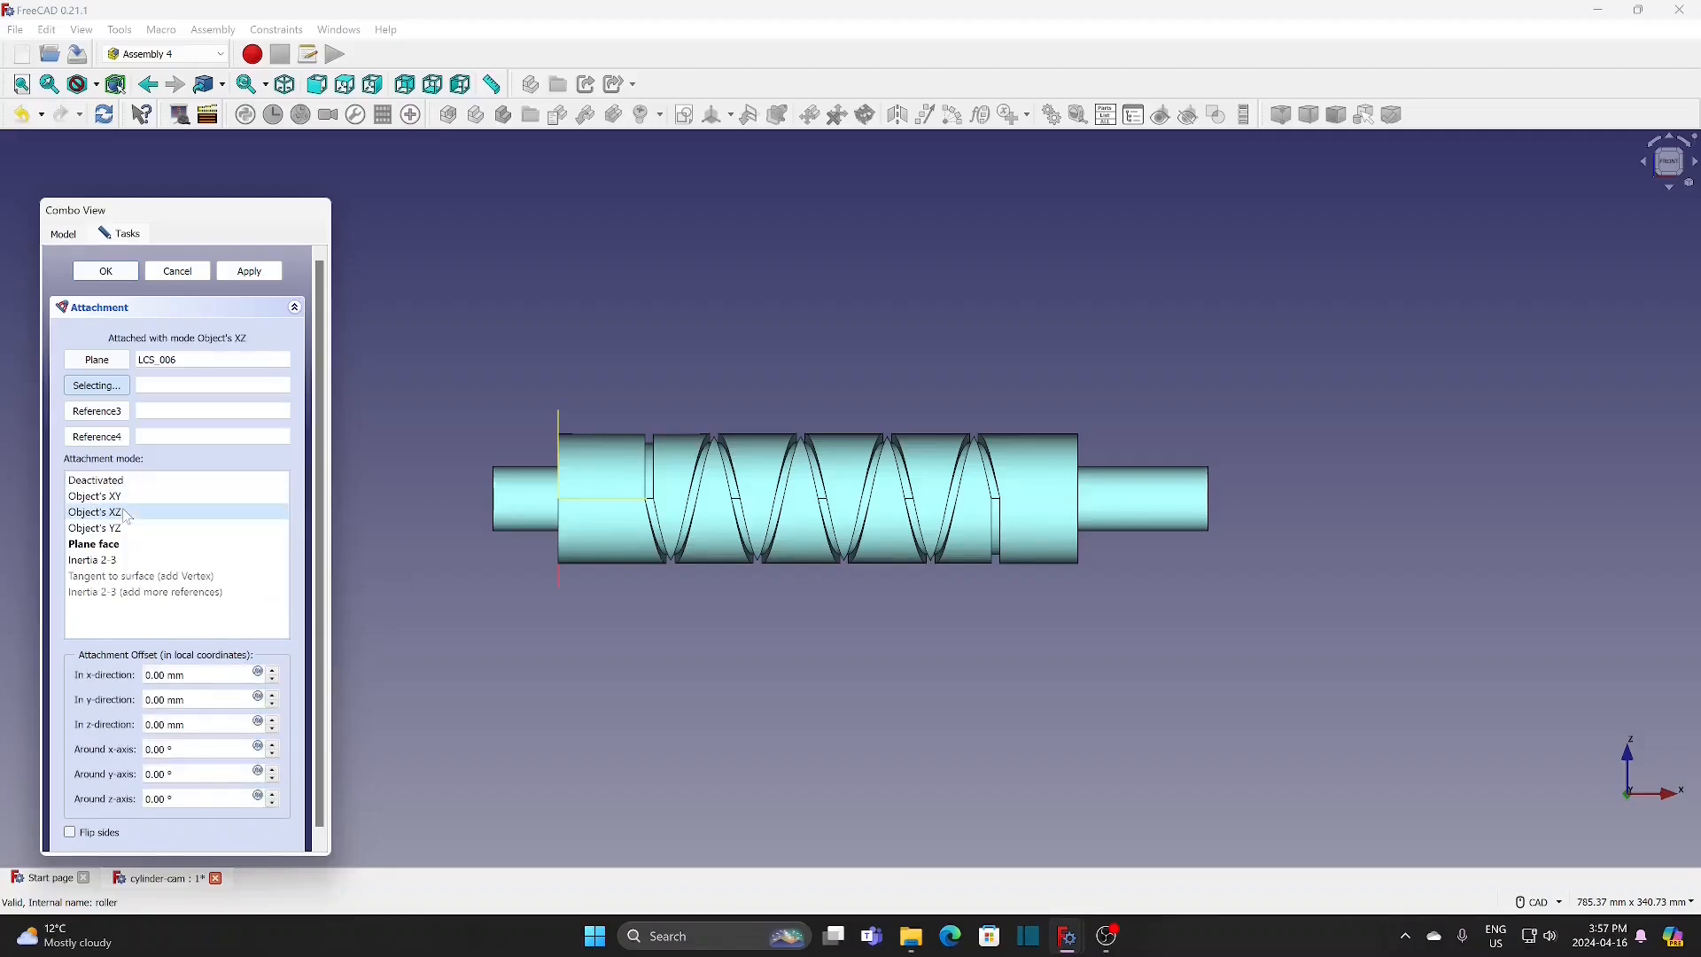
left_click(121, 273)
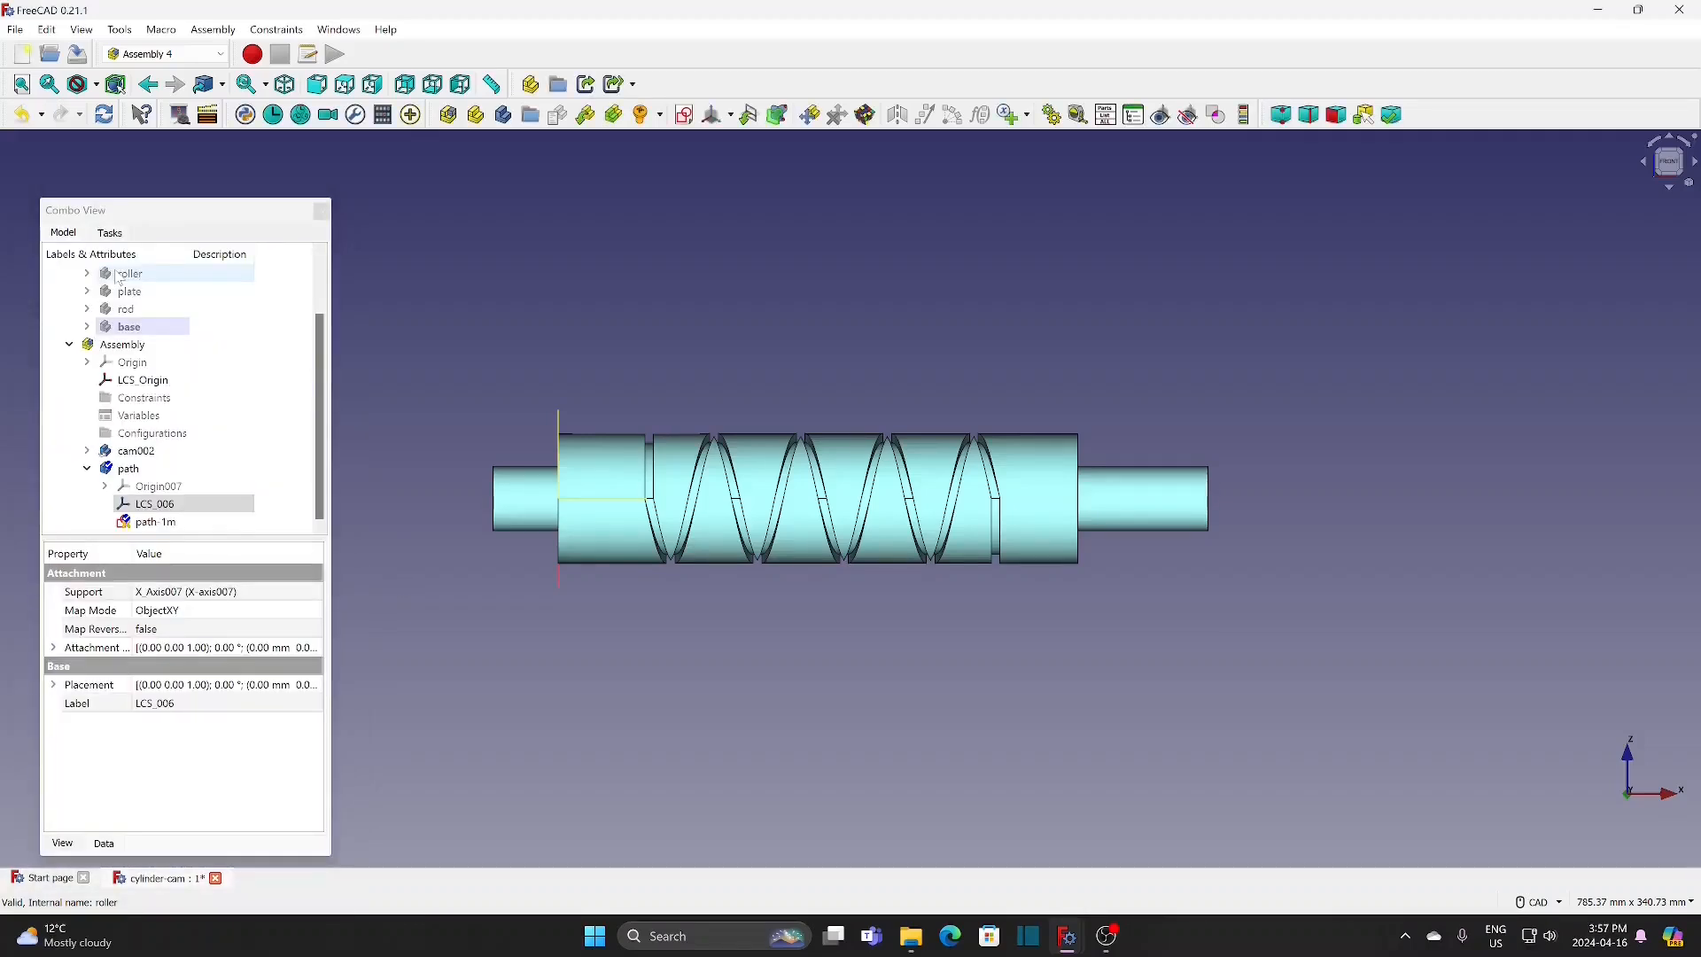
Step: Edit the path-1m sketch in section view and draw a vertical line above the cam, in line with the first straight groove
double_click(155, 523)
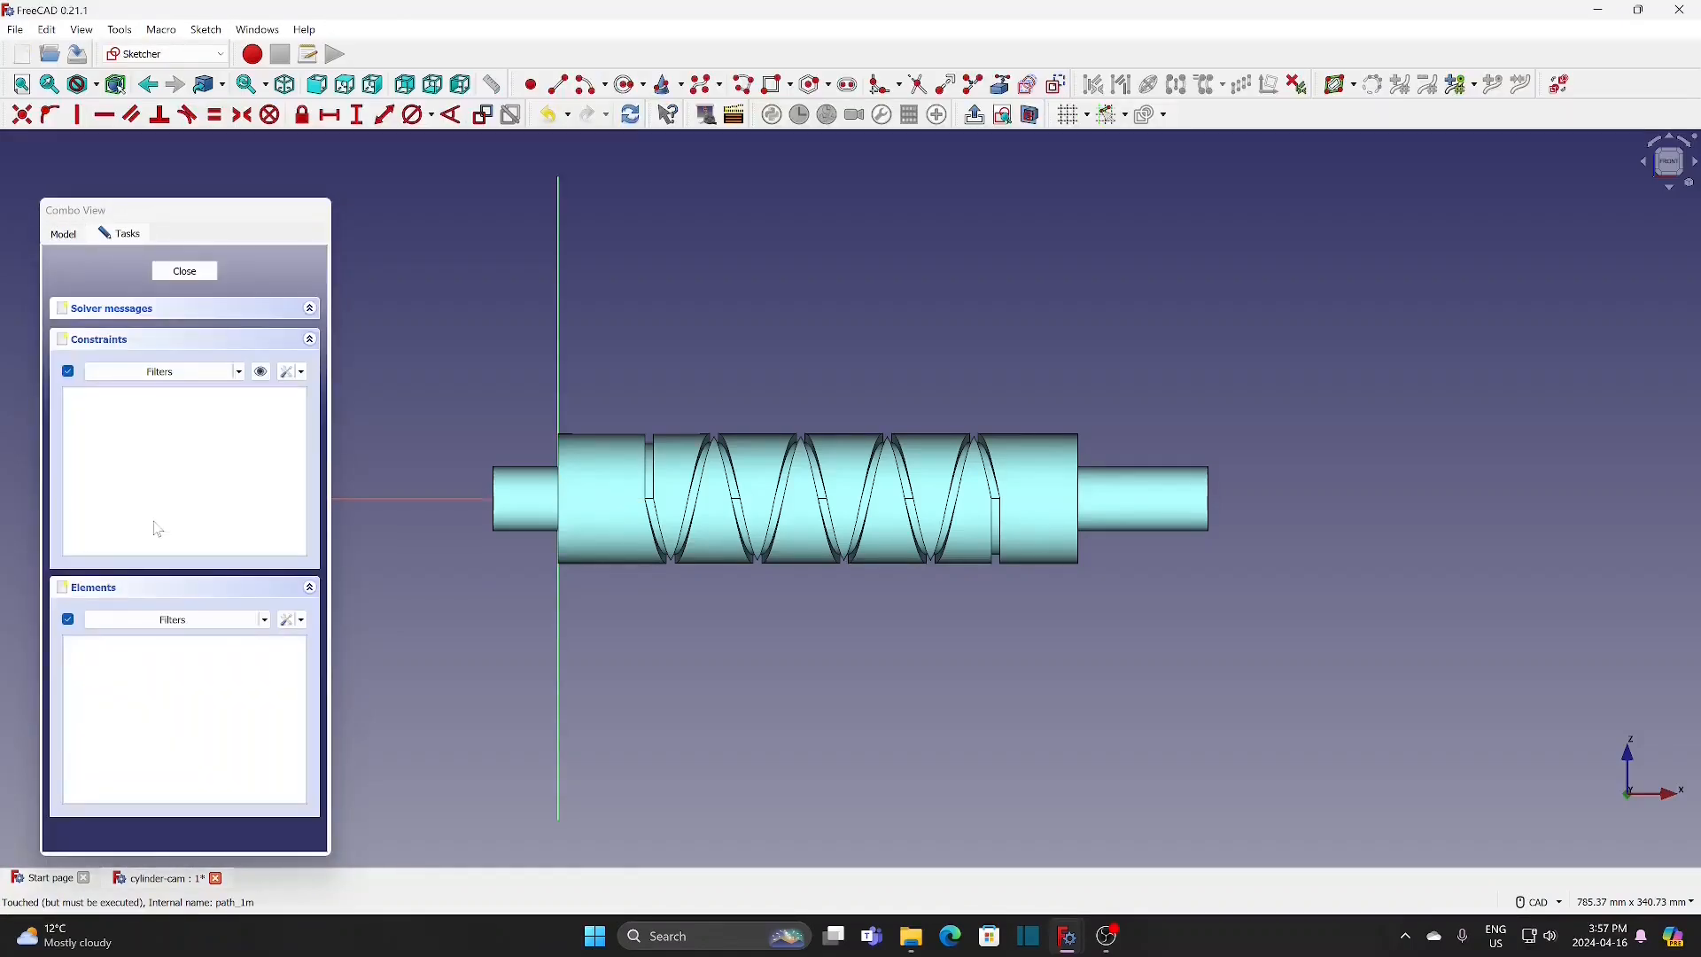
left_click(1032, 117)
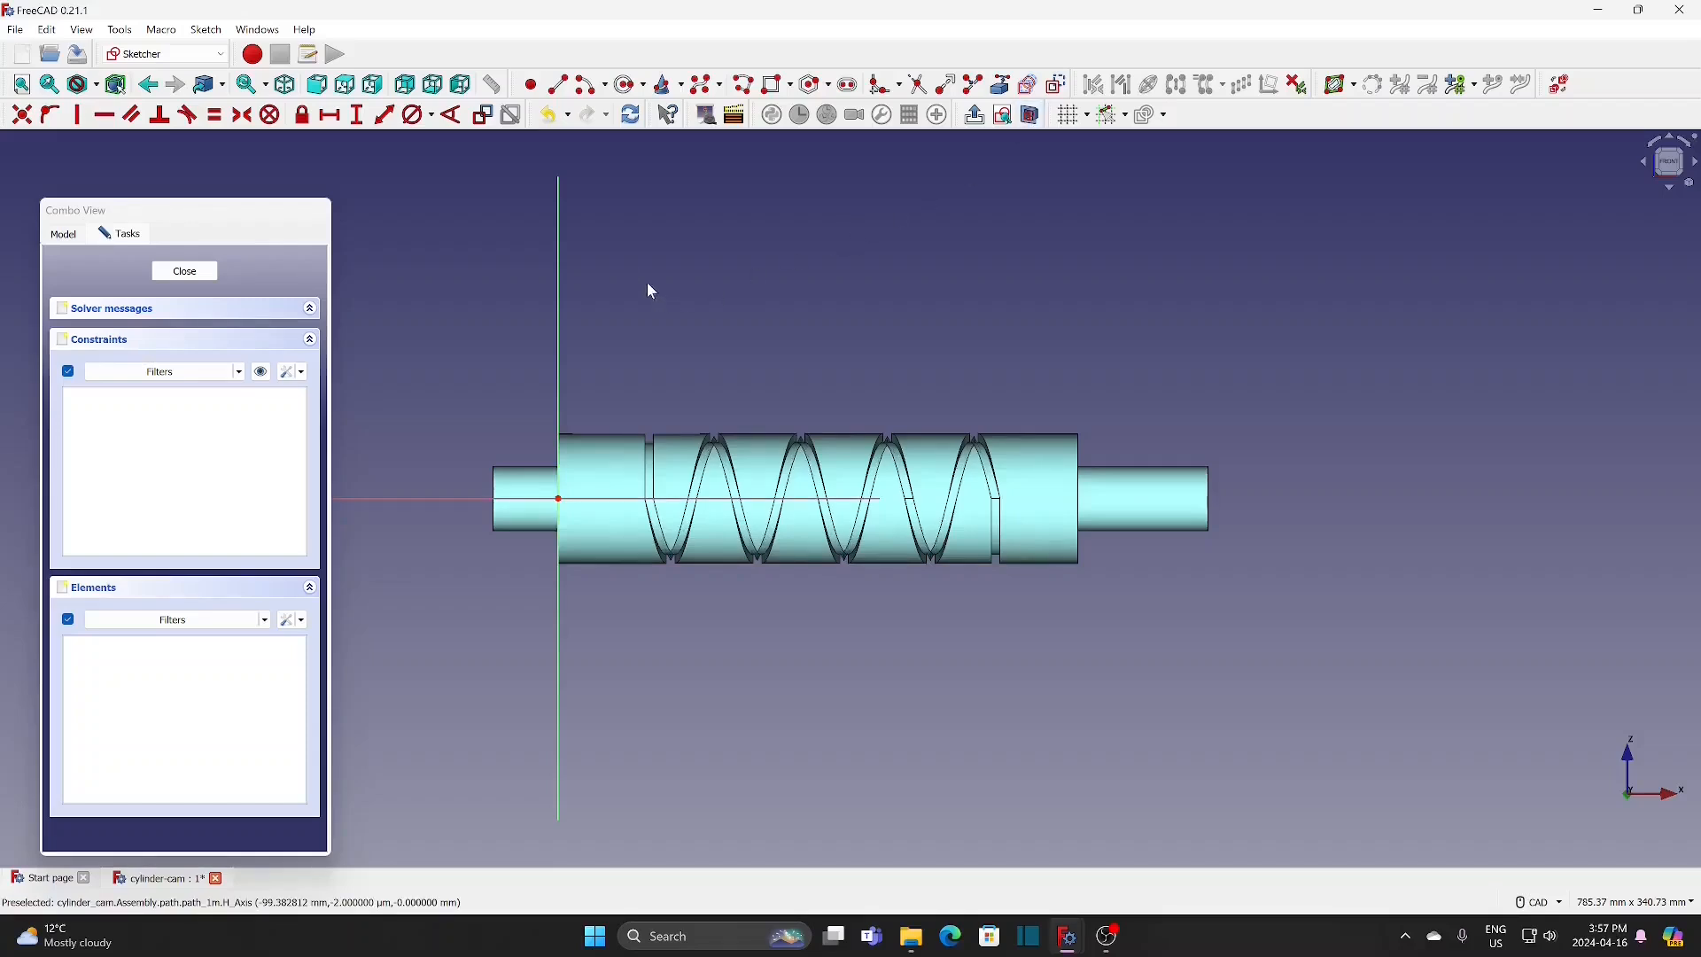
left_click(560, 85)
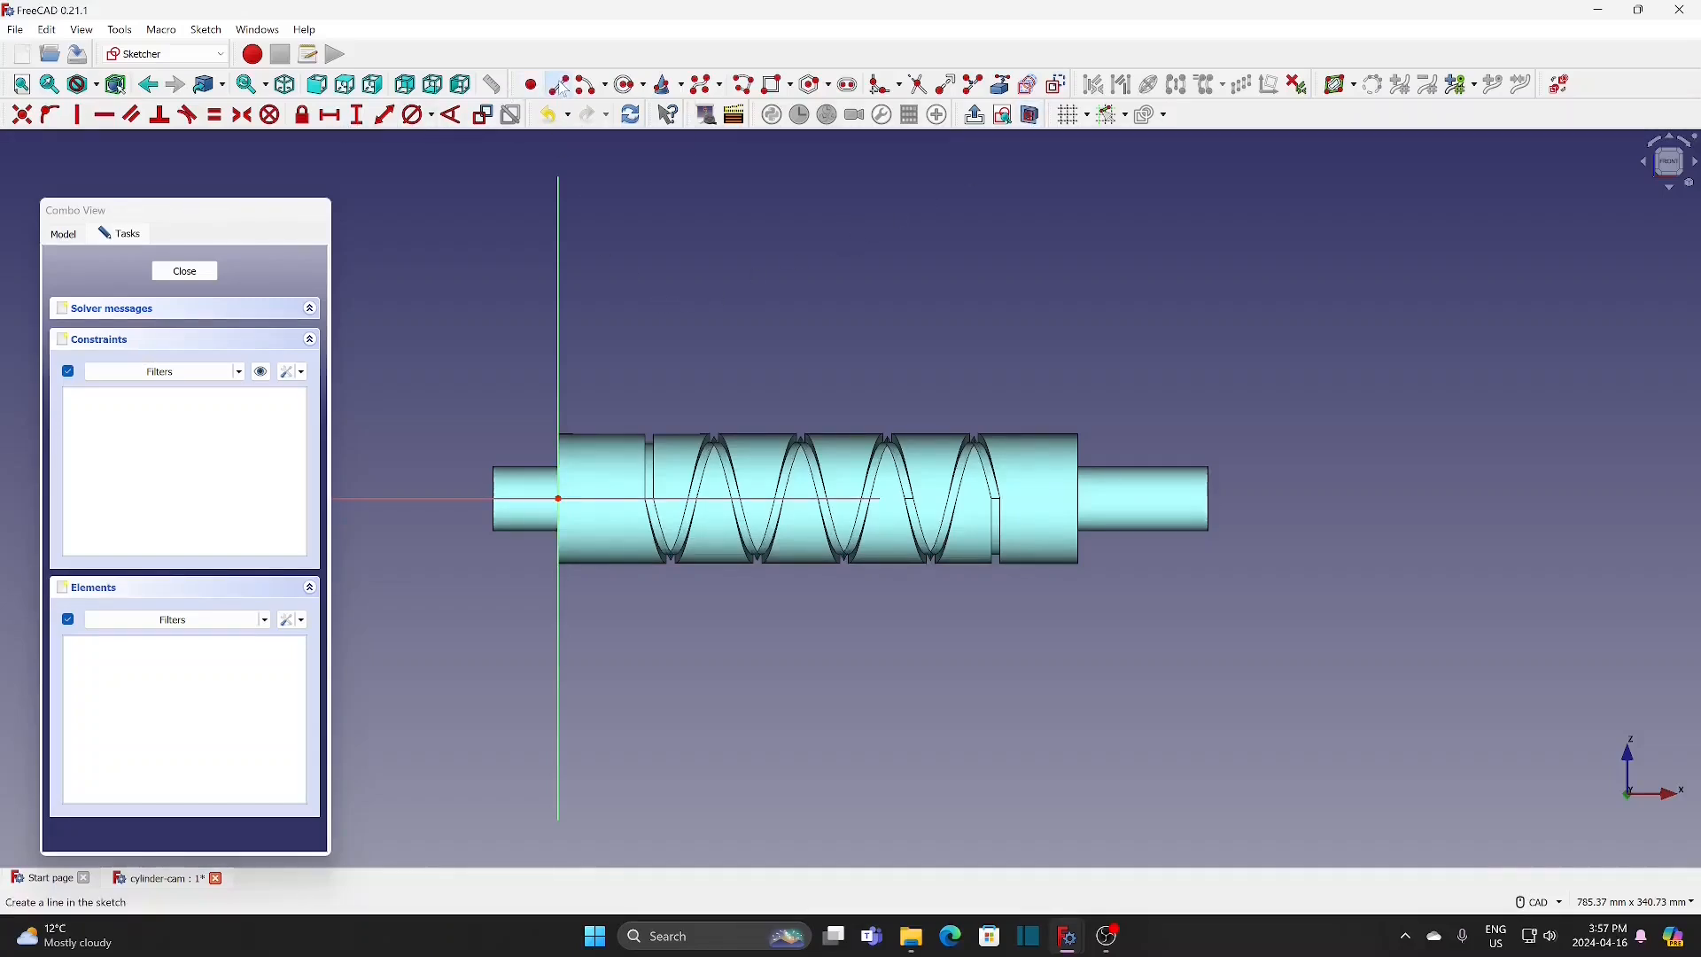
left_click(650, 303)
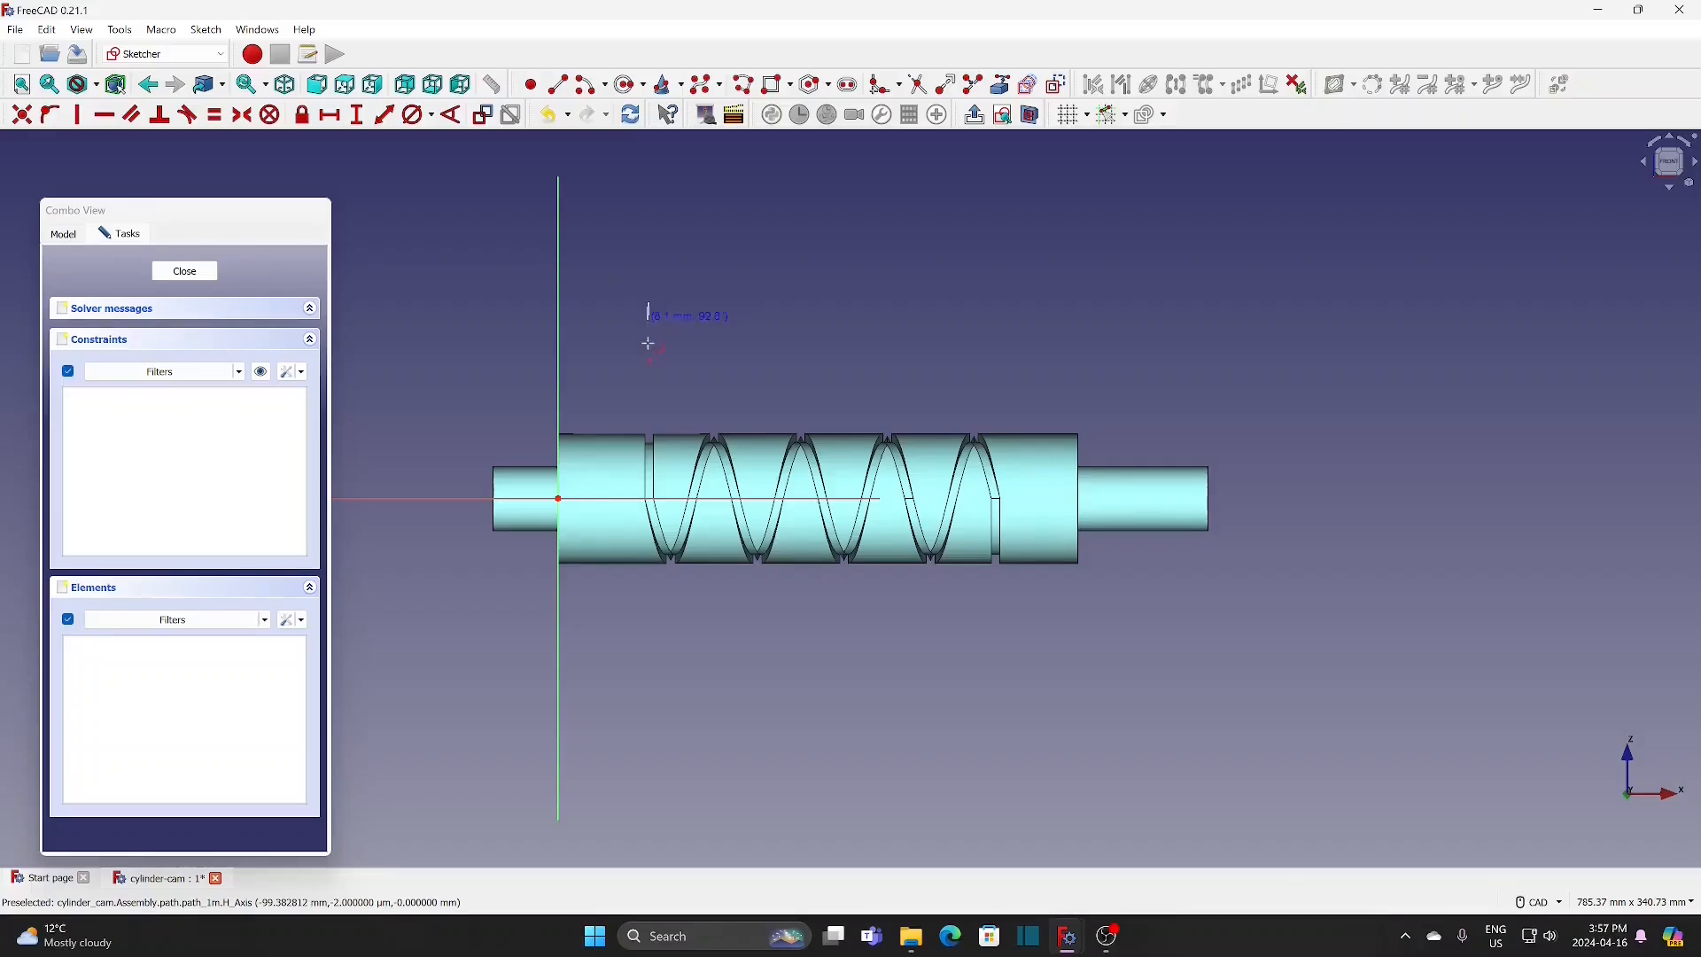
left_click(650, 390)
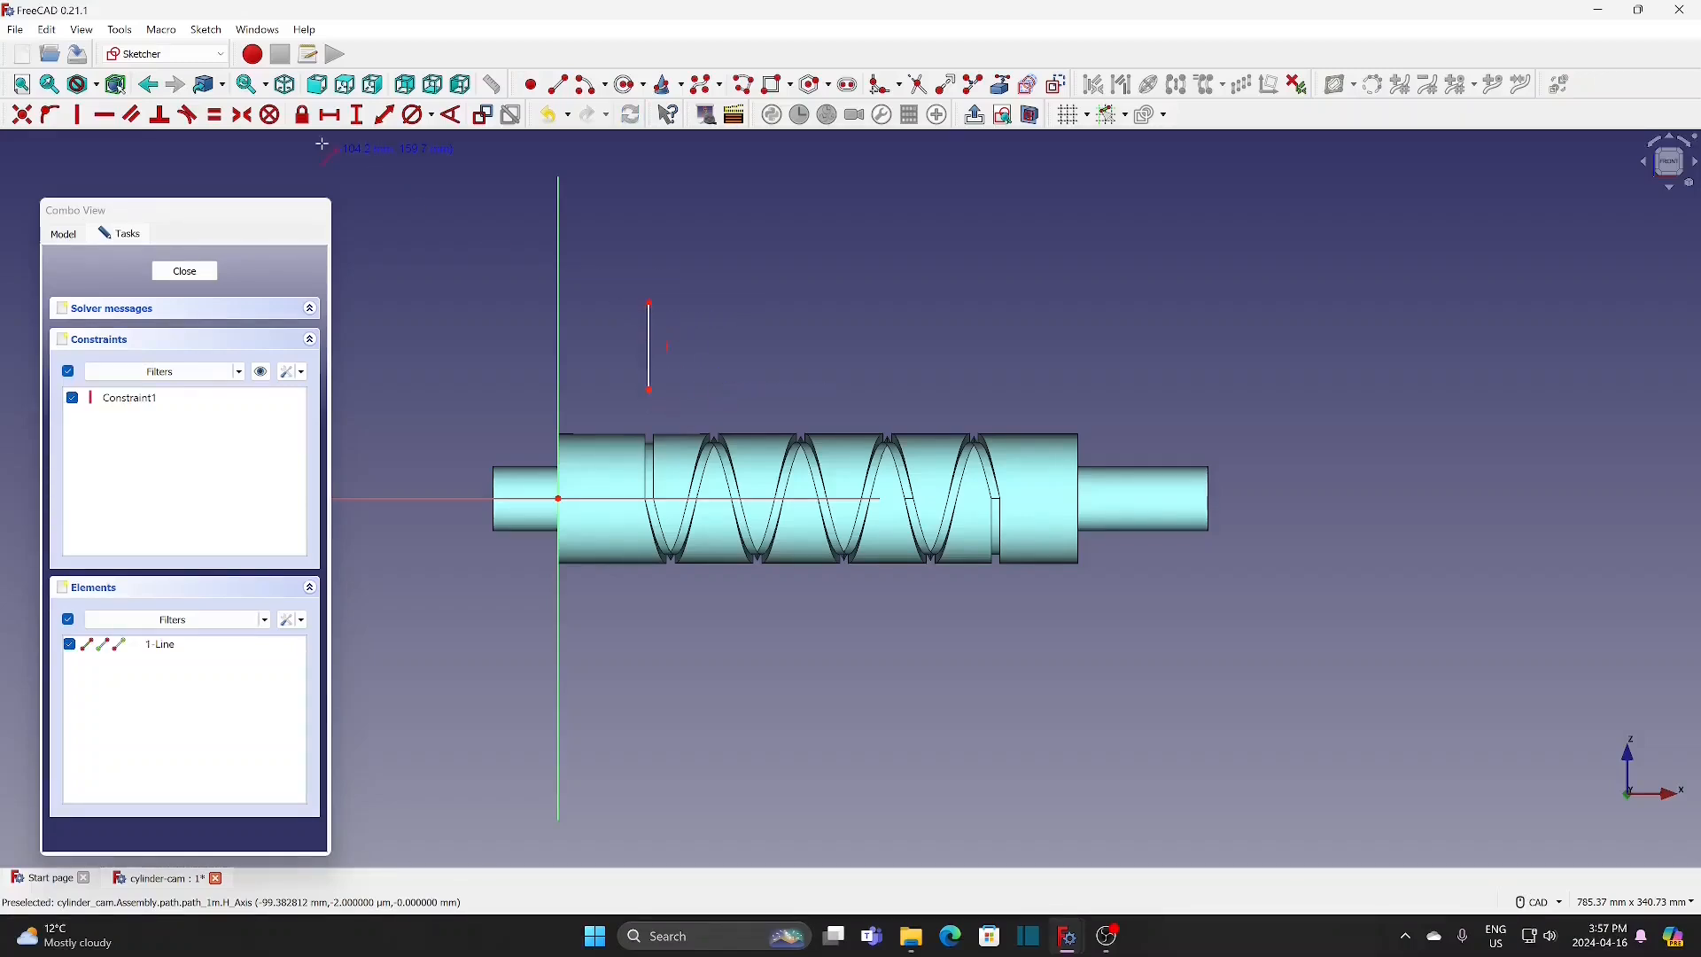
Step: Constrain the vertical line to a length of 60 mm and its lower endpoint to a vertical distance of 26 mm from the origin
left_click(386, 122)
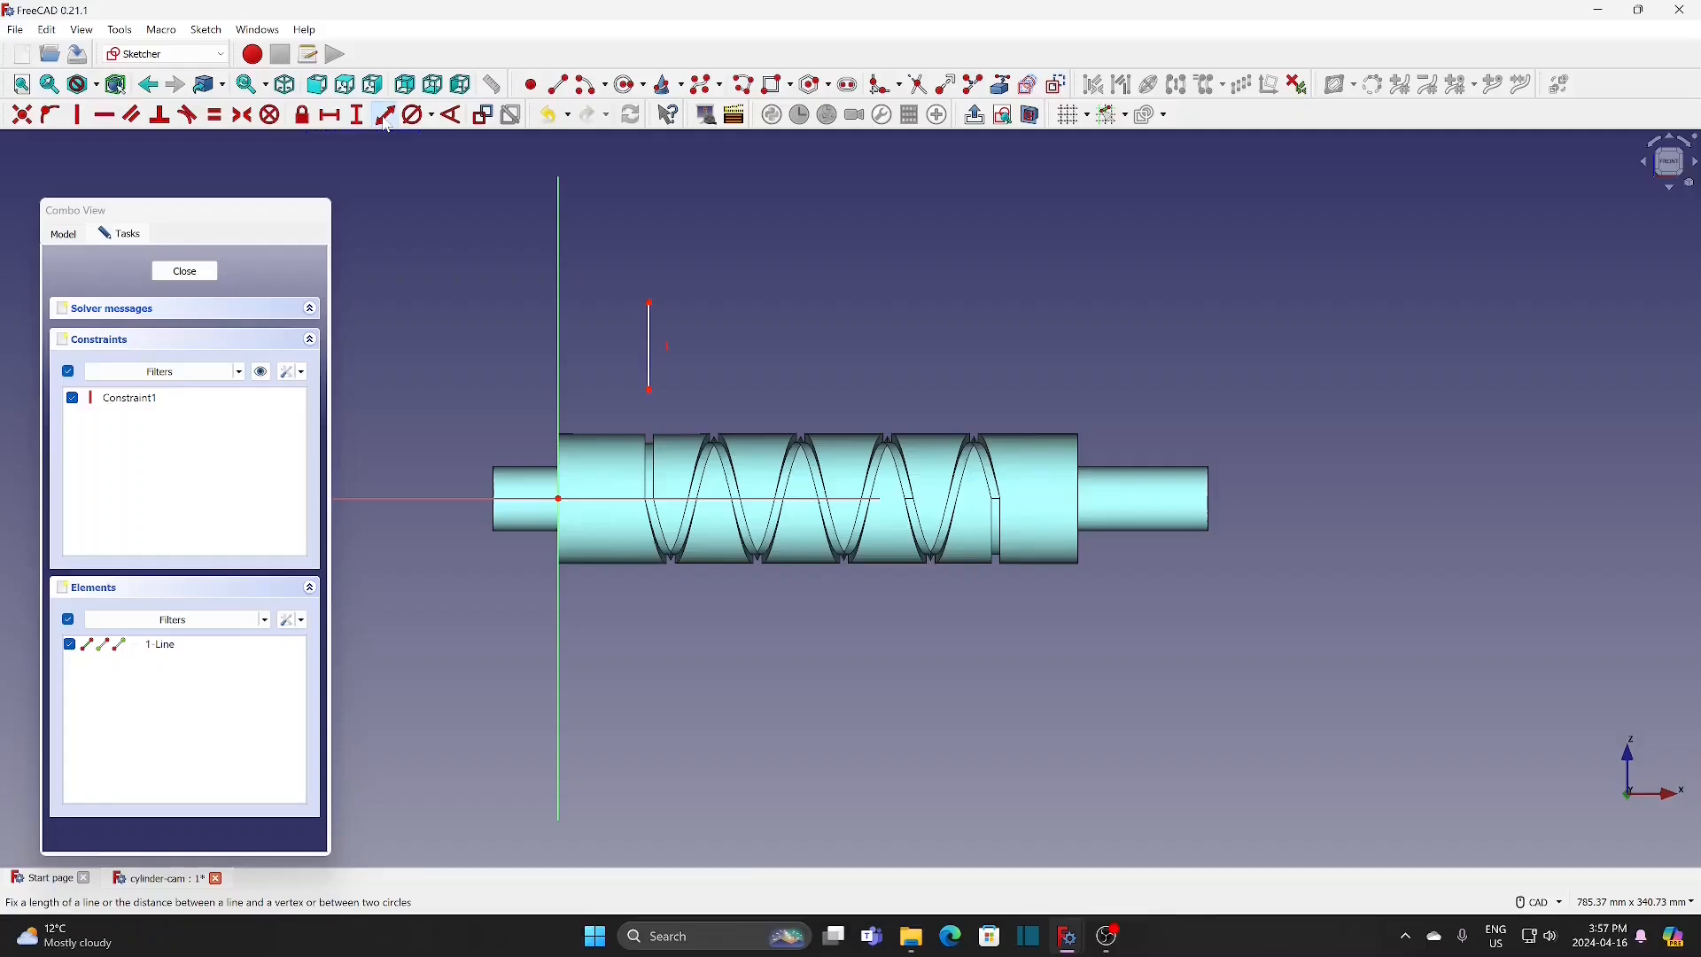
left_click(651, 353)
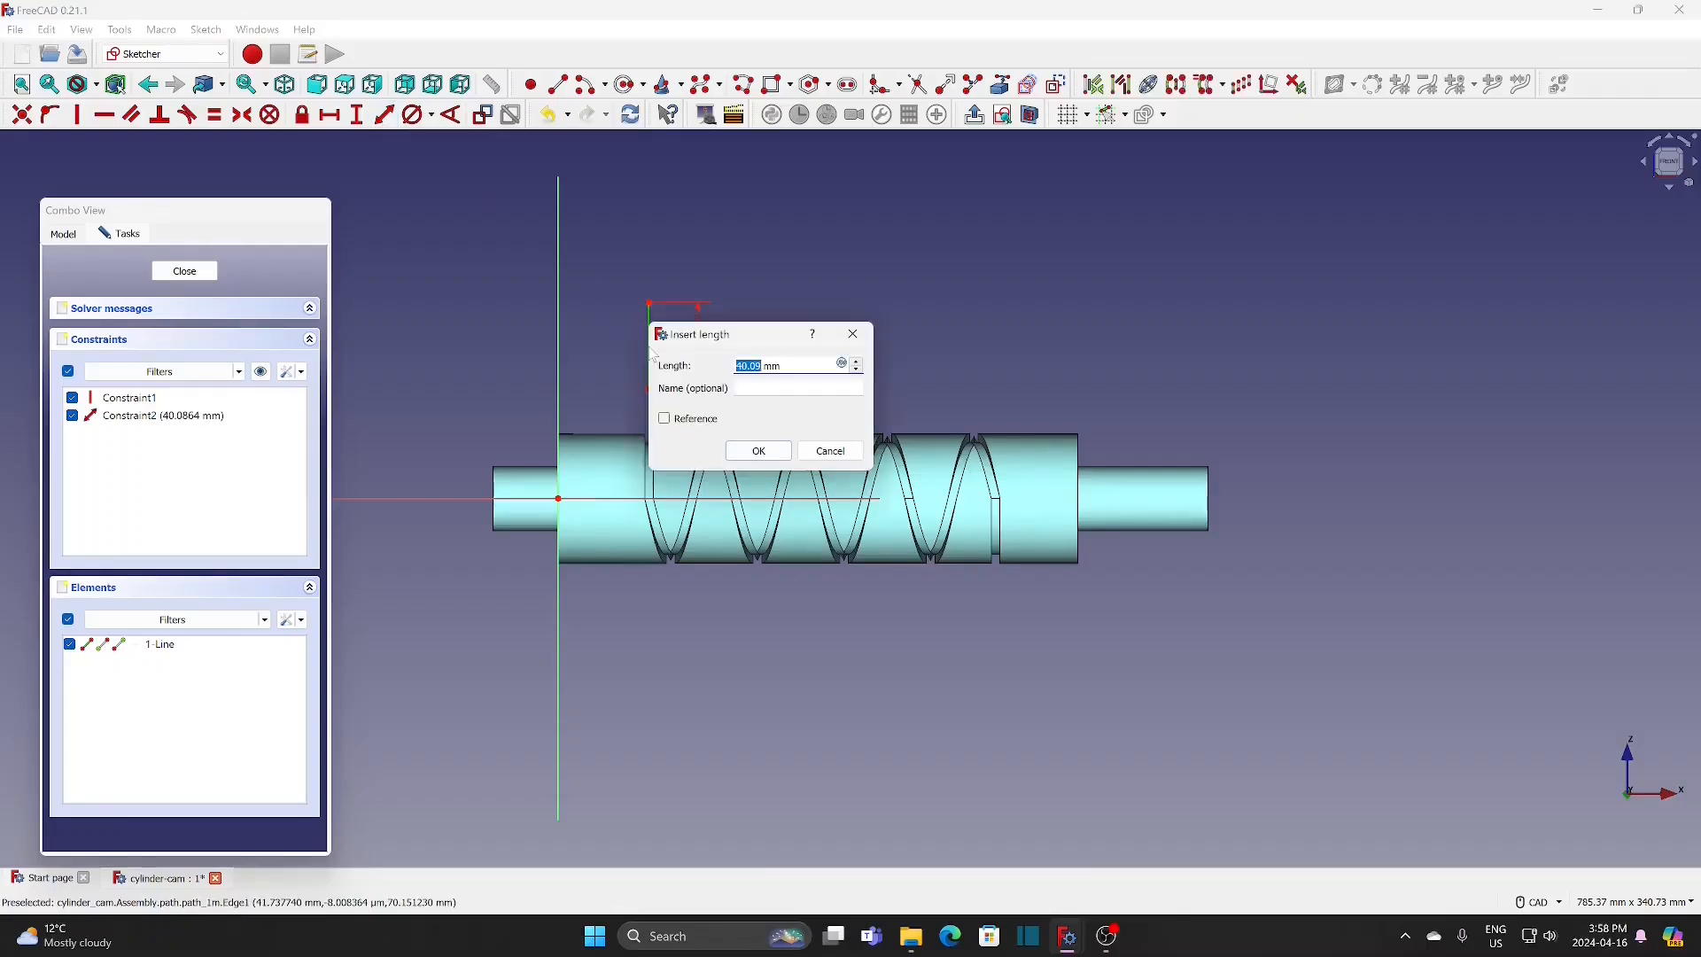
type("60")
left_click(759, 451)
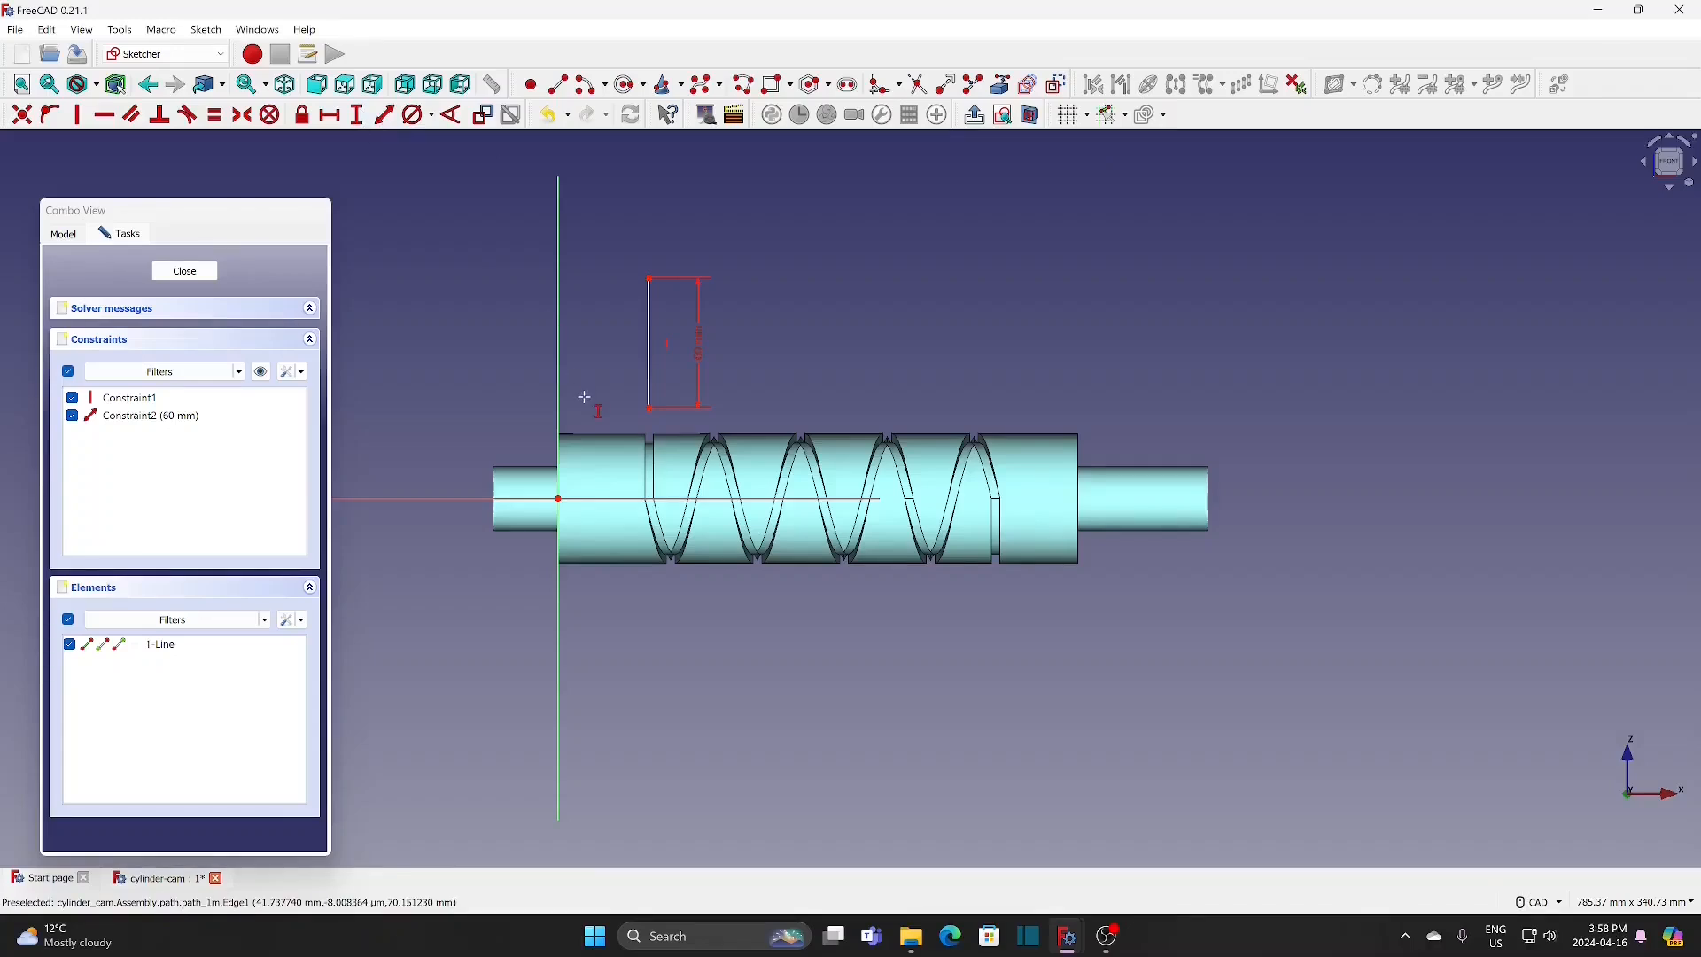
left_click(649, 409)
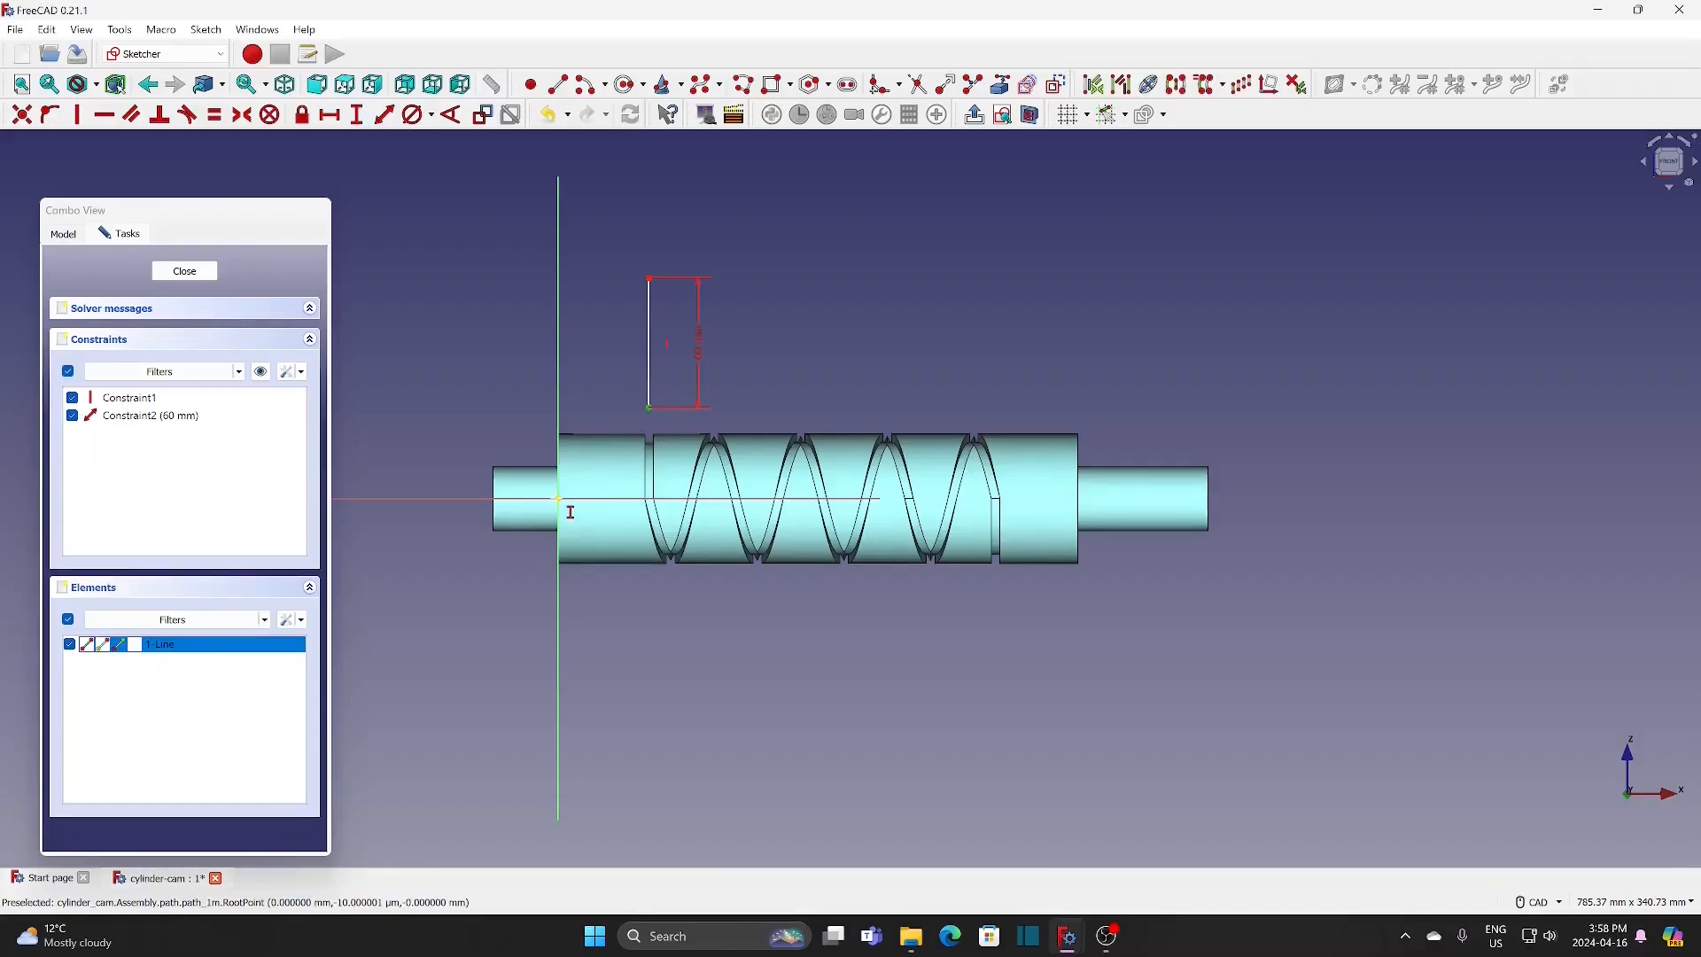
left_click(559, 501)
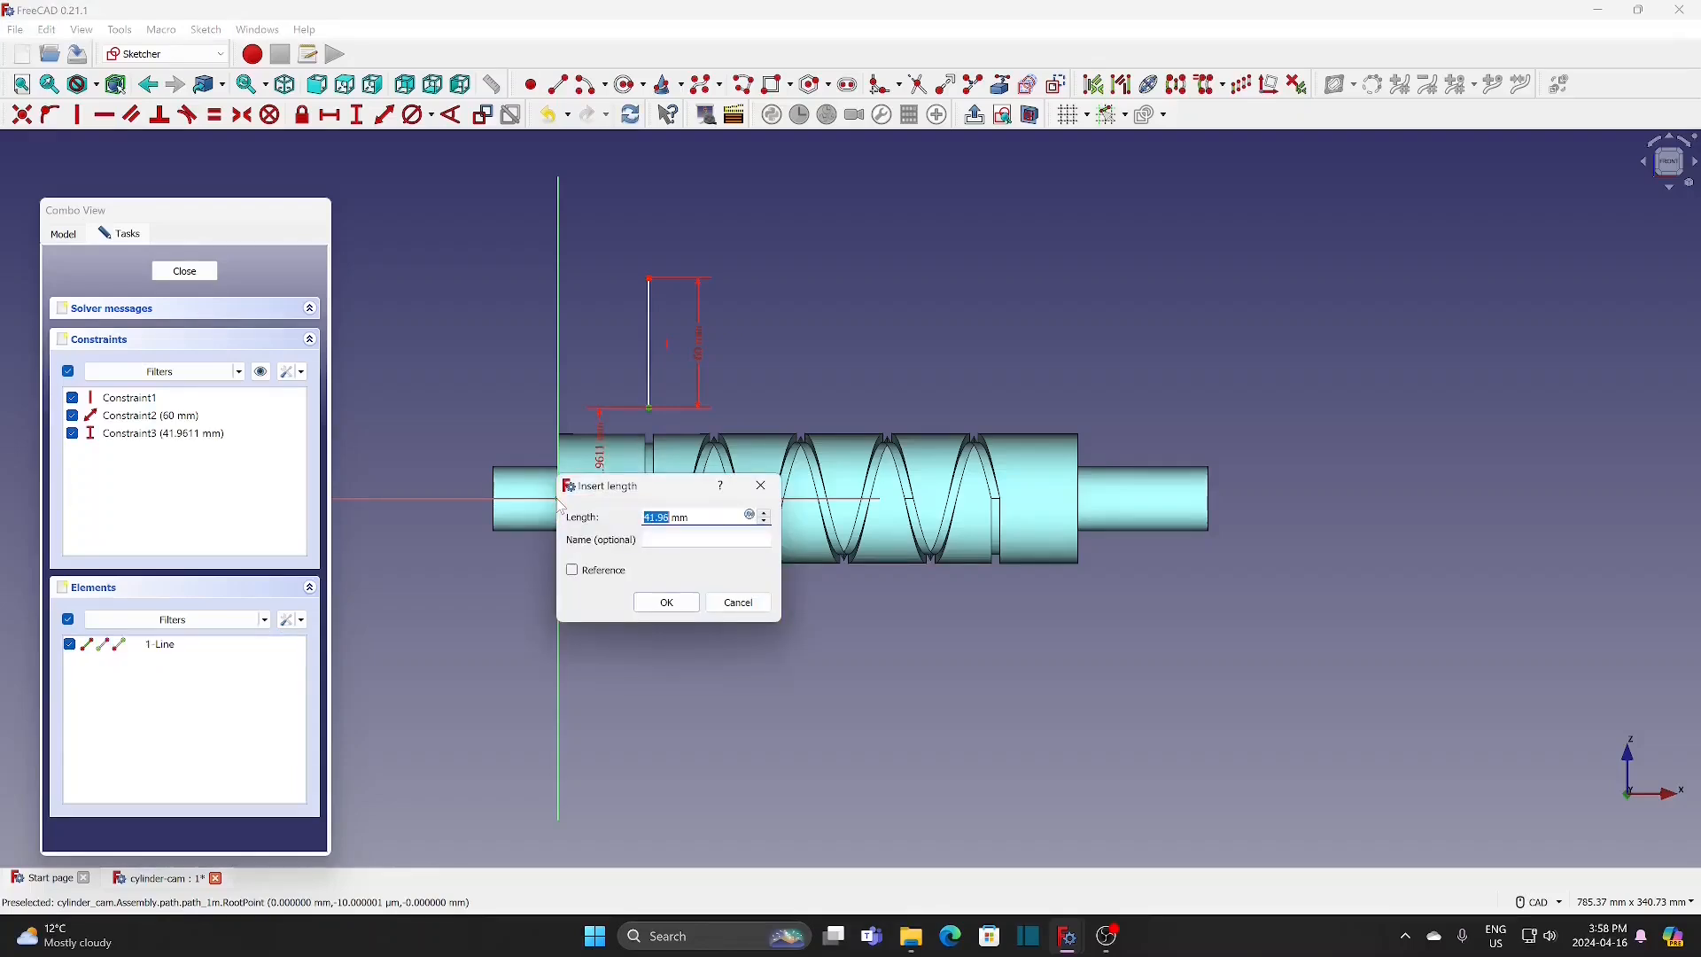
type("26")
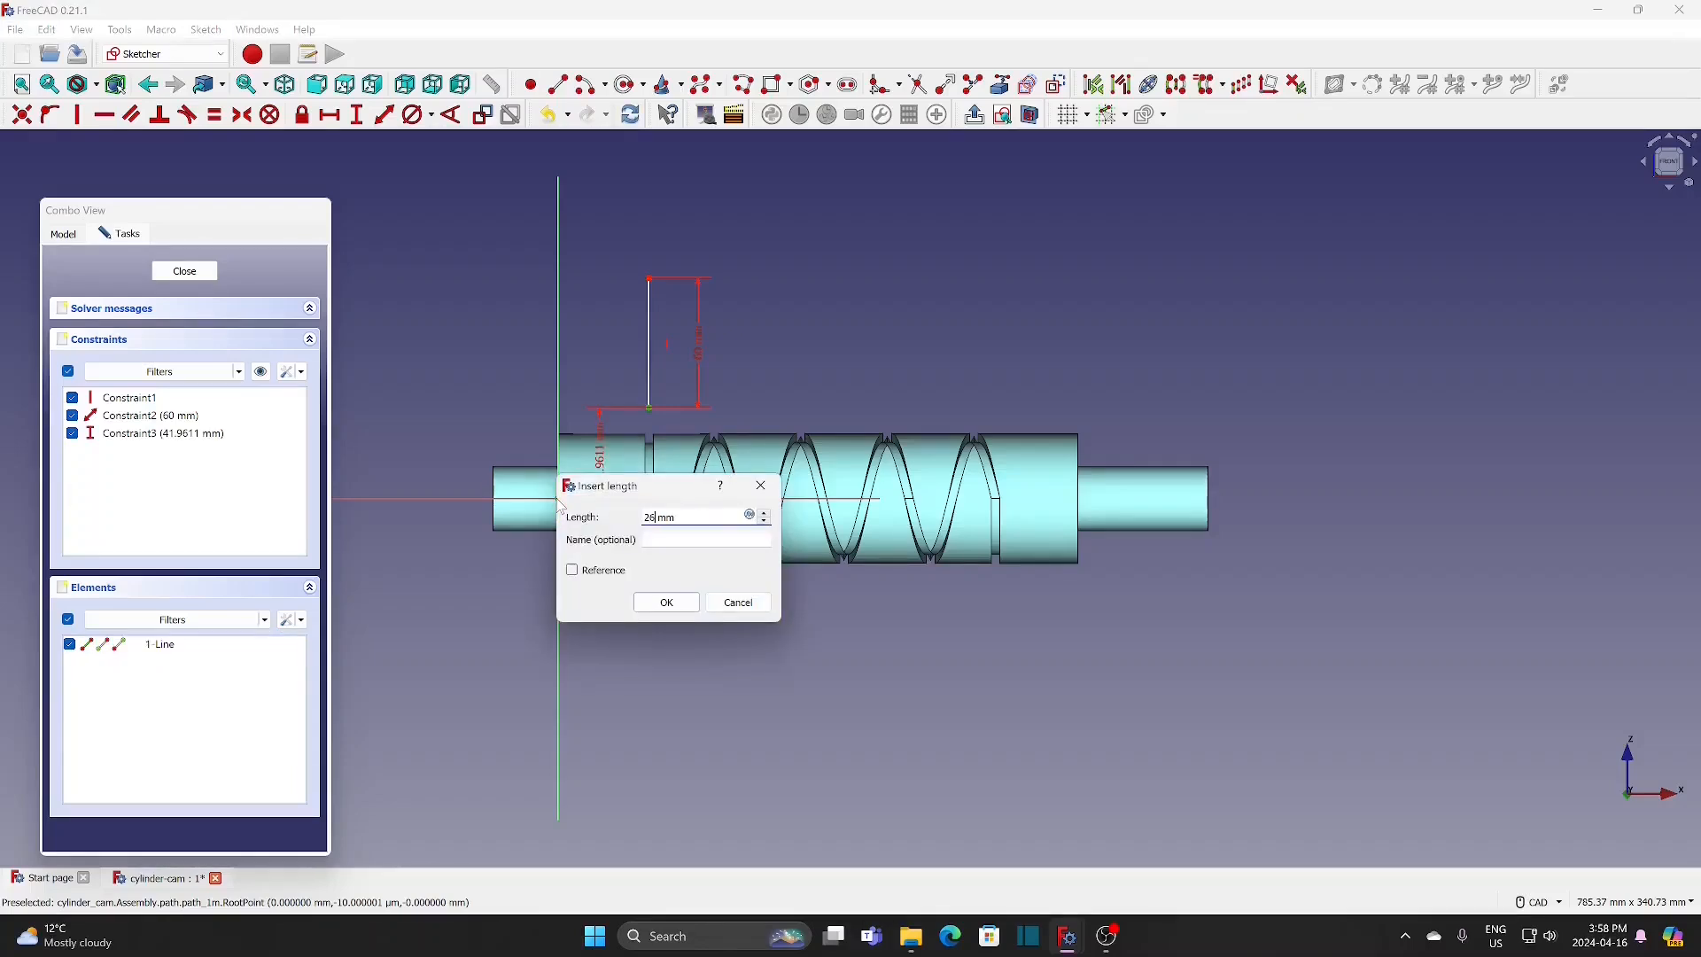
left_click(667, 603)
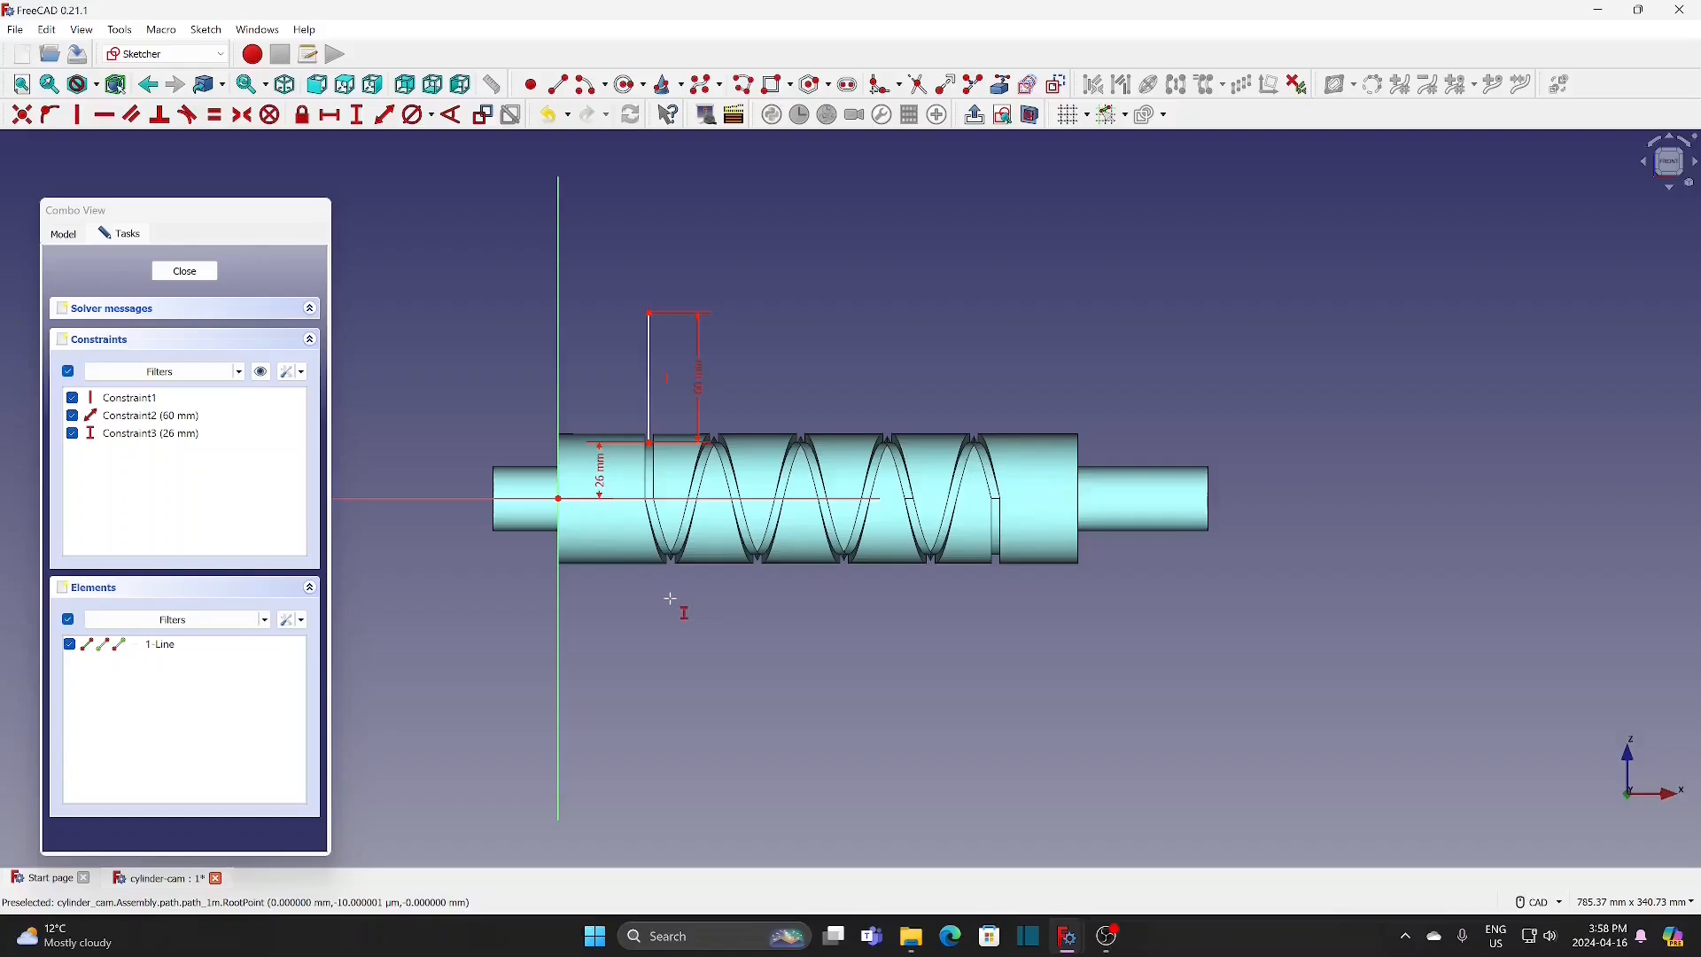
Step: Constrain the horizontal distance from the origin to the line's lower endpoint with the formula Variables.h1, and close the sketch
left_click(333, 115)
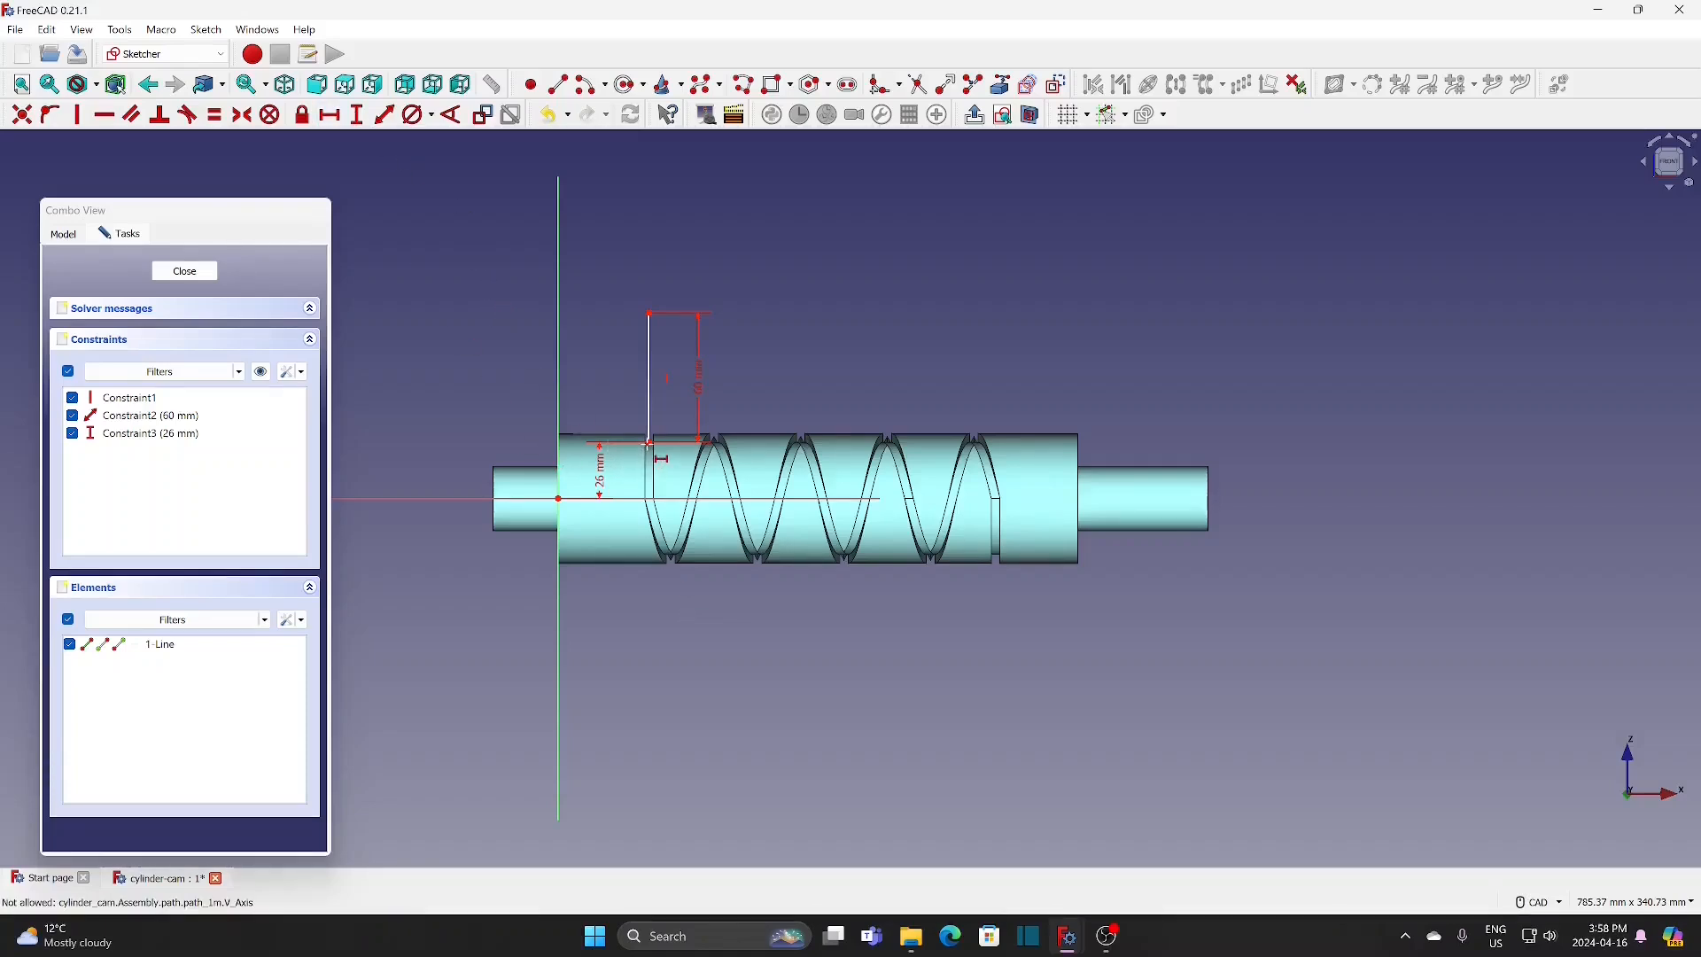
left_click(650, 454)
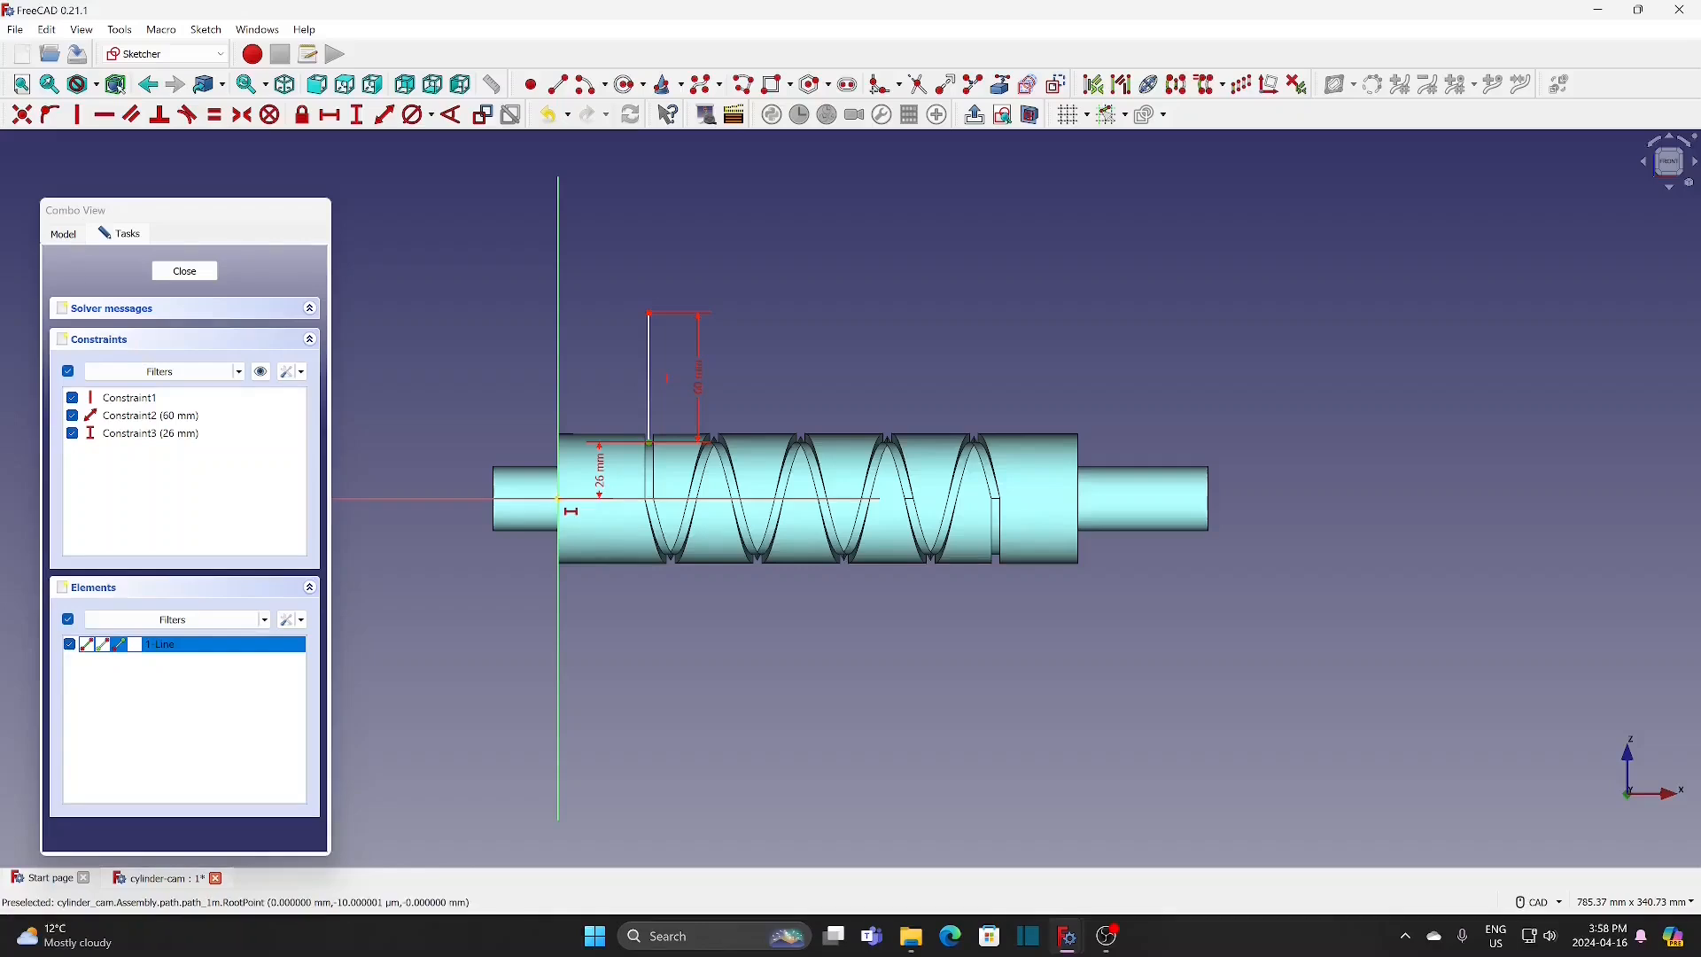
left_click(558, 499)
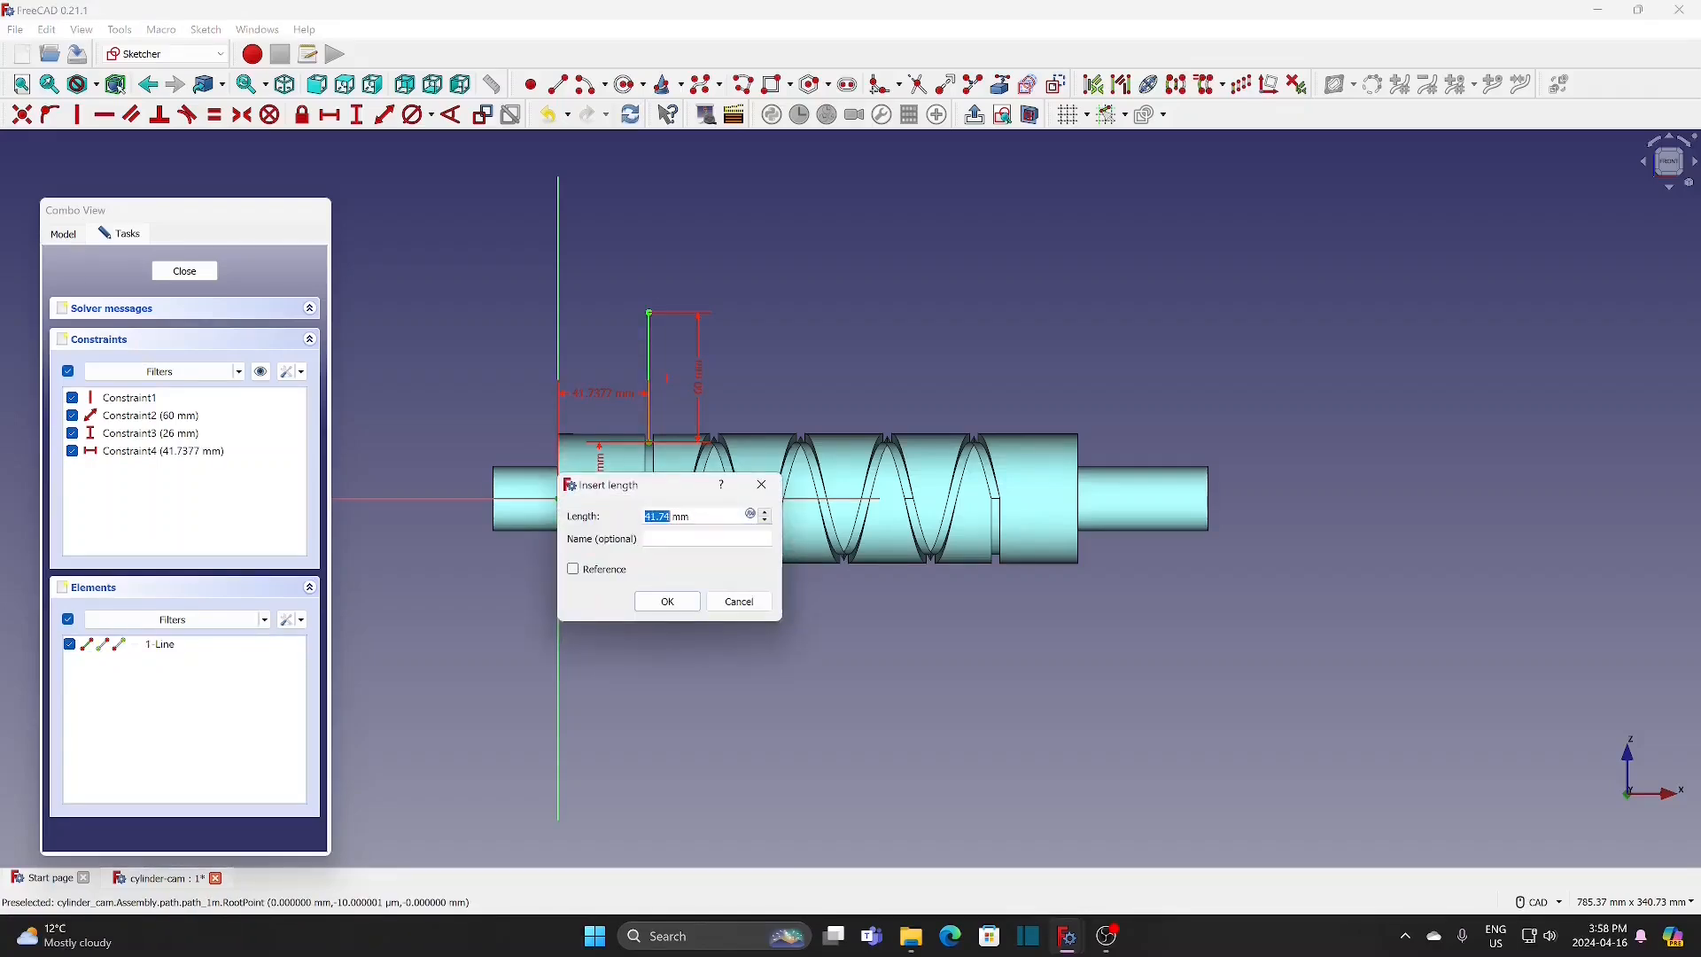
left_click(749, 515)
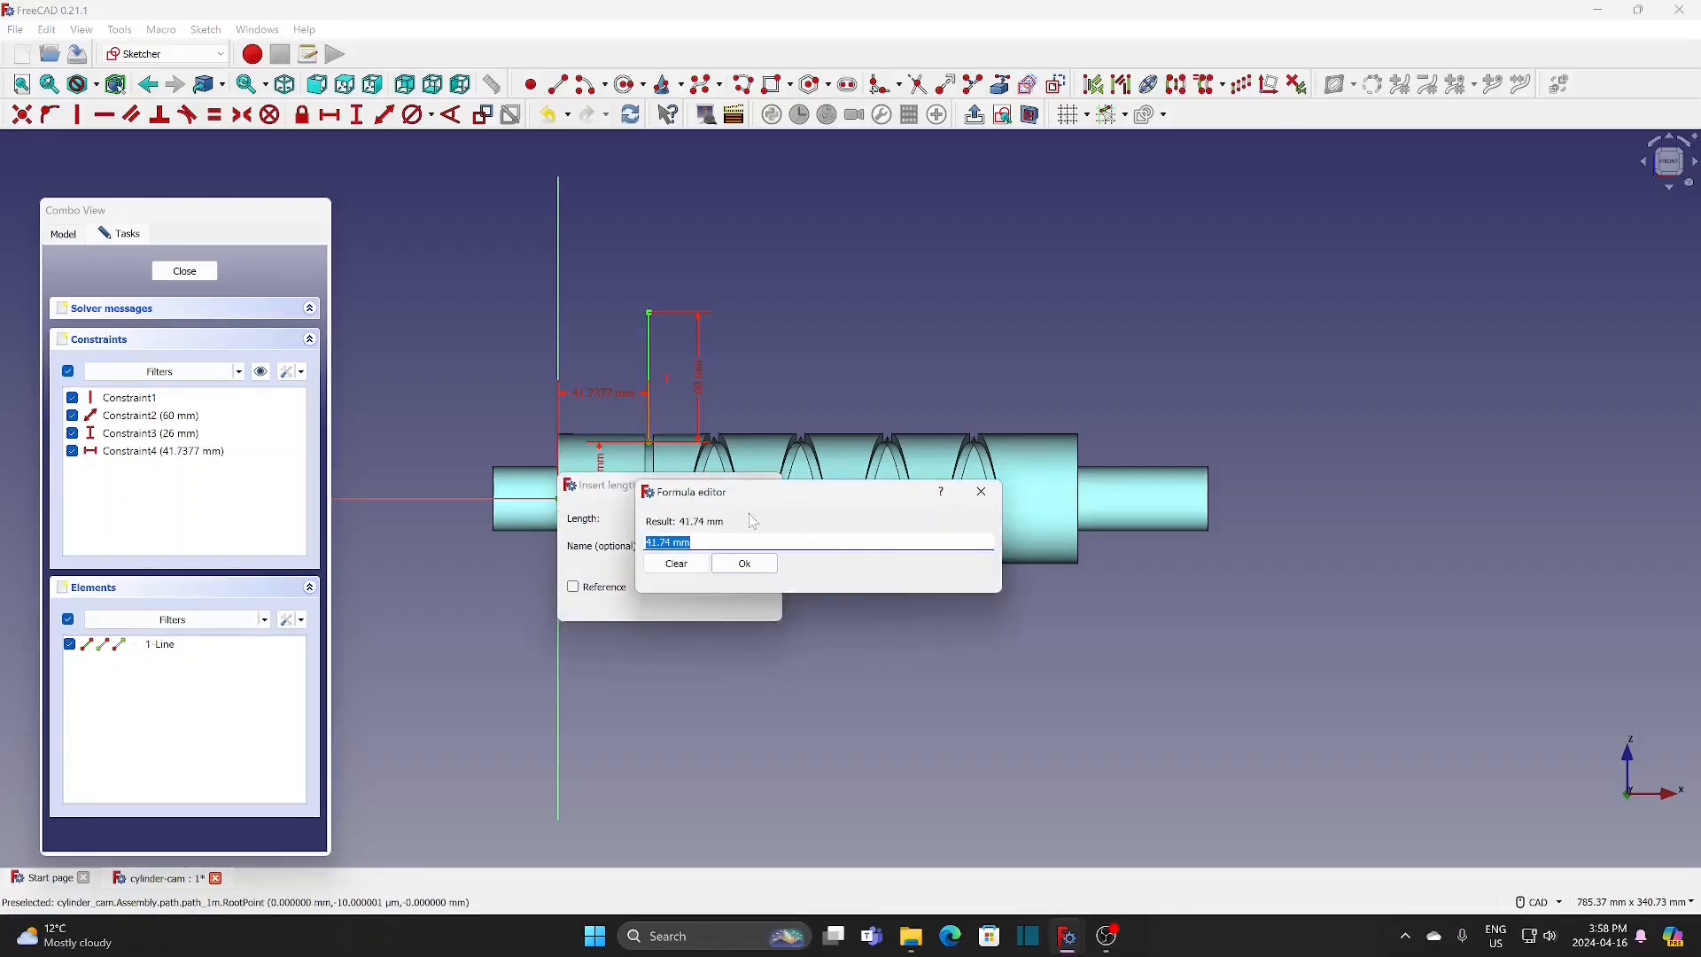
type("Variables.")
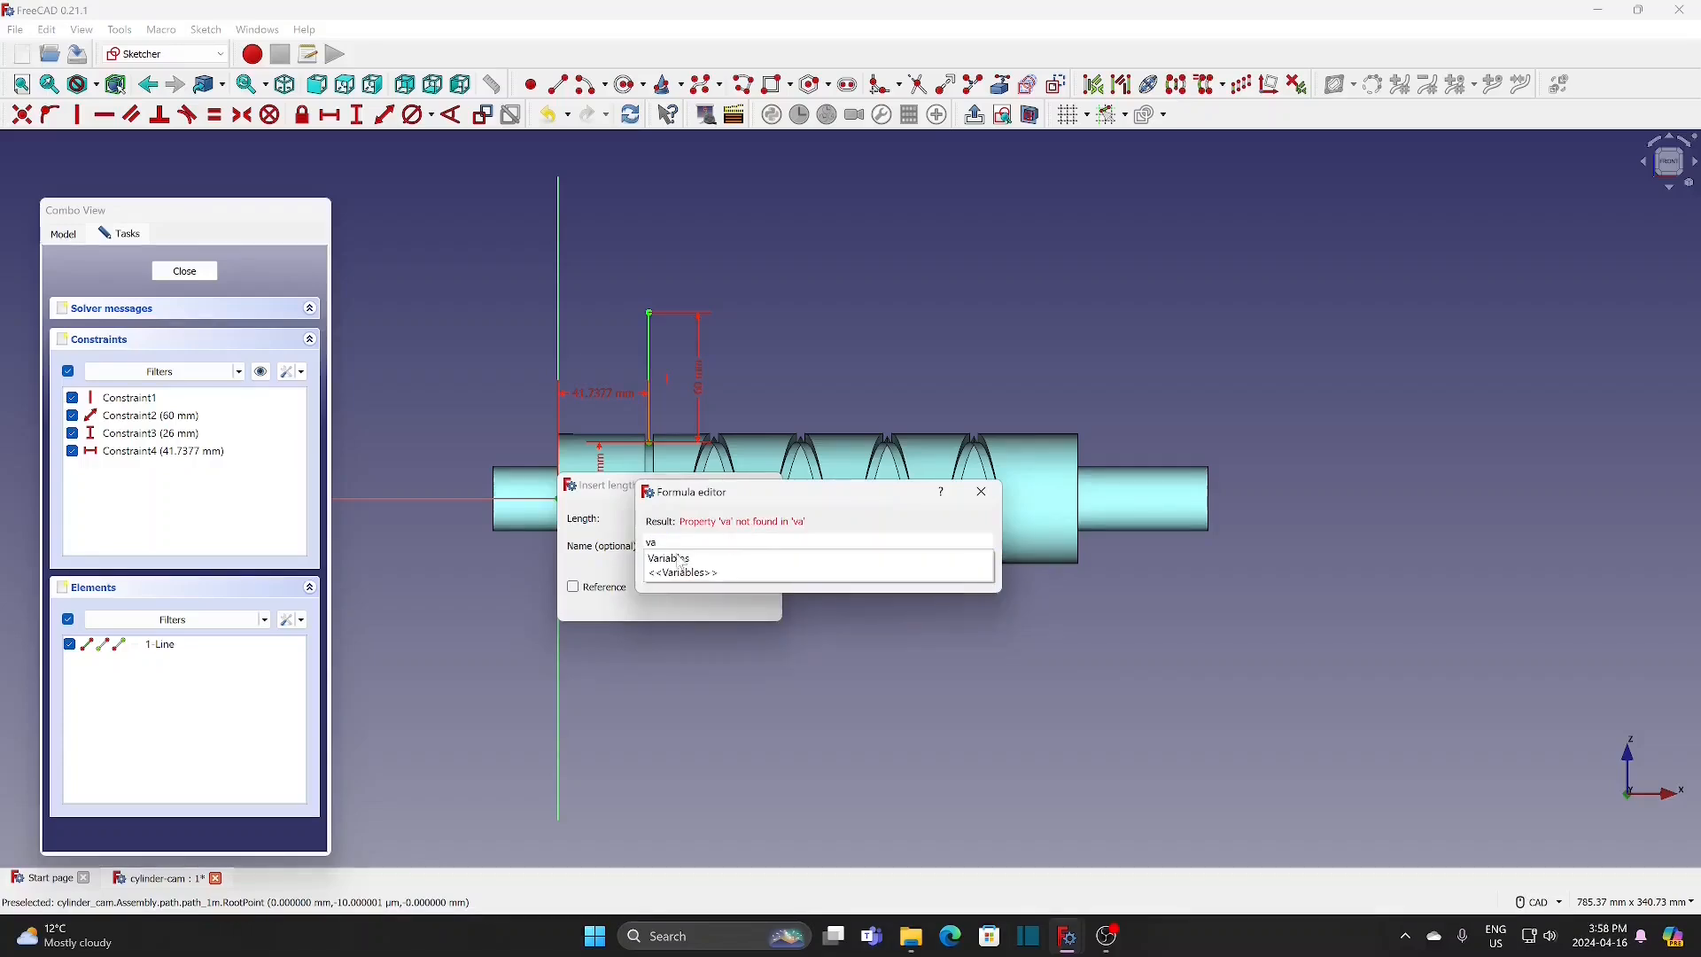
left_click(664, 603)
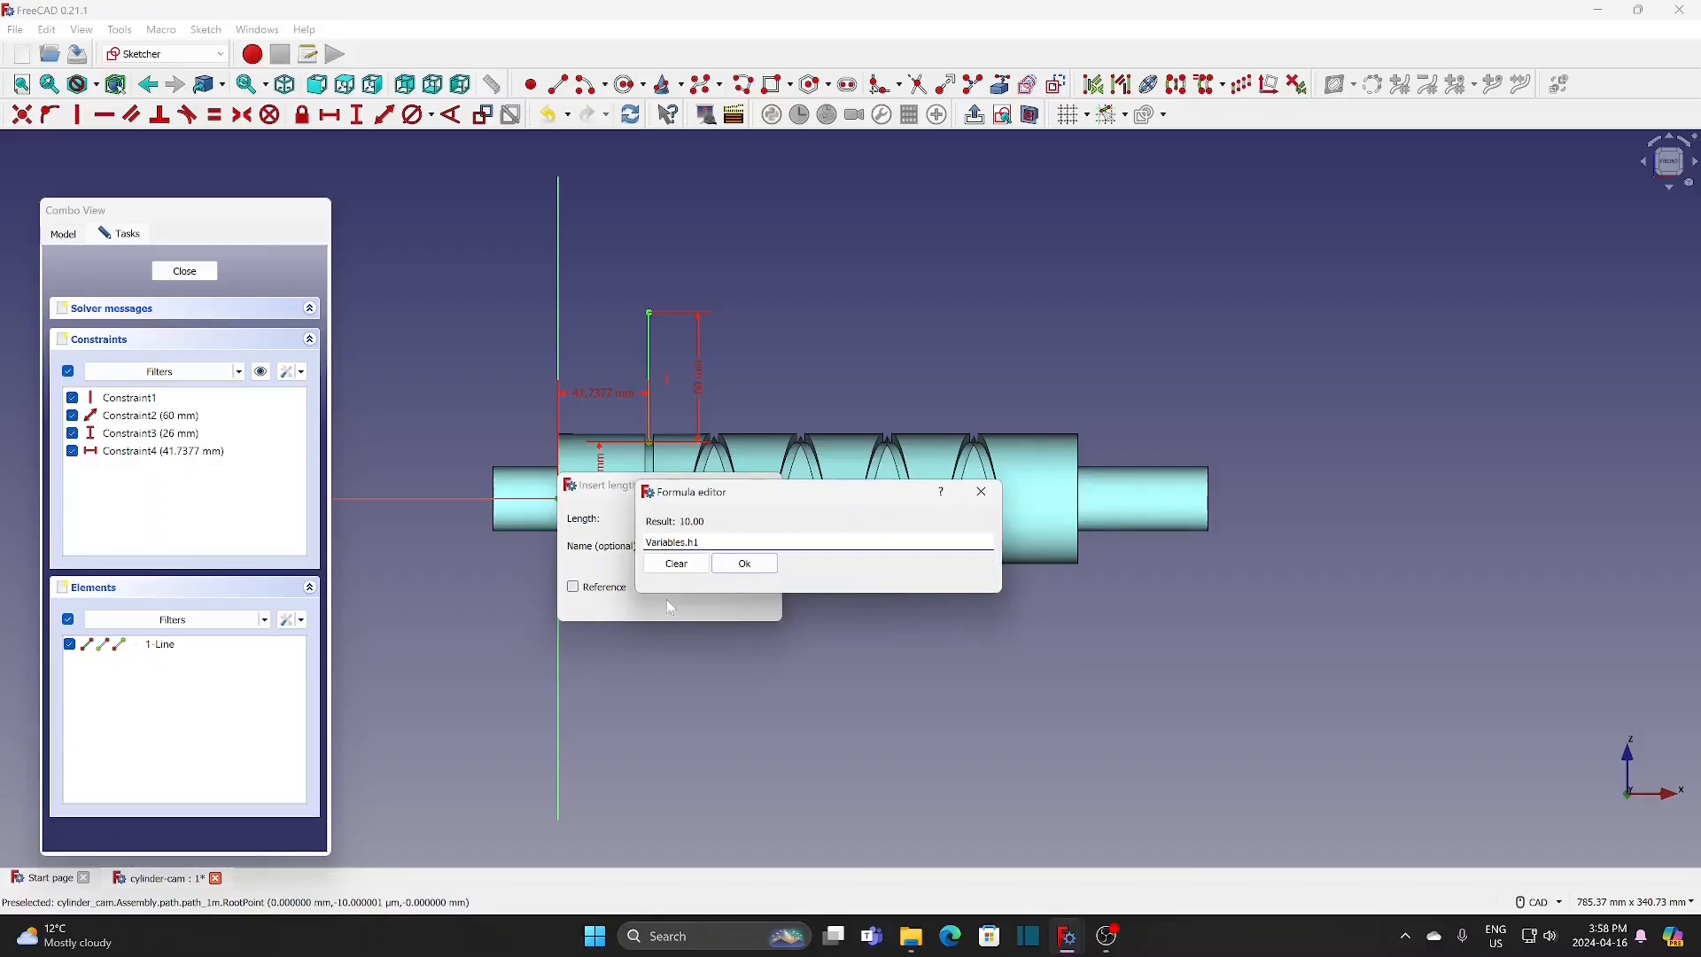
left_click(749, 568)
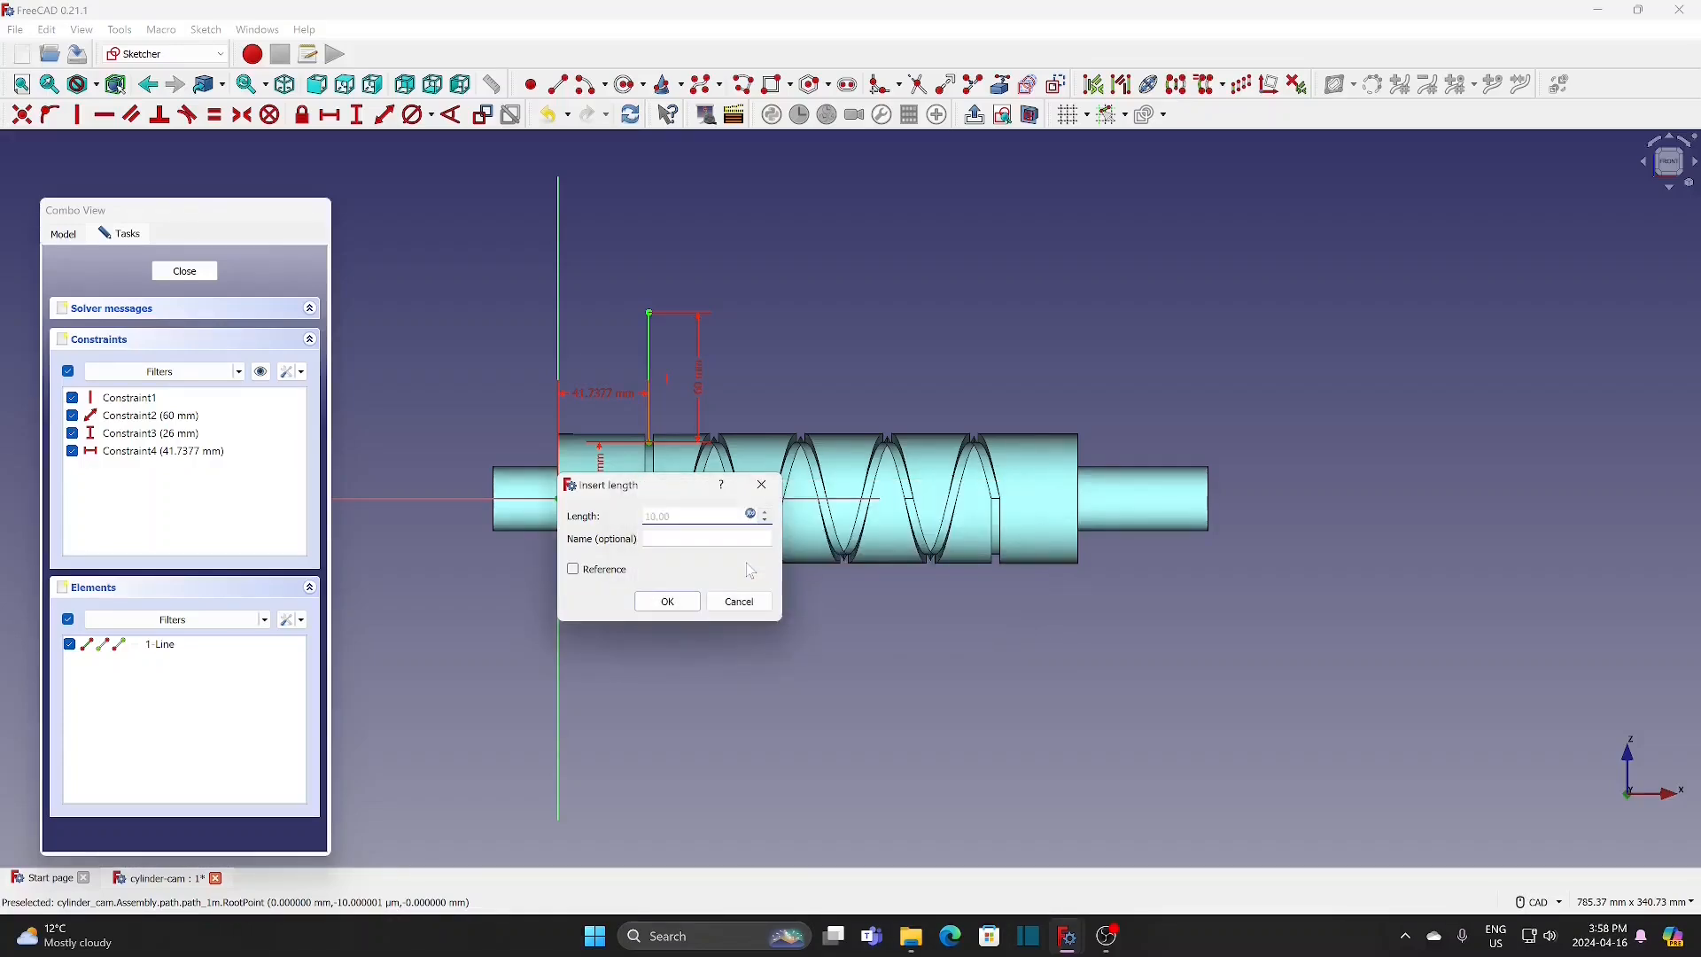
left_click(670, 603)
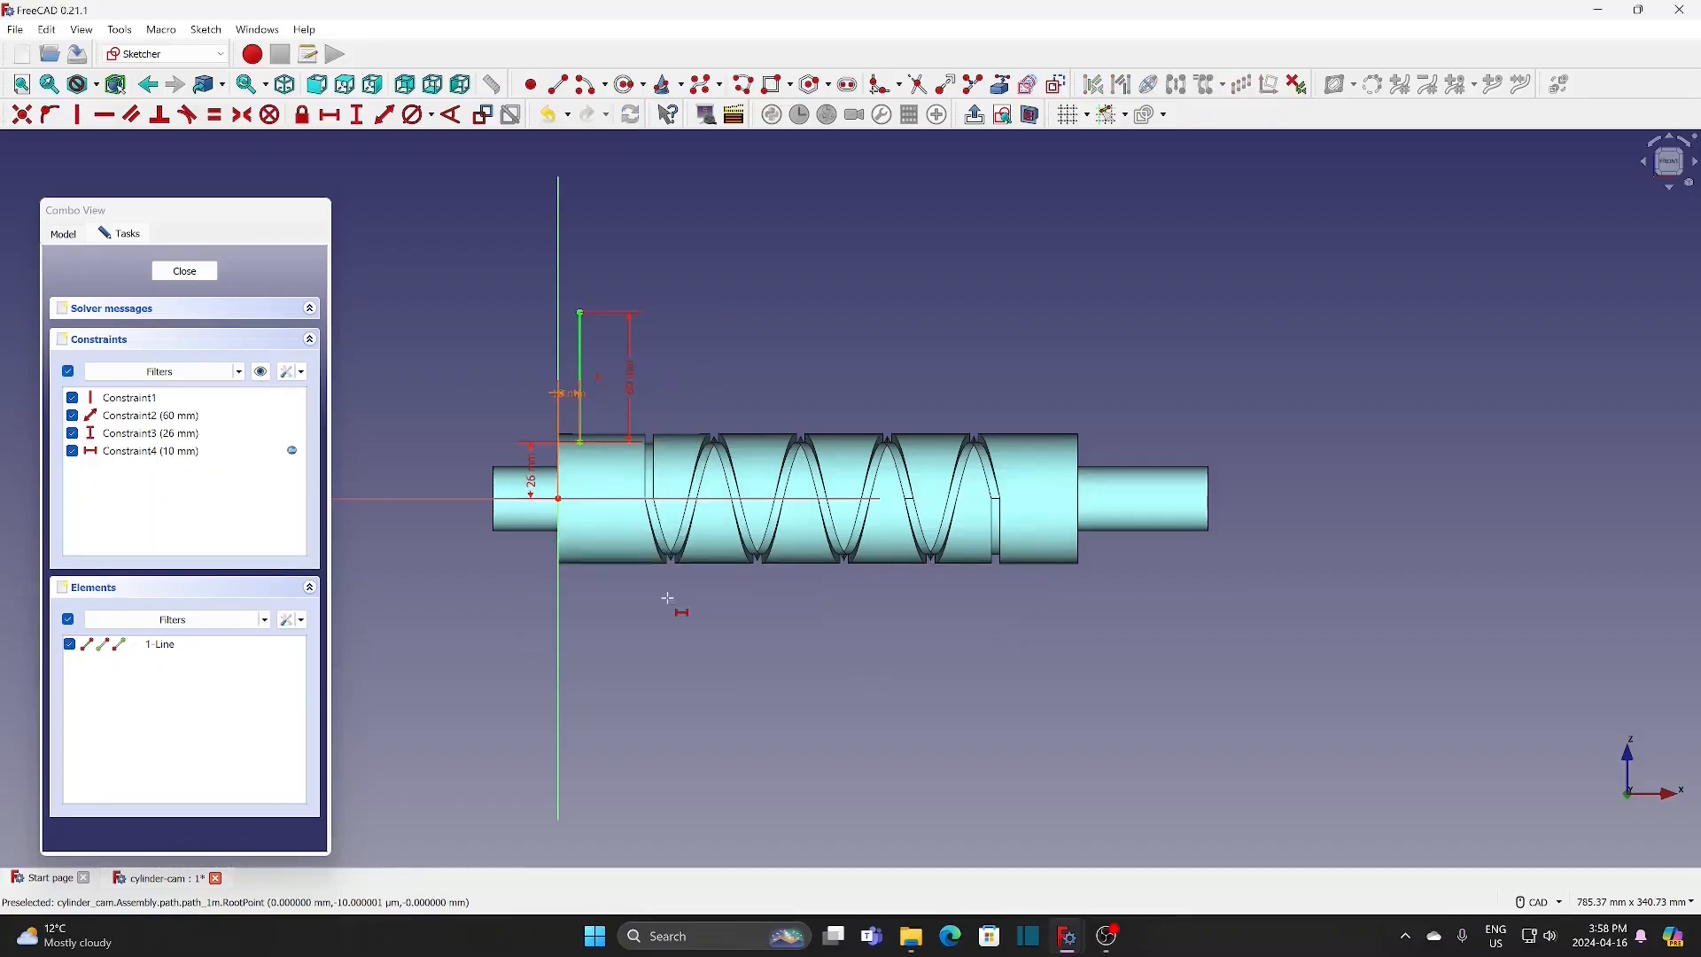
left_click(200, 273)
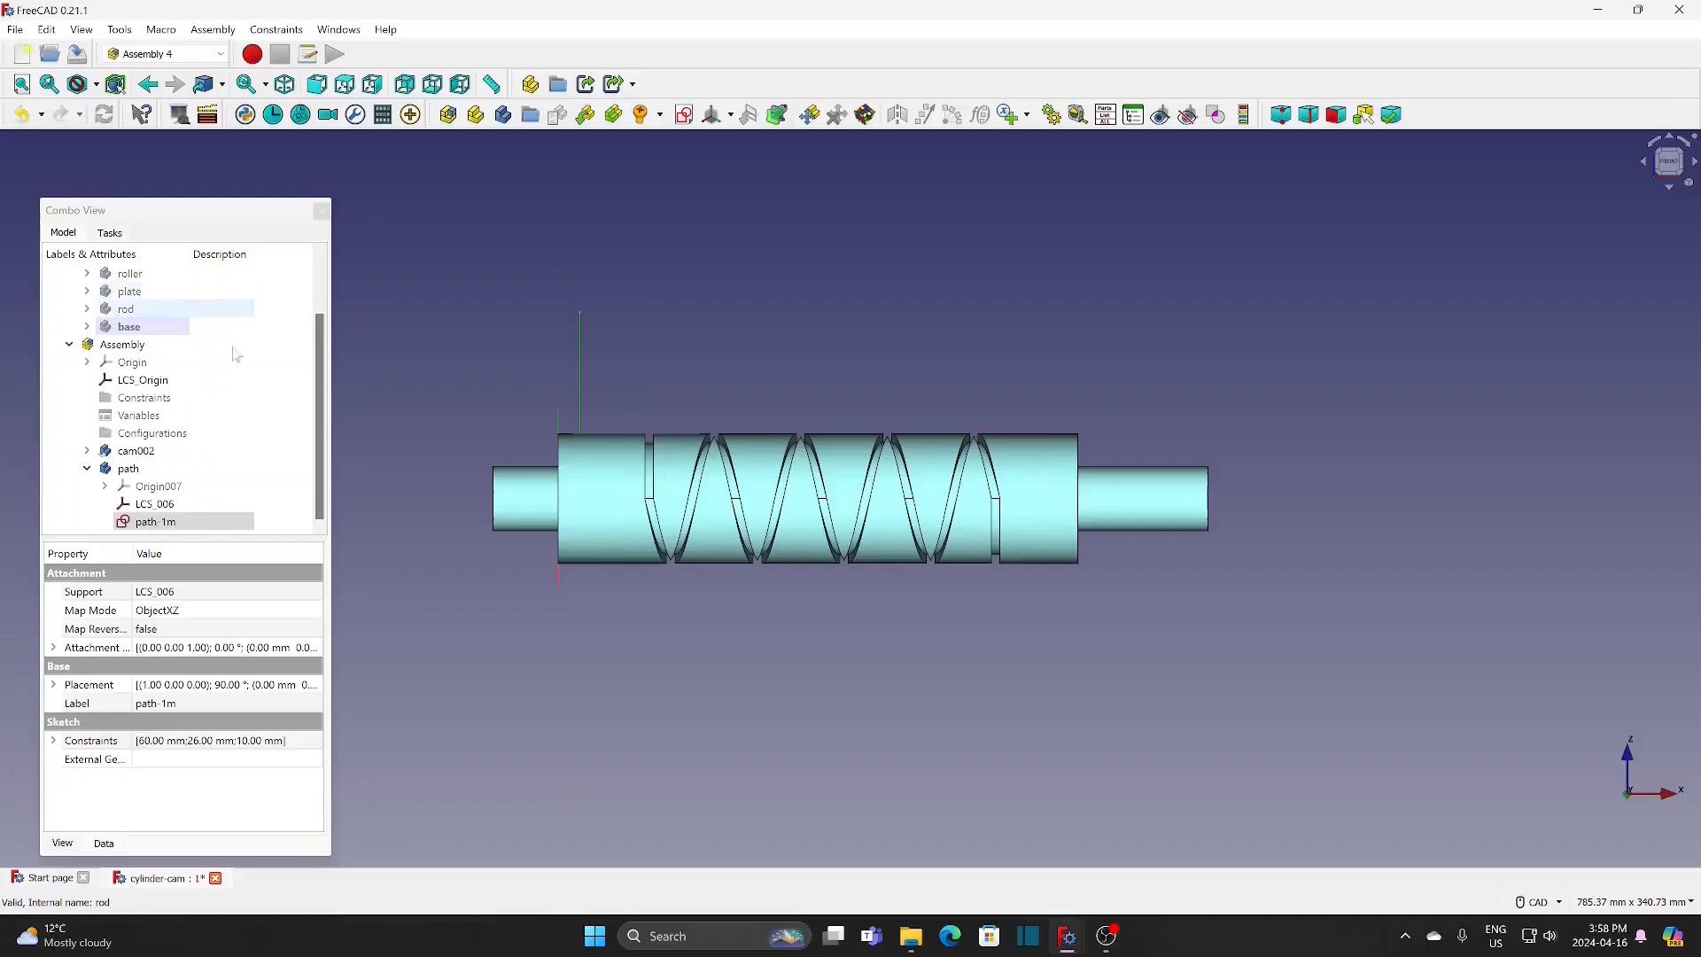
Step: Duplicate the path-1m sketch alone, excluding the dependencies Variables, X-axis007 and LCS_006
left_click(319, 466)
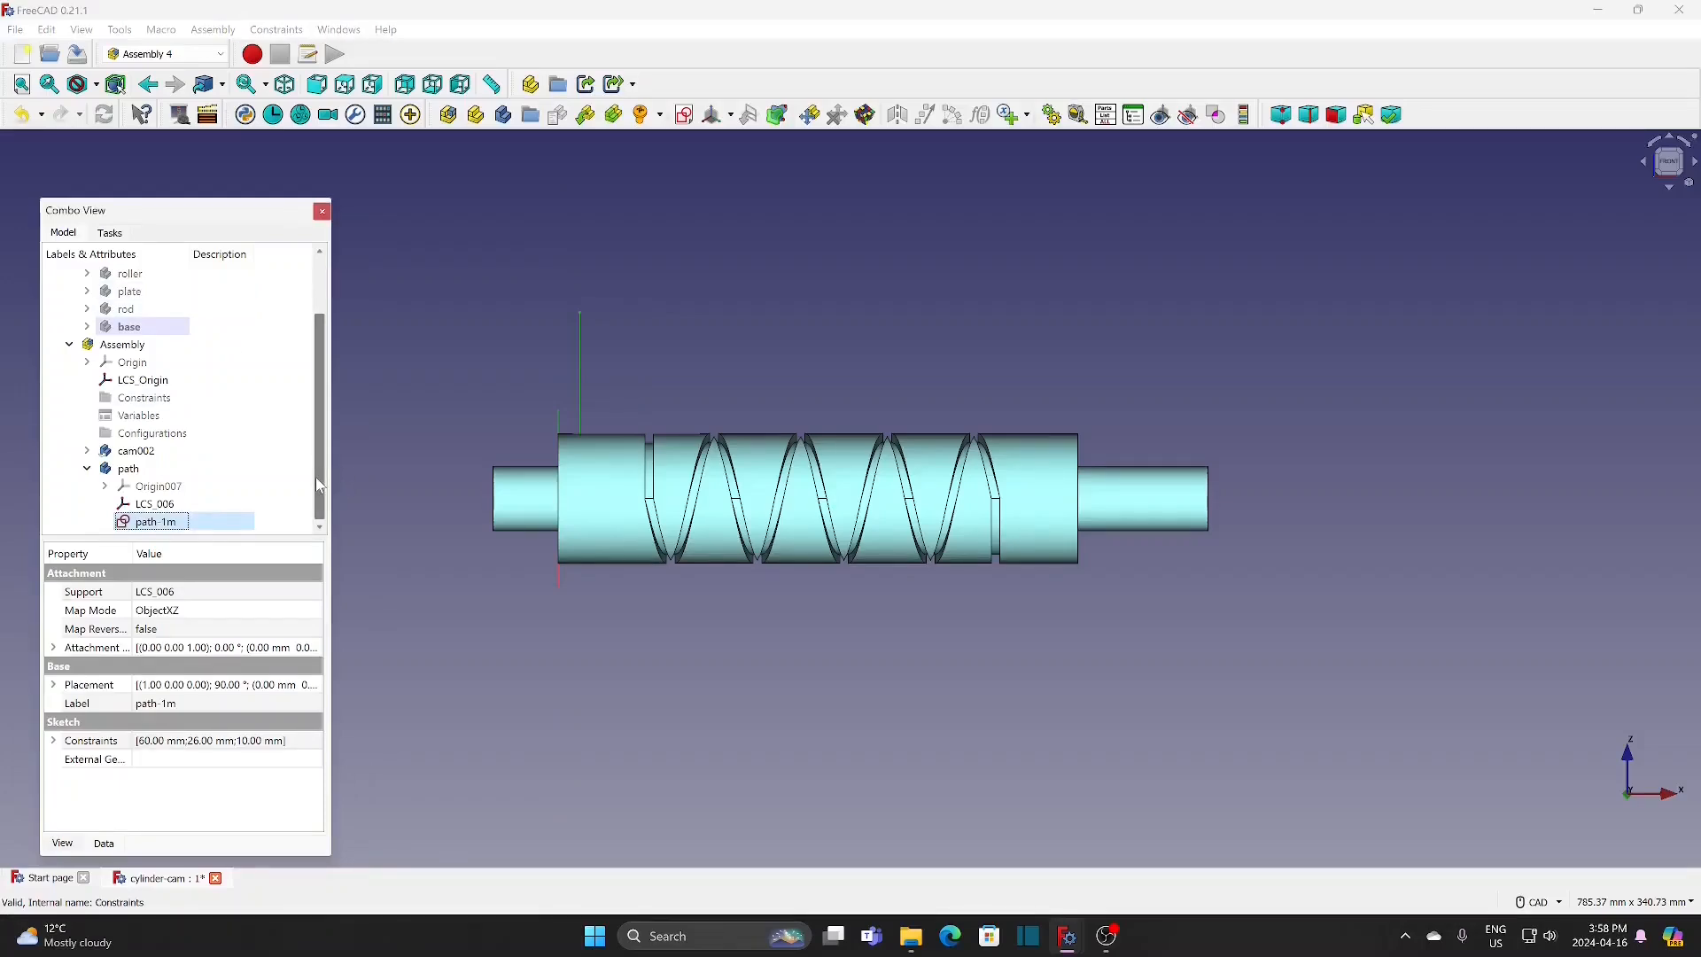
left_click(47, 30)
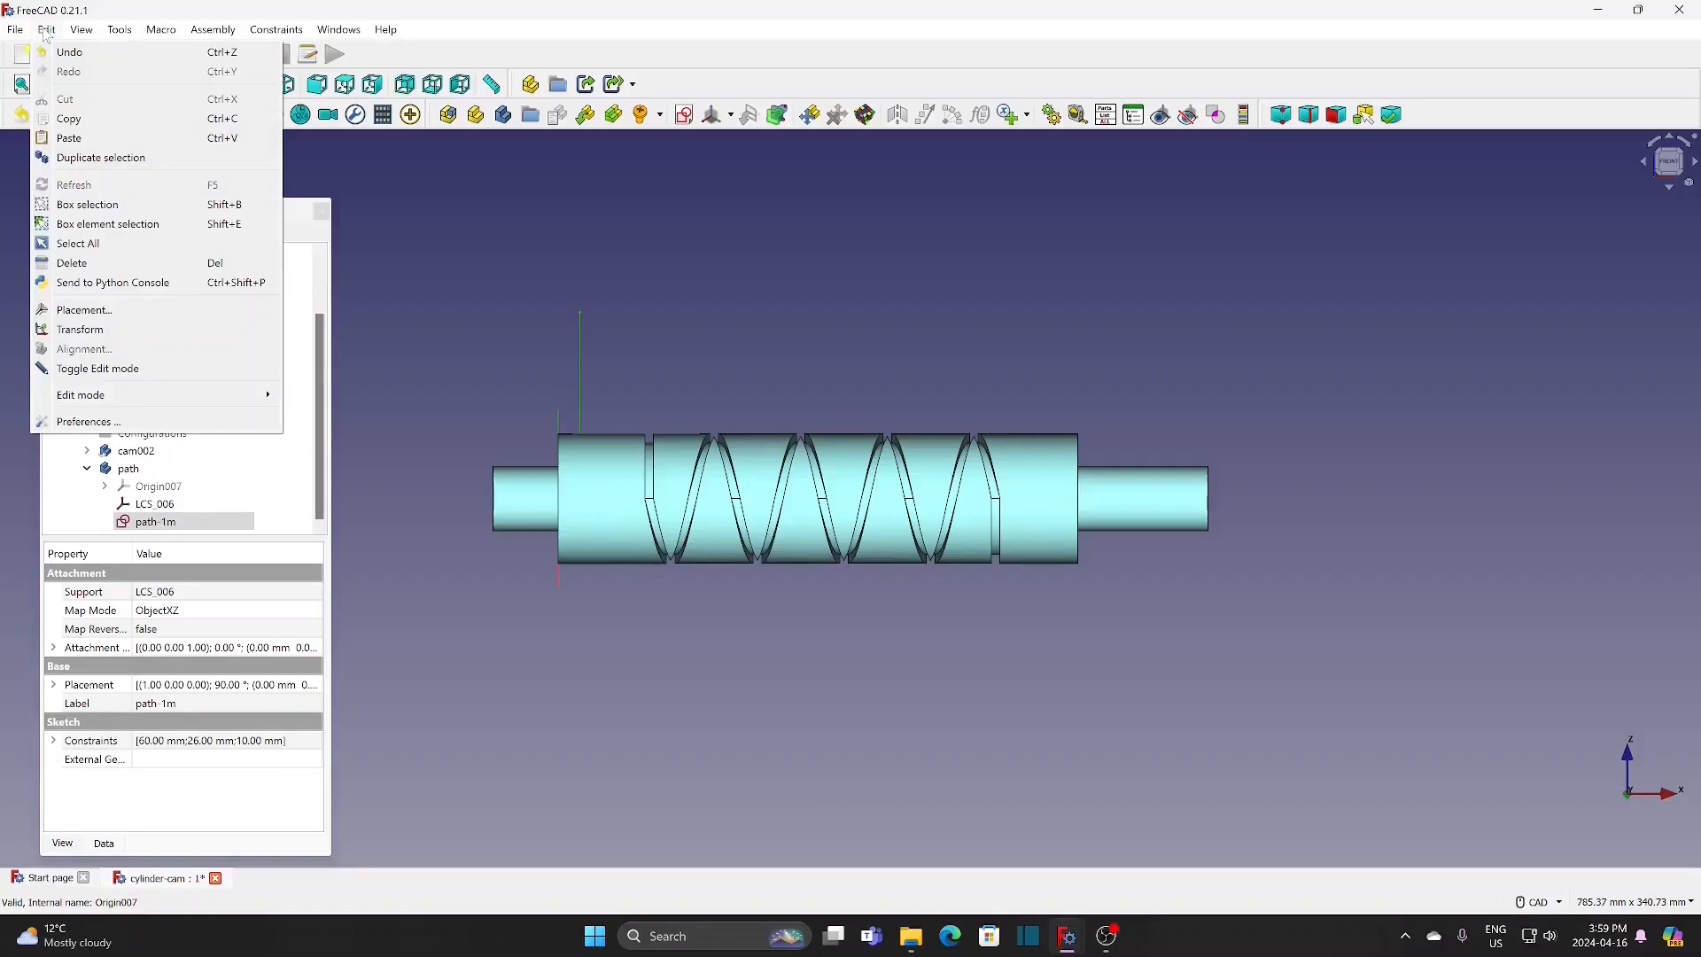
left_click(121, 157)
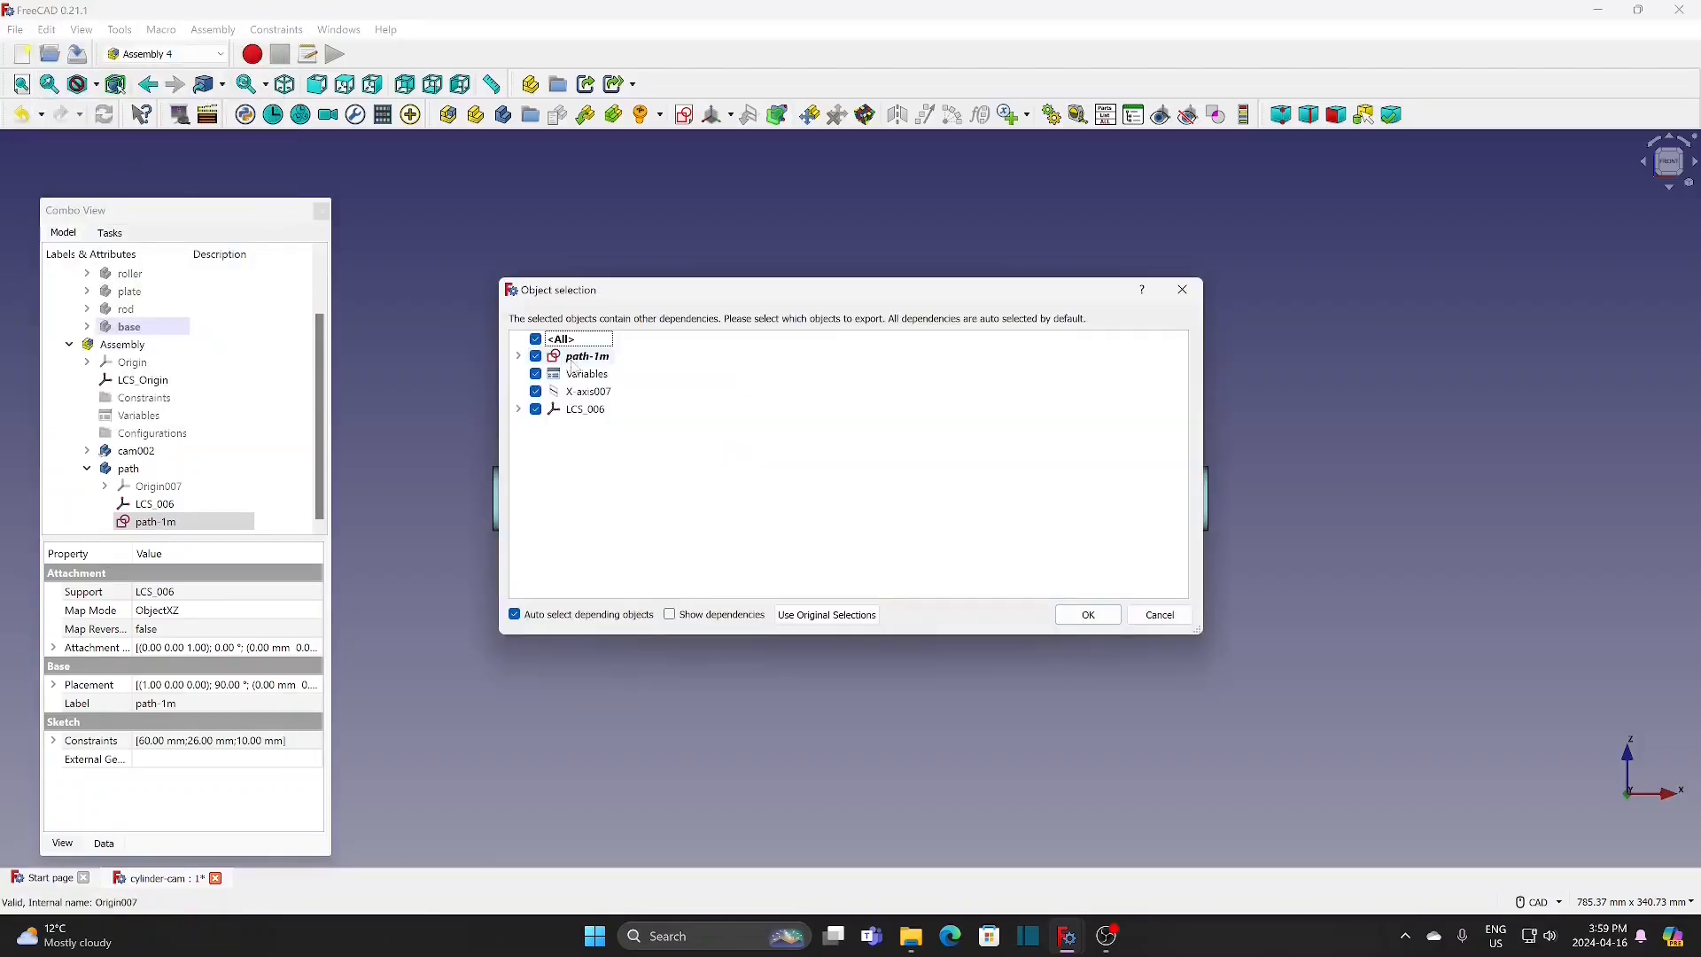
left_click(536, 409)
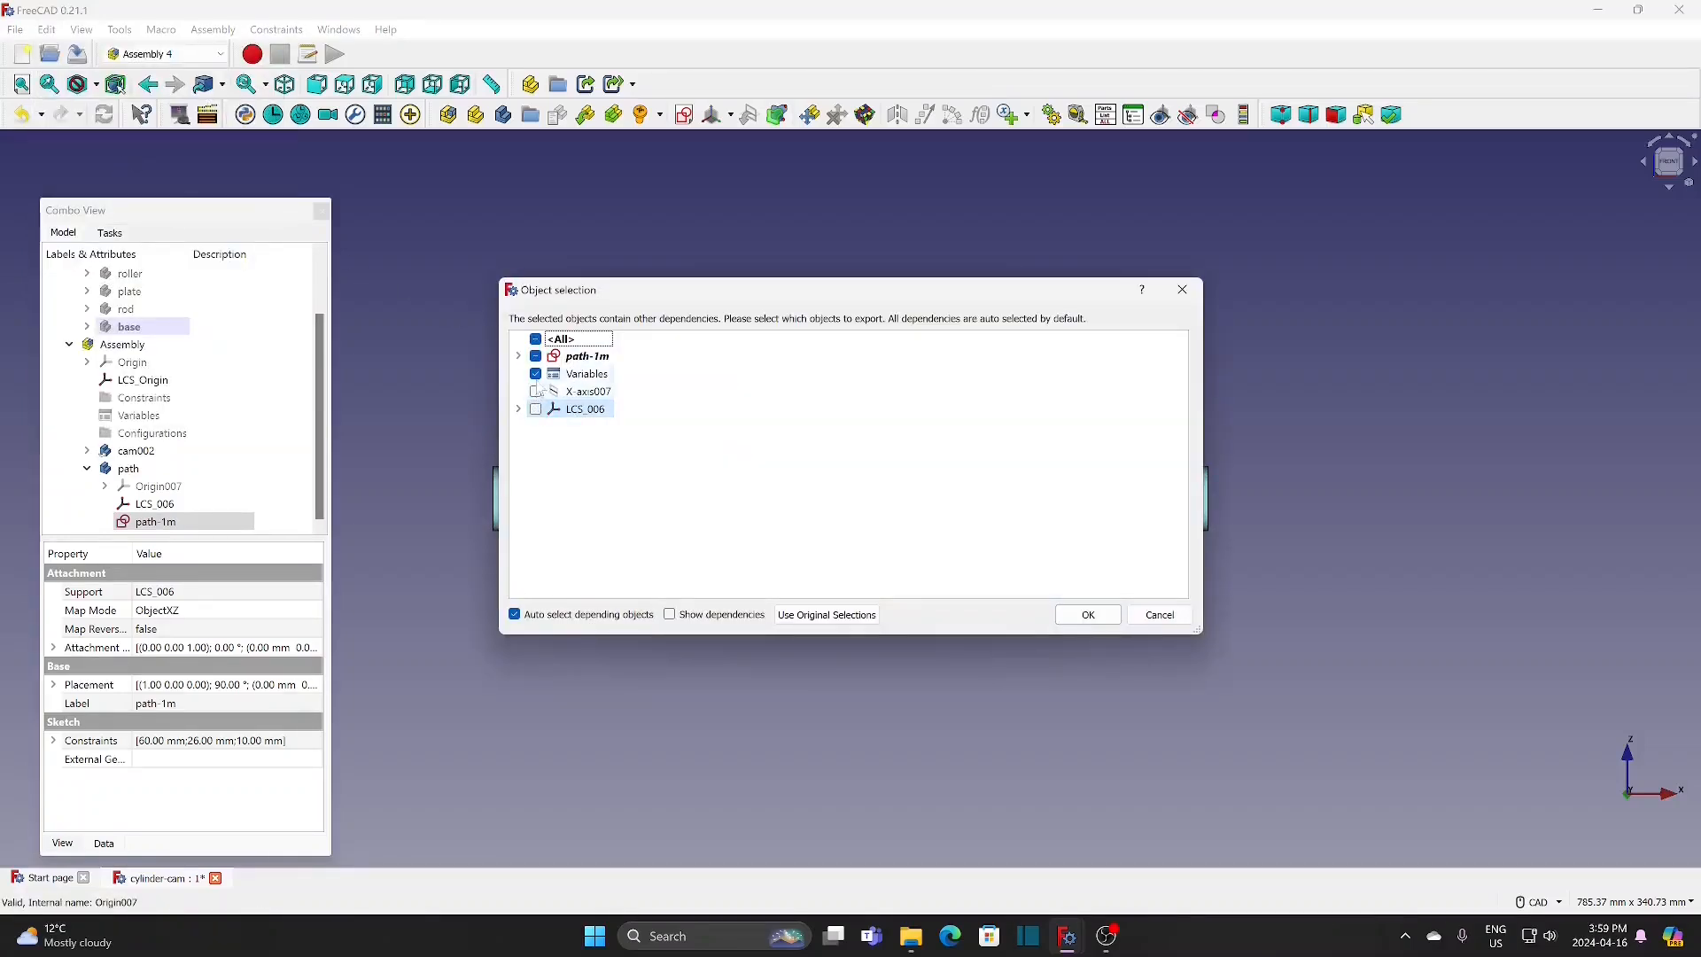
left_click(536, 374)
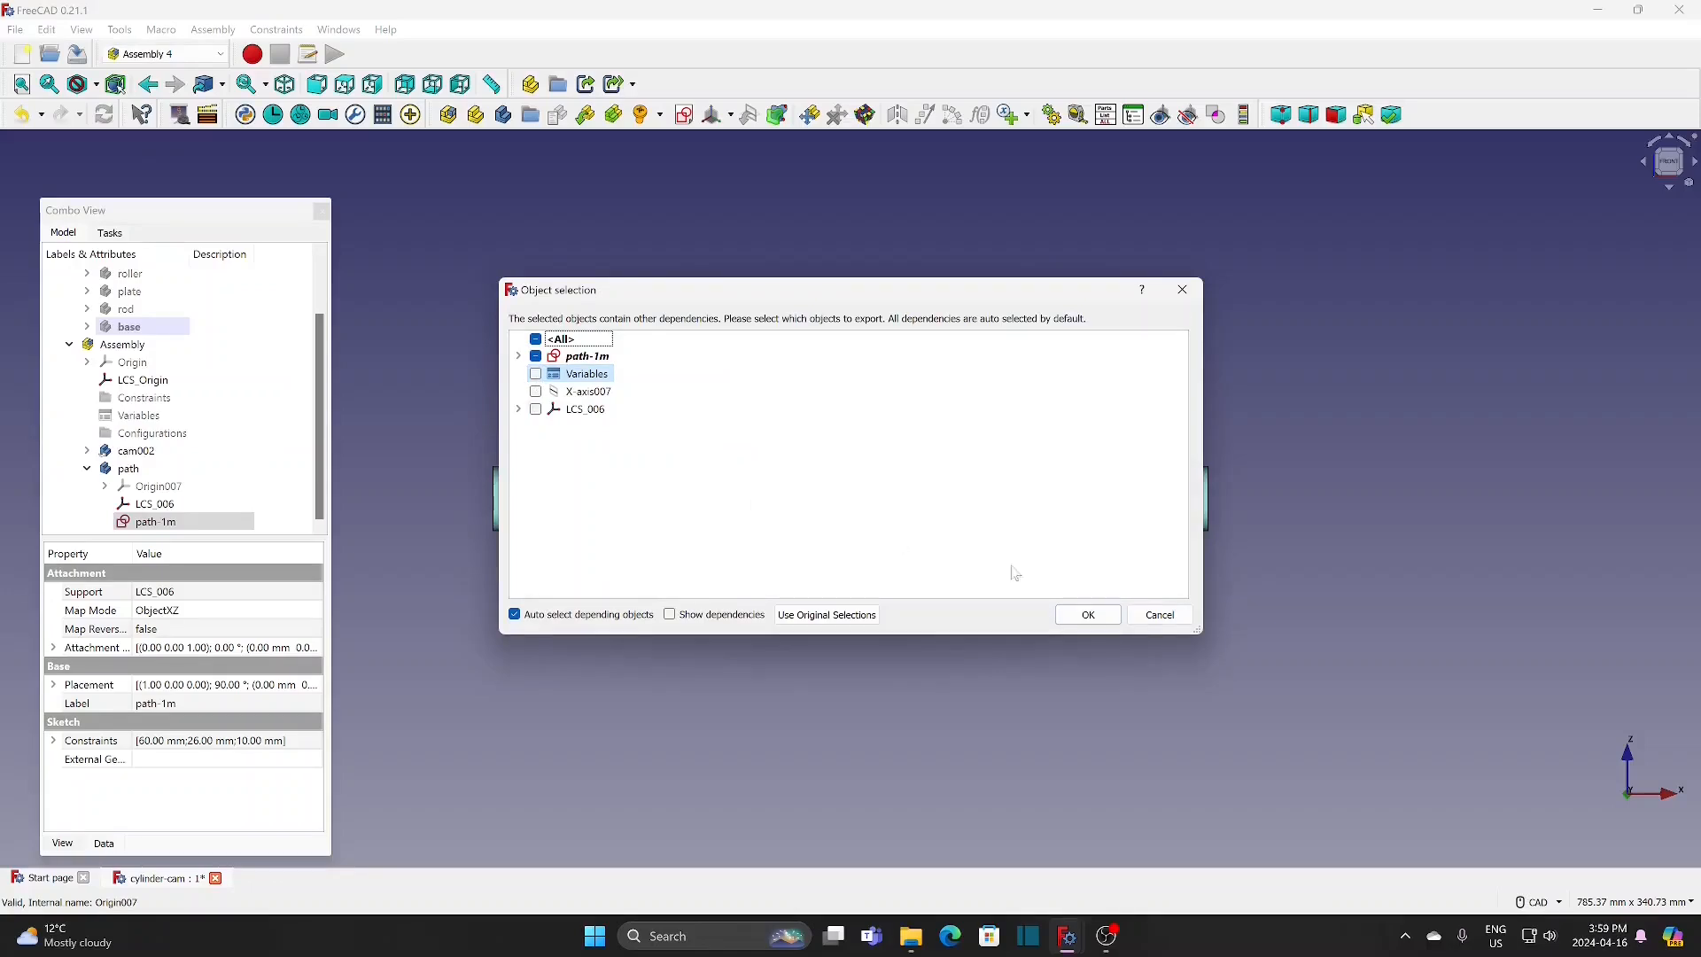
left_click(1095, 614)
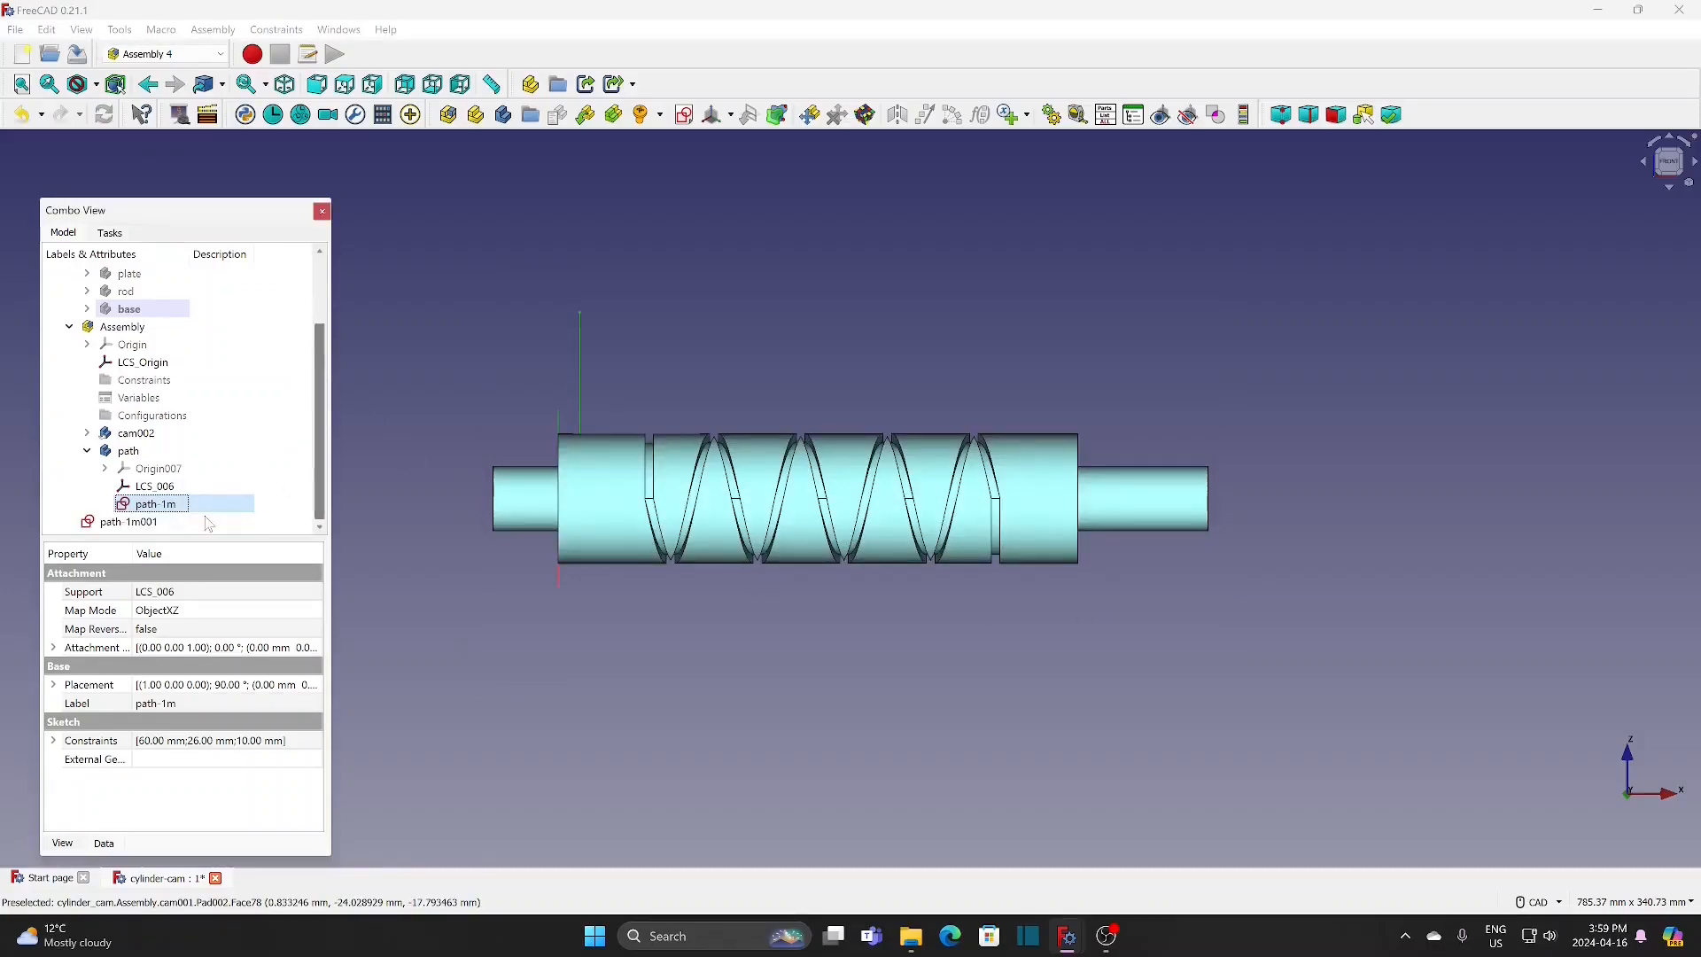
Step: Rename the duplicated sketch to path-2m and move it into the Assembly
left_click(159, 523)
right_click(151, 523)
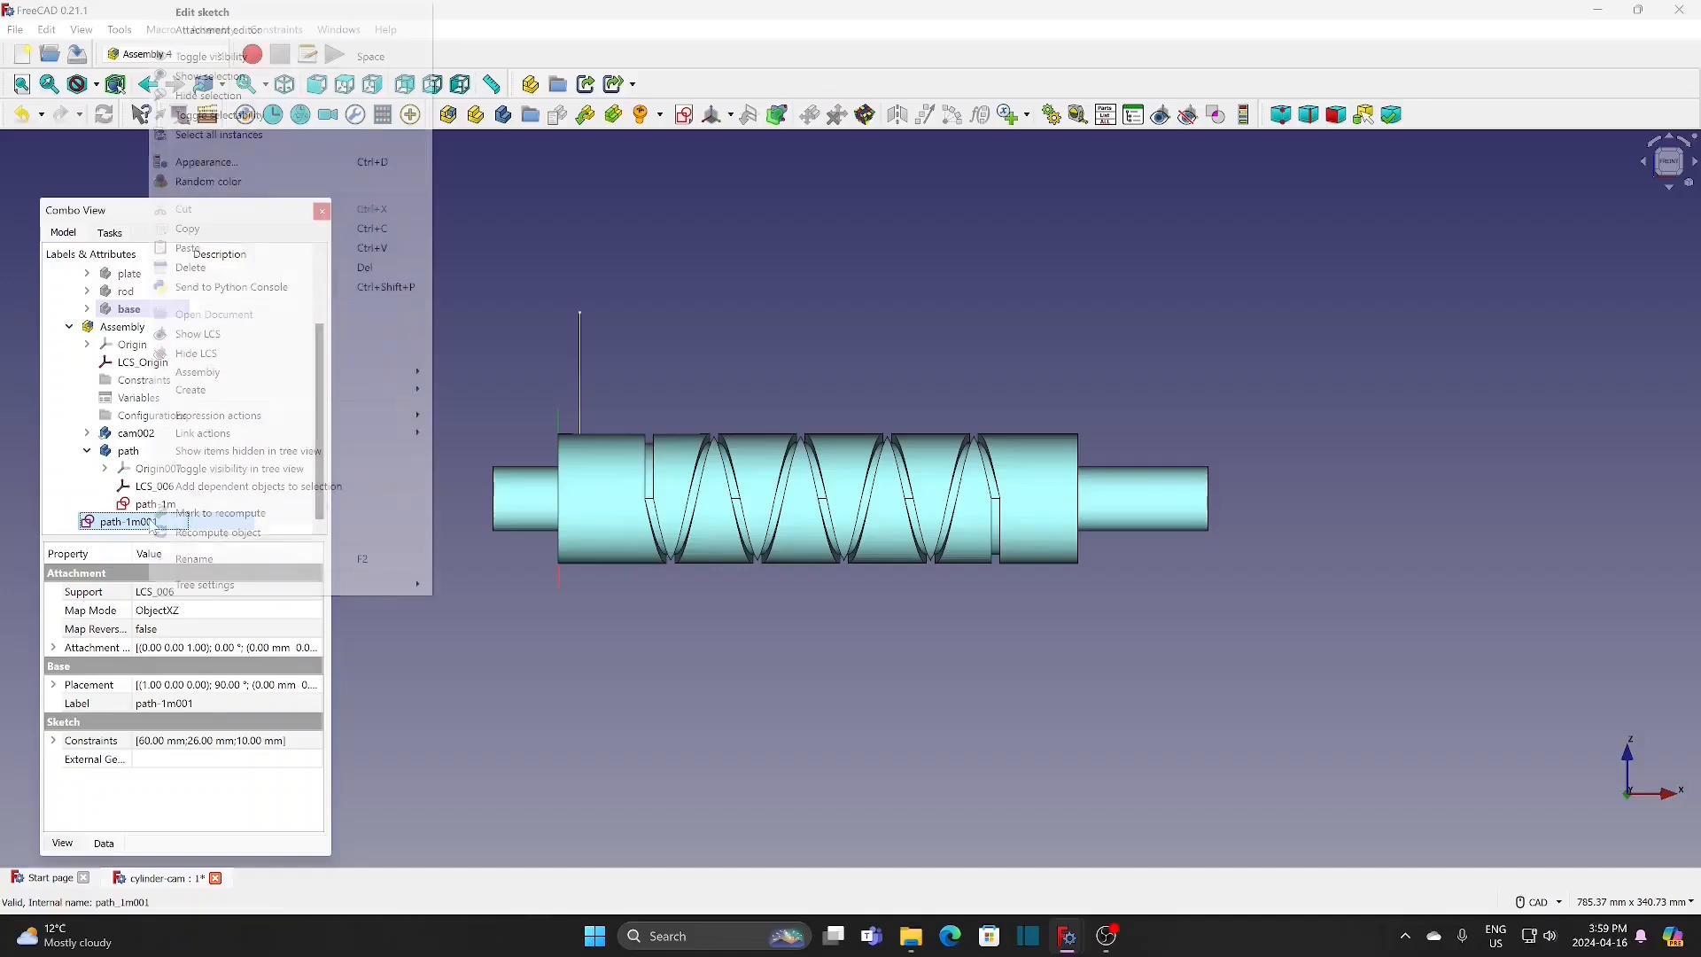
left_click(194, 559)
double_click(141, 522)
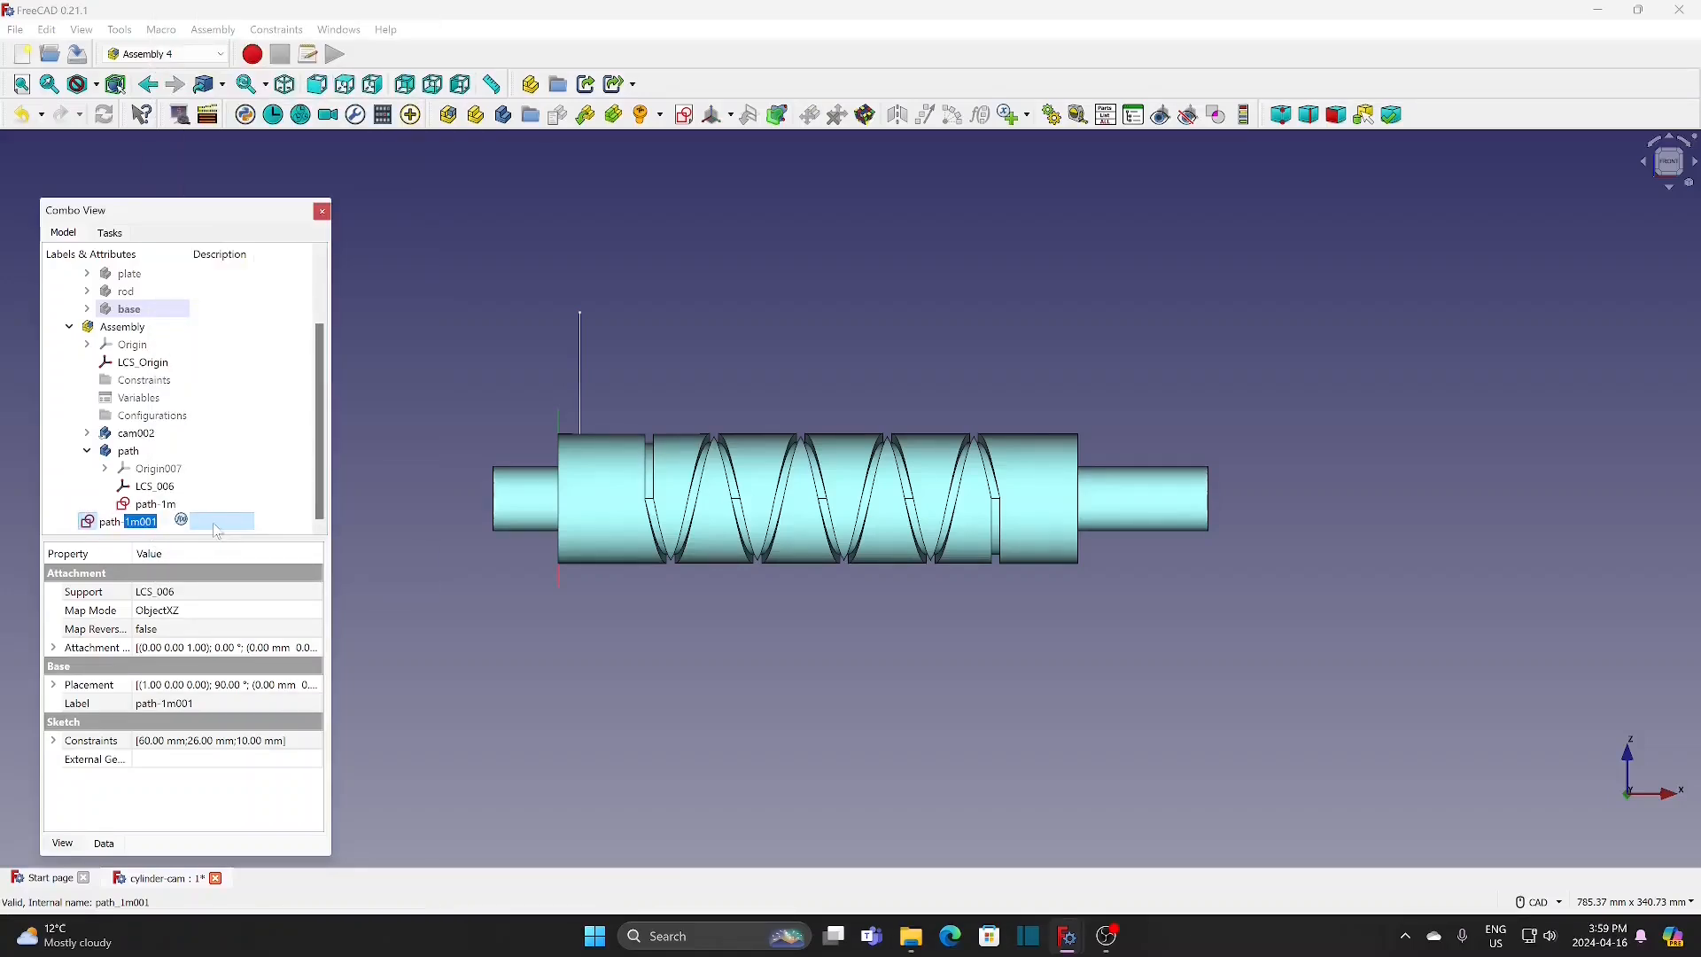
type("2m")
key("Return")
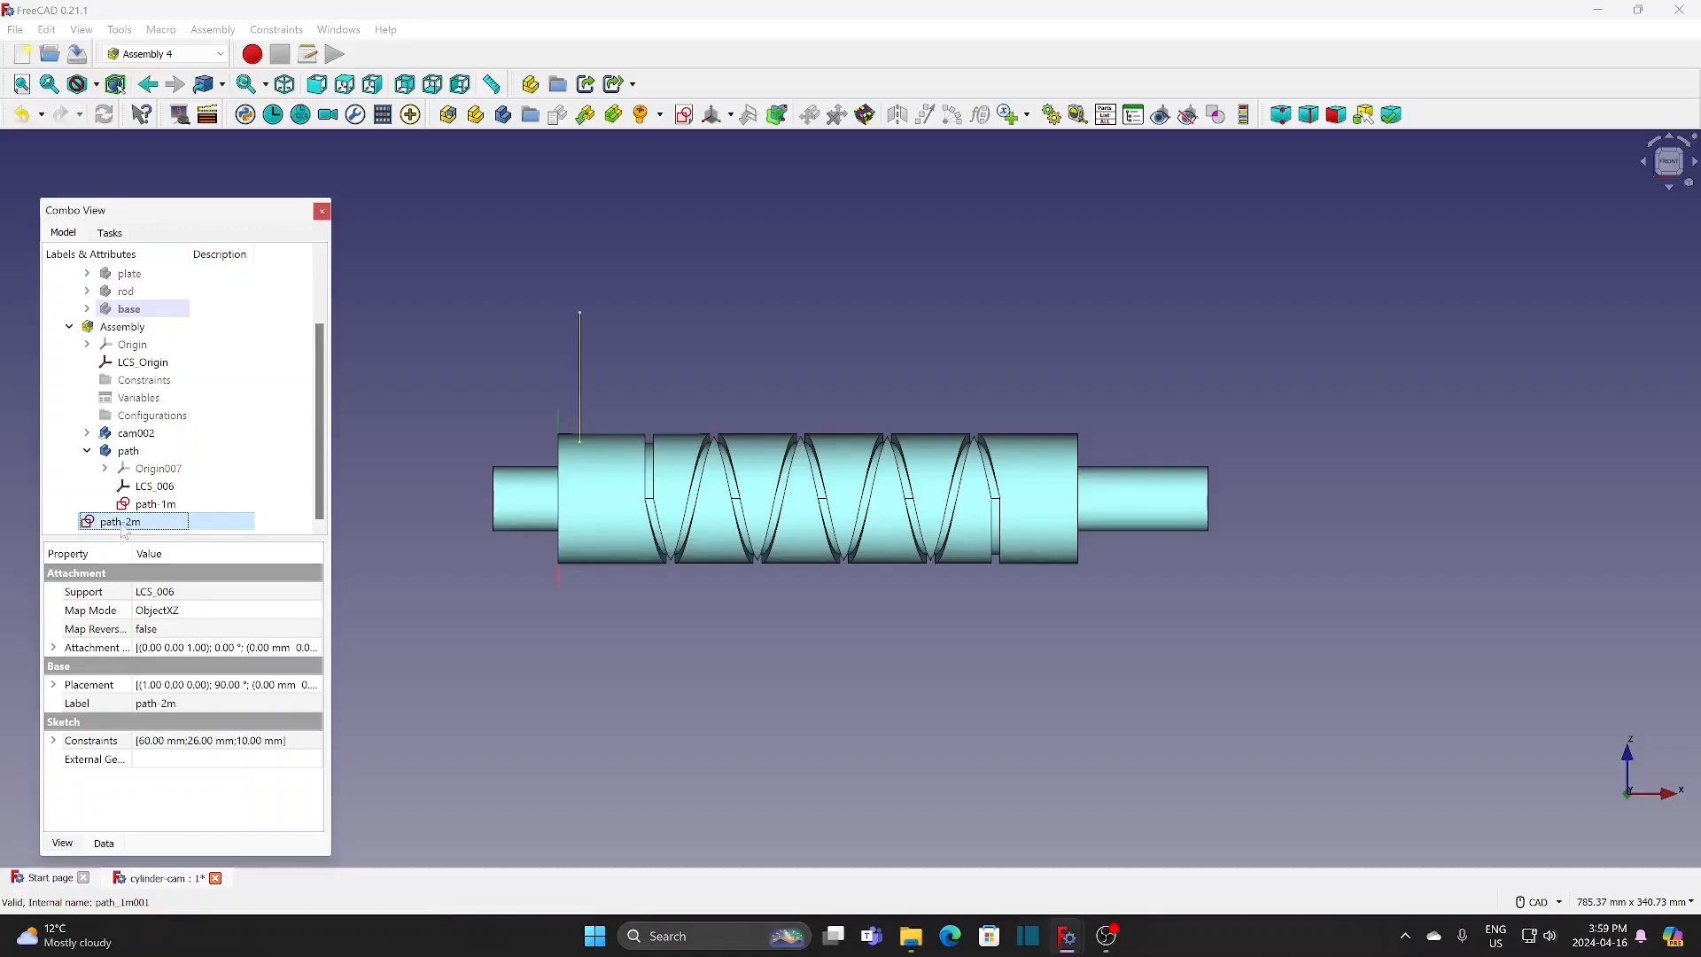
left_click_drag(124, 532, 168, 338)
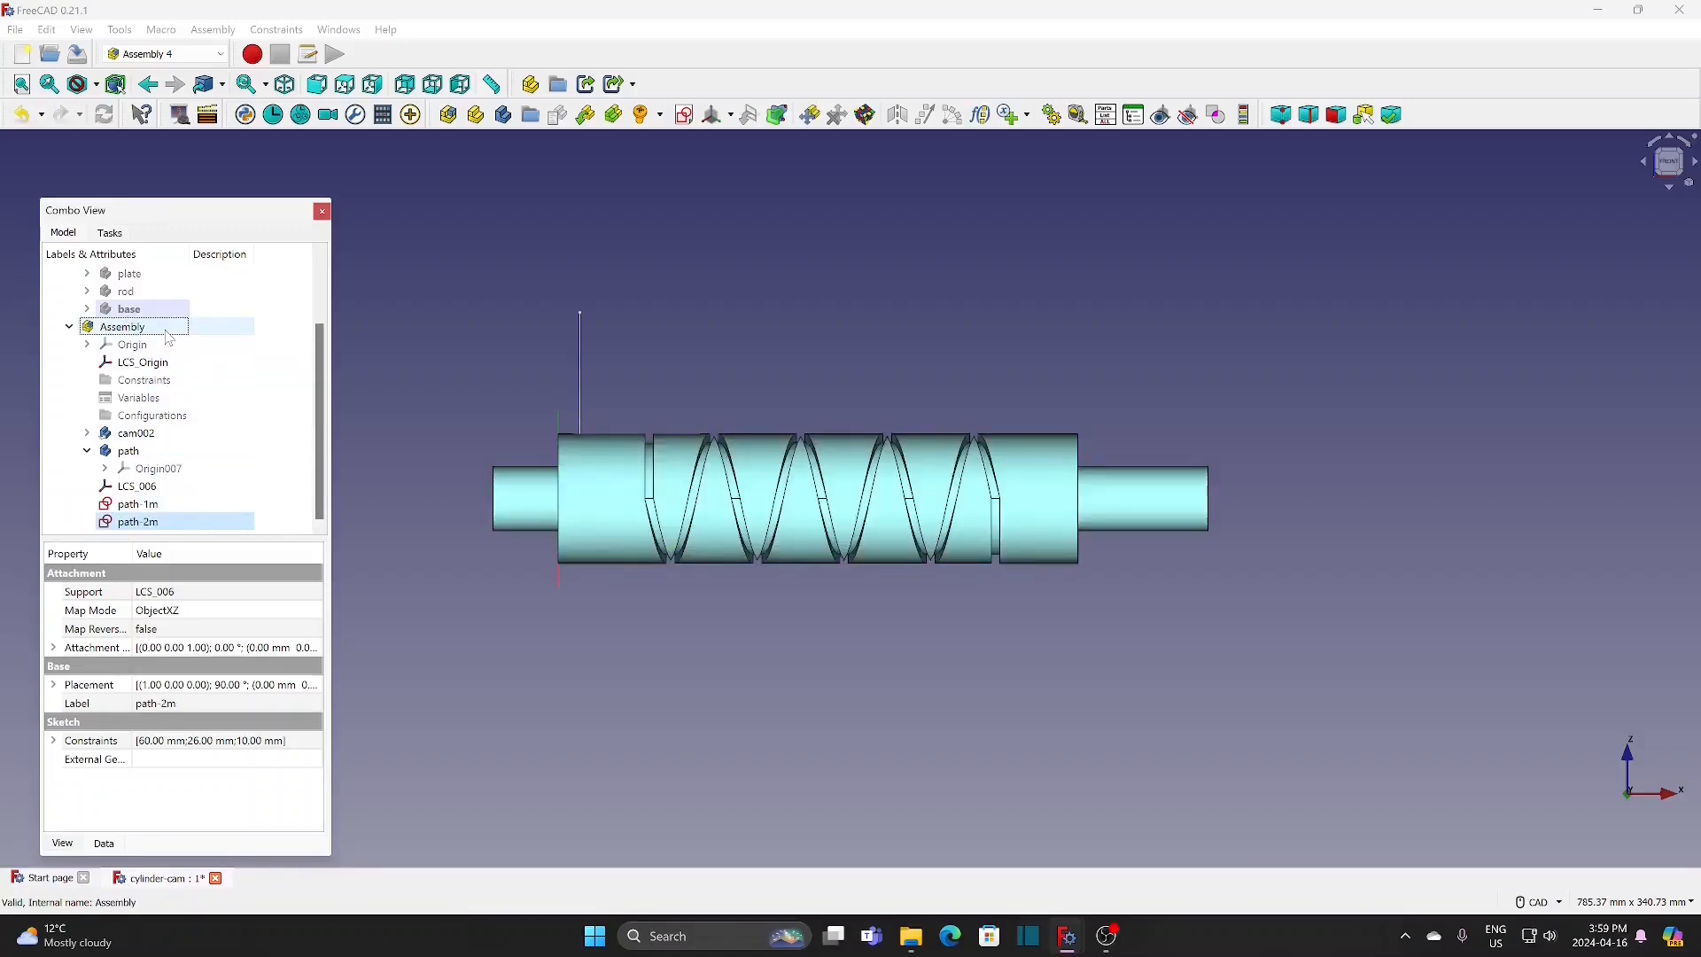
Step: Set the attachment offset of the path-1m sketch to axis x 1, z 0 and an angle of -10°
left_click(183, 523)
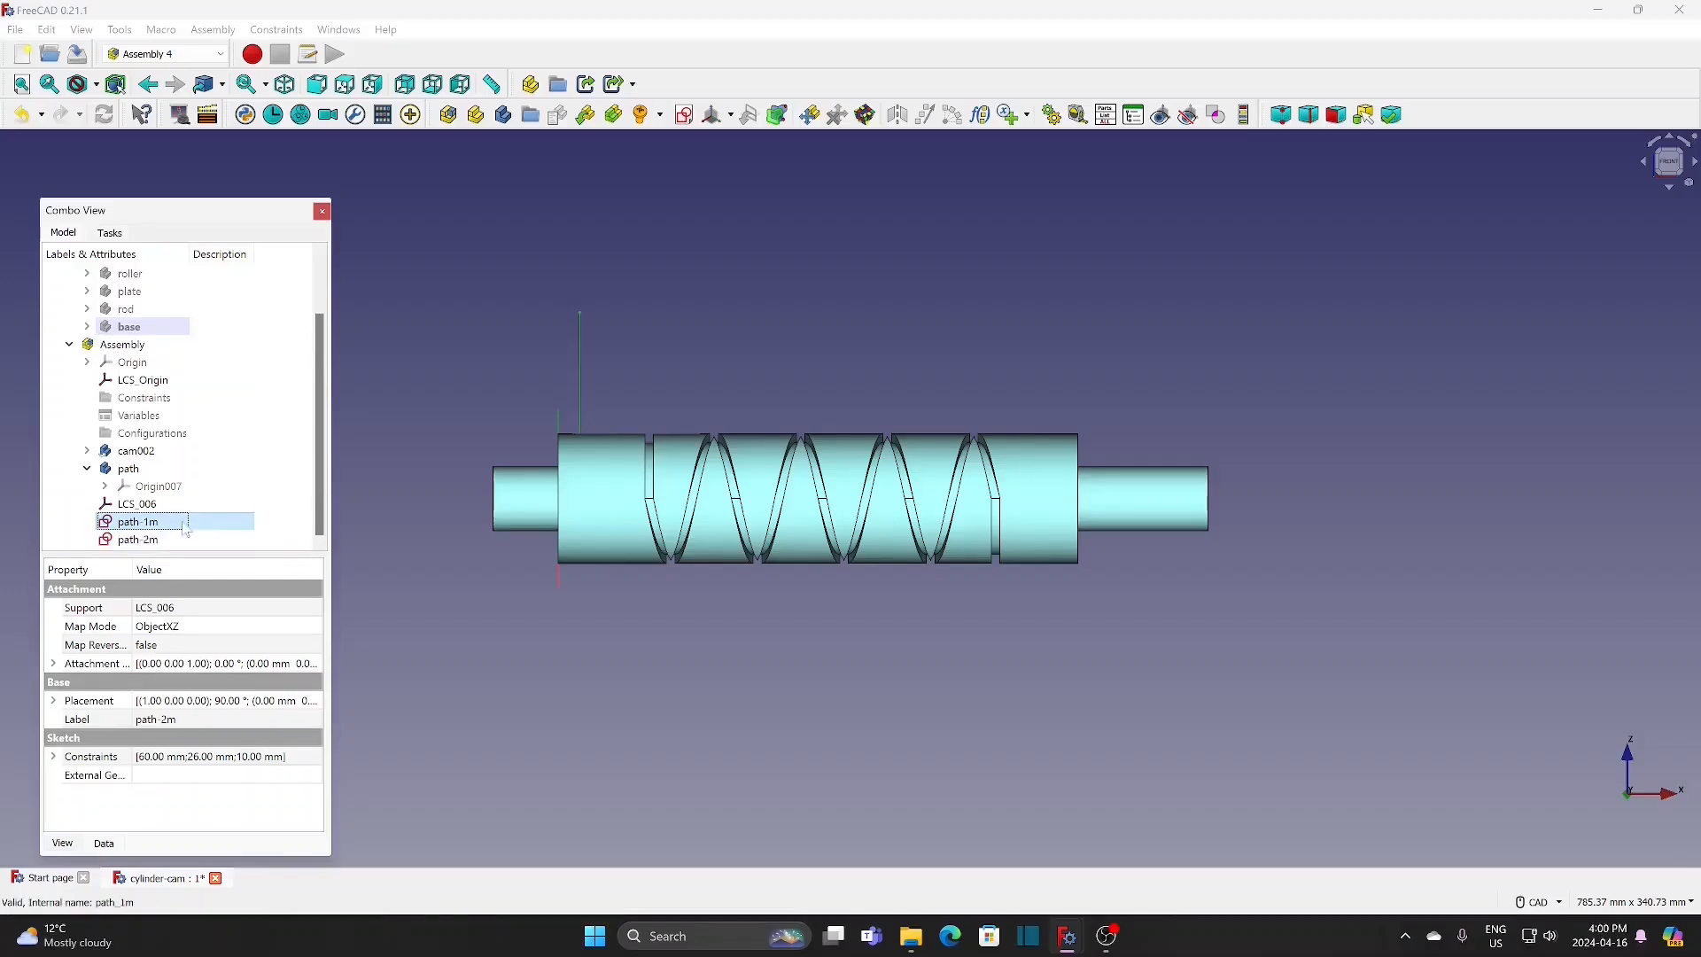
left_click_drag(202, 555, 211, 466)
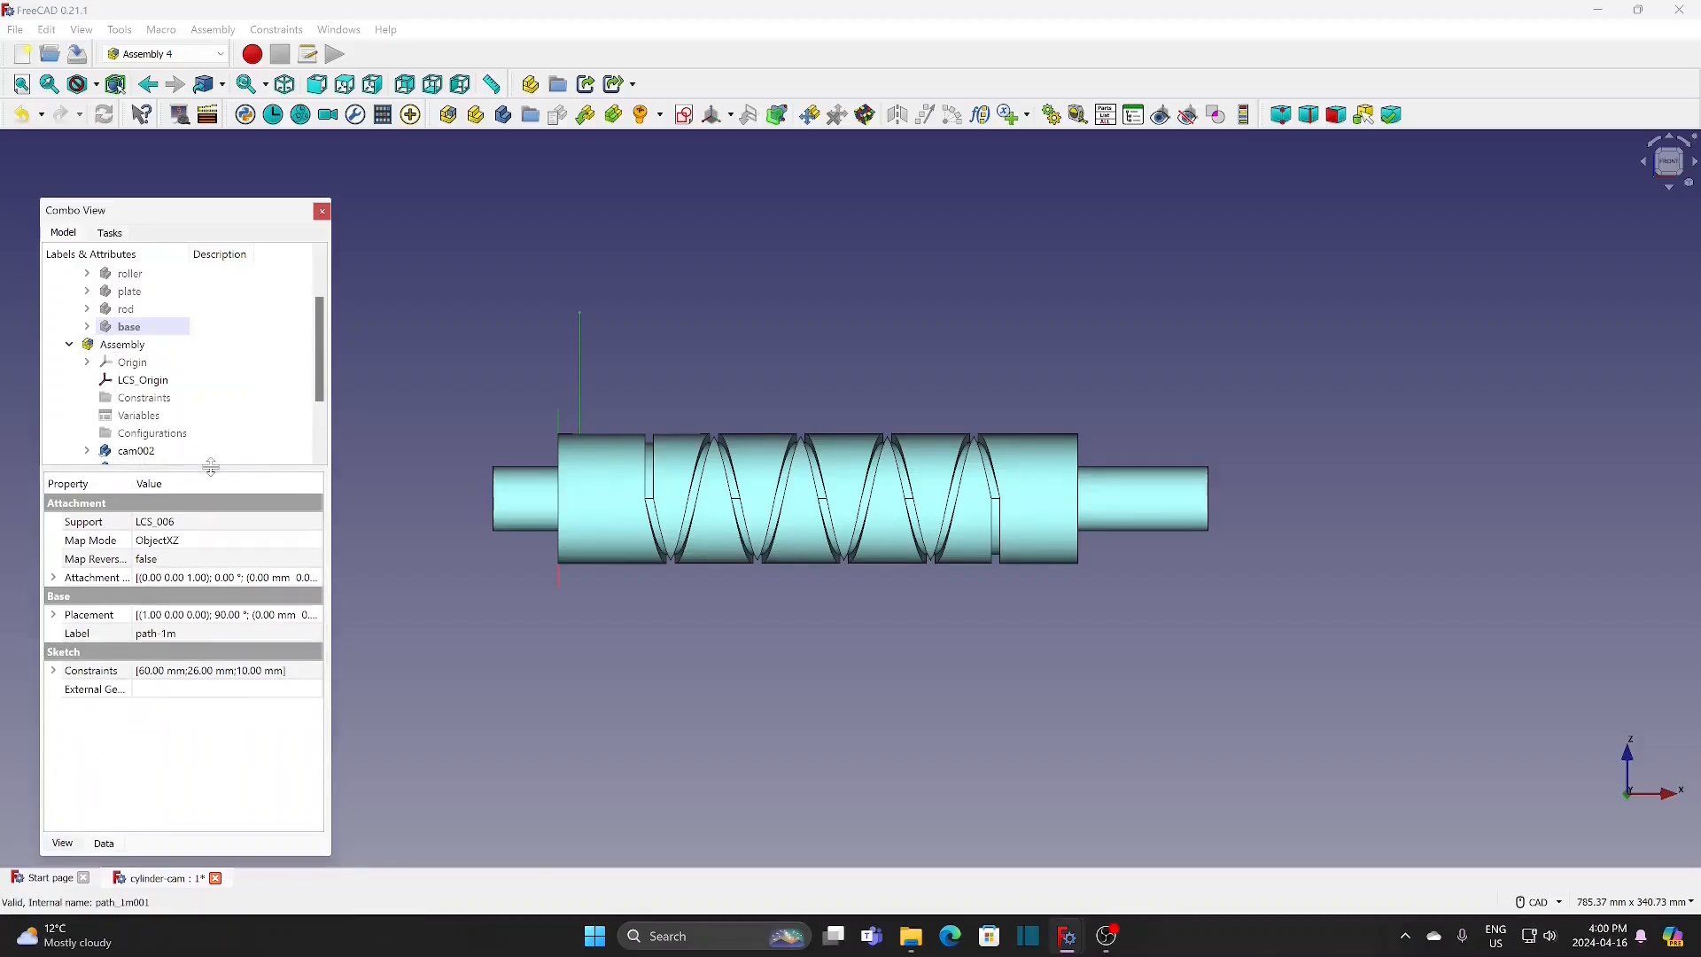
left_click(54, 578)
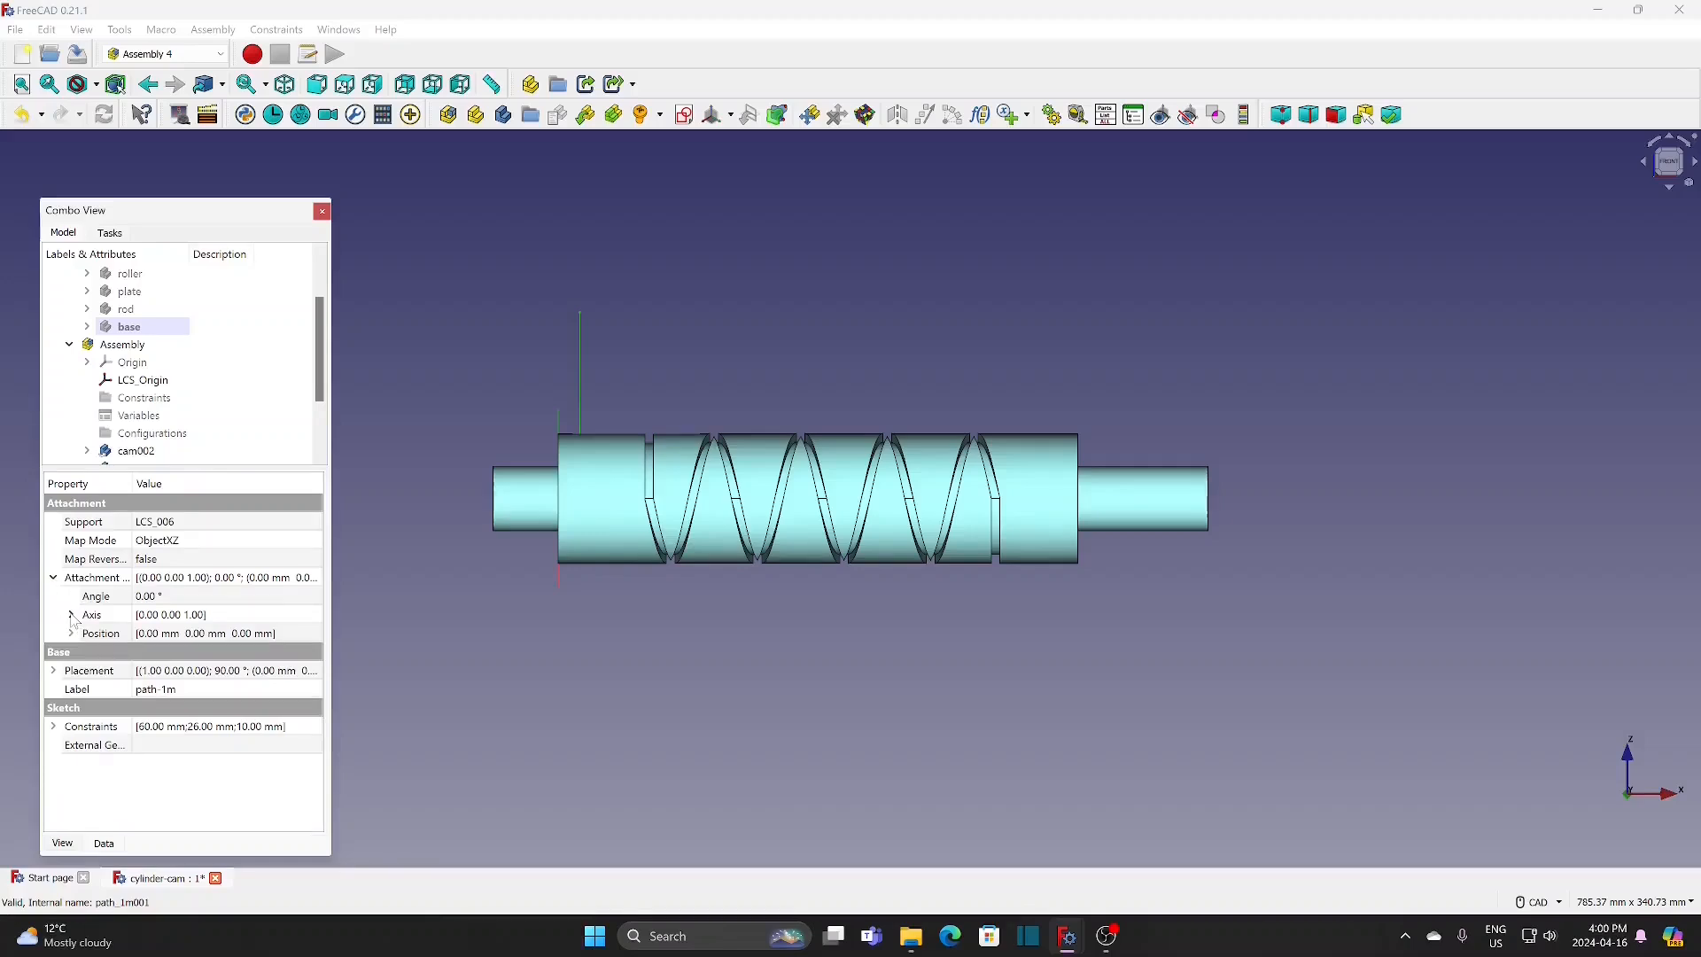
left_click(71, 616)
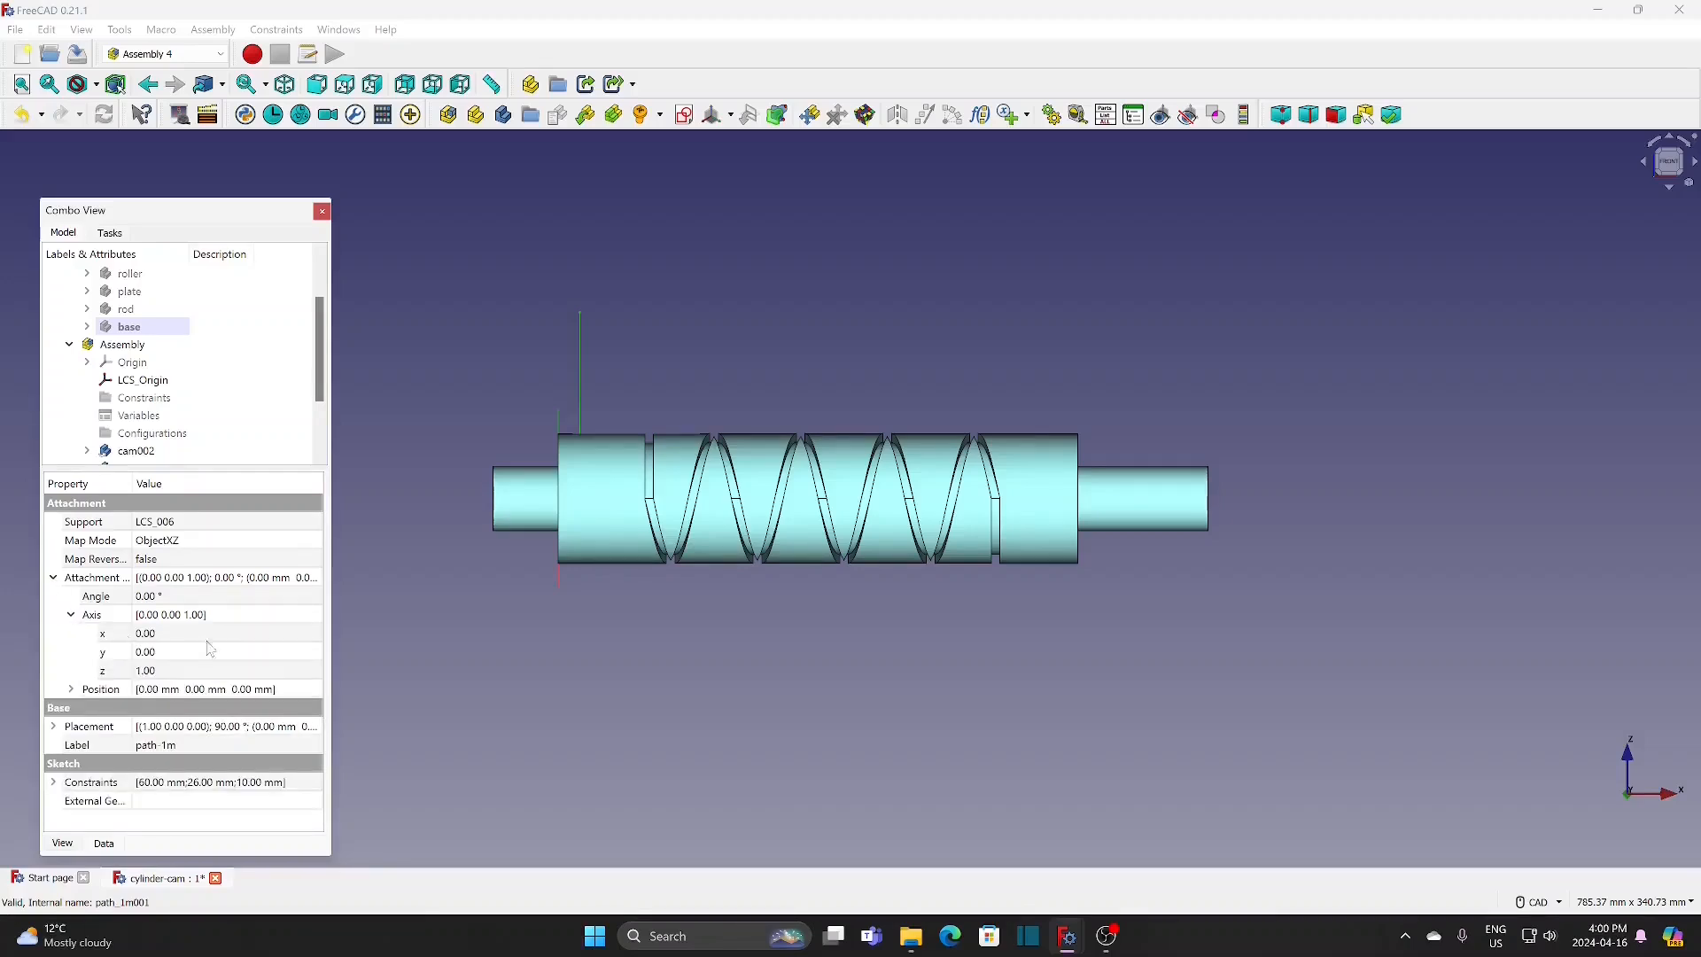
left_click(301, 634)
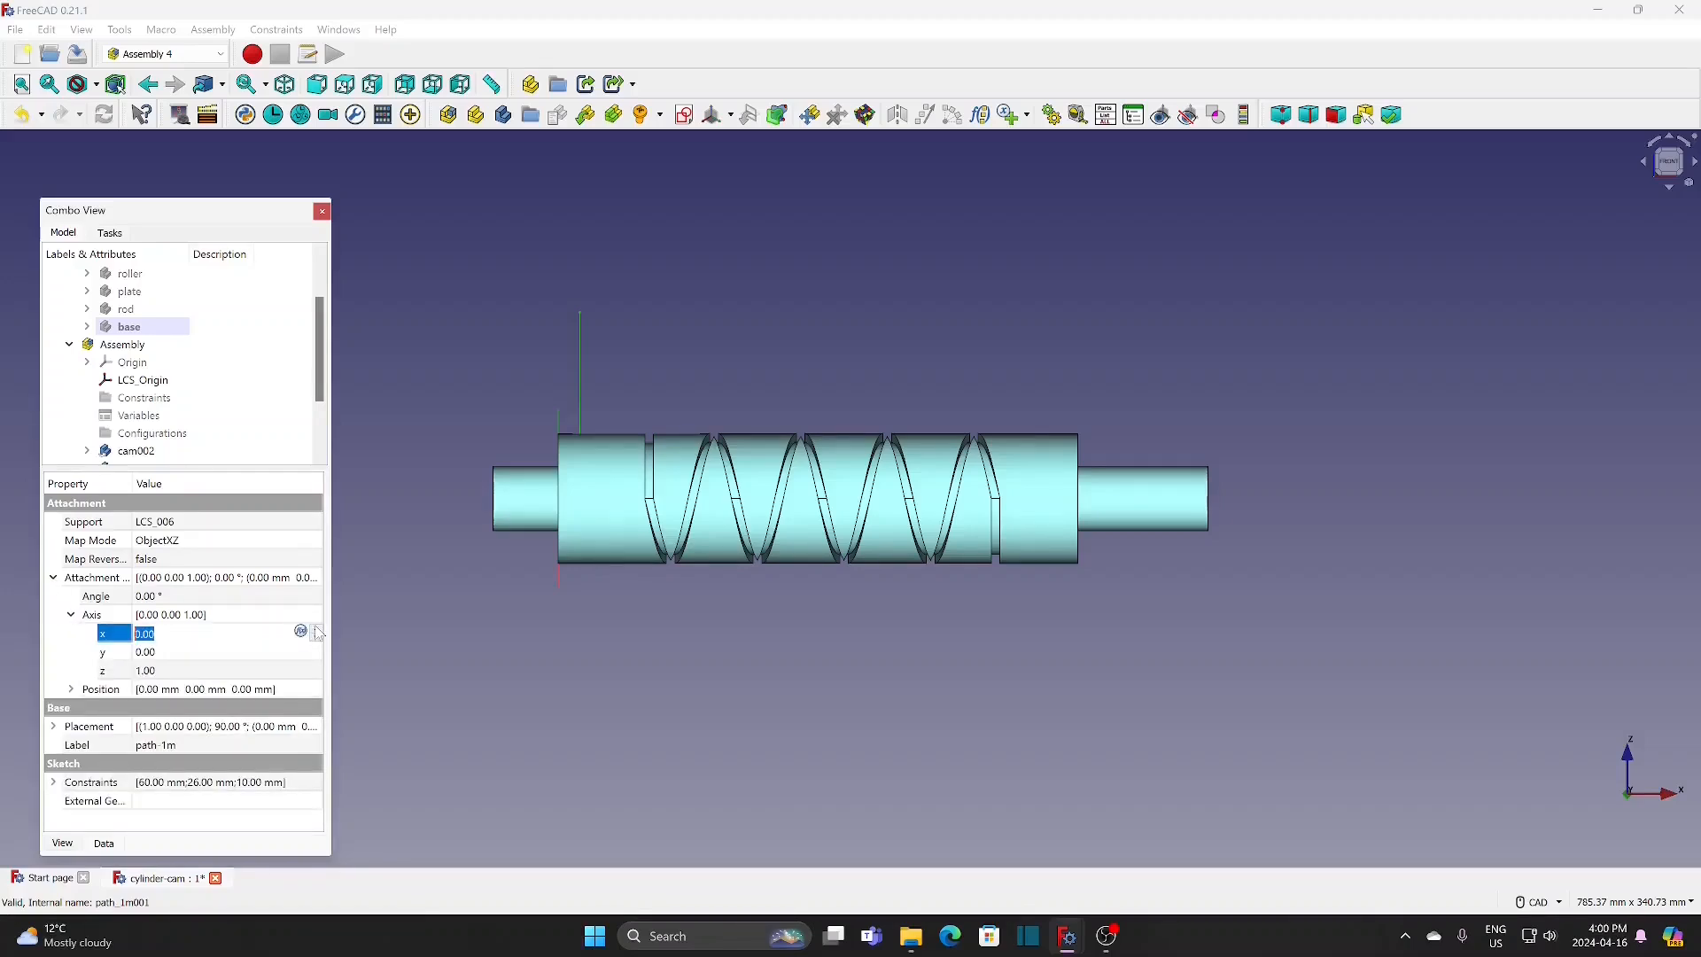
left_click(268, 671)
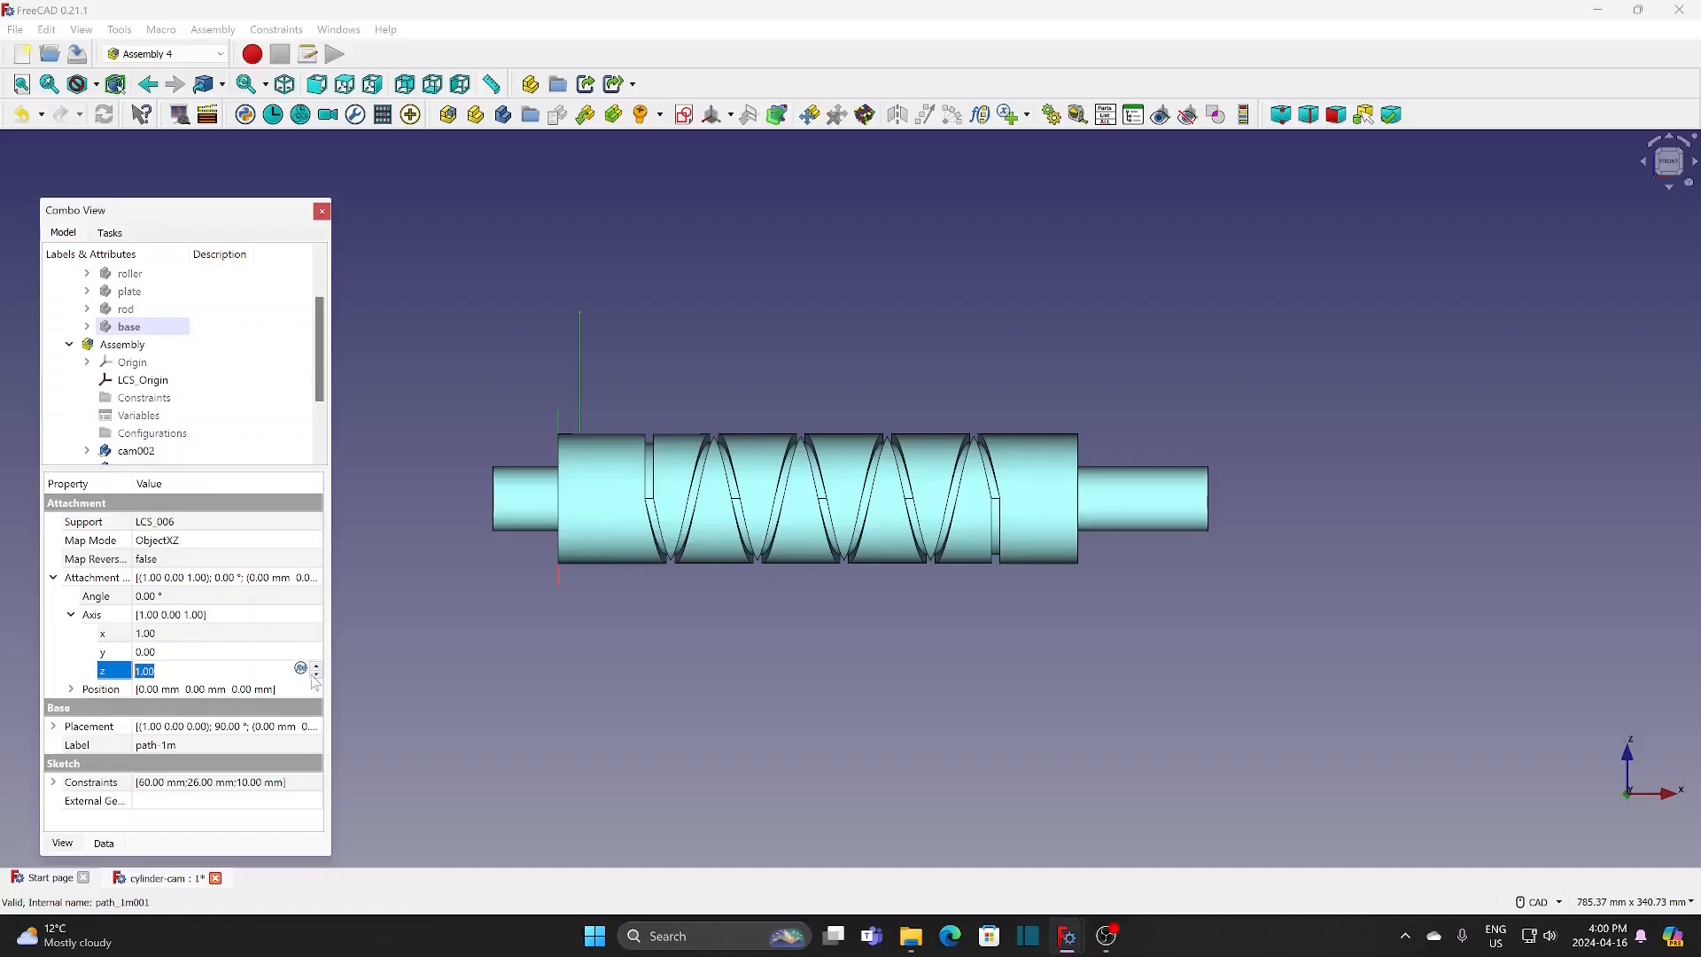
left_click(204, 597)
type("-10")
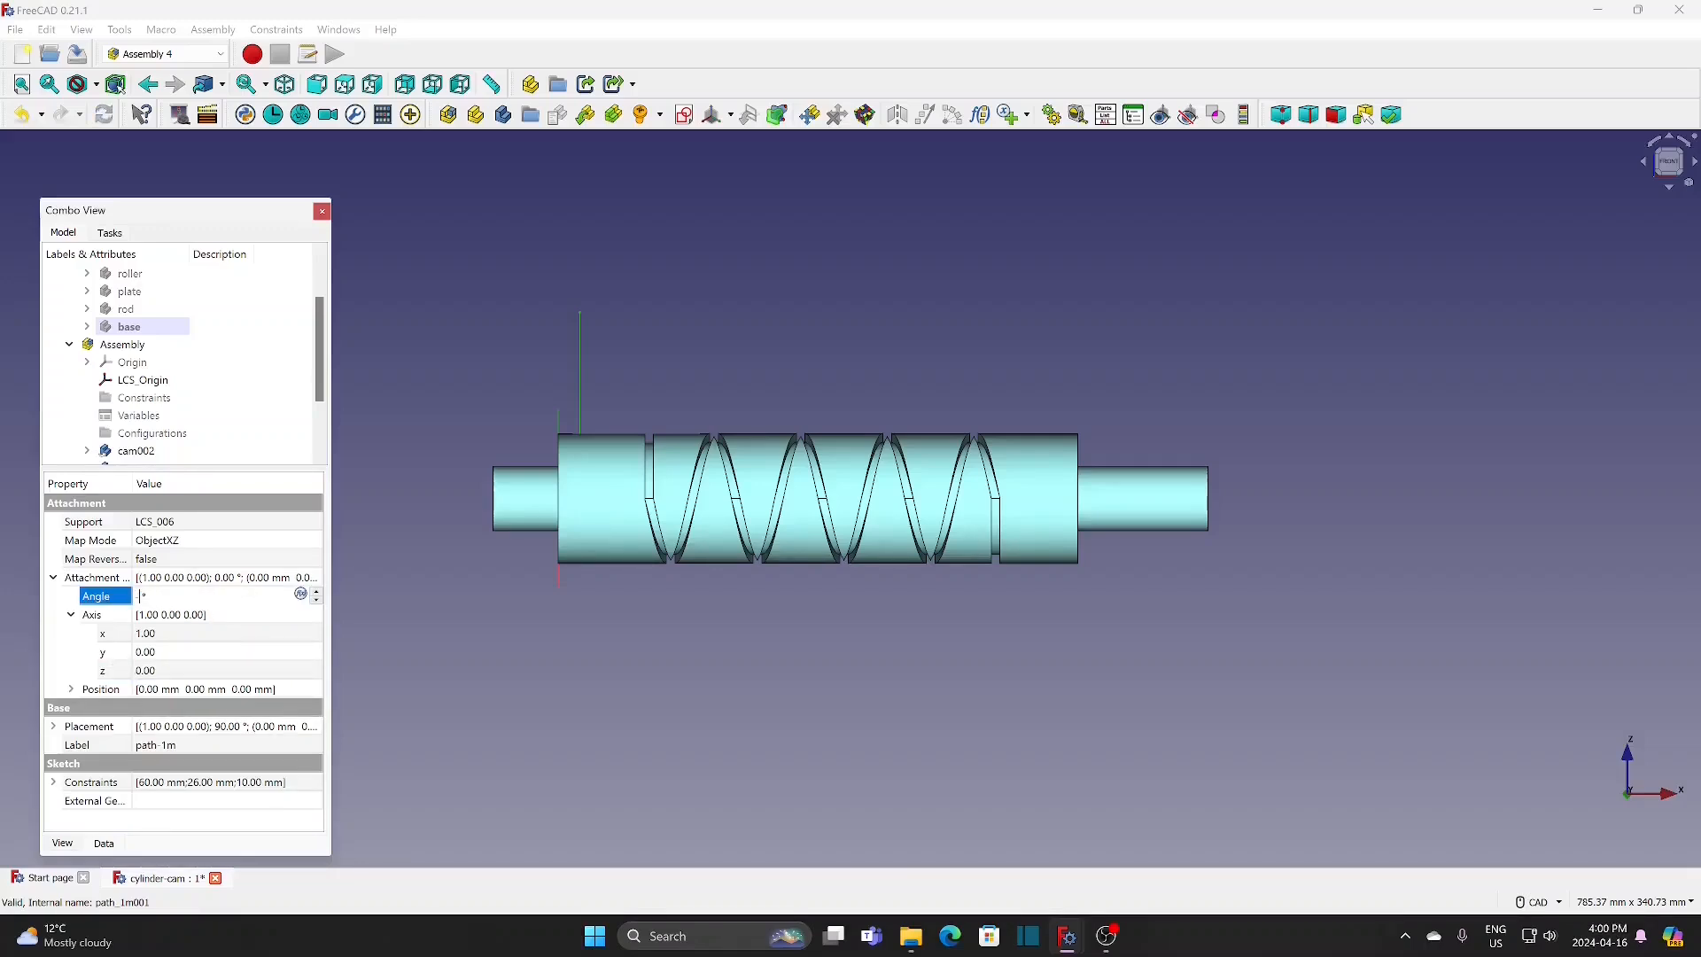
key("Return")
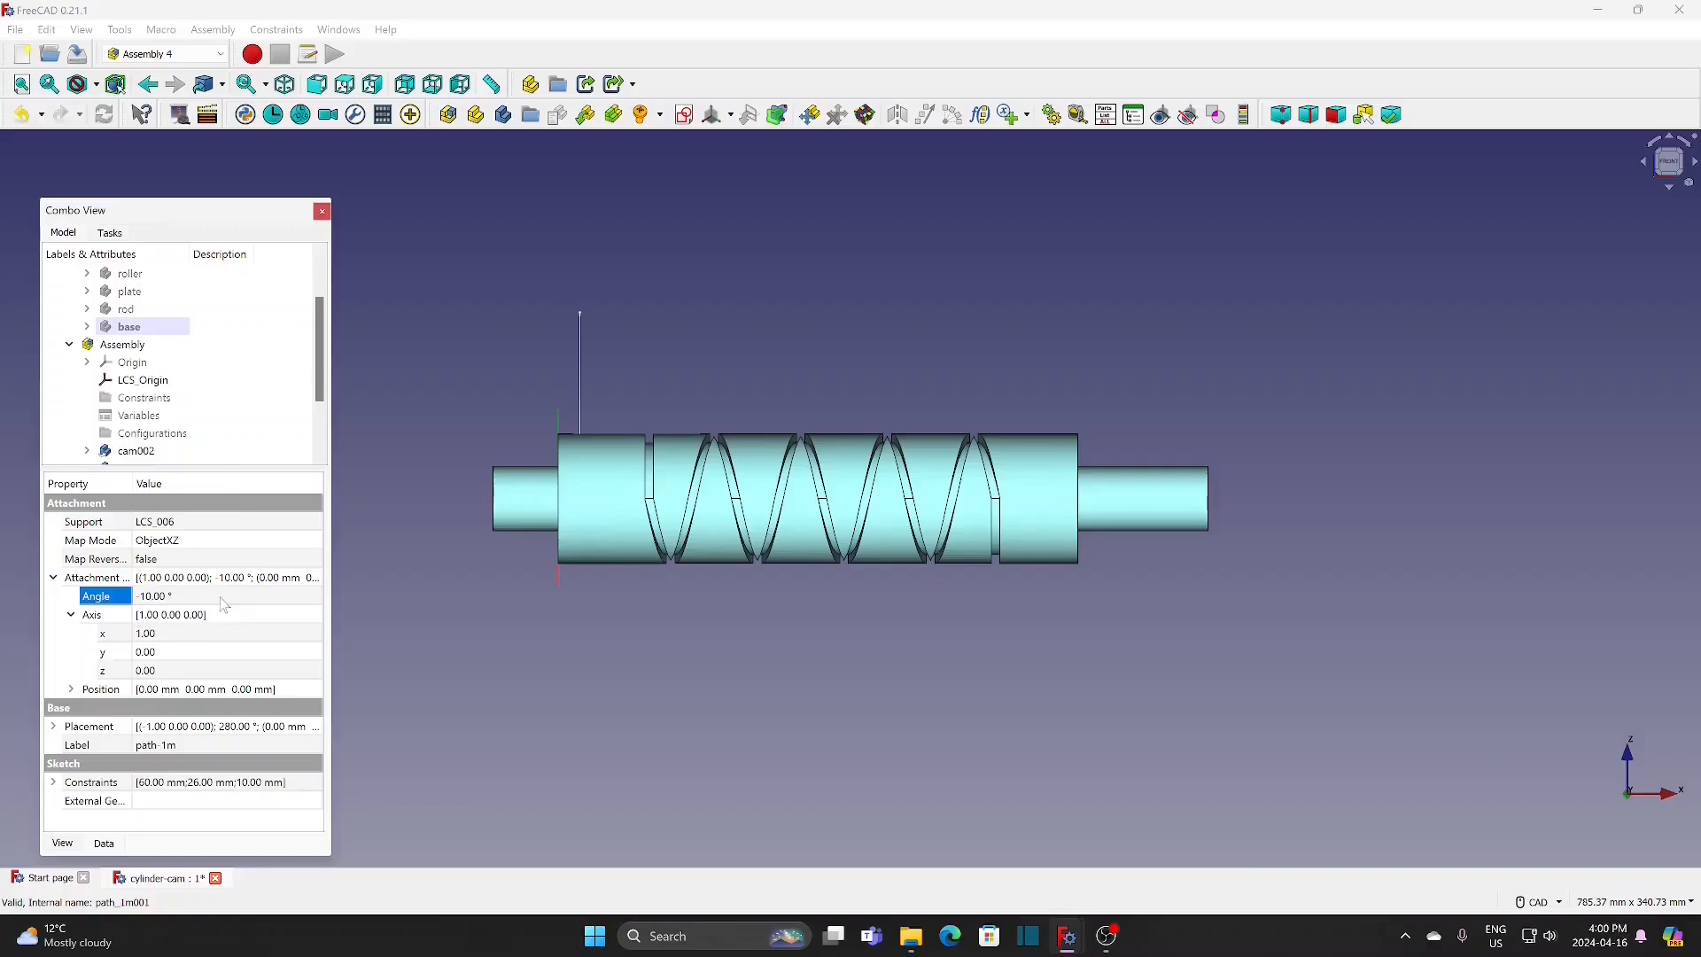
scroll(318, 354, "down", 2)
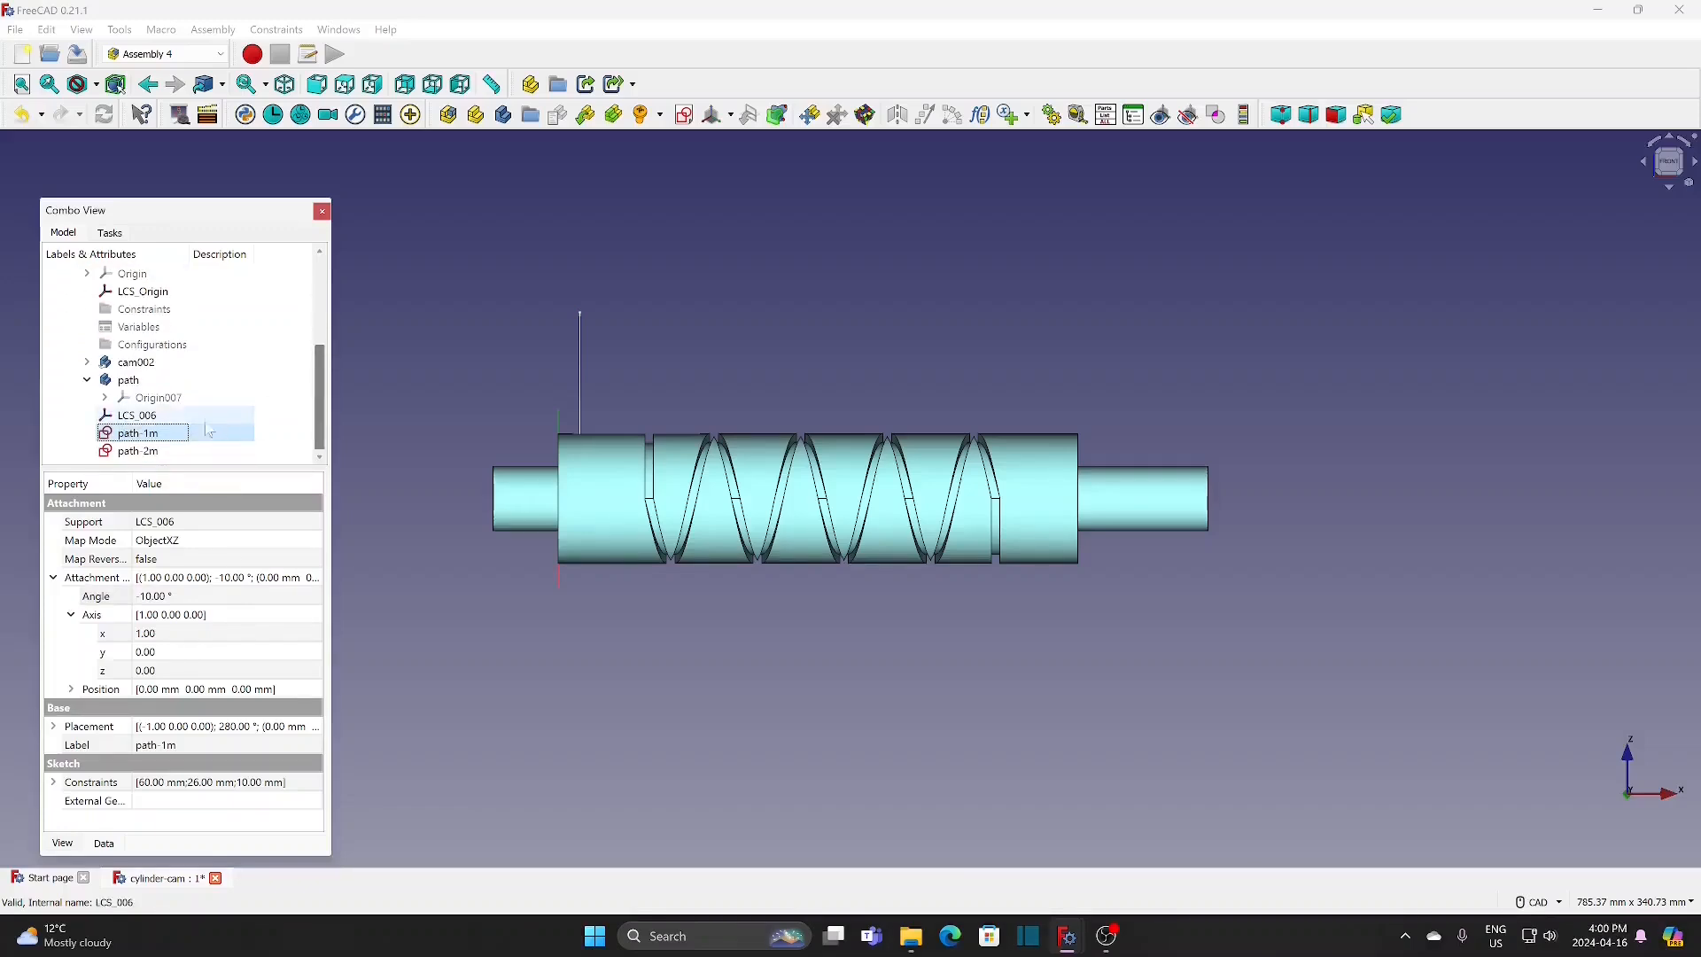
Step: Set the attachment offset of the path-2m sketch to axis x 1, z 0 and an angle of 10°
left_click(149, 450)
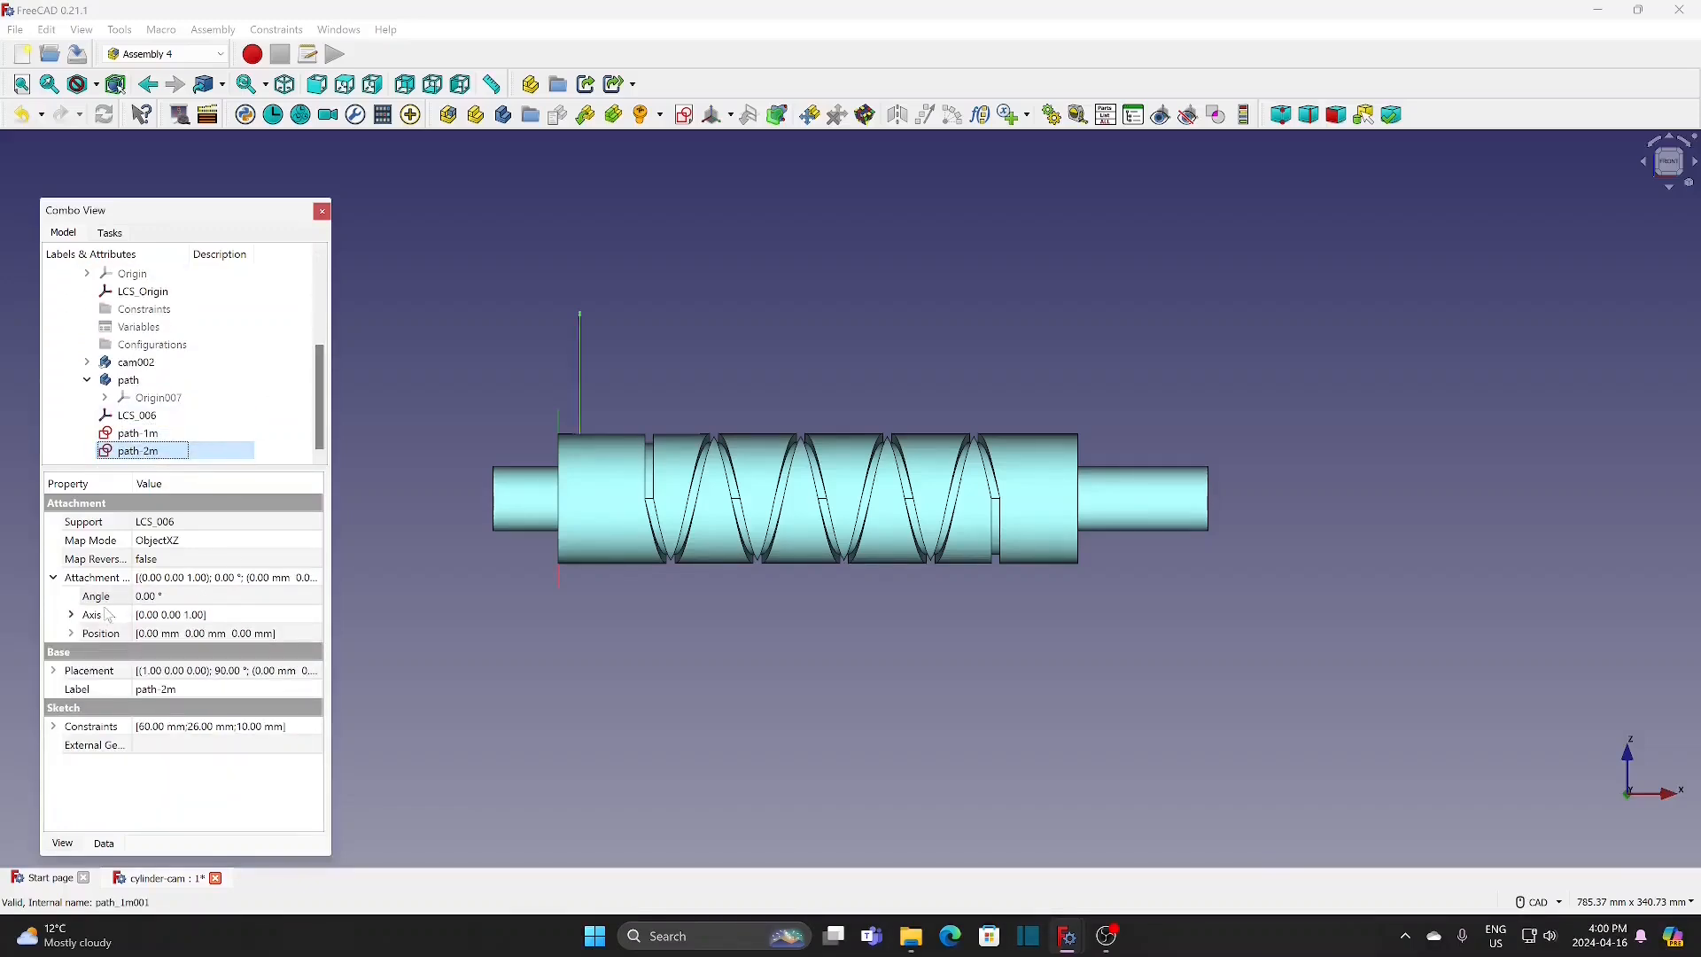
left_click(72, 616)
left_click(268, 634)
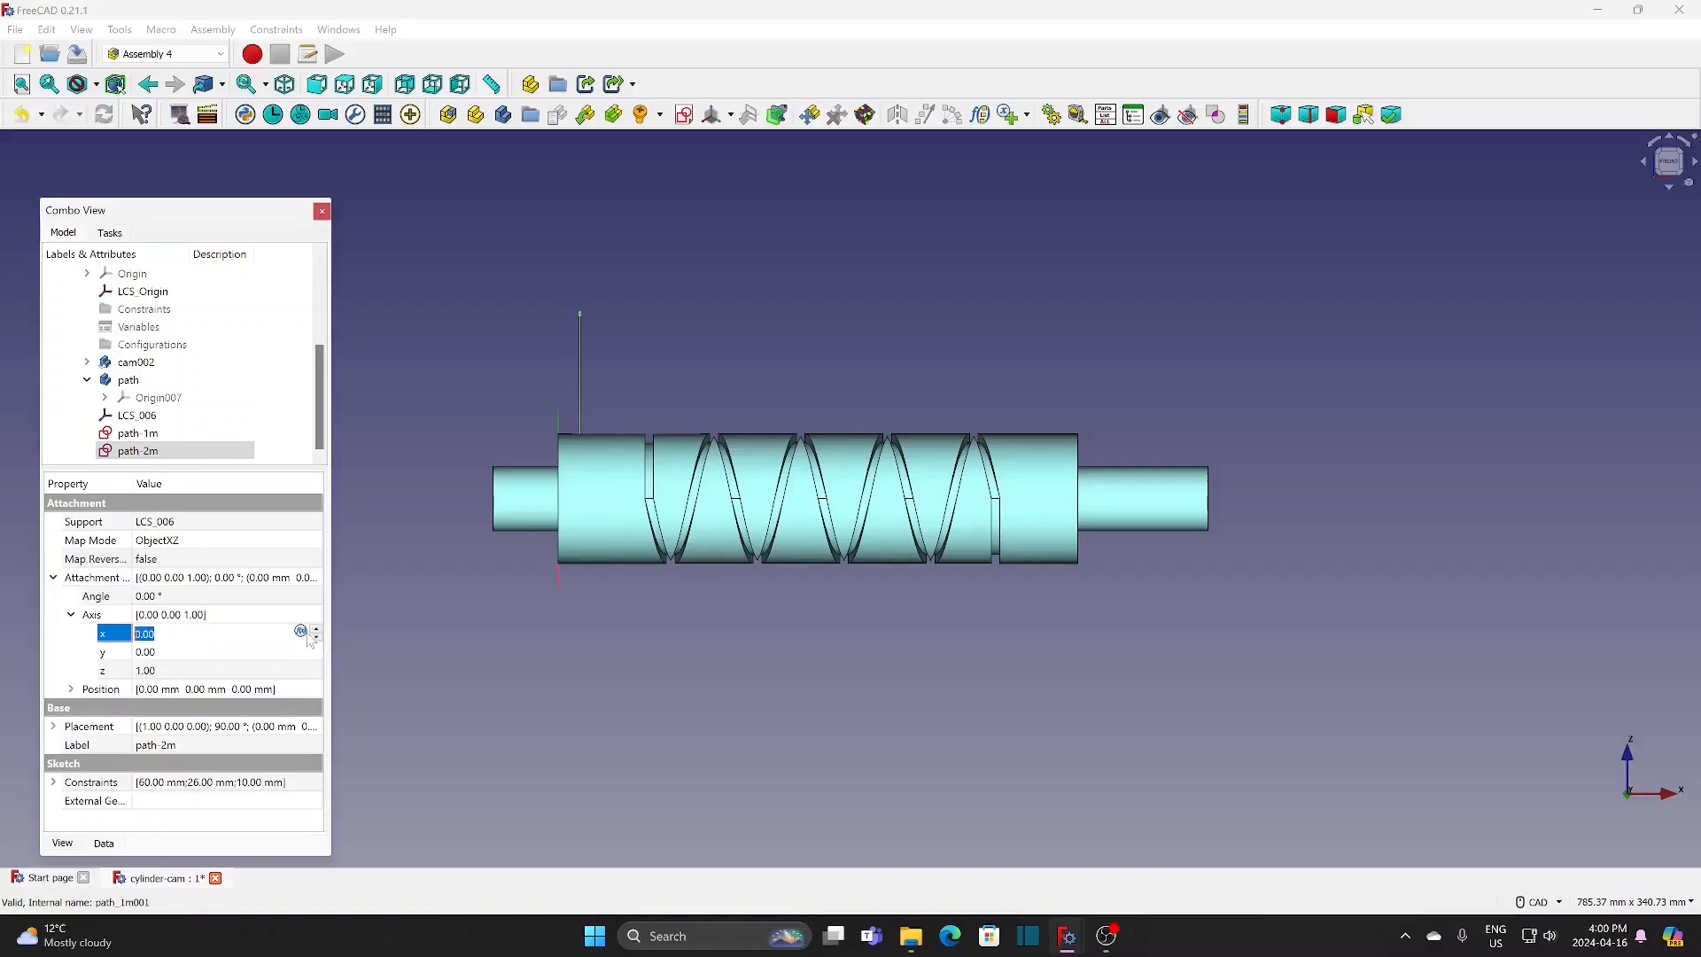
left_click(317, 632)
left_click(265, 671)
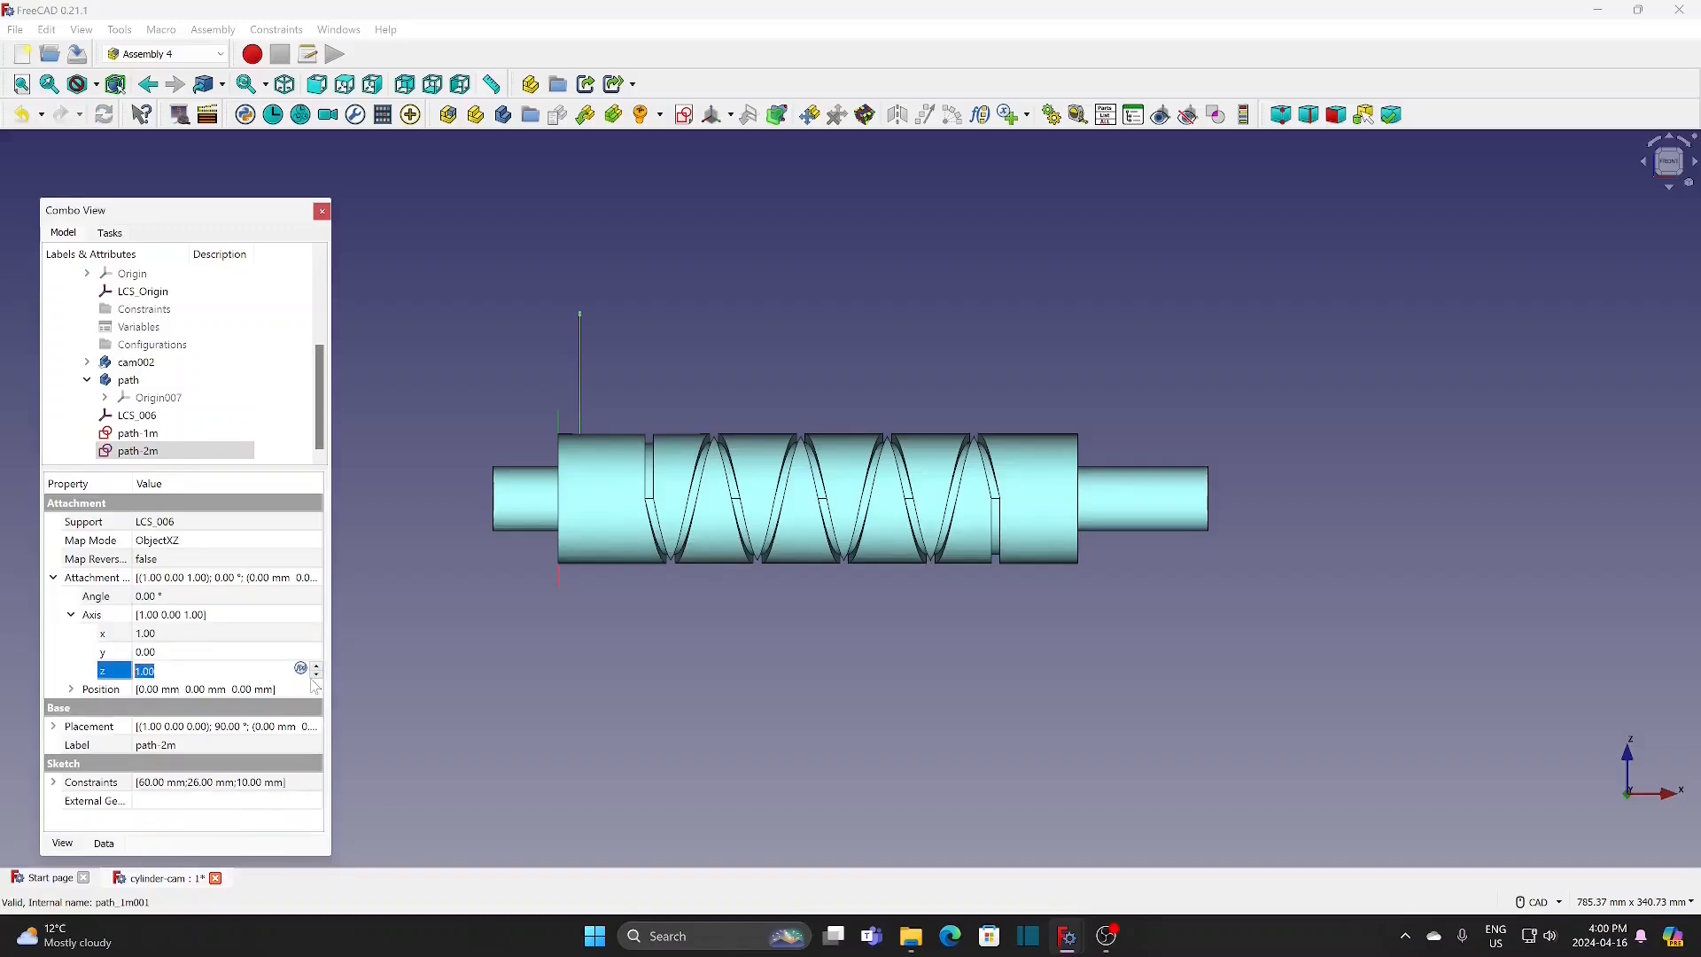
left_click(317, 676)
left_click(212, 596)
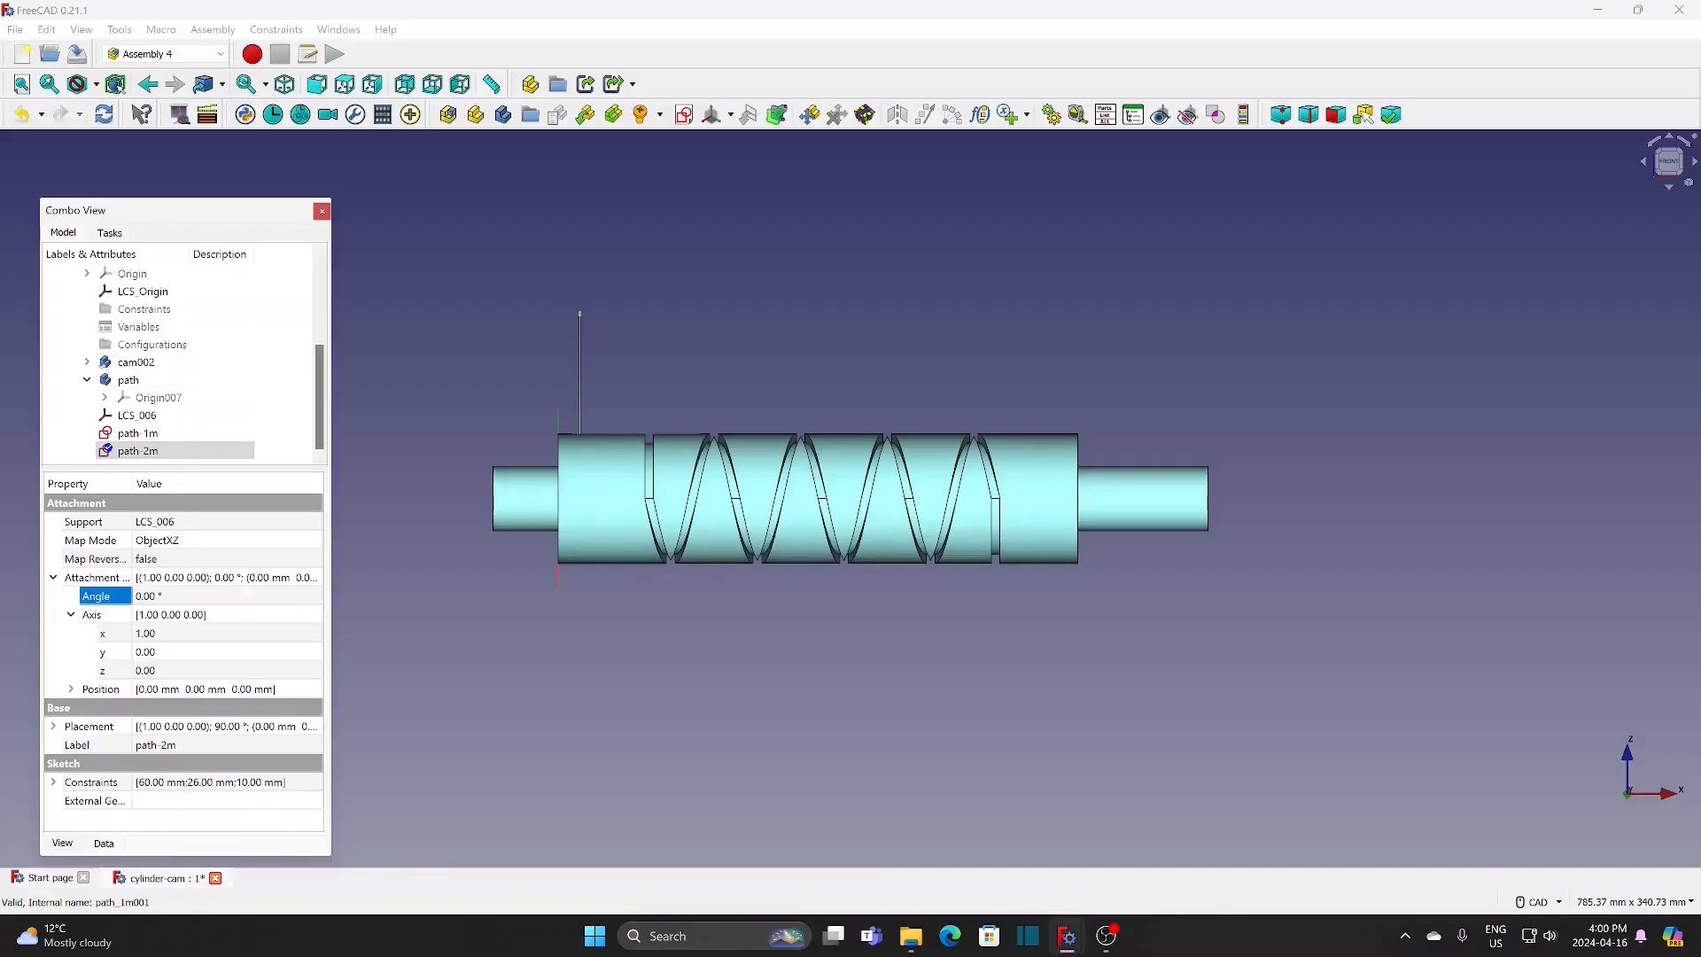
type("10")
key("Return")
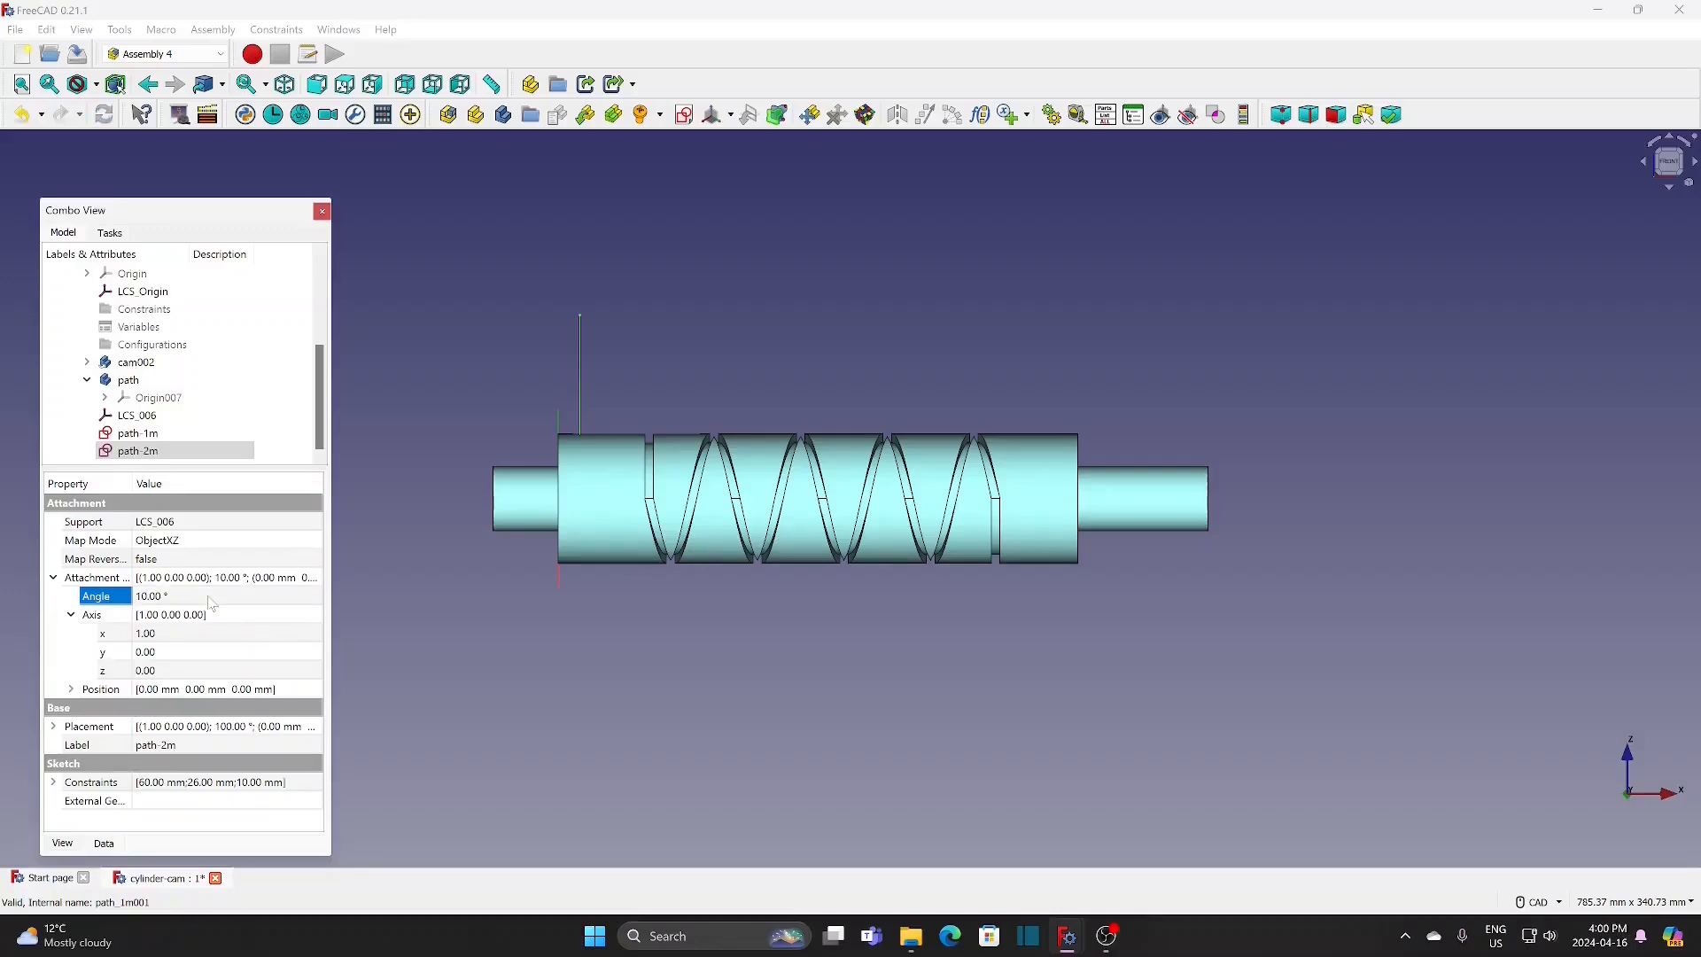
left_click(426, 487)
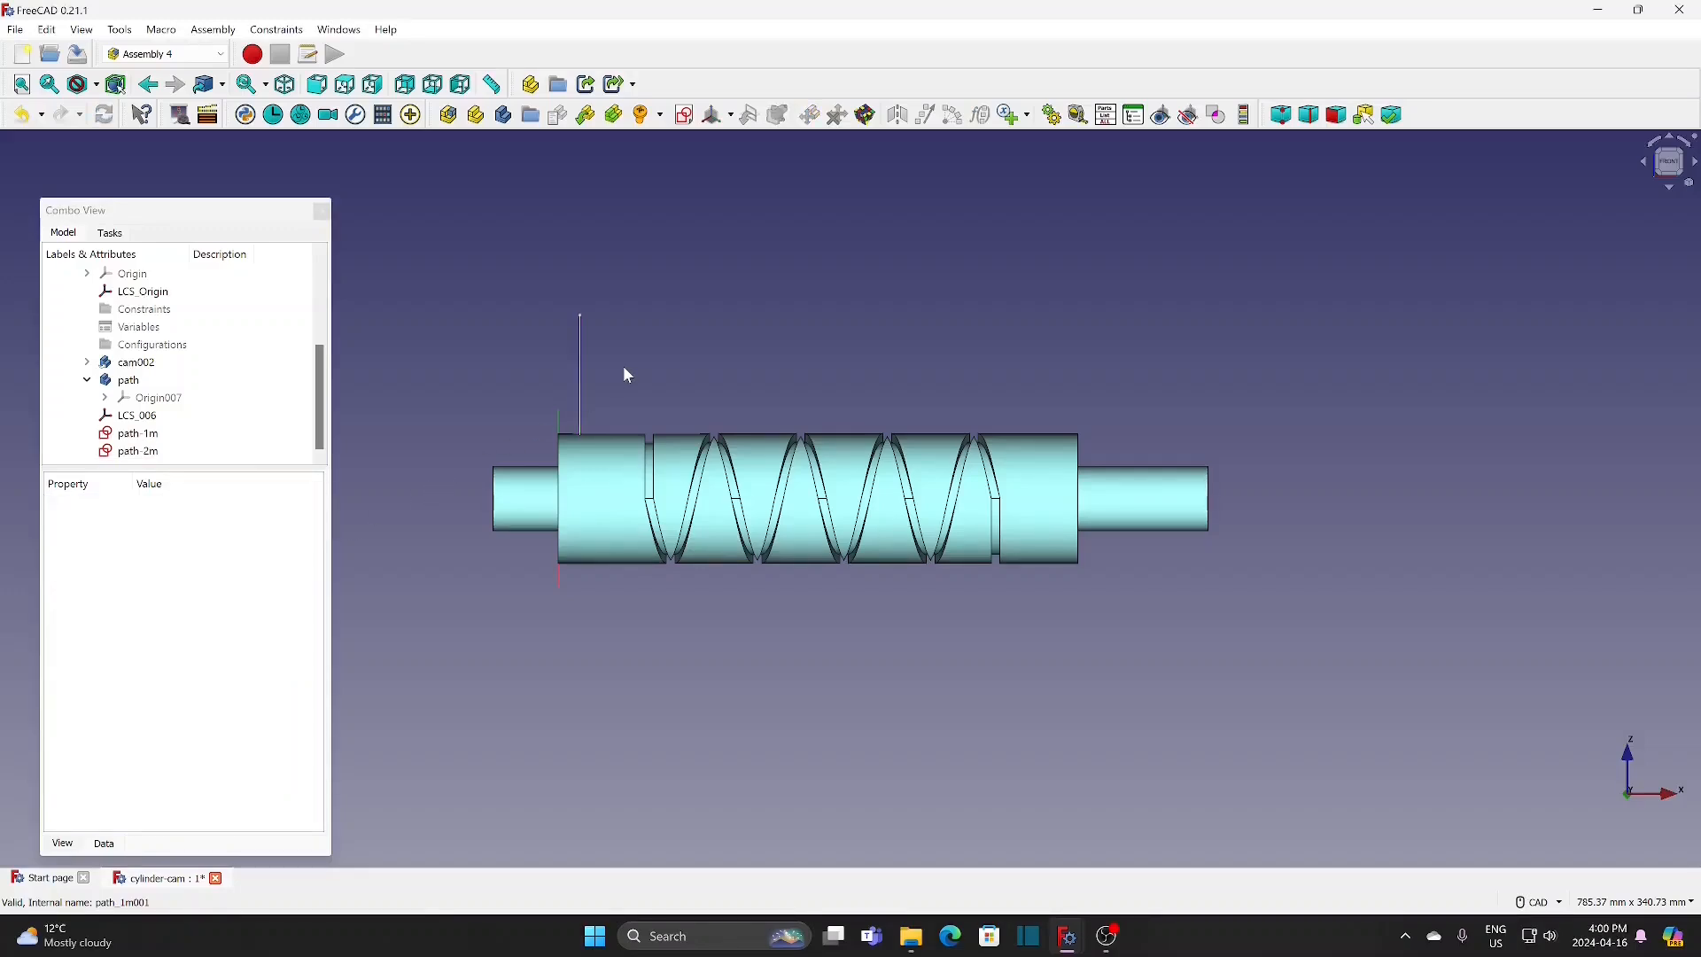
Step: Set the attachment offset angle of cam002 to 80° about its z axis
middle_click_drag(624, 373, 495, 467)
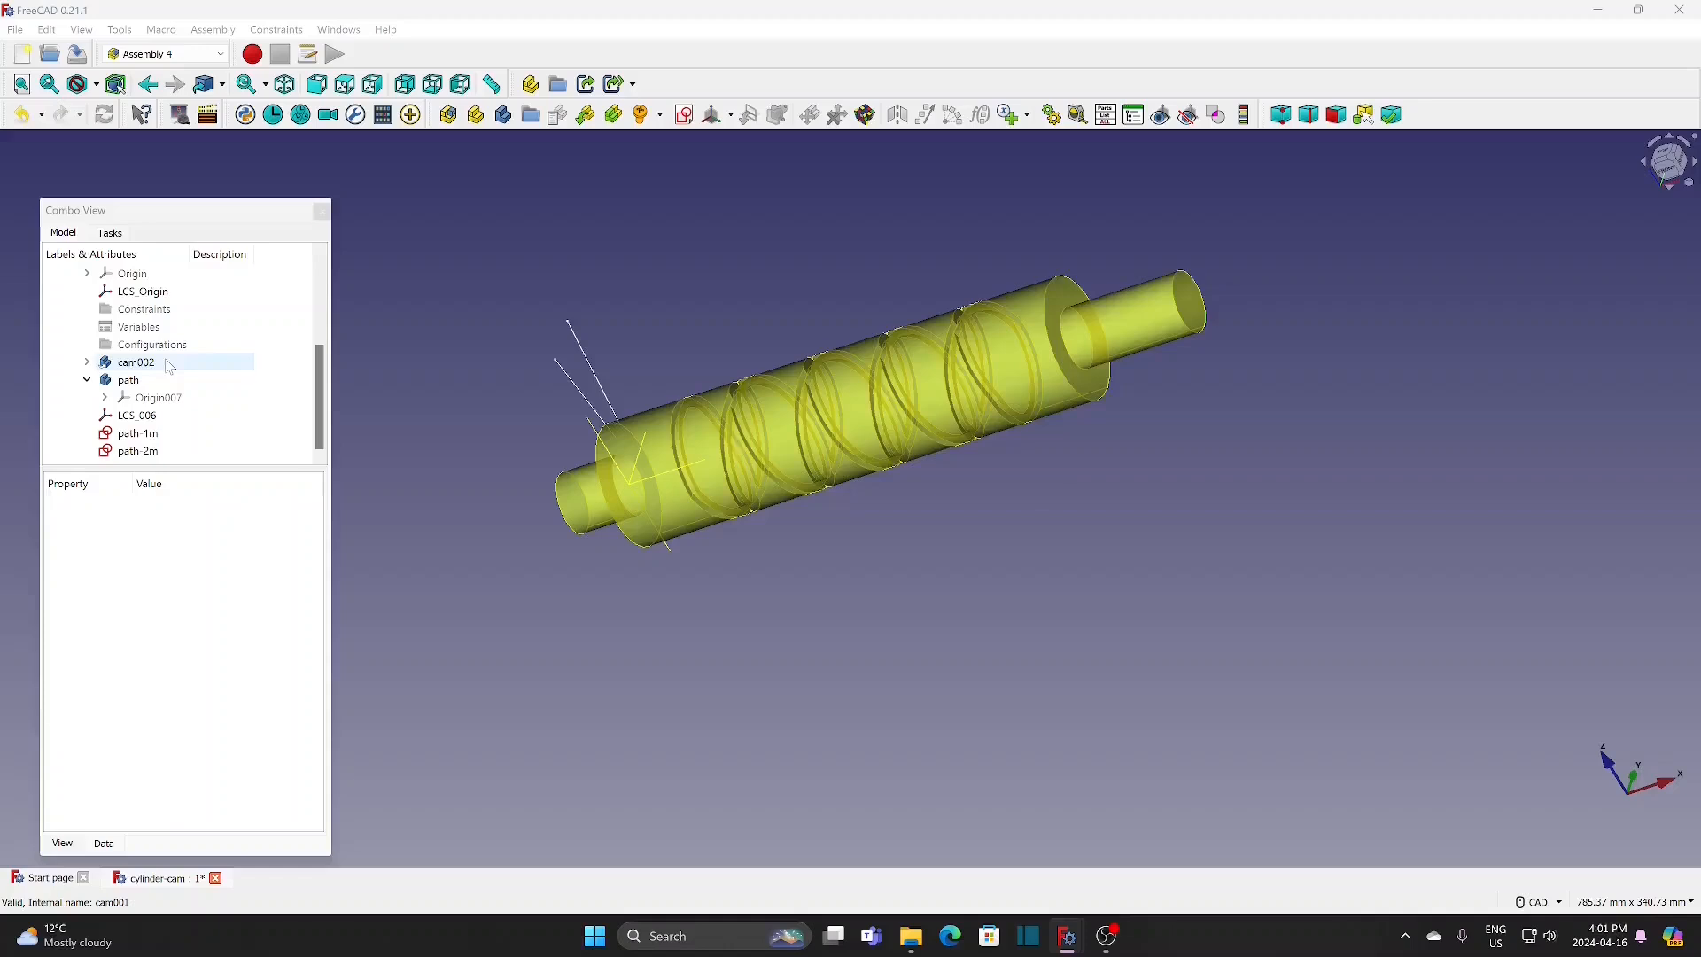
left_click(136, 362)
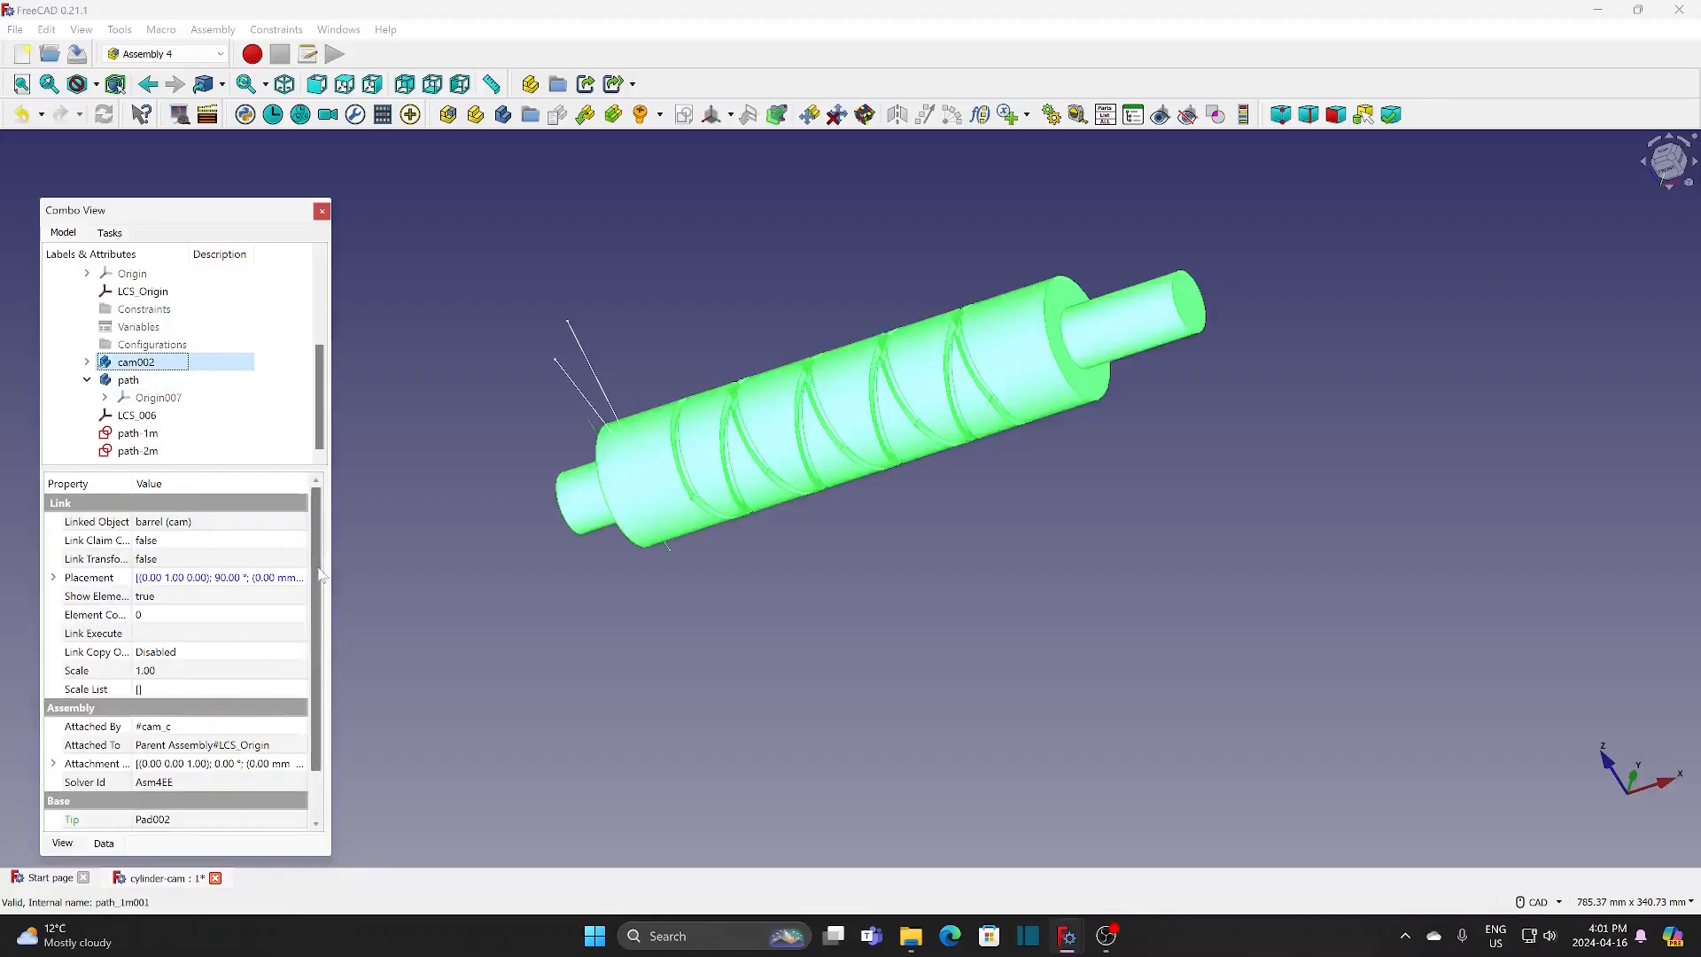
scroll(327, 662, "down", 1)
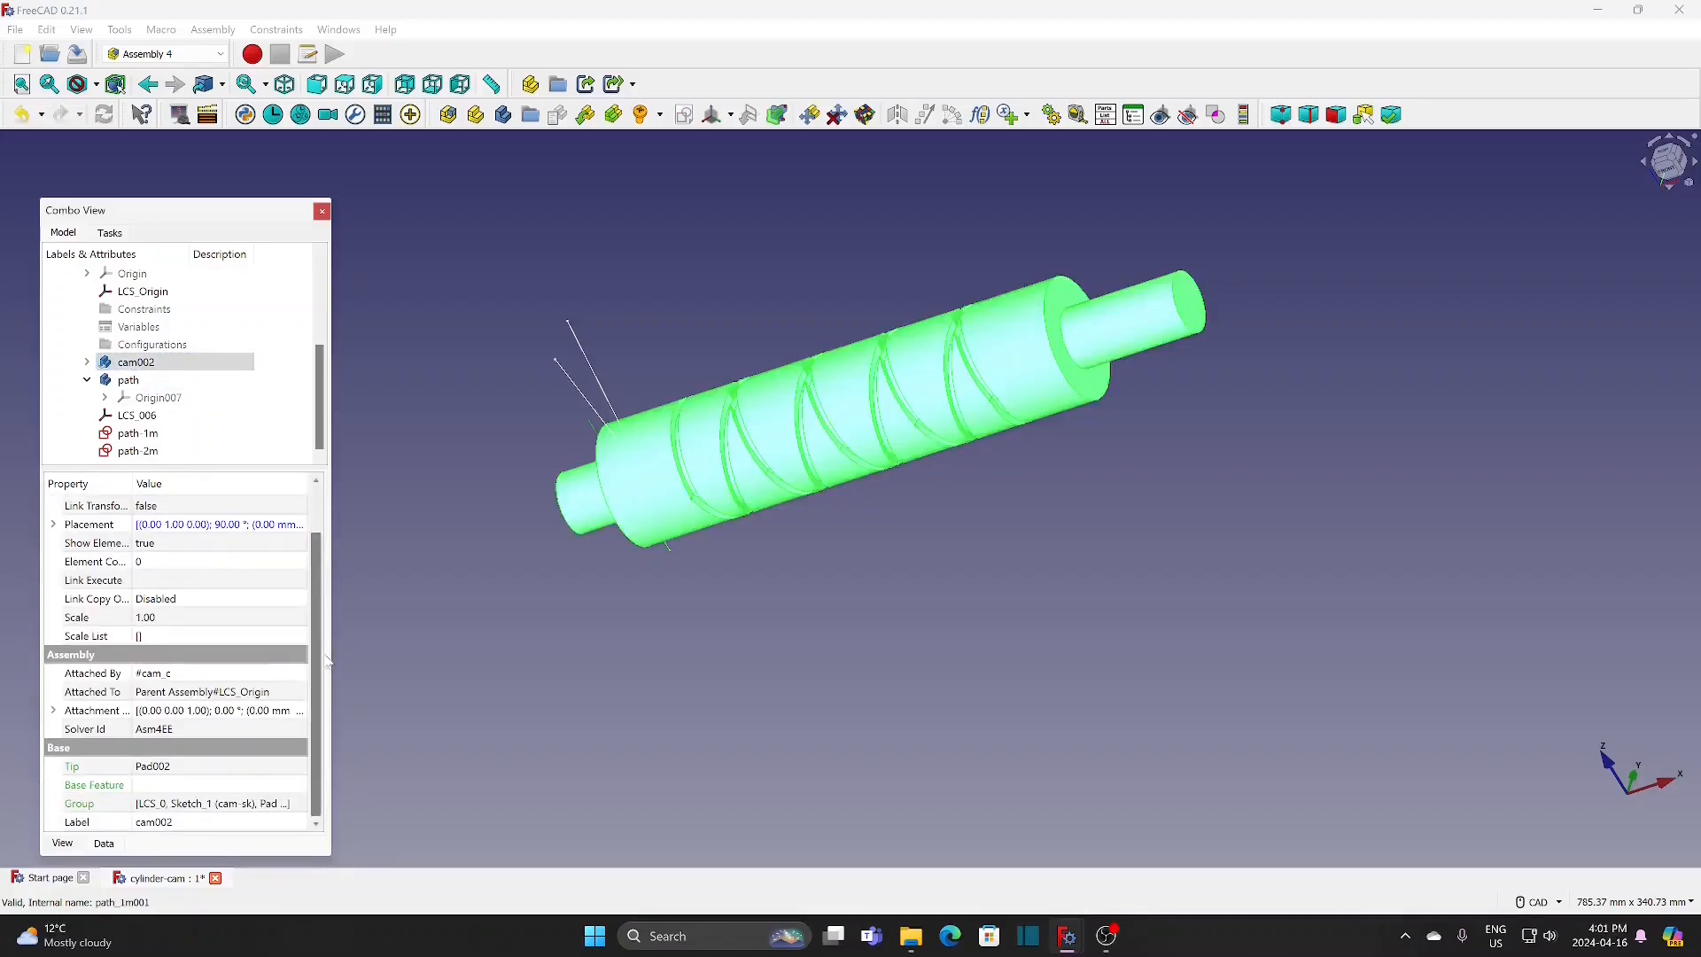
left_click(53, 711)
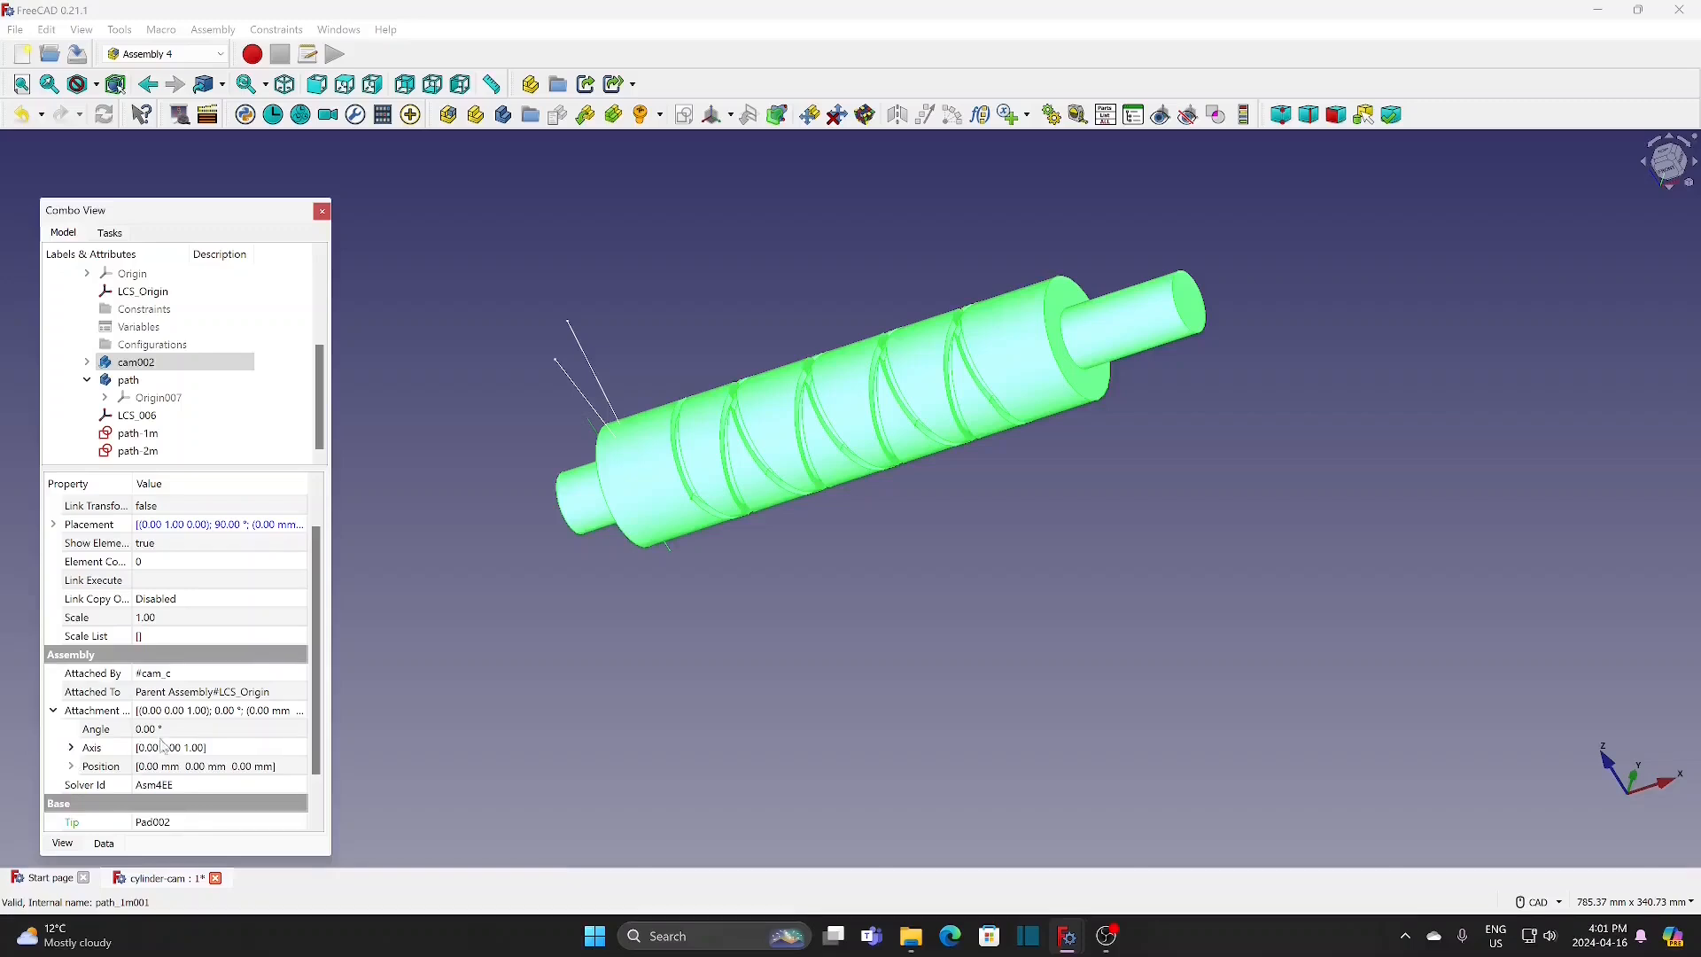
left_click(72, 747)
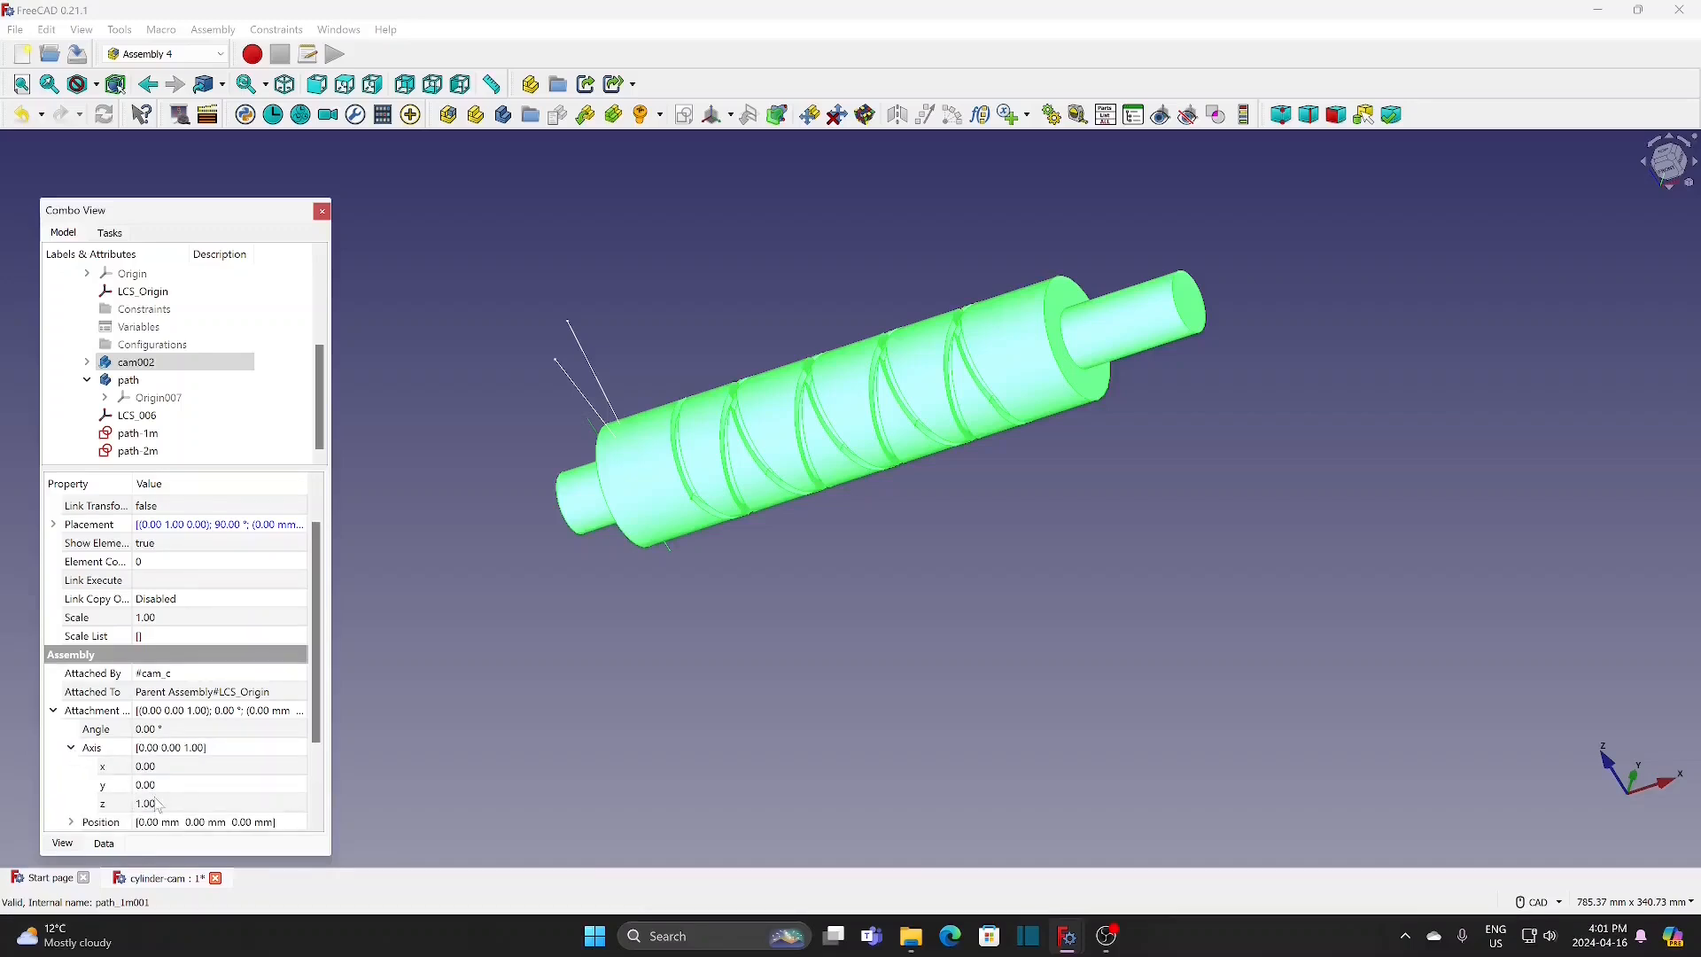
left_click(183, 729)
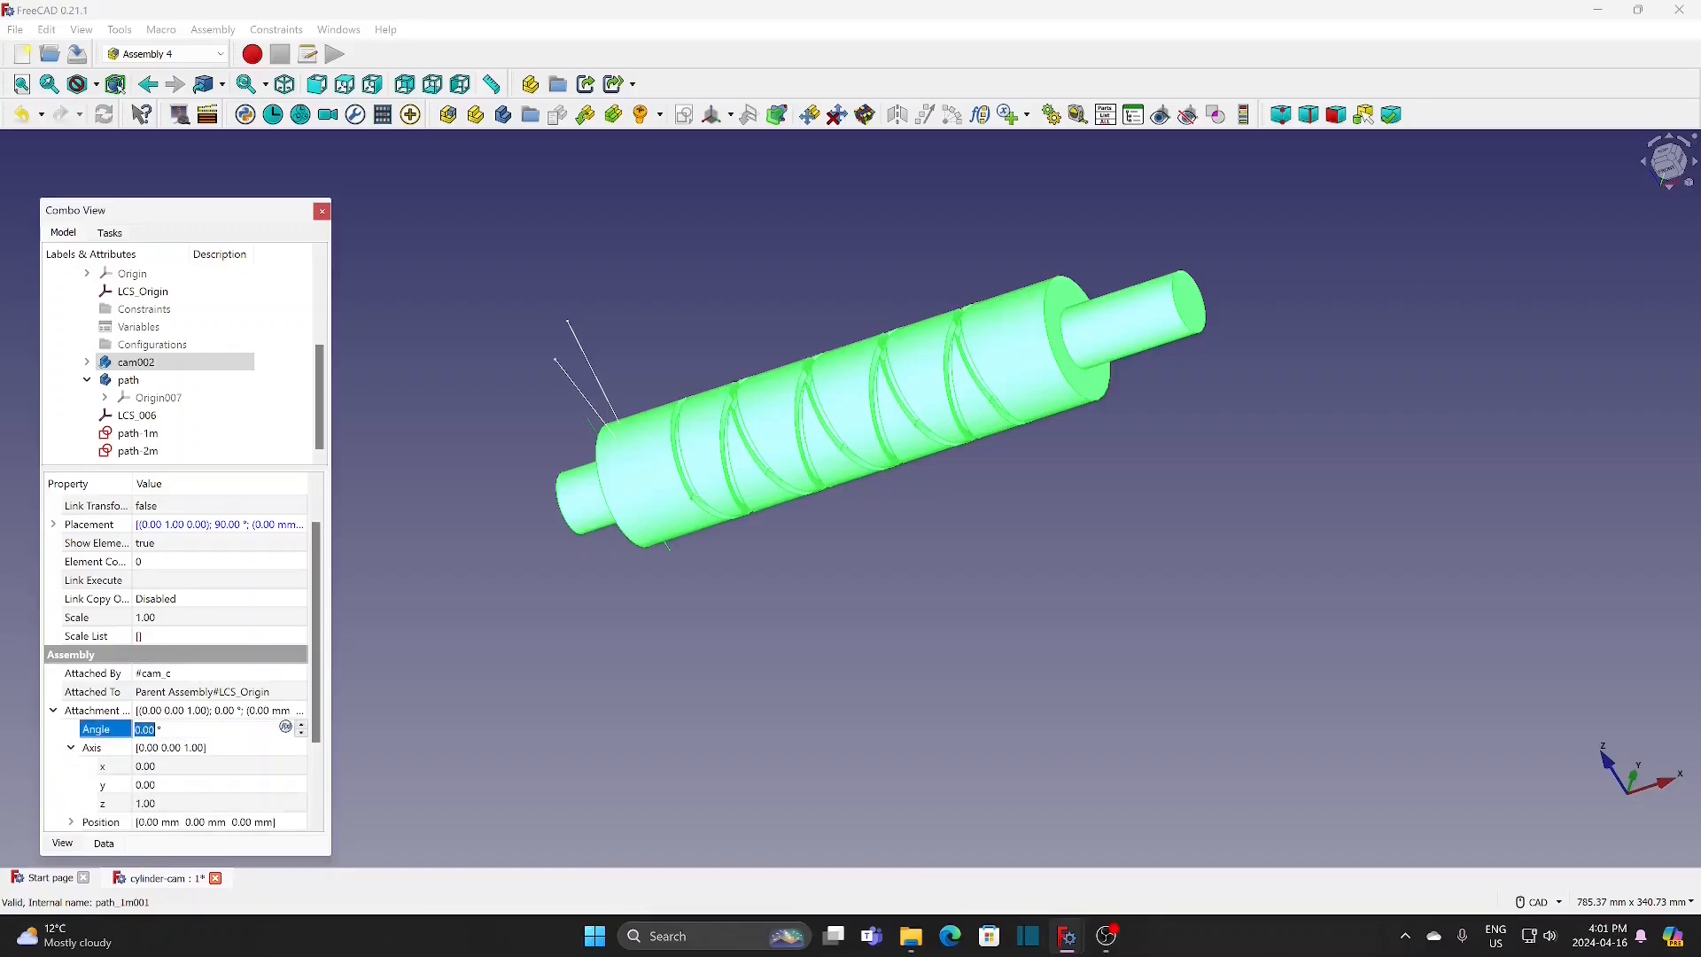
type("80")
key("Return")
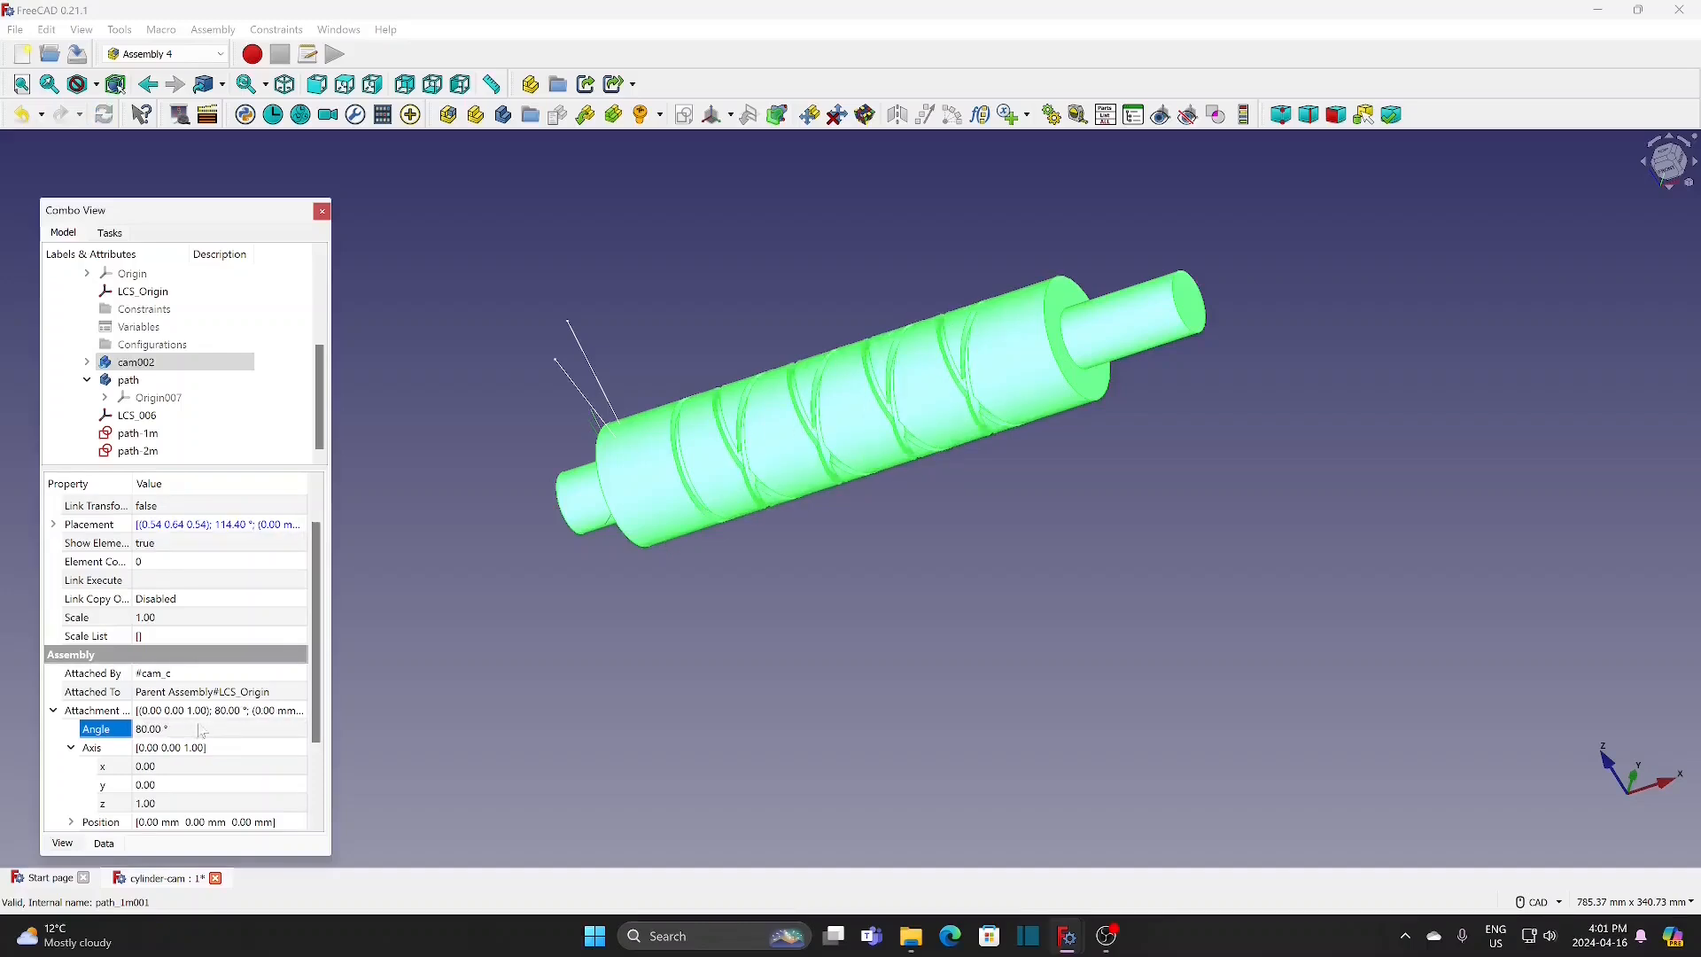
left_click(517, 485)
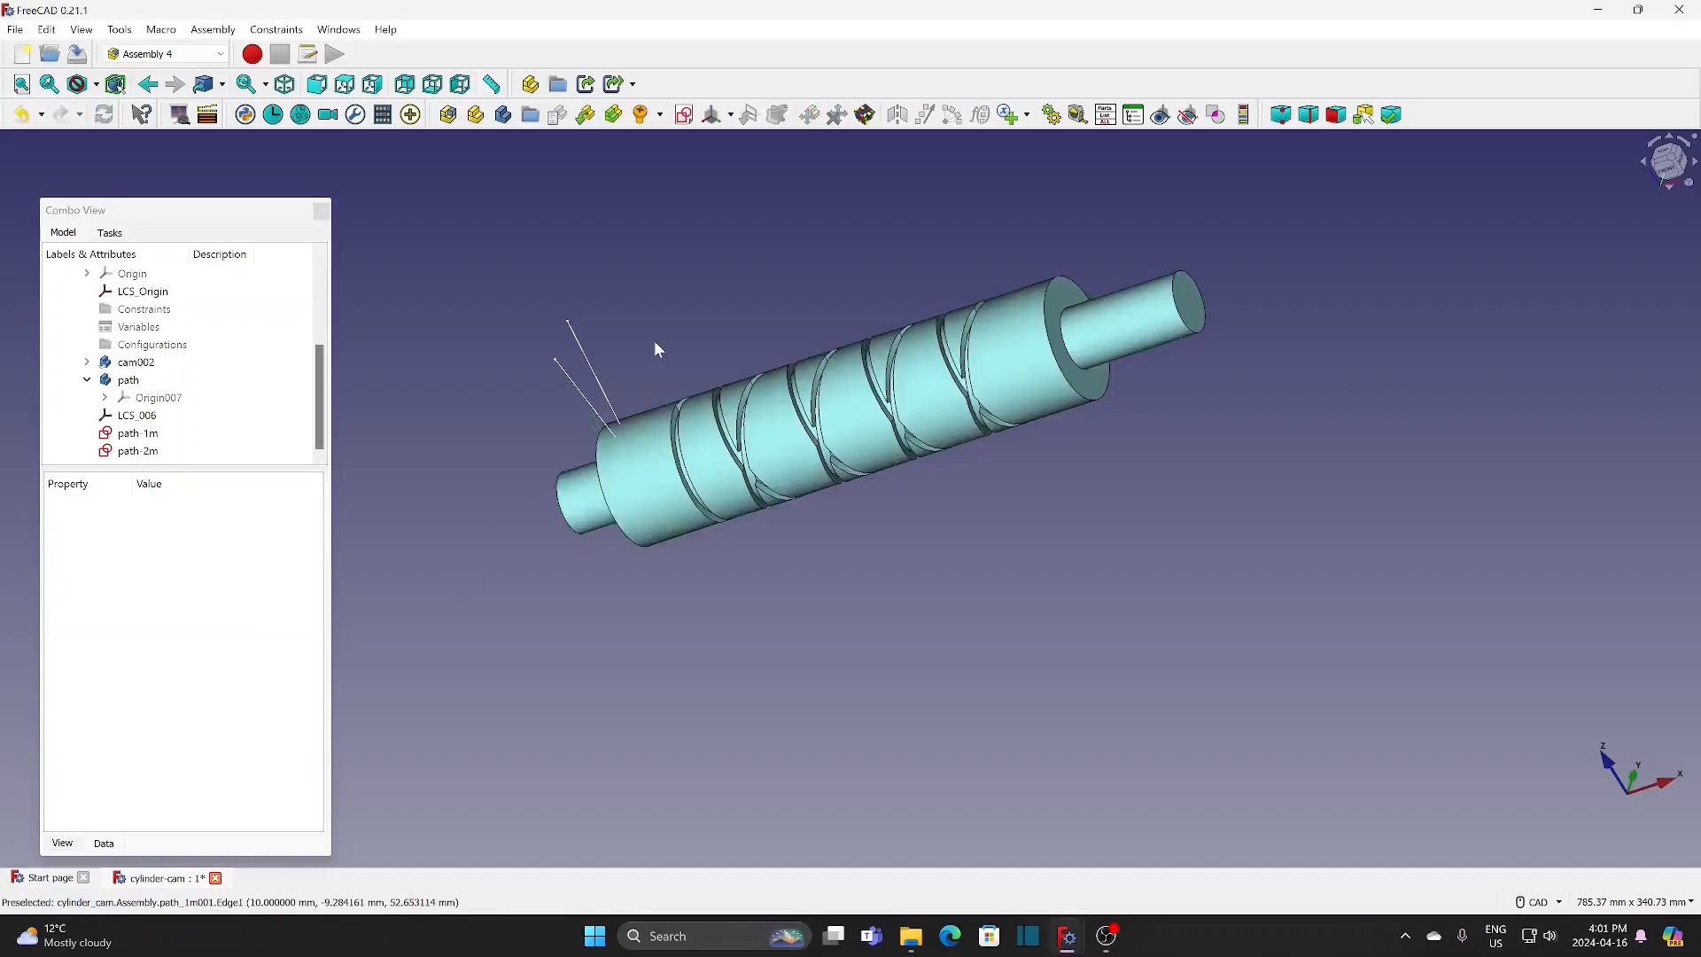
middle_click_drag(656, 349, 662, 570)
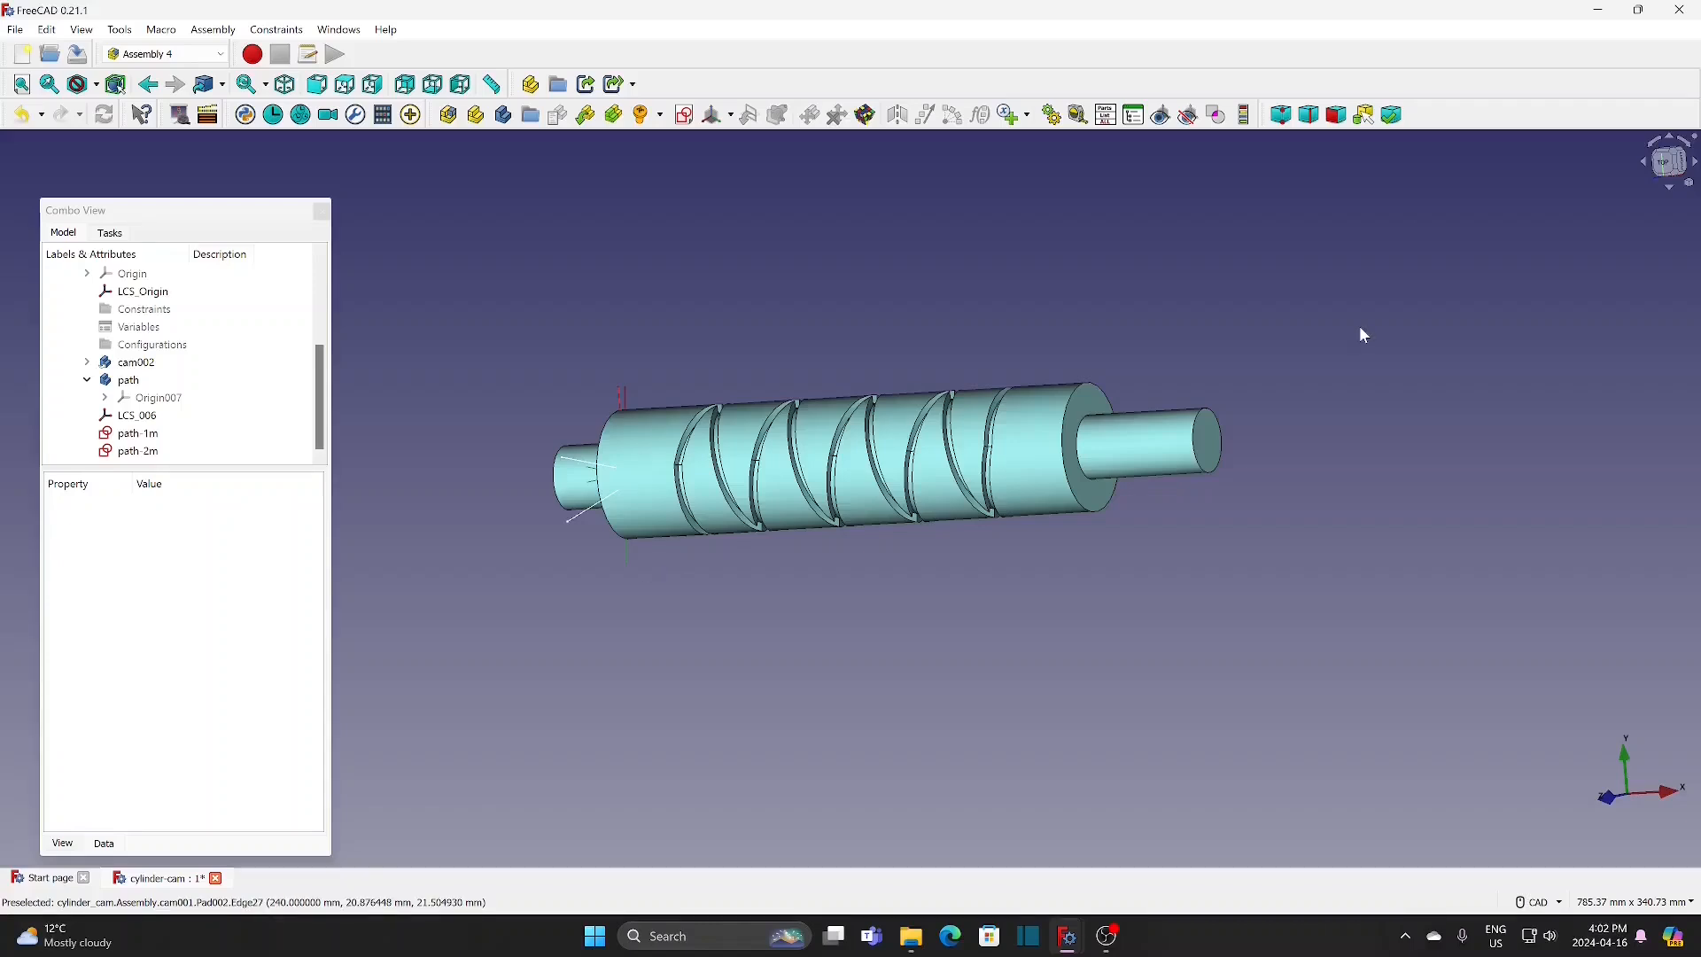
left_click(1669, 168)
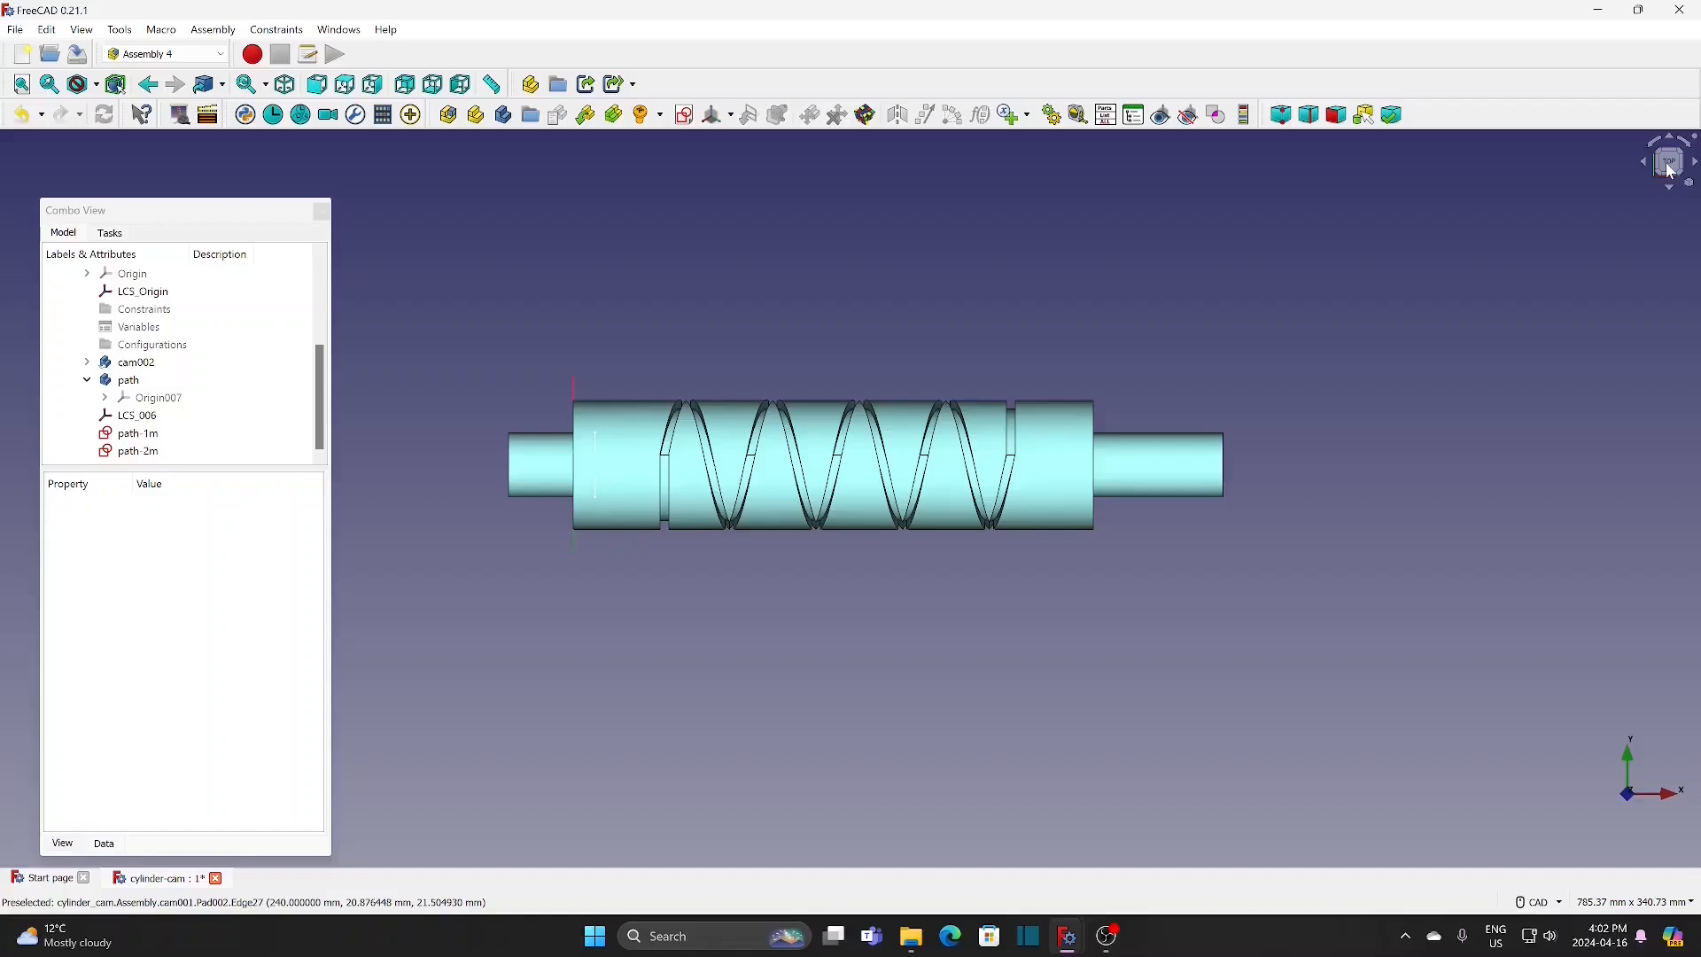
left_click(1694, 168)
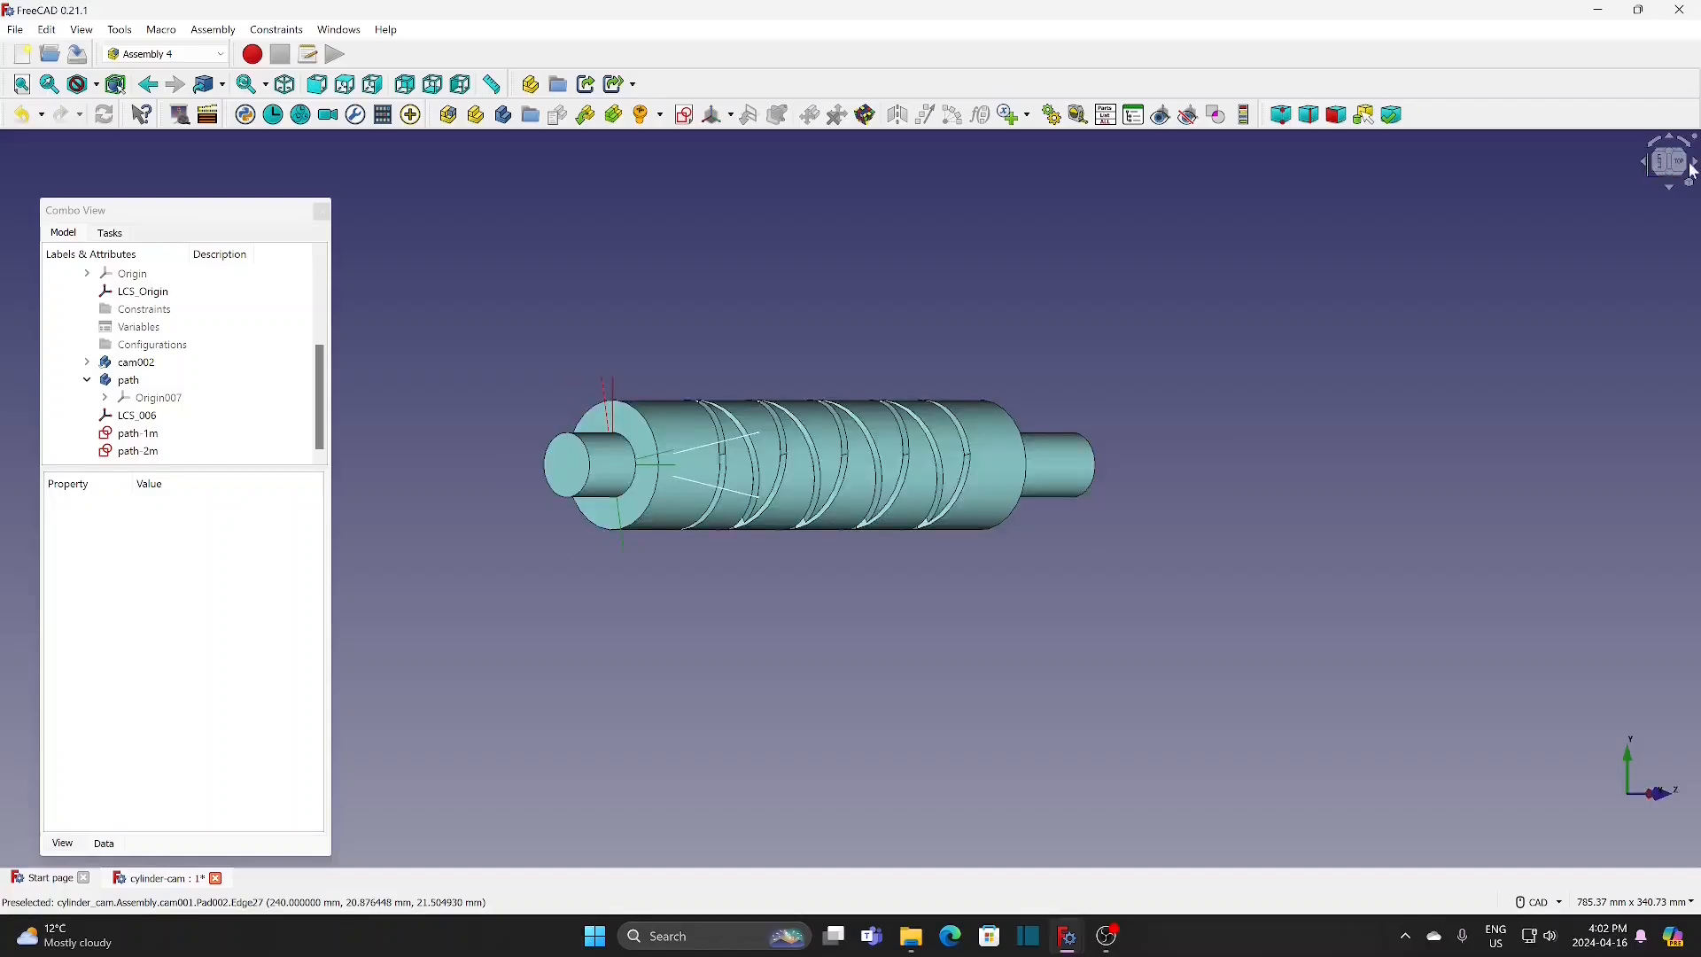
left_click(1694, 167)
left_click(351, 90)
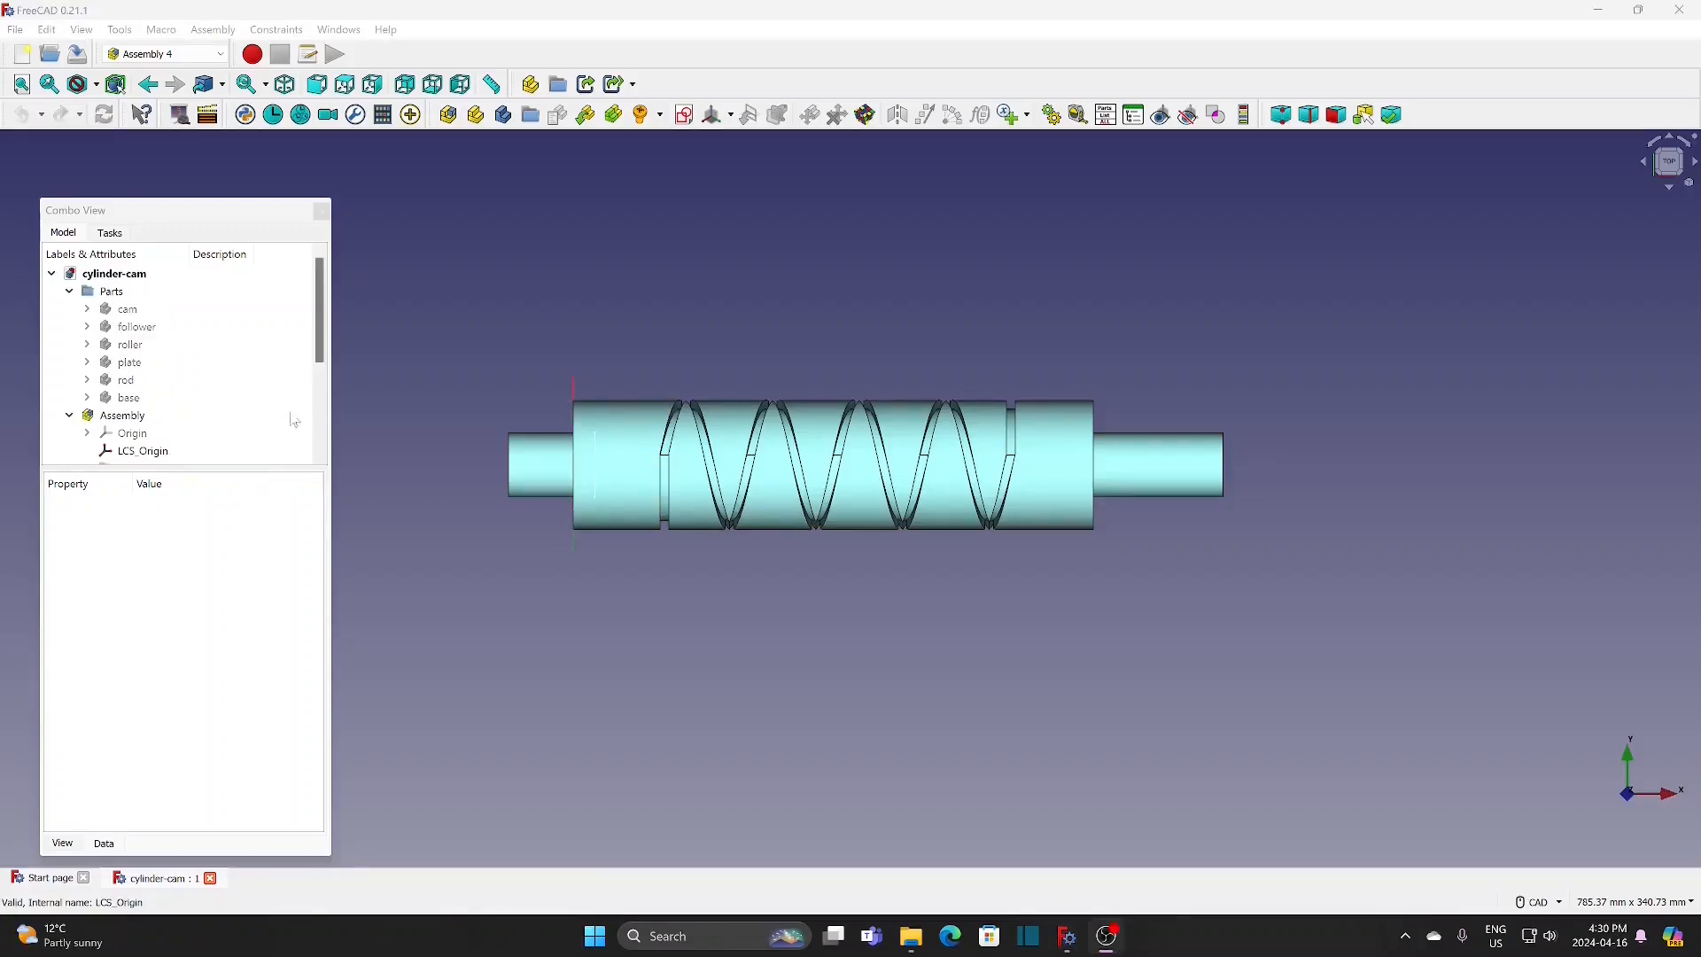
Step: Change the formula of the horizontal distance constraint in the path-2m sketch to Variables.h2, and close the sketch
left_click_drag(323, 305, 323, 403)
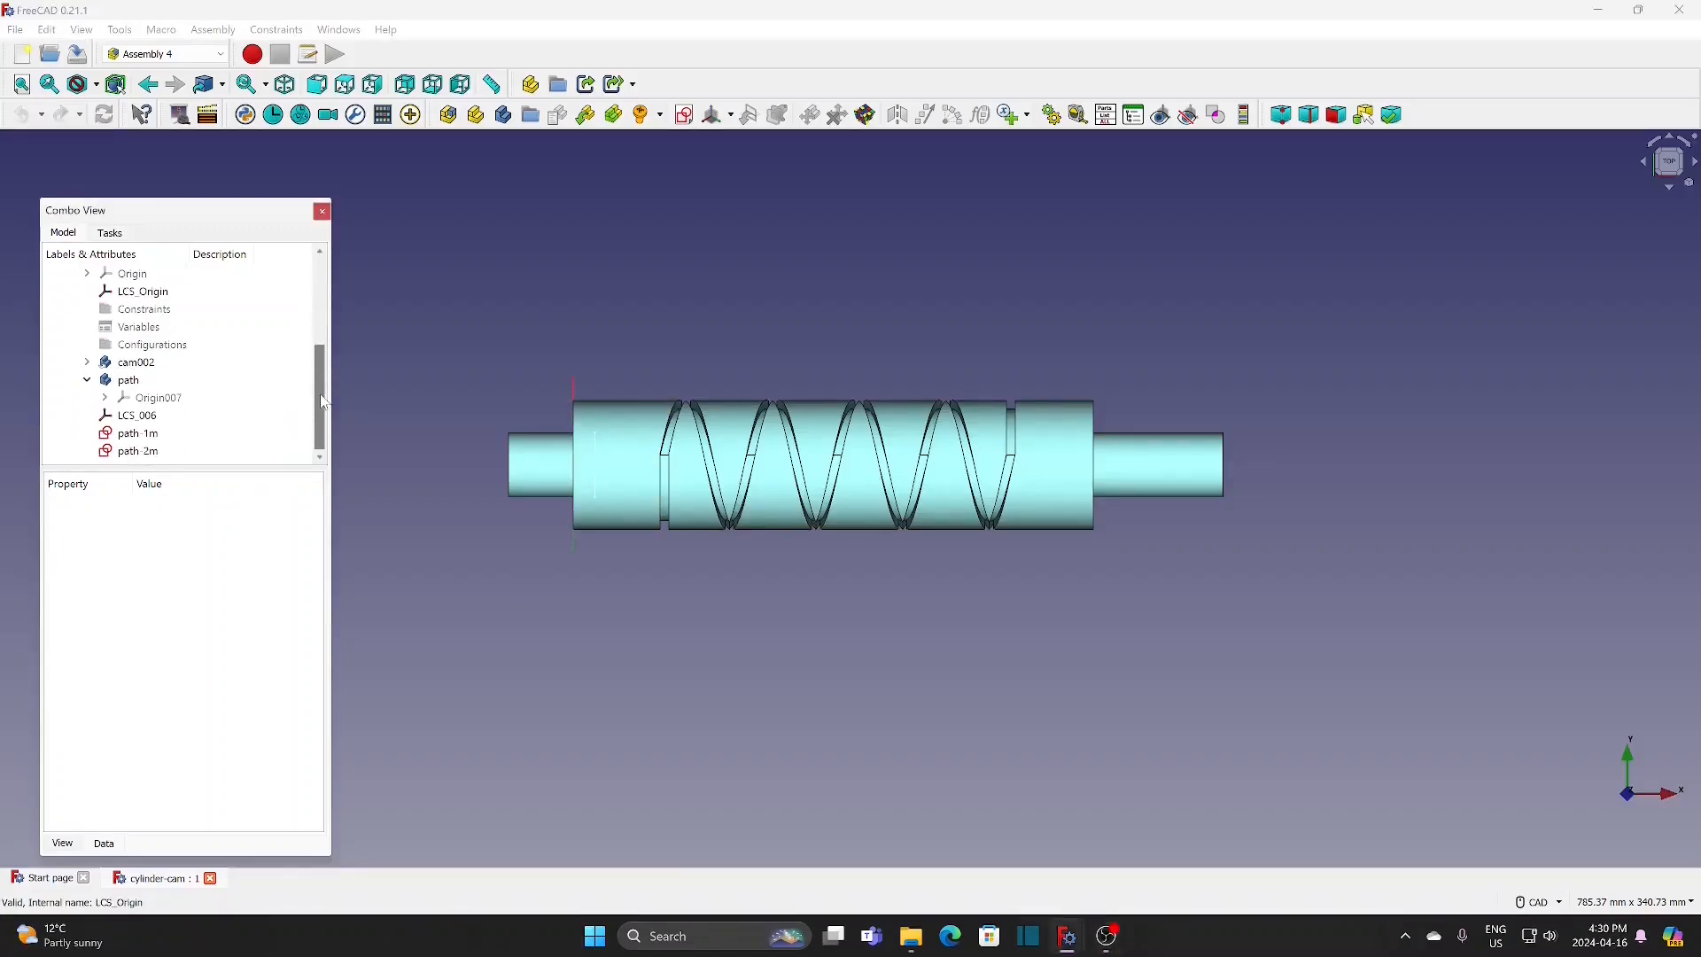
double_click(142, 452)
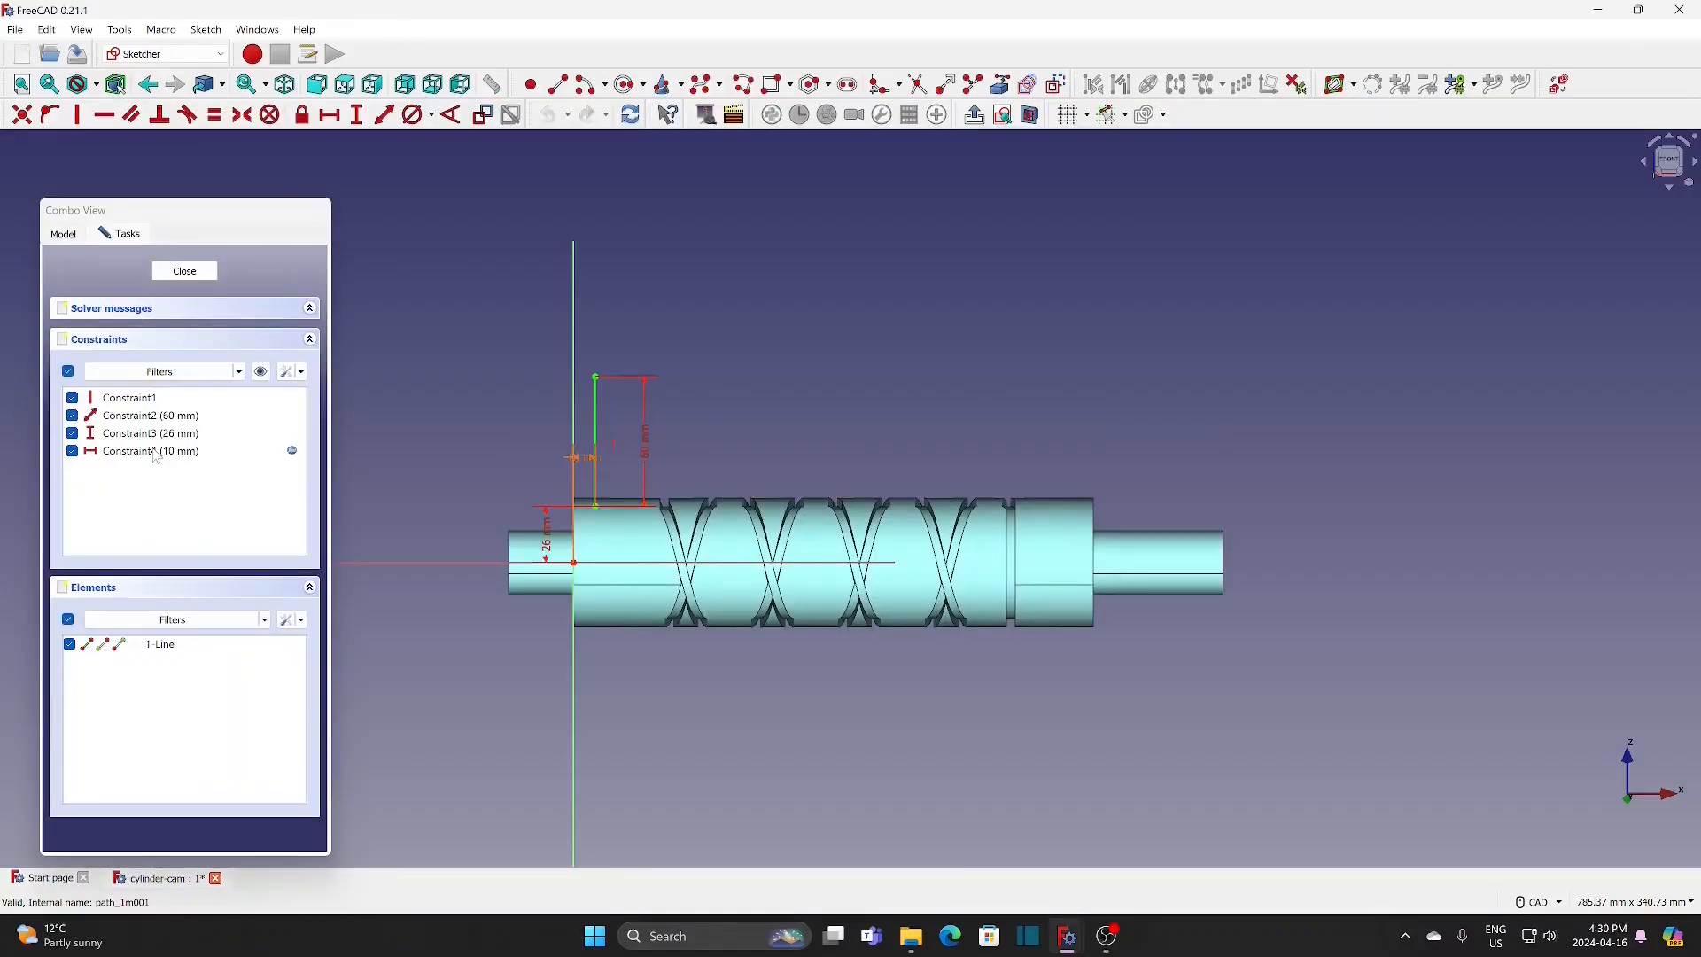
double_click(157, 453)
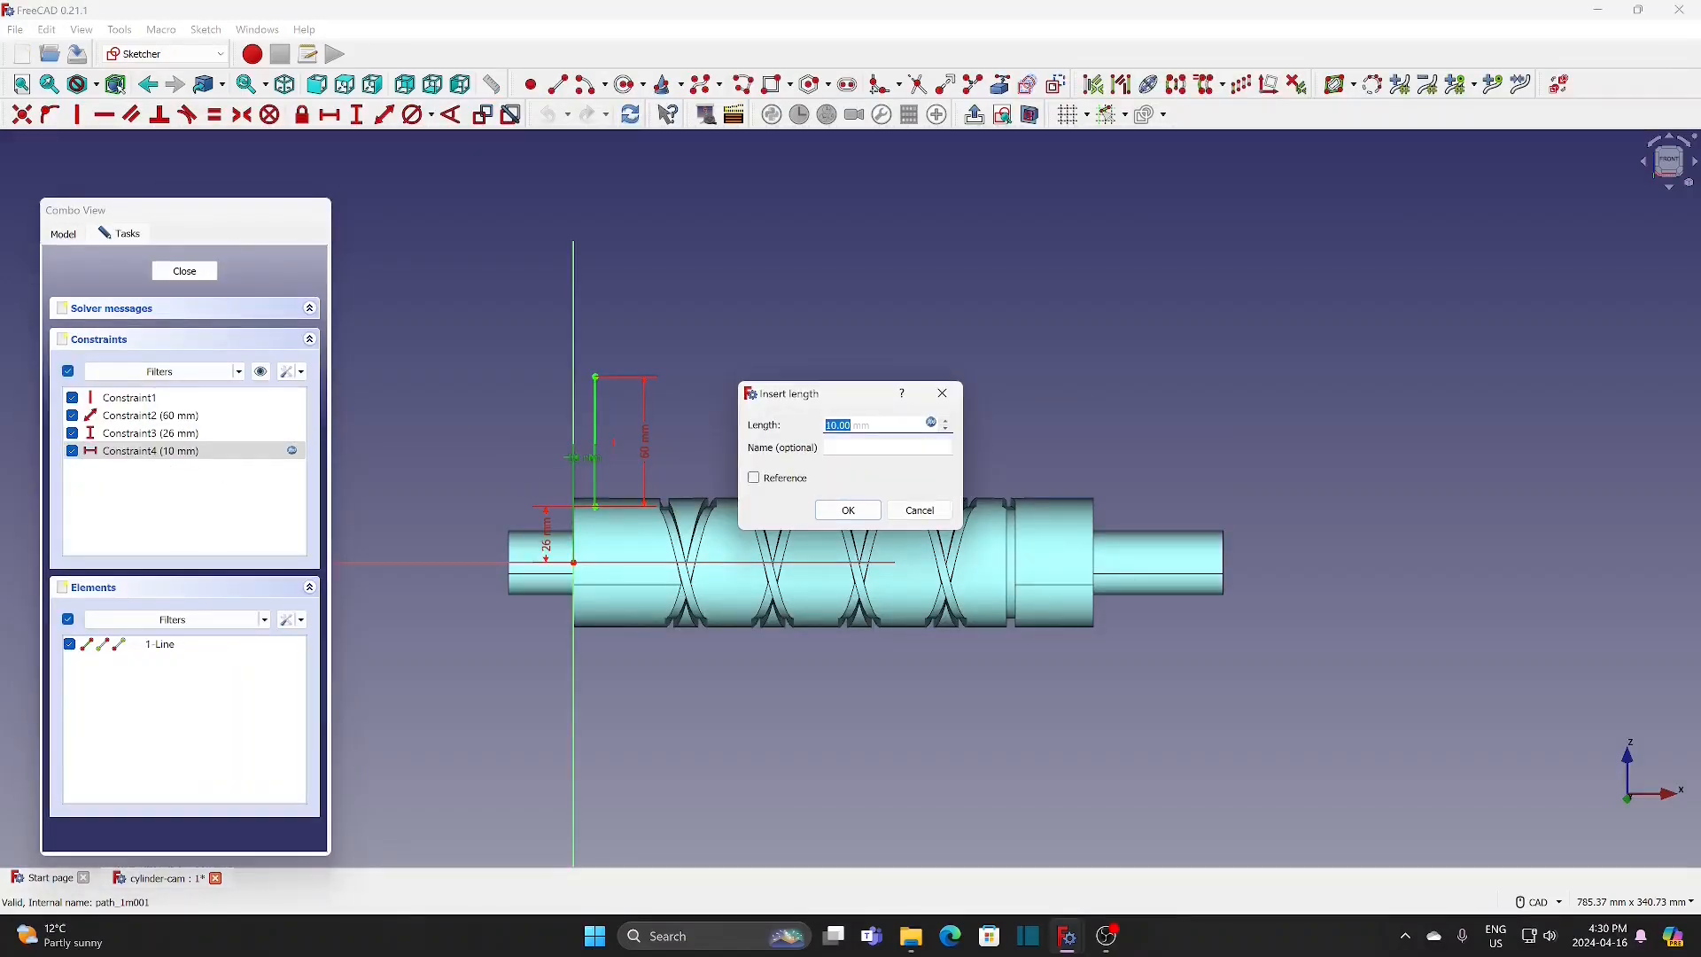
left_click(931, 423)
type("Variables.h1")
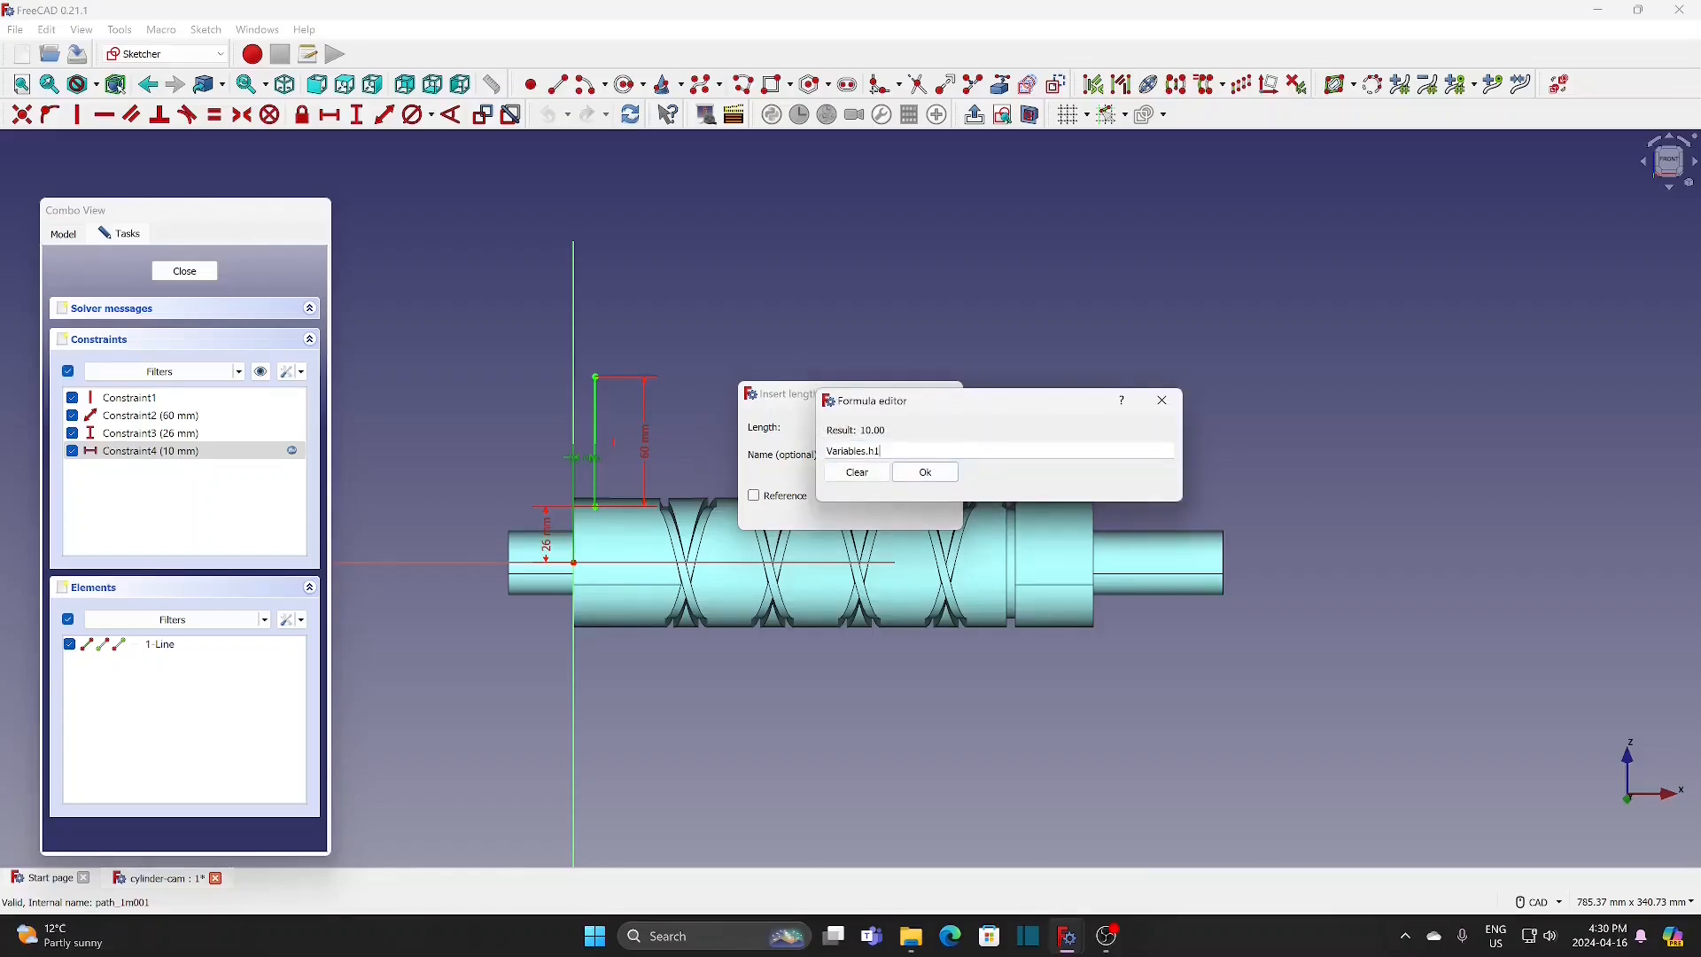
key("BackSpace")
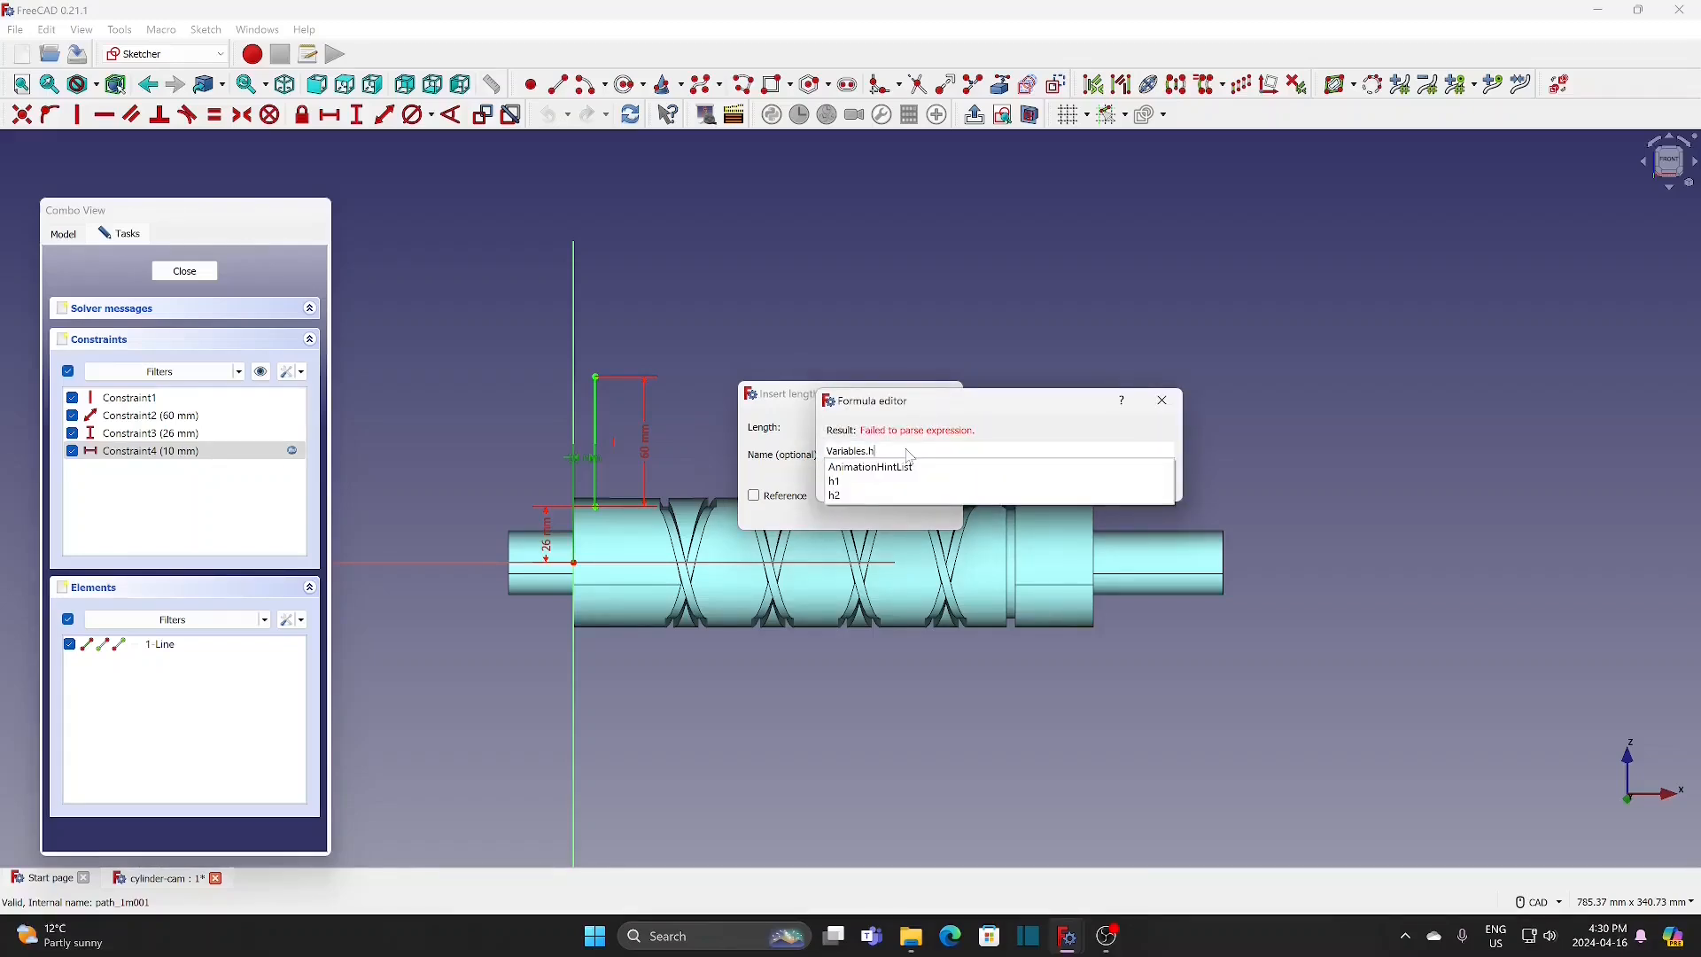
left_click(837, 496)
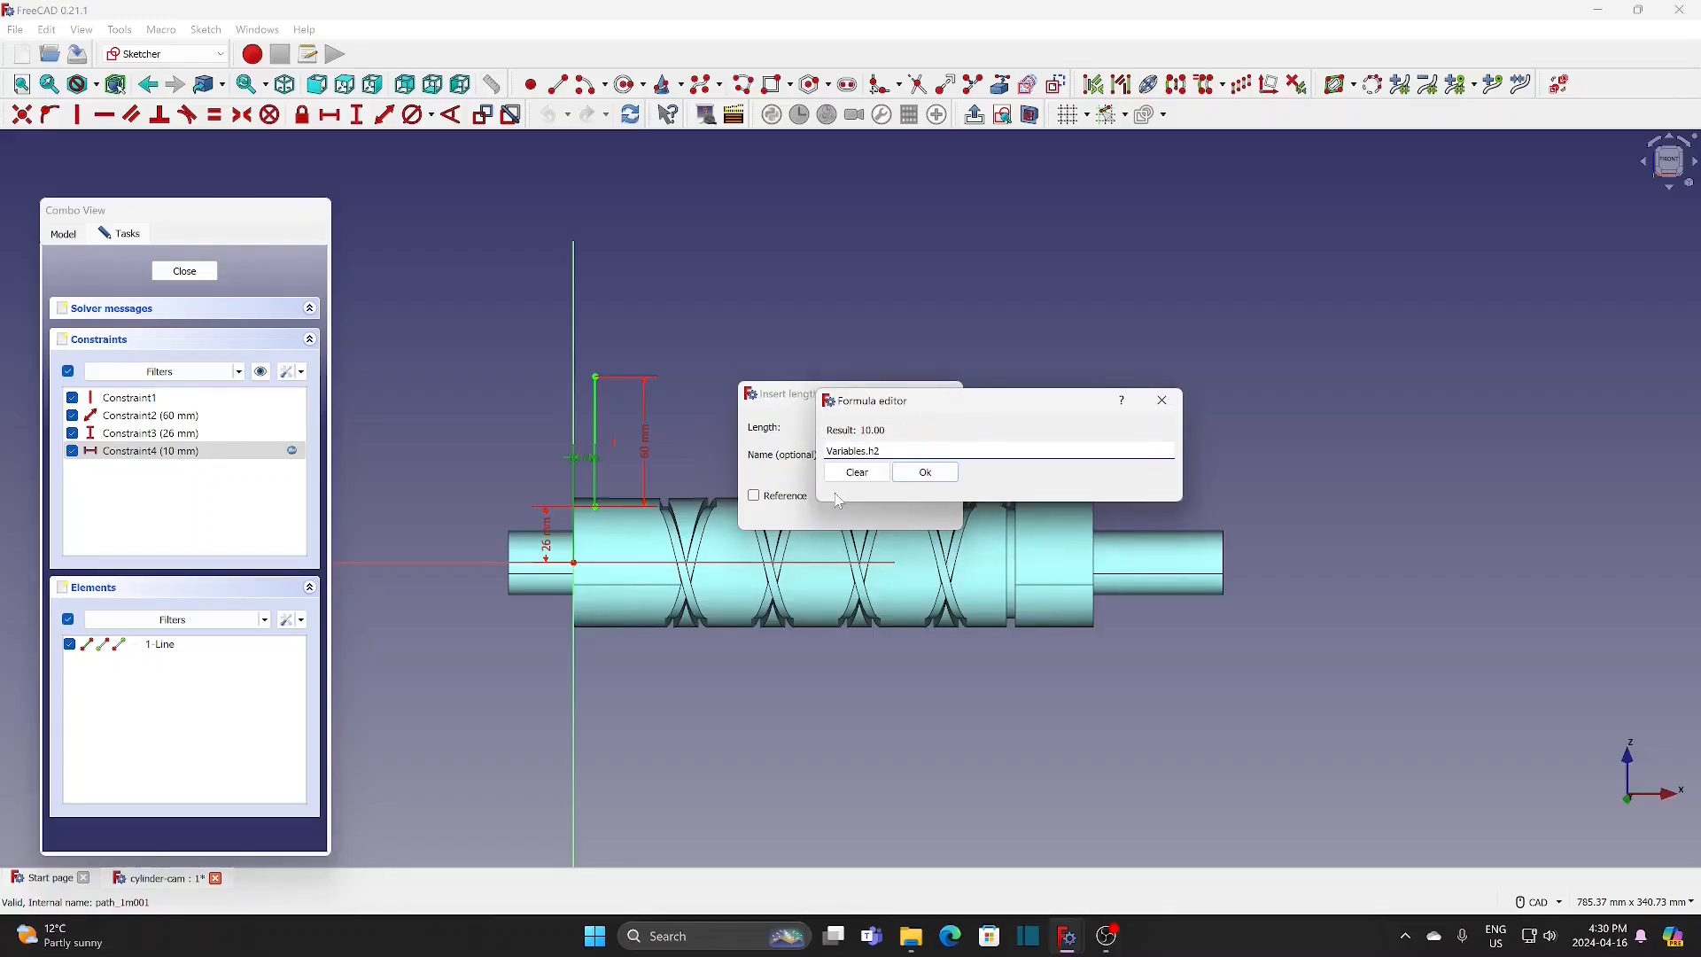
left_click(937, 477)
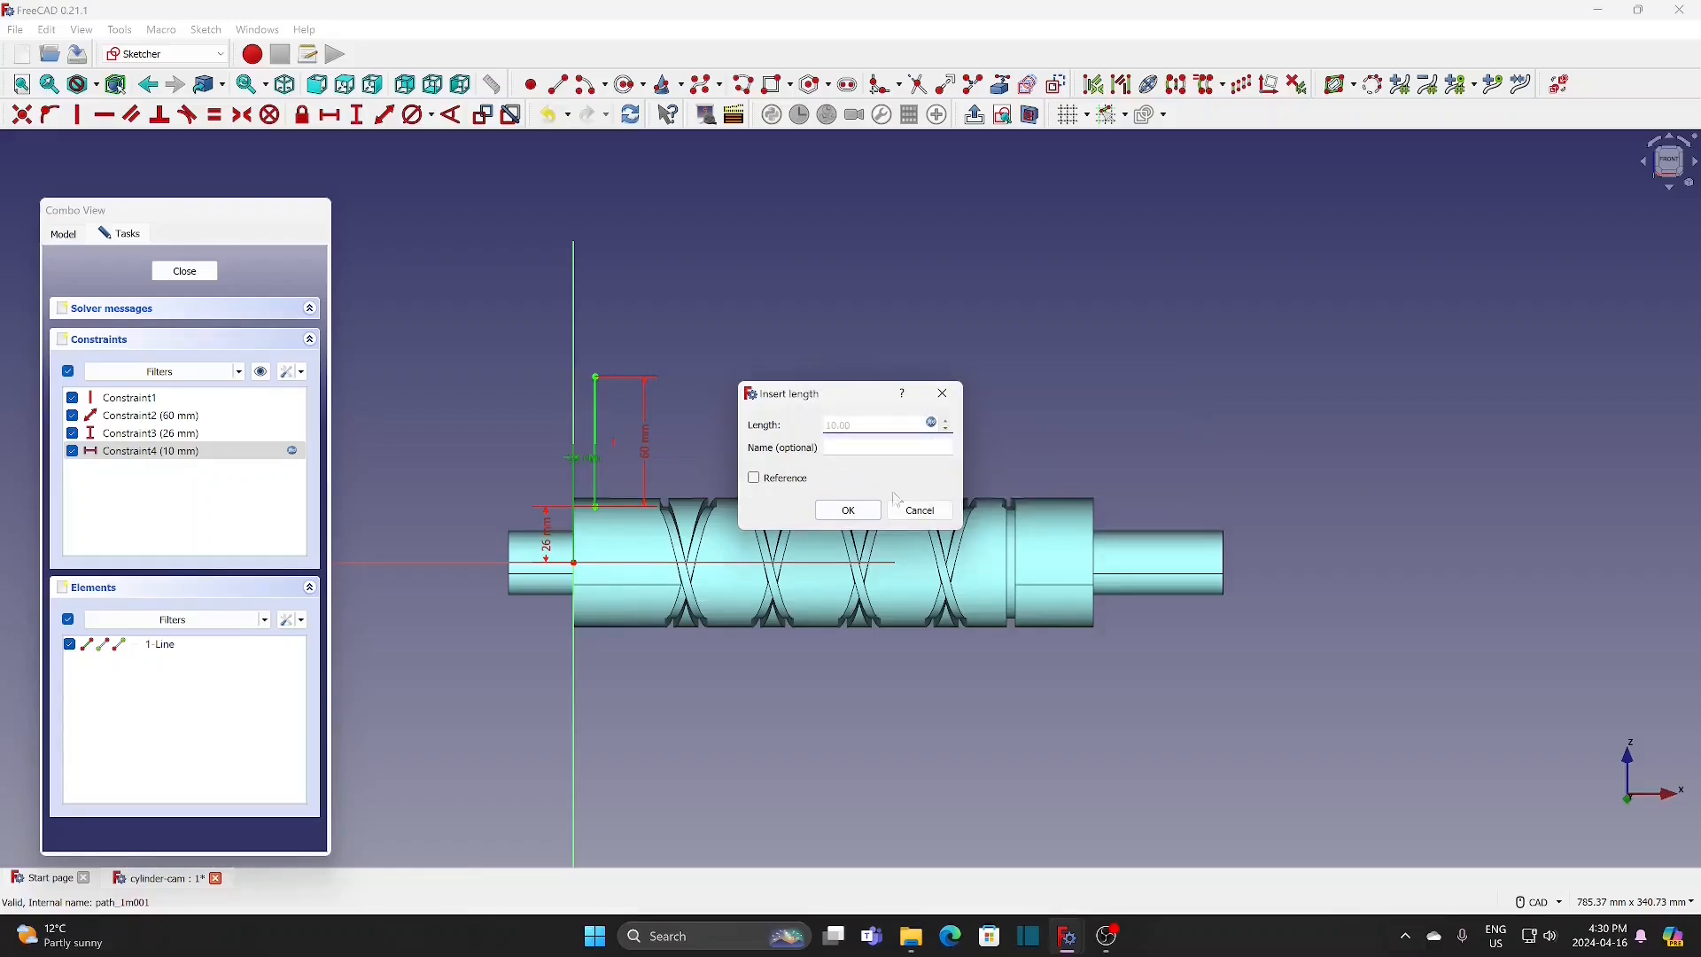
left_click(848, 511)
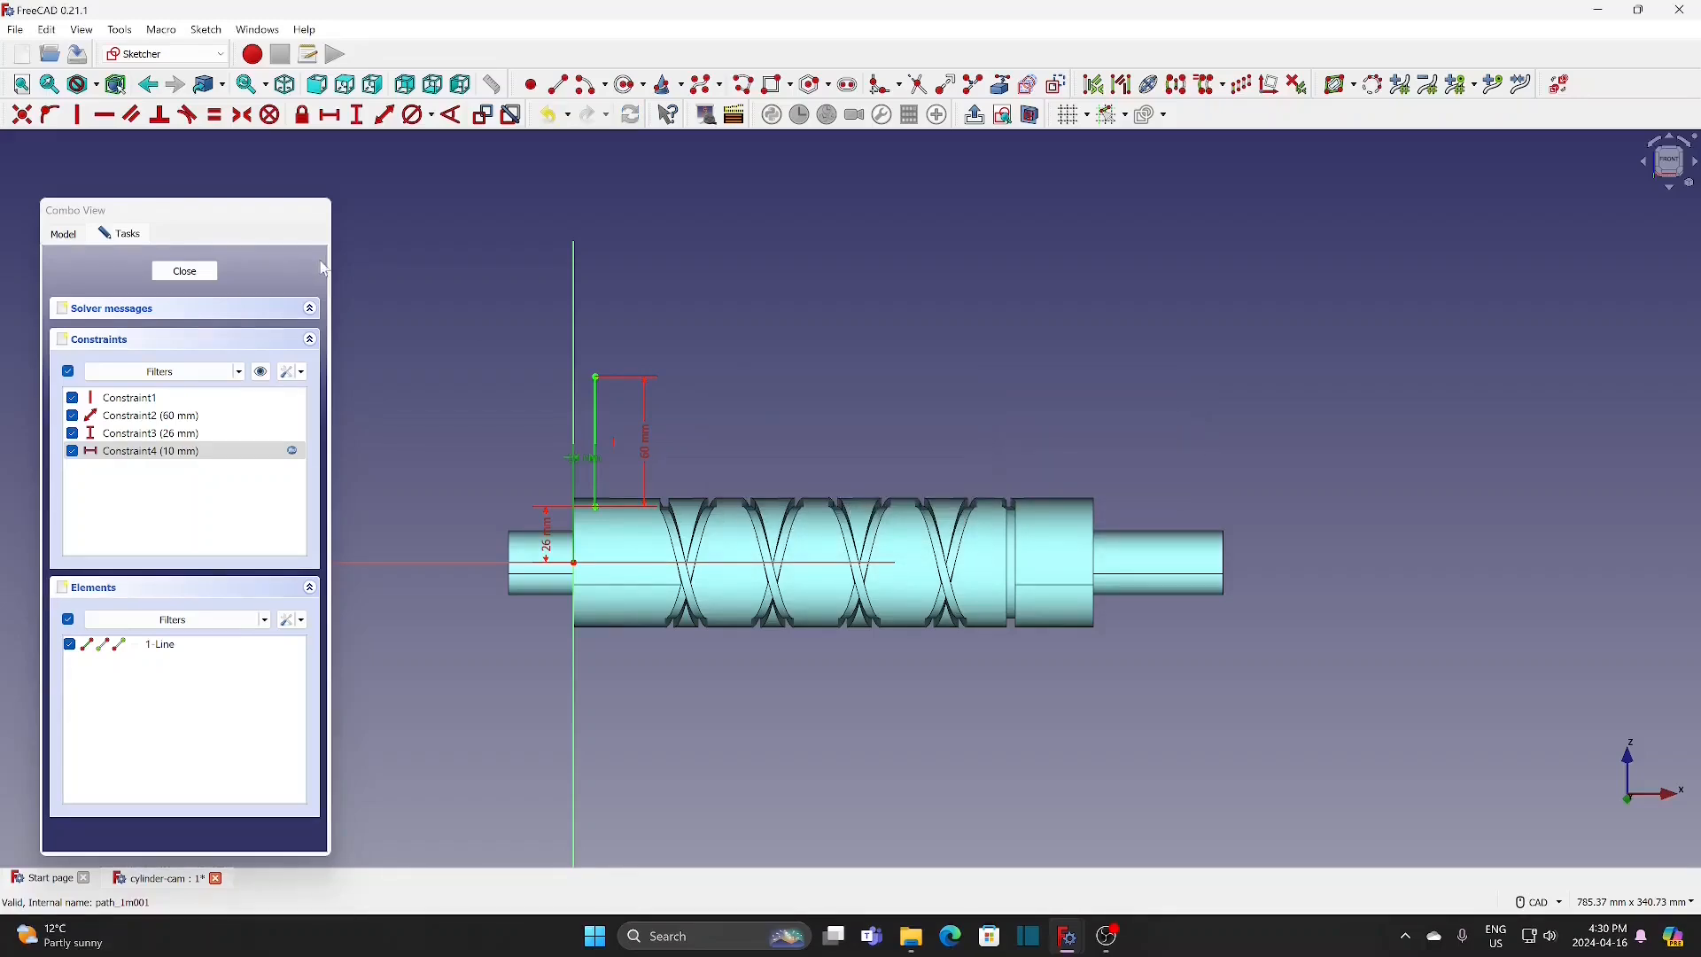
left_click(185, 271)
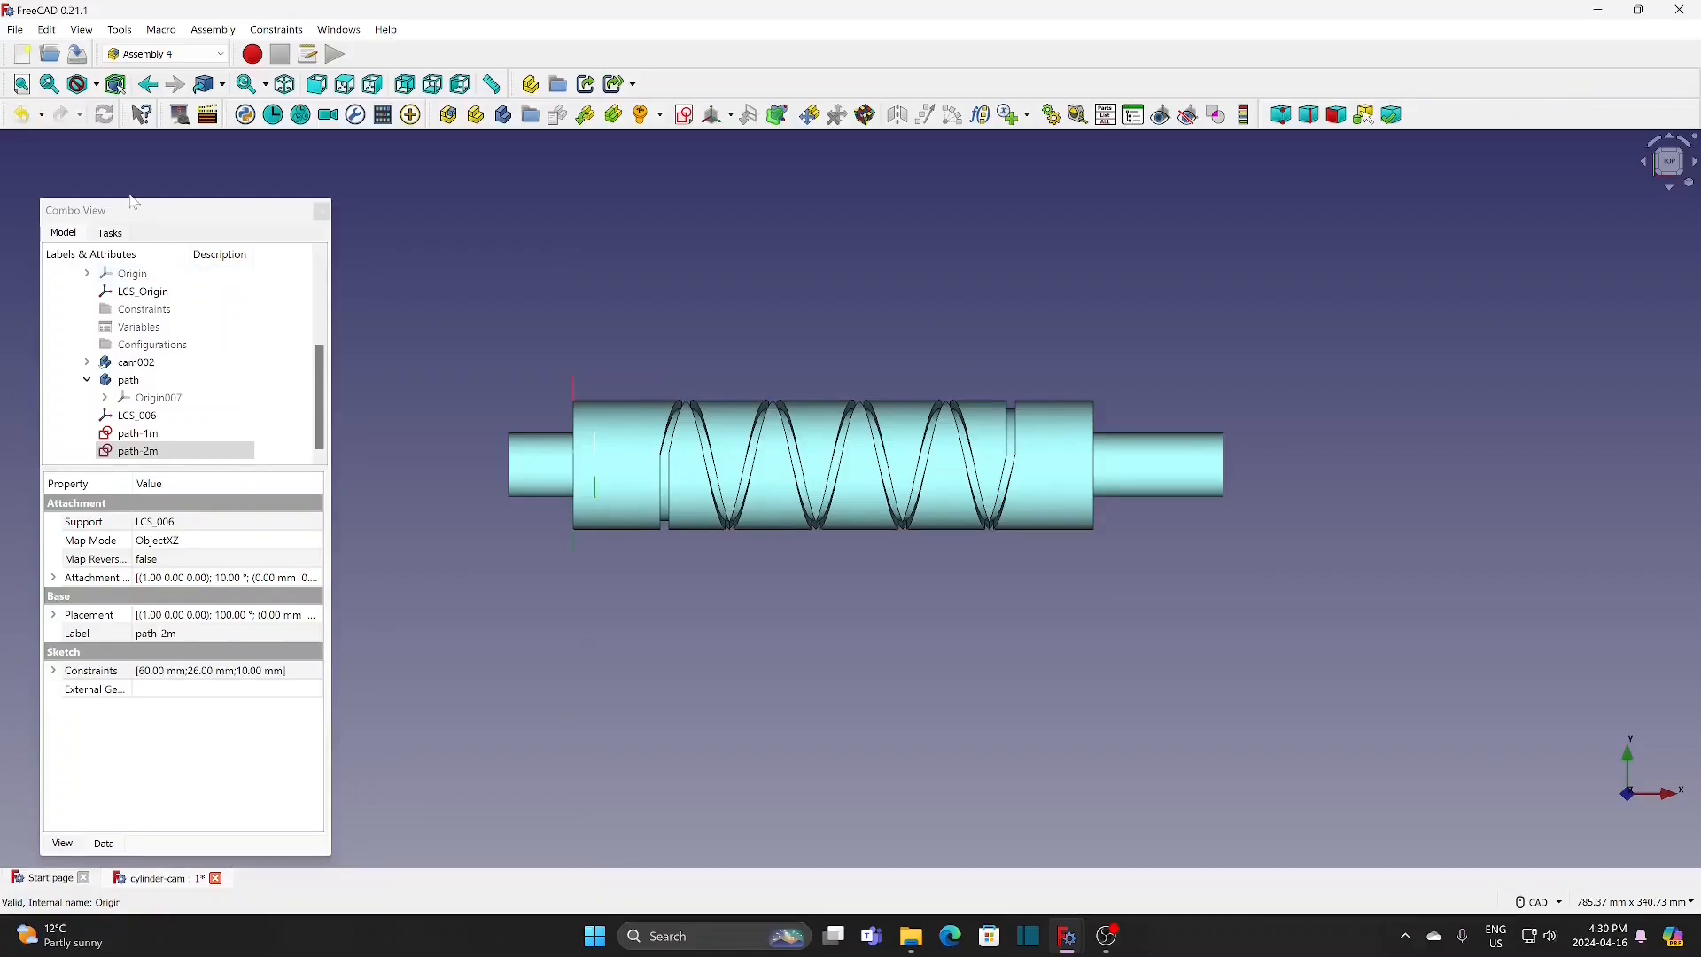
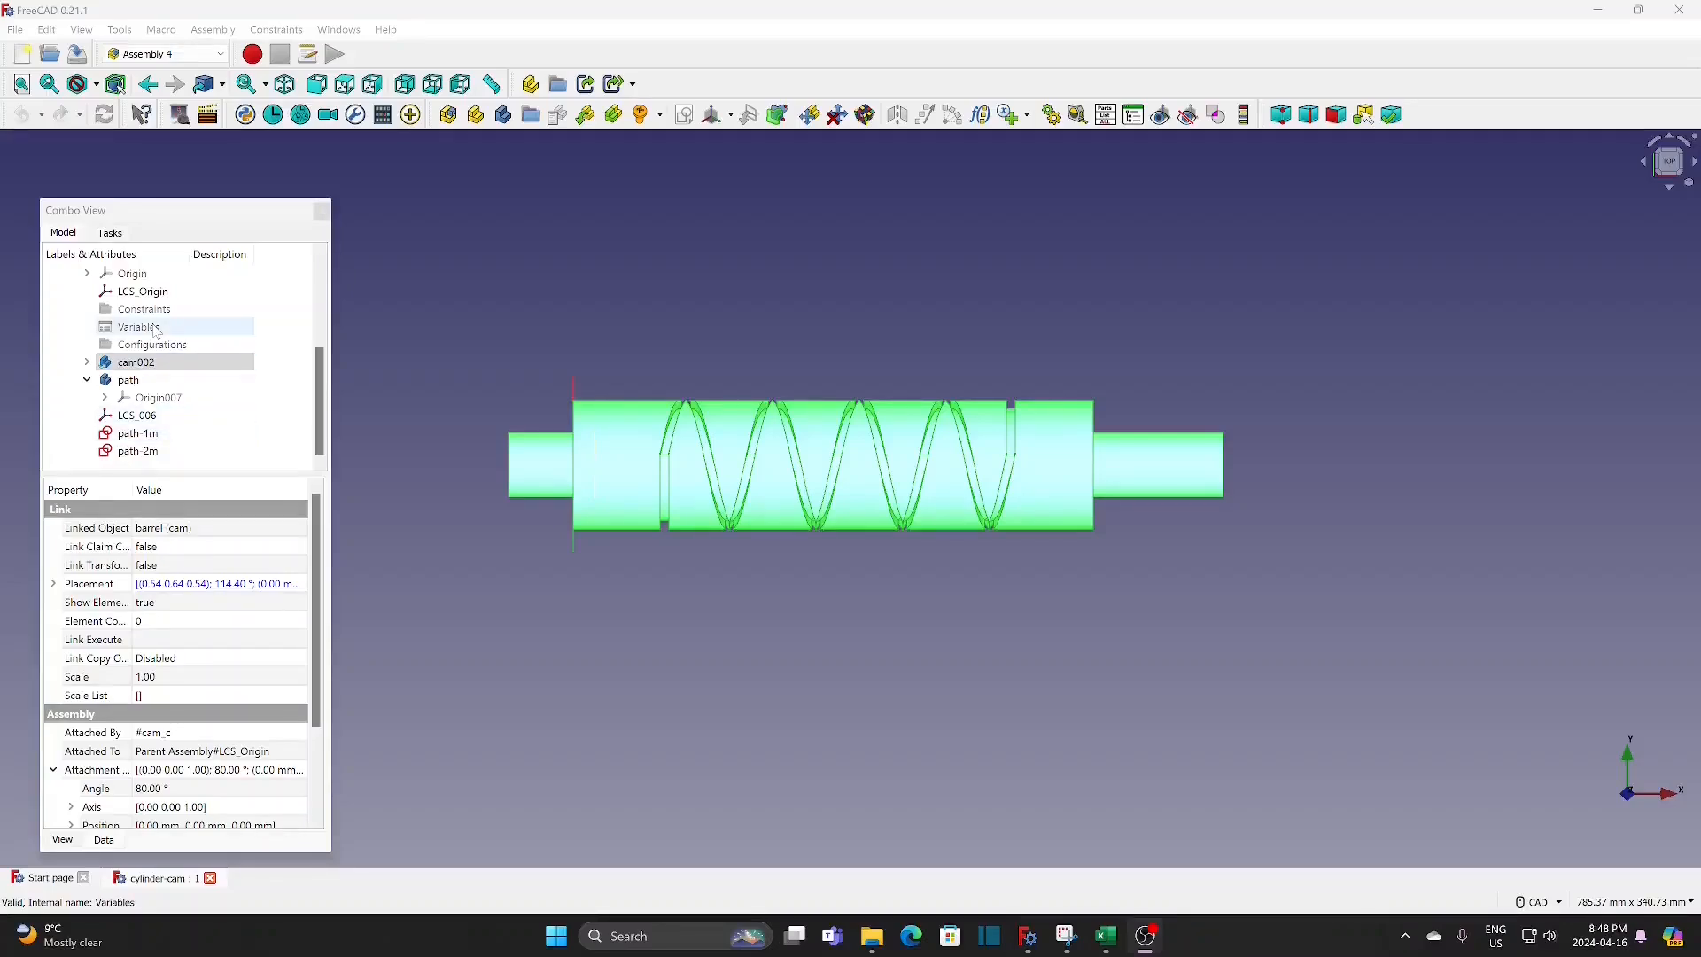
Step: Set the formula of variable h1 to angle>3060?42:(angle>1620?202-40*(angle-1620)/360:(angle>1440?202:(angle>0?42+40*angle/360:42)))
left_click(142, 327)
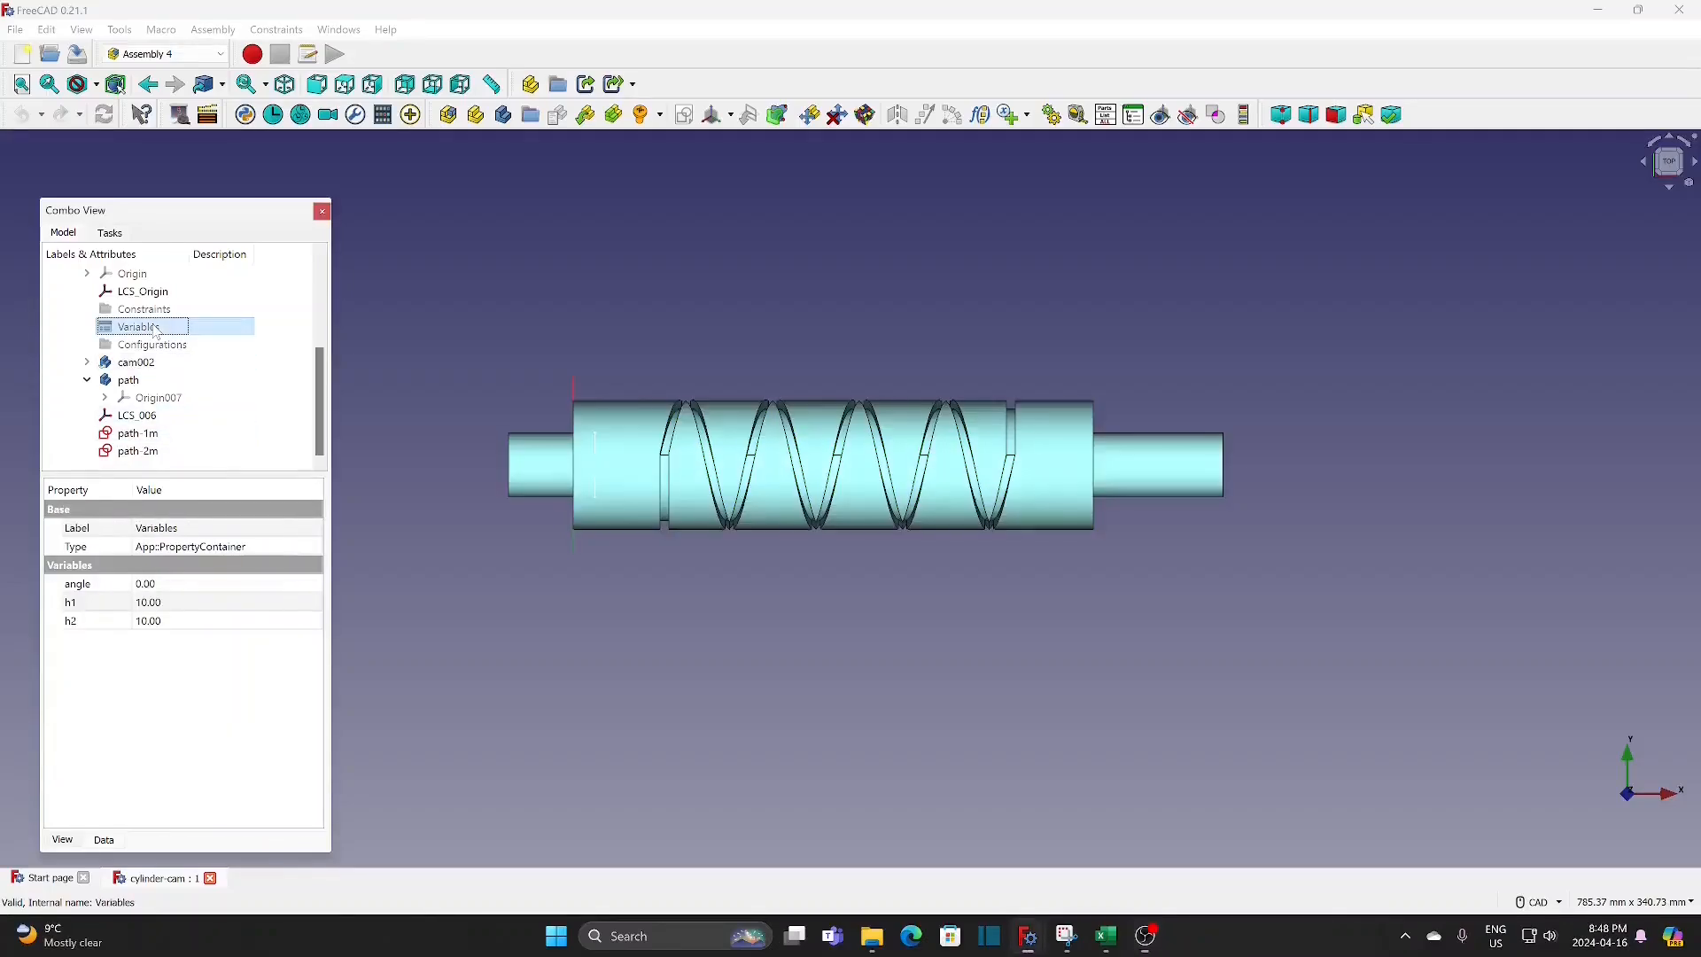
left_click(314, 603)
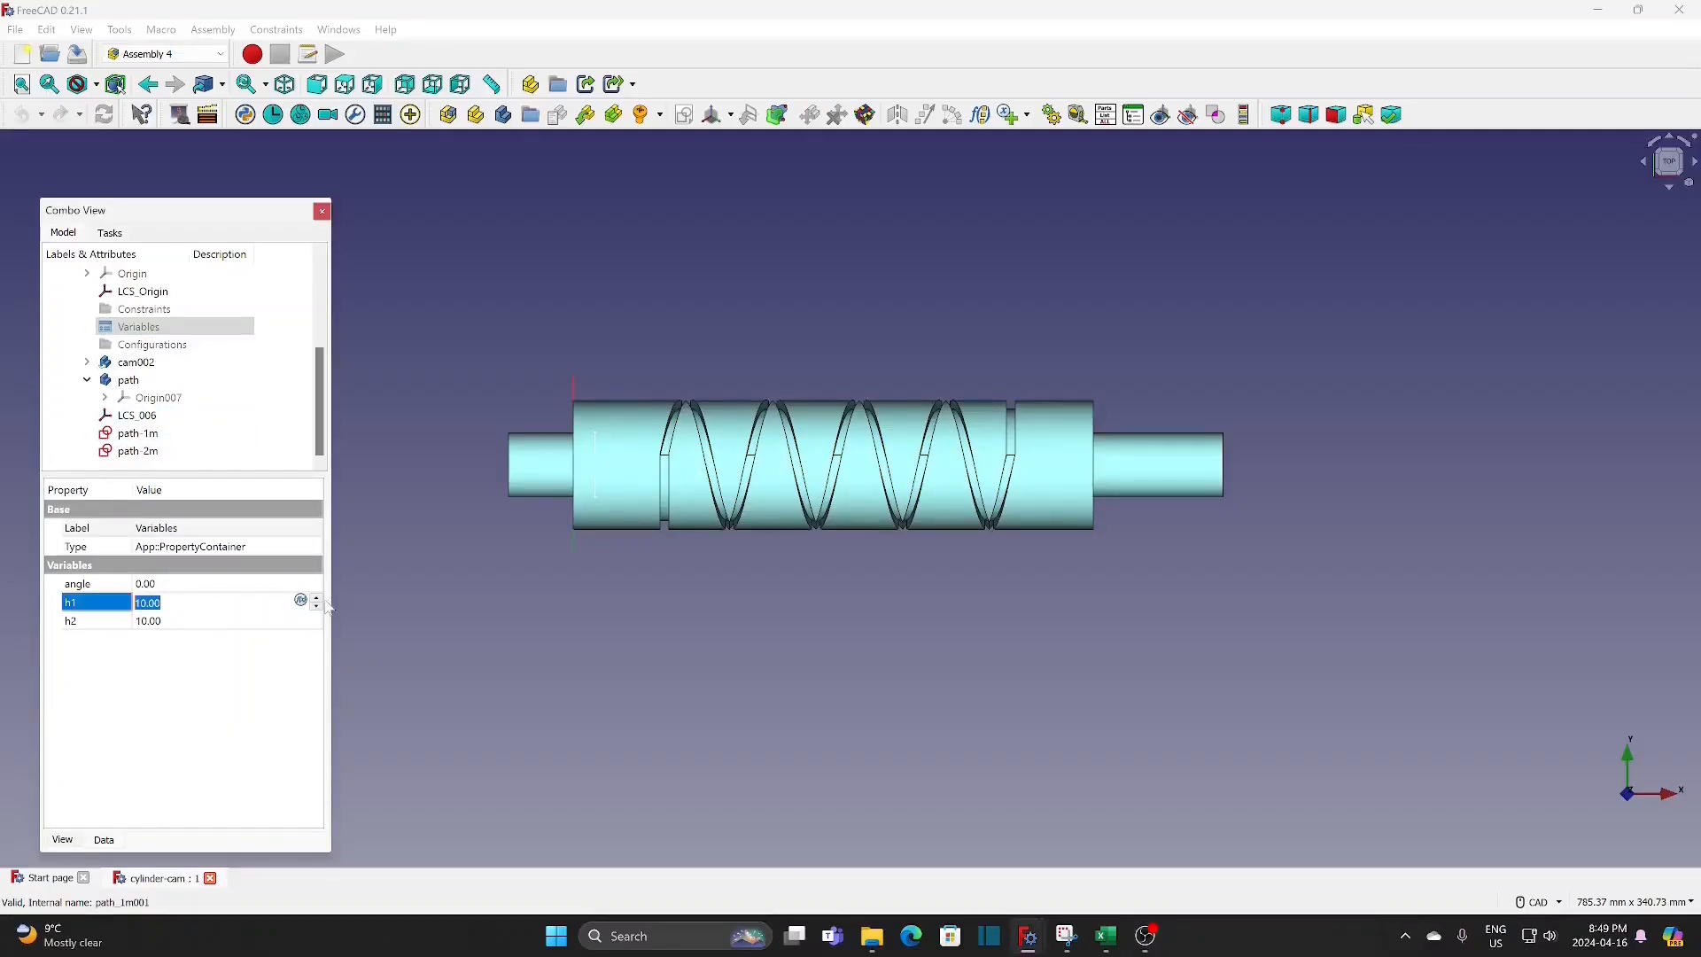
left_click(304, 602)
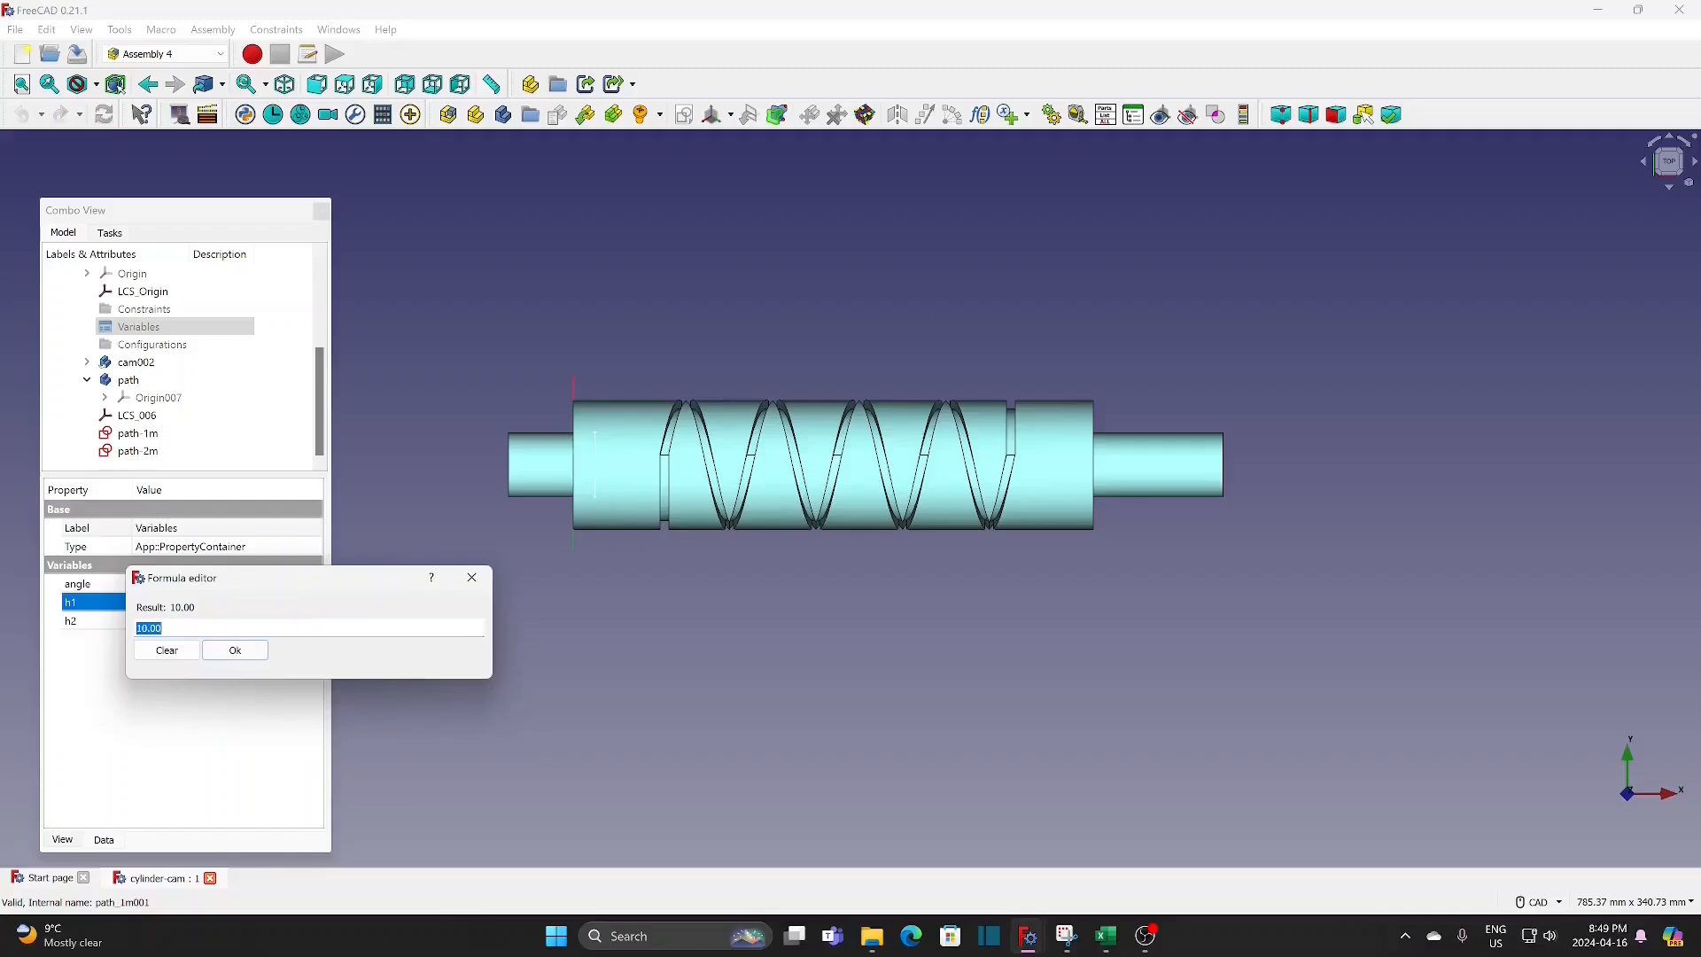
key("BackSpace")
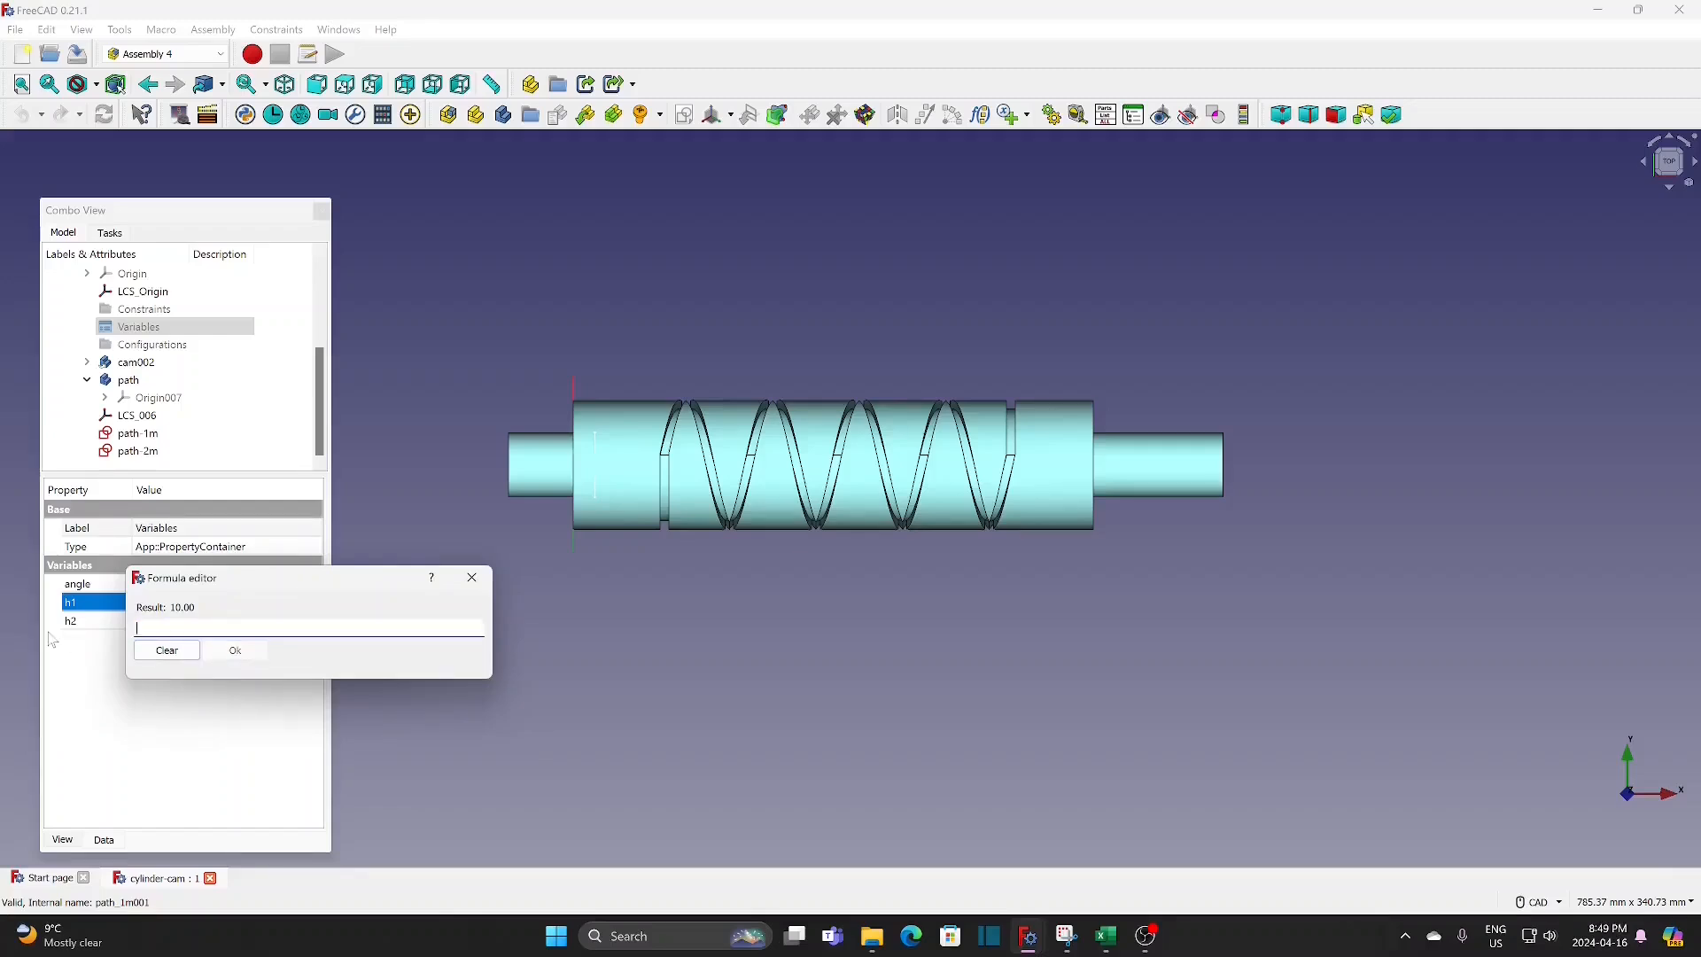
key("ctrl+v")
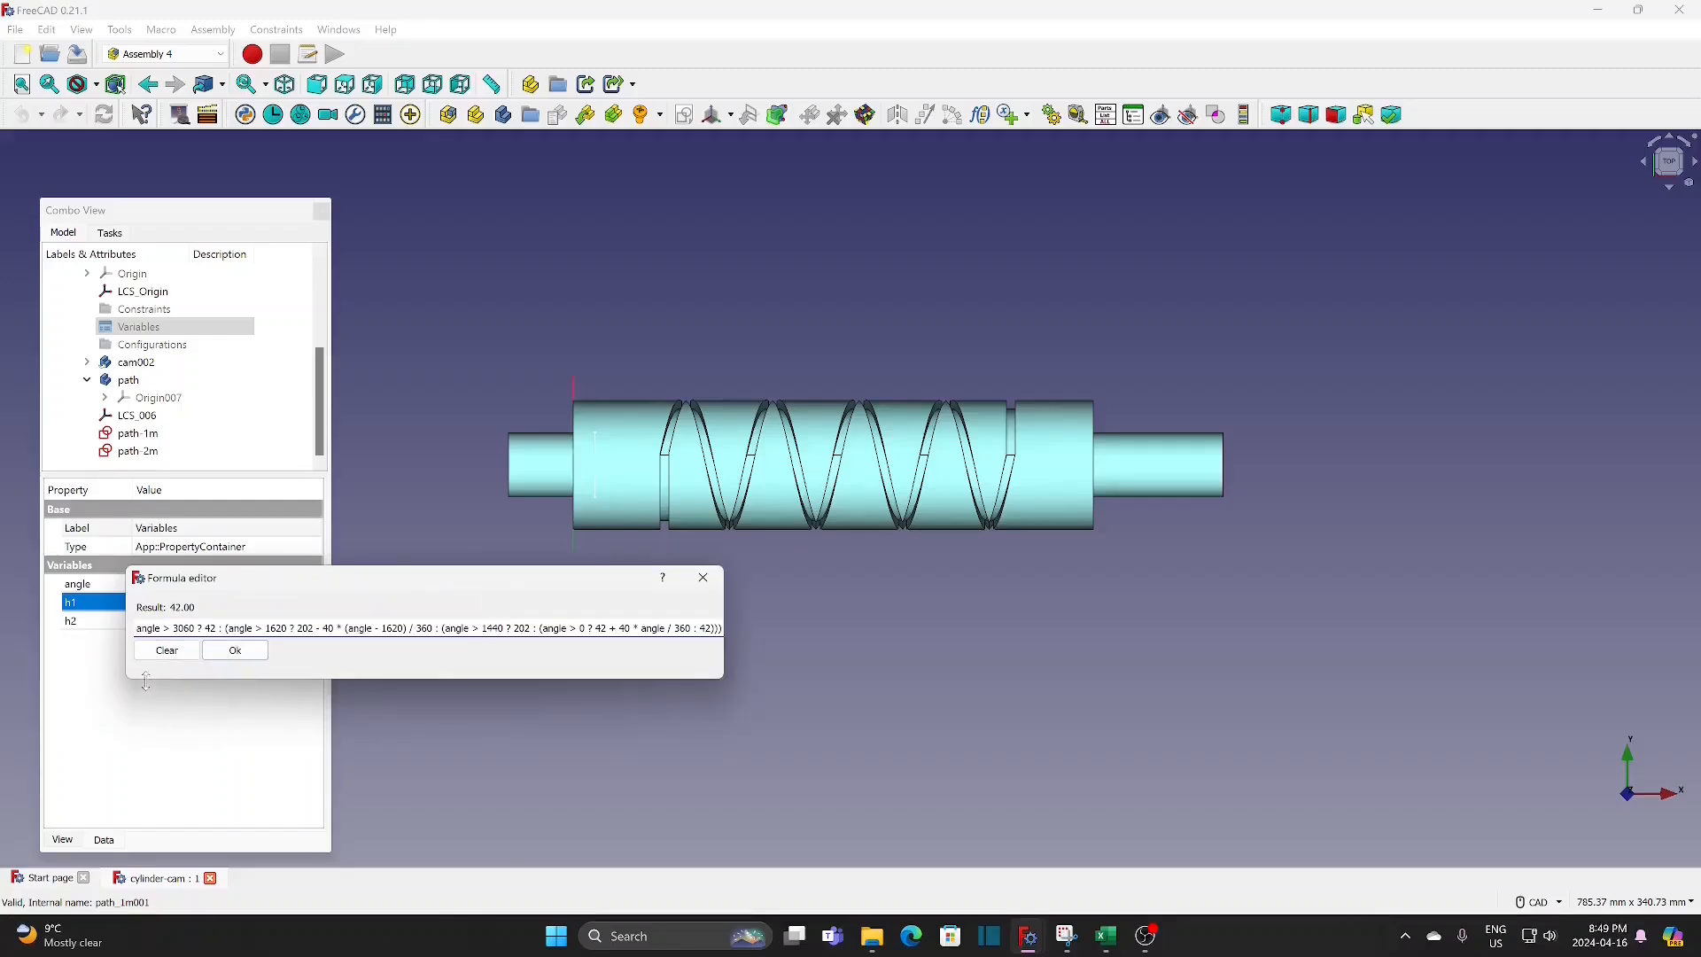
left_click(235, 651)
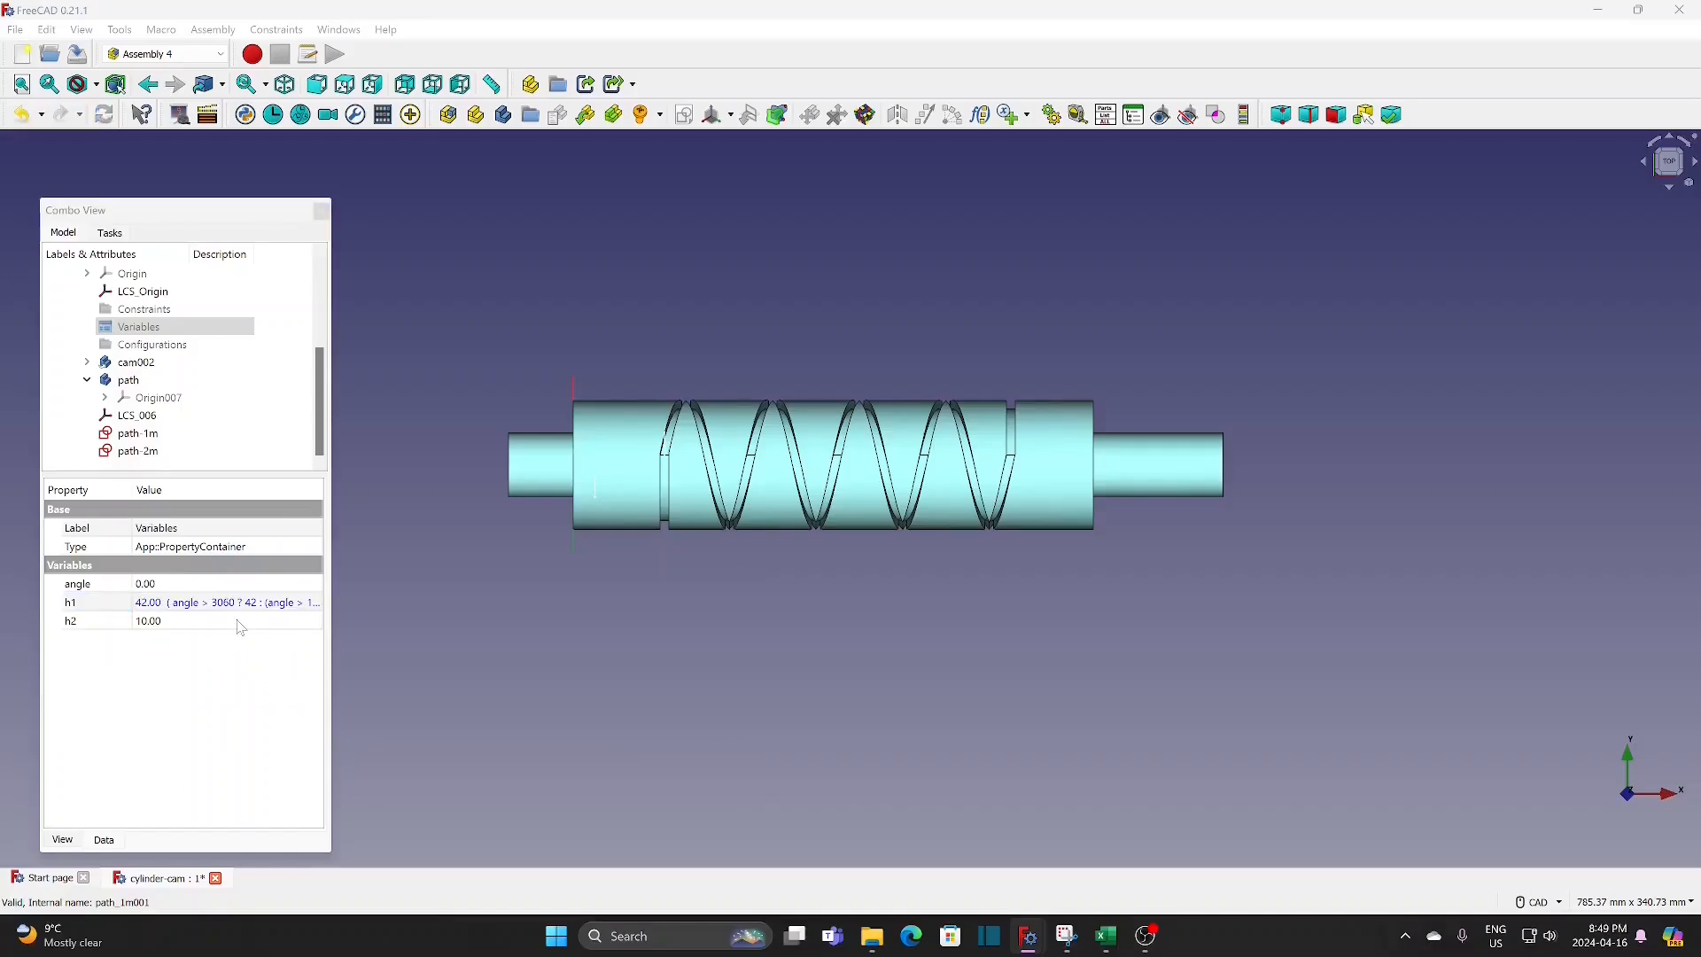
Step: Set the formula of variable h2 to angle-20>3060?42:(angle-20>1620?202-40*(angle-20-1620)/360:(angle-20>1440?202:(angle-20>0?42+40*(angle-20)/360:42)))
left_click(239, 621)
left_click(302, 621)
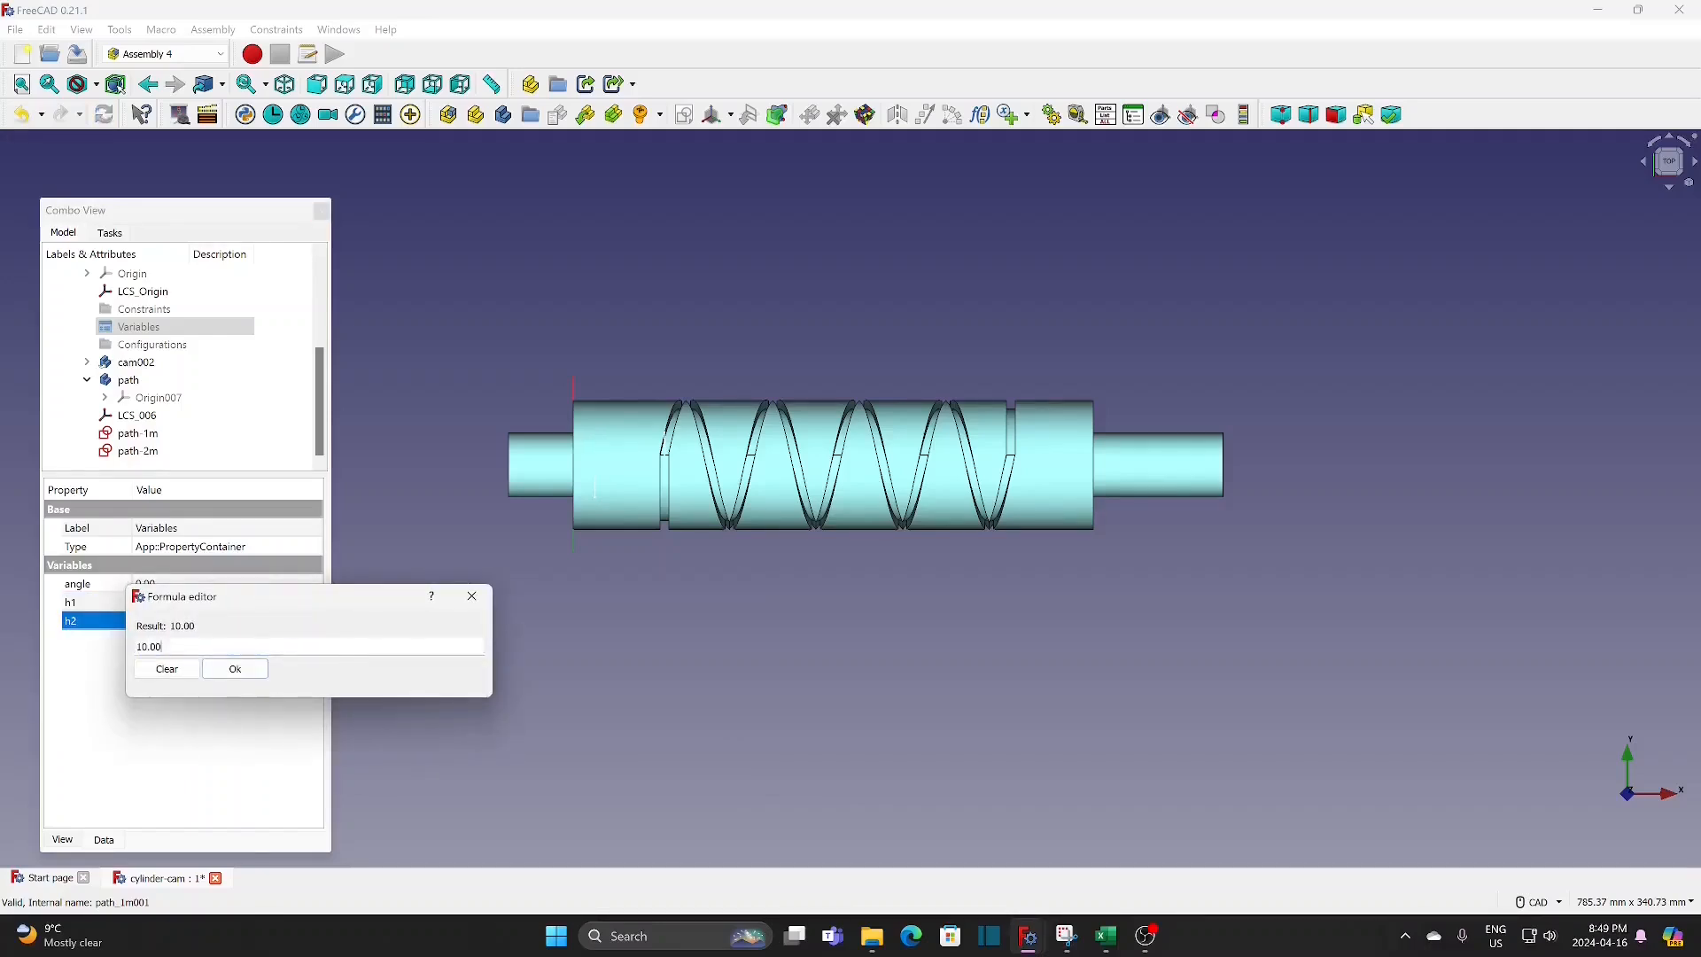
type("(angle - 20 > 3060 ? 42 : (angle - 20 > 1620 ? 202 - 40 * (angle - 20 - 1620) / 360 : (angle - 20 > 1440 ? 202 : (angle - 20 > 0 ? 42 + 40 * (angle - 20) / 360 : 42))))")
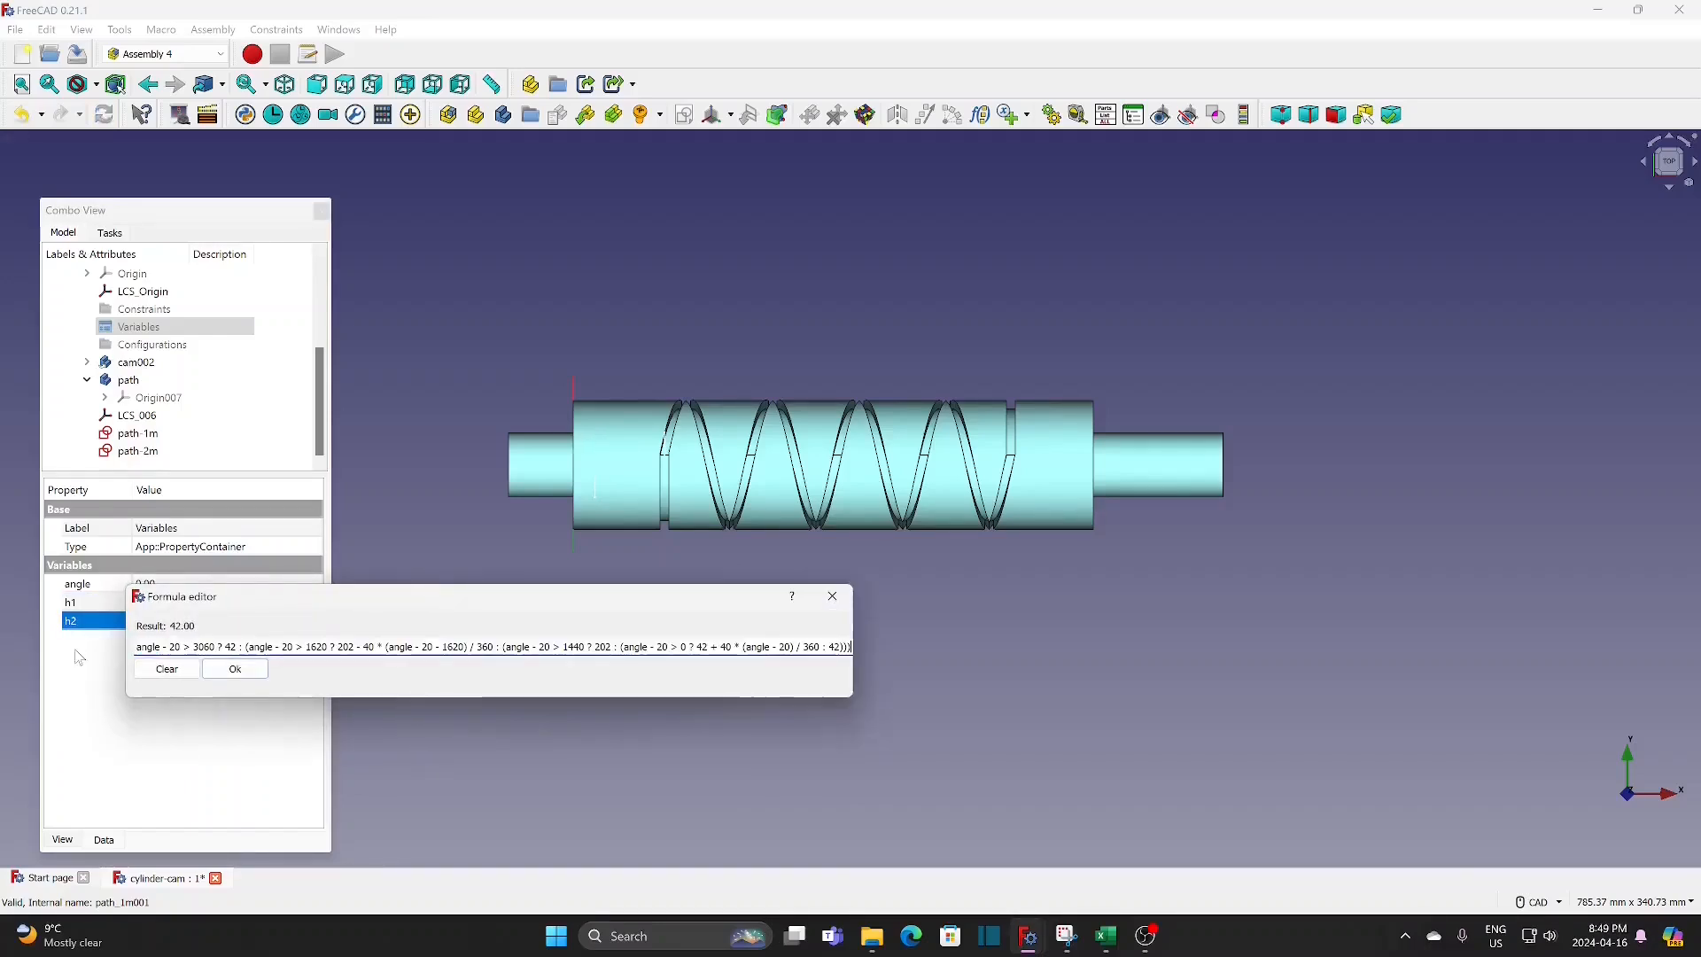
left_click(246, 666)
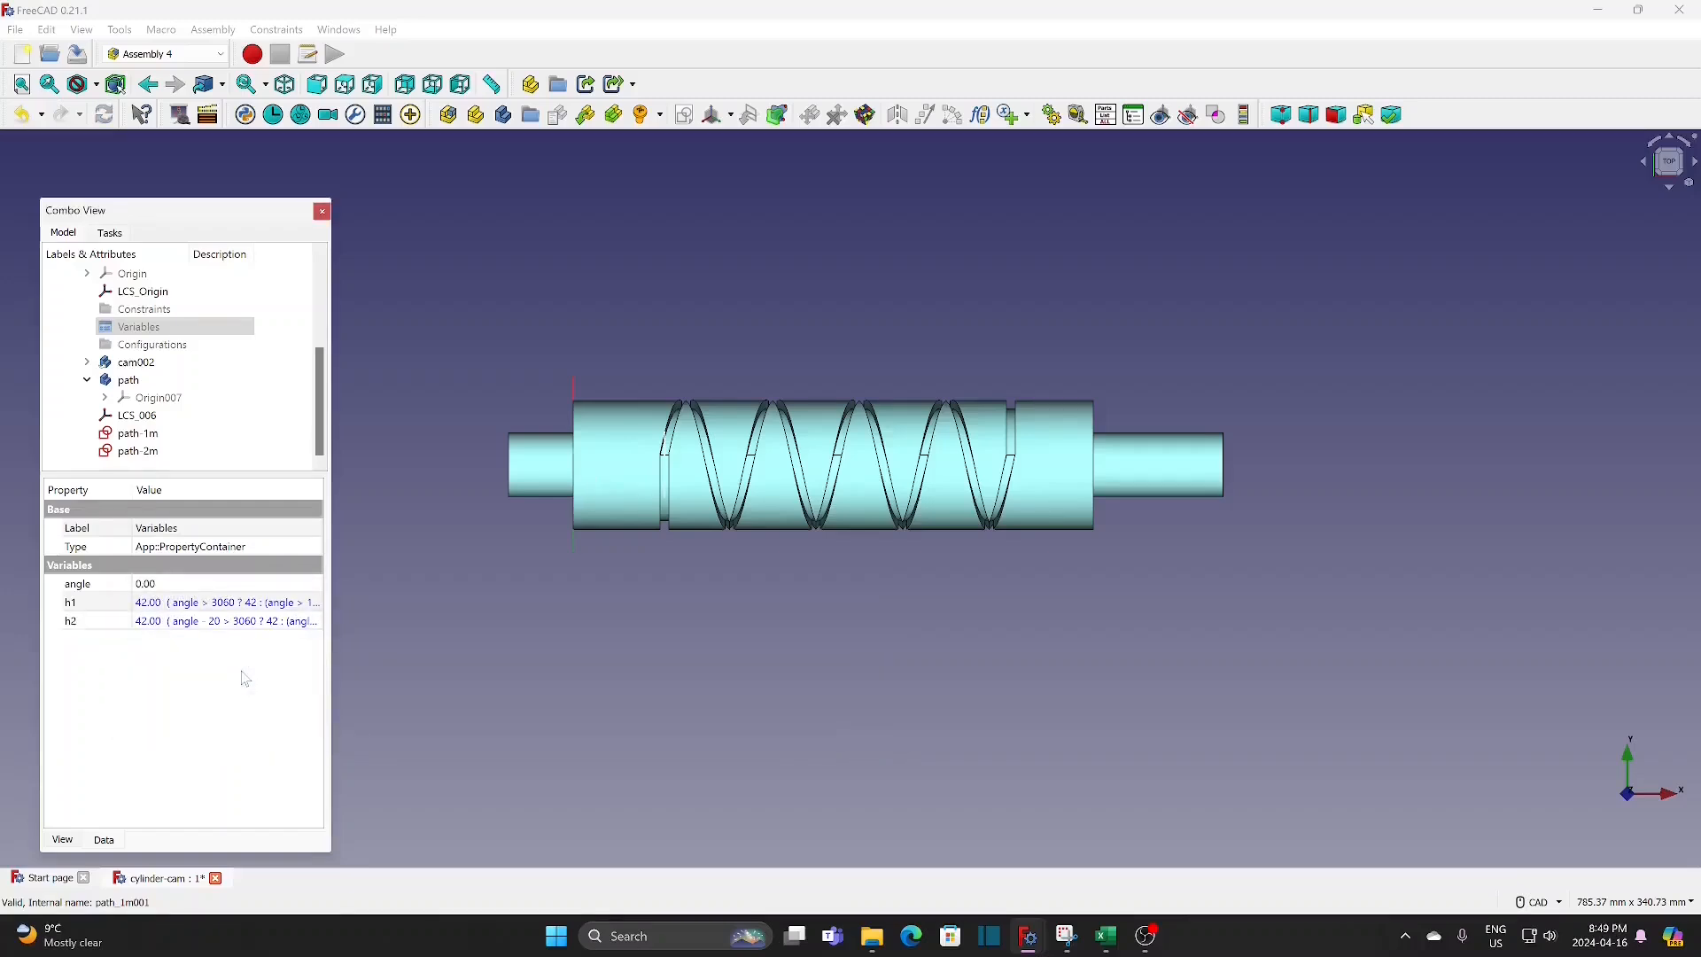
Step: Set the displayed point size of the path-1m and path-2m sketches to 20
left_click(157, 436)
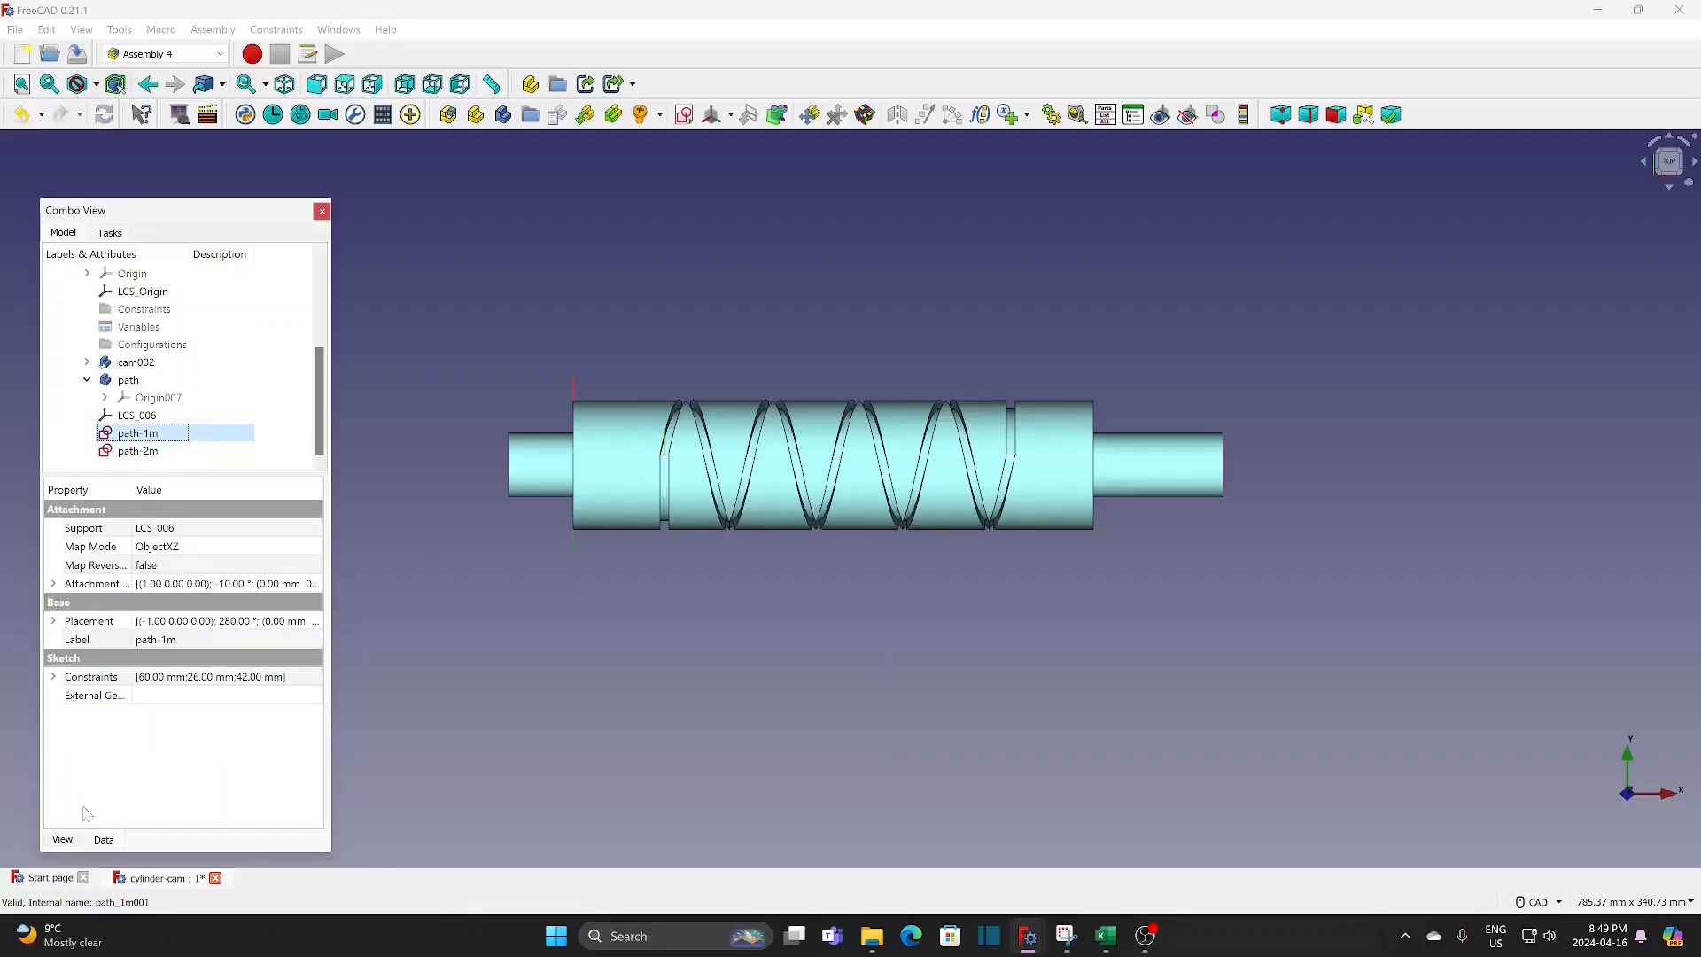
left_click(64, 841)
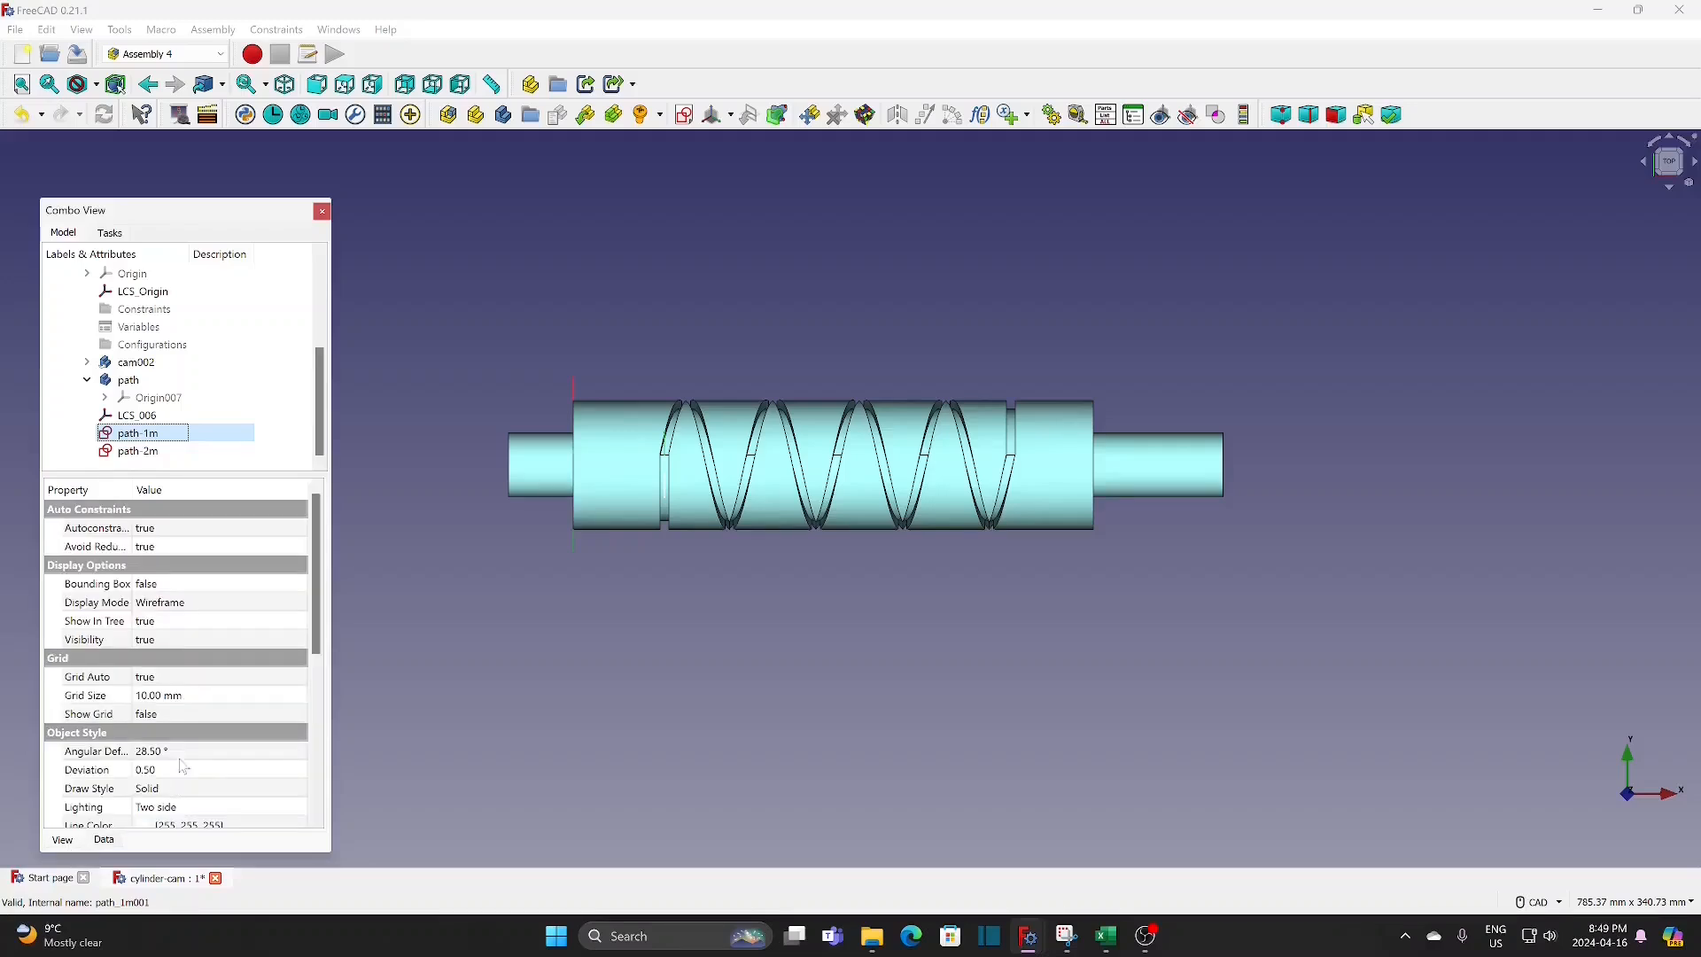
scroll(197, 708, "down", 3)
left_click(177, 722)
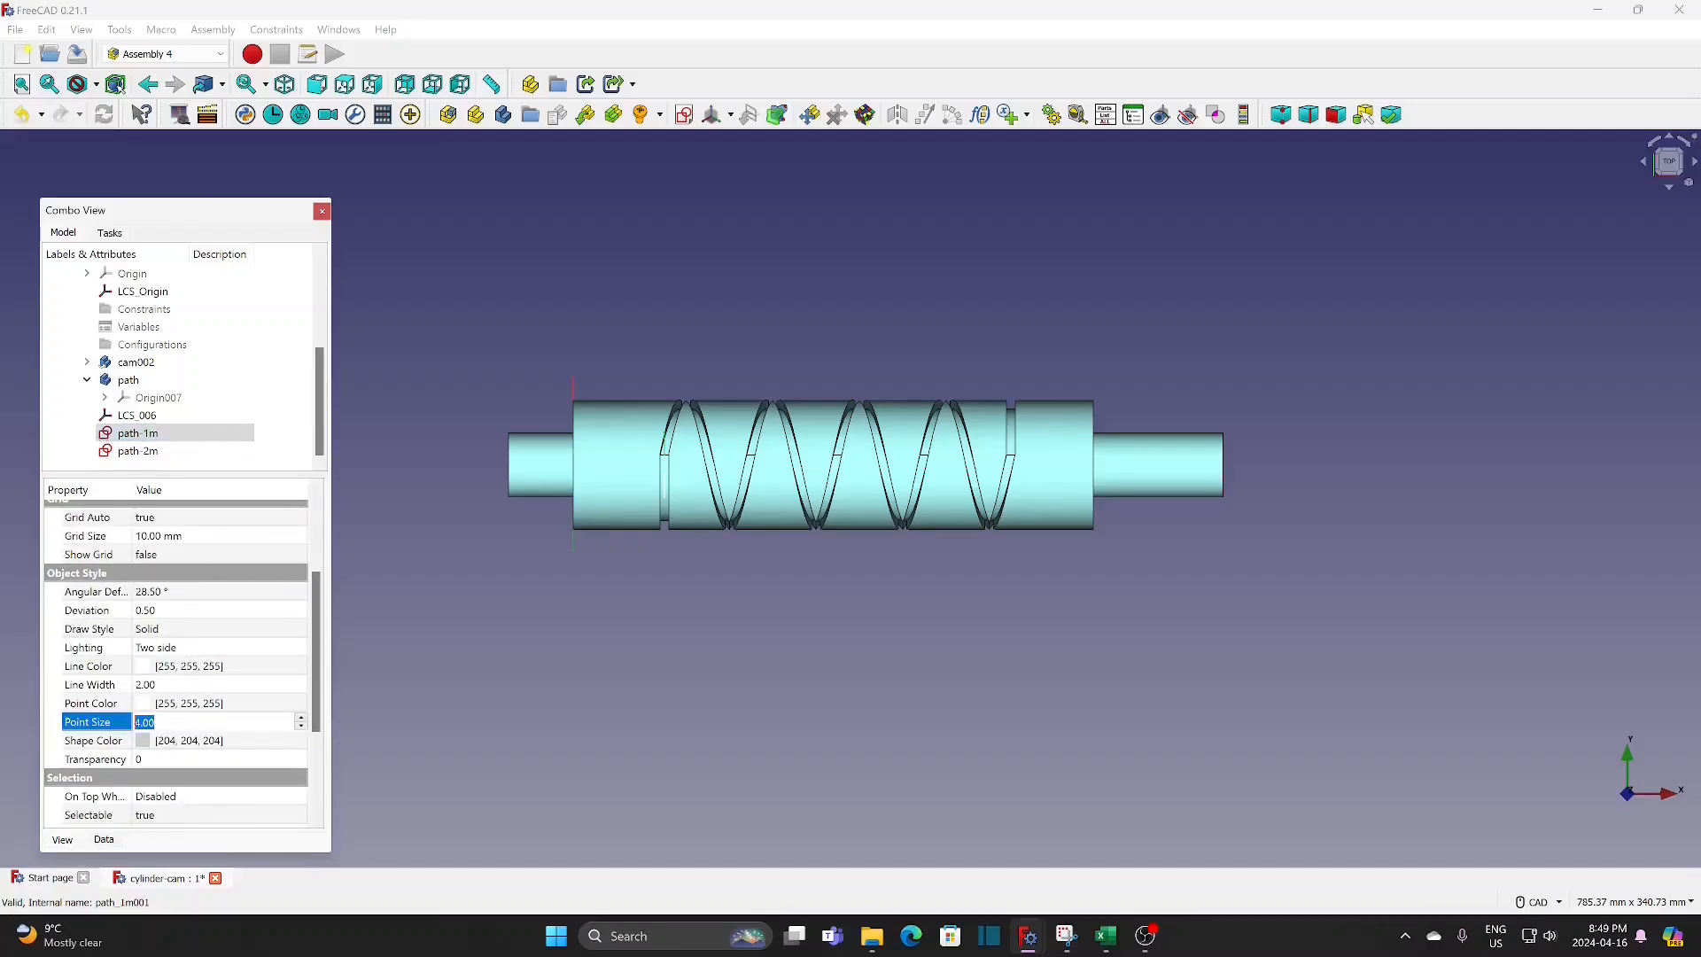
type("20")
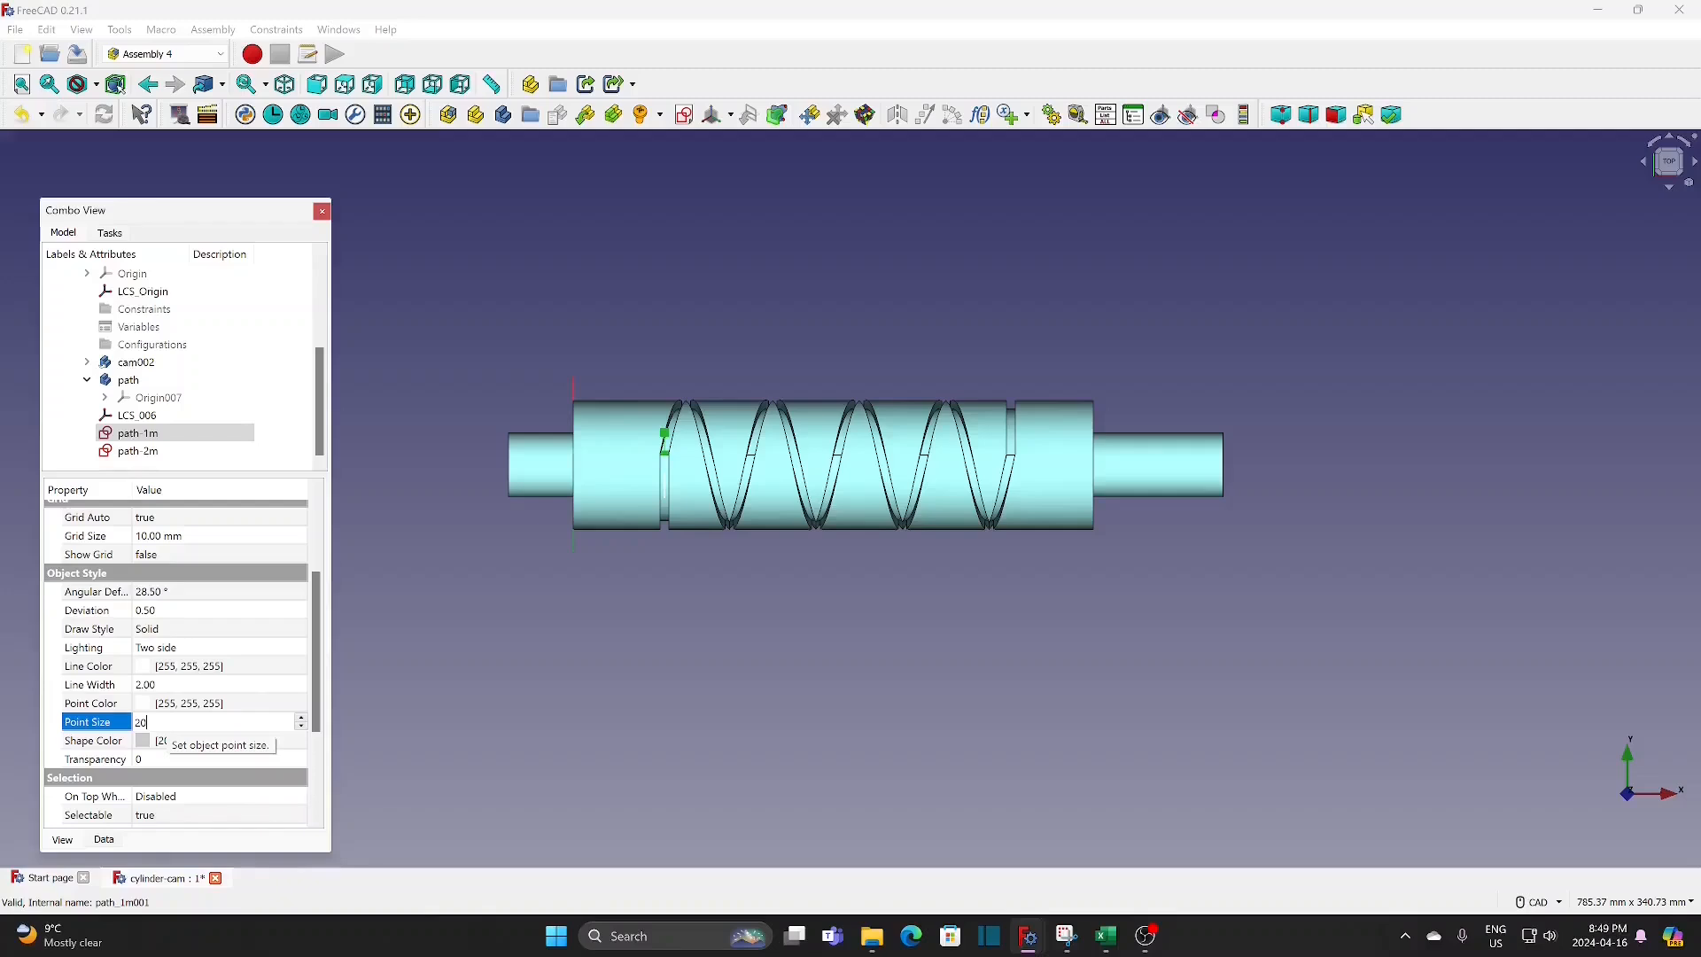
left_click(156, 454)
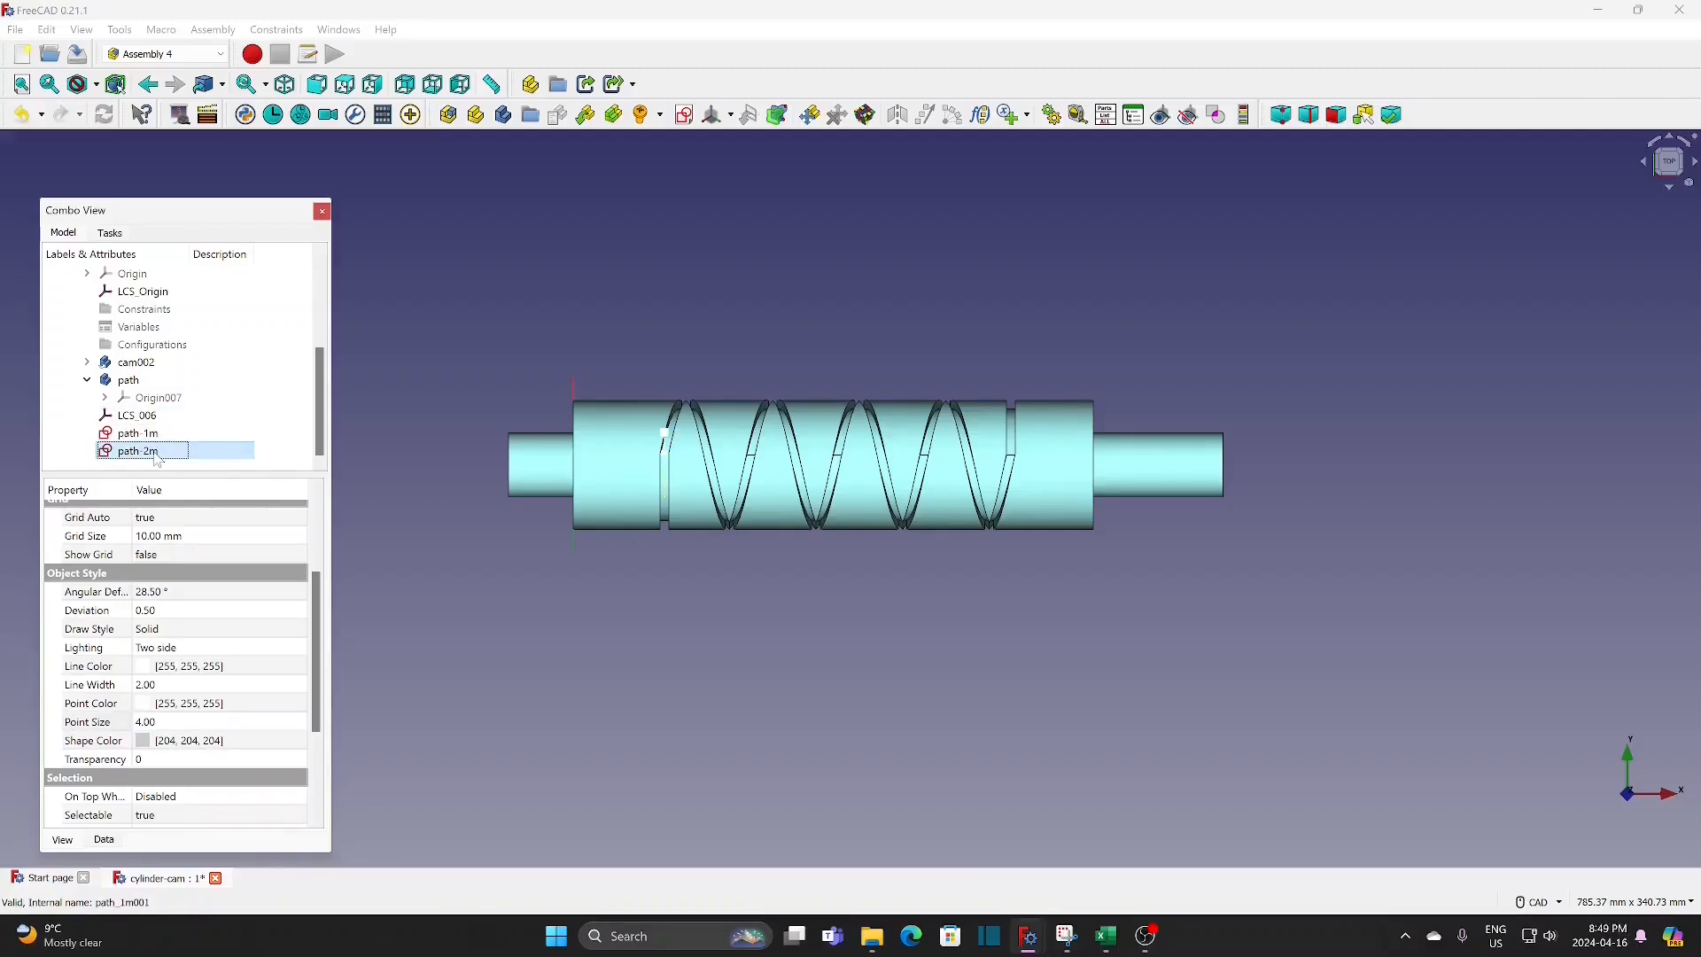
left_click(181, 724)
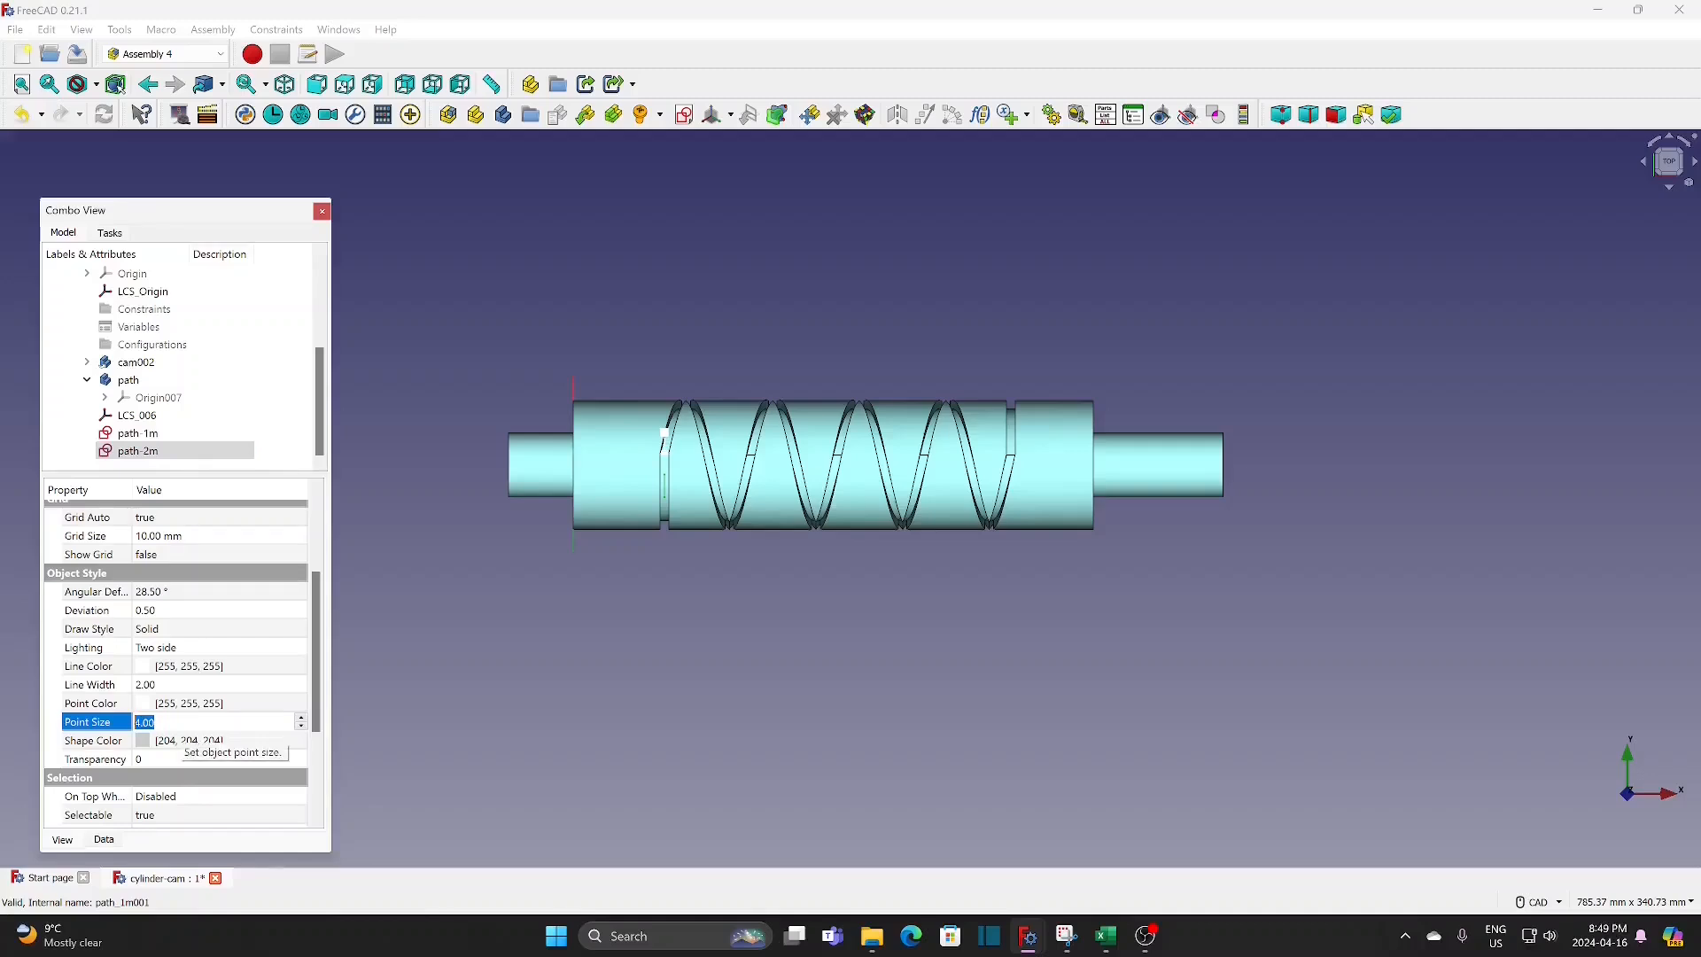
type("20")
left_click(388, 719)
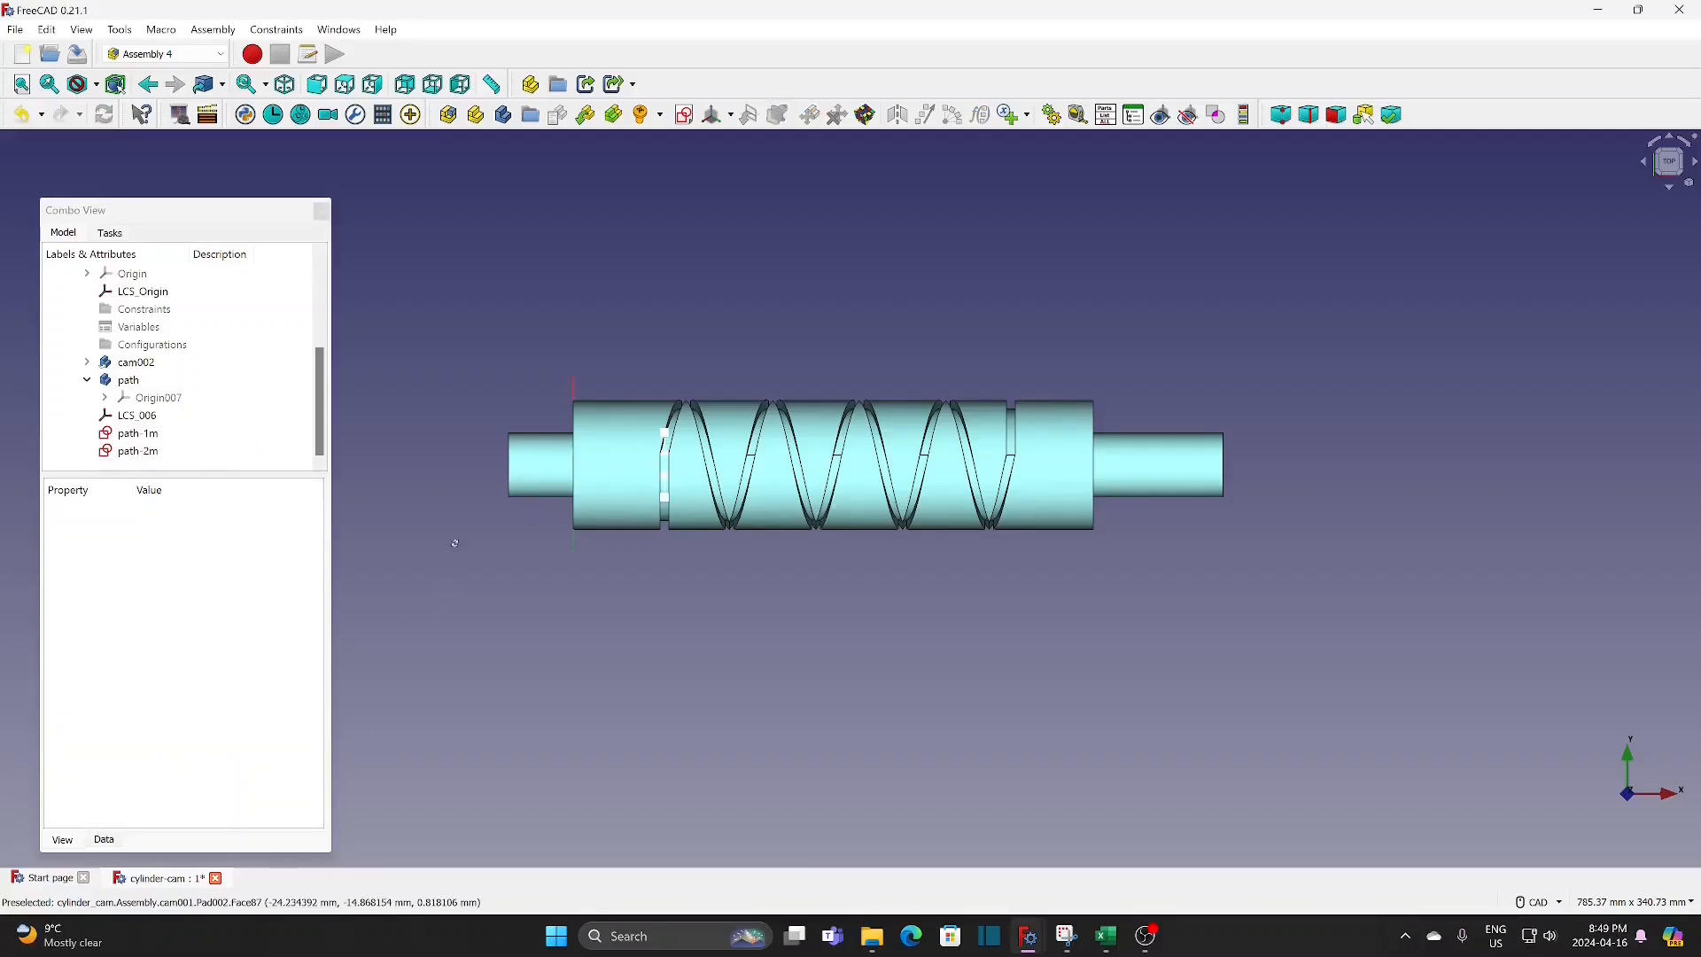
Step: Set up an assembly animation of the variable angle with a range from 0 to 3240 and a step size of 10
middle_click_drag(447, 538, 998, 571)
scroll(804, 636, "up", 3)
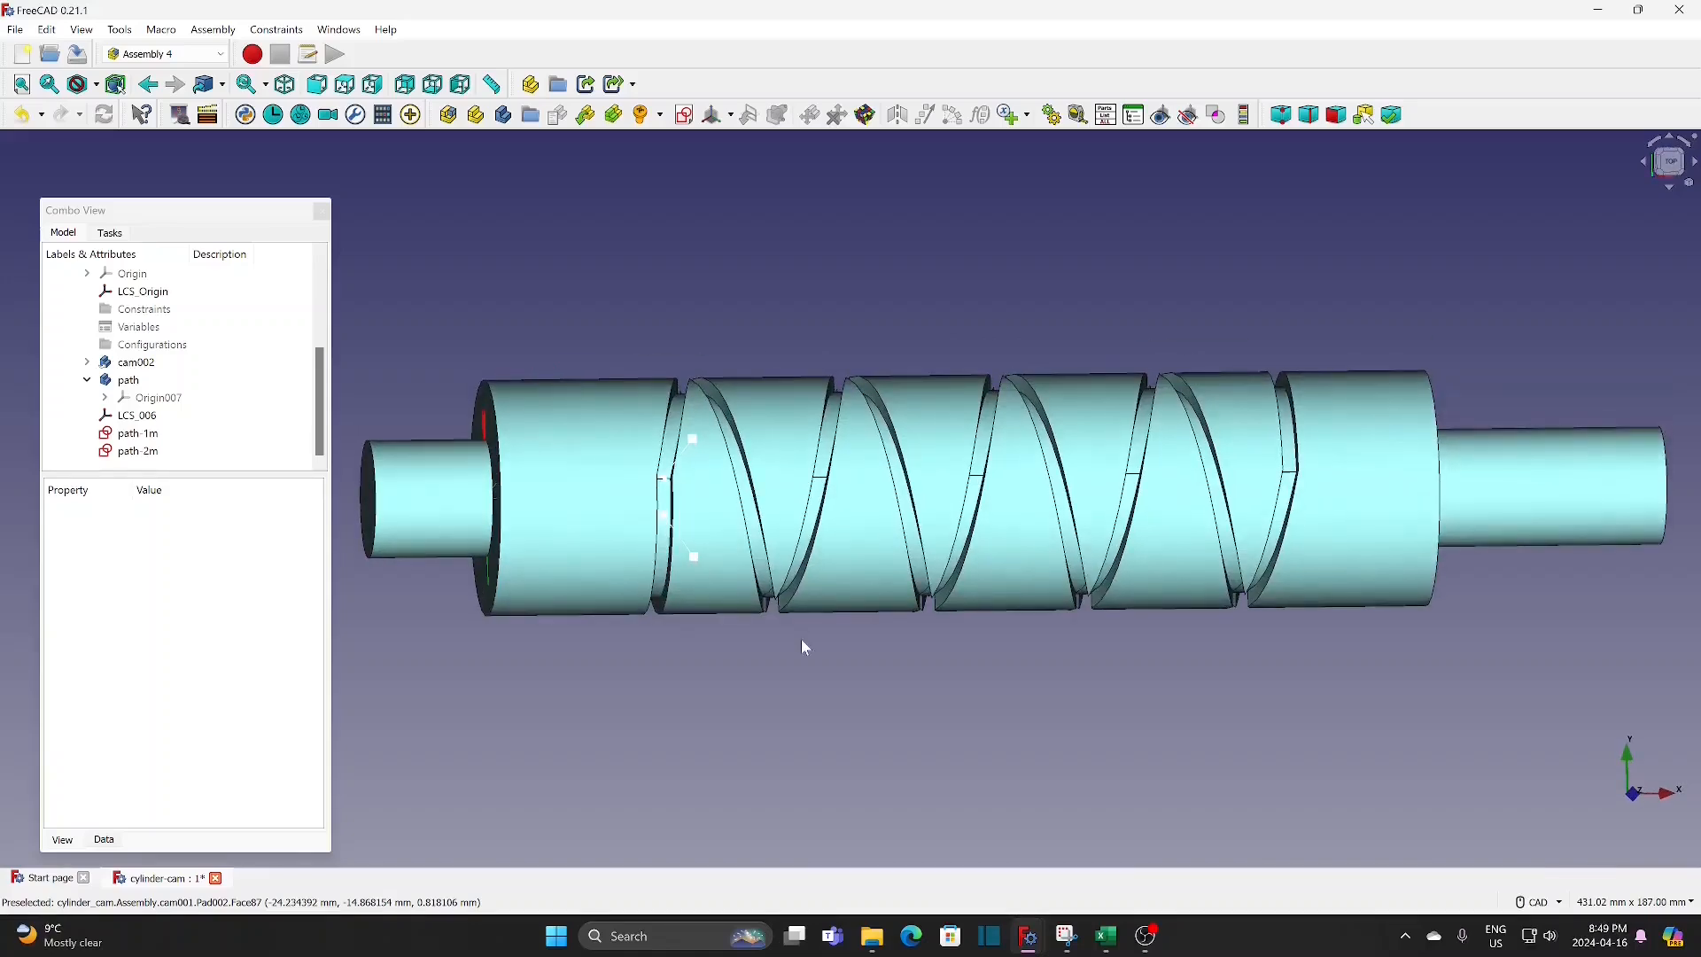
left_click(1051, 114)
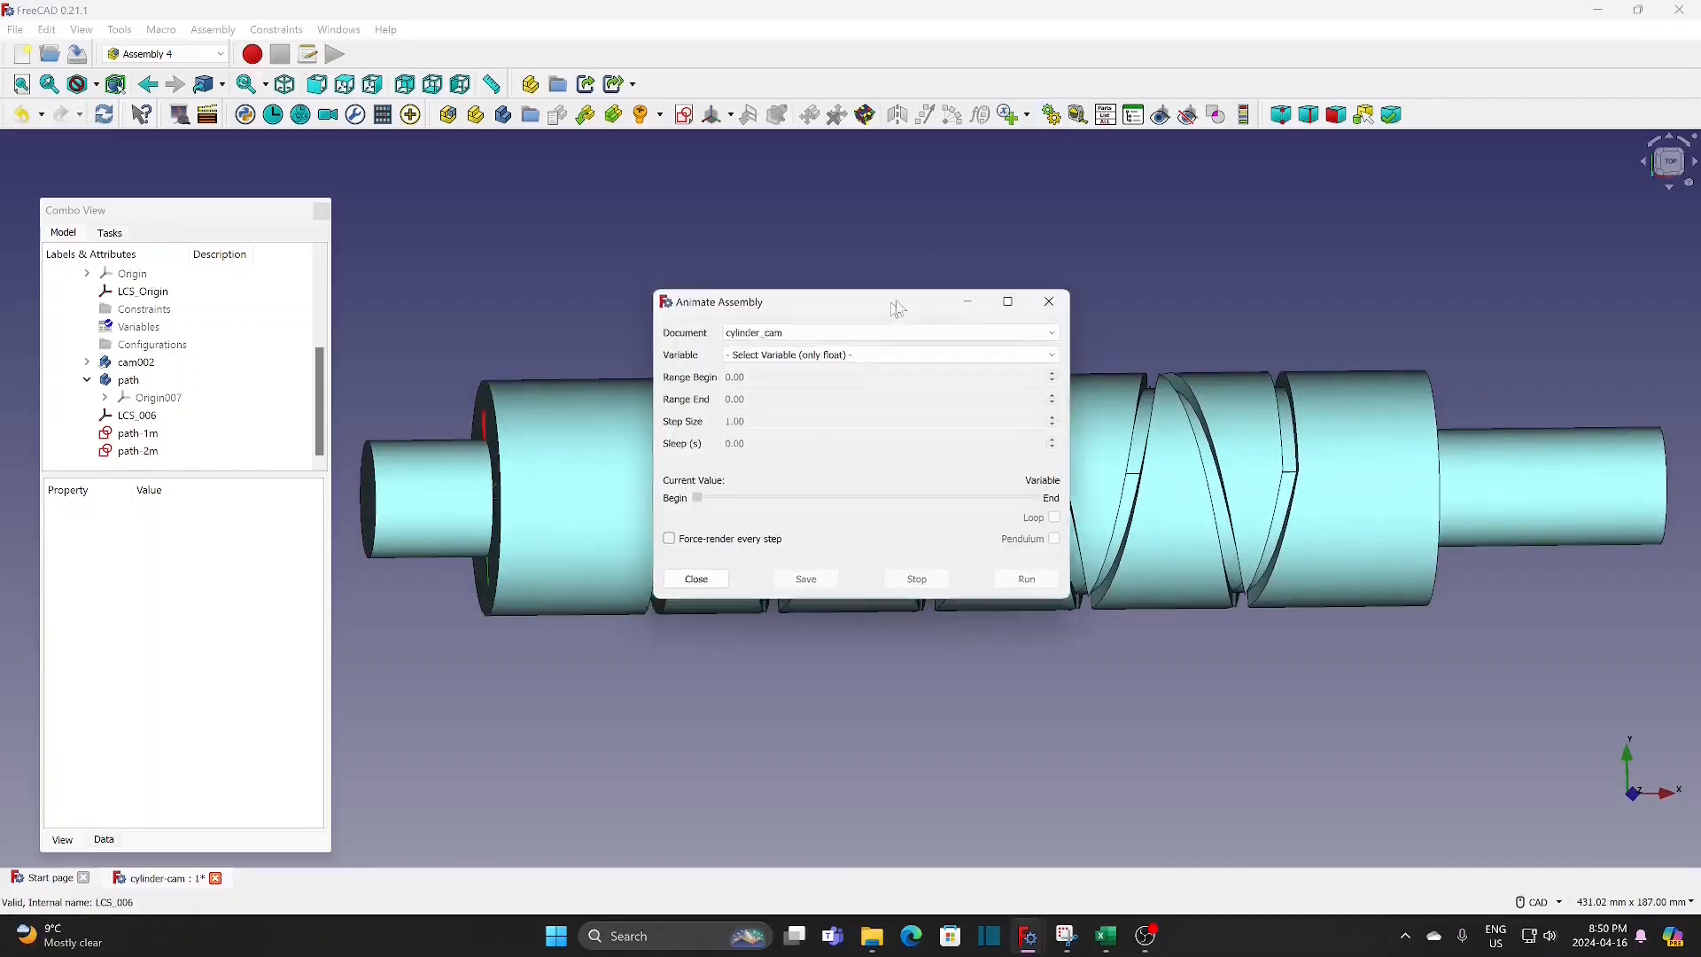
left_click_drag(896, 306, 1355, 58)
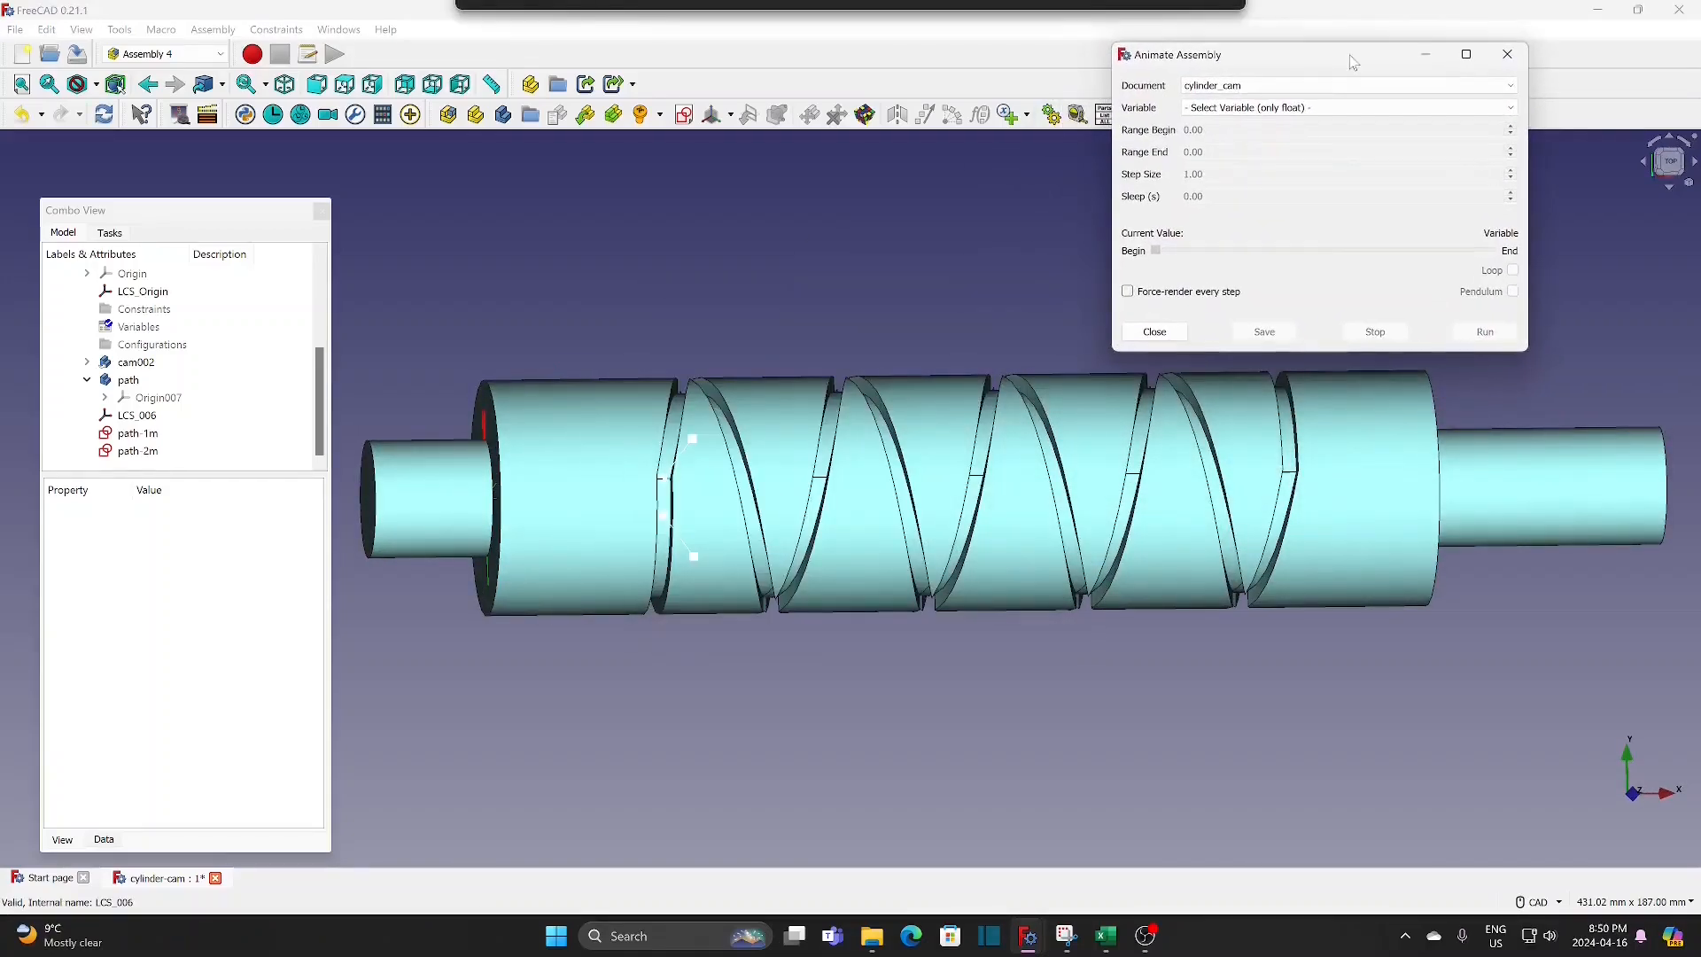
left_click(1304, 108)
left_click(1240, 147)
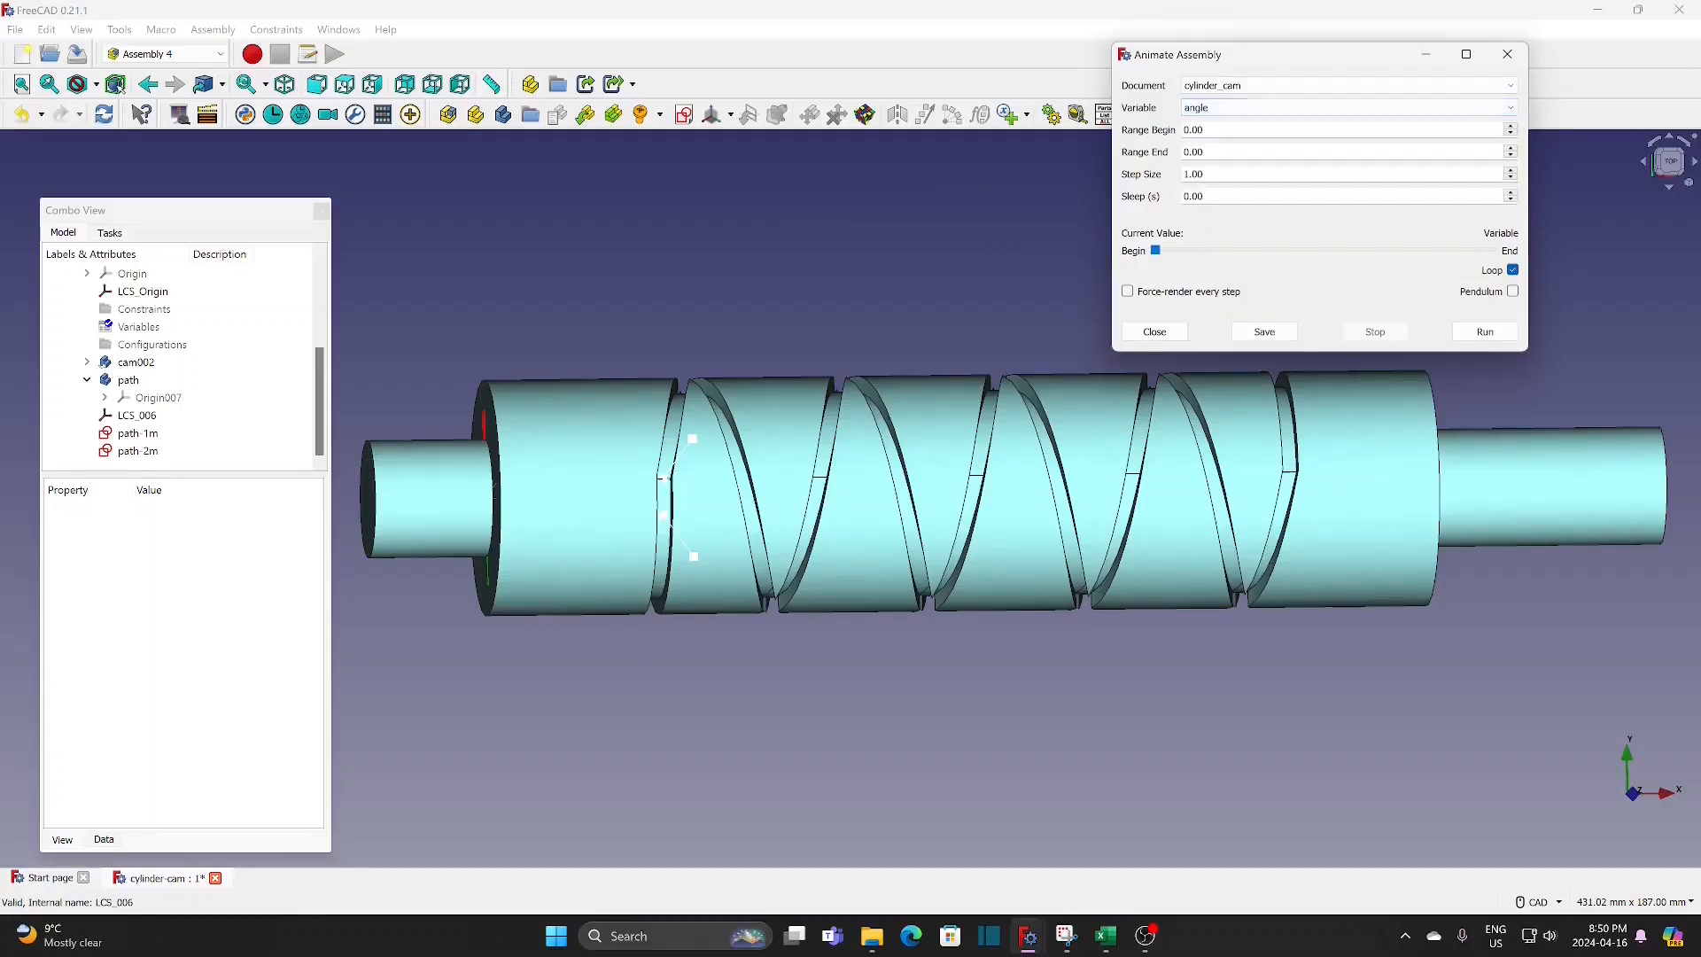
key("Tab")
type("0")
key("Tab")
type("3240")
key("Tab")
type("10")
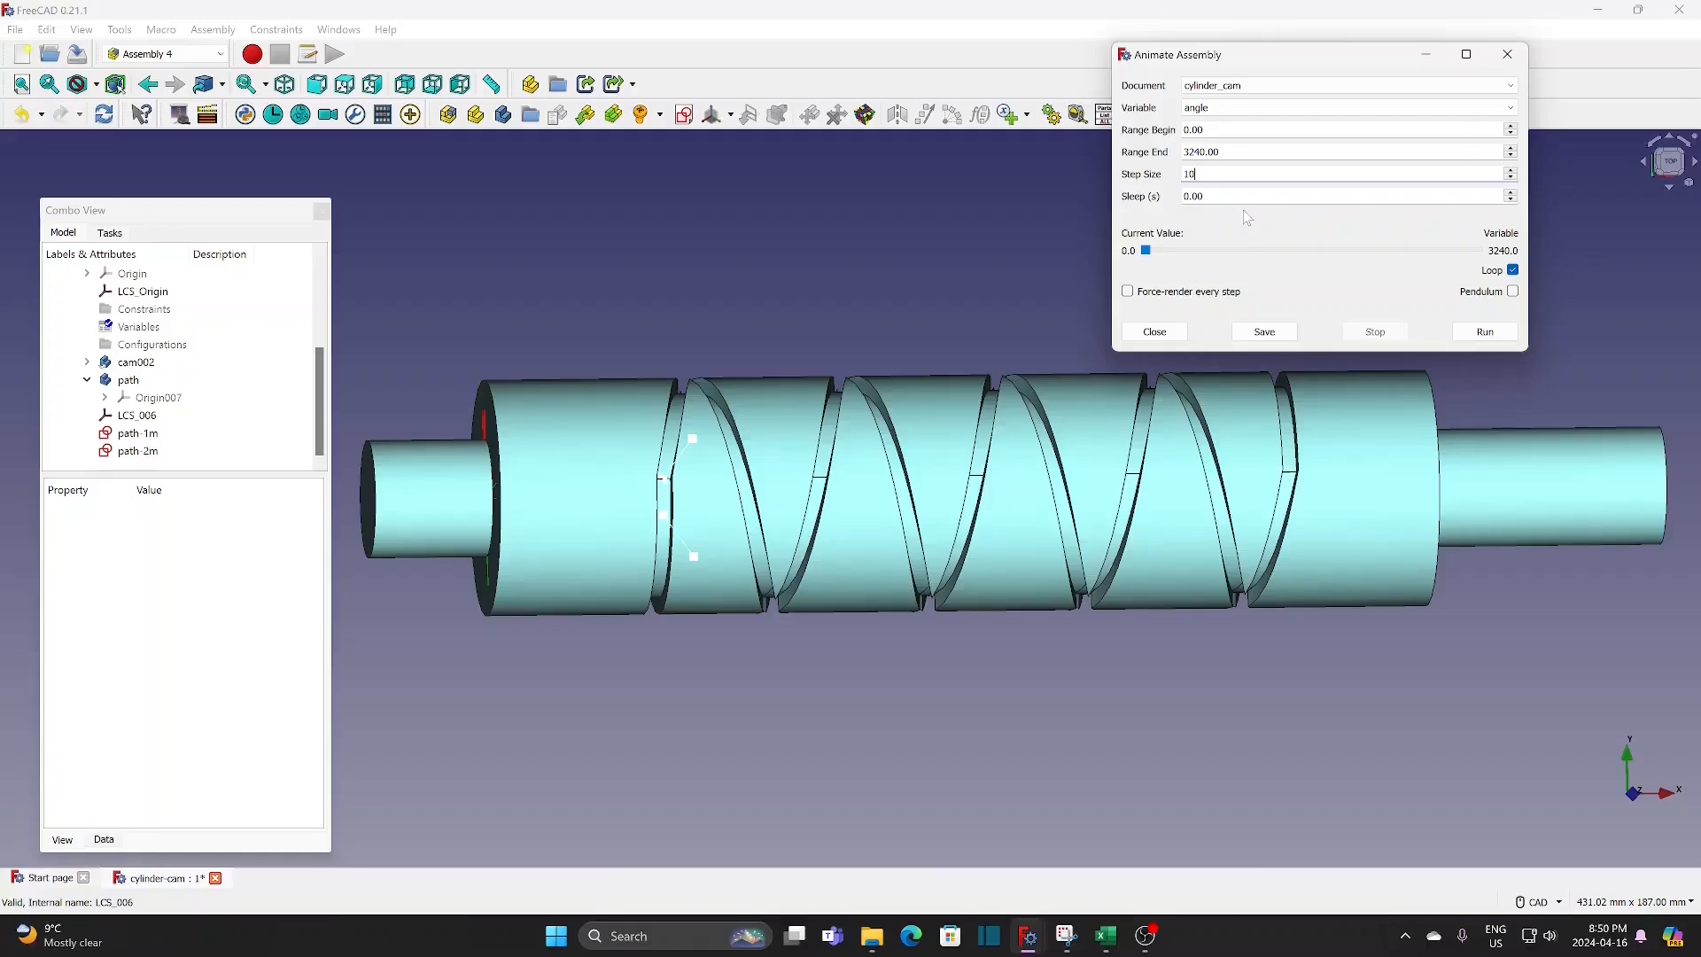
Step: Set the attachment offset angle of the cam-c coordinate system in cam002 to the formula -Variables.angle
left_click(161, 370)
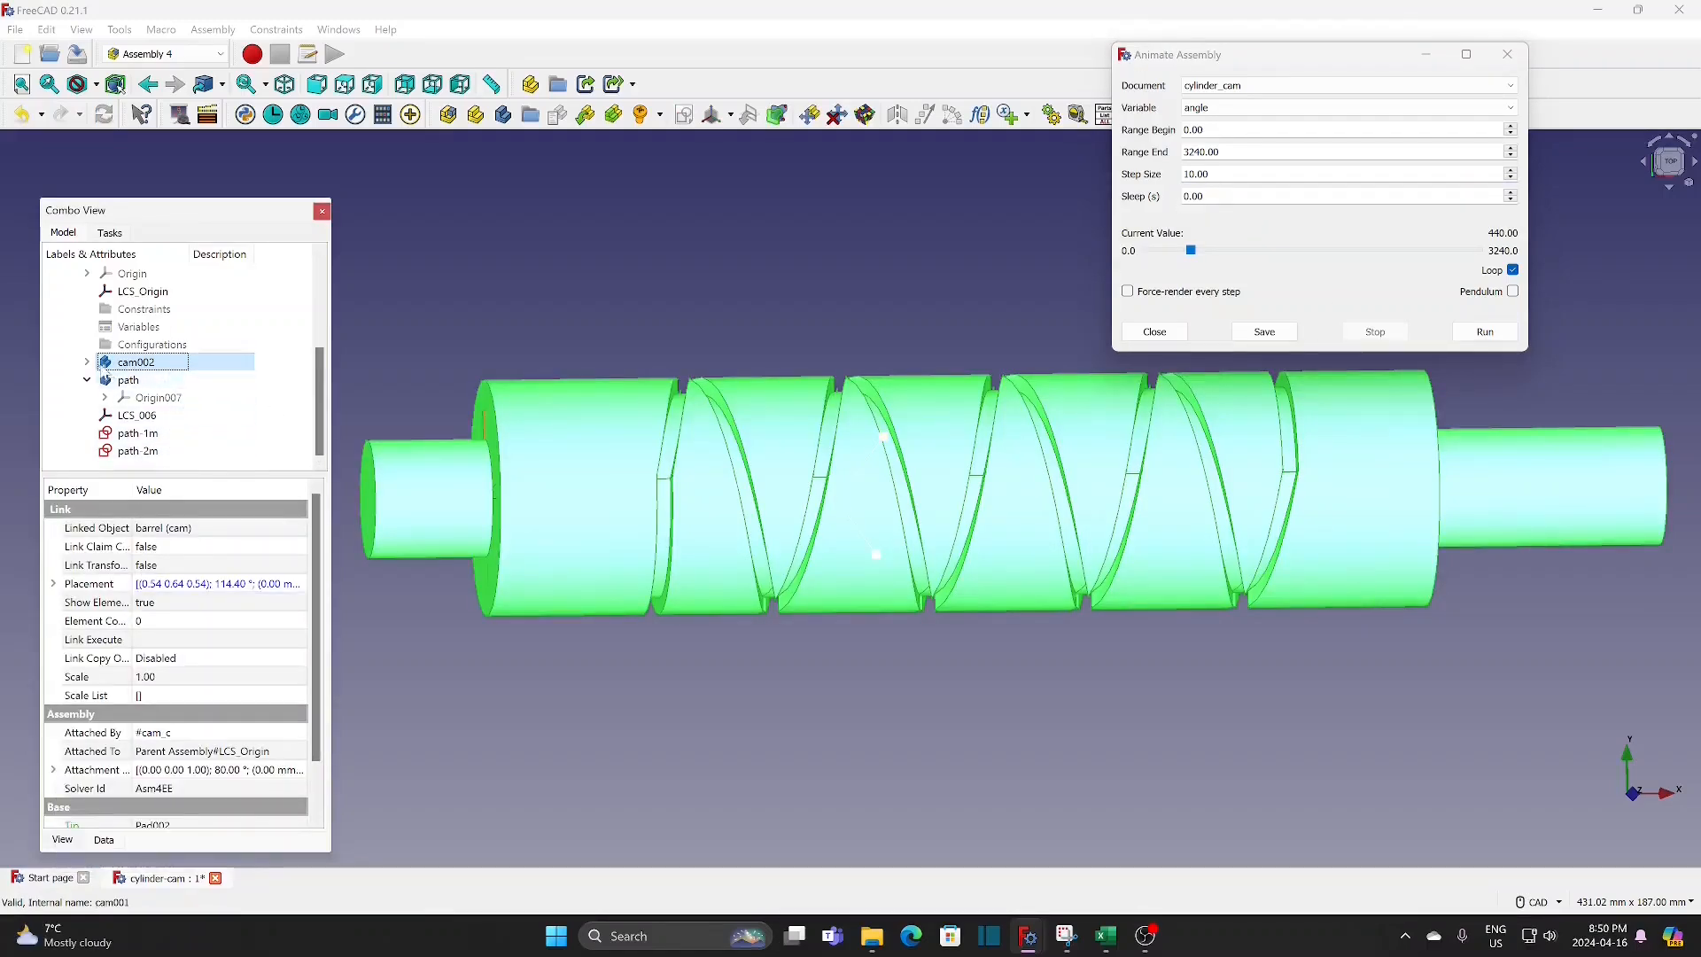
left_click(87, 362)
left_click_drag(324, 338, 323, 383)
left_click(151, 415)
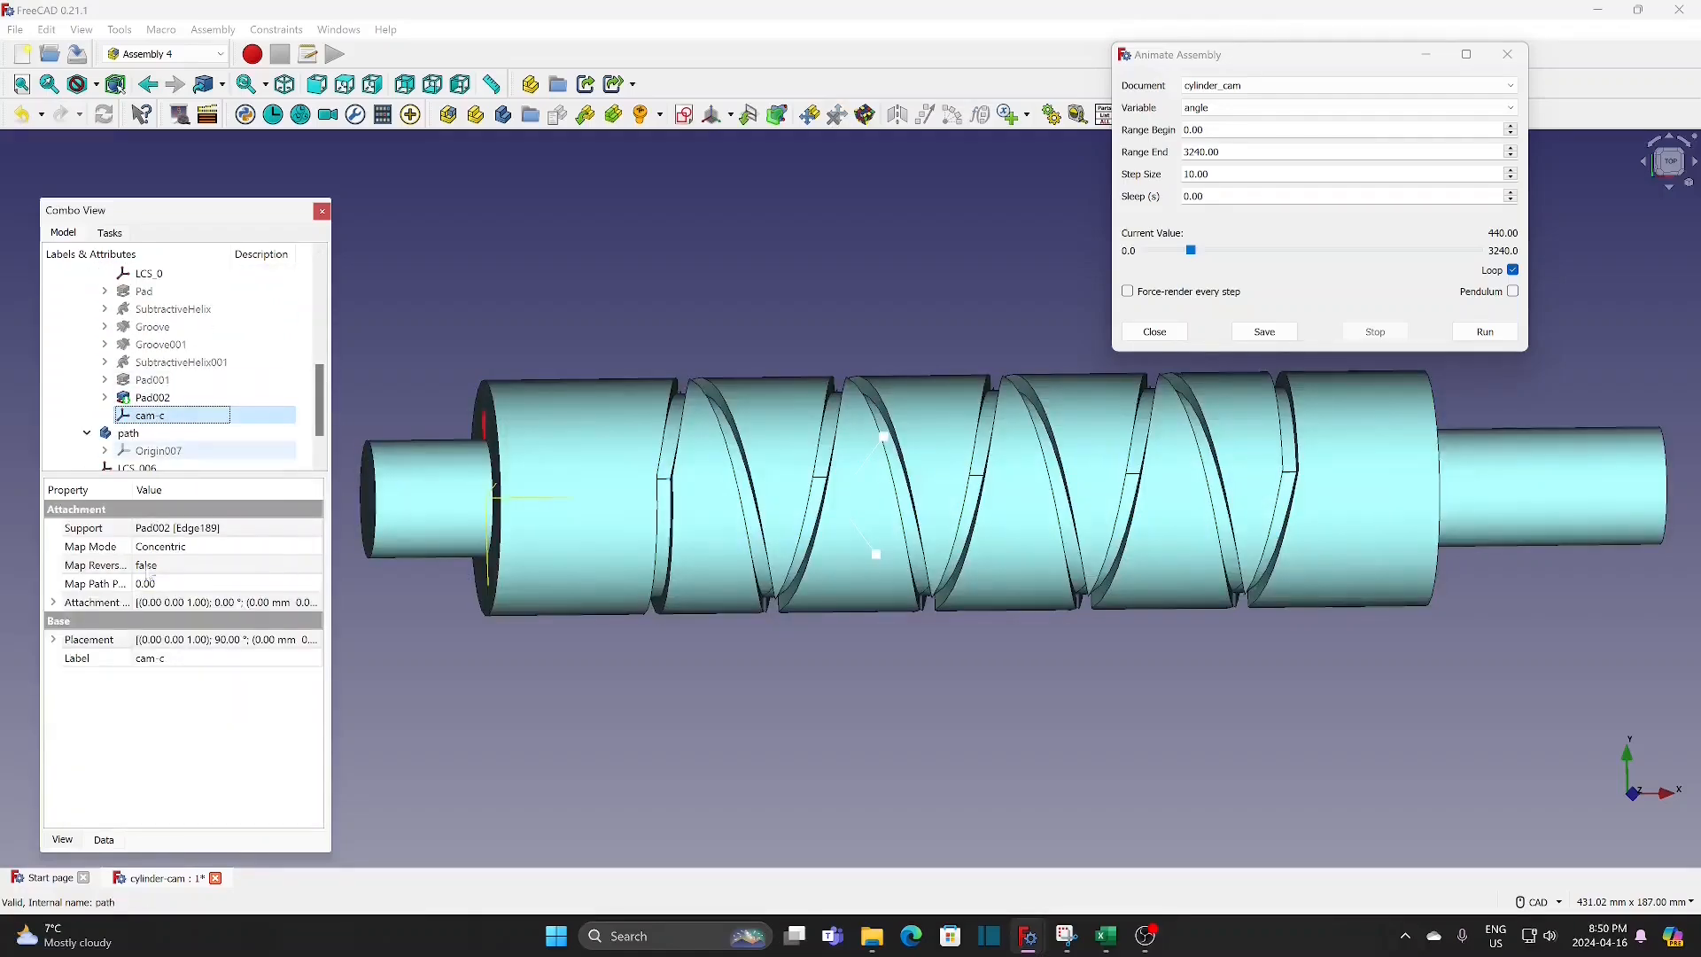
left_click(54, 603)
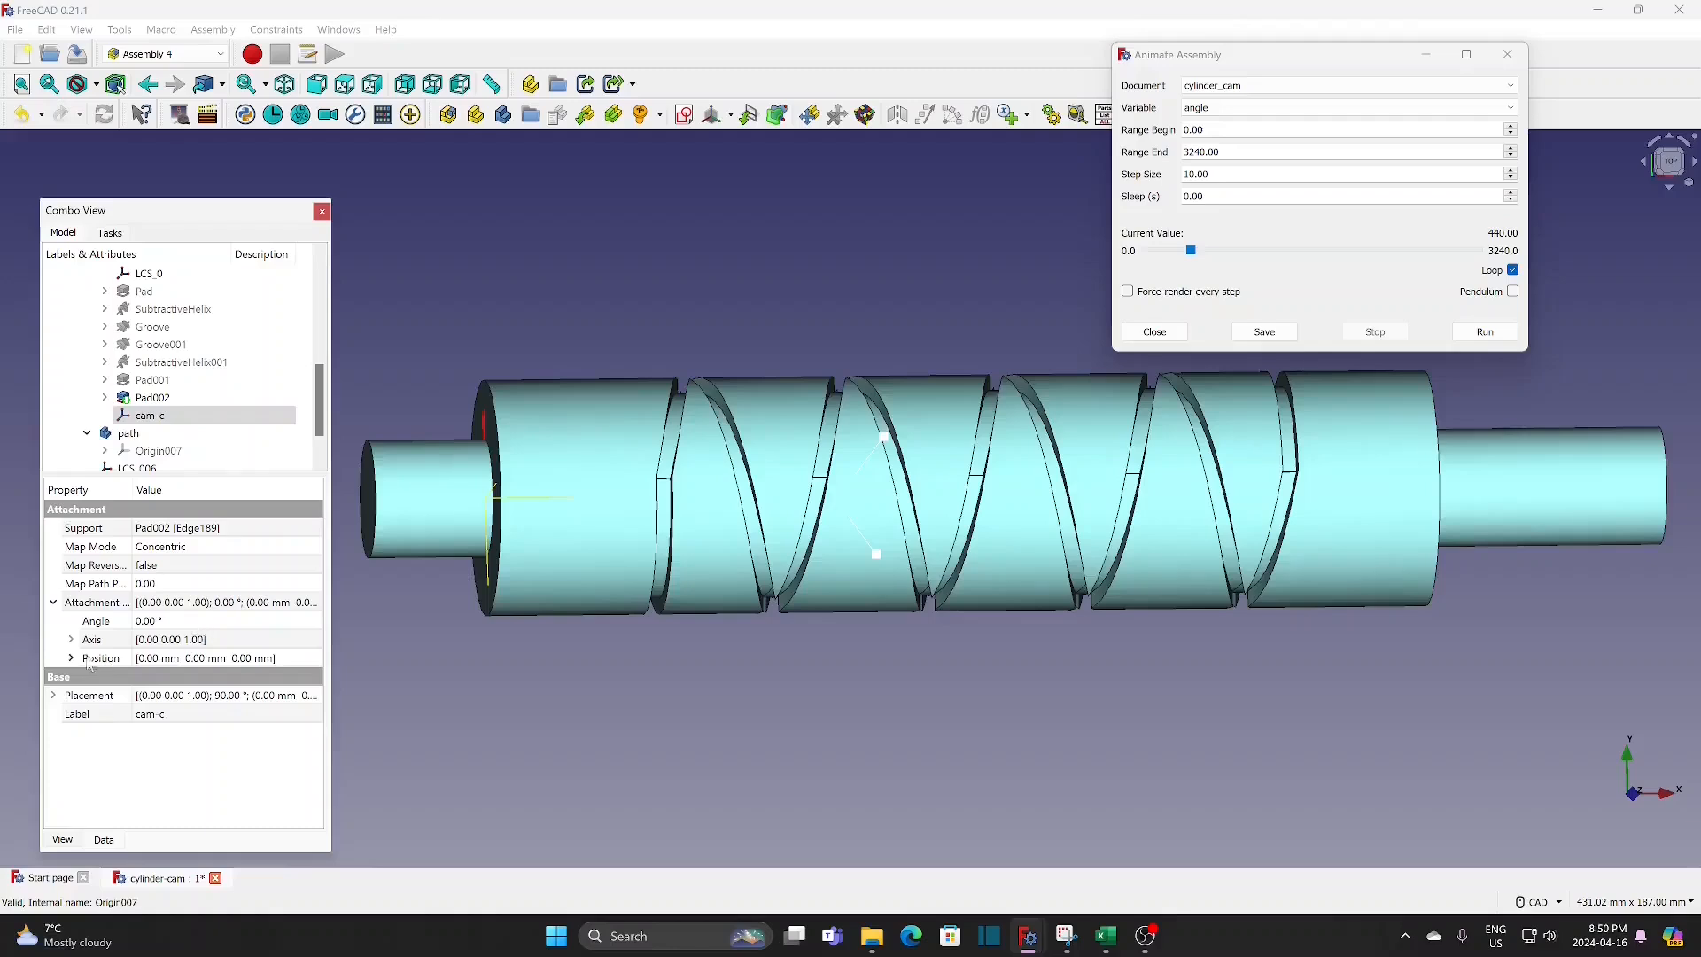
left_click(202, 622)
left_click(300, 618)
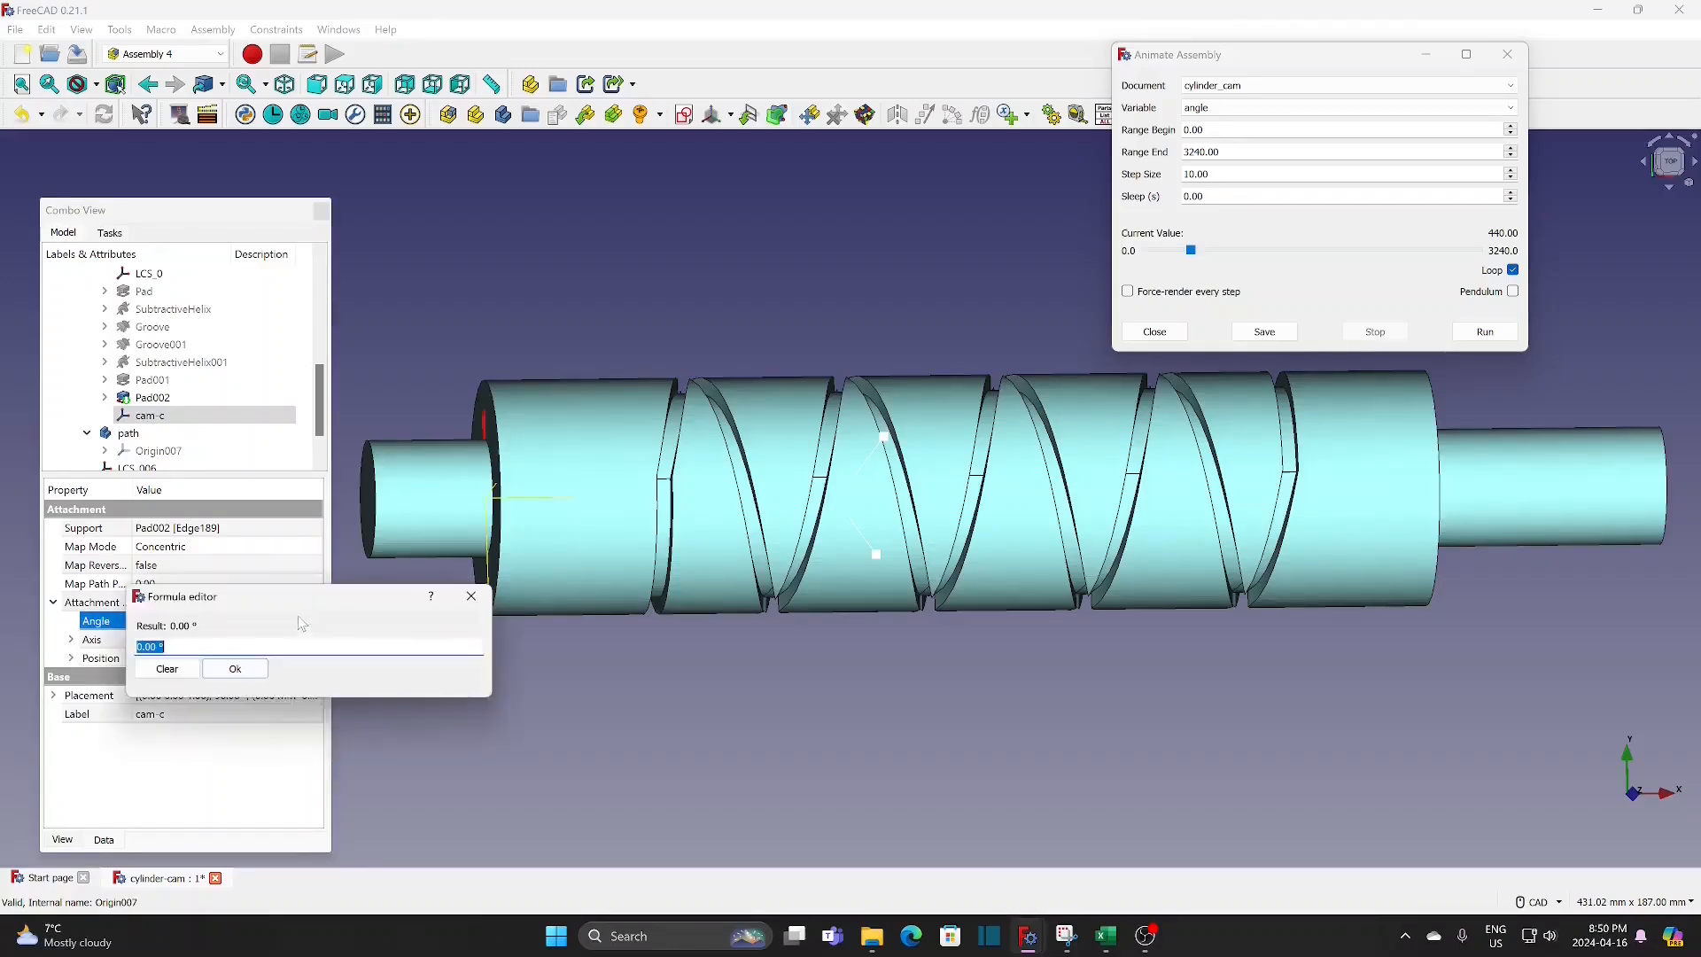
type("-var")
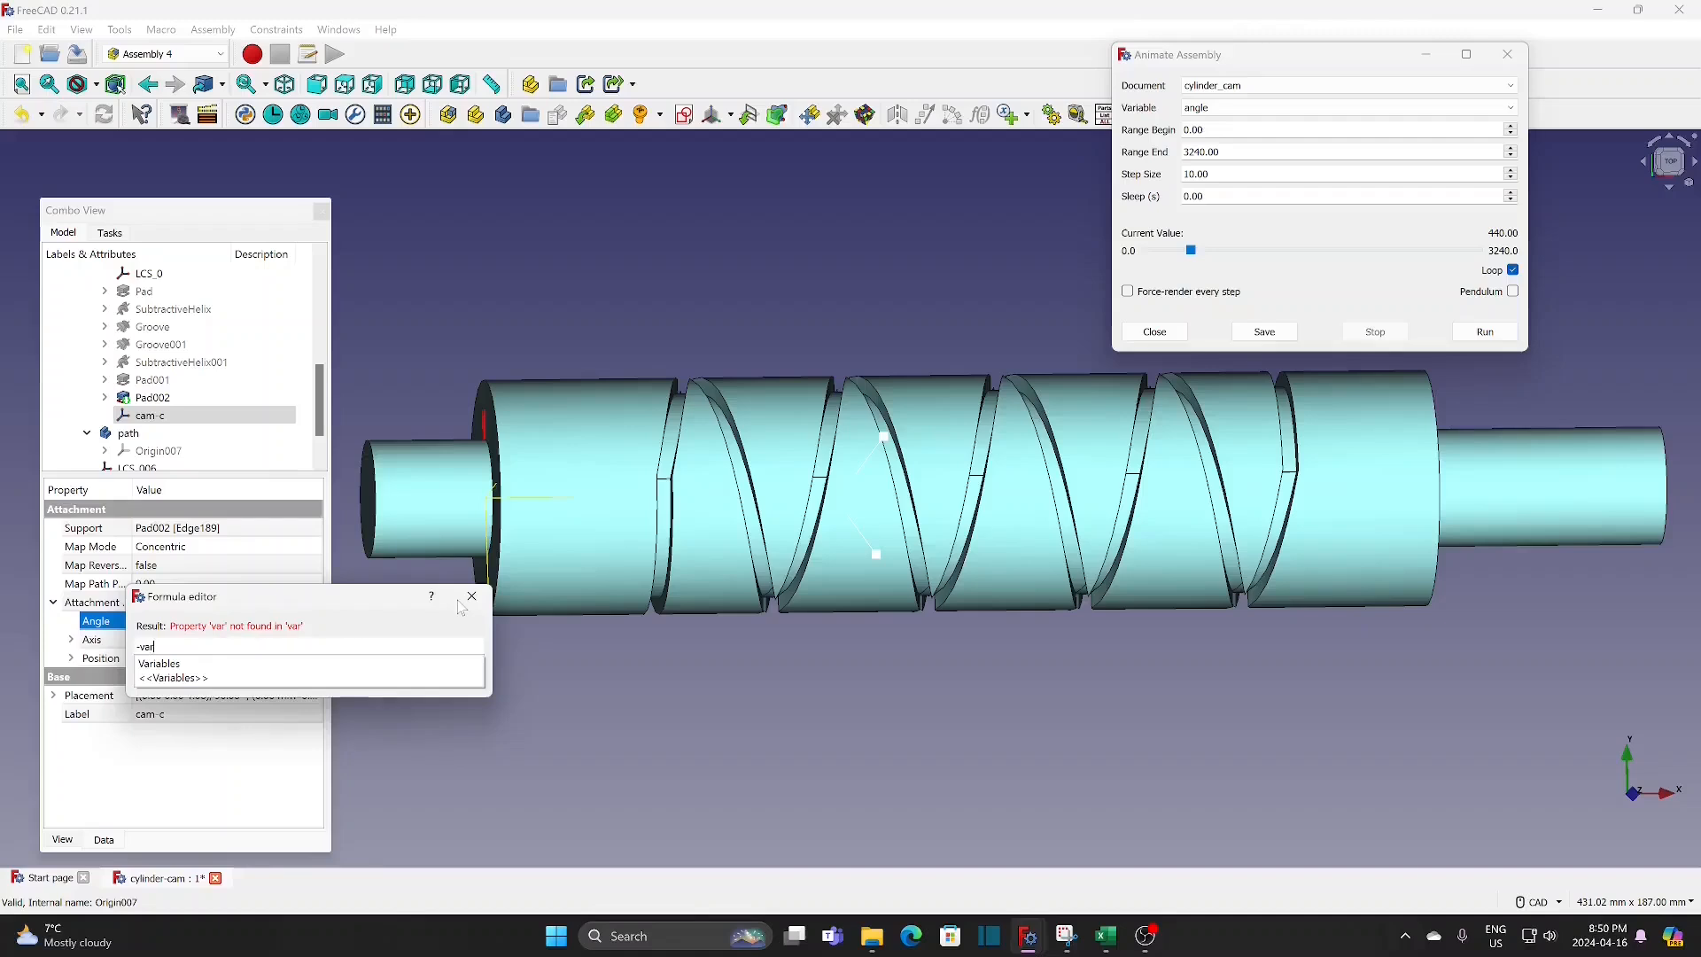
left_click(195, 666)
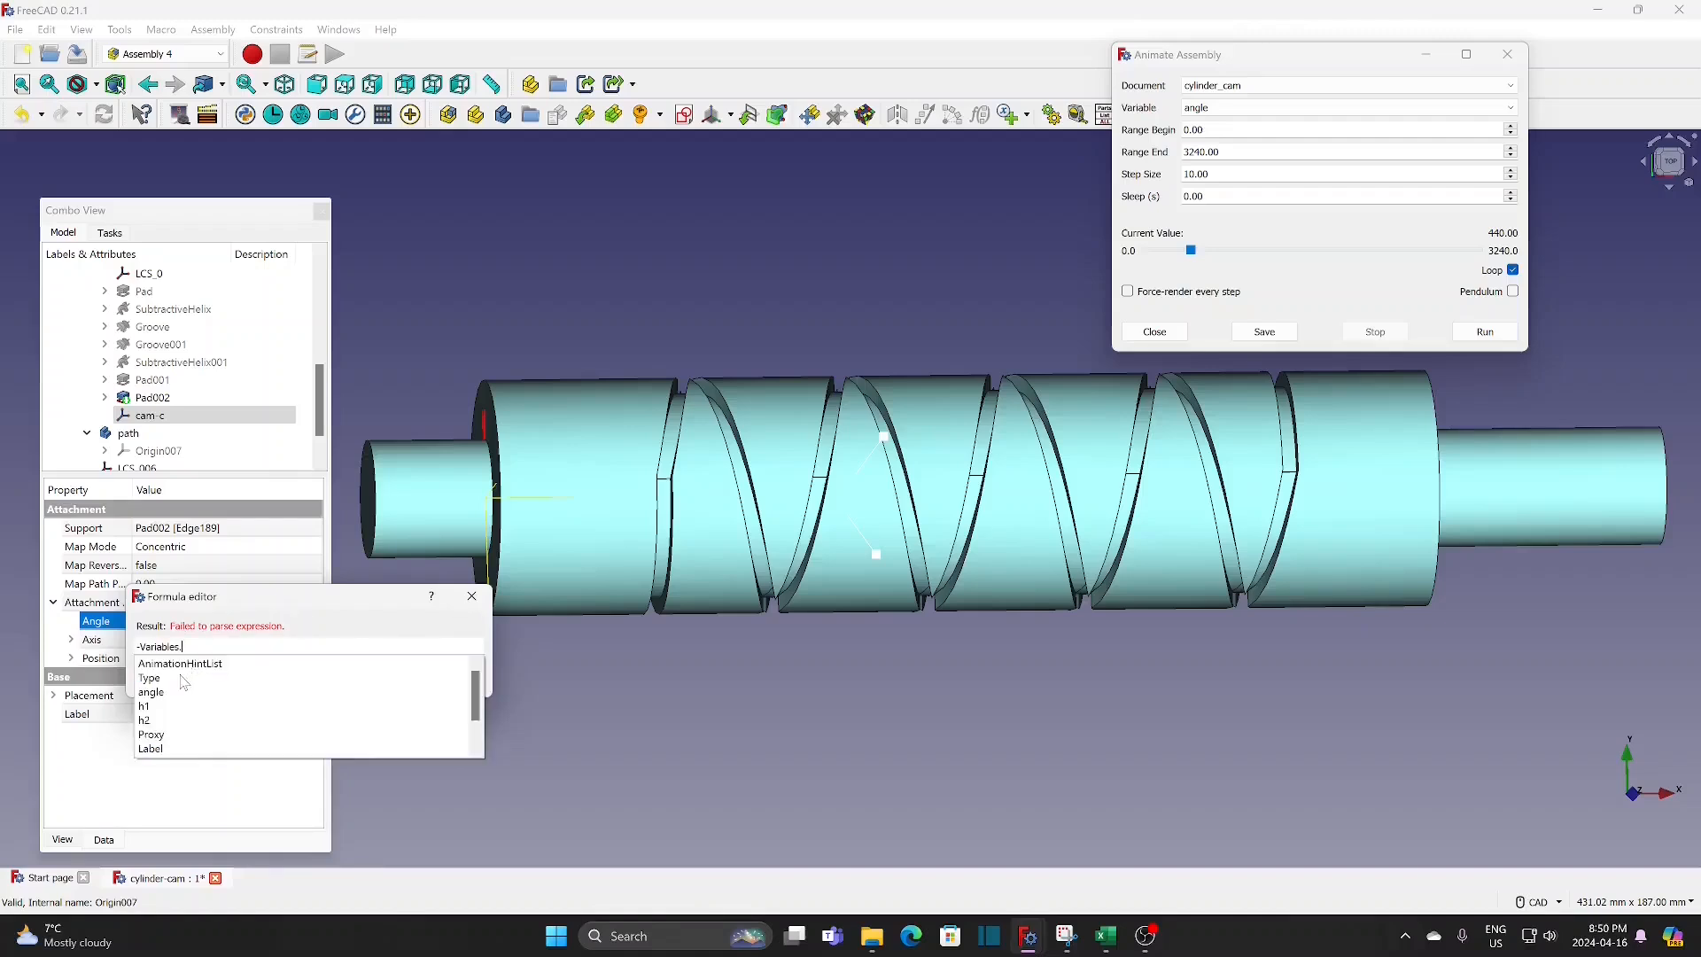
left_click(166, 695)
left_click(228, 670)
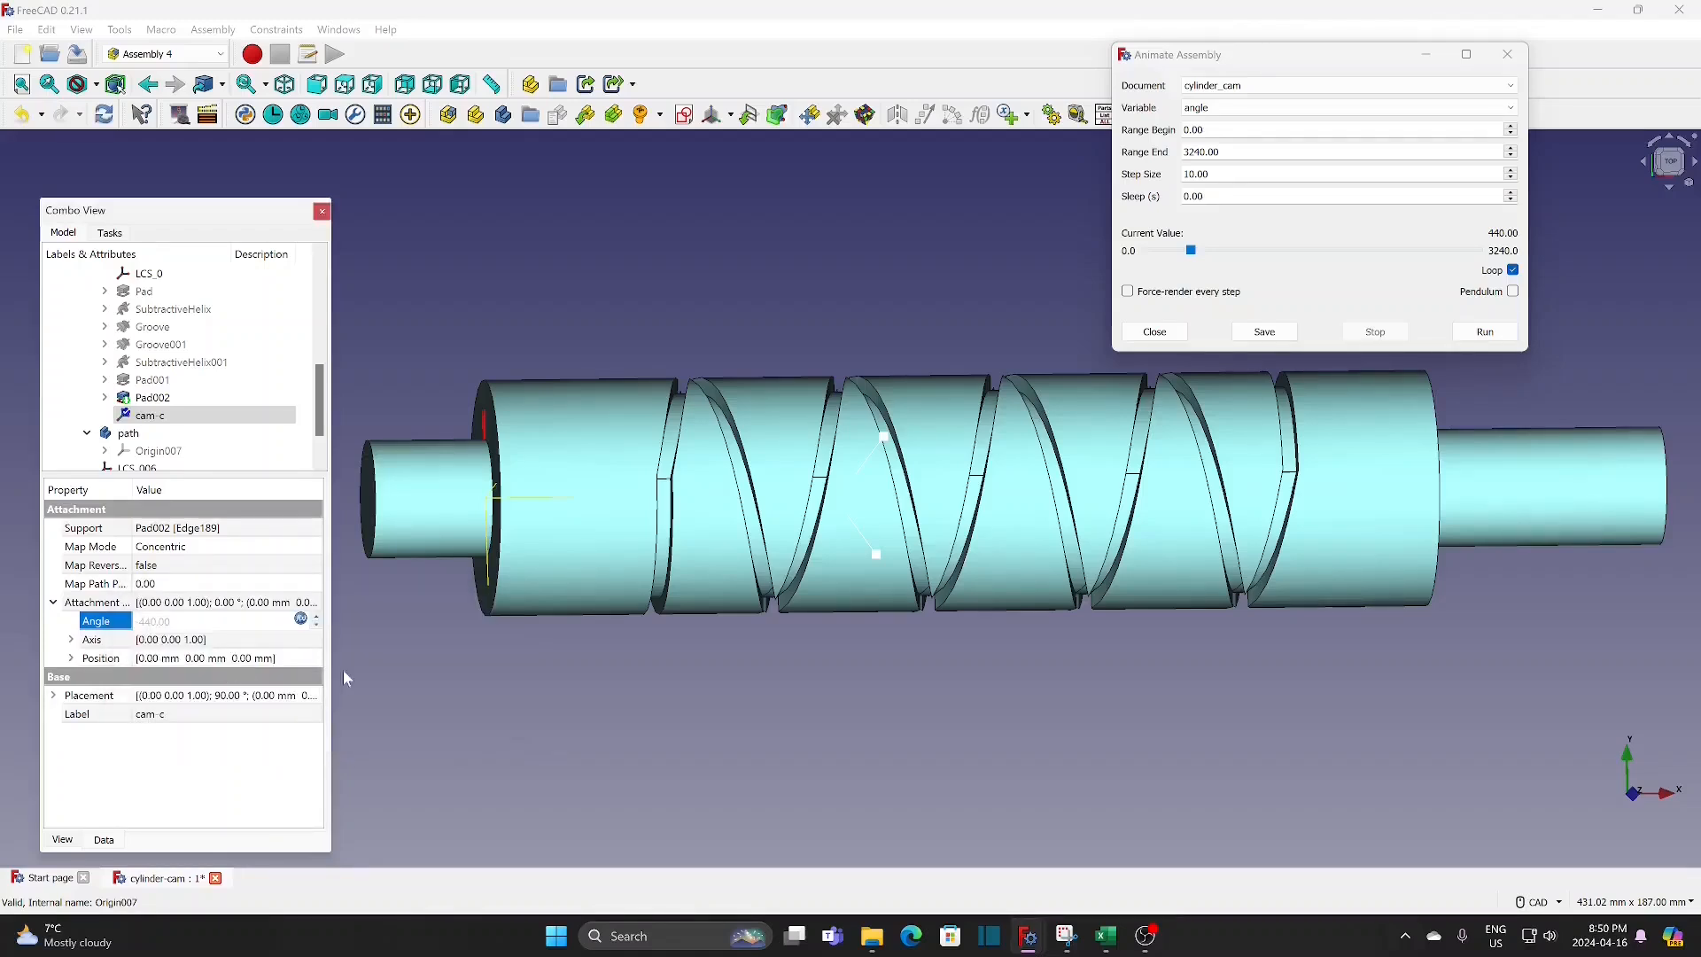
left_click(371, 680)
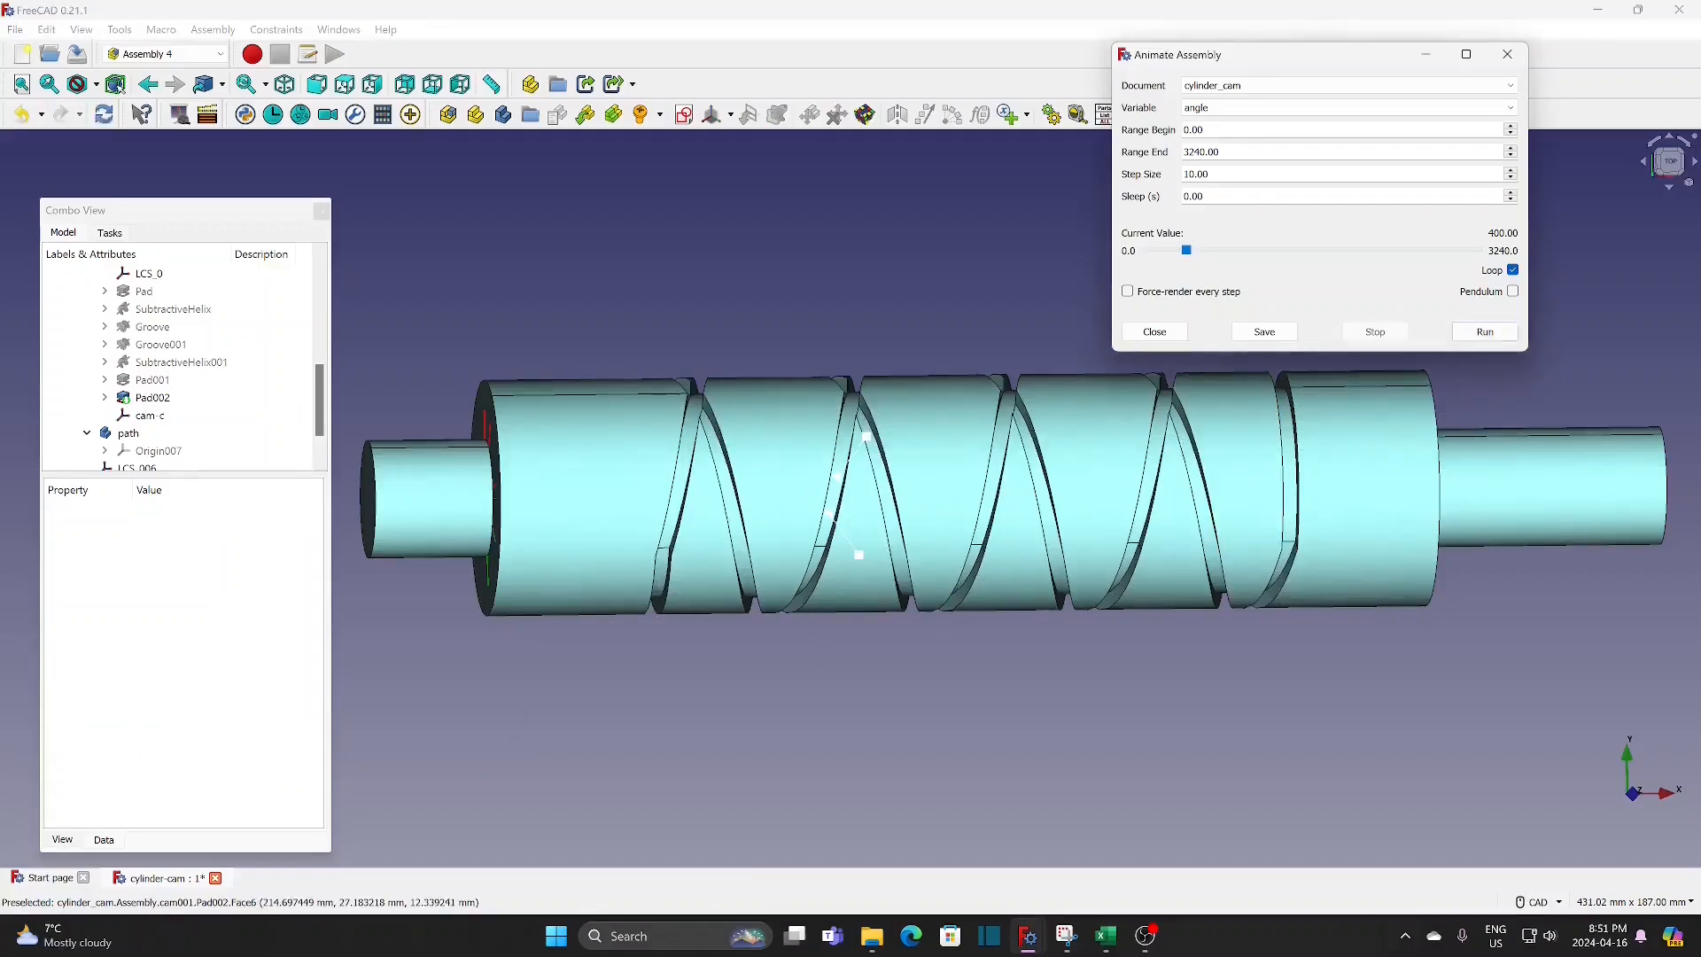
Step: Change the animation's step size to 30 and run the animation of the cam and follower paths
double_click(1196, 174)
type("30")
left_click(1495, 336)
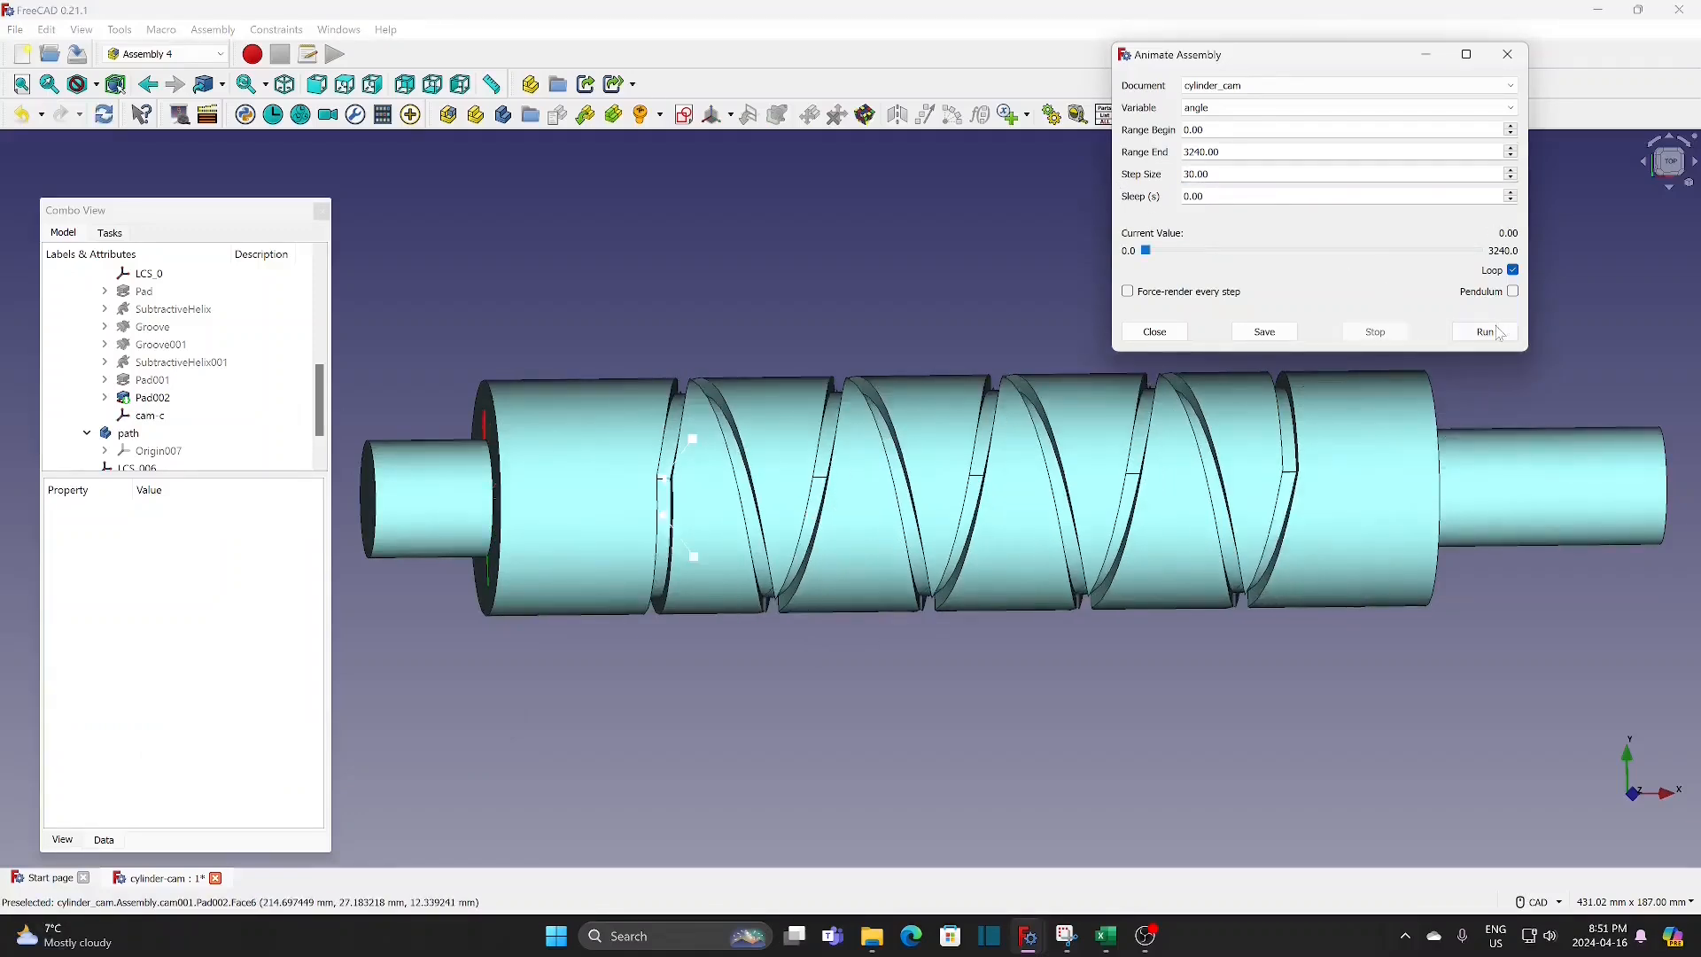
left_click(1496, 336)
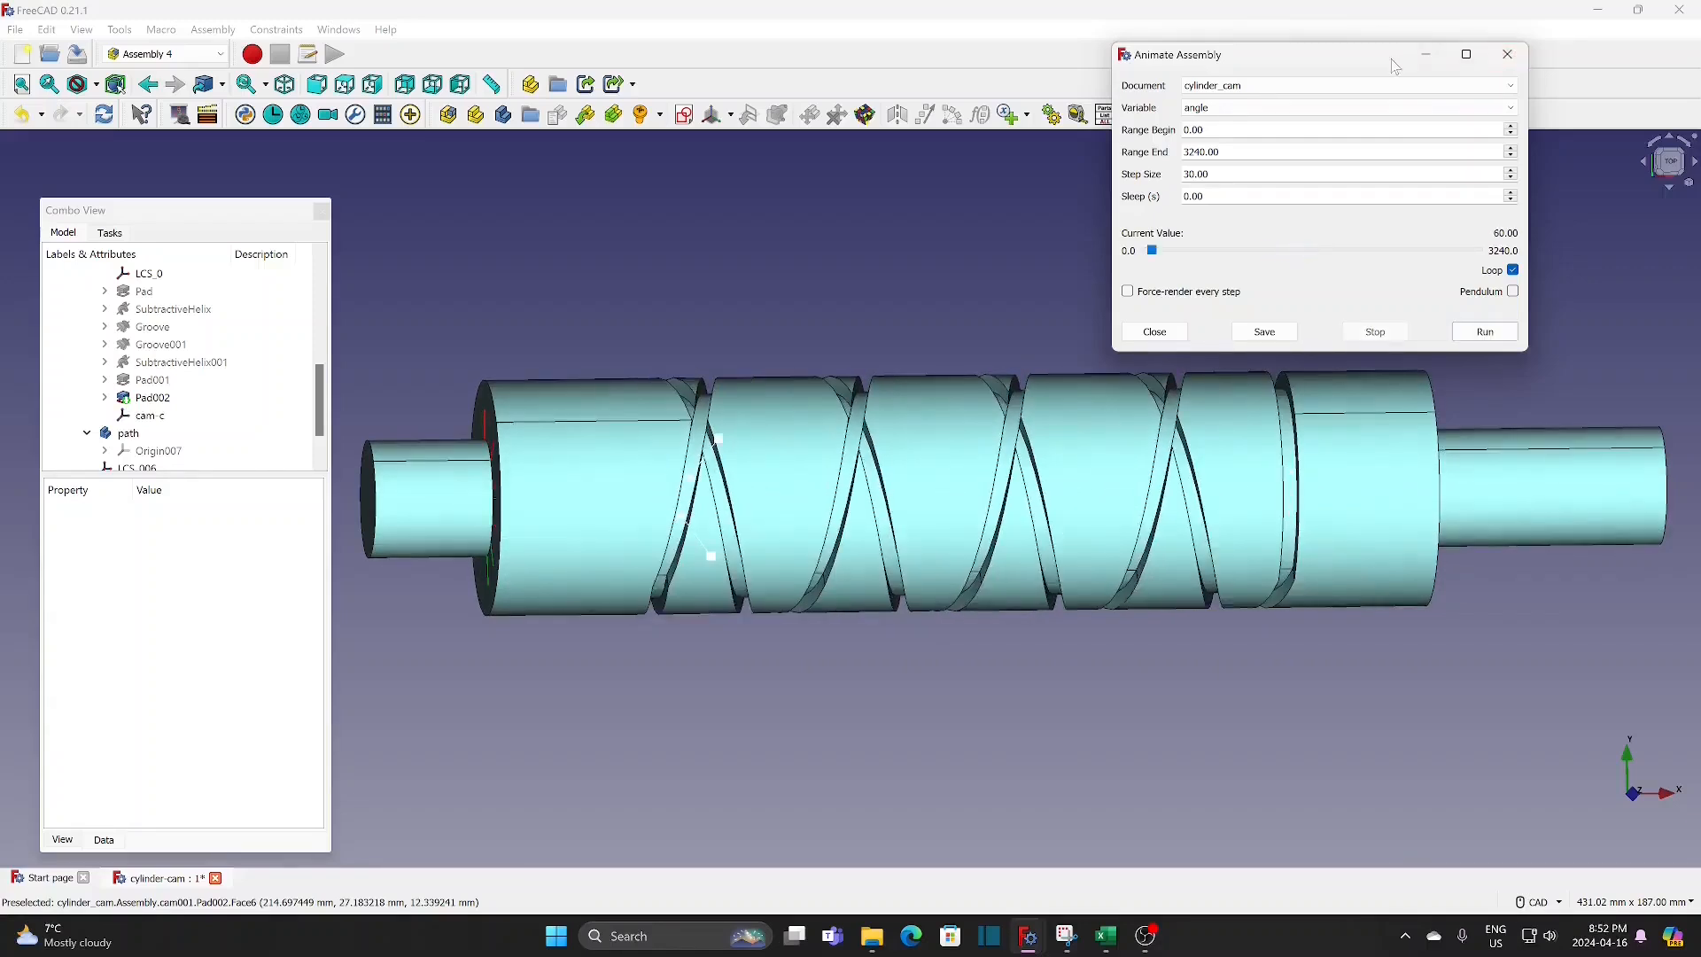
Step: Move the animation dialog clear of the model and hide cam002 so only the path sketches are displayed
left_click_drag(1379, 67, 1506, 49)
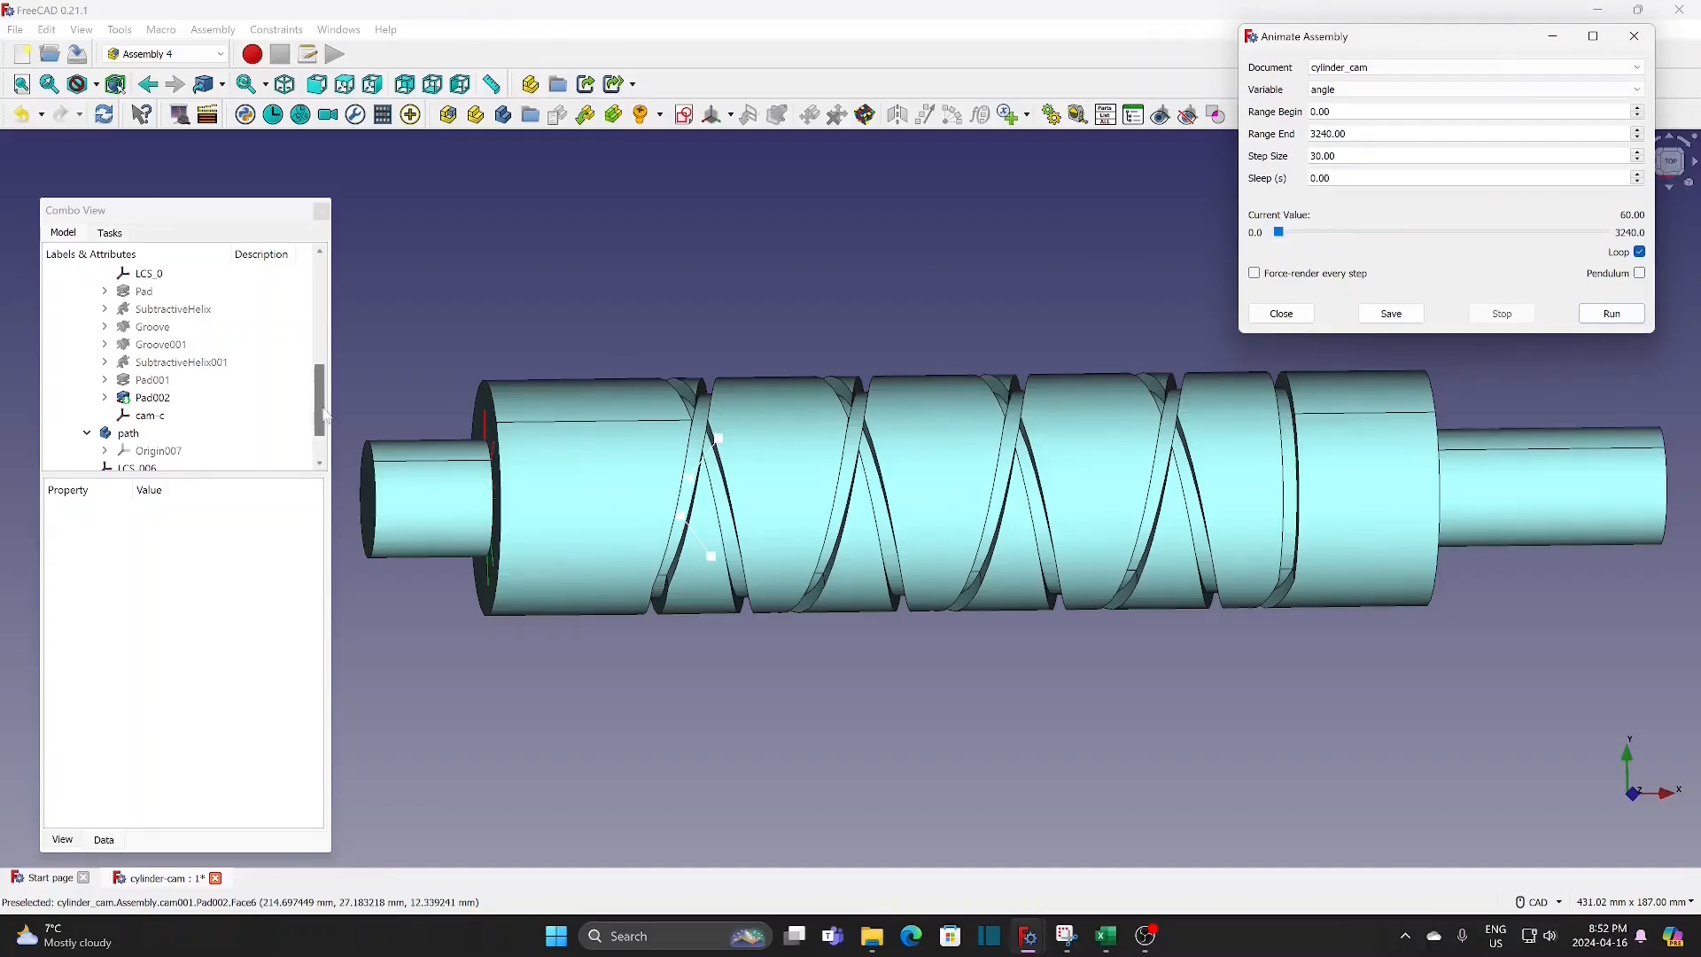
left_click_drag(318, 424, 329, 366)
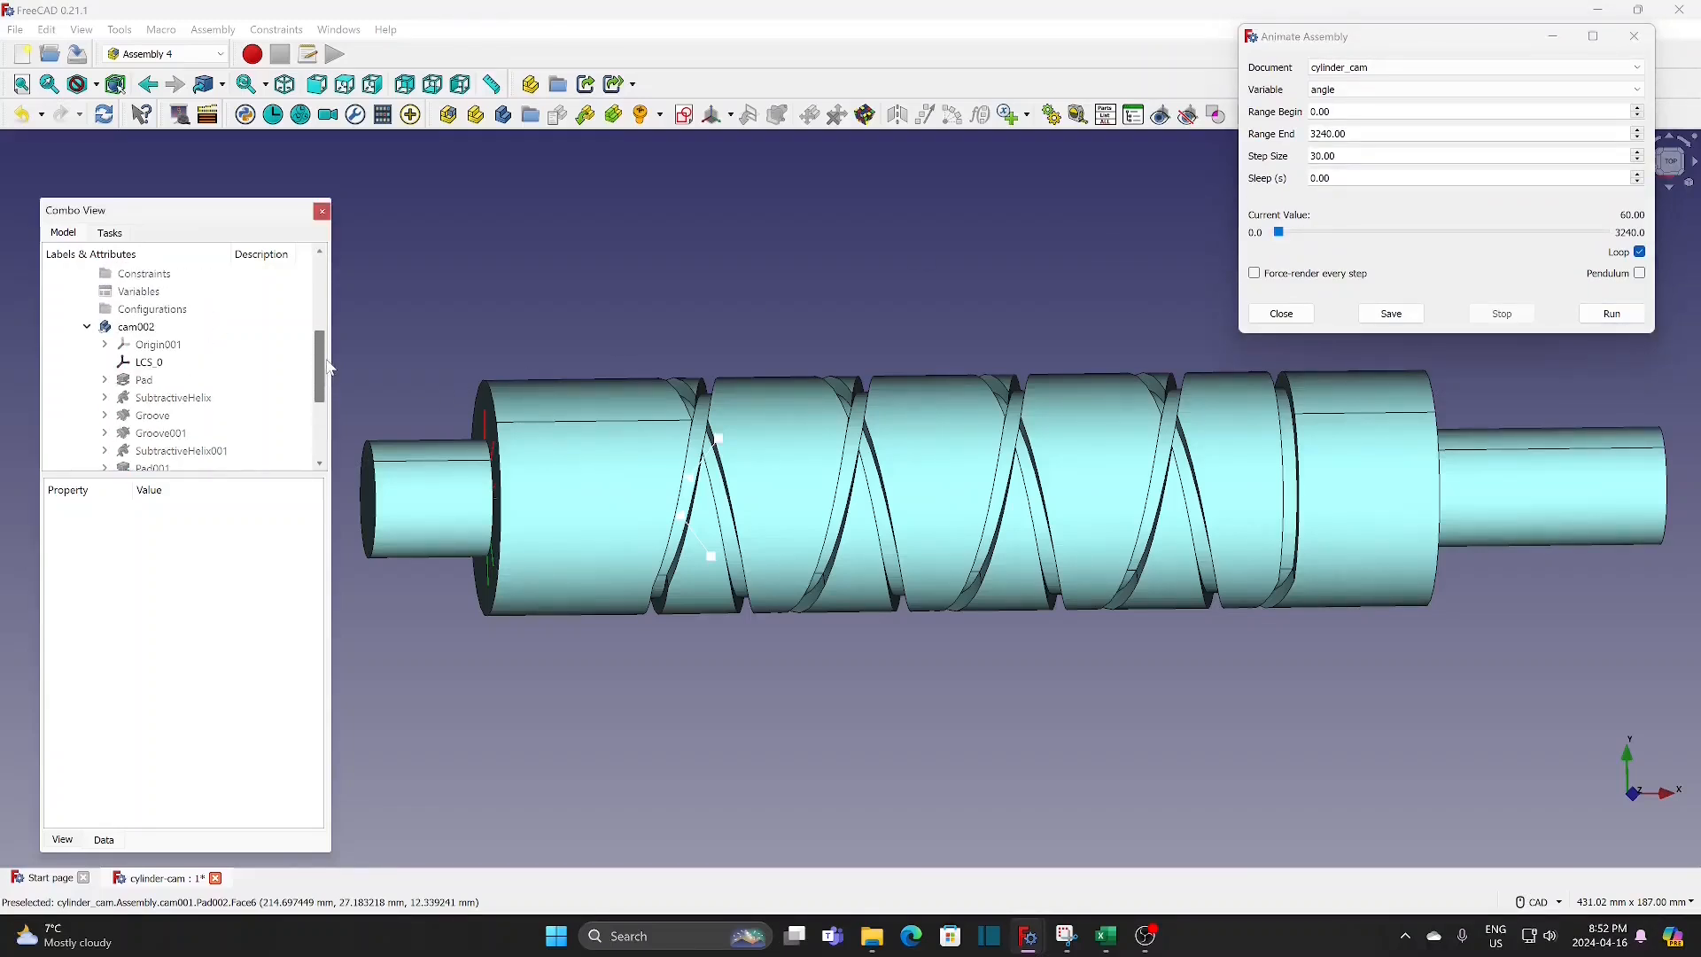
left_click(178, 328)
key("space")
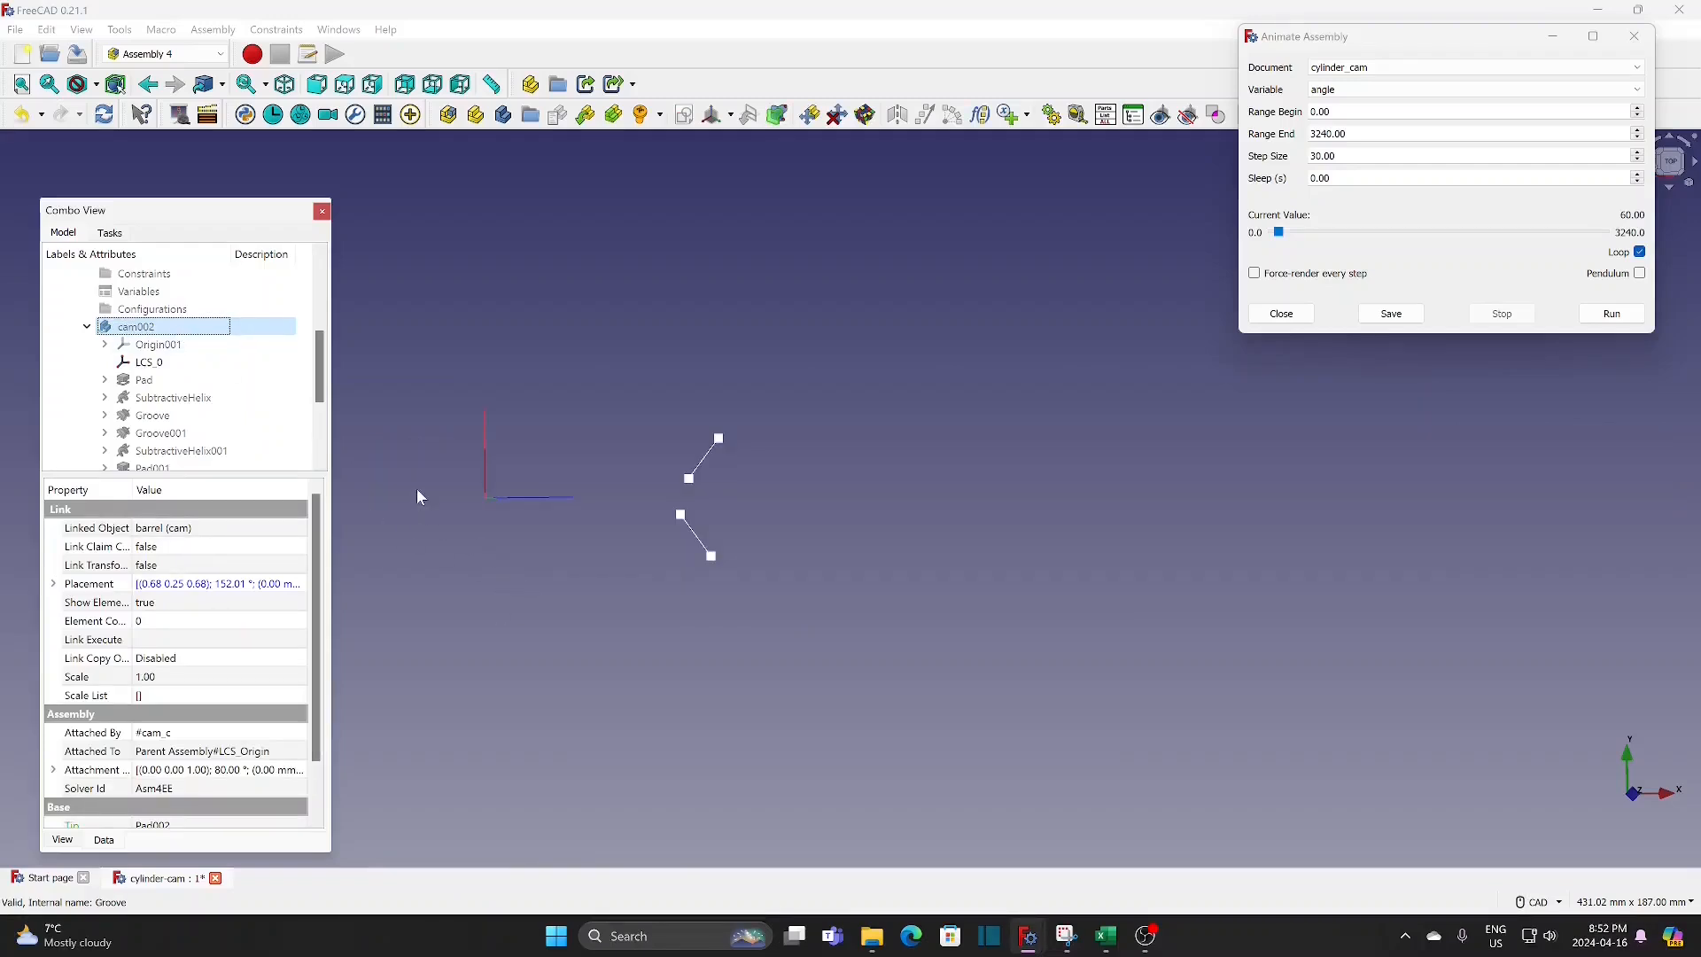
Step: Create a coordinate system named 1m in the path body, attached to the inner end vertex of path-1m with Translate origin
left_click(163, 381)
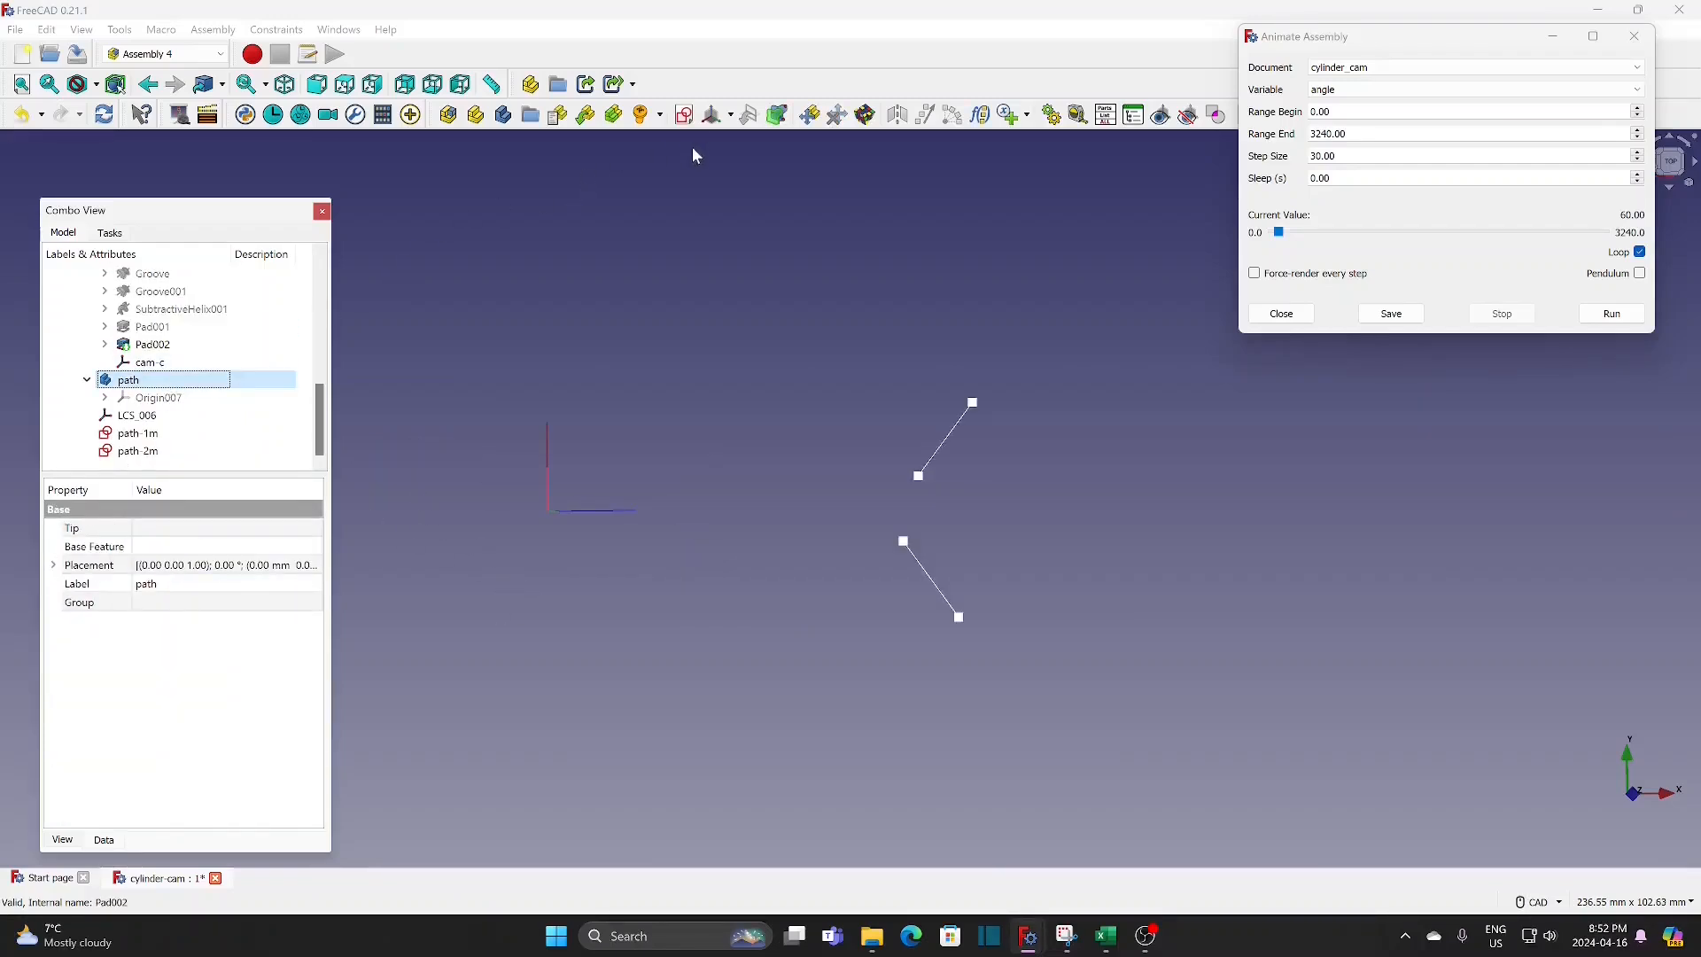
left_click(712, 116)
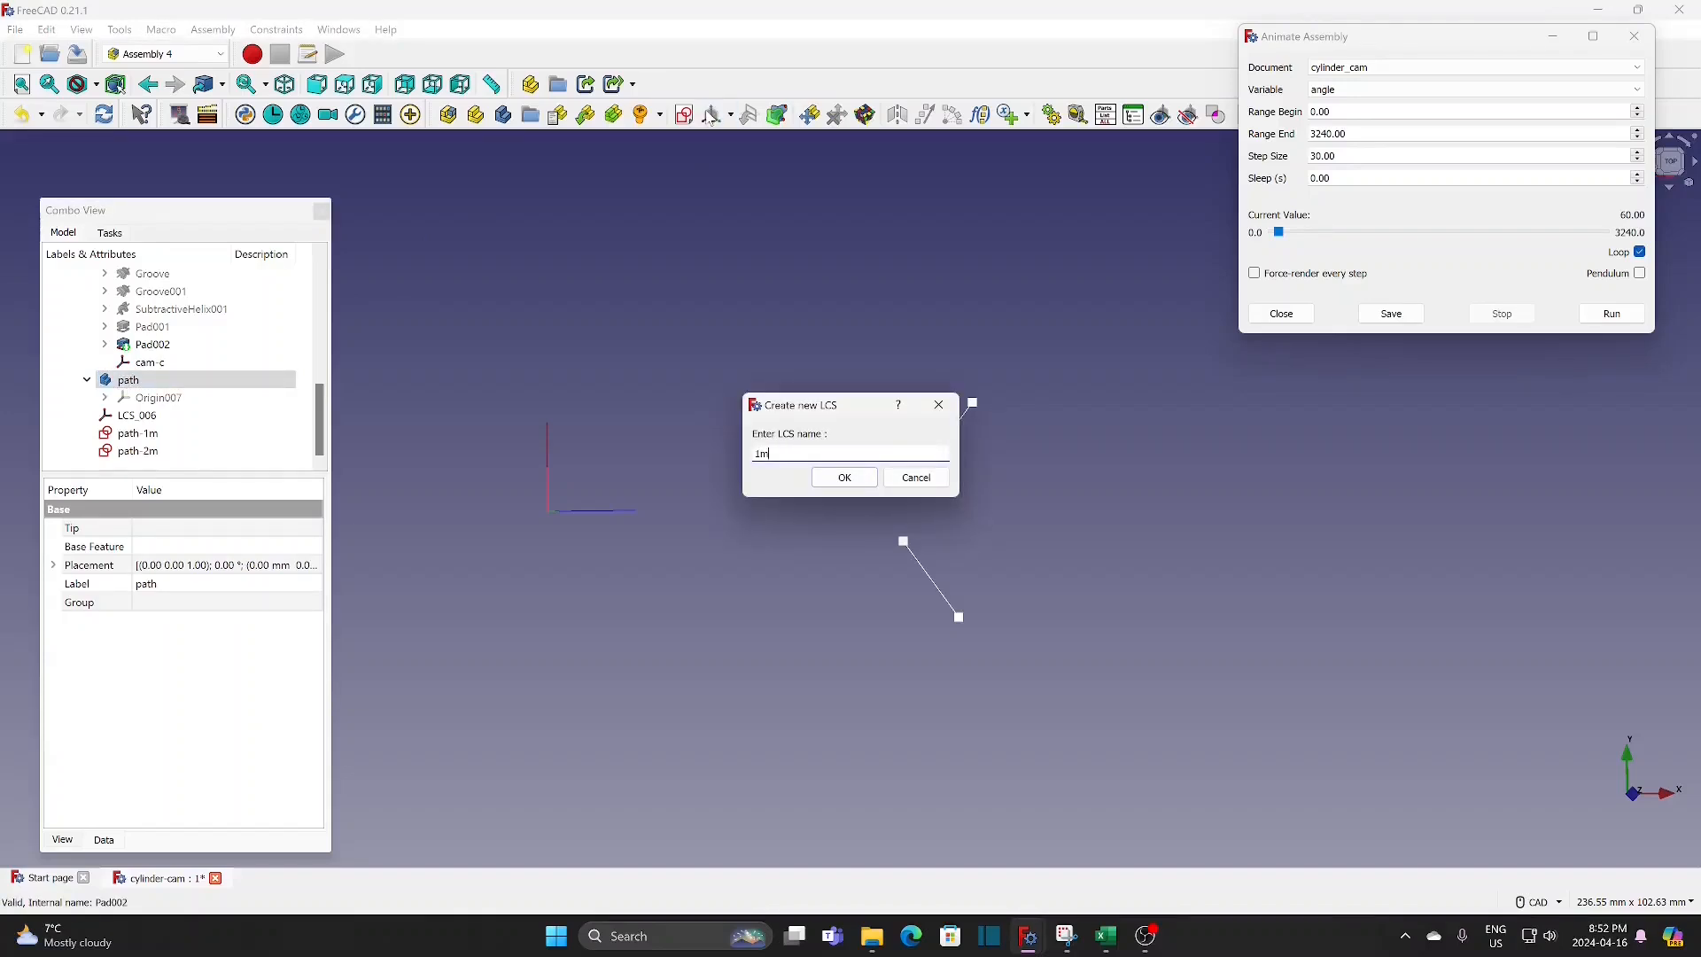
type("1m")
left_click(844, 478)
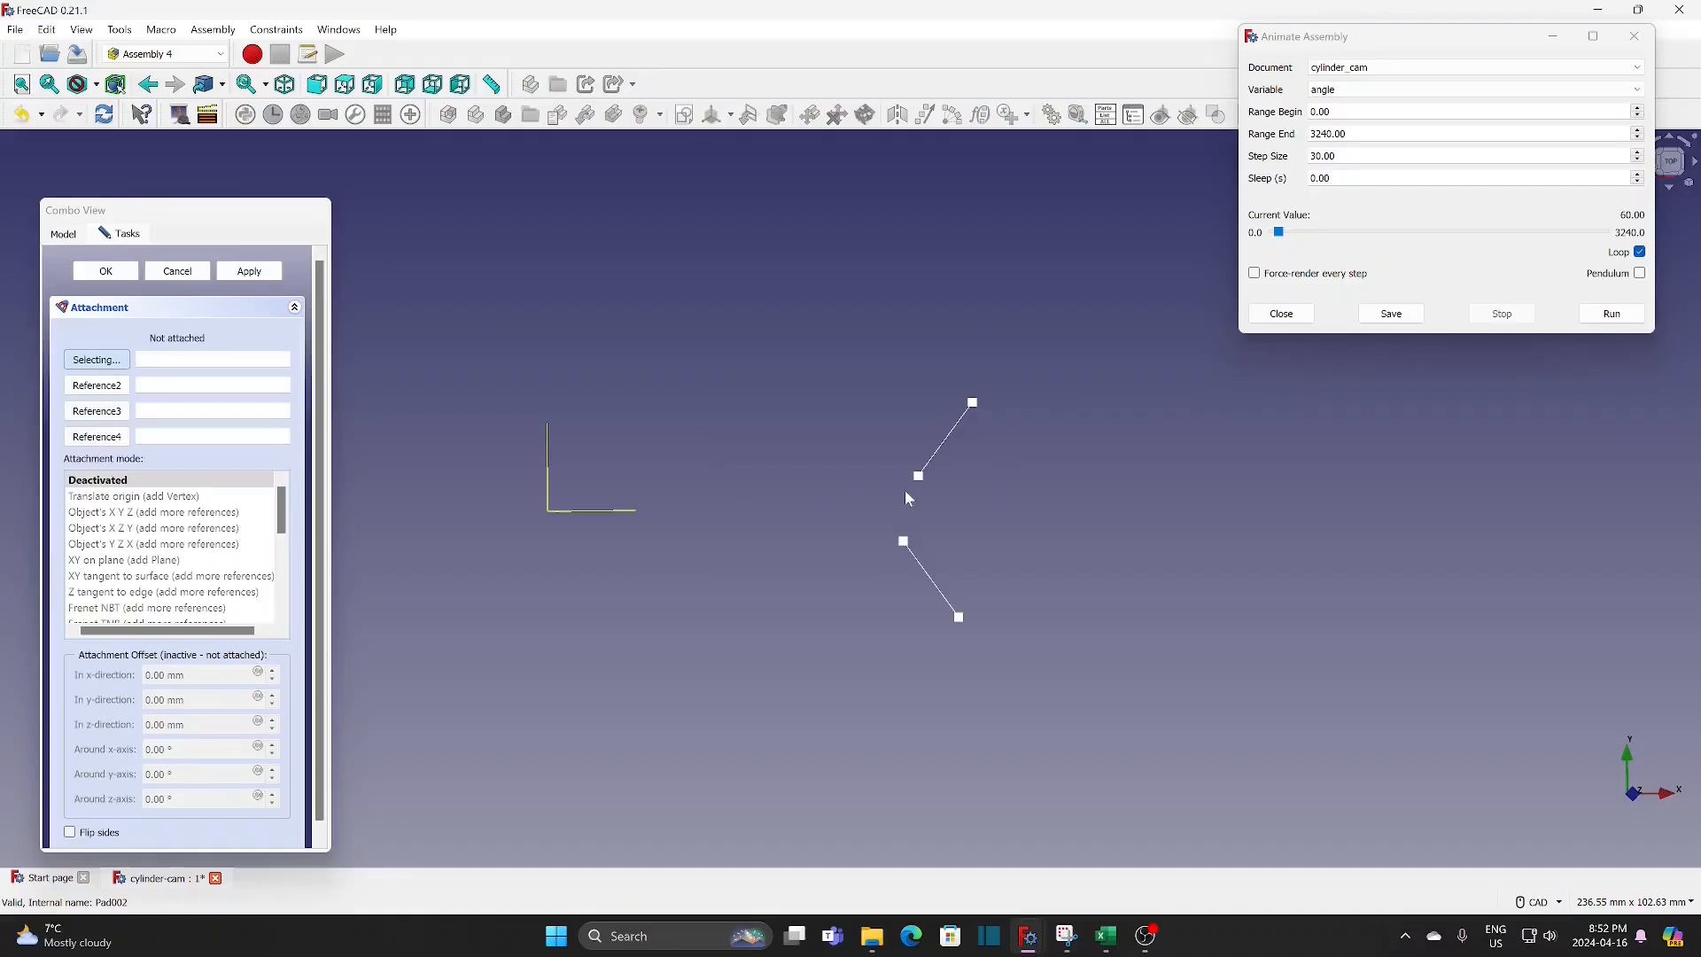
left_click(918, 477)
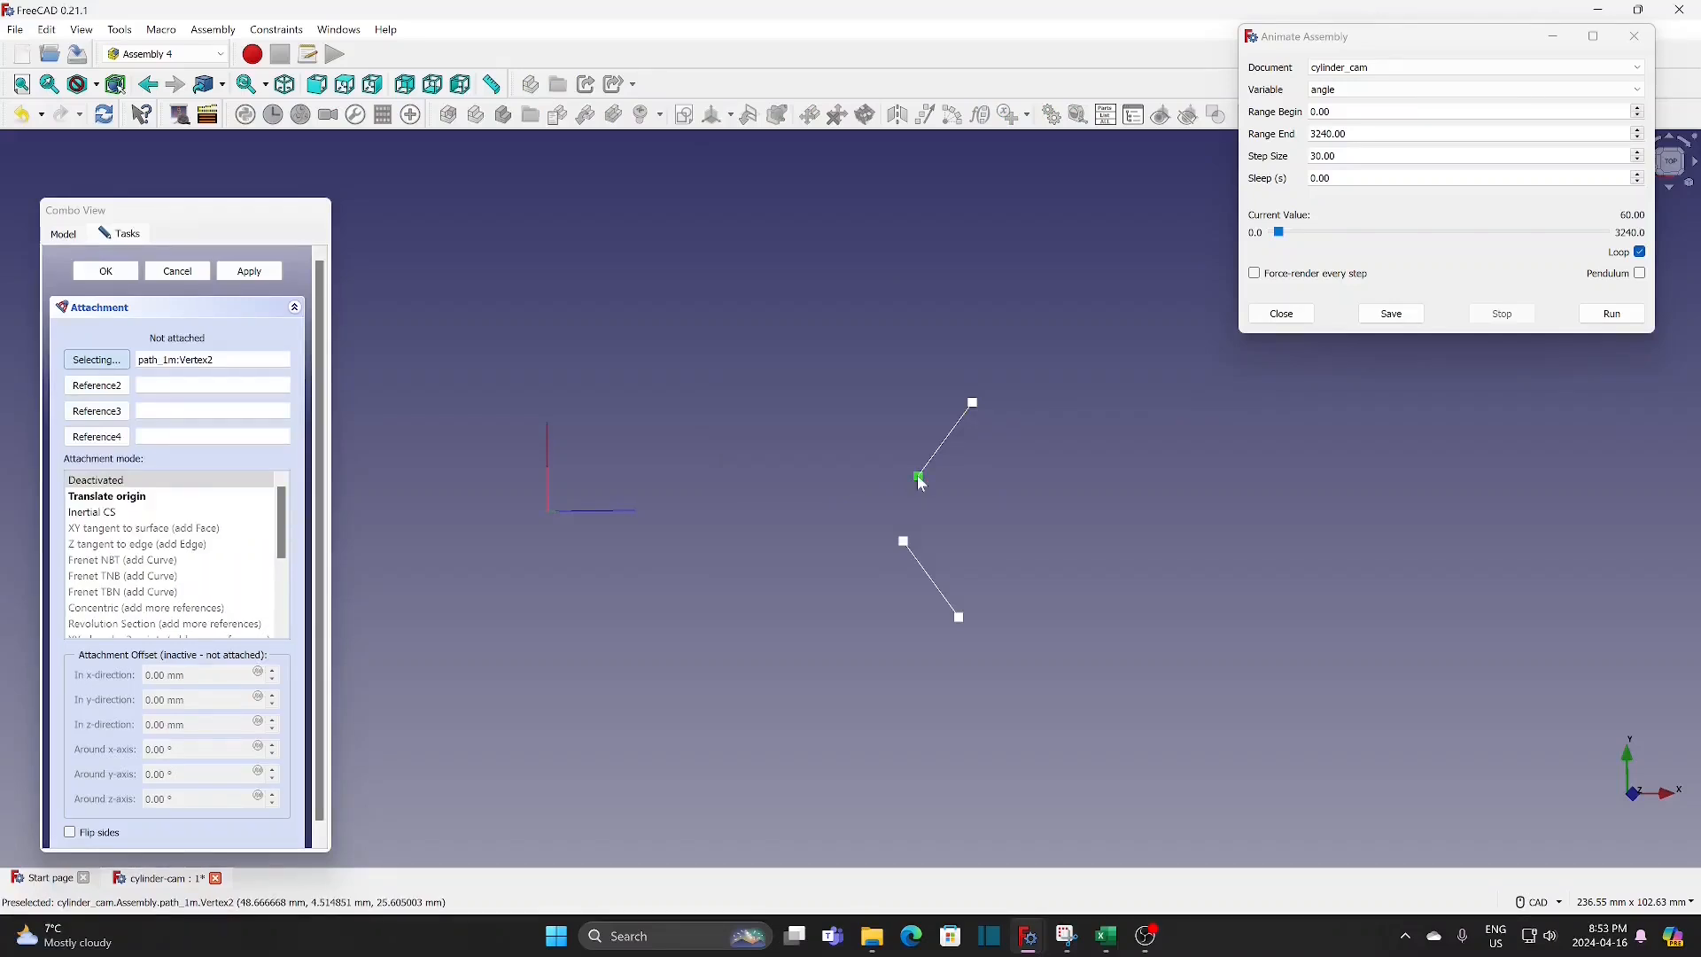
left_click(124, 498)
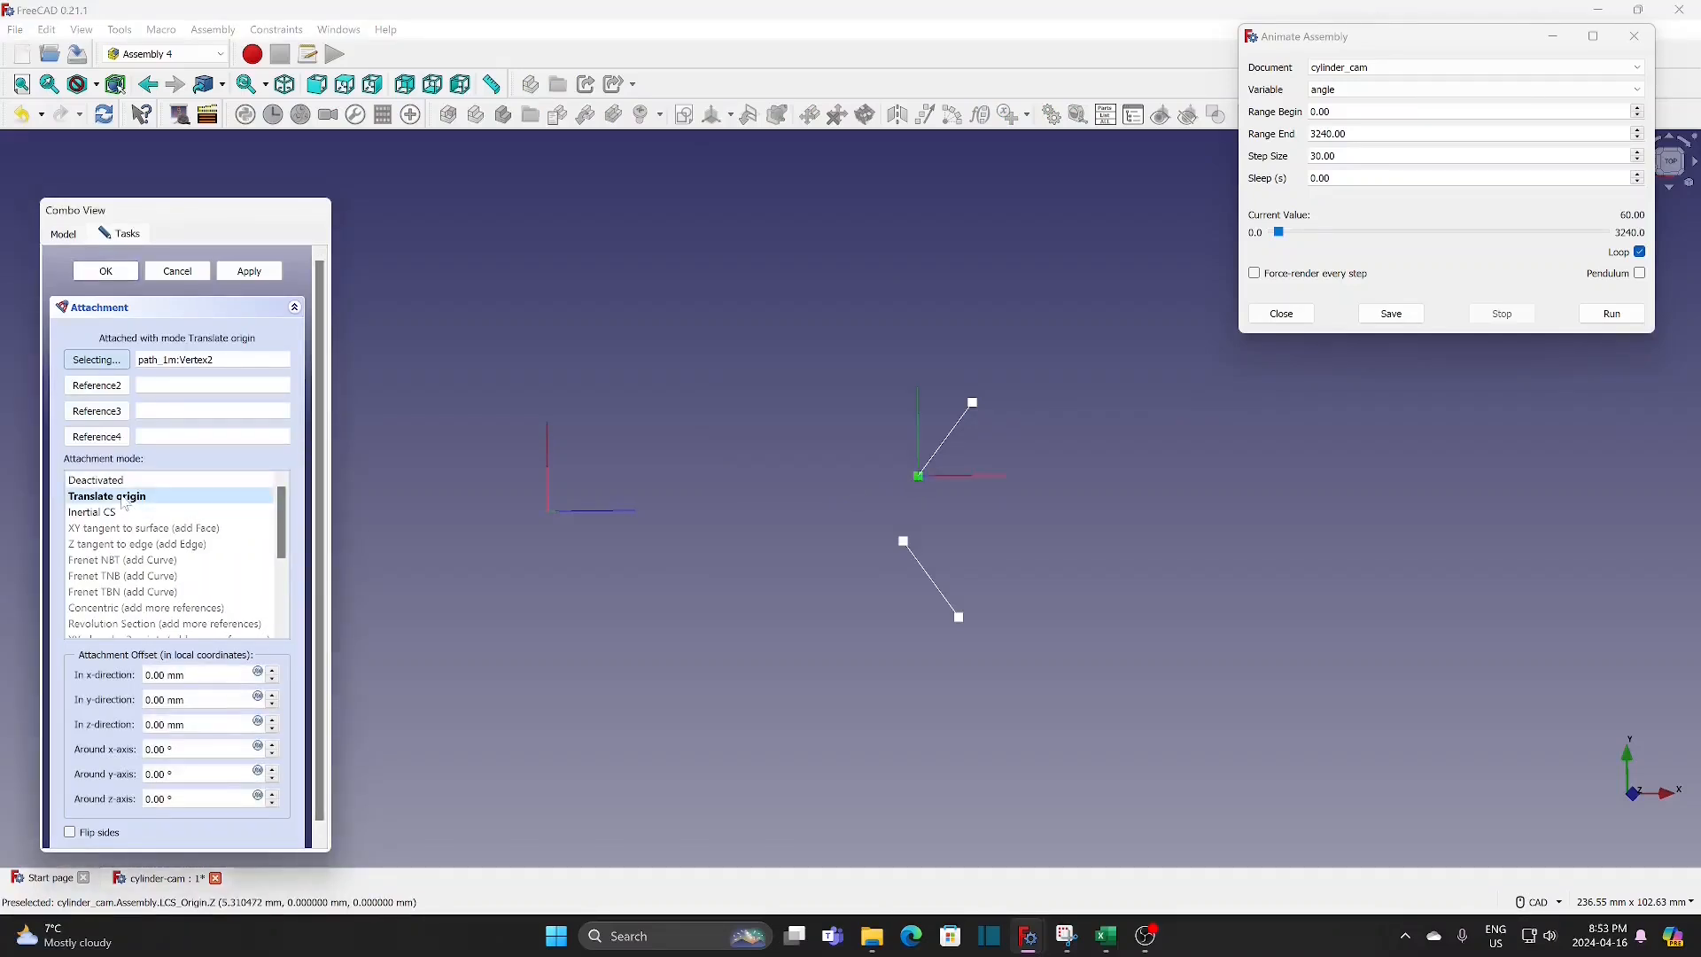
left_click(124, 275)
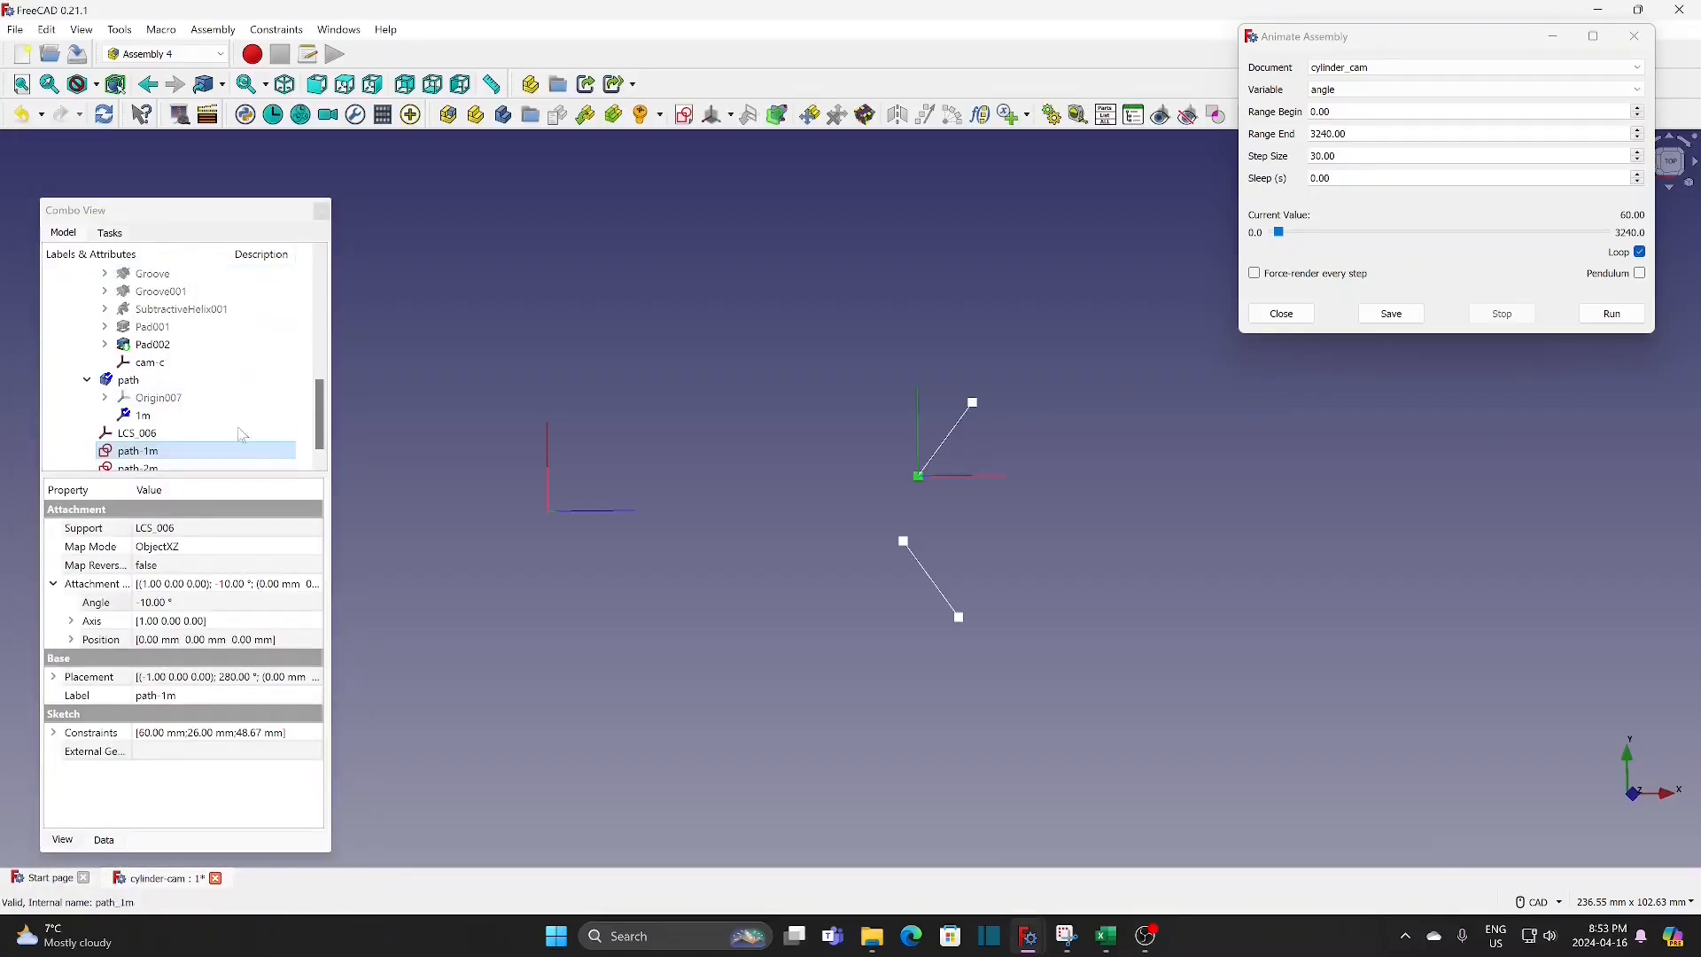
Step: Create a coordinate system named 2m in the path body, attached to the inner end vertex of path-2m with Translate origin
left_click(129, 379)
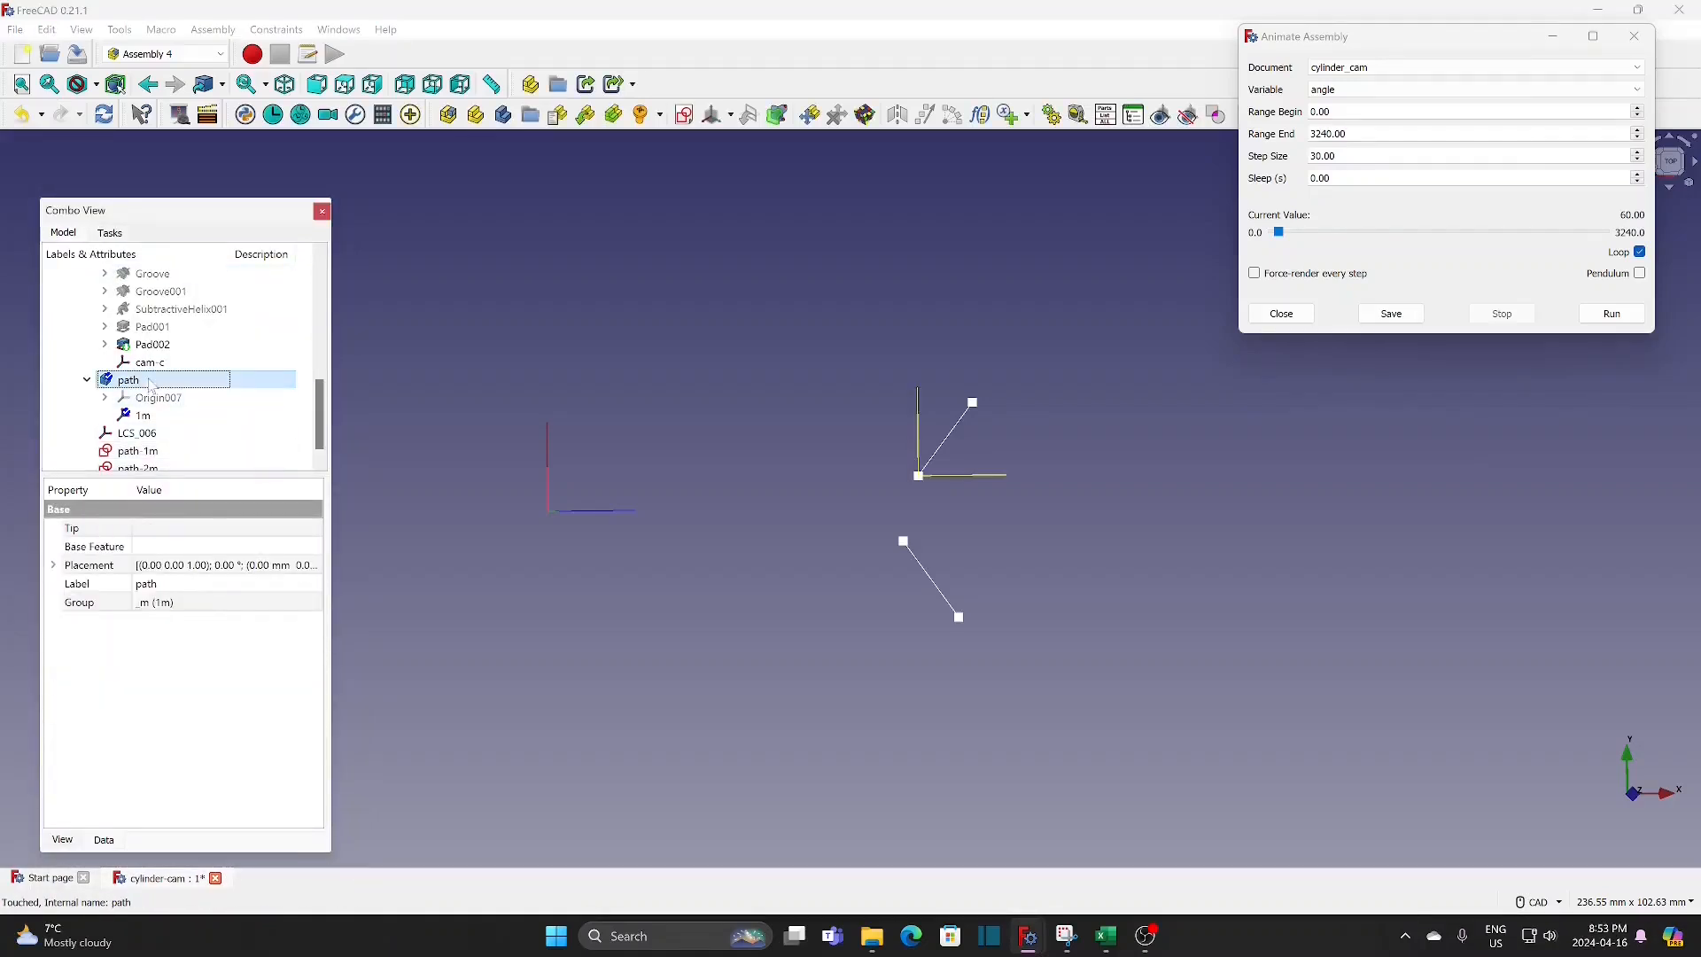
left_click(712, 118)
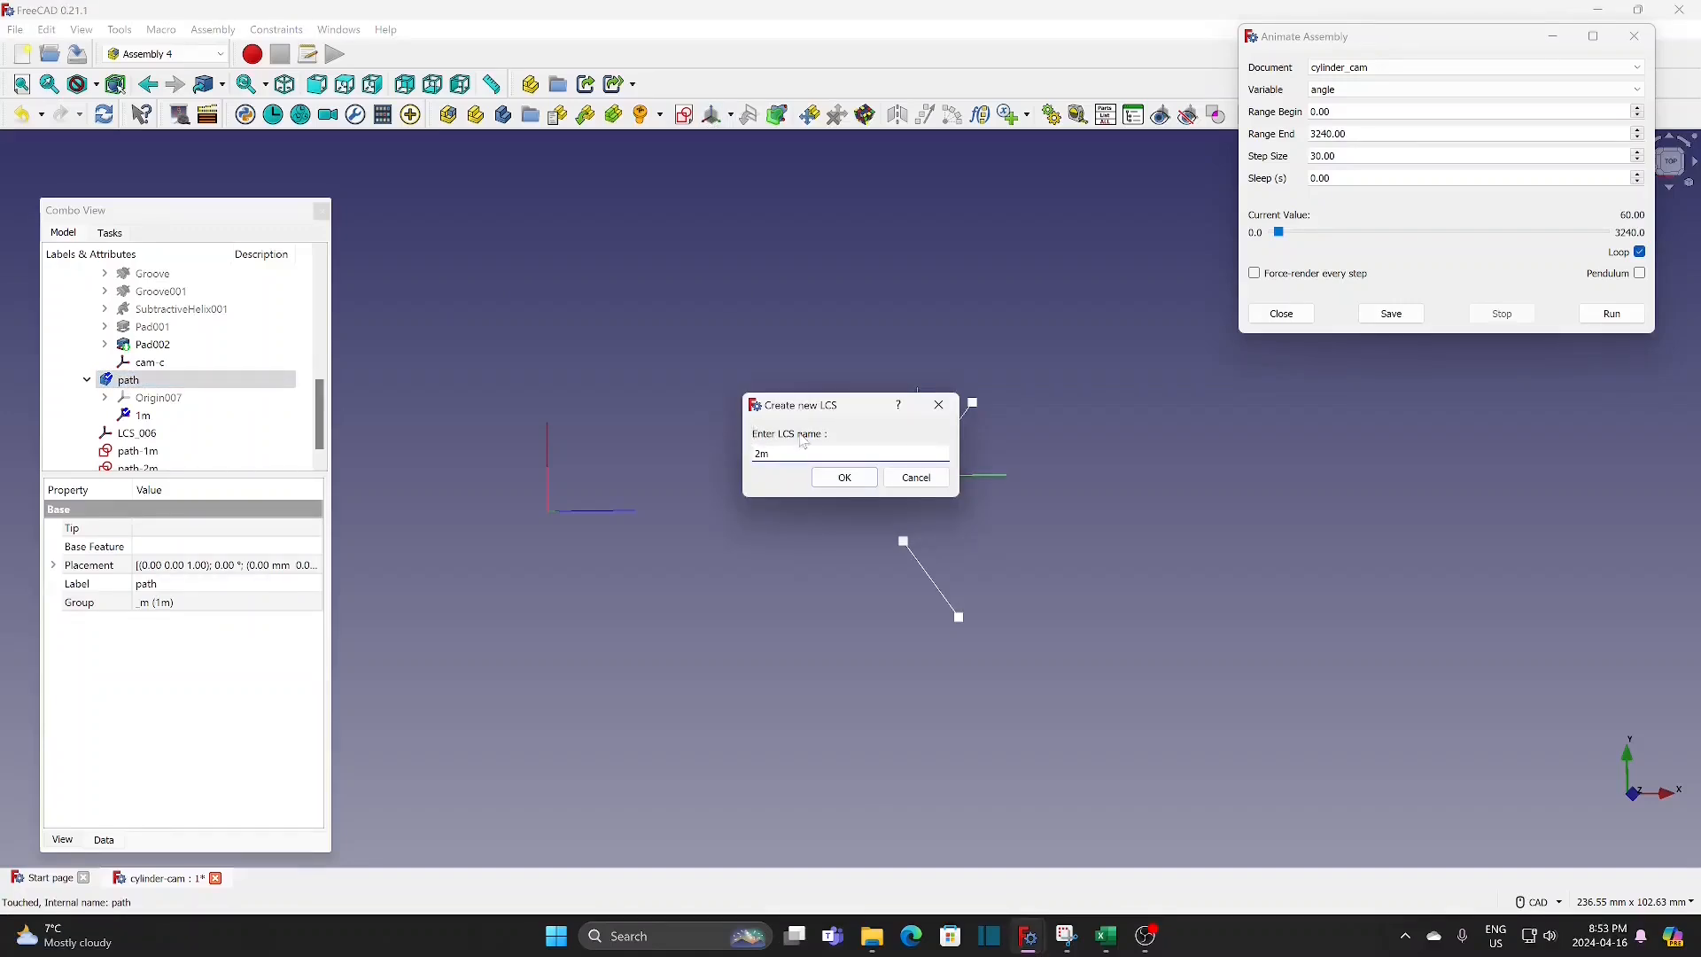
type("2m")
left_click(854, 478)
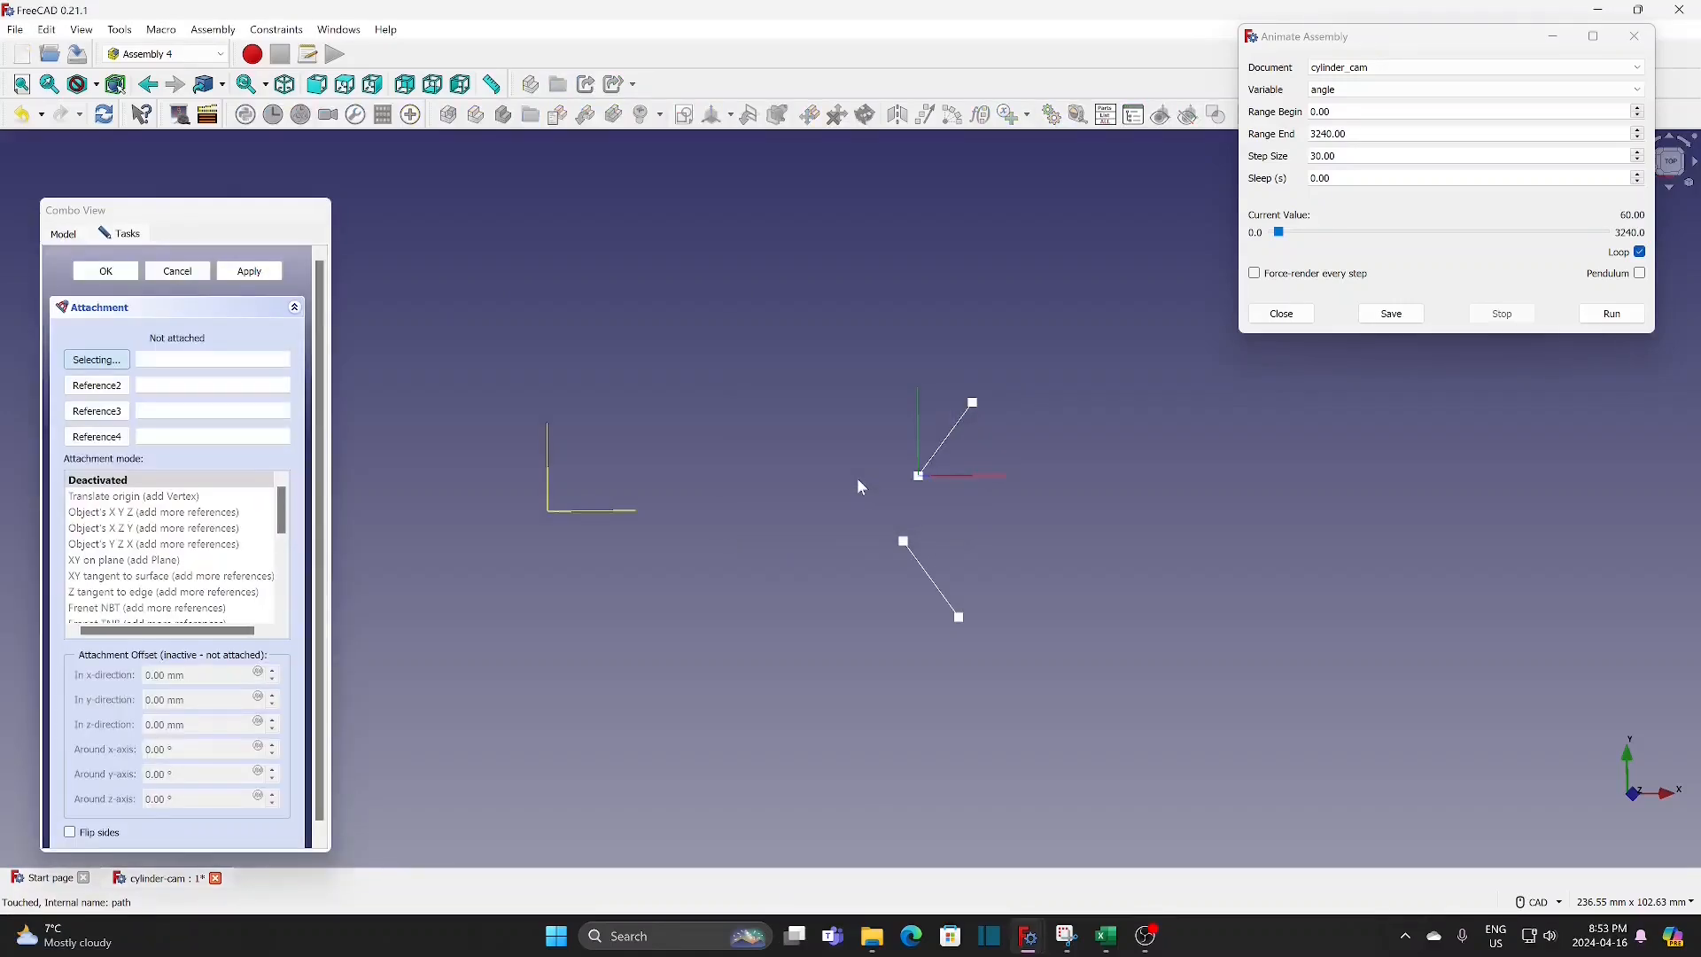
left_click(903, 543)
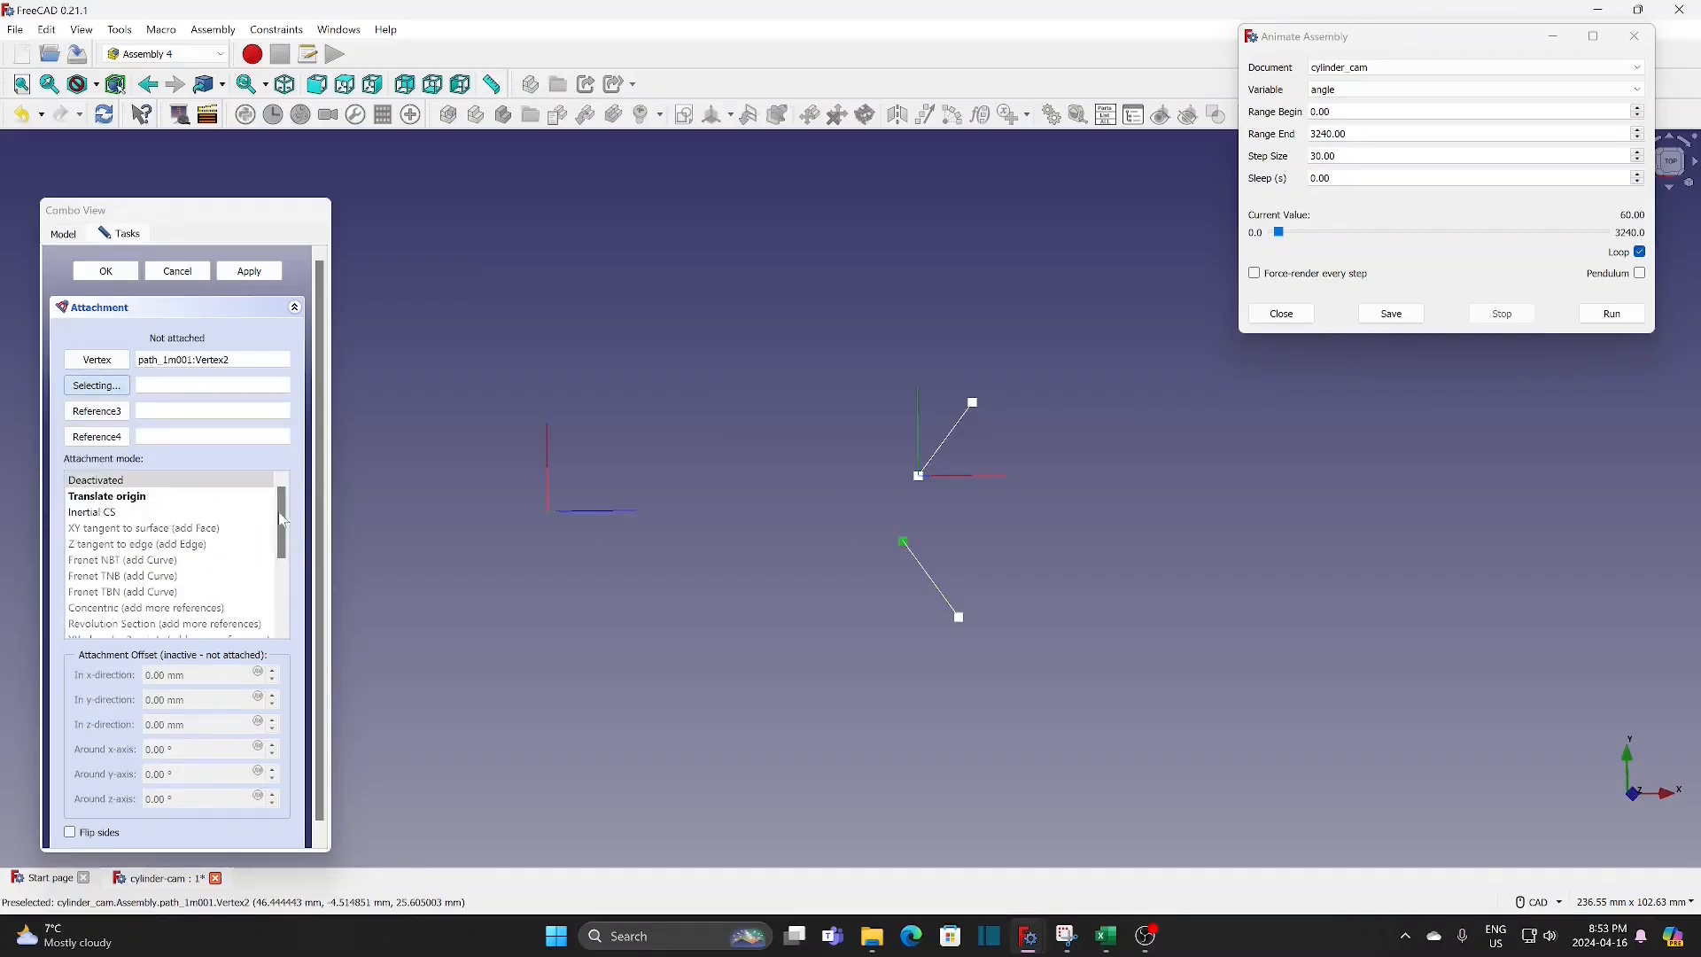
left_click(177, 497)
left_click(122, 275)
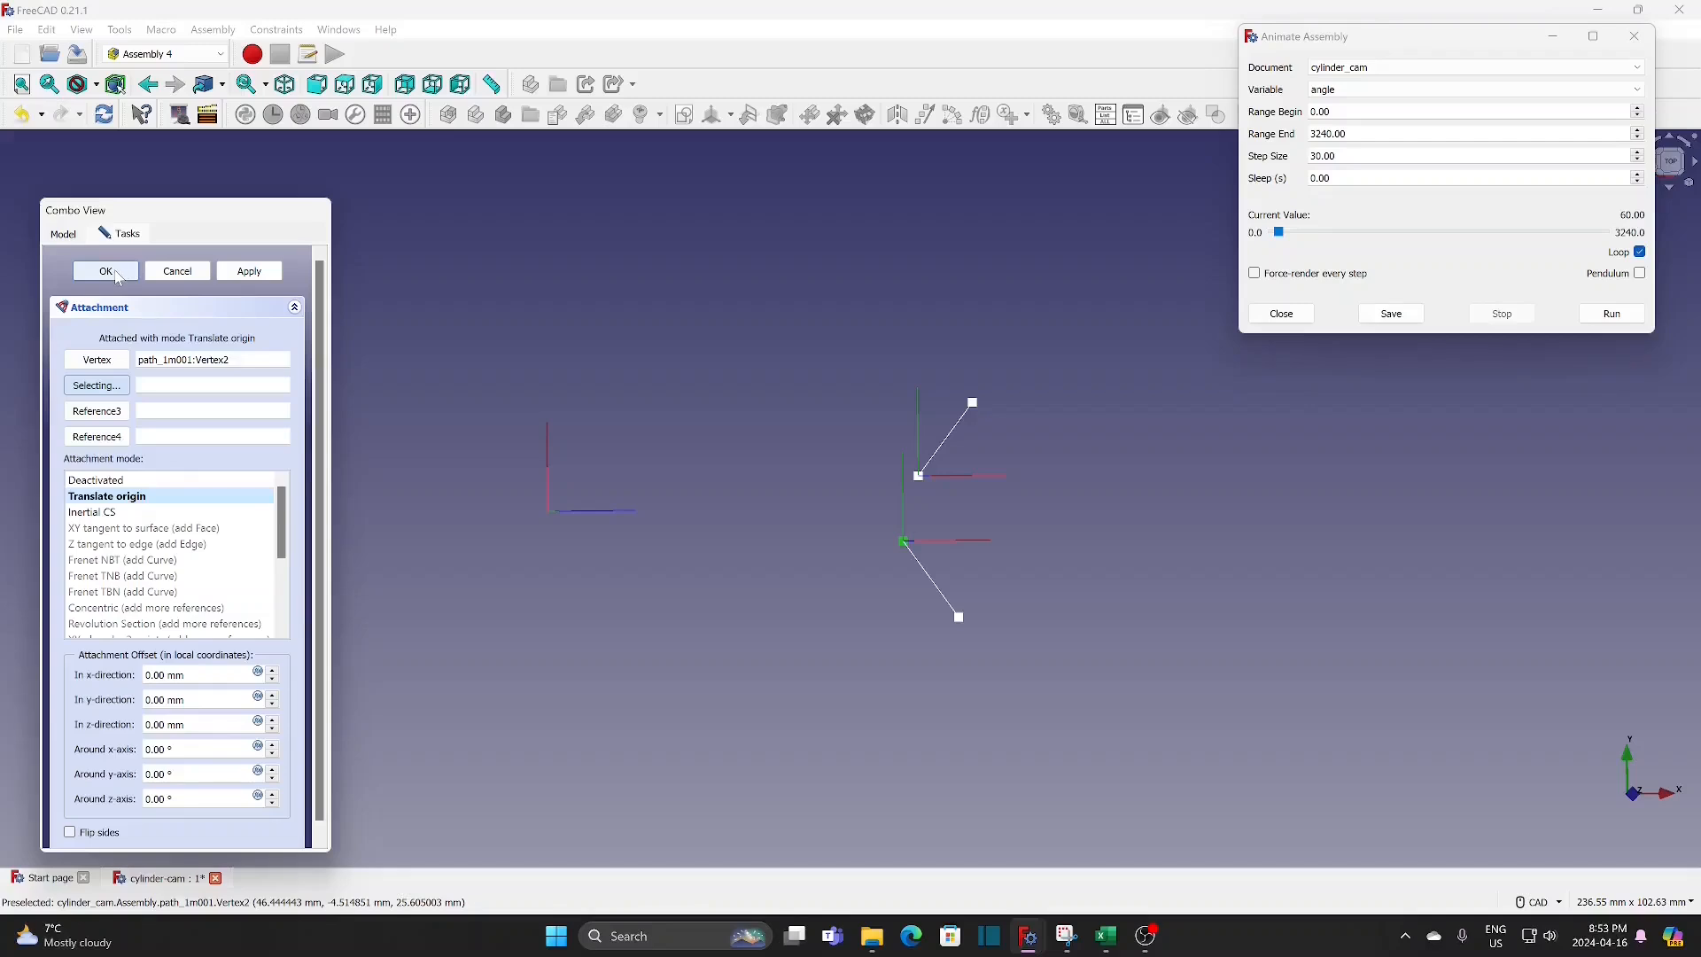
Step: Switch to the Part Design workbench and make path the active body
left_click(128, 344)
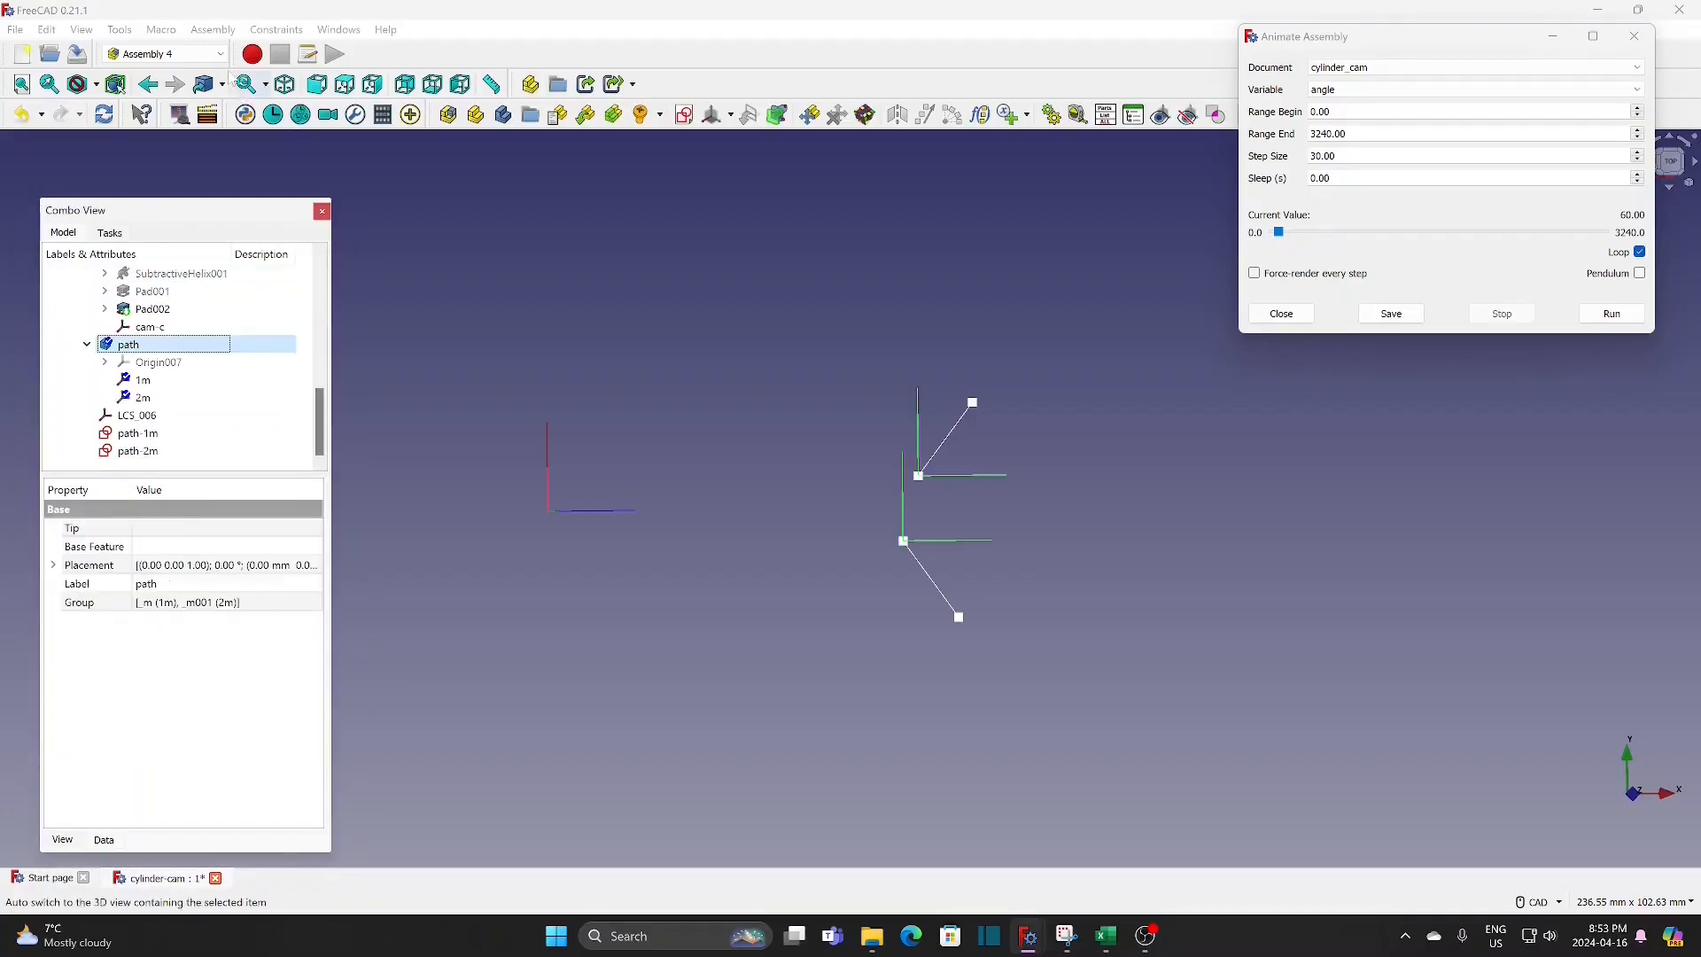
left_click(212, 54)
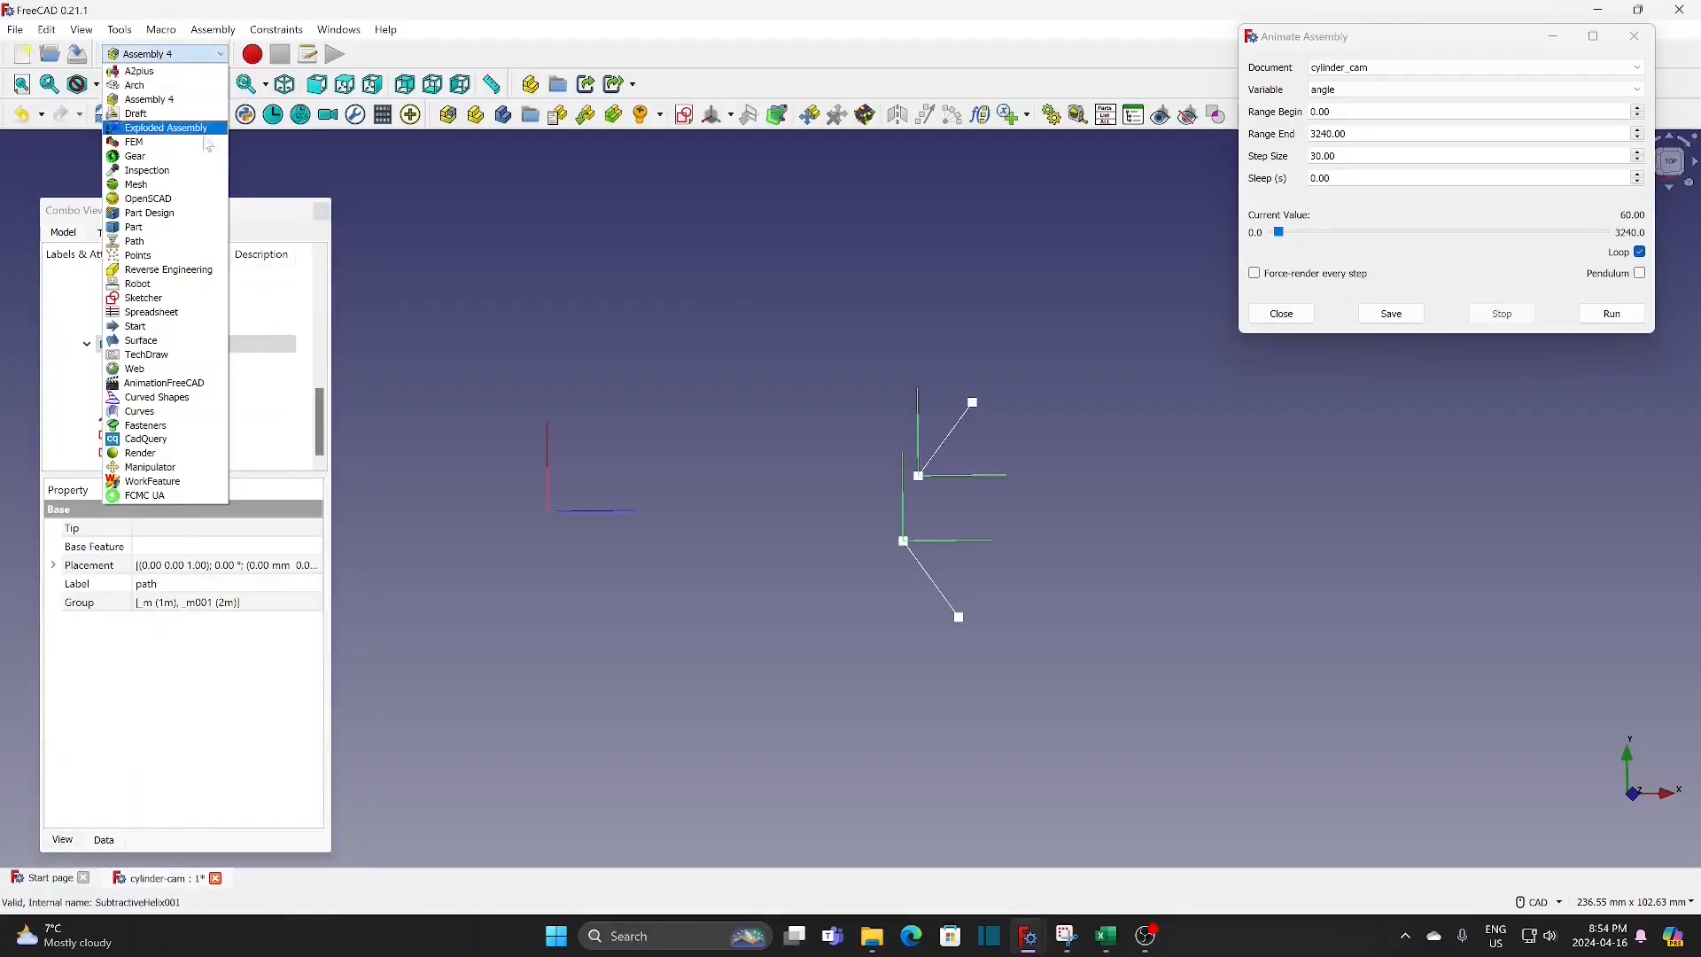
left_click(177, 213)
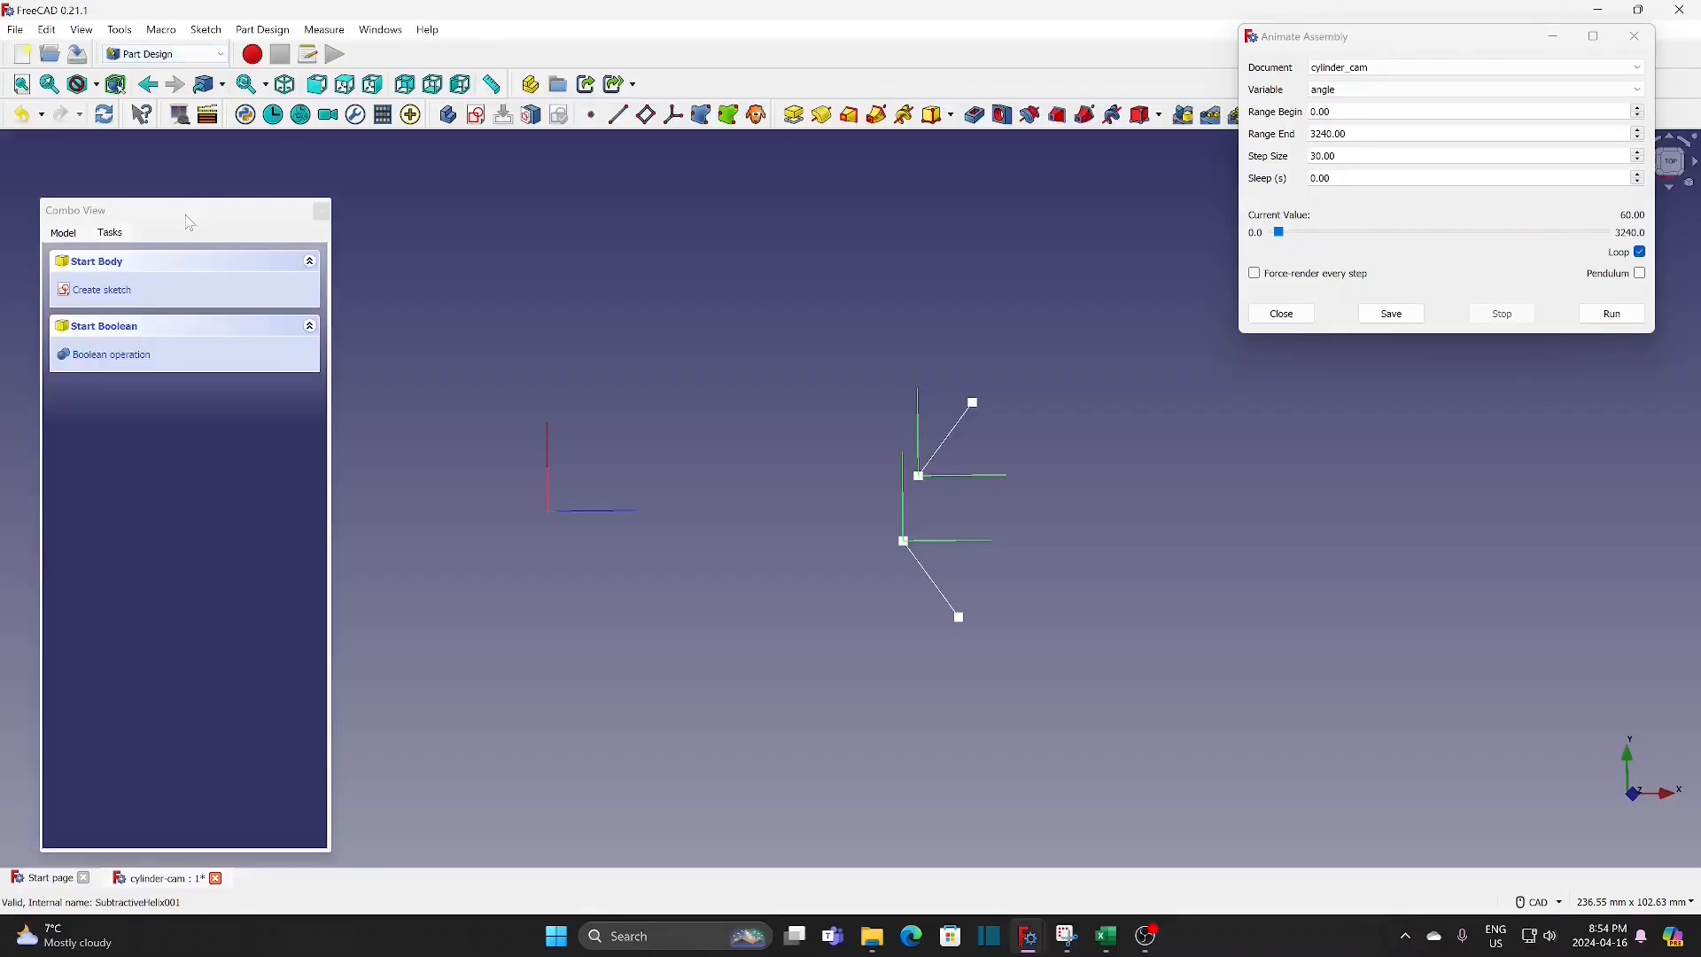
left_click(64, 233)
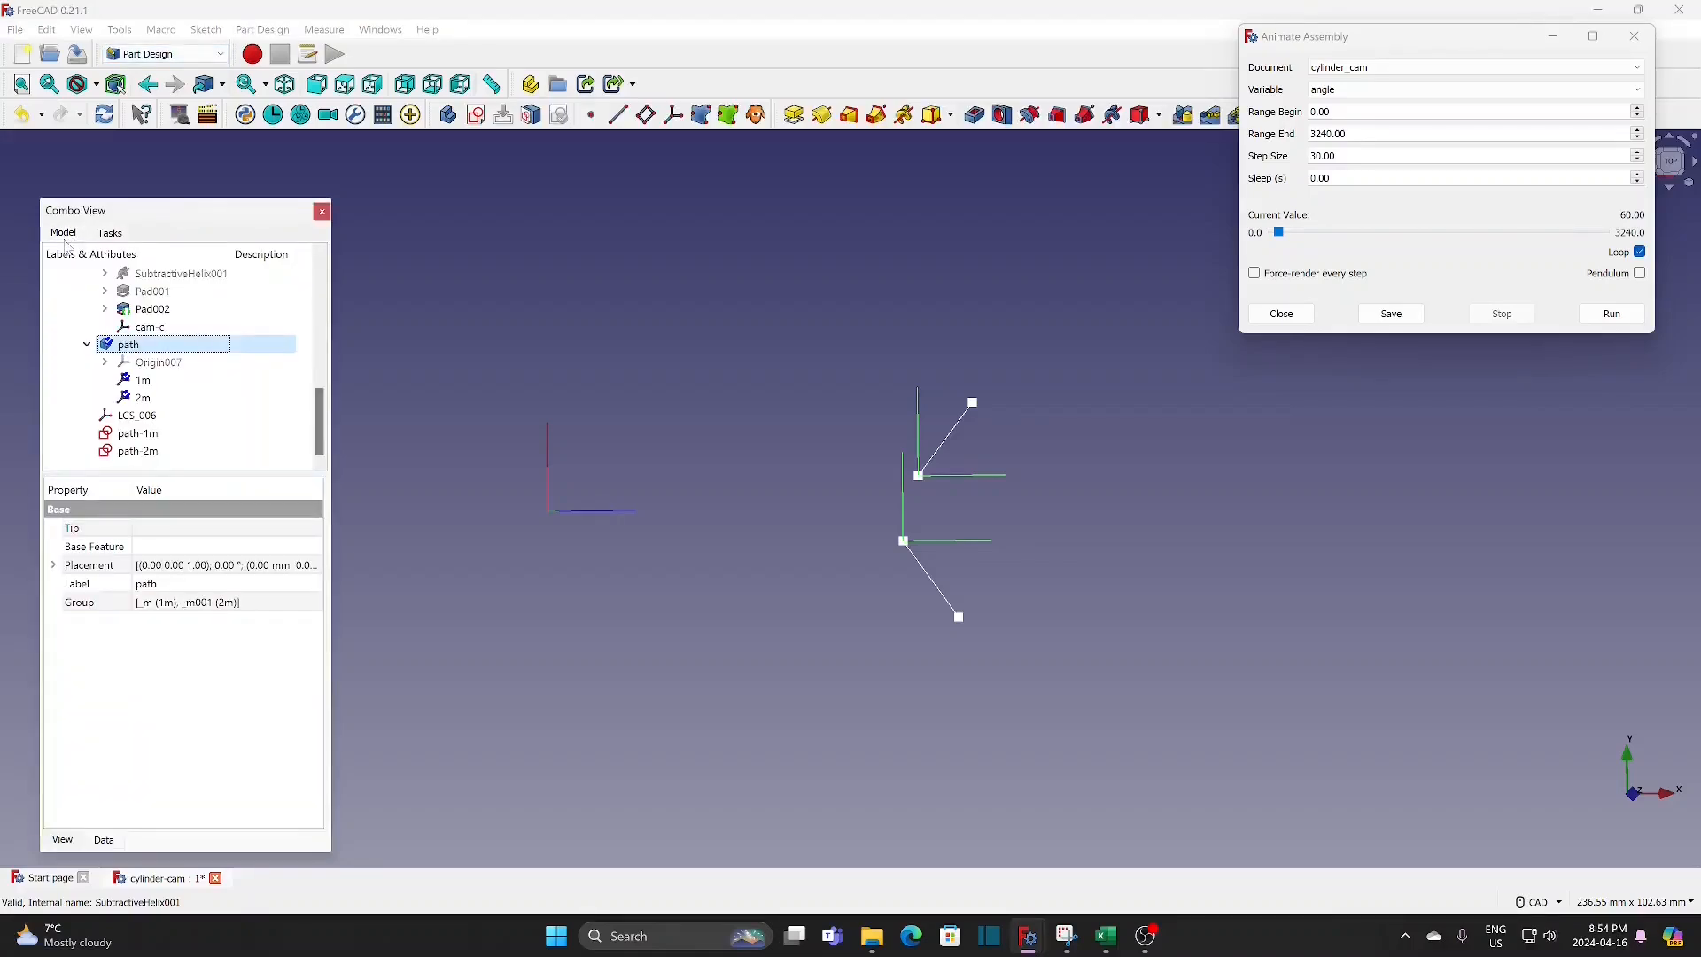
right_click(129, 344)
left_click(207, 367)
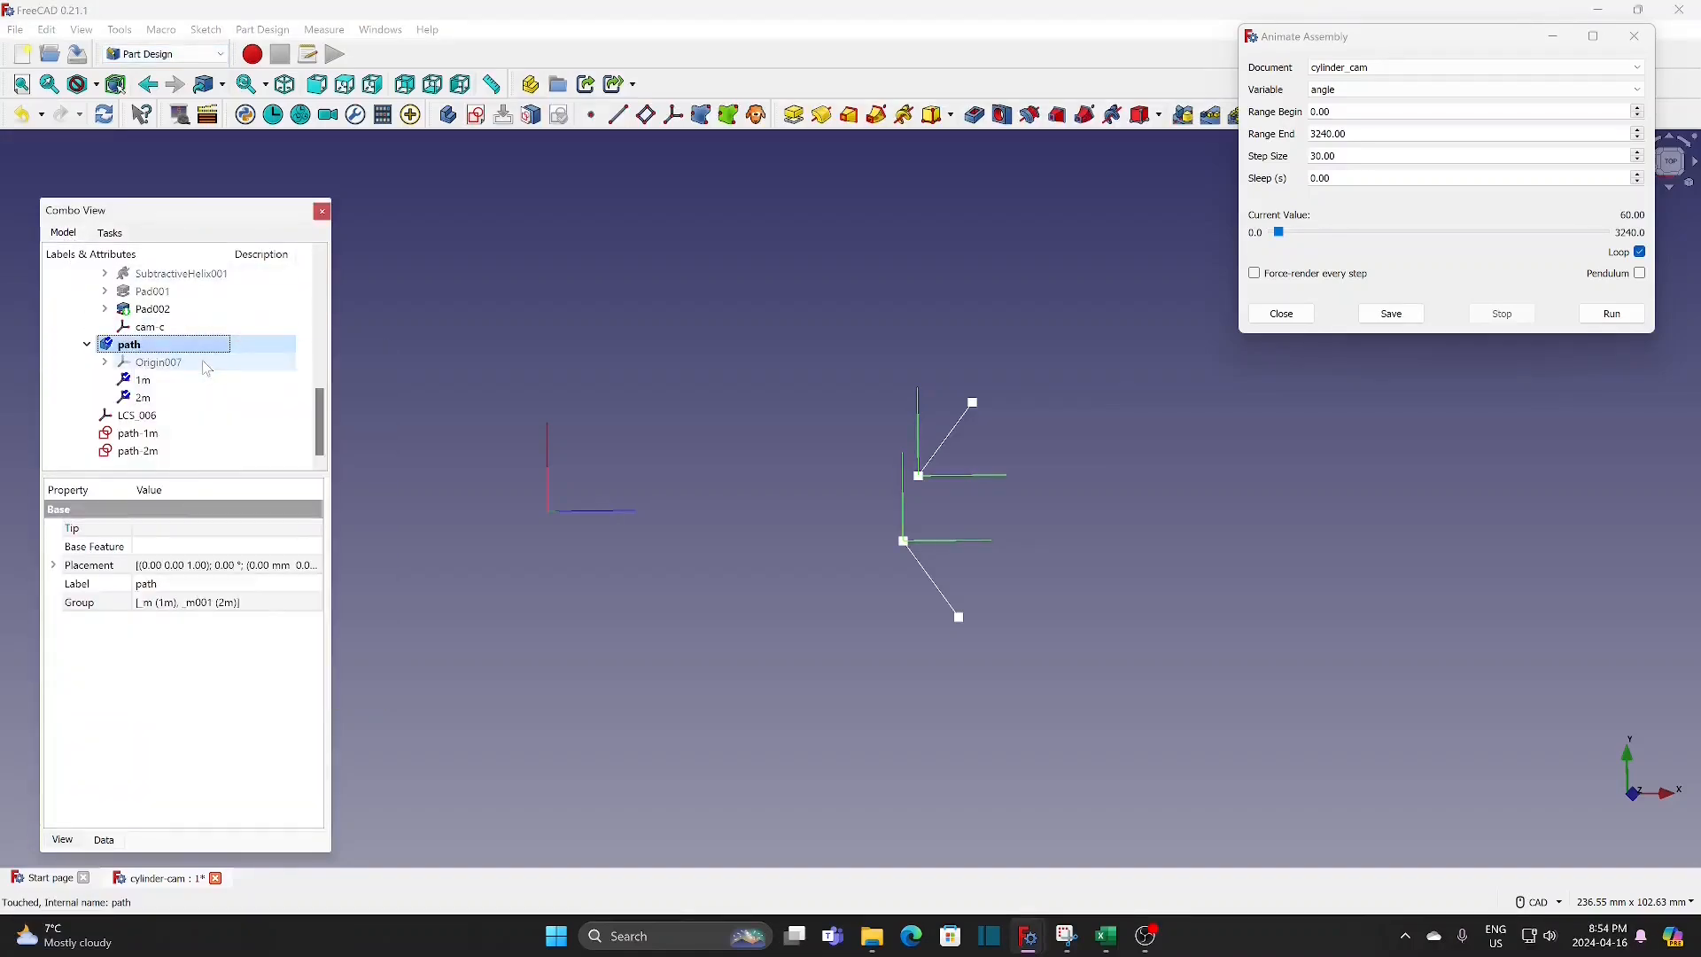
Step: Create a datum line through the inner end vertices of path-1m and path-2m using the Through two points mode
left_click(619, 116)
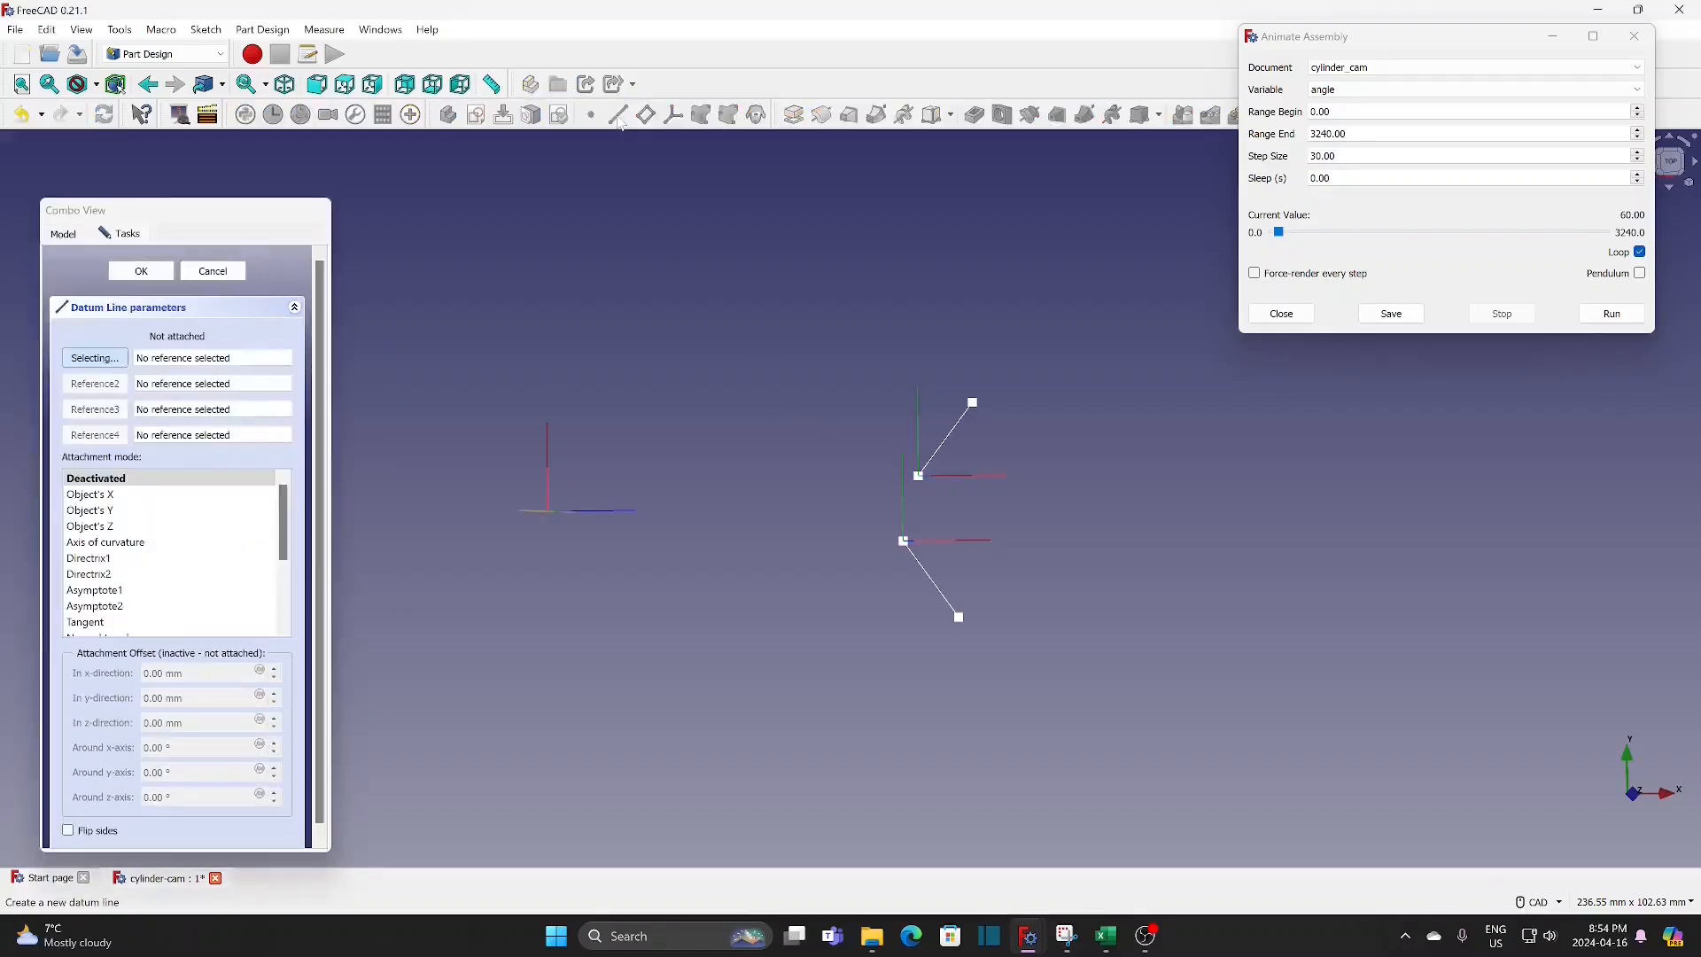
left_click(918, 479)
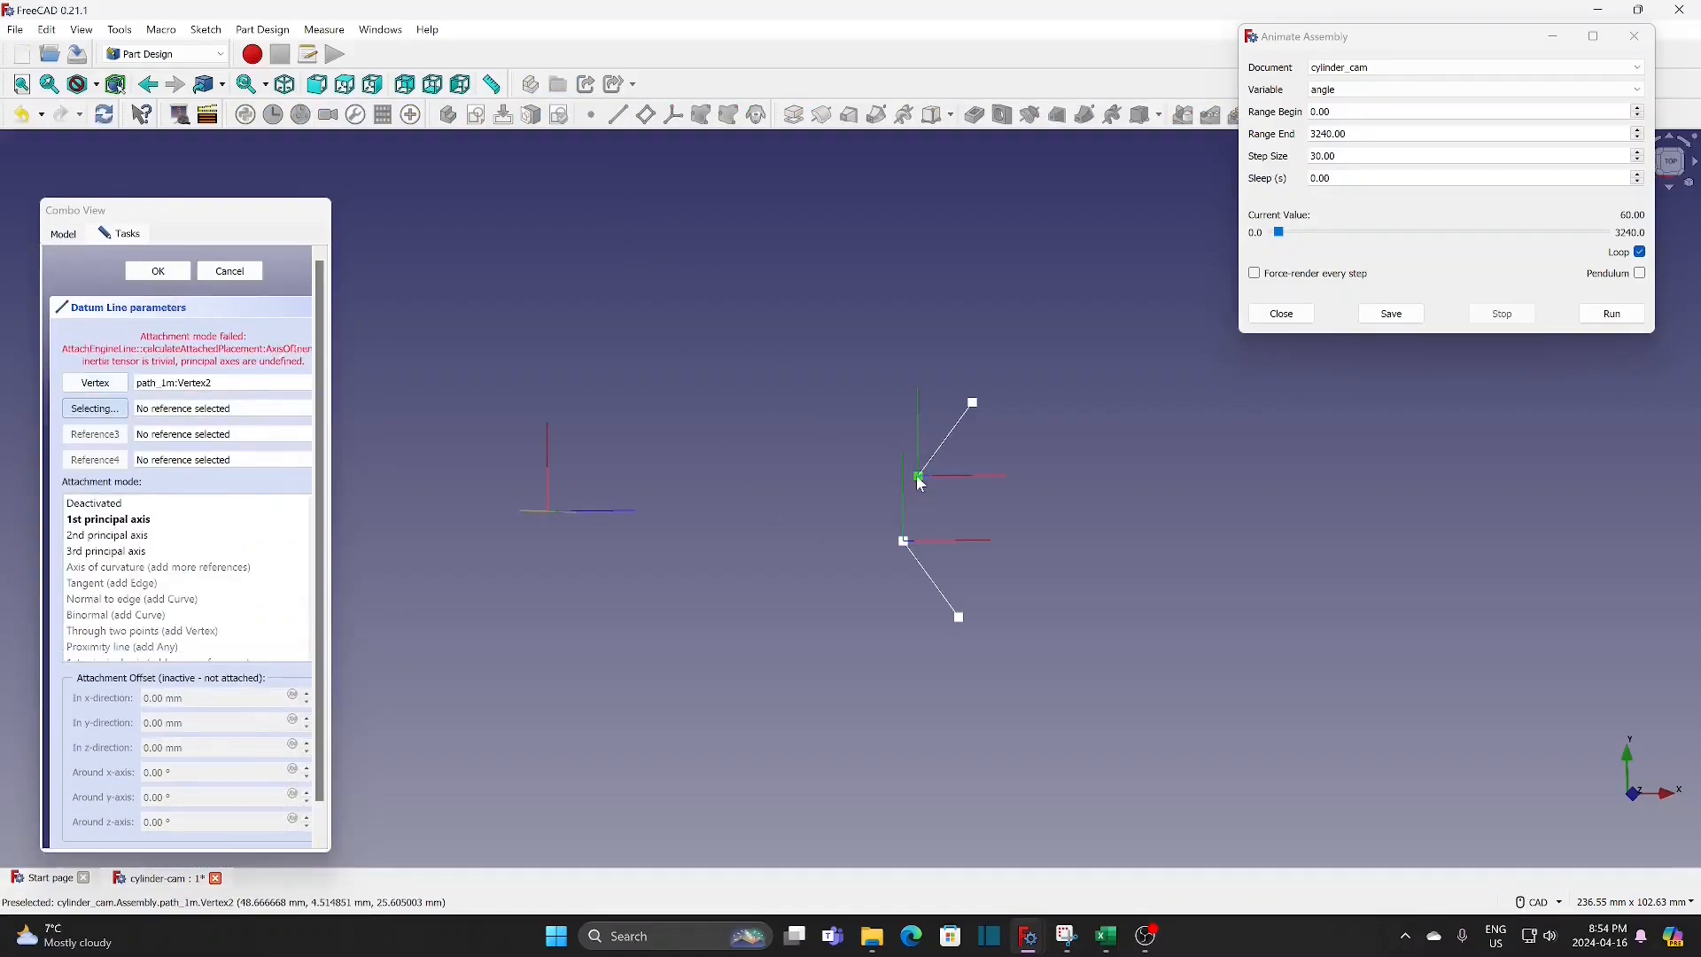
left_click(903, 543)
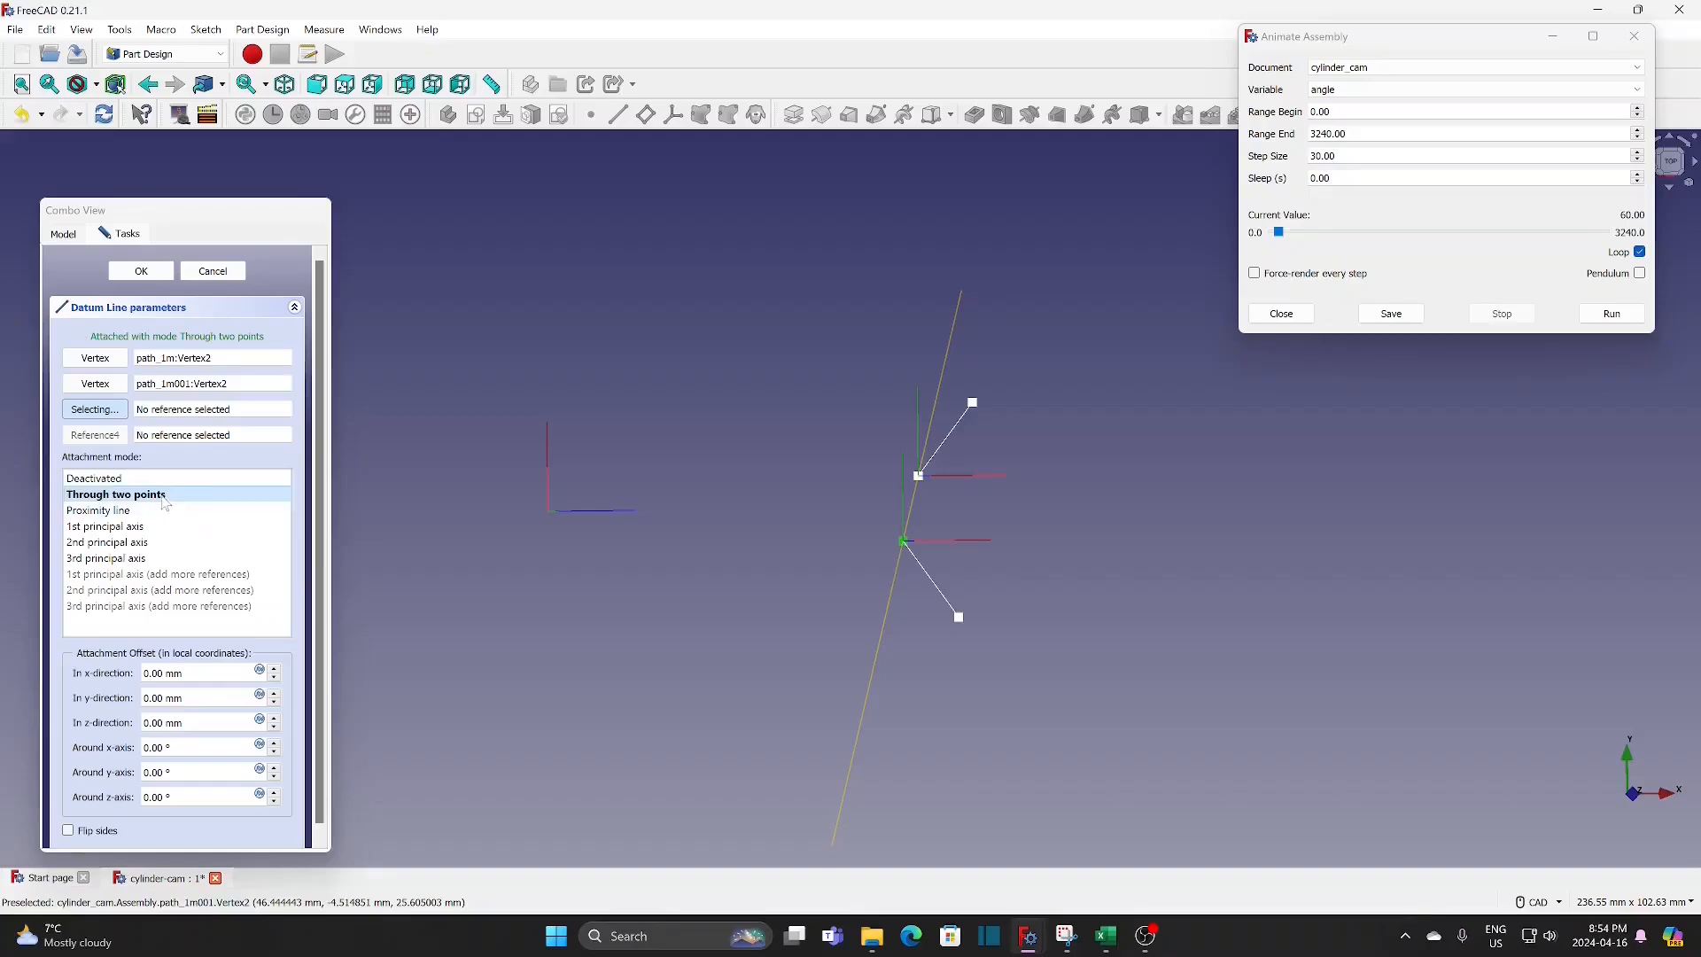
left_click(141, 271)
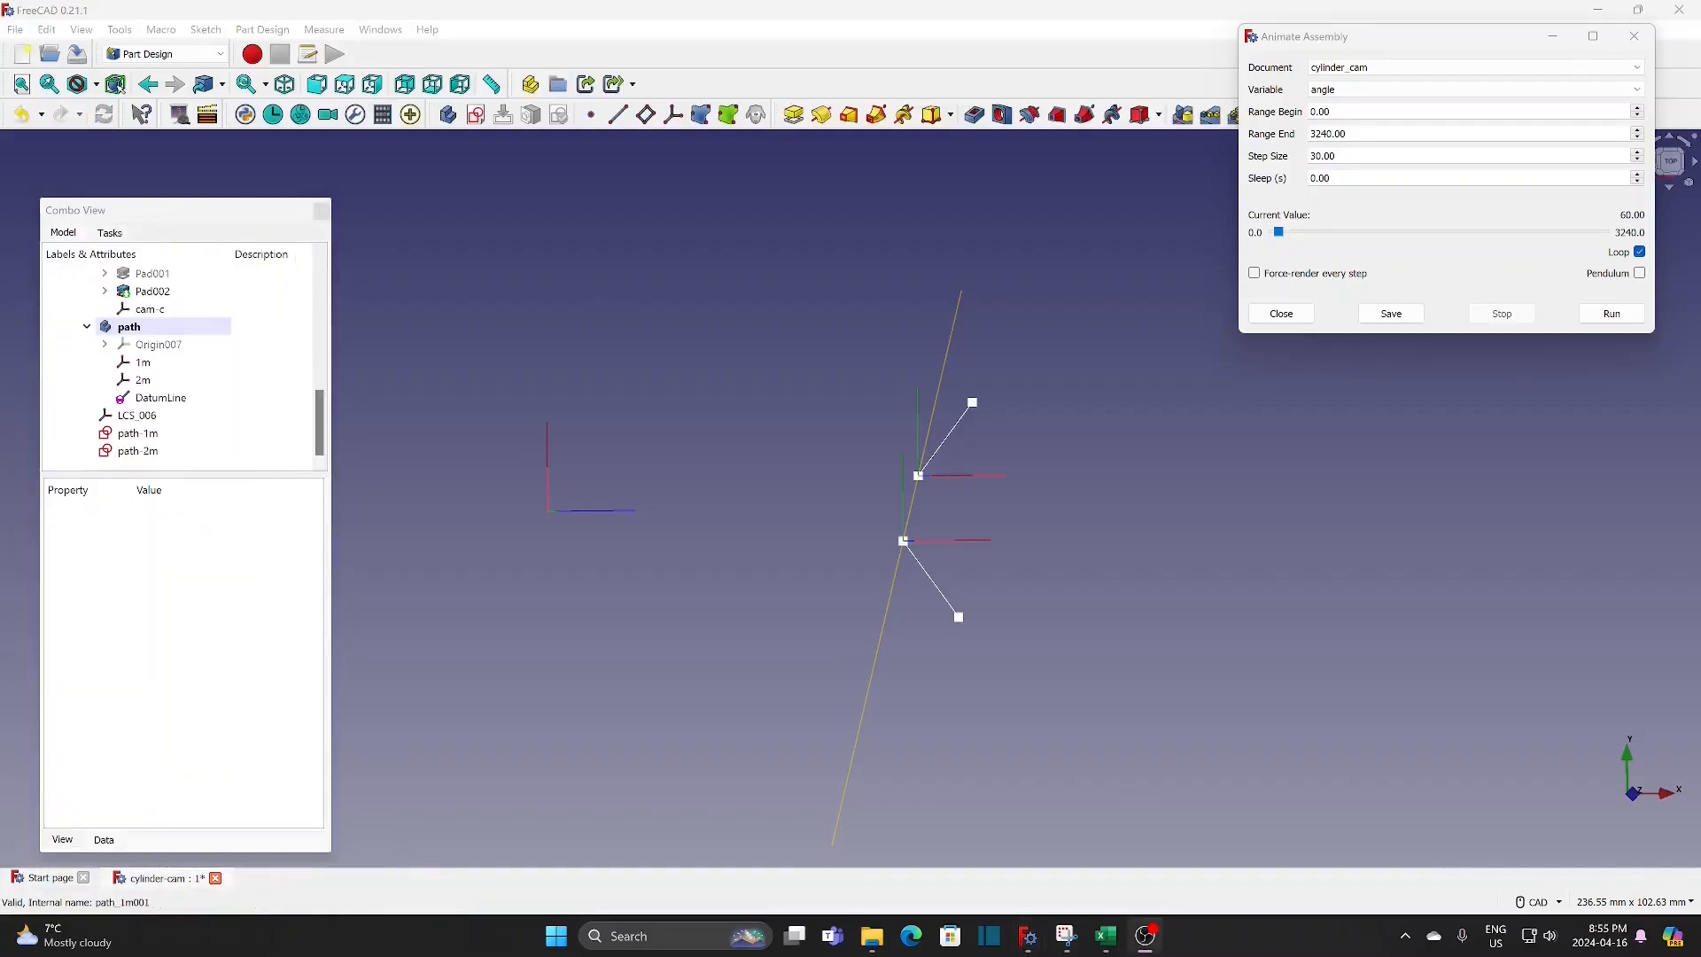
Step: Return to the Assembly 4 workbench and create a coordinate system named line in path, referencing the datum line and the inner vertex of path-1m
left_click(186, 62)
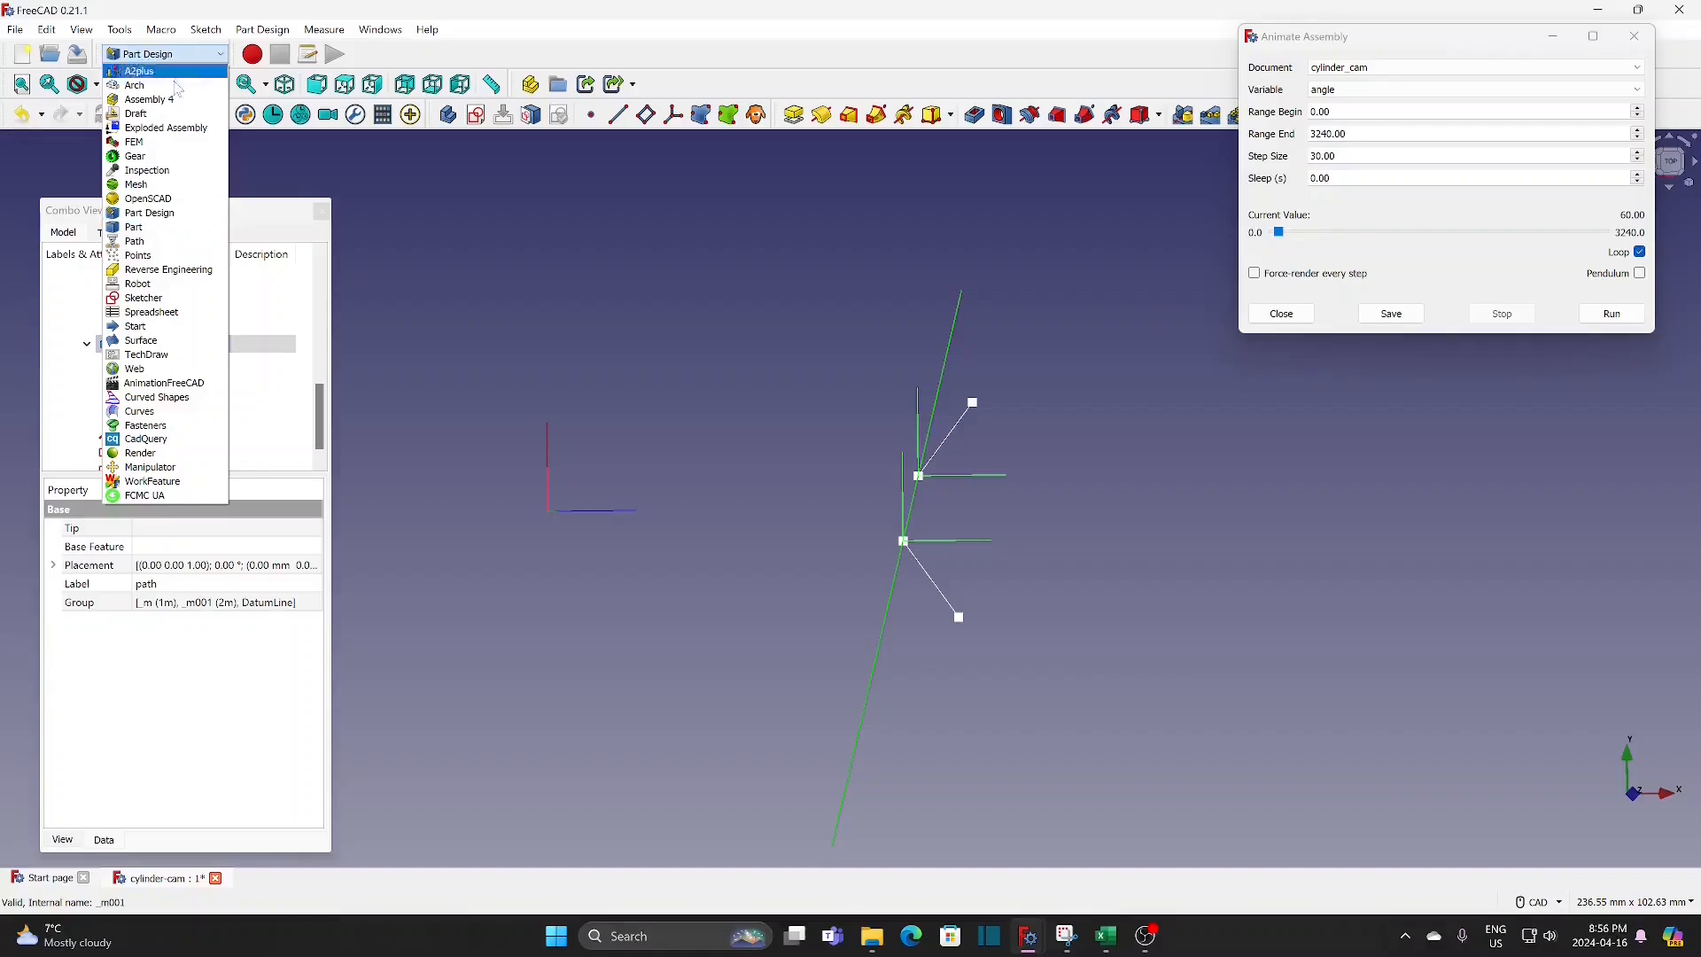
left_click(172, 104)
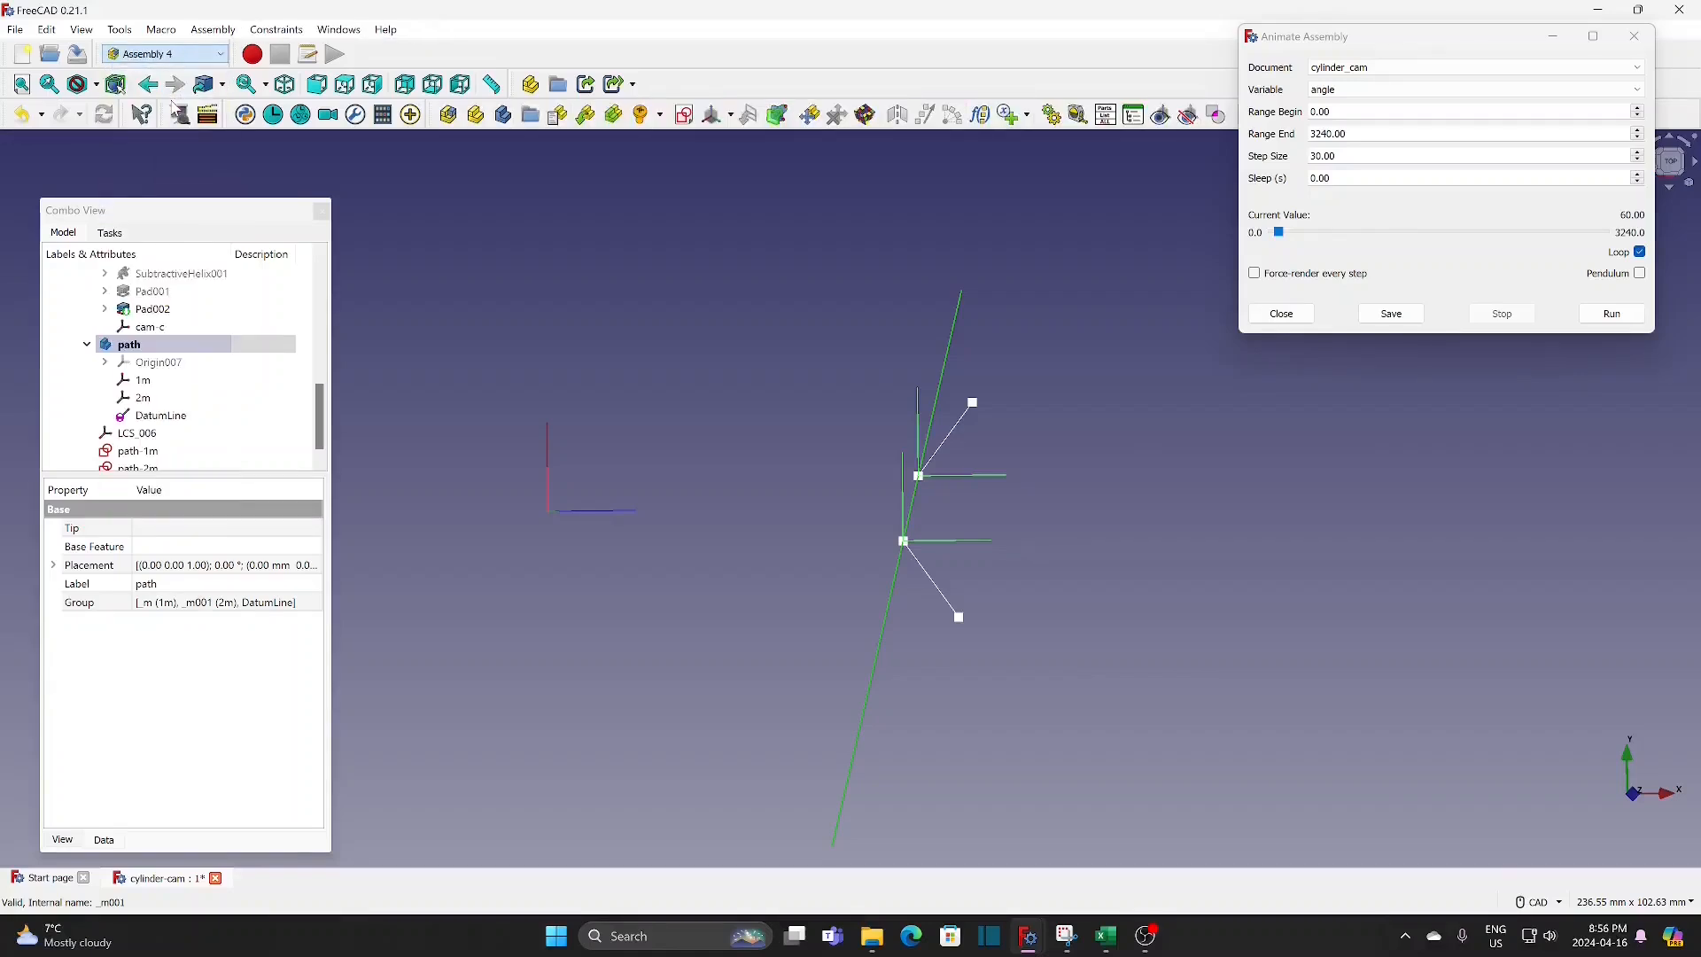
left_click(716, 127)
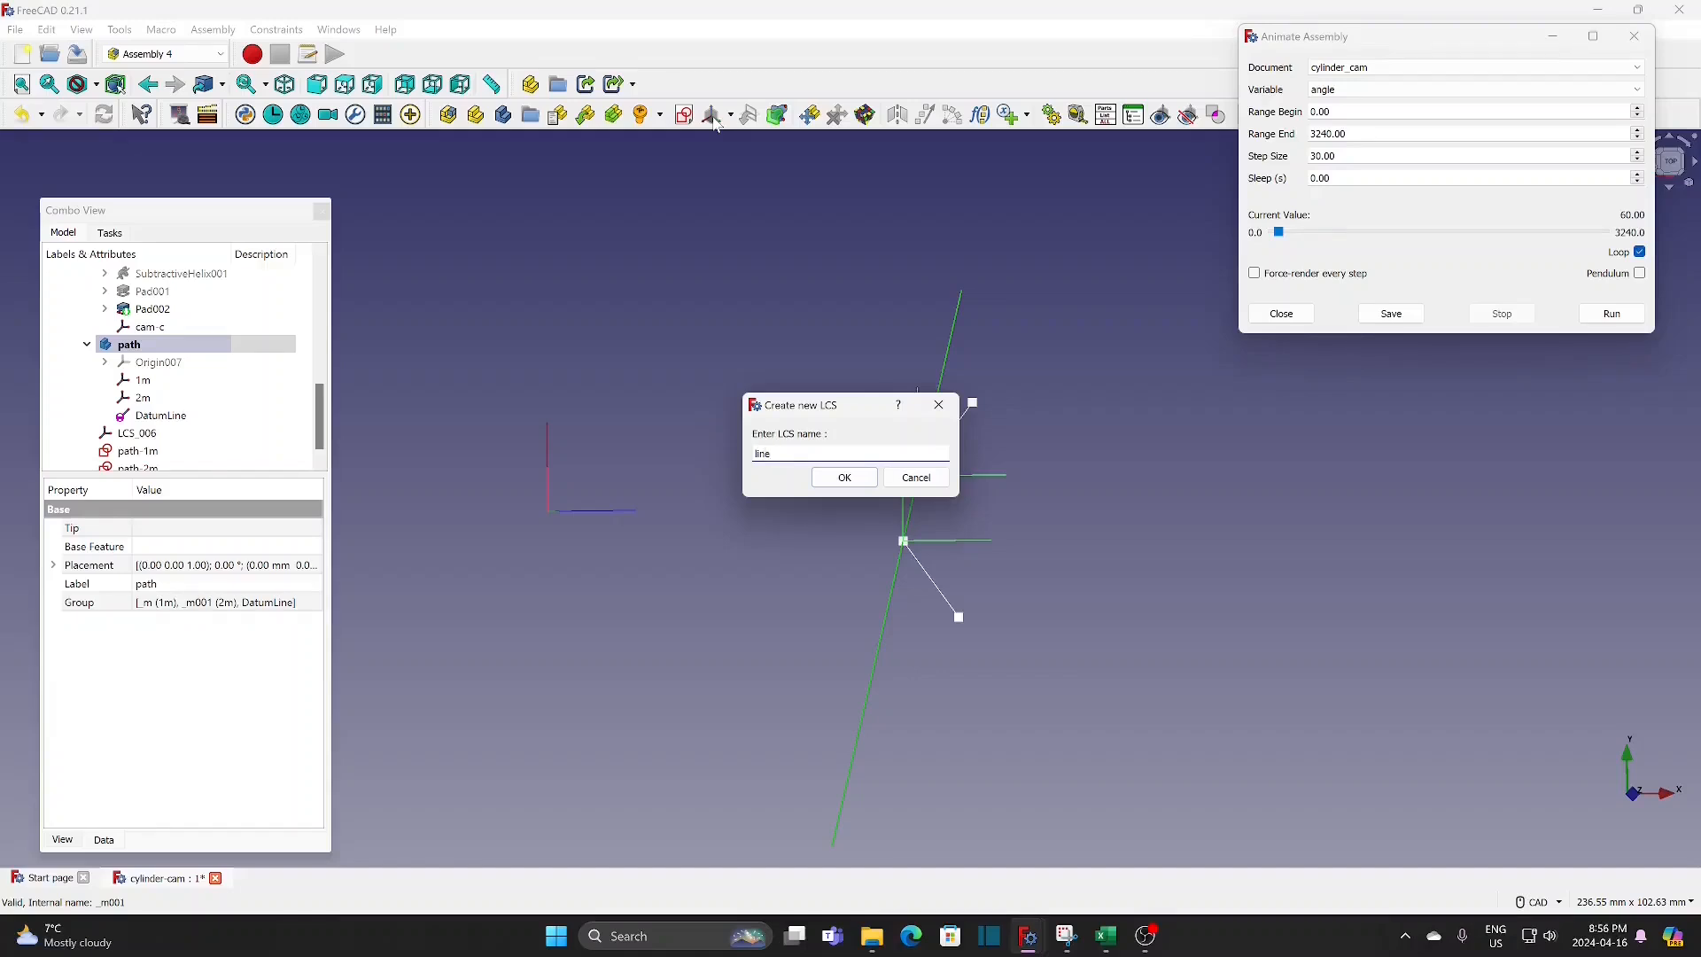
left_click(853, 484)
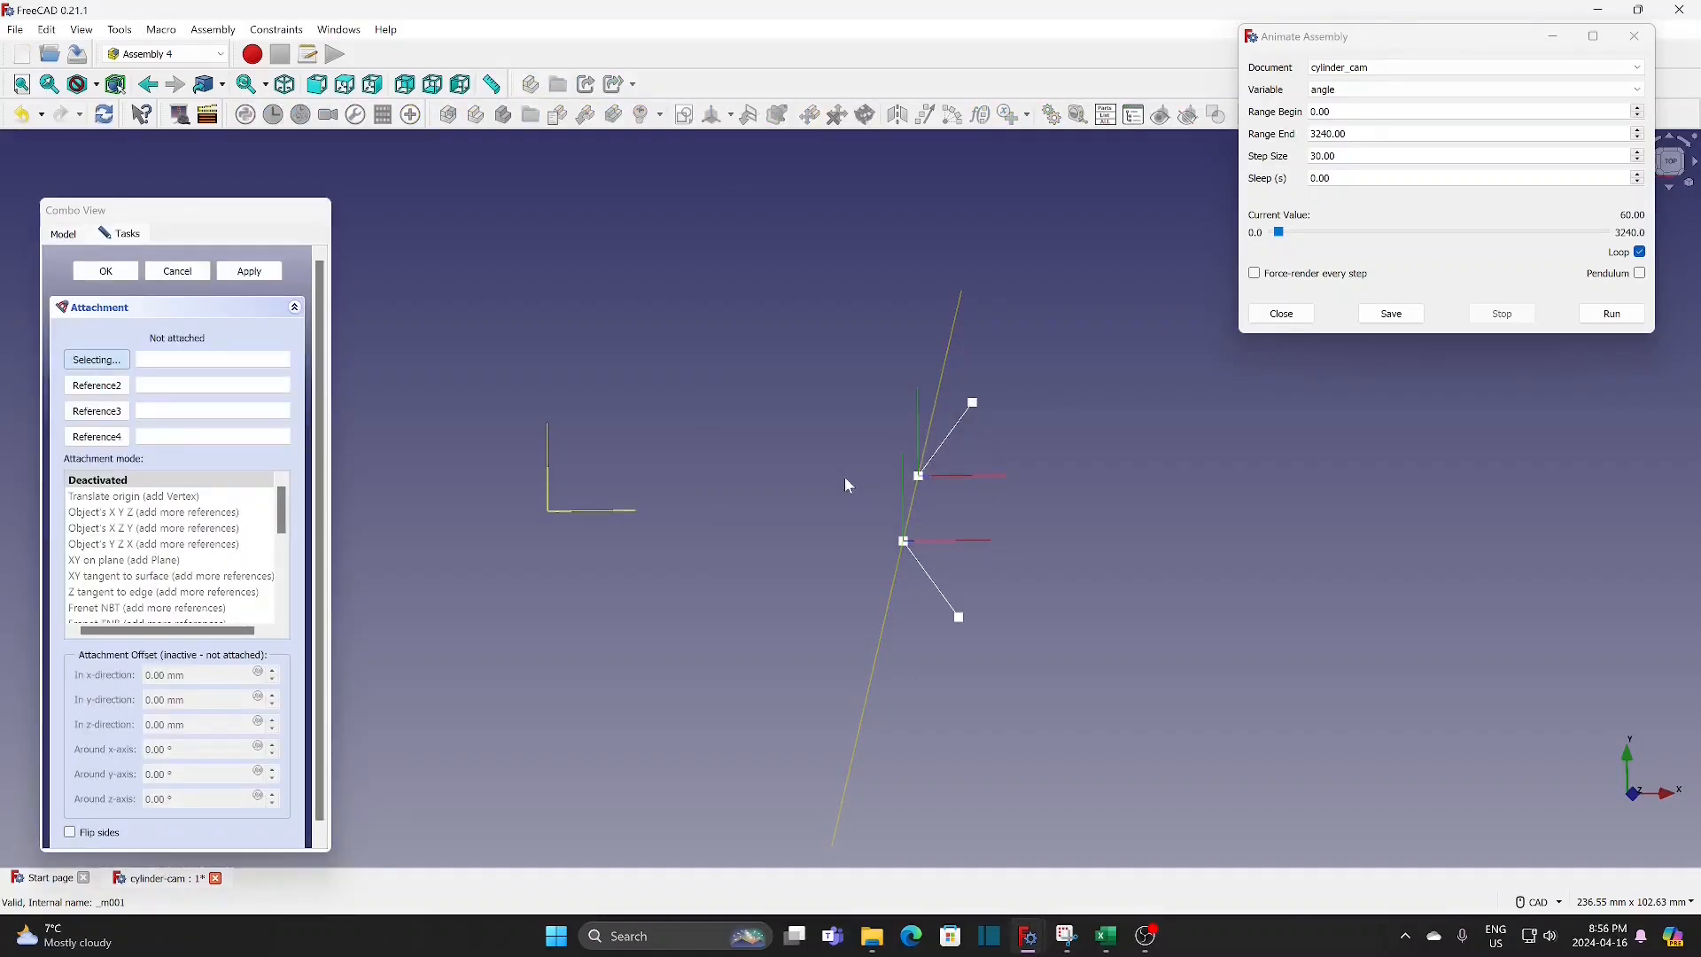
left_click(918, 482)
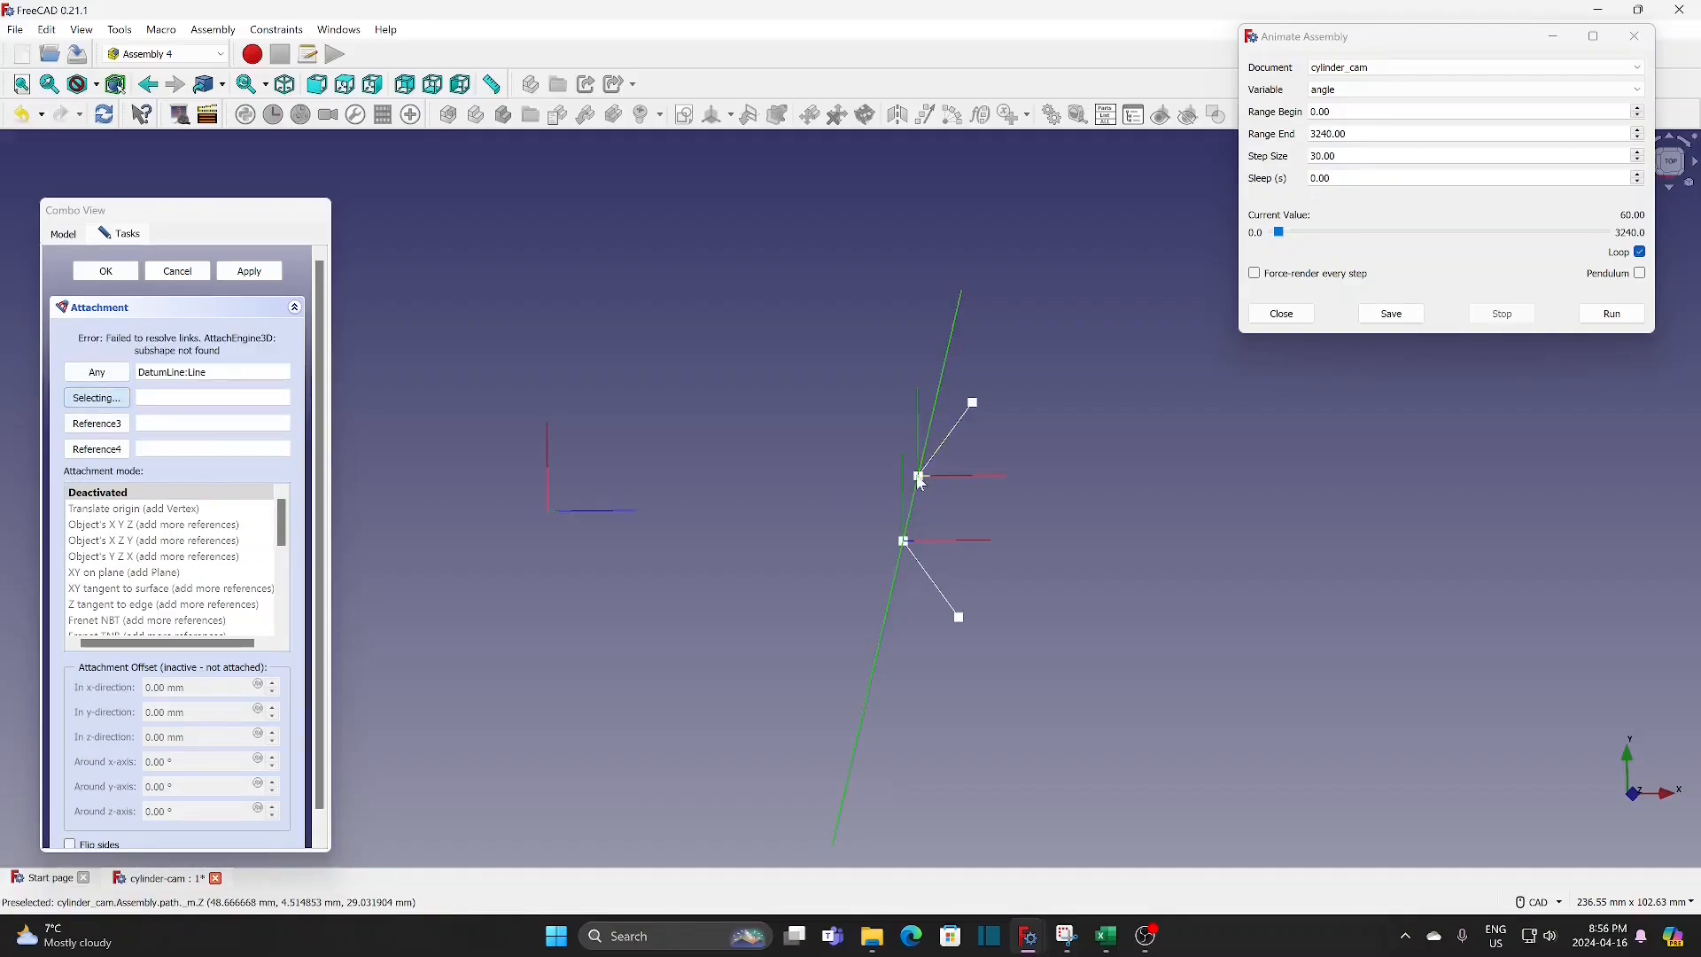
scroll(935, 514, "up", 3)
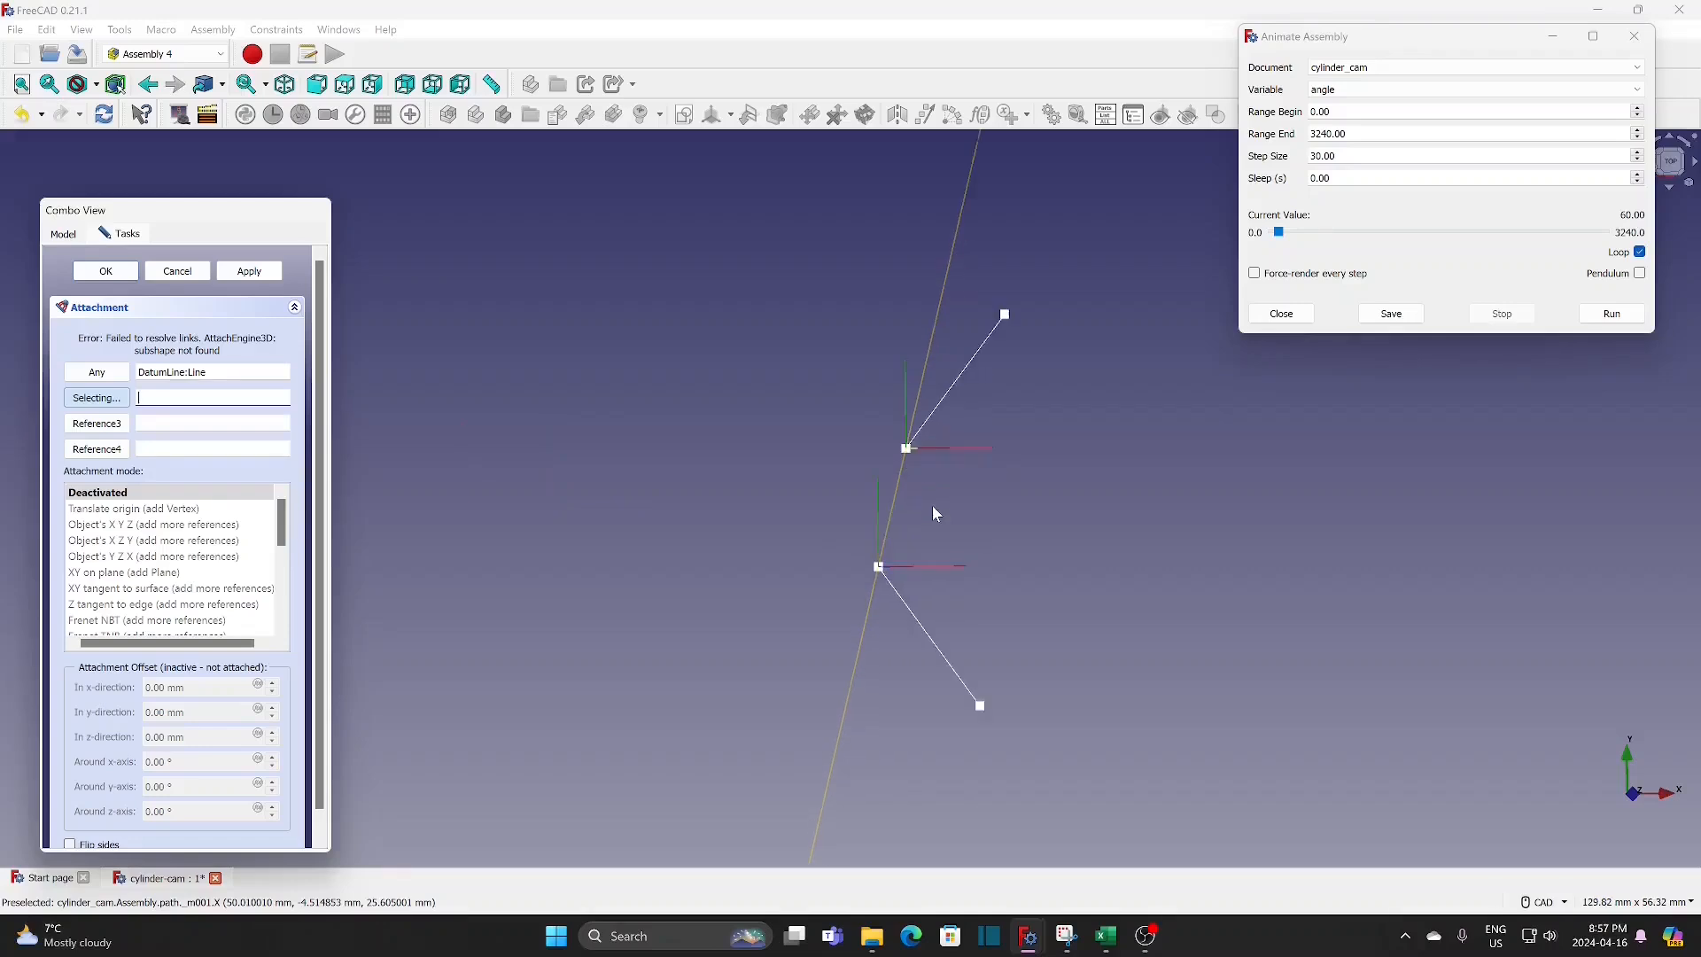
scroll(936, 513, "up", 3)
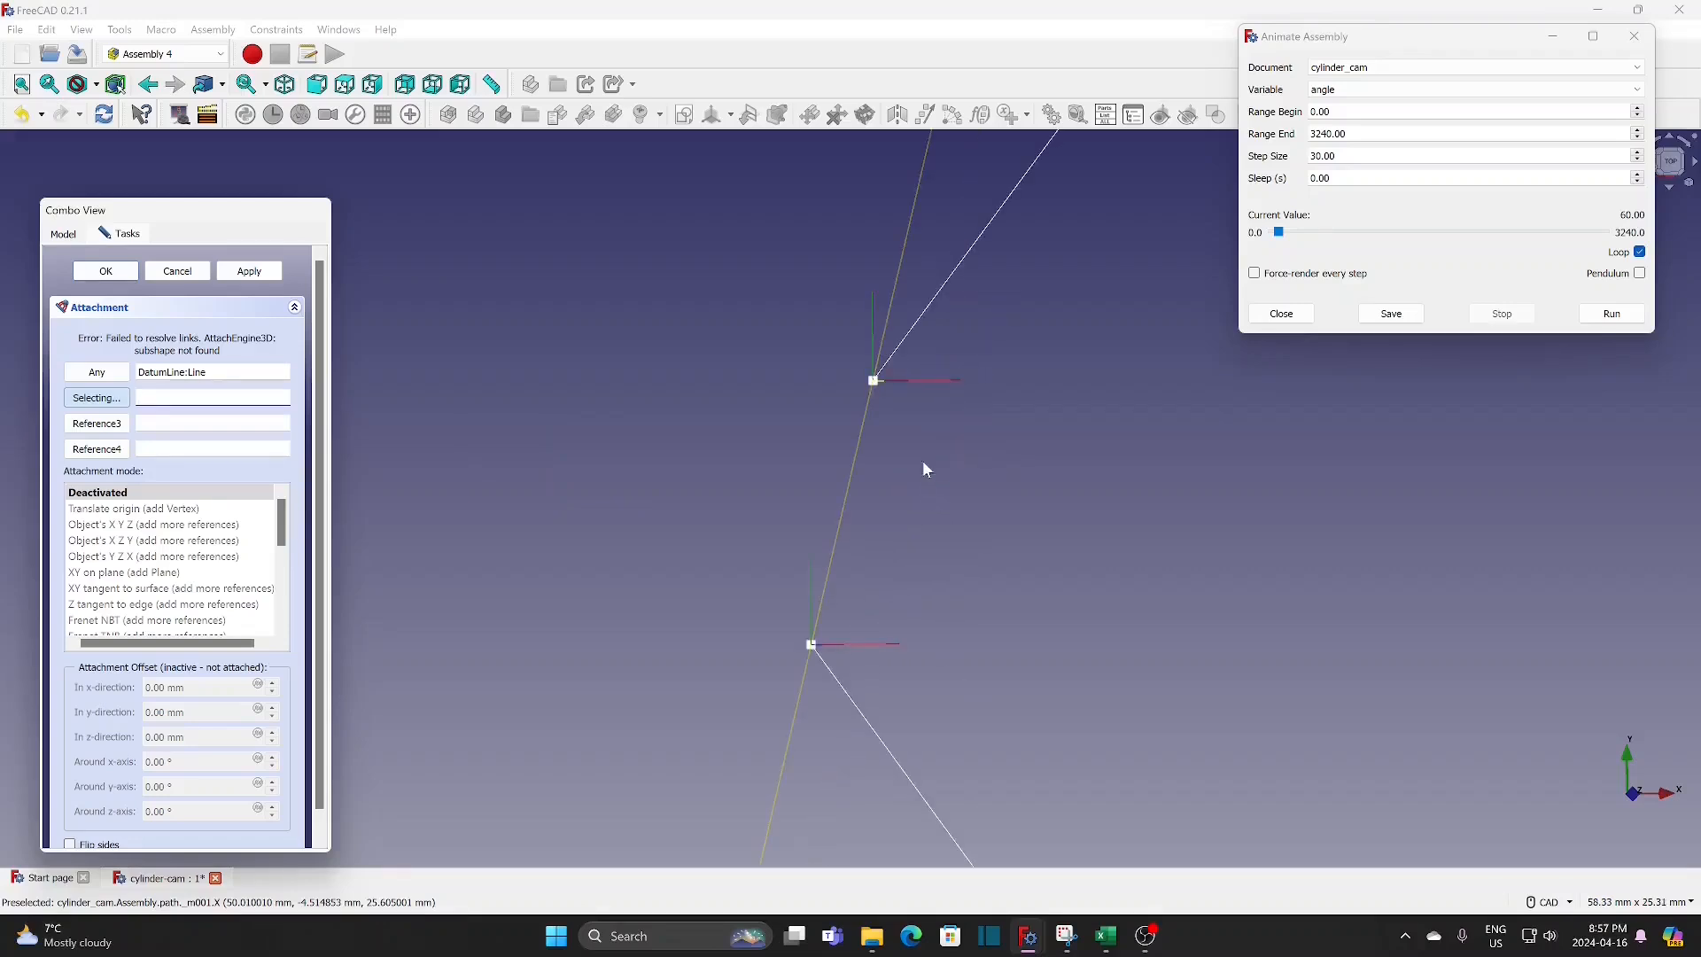
left_click(873, 382)
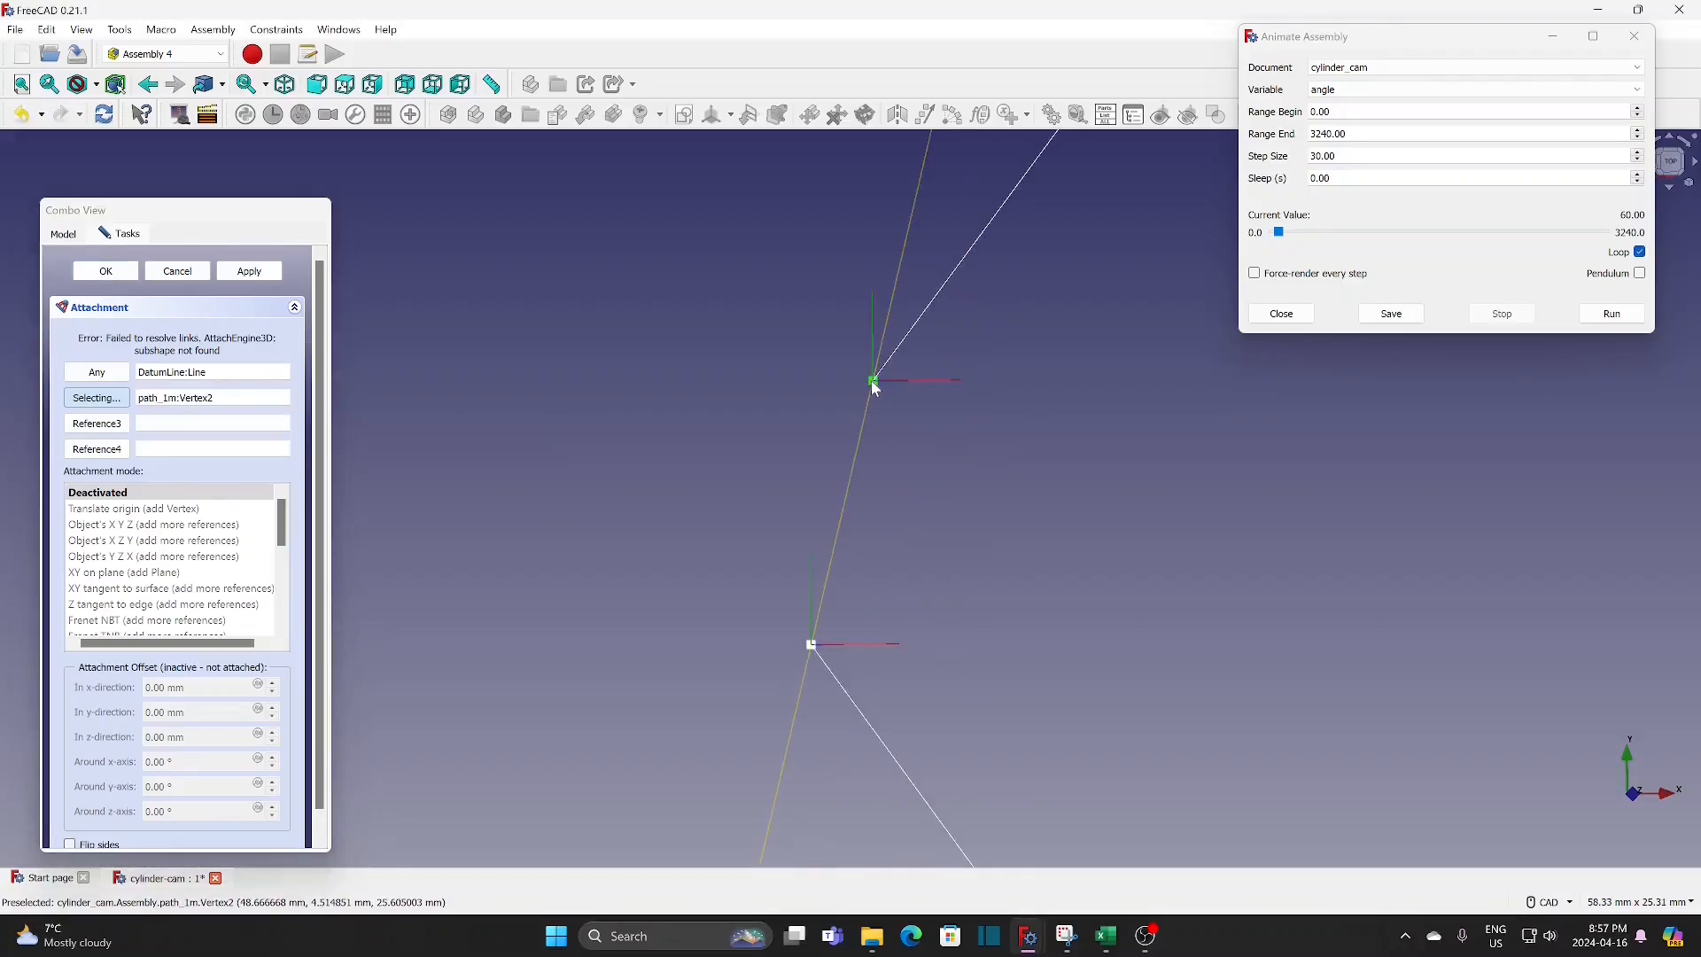
left_click(121, 275)
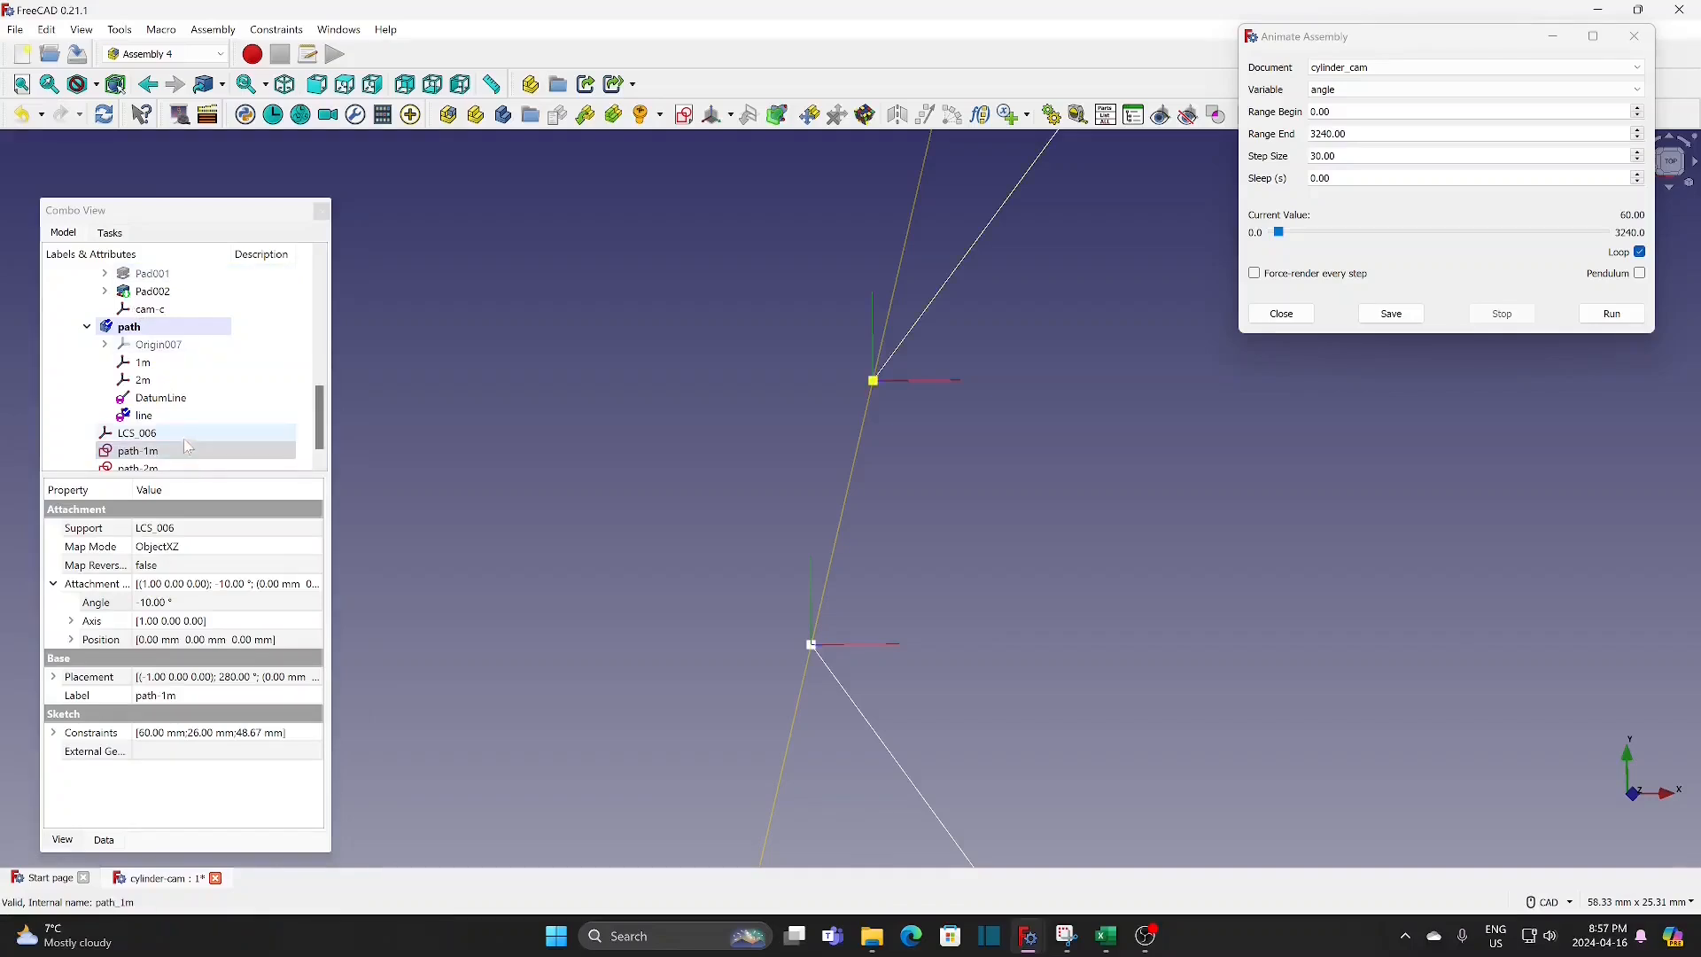
Step: Reattach the line coordinate system with the path-1m vertex as first reference, the datum line as second, and mode Z tangent to edge
left_click(147, 417)
left_click(291, 551)
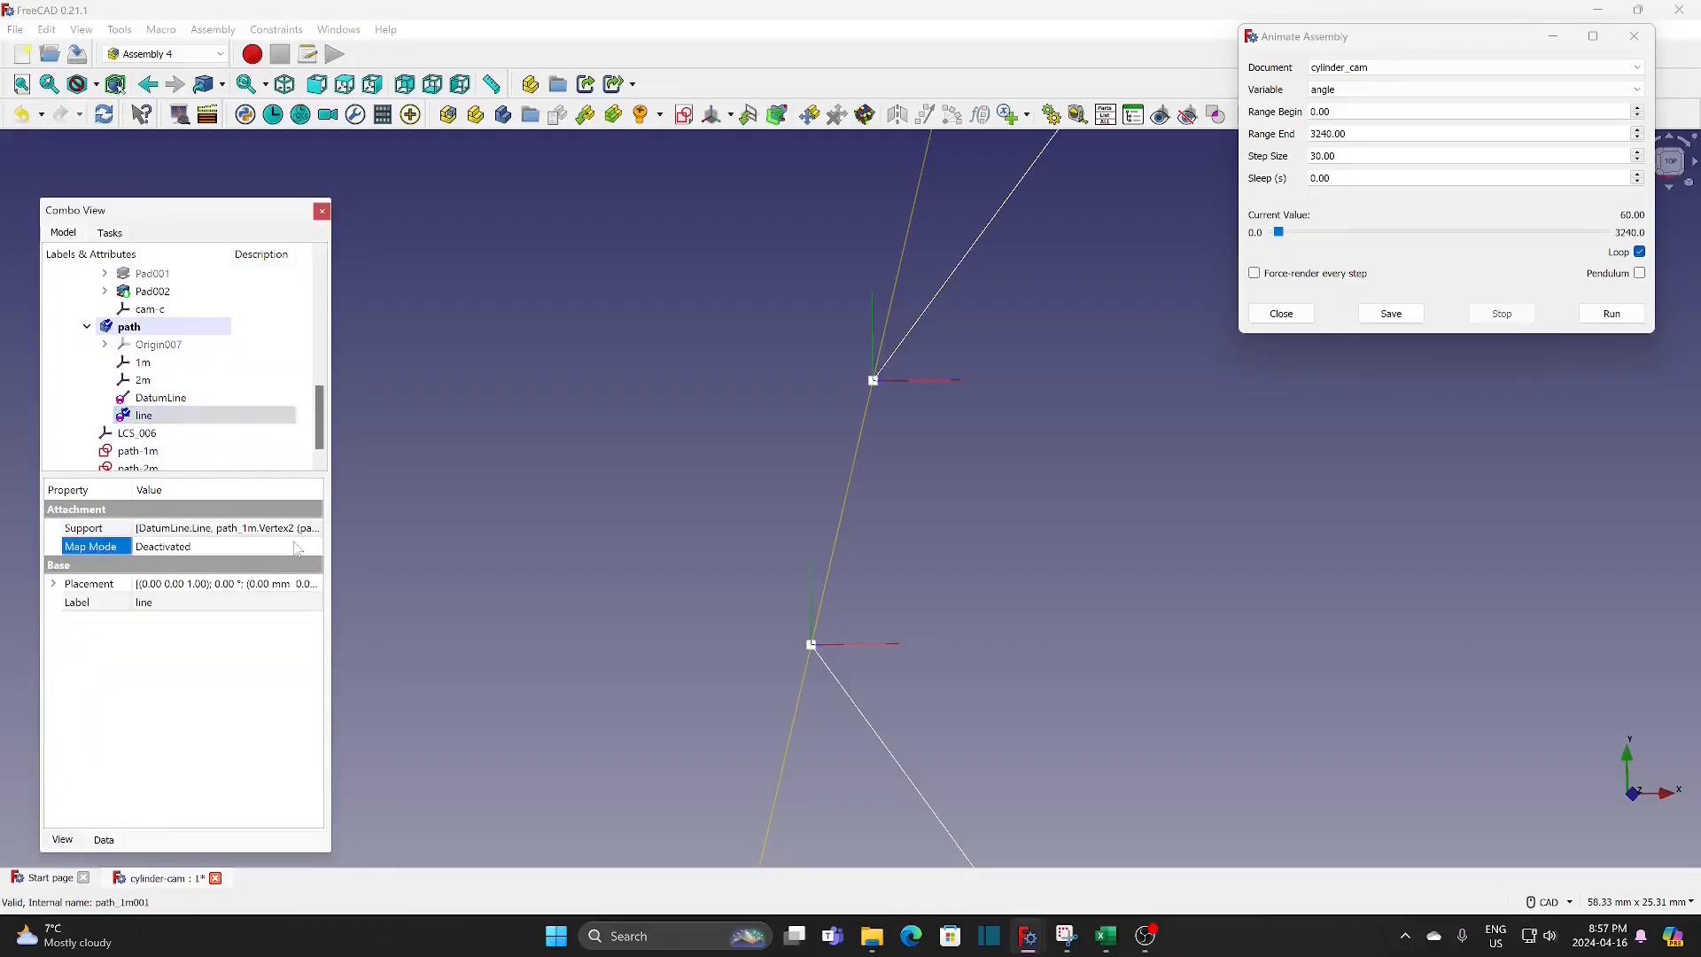
left_click(314, 550)
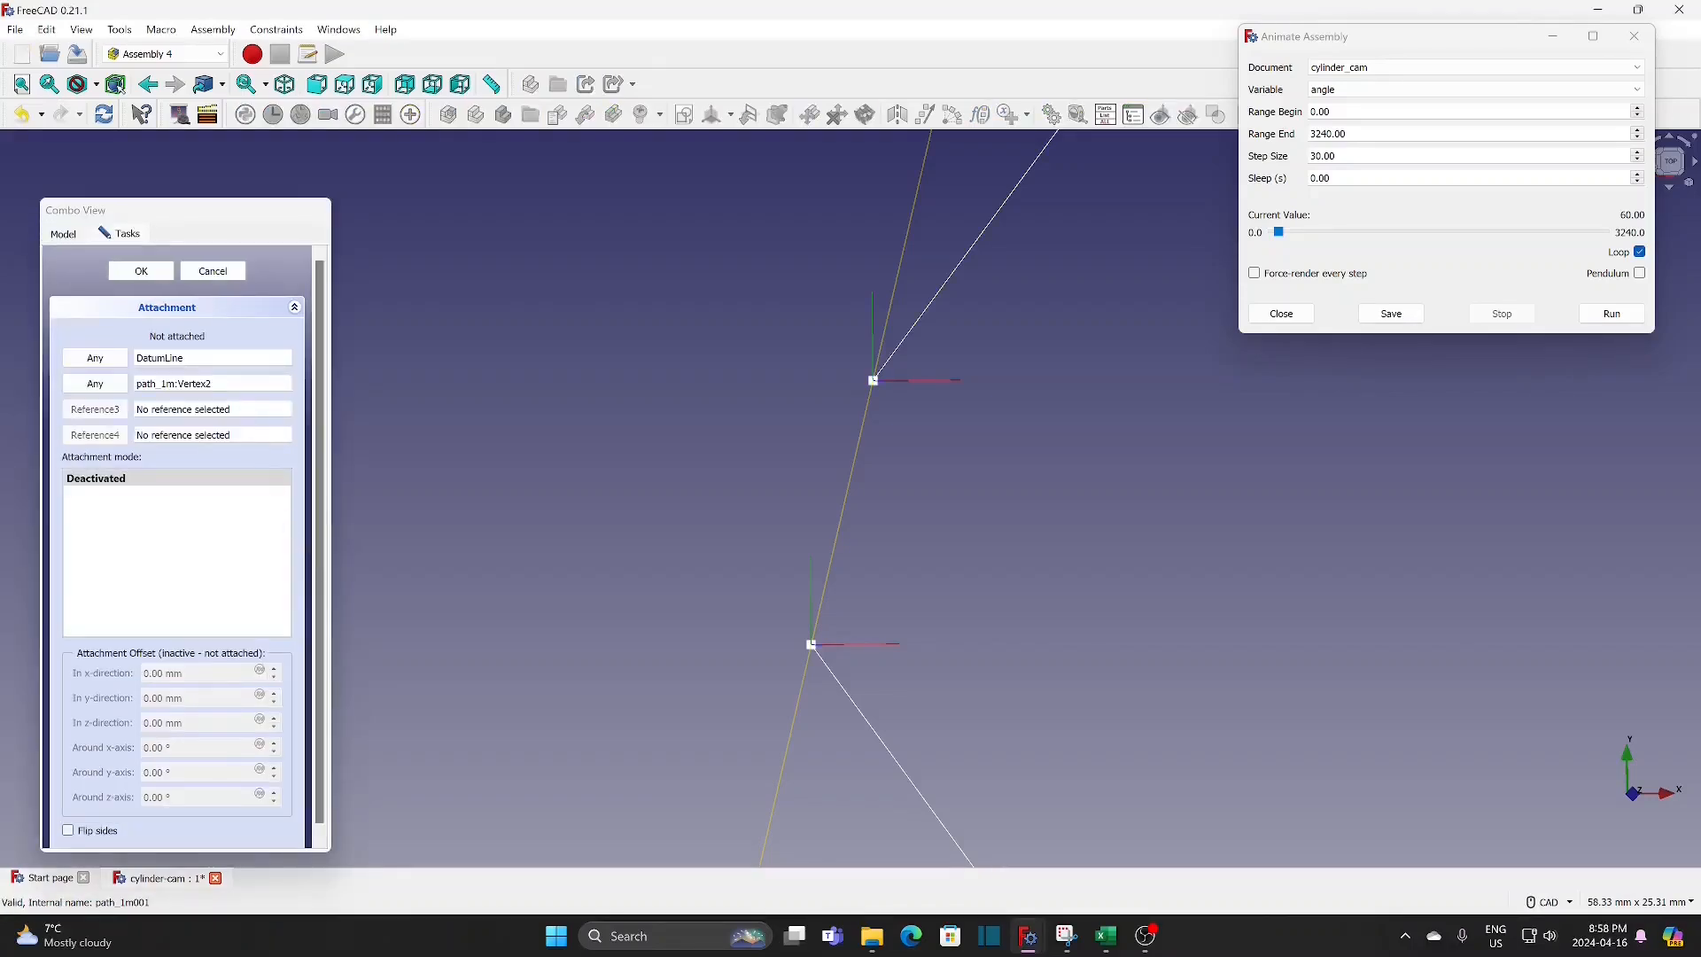
left_click_drag(193, 359, 81, 364)
key("BackSpace")
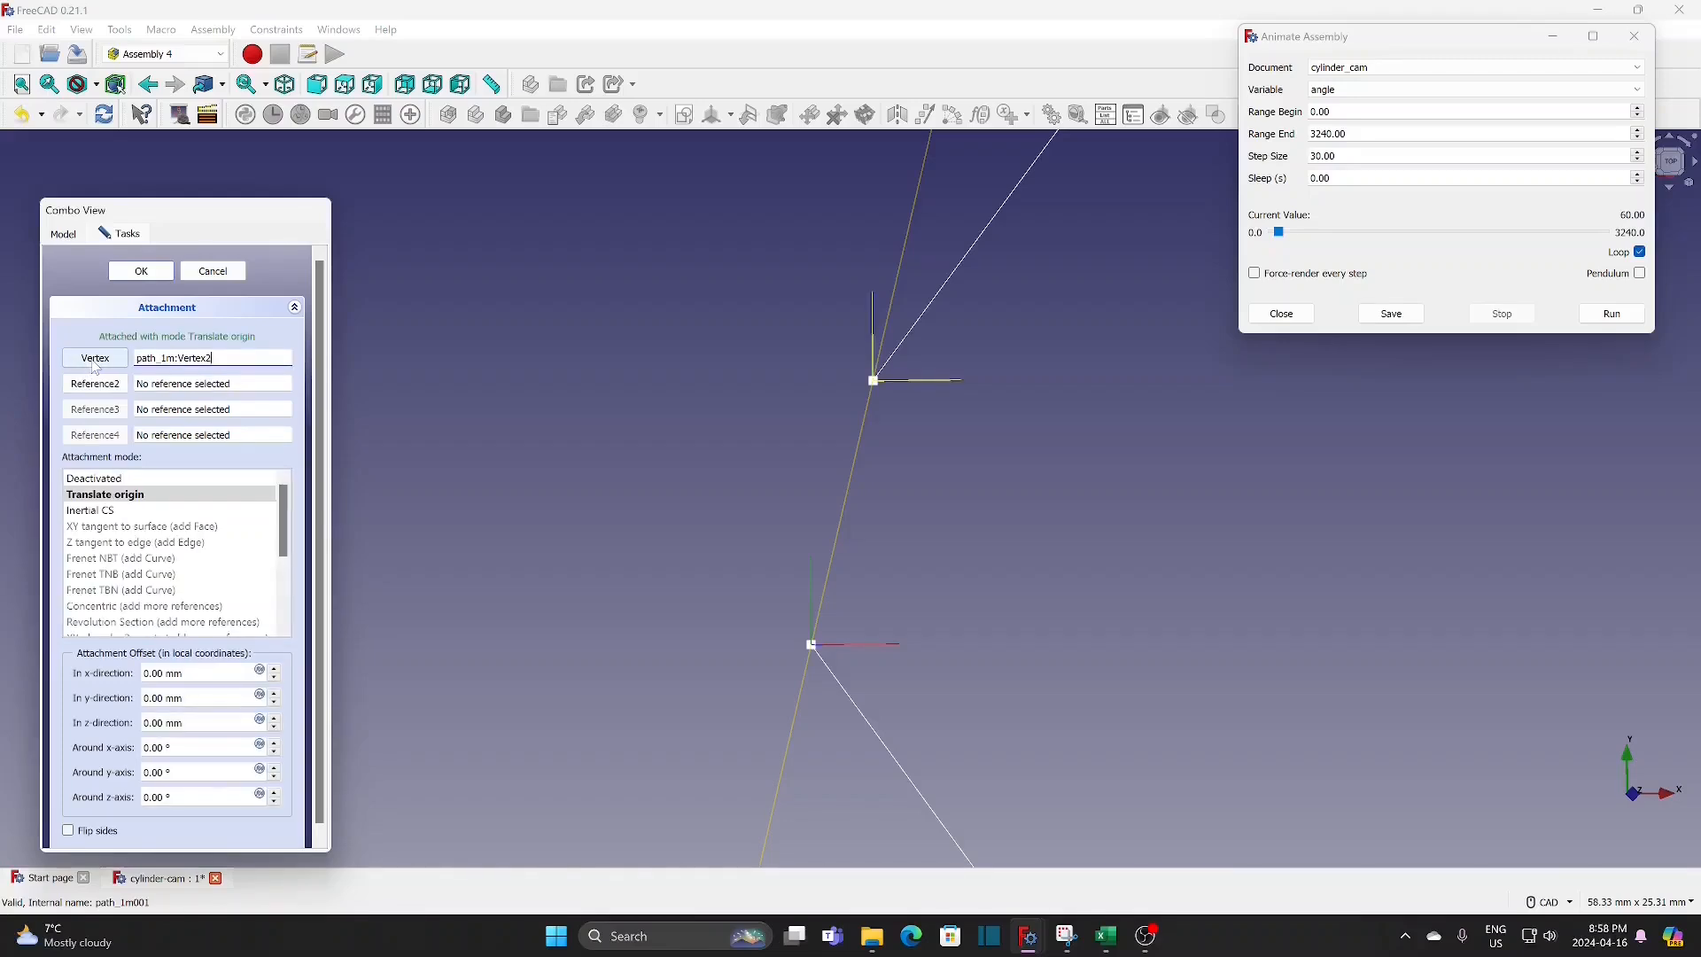
left_click(94, 385)
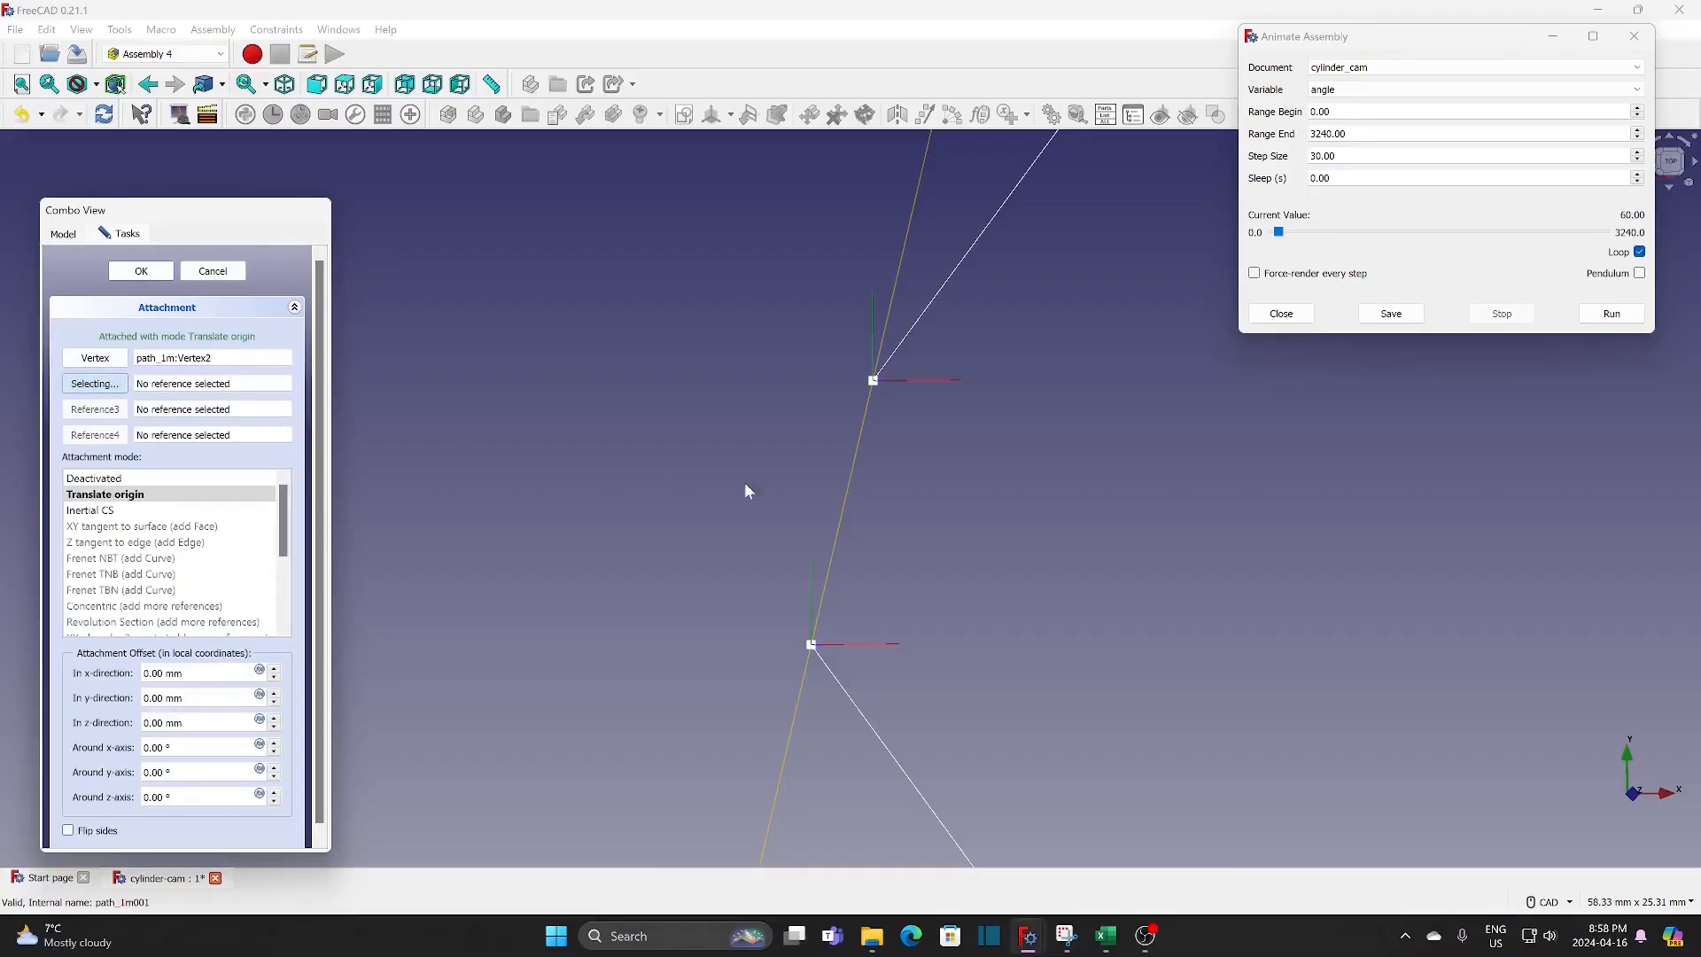
left_click(847, 492)
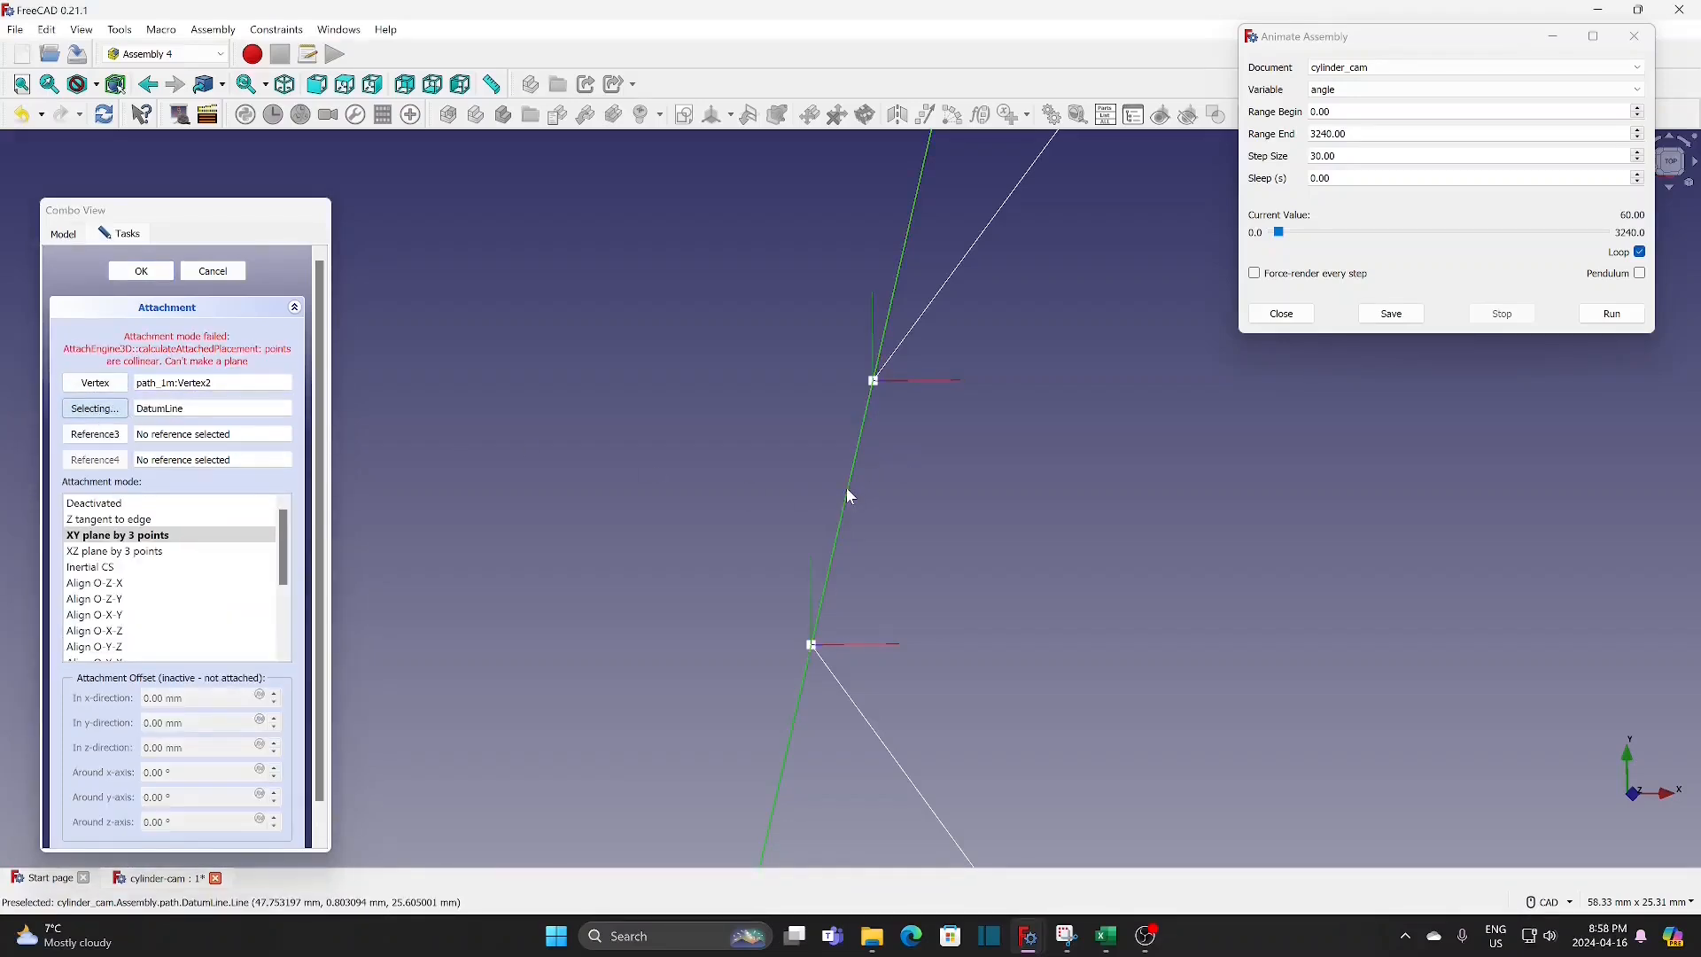
left_click(157, 521)
left_click(140, 270)
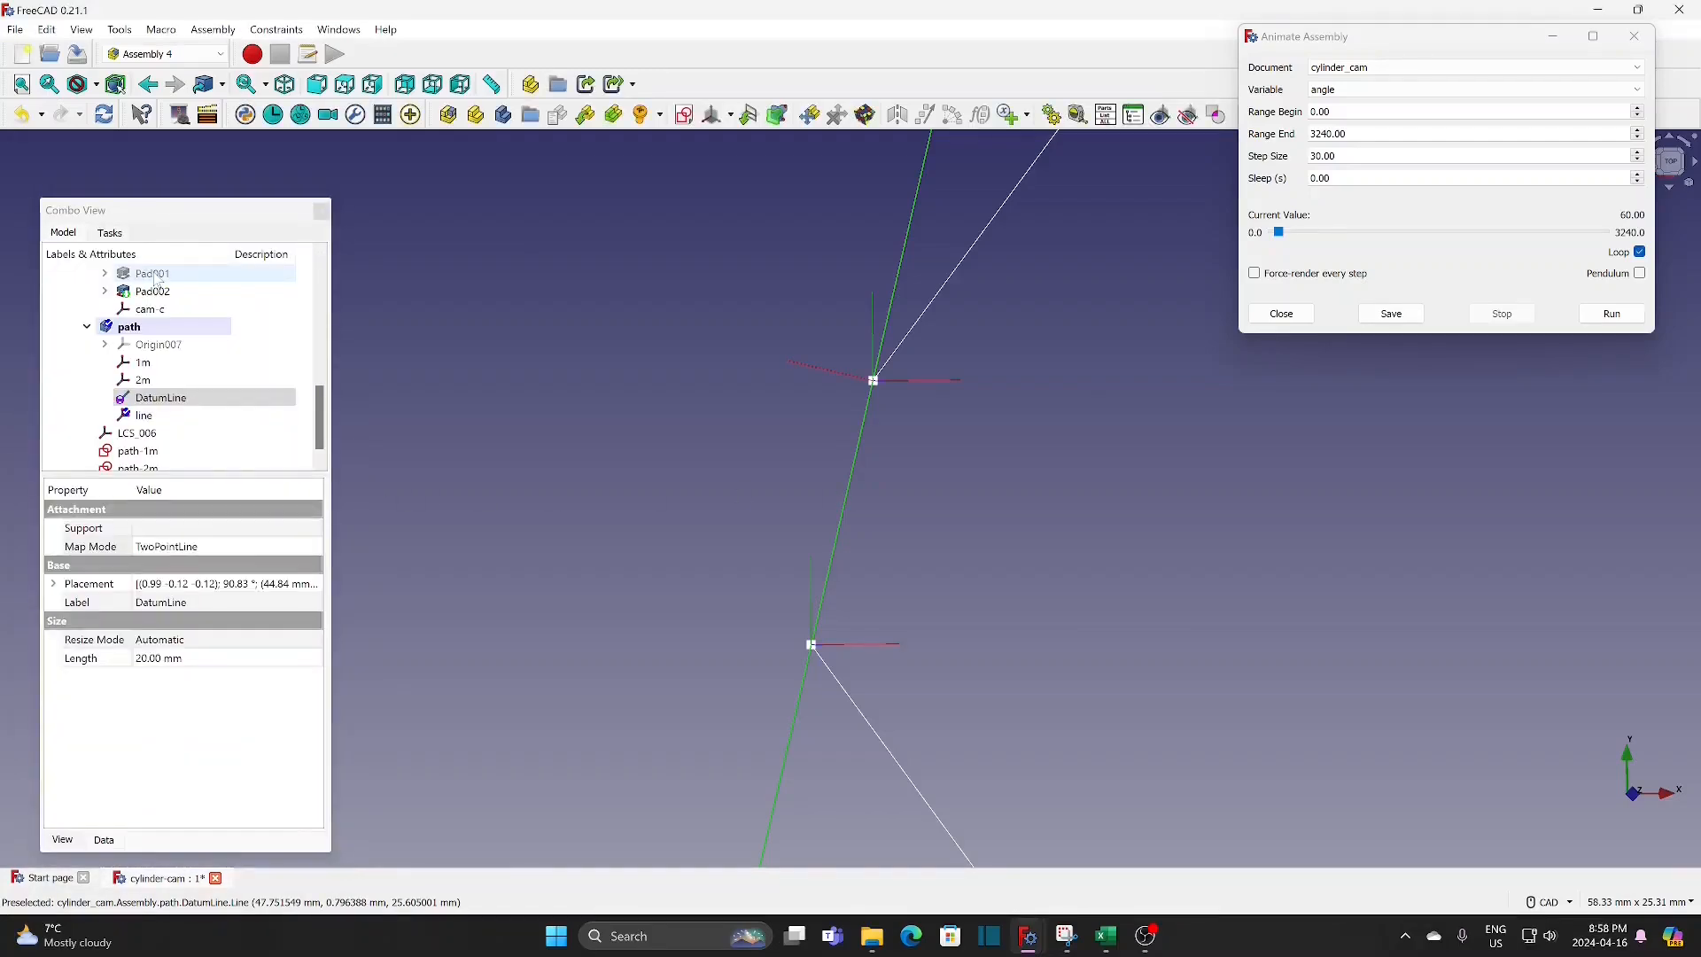
Step: Make the cam002 barrel visible again and fit the whole cam in the view
left_click(600, 484)
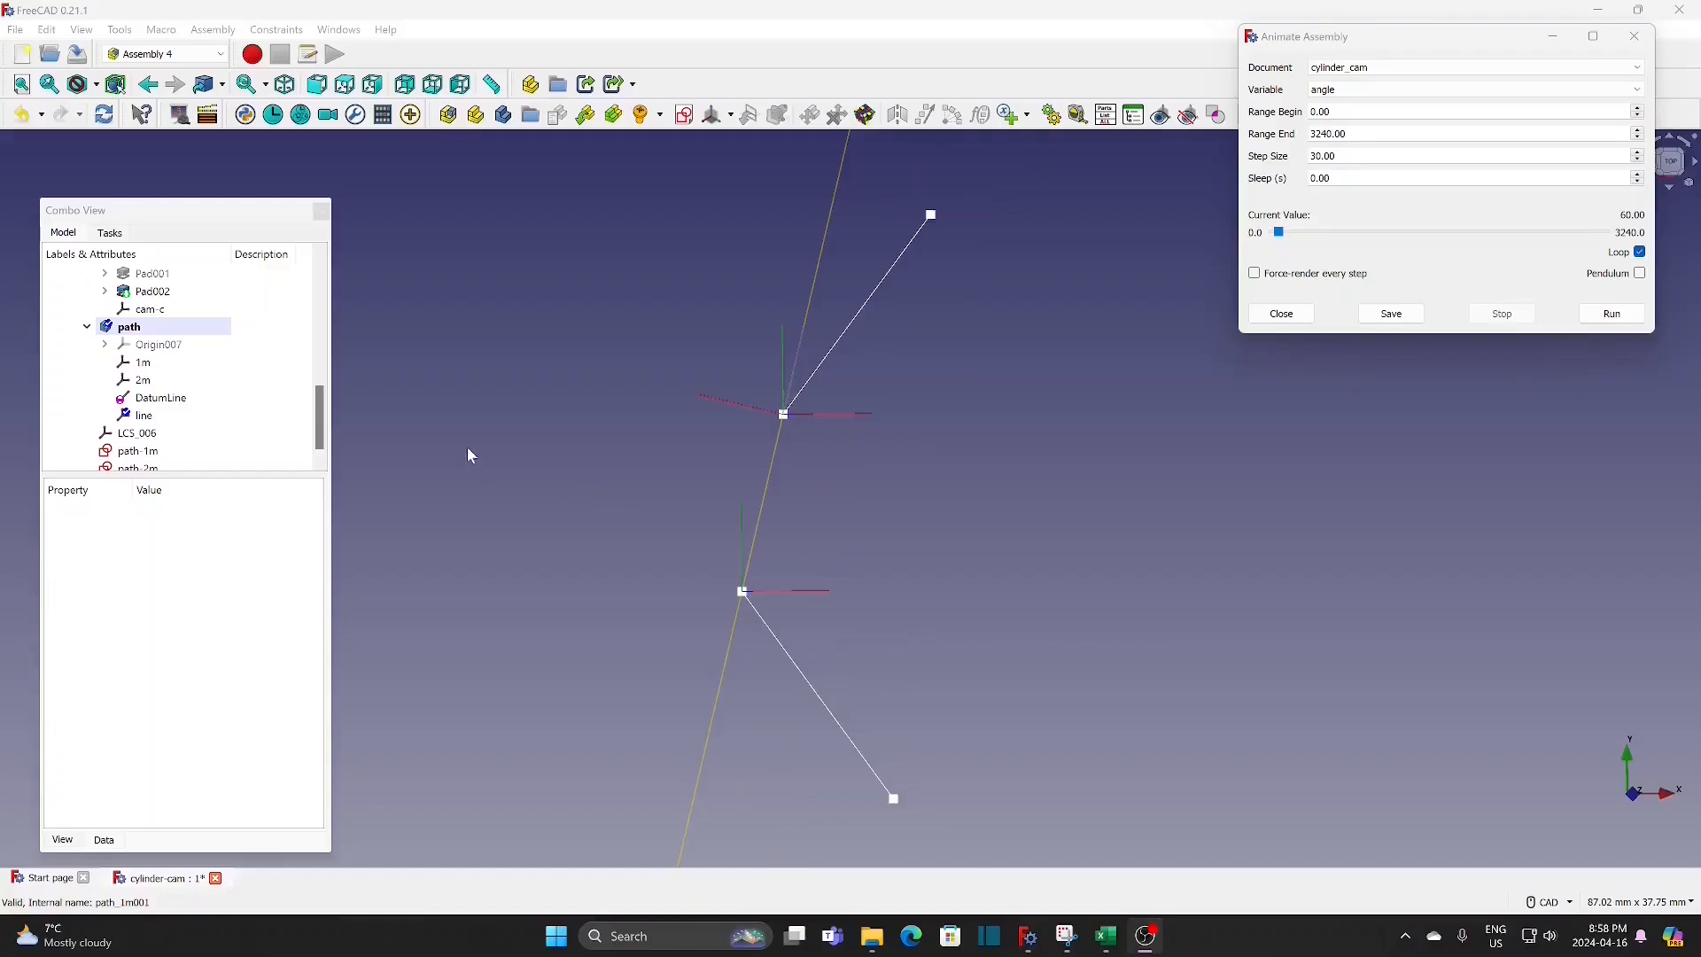
left_click_drag(323, 438, 325, 392)
left_click(154, 275)
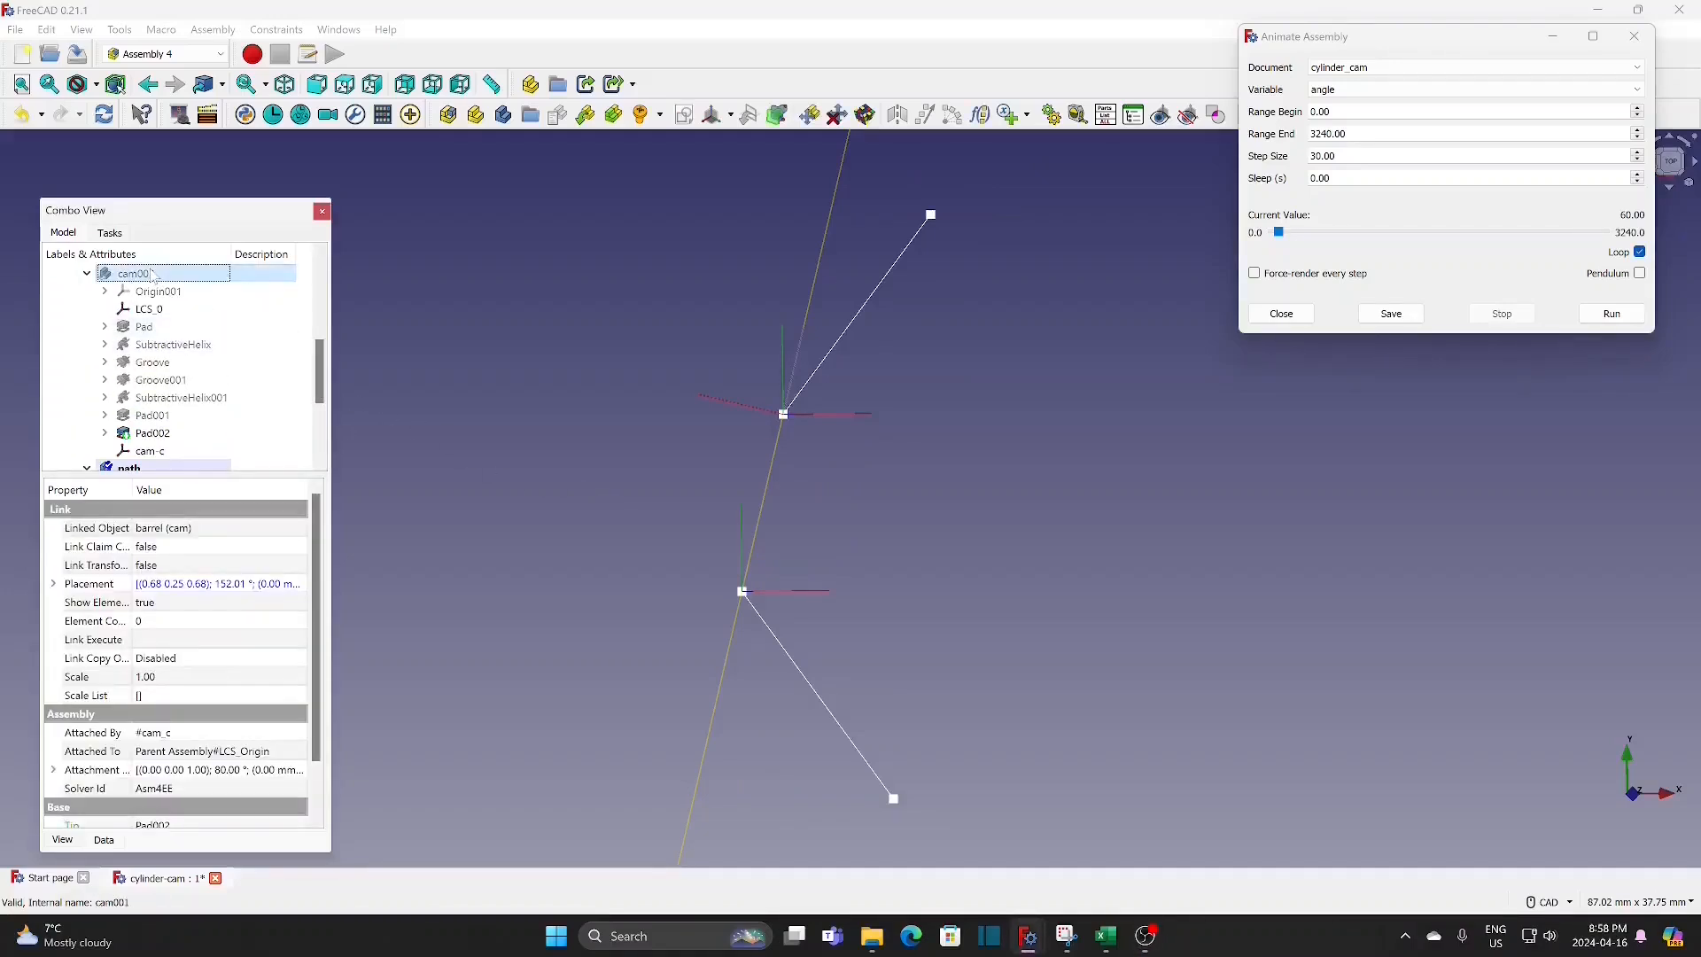
key("space")
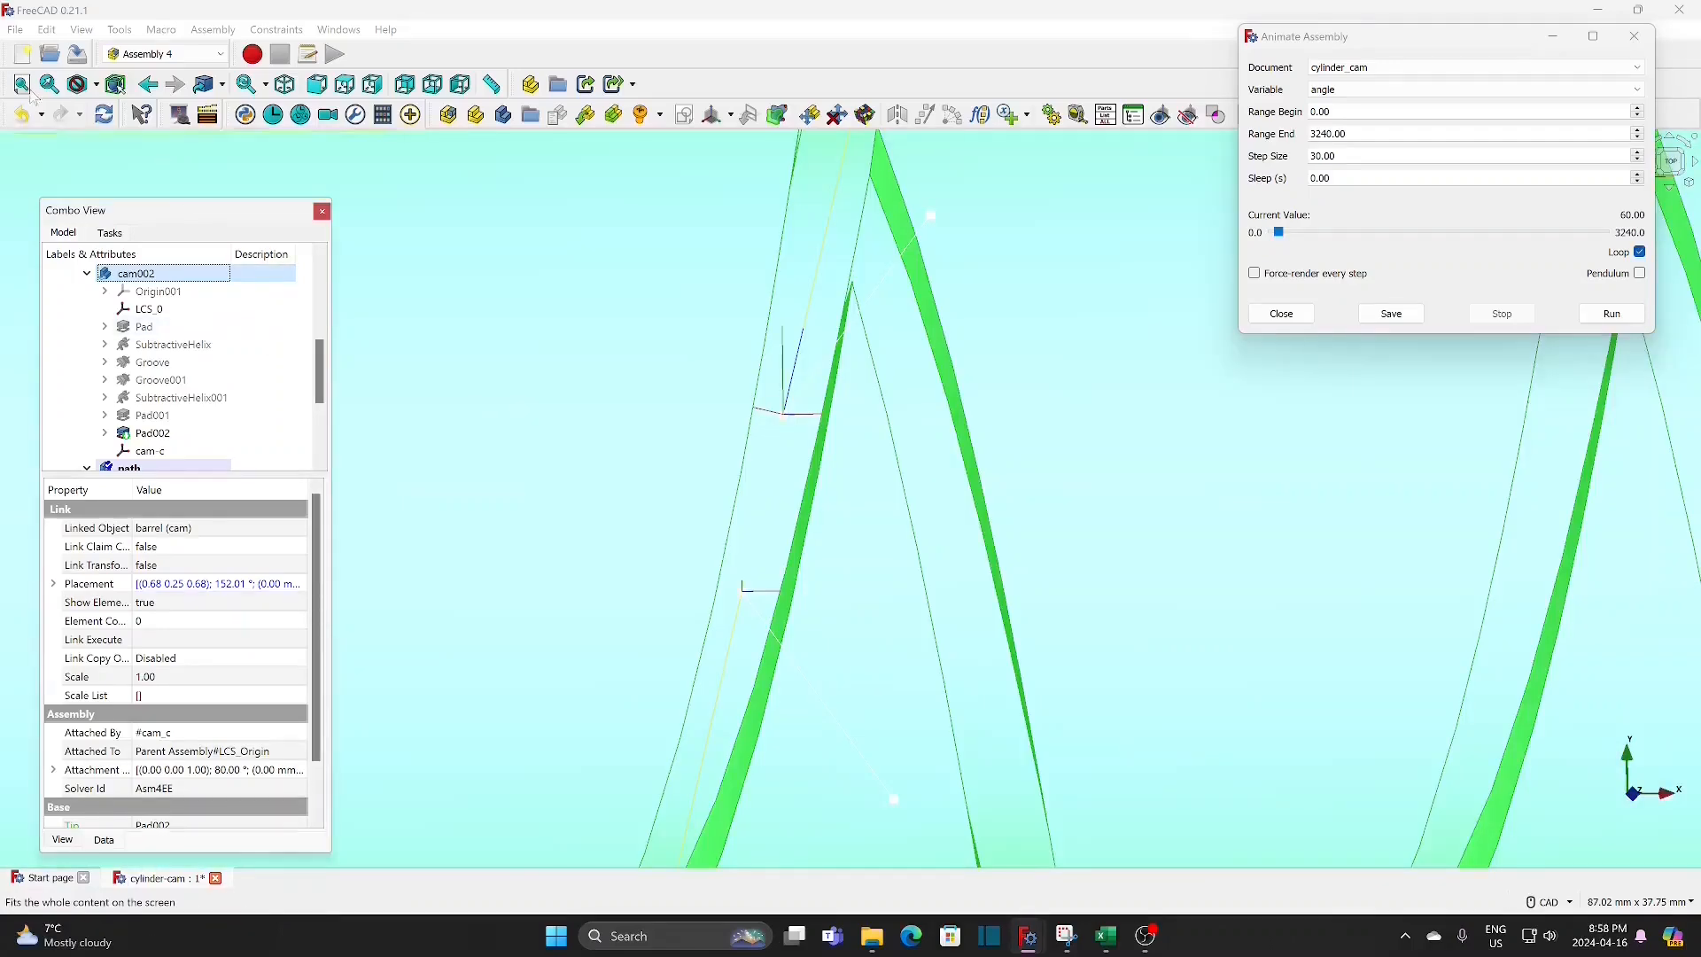
left_click(22, 85)
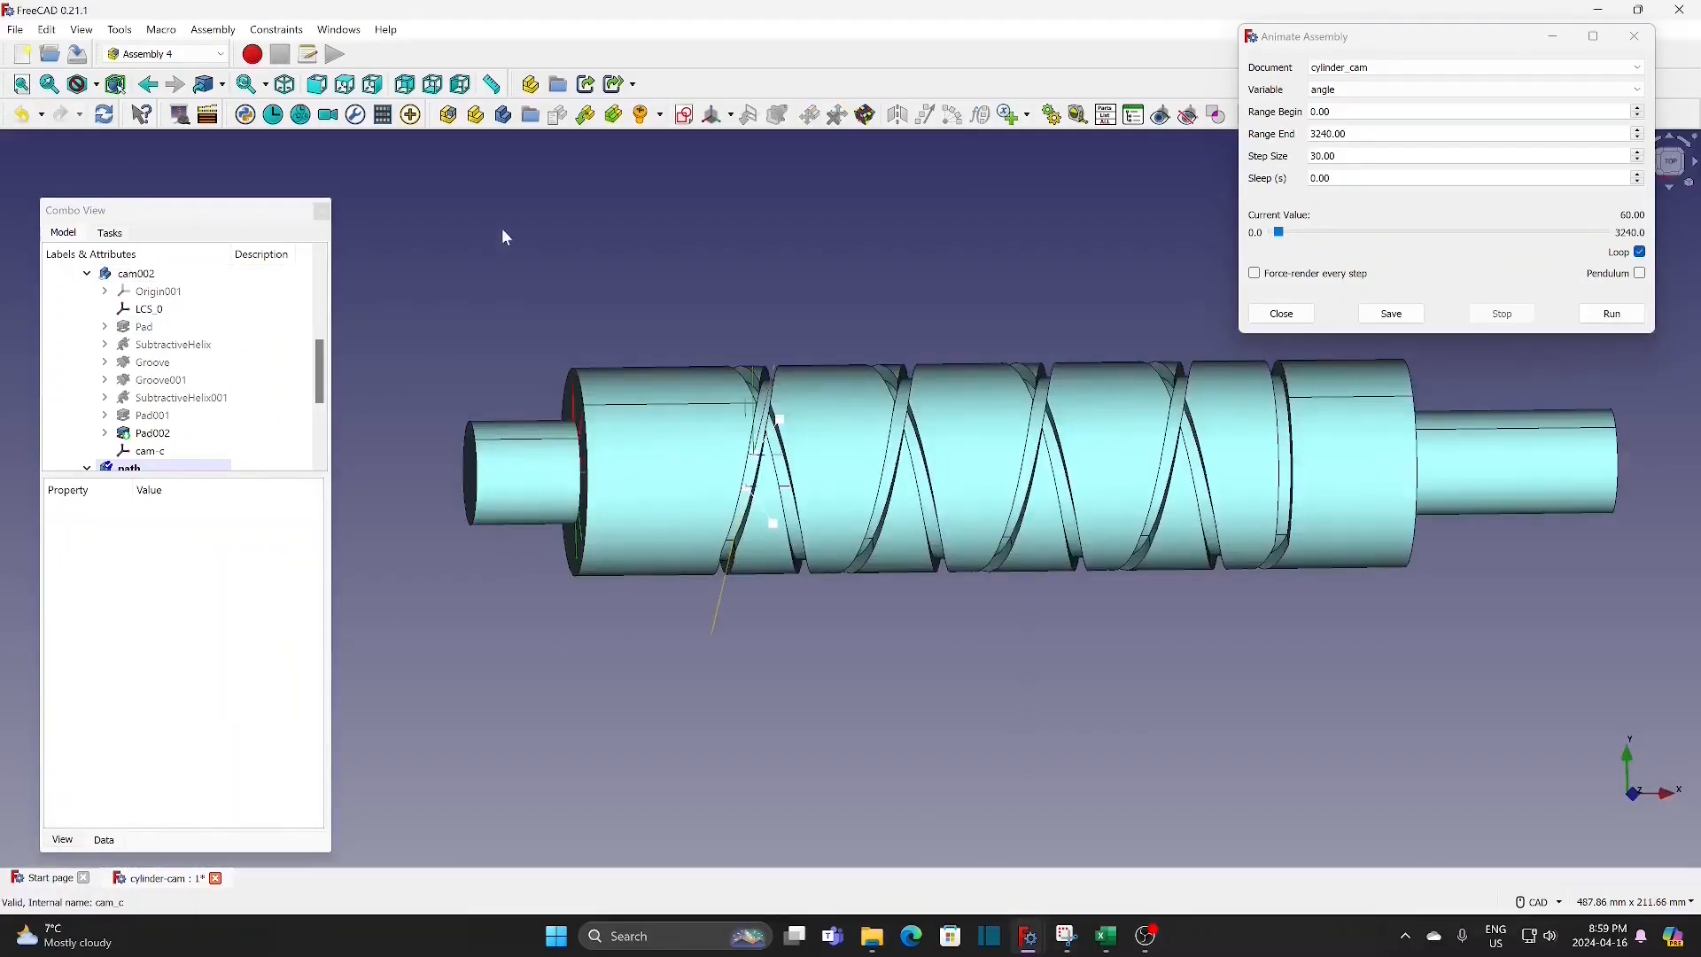
scroll(169, 341, "down", 3)
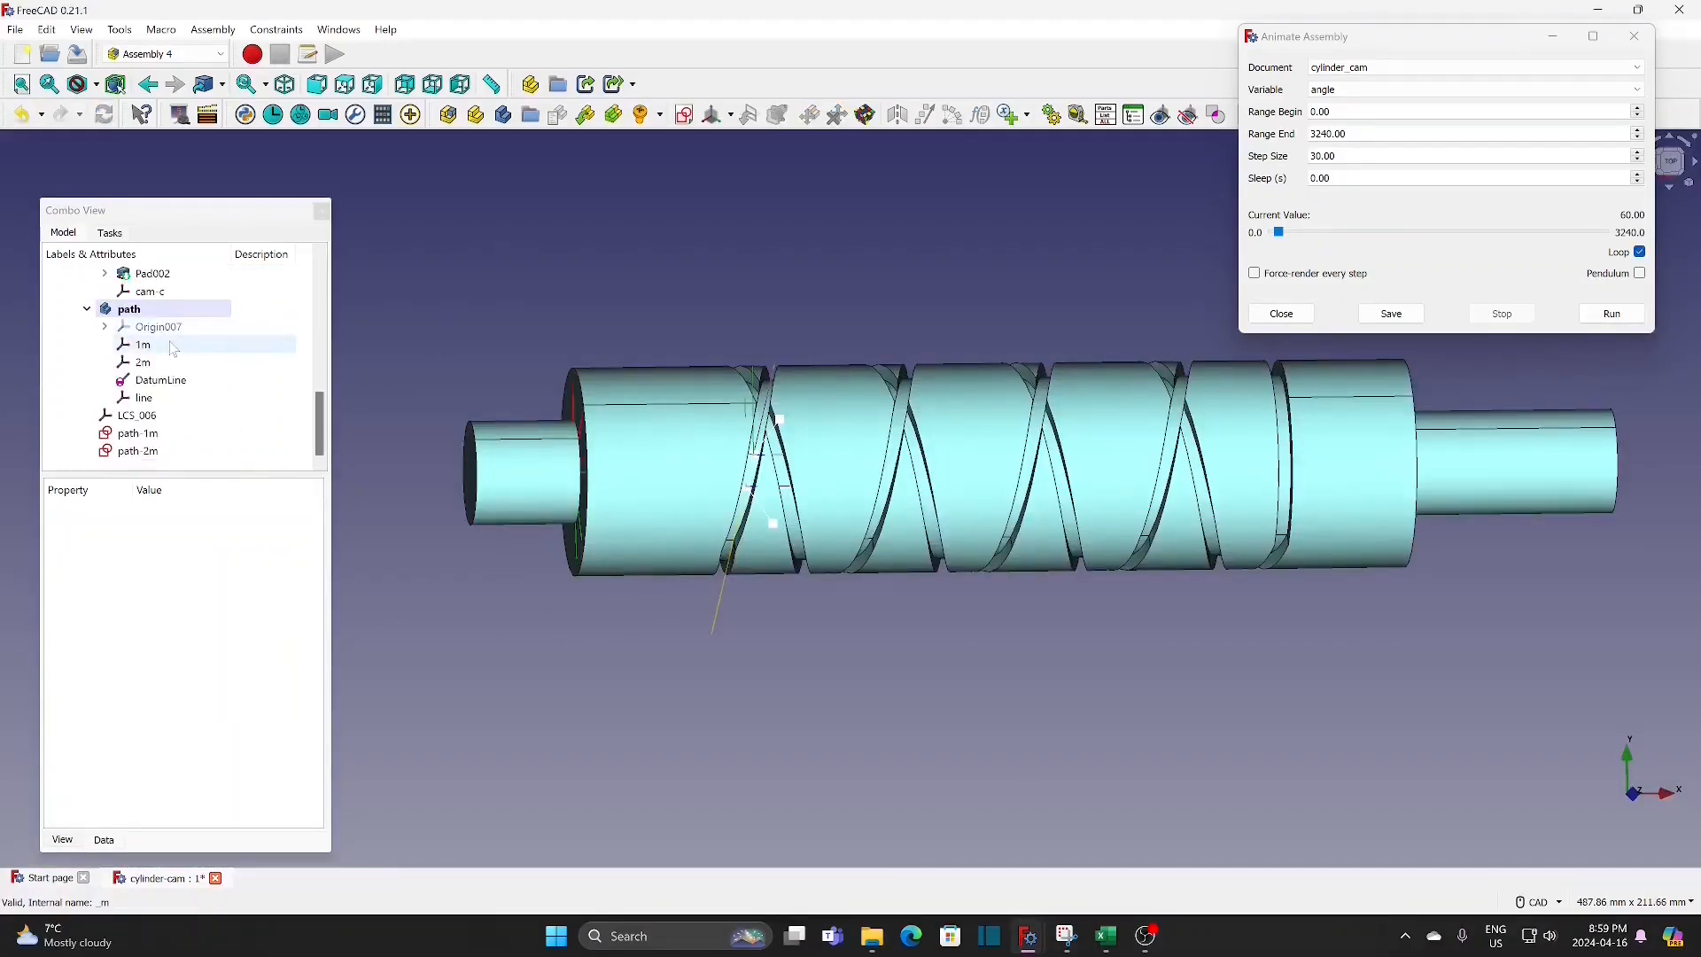
Step: Import the 1m, 2m and line coordinate systems of path into the assembly as path_1m, path_2m and path_line
left_click(173, 346)
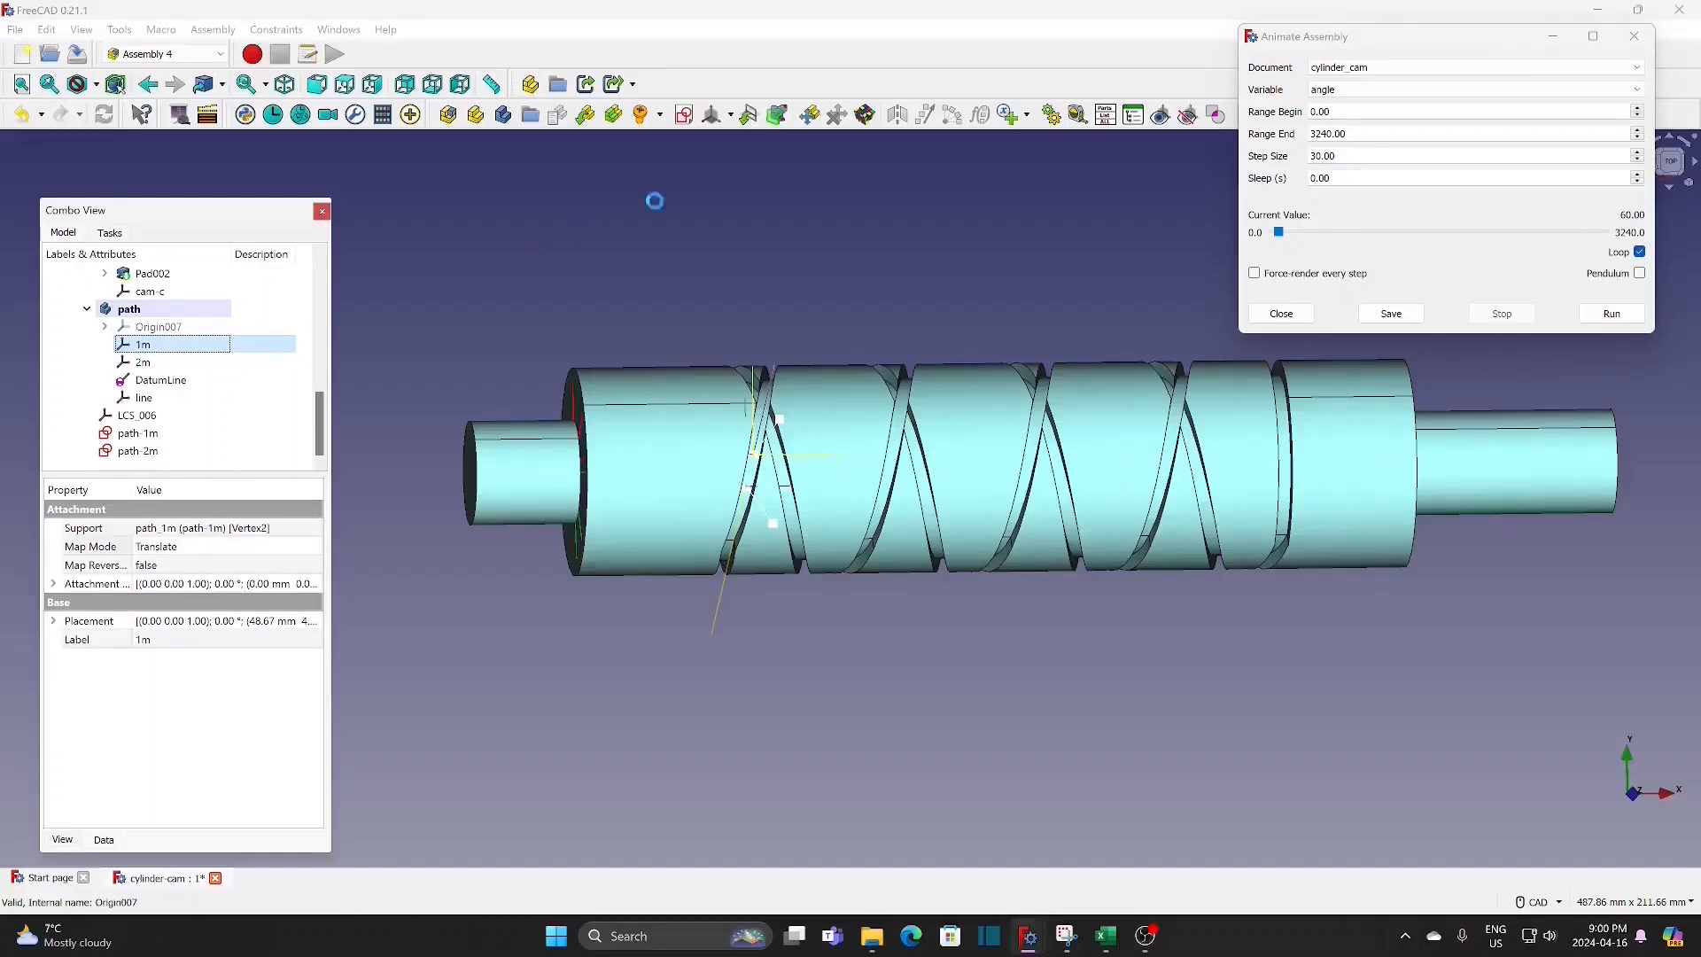
left_click(749, 116)
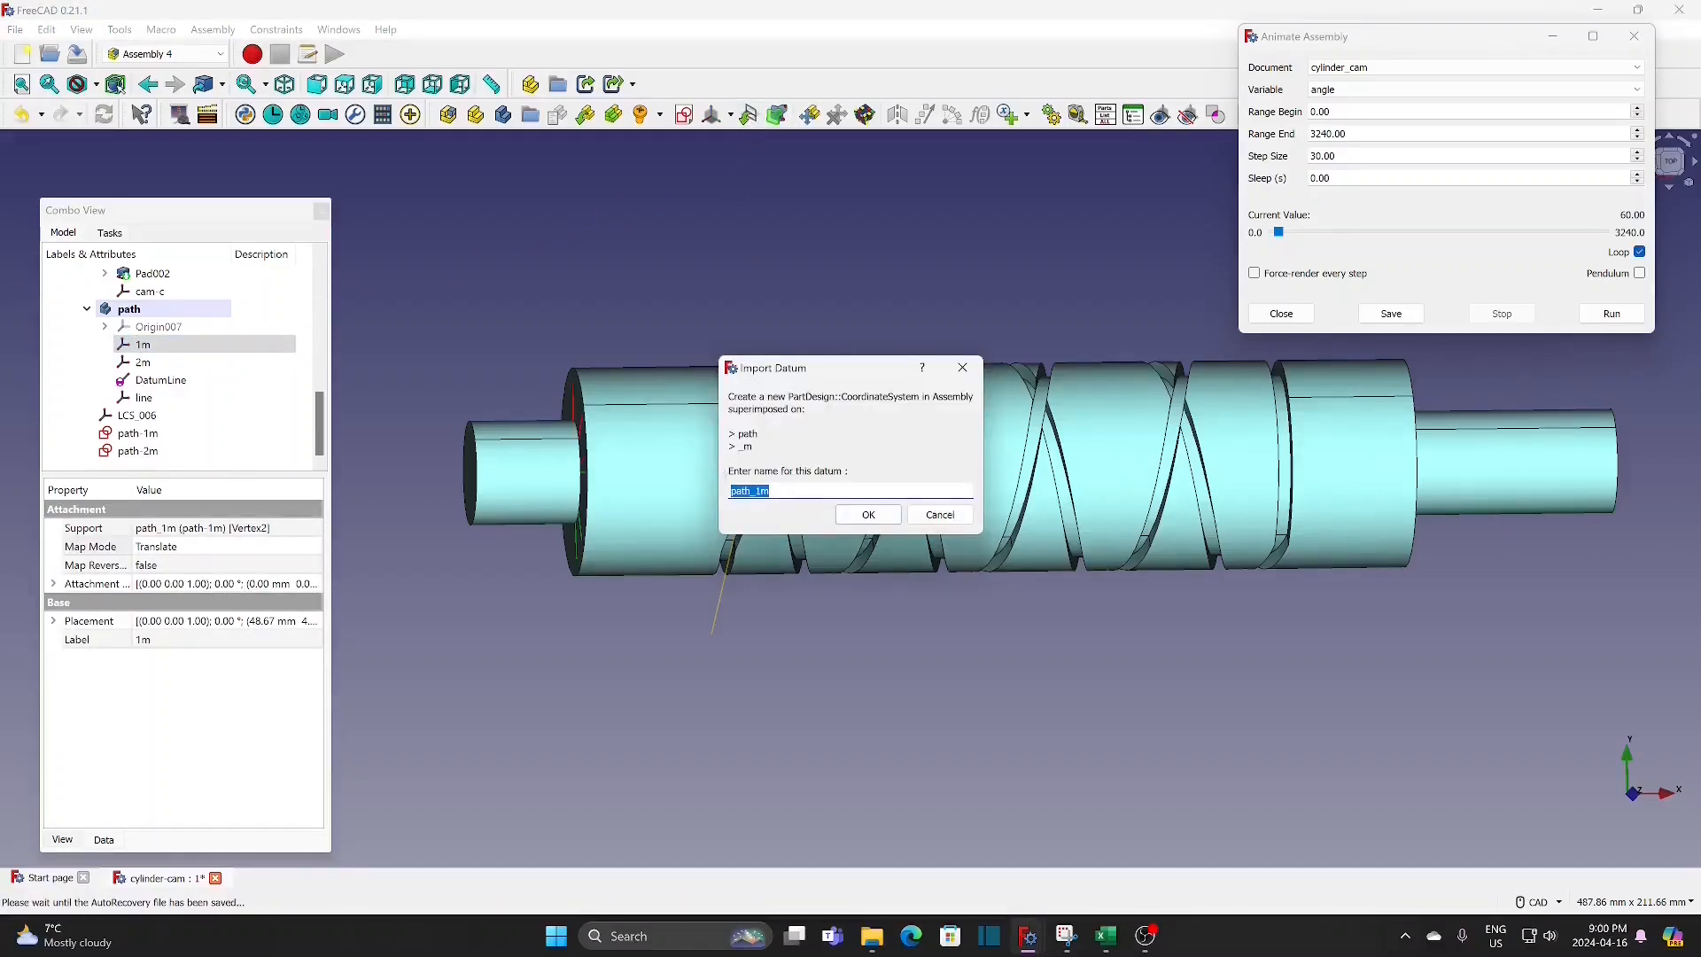
left_click(868, 514)
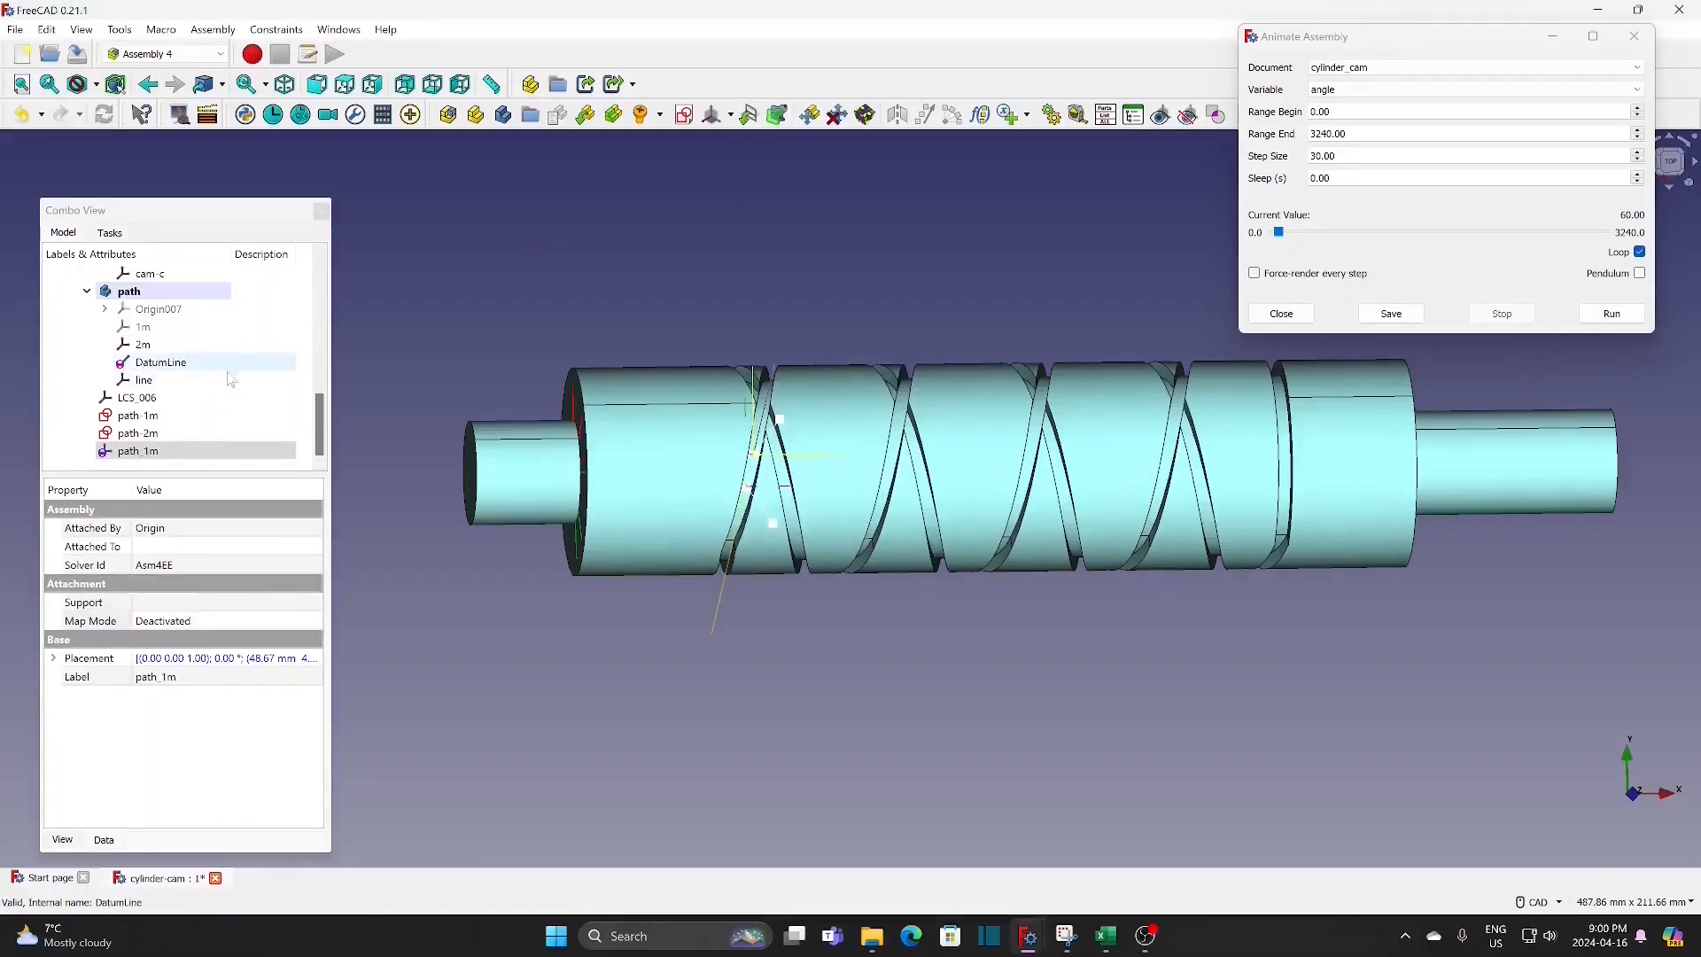
left_click(182, 344)
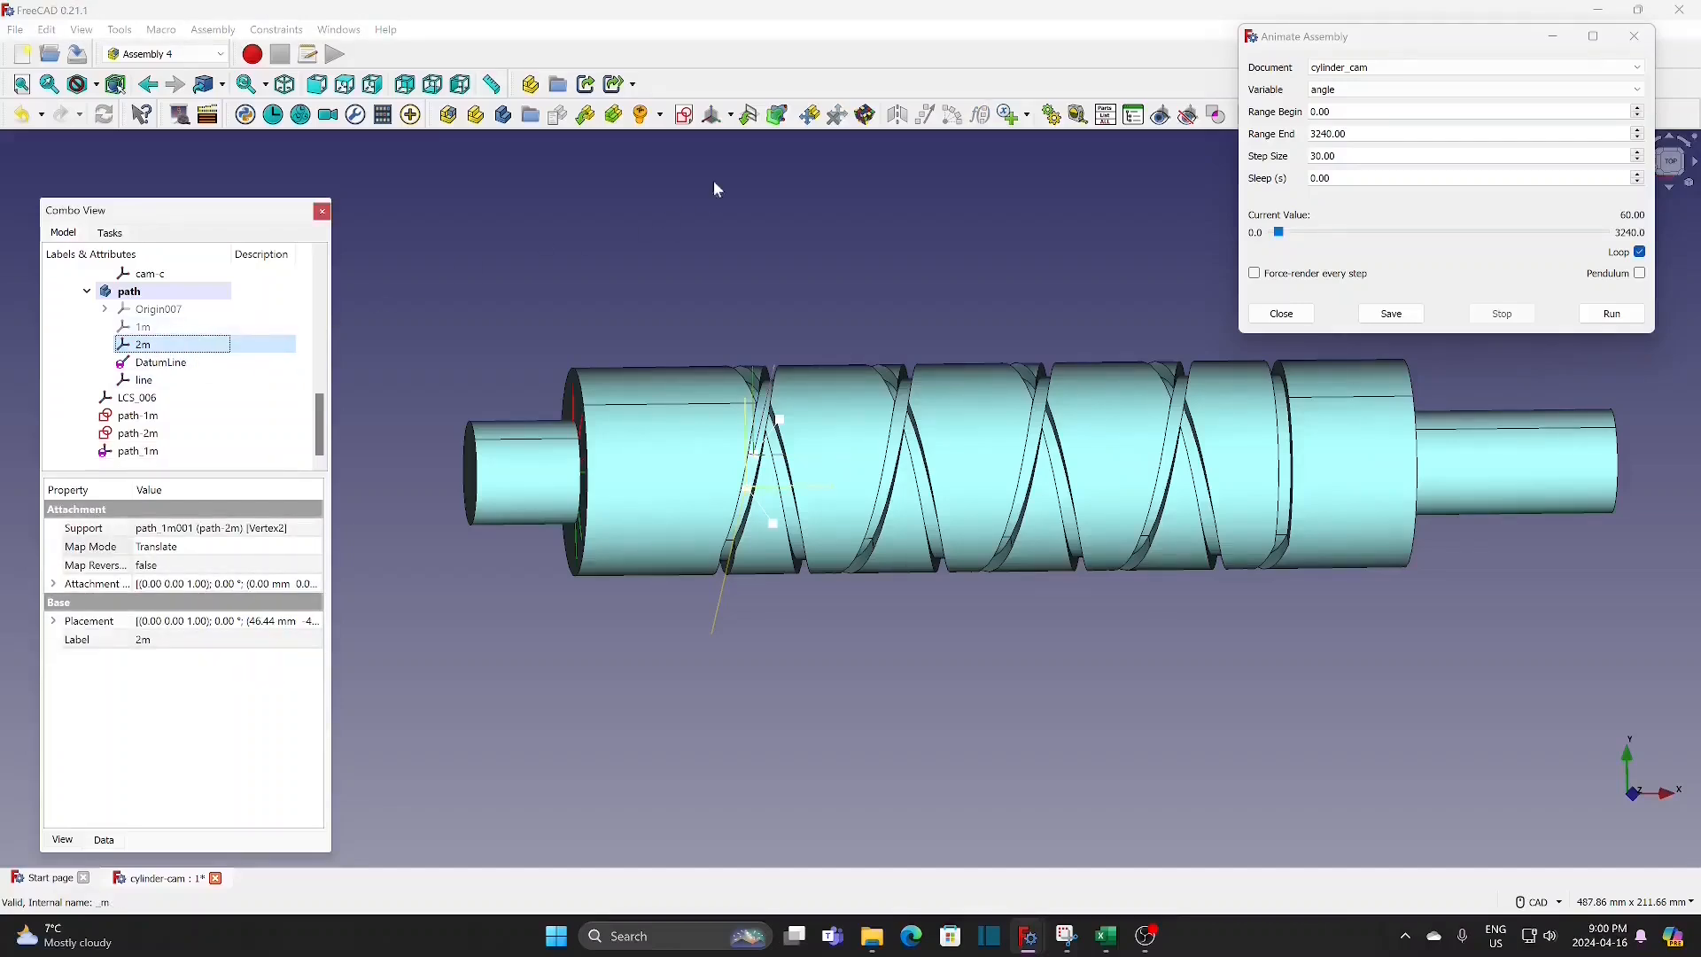
left_click(749, 116)
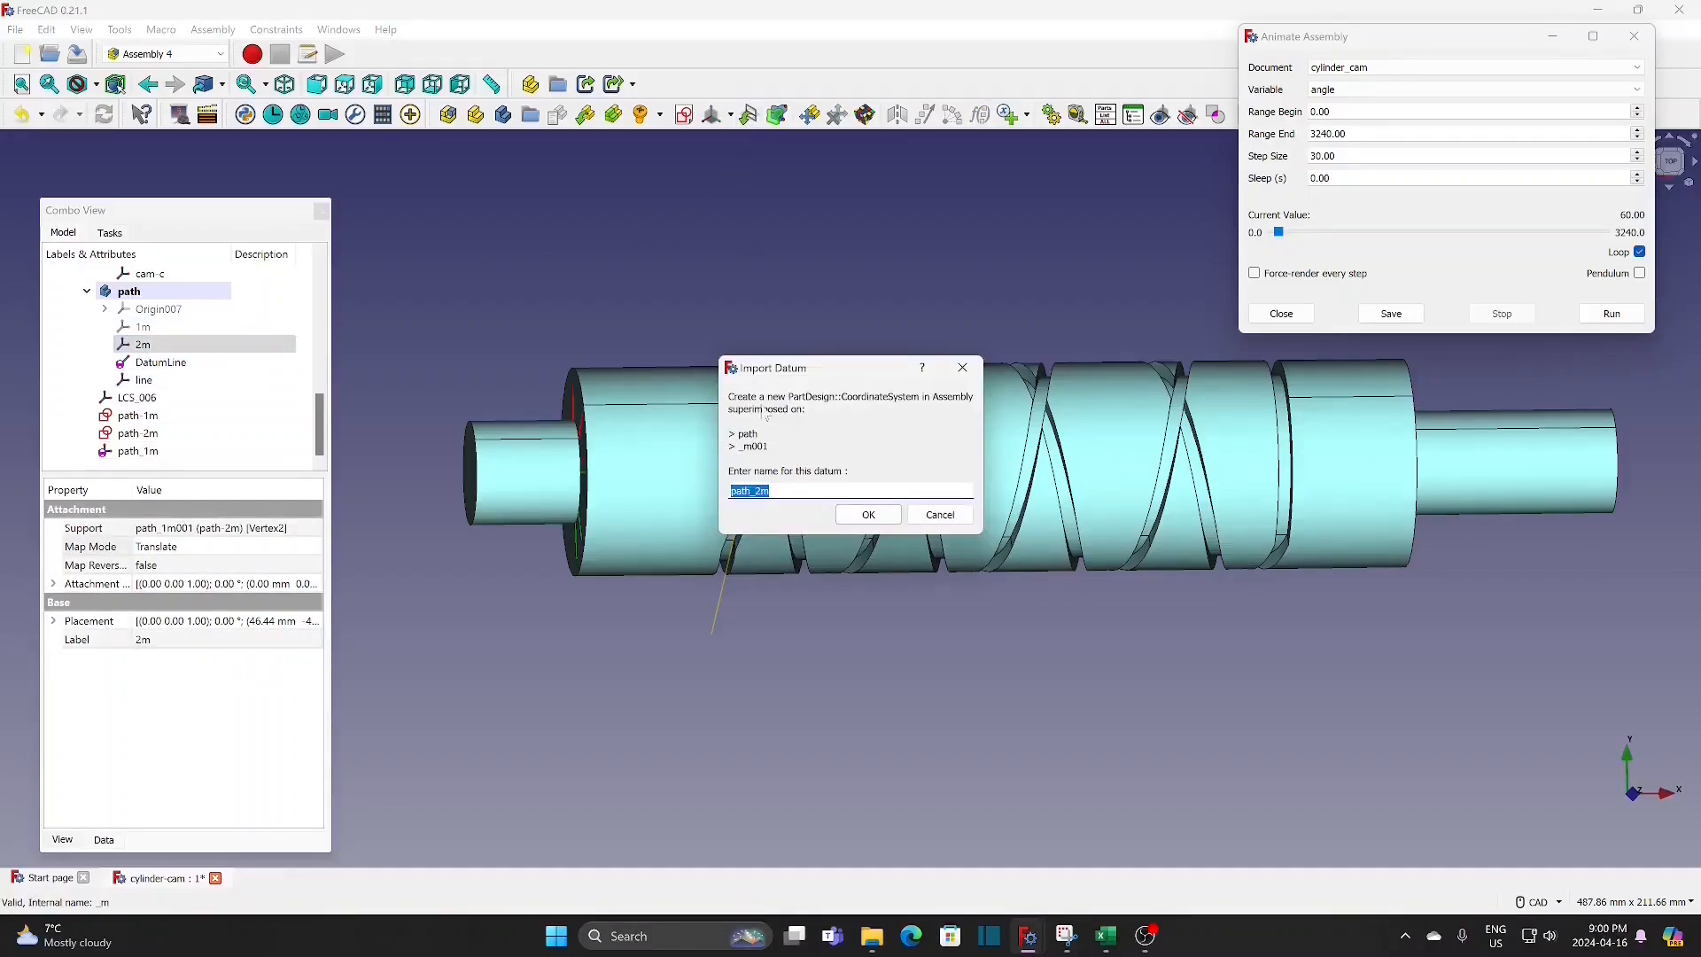
left_click(868, 515)
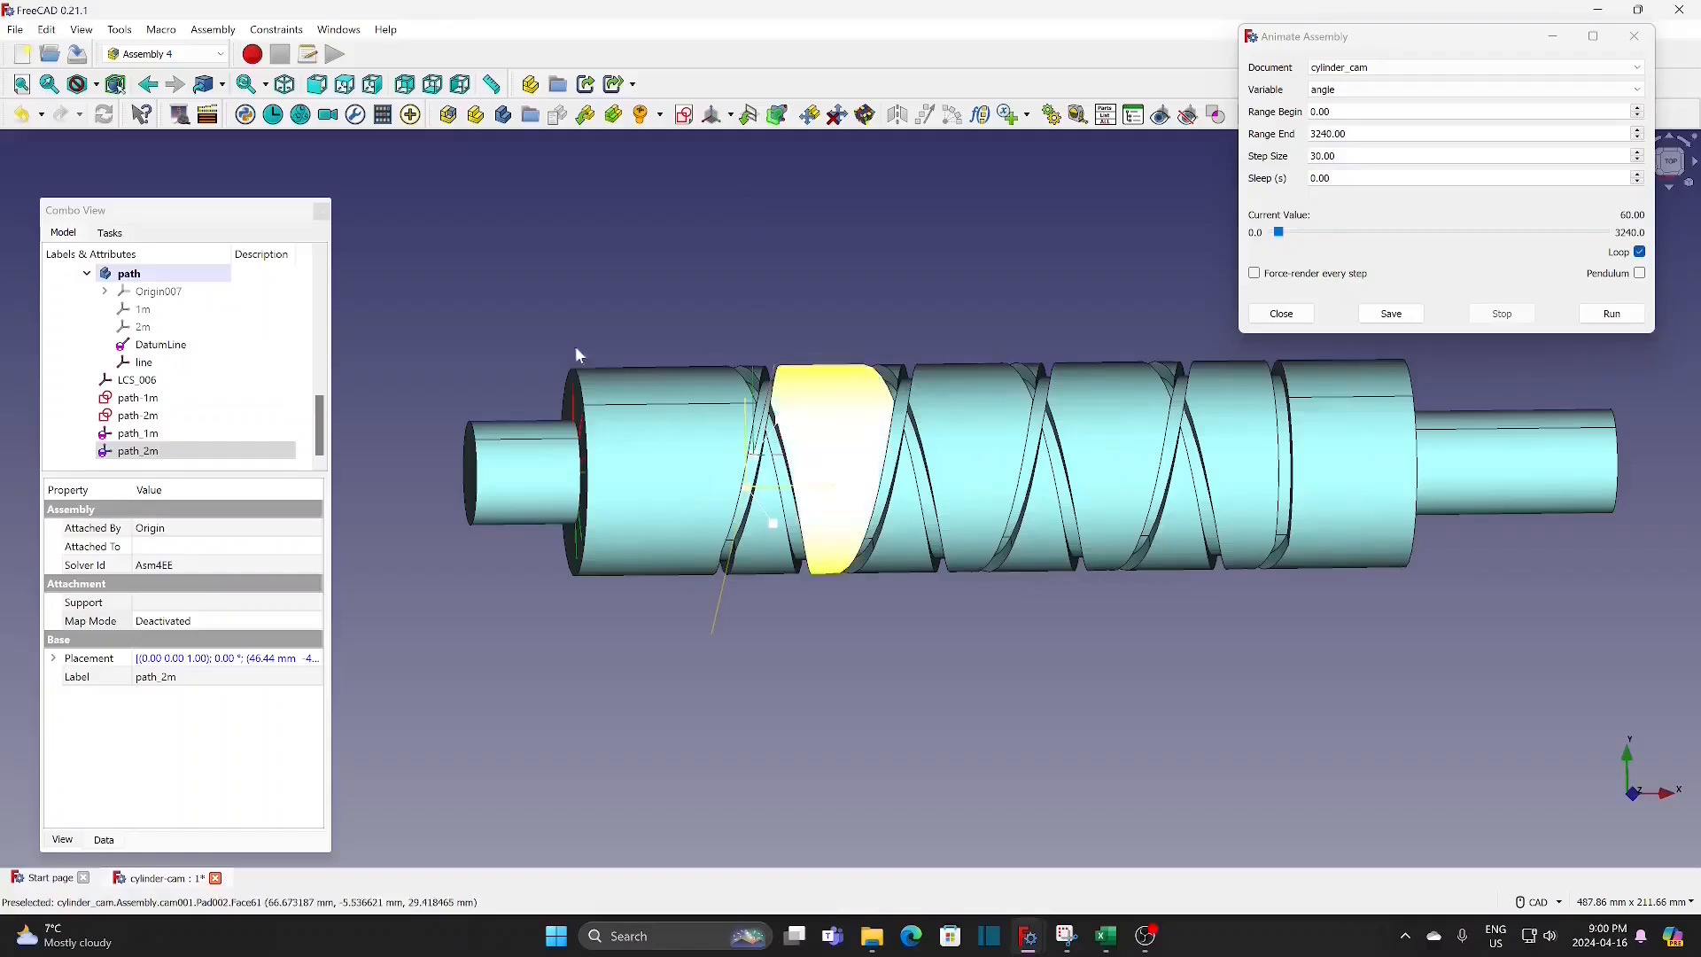
left_click(163, 370)
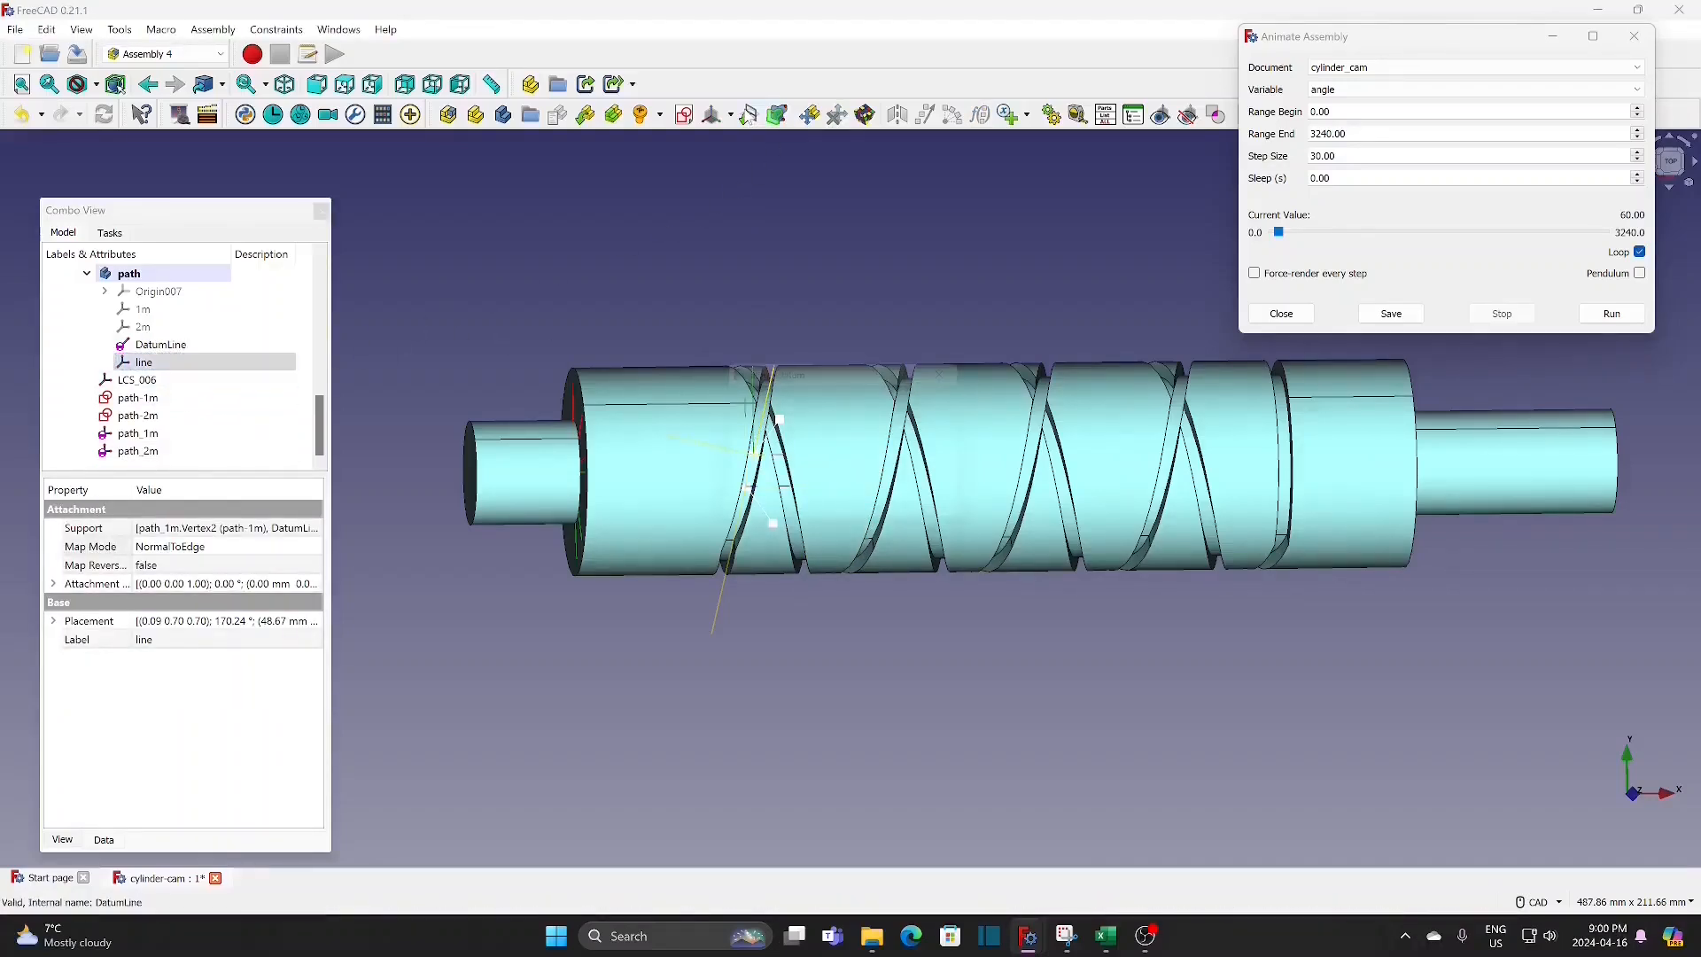
left_click(868, 516)
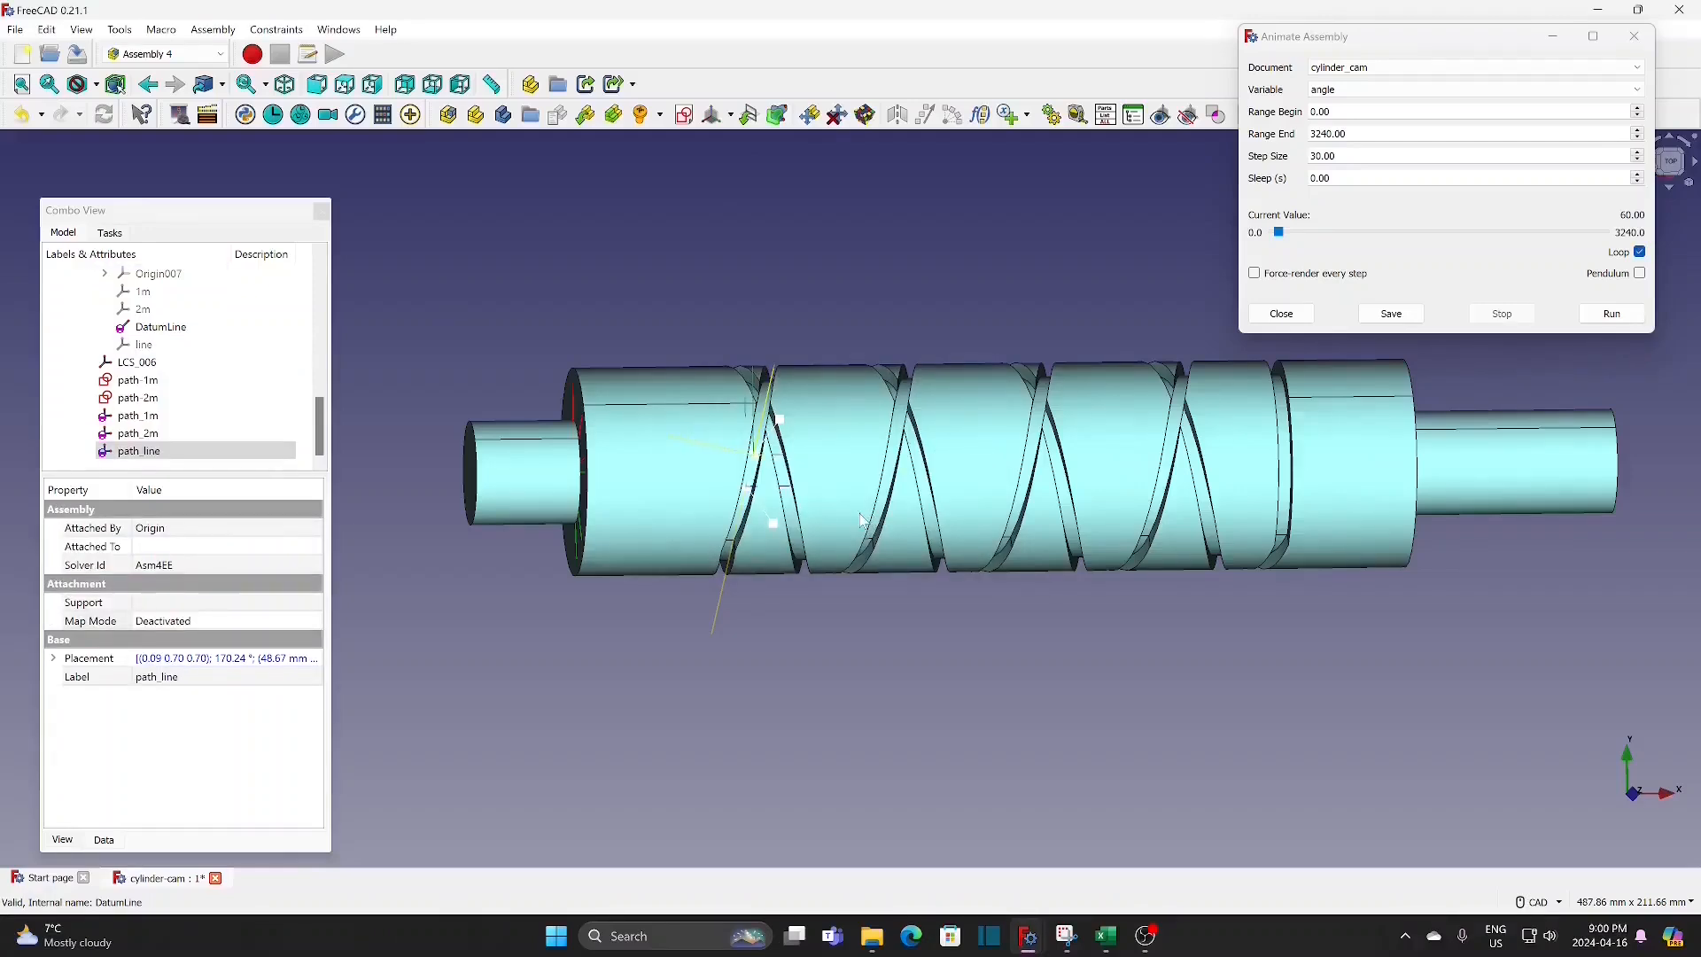
Step: Insert the roller part and attach its LCS_002 to path_1m of the parent assembly
left_click(586, 115)
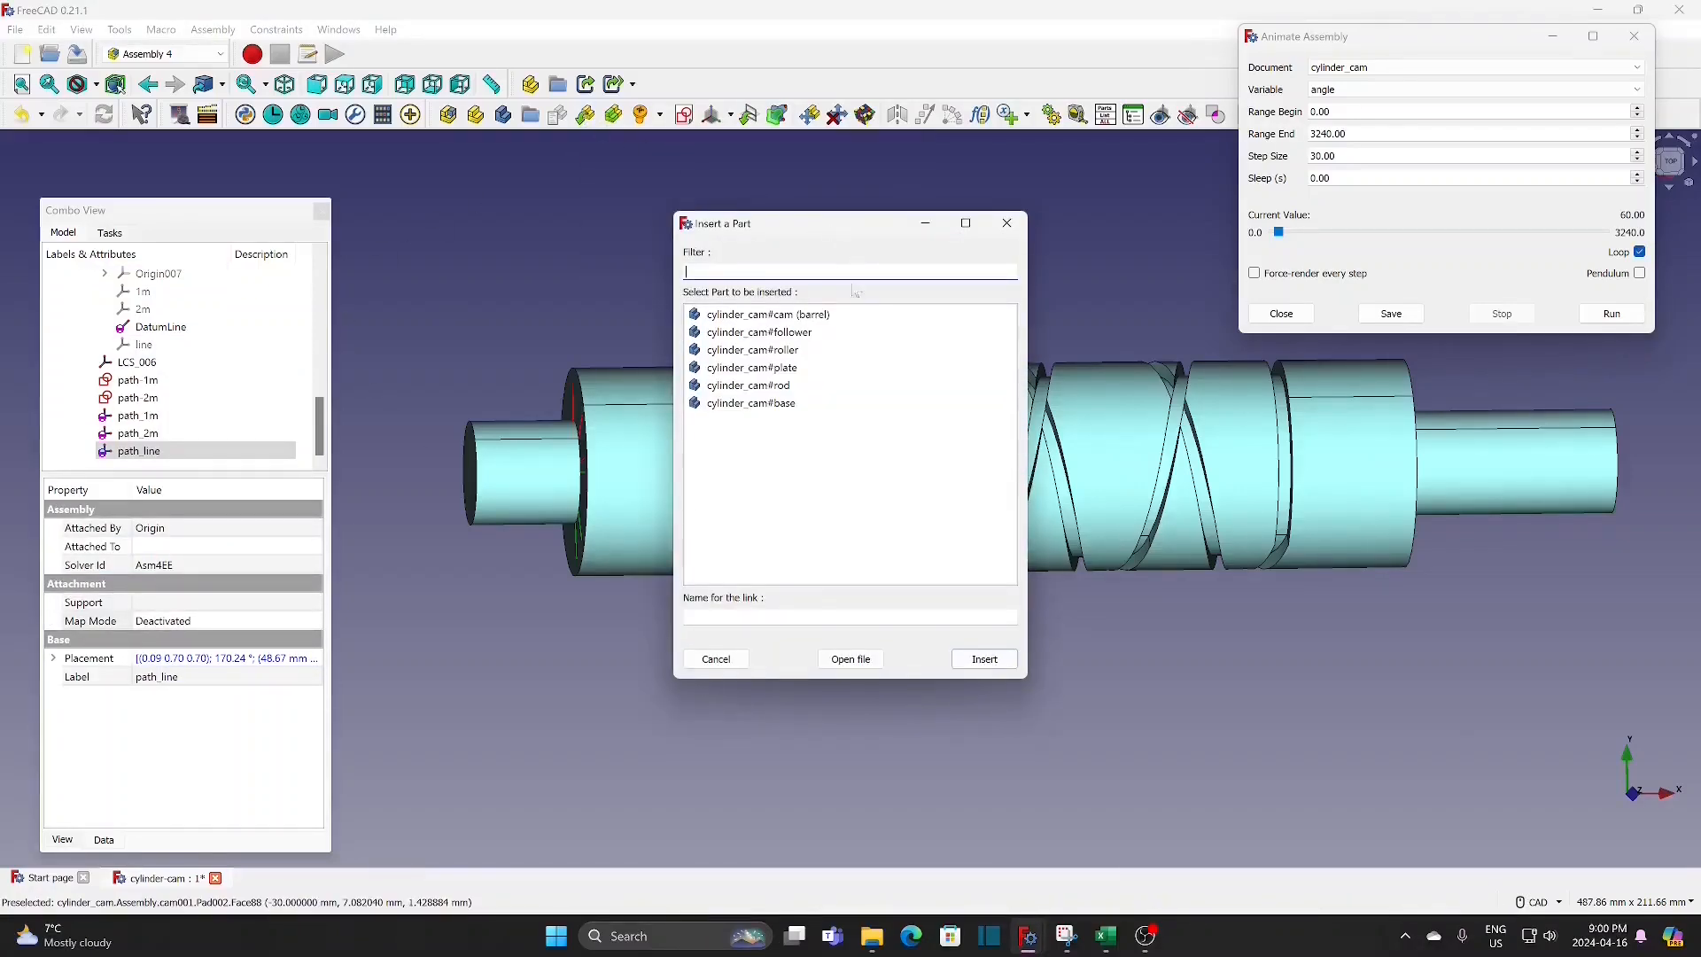
left_click(797, 350)
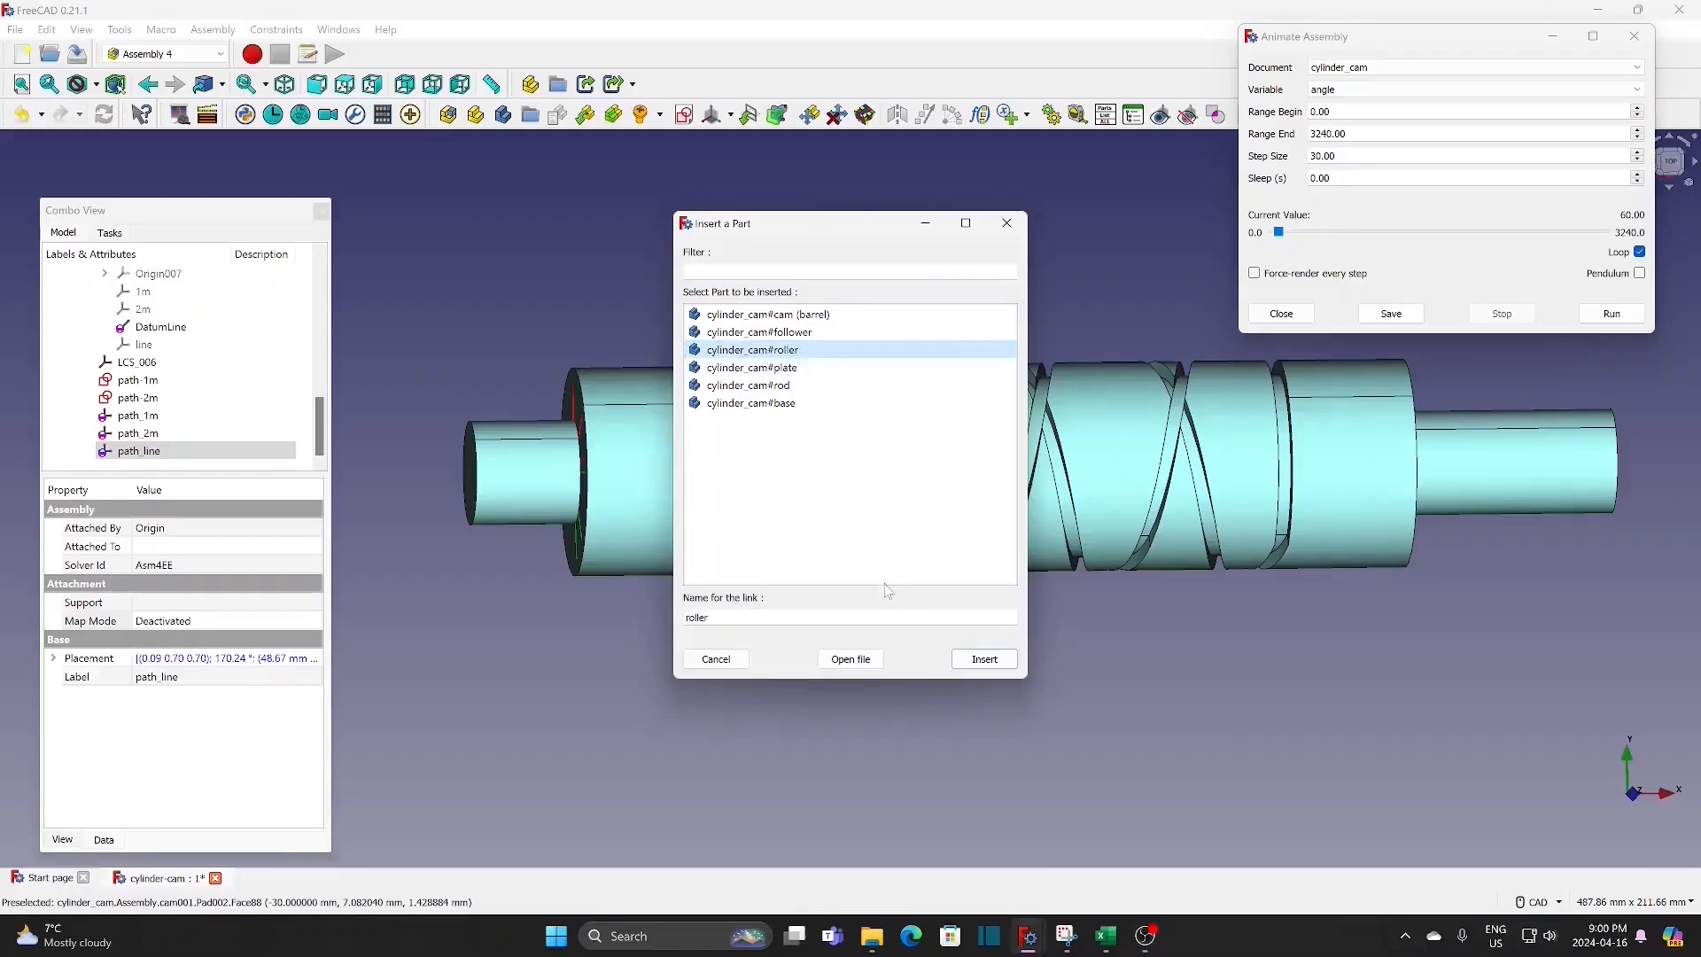
left_click(983, 660)
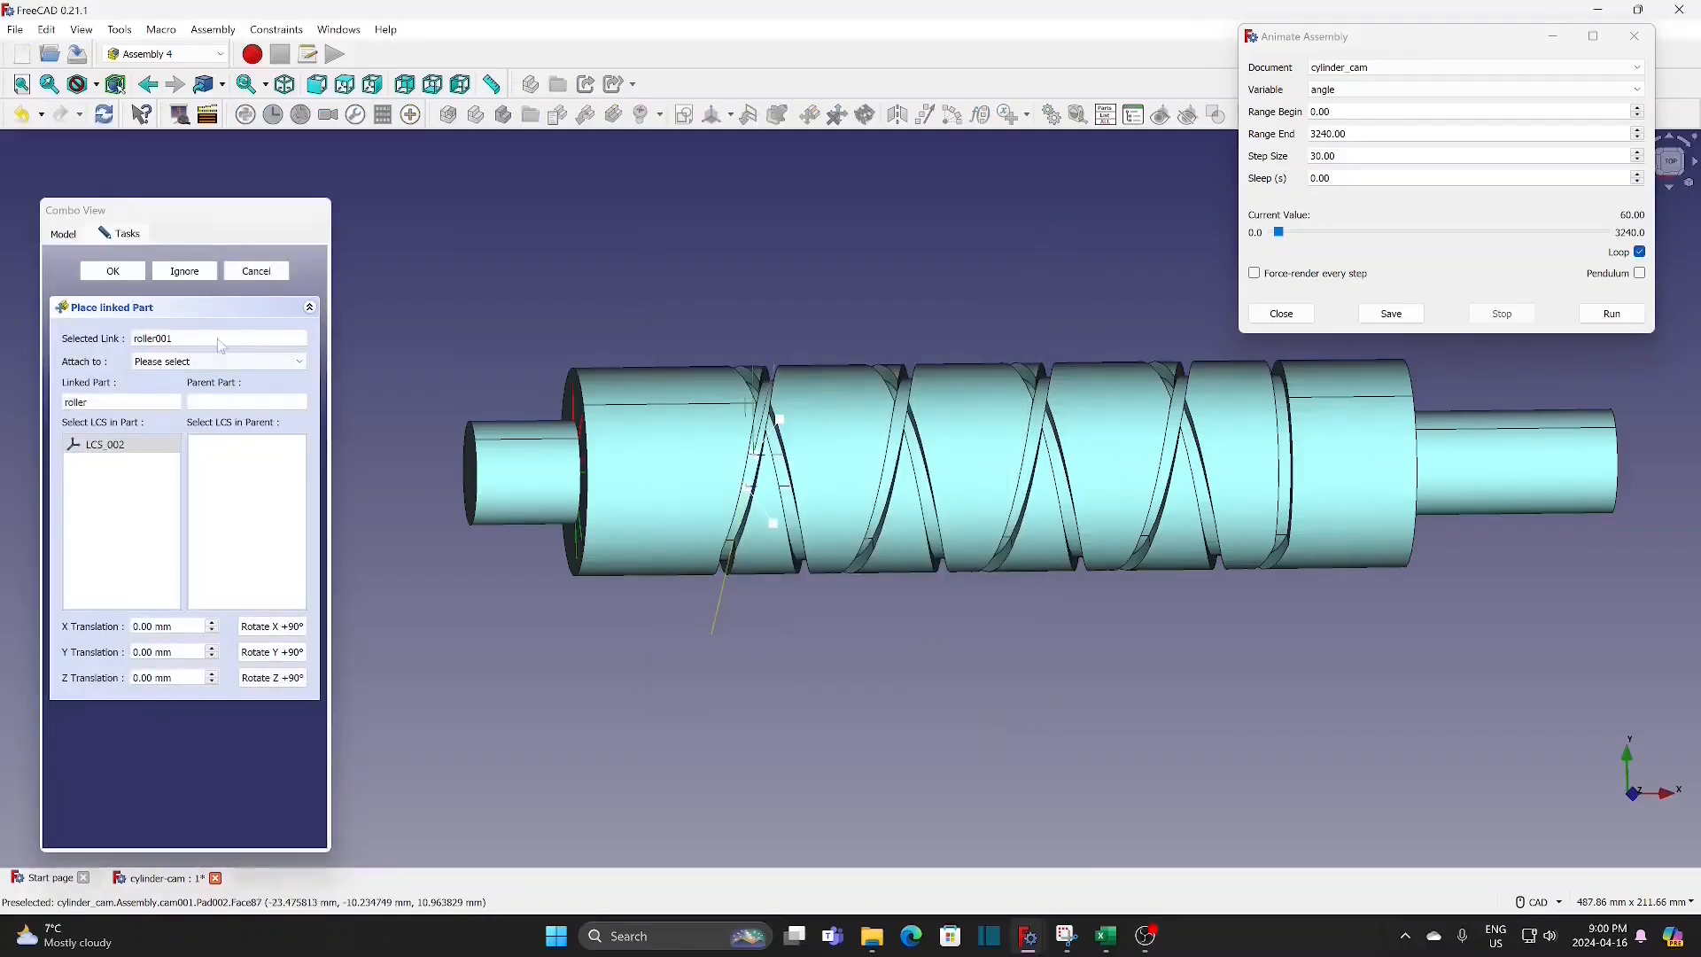
left_click(217, 362)
left_click(214, 393)
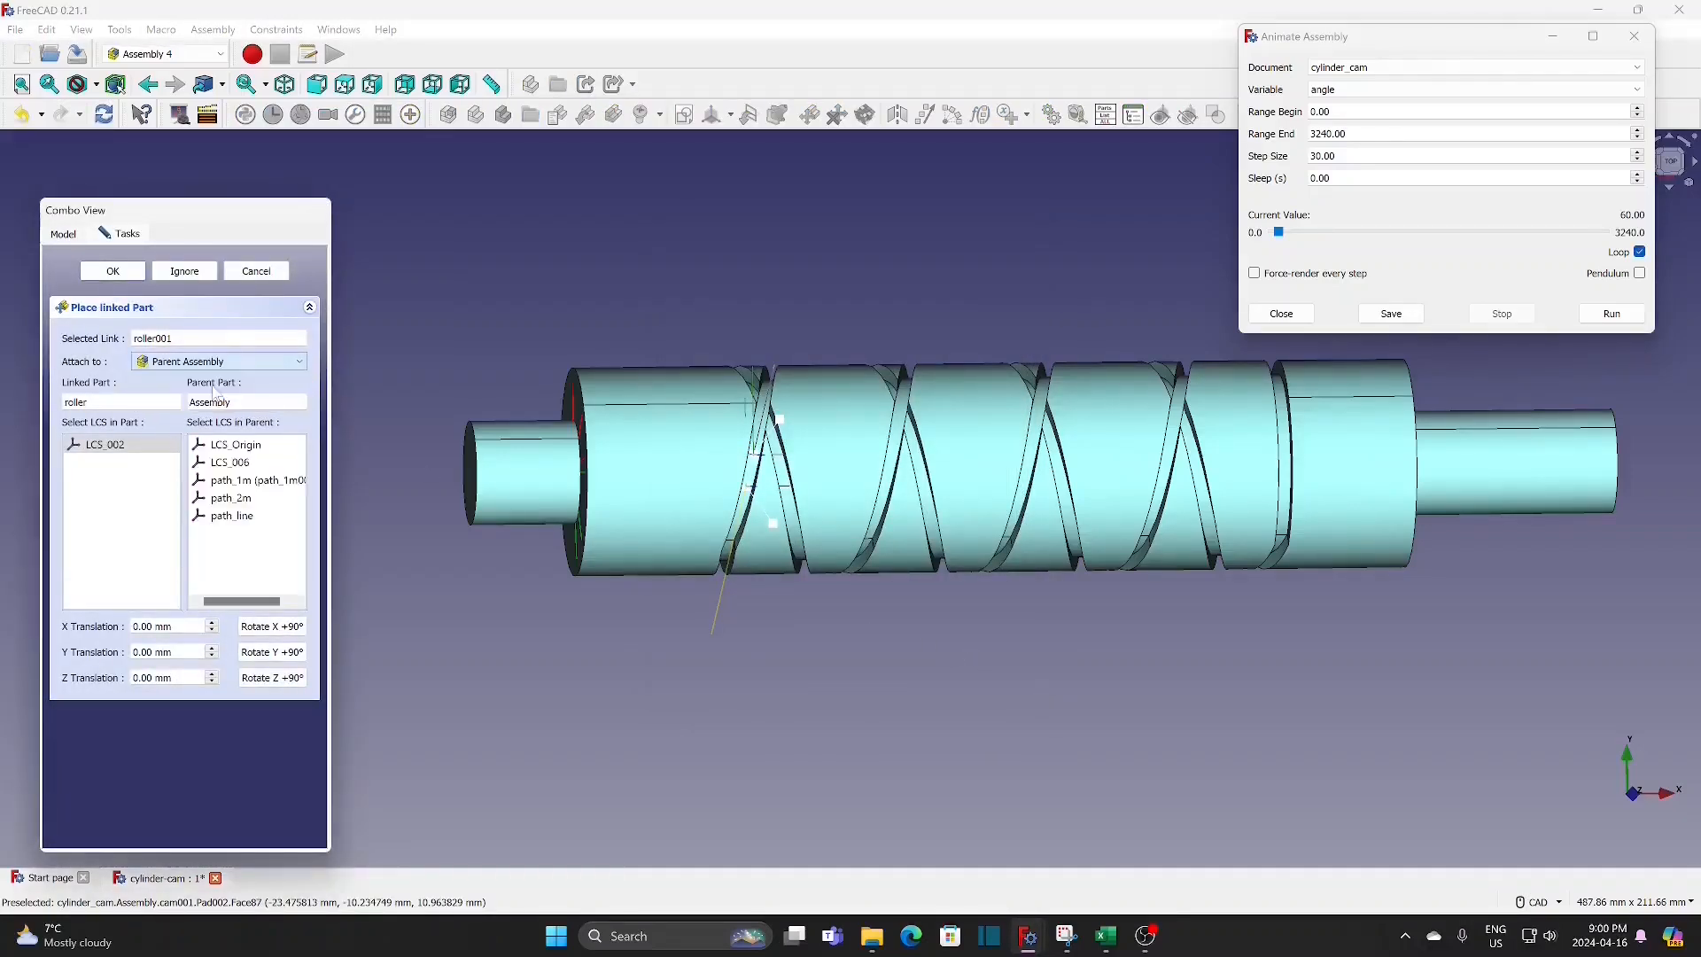
left_click(272, 485)
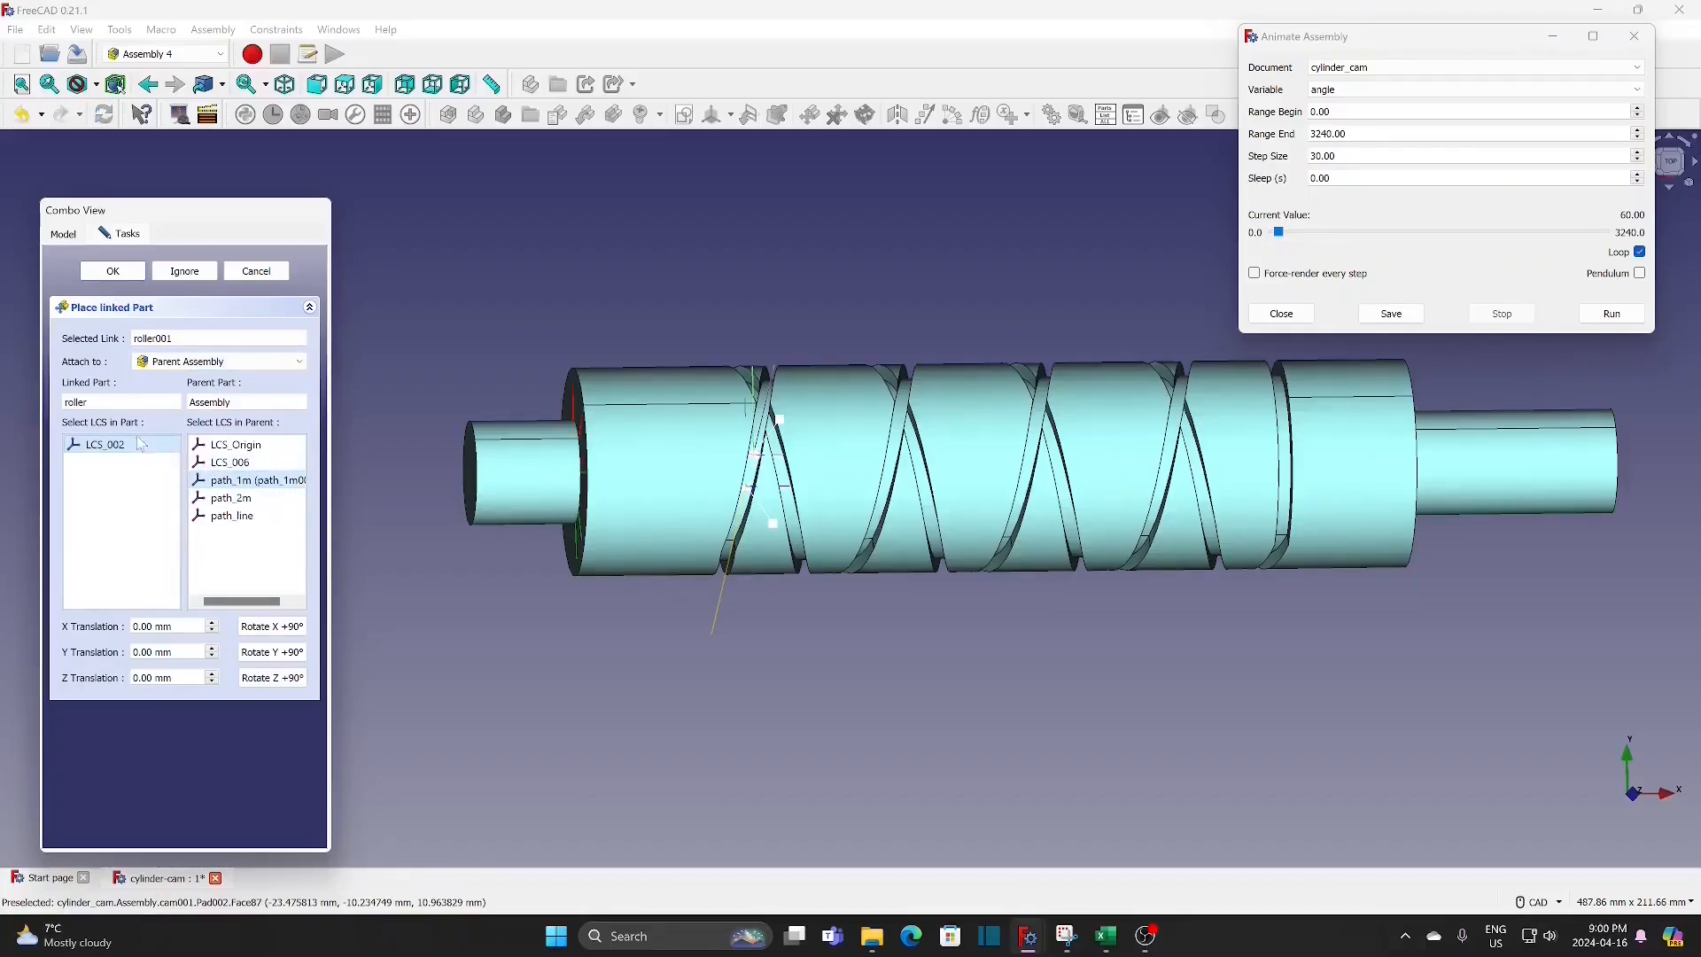
key("Return")
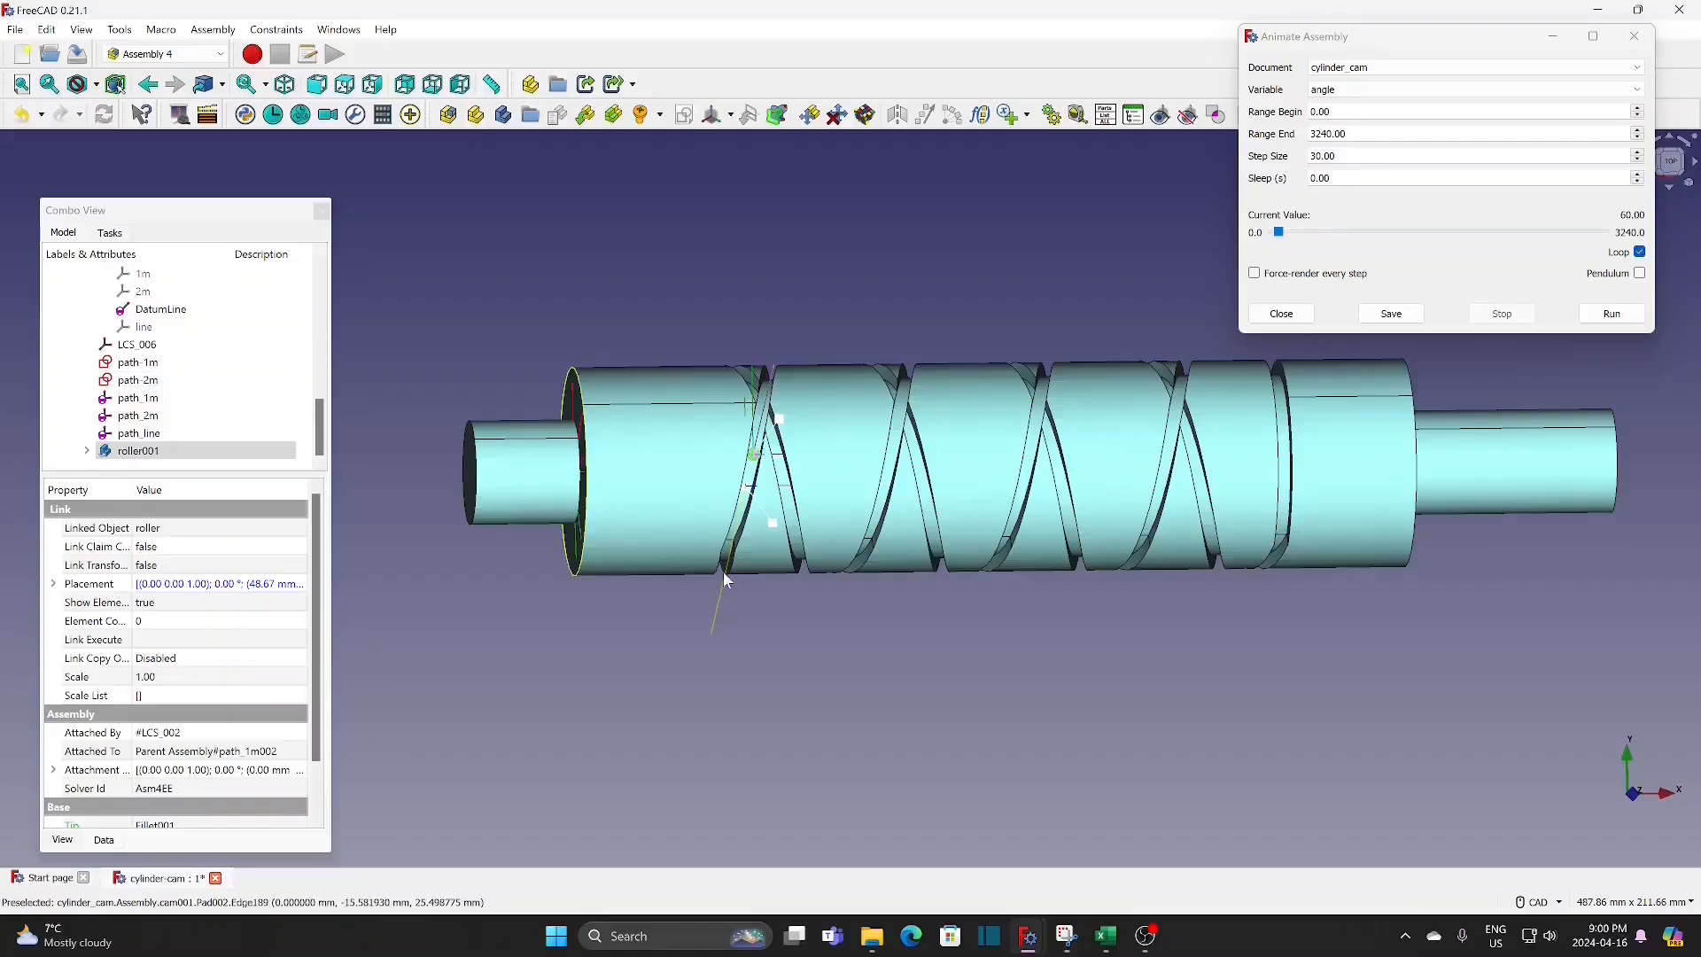
Step: Insert a second roller and attach its LCS_002 to path_2m of the parent assembly
scroll(753, 576, "up", 5)
scroll(779, 611, "down", 5)
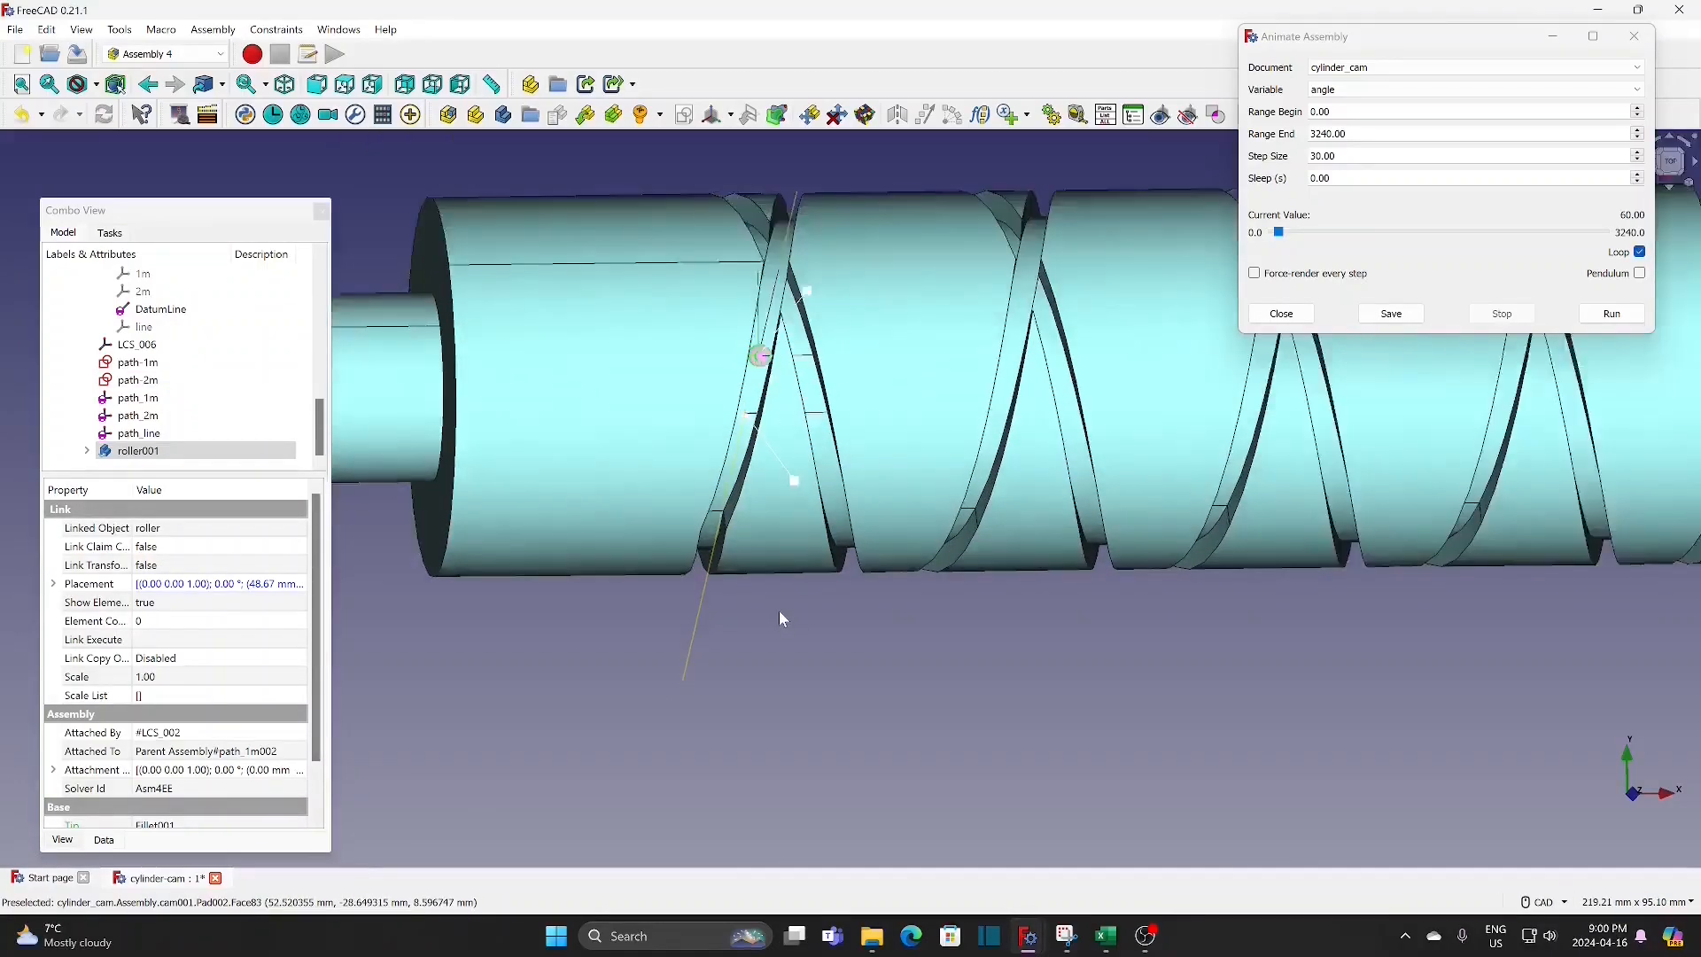
left_click(779, 611)
middle_click_drag(785, 618, 826, 585)
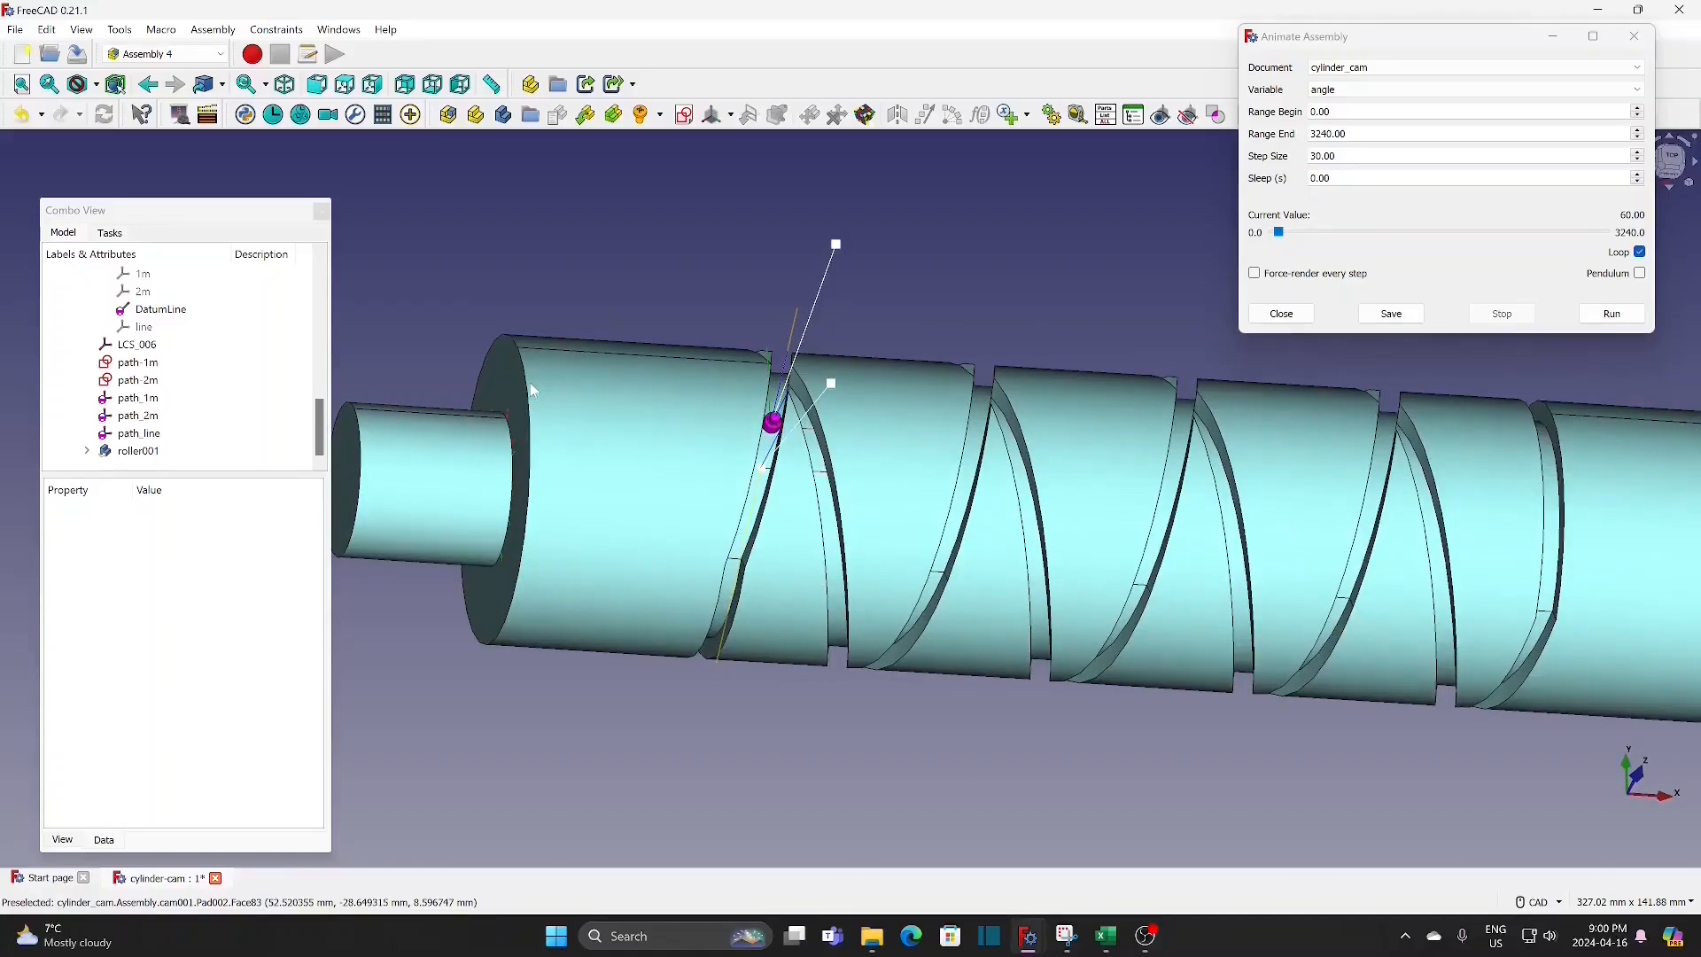
left_click(585, 115)
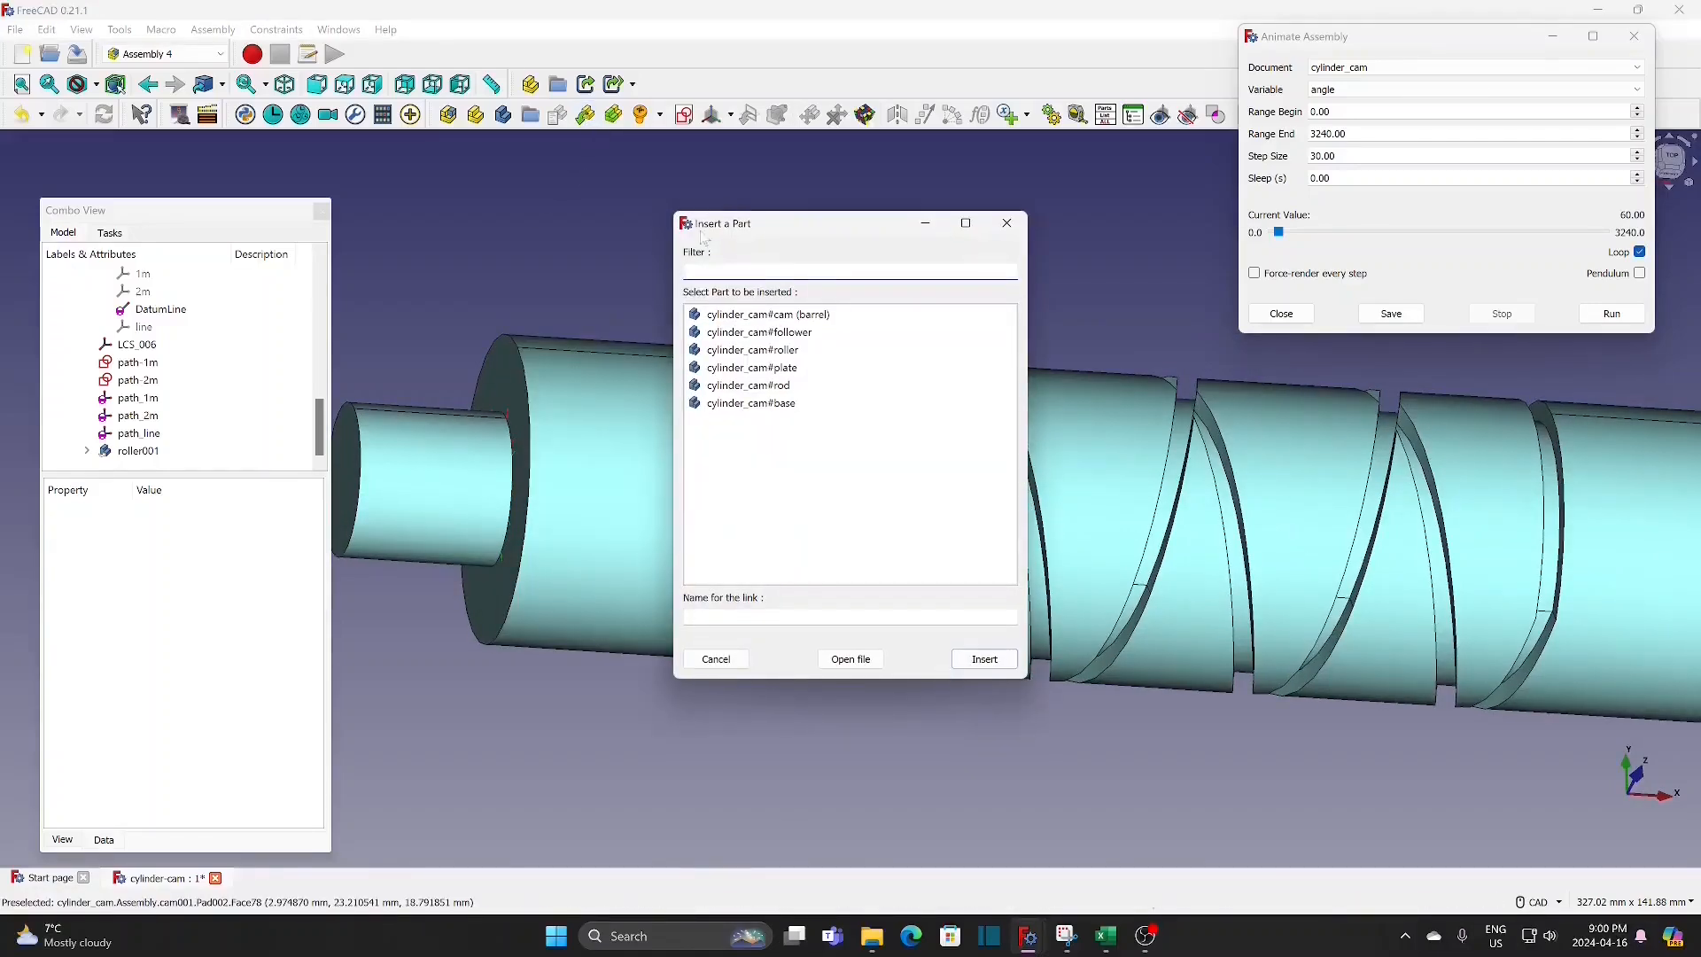
left_click(758, 349)
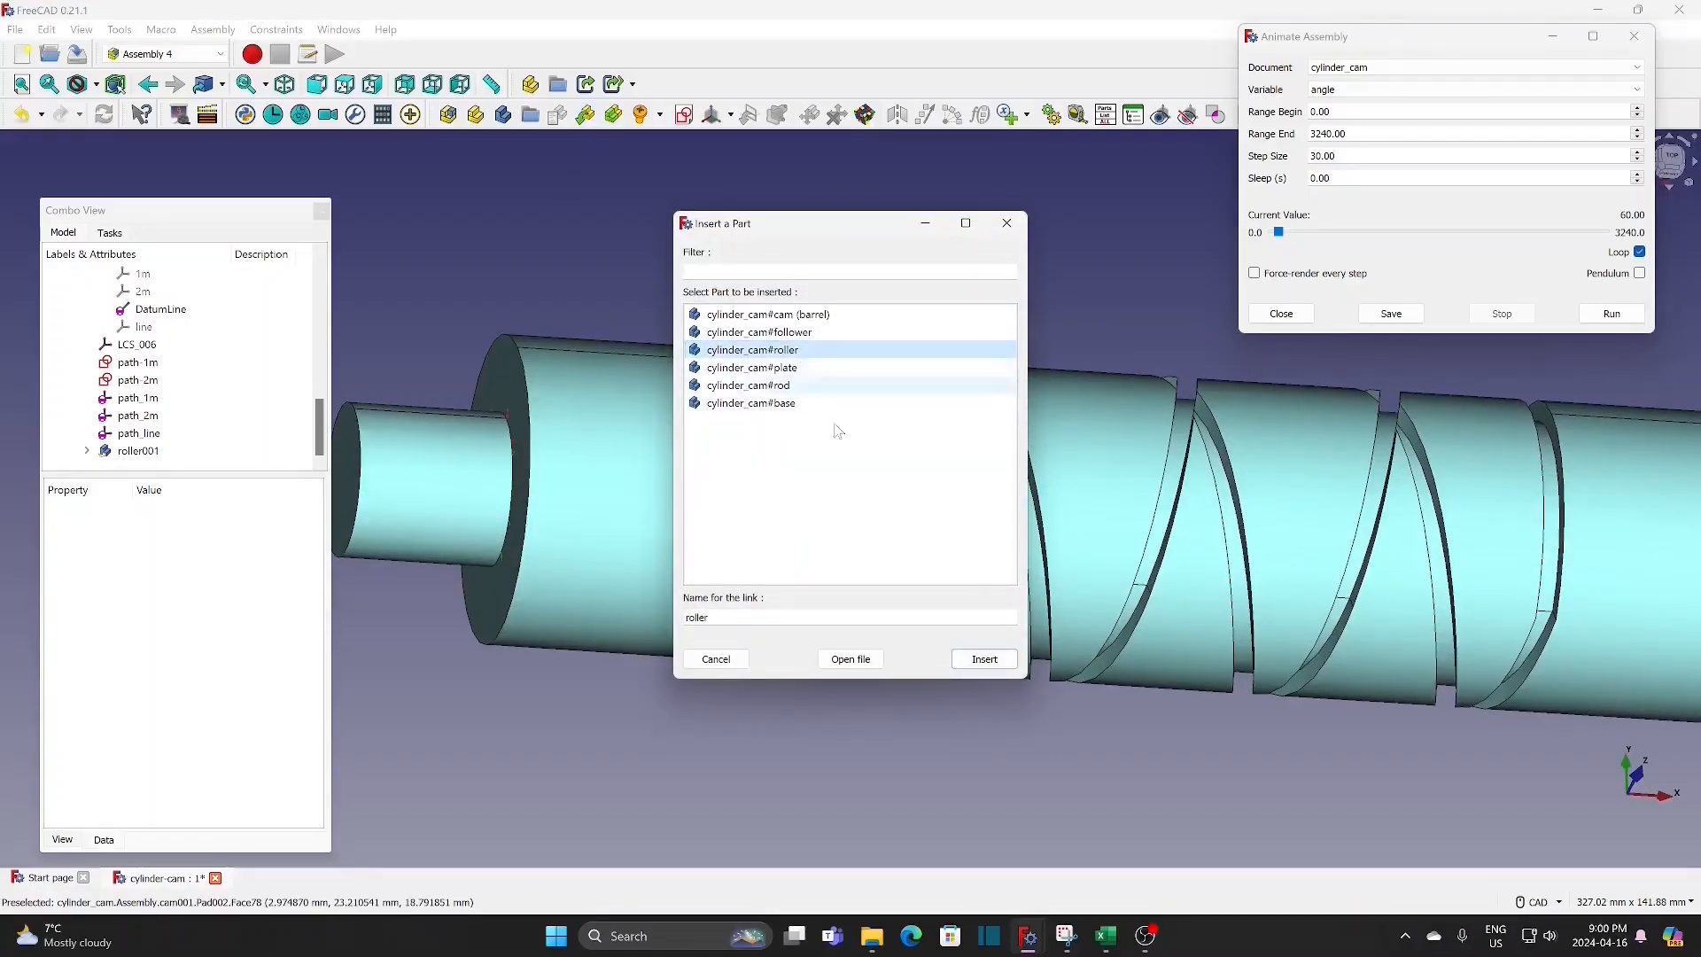
left_click(974, 658)
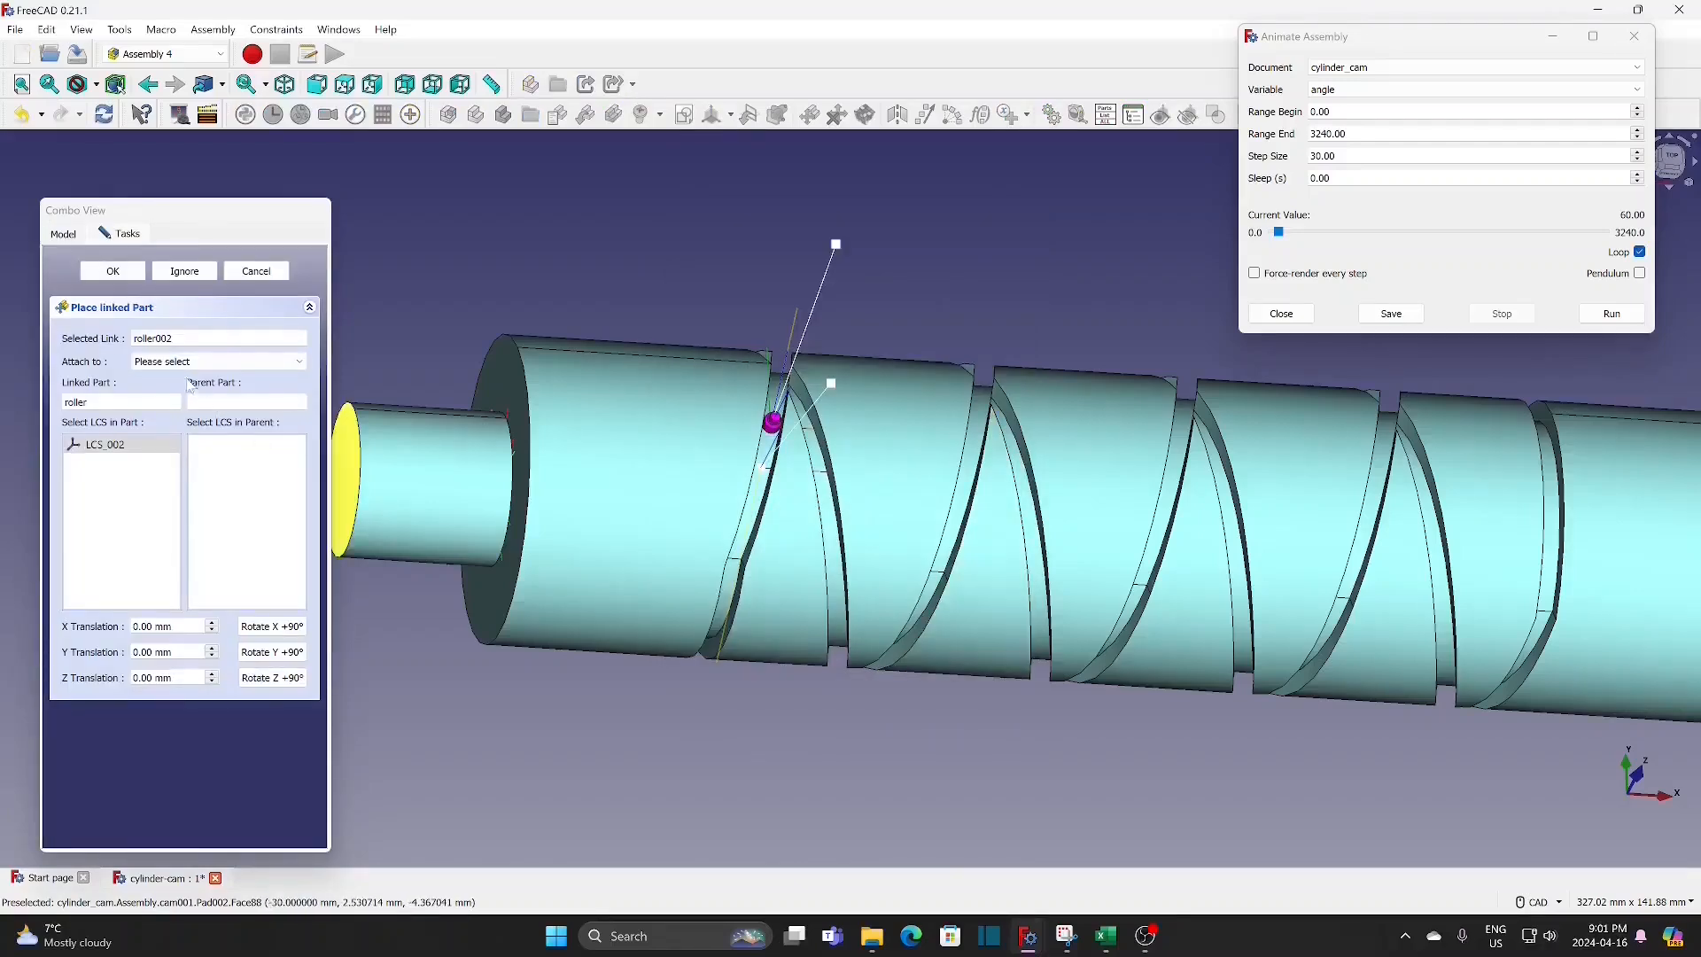
left_click(197, 363)
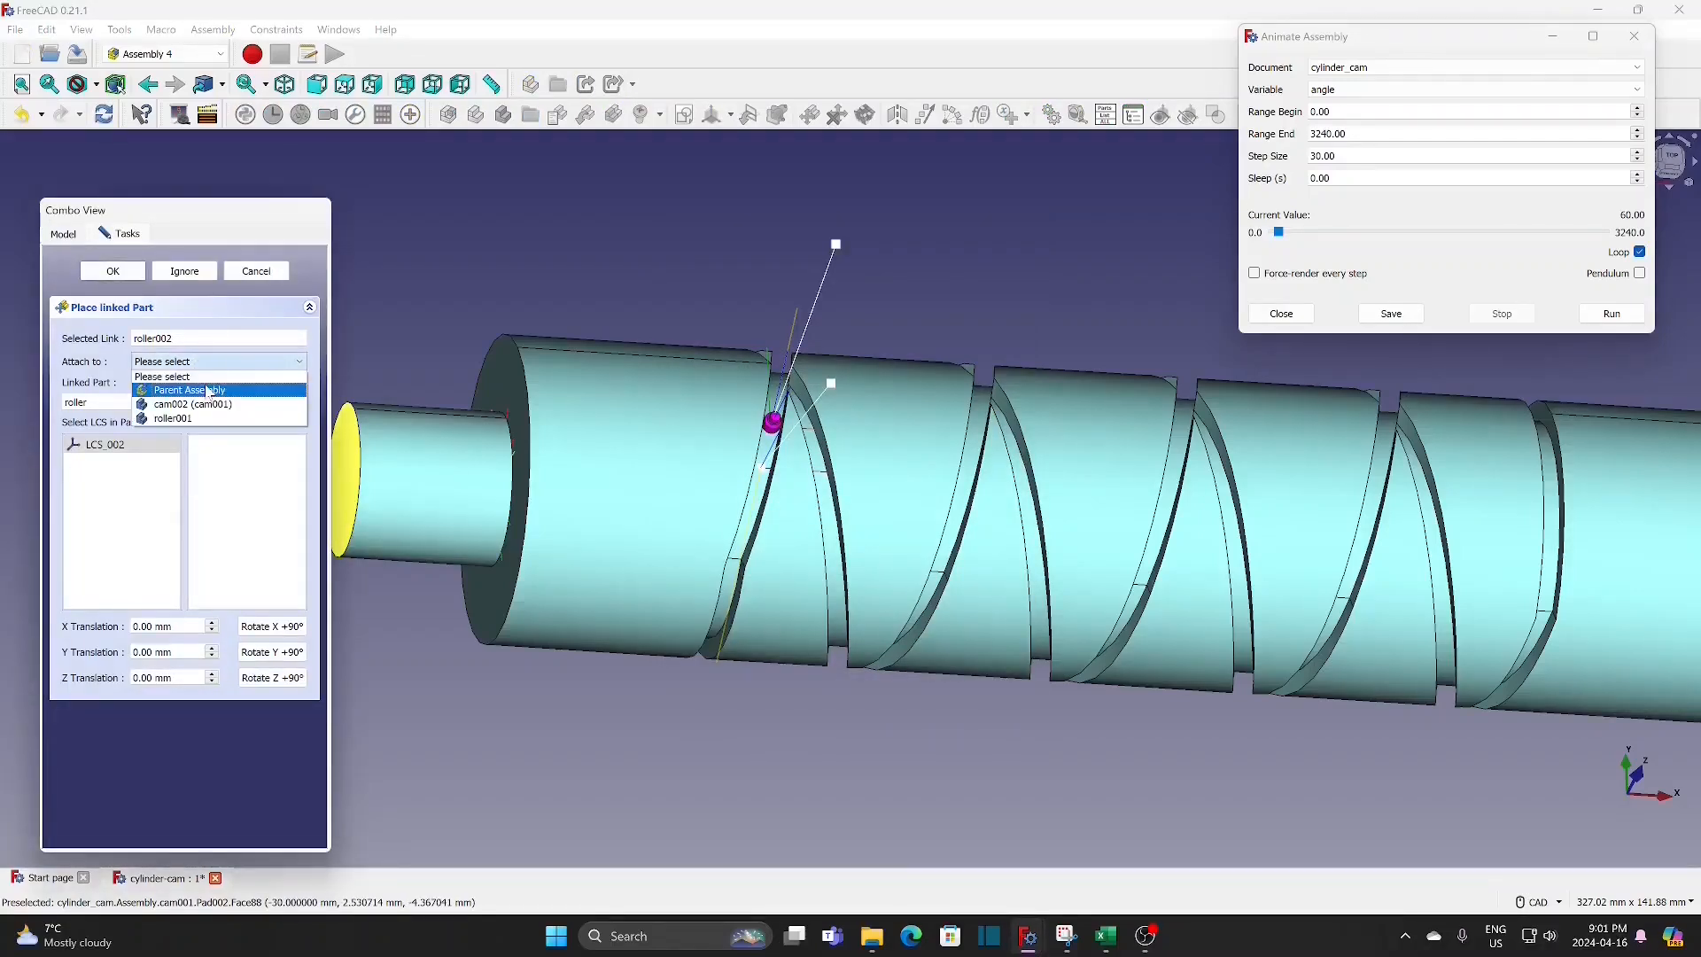
left_click(211, 391)
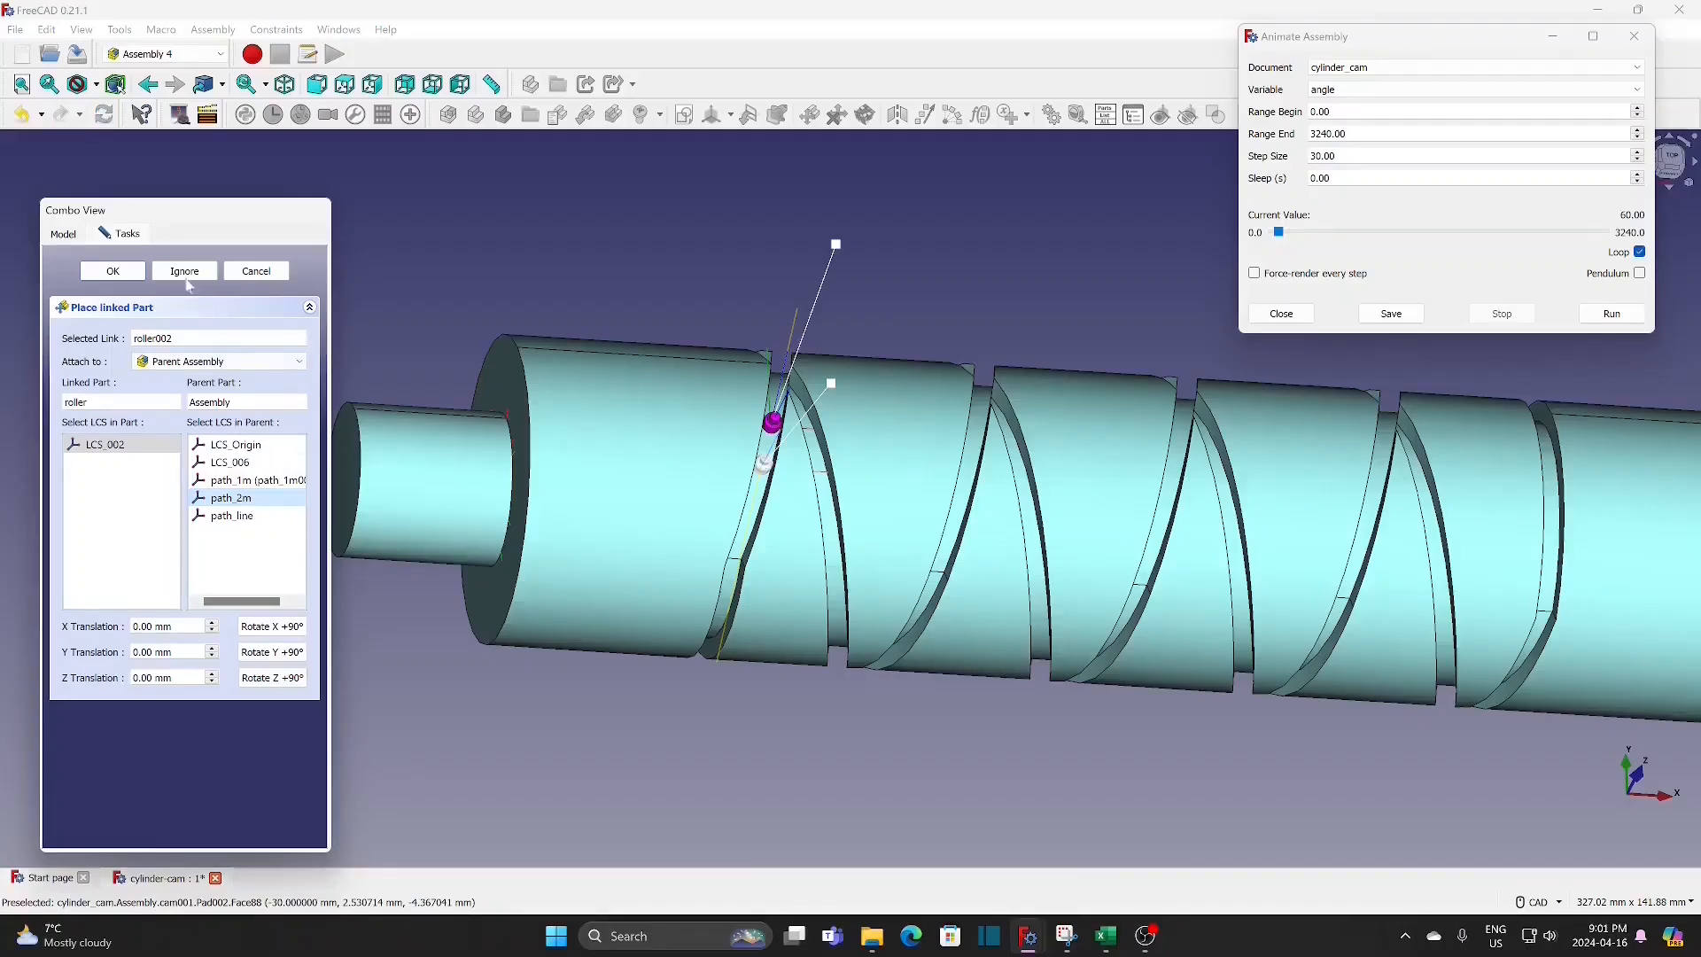
left_click(113, 271)
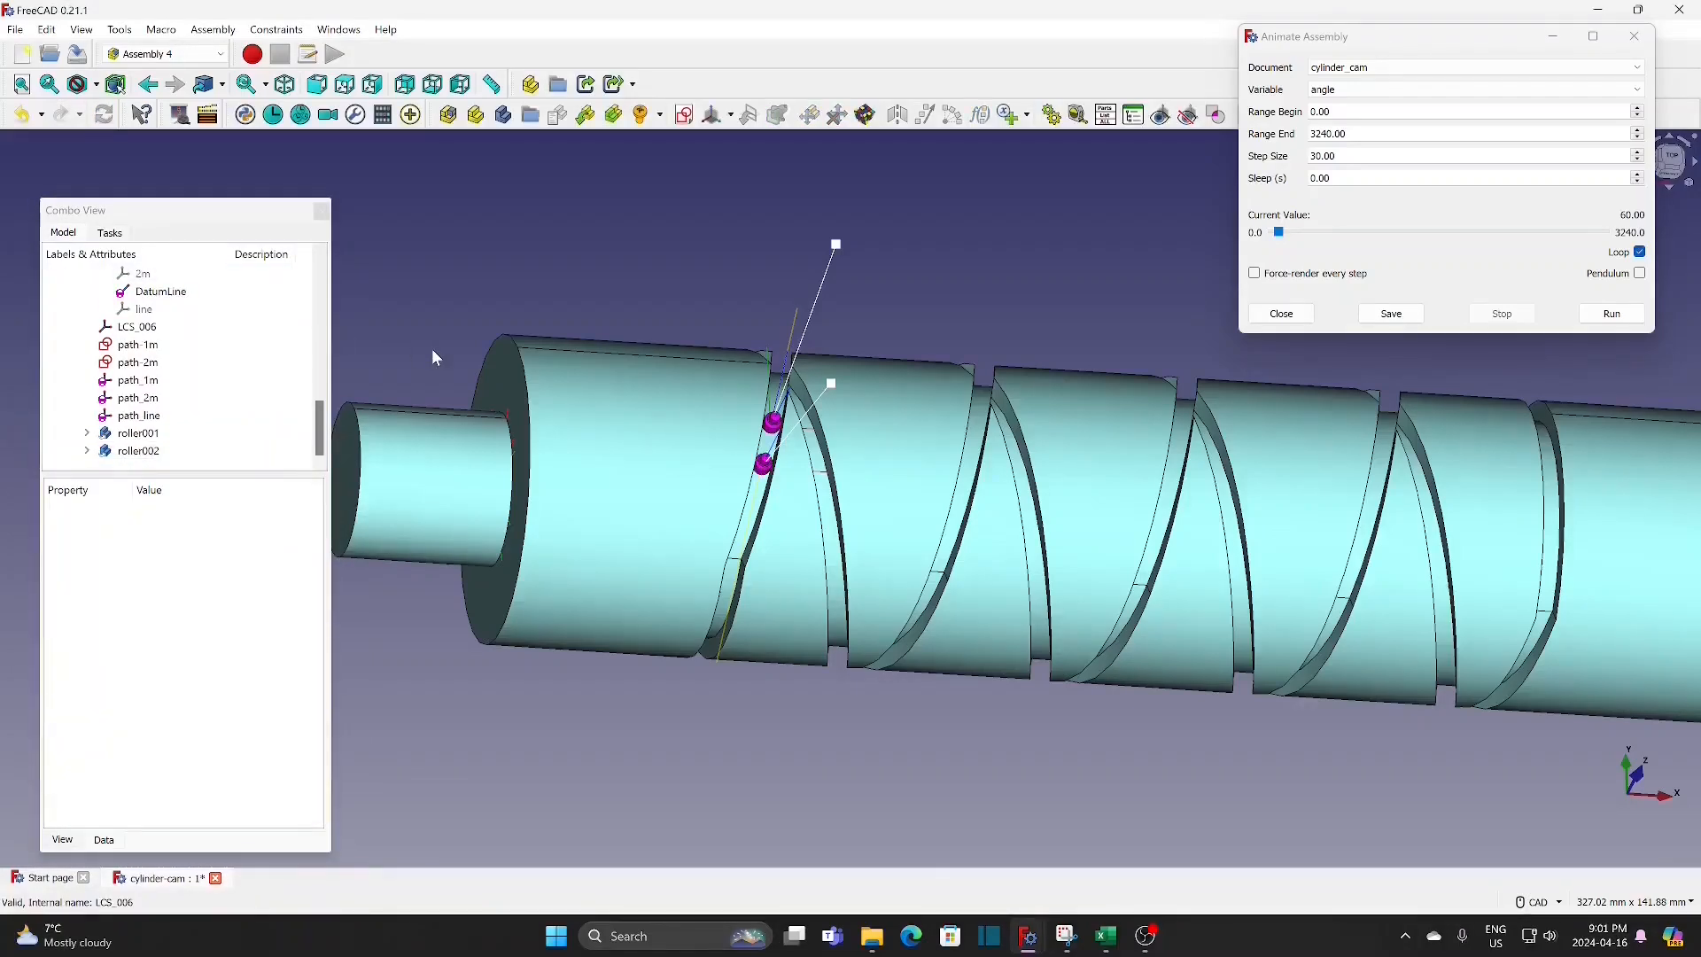
Step: Insert the follower part and attach its follower-1 coordinate system to path_line of the parent assembly
scroll(804, 531, "up", 2)
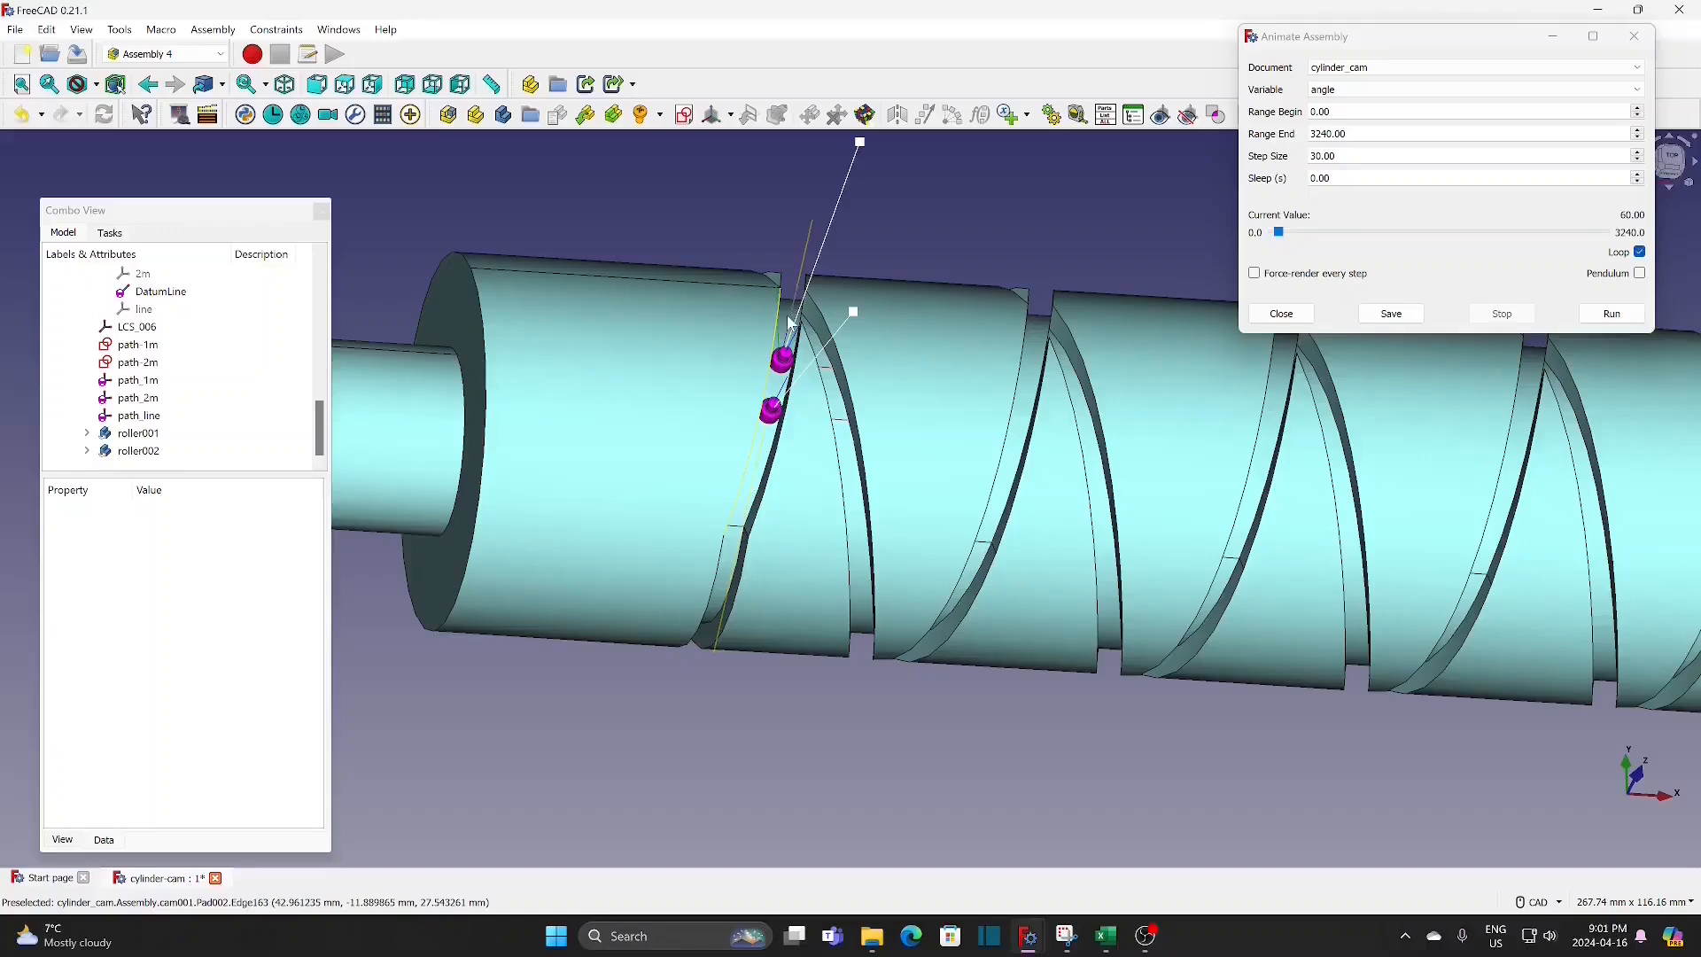
left_click(587, 117)
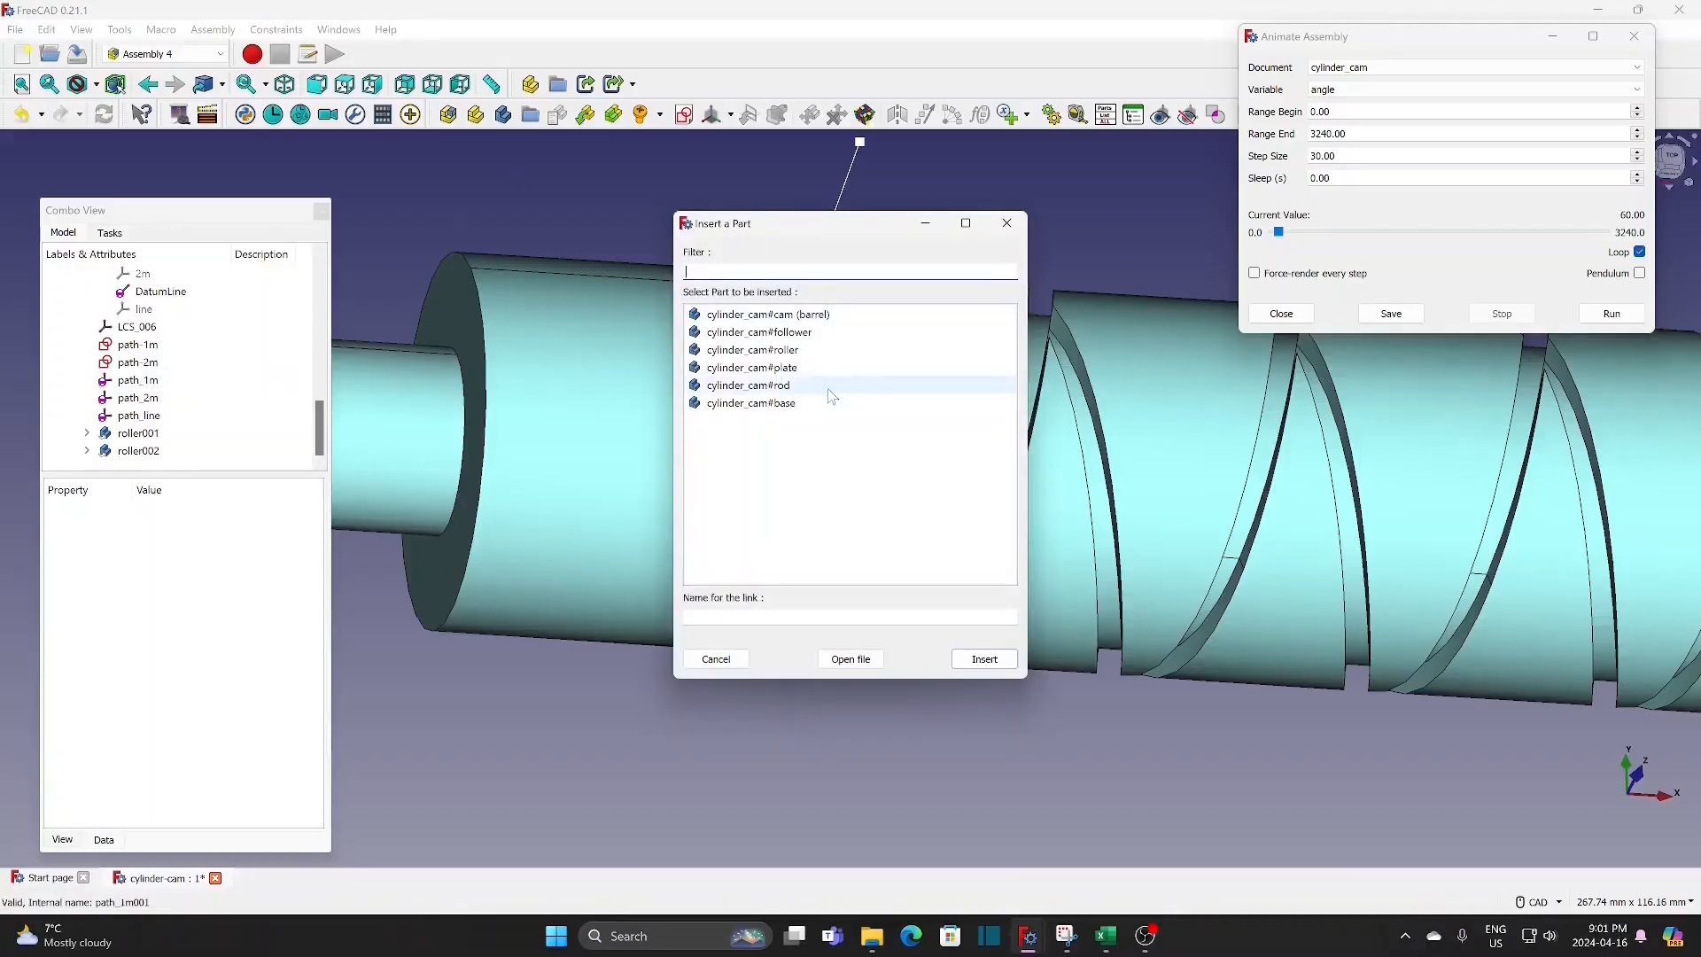
left_click(815, 333)
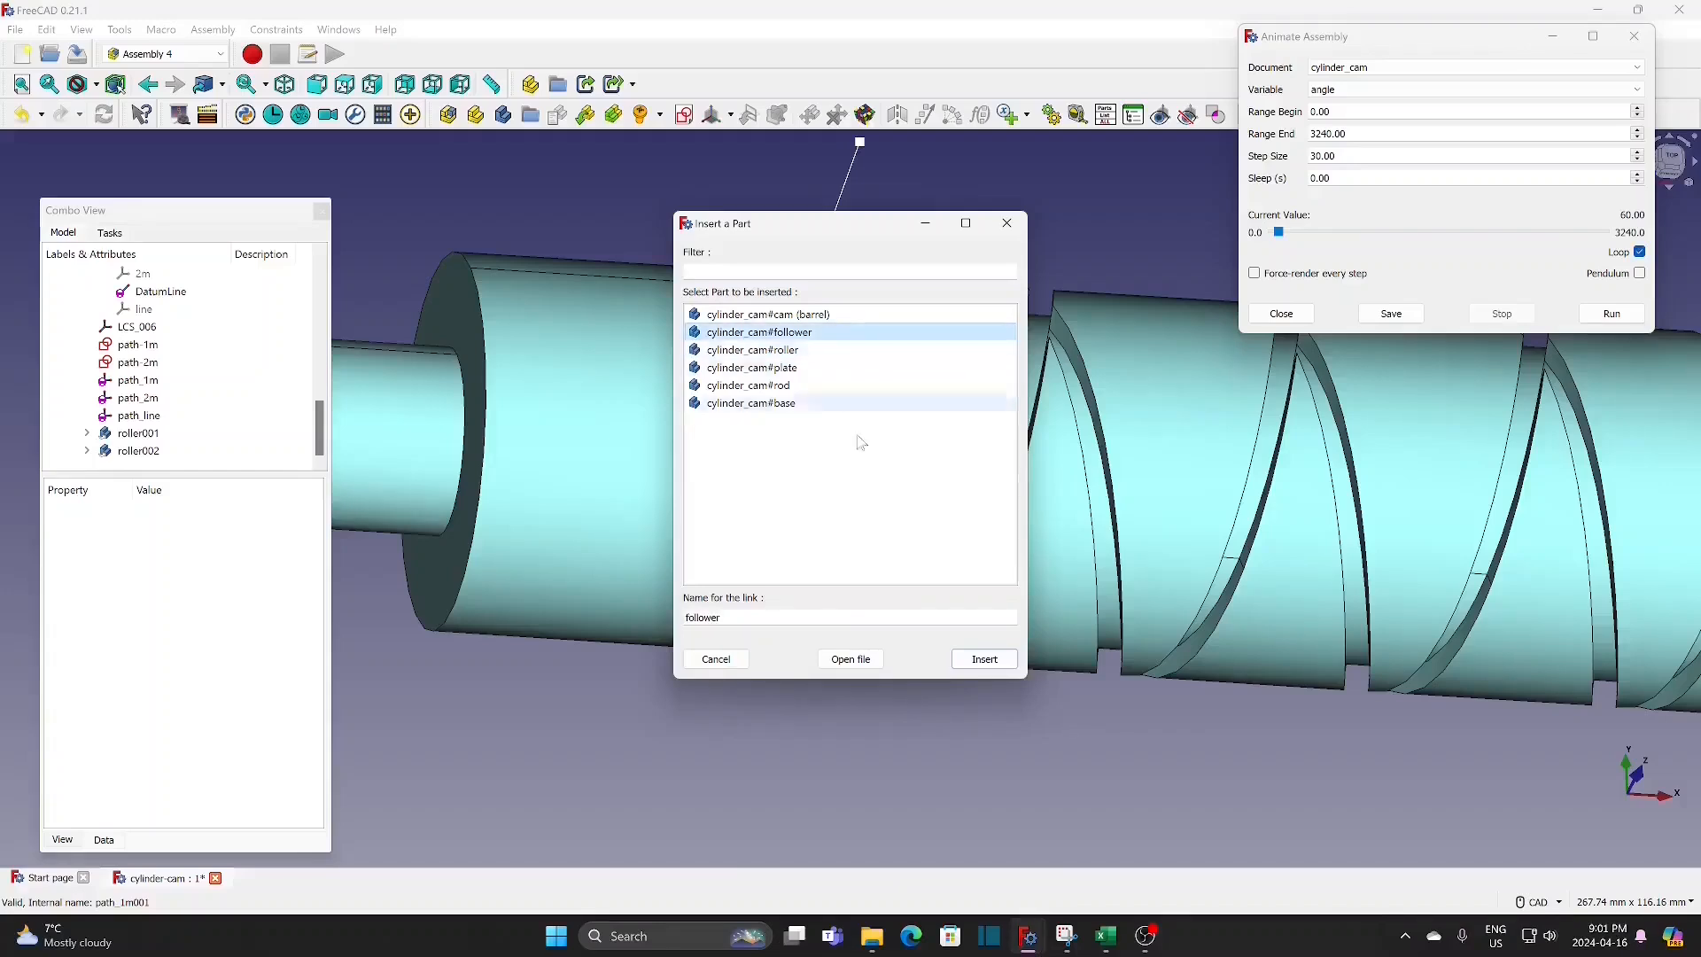
left_click(982, 660)
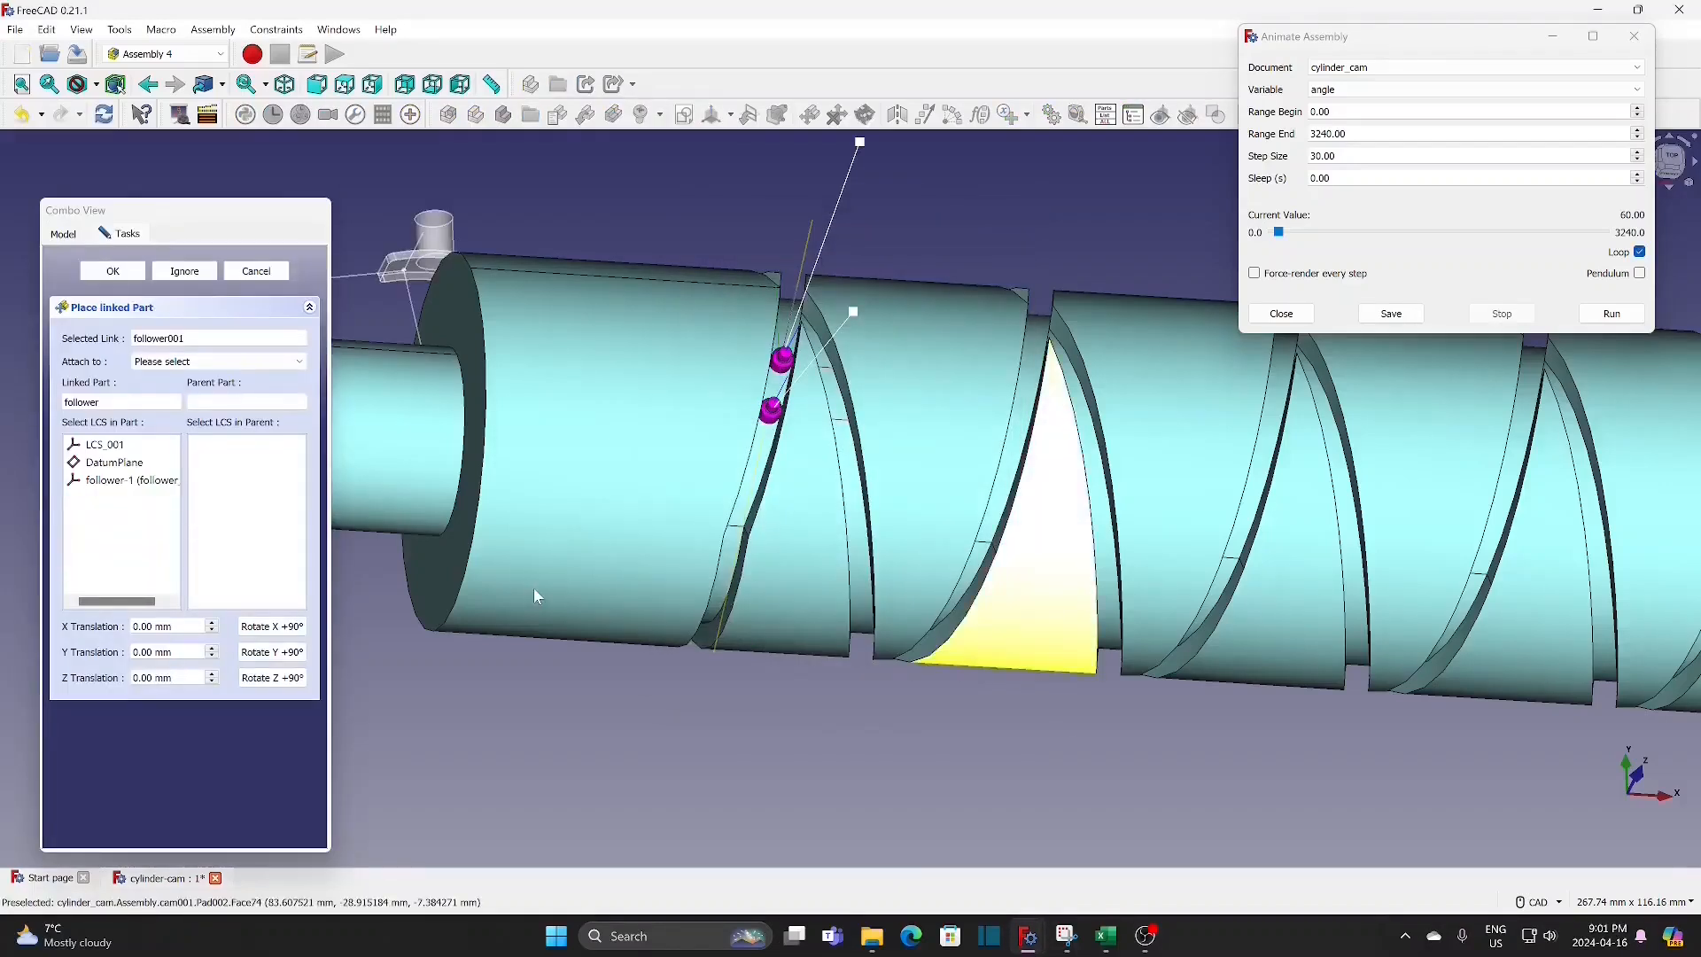
left_click(223, 362)
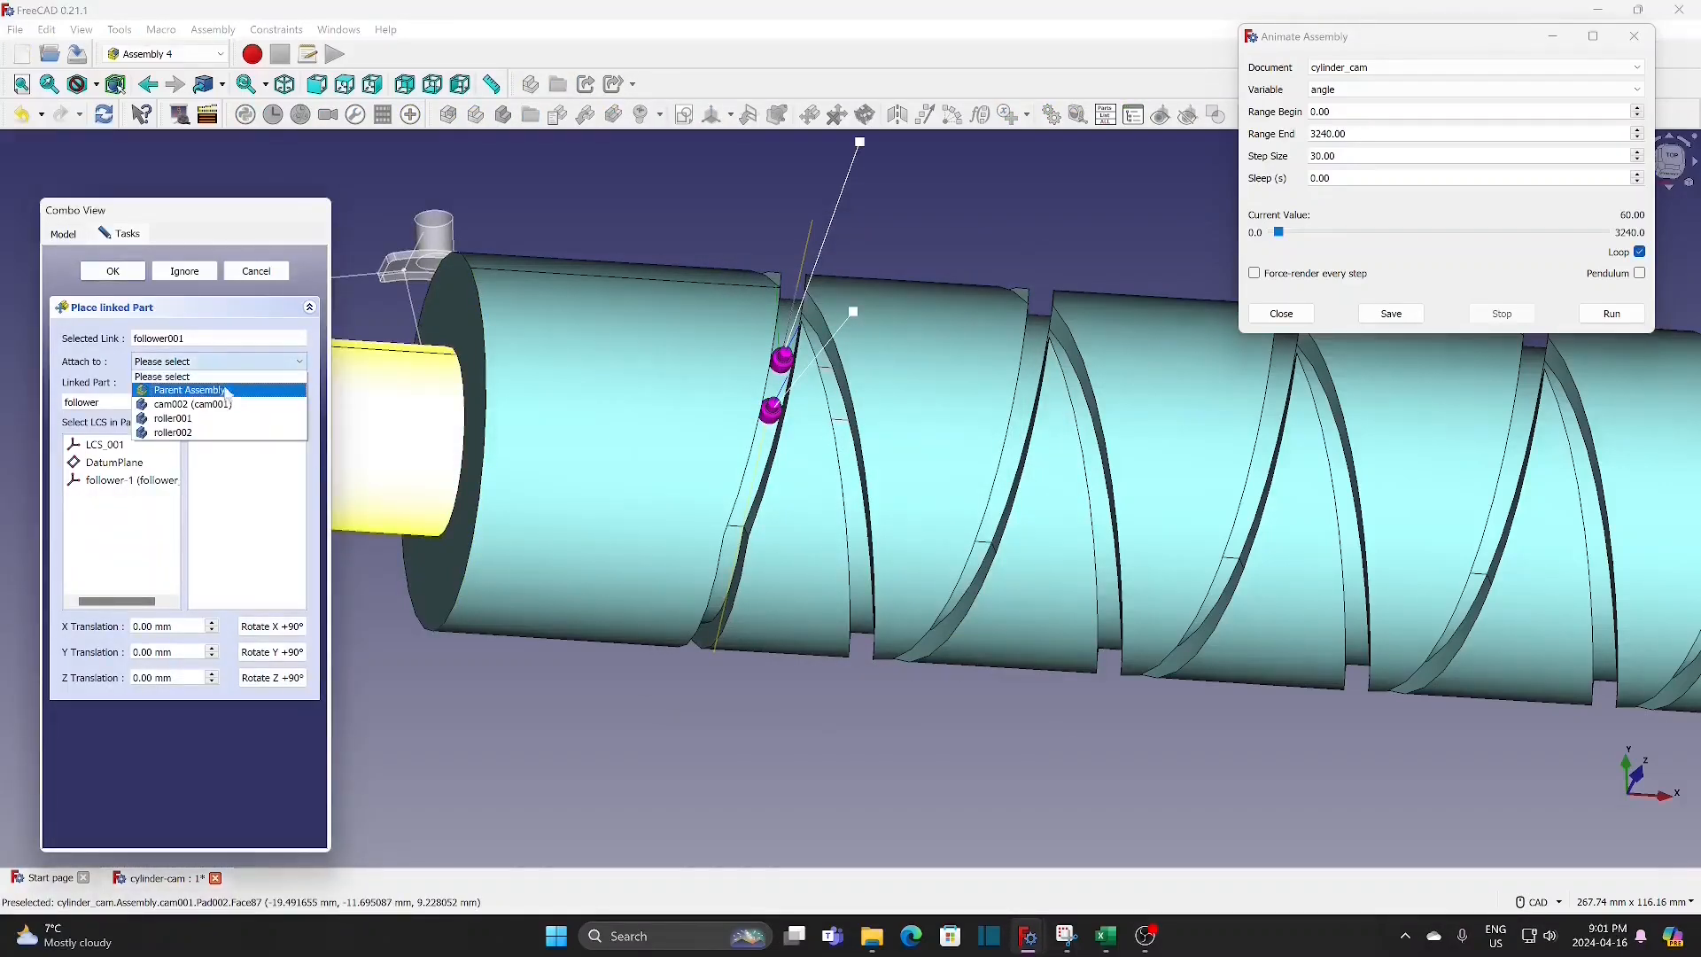
left_click(227, 391)
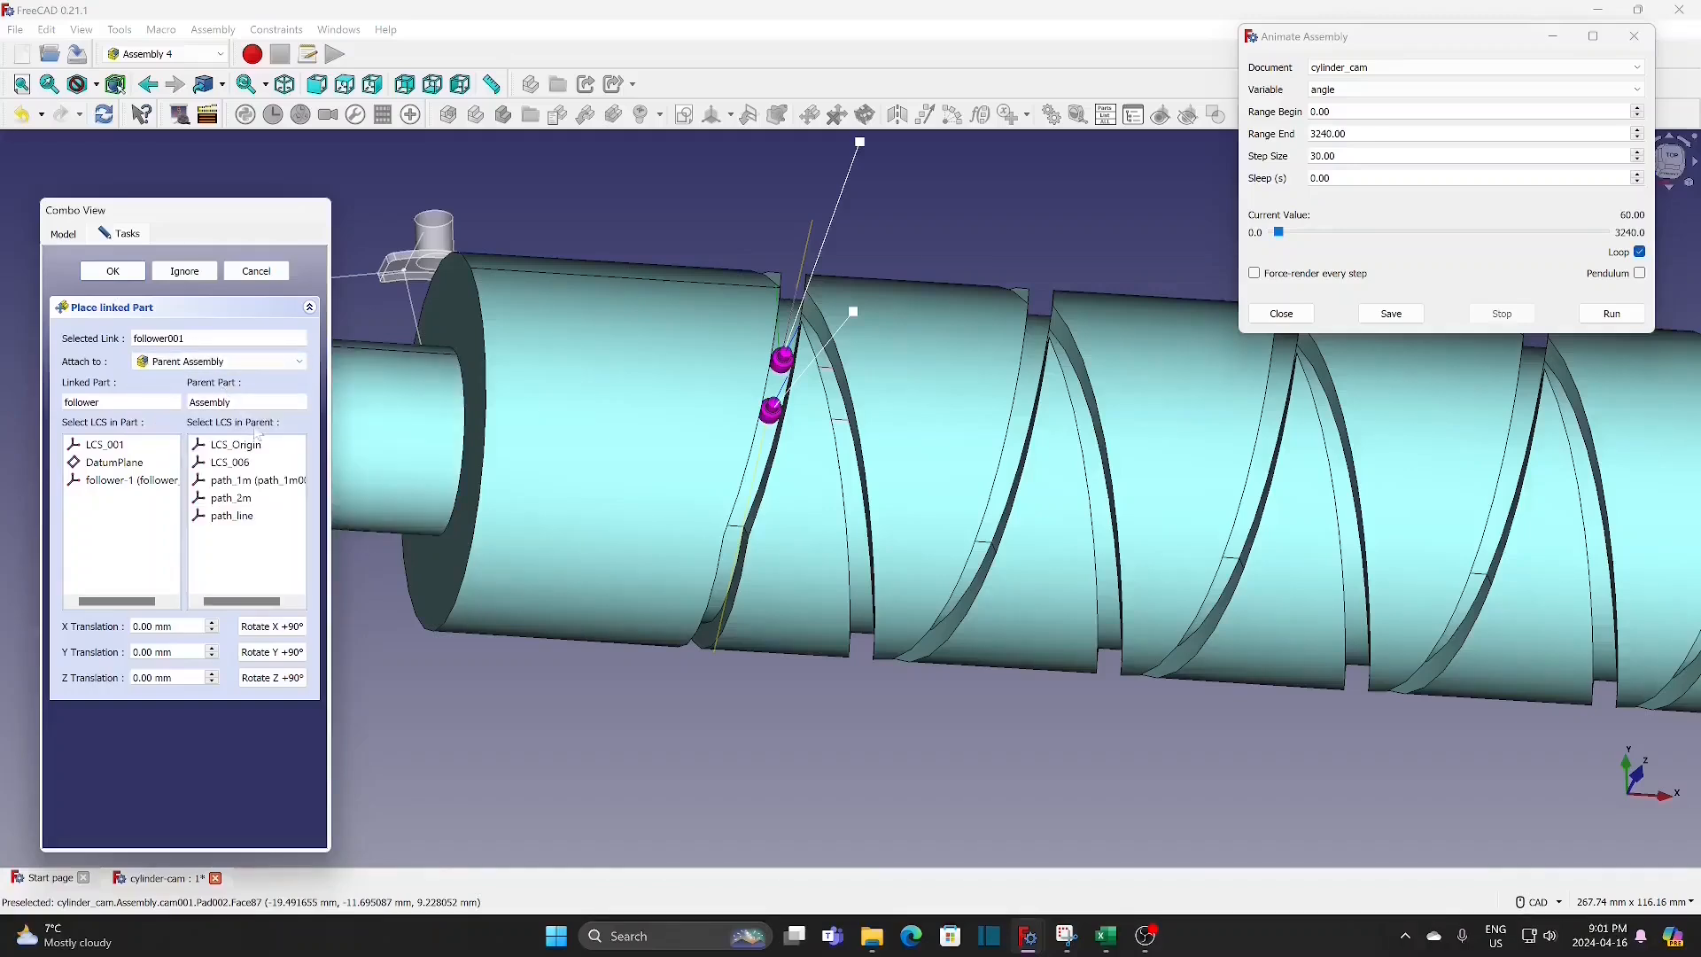
left_click(227, 516)
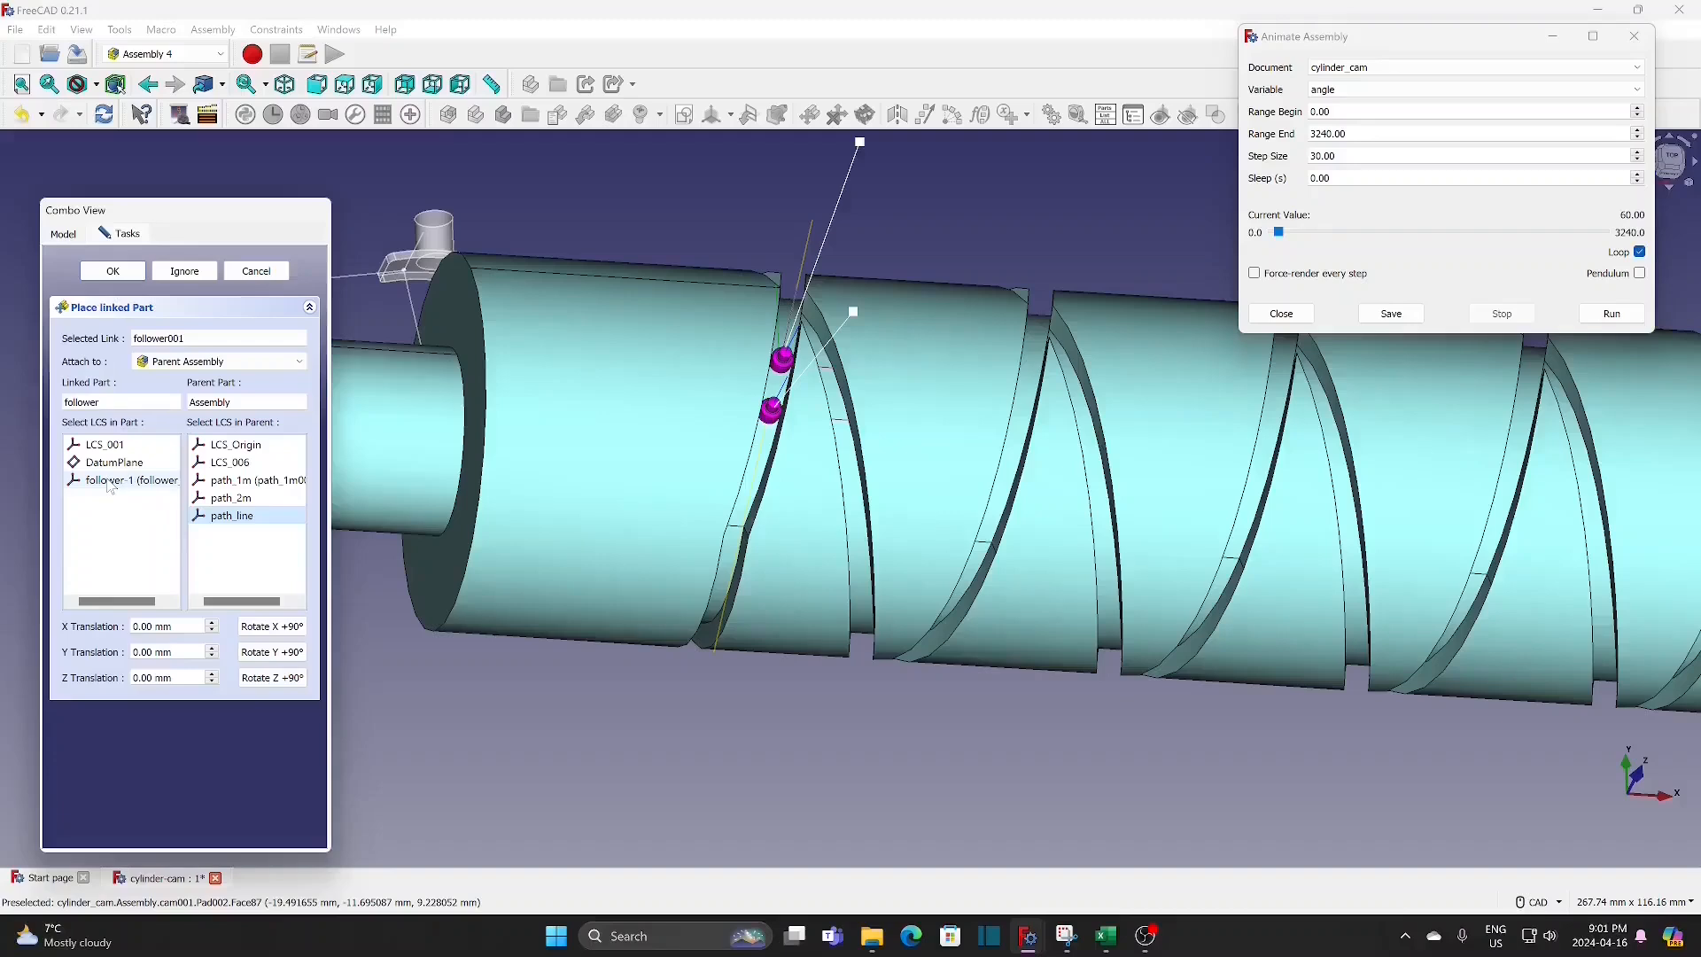
left_click(109, 484)
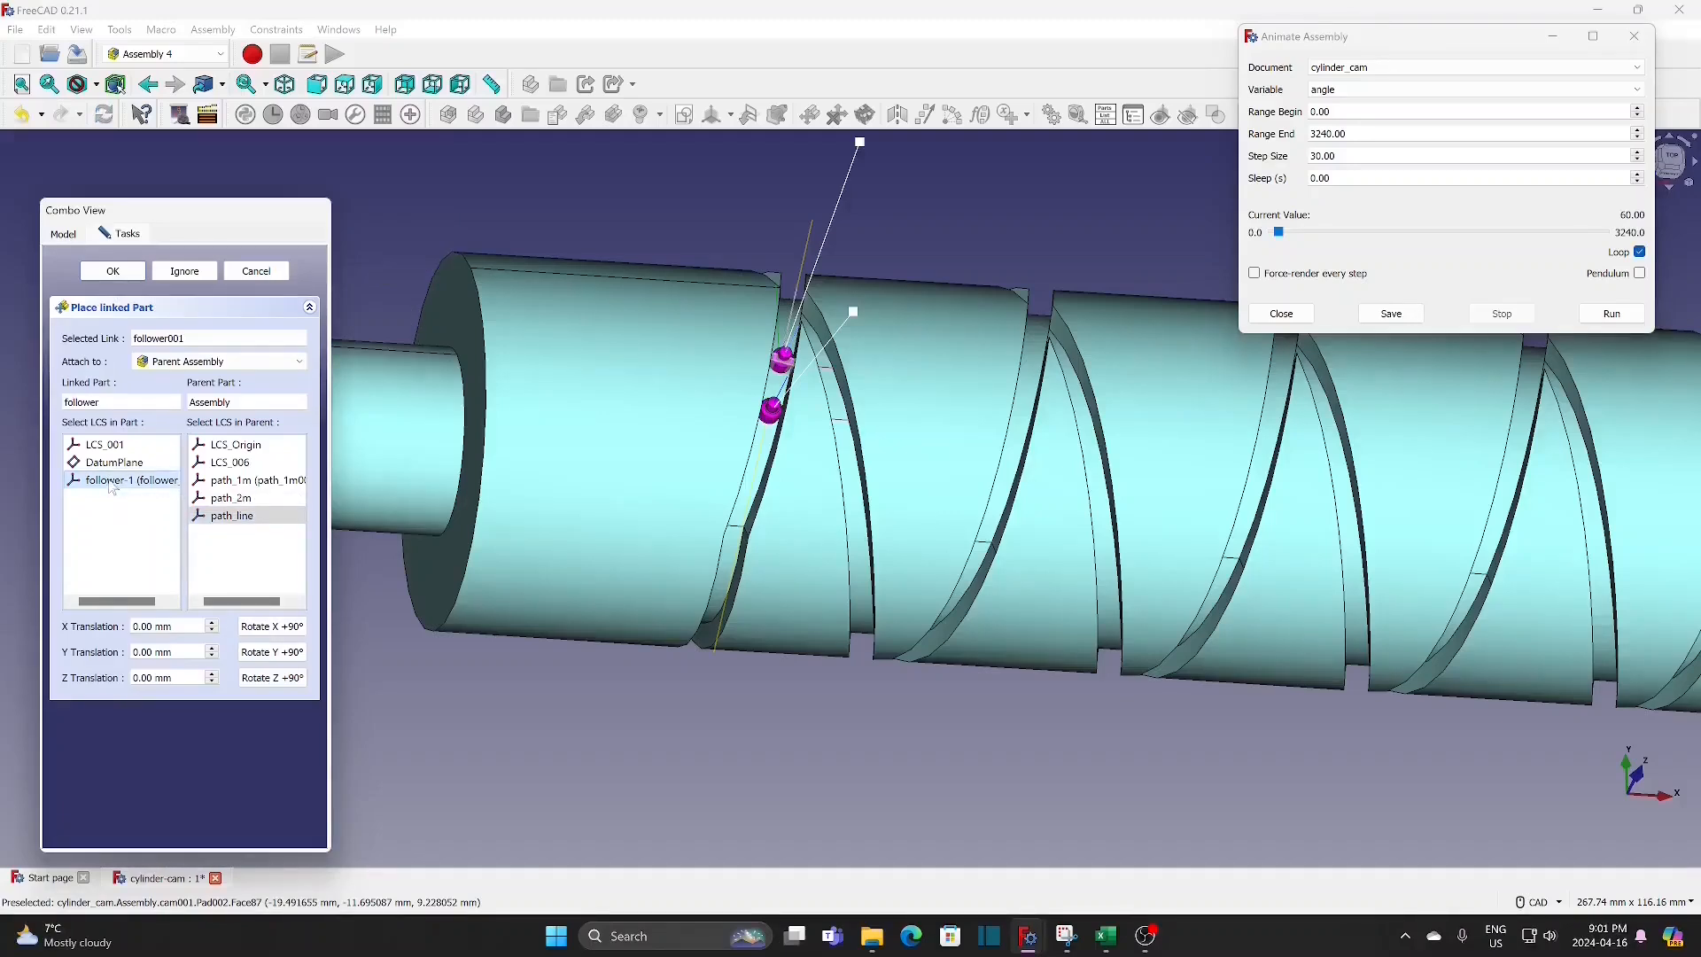
Step: Offset the follower 15 mm in Y, then rotate it in 90° increments about X and Z until it lines up with the rollers
scroll(450, 603, "down", 5)
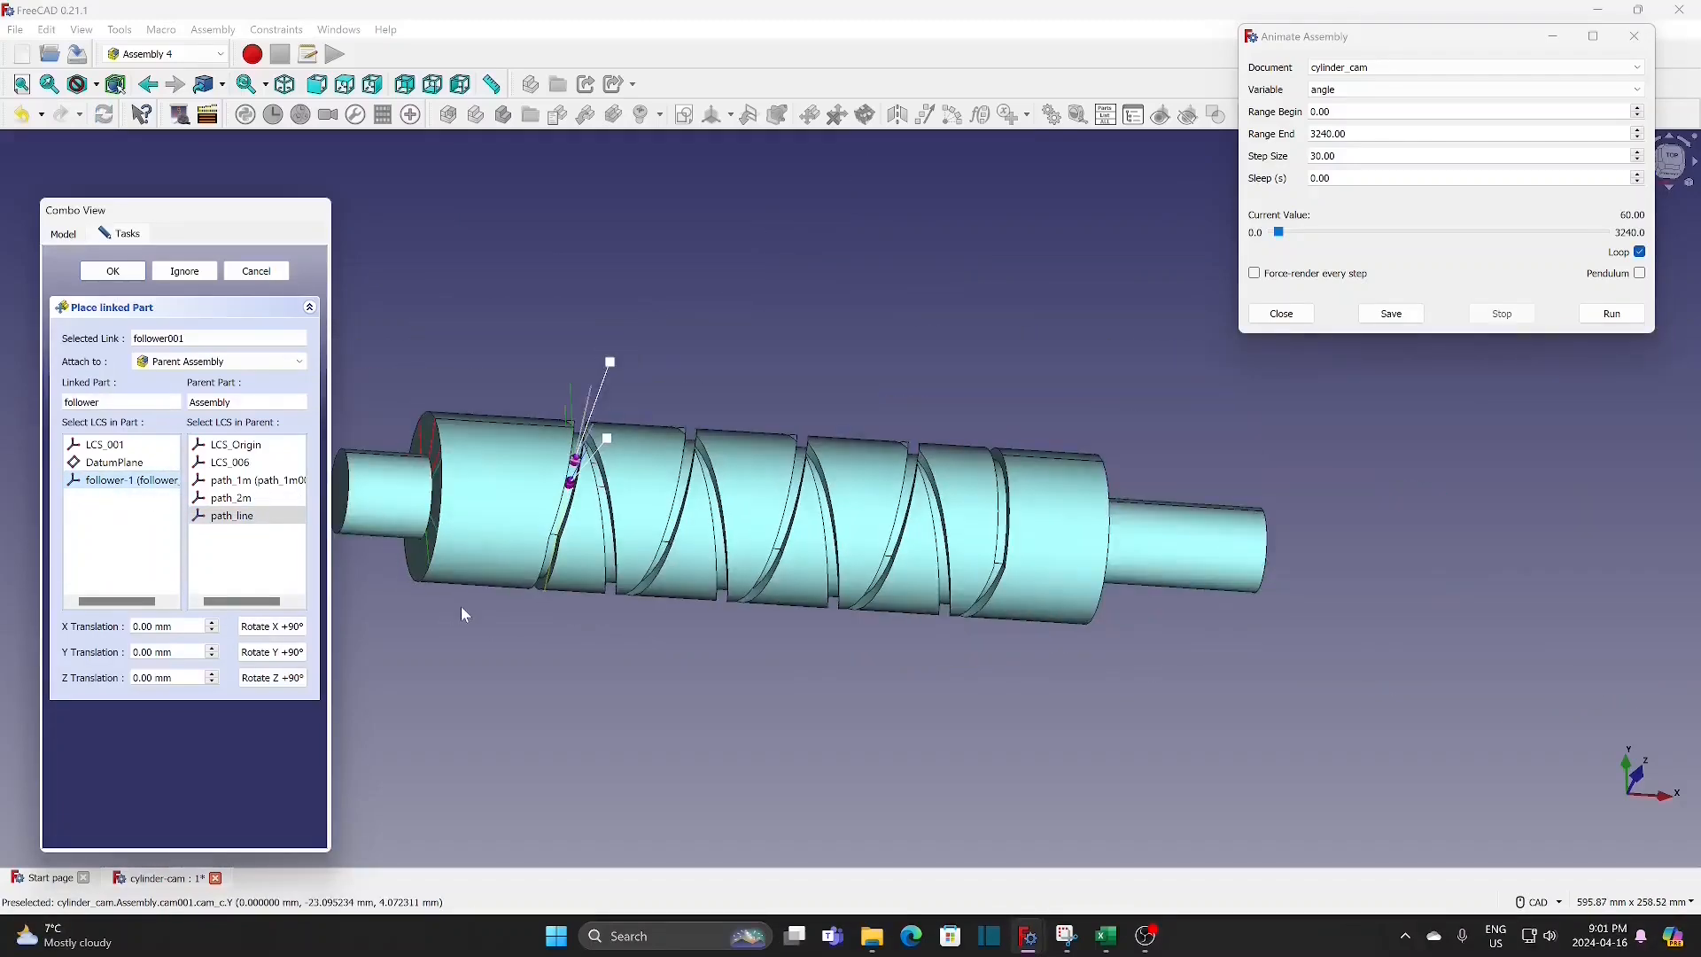
scroll(213, 651, "up", 4)
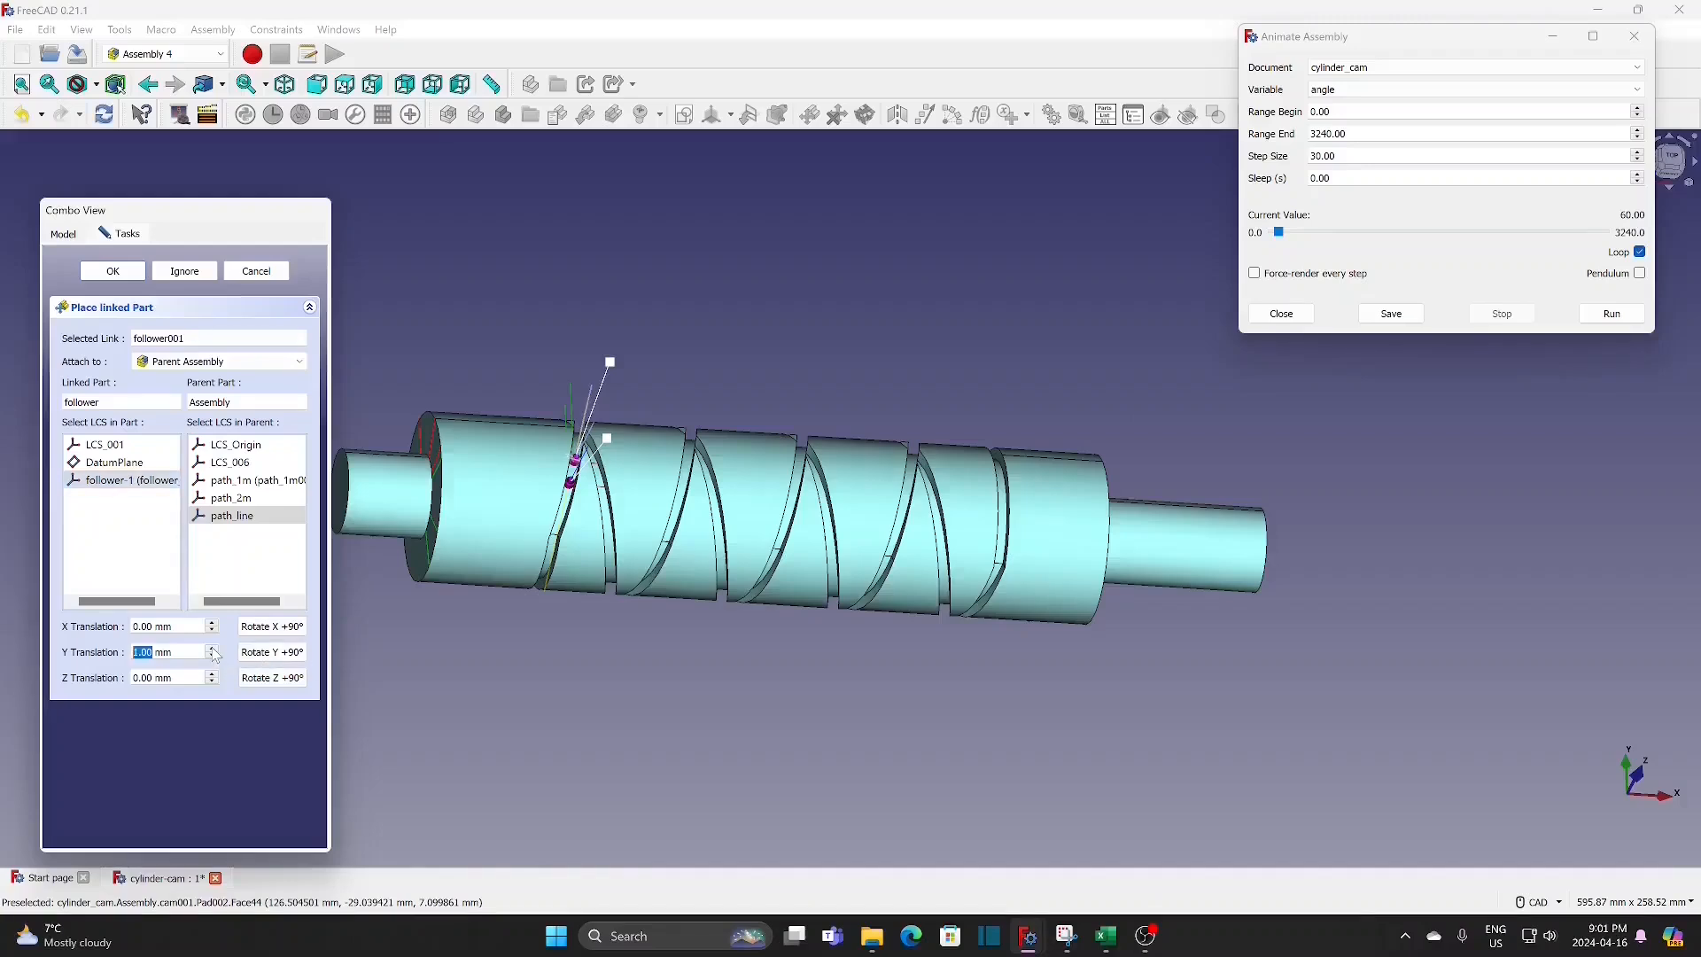
scroll(214, 652, "up", 10)
left_click(279, 629)
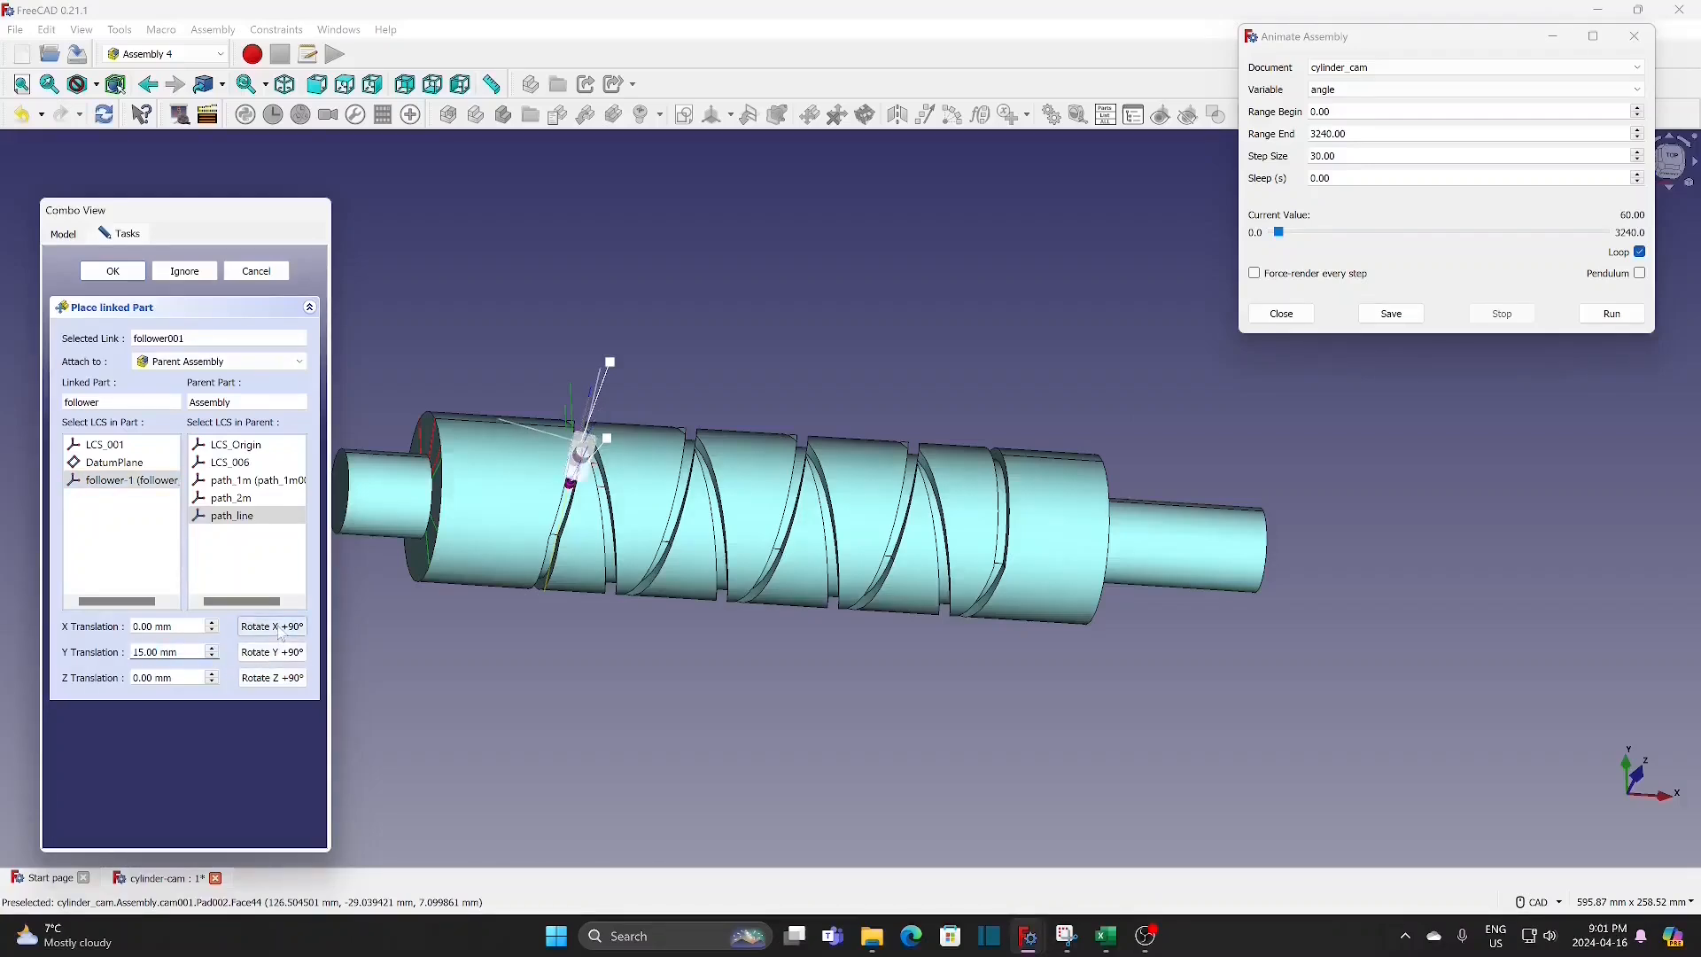
left_click(277, 678)
left_click(277, 680)
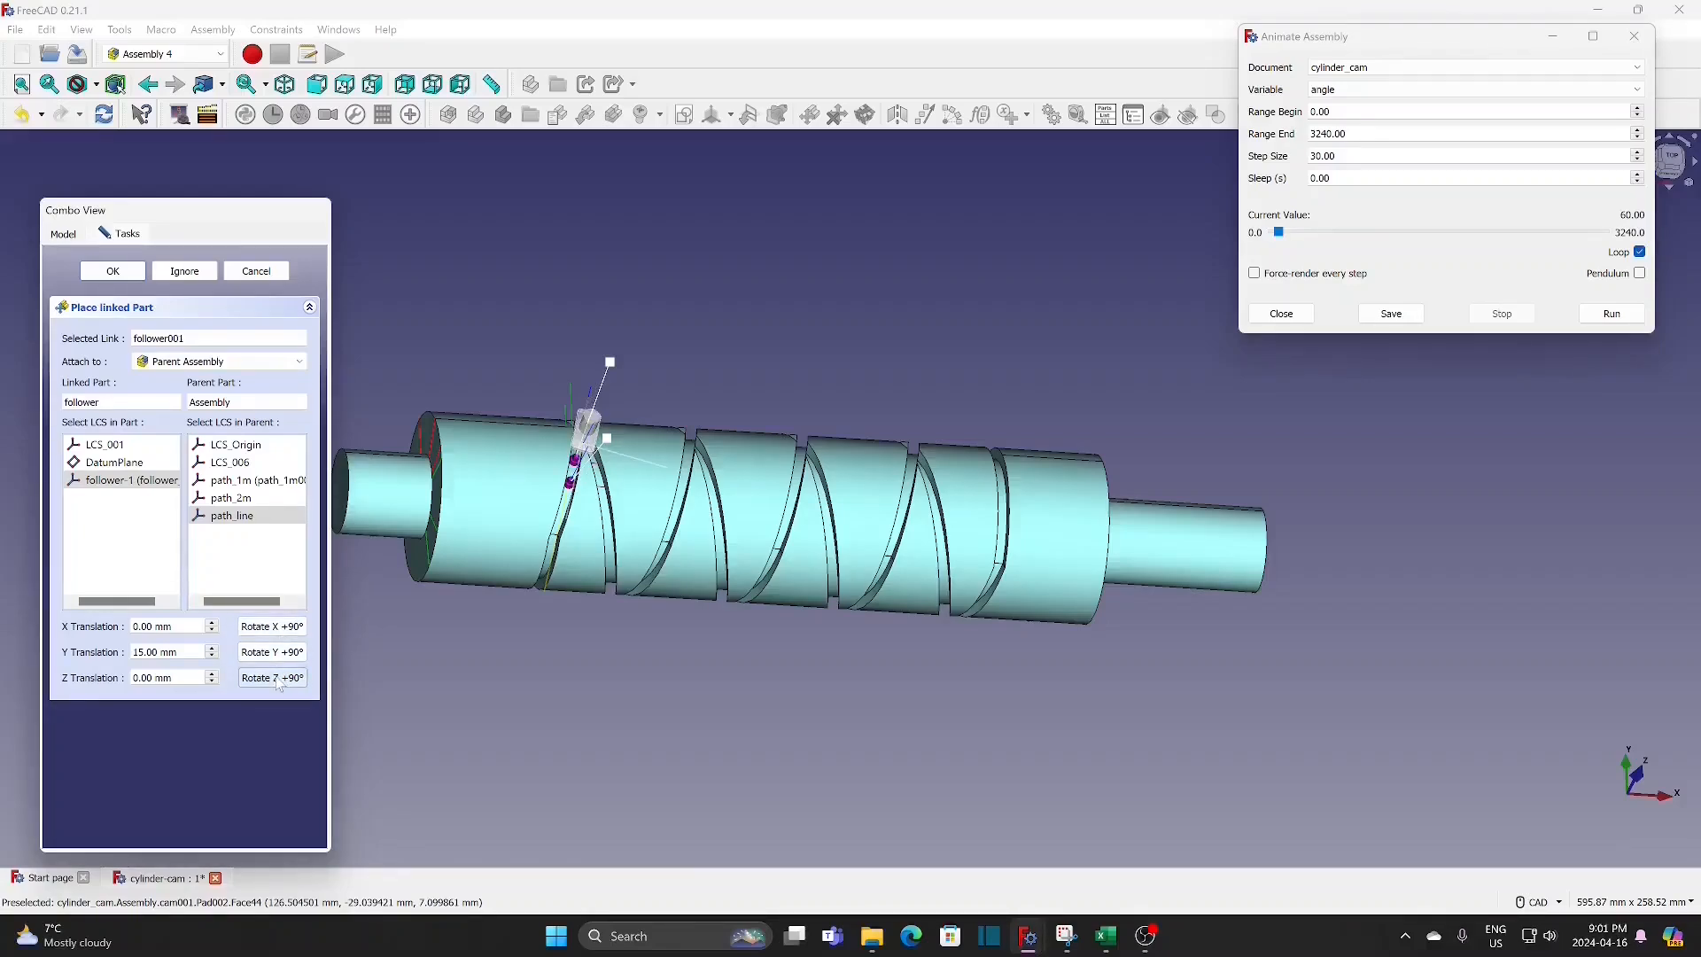
left_click(1680, 162)
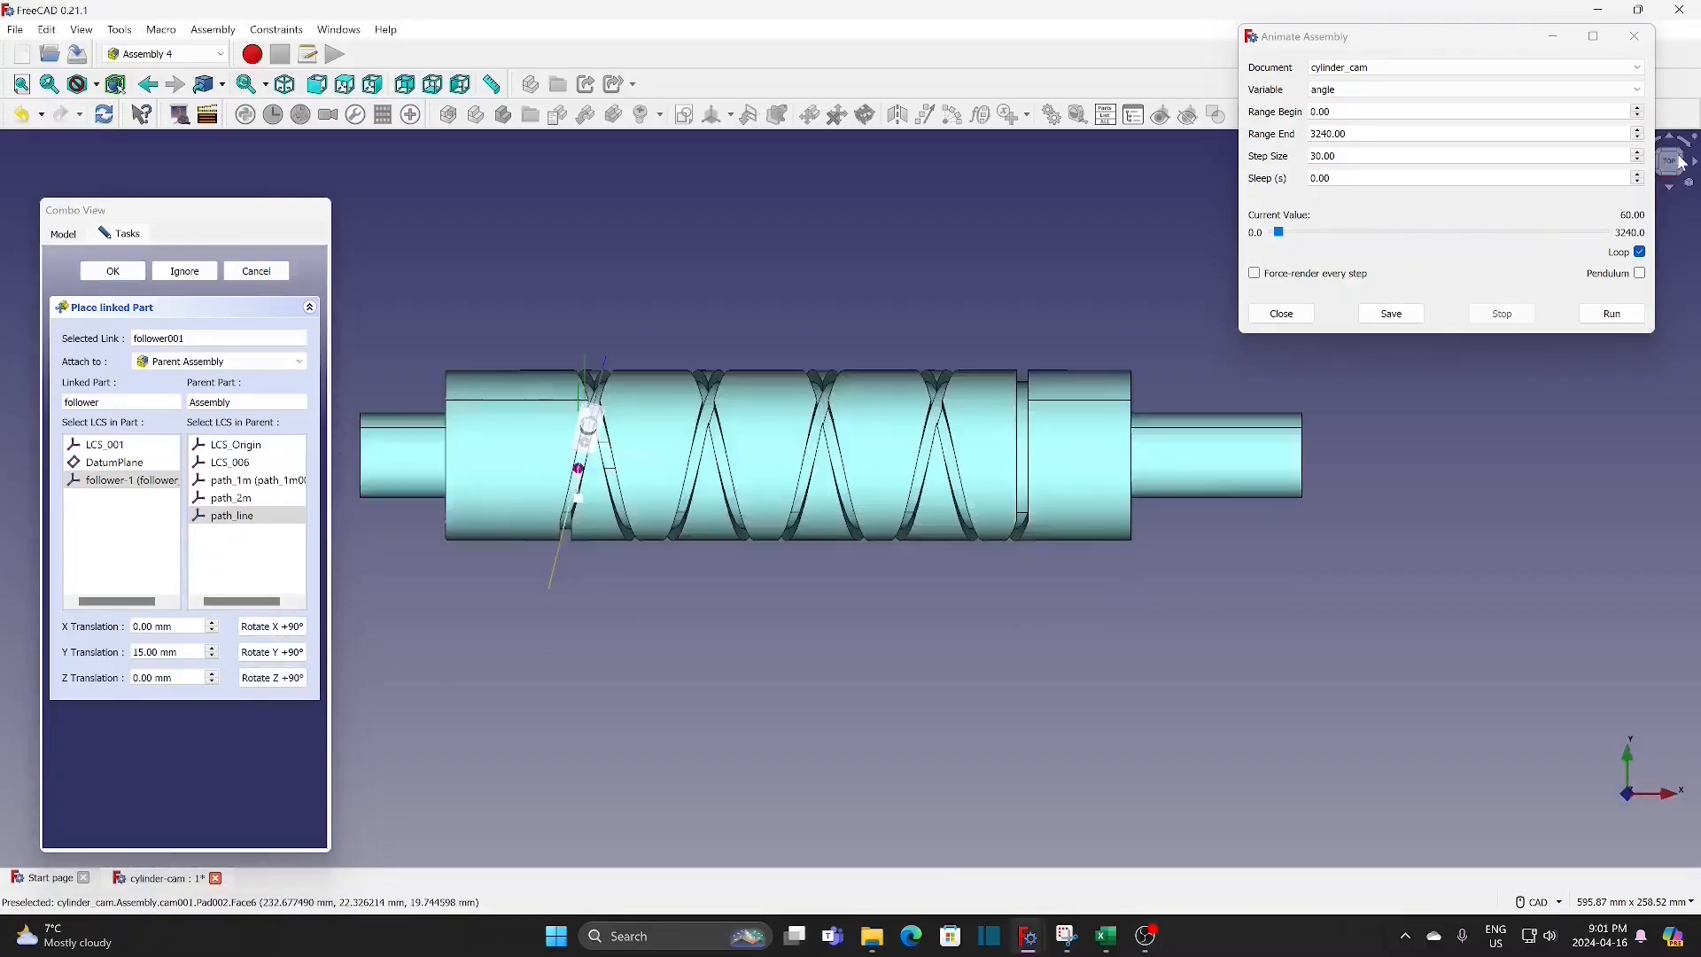
left_click(286, 684)
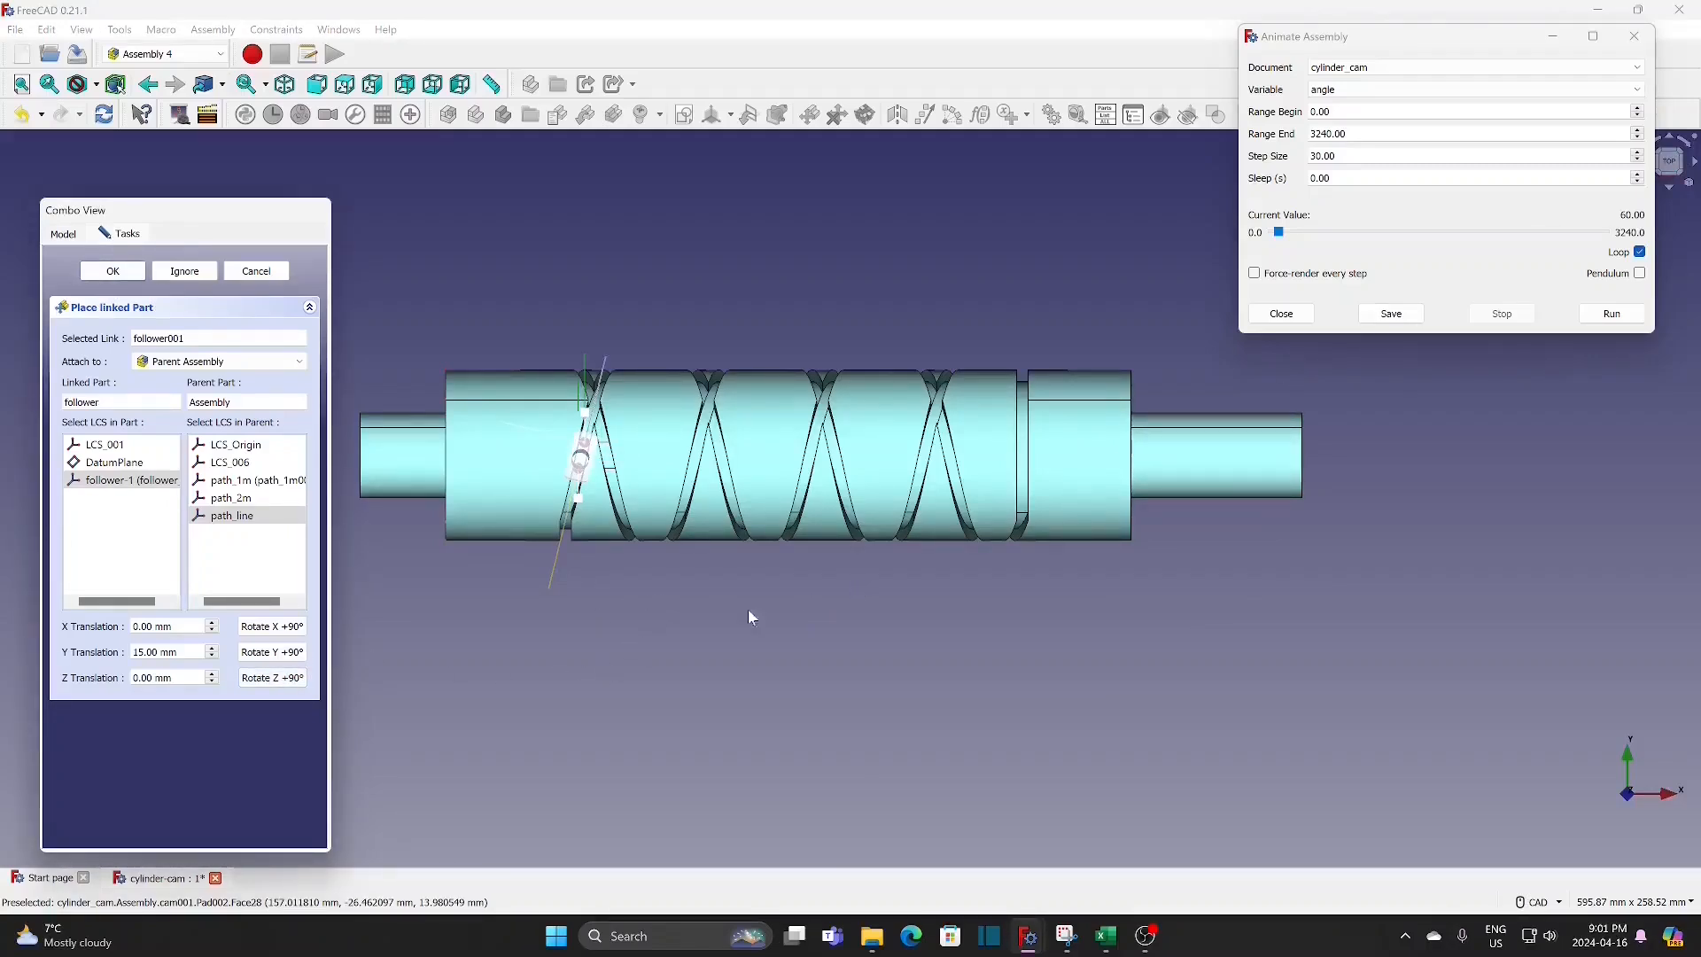
Step: Close the Animate Assembly dialog, set the follower's Y translation to 6 mm against the cam's end view, and accept the placement
scroll(748, 617, "down", 3)
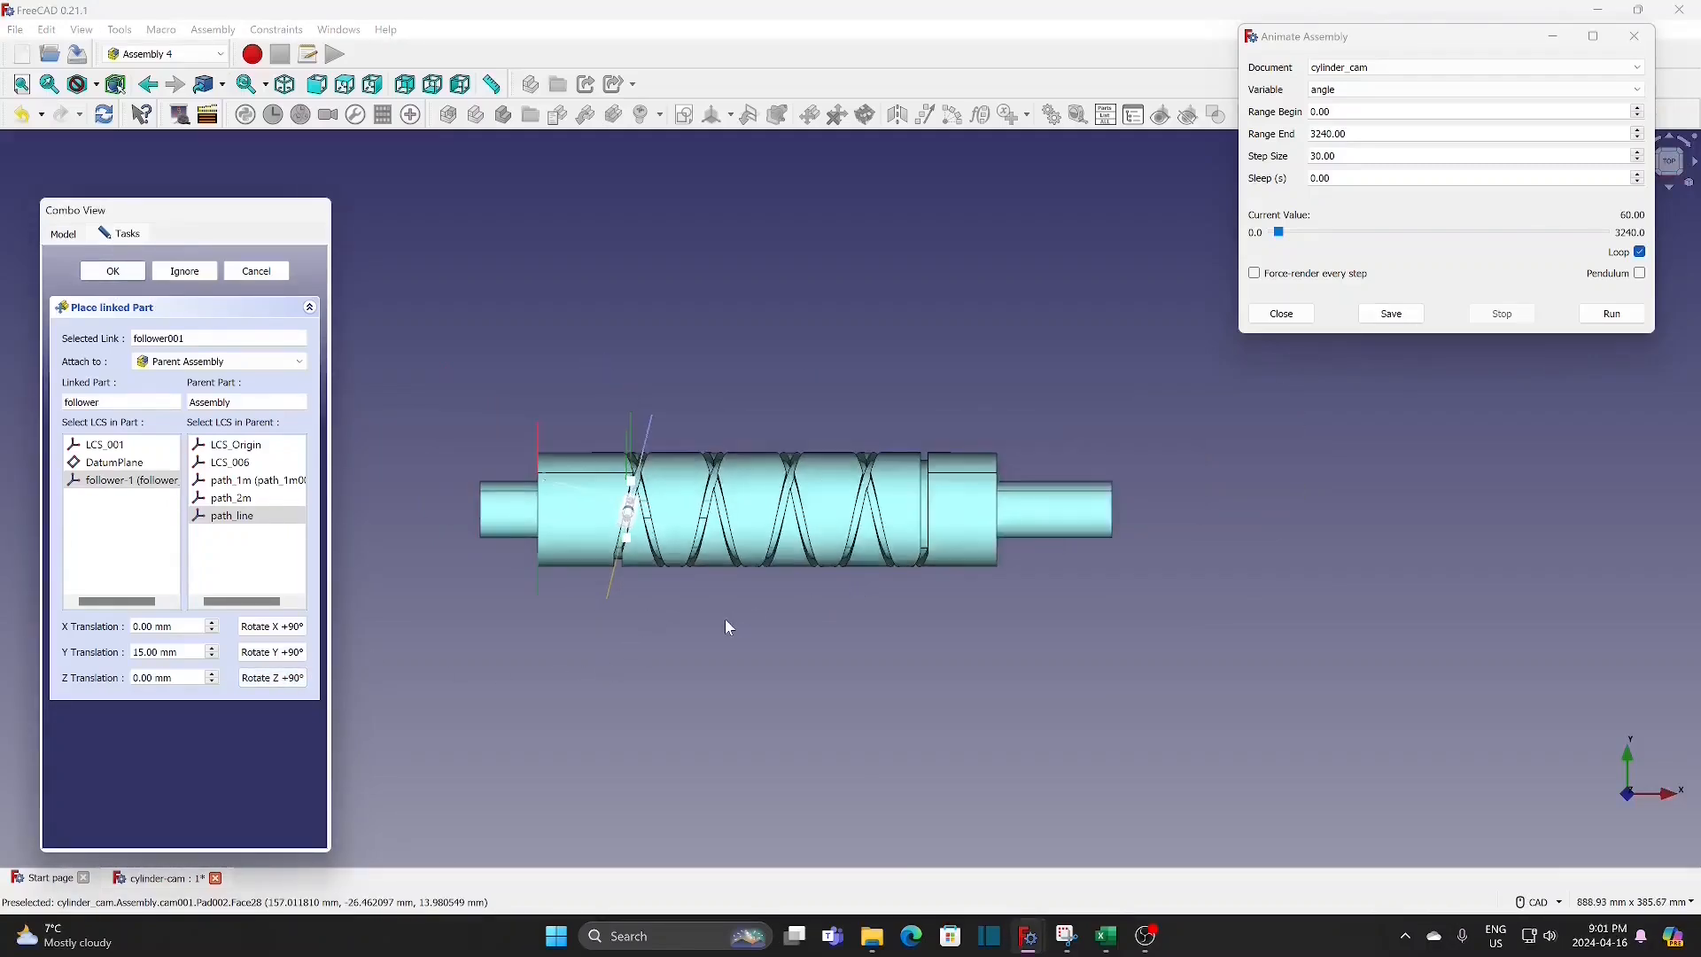
left_click(1633, 35)
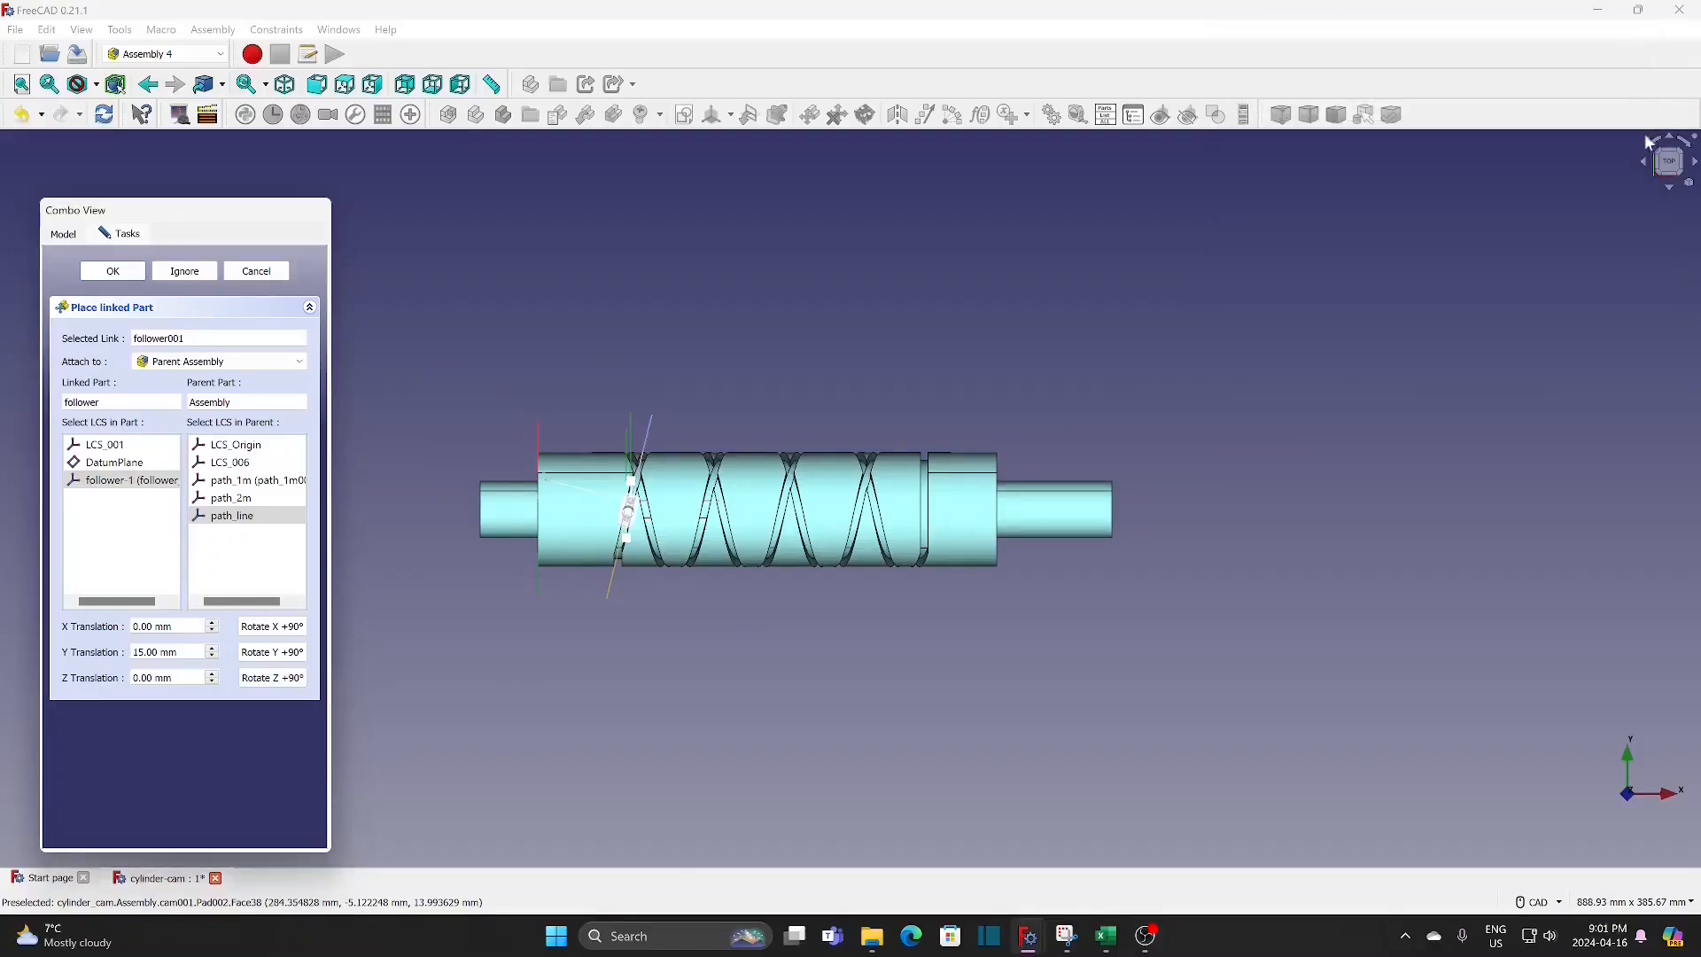
left_click(1695, 164)
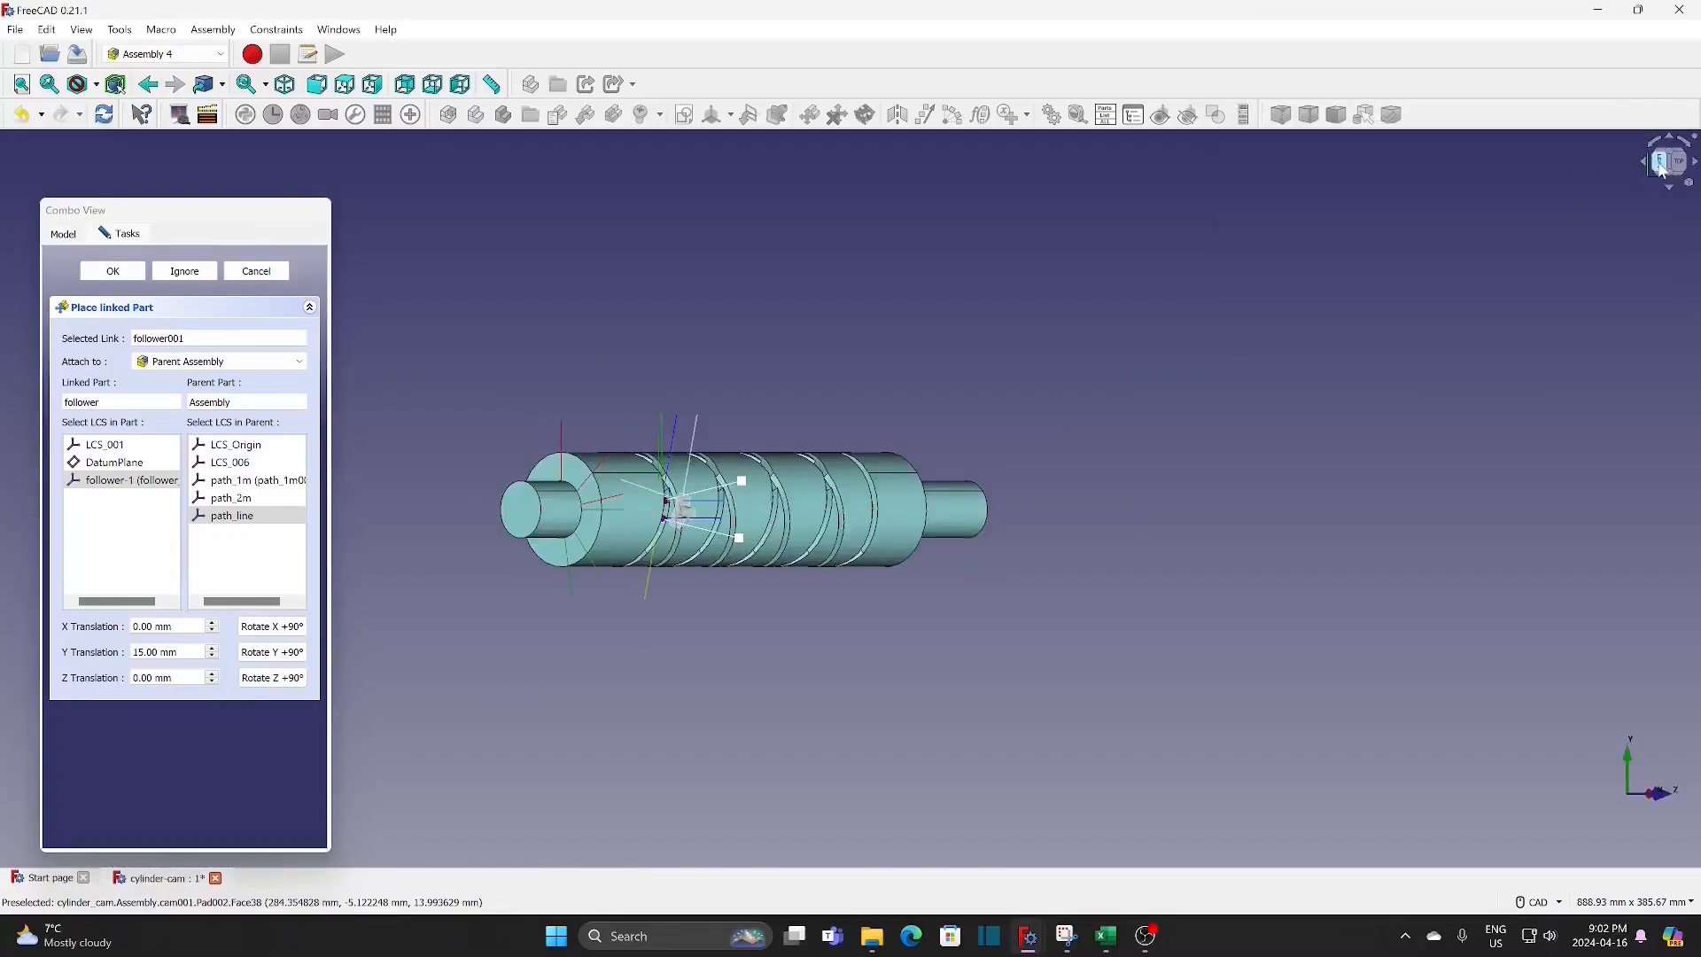
left_click(1661, 167)
scroll(840, 574, "up", 6)
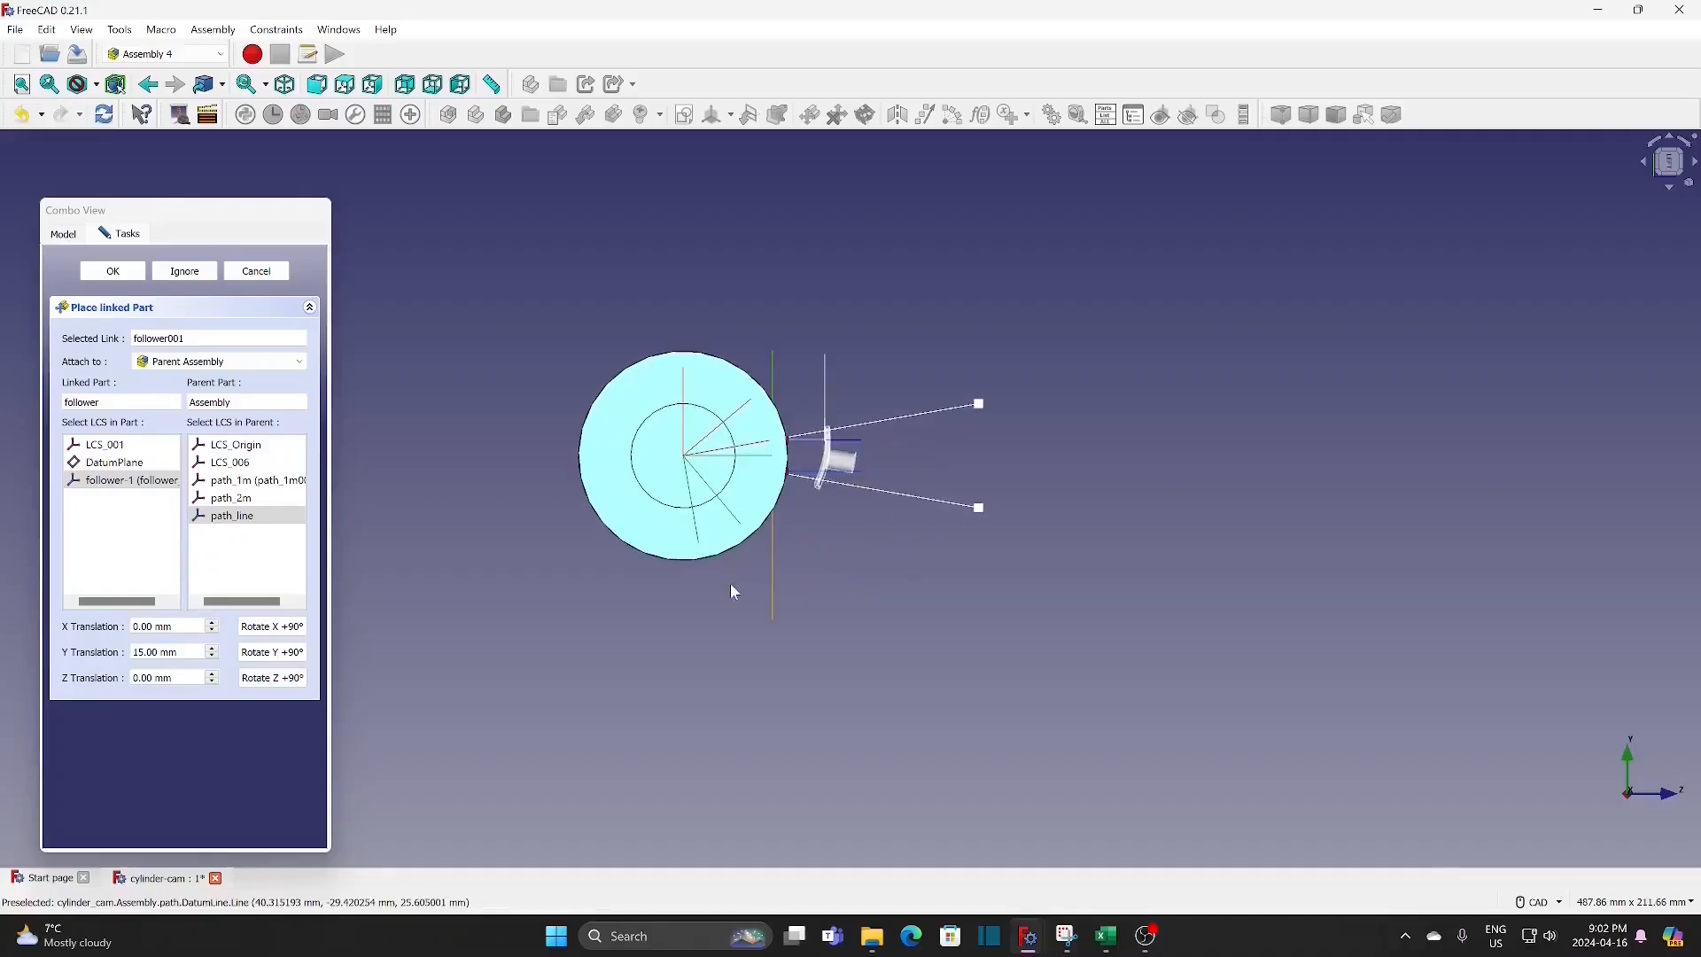
middle_click_drag(721, 633, 542, 702)
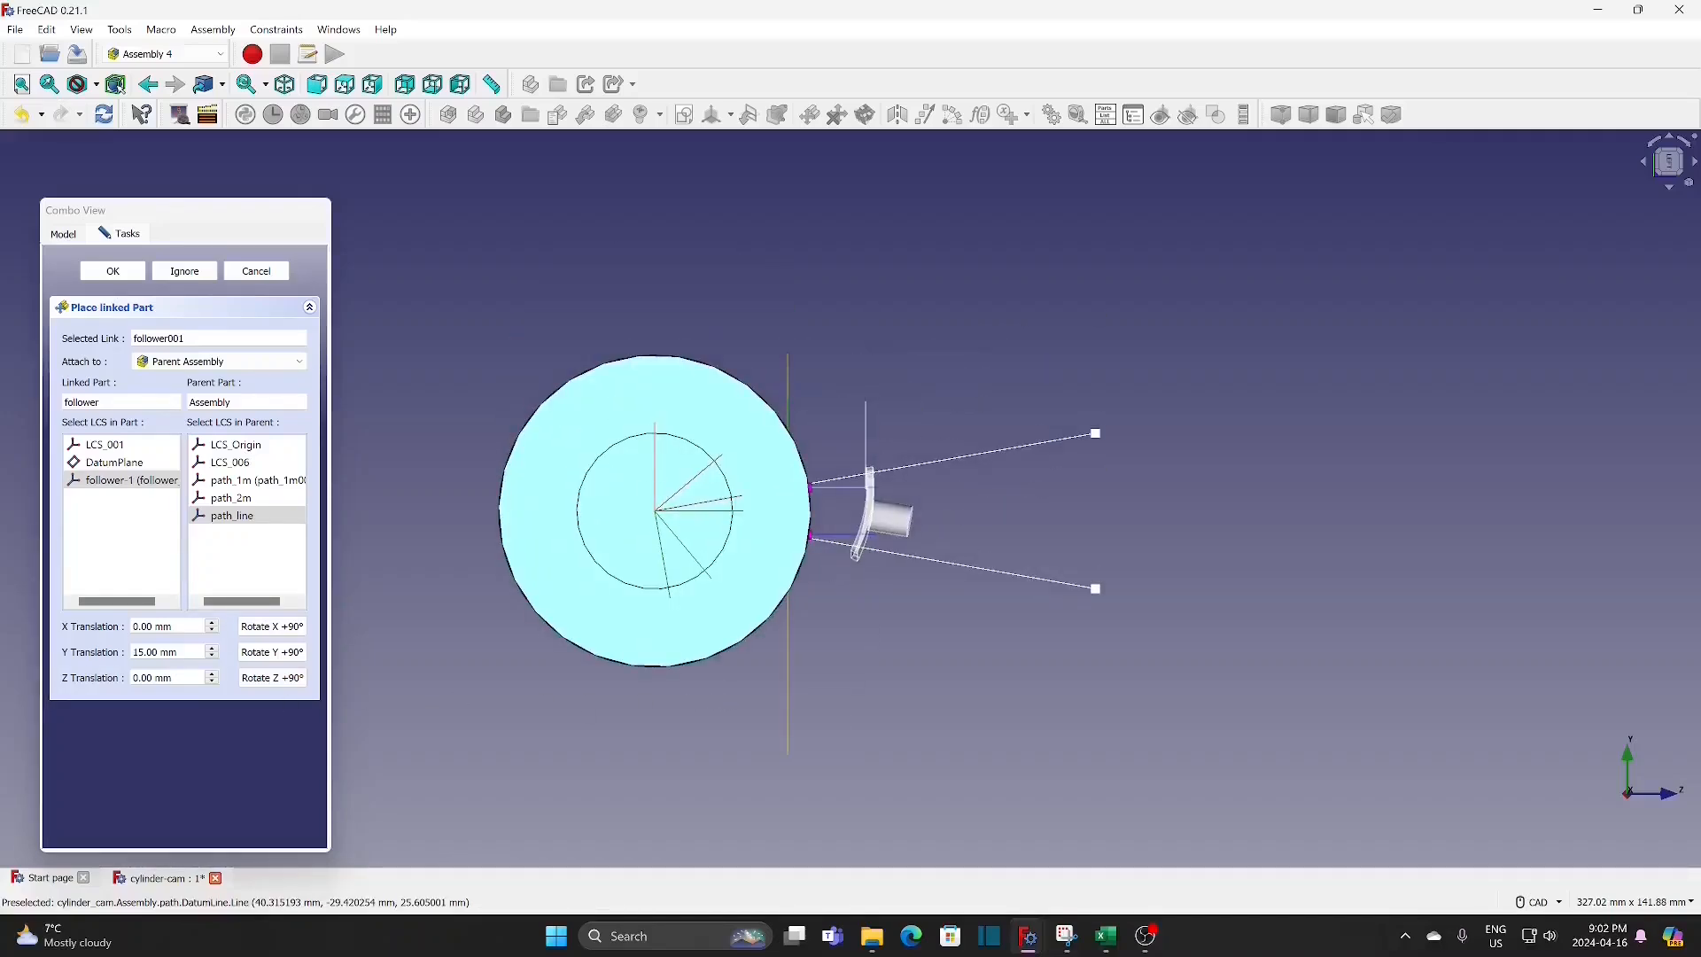
left_click(213, 656)
left_click(214, 657)
left_click(214, 656)
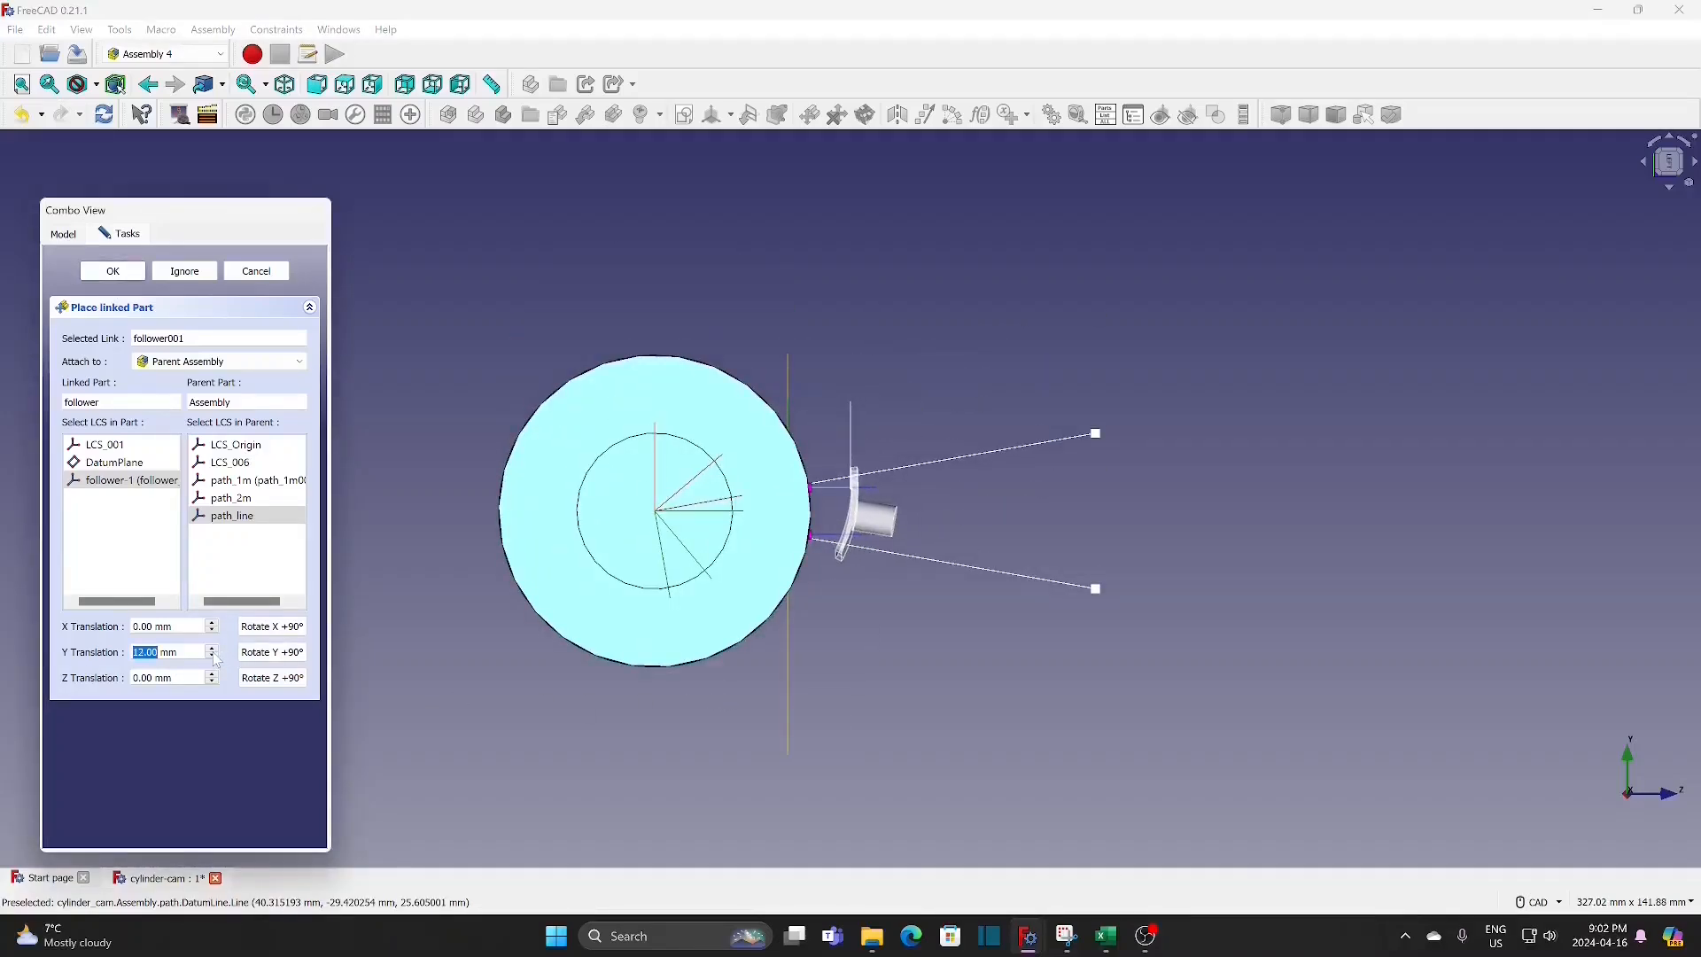
left_click(214, 657)
left_click(214, 656)
left_click(213, 656)
left_click(214, 657)
left_click(213, 656)
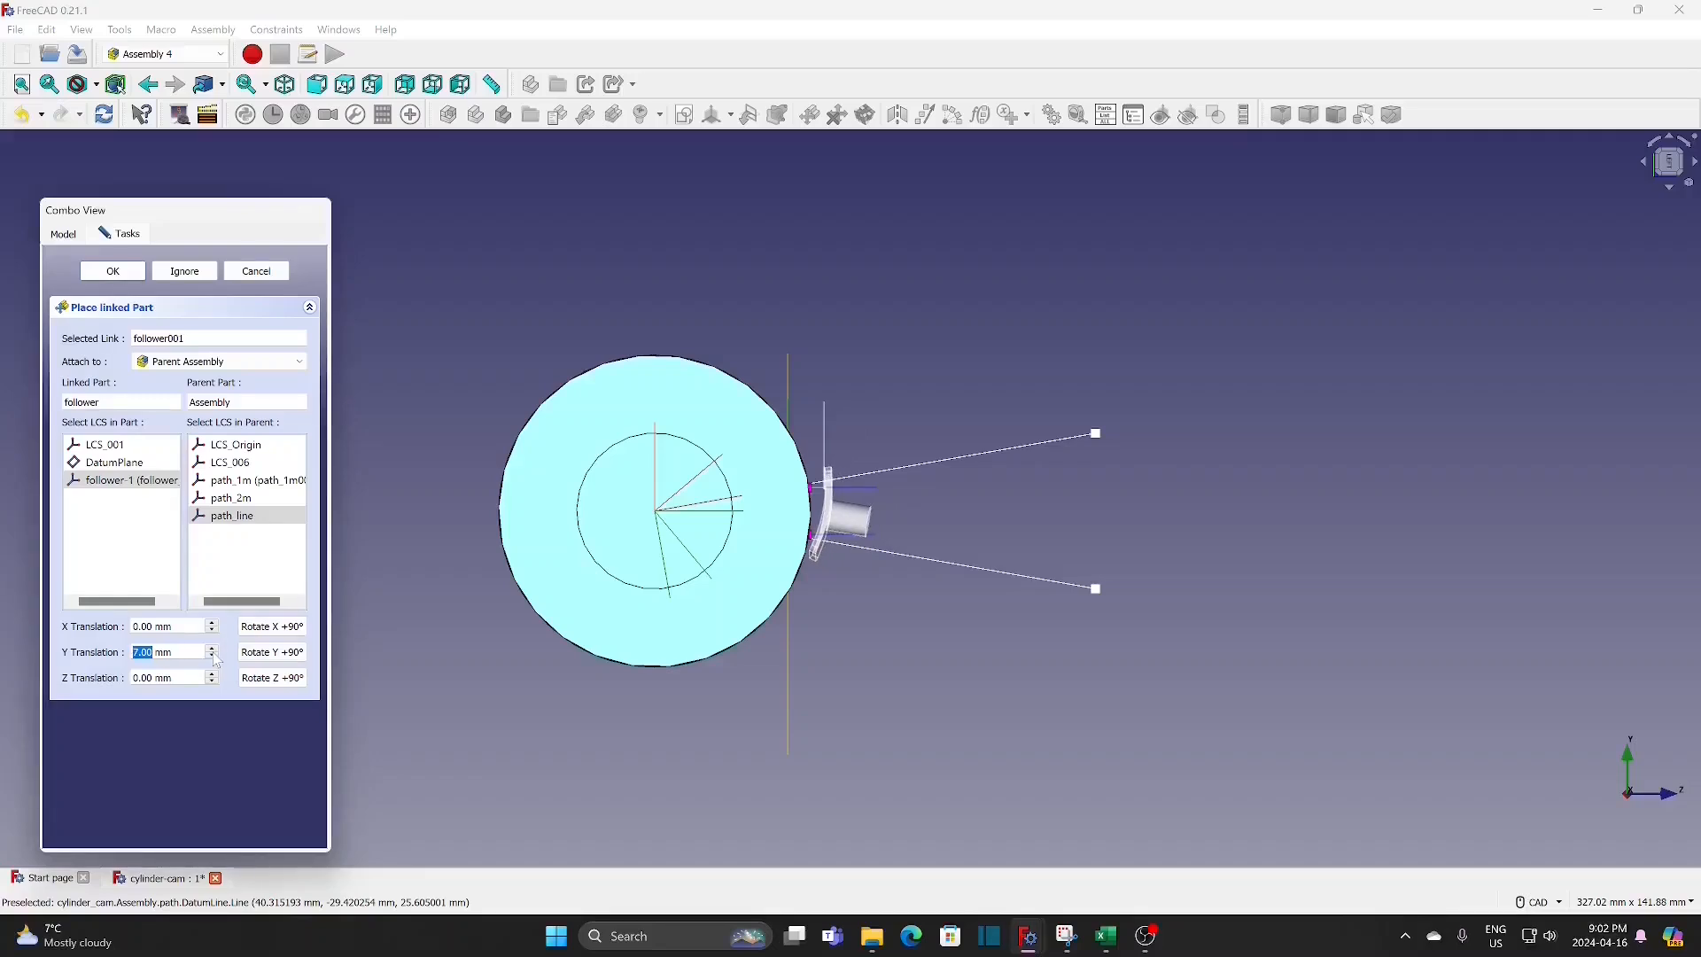
left_click(213, 656)
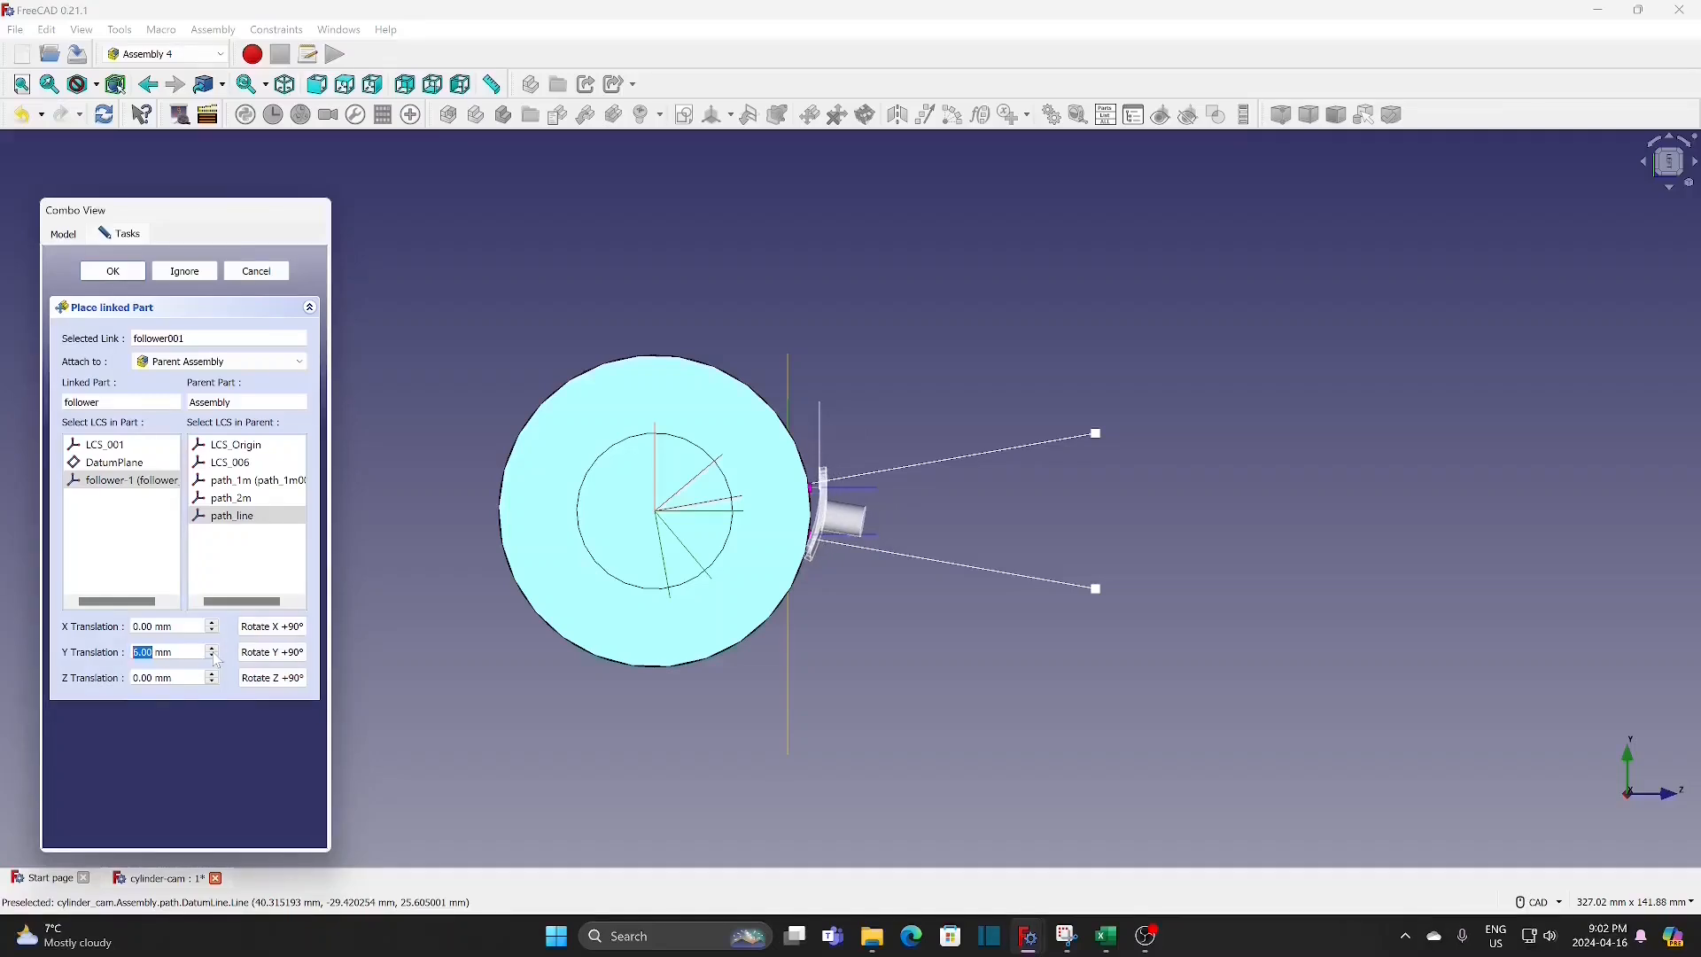
left_click(129, 276)
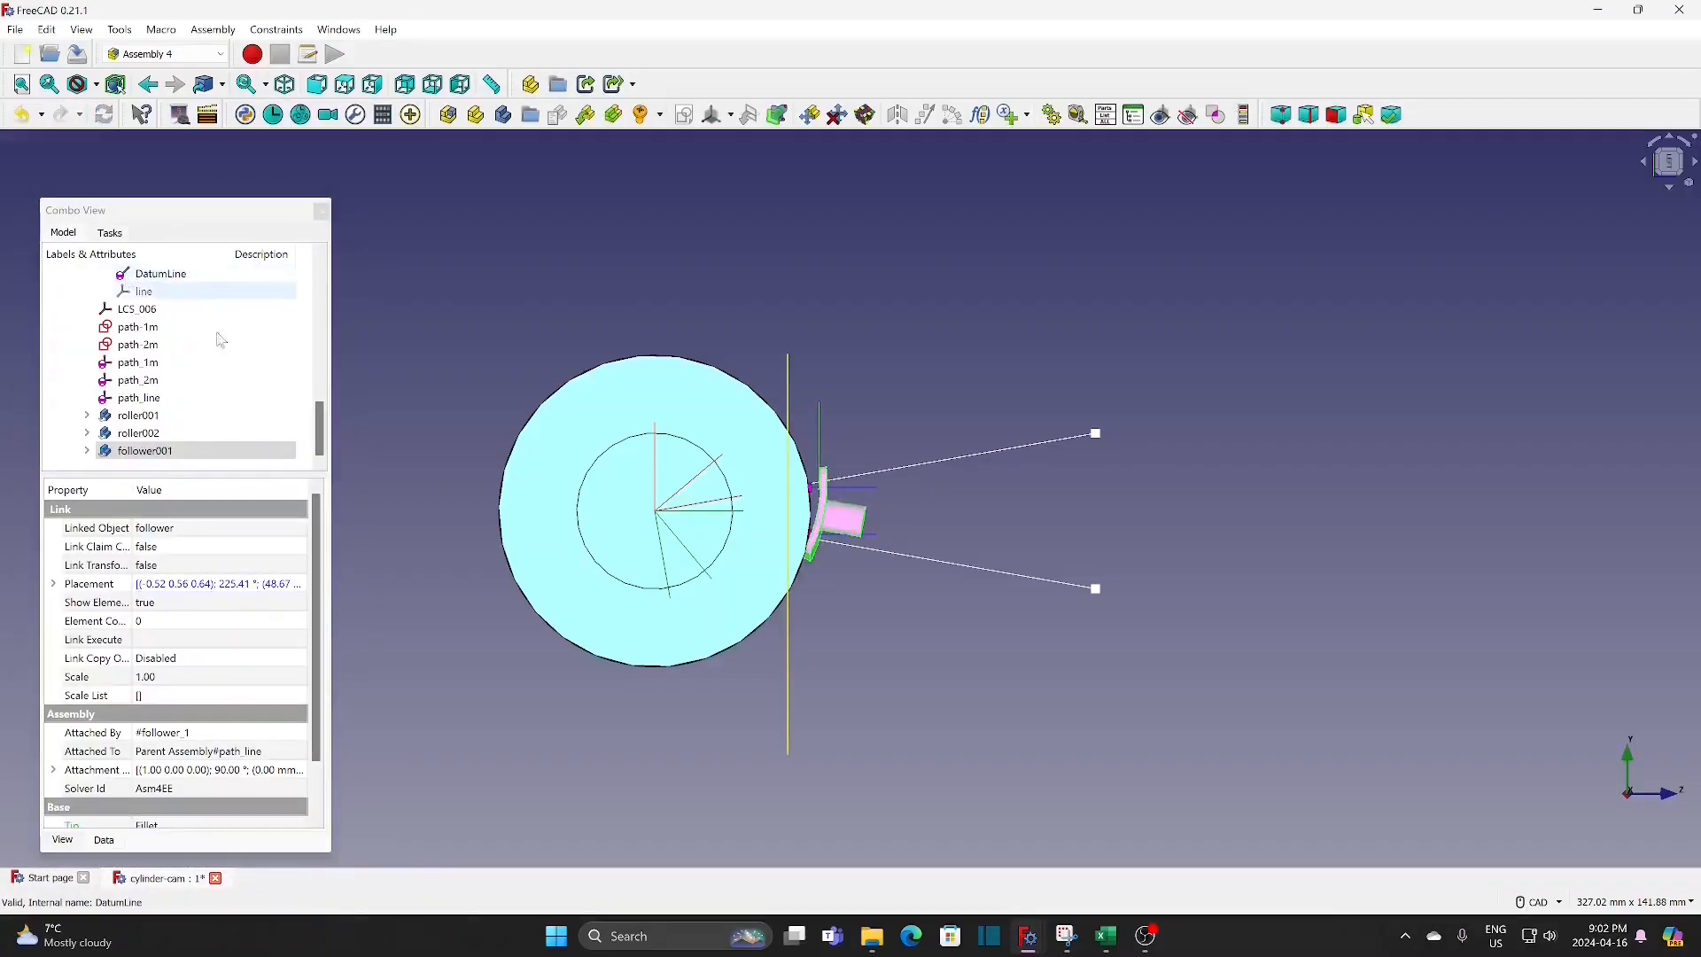
Step: Set the attachment offset axis of follower001's follower-1 coordinate system to x 1, y 0, z 0
left_click(390, 512)
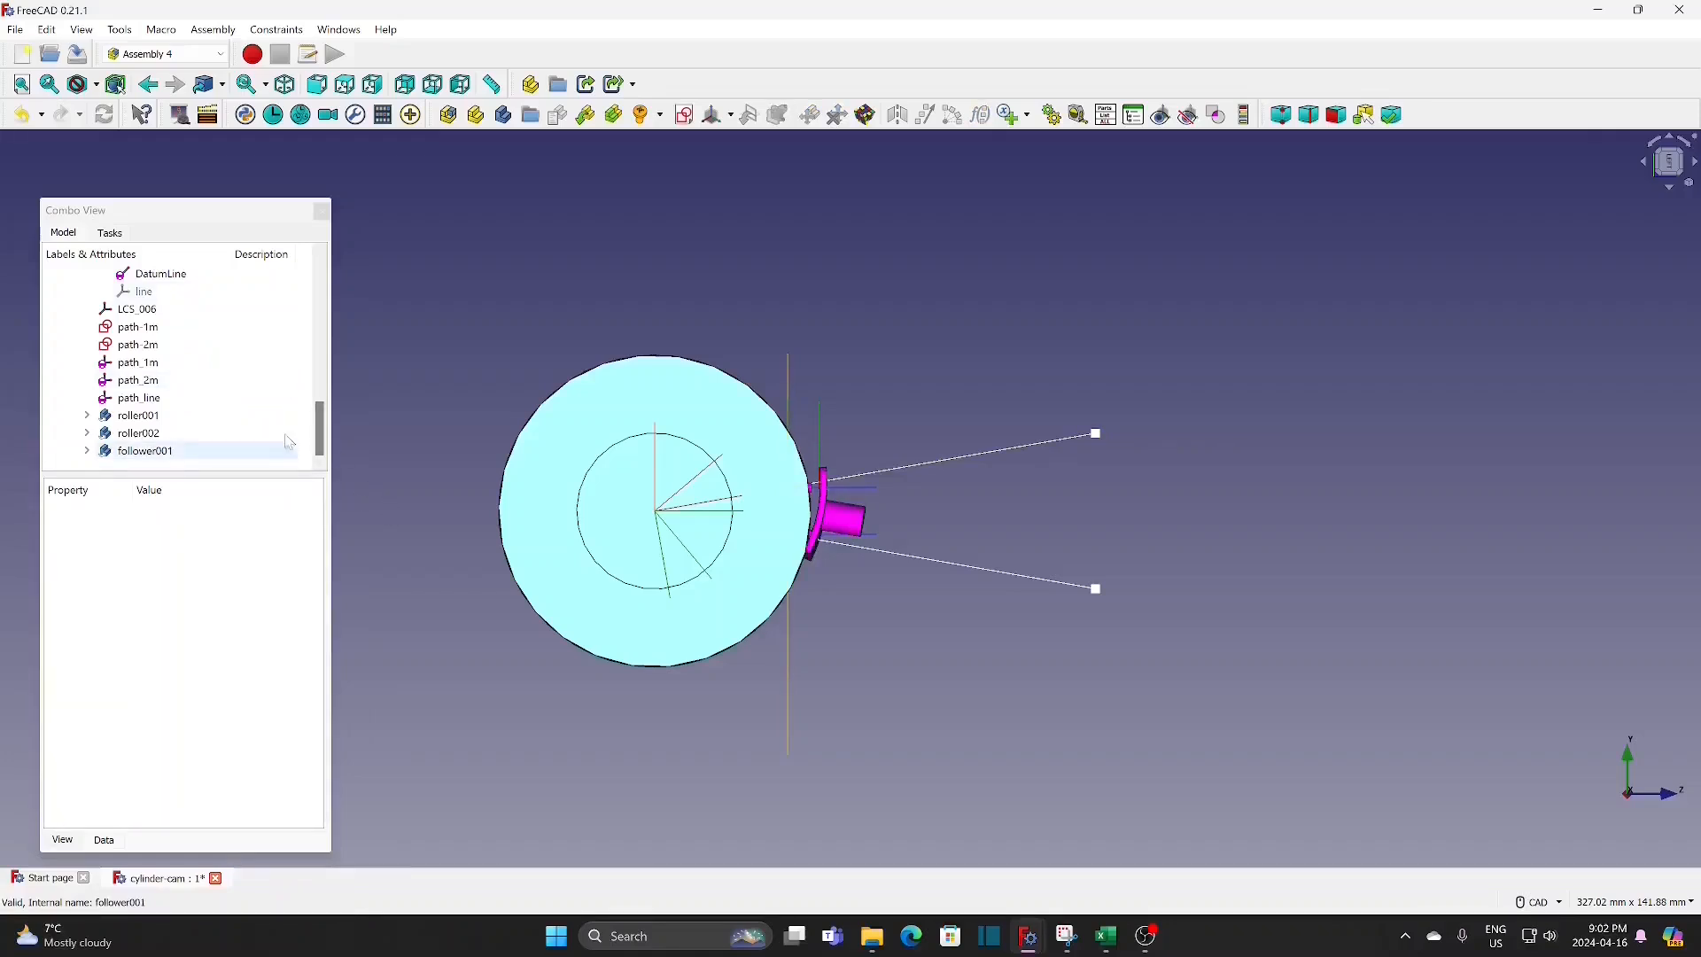
left_click(136, 452)
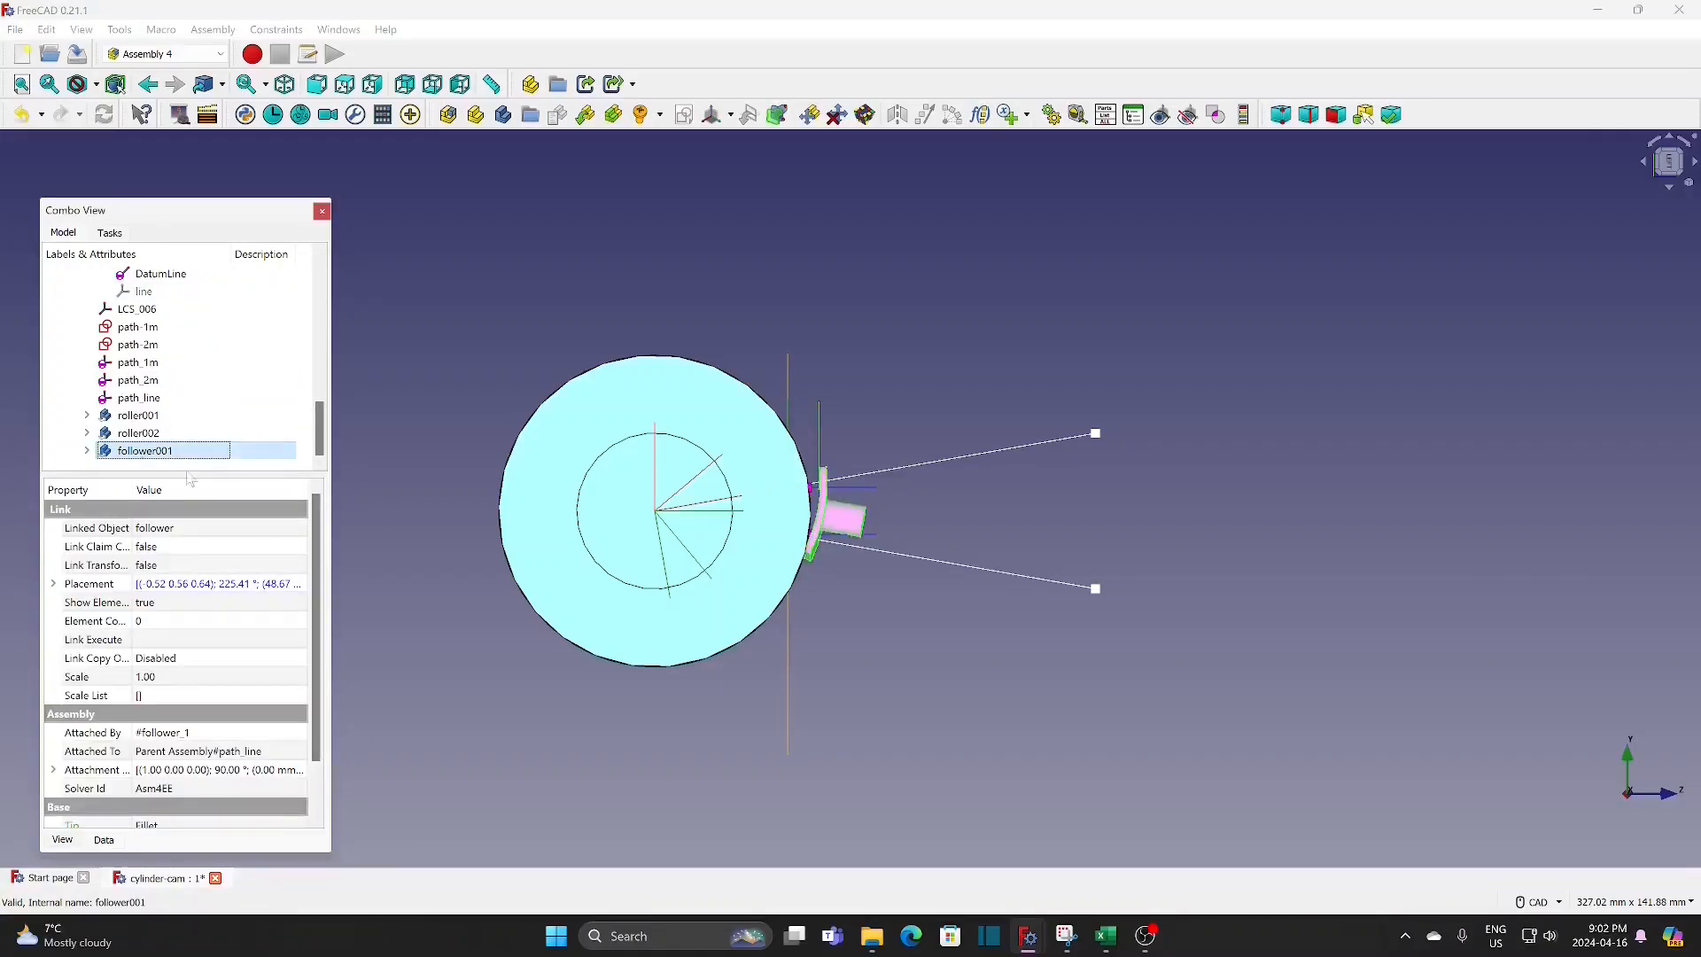
left_click(87, 450)
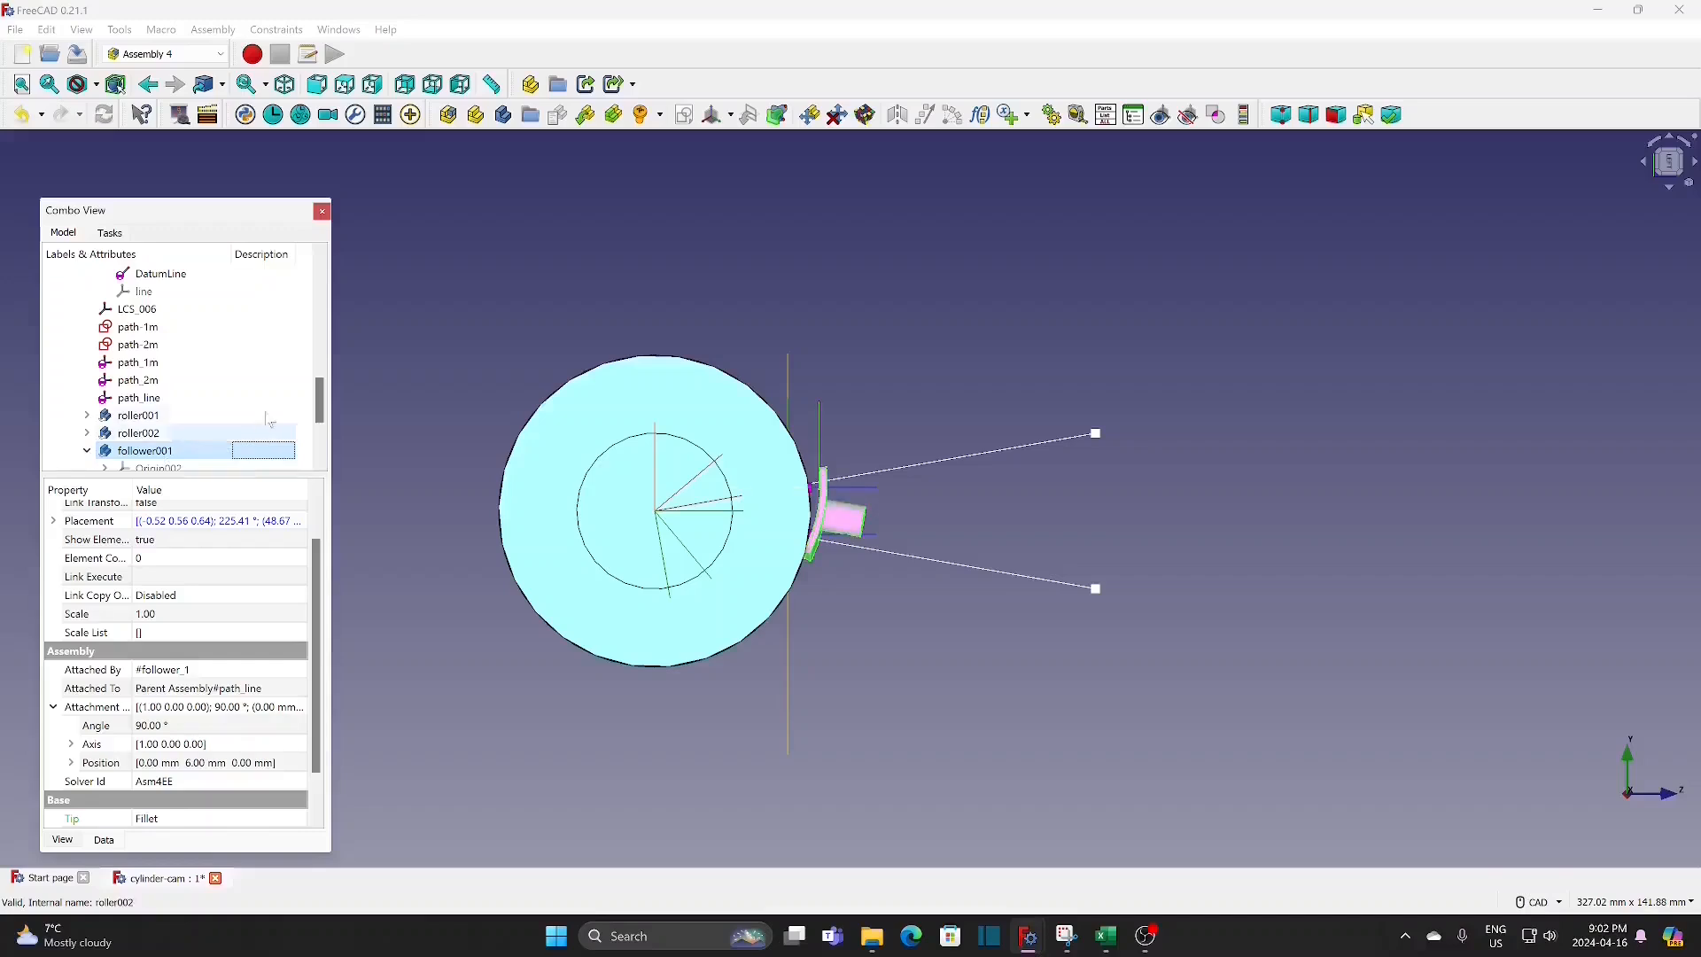
scroll(266, 425, "down", 3)
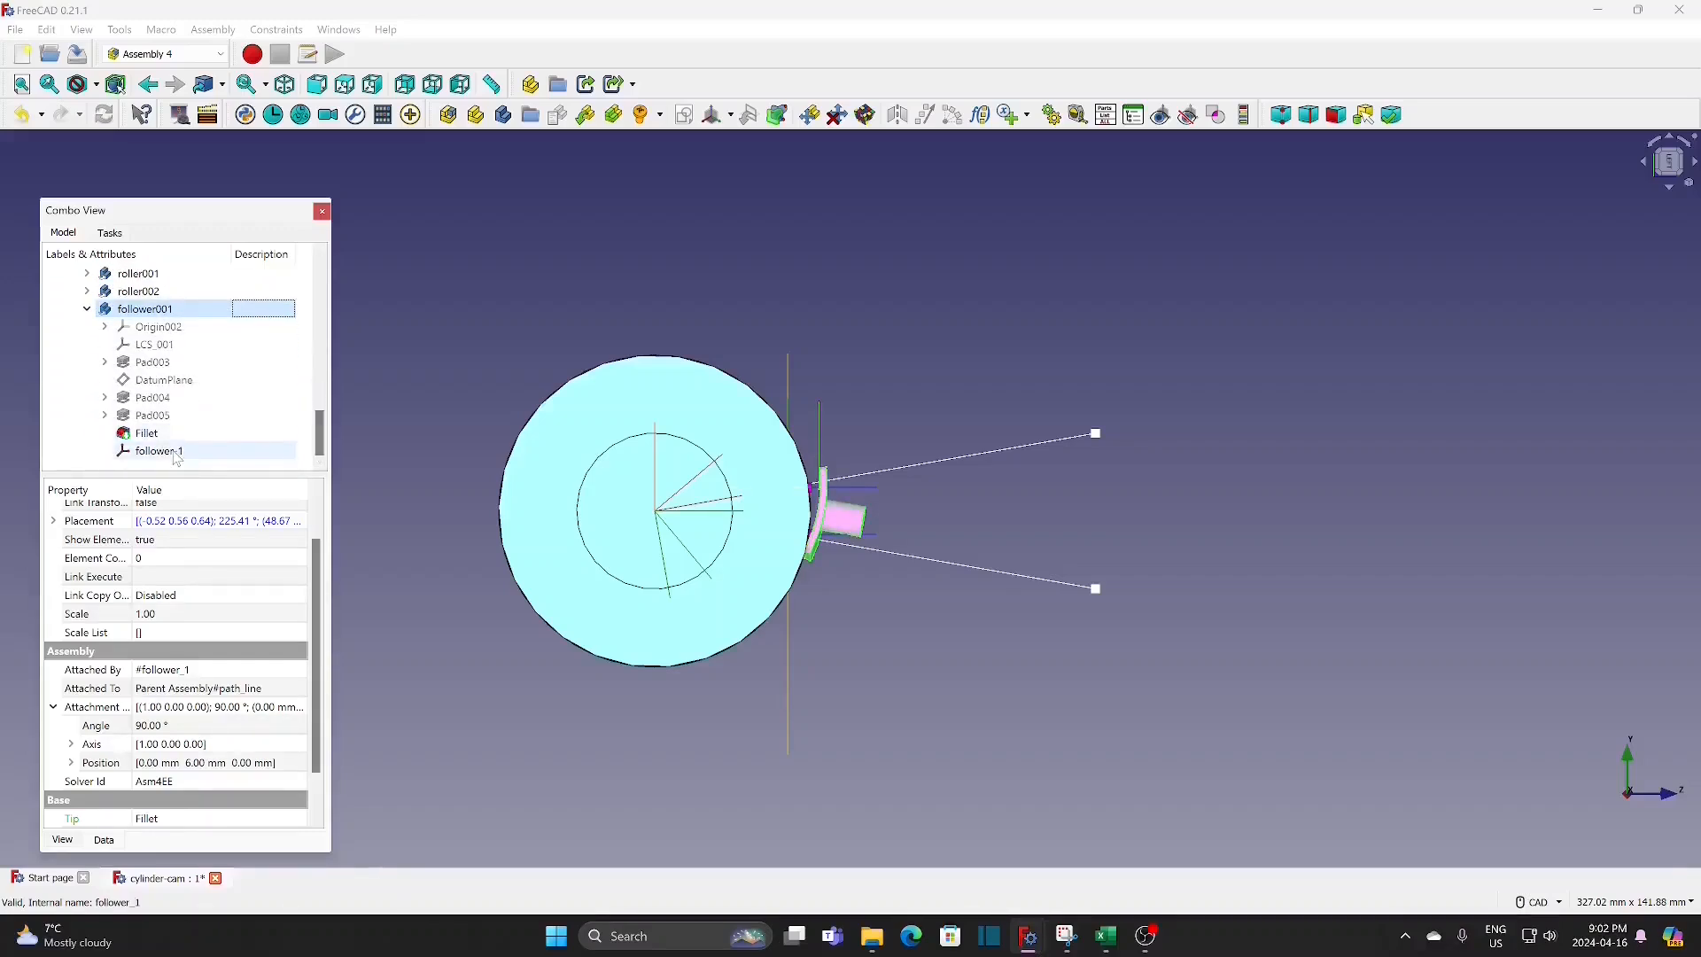
left_click(176, 455)
left_click(54, 603)
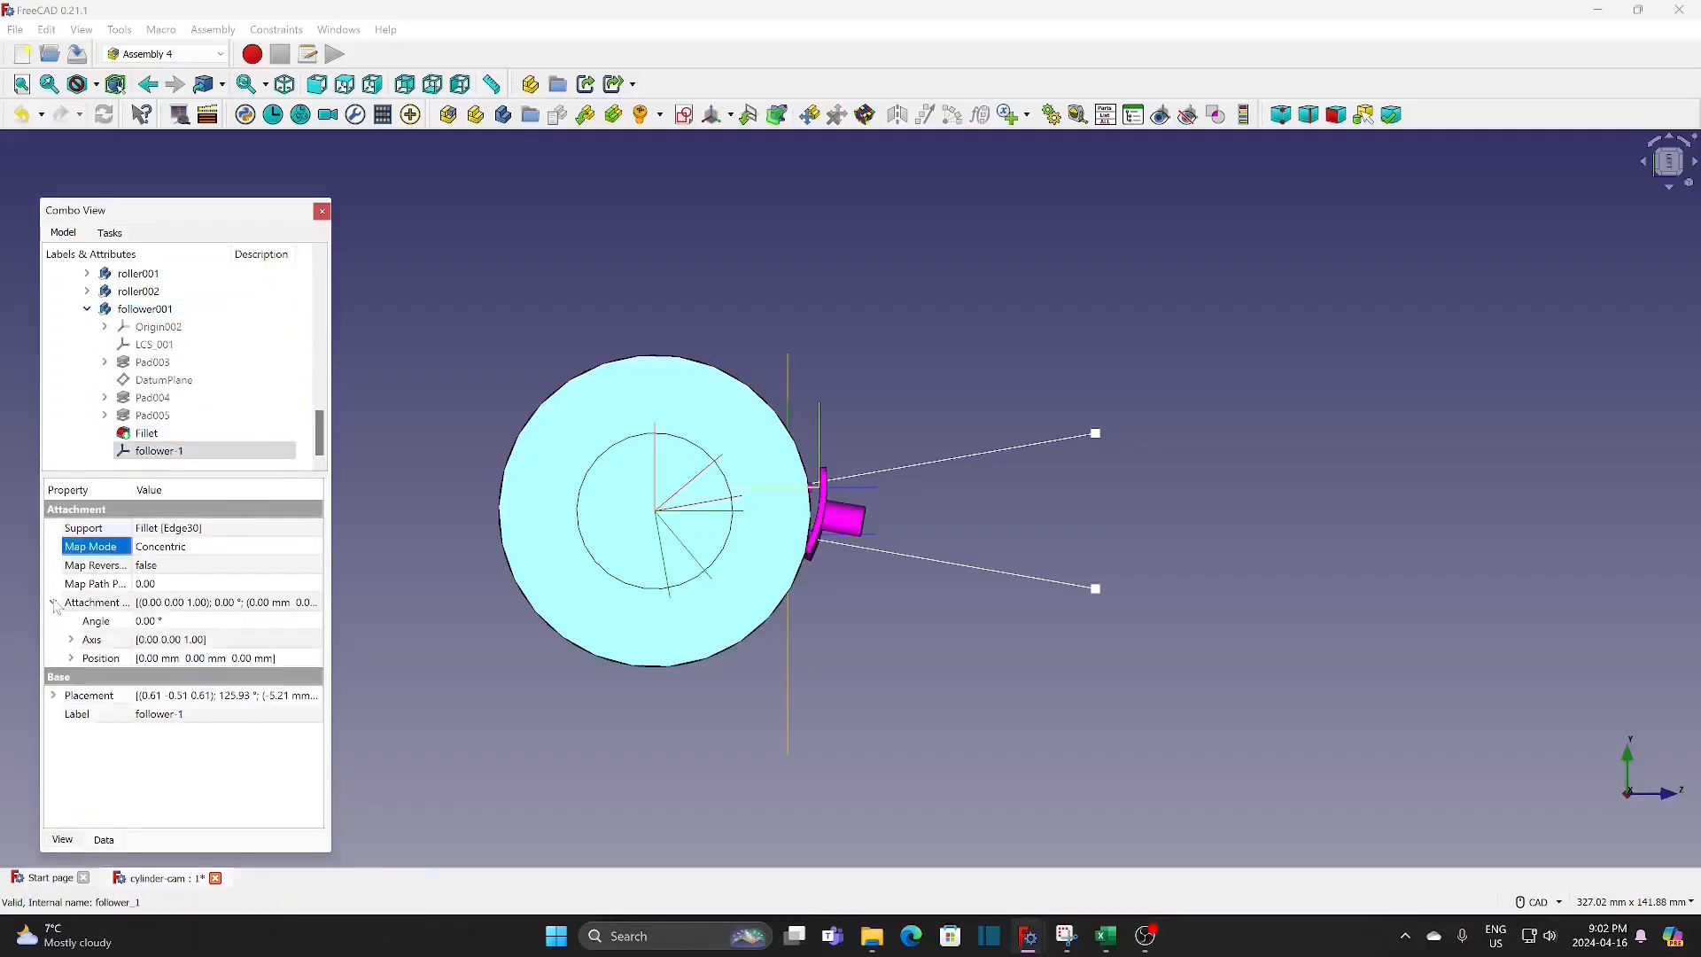
left_click(71, 640)
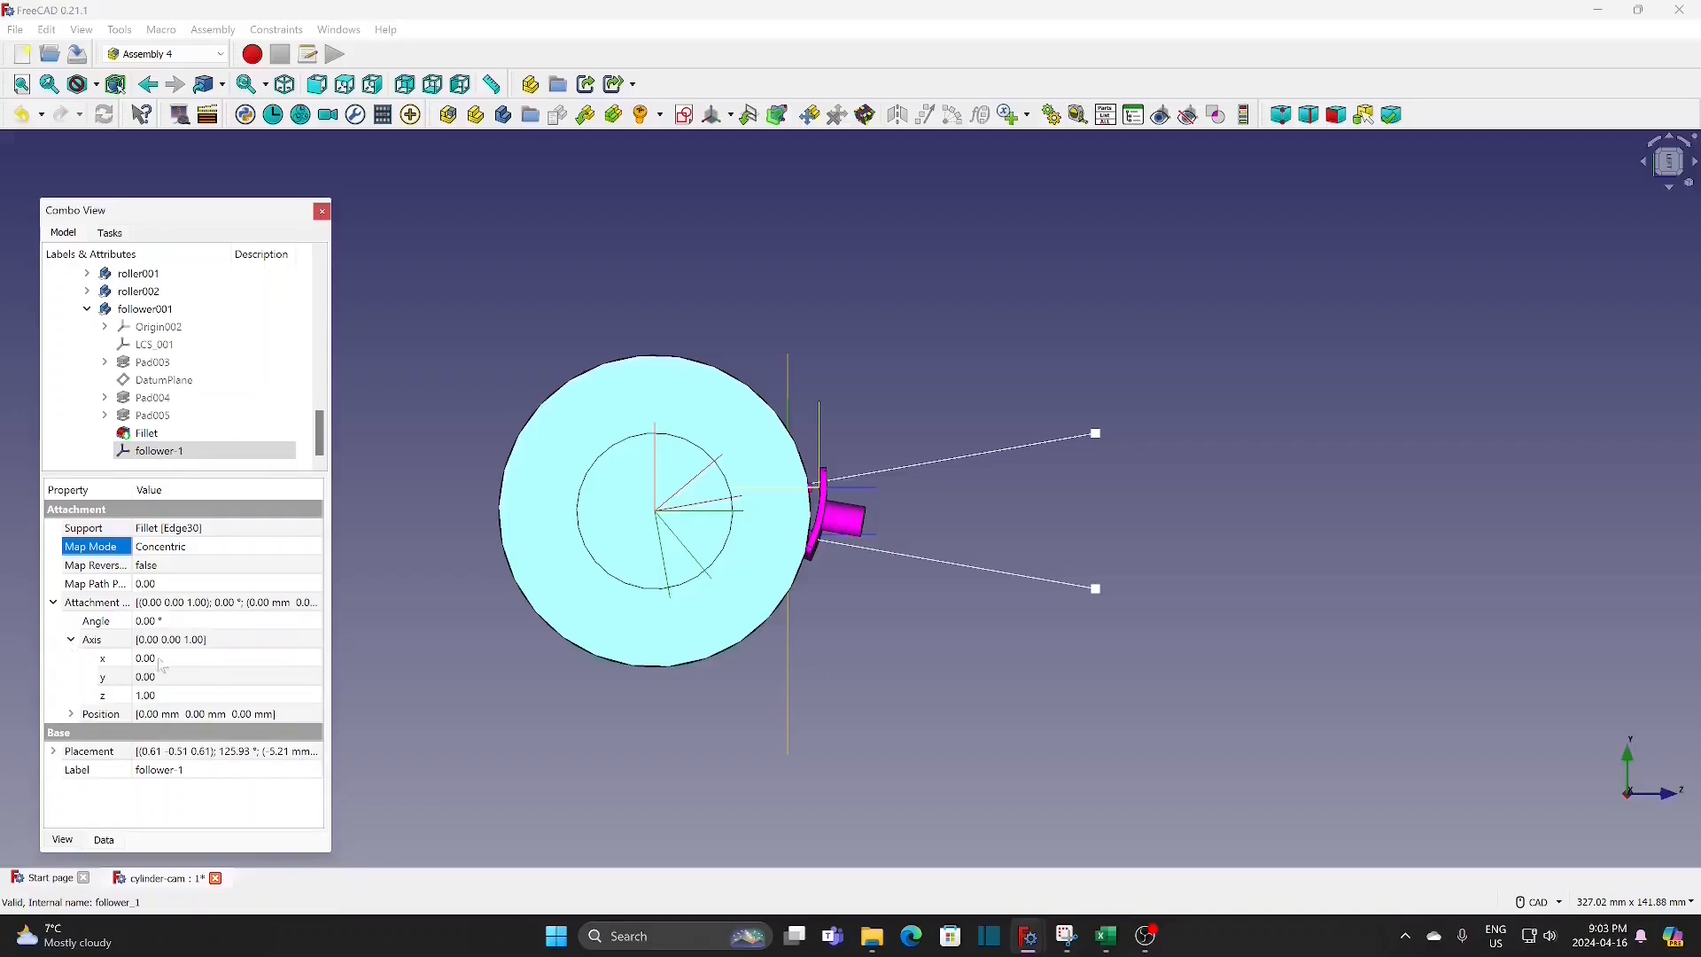
left_click(287, 661)
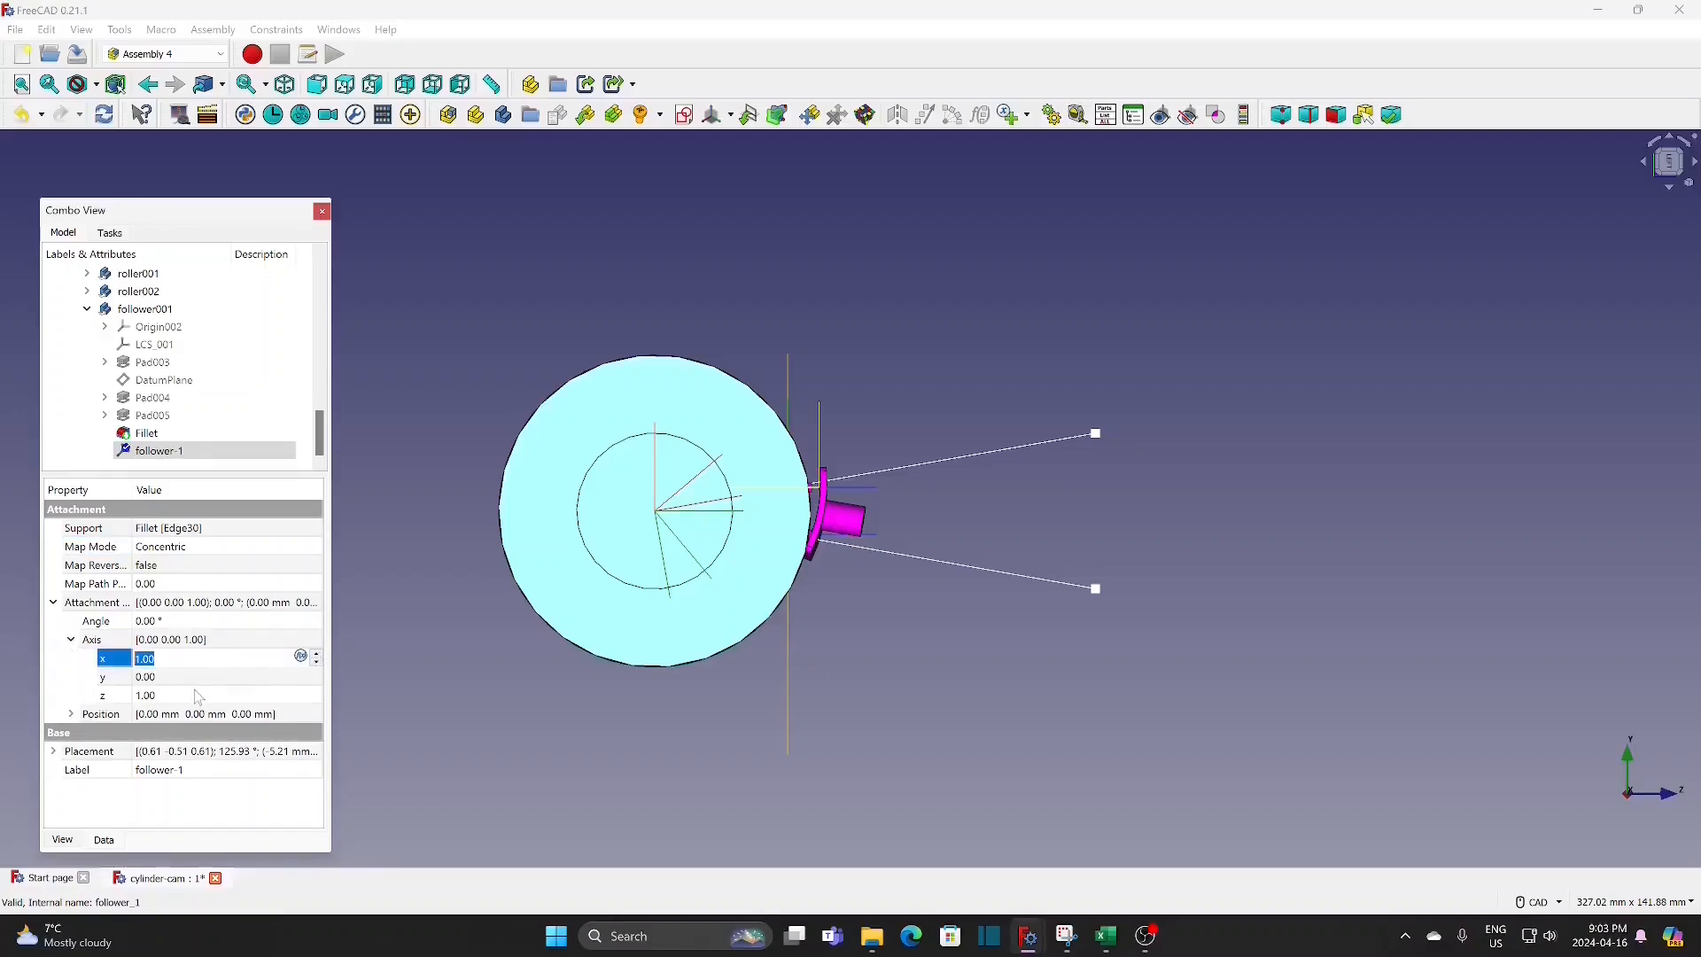
left_click(199, 696)
left_click(316, 701)
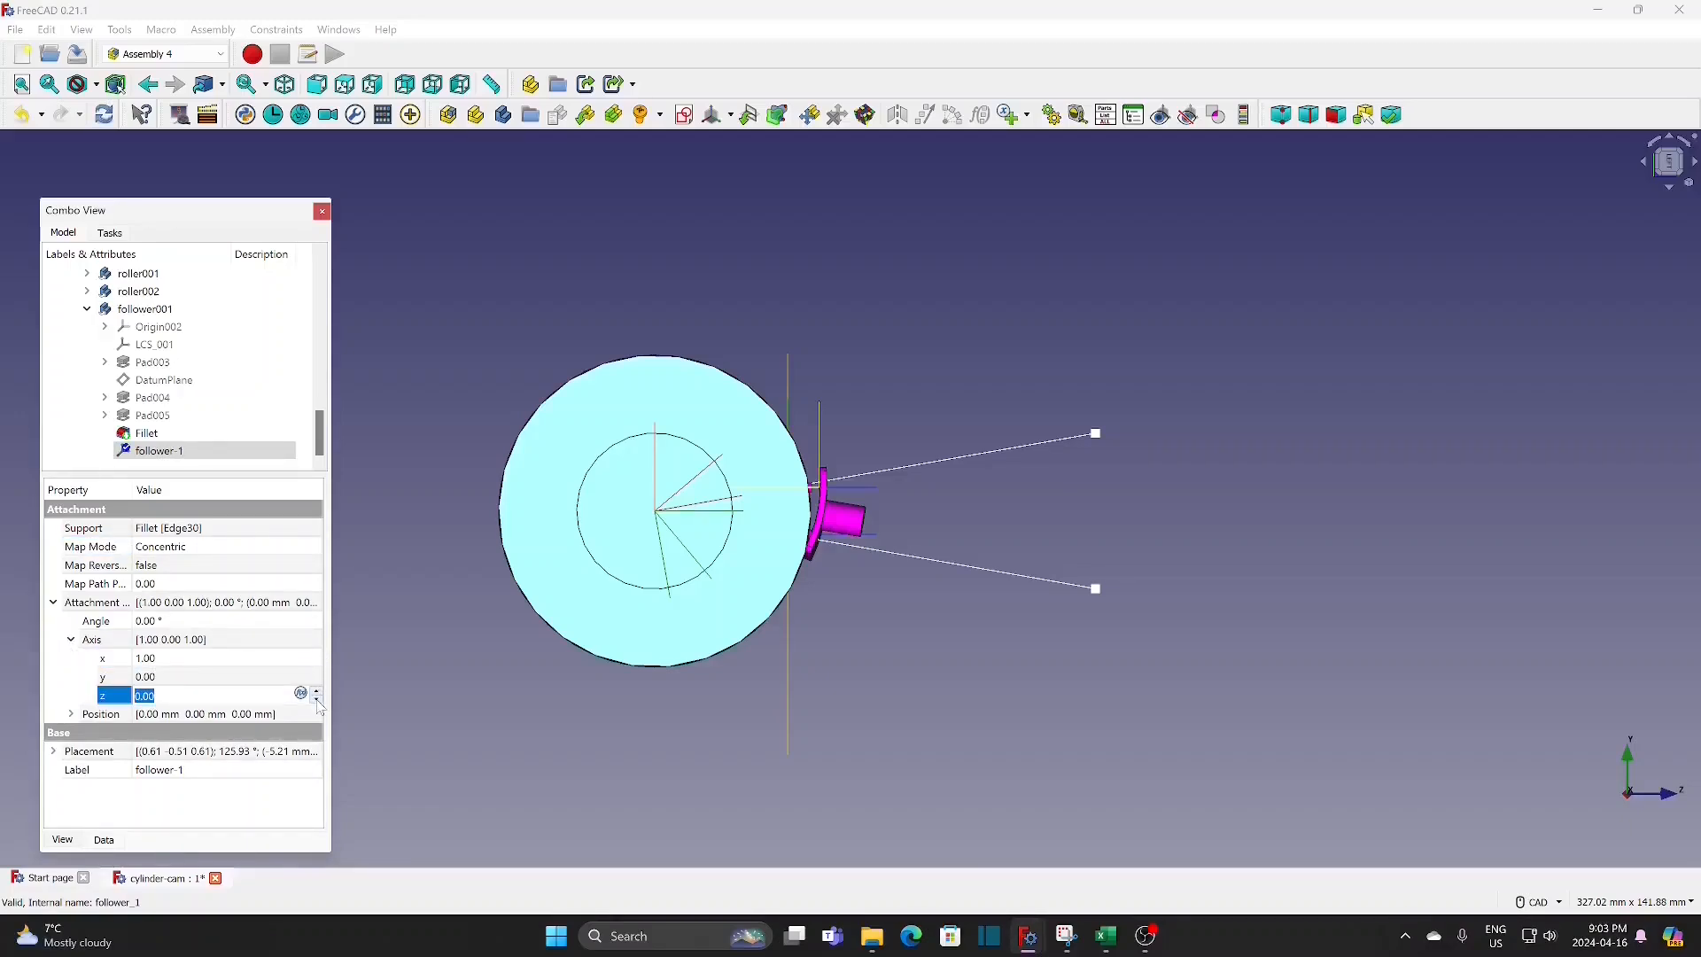
Step: Set the attachment offset of follower-1 to an angle of -9° and a Z position of -2 mm
left_click(276, 622)
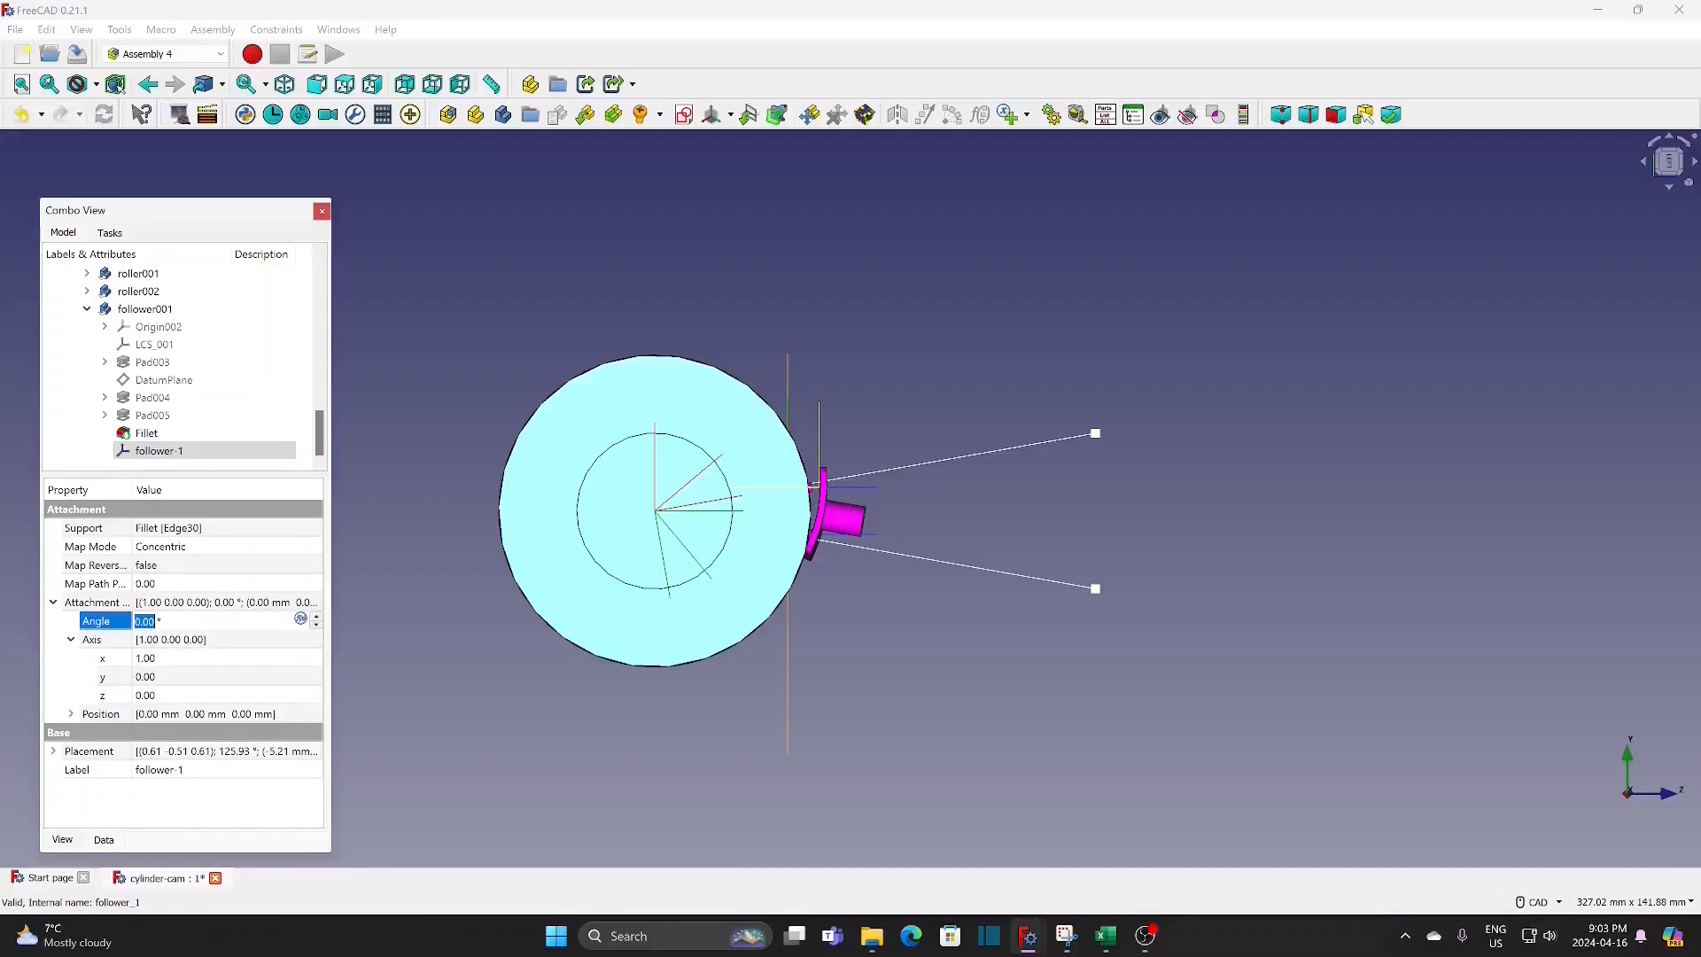
left_click(318, 626)
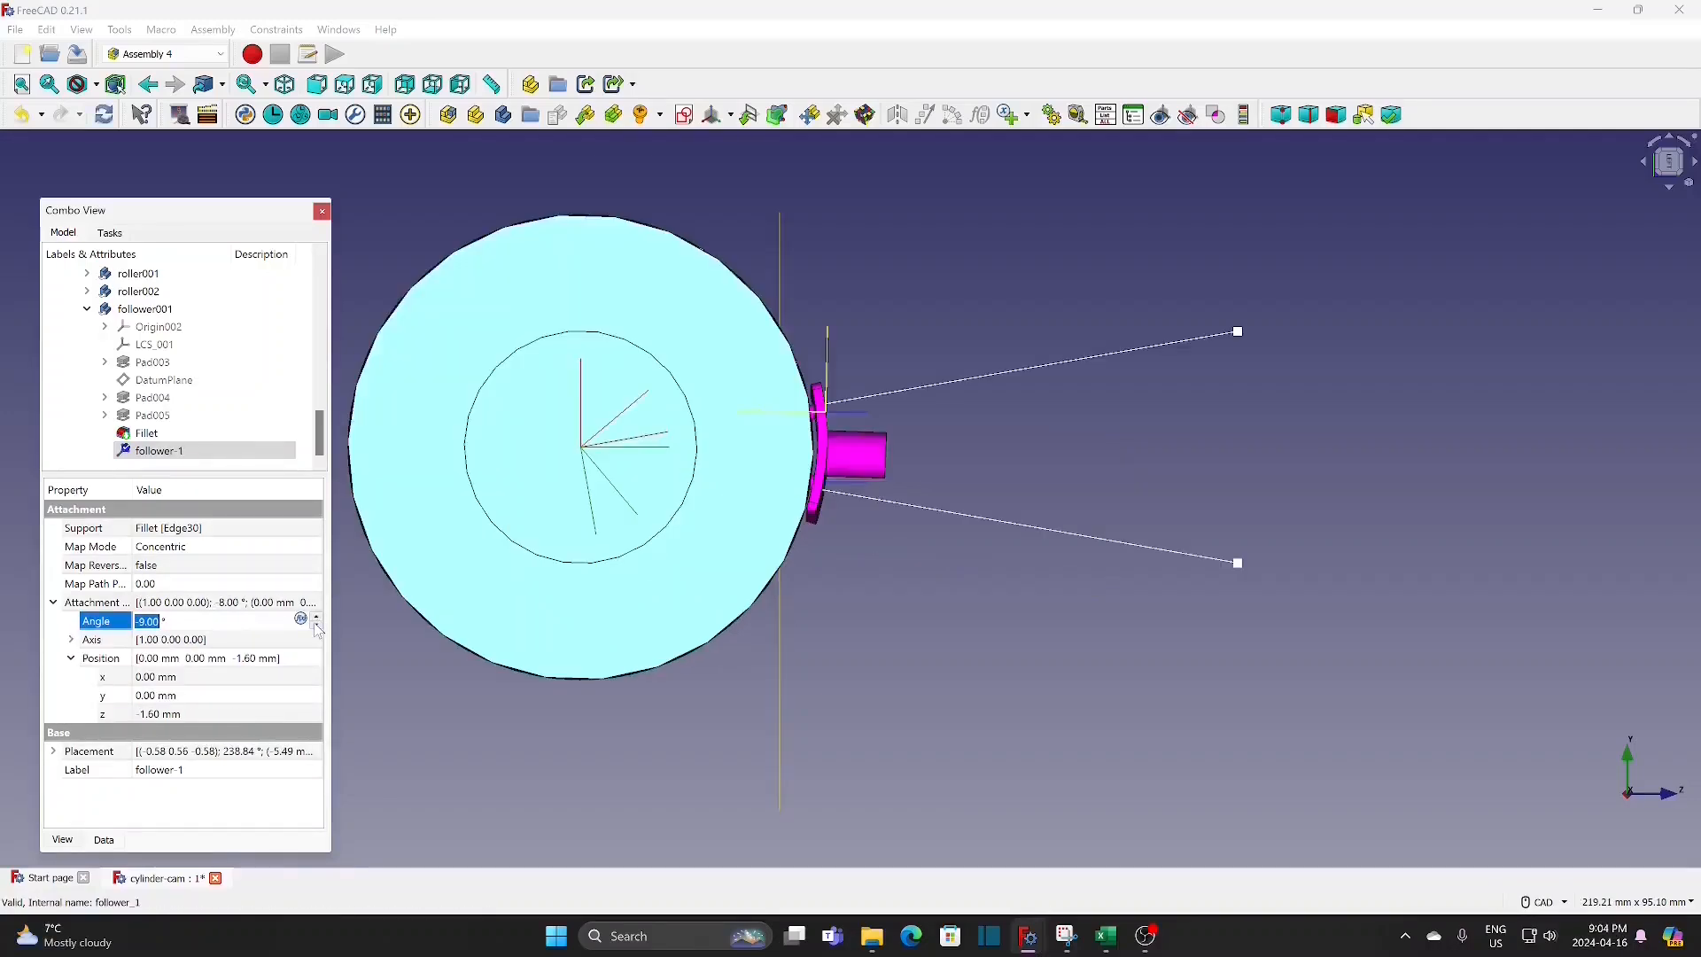
left_click(315, 624)
left_click(260, 713)
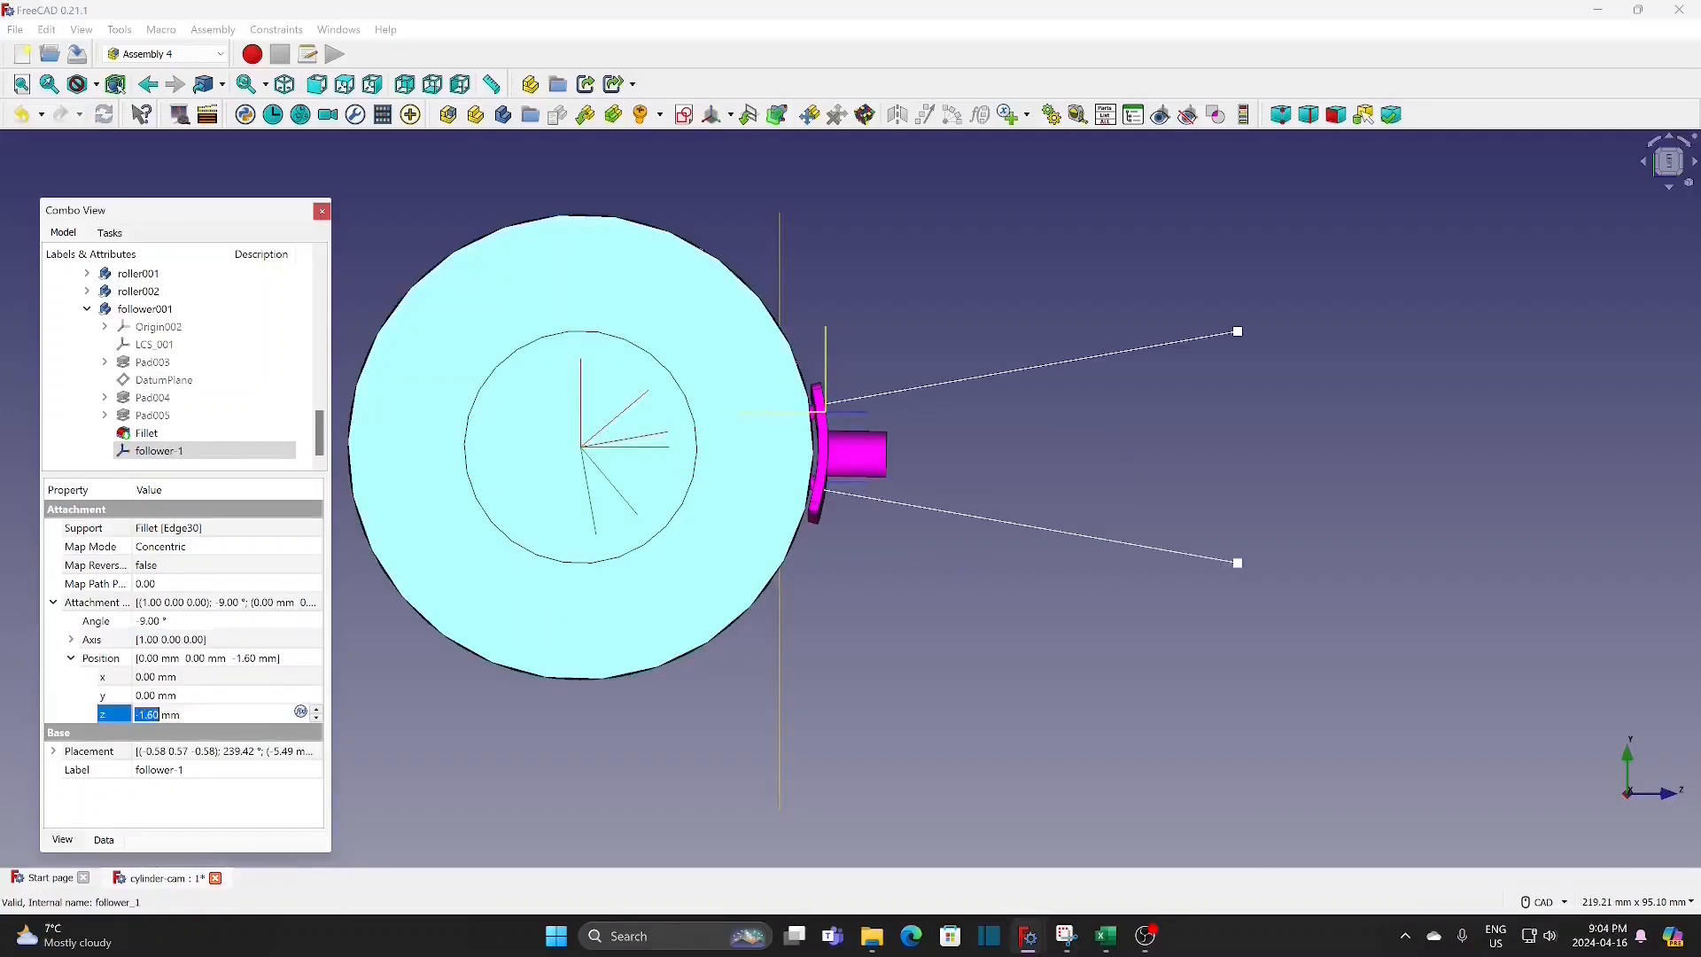
type("-2")
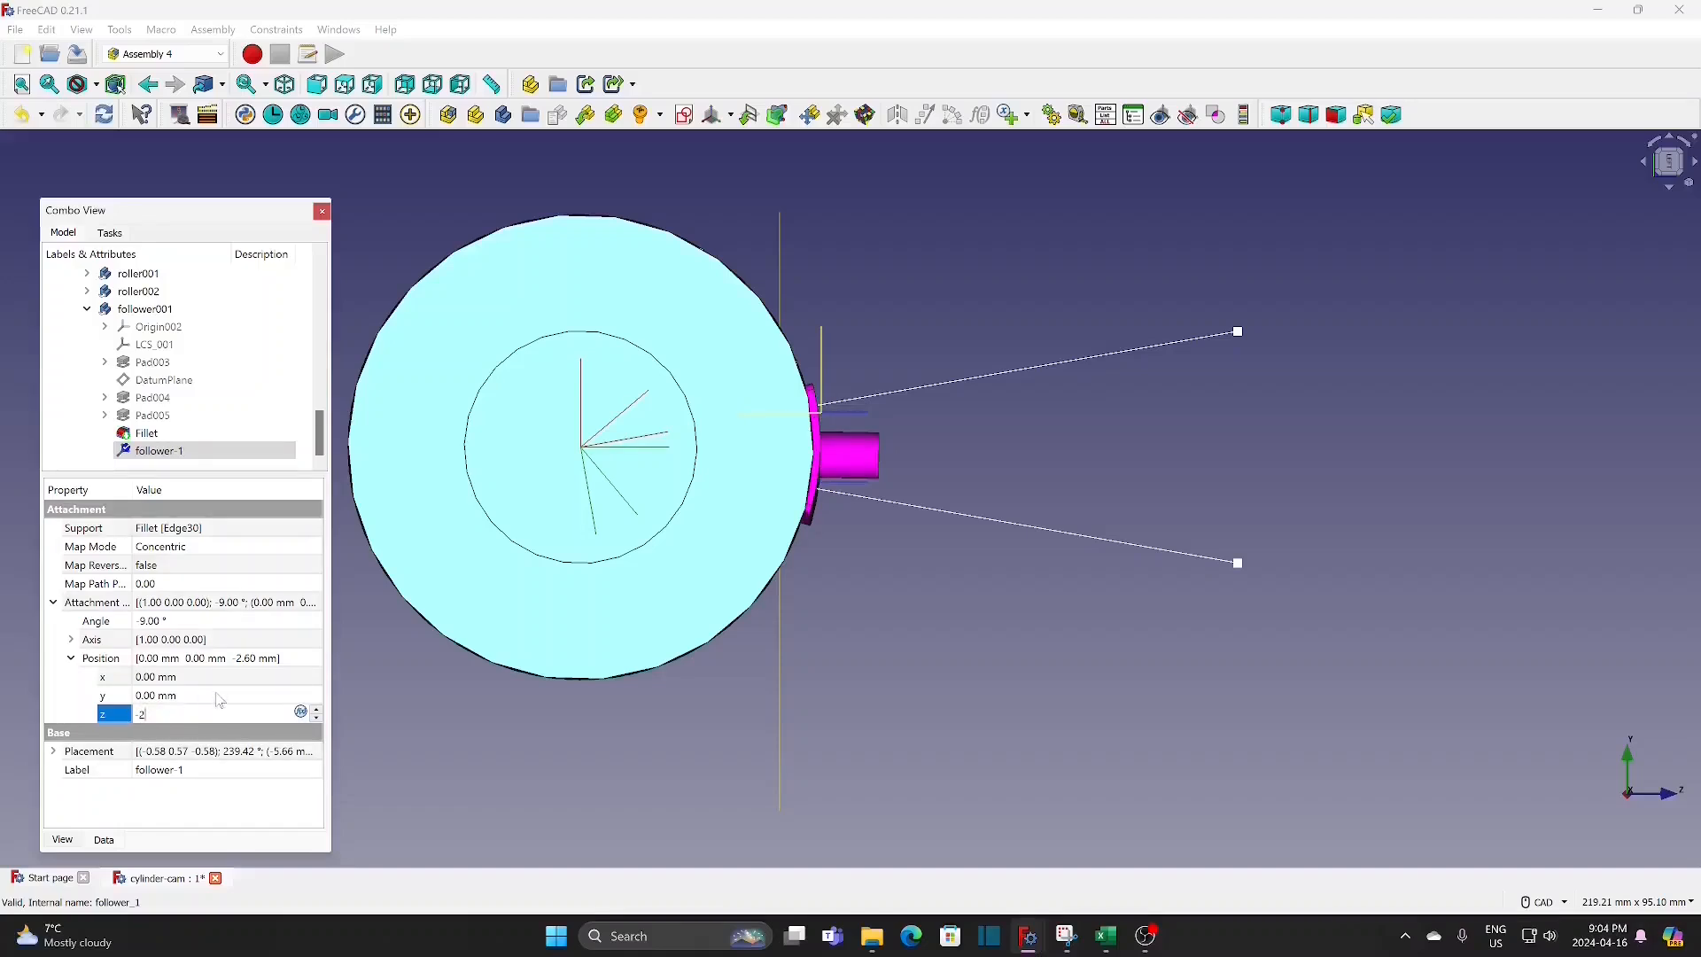
left_click(220, 696)
scroll(854, 543, "up", 2)
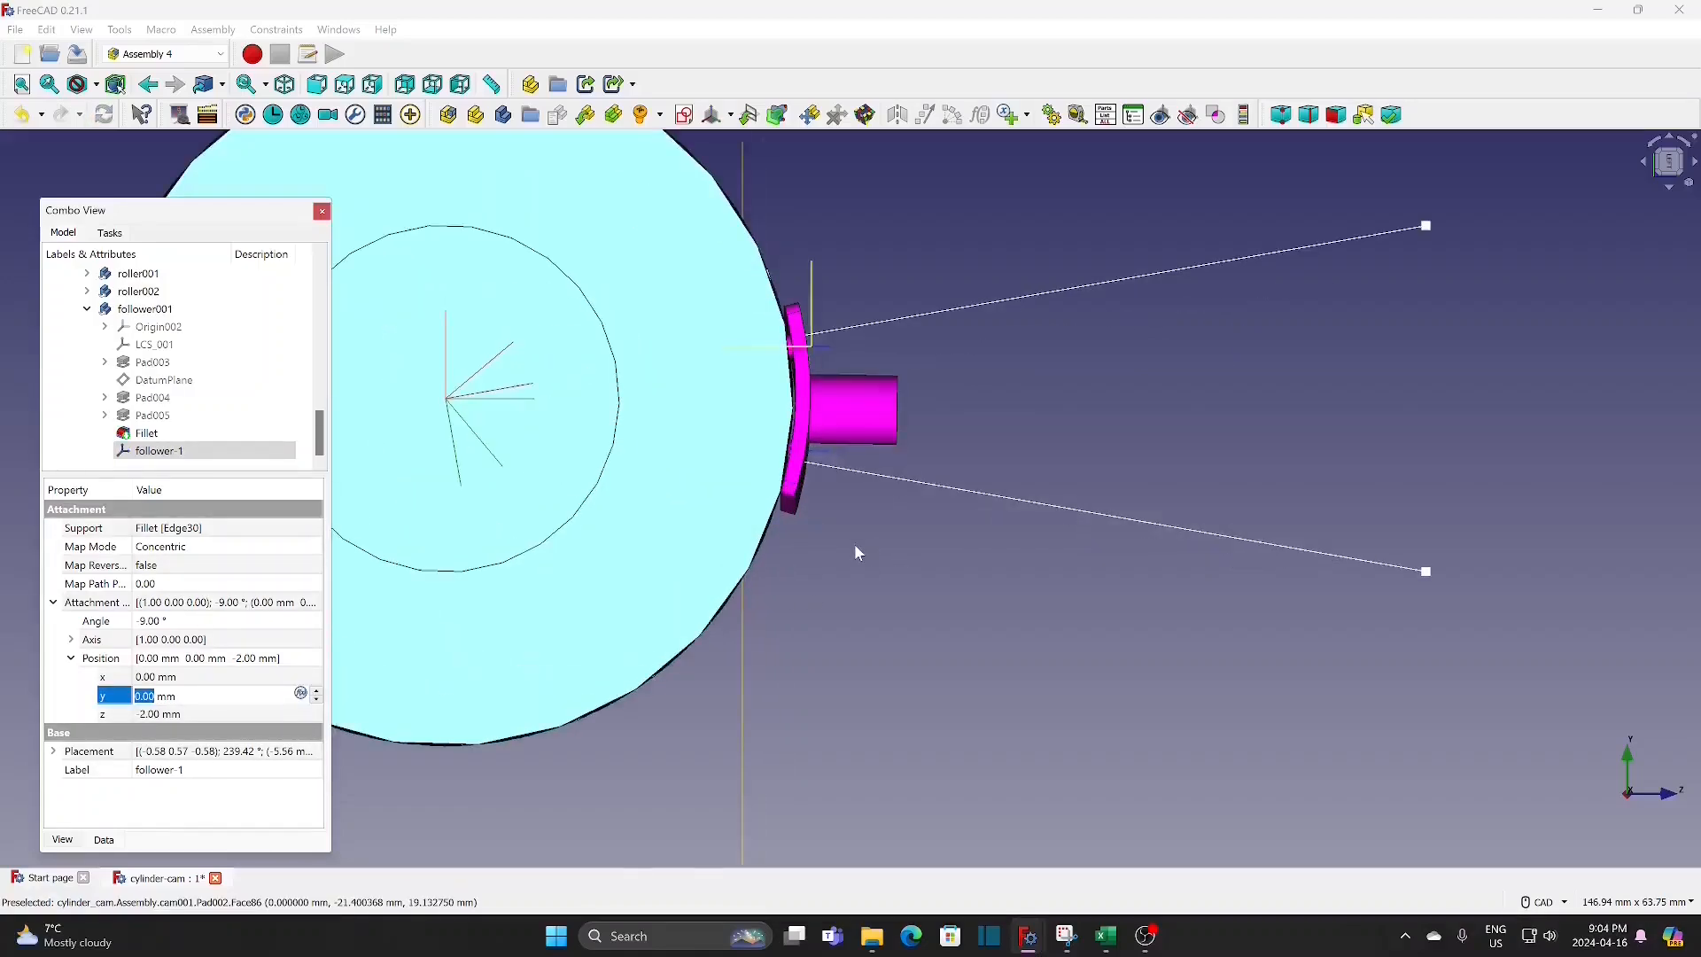
scroll(843, 539, "up", 2)
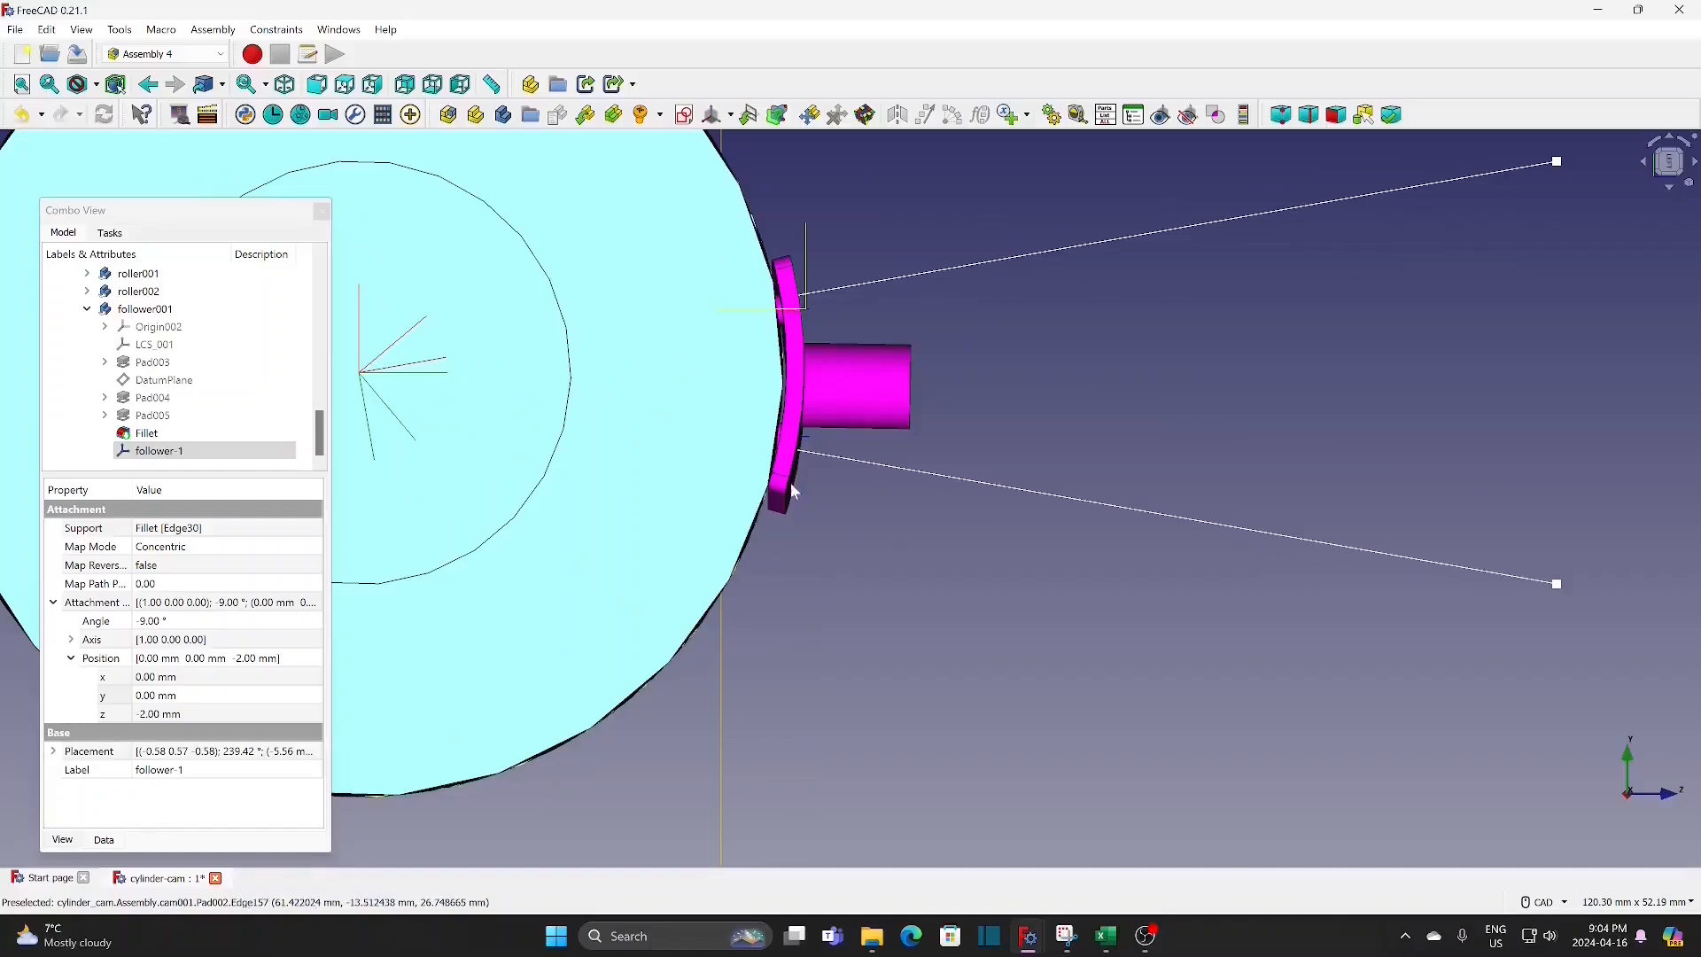
Step: View the cam from above, open Animate Assembly for the angle variable, and rewind its current value to 0
scroll(882, 573, "down", 2)
scroll(883, 567, "down", 2)
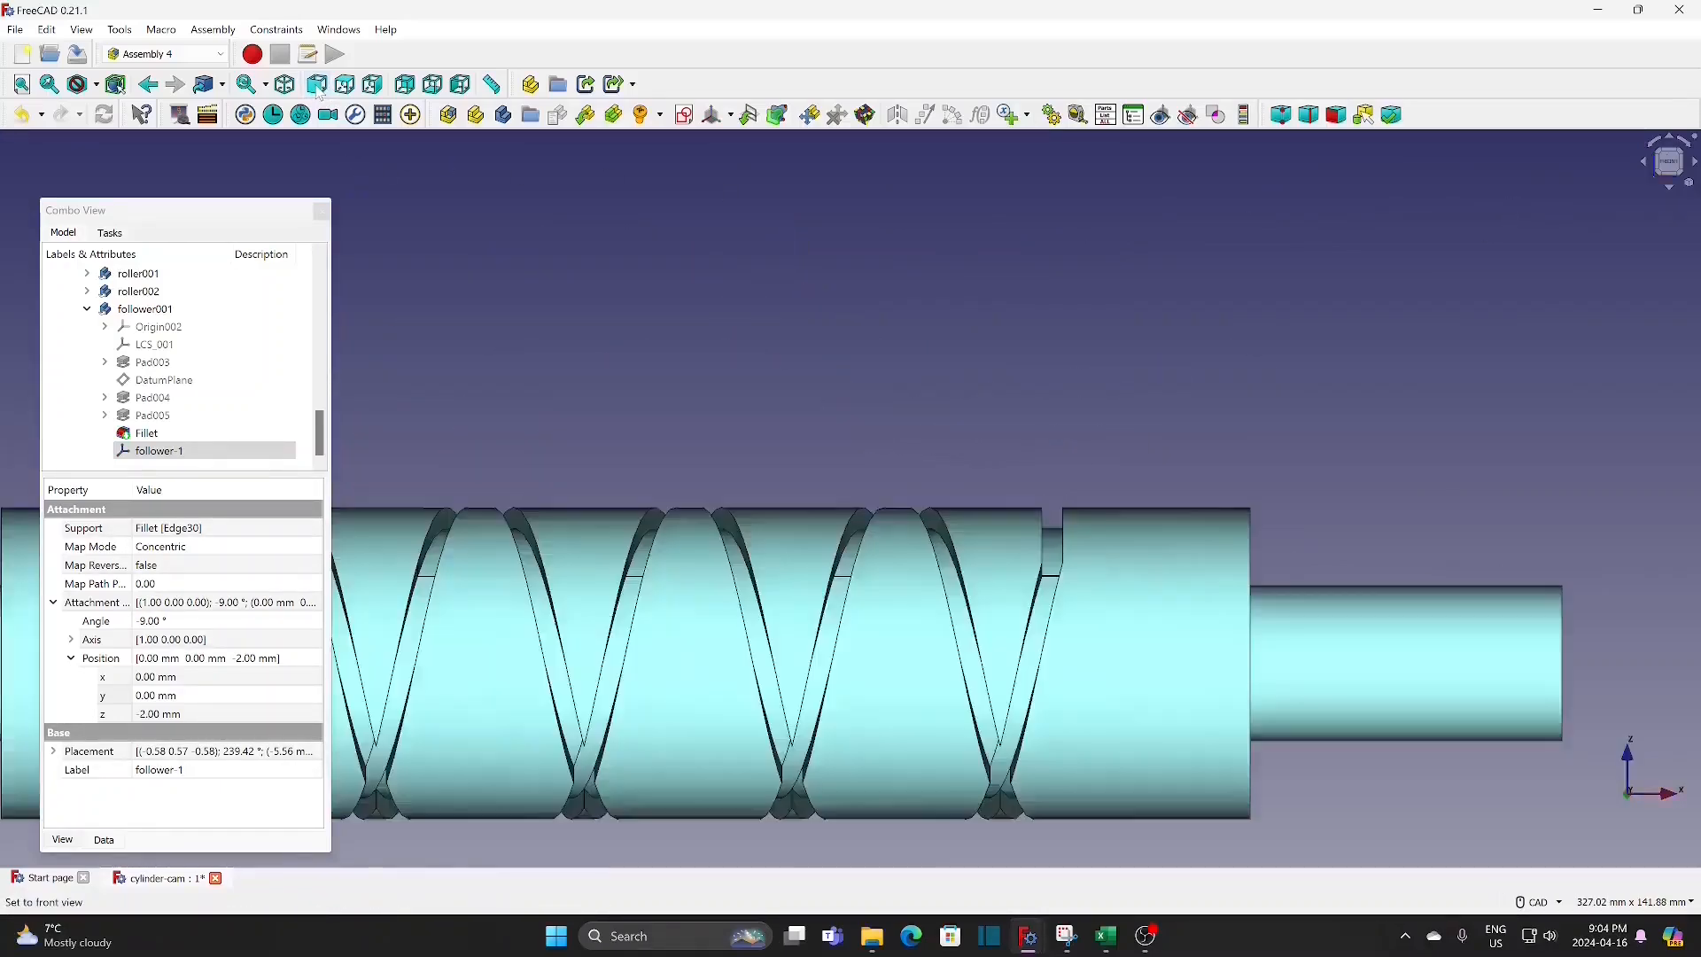
left_click(721, 257)
middle_click_drag(958, 277, 1017, 251)
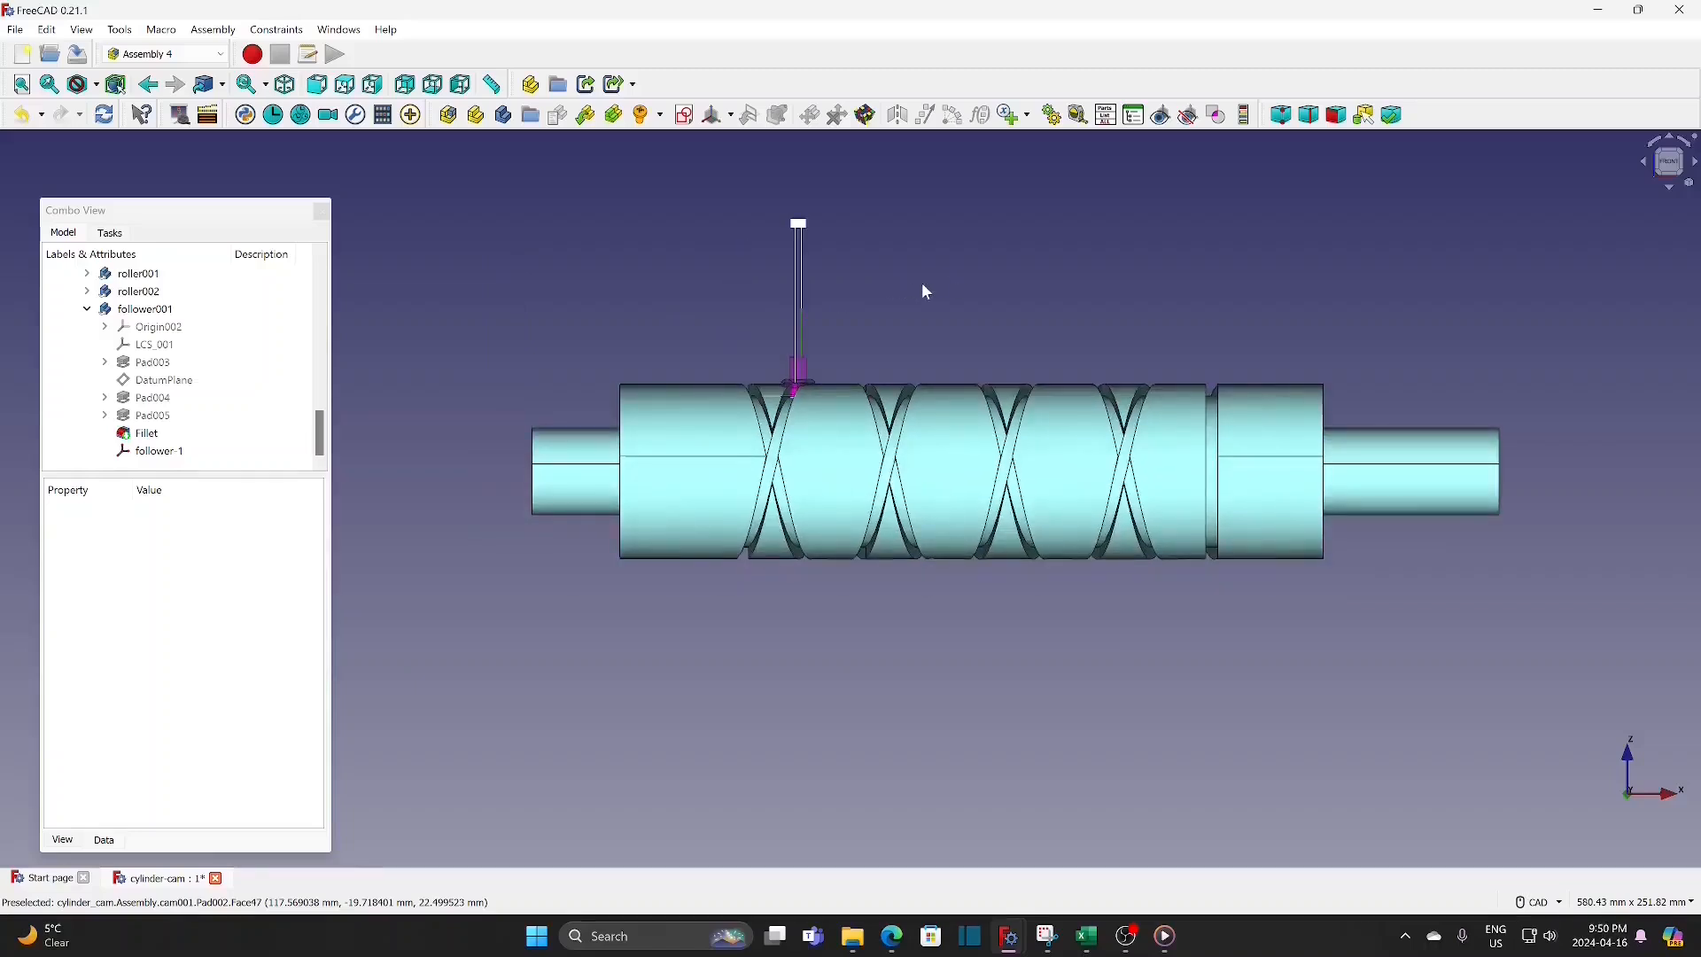
left_click(1671, 193)
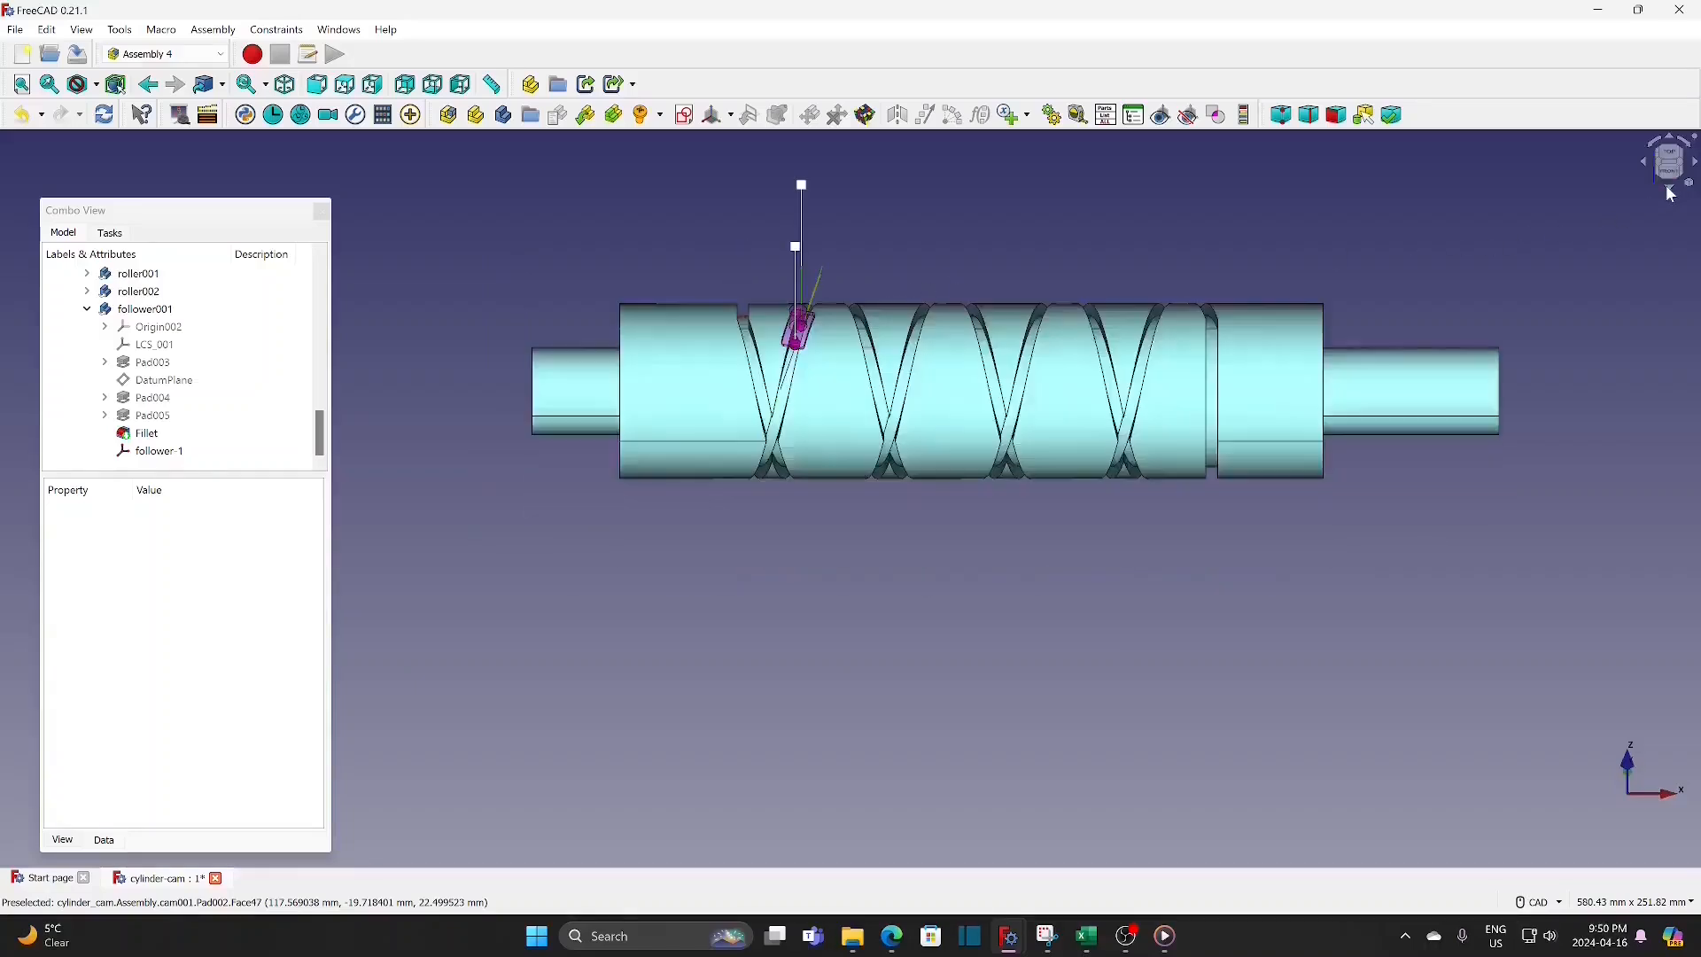
left_click(1671, 193)
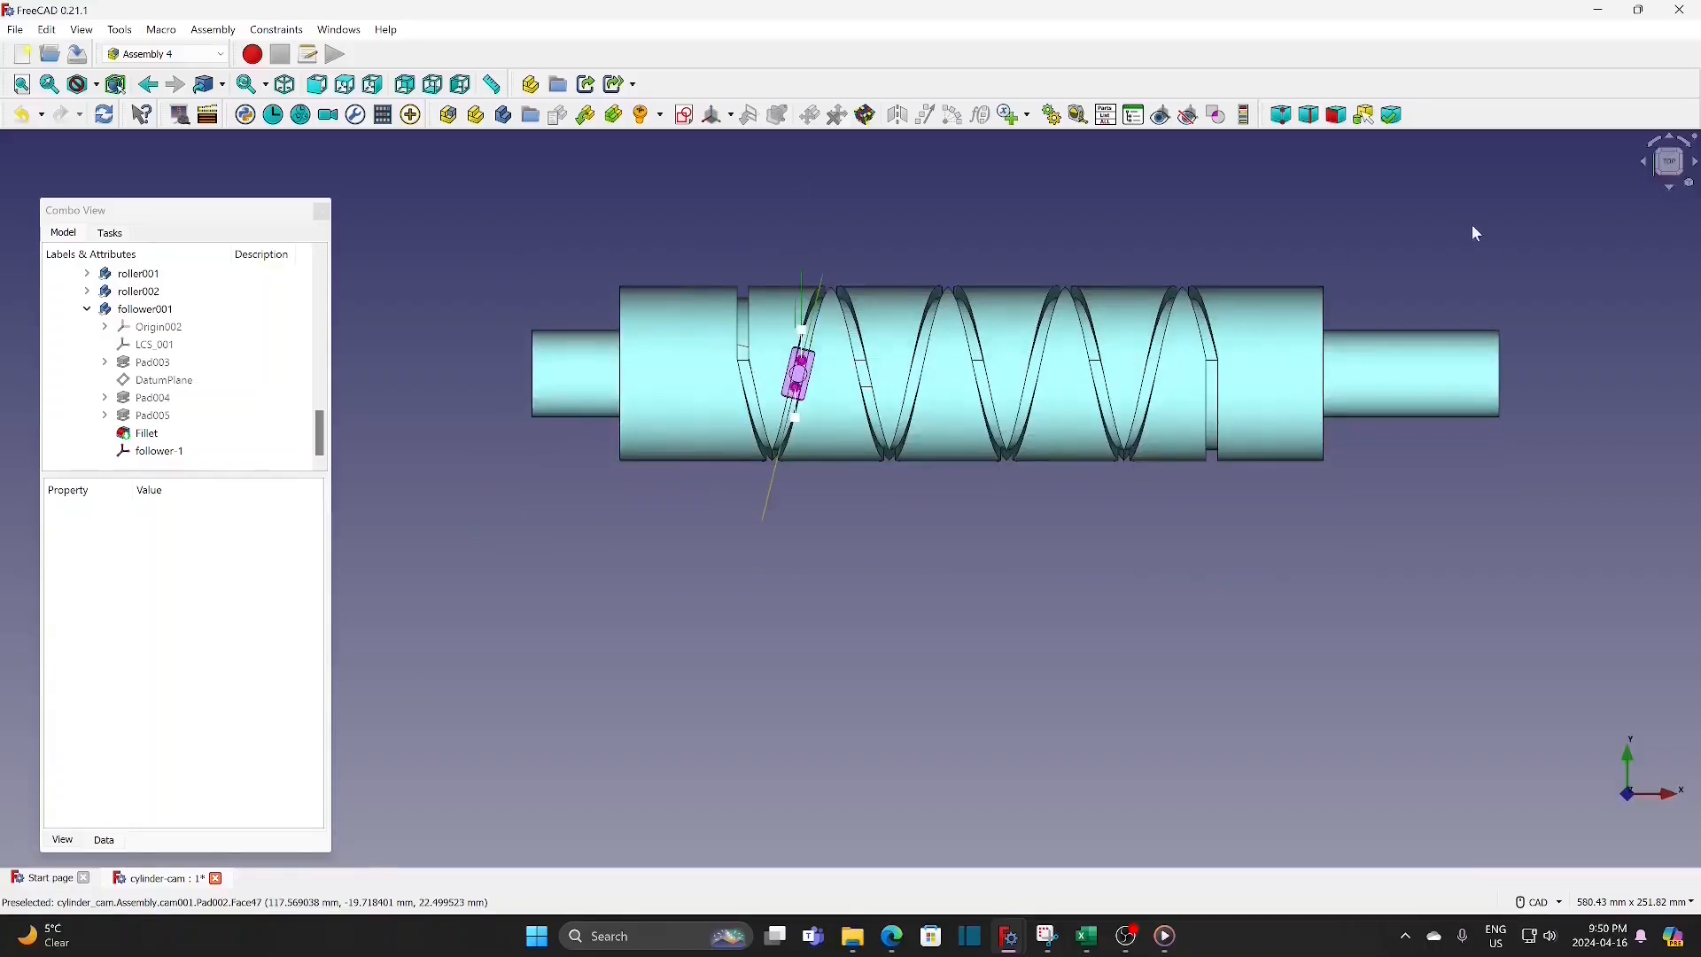
middle_click_drag(1141, 215, 1023, 335)
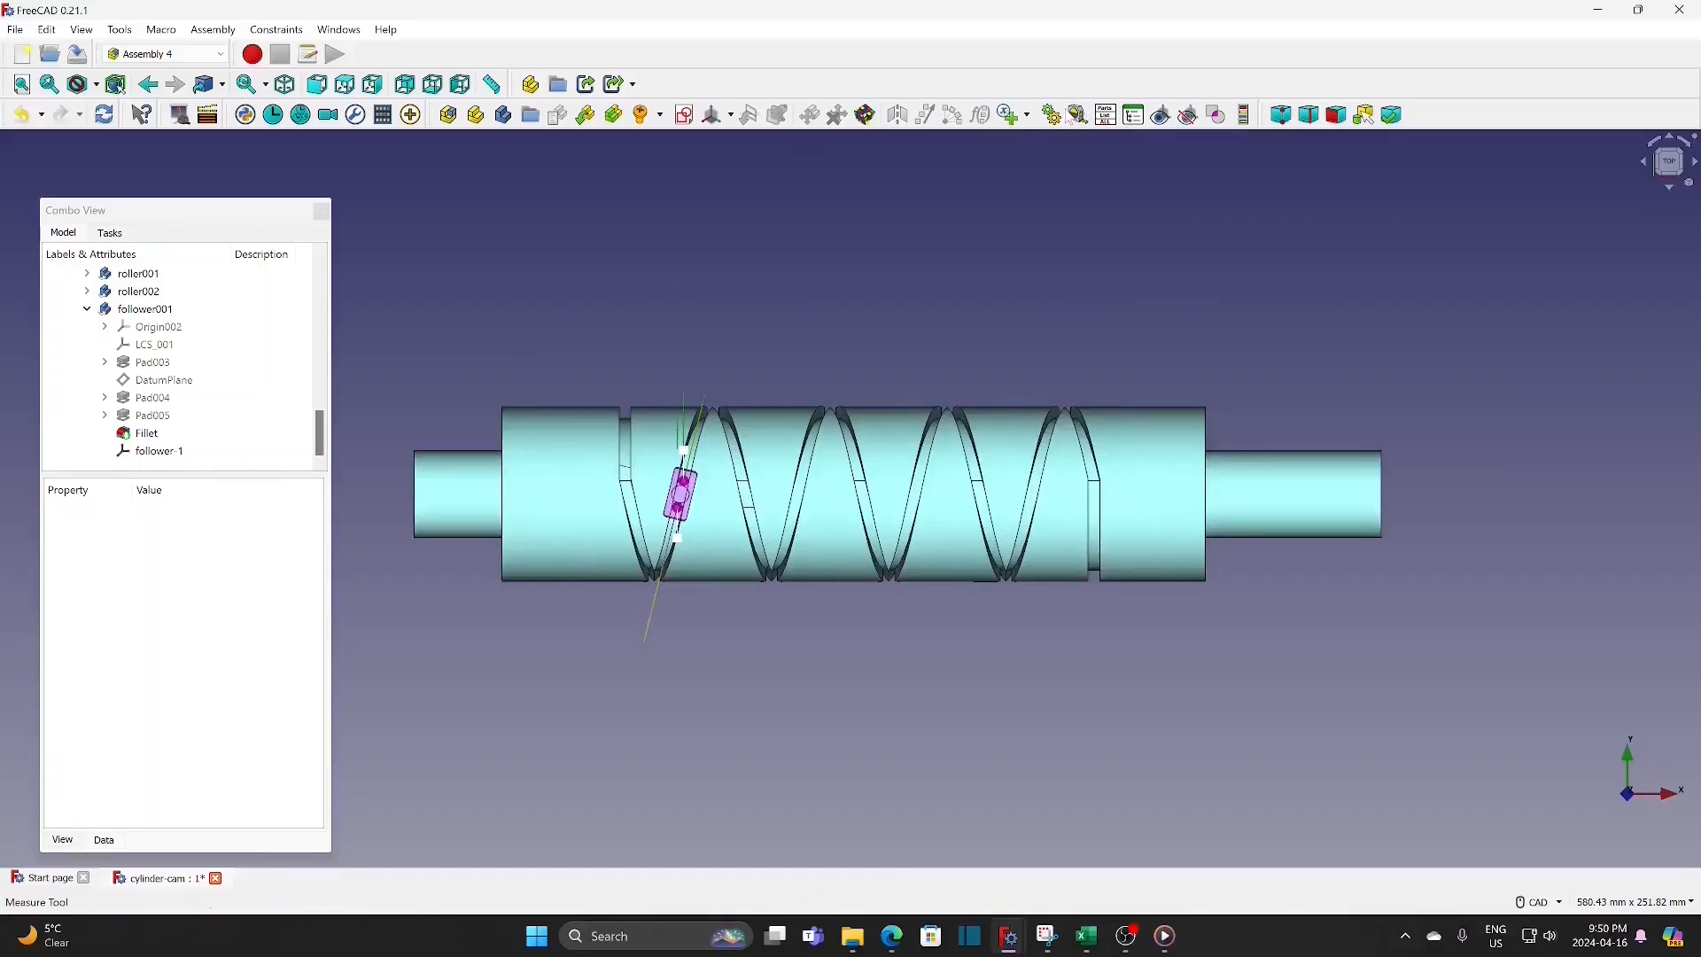
left_click(1053, 116)
left_click_drag(869, 282, 1421, 104)
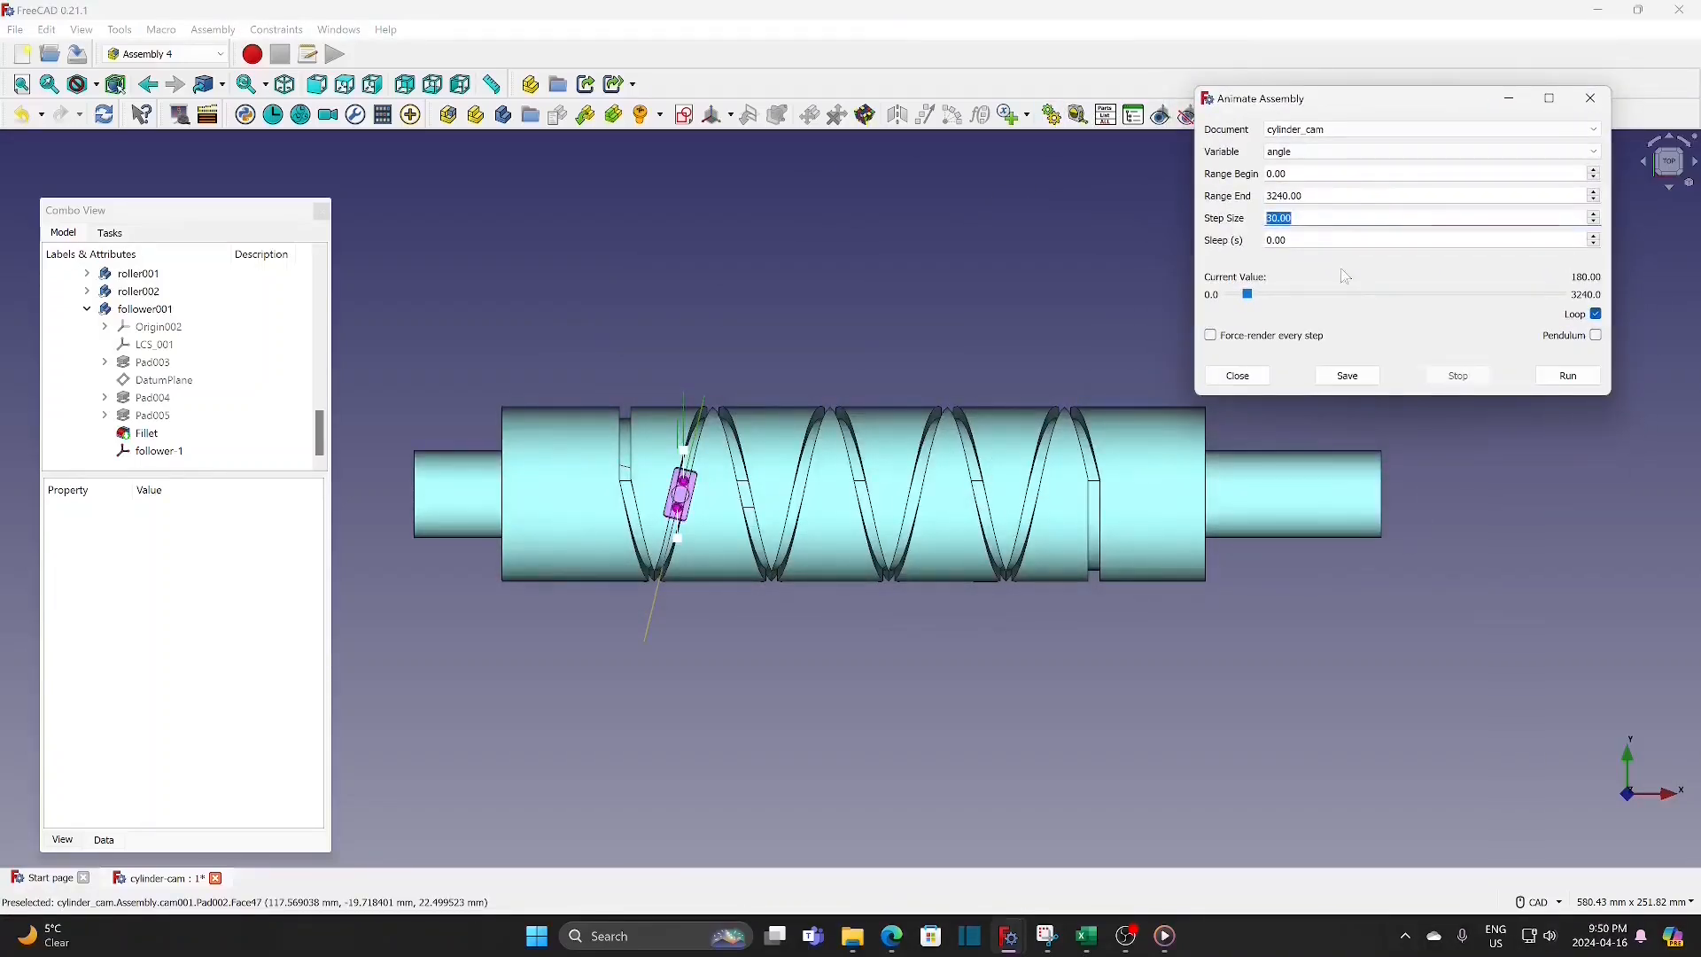
scroll(1099, 671, "up", 1)
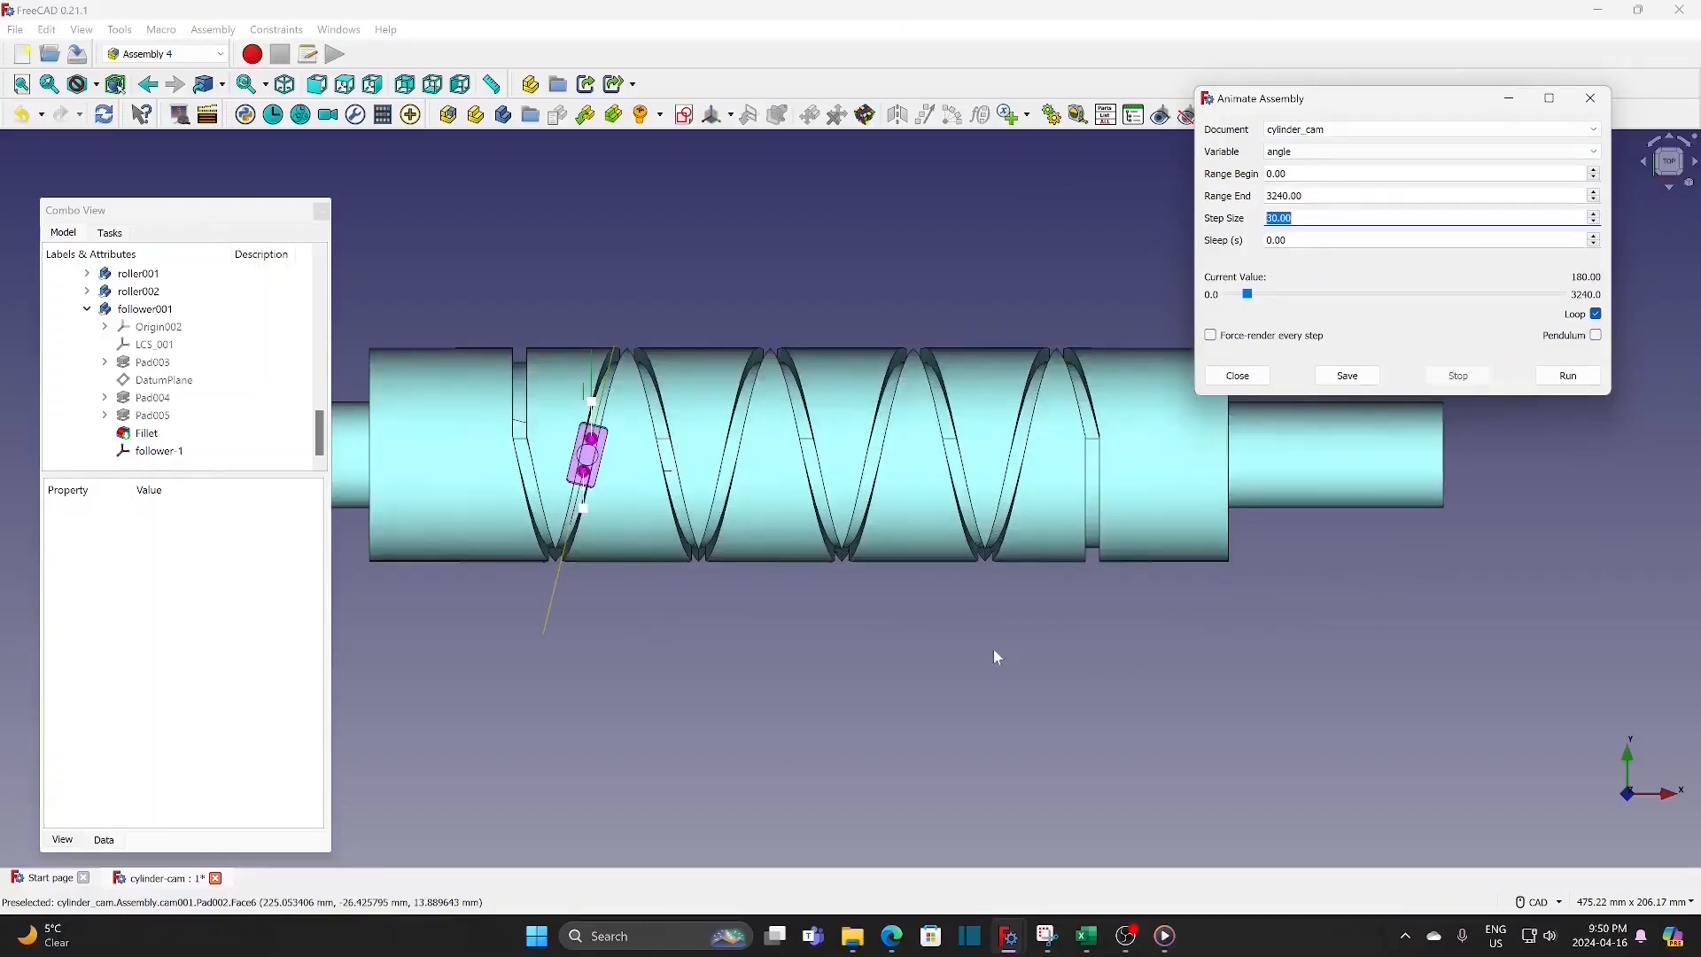
scroll(992, 649, "up", 1)
middle_click_drag(1003, 661, 1065, 775)
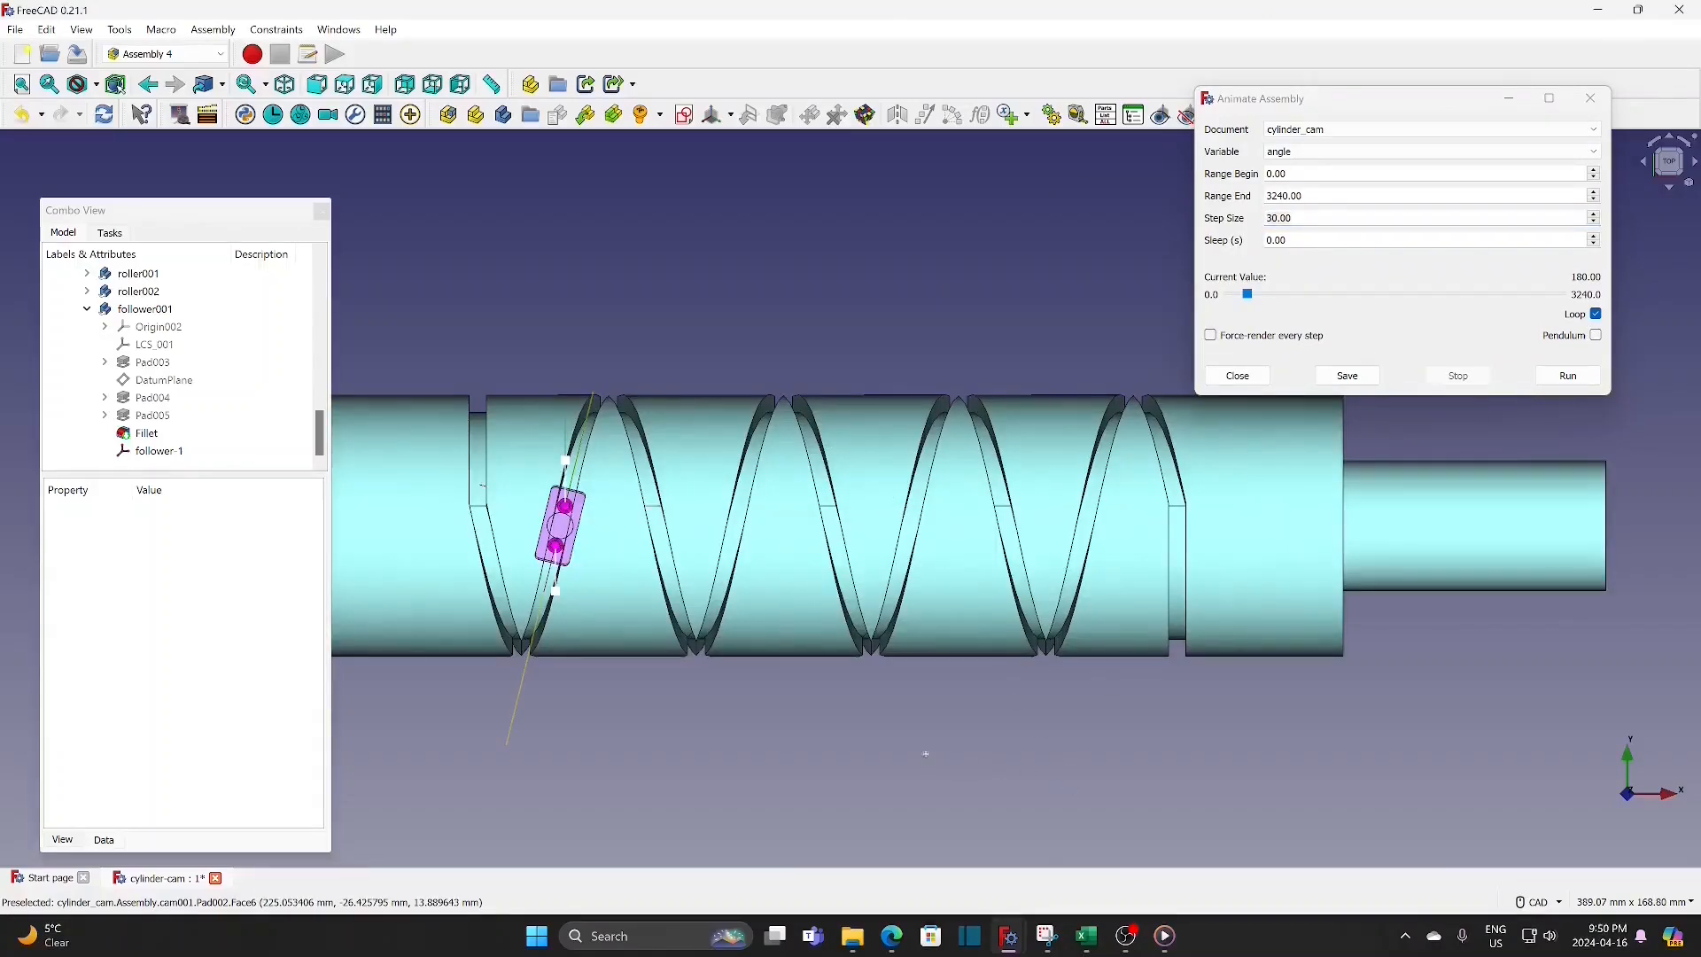
middle_click_drag(926, 754, 905, 798)
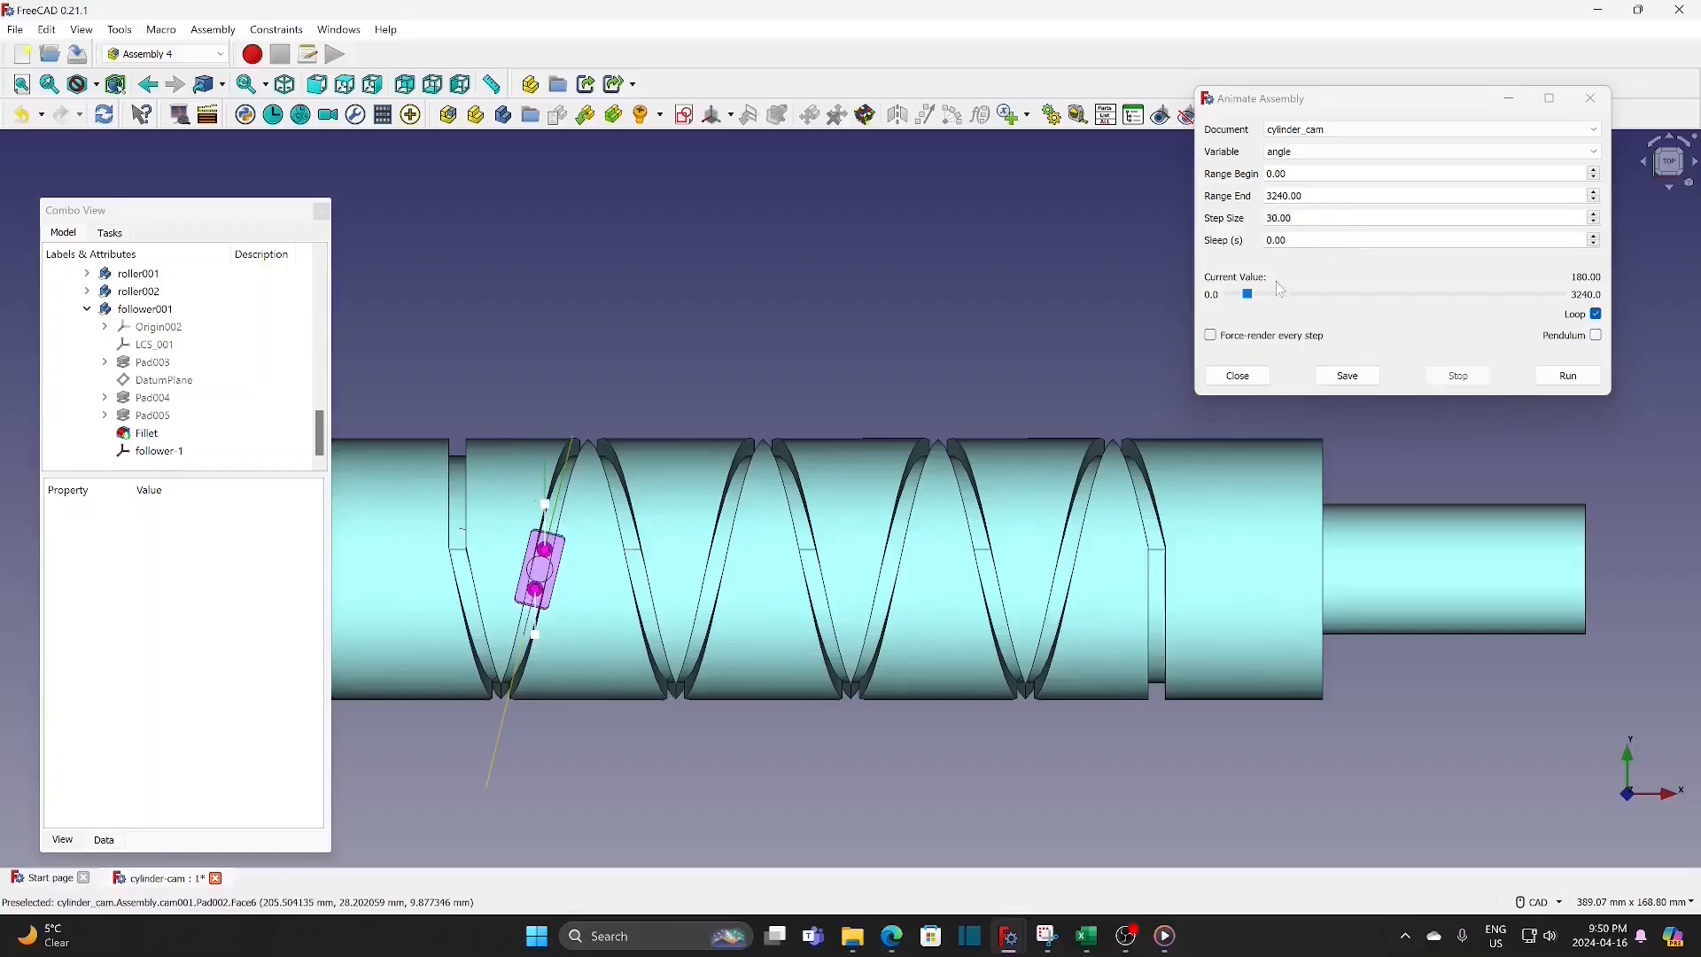
left_click_drag(1247, 294, 1213, 305)
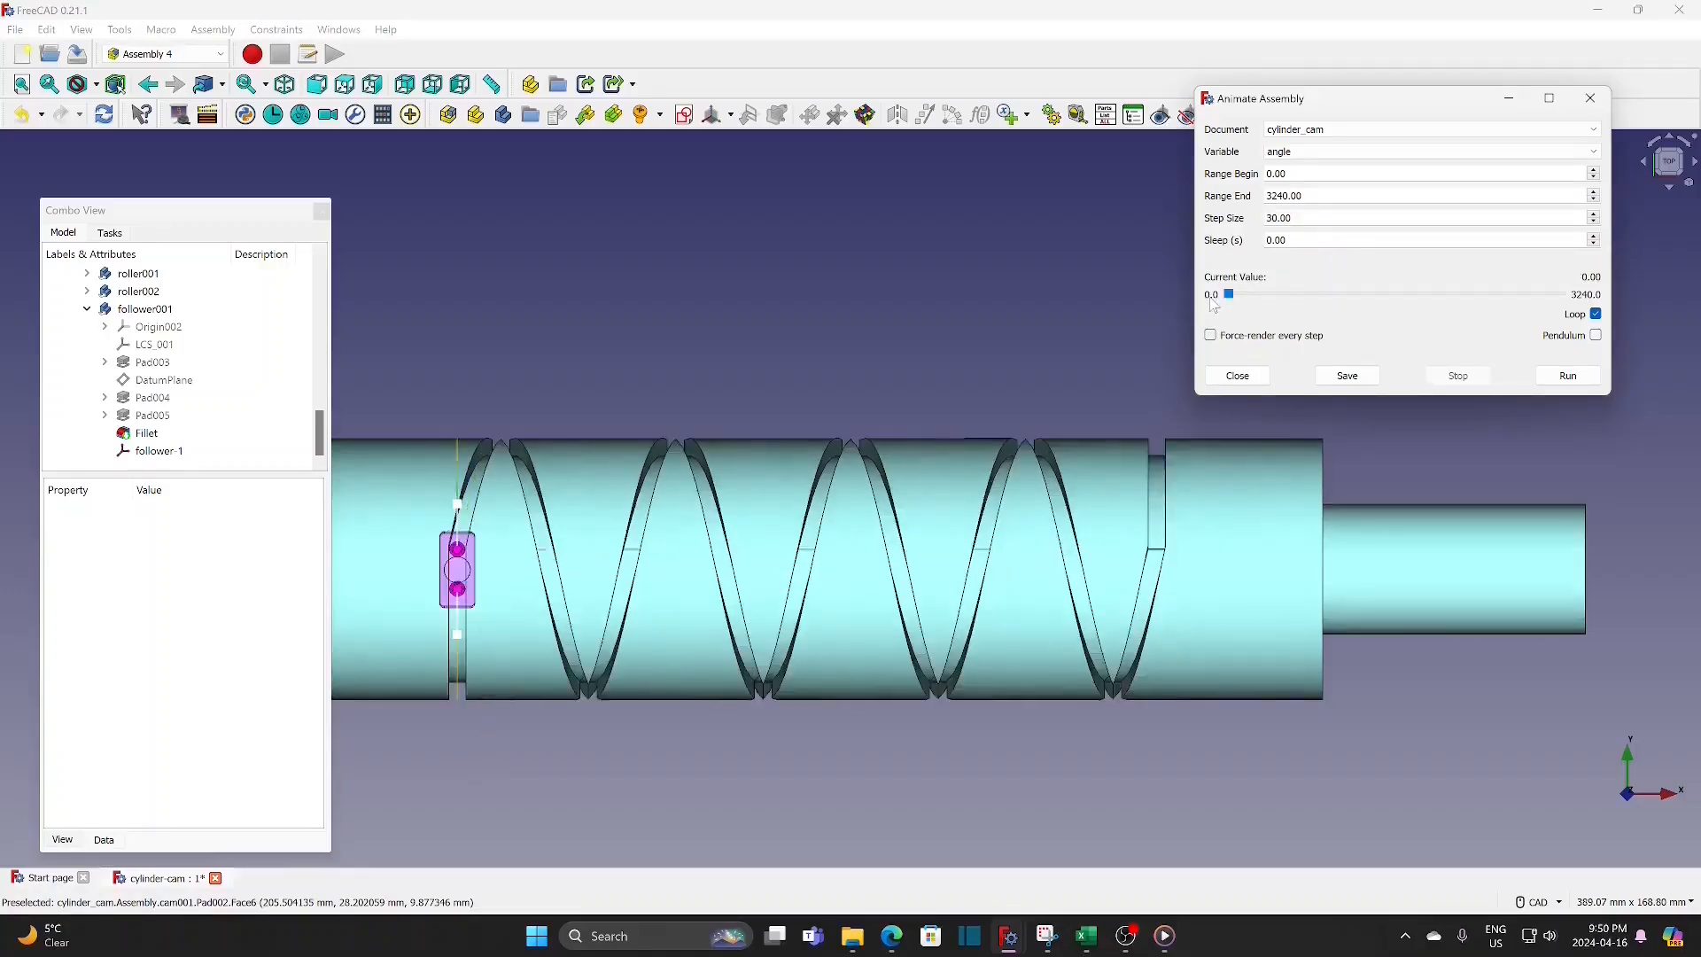
Step: Run the looping angle animation from 0 to 3240 in steps of 30, stop it, and close Animate Assembly
left_click(1568, 380)
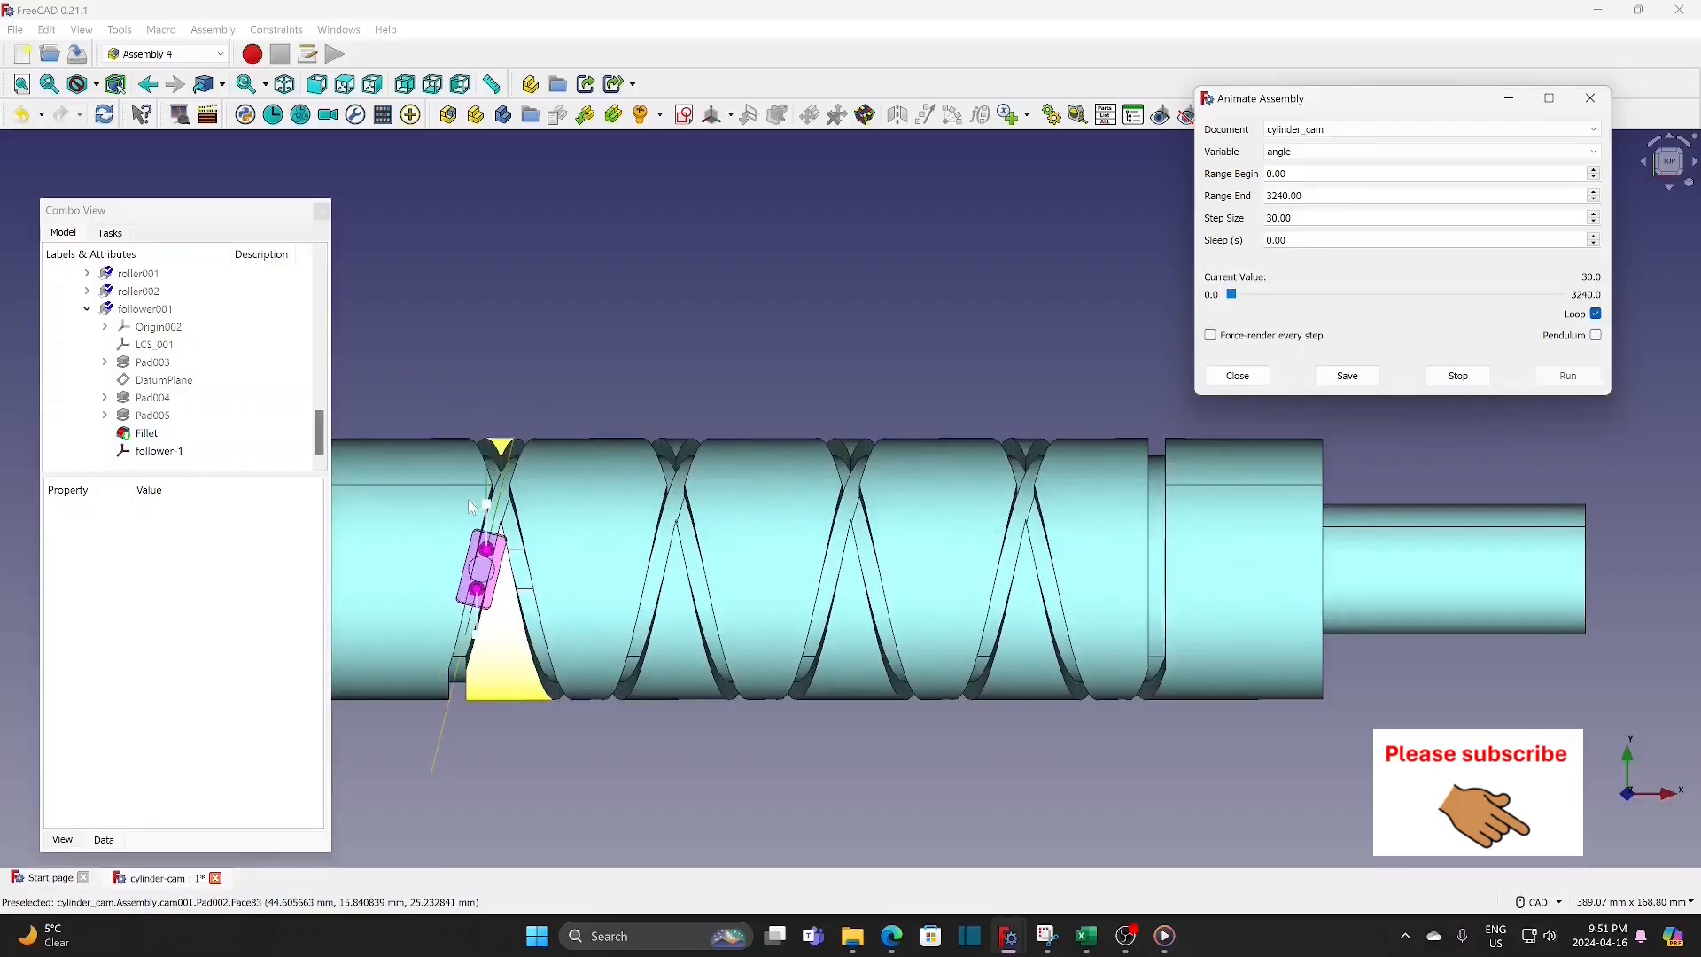
left_click(1459, 376)
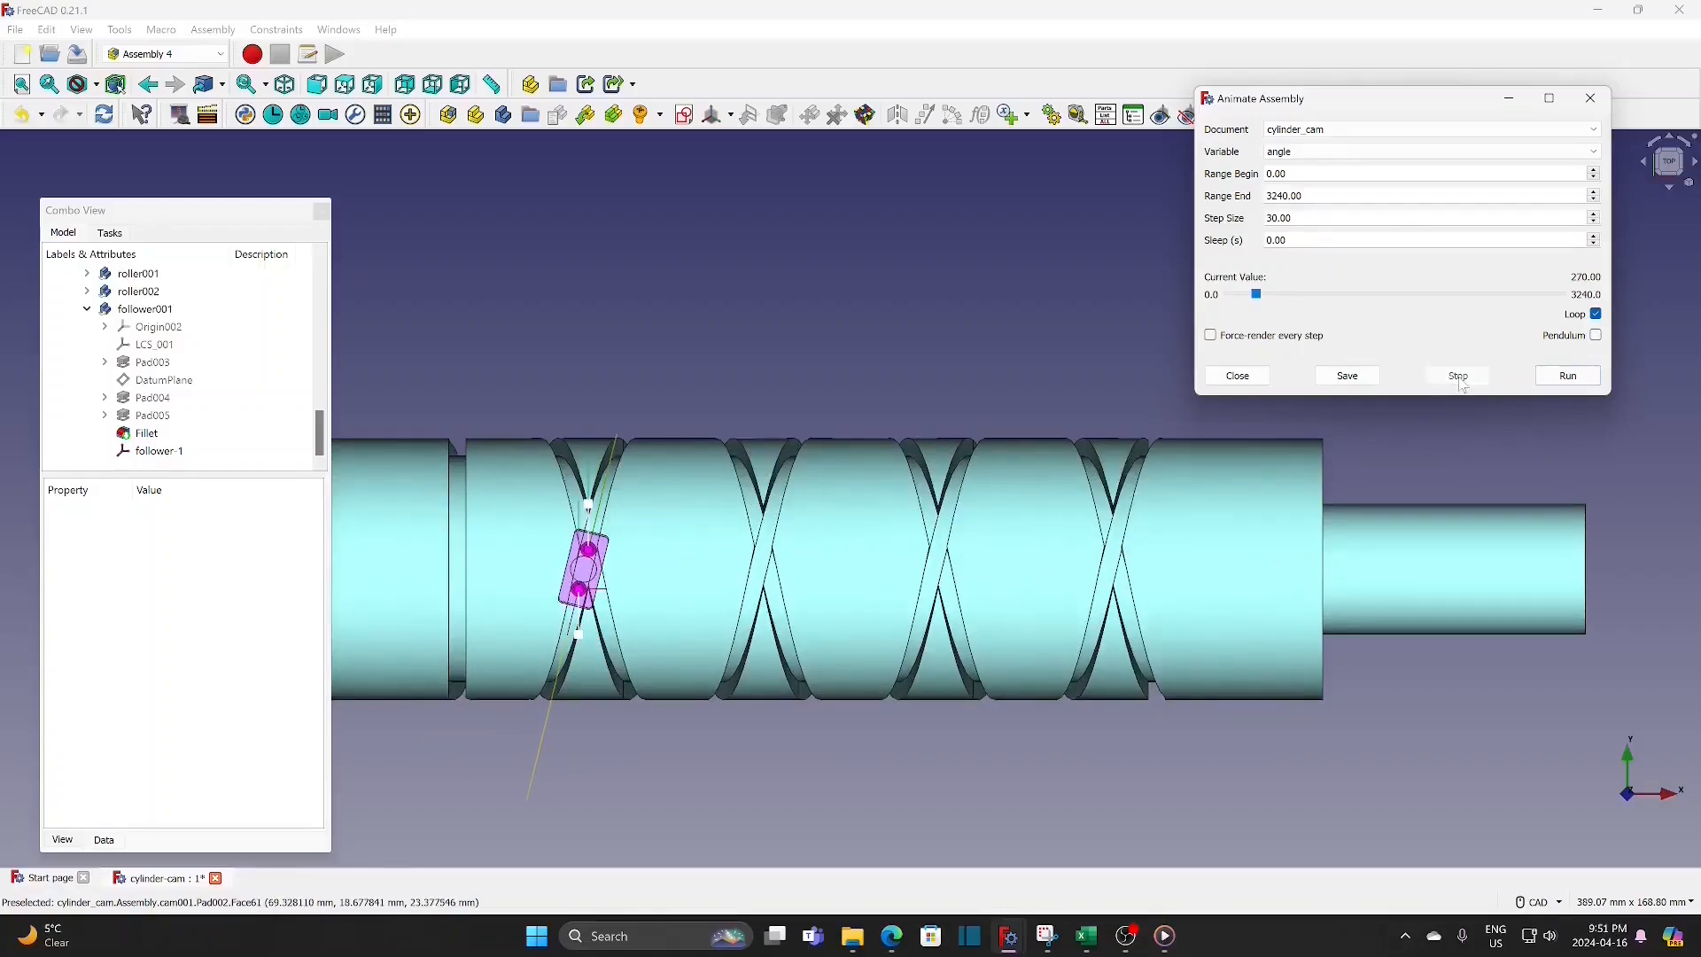
left_click(1239, 377)
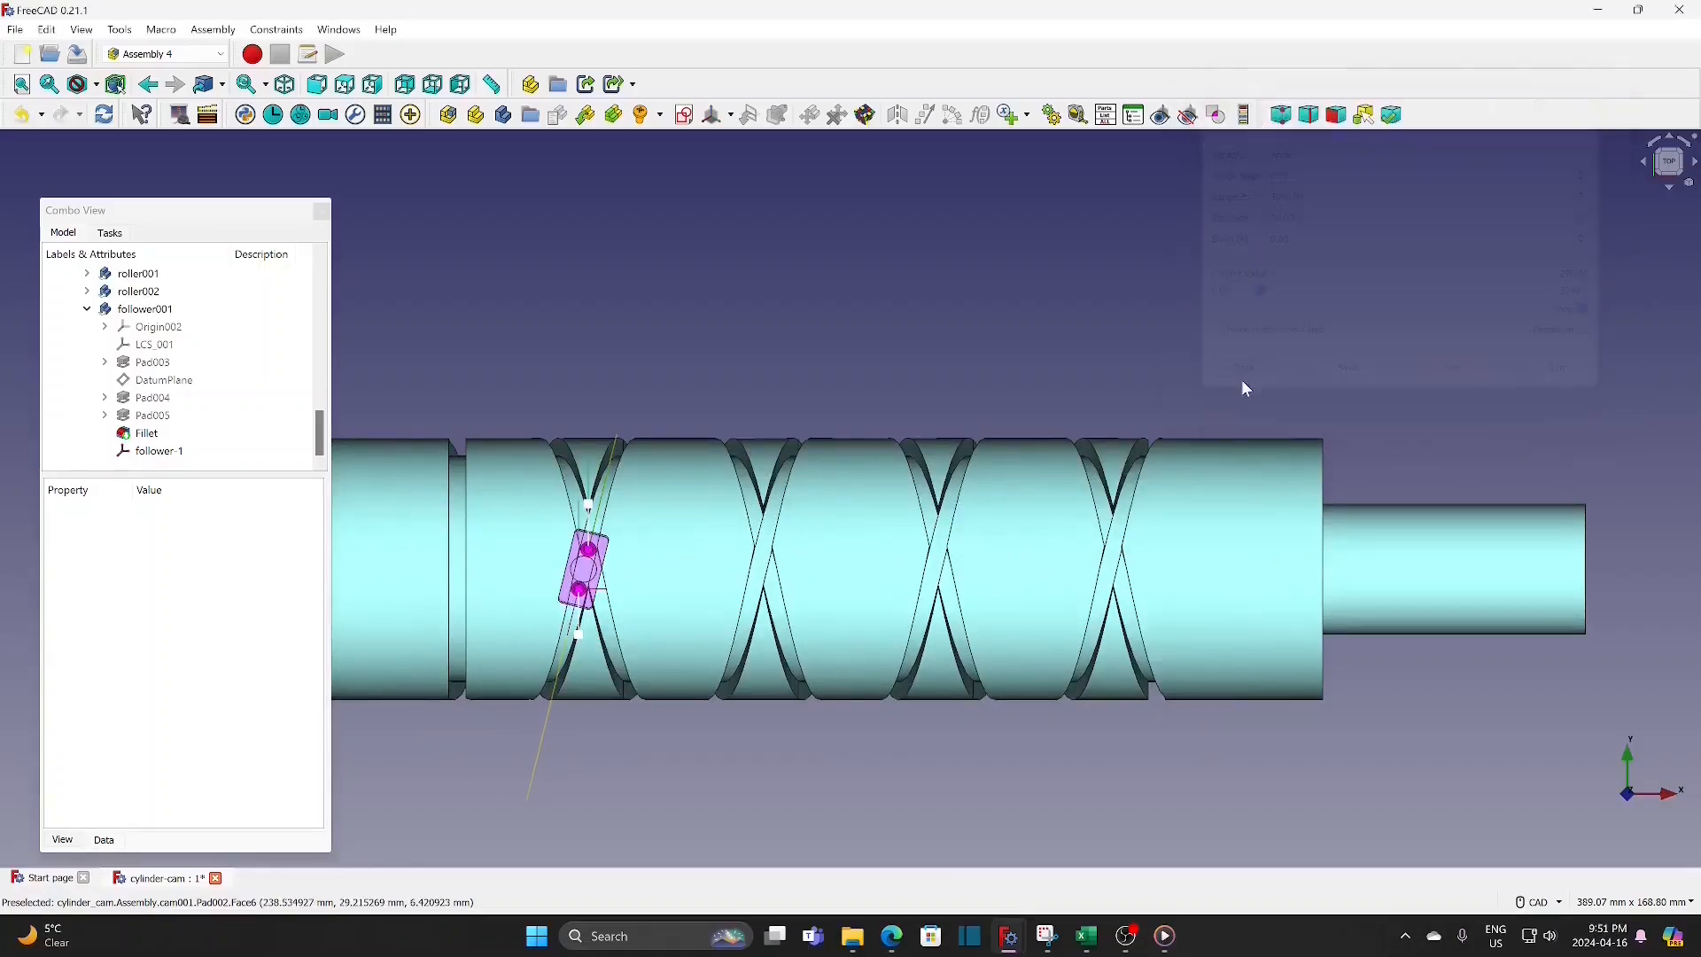
Step: Insert the base part and attach its cam001 (cam) coordinate system to LCS_Origin of the parent assembly
scroll(1115, 341, "down", 1)
scroll(1113, 341, "down", 2)
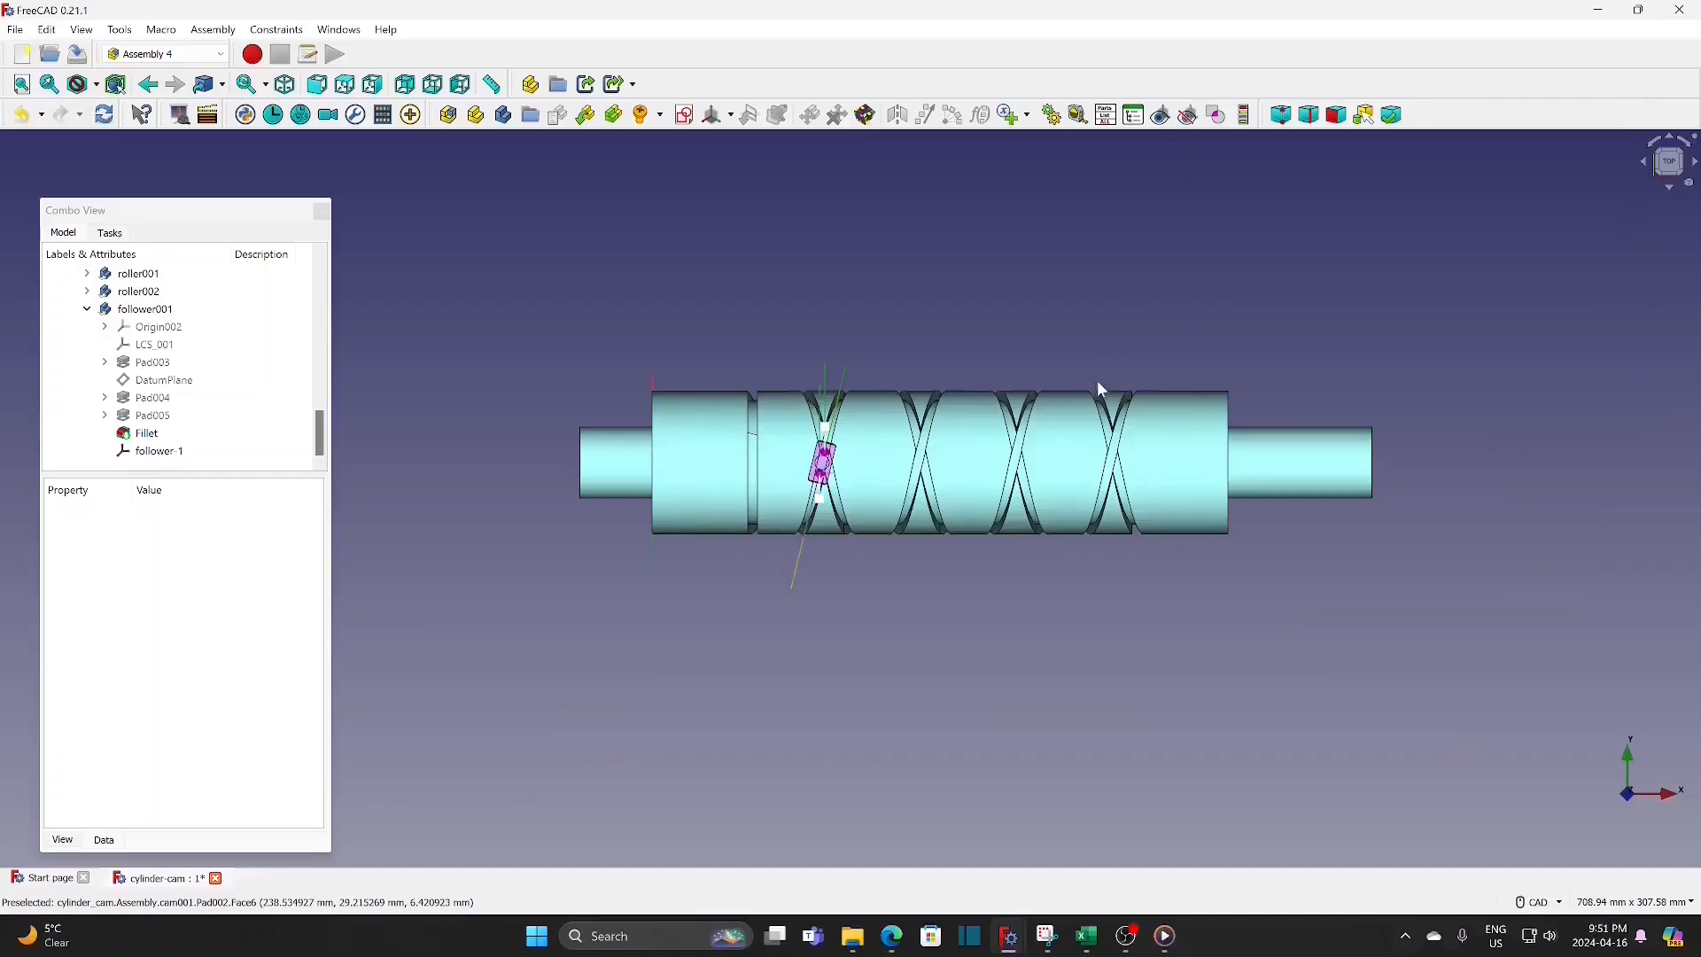
left_click(586, 116)
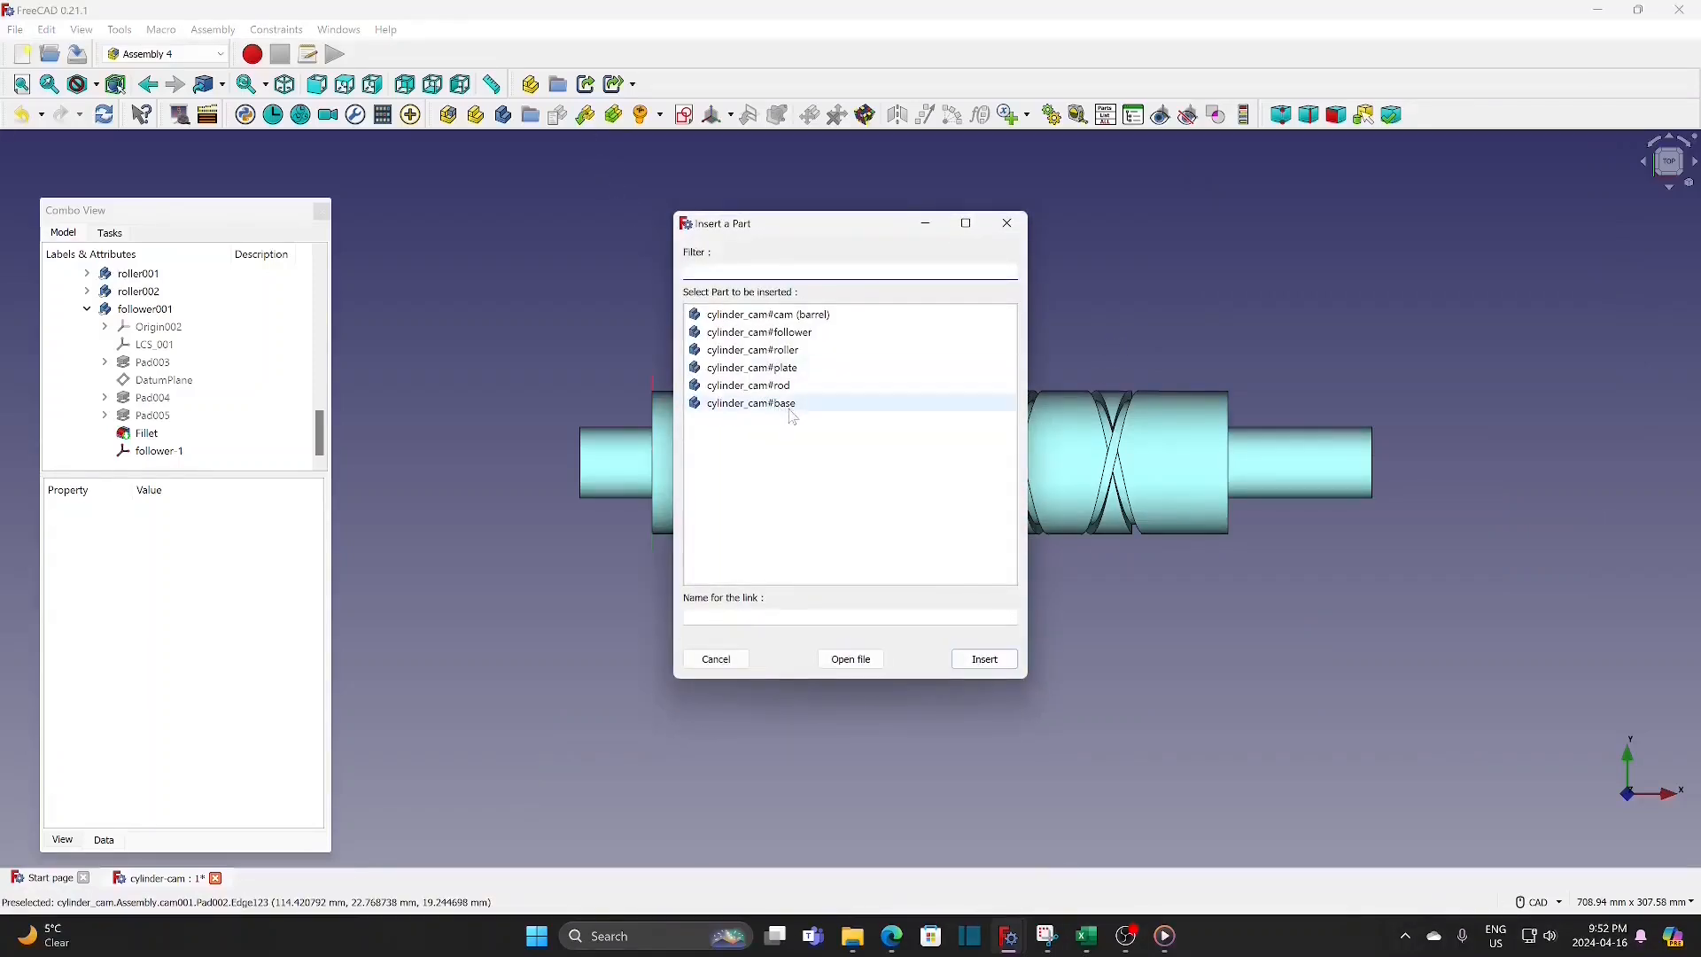
left_click(753, 404)
left_click(977, 663)
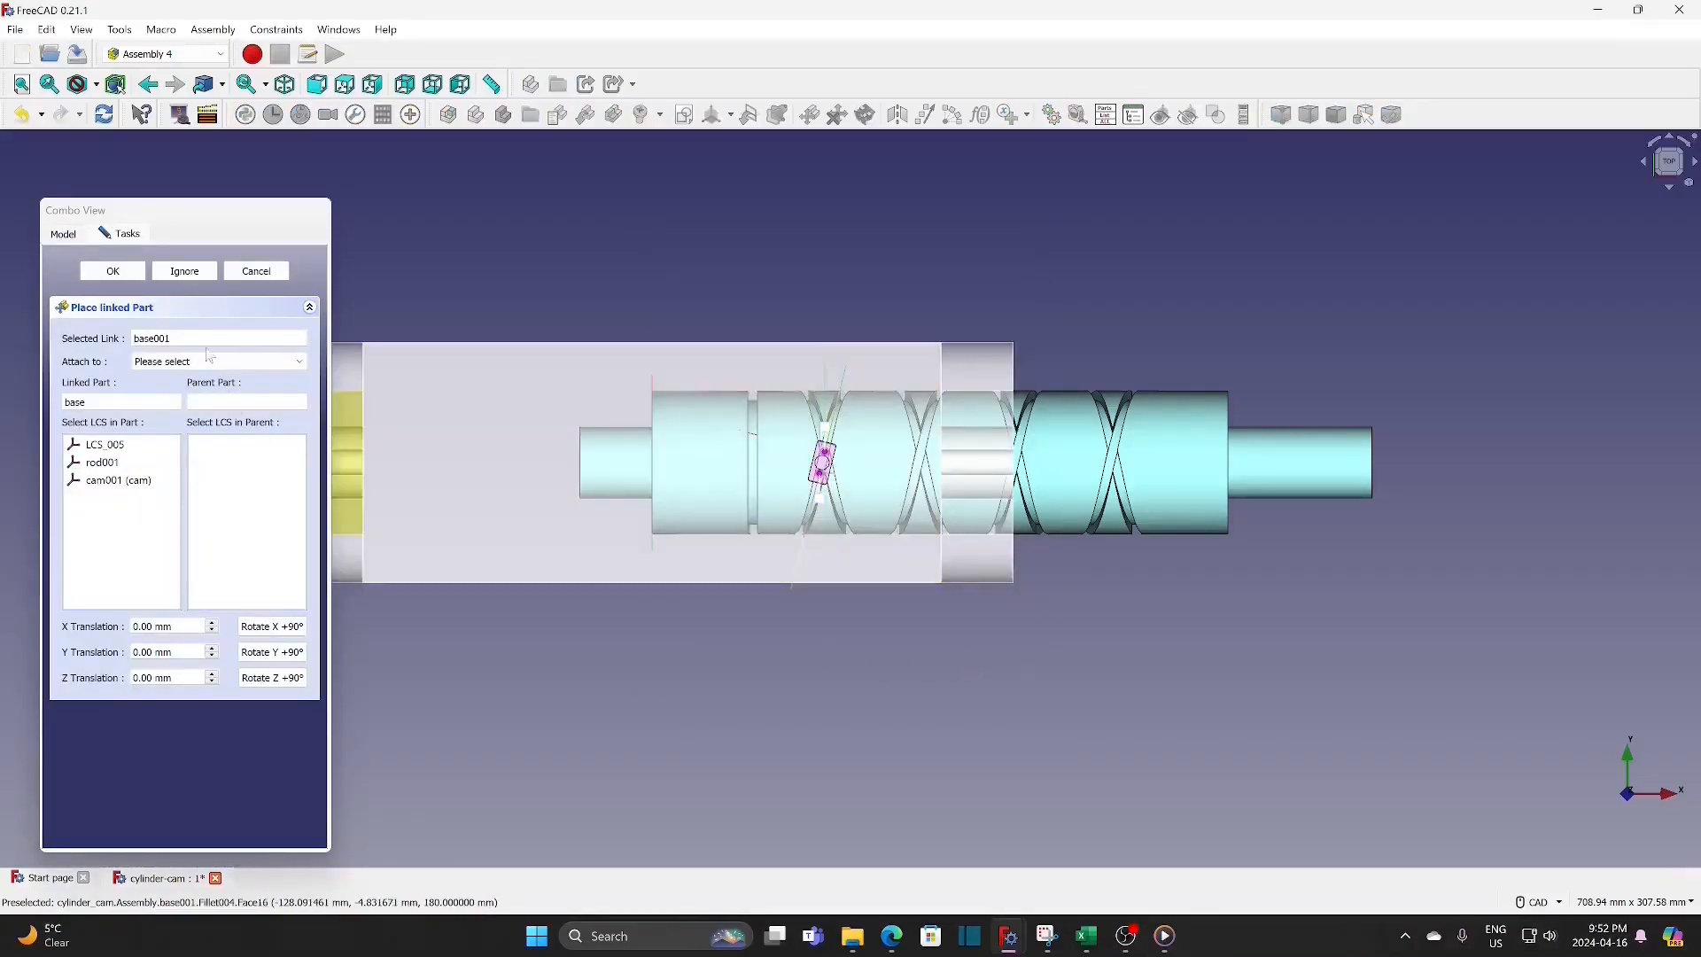
left_click(193, 362)
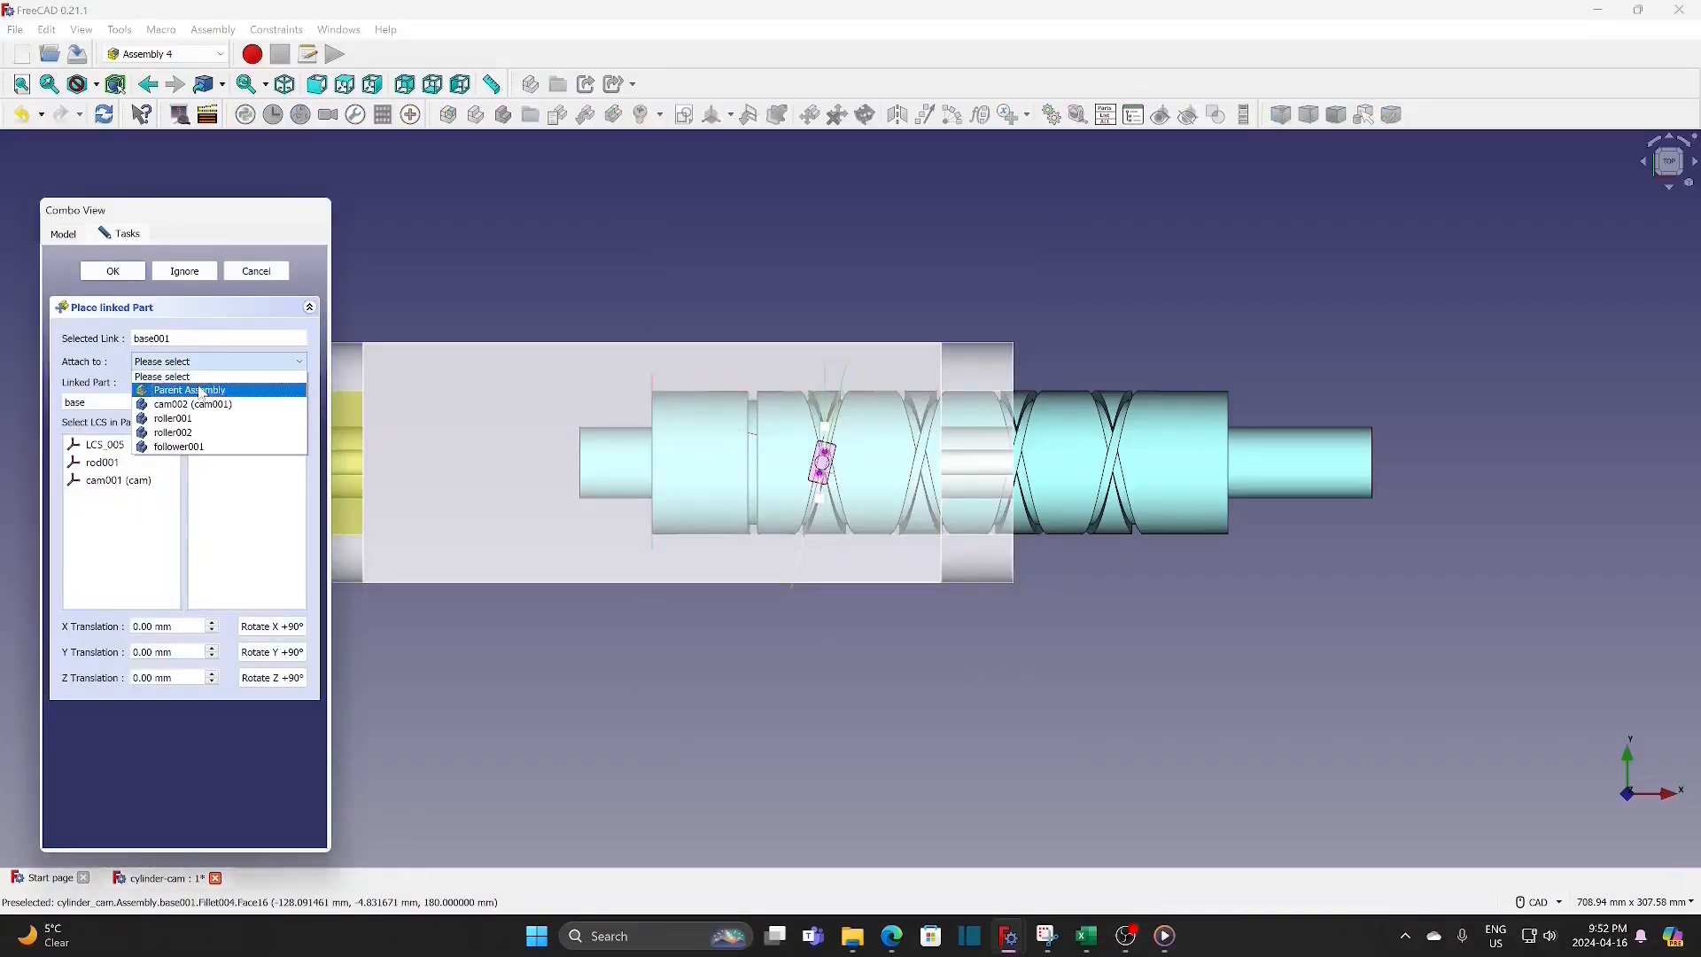
left_click(190, 391)
left_click(246, 448)
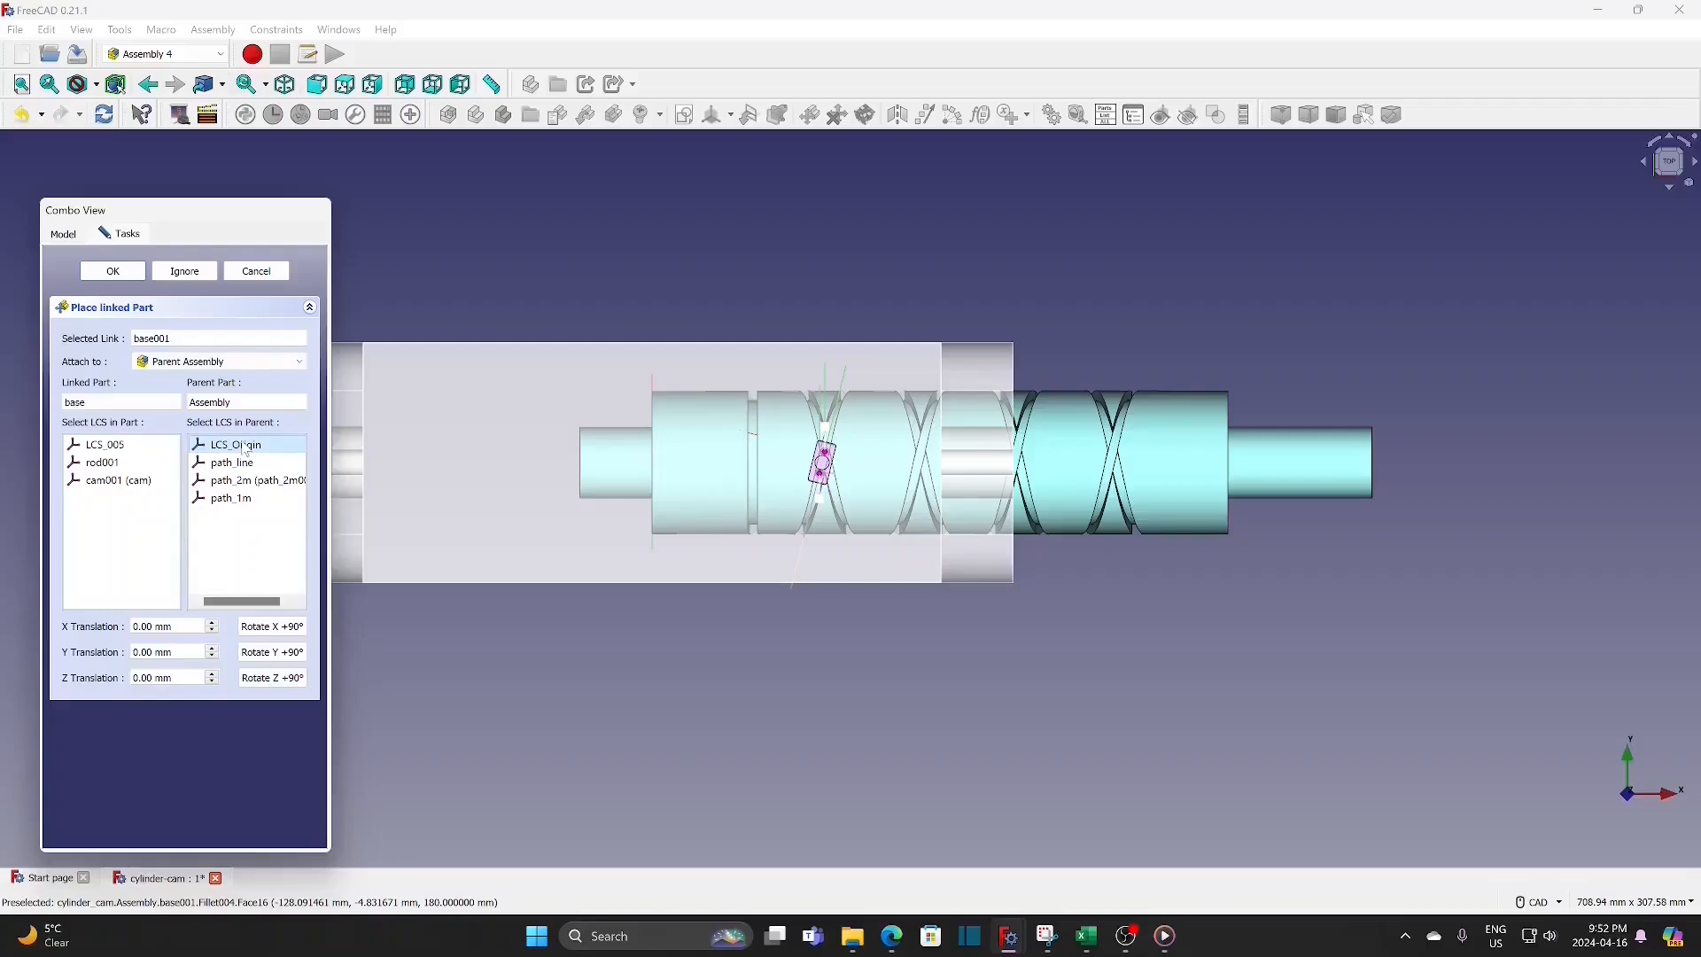
left_click(133, 482)
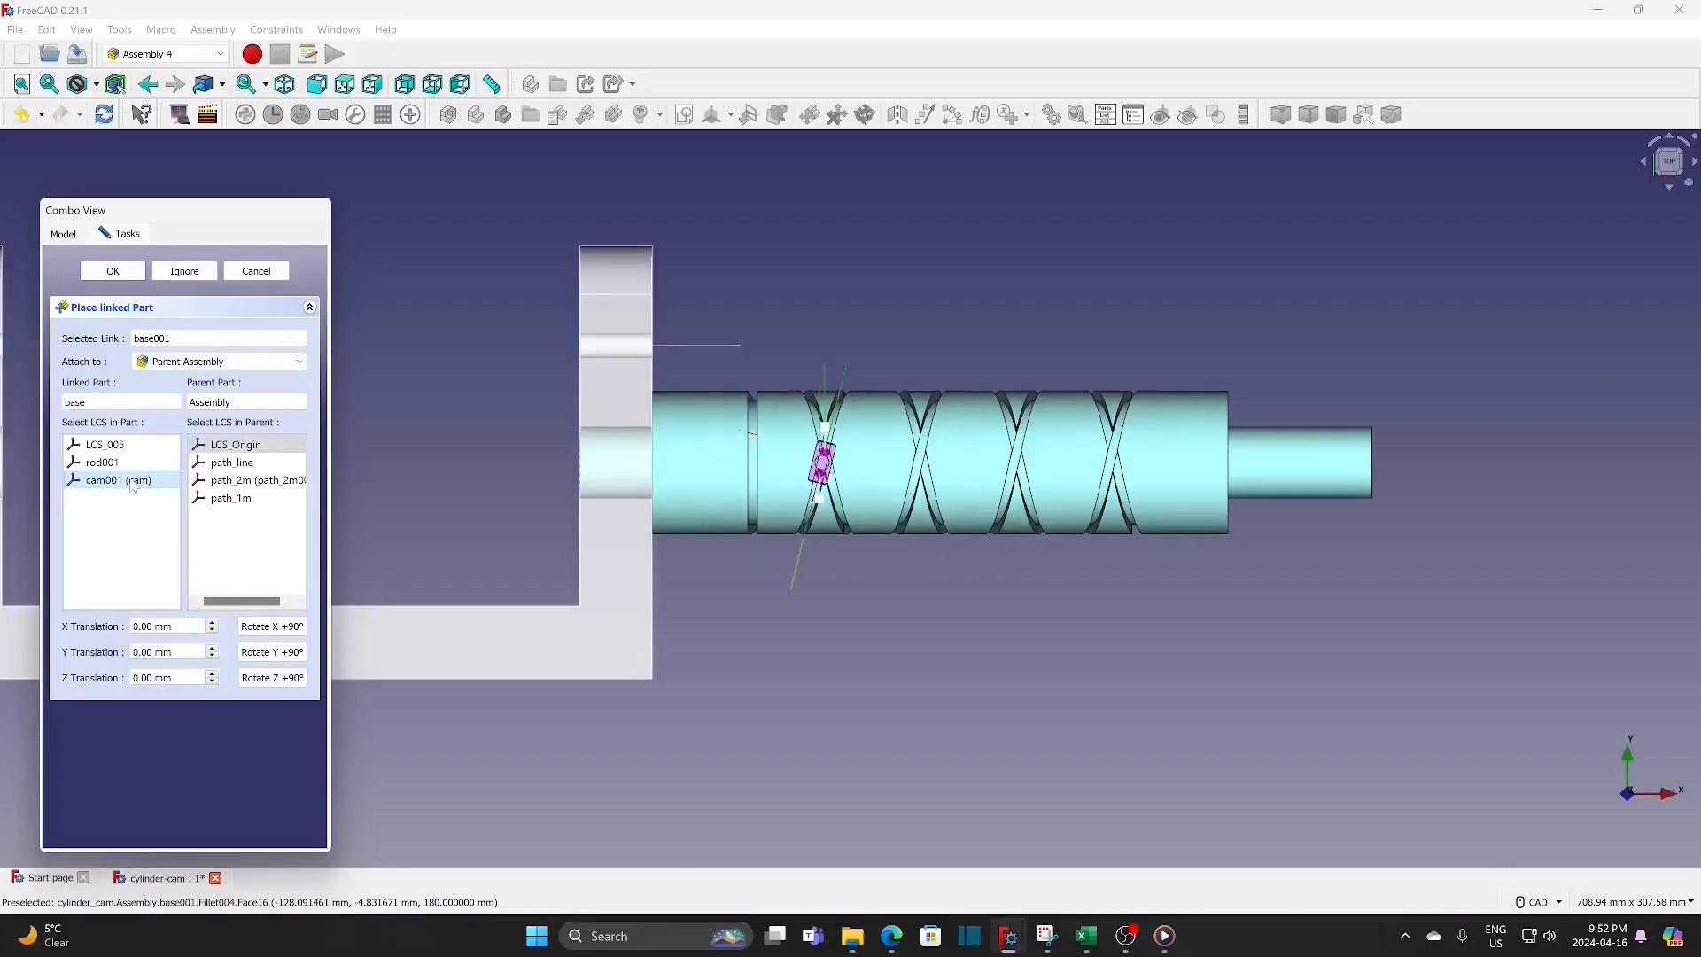
Step: Rotate the base in 90° increments about X and Z until it stands upright with its supports around the cam shaft
left_click(283, 627)
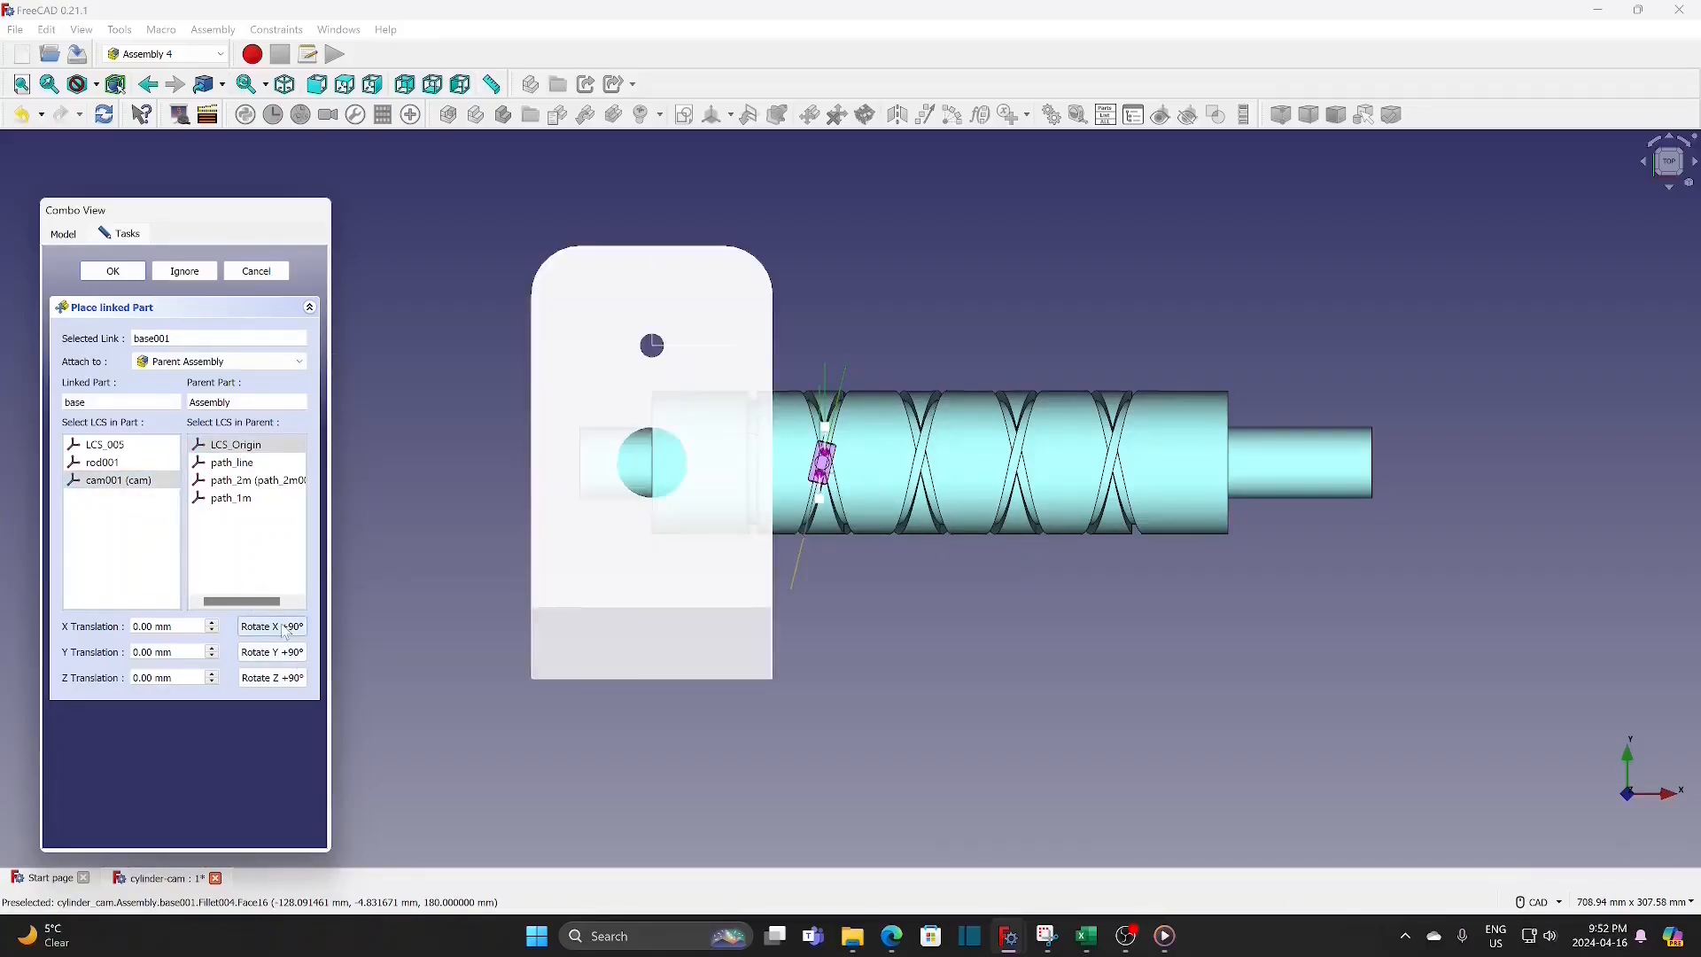
left_click(284, 627)
left_click(292, 680)
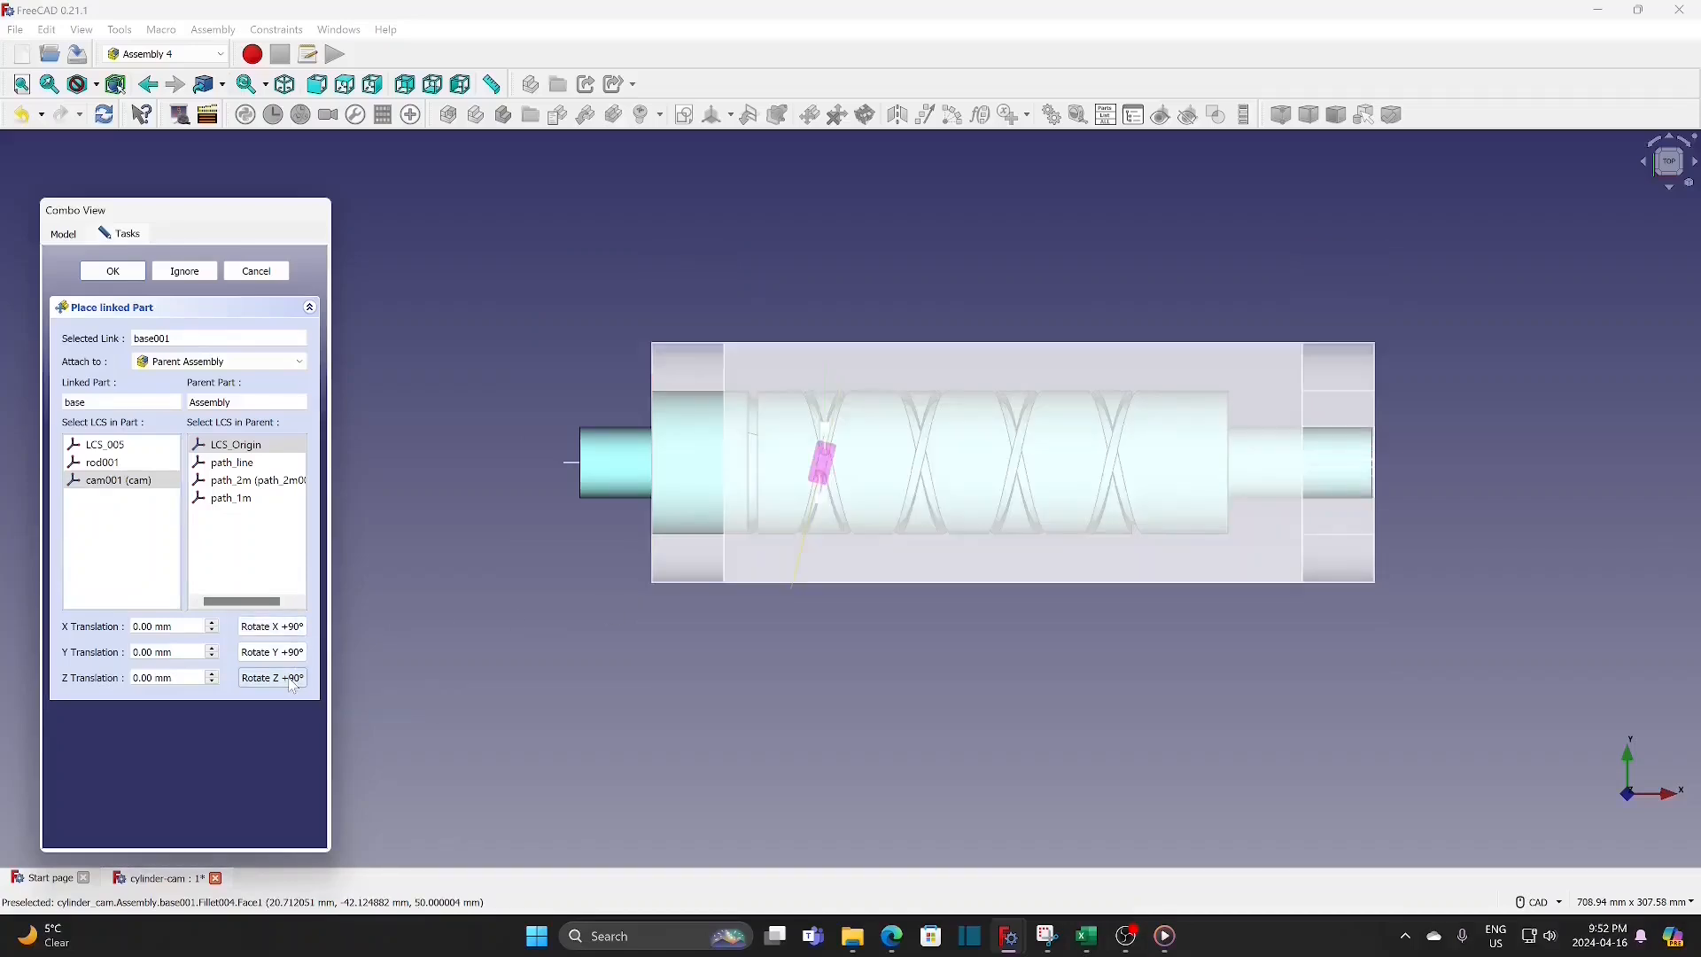
middle_click_drag(870, 666, 887, 604)
left_click(290, 681)
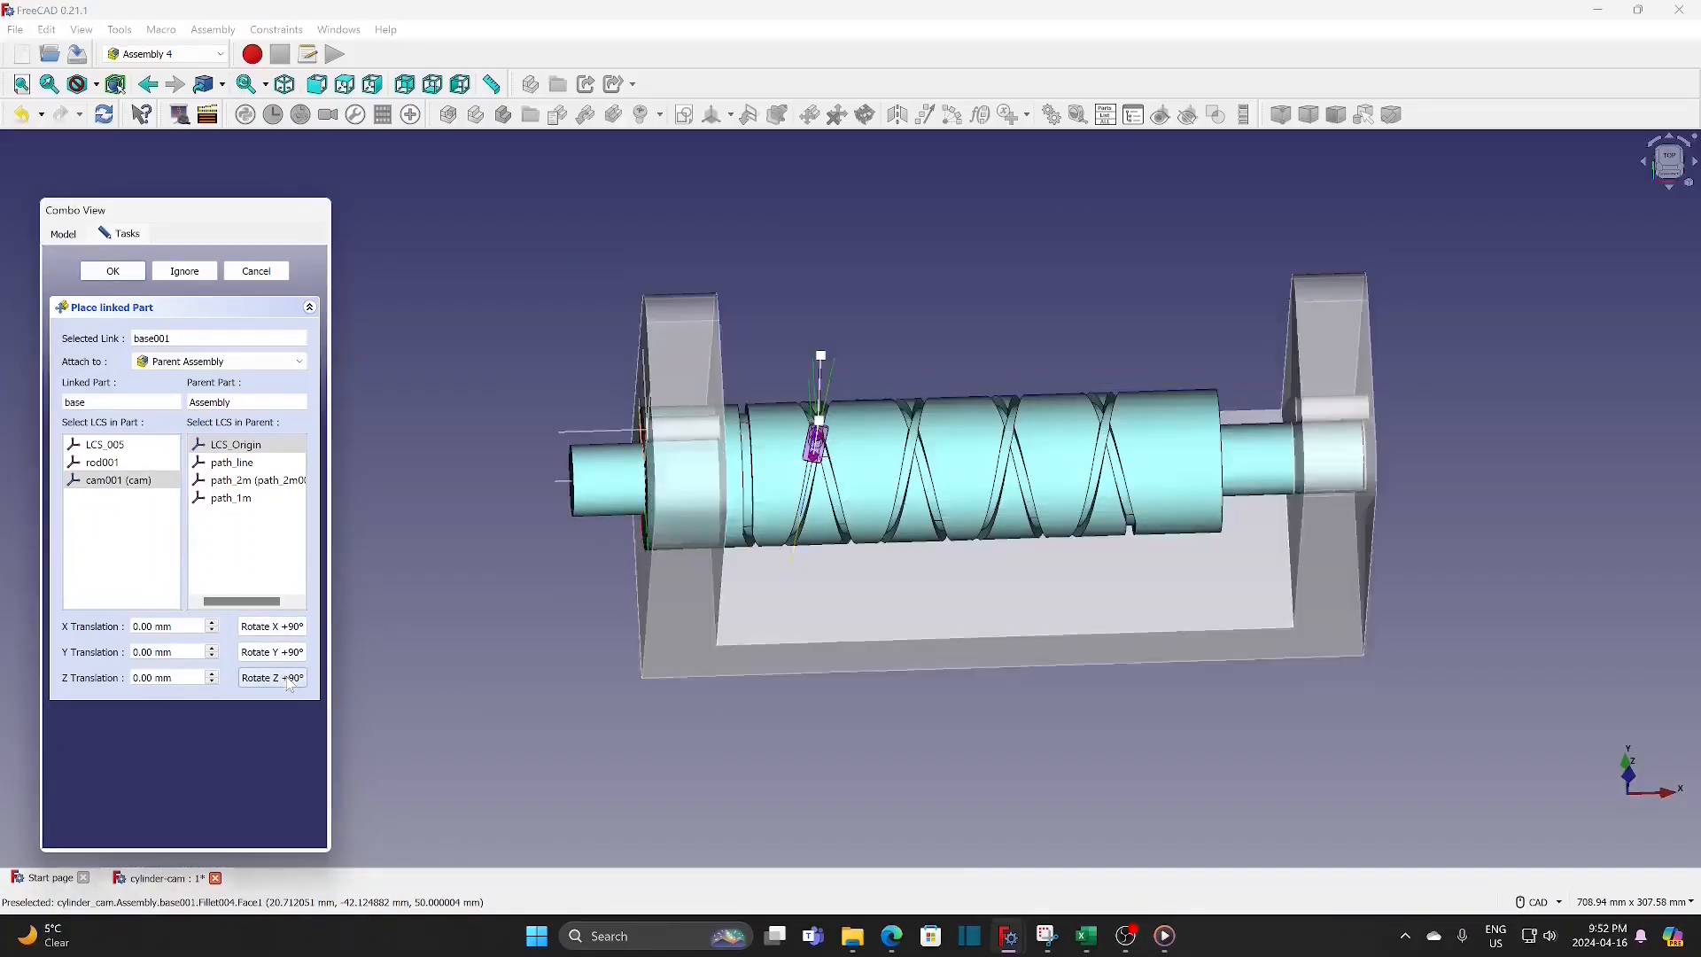
middle_click_drag(733, 778, 458, 674)
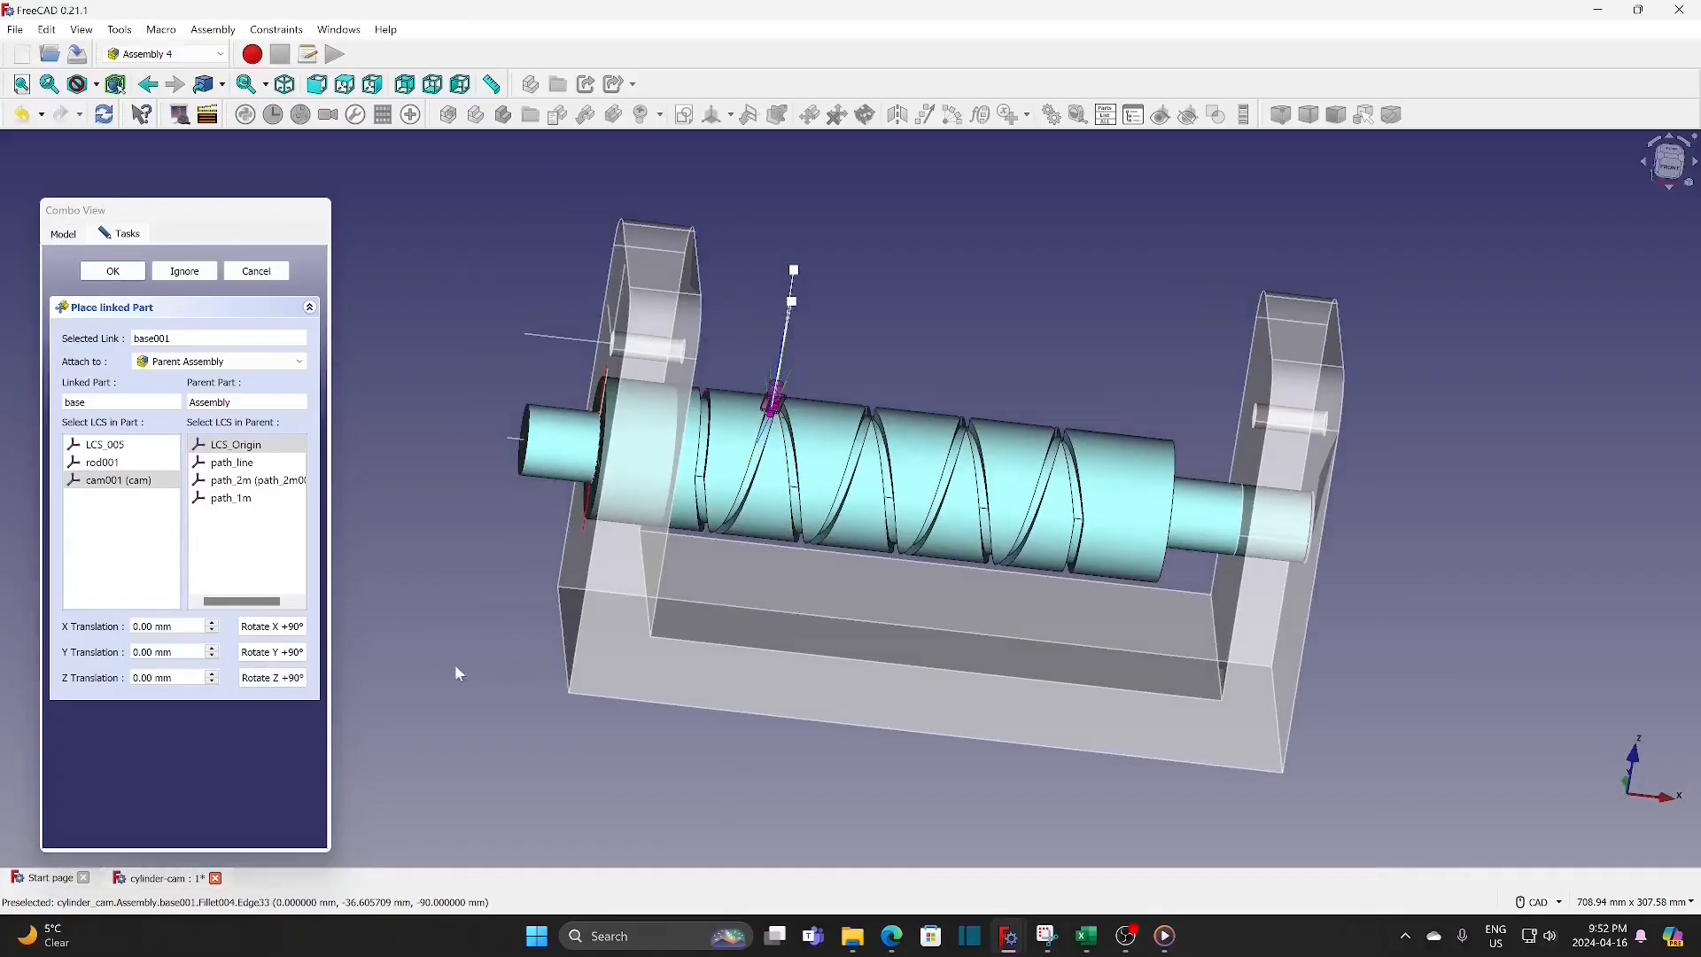
Step: Set the base's Z translation to -30 mm and accept the placement
left_click(152, 677)
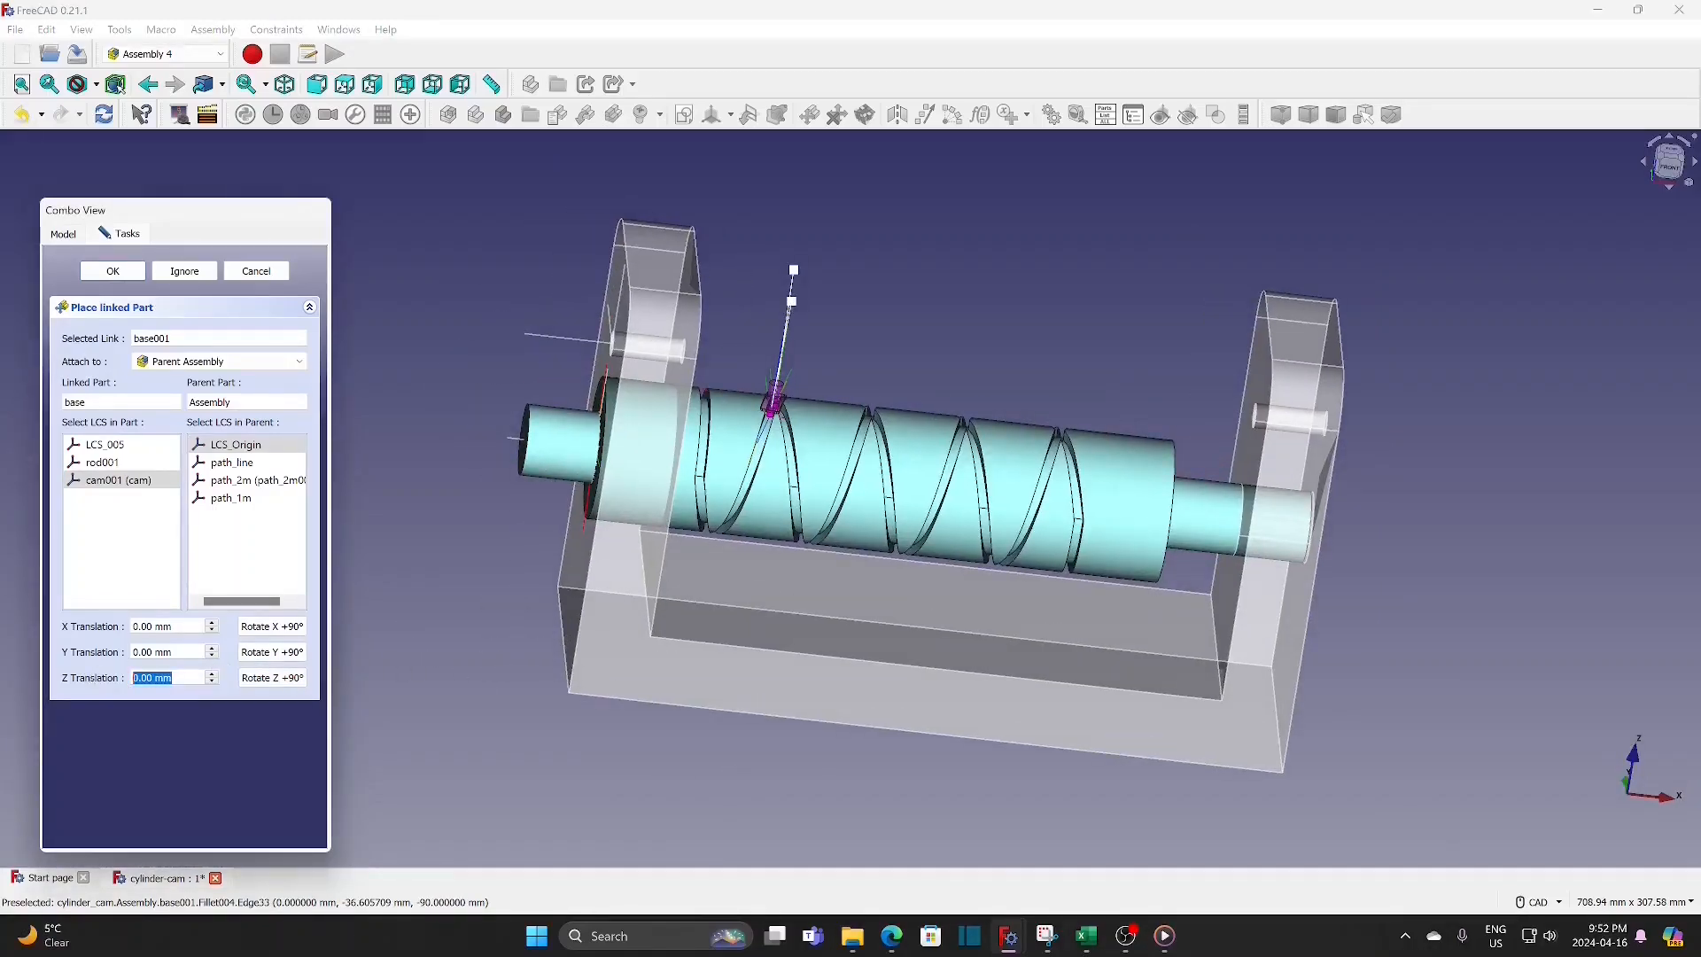
key("Down")
key("Down")
key("Down")
key("Down")
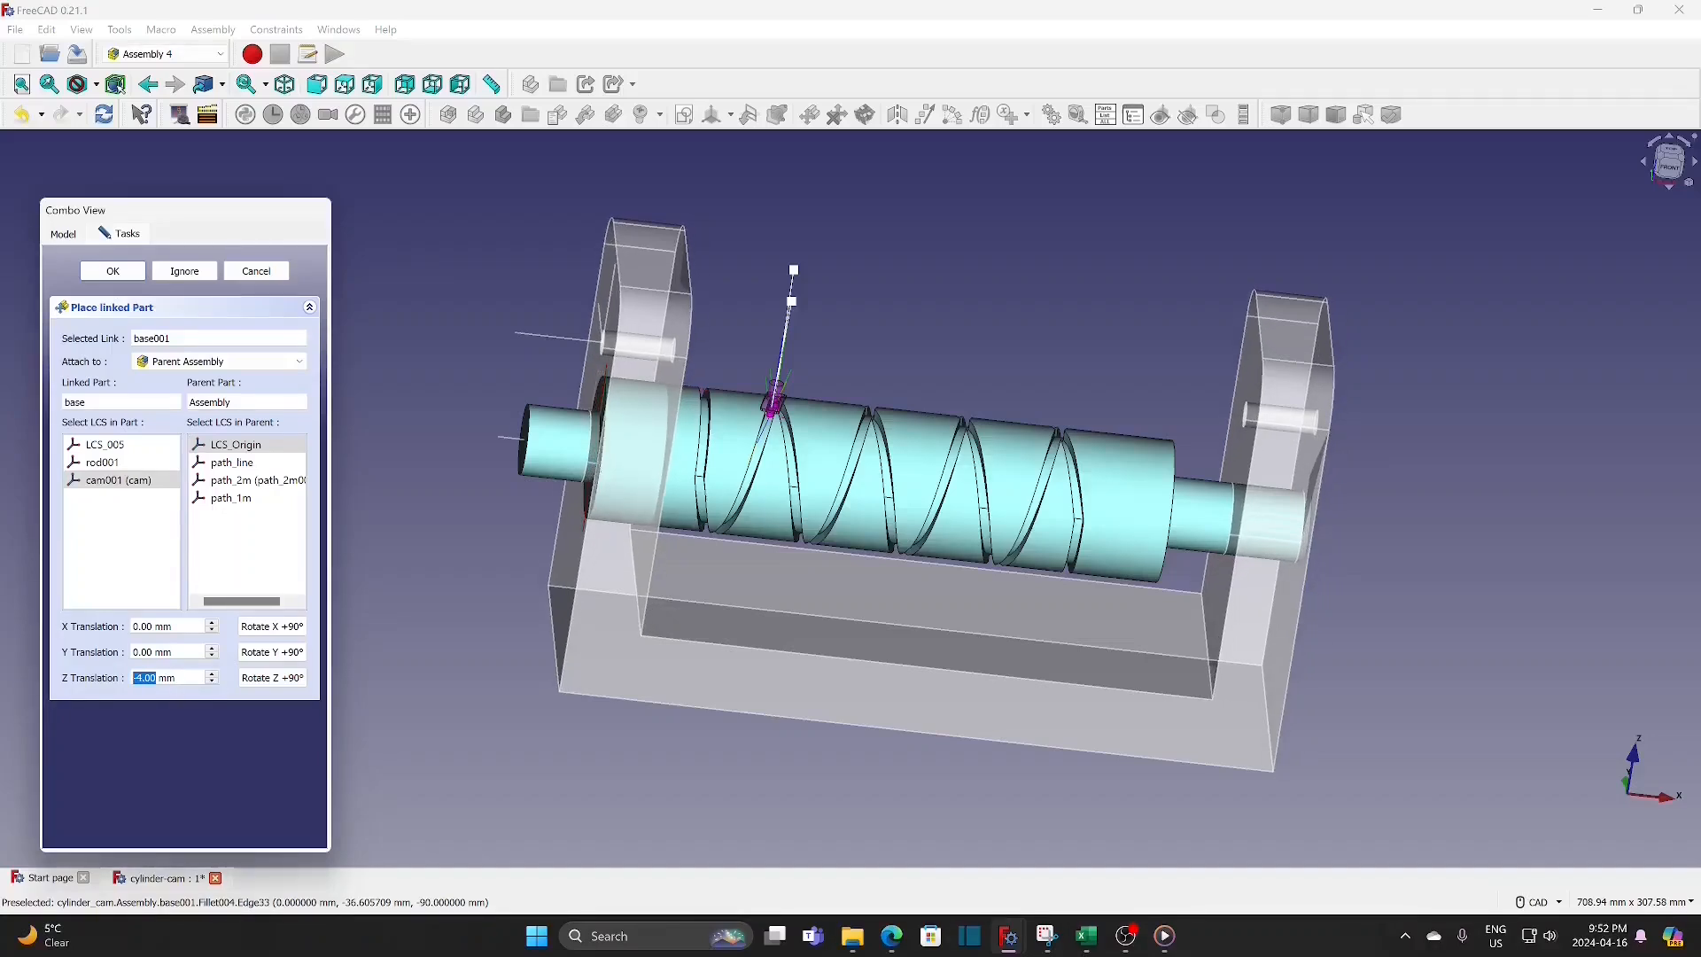
type("-30")
key("Return")
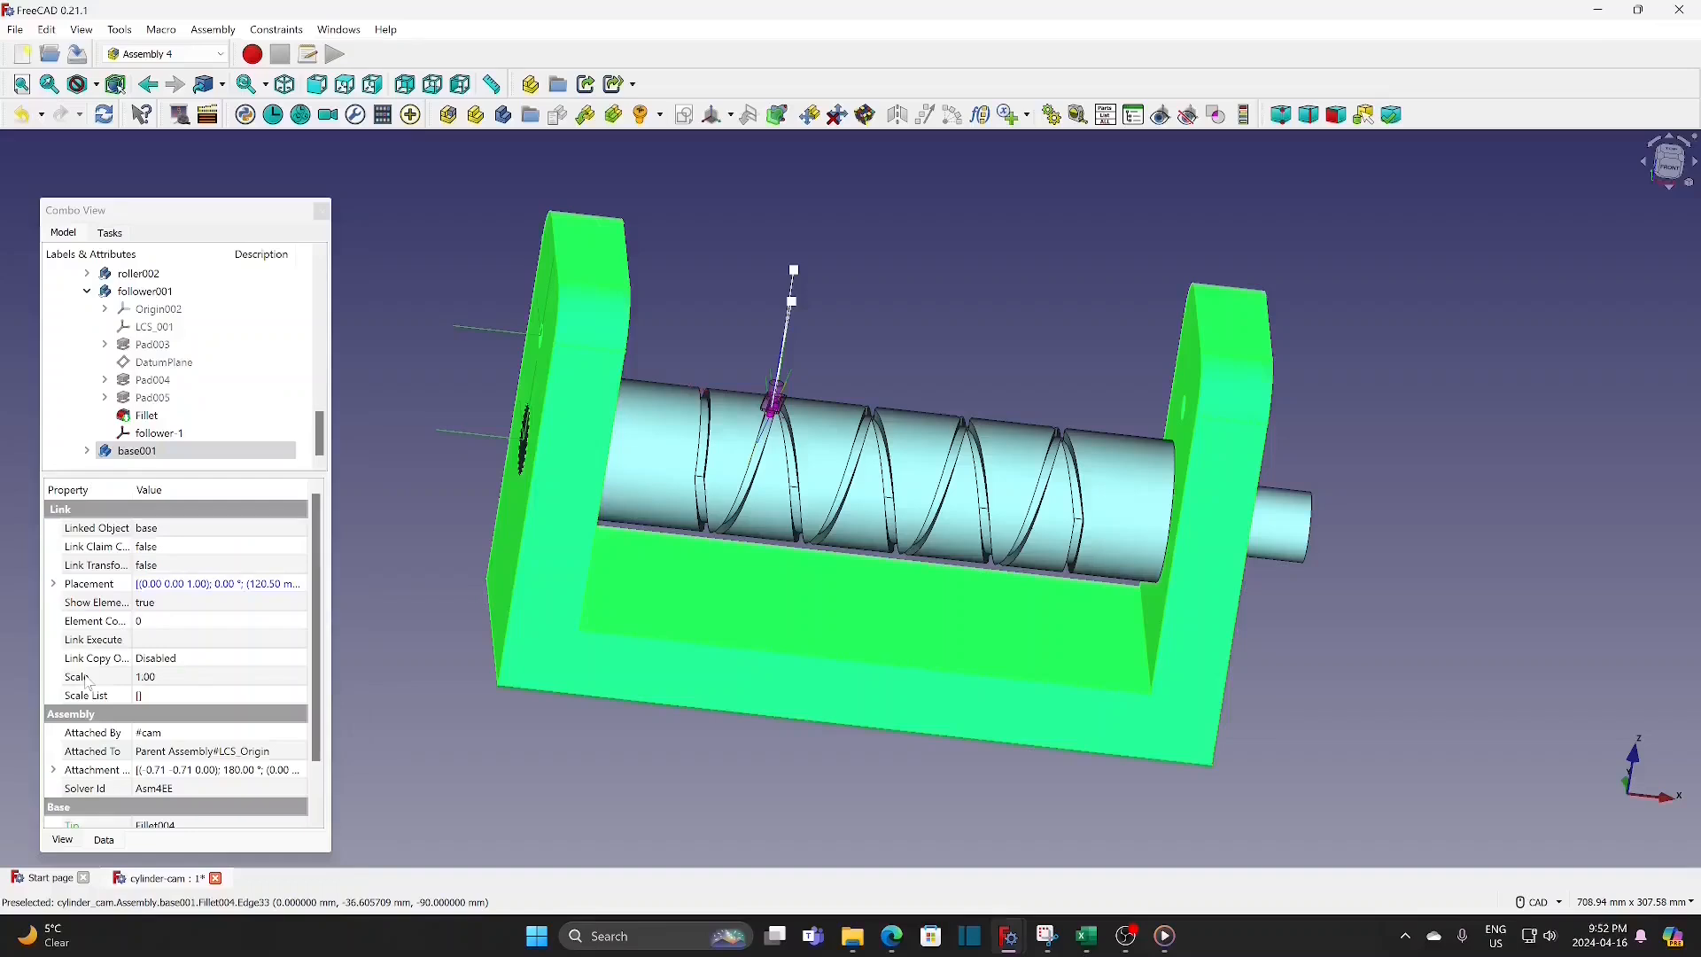
left_click(919, 343)
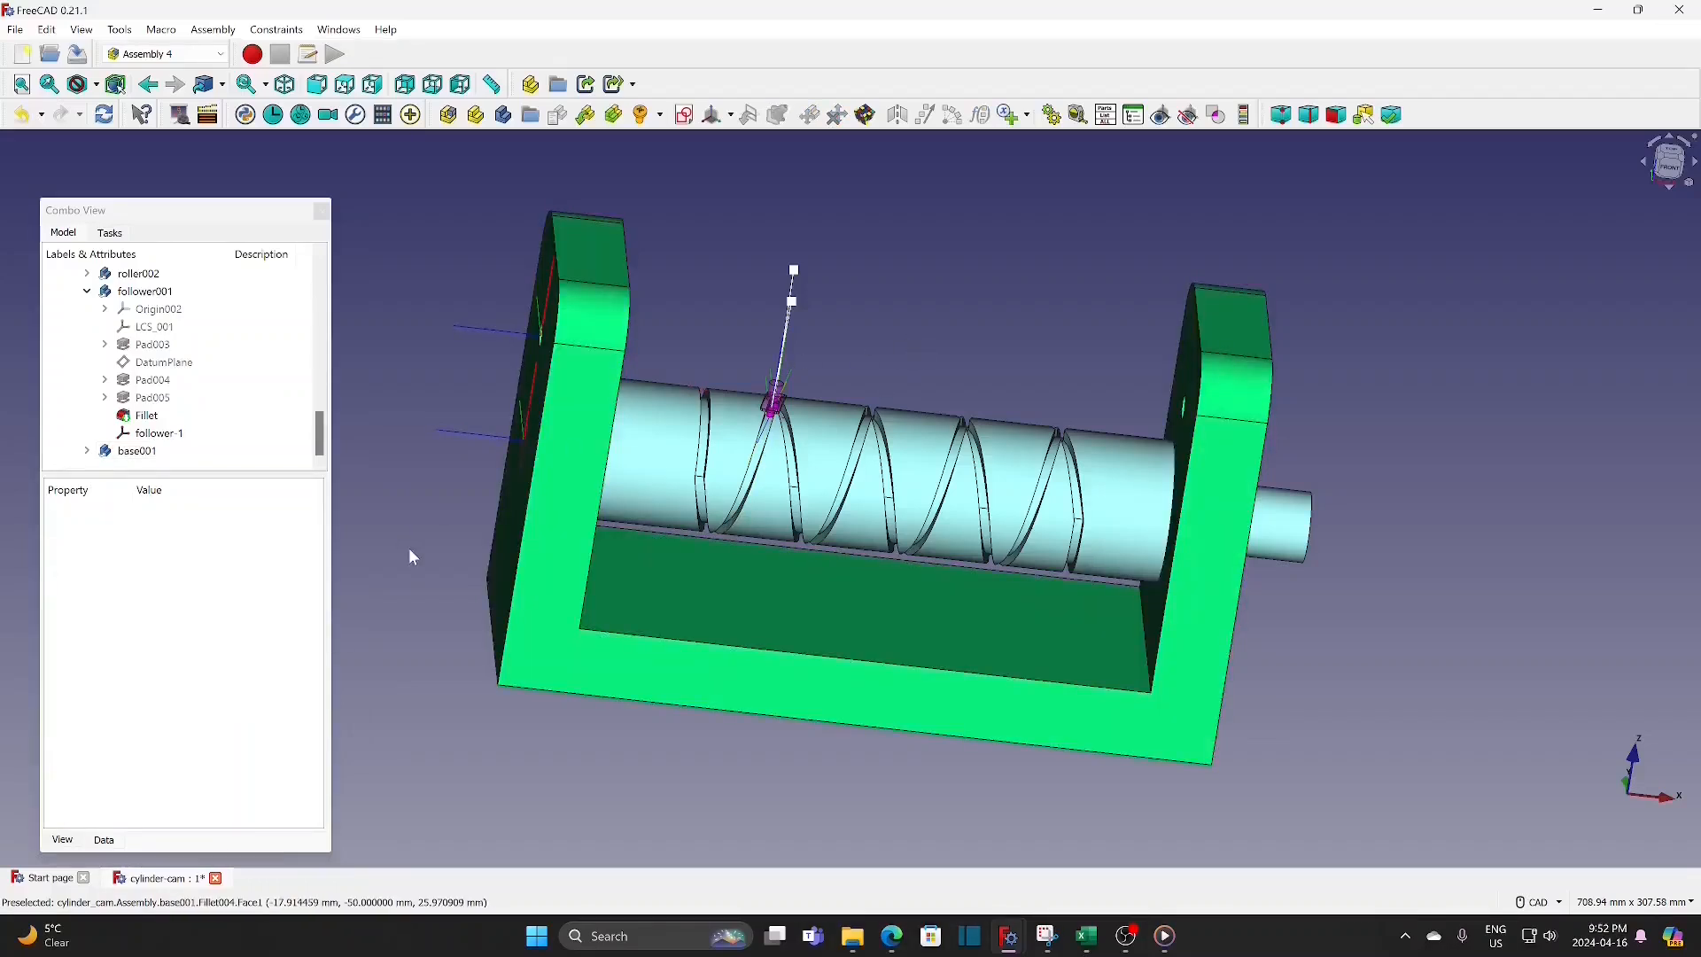
Step: Insert the rod part and attach its LCS_004 coordinate system to rod001 on base001
middle_click_drag(407, 547, 413, 611)
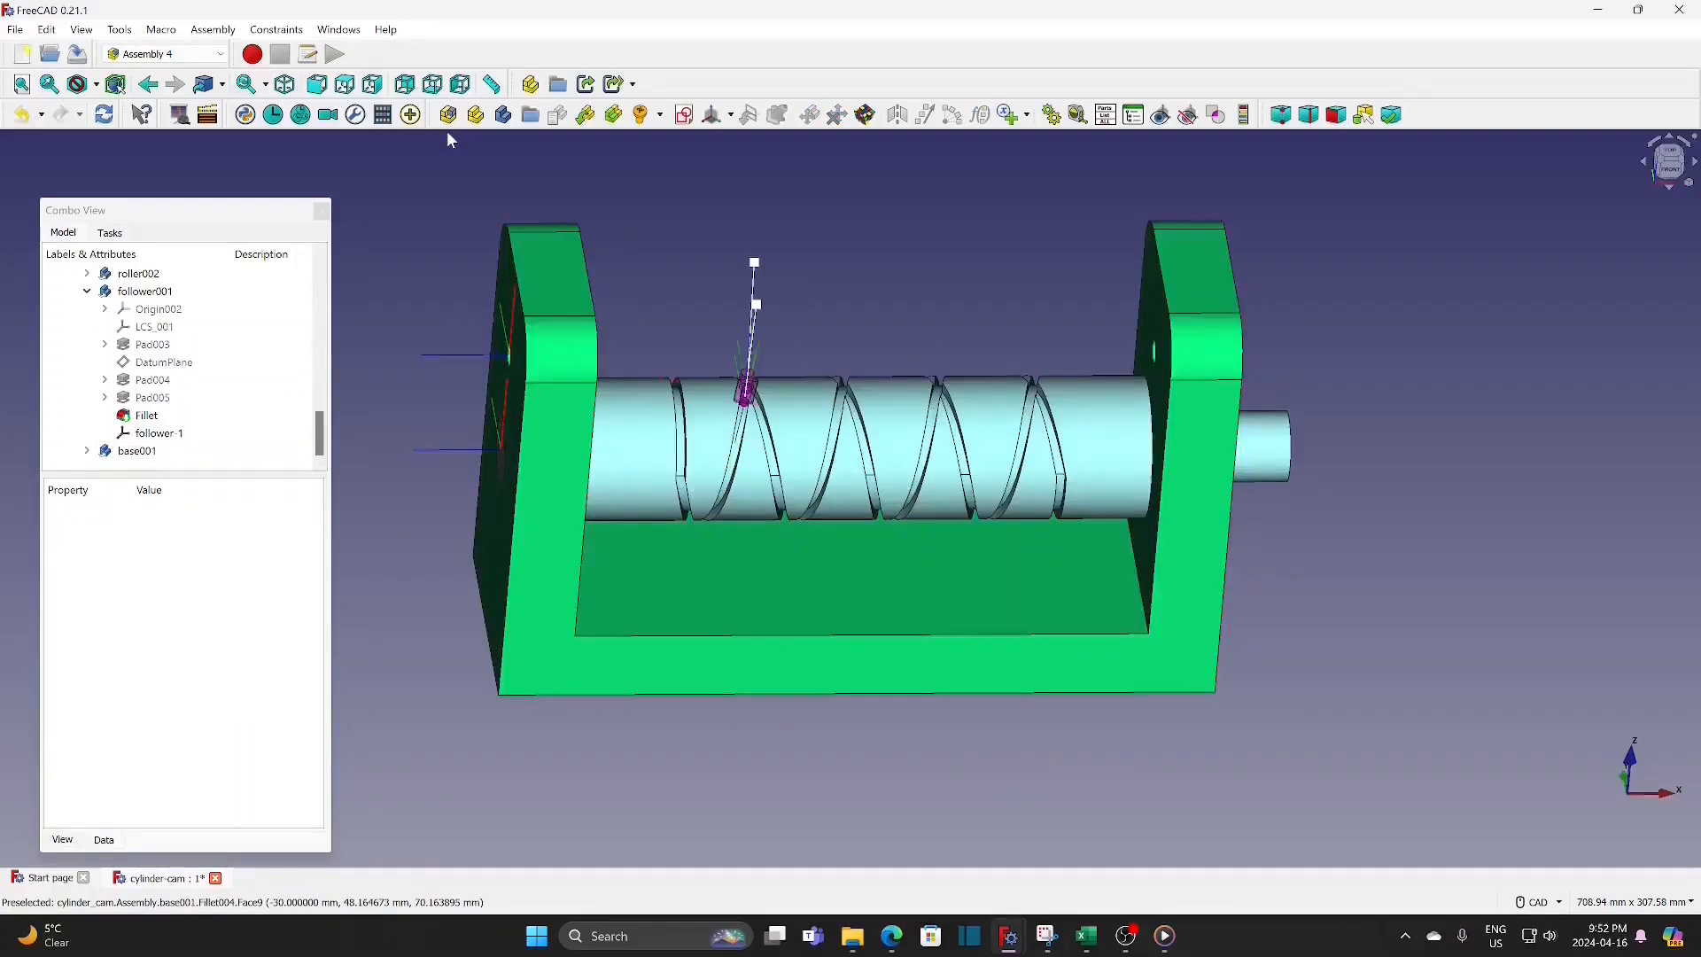
left_click(585, 115)
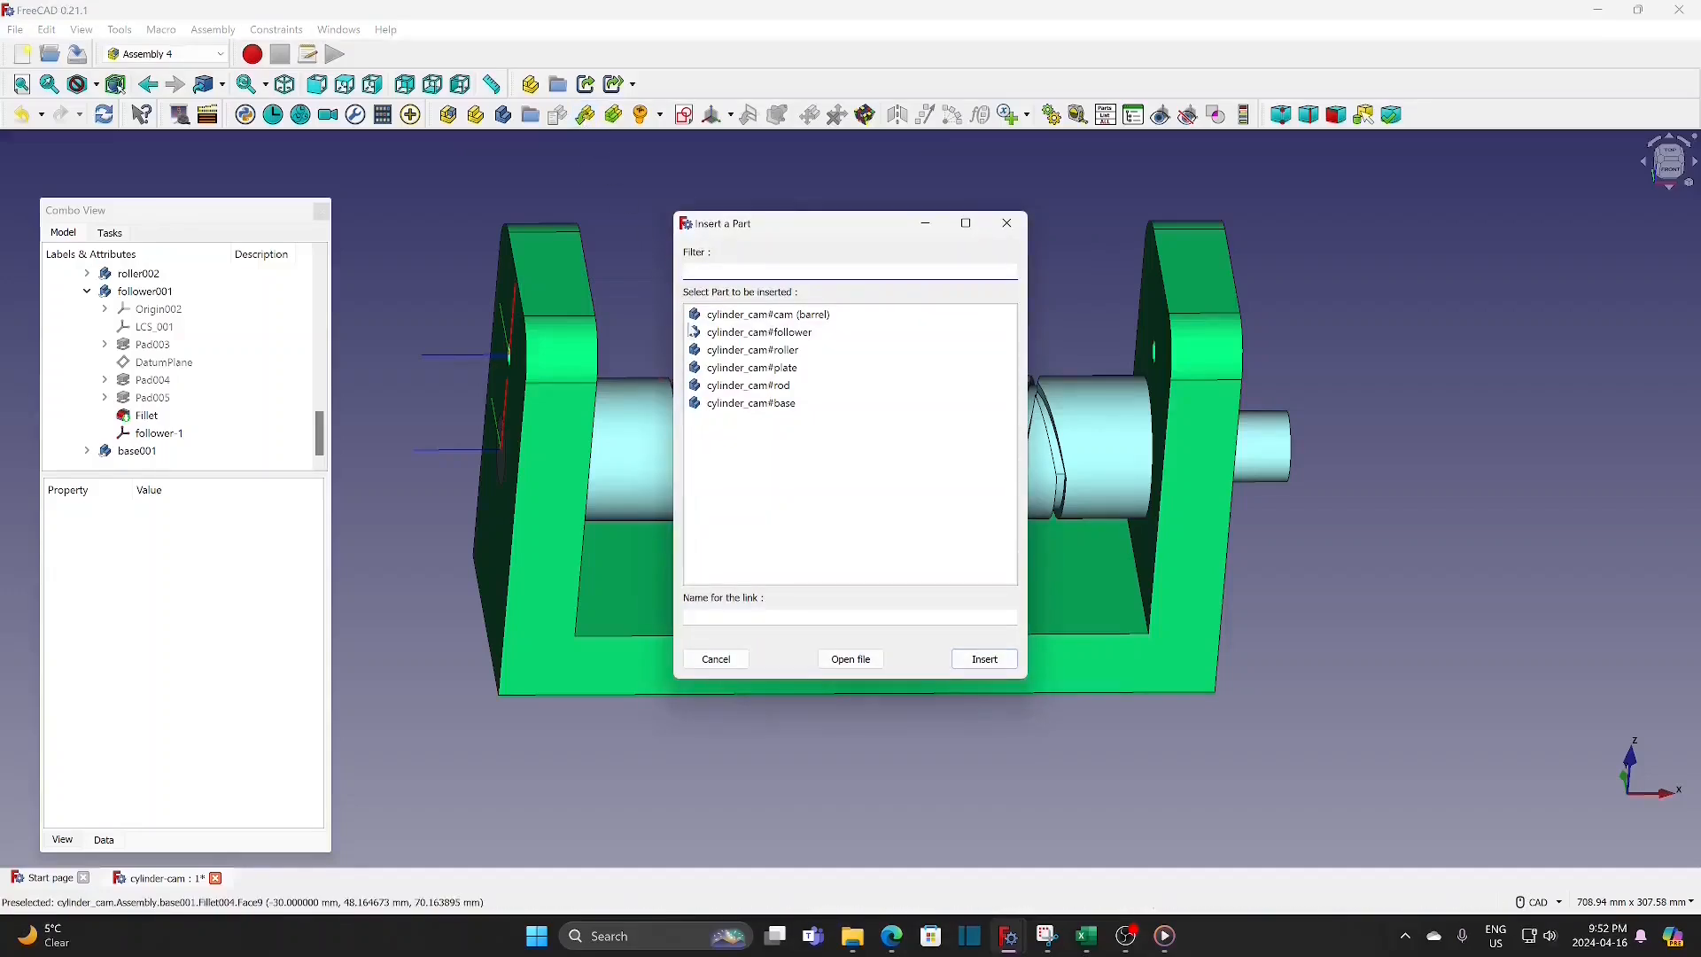
left_click(769, 390)
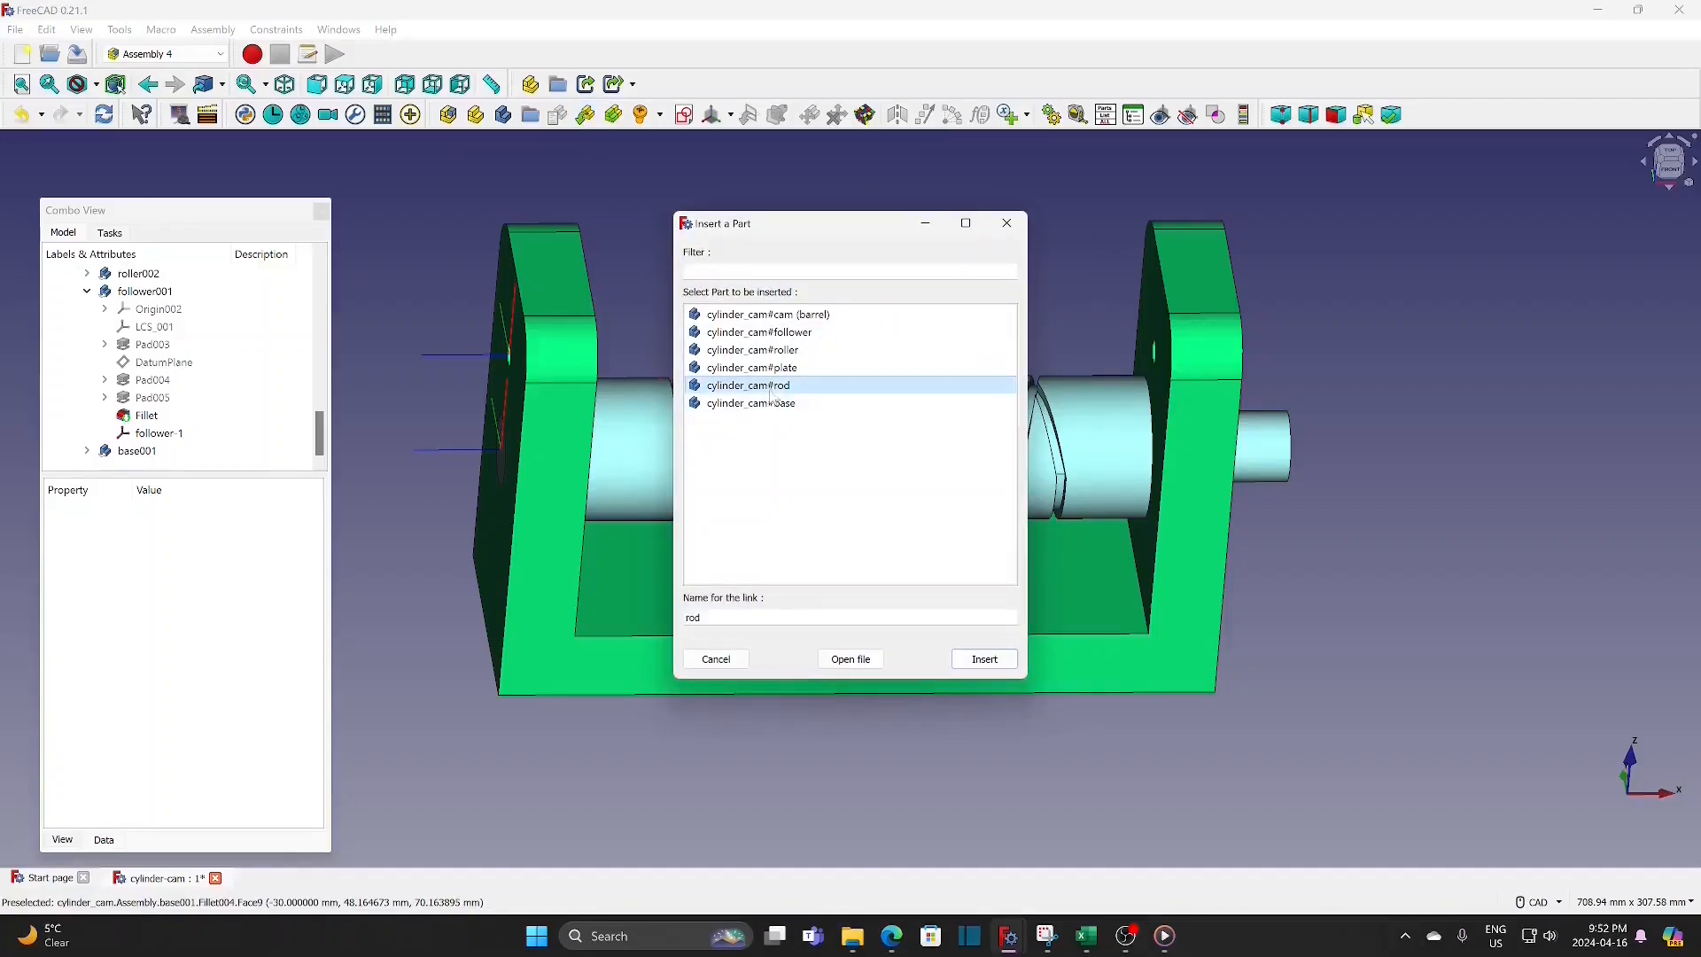
left_click(983, 660)
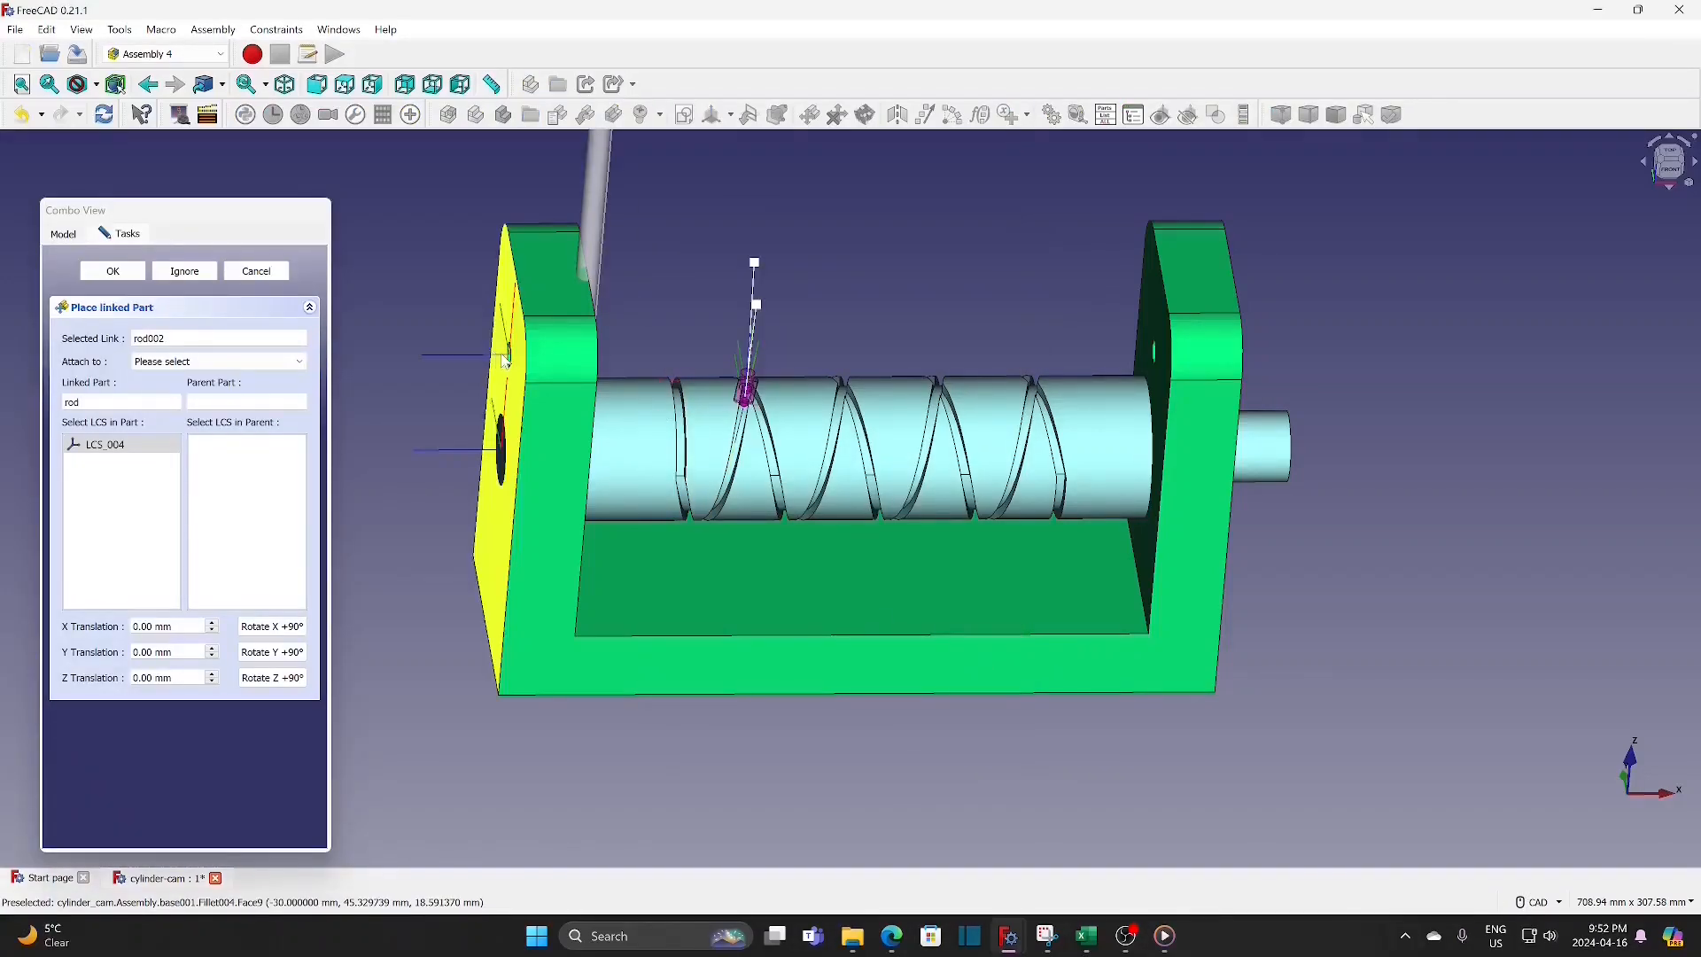
left_click(222, 361)
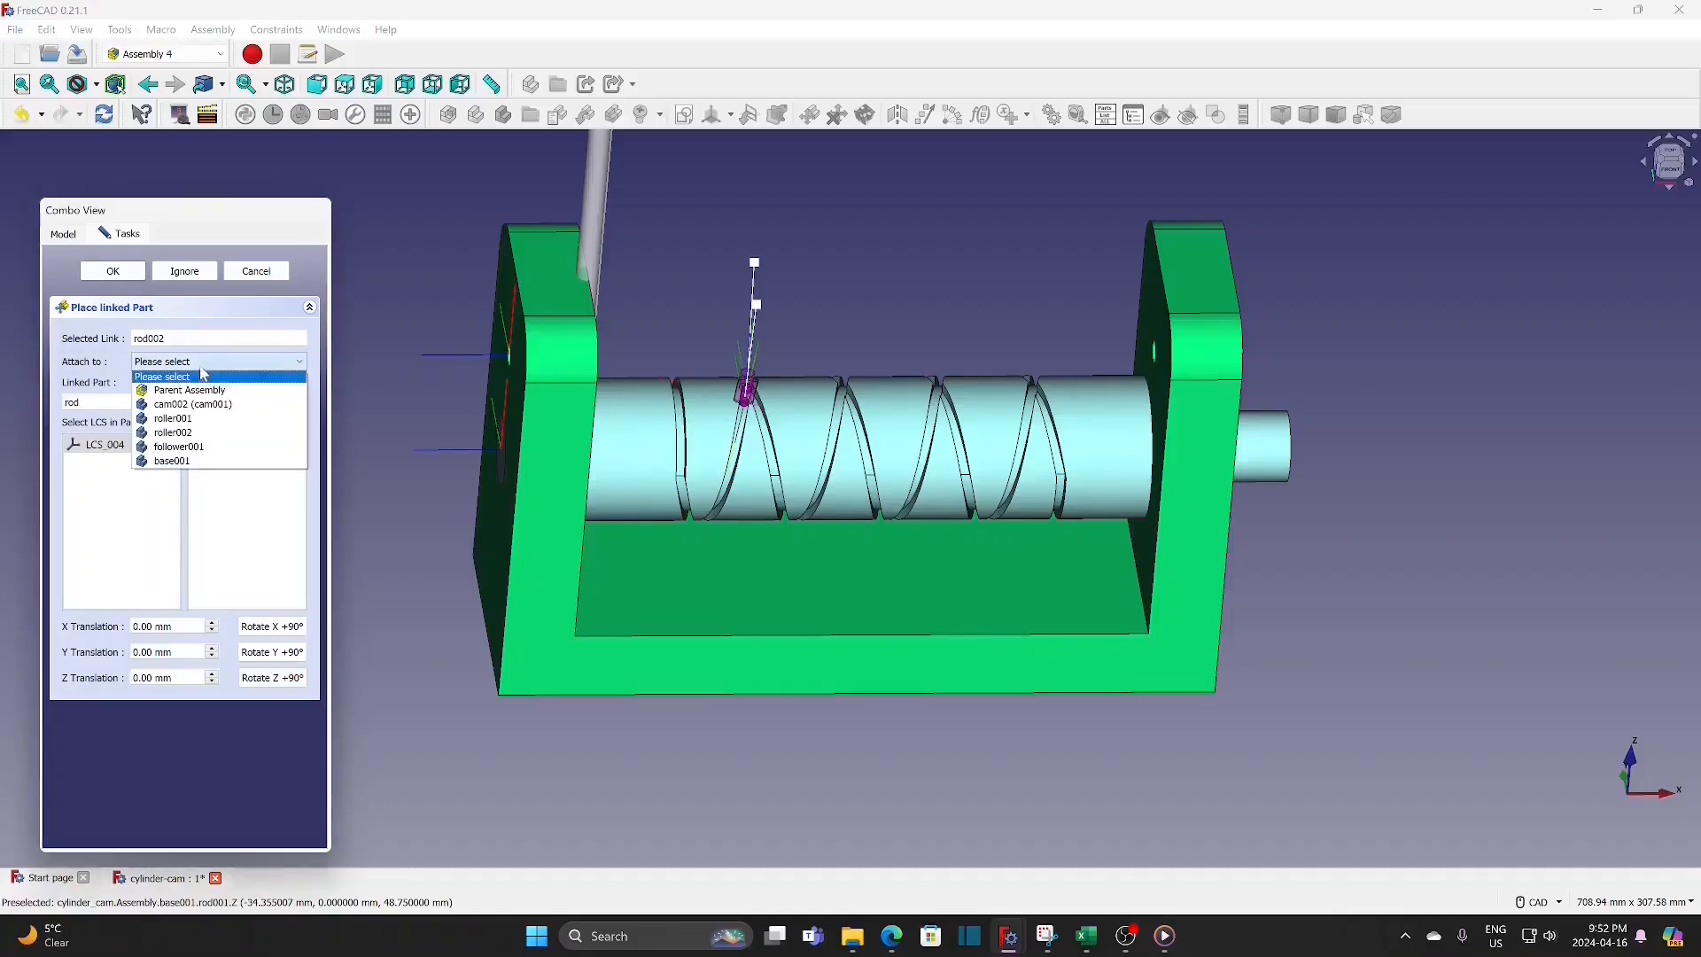
left_click(173, 461)
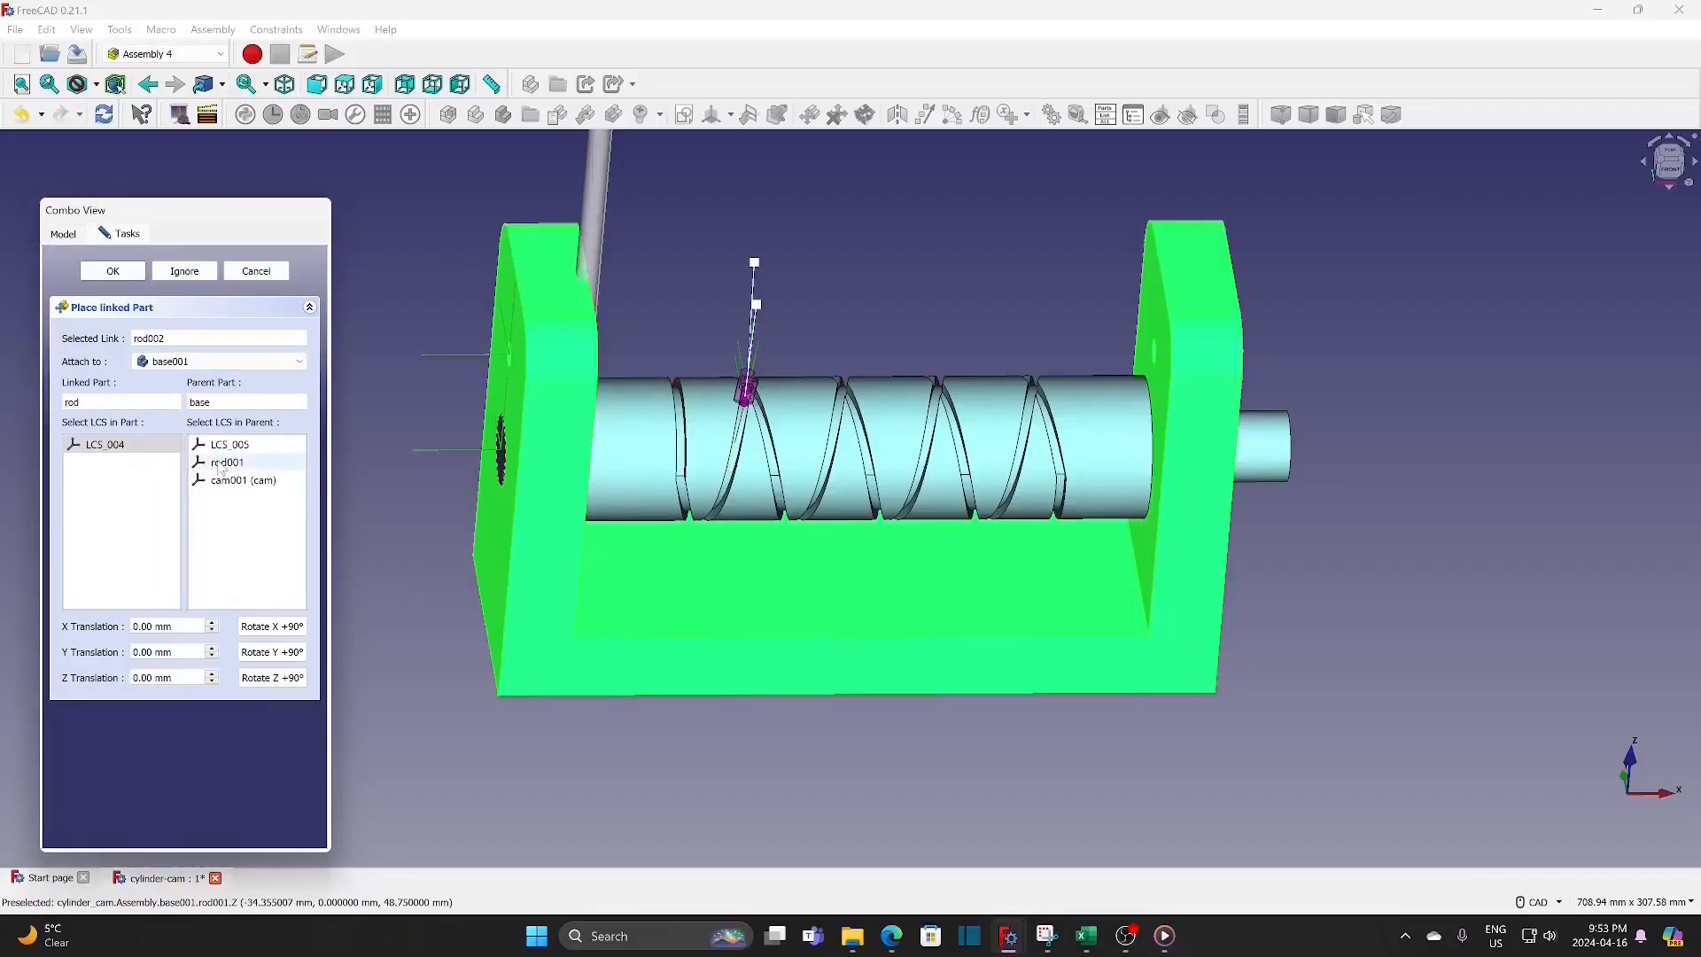
left_click(223, 462)
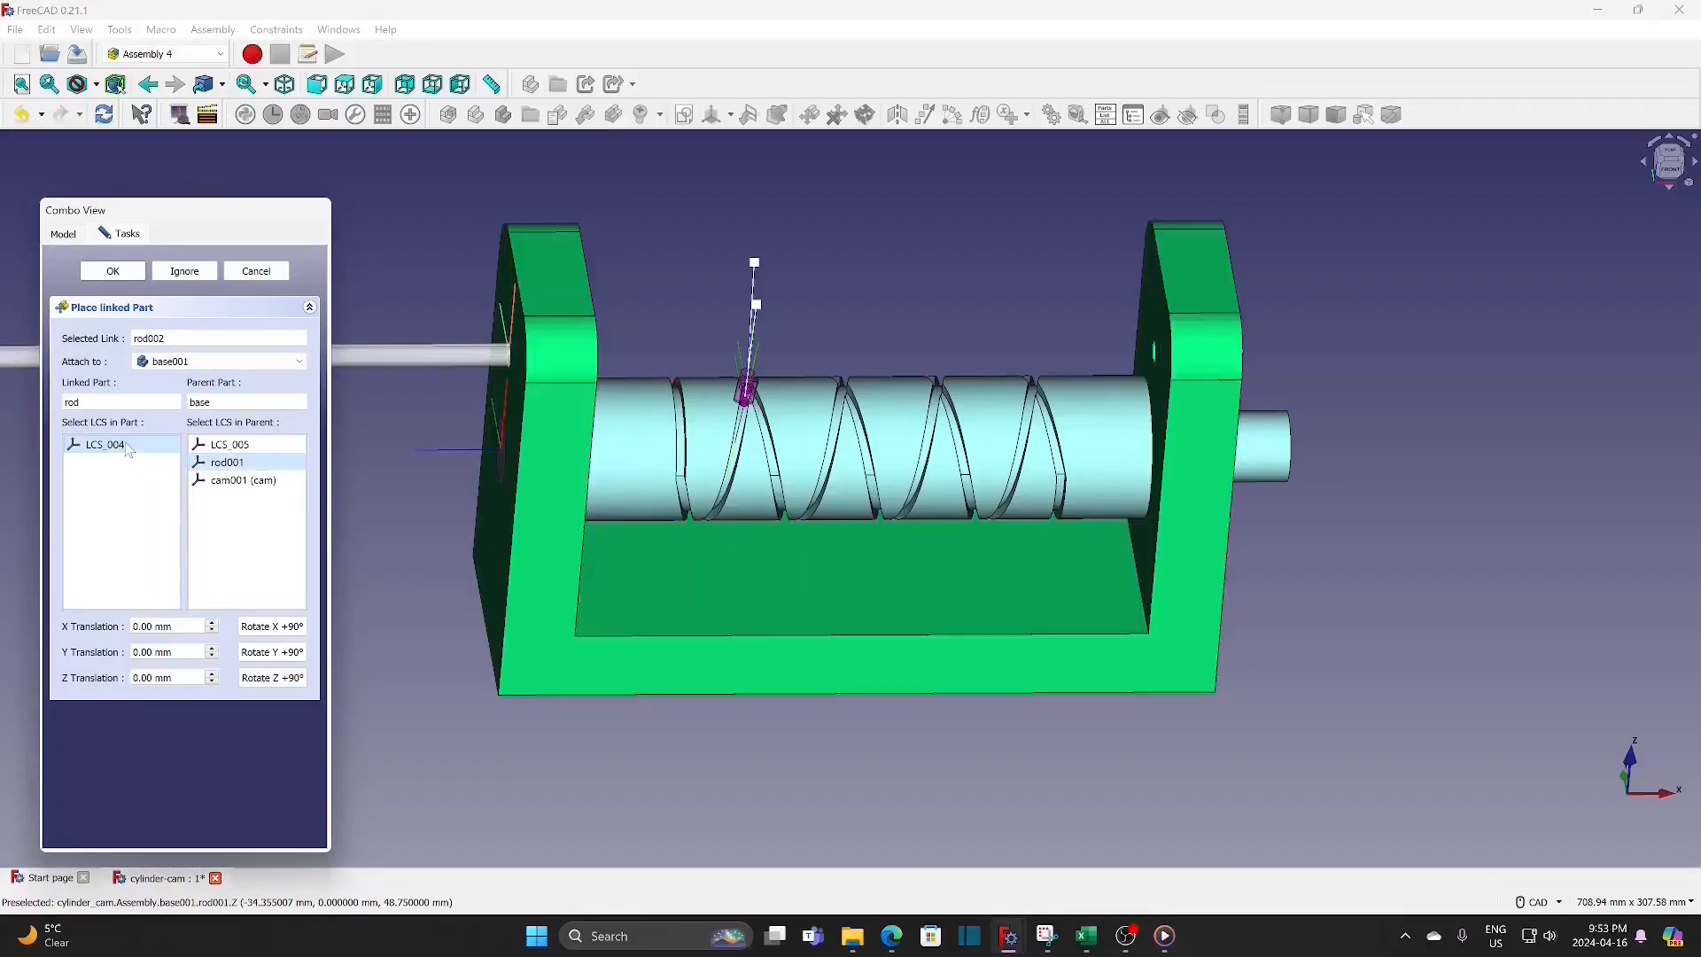
Step: Rotate the rod 180° about X so it spans between the base supports, and accept the placement
left_click(265, 627)
left_click(264, 629)
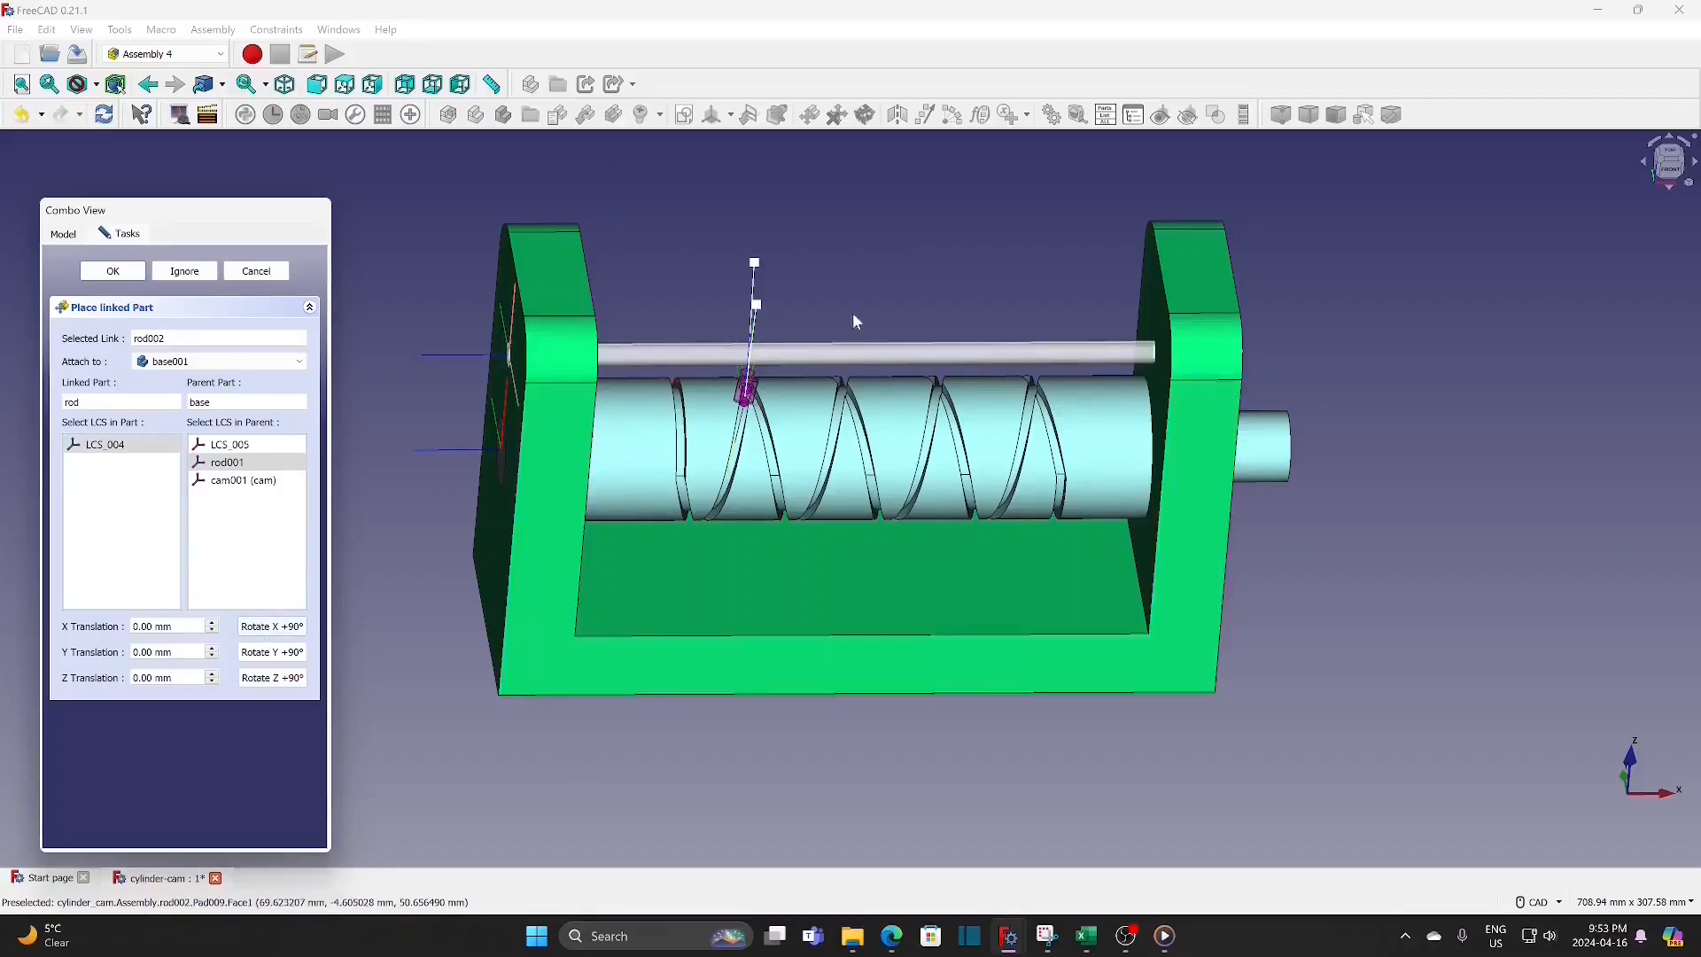
left_click(159, 273)
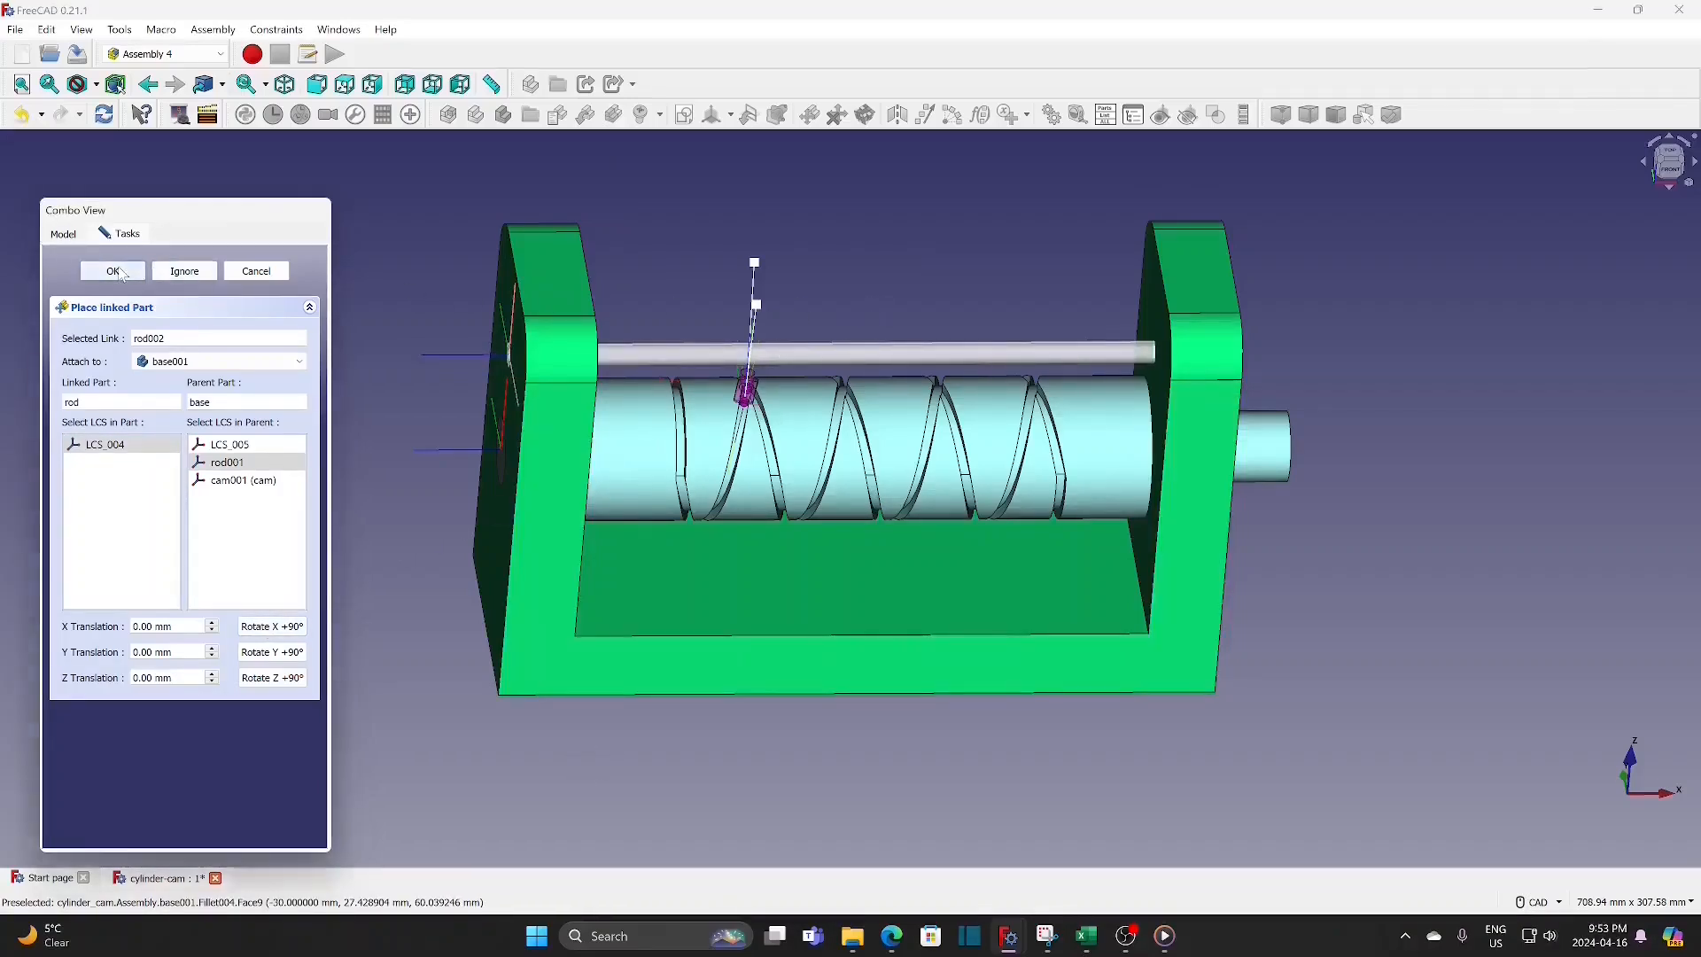
Step: Hide base001 to leave the rod, cam and follower unobstructed
scroll(812, 312, "up", 3)
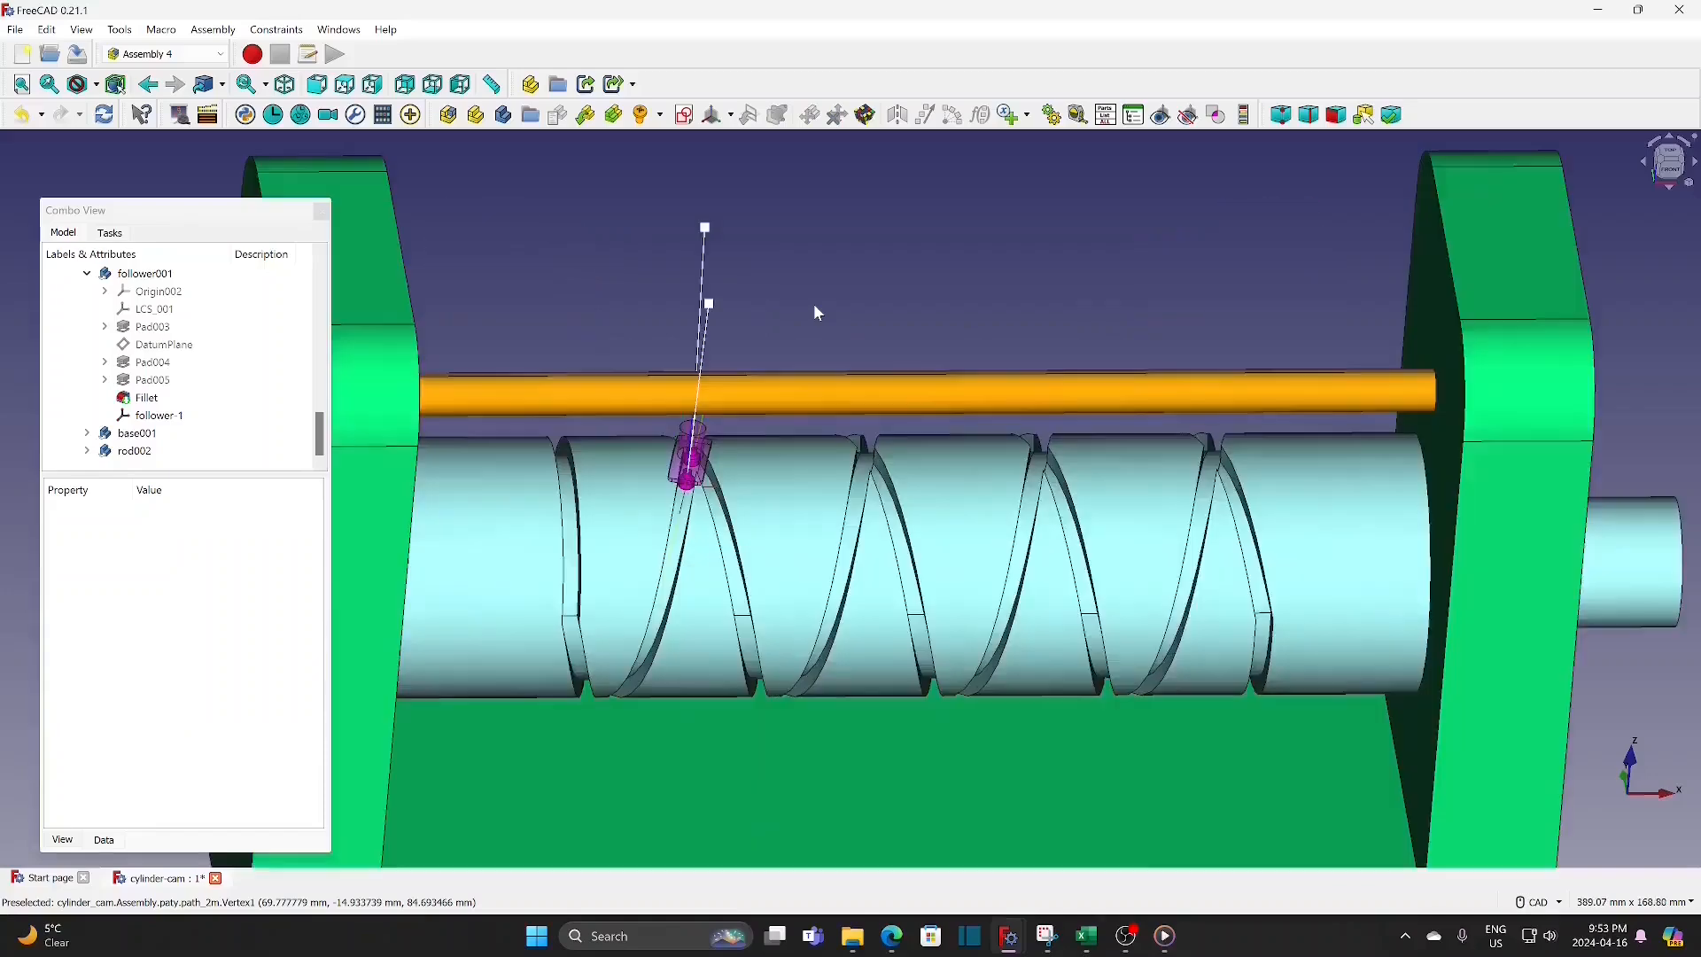
left_click(1665, 177)
scroll(914, 524, "down", 1)
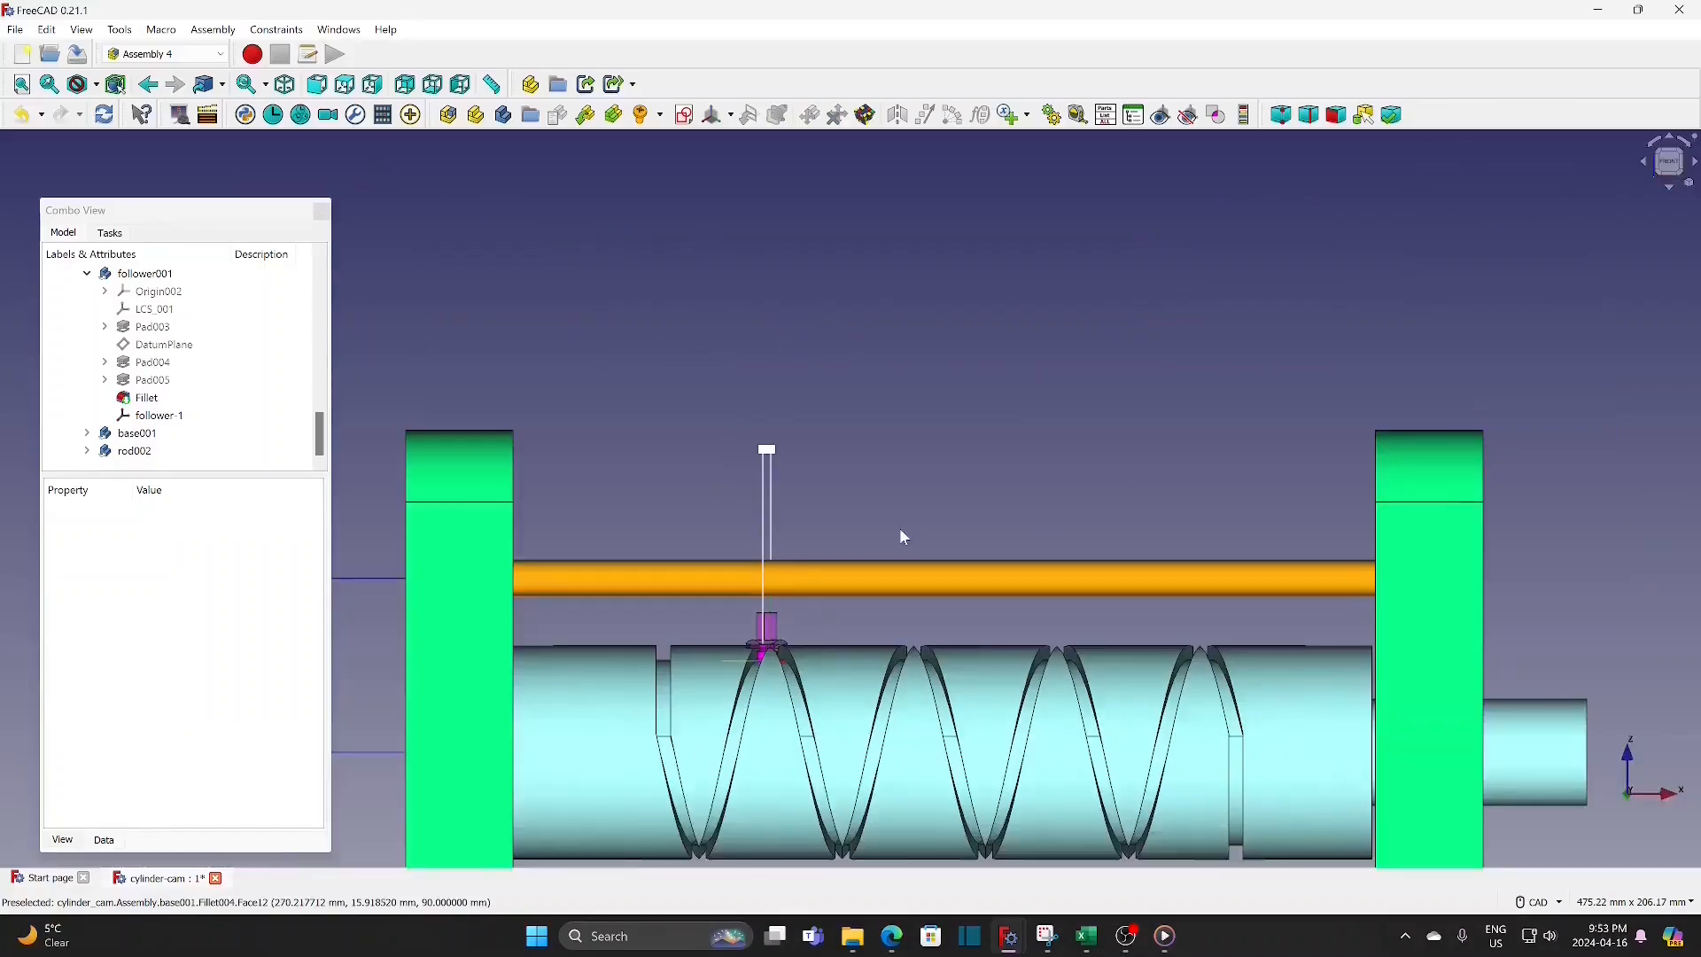
middle_click_drag(886, 484, 904, 261)
left_click(141, 433)
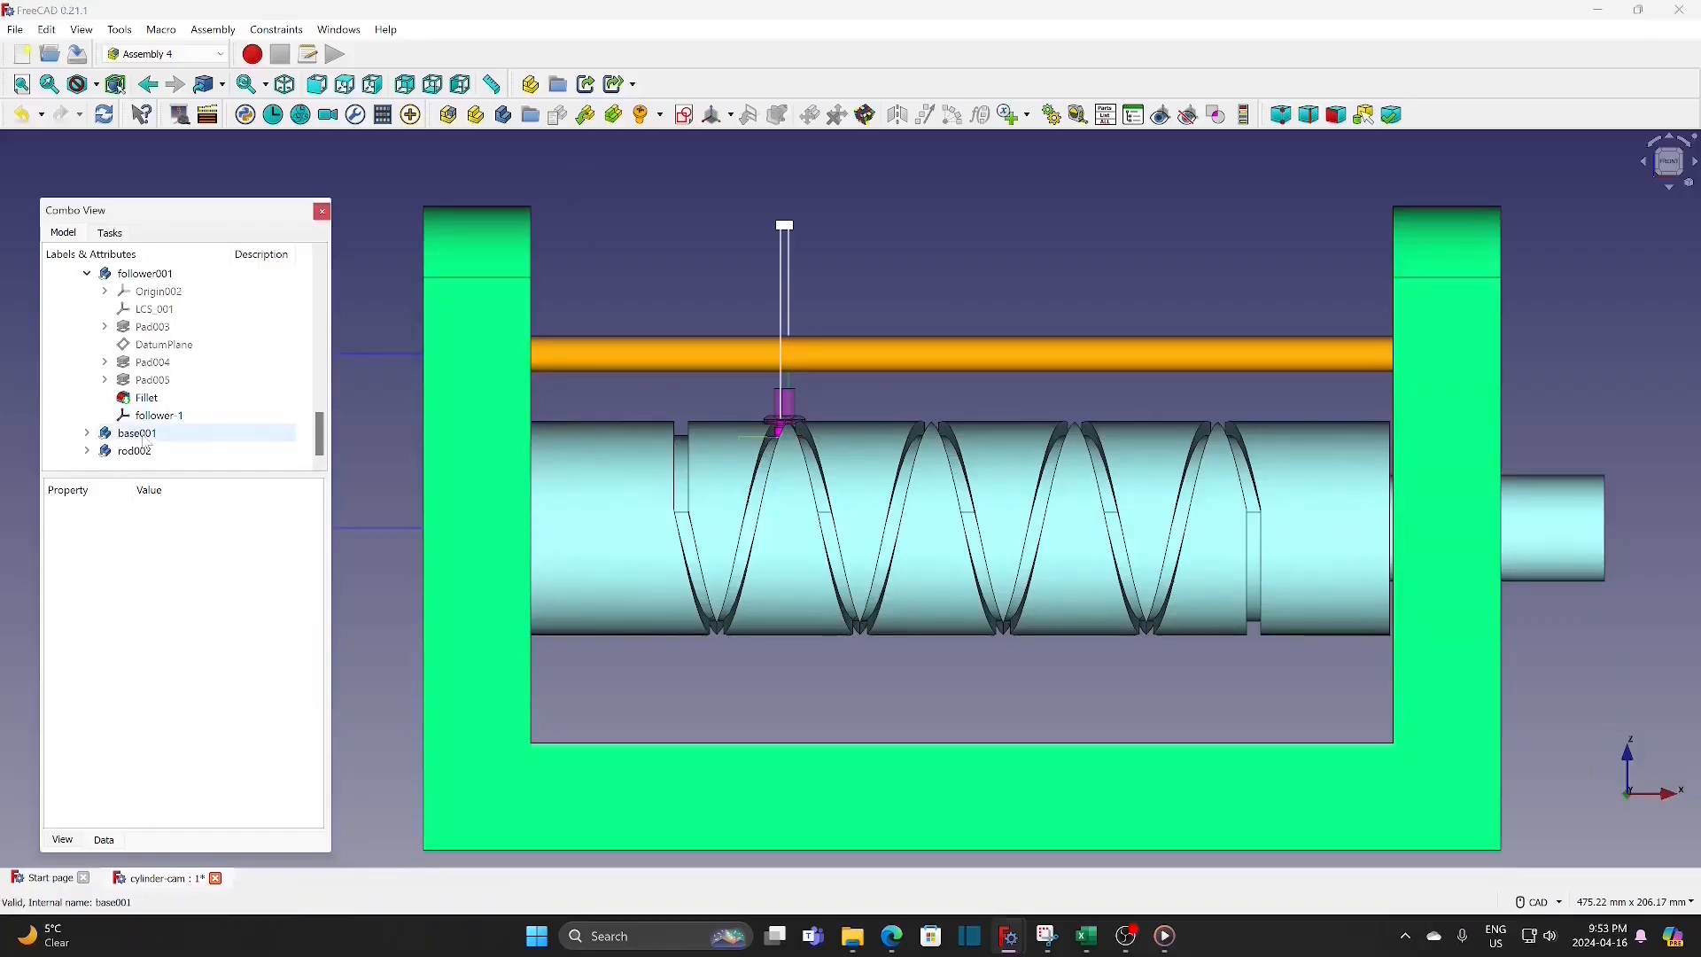
key("space")
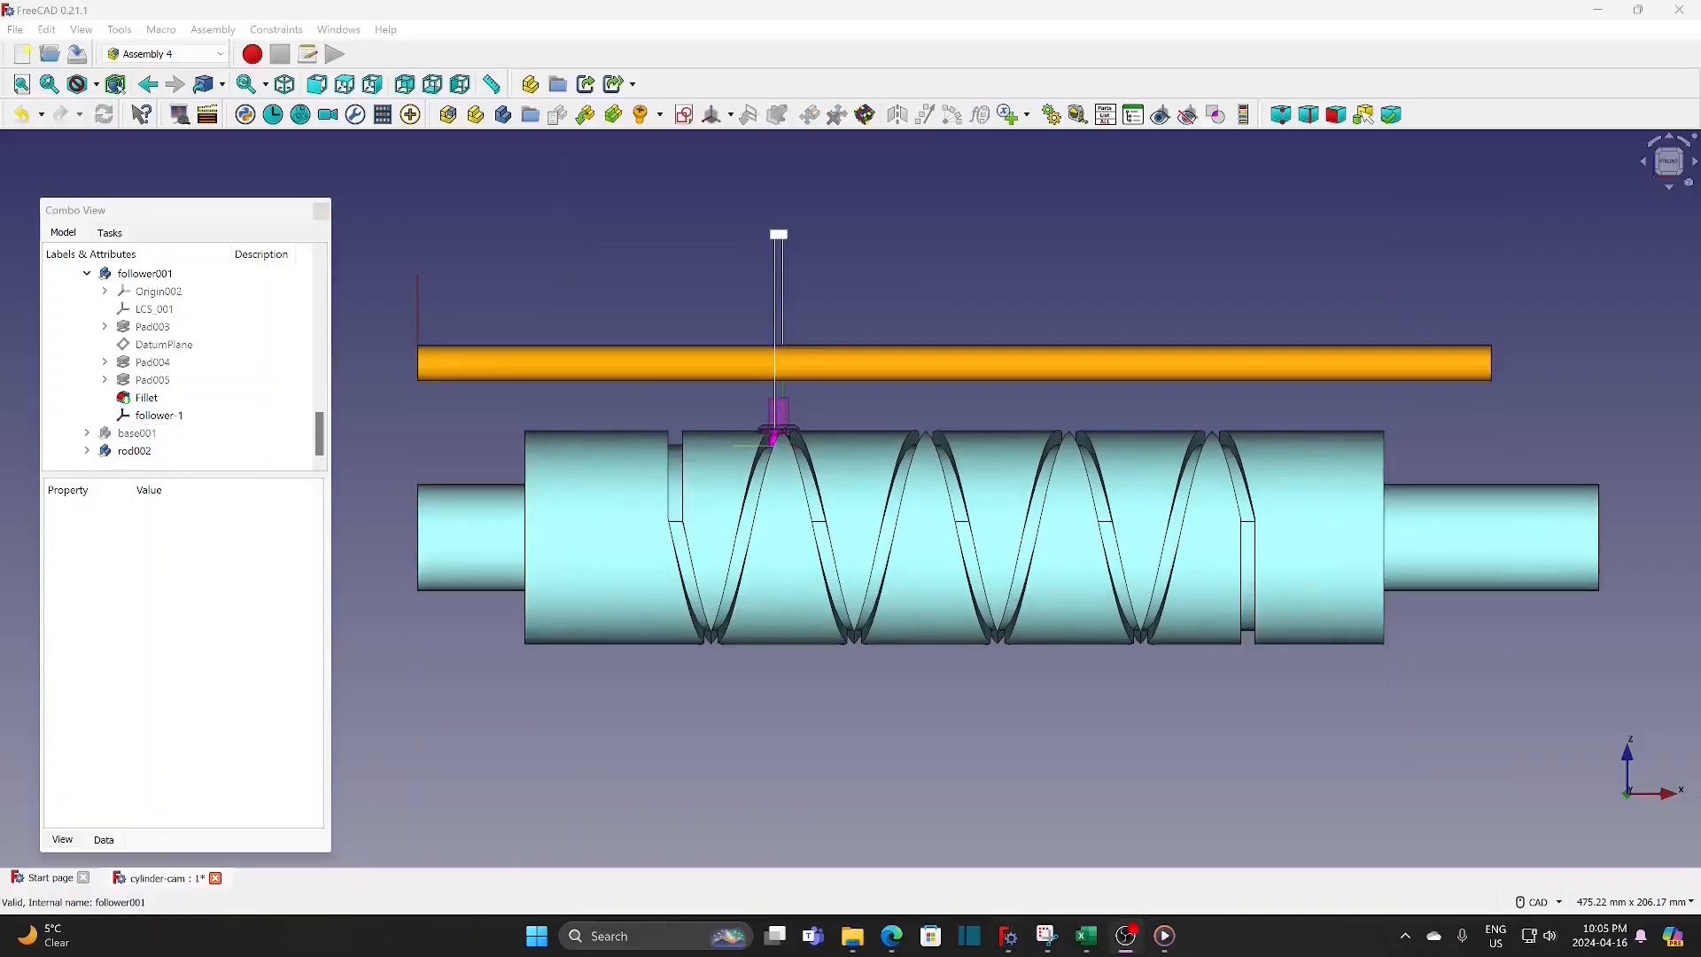
Step: Insert the plate part and attach its for-follower coordinate system to LCS_Origin of the parent assembly
left_click(586, 117)
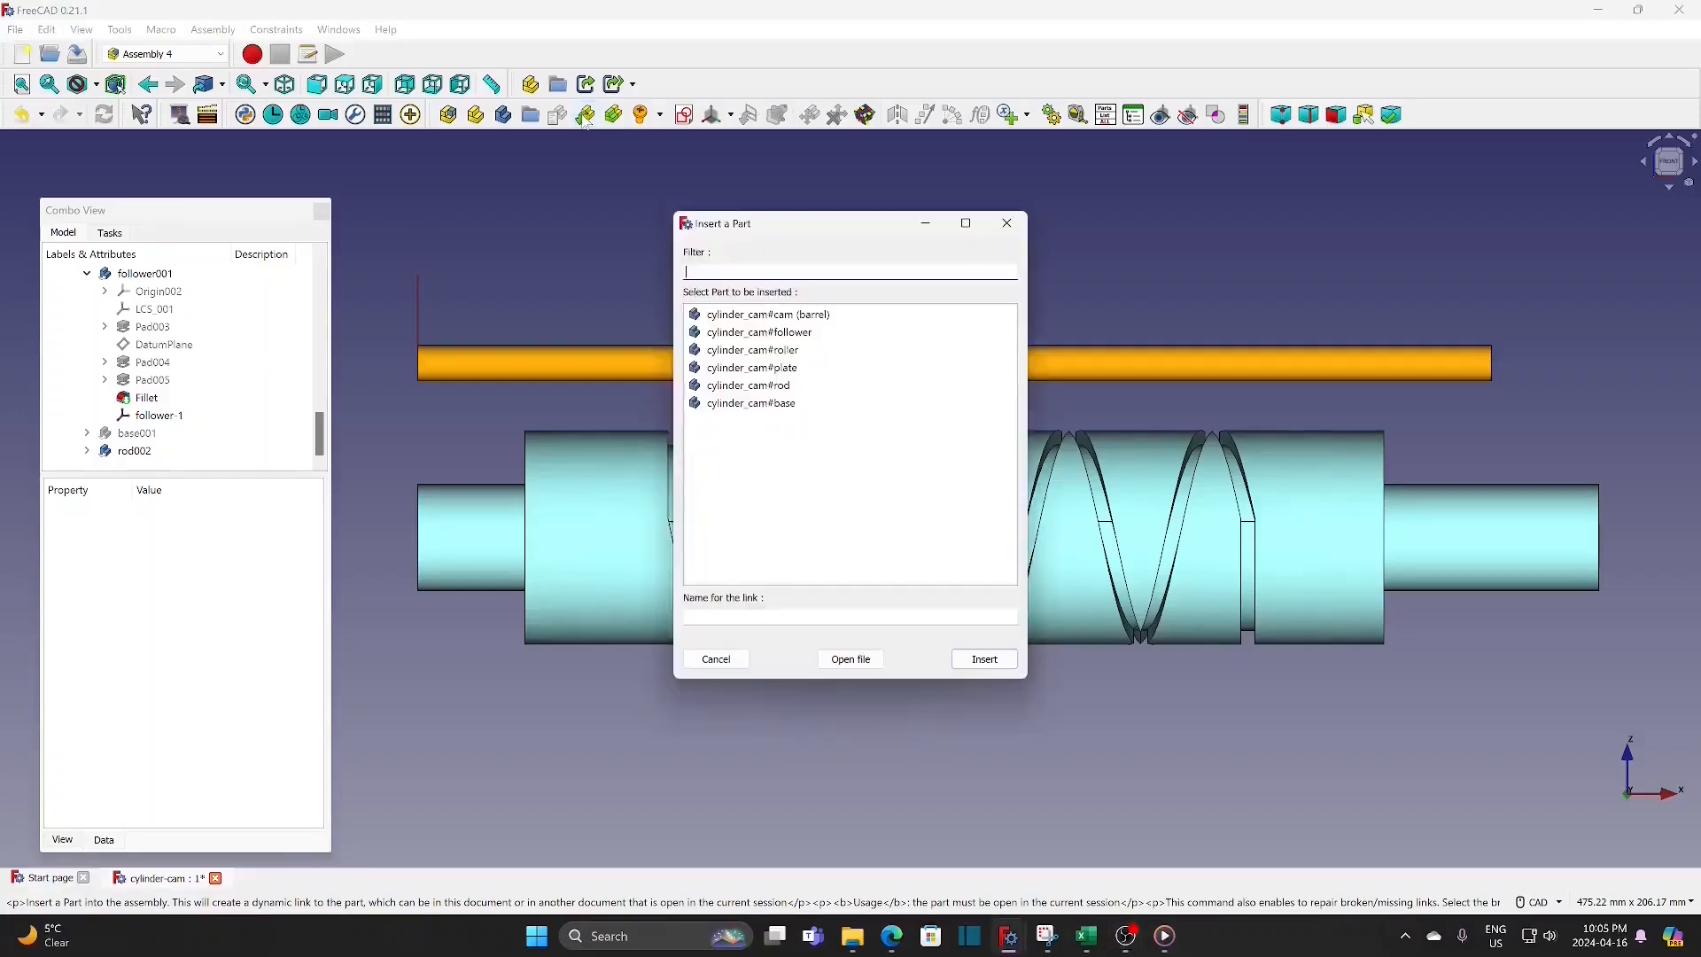
left_click(752, 366)
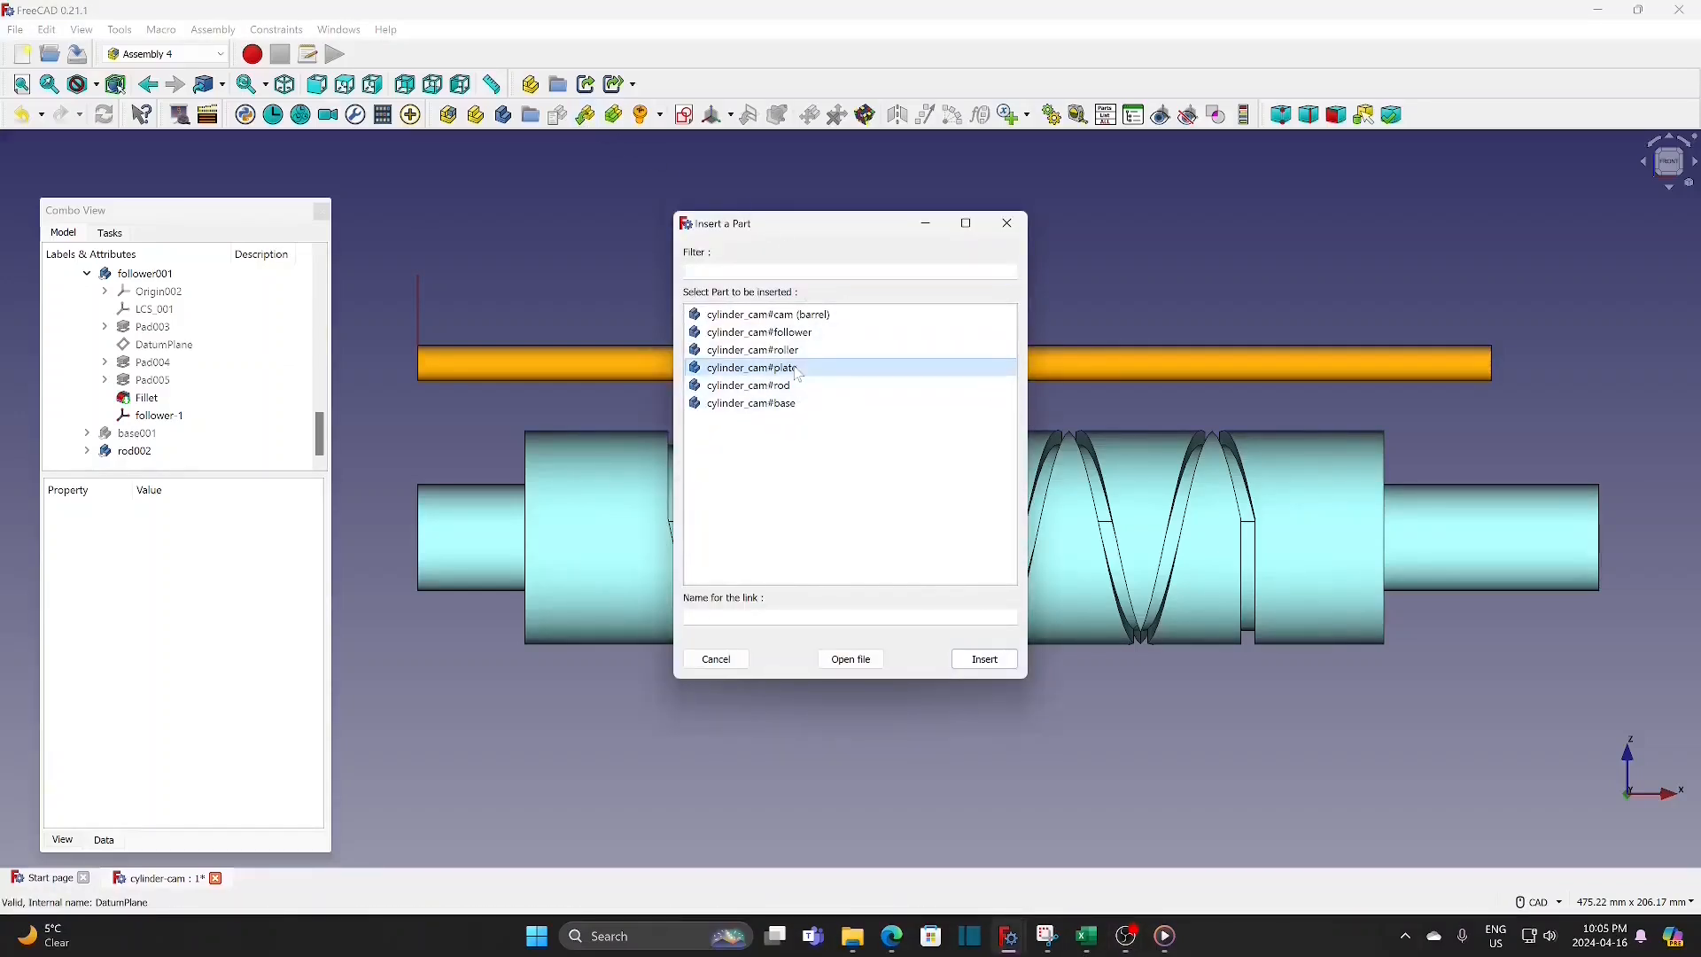
left_click(983, 660)
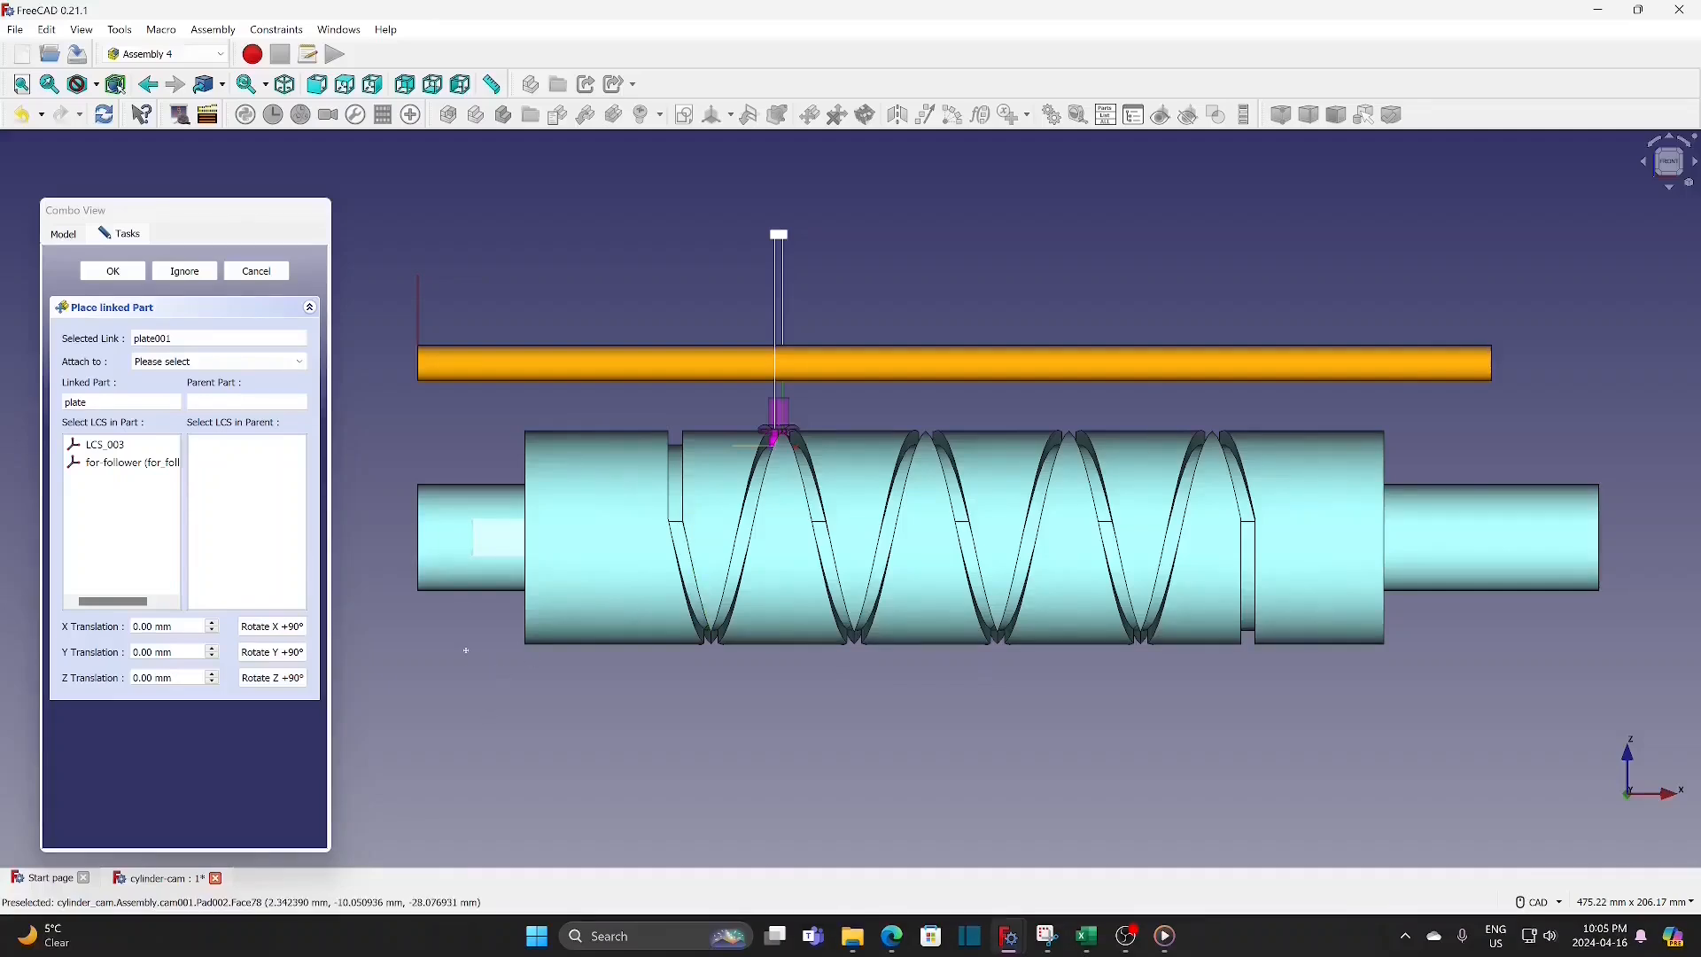
middle_click_drag(466, 650, 551, 647)
middle_click_drag(810, 370, 975, 359)
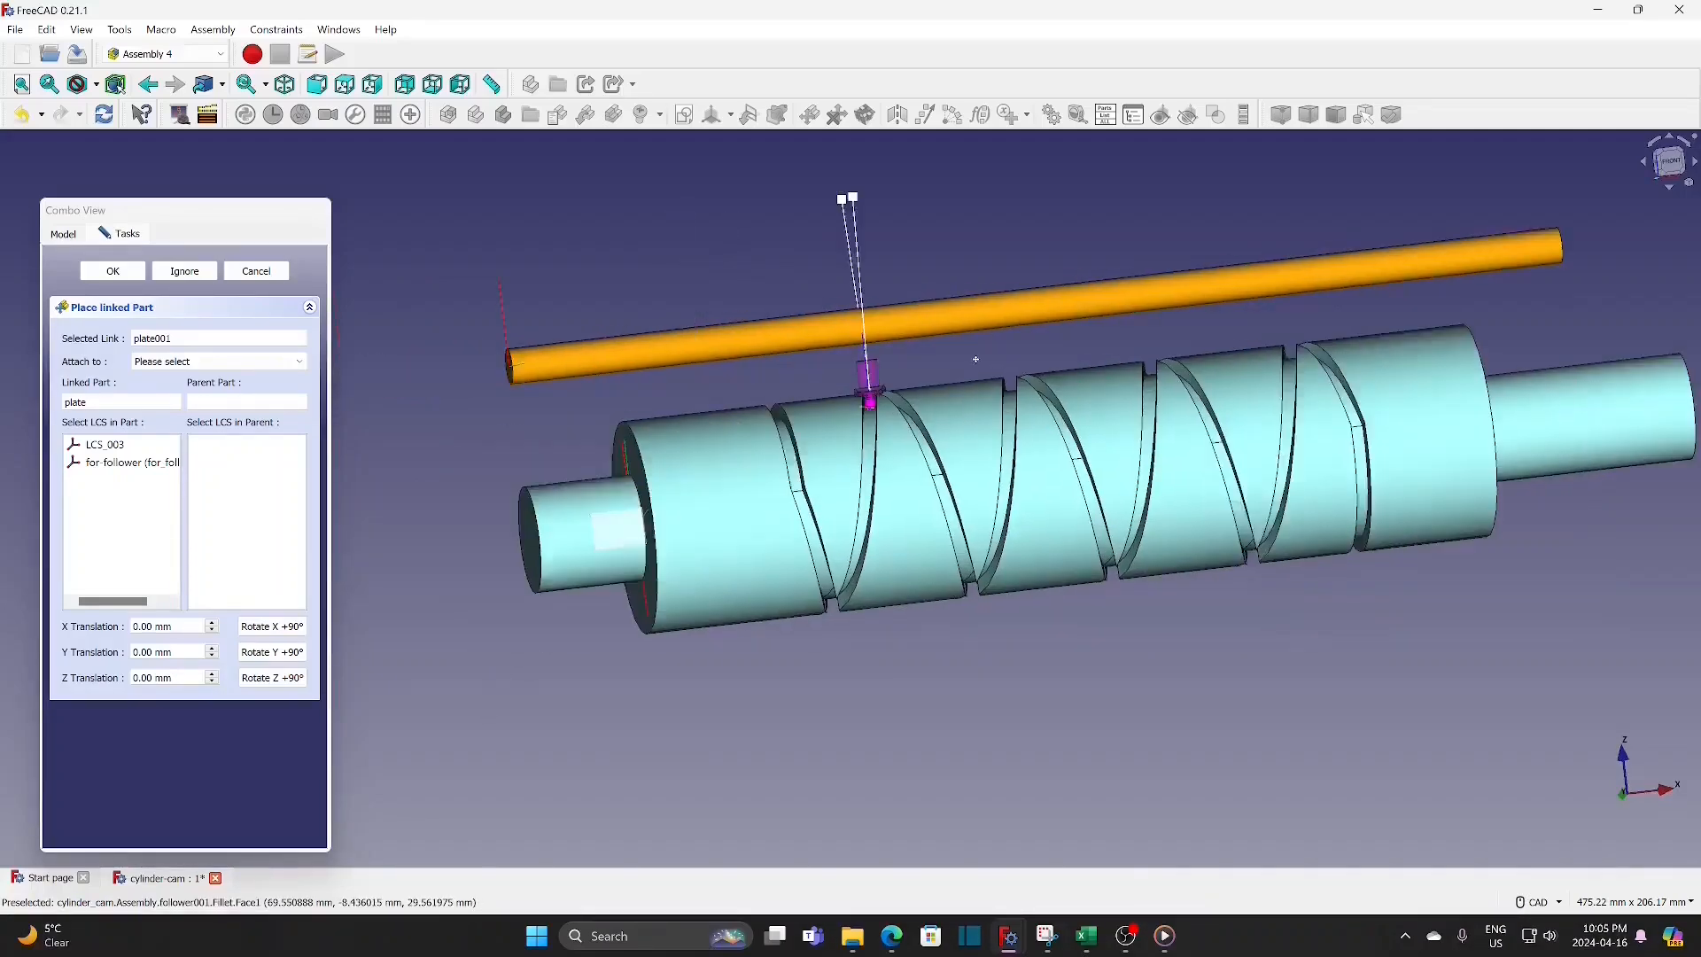
left_click(197, 363)
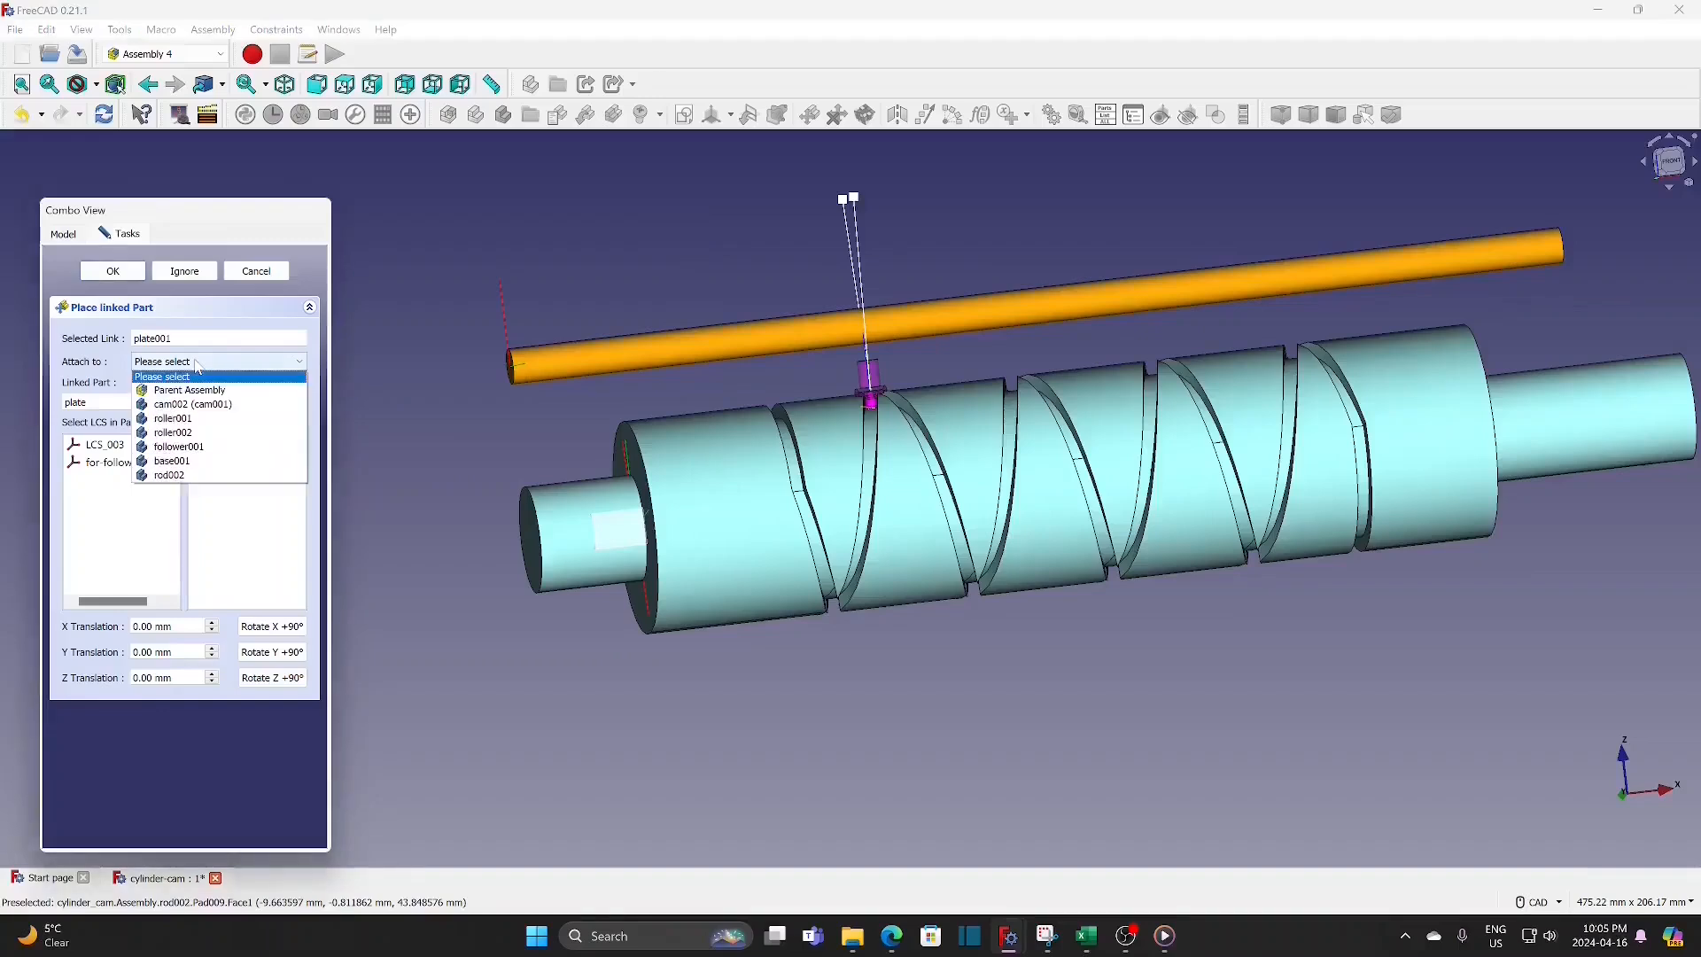
left_click(189, 391)
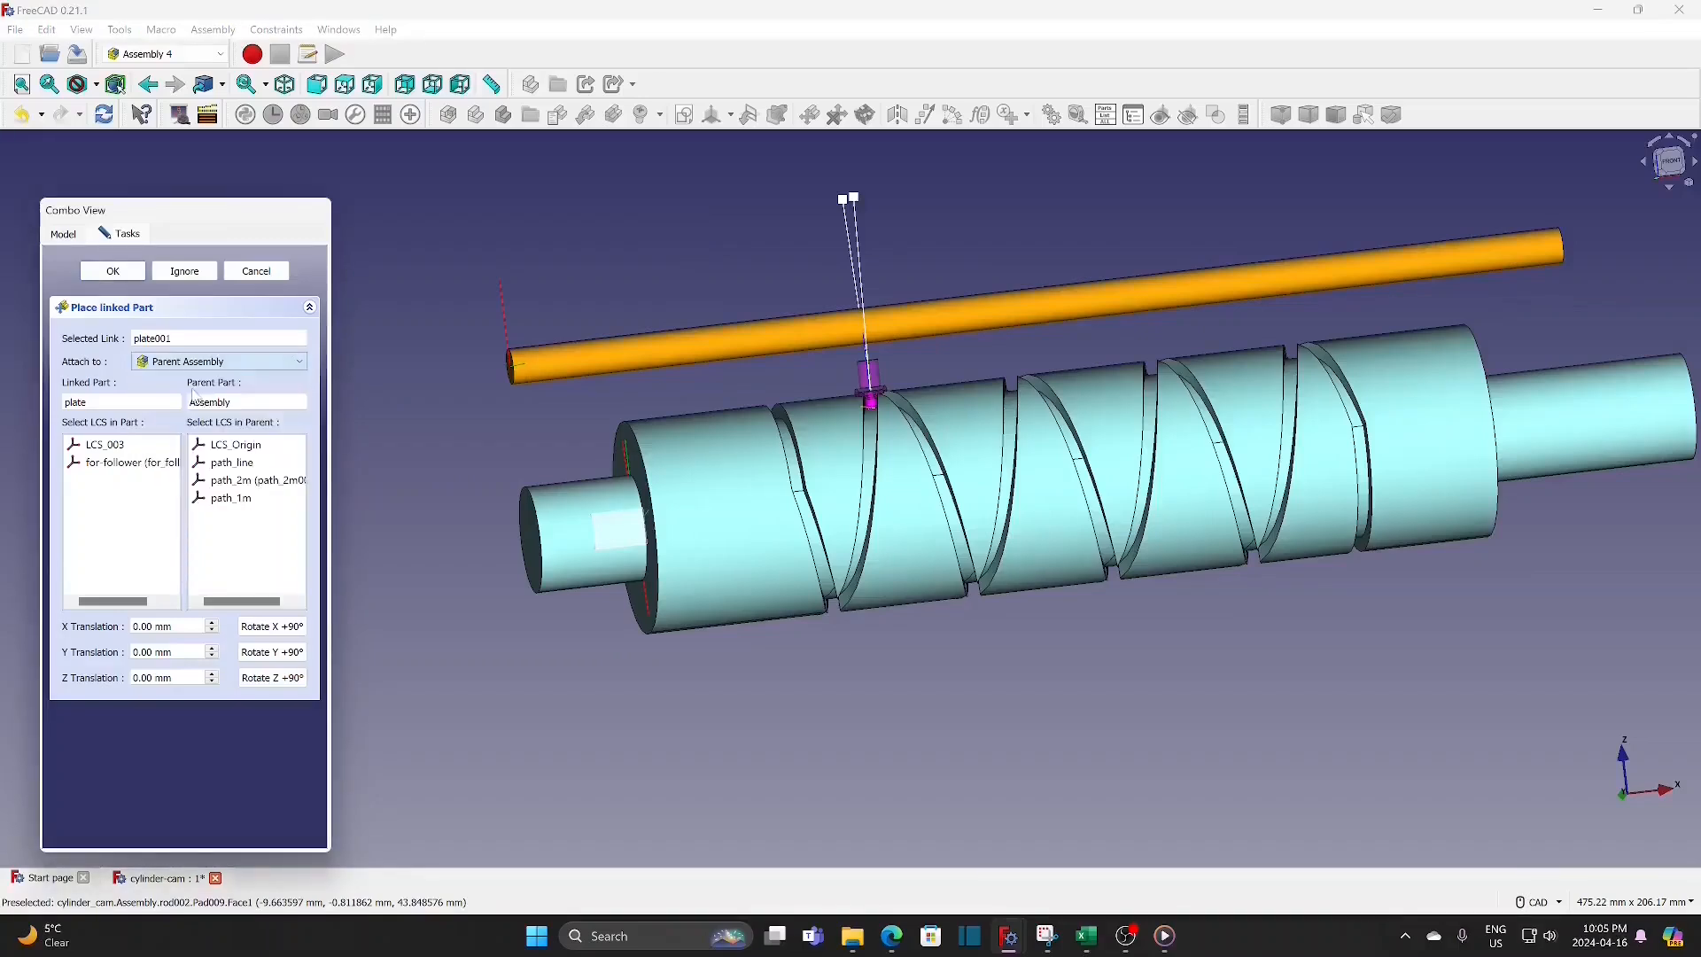
left_click(139, 465)
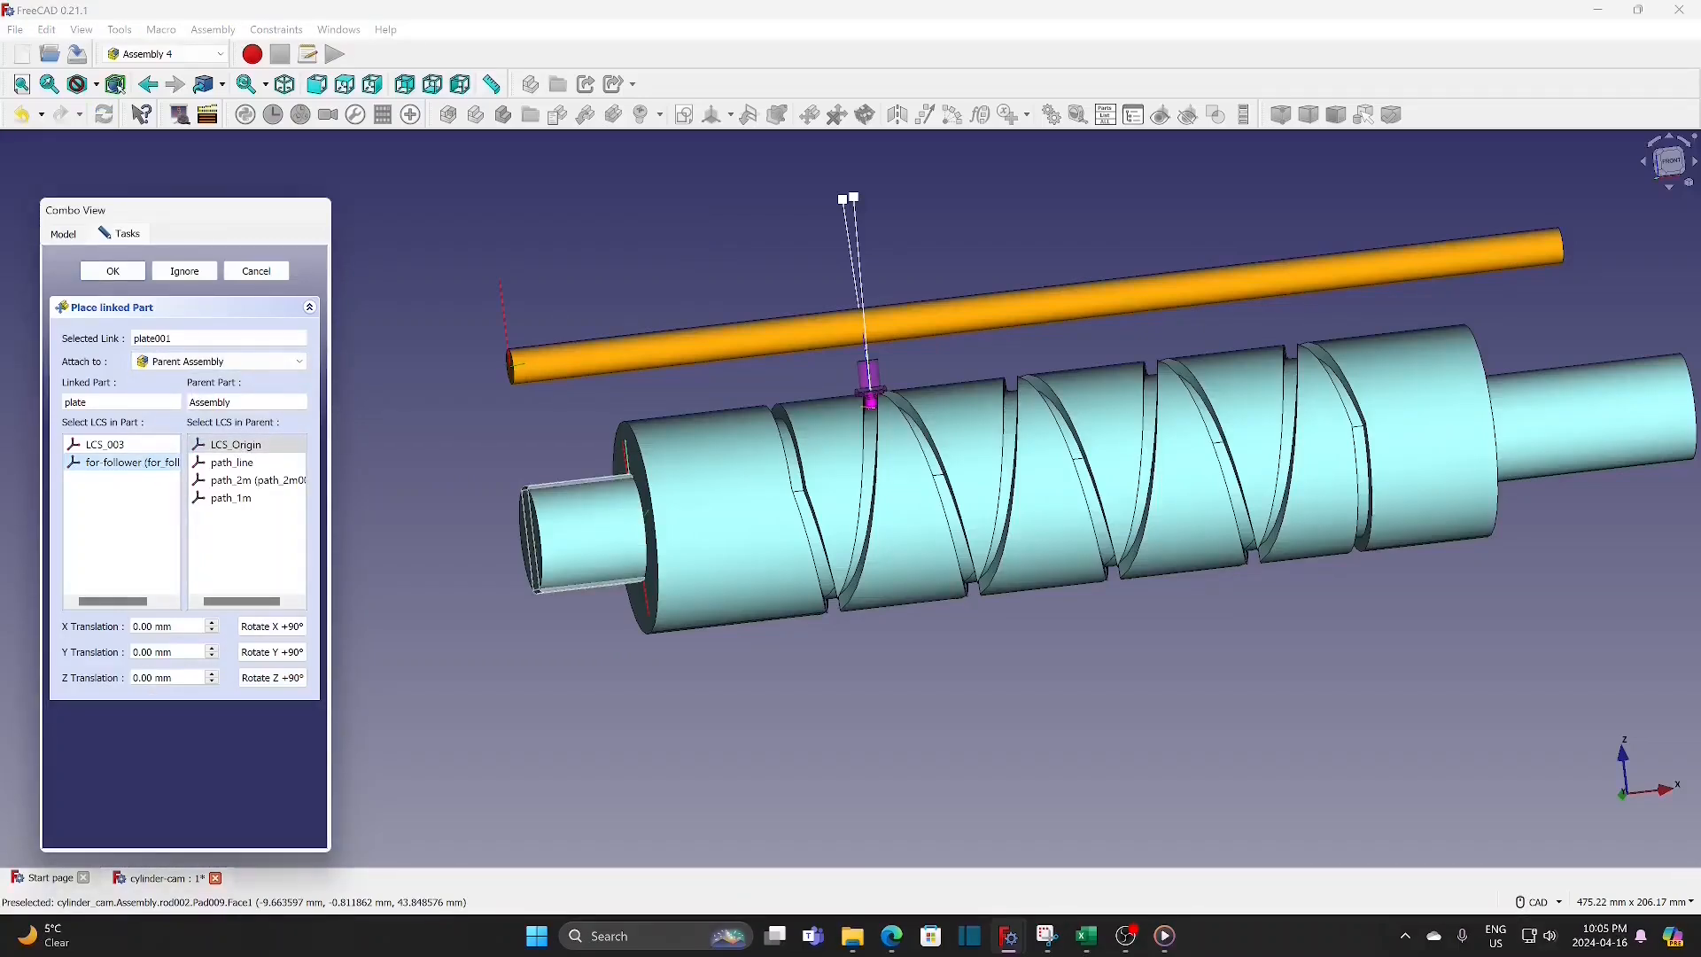
Step: Set the plate's Y translation to 34 mm and rotate it in 90° increments about X and Z until the rod passes through its hole
left_click(152, 652)
type("30")
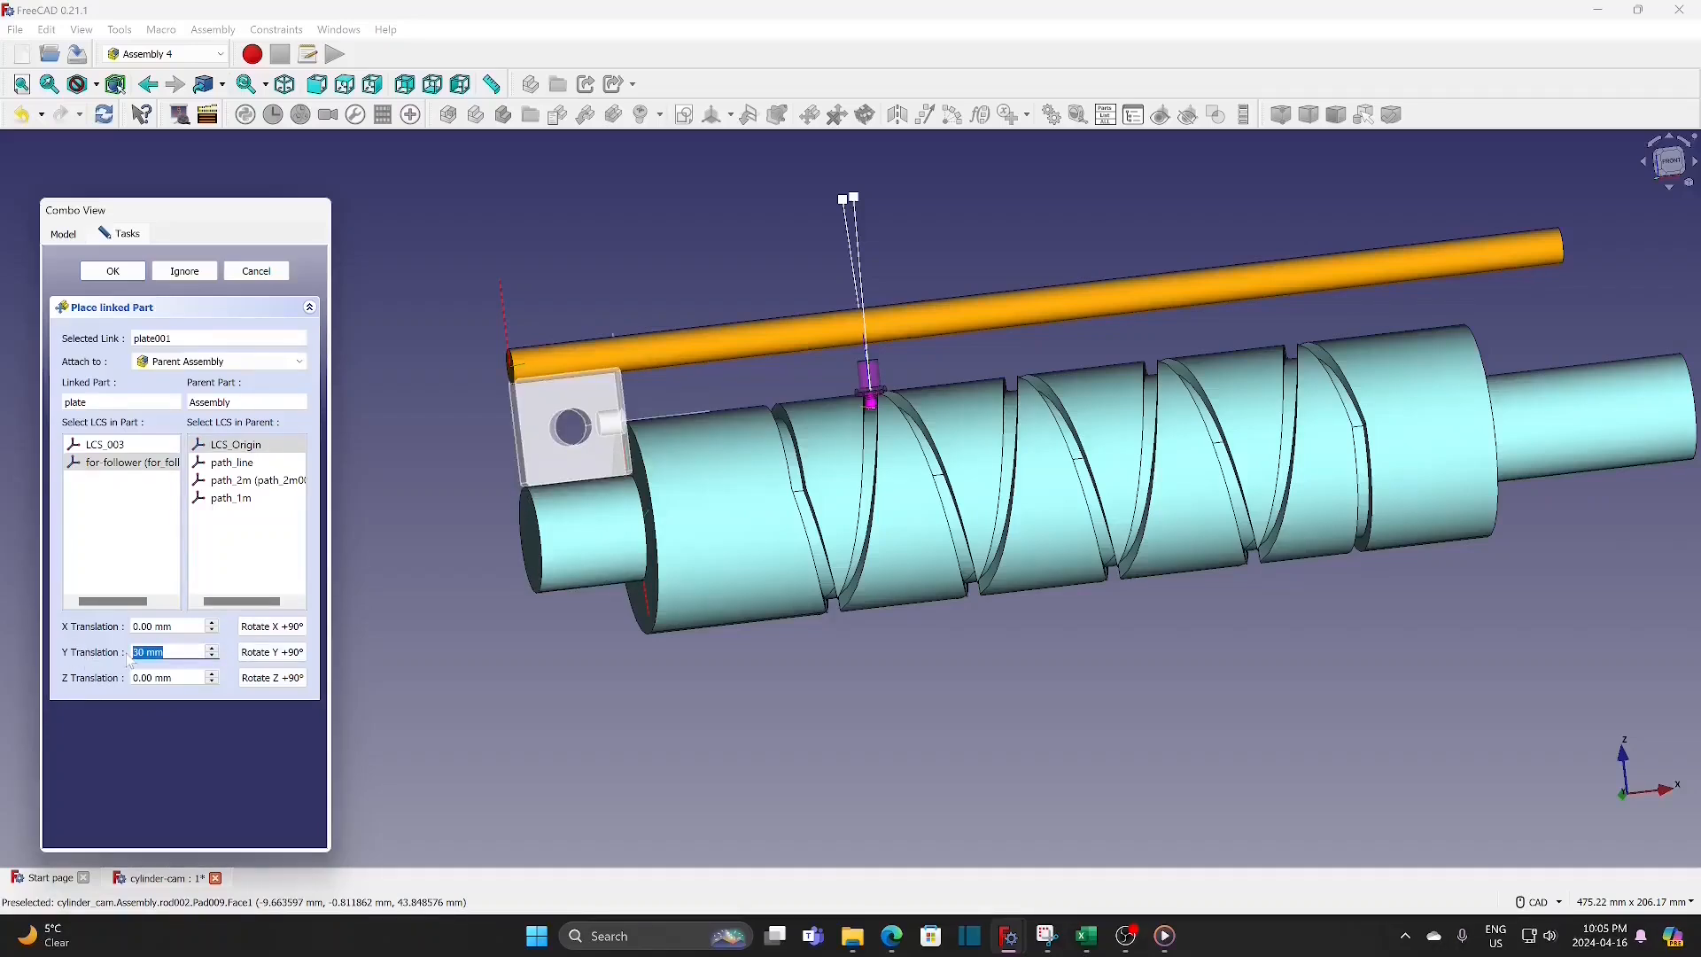
type("34")
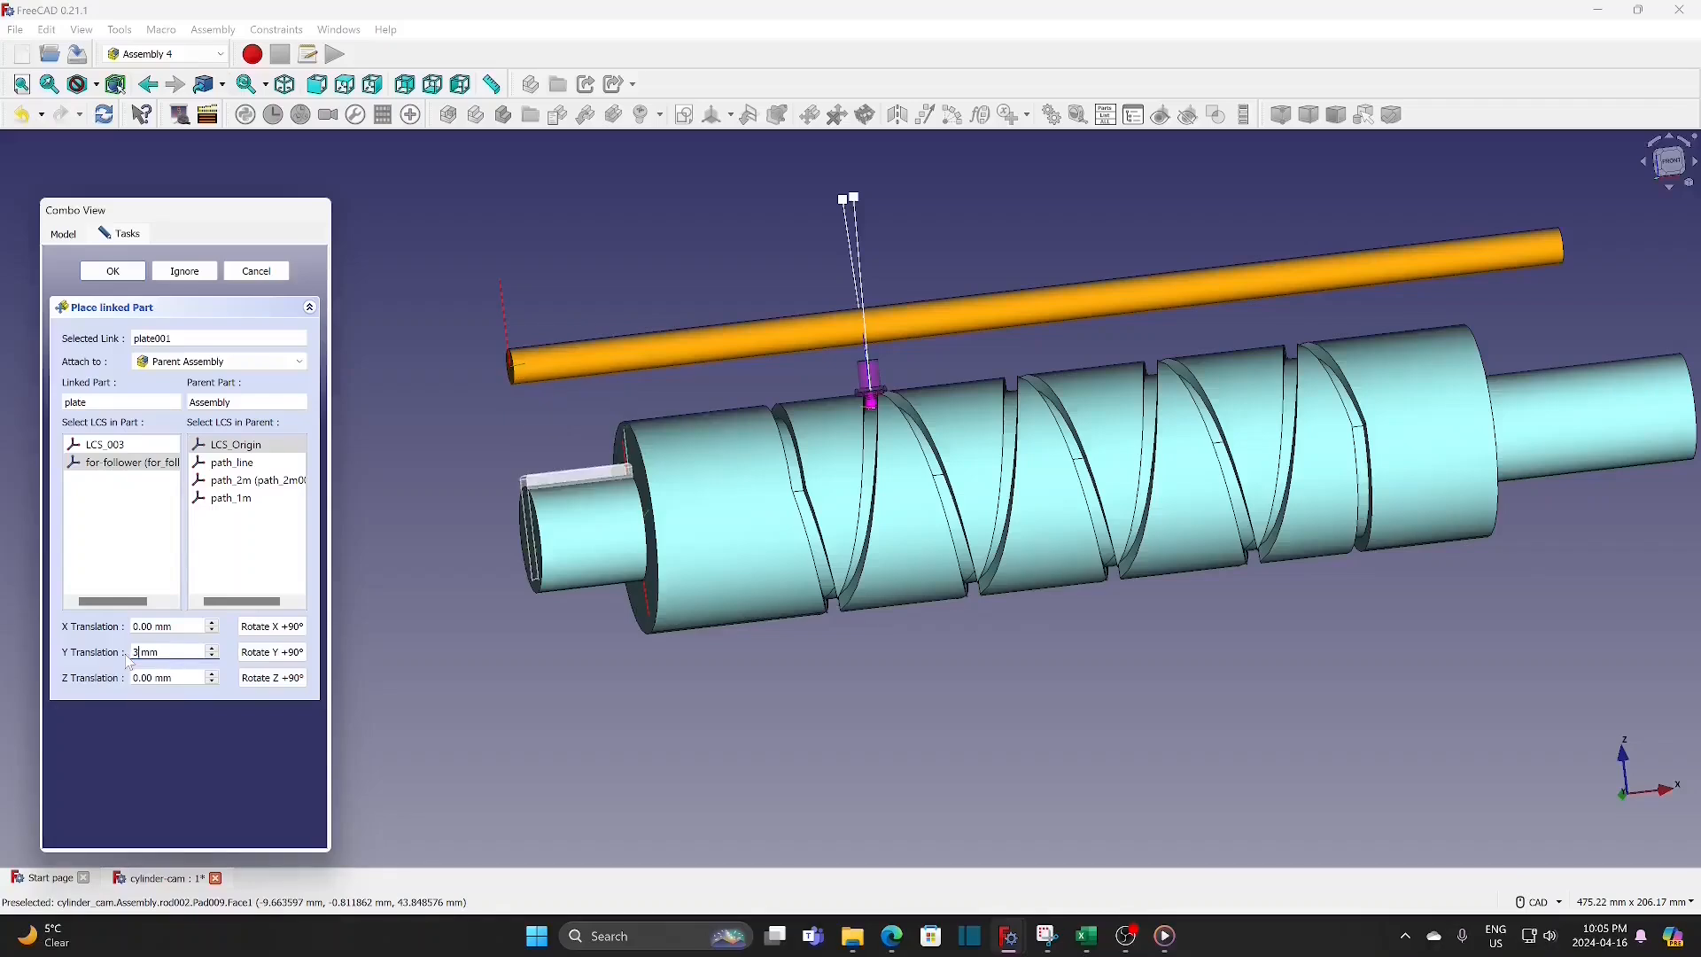
left_click(275, 628)
left_click(278, 679)
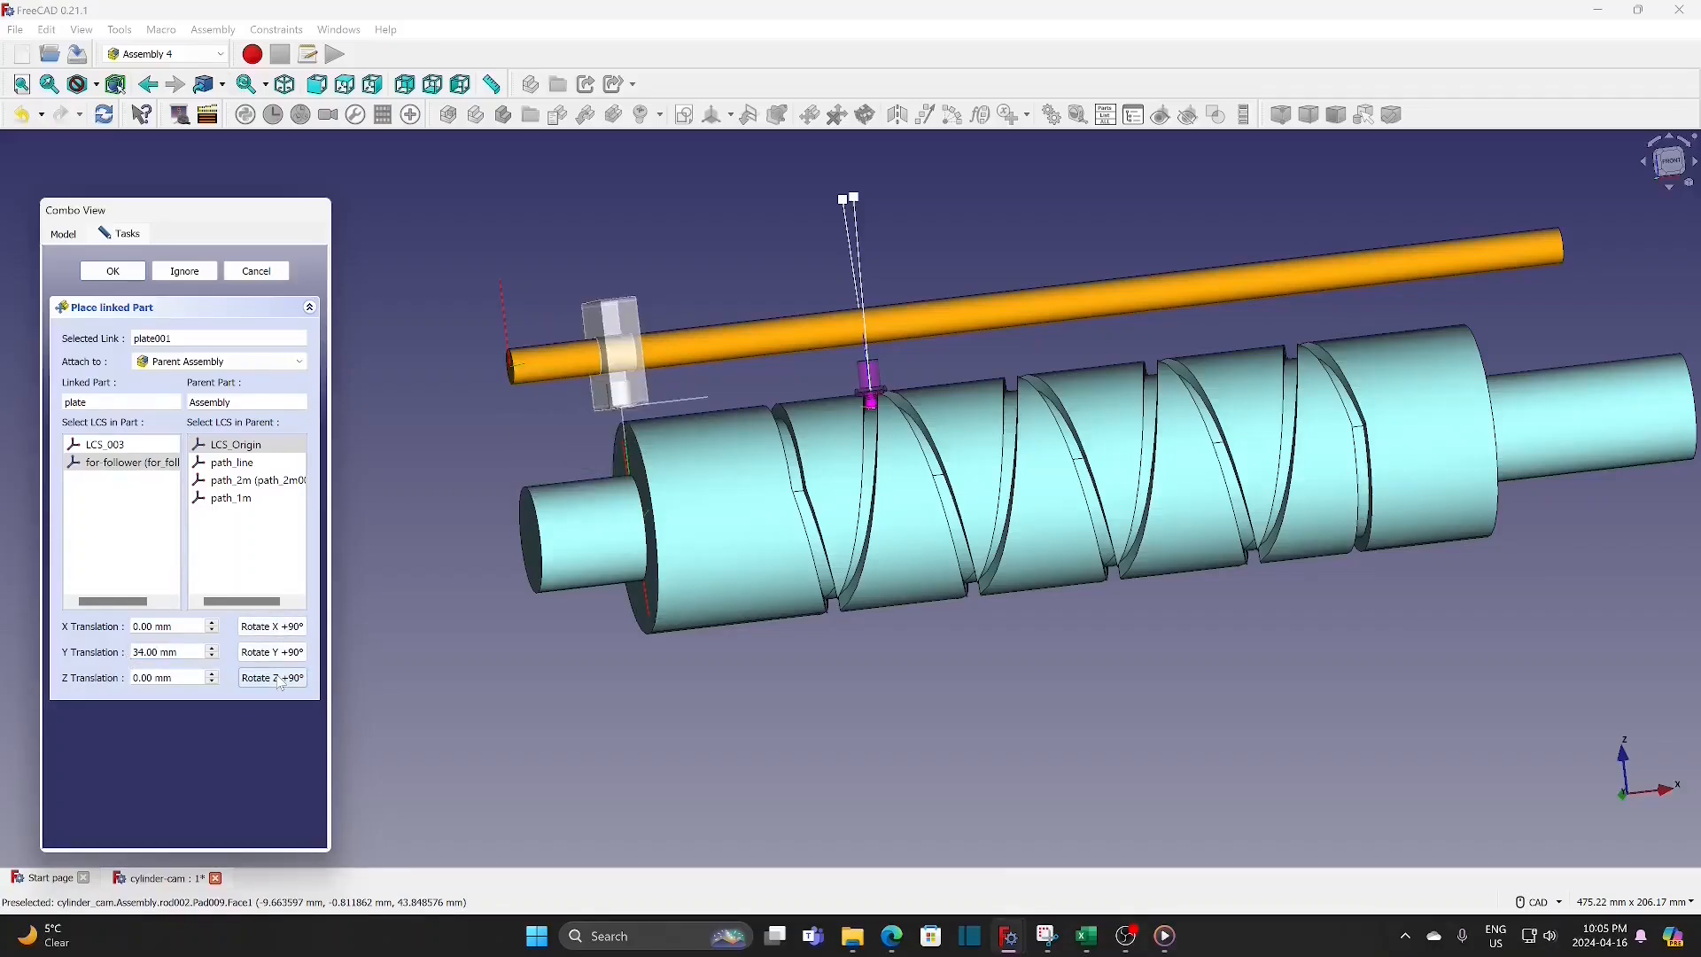
Step: Fine-tune the plate's Y translation to 33.8 mm to centre its hole on the rod, and accept the placement
scroll(611, 356, "up", 5)
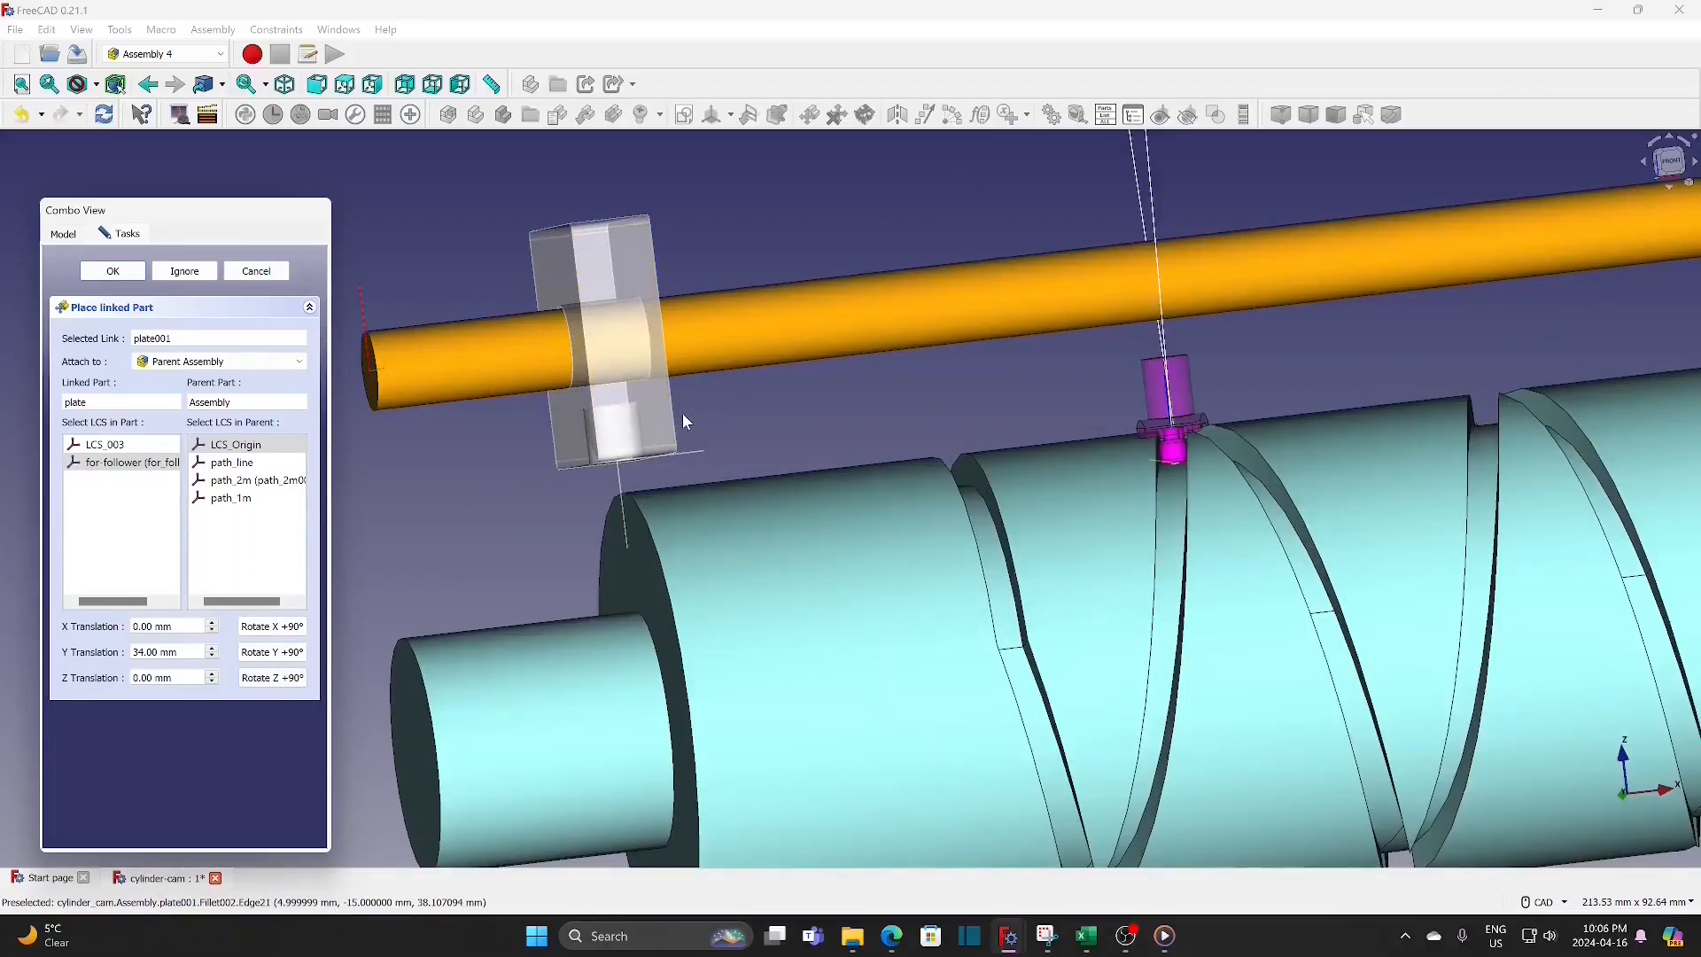
scroll(677, 420, "up", 2)
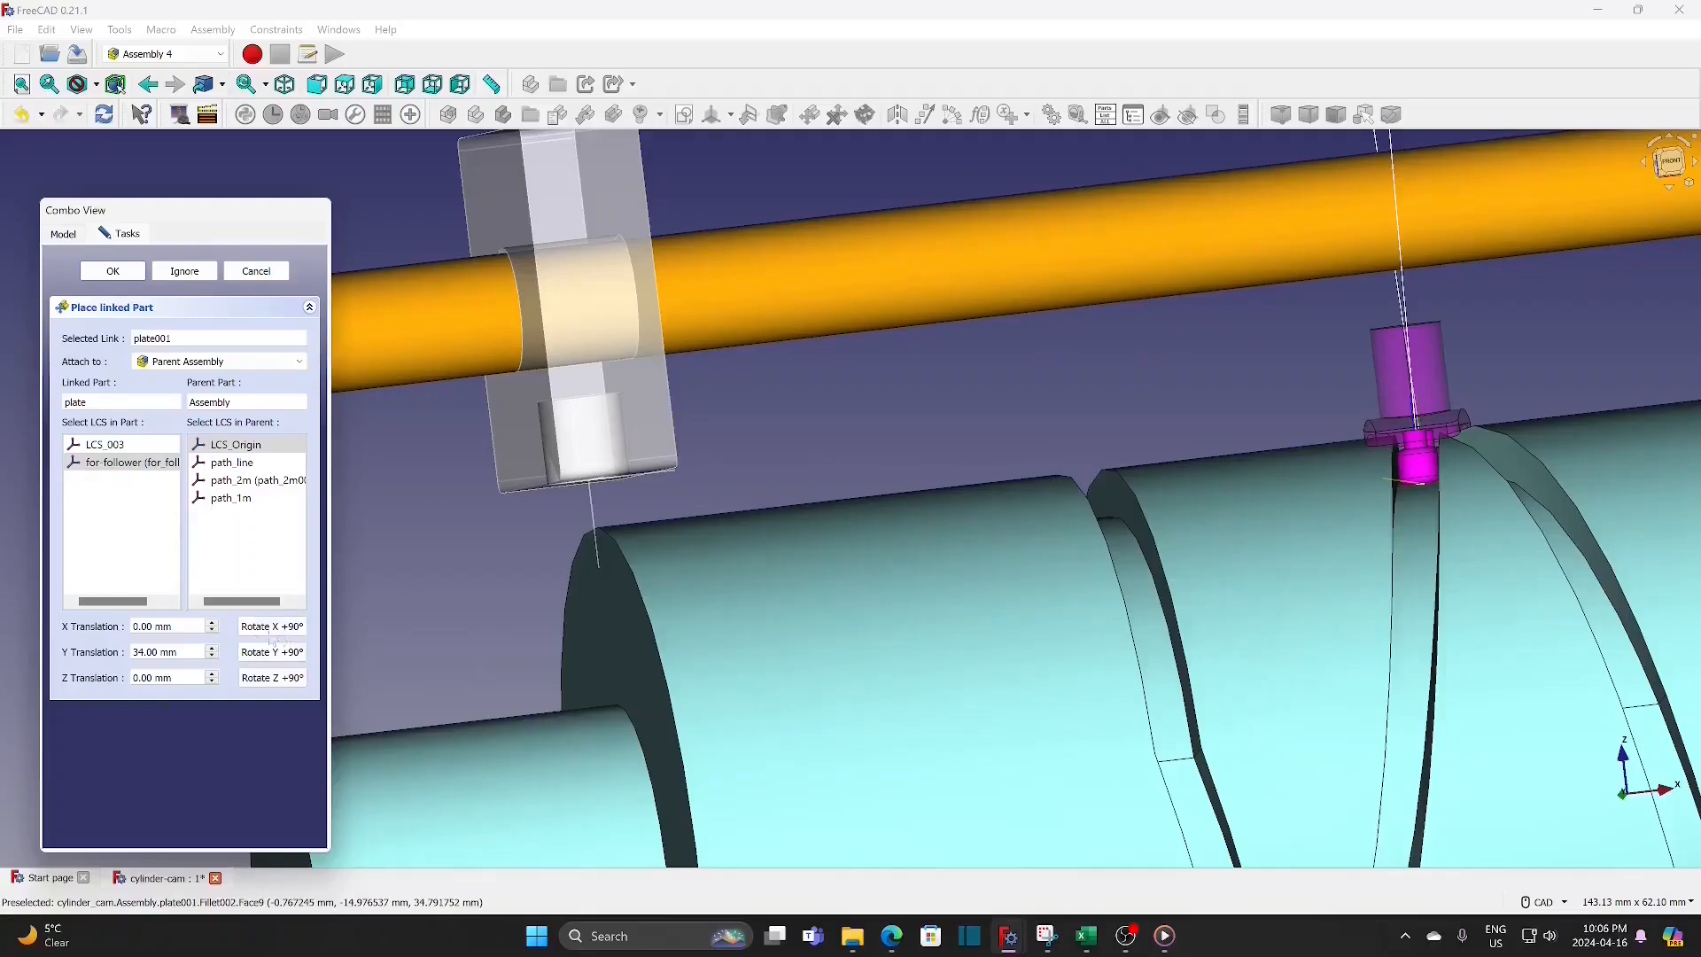
left_click(213, 658)
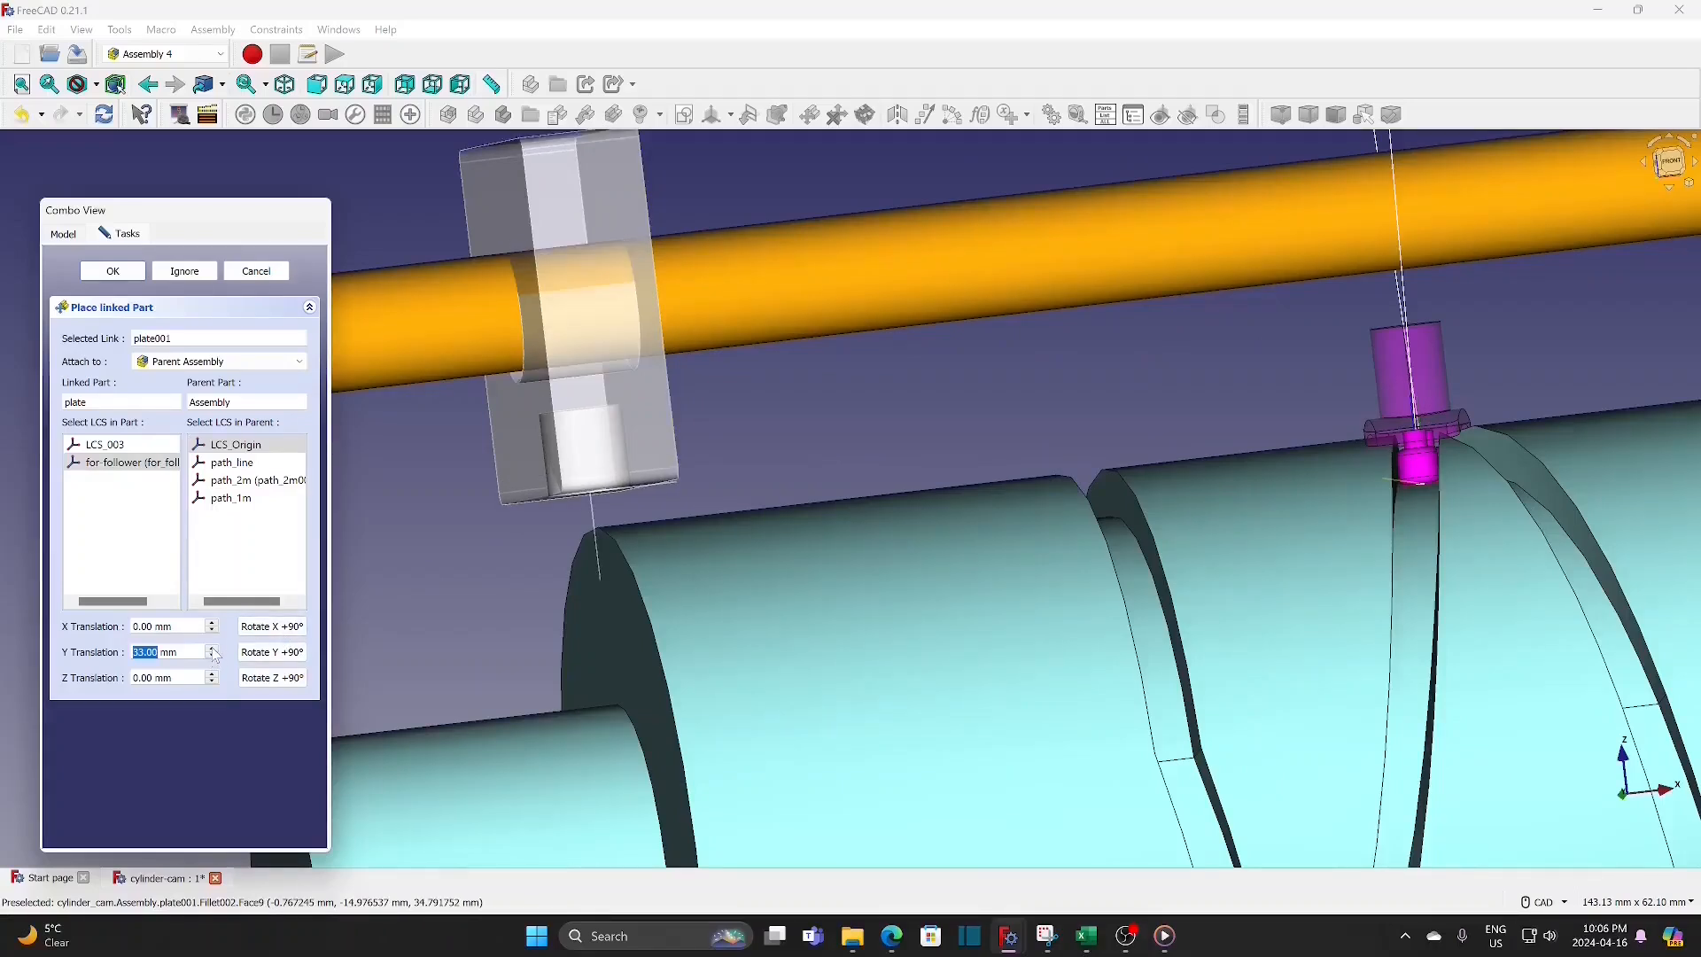
left_click(213, 651)
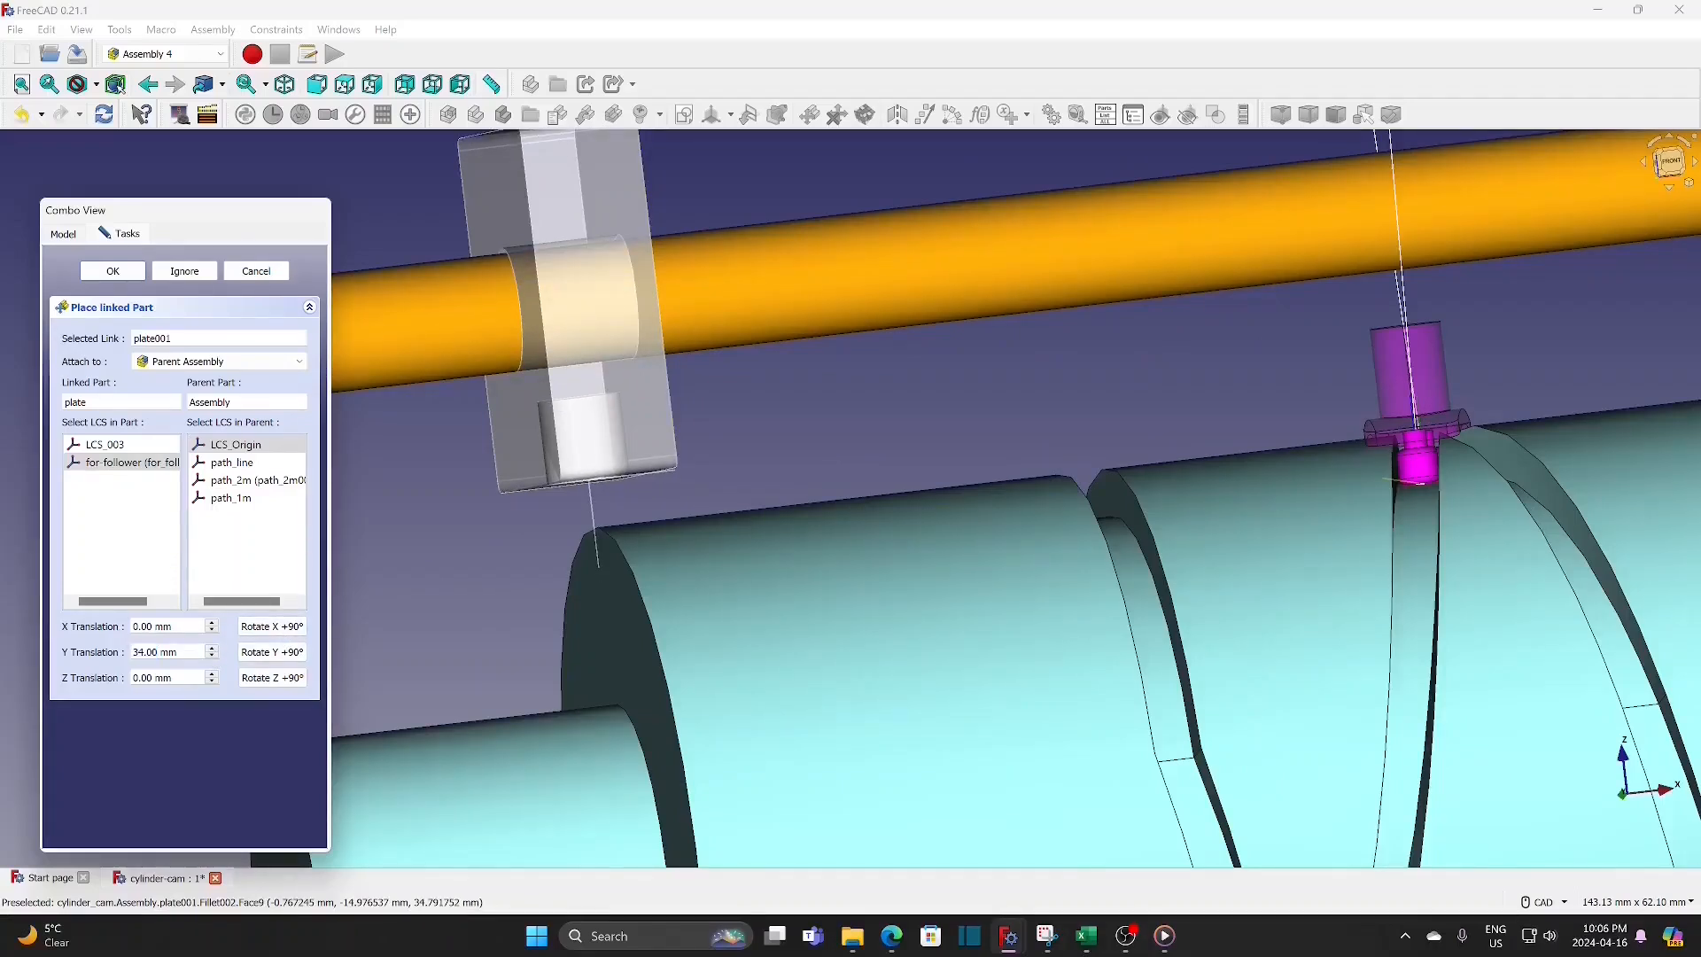
left_click_drag(178, 652, 132, 656)
type("33.8")
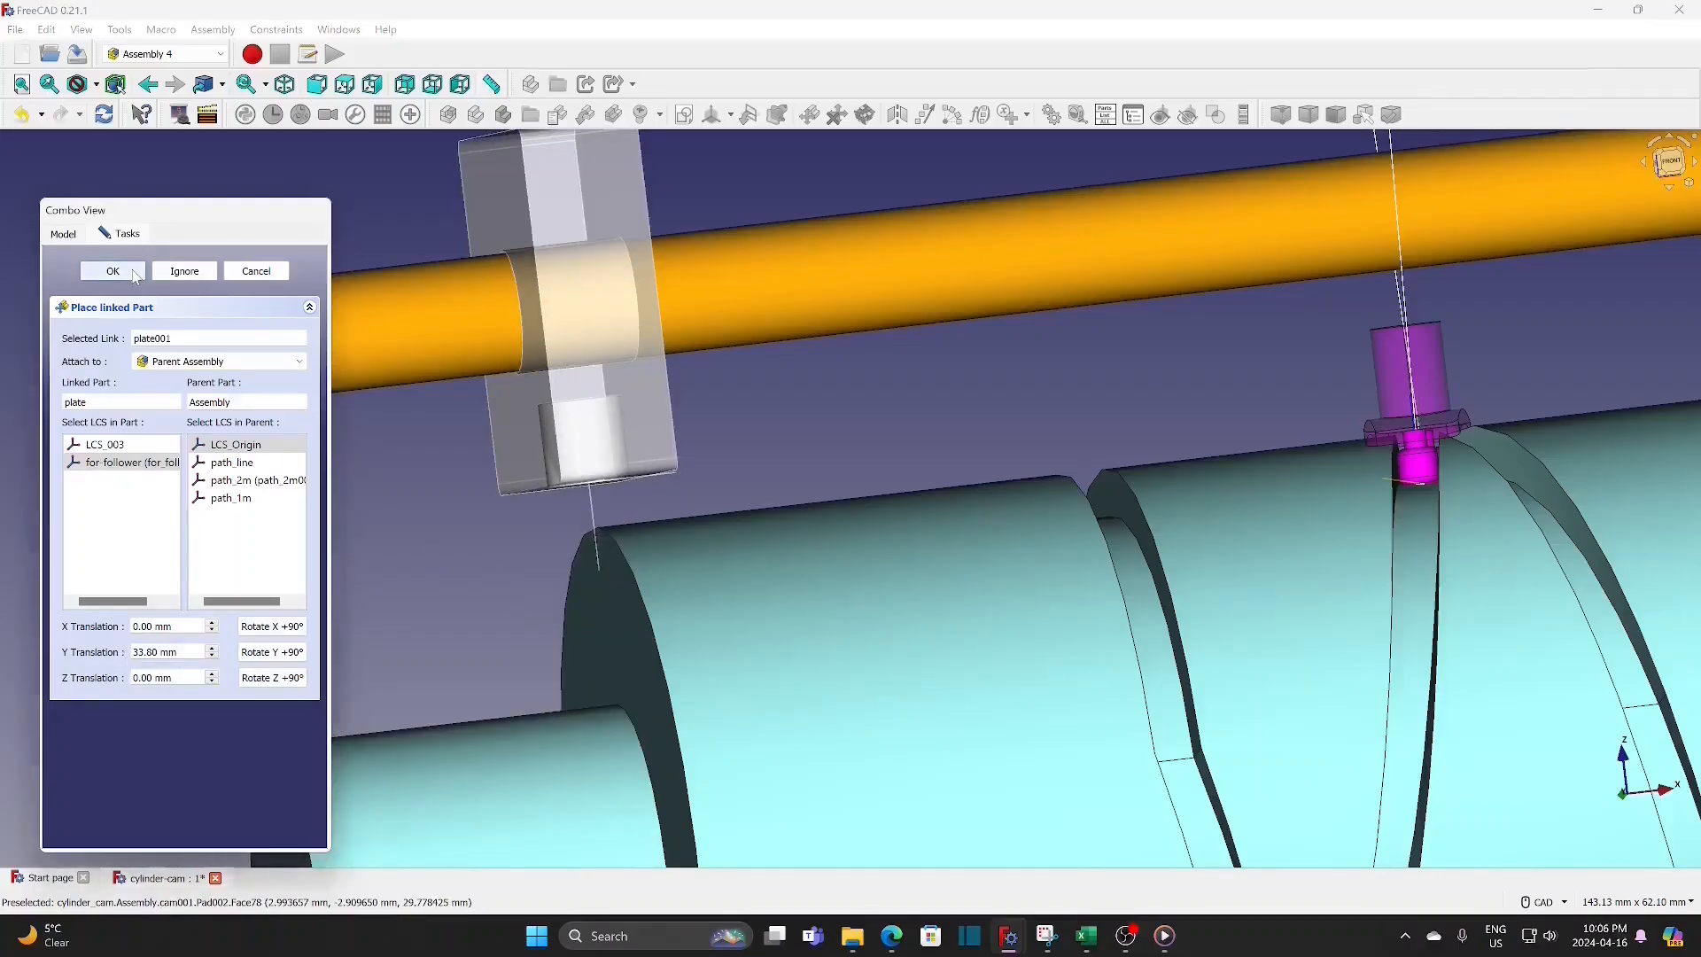
key("Return")
Step: Expand plate001 in the assembly tree and select its for-follower coordinate system
scroll(889, 465, "down", 5)
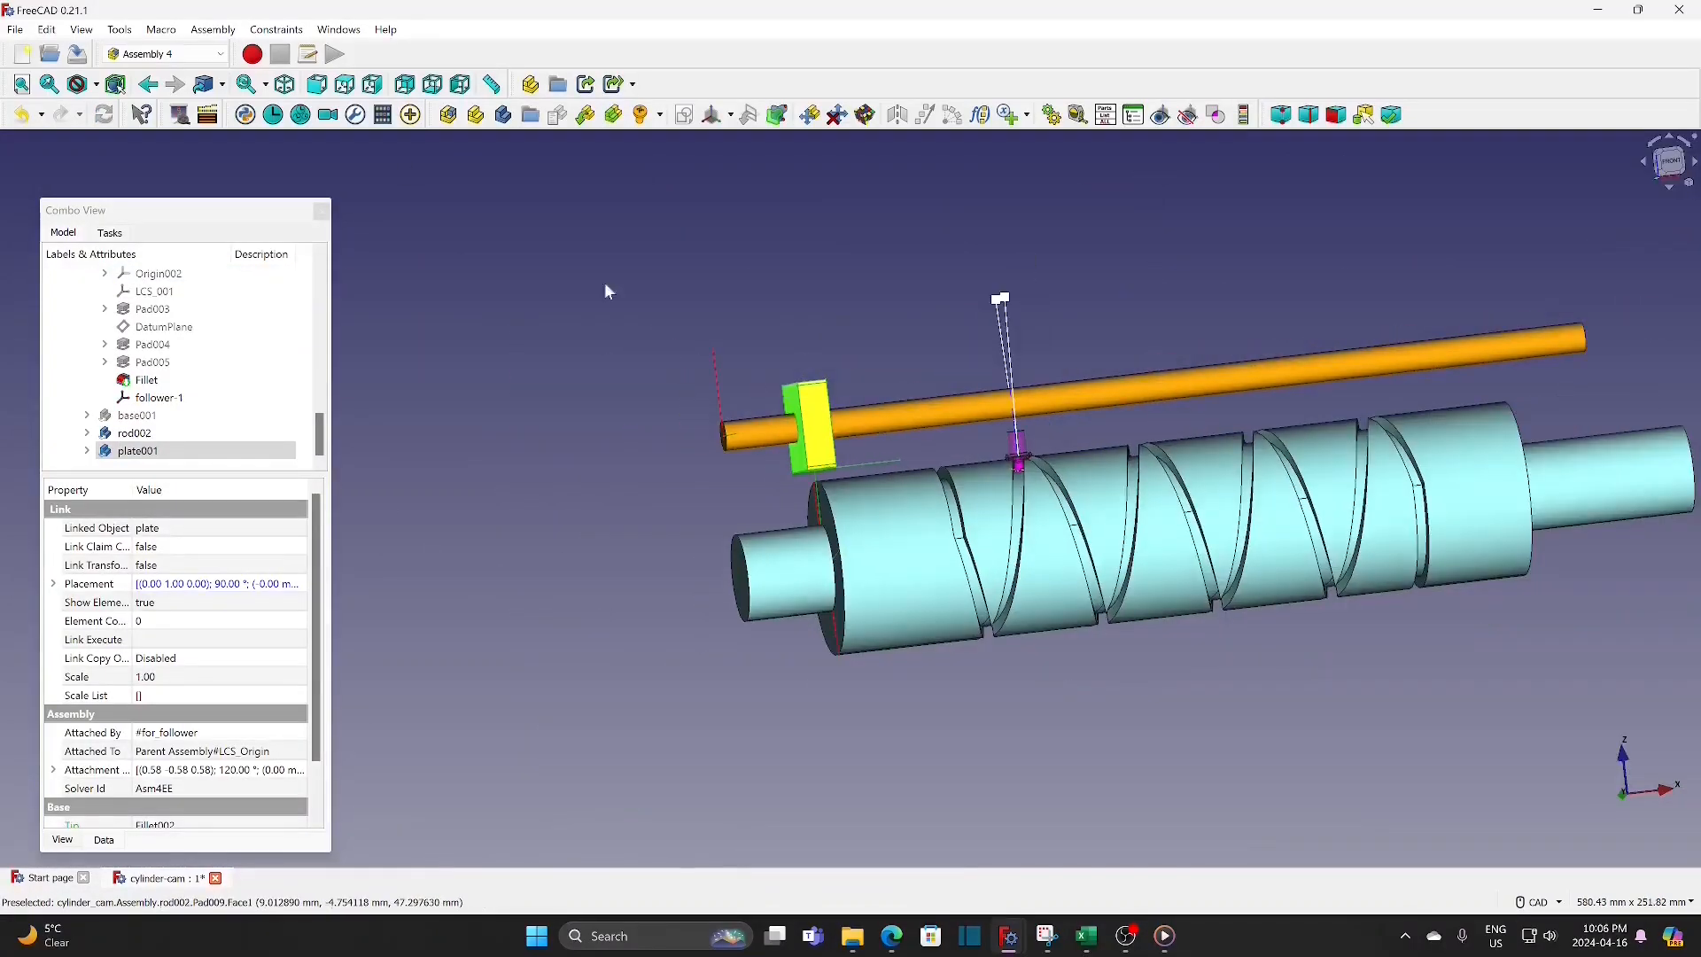
left_click(285, 84)
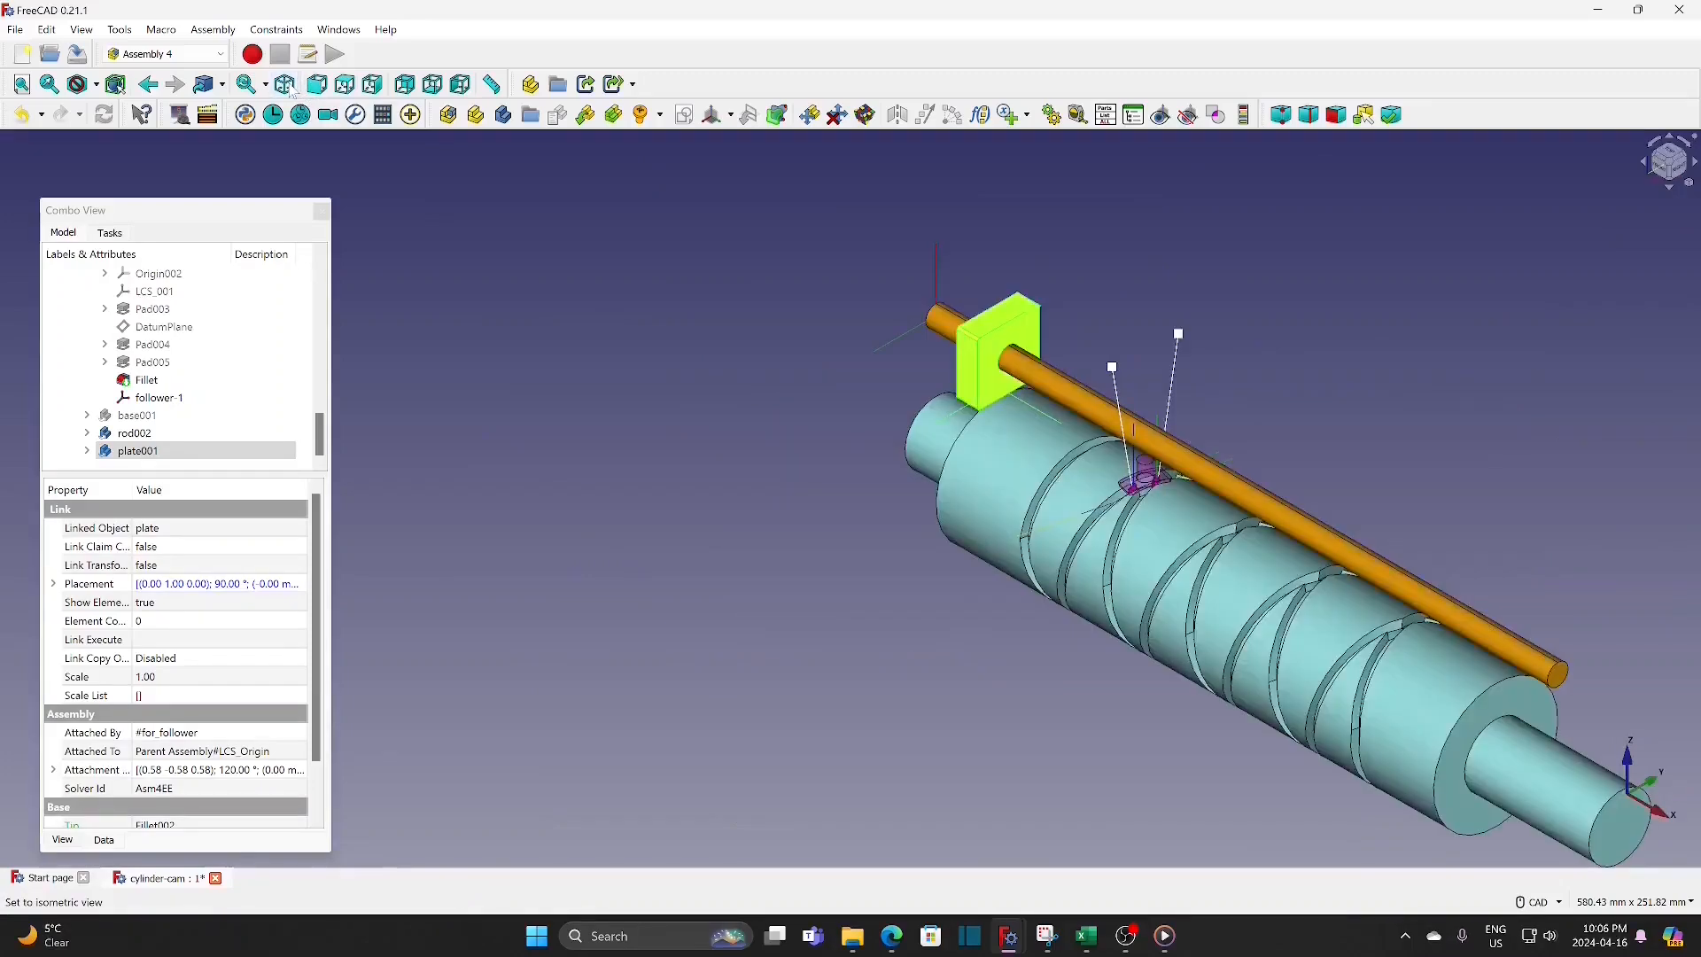
left_click(313, 89)
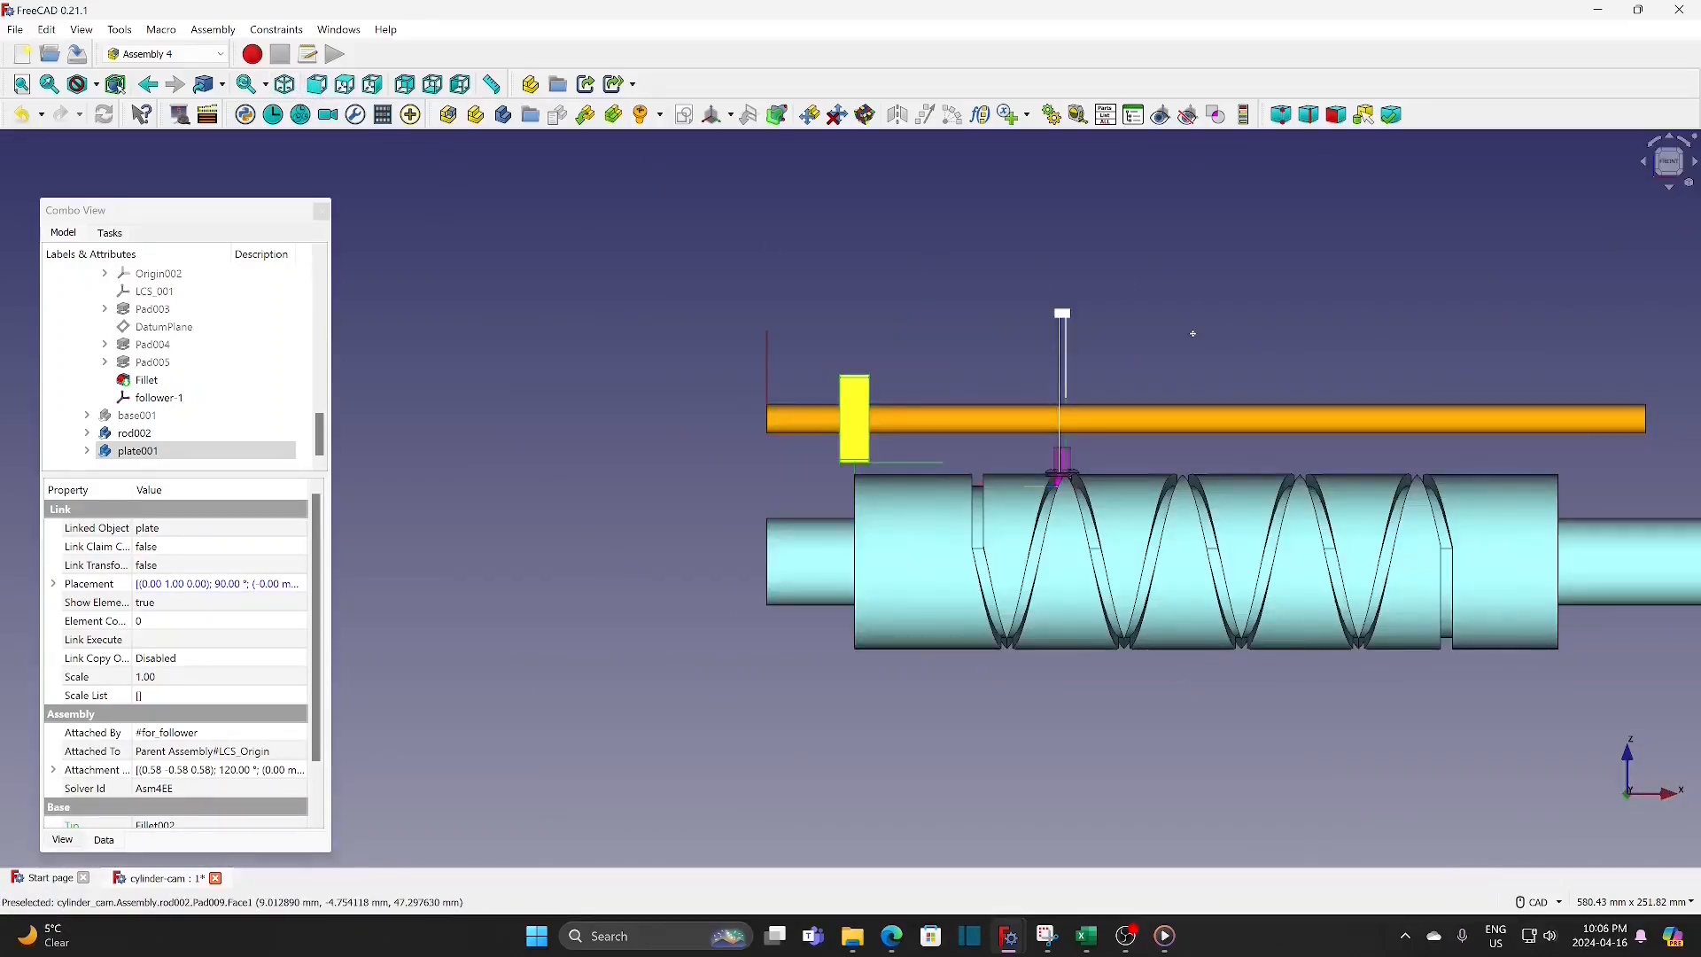
middle_click_drag(1192, 333, 1071, 333)
scroll(1071, 333, "up", 1)
middle_click_drag(829, 703, 935, 576)
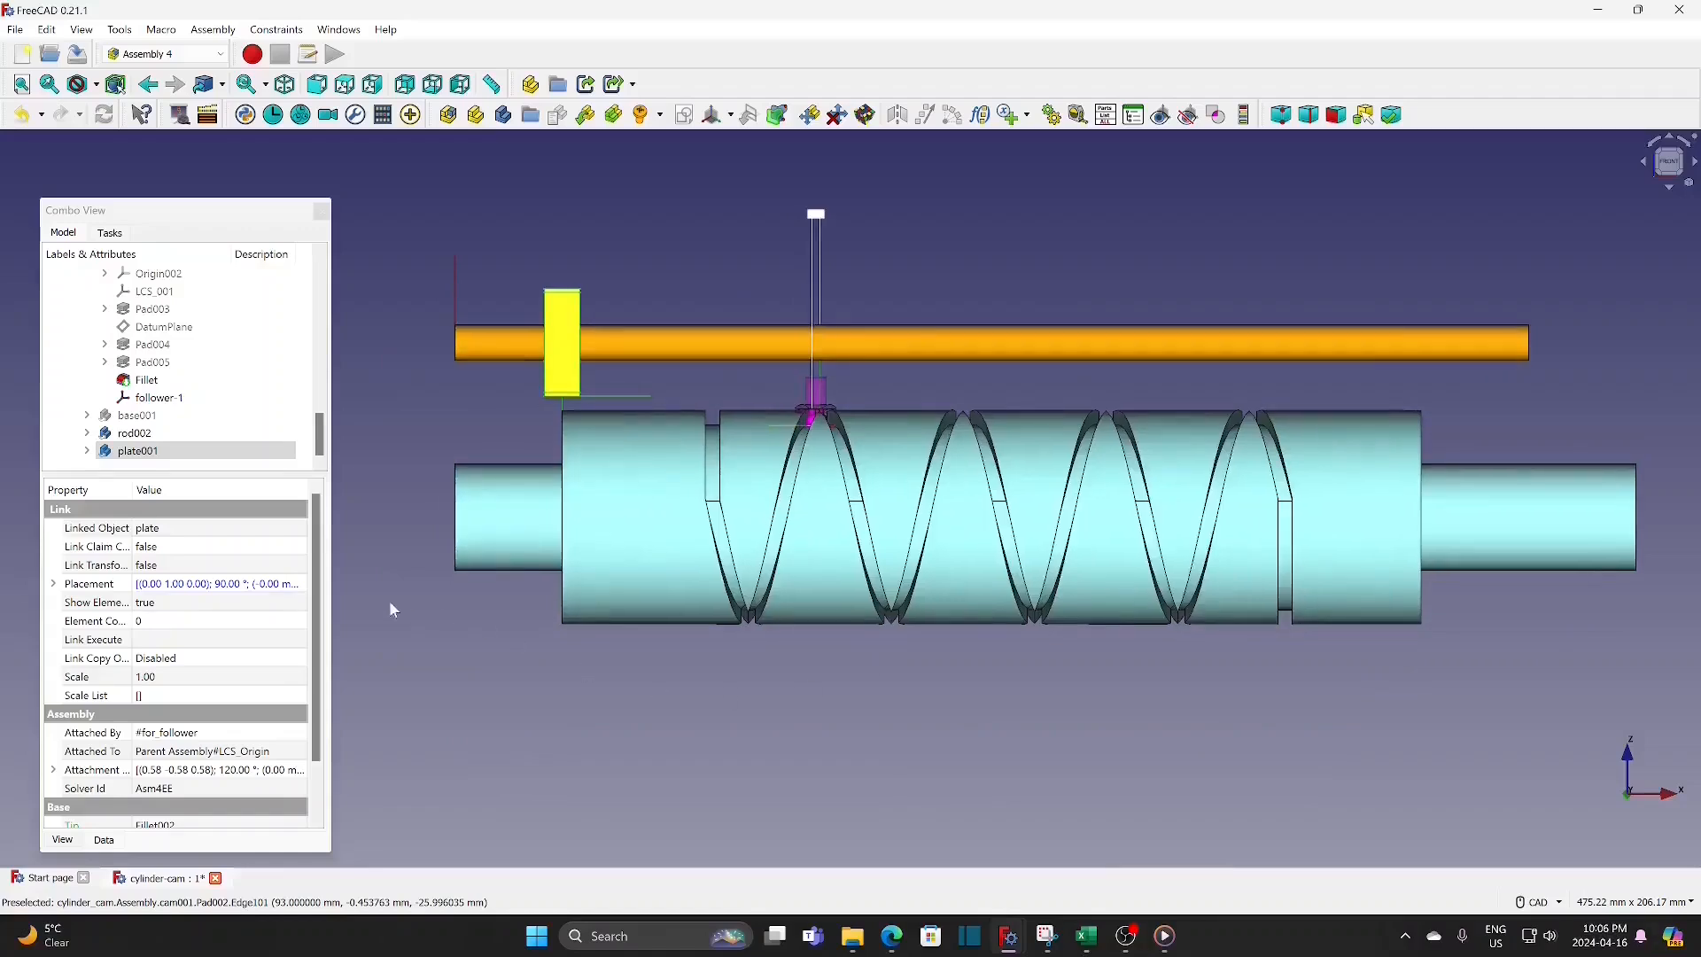
left_click(88, 451)
scroll(178, 434, "down", 2)
left_click(181, 453)
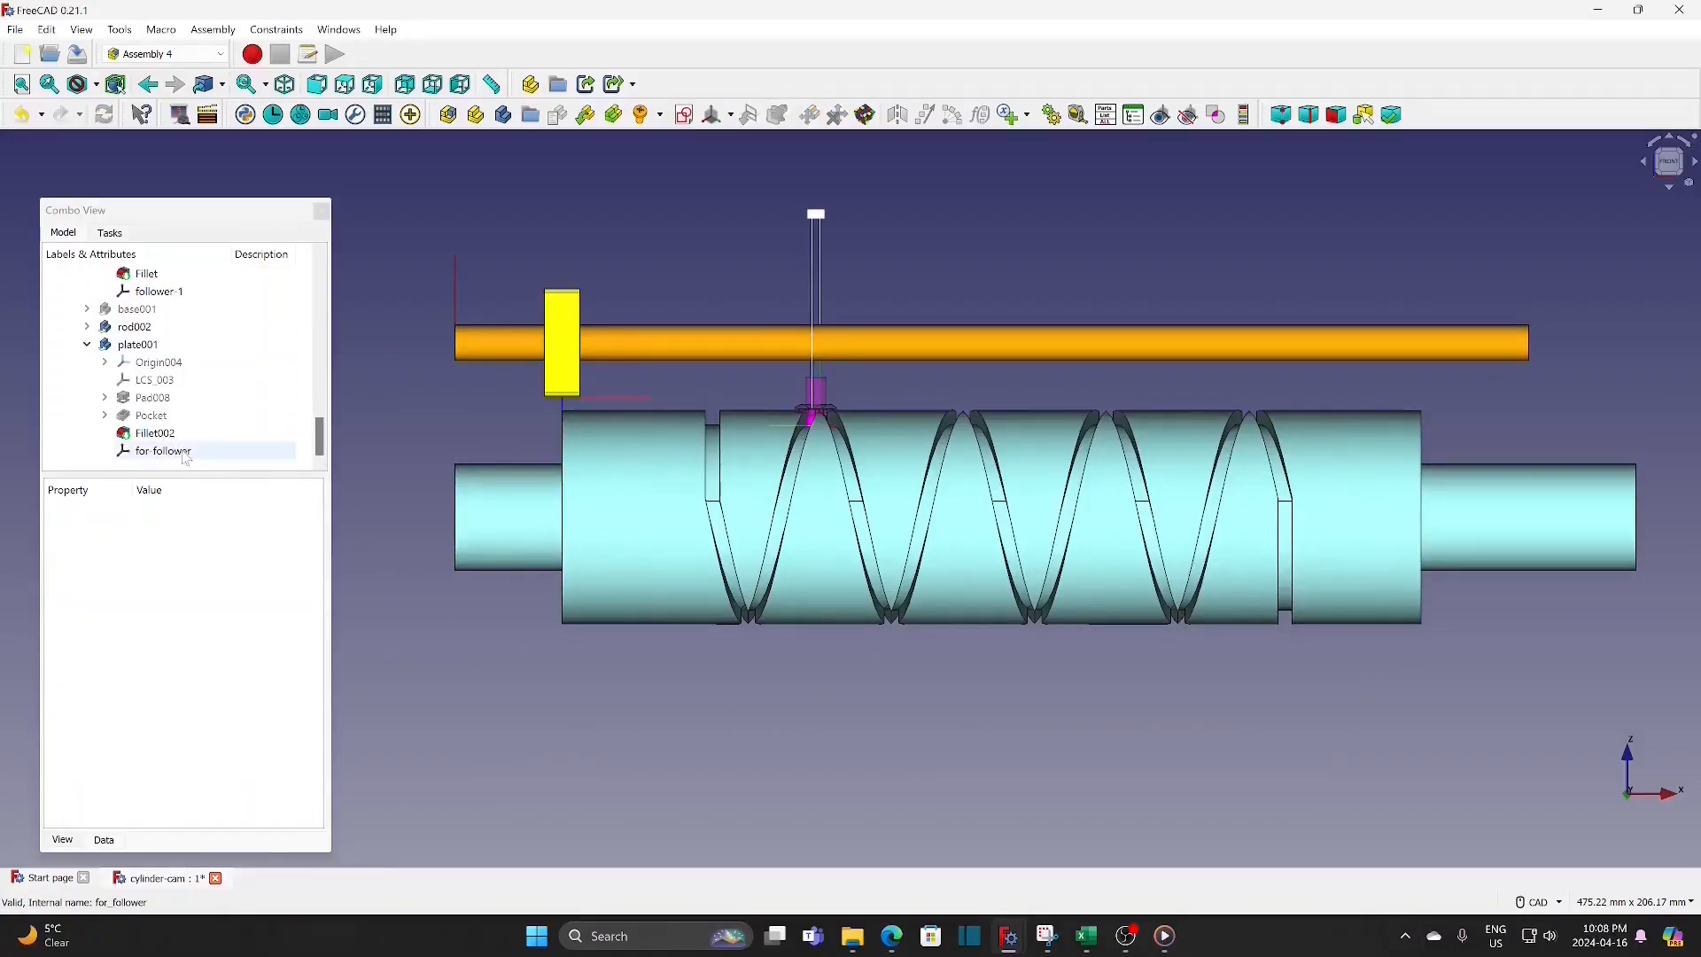
left_click(186, 455)
Step: Drive the X attachment position of the for-follower coordinate system with the formula -(Variables.h1+Variables.h2)/2
left_click(294, 679)
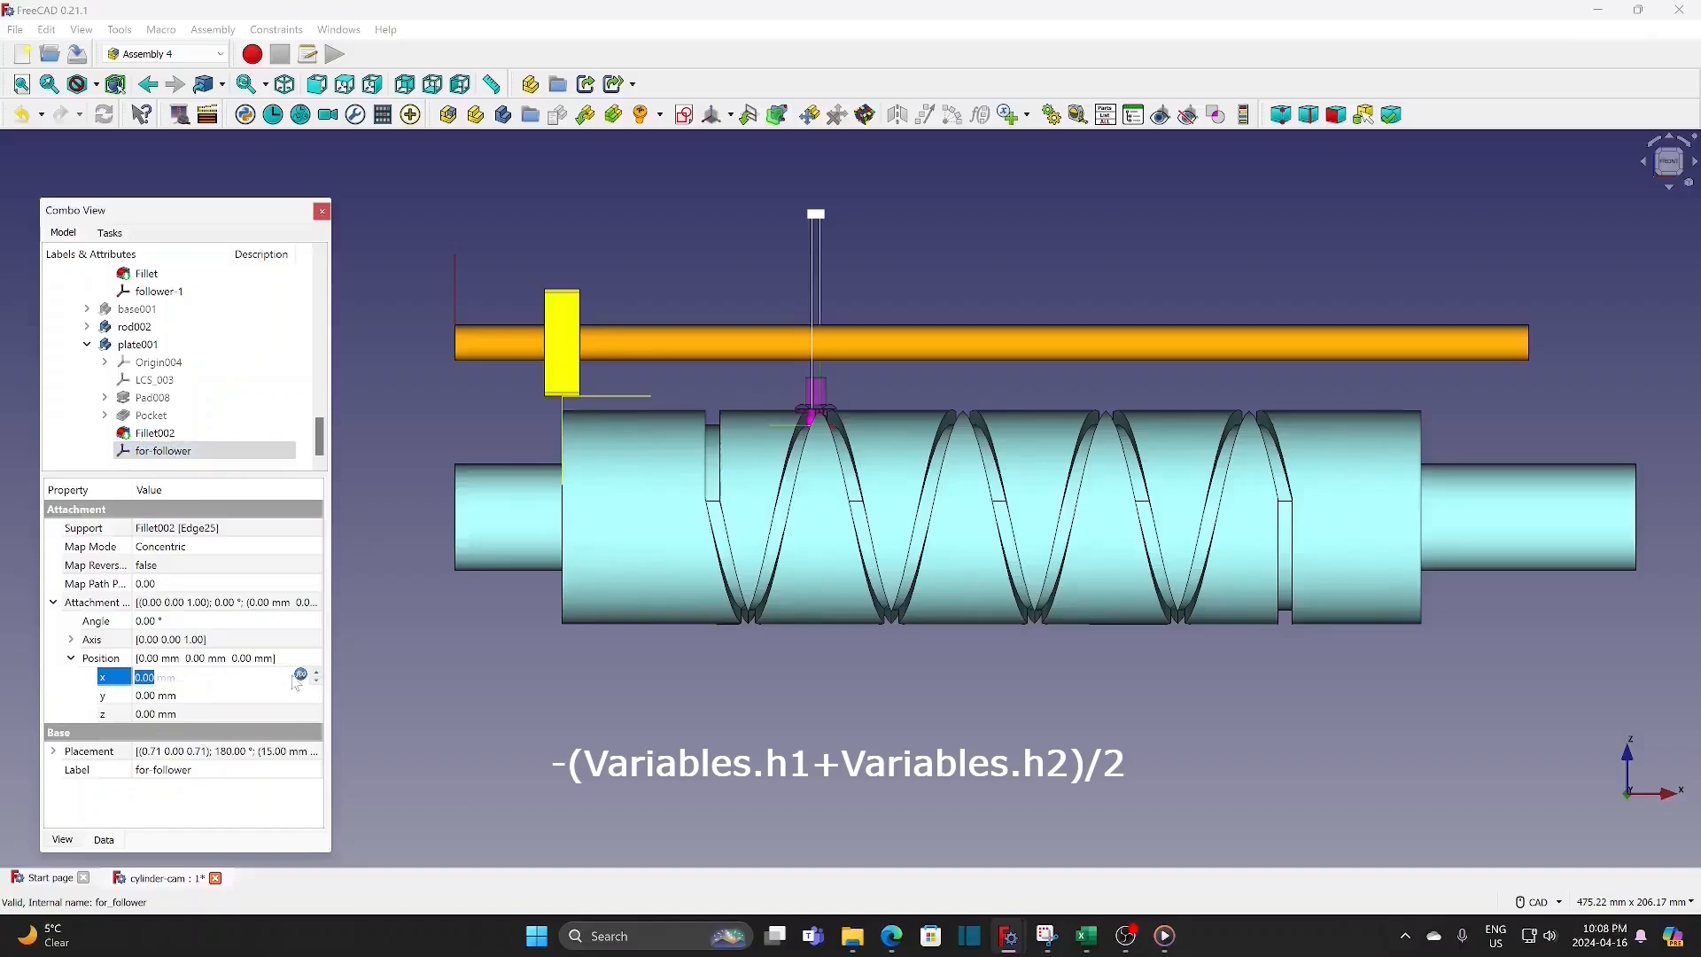
left_click(299, 675)
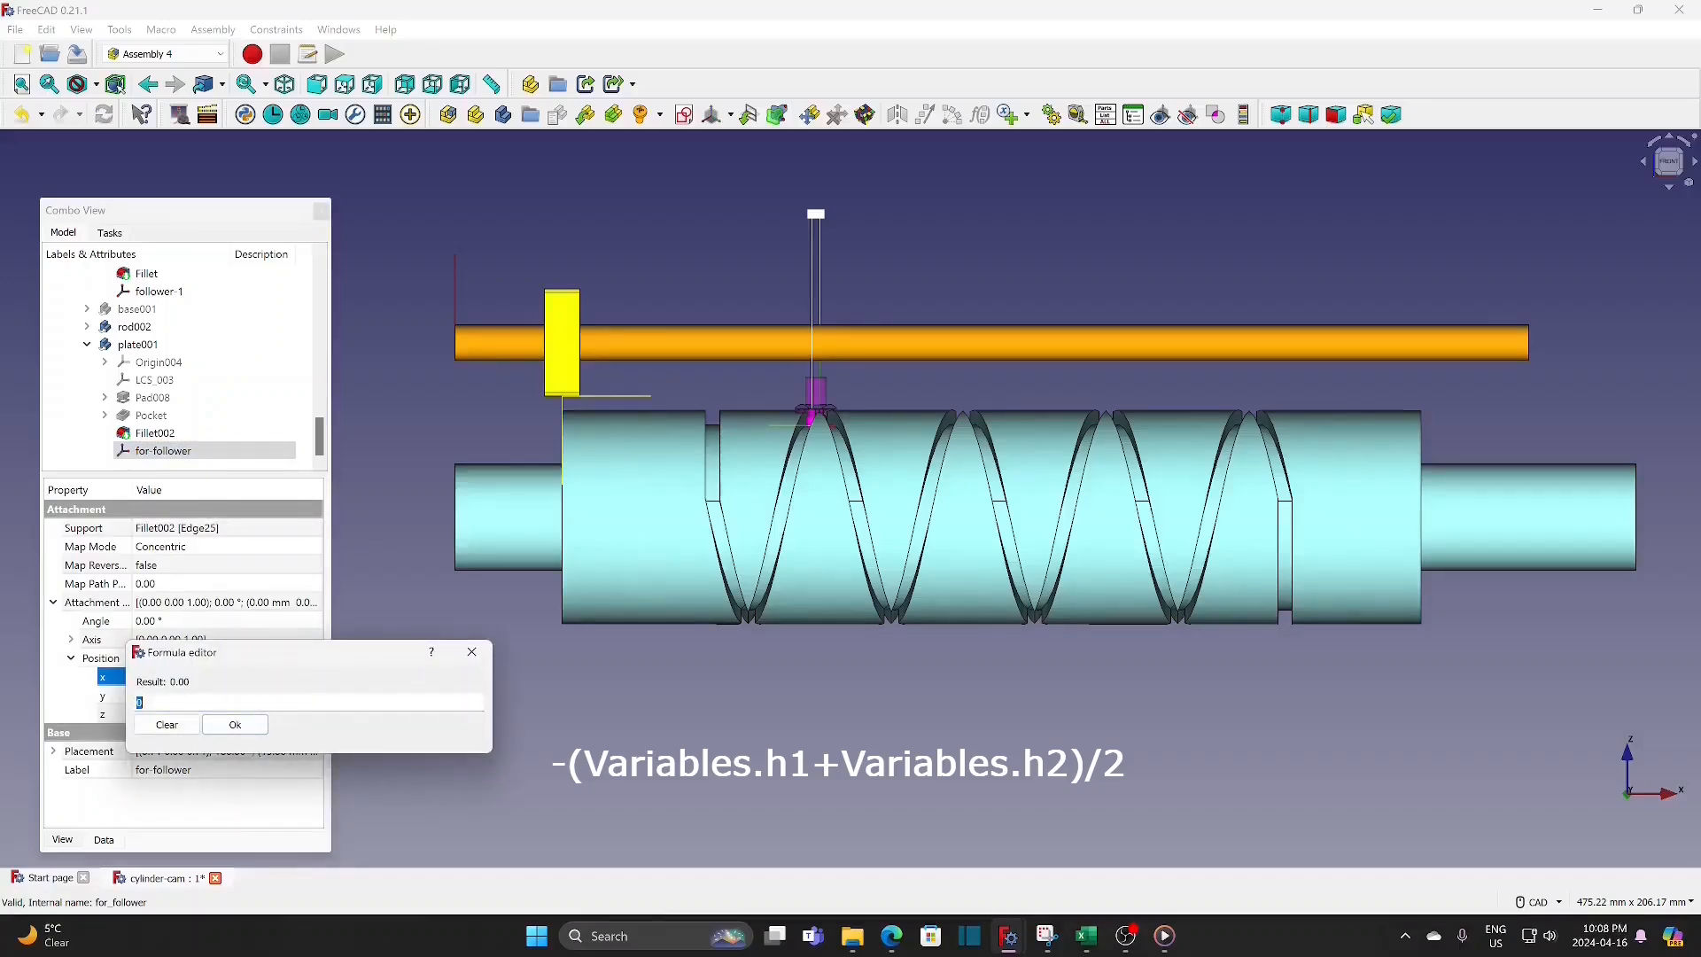
type("-va")
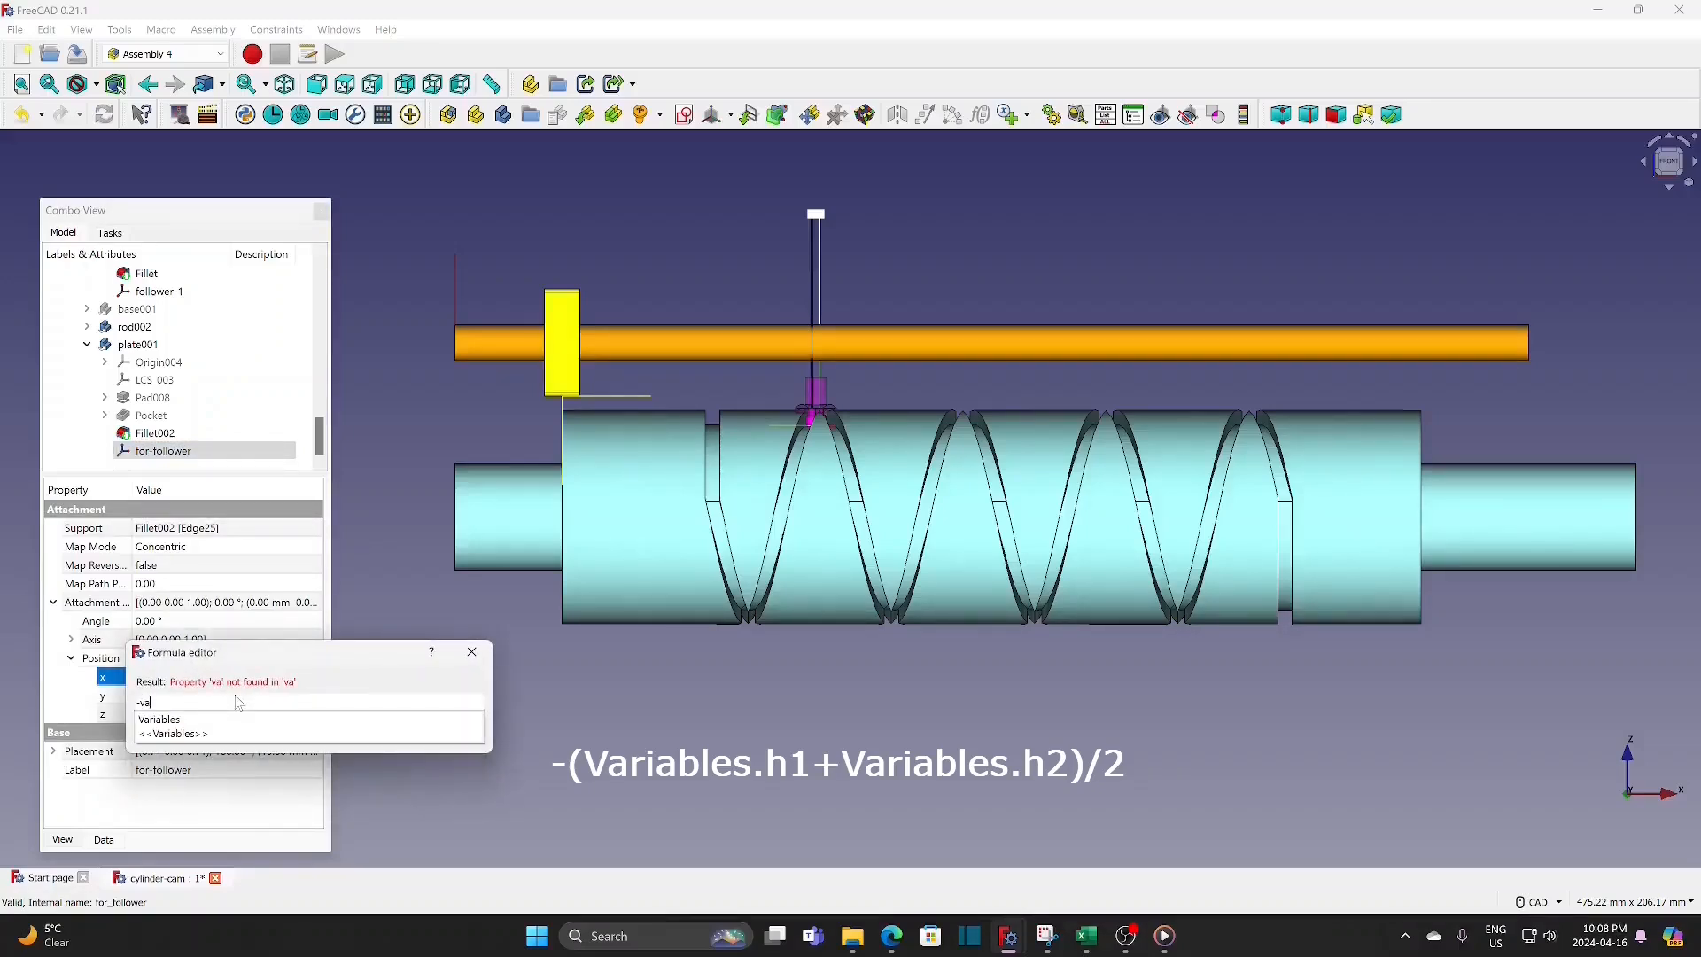
left_click(177, 720)
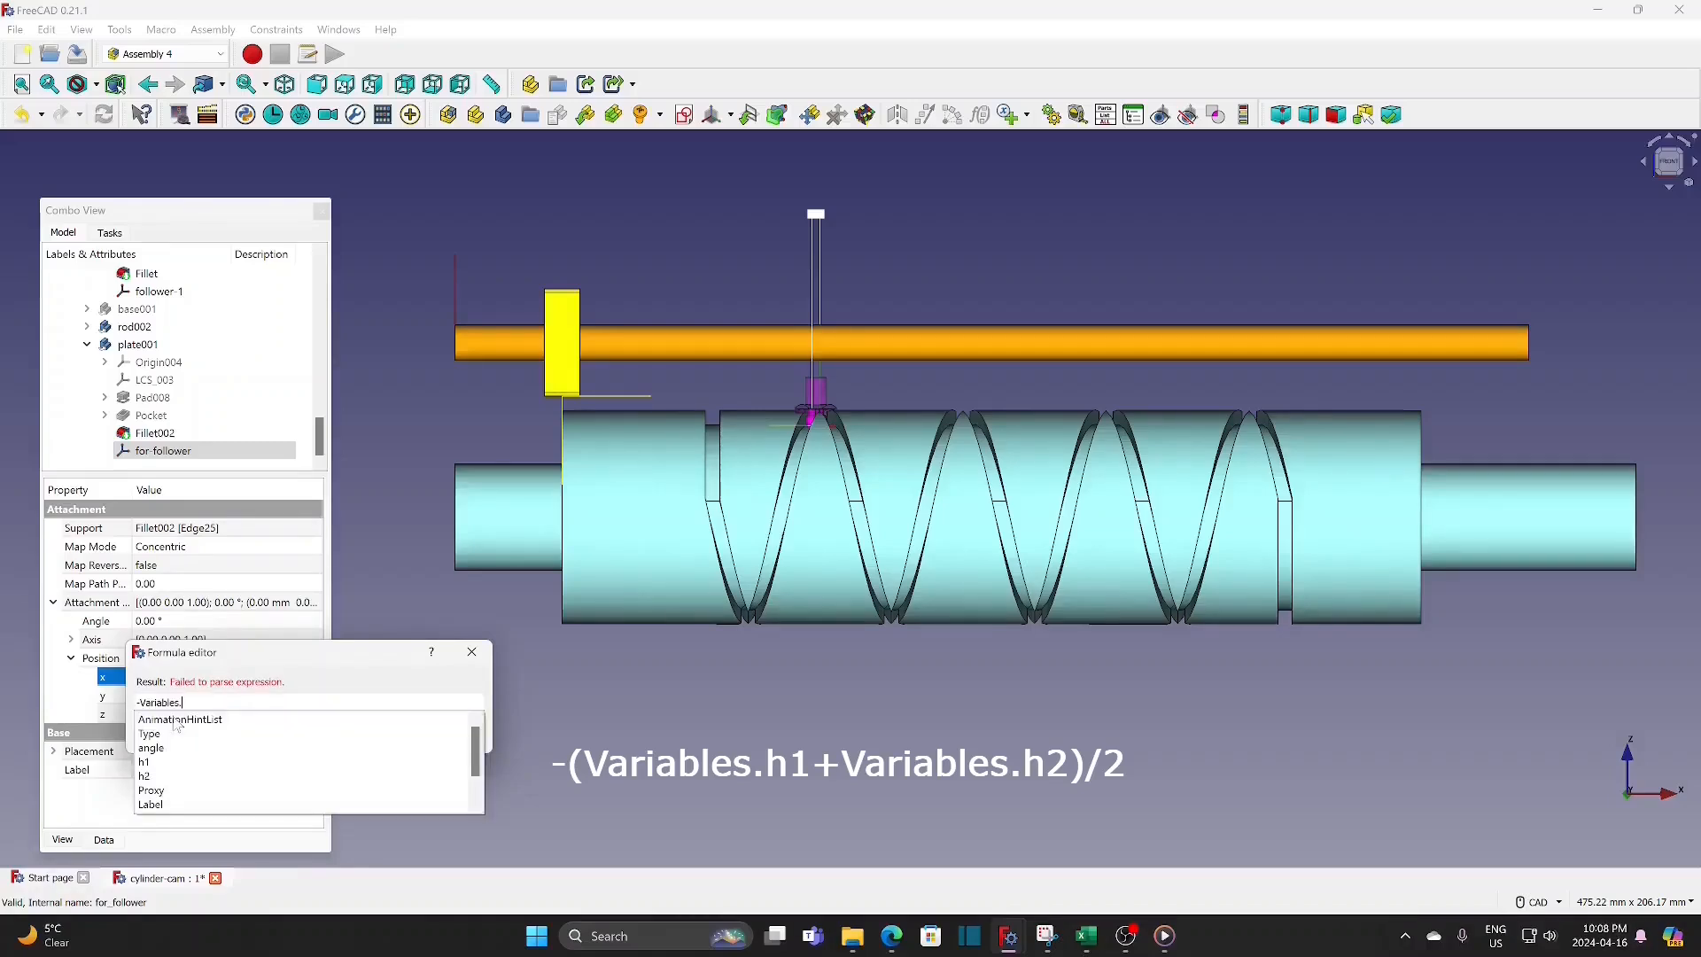
left_click(153, 763)
type("+v")
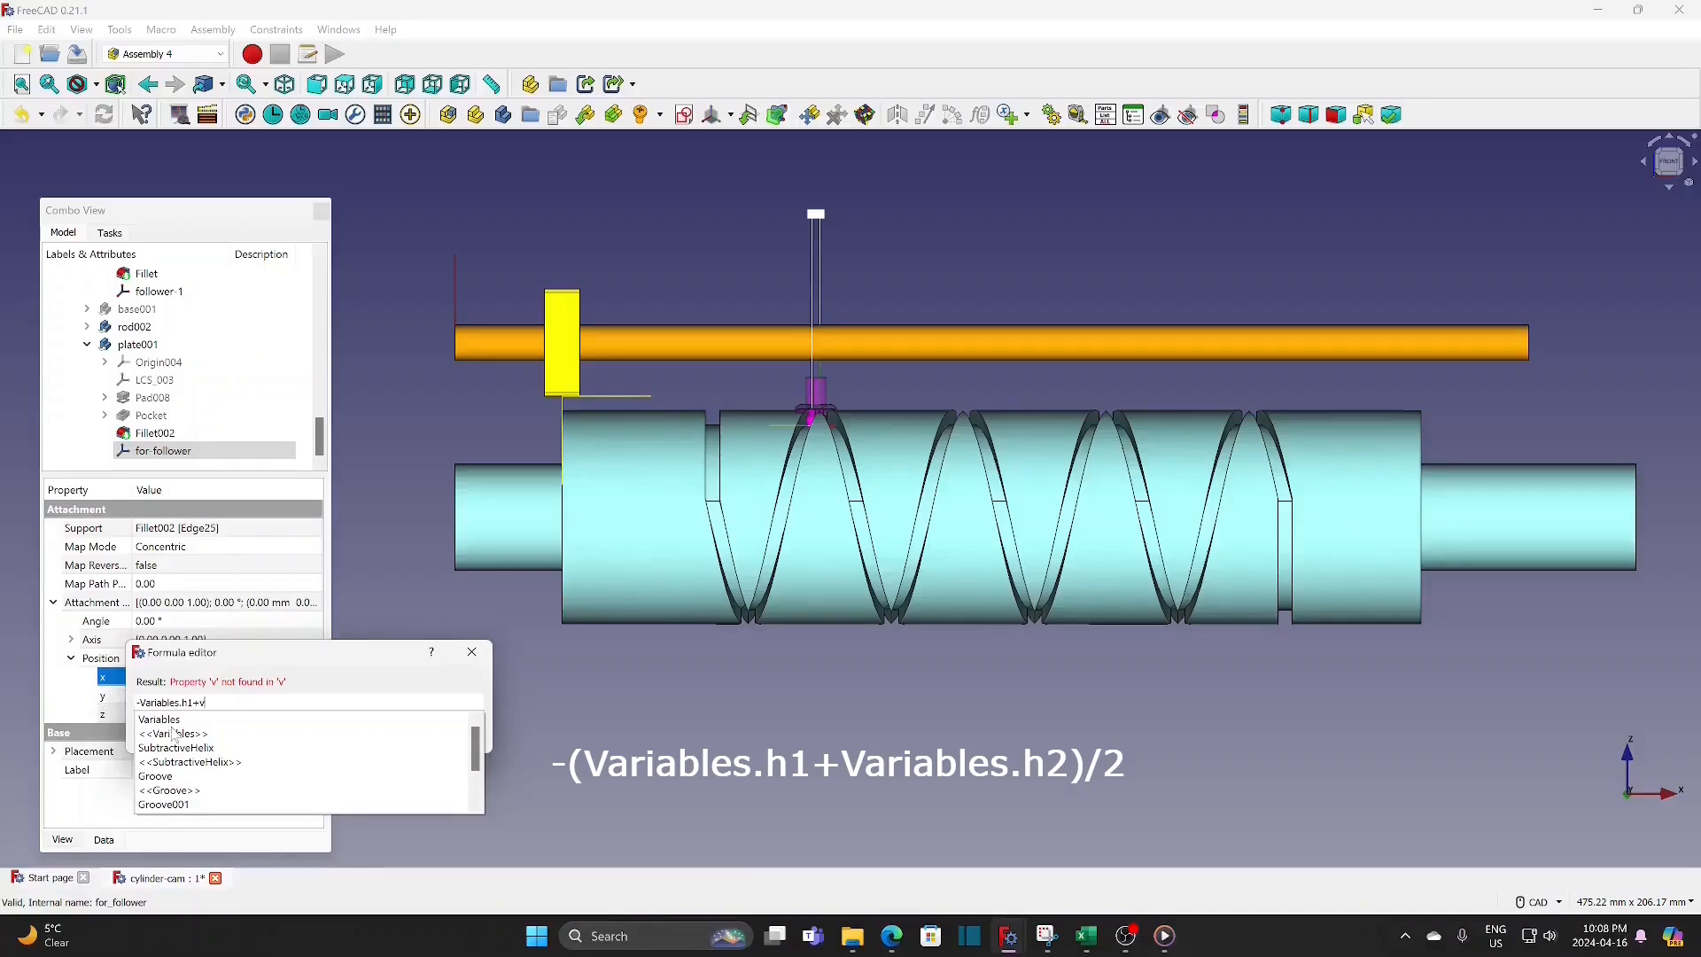
left_click(172, 722)
left_click(146, 777)
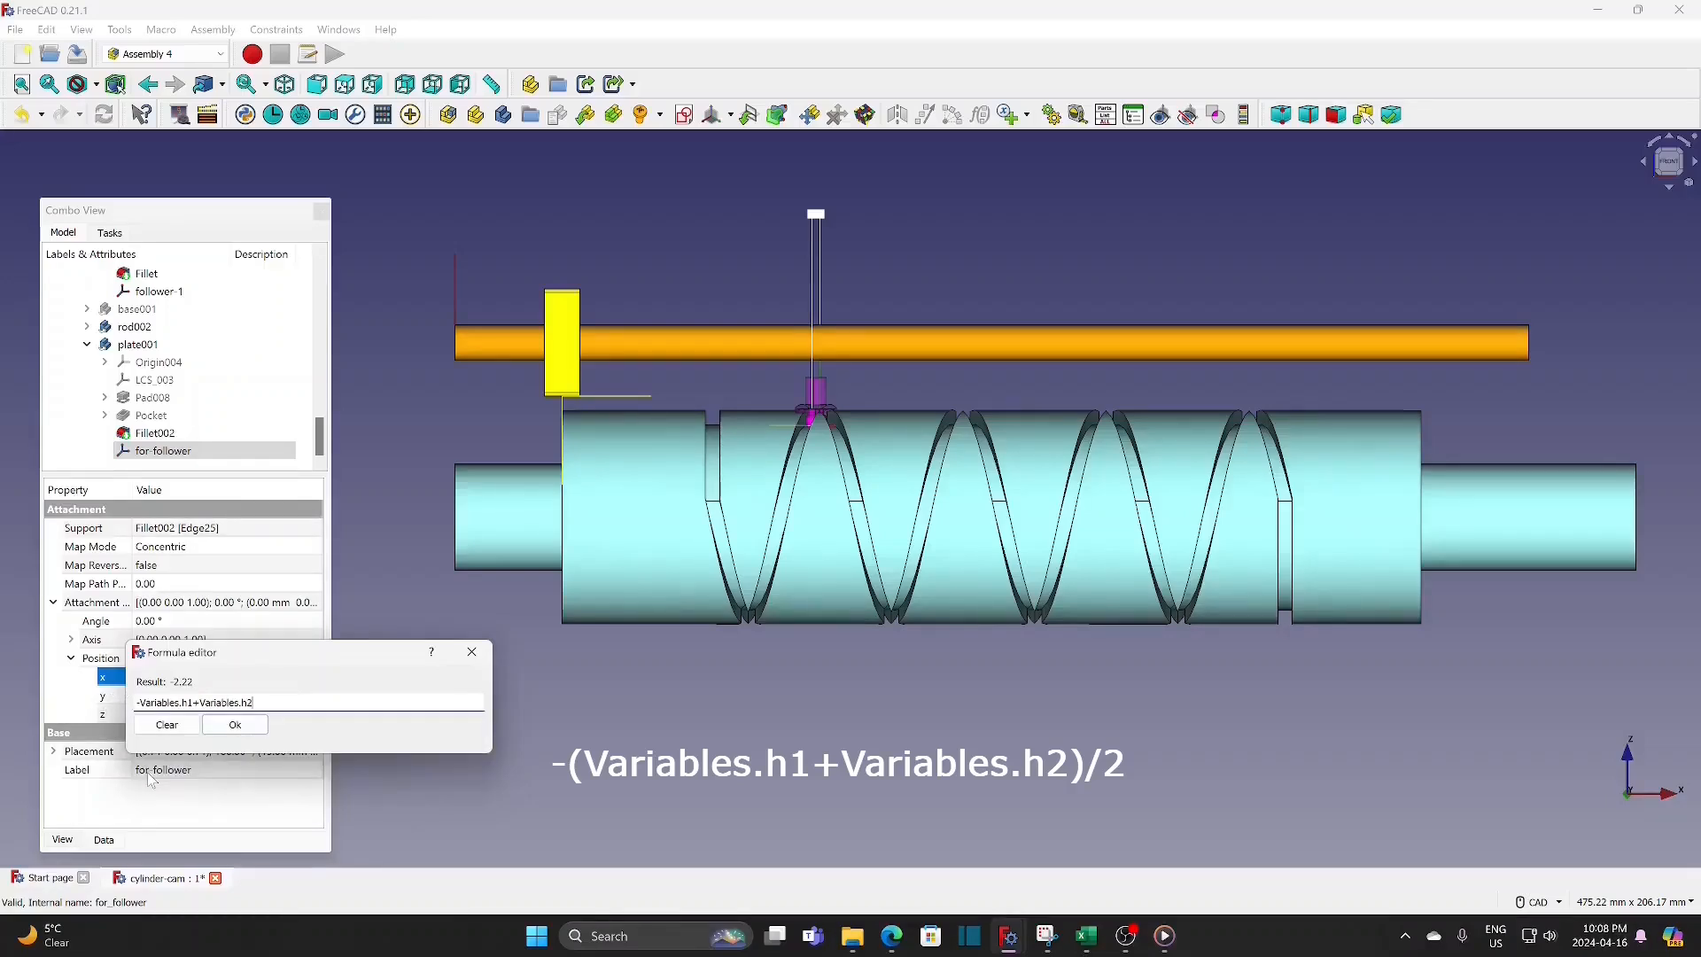
type(")")
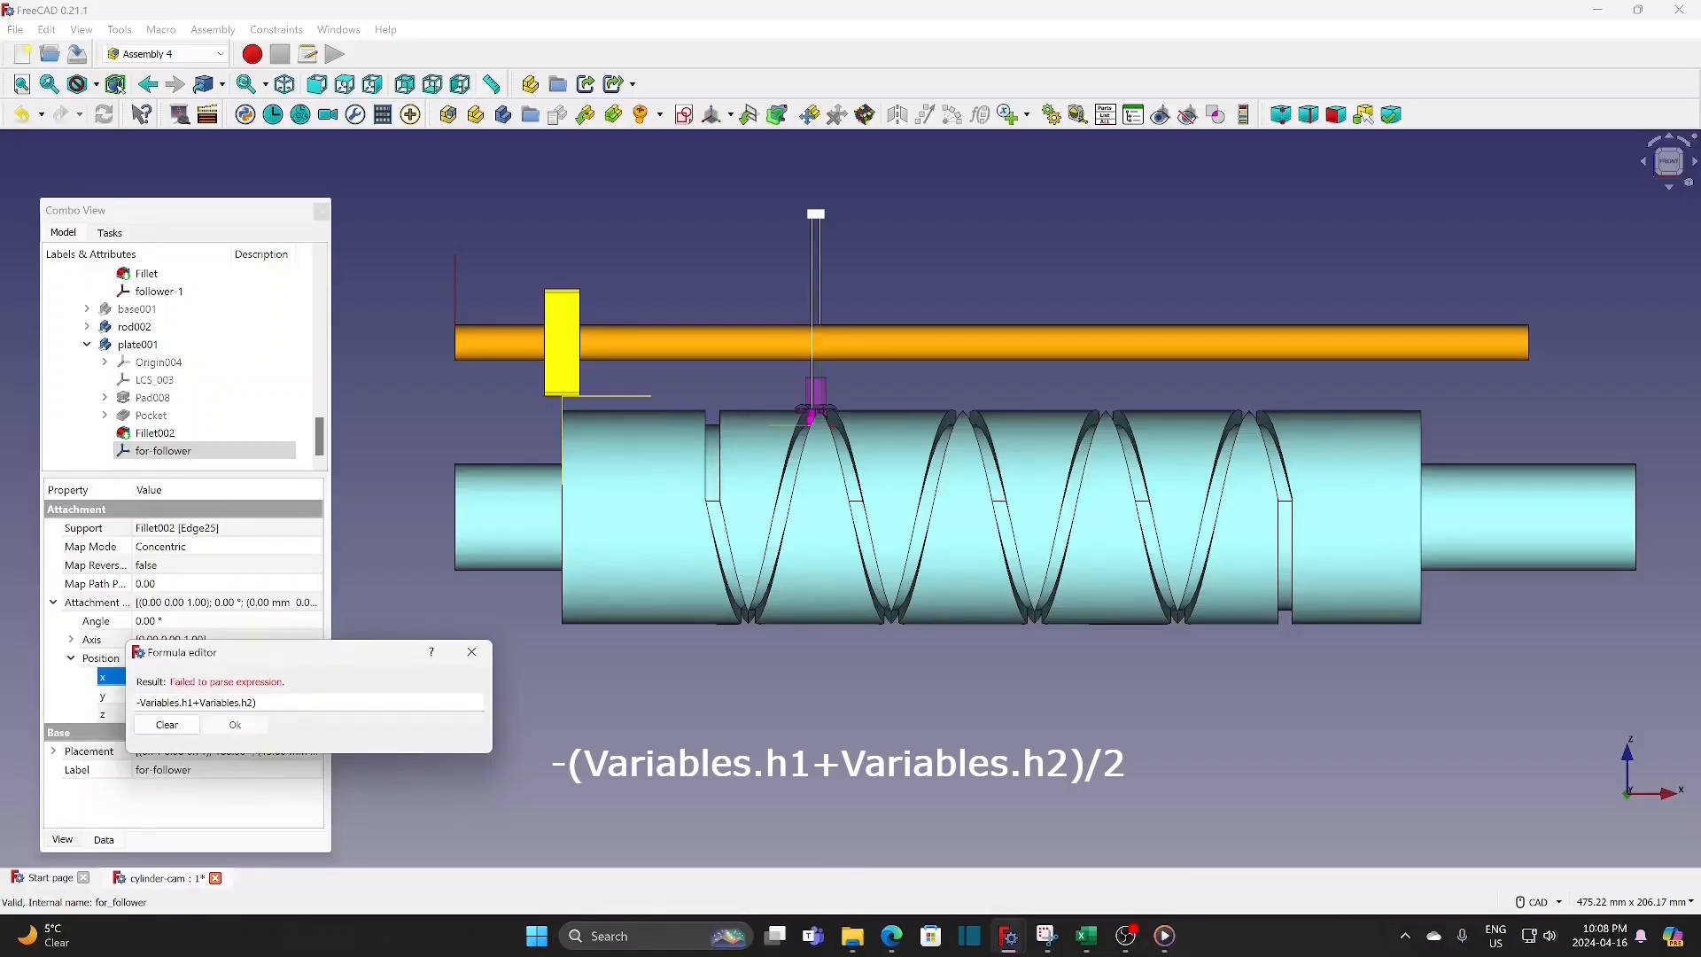
type("(")
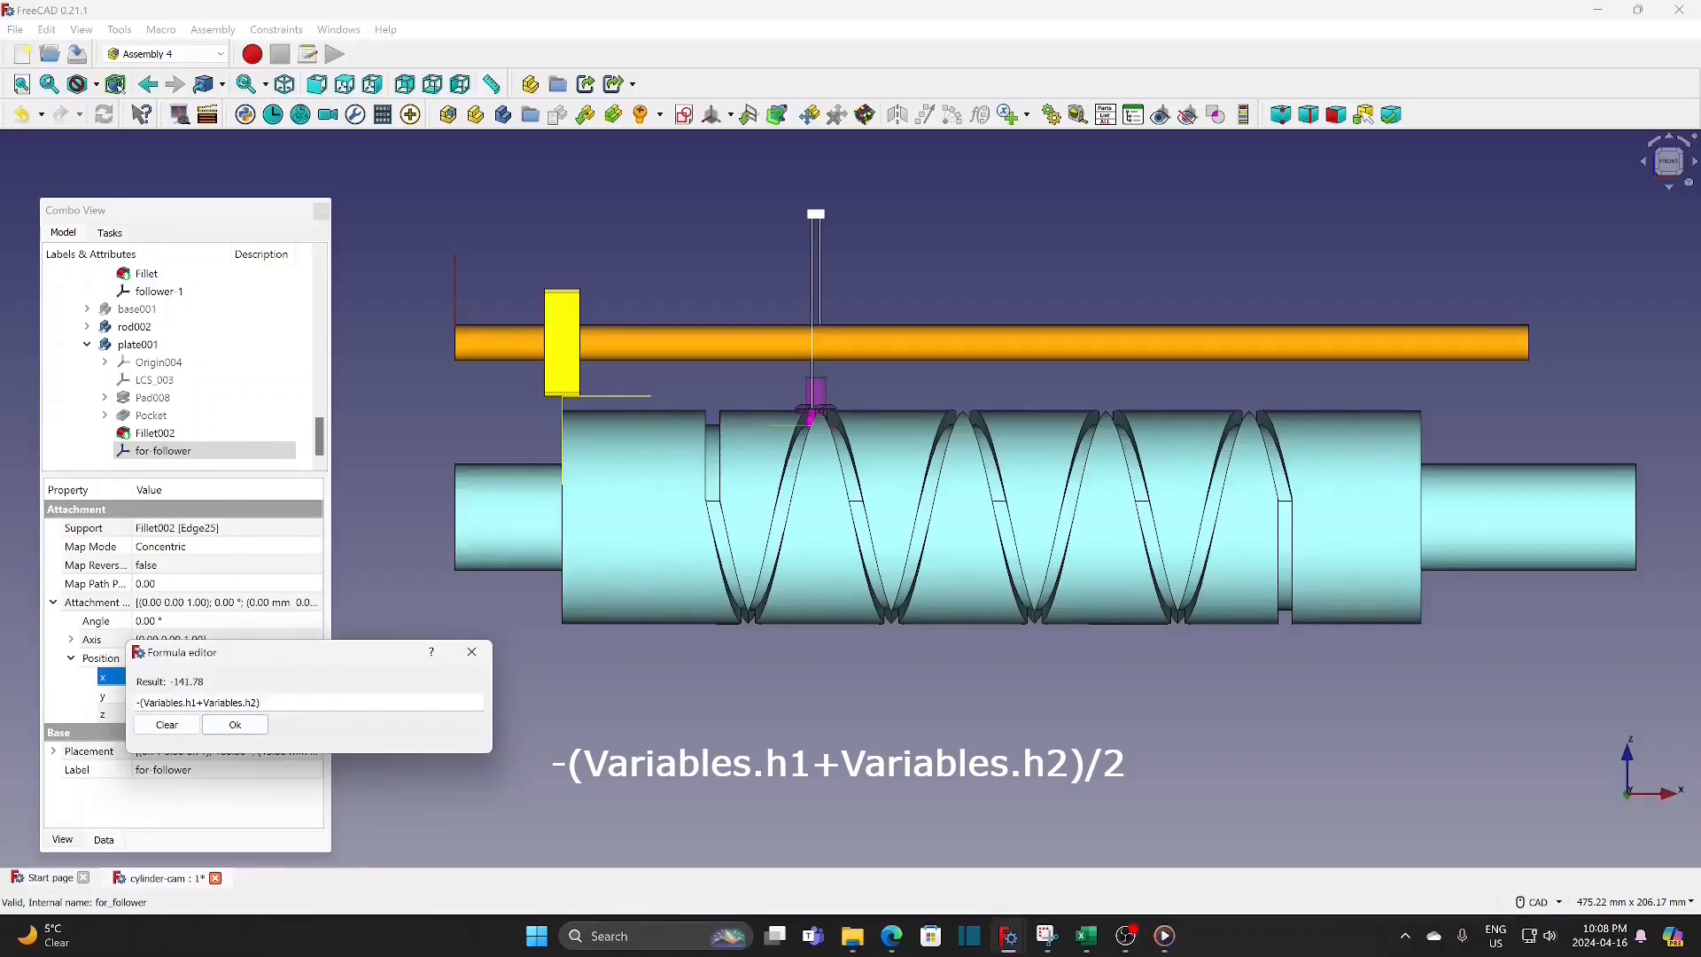
type("/2")
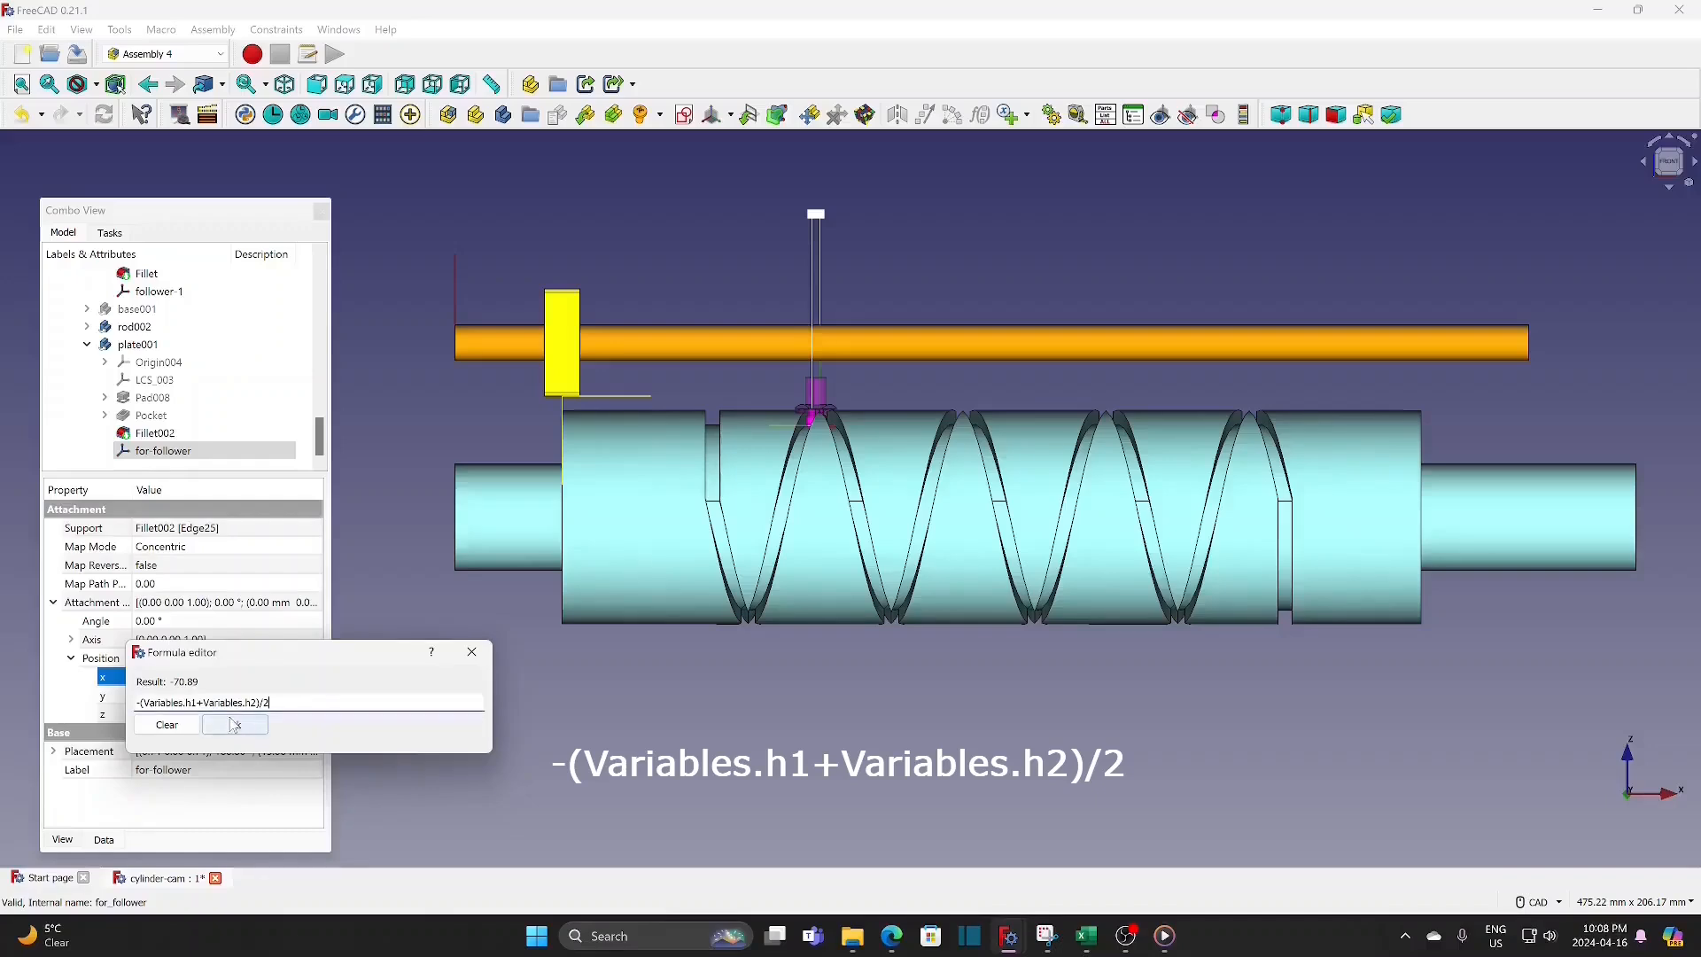
left_click(233, 726)
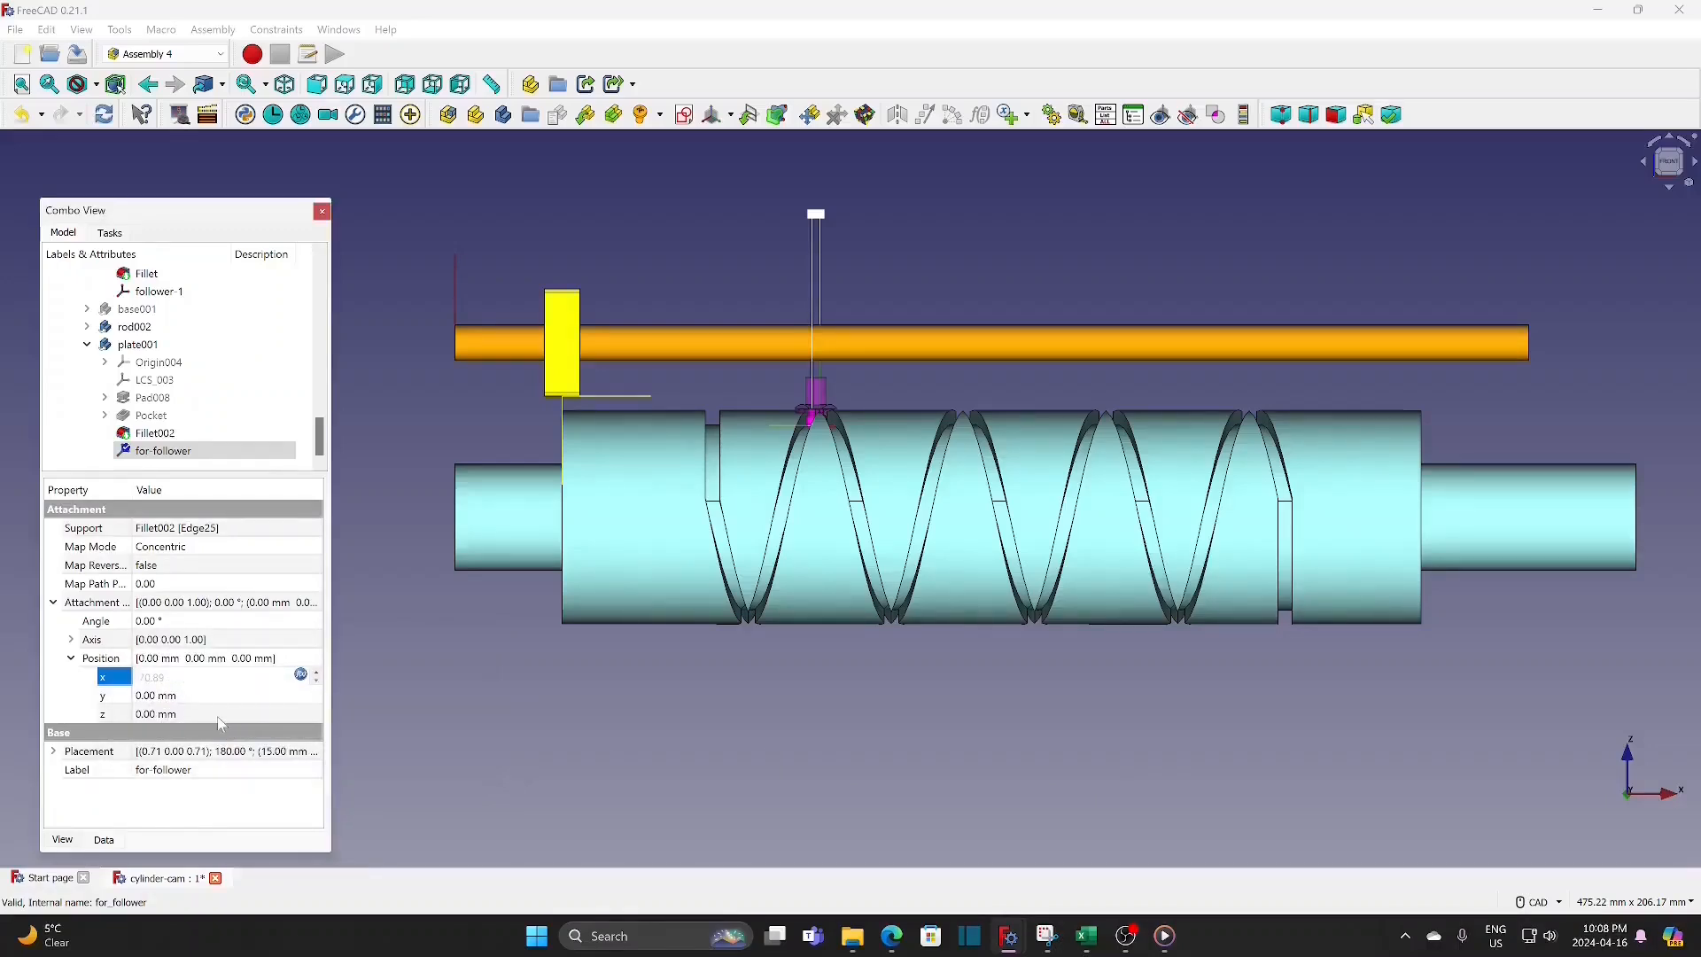
left_click(404, 691)
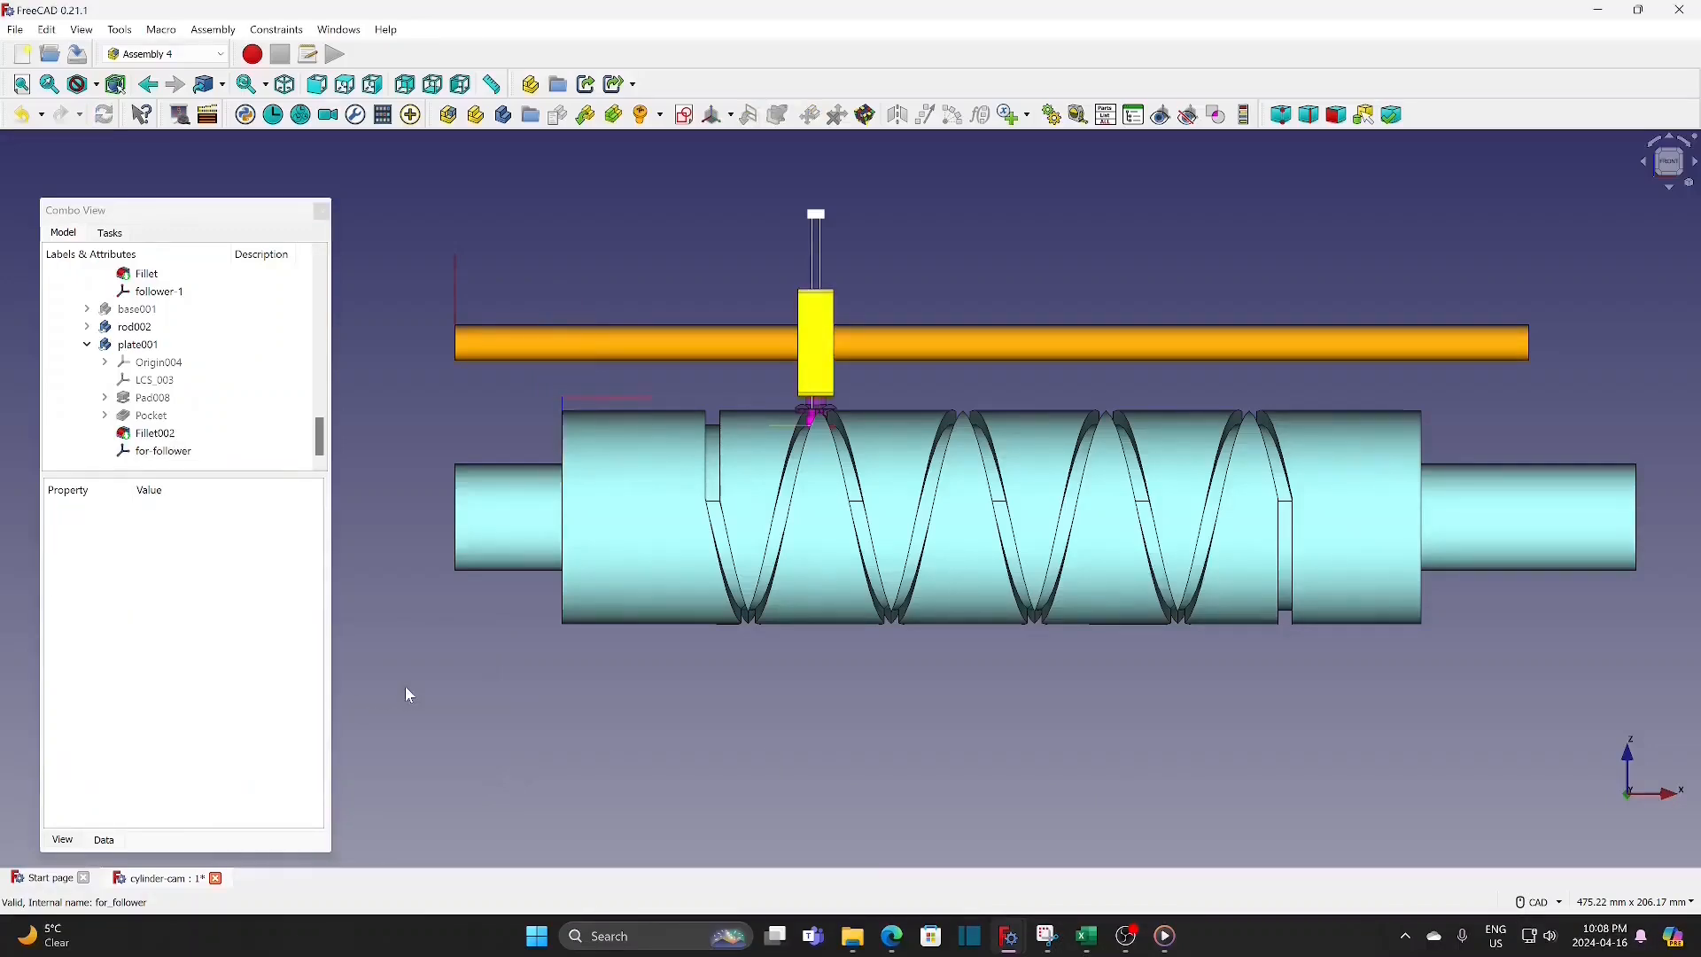
Step: Make base001 visible again around the rod, cam and plate
scroll(1011, 294, "up", 4)
scroll(1015, 292, "down", 5)
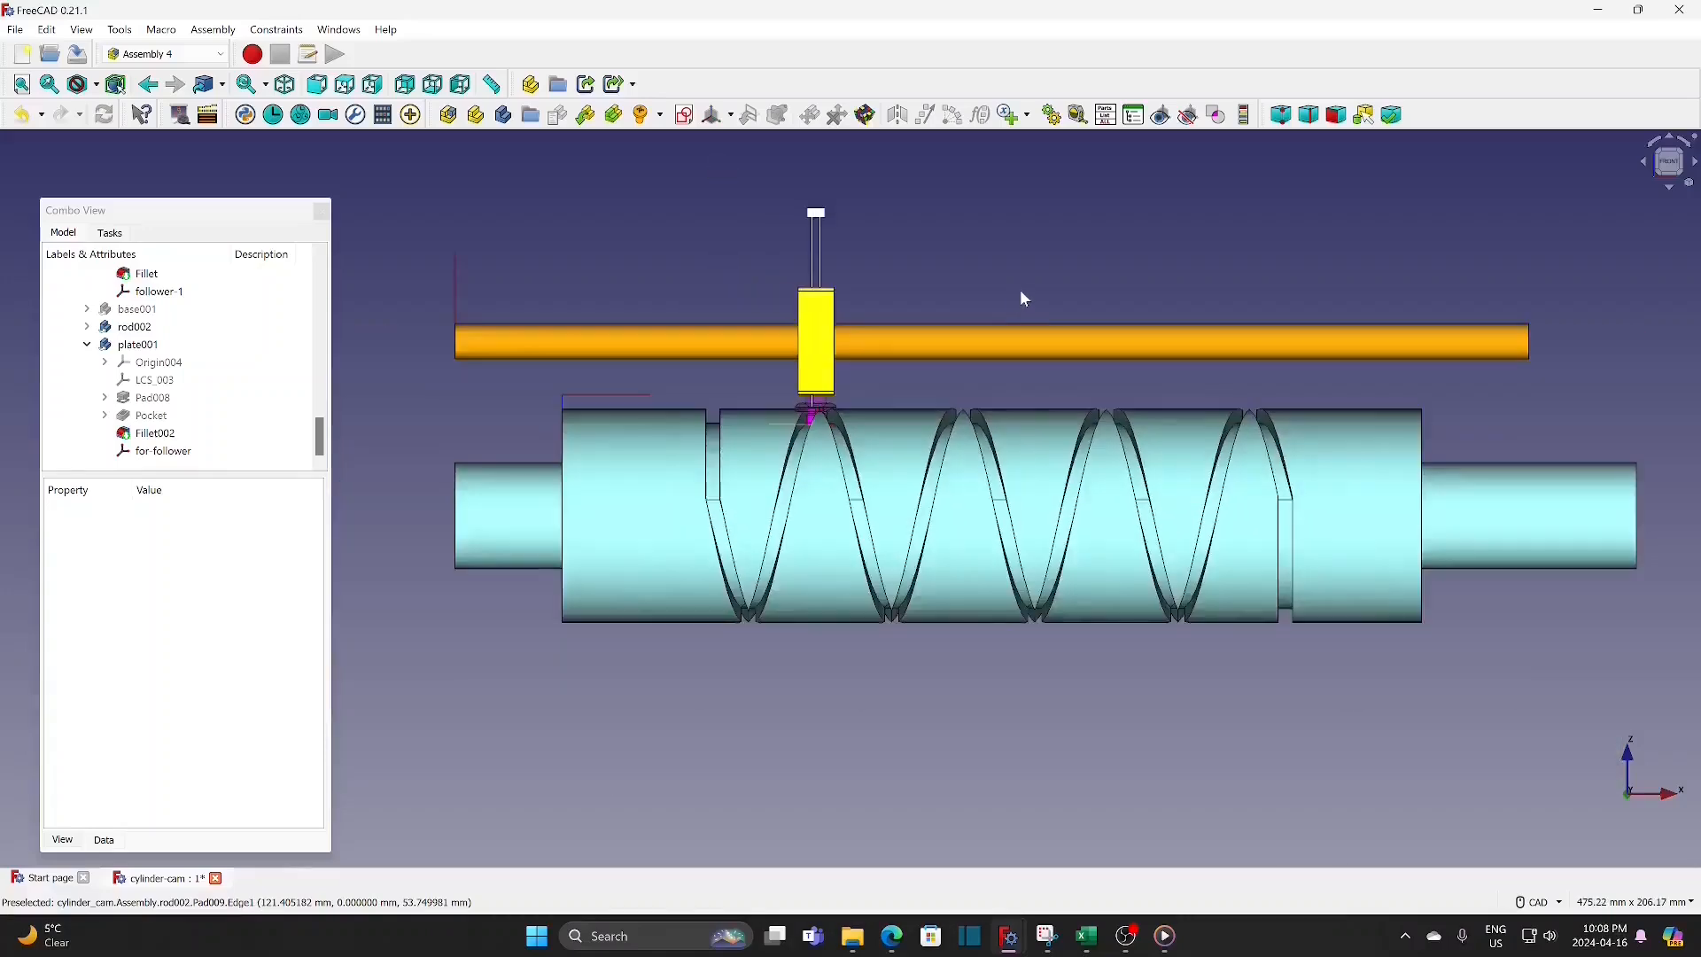
scroll(1018, 289, "up", 1)
middle_click_drag(1025, 288, 966, 645)
scroll(712, 538, "down", 4)
scroll(190, 398, "up", 2)
left_click(161, 416)
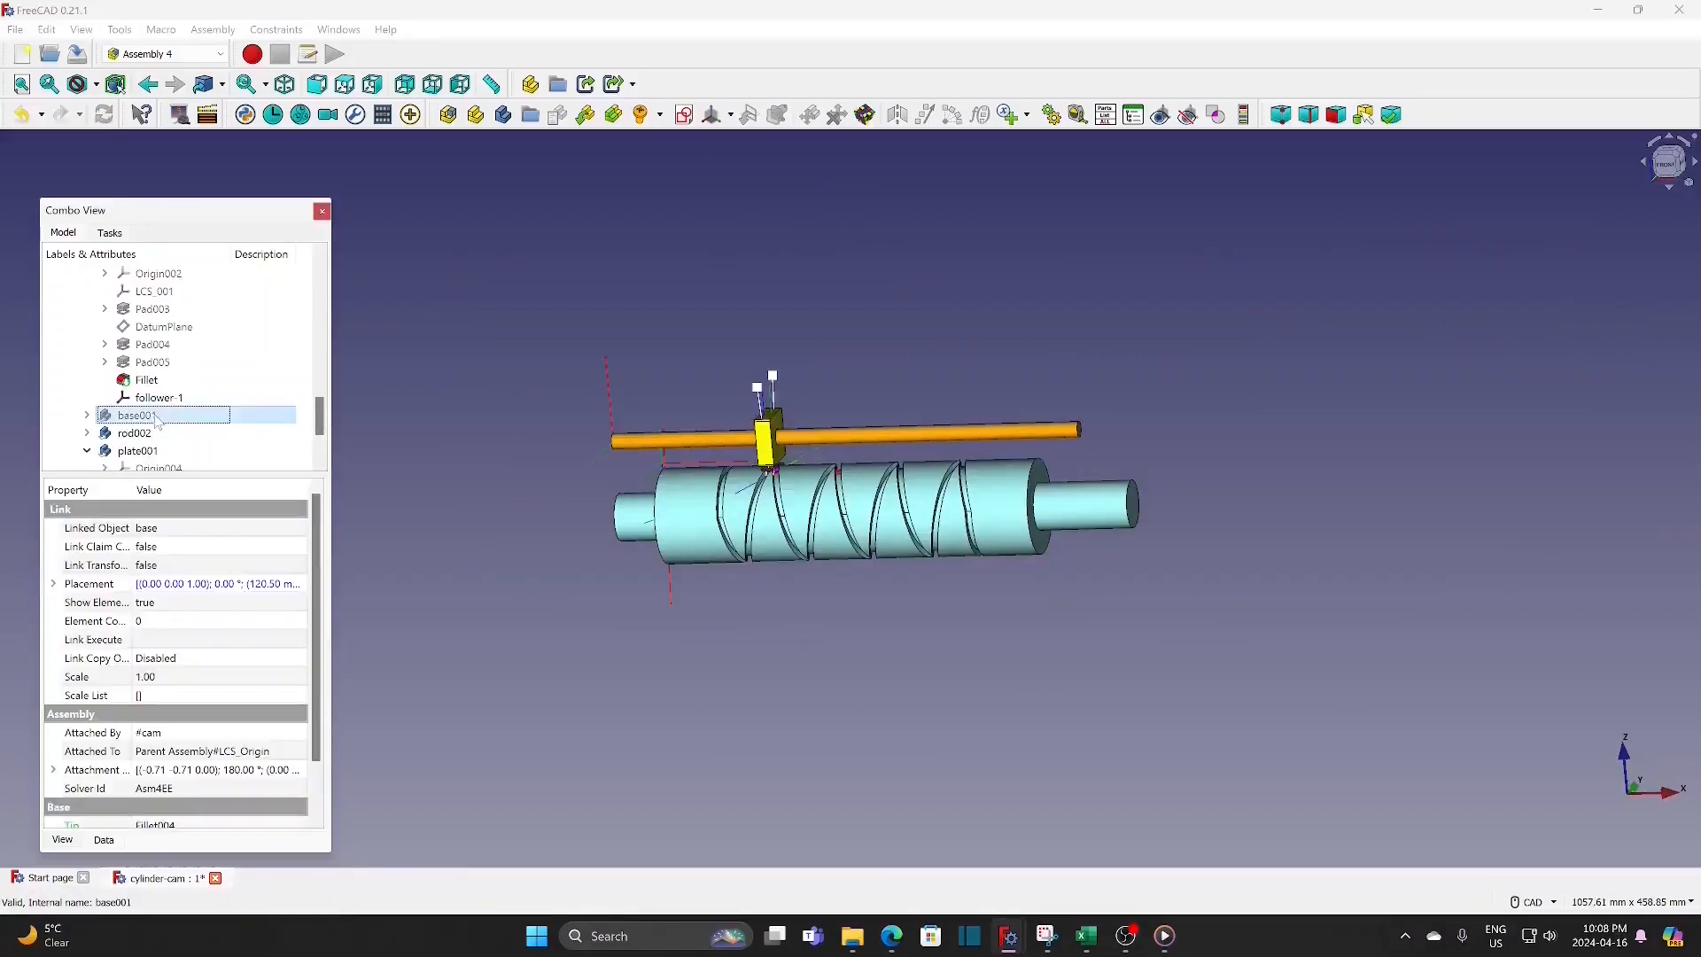
key("space")
left_click(550, 733)
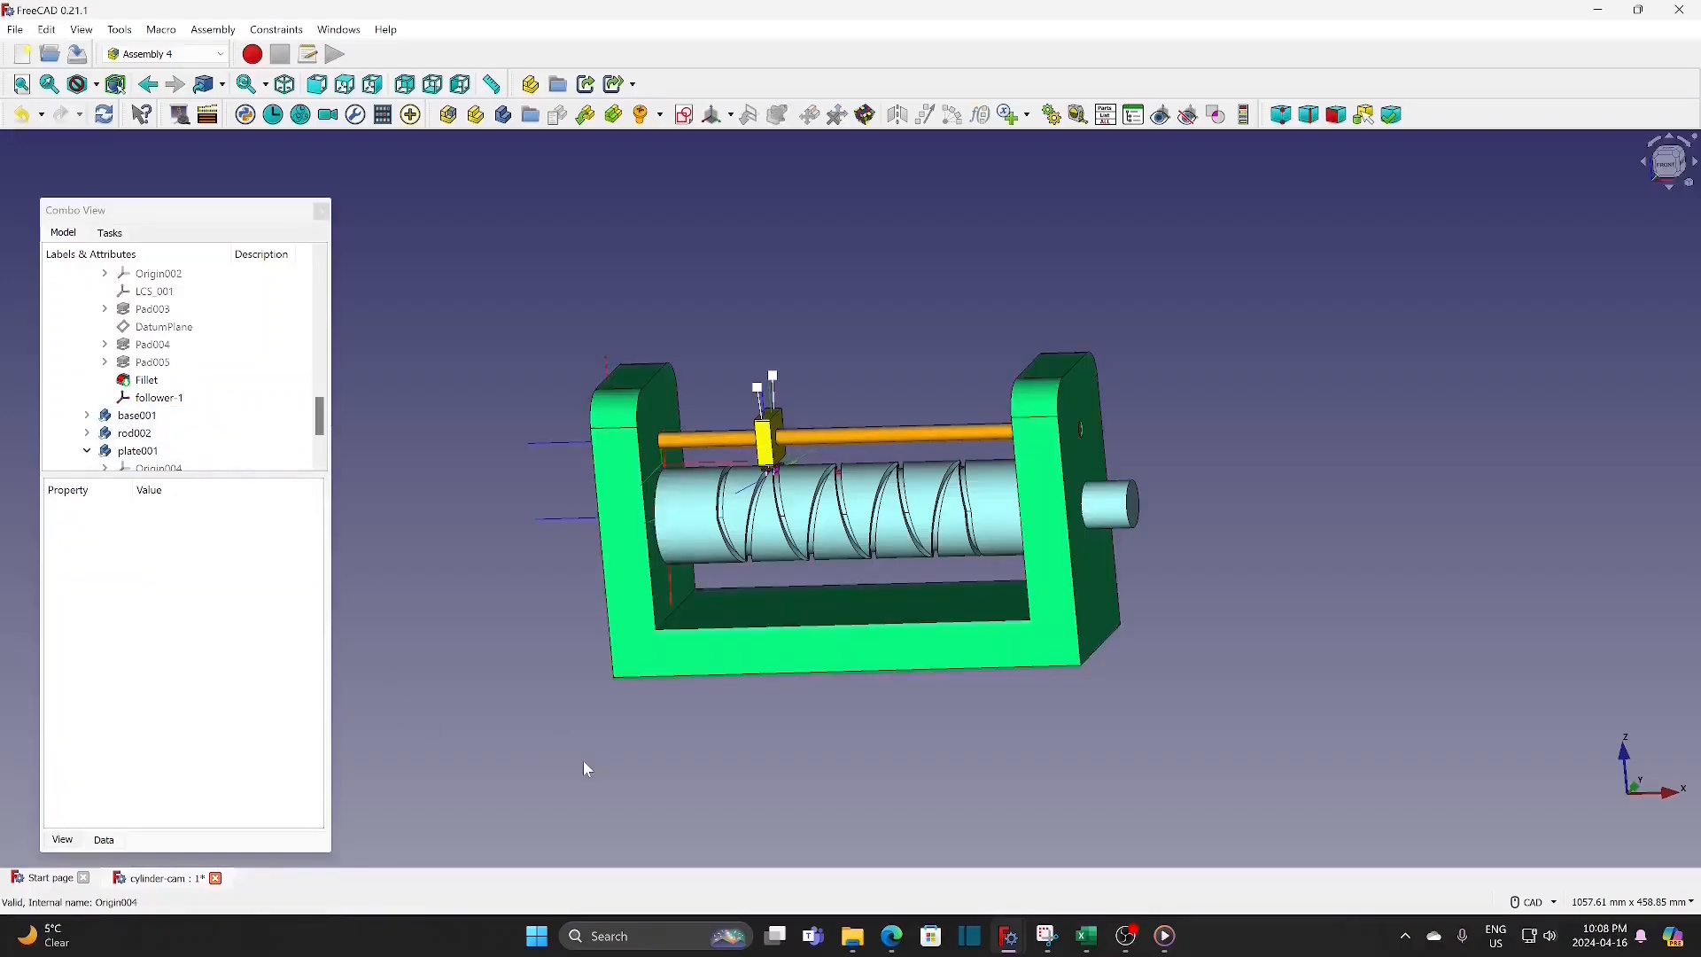
Step: Set the transparency of the source follower part to 0
scroll(698, 735, "up", 3)
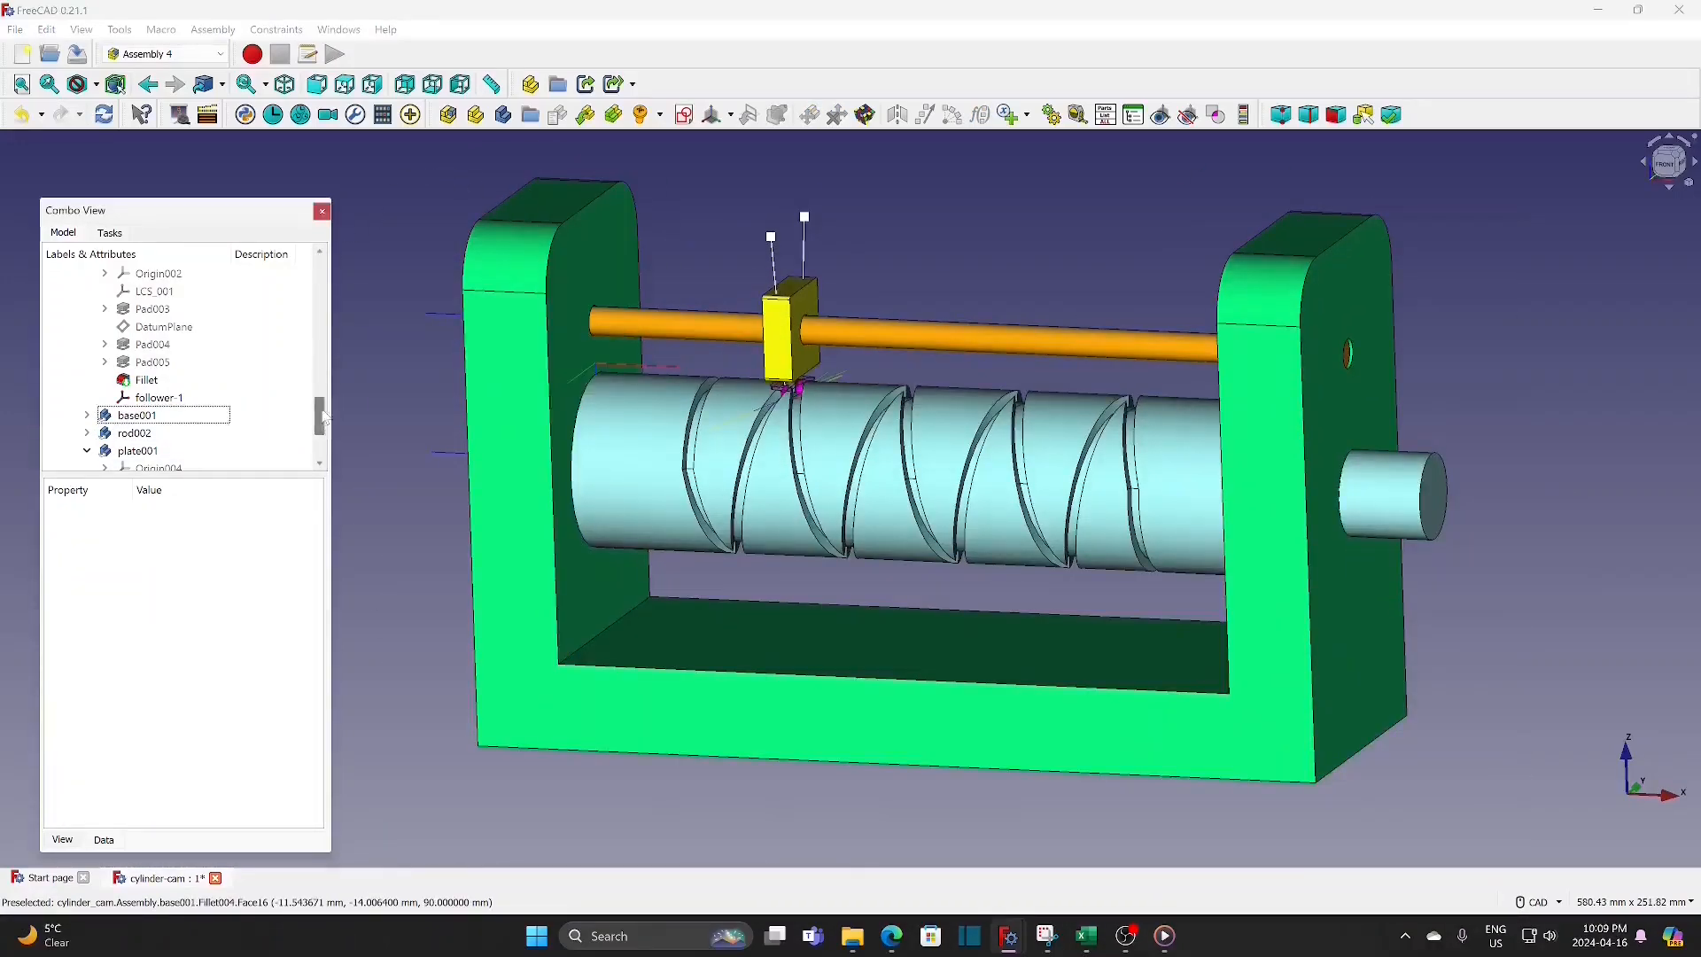
left_click_drag(320, 416, 322, 276)
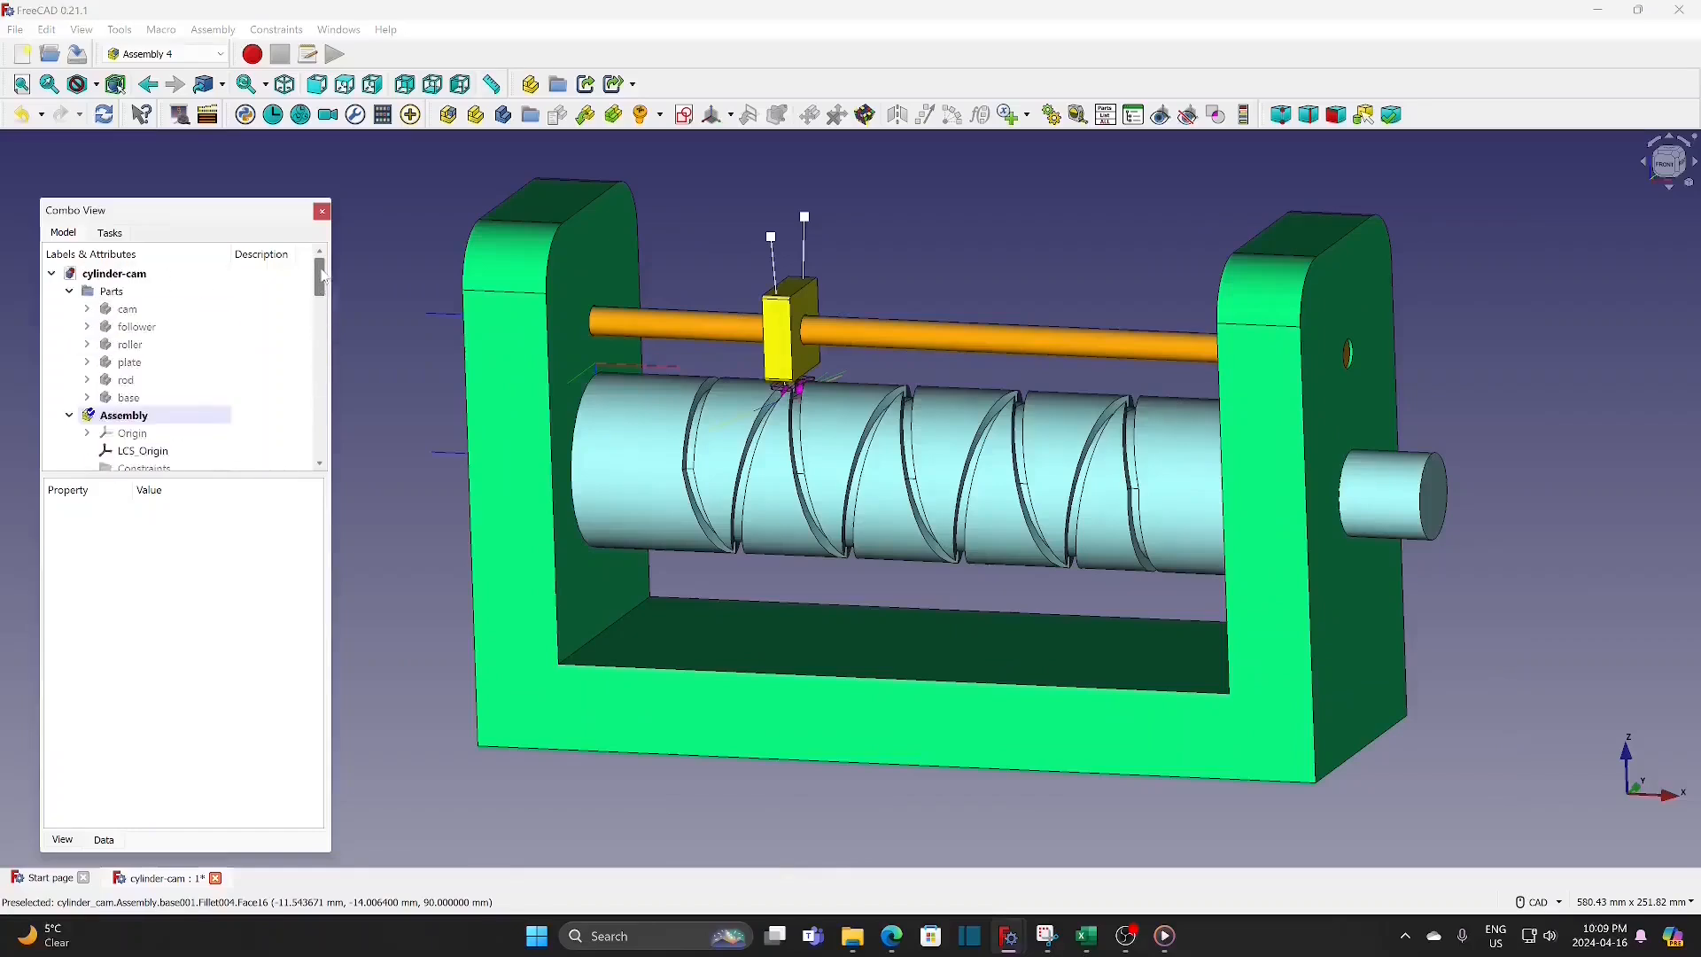
left_click(155, 328)
left_click(62, 840)
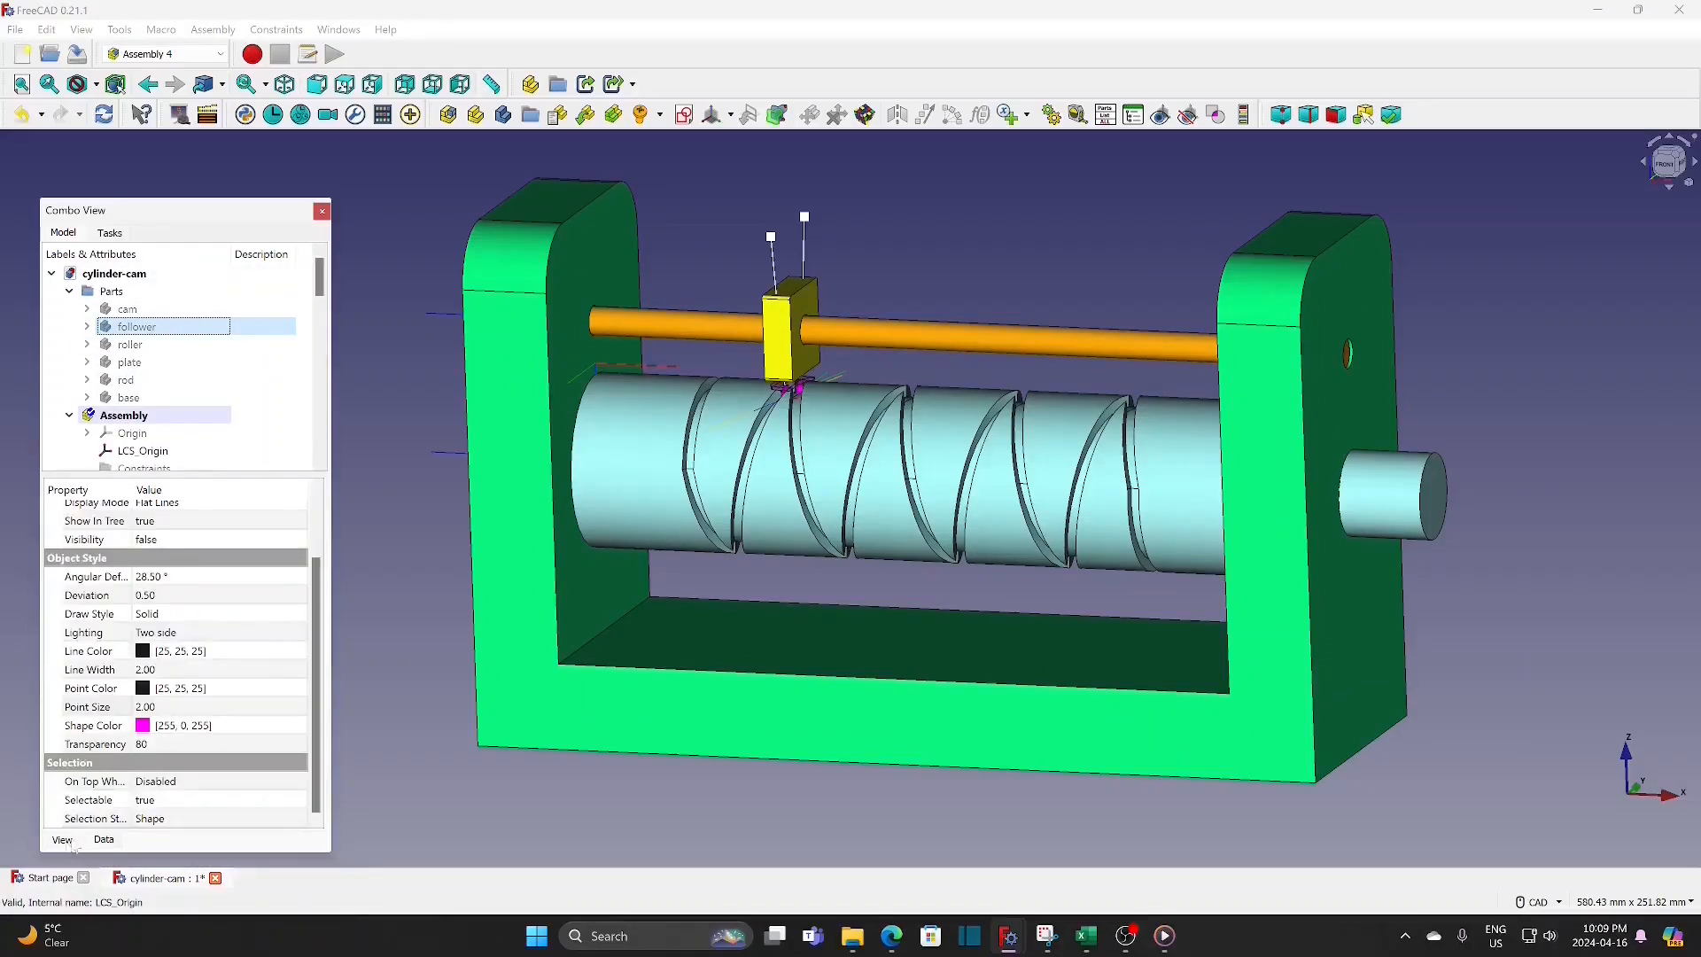
left_click(169, 744)
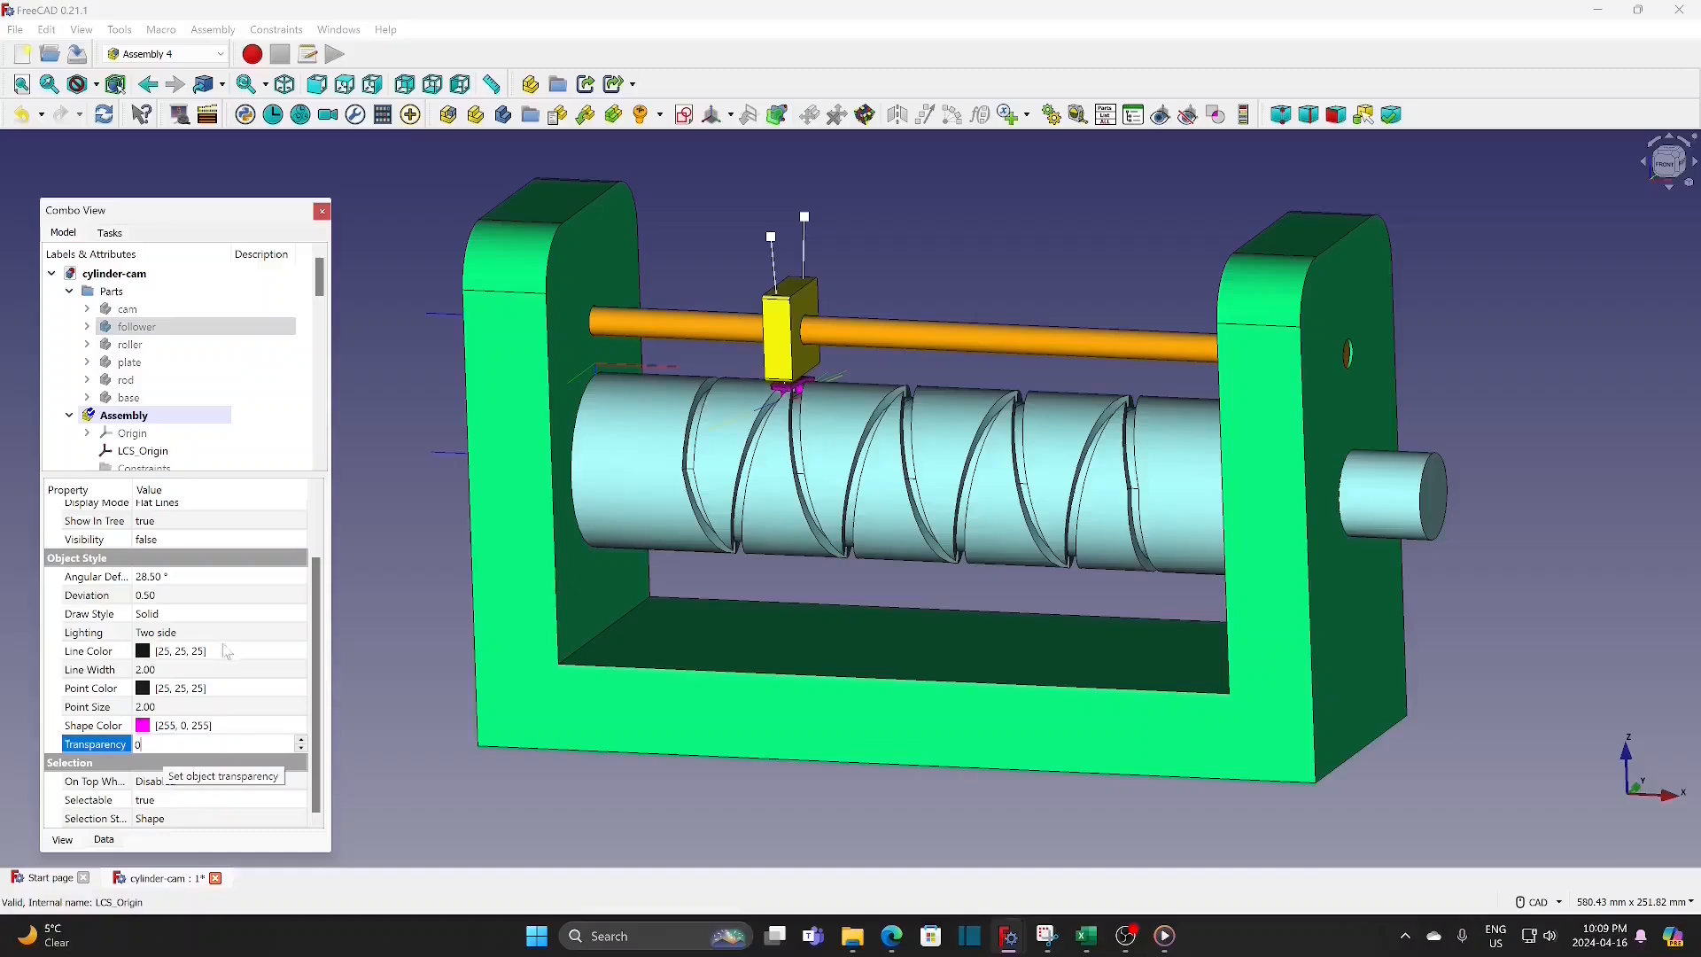
left_click(370, 631)
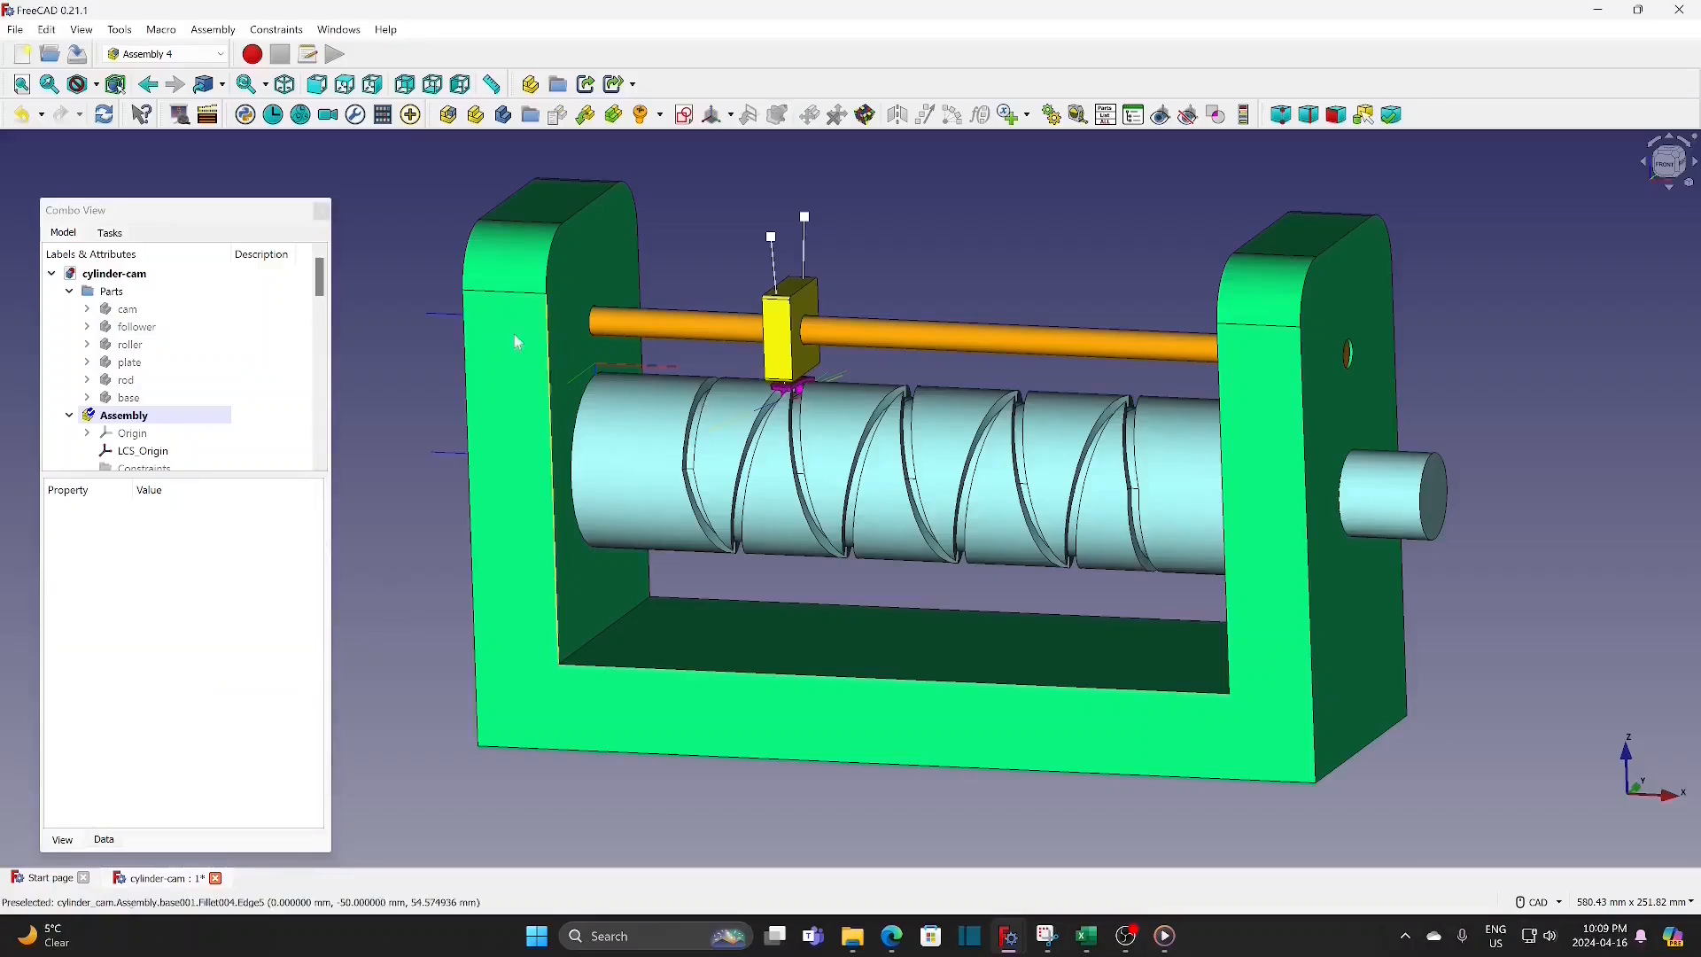
Step: Set the transparency of the source plate part to 80 so the follower shows through it
left_click(129, 363)
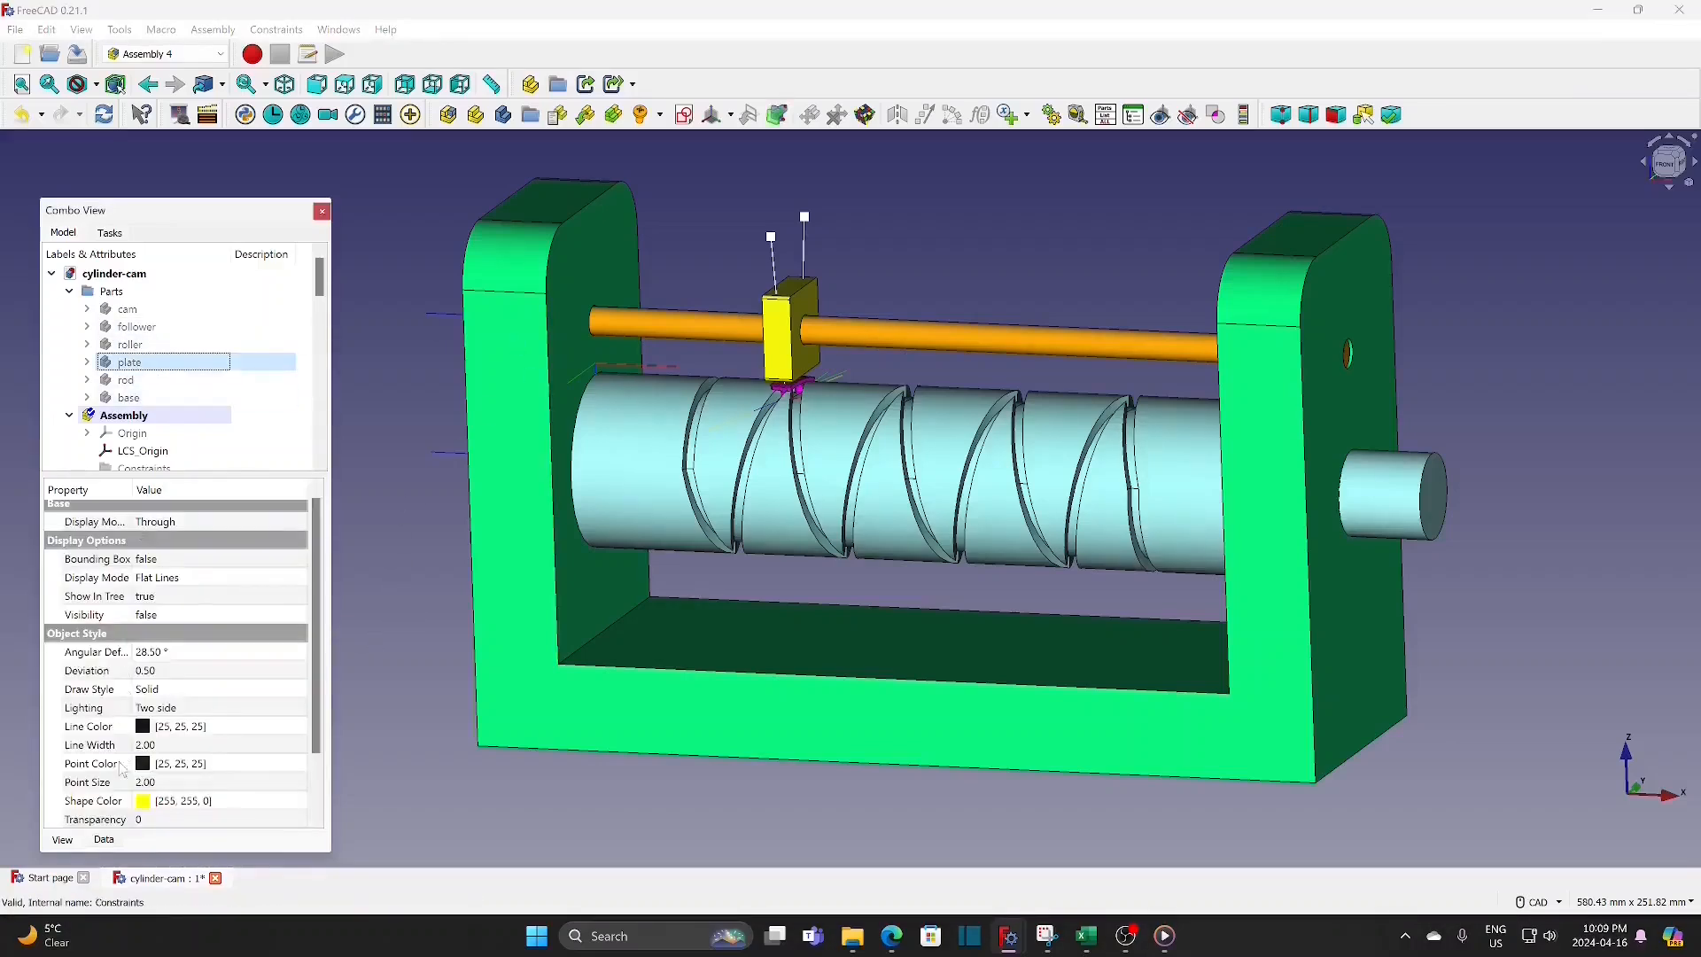
left_click(156, 821)
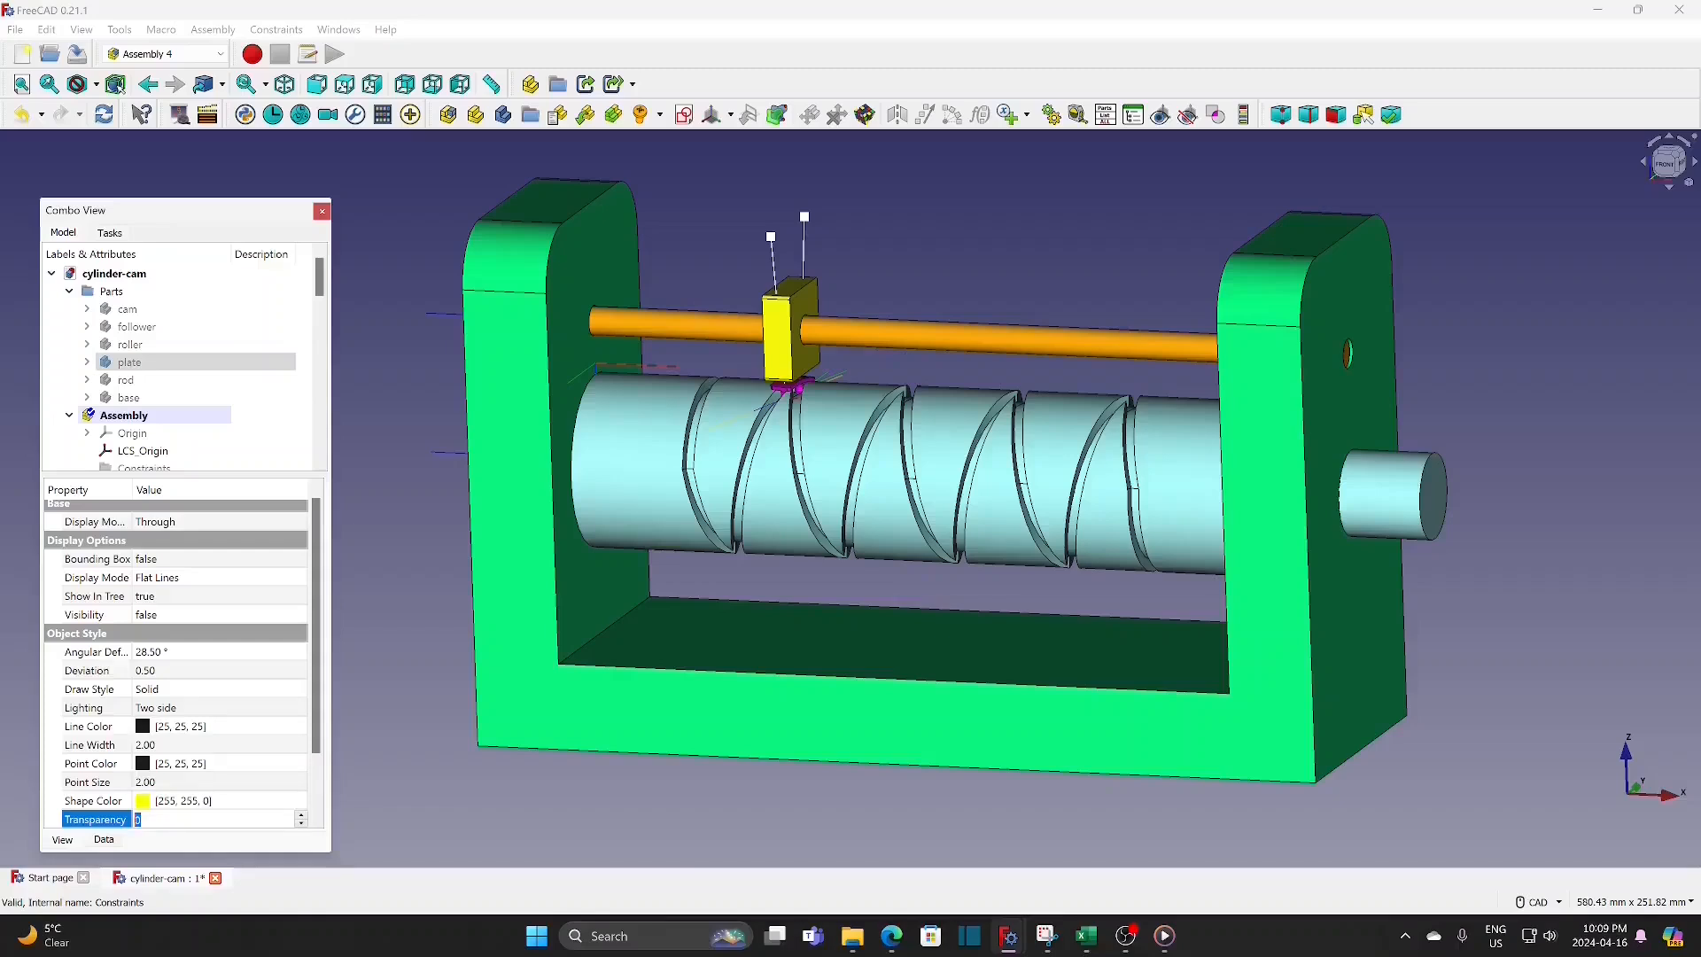
type("80")
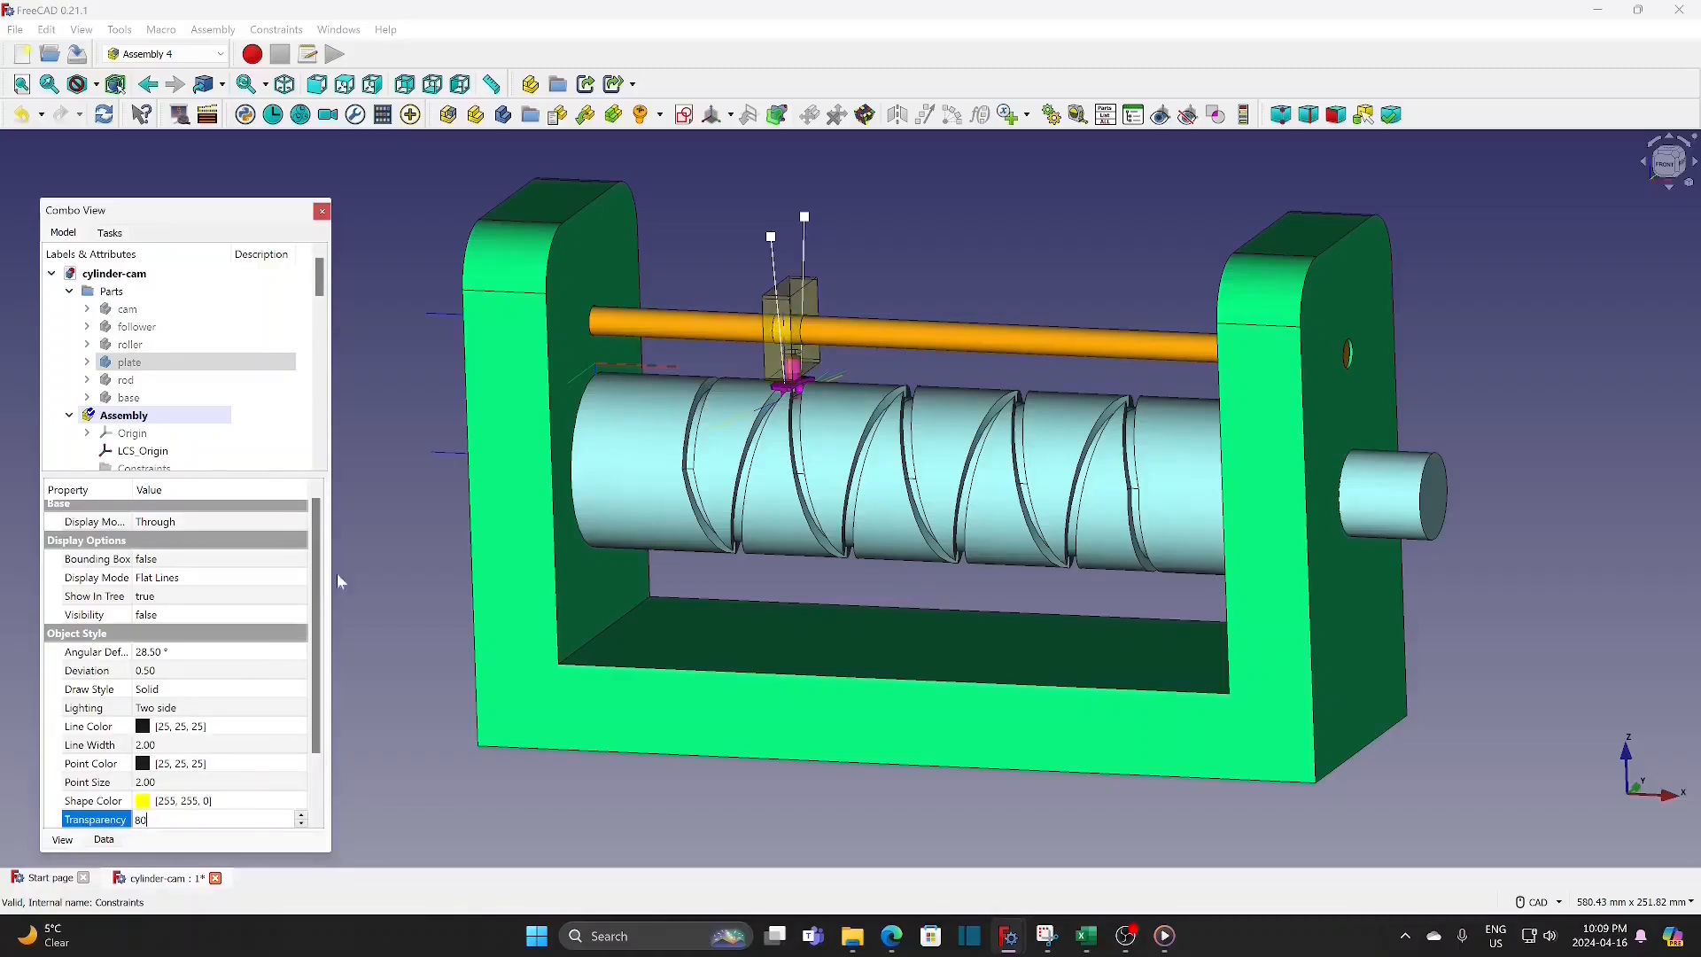
left_click(369, 544)
Step: Hide the local coordinate systems and datums of the whole assembly, and the path-1m and path-2m sketches
left_click(124, 416)
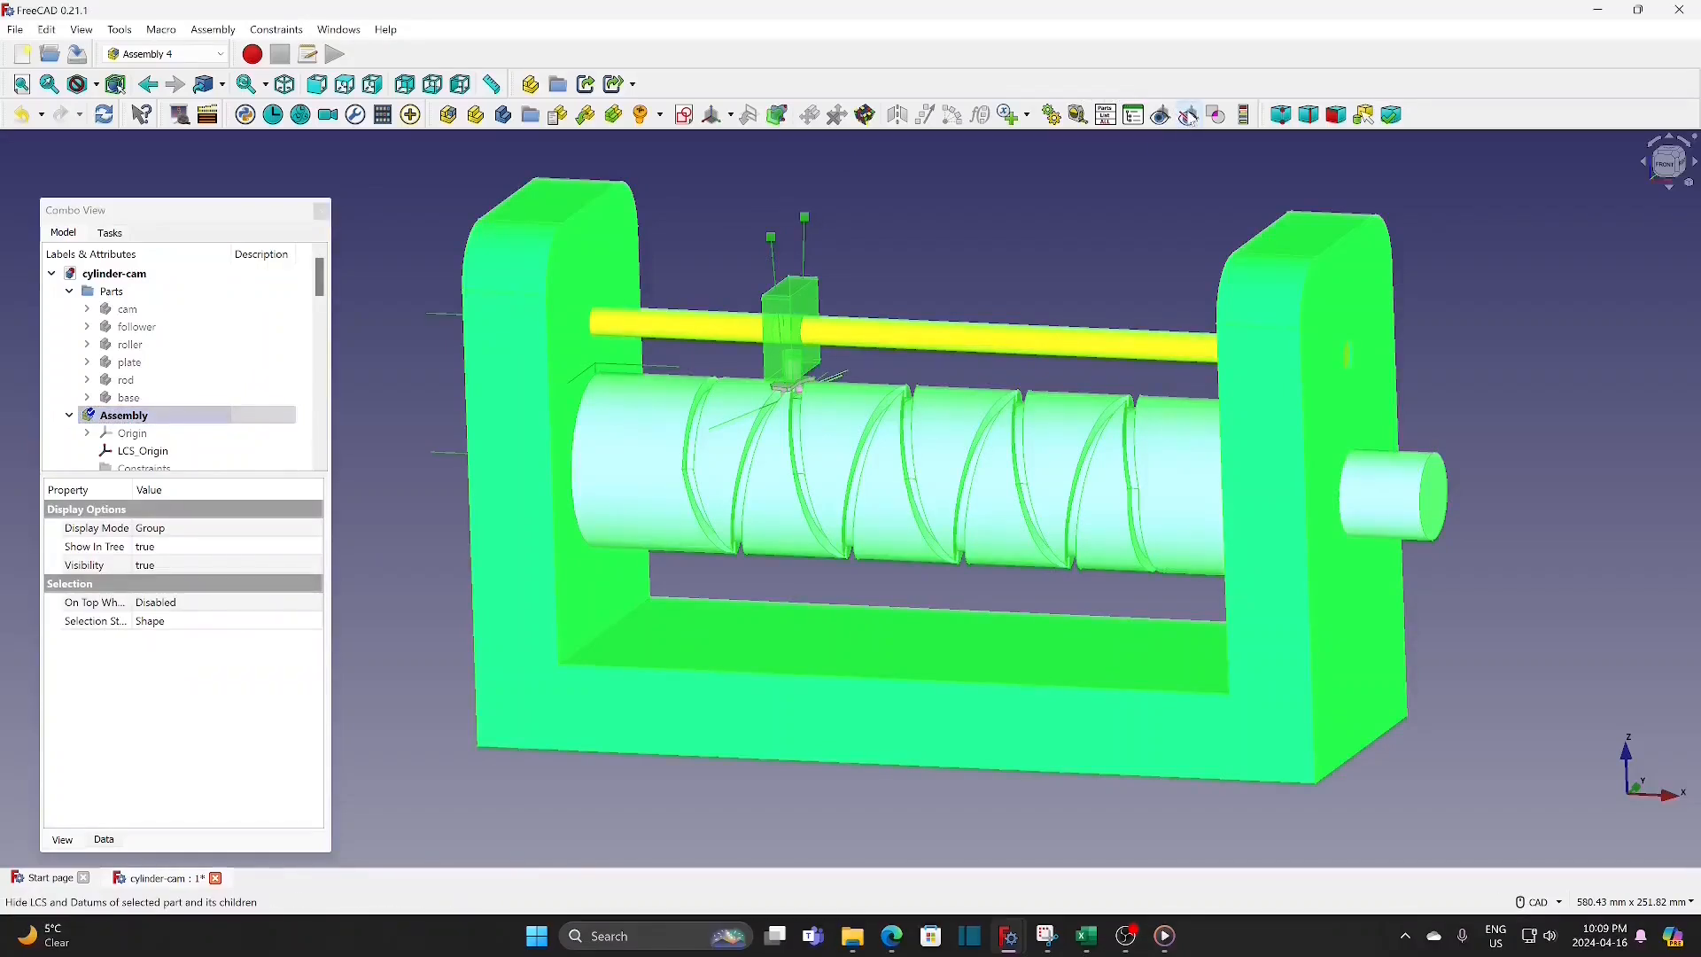
left_click(992, 203)
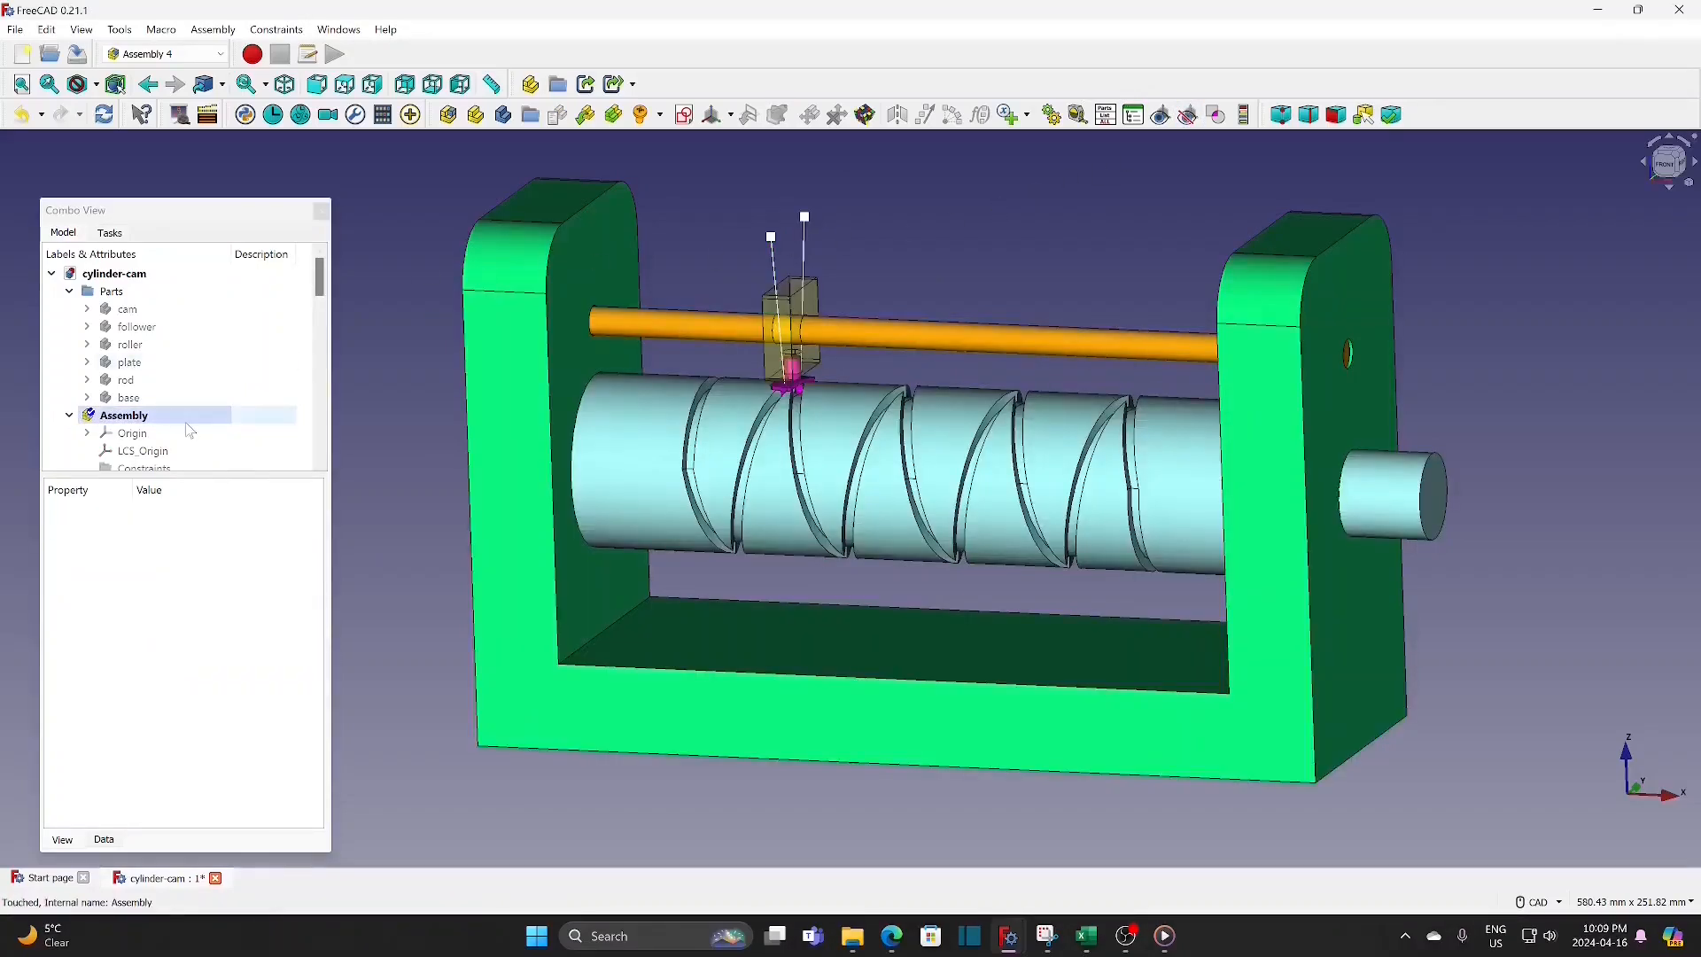
scroll(195, 434, "down", 2)
scroll(194, 434, "down", 4)
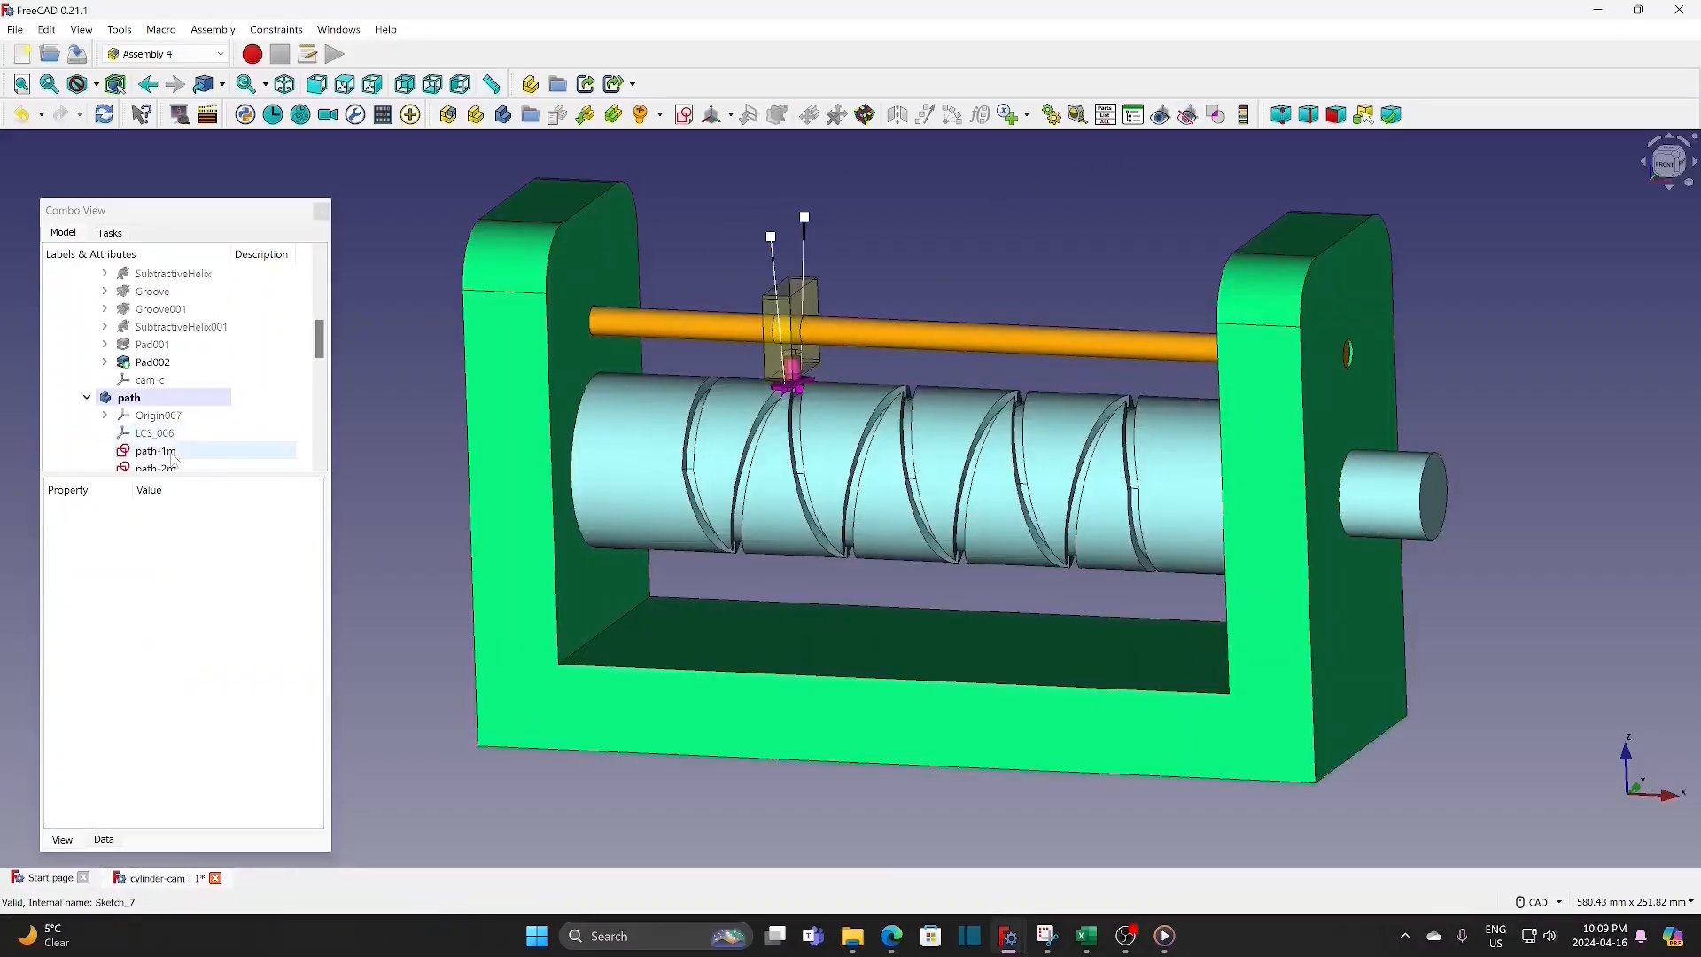
left_click(177, 451)
key("space")
scroll(179, 367, "down", 2)
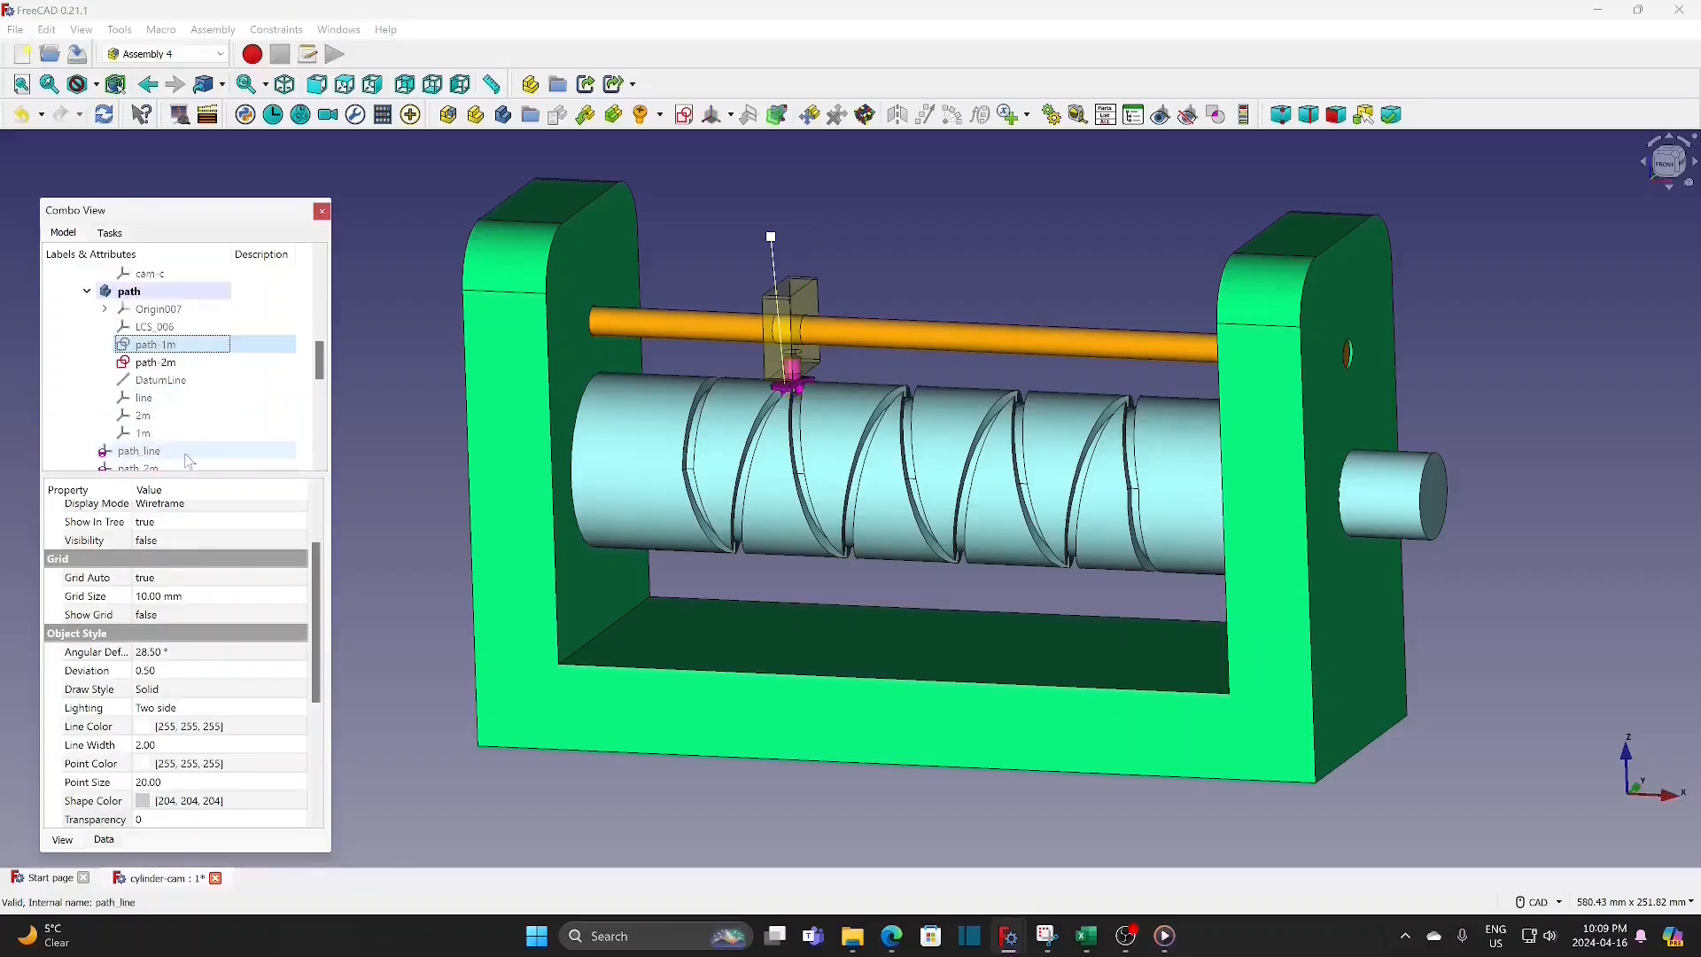
left_click(168, 362)
key("space")
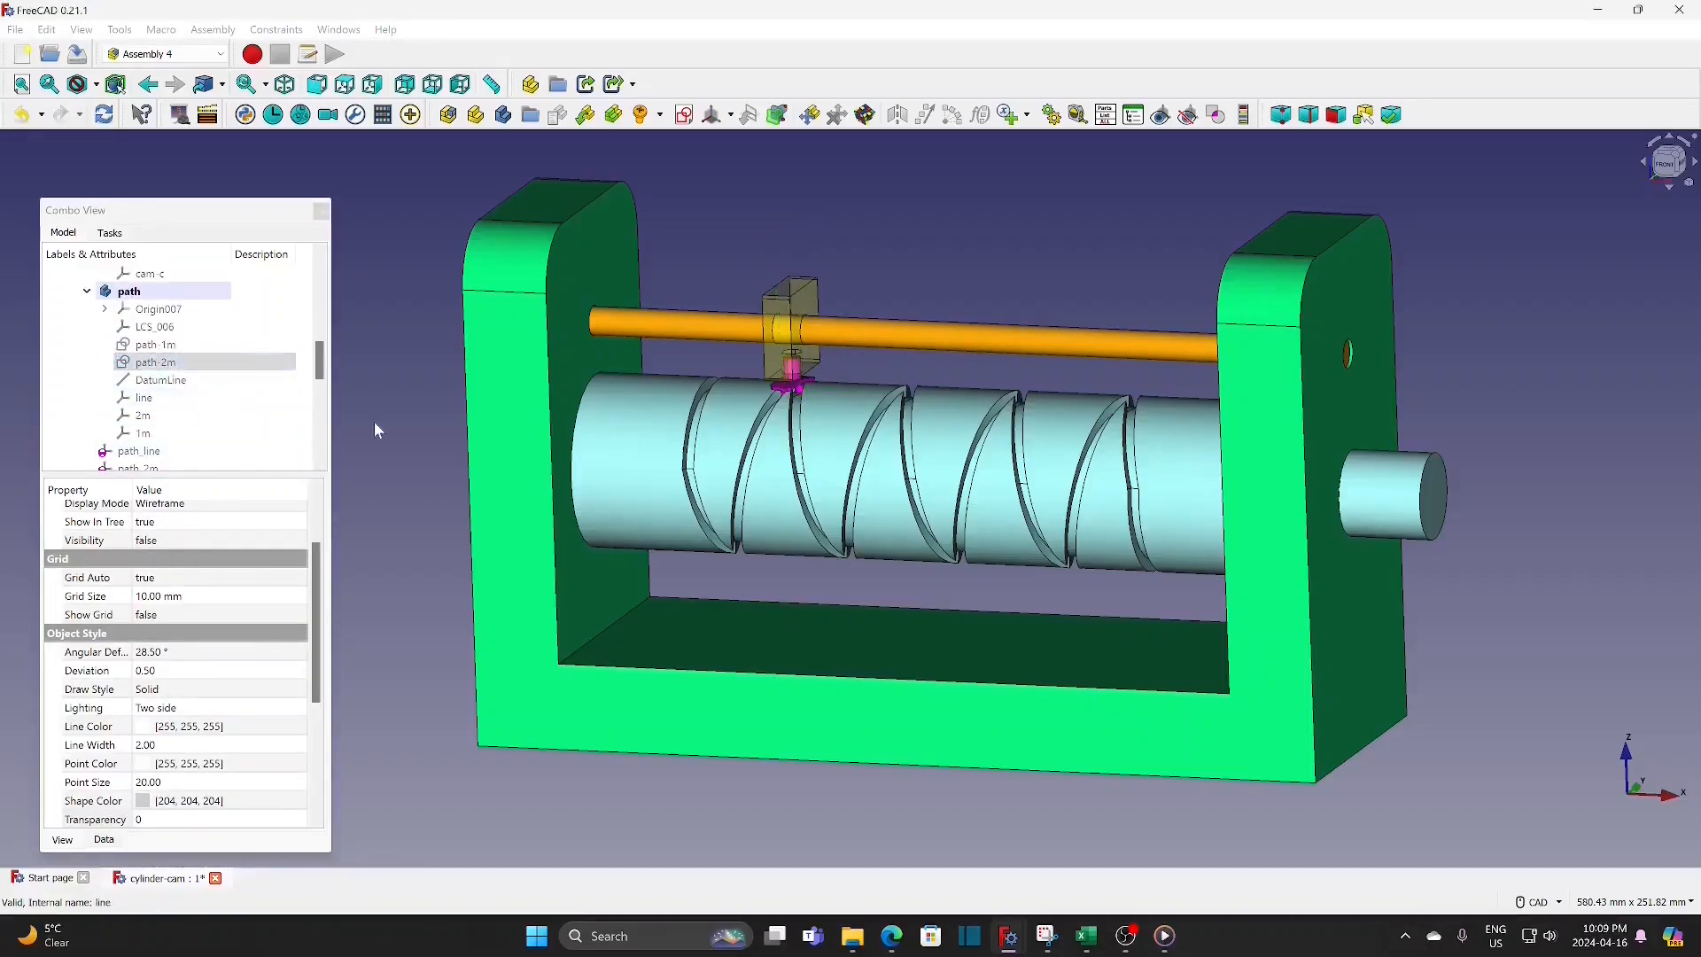
left_click(373, 422)
Step: Run the looping assembly animation on the angle variable, from 0 to 3240 in steps of 30, and view the mechanism at an angle
scroll(1483, 673, "down", 2)
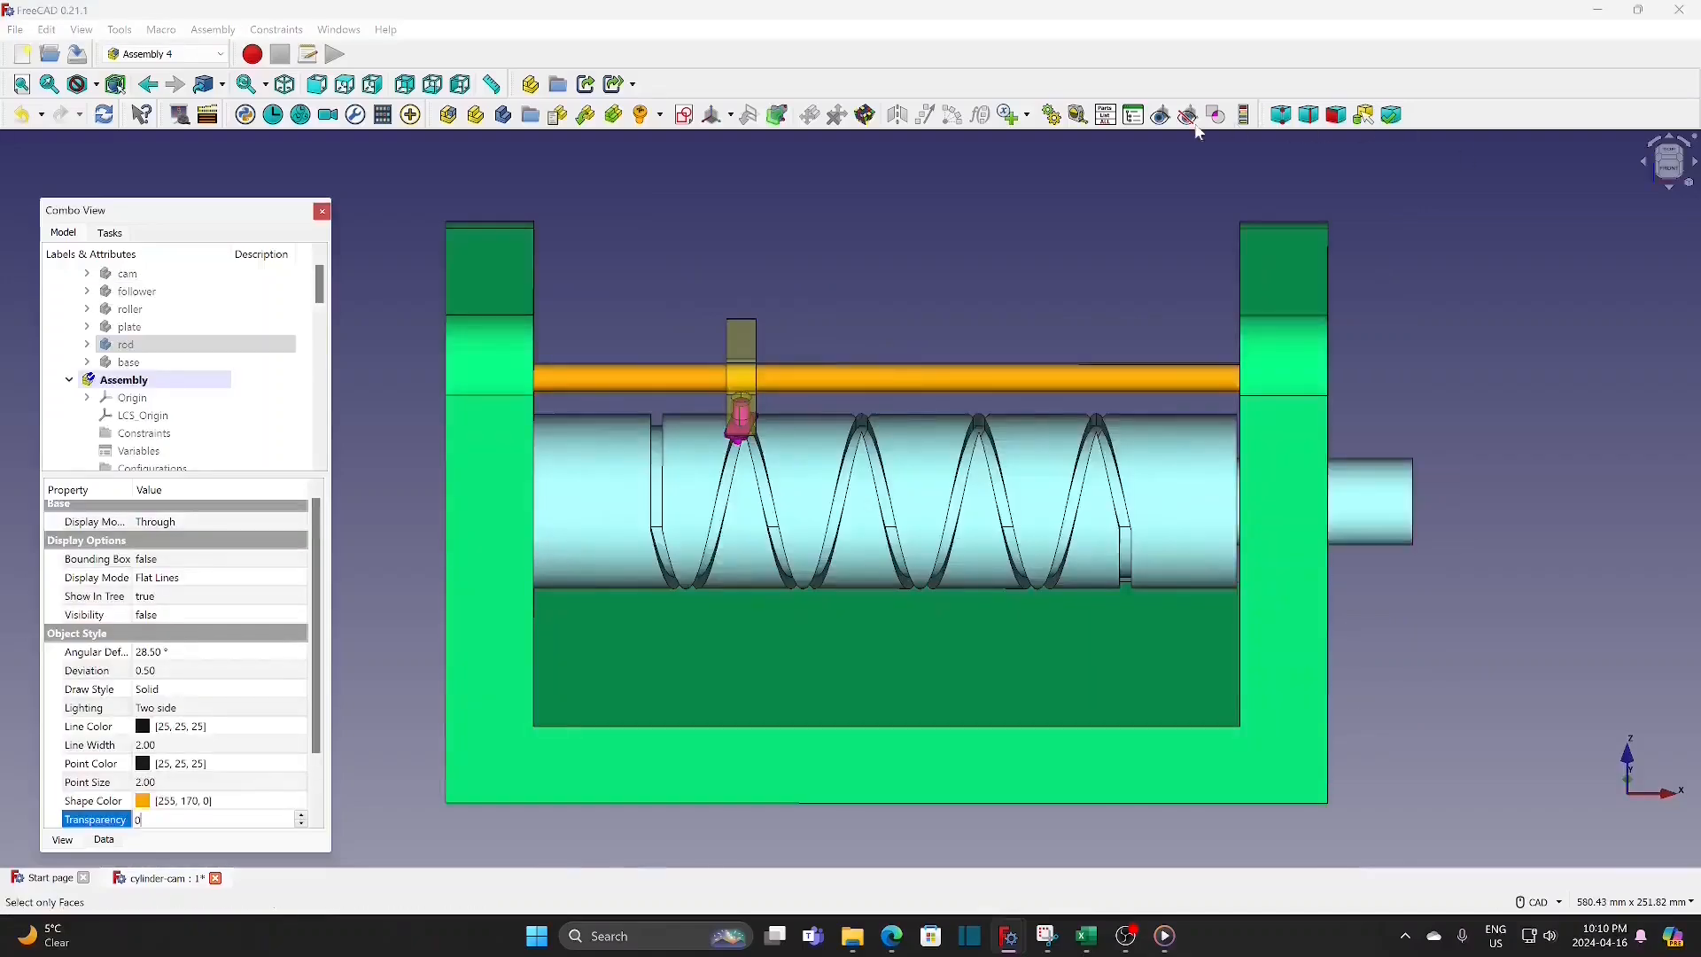
left_click_drag(894, 316, 1446, 38)
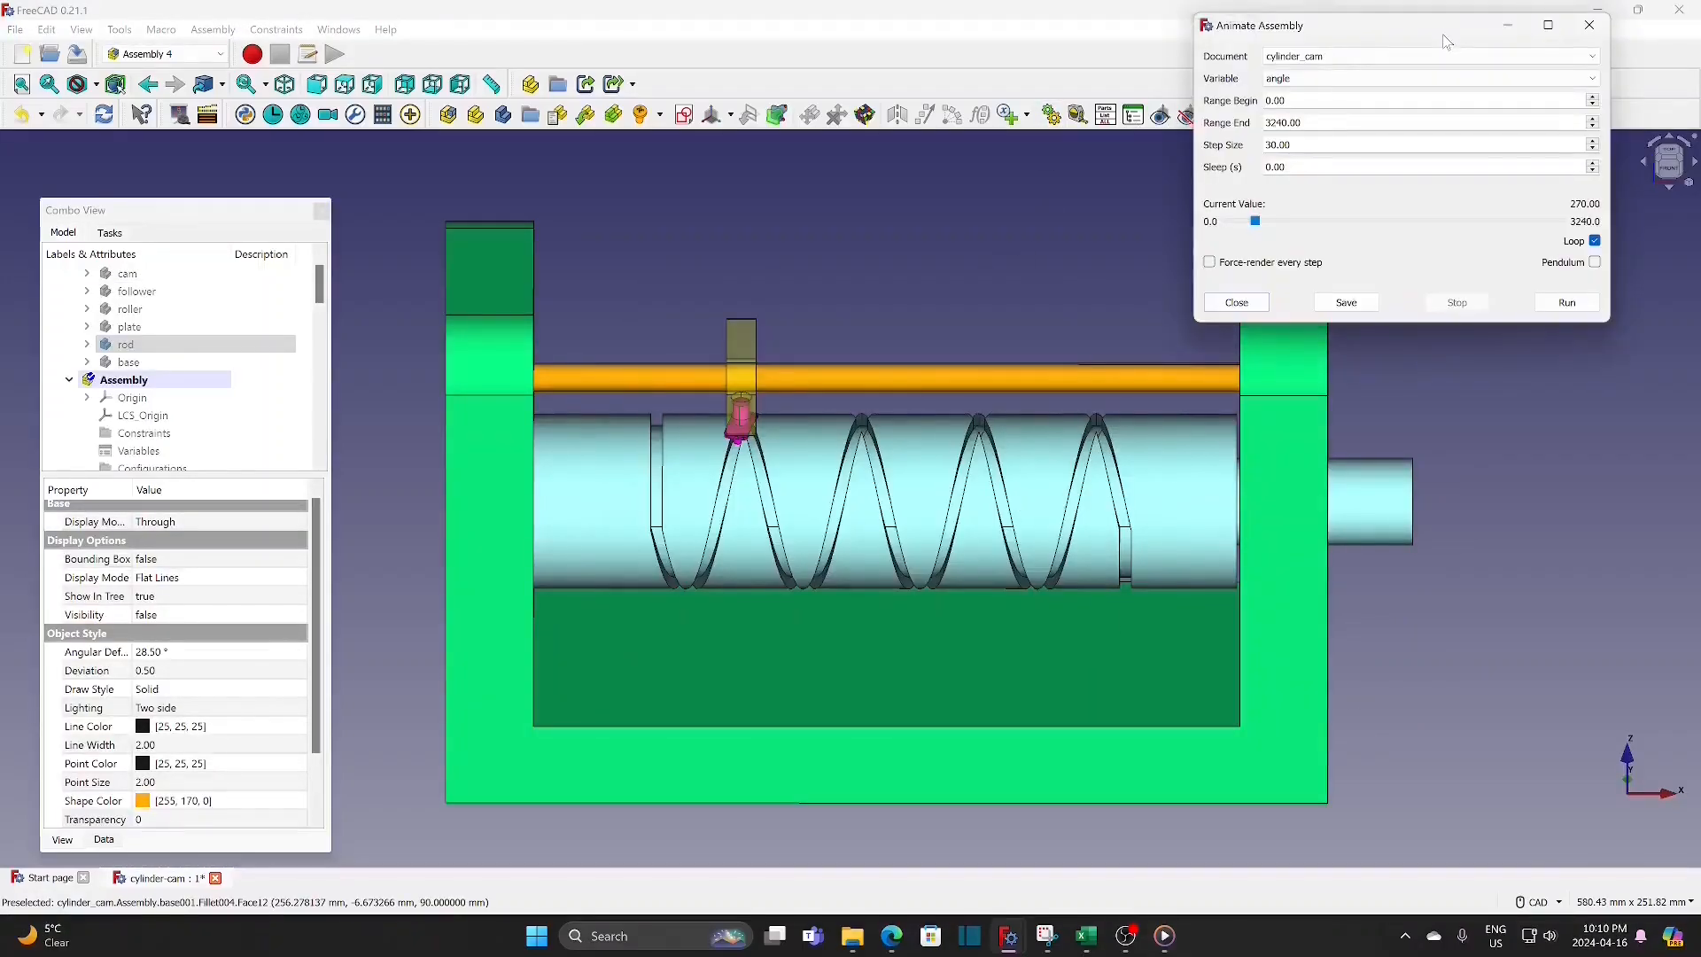
left_click(1566, 303)
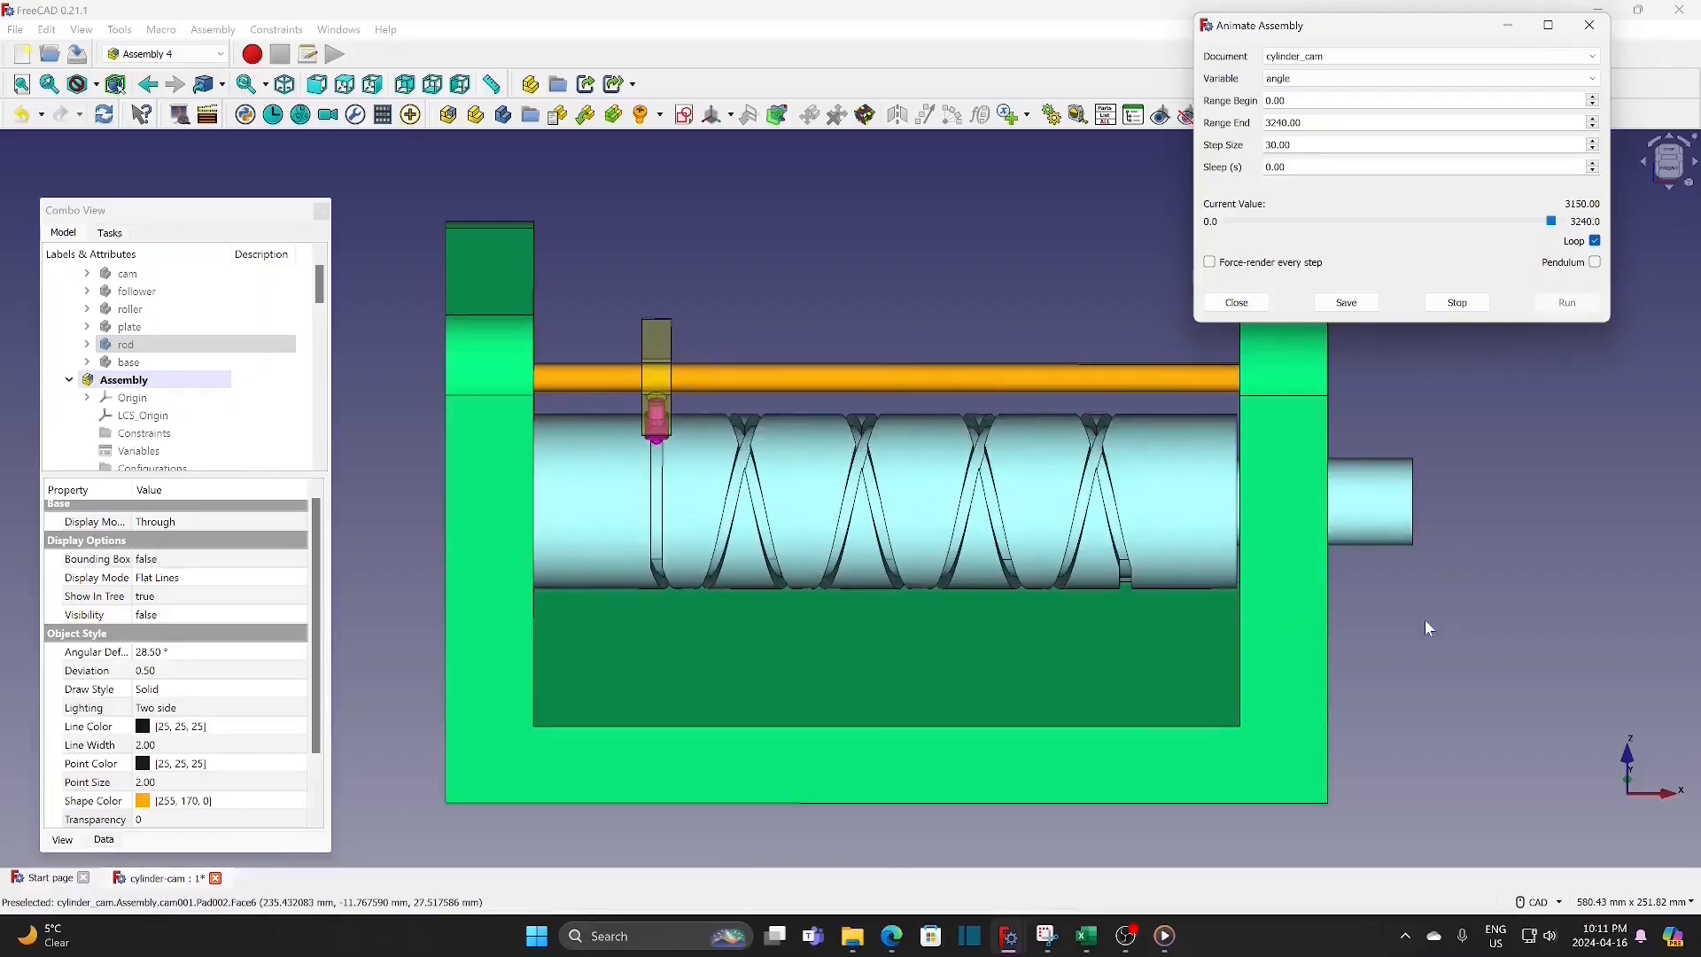
scroll(1443, 612, "down", 1)
middle_click_drag(1474, 589, 1434, 580)
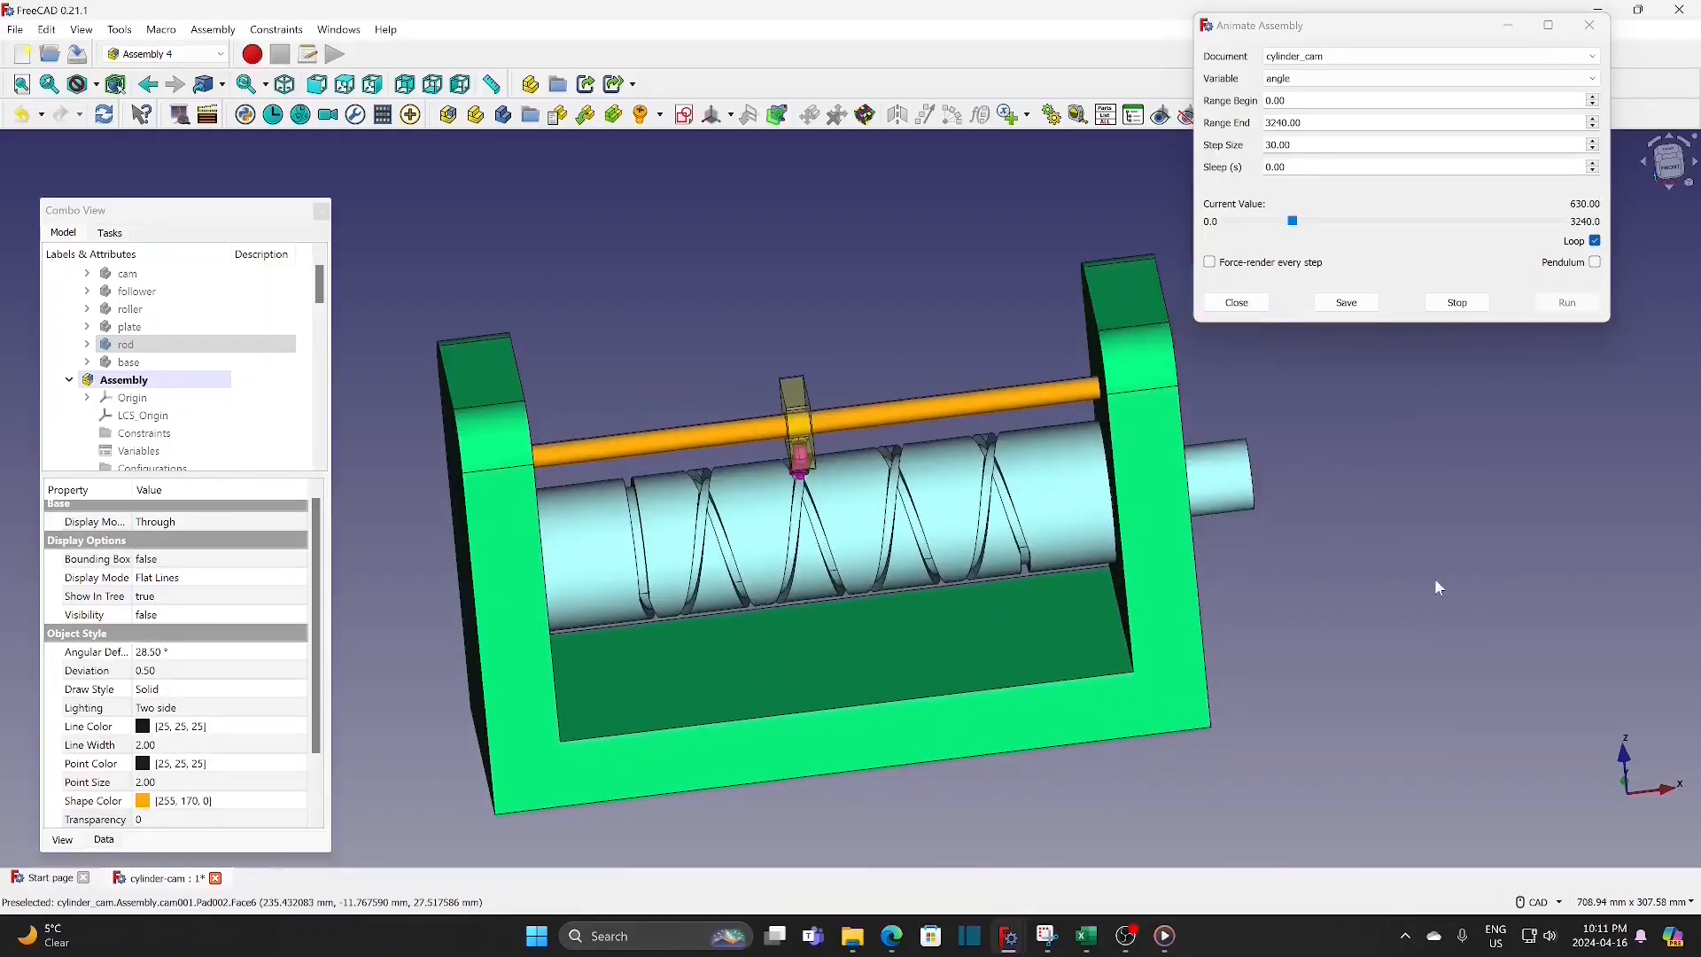